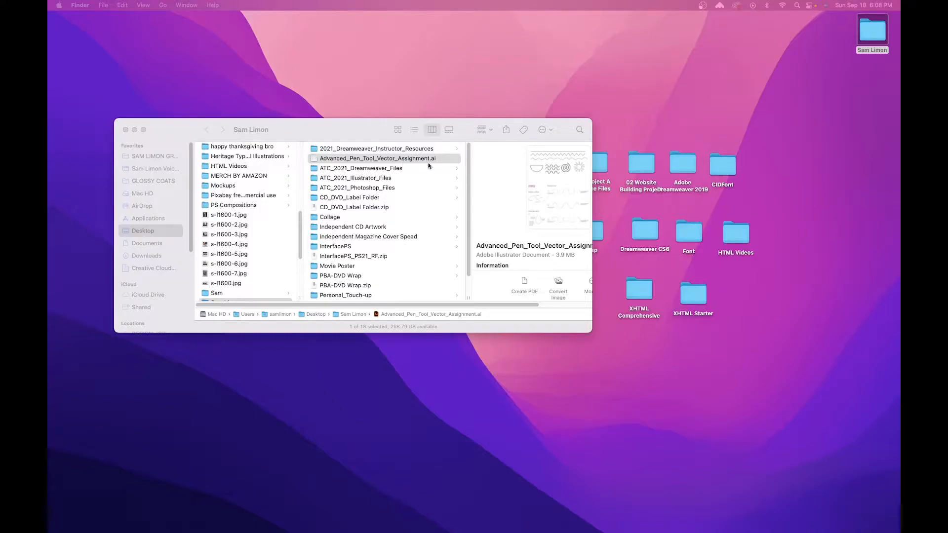
Open the file Advanced_Pen_Tool_Vector_Assignment.ai from the Sam Limon folder in Illustrator.
{"action": "double_click", "coordinate": [392, 158]}
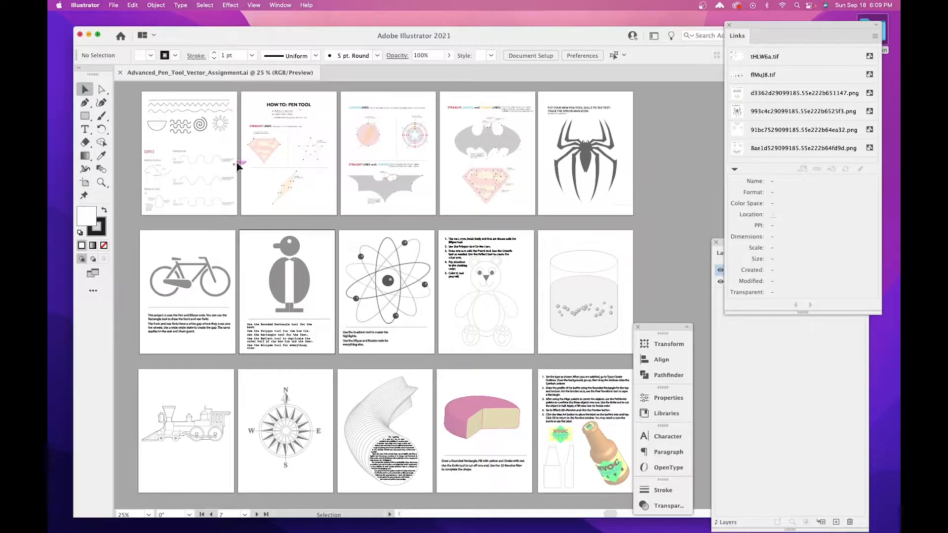
{"action": "left_click_drag", "start_coordinate": [280, 173], "coordinate": [389, 272]}
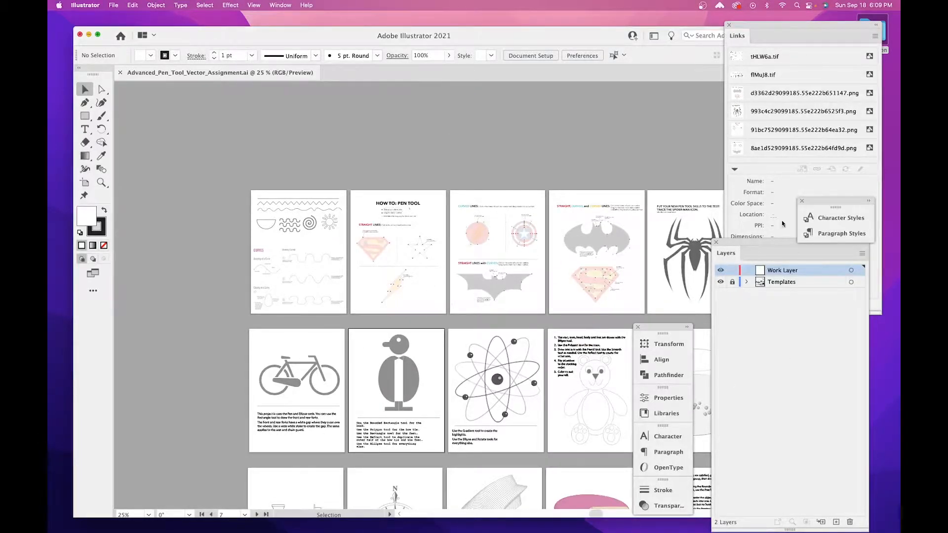
Close the Links panel and gather the Character Styles, Transform and Layers panels into one collapsed stack beside the document window.
{"action": "left_click_drag", "start_coordinate": [745, 254], "coordinate": [537, 97]}
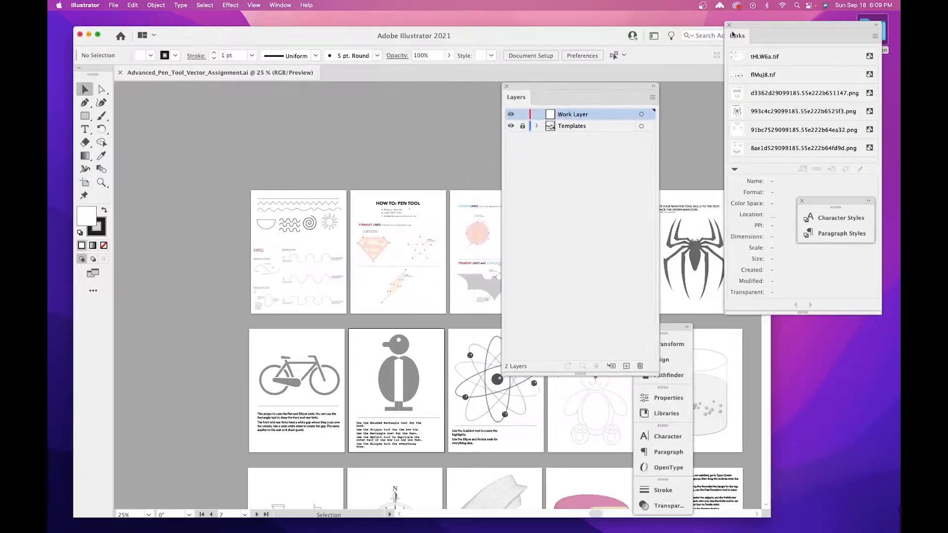
{"action": "left_click", "coordinate": [729, 26]}
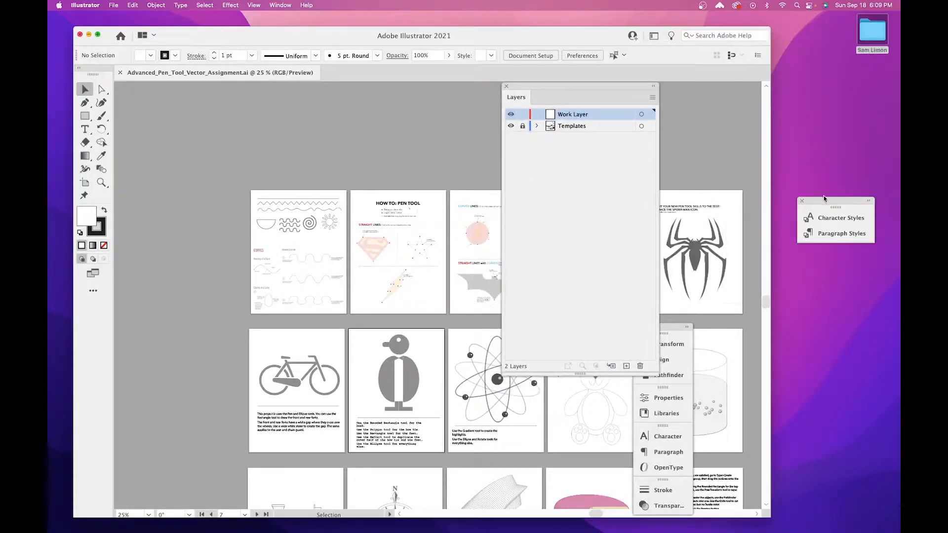
{"action": "left_click_drag", "start_coordinate": [838, 199], "coordinate": [823, 47]}
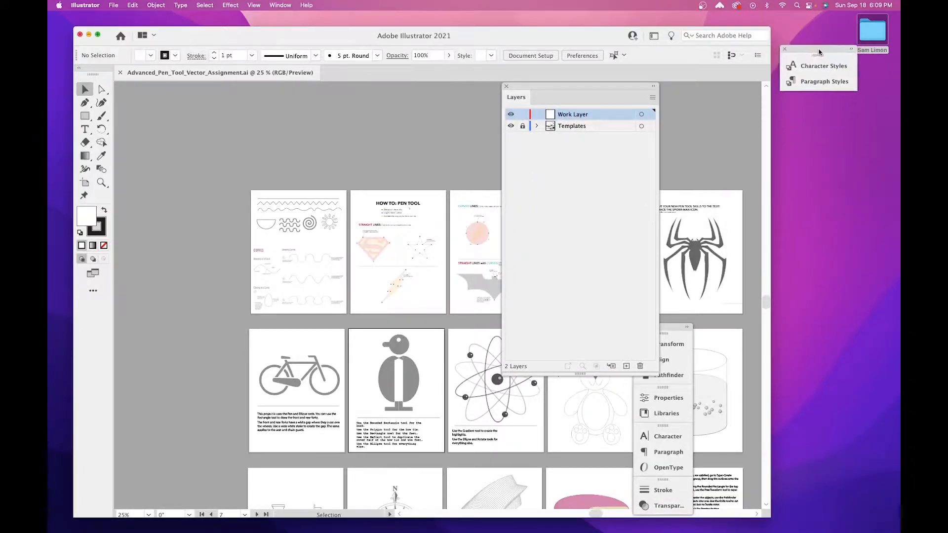
{"action": "mouse_move", "coordinate": [677, 330]}
{"action": "left_mouse_down"}
{"action": "mouse_move", "coordinate": [725, 295]}
{"action": "mouse_move", "coordinate": [819, 93]}
{"action": "left_mouse_up"}
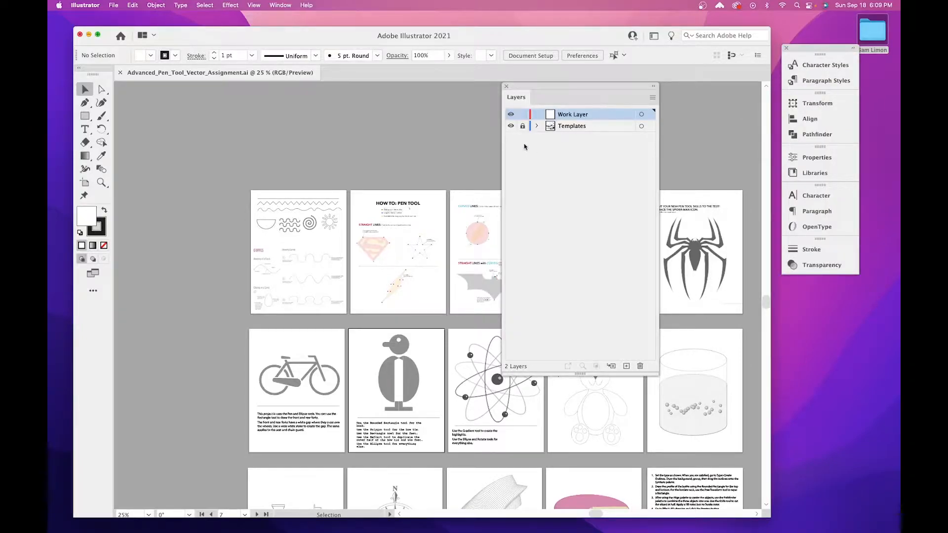
{"action": "left_click", "coordinate": [510, 127]}
{"action": "left_click", "coordinate": [511, 126]}
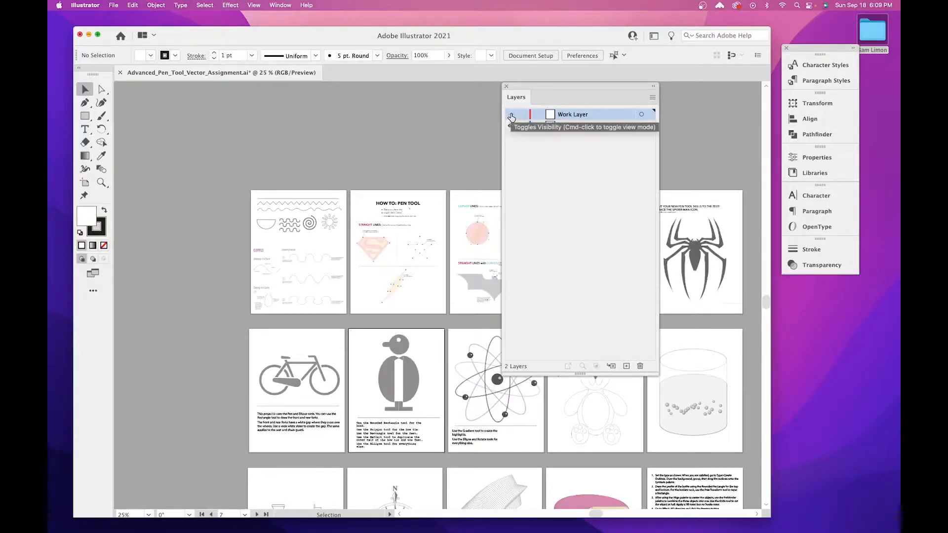
{"action": "left_click_drag", "start_coordinate": [543, 89], "coordinate": [809, 289]}
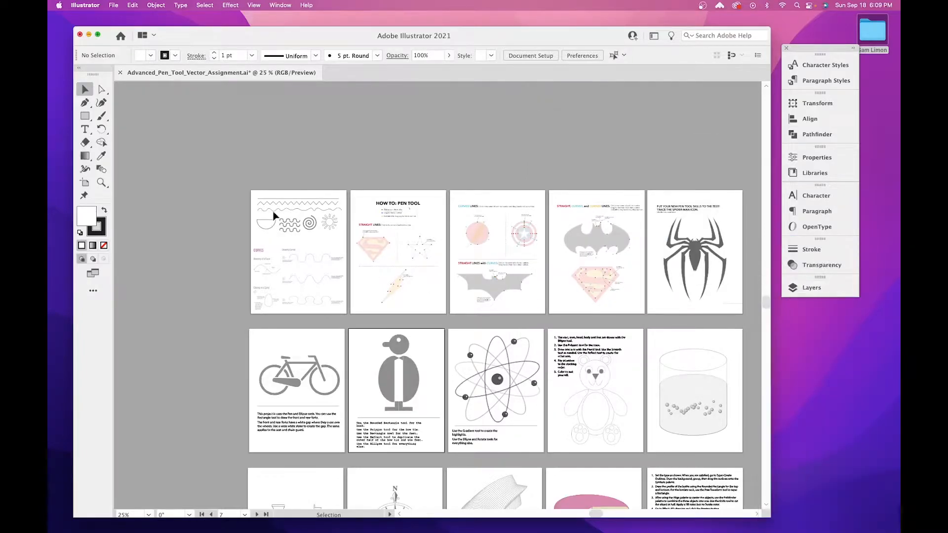
Look over the practice artboards, from the Pen tool instructions down to the train, compass and bottle templates.
{"action": "key", "text": "super+equal"}
{"action": "key", "text": "super+equal"}
{"action": "key", "text": "super+equal"}
{"action": "left_click_drag", "start_coordinate": [266, 217], "coordinate": [329, 290]}
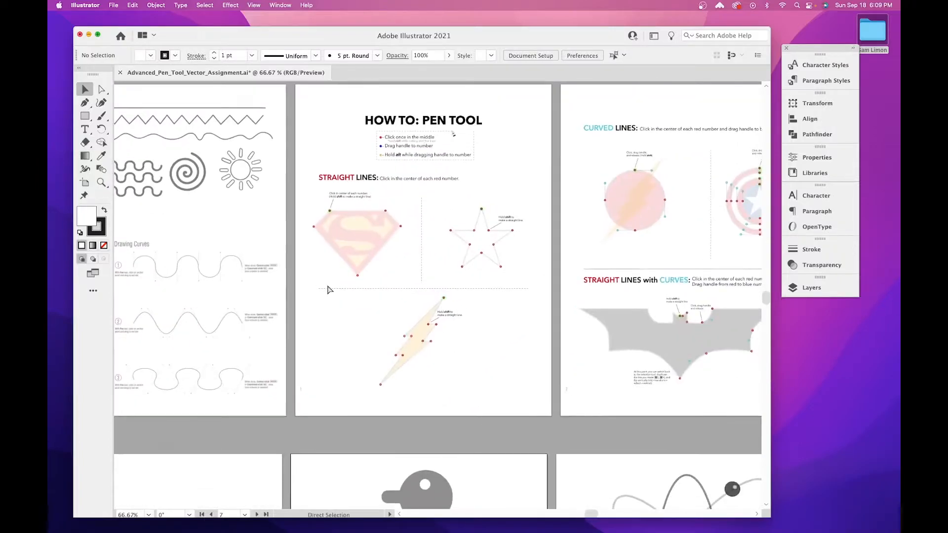
{"action": "key", "text": "super+minus"}
{"action": "key", "text": "super+minus"}
{"action": "key", "text": "super+minus"}
{"action": "scroll", "coordinate": [297, 257], "scroll_direction": "down", "scroll_amount": 3}
{"action": "scroll", "coordinate": [297, 257], "scroll_direction": "right", "scroll_amount": 2}
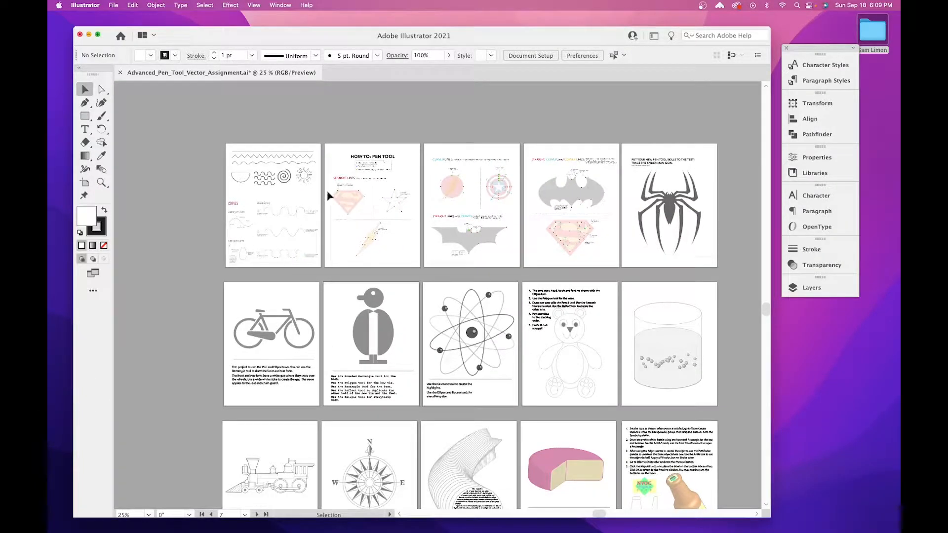
{"action": "scroll", "coordinate": [739, 227], "scroll_direction": "down", "scroll_amount": 3}
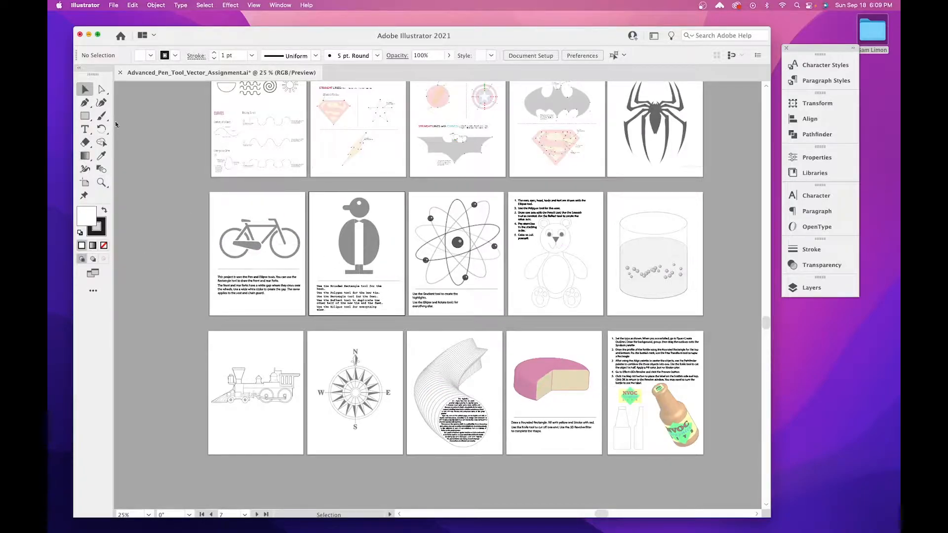
{"action": "scroll", "coordinate": [458, 242], "scroll_direction": "up", "scroll_amount": 5}
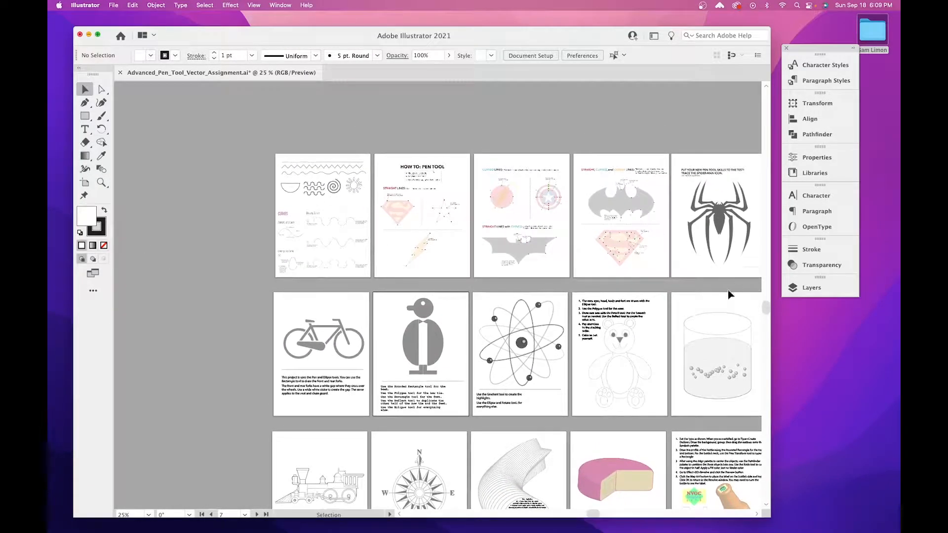
Choose the Pen tool for the line exercises on the first artboard, with fill set to None and the stroke active.
{"action": "key", "text": "super+equal"}
{"action": "key", "text": "super+equal"}
{"action": "key", "text": "super+equal"}
{"action": "key", "text": "super+equal"}
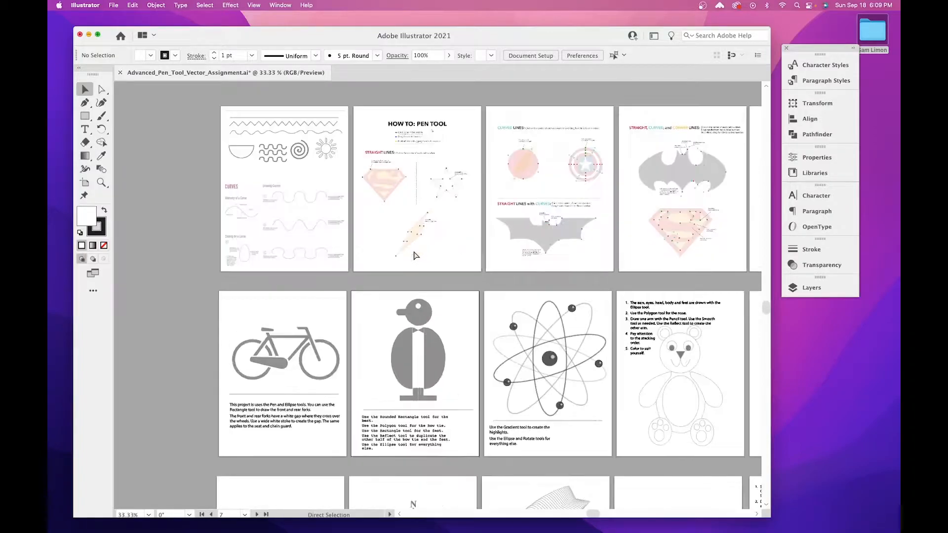
{"action": "key", "text": "space"}
{"action": "left_click_drag", "start_coordinate": [390, 202], "coordinate": [698, 426]}
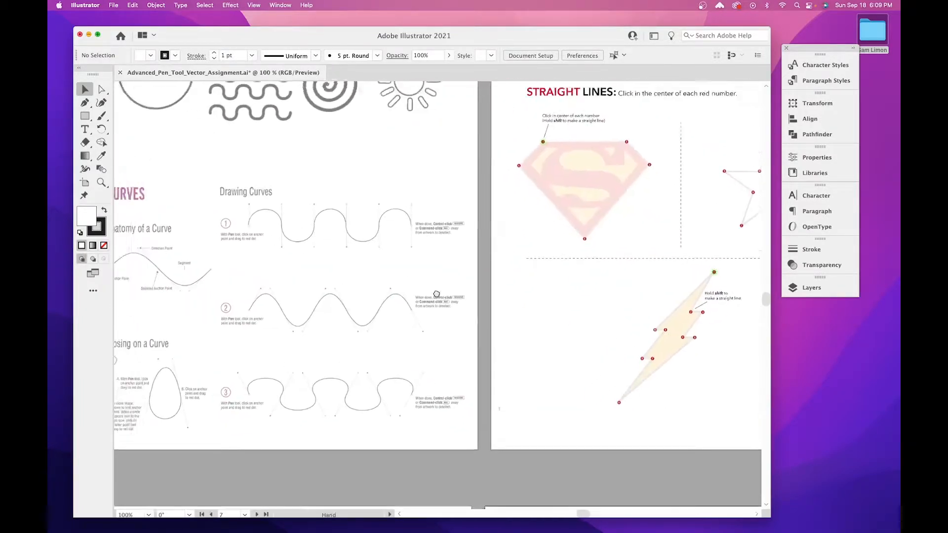
{"action": "left_click_drag", "start_coordinate": [429, 287], "coordinate": [595, 416]}
{"action": "left_click_drag", "start_coordinate": [576, 297], "coordinate": [574, 429]}
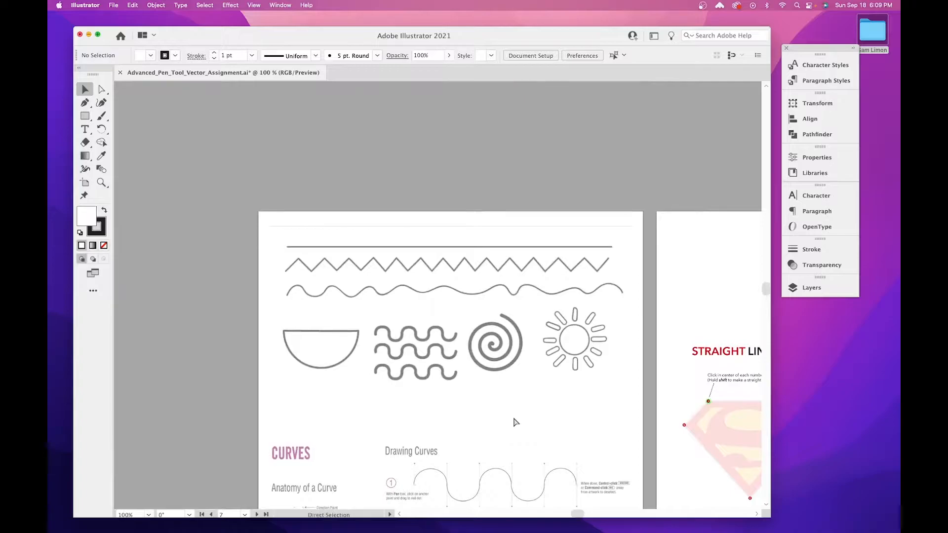
{"action": "key", "text": "super+equal"}
{"action": "key", "text": "super+equal"}
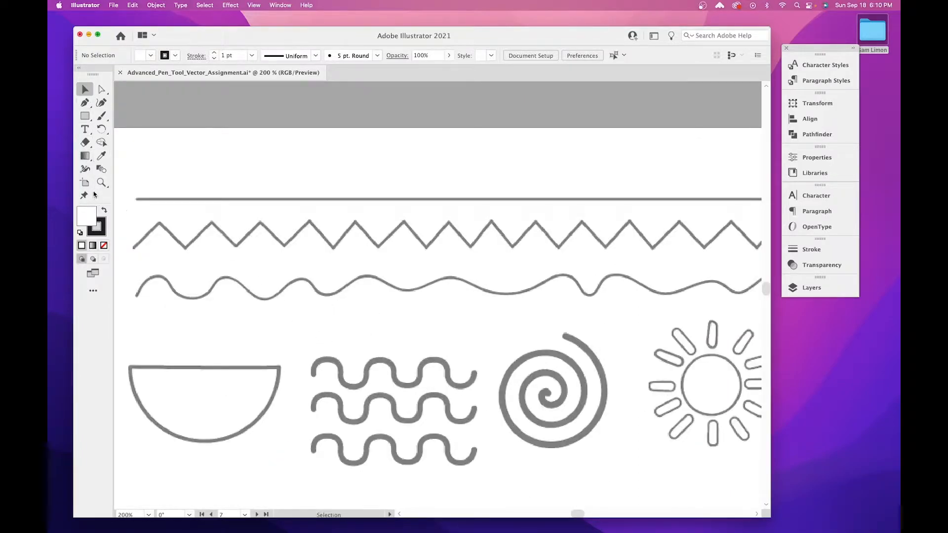
{"action": "left_click", "coordinate": [83, 104]}
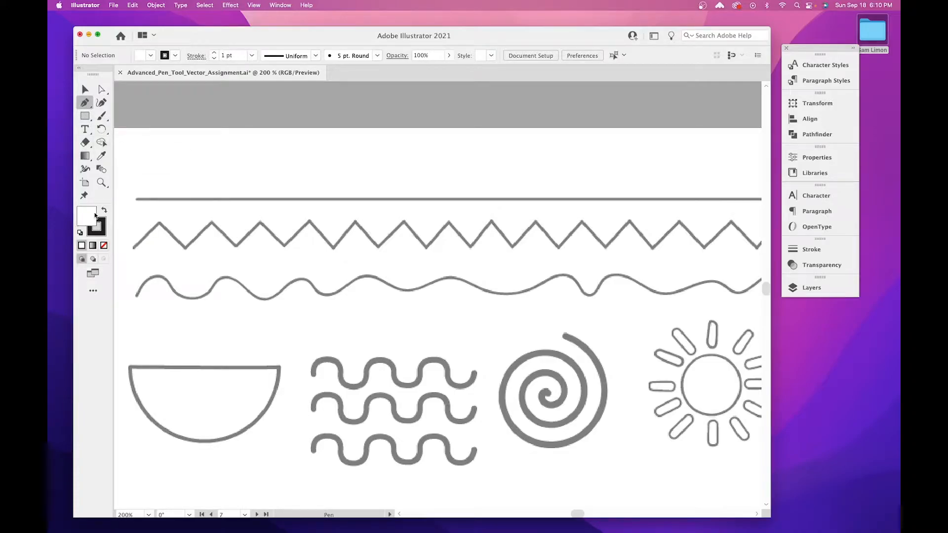
{"action": "left_click", "coordinate": [104, 248]}
{"action": "left_click", "coordinate": [99, 230]}
Set the stroke colour to a bright magenta and the stroke weight to 4 pt.
{"action": "key", "text": "super+minus"}
{"action": "left_click_drag", "start_coordinate": [543, 315], "coordinate": [548, 226]}
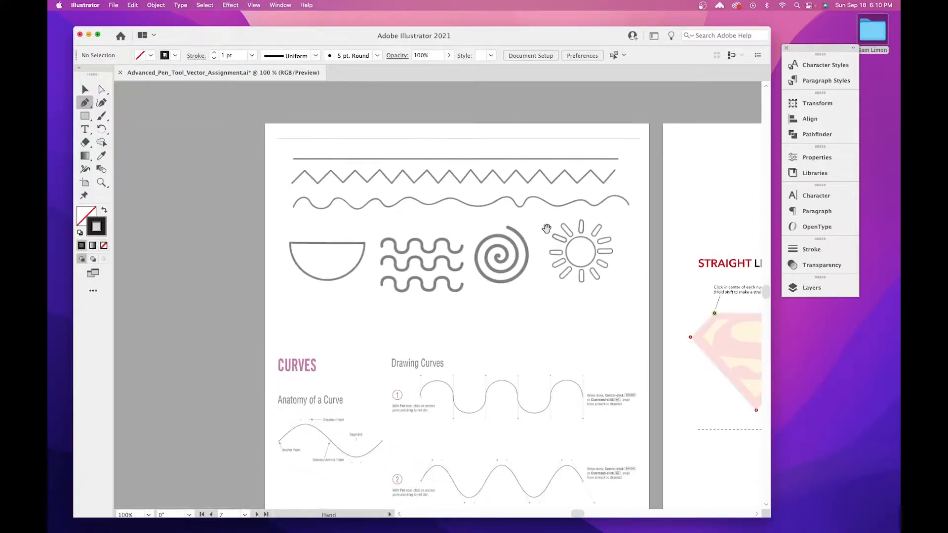
{"action": "left_click_drag", "start_coordinate": [420, 238], "coordinate": [435, 304]}
{"action": "key", "text": "super"}
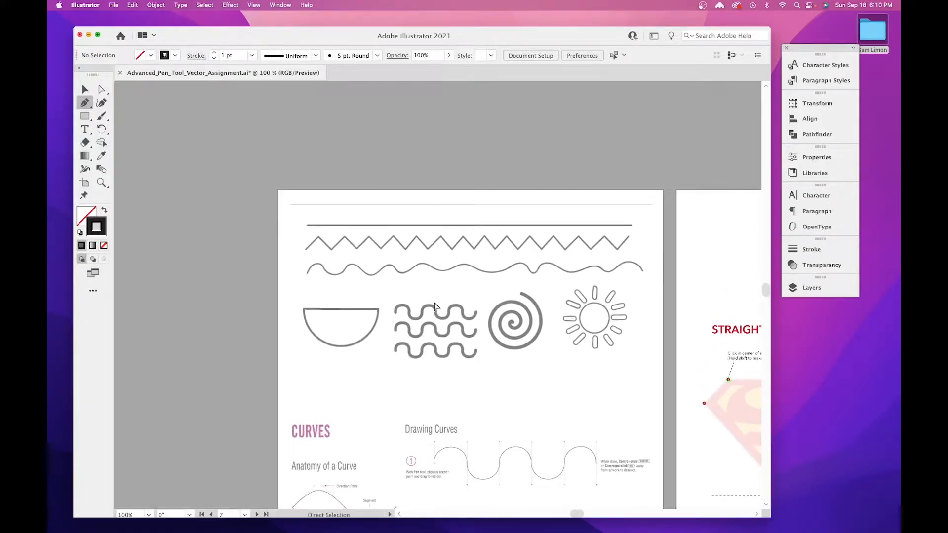
{"action": "key", "text": "super+equal"}
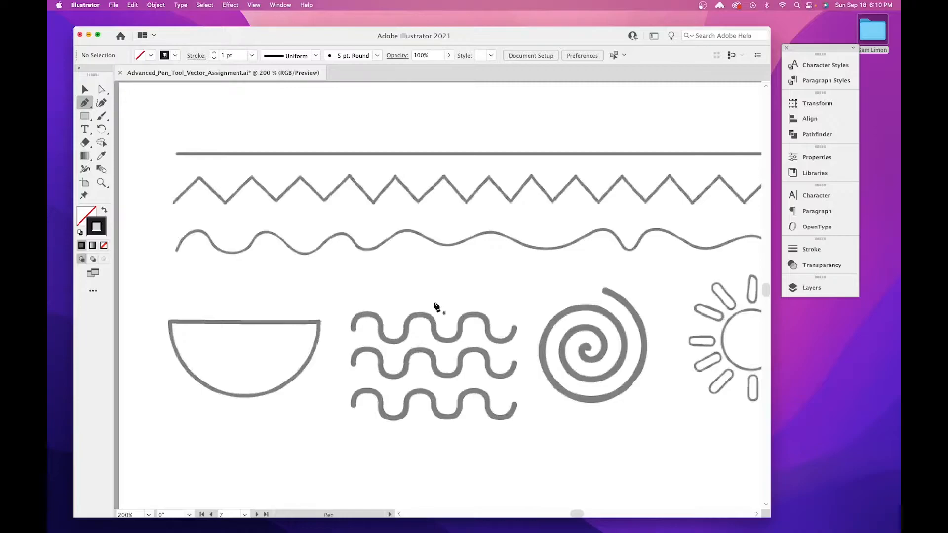
{"action": "double_click", "coordinate": [98, 227]}
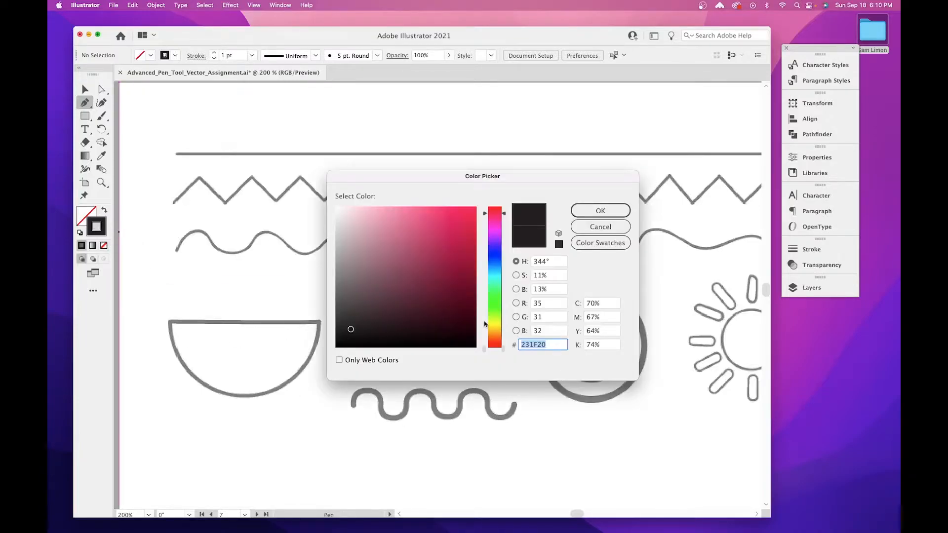
{"action": "type", "text": "CE25CE"}
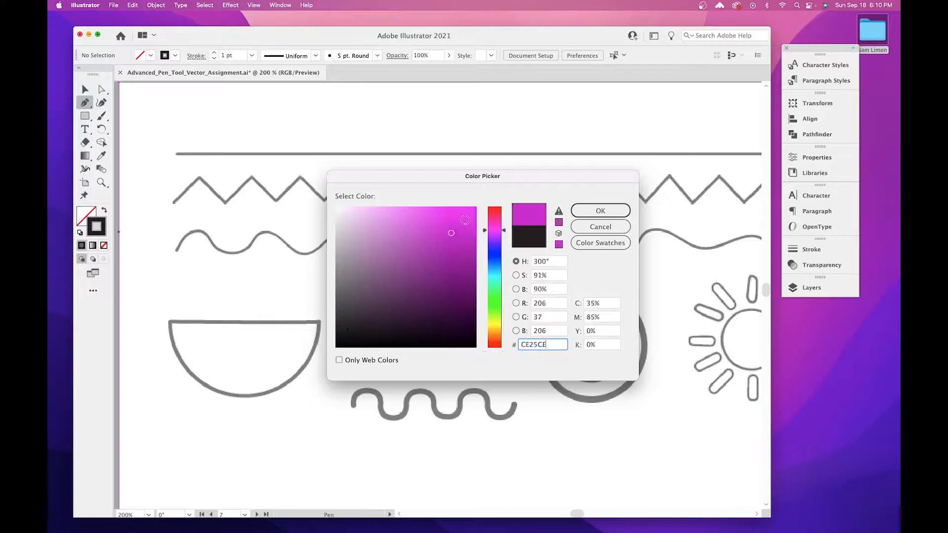
{"action": "left_click", "coordinate": [582, 210]}
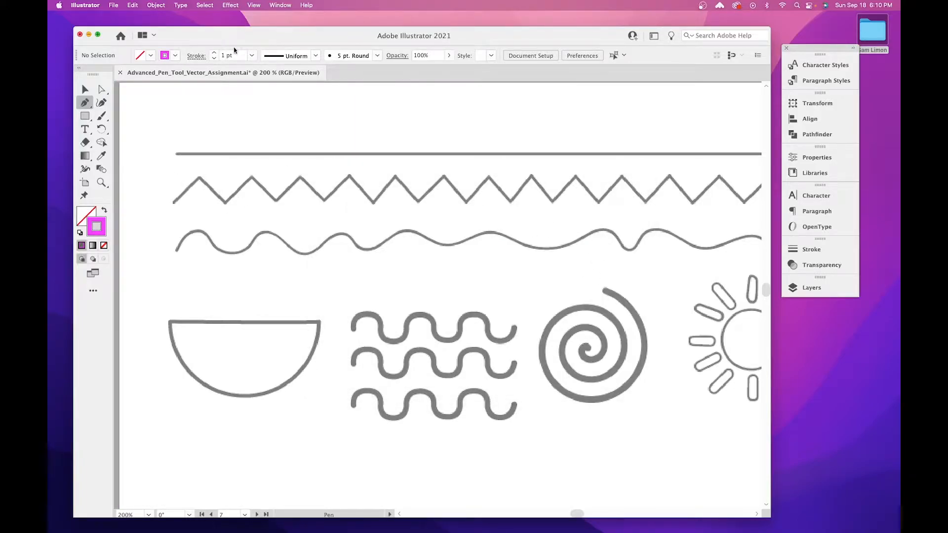
{"action": "left_click", "coordinate": [214, 53]}
{"action": "left_click", "coordinate": [214, 53]}
Trace the straight horizontal line at the top of the first artboard from end to end with the Pen tool.
{"action": "key", "text": "space"}
{"action": "left_click_drag", "start_coordinate": [454, 223], "coordinate": [525, 286]}
{"action": "left_click_drag", "start_coordinate": [607, 258], "coordinate": [318, 260]}
{"action": "left_click_drag", "start_coordinate": [226, 222], "coordinate": [469, 222]}
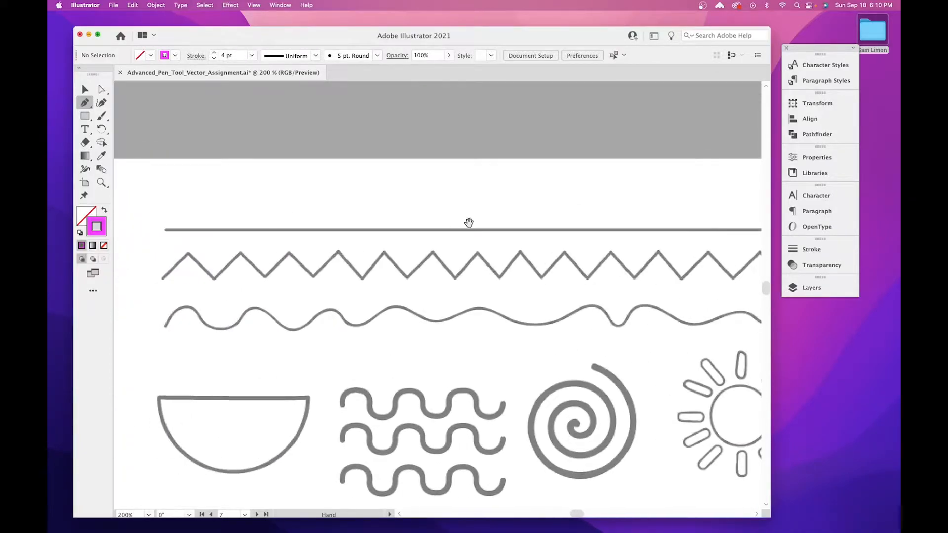
{"action": "left_click", "coordinate": [166, 230]}
{"action": "key", "text": "space"}
{"action": "left_click_drag", "start_coordinate": [678, 275], "coordinate": [497, 283]}
{"action": "key", "text": "space"}
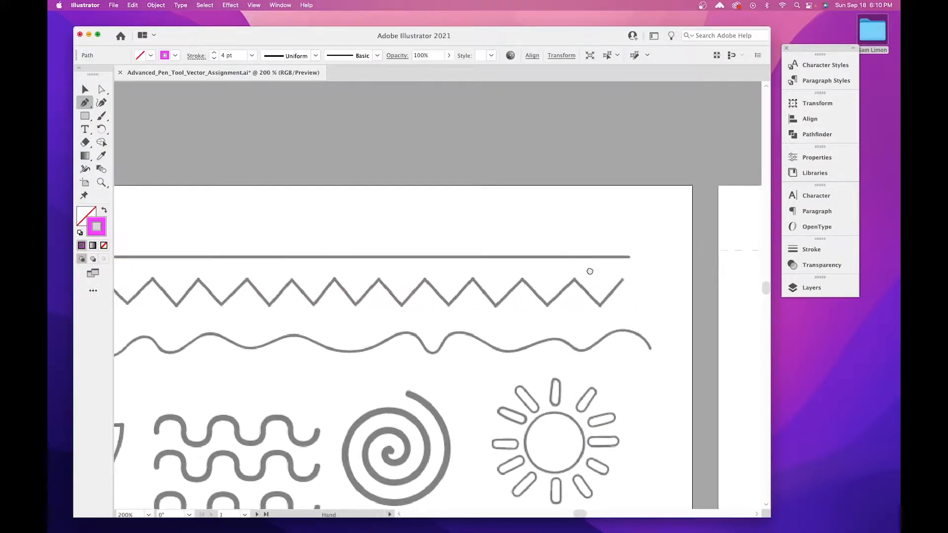
{"action": "left_click_drag", "start_coordinate": [591, 271], "coordinate": [535, 274]}
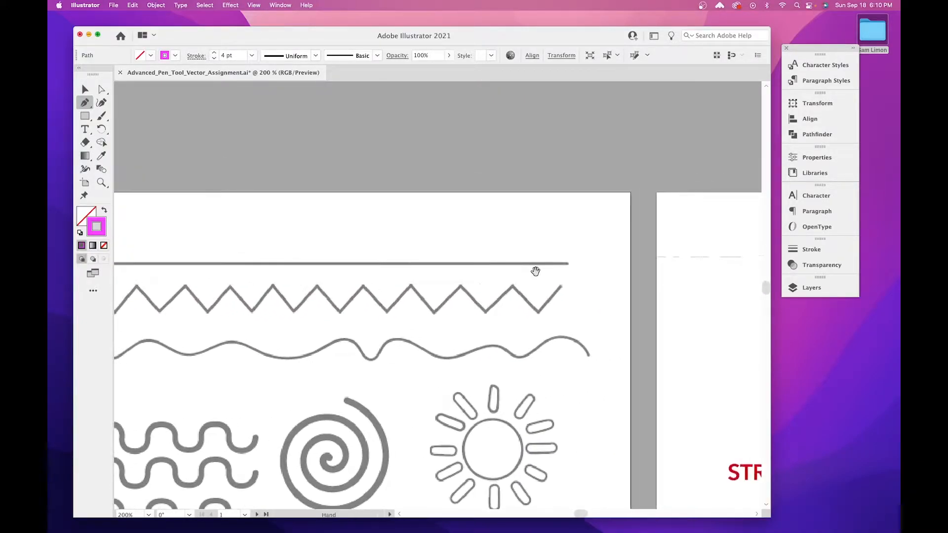
{"action": "left_click", "coordinate": [567, 263]}
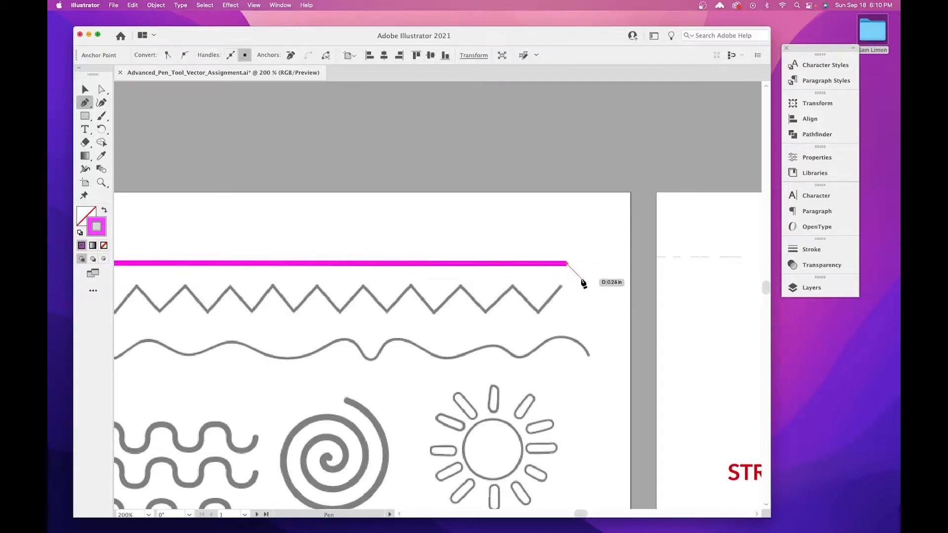
{"action": "left_click_drag", "start_coordinate": [559, 294], "coordinate": [628, 273]}
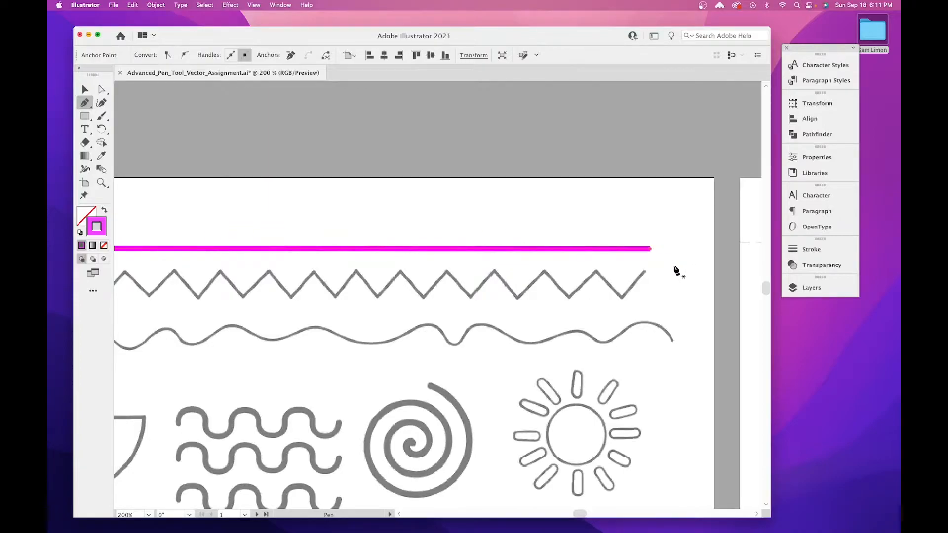
{"action": "left_click_drag", "start_coordinate": [429, 278], "coordinate": [628, 262]}
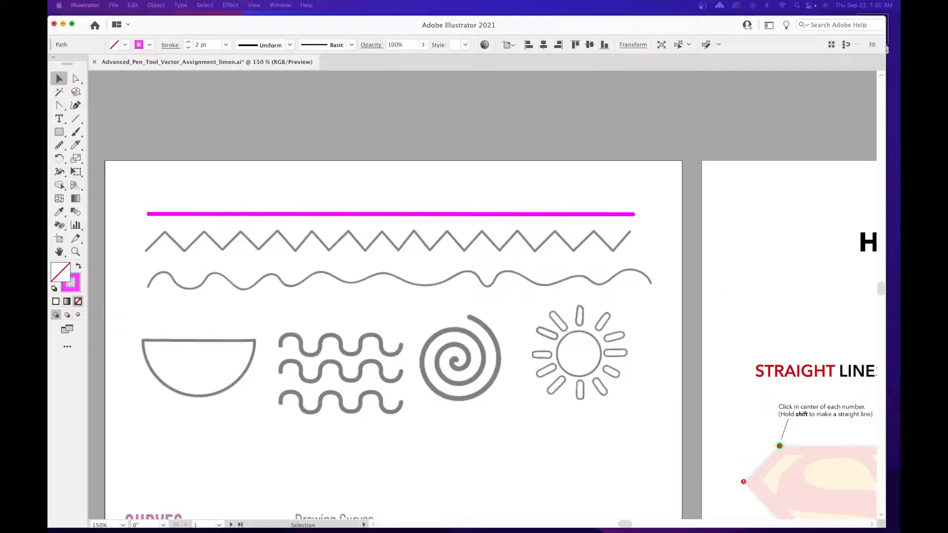
Choose the Pen tool again and set the stroke colour to the pink-magenta swatch.
{"action": "left_click", "coordinate": [456, 194]}
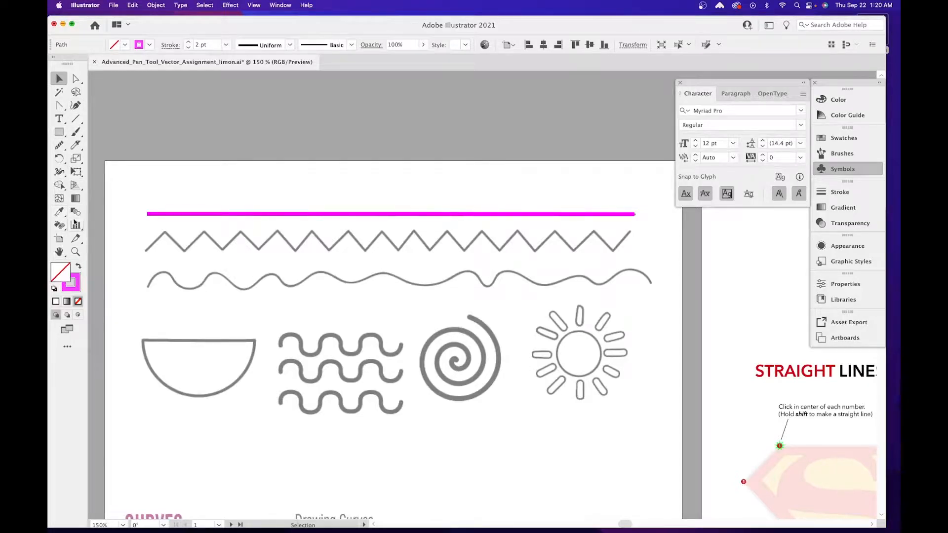
{"action": "left_click_drag", "start_coordinate": [60, 105], "coordinate": [96, 101]}
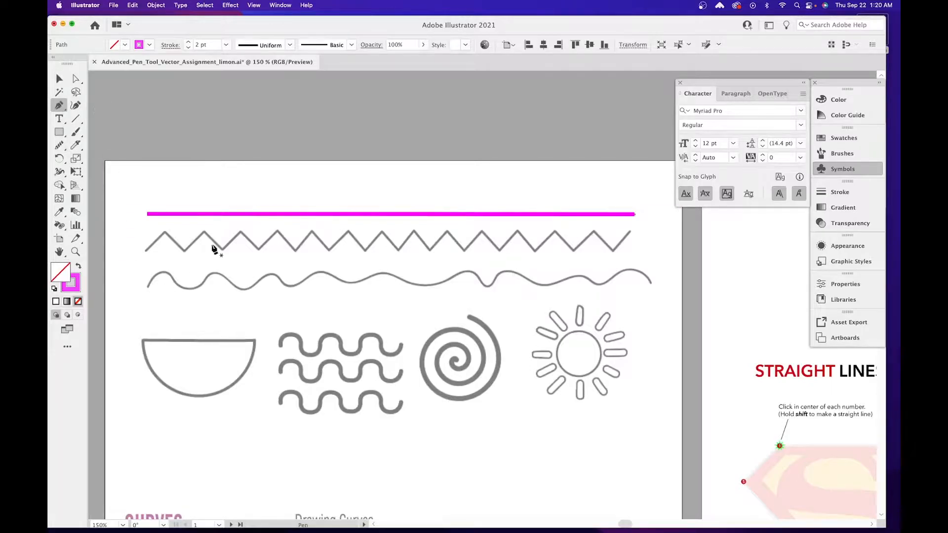
{"action": "left_click", "coordinate": [148, 45]}
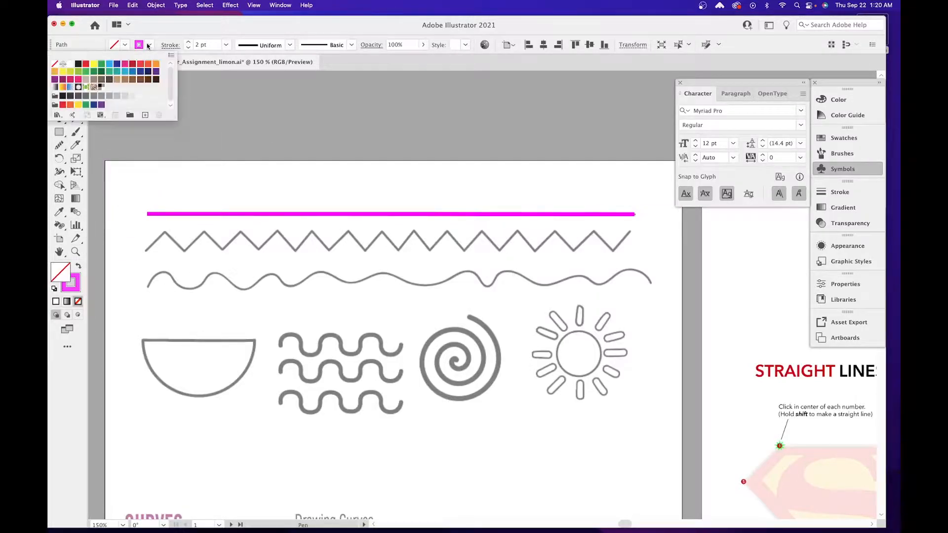
{"action": "left_click", "coordinate": [125, 65]}
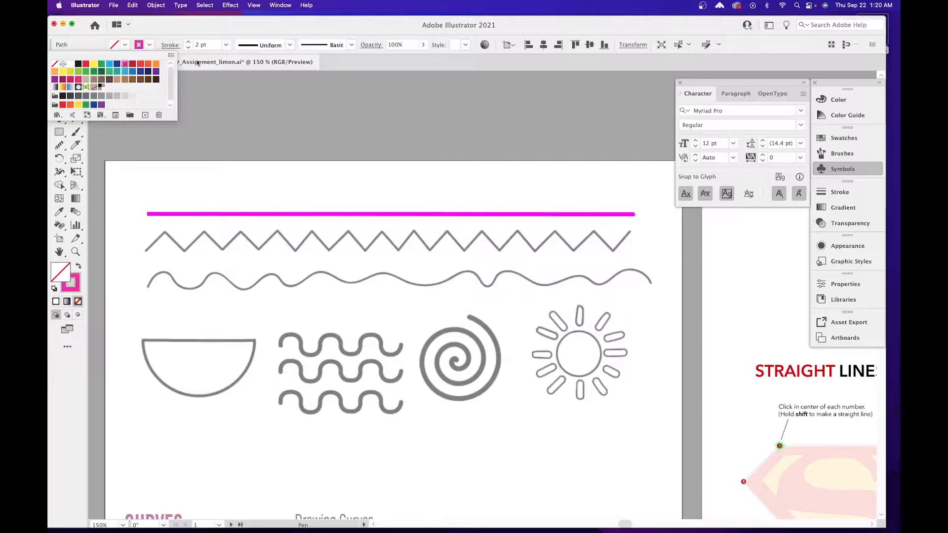
{"action": "left_click", "coordinate": [158, 37]}
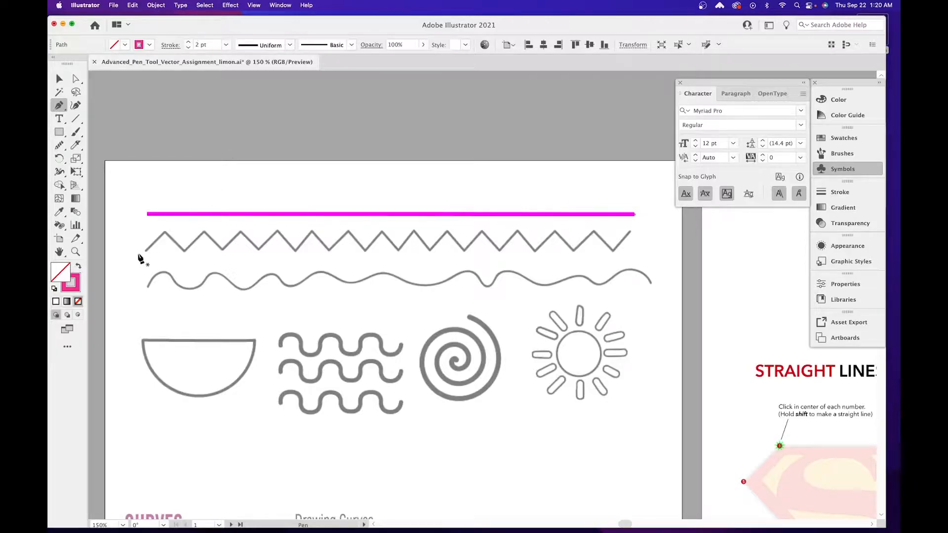
Trace the zigzag line with straight Pen tool segments from its left end through its first six peaks.
{"action": "key", "text": "super+equal"}
{"action": "left_click_drag", "start_coordinate": [558, 278], "coordinate": [57, 330]}
{"action": "left_click_drag", "start_coordinate": [647, 469], "coordinate": [301, 197]}
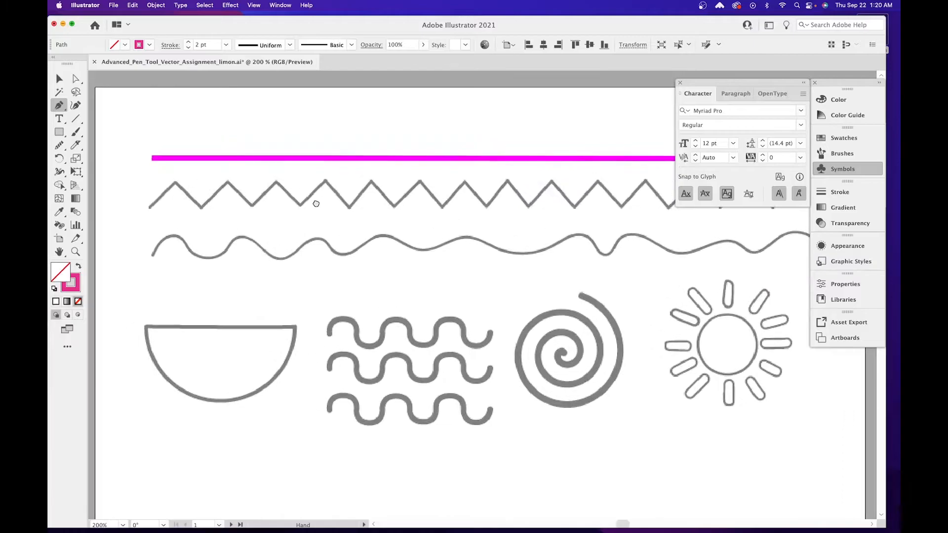
{"action": "left_click", "coordinate": [149, 206]}
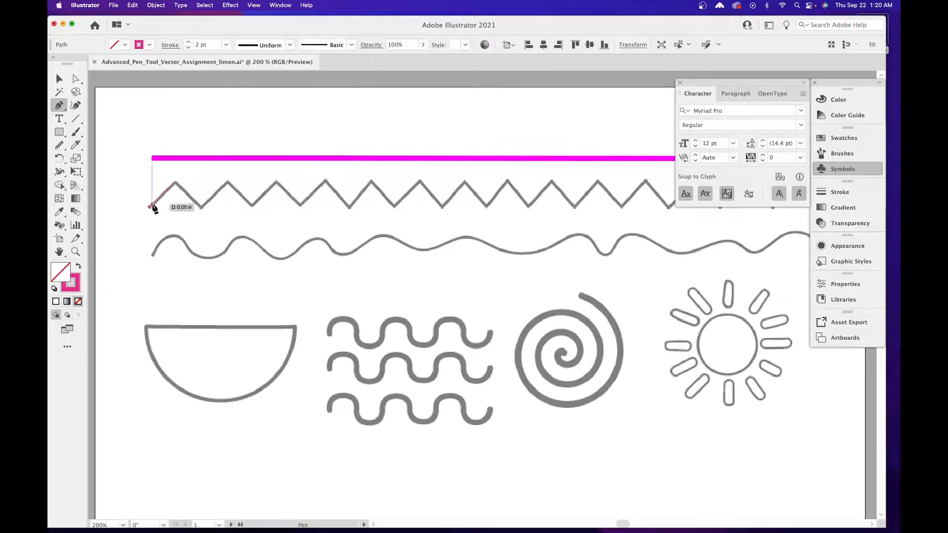
{"action": "left_click", "coordinate": [175, 182]}
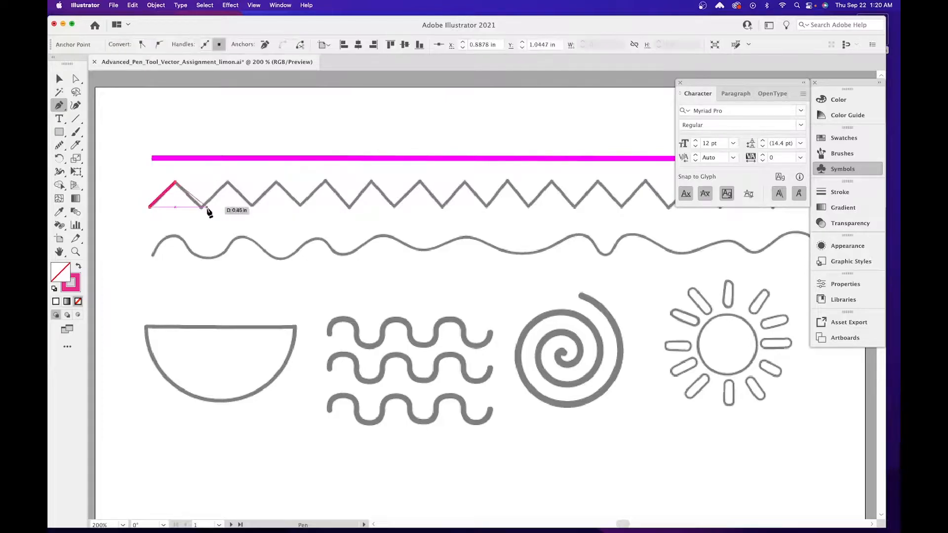
{"action": "left_click", "coordinate": [201, 207]}
{"action": "left_click", "coordinate": [228, 182]}
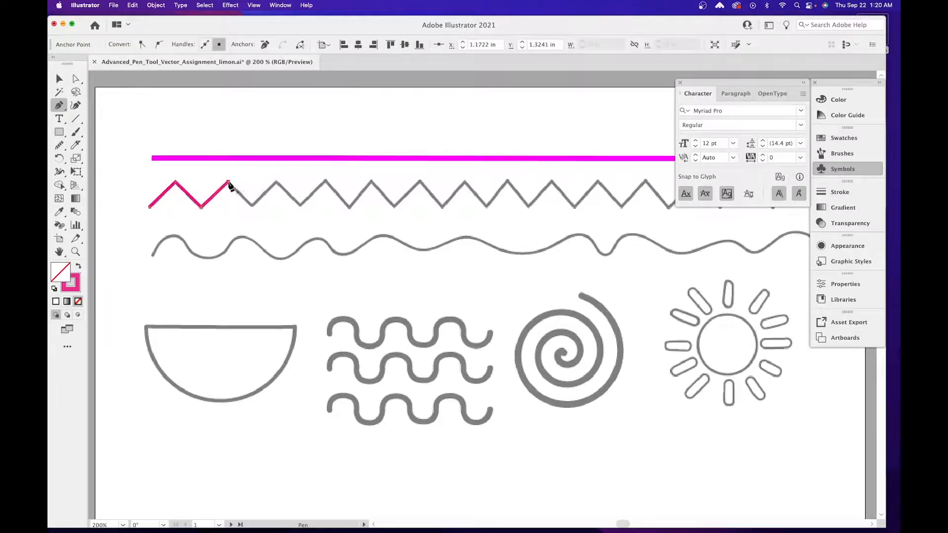
{"action": "left_click", "coordinate": [252, 207]}
{"action": "left_click", "coordinate": [277, 182]}
{"action": "left_click", "coordinate": [300, 205]}
{"action": "left_click", "coordinate": [325, 182]}
{"action": "left_click", "coordinate": [348, 207]}
{"action": "left_click", "coordinate": [372, 181]}
{"action": "left_click", "coordinate": [393, 205]}
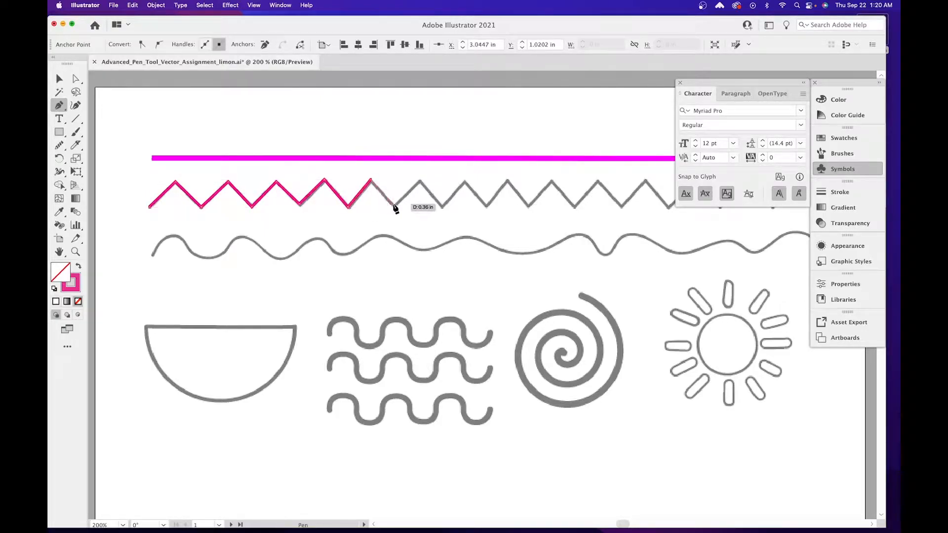
{"action": "left_click", "coordinate": [420, 180]}
{"action": "left_click", "coordinate": [441, 208]}
Continue tracing the zigzag corner by corner to its right end and finish the open path.
{"action": "scroll", "coordinate": [459, 223], "scroll_direction": "right", "scroll_amount": 5}
{"action": "left_click", "coordinate": [341, 200]}
{"action": "left_click", "coordinate": [364, 224]}
{"action": "left_click", "coordinate": [385, 198]}
{"action": "left_click", "coordinate": [405, 223]}
{"action": "left_click", "coordinate": [429, 199]}
{"action": "left_click", "coordinate": [452, 226]}
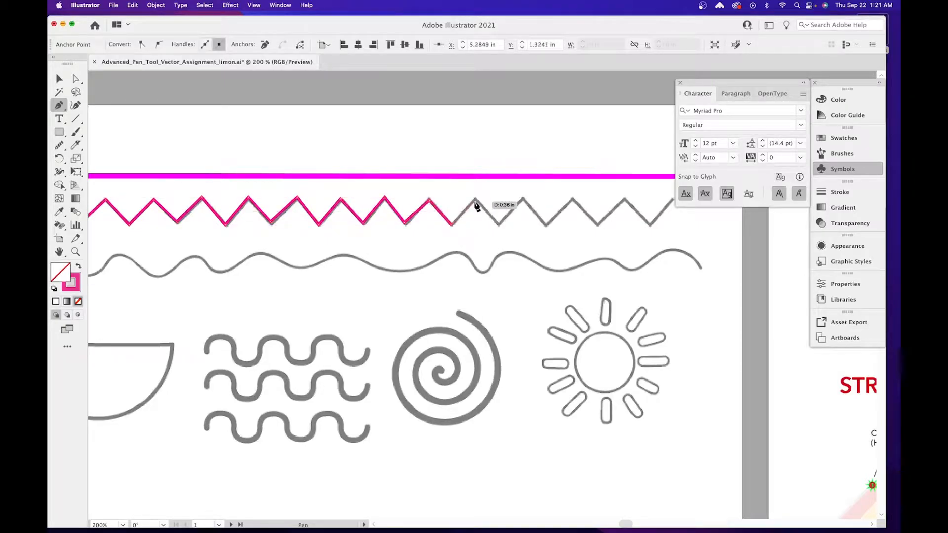
{"action": "left_click", "coordinate": [476, 200]}
{"action": "left_click", "coordinate": [498, 223]}
{"action": "left_click", "coordinate": [523, 199]}
{"action": "left_click", "coordinate": [546, 225]}
{"action": "left_click", "coordinate": [572, 200]}
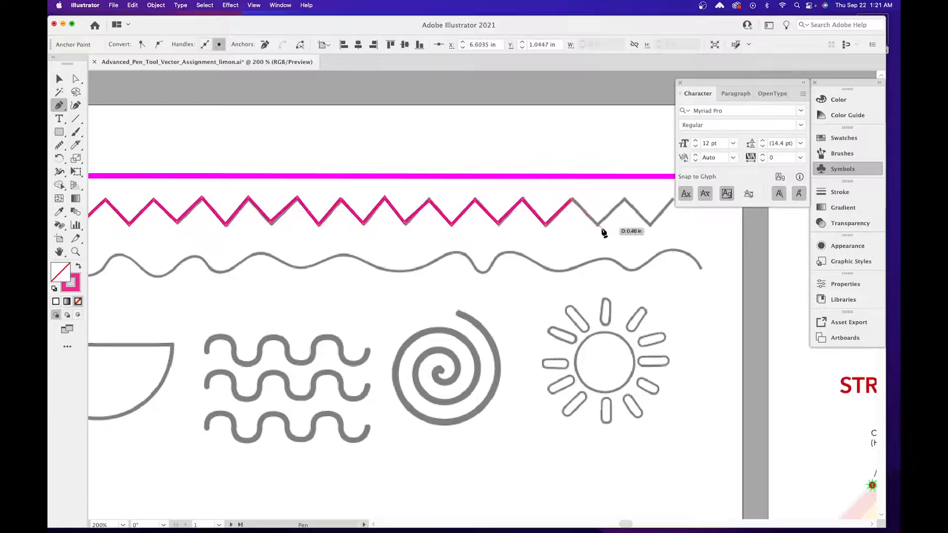
{"action": "left_click", "coordinate": [597, 225]}
{"action": "left_click", "coordinate": [624, 199]}
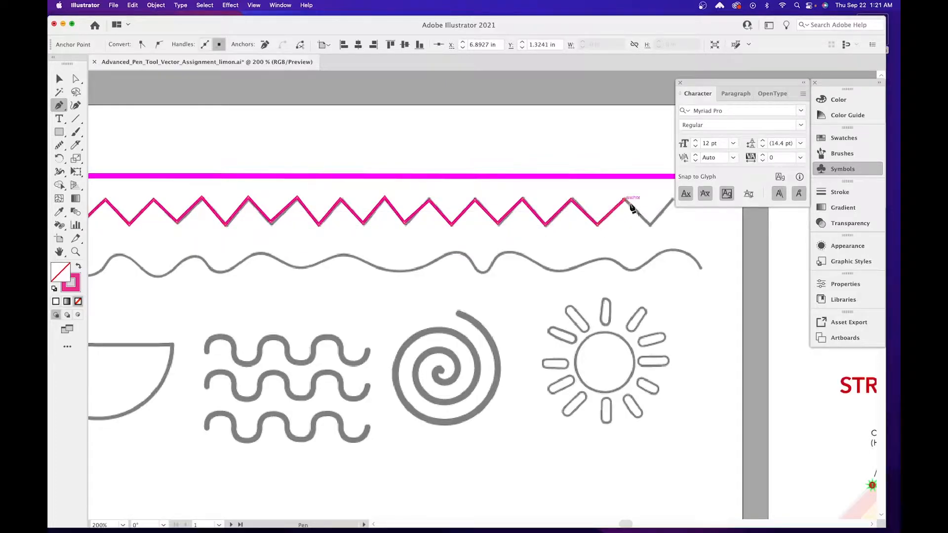
{"action": "left_click", "coordinate": [650, 225]}
{"action": "left_click_drag", "start_coordinate": [628, 226], "coordinate": [554, 249]}
{"action": "left_click", "coordinate": [599, 220]}
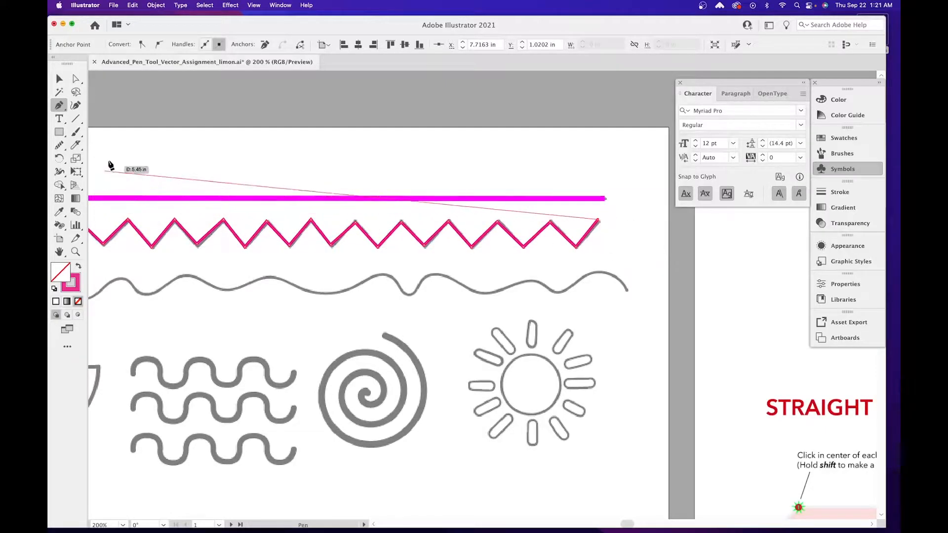
{"action": "left_click", "coordinate": [59, 80]}
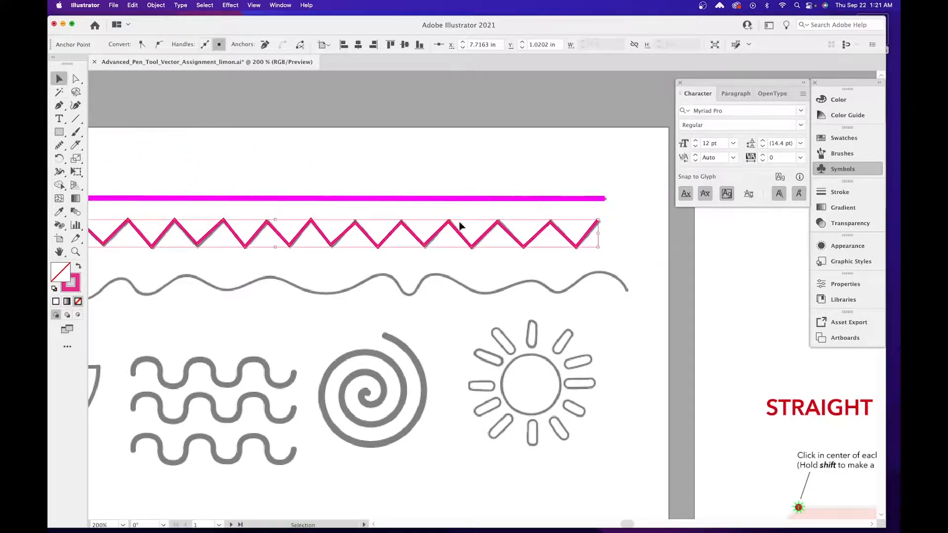
Trace the first two crests and troughs of the long wavy line with curved Pen tool segments, undoing the misplaced curve.
{"action": "left_click_drag", "start_coordinate": [425, 247], "coordinate": [521, 255]}
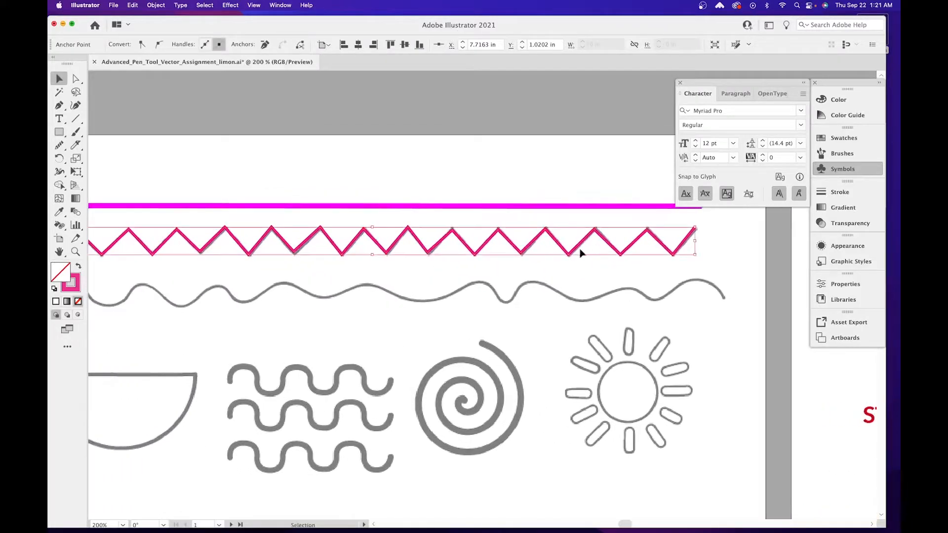
{"action": "left_click_drag", "start_coordinate": [330, 249], "coordinate": [529, 239]}
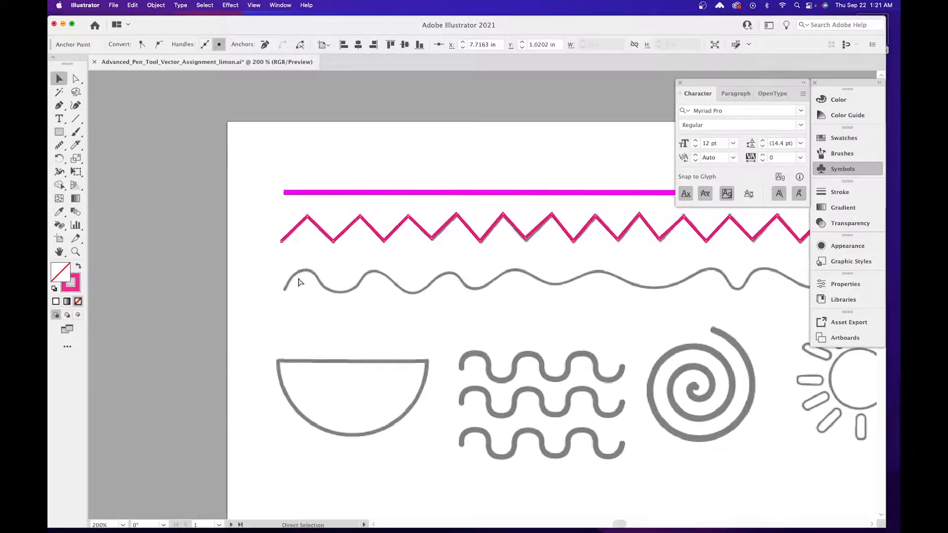
{"action": "key", "text": "super+="}
{"action": "left_click_drag", "start_coordinate": [319, 288], "coordinate": [602, 222]}
{"action": "left_click_drag", "start_coordinate": [313, 224], "coordinate": [622, 170]}
{"action": "left_click_drag", "start_coordinate": [330, 197], "coordinate": [430, 159]}
{"action": "left_click", "coordinate": [59, 105]}
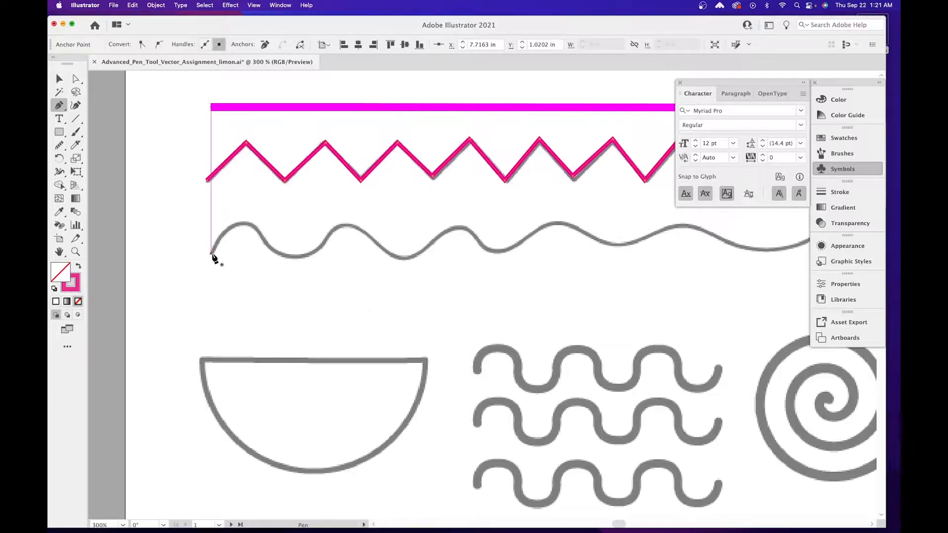
{"action": "left_click_drag", "start_coordinate": [212, 255], "coordinate": [242, 227]}
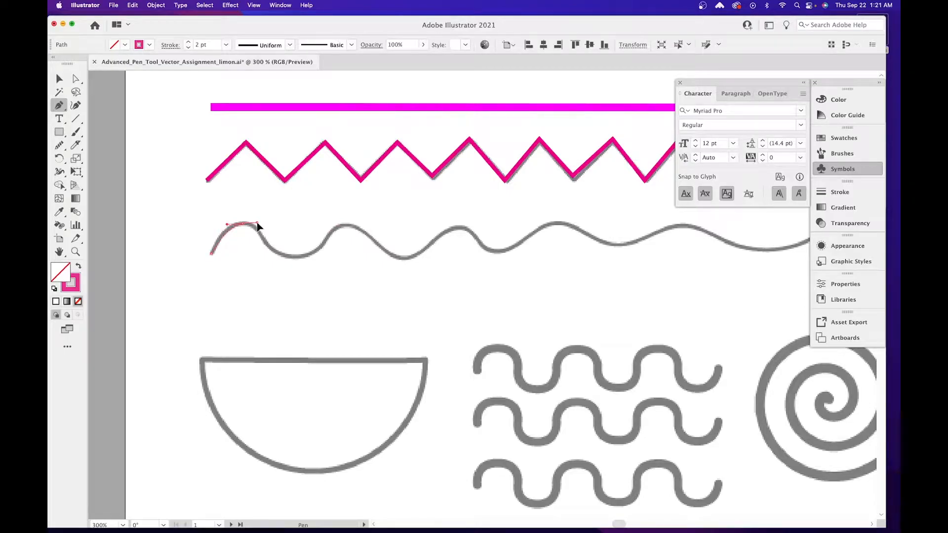
{"action": "mouse_move", "coordinate": [264, 228]}
{"action": "left_mouse_down"}
{"action": "mouse_move", "coordinate": [249, 227]}
{"action": "mouse_move", "coordinate": [242, 245]}
{"action": "mouse_move", "coordinate": [248, 232]}
{"action": "mouse_move", "coordinate": [275, 271]}
{"action": "mouse_move", "coordinate": [251, 237]}
{"action": "left_mouse_up"}
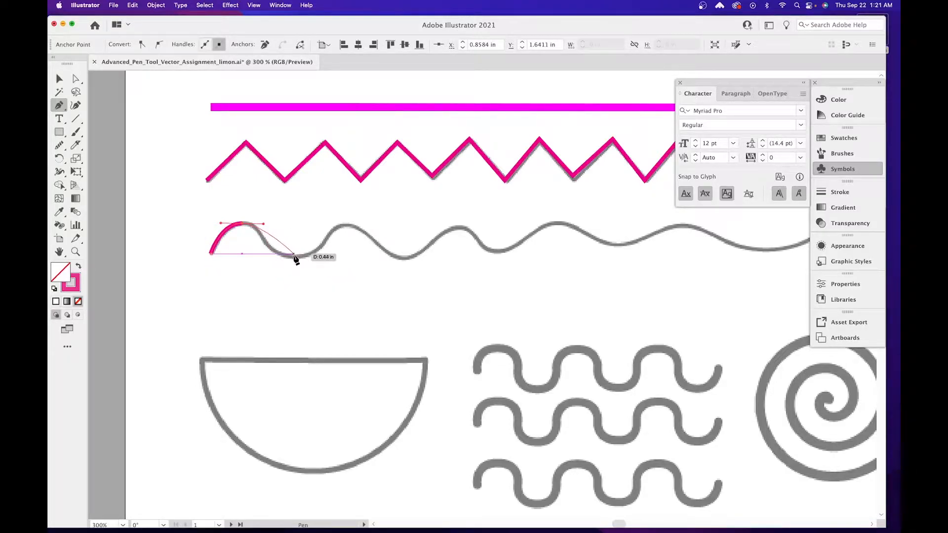
{"action": "left_click_drag", "start_coordinate": [294, 258], "coordinate": [323, 256]}
{"action": "left_click_drag", "start_coordinate": [347, 226], "coordinate": [520, 251]}
{"action": "key", "text": "super+z"}
{"action": "key", "text": "super+z"}
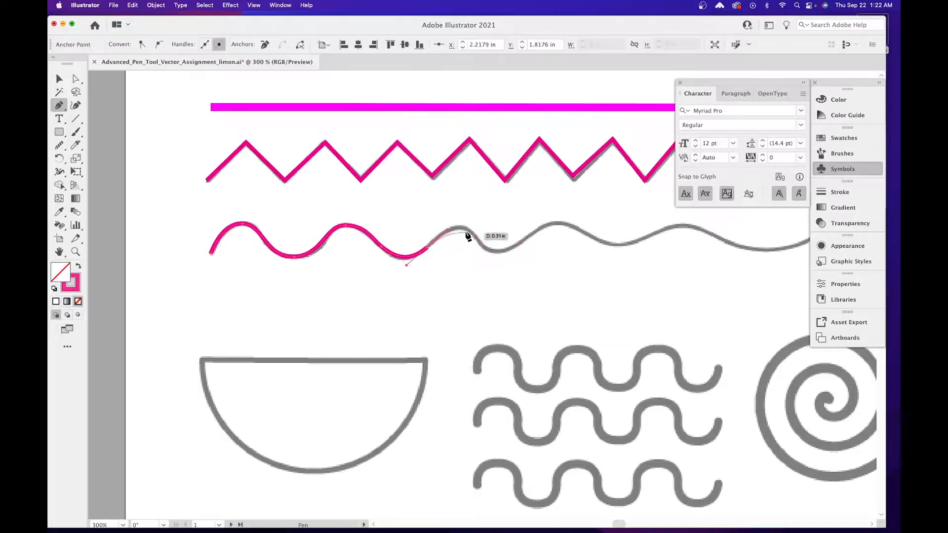
Continue the curved path from the third crest to the crest before the sharp dip, redrawing the last curve with shorter segments.
{"action": "left_click_drag", "start_coordinate": [473, 231], "coordinate": [376, 293]}
{"action": "key", "text": "space"}
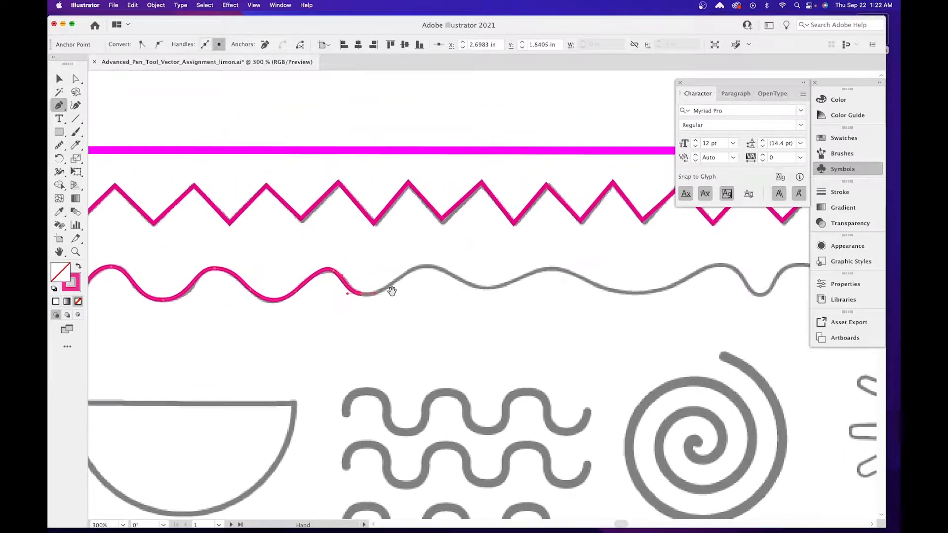
{"action": "left_click_drag", "start_coordinate": [412, 269], "coordinate": [499, 288]}
{"action": "left_click_drag", "start_coordinate": [532, 289], "coordinate": [423, 271]}
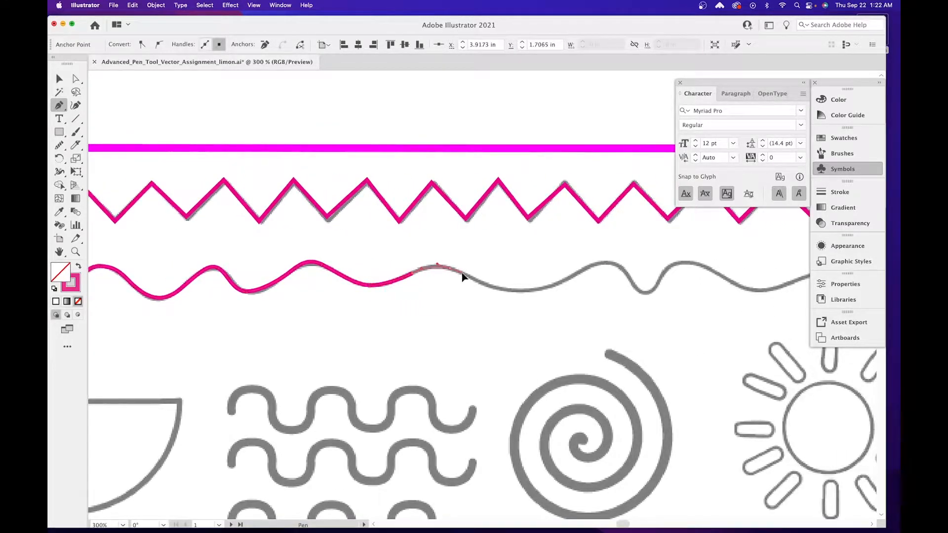
{"action": "mouse_move", "coordinate": [448, 275]}
{"action": "left_mouse_down"}
{"action": "mouse_move", "coordinate": [449, 285]}
{"action": "mouse_move", "coordinate": [450, 271]}
{"action": "left_mouse_up"}
{"action": "left_click_drag", "start_coordinate": [579, 273], "coordinate": [636, 237]}
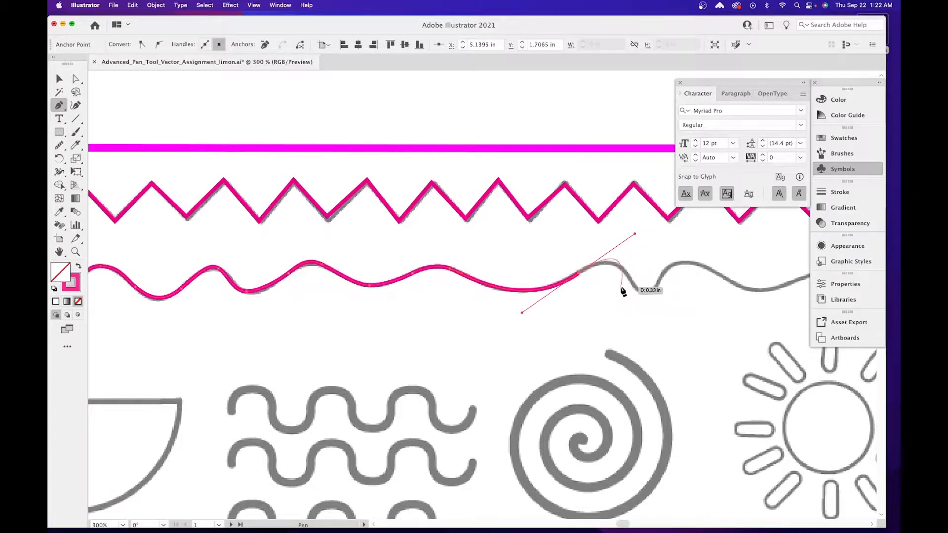
{"action": "key", "text": "super+z"}
{"action": "left_click_drag", "start_coordinate": [526, 293], "coordinate": [625, 274]}
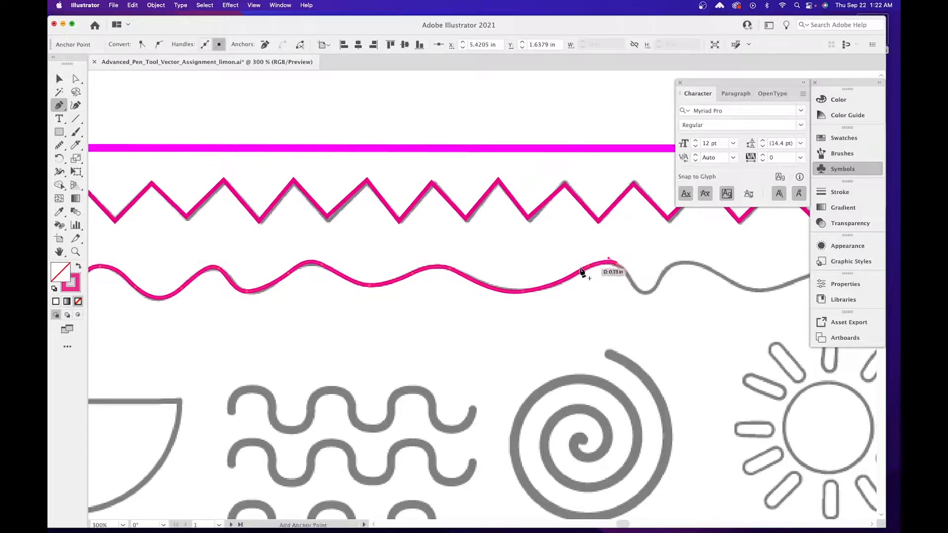
Trace the sharp dip and remaining waves to the right end of the wavy line and finish the open path.
{"action": "key", "text": "space"}
{"action": "left_click_drag", "start_coordinate": [637, 289], "coordinate": [569, 286]}
{"action": "left_click_drag", "start_coordinate": [581, 268], "coordinate": [674, 284]}
{"action": "left_click_drag", "start_coordinate": [679, 277], "coordinate": [718, 284]}
{"action": "left_click_drag", "start_coordinate": [737, 303], "coordinate": [752, 328]}
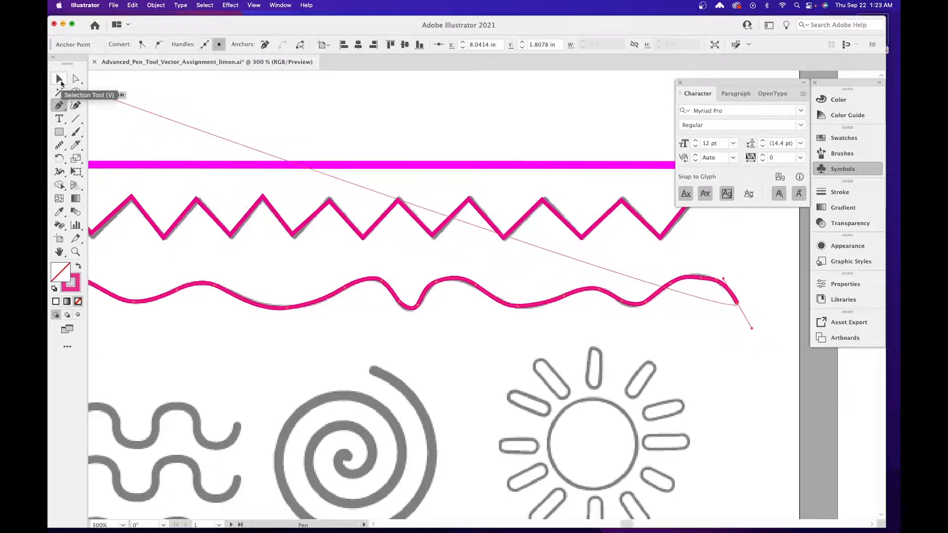
{"action": "left_click", "coordinate": [60, 80]}
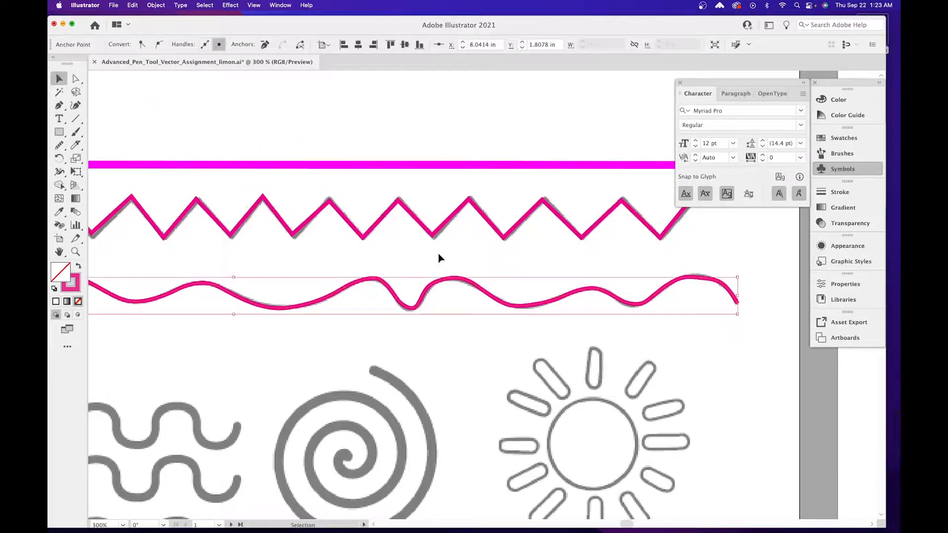
Select the traced zigzag and wavy paths together and copy the straight line's magenta 4 pt stroke onto them with the Eyedropper.
{"action": "left_click", "coordinate": [426, 269]}
{"action": "key", "text": "space"}
{"action": "left_click_drag", "start_coordinate": [363, 262], "coordinate": [476, 268]}
{"action": "left_click_drag", "start_coordinate": [457, 327], "coordinate": [541, 246]}
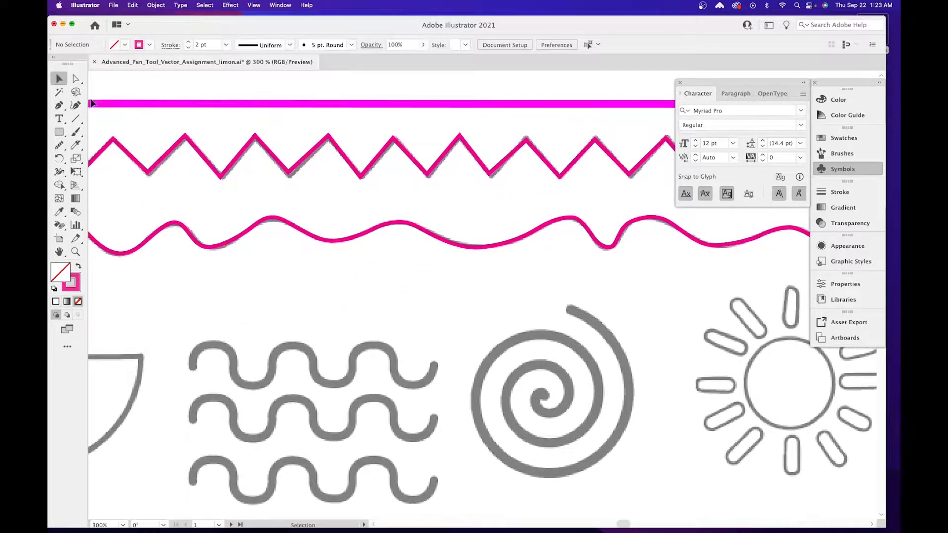
{"action": "left_click_drag", "start_coordinate": [389, 161], "coordinate": [385, 191]}
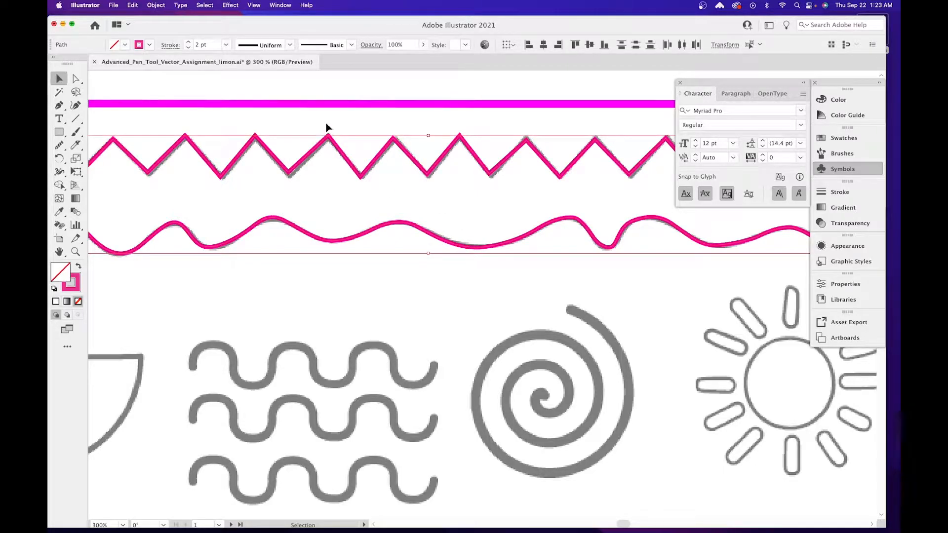
{"action": "left_click", "coordinate": [59, 213]}
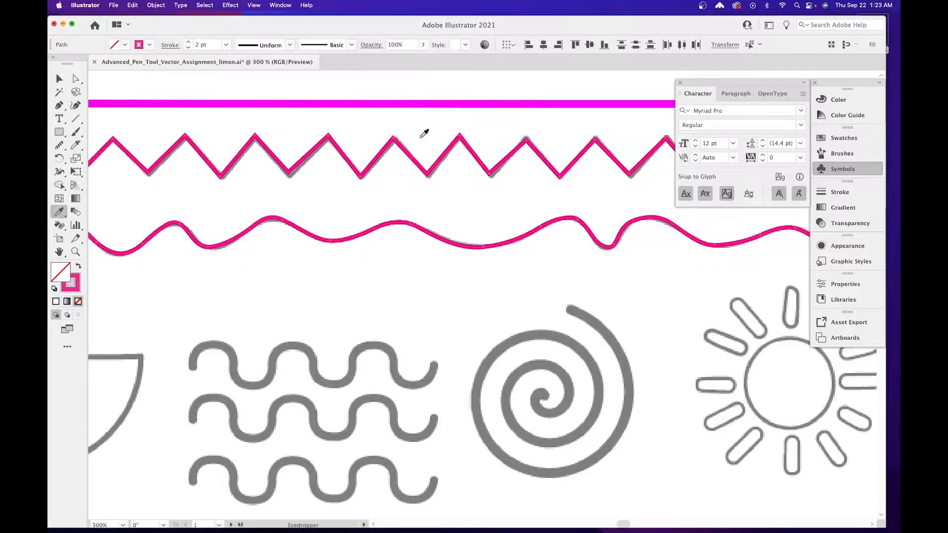
{"action": "left_click", "coordinate": [384, 100]}
{"action": "left_click_drag", "start_coordinate": [422, 174], "coordinate": [584, 213]}
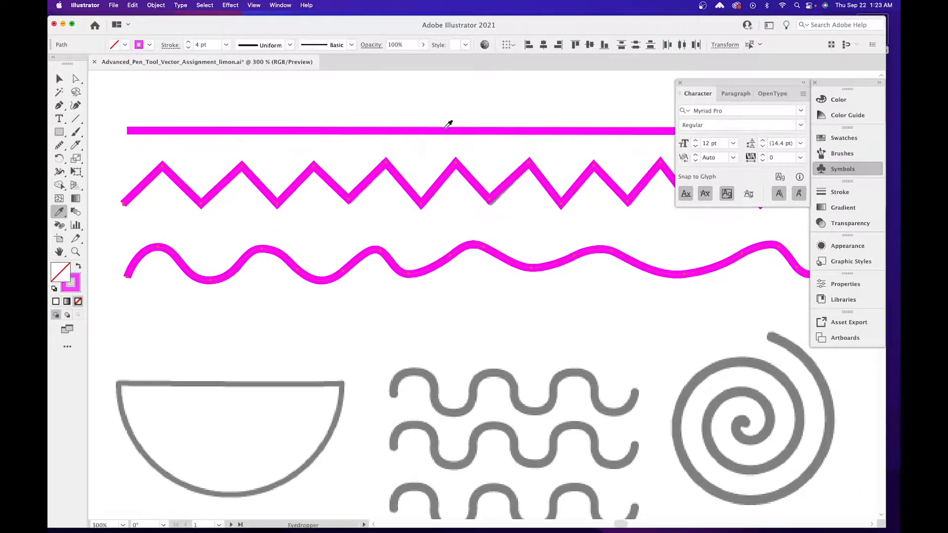
{"action": "left_click_drag", "start_coordinate": [645, 249], "coordinate": [485, 256]}
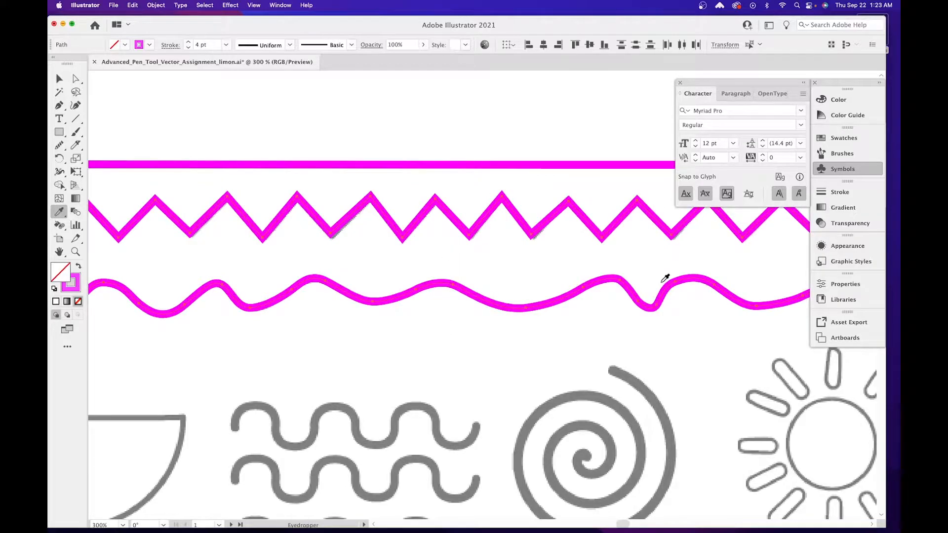
Trace the half circle as a closed Pen tool path with a straight top edge and a smooth anchor at its lowest point.
{"action": "left_click_drag", "start_coordinate": [259, 372], "coordinate": [356, 360]}
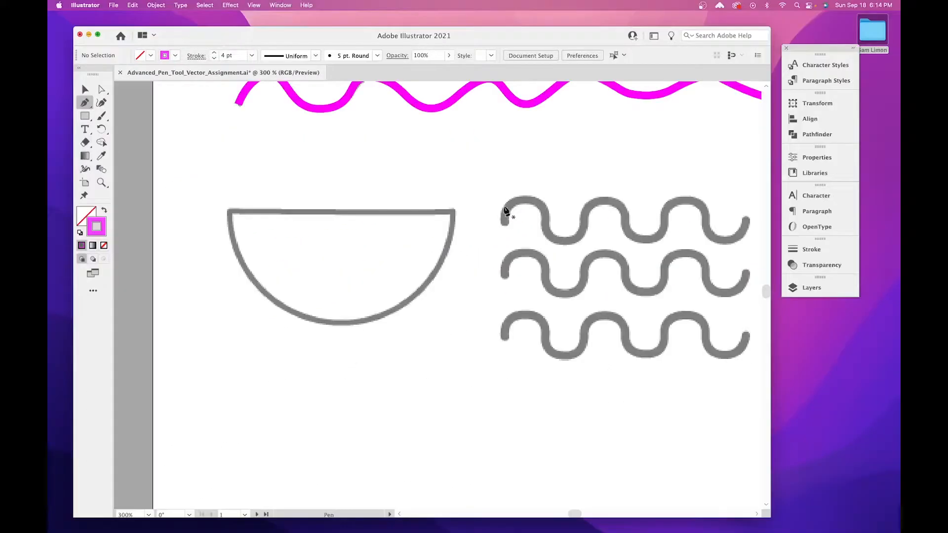
{"action": "left_click", "coordinate": [229, 212]}
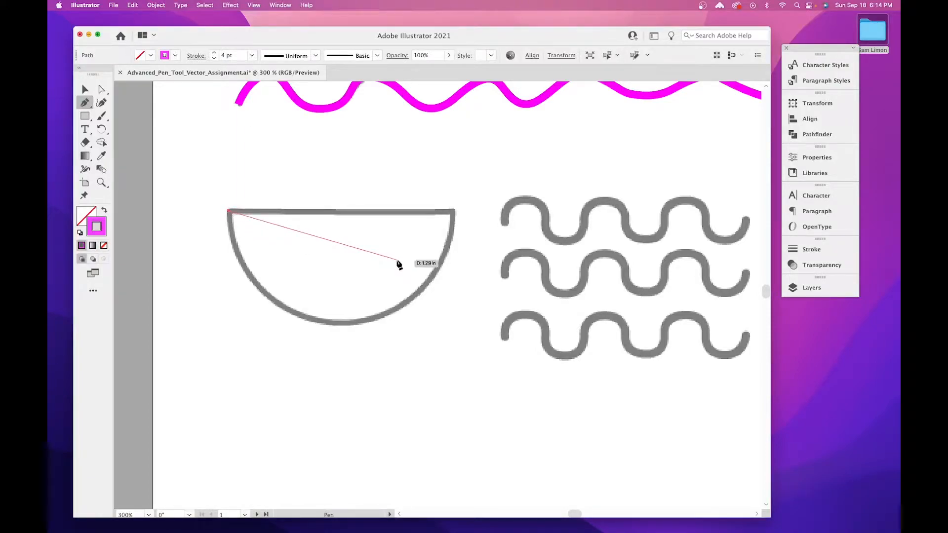
{"action": "left_click", "coordinate": [453, 212]}
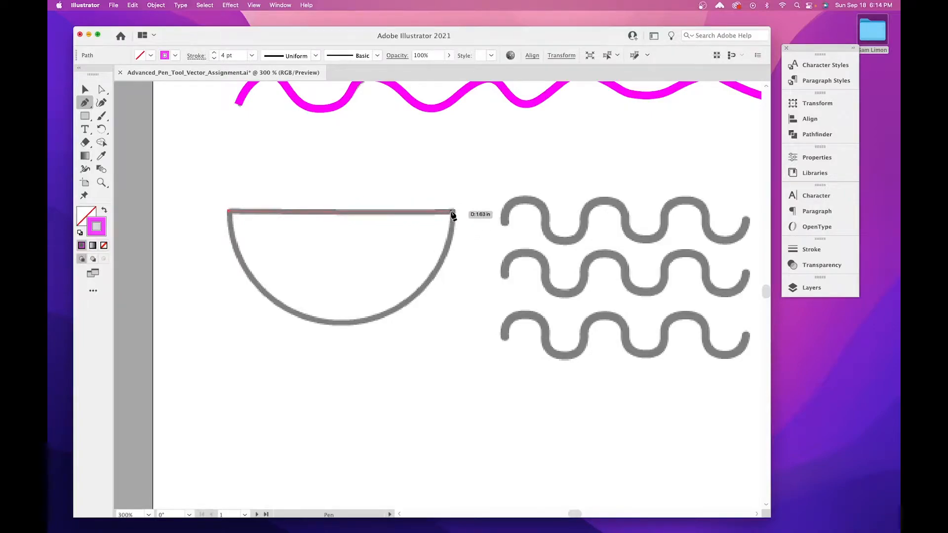
{"action": "left_click", "coordinate": [453, 213]}
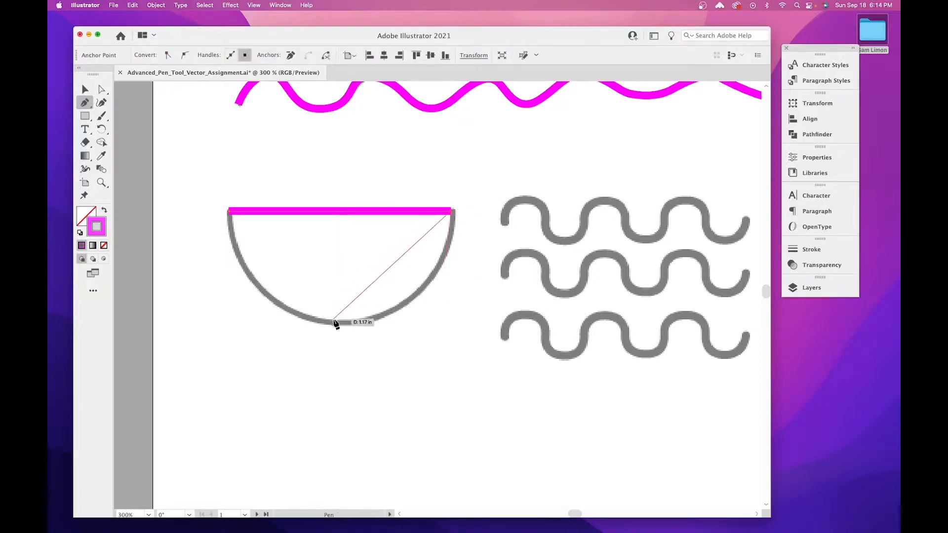
{"action": "left_click_drag", "start_coordinate": [341, 324], "coordinate": [225, 322]}
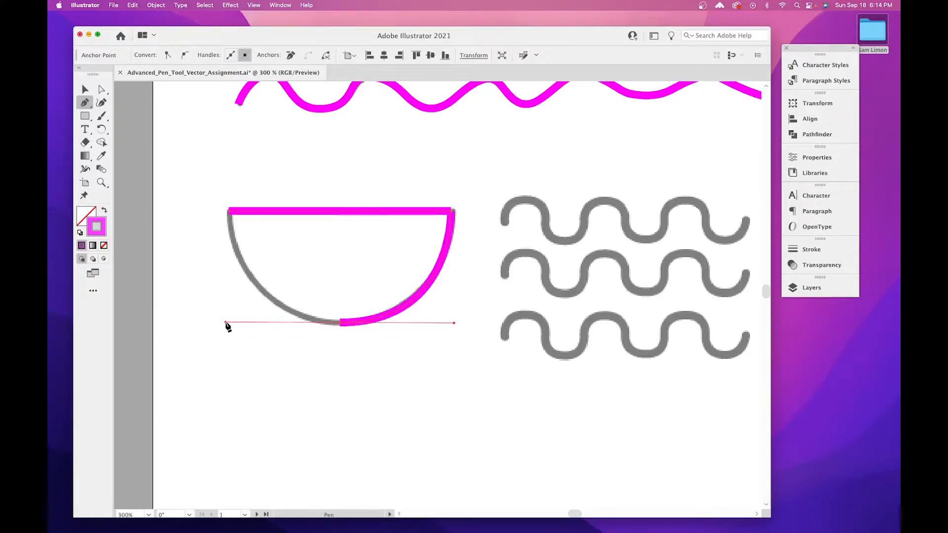
{"action": "left_click", "coordinate": [229, 212]}
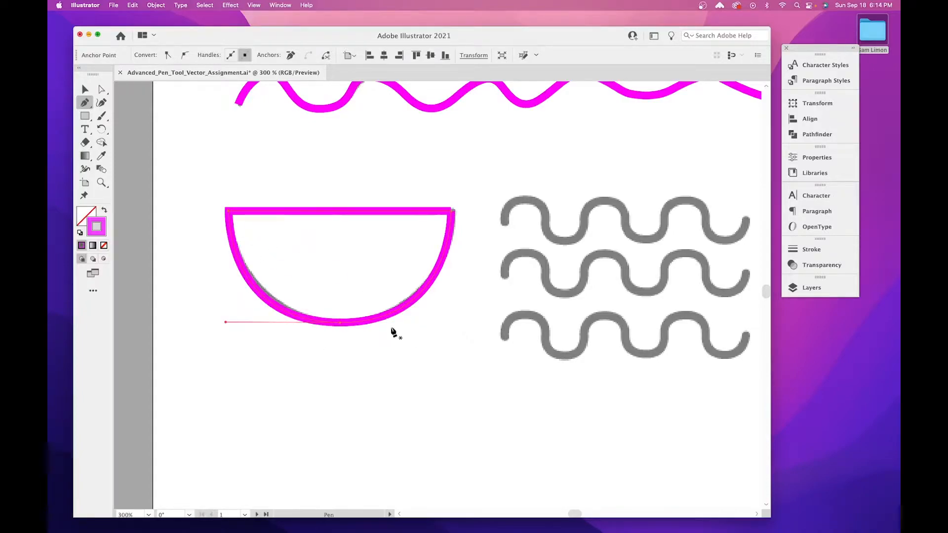
Trace the topmost of the three small wavy lines with the Pen tool, using smooth anchors along its crests and troughs, and finish the open path.
{"action": "left_click_drag", "start_coordinate": [578, 309], "coordinate": [428, 294]}
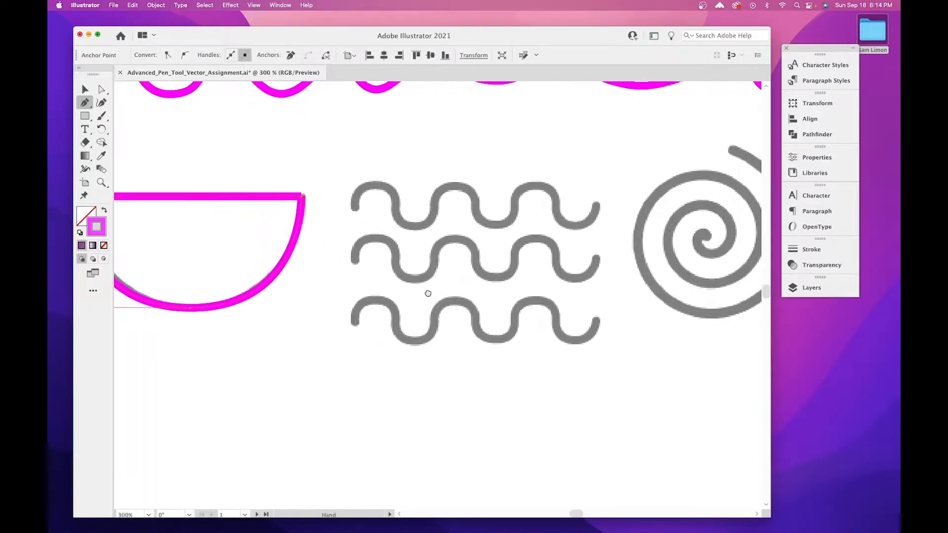
{"action": "left_click", "coordinate": [355, 209]}
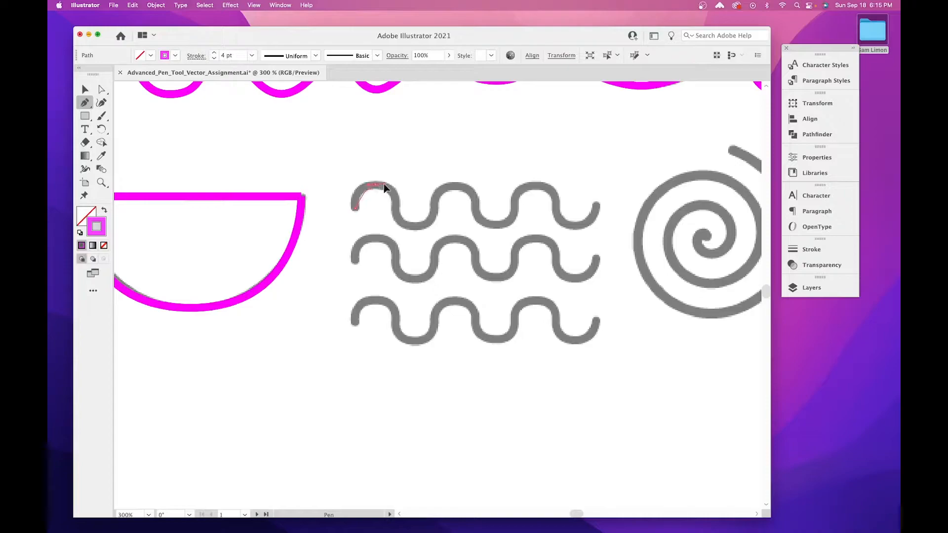
{"action": "mouse_move", "coordinate": [391, 185]}
{"action": "left_mouse_down"}
{"action": "mouse_move", "coordinate": [479, 191]}
{"action": "mouse_move", "coordinate": [394, 189]}
{"action": "left_mouse_up"}
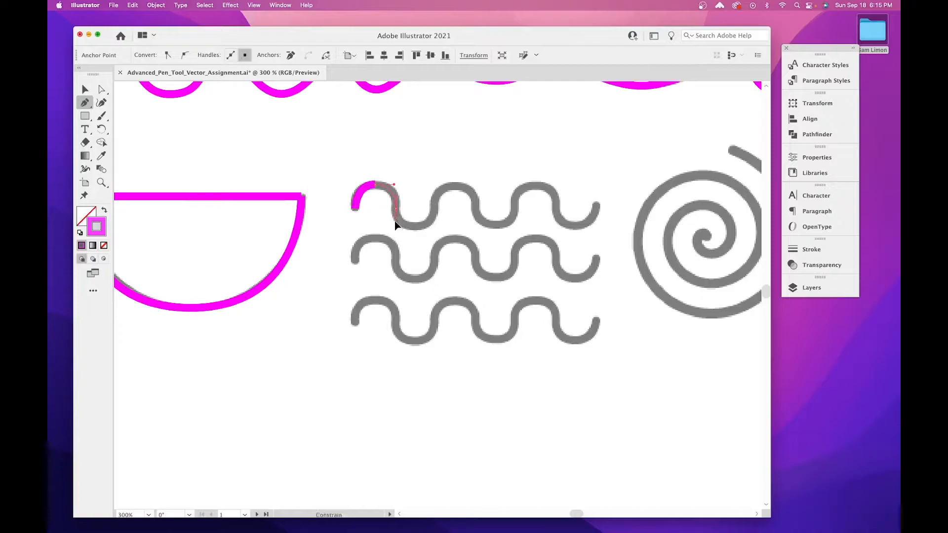
{"action": "left_click_drag", "start_coordinate": [396, 221], "coordinate": [436, 199]}
{"action": "left_click_drag", "start_coordinate": [435, 190], "coordinate": [593, 194]}
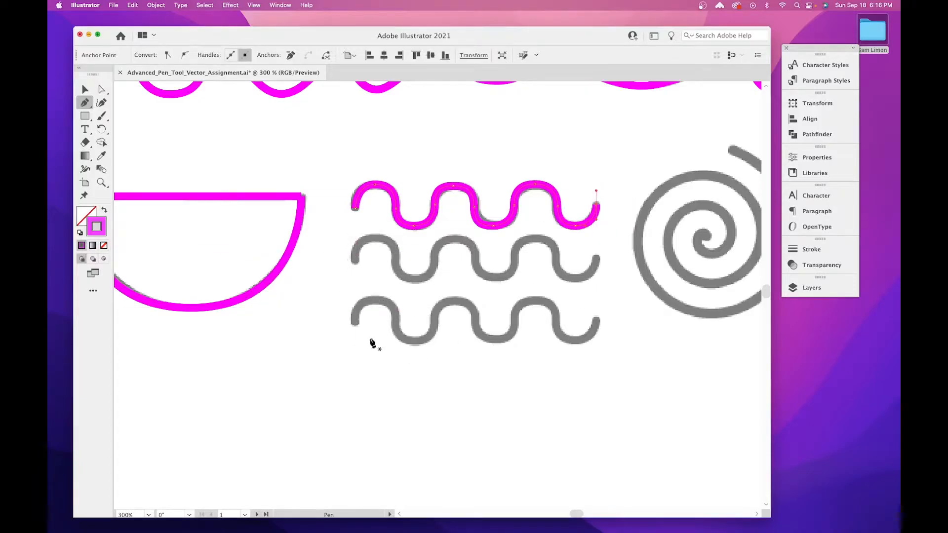
{"action": "key", "text": "v"}
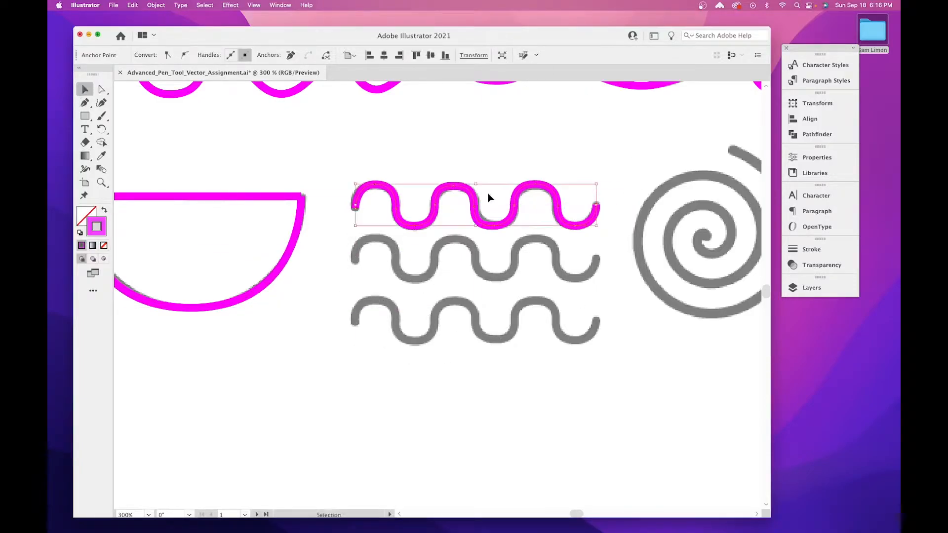
Trace the spiral's outermost turn with the Pen tool, starting at its outer end and placing smooth anchors at its side, lowest and highest points.
{"action": "scroll", "coordinate": [560, 239], "scroll_direction": "right", "scroll_amount": 10}
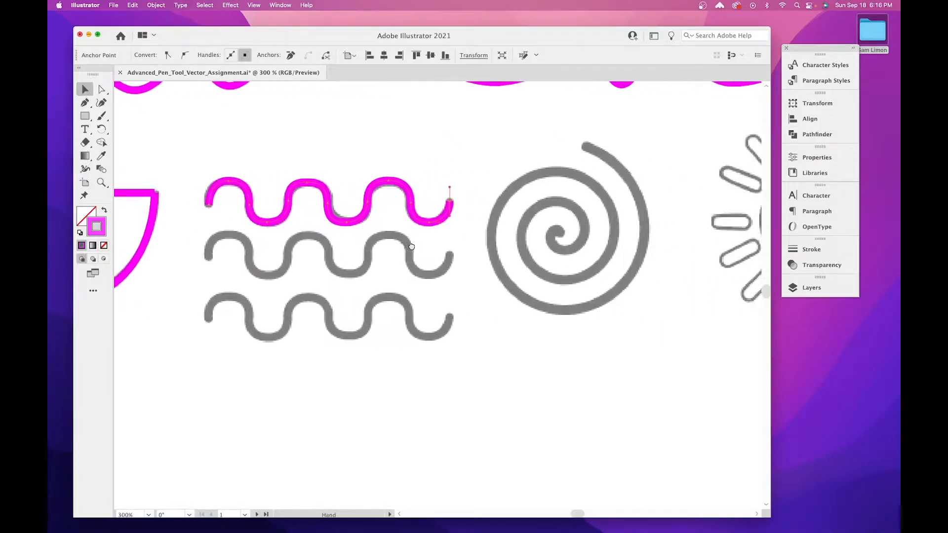
{"action": "scroll", "coordinate": [601, 249], "scroll_direction": "right", "scroll_amount": 2}
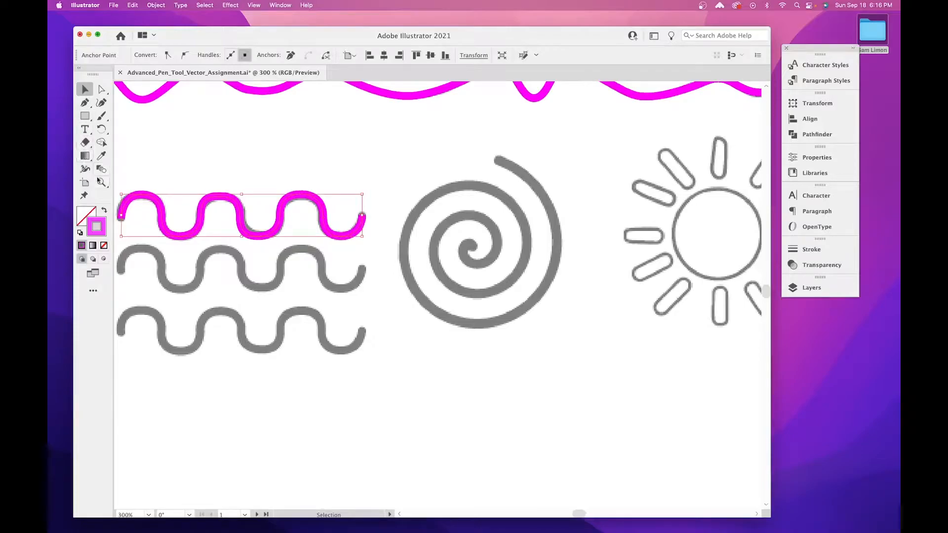
{"action": "left_click", "coordinate": [85, 102]}
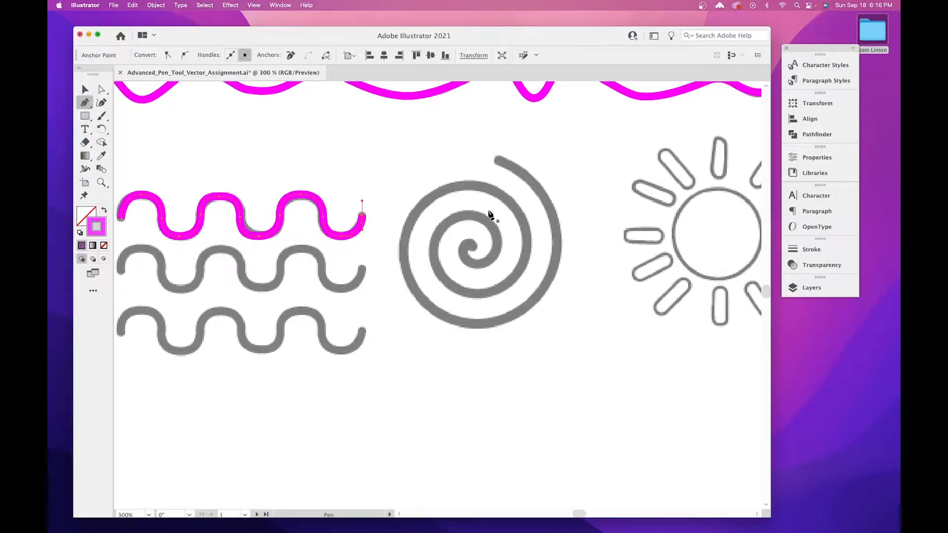
{"action": "left_click", "coordinate": [498, 160]}
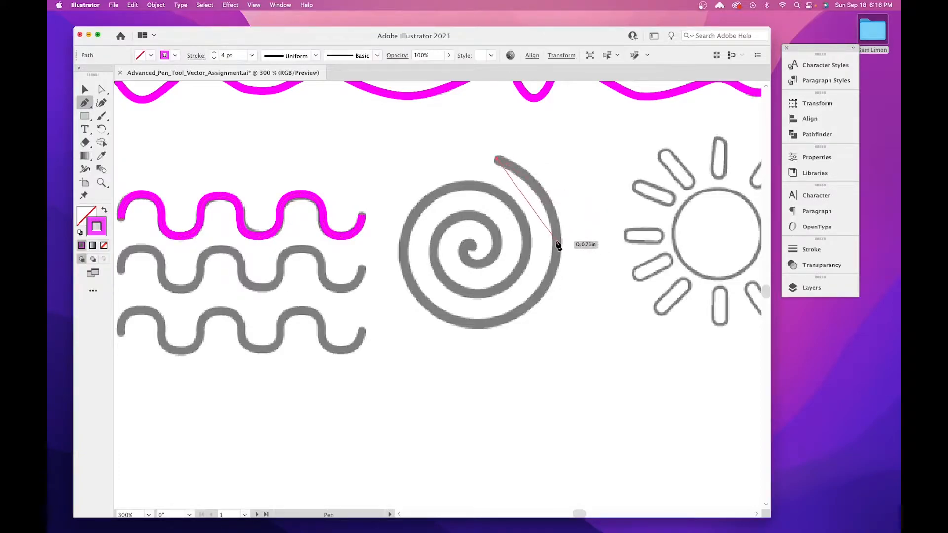
{"action": "left_click_drag", "start_coordinate": [556, 240], "coordinate": [556, 295]}
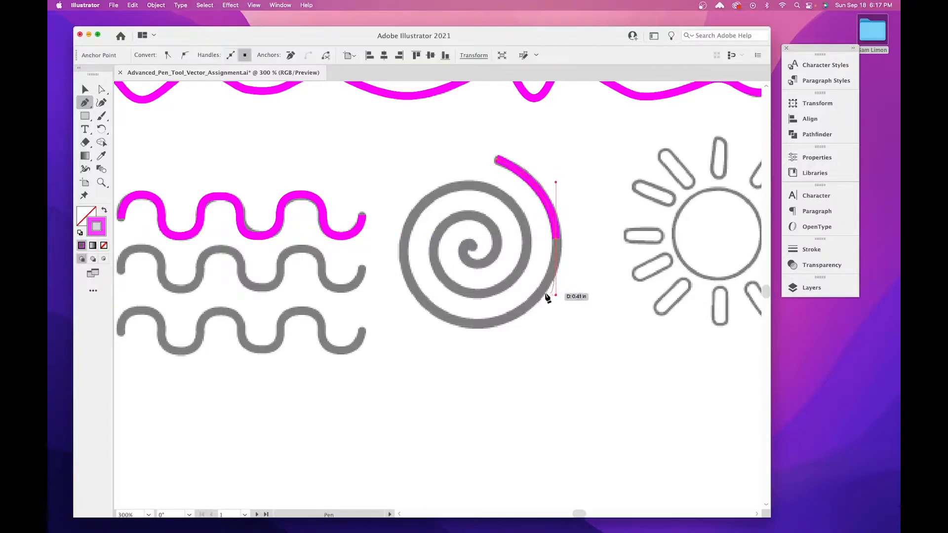
{"action": "left_click_drag", "start_coordinate": [475, 322], "coordinate": [421, 329]}
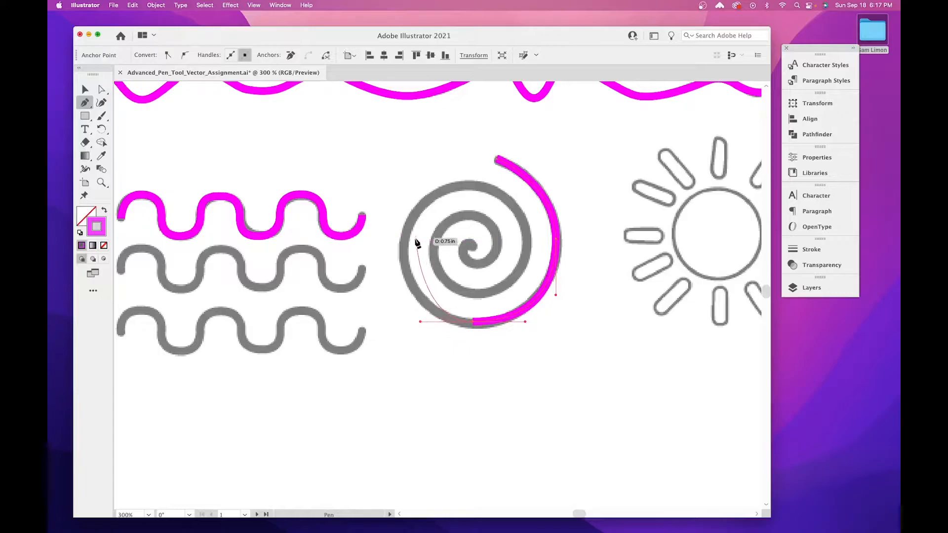
{"action": "left_click_drag", "start_coordinate": [404, 254], "coordinate": [405, 223]}
{"action": "left_click_drag", "start_coordinate": [464, 189], "coordinate": [498, 189]}
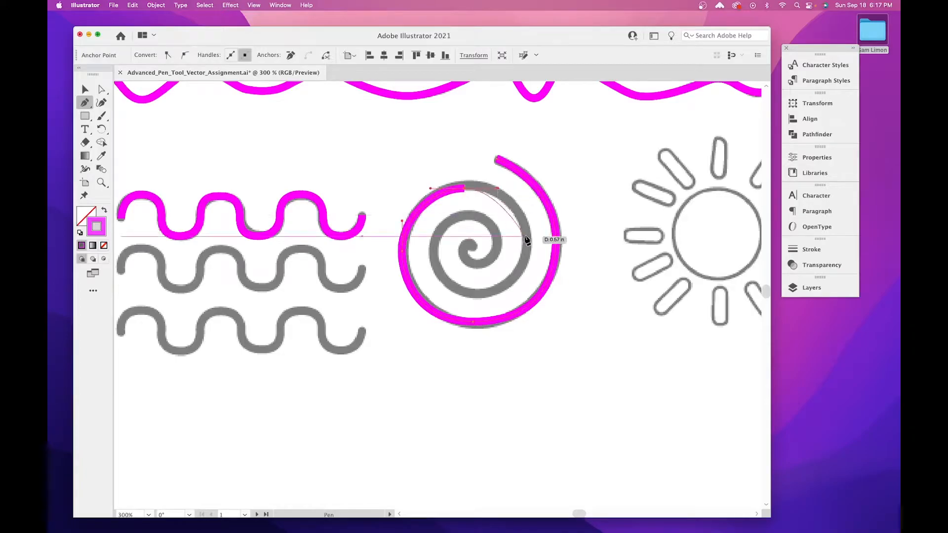
Continue the path through the spiral's inner turns to its center, redrawing the first inner curve with a vertical handle, and finish the open path.
{"action": "left_click_drag", "start_coordinate": [527, 241], "coordinate": [518, 275]}
{"action": "key", "text": "super+z"}
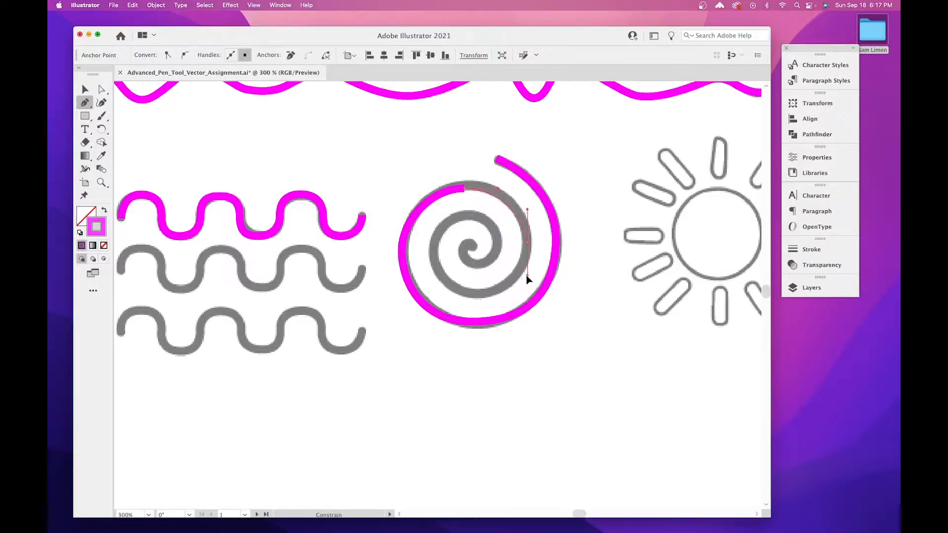
{"action": "left_click_drag", "start_coordinate": [527, 242], "coordinate": [527, 284]}
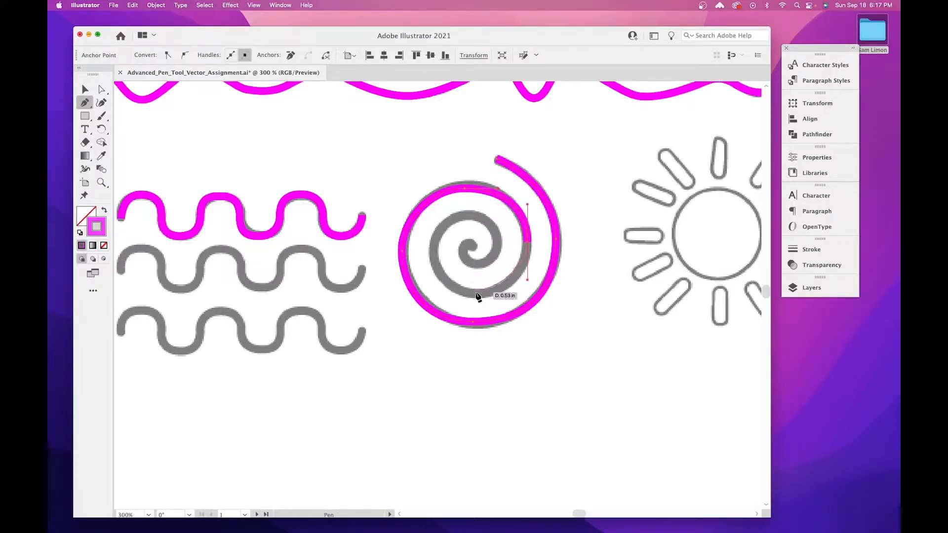
{"action": "left_click_drag", "start_coordinate": [455, 294], "coordinate": [455, 292]}
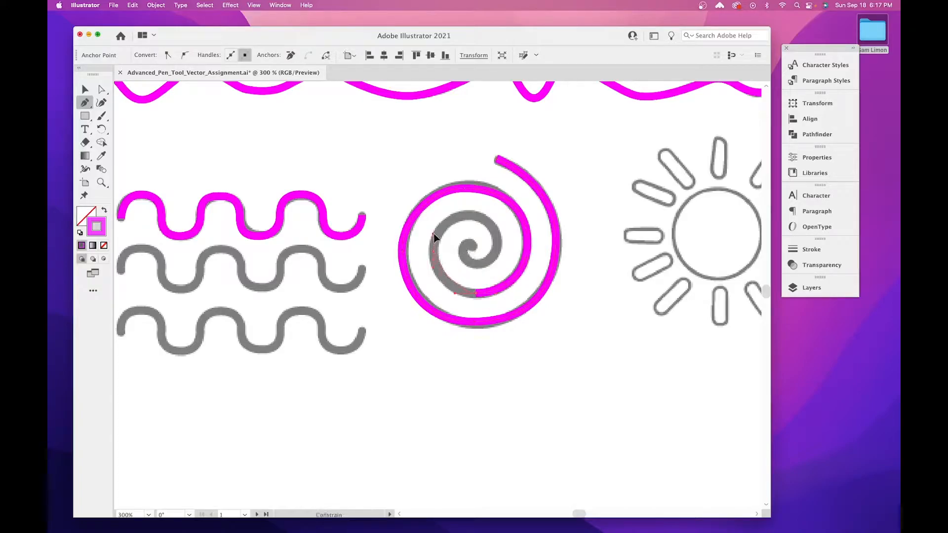
{"action": "left_click_drag", "start_coordinate": [434, 230], "coordinate": [484, 222]}
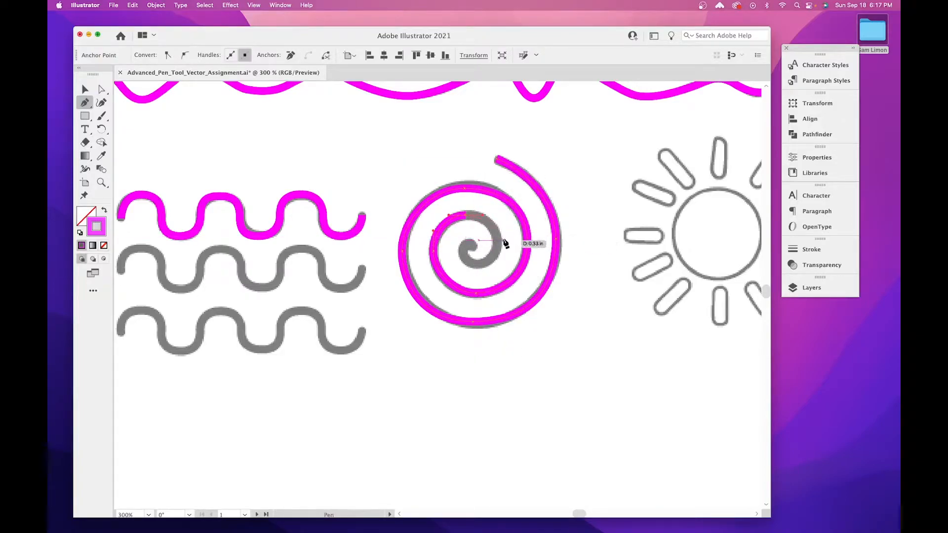
{"action": "left_click_drag", "start_coordinate": [498, 259], "coordinate": [464, 262]}
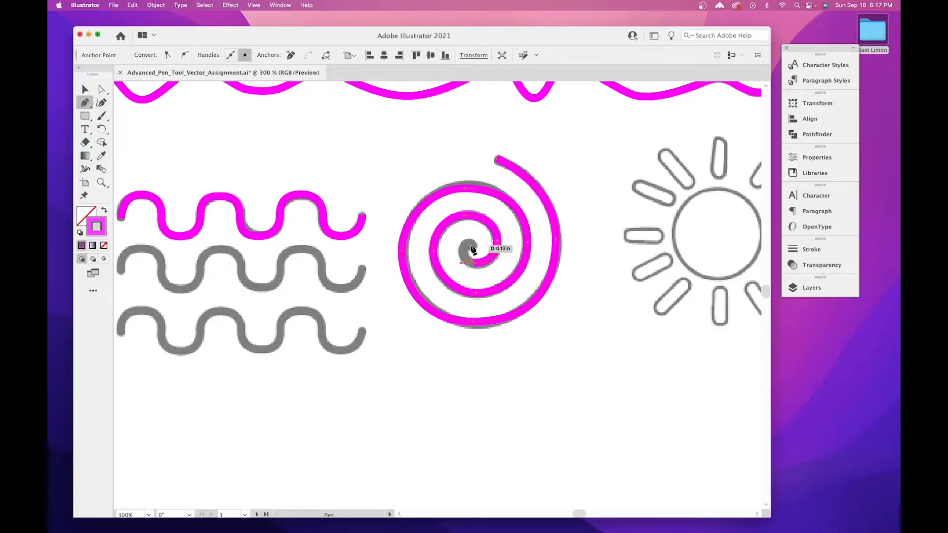
{"action": "left_click", "coordinate": [483, 252]}
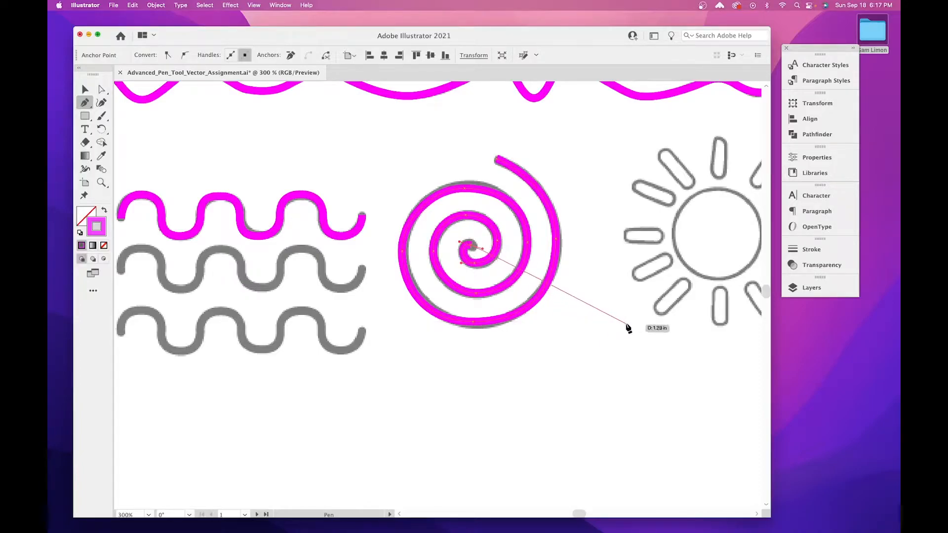
{"action": "left_click_drag", "start_coordinate": [574, 273], "coordinate": [399, 271]}
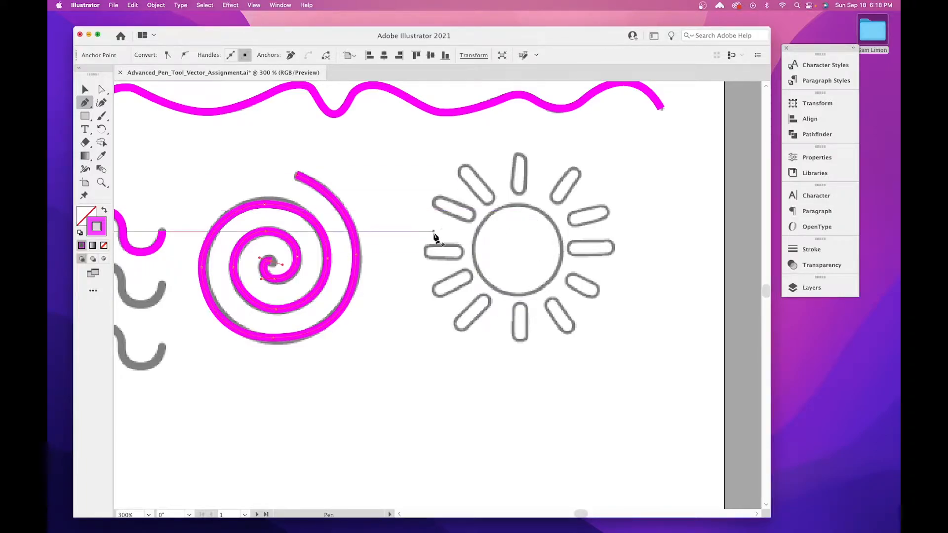
{"action": "left_click", "coordinate": [84, 88]}
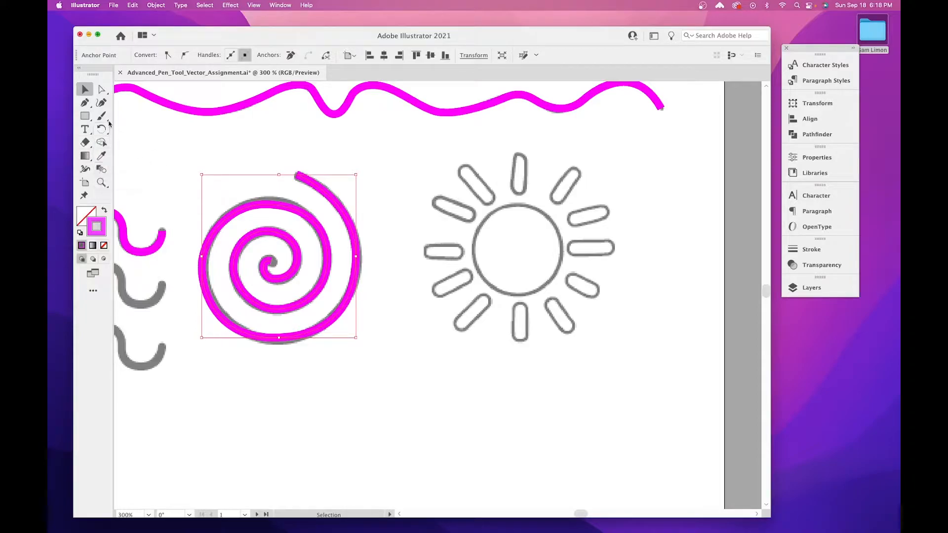
Add the Spiral Tool from the full tool list to the toolbar.
{"action": "left_click", "coordinate": [85, 129]}
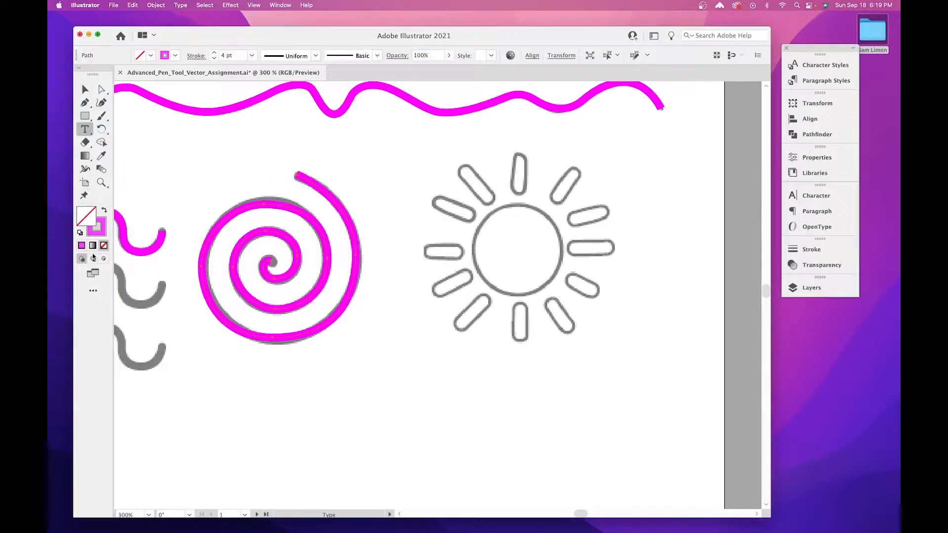
{"action": "left_click", "coordinate": [92, 292]}
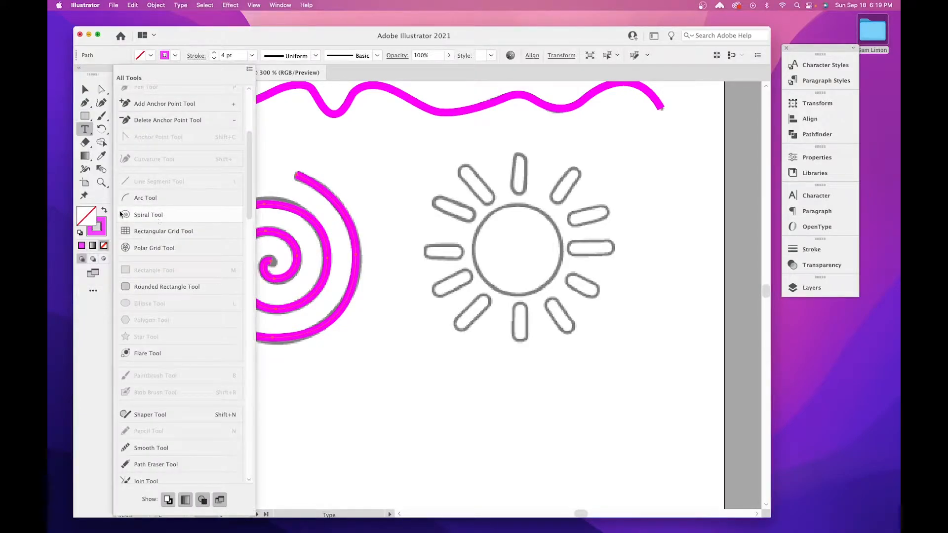
{"action": "left_click_drag", "start_coordinate": [154, 217], "coordinate": [102, 197]}
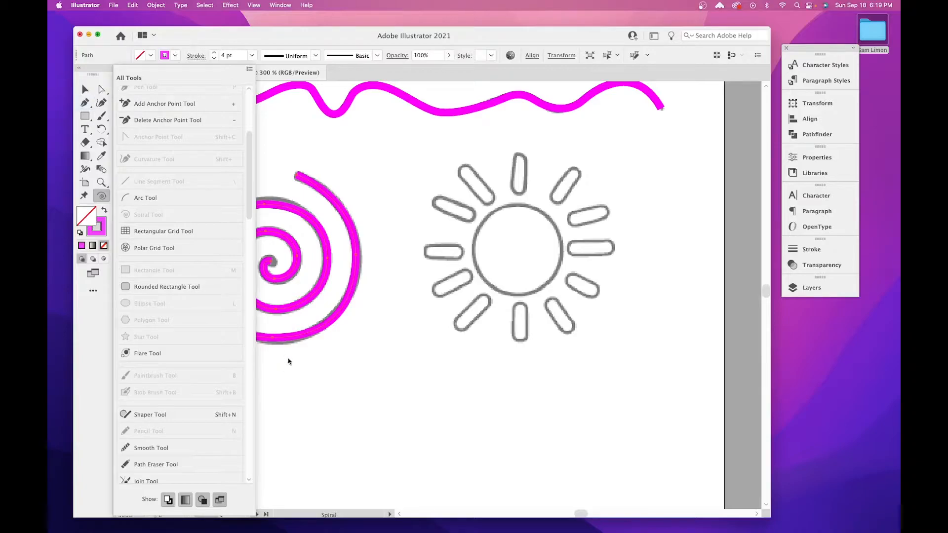
Try out the Spiral tool with a sample spiral between the traced spiral and the sun, and delete the sample.
{"action": "left_click_drag", "start_coordinate": [404, 250], "coordinate": [407, 183]}
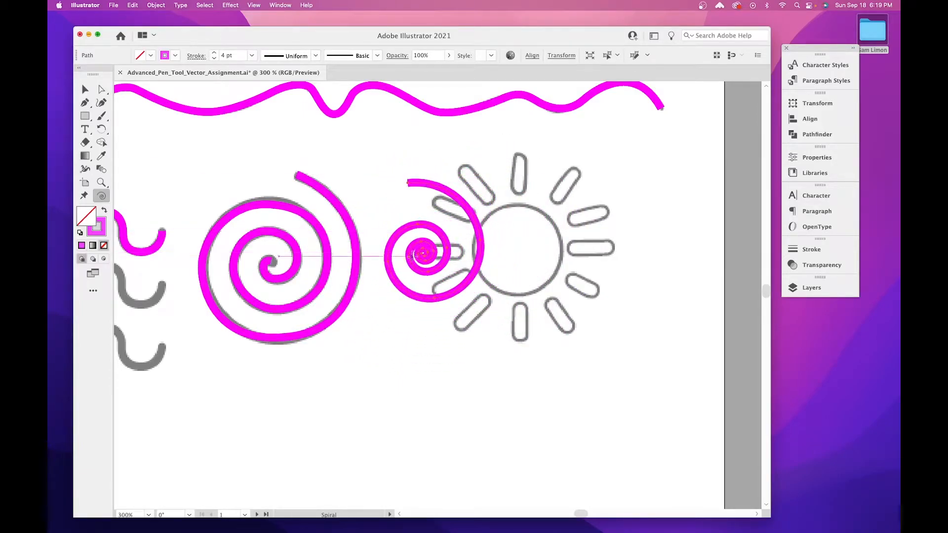
{"action": "key", "text": "Delete"}
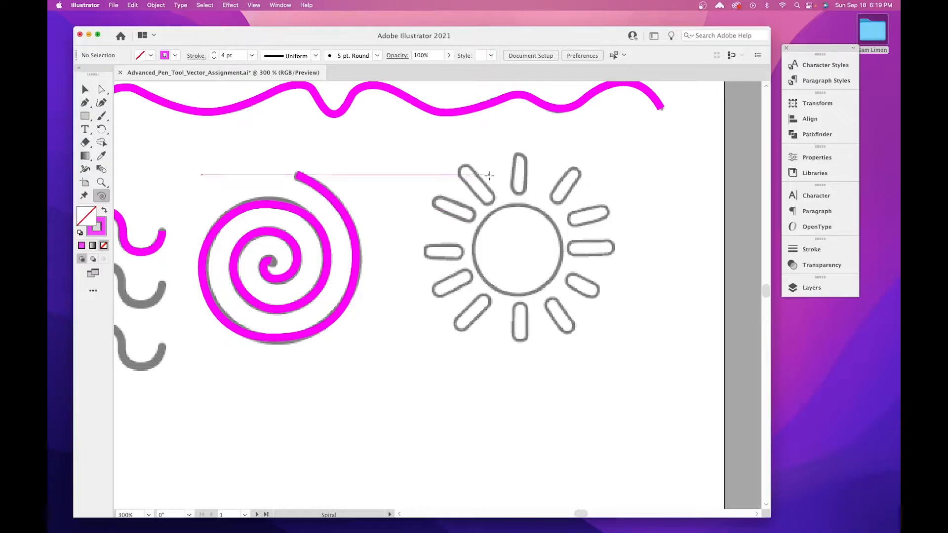
Draw a circle over the sun's center with the Ellipse tool and adjust its position and size to match the gray outline.
{"action": "left_click_drag", "start_coordinate": [317, 250], "coordinate": [550, 332]}
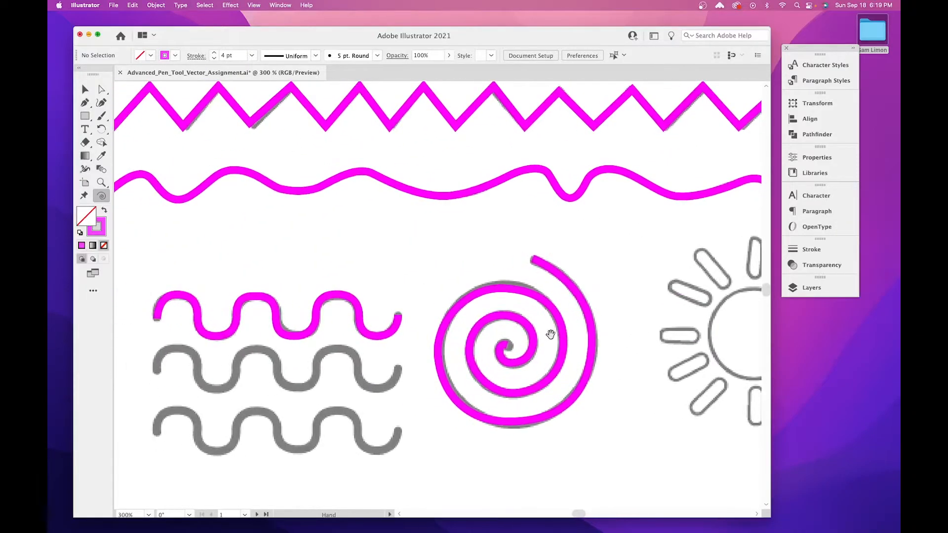
{"action": "scroll", "coordinate": [436, 247], "scroll_direction": "down", "scroll_amount": 3}
{"action": "scroll", "coordinate": [437, 247], "scroll_direction": "right", "scroll_amount": 10}
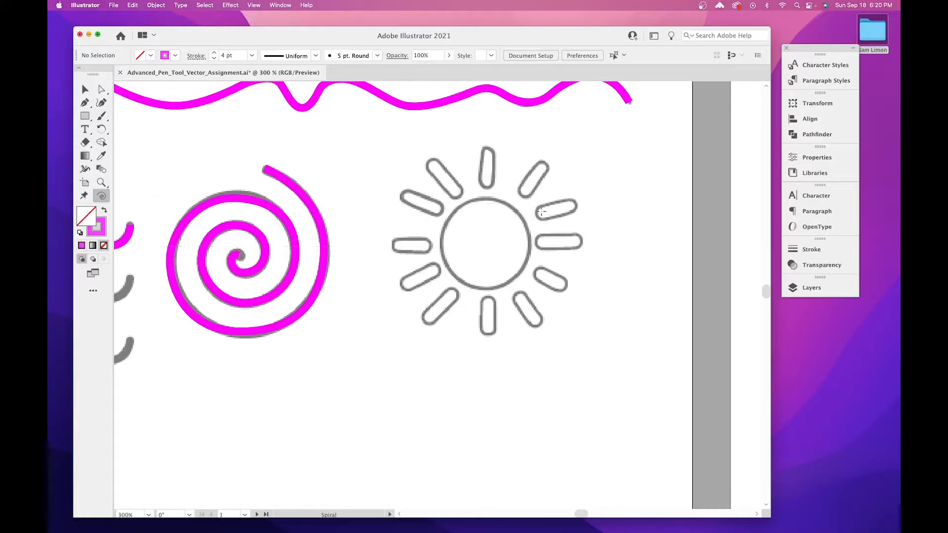
{"action": "left_click", "coordinate": [85, 115]}
{"action": "left_click", "coordinate": [146, 130]}
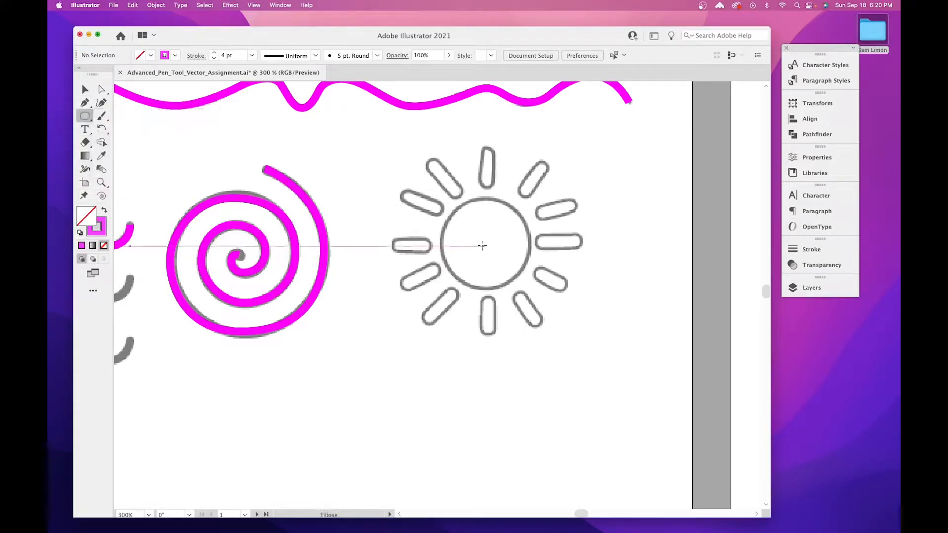
{"action": "left_click_drag", "start_coordinate": [445, 197], "coordinate": [525, 276]}
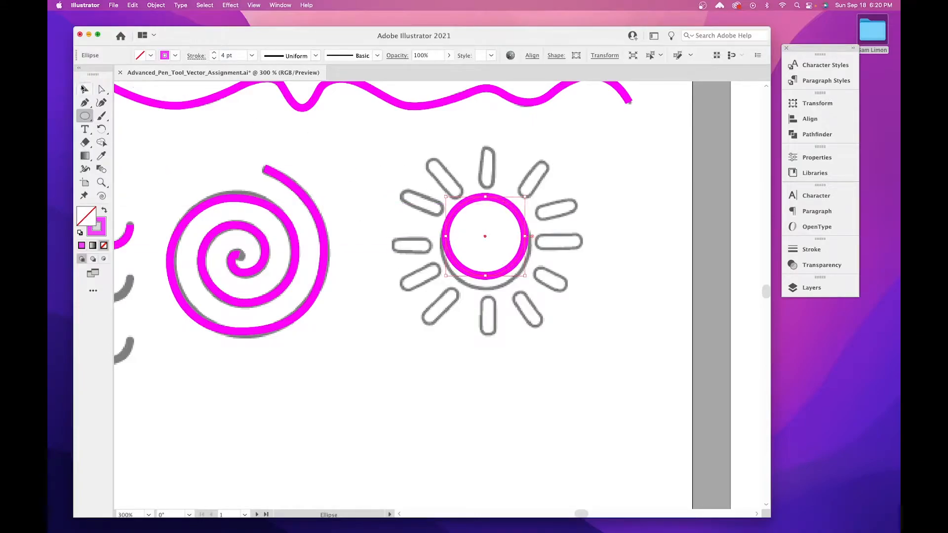
{"action": "left_click", "coordinate": [83, 88]}
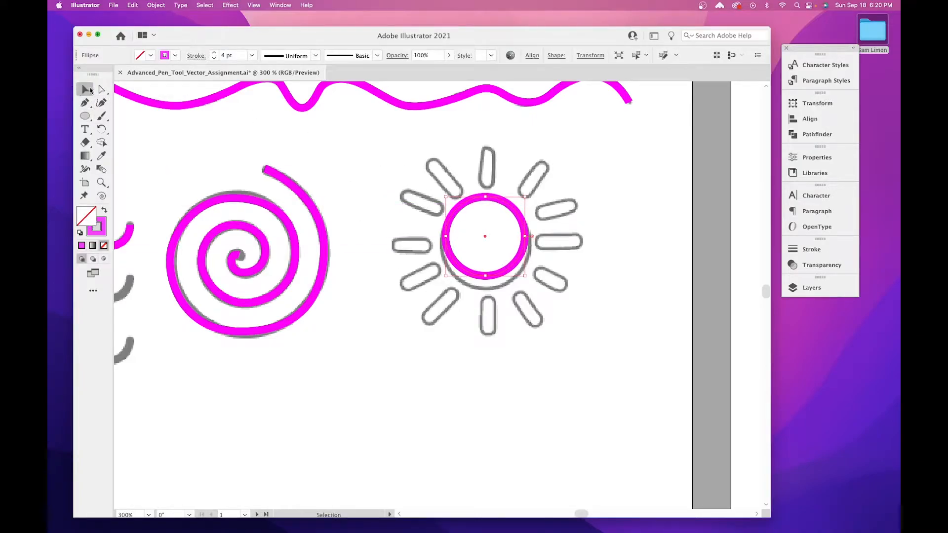
{"action": "mouse_move", "coordinate": [500, 204]}
{"action": "left_mouse_down"}
{"action": "mouse_move", "coordinate": [500, 225]}
{"action": "mouse_move", "coordinate": [499, 212]}
{"action": "mouse_move", "coordinate": [533, 201]}
{"action": "left_mouse_up"}
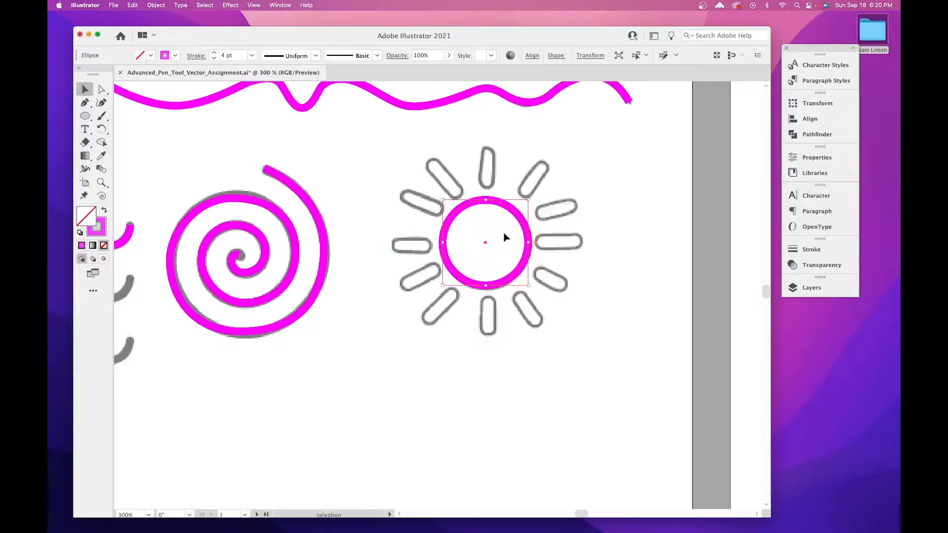
Draw a tall, narrow rectangle with the Rectangle tool in the empty space beside the sun's horizontal right-hand ray.
{"action": "left_click", "coordinate": [87, 119]}
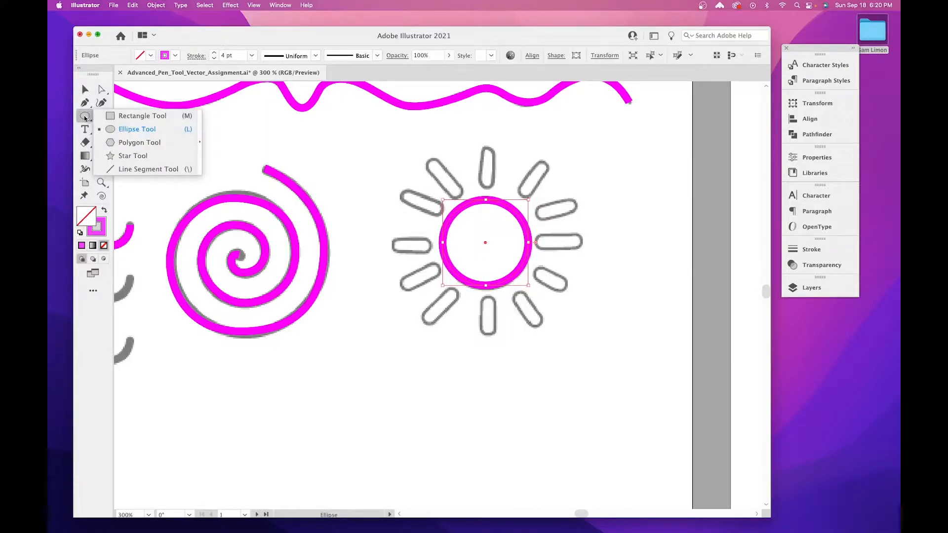
{"action": "left_click", "coordinate": [85, 118]}
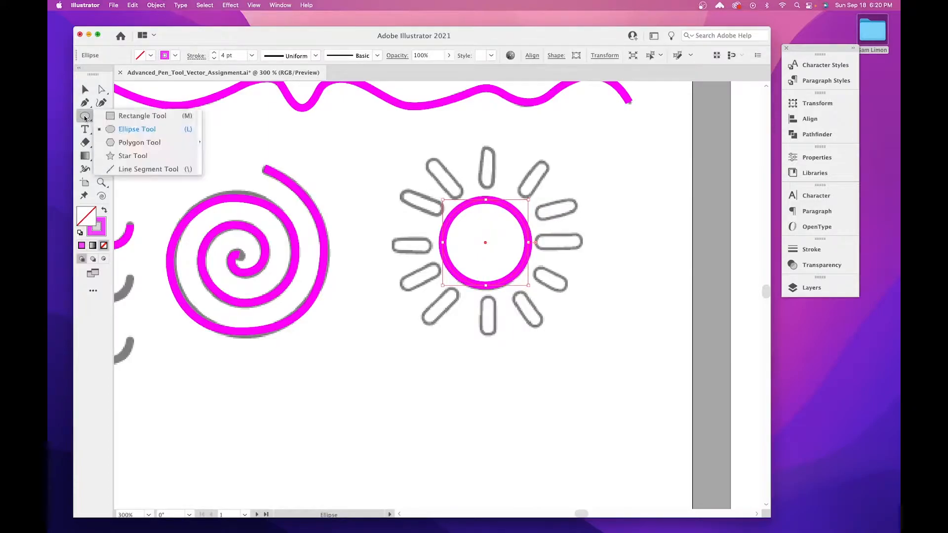
{"action": "left_click", "coordinate": [130, 116]}
{"action": "left_click_drag", "start_coordinate": [595, 194], "coordinate": [636, 287]}
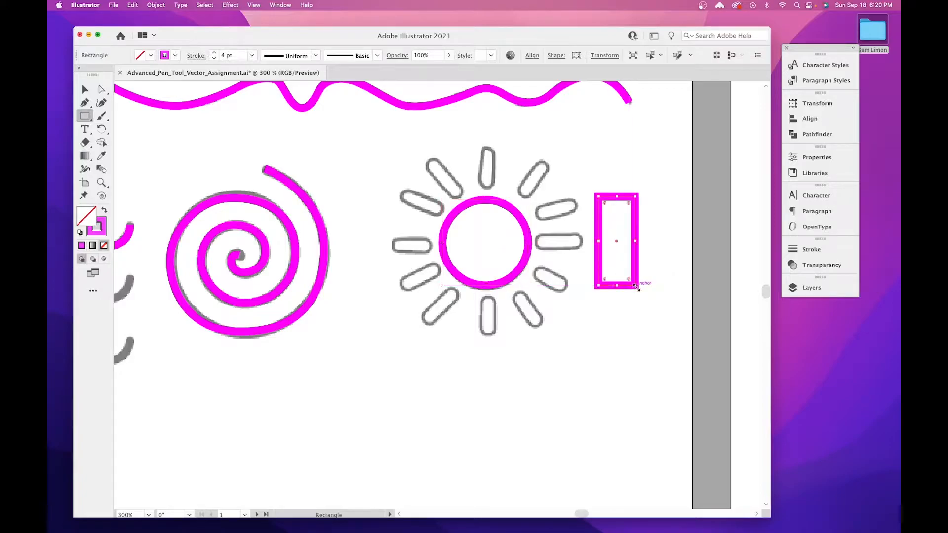
{"action": "key", "text": "super+equal"}
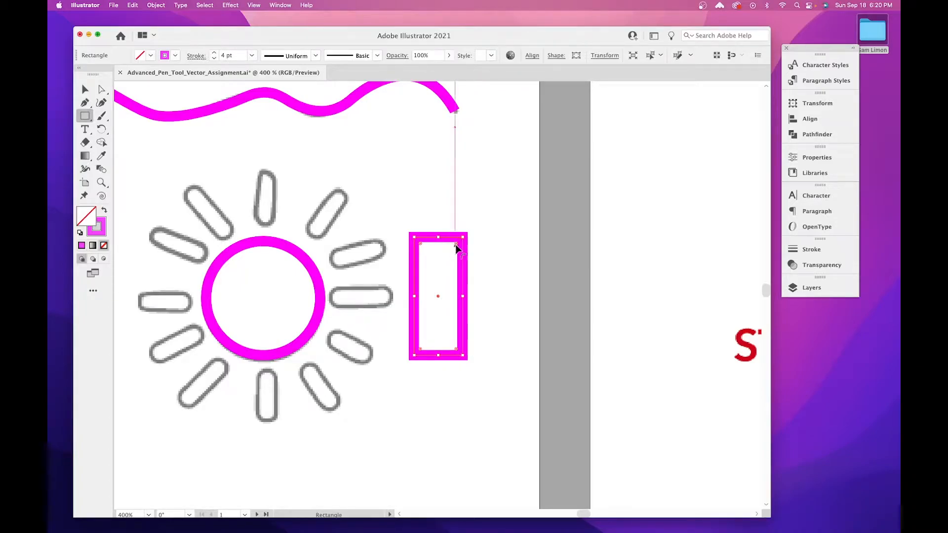
Round the corners of the rectangle beside the sun fully into a capsule and set its stroke weight to 2 pt.
{"action": "left_click_drag", "start_coordinate": [457, 245], "coordinate": [441, 270]}
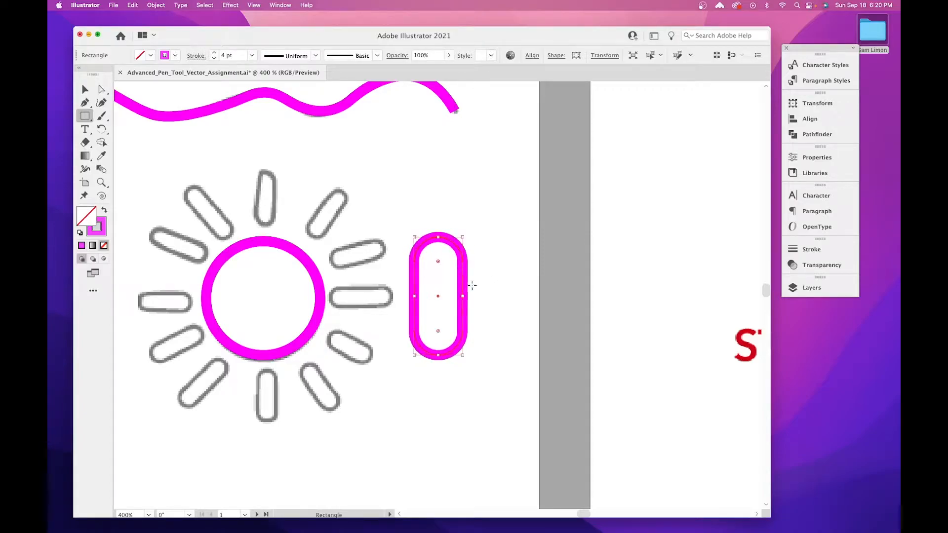
{"action": "left_click", "coordinate": [85, 89]}
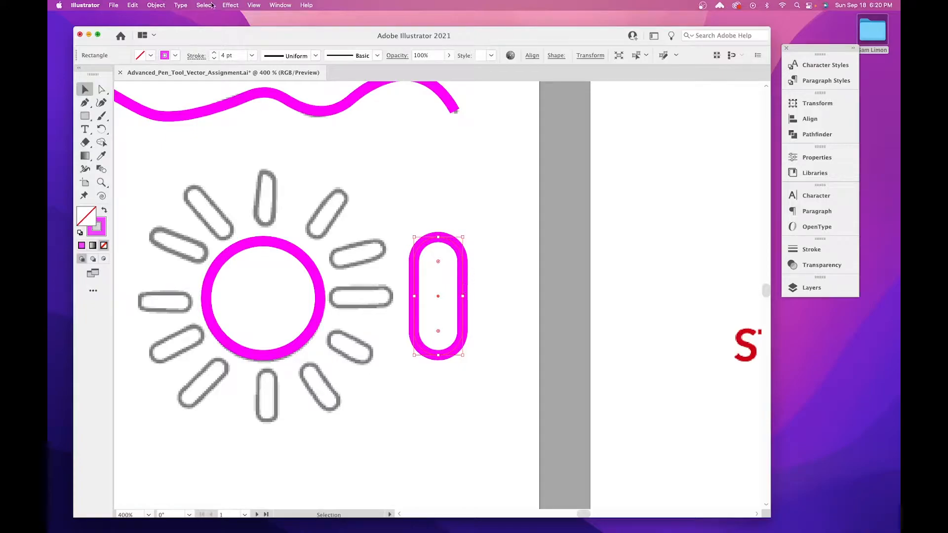
{"action": "left_click", "coordinate": [215, 58]}
{"action": "left_click", "coordinate": [214, 59]}
Try to shorten the capsule and fit it over the sun's top ray, and delete it.
{"action": "left_click_drag", "start_coordinate": [464, 239], "coordinate": [463, 268]}
{"action": "mouse_move", "coordinate": [465, 313]}
{"action": "left_mouse_down"}
{"action": "mouse_move", "coordinate": [451, 315]}
{"action": "mouse_move", "coordinate": [464, 311]}
{"action": "left_mouse_up"}
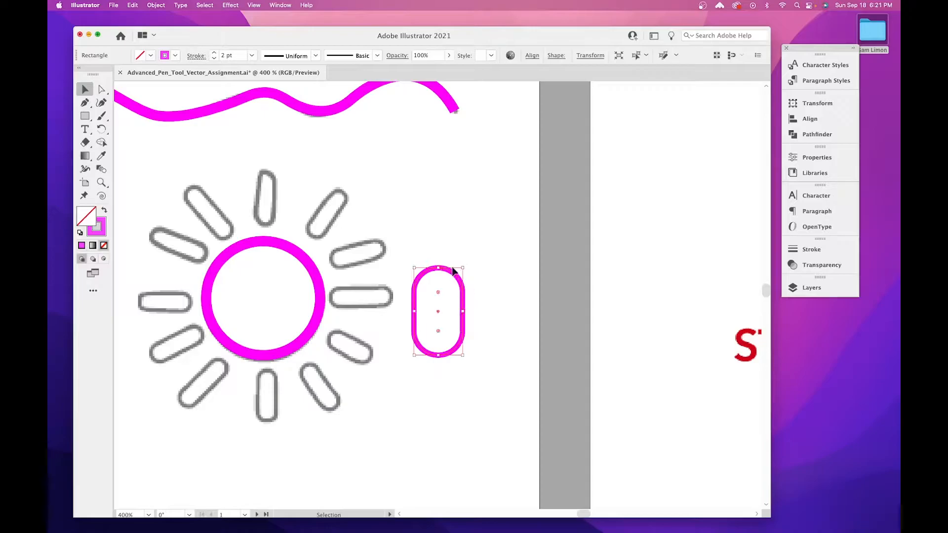
{"action": "left_click_drag", "start_coordinate": [455, 275], "coordinate": [293, 163]}
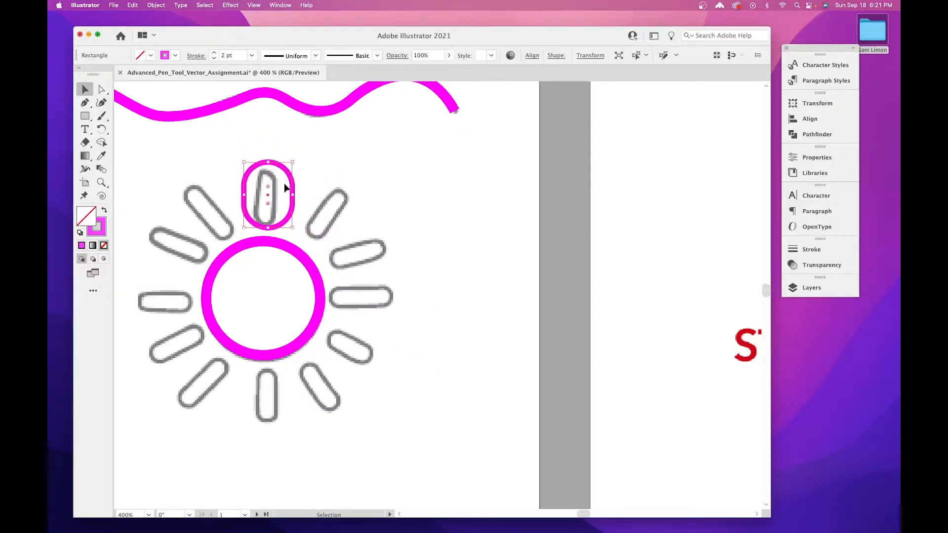
{"action": "left_click_drag", "start_coordinate": [293, 198], "coordinate": [267, 198]}
{"action": "key", "text": "super+equal"}
{"action": "key", "text": "super+equal"}
{"action": "mouse_move", "coordinate": [361, 289]}
{"action": "left_mouse_down"}
{"action": "mouse_move", "coordinate": [390, 291]}
{"action": "mouse_move", "coordinate": [321, 287]}
{"action": "mouse_move", "coordinate": [367, 288]}
{"action": "left_mouse_up"}
{"action": "left_click_drag", "start_coordinate": [513, 191], "coordinate": [415, 285]}
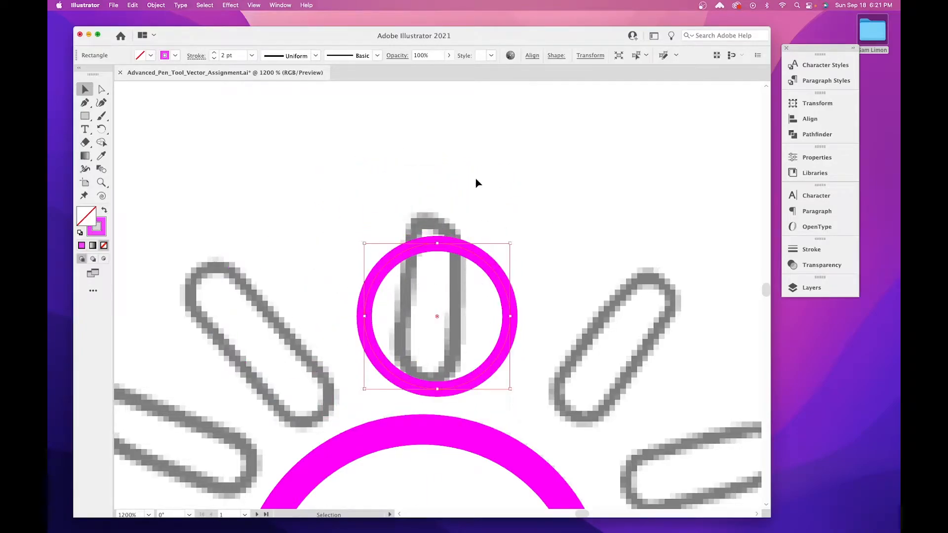
{"action": "left_click", "coordinate": [475, 166]}
{"action": "left_click", "coordinate": [470, 250]}
{"action": "left_click_drag", "start_coordinate": [512, 319], "coordinate": [381, 322]}
{"action": "key", "text": "Delete"}
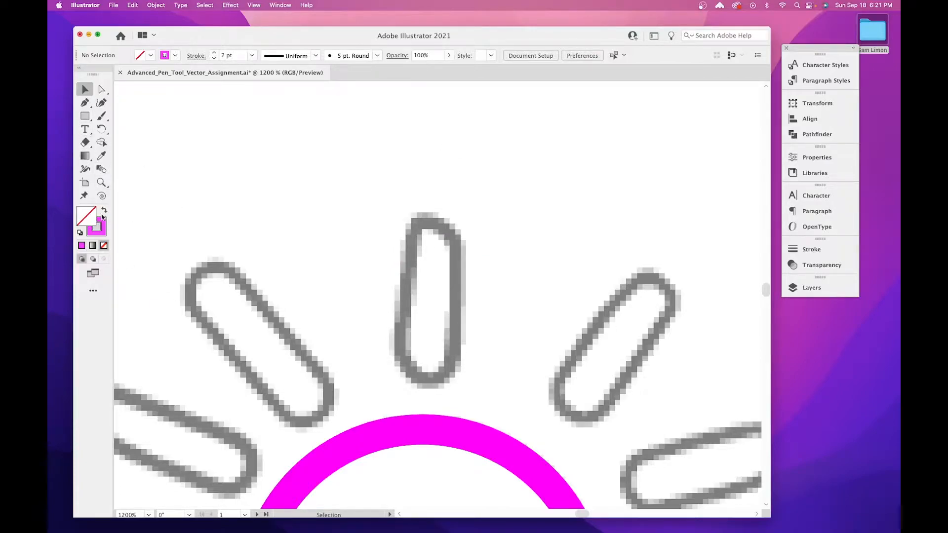
Start tracing the sun's top ray with the Pen tool, from its left side around the rounded upper end.
{"action": "key", "text": "p"}
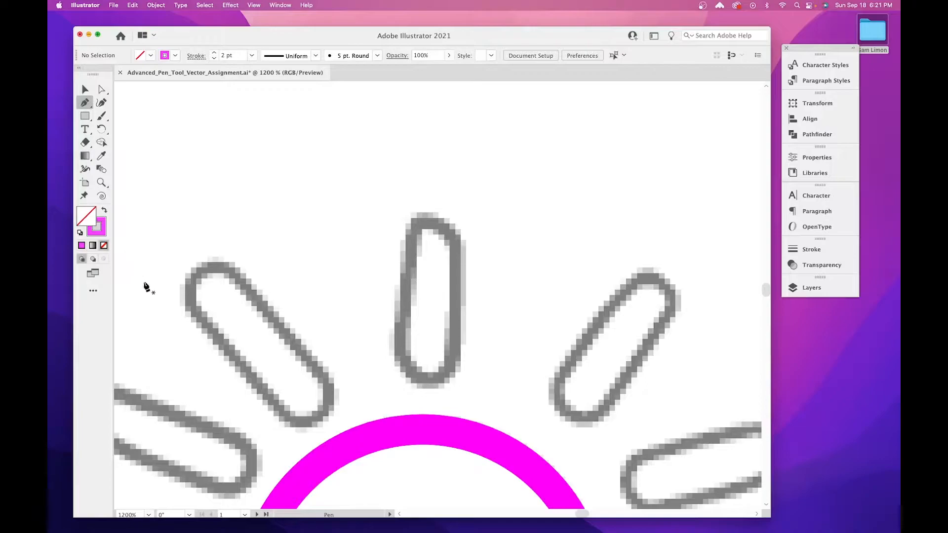
{"action": "left_click", "coordinate": [405, 298]}
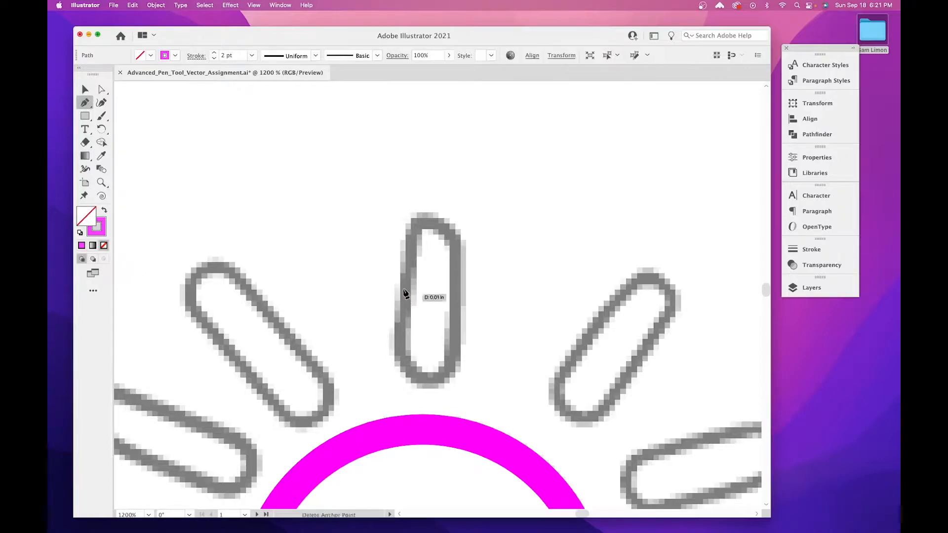
{"action": "left_click", "coordinate": [405, 238]}
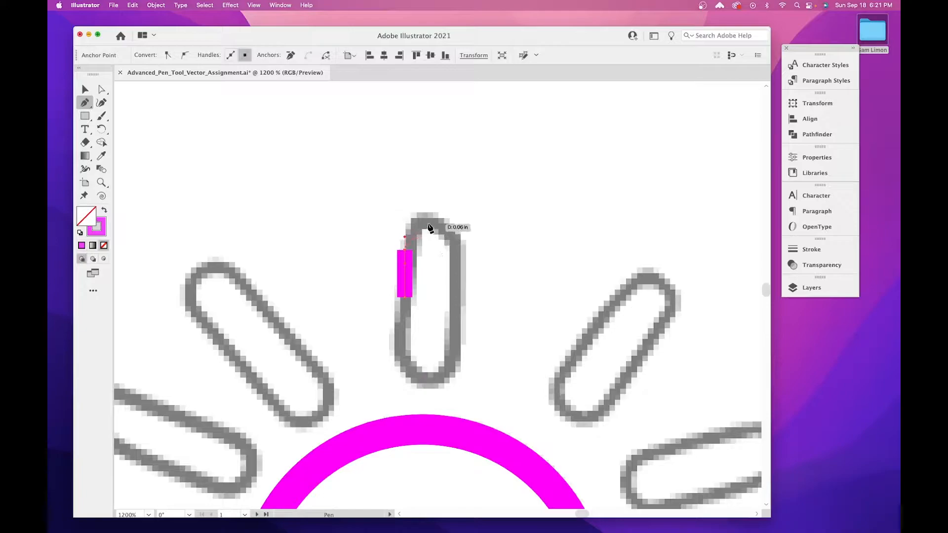
{"action": "left_click_drag", "start_coordinate": [437, 227], "coordinate": [443, 223]}
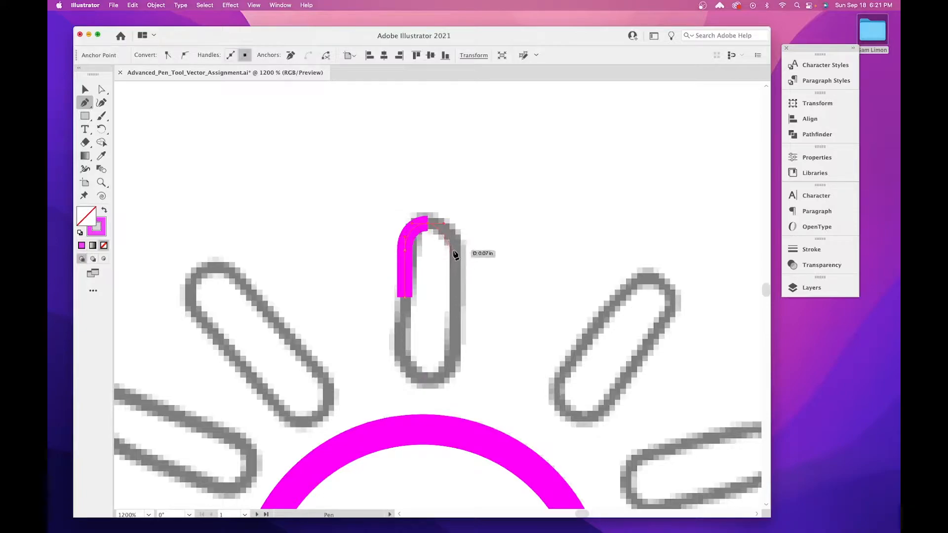
{"action": "key", "text": "d"}
{"action": "left_click_drag", "start_coordinate": [454, 265], "coordinate": [455, 266]}
{"action": "key", "text": "super+z"}
{"action": "key", "text": "super+z"}
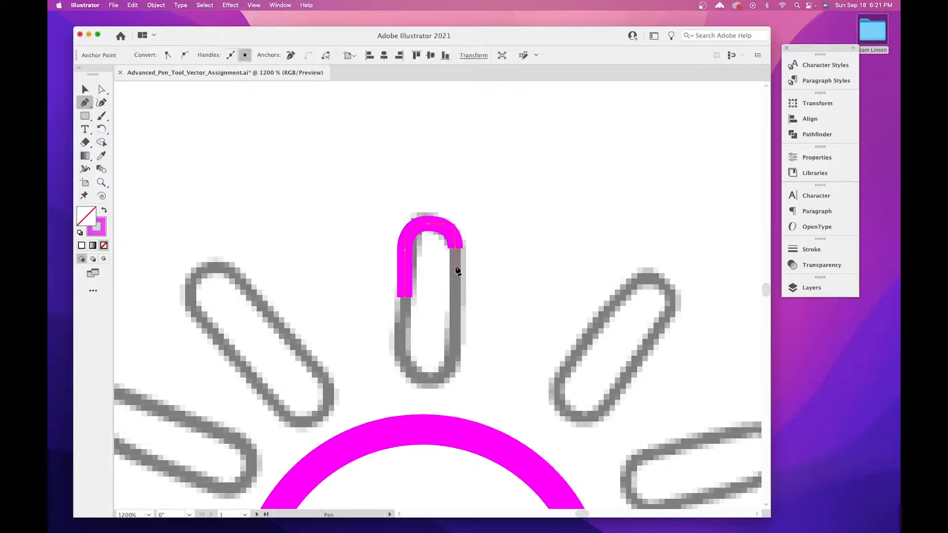
Continue the path down the top ray's right side and around its lower end, and close it at the starting anchor.
{"action": "left_click", "coordinate": [456, 338]}
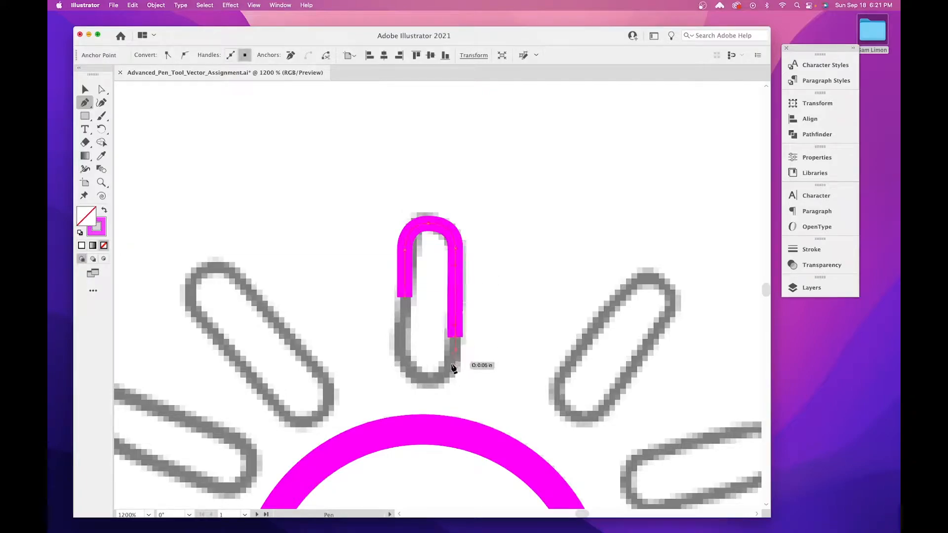
{"action": "left_click_drag", "start_coordinate": [414, 381], "coordinate": [414, 378]}
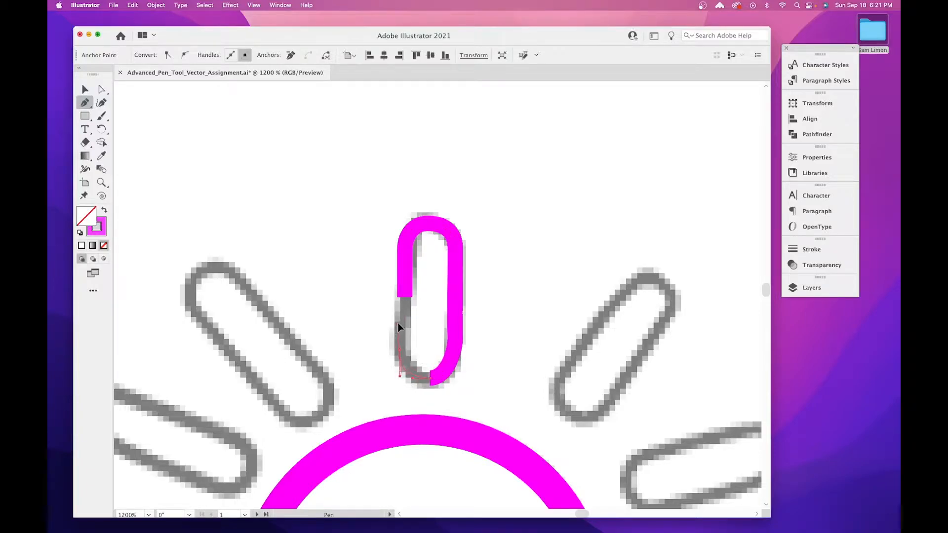
{"action": "left_click", "coordinate": [398, 322]}
{"action": "key", "text": "super+z"}
{"action": "left_click_drag", "start_coordinate": [405, 352], "coordinate": [405, 335]}
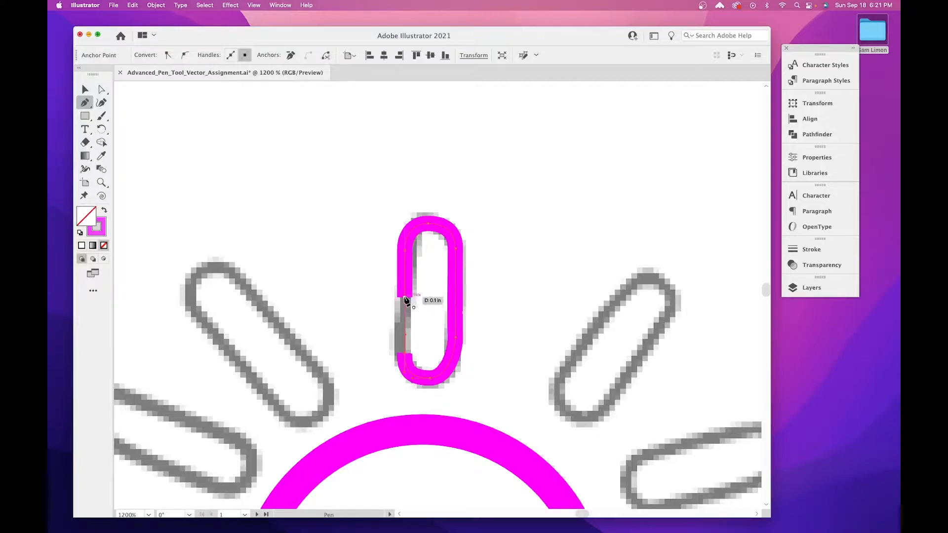
{"action": "left_click", "coordinate": [405, 300]}
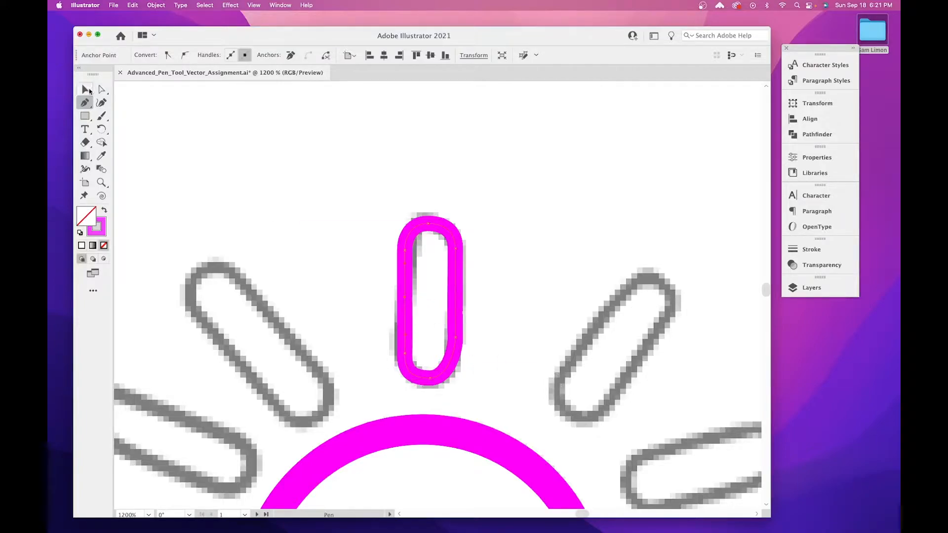
{"action": "left_click", "coordinate": [89, 90]}
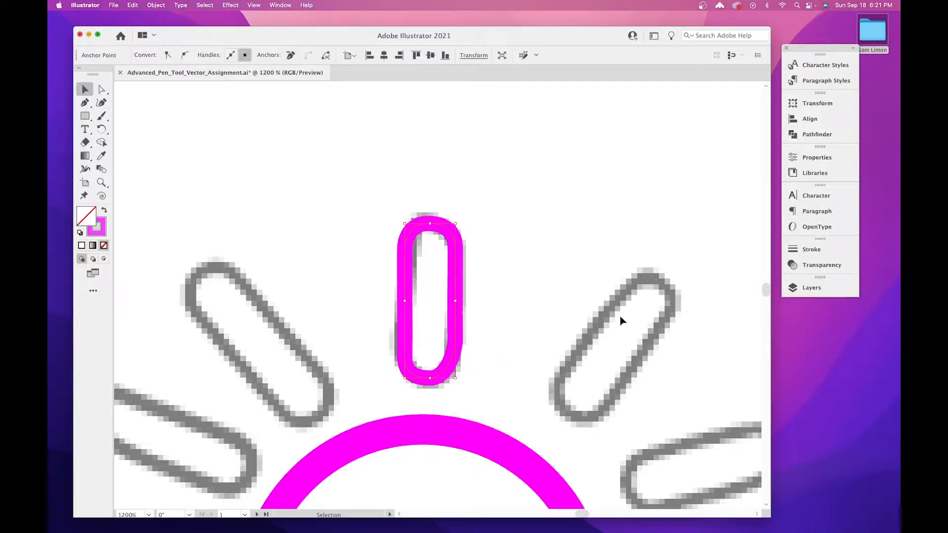
{"action": "key", "text": "a"}
{"action": "key", "text": "super+minus"}
{"action": "key", "text": "super+minus"}
{"action": "key", "text": "super+minus"}
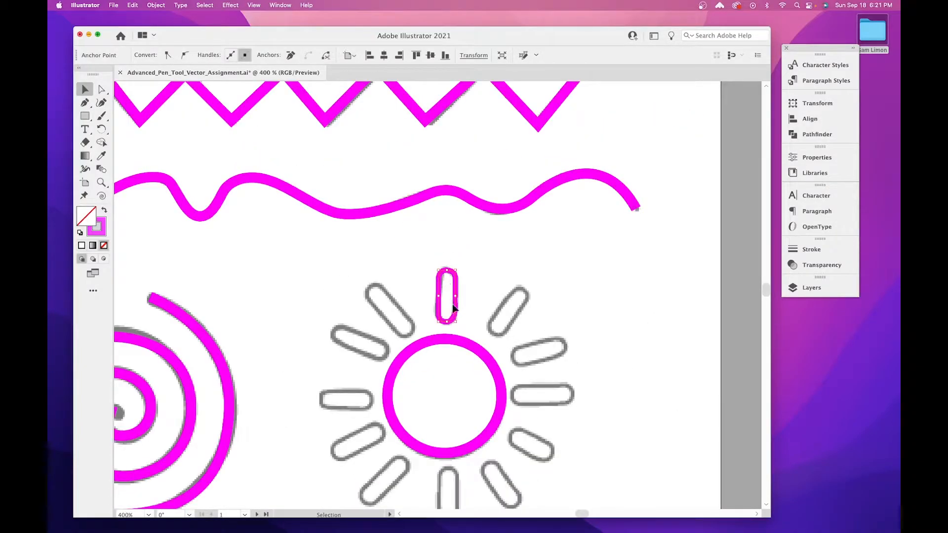
{"action": "key", "text": "super+v"}
{"action": "key", "text": "super+z"}
{"action": "left_click", "coordinate": [493, 264]}
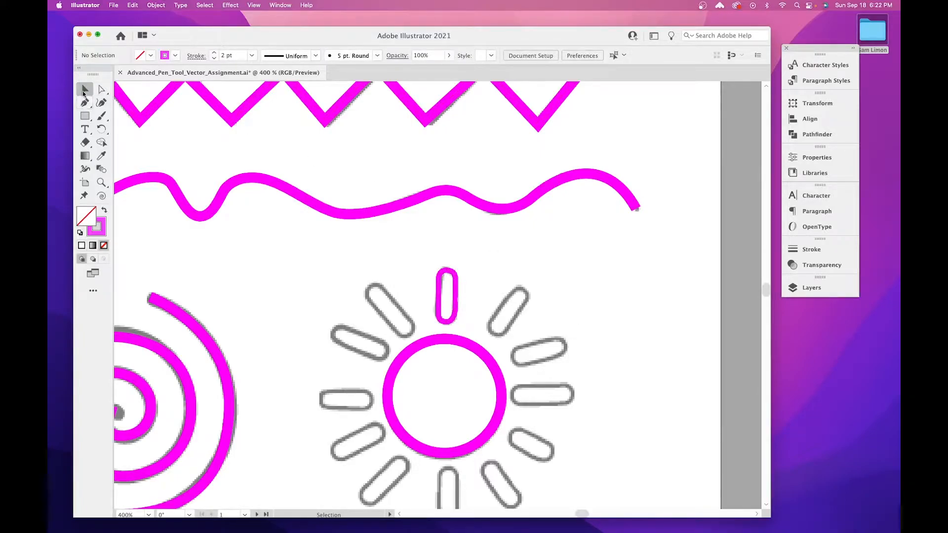
Duplicate the traced top ray onto the next ray clockwise, and rotate and position the copy to match the gray outline.
{"action": "left_click", "coordinate": [442, 305]}
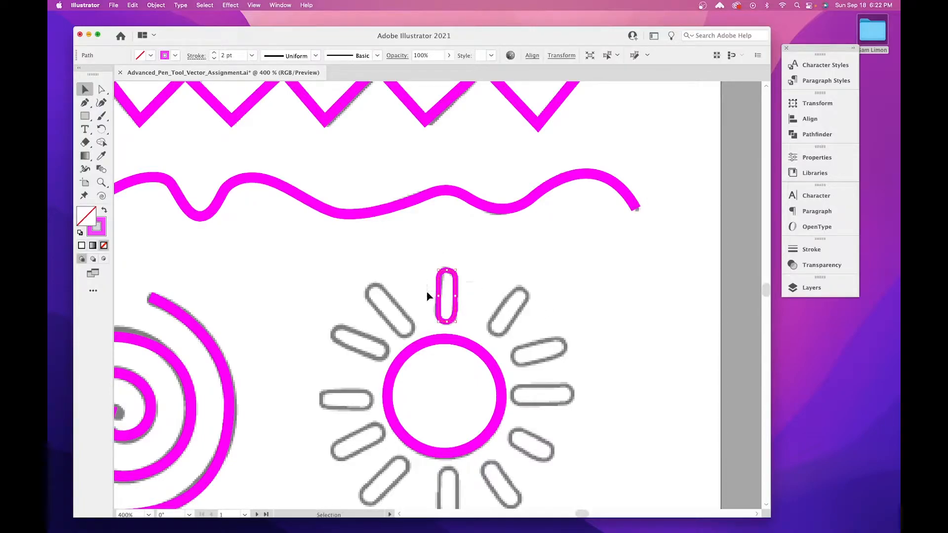
{"action": "key", "text": "a"}
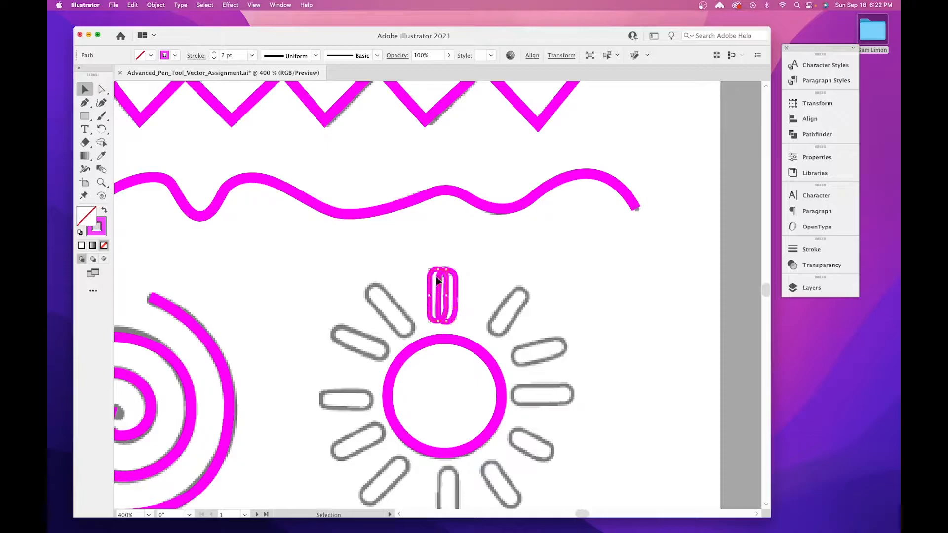
{"action": "left_click_drag", "start_coordinate": [439, 284], "coordinate": [492, 297]}
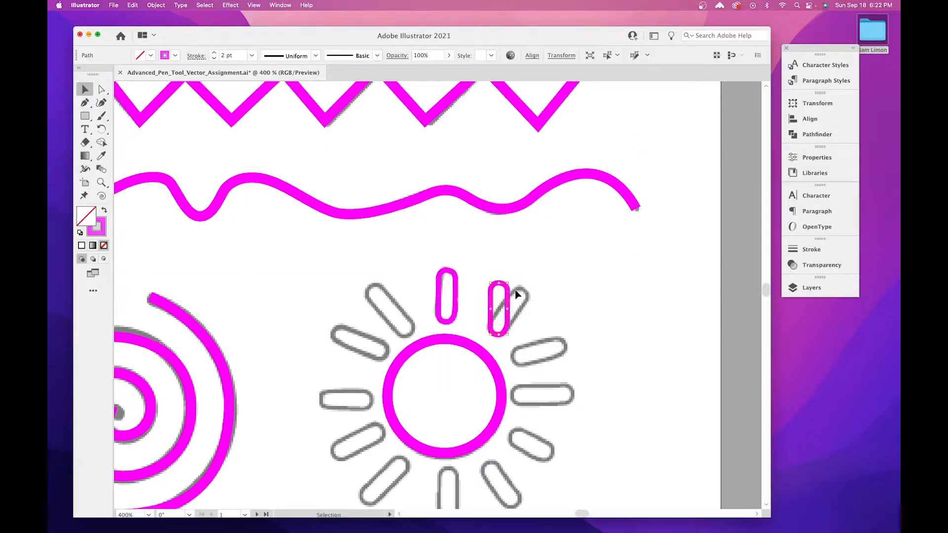
{"action": "key", "text": "super+equal"}
{"action": "key", "text": "super+equal"}
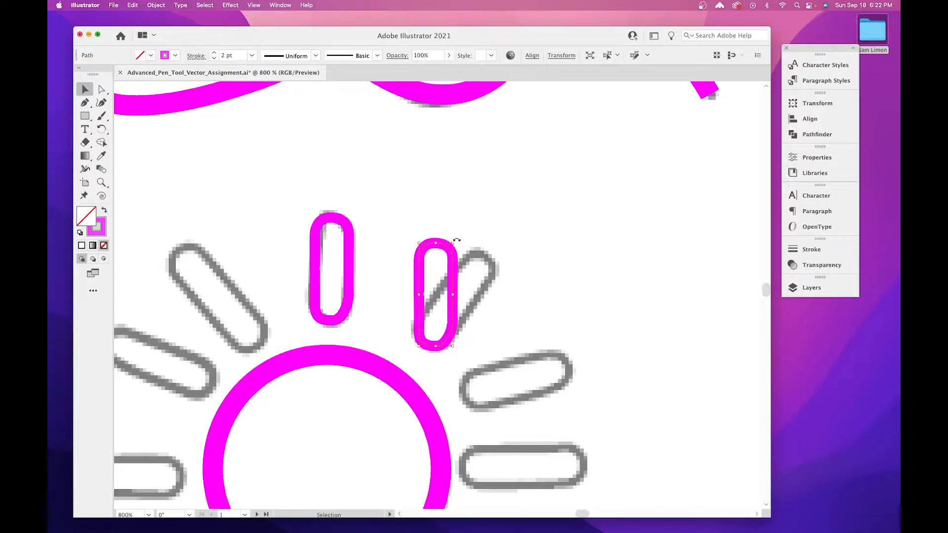
{"action": "left_click_drag", "start_coordinate": [457, 241], "coordinate": [494, 257]}
{"action": "left_click_drag", "start_coordinate": [455, 295], "coordinate": [472, 298]}
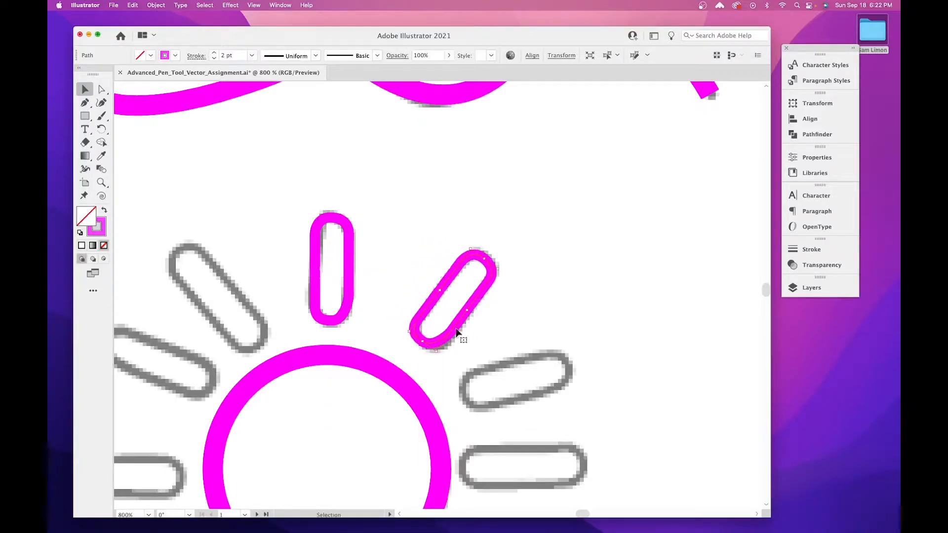
Duplicate the tilted ray onto the gray ray just above the horizontal right-hand one, and rotate and adjust it to fit.
{"action": "scroll", "coordinate": [448, 328], "scroll_direction": "down", "scroll_amount": 5}
{"action": "scroll", "coordinate": [448, 328], "scroll_direction": "right", "scroll_amount": 2}
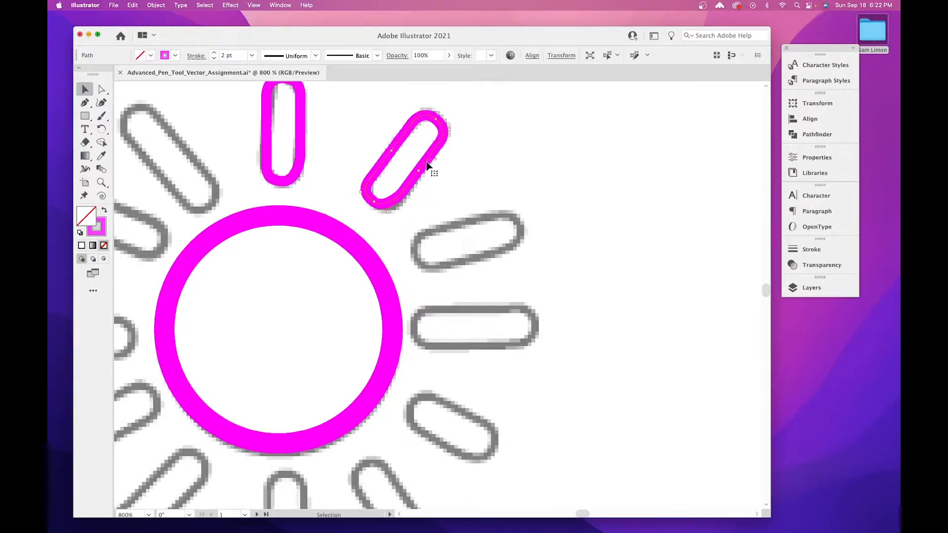
{"action": "left_click_drag", "start_coordinate": [429, 161], "coordinate": [478, 222]}
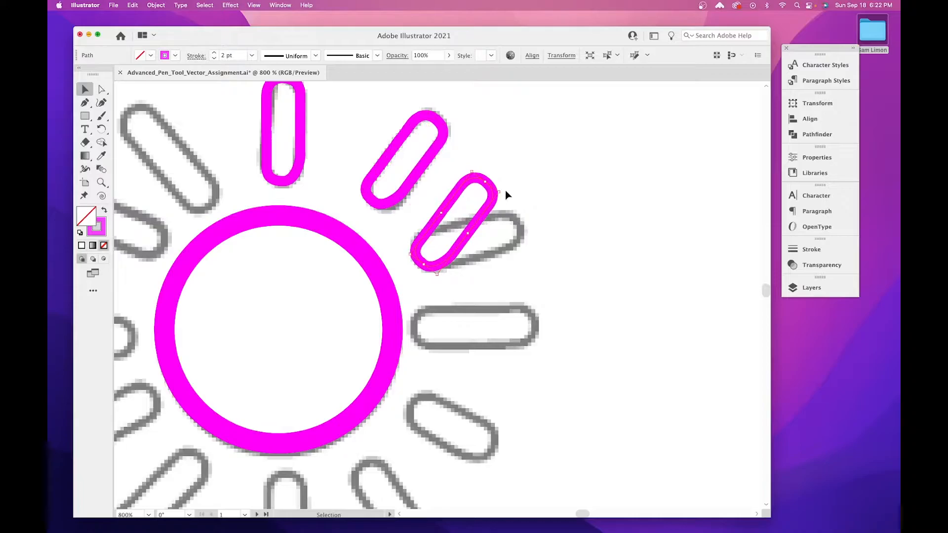
{"action": "left_click_drag", "start_coordinate": [503, 193], "coordinate": [531, 215]}
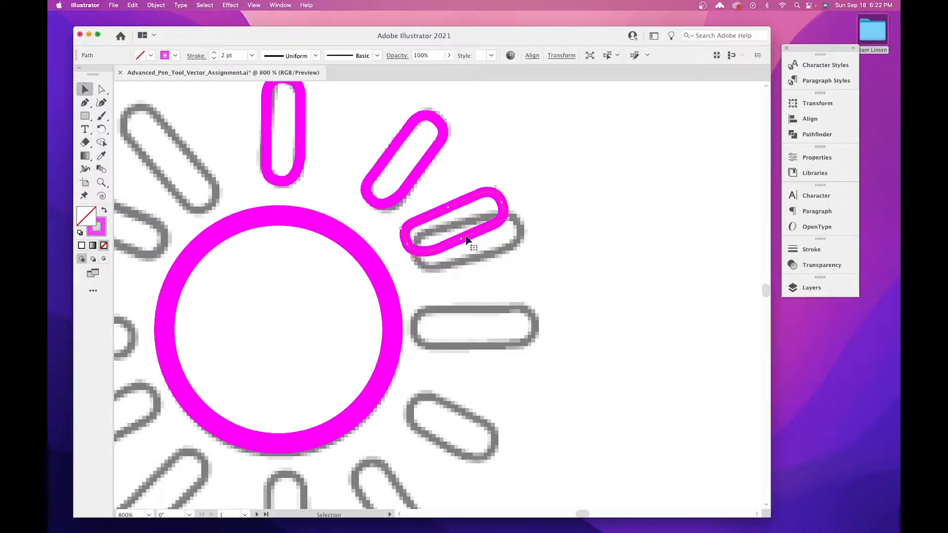
{"action": "left_click_drag", "start_coordinate": [475, 241], "coordinate": [526, 238]}
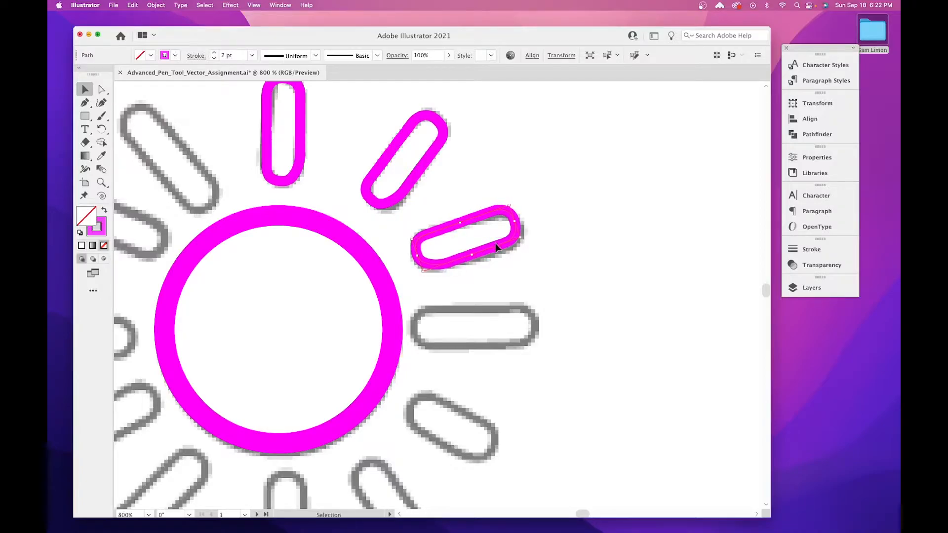
Duplicate that ray onto the sun's horizontal right-hand ray, rotate it level and lengthen it to match the outline.
{"action": "key", "text": "a"}
{"action": "left_click_drag", "start_coordinate": [496, 251], "coordinate": [476, 307]}
{"action": "left_click_drag", "start_coordinate": [522, 330], "coordinate": [539, 330]}
{"action": "left_click_drag", "start_coordinate": [480, 350], "coordinate": [493, 234]}
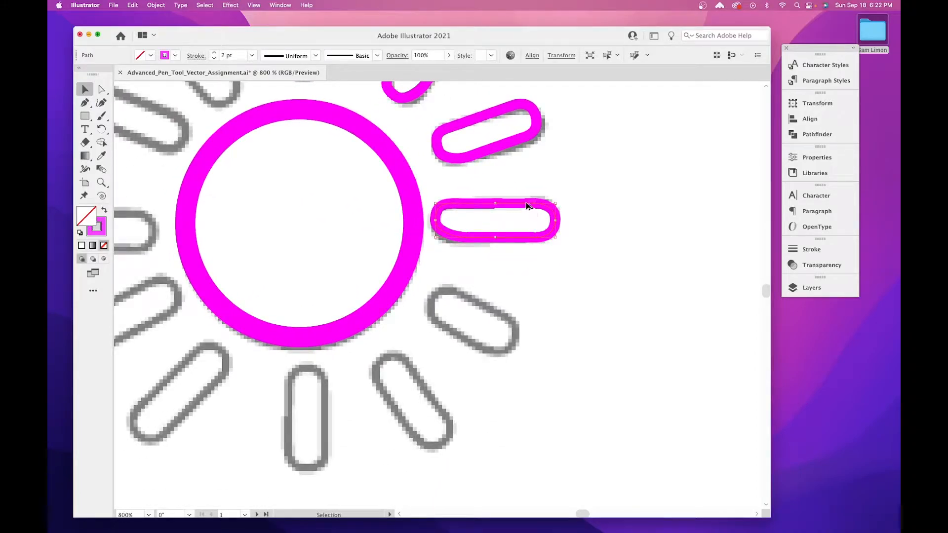
Duplicate the horizontal ray onto the ray just below it, rotate it downward, shorten it to fit and deselect it.
{"action": "left_click_drag", "start_coordinate": [526, 206], "coordinate": [564, 324]}
{"action": "left_click_drag", "start_coordinate": [508, 303], "coordinate": [506, 316]}
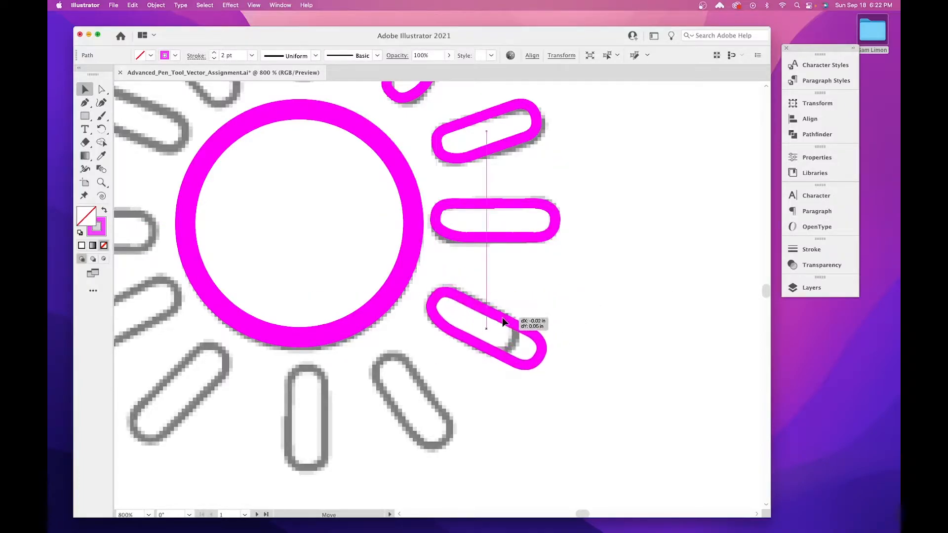
{"action": "left_click_drag", "start_coordinate": [544, 357], "coordinate": [514, 344]}
{"action": "left_click", "coordinate": [547, 326]}
Examine the Anatomy of a Curve diagram and the first Drawing Curves exercise in the Curves section.
{"action": "left_click_drag", "start_coordinate": [379, 283], "coordinate": [500, 335]}
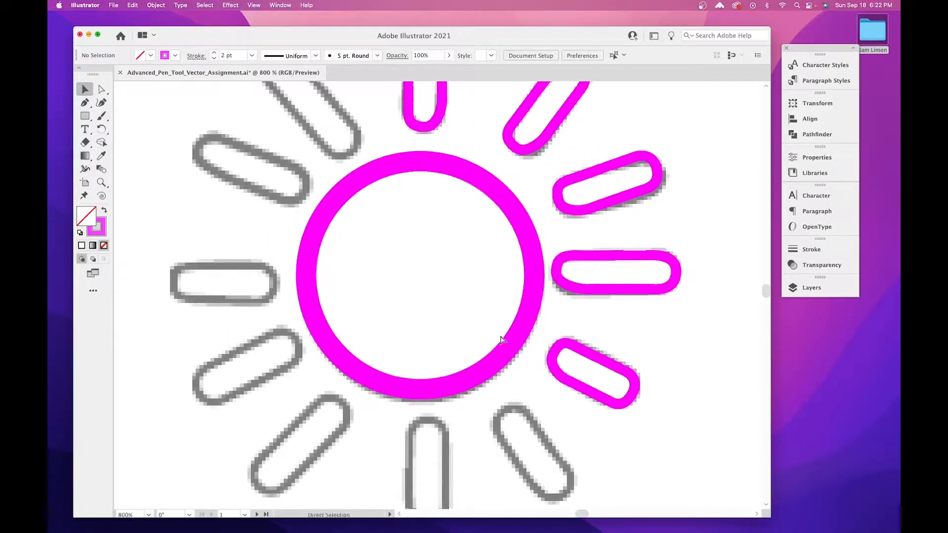
{"action": "key", "text": "super+minus"}
{"action": "key", "text": "super+minus"}
{"action": "key", "text": "super+minus"}
{"action": "key", "text": "super+minus"}
{"action": "key", "text": "super+minus"}
{"action": "left_click_drag", "start_coordinate": [396, 317], "coordinate": [471, 245]}
{"action": "left_click_drag", "start_coordinate": [303, 332], "coordinate": [450, 232]}
{"action": "left_click_drag", "start_coordinate": [357, 345], "coordinate": [399, 276]}
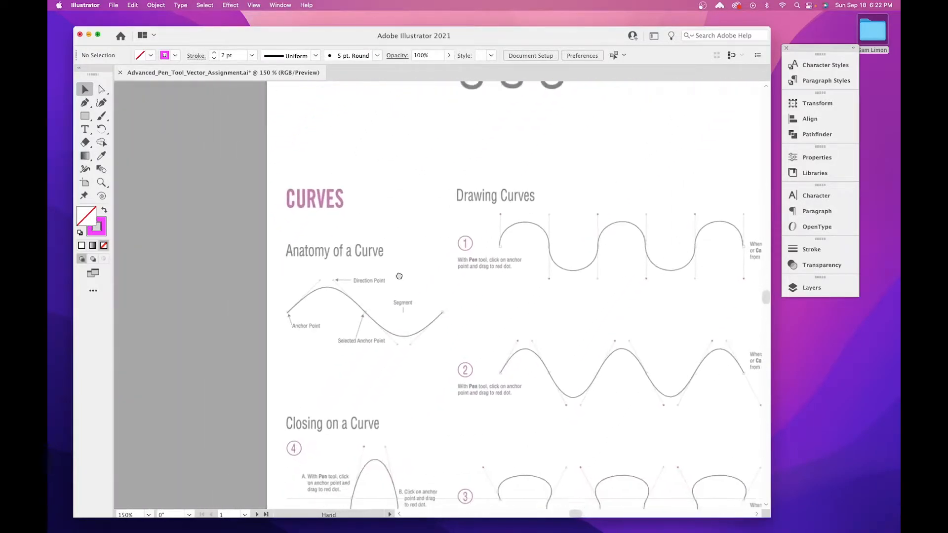
{"action": "key", "text": "super+plus"}
{"action": "key", "text": "super+plus"}
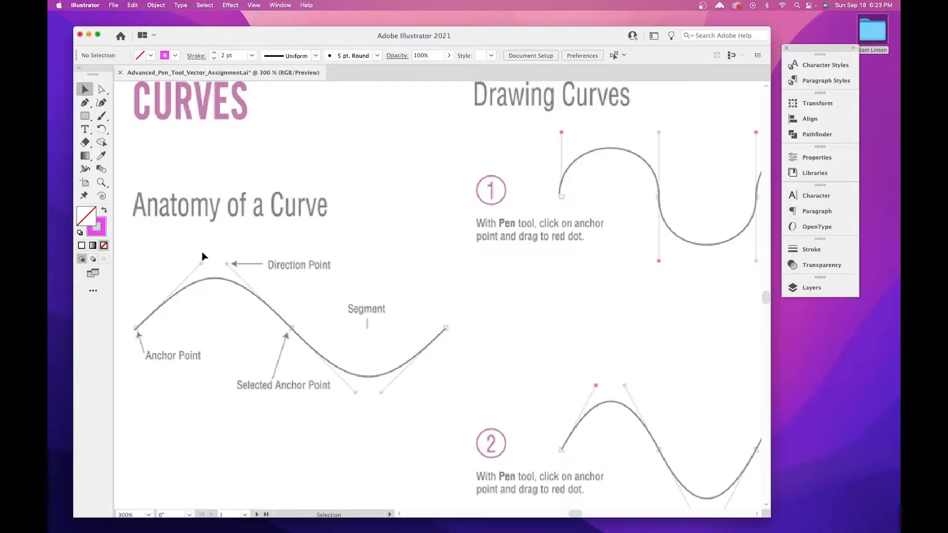
{"action": "left_click_drag", "start_coordinate": [257, 271], "coordinate": [362, 185]}
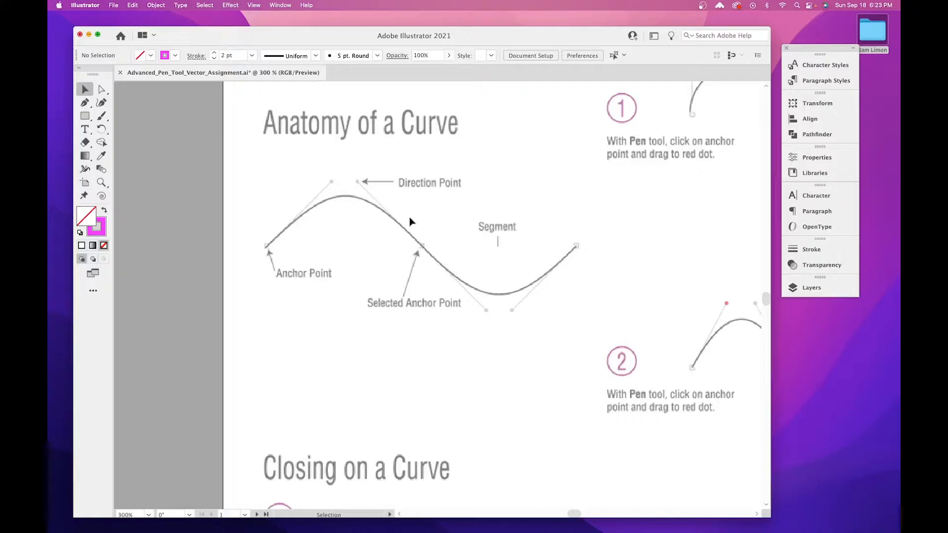
{"action": "mouse_move", "coordinate": [669, 244]}
{"action": "left_mouse_down"}
{"action": "mouse_move", "coordinate": [465, 302]}
{"action": "mouse_move", "coordinate": [418, 339]}
{"action": "left_mouse_up"}
{"action": "left_click_drag", "start_coordinate": [570, 329], "coordinate": [470, 344]}
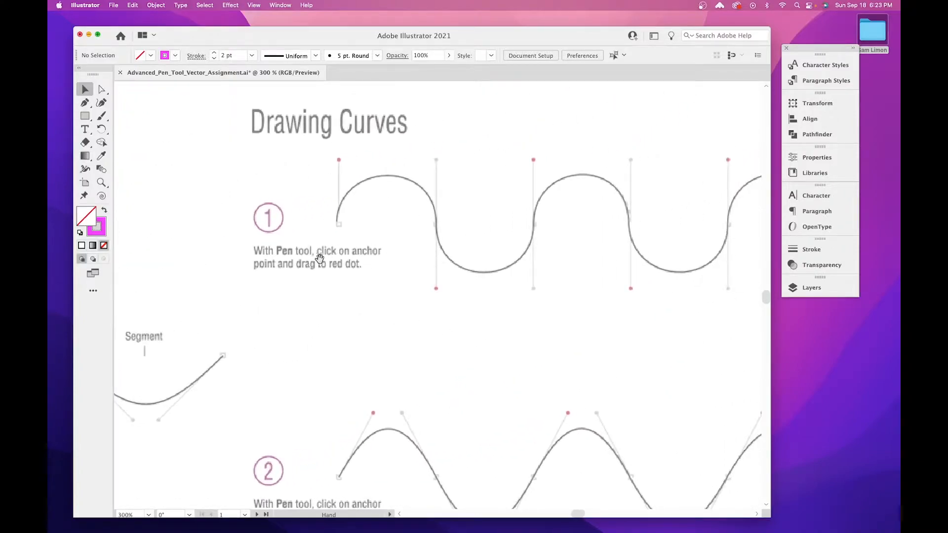
{"action": "left_click_drag", "start_coordinate": [374, 233], "coordinate": [351, 242]}
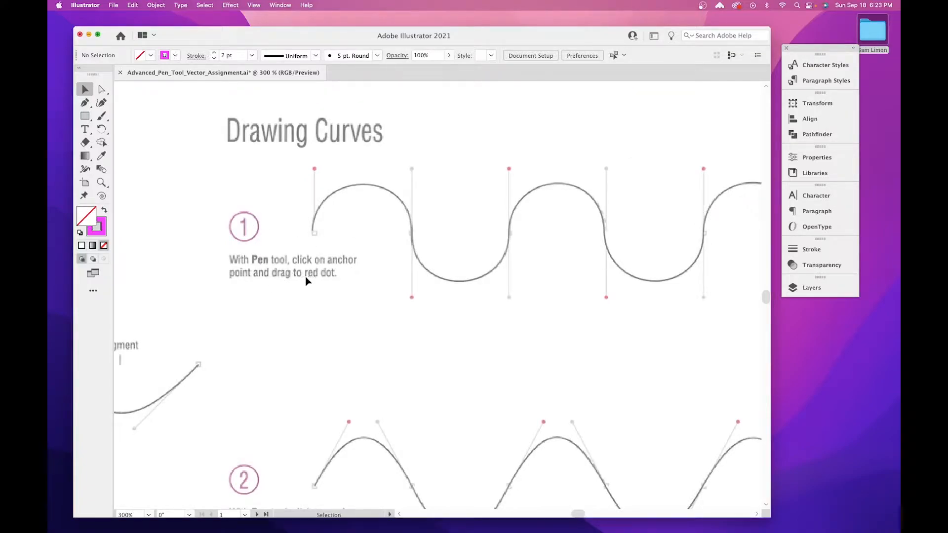
With the Pen tool, trace the first arch and first dip of Drawing Curves exercise 1, pulling each anchor's handle to its red dot.
{"action": "left_click", "coordinate": [90, 104]}
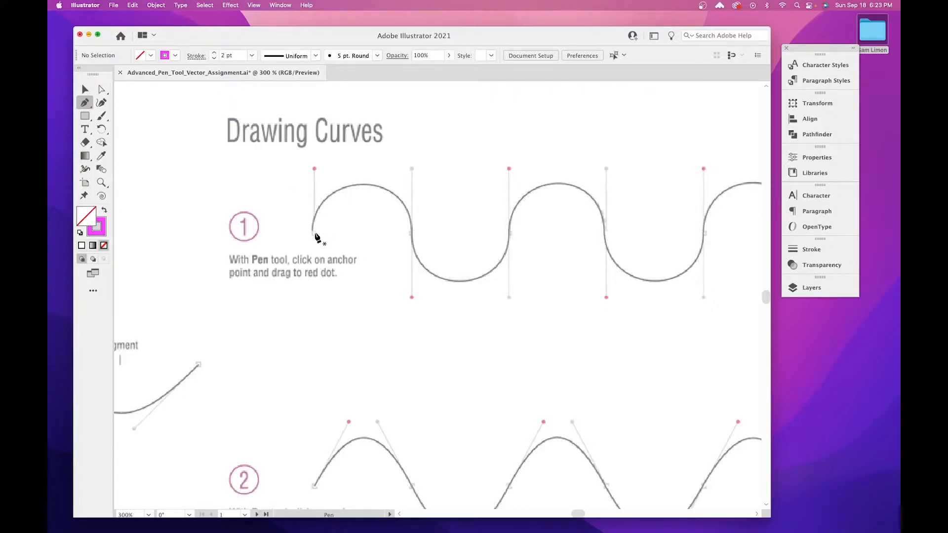
{"action": "left_click_drag", "start_coordinate": [314, 233], "coordinate": [314, 169]}
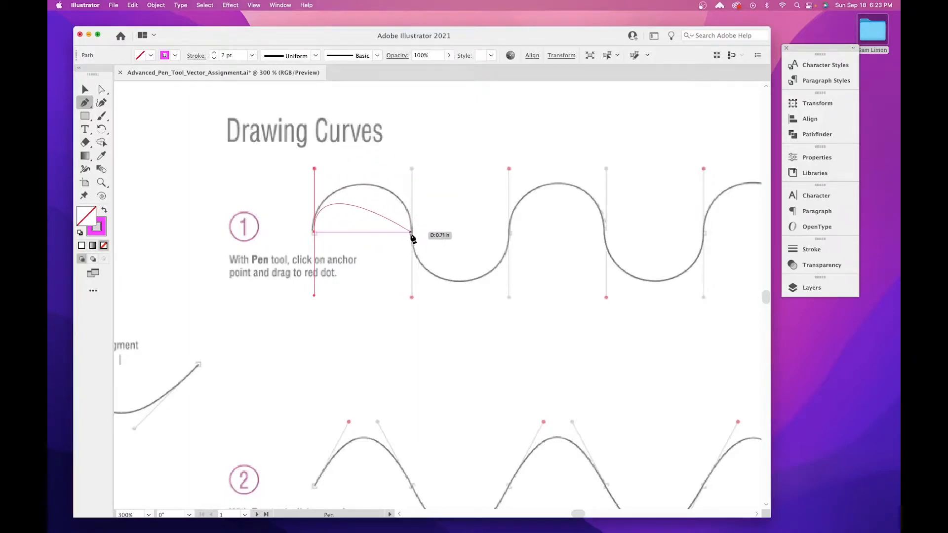
{"action": "left_click_drag", "start_coordinate": [412, 233], "coordinate": [413, 299]}
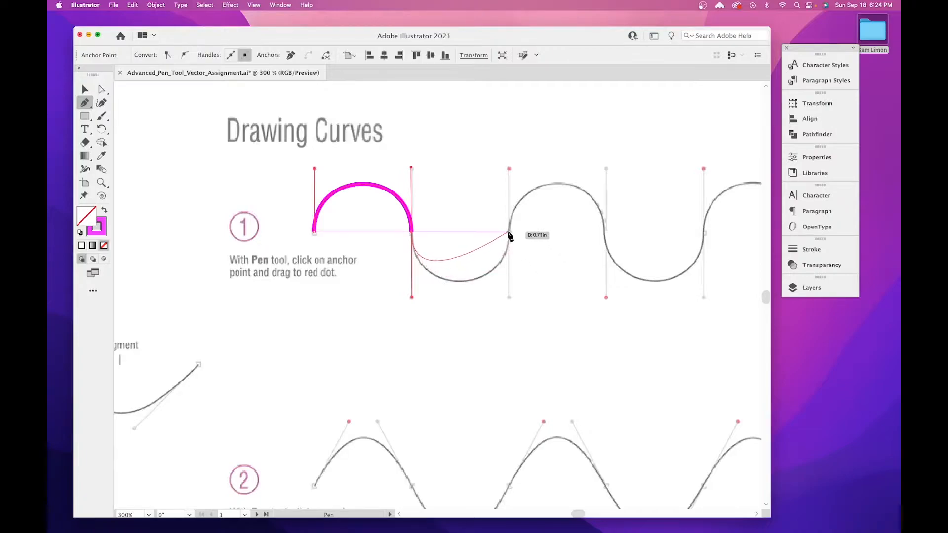
{"action": "left_click_drag", "start_coordinate": [510, 233], "coordinate": [511, 174]}
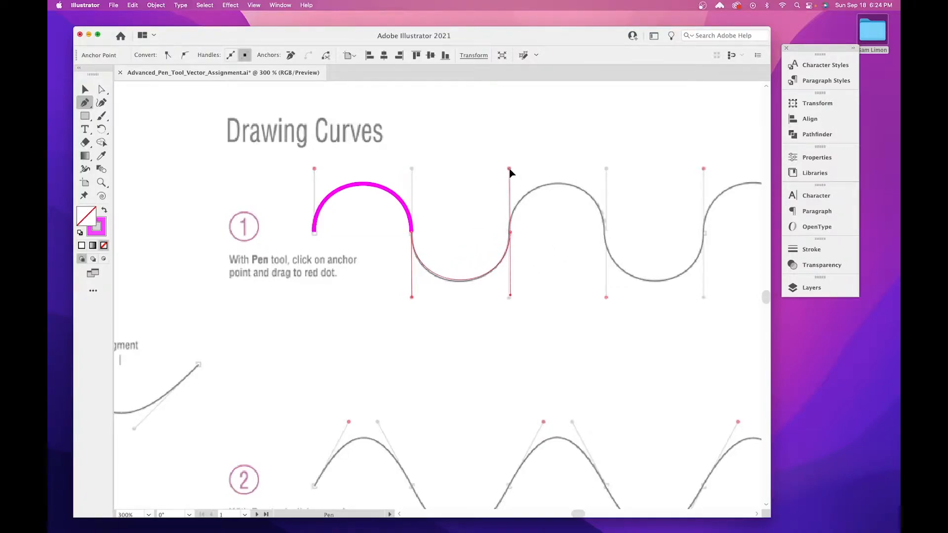
{"action": "left_click_drag", "start_coordinate": [510, 172], "coordinate": [509, 170]}
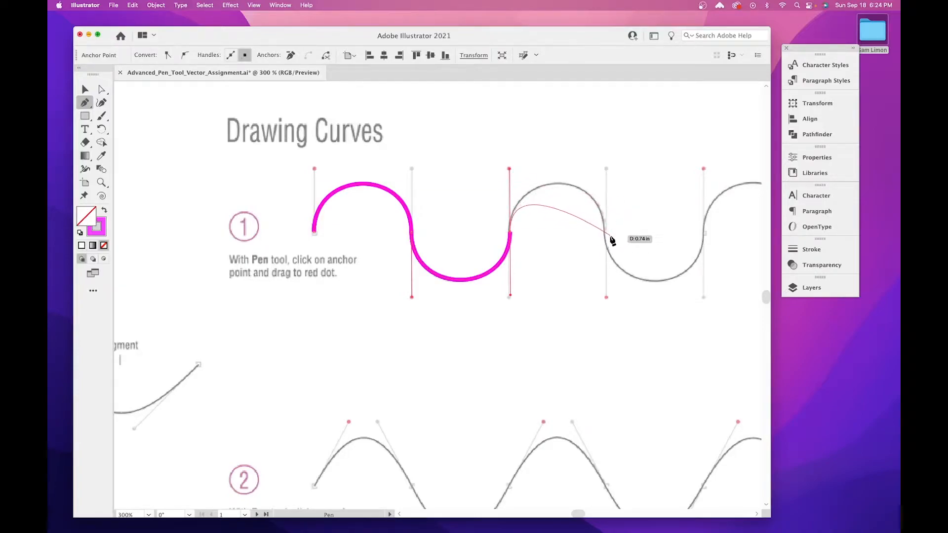
Trace the remaining arches and dip of the exercise 1 wave through its last anchor and deselect the finished path.
{"action": "left_click_drag", "start_coordinate": [606, 232], "coordinate": [440, 301]}
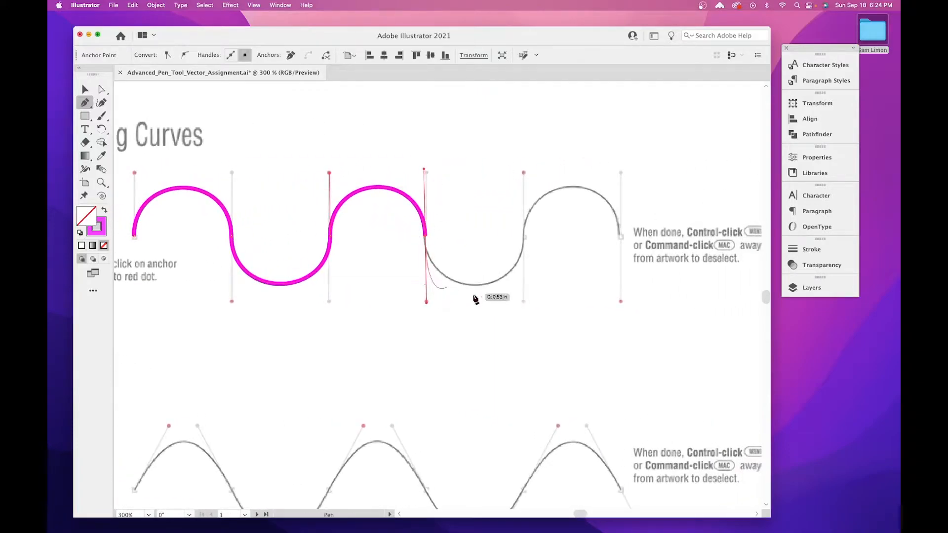
{"action": "left_click_drag", "start_coordinate": [523, 236], "coordinate": [524, 173]}
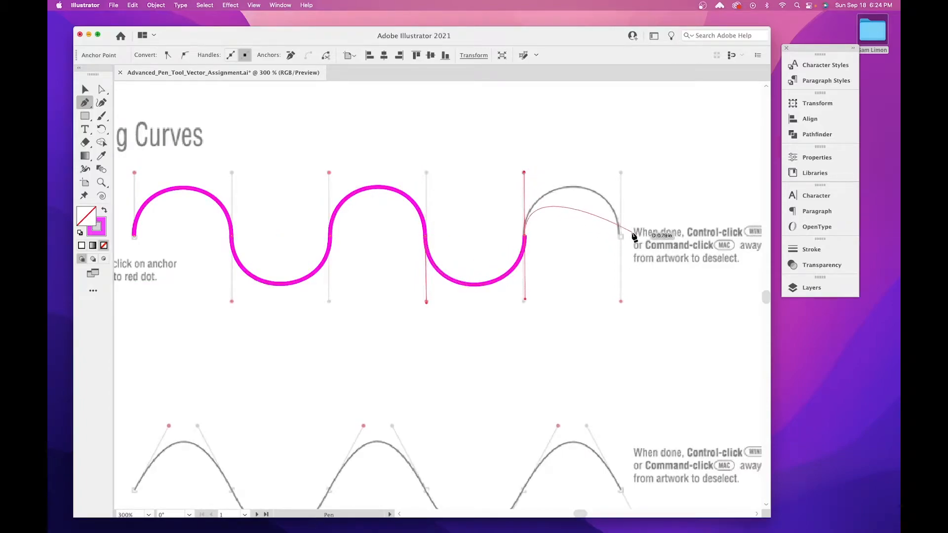
{"action": "left_click_drag", "start_coordinate": [621, 237], "coordinate": [620, 303]}
{"action": "scroll", "coordinate": [543, 282], "scroll_direction": "right", "scroll_amount": 5}
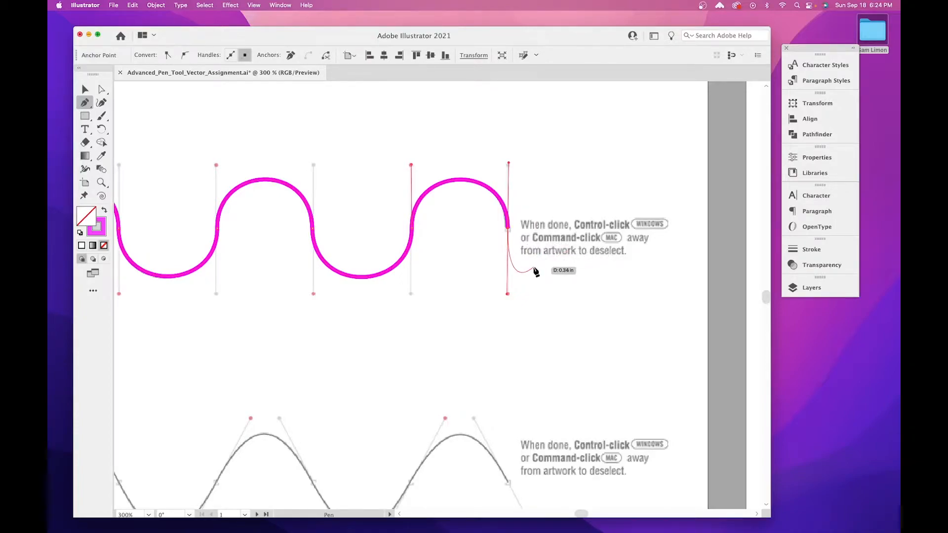
{"action": "key", "text": "super"}
{"action": "left_click", "coordinate": [647, 193], "text": "super"}
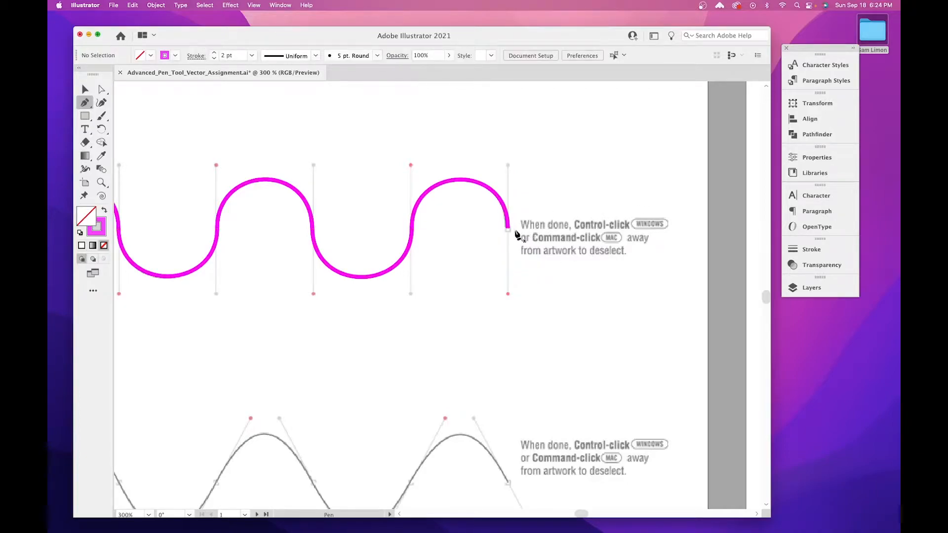
Trace the first peak and valley of the exercise 2 wave, pulling the slanted handles to the red dots.
{"action": "key", "text": "space"}
{"action": "left_click_drag", "start_coordinate": [408, 326], "coordinate": [559, 322]}
{"action": "mouse_move", "coordinate": [389, 307]}
{"action": "left_mouse_down"}
{"action": "mouse_move", "coordinate": [525, 216]}
{"action": "mouse_move", "coordinate": [586, 153]}
{"action": "left_mouse_up"}
{"action": "left_click_drag", "start_coordinate": [397, 219], "coordinate": [436, 181]}
{"action": "left_click_drag", "start_coordinate": [556, 297], "coordinate": [431, 443]}
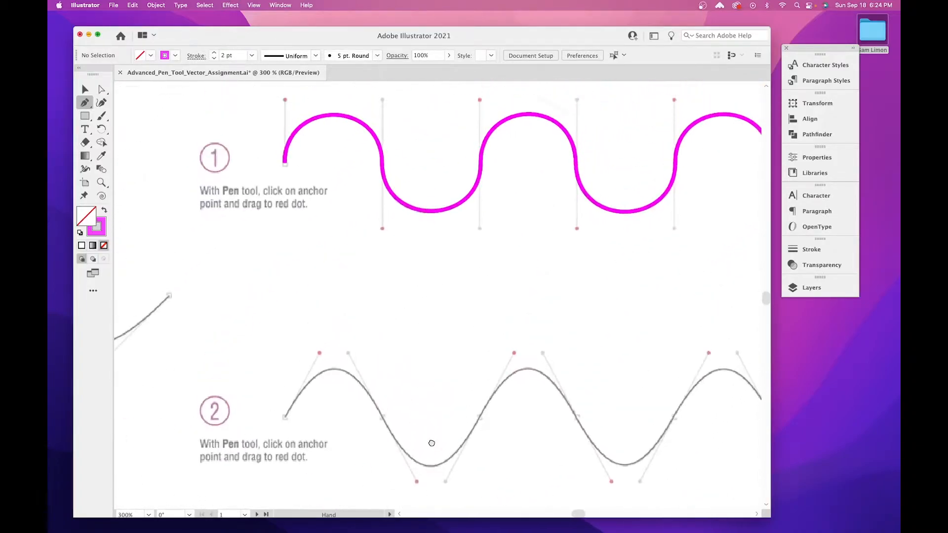
{"action": "scroll", "coordinate": [470, 275], "scroll_direction": "down", "scroll_amount": 5}
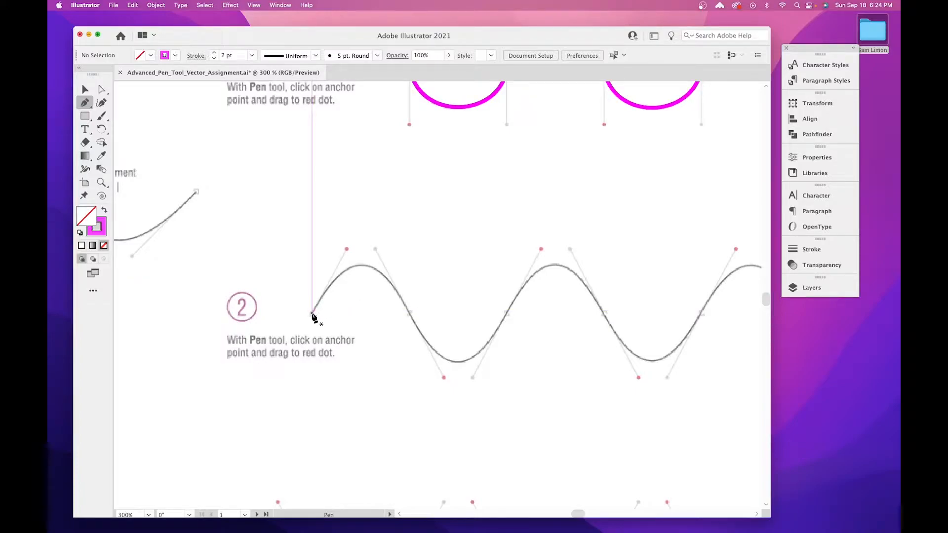
{"action": "left_click_drag", "start_coordinate": [312, 314], "coordinate": [347, 250]}
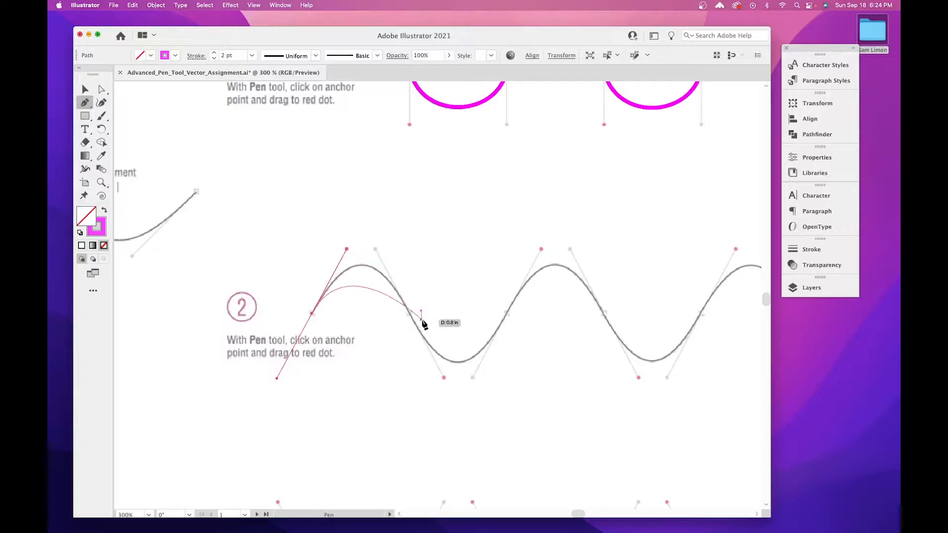
{"action": "left_click_drag", "start_coordinate": [409, 314], "coordinate": [444, 379]}
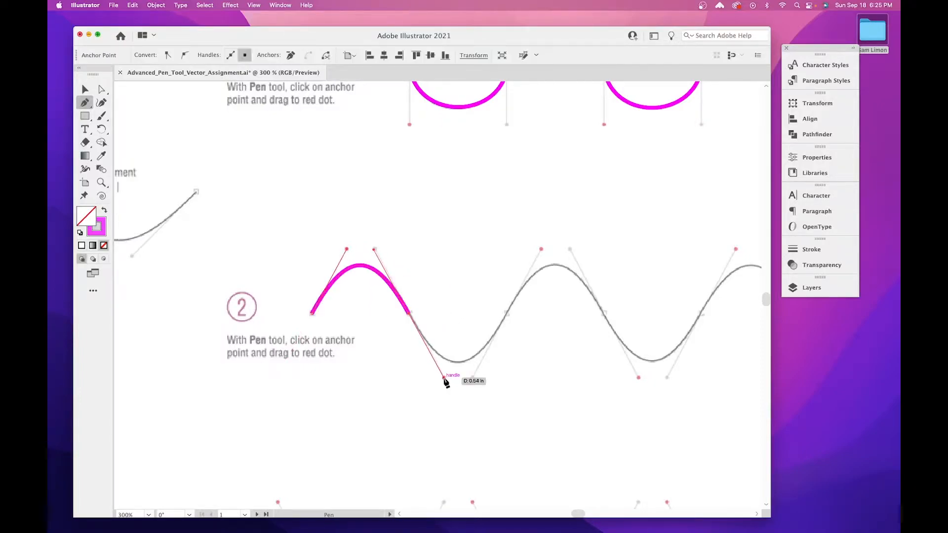
{"action": "left_click_drag", "start_coordinate": [507, 314], "coordinate": [542, 250]}
Continue the exercise 2 wave through its remaining peaks and valley to the last anchor, and deselect the path.
{"action": "scroll", "coordinate": [518, 333], "scroll_direction": "right", "scroll_amount": 5}
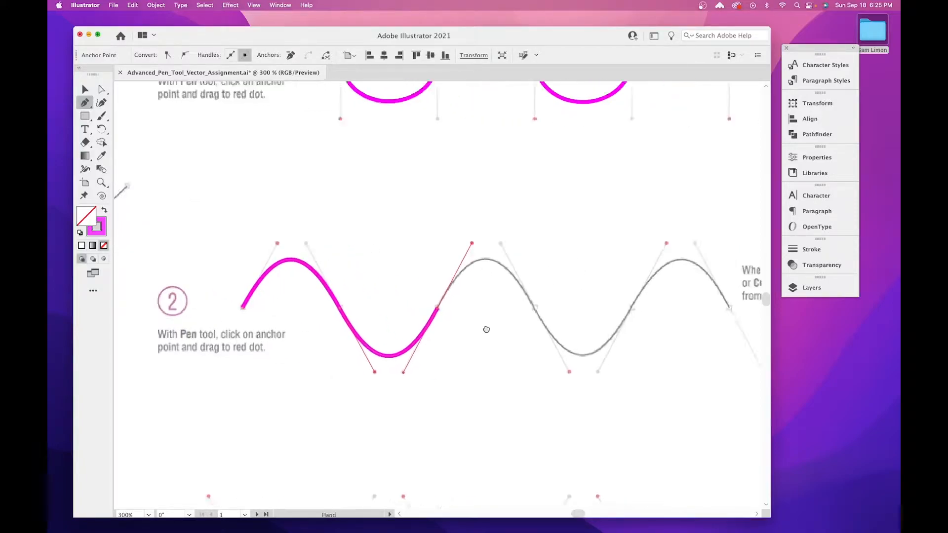
{"action": "left_click_drag", "start_coordinate": [433, 297], "coordinate": [468, 361]}
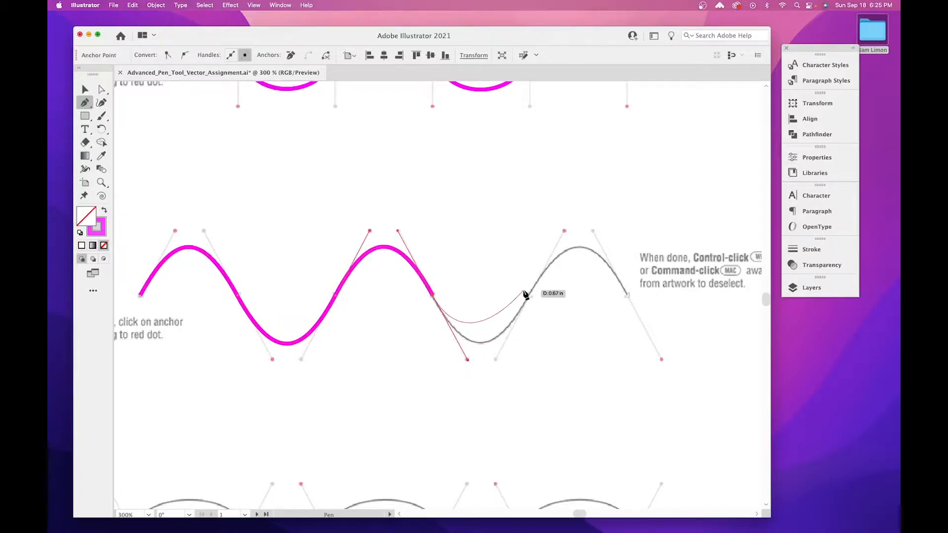
{"action": "left_click_drag", "start_coordinate": [530, 296], "coordinate": [564, 231]}
{"action": "key", "text": "space"}
{"action": "left_click_drag", "start_coordinate": [577, 326], "coordinate": [481, 293]}
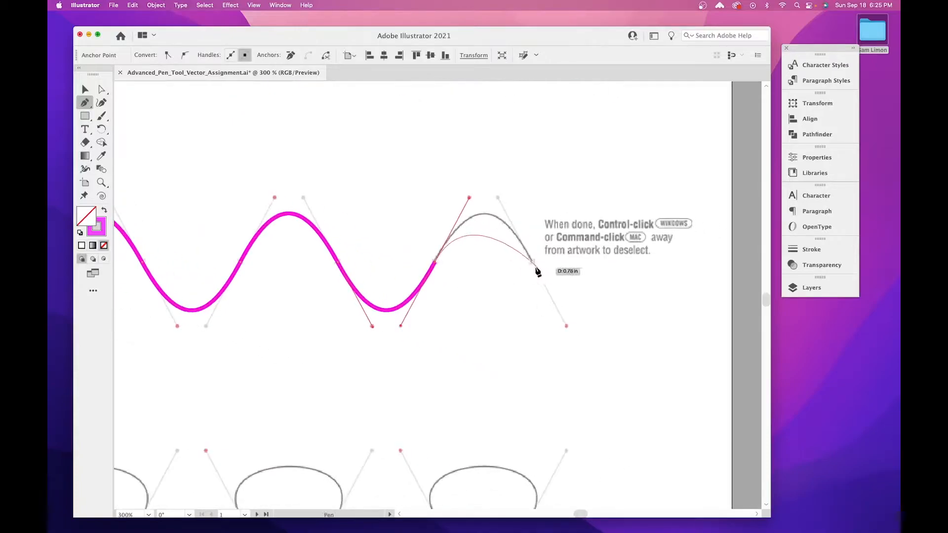
{"action": "left_click_drag", "start_coordinate": [532, 263], "coordinate": [566, 328]}
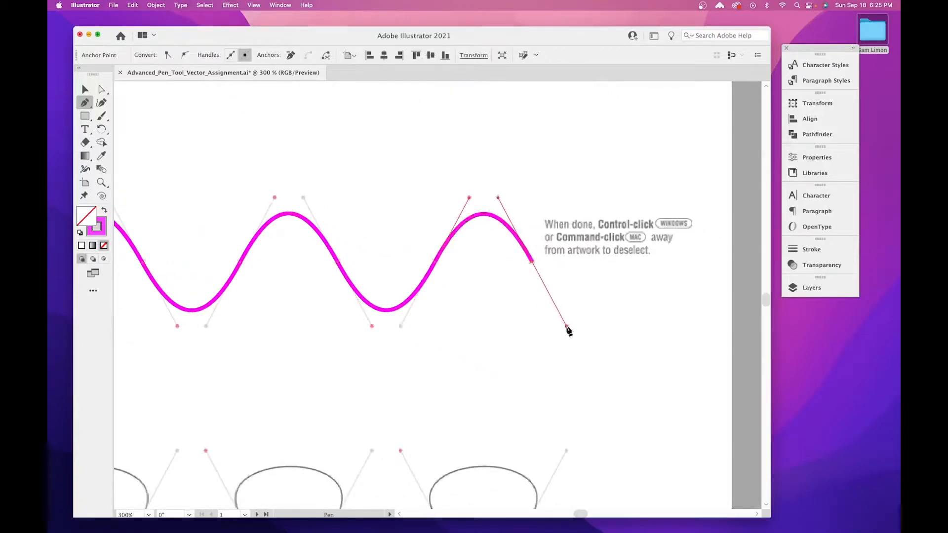
{"action": "key", "text": "super"}
{"action": "left_click", "coordinate": [640, 177], "text": "super"}
Trace the first arch and first dip of the bulging exercise 3 curve, pulling the outward-slanted handles to the red dots.
{"action": "left_click_drag", "start_coordinate": [397, 318], "coordinate": [537, 177]}
{"action": "left_click_drag", "start_coordinate": [307, 300], "coordinate": [703, 214]}
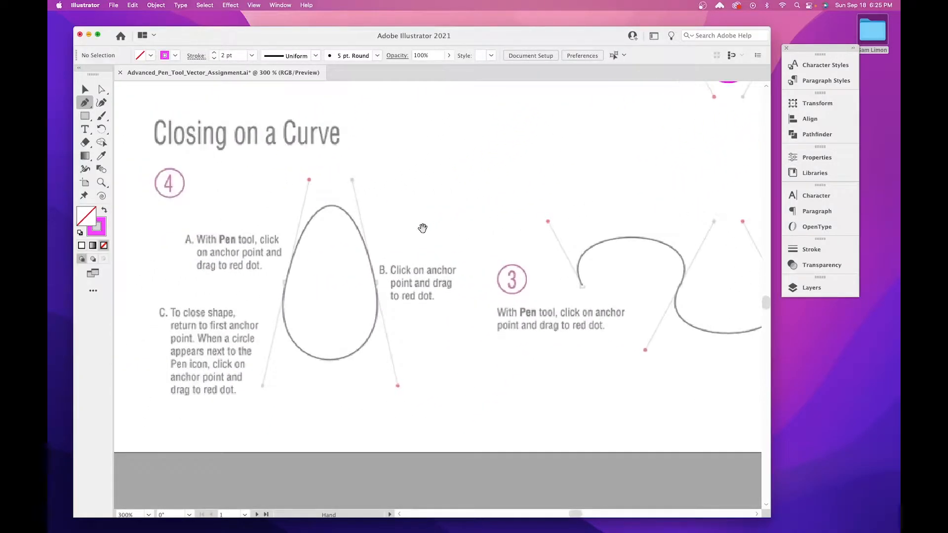
{"action": "left_click_drag", "start_coordinate": [481, 262], "coordinate": [232, 283]}
{"action": "left_click_drag", "start_coordinate": [306, 353], "coordinate": [239, 337]}
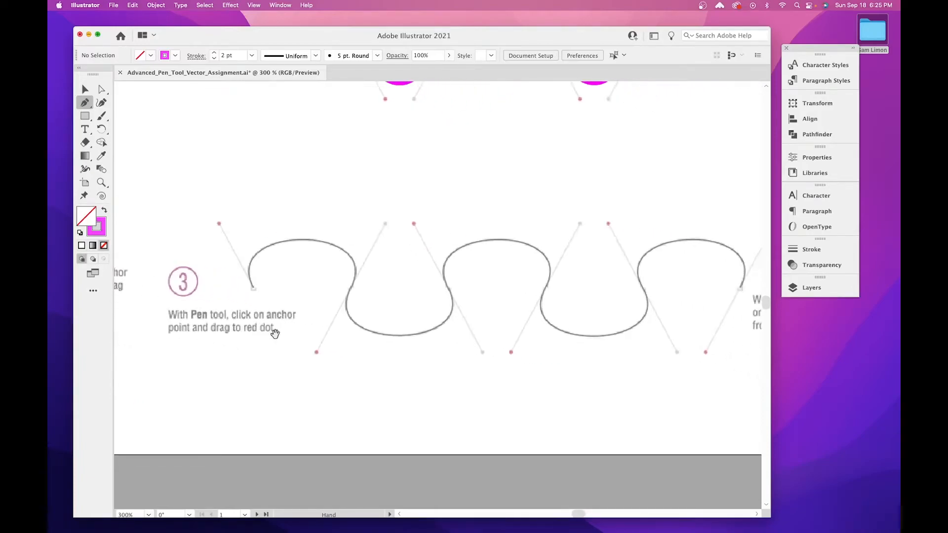
{"action": "left_click_drag", "start_coordinate": [462, 310], "coordinate": [468, 419]}
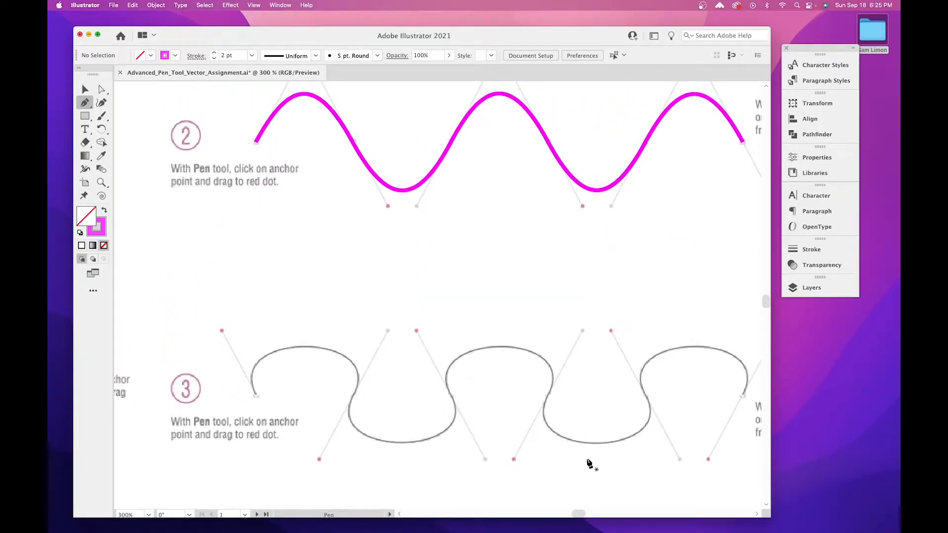
{"action": "left_click_drag", "start_coordinate": [734, 385], "coordinate": [650, 334]}
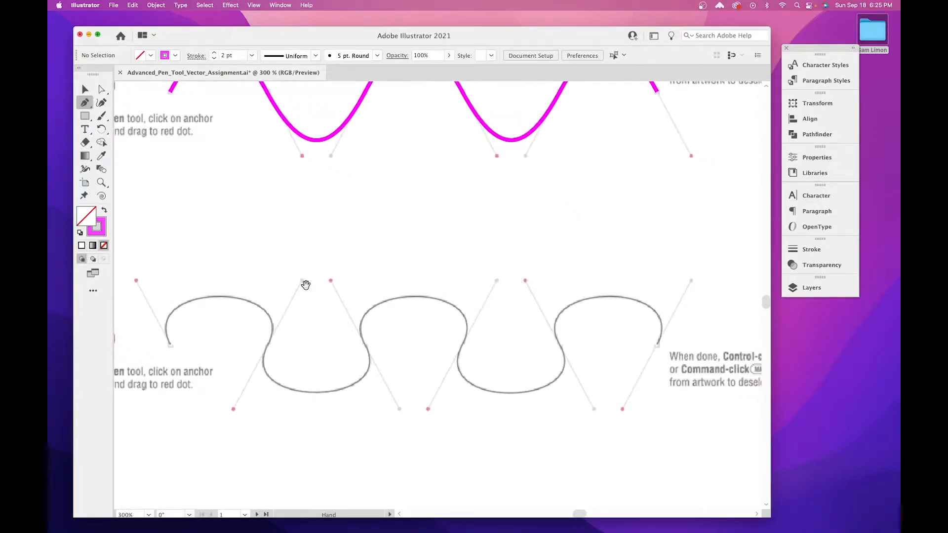
{"action": "left_click_drag", "start_coordinate": [253, 292], "coordinate": [435, 228]}
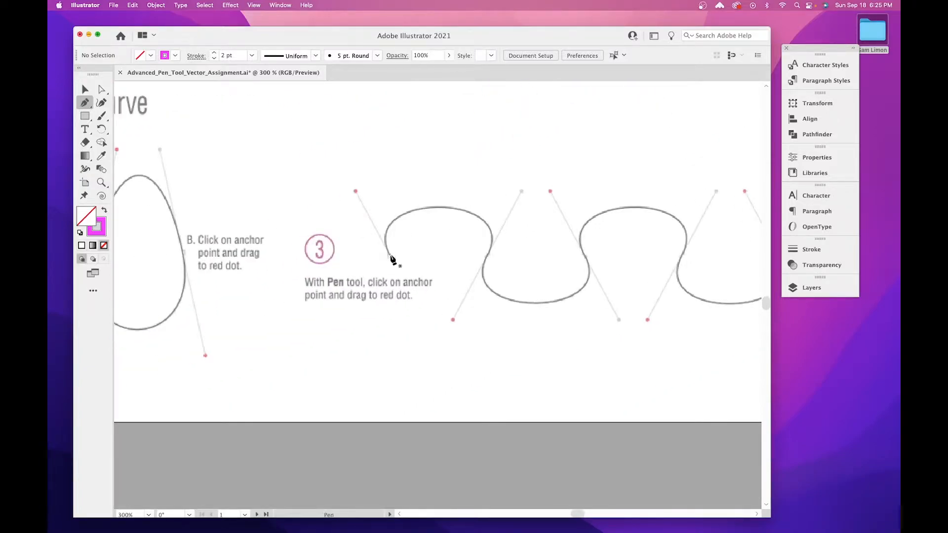
{"action": "left_click_drag", "start_coordinate": [366, 201], "coordinate": [356, 191]}
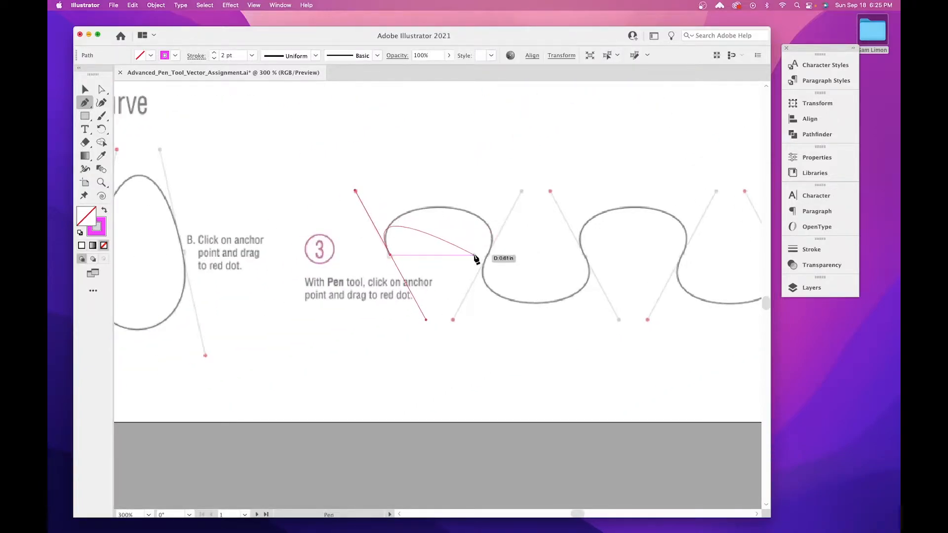
{"action": "left_click_drag", "start_coordinate": [489, 256], "coordinate": [454, 322]}
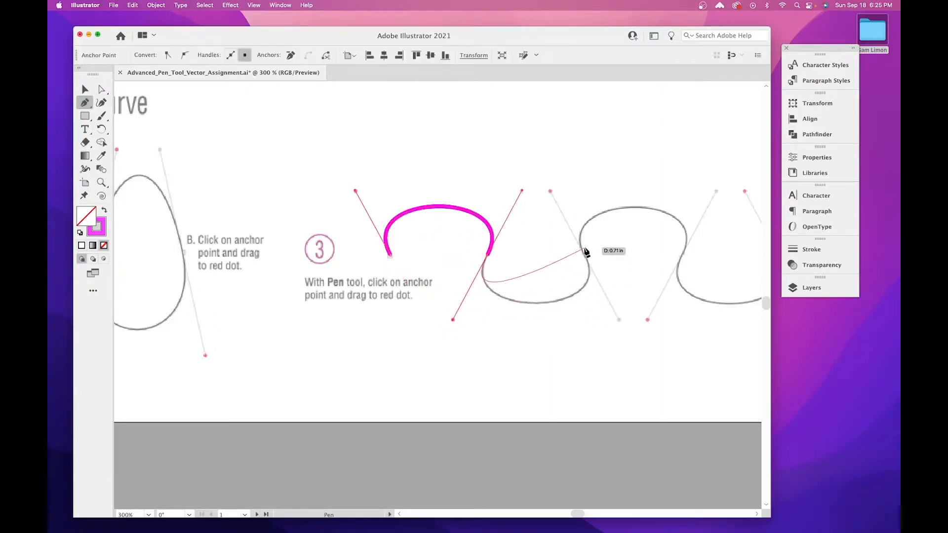
{"action": "left_click_drag", "start_coordinate": [587, 257], "coordinate": [550, 190]}
Trace the rest of the exercise 3 curve through its last anchor and deselect the path.
{"action": "left_click_drag", "start_coordinate": [654, 261], "coordinate": [558, 298]}
{"action": "left_click_drag", "start_coordinate": [646, 283], "coordinate": [538, 301]}
{"action": "left_click_drag", "start_coordinate": [583, 255], "coordinate": [546, 187]}
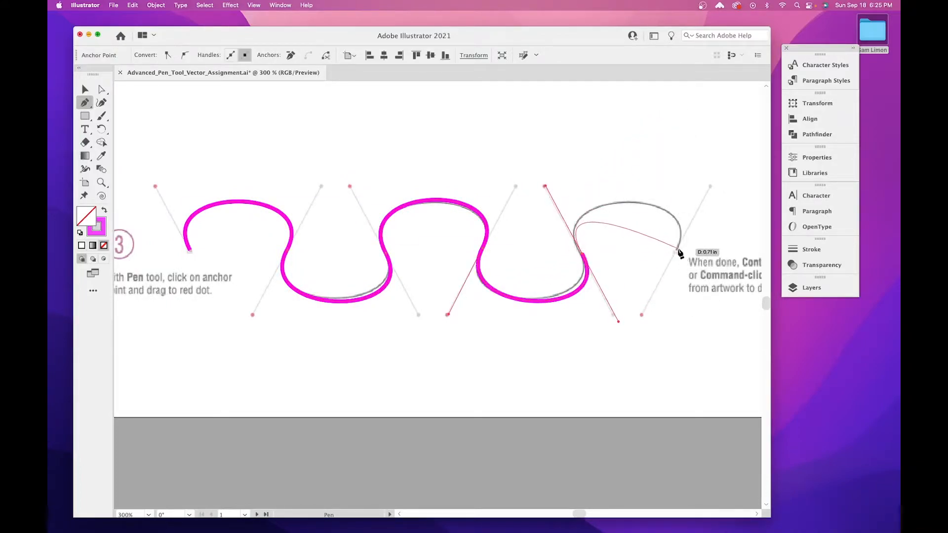
{"action": "left_click_drag", "start_coordinate": [677, 250], "coordinate": [642, 315]}
{"action": "scroll", "coordinate": [668, 247], "scroll_direction": "right", "scroll_amount": 5}
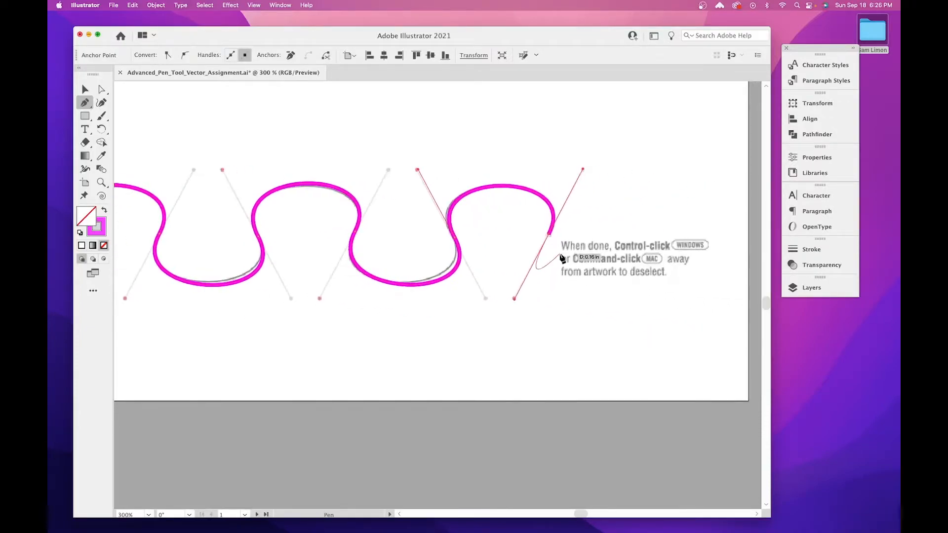
{"action": "left_click", "coordinate": [678, 183], "text": "super"}
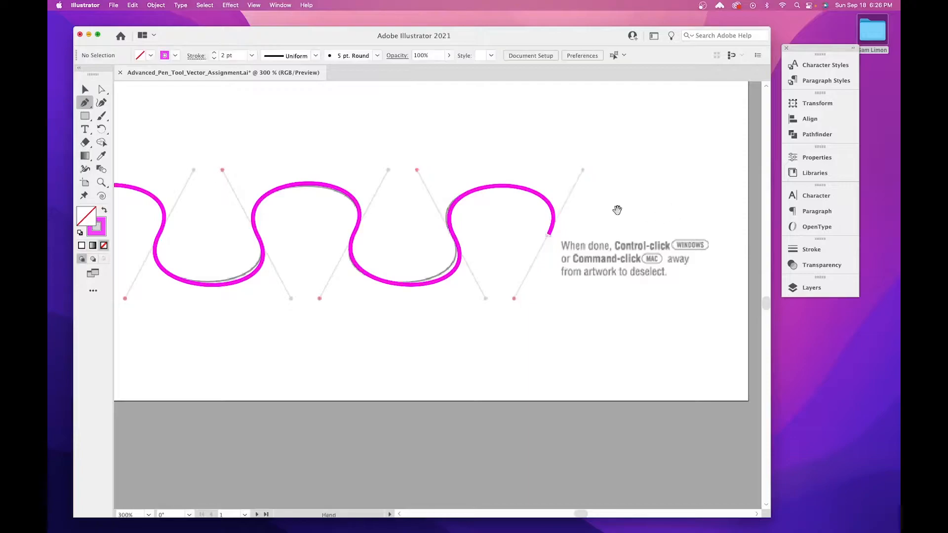
Start the egg outline in Closing on a Curve exercise 4 at its left anchor, pulling the handle to the upper red dot.
{"action": "scroll", "coordinate": [447, 205], "scroll_direction": "left", "scroll_amount": 5}
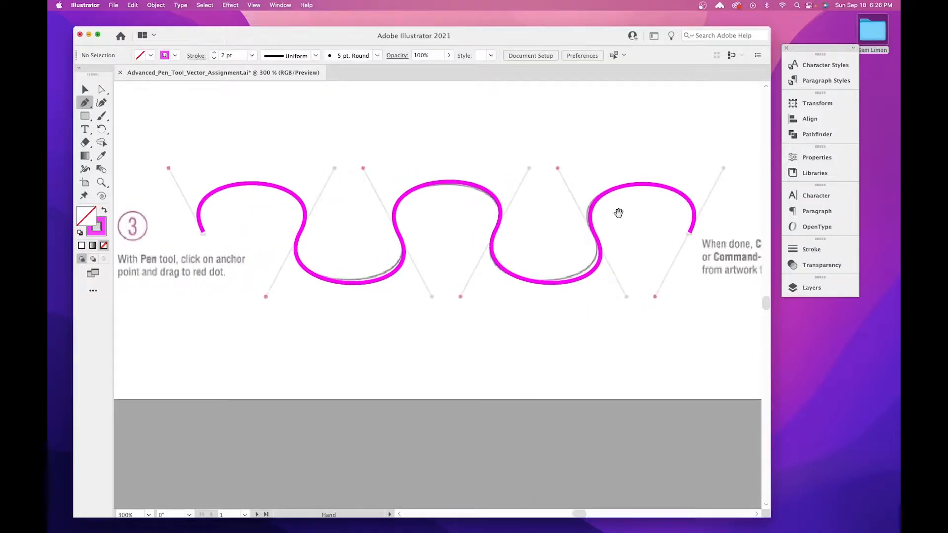
{"action": "scroll", "coordinate": [637, 233], "scroll_direction": "left", "scroll_amount": 10}
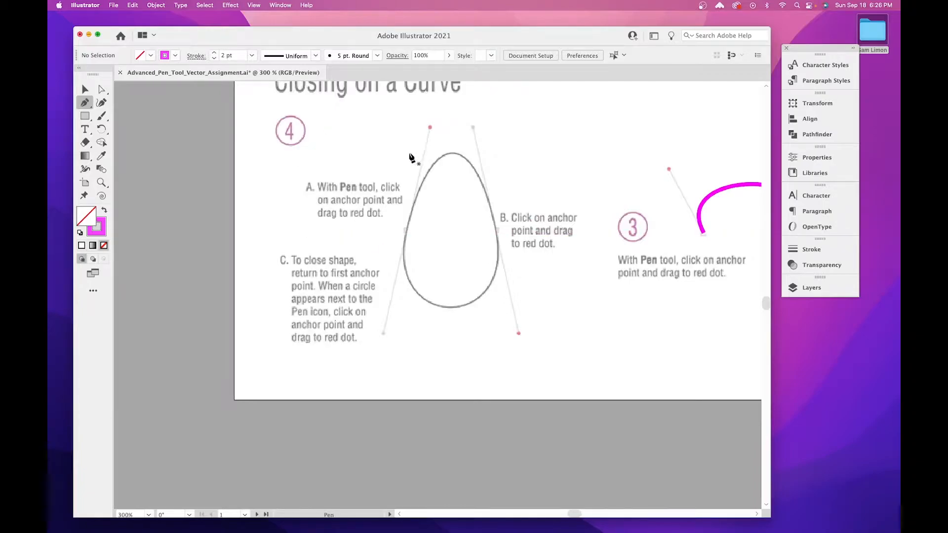
{"action": "scroll", "coordinate": [410, 203], "scroll_direction": "up", "scroll_amount": 2}
{"action": "scroll", "coordinate": [463, 214], "scroll_direction": "right", "scroll_amount": 4}
{"action": "scroll", "coordinate": [421, 313], "scroll_direction": "up", "scroll_amount": 2}
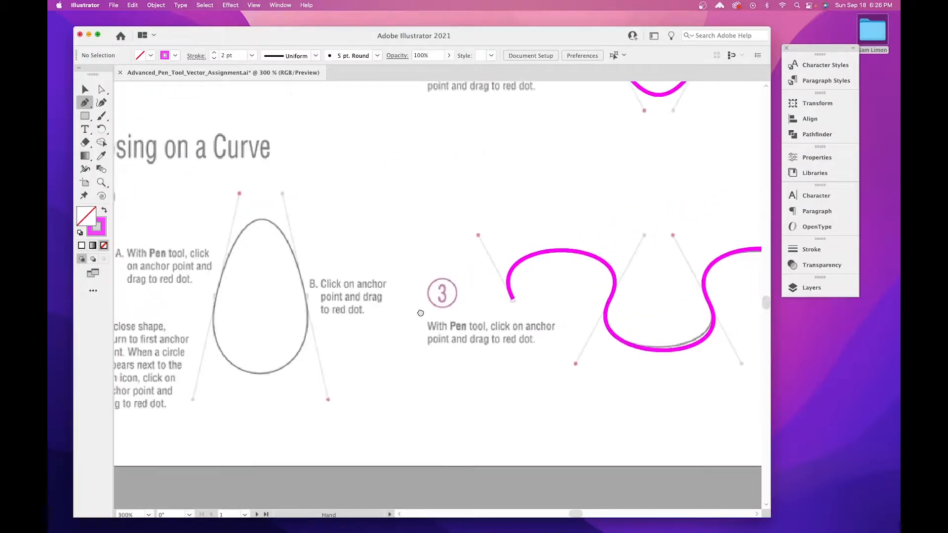
{"action": "scroll", "coordinate": [187, 182], "scroll_direction": "left", "scroll_amount": 3}
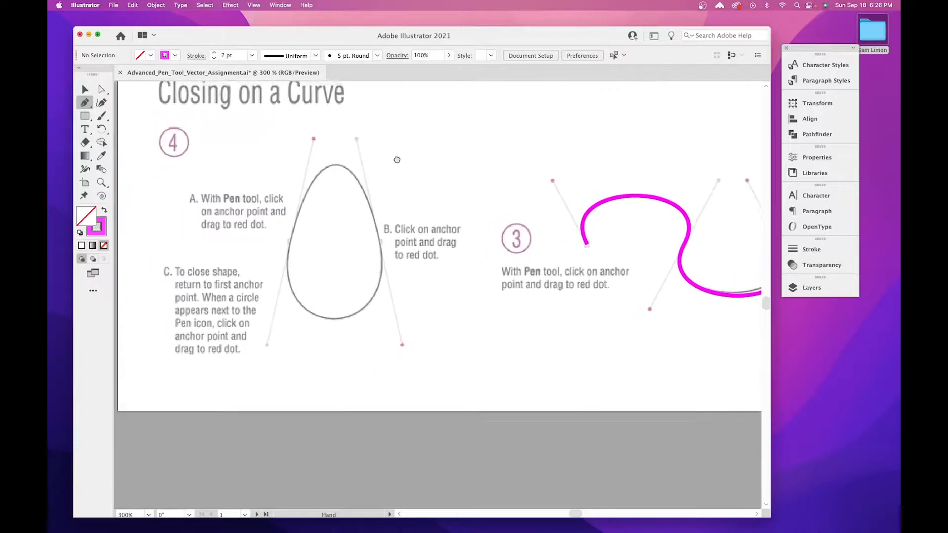
{"action": "scroll", "coordinate": [392, 155], "scroll_direction": "down", "scroll_amount": 1}
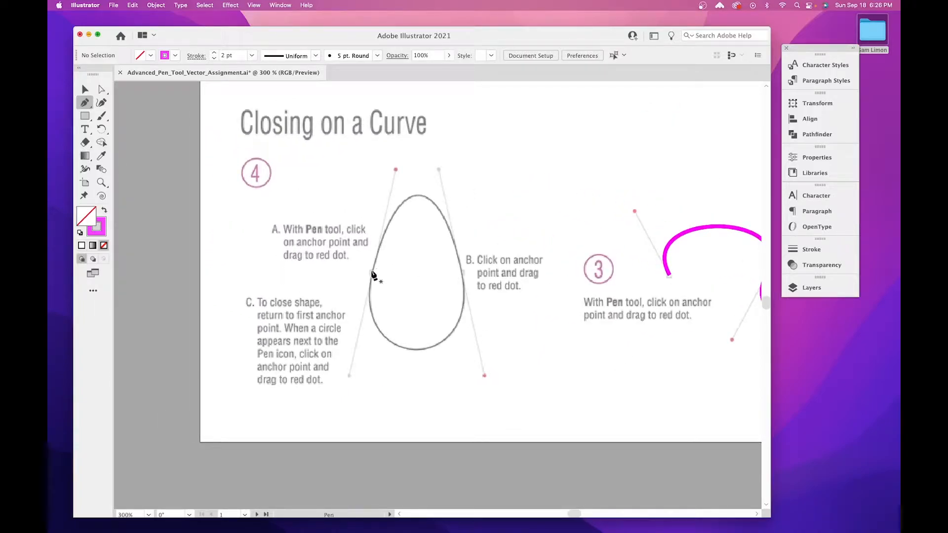
{"action": "left_click_drag", "start_coordinate": [371, 272], "coordinate": [396, 169]}
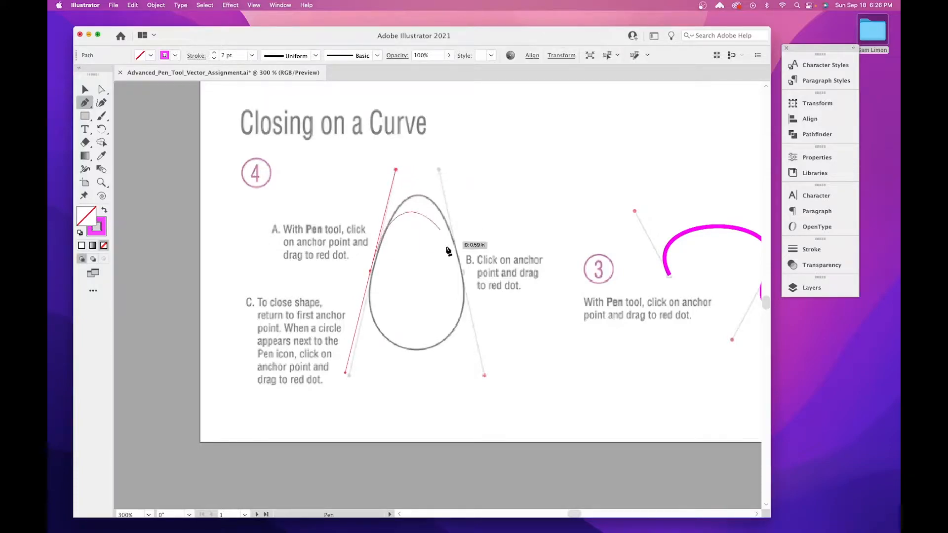
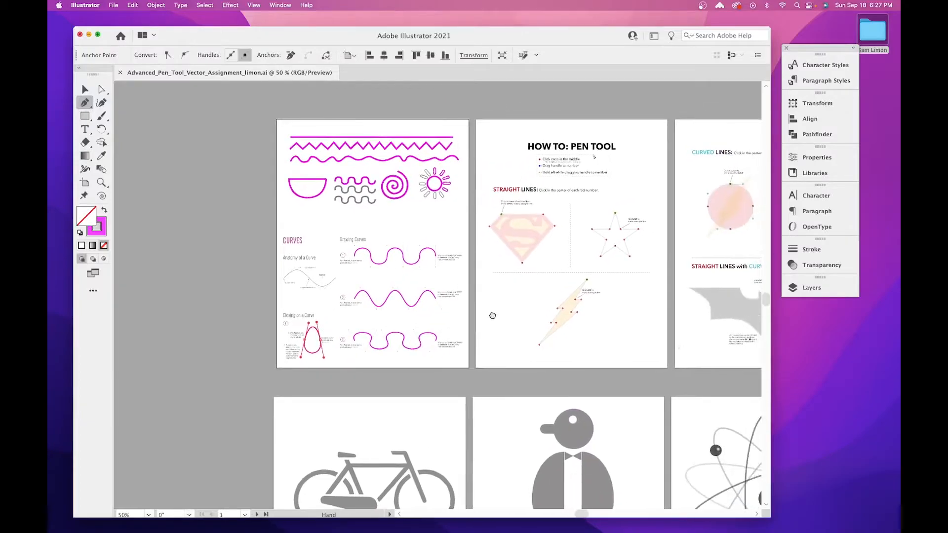
{"action": "left_click_drag", "start_coordinate": [551, 326], "coordinate": [488, 329]}
{"action": "key", "text": "super+equal"}
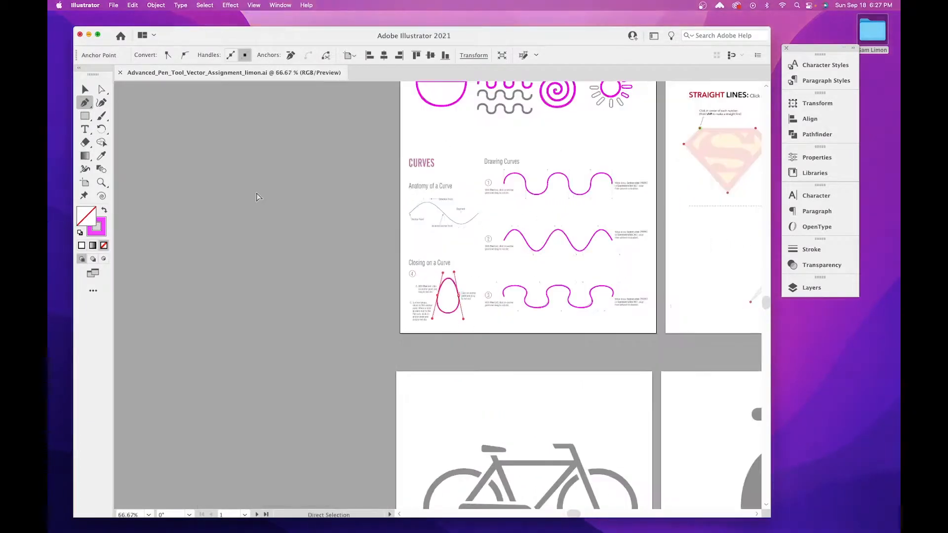
Deselect the closed egg outline of Closing on a Curve exercise 4.
{"action": "left_click_drag", "start_coordinate": [614, 180], "coordinate": [593, 269]}
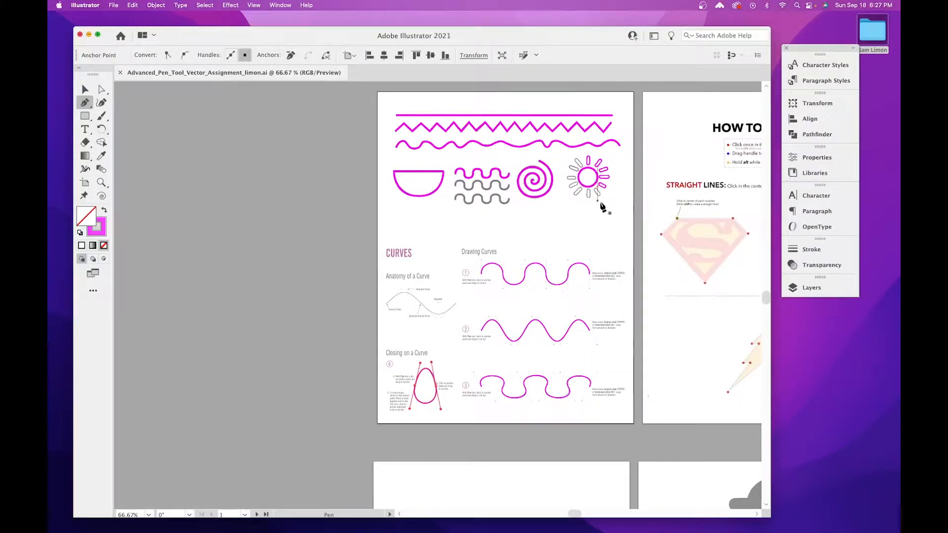
{"action": "left_click_drag", "start_coordinate": [633, 277], "coordinate": [456, 312]}
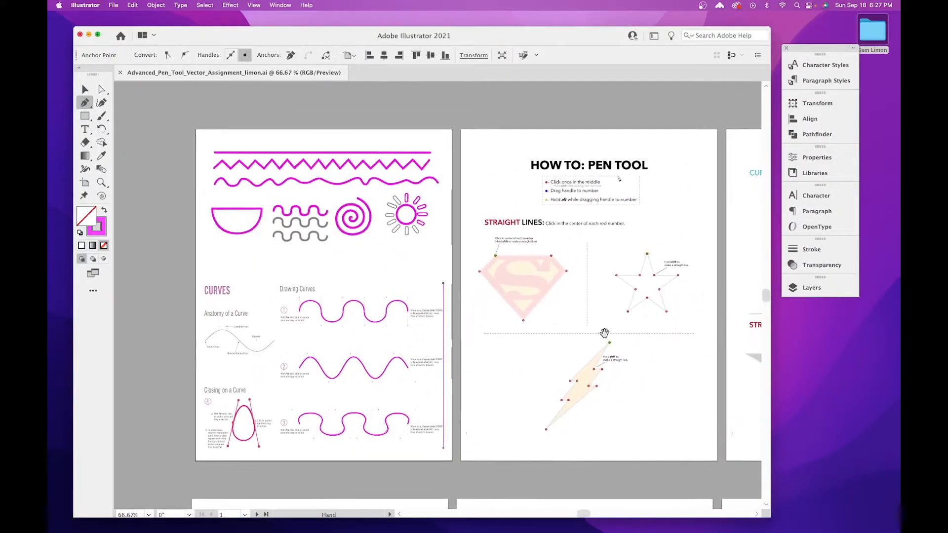
{"action": "left_click_drag", "start_coordinate": [603, 333], "coordinate": [521, 343]}
{"action": "key", "text": "super+equal"}
{"action": "key", "text": "super+equal"}
{"action": "key", "text": "super+equal"}
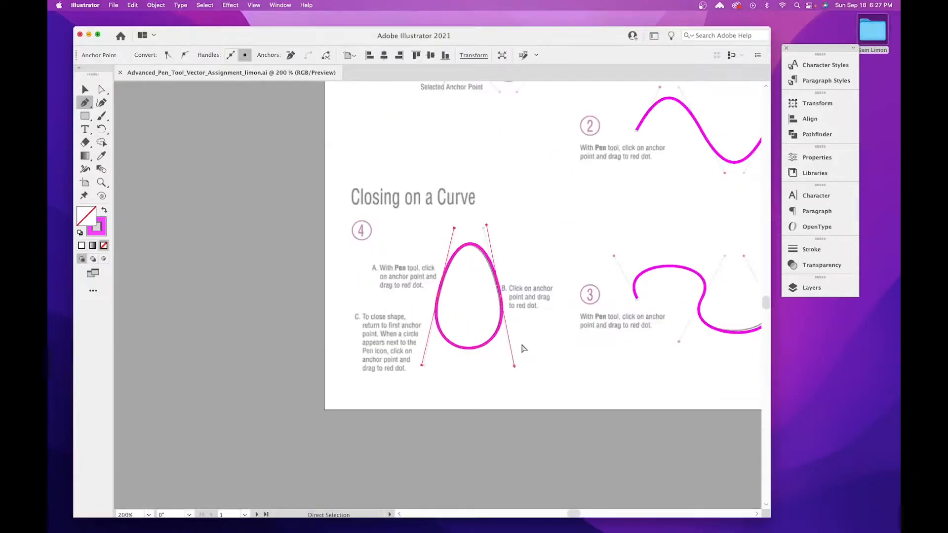
{"action": "left_click", "coordinate": [89, 87]}
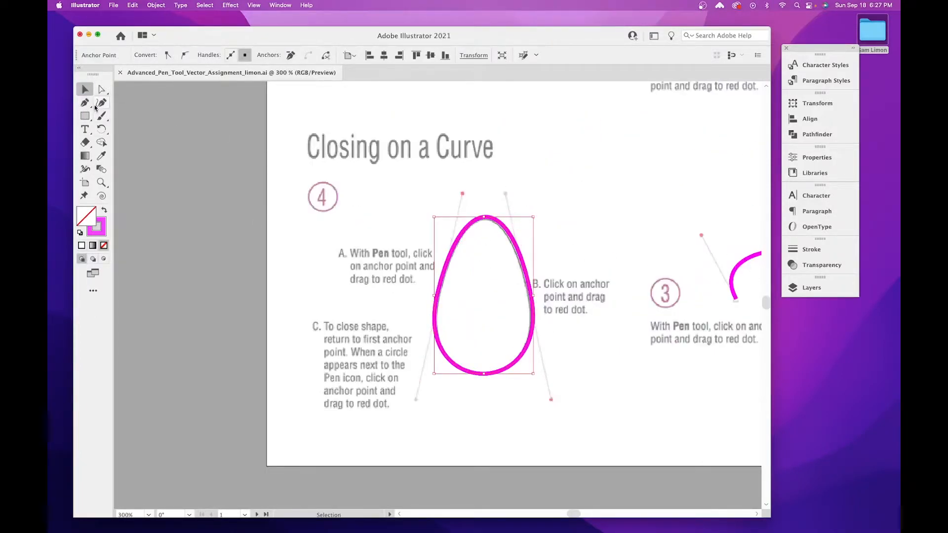
{"action": "left_click", "coordinate": [626, 184]}
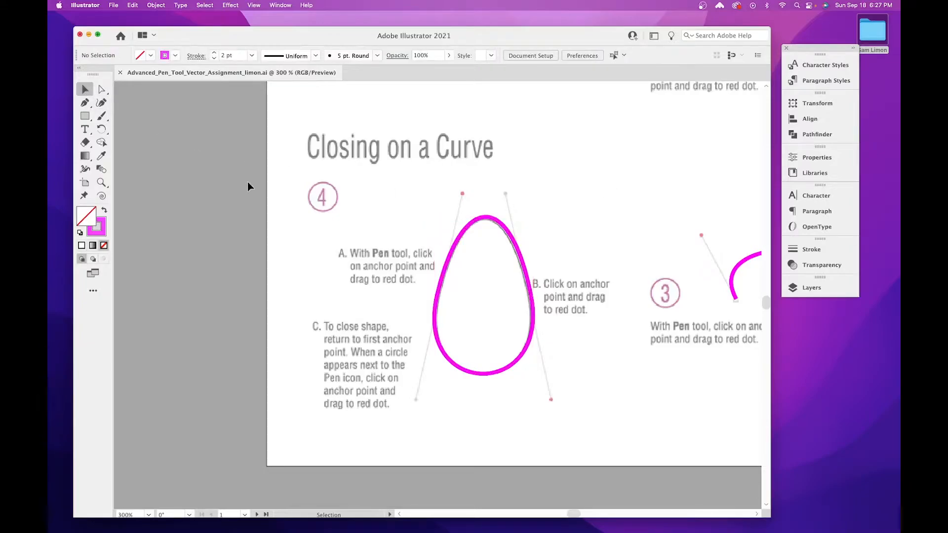
Review the traced curve exercises and read the color key and straight-line instructions on the HOW TO: PEN TOOL page.
{"action": "left_click_drag", "start_coordinate": [685, 269], "coordinate": [426, 344]}
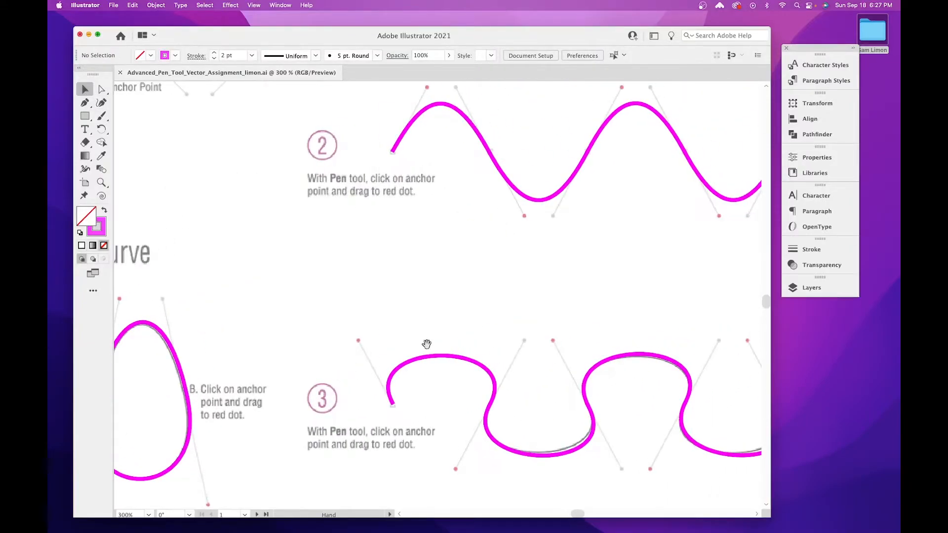
{"action": "left_click_drag", "start_coordinate": [631, 245], "coordinate": [496, 356]}
{"action": "key", "text": "super+minus"}
{"action": "key", "text": "super+minus"}
{"action": "key", "text": "super+minus"}
{"action": "key", "text": "super+minus"}
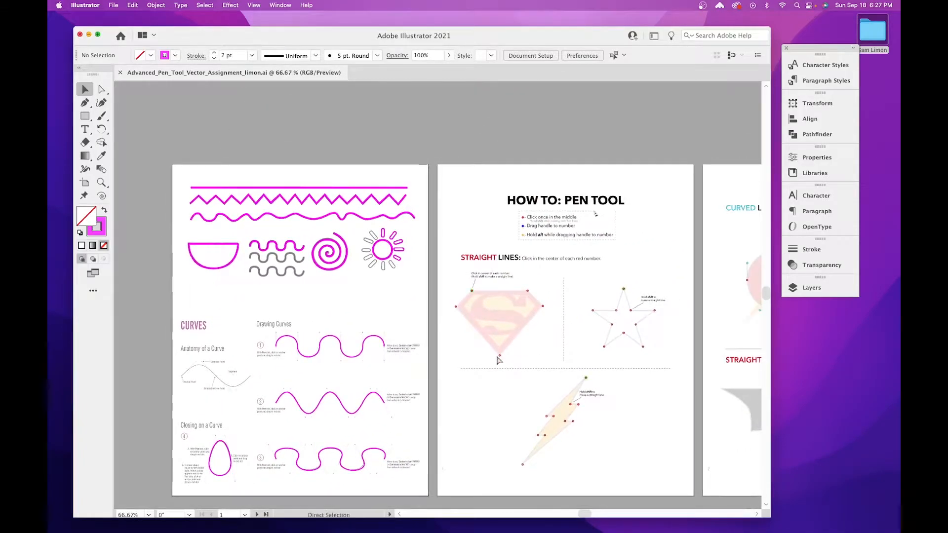
{"action": "key", "text": "super+plus"}
{"action": "key", "text": "super+plus"}
{"action": "left_click_drag", "start_coordinate": [641, 274], "coordinate": [362, 332]}
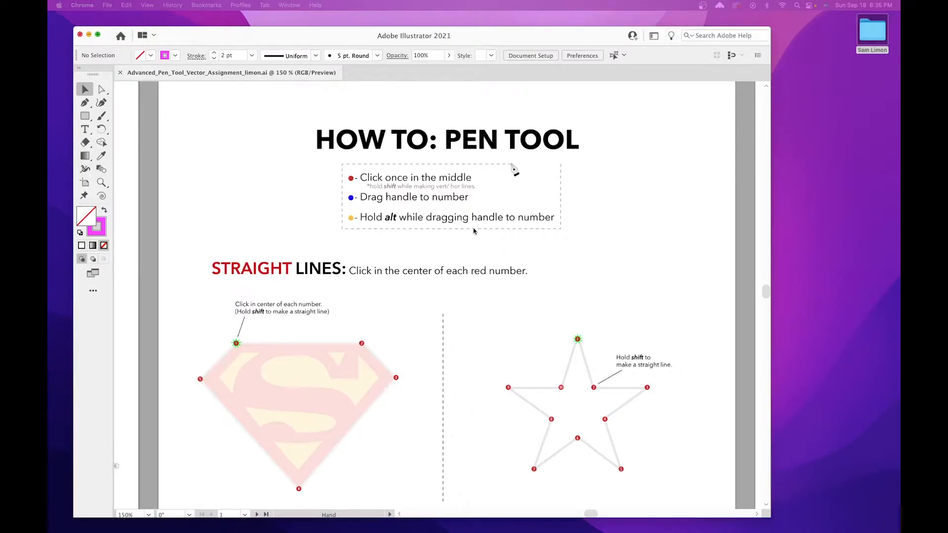
{"action": "left_click", "coordinate": [295, 329]}
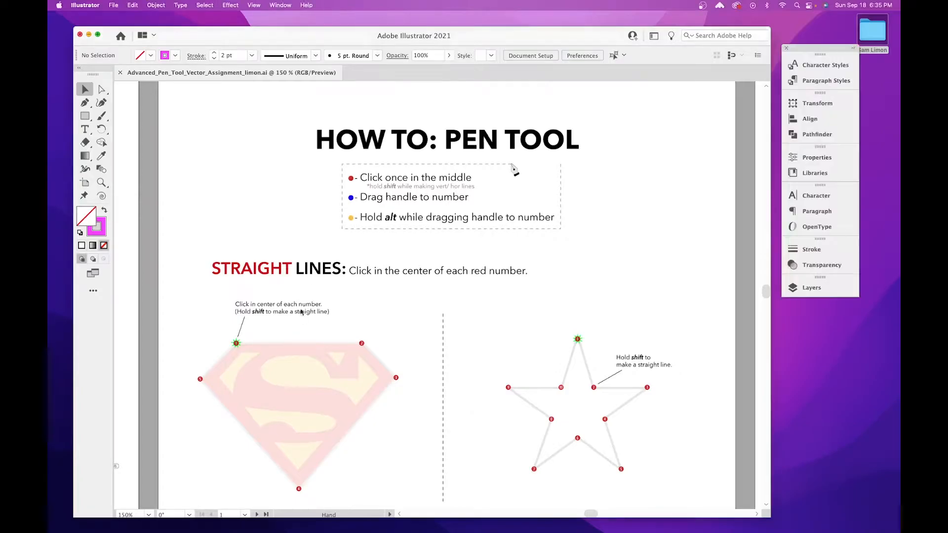
{"action": "scroll", "coordinate": [393, 222], "scroll_direction": "down", "scroll_amount": 3}
{"action": "left_click_drag", "start_coordinate": [393, 221], "coordinate": [415, 145]}
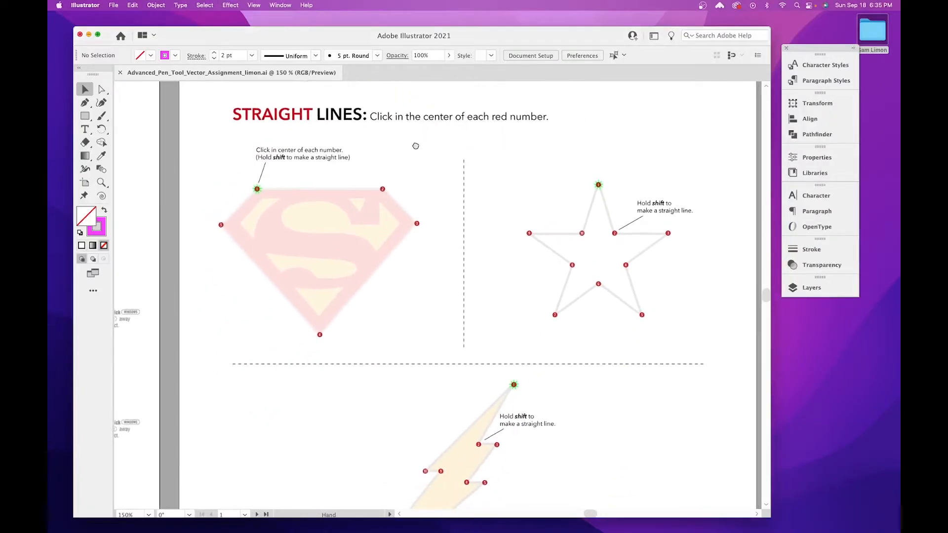
{"action": "left_click_drag", "start_coordinate": [375, 273], "coordinate": [370, 179]}
{"action": "left_click_drag", "start_coordinate": [515, 225], "coordinate": [421, 450]}
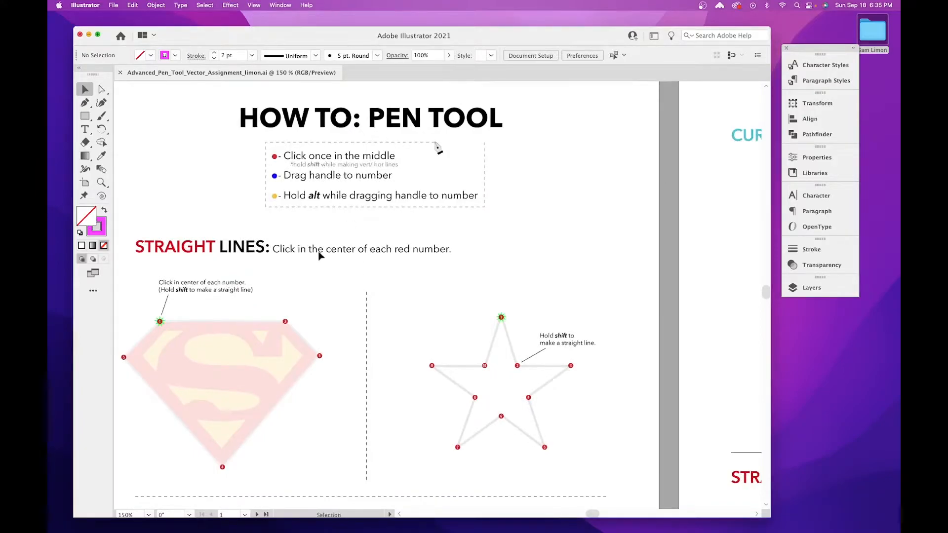
Look over the lightning bolt, the curved-line circles, and the bat and Superman exercises on the following pages.
{"action": "left_click_drag", "start_coordinate": [421, 387], "coordinate": [476, 77]}
{"action": "left_click_drag", "start_coordinate": [514, 353], "coordinate": [311, 434]}
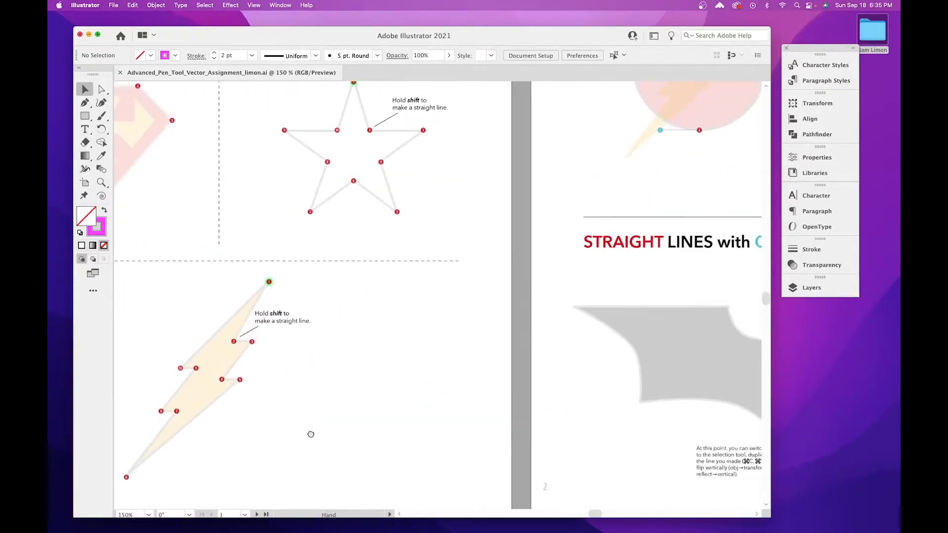
{"action": "left_click_drag", "start_coordinate": [535, 185], "coordinate": [399, 386]}
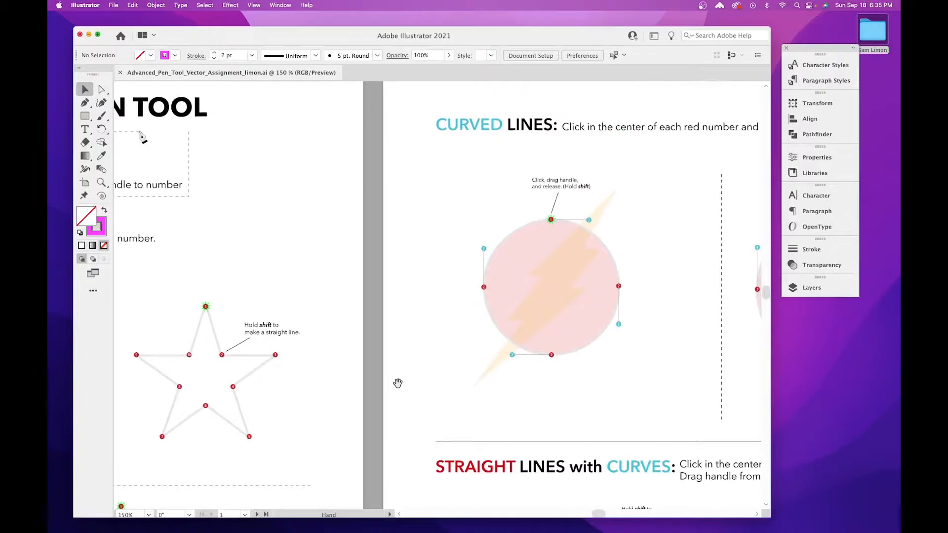
{"action": "left_click_drag", "start_coordinate": [336, 272], "coordinate": [575, 294]}
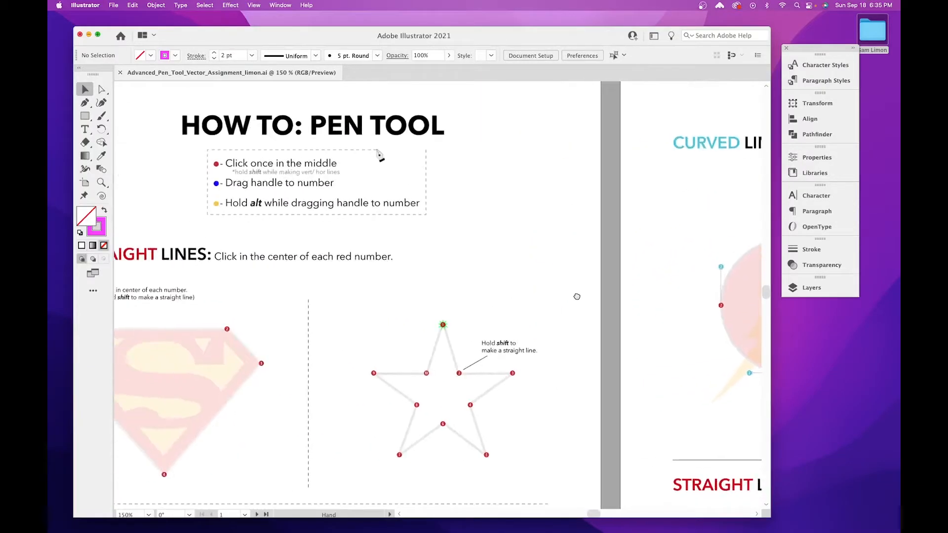
{"action": "left_click_drag", "start_coordinate": [628, 349], "coordinate": [287, 344]}
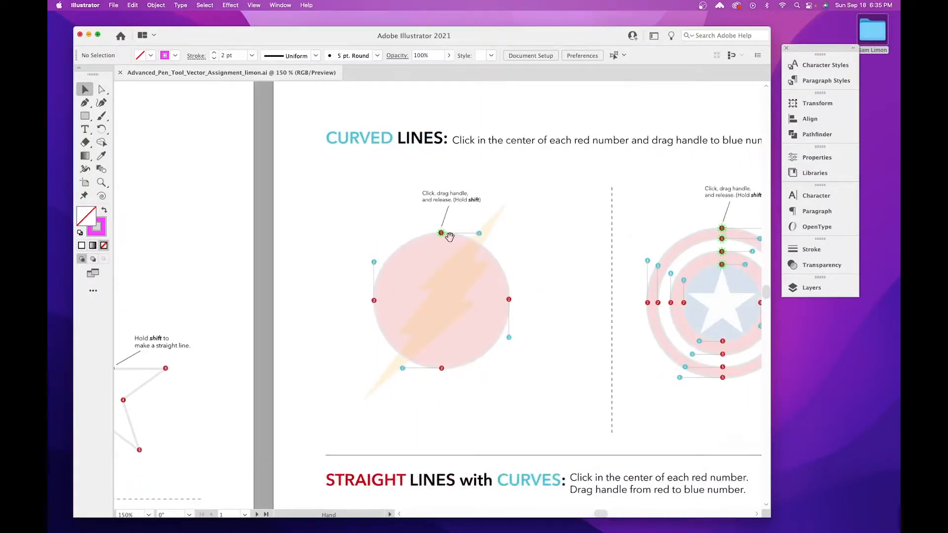
{"action": "left_click_drag", "start_coordinate": [279, 258], "coordinate": [517, 269]}
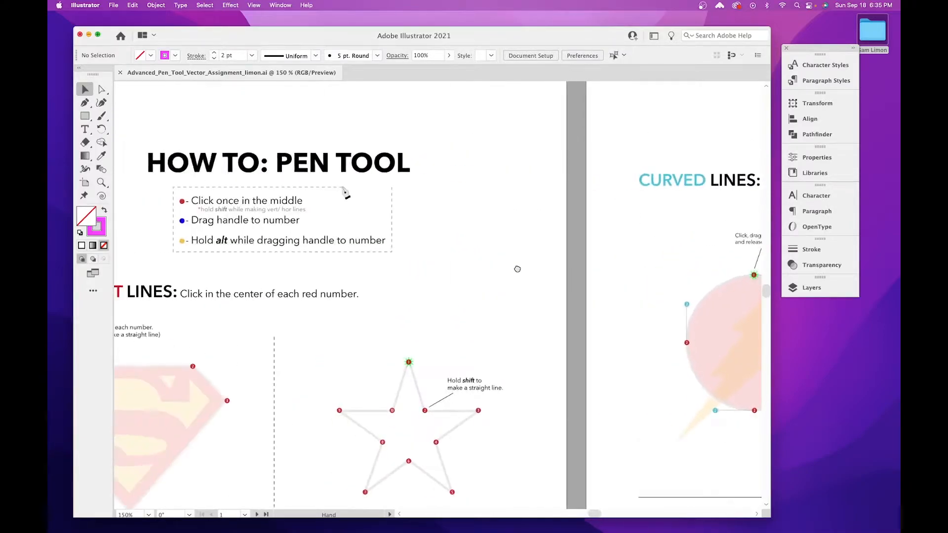
{"action": "mouse_move", "coordinate": [548, 365]}
{"action": "left_mouse_down"}
{"action": "mouse_move", "coordinate": [533, 334]}
{"action": "mouse_move", "coordinate": [360, 188]}
{"action": "left_mouse_up"}
{"action": "left_click_drag", "start_coordinate": [594, 332], "coordinate": [434, 241]}
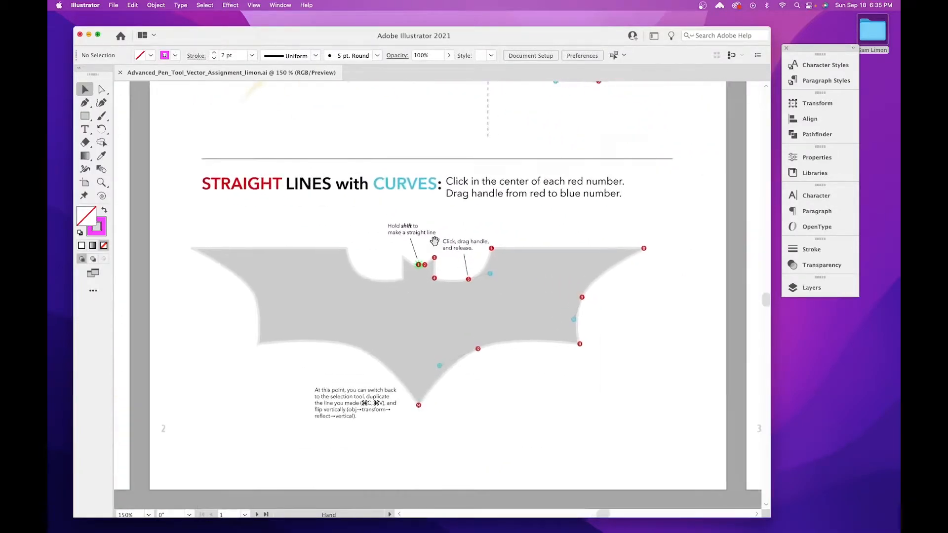
{"action": "left_click_drag", "start_coordinate": [545, 316], "coordinate": [451, 289]}
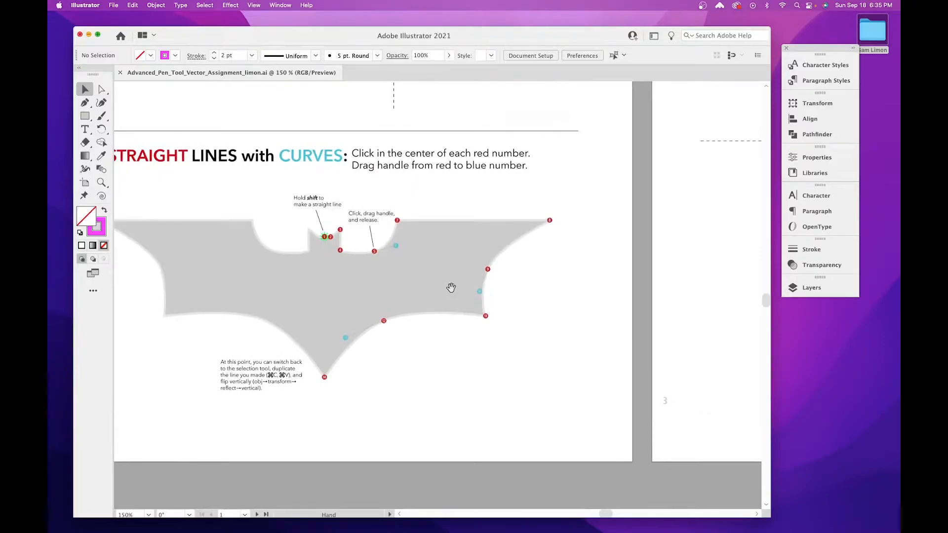
{"action": "left_click_drag", "start_coordinate": [508, 339], "coordinate": [296, 377]}
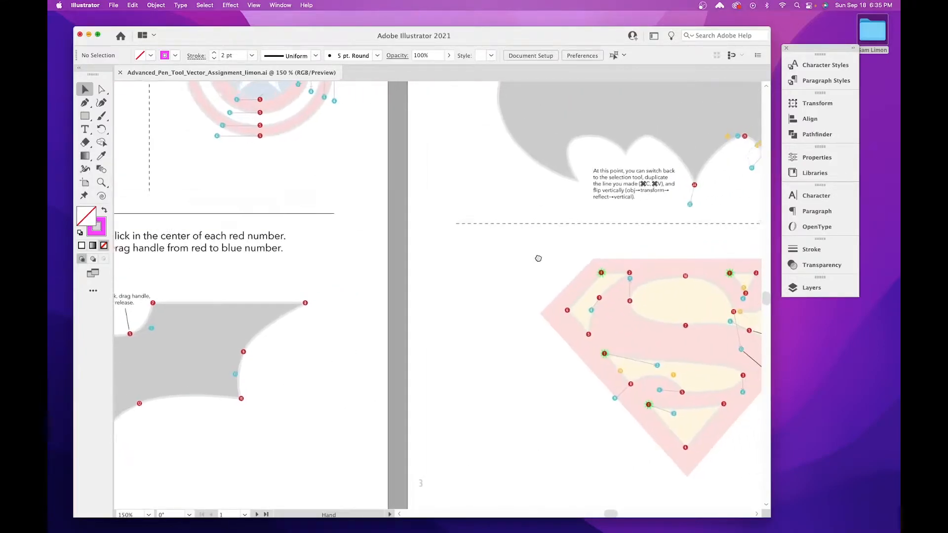
{"action": "left_click_drag", "start_coordinate": [538, 258], "coordinate": [419, 304]}
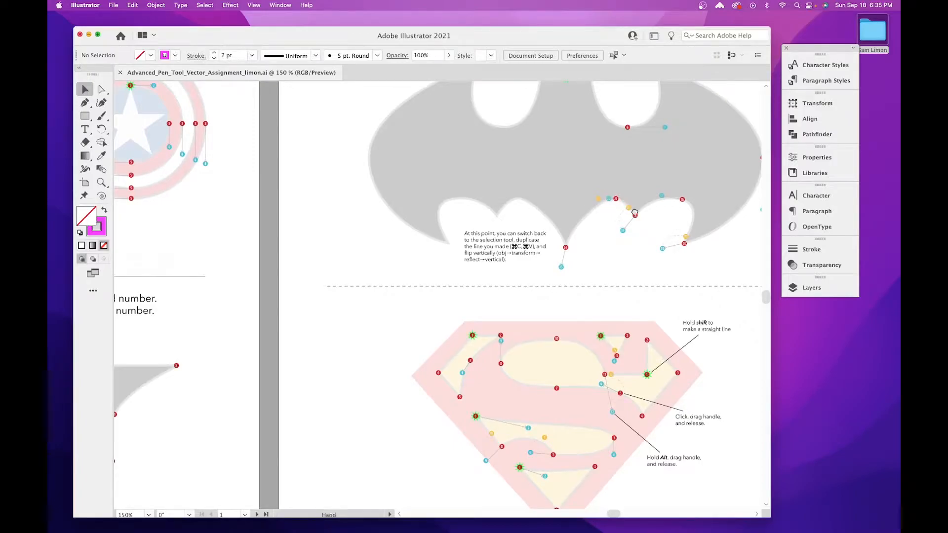
Trace the Superman shield with straight Pen segments through points 1 to 5 and close the path at point 1.
{"action": "left_click_drag", "start_coordinate": [611, 196], "coordinate": [756, 359]}
{"action": "left_click_drag", "start_coordinate": [335, 302], "coordinate": [647, 227]}
{"action": "left_click_drag", "start_coordinate": [240, 186], "coordinate": [609, 323]}
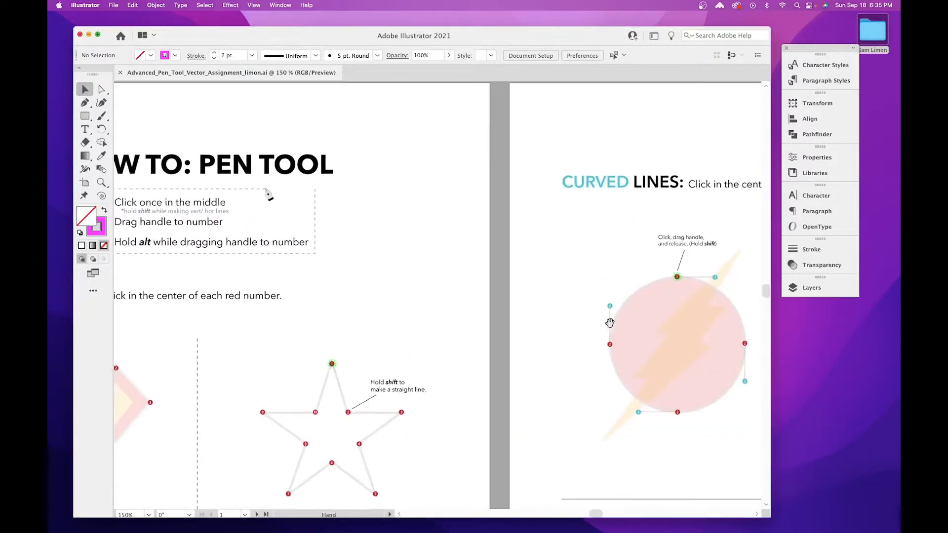
{"action": "left_click_drag", "start_coordinate": [220, 236], "coordinate": [540, 164]}
{"action": "left_click_drag", "start_coordinate": [324, 291], "coordinate": [353, 233]}
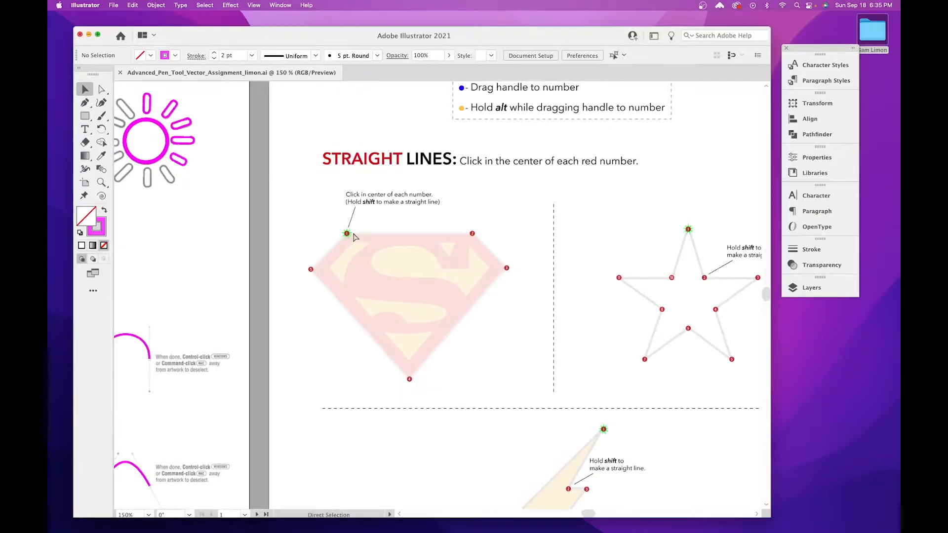
{"action": "key", "text": "super+equal"}
{"action": "key", "text": "p"}
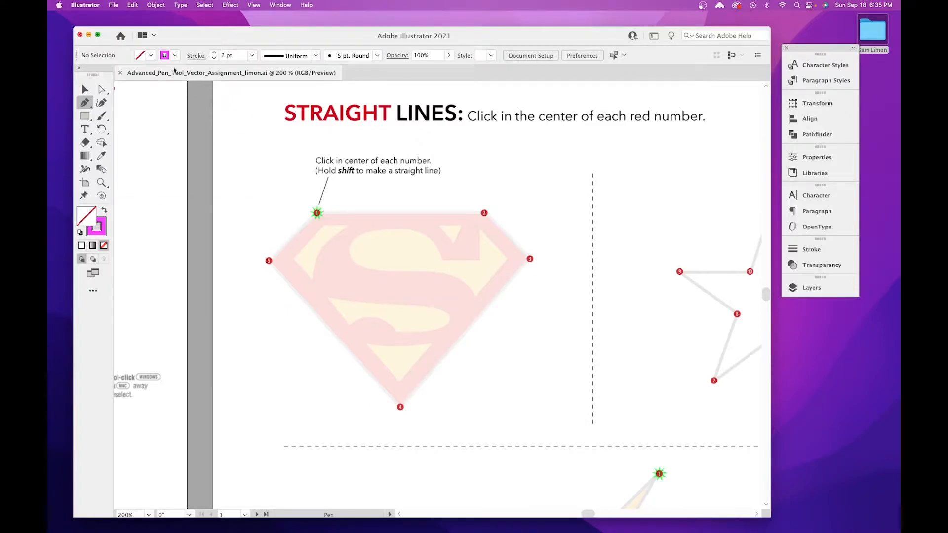
{"action": "left_click", "coordinate": [316, 213]}
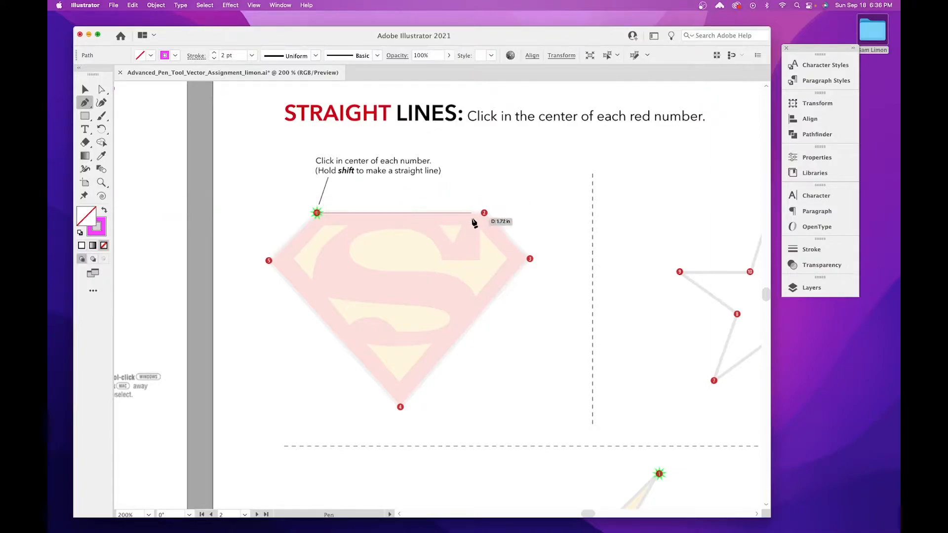
{"action": "left_click", "coordinate": [484, 213], "text": "shift"}
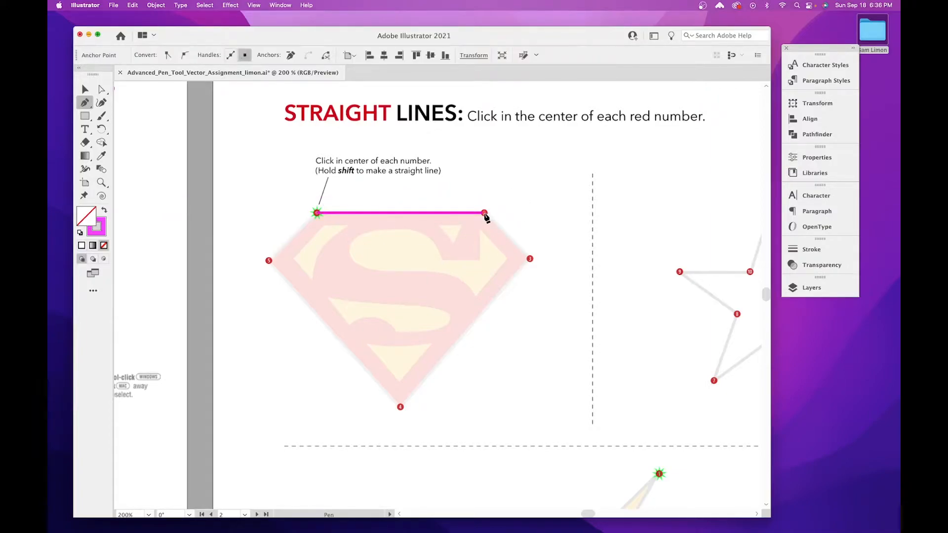
{"action": "left_click", "coordinate": [529, 258], "text": "shift"}
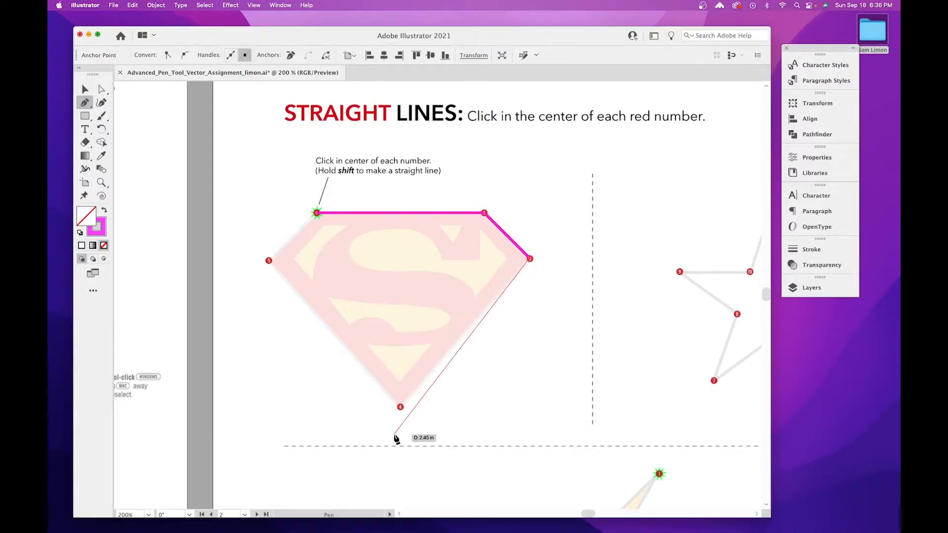
{"action": "left_click", "coordinate": [401, 408], "text": "shift"}
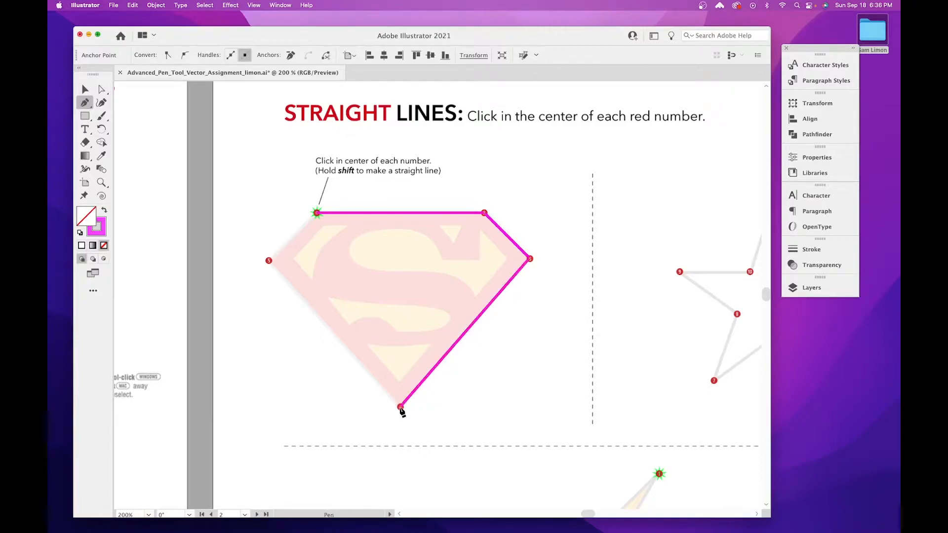
{"action": "left_click", "coordinate": [269, 261]}
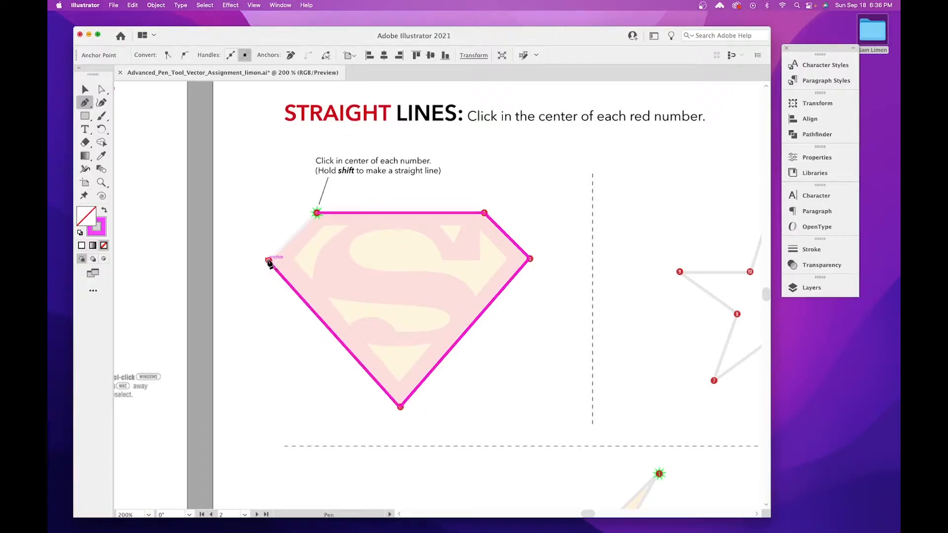
{"action": "left_click", "coordinate": [317, 213]}
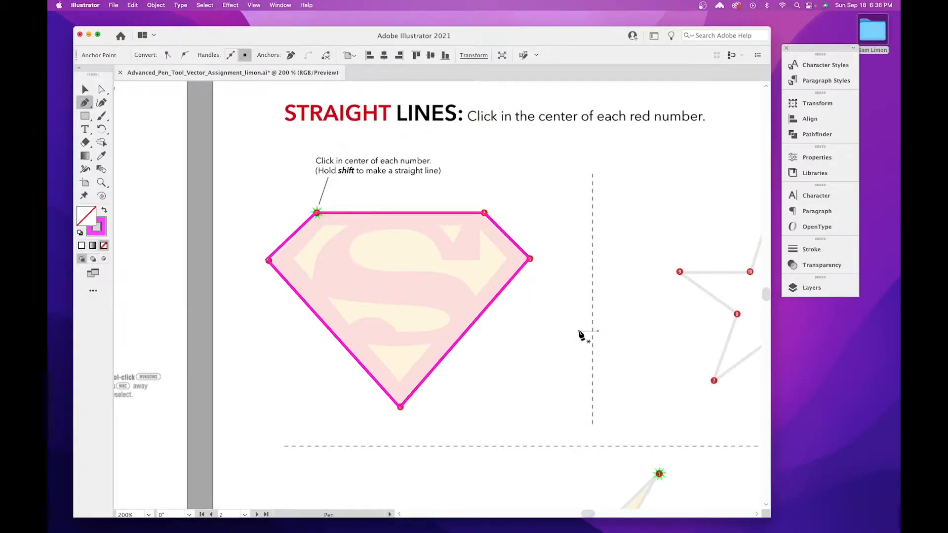
Start the star outline at point 1 and trace straight Pen segments to point 2 and horizontally to point 3.
{"action": "left_click_drag", "start_coordinate": [582, 332], "coordinate": [381, 321]}
{"action": "left_click_drag", "start_coordinate": [606, 318], "coordinate": [549, 327]}
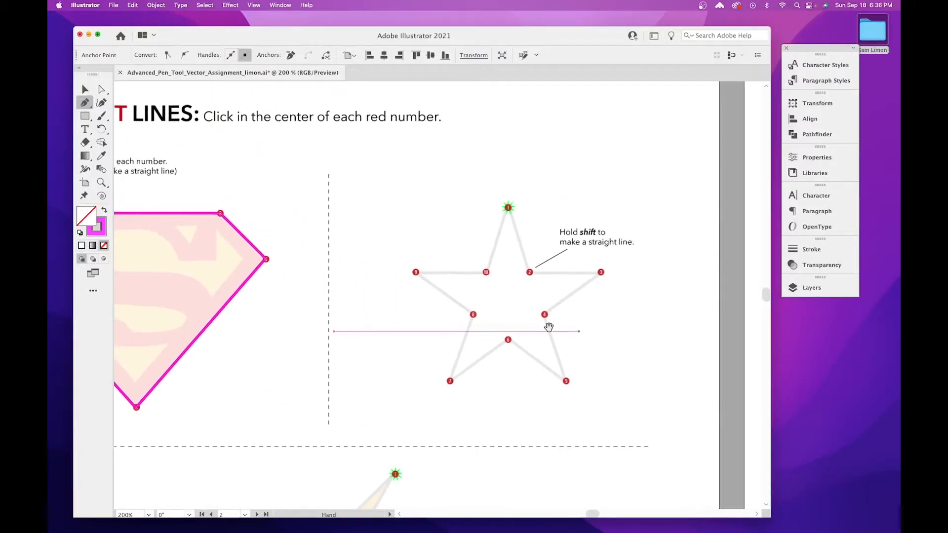
{"action": "left_click", "coordinate": [508, 208]}
{"action": "key", "text": "super+equal"}
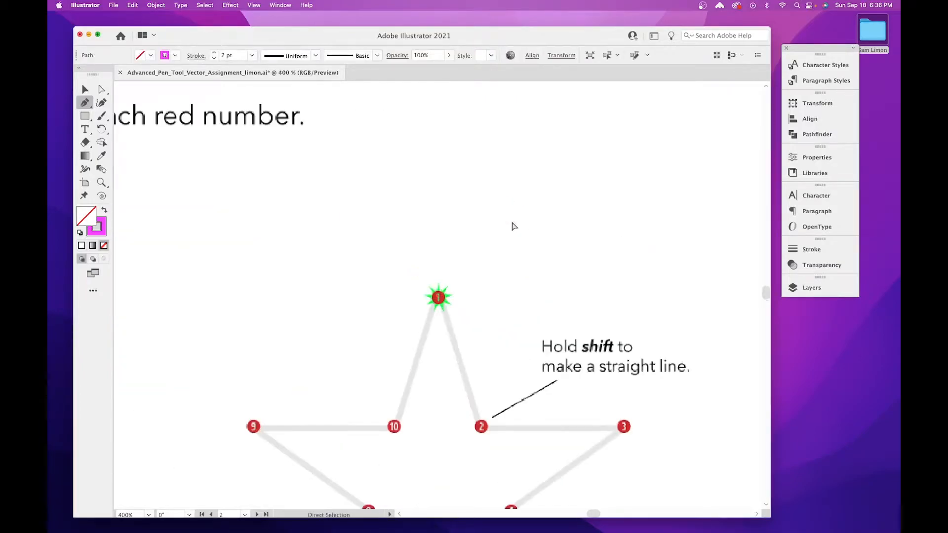
{"action": "key", "text": "super+equal"}
{"action": "left_click_drag", "start_coordinate": [525, 324], "coordinate": [478, 178]}
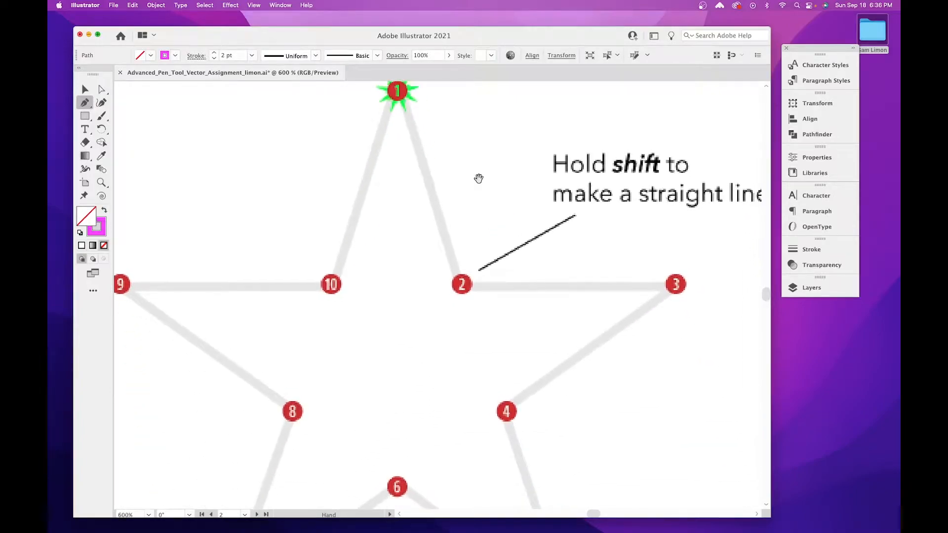
{"action": "left_click", "coordinate": [462, 287]}
{"action": "scroll", "coordinate": [474, 296], "scroll_direction": "right", "scroll_amount": 3}
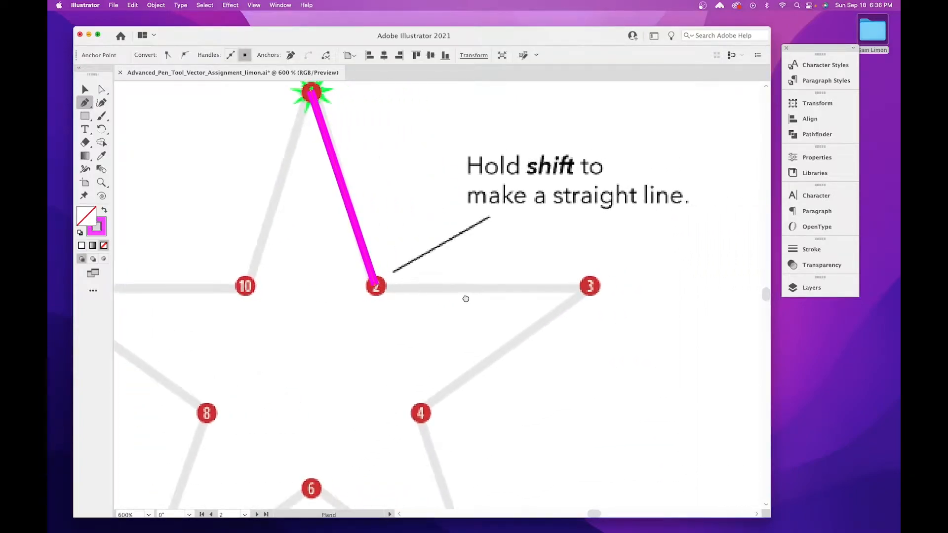
{"action": "left_click", "coordinate": [590, 290]}
Continue the star outline with straight Pen segments through points 4, 5, 6 and 7.
{"action": "scroll", "coordinate": [568, 306], "scroll_direction": "down", "scroll_amount": 5}
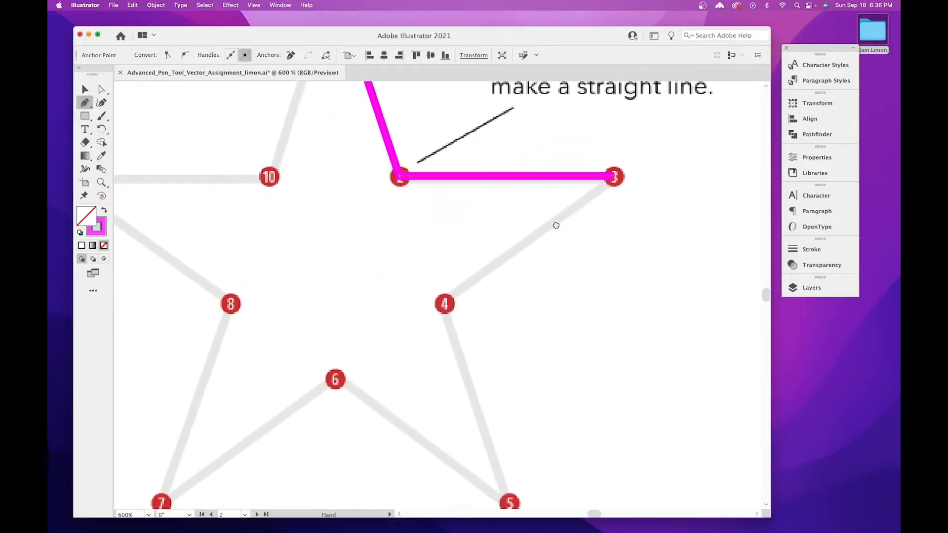
{"action": "left_click", "coordinate": [446, 304]}
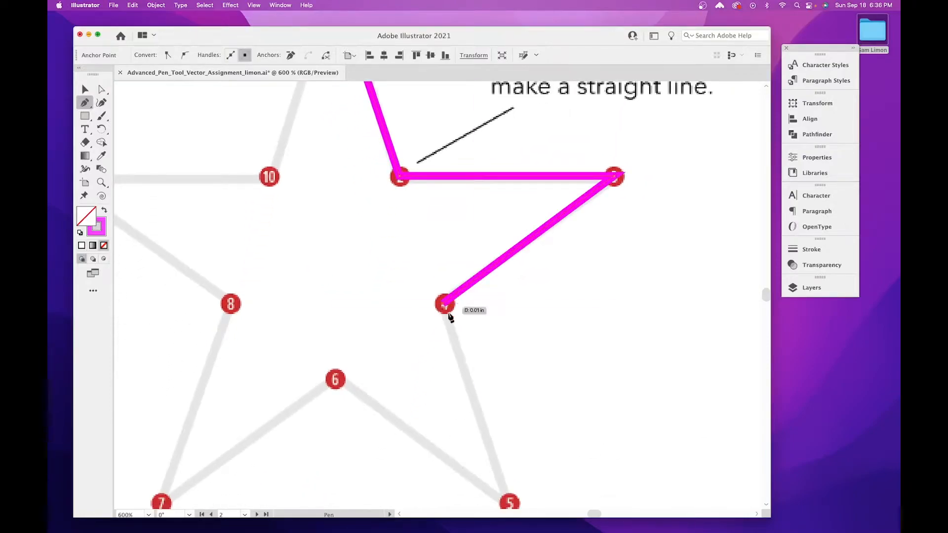
{"action": "scroll", "coordinate": [474, 296], "scroll_direction": "down", "scroll_amount": 5}
{"action": "left_click", "coordinate": [523, 355]}
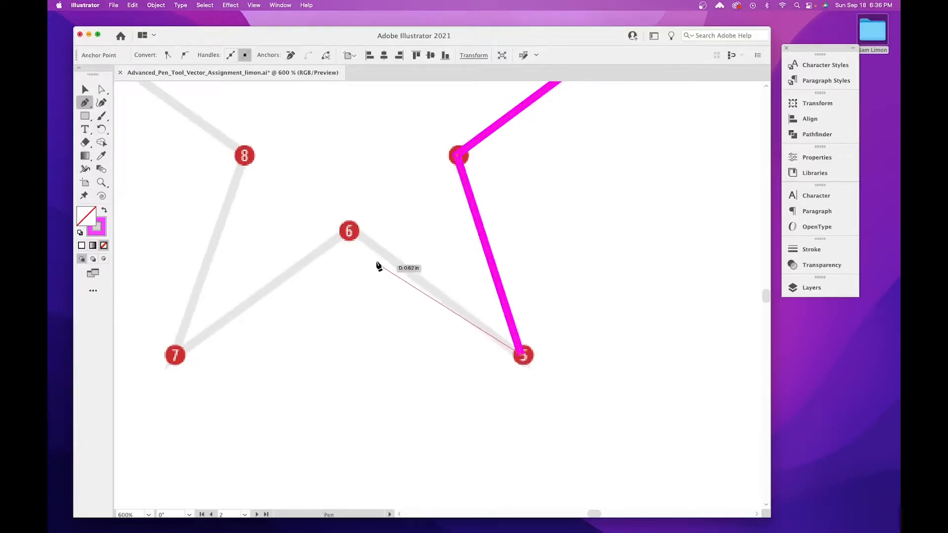
{"action": "left_click", "coordinate": [350, 231]}
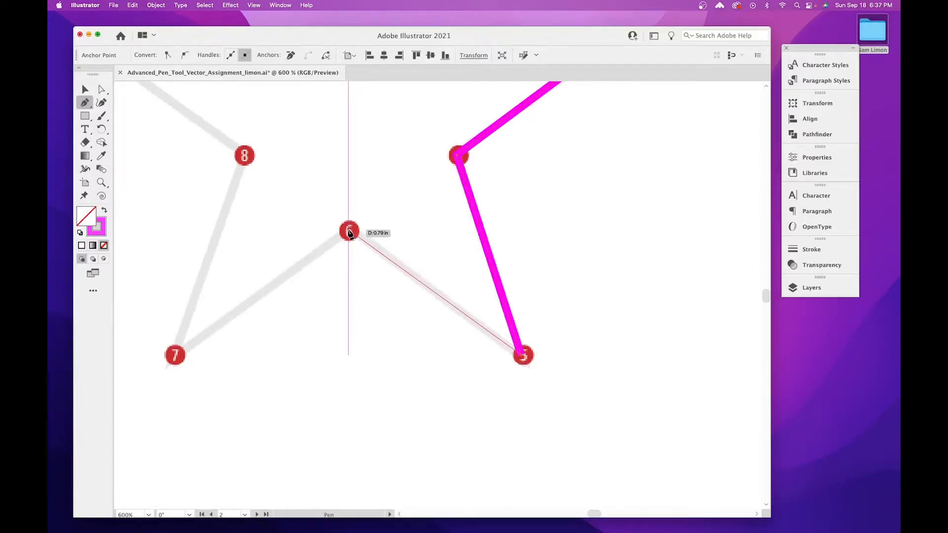
{"action": "left_click", "coordinate": [176, 355]}
Trace the star's remaining segments through points 8, 9 and 10, keeping 9 to 10 horizontal, and close the path at point 1.
{"action": "scroll", "coordinate": [187, 324], "scroll_direction": "up", "scroll_amount": 5}
{"action": "scroll", "coordinate": [187, 324], "scroll_direction": "left", "scroll_amount": 8}
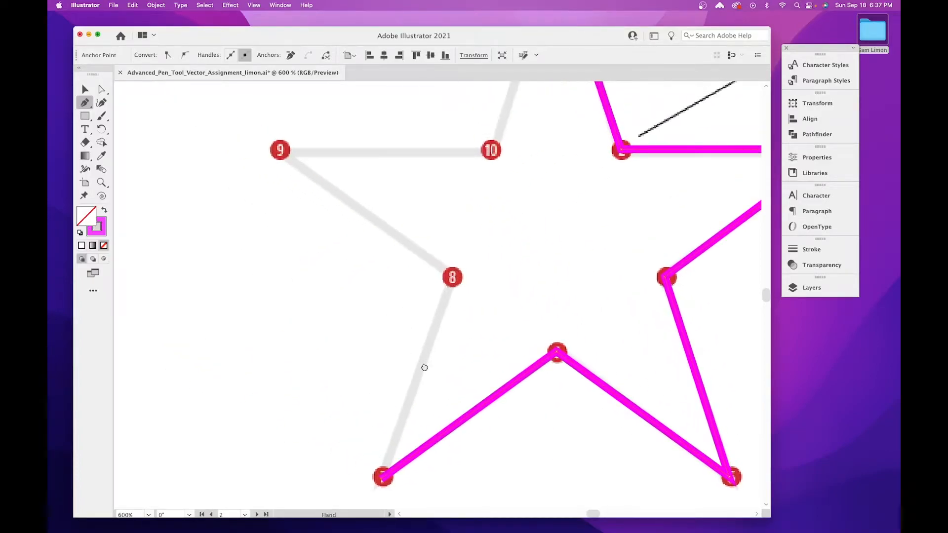
{"action": "left_click", "coordinate": [453, 278]}
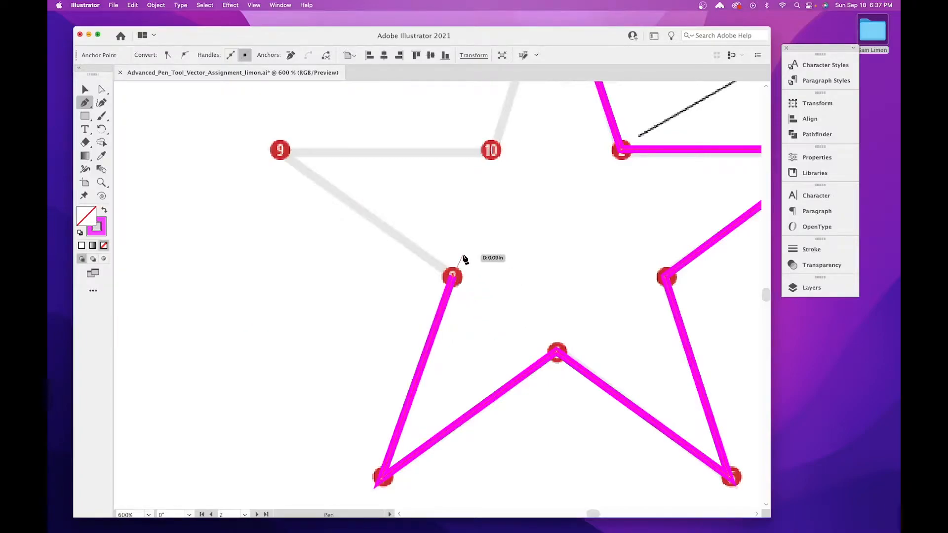
{"action": "left_click_drag", "start_coordinate": [425, 215], "coordinate": [508, 291]}
{"action": "left_click_drag", "start_coordinate": [477, 166], "coordinate": [438, 164]}
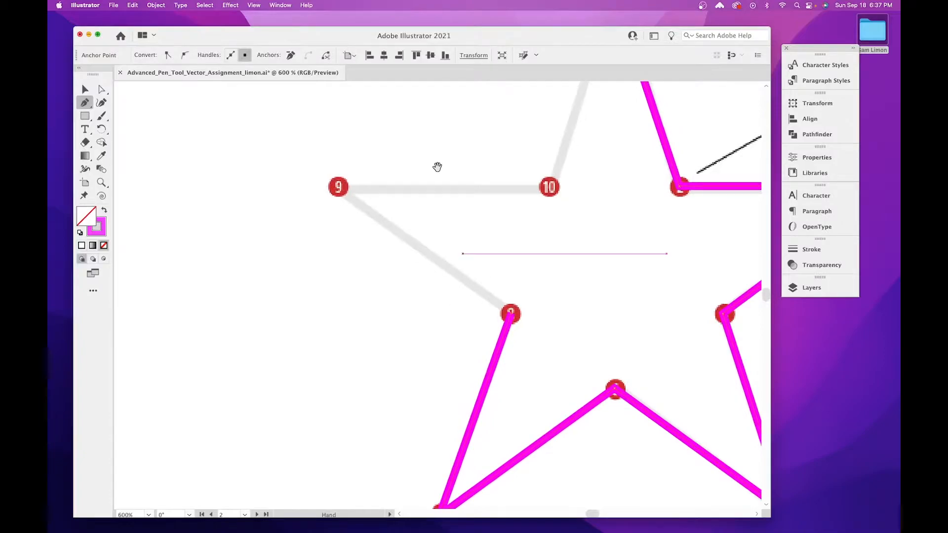
{"action": "left_click", "coordinate": [338, 188]}
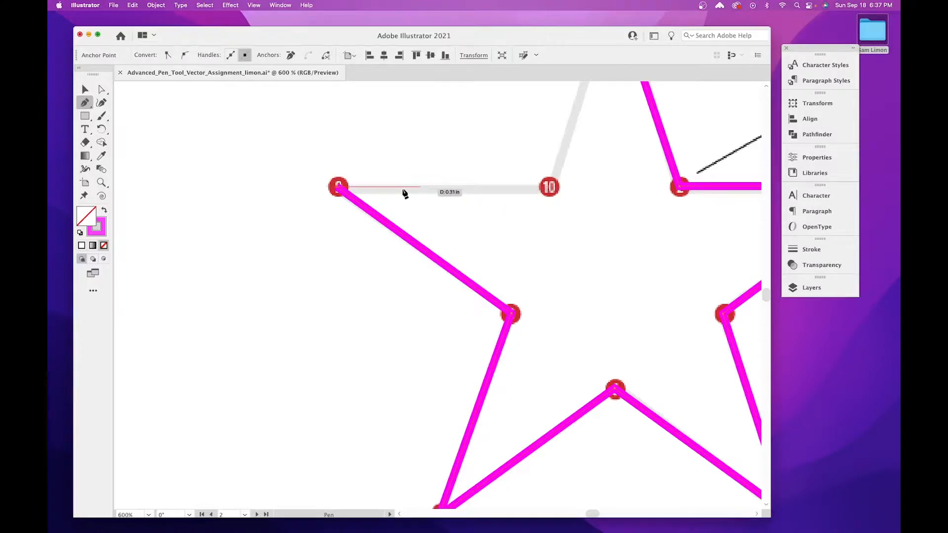
{"action": "left_click", "coordinate": [549, 188], "text": "shift"}
{"action": "left_click_drag", "start_coordinate": [584, 150], "coordinate": [525, 333]}
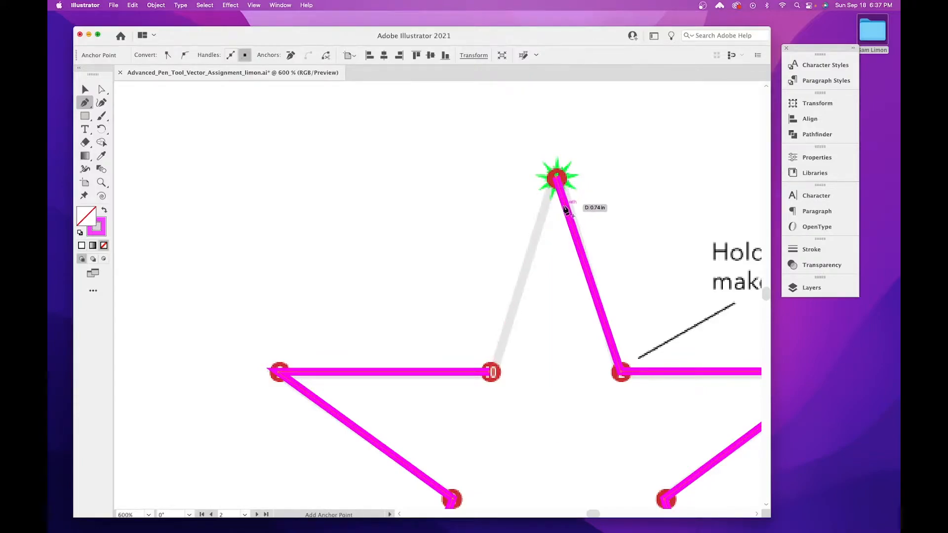
{"action": "left_click", "coordinate": [557, 179]}
Trace the lightning bolt from point 1 through point 5 with straight Pen segments, keeping the short ledges horizontal.
{"action": "scroll", "coordinate": [645, 313], "scroll_direction": "down", "scroll_amount": 5}
{"action": "scroll", "coordinate": [645, 313], "scroll_direction": "right", "scroll_amount": 4}
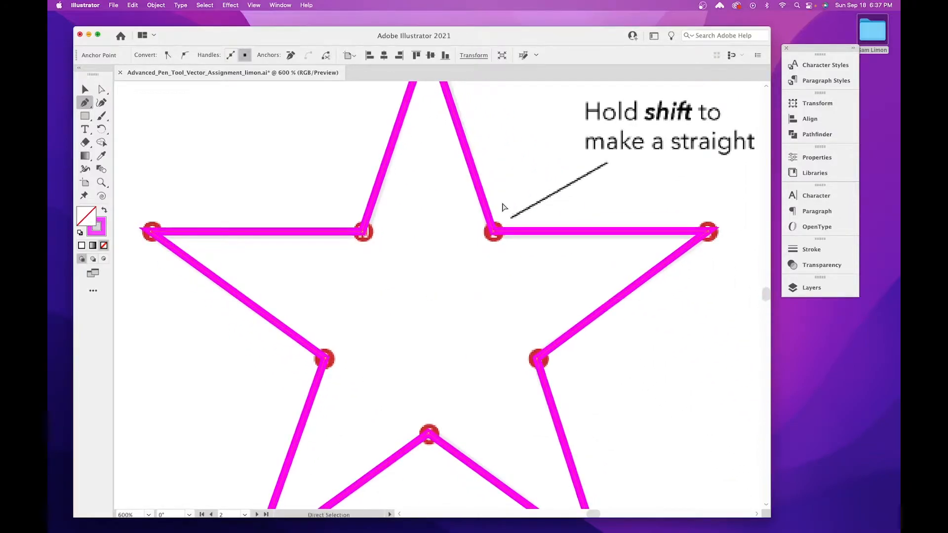
{"action": "key", "text": "super+minus"}
{"action": "key", "text": "super+minus"}
{"action": "key", "text": "super+minus"}
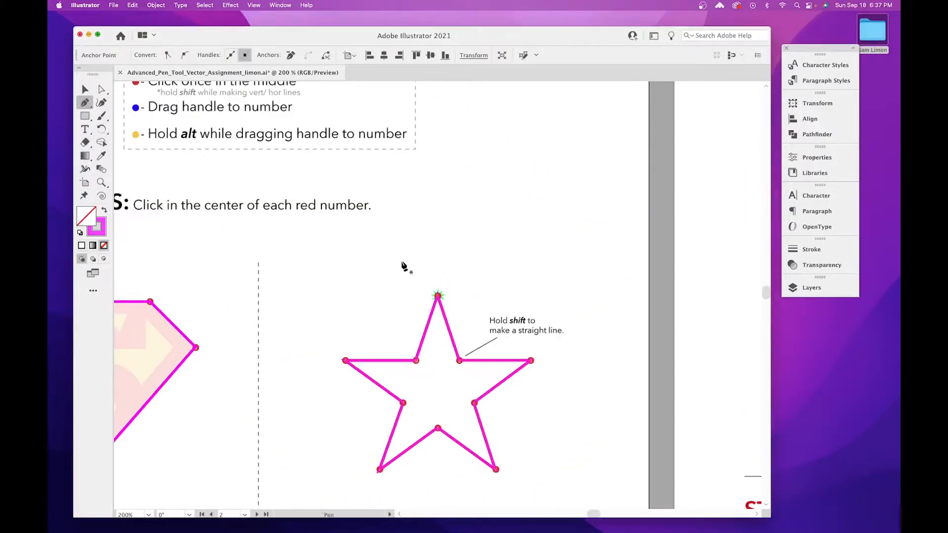
{"action": "scroll", "coordinate": [404, 267], "scroll_direction": "down", "scroll_amount": 10}
{"action": "scroll", "coordinate": [404, 266], "scroll_direction": "left", "scroll_amount": 4}
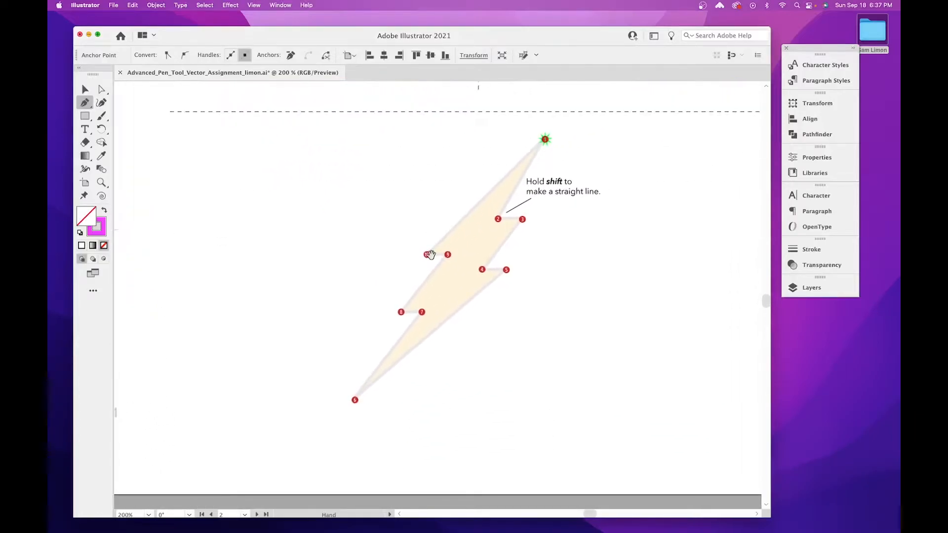
{"action": "scroll", "coordinate": [432, 258], "scroll_direction": "up", "scroll_amount": 10}
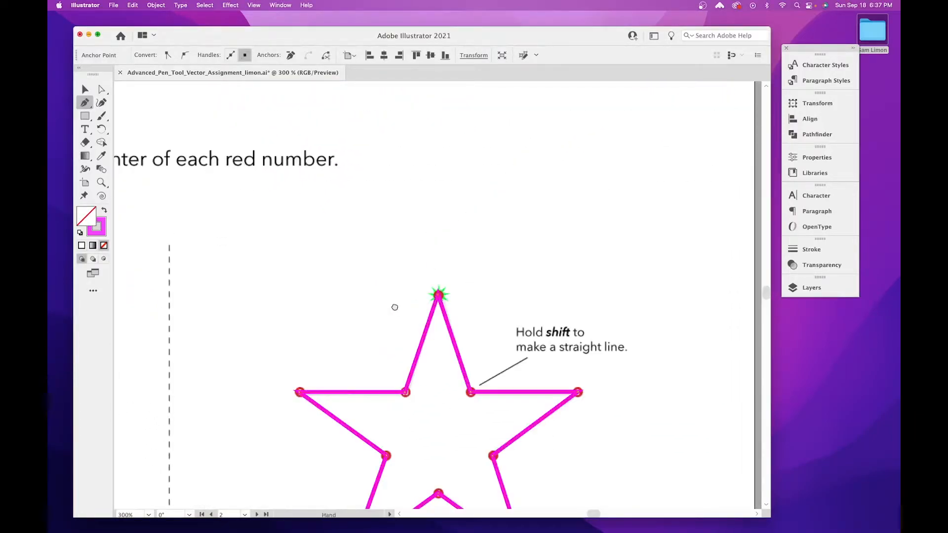
{"action": "scroll", "coordinate": [392, 307], "scroll_direction": "down", "scroll_amount": 15}
{"action": "scroll", "coordinate": [391, 308], "scroll_direction": "left", "scroll_amount": 4}
{"action": "key", "text": "super+plus"}
{"action": "scroll", "coordinate": [469, 167], "scroll_direction": "down", "scroll_amount": 3}
{"action": "scroll", "coordinate": [474, 127], "scroll_direction": "up", "scroll_amount": 1}
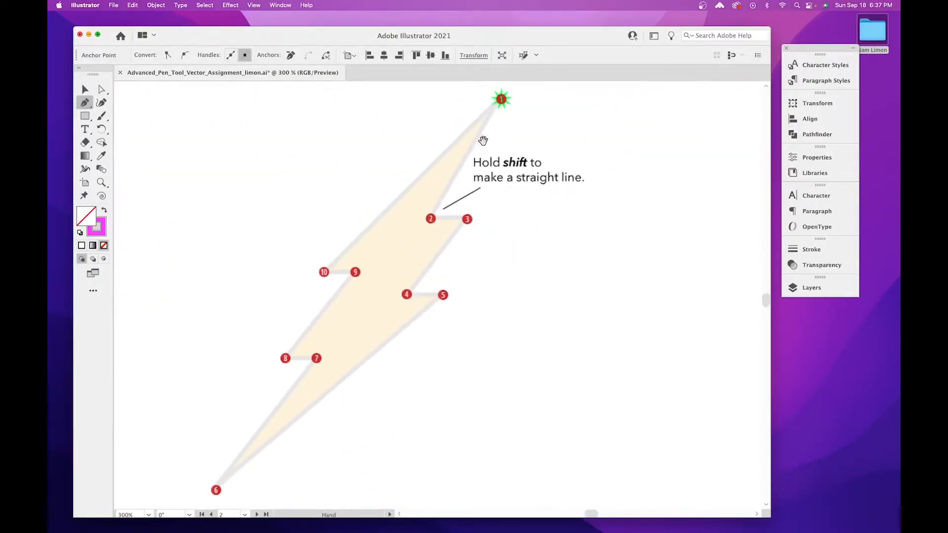
{"action": "left_click", "coordinate": [502, 99]}
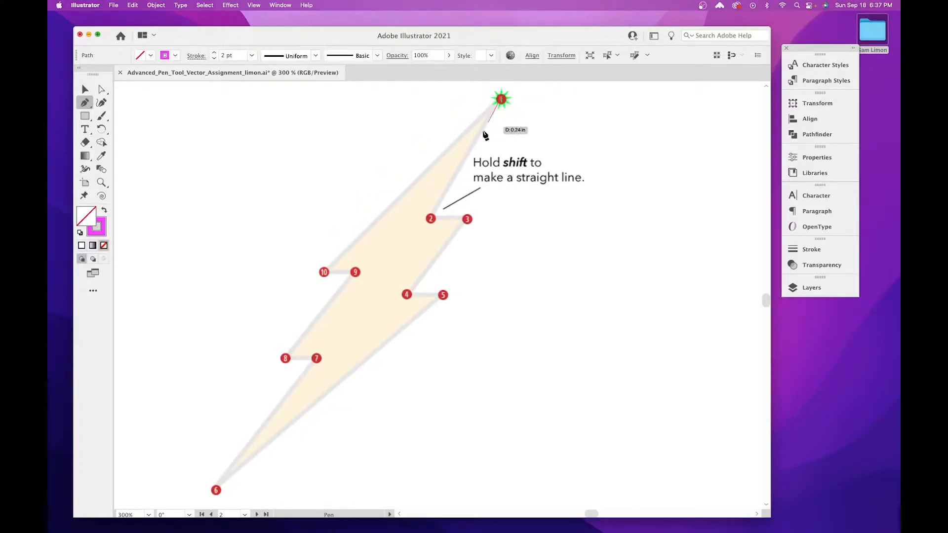
{"action": "left_click", "coordinate": [431, 219]}
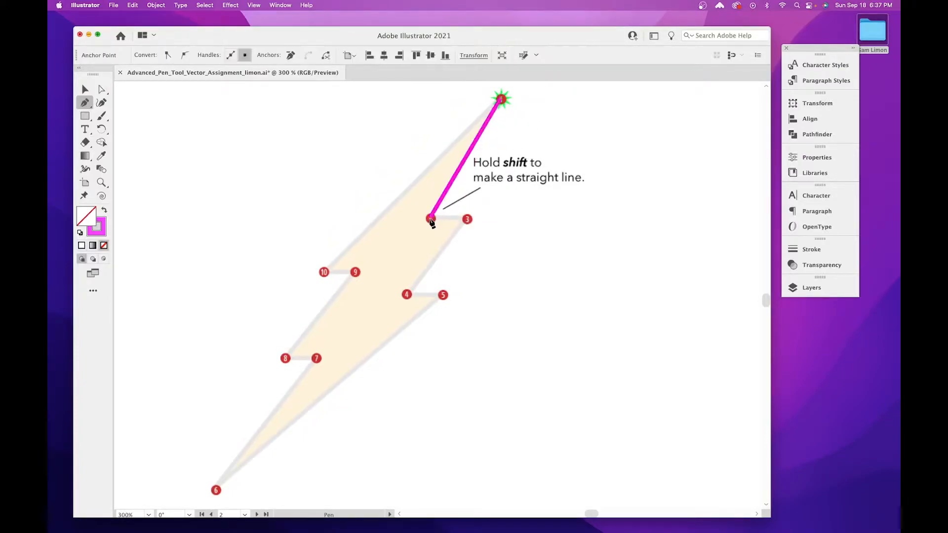
{"action": "left_click_drag", "start_coordinate": [433, 222], "coordinate": [468, 222]}
{"action": "left_click", "coordinate": [467, 219]}
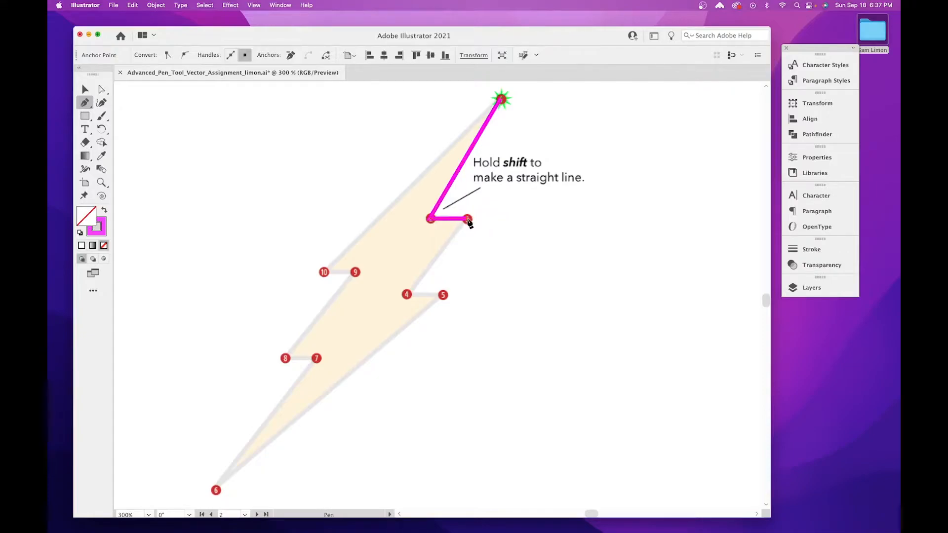
{"action": "left_click", "coordinate": [407, 294]}
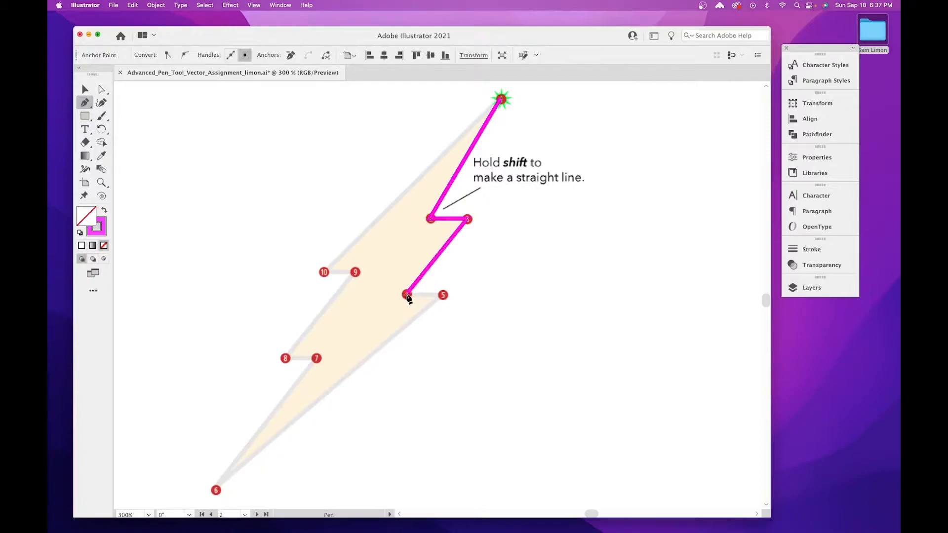
{"action": "left_click", "coordinate": [443, 295]}
Continue the lightning bolt outline through points 6 to 10 and close the path at point 1.
{"action": "left_click", "coordinate": [216, 491]}
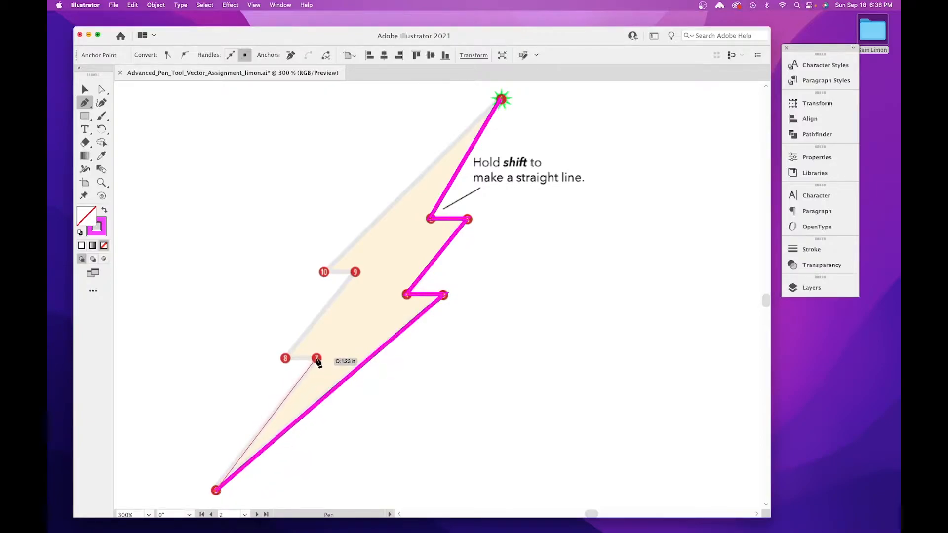
{"action": "left_click", "coordinate": [316, 359]}
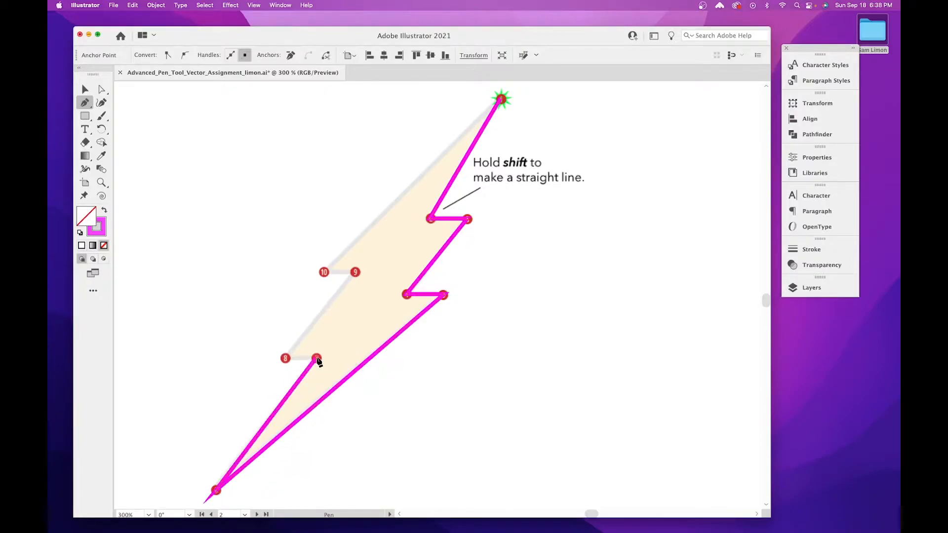
{"action": "left_click", "coordinate": [285, 359]}
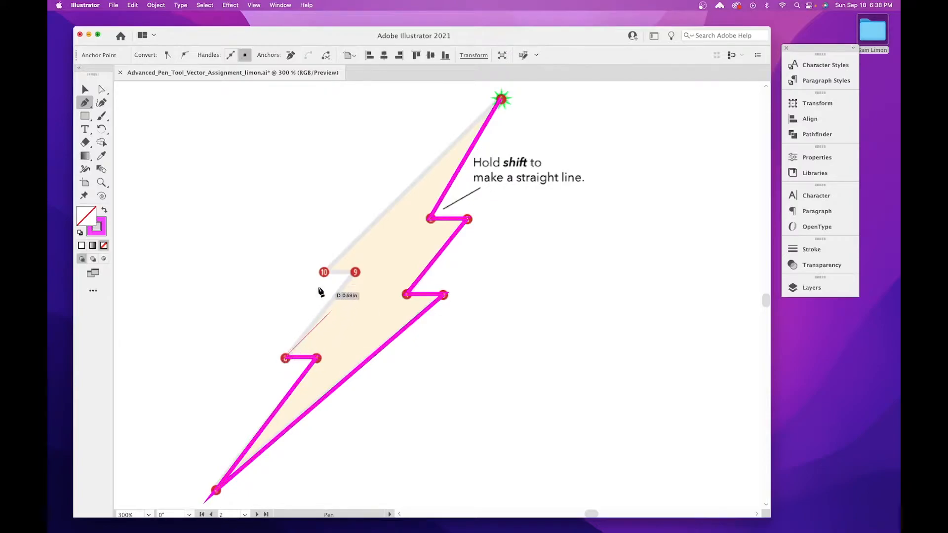
{"action": "left_click", "coordinate": [355, 272]}
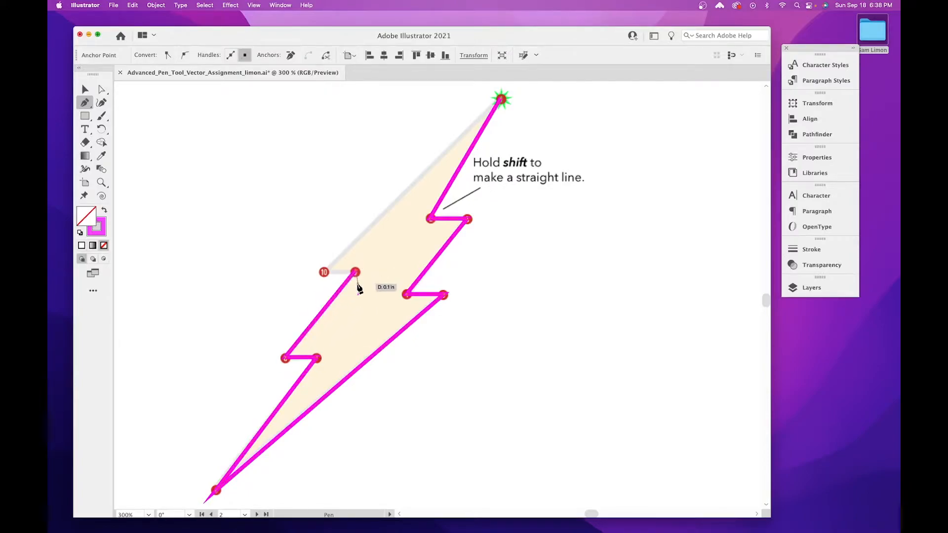
{"action": "left_click", "coordinate": [324, 273]}
{"action": "left_click", "coordinate": [501, 100]}
Review the three traced straight-line shapes and look over the CURVED LINES exercises on the adjacent page.
{"action": "key", "text": "space"}
{"action": "left_click_drag", "start_coordinate": [501, 334], "coordinate": [586, 319]}
{"action": "key", "text": "super+minus"}
{"action": "key", "text": "super+minus"}
{"action": "key", "text": "super+minus"}
{"action": "key", "text": "super+minus"}
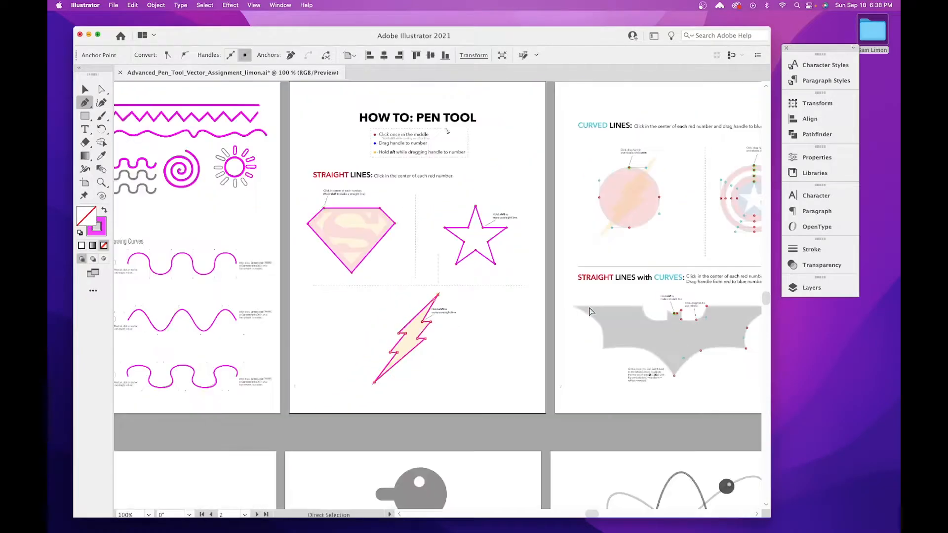
{"action": "key", "text": "super+plus"}
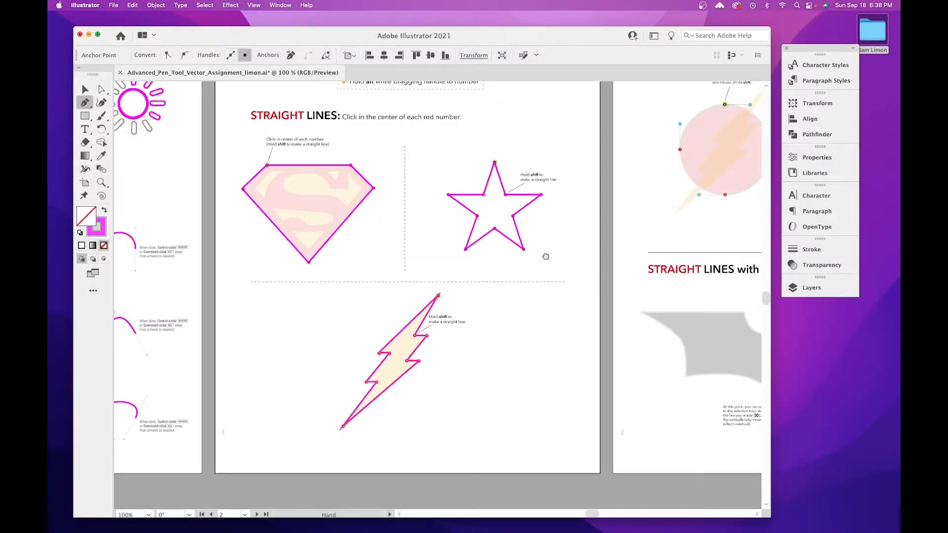
{"action": "key", "text": "space"}
{"action": "left_click_drag", "start_coordinate": [546, 257], "coordinate": [444, 354]}
{"action": "left_click_drag", "start_coordinate": [668, 318], "coordinate": [548, 369]}
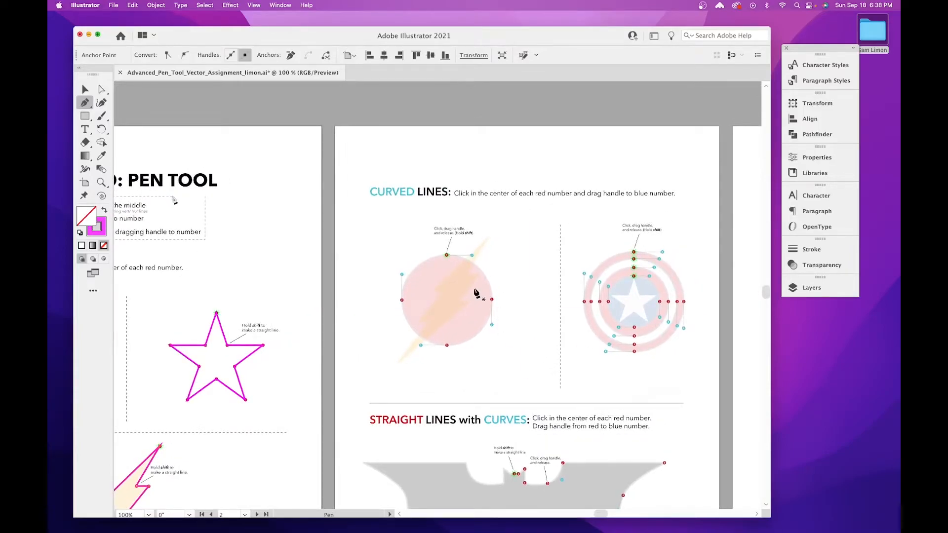
Switch to the Selection tool and deselect the closed lightning bolt outline.
{"action": "key", "text": "super"}
{"action": "key", "text": "super+plus"}
{"action": "key", "text": "super+minus"}
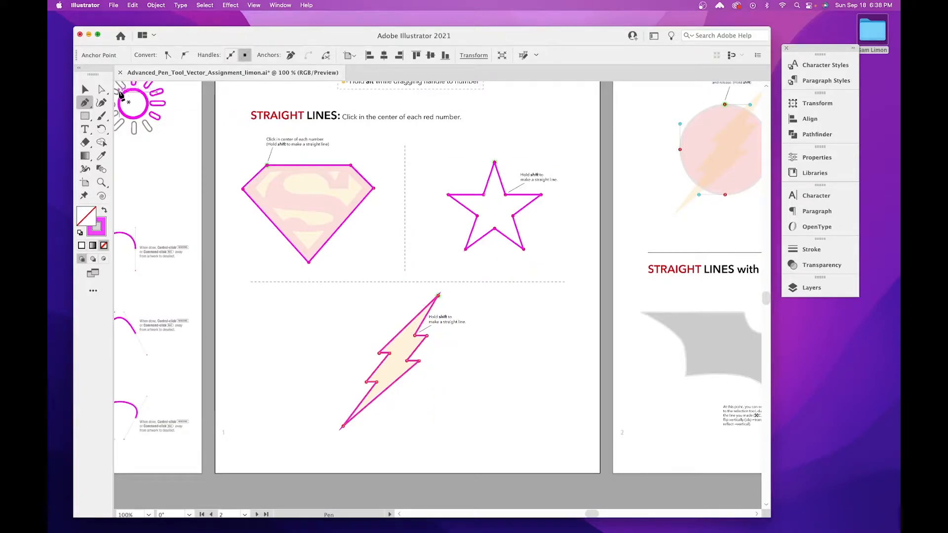
{"action": "left_click", "coordinate": [85, 90]}
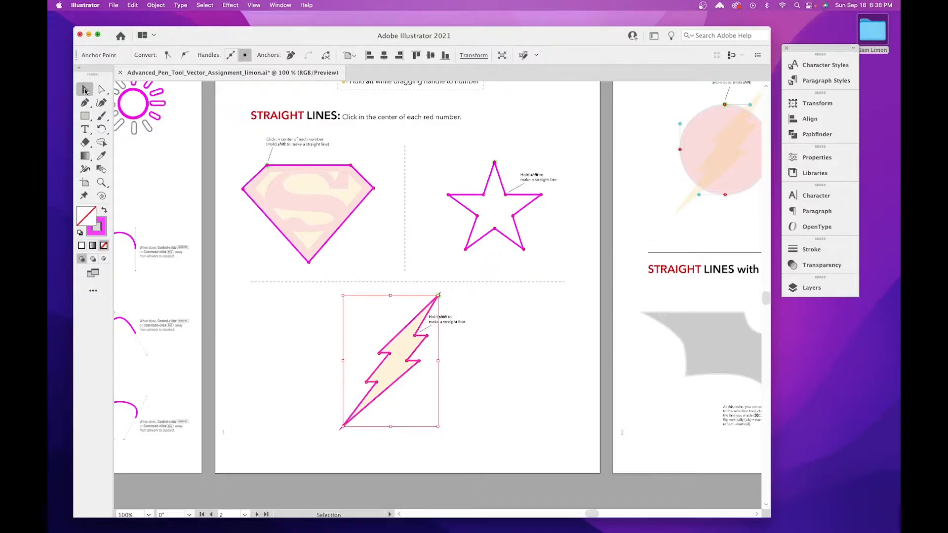
{"action": "left_click", "coordinate": [572, 255]}
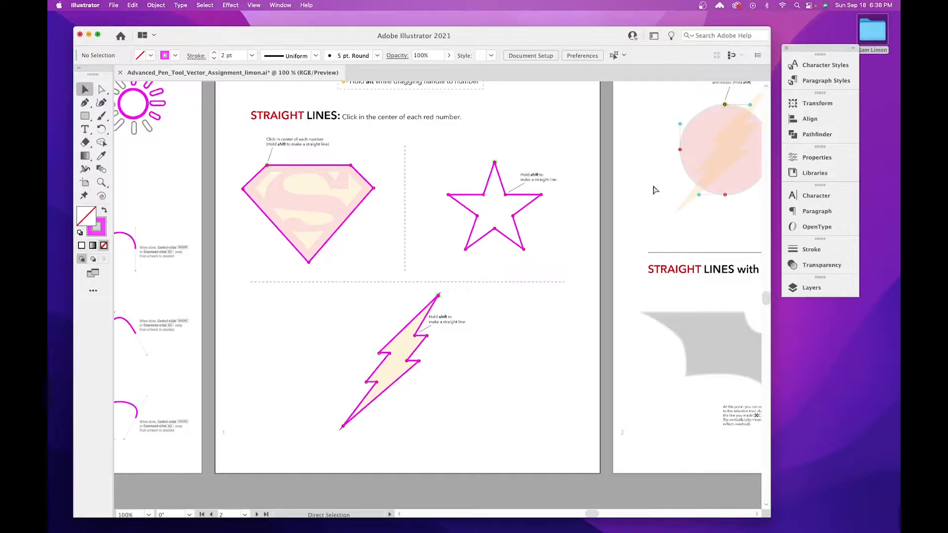
Read the CURVED LINES instructions and examine the numbered anchor and handle points on the Flash circle and Captain America shield.
{"action": "key", "text": "super+equal"}
{"action": "key", "text": "super+equal"}
{"action": "key", "text": "space"}
{"action": "left_click_drag", "start_coordinate": [556, 286], "coordinate": [250, 432]}
{"action": "left_click_drag", "start_coordinate": [556, 228], "coordinate": [263, 408]}
{"action": "key", "text": "super+equal"}
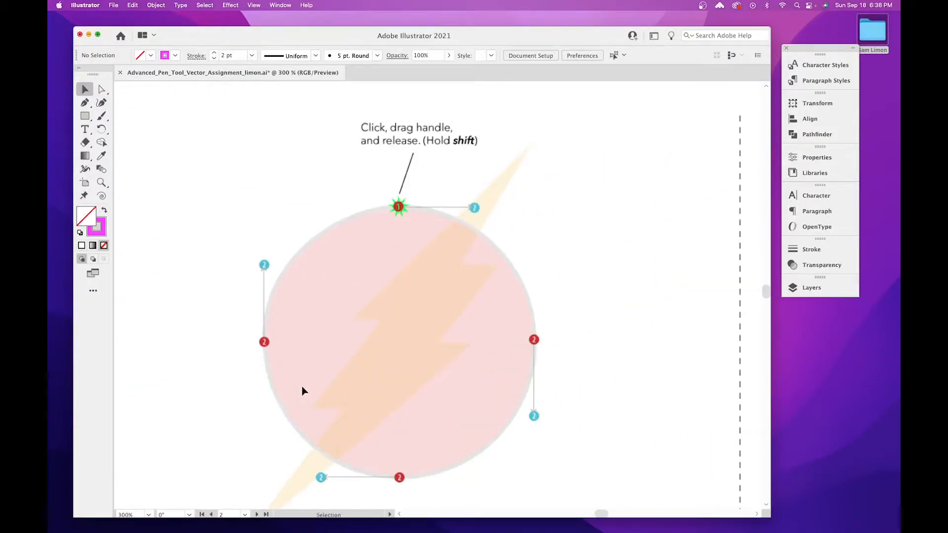
{"action": "key", "text": "space"}
{"action": "left_click_drag", "start_coordinate": [386, 321], "coordinate": [354, 462]}
{"action": "left_click_drag", "start_coordinate": [562, 259], "coordinate": [523, 268]}
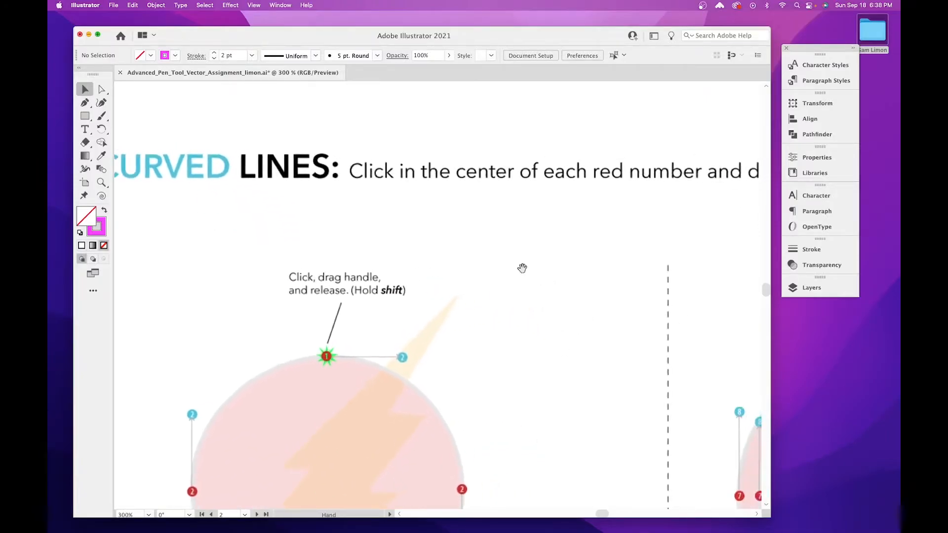
{"action": "left_click_drag", "start_coordinate": [675, 194], "coordinate": [602, 208]}
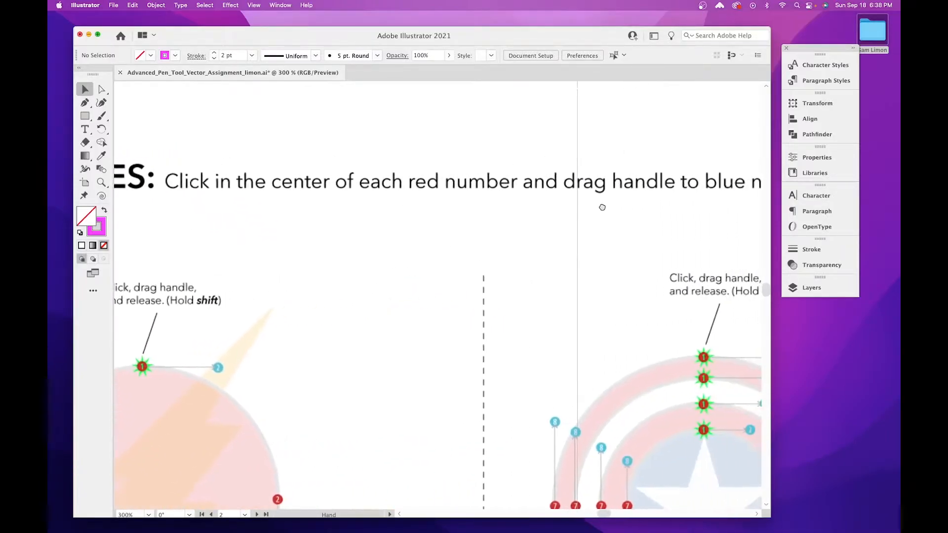
Start the Flash circle outline with the Pen tool at red point 1, extending its handle horizontally to the blue number 2.
{"action": "left_click_drag", "start_coordinate": [712, 199], "coordinate": [764, 213]}
{"action": "left_click_drag", "start_coordinate": [319, 294], "coordinate": [450, 188]}
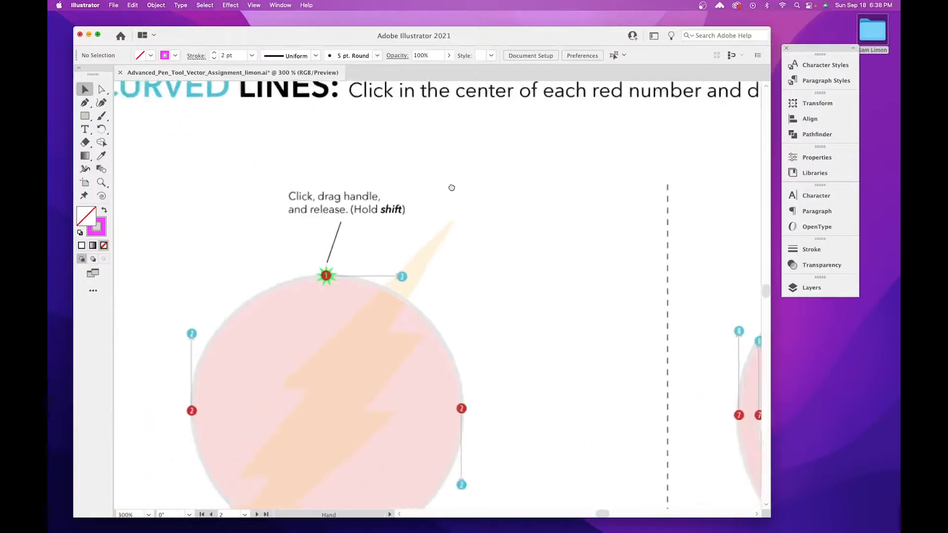
{"action": "left_click_drag", "start_coordinate": [439, 302], "coordinate": [488, 156]}
{"action": "left_click", "coordinate": [85, 102]}
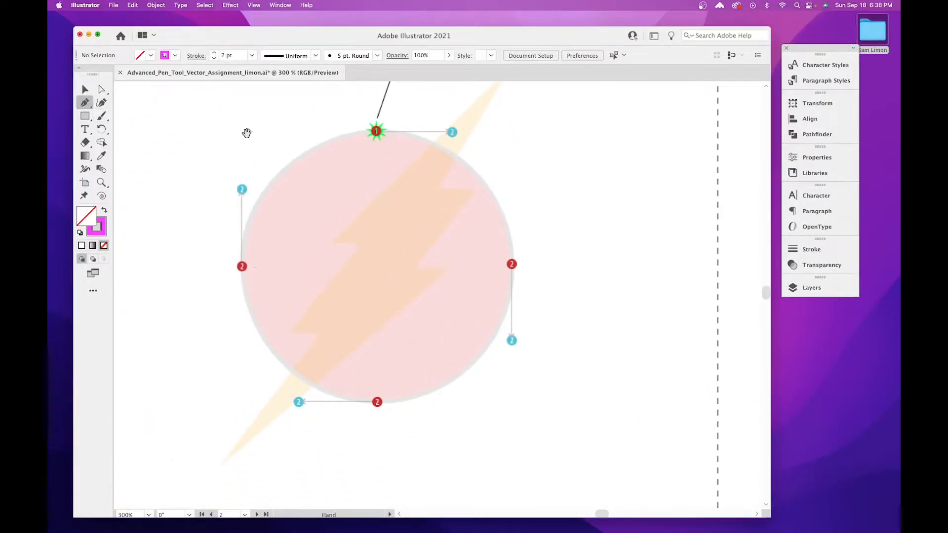
{"action": "mouse_move", "coordinate": [387, 122]}
{"action": "left_mouse_down"}
{"action": "mouse_move", "coordinate": [385, 206]}
{"action": "mouse_move", "coordinate": [374, 214]}
{"action": "mouse_move", "coordinate": [409, 250]}
{"action": "left_mouse_up"}
{"action": "key", "text": "super+z"}
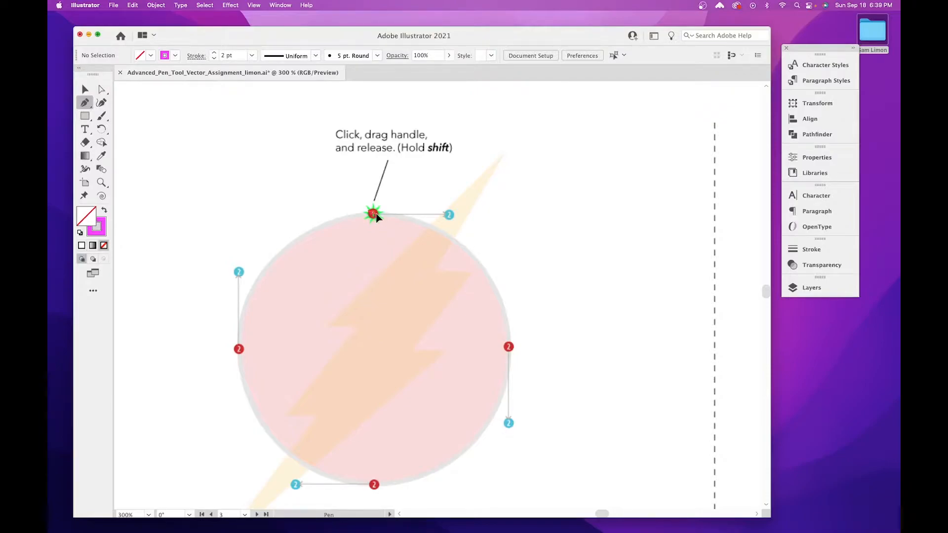
{"action": "left_click_drag", "start_coordinate": [376, 215], "coordinate": [449, 214]}
{"action": "key", "text": "shift"}
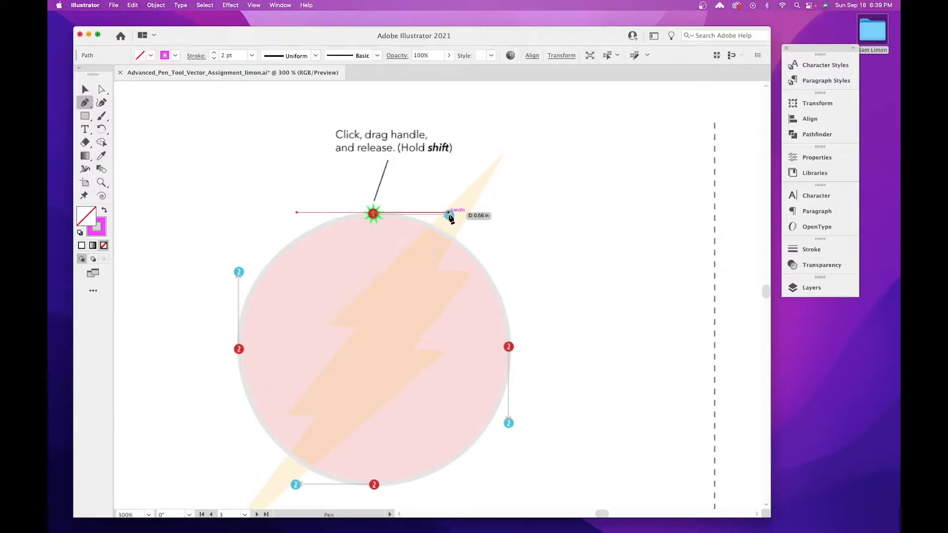
{"action": "scroll", "coordinate": [527, 324], "scroll_direction": "down", "scroll_amount": 3}
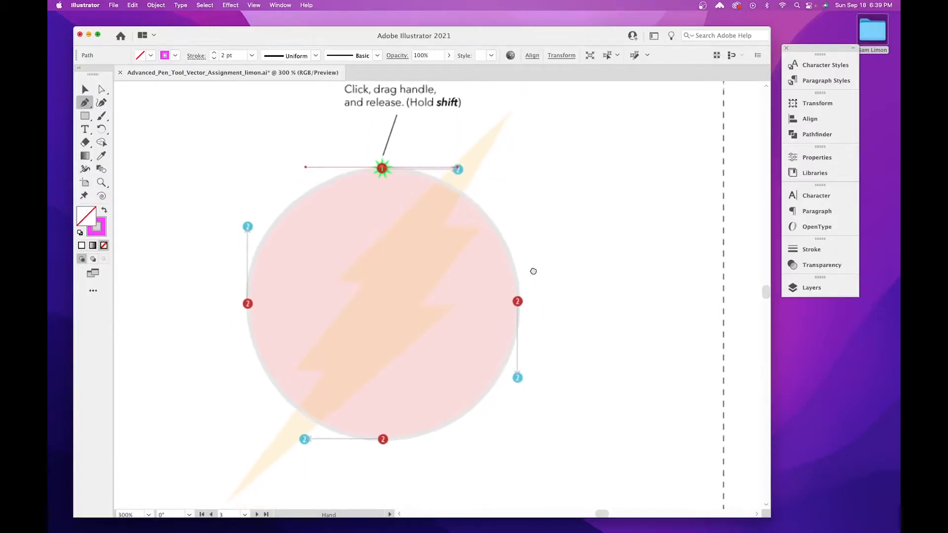
Continue the Flash circle clockwise through its three remaining red points with handles reaching the blue numbers, and close it at point 1.
{"action": "left_click_drag", "start_coordinate": [519, 302], "coordinate": [520, 380]}
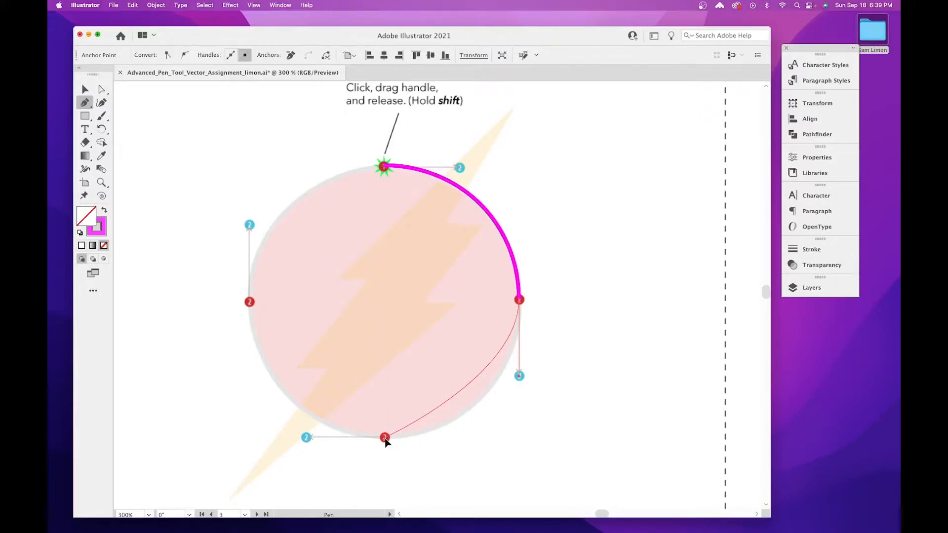
{"action": "left_click_drag", "start_coordinate": [383, 439], "coordinate": [307, 437]}
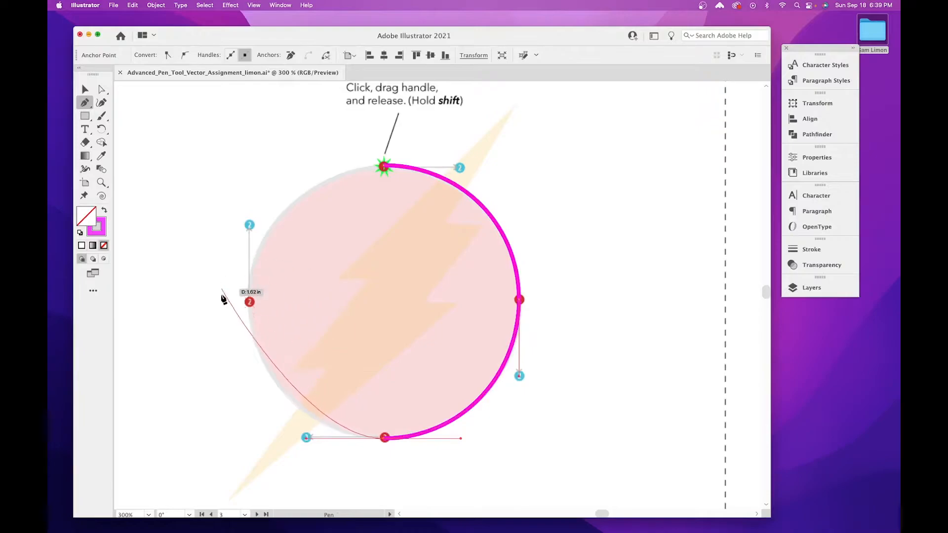
{"action": "left_click_drag", "start_coordinate": [249, 301], "coordinate": [250, 305]}
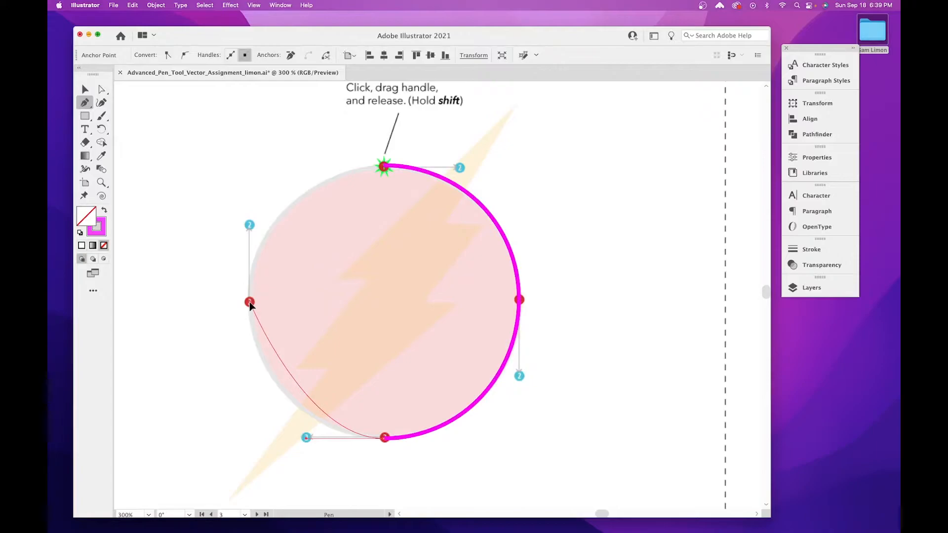
{"action": "left_click_drag", "start_coordinate": [250, 302], "coordinate": [251, 226]}
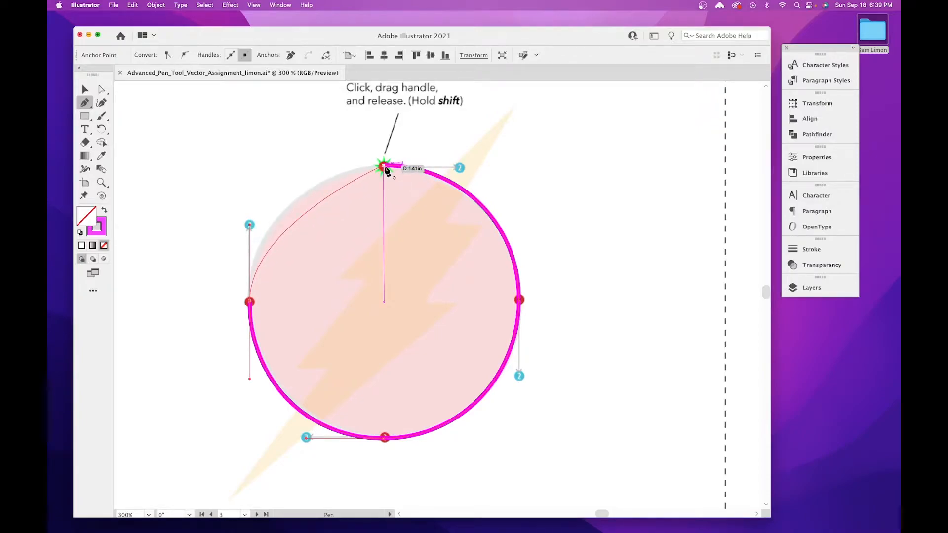
{"action": "left_click_drag", "start_coordinate": [386, 171], "coordinate": [386, 170]}
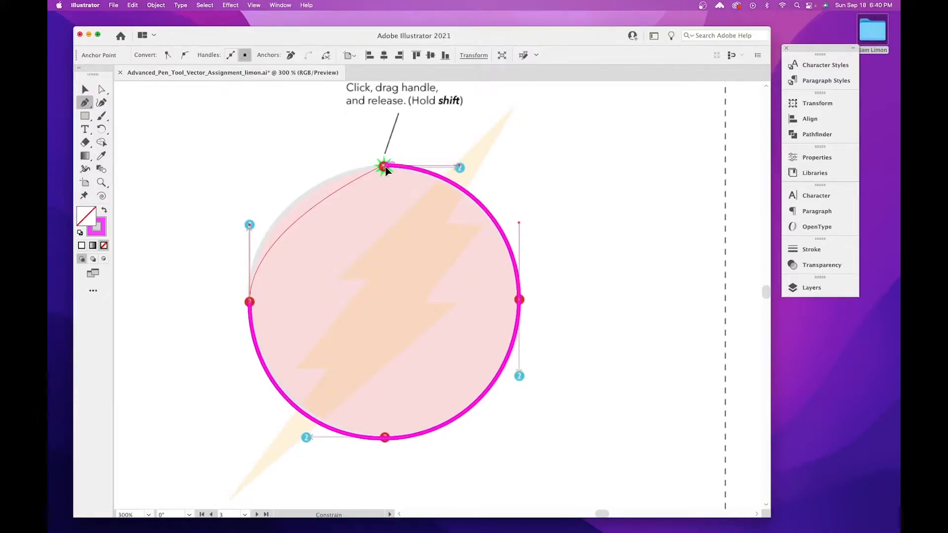
{"action": "left_click_drag", "start_coordinate": [386, 170], "coordinate": [458, 169]}
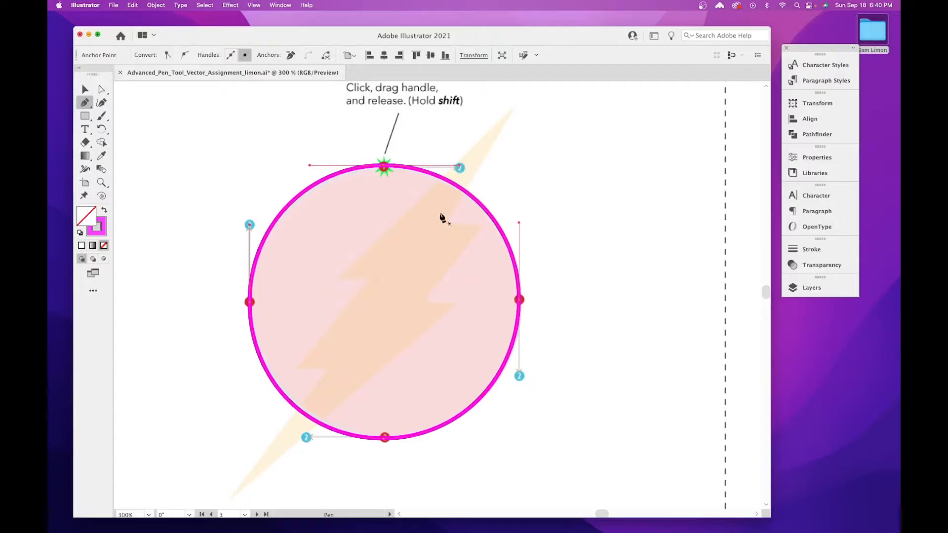
Trace the outermost Captain America shield ring through red points 1, 3, 5 and 7 with handles to blue 2, 4, 6 and 8, closing the path.
{"action": "mouse_move", "coordinate": [563, 332]}
{"action": "left_mouse_down"}
{"action": "mouse_move", "coordinate": [499, 244]}
{"action": "mouse_move", "coordinate": [584, 423]}
{"action": "mouse_move", "coordinate": [553, 259]}
{"action": "mouse_move", "coordinate": [296, 336]}
{"action": "left_mouse_up"}
{"action": "left_click_drag", "start_coordinate": [355, 350], "coordinate": [267, 368]}
{"action": "mouse_move", "coordinate": [552, 364]}
{"action": "left_mouse_down"}
{"action": "mouse_move", "coordinate": [355, 356]}
{"action": "mouse_move", "coordinate": [340, 459]}
{"action": "mouse_move", "coordinate": [366, 384]}
{"action": "mouse_move", "coordinate": [352, 347]}
{"action": "left_mouse_up"}
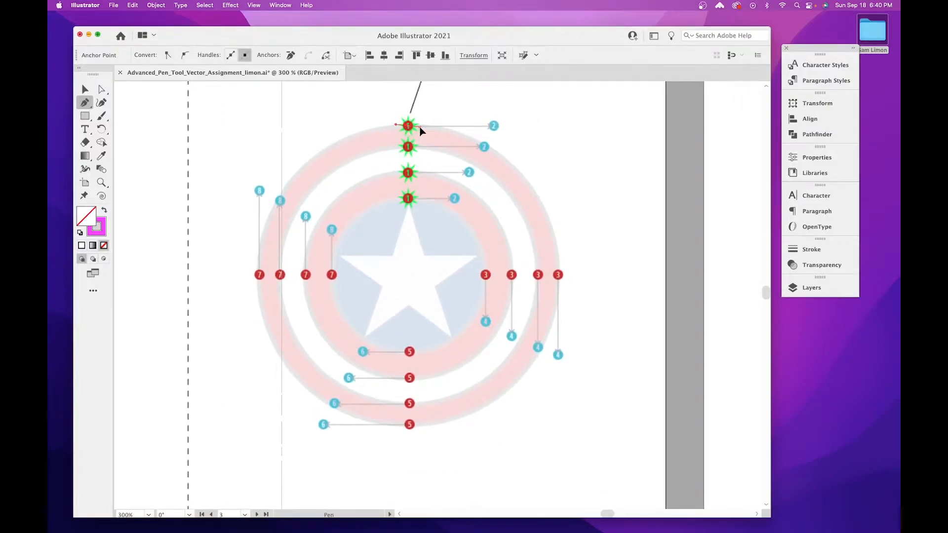
{"action": "left_click_drag", "start_coordinate": [434, 126], "coordinate": [494, 127]}
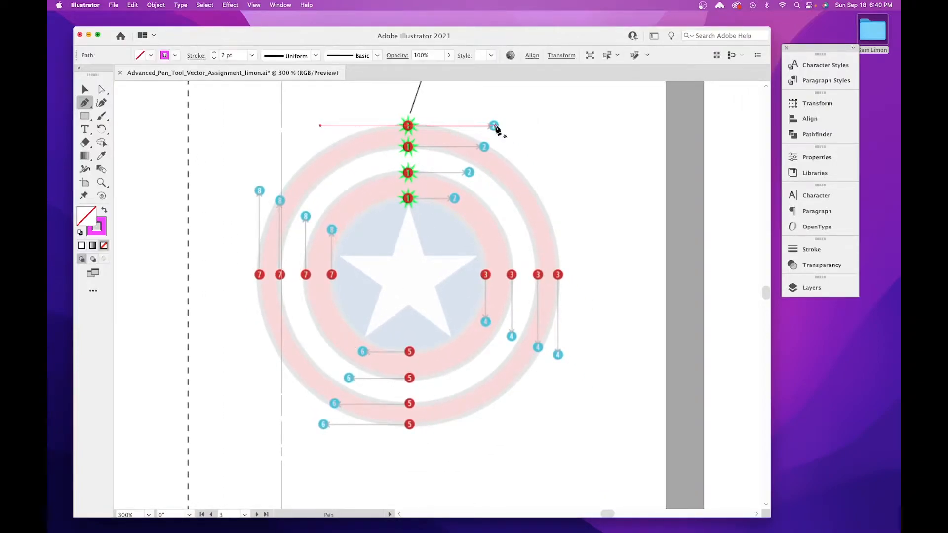
{"action": "left_click", "coordinate": [558, 275]}
{"action": "left_click_drag", "start_coordinate": [558, 280], "coordinate": [558, 355]}
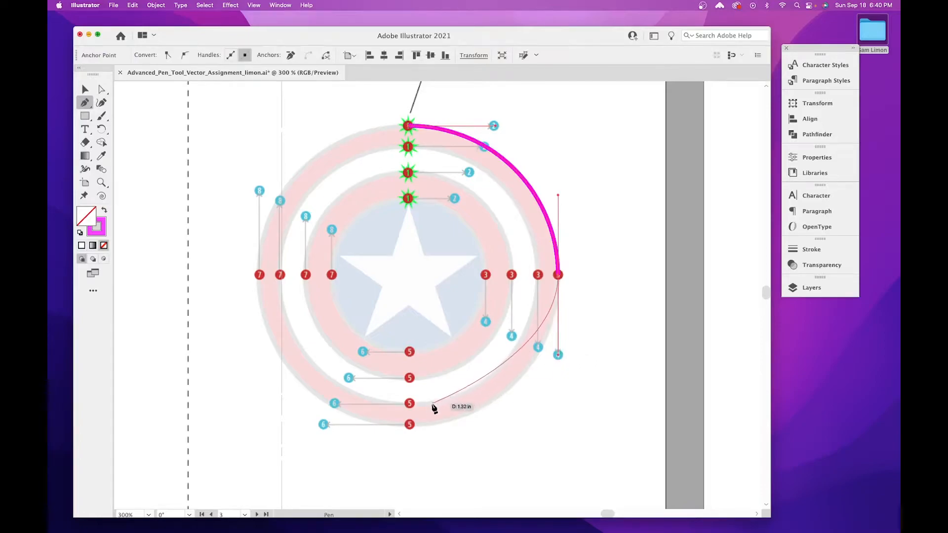
{"action": "left_click_drag", "start_coordinate": [409, 425], "coordinate": [323, 428]}
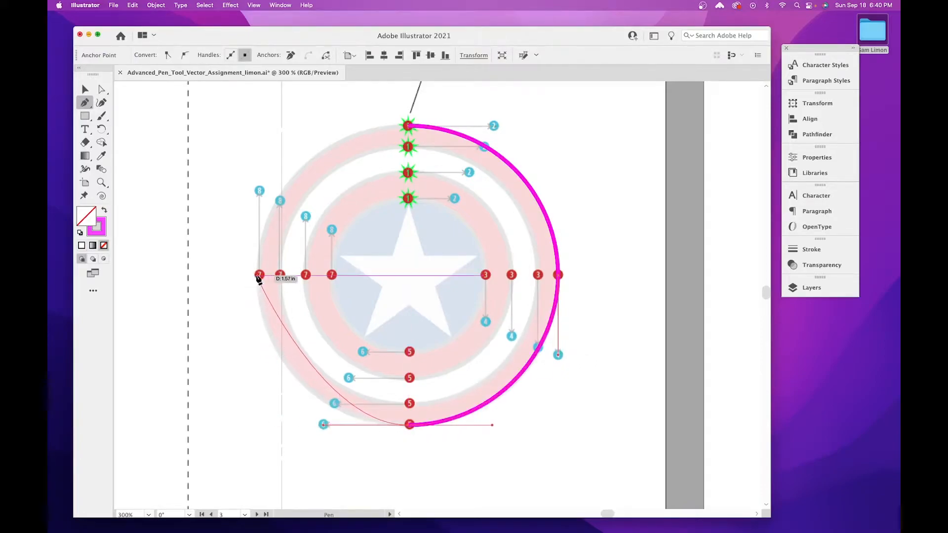
{"action": "left_click_drag", "start_coordinate": [260, 275], "coordinate": [260, 192]}
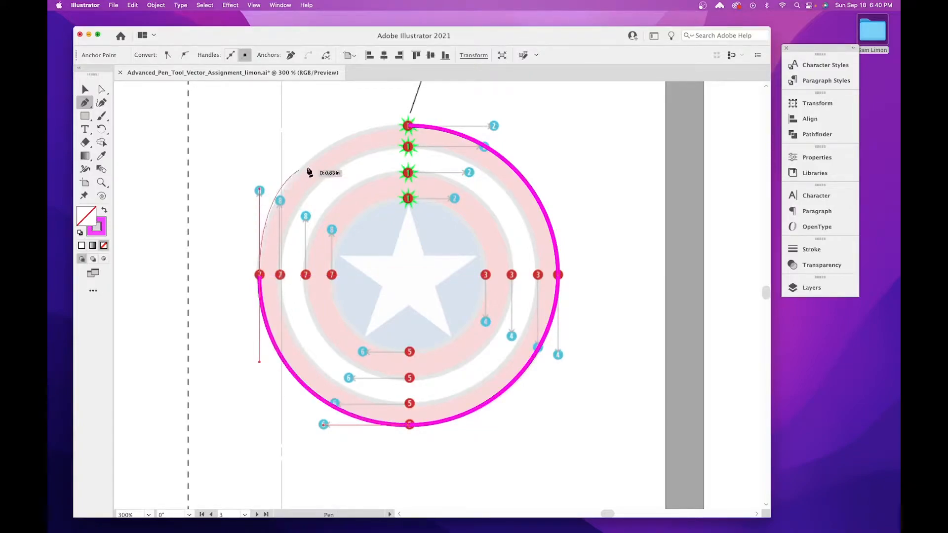
{"action": "left_click_drag", "start_coordinate": [411, 129], "coordinate": [494, 127]}
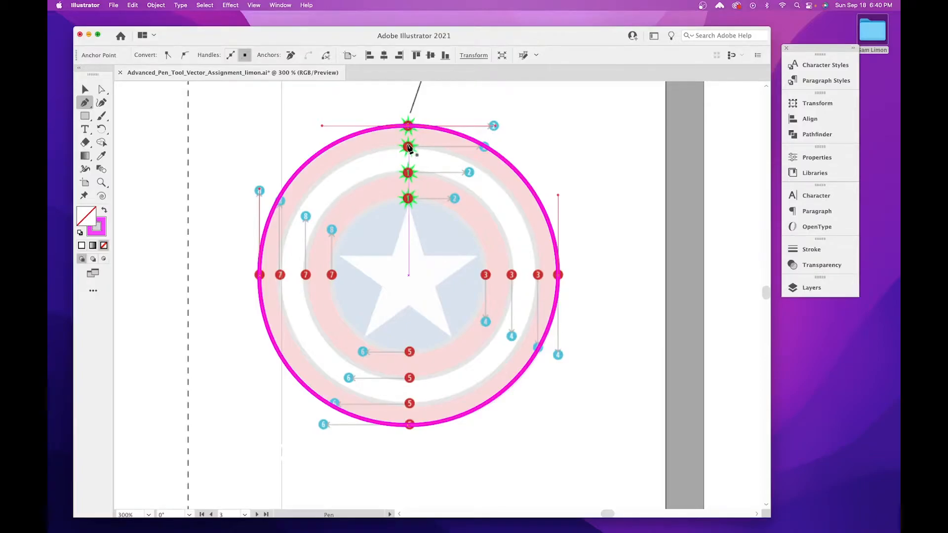
Trace the second shield ring from the outside as a closed curve through points 1, 3, 5 and 7, matching handles to the blue numbers.
{"action": "left_click_drag", "start_coordinate": [407, 146], "coordinate": [487, 149]}
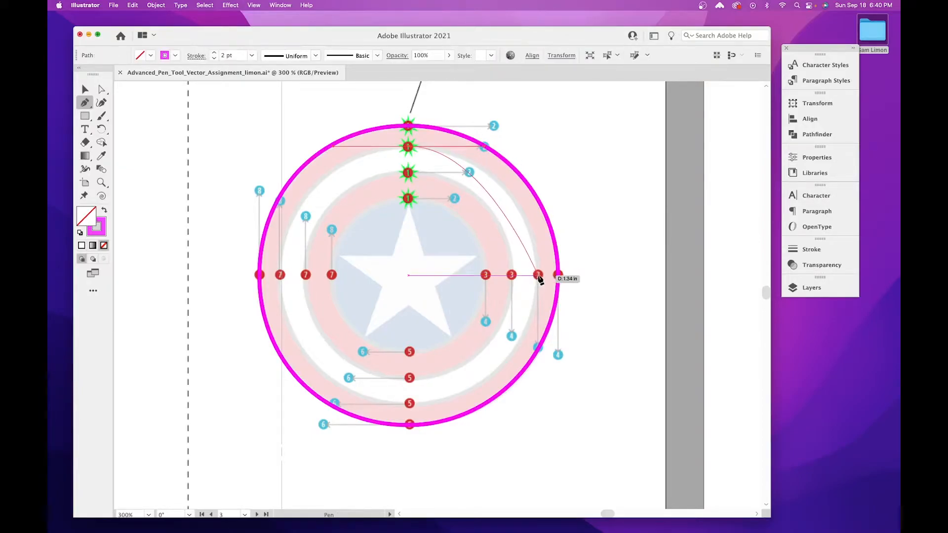
{"action": "left_click_drag", "start_coordinate": [538, 280], "coordinate": [539, 350]}
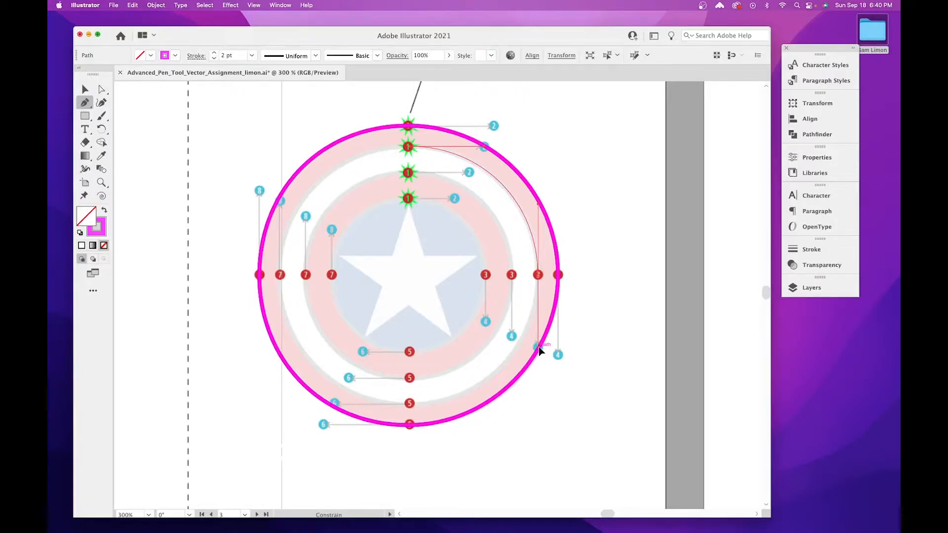
{"action": "left_click_drag", "start_coordinate": [540, 349], "coordinate": [541, 350]}
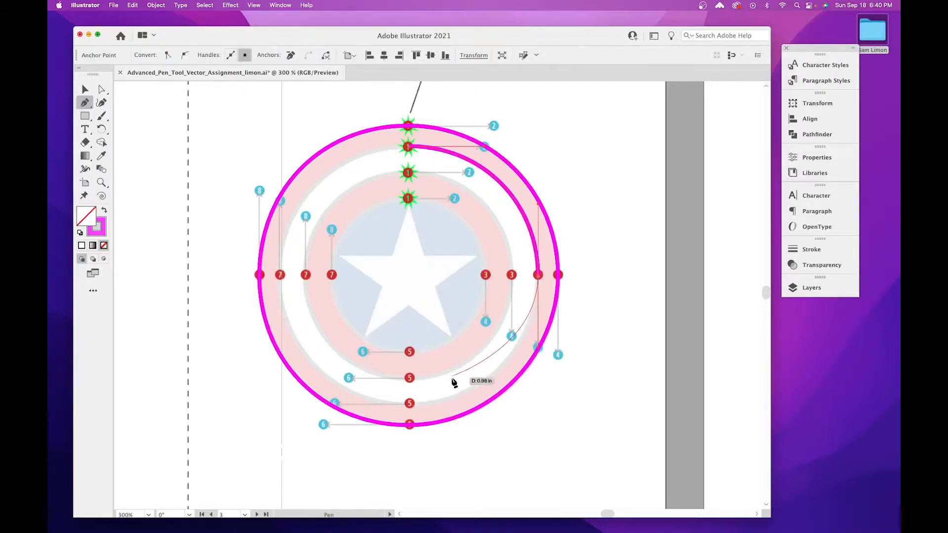
{"action": "left_click_drag", "start_coordinate": [410, 404], "coordinate": [335, 406]}
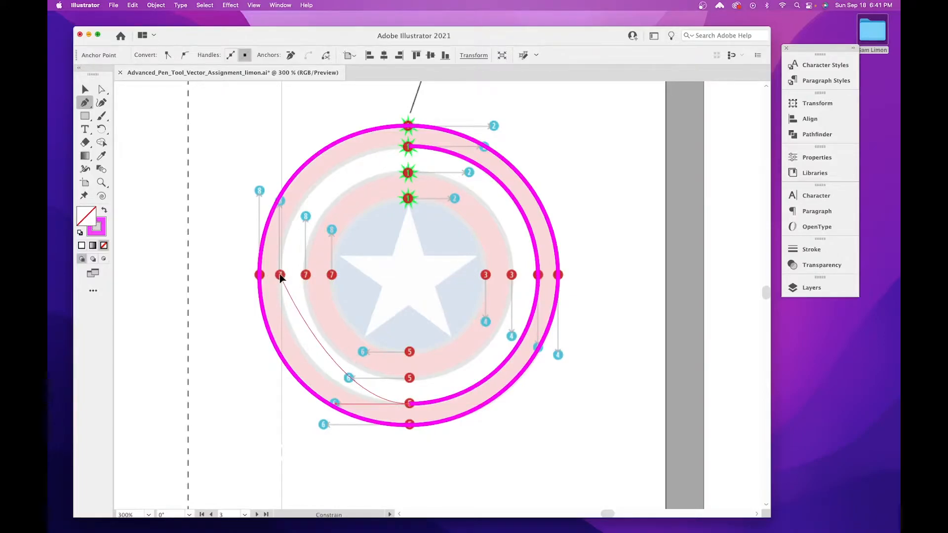
{"action": "left_click_drag", "start_coordinate": [280, 276], "coordinate": [282, 205]}
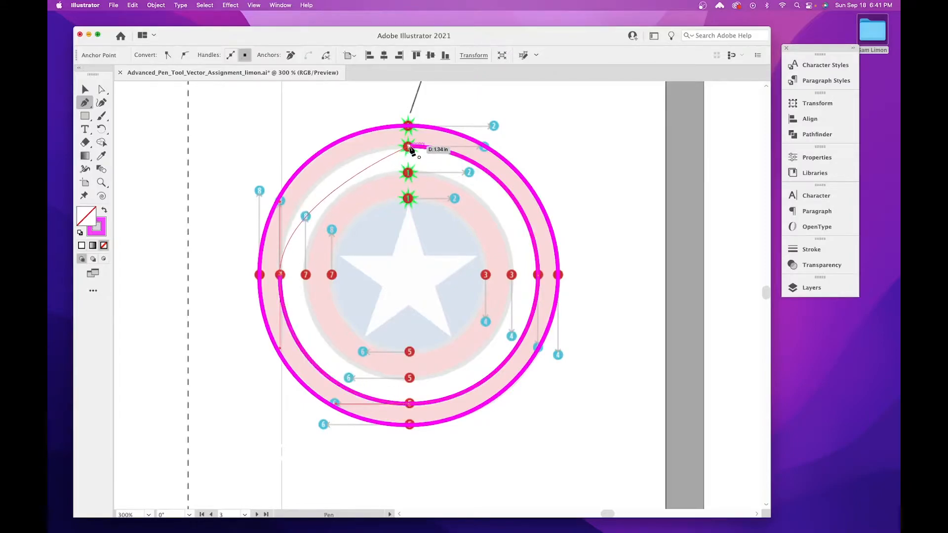
{"action": "mouse_move", "coordinate": [410, 149]}
{"action": "left_mouse_down"}
{"action": "mouse_move", "coordinate": [435, 145]}
{"action": "mouse_move", "coordinate": [421, 148]}
{"action": "left_mouse_up"}
{"action": "left_click_drag", "start_coordinate": [426, 148], "coordinate": [485, 148]}
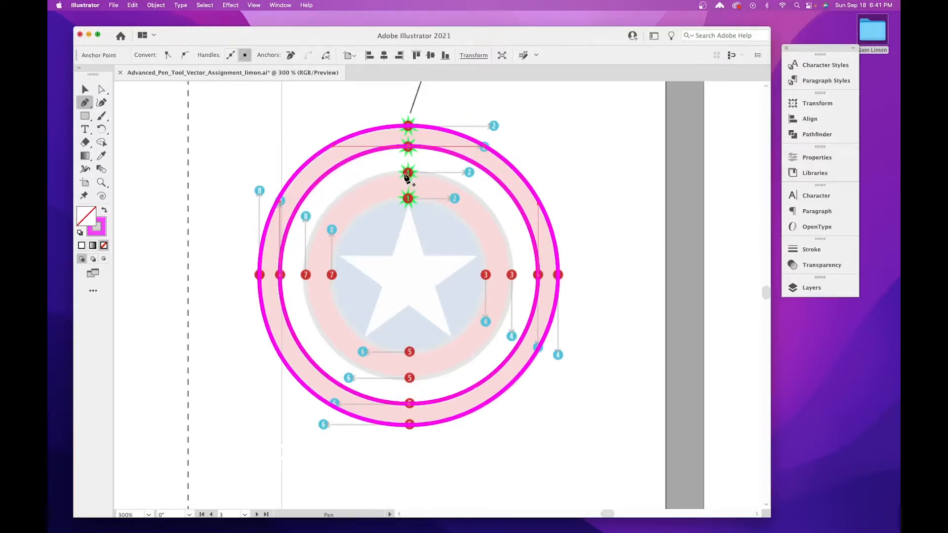
Trace the third shield ring from the outside as a closed curve through its four red points, with handles to the blue numbers.
{"action": "left_click_drag", "start_coordinate": [408, 173], "coordinate": [469, 172]}
{"action": "left_click_drag", "start_coordinate": [512, 275], "coordinate": [511, 336]}
{"action": "left_click_drag", "start_coordinate": [409, 379], "coordinate": [349, 379]}
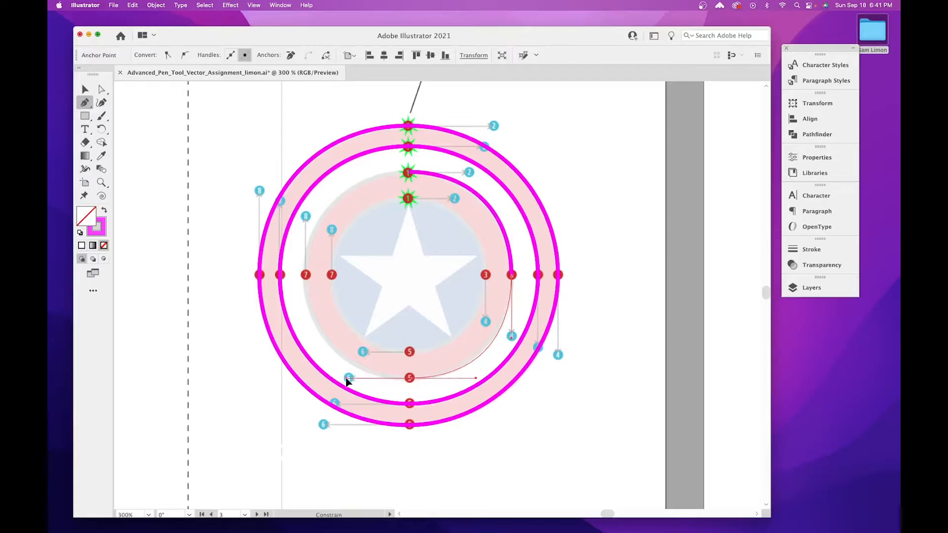
{"action": "left_click_drag", "start_coordinate": [306, 274], "coordinate": [306, 216]}
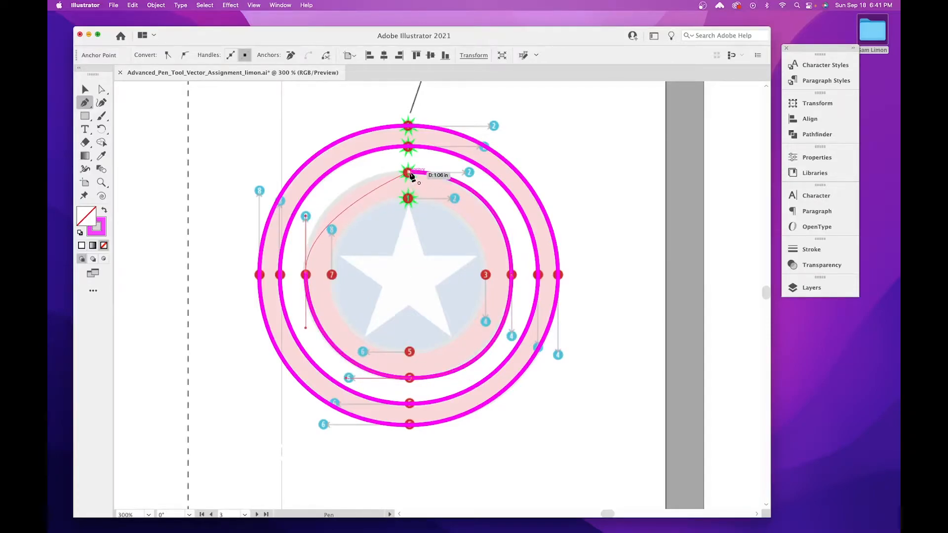
{"action": "left_click_drag", "start_coordinate": [408, 172], "coordinate": [466, 172]}
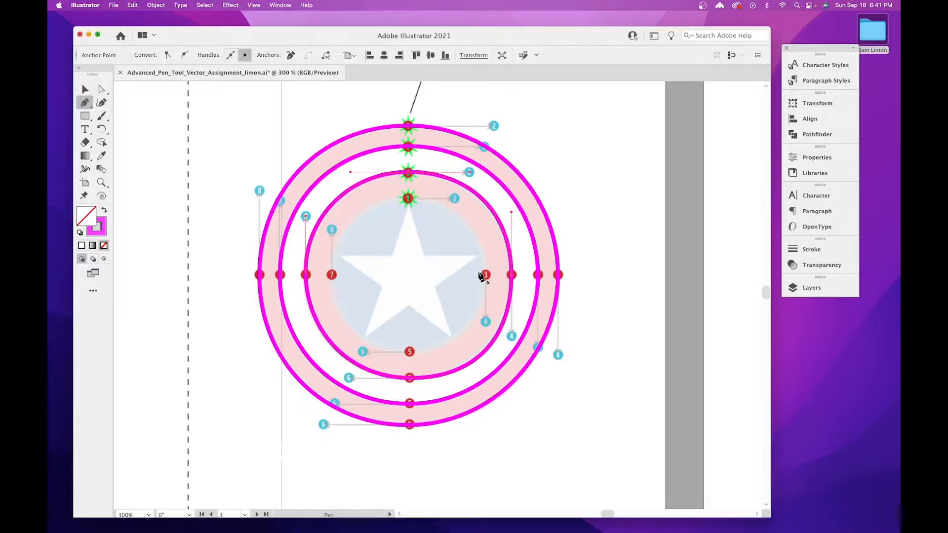
Trace the innermost shield circle around the star through points 1, 3, 5 and 7, redoing the first anchor and closing the path.
{"action": "left_click_drag", "start_coordinate": [408, 199], "coordinate": [458, 198]}
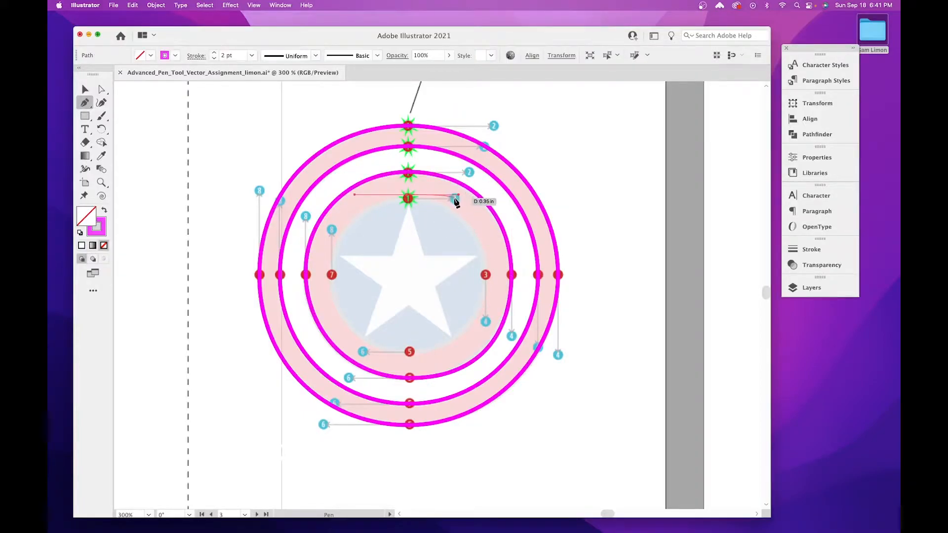
{"action": "key", "text": "super+z"}
{"action": "left_click_drag", "start_coordinate": [408, 198], "coordinate": [455, 200]}
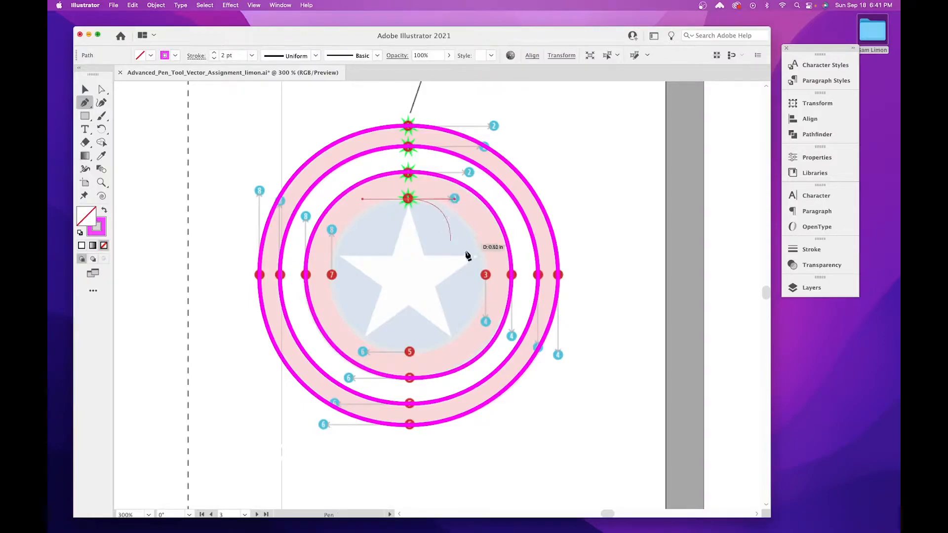
{"action": "left_click_drag", "start_coordinate": [486, 276], "coordinate": [488, 323]}
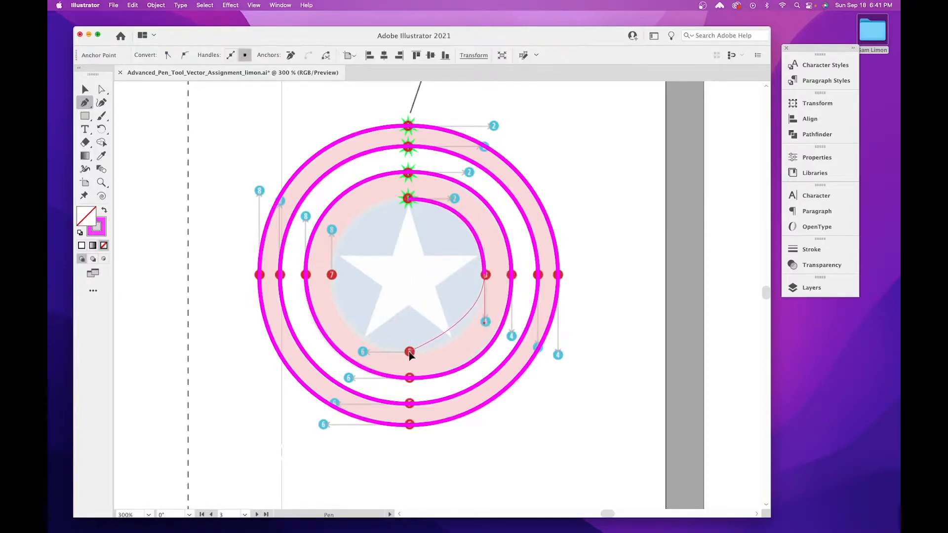
{"action": "left_click_drag", "start_coordinate": [410, 352], "coordinate": [364, 352]}
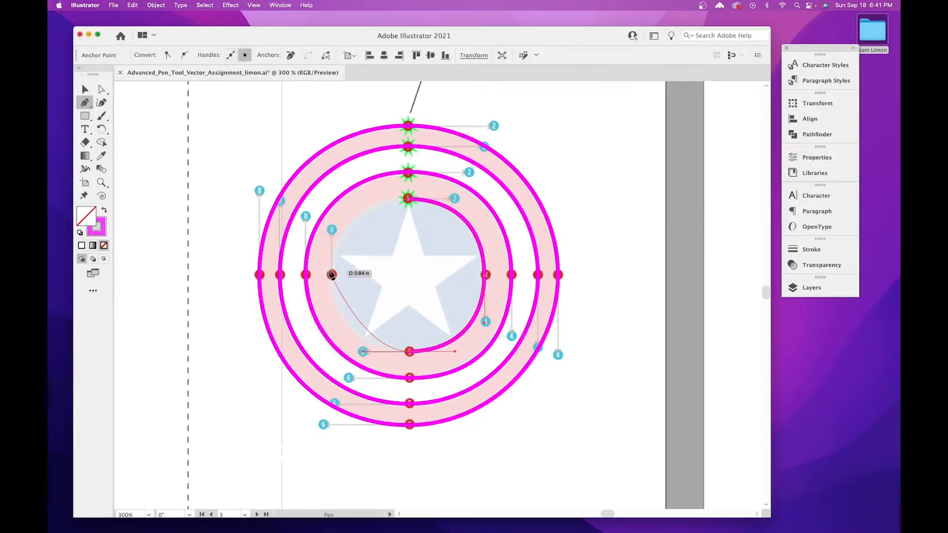
{"action": "left_click_drag", "start_coordinate": [331, 275], "coordinate": [332, 230]}
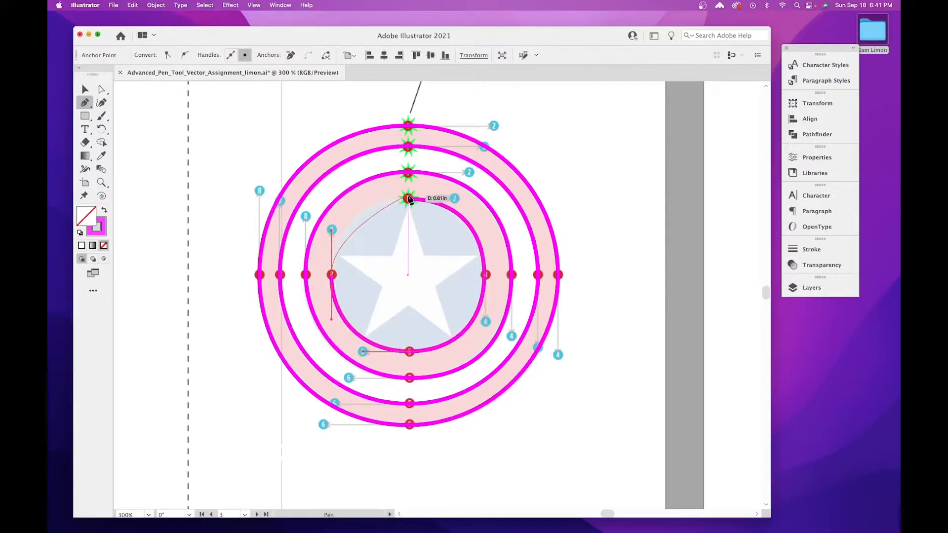
{"action": "left_click_drag", "start_coordinate": [408, 198], "coordinate": [455, 201]}
Review the traced circles on the CURVED LINES page and locate the bat logo exercise under STRAIGHT LINES with CURVES.
{"action": "scroll", "coordinate": [533, 311], "scroll_direction": "down", "scroll_amount": 5}
{"action": "scroll", "coordinate": [533, 311], "scroll_direction": "left", "scroll_amount": 4}
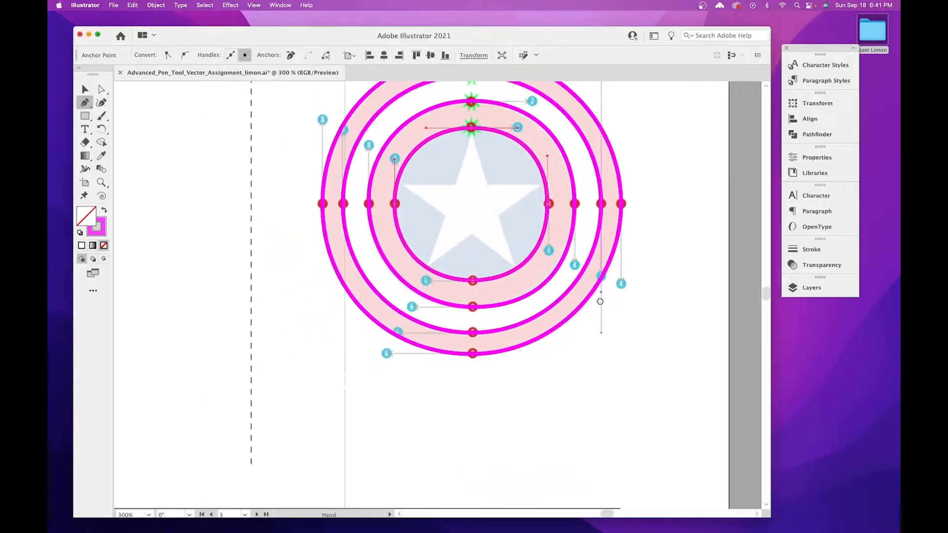
{"action": "key", "text": "super+minus"}
{"action": "key", "text": "super+minus"}
{"action": "key", "text": "super+minus"}
{"action": "key", "text": "super+minus"}
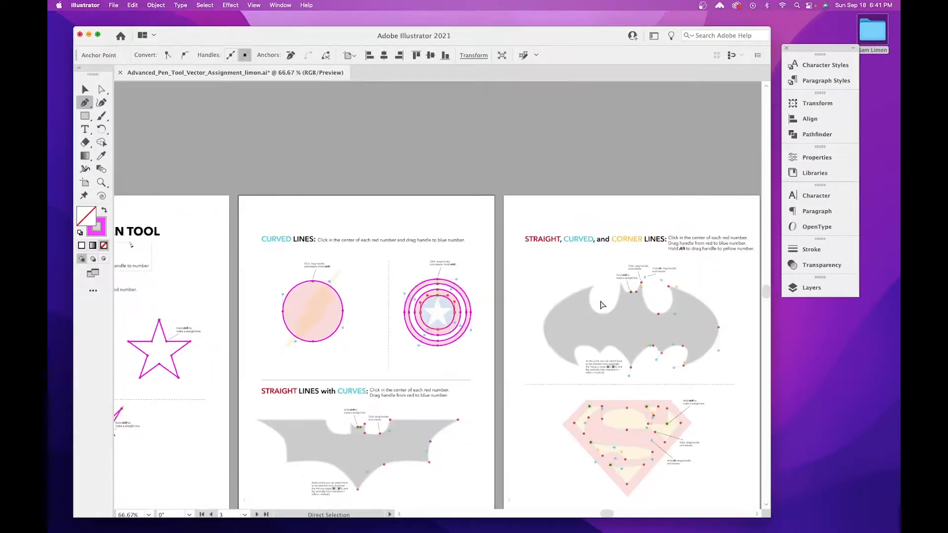
{"action": "key", "text": "super+equal"}
{"action": "left_click_drag", "start_coordinate": [326, 429], "coordinate": [384, 168]}
{"action": "left_click_drag", "start_coordinate": [349, 236], "coordinate": [405, 245]}
{"action": "key", "text": "super+equal"}
{"action": "key", "text": "super+equal"}
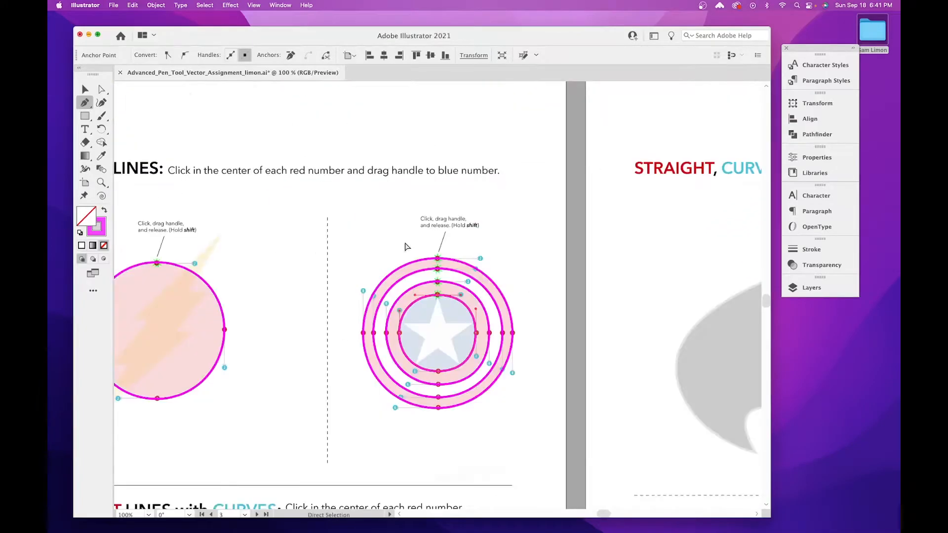
{"action": "left_click_drag", "start_coordinate": [409, 347], "coordinate": [478, 80]}
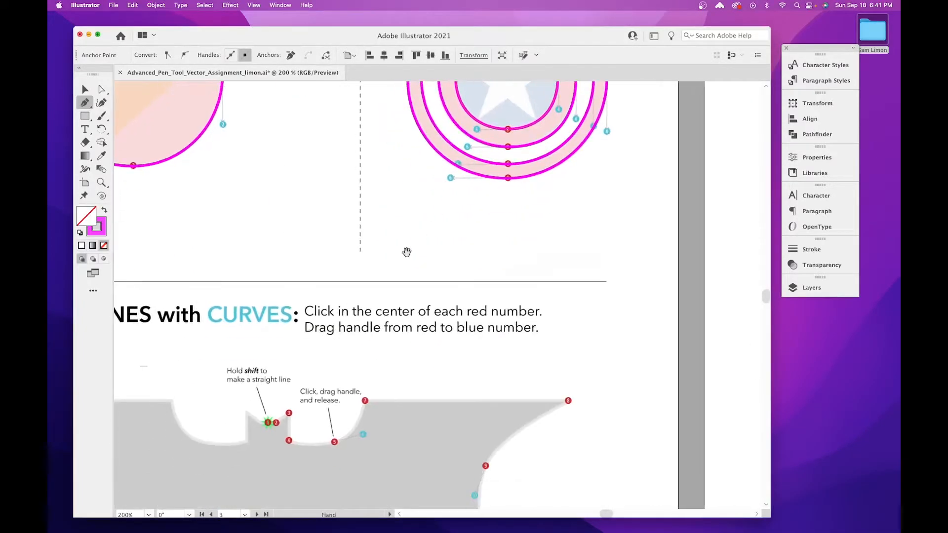
Start a new path on the bat logo and trace its straight segments from point 1 through points 2, 3 and 4.
{"action": "left_click_drag", "start_coordinate": [306, 311], "coordinate": [469, 134]}
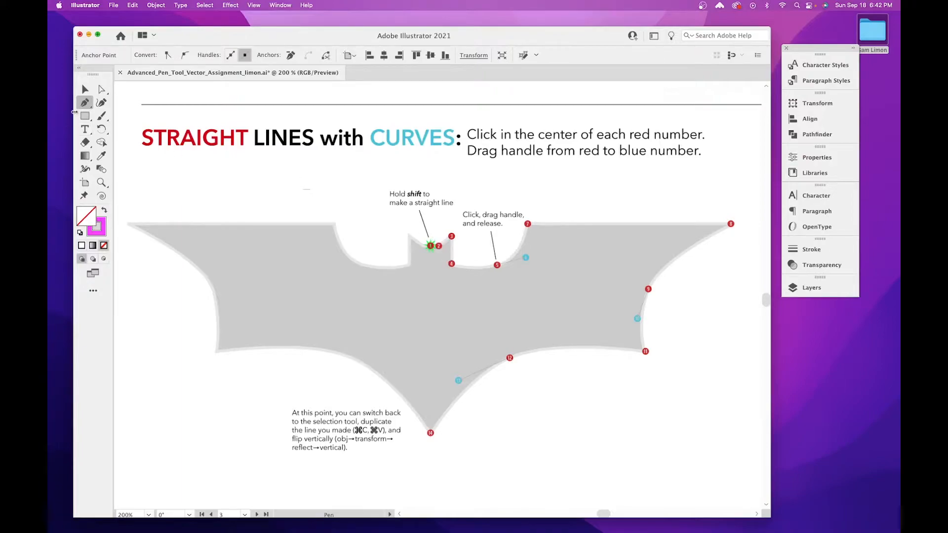
{"action": "left_click", "coordinate": [85, 89]}
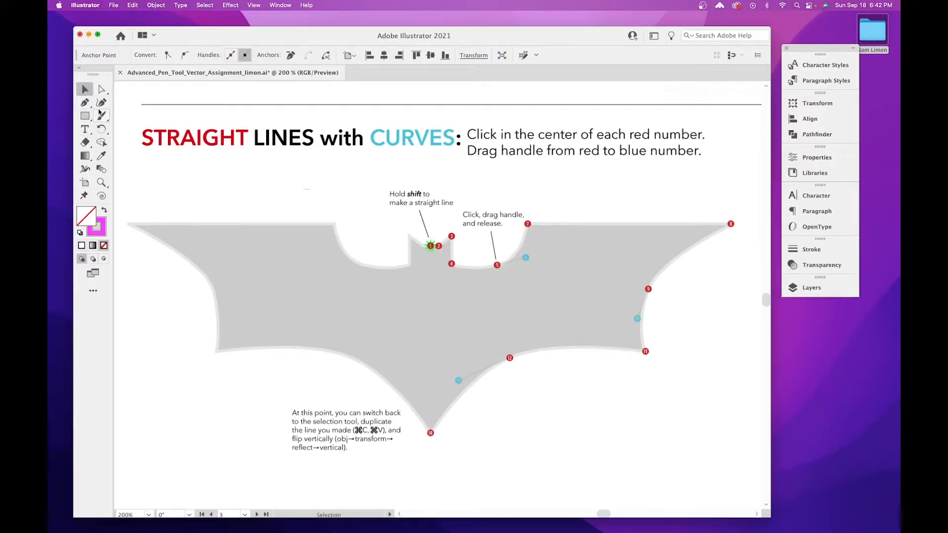
{"action": "left_click", "coordinate": [450, 215]}
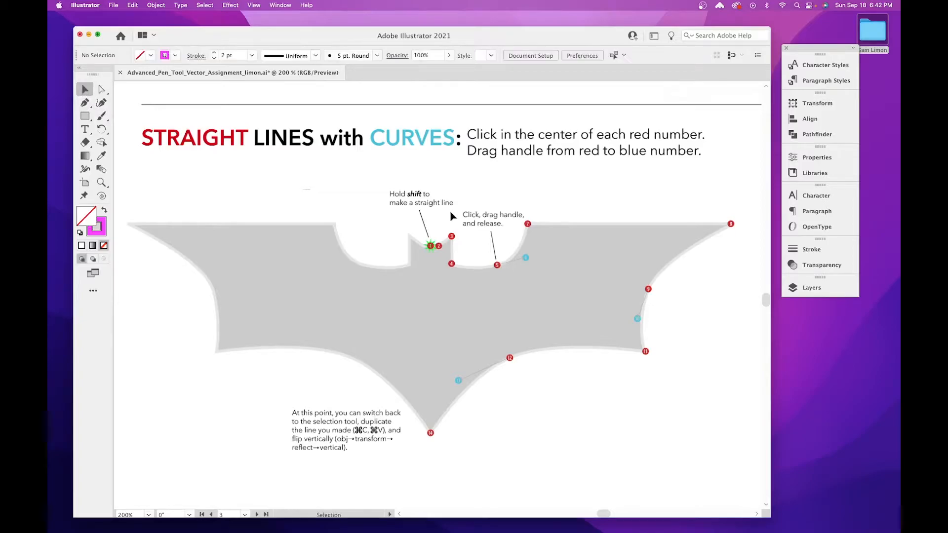
{"action": "key", "text": "super+equal"}
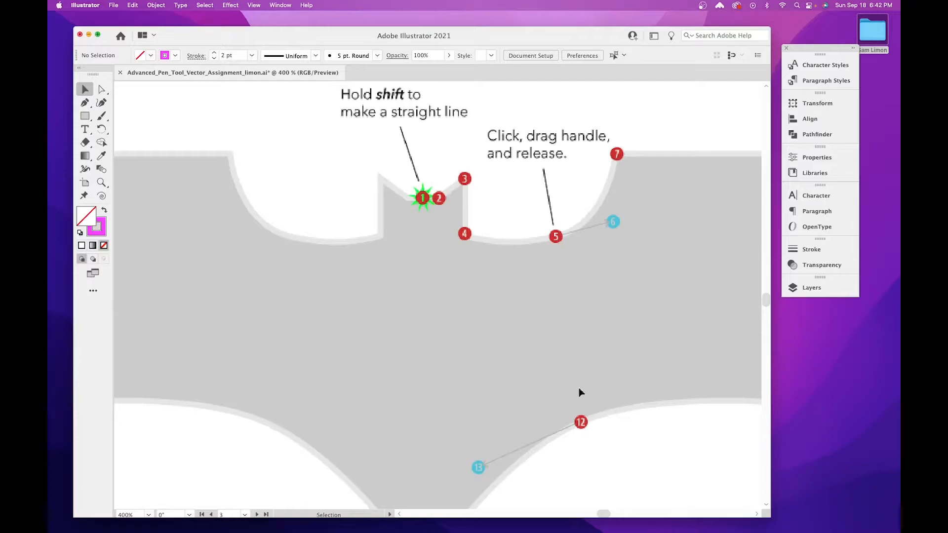
{"action": "key", "text": "space"}
{"action": "left_click_drag", "start_coordinate": [294, 240], "coordinate": [279, 283]}
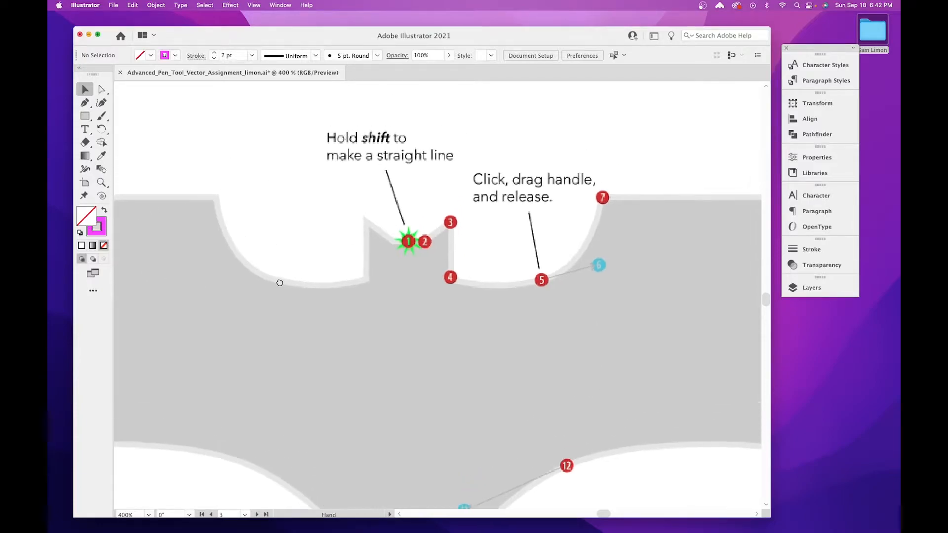
{"action": "left_click_drag", "start_coordinate": [382, 169], "coordinate": [380, 171]}
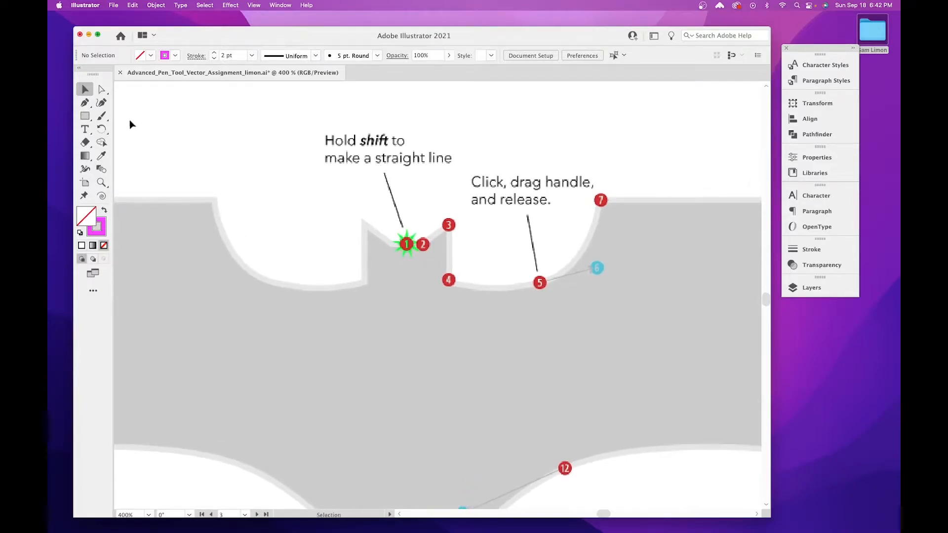
{"action": "left_click", "coordinate": [85, 103]}
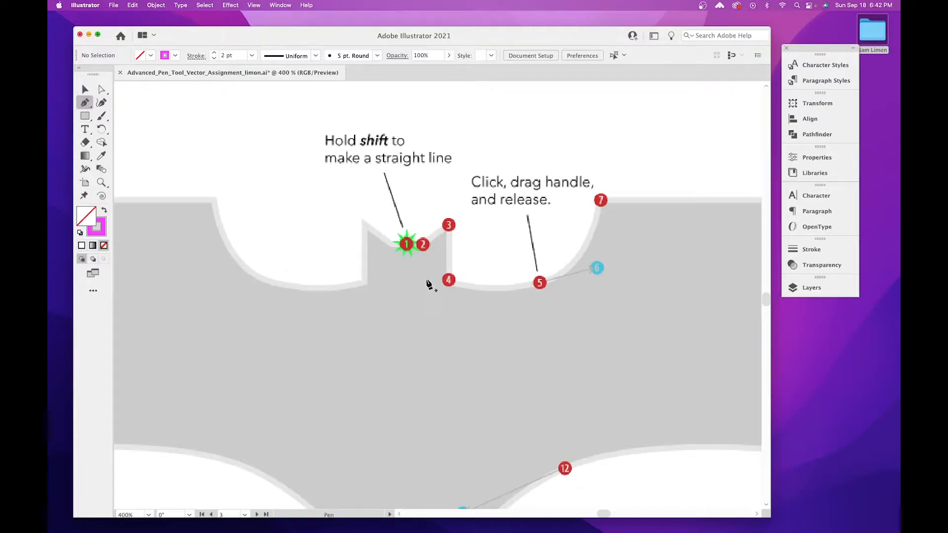
{"action": "left_click", "coordinate": [408, 247]}
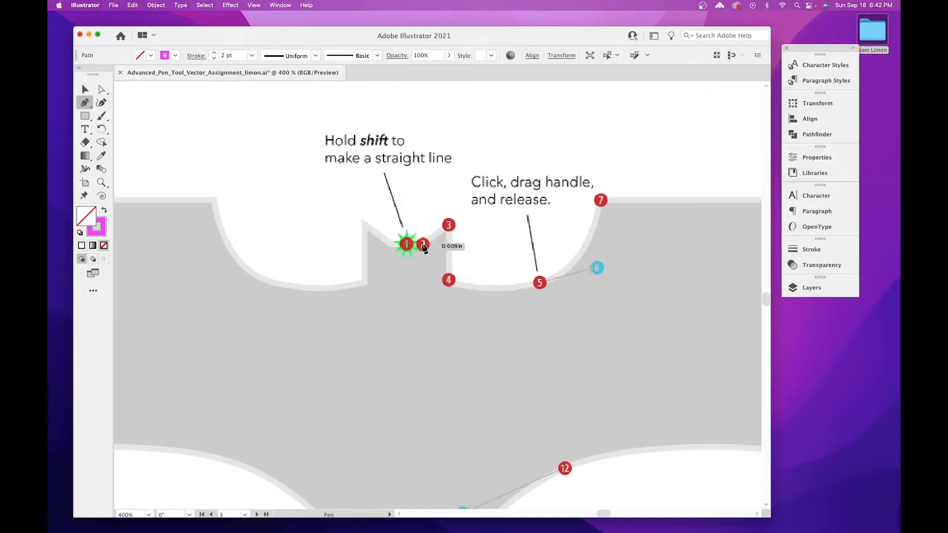
{"action": "left_click", "coordinate": [423, 246], "text": "shift"}
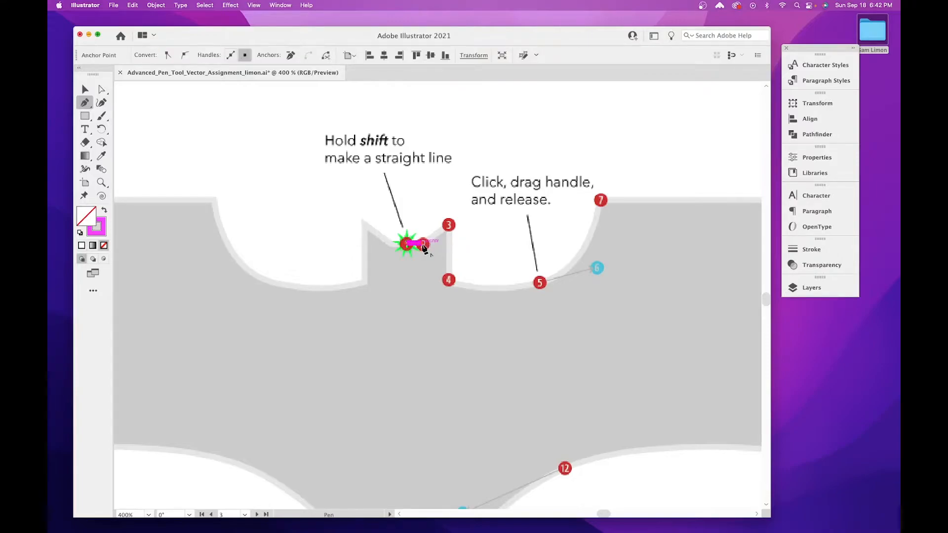
{"action": "left_click", "coordinate": [448, 225]}
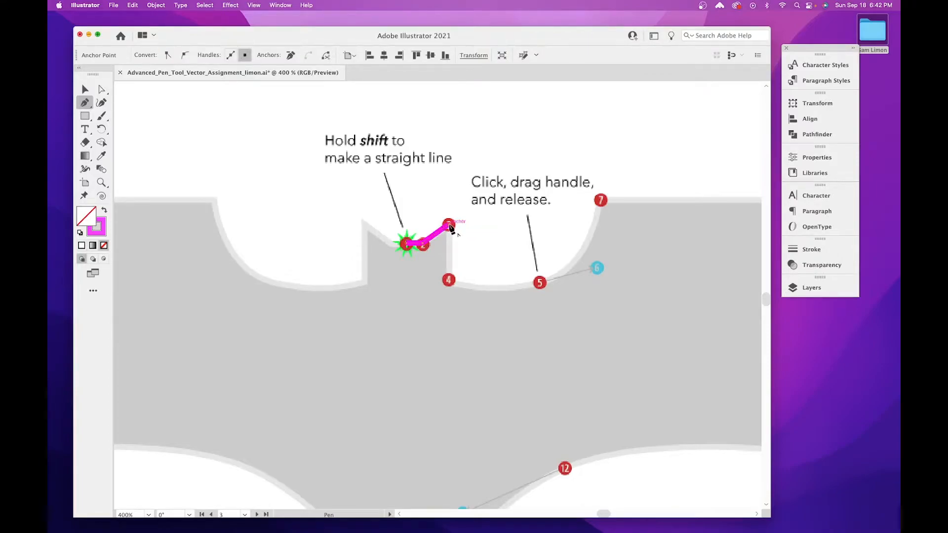
{"action": "left_click", "coordinate": [448, 281]}
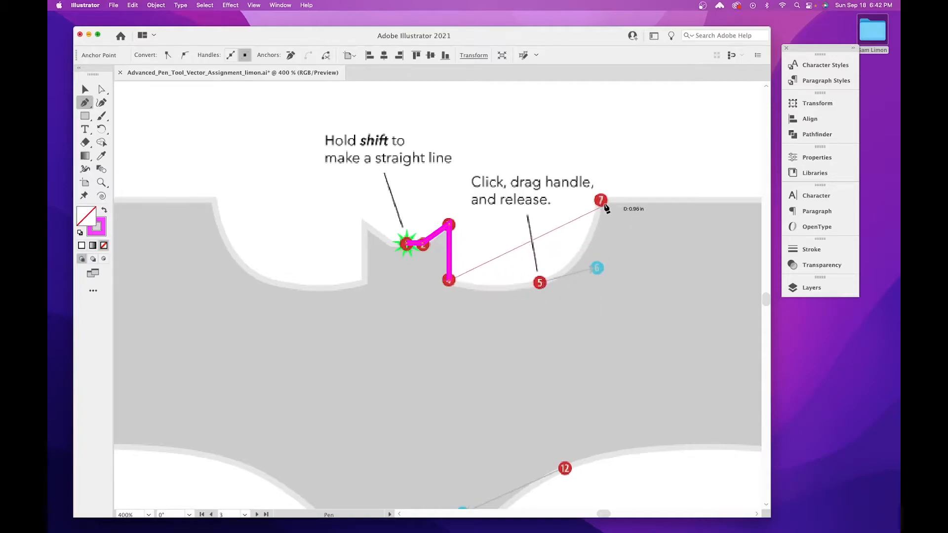
Continue the bat path with a curve through point 5, handle to blue 6, to point 7, and a straight edge to point 8.
{"action": "left_click_drag", "start_coordinate": [606, 262], "coordinate": [567, 251]}
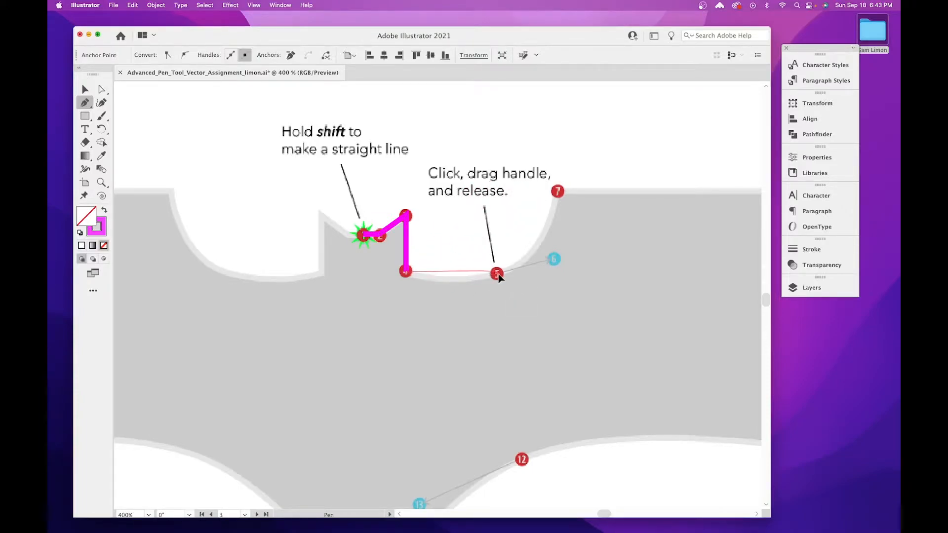
{"action": "left_click_drag", "start_coordinate": [514, 277], "coordinate": [555, 259]}
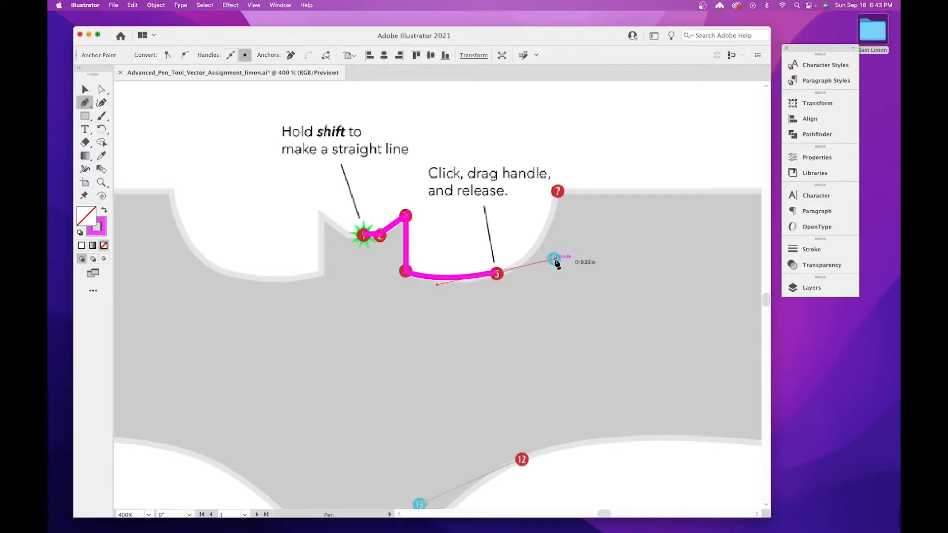
{"action": "left_click", "coordinate": [558, 193]}
{"action": "scroll", "coordinate": [504, 226], "scroll_direction": "right", "scroll_amount": 10}
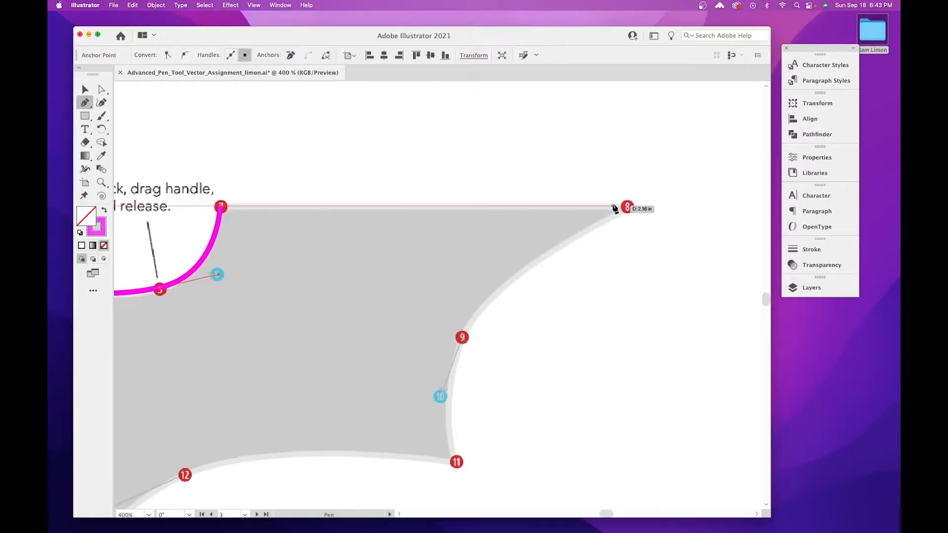
{"action": "left_click", "coordinate": [628, 207]}
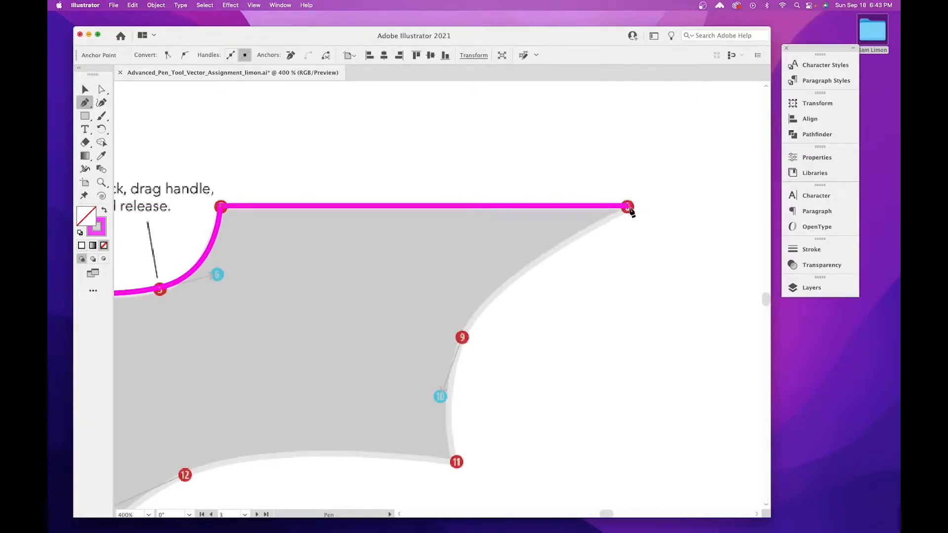
Trace the bat's outer wing edge from point 8 through point 9, with its handle to blue 10, ending at point 11.
{"action": "scroll", "coordinate": [568, 222], "scroll_direction": "down", "scroll_amount": 5}
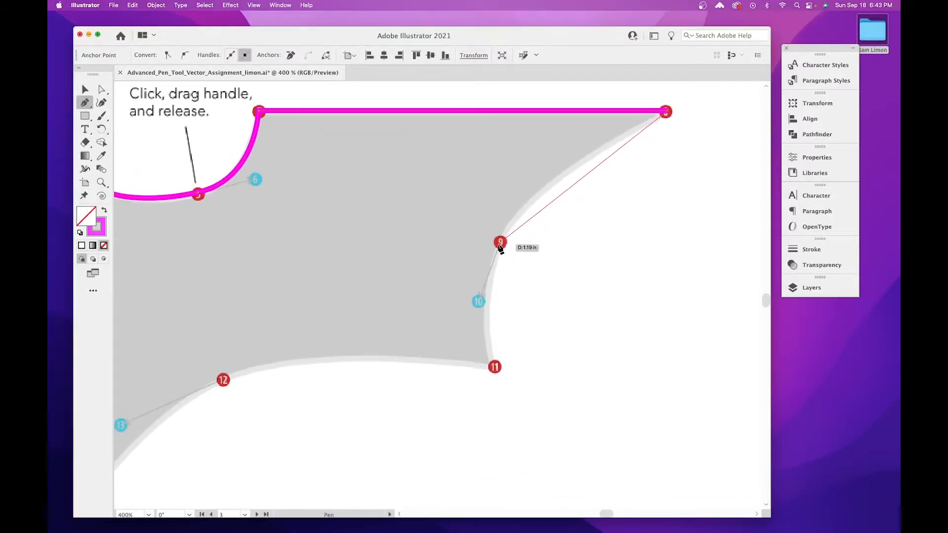
{"action": "left_click_drag", "start_coordinate": [500, 243], "coordinate": [478, 302]}
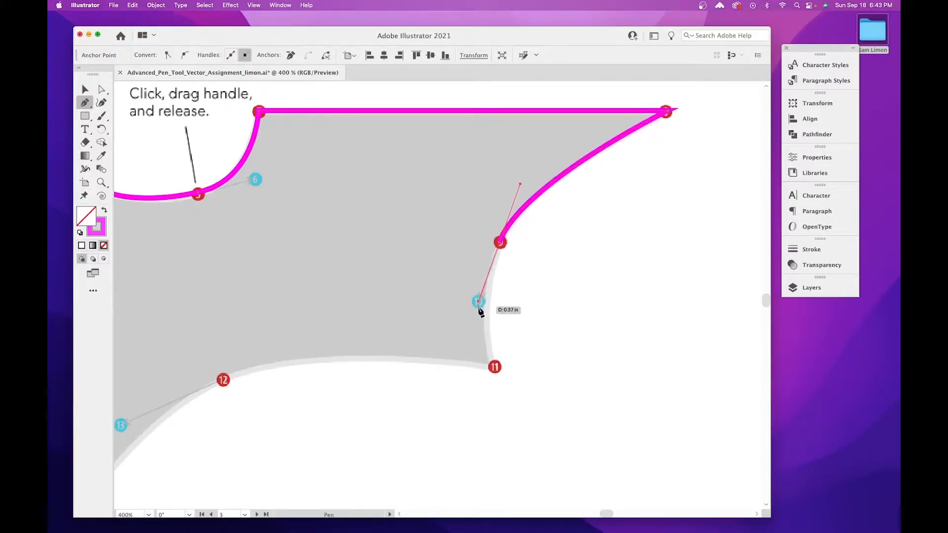
{"action": "left_click", "coordinate": [495, 369]}
Trace the bat's lower edge through point 12, with its handle to blue 13, to point 14, and finish the open path.
{"action": "left_click_drag", "start_coordinate": [394, 332], "coordinate": [615, 179]}
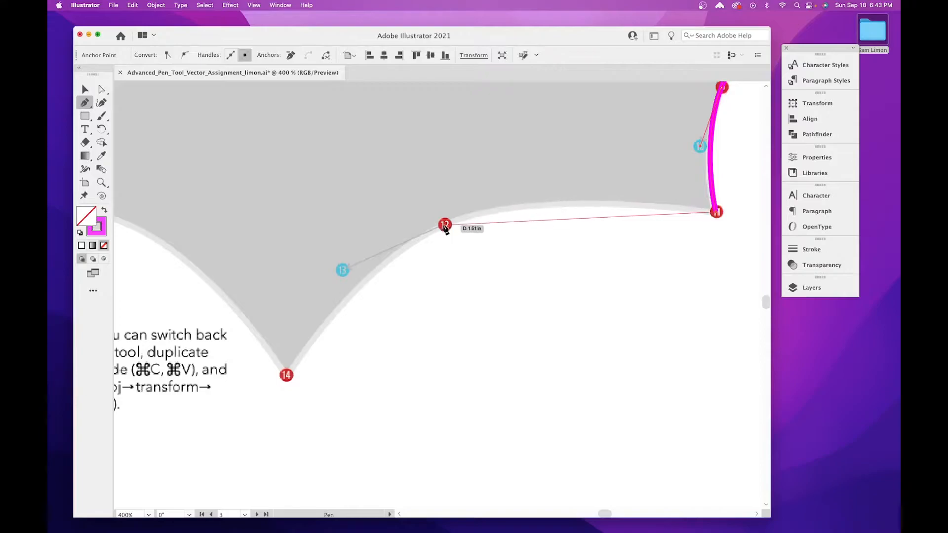
{"action": "left_click_drag", "start_coordinate": [445, 226], "coordinate": [342, 270]}
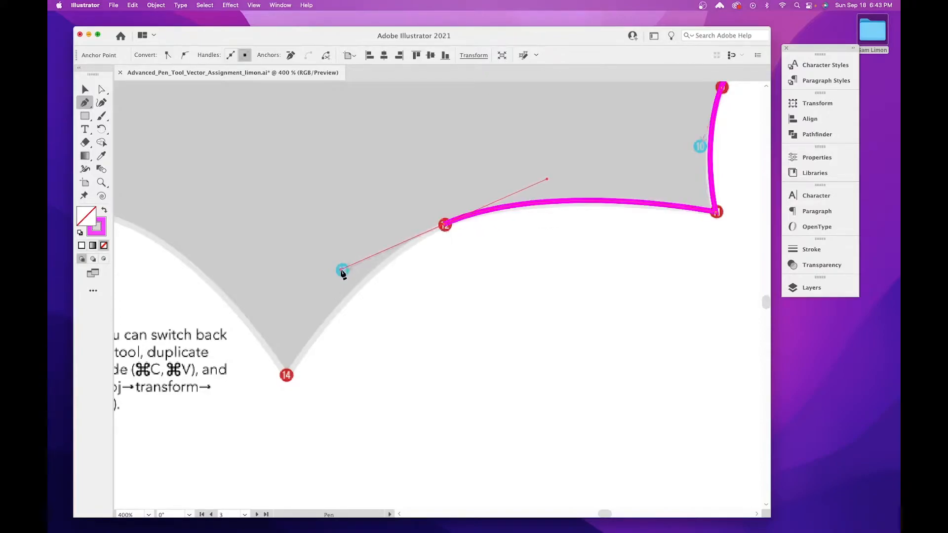
{"action": "left_click", "coordinate": [287, 377]}
{"action": "left_click_drag", "start_coordinate": [288, 374], "coordinate": [493, 335]}
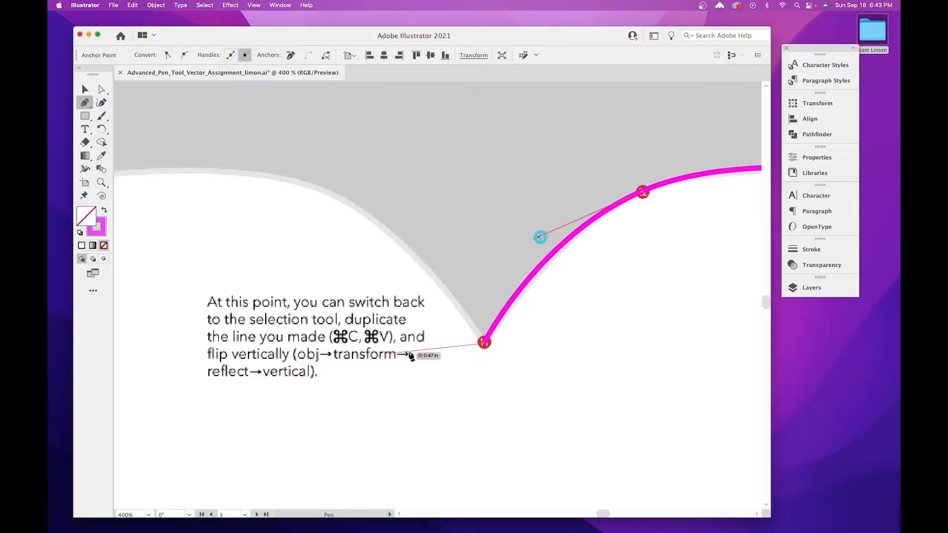
{"action": "key", "text": "space"}
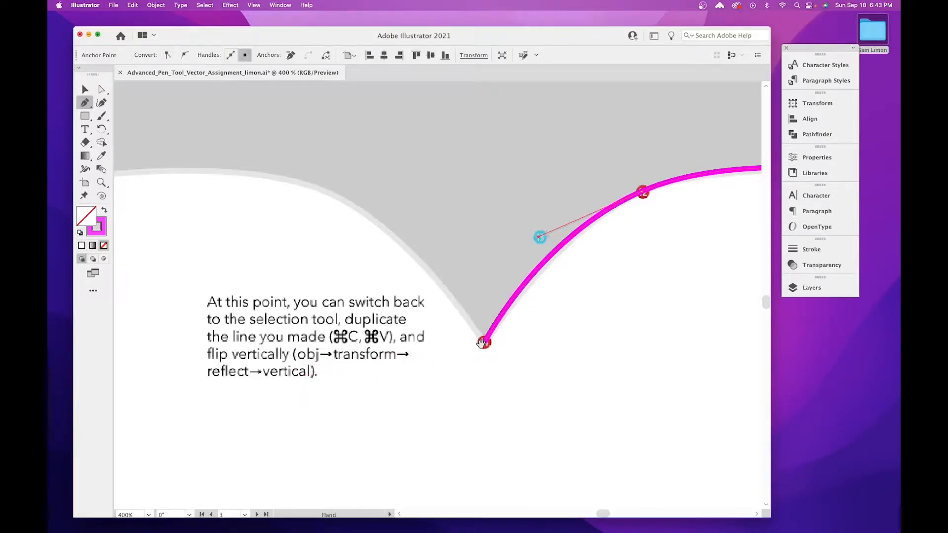
{"action": "left_click_drag", "start_coordinate": [483, 342], "coordinate": [509, 393]}
{"action": "key", "text": "super+minus"}
{"action": "key", "text": "super+minus"}
{"action": "key", "text": "super+minus"}
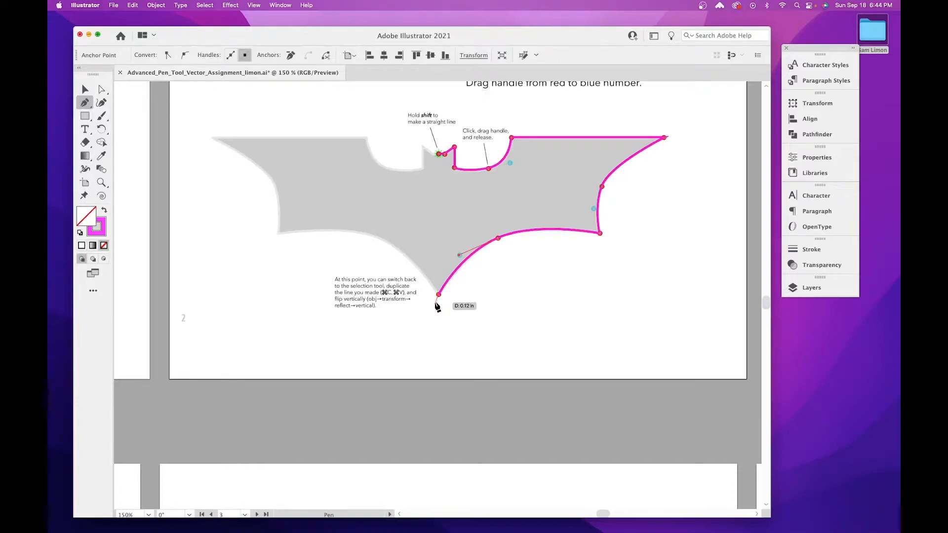
{"action": "left_click", "coordinate": [85, 90]}
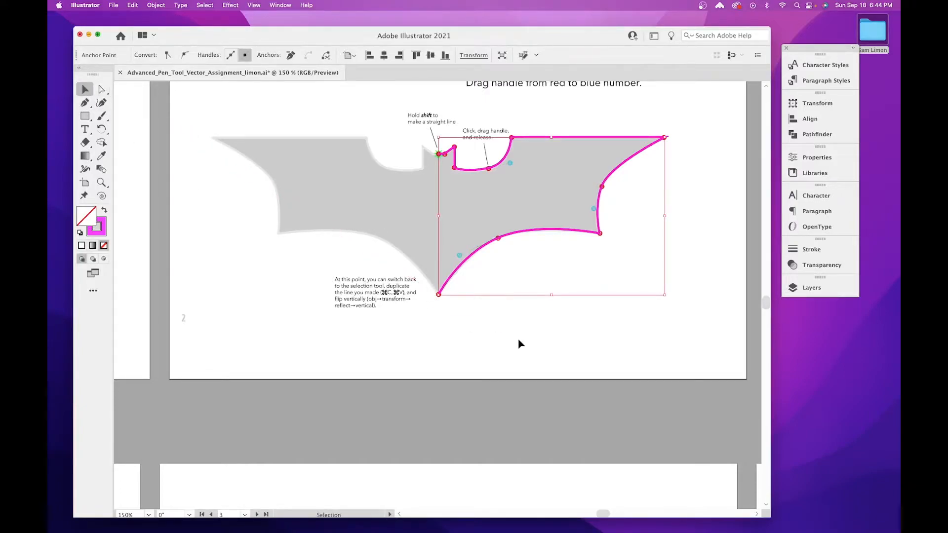
{"action": "key", "text": "super+equal"}
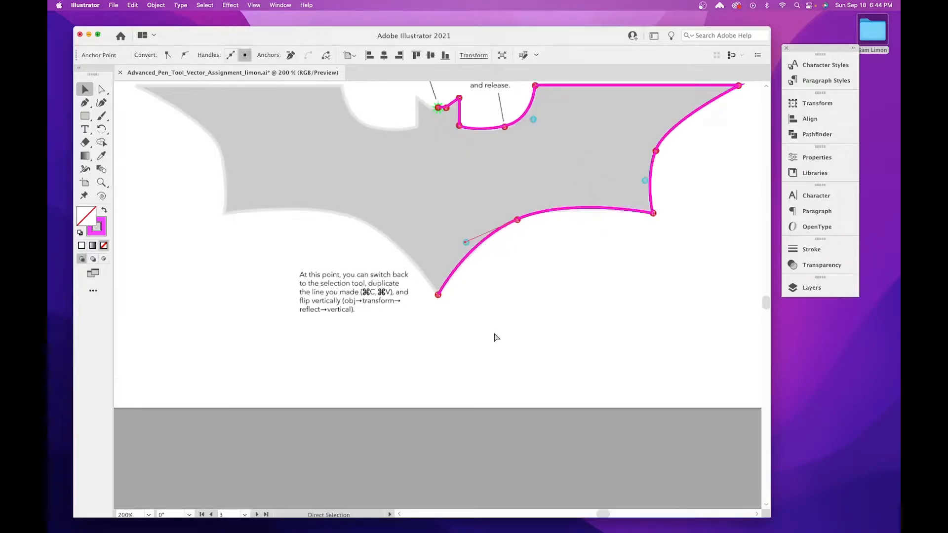
{"action": "left_click_drag", "start_coordinate": [459, 275], "coordinate": [453, 405]}
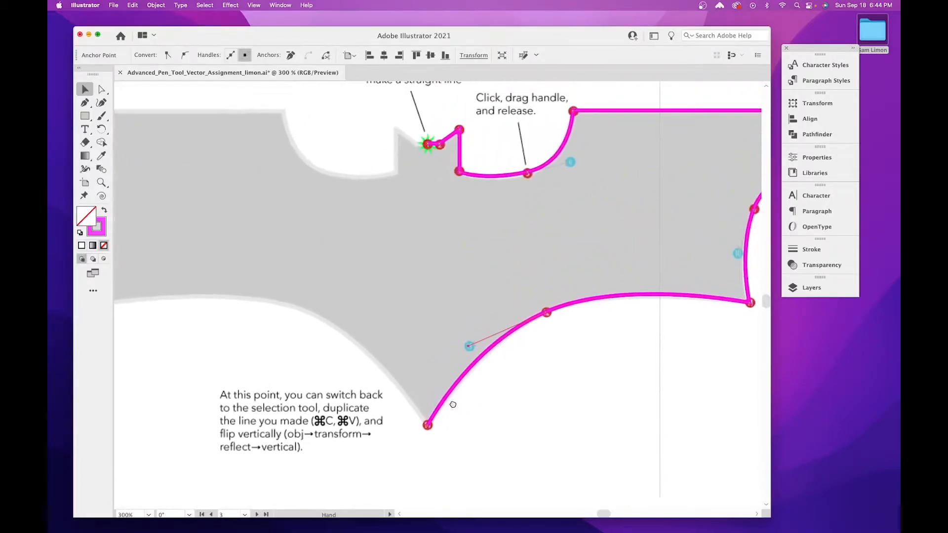
{"action": "key", "text": "space"}
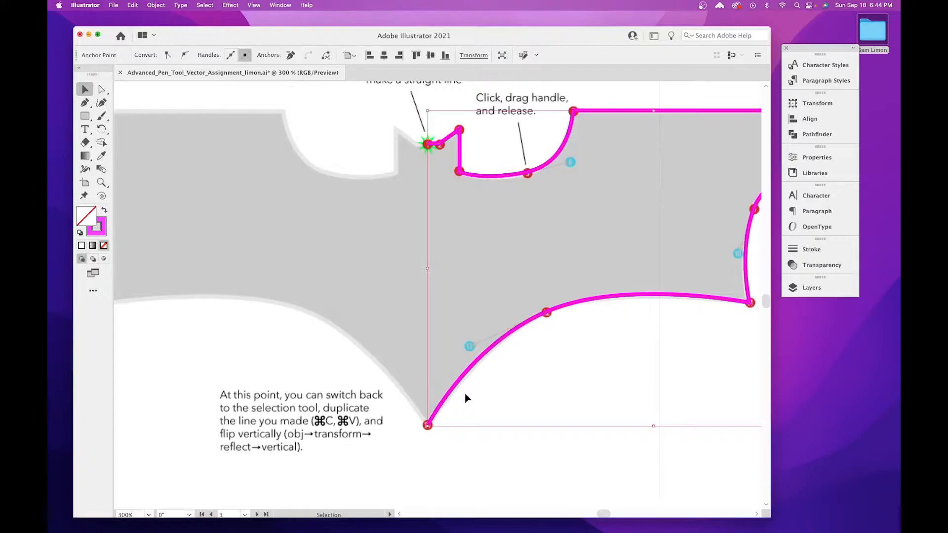
{"action": "key", "text": "a"}
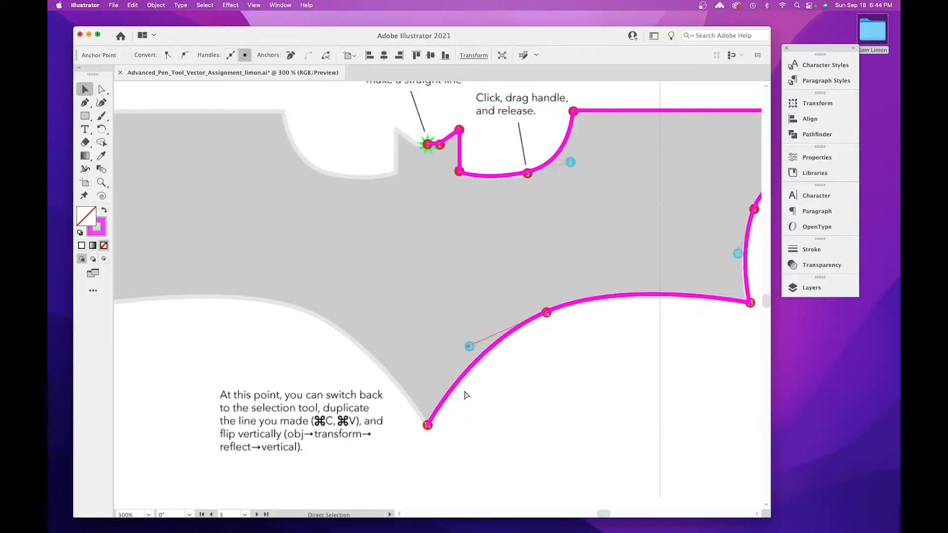
{"action": "key", "text": "v"}
{"action": "key", "text": "super+c"}
{"action": "key", "text": "super+v"}
{"action": "key", "text": "BackSpace"}
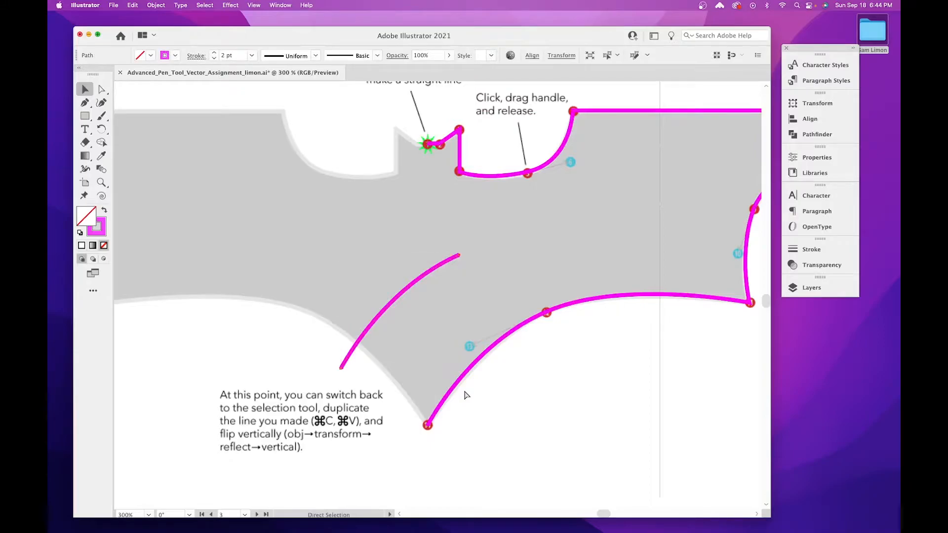
Select the whole traced half of the bat outline and duplicate it with copy and paste.
{"action": "left_click", "coordinate": [466, 393]}
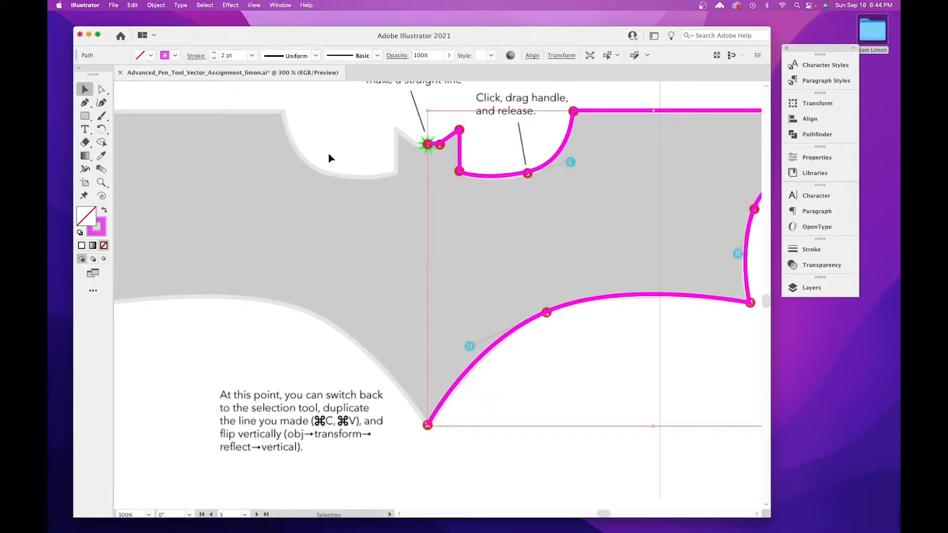
{"action": "left_click", "coordinate": [331, 134]}
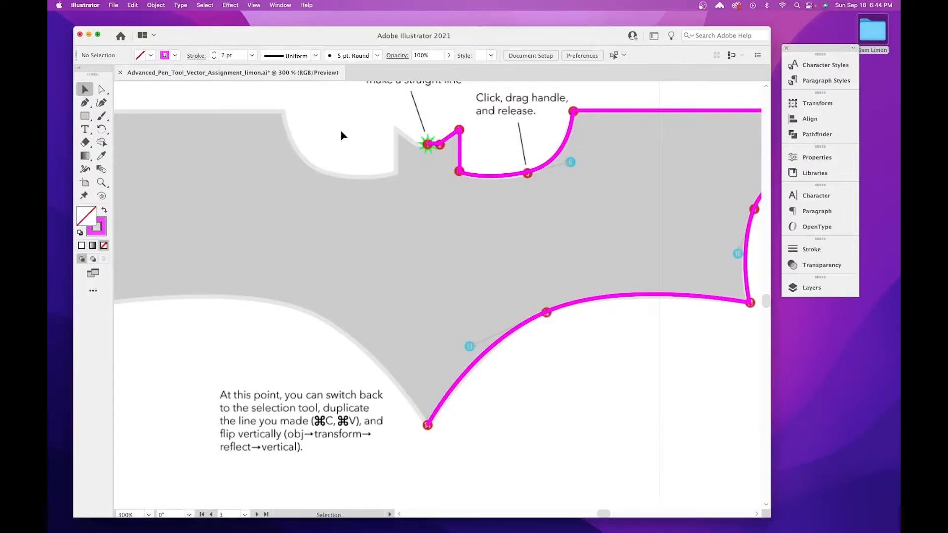
{"action": "left_click", "coordinate": [463, 147]}
{"action": "key", "text": "a"}
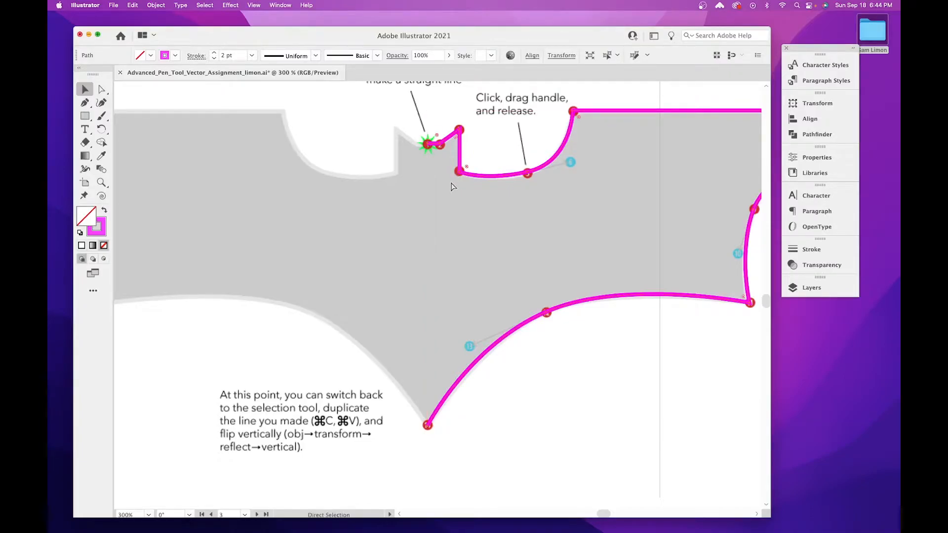
{"action": "key", "text": "super+v"}
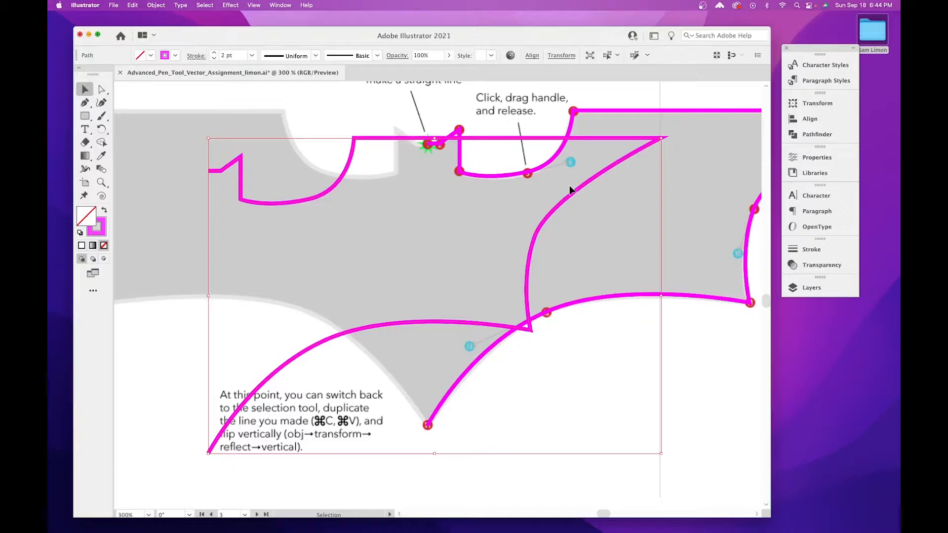
Reflect the pasted half of the bat outline across the vertical axis.
{"action": "left_click", "coordinate": [156, 6]}
{"action": "mouse_move", "coordinate": [157, 19]}
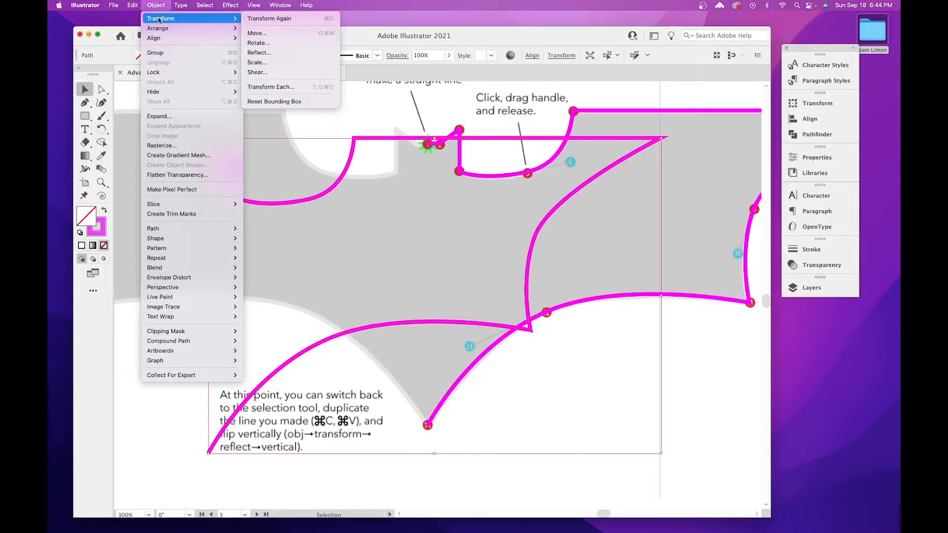
{"action": "left_click", "coordinate": [274, 52]}
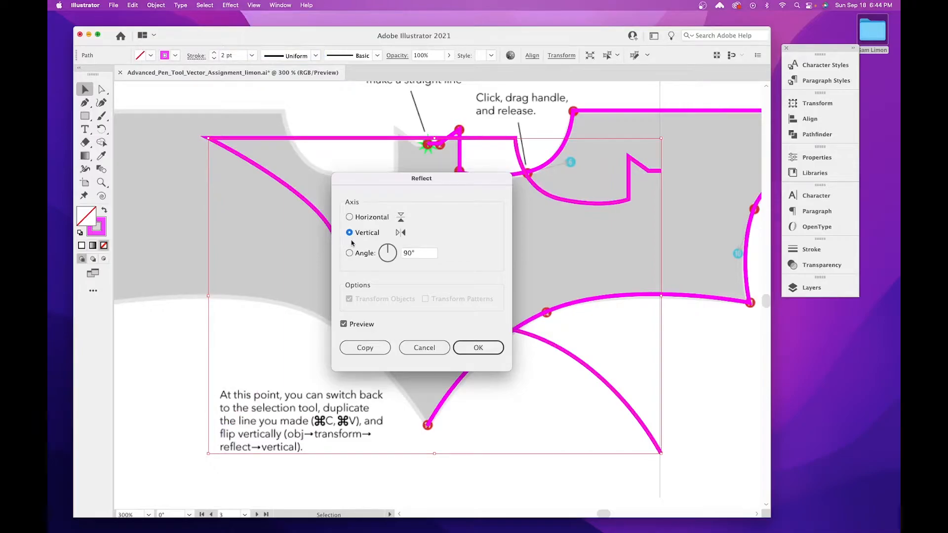
{"action": "left_click", "coordinate": [479, 348]}
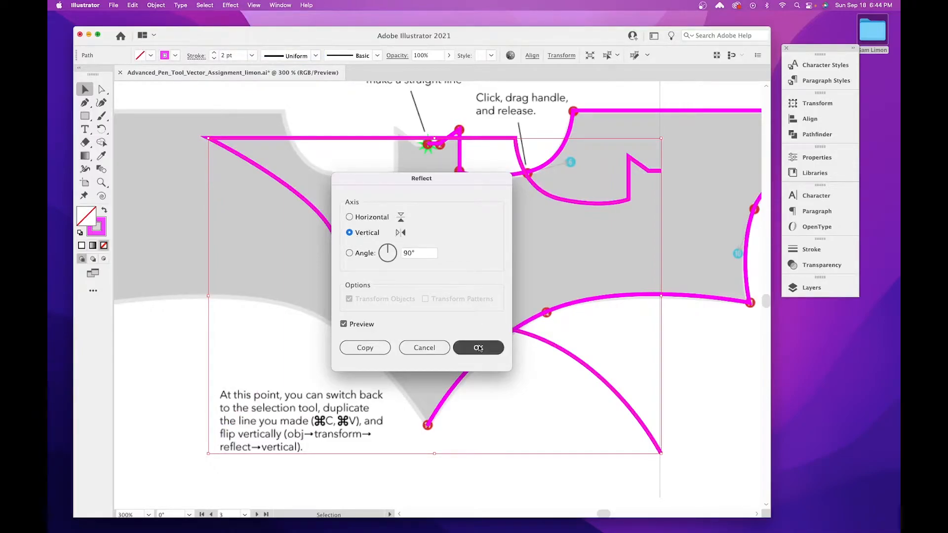
Move the mirrored half of the bat outline sideways until its centre ends meet those of the original half.
{"action": "scroll", "coordinate": [528, 349], "scroll_direction": "up", "scroll_amount": 3}
{"action": "scroll", "coordinate": [529, 349], "scroll_direction": "left", "scroll_amount": 3}
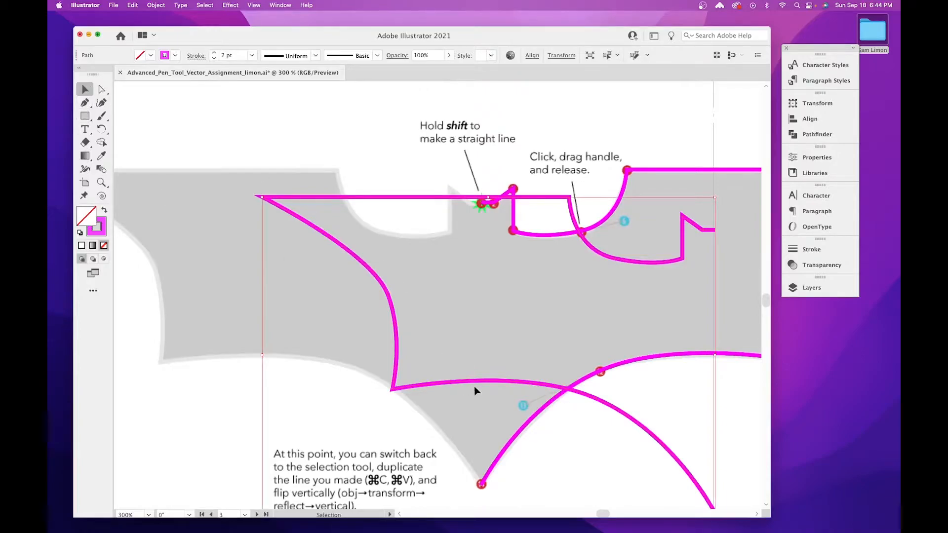
{"action": "left_click_drag", "start_coordinate": [484, 383], "coordinate": [252, 356]}
{"action": "left_click_drag", "start_coordinate": [512, 455], "coordinate": [490, 457]}
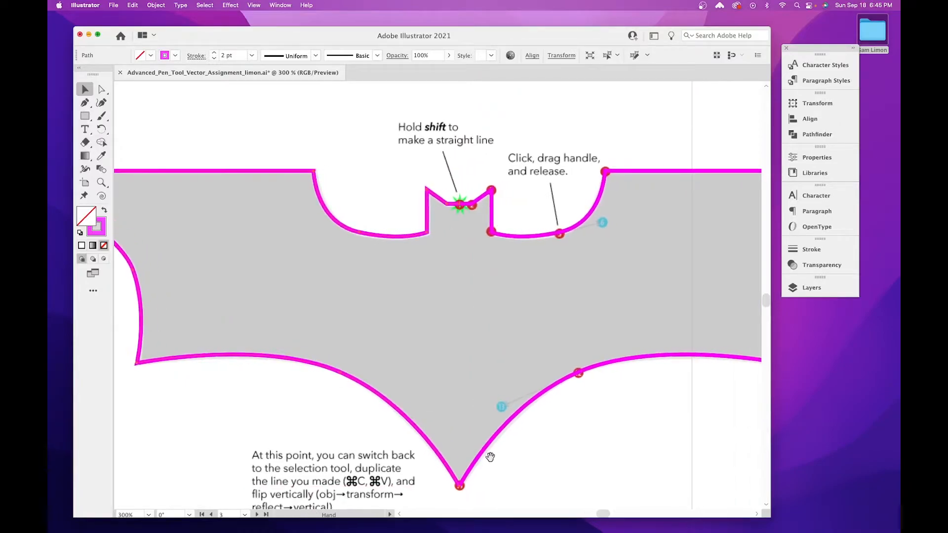
Move the mirrored half of the outline upward as a test and undo that move.
{"action": "key", "text": "super+equal"}
{"action": "key", "text": "super+equal"}
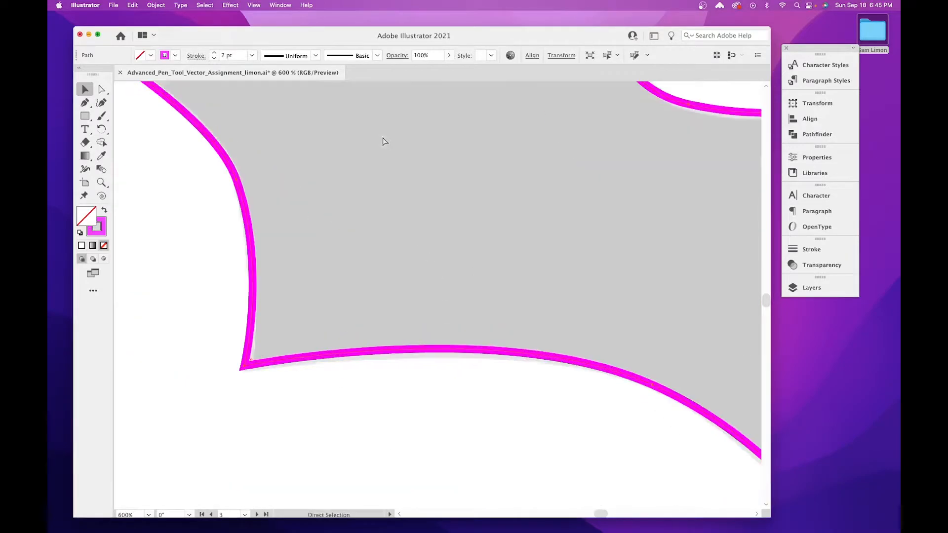
{"action": "key", "text": "space"}
{"action": "left_click_drag", "start_coordinate": [532, 141], "coordinate": [295, 280]}
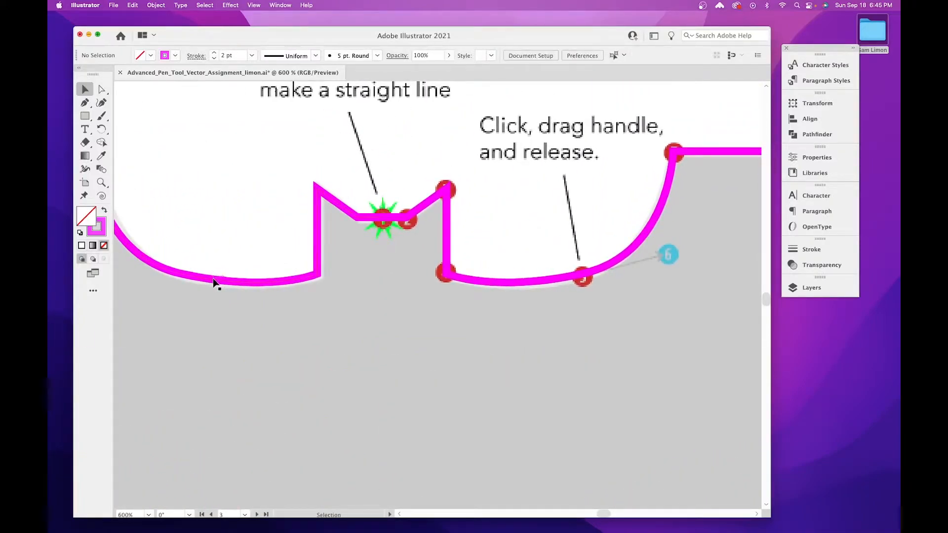
{"action": "left_click_drag", "start_coordinate": [214, 282], "coordinate": [207, 224]}
{"action": "key", "text": "super+z"}
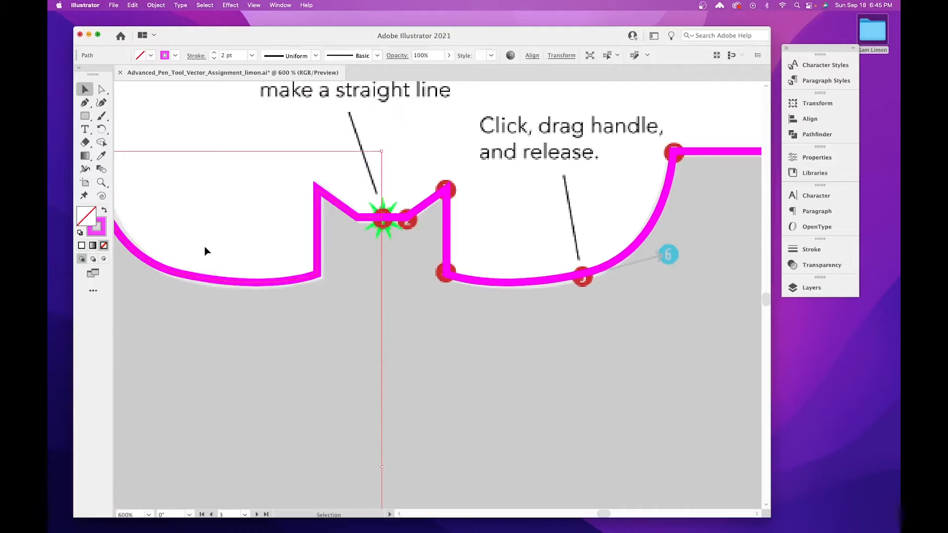
Deselect the mirrored half of the bat outline.
{"action": "left_click", "coordinate": [102, 88]}
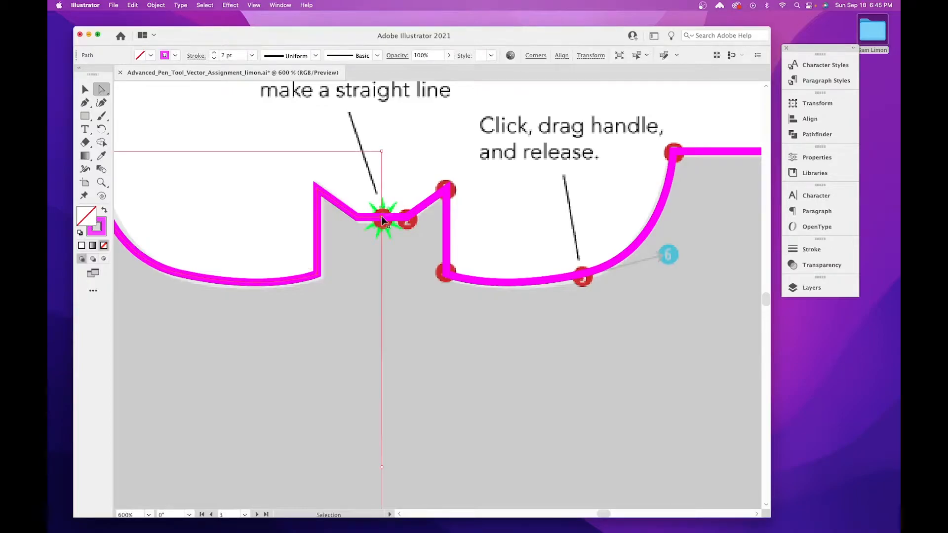
{"action": "key", "text": "super+plus"}
{"action": "key", "text": "super+minus"}
{"action": "key", "text": "super+minus"}
{"action": "key", "text": "super+minus"}
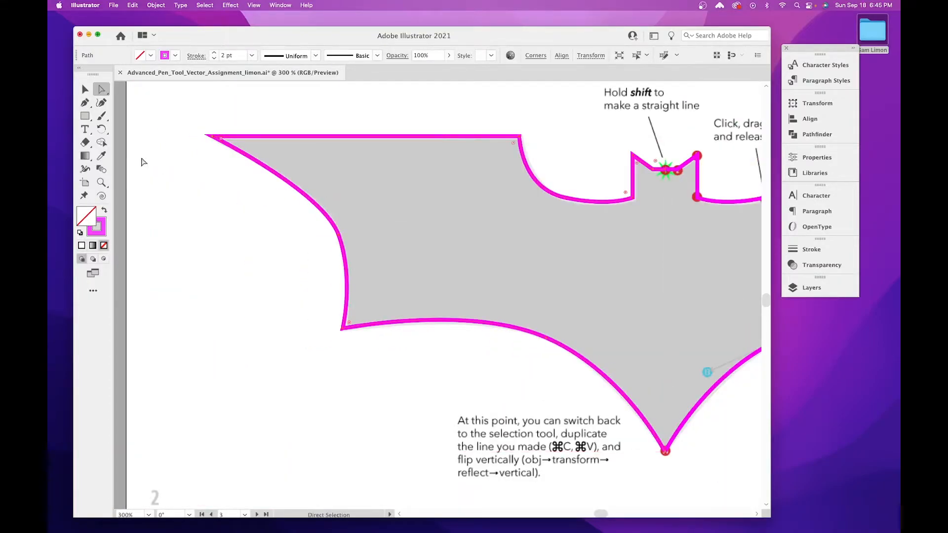
{"action": "left_click", "coordinate": [84, 89]}
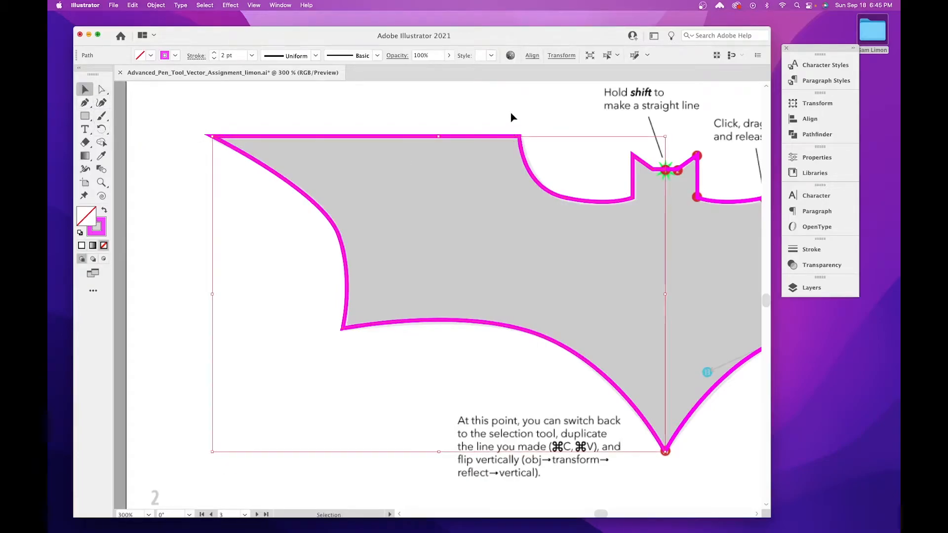
{"action": "left_click", "coordinate": [525, 117]}
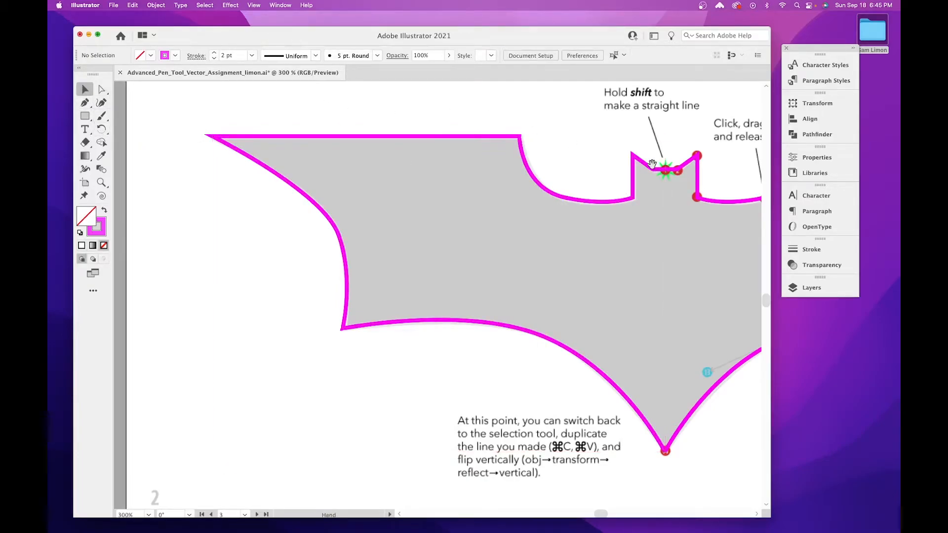
Select the overlapping end anchors of both halves at point 1 between the ears and join them.
{"action": "left_click_drag", "start_coordinate": [654, 166], "coordinate": [403, 376]}
{"action": "key", "text": "super+equal"}
{"action": "key", "text": "super+equal"}
{"action": "key", "text": "super+equal"}
{"action": "key", "text": "super+equal"}
{"action": "key", "text": "super+equal"}
{"action": "key", "text": "super+equal"}
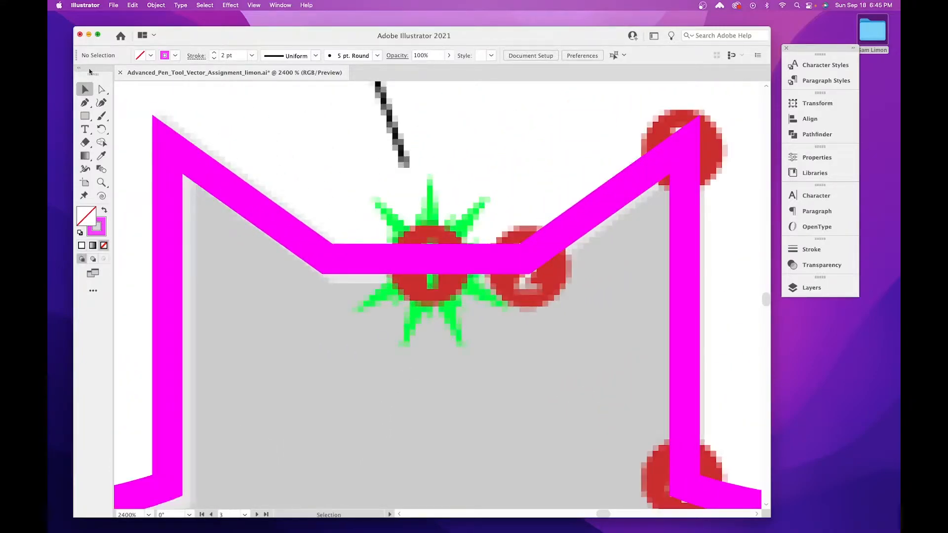
{"action": "left_click", "coordinate": [100, 91]}
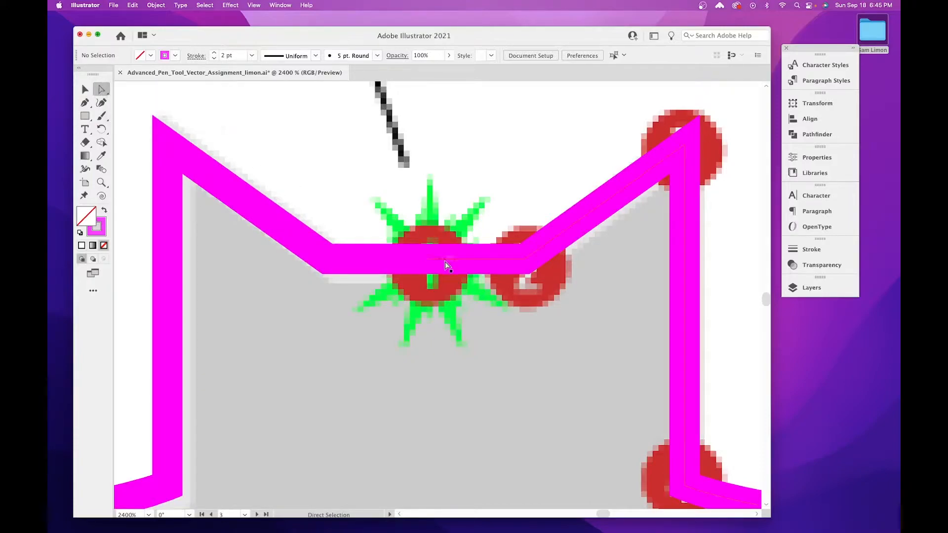
{"action": "left_click", "coordinate": [455, 315]}
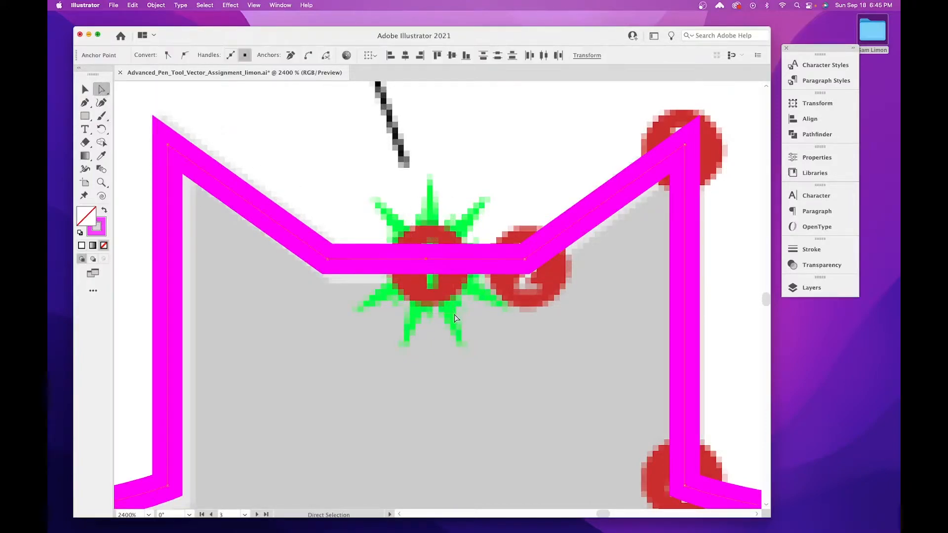
{"action": "right_click", "coordinate": [425, 260]}
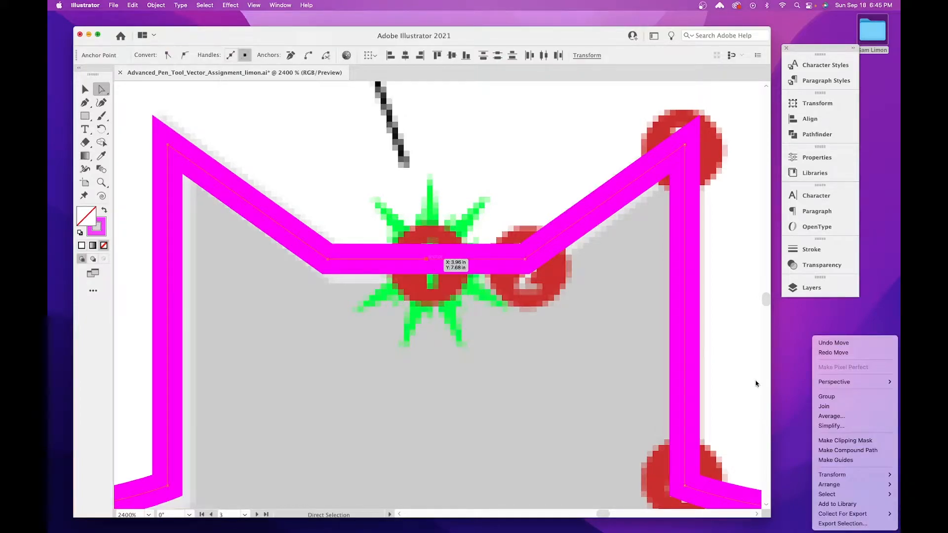
{"action": "left_click", "coordinate": [824, 406]}
Select the two loose end anchors at the bat's lower tip, point 14, and join them to close the outline.
{"action": "left_click_drag", "start_coordinate": [479, 410], "coordinate": [477, 380]}
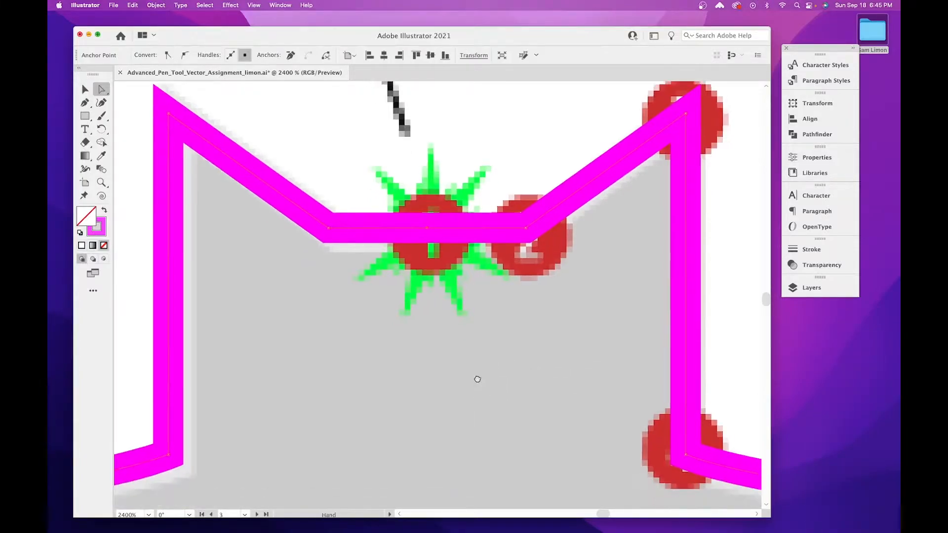
{"action": "scroll", "coordinate": [478, 379], "scroll_direction": "down", "scroll_amount": 15}
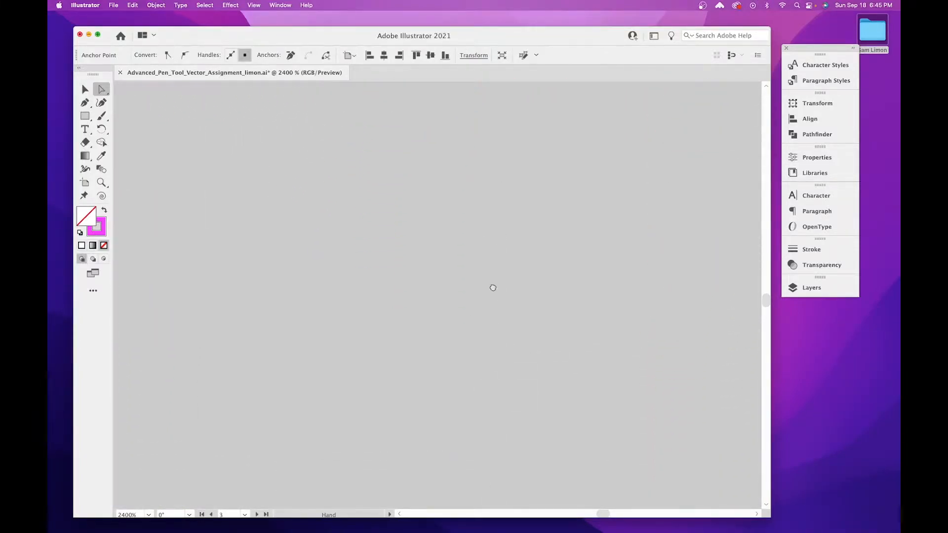
{"action": "left_click_drag", "start_coordinate": [493, 287], "coordinate": [495, 207]}
{"action": "mouse_move", "coordinate": [506, 405]}
{"action": "left_mouse_down"}
{"action": "mouse_move", "coordinate": [504, 178]}
{"action": "mouse_move", "coordinate": [482, 174]}
{"action": "left_mouse_up"}
{"action": "left_click_drag", "start_coordinate": [487, 477], "coordinate": [480, 127]}
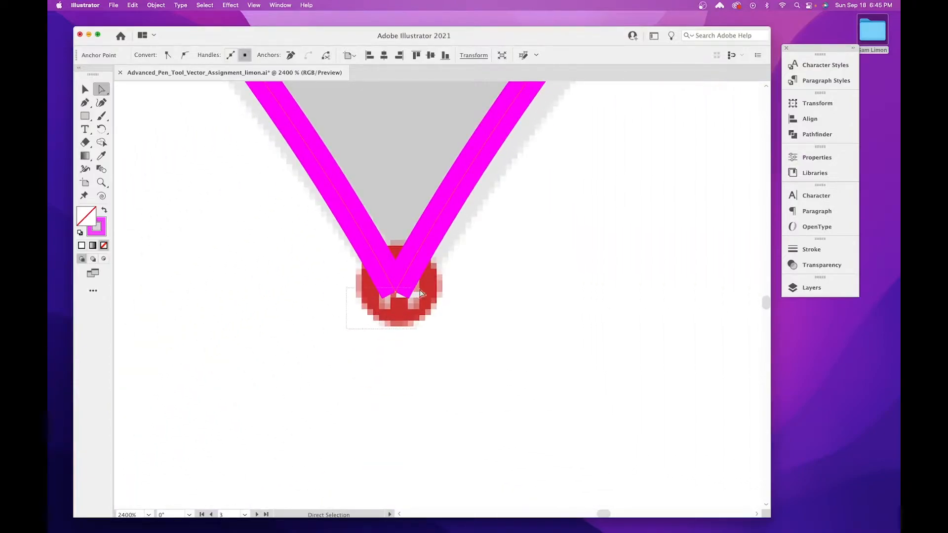
{"action": "left_click_drag", "start_coordinate": [439, 286], "coordinate": [471, 282]}
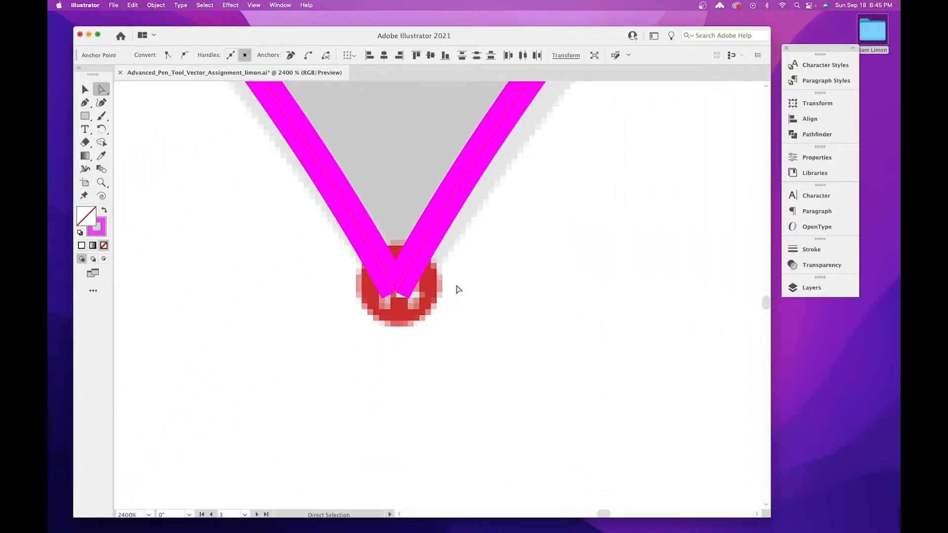
{"action": "right_click", "coordinate": [393, 291]}
{"action": "left_click", "coordinate": [823, 406]}
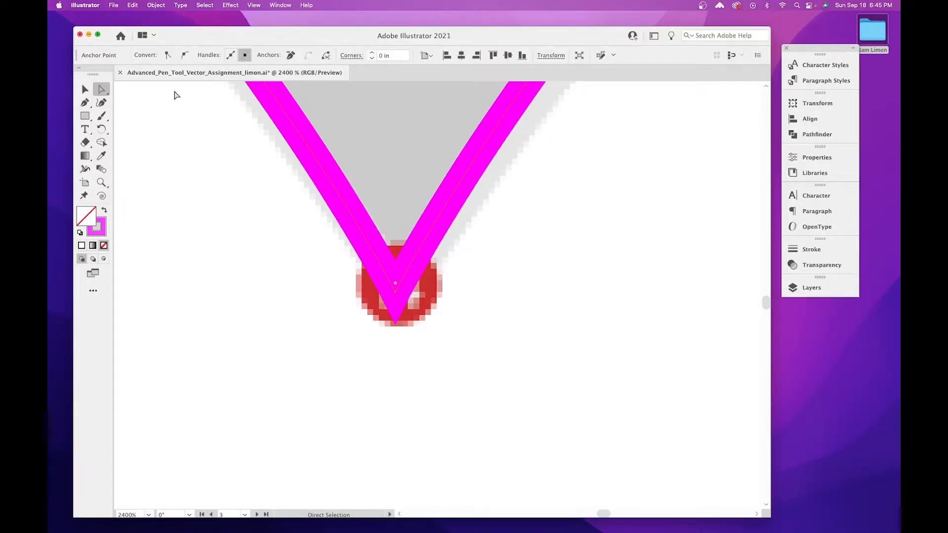
Test that the bat outline moves as one piece by shifting it downward, and undo the move.
{"action": "left_click", "coordinate": [84, 90]}
{"action": "key", "text": "super+minus"}
{"action": "key", "text": "super+minus"}
{"action": "key", "text": "super+minus"}
{"action": "key", "text": "super+minus"}
{"action": "key", "text": "super+minus"}
{"action": "key", "text": "super+minus"}
{"action": "key", "text": "super+minus"}
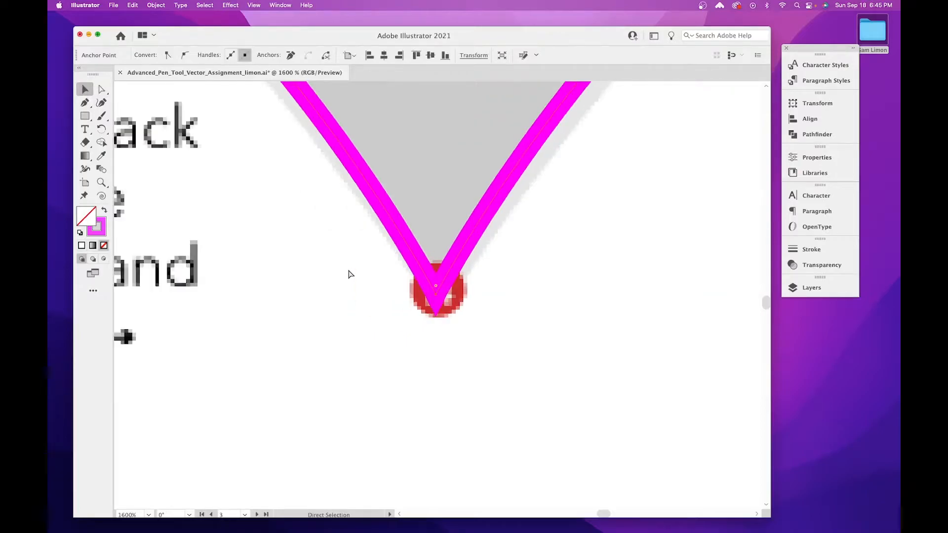
{"action": "key", "text": "super+minus"}
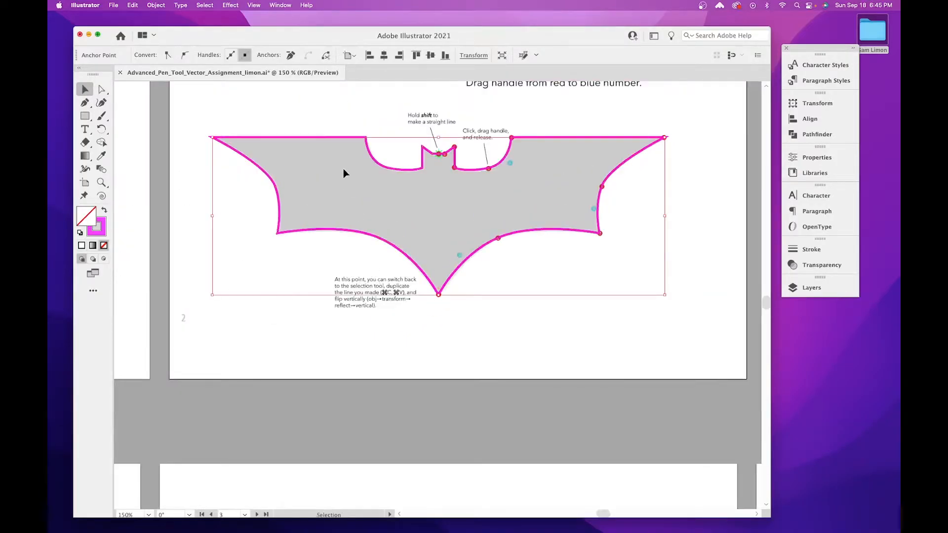
{"action": "left_click", "coordinate": [322, 231]}
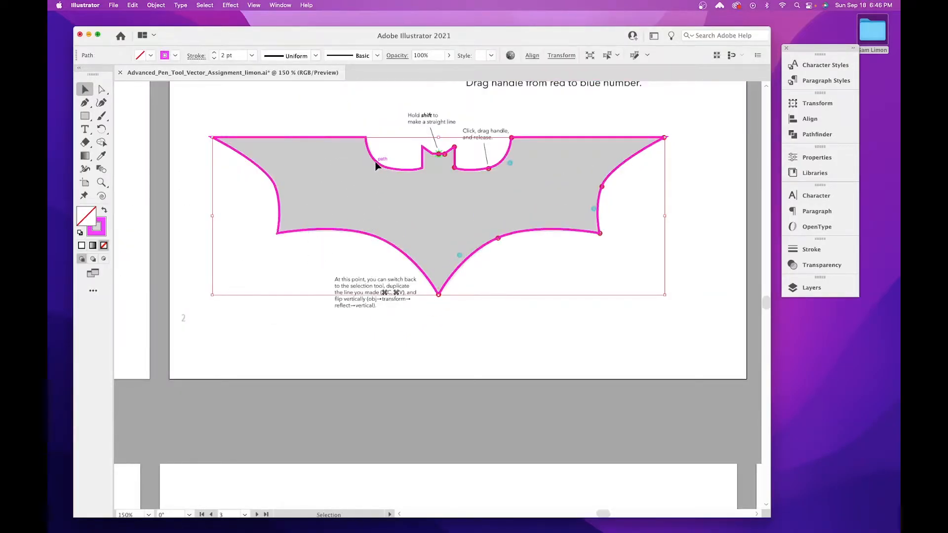
{"action": "left_click_drag", "start_coordinate": [375, 162], "coordinate": [374, 203]}
{"action": "key", "text": "super+z"}
Save the document.
{"action": "key", "text": "super"}
{"action": "key", "text": "super+s"}
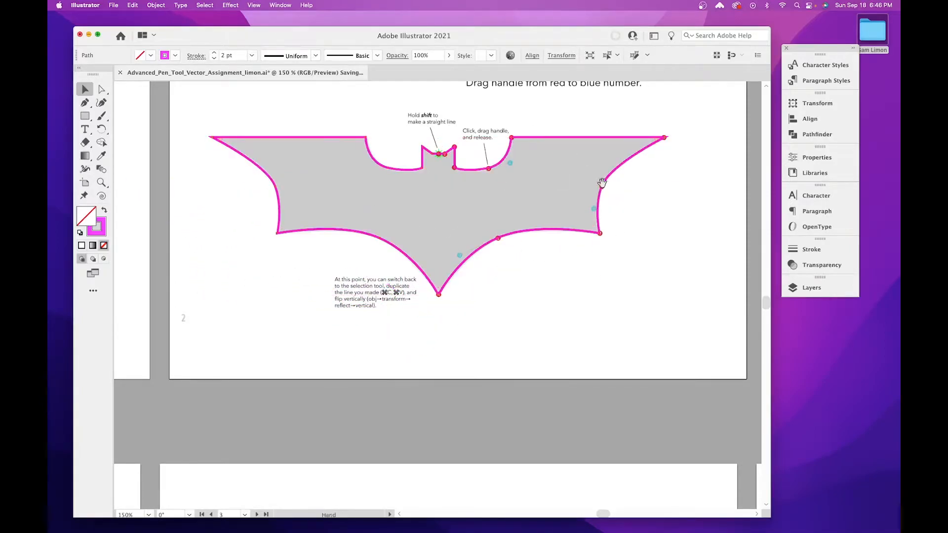
With the Pen tool, draw a straight horizontal segment from point 1 to point 2 on the oval-winged bat of the corner-lines exercise.
{"action": "scroll", "coordinate": [573, 253], "scroll_direction": "up", "scroll_amount": 5}
{"action": "left_click_drag", "start_coordinate": [684, 171], "coordinate": [412, 289]}
{"action": "left_click_drag", "start_coordinate": [729, 156], "coordinate": [520, 212]}
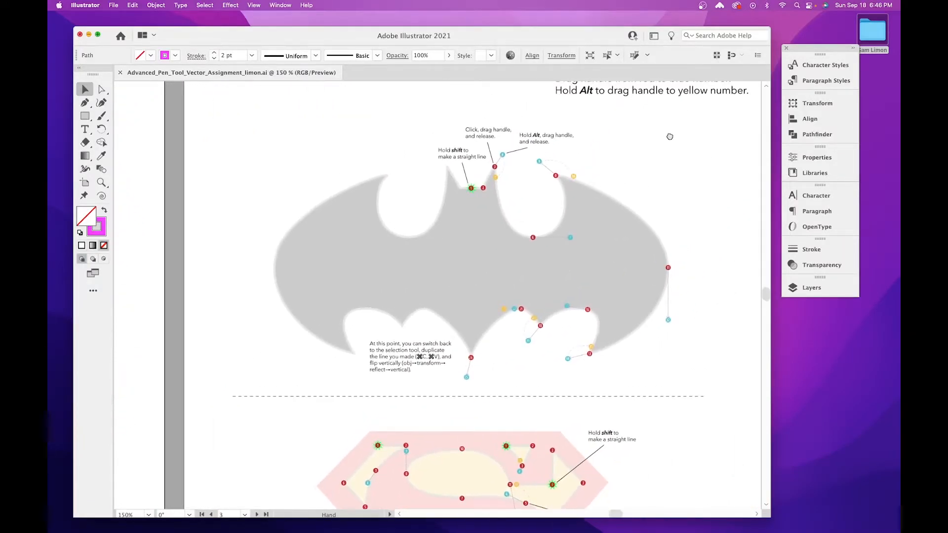
{"action": "left_click_drag", "start_coordinate": [670, 137], "coordinate": [608, 209]}
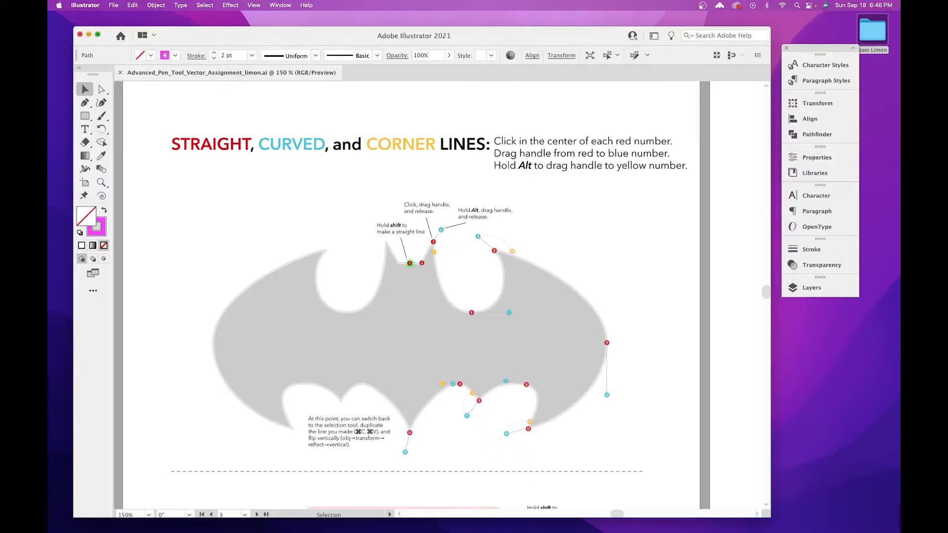
{"action": "left_click", "coordinate": [85, 102]}
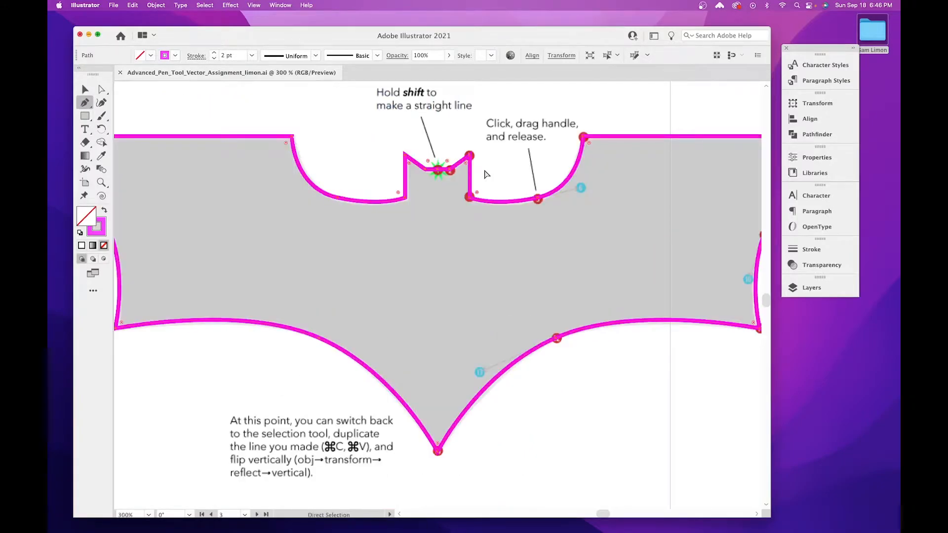
{"action": "key", "text": "super+equal"}
{"action": "key", "text": "super+equal"}
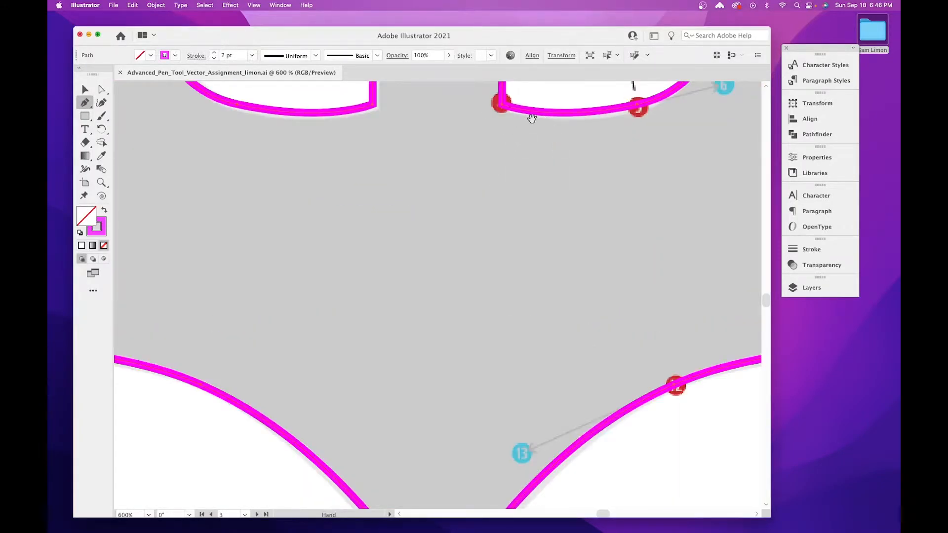
{"action": "left_click_drag", "start_coordinate": [532, 118], "coordinate": [292, 307]}
{"action": "mouse_move", "coordinate": [656, 212]}
{"action": "left_mouse_down"}
{"action": "mouse_move", "coordinate": [565, 198]}
{"action": "mouse_move", "coordinate": [535, 131]}
{"action": "mouse_move", "coordinate": [535, 235]}
{"action": "mouse_move", "coordinate": [487, 205]}
{"action": "mouse_move", "coordinate": [531, 220]}
{"action": "mouse_move", "coordinate": [489, 431]}
{"action": "mouse_move", "coordinate": [591, 461]}
{"action": "mouse_move", "coordinate": [553, 365]}
{"action": "mouse_move", "coordinate": [498, 371]}
{"action": "left_mouse_up"}
{"action": "left_click", "coordinate": [430, 321]}
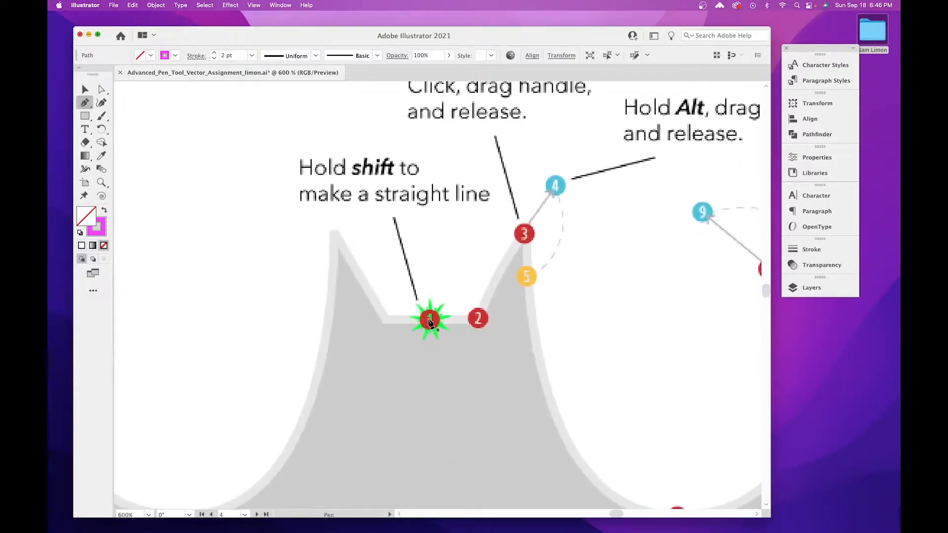
{"action": "left_click", "coordinate": [479, 320]}
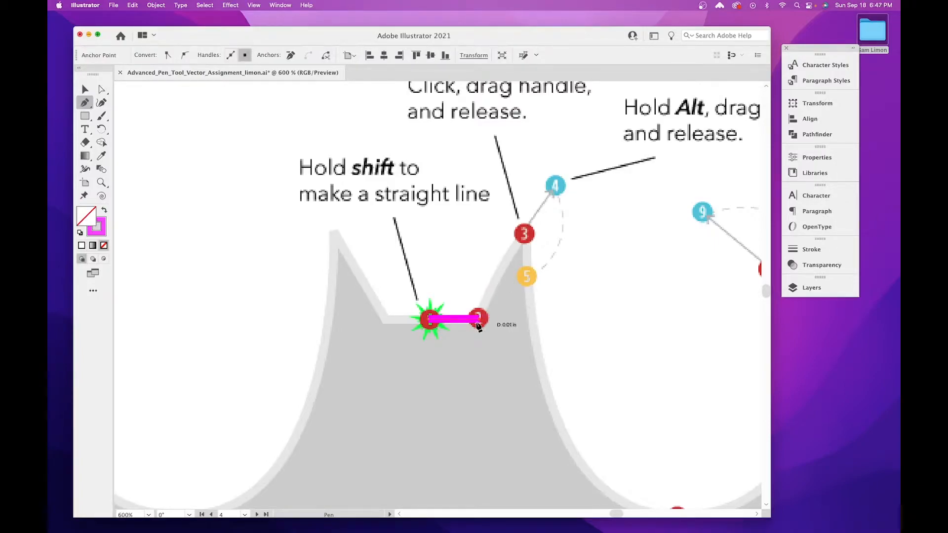
Try a straight segment from point 2 to point 3 at the ear tip and undo it.
{"action": "left_click_drag", "start_coordinate": [501, 288], "coordinate": [457, 351]}
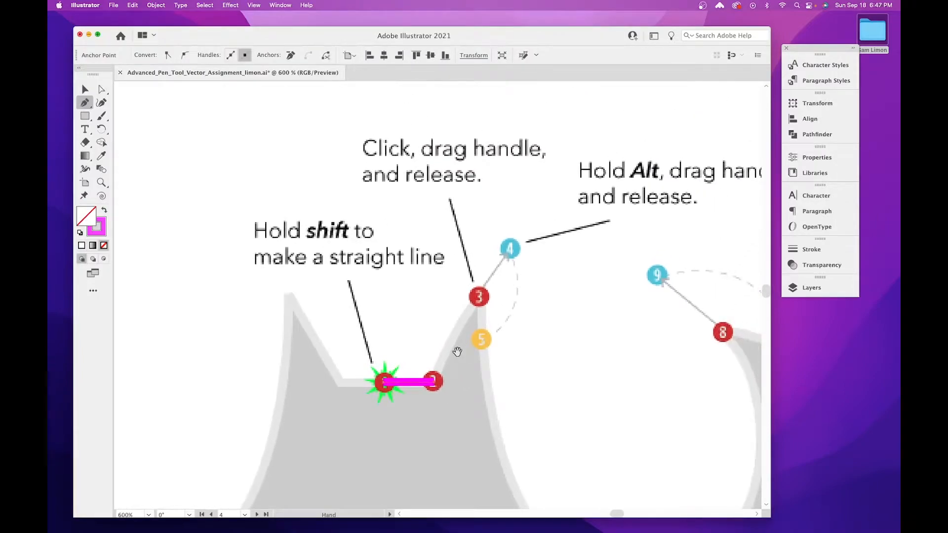
{"action": "left_click", "coordinate": [480, 298]}
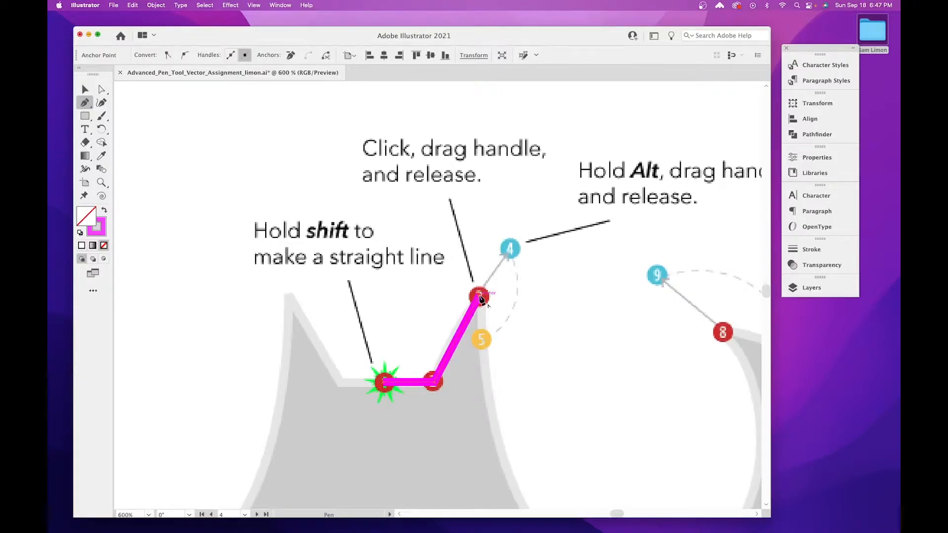
{"action": "key", "text": "space"}
{"action": "mouse_move", "coordinate": [479, 378]}
{"action": "left_mouse_down"}
{"action": "mouse_move", "coordinate": [471, 286]}
{"action": "mouse_move", "coordinate": [480, 294]}
{"action": "mouse_move", "coordinate": [464, 251]}
{"action": "left_mouse_up"}
{"action": "key", "text": "super+minus"}
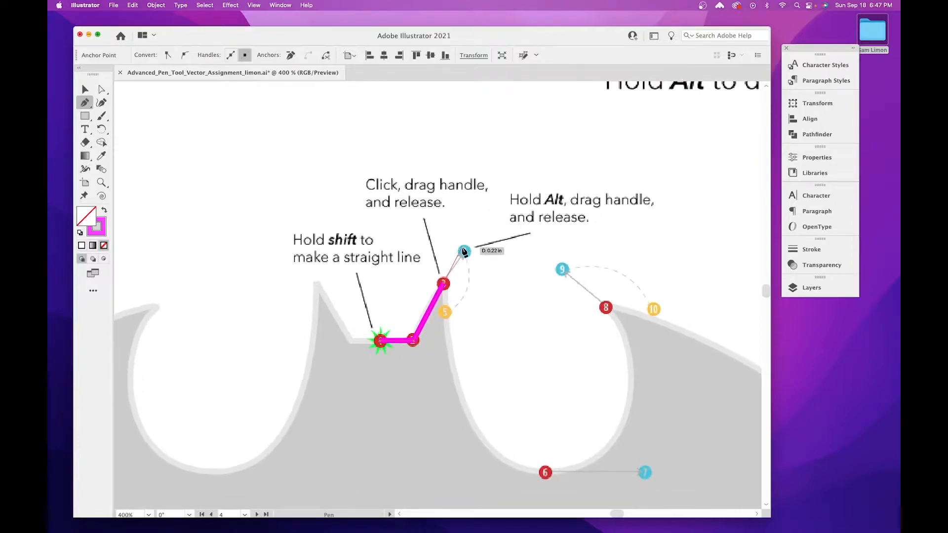
{"action": "key", "text": "super+z"}
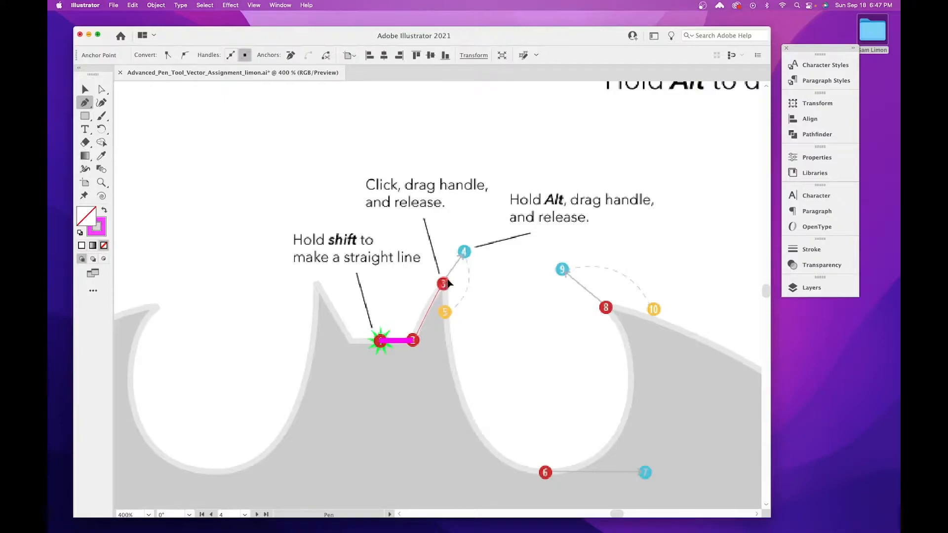
Curve to point 3 with its handle to blue 4, redirect the handle to yellow 5, and curve to point 6 with its handle to blue 7.
{"action": "left_click_drag", "start_coordinate": [448, 283], "coordinate": [465, 252]}
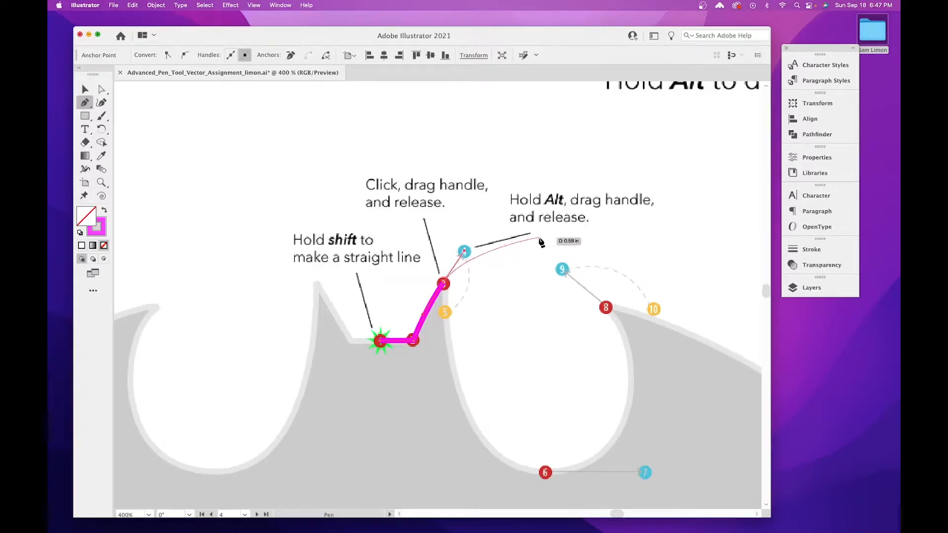
{"action": "key", "text": "alt"}
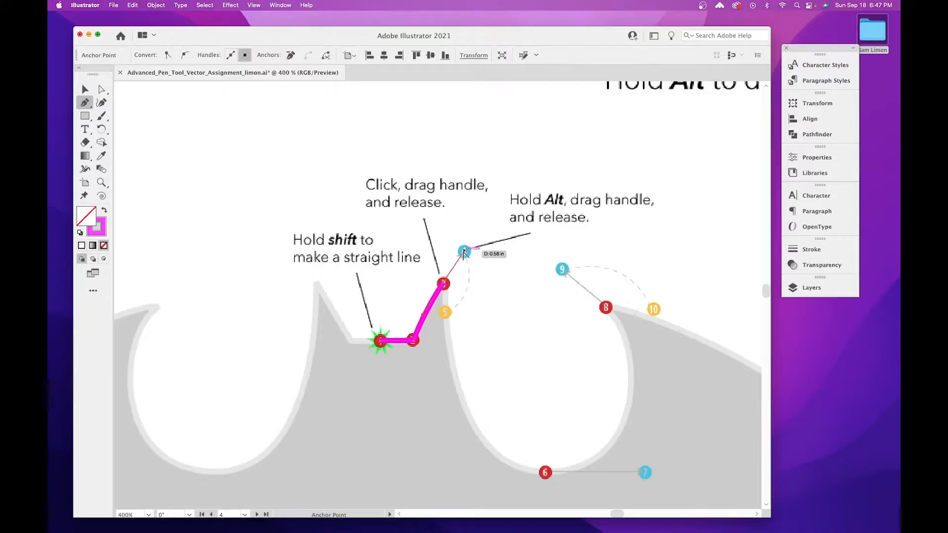
{"action": "left_click_drag", "start_coordinate": [464, 253], "coordinate": [464, 252]}
{"action": "mouse_move", "coordinate": [444, 316]}
{"action": "left_mouse_down"}
{"action": "mouse_move", "coordinate": [444, 285]}
{"action": "mouse_move", "coordinate": [474, 269]}
{"action": "mouse_move", "coordinate": [513, 217]}
{"action": "mouse_move", "coordinate": [461, 306]}
{"action": "mouse_move", "coordinate": [503, 464]}
{"action": "mouse_move", "coordinate": [546, 472]}
{"action": "mouse_move", "coordinate": [498, 374]}
{"action": "mouse_move", "coordinate": [502, 384]}
{"action": "mouse_move", "coordinate": [499, 373]}
{"action": "mouse_move", "coordinate": [599, 373]}
{"action": "left_mouse_up"}
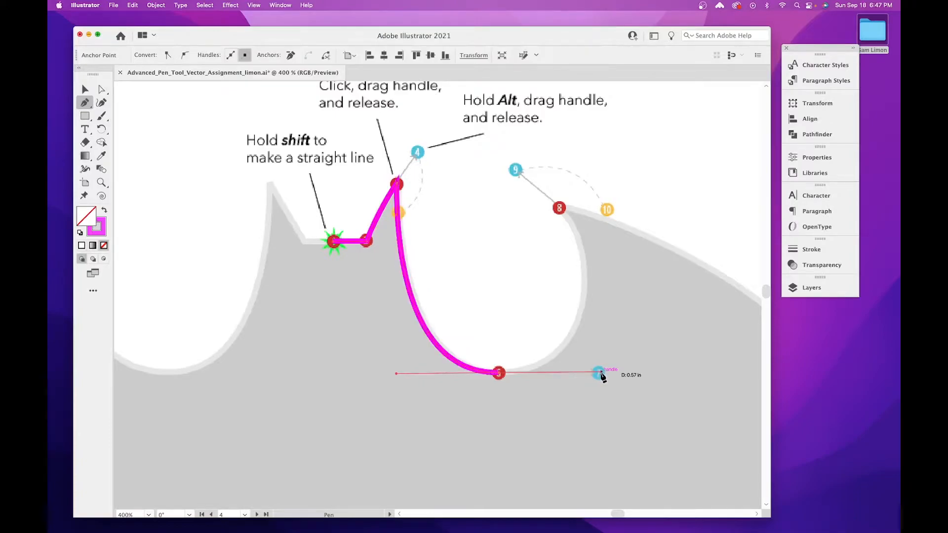
Curve to point 8 with its handle to blue 9, and redirect the handle to yellow 10.
{"action": "left_click_drag", "start_coordinate": [558, 321], "coordinate": [533, 402]}
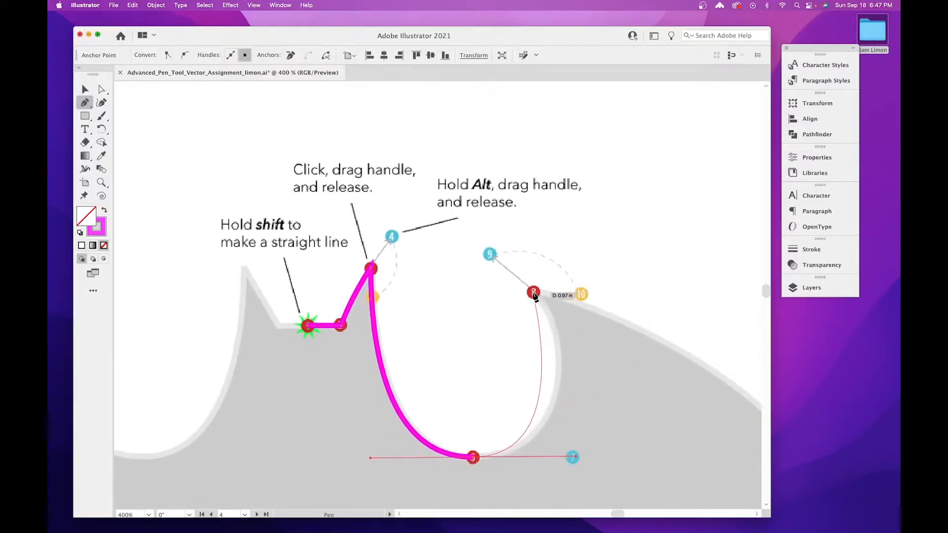
{"action": "left_click_drag", "start_coordinate": [535, 295], "coordinate": [492, 258]}
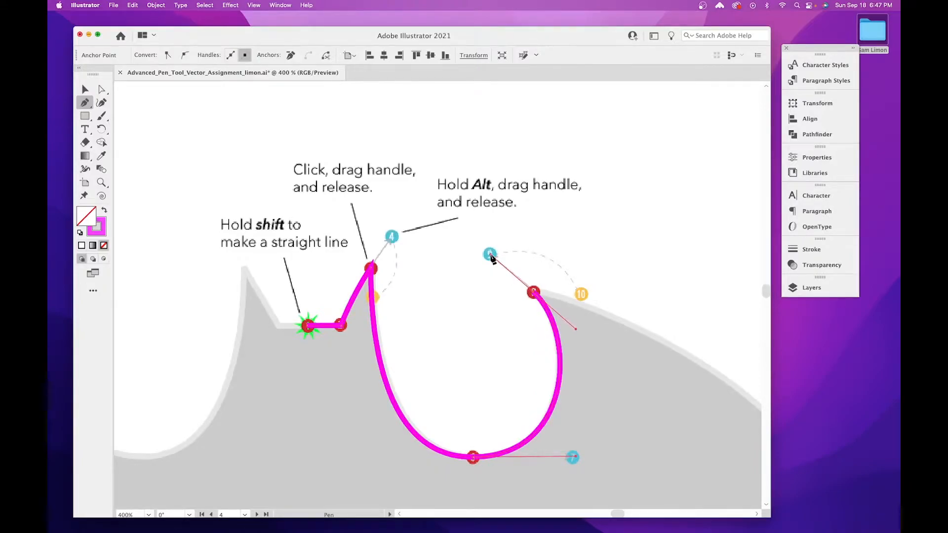
{"action": "key", "text": "alt"}
{"action": "mouse_move", "coordinate": [489, 255]}
{"action": "left_mouse_down"}
{"action": "mouse_move", "coordinate": [550, 258]}
{"action": "mouse_move", "coordinate": [583, 296]}
{"action": "left_mouse_up"}
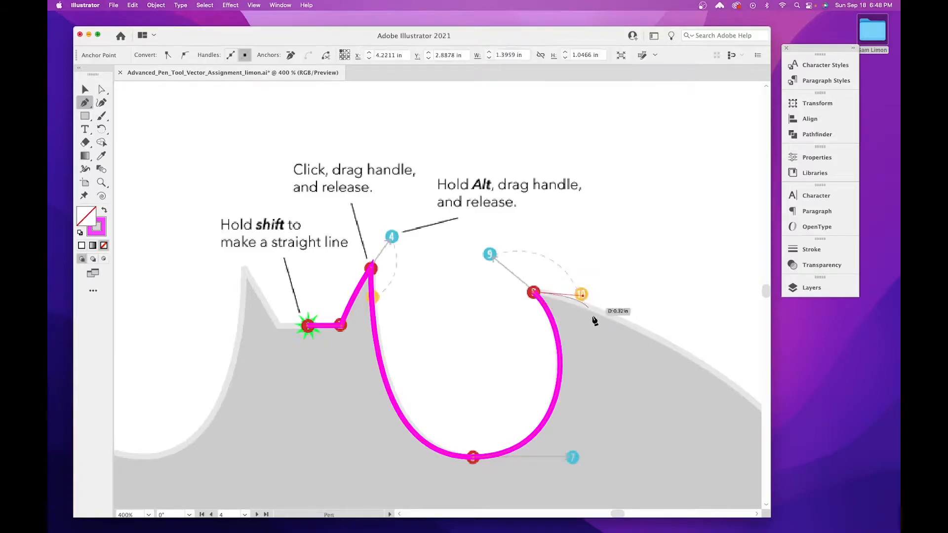
Curve along the outer wing to point 11, pulling its handle down to blue 12.
{"action": "left_click_drag", "start_coordinate": [589, 355], "coordinate": [496, 265]}
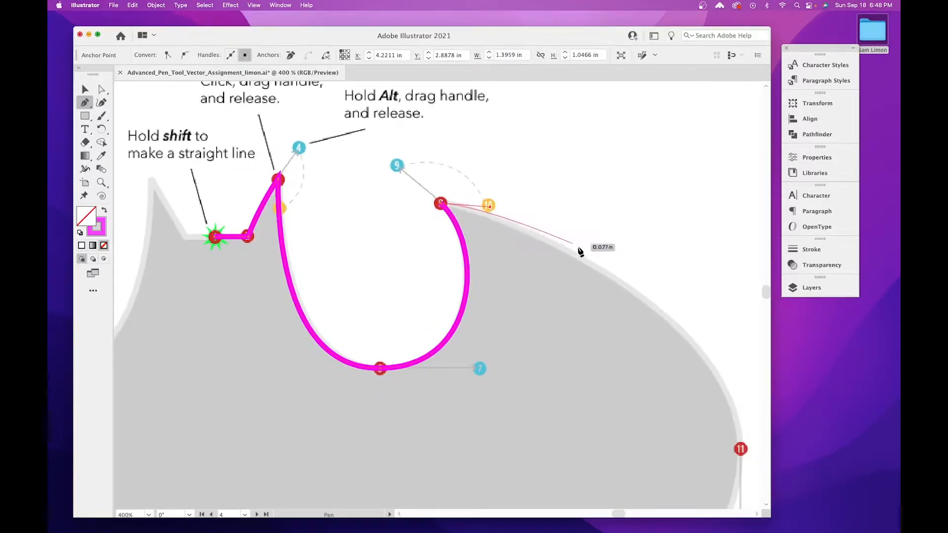
{"action": "left_click_drag", "start_coordinate": [441, 209], "coordinate": [525, 309]}
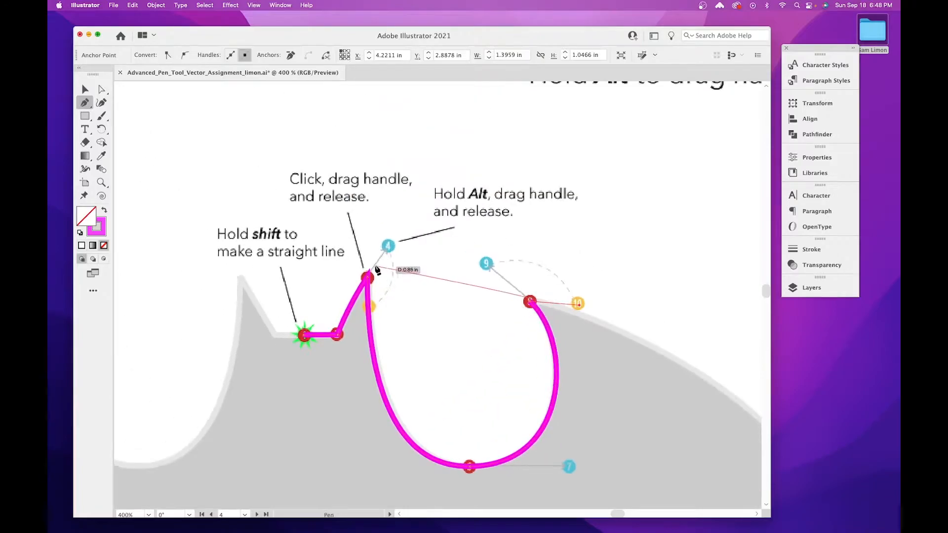
{"action": "left_click_drag", "start_coordinate": [590, 360], "coordinate": [667, 481]}
{"action": "mouse_move", "coordinate": [665, 398]}
{"action": "left_mouse_down"}
{"action": "mouse_move", "coordinate": [617, 365]}
{"action": "mouse_move", "coordinate": [399, 149]}
{"action": "left_mouse_up"}
{"action": "left_click_drag", "start_coordinate": [558, 349], "coordinate": [529, 277]}
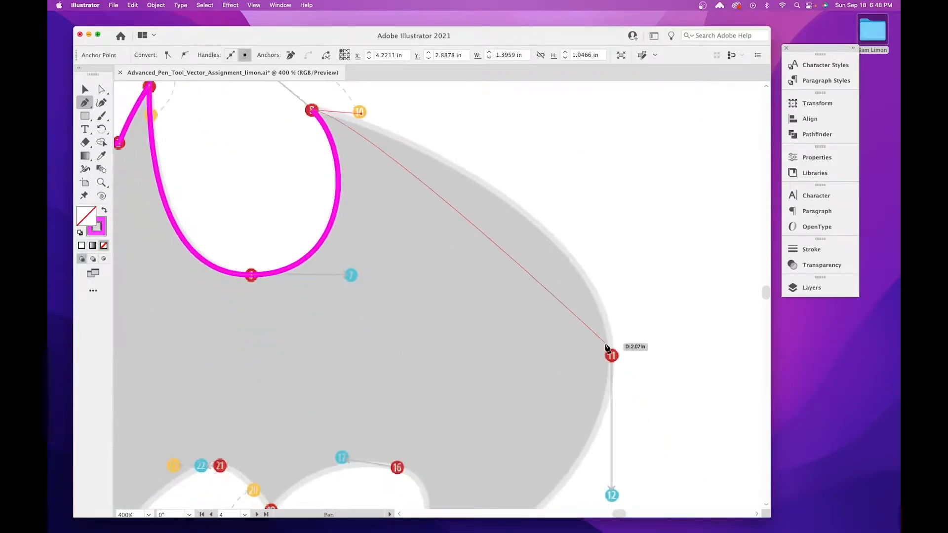
{"action": "mouse_move", "coordinate": [612, 359]}
{"action": "left_mouse_down"}
{"action": "mouse_move", "coordinate": [603, 275]}
{"action": "mouse_move", "coordinate": [603, 412]}
{"action": "left_mouse_up"}
Curve to point 13 with its handle to blue 14, redirect it to yellow 15, and curve to point 16 with its handle to blue 17.
{"action": "mouse_move", "coordinate": [498, 409]}
{"action": "left_mouse_down"}
{"action": "mouse_move", "coordinate": [503, 342]}
{"action": "mouse_move", "coordinate": [545, 246]}
{"action": "left_mouse_up"}
{"action": "left_click_drag", "start_coordinate": [445, 339], "coordinate": [385, 353]}
{"action": "key", "text": "alt"}
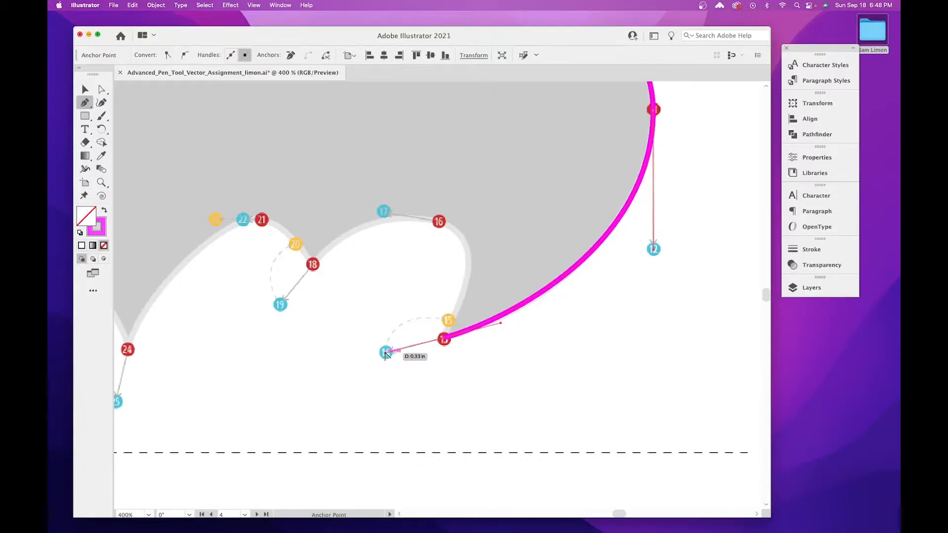
{"action": "left_click_drag", "start_coordinate": [385, 354], "coordinate": [380, 209]}
Curve through points 18 and 21, redirecting their handles to yellow 20 and 23, and end at point 24 with its handle to blue 25.
{"action": "mouse_move", "coordinate": [320, 273]}
{"action": "left_mouse_down"}
{"action": "mouse_move", "coordinate": [451, 281]}
{"action": "mouse_move", "coordinate": [412, 316]}
{"action": "mouse_move", "coordinate": [417, 260]}
{"action": "mouse_move", "coordinate": [427, 254]}
{"action": "mouse_move", "coordinate": [376, 232]}
{"action": "left_mouse_up"}
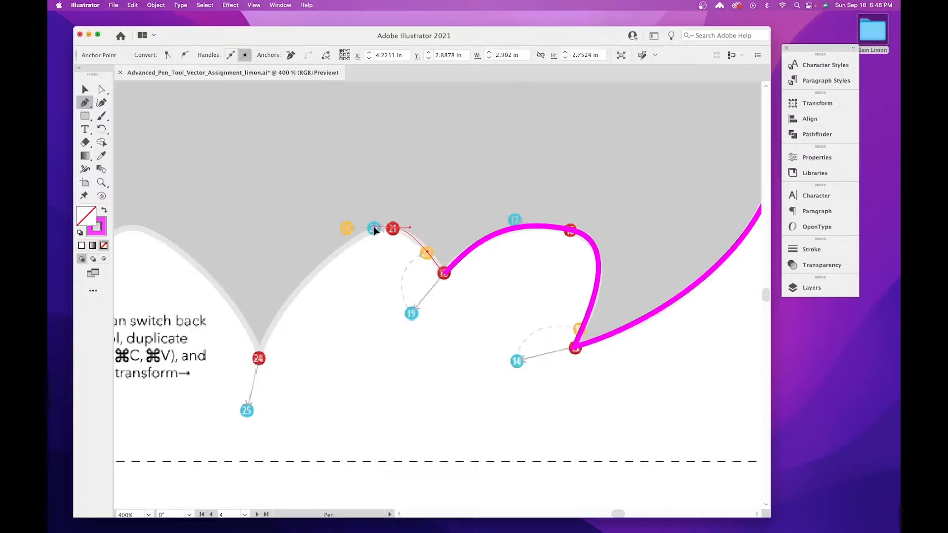
{"action": "left_click_drag", "start_coordinate": [374, 230], "coordinate": [373, 230]}
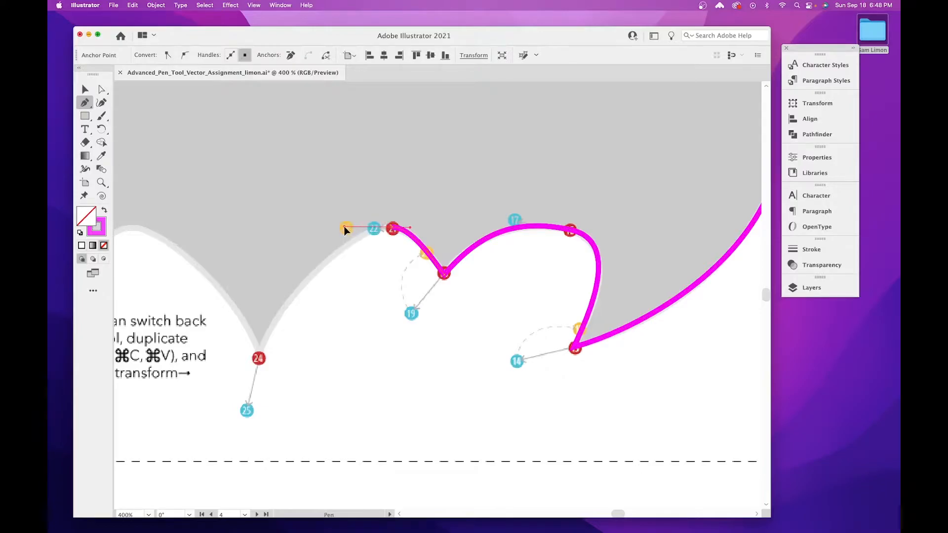
{"action": "left_click_drag", "start_coordinate": [335, 264], "coordinate": [529, 249]}
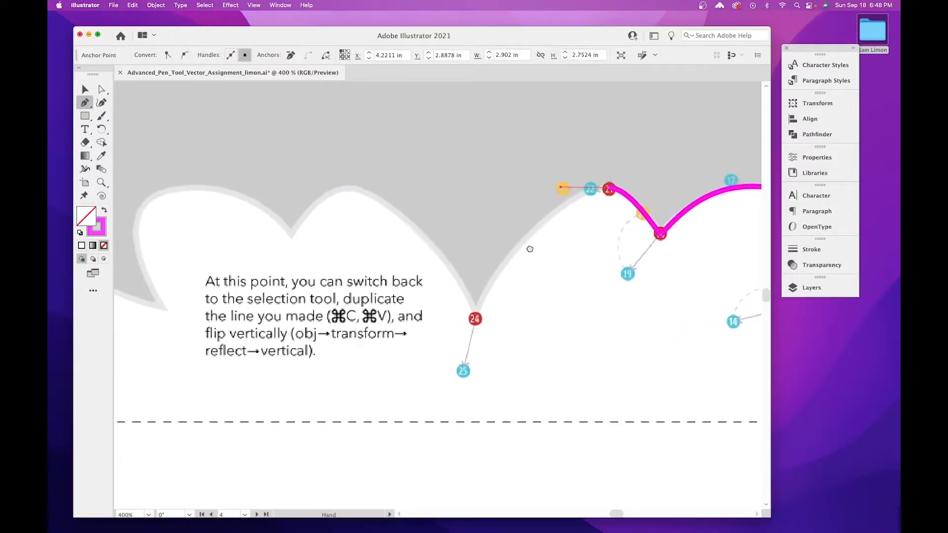
{"action": "left_click_drag", "start_coordinate": [474, 318], "coordinate": [464, 374]}
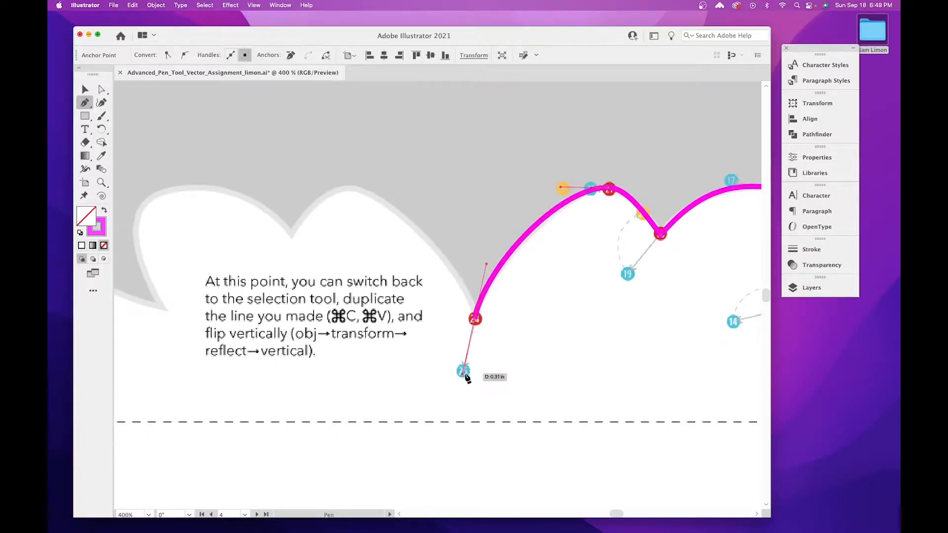
Select the finished half outline of the oval-winged bat and paste a duplicate of it.
{"action": "key", "text": "super+minus"}
{"action": "key", "text": "super+minus"}
{"action": "key", "text": "super+minus"}
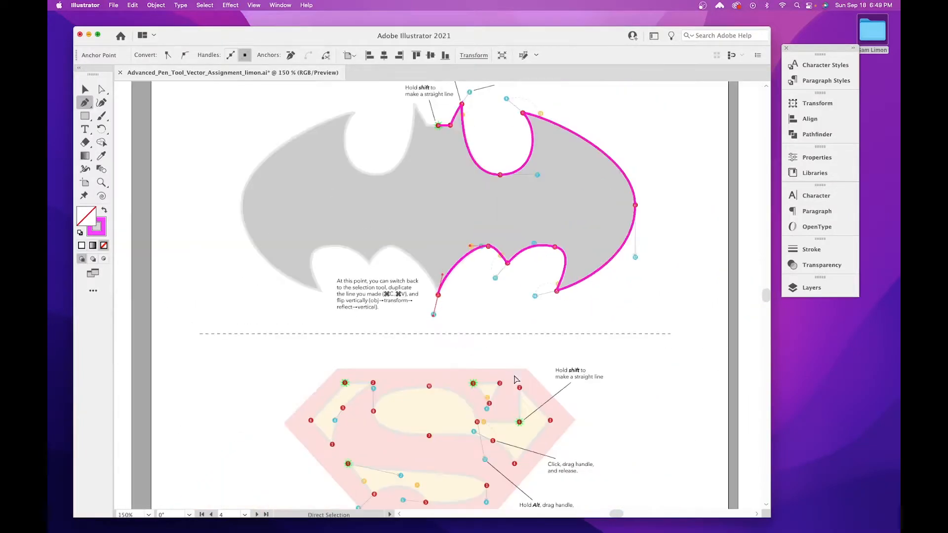
{"action": "key", "text": "super+plus"}
{"action": "left_click_drag", "start_coordinate": [516, 297], "coordinate": [465, 391]}
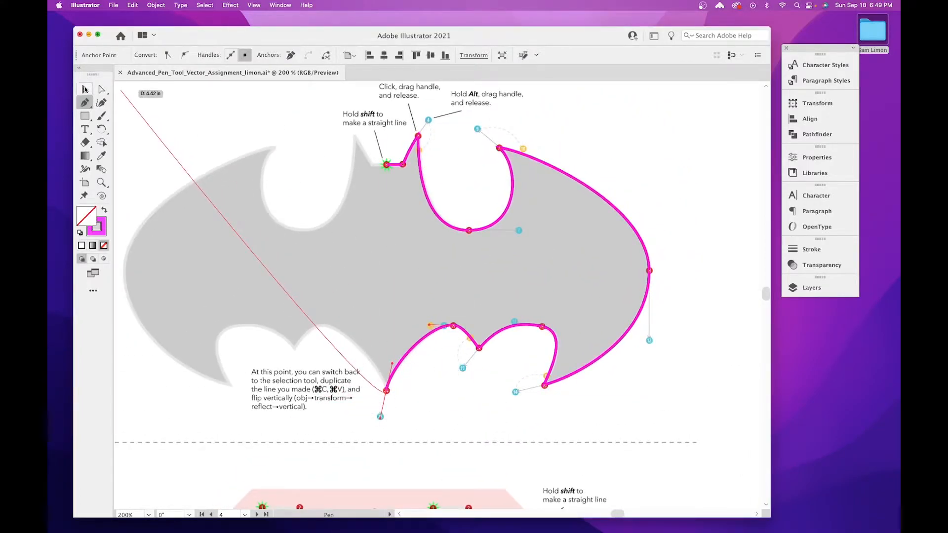
{"action": "left_click", "coordinate": [85, 89]}
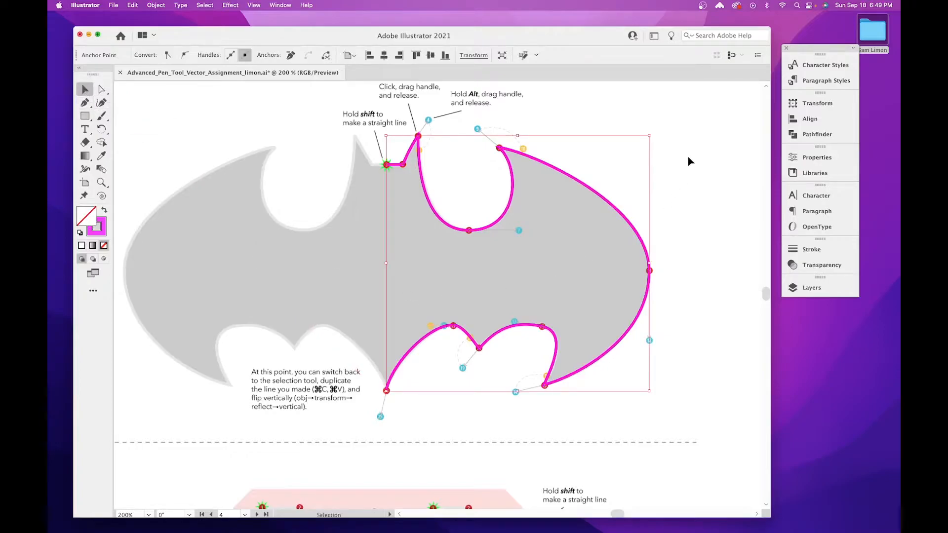
{"action": "left_click", "coordinate": [723, 208]}
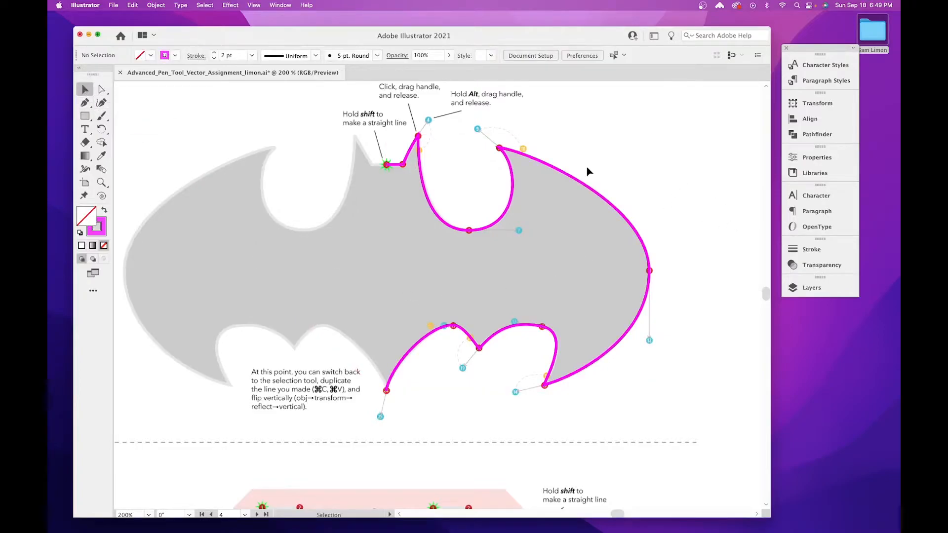
{"action": "left_click", "coordinate": [579, 186]}
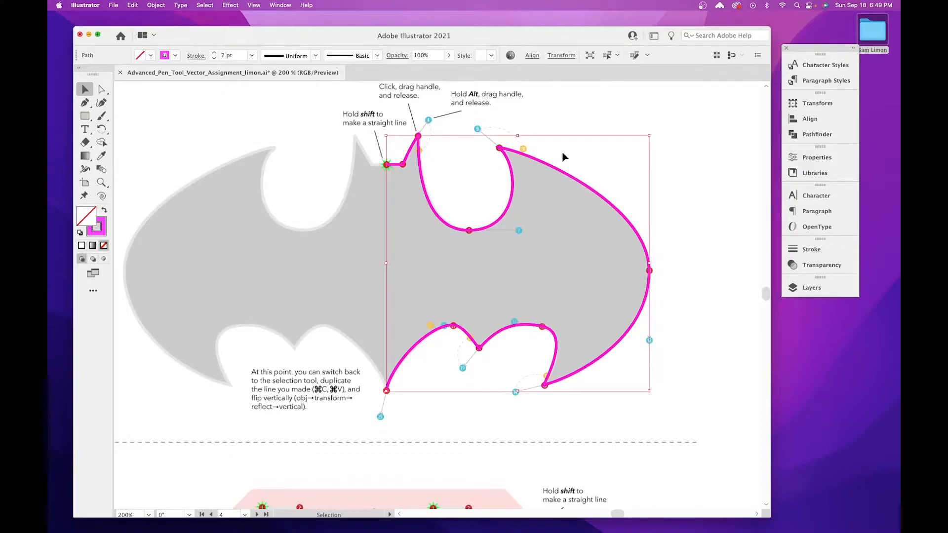
{"action": "key", "text": "a"}
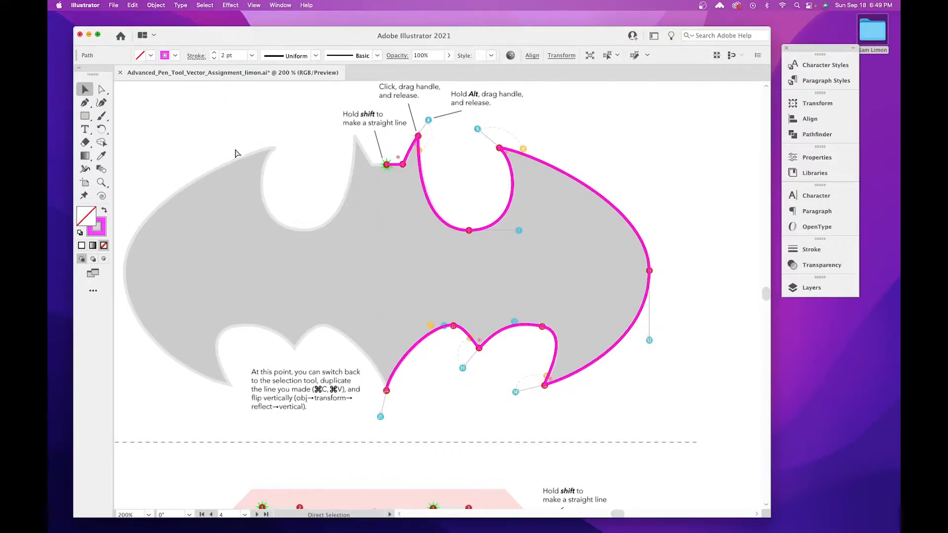
{"action": "key", "text": "super+v"}
{"action": "key", "text": "v"}
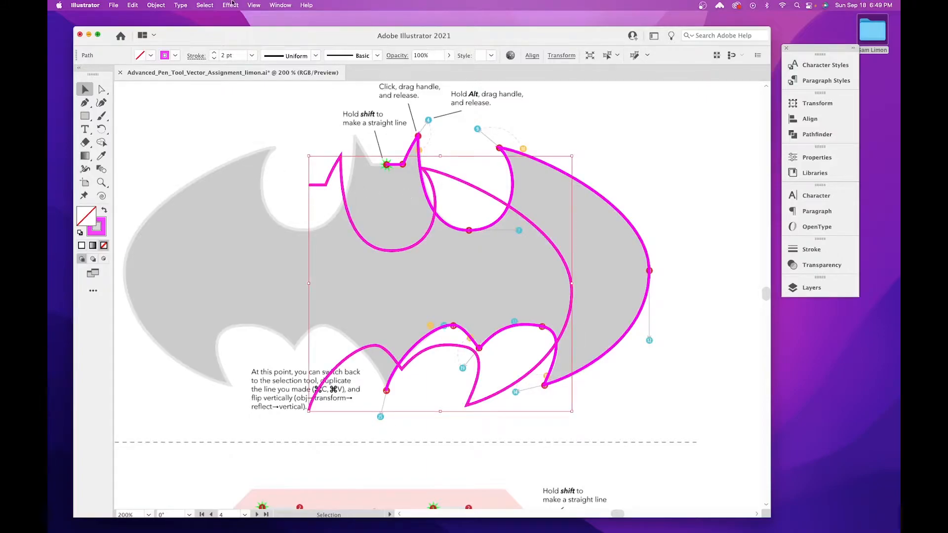
Reflect the duplicated half outline across the vertical axis and align it with the untraced half of the bat.
{"action": "left_click", "coordinate": [155, 5]}
{"action": "mouse_move", "coordinate": [159, 18]}
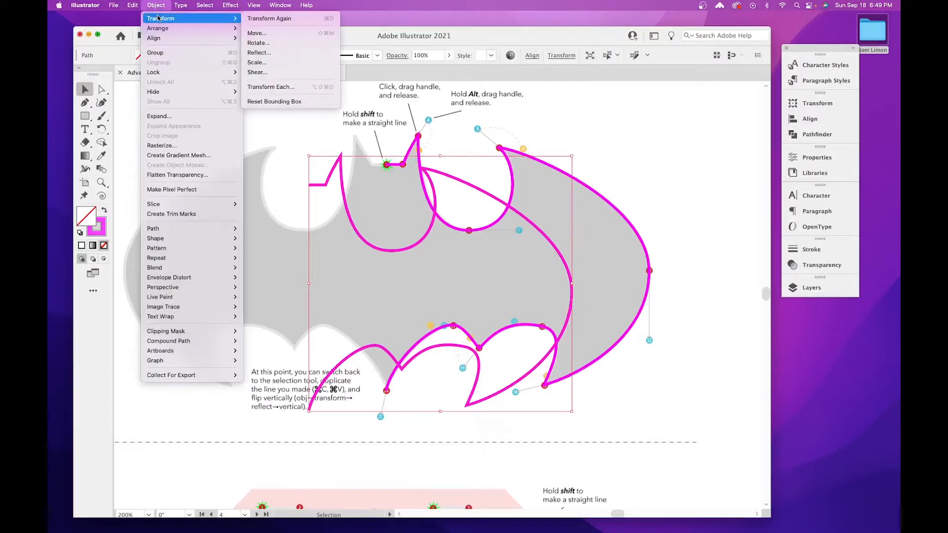
{"action": "left_click", "coordinate": [310, 55]}
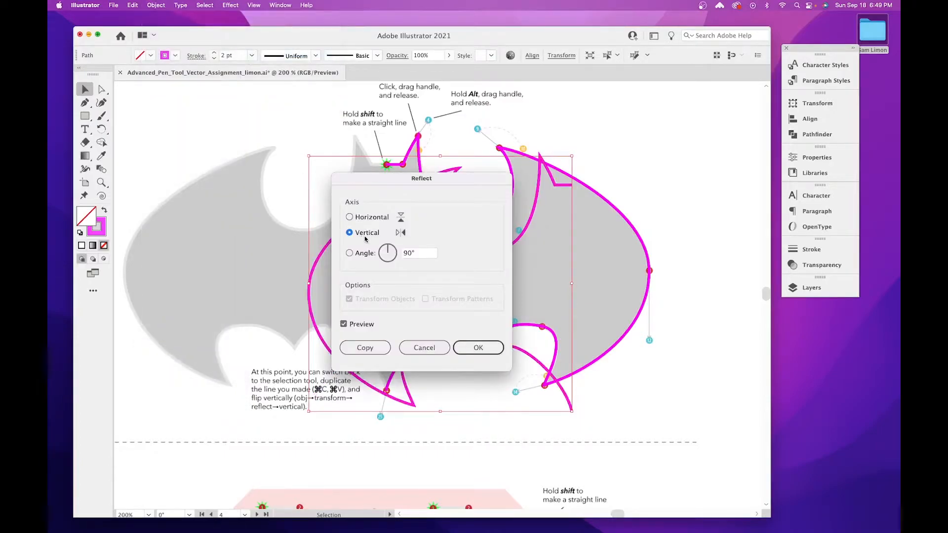
{"action": "left_click", "coordinate": [487, 350]}
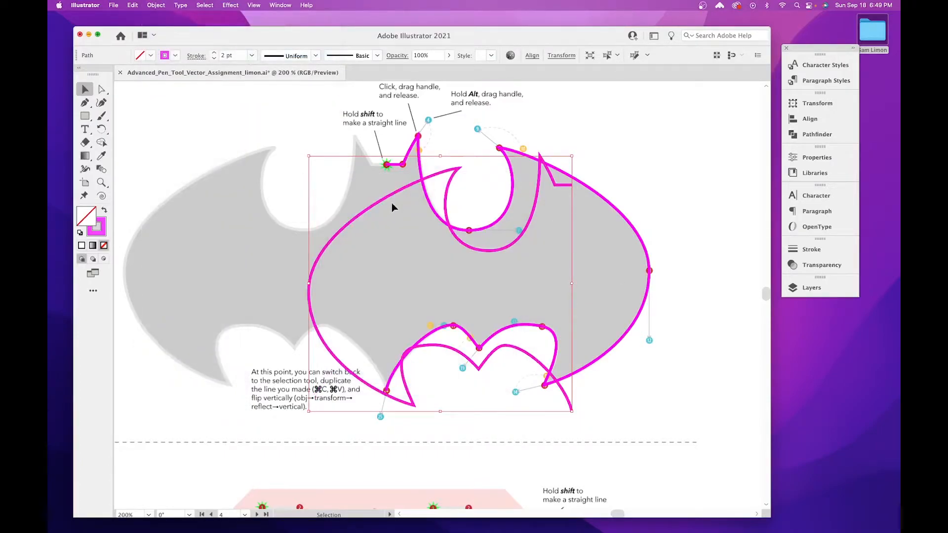
{"action": "left_click_drag", "start_coordinate": [373, 207], "coordinate": [187, 189]}
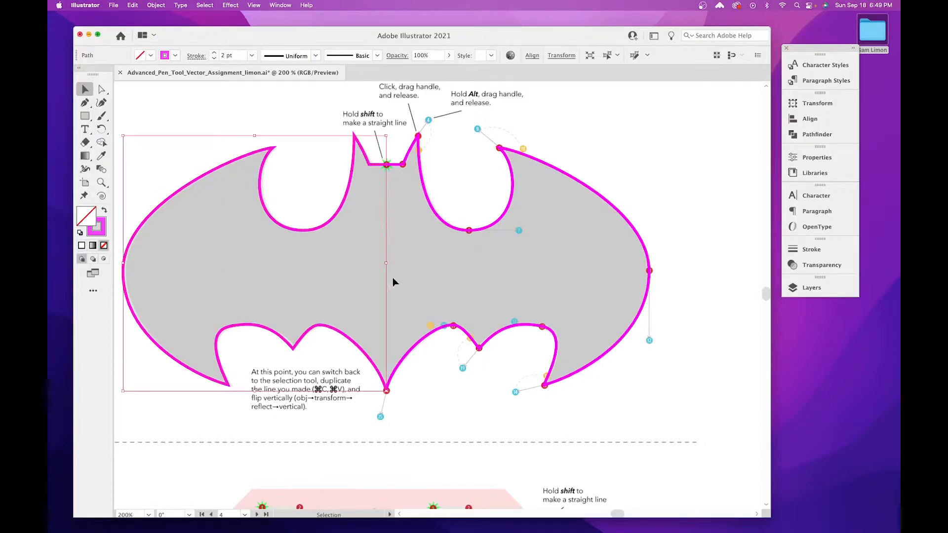
Examine up close where the two half outlines meet at point 1 and at point 24.
{"action": "key", "text": "space"}
{"action": "left_click_drag", "start_coordinate": [383, 105], "coordinate": [385, 182]}
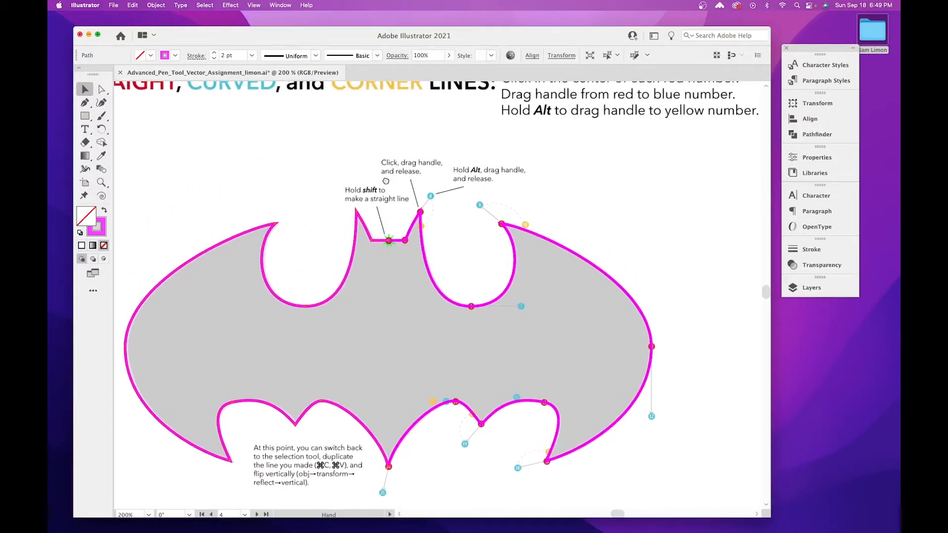
{"action": "key", "text": "super+equal"}
{"action": "key", "text": "super+equal"}
{"action": "key", "text": "super+equal"}
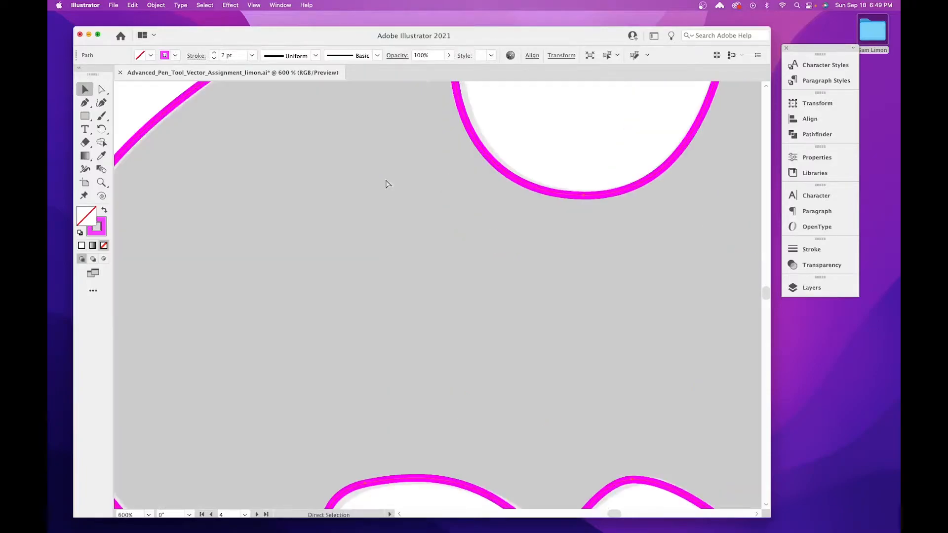
{"action": "key", "text": "space"}
{"action": "left_click_drag", "start_coordinate": [580, 192], "coordinate": [198, 362]}
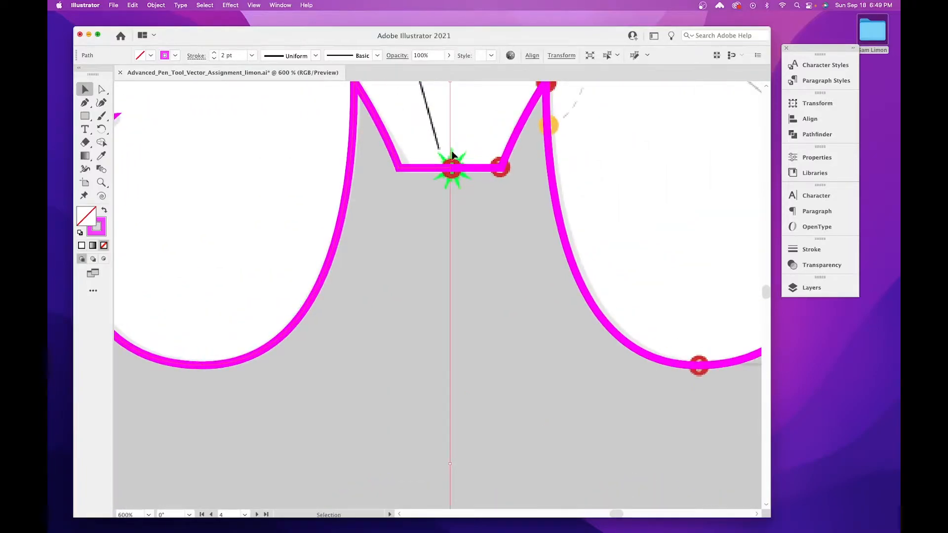
{"action": "key", "text": "space"}
{"action": "left_click_drag", "start_coordinate": [467, 383], "coordinate": [503, 145]}
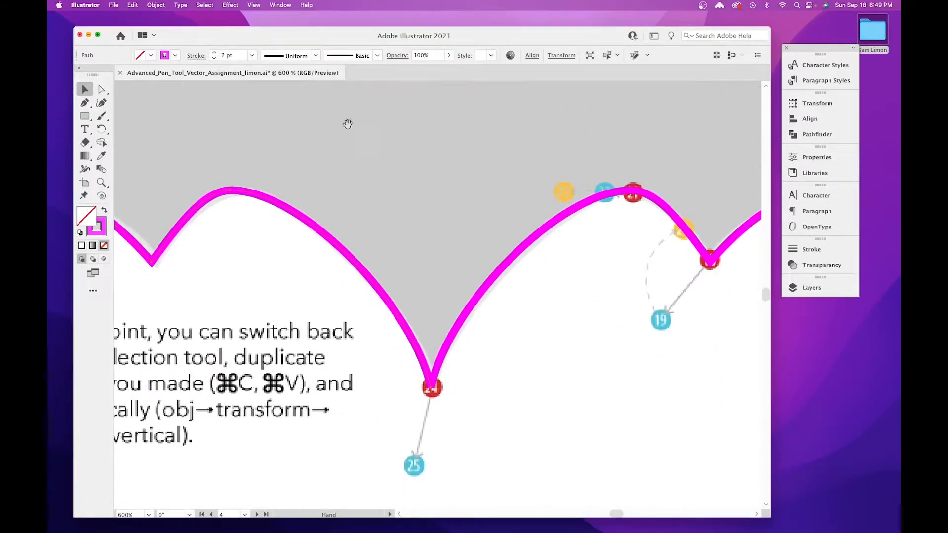
{"action": "left_click_drag", "start_coordinate": [348, 124], "coordinate": [366, 441]}
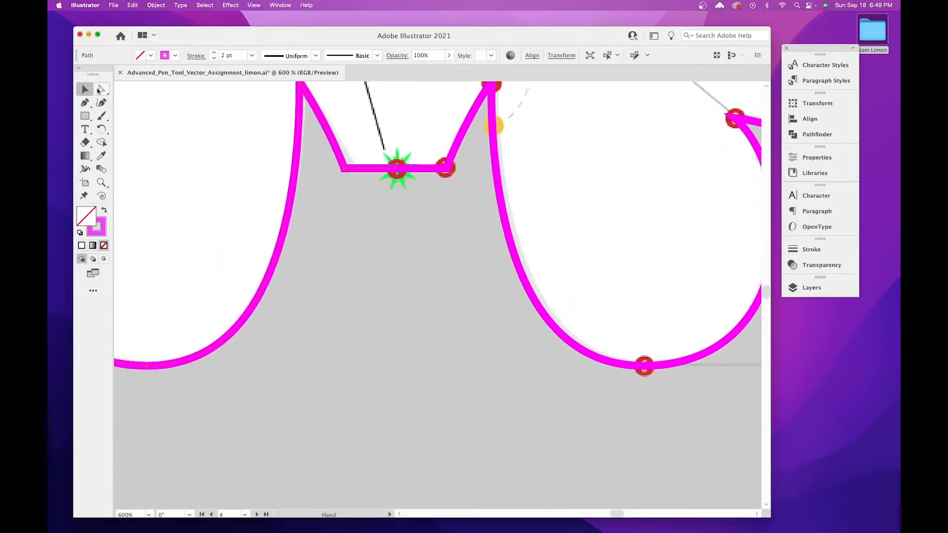
Join the two overlapping end points at the centre of the flat line between the bat logo's ears.
{"action": "left_click", "coordinate": [99, 89]}
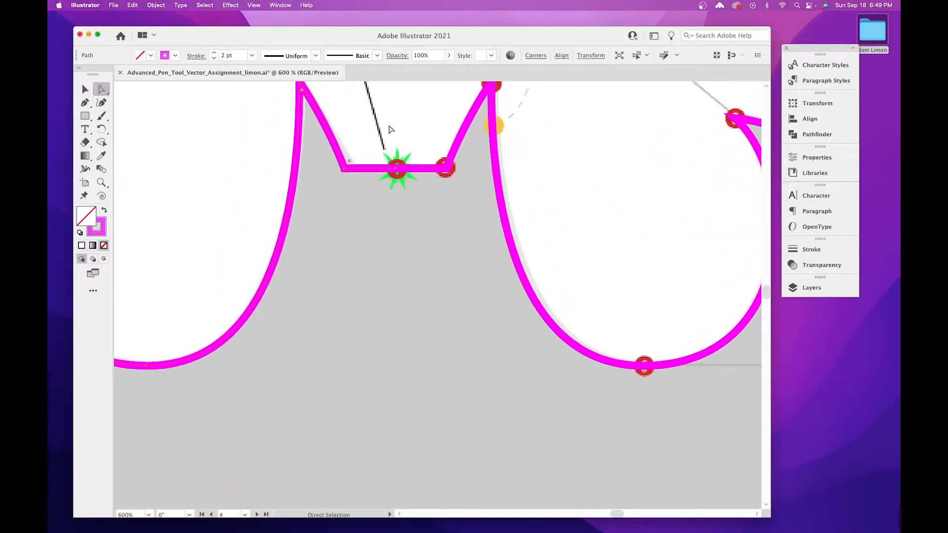
{"action": "left_click", "coordinate": [346, 171]}
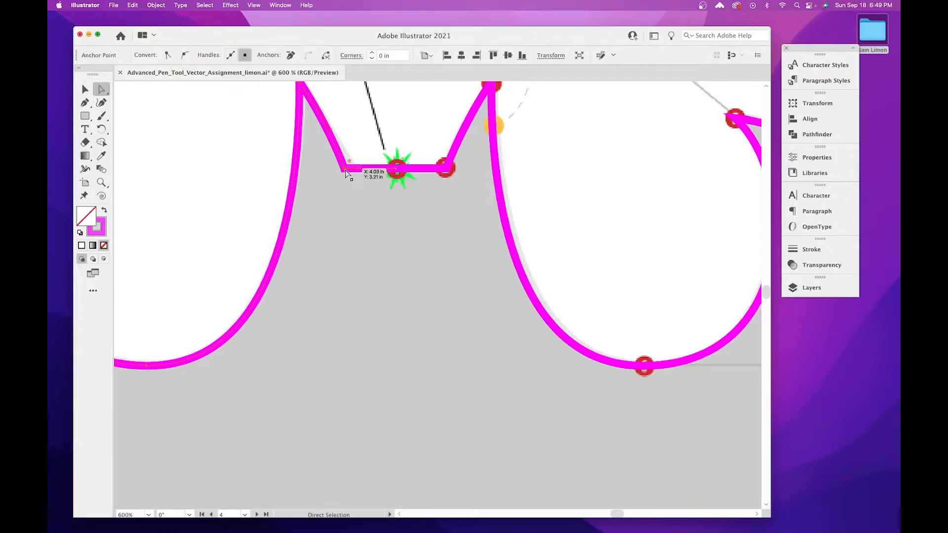
{"action": "left_click", "coordinate": [447, 167]}
{"action": "key", "text": "super+equal"}
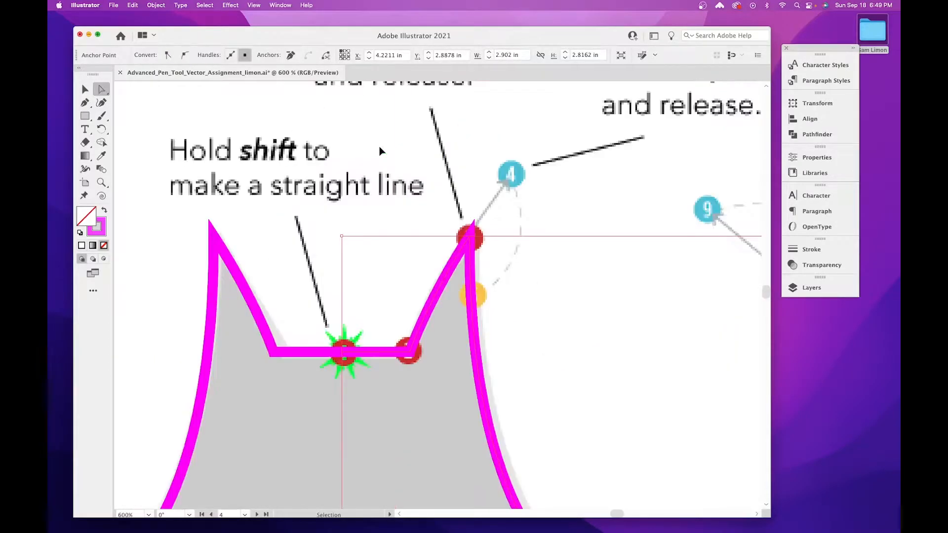
{"action": "scroll", "coordinate": [387, 273], "scroll_direction": "down", "scroll_amount": 3}
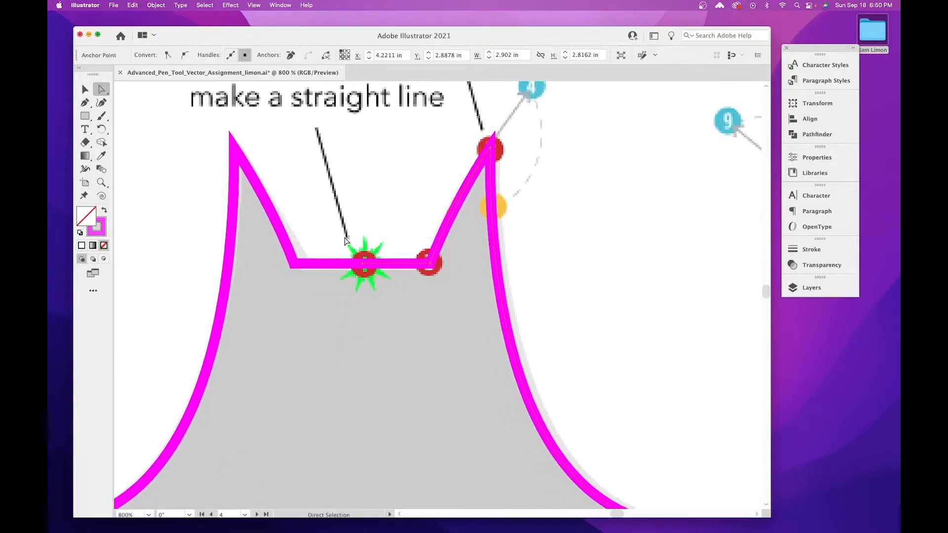
{"action": "left_click", "coordinate": [390, 305]}
{"action": "right_click", "coordinate": [363, 267]}
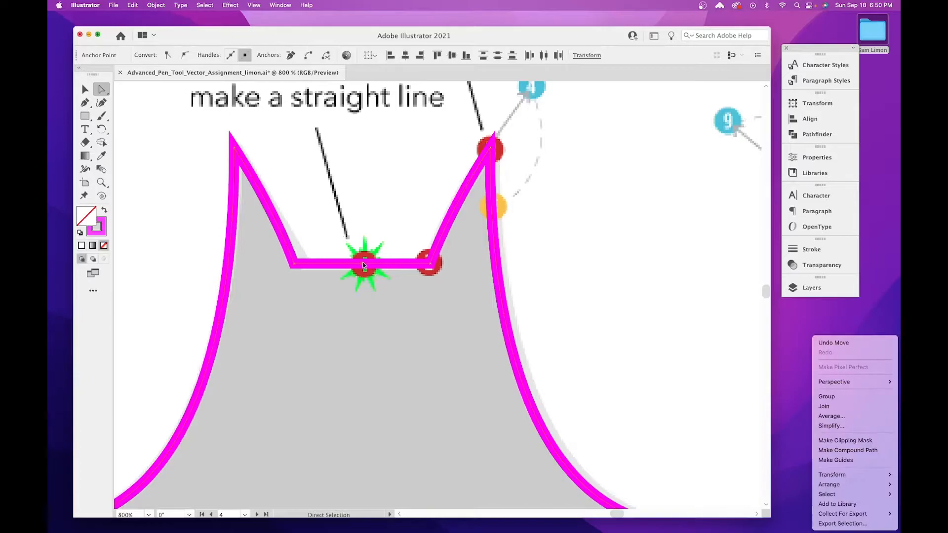
{"action": "left_click", "coordinate": [847, 410]}
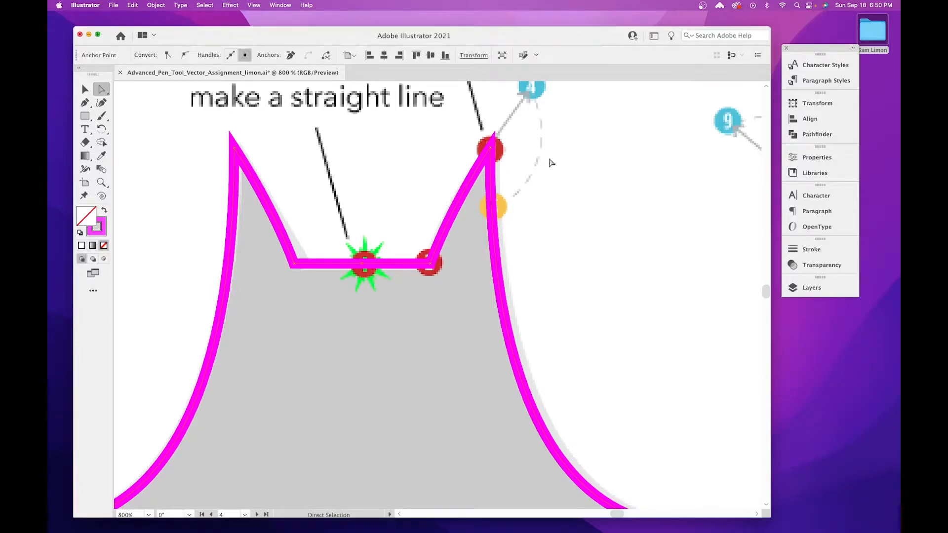
Join the two path ends at the bat logo's lower centre tip to close the outline.
{"action": "left_click_drag", "start_coordinate": [411, 408], "coordinate": [451, 120]}
{"action": "left_click_drag", "start_coordinate": [445, 457], "coordinate": [417, 207]}
{"action": "left_click_drag", "start_coordinate": [424, 410], "coordinate": [444, 213]}
{"action": "left_click_drag", "start_coordinate": [458, 300], "coordinate": [373, 345]}
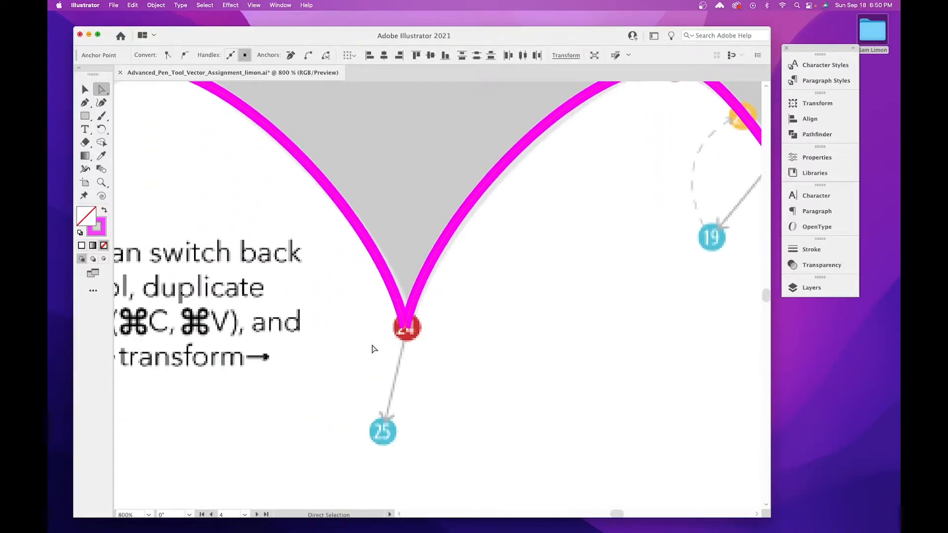
{"action": "right_click", "coordinate": [406, 330]}
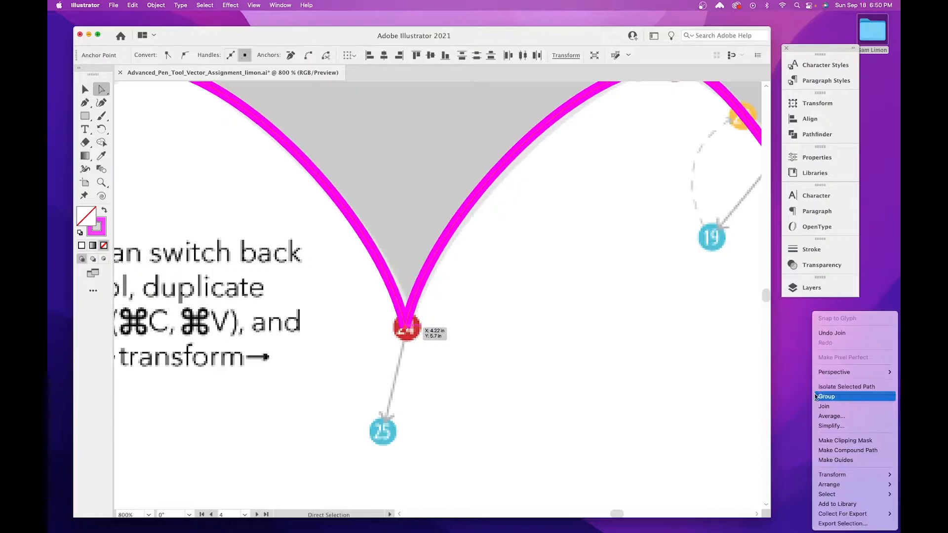
{"action": "left_click", "coordinate": [824, 406]}
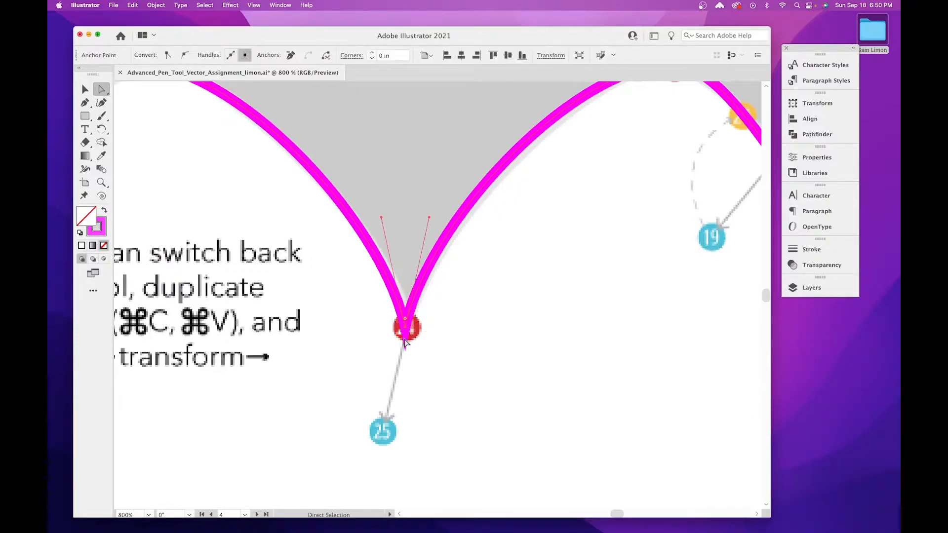
Save the document and deselect the finished bat outline.
{"action": "left_click_drag", "start_coordinate": [575, 323], "coordinate": [544, 398]}
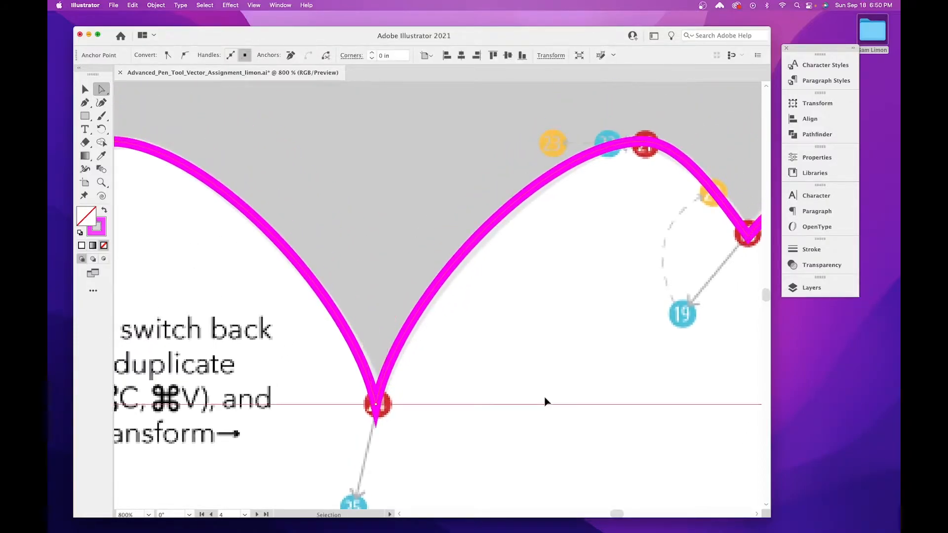
{"action": "key", "text": "super+minus"}
{"action": "key", "text": "super+minus"}
{"action": "key", "text": "super+minus"}
{"action": "key", "text": "super+minus"}
{"action": "key", "text": "super+minus"}
{"action": "key", "text": "super+minus"}
{"action": "key", "text": "super+equal"}
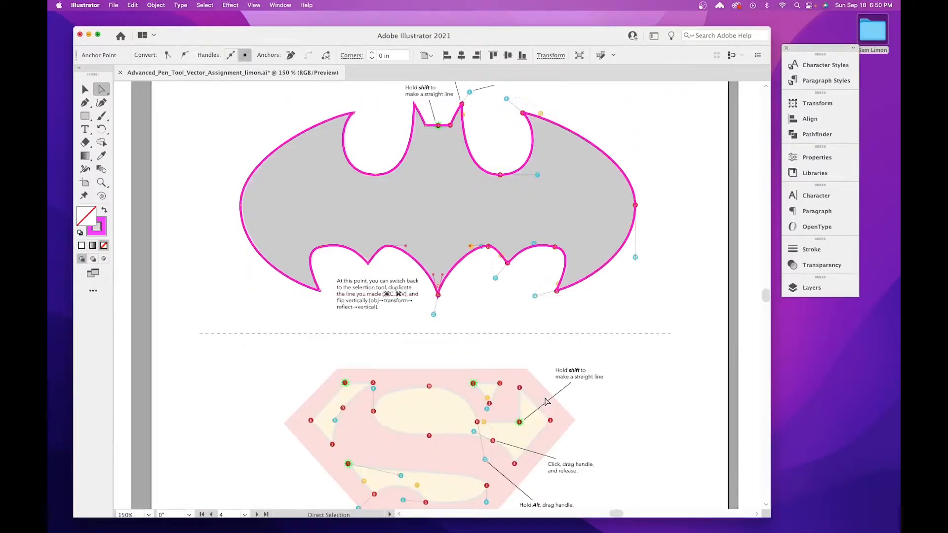
{"action": "key", "text": "super"}
{"action": "left_click_drag", "start_coordinate": [577, 440], "coordinate": [592, 227]}
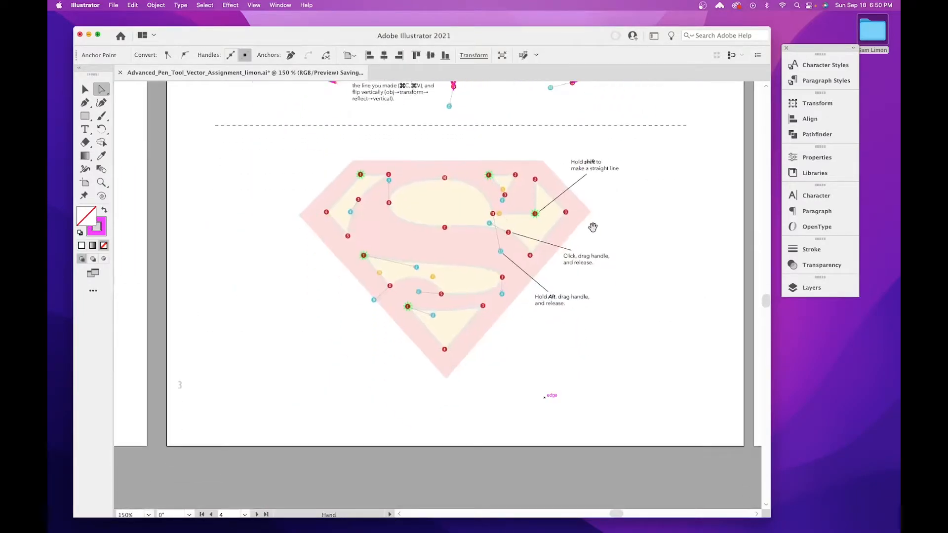
{"action": "key", "text": "super+equal"}
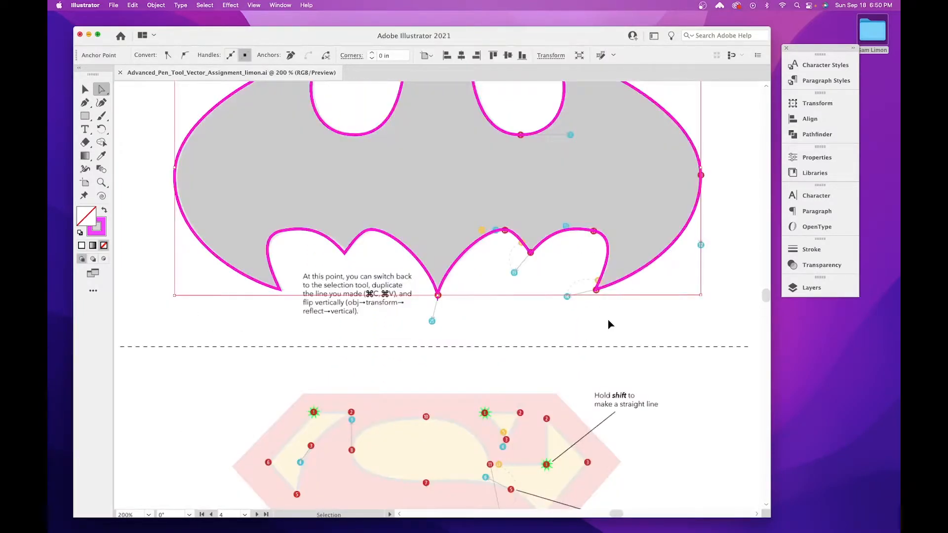
{"action": "left_click", "coordinate": [87, 91]}
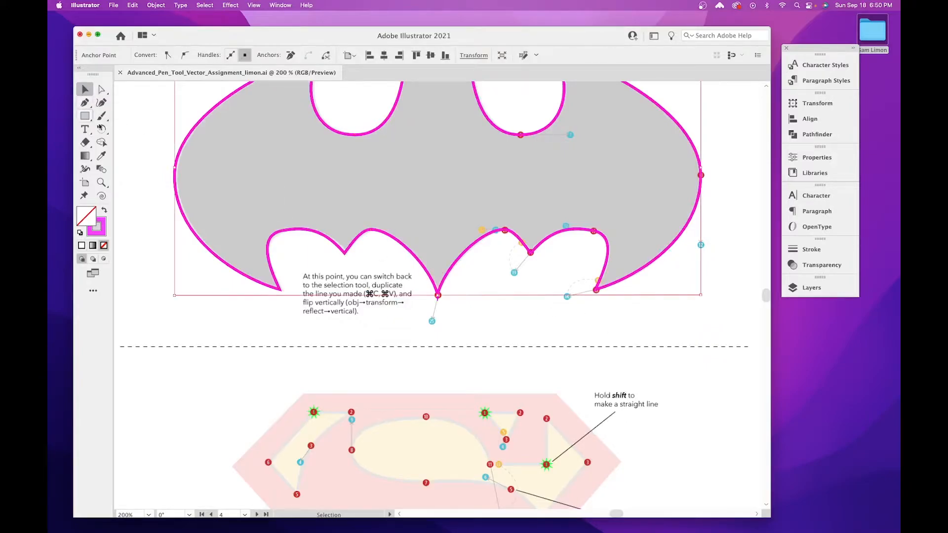
{"action": "left_click", "coordinate": [693, 312]}
Start tracing the Superman logo's large upper shape with the Pen tool, drawing straight segments through guide points 1, 2, 3 and 4.
{"action": "left_click_drag", "start_coordinate": [615, 347], "coordinate": [605, 145]}
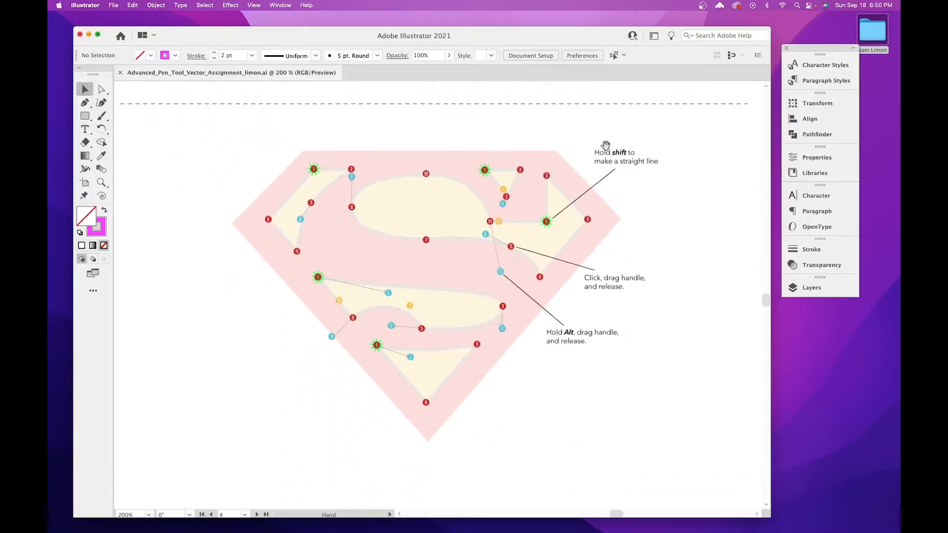
{"action": "key", "text": "super+equal"}
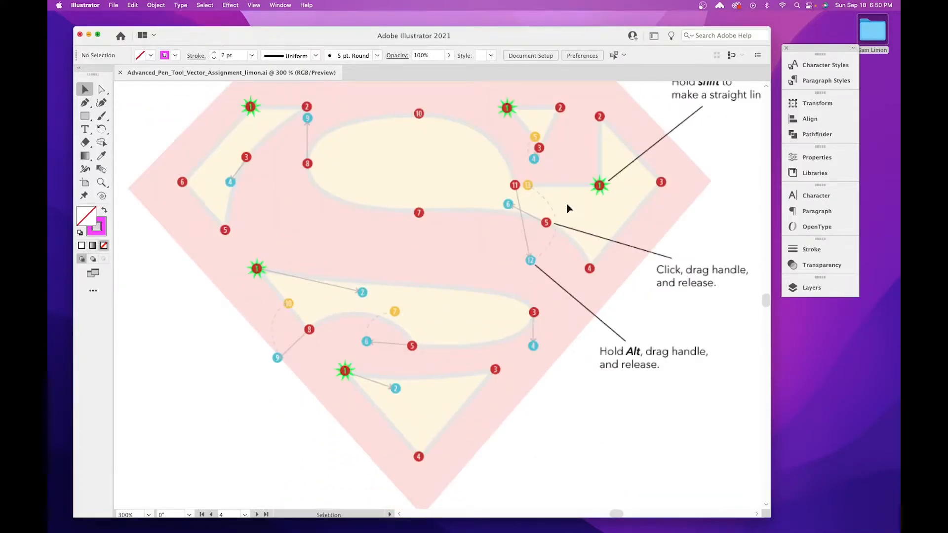
{"action": "left_click_drag", "start_coordinate": [451, 185], "coordinate": [474, 250]}
{"action": "left_click", "coordinate": [86, 102]}
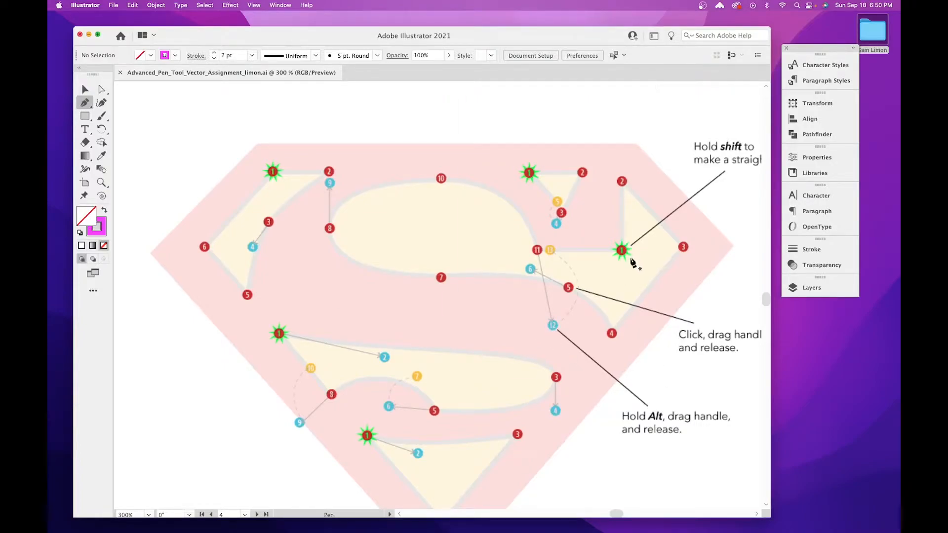
{"action": "left_click_drag", "start_coordinate": [629, 261], "coordinate": [585, 273]}
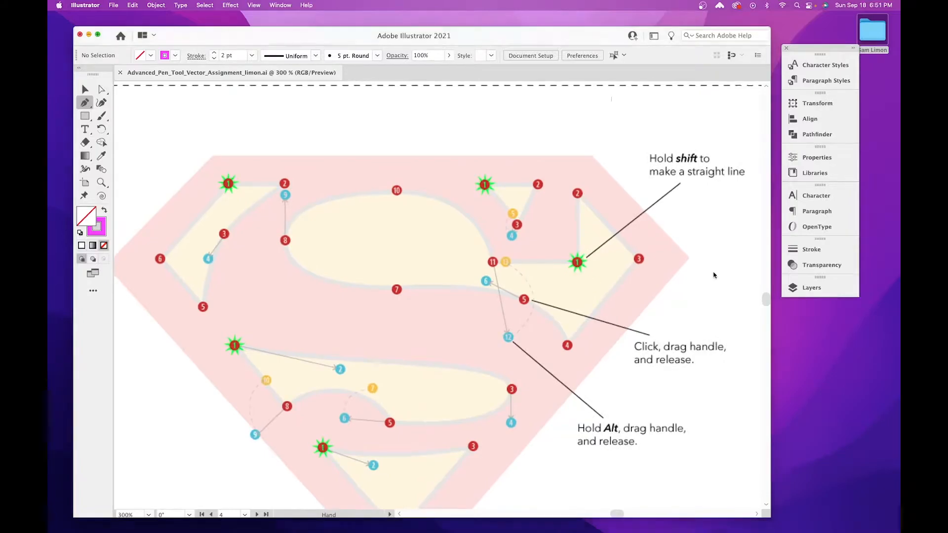
{"action": "left_click", "coordinate": [577, 262]}
{"action": "left_click", "coordinate": [578, 194]}
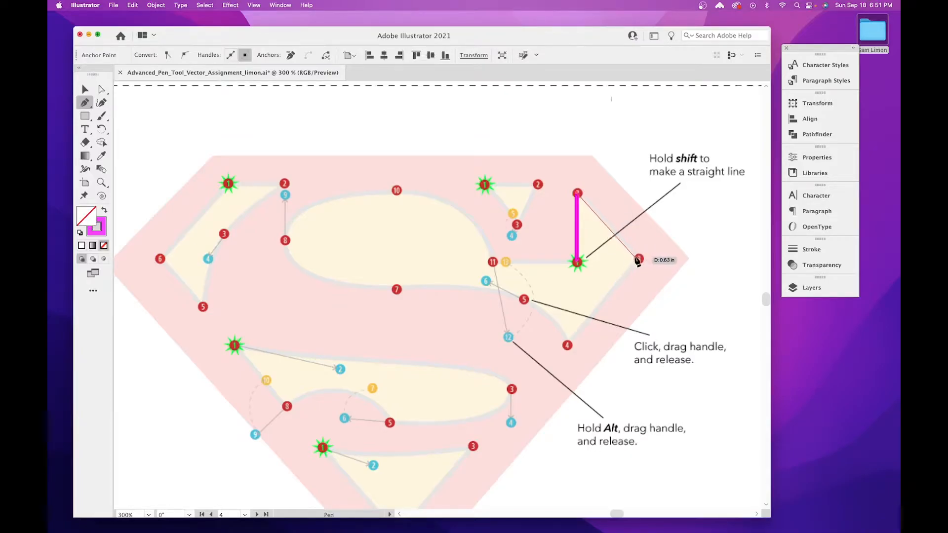
{"action": "left_click", "coordinate": [638, 258]}
{"action": "left_click", "coordinate": [567, 345]}
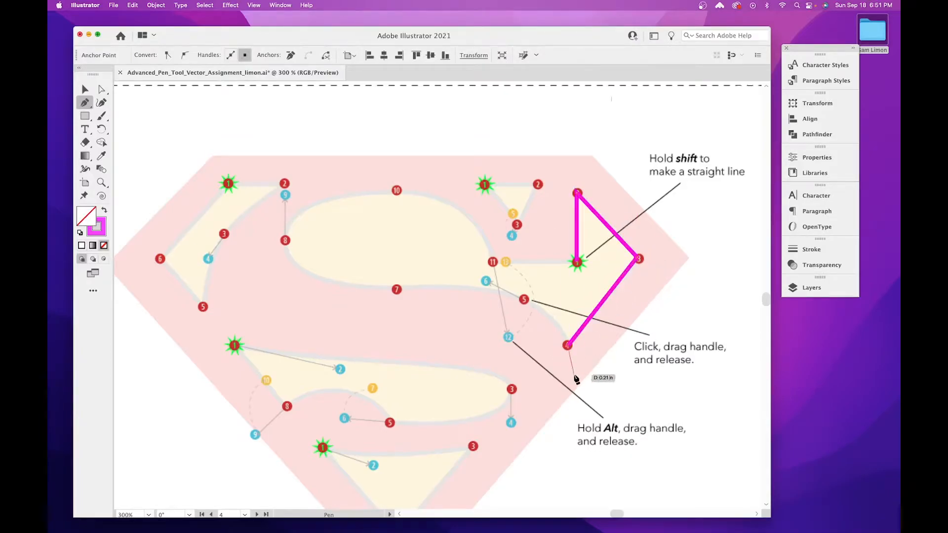
Continue the large upper shape with curved segments through guide points 5, 7, 8 and 10.
{"action": "left_click_drag", "start_coordinate": [525, 301], "coordinate": [567, 324]}
{"action": "left_click", "coordinate": [533, 312]}
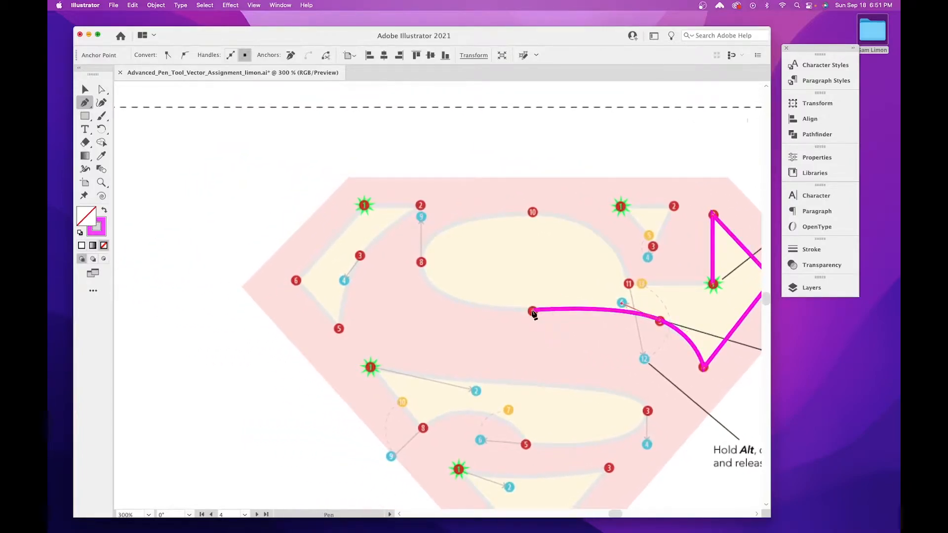
{"action": "left_click_drag", "start_coordinate": [421, 262], "coordinate": [421, 219]}
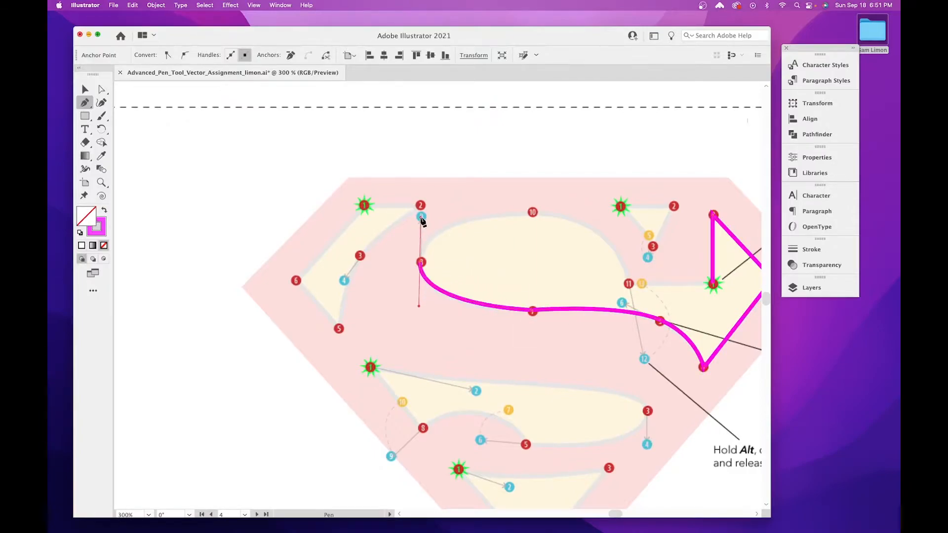
{"action": "left_click", "coordinate": [534, 213]}
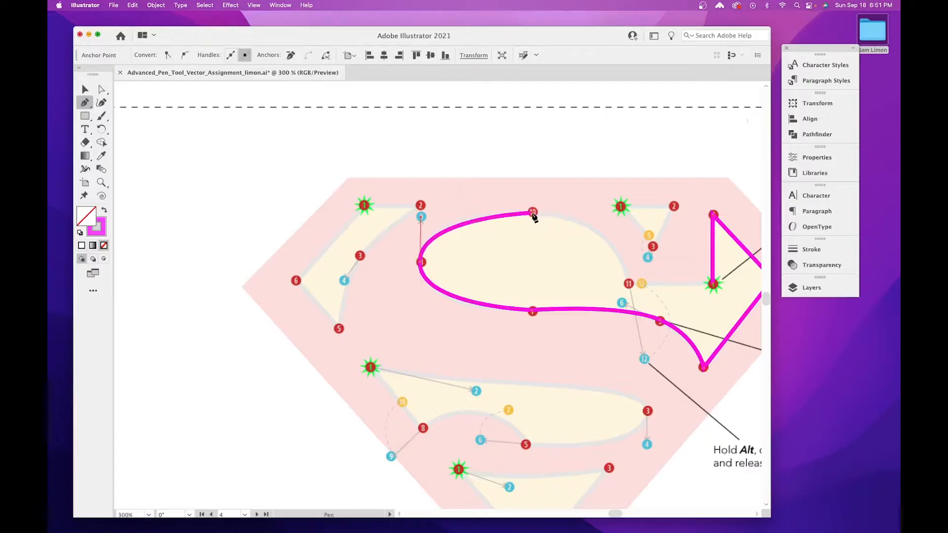
Curve the path to guide point 11, redirect its outgoing handle to point 13, and close the shape at point 1.
{"action": "scroll", "coordinate": [534, 222], "scroll_direction": "right", "scroll_amount": 4}
{"action": "scroll", "coordinate": [534, 222], "scroll_direction": "down", "scroll_amount": 2}
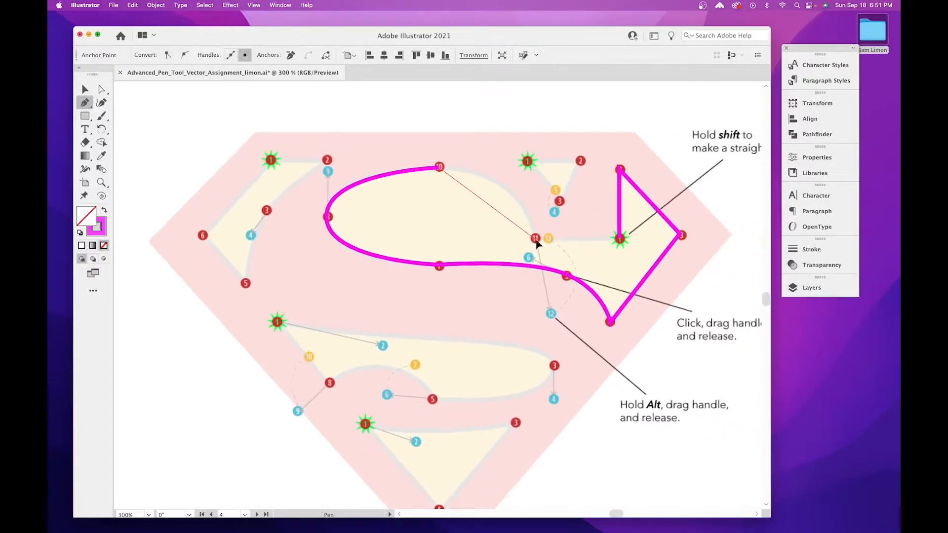
{"action": "left_click_drag", "start_coordinate": [535, 239], "coordinate": [552, 318]}
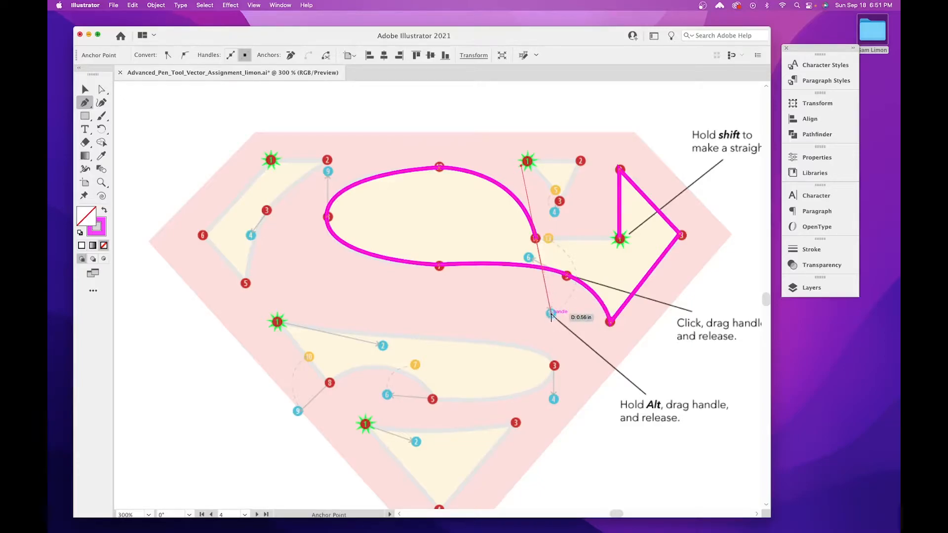
{"action": "left_click_drag", "start_coordinate": [551, 316], "coordinate": [551, 314]}
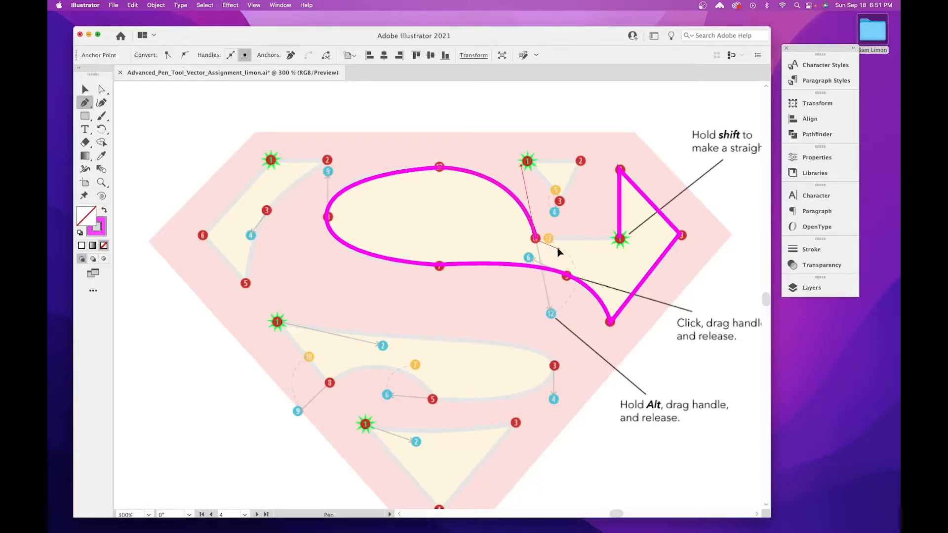
{"action": "left_click_drag", "start_coordinate": [548, 241], "coordinate": [620, 242]}
Trace the small triangle near the logo's upper edge as a closed path through guide points 1, 2 and 3.
{"action": "left_click_drag", "start_coordinate": [563, 250], "coordinate": [554, 291]}
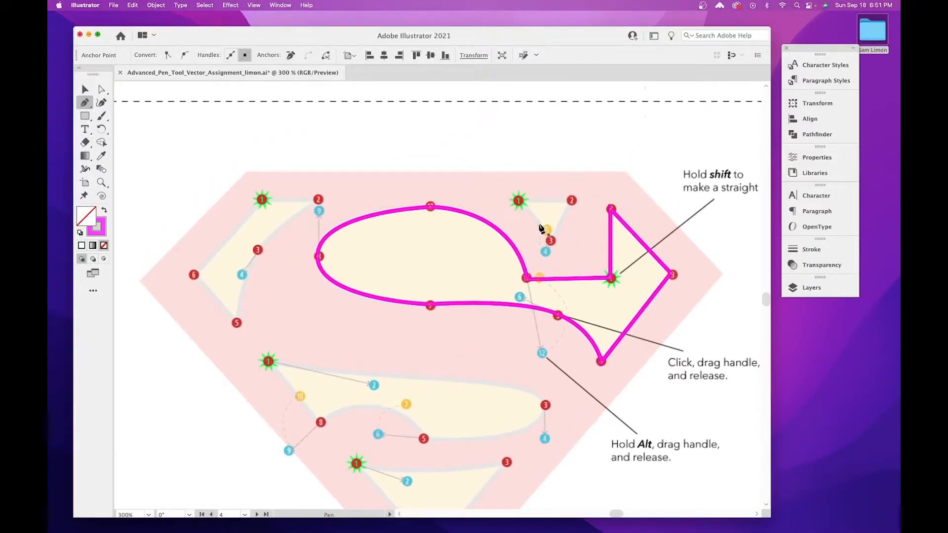
{"action": "key", "text": "super+equal"}
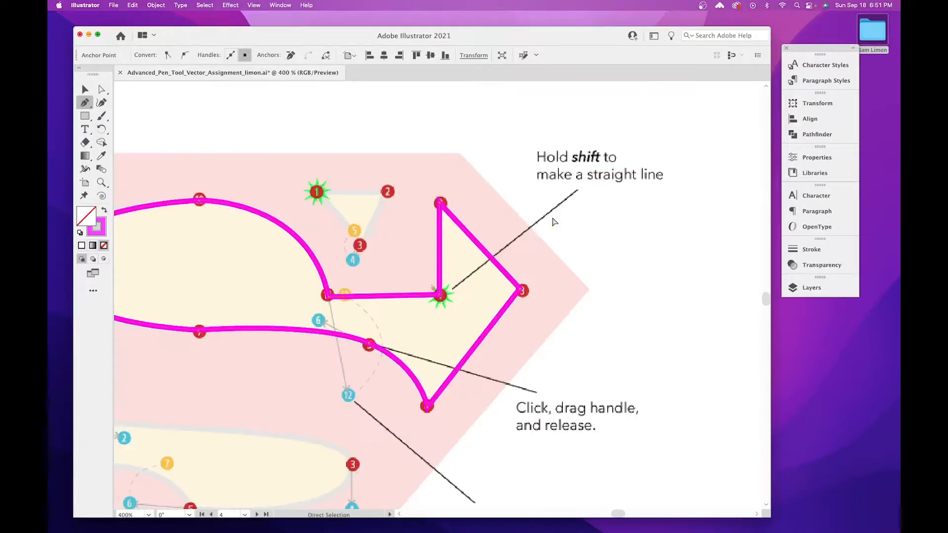
{"action": "scroll", "coordinate": [552, 218], "scroll_direction": "left", "scroll_amount": 5}
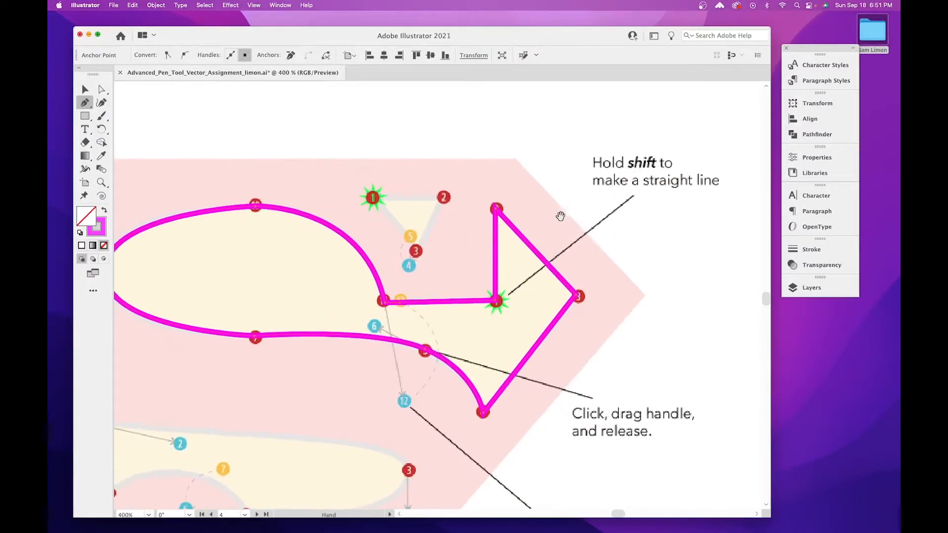
{"action": "left_click", "coordinate": [373, 198]}
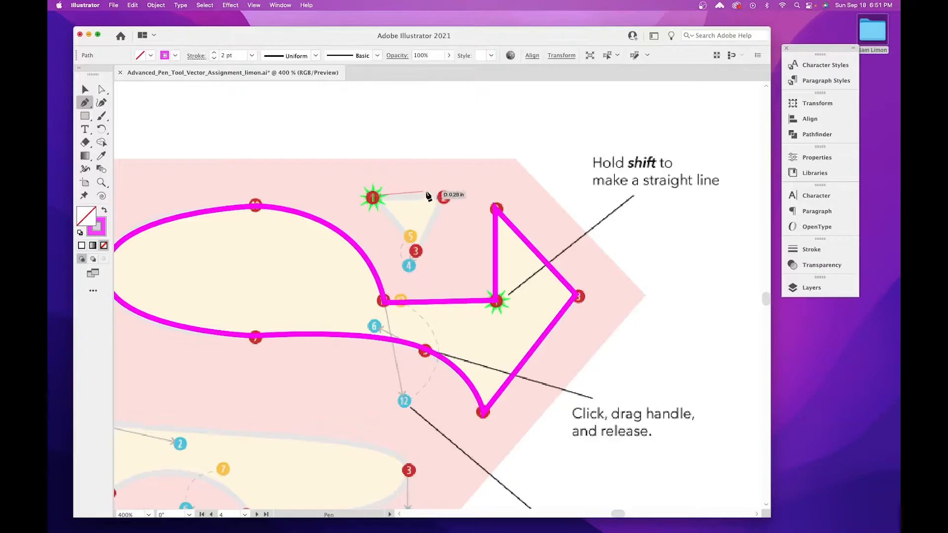
{"action": "left_click", "coordinate": [444, 197]}
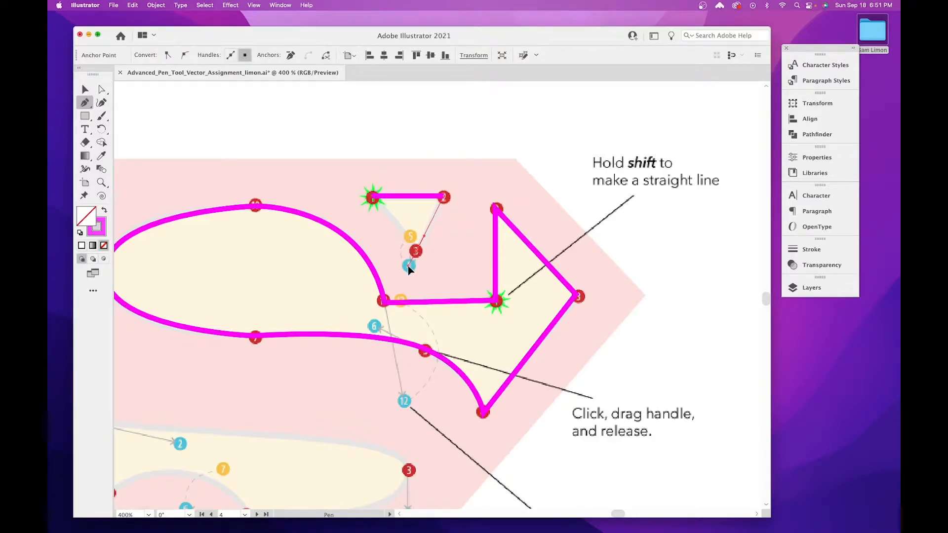
{"action": "left_click", "coordinate": [415, 251]}
{"action": "left_click", "coordinate": [373, 199]}
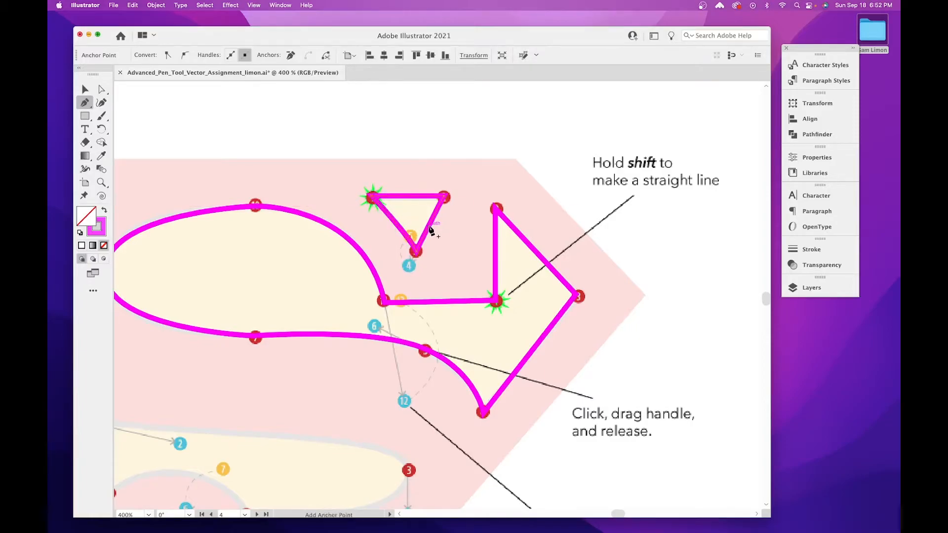
Trace the Superman logo's small far-left shape as a closed path through points 1, 2, 3, 5 and 6, pulling point 3's handle to 4.
{"action": "left_click_drag", "start_coordinate": [345, 277], "coordinate": [569, 241]}
{"action": "left_click_drag", "start_coordinate": [333, 250], "coordinate": [464, 270]}
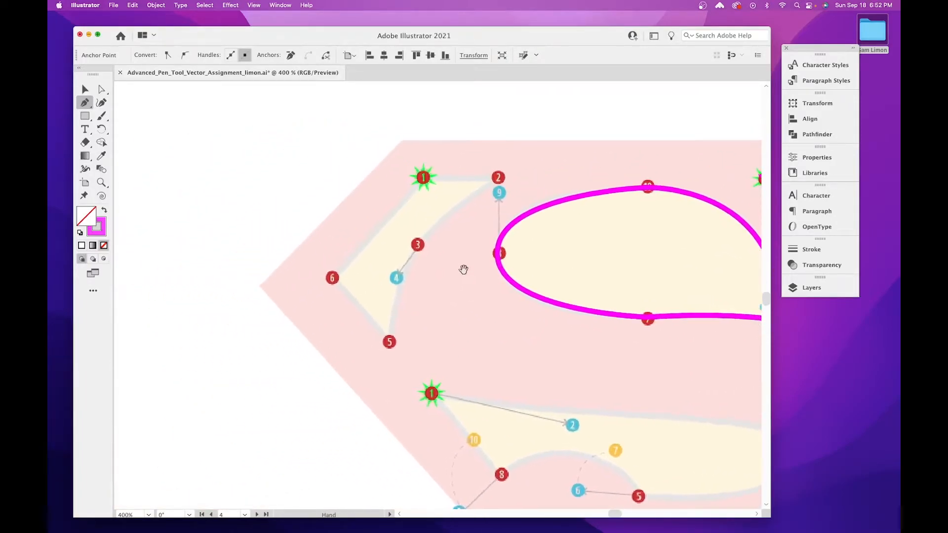
{"action": "left_click", "coordinate": [423, 178]}
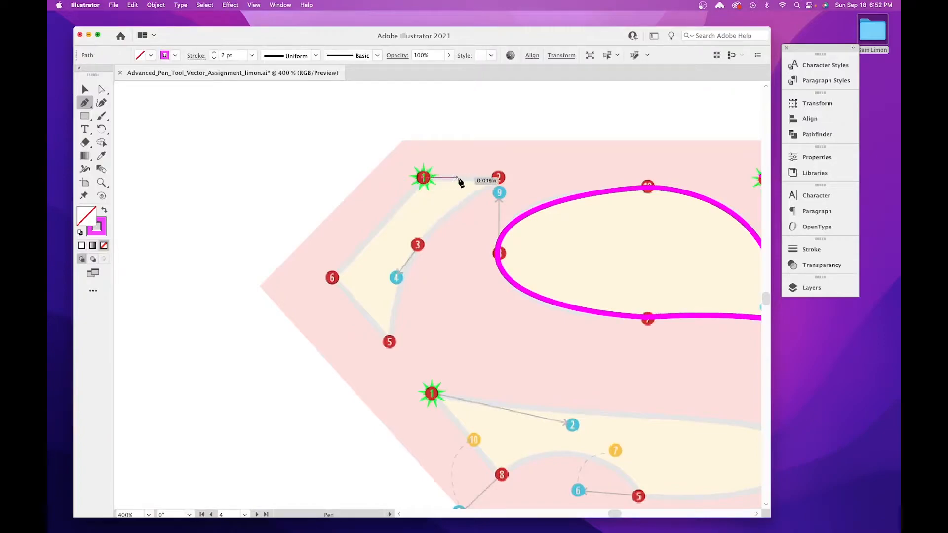
{"action": "left_click", "coordinate": [499, 180]}
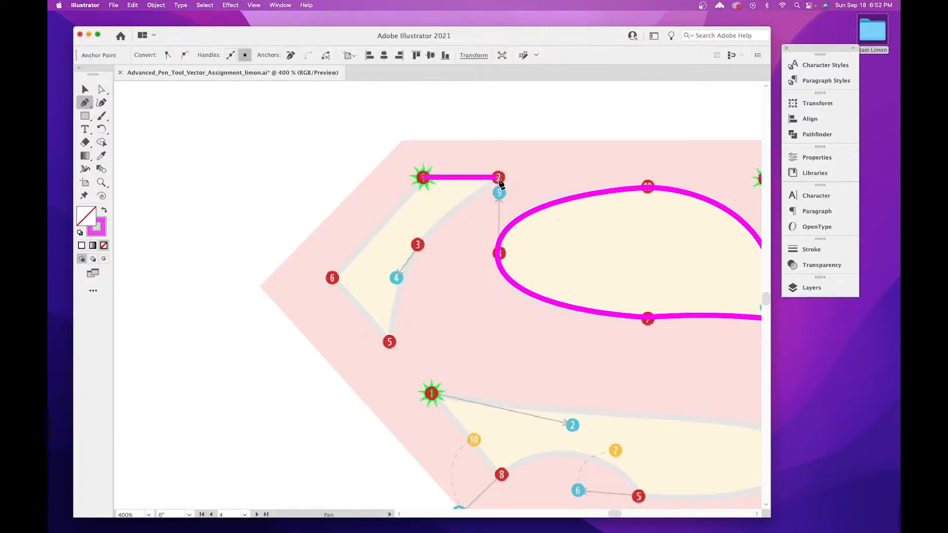
{"action": "left_click_drag", "start_coordinate": [418, 245], "coordinate": [396, 279]}
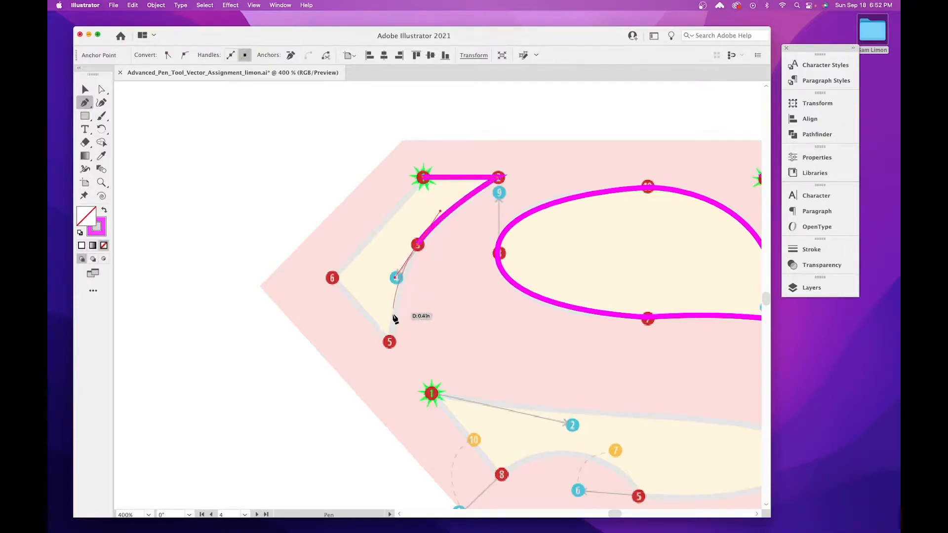
{"action": "left_click", "coordinate": [389, 343]}
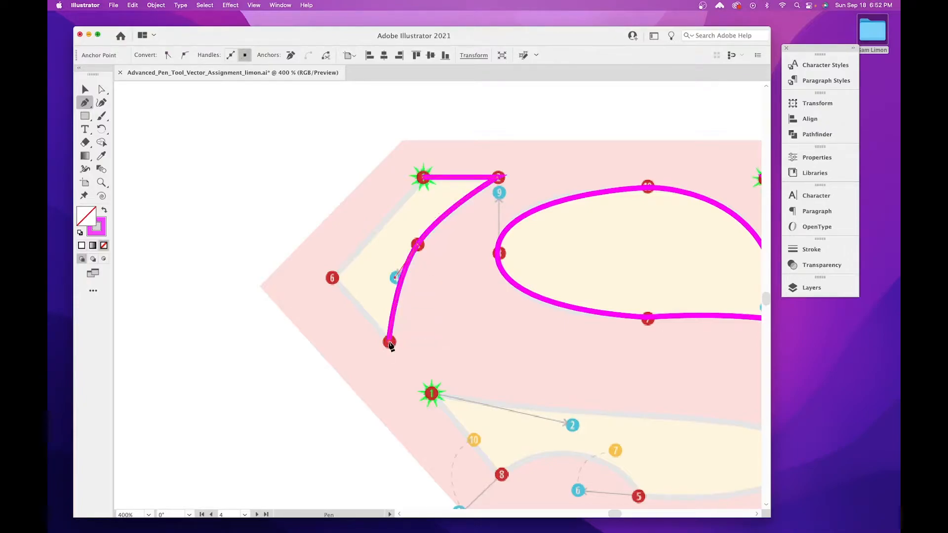
{"action": "left_click", "coordinate": [333, 278]}
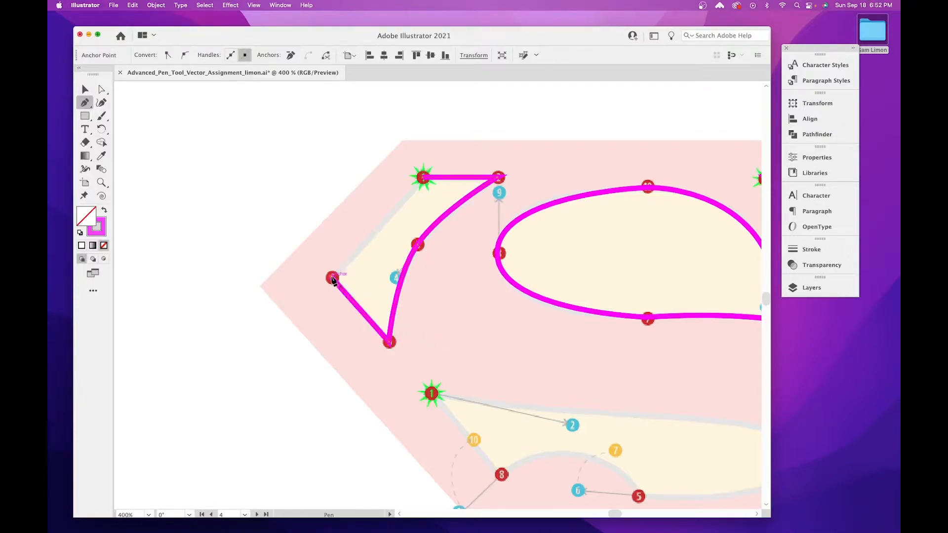
{"action": "left_click", "coordinate": [423, 179]}
Start the long lower shape at point 1 with its handle at 2, curve through 3 and 5, and redirect 5's outgoing handle to 7.
{"action": "scroll", "coordinate": [495, 284], "scroll_direction": "down", "scroll_amount": 5}
{"action": "scroll", "coordinate": [496, 283], "scroll_direction": "right", "scroll_amount": 5}
{"action": "left_click_drag", "start_coordinate": [530, 299], "coordinate": [504, 187]}
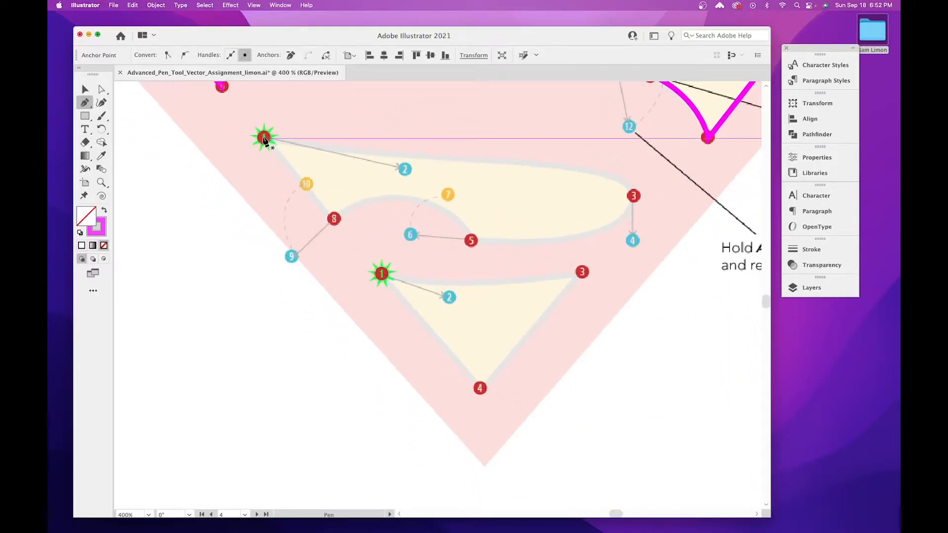
{"action": "left_click_drag", "start_coordinate": [280, 147], "coordinate": [407, 172]}
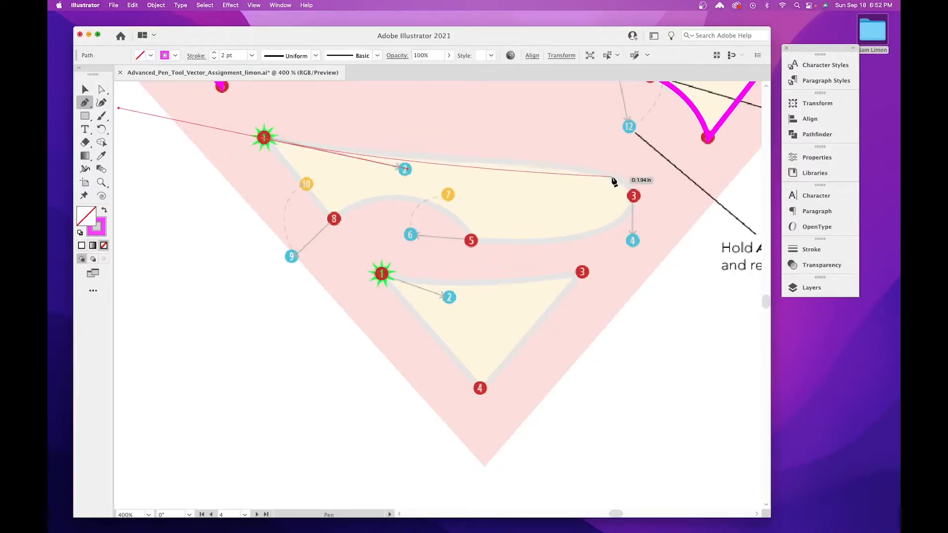
{"action": "left_click_drag", "start_coordinate": [633, 196], "coordinate": [633, 239]}
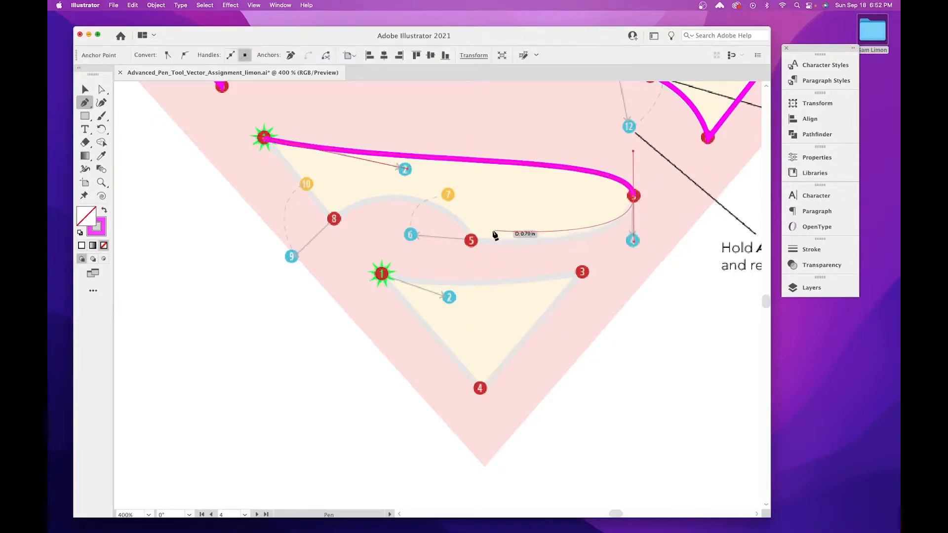
{"action": "left_click_drag", "start_coordinate": [472, 241], "coordinate": [411, 237]}
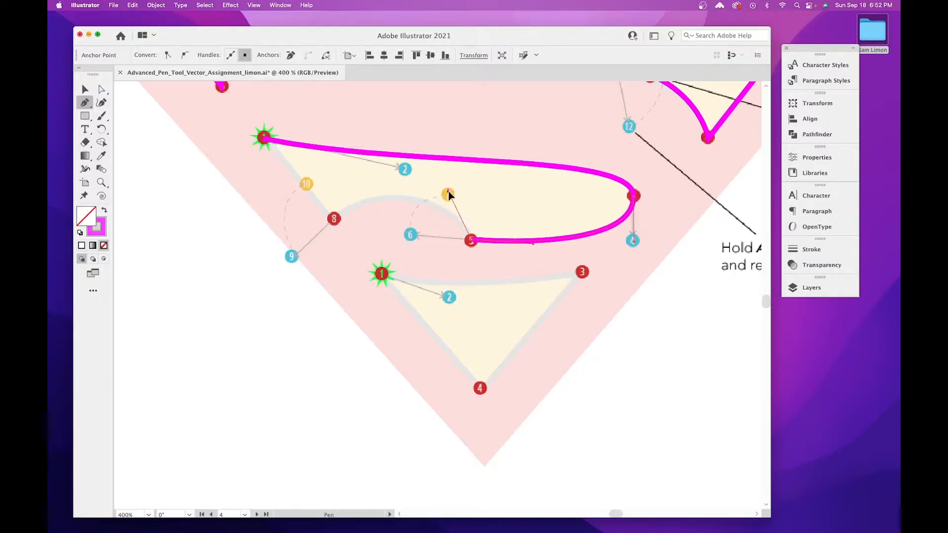
{"action": "left_click_drag", "start_coordinate": [448, 194], "coordinate": [449, 194]}
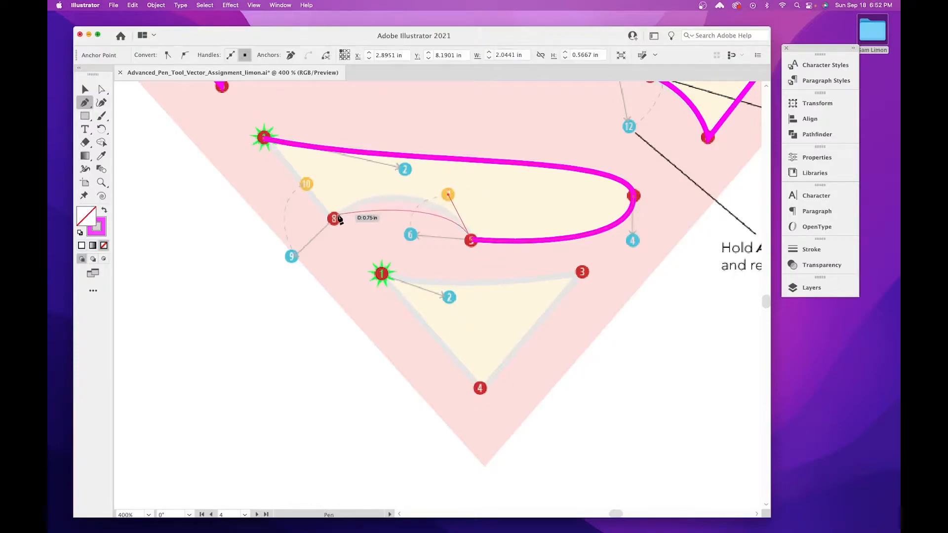
Curve the lower shape's path to point 8, redirect its outgoing handle to point 10, and close the shape at point 1.
{"action": "mouse_move", "coordinate": [331, 219]}
{"action": "left_mouse_down"}
{"action": "mouse_move", "coordinate": [301, 248]}
{"action": "mouse_move", "coordinate": [413, 212]}
{"action": "mouse_move", "coordinate": [291, 258]}
{"action": "left_mouse_up"}
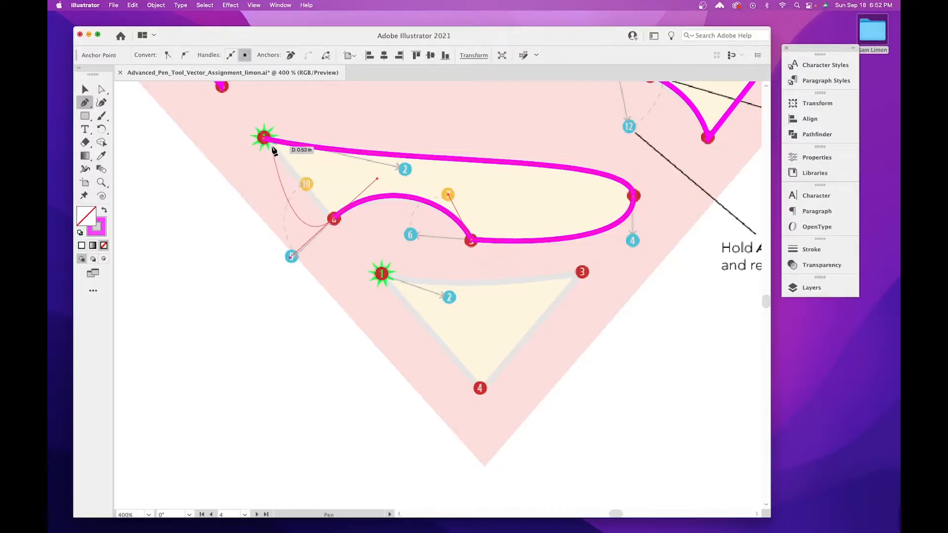
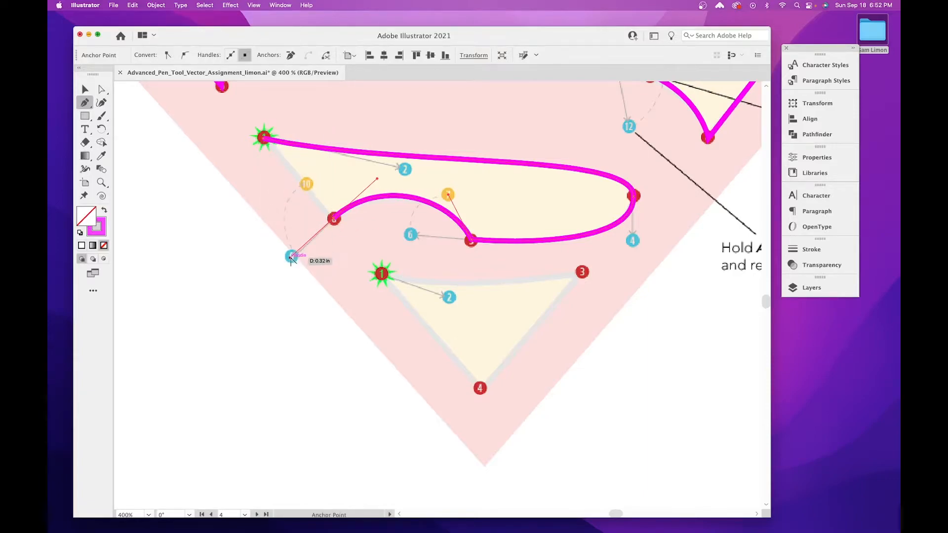
{"action": "left_click_drag", "start_coordinate": [291, 257], "coordinate": [307, 184]}
{"action": "left_click", "coordinate": [264, 137]}
Trace the triangle at the logo's lower tip as a closed path through points 1, 3 and 4, with point 1's handle pulled to 2.
{"action": "scroll", "coordinate": [316, 190], "scroll_direction": "down", "scroll_amount": 4}
{"action": "scroll", "coordinate": [316, 190], "scroll_direction": "right", "scroll_amount": 3}
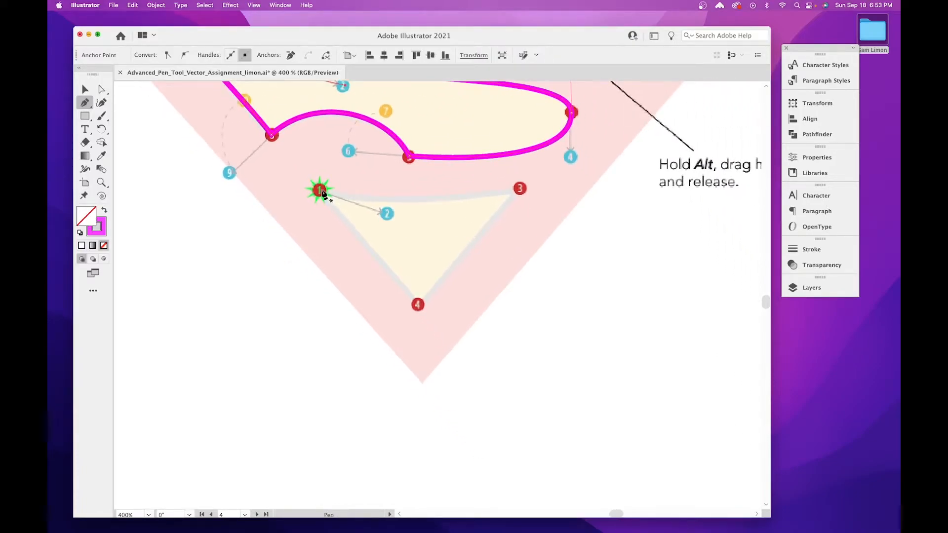
{"action": "left_click_drag", "start_coordinate": [320, 190], "coordinate": [387, 215]}
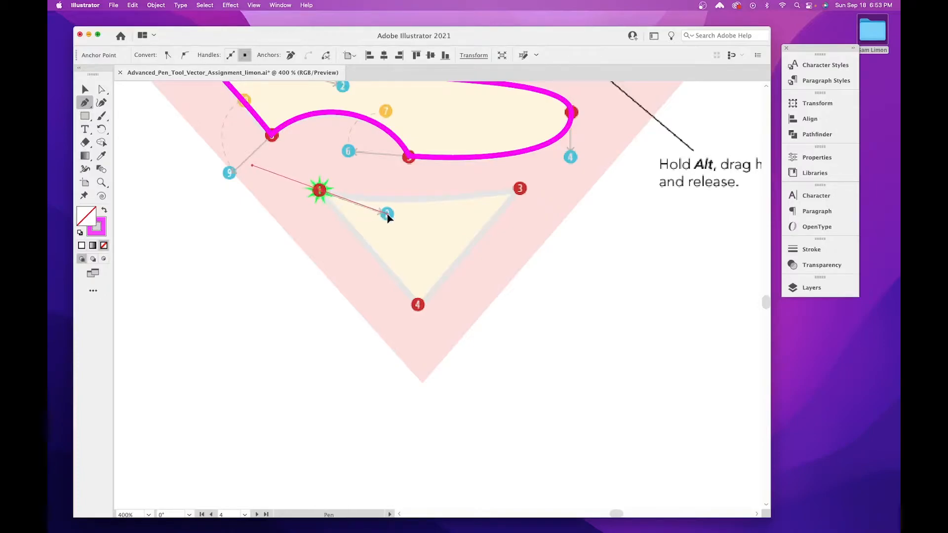
{"action": "left_click", "coordinate": [519, 193]}
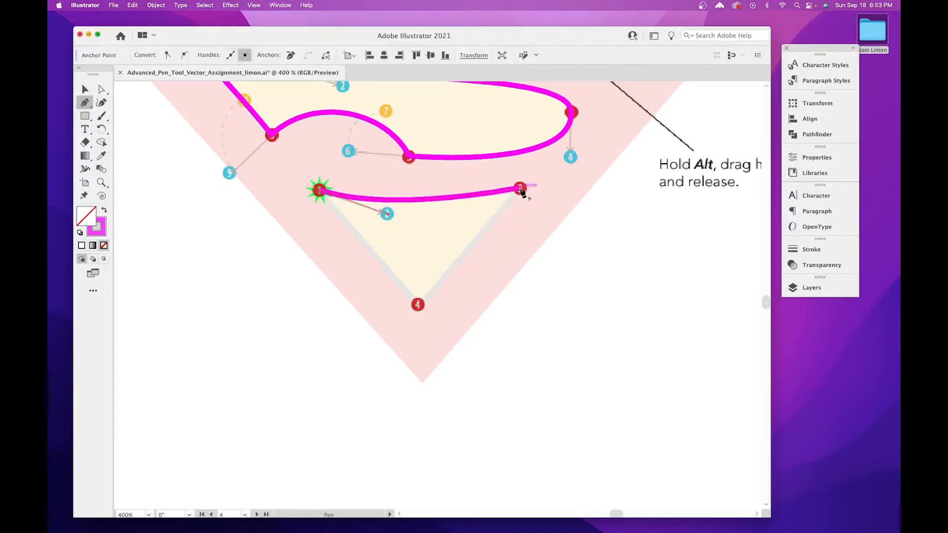
{"action": "left_click", "coordinate": [418, 305]}
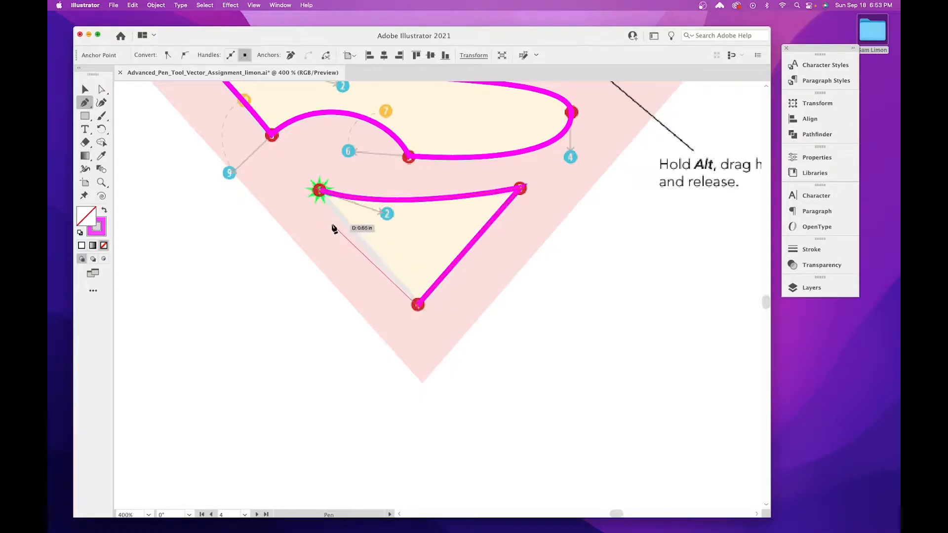
{"action": "left_click", "coordinate": [319, 190]}
Review the finished Superman logo tracing beside the neighbouring artboards and deselect the last path.
{"action": "left_click_drag", "start_coordinate": [553, 214], "coordinate": [509, 325]}
{"action": "key", "text": "super+minus"}
{"action": "key", "text": "super+minus"}
{"action": "key", "text": "super+minus"}
{"action": "key", "text": "super+minus"}
{"action": "key", "text": "super+minus"}
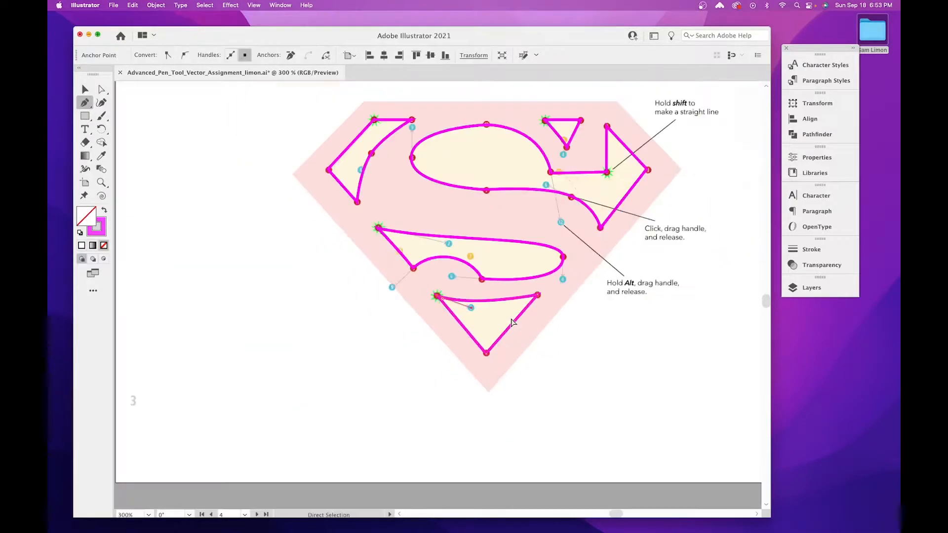
{"action": "key", "text": "super+equal"}
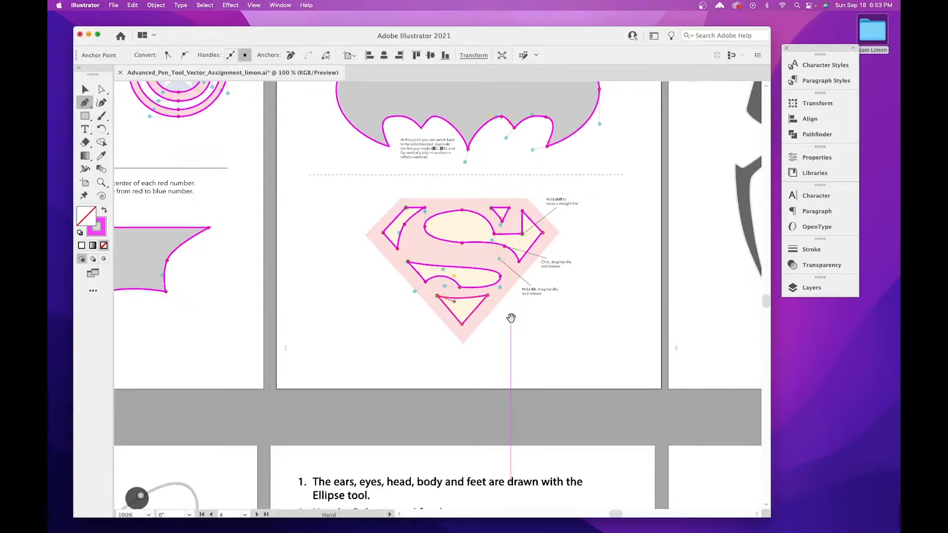
{"action": "left_click_drag", "start_coordinate": [581, 174], "coordinate": [289, 300]}
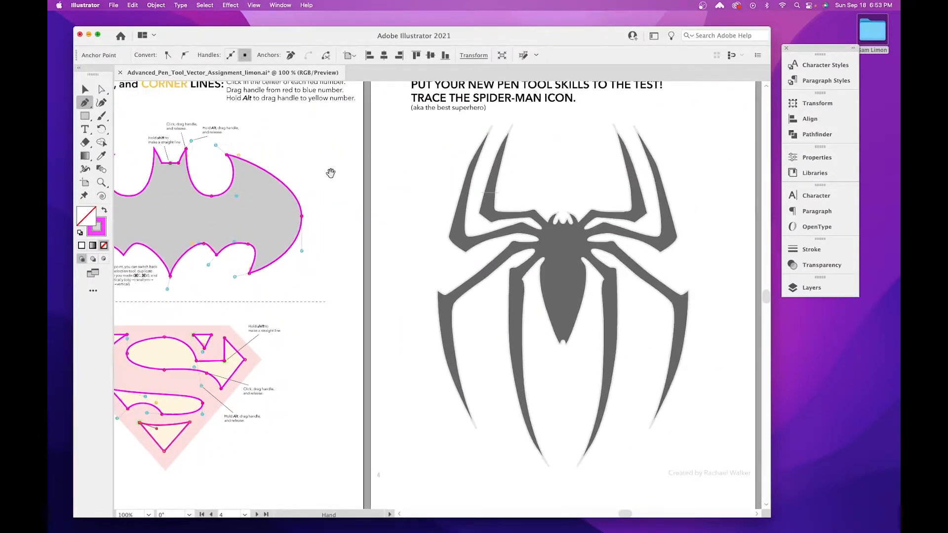
{"action": "left_click_drag", "start_coordinate": [330, 173], "coordinate": [350, 215]}
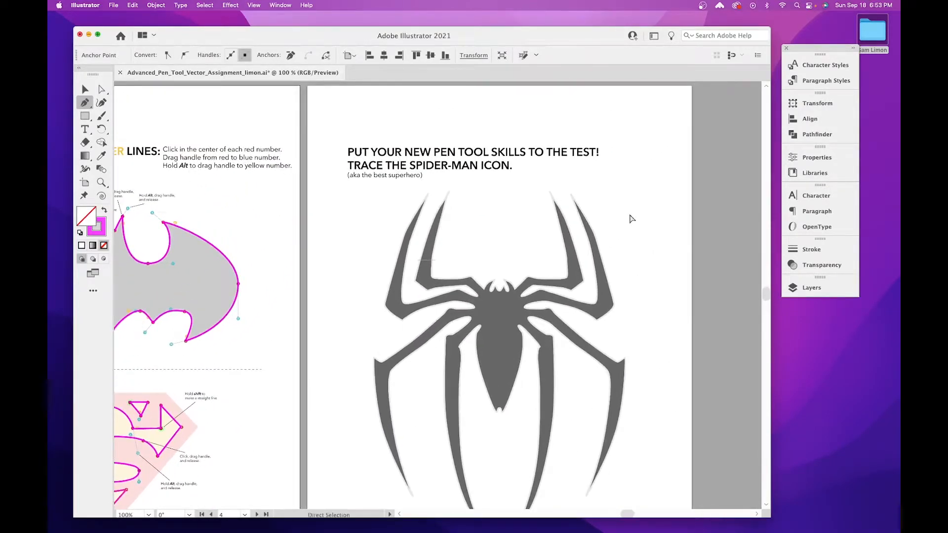
{"action": "key", "text": "super+equal"}
{"action": "key", "text": "super+minus"}
{"action": "key", "text": "super+minus"}
{"action": "key", "text": "super+minus"}
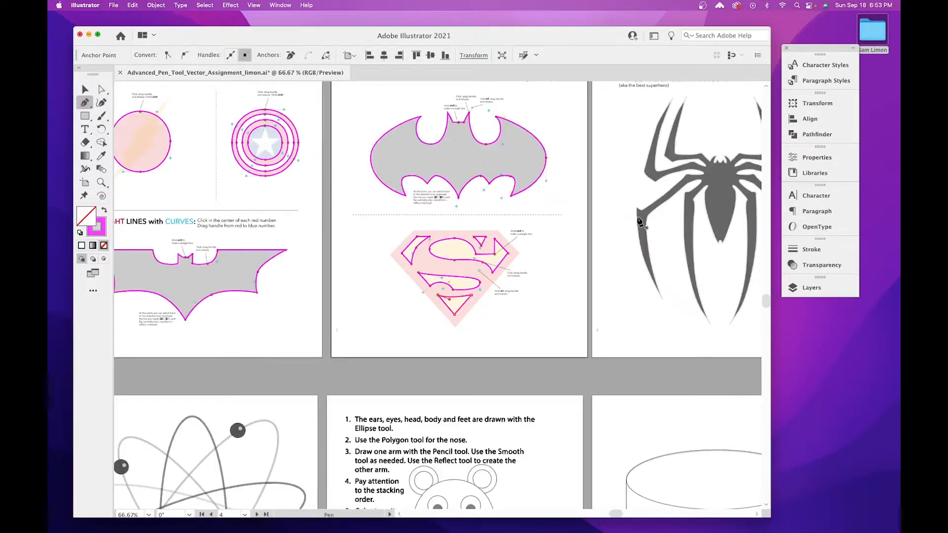
{"action": "left_click", "coordinate": [83, 91]}
{"action": "left_click", "coordinate": [577, 259]}
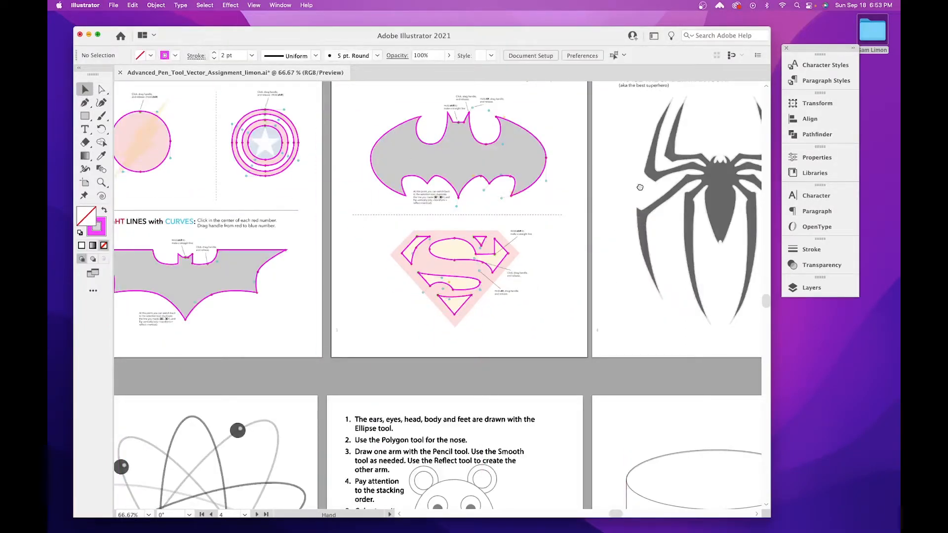
Examine the outline of the Spider-Man icon's legs, head and body on the neighbouring artboard.
{"action": "left_click_drag", "start_coordinate": [638, 186], "coordinate": [379, 289]}
{"action": "key", "text": "super+plus"}
{"action": "key", "text": "super+plus"}
{"action": "key", "text": "super+plus"}
{"action": "key", "text": "super+plus"}
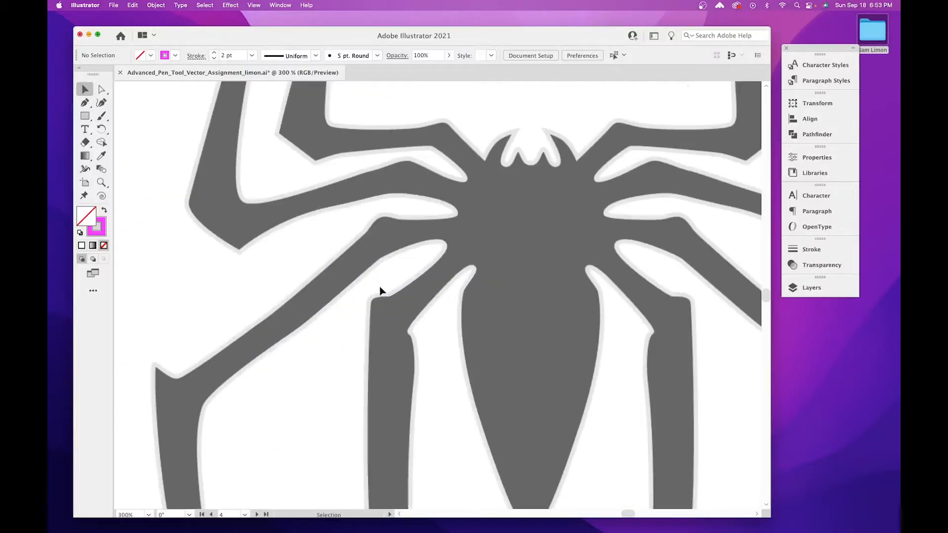
{"action": "left_click_drag", "start_coordinate": [520, 205], "coordinate": [374, 424]}
{"action": "left_click_drag", "start_coordinate": [449, 224], "coordinate": [406, 346]}
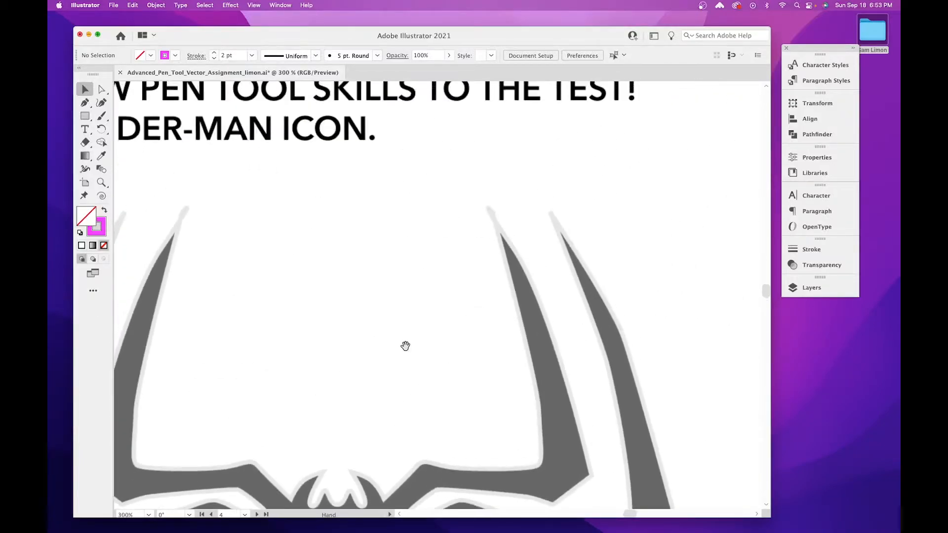
{"action": "key", "text": "super+minus"}
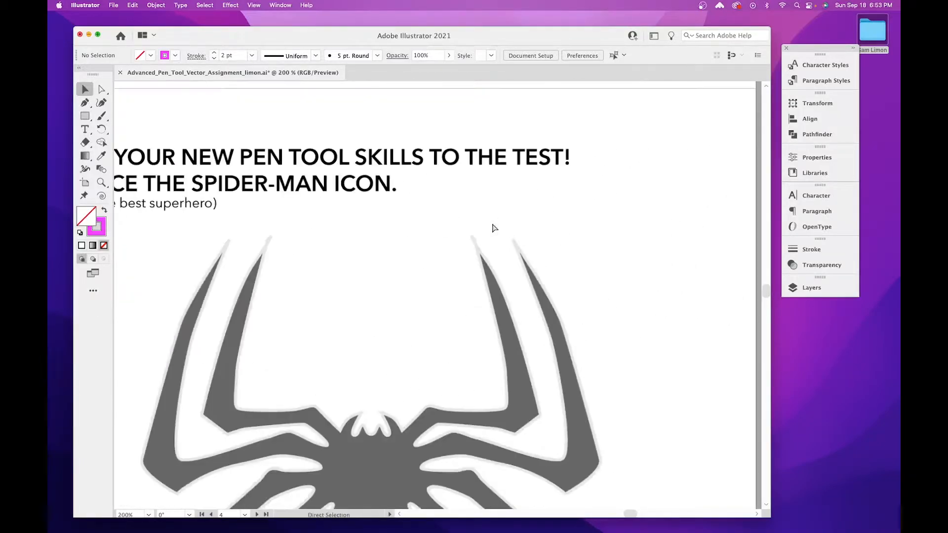
{"action": "left_click_drag", "start_coordinate": [495, 310], "coordinate": [522, 161]}
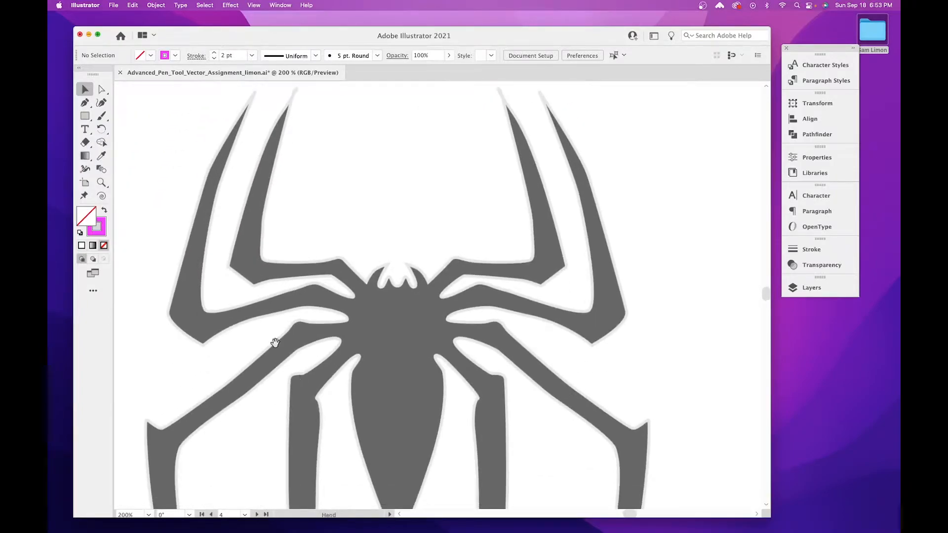
{"action": "left_click_drag", "start_coordinate": [274, 342], "coordinate": [405, 323]}
{"action": "left_click_drag", "start_coordinate": [473, 280], "coordinate": [305, 370]}
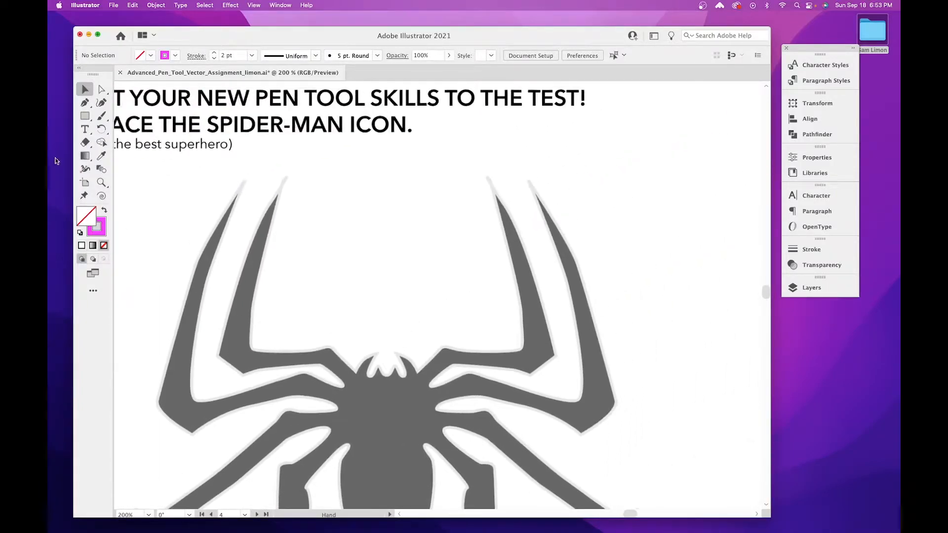
Start tracing the Spider-Man icon with the Pen tool from the head's centre notch, curving over the adjacent peak and around to the right fang's tip.
{"action": "left_click", "coordinate": [84, 106]}
{"action": "left_click_drag", "start_coordinate": [425, 381], "coordinate": [432, 353]}
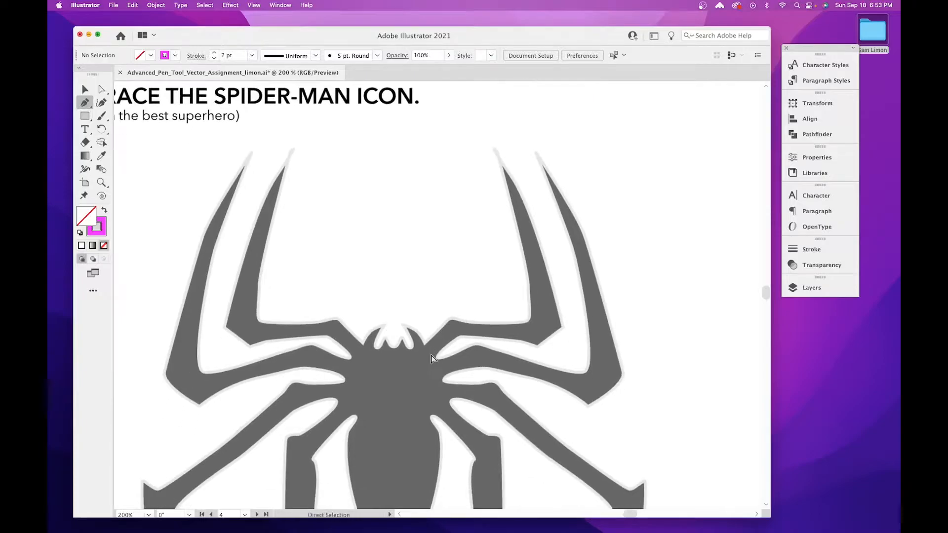
{"action": "key", "text": "super+equal"}
{"action": "left_click_drag", "start_coordinate": [353, 429], "coordinate": [361, 318]}
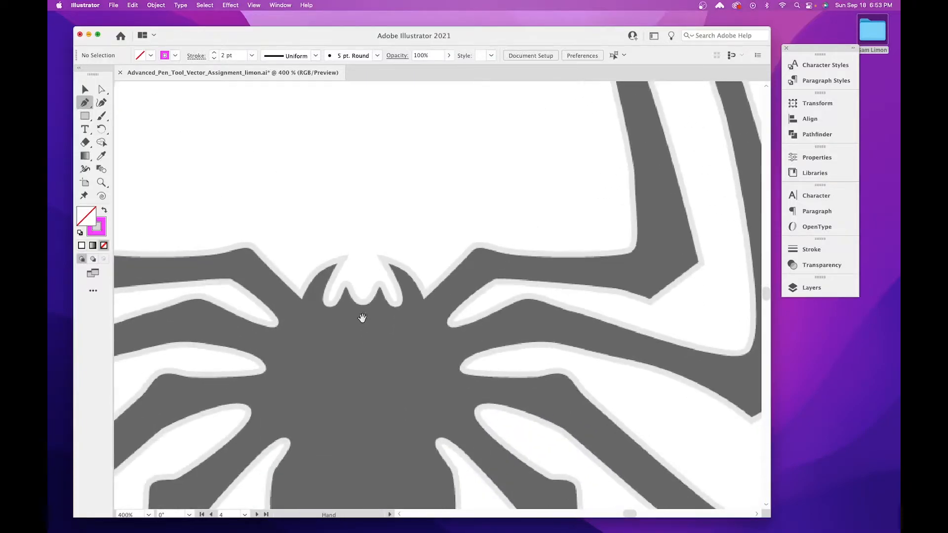
{"action": "left_click", "coordinate": [363, 305]}
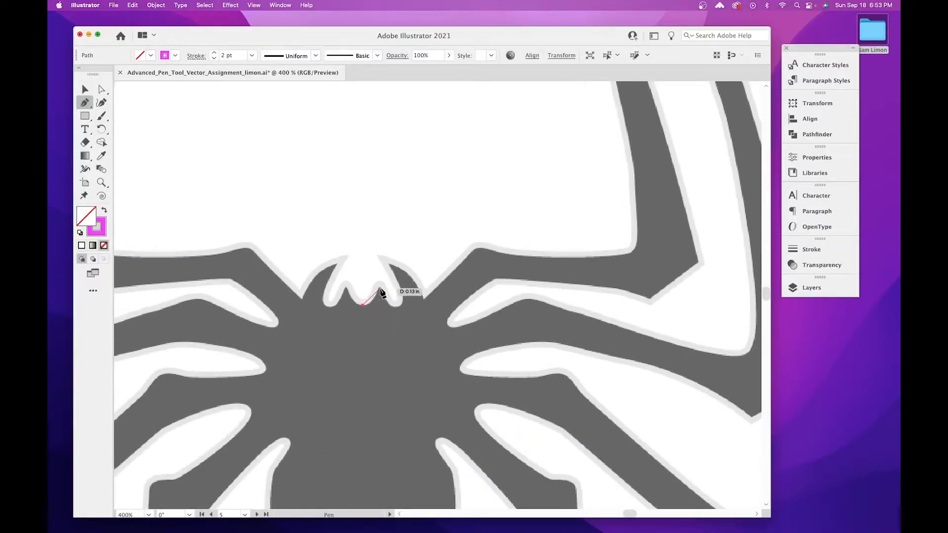
{"action": "left_click_drag", "start_coordinate": [379, 288], "coordinate": [385, 272]}
{"action": "key", "text": "super+equal"}
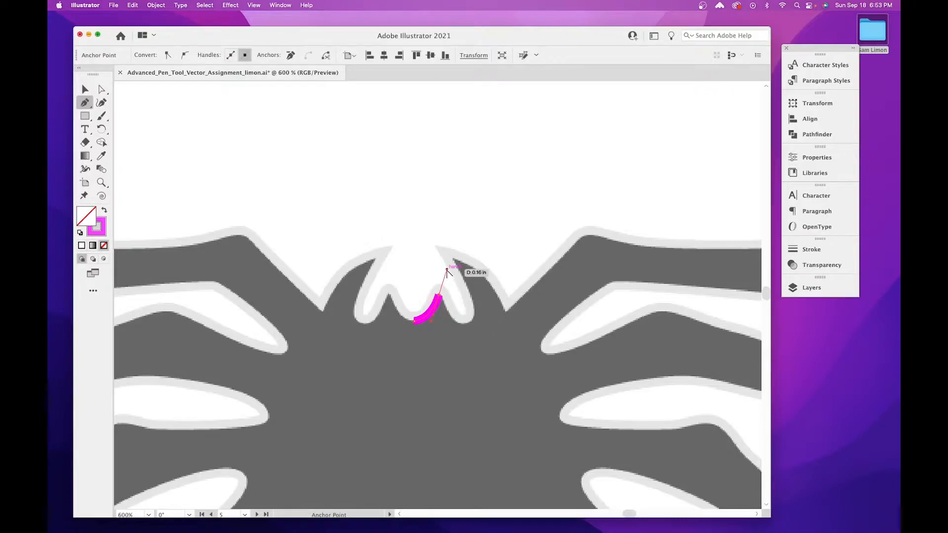
{"action": "left_click_drag", "start_coordinate": [446, 269], "coordinate": [449, 297]}
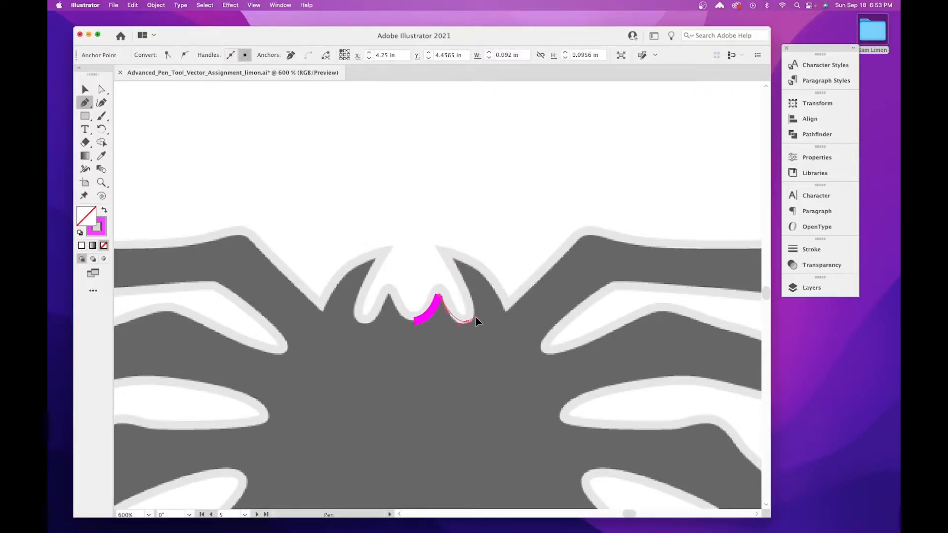
{"action": "left_click_drag", "start_coordinate": [475, 317], "coordinate": [478, 313]}
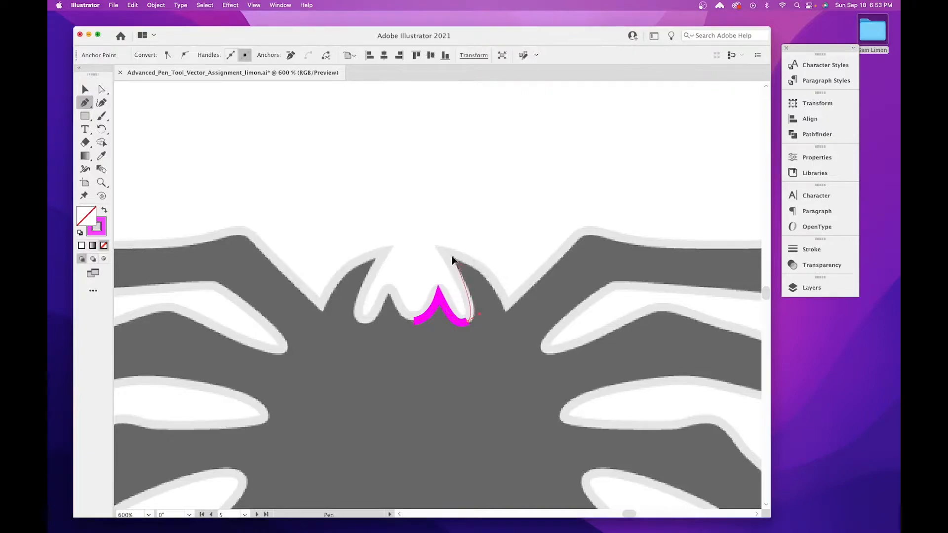
{"action": "left_click_drag", "start_coordinate": [434, 235], "coordinate": [435, 236]}
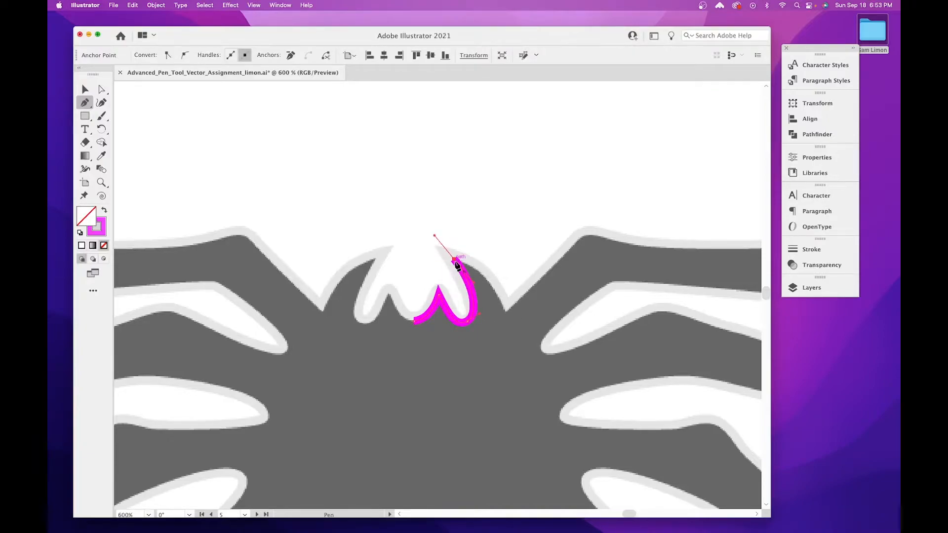
Turn the fang tip's handle along its outer curve, then continue the path down to the notch and up to the inner upper-right leg's bend.
{"action": "key", "text": "alt"}
{"action": "left_click_drag", "start_coordinate": [434, 236], "coordinate": [484, 262]}
{"action": "left_click", "coordinate": [506, 312]}
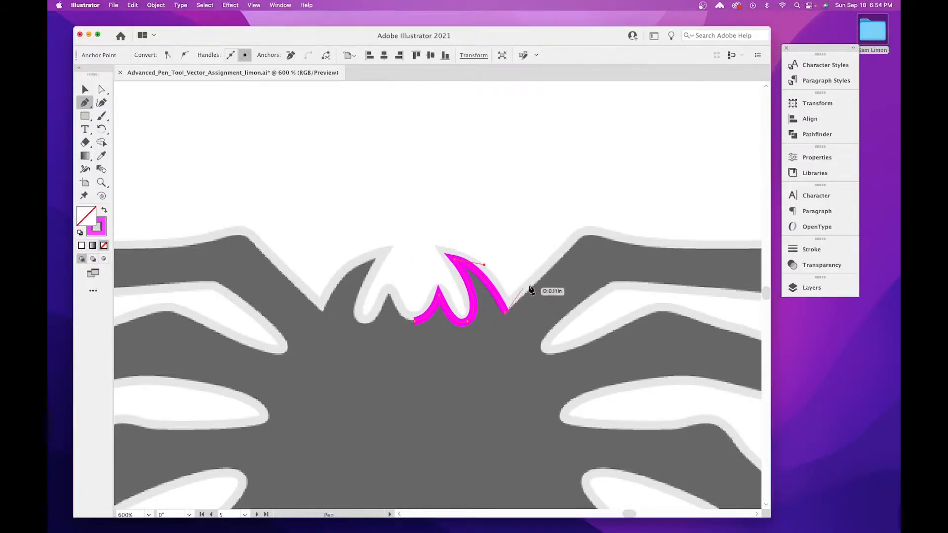
{"action": "left_click_drag", "start_coordinate": [549, 308], "coordinate": [418, 352]}
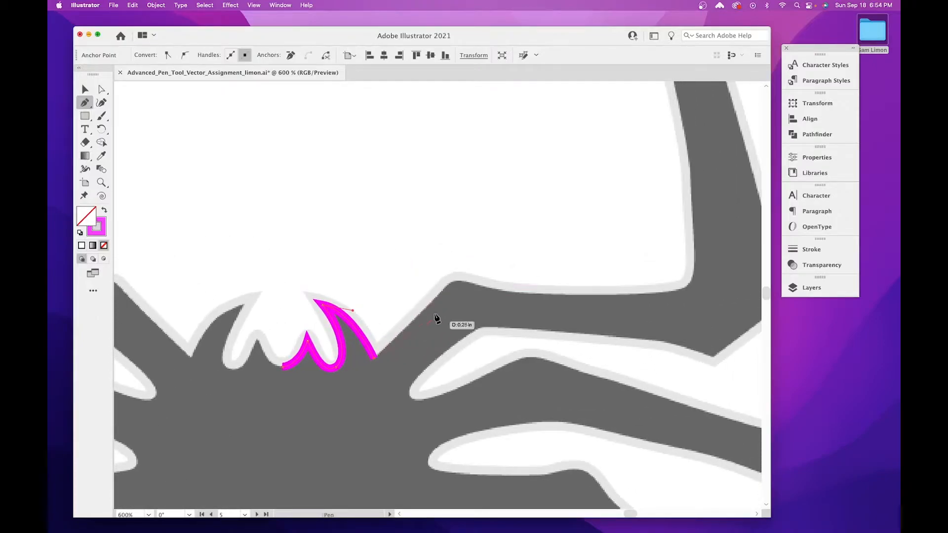
{"action": "left_click", "coordinate": [447, 288]}
Continue the path around the leg's rounded bend, along its upper edge and into the curved inner knee corner.
{"action": "scroll", "coordinate": [446, 287], "scroll_direction": "up", "scroll_amount": 2}
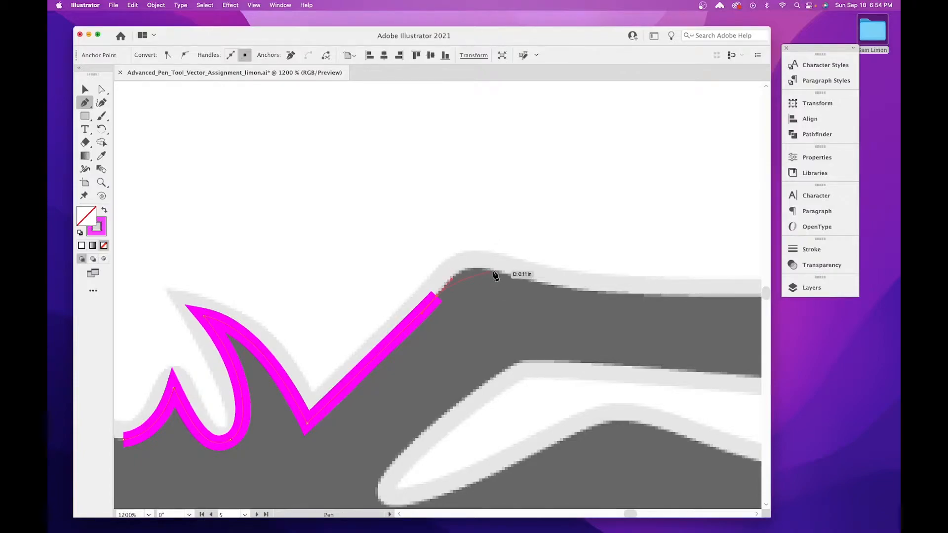
{"action": "left_click_drag", "start_coordinate": [493, 271], "coordinate": [530, 280]}
{"action": "mouse_move", "coordinate": [623, 322]}
{"action": "left_mouse_down"}
{"action": "mouse_move", "coordinate": [576, 328]}
{"action": "mouse_move", "coordinate": [417, 396]}
{"action": "left_mouse_up"}
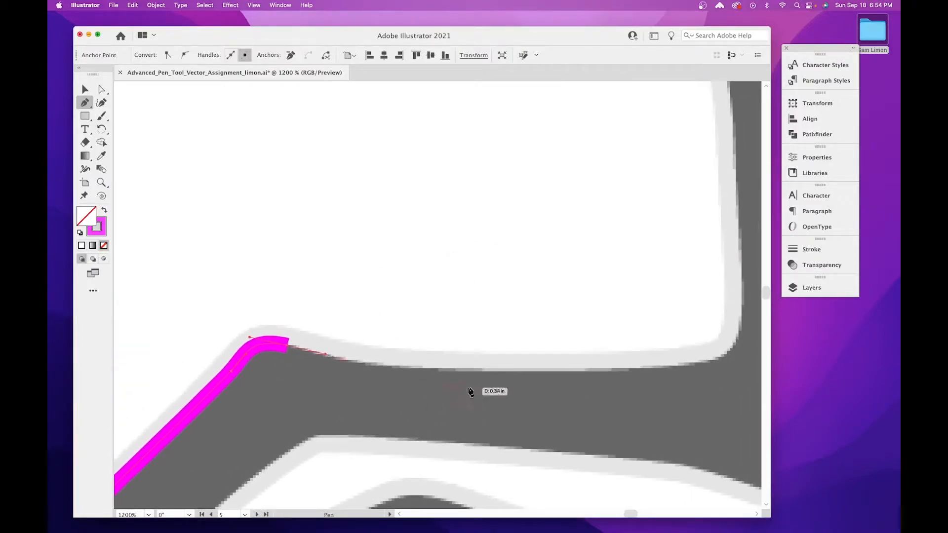
{"action": "left_click_drag", "start_coordinate": [511, 372], "coordinate": [510, 372]}
{"action": "left_click_drag", "start_coordinate": [584, 379], "coordinate": [377, 465]}
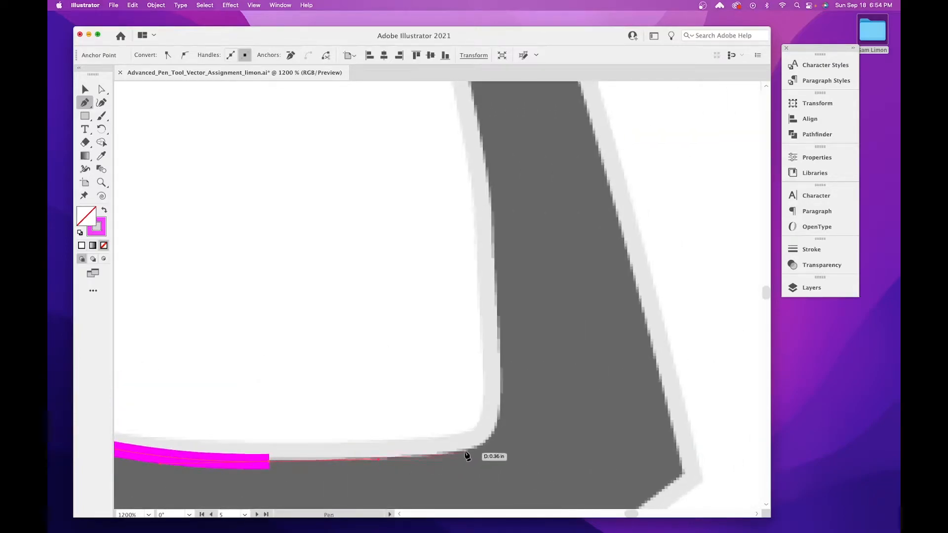
{"action": "left_click_drag", "start_coordinate": [492, 435], "coordinate": [512, 405]}
Trace the leg's inner edge from the knee corner up to the tip of the dark shape with curved segments.
{"action": "scroll", "coordinate": [512, 405], "scroll_direction": "up", "scroll_amount": 5}
{"action": "scroll", "coordinate": [508, 364], "scroll_direction": "down", "scroll_amount": 3}
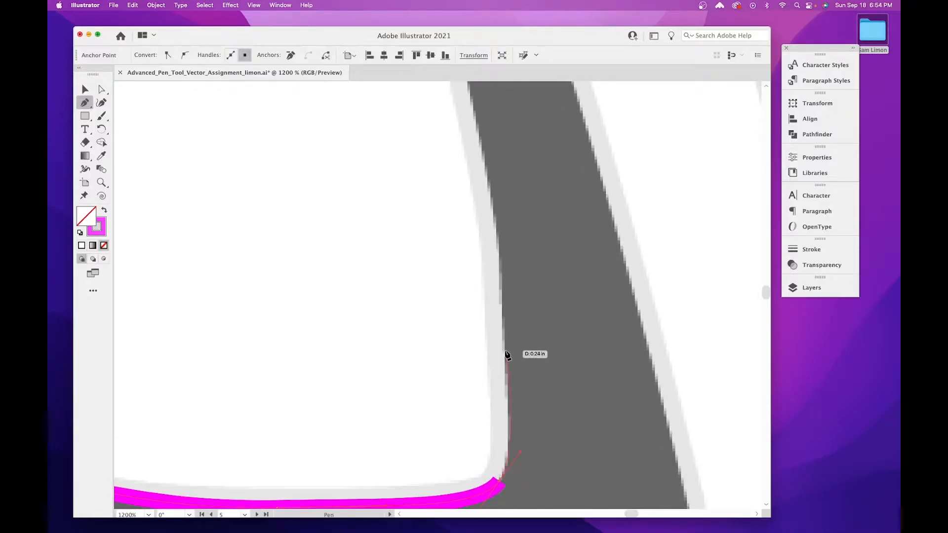
{"action": "left_click", "coordinate": [504, 324]}
{"action": "key", "text": "super+minus"}
{"action": "key", "text": "super+minus"}
{"action": "key", "text": "super+minus"}
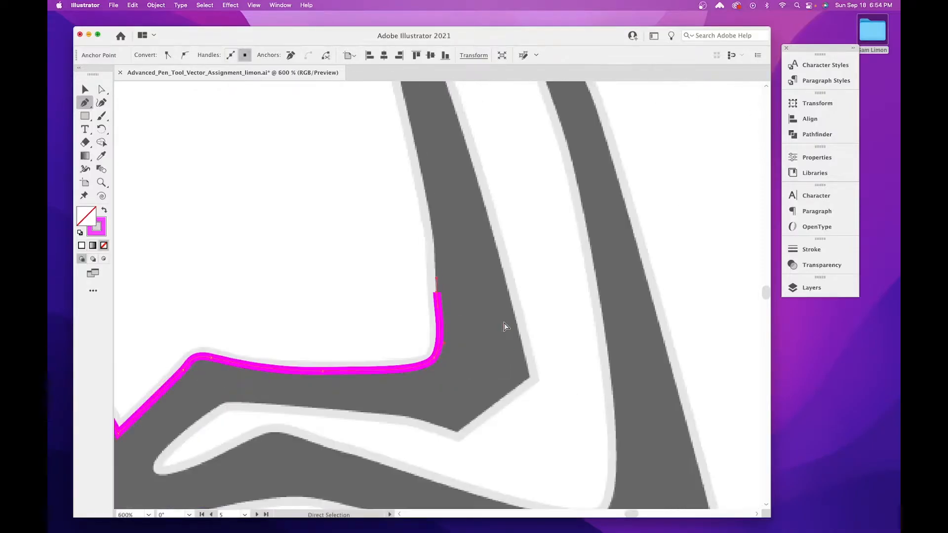
{"action": "left_click_drag", "start_coordinate": [469, 243], "coordinate": [539, 402]}
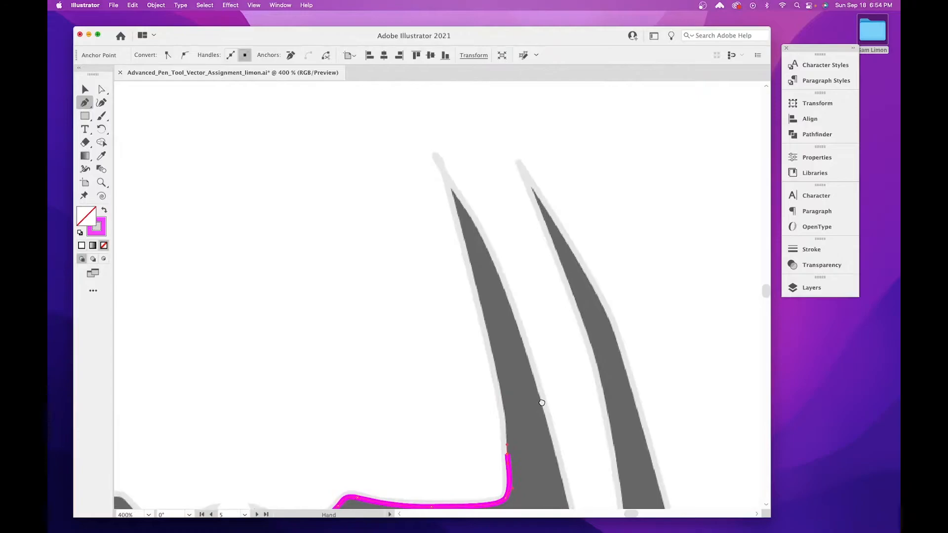
{"action": "left_click_drag", "start_coordinate": [487, 336], "coordinate": [474, 276]}
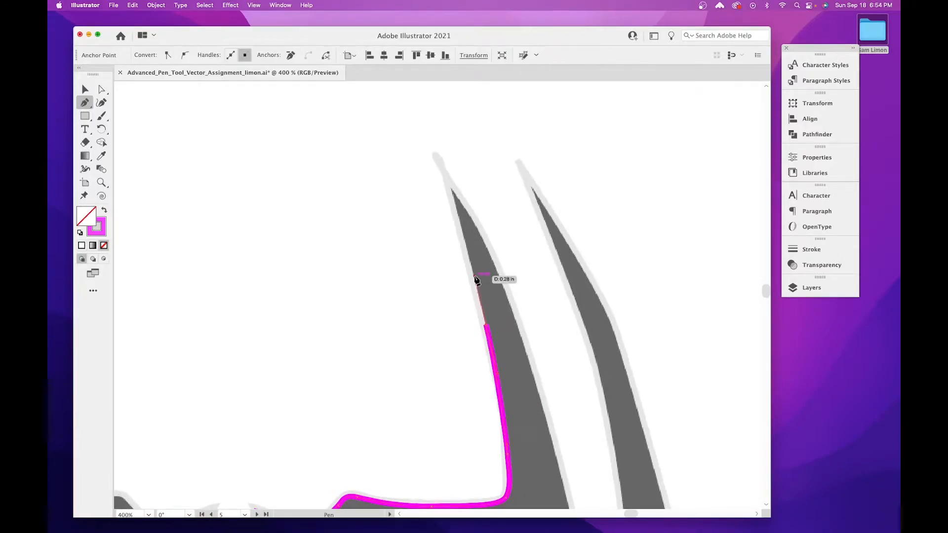
{"action": "left_click", "coordinate": [453, 193]}
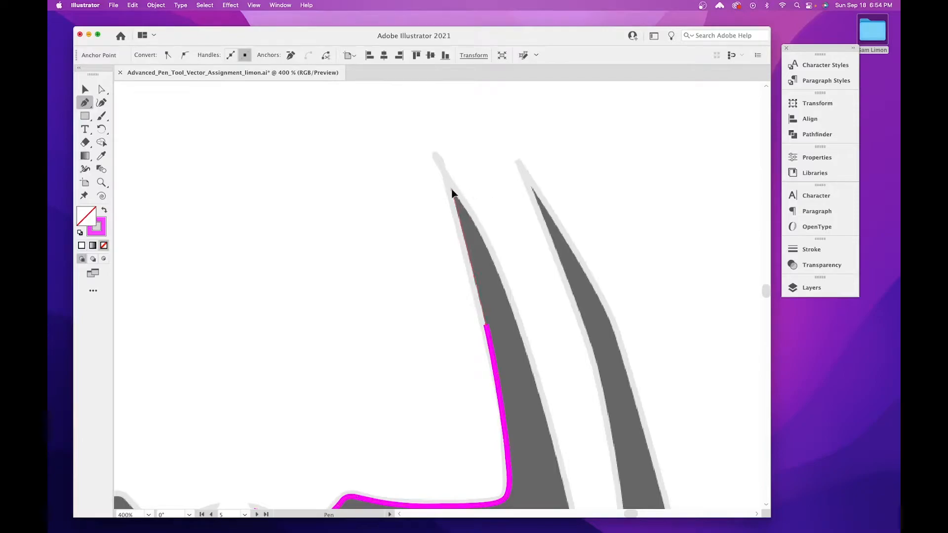
{"action": "left_click", "coordinate": [443, 162]}
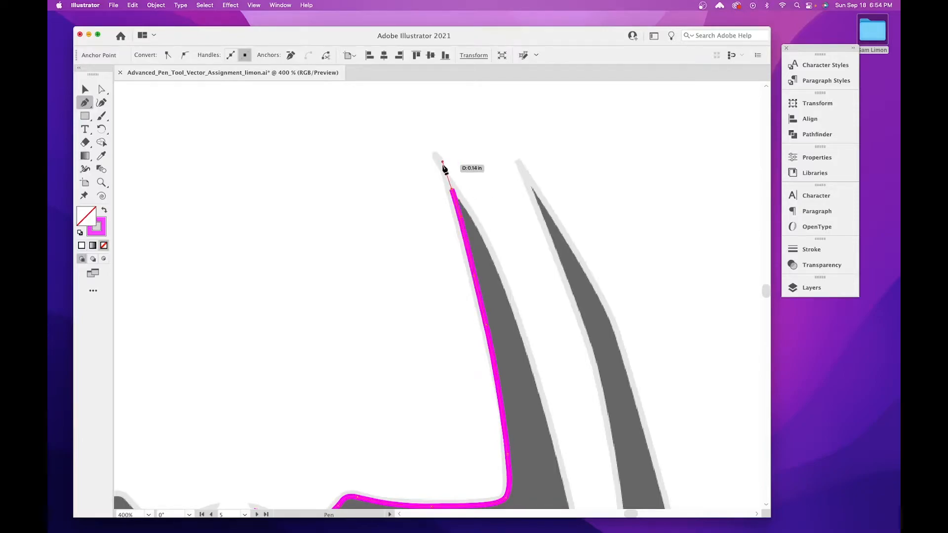
Turn the tip's handle back toward the leg and trace the outer edge down to the knee's outer corner.
{"action": "key", "text": "super+equal"}
{"action": "key", "text": "super+equal"}
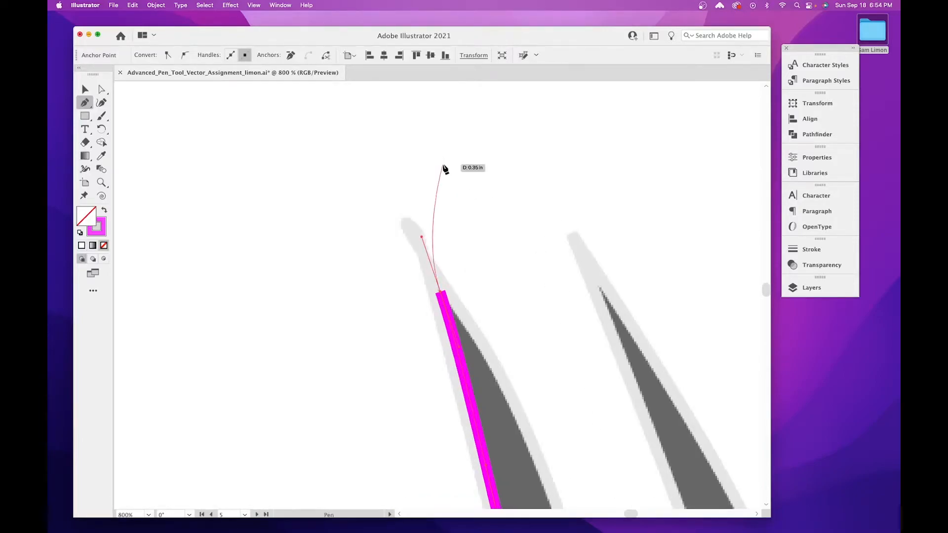
{"action": "left_click_drag", "start_coordinate": [422, 237], "coordinate": [466, 251]}
{"action": "left_click_drag", "start_coordinate": [475, 344], "coordinate": [531, 322]}
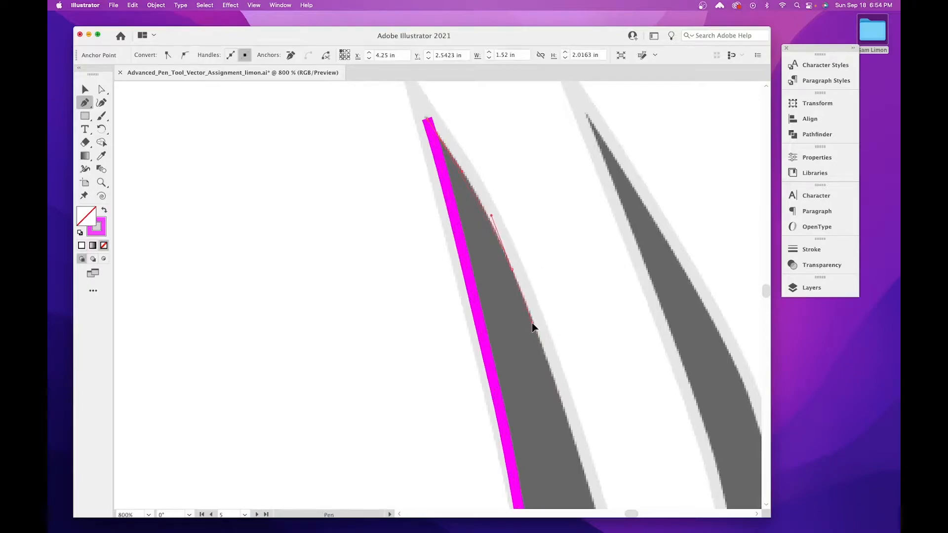
{"action": "left_click", "coordinate": [532, 323]}
{"action": "left_click_drag", "start_coordinate": [584, 440], "coordinate": [550, 275]}
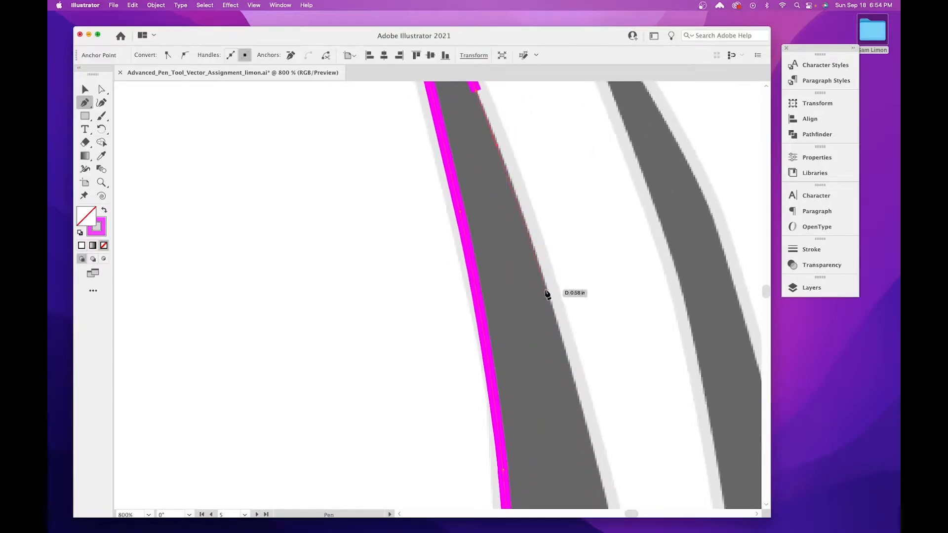
{"action": "left_click", "coordinate": [555, 337]}
{"action": "left_click_drag", "start_coordinate": [599, 502], "coordinate": [549, 270]}
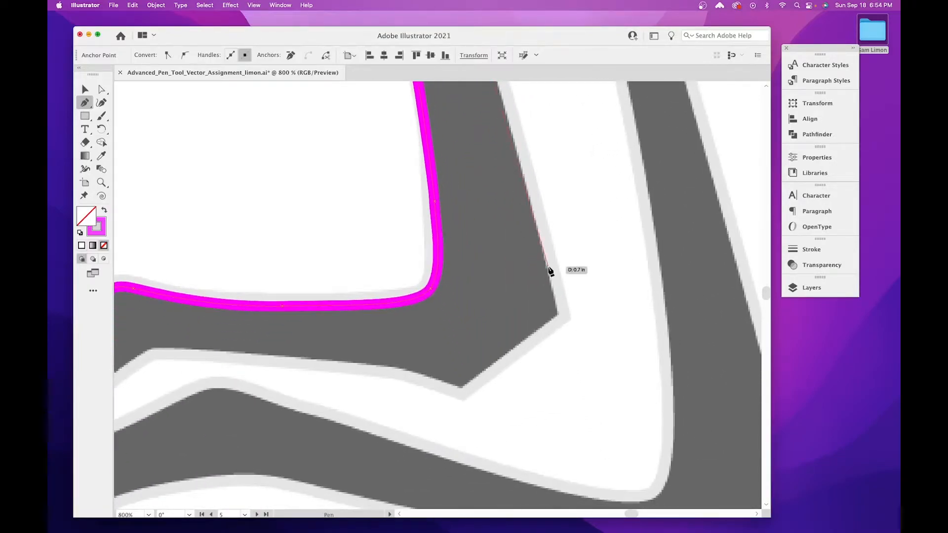
{"action": "left_click", "coordinate": [559, 313]}
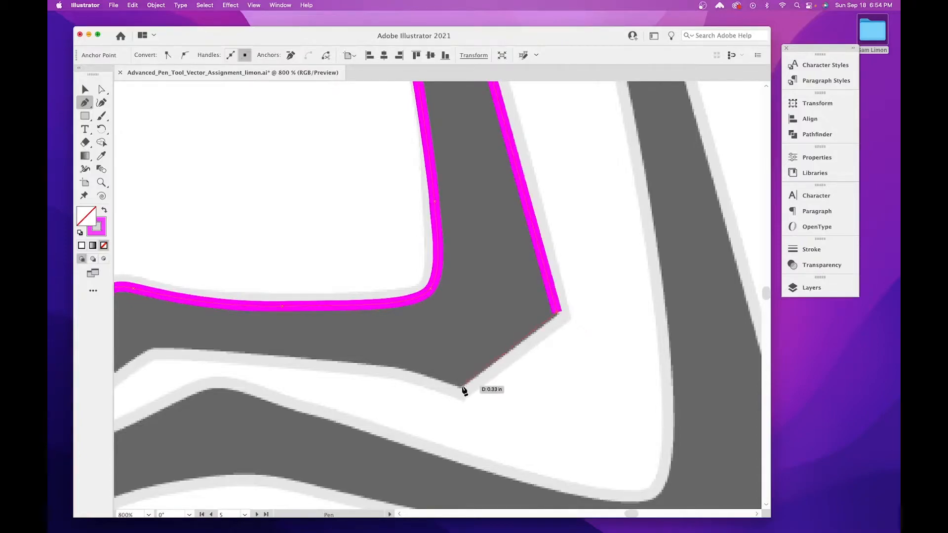
Trace from the knee's outer corner to its lower corner, back along the leg's underside and around the rounded pocket beside the body.
{"action": "left_click", "coordinate": [463, 388]}
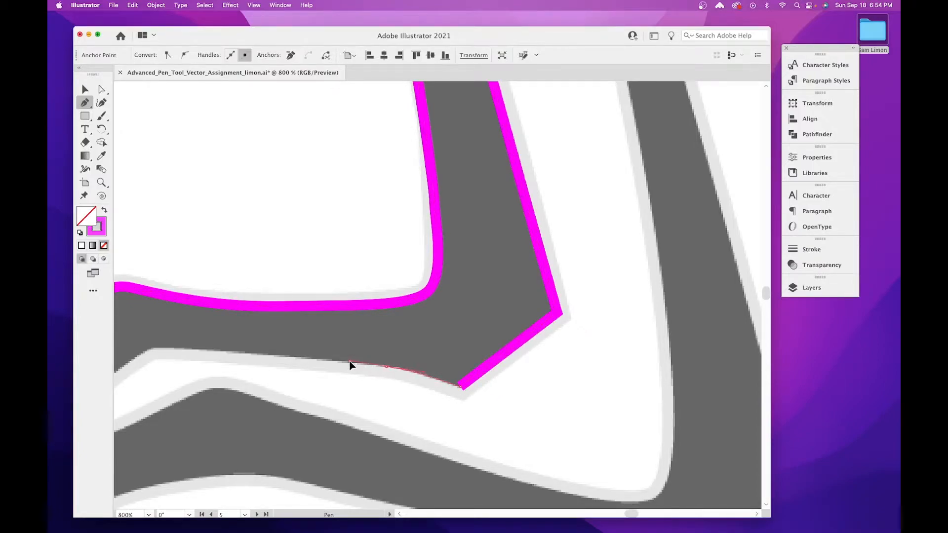
{"action": "left_click", "coordinate": [389, 366]}
{"action": "scroll", "coordinate": [396, 306], "scroll_direction": "left", "scroll_amount": 5}
{"action": "scroll", "coordinate": [395, 307], "scroll_direction": "down", "scroll_amount": 2}
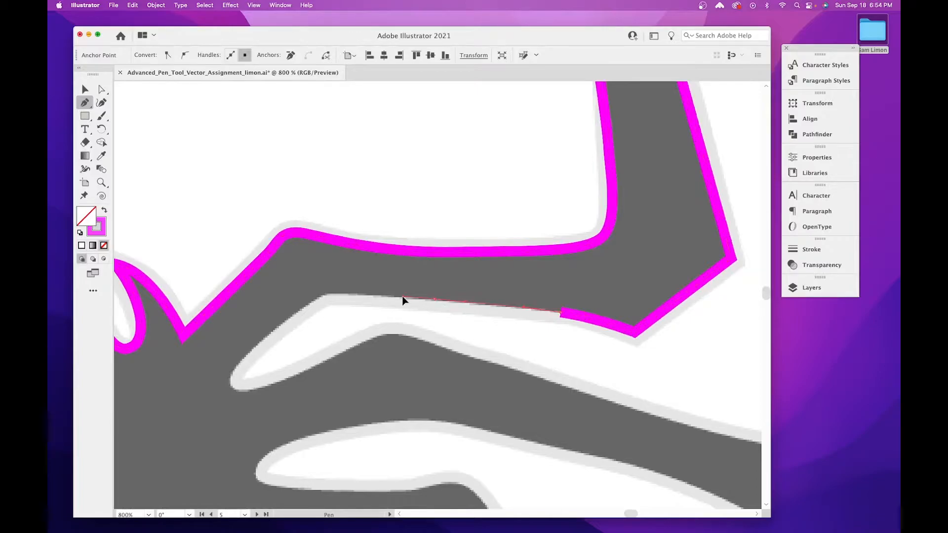
{"action": "left_click", "coordinate": [434, 298]}
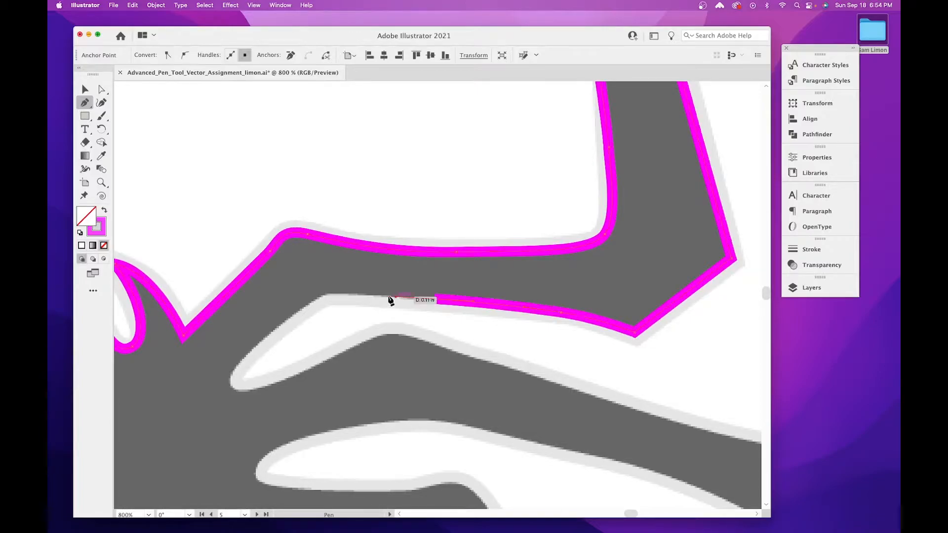
{"action": "left_click", "coordinate": [321, 293]}
{"action": "left_click_drag", "start_coordinate": [239, 362], "coordinate": [281, 389]}
Stop tracing the Spider-Man icon after this first leg, check it against the whole icon and deselect the path.
{"action": "key", "text": "super+minus"}
{"action": "key", "text": "super+minus"}
{"action": "key", "text": "super+minus"}
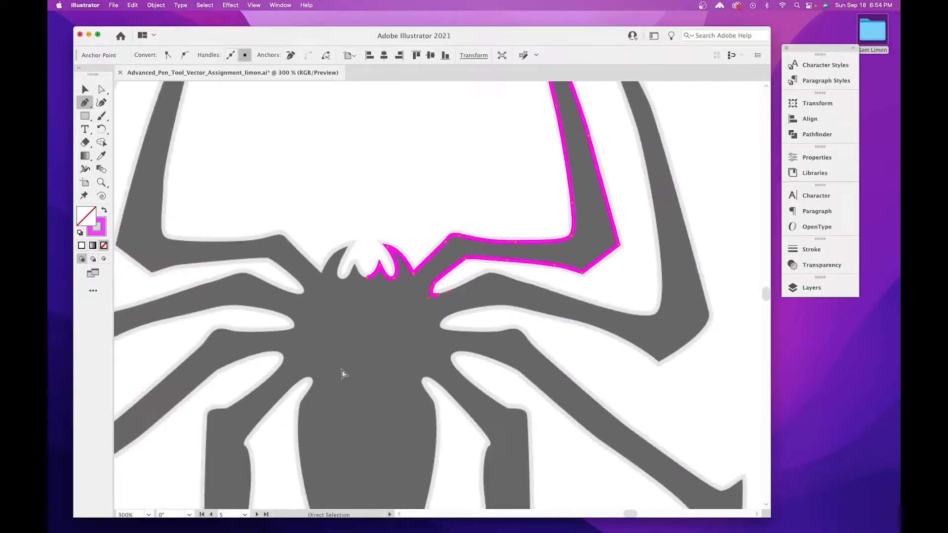
{"action": "key", "text": "super+minus"}
{"action": "key", "text": "super+minus"}
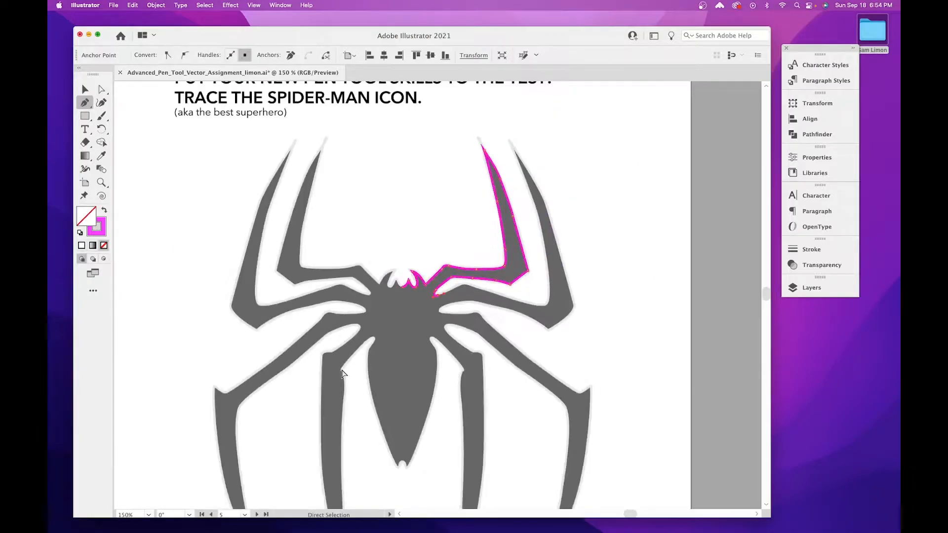
{"action": "left_click_drag", "start_coordinate": [406, 386], "coordinate": [468, 349]}
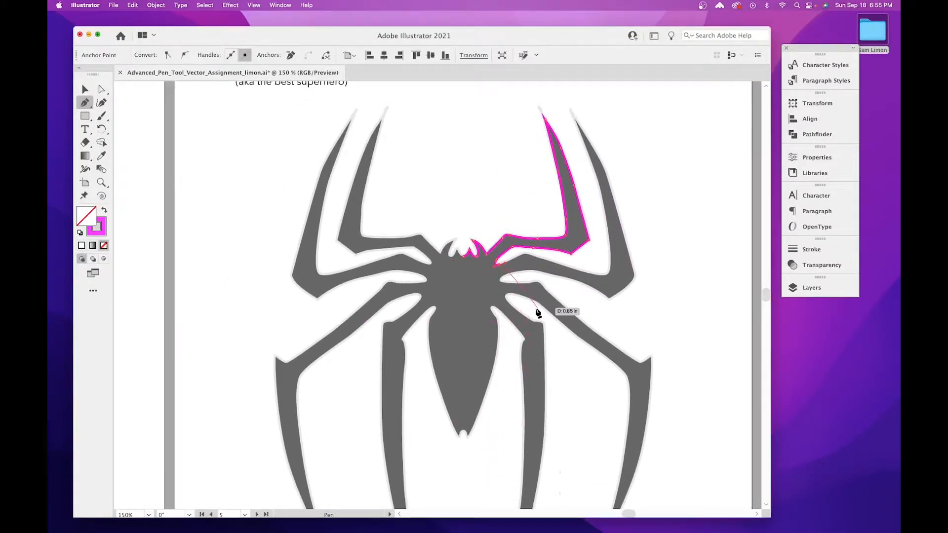
{"action": "left_click", "coordinate": [85, 89]}
{"action": "left_click", "coordinate": [484, 326]}
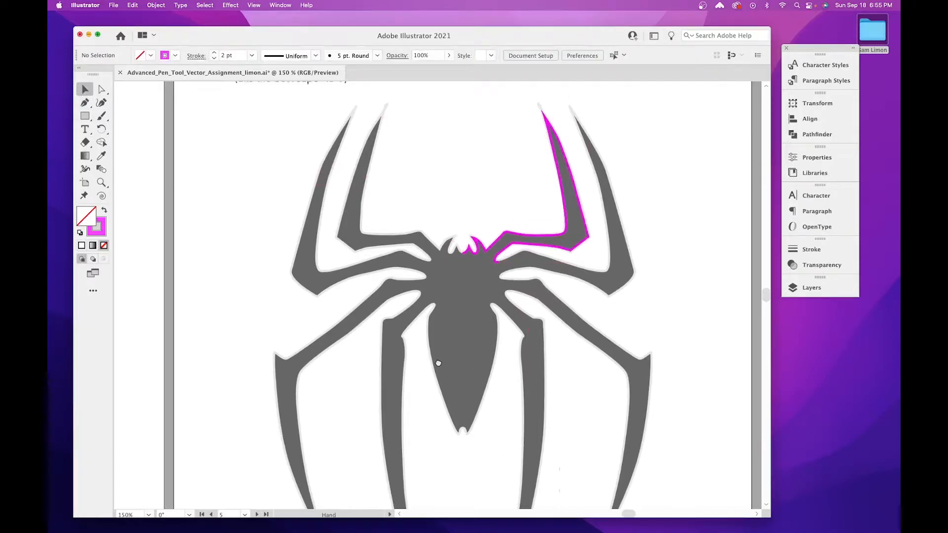
Look over the remaining project artboards and examine the bicycle drawing with its instructions.
{"action": "left_click_drag", "start_coordinate": [434, 360], "coordinate": [423, 254]}
{"action": "key", "text": "super+minus"}
{"action": "key", "text": "super+minus"}
{"action": "key", "text": "super+minus"}
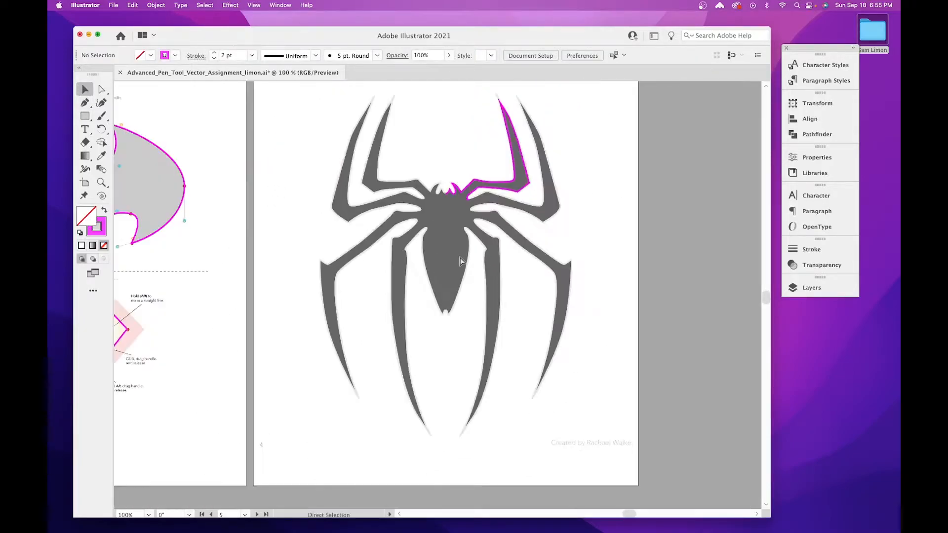
{"action": "scroll", "coordinate": [459, 256], "scroll_direction": "left", "scroll_amount": 15}
{"action": "scroll", "coordinate": [460, 256], "scroll_direction": "down", "scroll_amount": 5}
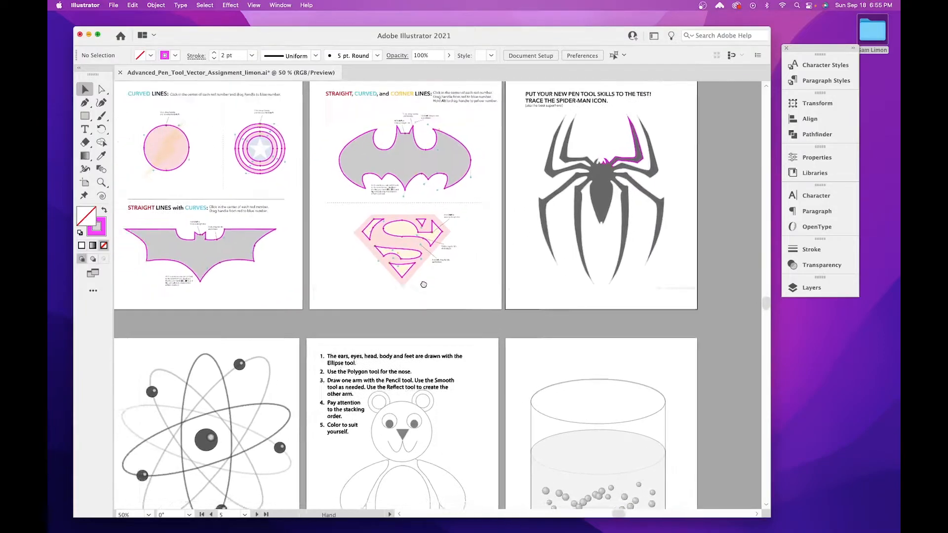
{"action": "left_click_drag", "start_coordinate": [211, 268], "coordinate": [456, 237]}
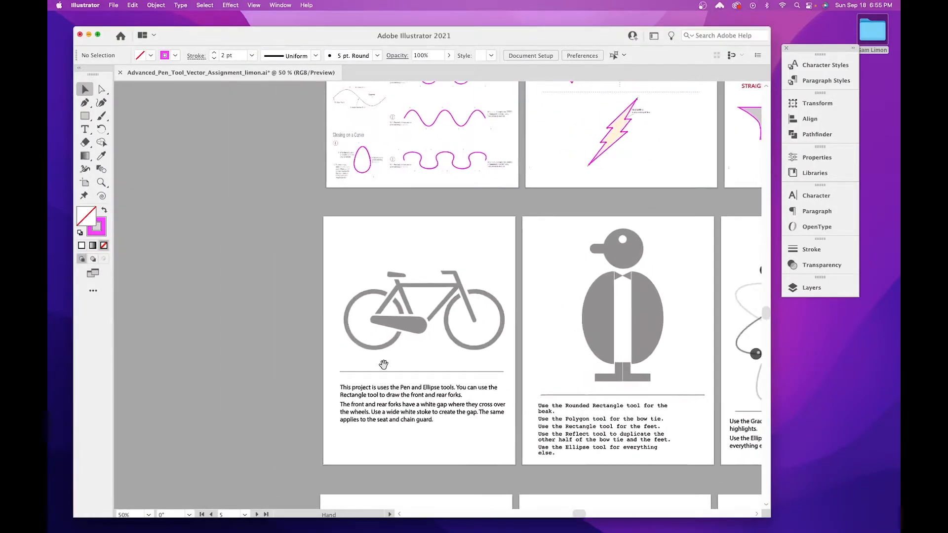
{"action": "left_click_drag", "start_coordinate": [400, 349], "coordinate": [418, 304]}
{"action": "key", "text": "super+plus"}
{"action": "key", "text": "super+plus"}
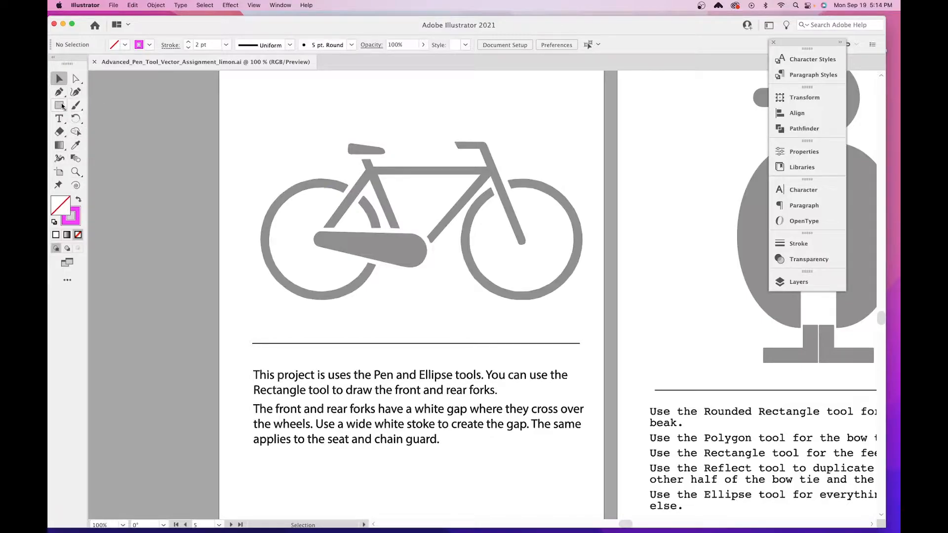
Choose the Ellipse tool and set a black 5 pt stroke with no fill.
{"action": "left_click_drag", "start_coordinate": [60, 105], "coordinate": [106, 122]}
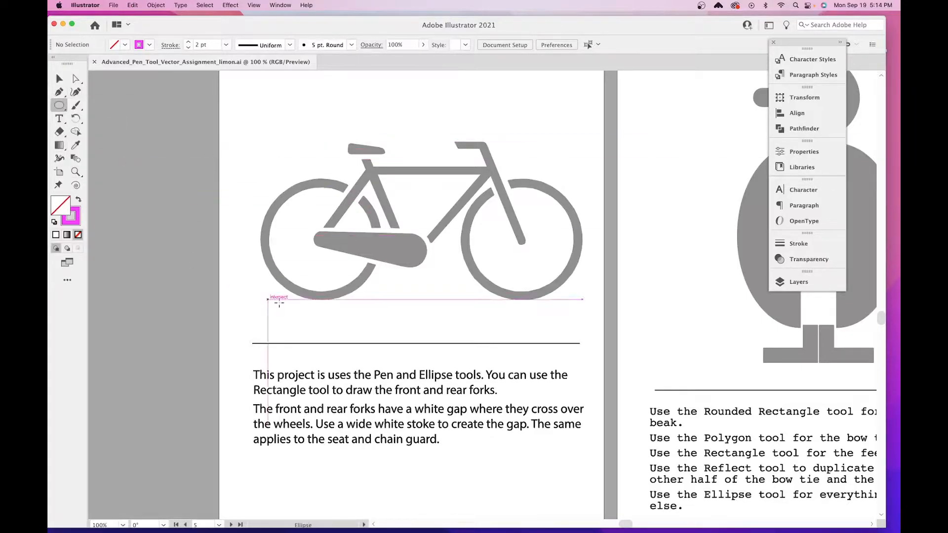
{"action": "left_click", "coordinate": [75, 215]}
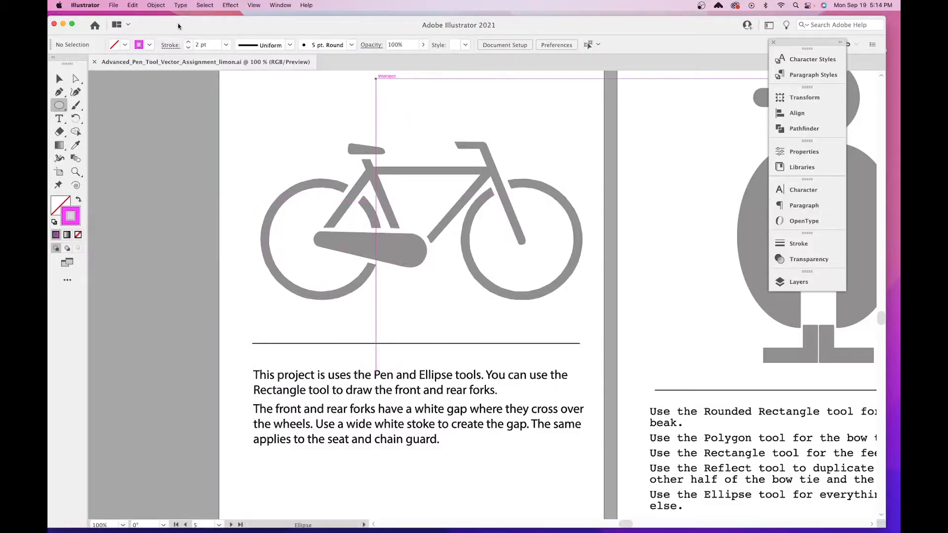
{"action": "left_click", "coordinate": [150, 45]}
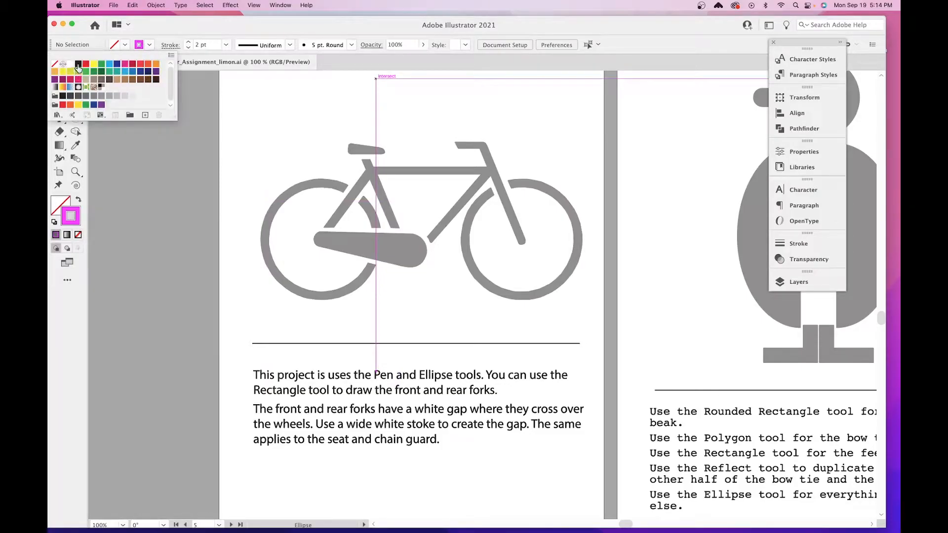
{"action": "left_click", "coordinate": [154, 36]}
{"action": "left_click", "coordinate": [147, 47]}
{"action": "left_click", "coordinate": [79, 65]}
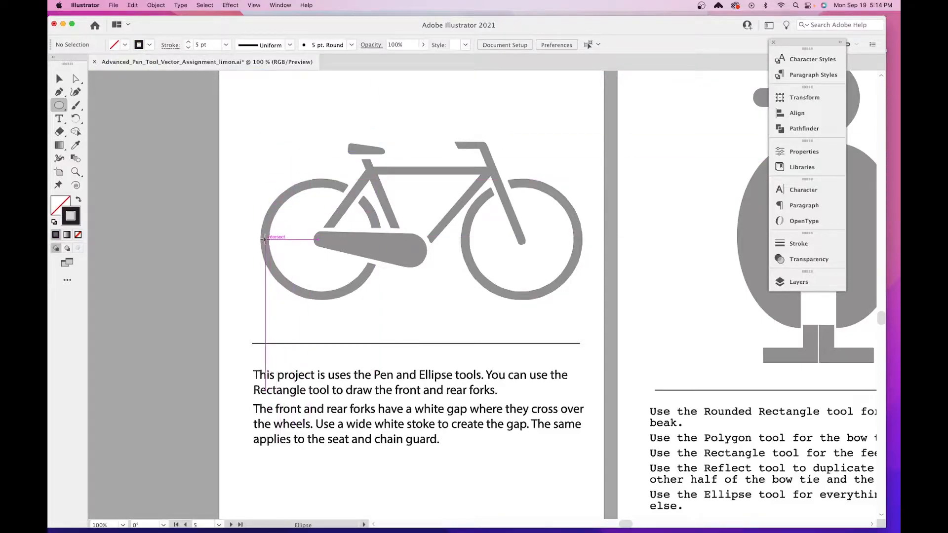
Draw a circle over the bicycle's rear wheel, then switch to the Selection tool.
{"action": "key", "text": "super+equal"}
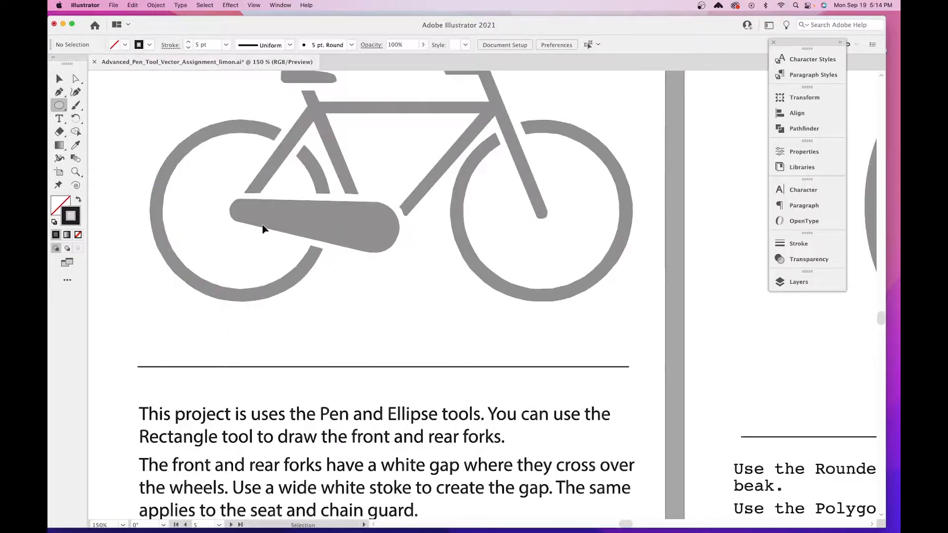
{"action": "left_click_drag", "start_coordinate": [262, 221], "coordinate": [305, 258]}
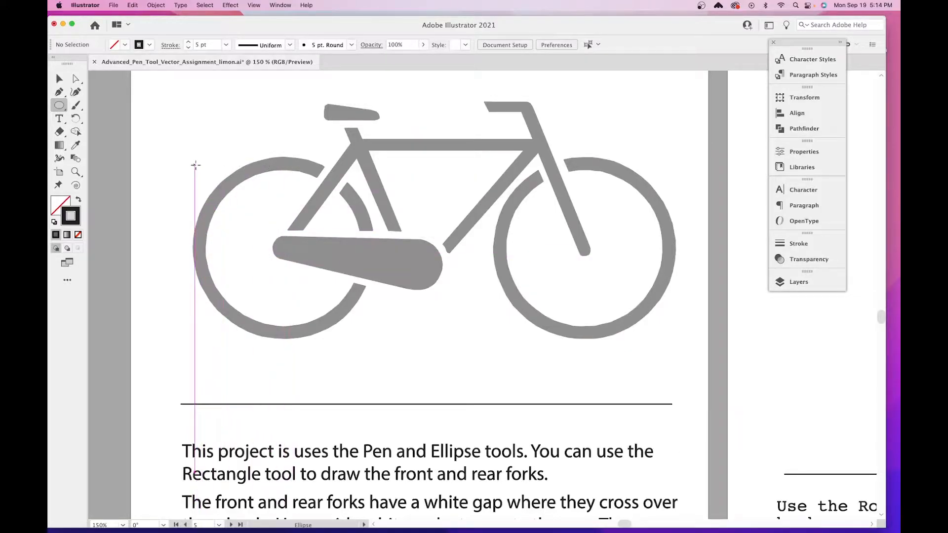
{"action": "left_click_drag", "start_coordinate": [195, 165], "coordinate": [362, 339]}
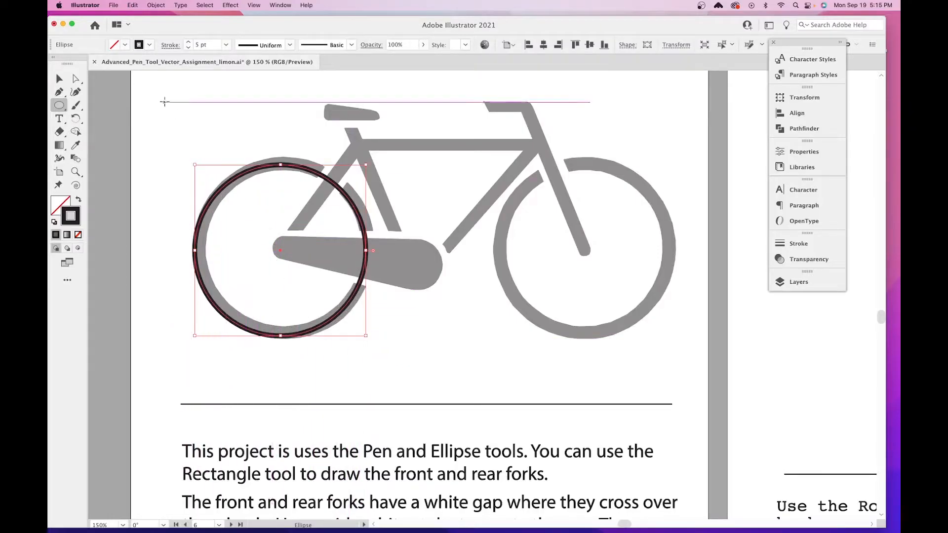
{"action": "left_click", "coordinate": [58, 80]}
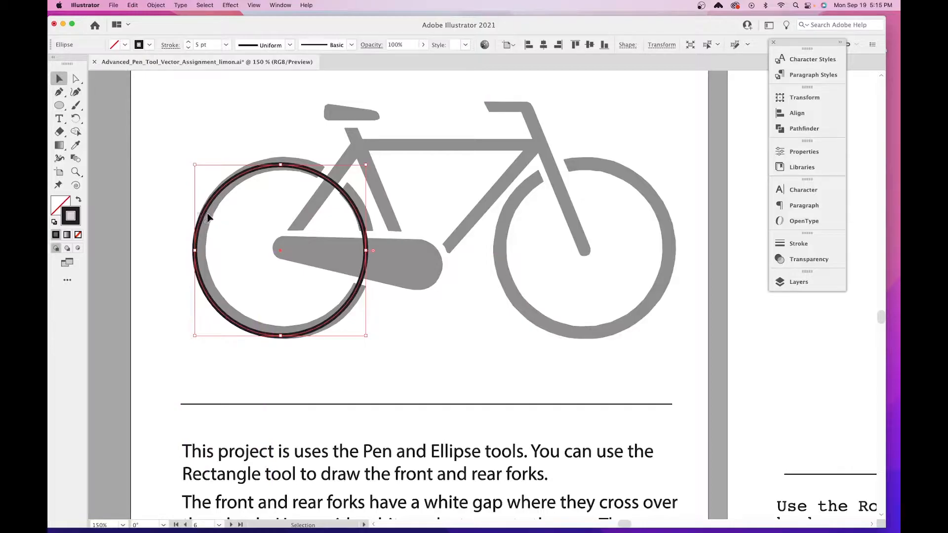
Move the circle so its outline is centred along the bicycle's grey rear wheel.
{"action": "left_click_drag", "start_coordinate": [204, 213], "coordinate": [207, 214]}
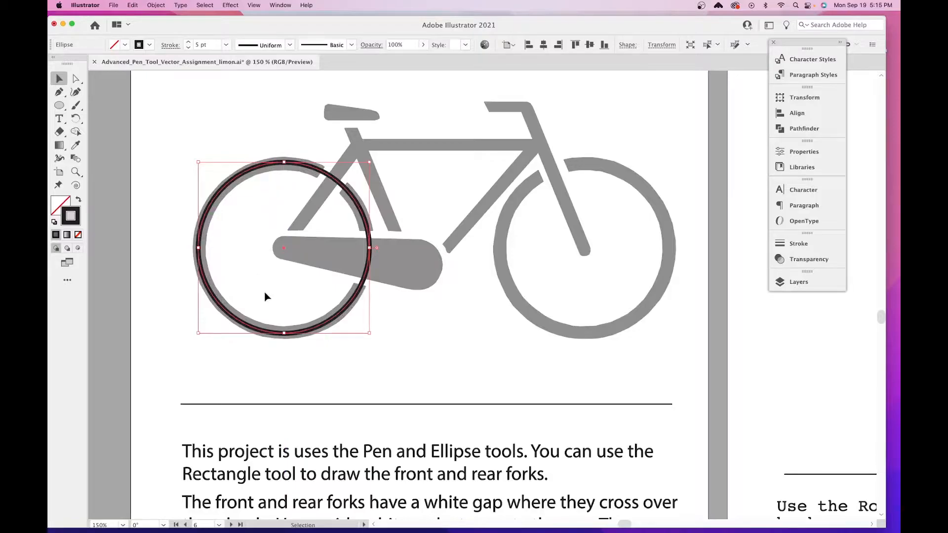
{"action": "left_click_drag", "start_coordinate": [59, 105], "coordinate": [111, 116]}
{"action": "left_click_drag", "start_coordinate": [442, 156], "coordinate": [592, 306]}
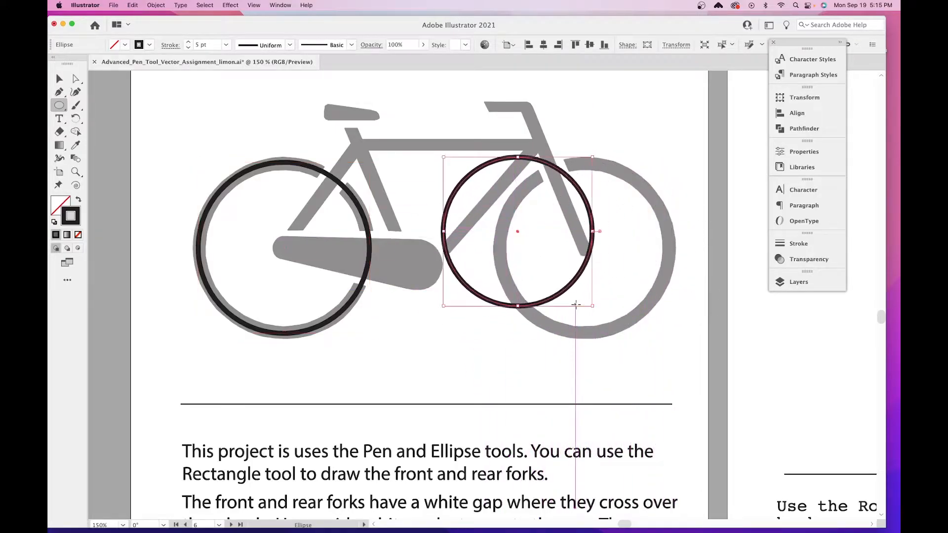
{"action": "key", "text": "v"}
{"action": "key", "text": "Delete"}
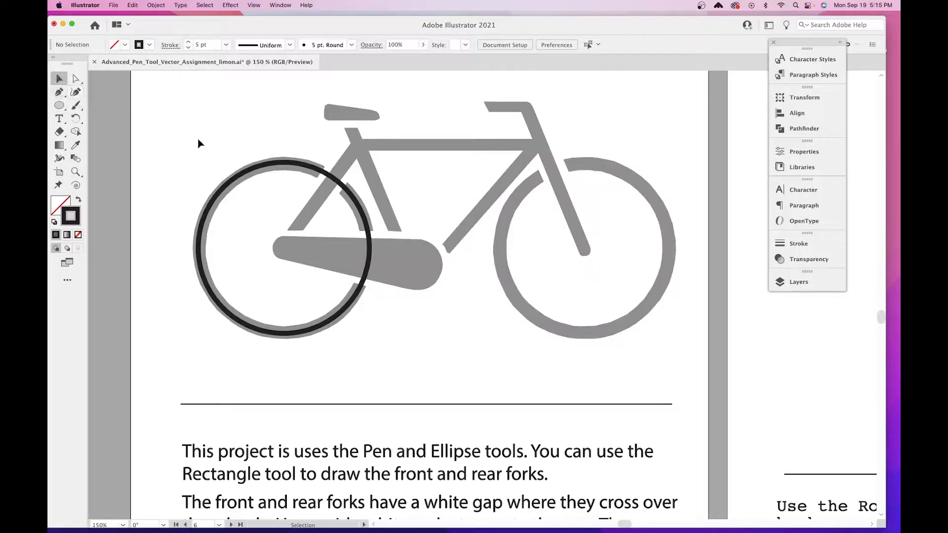
Set the rear wheel circle's stroke weight to 13 pt, shrink the circle slightly to fit the grey wheel, and deselect it.
{"action": "left_click_drag", "start_coordinate": [201, 123], "coordinate": [290, 184]}
{"action": "left_click_drag", "start_coordinate": [334, 236], "coordinate": [335, 236]}
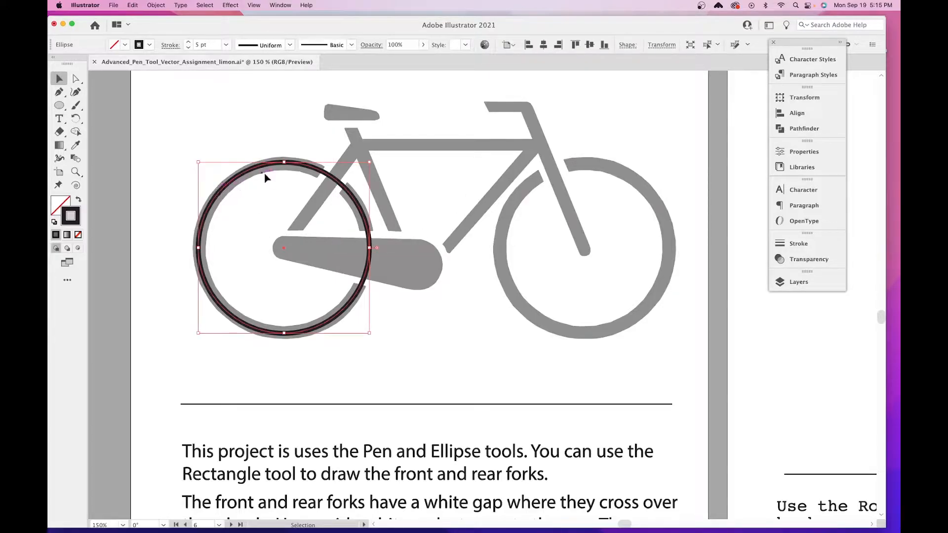
{"action": "left_click", "coordinate": [188, 43]}
{"action": "left_click", "coordinate": [188, 43]}
{"action": "left_click", "coordinate": [188, 43]}
{"action": "left_click", "coordinate": [188, 43]}
{"action": "left_click", "coordinate": [188, 43]}
{"action": "left_click", "coordinate": [188, 43]}
{"action": "left_click", "coordinate": [188, 43]}
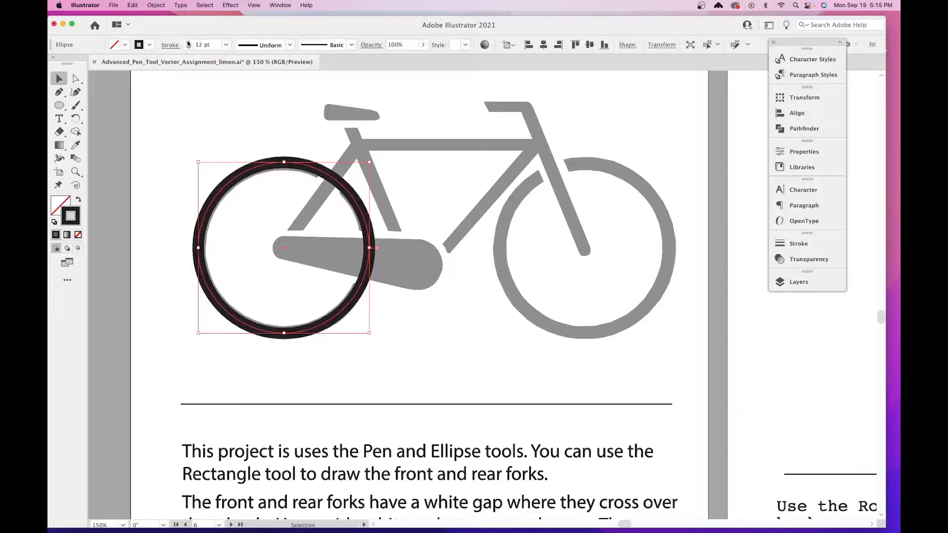
{"action": "left_click", "coordinate": [188, 43]}
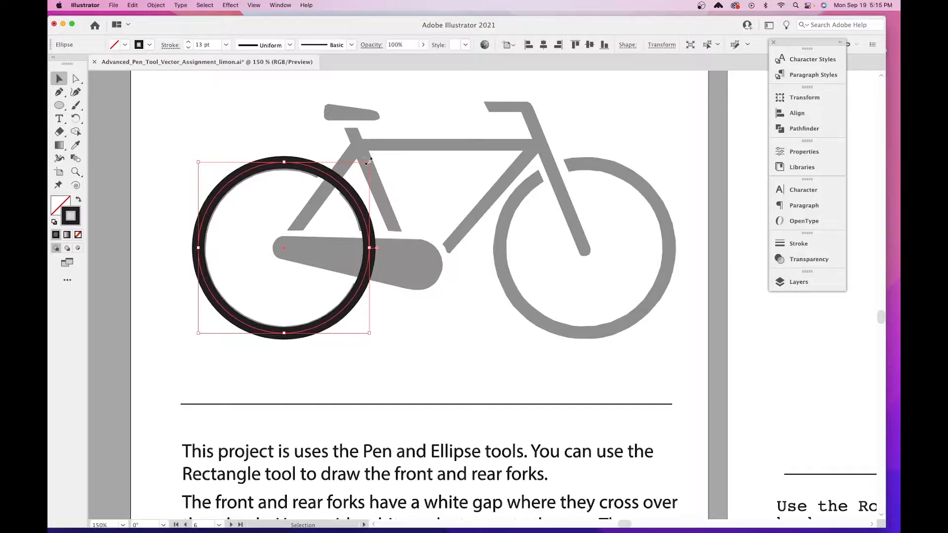
{"action": "left_click_drag", "start_coordinate": [370, 164], "coordinate": [368, 164]}
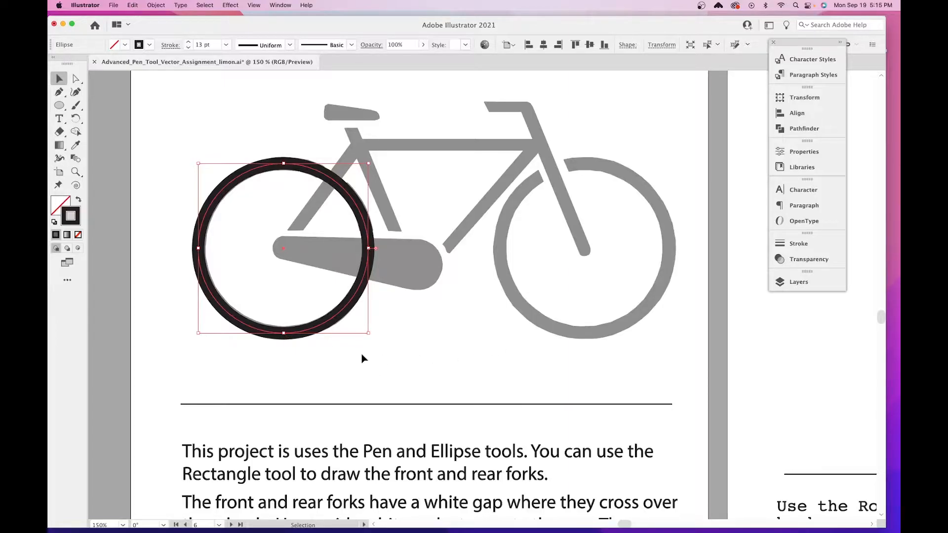
{"action": "key", "text": "super+shift+a"}
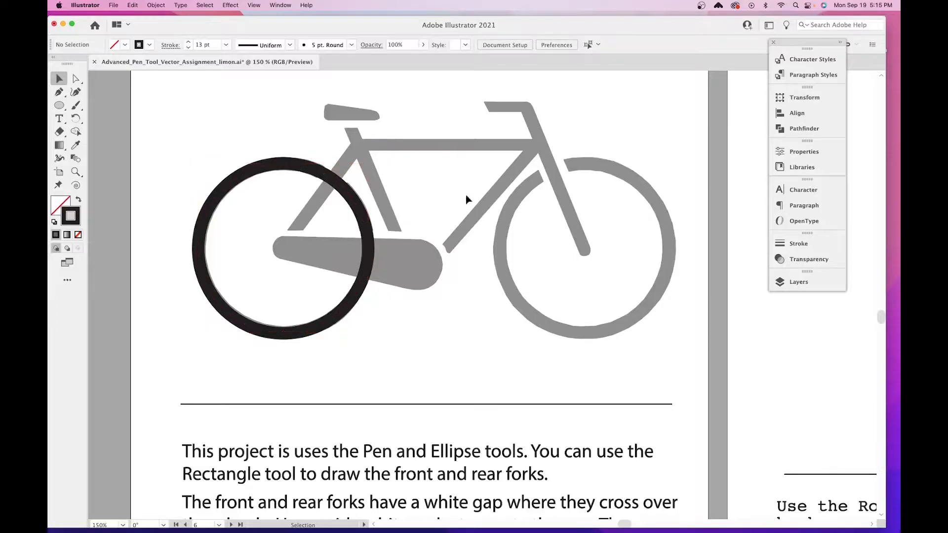
Paste a copy of the rear wheel circle and align it over the bicycle's front wheel.
{"action": "left_click", "coordinate": [252, 170]}
{"action": "key", "text": "a"}
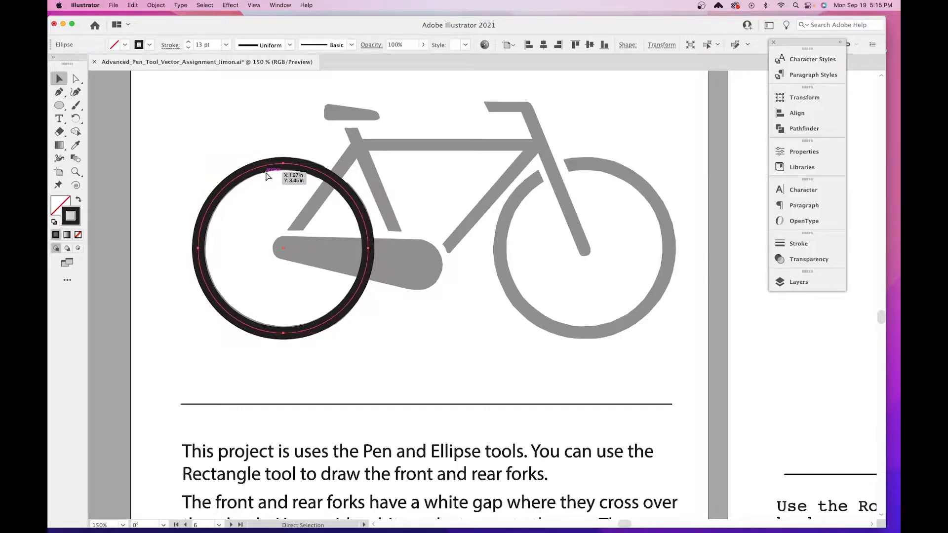
{"action": "key", "text": "super+v"}
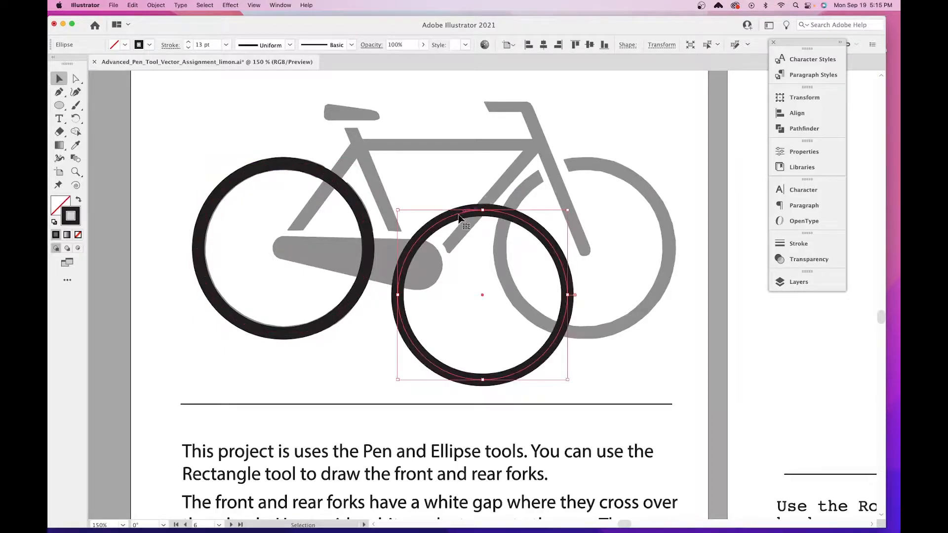
{"action": "left_click_drag", "start_coordinate": [446, 223], "coordinate": [546, 178]}
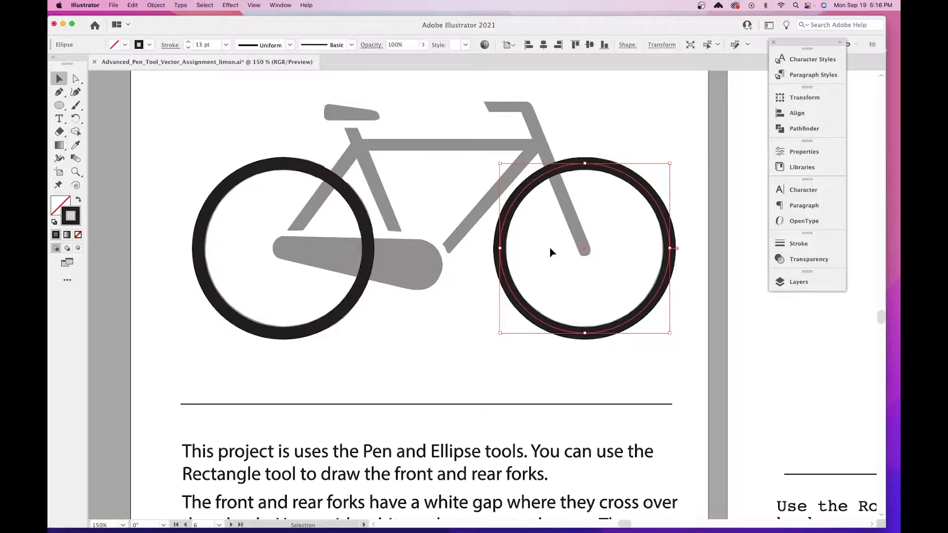
Draw a long thin rectangle with black fill and no stroke in the middle of the bicycle frame.
{"action": "scroll", "coordinate": [551, 252], "scroll_direction": "down", "scroll_amount": 3}
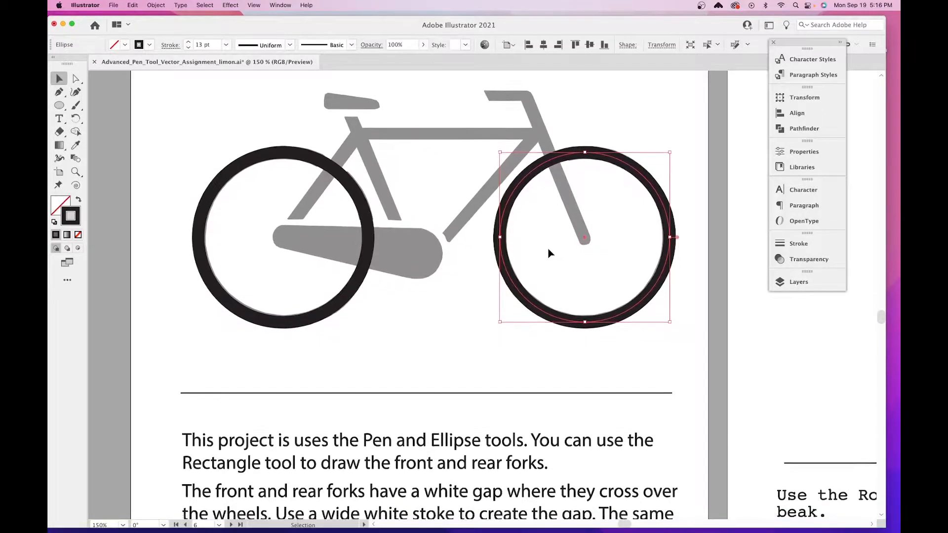
{"action": "scroll", "coordinate": [548, 252], "scroll_direction": "down", "scroll_amount": 5}
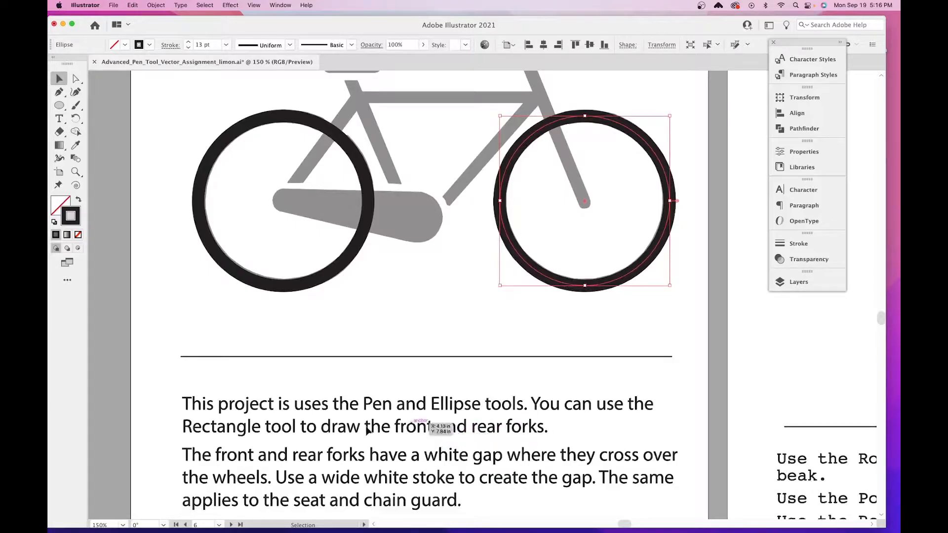
{"action": "key", "text": "space"}
{"action": "left_click_drag", "start_coordinate": [365, 245], "coordinate": [406, 375]}
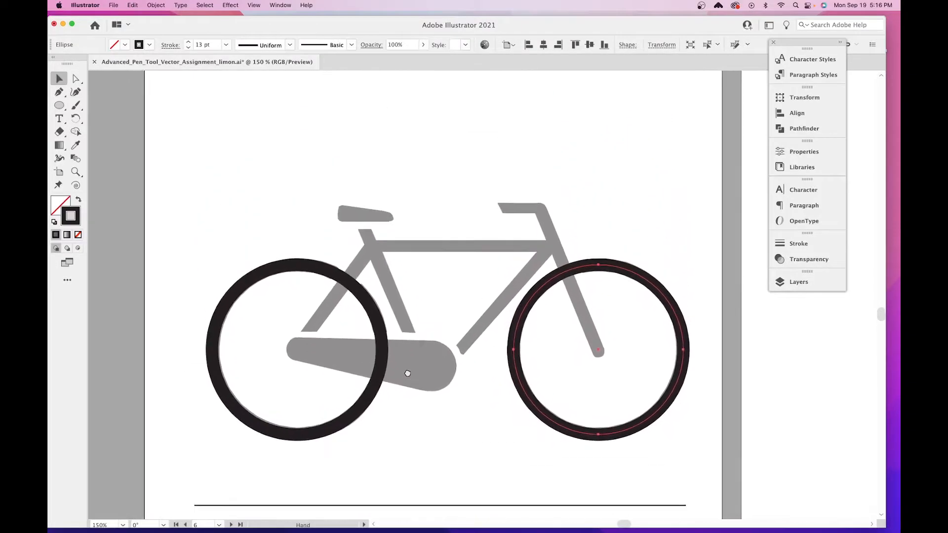
{"action": "scroll", "coordinate": [406, 376], "scroll_direction": "up", "scroll_amount": 2}
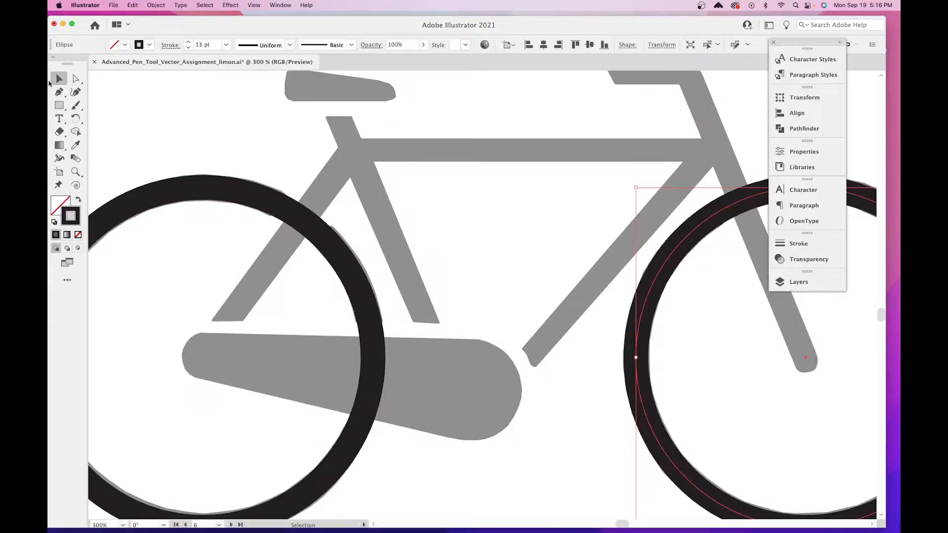
{"action": "left_click", "coordinate": [502, 224]}
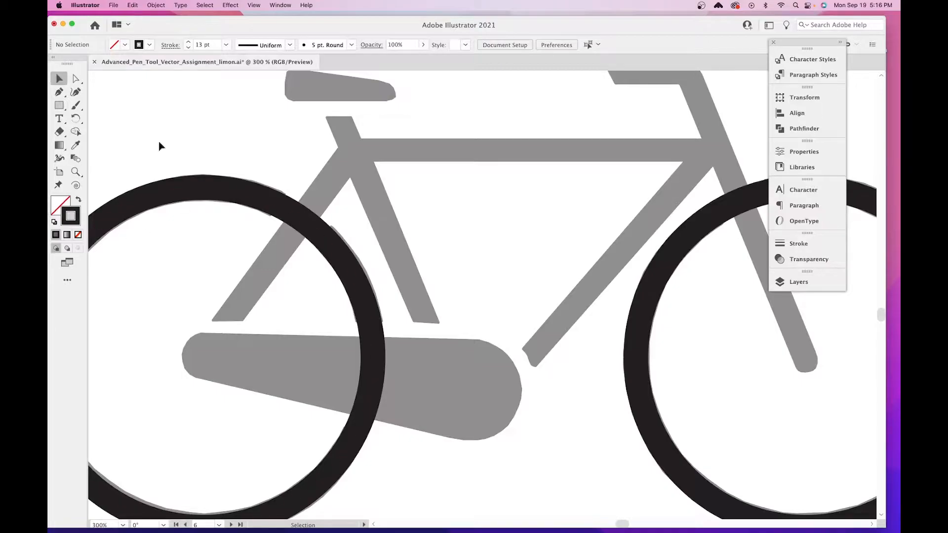
{"action": "left_click_drag", "start_coordinate": [59, 105], "coordinate": [100, 106]}
{"action": "left_click", "coordinate": [78, 202]}
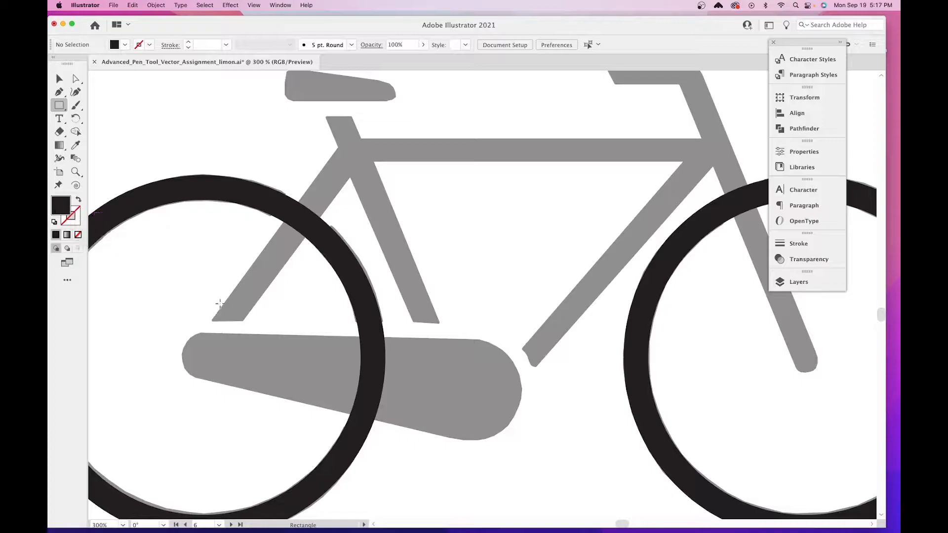
{"action": "mouse_move", "coordinate": [398, 222]}
{"action": "left_mouse_down"}
{"action": "mouse_move", "coordinate": [575, 258]}
{"action": "mouse_move", "coordinate": [668, 259]}
{"action": "mouse_move", "coordinate": [669, 245]}
{"action": "mouse_move", "coordinate": [656, 247]}
{"action": "left_mouse_up"}
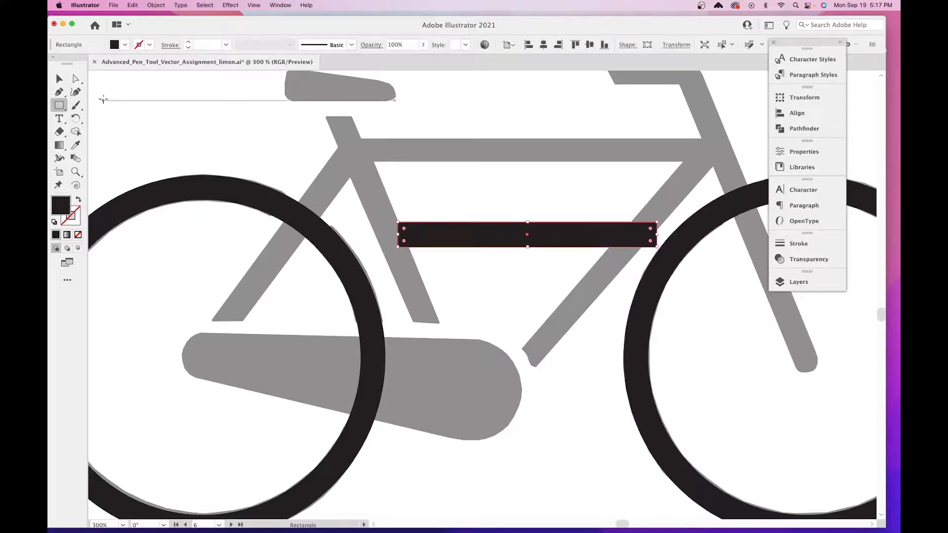
Move and rotate the rectangle onto the slanted rear fork, fitting its upper end to the top of the frame.
{"action": "left_click", "coordinate": [60, 78]}
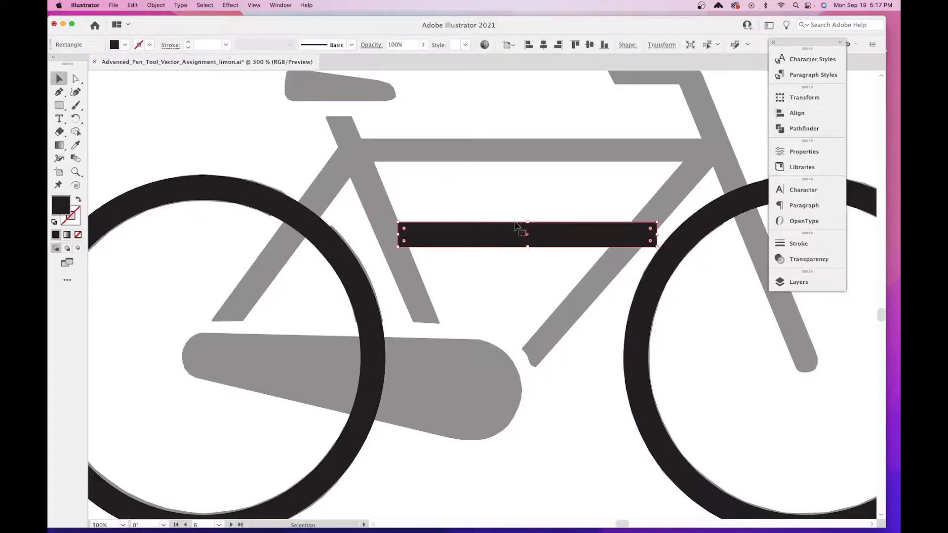
{"action": "left_click_drag", "start_coordinate": [519, 227], "coordinate": [361, 342]}
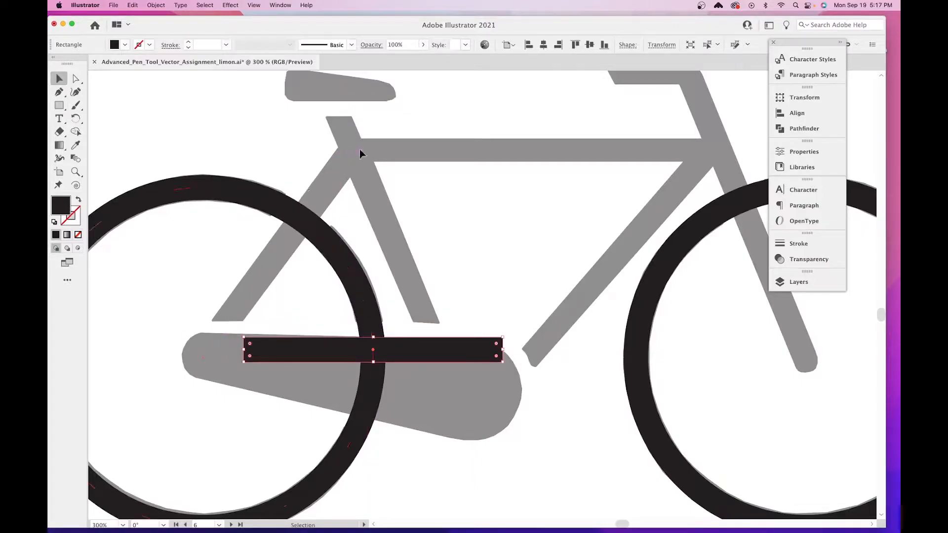
{"action": "left_click_drag", "start_coordinate": [450, 339], "coordinate": [427, 275]}
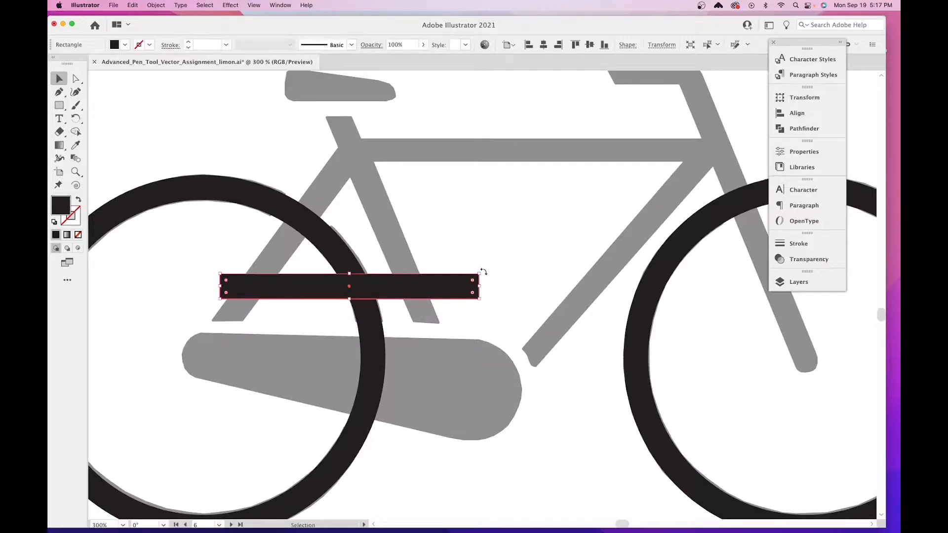
{"action": "left_click_drag", "start_coordinate": [483, 271], "coordinate": [398, 195]}
{"action": "left_click_drag", "start_coordinate": [374, 230], "coordinate": [317, 220]}
{"action": "mouse_move", "coordinate": [359, 171]}
{"action": "left_mouse_down"}
{"action": "mouse_move", "coordinate": [363, 180]}
{"action": "mouse_move", "coordinate": [326, 196]}
{"action": "mouse_move", "coordinate": [367, 157]}
{"action": "left_mouse_up"}
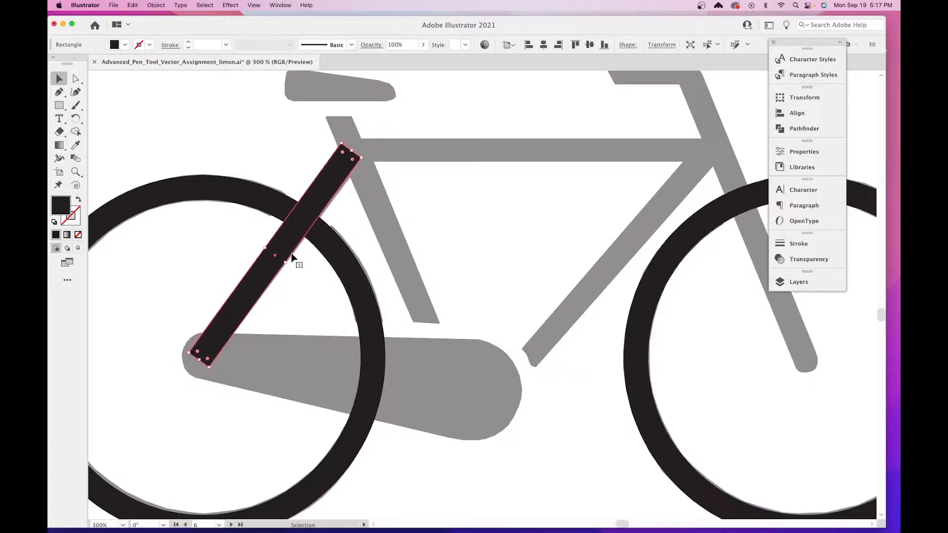
Fine-tune the rear fork rectangle's width and shorten its lower end towards the top edge of the chain guard.
{"action": "left_click_drag", "start_coordinate": [287, 266], "coordinate": [267, 249]}
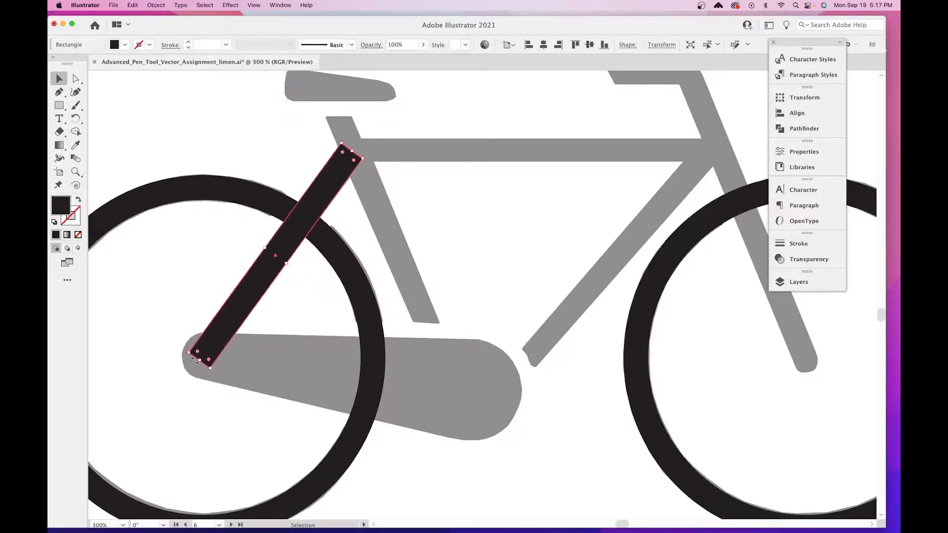
{"action": "left_click_drag", "start_coordinate": [201, 362], "coordinate": [225, 339]}
{"action": "key", "text": "super+equal"}
{"action": "left_click_drag", "start_coordinate": [371, 421], "coordinate": [294, 310]}
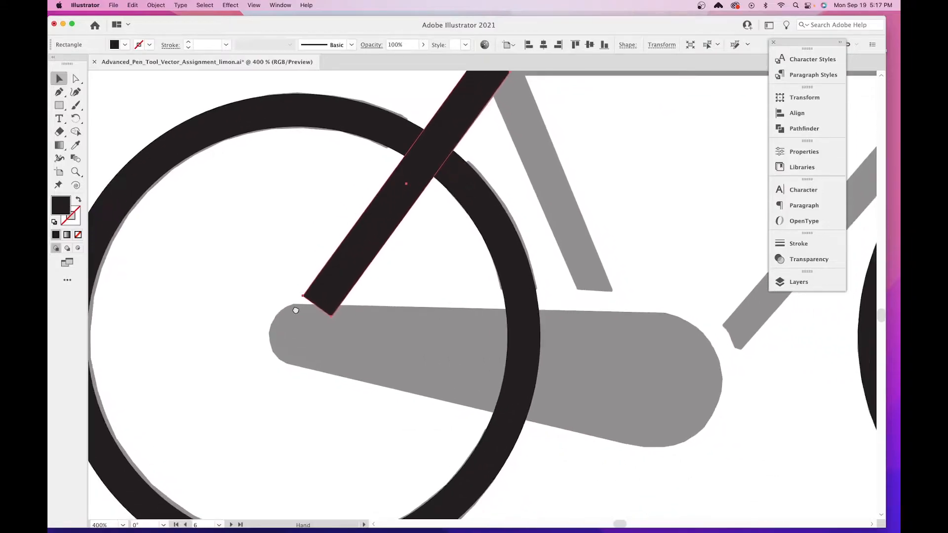
{"action": "key", "text": "d"}
{"action": "key", "text": "s"}
{"action": "key", "text": "super+z"}
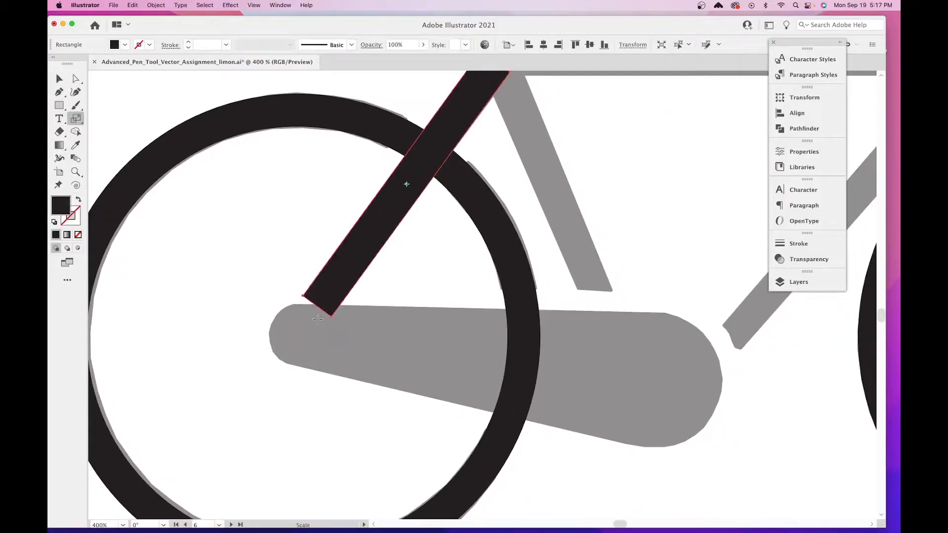
{"action": "key", "text": "v"}
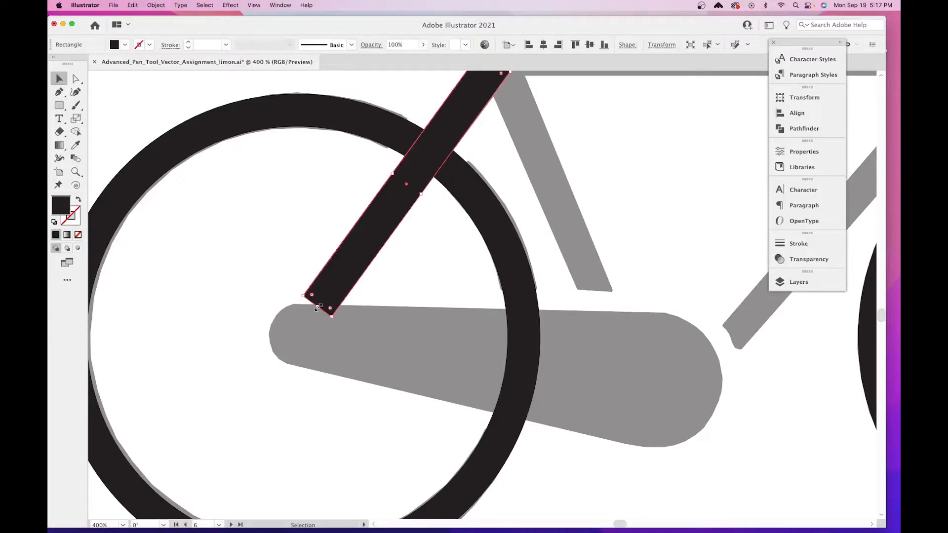
Extend the rear fork rectangle's lower end to the rear wheel hub, adjust its upper end at the frame joint, and deselect it.
{"action": "left_click_drag", "start_coordinate": [320, 308], "coordinate": [302, 330]}
{"action": "left_click_drag", "start_coordinate": [420, 188], "coordinate": [360, 391]}
{"action": "mouse_move", "coordinate": [435, 266]}
{"action": "left_mouse_down"}
{"action": "mouse_move", "coordinate": [419, 286]}
{"action": "mouse_move", "coordinate": [440, 258]}
{"action": "left_mouse_up"}
{"action": "left_click", "coordinate": [531, 307]}
{"action": "left_click_drag", "start_coordinate": [457, 377], "coordinate": [325, 315]}
{"action": "key", "text": "super+minus"}
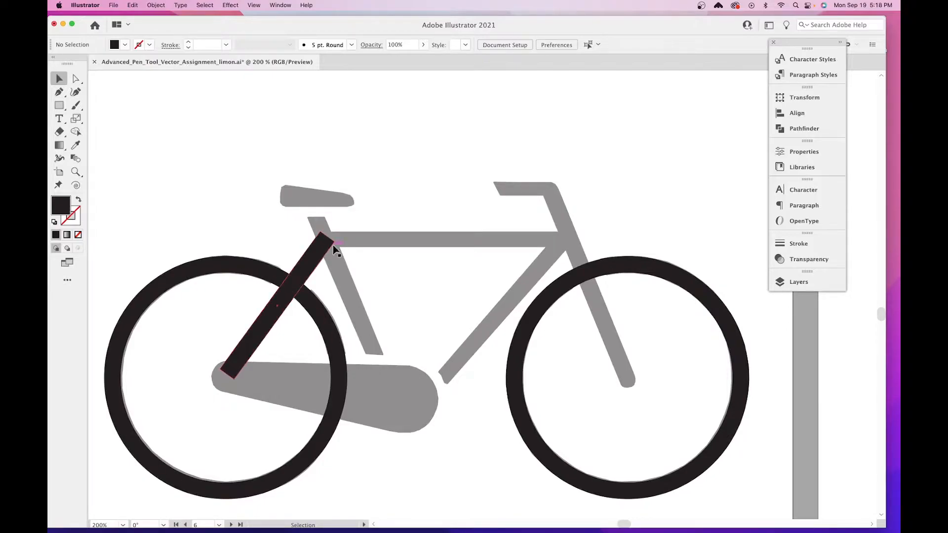
Duplicate the rear fork rectangle to the front wheel, then rotate and move the copy onto the front fork.
{"action": "left_click", "coordinate": [320, 253]}
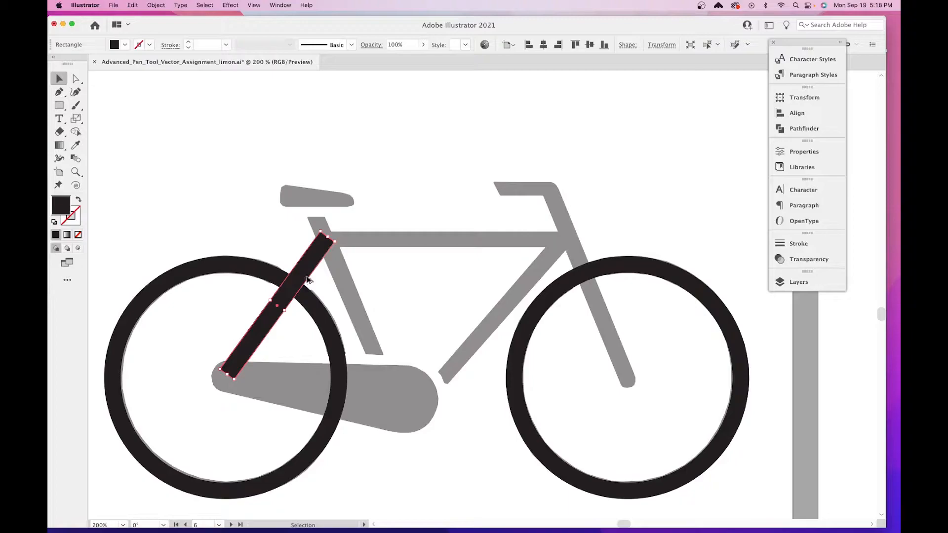
{"action": "left_click_drag", "start_coordinate": [311, 277], "coordinate": [623, 275]}
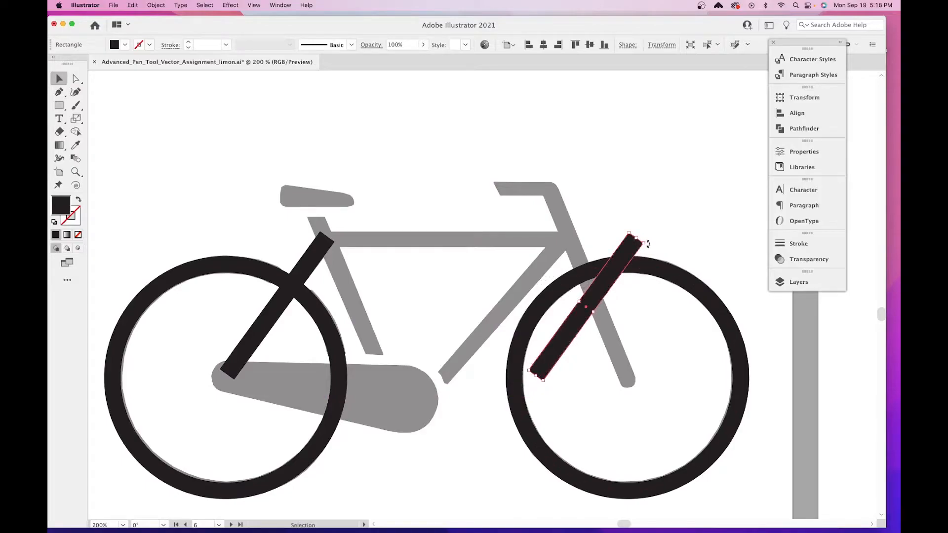
{"action": "left_click_drag", "start_coordinate": [648, 244], "coordinate": [559, 226]}
{"action": "key", "text": "super+equal"}
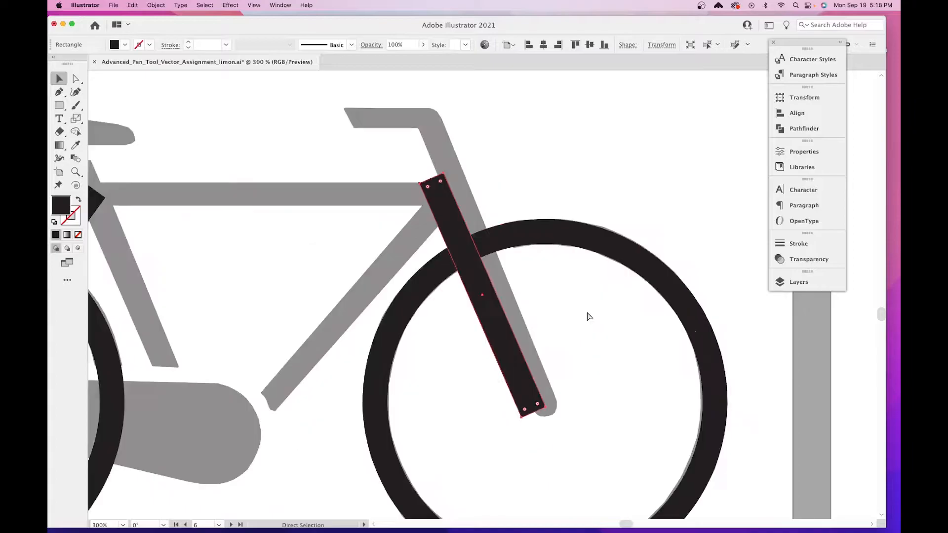
{"action": "key", "text": "super+equal"}
{"action": "left_click_drag", "start_coordinate": [574, 325], "coordinate": [512, 382]}
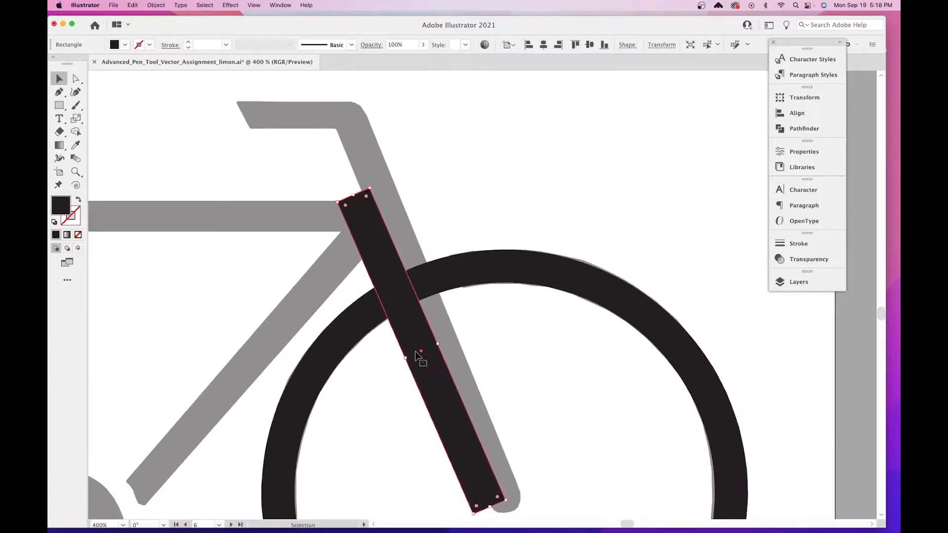
{"action": "left_click_drag", "start_coordinate": [416, 352], "coordinate": [435, 348]}
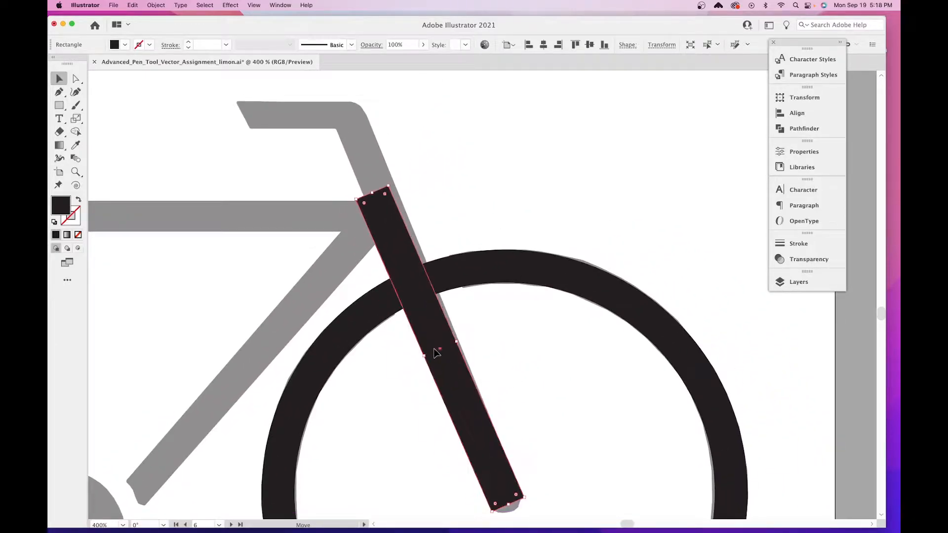
Fine-tune the front fork rectangle's angle and extend its upper end to the handlebar bend.
{"action": "left_click_drag", "start_coordinate": [527, 502], "coordinate": [499, 482]}
{"action": "left_click_drag", "start_coordinate": [385, 197], "coordinate": [348, 115]}
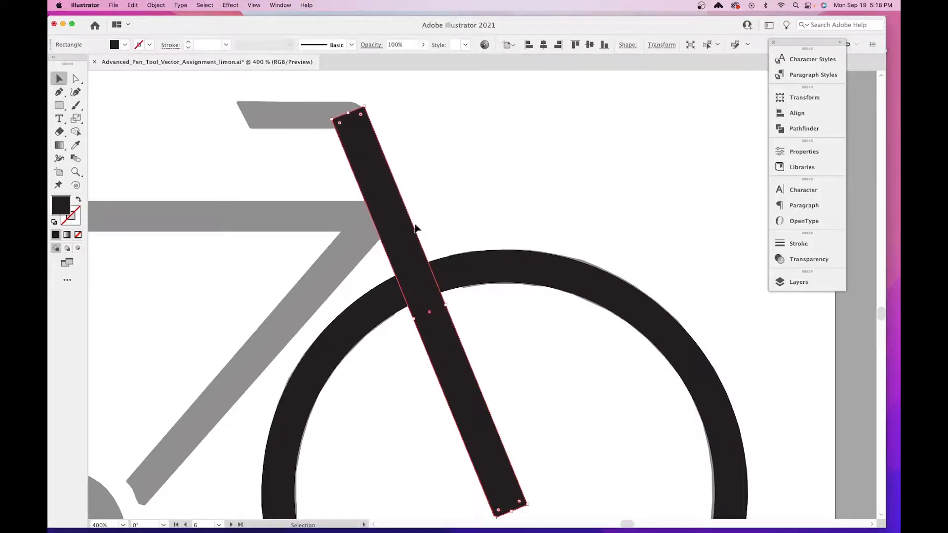
{"action": "left_click_drag", "start_coordinate": [323, 151], "coordinate": [390, 245]}
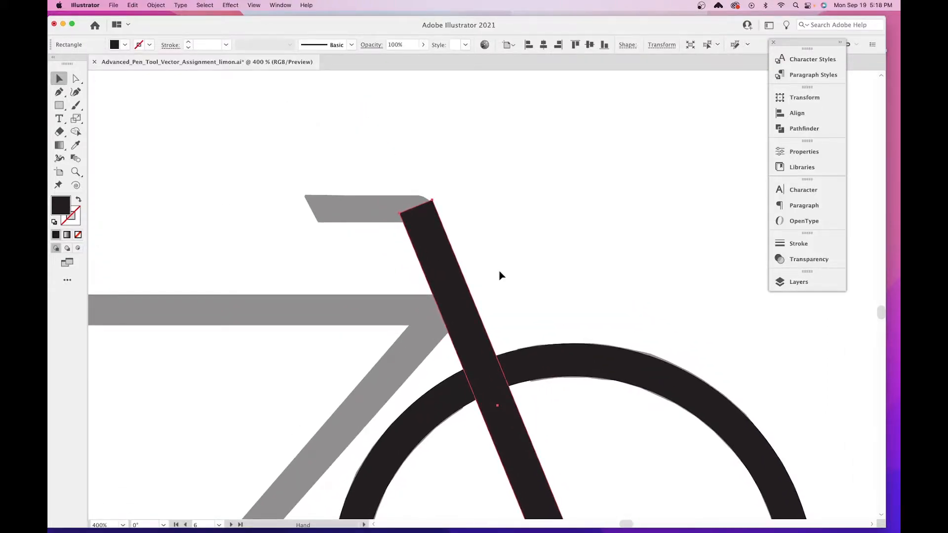
{"action": "scroll", "coordinate": [502, 275], "scroll_direction": "down", "scroll_amount": 2}
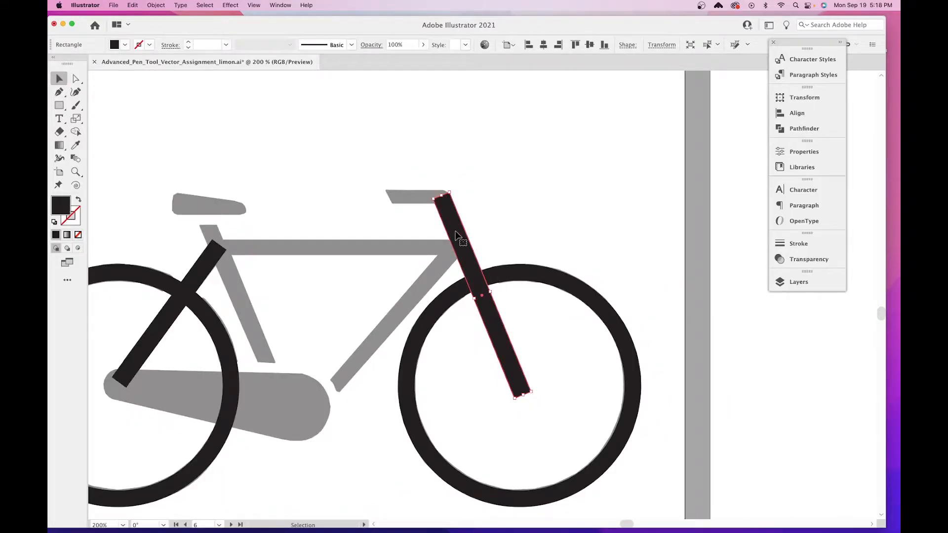
Duplicate the front fork rectangle, rotate the copy to horizontal, and move it up to the handlebar.
{"action": "left_click_drag", "start_coordinate": [458, 237], "coordinate": [509, 196]}
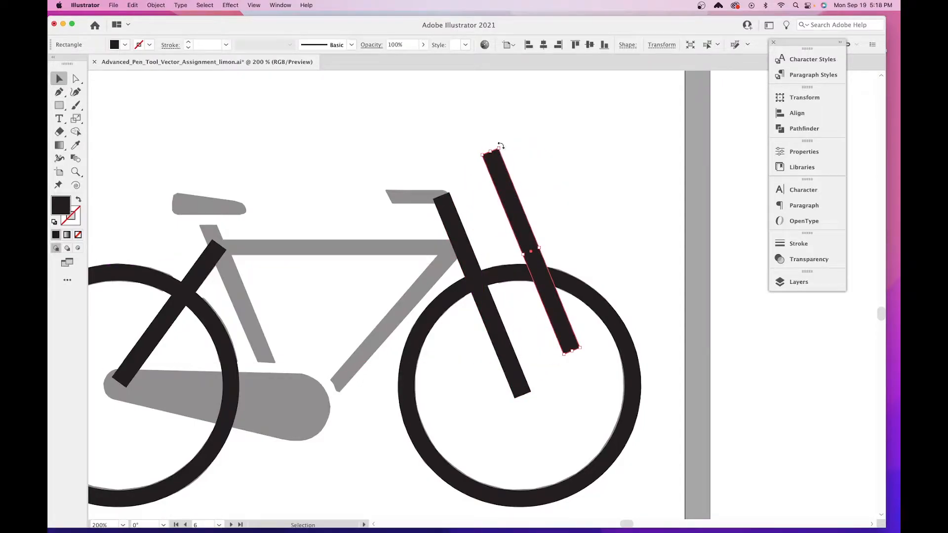
{"action": "left_click_drag", "start_coordinate": [500, 145], "coordinate": [451, 245]}
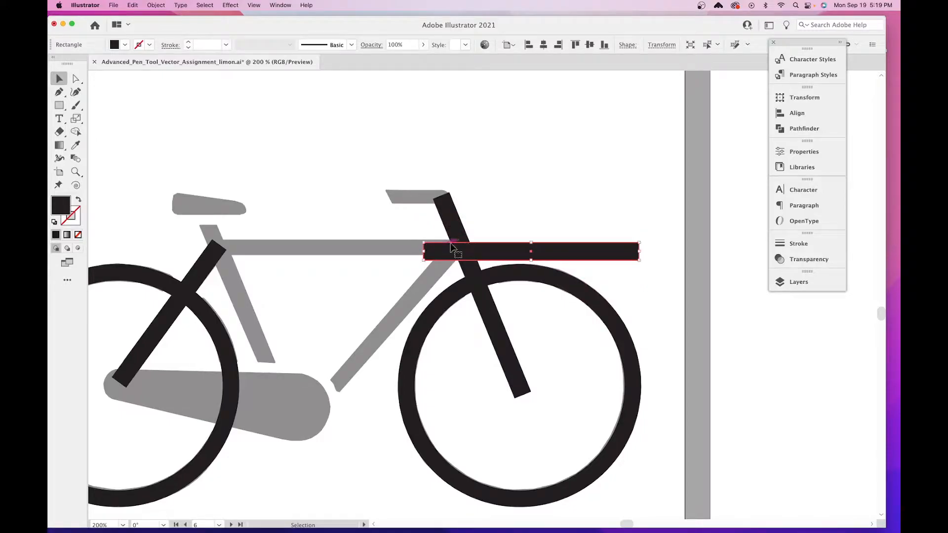
{"action": "left_click_drag", "start_coordinate": [556, 254], "coordinate": [503, 196]}
Shorten and thin the horizontal rectangle to fit the grey handlebar, with its front end meeting the top of the fork.
{"action": "key", "text": "super+equal"}
{"action": "key", "text": "super+equal"}
{"action": "key", "text": "super+equal"}
{"action": "key", "text": "super+equal"}
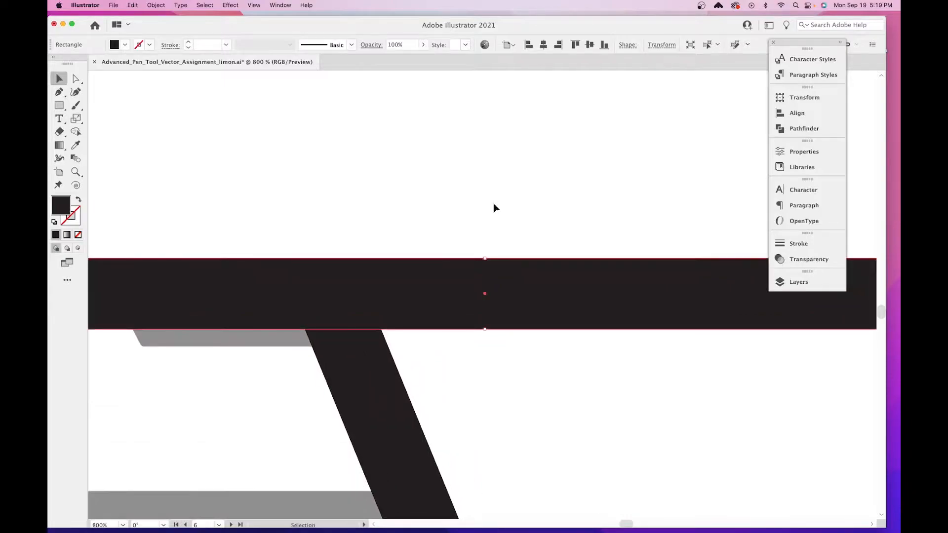
{"action": "key", "text": "space"}
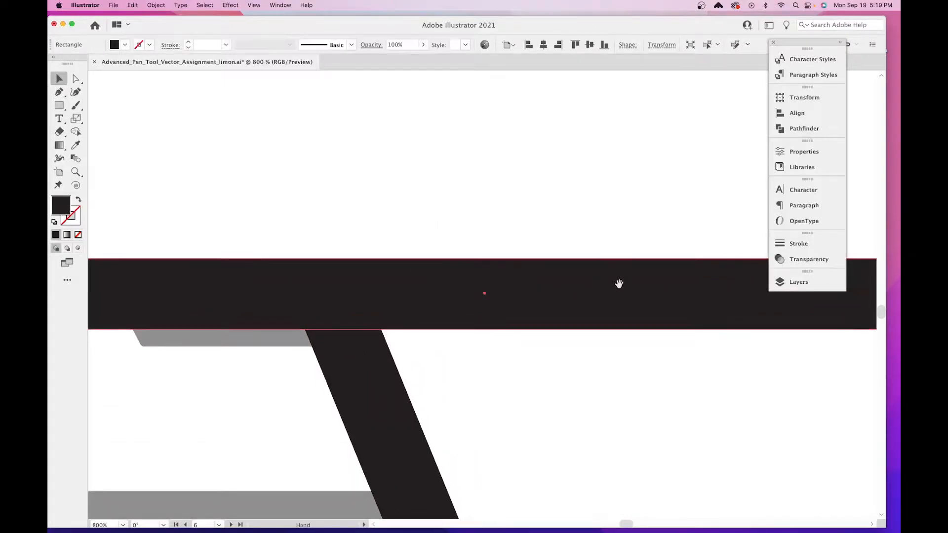
{"action": "mouse_move", "coordinate": [618, 282]}
{"action": "left_mouse_down"}
{"action": "mouse_move", "coordinate": [673, 201]}
{"action": "mouse_move", "coordinate": [640, 227]}
{"action": "mouse_move", "coordinate": [138, 269]}
{"action": "mouse_move", "coordinate": [112, 227]}
{"action": "mouse_move", "coordinate": [97, 236]}
{"action": "left_mouse_up"}
{"action": "key", "text": "space"}
{"action": "left_click_drag", "start_coordinate": [200, 239], "coordinate": [512, 243]}
{"action": "left_click_drag", "start_coordinate": [327, 237], "coordinate": [469, 237]}
{"action": "left_click_drag", "start_coordinate": [362, 211], "coordinate": [523, 217]}
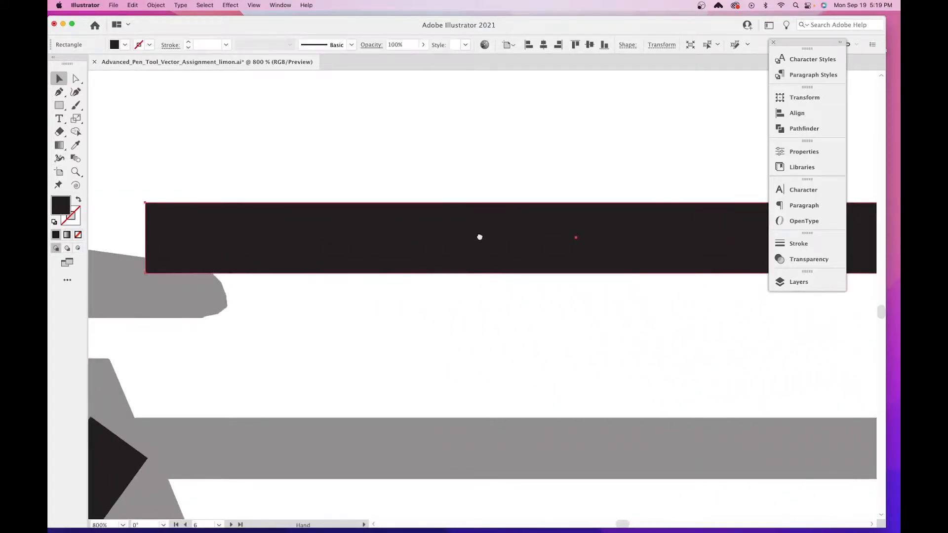
{"action": "left_click_drag", "start_coordinate": [148, 239], "coordinate": [388, 271]}
{"action": "key", "text": "space"}
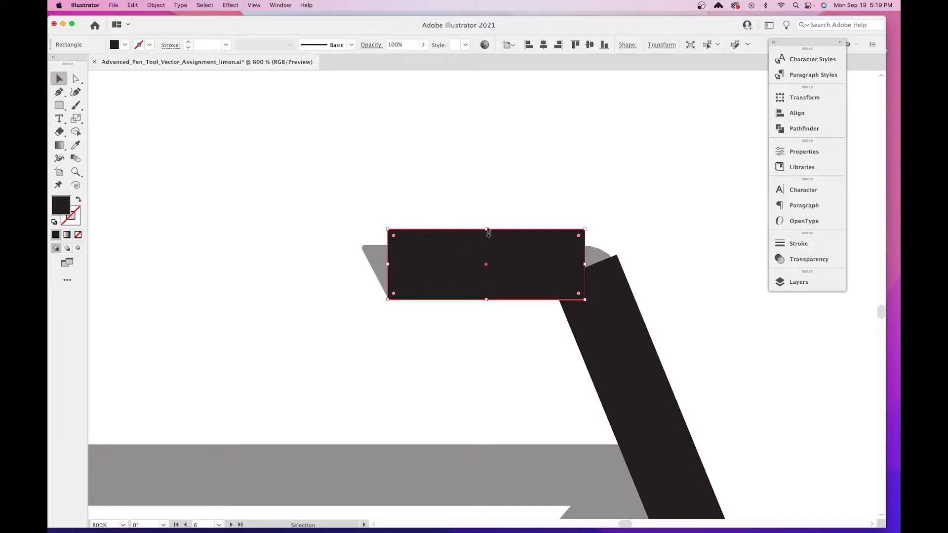
{"action": "left_click_drag", "start_coordinate": [489, 234], "coordinate": [488, 247]}
{"action": "left_click_drag", "start_coordinate": [576, 266], "coordinate": [491, 276]}
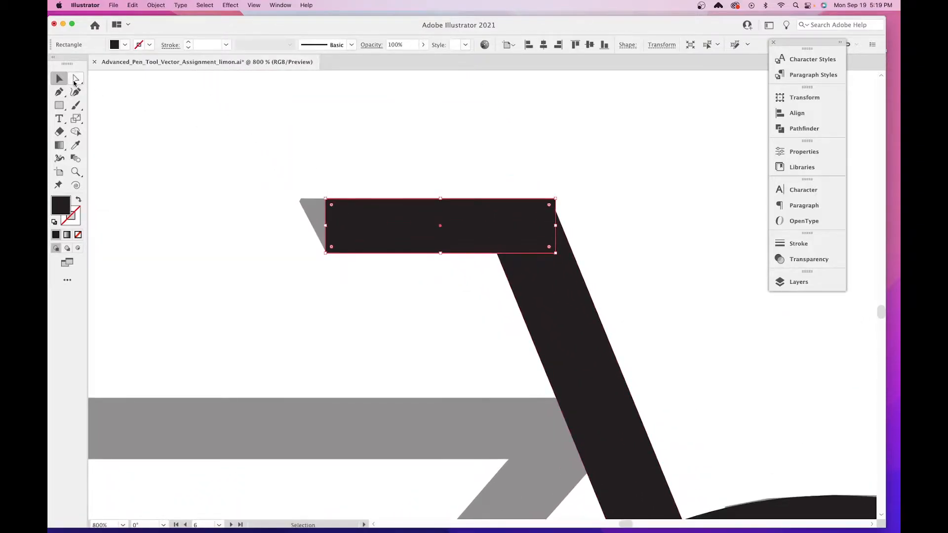
Slant the handlebar's rear end by moving its upper rear anchor point out to the tip of the grey template, then deselect it.
{"action": "left_click", "coordinate": [75, 80]}
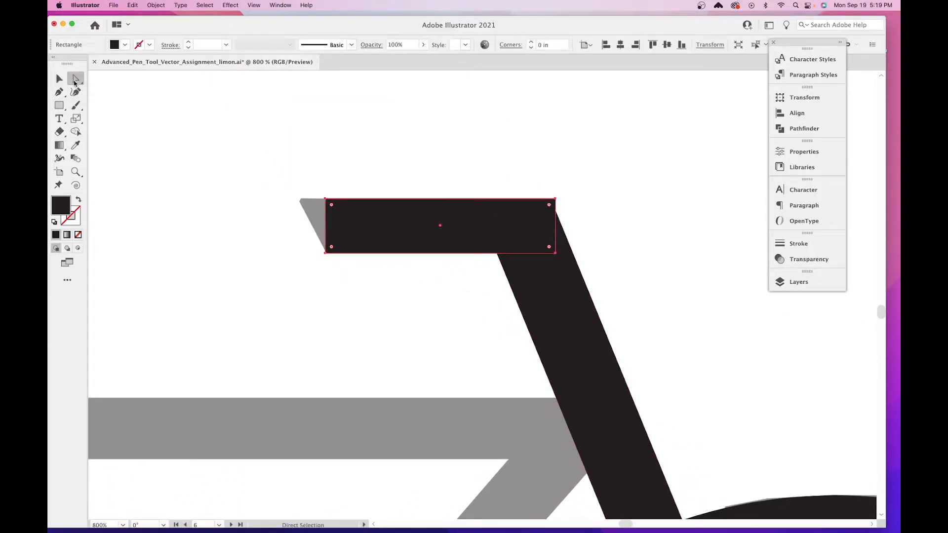
{"action": "left_click", "coordinate": [326, 199]}
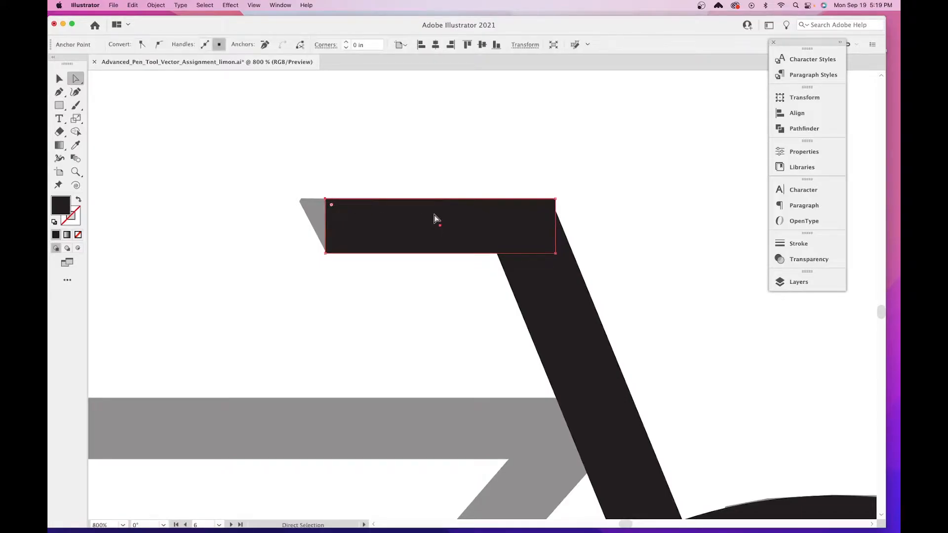
{"action": "key", "text": "Left"}
{"action": "key", "text": "Left"}
{"action": "key", "text": "Left"}
{"action": "key", "text": "Left"}
{"action": "key", "text": "Left"}
{"action": "key", "text": "Left"}
{"action": "key", "text": "Left"}
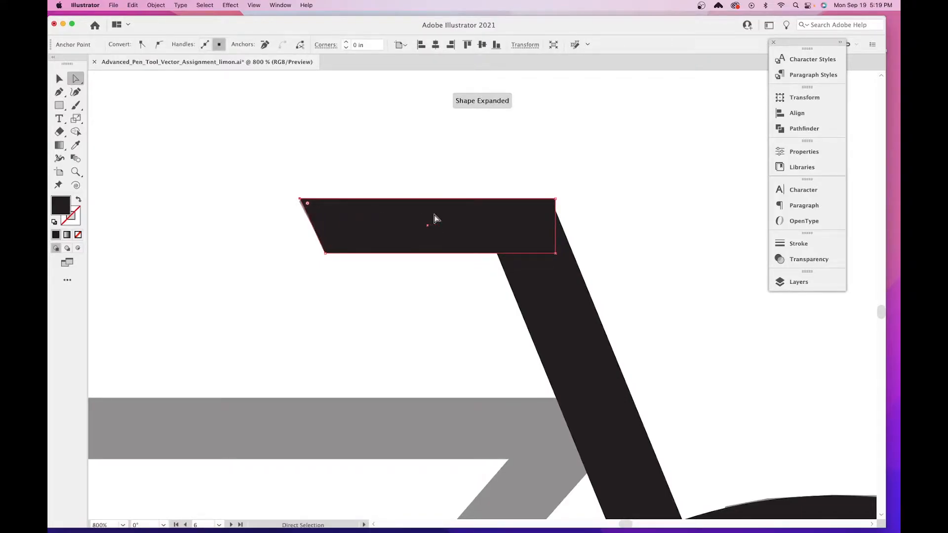
{"action": "left_click", "coordinate": [418, 186]}
Extend the front fork rectangle's upper end slightly into the handlebar corner and deselect it.
{"action": "scroll", "coordinate": [550, 271], "scroll_direction": "down", "scroll_amount": 3}
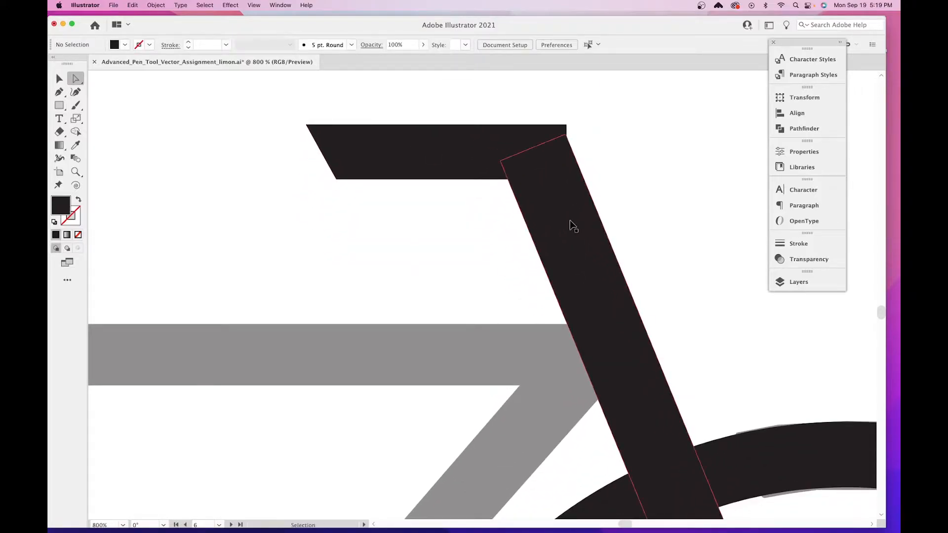
{"action": "key", "text": "super+minus"}
{"action": "key", "text": "super+minus"}
{"action": "key", "text": "super+minus"}
{"action": "key", "text": "super+plus"}
{"action": "key", "text": "super+plus"}
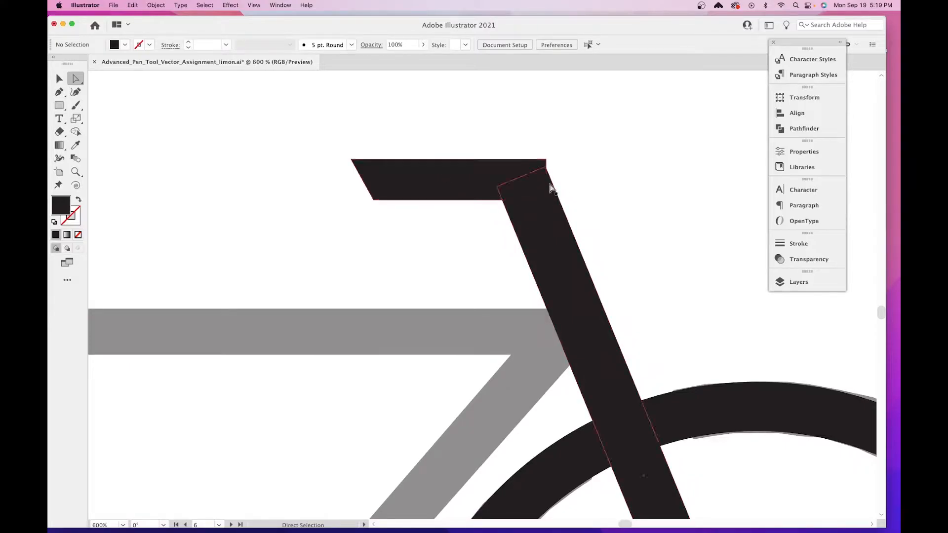
{"action": "key", "text": "v"}
{"action": "left_click", "coordinate": [556, 210]}
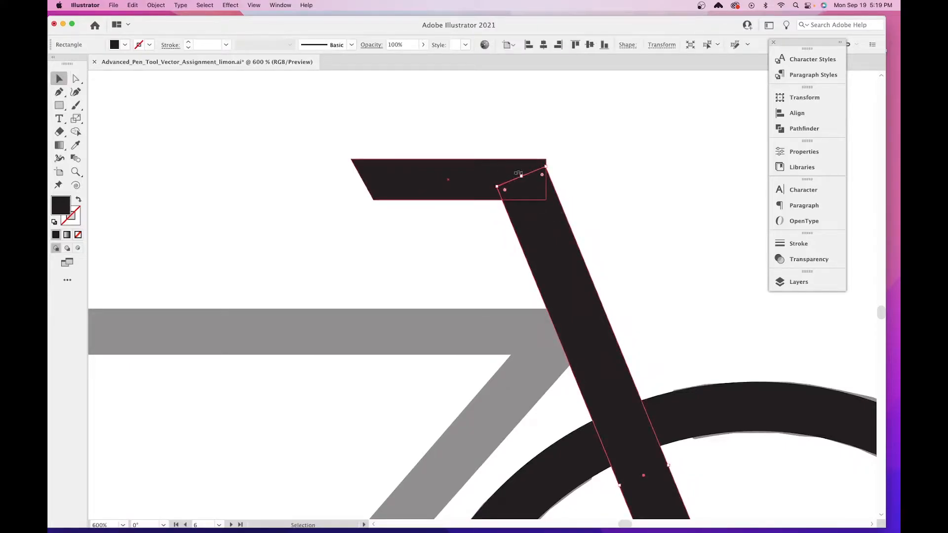
{"action": "left_click_drag", "start_coordinate": [521, 176], "coordinate": [521, 174]}
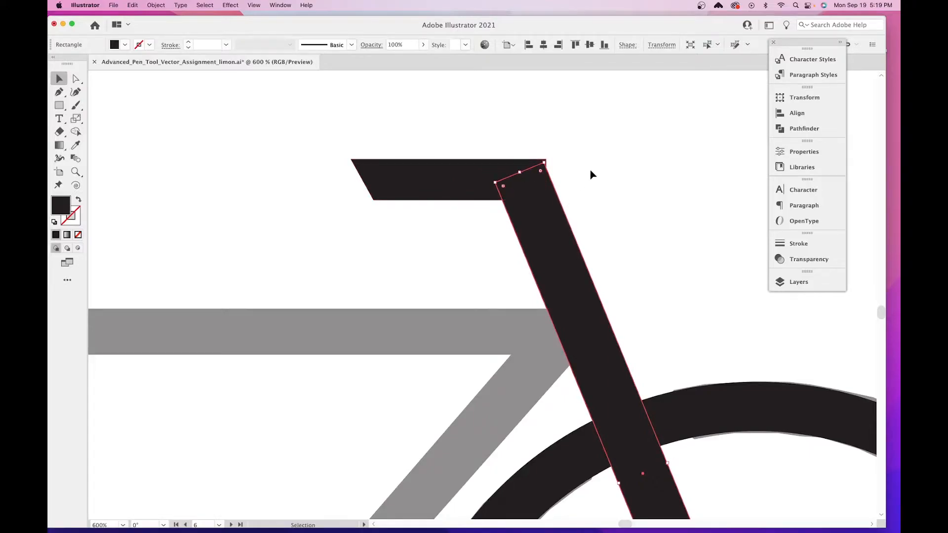
{"action": "left_click", "coordinate": [590, 169]}
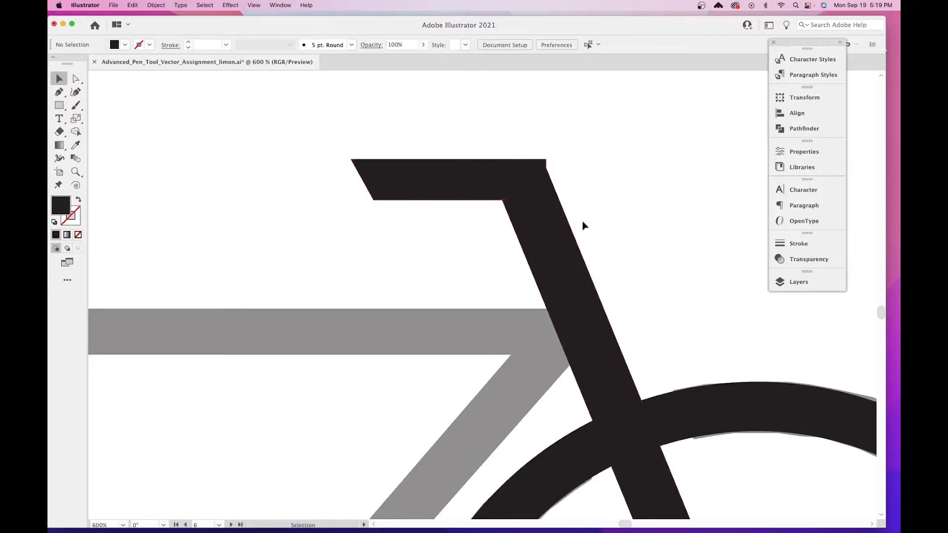
Copy and paste the front fork rectangle and move the copy onto the grey seat tube.
{"action": "left_click_drag", "start_coordinate": [619, 341], "coordinate": [556, 214]}
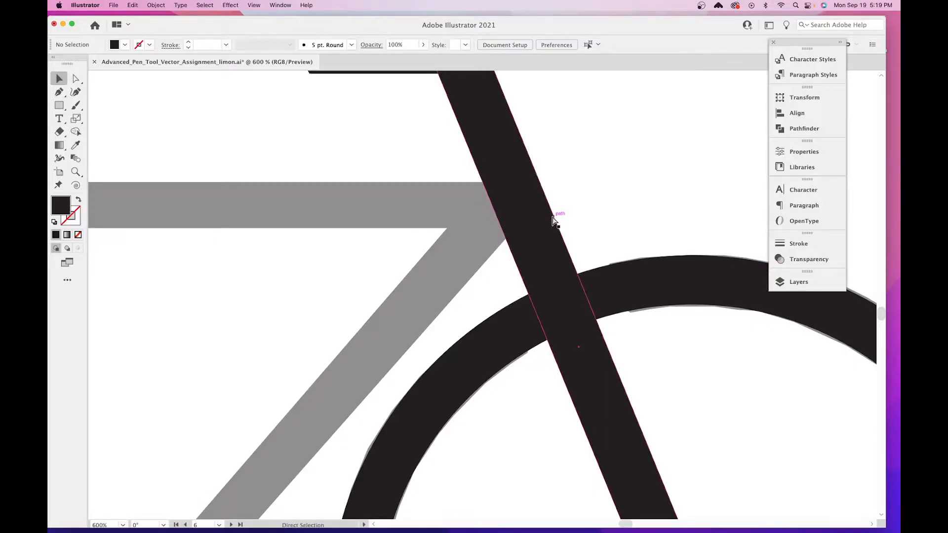
{"action": "key", "text": "super+minus"}
{"action": "key", "text": "super+minus"}
{"action": "left_click_drag", "start_coordinate": [169, 291], "coordinate": [298, 252]}
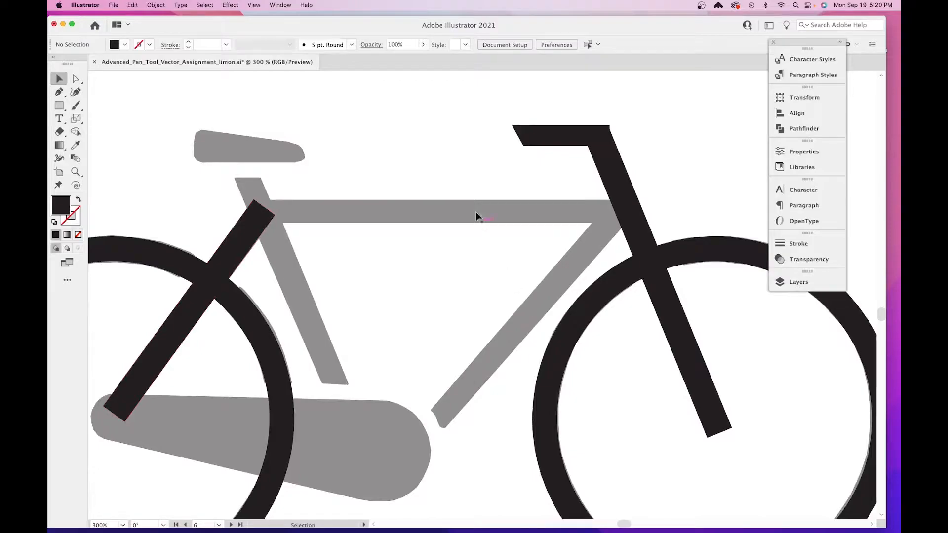
{"action": "scroll", "coordinate": [475, 215], "scroll_direction": "down", "scroll_amount": 2}
{"action": "left_click", "coordinate": [646, 215]}
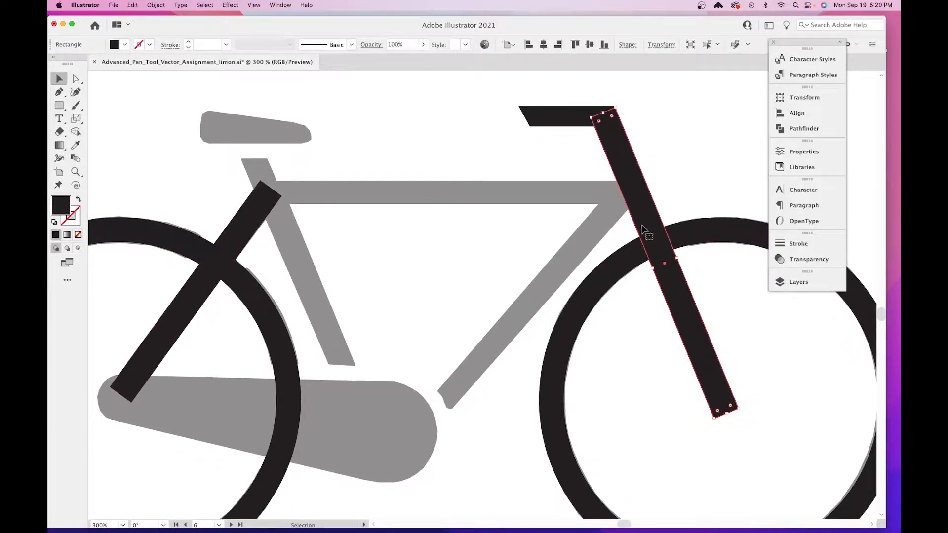
{"action": "key", "text": "a"}
{"action": "key", "text": "super+c"}
{"action": "key", "text": "super+v"}
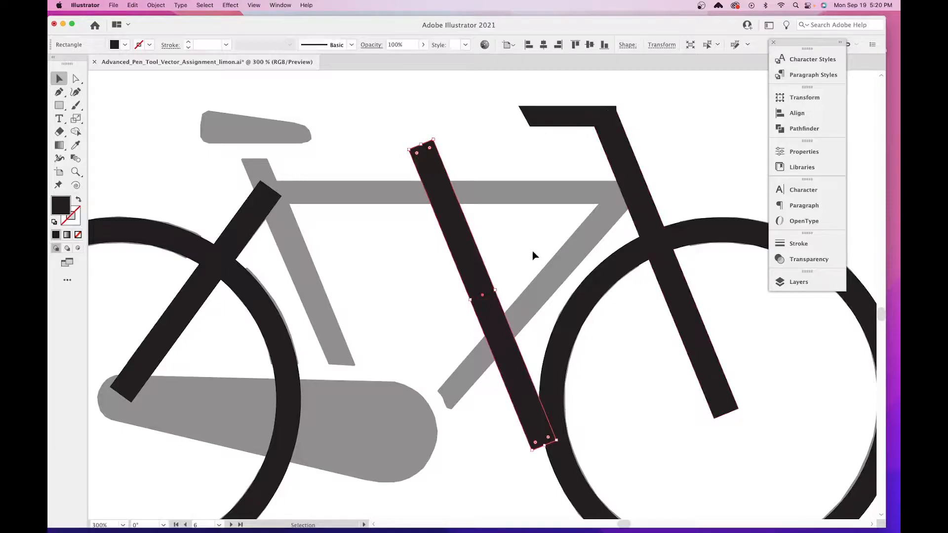
{"action": "left_click", "coordinate": [532, 251]}
{"action": "left_click_drag", "start_coordinate": [457, 230], "coordinate": [292, 236]}
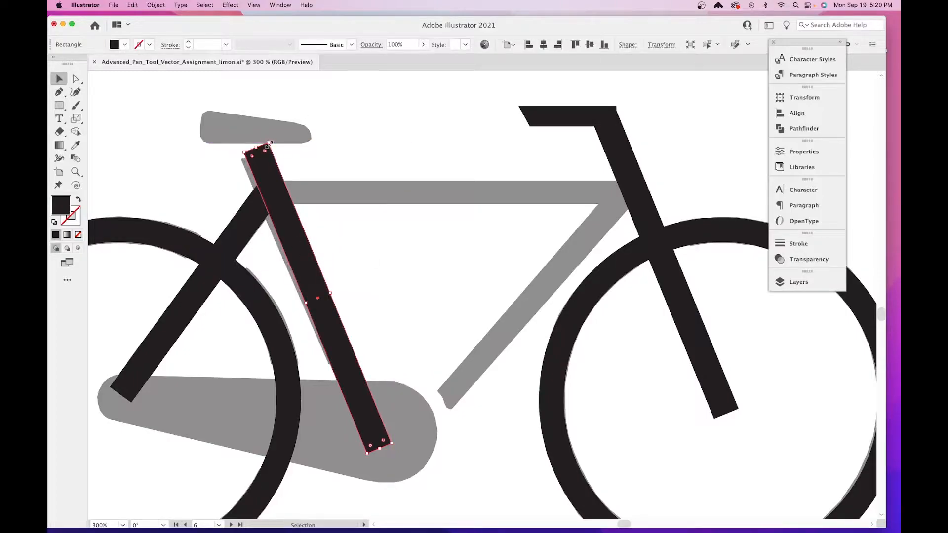
Rotate the seat tube rectangle slightly beside the template and reposition it over the grey seat tube.
{"action": "left_click_drag", "start_coordinate": [273, 142], "coordinate": [388, 183]}
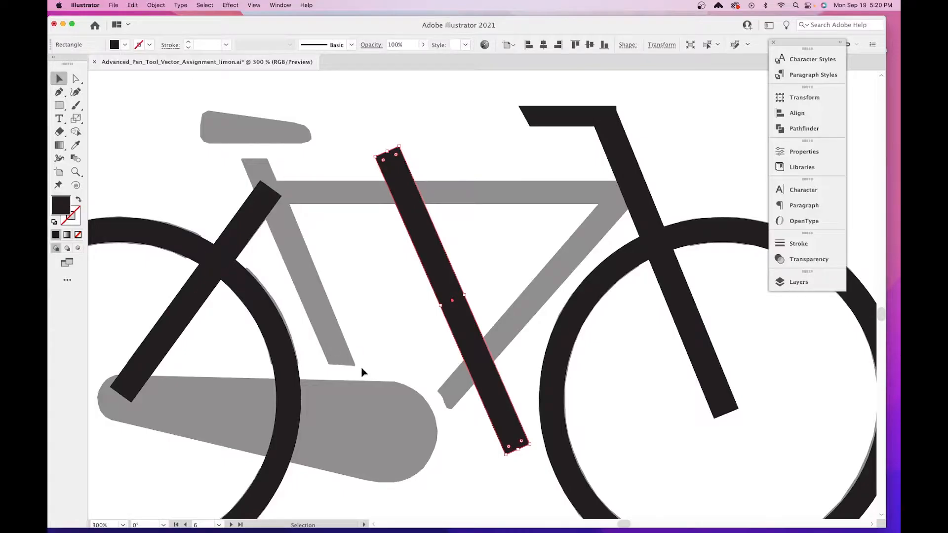
{"action": "left_click_drag", "start_coordinate": [416, 459], "coordinate": [498, 409]}
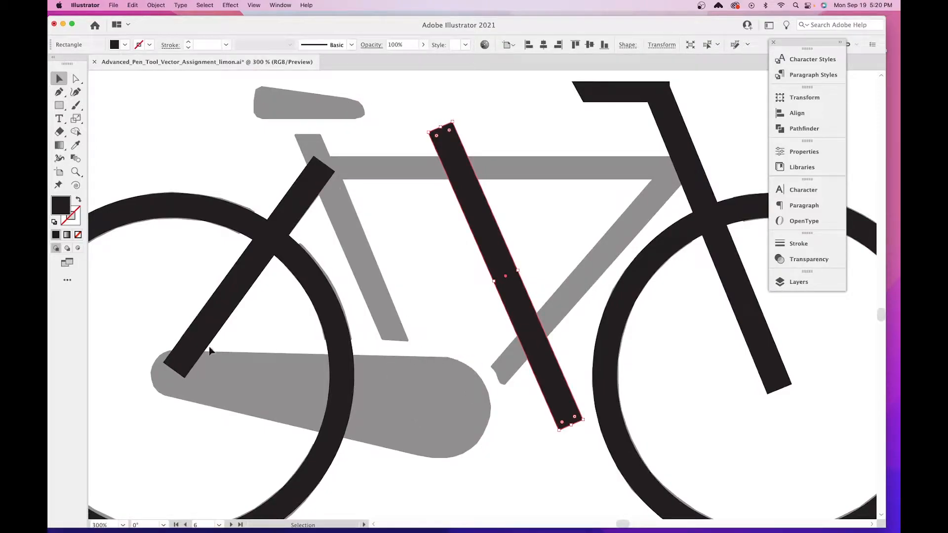
{"action": "left_click_drag", "start_coordinate": [494, 245], "coordinate": [351, 230]}
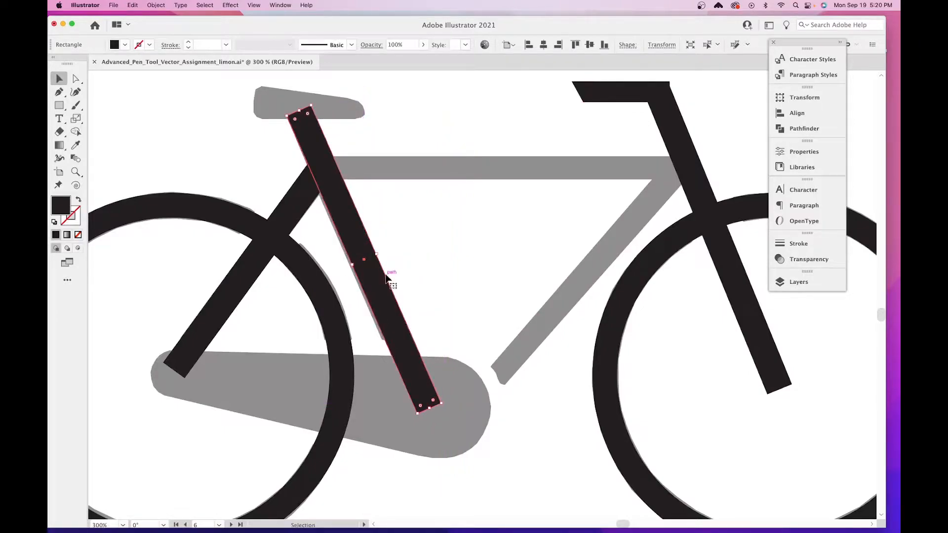
{"action": "left_click_drag", "start_coordinate": [378, 280], "coordinate": [374, 285]}
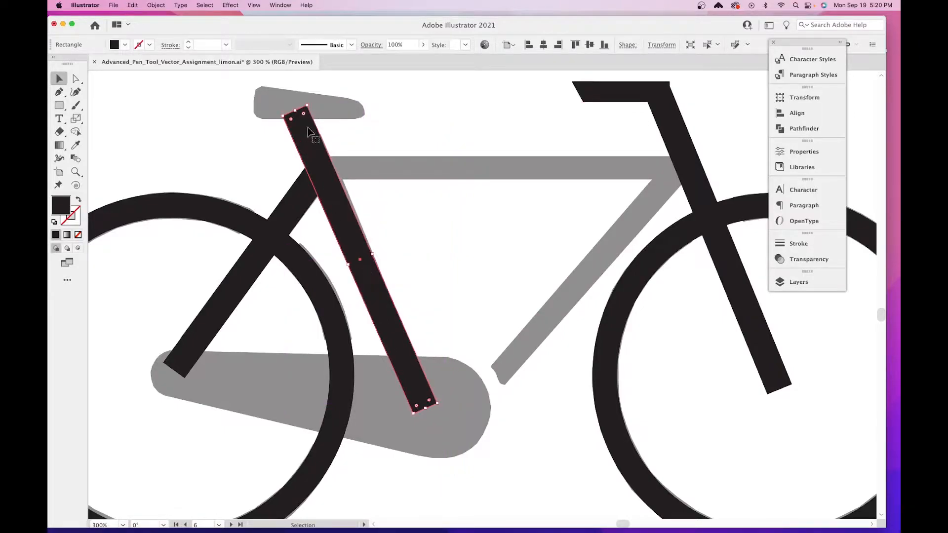
Shorten the seat tube rectangle's lower end to just inside the chain guard and fine-tune its angle to match the template.
{"action": "left_click_drag", "start_coordinate": [427, 408], "coordinate": [417, 378]}
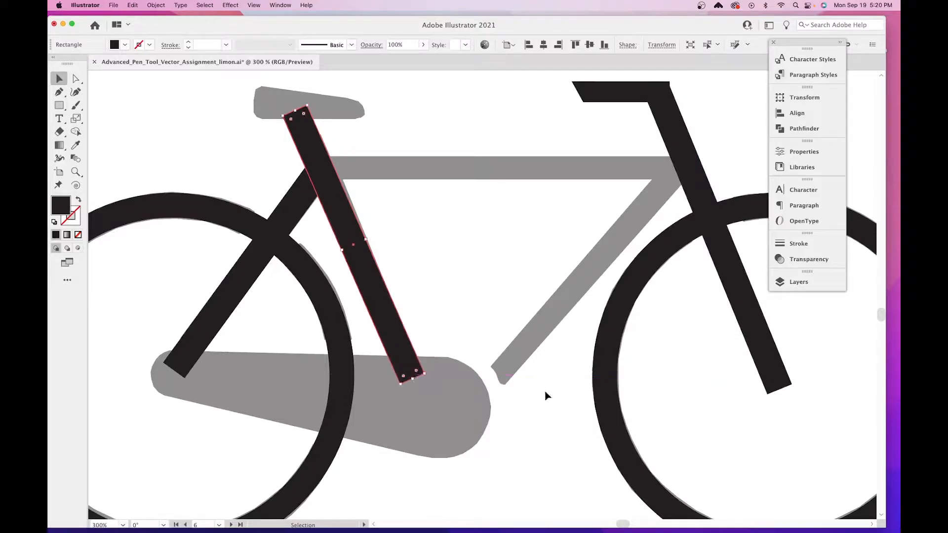
{"action": "left_click", "coordinate": [502, 387]}
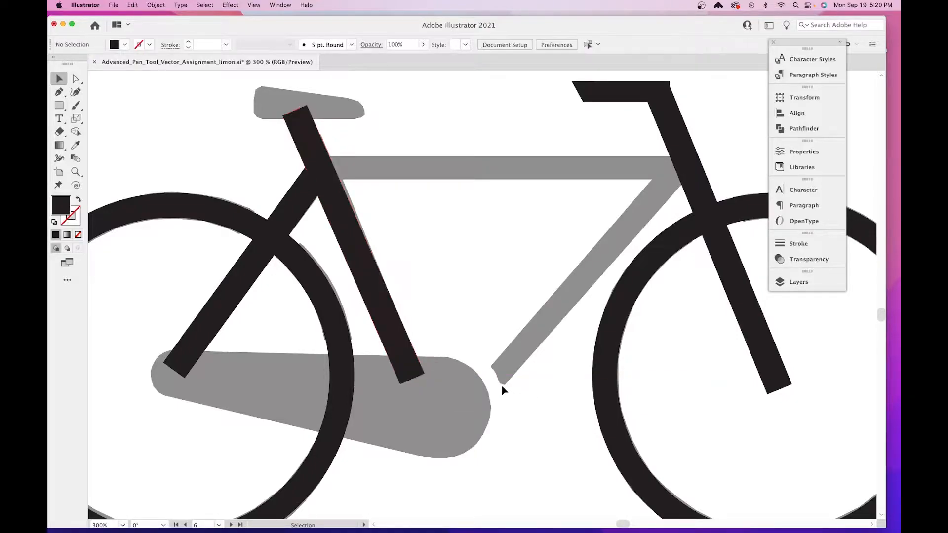
{"action": "left_click_drag", "start_coordinate": [586, 248], "coordinate": [544, 281]}
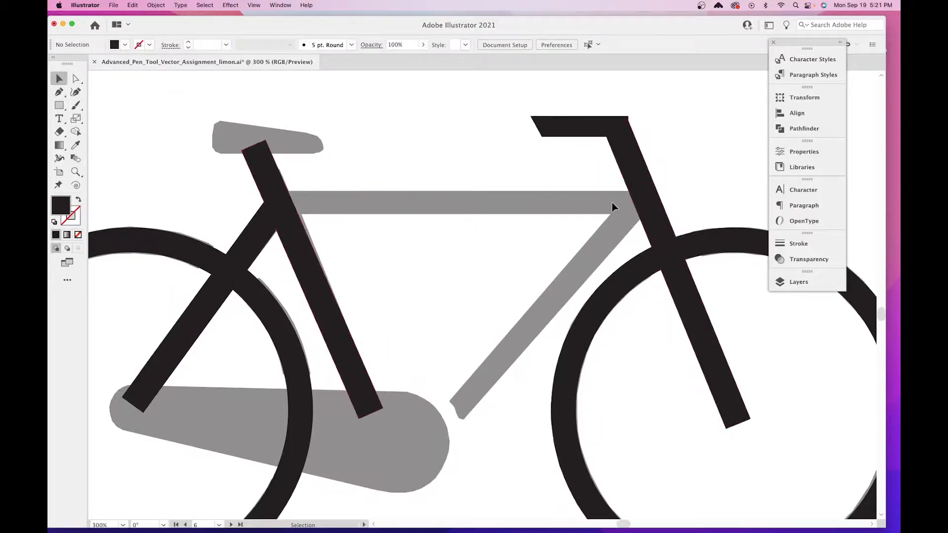
{"action": "left_click", "coordinate": [276, 176]}
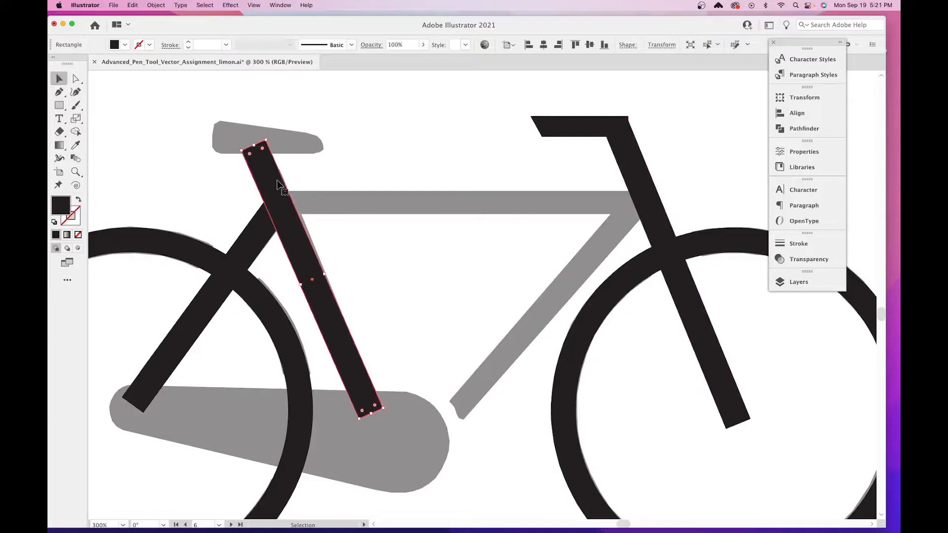
{"action": "left_click_drag", "start_coordinate": [271, 139], "coordinate": [279, 140]}
{"action": "left_click", "coordinate": [372, 215]}
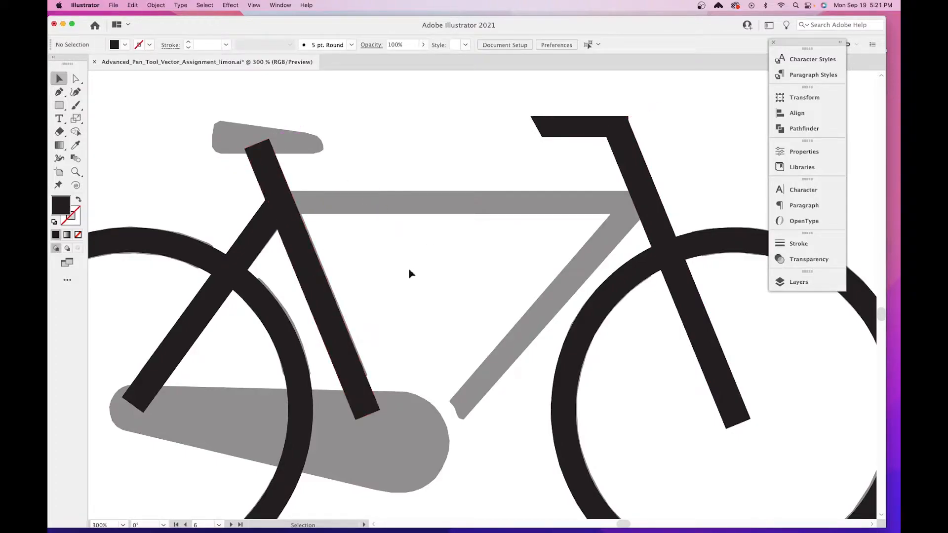
Duplicate the rear fork rectangle onto the grey down tube, match its angle, and stretch it from the front fork into the chain guard.
{"action": "left_click", "coordinate": [242, 274]}
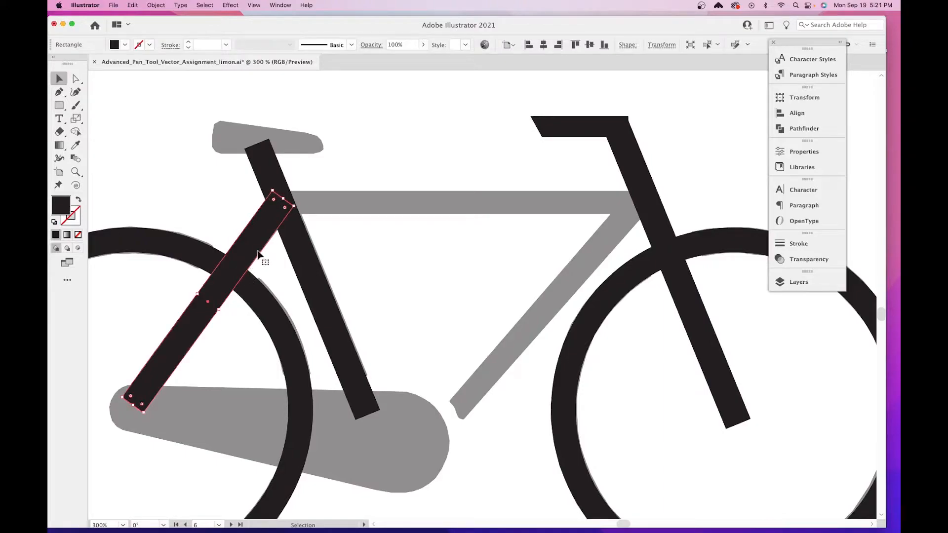
{"action": "left_click_drag", "start_coordinate": [259, 254], "coordinate": [568, 299]}
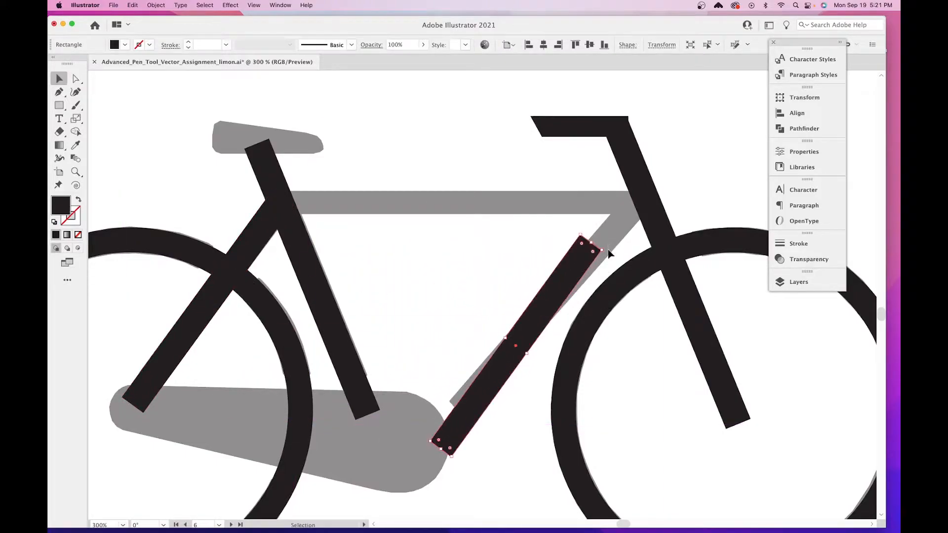
{"action": "left_click_drag", "start_coordinate": [606, 251], "coordinate": [644, 196]}
{"action": "key", "text": "super+z"}
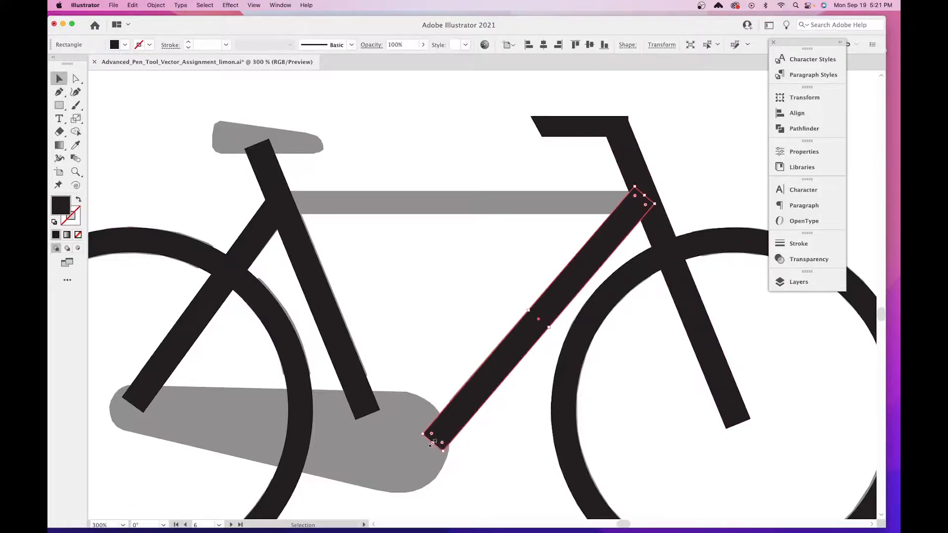
{"action": "left_click_drag", "start_coordinate": [434, 441], "coordinate": [415, 448]}
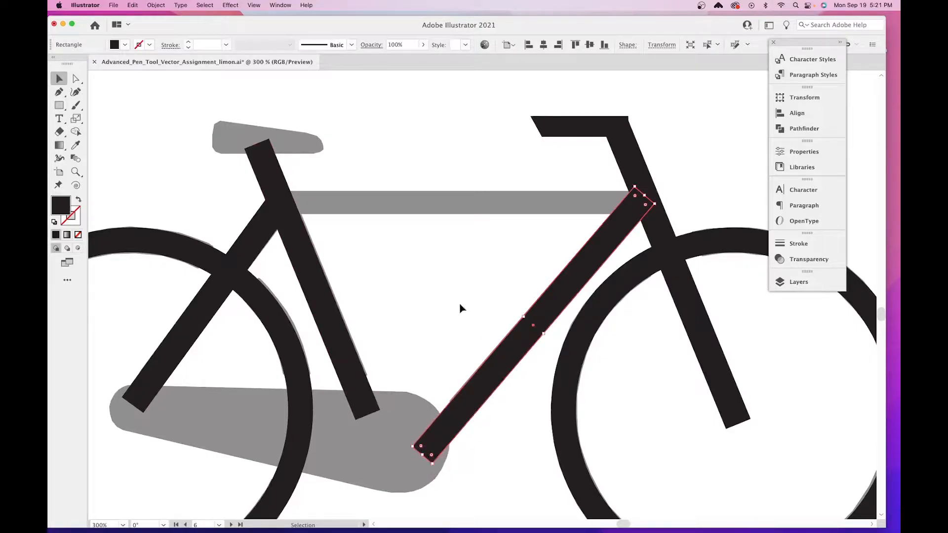
{"action": "left_click", "coordinate": [373, 221]}
Duplicate the seat tube rectangle, rotate the copy to horizontal, and move it onto the grey top tube.
{"action": "left_click_drag", "start_coordinate": [293, 226], "coordinate": [437, 204]}
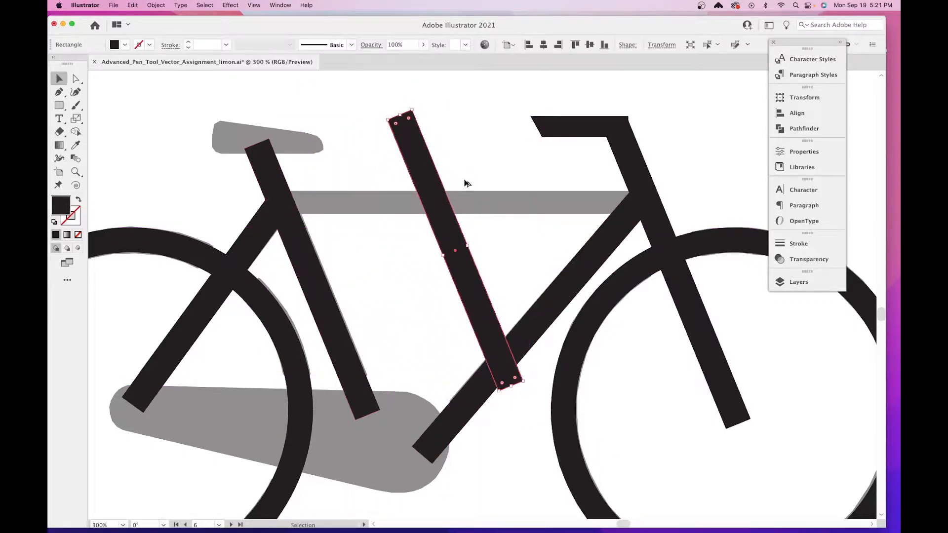
{"action": "left_click_drag", "start_coordinate": [418, 103], "coordinate": [388, 250]}
{"action": "left_click_drag", "start_coordinate": [447, 251], "coordinate": [444, 205]}
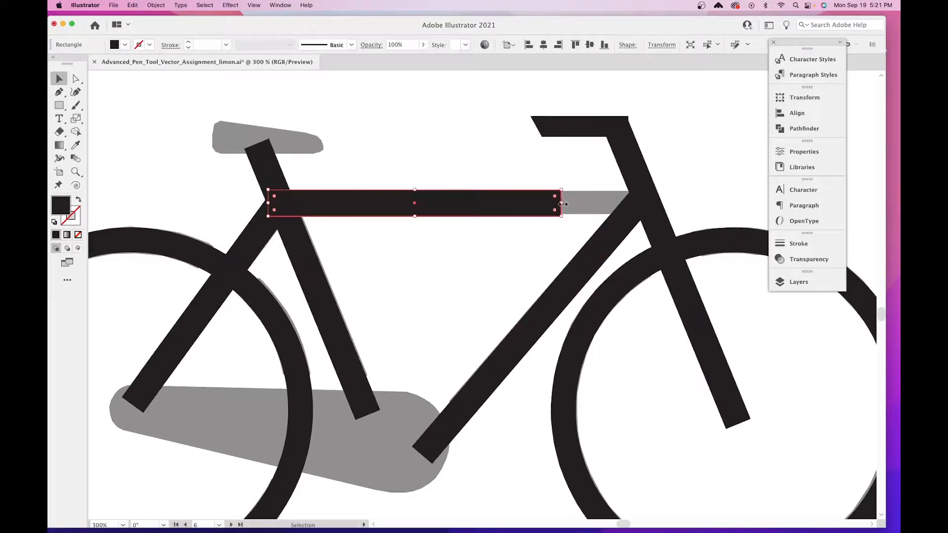
Stretch the top tube rectangle's front end to the front fork and deselect it.
{"action": "left_click_drag", "start_coordinate": [563, 204], "coordinate": [637, 205]}
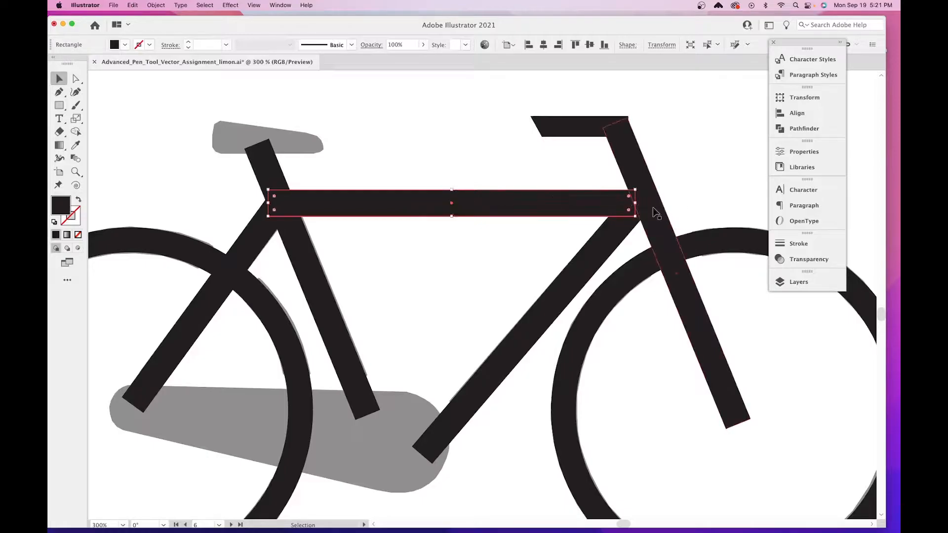
{"action": "left_click", "coordinate": [688, 218]}
{"action": "key", "text": "super+minus"}
{"action": "key", "text": "super+minus"}
{"action": "key", "text": "super+minus"}
{"action": "key", "text": "super+minus"}
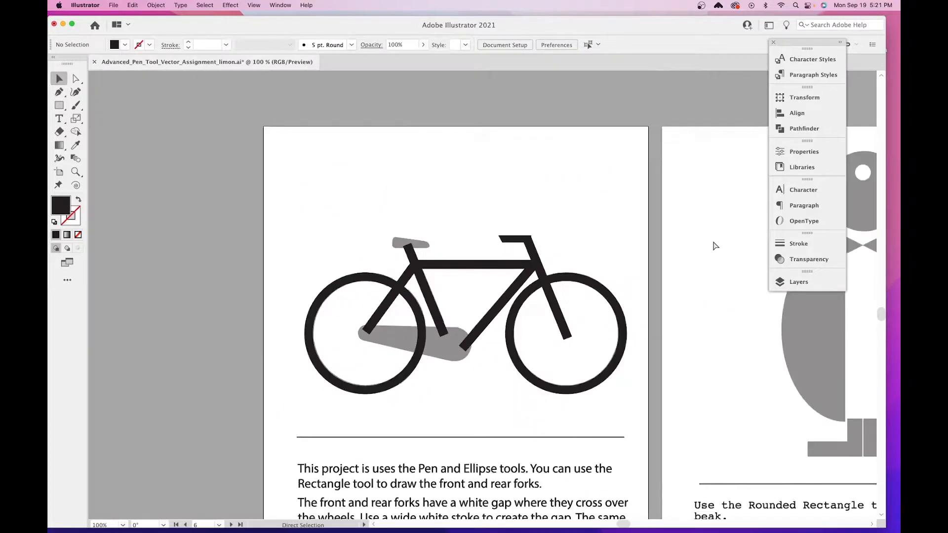
{"action": "key", "text": "super+equal"}
{"action": "key", "text": "super+equal"}
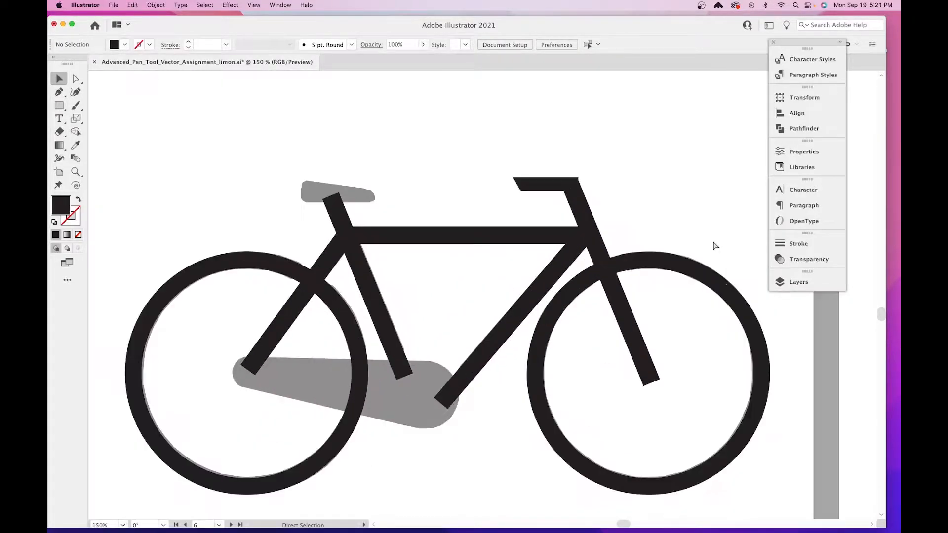
{"action": "key", "text": "super+equal"}
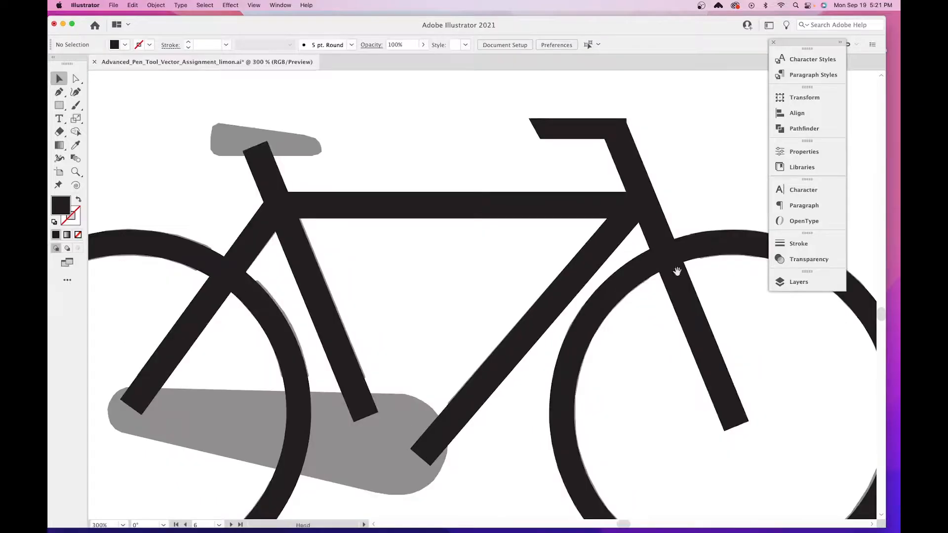
Draw a black circle with the Ellipse tool over the small rounded rear end of the grey chain guard.
{"action": "scroll", "coordinate": [675, 271], "scroll_direction": "down", "scroll_amount": 5}
{"action": "scroll", "coordinate": [675, 271], "scroll_direction": "left", "scroll_amount": 3}
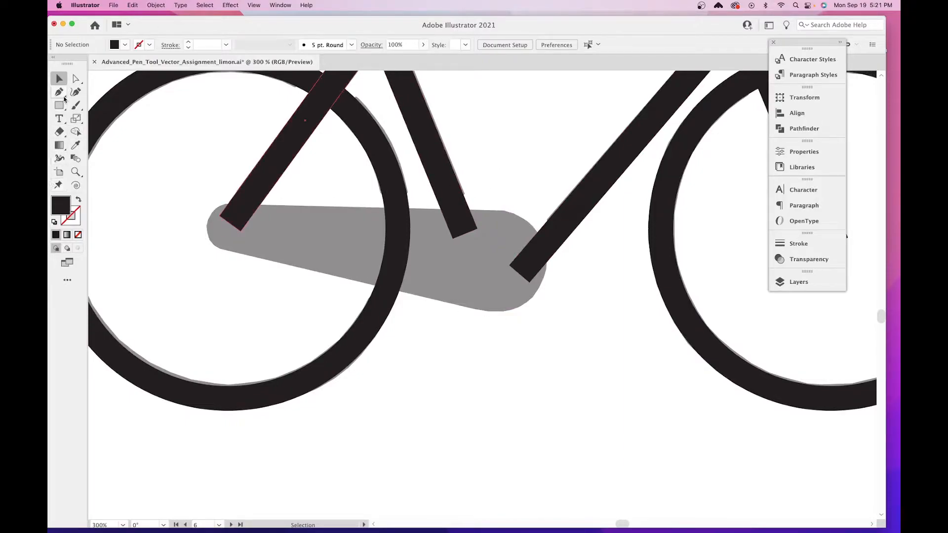
{"action": "left_click_drag", "start_coordinate": [59, 108], "coordinate": [81, 117]}
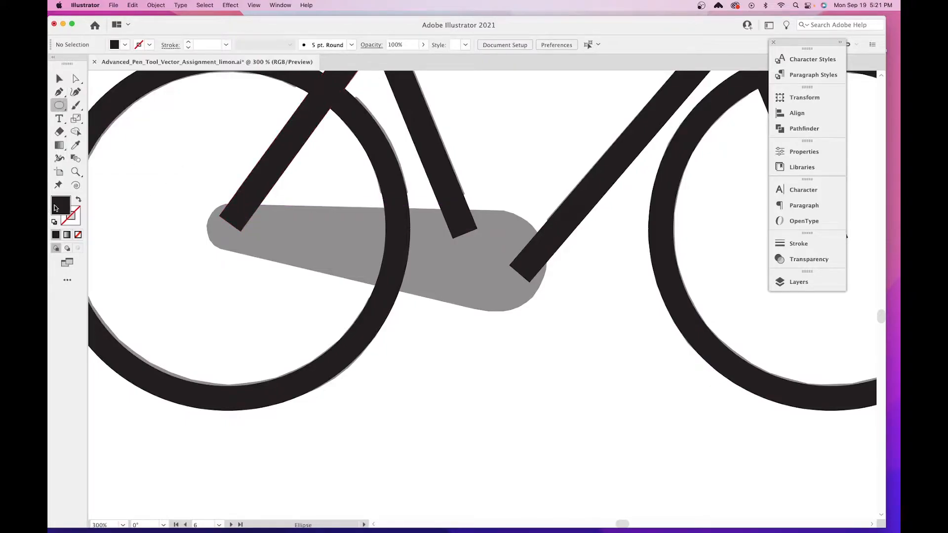
{"action": "left_click_drag", "start_coordinate": [208, 204], "coordinate": [254, 250]}
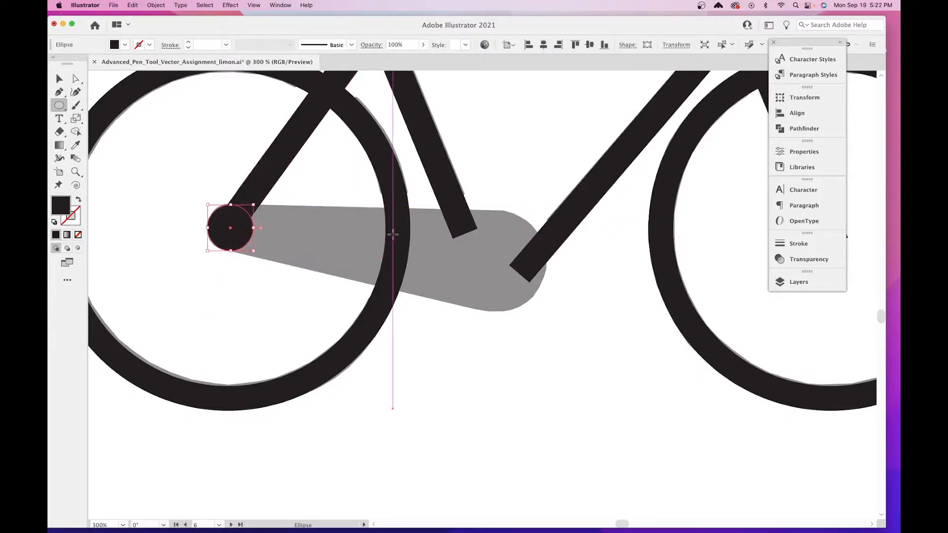
Draw a larger black circle, then move and scale it to fit the rounded front end of the chain guard.
{"action": "left_click_drag", "start_coordinate": [354, 224], "coordinate": [420, 290]}
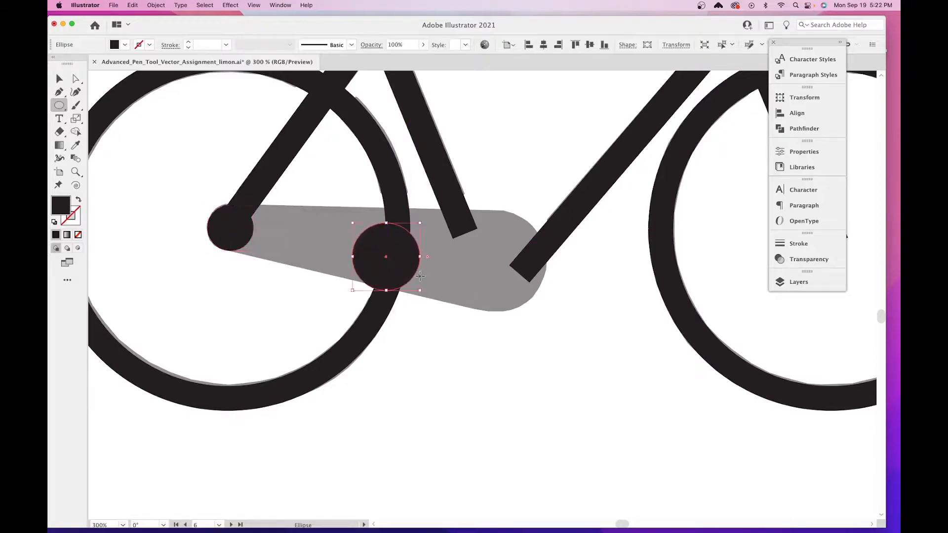
{"action": "key", "text": "v"}
{"action": "left_click_drag", "start_coordinate": [391, 246], "coordinate": [556, 211]}
{"action": "left_click_drag", "start_coordinate": [534, 295], "coordinate": [554, 312]}
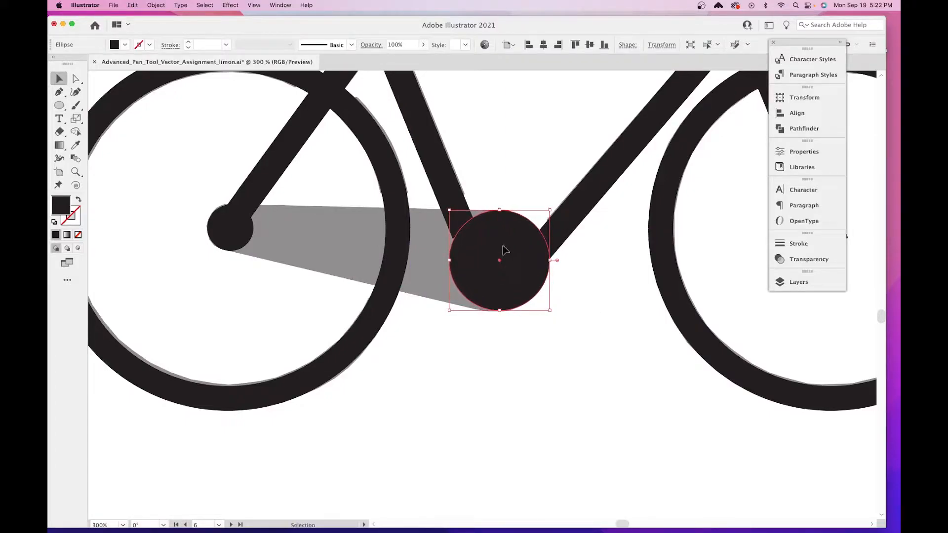
{"action": "left_click_drag", "start_coordinate": [501, 251], "coordinate": [502, 250]}
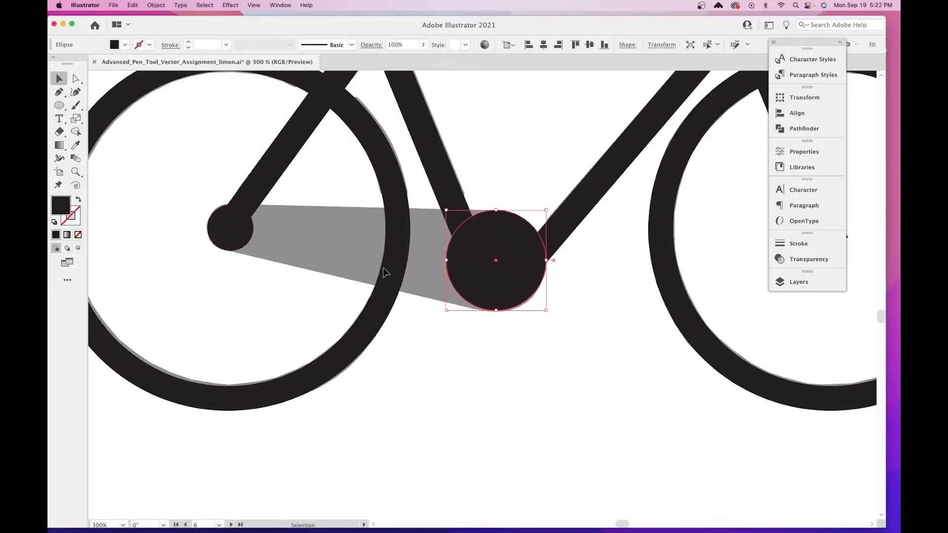
Draw a closed Pen path joining the tops and bottoms of the two circles to fill the chain guard's body.
{"action": "key", "text": "p"}
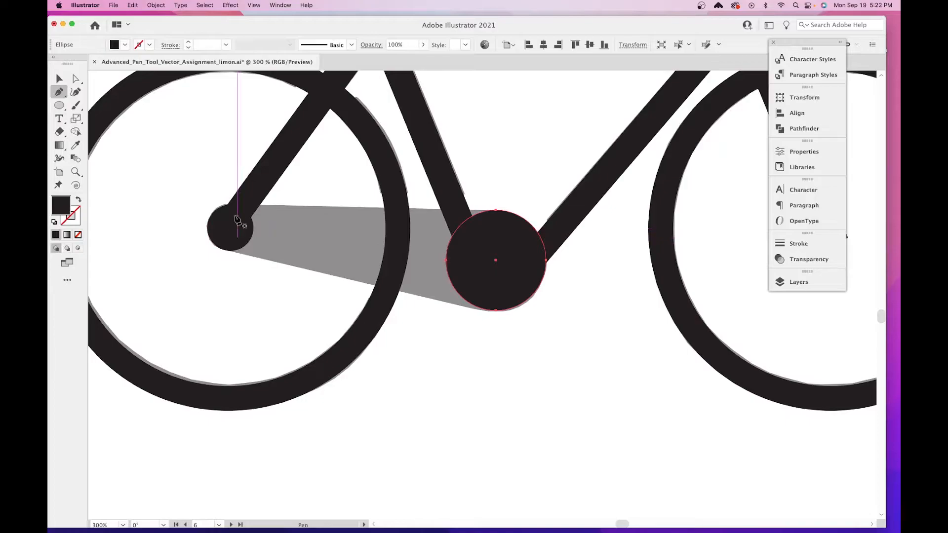
{"action": "left_click", "coordinate": [516, 244]}
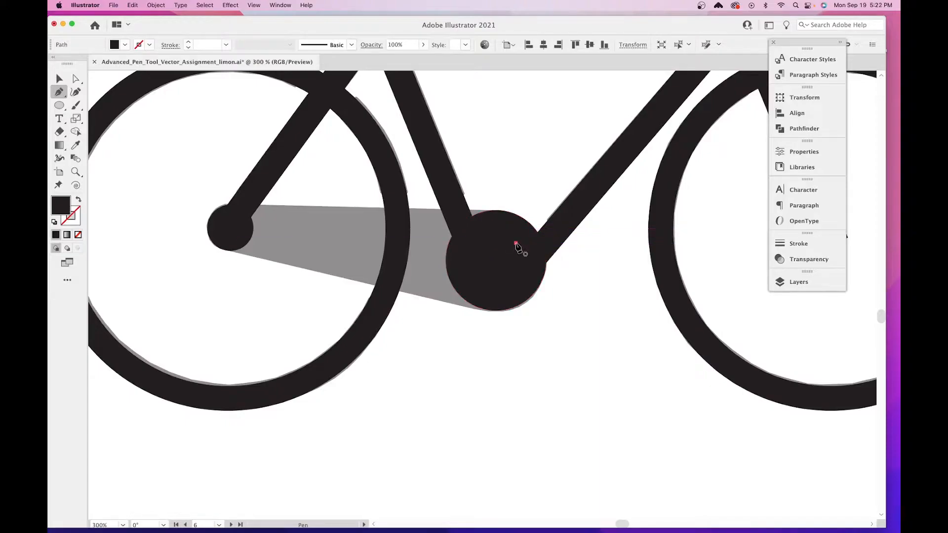
{"action": "left_click", "coordinate": [495, 212]}
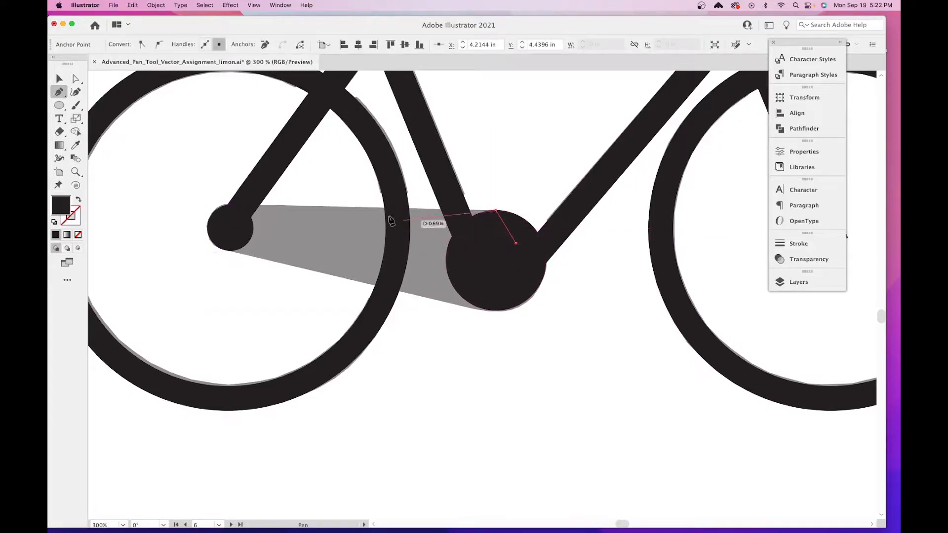
{"action": "left_click", "coordinate": [230, 205]}
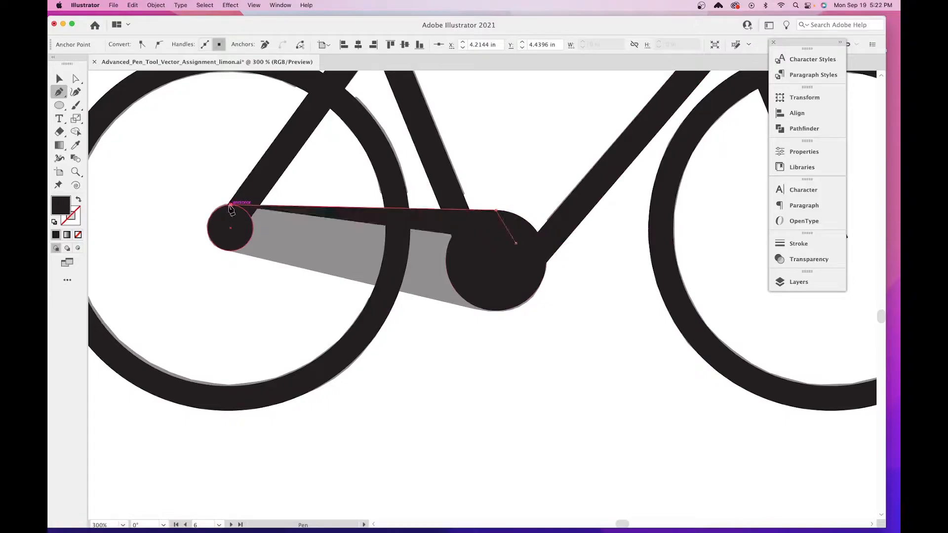
{"action": "left_click", "coordinate": [228, 250]}
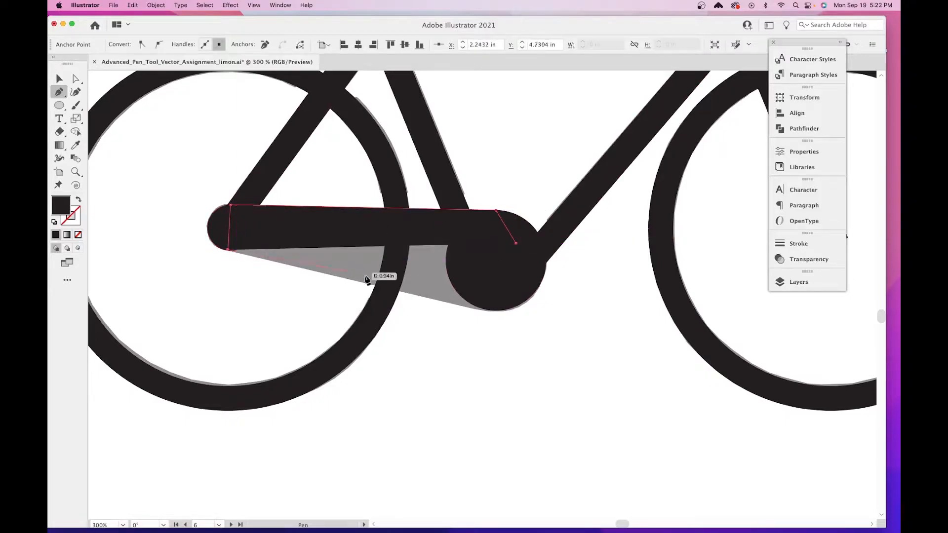
{"action": "left_click", "coordinate": [496, 310]}
{"action": "left_click", "coordinate": [515, 243]}
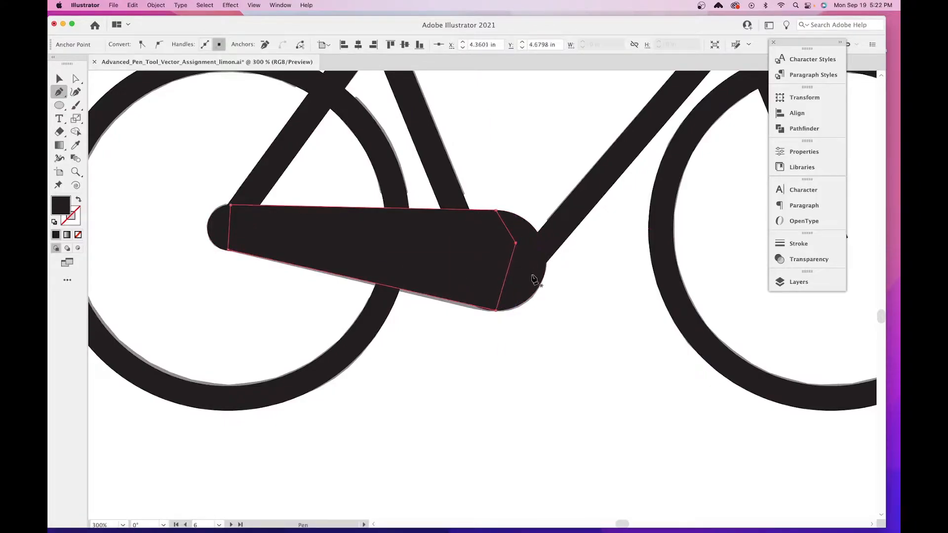
{"action": "key", "text": "v"}
{"action": "left_click", "coordinate": [535, 317]}
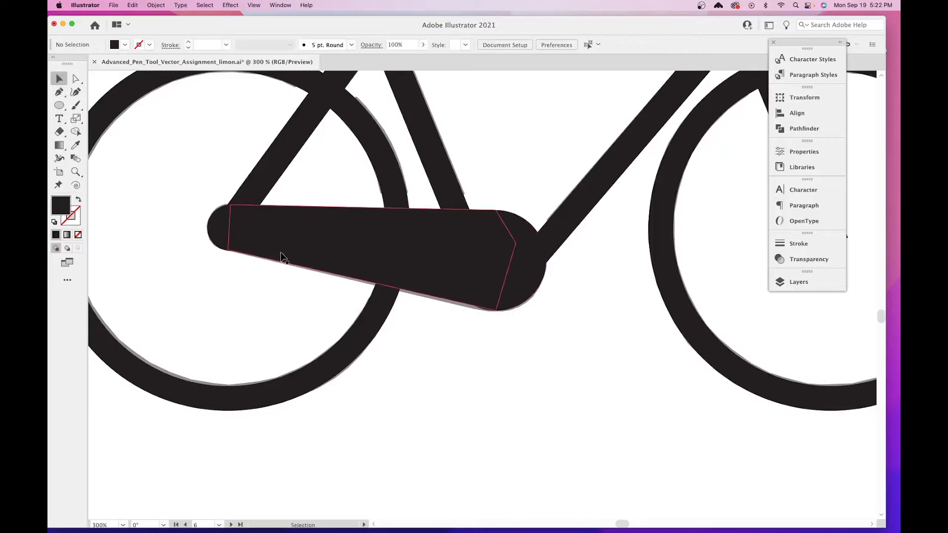
Select the two circles and the connecting path and unite them into one chain guard shape.
{"action": "left_click", "coordinate": [225, 245]}
{"action": "left_click", "coordinate": [324, 239]}
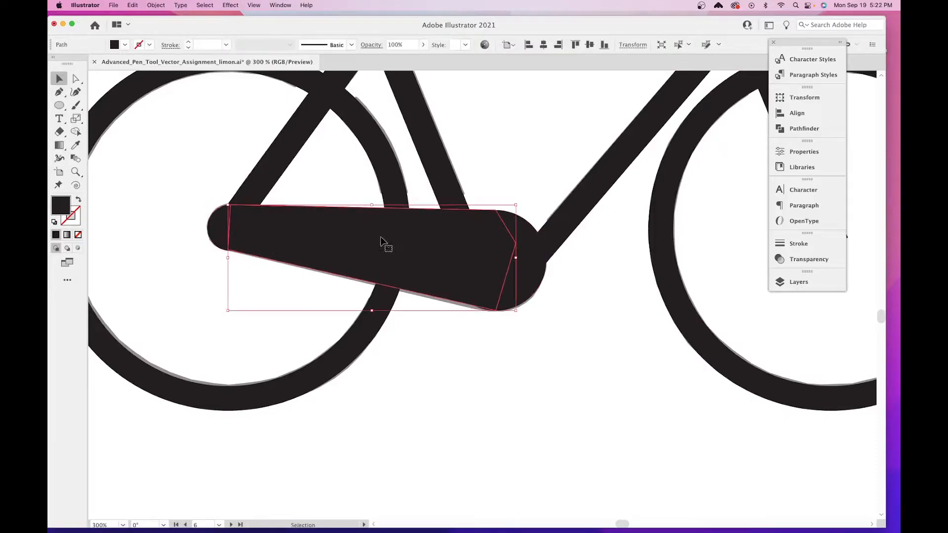
{"action": "left_click", "coordinate": [535, 257]}
{"action": "left_click", "coordinate": [582, 300]}
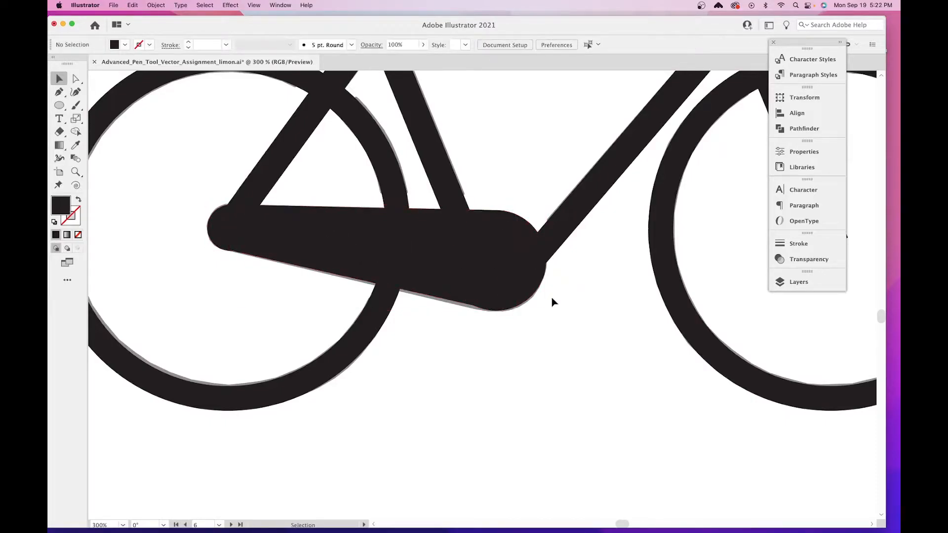
{"action": "left_click", "coordinate": [229, 225]}
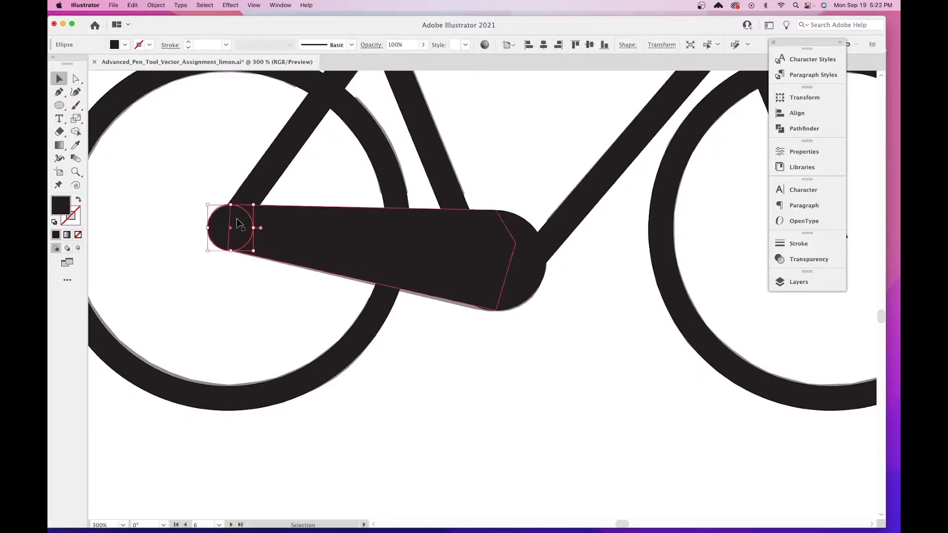
{"action": "left_click", "coordinate": [387, 229], "text": "shift"}
{"action": "left_click", "coordinate": [539, 244], "text": "shift"}
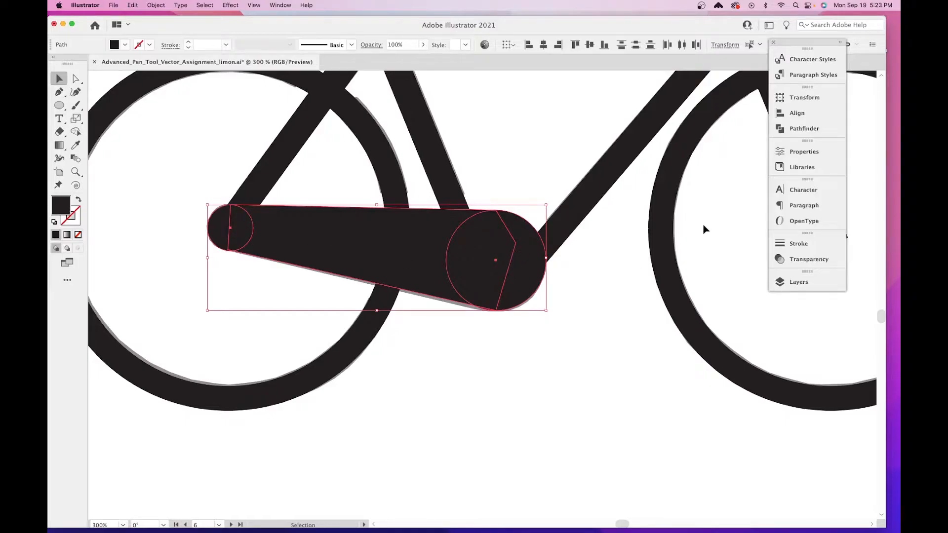
{"action": "left_click", "coordinate": [805, 129]}
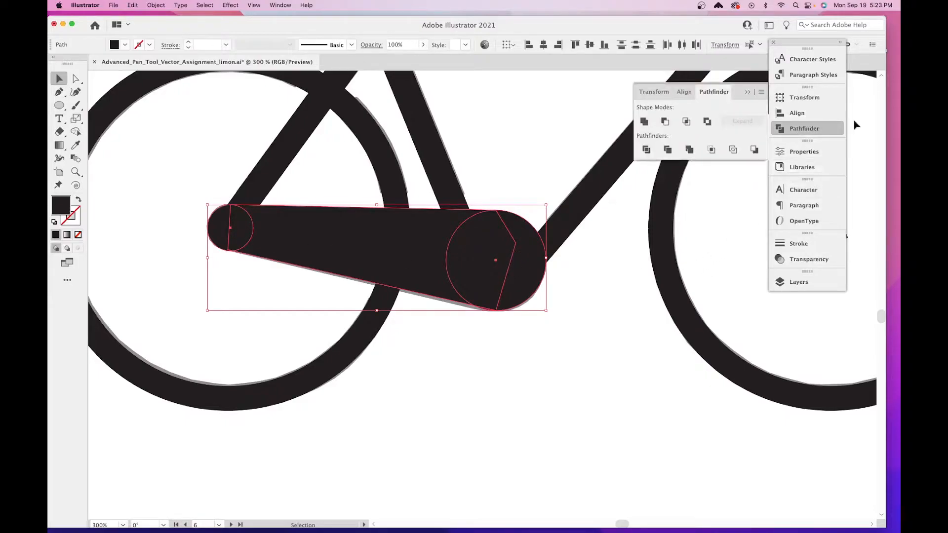
{"action": "left_click", "coordinate": [644, 122]}
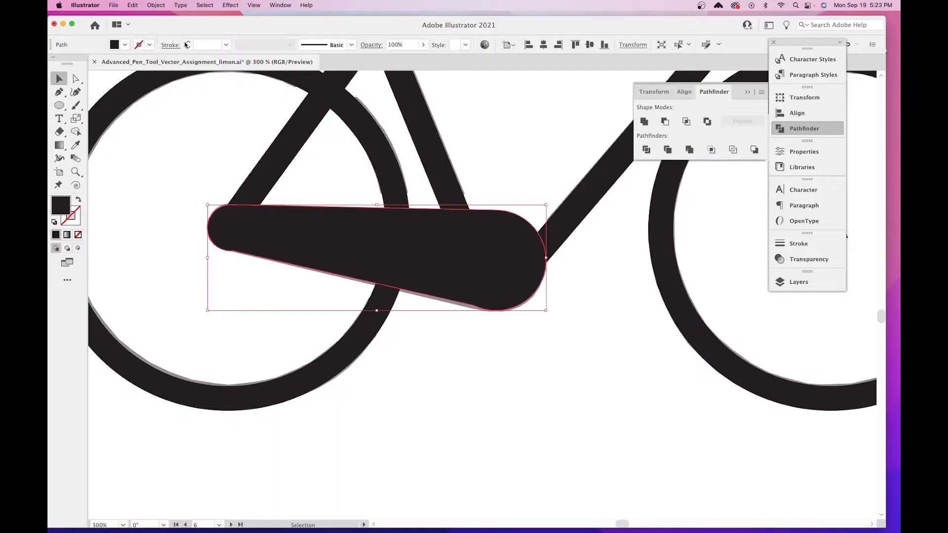
Move the seat tube, rear wheel and rear fork aside to inspect the template's gaps, and undo the moves.
{"action": "scroll", "coordinate": [405, 169], "scroll_direction": "up", "scroll_amount": 5}
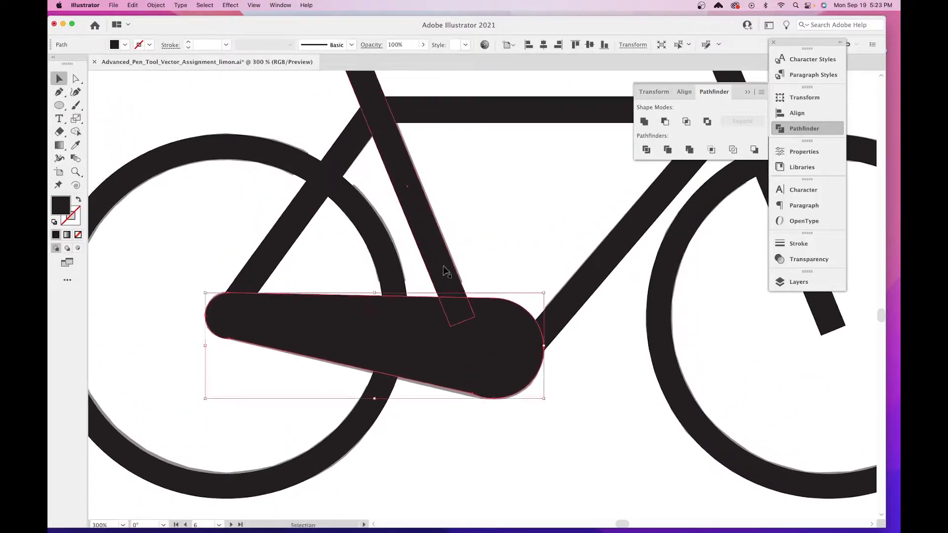
{"action": "left_click_drag", "start_coordinate": [420, 197], "coordinate": [502, 193]}
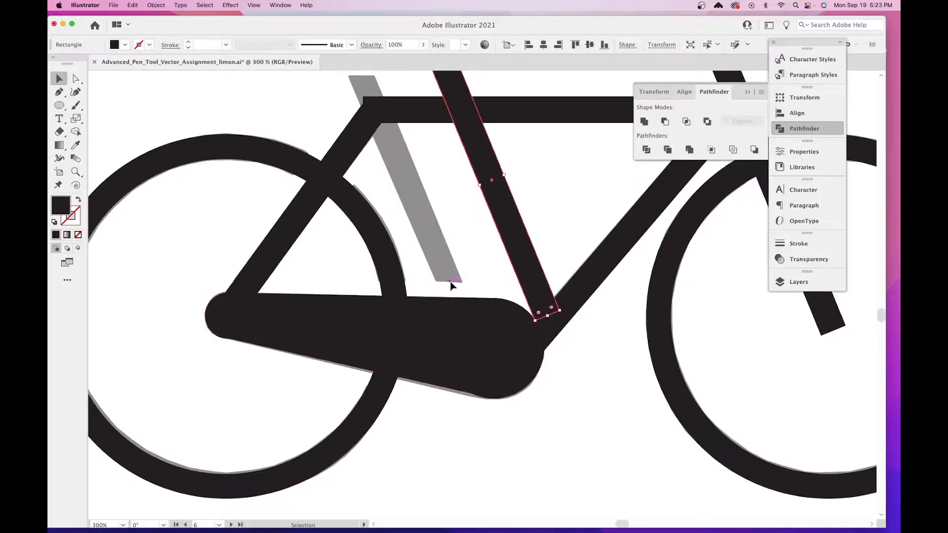
{"action": "left_click", "coordinate": [390, 278]}
{"action": "left_click_drag", "start_coordinate": [374, 246], "coordinate": [215, 281]}
{"action": "left_click_drag", "start_coordinate": [264, 256], "coordinate": [247, 207]}
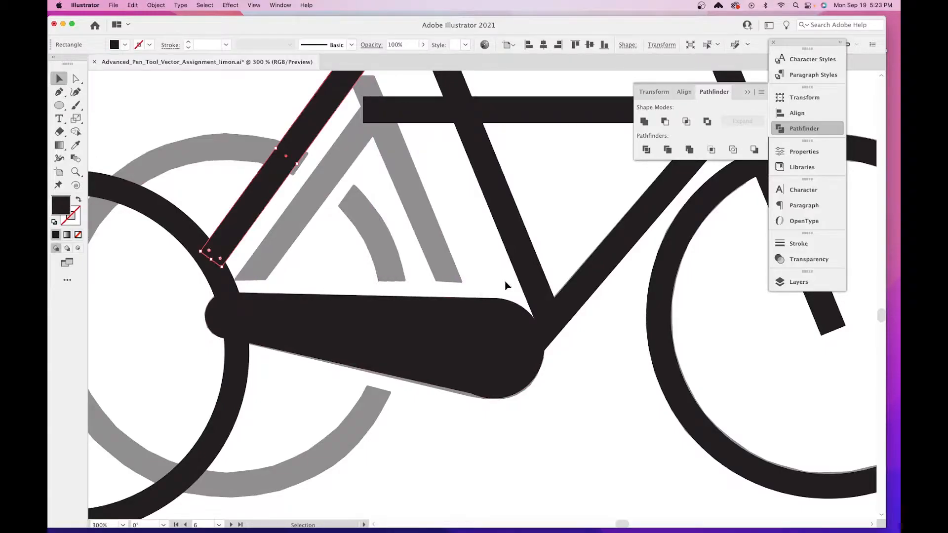
{"action": "key", "text": "super+z"}
{"action": "key", "text": "super+z"}
{"action": "key", "text": "super+z"}
{"action": "key", "text": "super+z"}
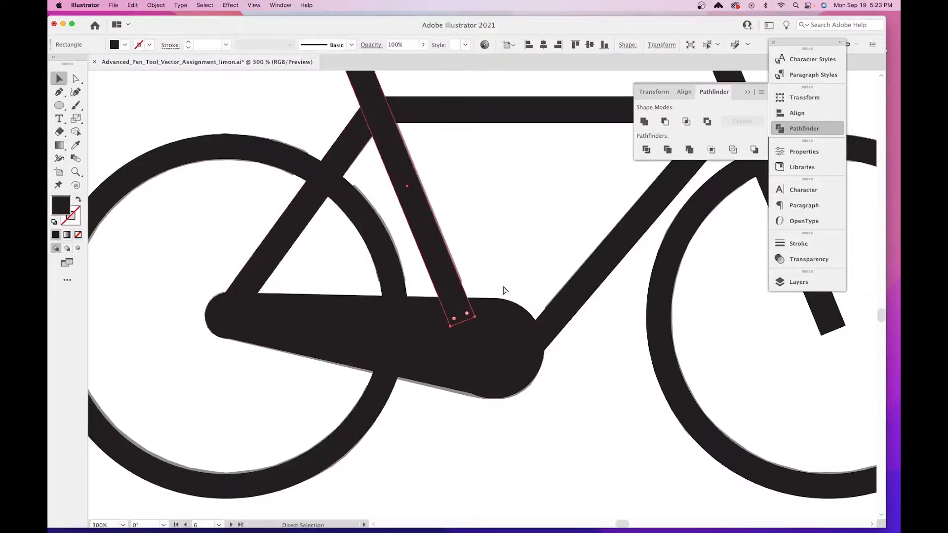
Give the united chain guard shape a white stroke with a weight of 6 pt.
{"action": "left_click", "coordinate": [521, 325]}
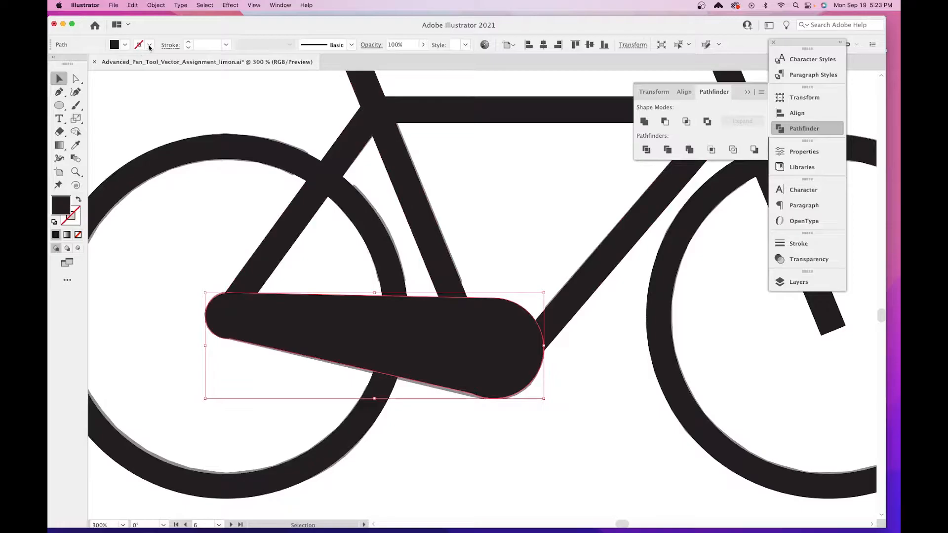
{"action": "left_click", "coordinate": [117, 47]}
{"action": "left_click", "coordinate": [72, 64]}
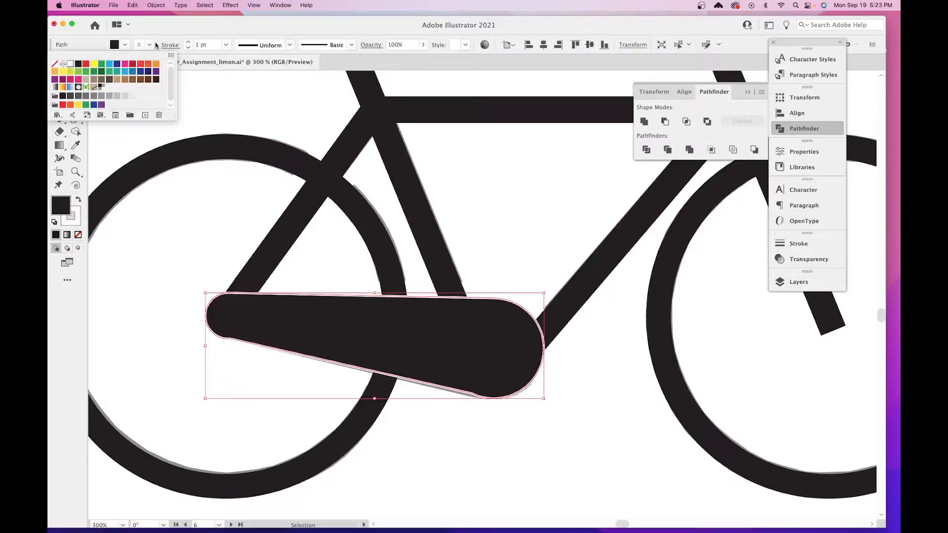
{"action": "left_click", "coordinate": [188, 42]}
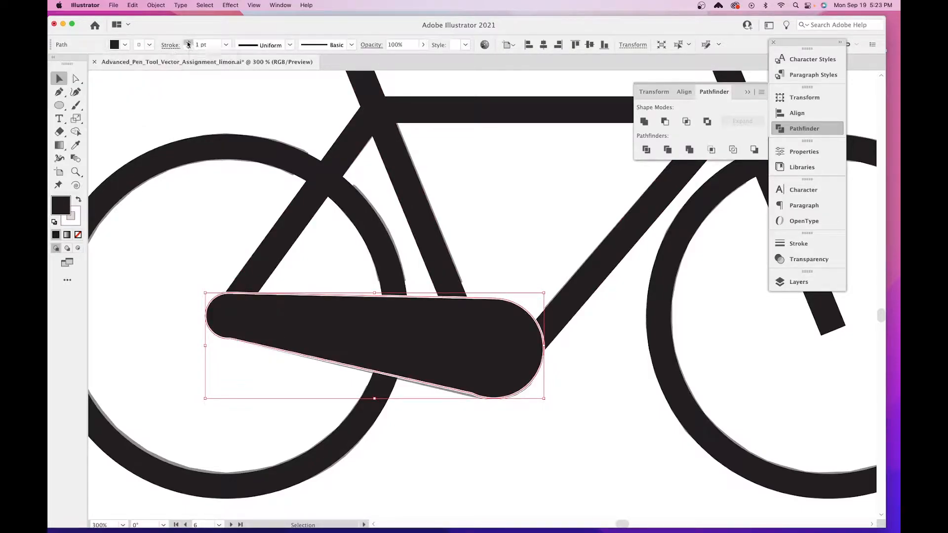
{"action": "left_click", "coordinate": [189, 43]}
{"action": "left_click", "coordinate": [188, 43]}
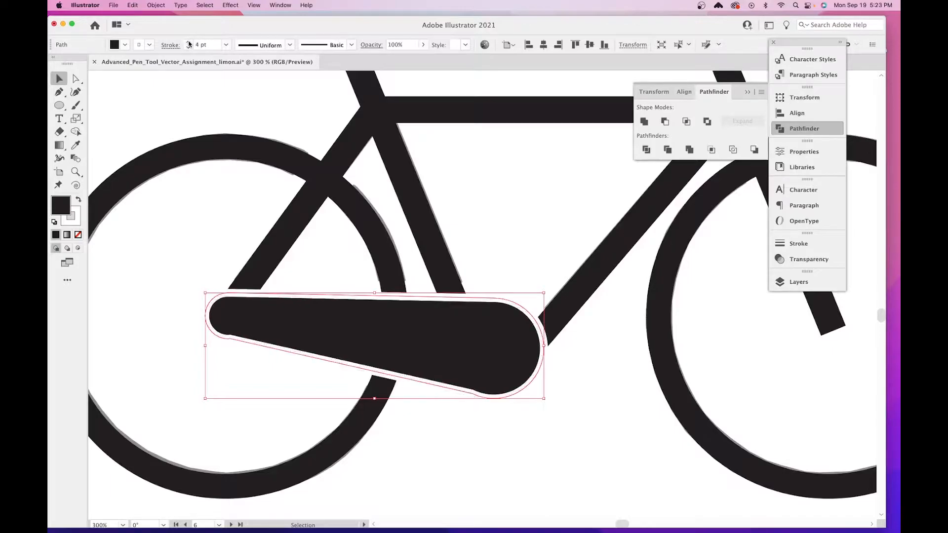
{"action": "left_click", "coordinate": [188, 43]}
{"action": "left_click", "coordinate": [189, 43]}
{"action": "left_click", "coordinate": [188, 43]}
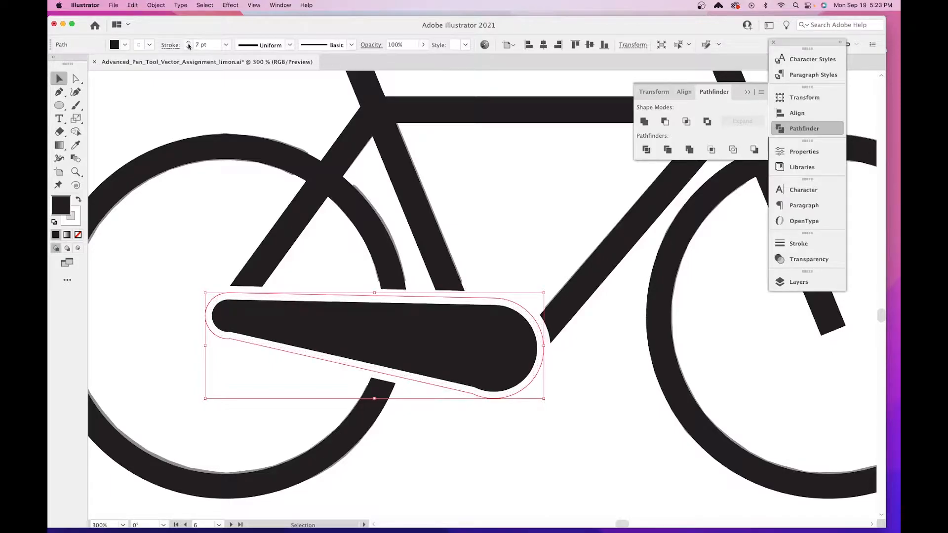
{"action": "left_click", "coordinate": [188, 48]}
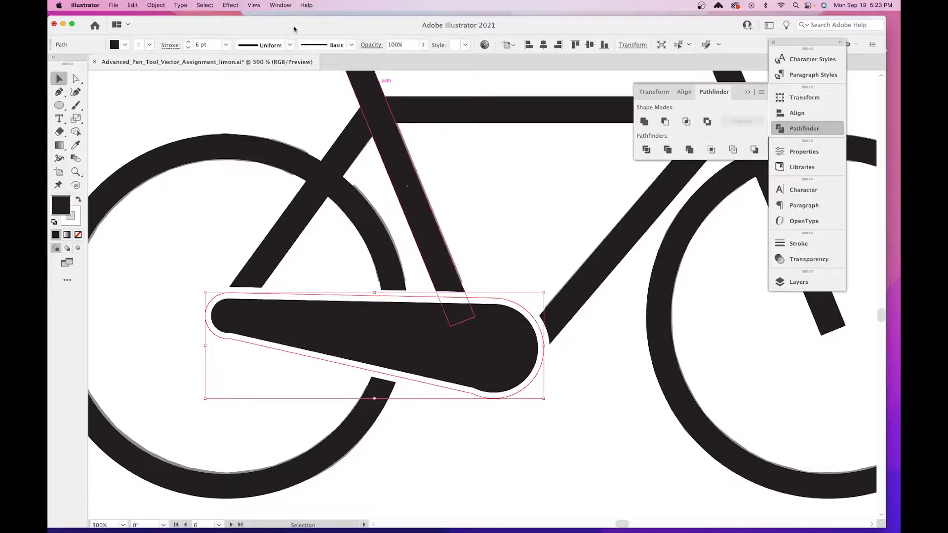
Try inside and outside stroke alignment on the chain guard, and leave its white stroke aligned to the outside.
{"action": "left_click", "coordinate": [278, 6]}
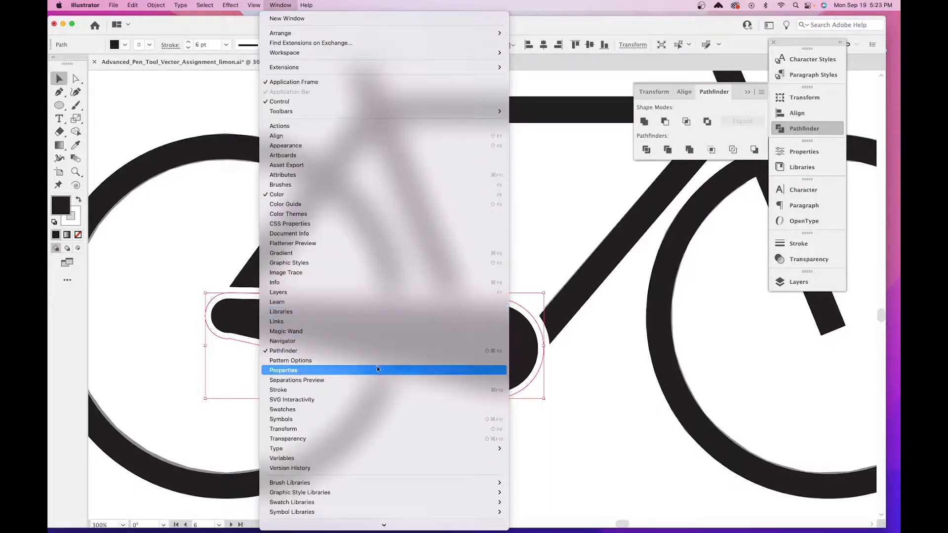
{"action": "left_click", "coordinate": [372, 390]}
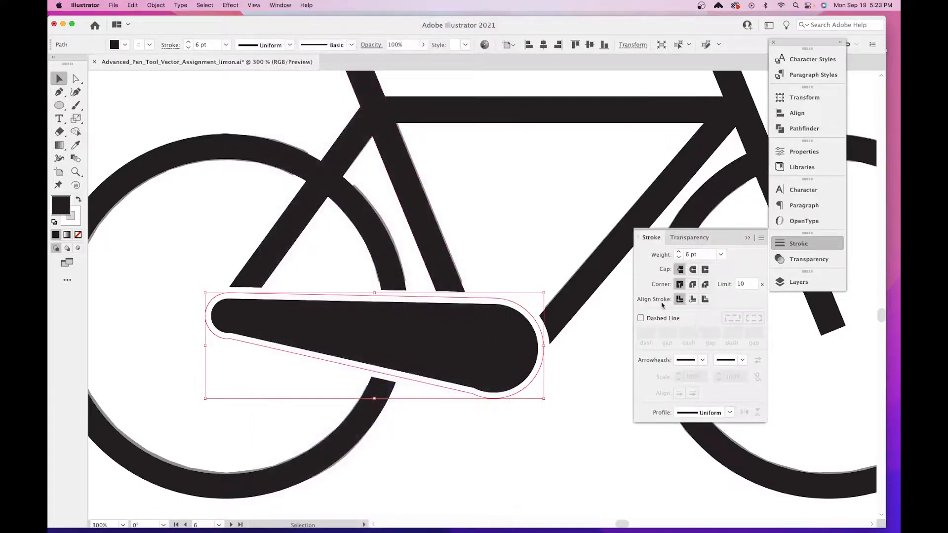
{"action": "left_click", "coordinate": [692, 299]}
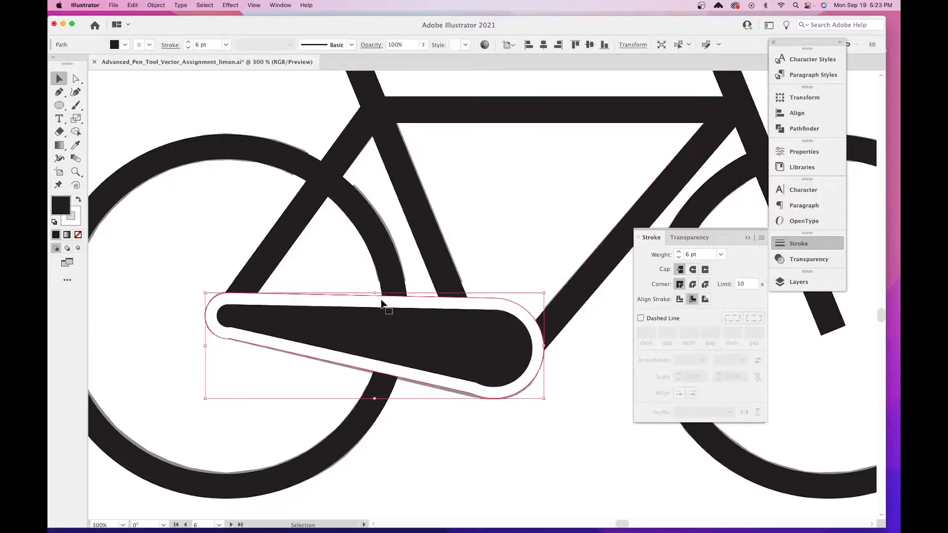
{"action": "left_click", "coordinate": [704, 299]}
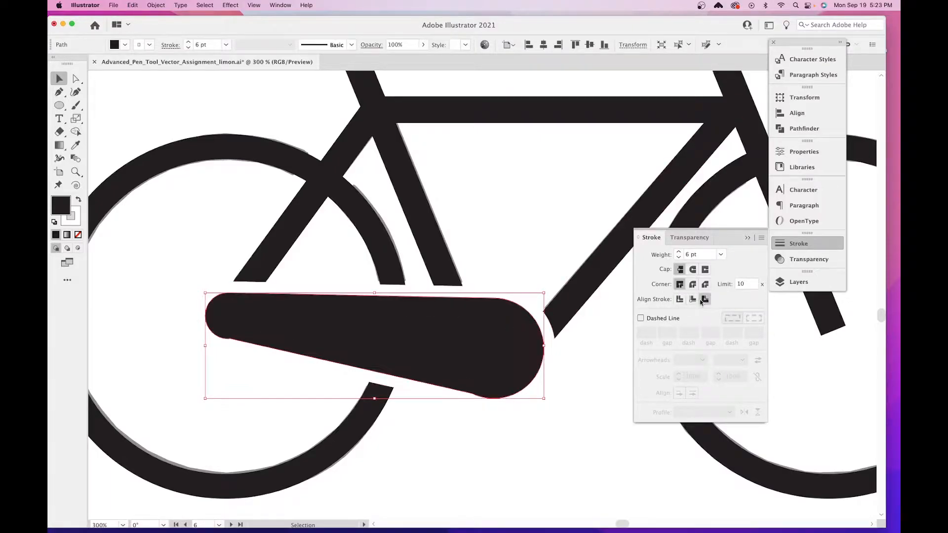
{"action": "left_click", "coordinate": [457, 428]}
Trace the template's seat above the seat tube with a closed, curved Pen path.
{"action": "key", "text": "space"}
{"action": "left_click_drag", "start_coordinate": [520, 372], "coordinate": [524, 482]}
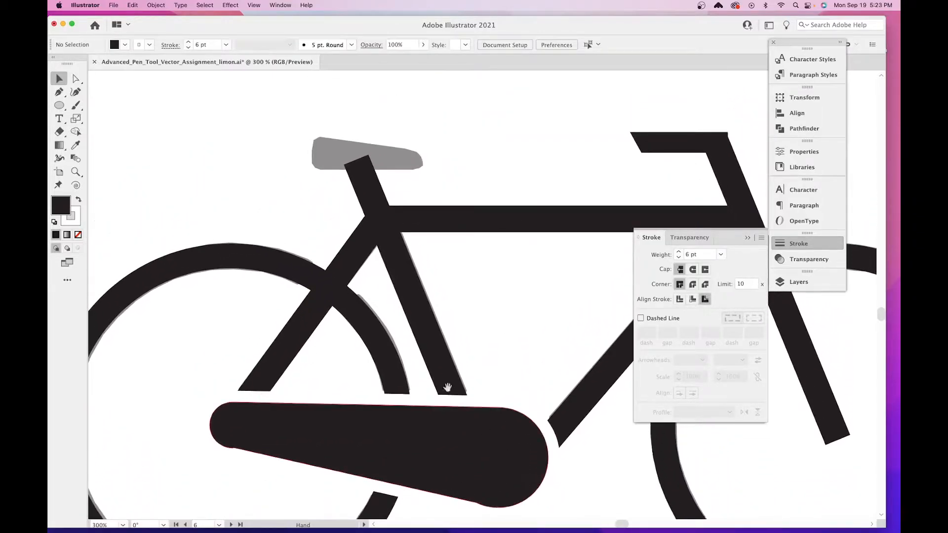
{"action": "left_click_drag", "start_coordinate": [394, 324], "coordinate": [348, 338]}
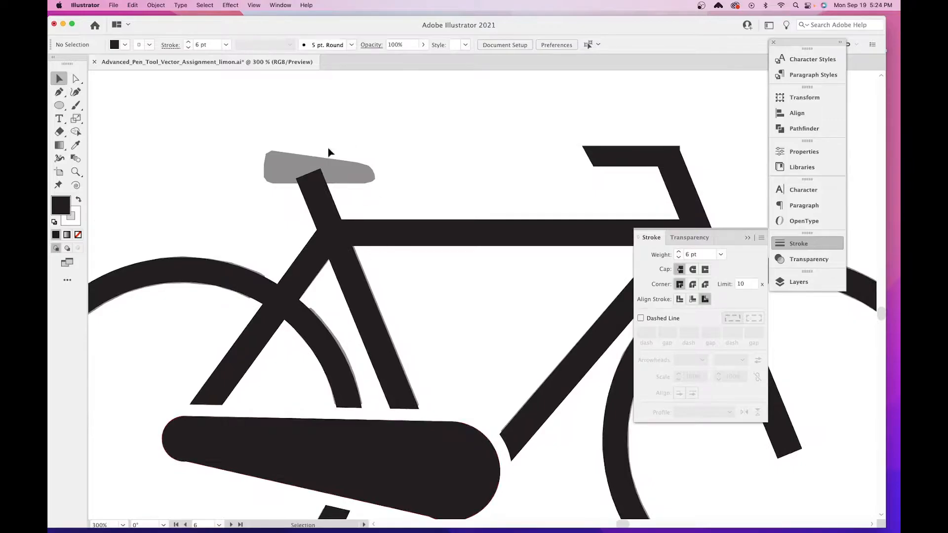
{"action": "key", "text": "space"}
{"action": "left_click_drag", "start_coordinate": [279, 154], "coordinate": [349, 206]}
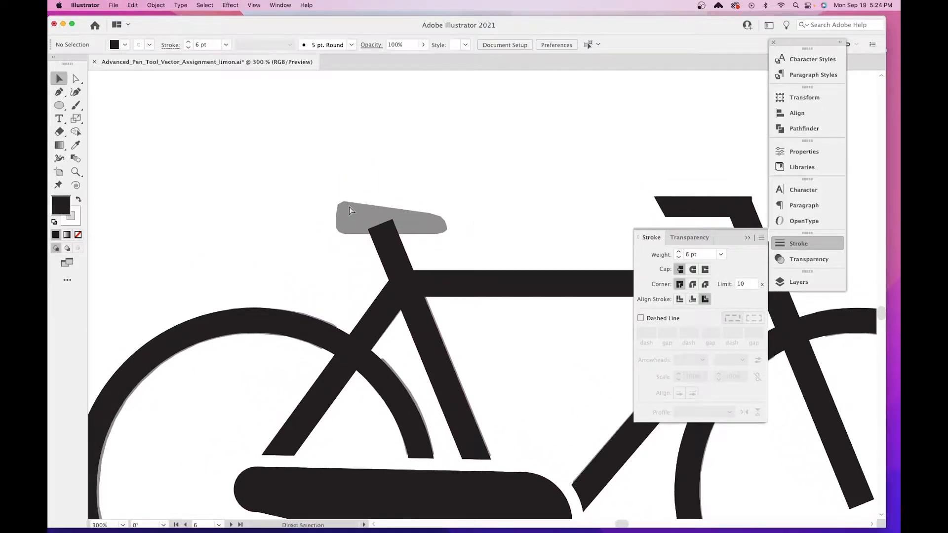
{"action": "key", "text": "super+p"}
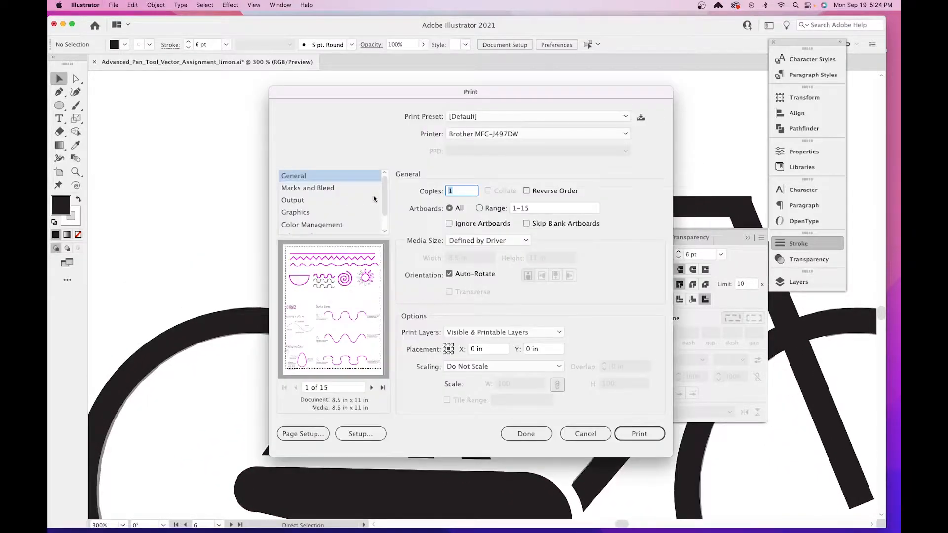
{"action": "left_click", "coordinate": [574, 434]}
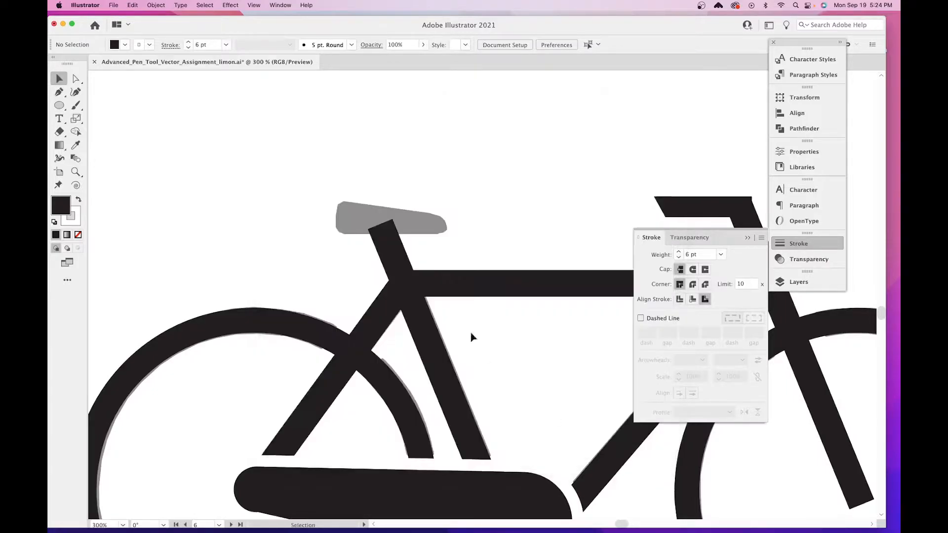
{"action": "key", "text": "super+equal"}
{"action": "key", "text": "super+equal"}
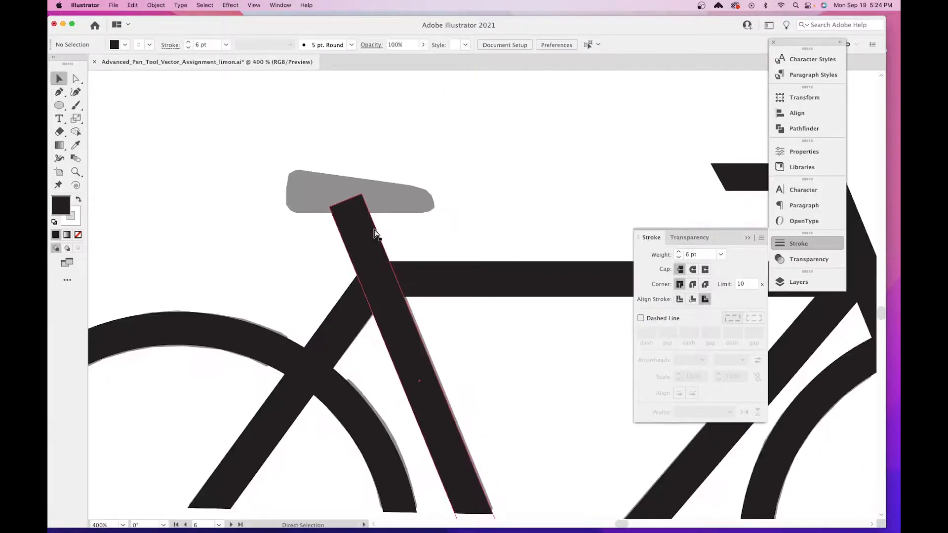
{"action": "left_click_drag", "start_coordinate": [375, 230], "coordinate": [481, 252]}
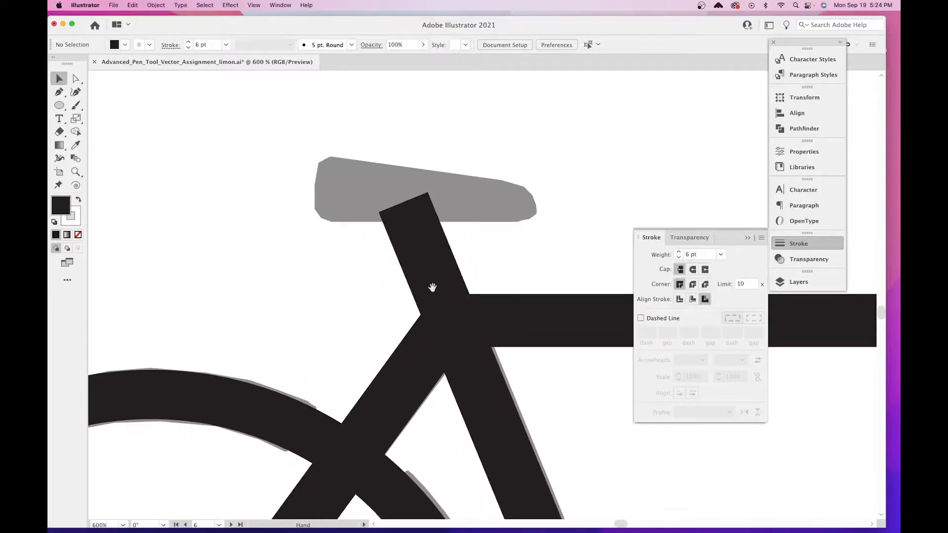
{"action": "key", "text": "super+equal"}
{"action": "key", "text": "super+equal"}
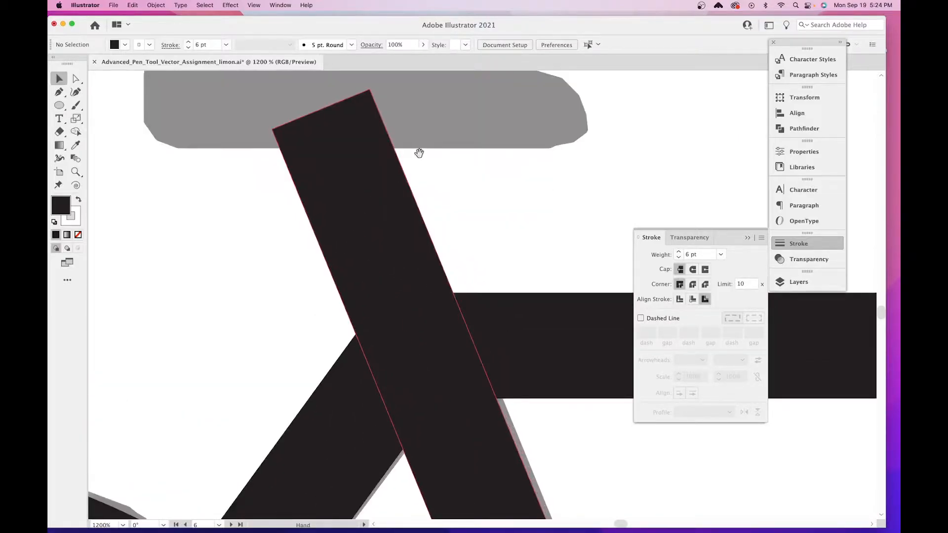
{"action": "left_click_drag", "start_coordinate": [420, 153], "coordinate": [488, 273]}
{"action": "left_click_drag", "start_coordinate": [479, 186], "coordinate": [405, 130]}
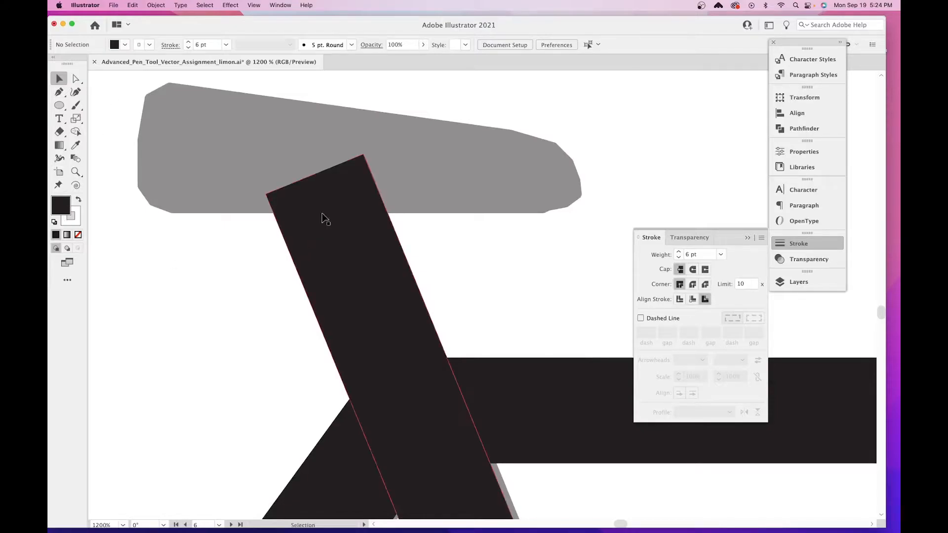
{"action": "key", "text": "p"}
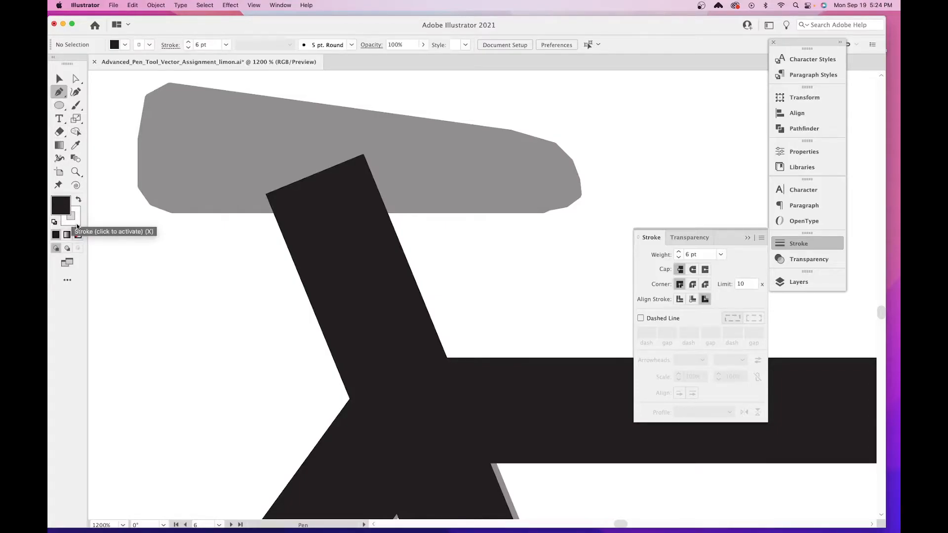
{"action": "left_click", "coordinate": [139, 136]}
{"action": "left_click", "coordinate": [145, 93]}
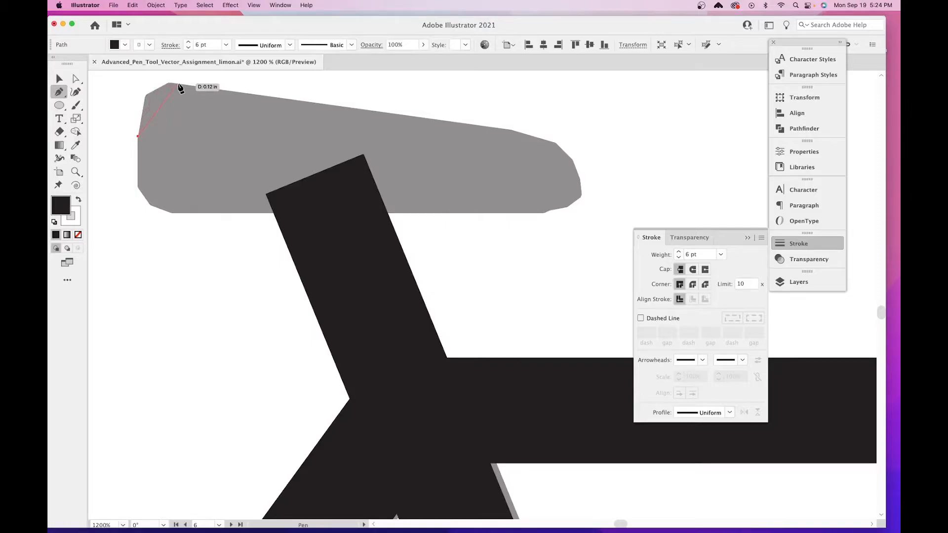
{"action": "left_click_drag", "start_coordinate": [205, 89], "coordinate": [225, 90]}
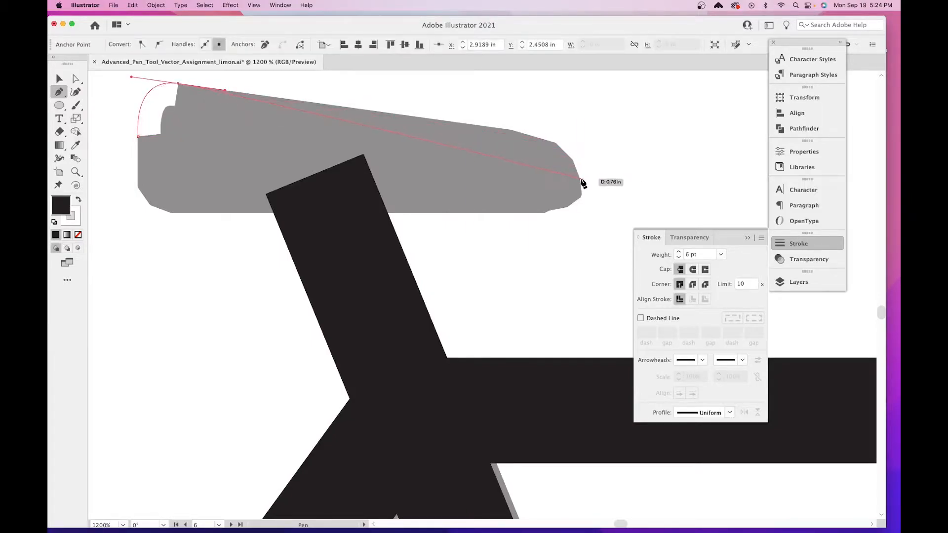
{"action": "left_click_drag", "start_coordinate": [581, 182], "coordinate": [579, 233]}
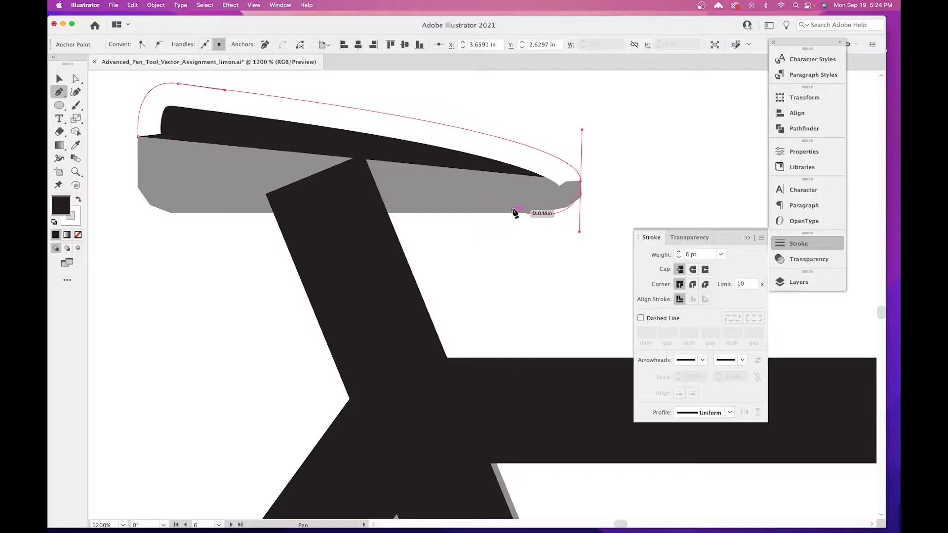
{"action": "left_click", "coordinate": [404, 214]}
{"action": "left_click_drag", "start_coordinate": [402, 214], "coordinate": [353, 215]}
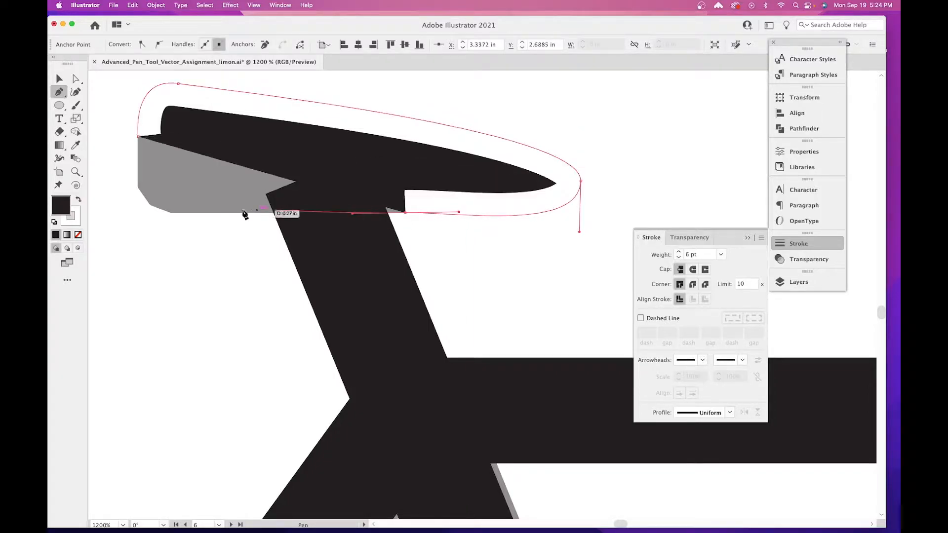
{"action": "left_click_drag", "start_coordinate": [147, 204], "coordinate": [137, 192]}
{"action": "left_click_drag", "start_coordinate": [139, 142], "coordinate": [141, 121]}
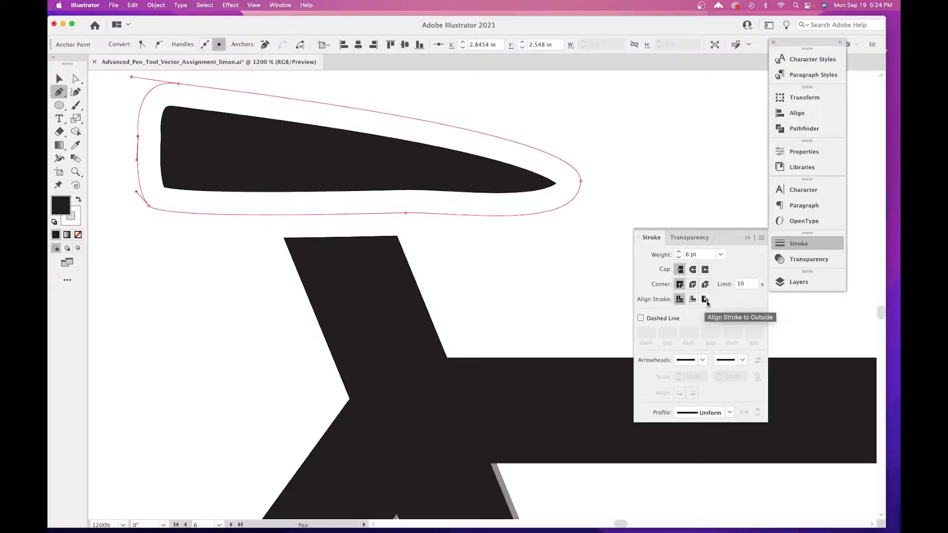
Align the seat shape's 6 pt white stroke to the outside and deselect the shape.
{"action": "left_click", "coordinate": [705, 301]}
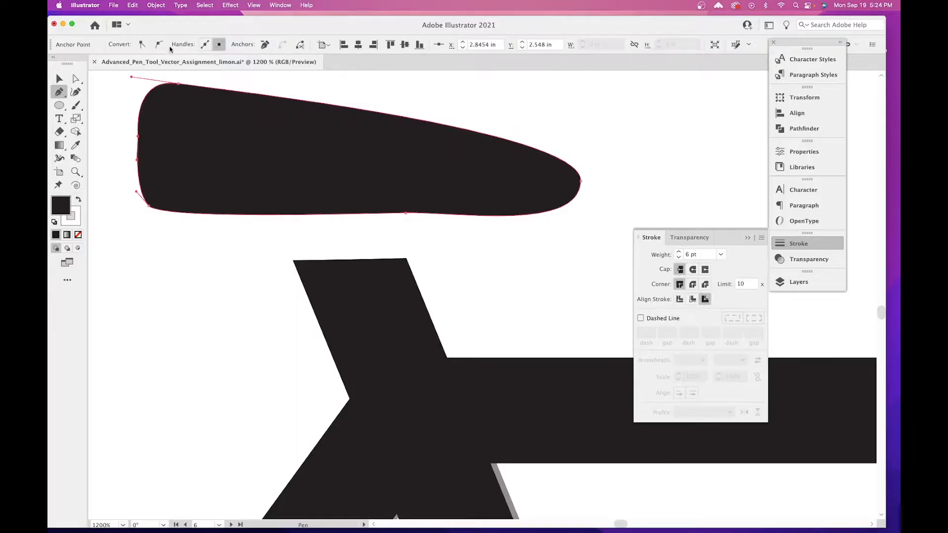
{"action": "left_click", "coordinate": [59, 79]}
{"action": "left_click", "coordinate": [666, 139]}
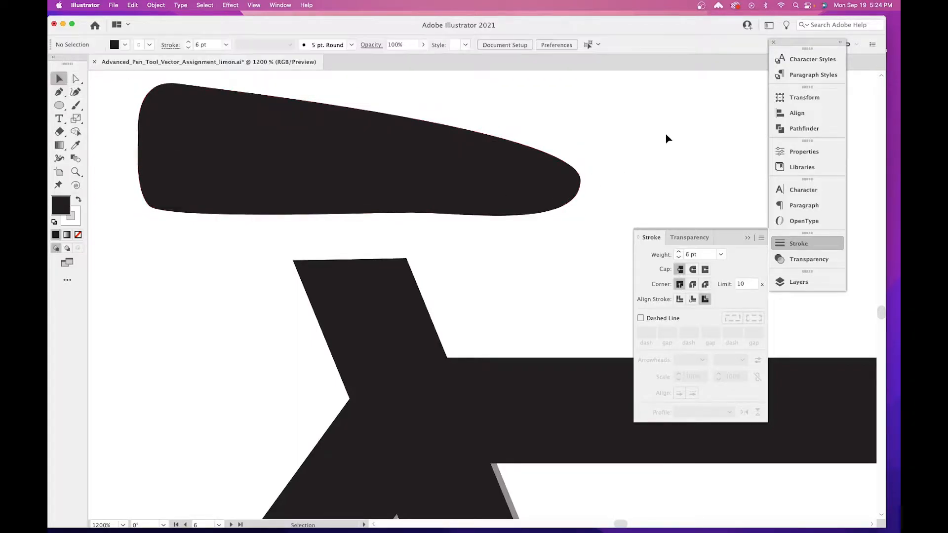
Move the whole drawn bicycle off its template to inspect the template's gaps, and undo the move.
{"action": "key", "text": "super+minus"}
{"action": "key", "text": "super+minus"}
{"action": "key", "text": "super+minus"}
{"action": "key", "text": "super+minus"}
{"action": "key", "text": "super+minus"}
{"action": "key", "text": "super+minus"}
{"action": "key", "text": "super+minus"}
{"action": "key", "text": "super+minus"}
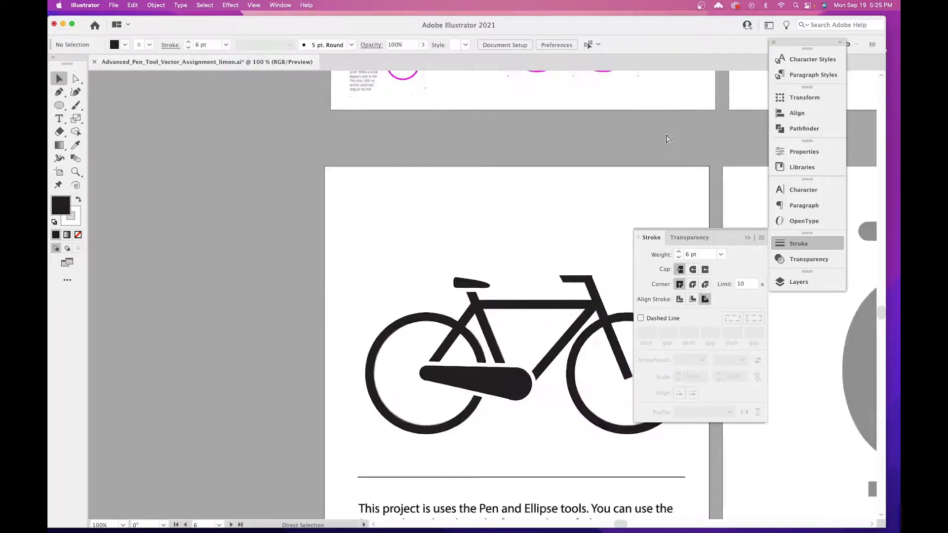
{"action": "left_click_drag", "start_coordinate": [568, 298], "coordinate": [498, 275]}
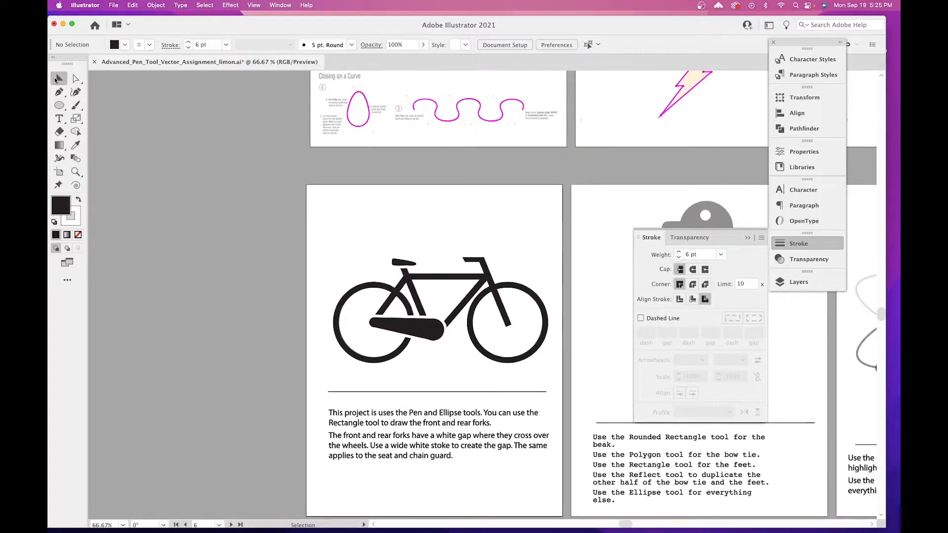
{"action": "left_click_drag", "start_coordinate": [307, 211], "coordinate": [542, 366]}
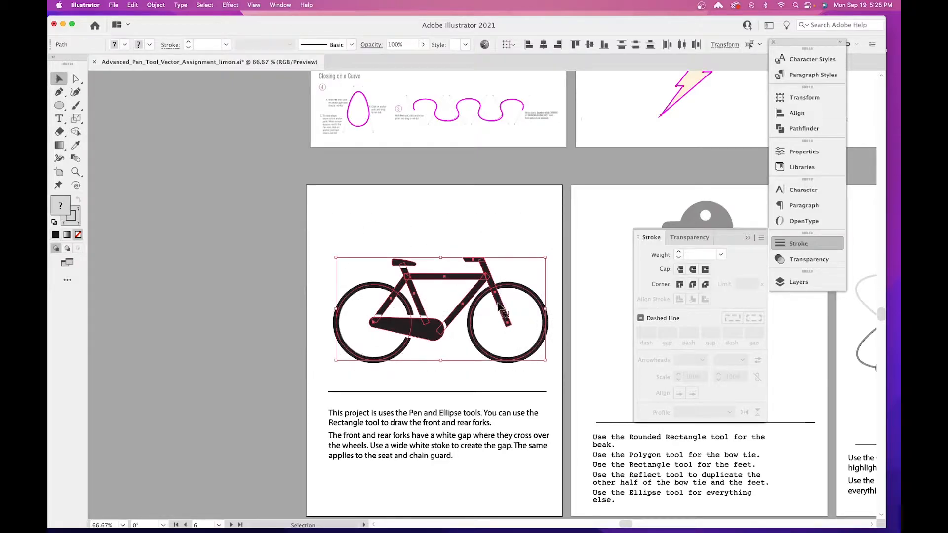
{"action": "left_click_drag", "start_coordinate": [487, 287], "coordinate": [258, 283]}
{"action": "left_click", "coordinate": [330, 279]}
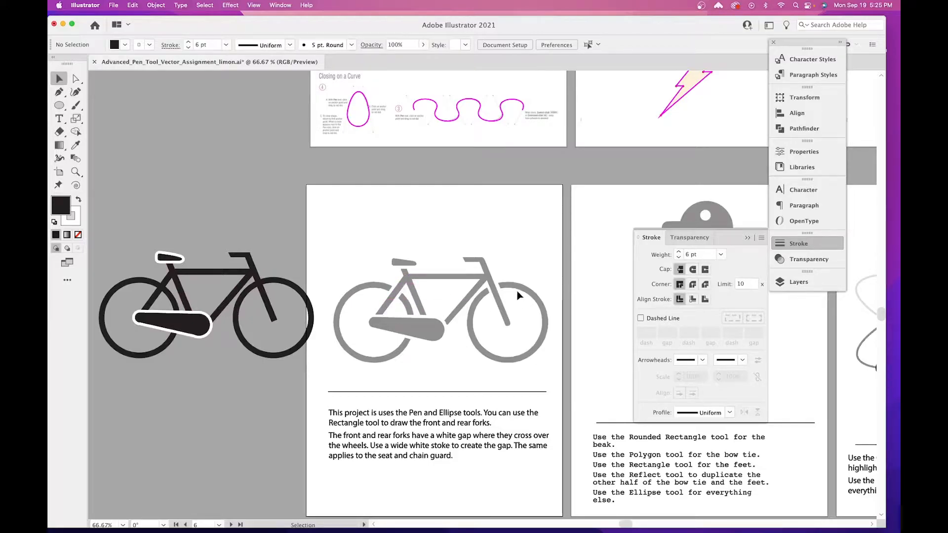
{"action": "key", "text": "super"}
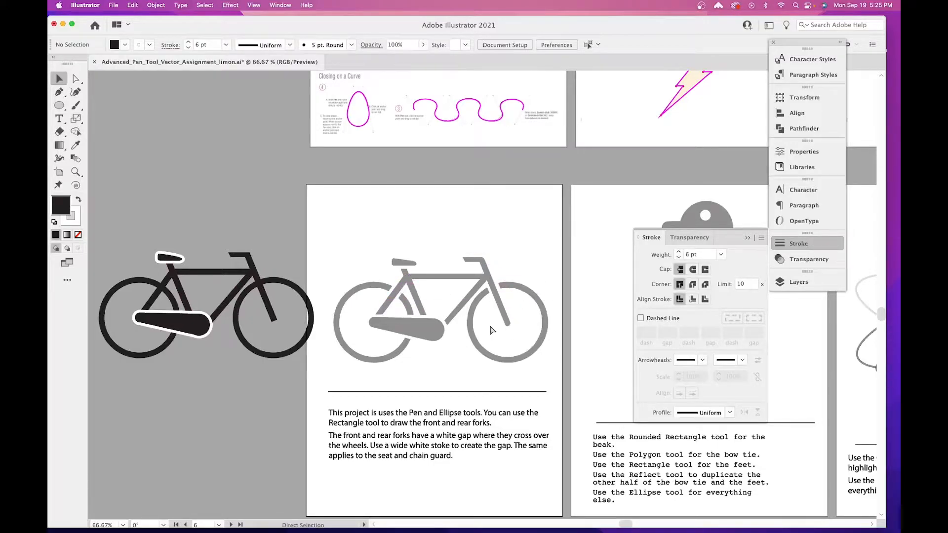
{"action": "key", "text": "super+z"}
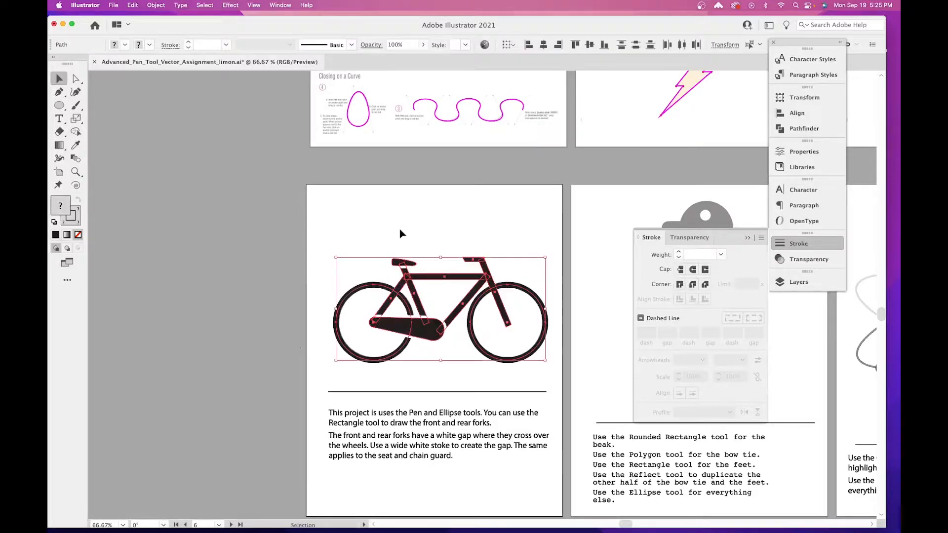
{"action": "left_click", "coordinate": [437, 233]}
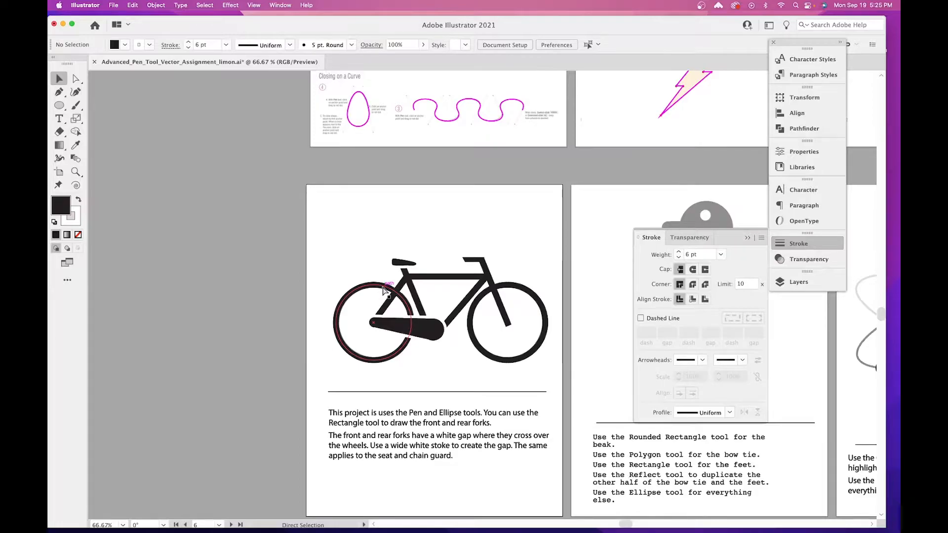
Give the front fork rectangle a white stroke with a weight of 9 pt.
{"action": "key", "text": "super+equal"}
{"action": "key", "text": "super+equal"}
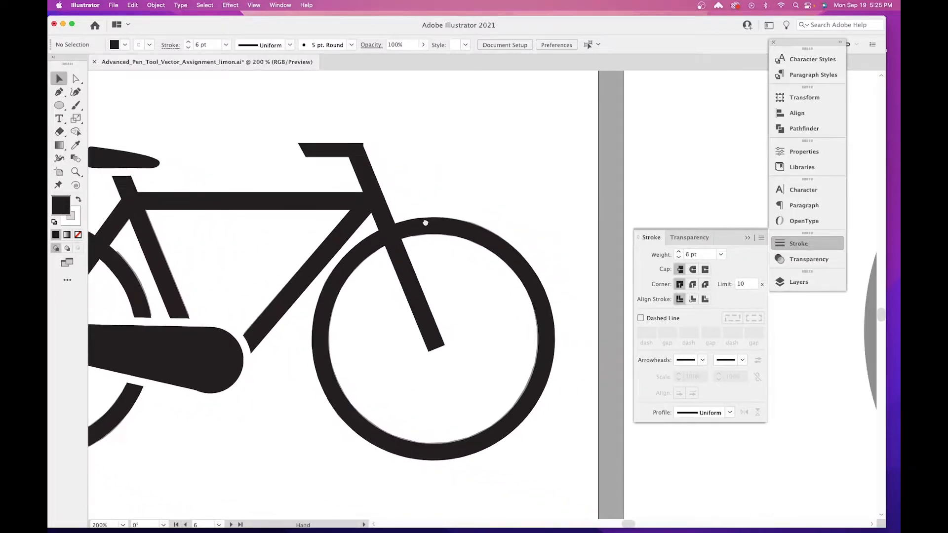
{"action": "scroll", "coordinate": [394, 291], "scroll_direction": "right", "scroll_amount": 5}
{"action": "scroll", "coordinate": [394, 291], "scroll_direction": "down", "scroll_amount": 2}
{"action": "left_click", "coordinate": [416, 296]}
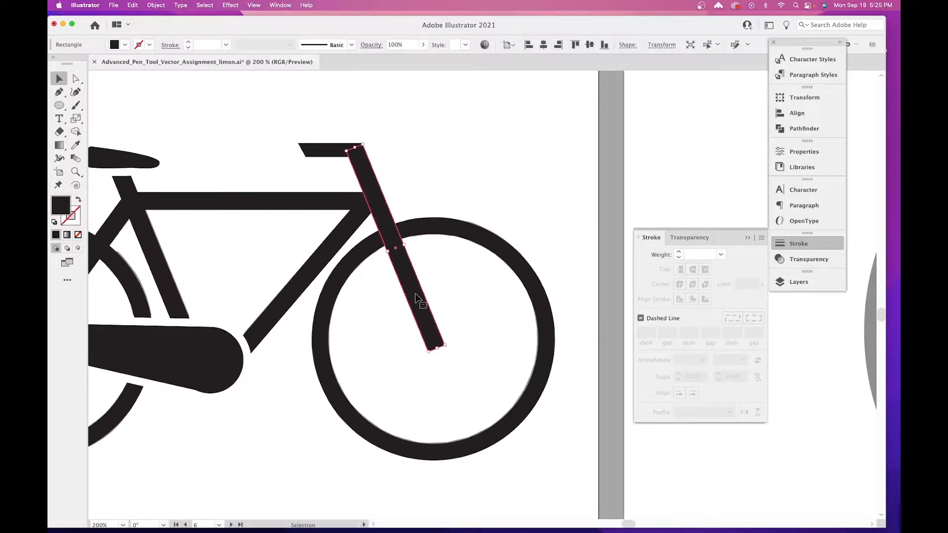
{"action": "key", "text": "space"}
{"action": "left_click_drag", "start_coordinate": [432, 300], "coordinate": [515, 304]}
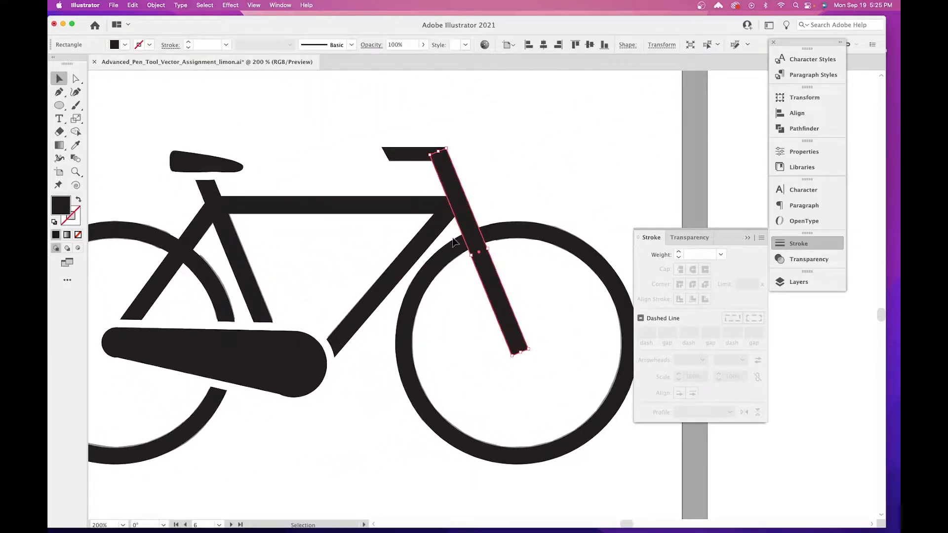
{"action": "left_click", "coordinate": [188, 42]}
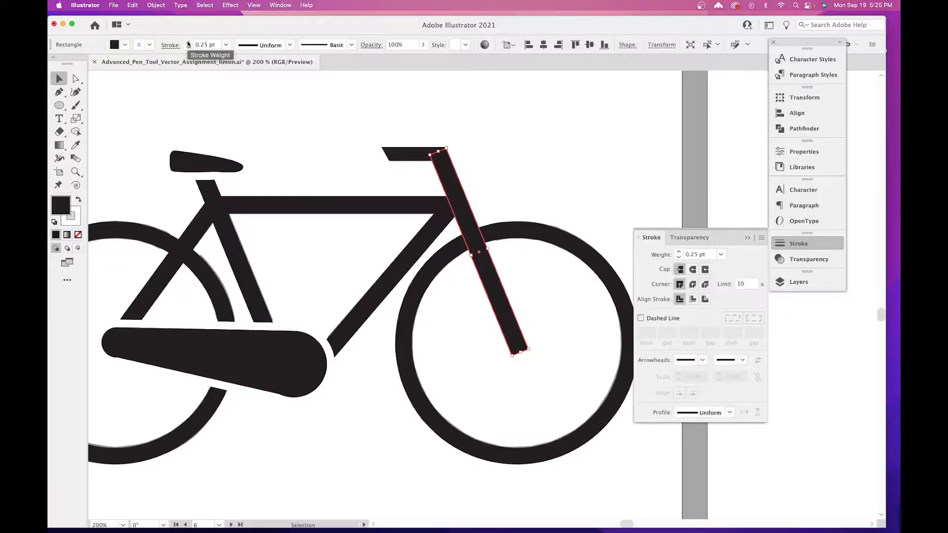
{"action": "left_click", "coordinate": [188, 43]}
{"action": "left_click", "coordinate": [188, 43]}
{"action": "left_click", "coordinate": [188, 42]}
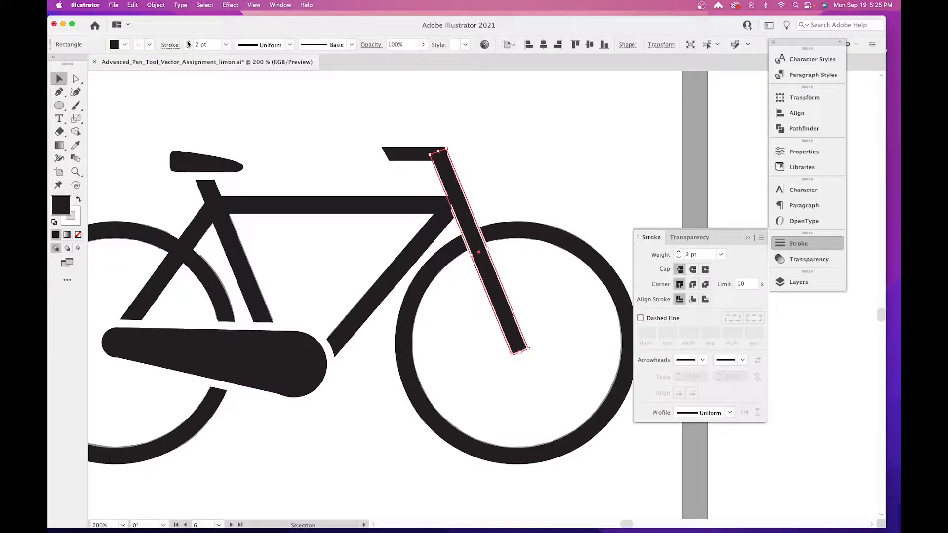
{"action": "left_click", "coordinate": [188, 42]}
{"action": "left_click", "coordinate": [188, 42]}
{"action": "left_click", "coordinate": [188, 43]}
{"action": "left_click", "coordinate": [188, 43]}
{"action": "left_click", "coordinate": [188, 43]}
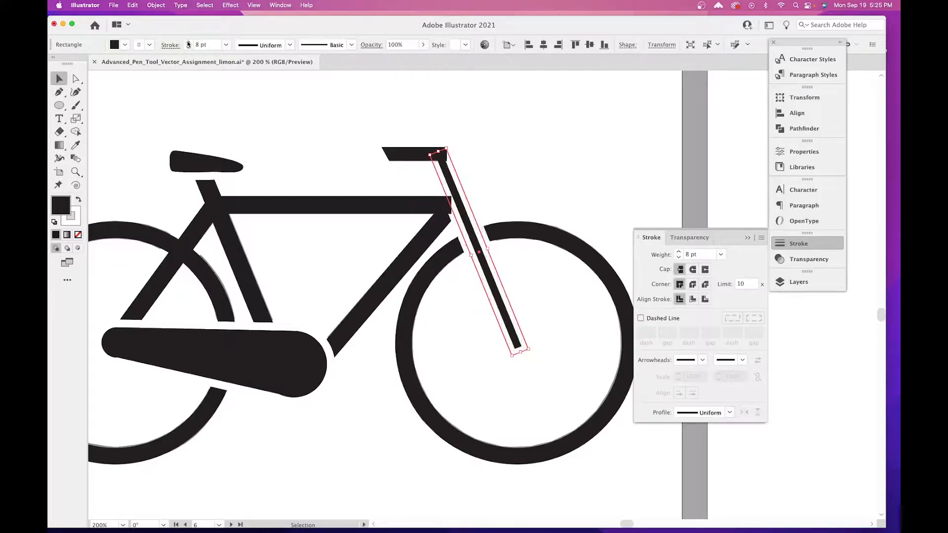
{"action": "left_click", "coordinate": [188, 42]}
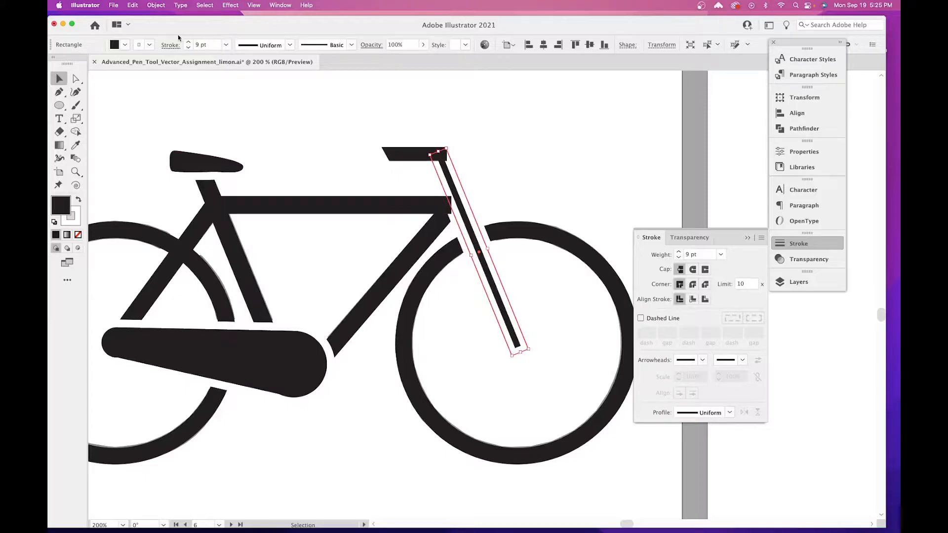
Align the front fork's white stroke to the outside, reduce its weight to 6 pt, and deselect the fork.
{"action": "left_click", "coordinate": [705, 299]}
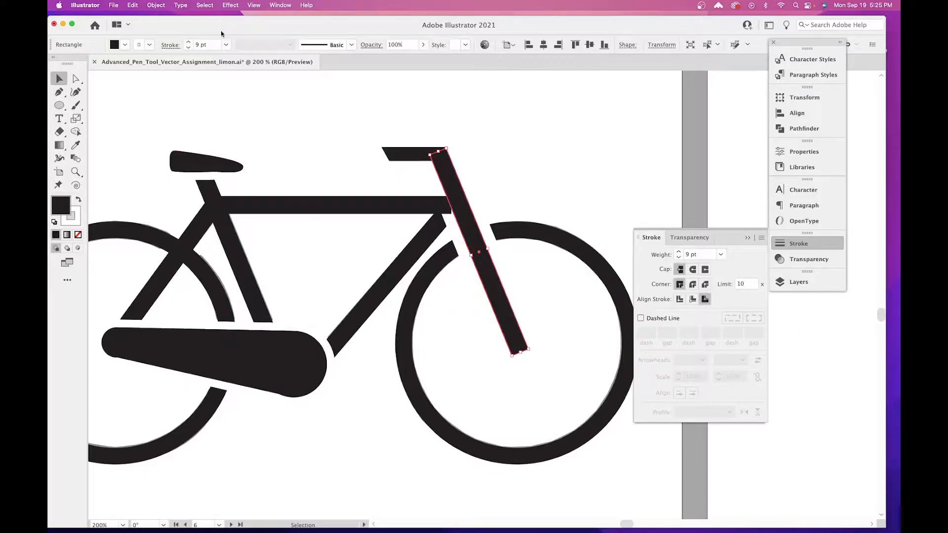
{"action": "left_click", "coordinate": [188, 48]}
{"action": "left_click", "coordinate": [188, 48]}
{"action": "left_click", "coordinate": [494, 151]}
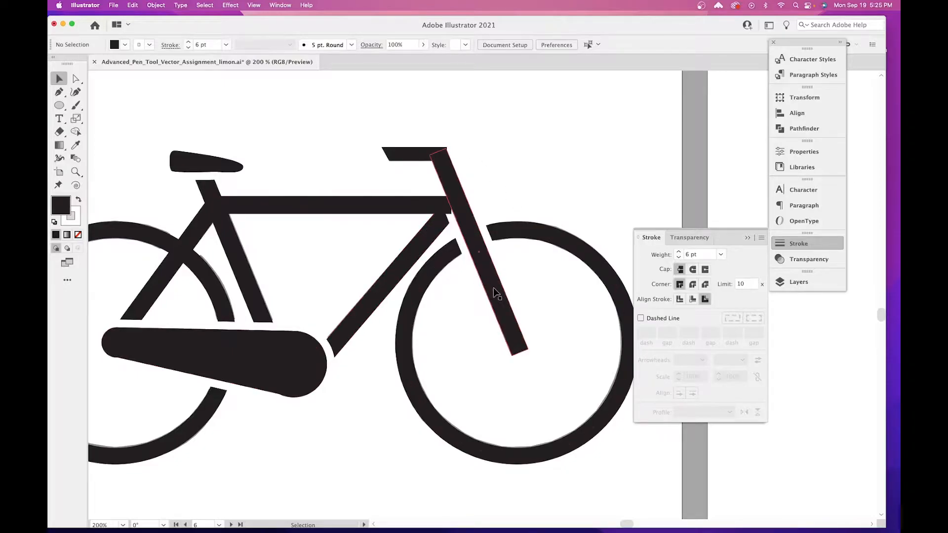
Copy the front fork's fill and white stroke onto the rear fork rectangle with the Eyedropper, and deselect it.
{"action": "left_click", "coordinate": [180, 254]}
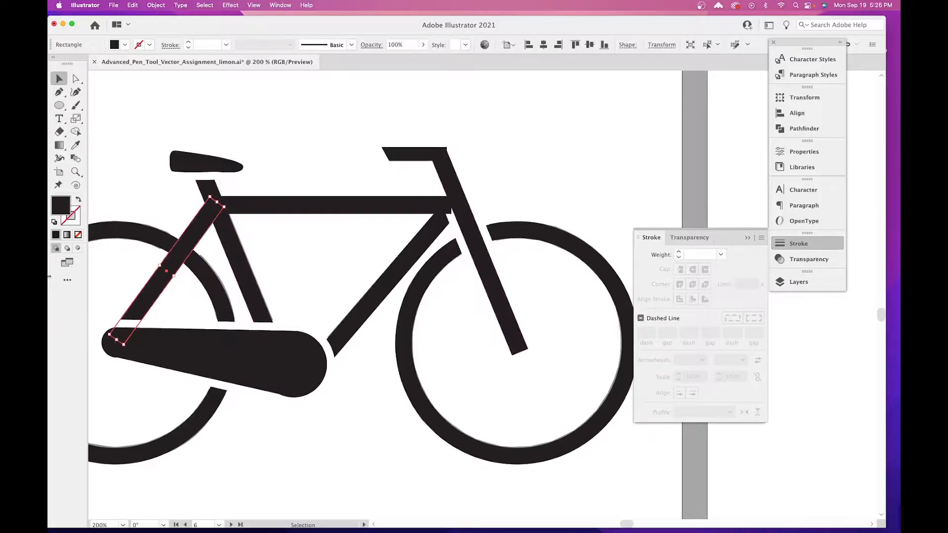
{"action": "left_click", "coordinate": [75, 146]}
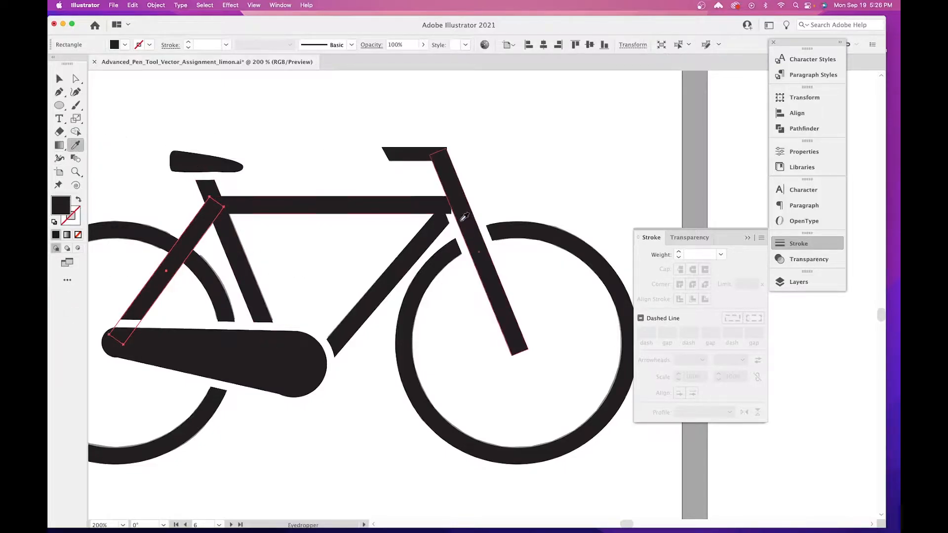
{"action": "left_click", "coordinate": [479, 242]}
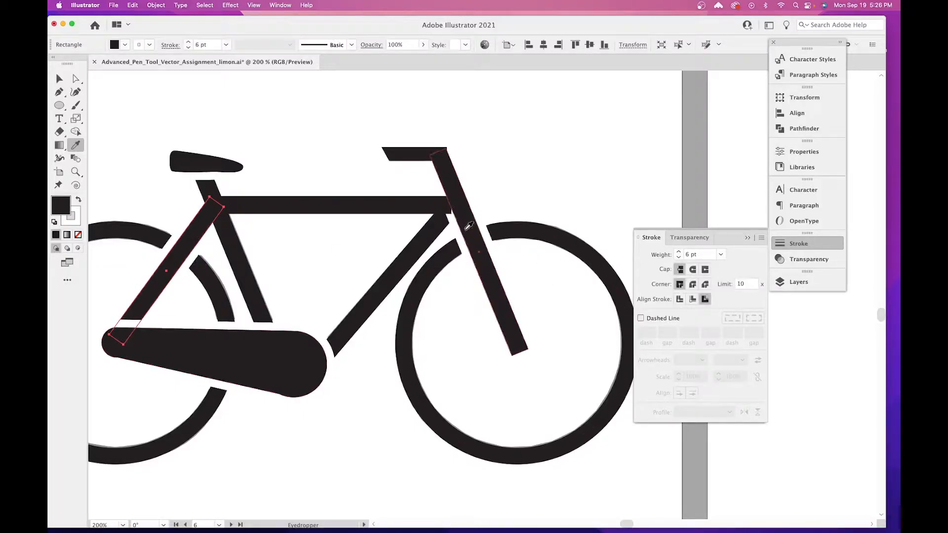
{"action": "left_click", "coordinate": [59, 79]}
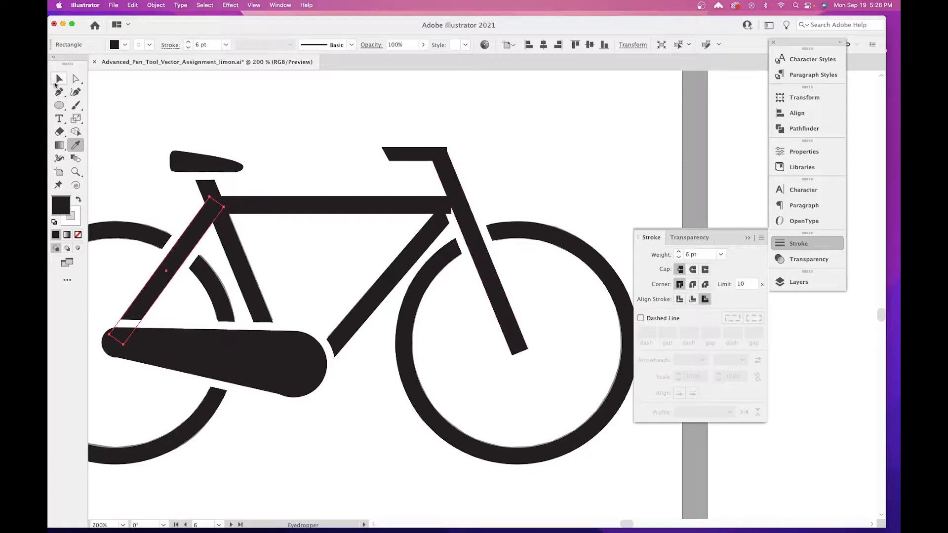
{"action": "left_click", "coordinate": [512, 192]}
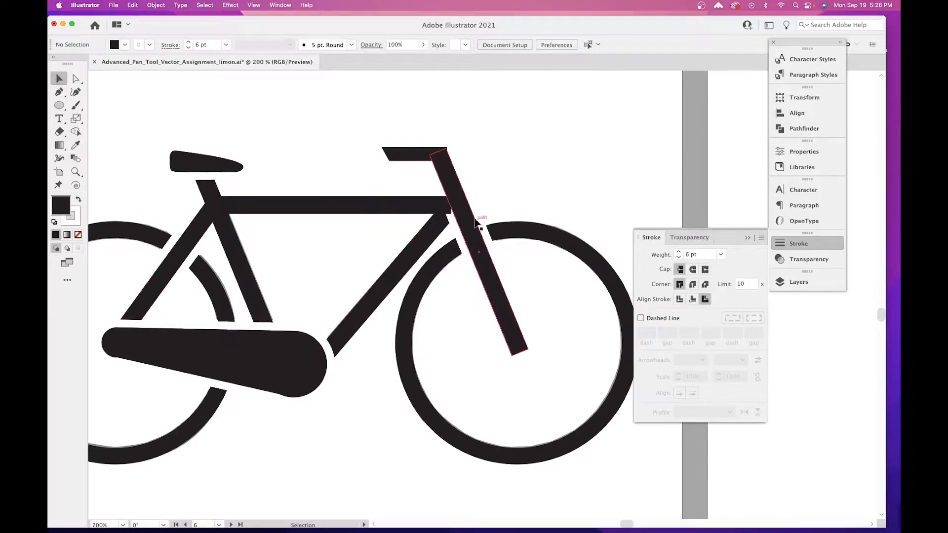
Bring the diagonal down tube rectangle in front of the other bicycle shapes and deselect it.
{"action": "left_click", "coordinate": [369, 207]}
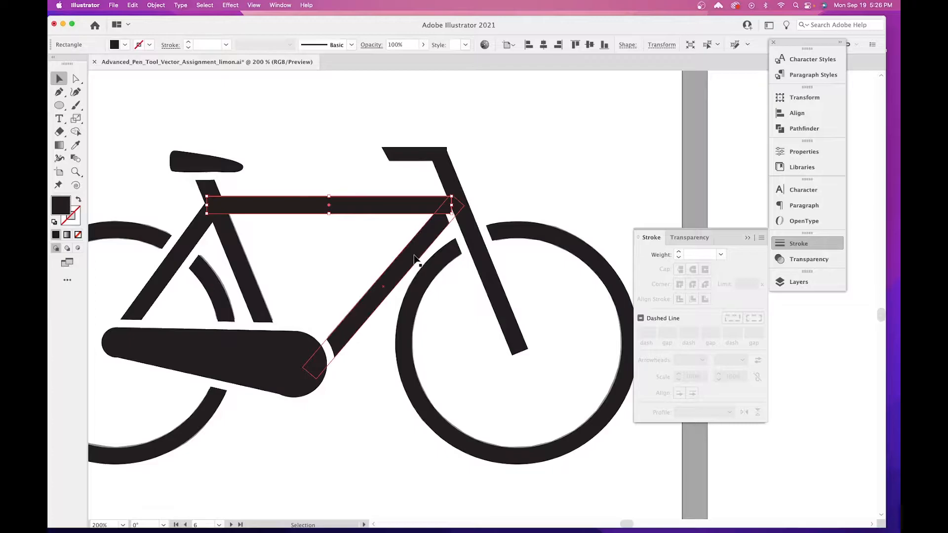
{"action": "left_click", "coordinate": [453, 213]}
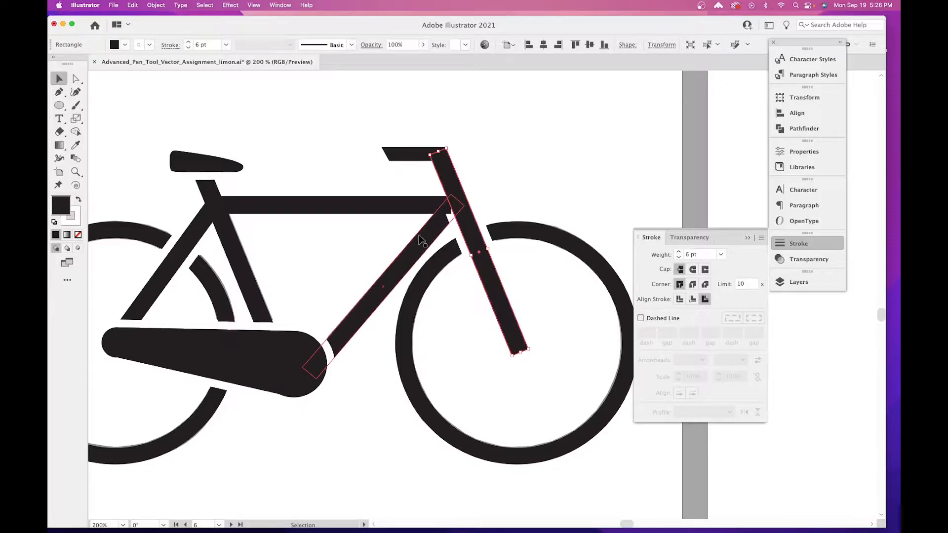
{"action": "left_click", "coordinate": [241, 354]}
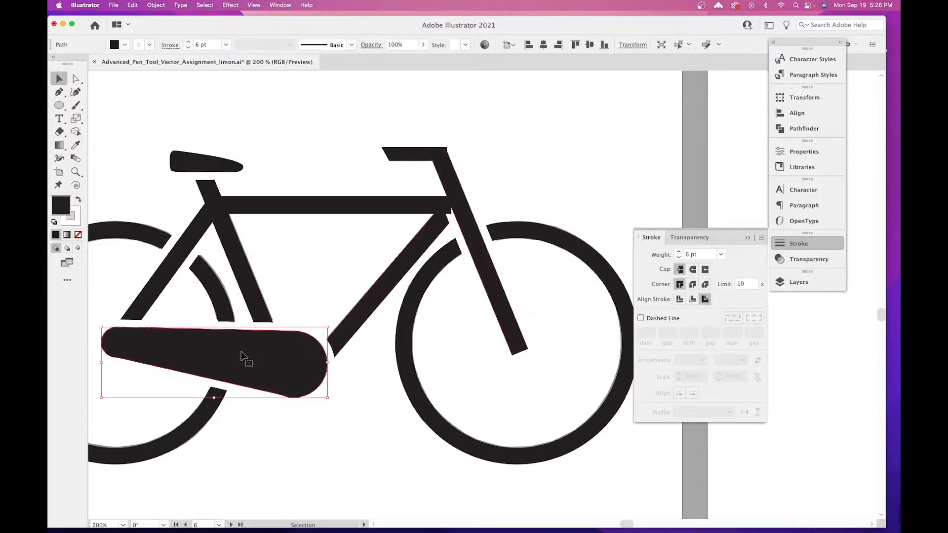
{"action": "left_click", "coordinate": [403, 261]}
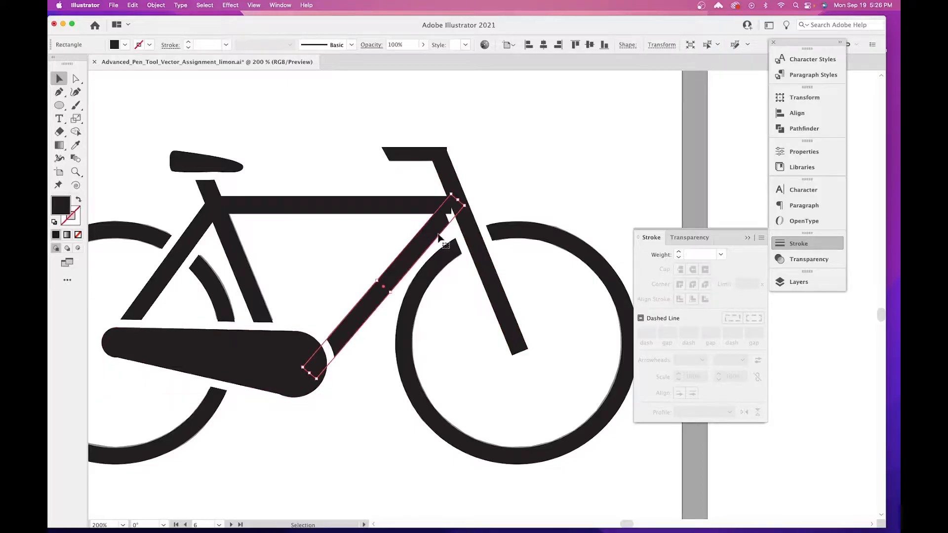
{"action": "left_click", "coordinate": [163, 5]}
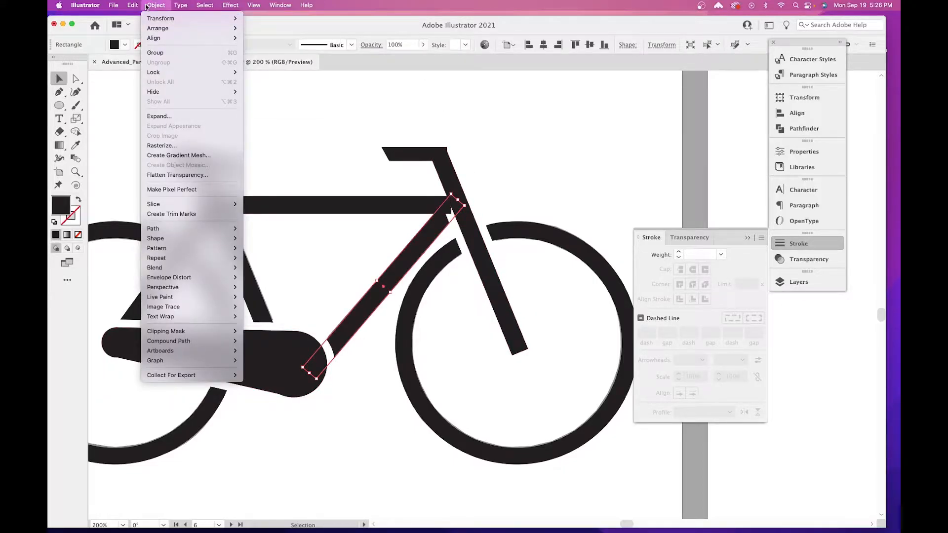
{"action": "mouse_move", "coordinate": [167, 31]}
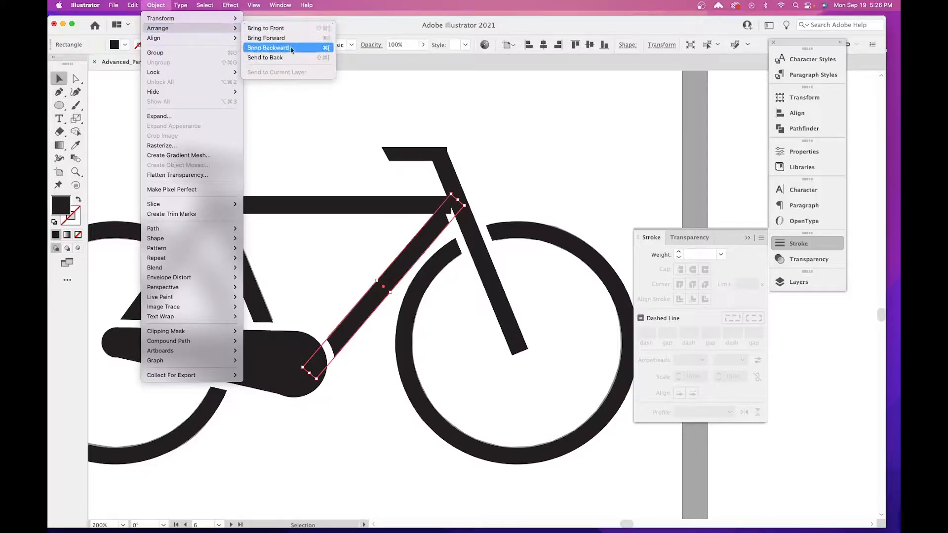
{"action": "left_click", "coordinate": [282, 48]}
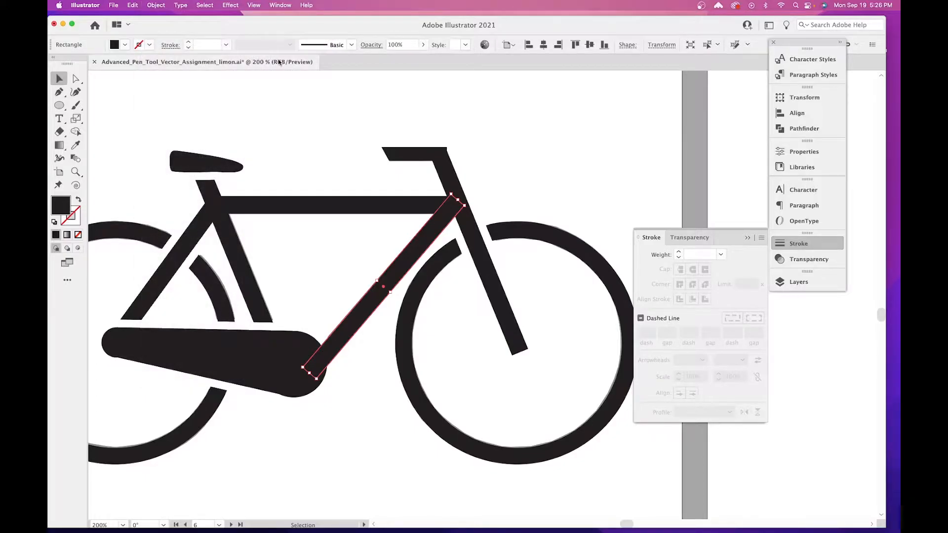
{"action": "left_click", "coordinate": [506, 176]}
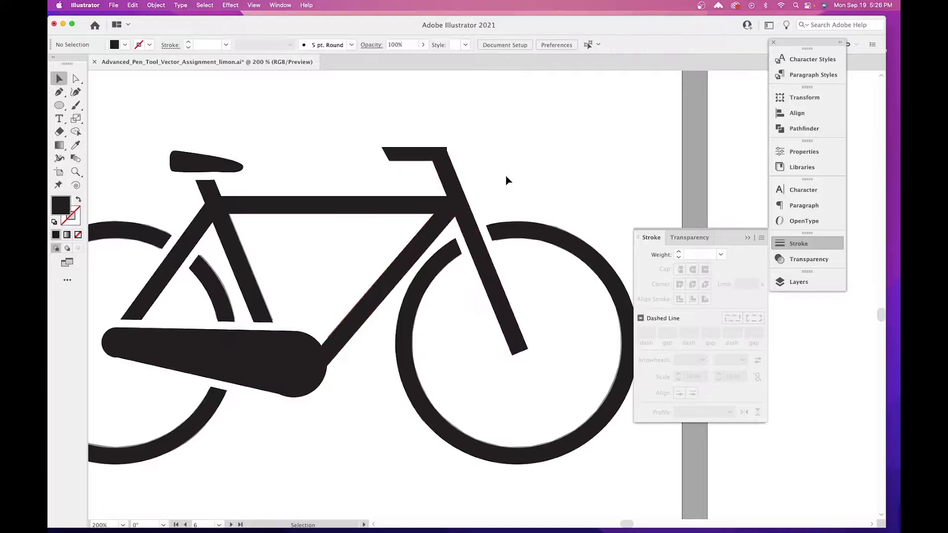
Move the chain guard path to the top of the Work Layer's stacking order, above the down tube rectangle.
{"action": "left_click", "coordinate": [275, 330]}
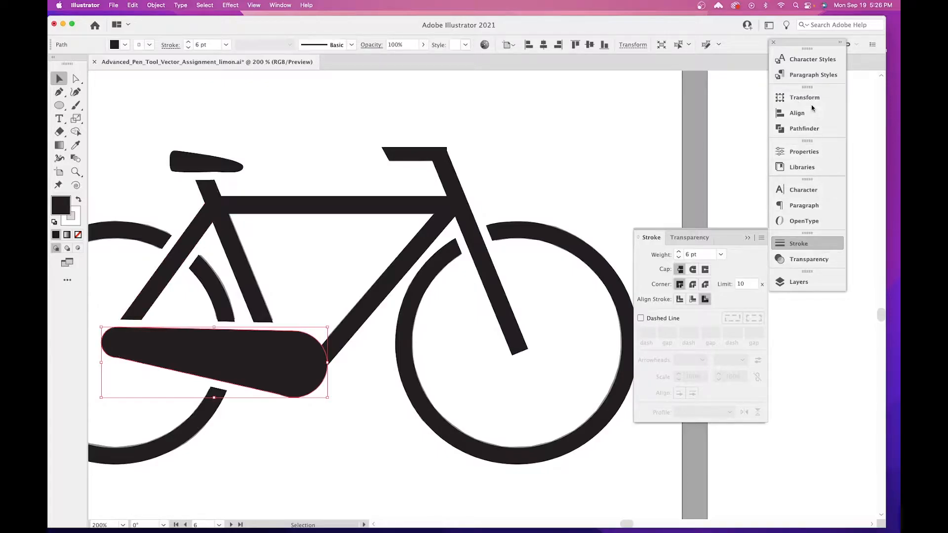
{"action": "left_click", "coordinate": [794, 286]}
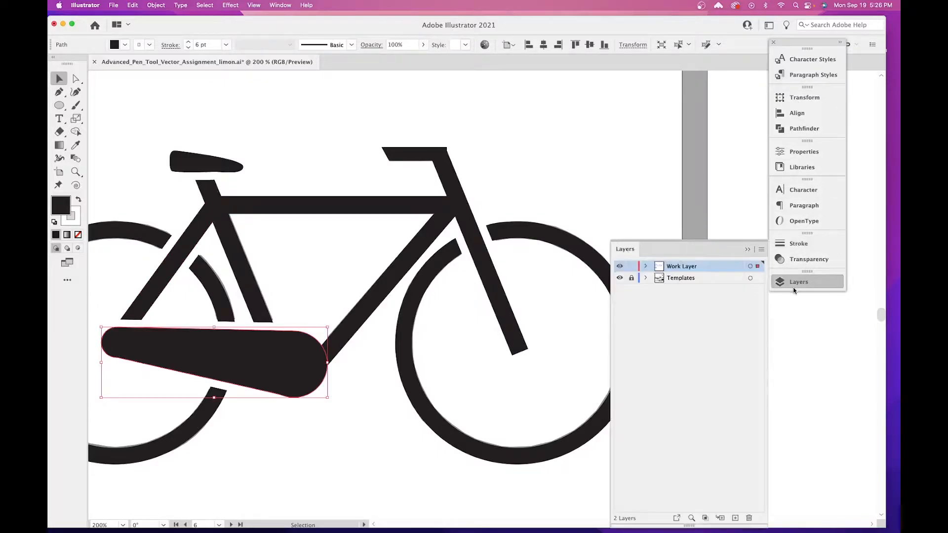
{"action": "left_click", "coordinate": [646, 267]}
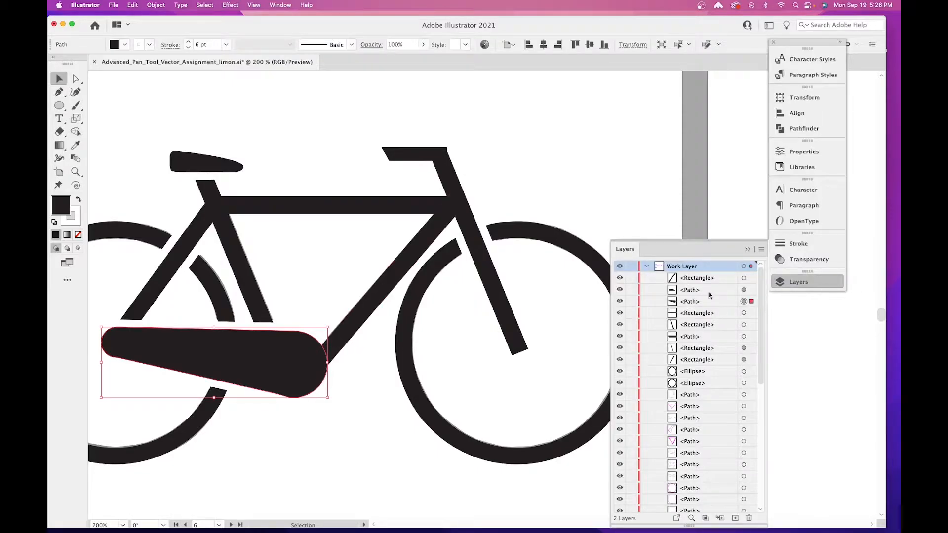
{"action": "left_click_drag", "start_coordinate": [702, 302], "coordinate": [699, 279]}
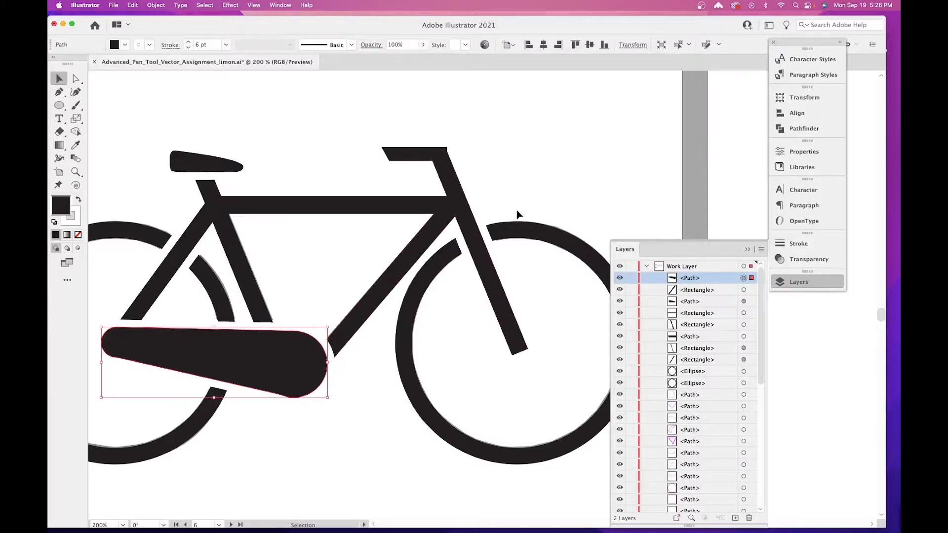
Move the front fork aside to inspect the template's fork end, and undo the move.
{"action": "left_click", "coordinate": [515, 341]}
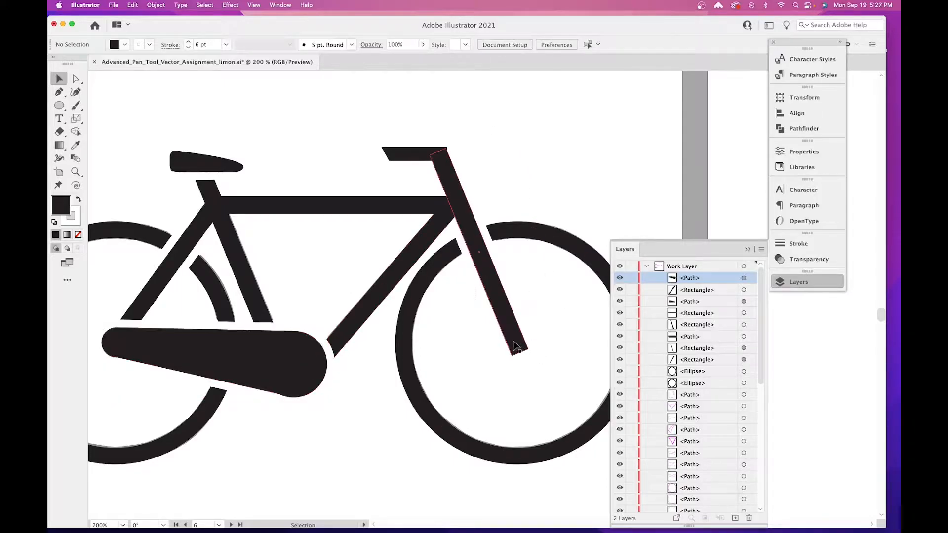
{"action": "key", "text": "super+equal"}
{"action": "key", "text": "super+equal"}
{"action": "key", "text": "super+equal"}
{"action": "key", "text": "super+equal"}
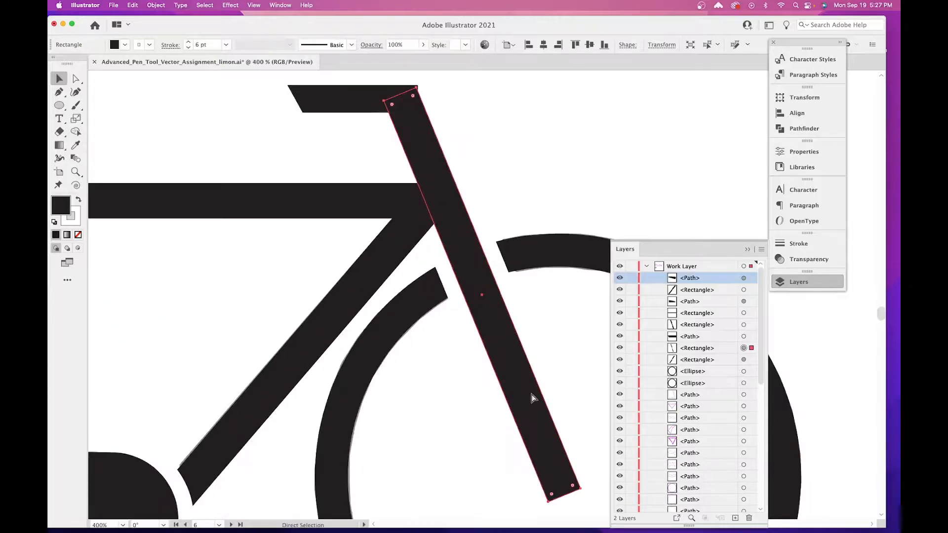
{"action": "scroll", "coordinate": [567, 396], "scroll_direction": "down", "scroll_amount": 10}
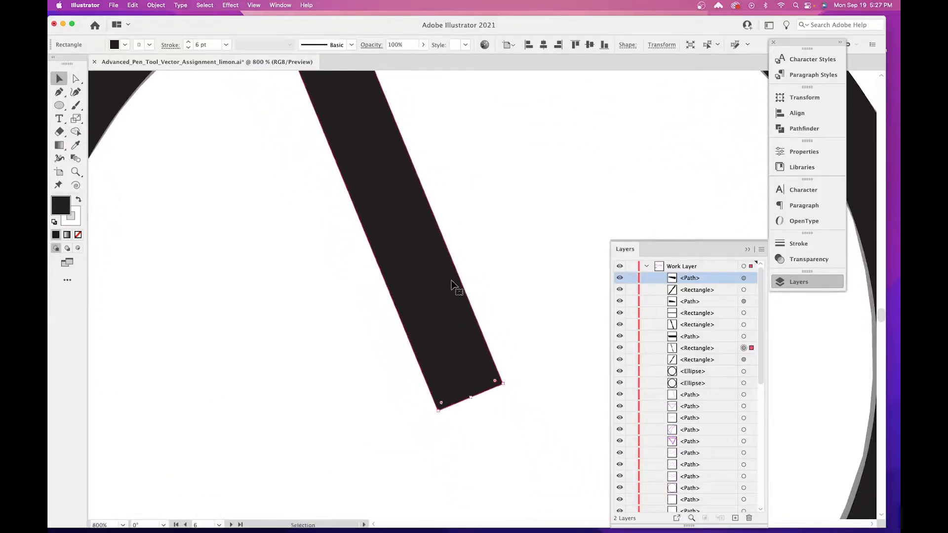
{"action": "left_click_drag", "start_coordinate": [453, 285], "coordinate": [569, 218]}
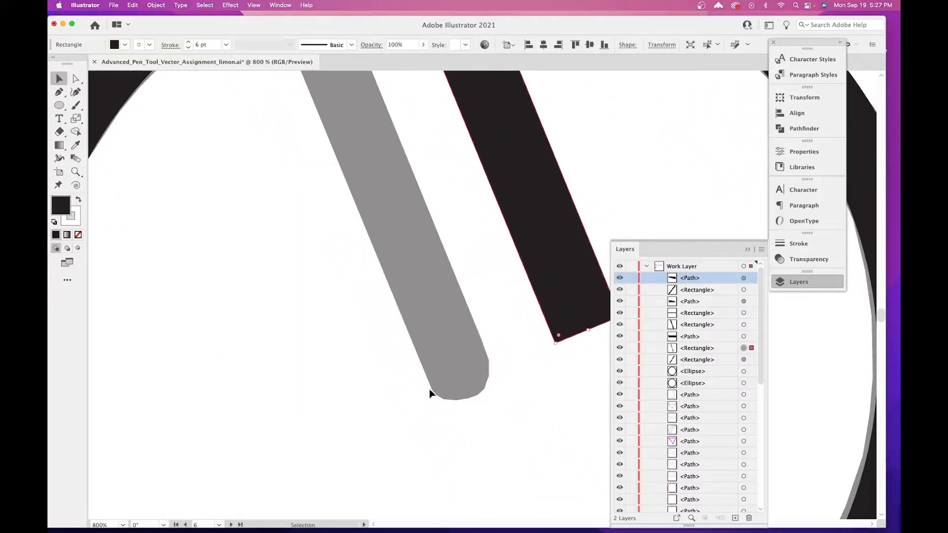
{"action": "key", "text": "super+z"}
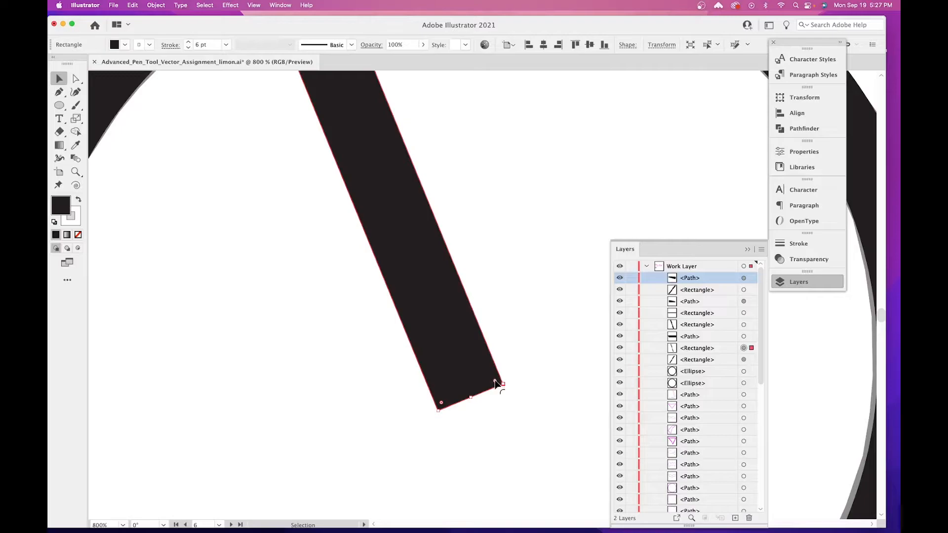
Try rounding all the front fork's corners at once, inspect its handlebar end, and undo the rounding.
{"action": "mouse_move", "coordinate": [495, 382]}
{"action": "left_mouse_down"}
{"action": "mouse_move", "coordinate": [459, 347]}
{"action": "mouse_move", "coordinate": [491, 377]}
{"action": "left_mouse_up"}
{"action": "left_click_drag", "start_coordinate": [479, 377], "coordinate": [457, 369]}
{"action": "key", "text": "space"}
{"action": "left_click_drag", "start_coordinate": [440, 227], "coordinate": [480, 317]}
{"action": "left_click_drag", "start_coordinate": [366, 127], "coordinate": [448, 332]}
{"action": "left_click_drag", "start_coordinate": [439, 235], "coordinate": [519, 432]}
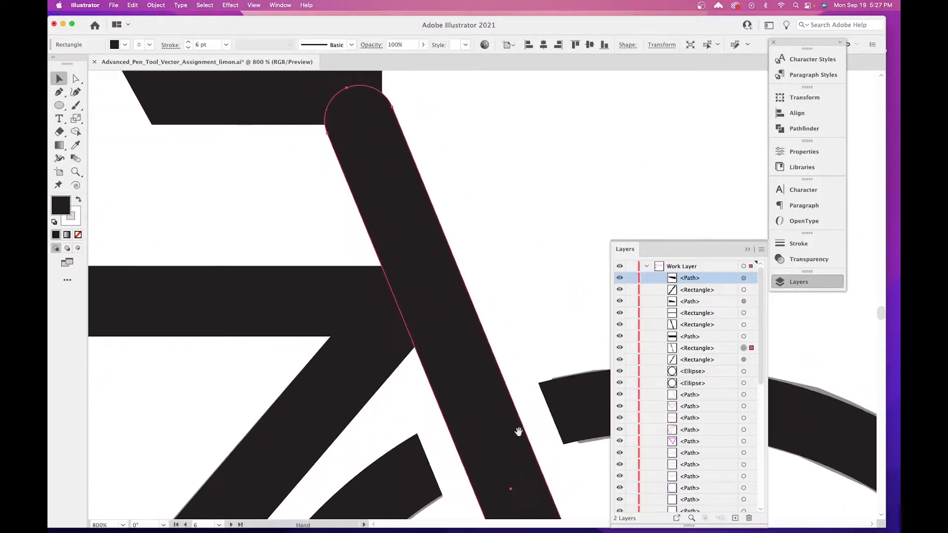
{"action": "left_click_drag", "start_coordinate": [397, 166], "coordinate": [447, 321]}
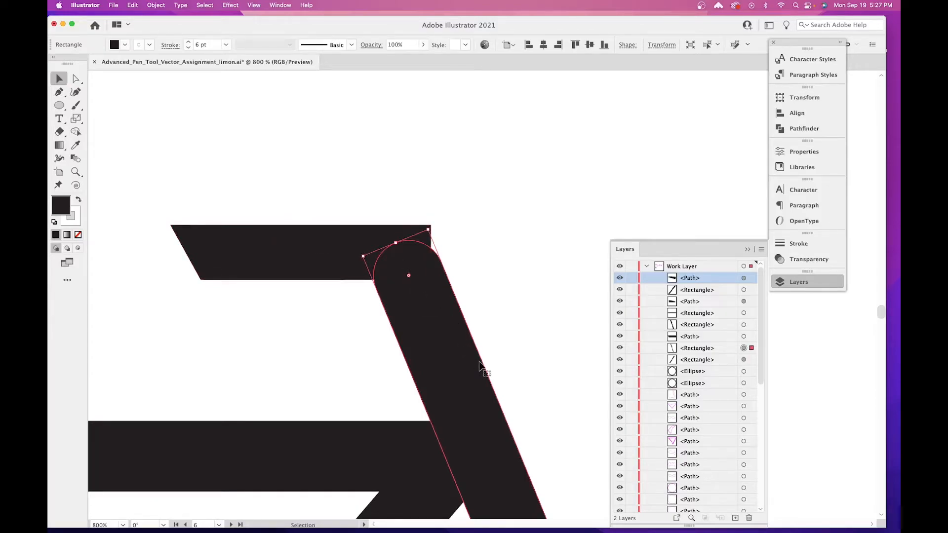
{"action": "key", "text": "space"}
{"action": "left_click_drag", "start_coordinate": [481, 385], "coordinate": [462, 301]}
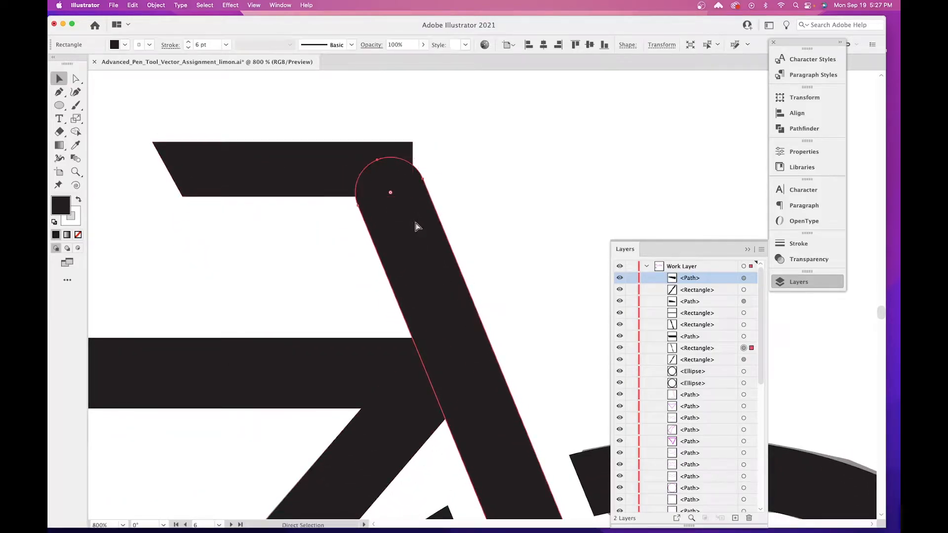
{"action": "key", "text": "super+z"}
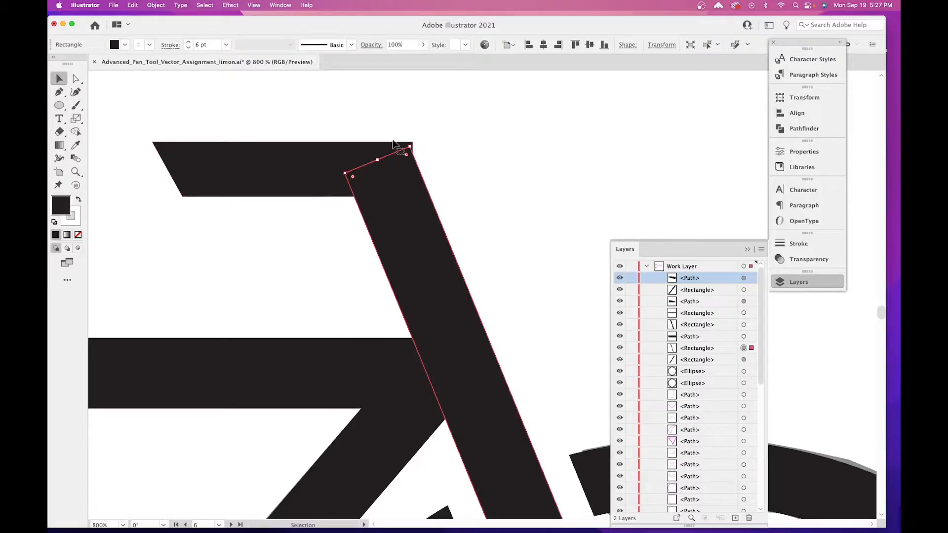
Round only the two lower corners of the front fork one by one, check its square upper end, and deselect it.
{"action": "left_click", "coordinate": [409, 164], "text": "shift"}
{"action": "right_click", "coordinate": [408, 166]}
{"action": "left_click", "coordinate": [408, 166]}
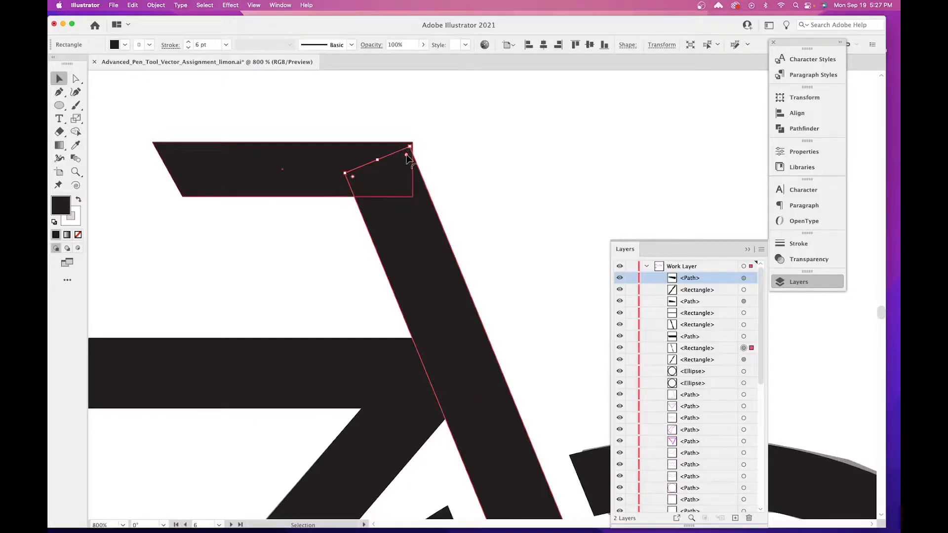
{"action": "left_click_drag", "start_coordinate": [475, 383], "coordinate": [348, 168]}
{"action": "left_click_drag", "start_coordinate": [477, 388], "coordinate": [336, 79]}
{"action": "left_click_drag", "start_coordinate": [433, 266], "coordinate": [418, 217]}
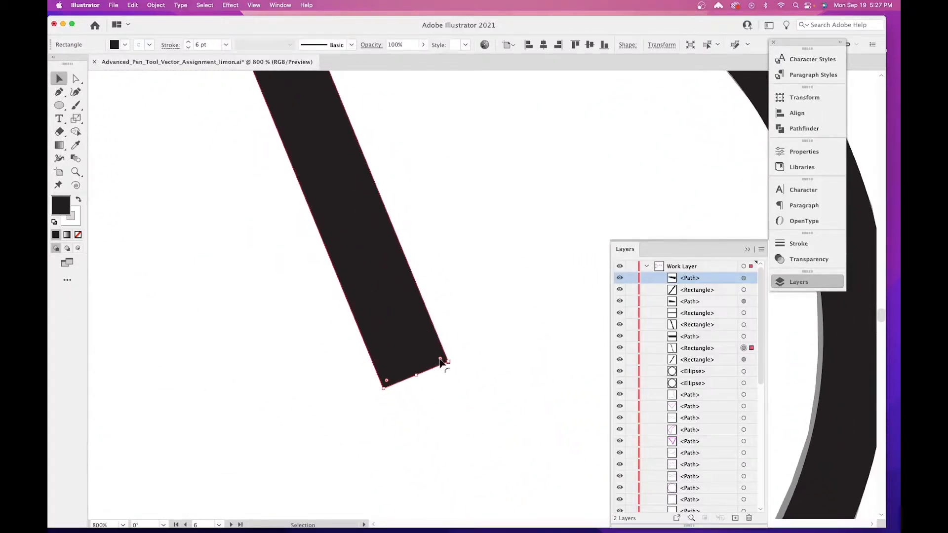
{"action": "left_click_drag", "start_coordinate": [440, 361], "coordinate": [413, 323]}
{"action": "left_click_drag", "start_coordinate": [386, 382], "coordinate": [406, 341]}
{"action": "key", "text": "space"}
{"action": "left_click_drag", "start_coordinate": [425, 173], "coordinate": [516, 405]}
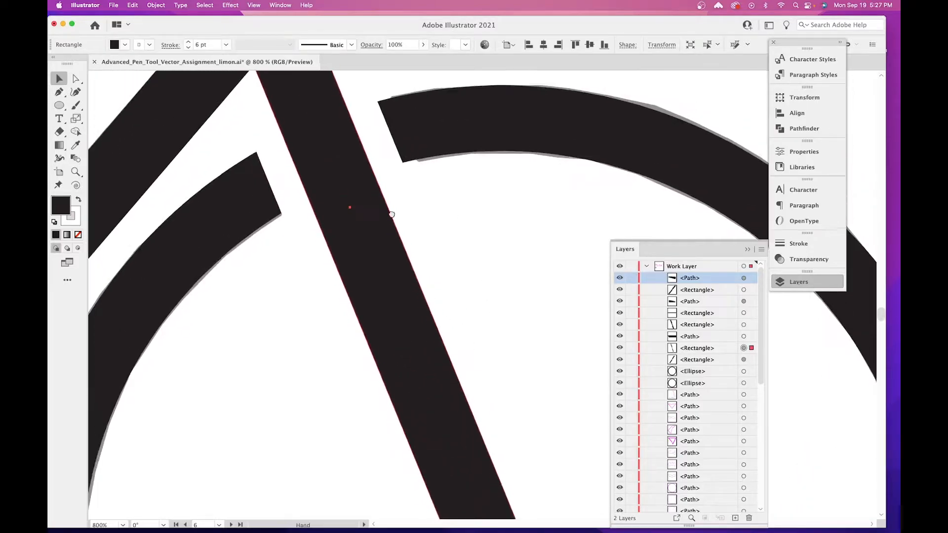
{"action": "left_click_drag", "start_coordinate": [379, 197], "coordinate": [453, 430]}
{"action": "left_click_drag", "start_coordinate": [405, 227], "coordinate": [448, 387]}
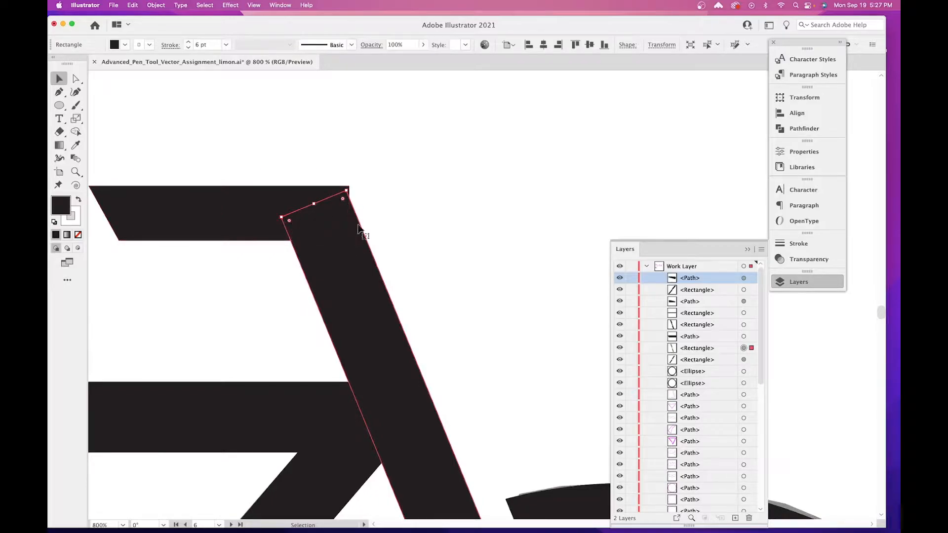
{"action": "left_click", "coordinate": [402, 216]}
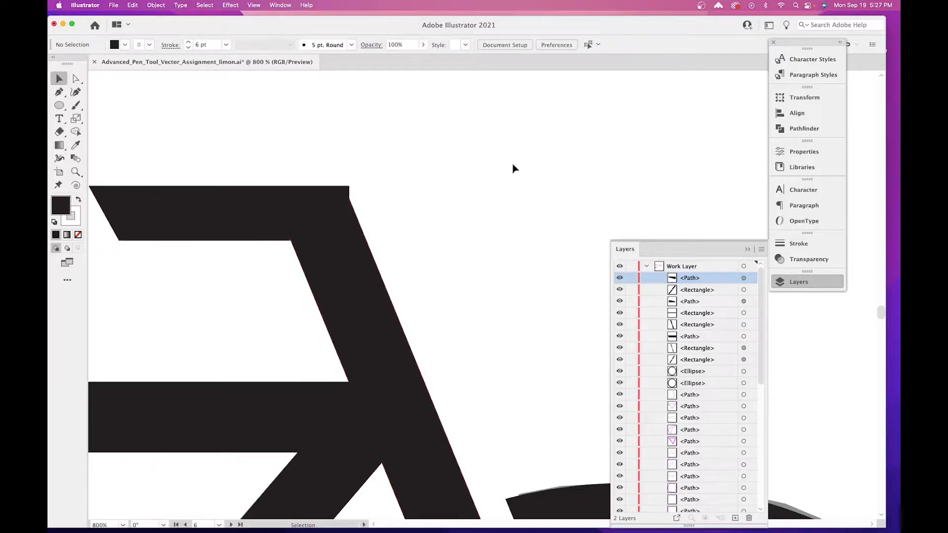
Try to unite the handlebar path and the front fork rectangle into one shape with Pathfinder.
{"action": "left_click_drag", "start_coordinate": [421, 296], "coordinate": [528, 250]}
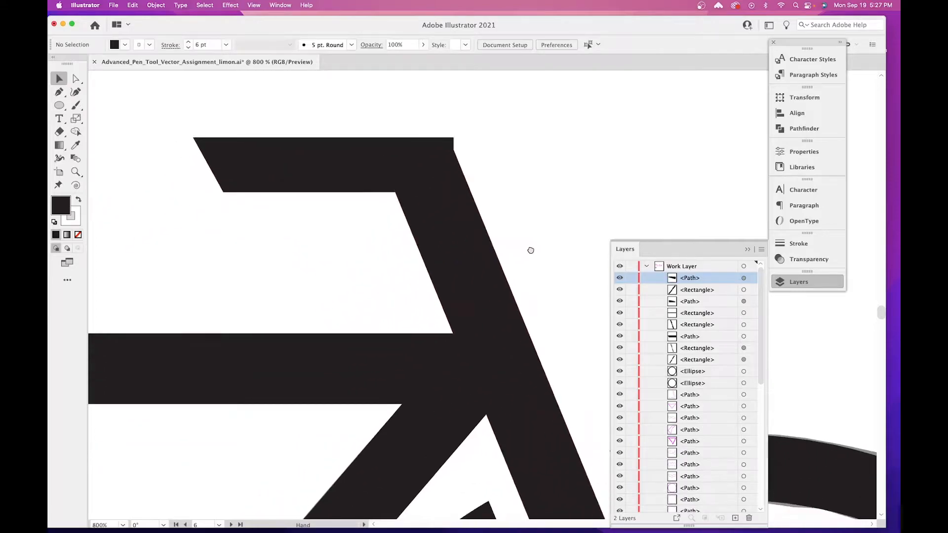
{"action": "left_click", "coordinate": [345, 150]}
{"action": "left_click", "coordinate": [453, 257]}
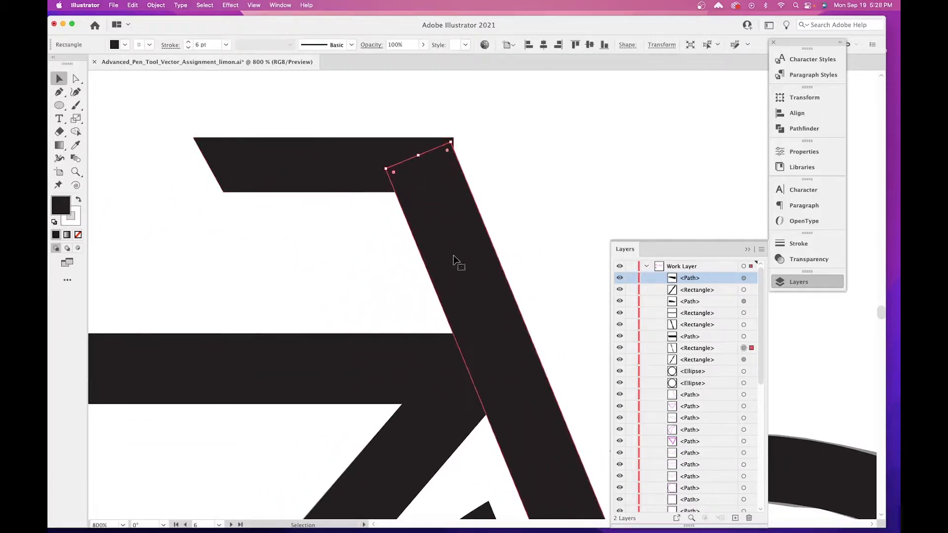
{"action": "left_click", "coordinate": [369, 150]}
{"action": "left_click", "coordinate": [150, 96]}
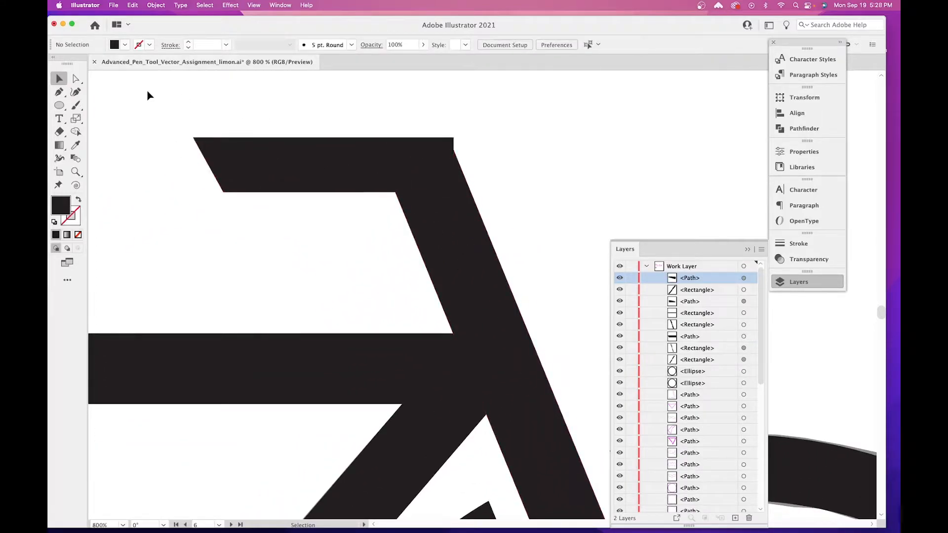
{"action": "left_click", "coordinate": [321, 163]}
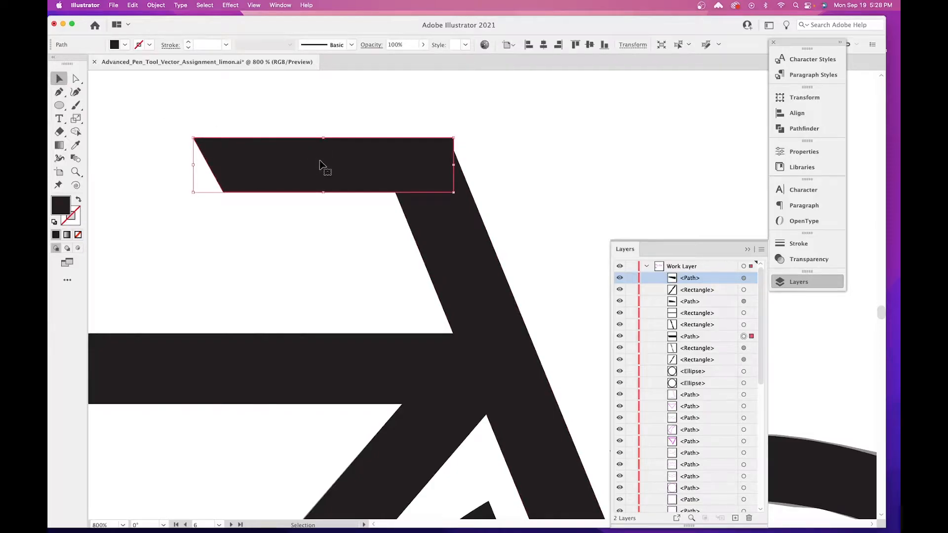
{"action": "left_click", "coordinate": [470, 256], "text": "shift"}
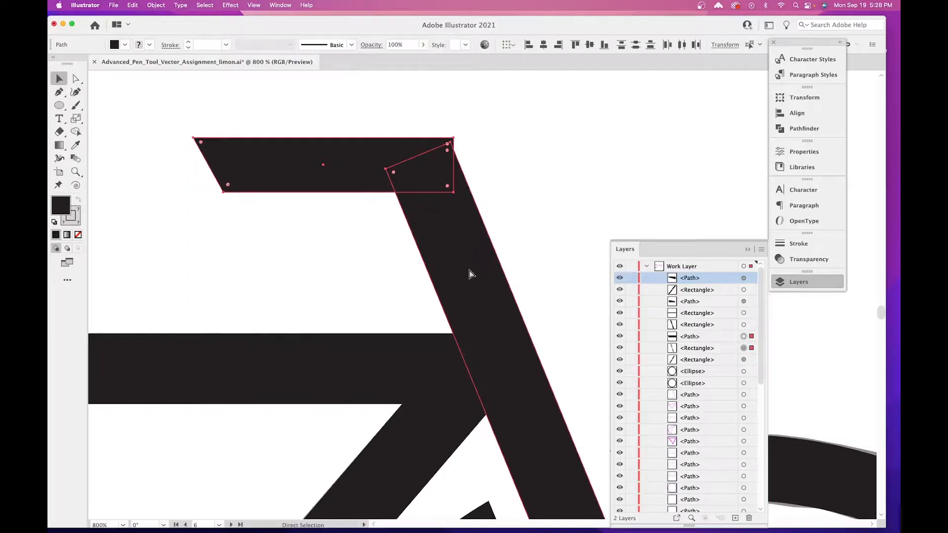
{"action": "key", "text": "super+minus"}
{"action": "key", "text": "super+minus"}
{"action": "key", "text": "super+minus"}
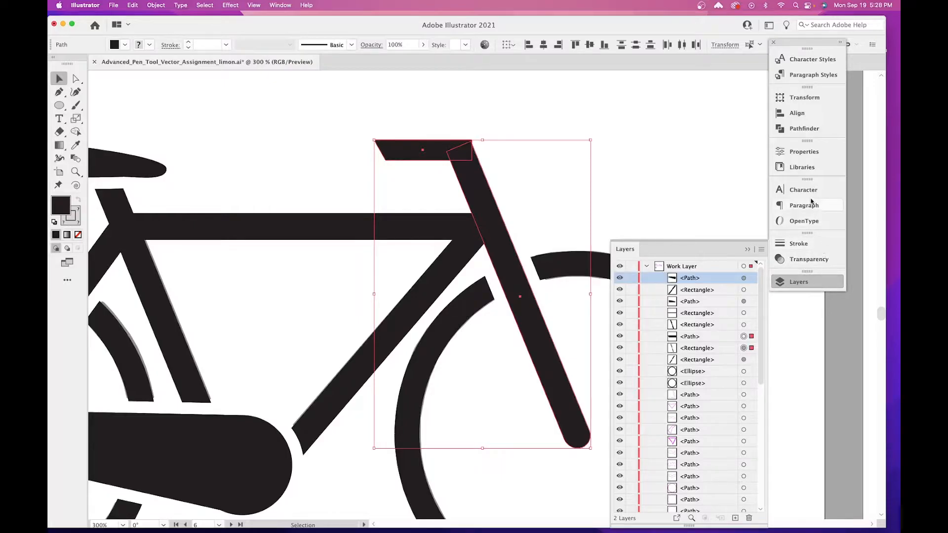
{"action": "left_click", "coordinate": [804, 128]}
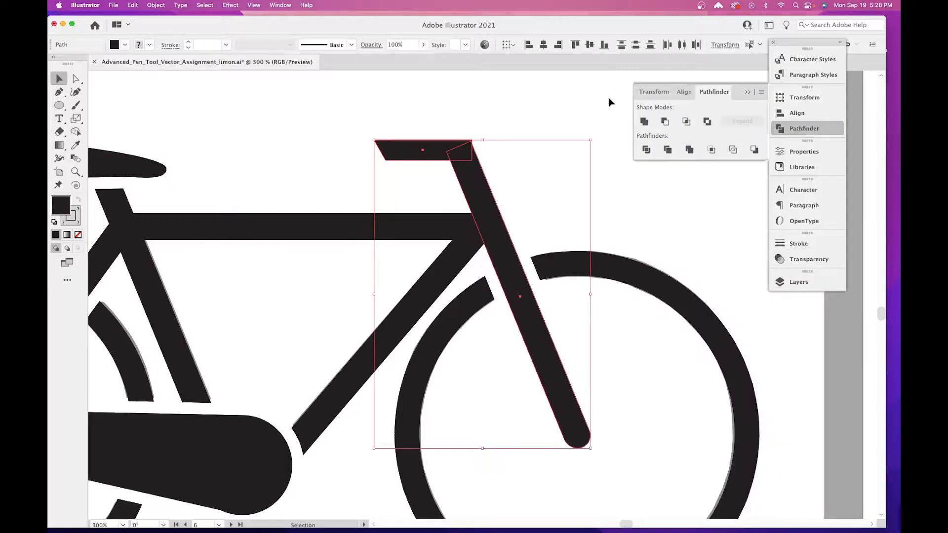
{"action": "left_click", "coordinate": [644, 124]}
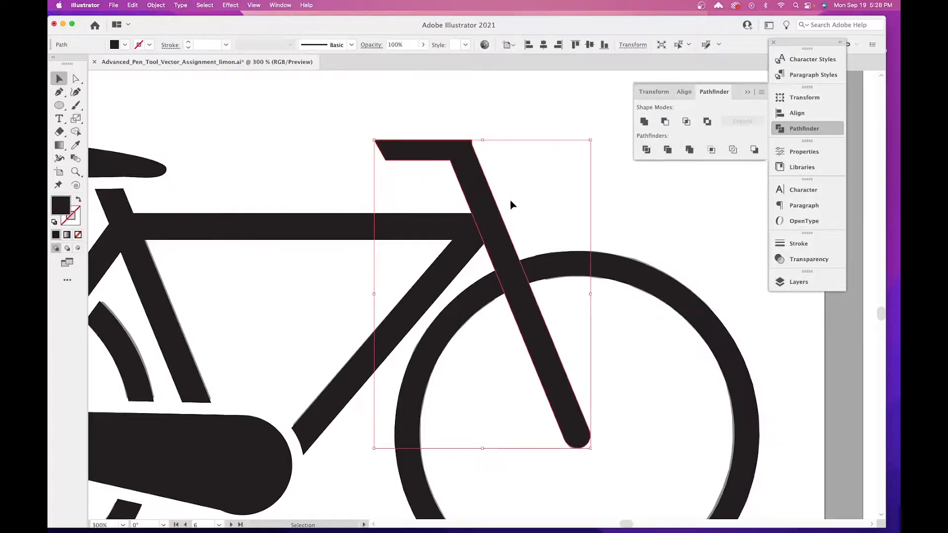
Undo the union of the handlebar and front fork, and check the restored fork rectangle.
{"action": "left_click", "coordinate": [523, 187]}
{"action": "left_click", "coordinate": [516, 292]}
{"action": "key", "text": "super+z"}
{"action": "key", "text": "v"}
{"action": "left_click", "coordinate": [491, 127]}
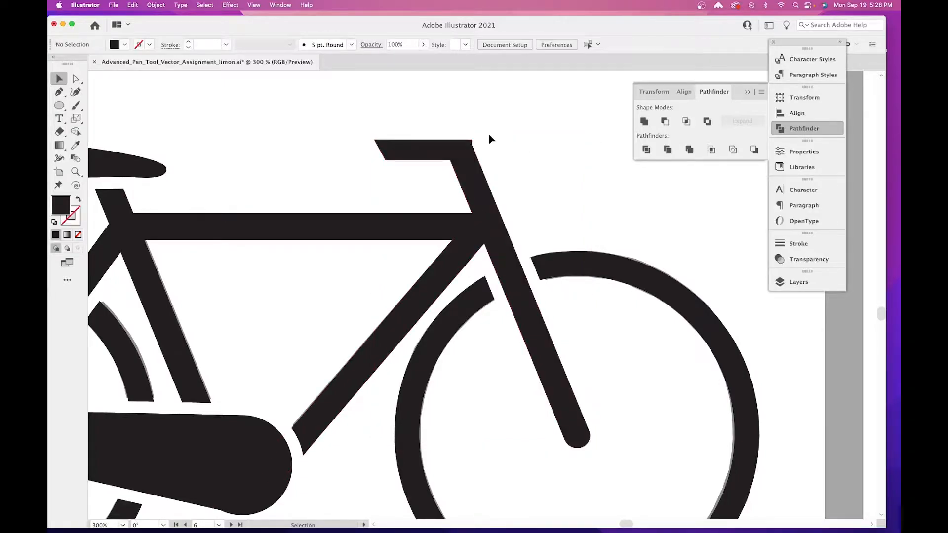
{"action": "left_click", "coordinate": [526, 272]}
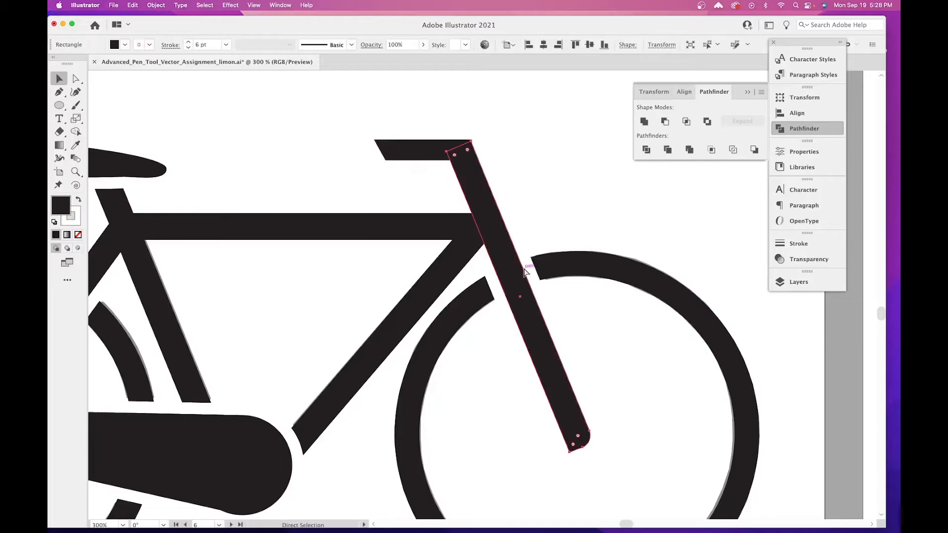
Redo the handlebar and fork union to compare the gap at the front wheel, and undo it again.
{"action": "key", "text": "super+shift+z"}
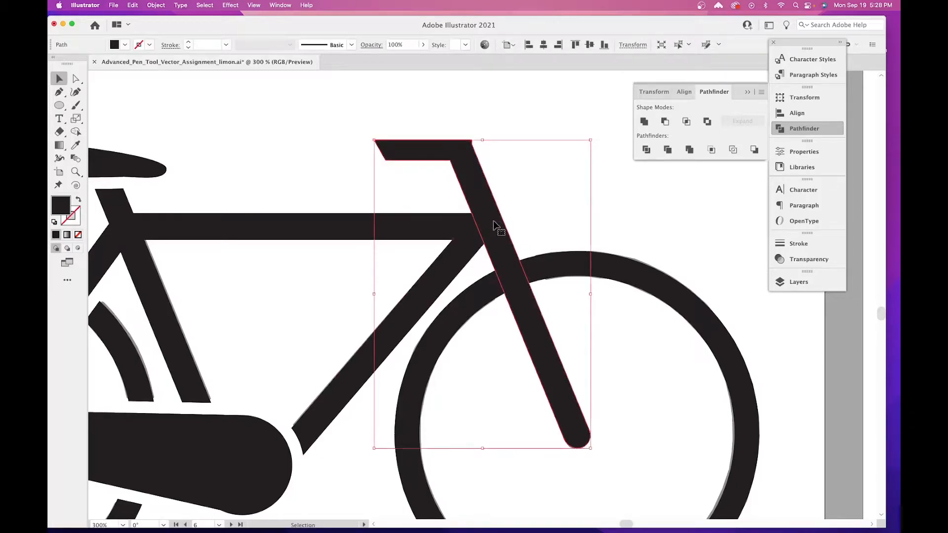
{"action": "left_click", "coordinate": [525, 188]}
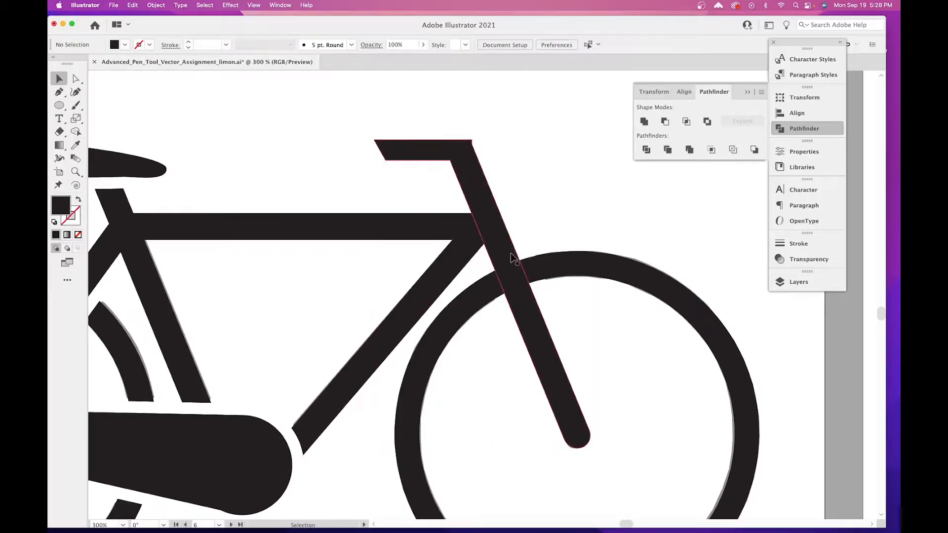
{"action": "key", "text": "a"}
{"action": "key", "text": "super+z"}
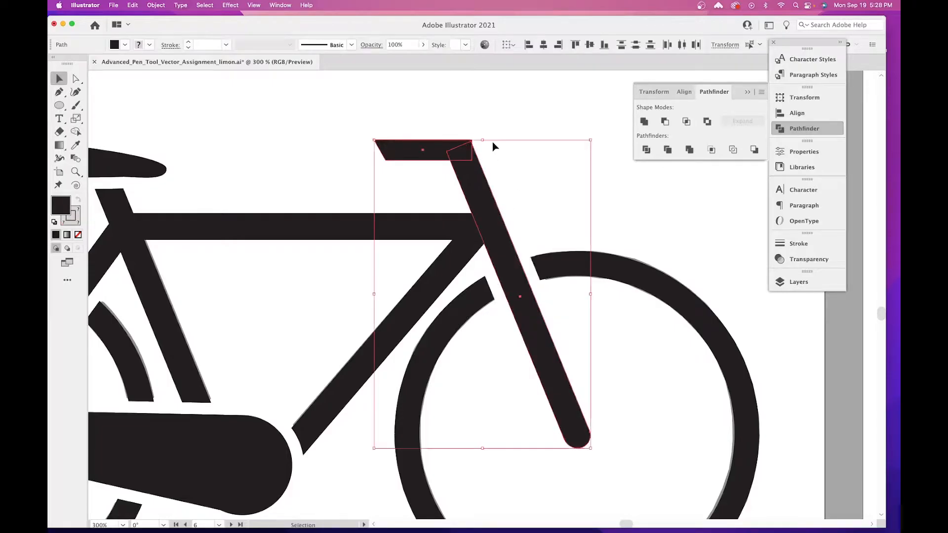
Nudge only the handlebar's upper front corner point slightly inward to match the top corner of the front fork.
{"action": "left_click_drag", "start_coordinate": [489, 127], "coordinate": [494, 212]}
{"action": "key", "text": "super+equal"}
{"action": "key", "text": "super+equal"}
{"action": "key", "text": "super+equal"}
{"action": "key", "text": "super+equal"}
{"action": "key", "text": "super+equal"}
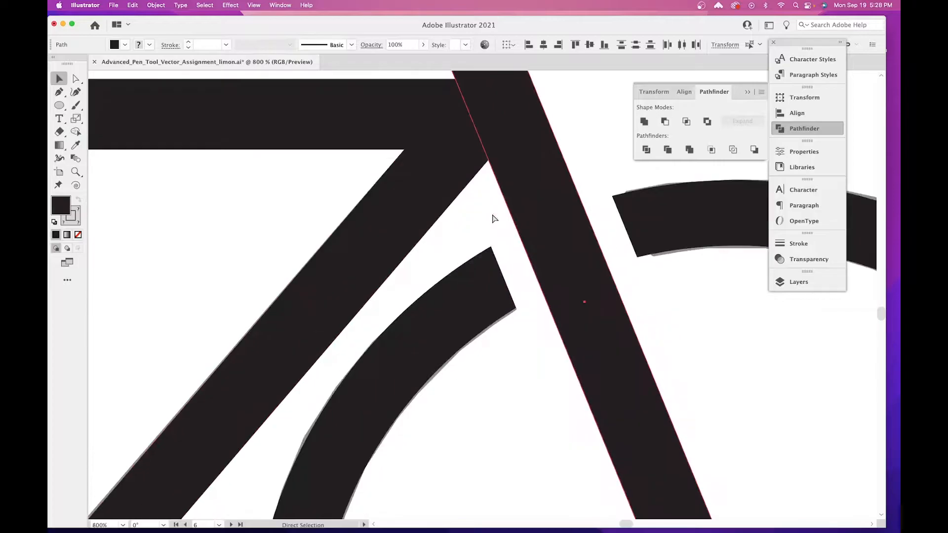
{"action": "left_click_drag", "start_coordinate": [505, 135], "coordinate": [495, 369]}
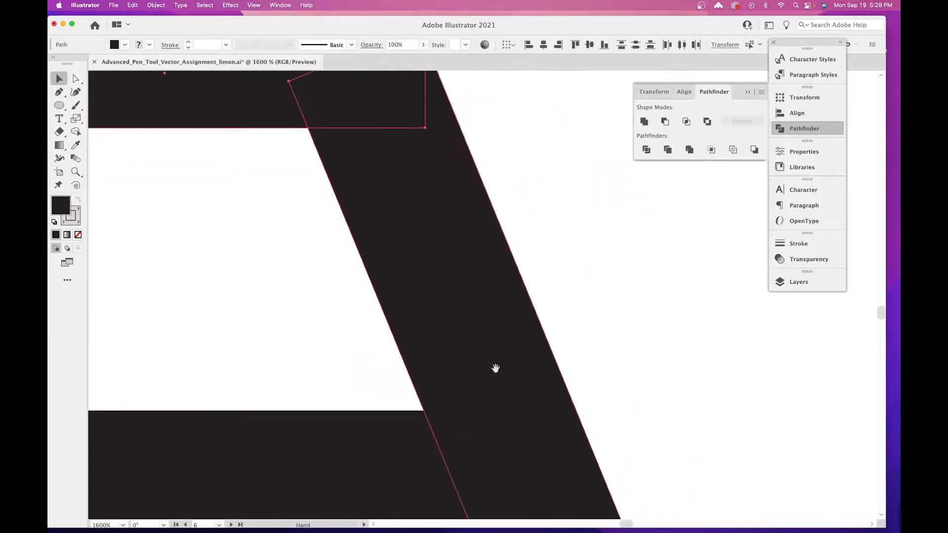
{"action": "left_click_drag", "start_coordinate": [496, 223], "coordinate": [527, 434]}
{"action": "left_click", "coordinate": [76, 80]}
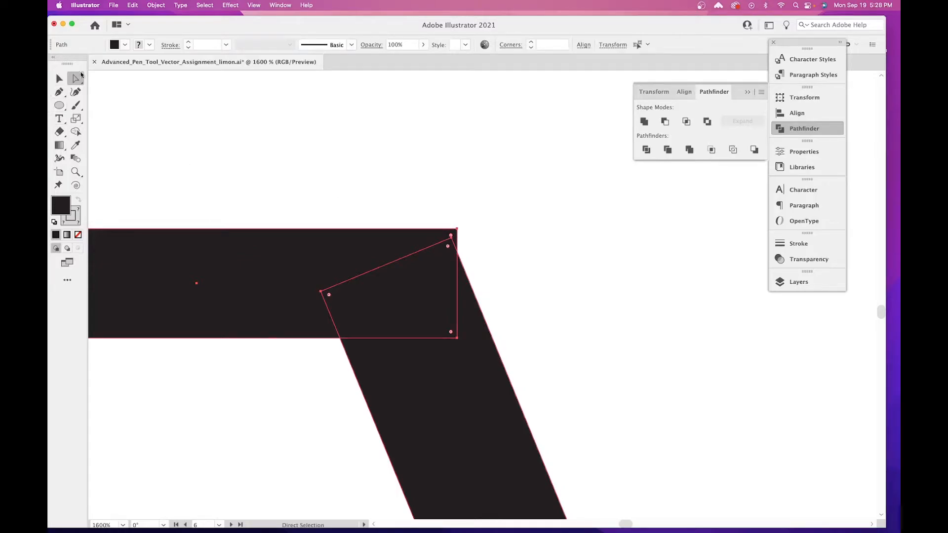
{"action": "left_click", "coordinate": [77, 79]}
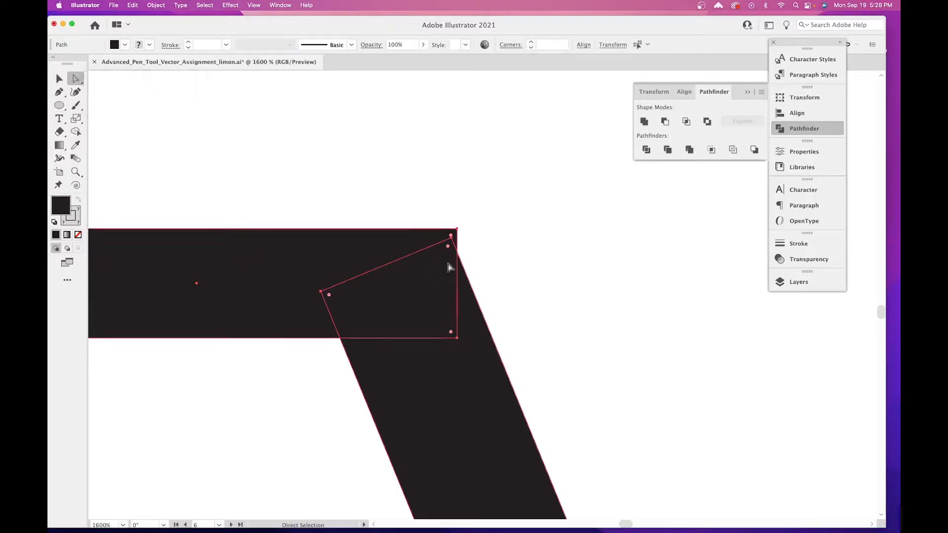
{"action": "left_click", "coordinate": [456, 230]}
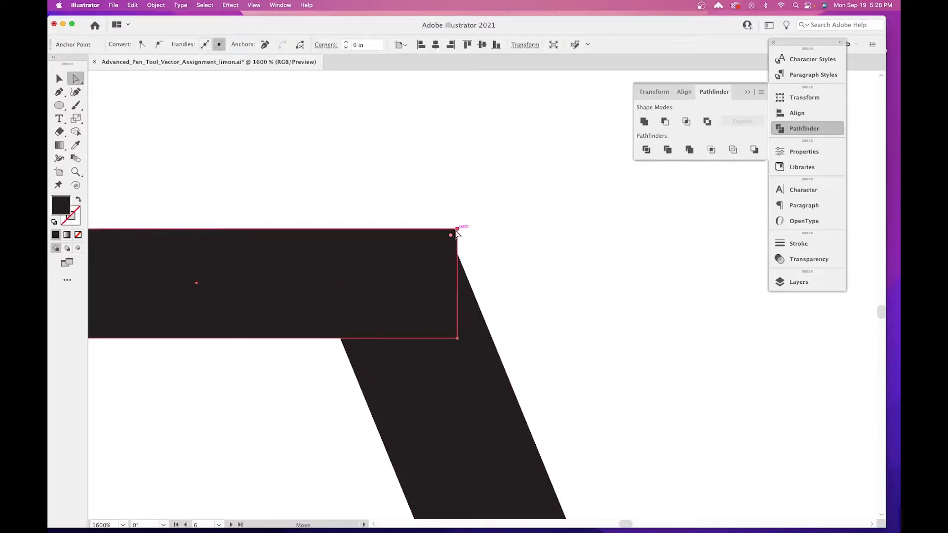
{"action": "key", "text": "Left"}
{"action": "key", "text": "Left"}
{"action": "key", "text": "Right"}
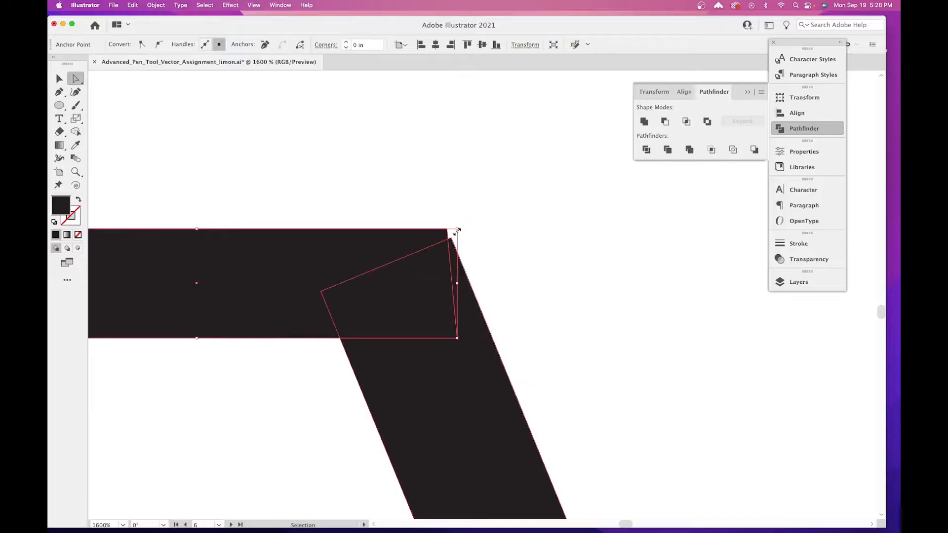
Move the front fork's upper outer corner point onto the handlebar's upper front corner.
{"action": "key", "text": "super+equal"}
{"action": "key", "text": "super+equal"}
{"action": "key", "text": "super+equal"}
{"action": "left_click_drag", "start_coordinate": [497, 319], "coordinate": [479, 296]}
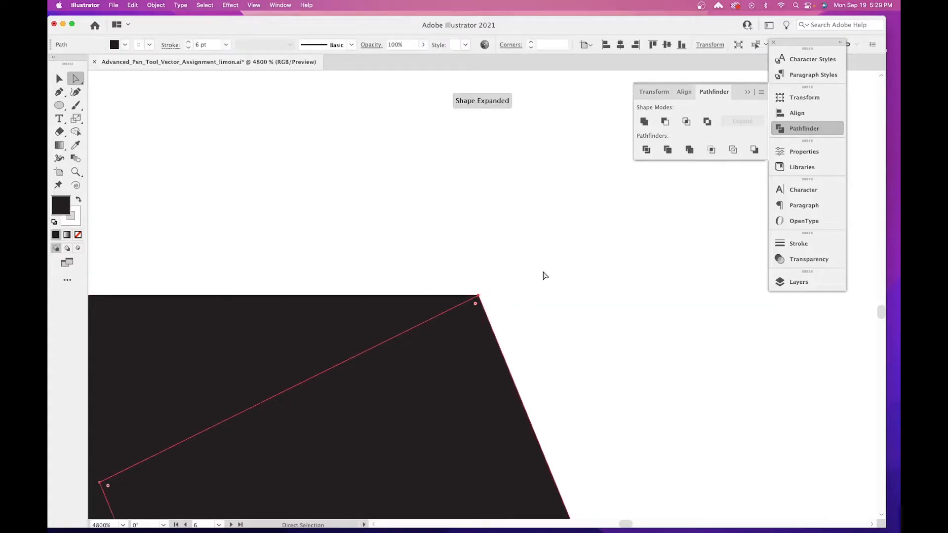
Deselect the front fork, check the finished bicycle as a whole, and save the document.
{"action": "key", "text": "super+minus"}
{"action": "key", "text": "super+minus"}
{"action": "key", "text": "super+minus"}
{"action": "key", "text": "super+minus"}
{"action": "key", "text": "super+minus"}
{"action": "key", "text": "super+minus"}
{"action": "key", "text": "super+minus"}
{"action": "key", "text": "super+minus"}
{"action": "key", "text": "super+minus"}
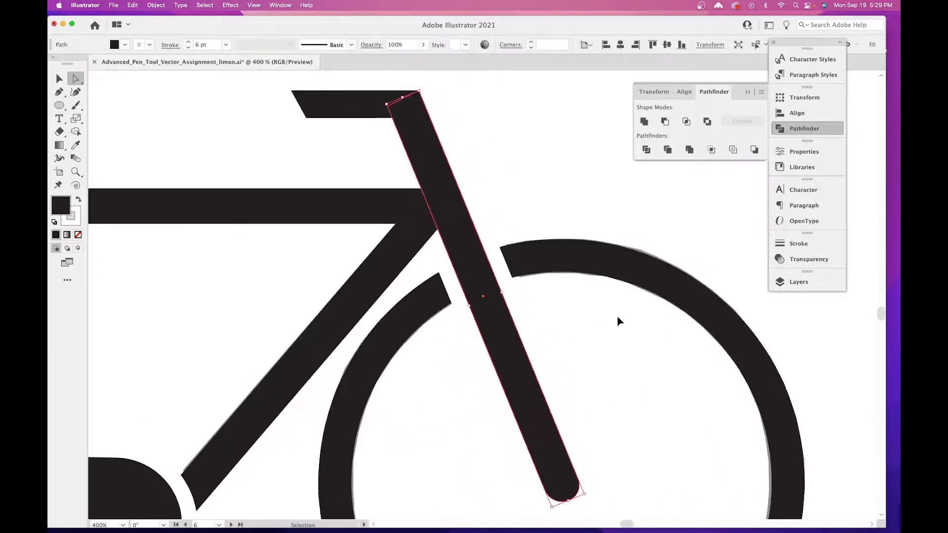
{"action": "key", "text": "super+minus"}
{"action": "key", "text": "super+minus"}
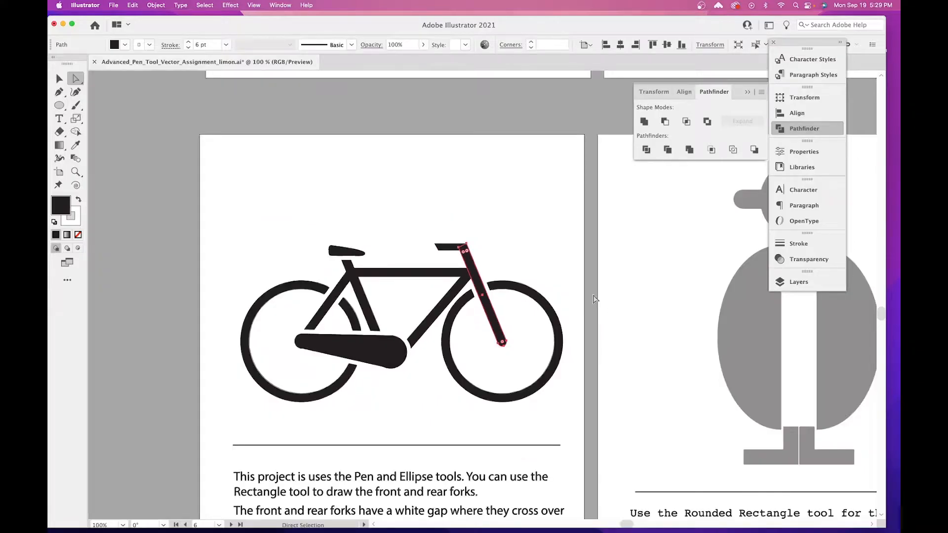
{"action": "key", "text": "v"}
{"action": "left_click", "coordinate": [499, 222]}
{"action": "left_click_drag", "start_coordinate": [567, 377], "coordinate": [589, 306]}
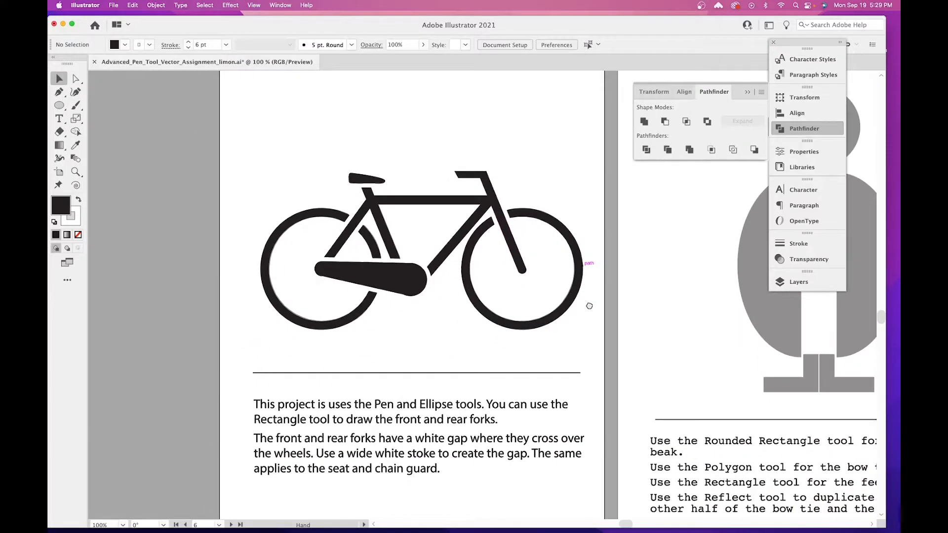
{"action": "key", "text": "super+s"}
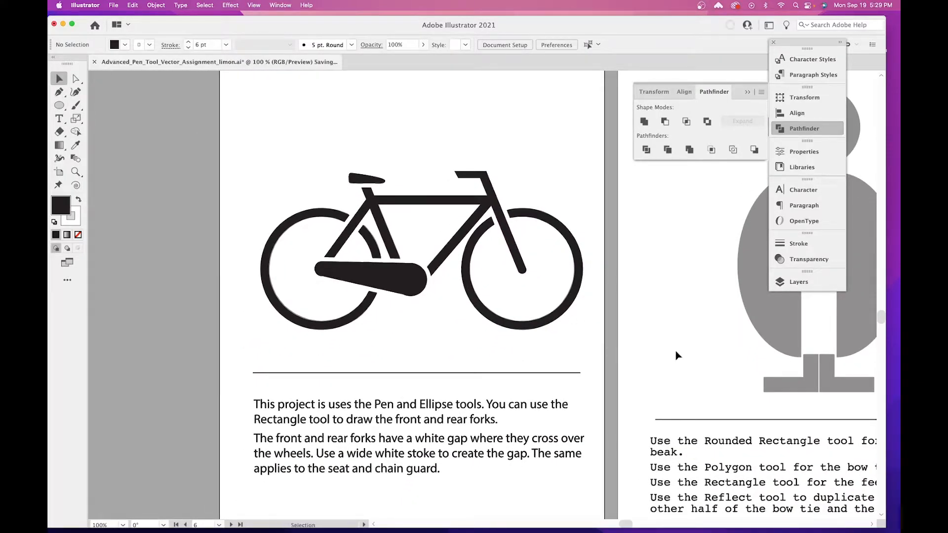
Go to the penguin artboard and read the instructions on which tools to use for each part.
{"action": "left_click_drag", "start_coordinate": [677, 355], "coordinate": [321, 370]}
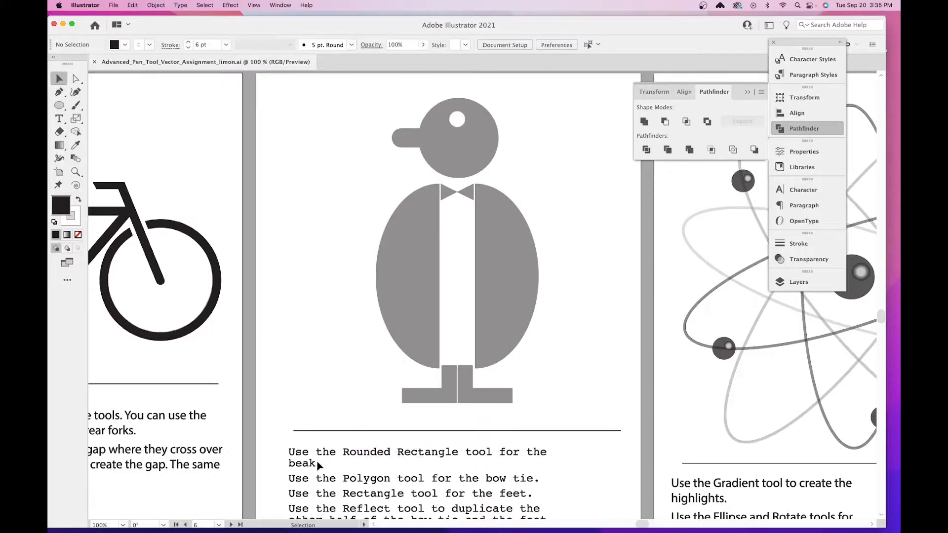
{"action": "scroll", "coordinate": [318, 465], "scroll_direction": "down", "scroll_amount": 2}
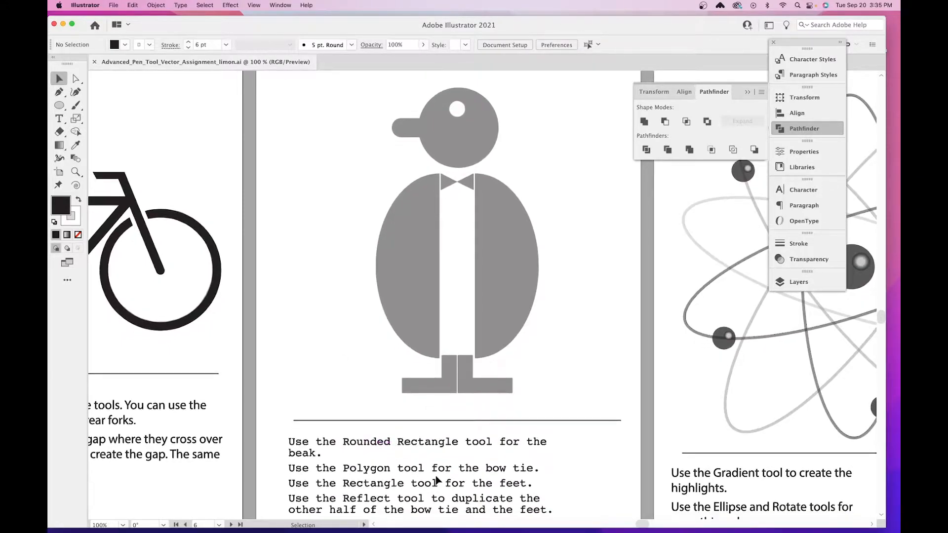
{"action": "scroll", "coordinate": [437, 479], "scroll_direction": "down", "scroll_amount": 1}
{"action": "scroll", "coordinate": [409, 505], "scroll_direction": "down", "scroll_amount": 1}
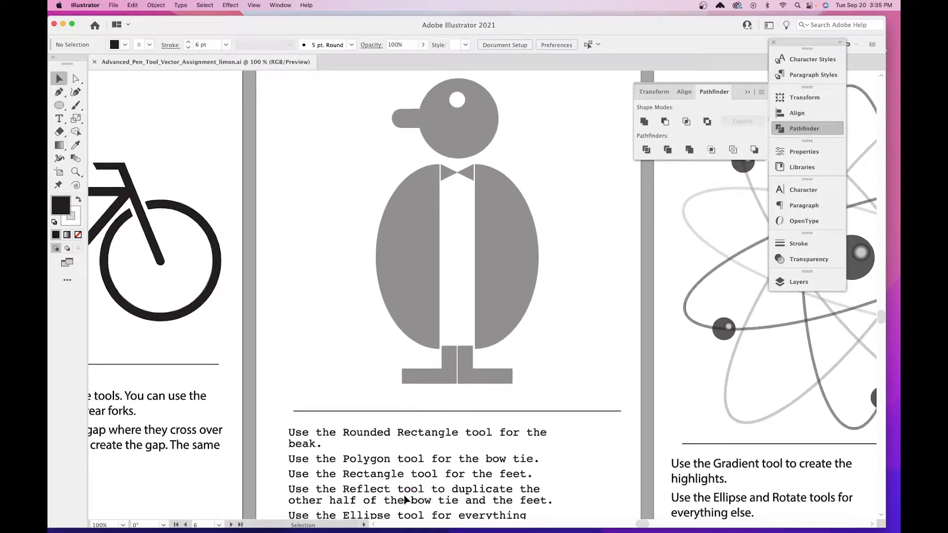
{"action": "scroll", "coordinate": [464, 509], "scroll_direction": "down", "scroll_amount": 1}
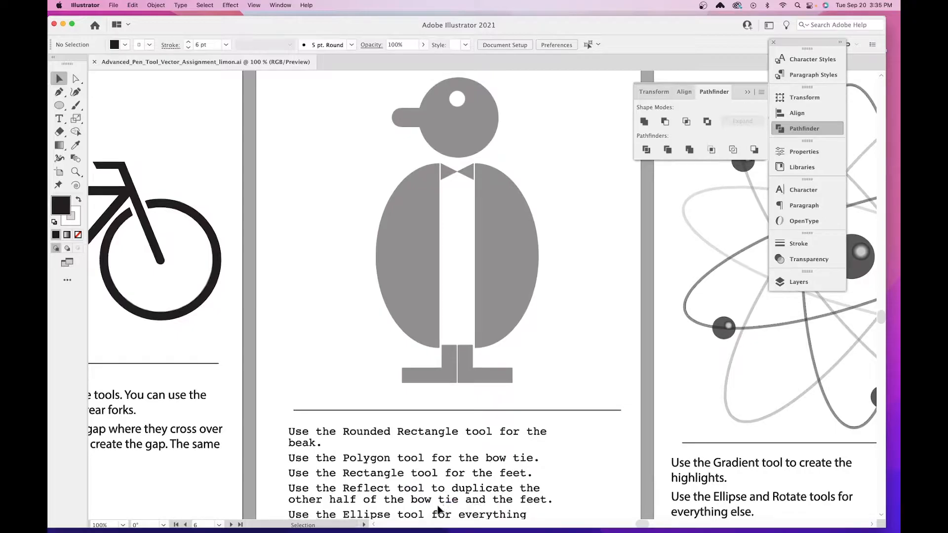
{"action": "scroll", "coordinate": [436, 508], "scroll_direction": "down", "scroll_amount": 4}
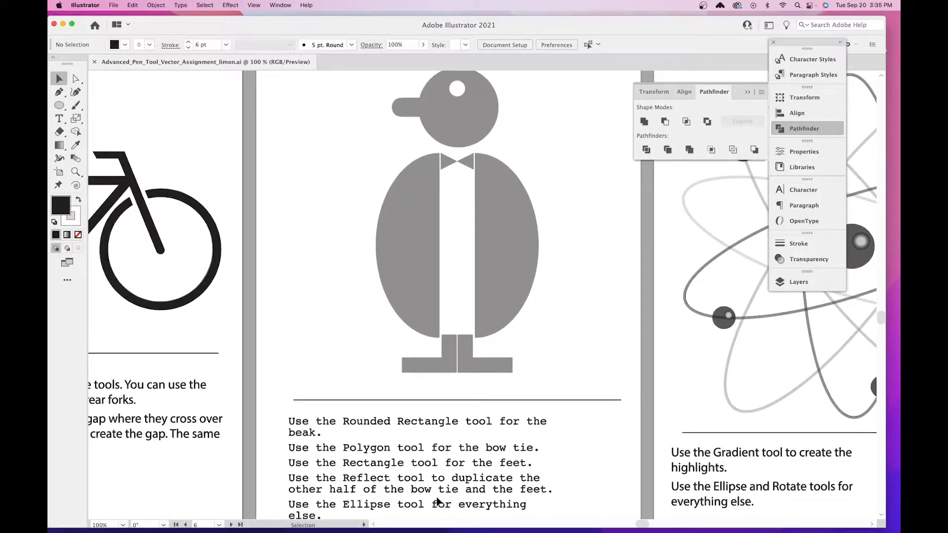
{"action": "scroll", "coordinate": [437, 501], "scroll_direction": "down", "scroll_amount": 8}
{"action": "scroll", "coordinate": [436, 496], "scroll_direction": "up", "scroll_amount": 15}
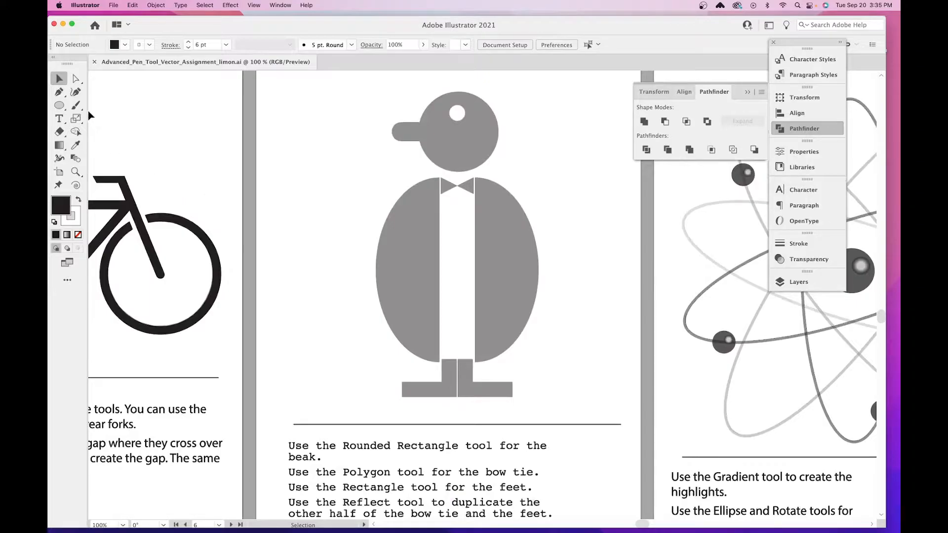
Look through the shape tool group for a Rounded Rectangle tool, closing the detached tool group.
{"action": "left_click", "coordinate": [58, 106]}
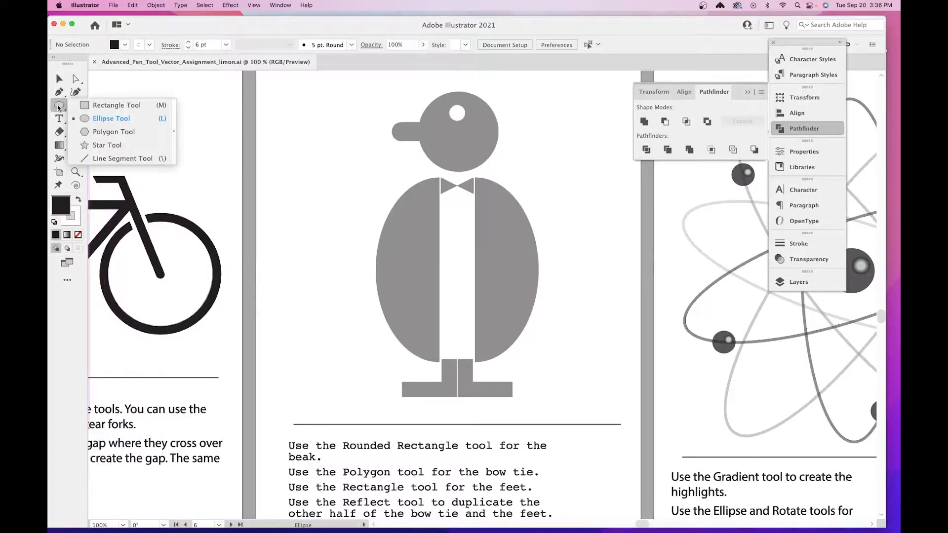
{"action": "left_click_drag", "start_coordinate": [58, 106], "coordinate": [173, 128]}
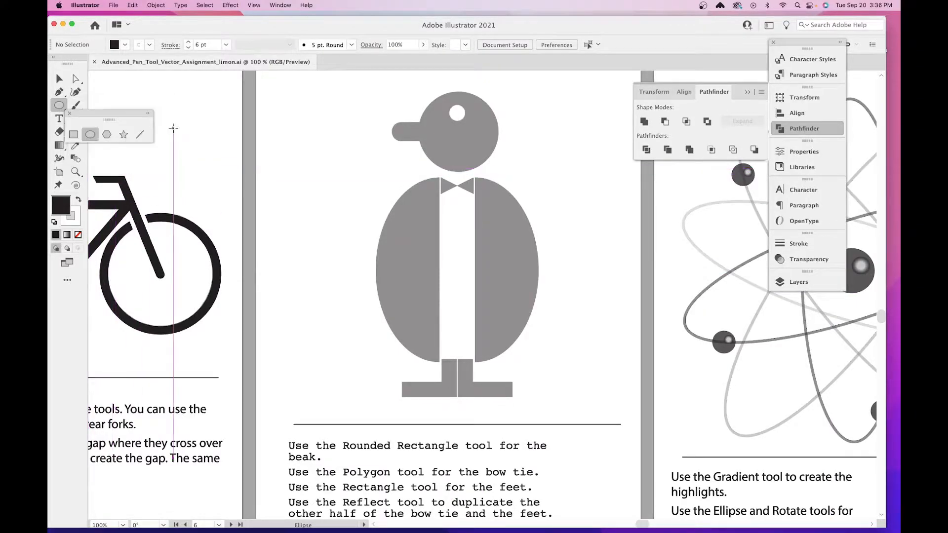
{"action": "left_click", "coordinate": [150, 115]}
{"action": "left_click", "coordinate": [70, 113]}
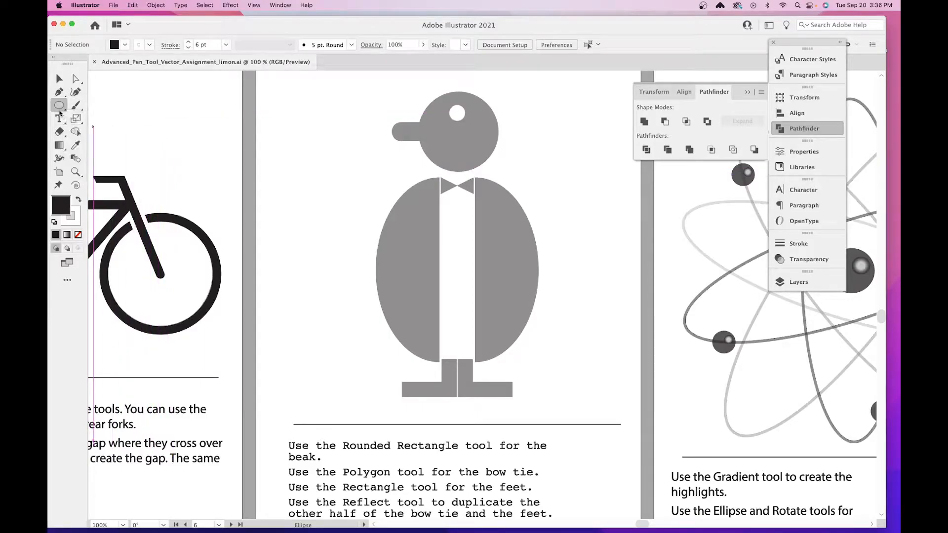
{"action": "left_click", "coordinate": [60, 110]}
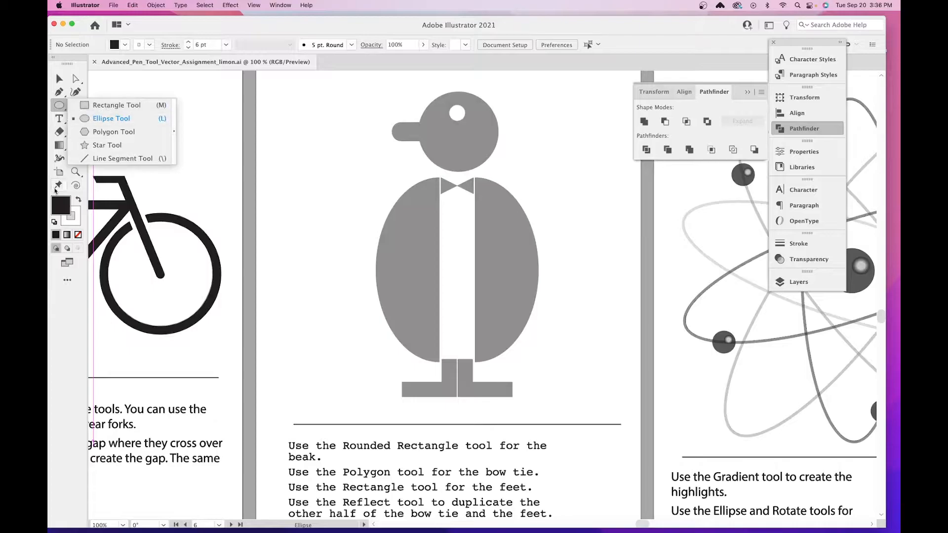
{"action": "left_click", "coordinate": [55, 297]}
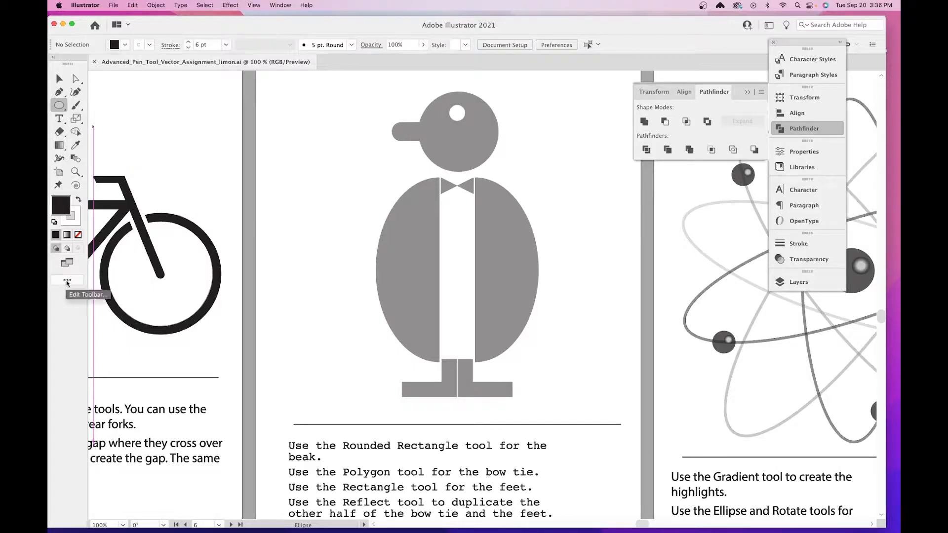
Add the Rounded Rectangle tool from the complete list of tools to the toolbar, as the last tool.
{"action": "left_click", "coordinate": [67, 281]}
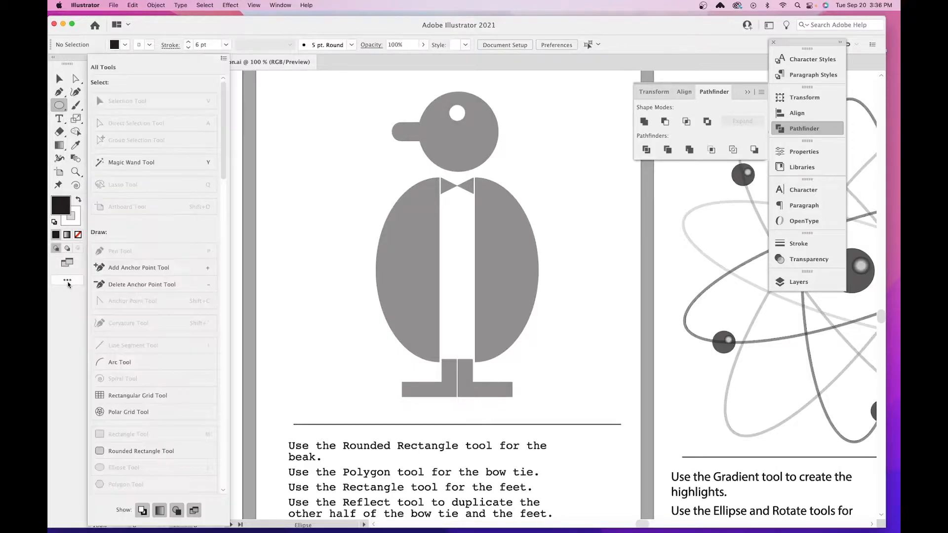
{"action": "left_click_drag", "start_coordinate": [221, 90], "coordinate": [218, 155]}
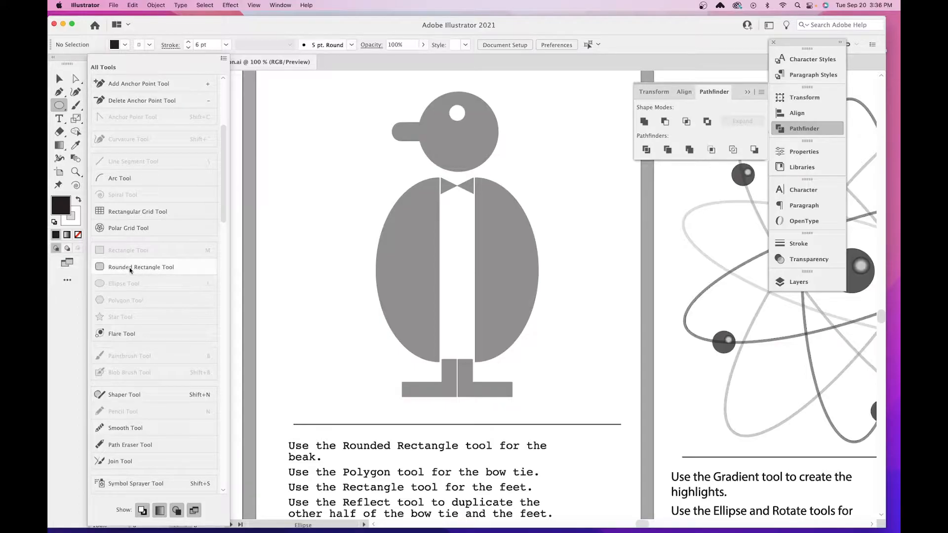
{"action": "left_click_drag", "start_coordinate": [147, 271], "coordinate": [60, 201]}
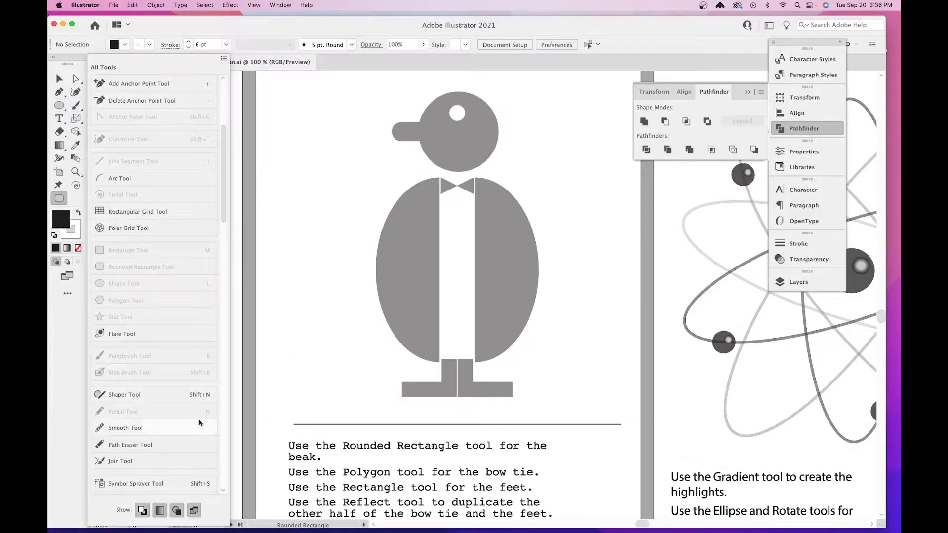
{"action": "left_click", "coordinate": [201, 527]}
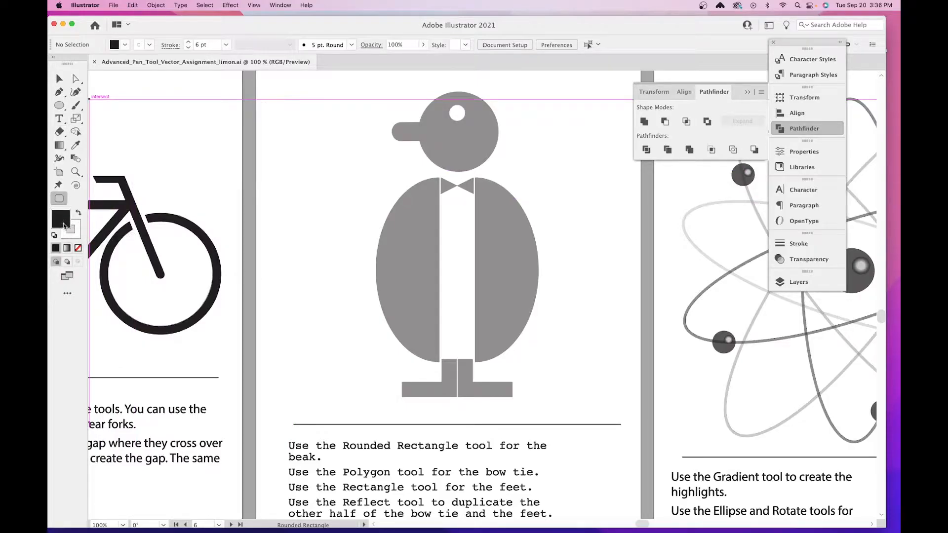
Set the stroke to none, keep the black fill, and make the fill the active colour attribute.
{"action": "left_click", "coordinate": [70, 235]}
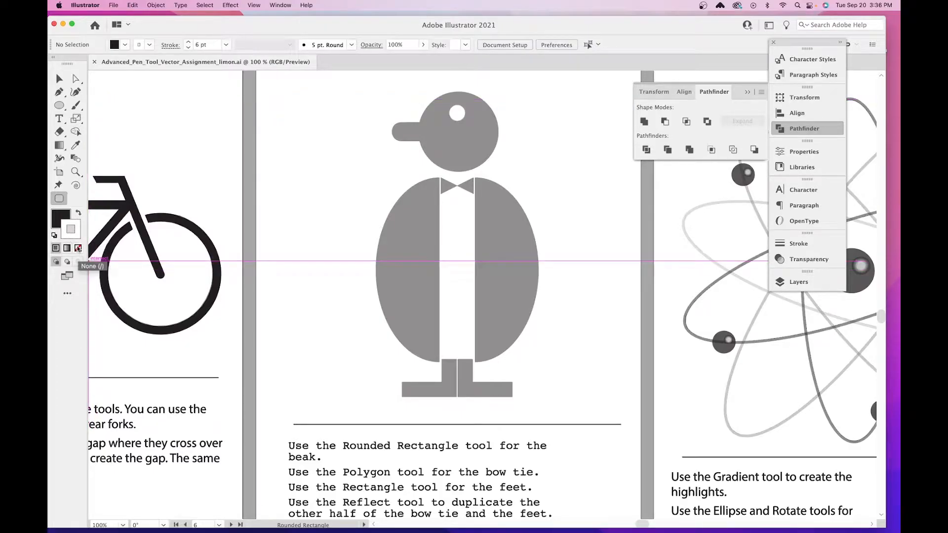
{"action": "left_click", "coordinate": [78, 248]}
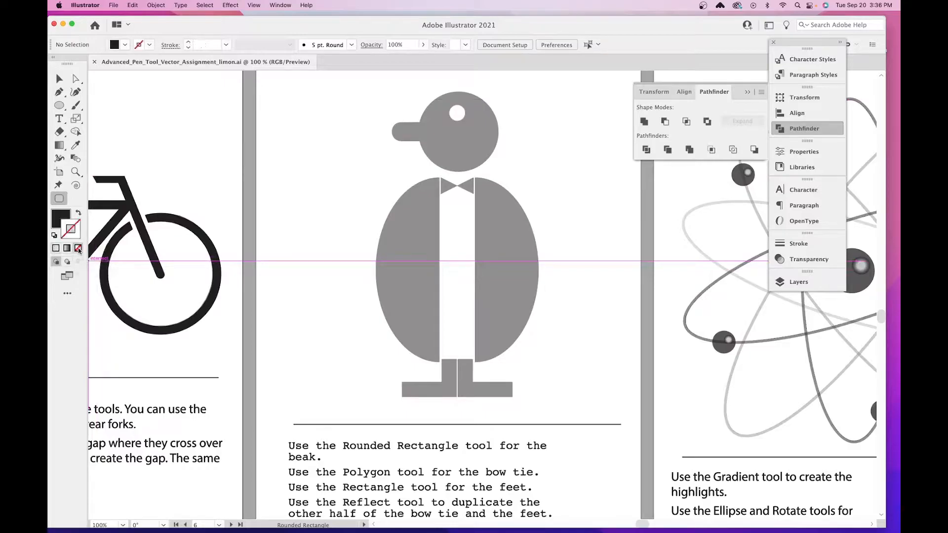
{"action": "left_click", "coordinate": [68, 213]}
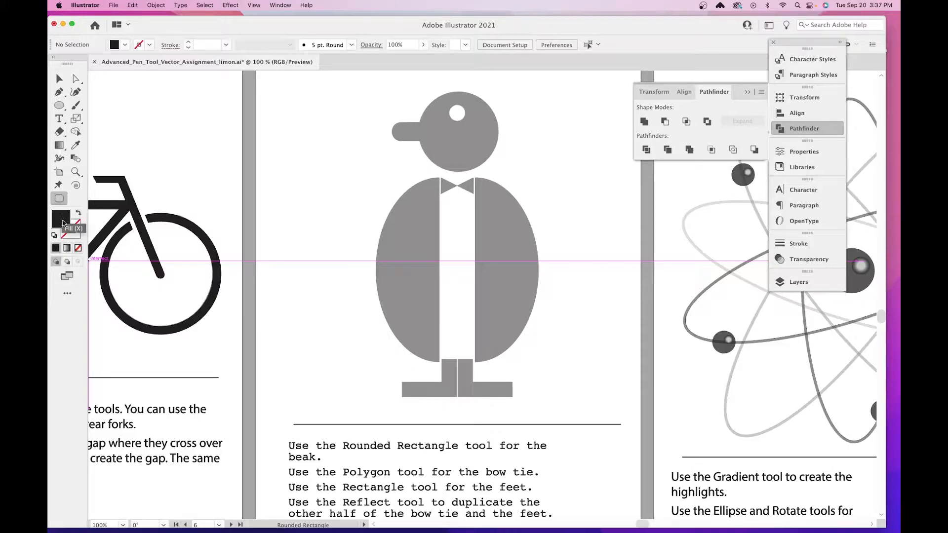
{"action": "key", "text": "x"}
{"action": "key", "text": "x"}
{"action": "key", "text": "x"}
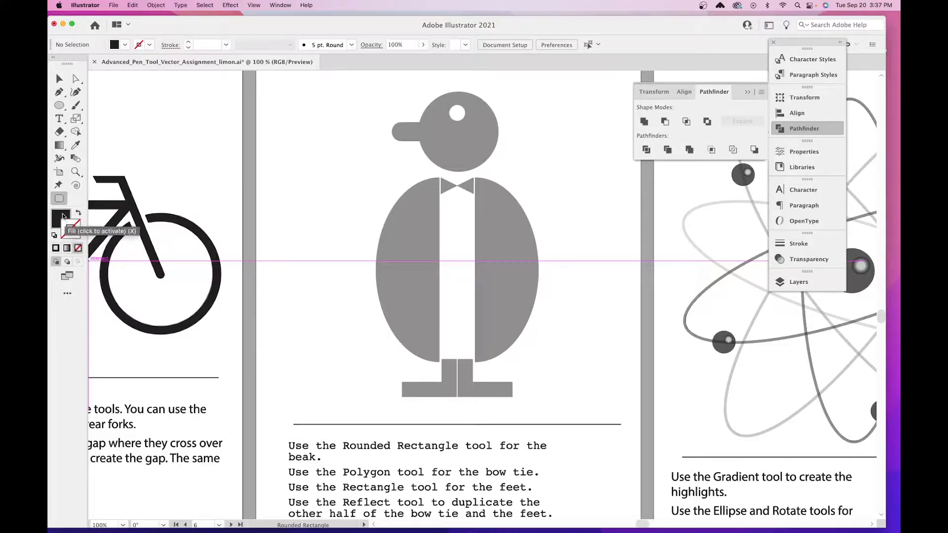
{"action": "left_click", "coordinate": [63, 217]}
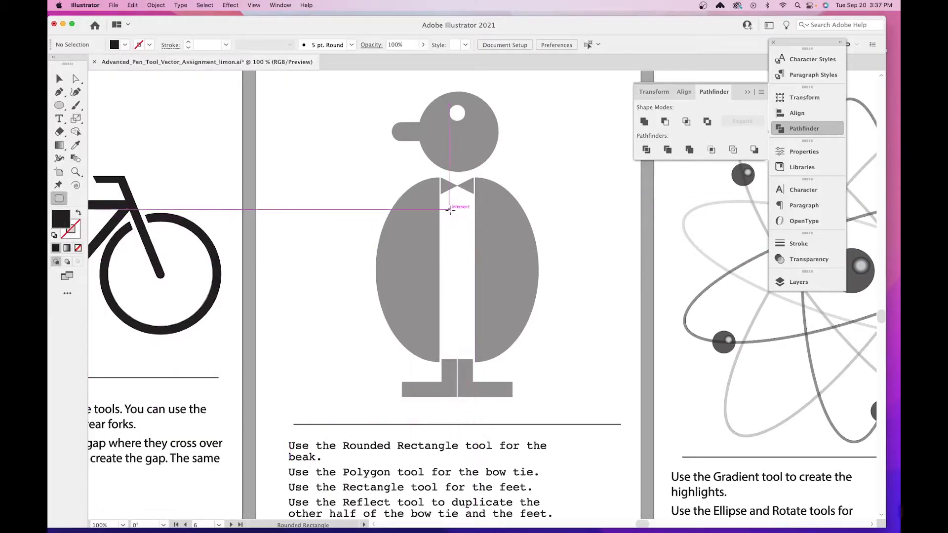
Draw a black rounded rectangle over the penguin's beak, extending it well into the head.
{"action": "key", "text": "super+equal"}
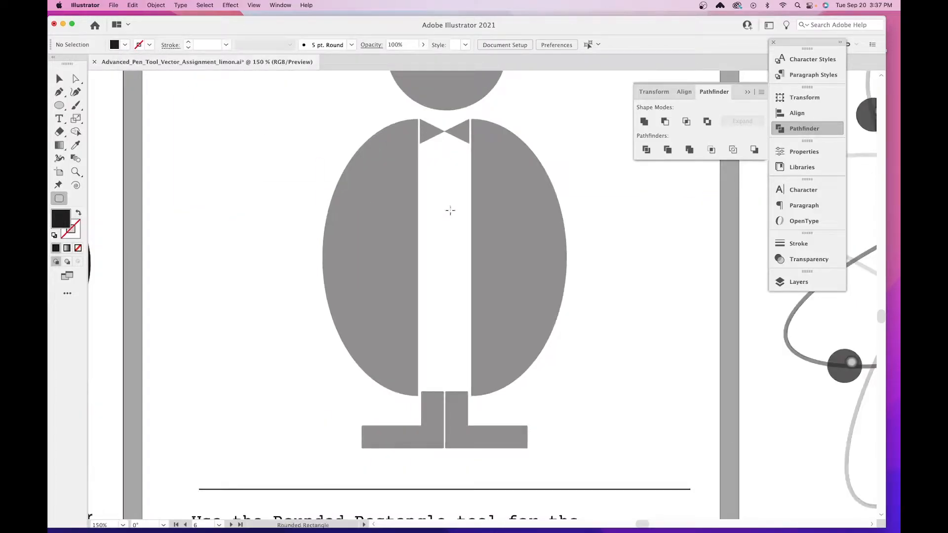
{"action": "scroll", "coordinate": [417, 192], "scroll_direction": "up", "scroll_amount": 6}
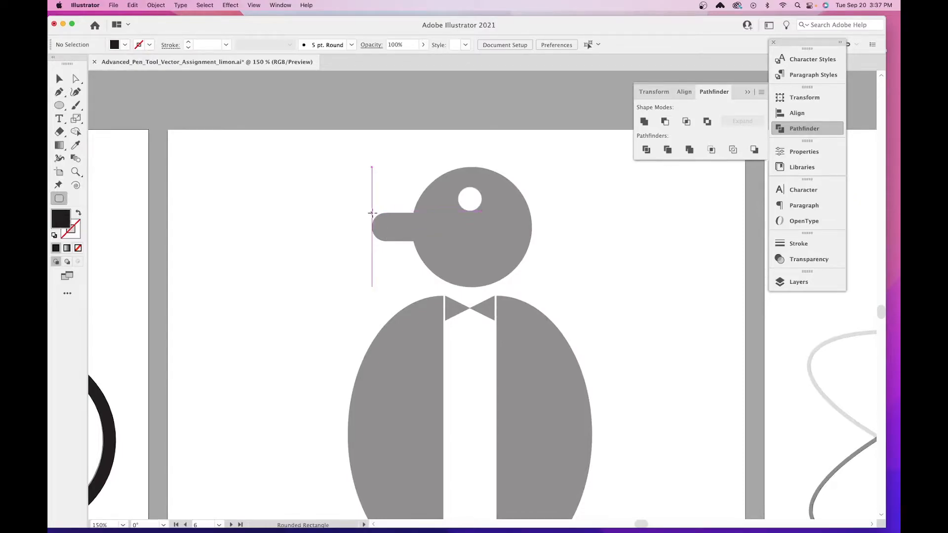
{"action": "key", "text": "super+equal"}
{"action": "key", "text": "super+equal"}
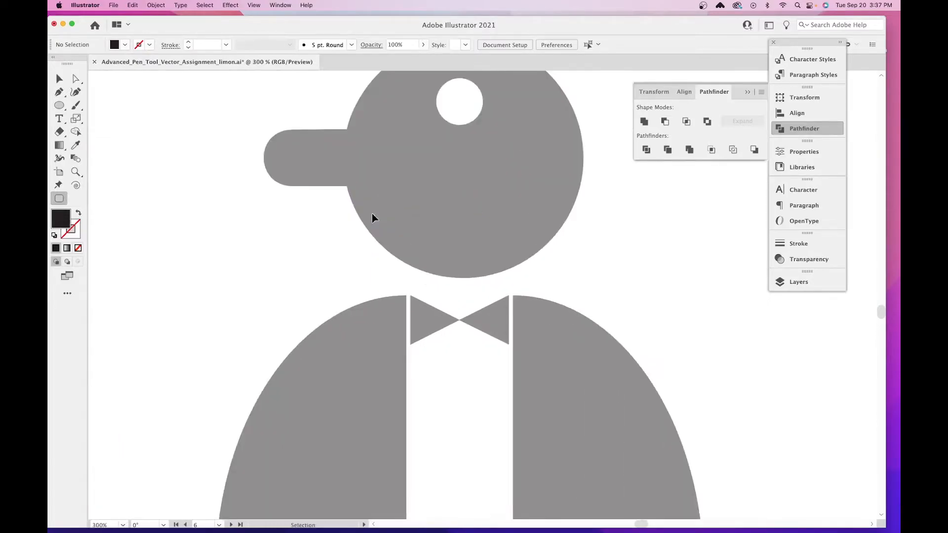
{"action": "left_click_drag", "start_coordinate": [371, 213], "coordinate": [405, 297]}
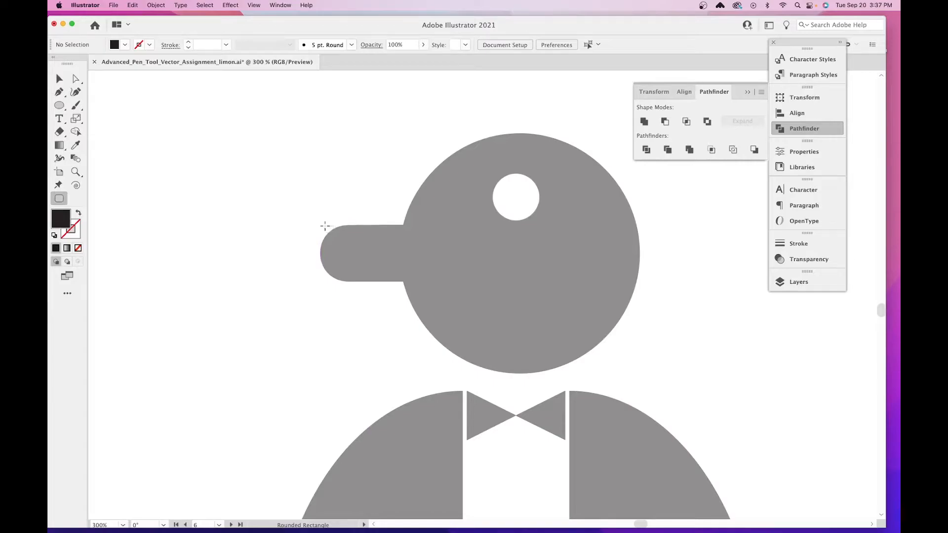
{"action": "left_click_drag", "start_coordinate": [320, 225], "coordinate": [510, 281]}
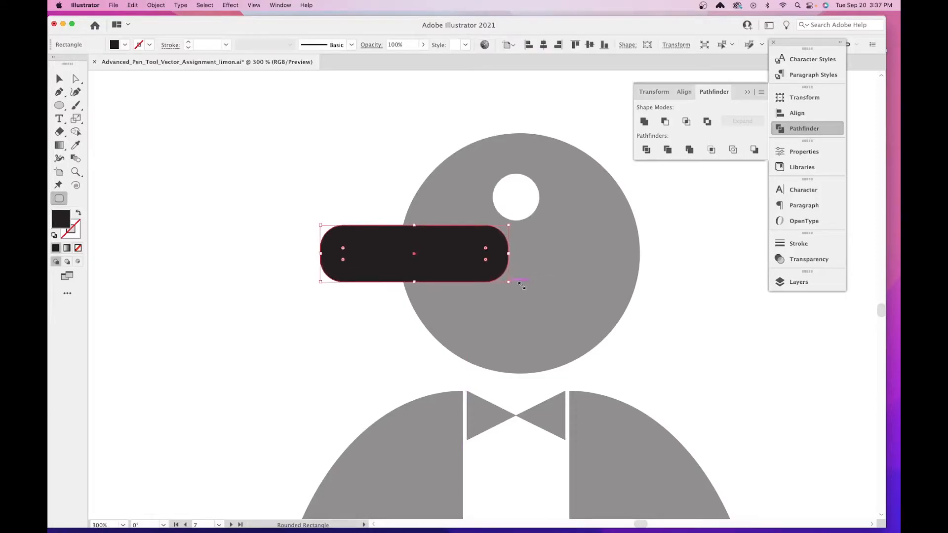
{"action": "left_click_drag", "start_coordinate": [605, 296], "coordinate": [563, 293]}
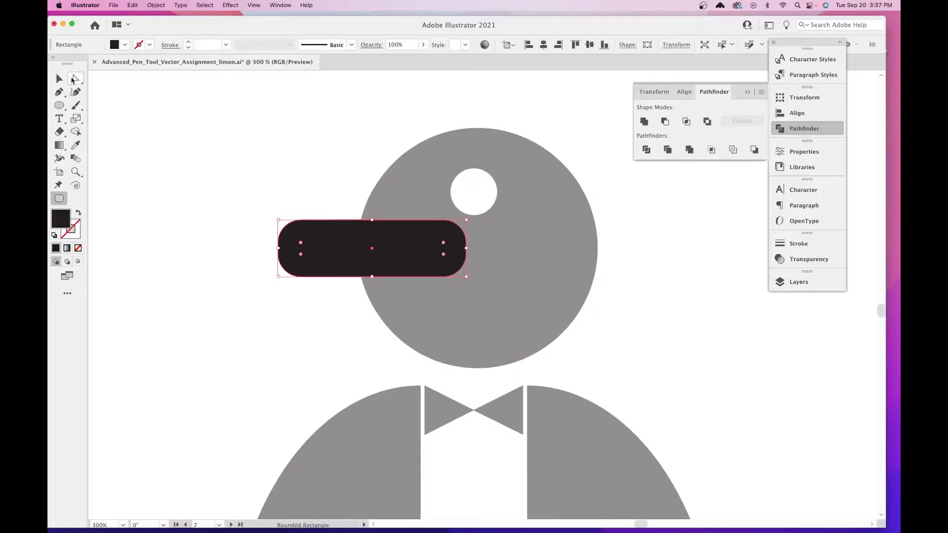
{"action": "left_click", "coordinate": [64, 109]}
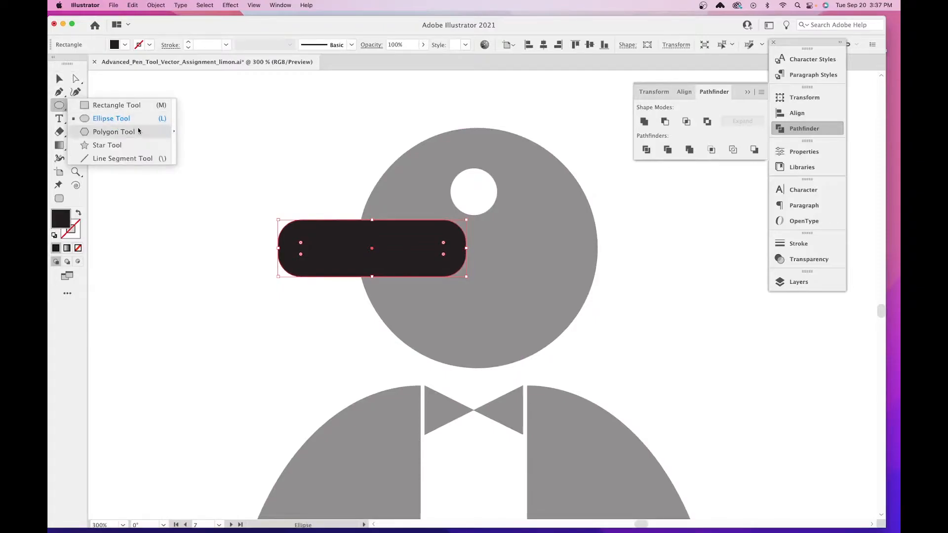
{"action": "left_click", "coordinate": [120, 119]}
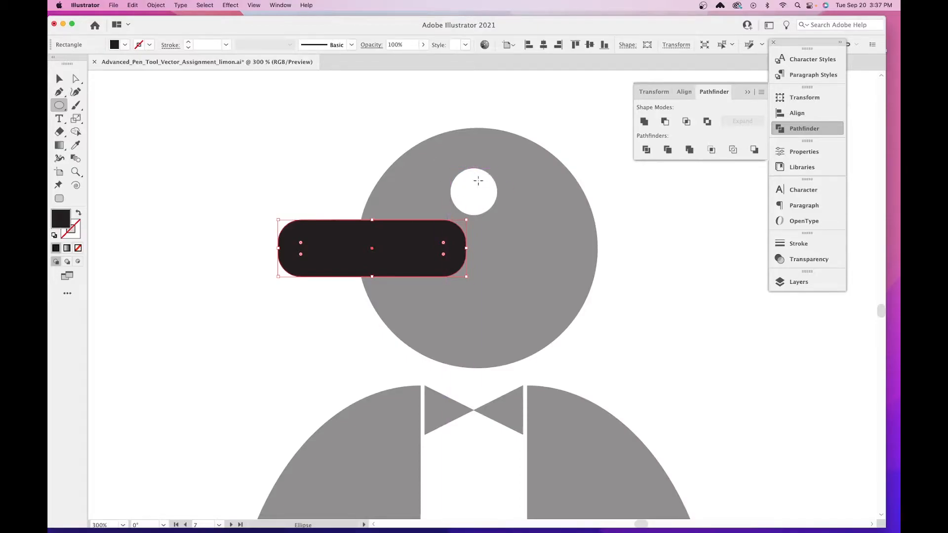
{"action": "double_click", "coordinate": [57, 222]}
{"action": "left_click_drag", "start_coordinate": [410, 281], "coordinate": [328, 199]}
{"action": "left_click", "coordinate": [601, 211]}
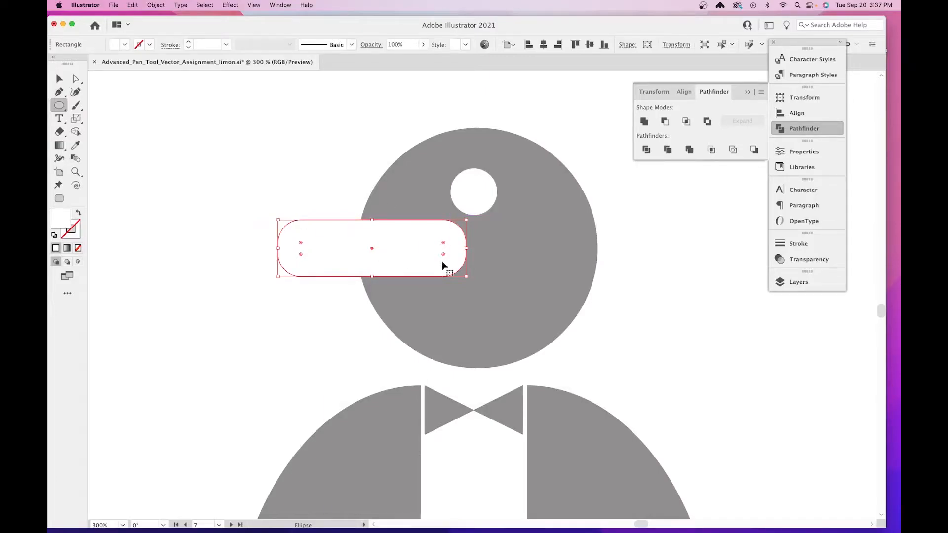
{"action": "key", "text": "super+z"}
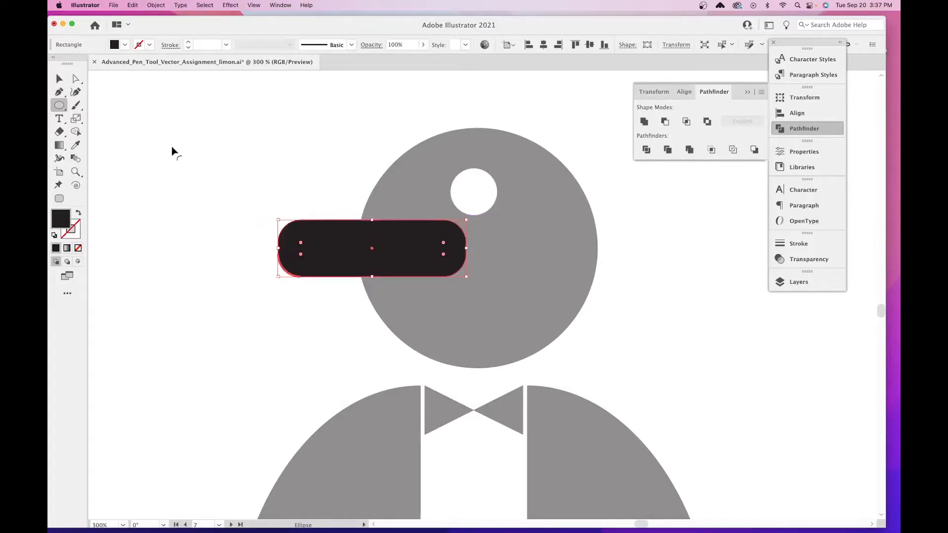
Deselect the beak, set the fill to white (FFFFFF), and draw a circle over the penguin's eye with the Ellipse tool.
{"action": "left_click", "coordinate": [58, 79]}
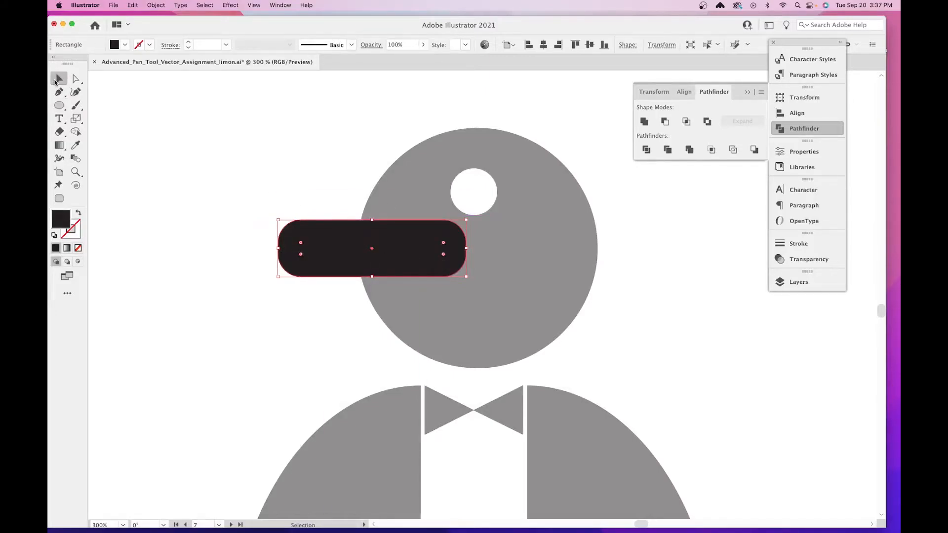
{"action": "left_click", "coordinate": [403, 125]}
{"action": "left_click_drag", "start_coordinate": [61, 108], "coordinate": [94, 119]}
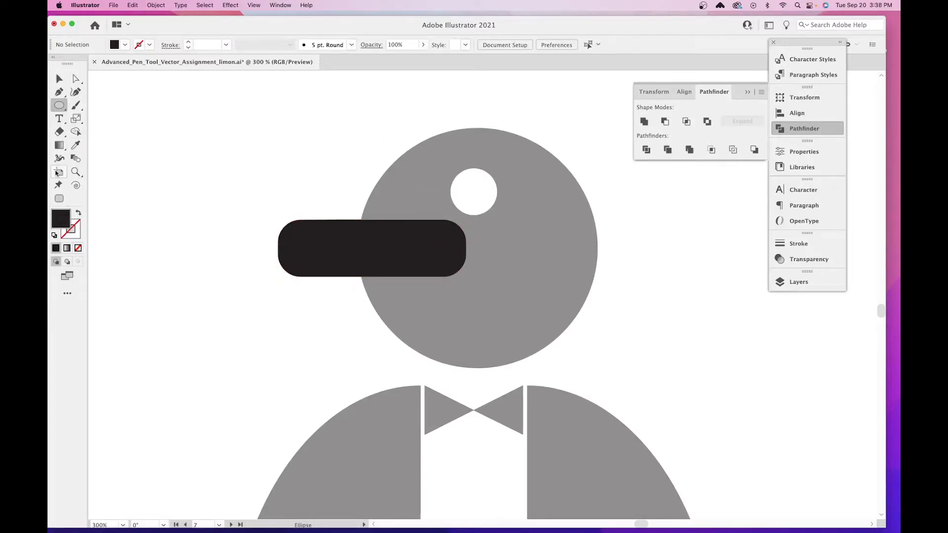
{"action": "double_click", "coordinate": [62, 220]}
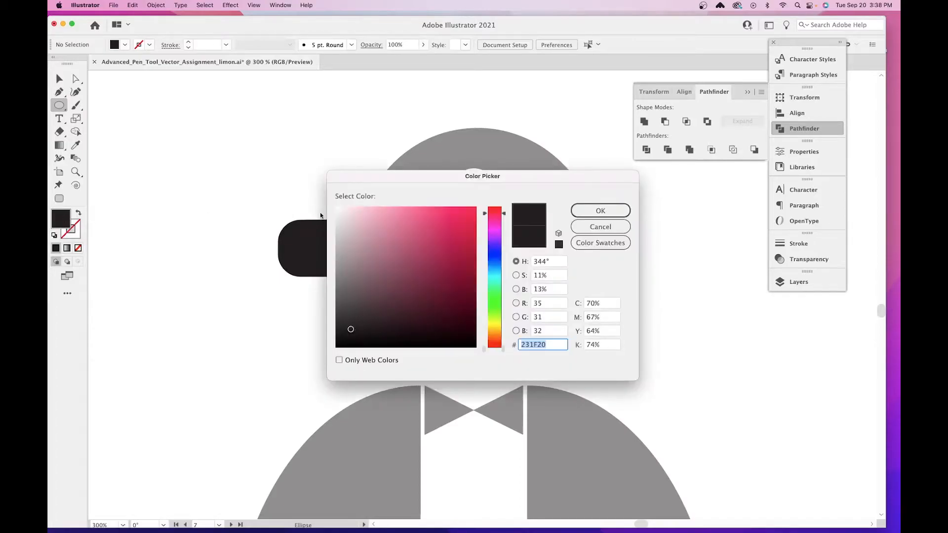
{"action": "left_click_drag", "start_coordinate": [317, 172], "coordinate": [330, 202]}
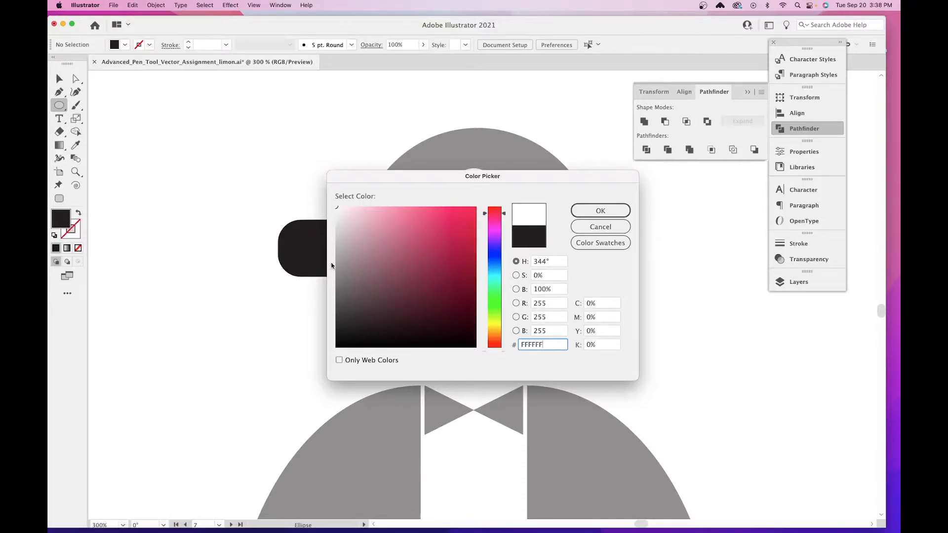
{"action": "left_click", "coordinate": [601, 210]}
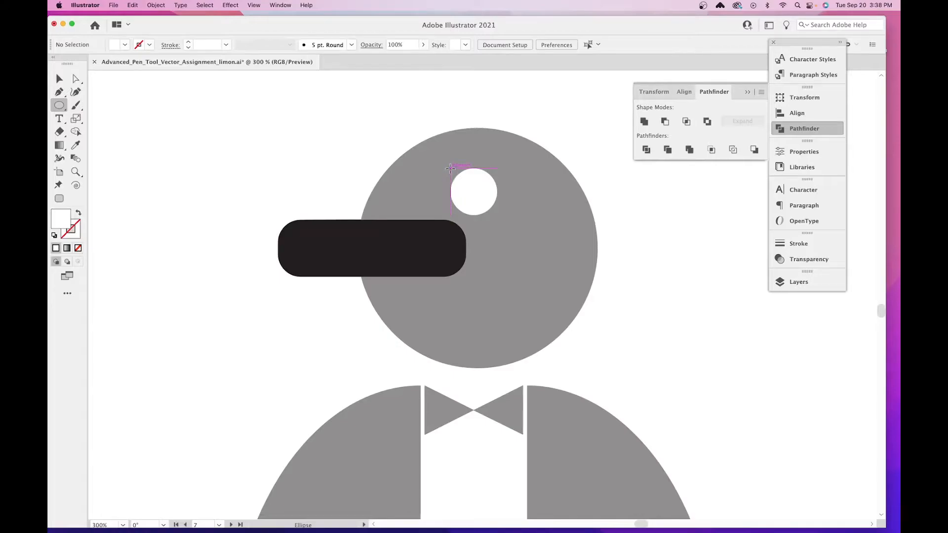
{"action": "left_click_drag", "start_coordinate": [450, 168], "coordinate": [498, 216]}
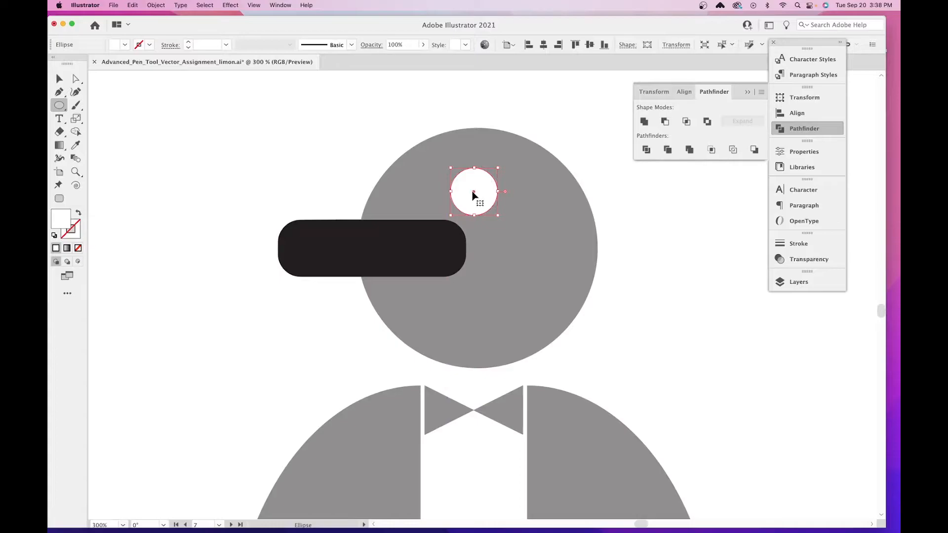
{"action": "left_click", "coordinate": [59, 78]}
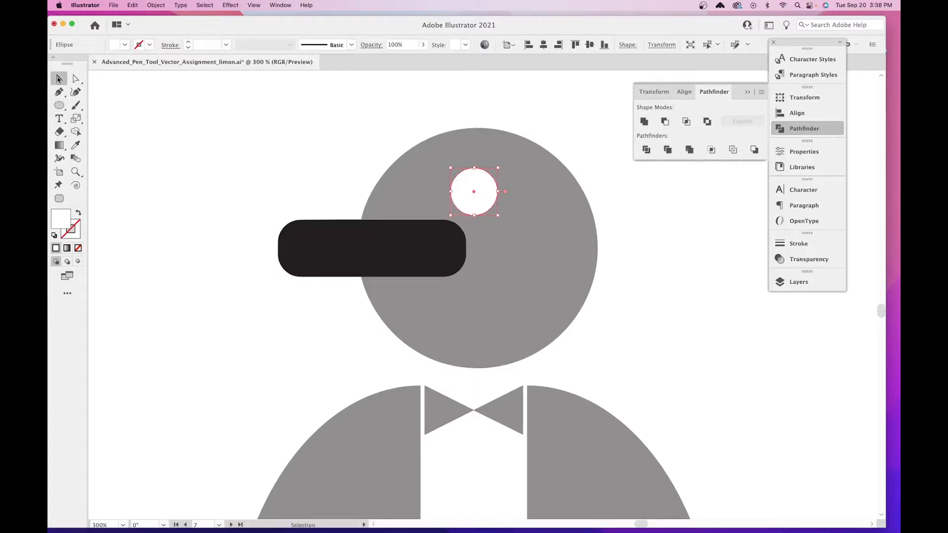
{"action": "left_click", "coordinate": [374, 130]}
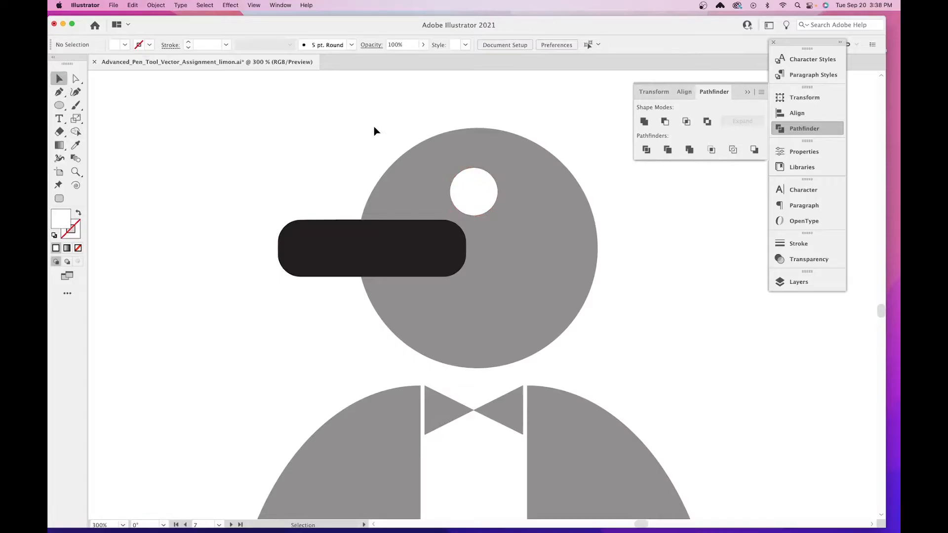
Change the fill to the black swatch and draw a circle covering the penguin's head with the Ellipse tool.
{"action": "left_click", "coordinate": [63, 106]}
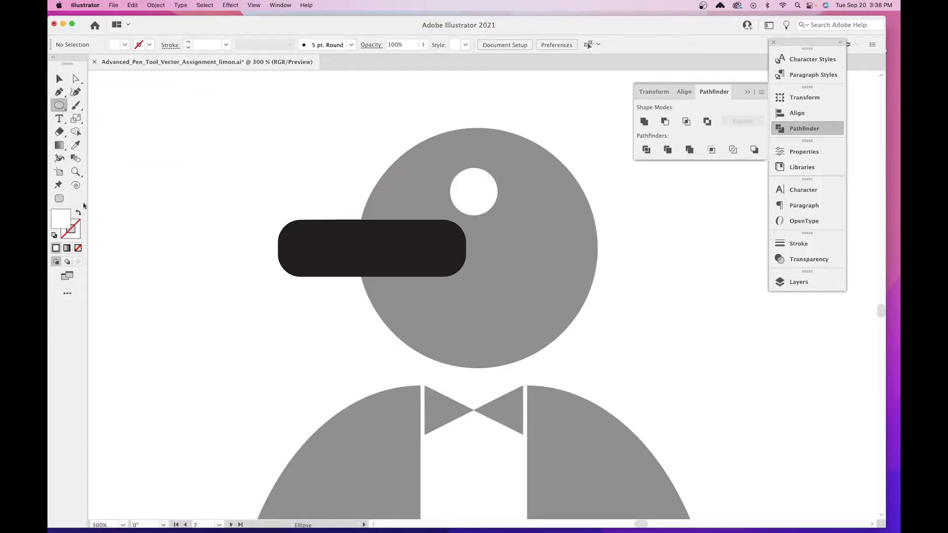
{"action": "left_click", "coordinate": [126, 45]}
{"action": "left_click", "coordinate": [124, 46]}
{"action": "left_click", "coordinate": [125, 46]}
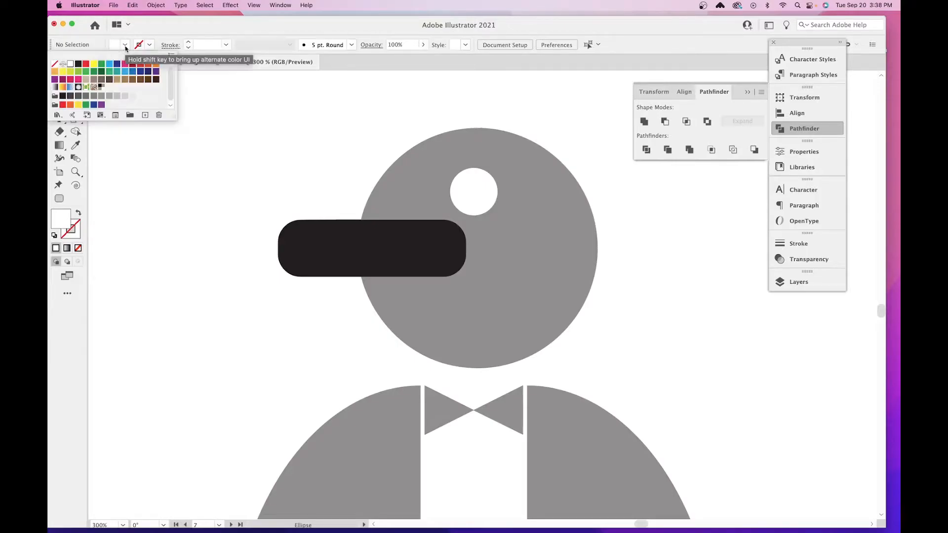
{"action": "left_click", "coordinate": [78, 64]}
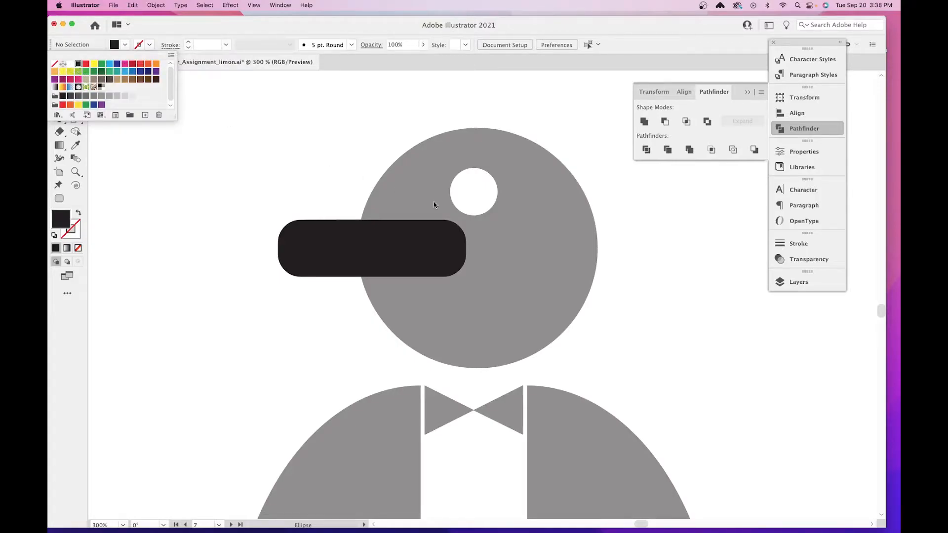
{"action": "left_click", "coordinate": [373, 84]}
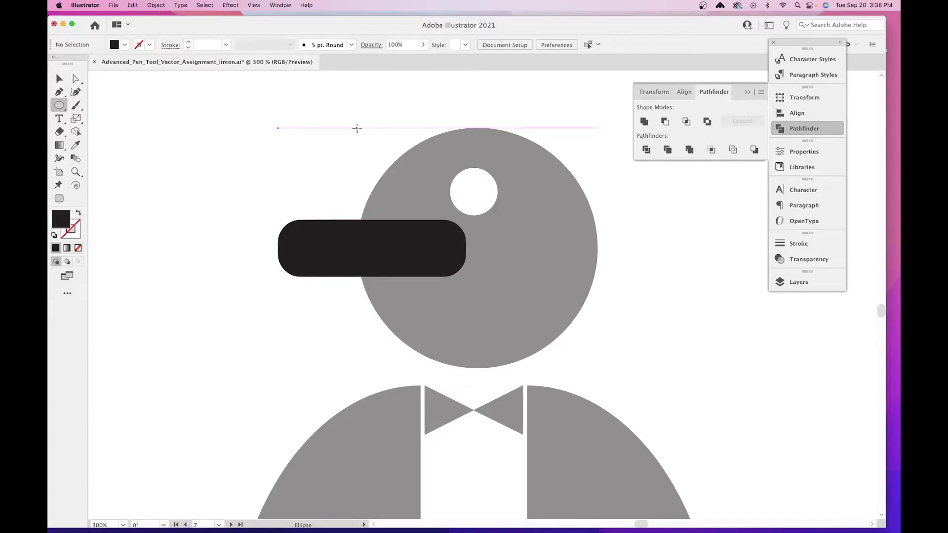
{"action": "mouse_move", "coordinate": [356, 129]}
{"action": "left_mouse_down"}
{"action": "mouse_move", "coordinate": [381, 99]}
{"action": "mouse_move", "coordinate": [381, 163]}
{"action": "mouse_move", "coordinate": [442, 199]}
{"action": "mouse_move", "coordinate": [510, 289]}
{"action": "mouse_move", "coordinate": [598, 361]}
{"action": "left_mouse_up"}
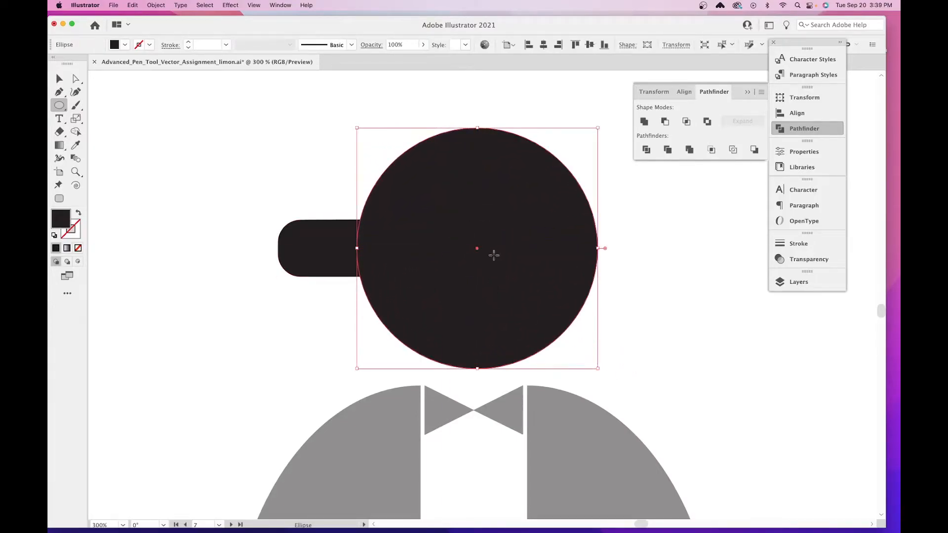
Resize and reposition the black circle so it fits the outline of the penguin's head.
{"action": "left_click_drag", "start_coordinate": [358, 128], "coordinate": [384, 155]}
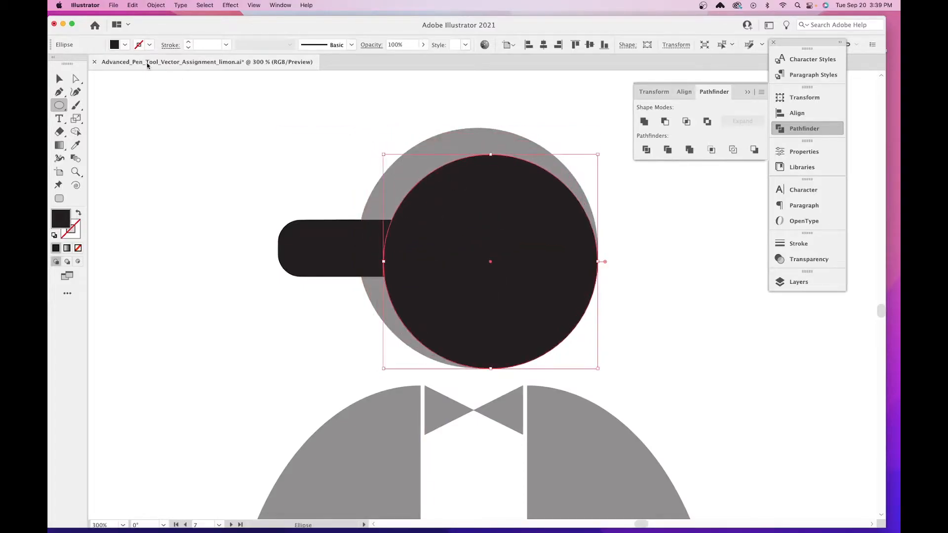
{"action": "left_click", "coordinate": [59, 79]}
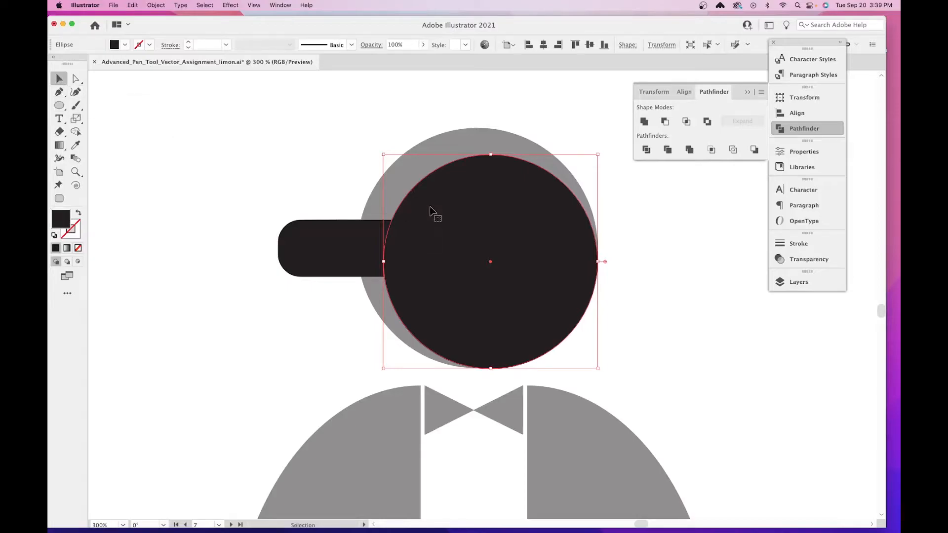
{"action": "left_click_drag", "start_coordinate": [428, 210], "coordinate": [402, 190]}
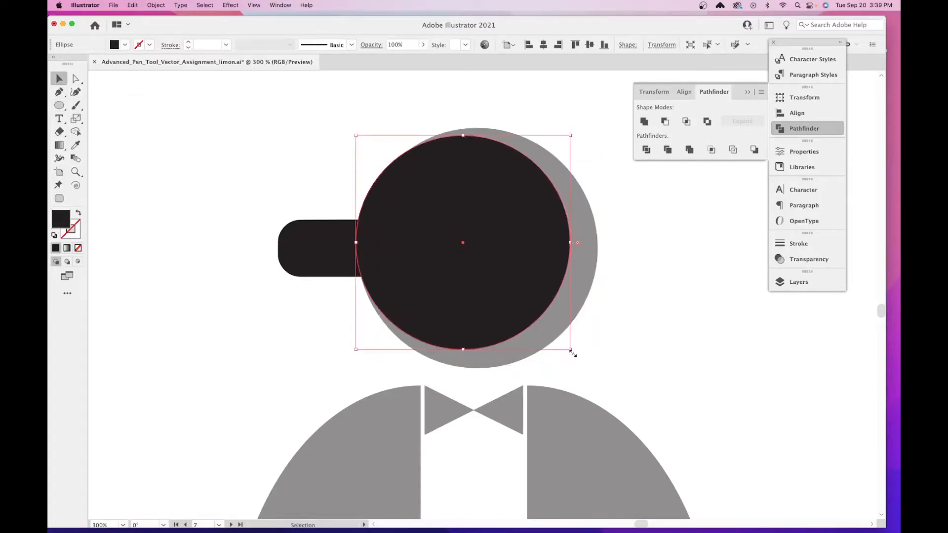
{"action": "left_click_drag", "start_coordinate": [571, 352], "coordinate": [590, 369]}
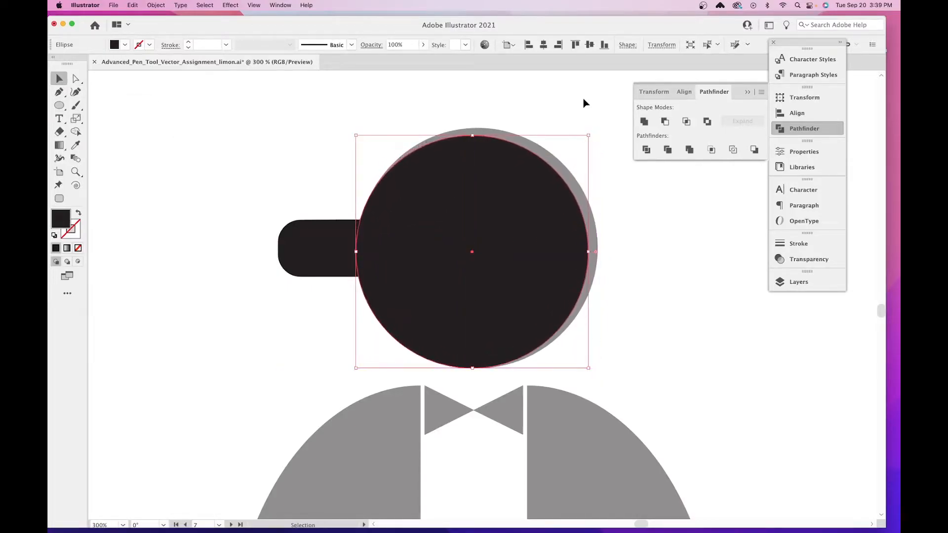
{"action": "left_click_drag", "start_coordinate": [589, 135], "coordinate": [597, 130]}
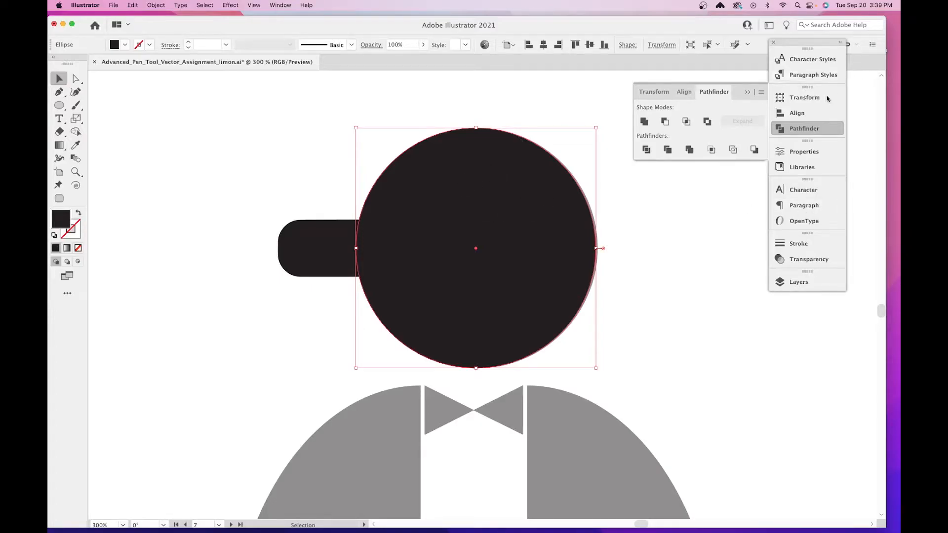
Move the white eye circle above the black head circle in the Work Layer's stacking order.
{"action": "left_click", "coordinate": [799, 282]}
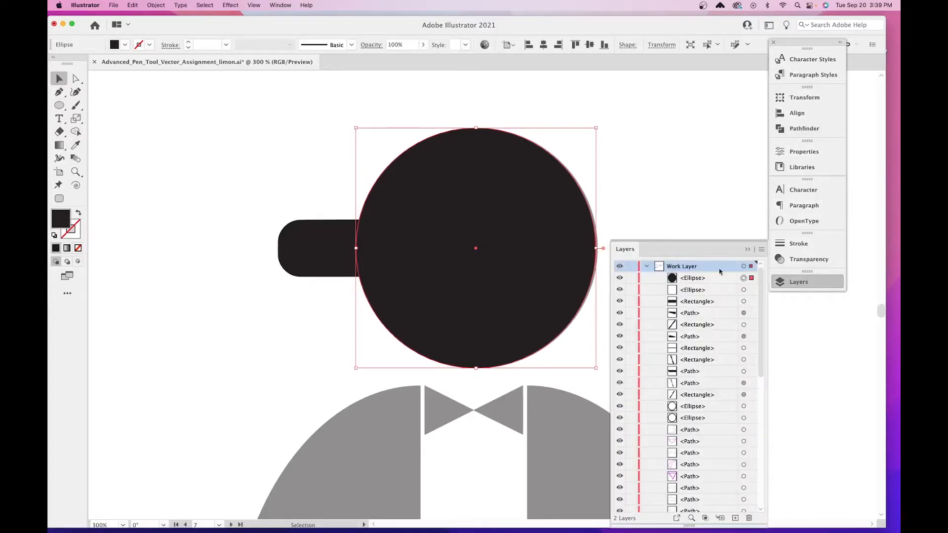
{"action": "left_click_drag", "start_coordinate": [650, 248], "coordinate": [645, 66]}
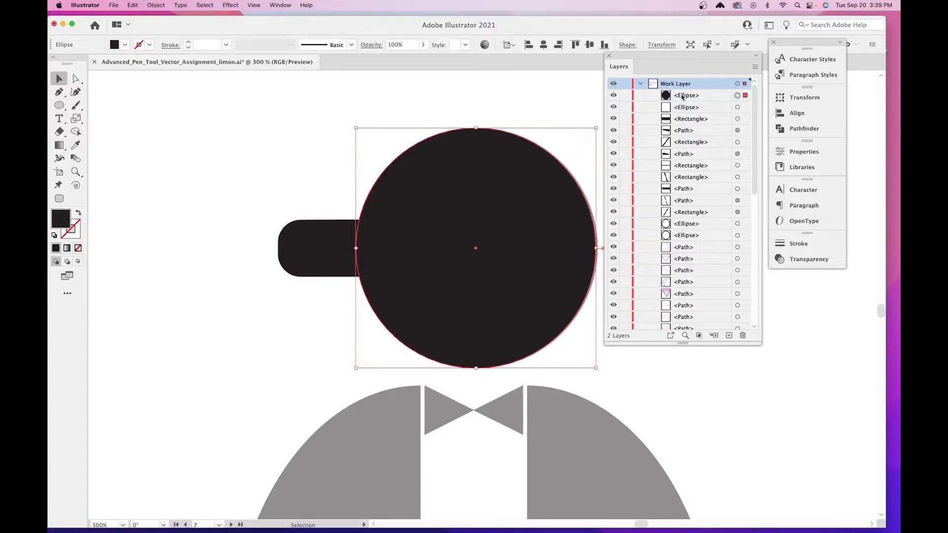
{"action": "left_click", "coordinate": [696, 112]}
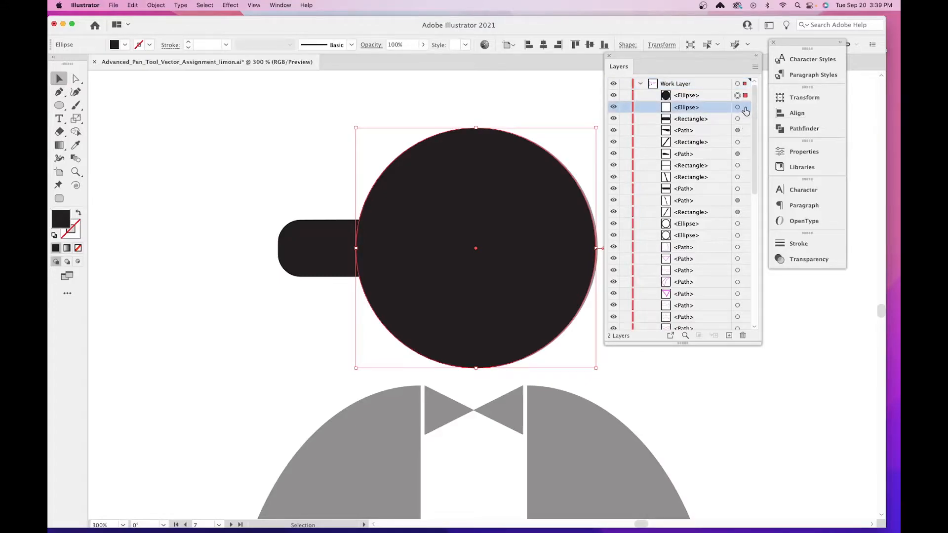
{"action": "left_click", "coordinate": [745, 109]}
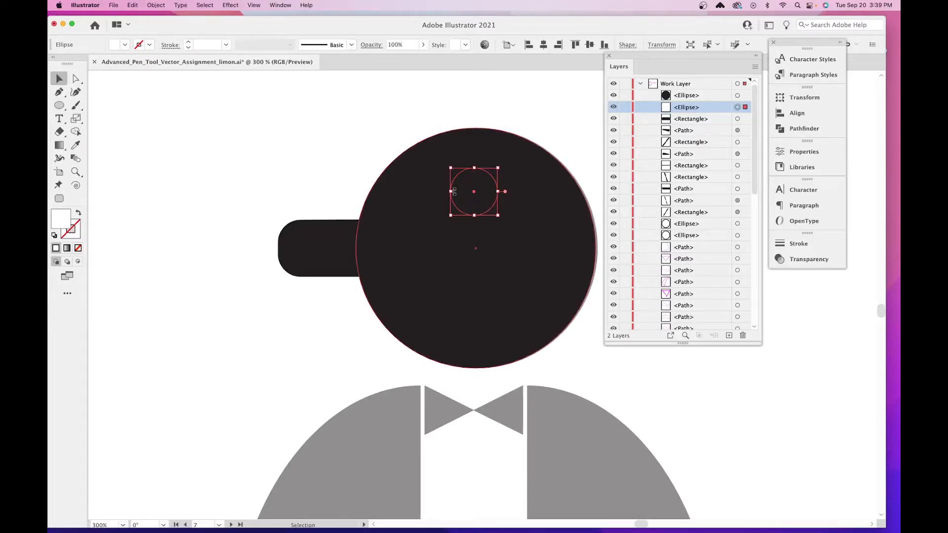
{"action": "mouse_move", "coordinate": [681, 111]}
{"action": "left_mouse_down"}
{"action": "mouse_move", "coordinate": [677, 94]}
{"action": "mouse_move", "coordinate": [672, 103]}
{"action": "left_mouse_up"}
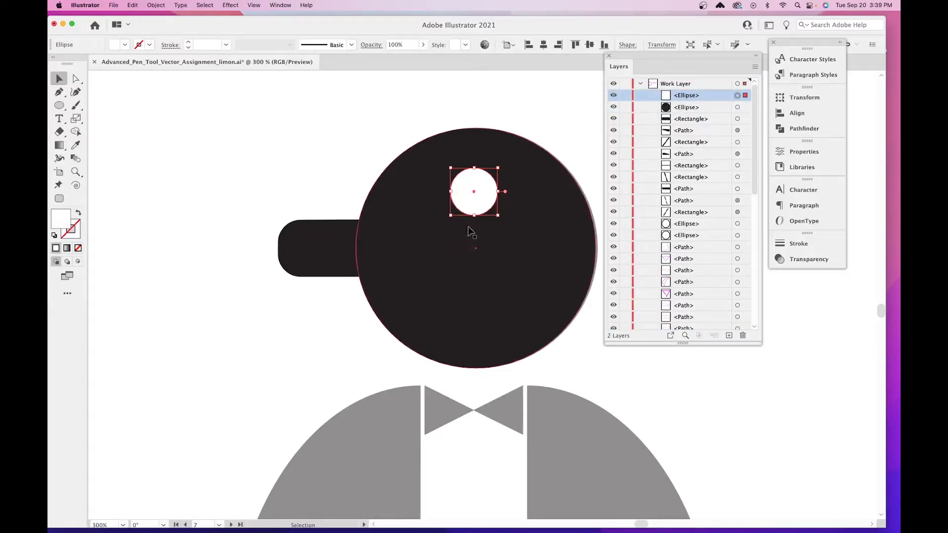
Deselect the eye and examine the penguin artboard's tool instructions and the bow tie area.
{"action": "left_click_drag", "start_coordinate": [504, 309], "coordinate": [493, 213]}
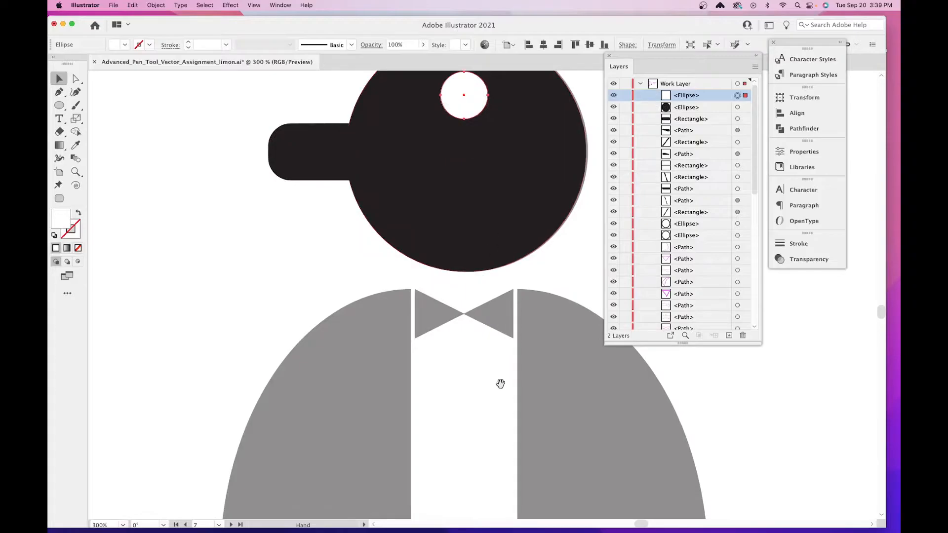
{"action": "left_click_drag", "start_coordinate": [499, 383], "coordinate": [498, 184]}
{"action": "left_click_drag", "start_coordinate": [496, 428], "coordinate": [486, 191]}
{"action": "scroll", "coordinate": [490, 355], "scroll_direction": "down", "scroll_amount": 10}
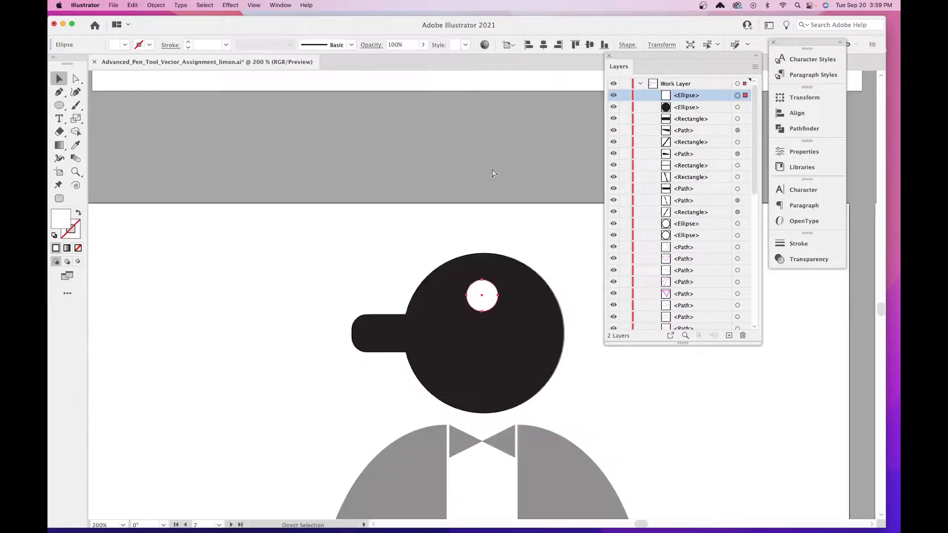
{"action": "key", "text": "super+minus"}
{"action": "key", "text": "super+minus"}
{"action": "key", "text": "super+minus"}
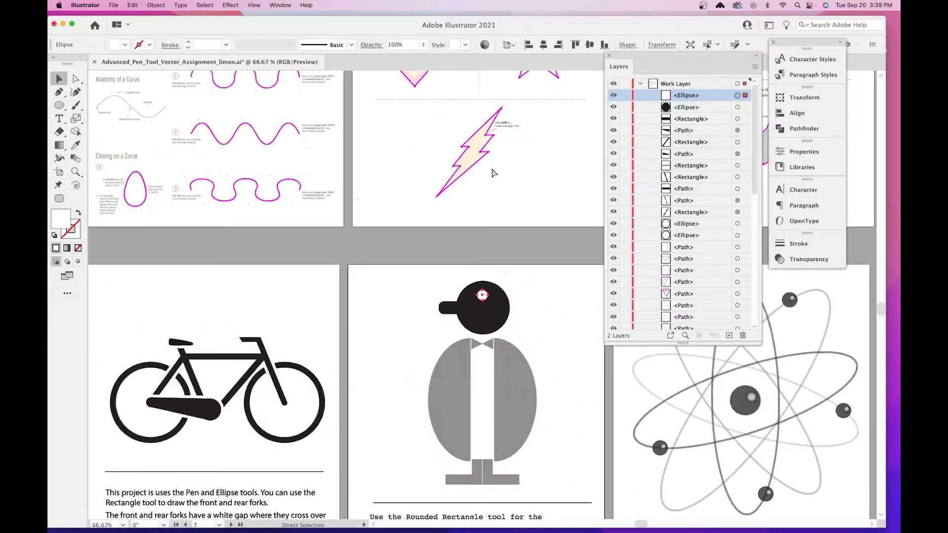
{"action": "left_click_drag", "start_coordinate": [491, 173], "coordinate": [445, 151]}
{"action": "left_click", "coordinate": [497, 332]}
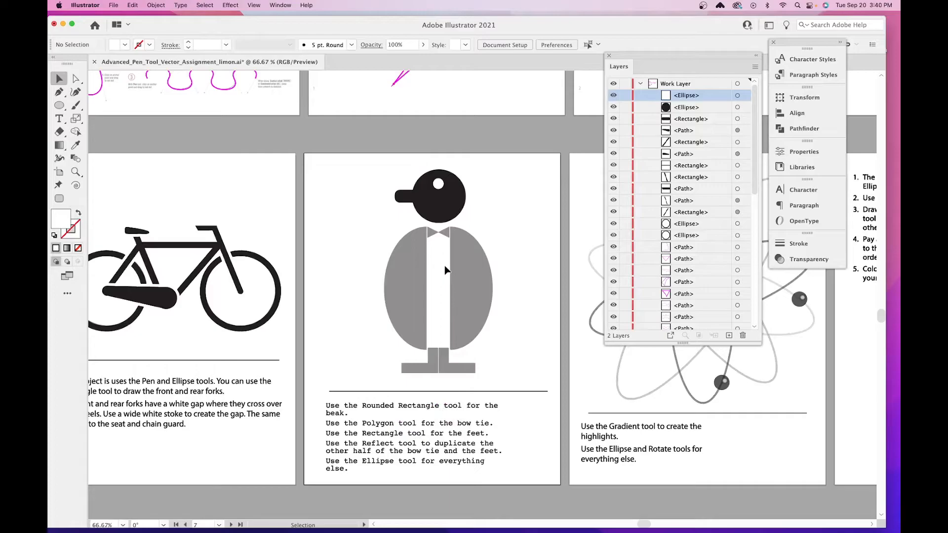
{"action": "key", "text": "super+plus"}
{"action": "key", "text": "super+plus"}
{"action": "key", "text": "super+plus"}
{"action": "key", "text": "super+plus"}
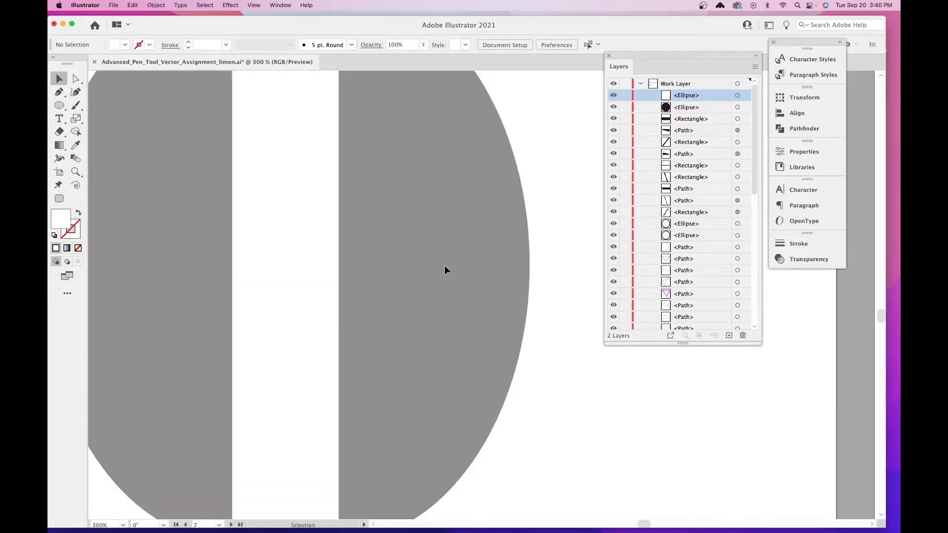
{"action": "left_click_drag", "start_coordinate": [252, 243], "coordinate": [360, 320]}
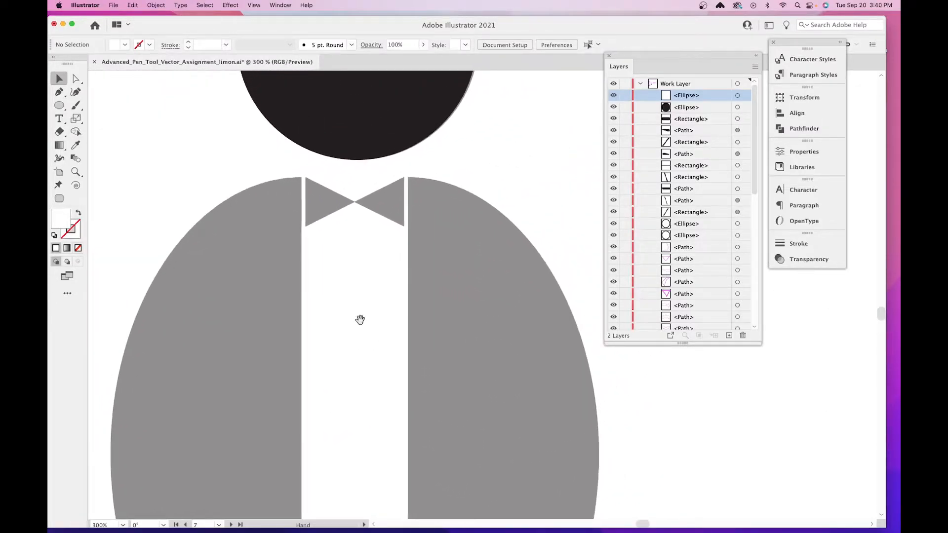
Activate the Polygon tool and set the fill to pure black (000000) for the bow tie.
{"action": "left_click", "coordinate": [56, 107]}
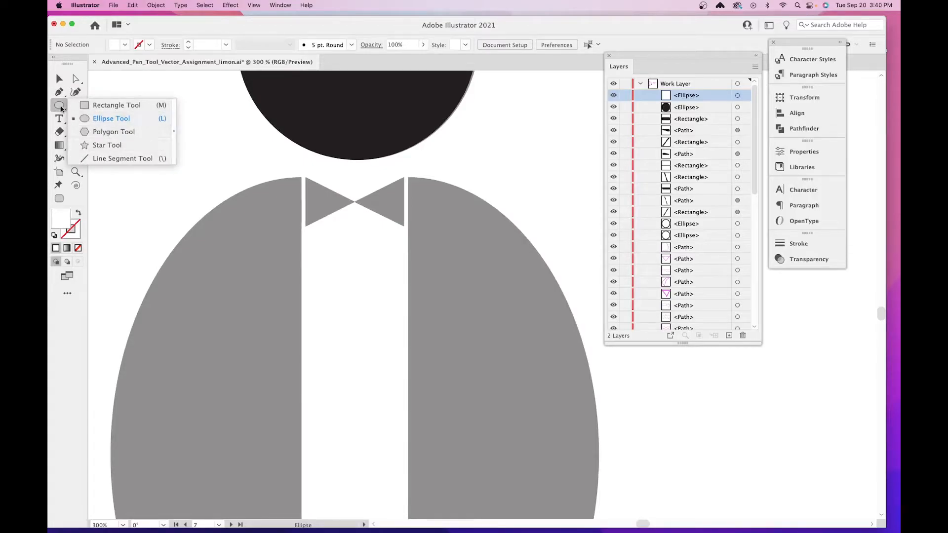
{"action": "left_click", "coordinate": [114, 132]}
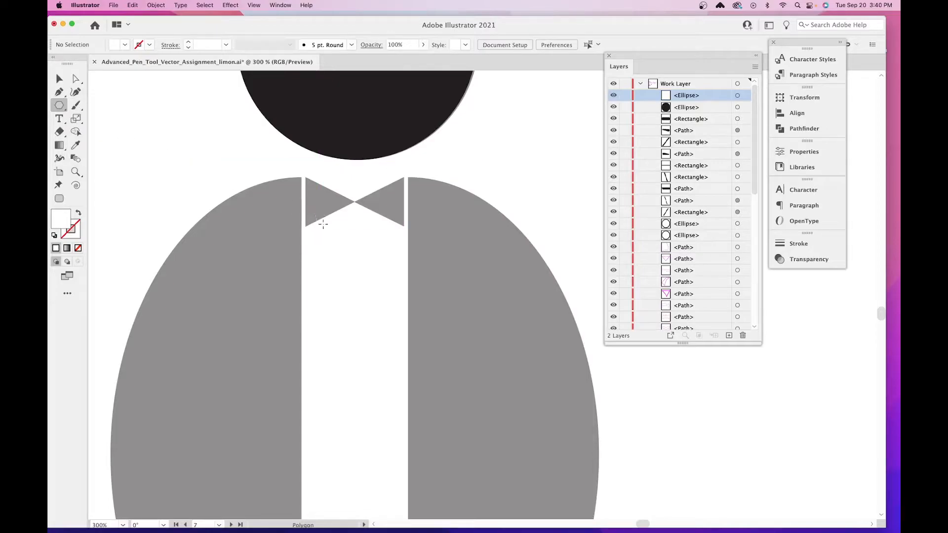
{"action": "scroll", "coordinate": [224, 211], "scroll_direction": "up", "scroll_amount": 2}
{"action": "scroll", "coordinate": [223, 210], "scroll_direction": "up", "scroll_amount": 8}
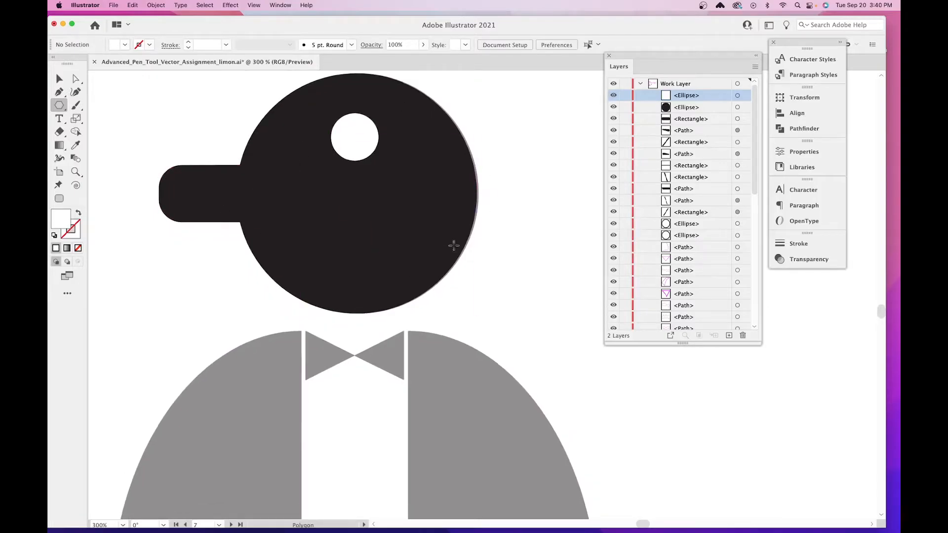
{"action": "scroll", "coordinate": [476, 284], "scroll_direction": "down", "scroll_amount": 3}
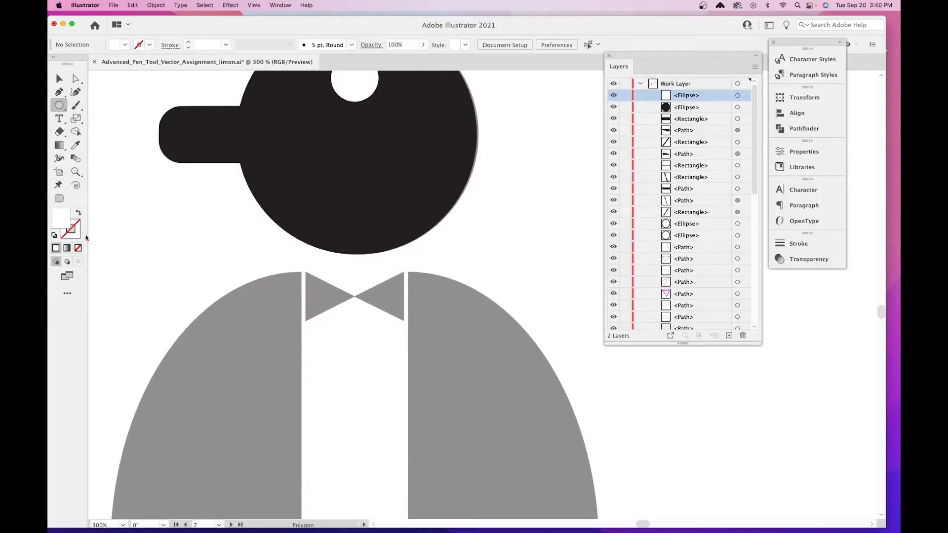
{"action": "double_click", "coordinate": [60, 222]}
{"action": "mouse_move", "coordinate": [416, 272]}
{"action": "left_mouse_down"}
{"action": "mouse_move", "coordinate": [403, 267]}
{"action": "mouse_move", "coordinate": [307, 365]}
{"action": "mouse_move", "coordinate": [333, 349]}
{"action": "left_mouse_up"}
{"action": "left_click_drag", "start_coordinate": [339, 344], "coordinate": [343, 341]}
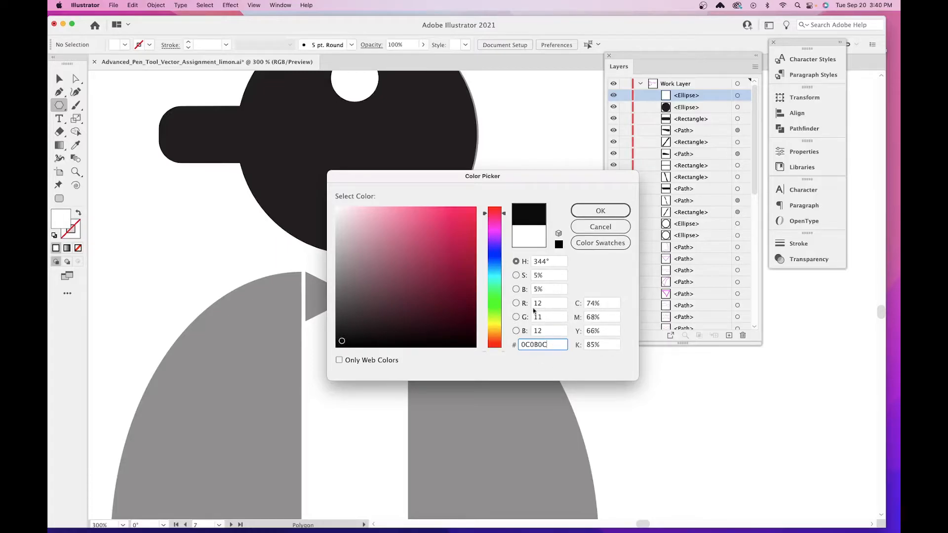
{"action": "mouse_move", "coordinate": [341, 342]}
{"action": "left_mouse_down"}
{"action": "mouse_move", "coordinate": [330, 353]}
{"action": "mouse_move", "coordinate": [416, 321]}
{"action": "mouse_move", "coordinate": [483, 355]}
{"action": "mouse_move", "coordinate": [461, 339]}
{"action": "mouse_move", "coordinate": [348, 305]}
{"action": "mouse_move", "coordinate": [357, 212]}
{"action": "mouse_move", "coordinate": [337, 208]}
{"action": "left_mouse_up"}
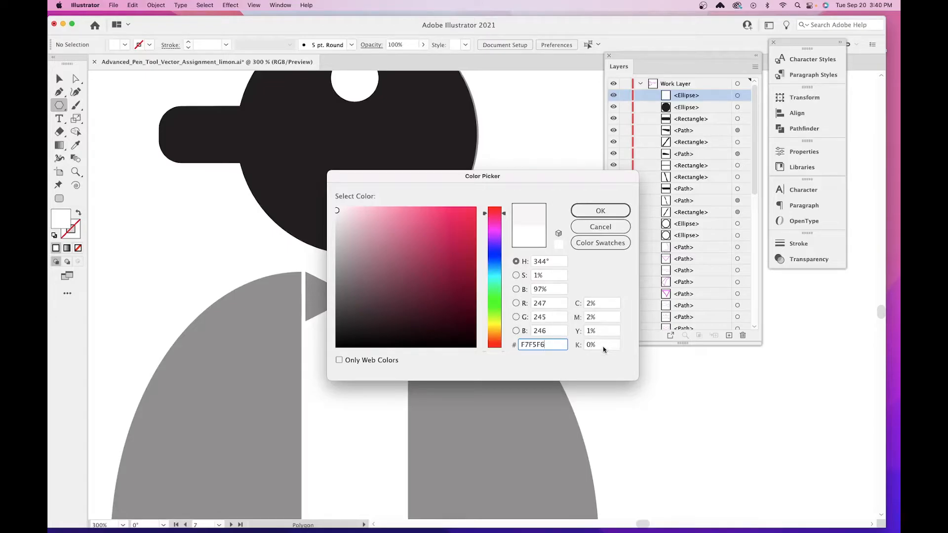
{"action": "left_click_drag", "start_coordinate": [344, 217], "coordinate": [333, 203]}
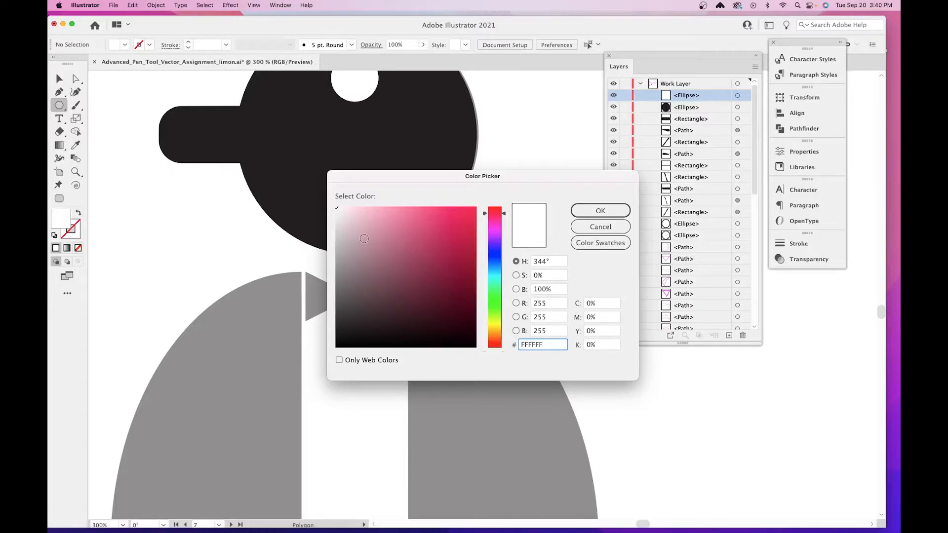
{"action": "left_click_drag", "start_coordinate": [365, 239], "coordinate": [347, 357]}
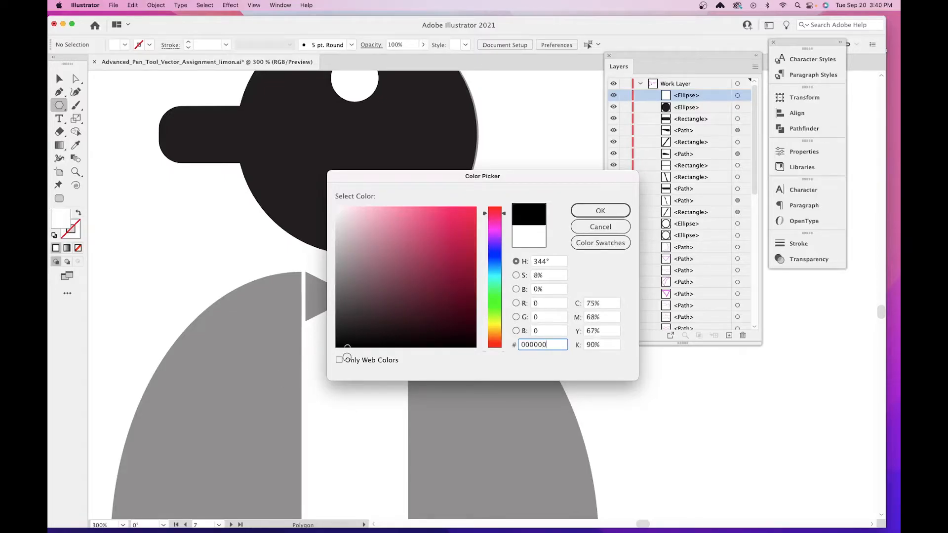
{"action": "left_click", "coordinate": [600, 211]}
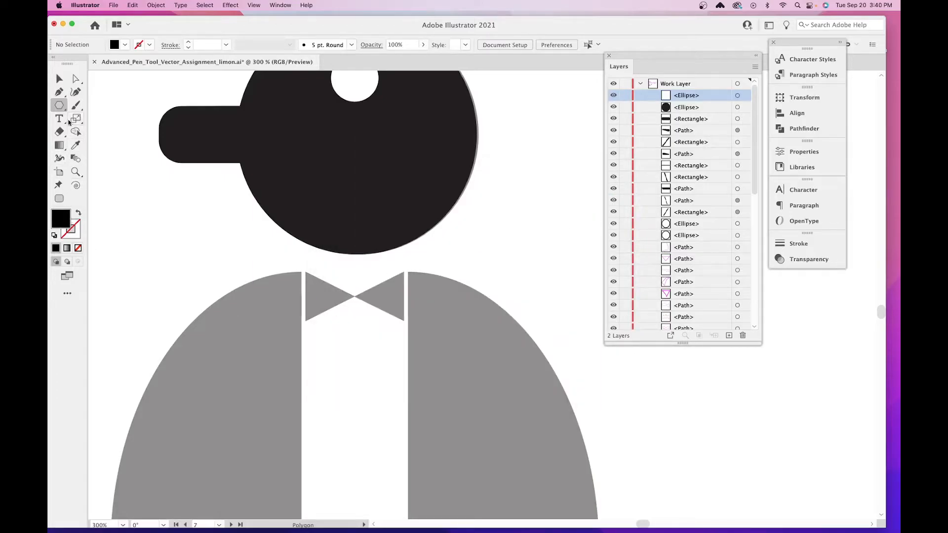
Draw a small black polygon beside the bow tie's left half, reducing it to a three-sided triangle.
{"action": "left_click", "coordinate": [64, 110]}
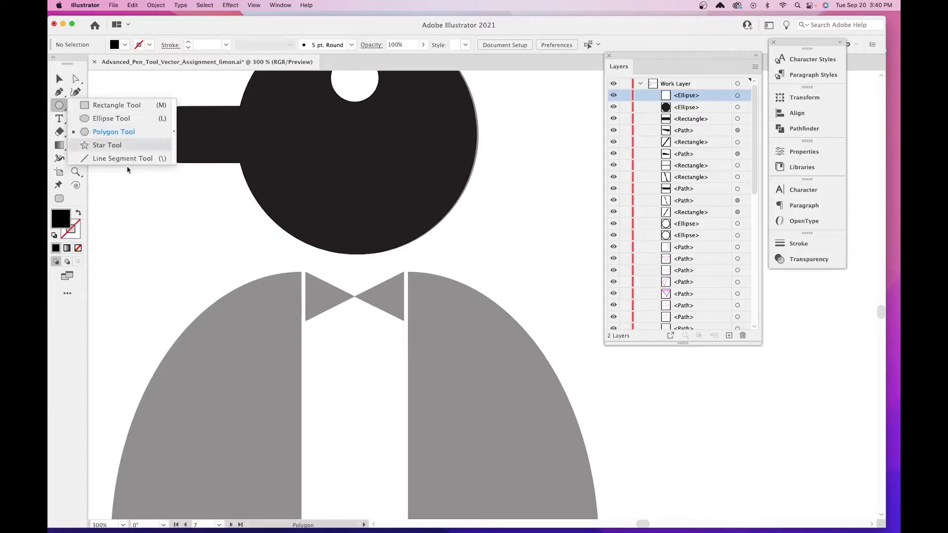
{"action": "left_click_drag", "start_coordinate": [302, 303], "coordinate": [329, 320]}
{"action": "key", "text": "Up"}
{"action": "key", "text": "Up"}
{"action": "key", "text": "Up"}
{"action": "key", "text": "Up"}
{"action": "key", "text": "Up"}
{"action": "key", "text": "Up"}
{"action": "key", "text": "Up"}
{"action": "key", "text": "Up"}
{"action": "key", "text": "Up"}
{"action": "key", "text": "Up"}
{"action": "key", "text": "Up"}
{"action": "key", "text": "Down"}
{"action": "key", "text": "Down"}
{"action": "key", "text": "Down"}
{"action": "key", "text": "Down"}
{"action": "key", "text": "Down"}
{"action": "key", "text": "Down"}
{"action": "key", "text": "Down"}
{"action": "key", "text": "Down"}
{"action": "key", "text": "Down"}
{"action": "key", "text": "Down"}
{"action": "key", "text": "Down"}
{"action": "key", "text": "Down"}
{"action": "key", "text": "Down"}
{"action": "key", "text": "Down"}
{"action": "key", "text": "Up"}
{"action": "key", "text": "Up"}
{"action": "key", "text": "Down"}
{"action": "key", "text": "Down"}
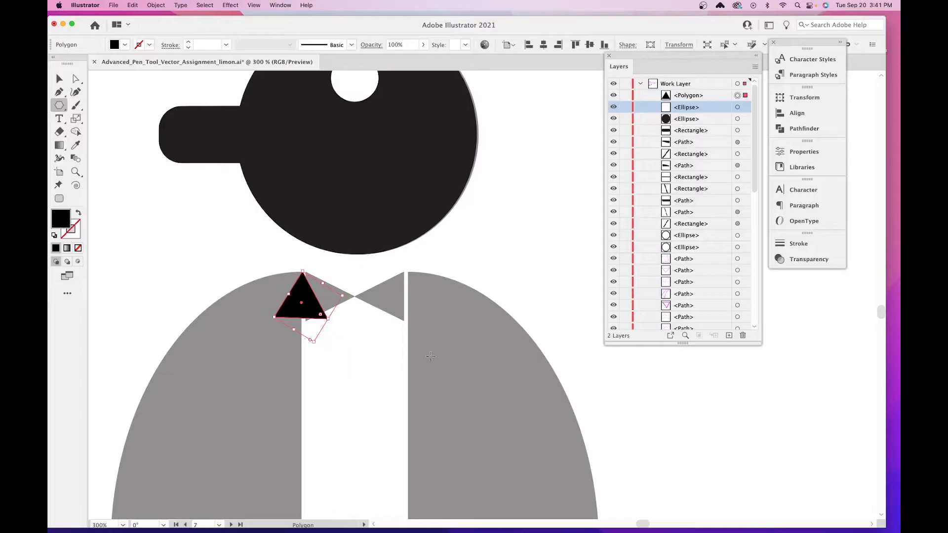
{"action": "left_click", "coordinate": [63, 80]}
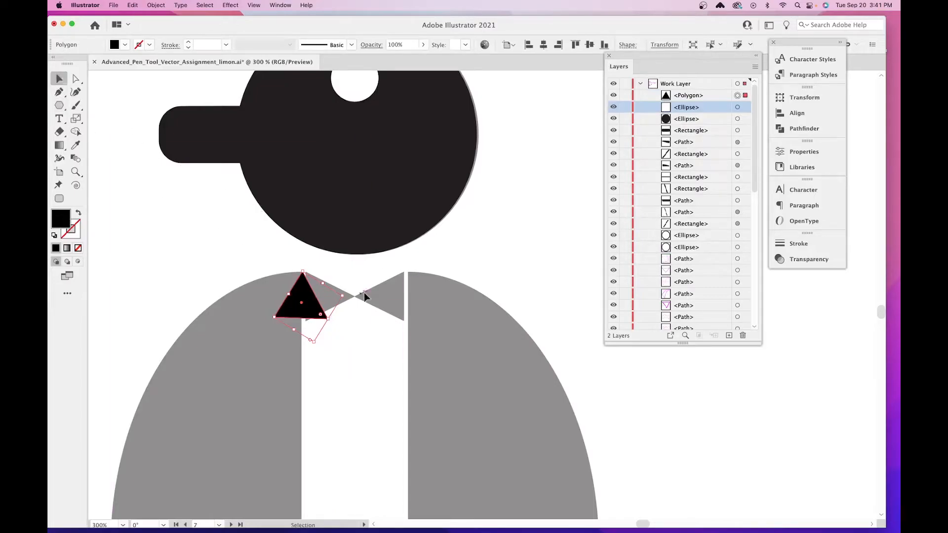
Move the black triangle onto the bow tie's left half and rotate it so one corner points toward the knot.
{"action": "left_click", "coordinate": [357, 280]}
{"action": "key", "text": "super+equal"}
{"action": "key", "text": "super+equal"}
{"action": "key", "text": "super+equal"}
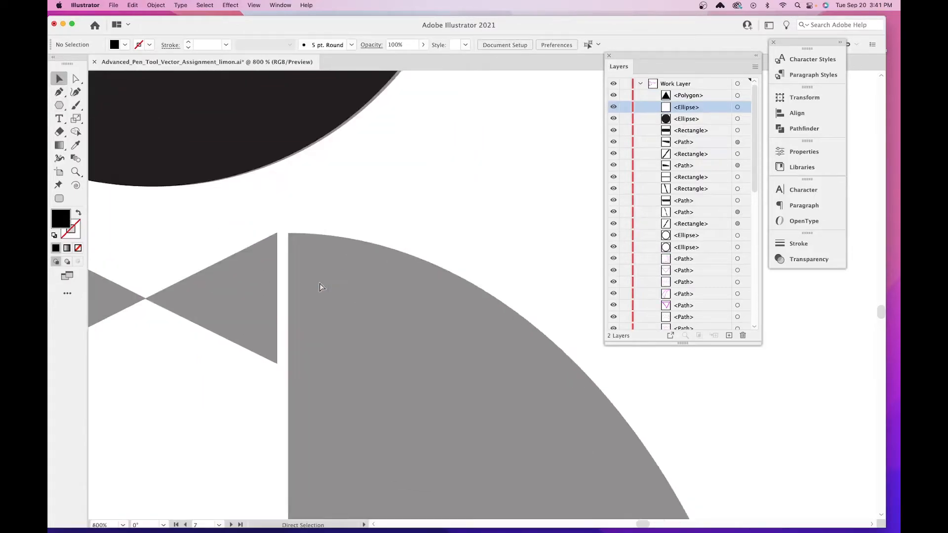
{"action": "left_click_drag", "start_coordinate": [318, 282], "coordinate": [516, 290]}
{"action": "left_click_drag", "start_coordinate": [220, 303], "coordinate": [292, 318]}
{"action": "left_click_drag", "start_coordinate": [387, 316], "coordinate": [348, 271]}
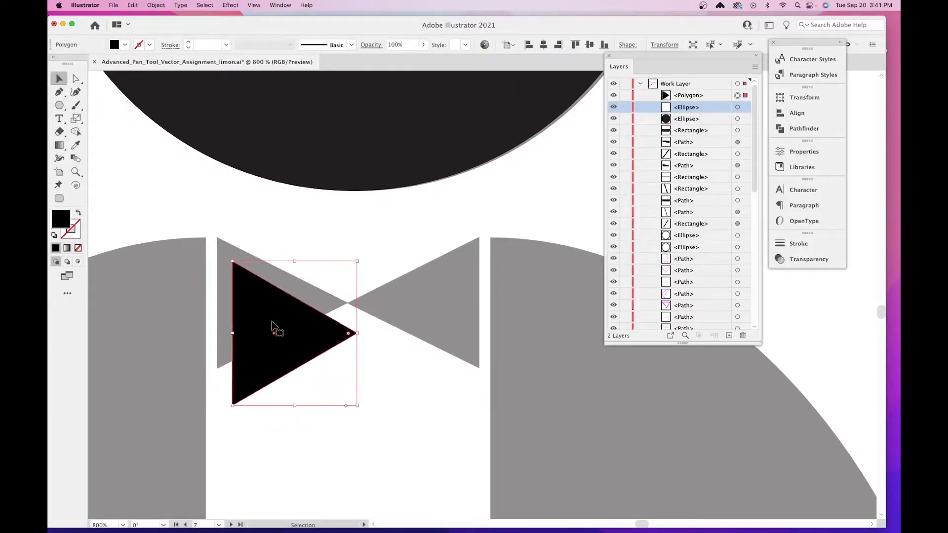
Align the triangle with the upper-left corner of the bow tie and resize its height and width to cover the gray left half.
{"action": "left_click_drag", "start_coordinate": [273, 324], "coordinate": [256, 299]}
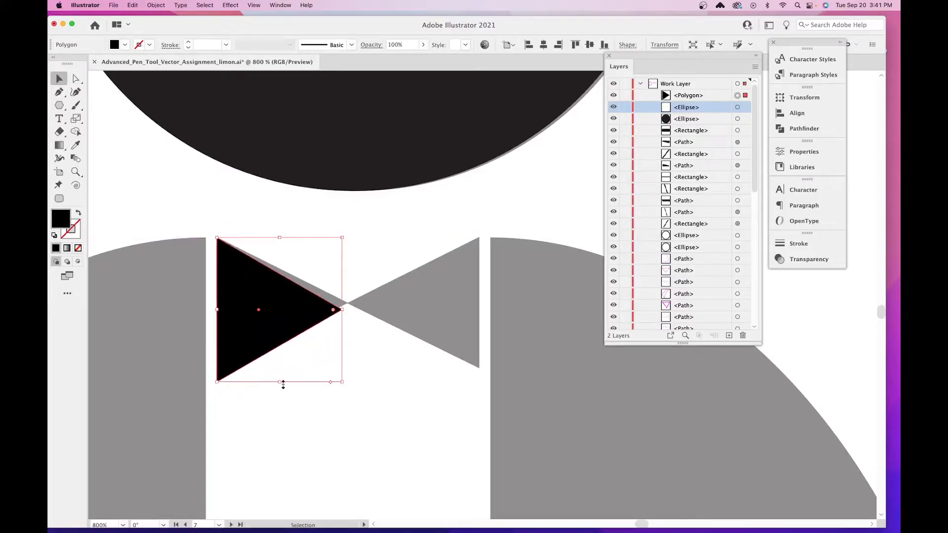
{"action": "left_click_drag", "start_coordinate": [283, 384], "coordinate": [306, 369]}
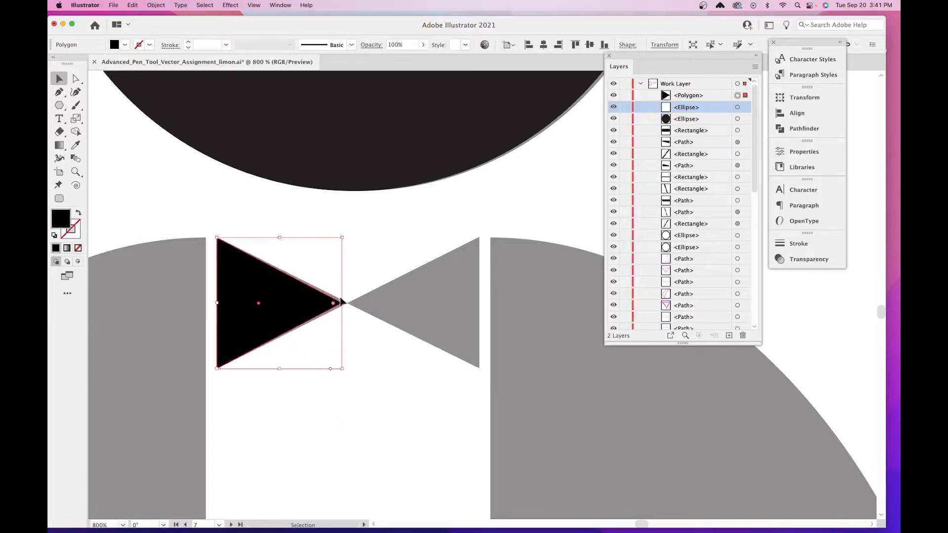
{"action": "mouse_move", "coordinate": [342, 302]}
{"action": "left_mouse_down"}
{"action": "mouse_move", "coordinate": [381, 312]}
{"action": "mouse_move", "coordinate": [345, 311]}
{"action": "left_mouse_up"}
{"action": "left_click", "coordinate": [374, 348]}
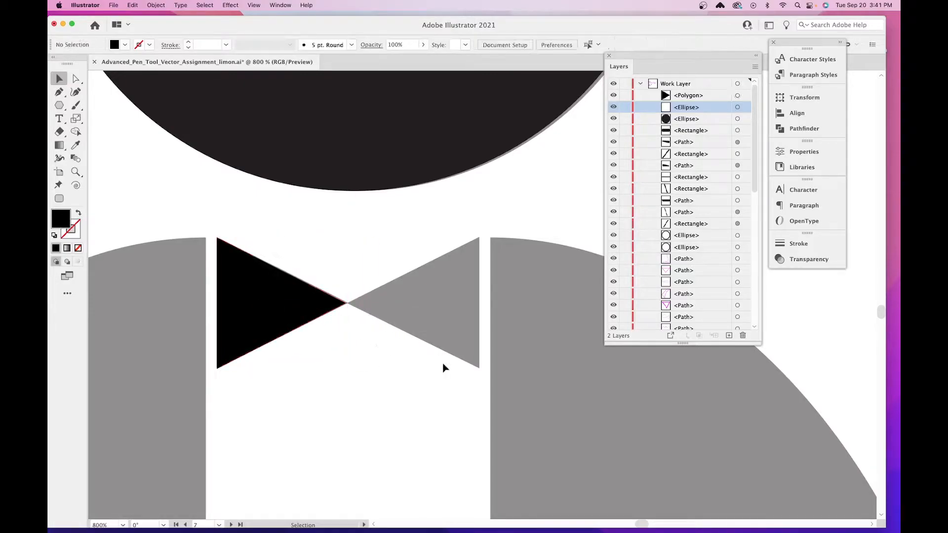
Examine the penguin's body and feet template and the tool instructions below it.
{"action": "key", "text": "super+minus"}
{"action": "key", "text": "super+minus"}
{"action": "key", "text": "super+minus"}
{"action": "key", "text": "super+minus"}
{"action": "key", "text": "super+minus"}
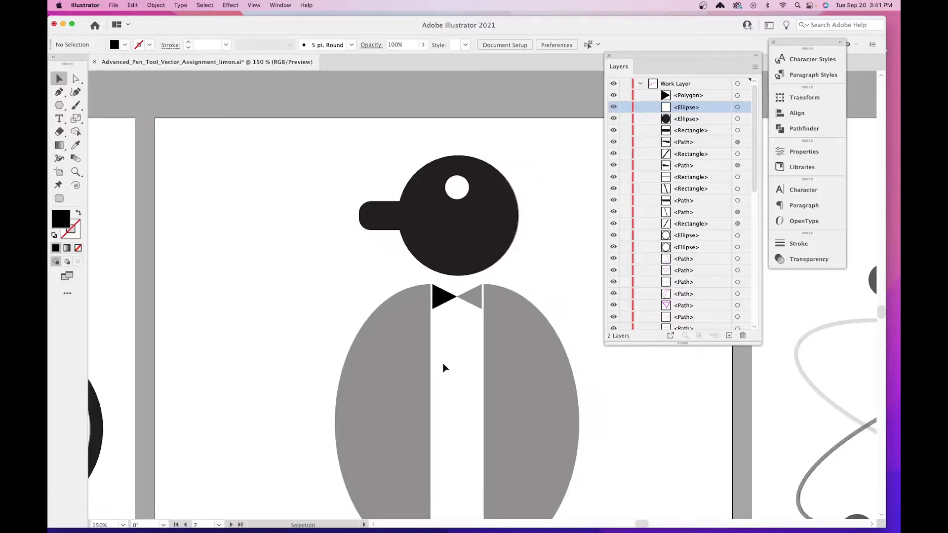
{"action": "left_click_drag", "start_coordinate": [444, 366], "coordinate": [441, 317]}
{"action": "scroll", "coordinate": [441, 317], "scroll_direction": "down", "scroll_amount": 10}
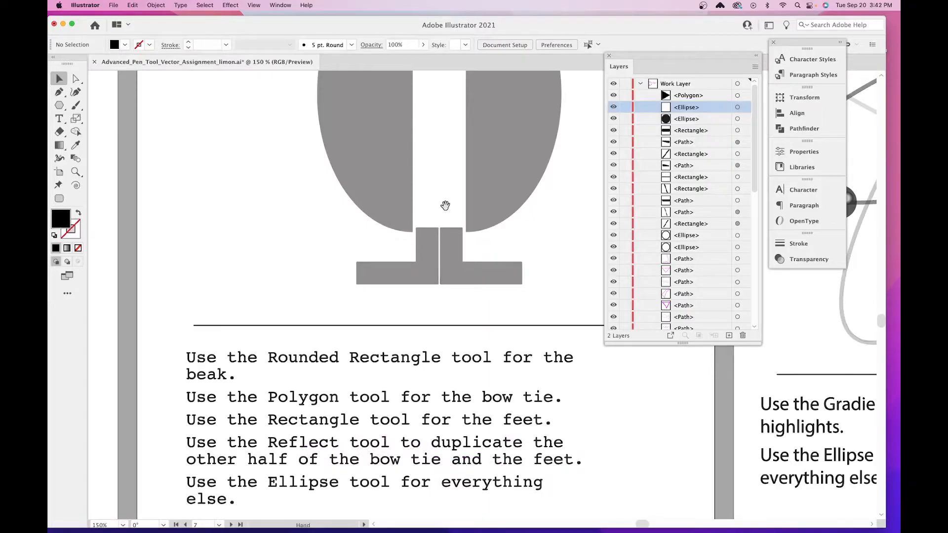
{"action": "left_click_drag", "start_coordinate": [445, 206], "coordinate": [455, 402]}
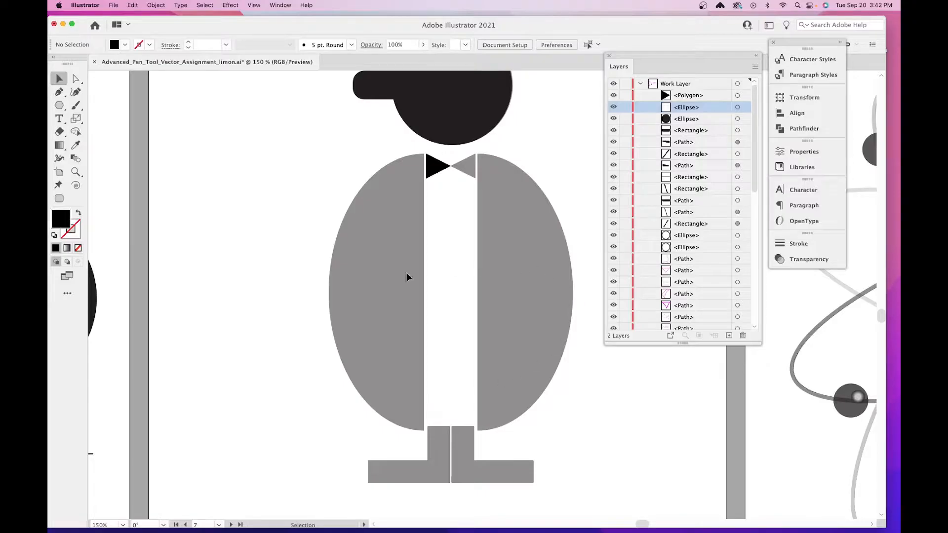
{"action": "left_click_drag", "start_coordinate": [416, 351], "coordinate": [372, 344]}
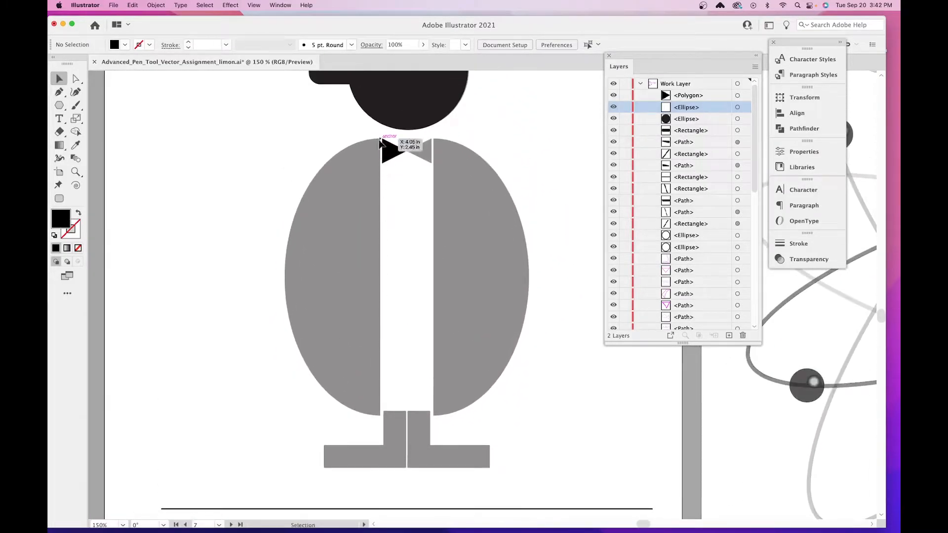
{"action": "left_click_drag", "start_coordinate": [385, 424], "coordinate": [395, 272]}
{"action": "left_click_drag", "start_coordinate": [443, 408], "coordinate": [426, 522]}
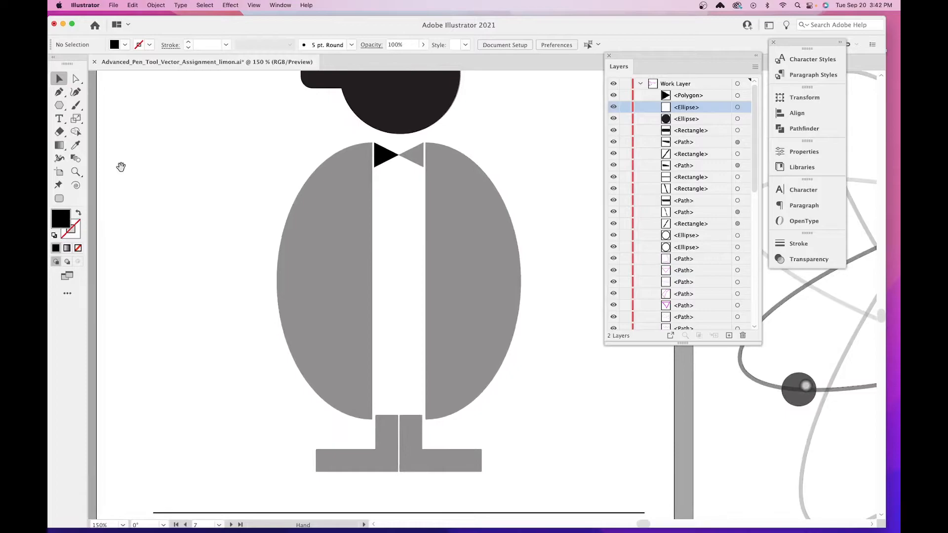
Draw a black ellipse over the left half of the penguin's body and match its height to the gray template.
{"action": "left_click", "coordinate": [61, 106]}
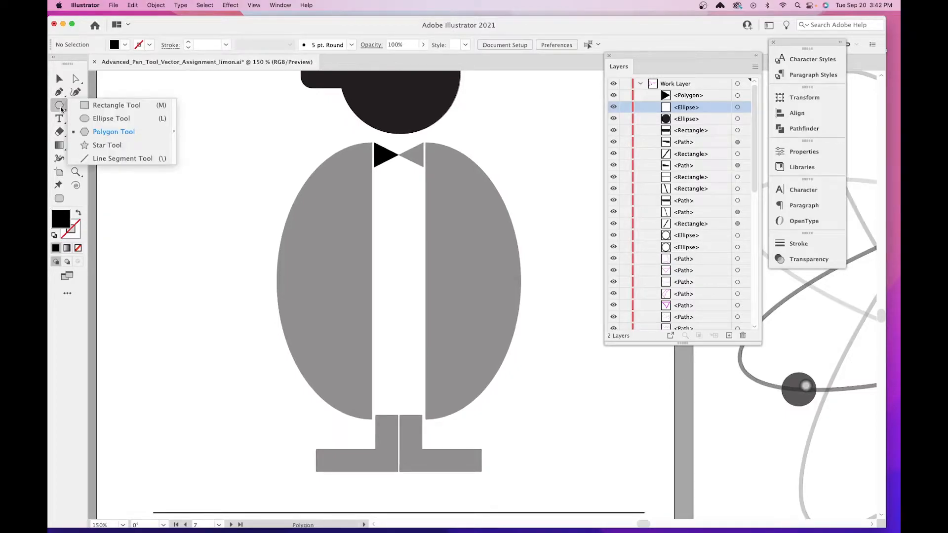
{"action": "left_click", "coordinate": [111, 118]}
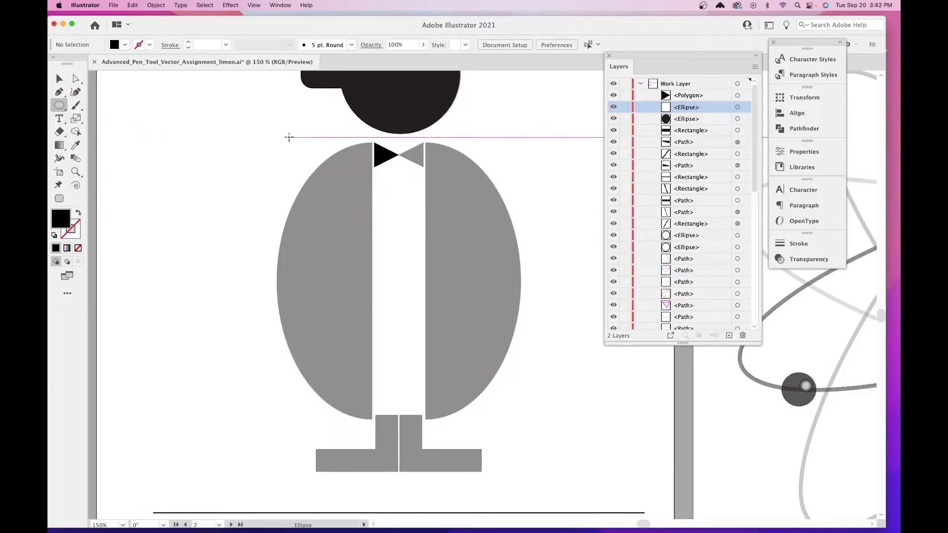
{"action": "left_click_drag", "start_coordinate": [283, 131], "coordinate": [465, 439]}
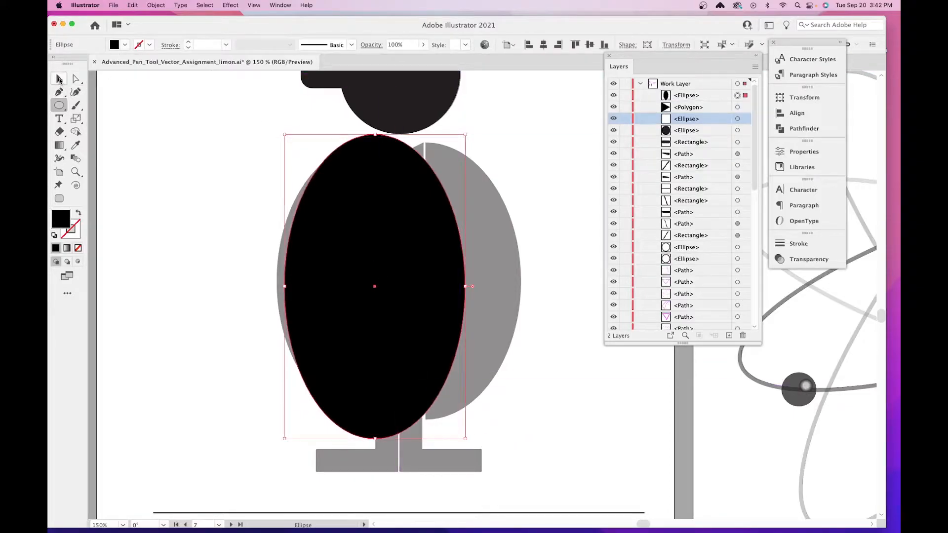
{"action": "left_click", "coordinate": [59, 80]}
{"action": "left_click_drag", "start_coordinate": [378, 136], "coordinate": [385, 145]}
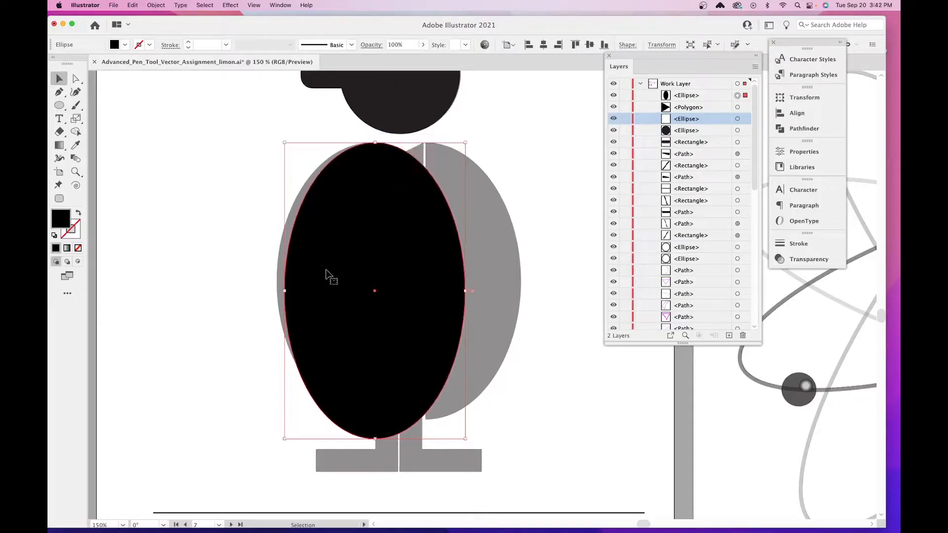
{"action": "left_click_drag", "start_coordinate": [375, 439], "coordinate": [381, 418]}
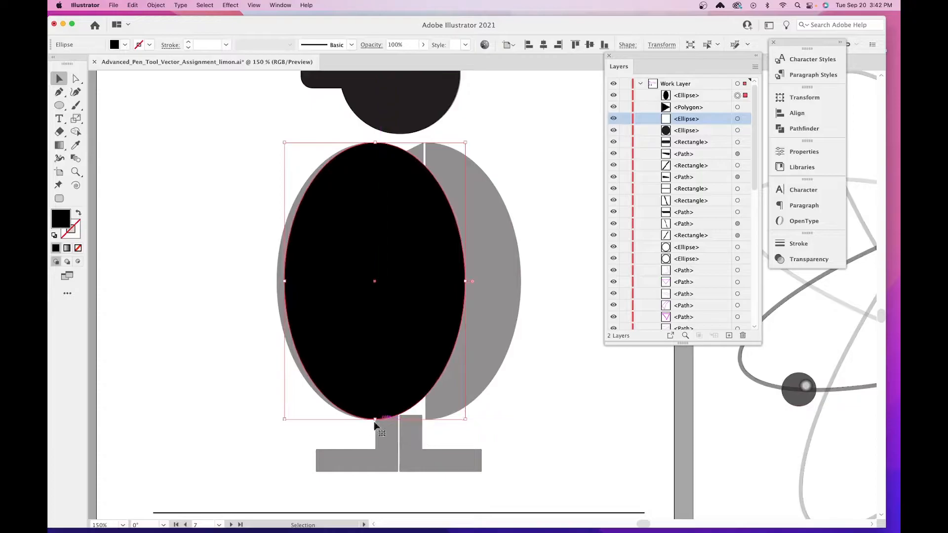
Fine-tune the black ellipse's top and bottom edges against the gray body template.
{"action": "key", "text": "super+equal"}
{"action": "key", "text": "super+equal"}
{"action": "key", "text": "super+equal"}
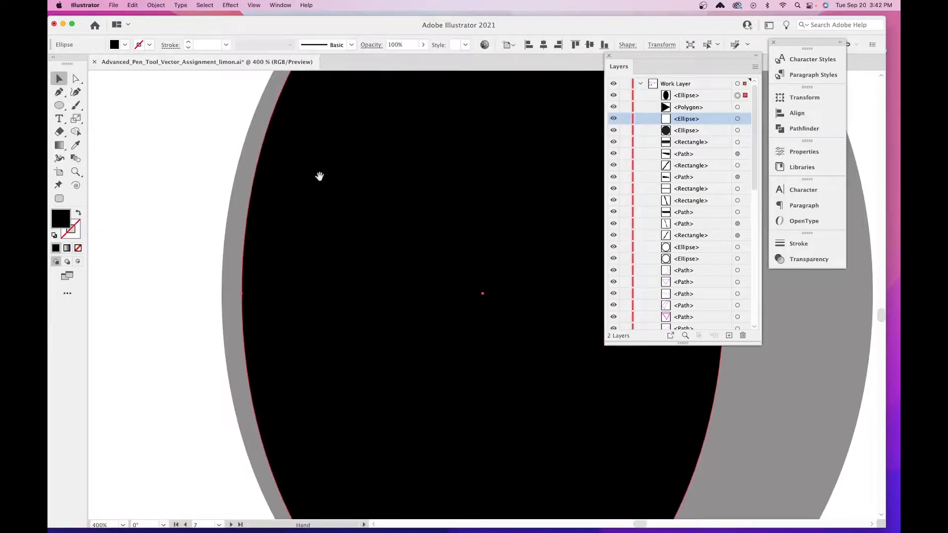
{"action": "left_click_drag", "start_coordinate": [319, 176], "coordinate": [282, 434]}
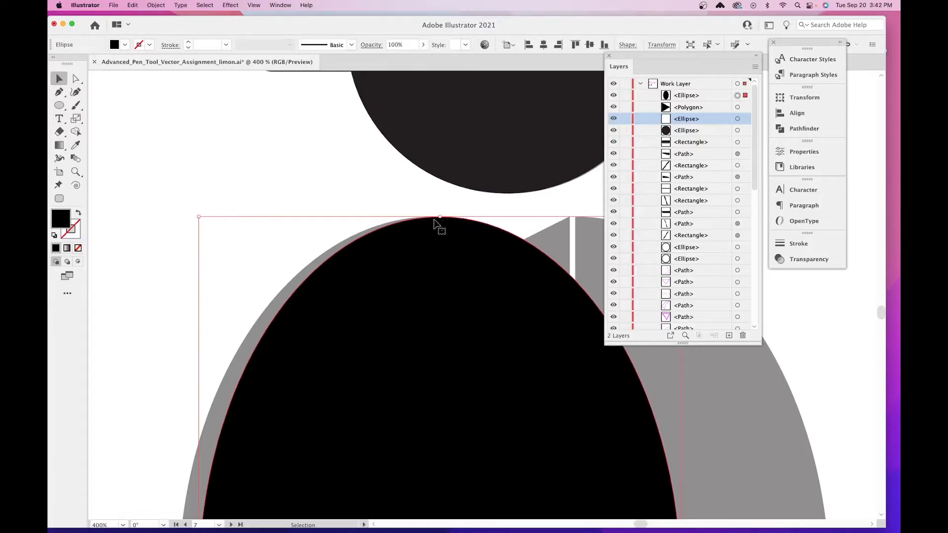
{"action": "left_click_drag", "start_coordinate": [440, 217], "coordinate": [440, 263]}
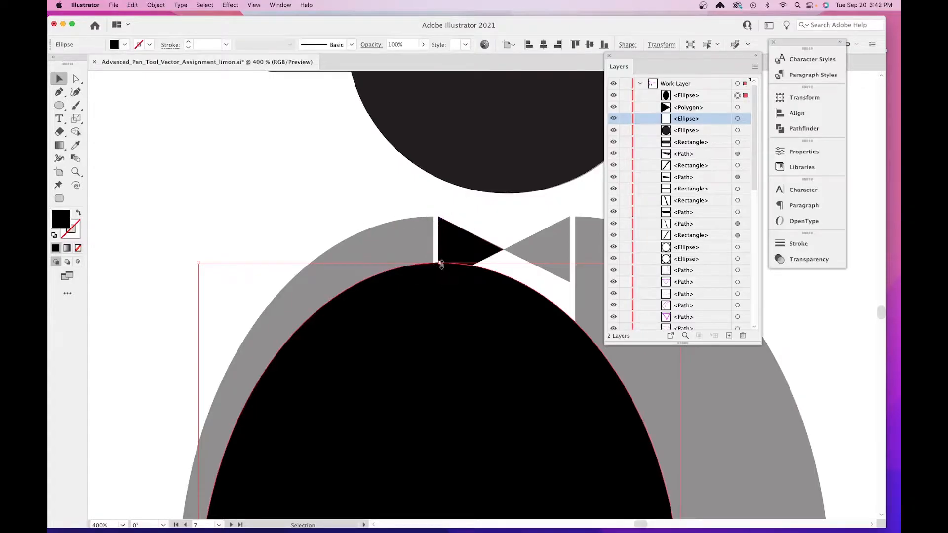
{"action": "left_click_drag", "start_coordinate": [442, 265], "coordinate": [448, 219]}
{"action": "scroll", "coordinate": [444, 222], "scroll_direction": "down", "scroll_amount": 10}
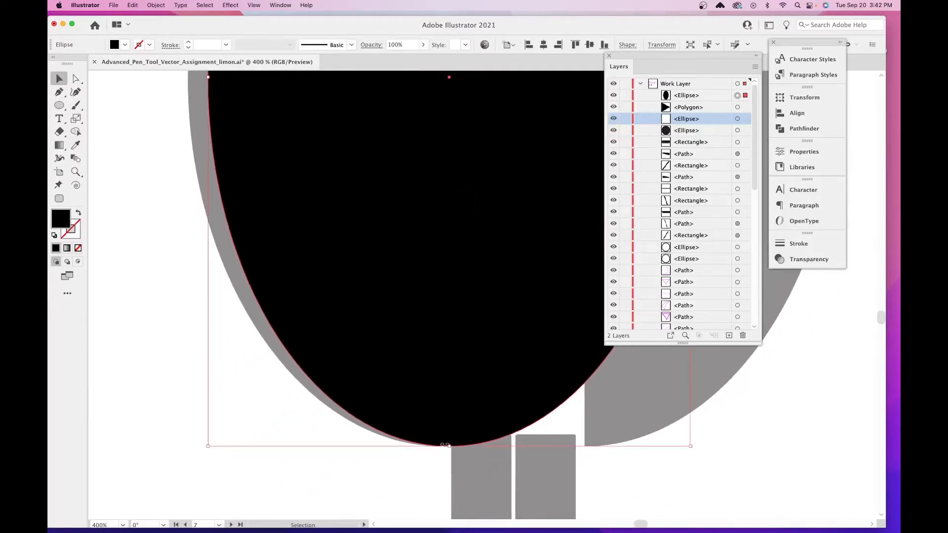
{"action": "mouse_move", "coordinate": [448, 446]}
{"action": "left_mouse_down"}
{"action": "mouse_move", "coordinate": [449, 423]}
{"action": "mouse_move", "coordinate": [447, 441]}
{"action": "left_mouse_up"}
Widen the black ellipse so its left edge meets the outer edge of the gray body template.
{"action": "scroll", "coordinate": [446, 439], "scroll_direction": "up", "scroll_amount": 5}
{"action": "scroll", "coordinate": [447, 439], "scroll_direction": "left", "scroll_amount": 2}
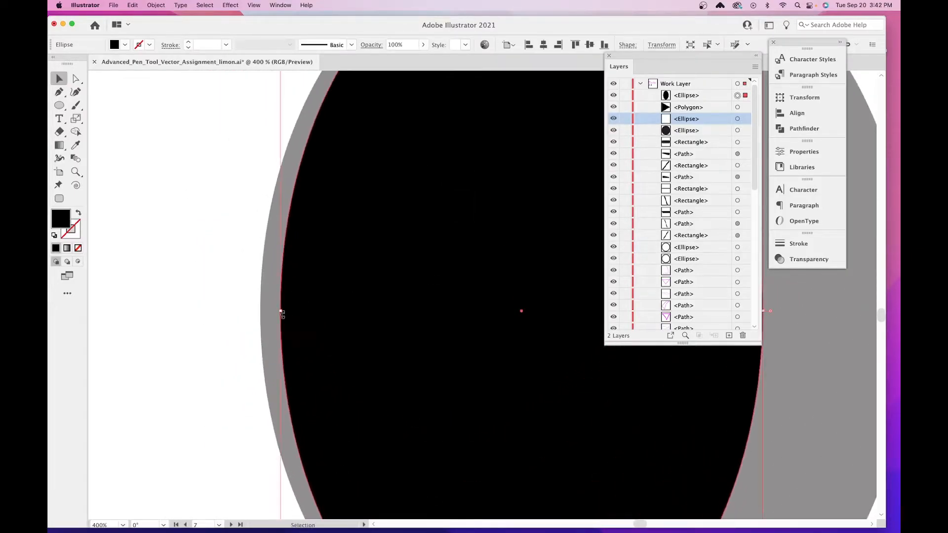
{"action": "left_click_drag", "start_coordinate": [282, 312], "coordinate": [259, 312]}
{"action": "scroll", "coordinate": [317, 349], "scroll_direction": "up", "scroll_amount": 3}
{"action": "scroll", "coordinate": [318, 349], "scroll_direction": "right", "scroll_amount": 2}
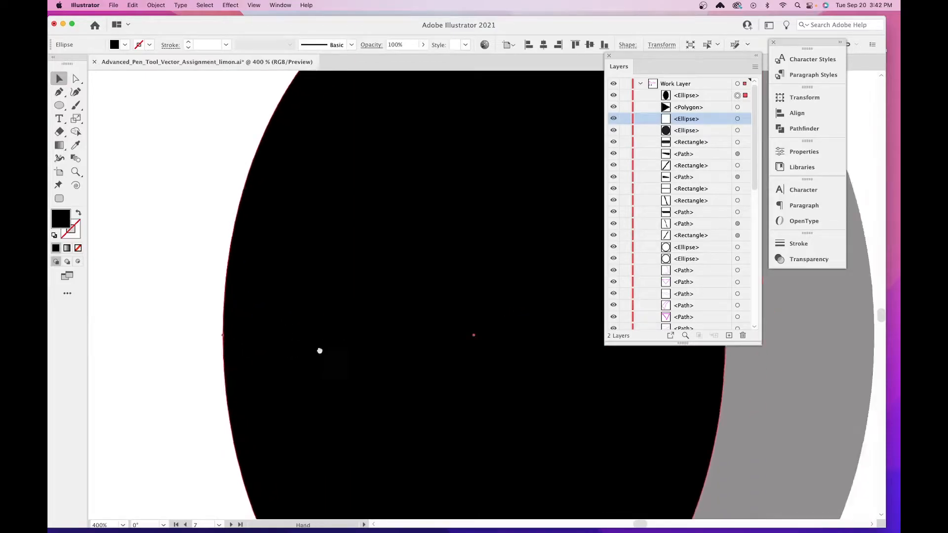
{"action": "key", "text": "super+minus"}
{"action": "key", "text": "super+minus"}
{"action": "key", "text": "super+minus"}
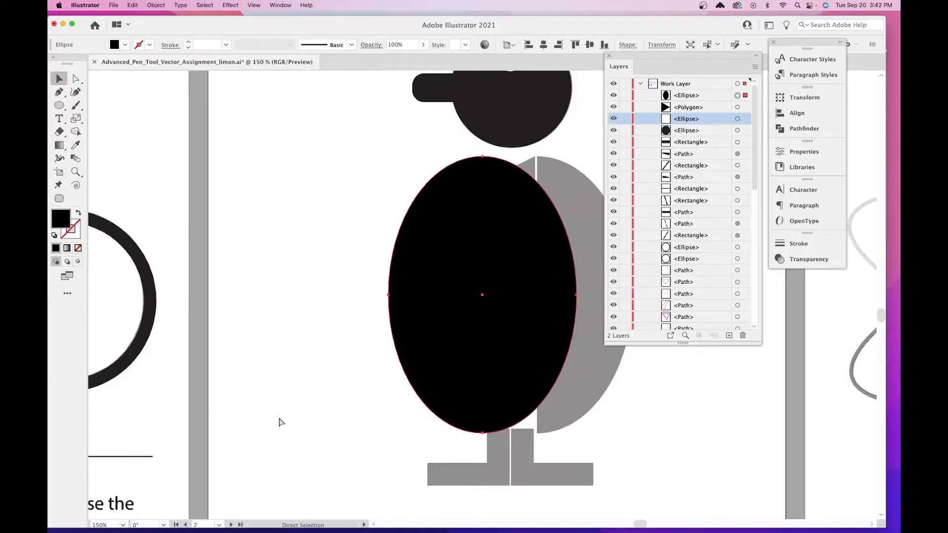
{"action": "left_click_drag", "start_coordinate": [277, 410], "coordinate": [227, 413]}
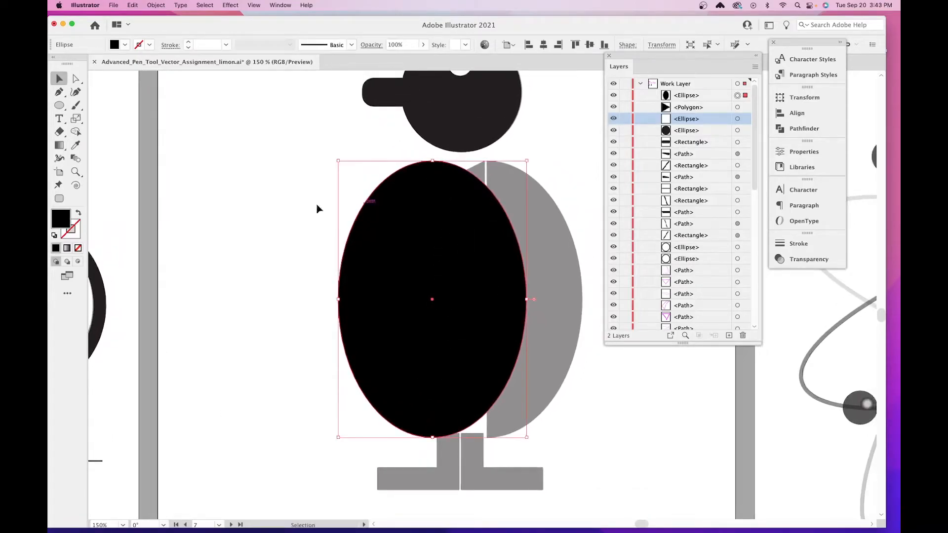
Draw a tall rectangle from the ellipse's vertical centre line outward, covering its entire right half.
{"action": "left_click_drag", "start_coordinate": [68, 109], "coordinate": [102, 112]}
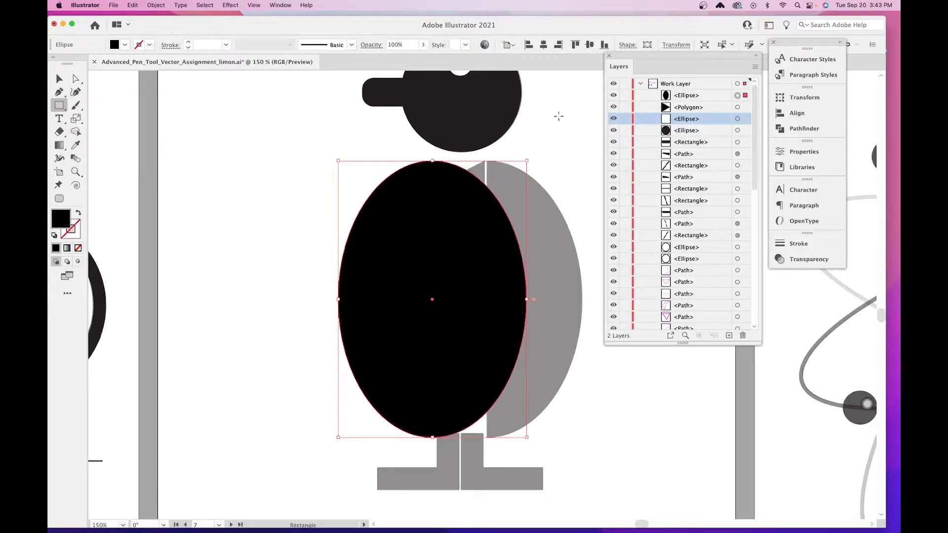
{"action": "mouse_move", "coordinate": [565, 106]}
{"action": "left_mouse_down"}
{"action": "mouse_move", "coordinate": [484, 438]}
{"action": "mouse_move", "coordinate": [450, 471]}
{"action": "mouse_move", "coordinate": [431, 466]}
{"action": "mouse_move", "coordinate": [440, 271]}
{"action": "mouse_move", "coordinate": [433, 479]}
{"action": "left_mouse_up"}
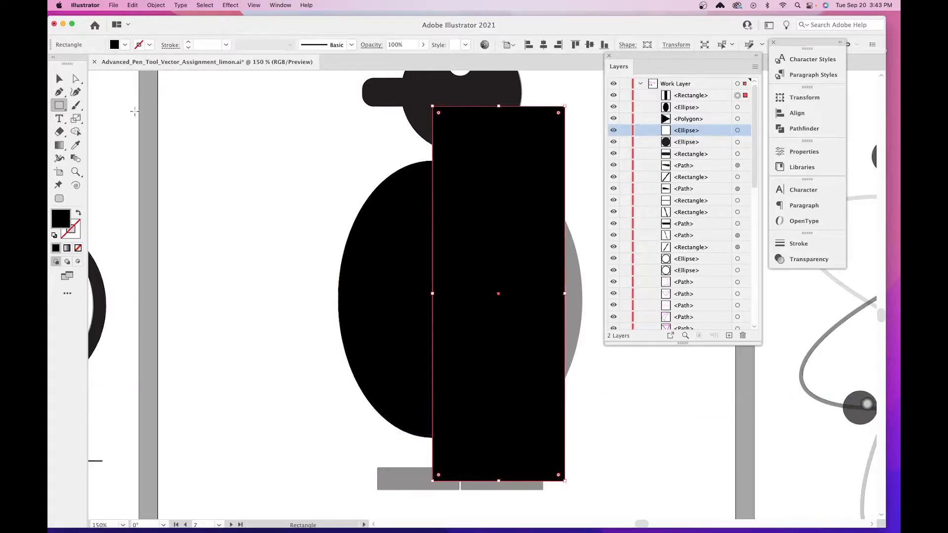
{"action": "left_click", "coordinate": [60, 80]}
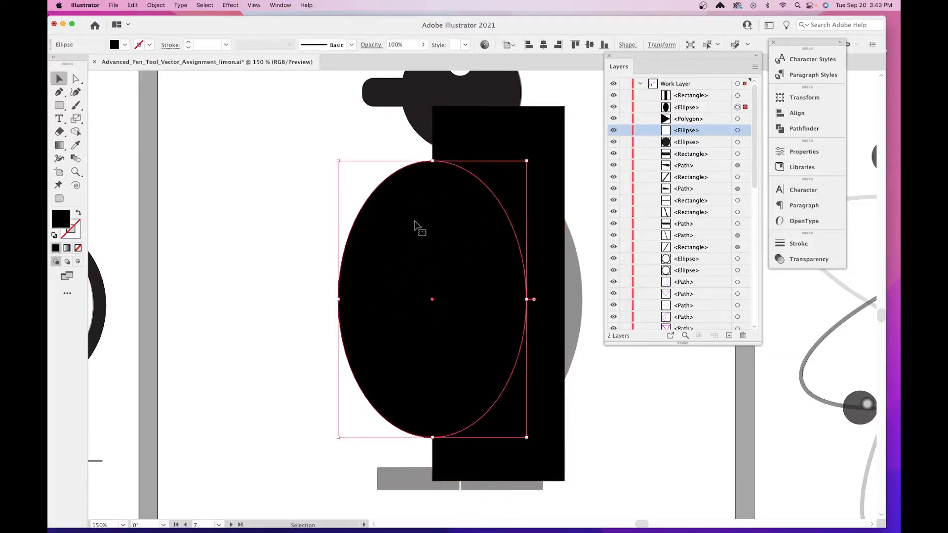
{"action": "left_click", "coordinate": [321, 211]}
{"action": "left_click", "coordinate": [392, 220]}
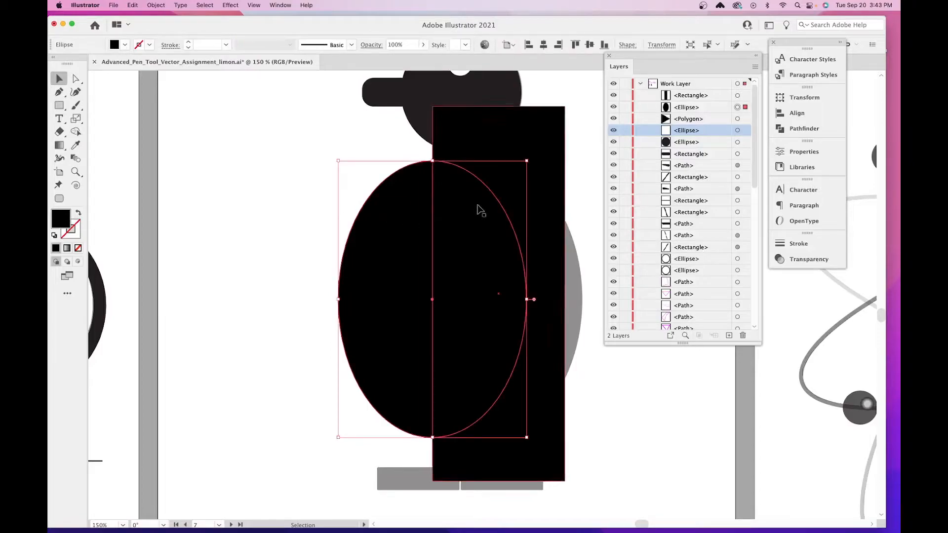
{"action": "left_click", "coordinate": [563, 197], "text": "shift"}
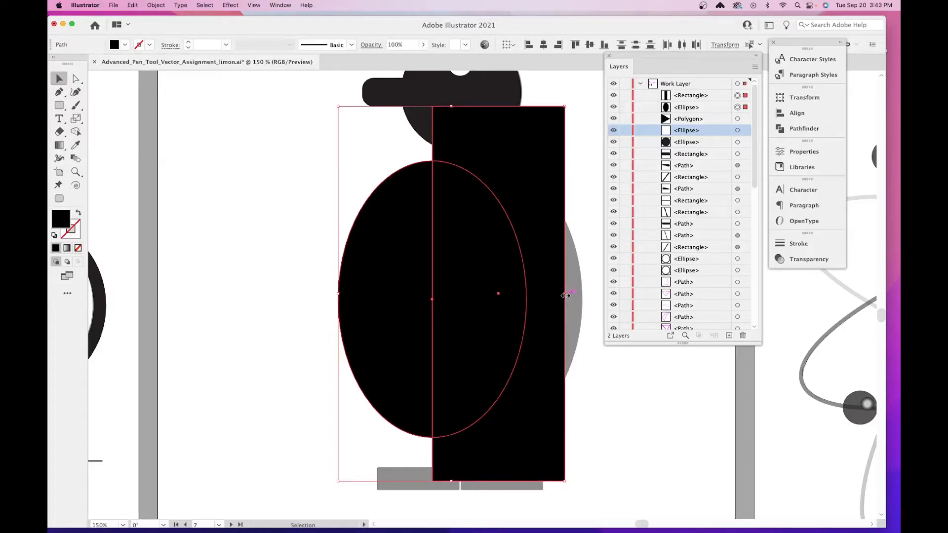
{"action": "left_click", "coordinate": [563, 296]}
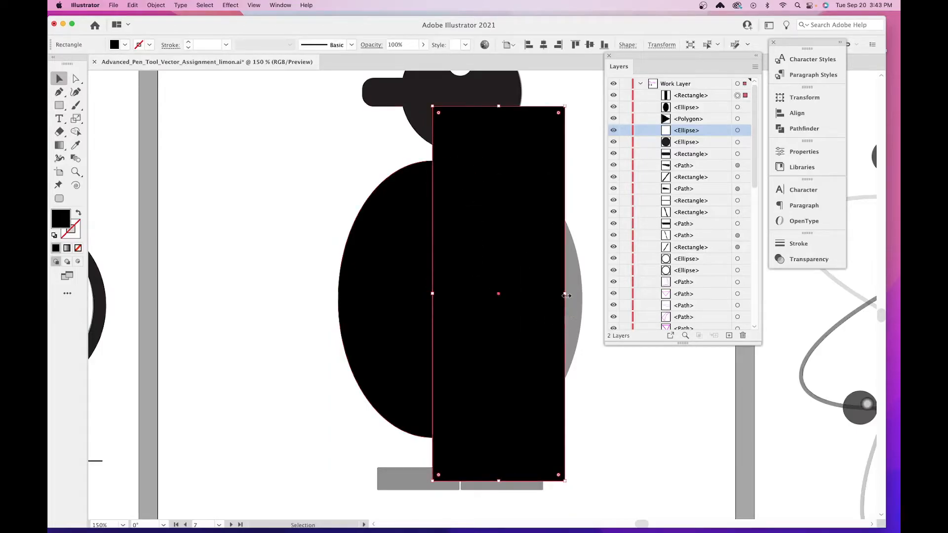
{"action": "left_click_drag", "start_coordinate": [567, 294], "coordinate": [476, 298]}
{"action": "left_click_drag", "start_coordinate": [492, 300], "coordinate": [564, 295]}
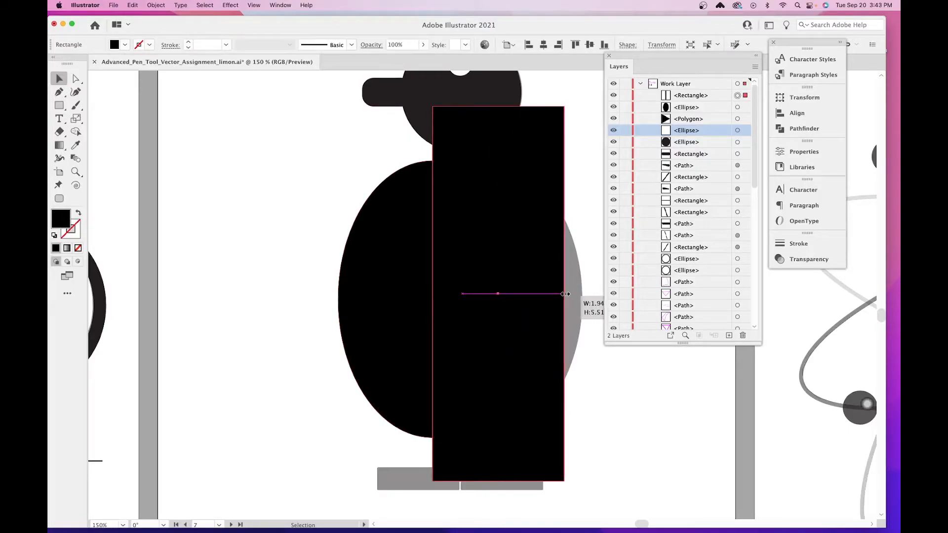
Subtract the rectangle from the ellipse with Pathfinder's Minus Front, keeping only the left half of the body.
{"action": "left_click", "coordinate": [405, 239], "text": "shift"}
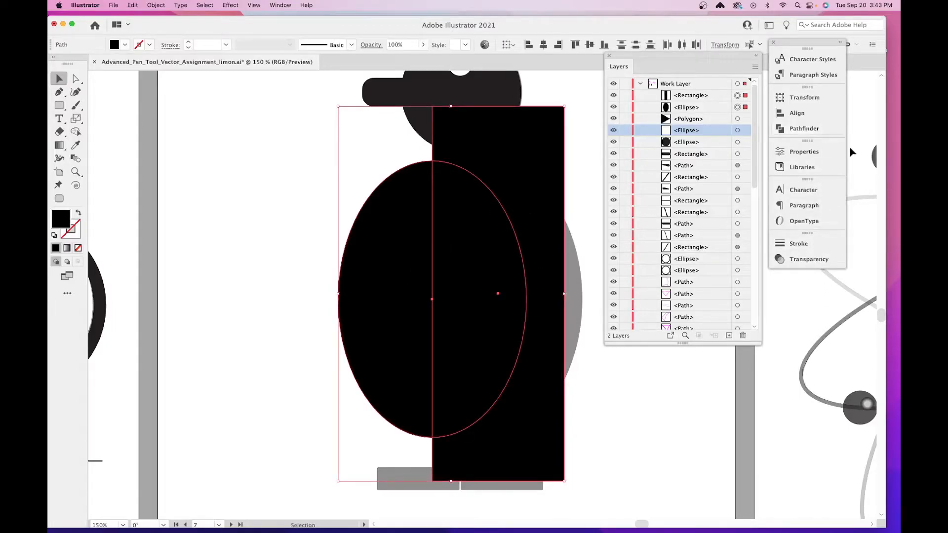
{"action": "left_click", "coordinate": [801, 129]}
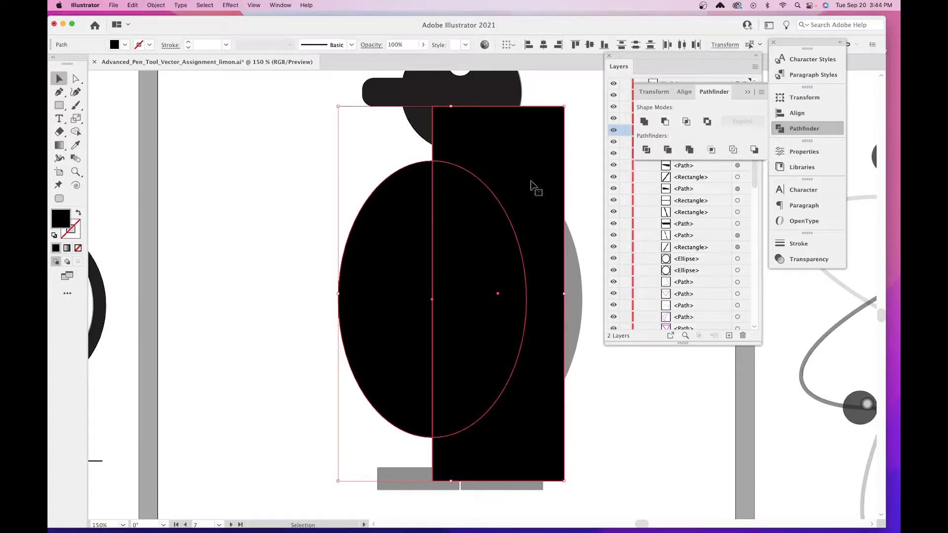
{"action": "left_click", "coordinate": [667, 122]}
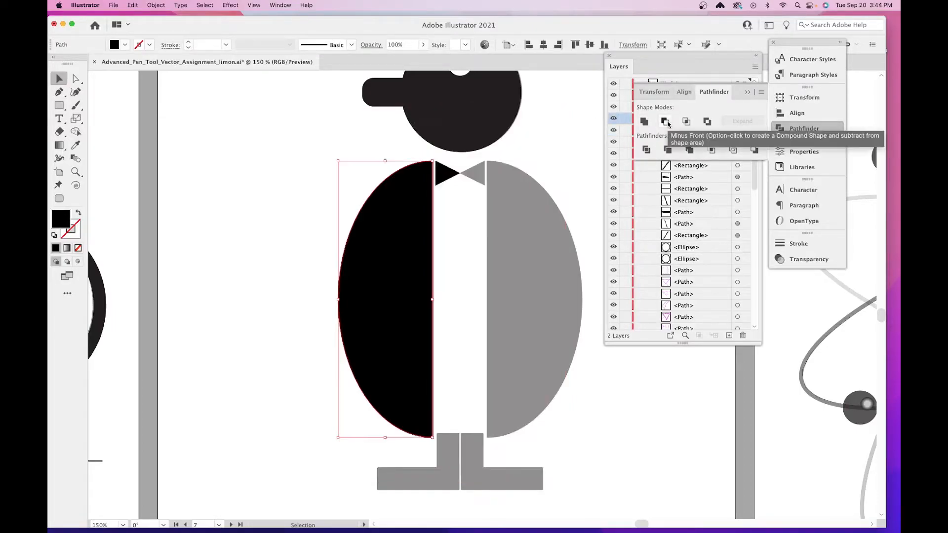
{"action": "left_click", "coordinate": [482, 286]}
Draw a black vertical rectangle about 0.34 by 0.84 in over the upright part of the penguin's left gray foot.
{"action": "left_click_drag", "start_coordinate": [451, 368], "coordinate": [469, 197]}
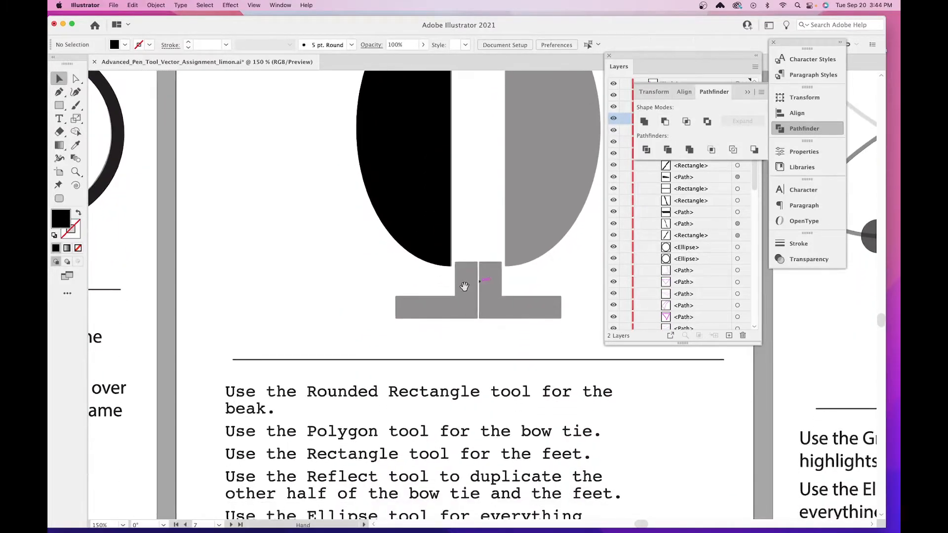
{"action": "scroll", "coordinate": [464, 286], "scroll_direction": "up", "scroll_amount": 5}
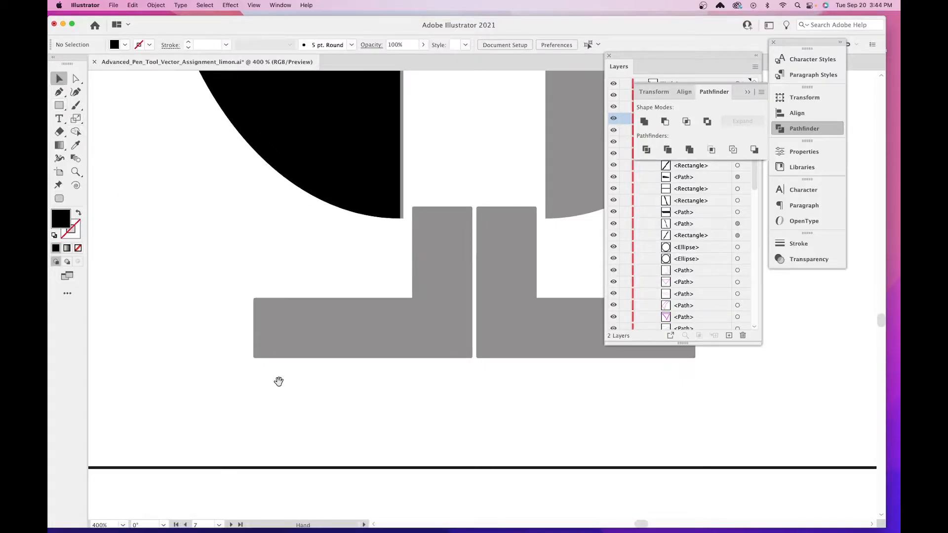
{"action": "left_click_drag", "start_coordinate": [277, 381], "coordinate": [191, 328]}
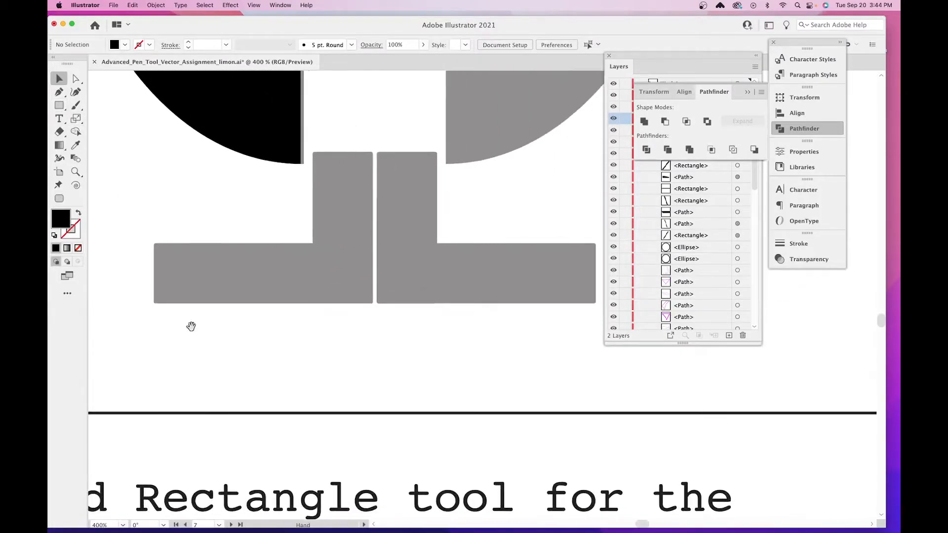
{"action": "left_click", "coordinate": [59, 106]}
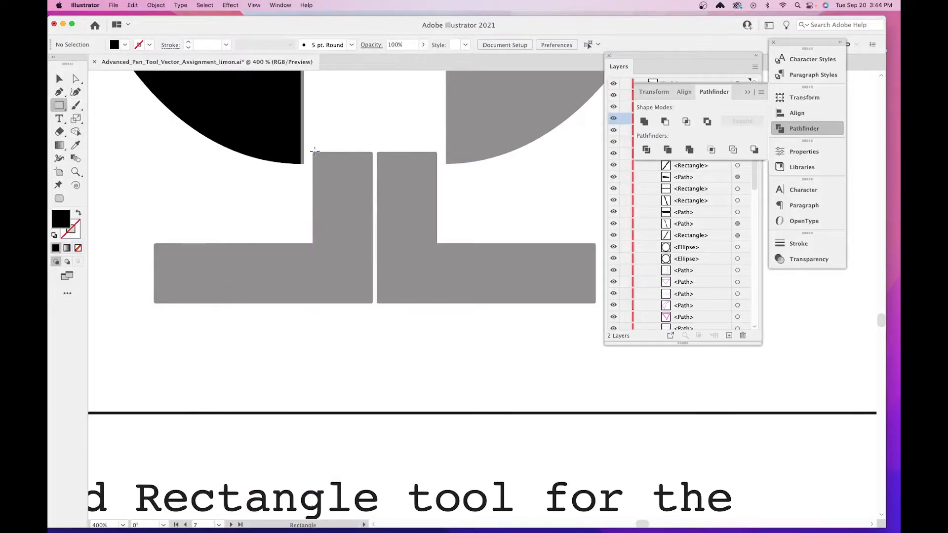
{"action": "left_click_drag", "start_coordinate": [313, 152], "coordinate": [374, 303]}
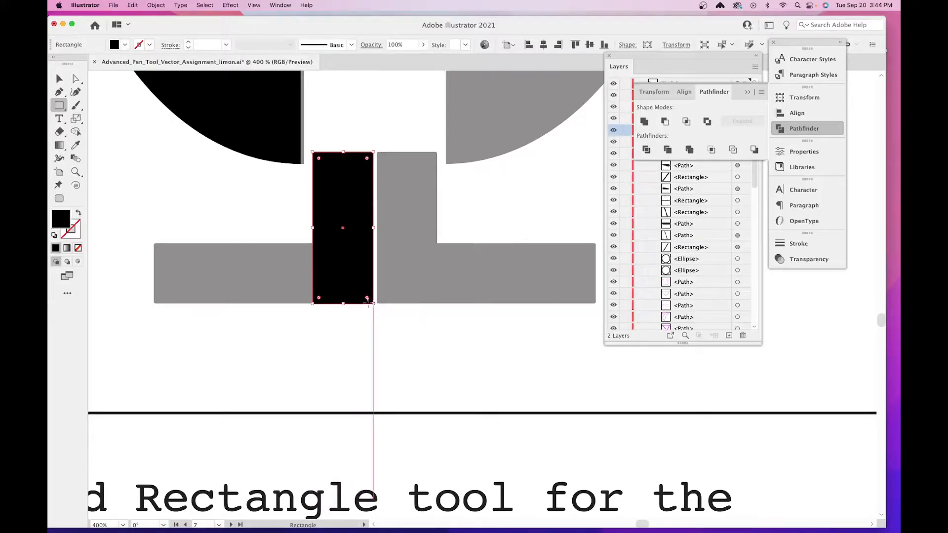
{"action": "left_click", "coordinate": [155, 245]}
{"action": "key", "text": "Escape"}
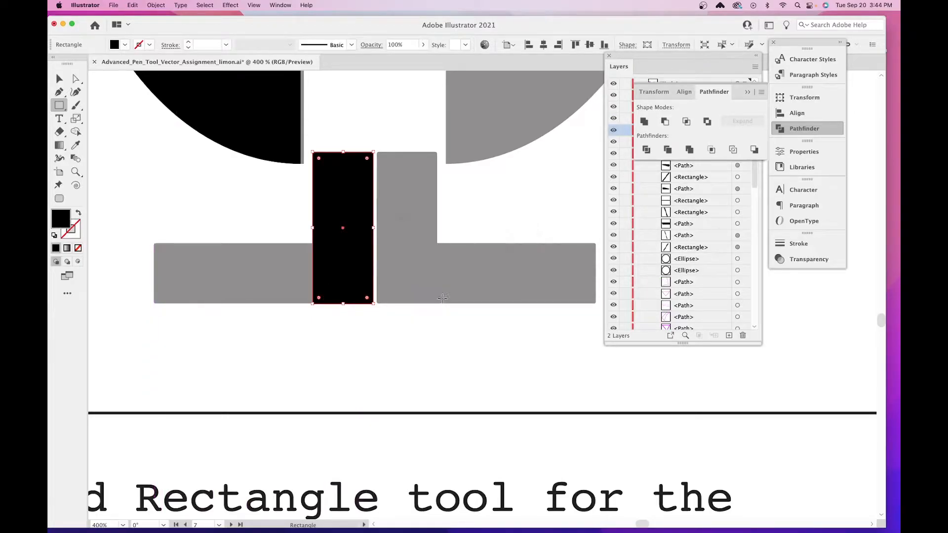
{"action": "left_click", "coordinate": [155, 244]}
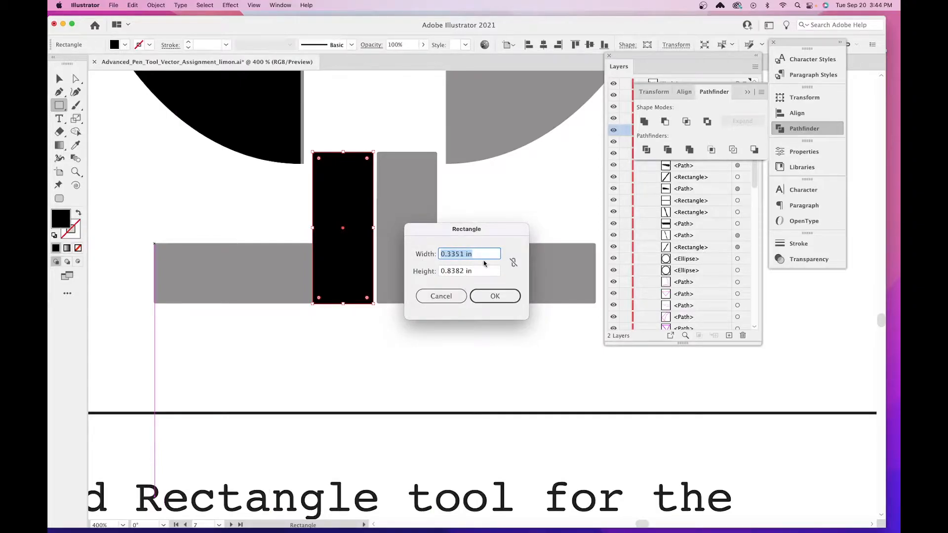
{"action": "left_click", "coordinate": [446, 302]}
{"action": "left_click", "coordinate": [447, 299]}
{"action": "left_click", "coordinate": [441, 296]}
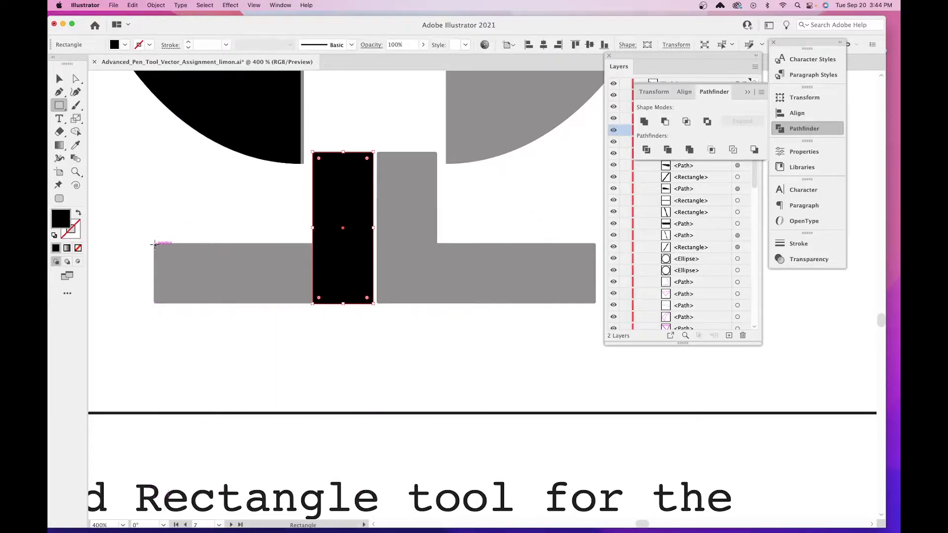
Draw a horizontal rectangle over the left foot's base, overlapping the vertical rectangle, and align its bottom edge with that rectangle's bottom.
{"action": "left_click_drag", "start_coordinate": [155, 243], "coordinate": [352, 304]}
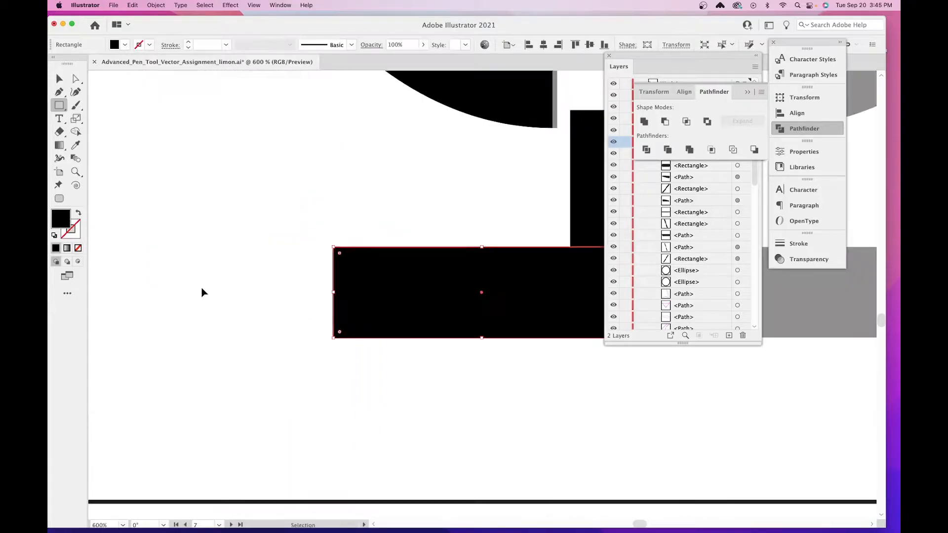
{"action": "key", "text": "super+equal"}
{"action": "key", "text": "super+equal"}
{"action": "left_click_drag", "start_coordinate": [276, 339], "coordinate": [48, 315]}
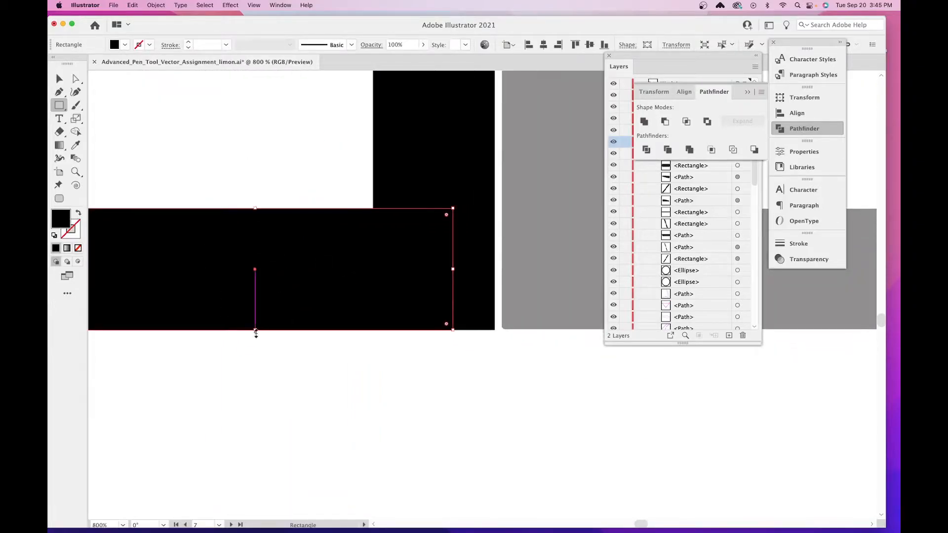
{"action": "left_click_drag", "start_coordinate": [254, 331], "coordinate": [258, 334]}
Unite the two overlapping foot rectangles into one L-shaped foot with Pathfinder.
{"action": "left_click", "coordinate": [58, 79]}
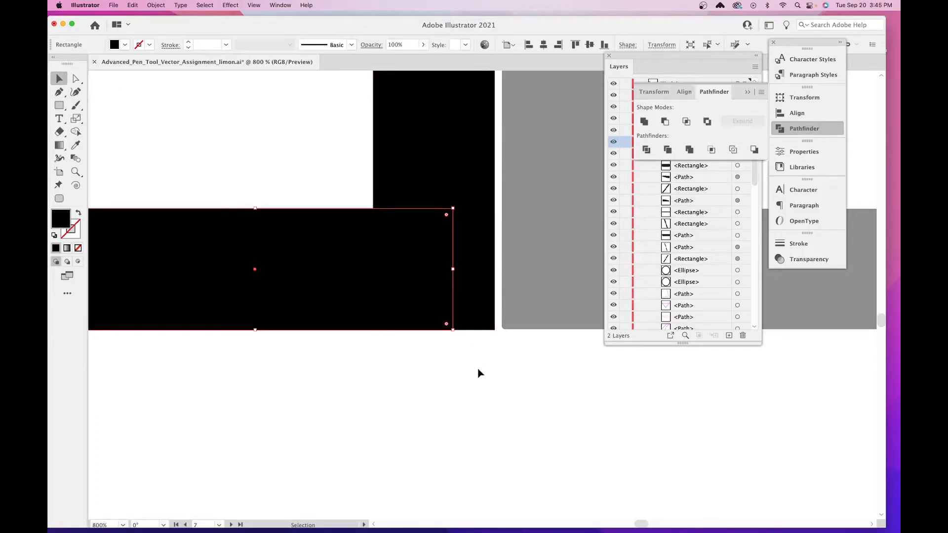
{"action": "left_click_drag", "start_coordinate": [478, 373], "coordinate": [402, 248]}
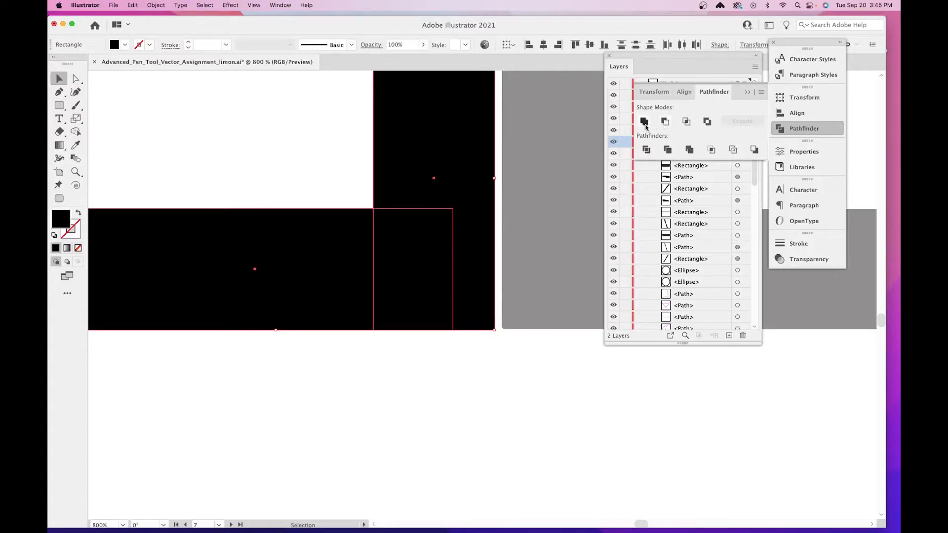
{"action": "left_click", "coordinate": [645, 123]}
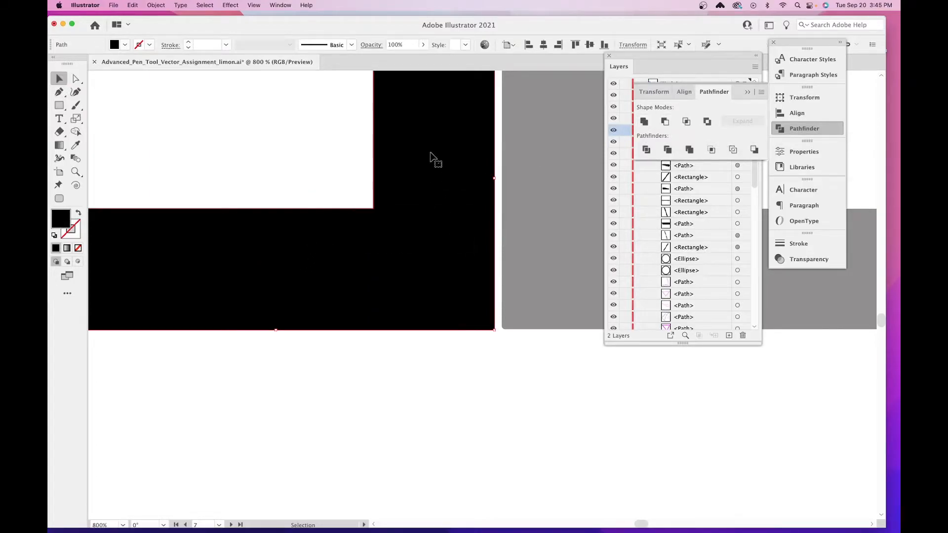
Select the black body half, bow tie triangle and left foot one after another, then clear the selection.
{"action": "left_click_drag", "start_coordinate": [390, 173], "coordinate": [423, 227]}
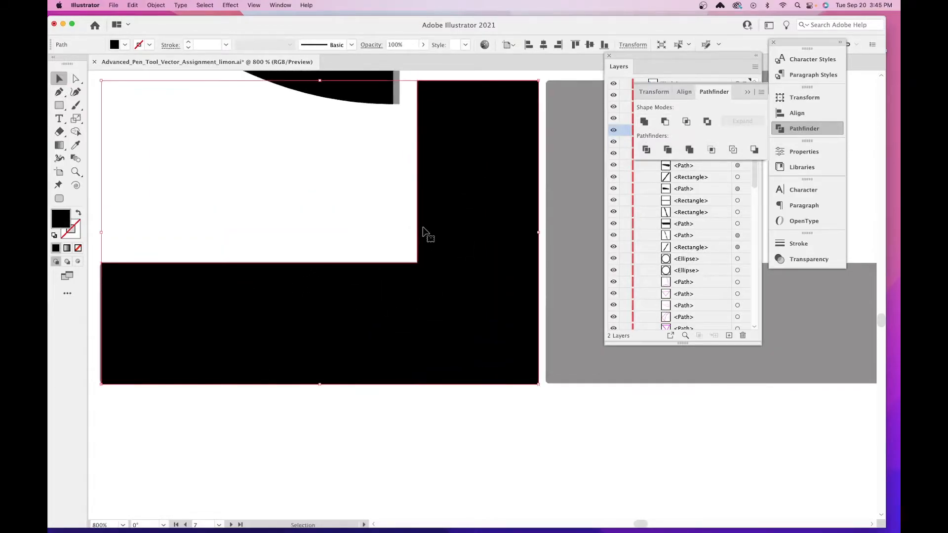
{"action": "key", "text": "super+minus"}
{"action": "key", "text": "super+minus"}
{"action": "key", "text": "super+minus"}
{"action": "key", "text": "super+minus"}
{"action": "key", "text": "super+minus"}
{"action": "key", "text": "super+minus"}
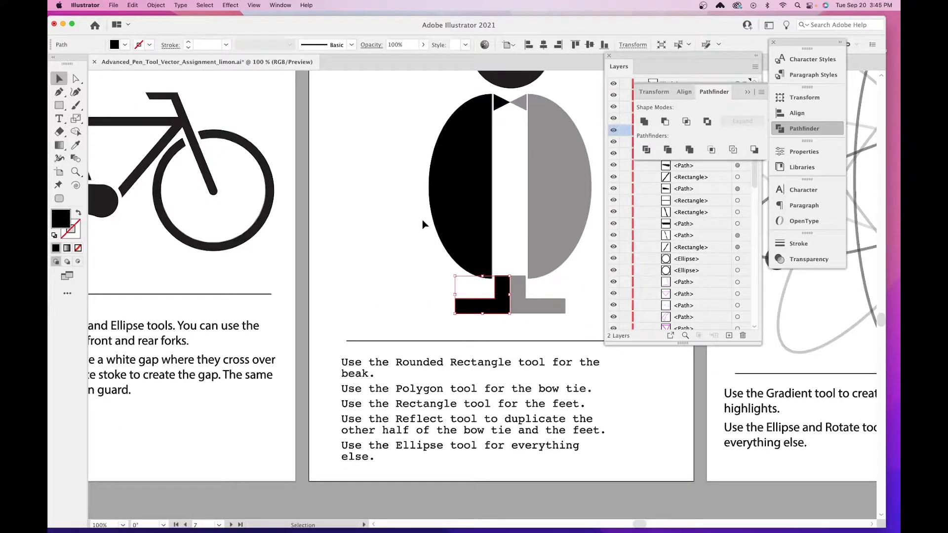
{"action": "left_click_drag", "start_coordinate": [523, 305], "coordinate": [460, 356]}
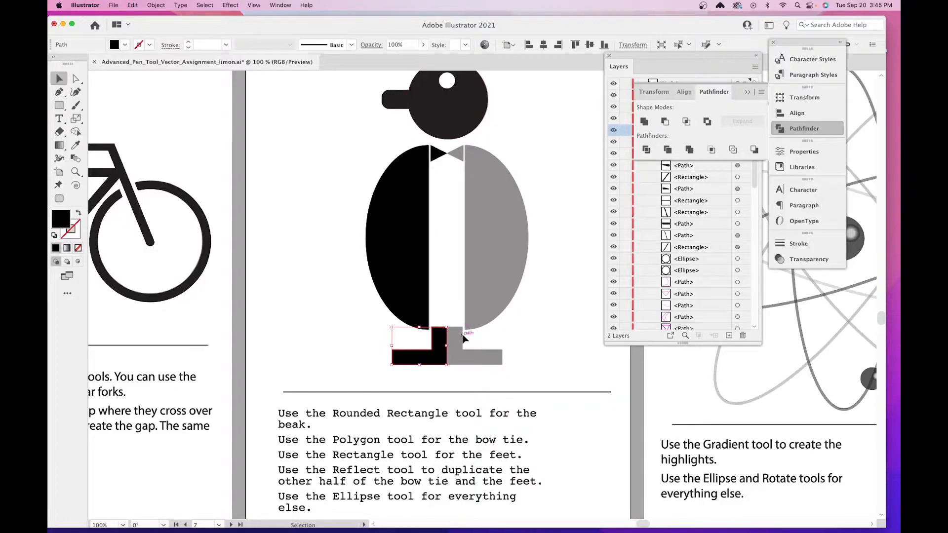
{"action": "left_click", "coordinate": [402, 174]}
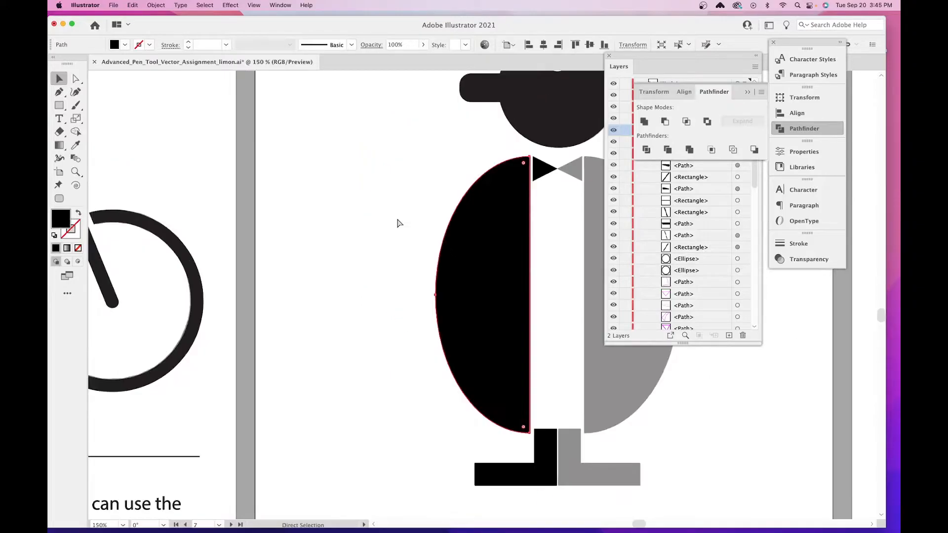
{"action": "key", "text": "v"}
{"action": "key", "text": "super+equal"}
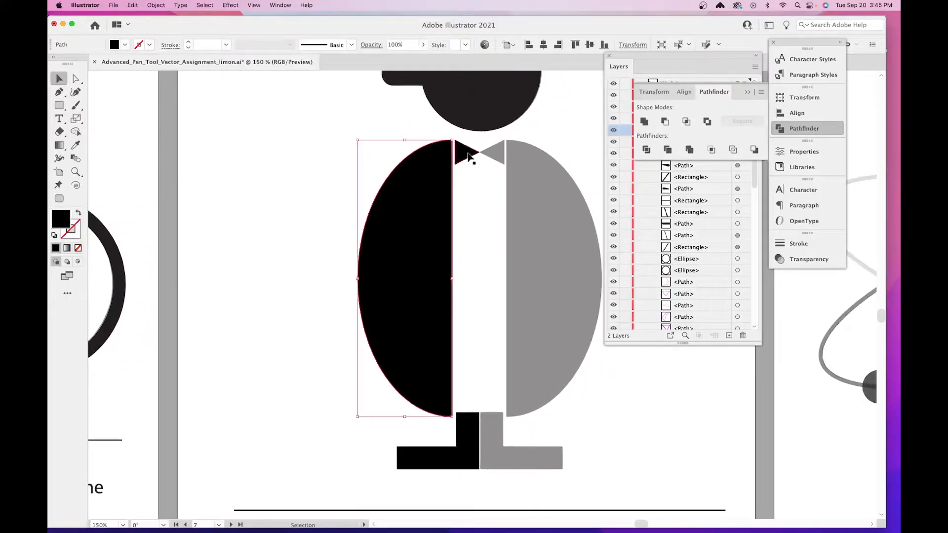
{"action": "left_click", "coordinate": [468, 156], "text": "shift"}
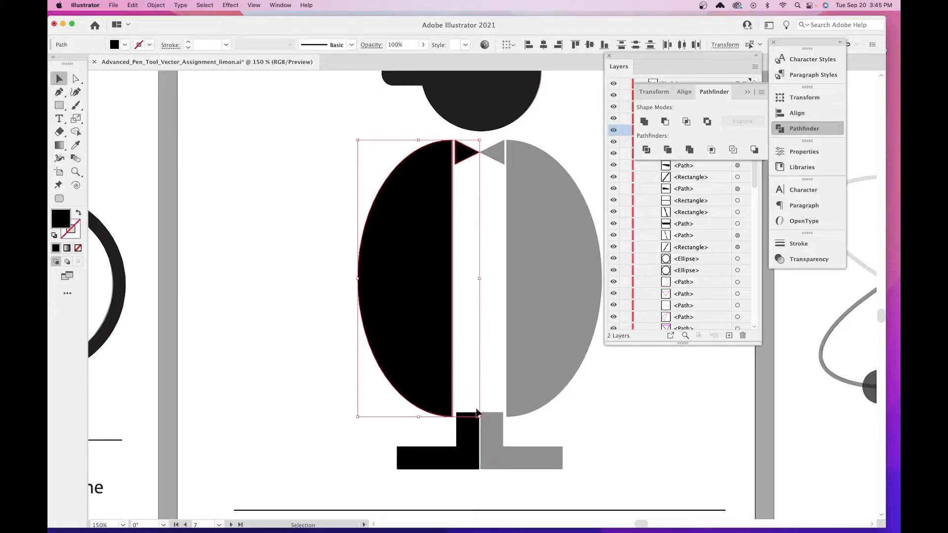
{"action": "left_click", "coordinate": [476, 460], "text": "shift"}
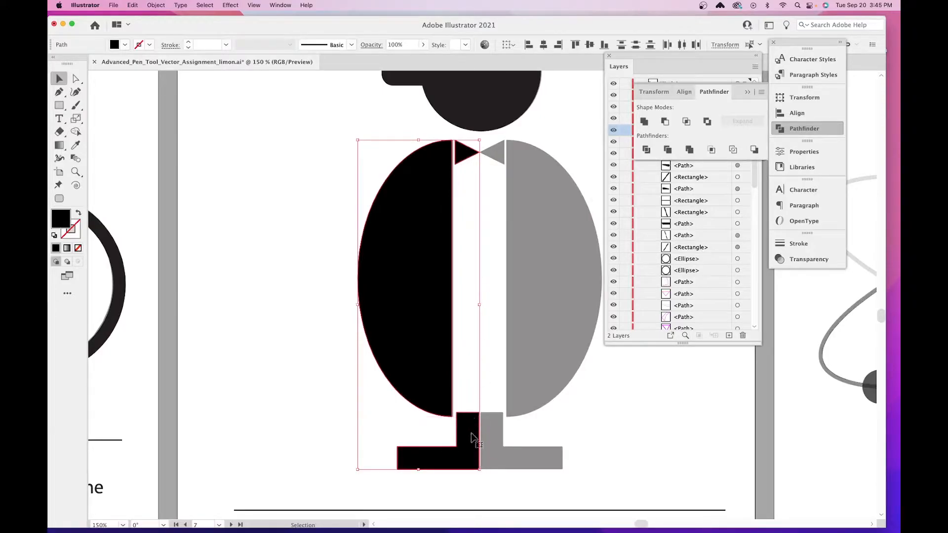
{"action": "scroll", "coordinate": [374, 374], "scroll_direction": "left", "scroll_amount": 2}
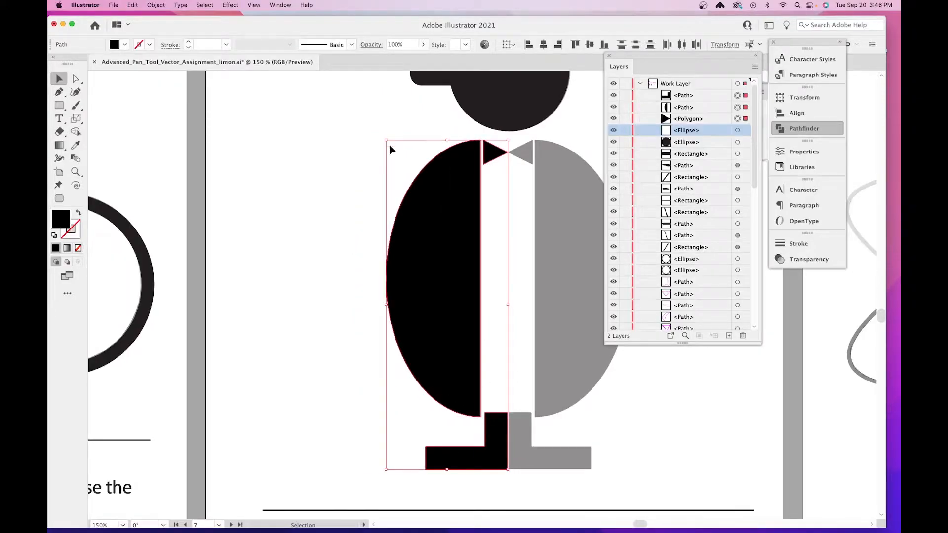
{"action": "left_click", "coordinate": [339, 134]}
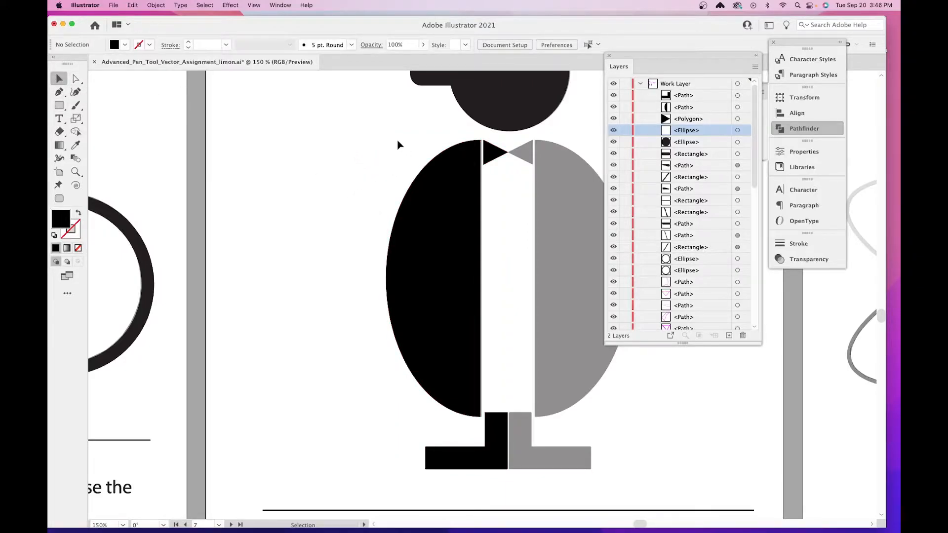
Try marquee selections around the penguin's black left-half shapes, then deselect everything.
{"action": "left_click_drag", "start_coordinate": [376, 134], "coordinate": [575, 450]}
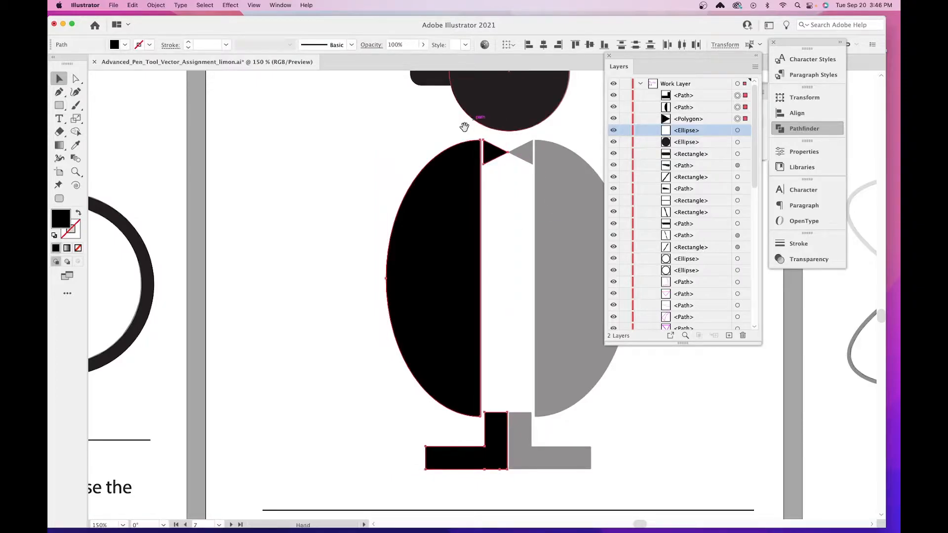
{"action": "left_click_drag", "start_coordinate": [458, 176], "coordinate": [393, 189]}
{"action": "left_click_drag", "start_coordinate": [304, 108], "coordinate": [490, 474]}
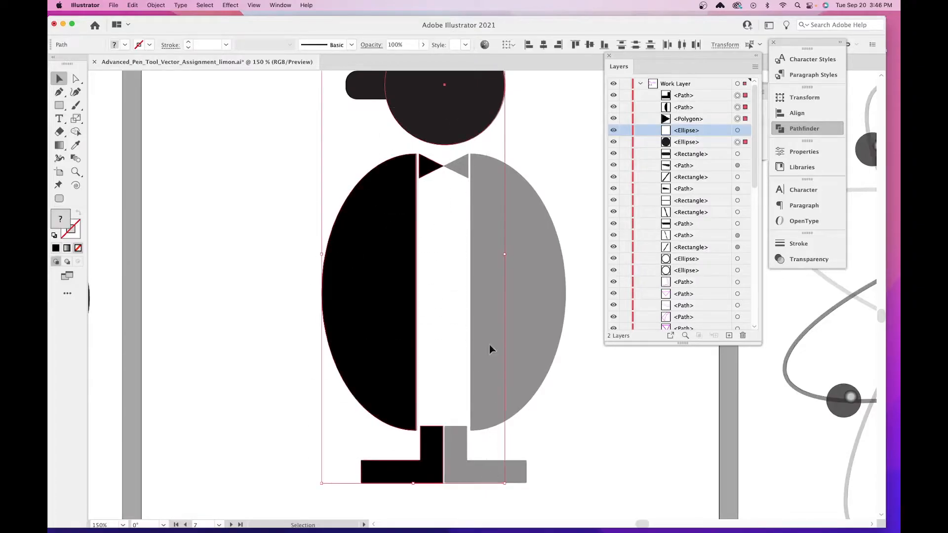
{"action": "left_click", "coordinate": [306, 167]}
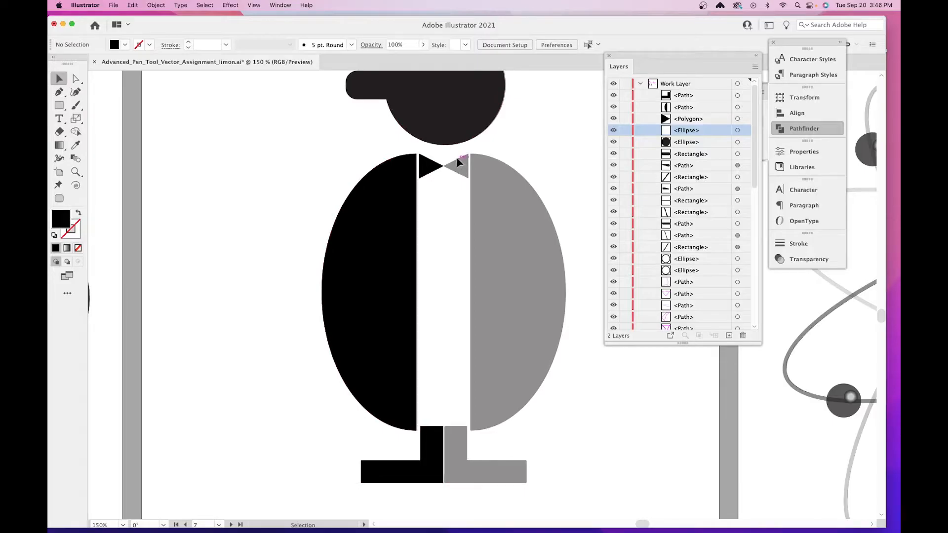
Select the black bow tie triangle, body half and left foot together with one marquee that leaves out the head.
{"action": "left_click", "coordinate": [428, 164]}
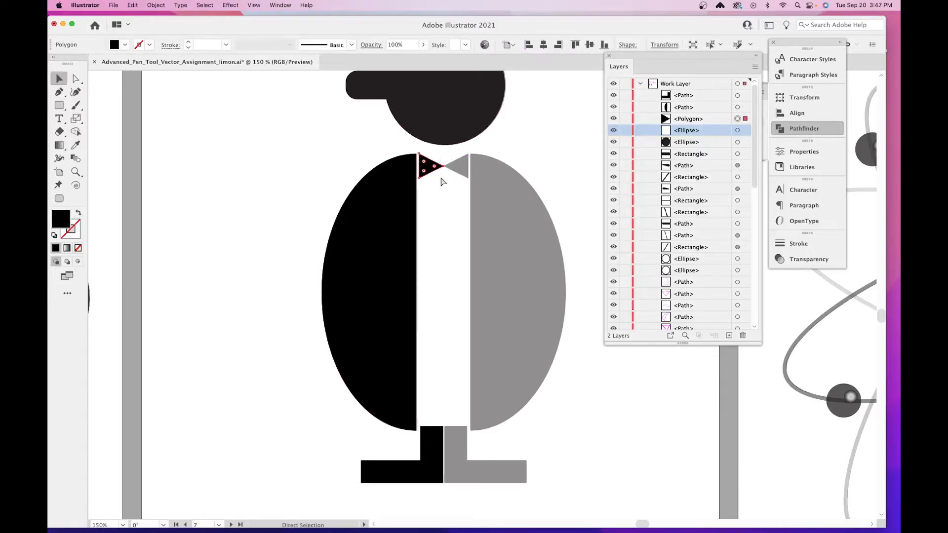
{"action": "key", "text": "super+plus"}
{"action": "key", "text": "super+plus"}
{"action": "left_click", "coordinate": [527, 309]}
{"action": "left_click_drag", "start_coordinate": [516, 274], "coordinate": [498, 316]}
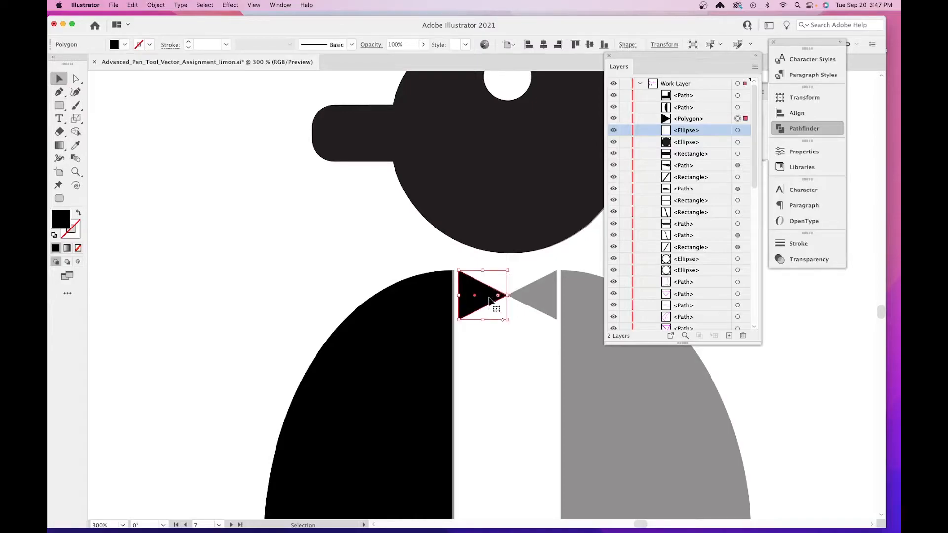
{"action": "scroll", "coordinate": [503, 286], "scroll_direction": "down", "scroll_amount": 5}
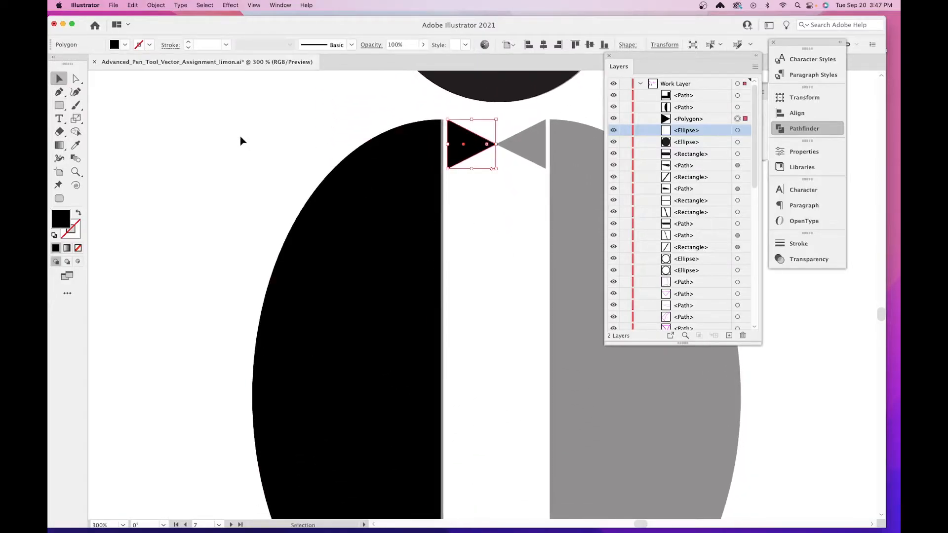
{"action": "left_click_drag", "start_coordinate": [233, 138], "coordinate": [469, 449]}
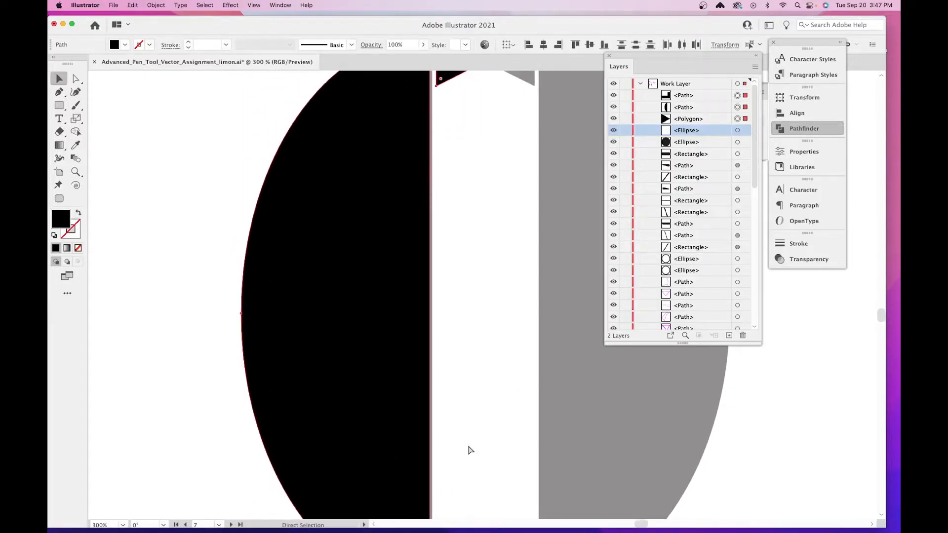
{"action": "key", "text": "super+minus"}
{"action": "key", "text": "super+minus"}
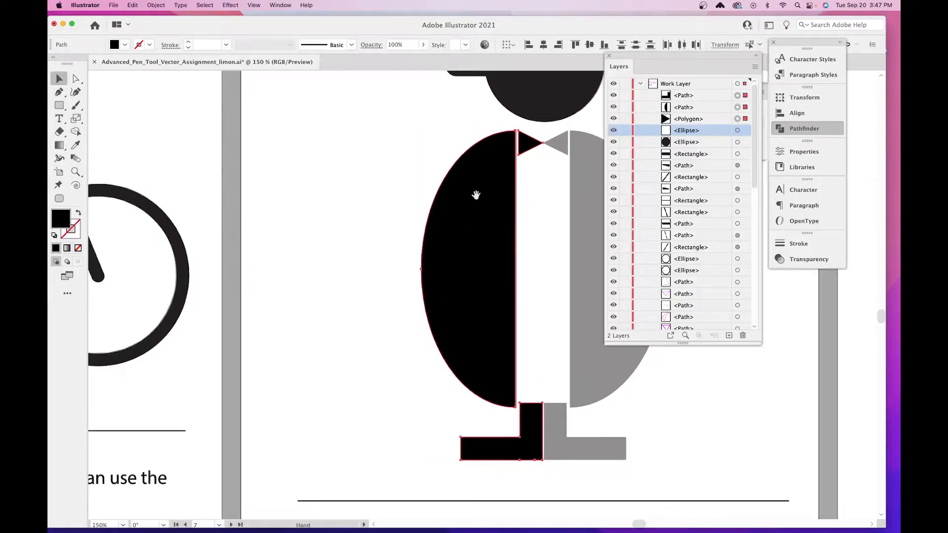
{"action": "left_click_drag", "start_coordinate": [476, 195], "coordinate": [355, 184]}
{"action": "key", "text": "s"}
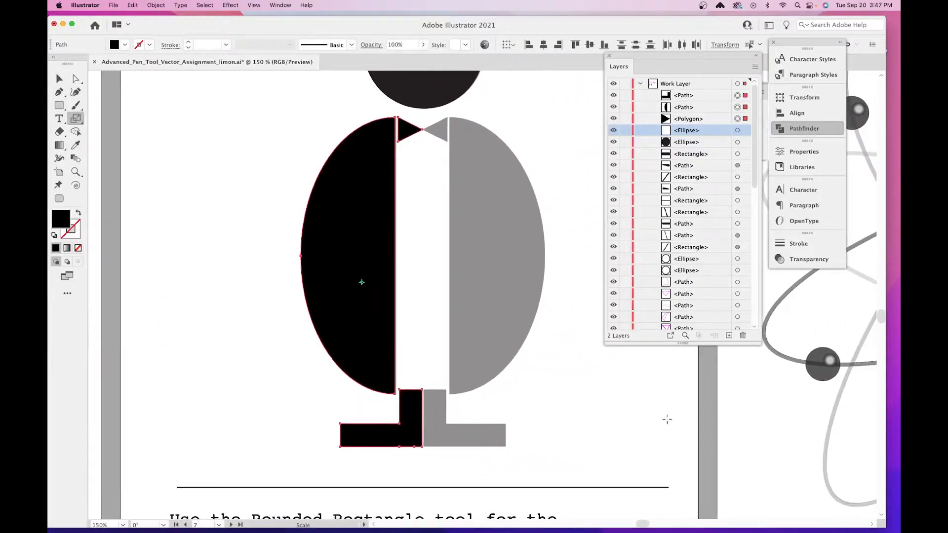
{"action": "scroll", "coordinate": [440, 359], "scroll_direction": "down", "scroll_amount": 2}
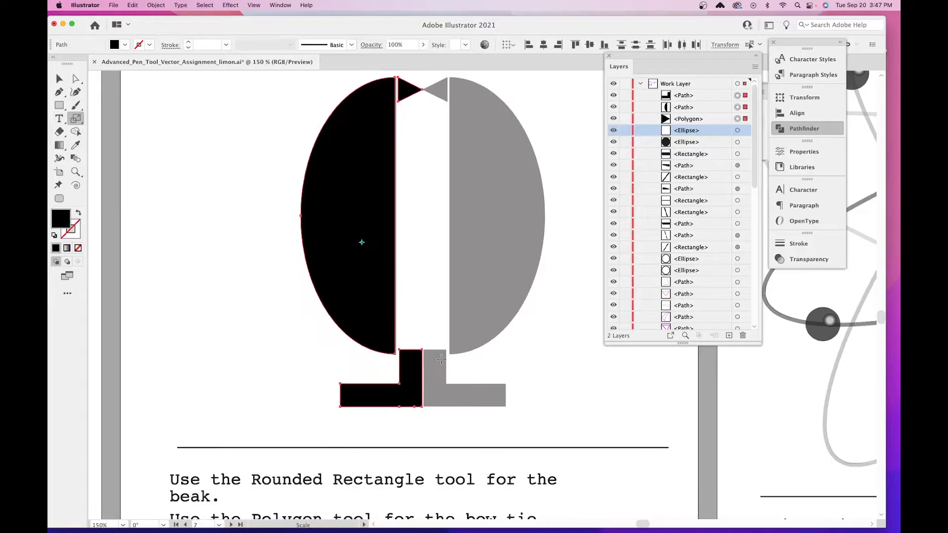
{"action": "scroll", "coordinate": [441, 359], "scroll_direction": "down", "scroll_amount": 5}
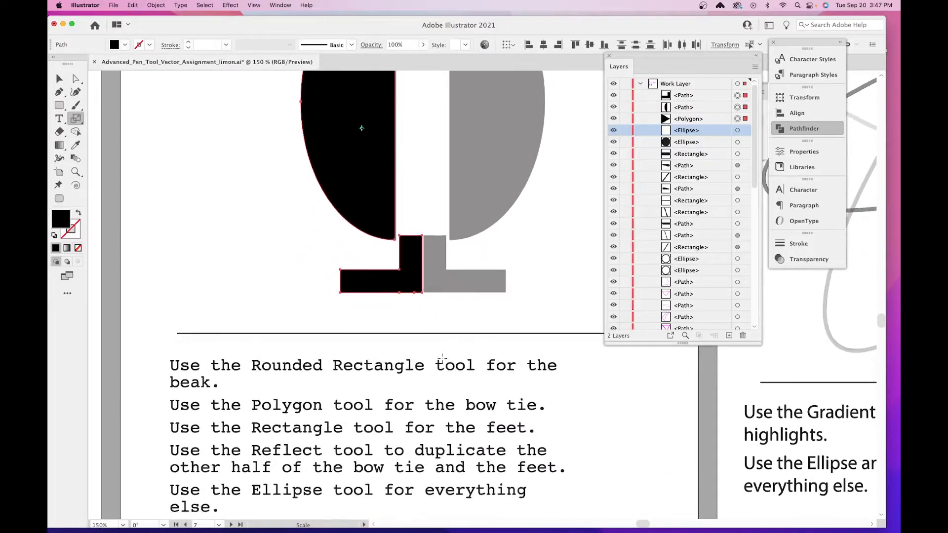
{"action": "scroll", "coordinate": [442, 358], "scroll_direction": "up", "scroll_amount": 9}
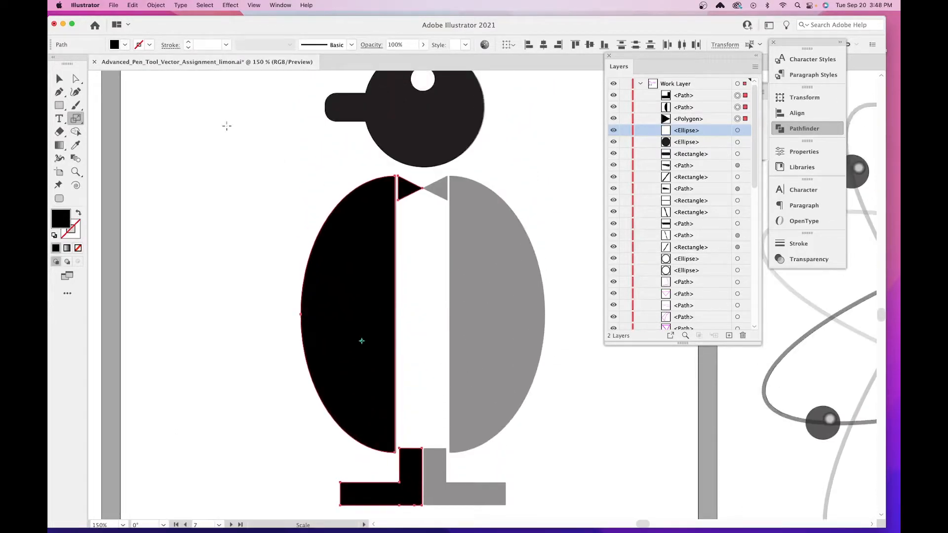
{"action": "key", "text": "v"}
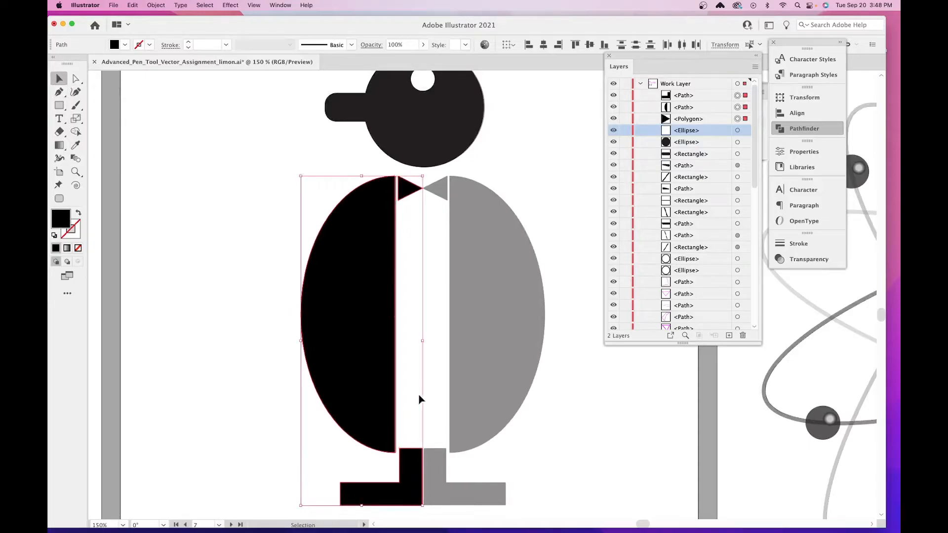
Reflect the selected bow tie triangle, body half and foot about the vertical axis as a copy.
{"action": "left_click", "coordinate": [63, 136]}
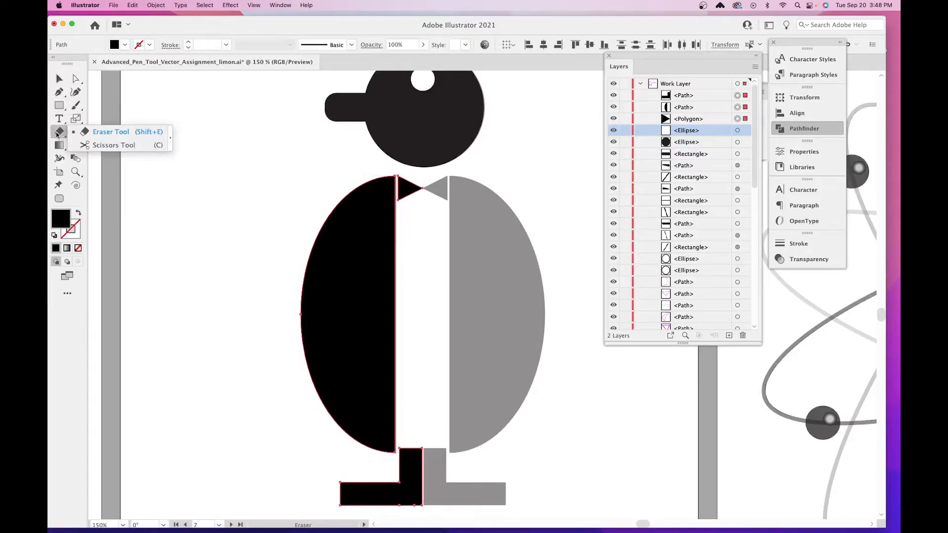
{"action": "left_click", "coordinate": [80, 122]}
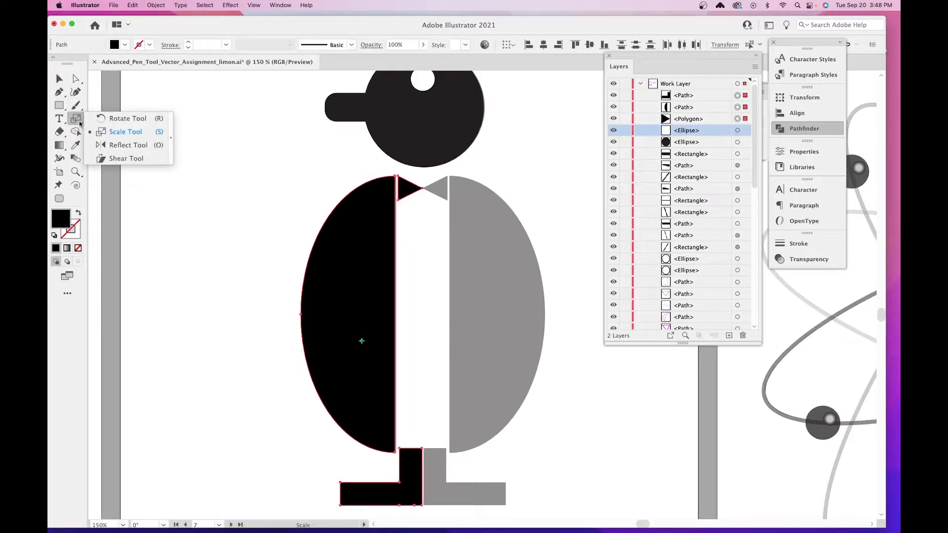
{"action": "left_click", "coordinate": [79, 123]}
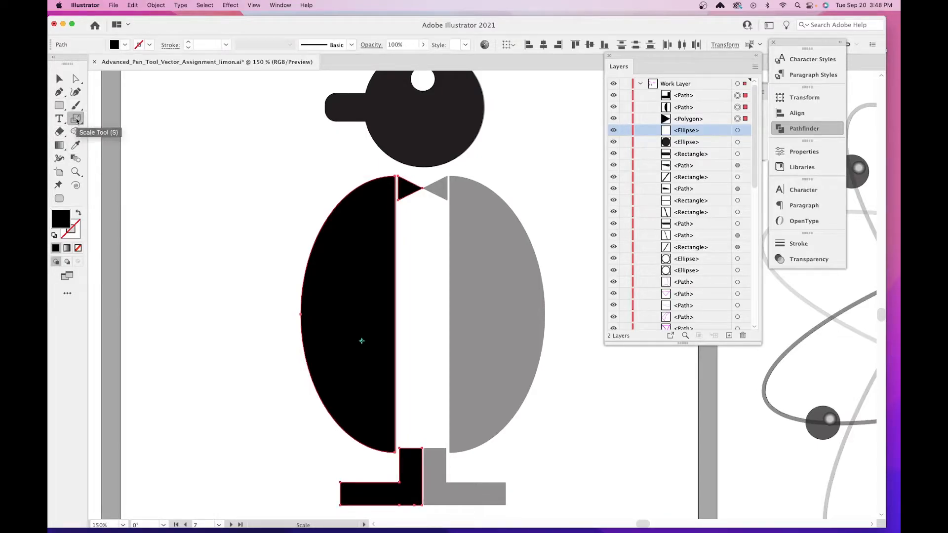
{"action": "left_click", "coordinate": [77, 122]}
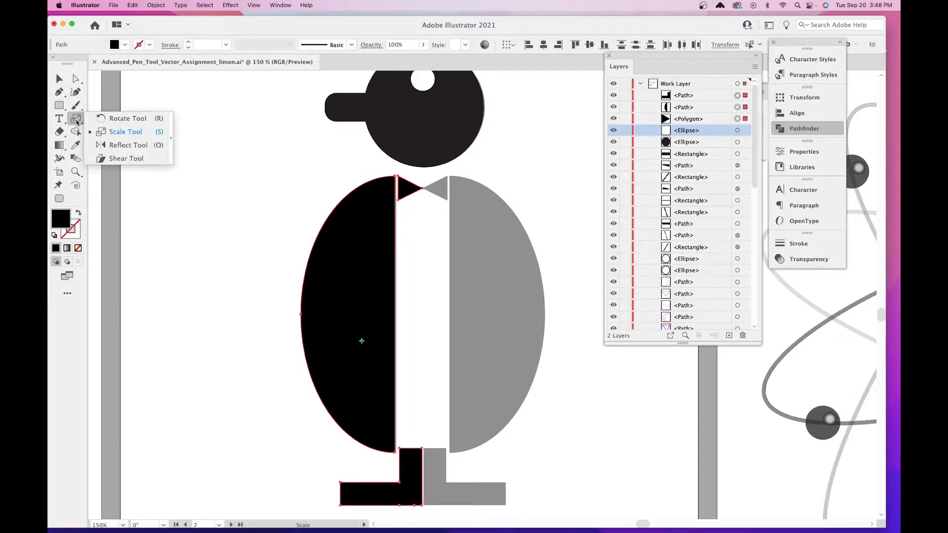
{"action": "left_click", "coordinate": [143, 146]}
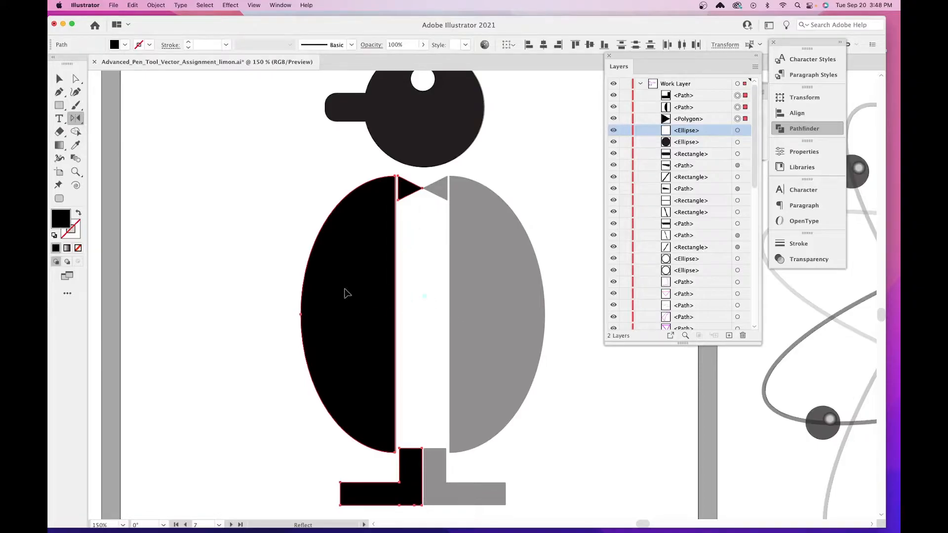
{"action": "double_click", "coordinate": [76, 118]}
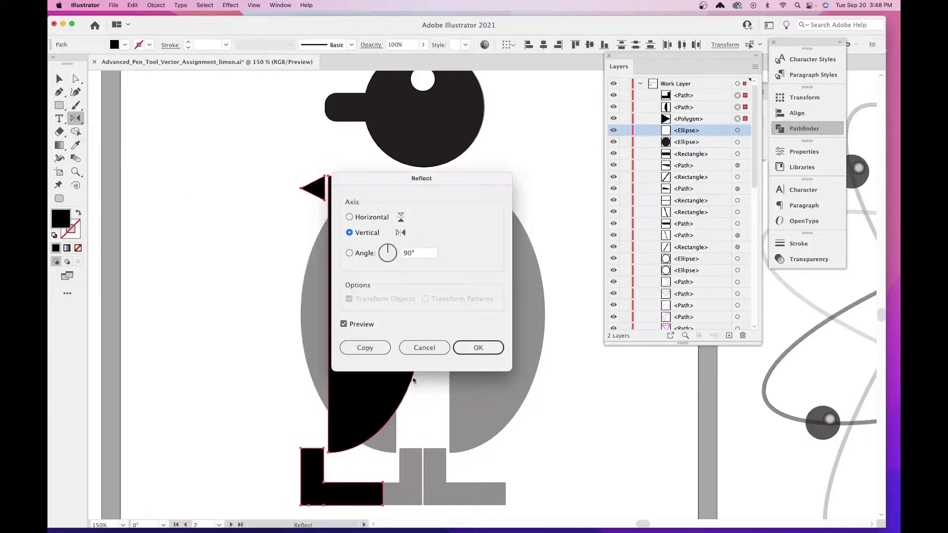
{"action": "left_click_drag", "start_coordinate": [419, 177], "coordinate": [547, 183]}
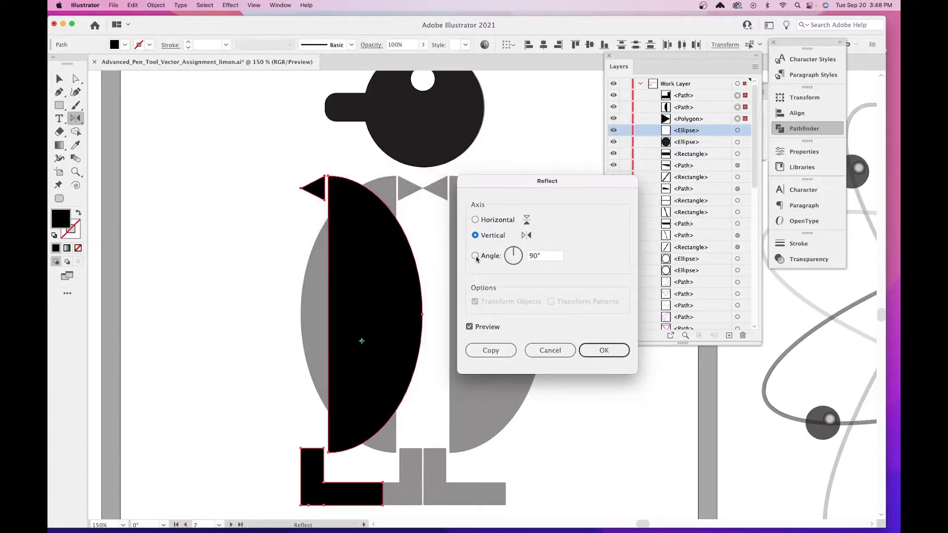
{"action": "left_click", "coordinate": [497, 353]}
{"action": "left_click", "coordinate": [494, 351]}
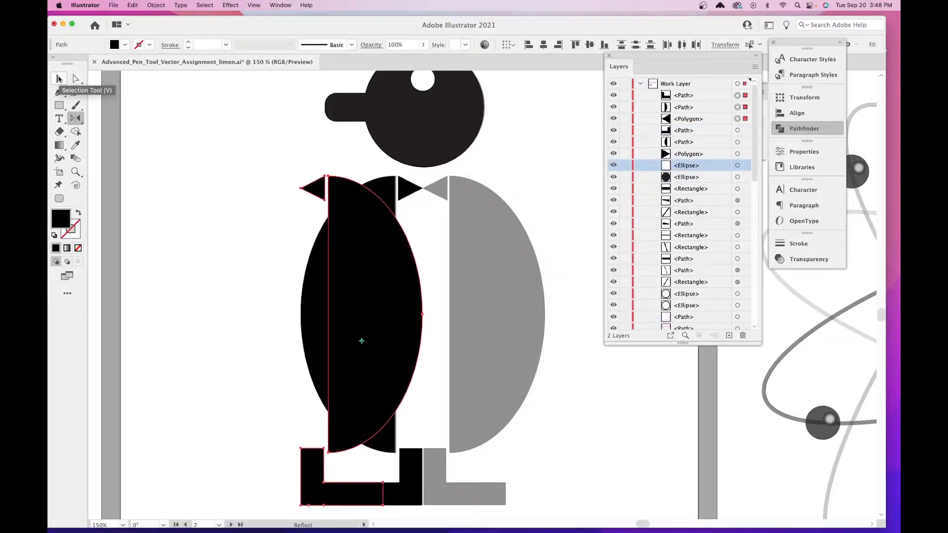
Move the mirrored bow tie, body half and foot onto the gray right half of the penguin template.
{"action": "left_click", "coordinate": [59, 79]}
{"action": "left_click_drag", "start_coordinate": [364, 269], "coordinate": [493, 274]}
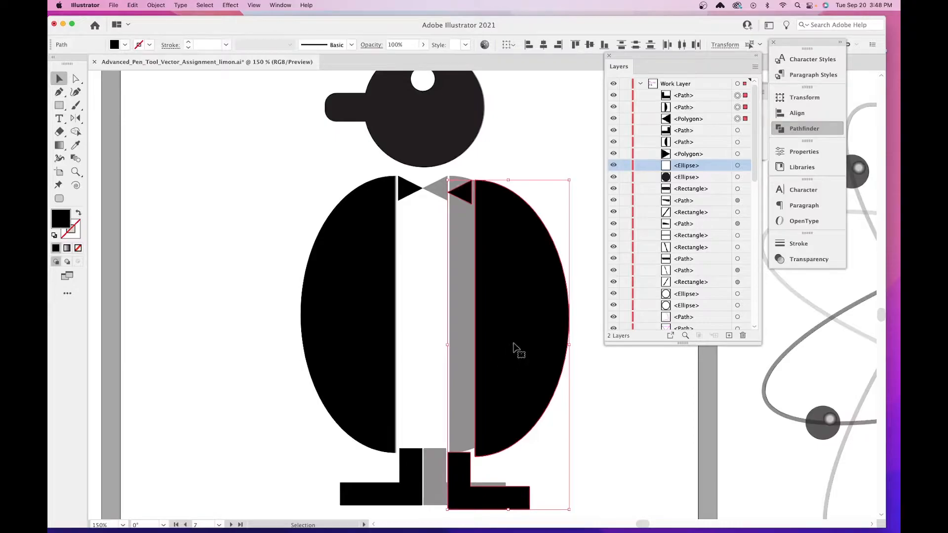
{"action": "left_click_drag", "start_coordinate": [514, 349], "coordinate": [491, 342]}
Fine-tune the mirrored half's horizontal position so its foot sits against the left foot and its body matches the template, and deselect it.
{"action": "left_click_drag", "start_coordinate": [409, 395], "coordinate": [384, 317]}
{"action": "key", "text": "super+equal"}
{"action": "key", "text": "super+equal"}
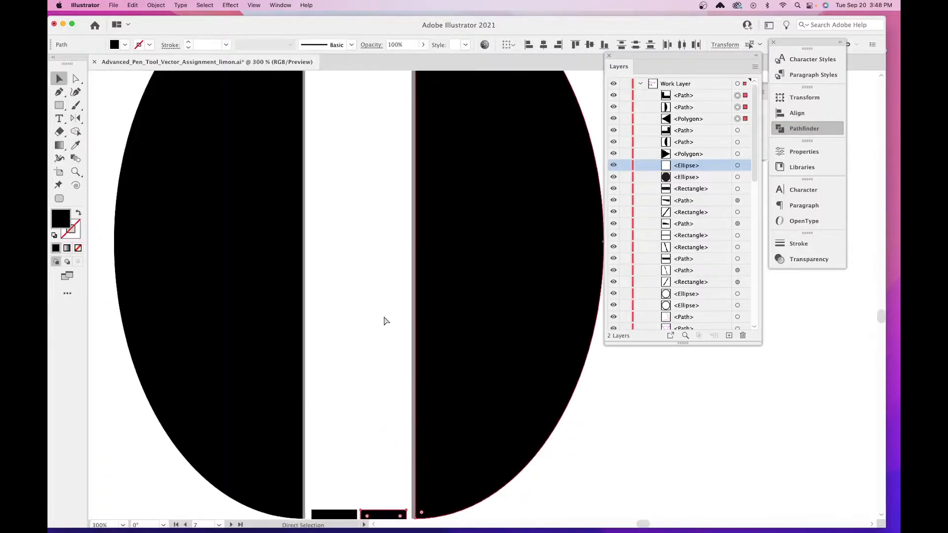
{"action": "scroll", "coordinate": [380, 311], "scroll_direction": "down", "scroll_amount": 5}
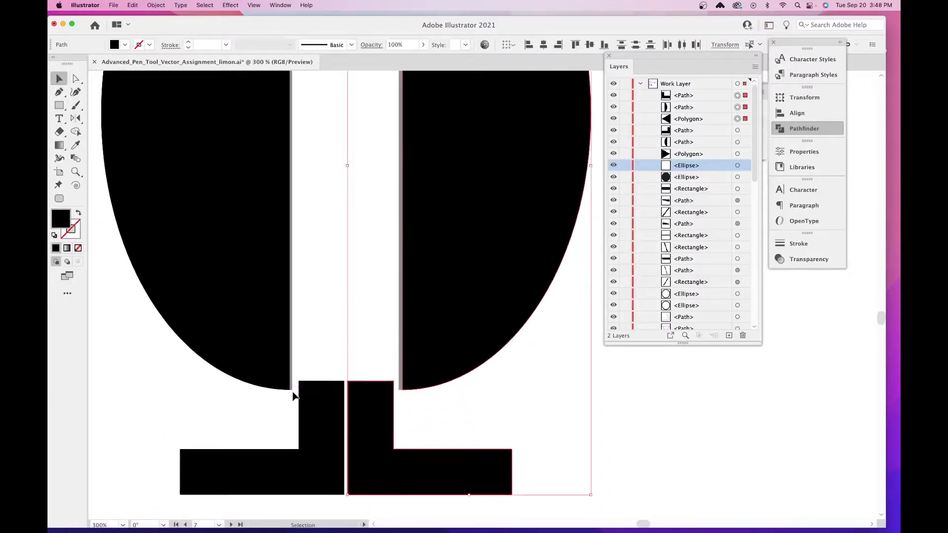
{"action": "left_click_drag", "start_coordinate": [373, 396], "coordinate": [368, 396]}
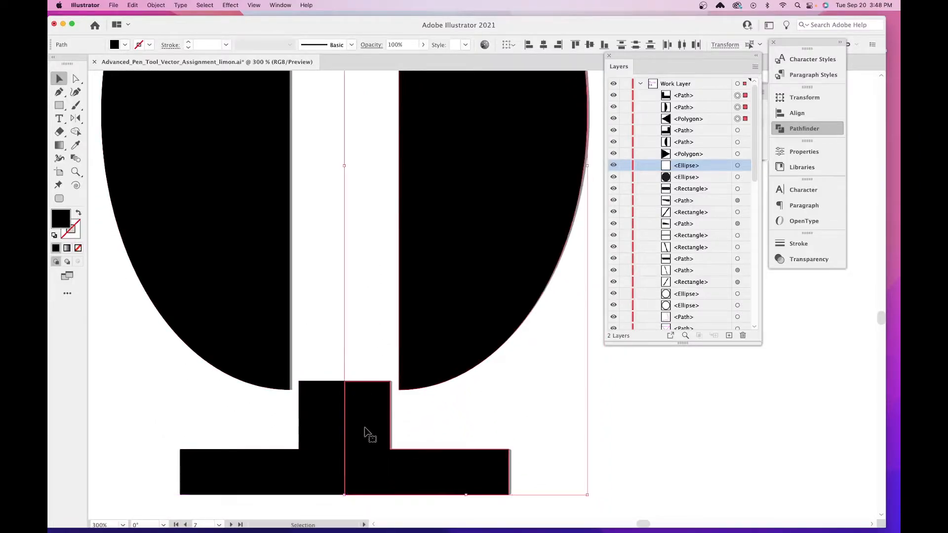
{"action": "left_click_drag", "start_coordinate": [408, 324], "coordinate": [417, 501]}
{"action": "left_click_drag", "start_coordinate": [433, 190], "coordinate": [470, 305]}
{"action": "scroll", "coordinate": [467, 387], "scroll_direction": "down", "scroll_amount": 10}
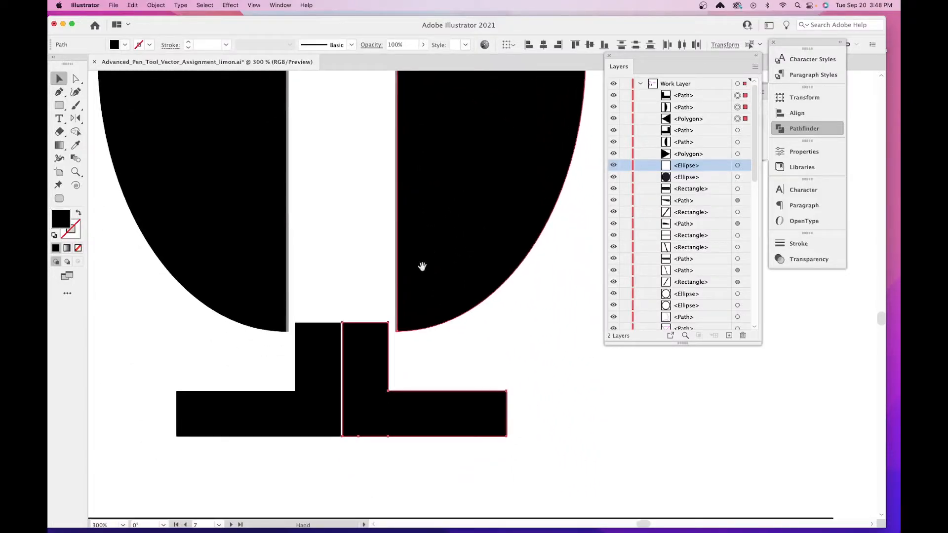
{"action": "left_click_drag", "start_coordinate": [498, 385], "coordinate": [485, 415]}
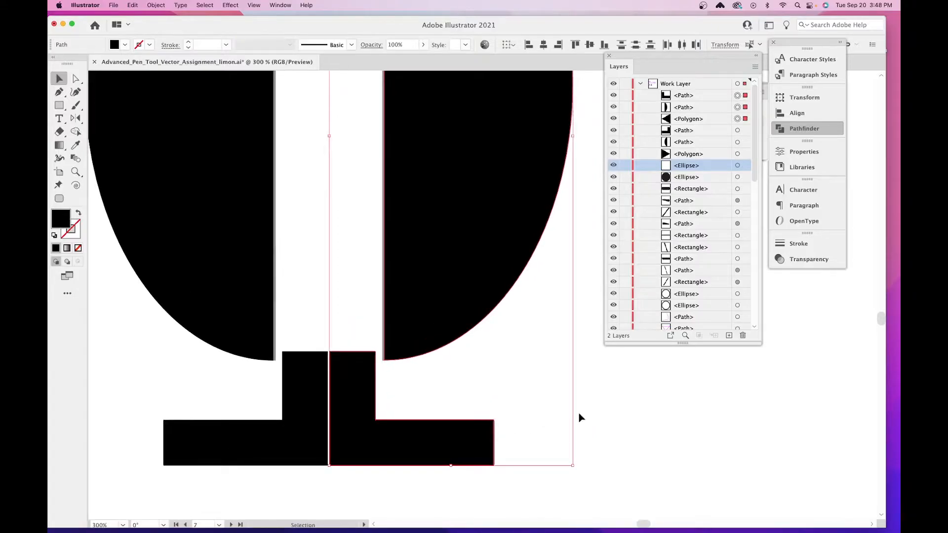
{"action": "key", "text": "super+minus"}
{"action": "key", "text": "super+minus"}
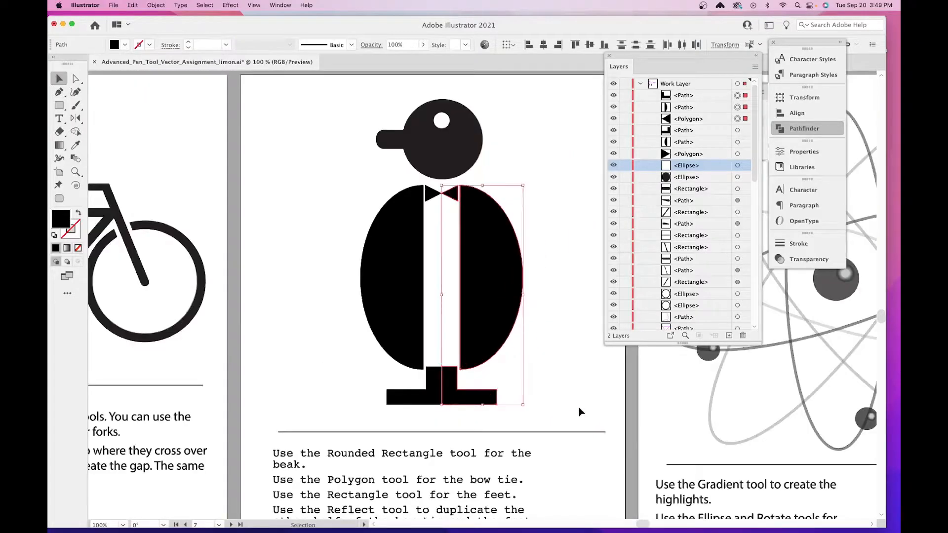
{"action": "left_click", "coordinate": [569, 389]}
Select all the penguin's shapes, including head, eye and beak, and group them.
{"action": "left_click_drag", "start_coordinate": [576, 402], "coordinate": [415, 411]}
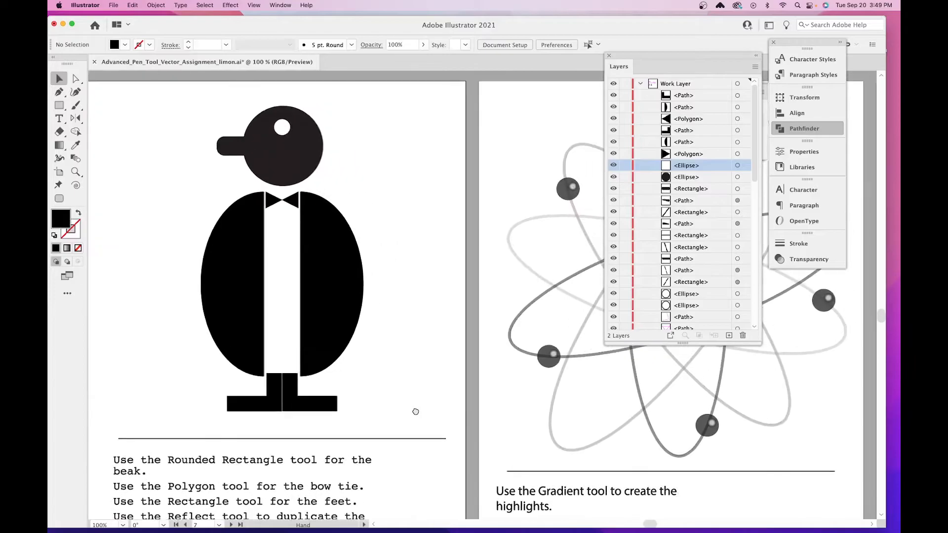
{"action": "scroll", "coordinate": [415, 410], "scroll_direction": "up", "scroll_amount": 10}
{"action": "scroll", "coordinate": [445, 418], "scroll_direction": "left", "scroll_amount": 5}
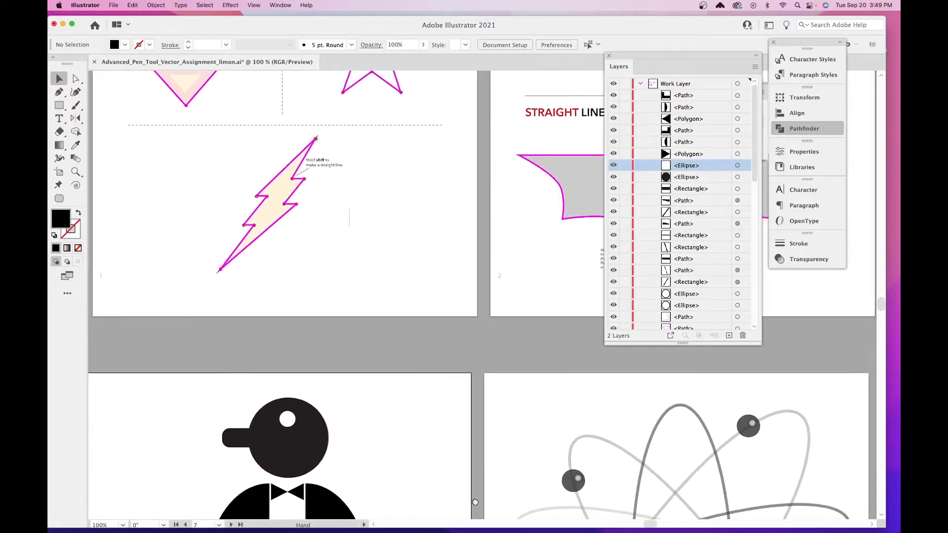
{"action": "scroll", "coordinate": [461, 424], "scroll_direction": "down", "scroll_amount": 5}
{"action": "scroll", "coordinate": [461, 423], "scroll_direction": "left", "scroll_amount": 5}
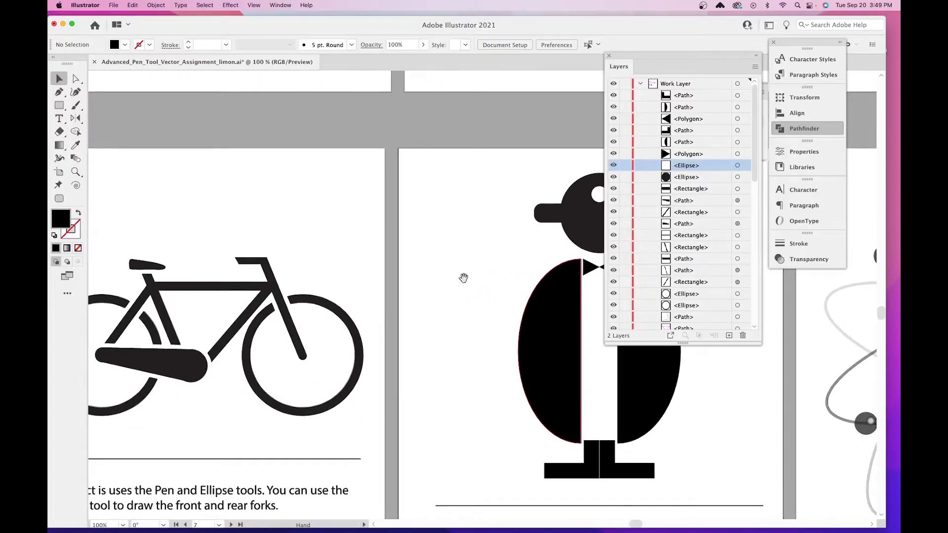
{"action": "left_click_drag", "start_coordinate": [529, 306], "coordinate": [373, 244]}
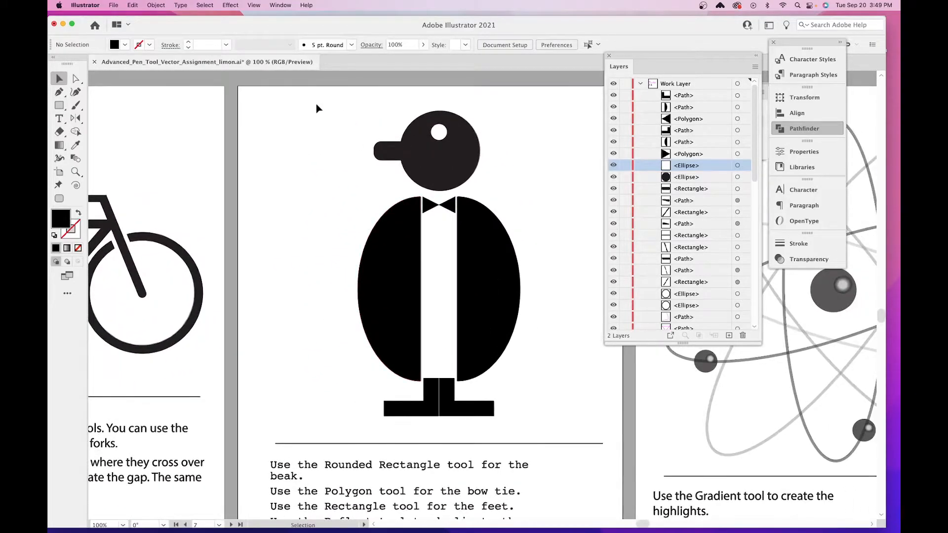
{"action": "left_click_drag", "start_coordinate": [305, 102], "coordinate": [541, 433]}
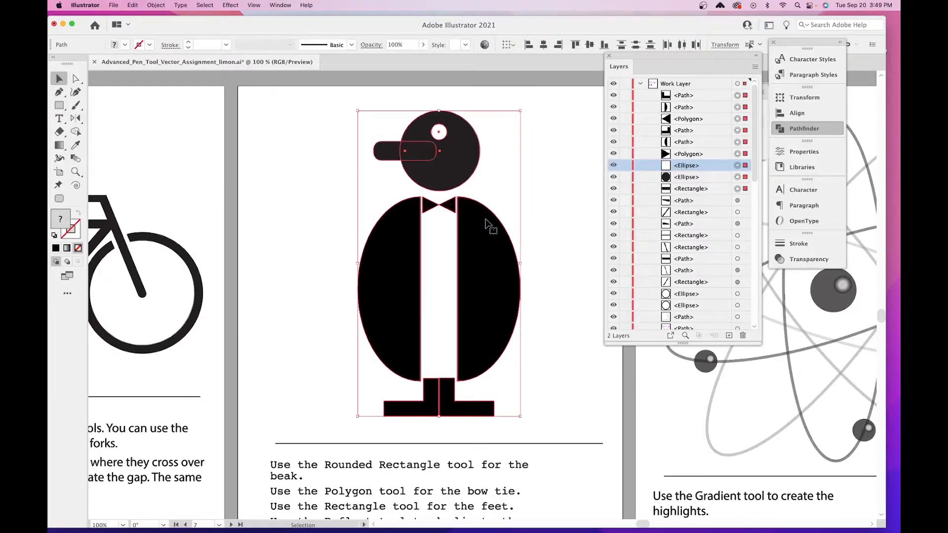
{"action": "key", "text": "a"}
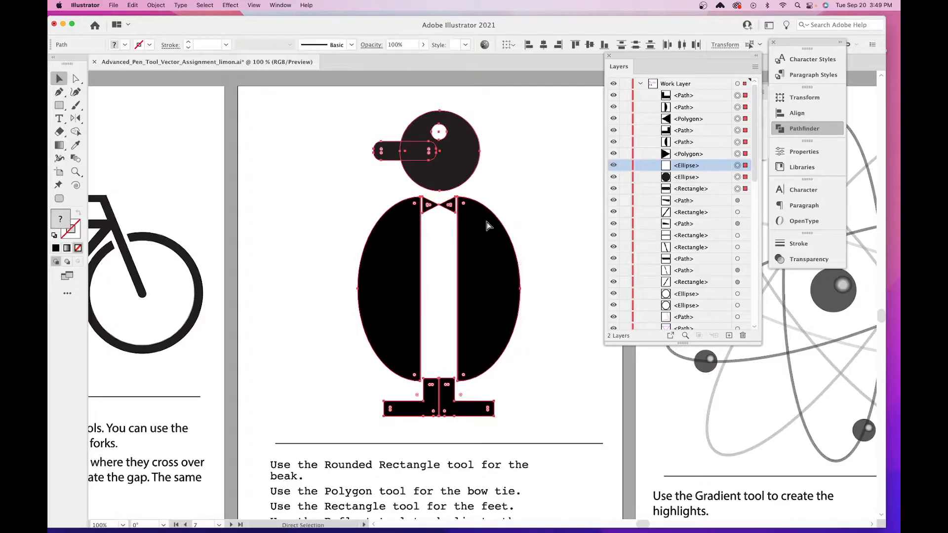
{"action": "key", "text": "super+g"}
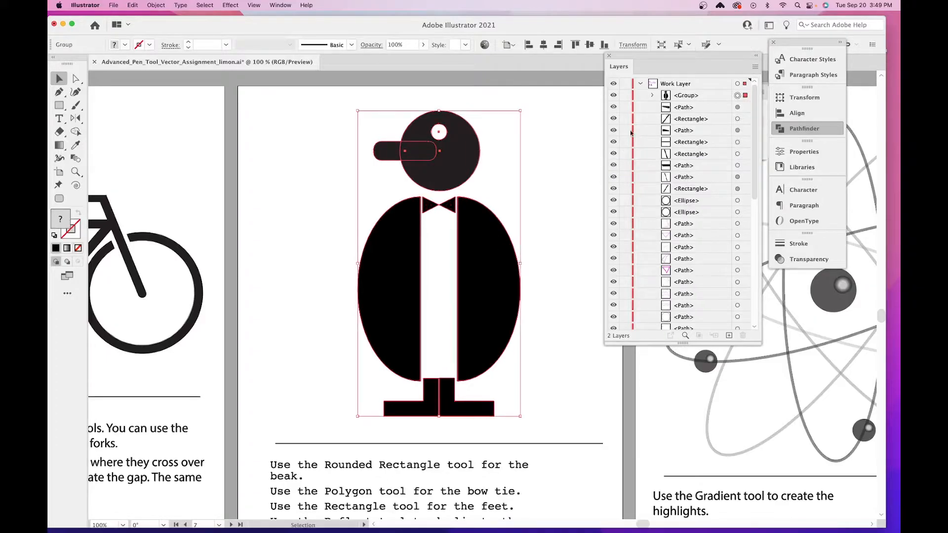
Rename the penguin's group as Penguin and clear the selection.
{"action": "double_click", "coordinate": [684, 96]}
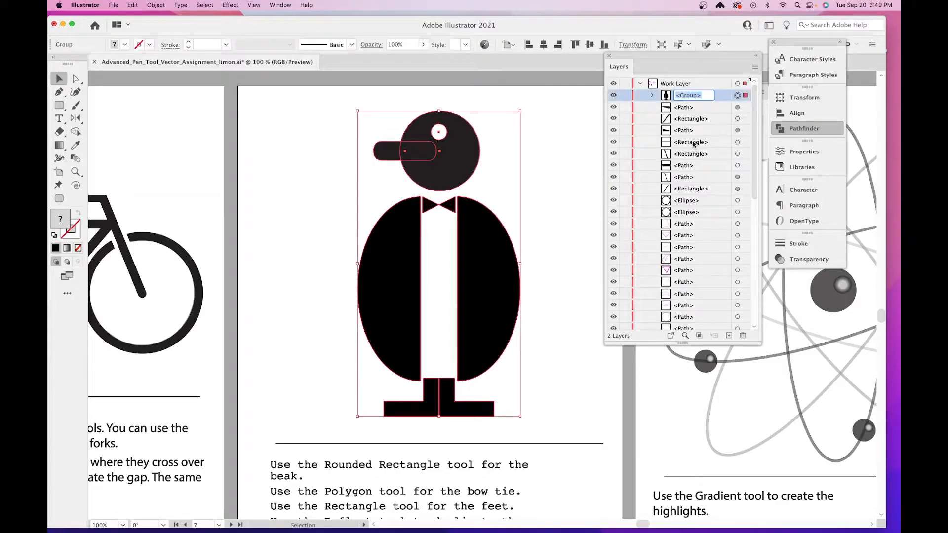
{"action": "type", "text": "Penguin"}
{"action": "key", "text": "Return"}
{"action": "left_click", "coordinate": [344, 165]}
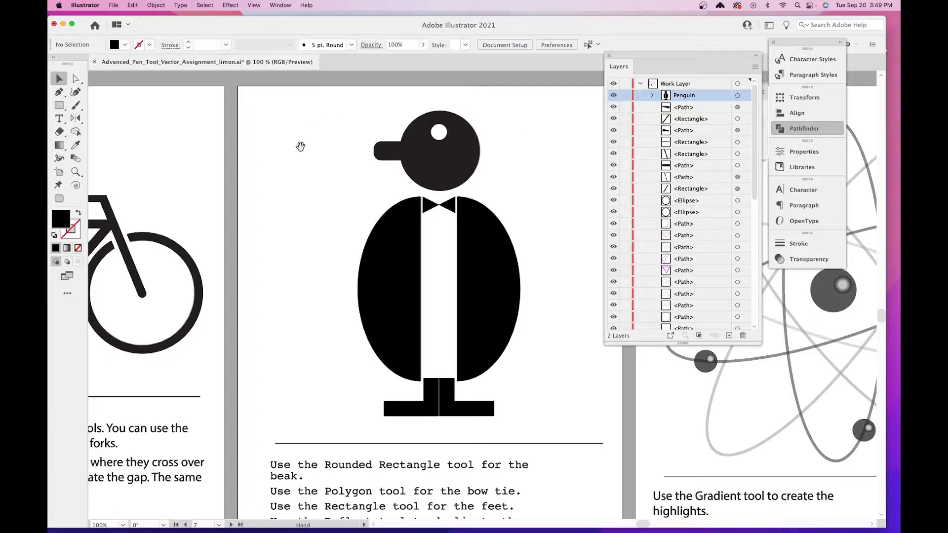
Select all the bicycle's shapes on the neighbouring artboard and group them.
{"action": "left_click_drag", "start_coordinate": [287, 195], "coordinate": [502, 178]}
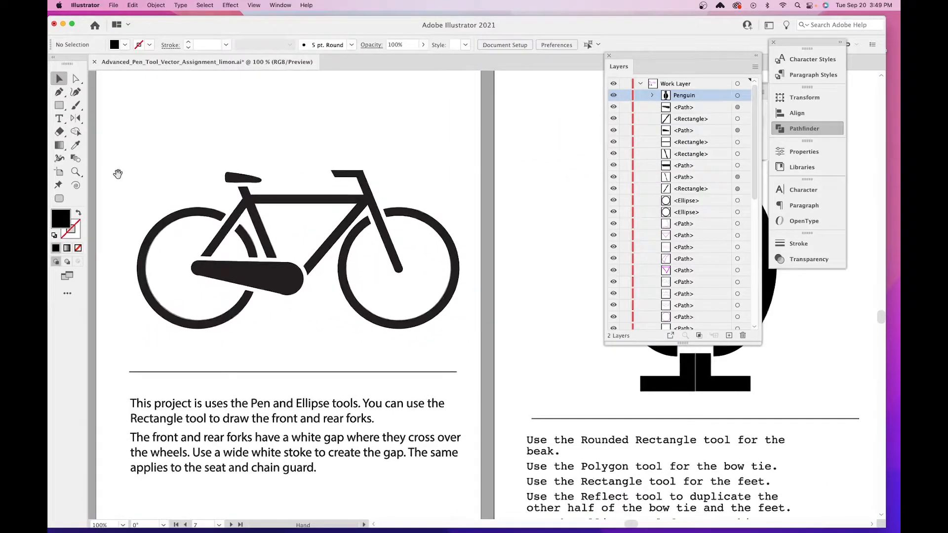
{"action": "left_click_drag", "start_coordinate": [129, 120], "coordinate": [466, 349]}
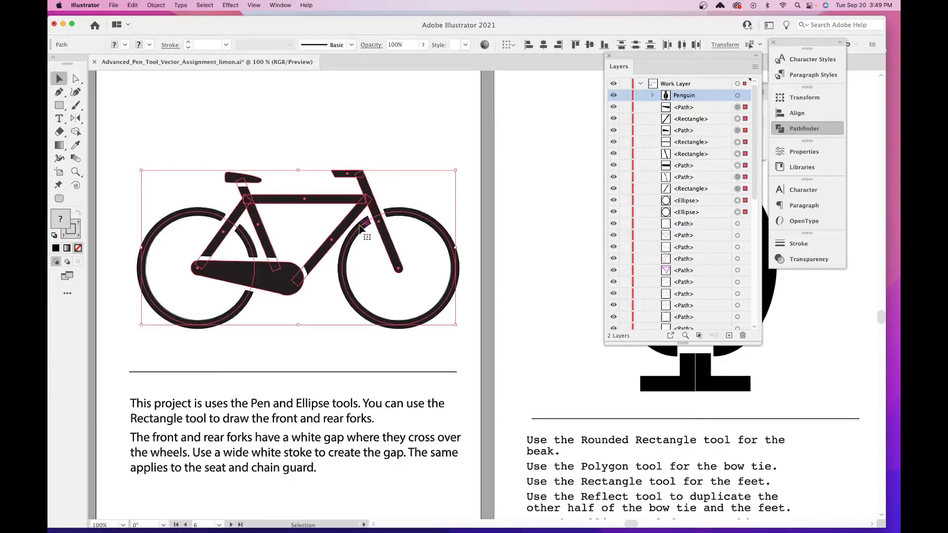
{"action": "right_click", "coordinate": [275, 283]}
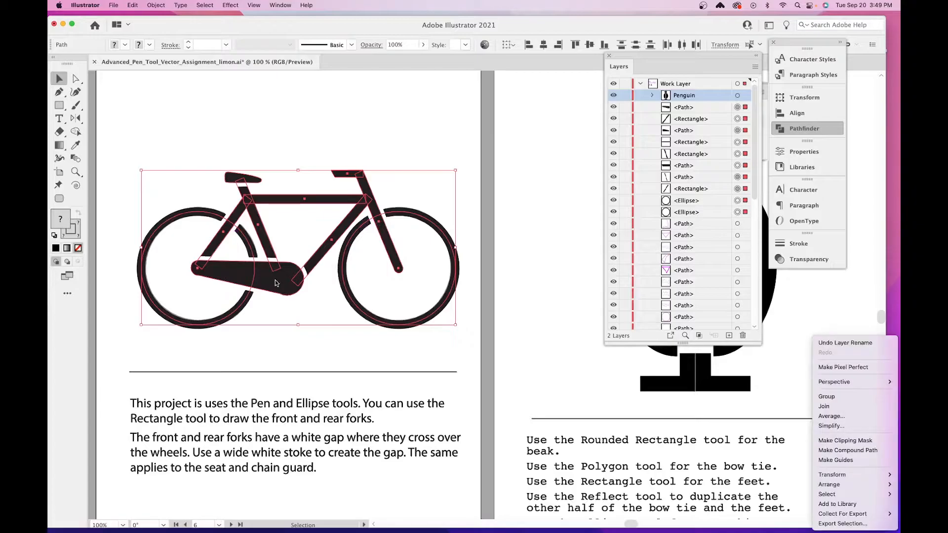
{"action": "left_click", "coordinate": [843, 396]}
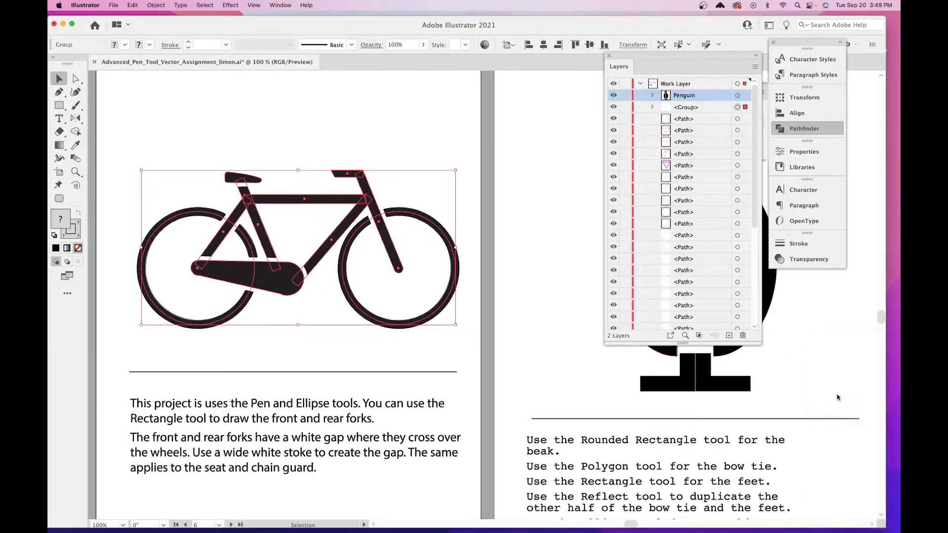
Rename the bicycle's group as Bike and clear the selection.
{"action": "left_click", "coordinate": [685, 107]}
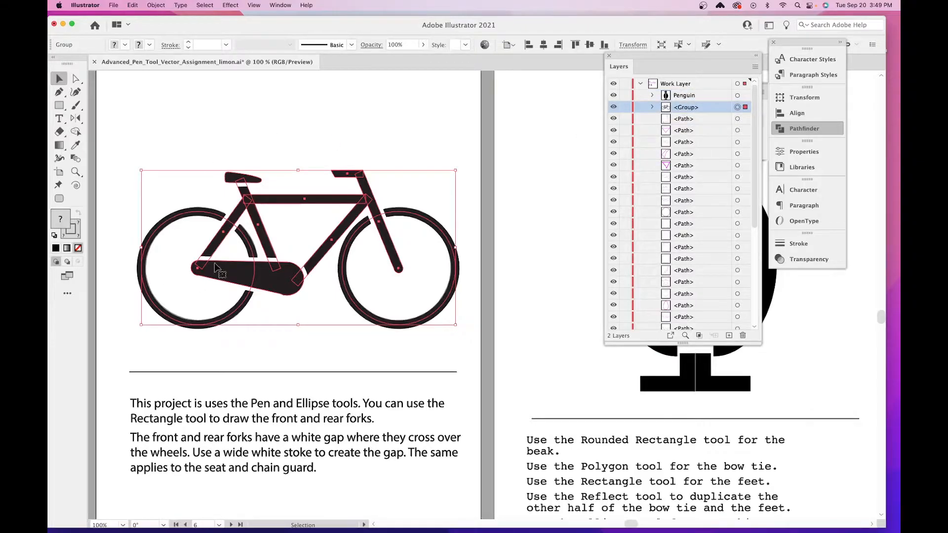
{"action": "double_click", "coordinate": [682, 108]}
{"action": "type", "text": "B"}
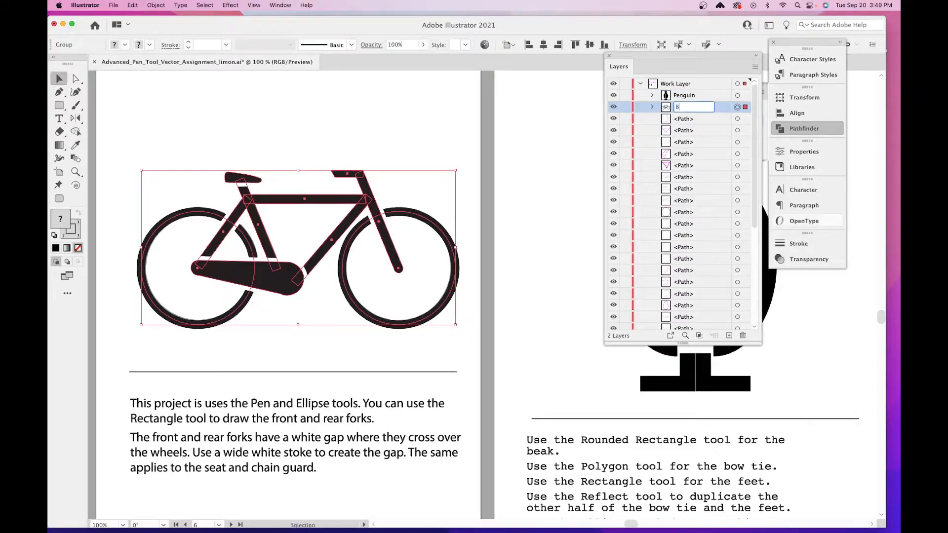
{"action": "type", "text": "ike"}
{"action": "key", "text": "Return"}
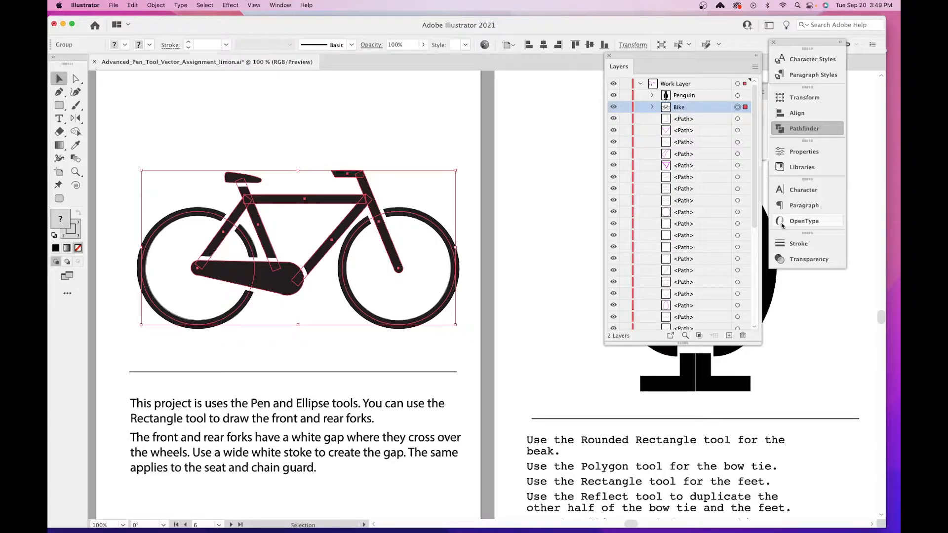
{"action": "left_click", "coordinate": [570, 295]}
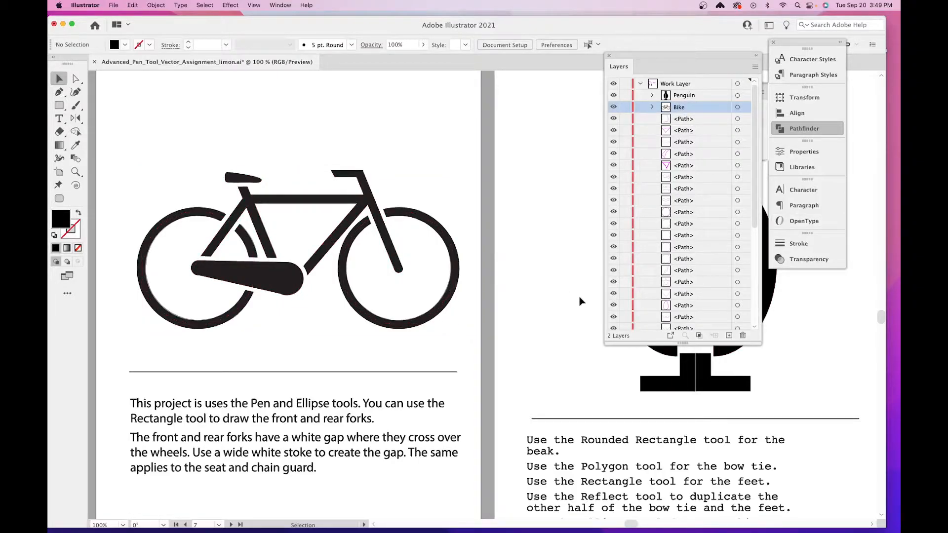
Go past the penguin to the artboard with the atom template.
{"action": "left_click_drag", "start_coordinate": [499, 320], "coordinate": [440, 322]}
{"action": "left_click_drag", "start_coordinate": [483, 345], "coordinate": [389, 346]}
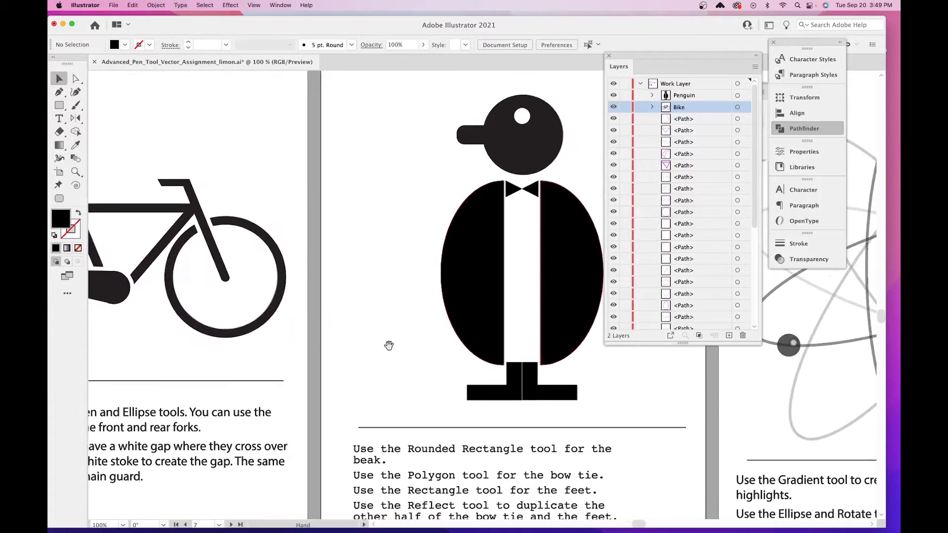
{"action": "left_click_drag", "start_coordinate": [455, 369], "coordinate": [255, 362]}
{"action": "left_click_drag", "start_coordinate": [497, 258], "coordinate": [298, 267]}
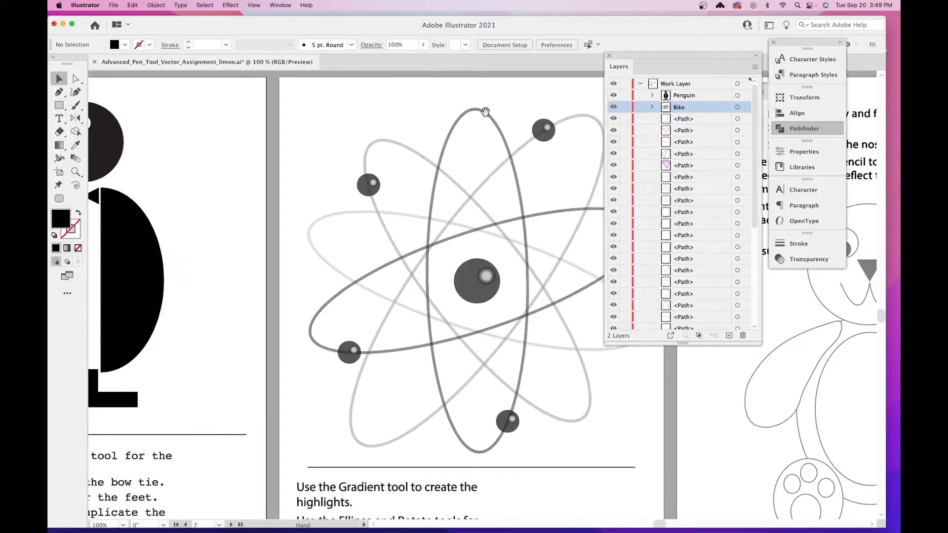
{"action": "left_click_drag", "start_coordinate": [472, 203], "coordinate": [348, 207]}
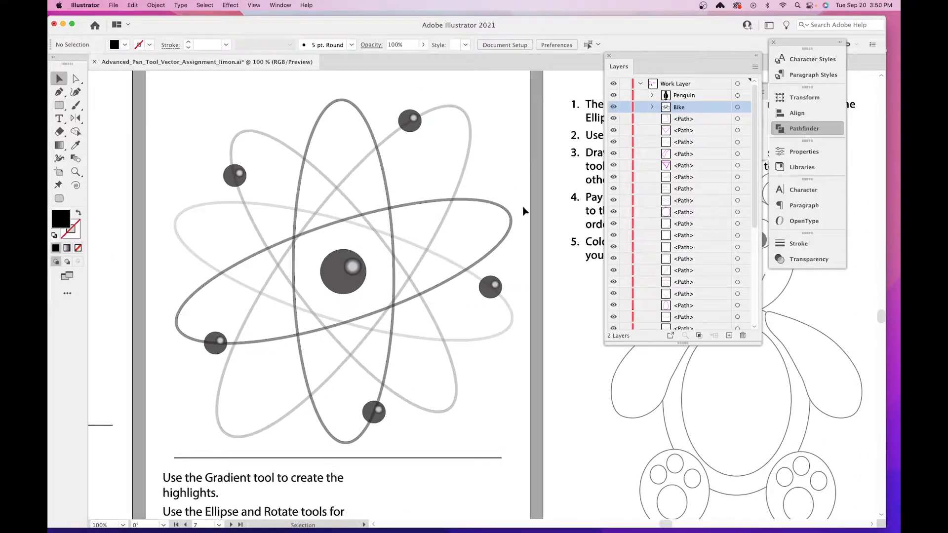
Examine the atom template and its central nucleus up close.
{"action": "key", "text": "a"}
{"action": "key", "text": "super+s"}
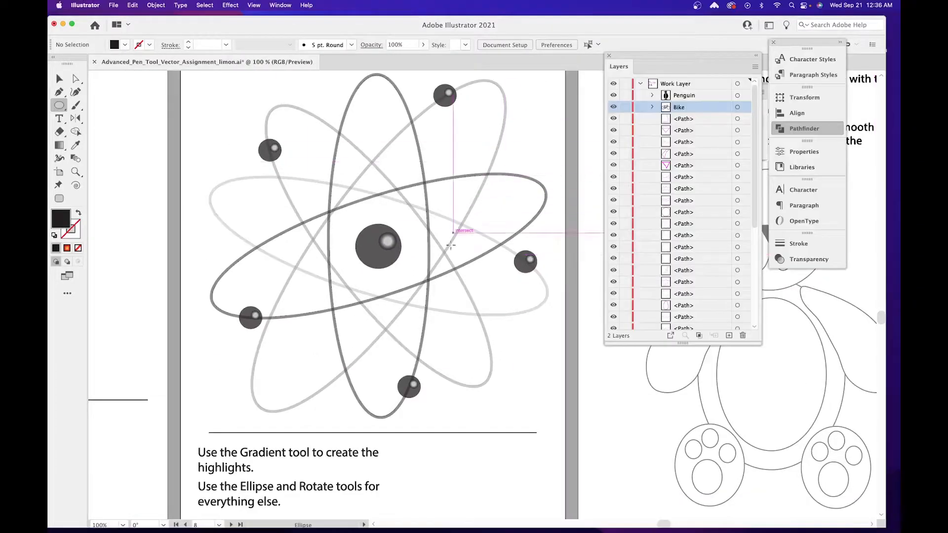
{"action": "left_click_drag", "start_coordinate": [445, 258], "coordinate": [420, 248]}
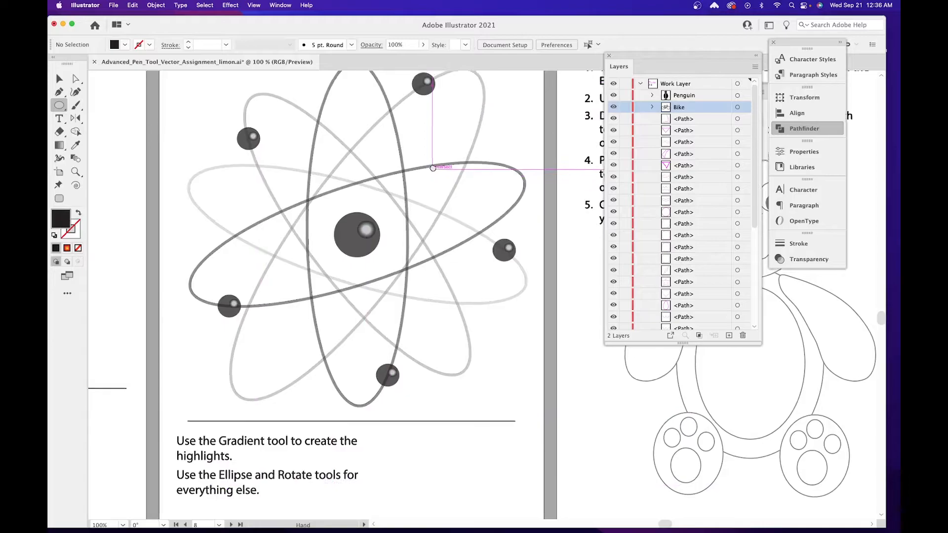
{"action": "scroll", "coordinate": [457, 95], "scroll_direction": "up", "scroll_amount": 3}
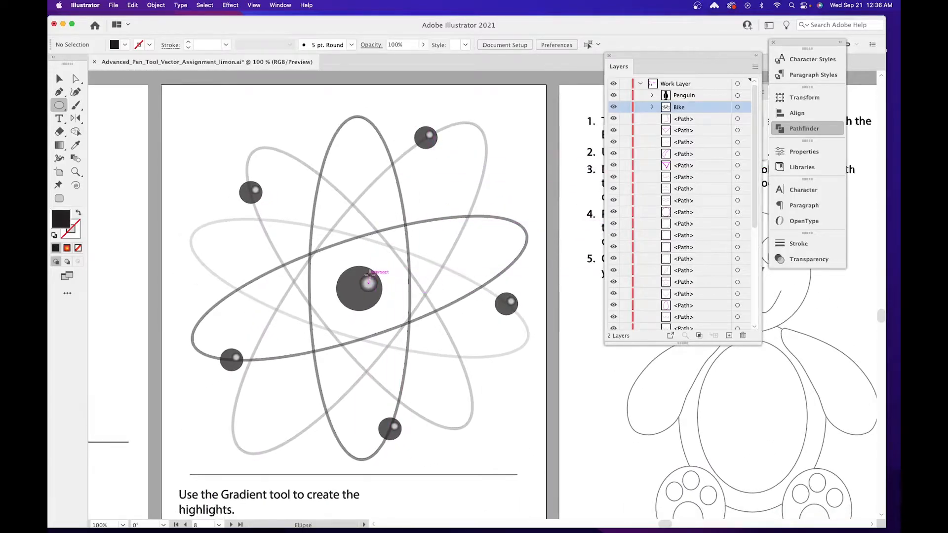
{"action": "key", "text": "super+equal"}
{"action": "key", "text": "super+equal"}
{"action": "key", "text": "space"}
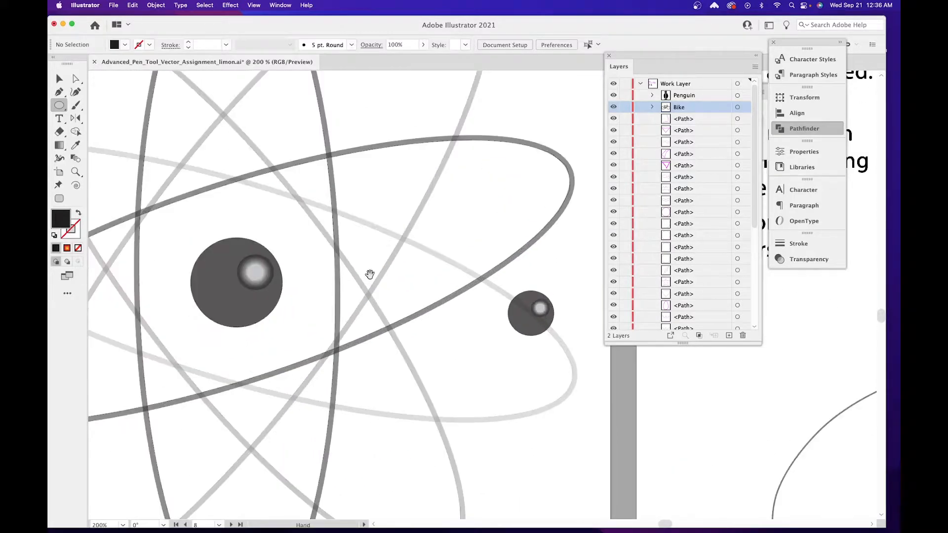
{"action": "left_click_drag", "start_coordinate": [345, 286], "coordinate": [466, 282]}
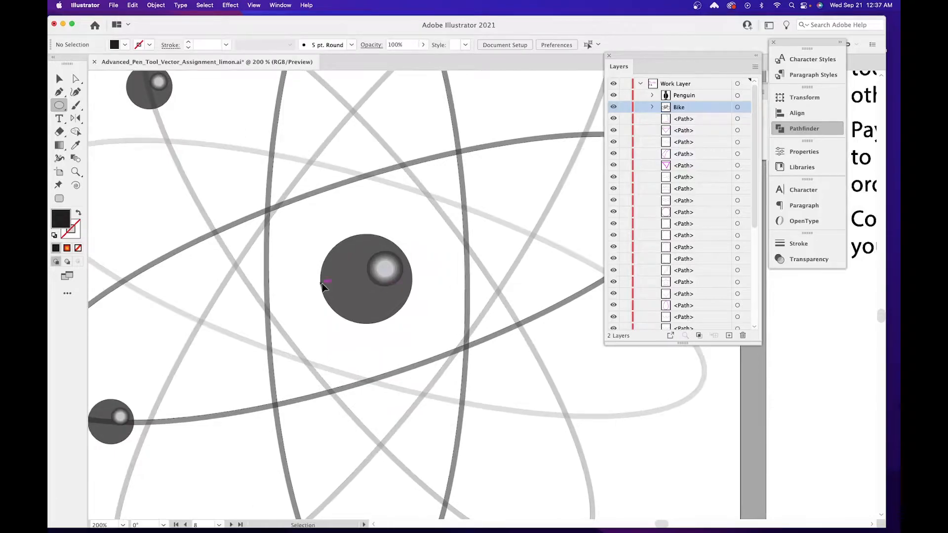
{"action": "key", "text": "super+equal"}
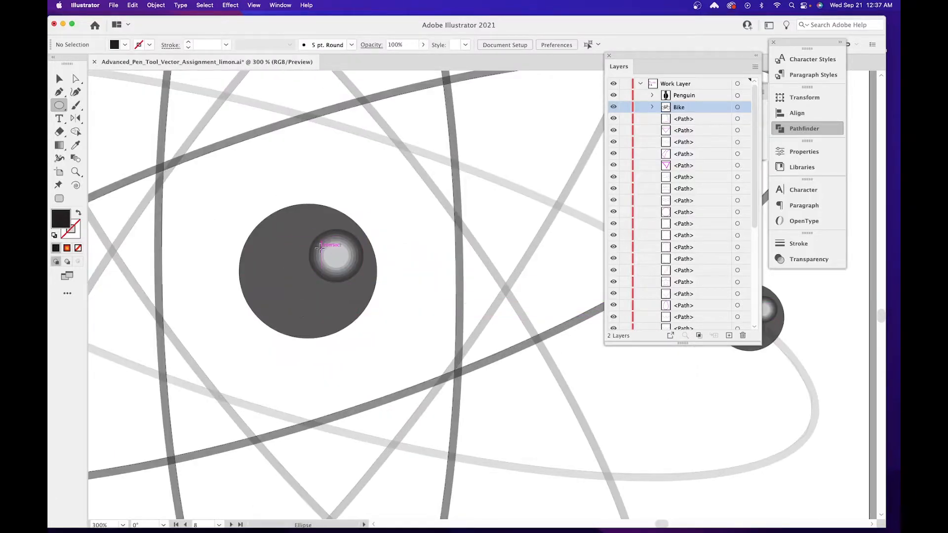
Draw a solid black circle with the Ellipse tool over the atom's nucleus, fitted to the template's edge.
{"action": "left_click", "coordinate": [60, 108]}
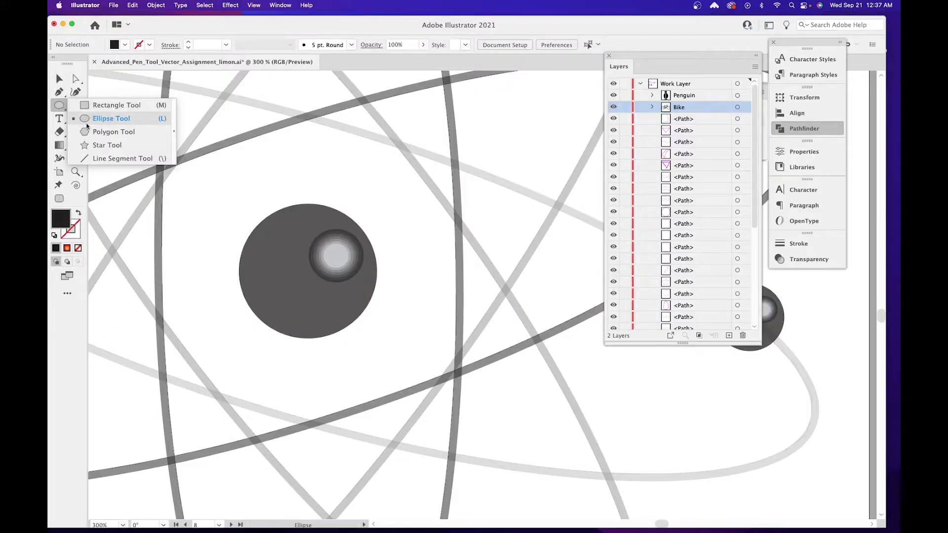
{"action": "left_click", "coordinate": [87, 125]}
{"action": "left_click", "coordinate": [57, 108]}
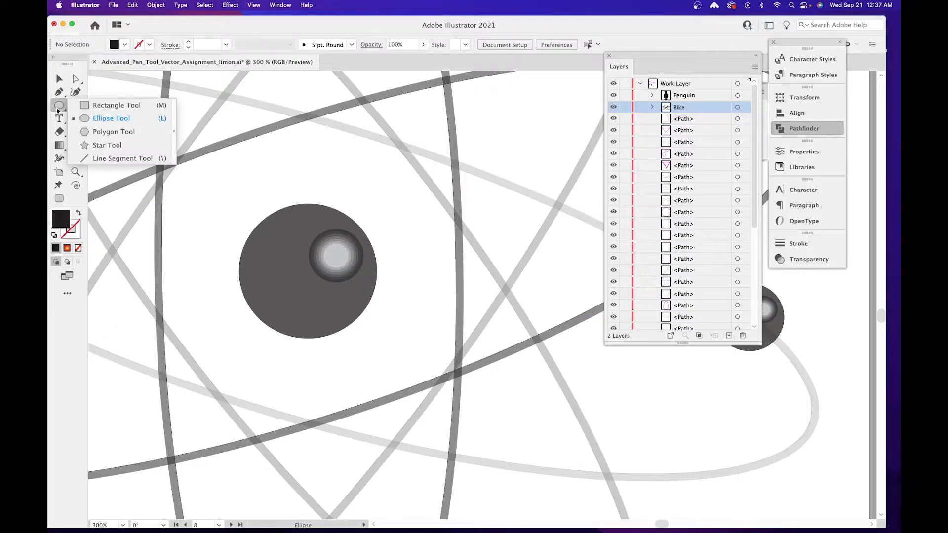
{"action": "left_click", "coordinate": [109, 119]}
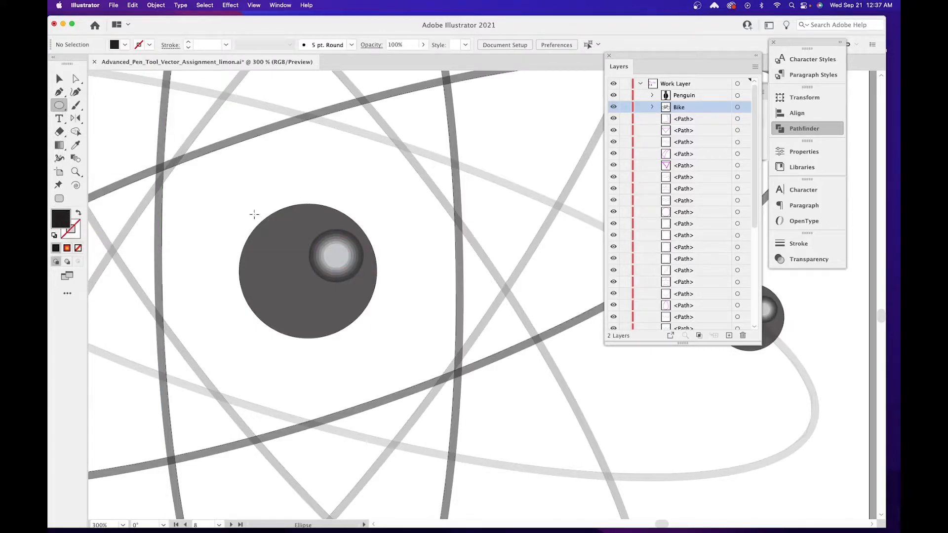
{"action": "left_click_drag", "start_coordinate": [236, 201], "coordinate": [377, 338]}
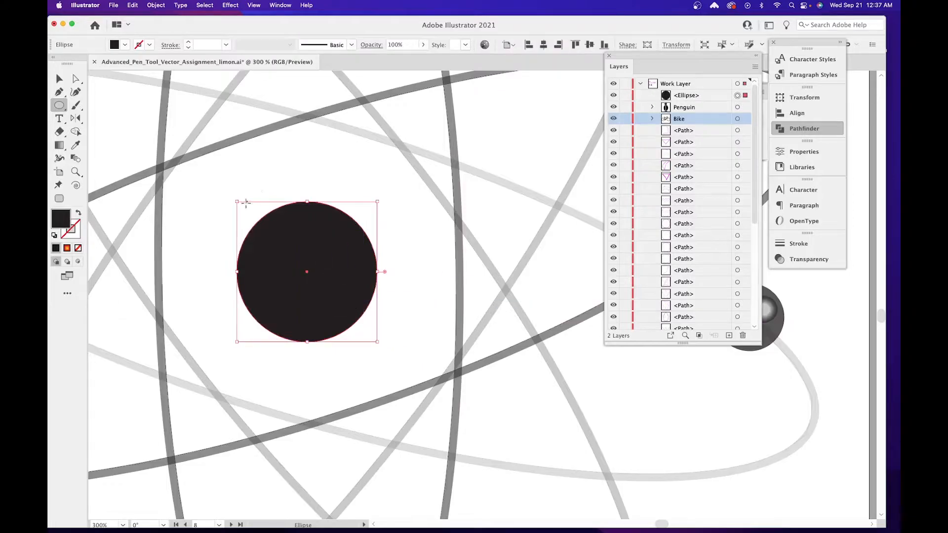
{"action": "left_click_drag", "start_coordinate": [237, 202], "coordinate": [246, 150]}
{"action": "key", "text": "super+z"}
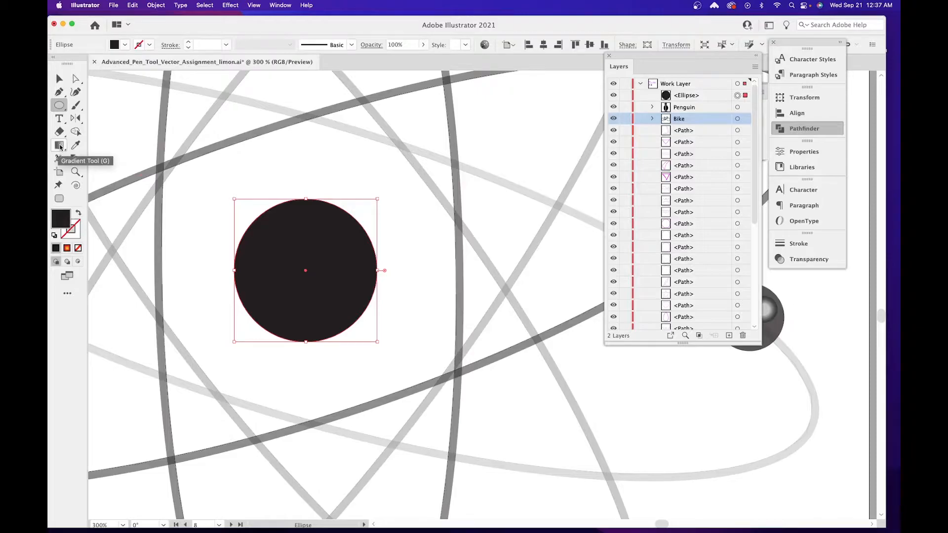
Show the gradient settings and fill the nucleus circle with a linear gradient.
{"action": "left_click", "coordinate": [60, 146]}
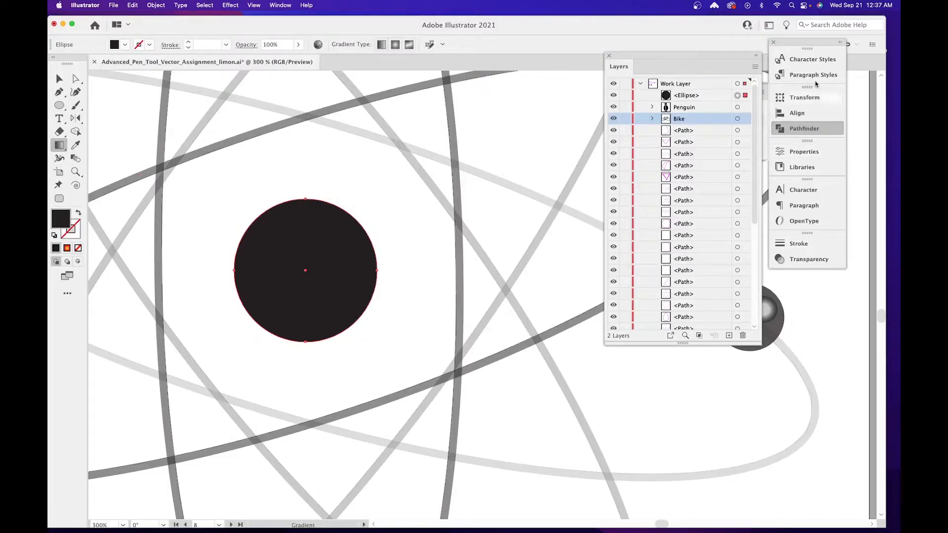
{"action": "left_click", "coordinate": [278, 5]}
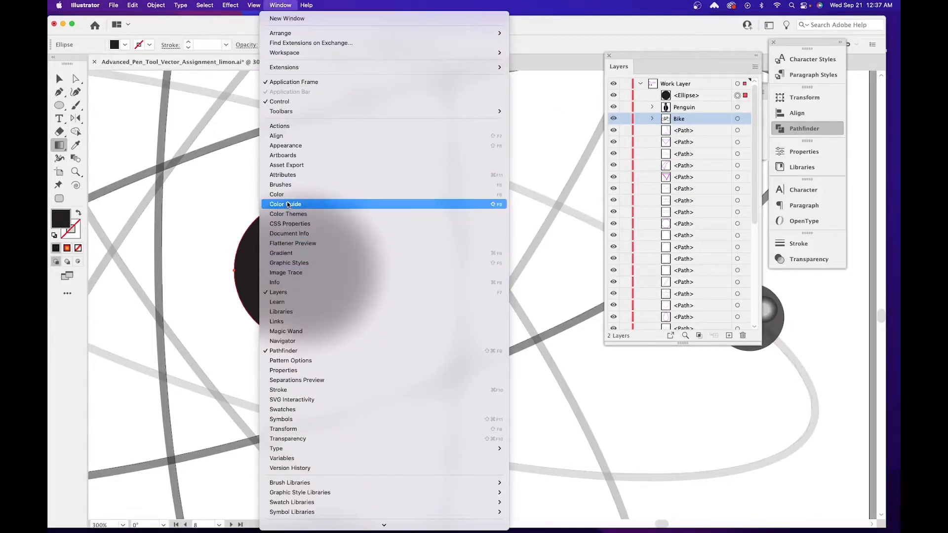
{"action": "left_click", "coordinate": [298, 253]}
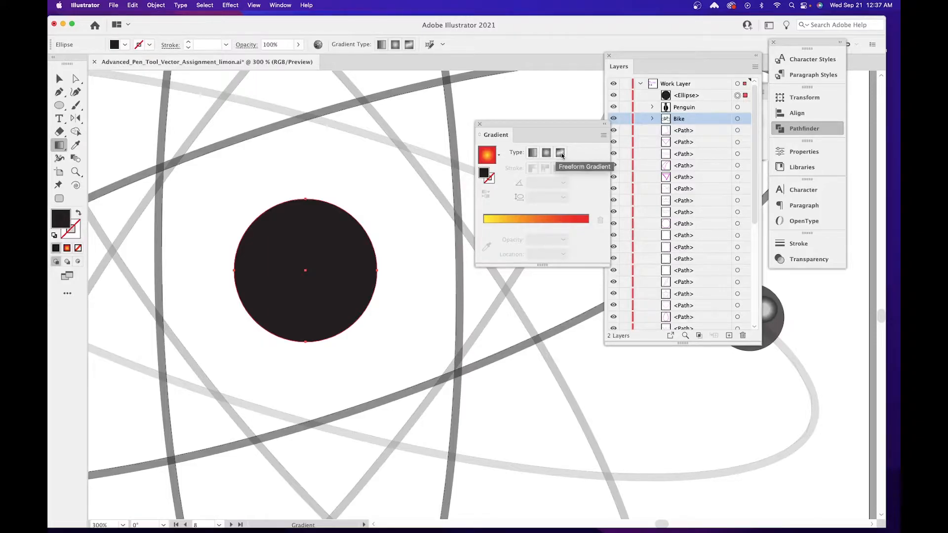
{"action": "left_click", "coordinate": [533, 153]}
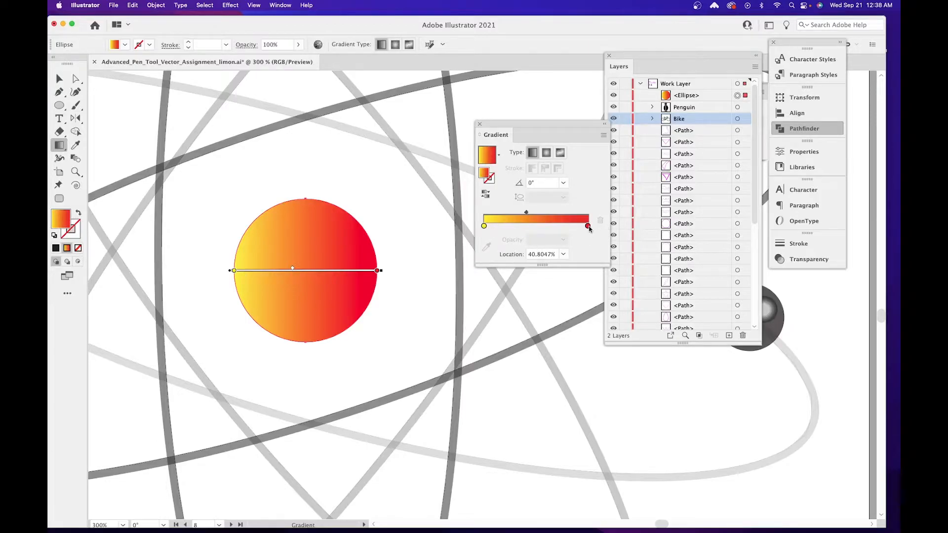
Try several swatches for the gradient's starting color stop and set it to teal, C=80 M=10 Y=45 K=0.
{"action": "left_click", "coordinate": [484, 226]}
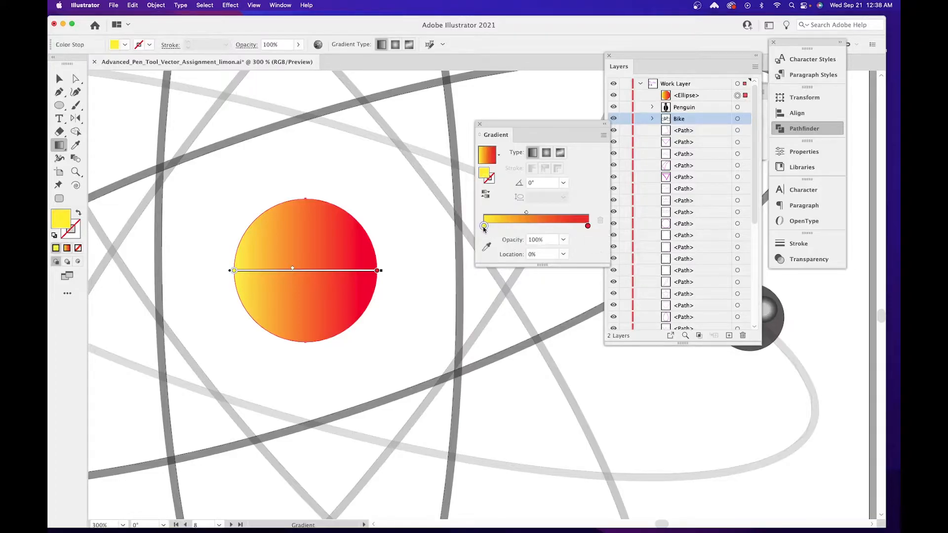
{"action": "double_click", "coordinate": [484, 226]}
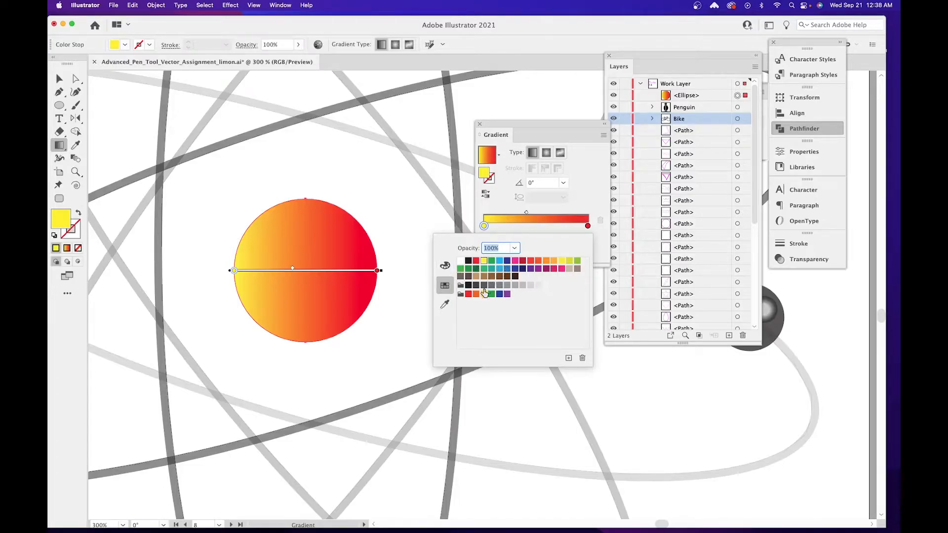
{"action": "left_click", "coordinate": [523, 262]}
{"action": "left_click", "coordinate": [546, 261]}
{"action": "left_click", "coordinate": [532, 270]}
{"action": "left_click", "coordinate": [492, 269]}
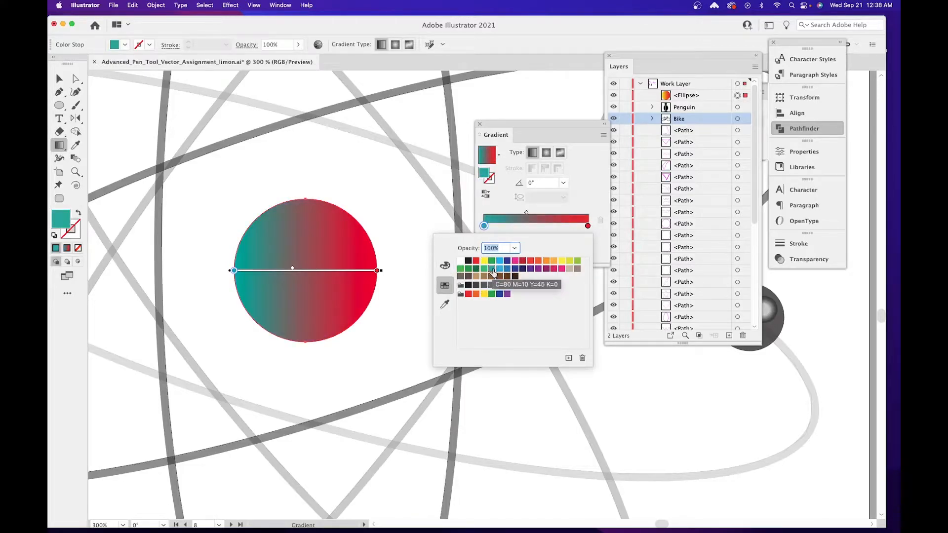
{"action": "left_click", "coordinate": [548, 228]}
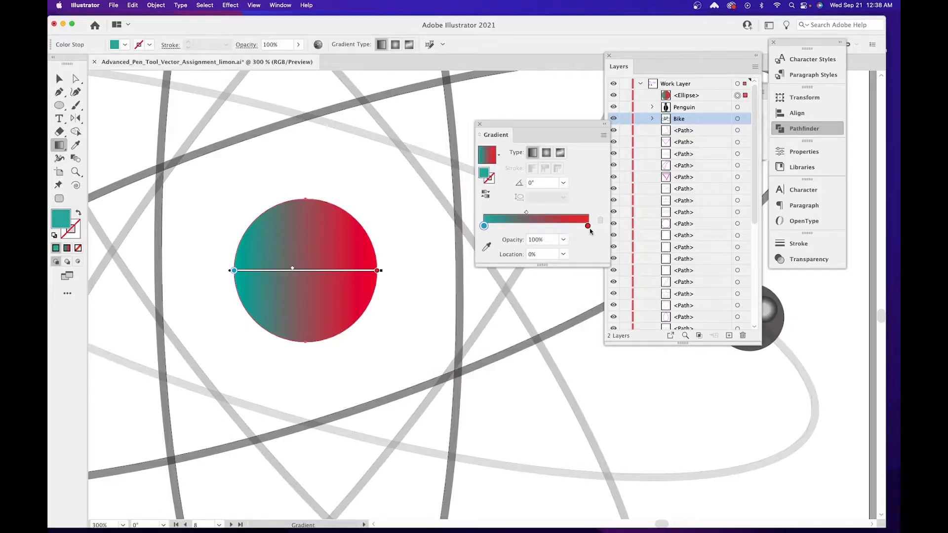
Set the gradient's ending color stop to orange.
{"action": "double_click", "coordinate": [588, 226]}
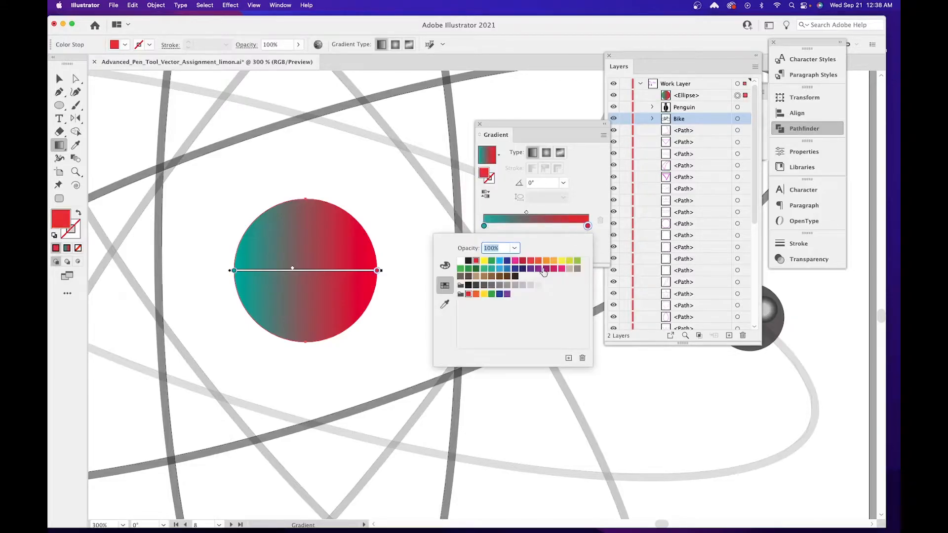
{"action": "left_click", "coordinate": [546, 261]}
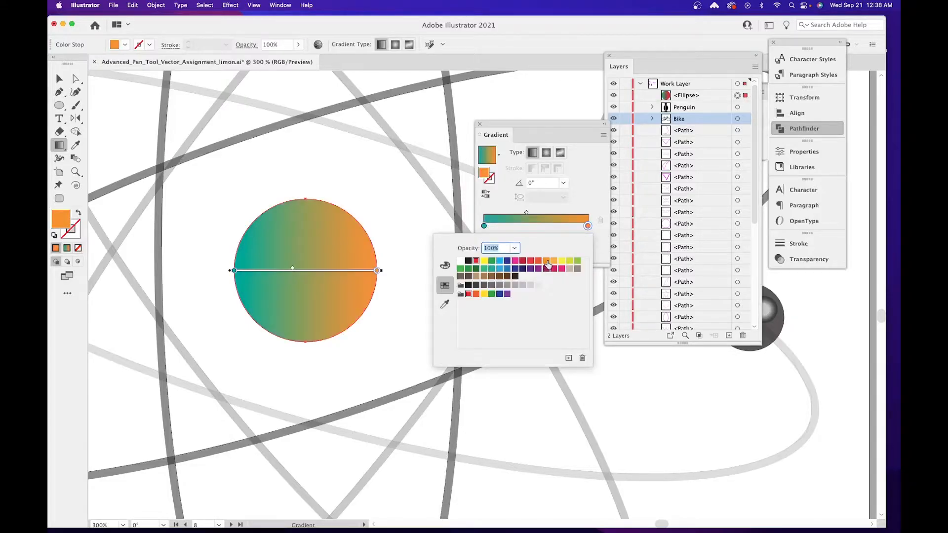
{"action": "left_click", "coordinate": [556, 230]}
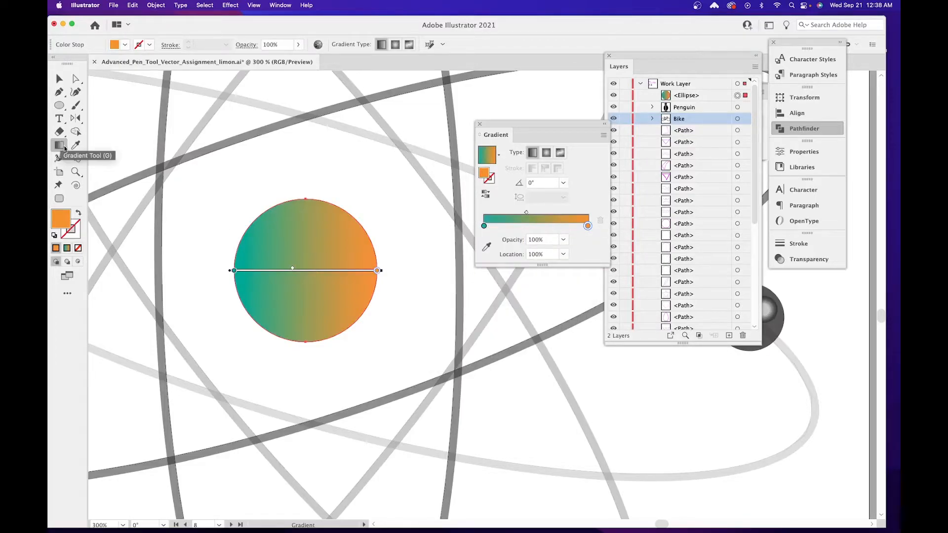
Redraw the circle's linear gradient at different lengths and angles, ending almost horizontal at about 3°.
{"action": "left_click_drag", "start_coordinate": [255, 316], "coordinate": [357, 223]}
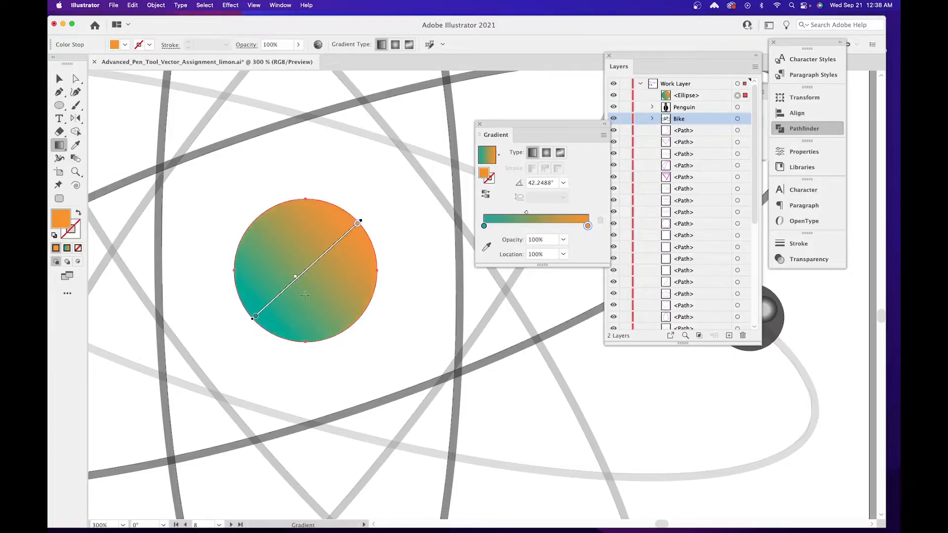
{"action": "mouse_move", "coordinate": [307, 287]}
{"action": "left_mouse_down"}
{"action": "mouse_move", "coordinate": [325, 273]}
{"action": "mouse_move", "coordinate": [313, 265]}
{"action": "left_mouse_up"}
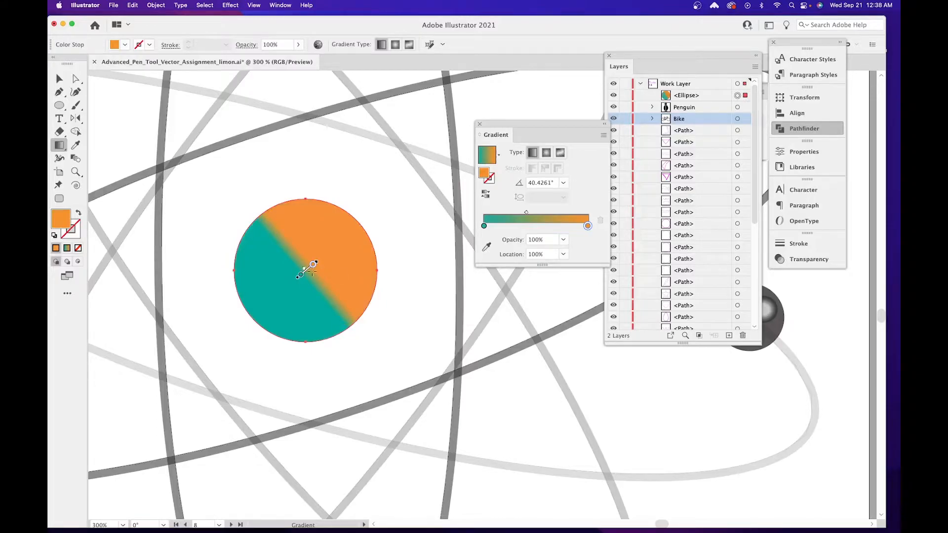
{"action": "left_click_drag", "start_coordinate": [303, 299], "coordinate": [369, 244]}
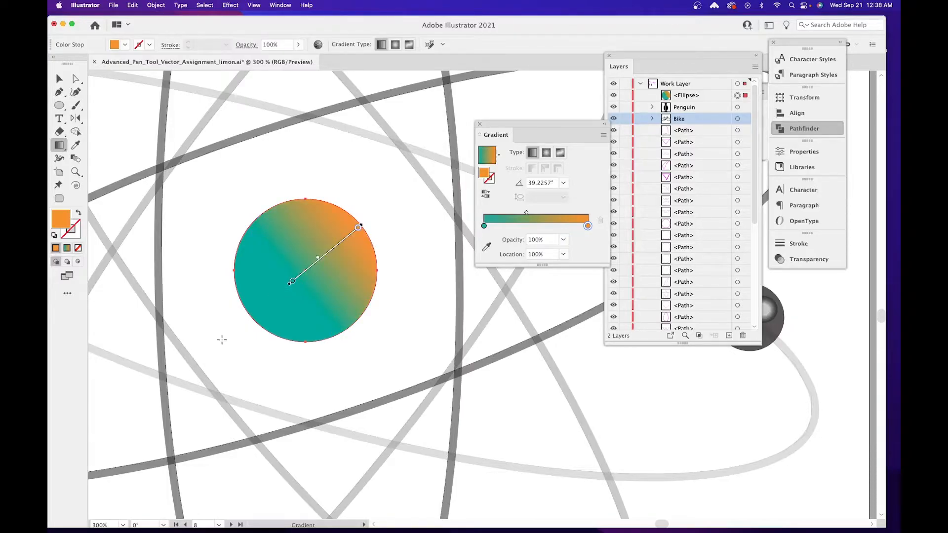
{"action": "left_click_drag", "start_coordinate": [190, 344], "coordinate": [473, 165]}
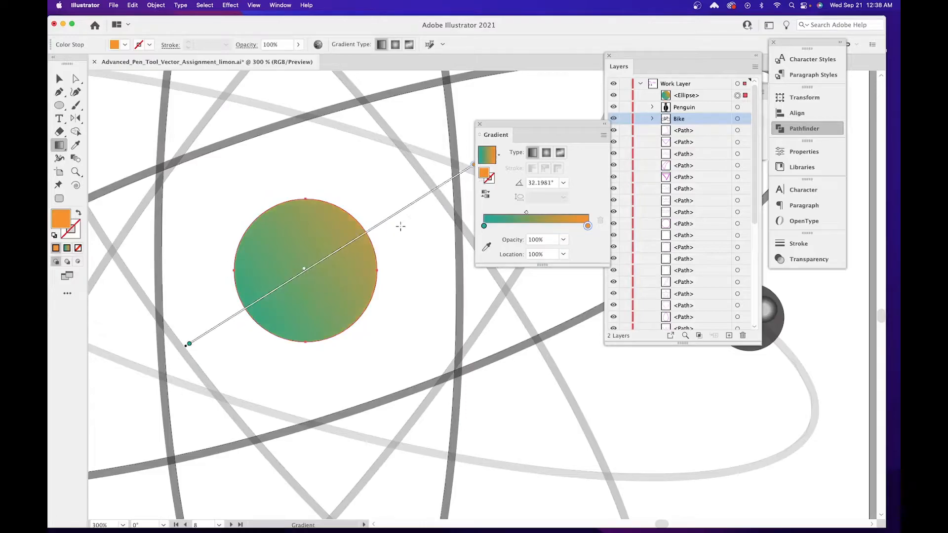
{"action": "left_click_drag", "start_coordinate": [270, 322], "coordinate": [365, 243]}
{"action": "left_click_drag", "start_coordinate": [299, 297], "coordinate": [336, 265]}
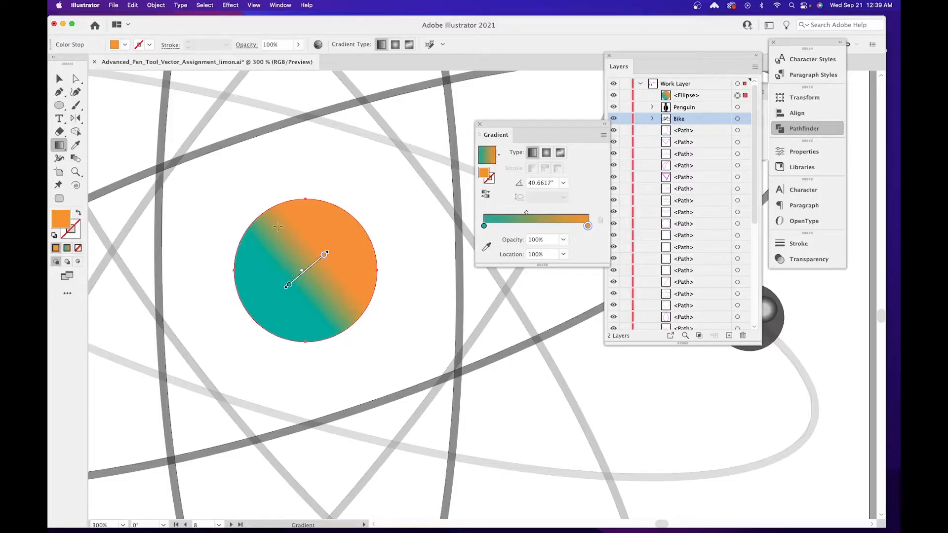
{"action": "left_click_drag", "start_coordinate": [266, 246], "coordinate": [349, 242]}
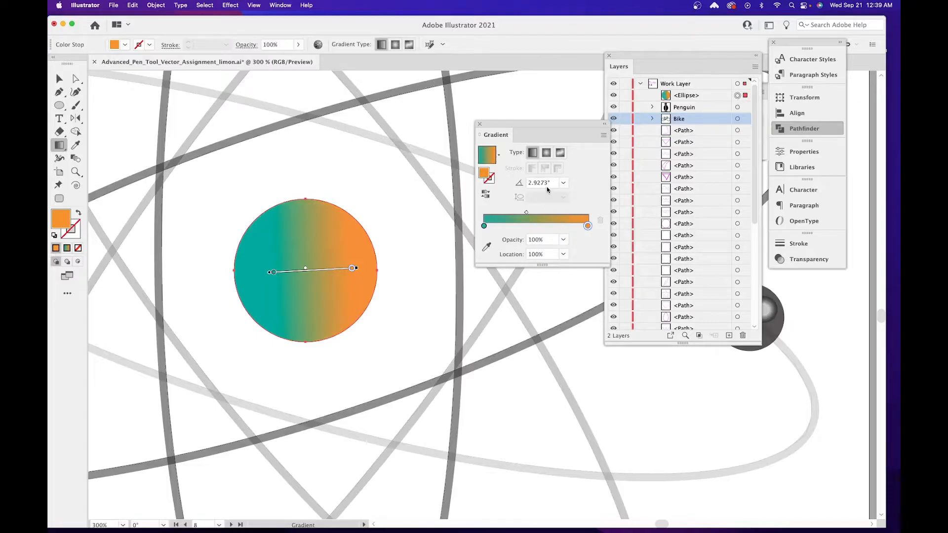
Change the nucleus fill to a radial gradient running from its upper-right area toward the lower left, at about -138°.
{"action": "left_click", "coordinate": [546, 153]}
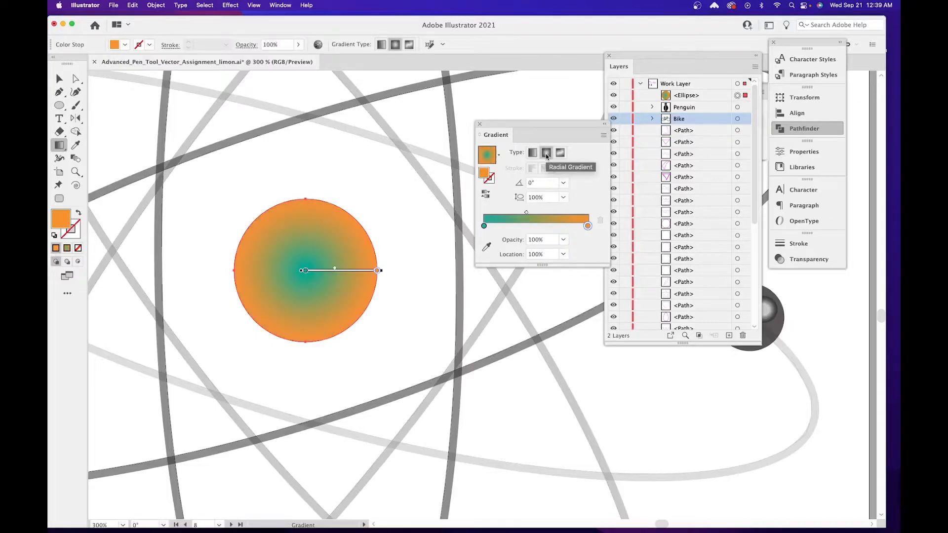
{"action": "left_click", "coordinate": [325, 246]}
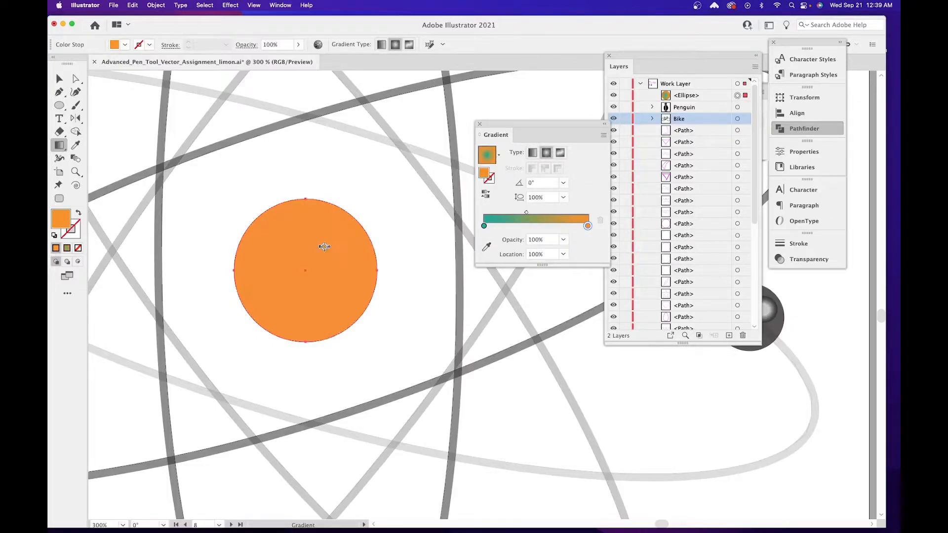
{"action": "left_click_drag", "start_coordinate": [325, 247], "coordinate": [281, 286]}
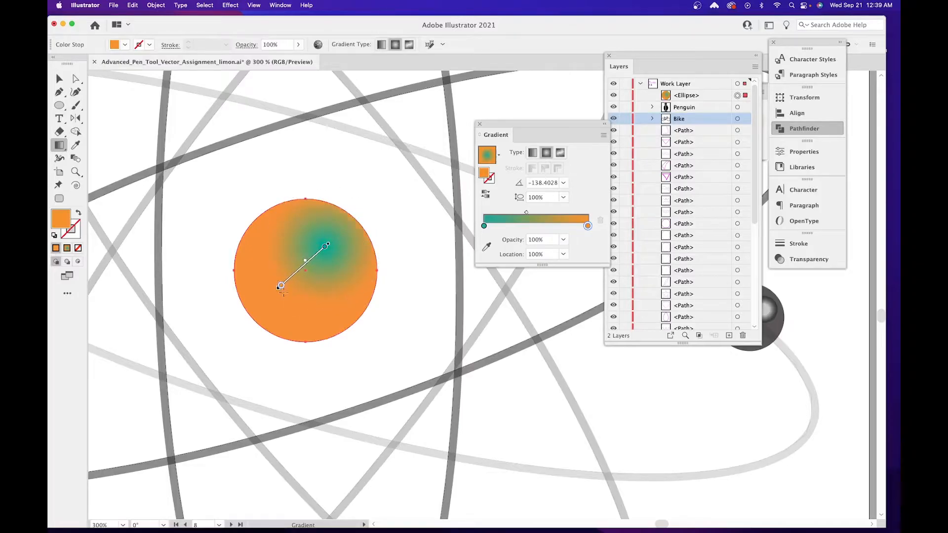
Set the radial gradient's starting color stop to yellow and its ending stop to red.
{"action": "mouse_move", "coordinate": [360, 252]}
{"action": "double_click", "coordinate": [484, 226]}
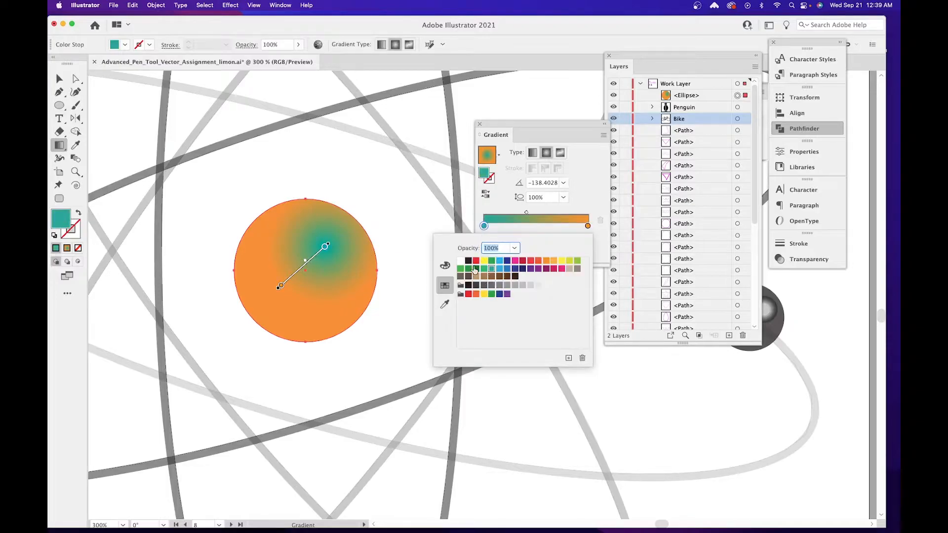
{"action": "left_click", "coordinate": [479, 261]}
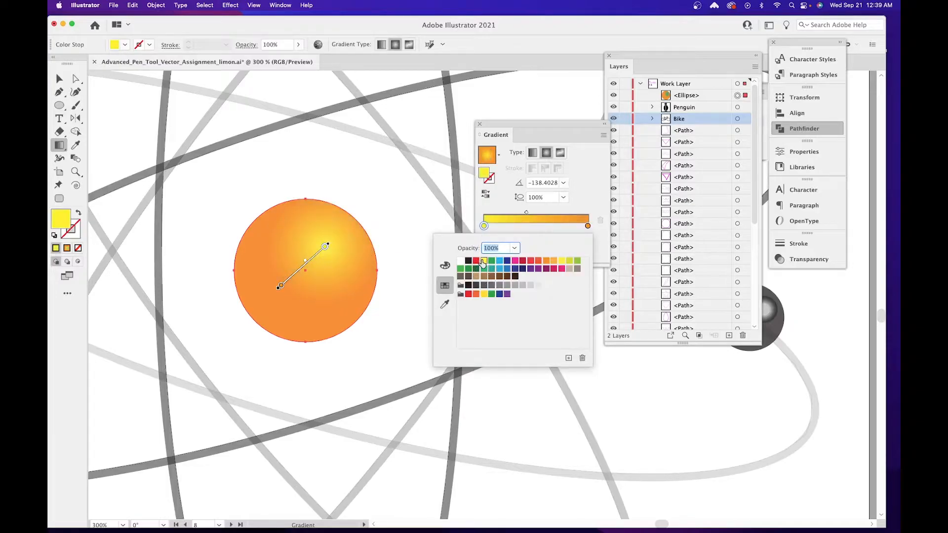
{"action": "double_click", "coordinate": [587, 226]}
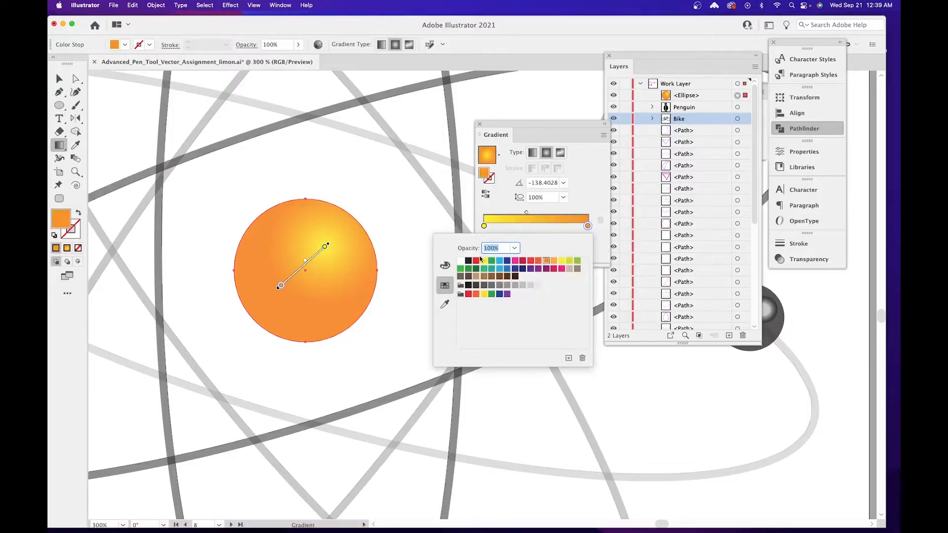
{"action": "left_click", "coordinate": [476, 260]}
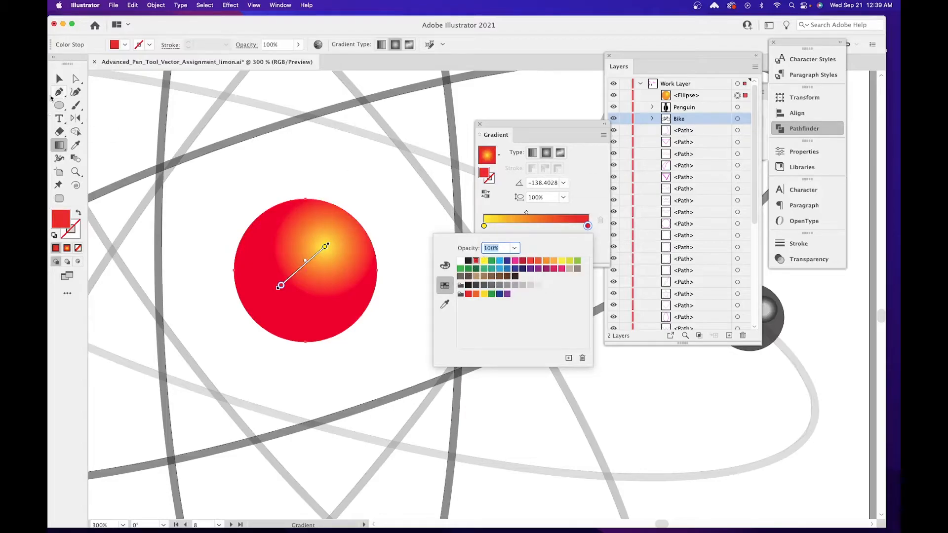
Redraw the nucleus's radial gradient from its upper right toward the lower left at about -147°, with the midpoint at about 37%.
{"action": "left_click", "coordinate": [59, 81]}
{"action": "left_click_drag", "start_coordinate": [341, 269], "coordinate": [298, 326]}
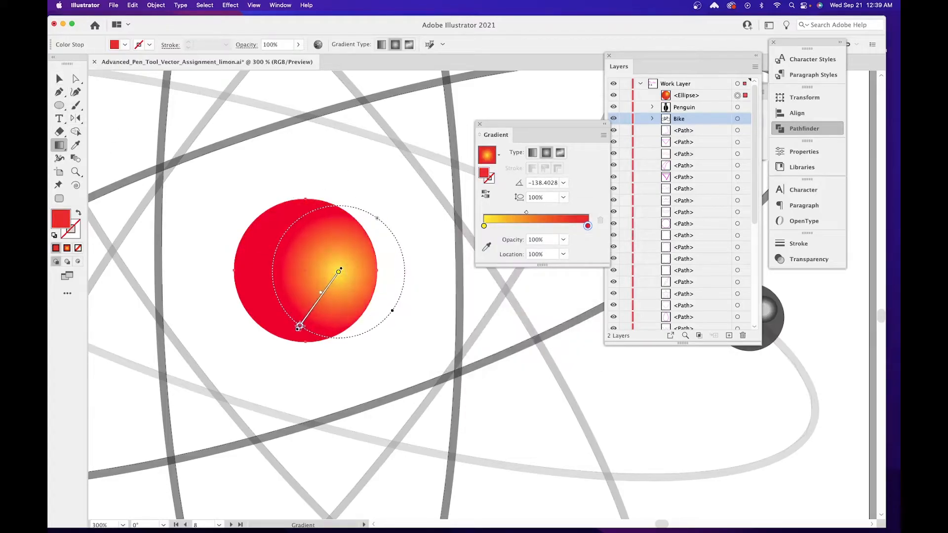
{"action": "left_click_drag", "start_coordinate": [299, 245], "coordinate": [359, 256]}
{"action": "key", "text": "space"}
{"action": "left_click_drag", "start_coordinate": [422, 280], "coordinate": [363, 303]}
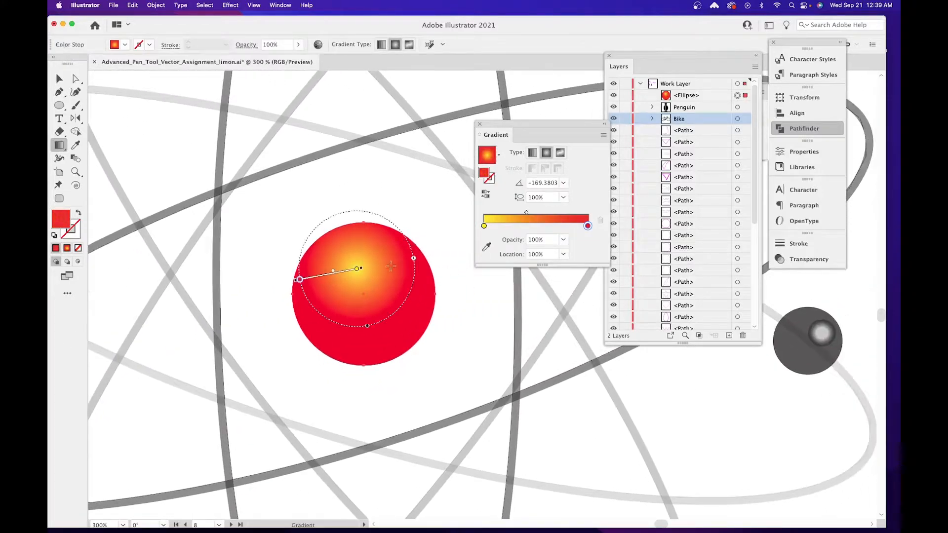
{"action": "left_click_drag", "start_coordinate": [386, 260], "coordinate": [318, 306]}
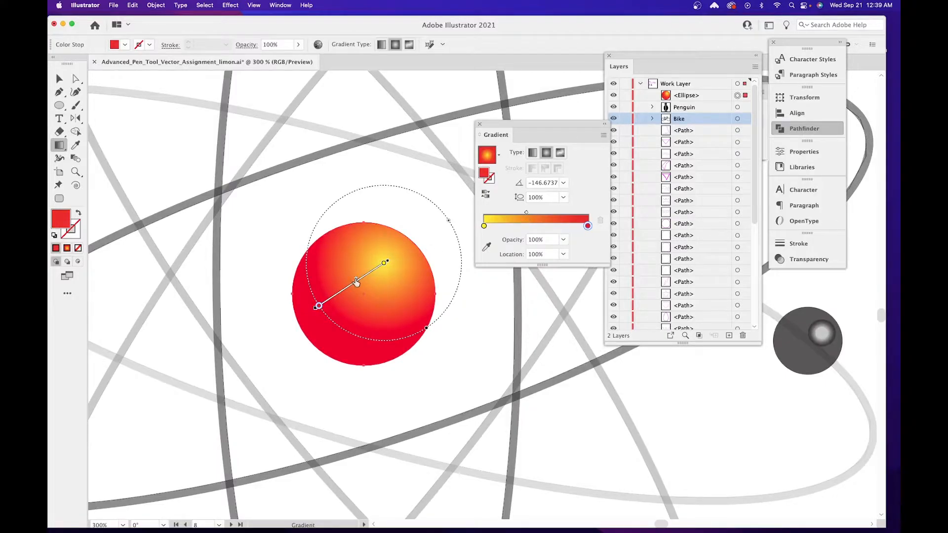
{"action": "mouse_move", "coordinate": [355, 282]}
{"action": "left_mouse_down"}
{"action": "mouse_move", "coordinate": [320, 312]}
{"action": "mouse_move", "coordinate": [379, 271]}
{"action": "mouse_move", "coordinate": [371, 281]}
{"action": "left_mouse_up"}
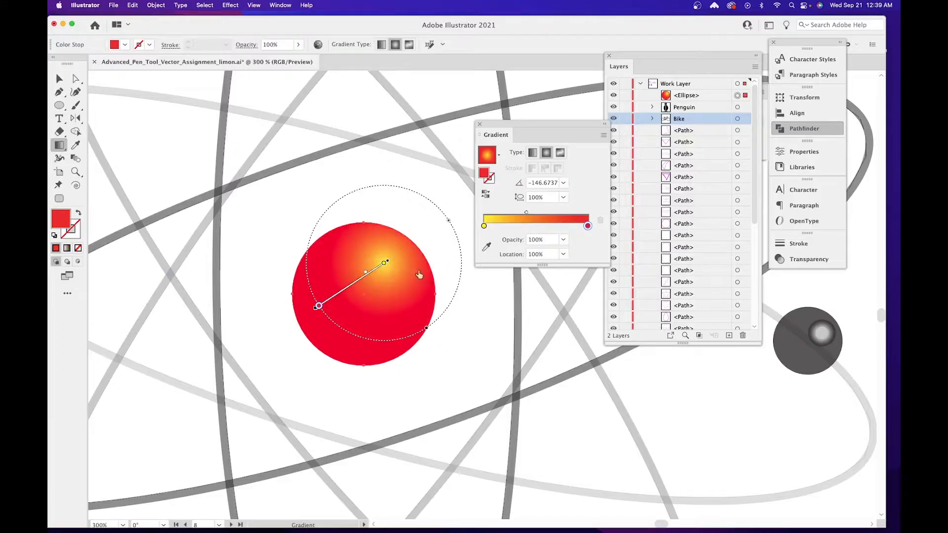
{"action": "mouse_move", "coordinate": [511, 212]}
{"action": "left_mouse_down"}
{"action": "mouse_move", "coordinate": [568, 214]}
{"action": "mouse_move", "coordinate": [499, 213]}
{"action": "mouse_move", "coordinate": [558, 215]}
{"action": "mouse_move", "coordinate": [505, 213]}
{"action": "mouse_move", "coordinate": [522, 212]}
{"action": "left_mouse_up"}
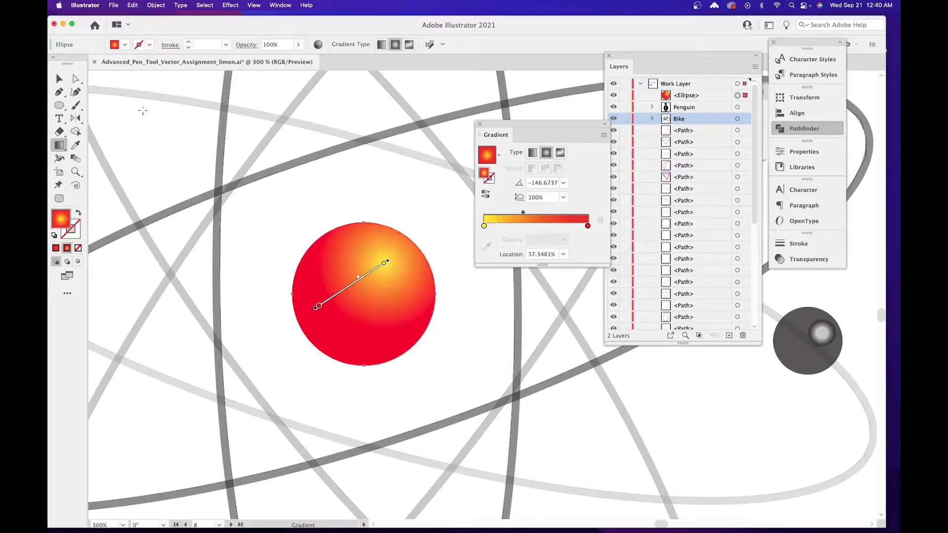
Duplicate the nucleus circle and scale the copy down to cover the upper-left electron of the atom template.
{"action": "left_click", "coordinate": [59, 81]}
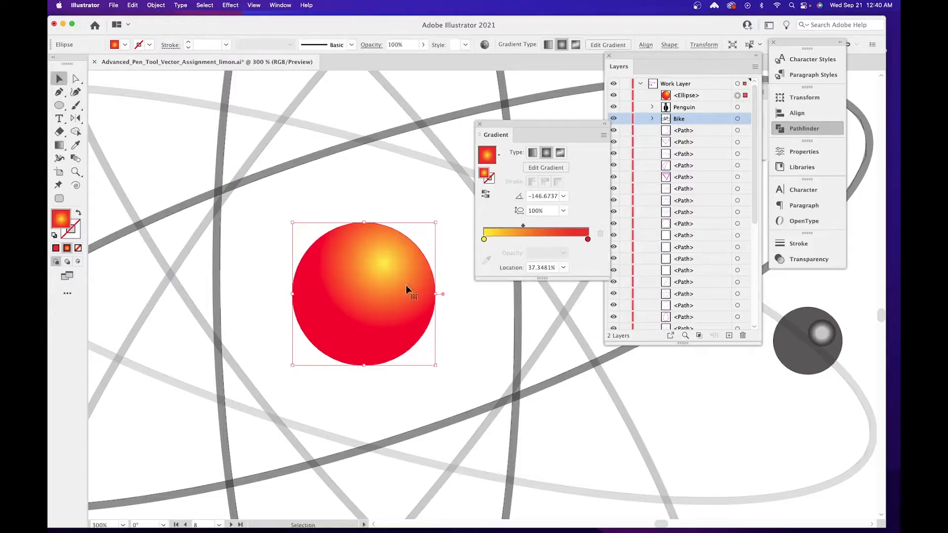
{"action": "left_click_drag", "start_coordinate": [372, 277], "coordinate": [335, 269]}
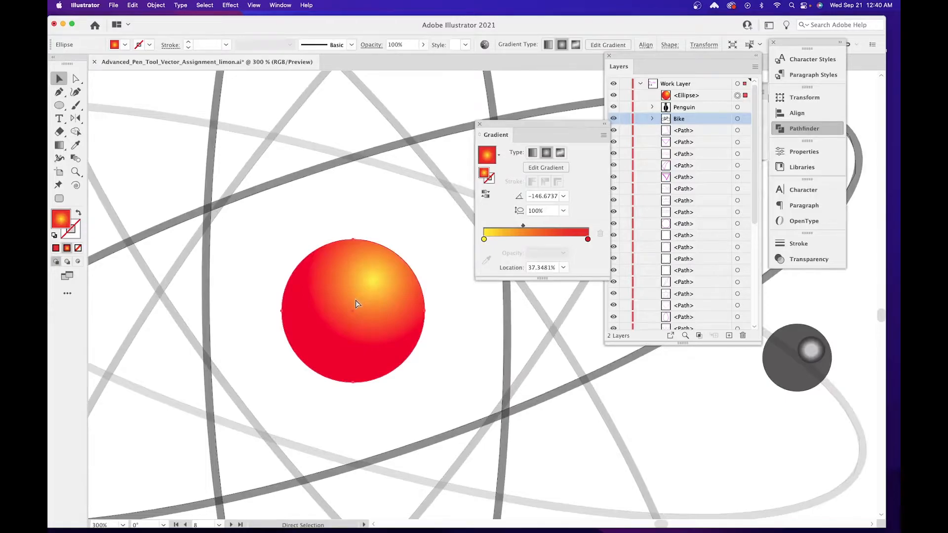
{"action": "left_click_drag", "start_coordinate": [356, 299], "coordinate": [343, 344]}
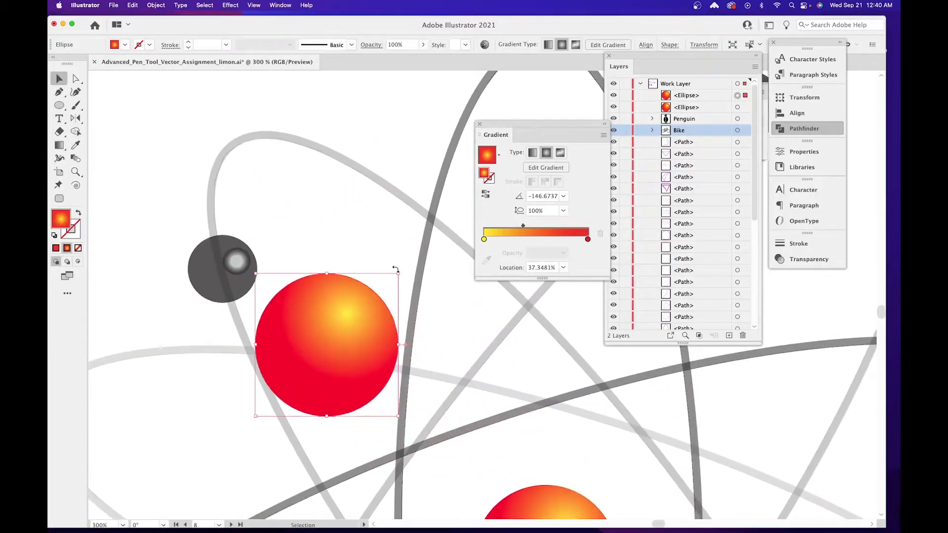
{"action": "left_click_drag", "start_coordinate": [398, 272], "coordinate": [248, 268]}
{"action": "left_click_drag", "start_coordinate": [429, 372], "coordinate": [496, 444]}
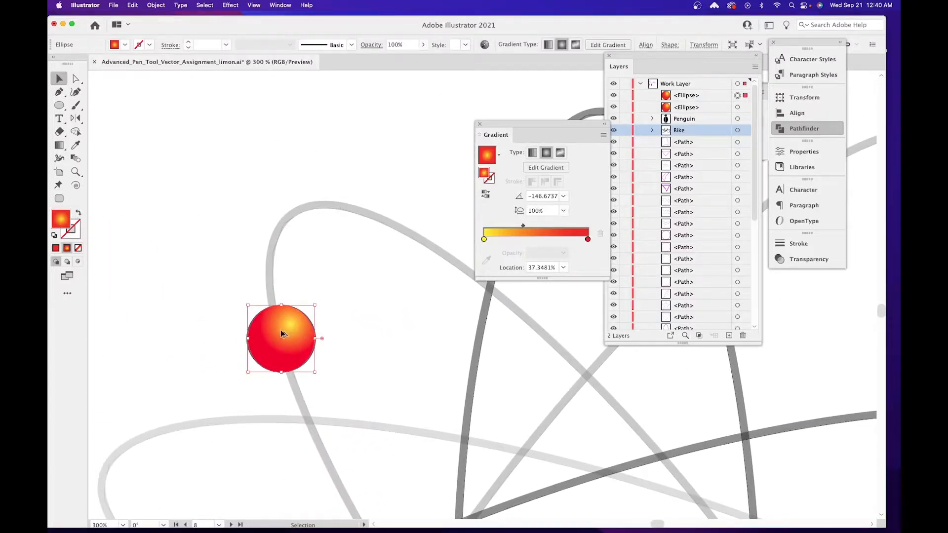
Place copies of the small gradient circle over the template's upper-right and right-hand electrons.
{"action": "left_click_drag", "start_coordinate": [288, 330], "coordinate": [425, 230]}
{"action": "left_click_drag", "start_coordinate": [422, 273], "coordinate": [171, 374]}
{"action": "left_click_drag", "start_coordinate": [155, 343], "coordinate": [390, 281]}
{"action": "left_click_drag", "start_coordinate": [455, 364], "coordinate": [378, 221]}
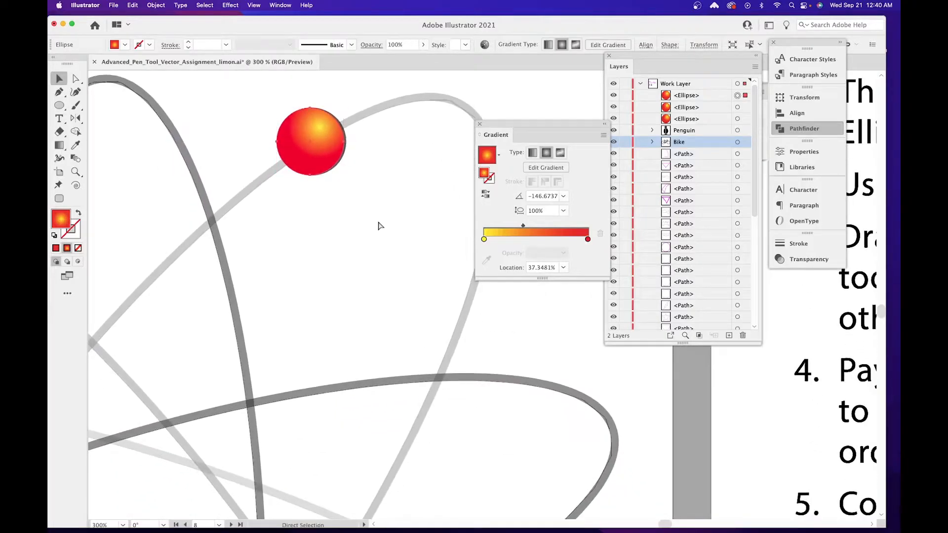
{"action": "key", "text": "super+minus"}
{"action": "key", "text": "super+minus"}
{"action": "scroll", "coordinate": [346, 207], "scroll_direction": "down", "scroll_amount": 5}
{"action": "scroll", "coordinate": [346, 207], "scroll_direction": "right", "scroll_amount": 4}
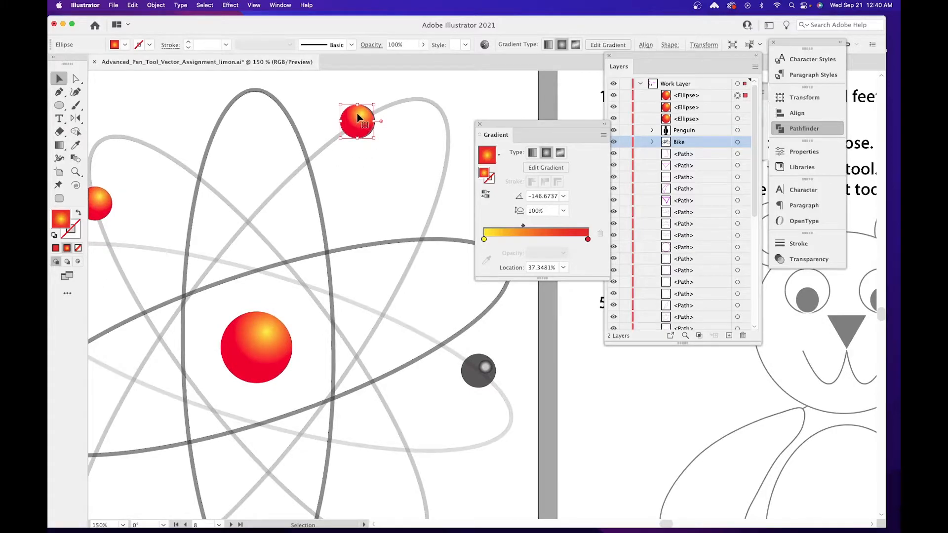
{"action": "left_click_drag", "start_coordinate": [358, 117], "coordinate": [481, 366]}
Place copies of the small gradient circle over the template's bottom and lower-left electrons.
{"action": "scroll", "coordinate": [444, 318], "scroll_direction": "down", "scroll_amount": 5}
{"action": "scroll", "coordinate": [444, 317], "scroll_direction": "left", "scroll_amount": 2}
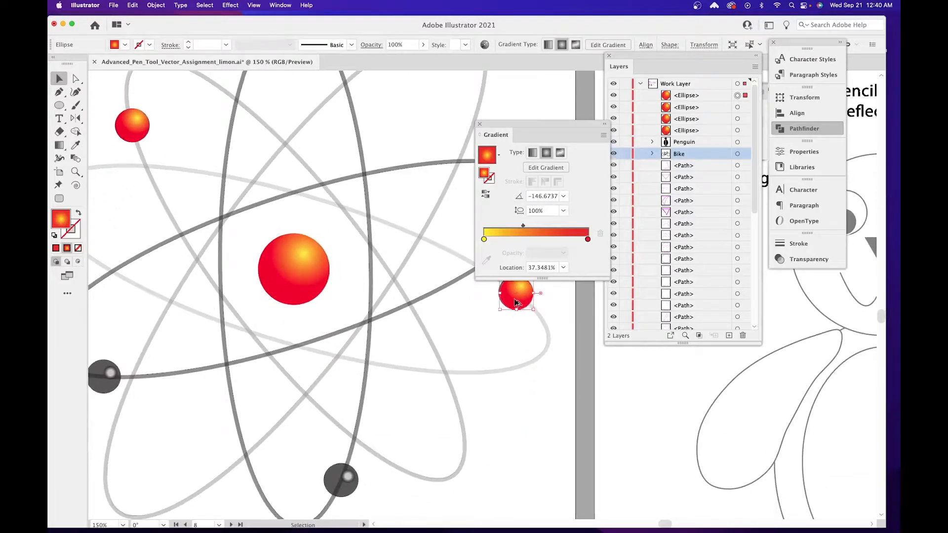
{"action": "left_click_drag", "start_coordinate": [515, 302], "coordinate": [340, 489]}
{"action": "scroll", "coordinate": [360, 457], "scroll_direction": "left", "scroll_amount": 3}
{"action": "scroll", "coordinate": [360, 457], "scroll_direction": "down", "scroll_amount": 1}
{"action": "left_click_drag", "start_coordinate": [450, 459], "coordinate": [227, 358]}
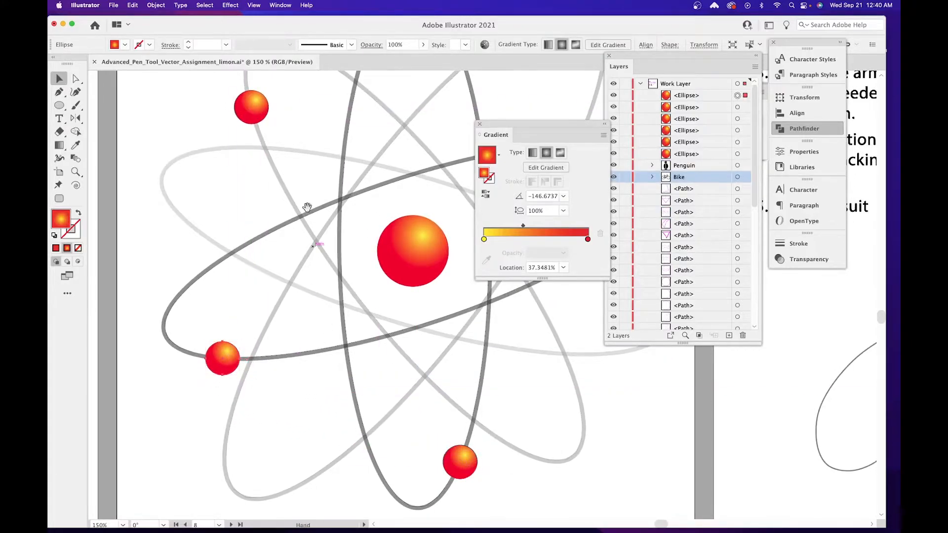
Recolor the upper-left electron's radial gradient with a white starting stop and a black ending stop.
{"action": "scroll", "coordinate": [307, 206], "scroll_direction": "up", "scroll_amount": 5}
{"action": "scroll", "coordinate": [307, 205], "scroll_direction": "left", "scroll_amount": 1}
{"action": "left_click", "coordinate": [280, 288]}
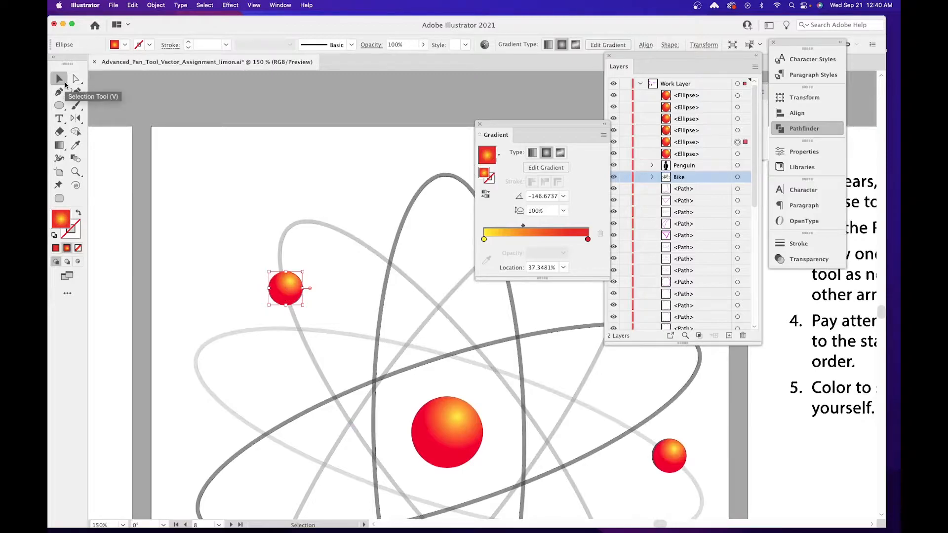
{"action": "key", "text": "super+equal"}
{"action": "key", "text": "super+equal"}
{"action": "key", "text": "super+equal"}
{"action": "key", "text": "super+equal"}
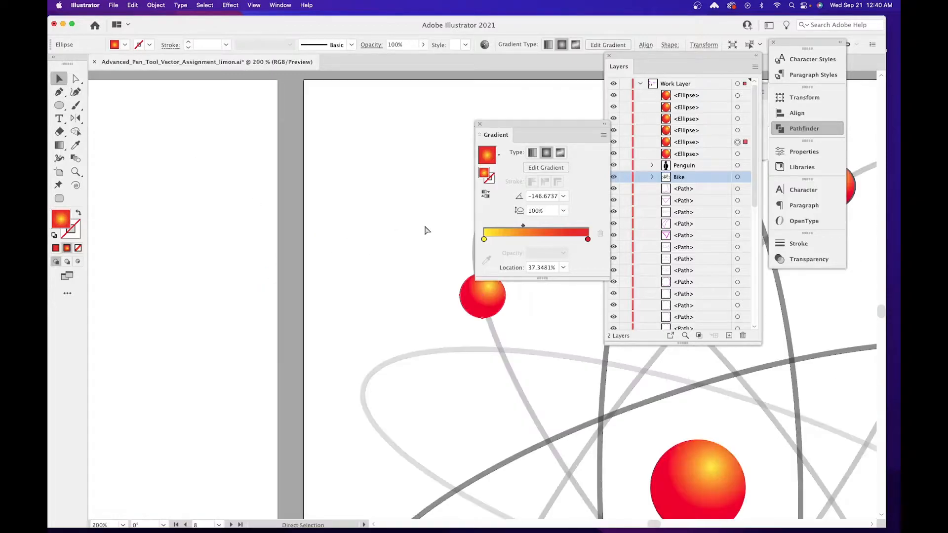
{"action": "key", "text": "space"}
{"action": "left_click_drag", "start_coordinate": [430, 240], "coordinate": [278, 219]}
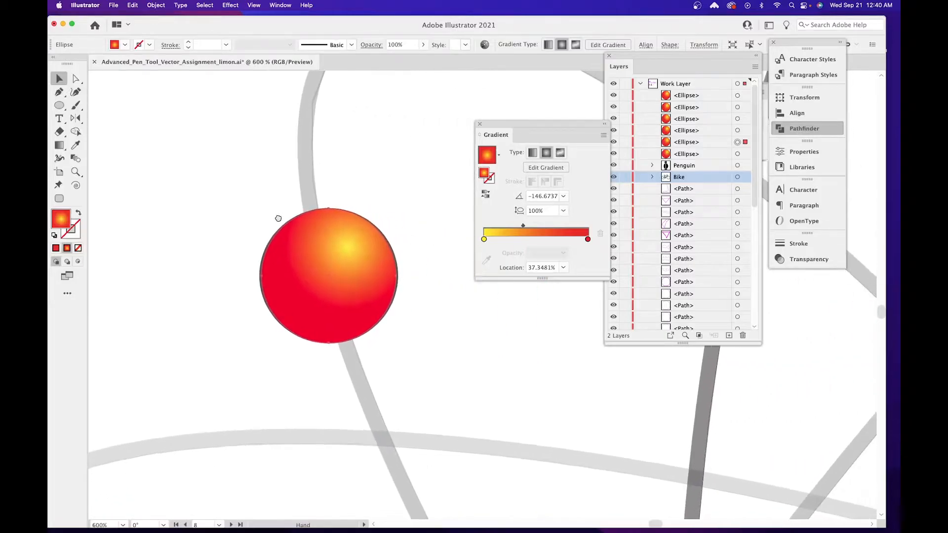
{"action": "double_click", "coordinate": [484, 240]}
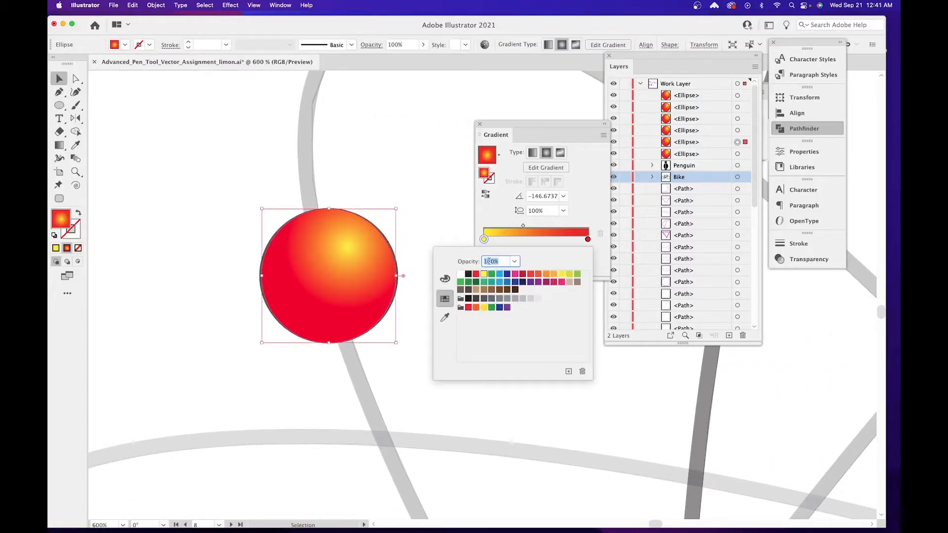
{"action": "left_click", "coordinate": [461, 275]}
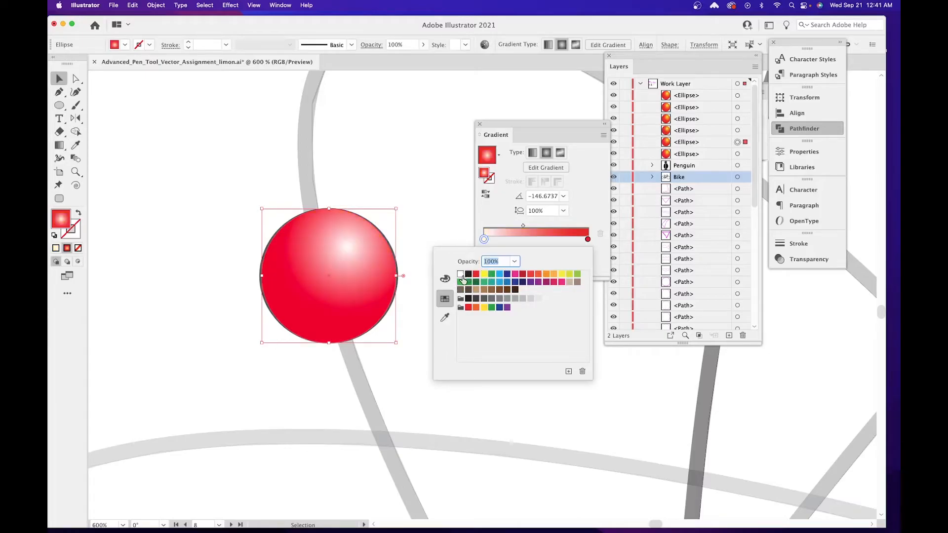
{"action": "left_click", "coordinate": [588, 241]}
{"action": "double_click", "coordinate": [587, 240]}
{"action": "left_click", "coordinate": [468, 275]}
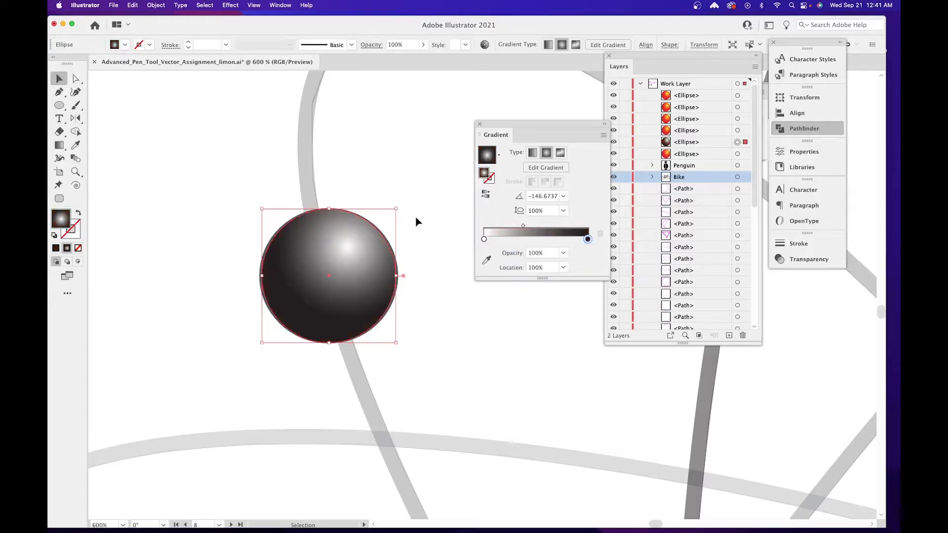
Recolor the upper-right electron's radial gradient with a light green starting stop and a dark green ending stop.
{"action": "left_click_drag", "start_coordinate": [432, 270], "coordinate": [175, 249]}
{"action": "left_click_drag", "start_coordinate": [303, 272], "coordinate": [108, 262]}
{"action": "left_click_drag", "start_coordinate": [360, 386], "coordinate": [177, 446]}
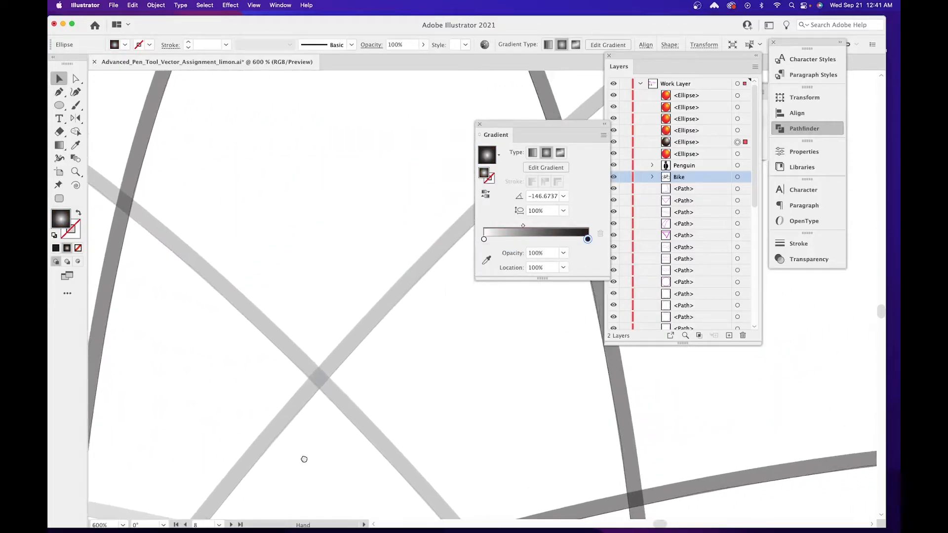
{"action": "left_click_drag", "start_coordinate": [303, 459], "coordinate": [59, 460]}
{"action": "left_click_drag", "start_coordinate": [353, 404], "coordinate": [201, 493]}
{"action": "left_click_drag", "start_coordinate": [327, 255], "coordinate": [316, 425]}
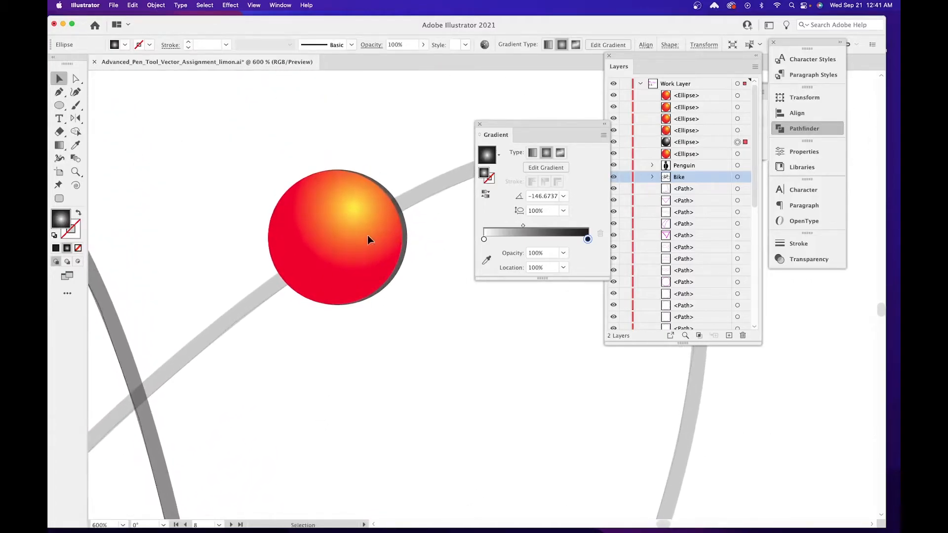
{"action": "left_click", "coordinate": [367, 235]}
{"action": "double_click", "coordinate": [484, 239]}
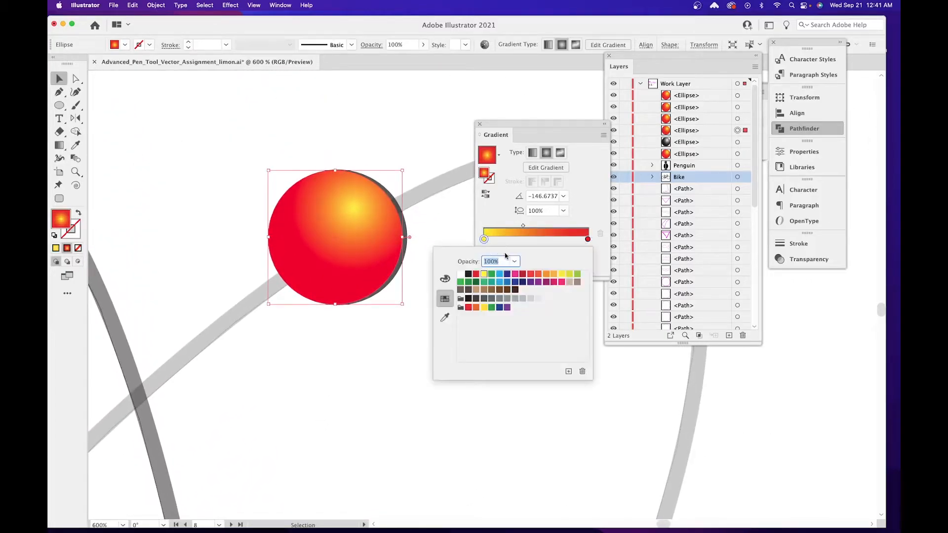
{"action": "left_click", "coordinate": [576, 276]}
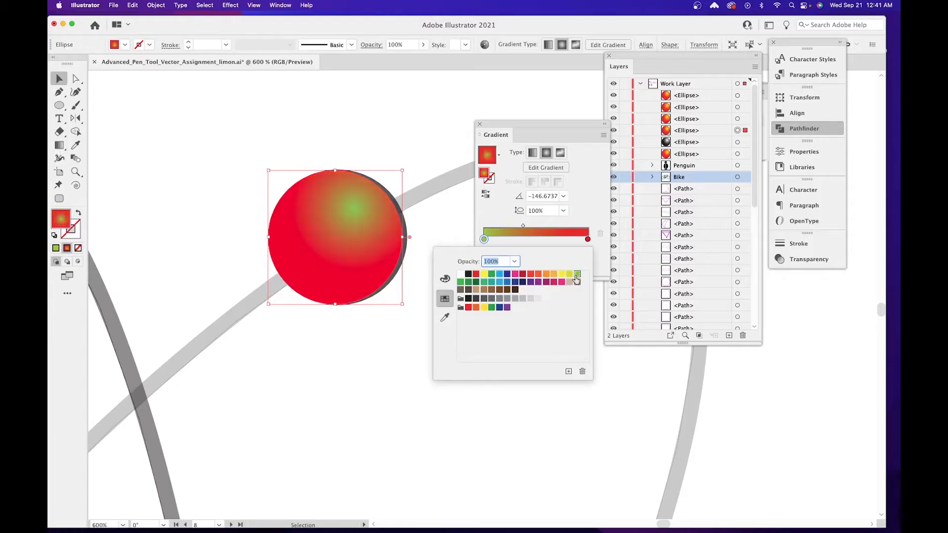
{"action": "double_click", "coordinate": [587, 240]}
{"action": "left_click", "coordinate": [473, 282]}
{"action": "left_click", "coordinate": [386, 360]}
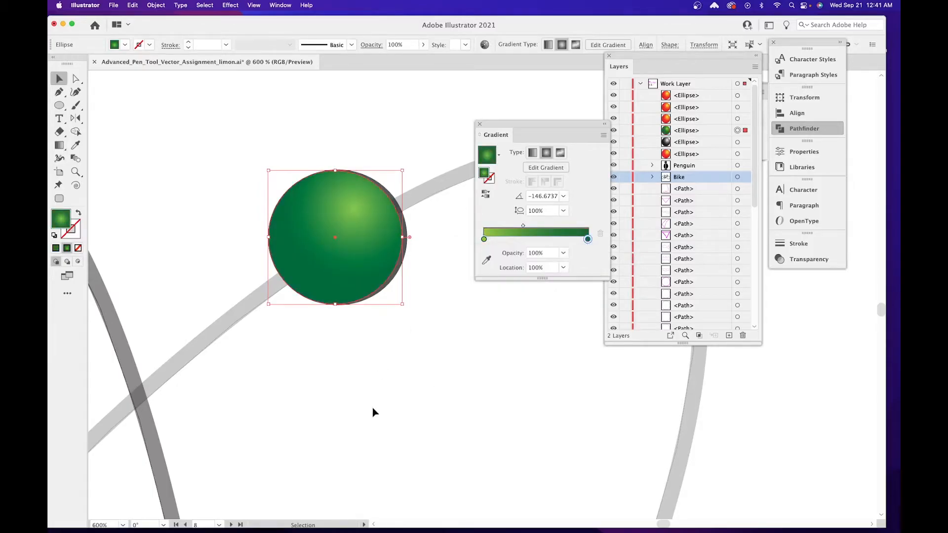
Recolor the right-hand electron's radial gradient with a light blue starting stop and a dark blue ending stop.
{"action": "left_click_drag", "start_coordinate": [372, 412], "coordinate": [350, 423]}
{"action": "scroll", "coordinate": [470, 385], "scroll_direction": "down", "scroll_amount": 3}
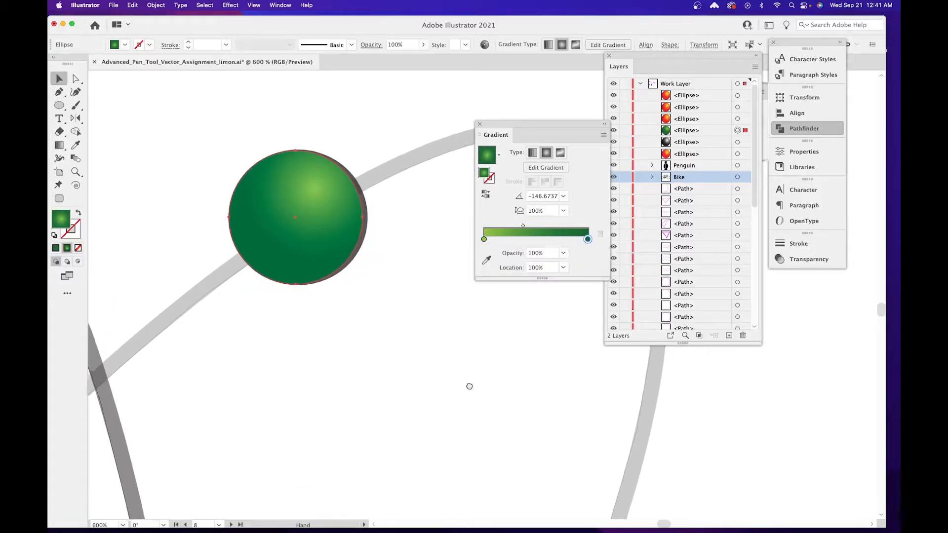
{"action": "key", "text": "super+minus"}
{"action": "key", "text": "super+minus"}
{"action": "key", "text": "super+minus"}
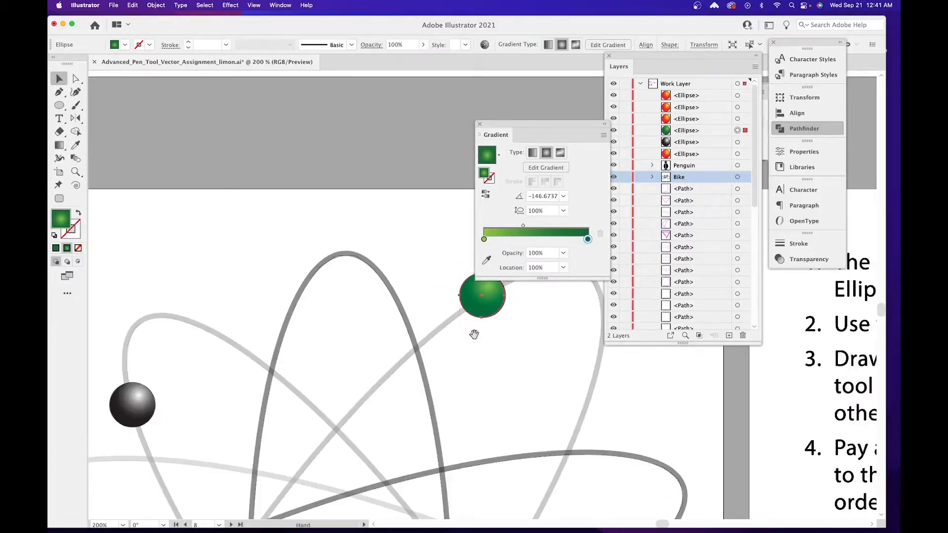
{"action": "left_click_drag", "start_coordinate": [461, 367], "coordinate": [306, 268]}
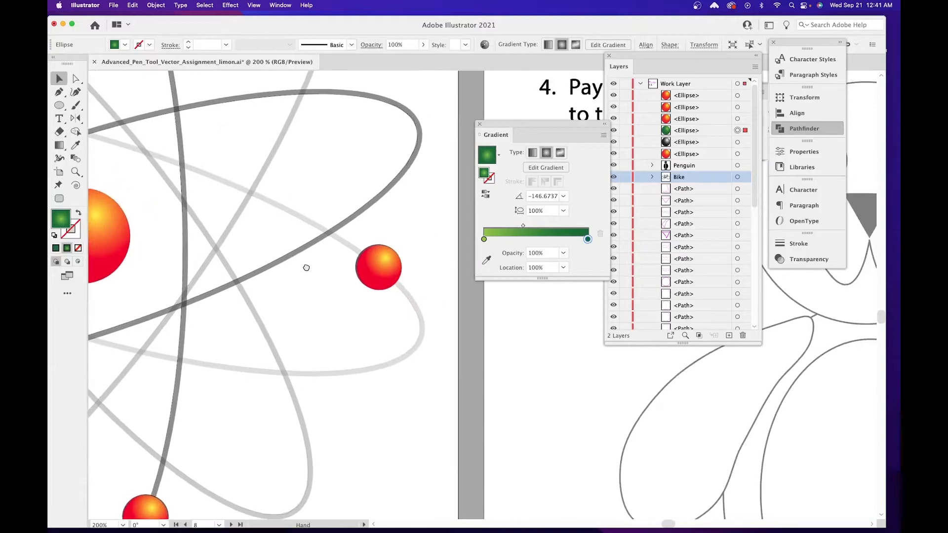
{"action": "left_click", "coordinate": [385, 275]}
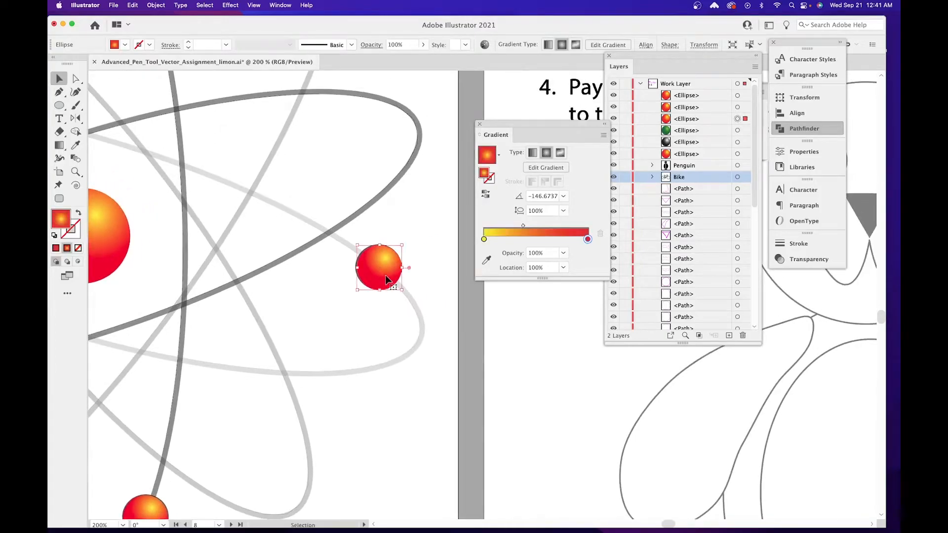
{"action": "double_click", "coordinate": [484, 240]}
{"action": "left_click", "coordinate": [499, 283]}
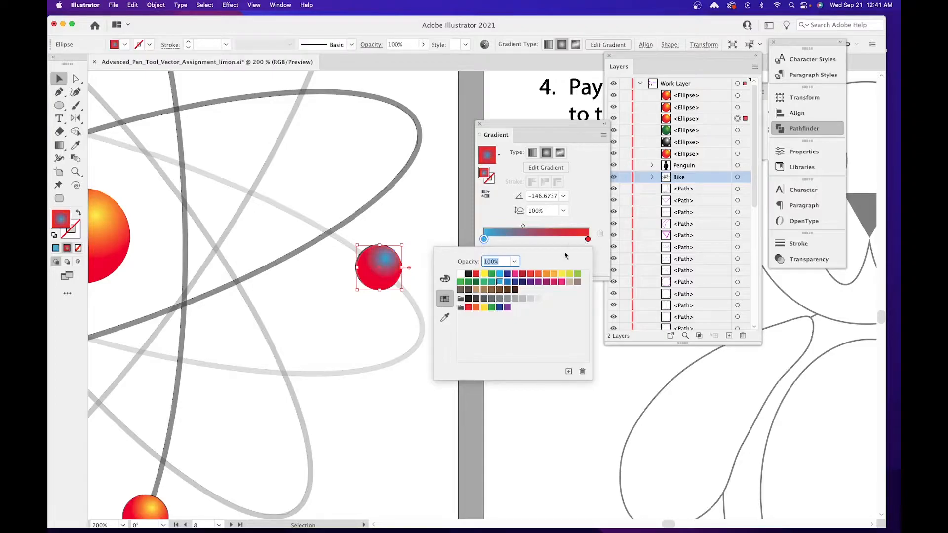
{"action": "left_click", "coordinate": [588, 239]}
{"action": "double_click", "coordinate": [588, 239]}
{"action": "left_click", "coordinate": [516, 282]}
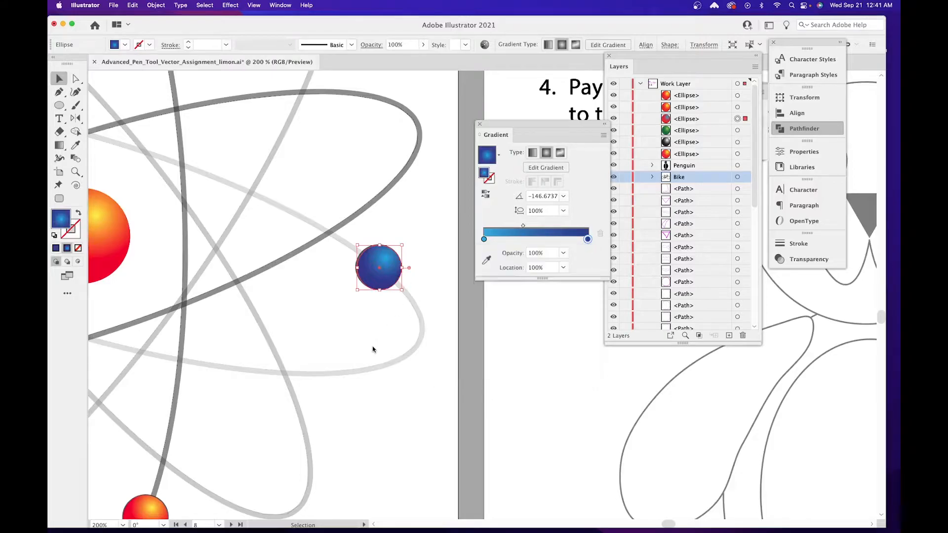
Set the starting stop of the bottom electron's radial gradient to bright green (#2EFF2A).
{"action": "scroll", "coordinate": [426, 334], "scroll_direction": "down", "scroll_amount": 5}
{"action": "scroll", "coordinate": [426, 334], "scroll_direction": "left", "scroll_amount": 8}
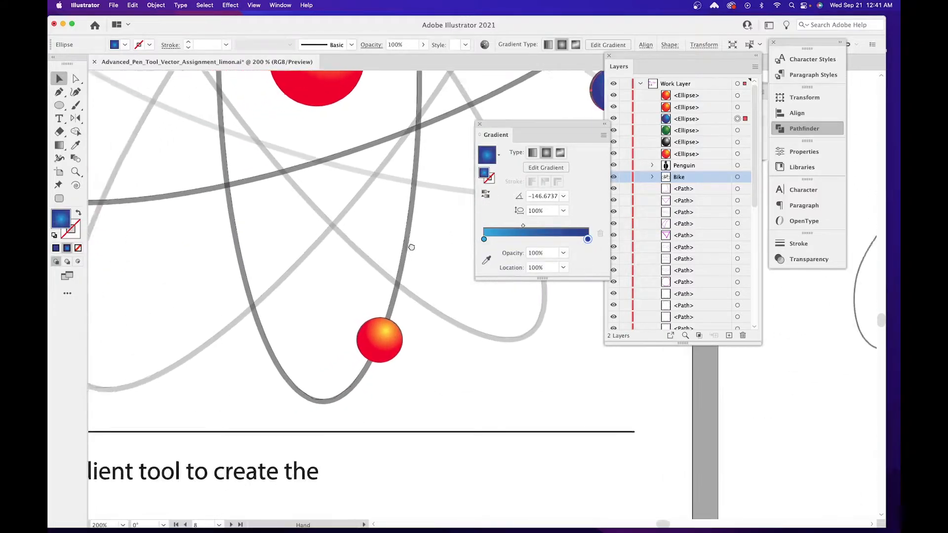
{"action": "left_click", "coordinate": [426, 333]}
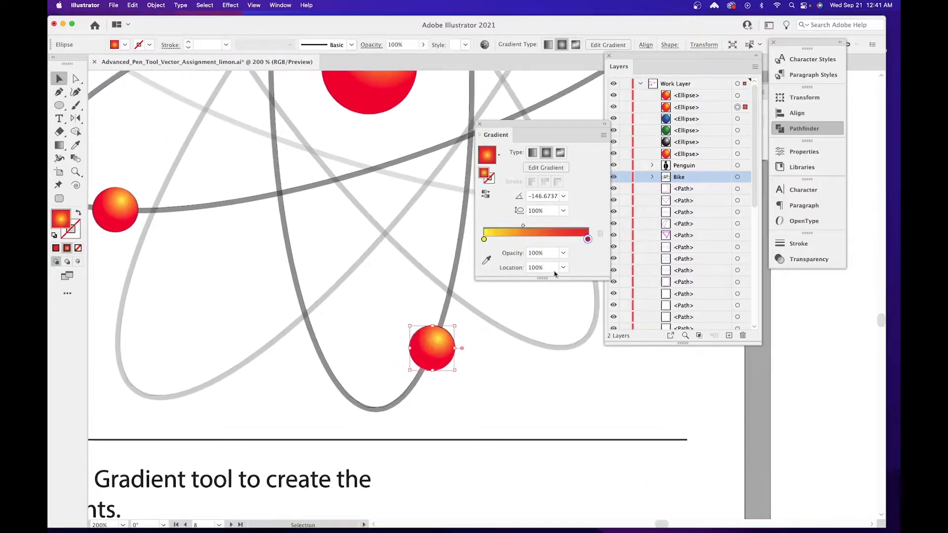
{"action": "left_click", "coordinate": [484, 240]}
{"action": "double_click", "coordinate": [483, 239]}
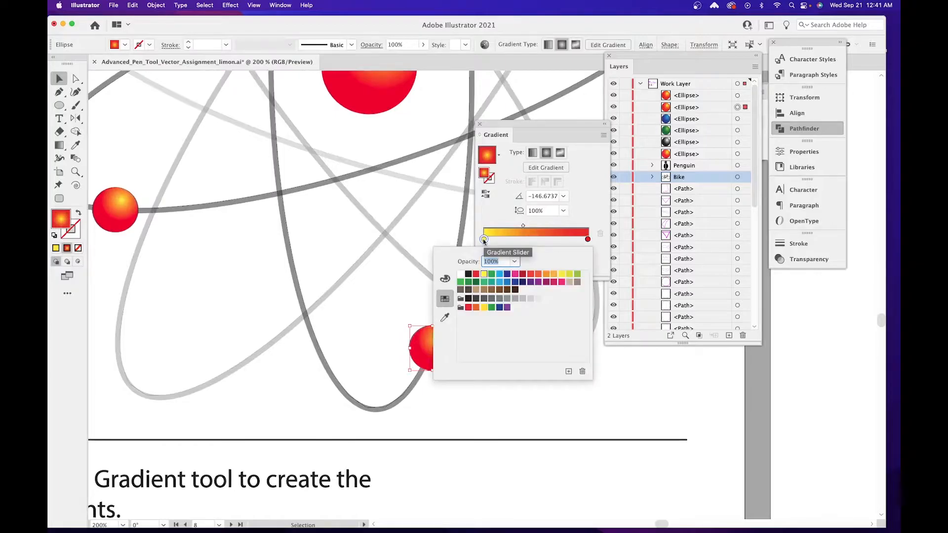
{"action": "left_click", "coordinate": [445, 318]}
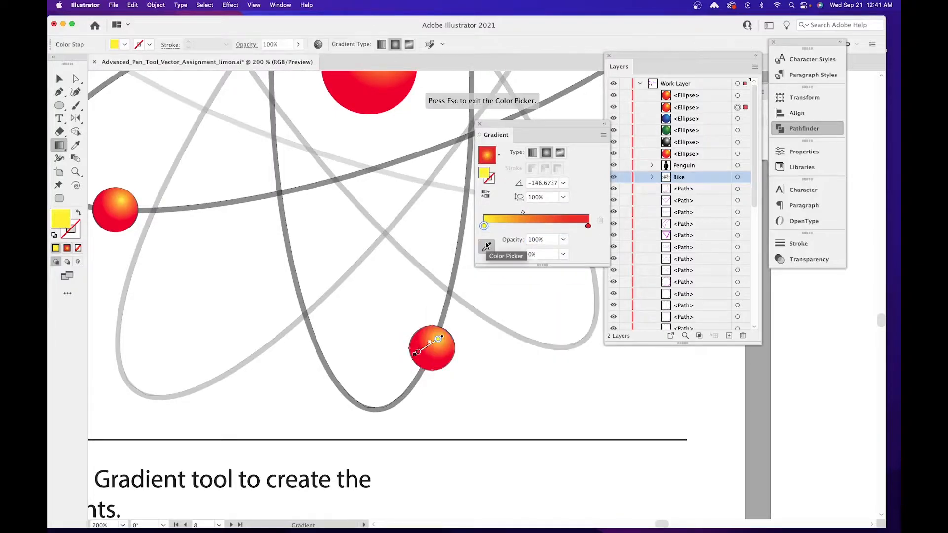
{"action": "double_click", "coordinate": [484, 226]}
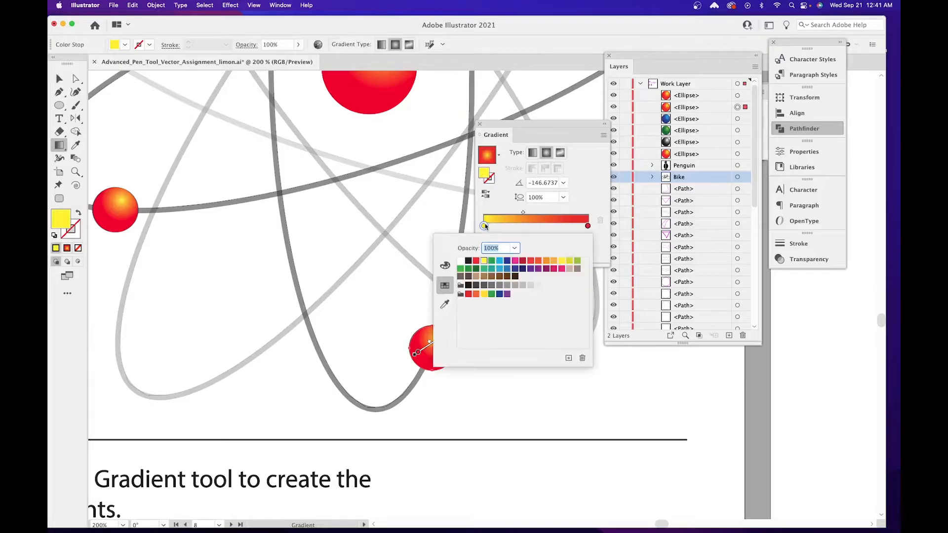
{"action": "left_click", "coordinate": [445, 267]}
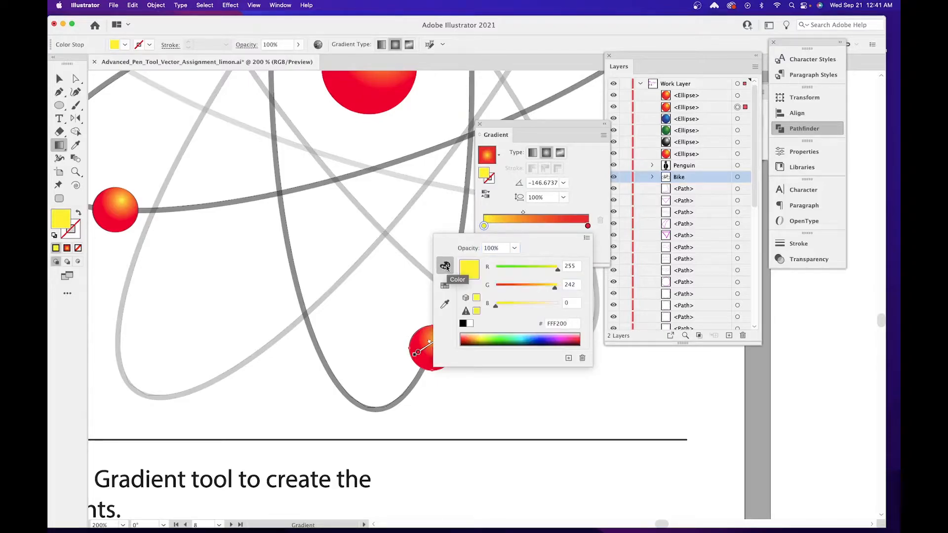
{"action": "left_click", "coordinate": [500, 337]}
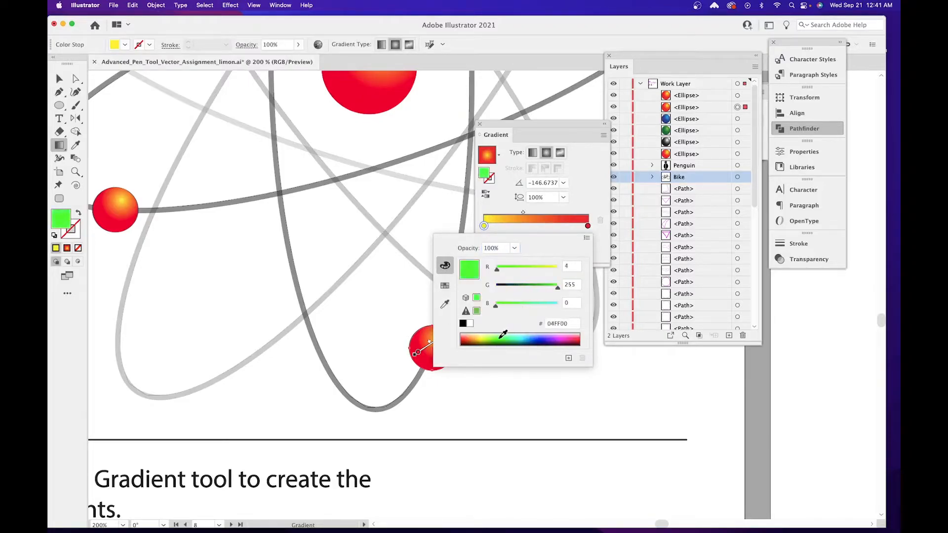
{"action": "left_click_drag", "start_coordinate": [503, 335], "coordinate": [501, 332]}
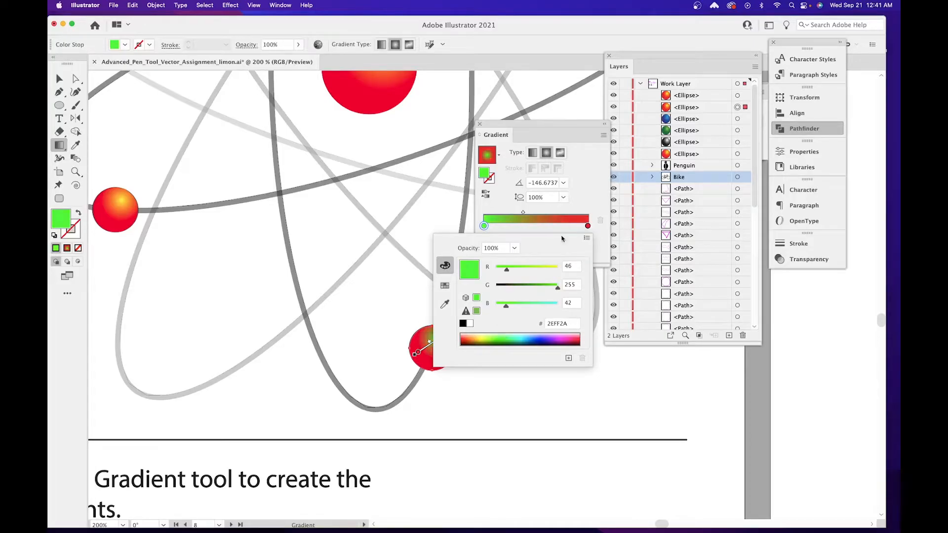
Set the bottom electron's ending gradient stop to dark teal (#005F6A) and aim the gradient so its highlight sits at the upper right.
{"action": "left_click", "coordinate": [569, 214]}
{"action": "double_click", "coordinate": [587, 226]}
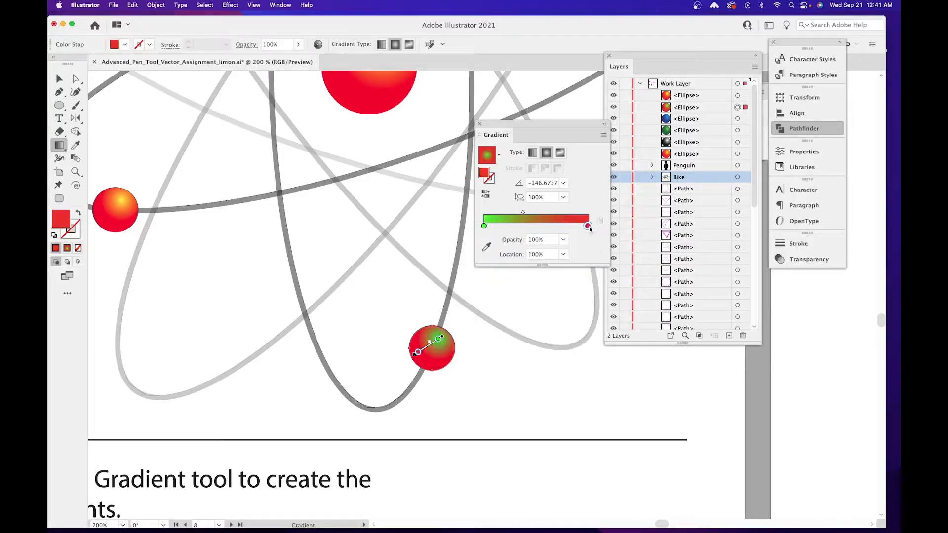
{"action": "left_click", "coordinate": [556, 338]}
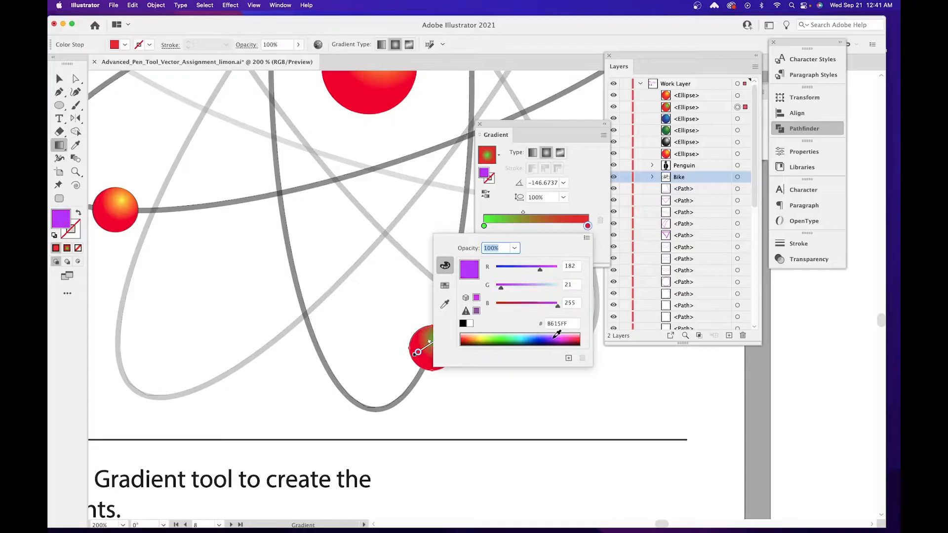
{"action": "left_click_drag", "start_coordinate": [555, 336], "coordinate": [526, 338]}
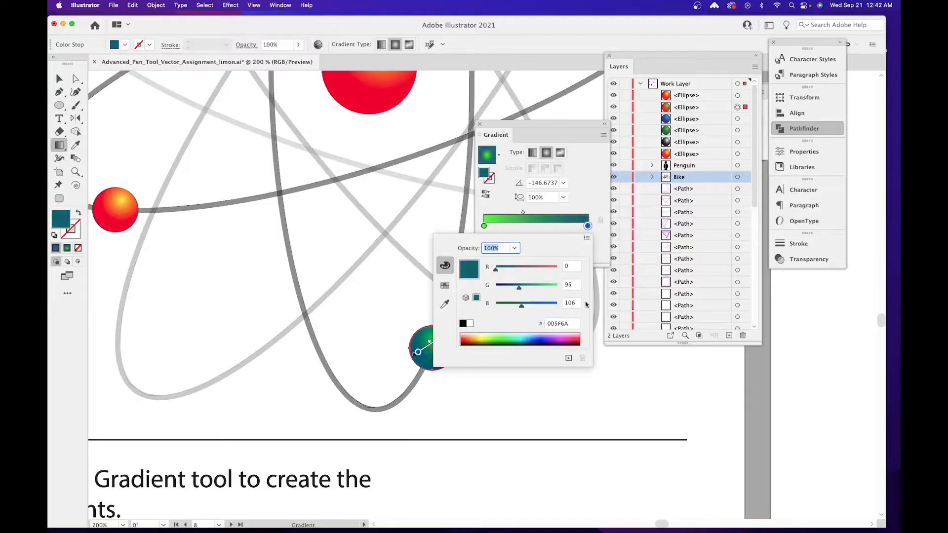
{"action": "left_click", "coordinate": [586, 190]}
{"action": "key", "text": "space"}
{"action": "mouse_move", "coordinate": [351, 267]}
{"action": "left_mouse_down"}
{"action": "mouse_move", "coordinate": [449, 299]}
{"action": "mouse_move", "coordinate": [413, 437]}
{"action": "mouse_move", "coordinate": [520, 419]}
{"action": "left_mouse_up"}
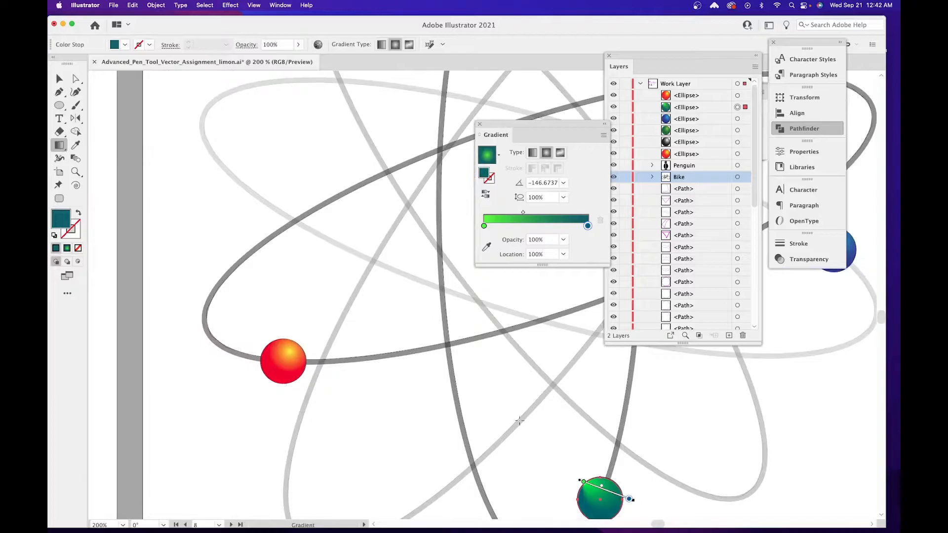
{"action": "left_click_drag", "start_coordinate": [586, 504], "coordinate": [610, 489]}
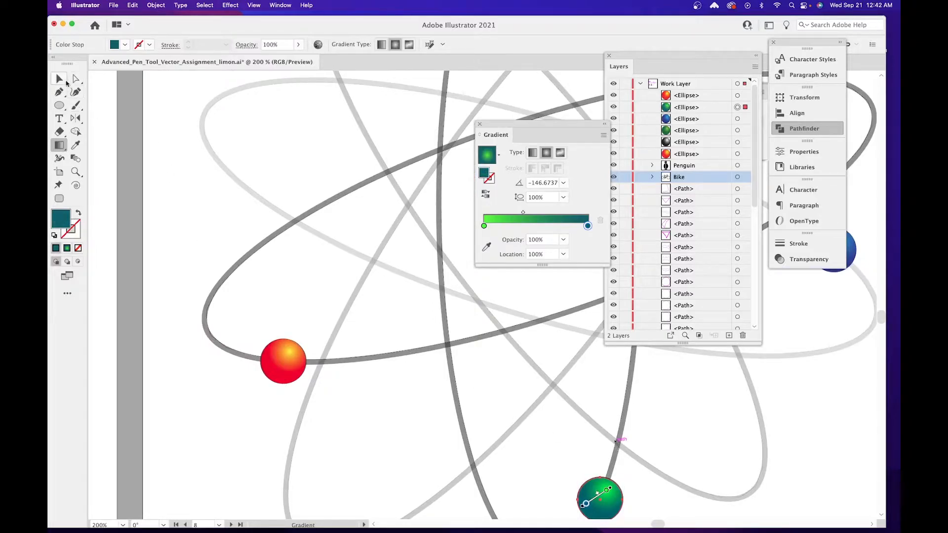
Recolor the lower-left electron's radial gradient with an orange (#FF952A) starting stop and a dark purple (#3F0055) ending stop.
{"action": "left_click", "coordinate": [61, 79]}
{"action": "left_click", "coordinate": [290, 351]}
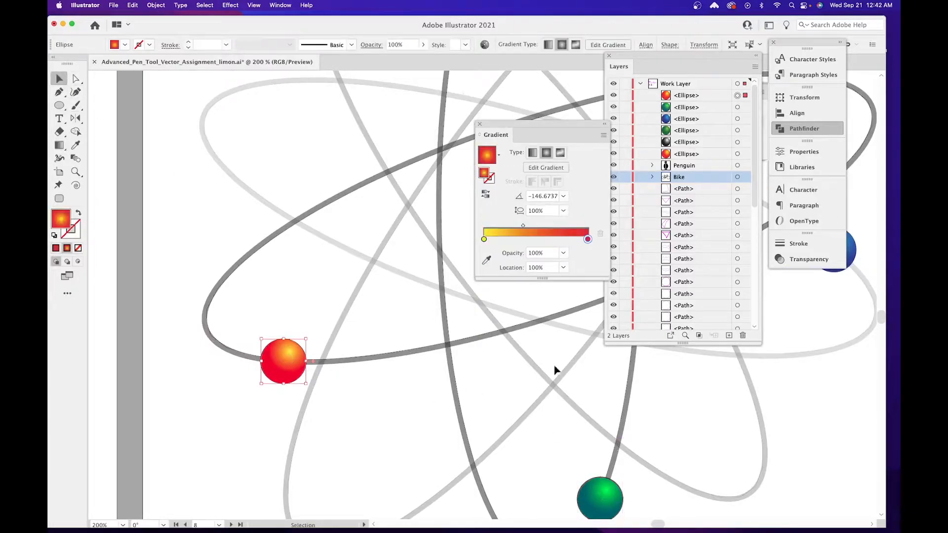
{"action": "double_click", "coordinate": [483, 238]}
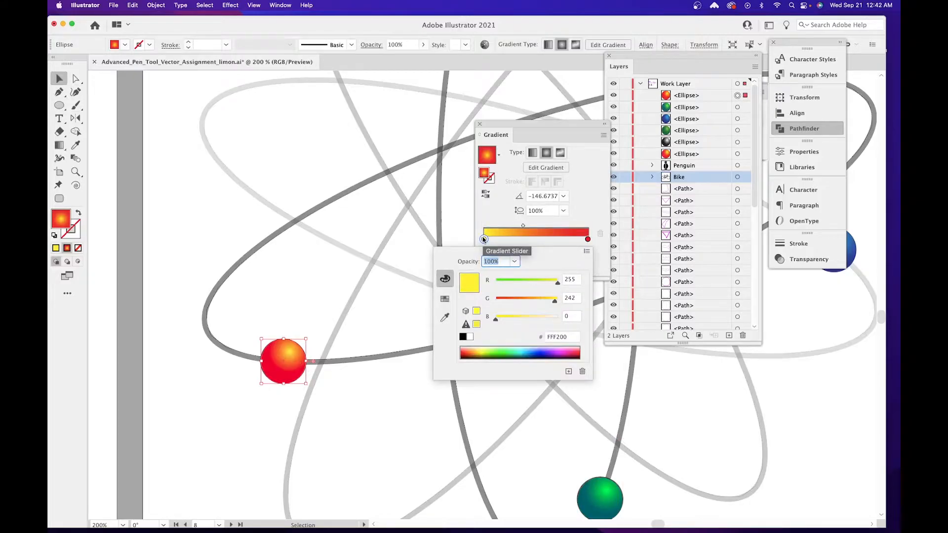
{"action": "left_click", "coordinate": [445, 299]}
{"action": "left_click", "coordinate": [445, 317]}
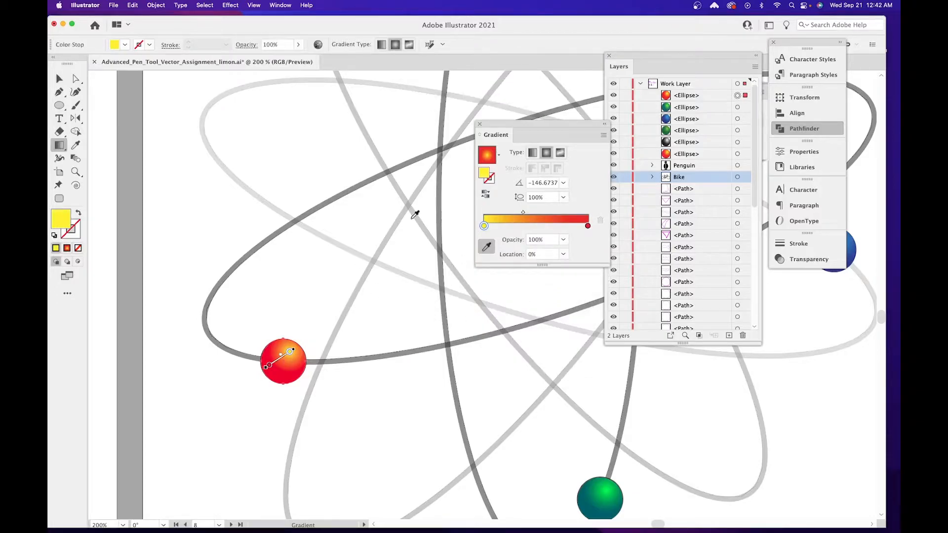
{"action": "double_click", "coordinate": [483, 226]}
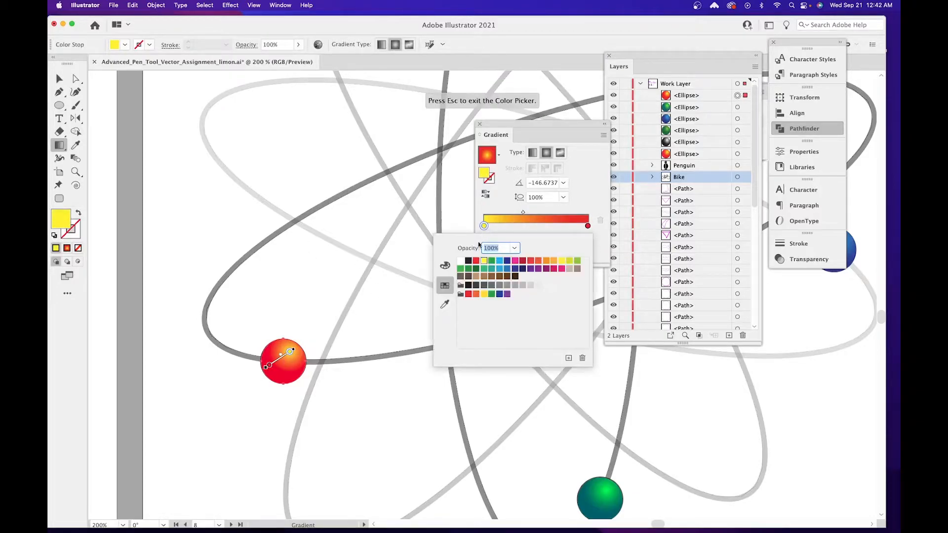
{"action": "left_click", "coordinate": [445, 267]}
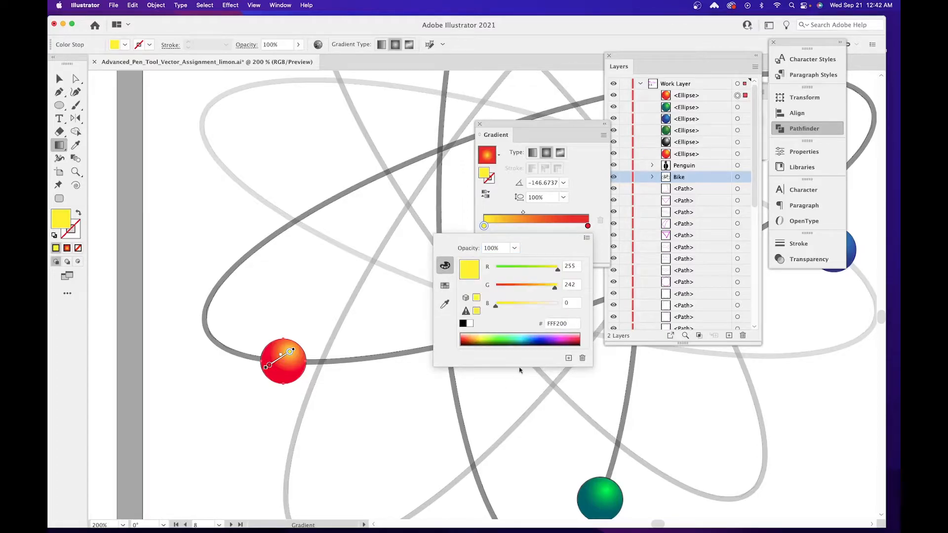
{"action": "left_click_drag", "start_coordinate": [475, 336], "coordinate": [475, 333]}
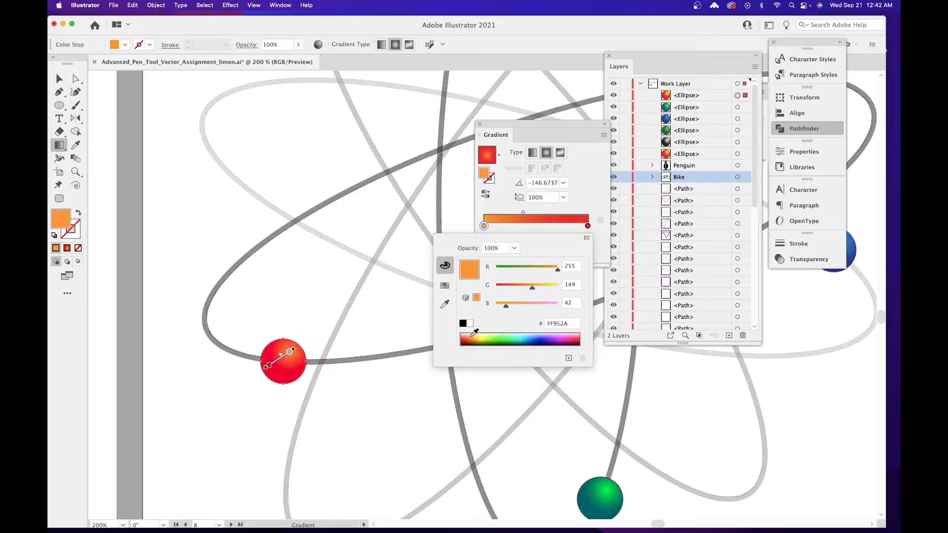
{"action": "left_click", "coordinate": [579, 231]}
{"action": "double_click", "coordinate": [588, 226]}
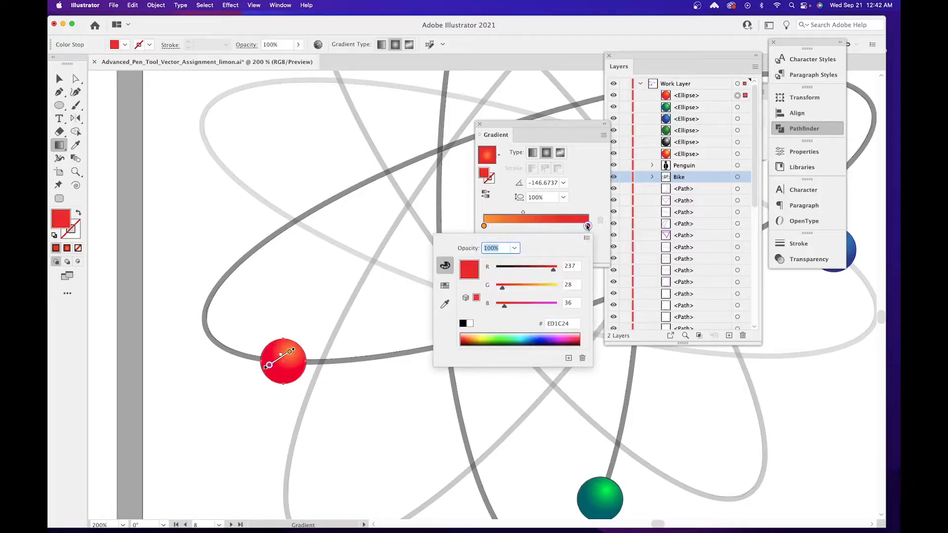
{"action": "left_click_drag", "start_coordinate": [556, 337], "coordinate": [558, 339]}
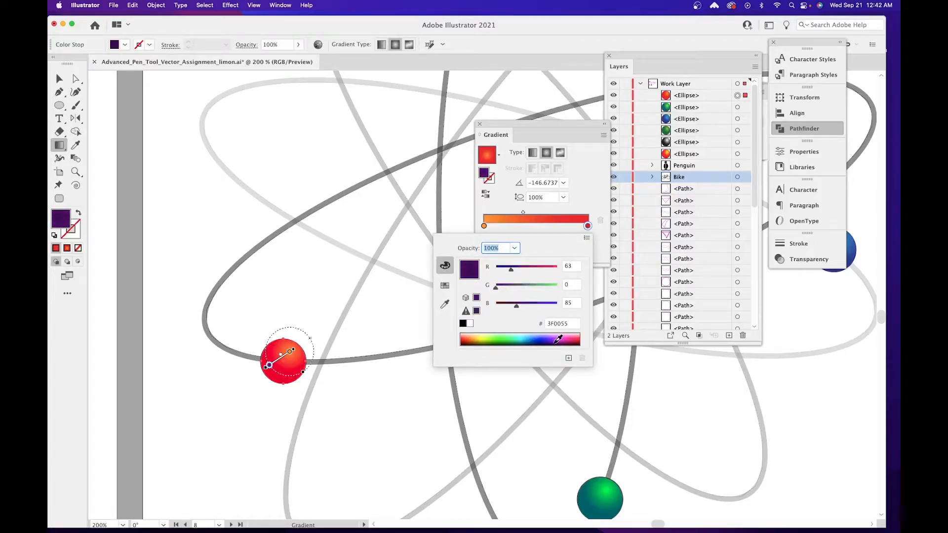
Change the lower-left electron's starting gradient stop to light pink (#FF87FB) and deselect the electron.
{"action": "left_click", "coordinate": [484, 227]}
{"action": "double_click", "coordinate": [484, 227]}
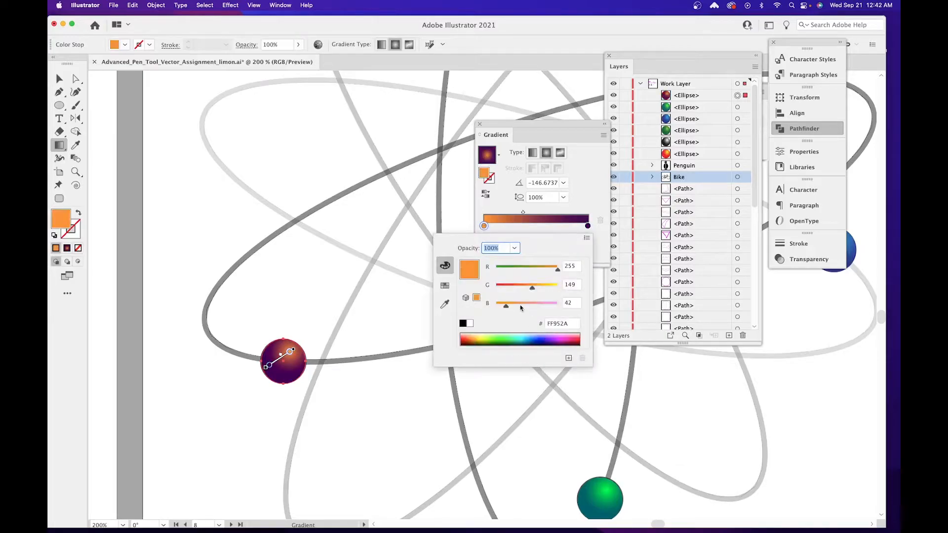
{"action": "left_click", "coordinate": [567, 336]}
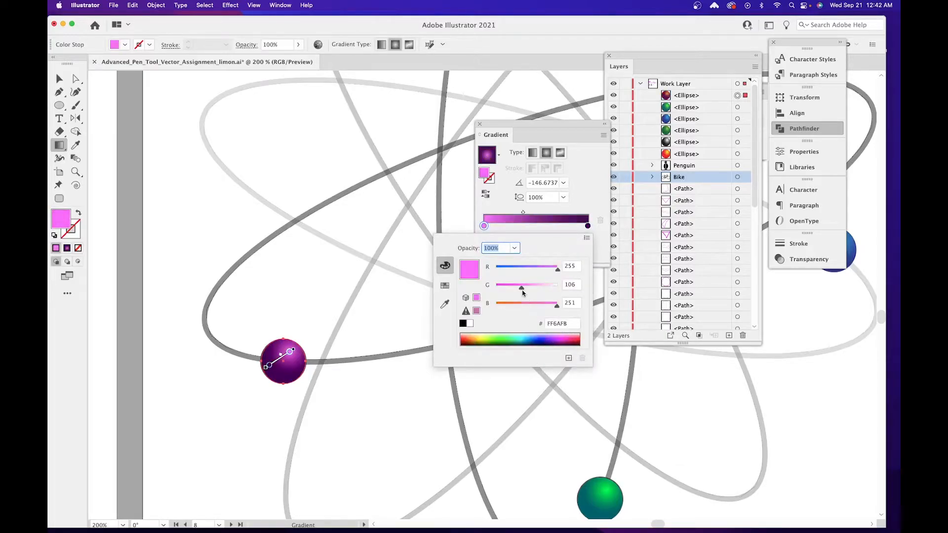
{"action": "left_click_drag", "start_coordinate": [519, 287], "coordinate": [528, 288]}
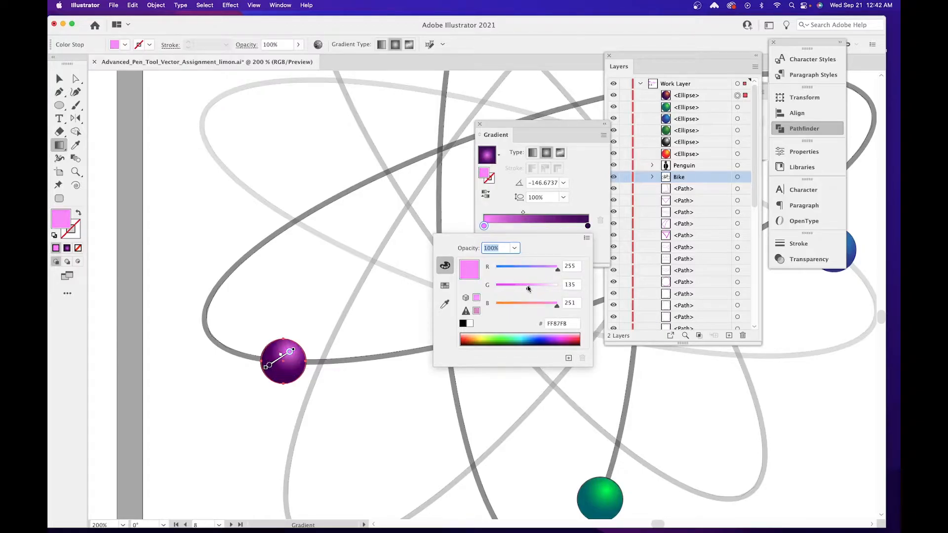
{"action": "left_click", "coordinate": [581, 194]}
{"action": "left_click", "coordinate": [60, 79]}
{"action": "left_click", "coordinate": [359, 262]}
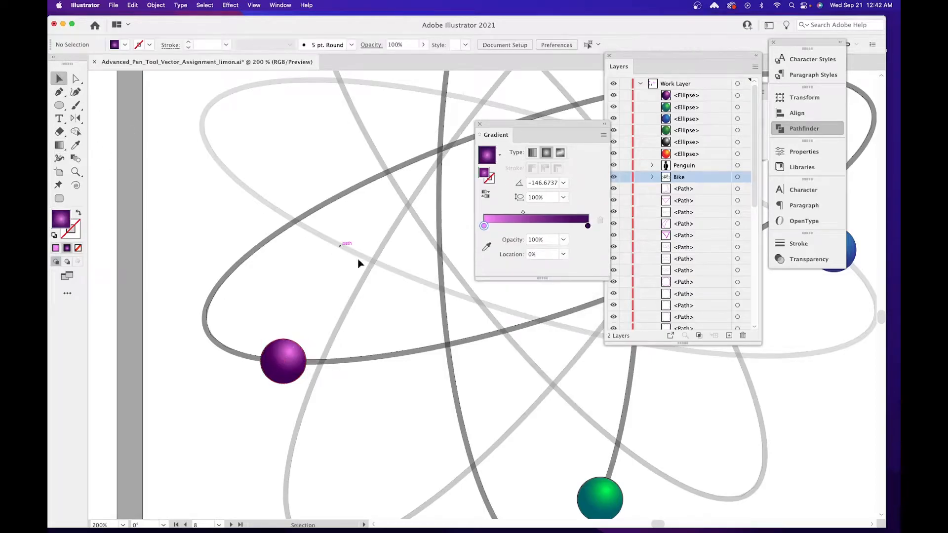
Redirect the black-and-white electron's radial gradient so its highlight sits at the upper left, at an angle of about -52.88°, and deselect it.
{"action": "left_click_drag", "start_coordinate": [413, 292], "coordinate": [60, 509]}
{"action": "left_click_drag", "start_coordinate": [220, 268], "coordinate": [467, 298]}
{"action": "left_click", "coordinate": [211, 281]}
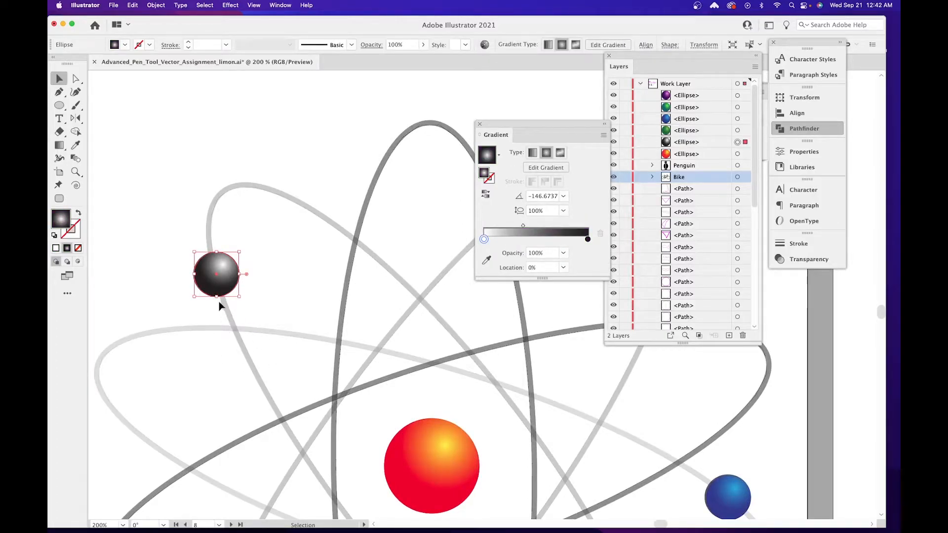
{"action": "key", "text": "g"}
{"action": "left_click", "coordinate": [200, 279]}
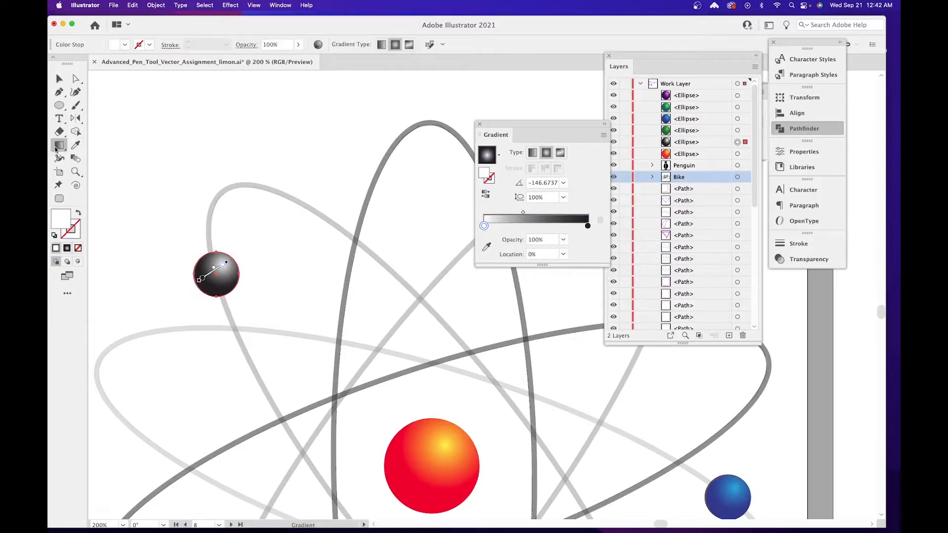
{"action": "mouse_move", "coordinate": [217, 273]}
{"action": "left_mouse_down"}
{"action": "mouse_move", "coordinate": [226, 303]}
{"action": "mouse_move", "coordinate": [205, 277]}
{"action": "mouse_move", "coordinate": [222, 278]}
{"action": "left_mouse_up"}
{"action": "key", "text": "space"}
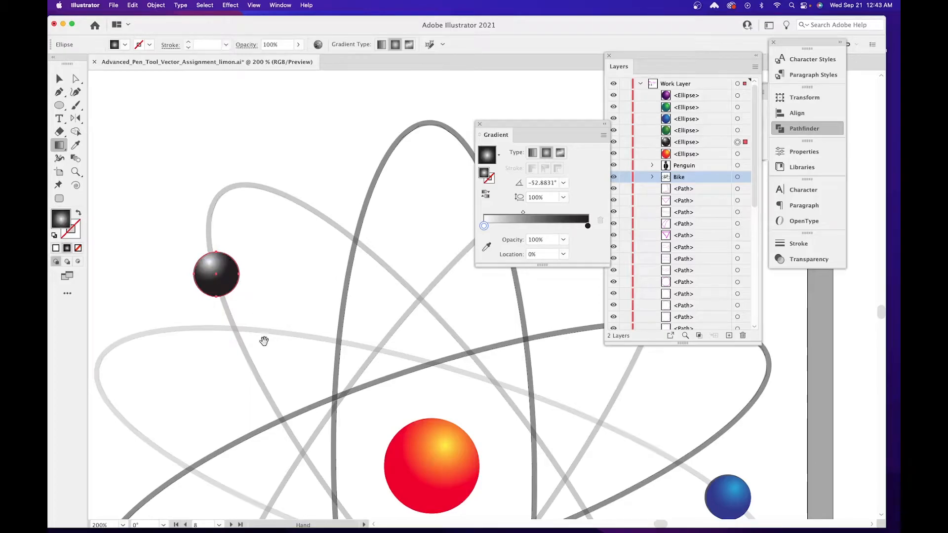
{"action": "left_click_drag", "start_coordinate": [262, 352], "coordinate": [345, 265]}
{"action": "key", "text": "v"}
{"action": "left_click", "coordinate": [348, 312]}
Activate the Ellipse tool over the atom artboard and replace the default gradient fill with solid black.
{"action": "scroll", "coordinate": [347, 315], "scroll_direction": "right", "scroll_amount": 5}
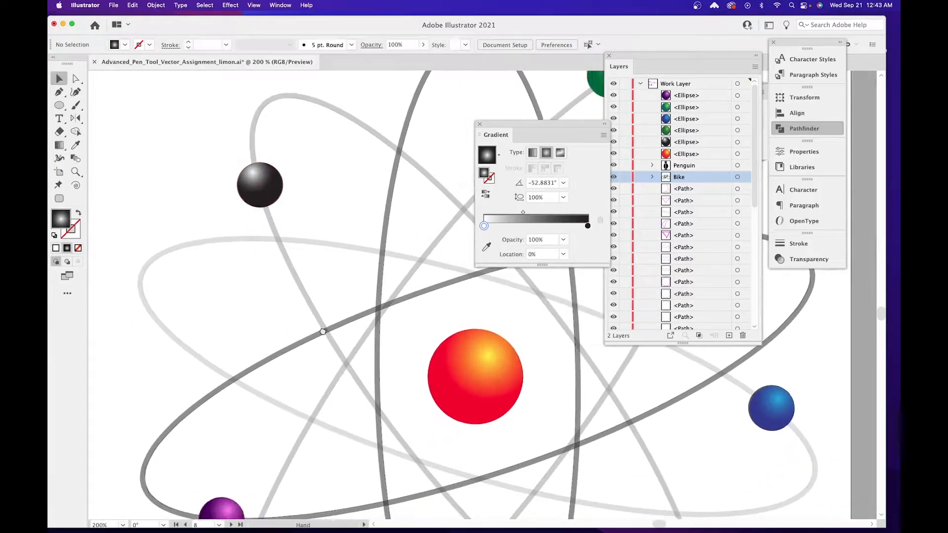
{"action": "key", "text": "super+minus"}
{"action": "key", "text": "super+minus"}
{"action": "key", "text": "super+minus"}
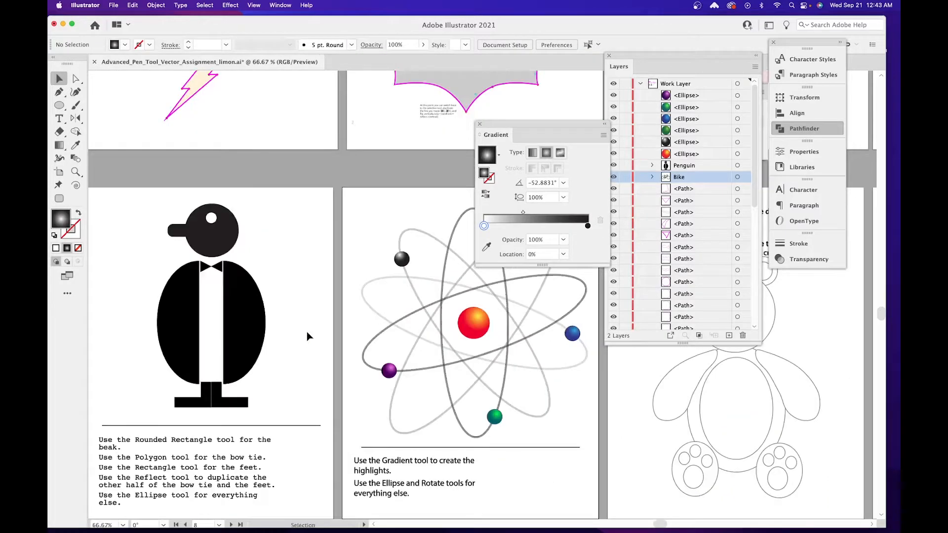
{"action": "scroll", "coordinate": [307, 336], "scroll_direction": "right", "scroll_amount": 10}
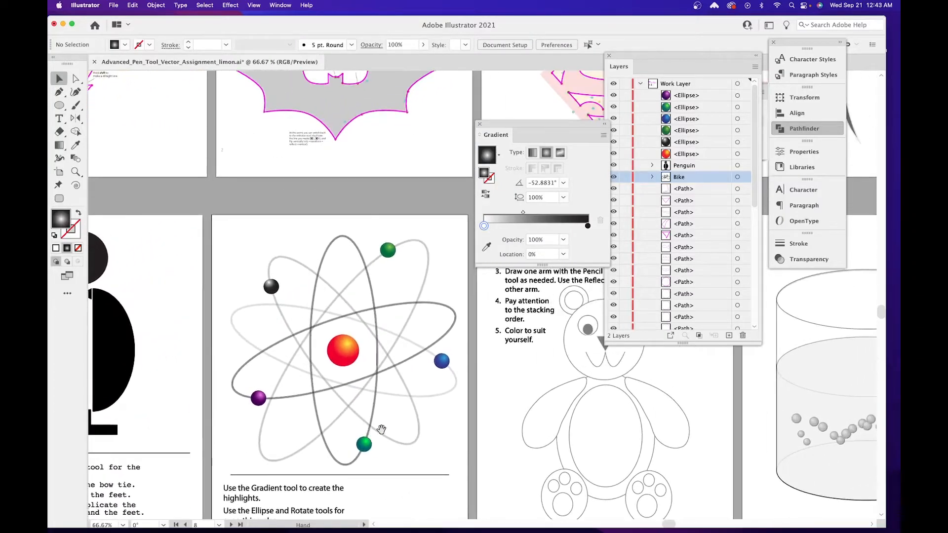
{"action": "left_click", "coordinate": [58, 106]}
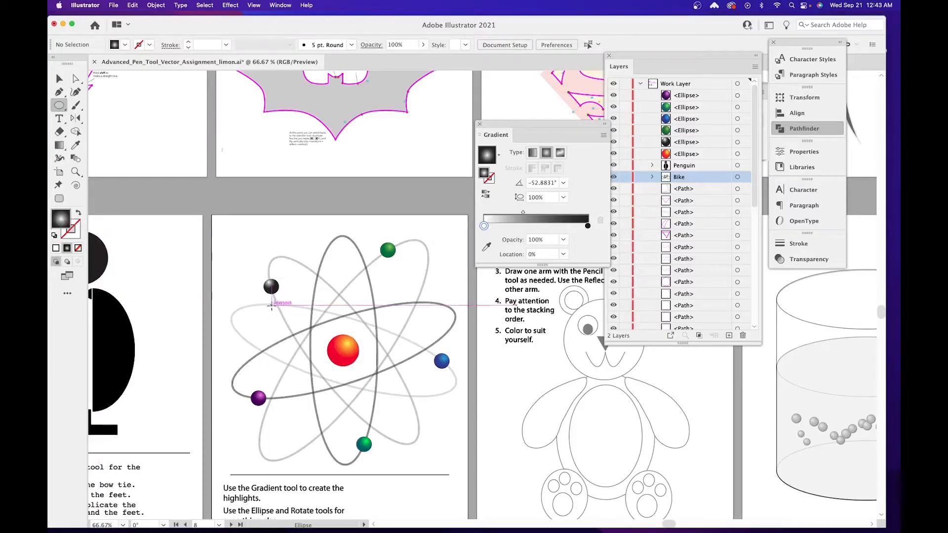
{"action": "left_click_drag", "start_coordinate": [269, 308], "coordinate": [270, 277]}
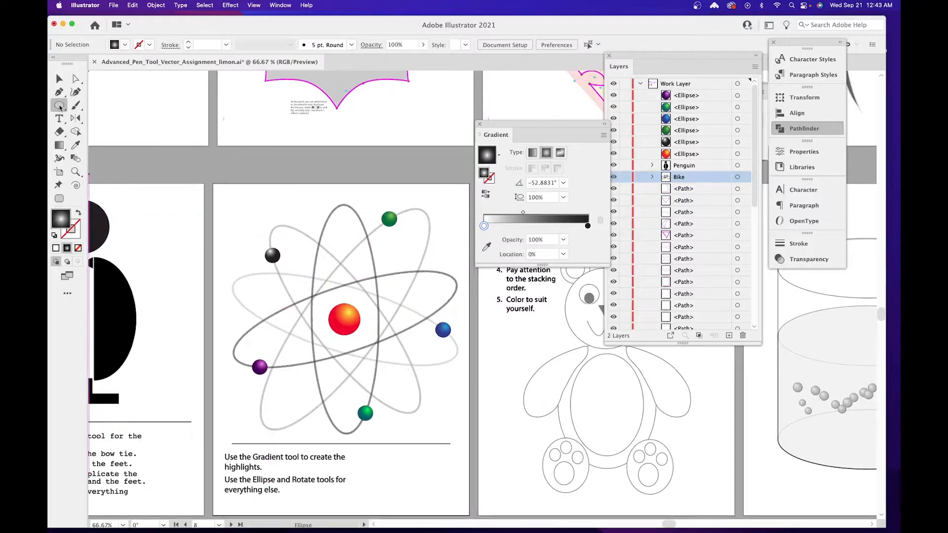
{"action": "double_click", "coordinate": [62, 217]}
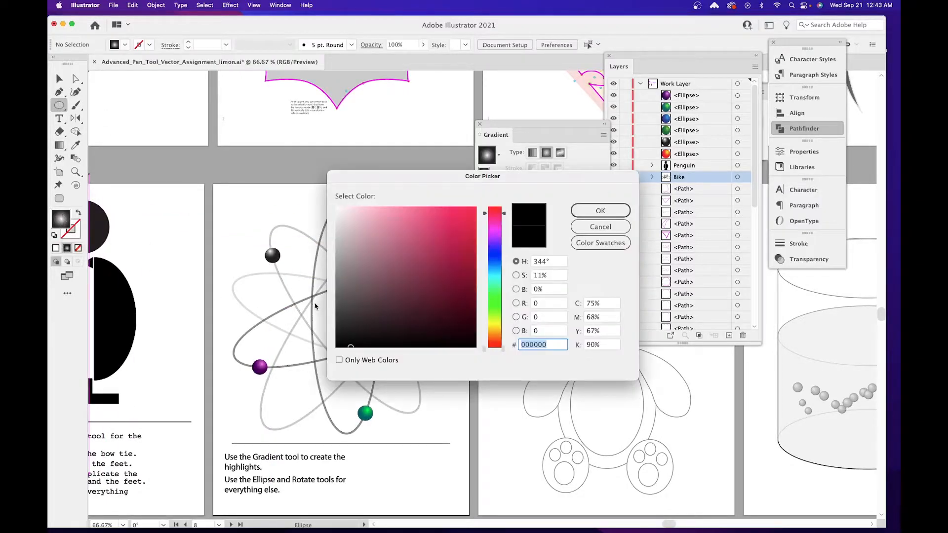
{"action": "left_click_drag", "start_coordinate": [348, 347], "coordinate": [330, 350]}
{"action": "left_click", "coordinate": [600, 211]}
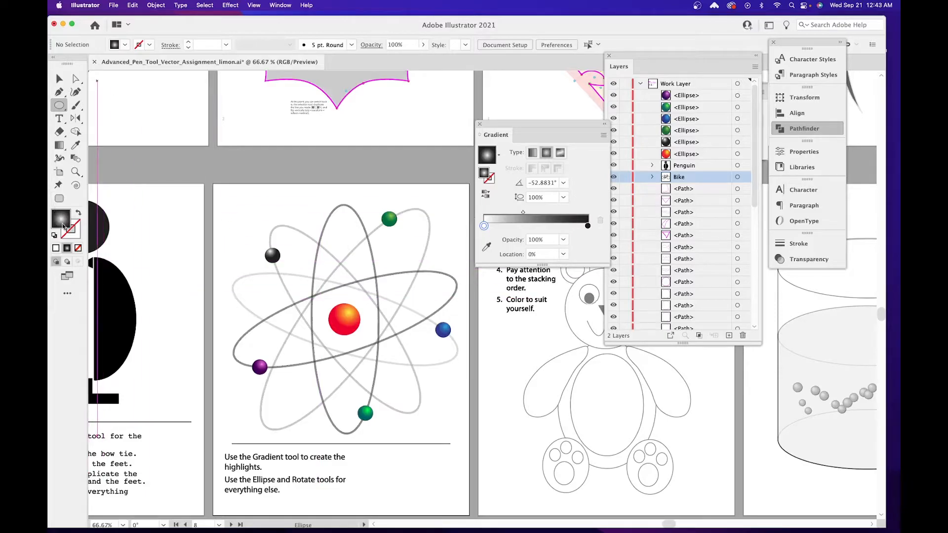
{"action": "left_click", "coordinate": [125, 44]}
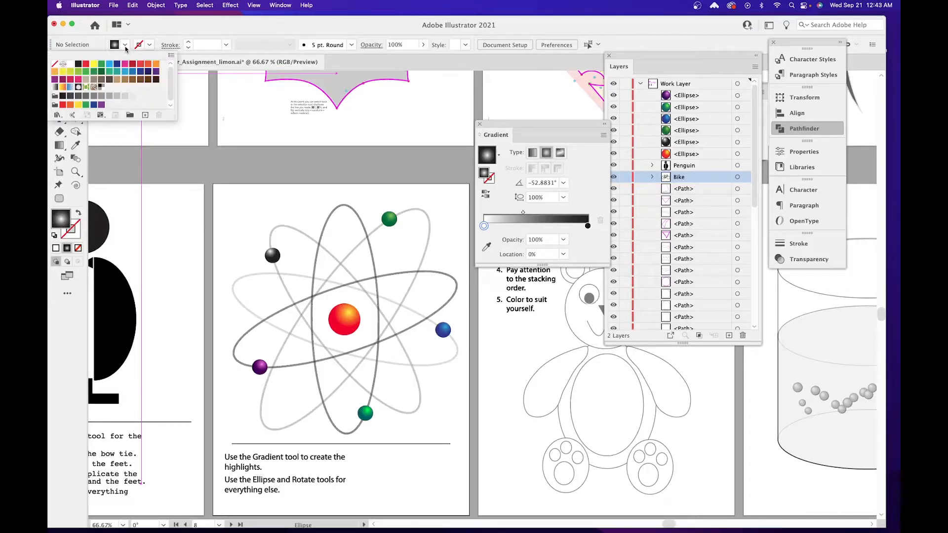
{"action": "left_click", "coordinate": [78, 64]}
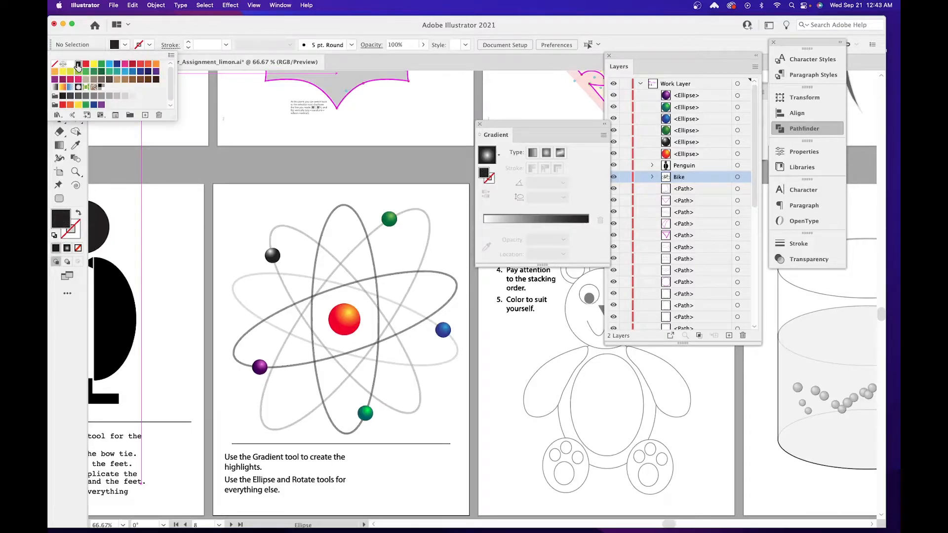
{"action": "left_click", "coordinate": [325, 215]}
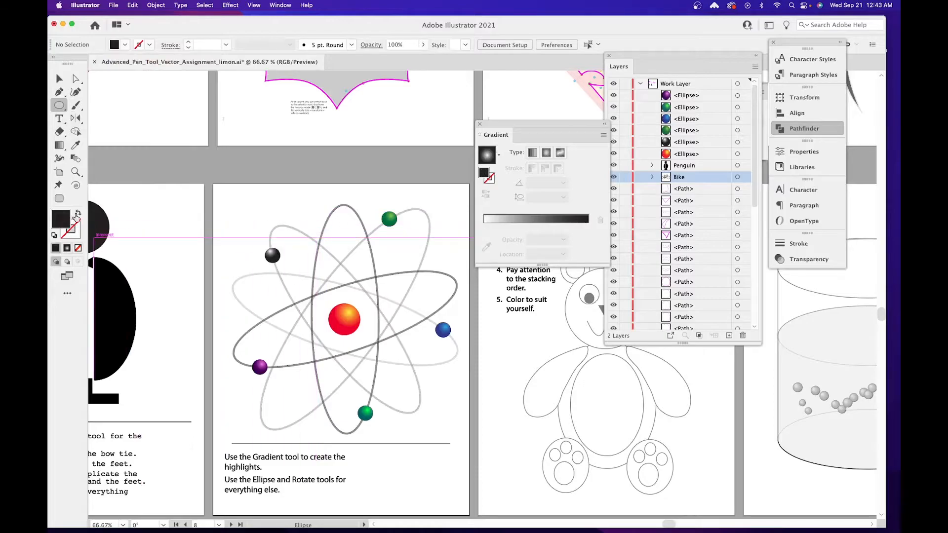
Draw a tall ellipse over the atom's upright orbit with no fill and a 3 pt black stroke.
{"action": "left_click", "coordinate": [78, 214]}
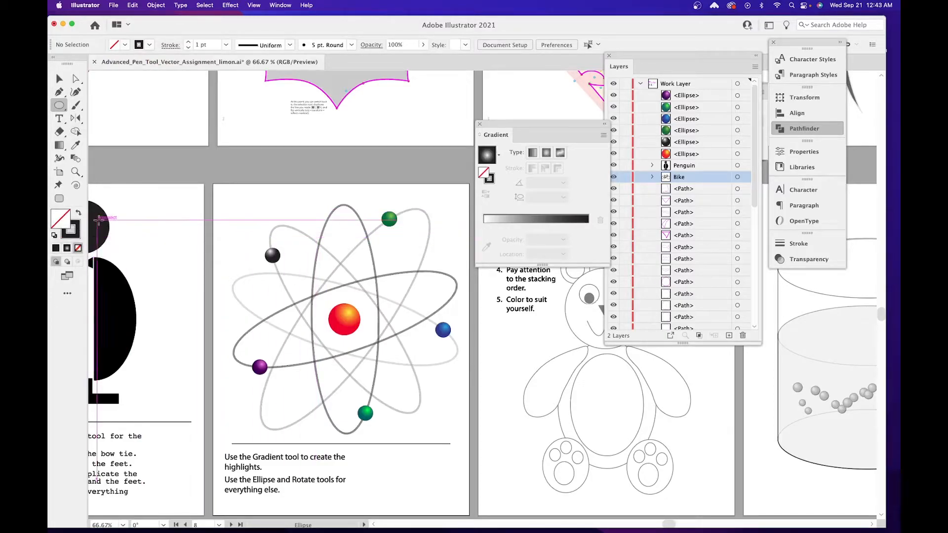
{"action": "left_click", "coordinate": [189, 43]}
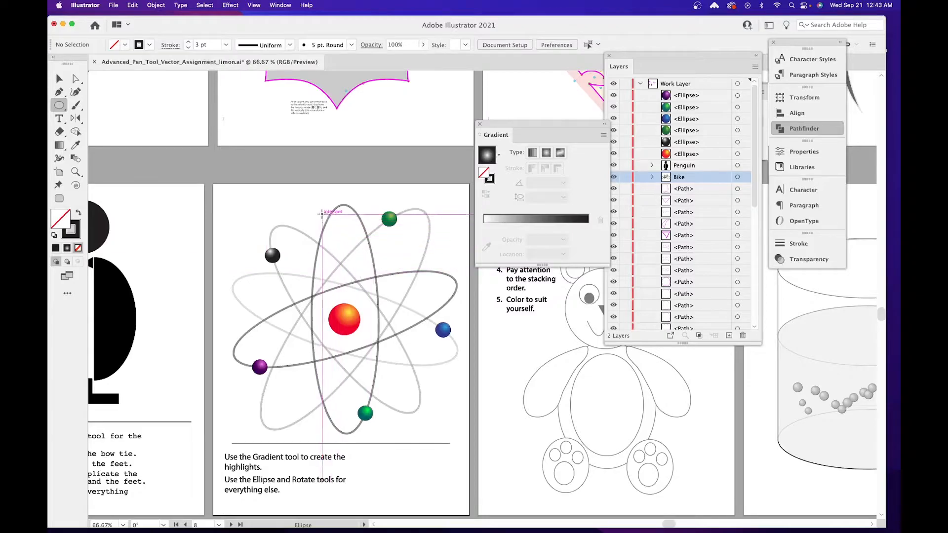
{"action": "left_click_drag", "start_coordinate": [318, 205], "coordinate": [372, 433]}
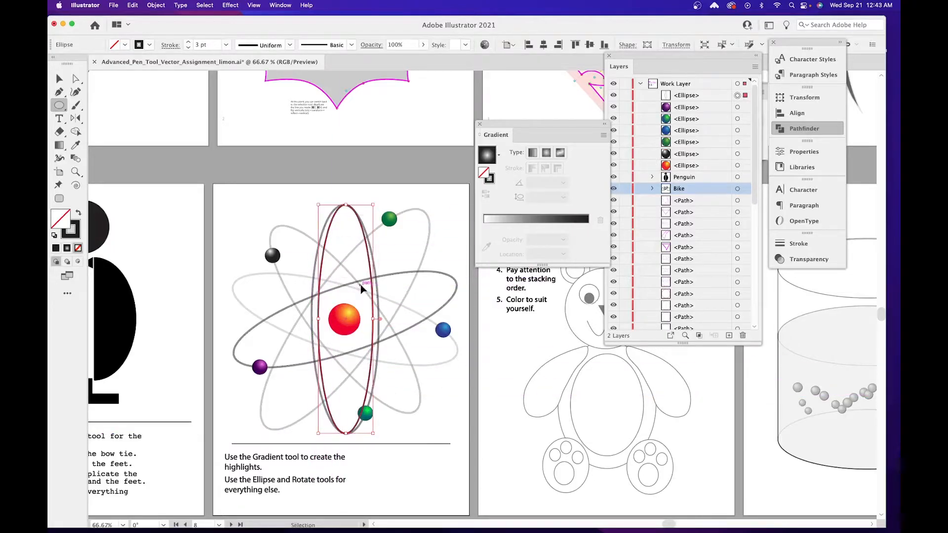
Widen the new ellipse to about 2.22 in so it covers the template's upright orbit.
{"action": "key", "text": "super+equal"}
{"action": "key", "text": "super+equal"}
{"action": "key", "text": "super+minus"}
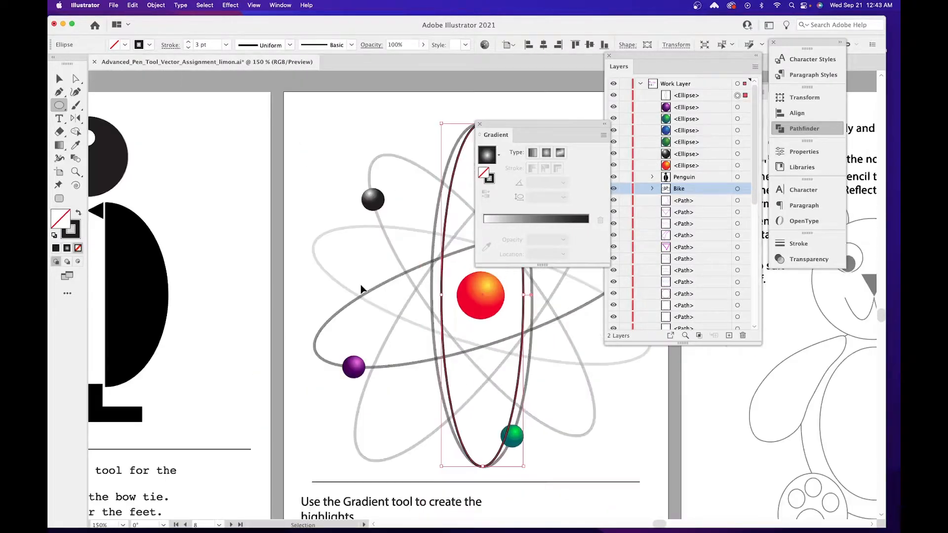
{"action": "left_click_drag", "start_coordinate": [427, 307], "coordinate": [339, 271]}
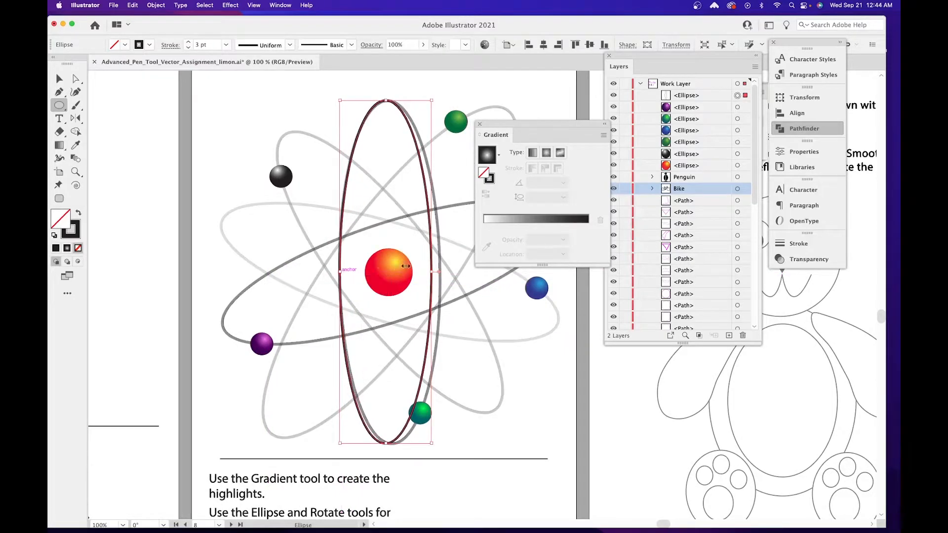
{"action": "left_click_drag", "start_coordinate": [431, 271], "coordinate": [440, 273]}
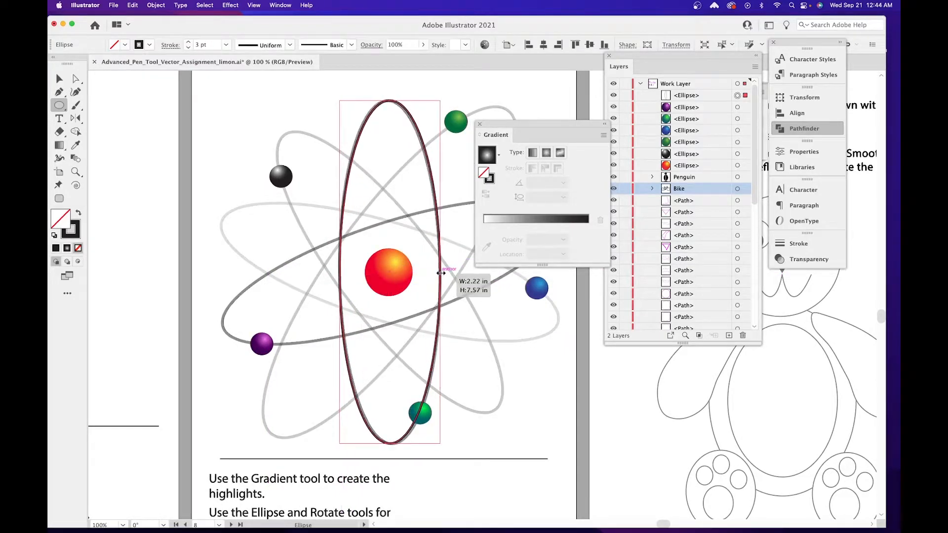
Recolor the upright ellipse's stroke to pinkish red (#FF0049) and deselect the ellipse.
{"action": "key", "text": "space"}
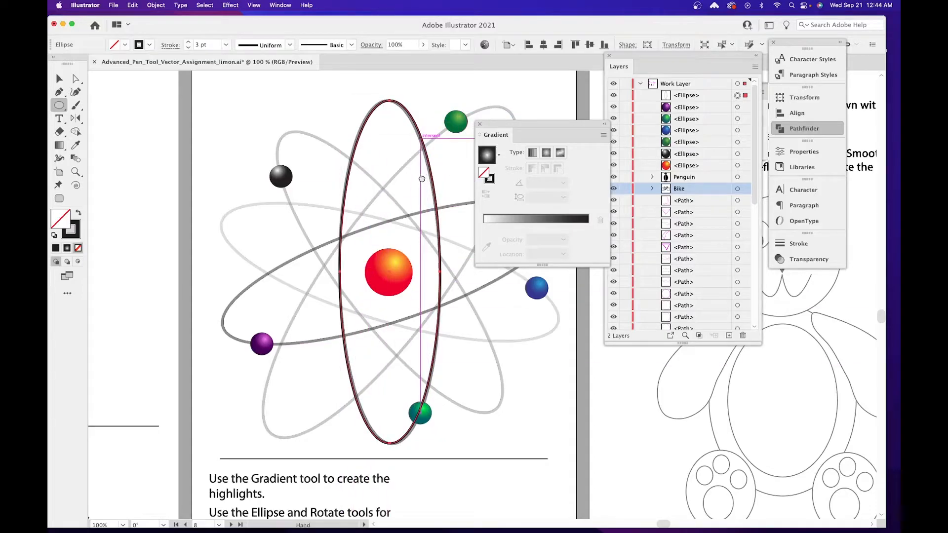
{"action": "left_click_drag", "start_coordinate": [421, 179], "coordinate": [358, 161]}
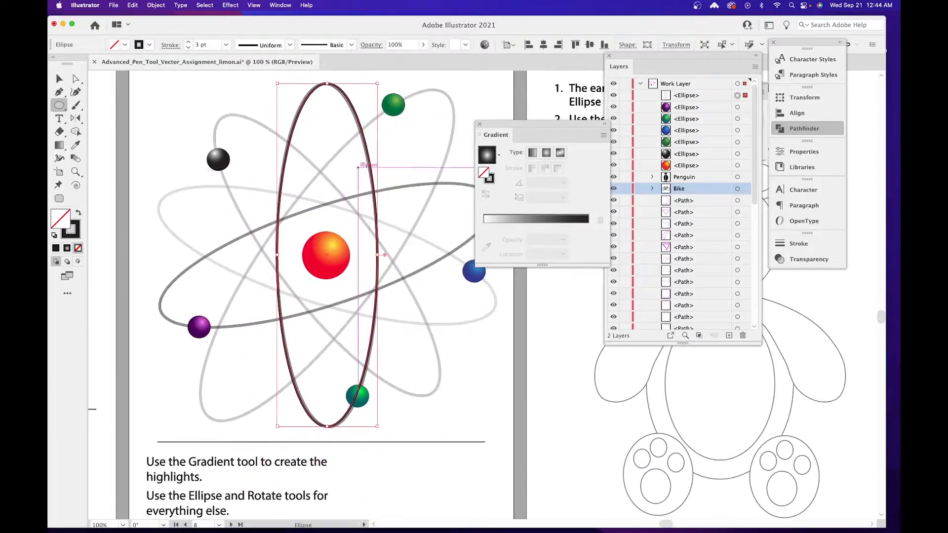
{"action": "left_click", "coordinate": [75, 235]}
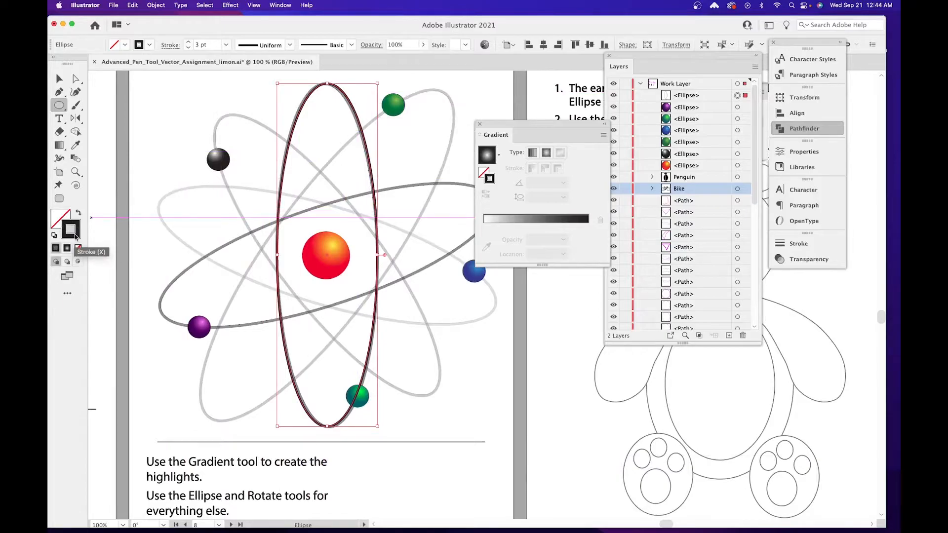
{"action": "double_click", "coordinate": [75, 235]}
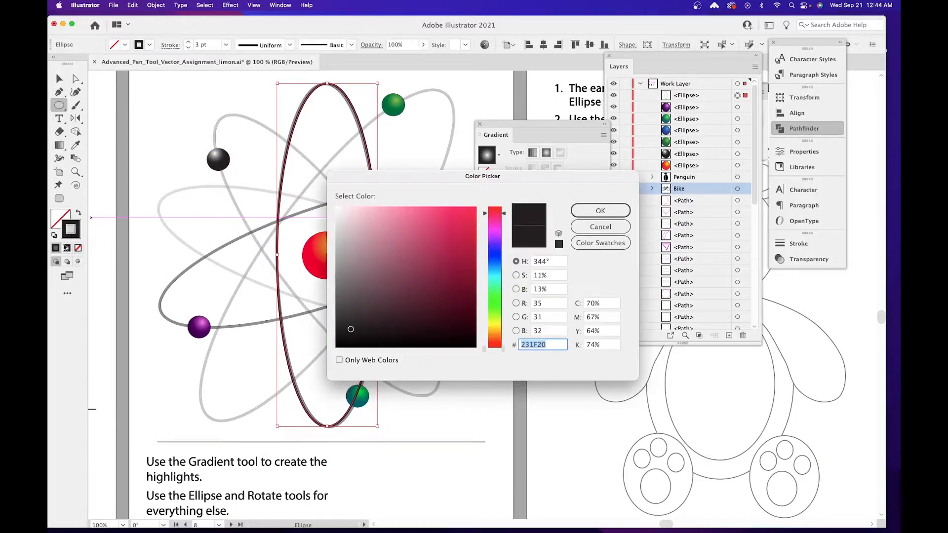
{"action": "type", "text": "FF0049"}
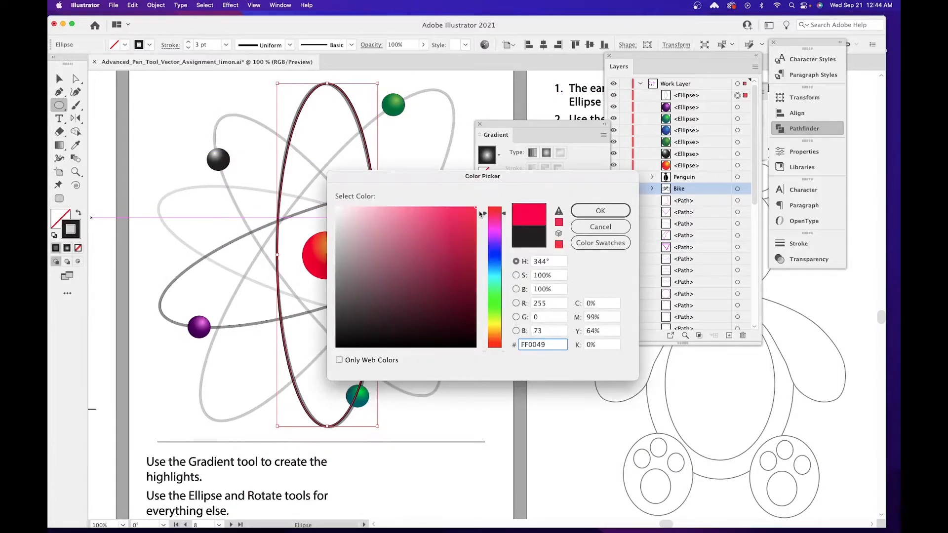
{"action": "left_click", "coordinate": [601, 210]}
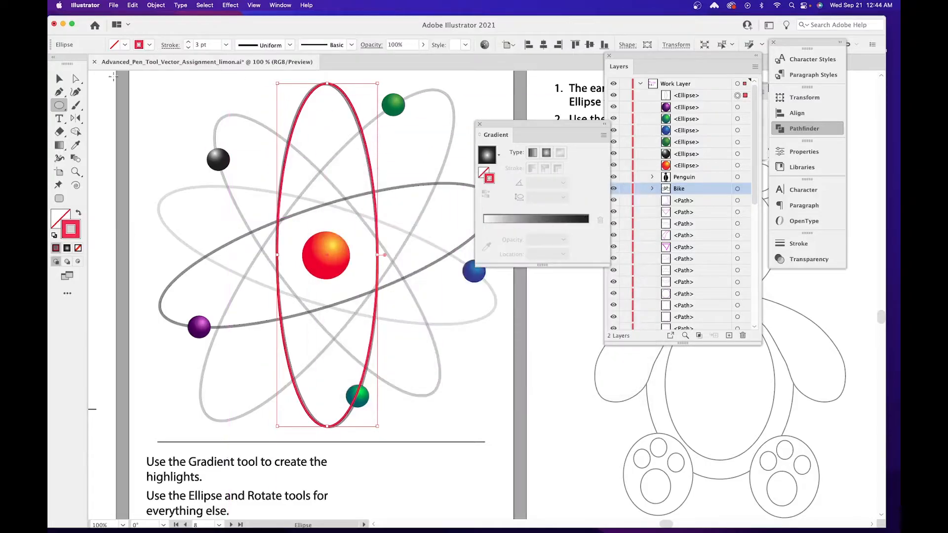
{"action": "left_click", "coordinate": [62, 79]}
{"action": "left_click", "coordinate": [370, 79]}
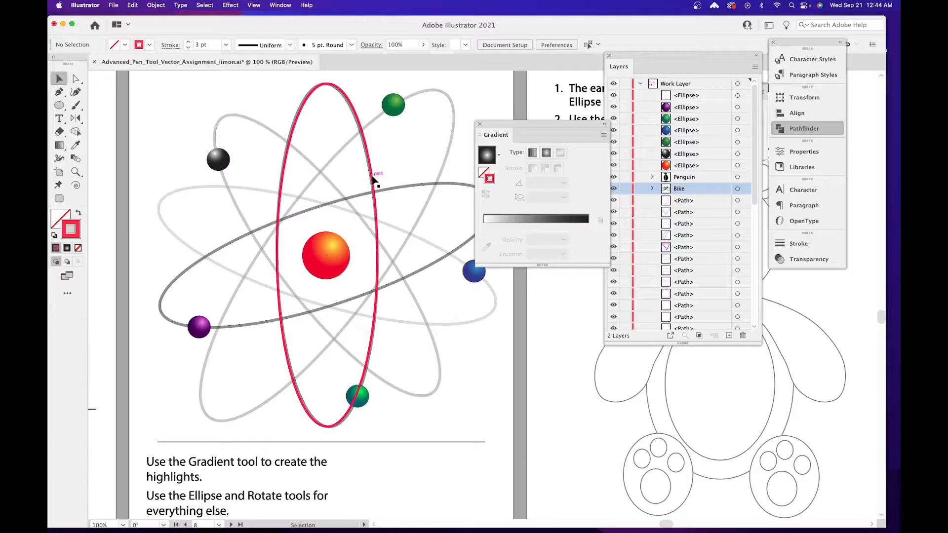
Select the red ellipse, open the Rotate tool's options for it and preview a 25° rotation.
{"action": "scroll", "coordinate": [372, 180], "scroll_direction": "down", "scroll_amount": 3}
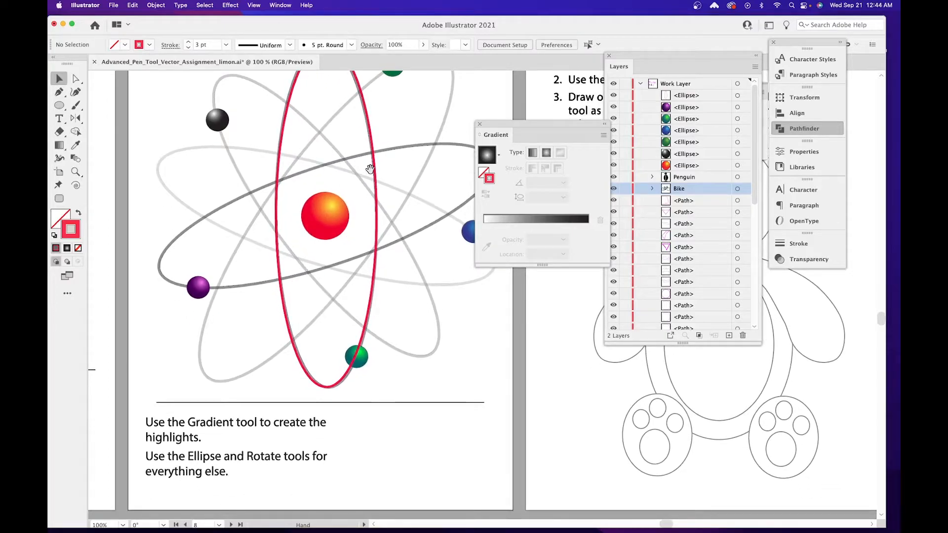
{"action": "mouse_move", "coordinate": [370, 169]}
{"action": "left_mouse_down"}
{"action": "mouse_move", "coordinate": [362, 187]}
{"action": "mouse_move", "coordinate": [366, 171]}
{"action": "left_mouse_up"}
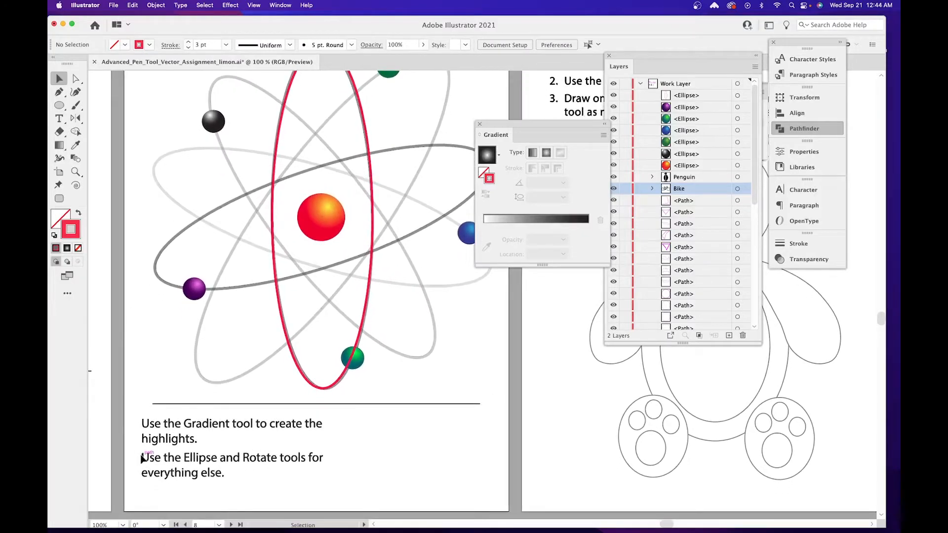
{"action": "scroll", "coordinate": [345, 148], "scroll_direction": "up", "scroll_amount": 4}
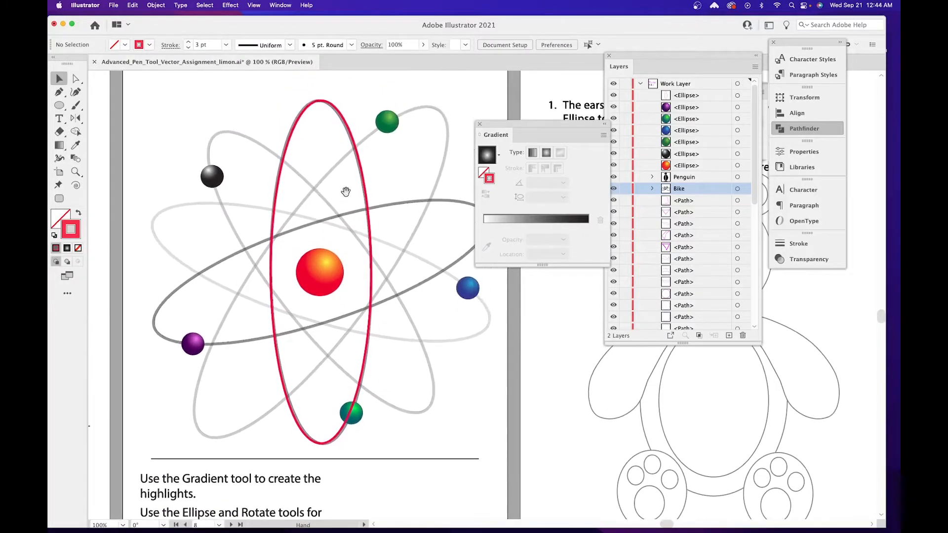
{"action": "left_click", "coordinate": [363, 170]}
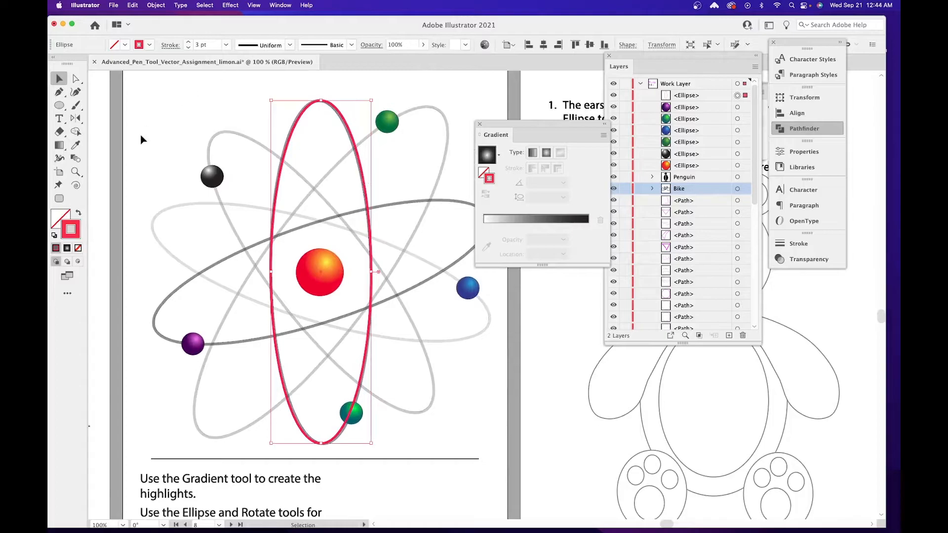
{"action": "left_click", "coordinate": [79, 122]}
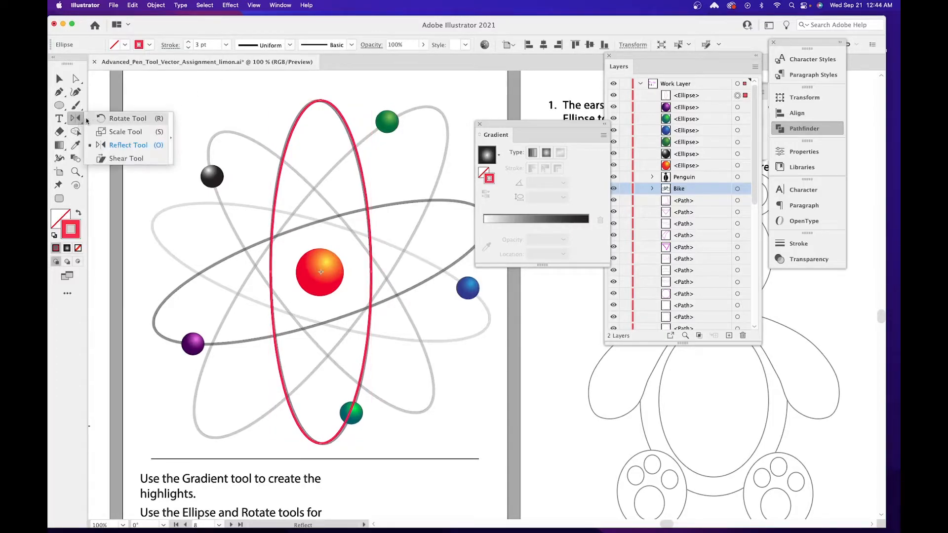
{"action": "left_click", "coordinate": [115, 121]}
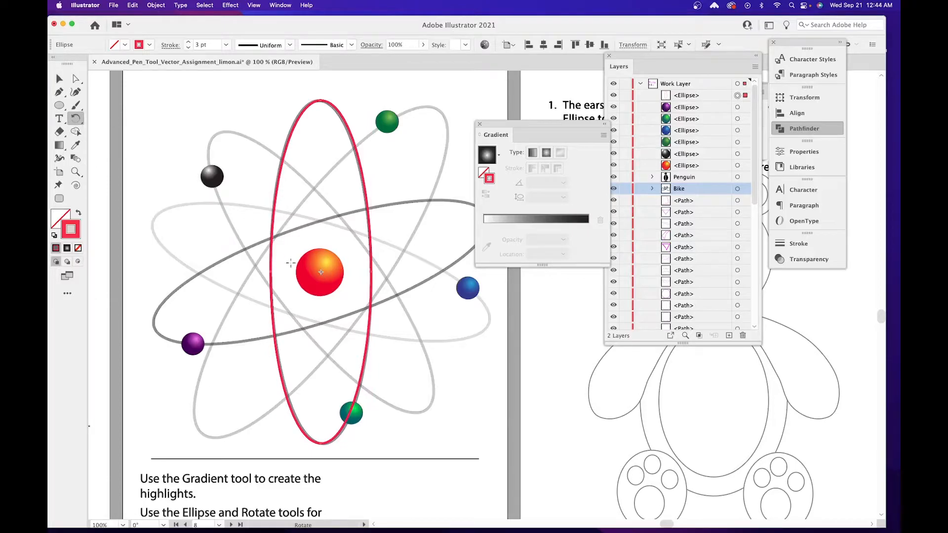
{"action": "double_click", "coordinate": [76, 119]}
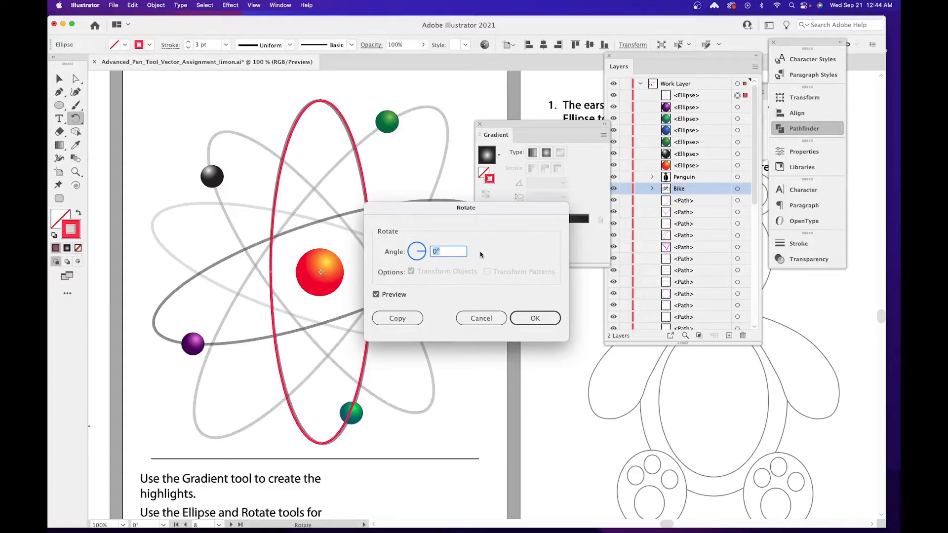
{"action": "type", "text": "25"}
{"action": "left_click", "coordinate": [376, 295]}
{"action": "left_click", "coordinate": [375, 295]}
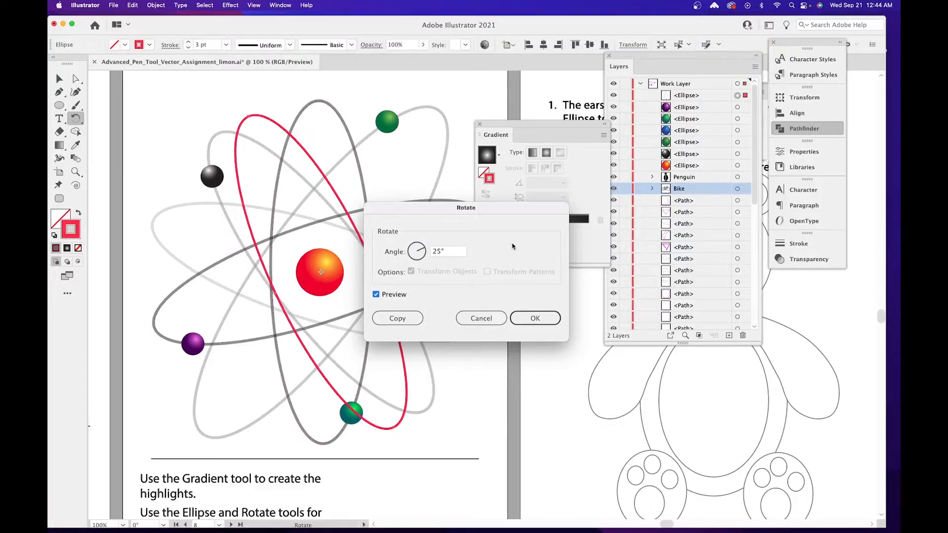
Try rotation angles of 30° and 35° for the red ellipse with the preview on.
{"action": "left_click", "coordinate": [455, 252]}
{"action": "type", "text": "30"}
{"action": "left_click", "coordinate": [375, 294]}
{"action": "left_click", "coordinate": [375, 295]}
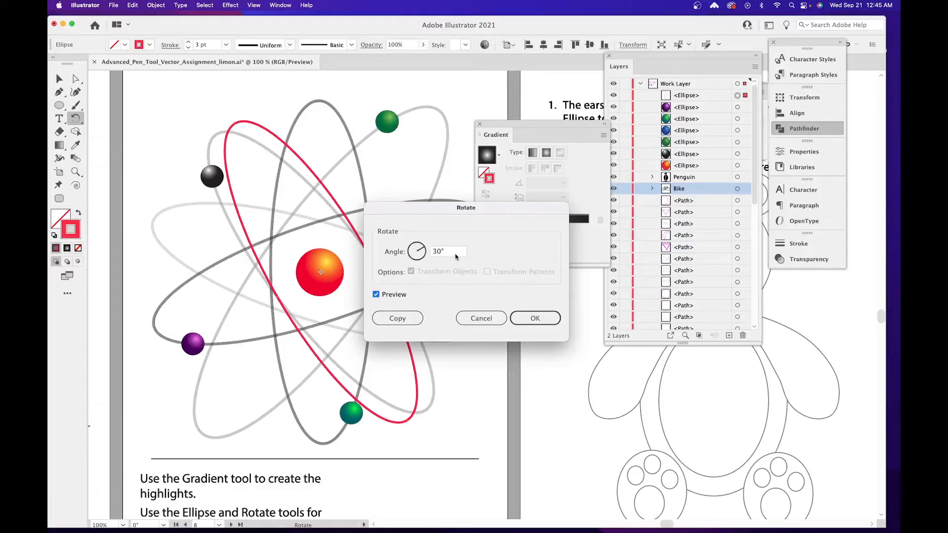
{"action": "left_click_drag", "start_coordinate": [454, 254], "coordinate": [431, 251]}
{"action": "type", "text": "2"}
{"action": "type", "text": "35"}
{"action": "left_click", "coordinate": [376, 295]}
{"action": "left_click", "coordinate": [375, 295]}
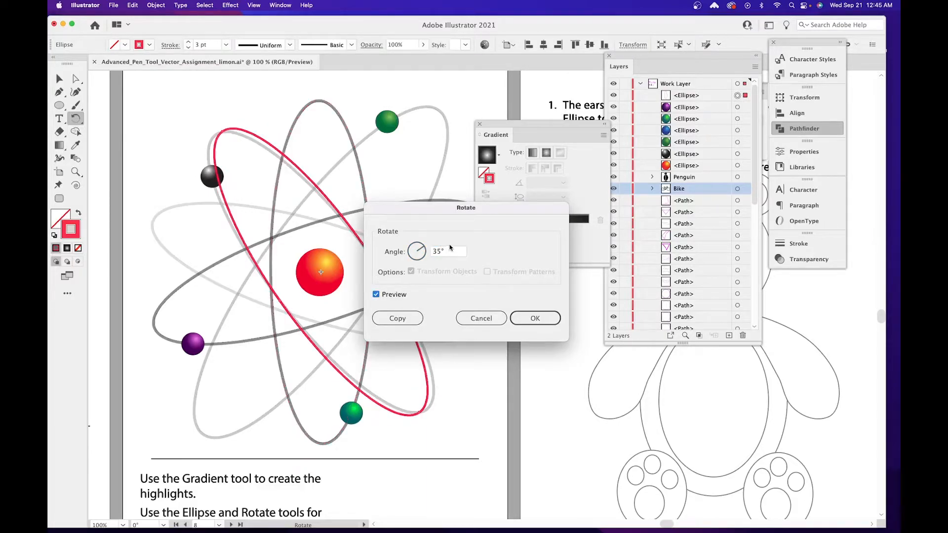
Rotate the red ellipse by 38° to match the orbit that passes through the black electron.
{"action": "left_click_drag", "start_coordinate": [450, 251], "coordinate": [408, 250]}
{"action": "type", "text": "38"}
{"action": "left_click", "coordinate": [384, 295]}
{"action": "left_click", "coordinate": [384, 295]}
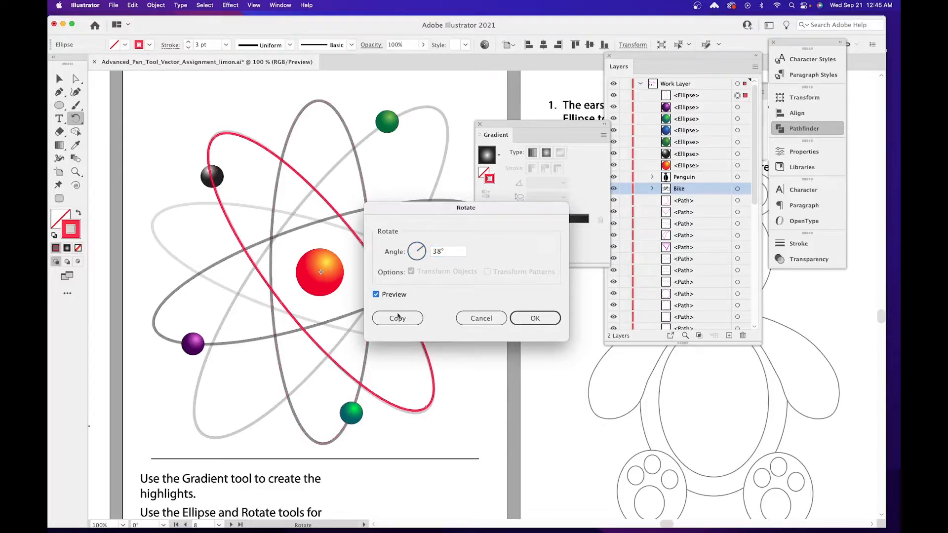
{"action": "left_click", "coordinate": [535, 318]}
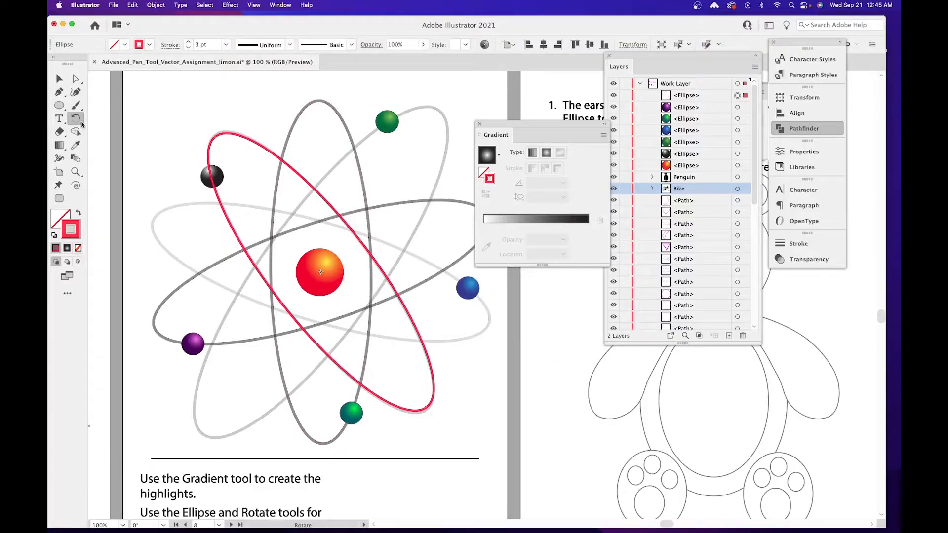
Undo the last rotation and create a copy of the upright red ellipse rotated by 38°, keeping the original.
{"action": "key", "text": "super+z"}
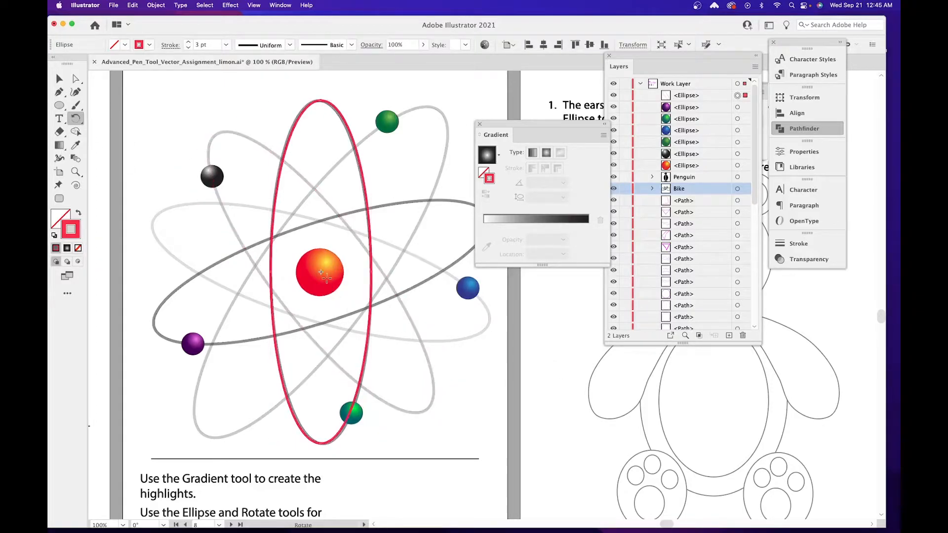
{"action": "double_click", "coordinate": [75, 118]}
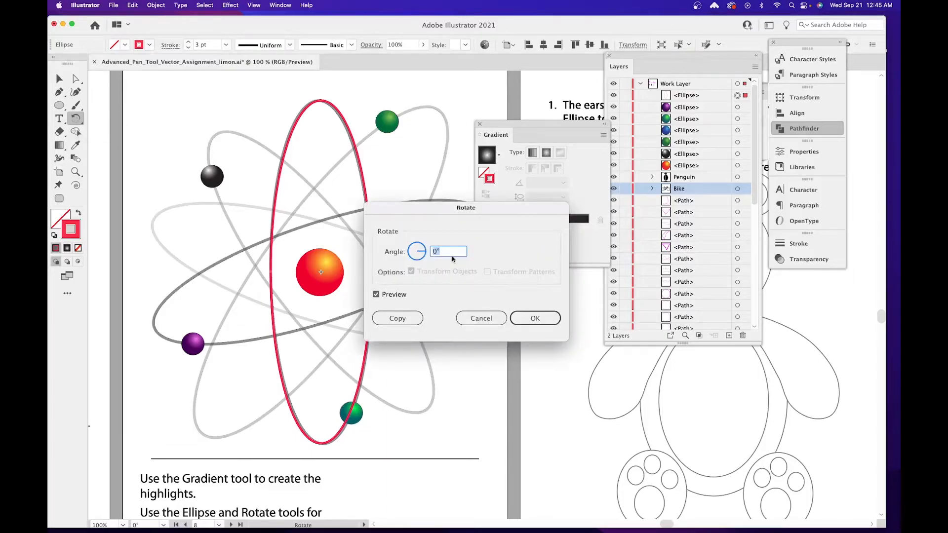
{"action": "type", "text": "38"}
{"action": "left_click", "coordinate": [398, 318]}
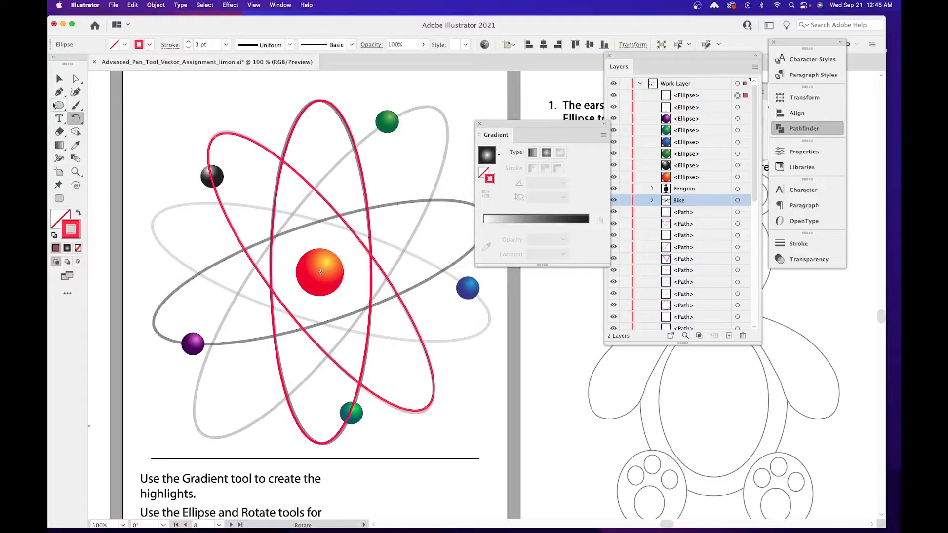
Create a further copy of the tilted red ellipse rotated by 36° to trace the orbit through the blue electron.
{"action": "double_click", "coordinate": [75, 120]}
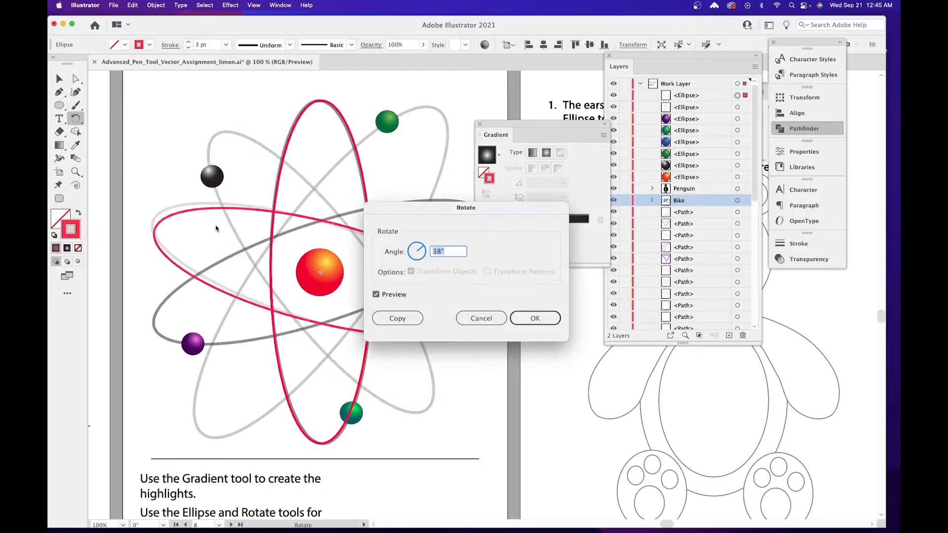
{"action": "left_click_drag", "start_coordinate": [414, 211], "coordinate": [533, 181]}
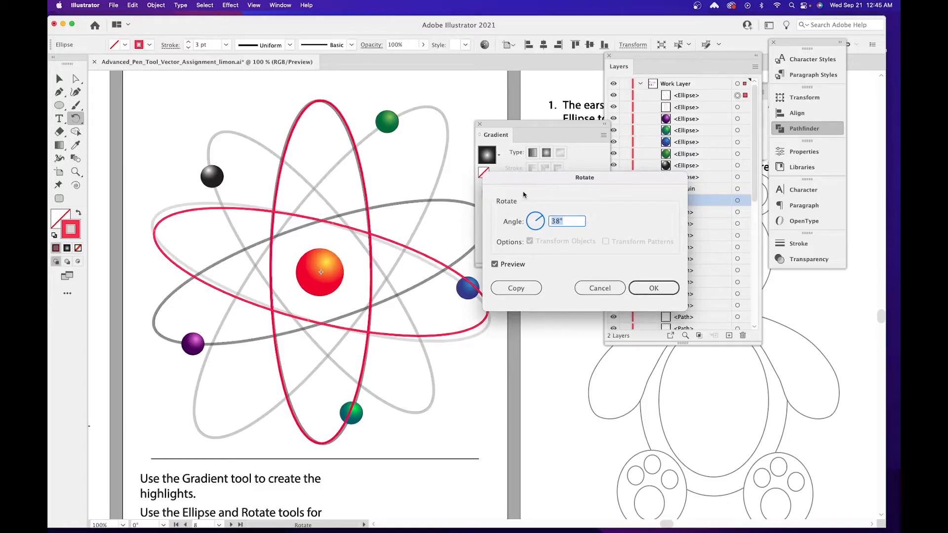
{"action": "type", "text": "36"}
{"action": "left_click", "coordinate": [496, 265]}
{"action": "left_click", "coordinate": [495, 264]}
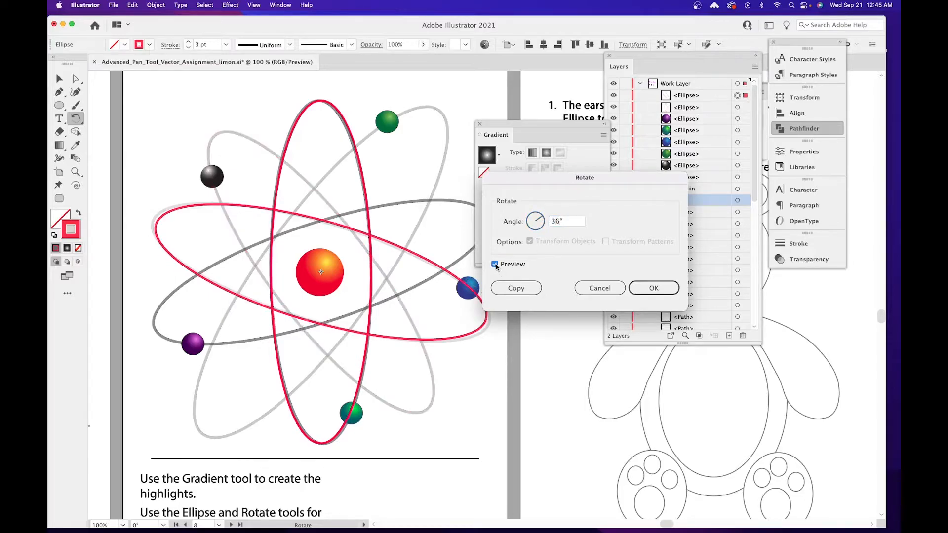
{"action": "left_click", "coordinate": [511, 289]}
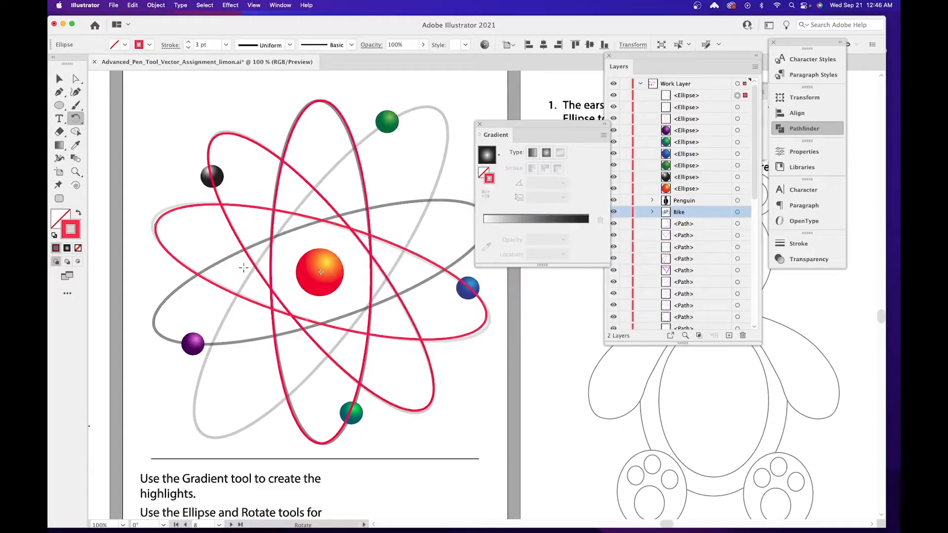
Add the two remaining orbits by copying the newest red ellipse twice in succession, each copy rotated by 34°.
{"action": "double_click", "coordinate": [77, 121]}
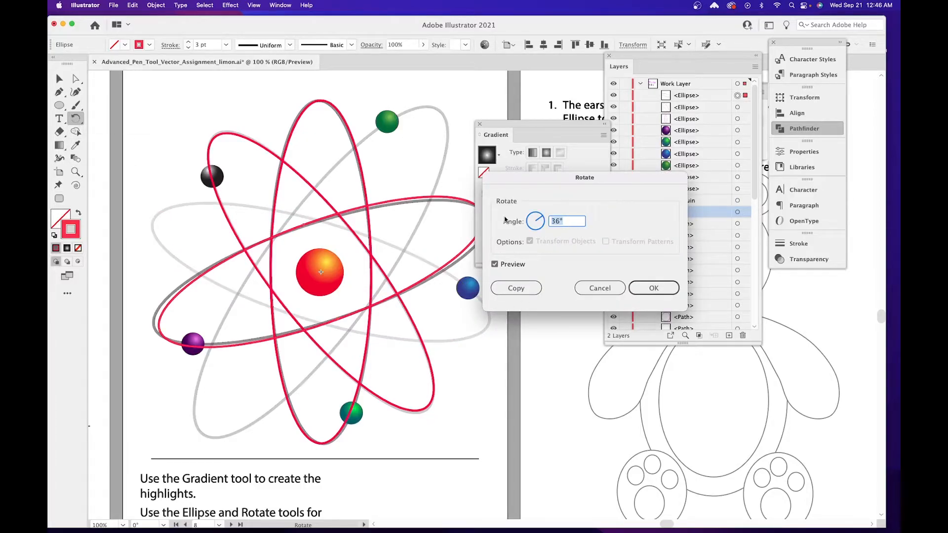
{"action": "type", "text": "34"}
{"action": "left_click", "coordinate": [497, 267]}
{"action": "left_click", "coordinate": [498, 267]}
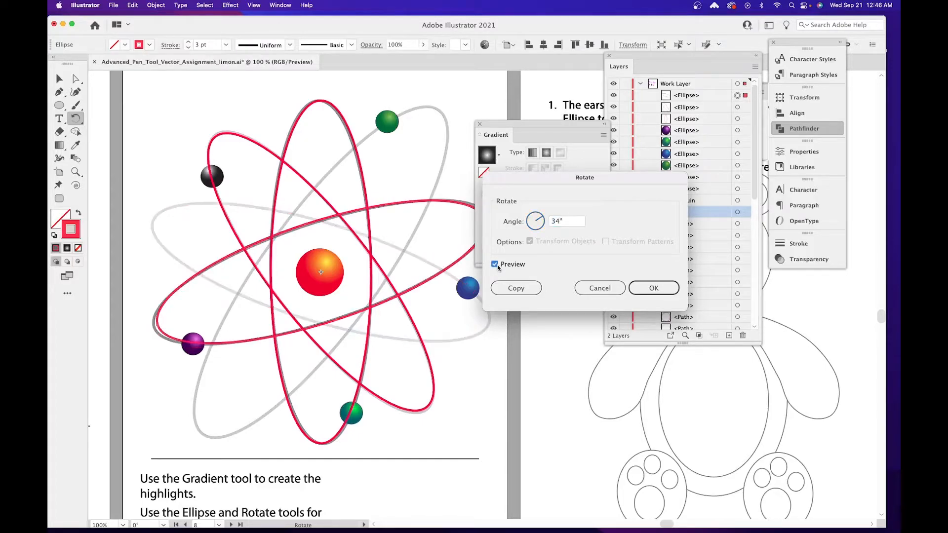
{"action": "left_click", "coordinate": [511, 289]}
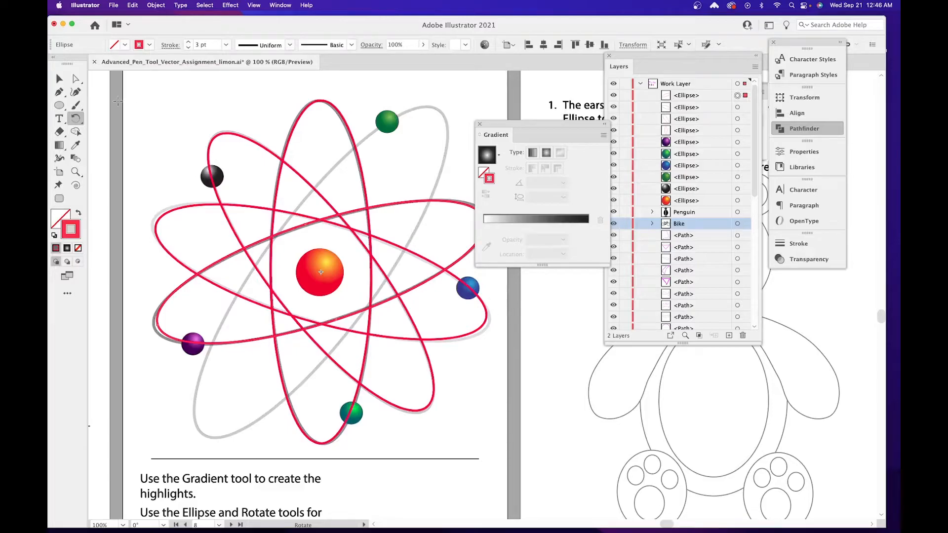
{"action": "double_click", "coordinate": [76, 122]}
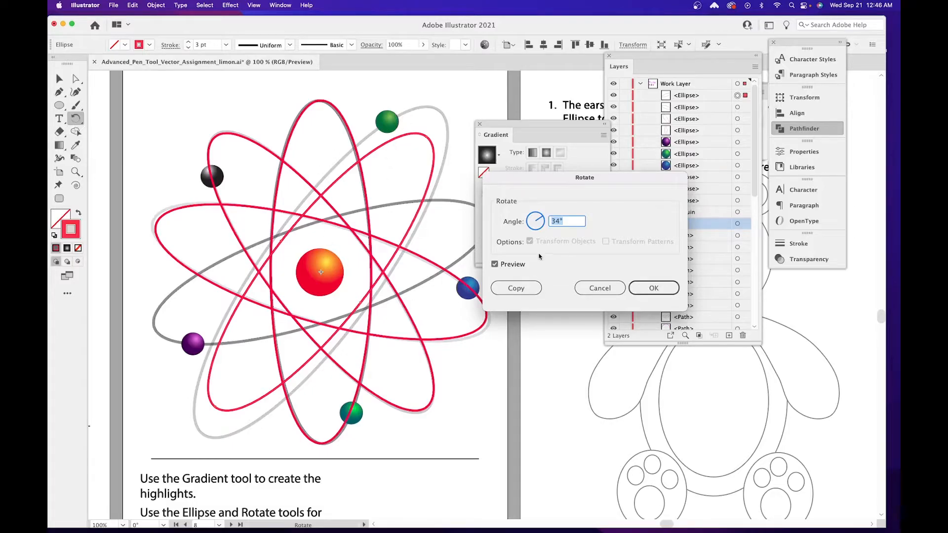
{"action": "left_click", "coordinate": [516, 288]}
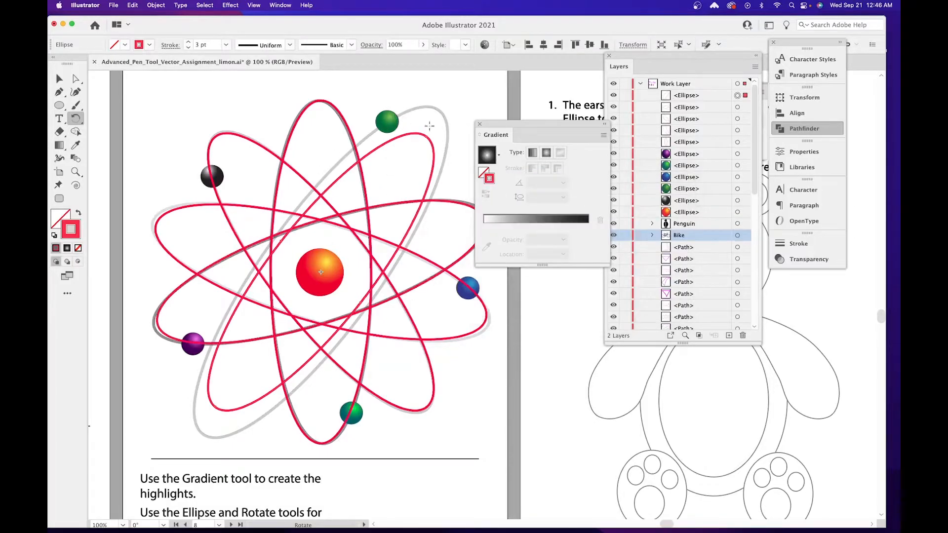
Stretch and slightly rotate the last ellipse copy to fit the grey template orbit through the upper green electron, and deselect it.
{"action": "left_click", "coordinate": [59, 78]}
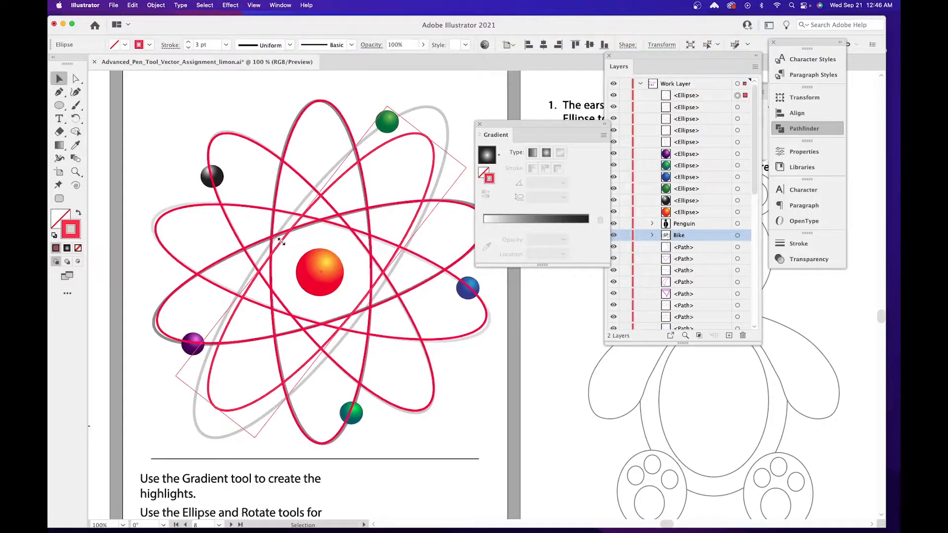
{"action": "left_click_drag", "start_coordinate": [281, 241], "coordinate": [271, 234]}
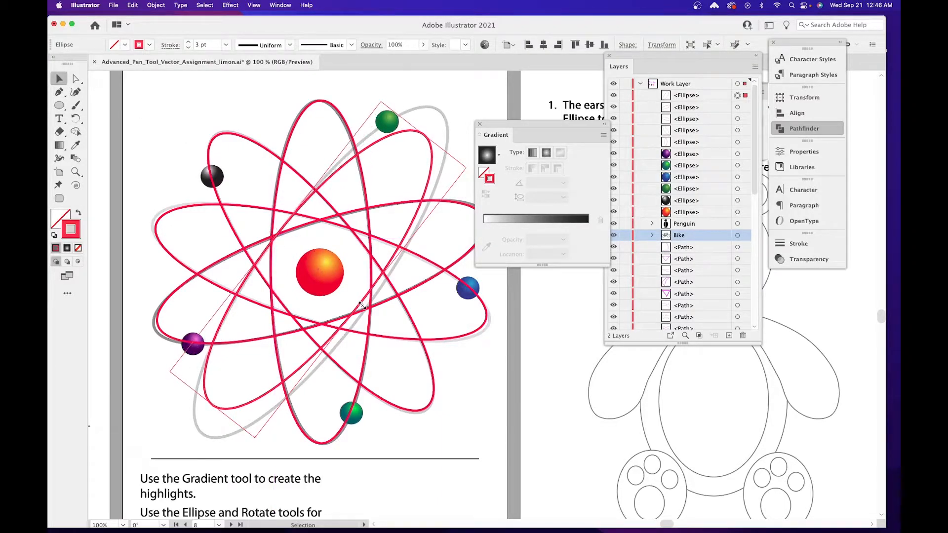
{"action": "left_click_drag", "start_coordinate": [362, 306], "coordinate": [369, 309]}
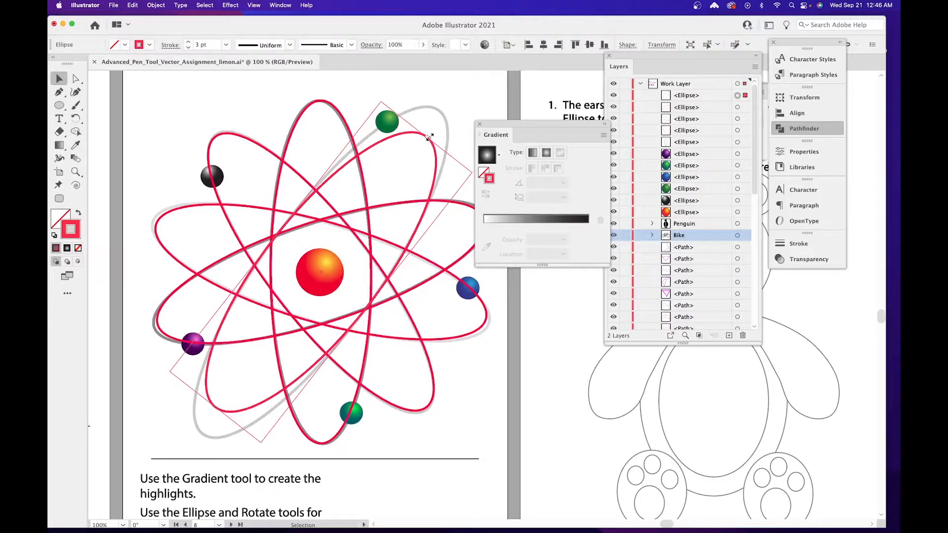
{"action": "left_click_drag", "start_coordinate": [429, 137], "coordinate": [445, 107]}
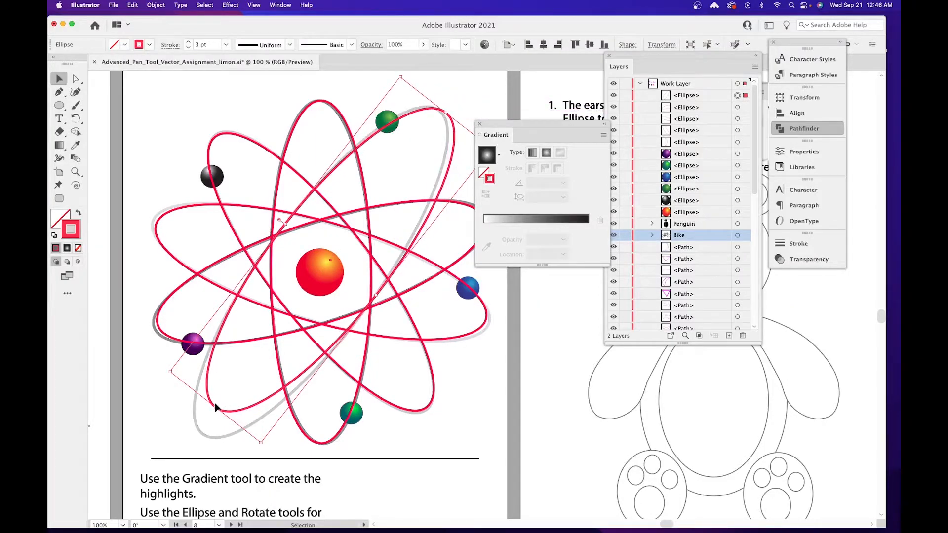
{"action": "left_click_drag", "start_coordinate": [216, 407], "coordinate": [197, 432]}
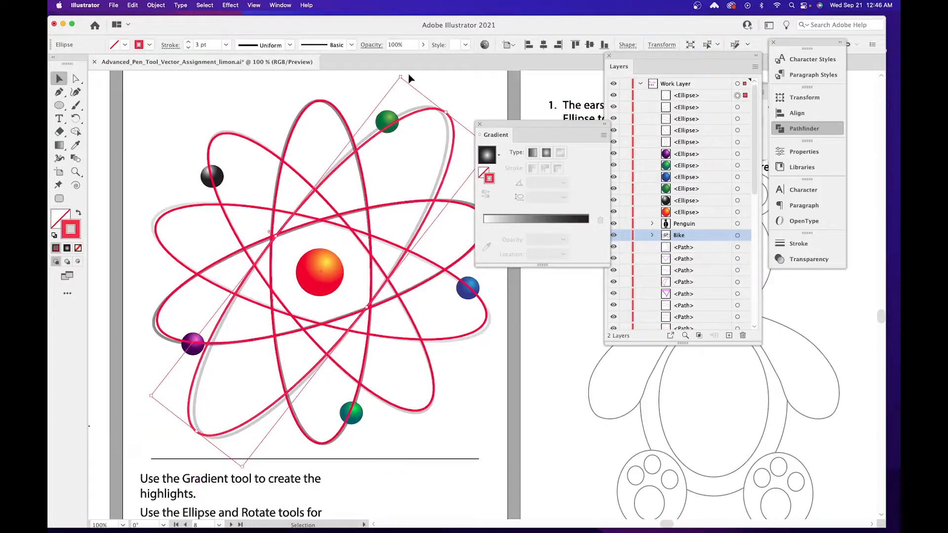
{"action": "scroll", "coordinate": [410, 78], "scroll_direction": "up", "scroll_amount": 2}
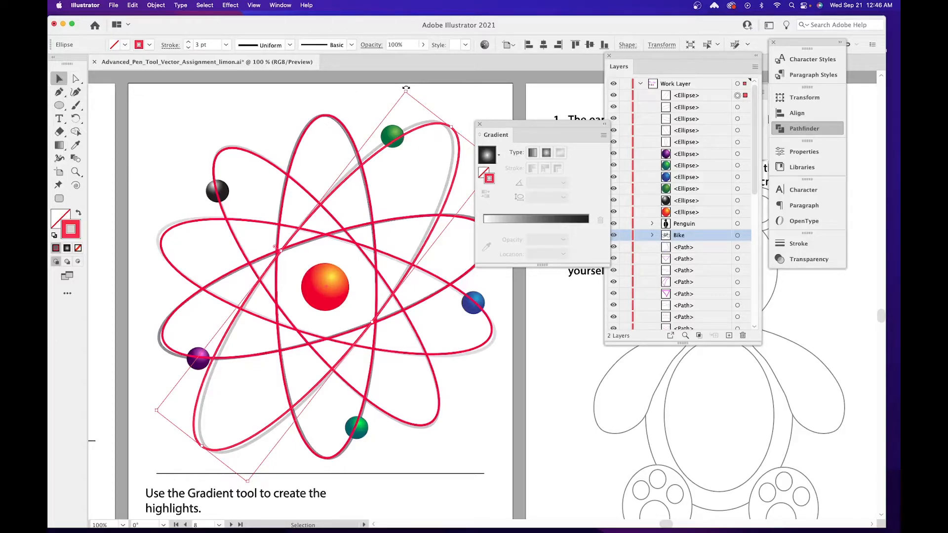
{"action": "scroll", "coordinate": [402, 92], "scroll_direction": "up", "scroll_amount": 1}
{"action": "scroll", "coordinate": [403, 92], "scroll_direction": "right", "scroll_amount": 1}
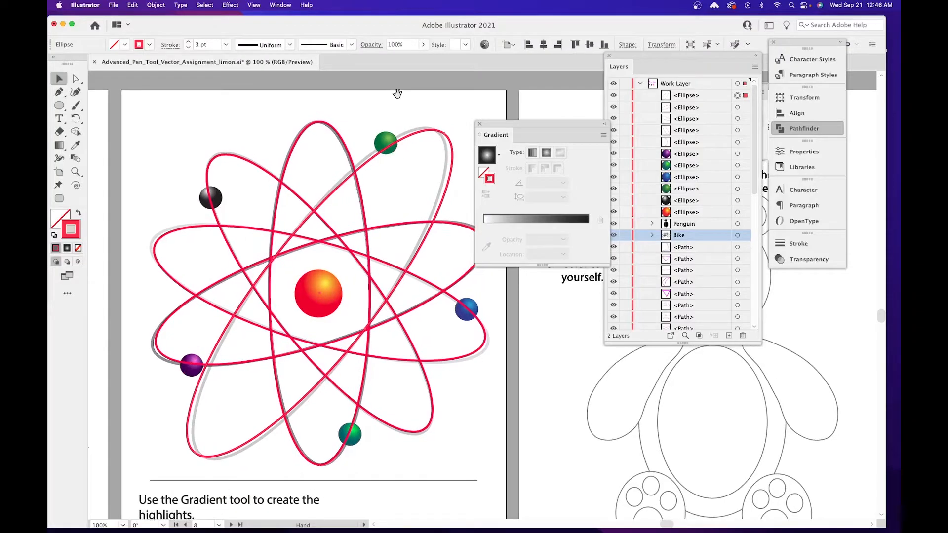
{"action": "left_click_drag", "start_coordinate": [400, 94], "coordinate": [394, 95]}
{"action": "left_click", "coordinate": [255, 120]}
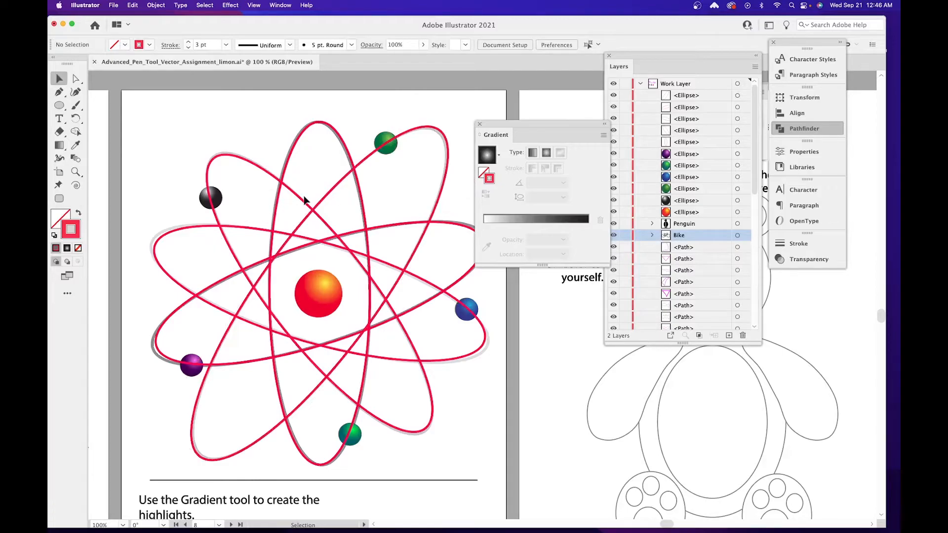
Move the upper green electron to the top of the Work Layer's stacking order, above the red orbits.
{"action": "key", "text": "space"}
{"action": "left_click_drag", "start_coordinate": [212, 226], "coordinate": [178, 260]}
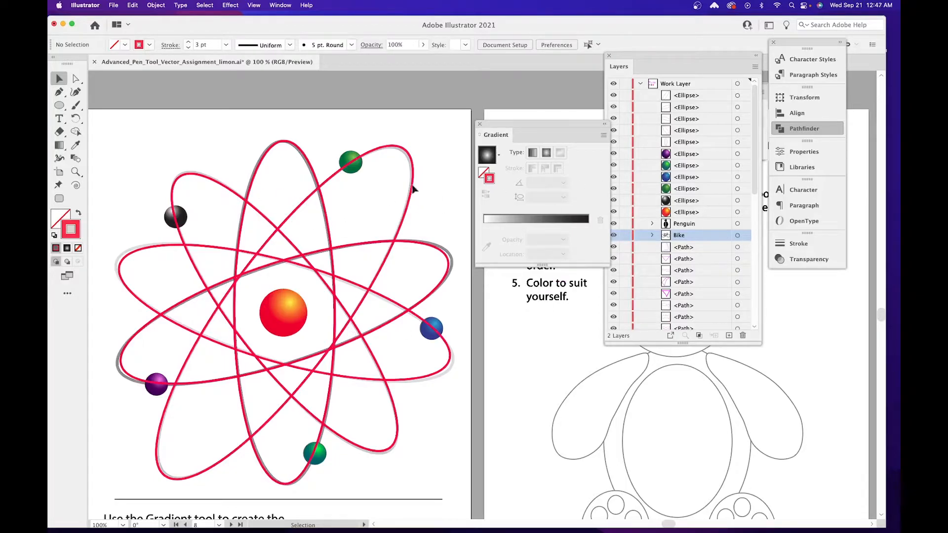
{"action": "left_click", "coordinate": [352, 156]}
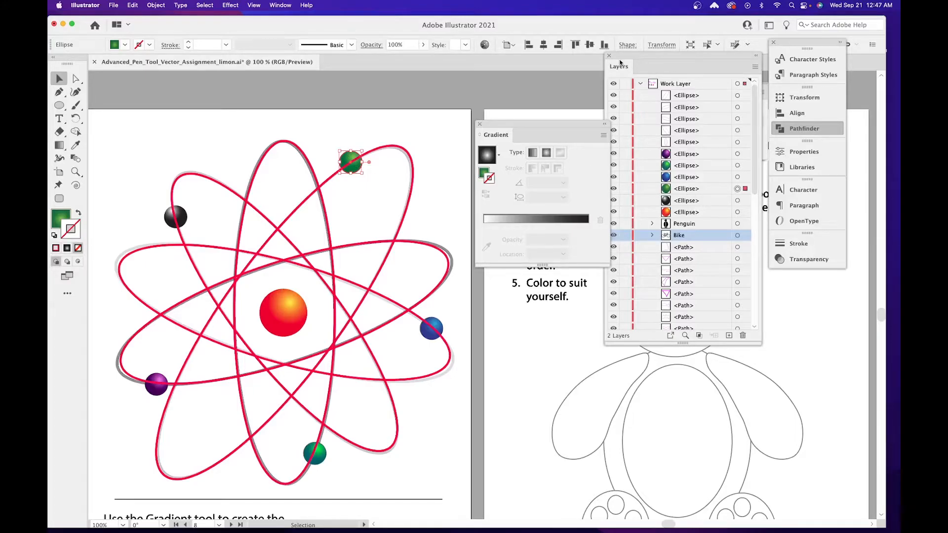
{"action": "left_click", "coordinate": [278, 5]}
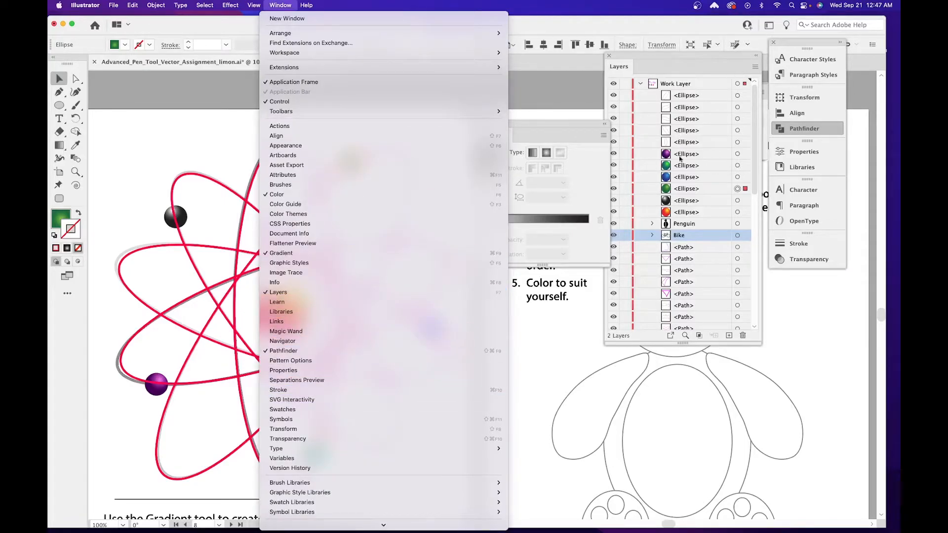
{"action": "left_click", "coordinate": [699, 225]}
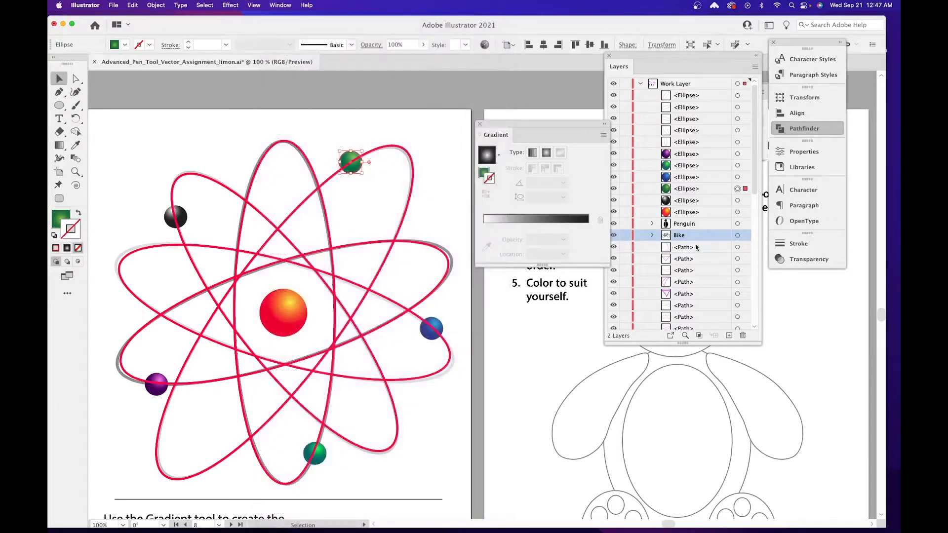
{"action": "left_click", "coordinate": [695, 189]}
{"action": "left_click_drag", "start_coordinate": [695, 191], "coordinate": [682, 90]}
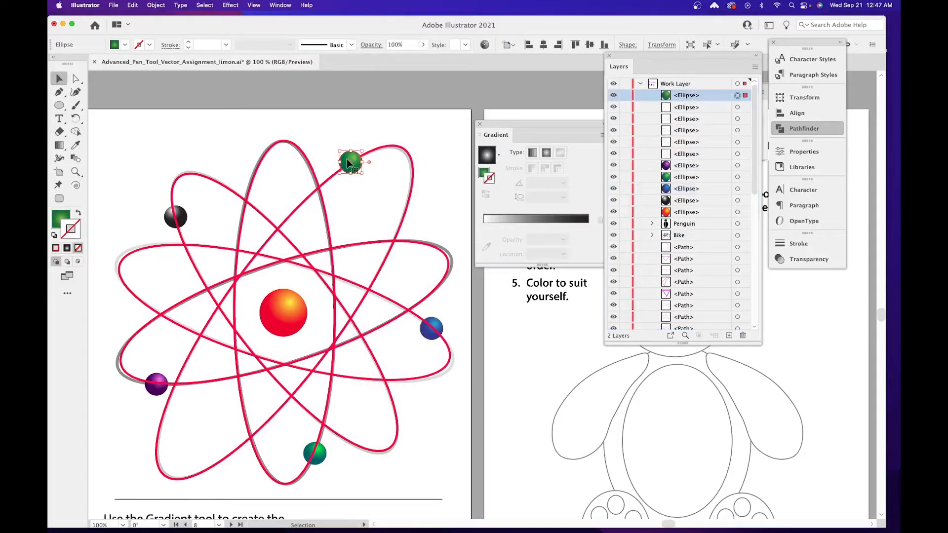
Bring the blue electron to the front so it sits above its orbit line.
{"action": "key", "text": "super+equal"}
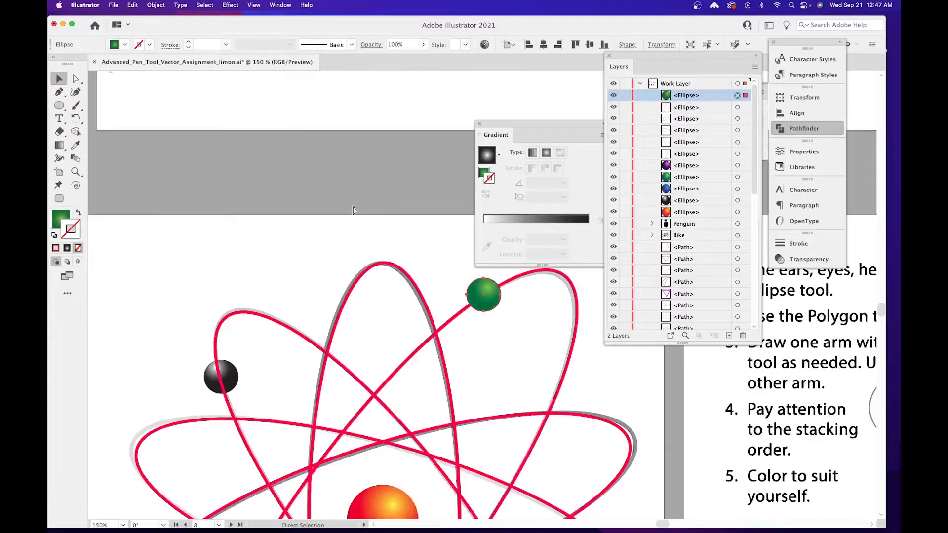
{"action": "left_click_drag", "start_coordinate": [453, 386], "coordinate": [345, 258]}
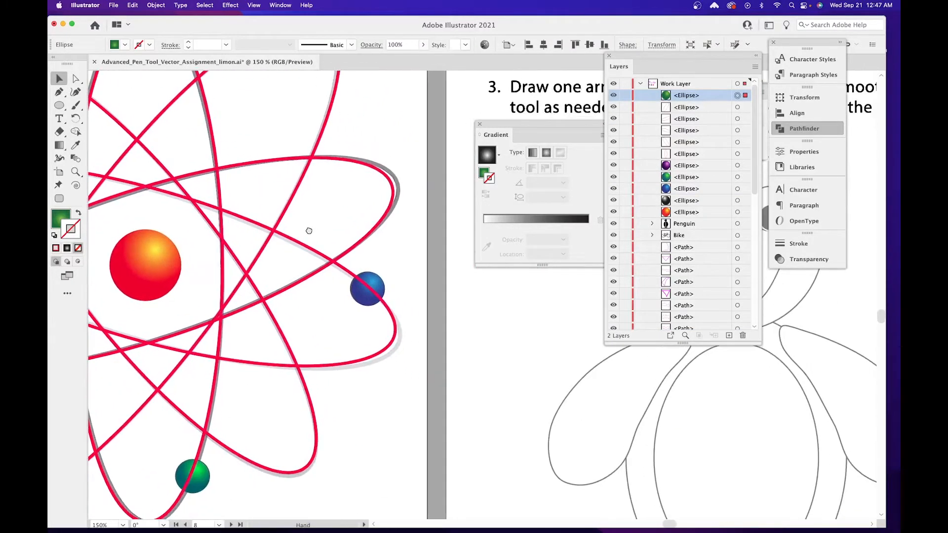
{"action": "left_click", "coordinate": [367, 289]}
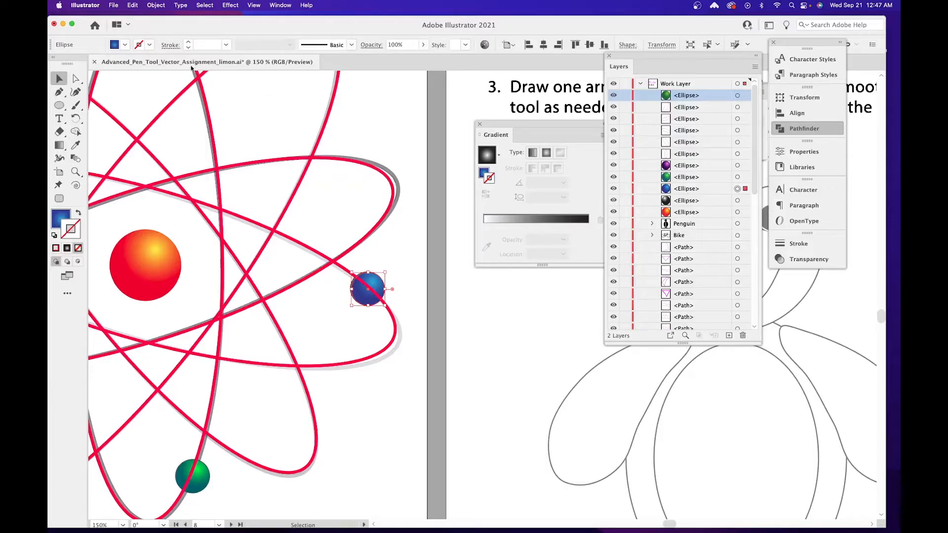
{"action": "left_click", "coordinate": [157, 6]}
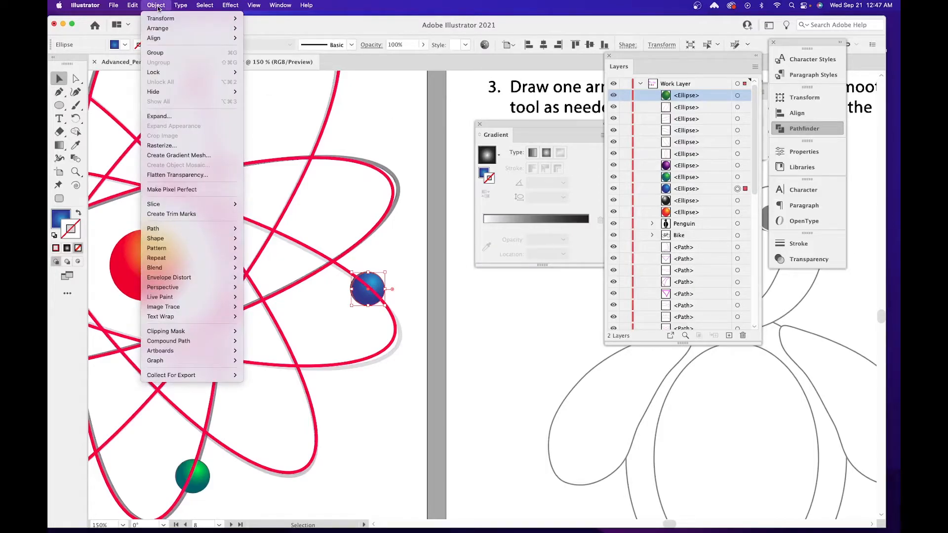
{"action": "mouse_move", "coordinate": [160, 29]}
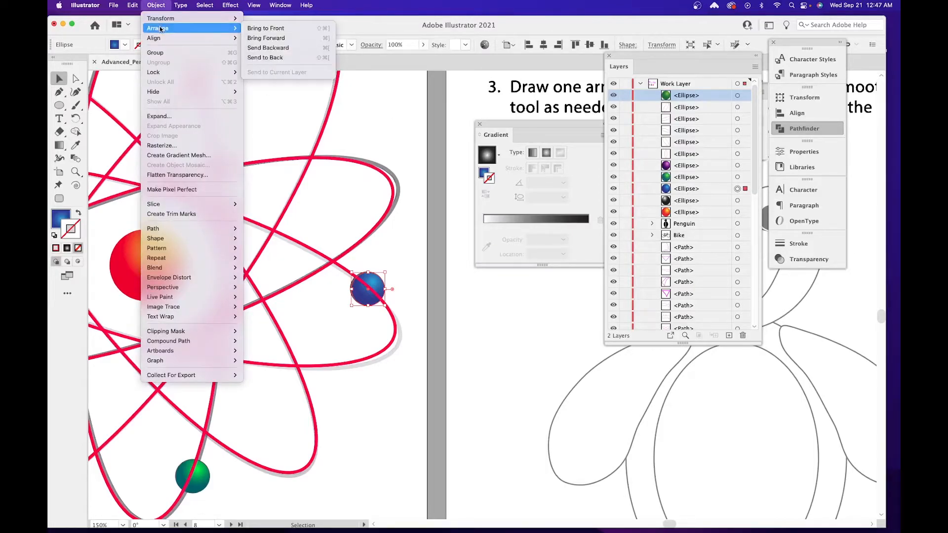
{"action": "left_click", "coordinate": [267, 28]}
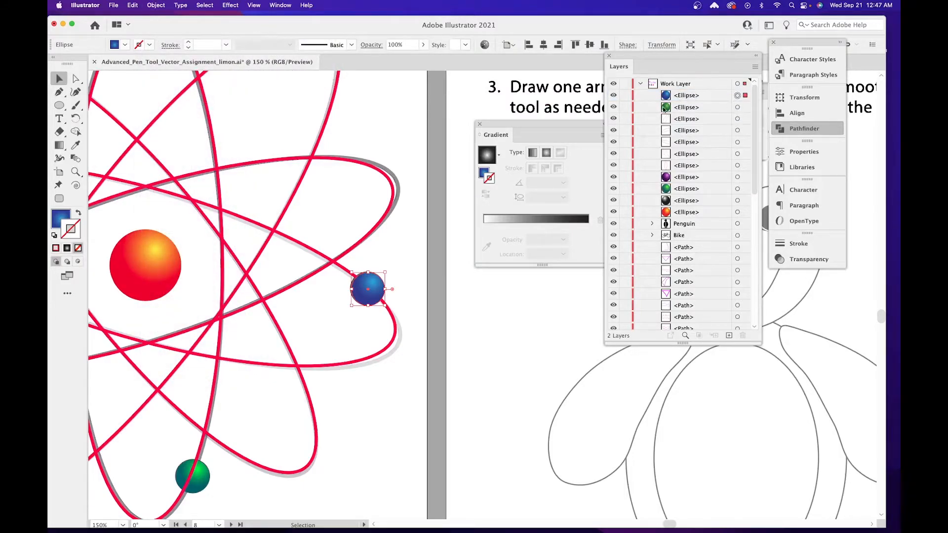
Bring the lower green electron to the front so it covers its red orbit line.
{"action": "key", "text": "space"}
{"action": "left_click_drag", "start_coordinate": [256, 280], "coordinate": [288, 163]}
{"action": "left_click_drag", "start_coordinate": [294, 252], "coordinate": [351, 197]}
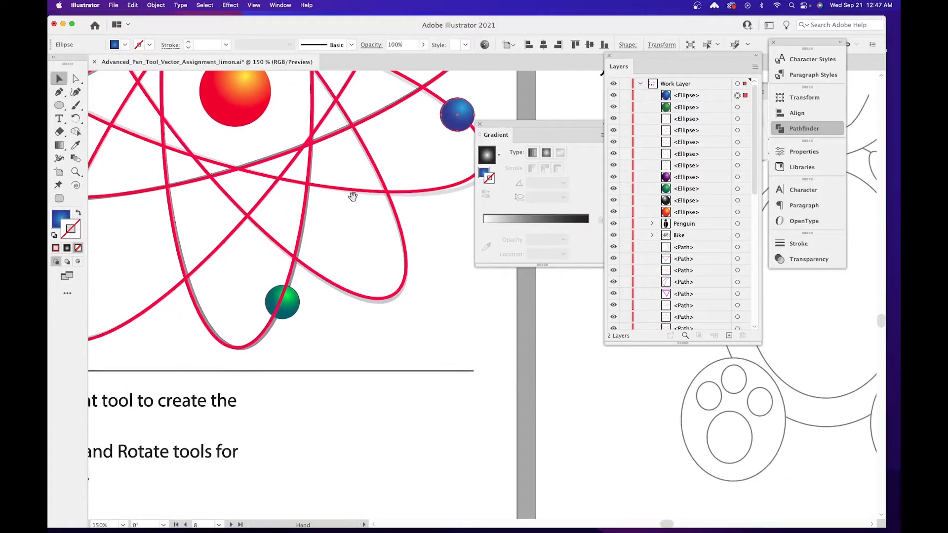
{"action": "left_click", "coordinate": [293, 304]}
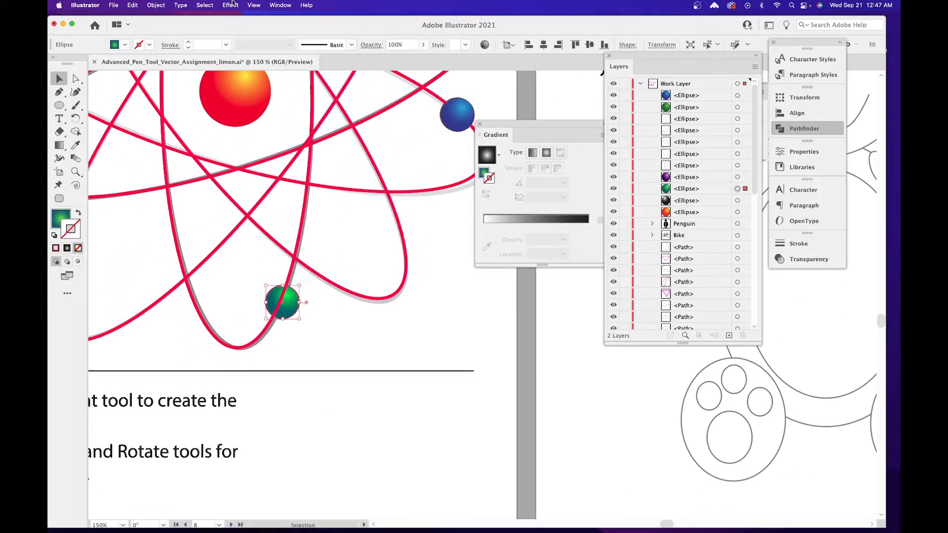
{"action": "left_click", "coordinate": [166, 5]}
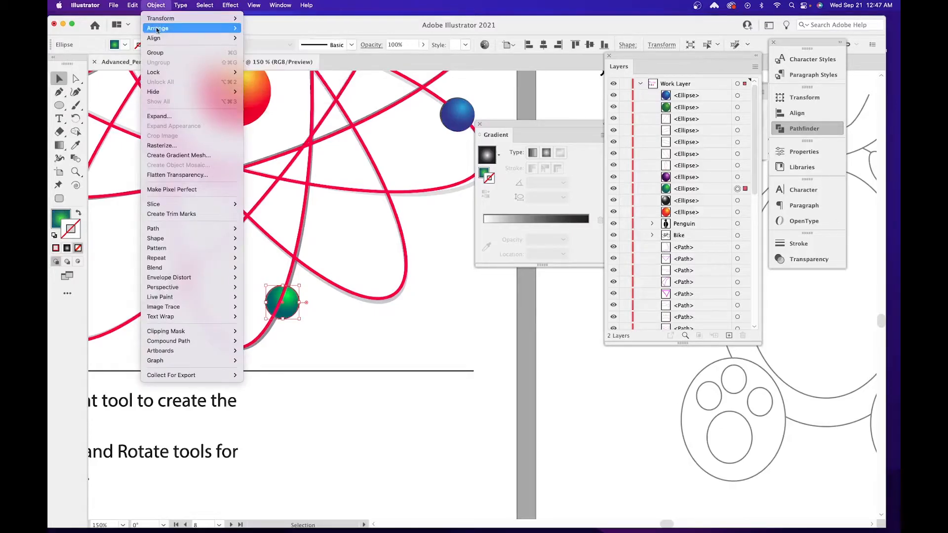
{"action": "mouse_move", "coordinate": [158, 30]}
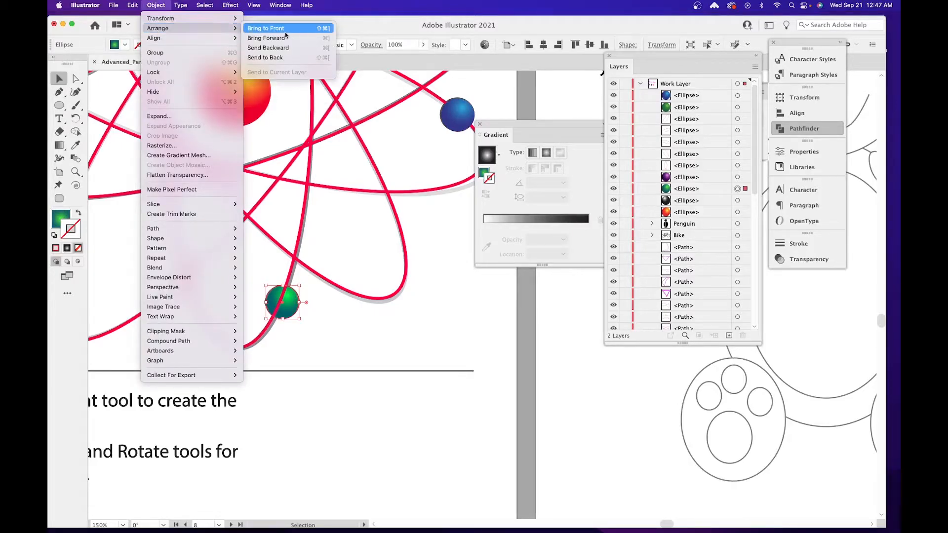
{"action": "left_click", "coordinate": [330, 29]}
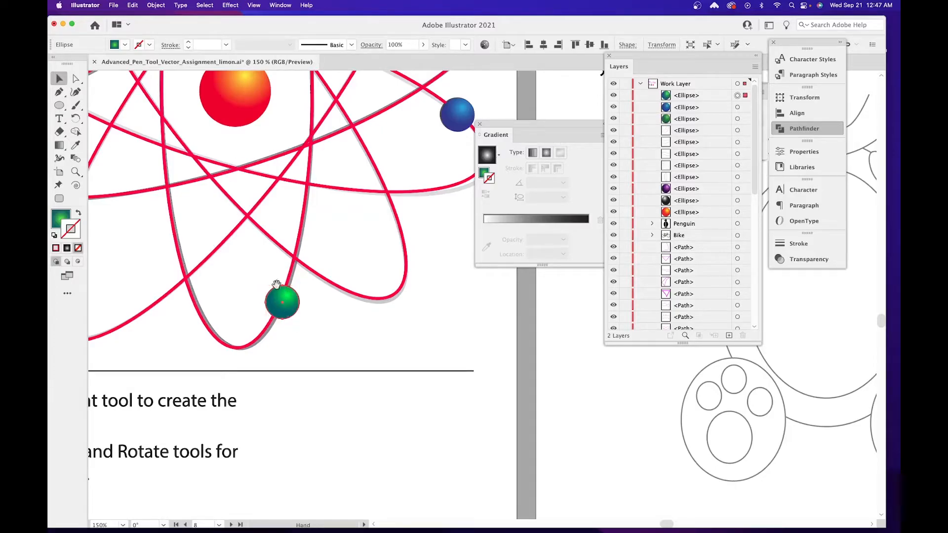
Move the purple electron forward one level at a time to the top of the Work Layer's stacking order.
{"action": "left_click_drag", "start_coordinate": [252, 262], "coordinate": [404, 307]}
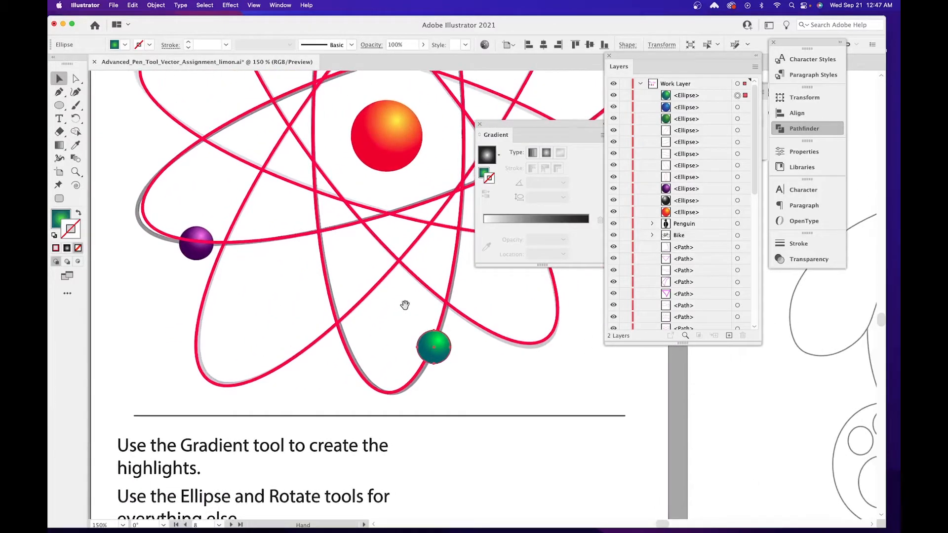
{"action": "left_click", "coordinate": [195, 252]}
{"action": "key", "text": "a"}
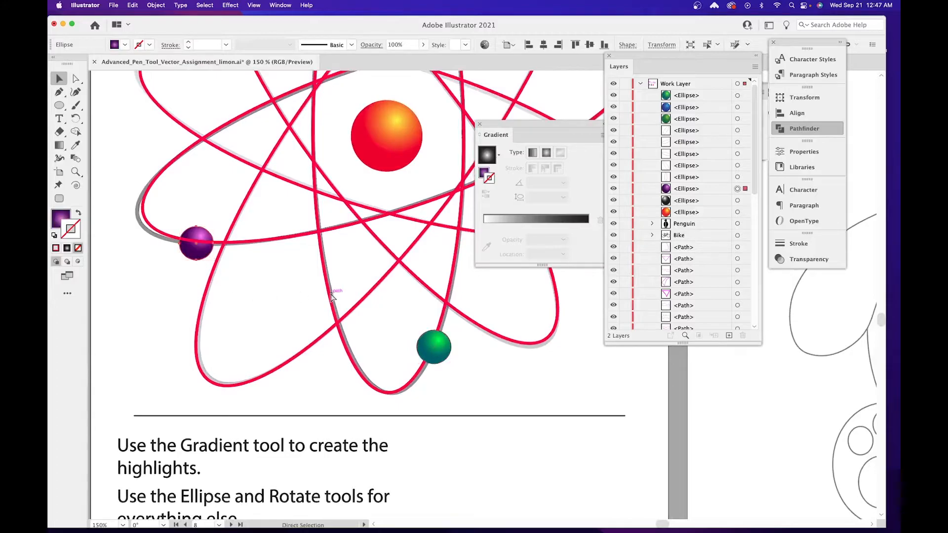
{"action": "key", "text": "super+bracketright"}
{"action": "key", "text": "v"}
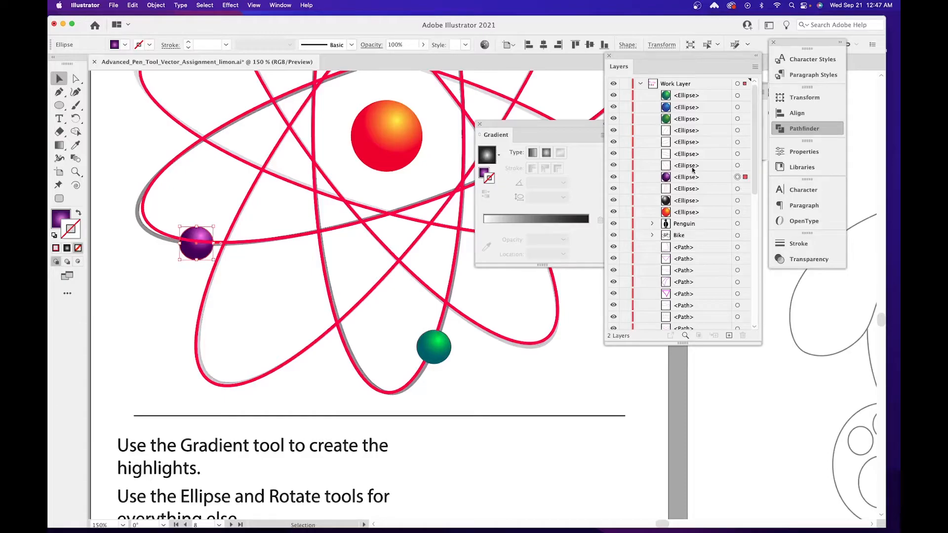
{"action": "key", "text": "a"}
{"action": "key", "text": "super+bracketright"}
{"action": "key", "text": "super+bracketright"}
{"action": "key", "text": "super+bracketright"}
{"action": "key", "text": "super+bracketright"}
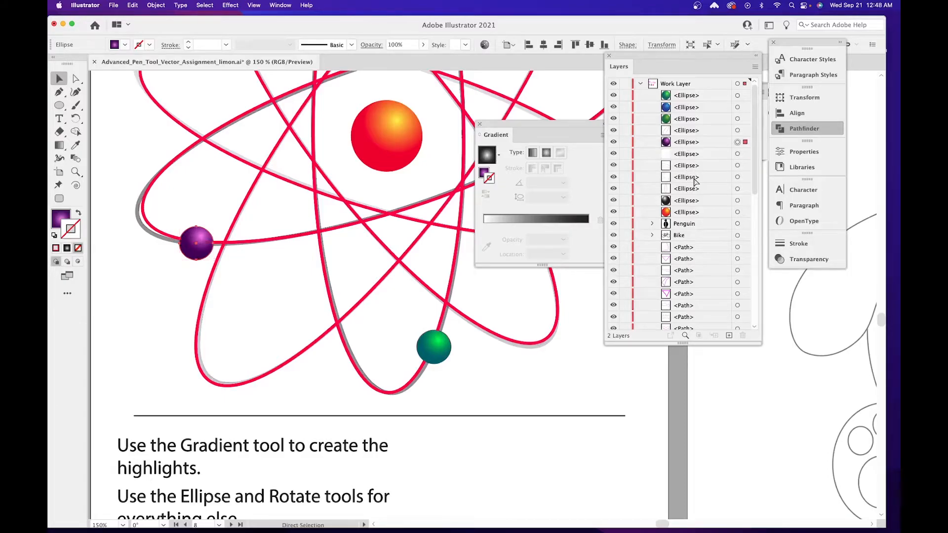
{"action": "key", "text": "super+bracketright"}
{"action": "key", "text": "super+bracketright"}
{"action": "key", "text": "super+bracketright"}
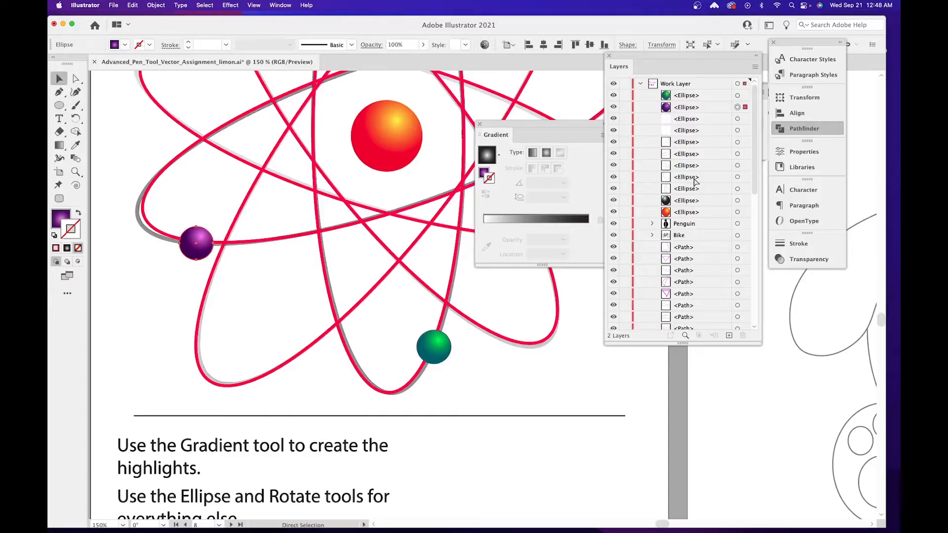
{"action": "key", "text": "v"}
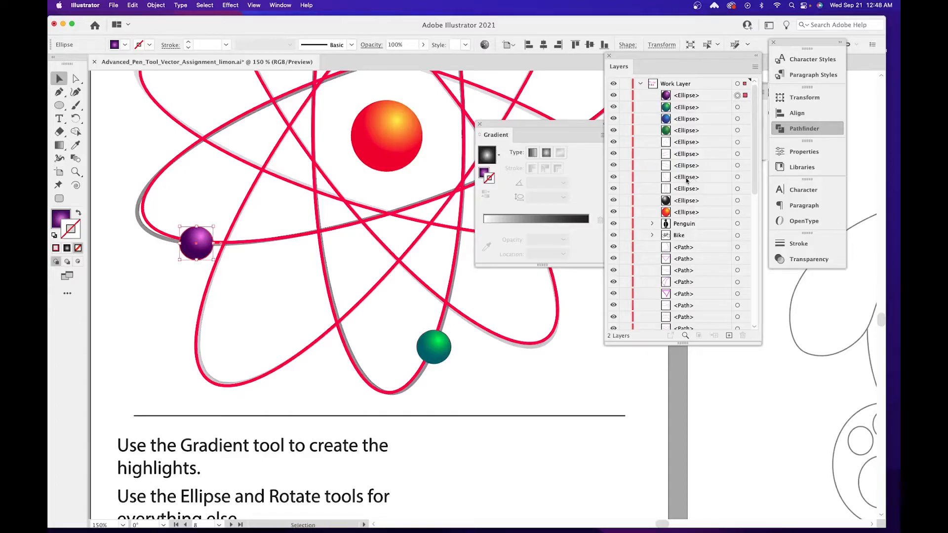
Bring the black electron to the front, above its red orbit.
{"action": "left_click_drag", "start_coordinate": [301, 164], "coordinate": [326, 272]}
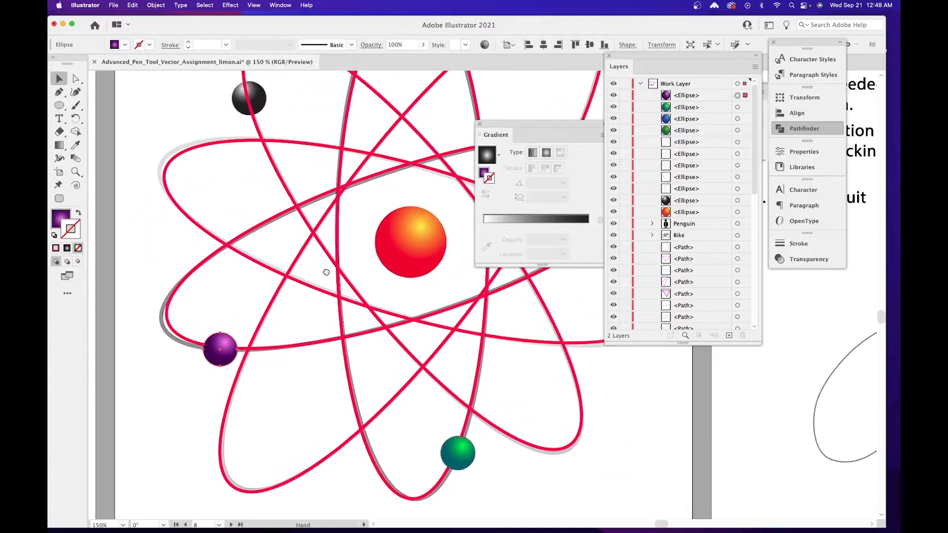
{"action": "scroll", "coordinate": [327, 270], "scroll_direction": "up", "scroll_amount": 3}
{"action": "left_click", "coordinate": [255, 171]}
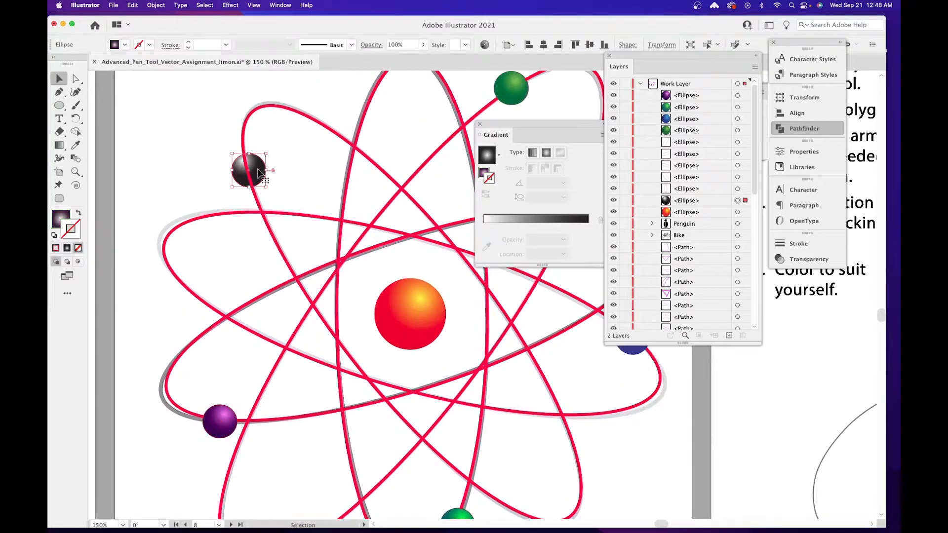
{"action": "key", "text": "super"}
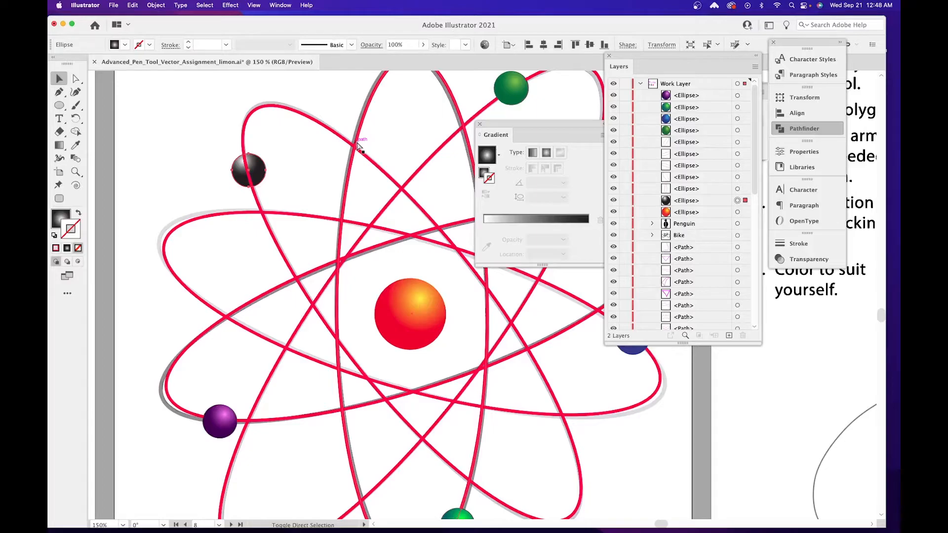
{"action": "key", "text": "super+shift+bracketright"}
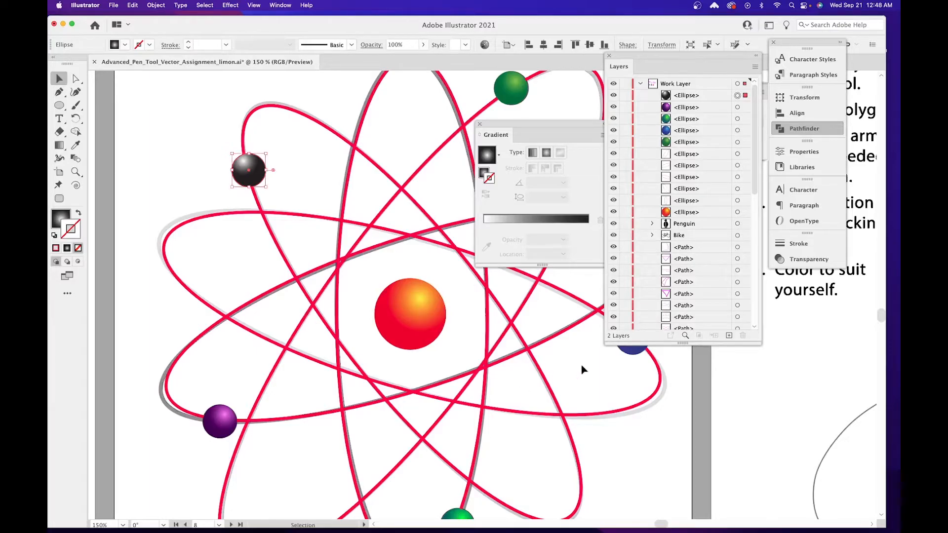
Move the orange-red nucleus up in the Work Layer, directly above the five orbit ellipses and below the electrons.
{"action": "left_click_drag", "start_coordinate": [257, 158], "coordinate": [192, 133]}
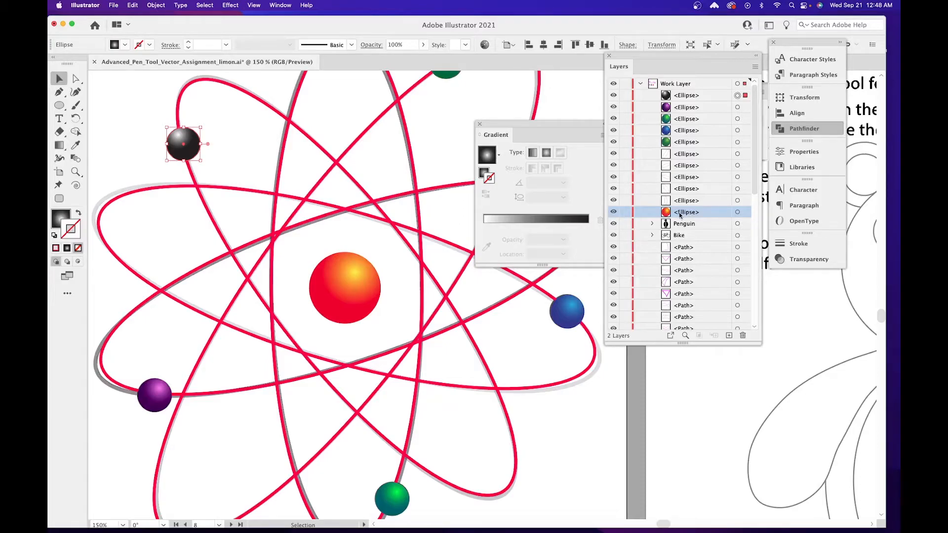
{"action": "left_click_drag", "start_coordinate": [680, 214], "coordinate": [677, 142]}
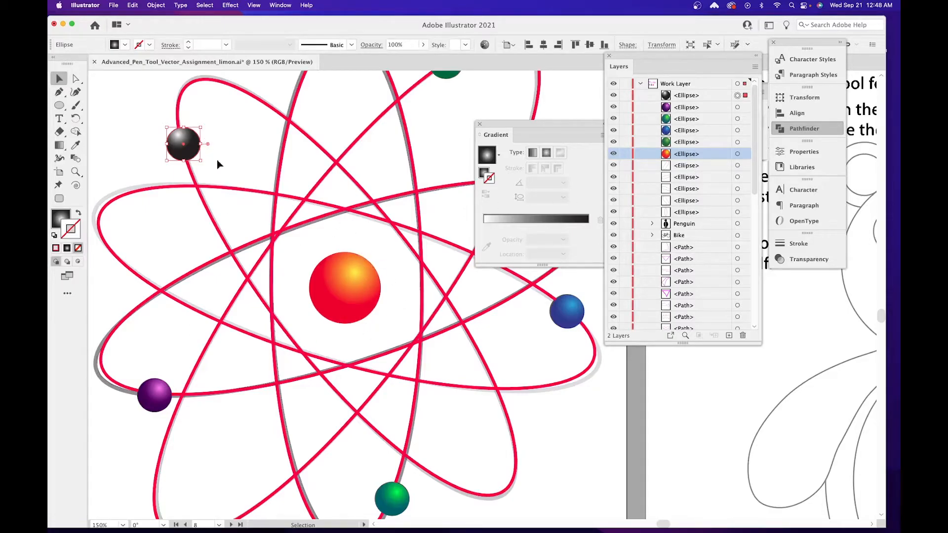
{"action": "left_click_drag", "start_coordinate": [217, 159], "coordinate": [166, 247]}
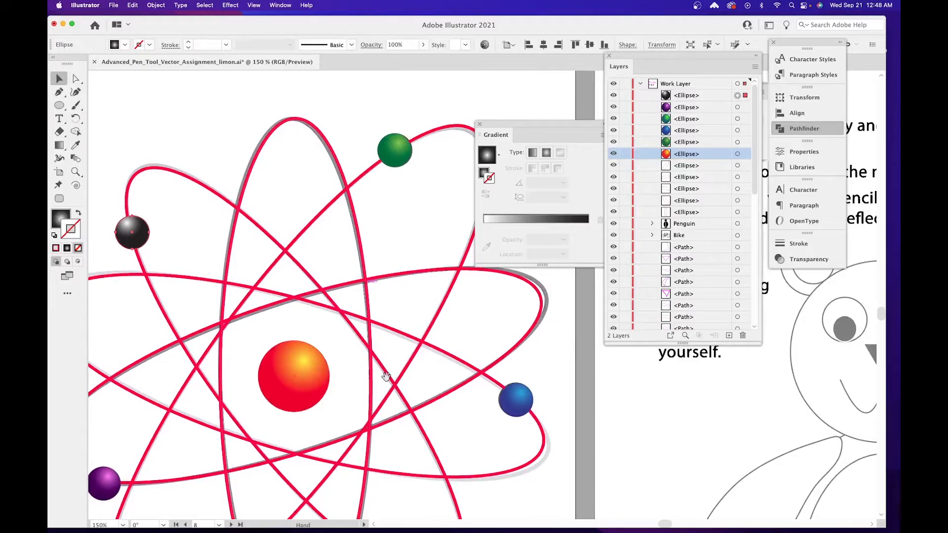
{"action": "left_click_drag", "start_coordinate": [235, 291], "coordinate": [290, 212]}
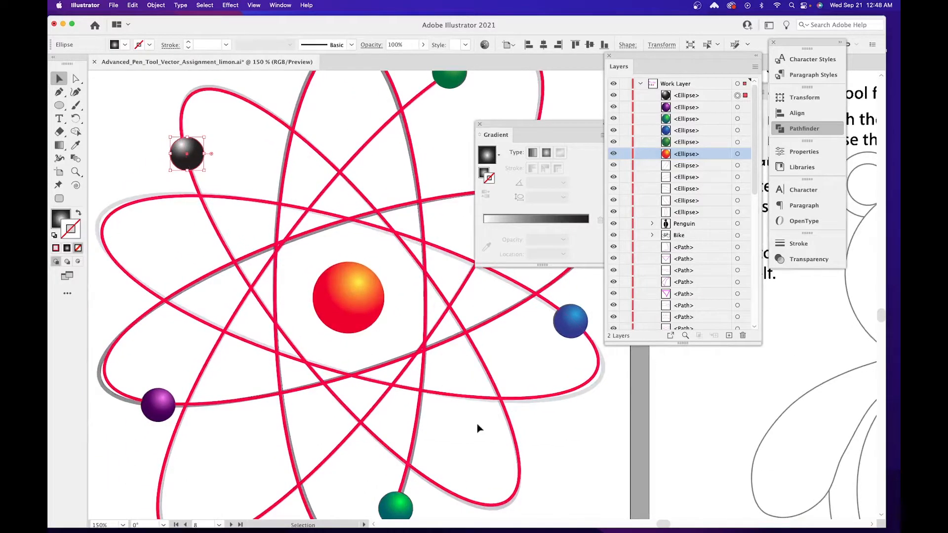
Select the atom's nucleus, electrons and orbits together and group them.
{"action": "key", "text": "super+minus"}
{"action": "key", "text": "super+minus"}
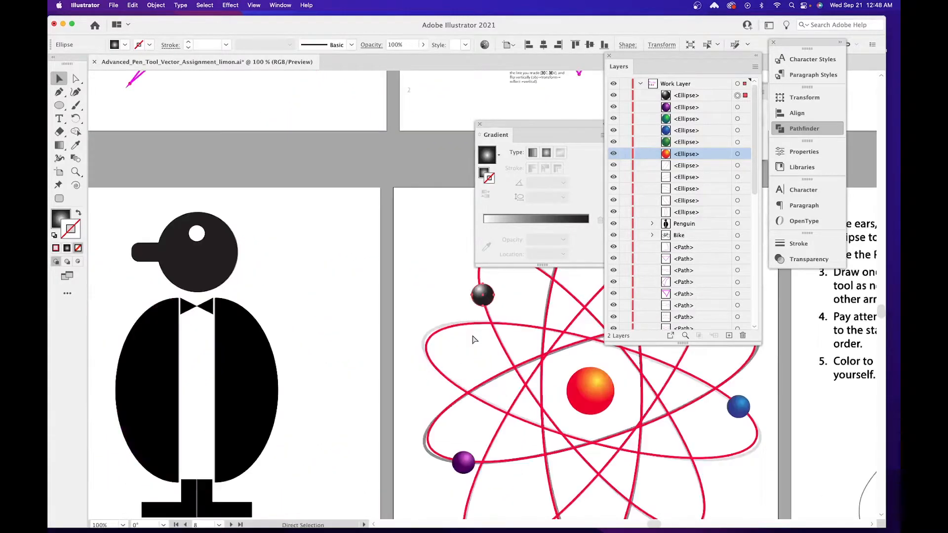
{"action": "left_click_drag", "start_coordinate": [473, 340], "coordinate": [265, 273]}
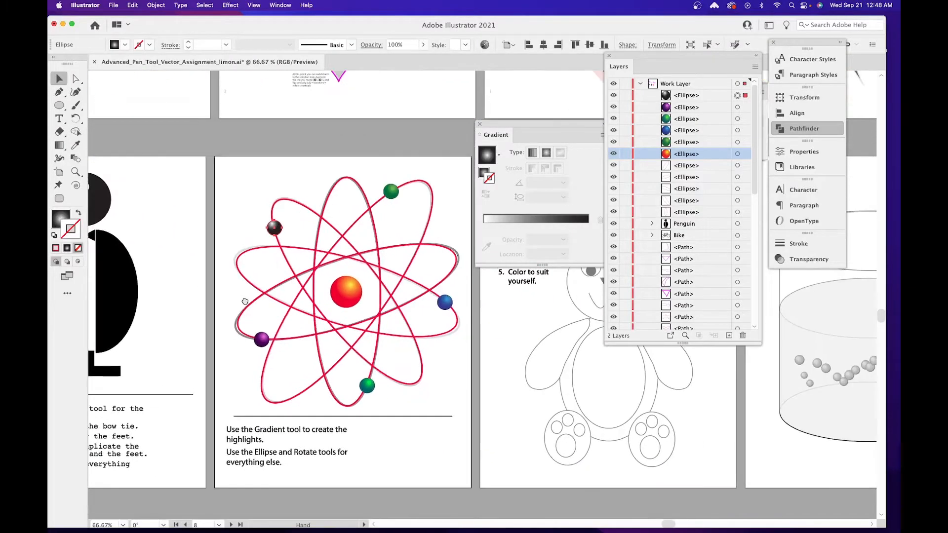
{"action": "left_click", "coordinate": [60, 78]}
{"action": "left_click_drag", "start_coordinate": [216, 158], "coordinate": [460, 418]}
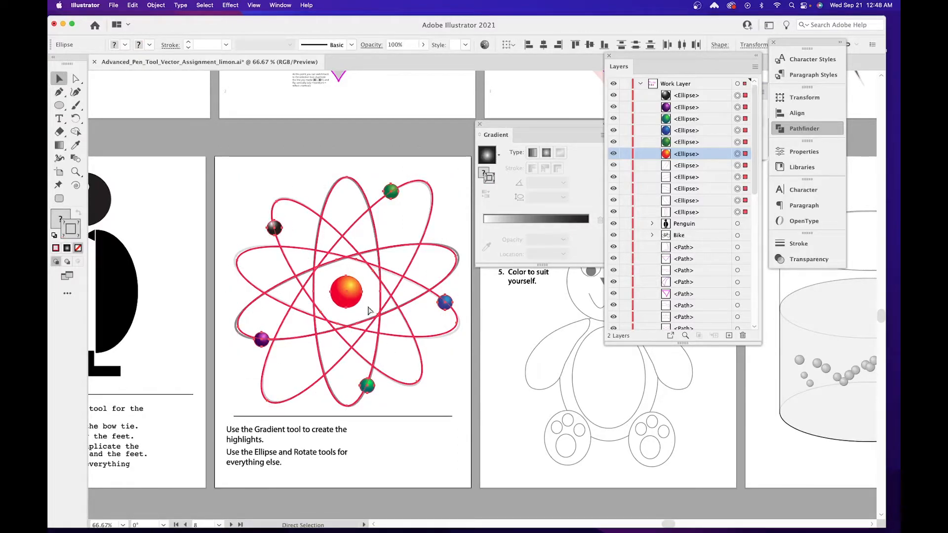
{"action": "right_click", "coordinate": [362, 257]}
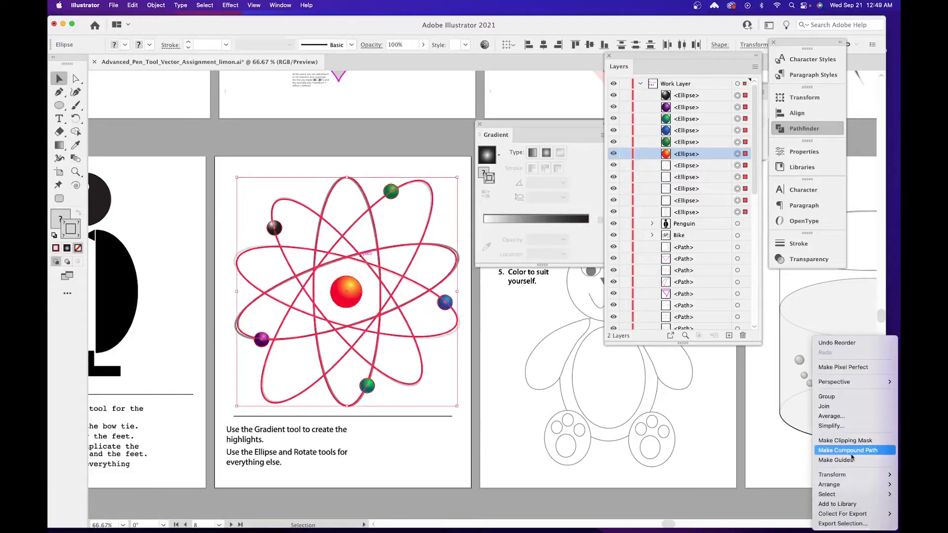
{"action": "left_click", "coordinate": [837, 402]}
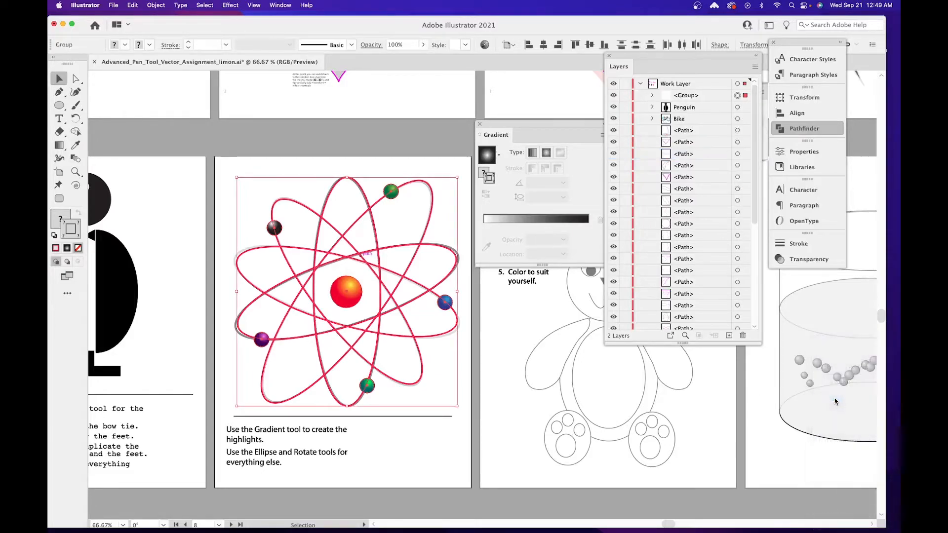
Rename the new group in the Work Layer as Atom.
{"action": "double_click", "coordinate": [681, 96]}
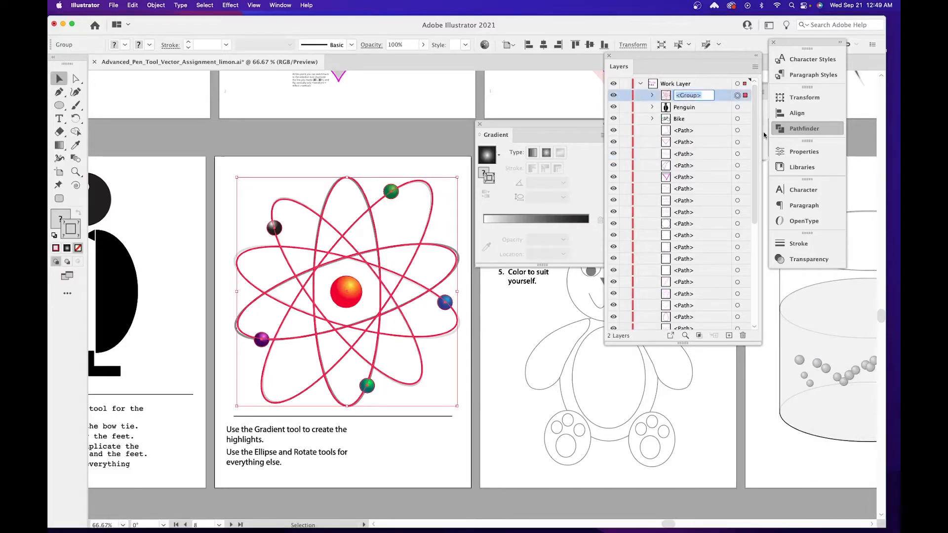
{"action": "type", "text": "Atom"}
{"action": "key", "text": "Return"}
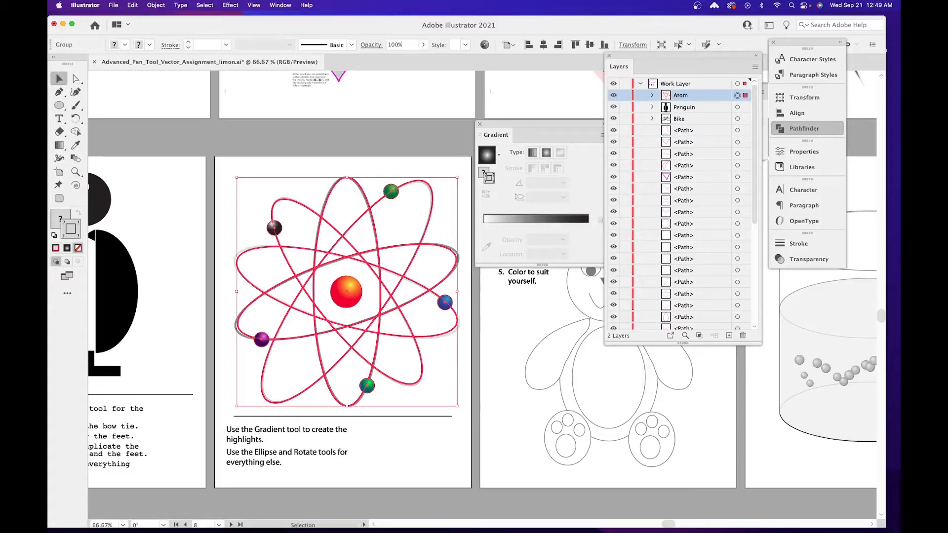
Deselect the atom artwork and save the document.
{"action": "left_click", "coordinate": [472, 316]}
{"action": "scroll", "coordinate": [445, 331], "scroll_direction": "right", "scroll_amount": 5}
{"action": "scroll", "coordinate": [444, 331], "scroll_direction": "down", "scroll_amount": 2}
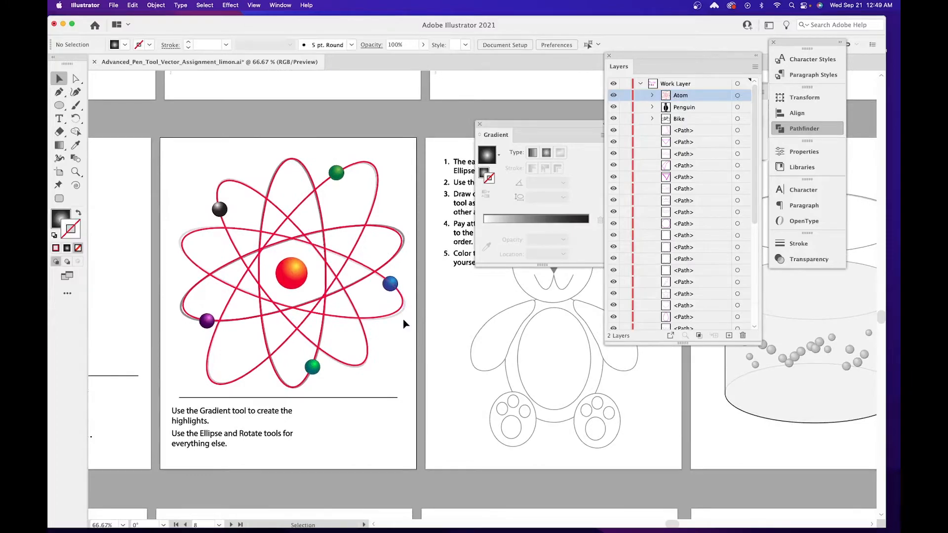
{"action": "key", "text": "a"}
{"action": "key", "text": "ctrl+s"}
Go to the teddy bear template, activate the Ellipse tool and set its fill to None.
{"action": "left_click_drag", "start_coordinate": [484, 350], "coordinate": [268, 342]}
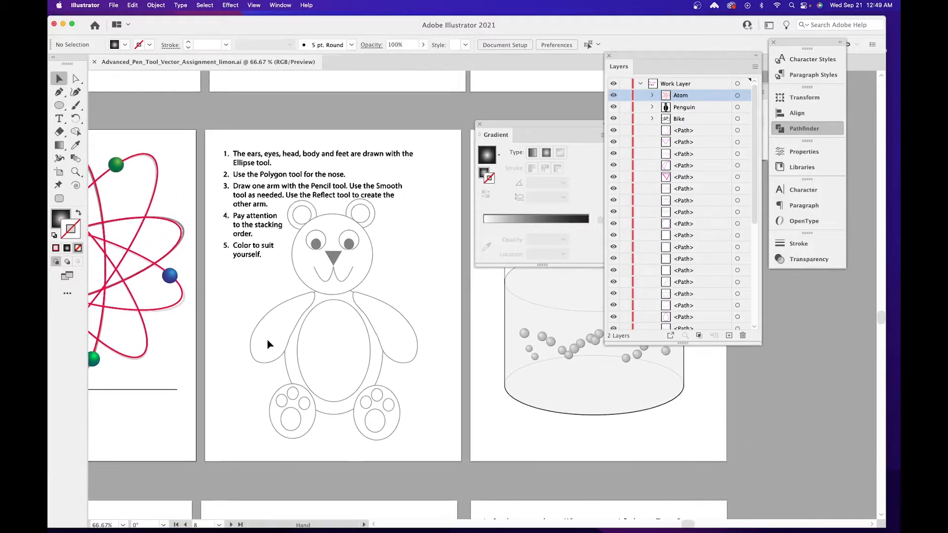
{"action": "key", "text": "super+1"}
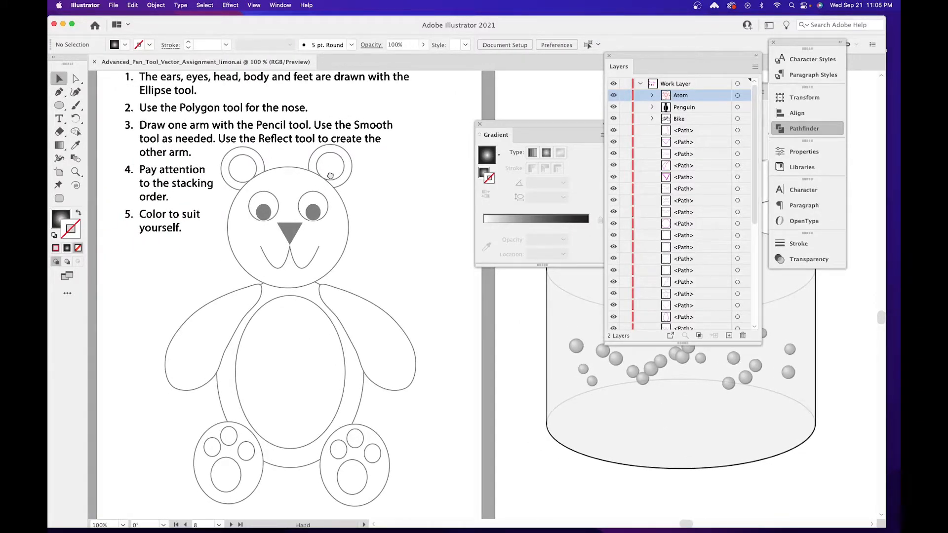
{"action": "left_click_drag", "start_coordinate": [330, 176], "coordinate": [341, 189]}
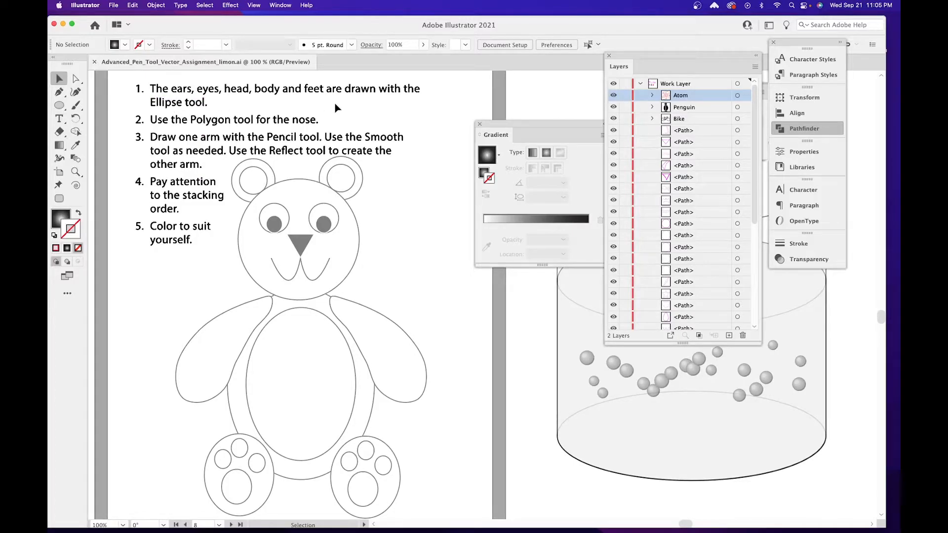
{"action": "scroll", "coordinate": [330, 185], "scroll_direction": "down", "scroll_amount": 2}
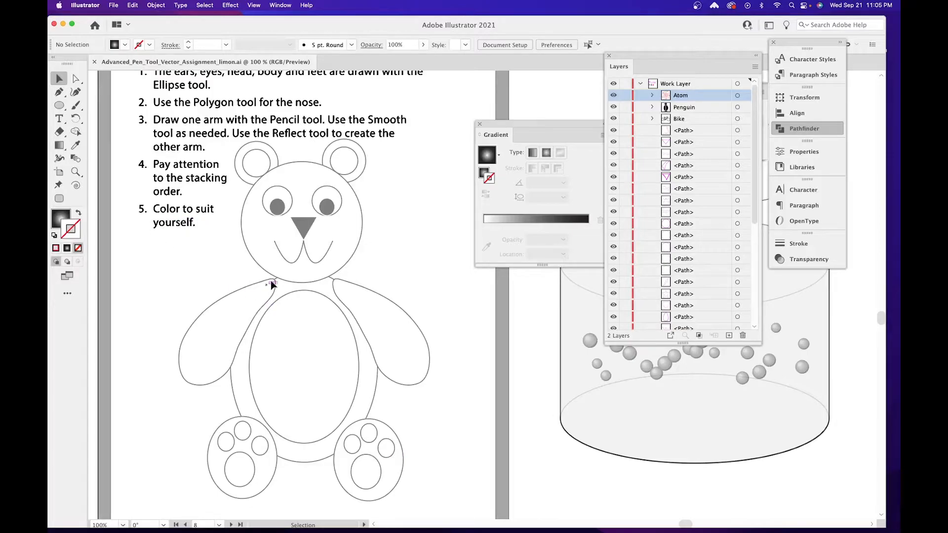
{"action": "scroll", "coordinate": [385, 306], "scroll_direction": "up", "scroll_amount": 3}
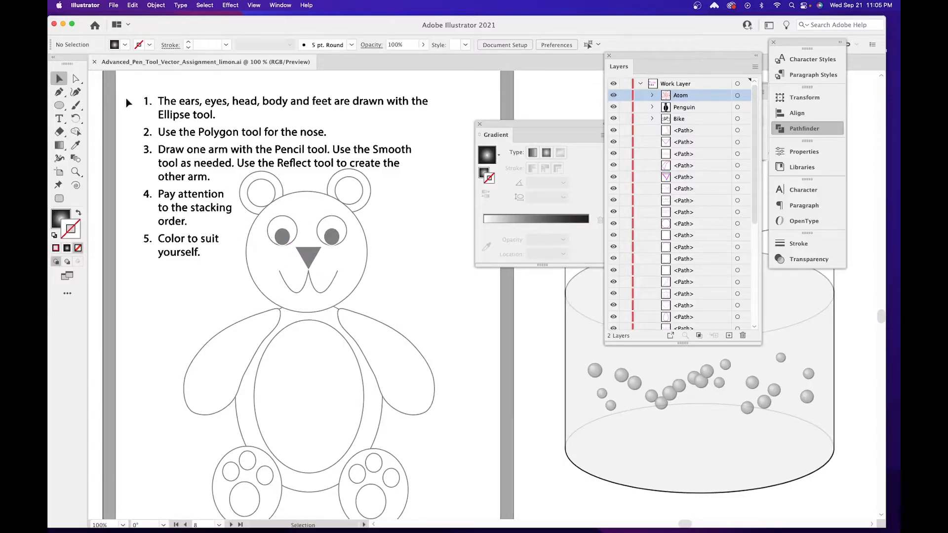
{"action": "left_click", "coordinate": [54, 108]}
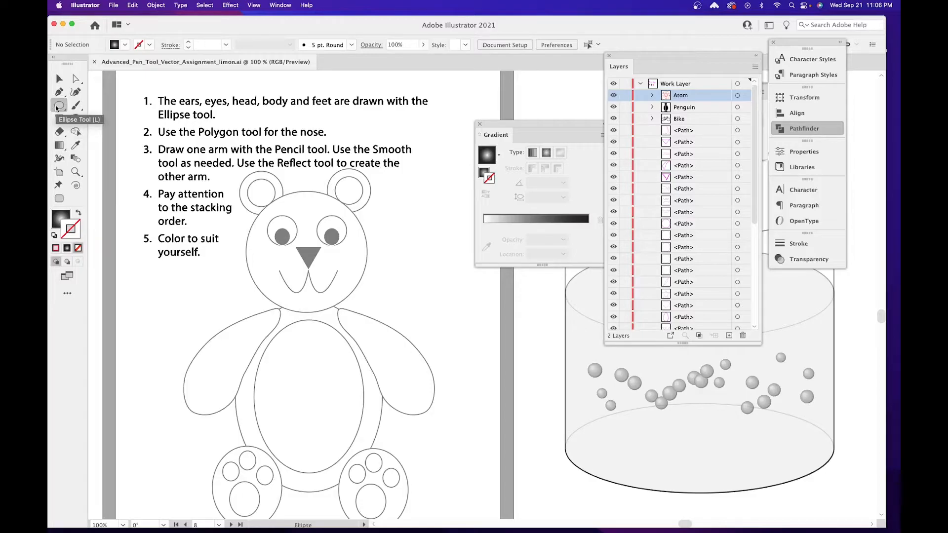
{"action": "left_click", "coordinate": [125, 47]}
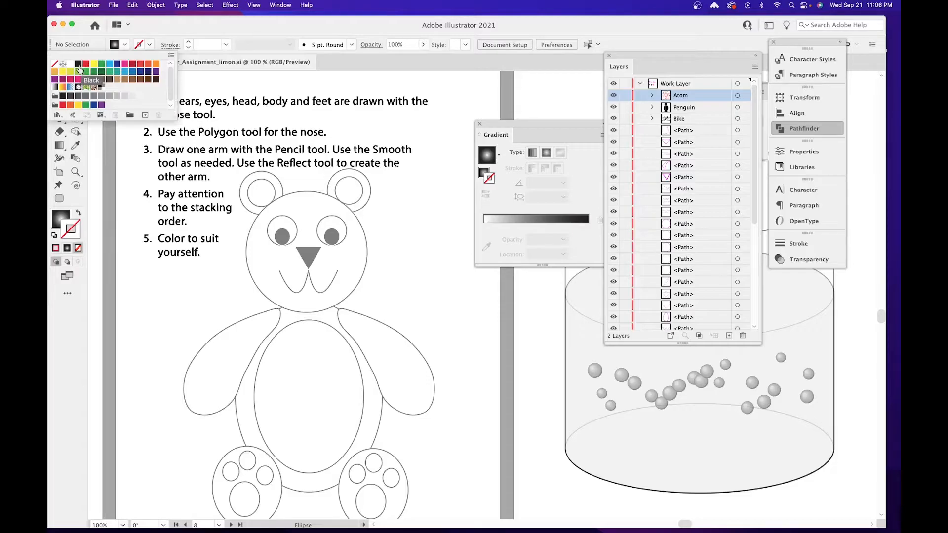
{"action": "left_click", "coordinate": [55, 63]}
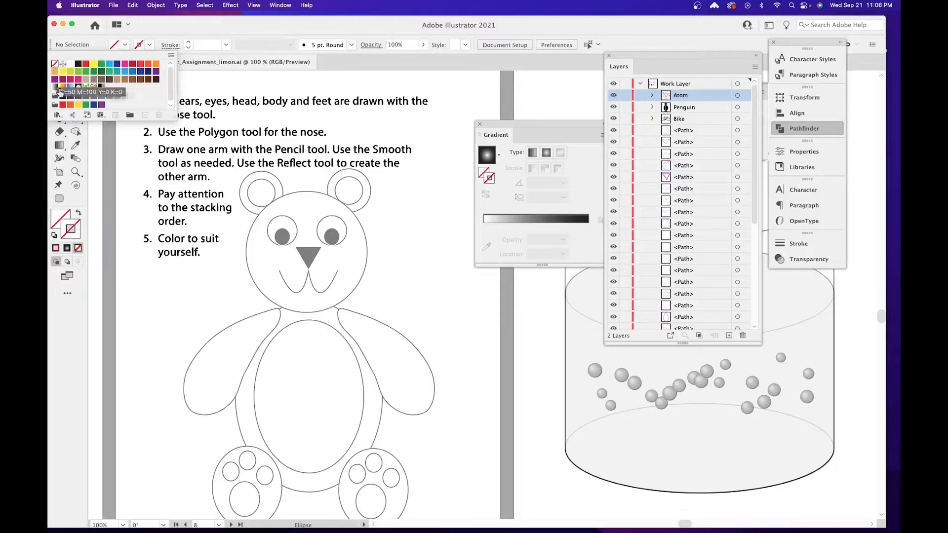
Set the stroke colour to the pink swatch and the stroke weight to 3 pt.
{"action": "left_click", "coordinate": [151, 46]}
{"action": "left_click", "coordinate": [151, 46]}
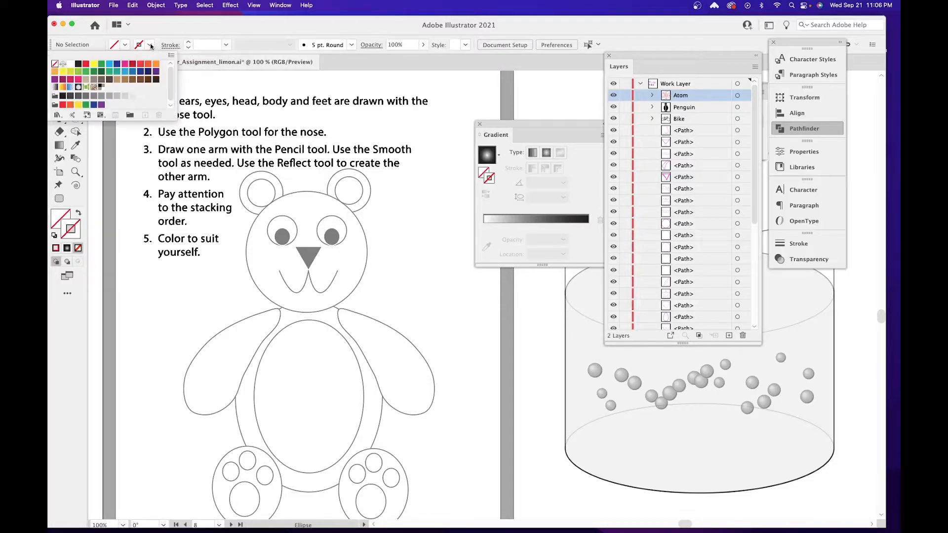
{"action": "left_click", "coordinate": [78, 64]}
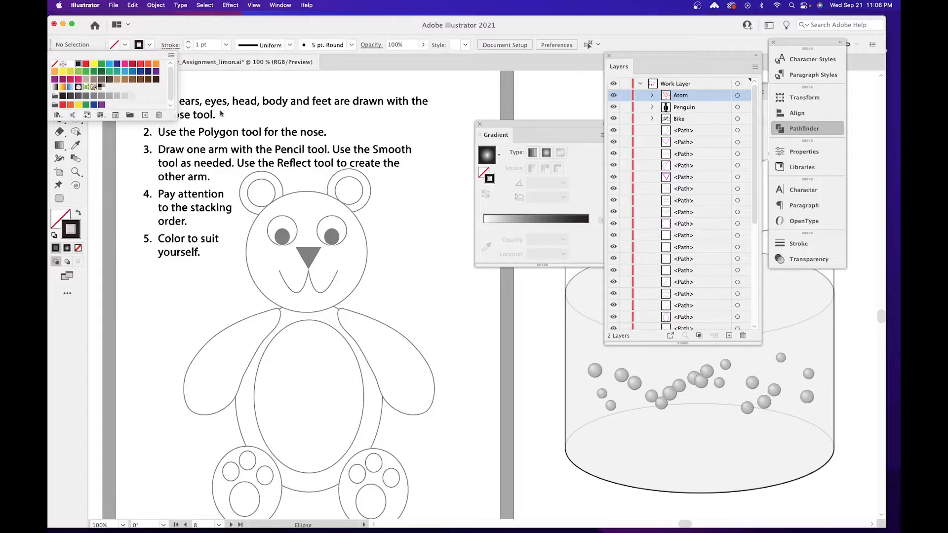
{"action": "left_click", "coordinate": [125, 64]}
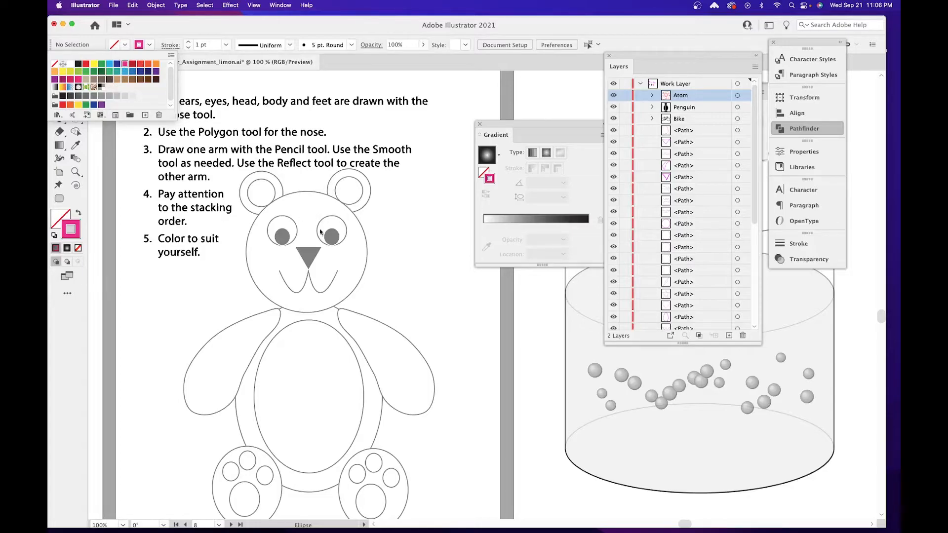
{"action": "left_click", "coordinate": [189, 44]}
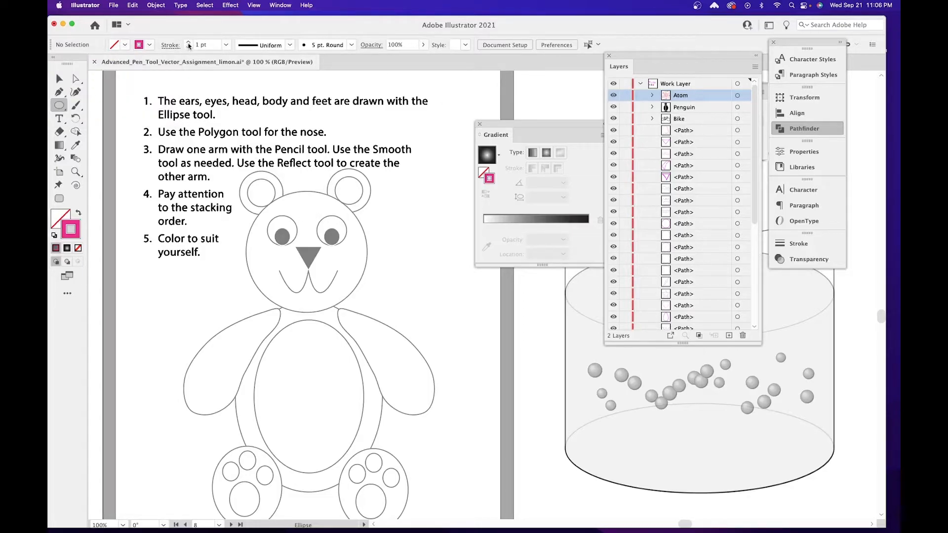
{"action": "left_click", "coordinate": [188, 42]}
{"action": "left_click", "coordinate": [188, 43]}
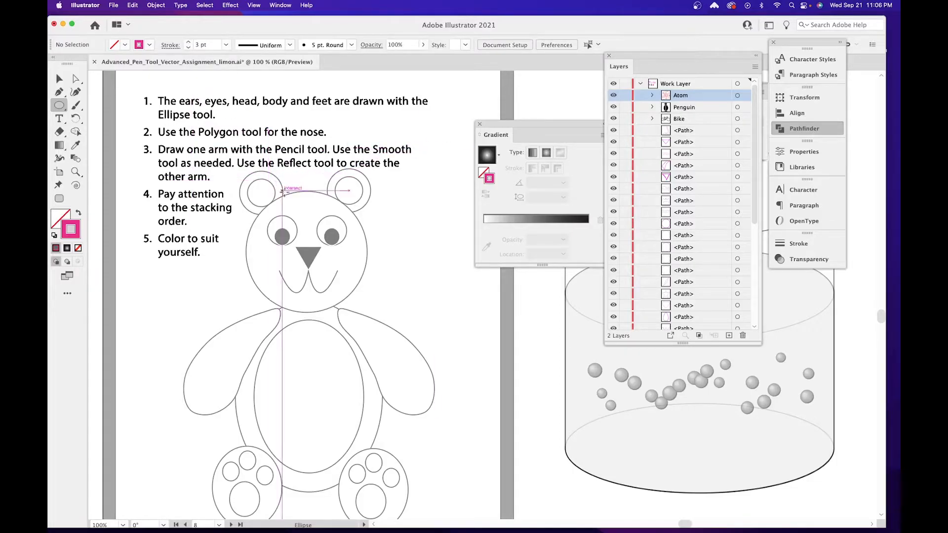
Draw two overlapping rectangles with a red fill over the bear's face using the Rectangle tool.
{"action": "key", "text": "super"}
{"action": "key", "text": "super+plus"}
{"action": "key", "text": "super+plus"}
{"action": "key", "text": "space"}
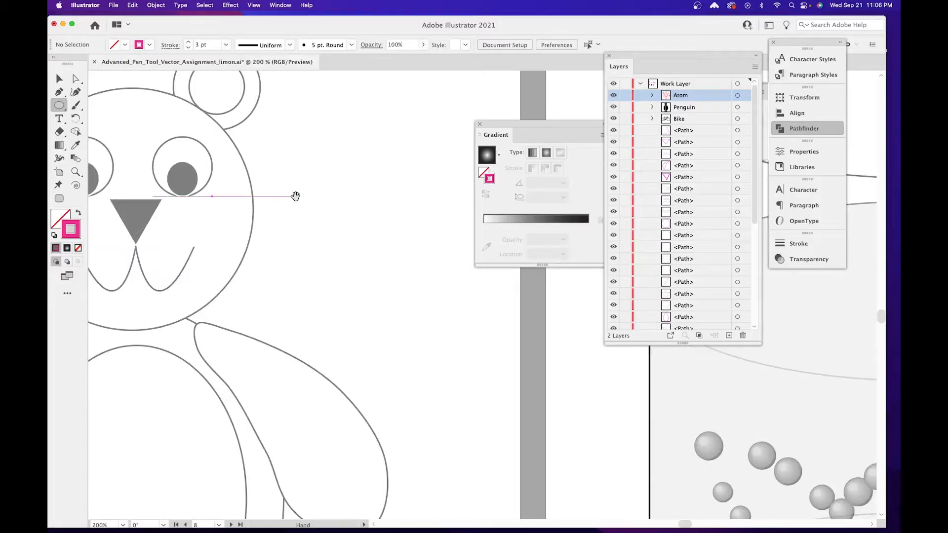
{"action": "left_click_drag", "start_coordinate": [280, 188], "coordinate": [472, 296]}
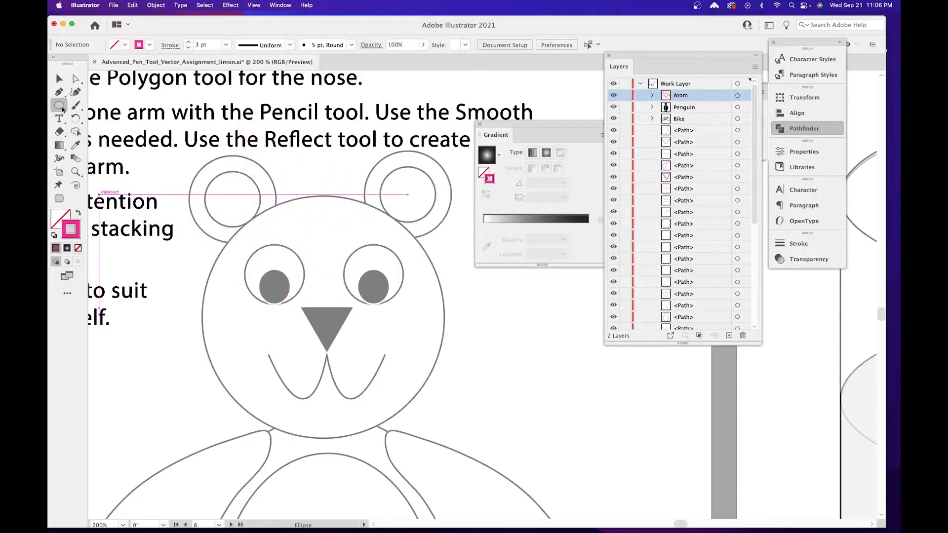
{"action": "left_click_drag", "start_coordinate": [63, 108], "coordinate": [91, 103]}
{"action": "left_click", "coordinate": [125, 44]}
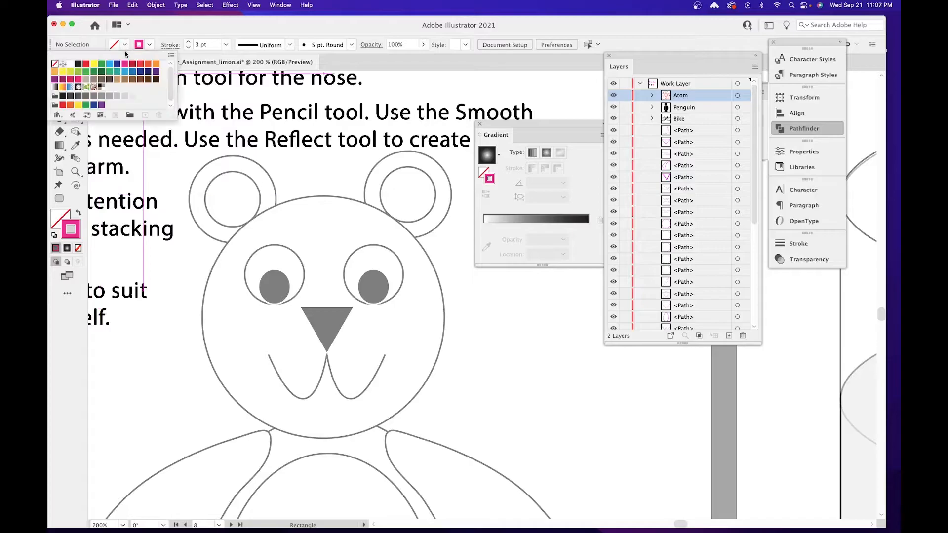
{"action": "left_click", "coordinate": [87, 64]}
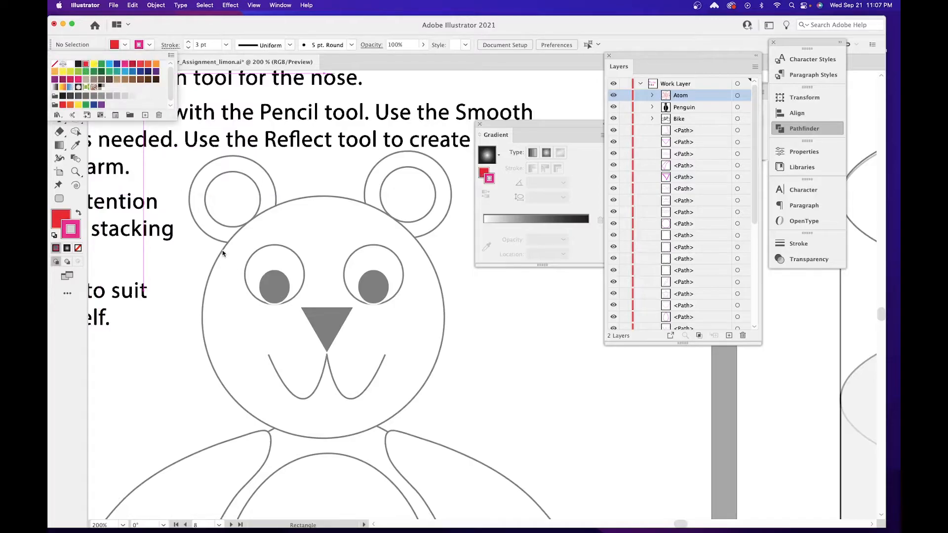
{"action": "left_click_drag", "start_coordinate": [202, 240], "coordinate": [346, 336]}
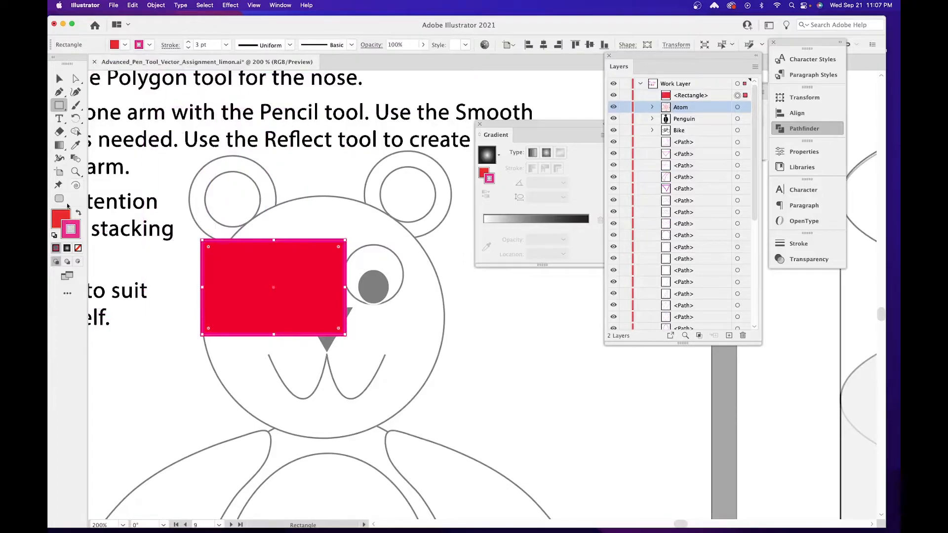
{"action": "left_click_drag", "start_coordinate": [270, 213], "coordinate": [411, 318]}
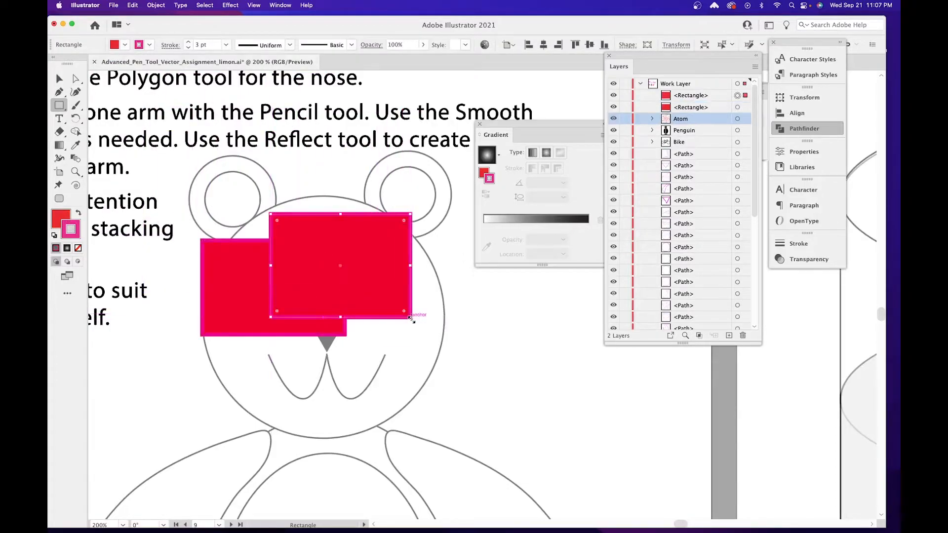
Fill the front rectangle with dark red 7C181F and add a third overlapping rectangle filled with dark blue 18377A.
{"action": "double_click", "coordinate": [61, 217]}
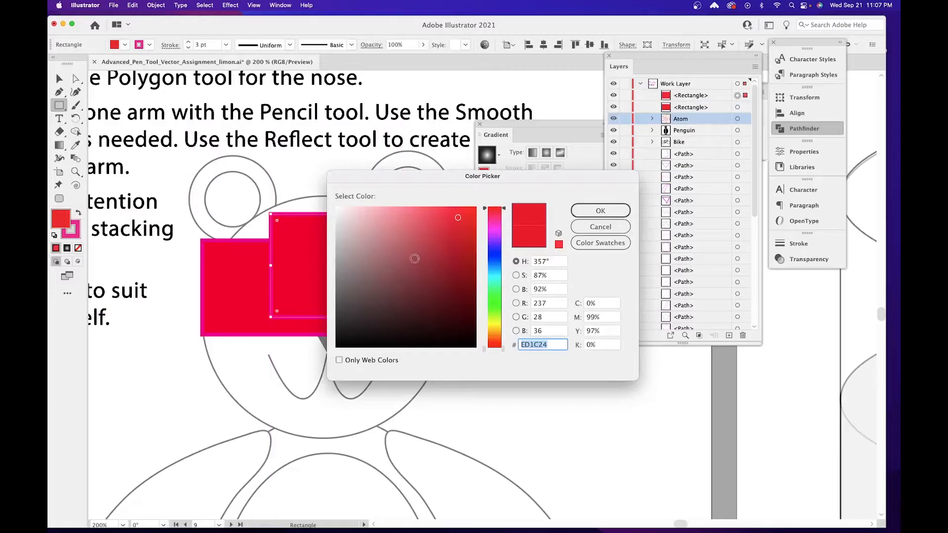
{"action": "left_click", "coordinate": [451, 277]}
{"action": "left_click", "coordinate": [600, 211]}
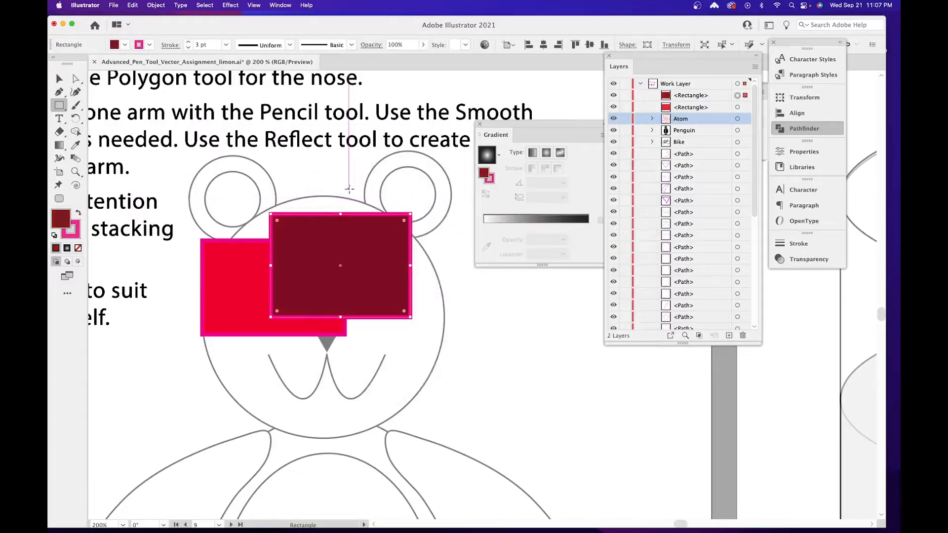
{"action": "left_click_drag", "start_coordinate": [349, 188], "coordinate": [466, 278]}
{"action": "double_click", "coordinate": [61, 218]}
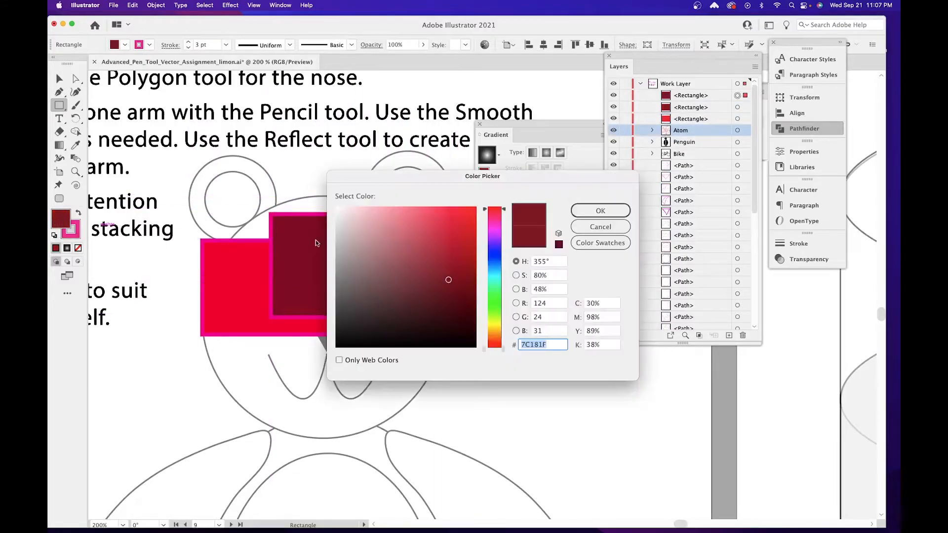
{"action": "left_click", "coordinate": [495, 259]}
{"action": "left_click", "coordinate": [590, 212]}
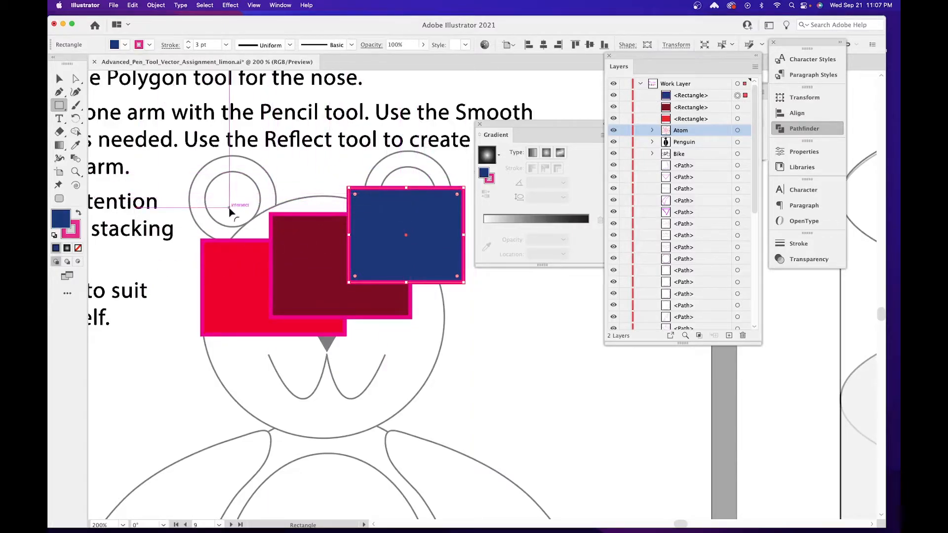
Select the three sample rectangles over the bear's head and delete them.
{"action": "left_click", "coordinate": [58, 79]}
{"action": "left_click_drag", "start_coordinate": [233, 193], "coordinate": [415, 319]}
{"action": "key", "text": "Delete"}
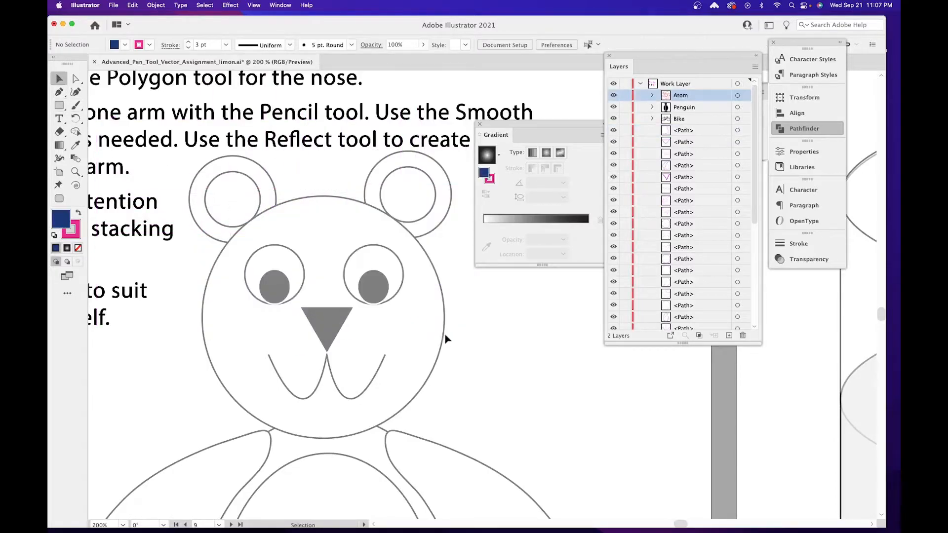
{"action": "scroll", "coordinate": [335, 228], "scroll_direction": "down", "scroll_amount": 5}
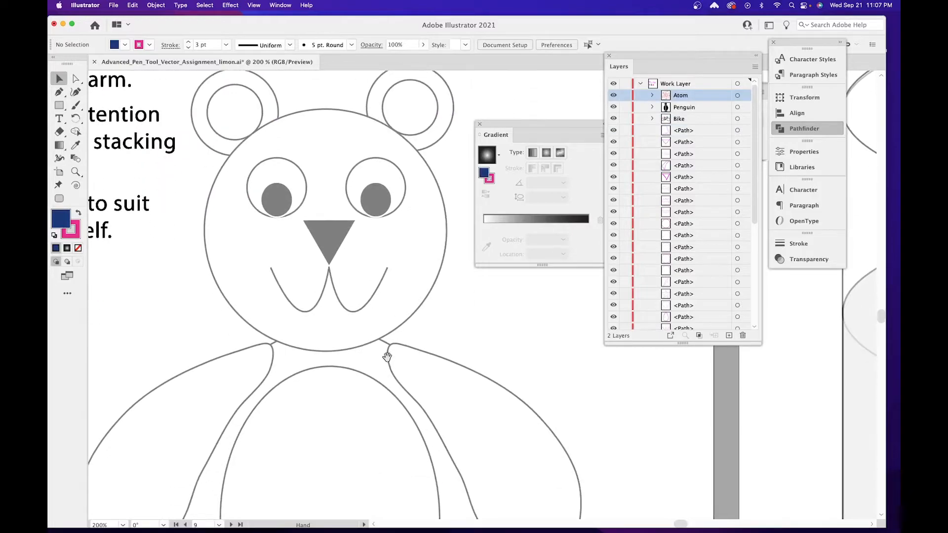
{"action": "left_click_drag", "start_coordinate": [388, 356], "coordinate": [413, 180]}
{"action": "scroll", "coordinate": [396, 364], "scroll_direction": "up", "scroll_amount": 10}
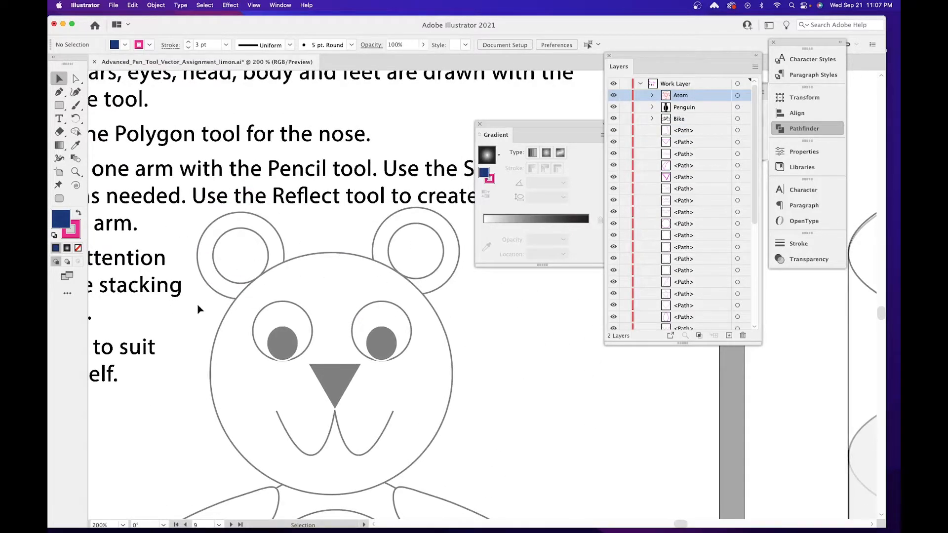
{"action": "left_click_drag", "start_coordinate": [316, 375], "coordinate": [303, 264]}
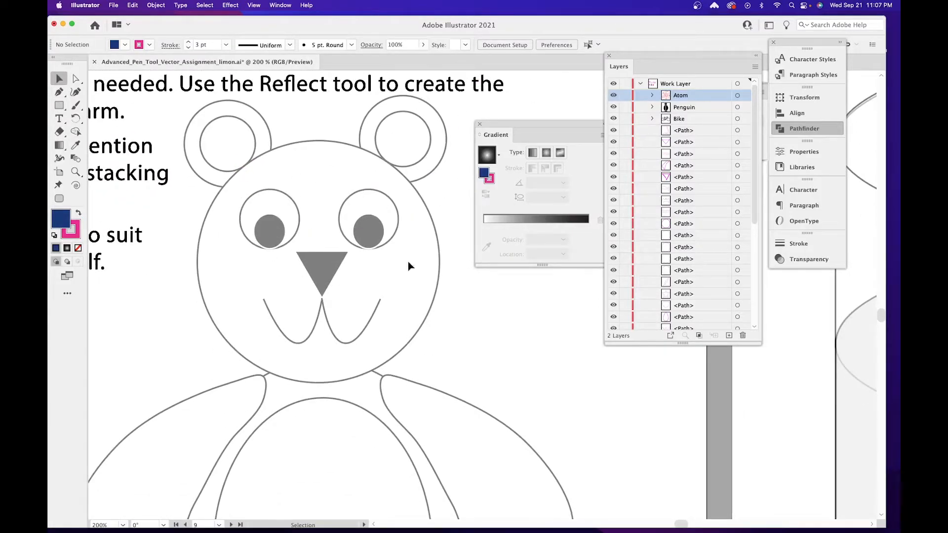
{"action": "scroll", "coordinate": [376, 290], "scroll_direction": "up", "scroll_amount": 3}
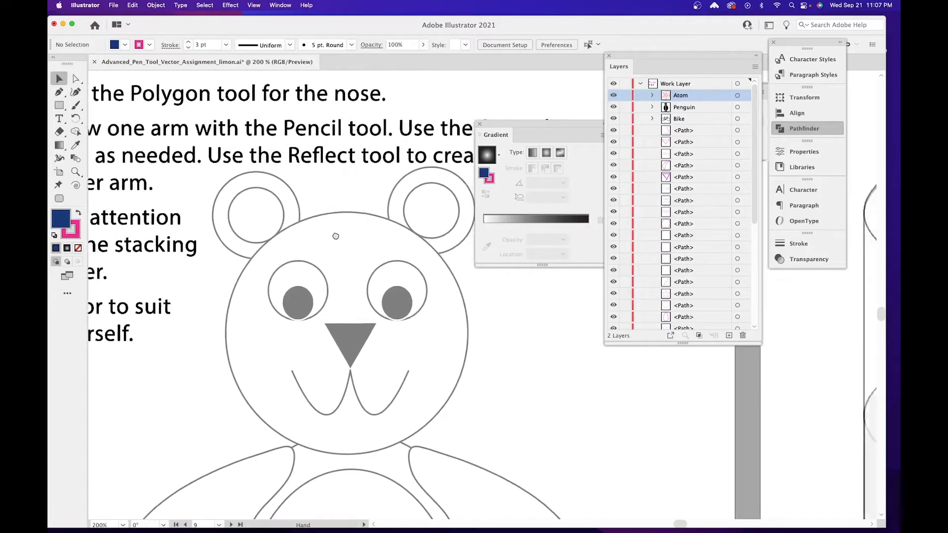
{"action": "scroll", "coordinate": [303, 213], "scroll_direction": "right", "scroll_amount": 3}
{"action": "scroll", "coordinate": [303, 212], "scroll_direction": "up", "scroll_amount": 1}
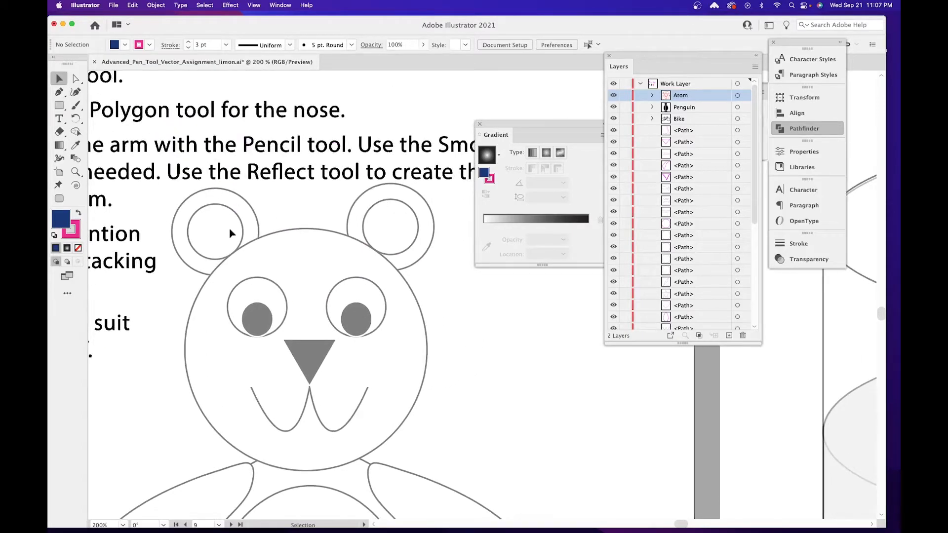
Set the default fill back to None, keeping the pink stroke.
{"action": "double_click", "coordinate": [59, 220]}
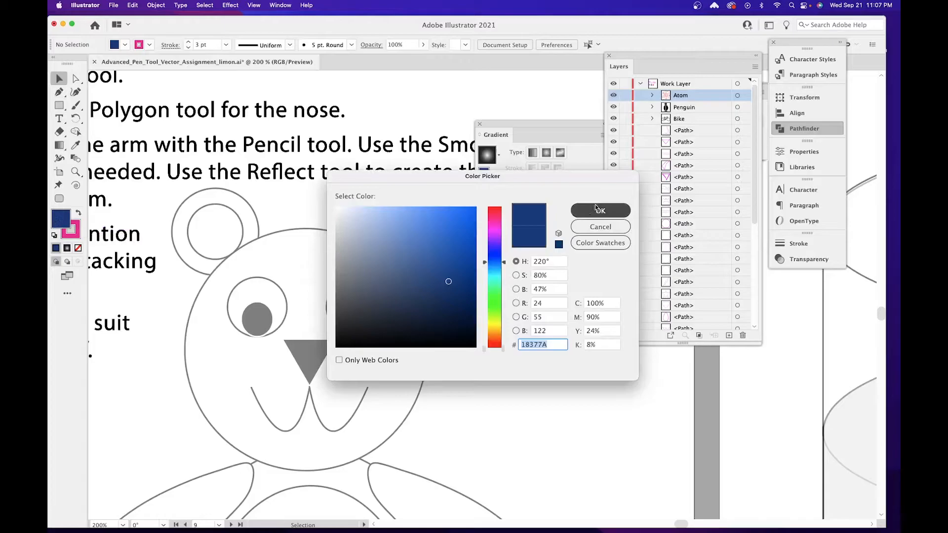
{"action": "left_click", "coordinate": [607, 227]}
{"action": "left_click", "coordinate": [126, 45]}
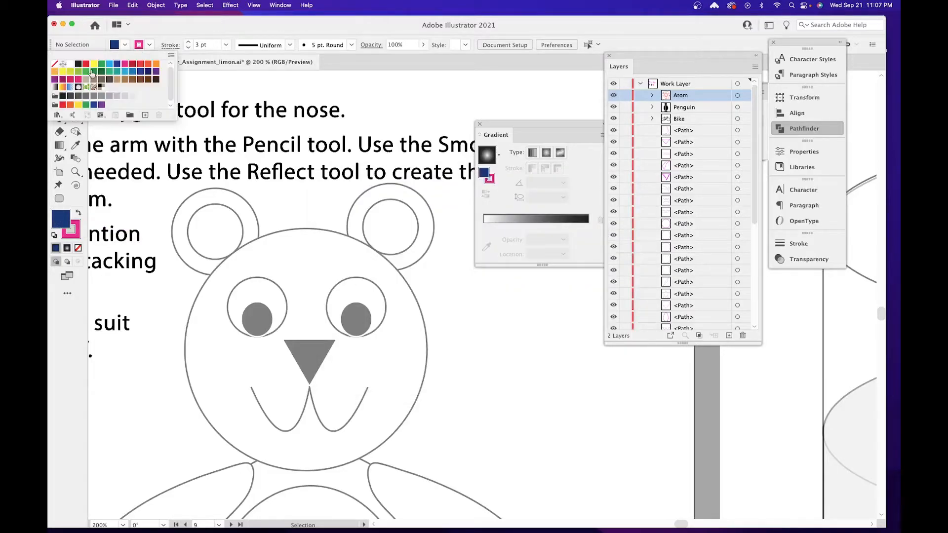
{"action": "left_click", "coordinate": [54, 64]}
{"action": "left_click", "coordinate": [241, 101]}
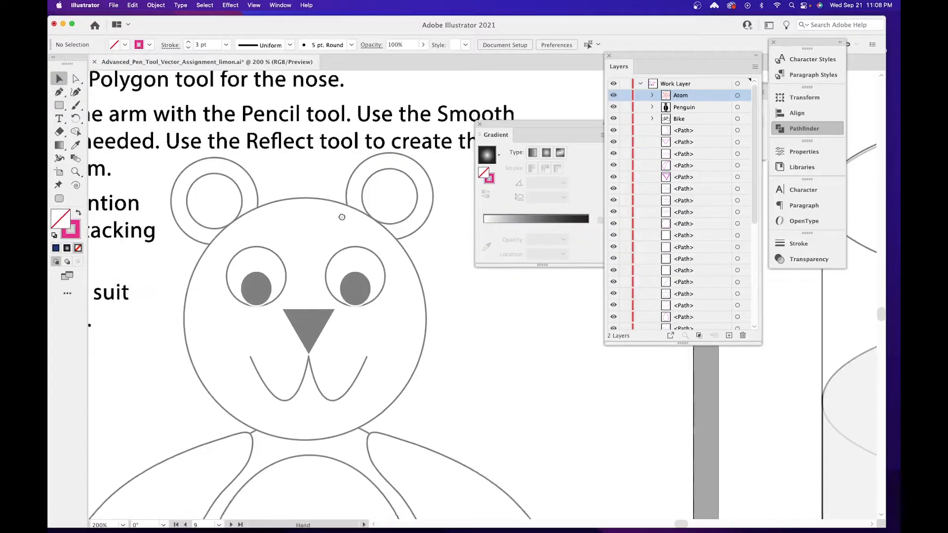
Draw an unfilled circle over the outer outline of the bear's left-hand ear with the Ellipse tool, using a 2 pt stroke.
{"action": "scroll", "coordinate": [343, 216], "scroll_direction": "down", "scroll_amount": 3}
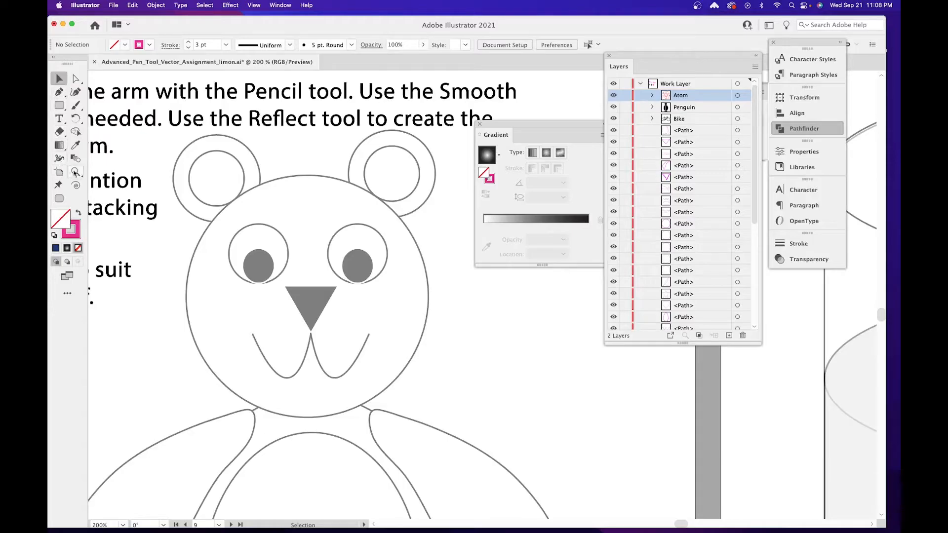
{"action": "left_click_drag", "start_coordinate": [60, 112], "coordinate": [103, 120]}
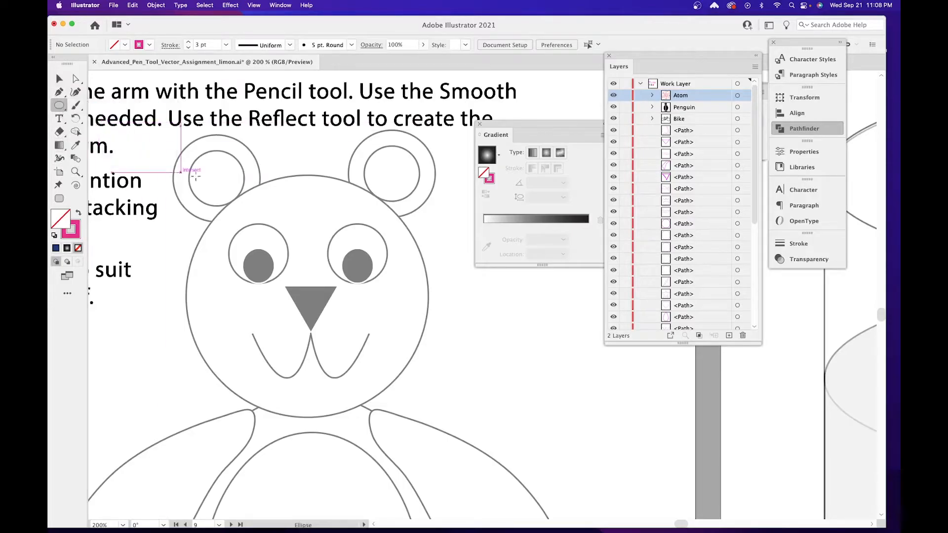
{"action": "left_click_drag", "start_coordinate": [167, 131], "coordinate": [260, 213]}
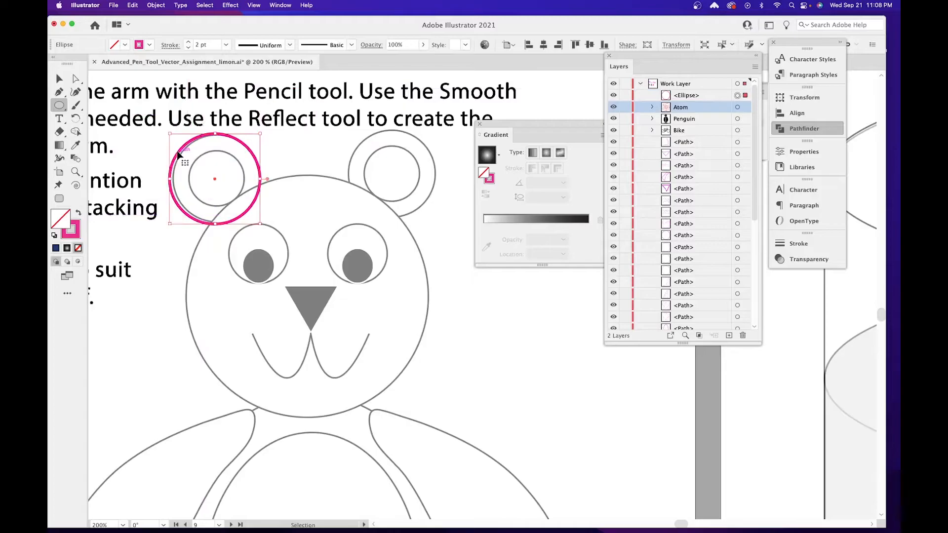
Resize and reposition the ear circle to match the template's outer ear outline.
{"action": "key", "text": "super+equal"}
{"action": "left_click_drag", "start_coordinate": [288, 286], "coordinate": [125, 198]}
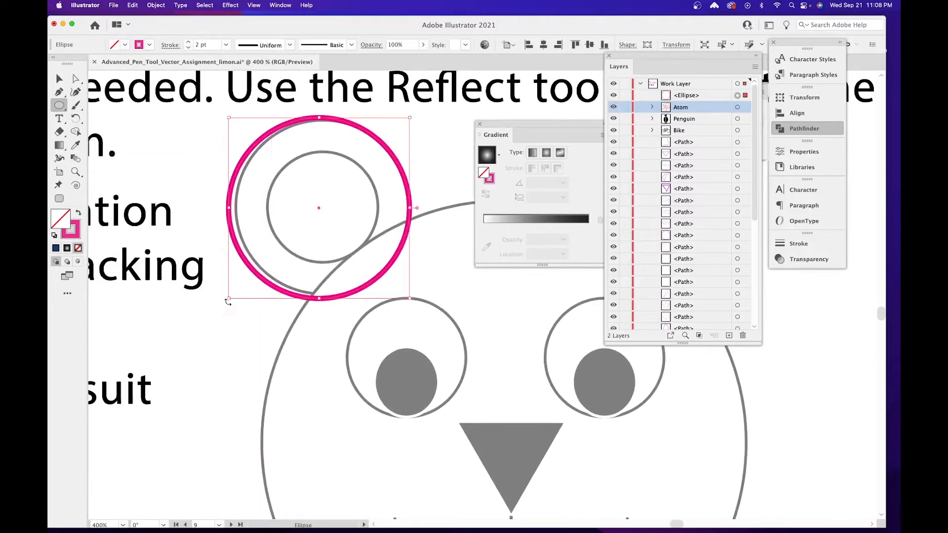
{"action": "left_click_drag", "start_coordinate": [229, 301], "coordinate": [234, 294]}
{"action": "left_click_drag", "start_coordinate": [333, 259], "coordinate": [313, 293]}
{"action": "left_click_drag", "start_coordinate": [350, 257], "coordinate": [305, 223]}
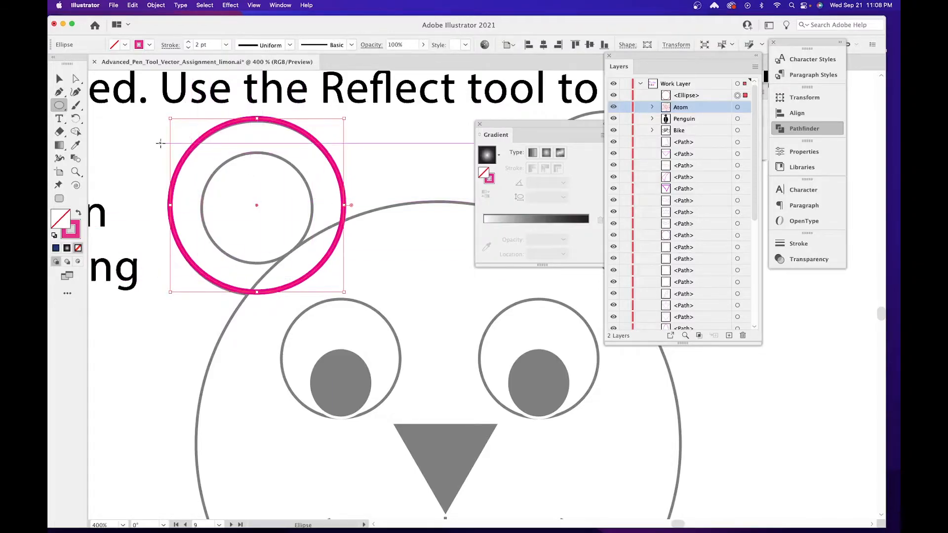
Draw a smaller circle for the bear's inner ear and select it together with the outer ear circle.
{"action": "left_click_drag", "start_coordinate": [146, 148], "coordinate": [252, 223]}
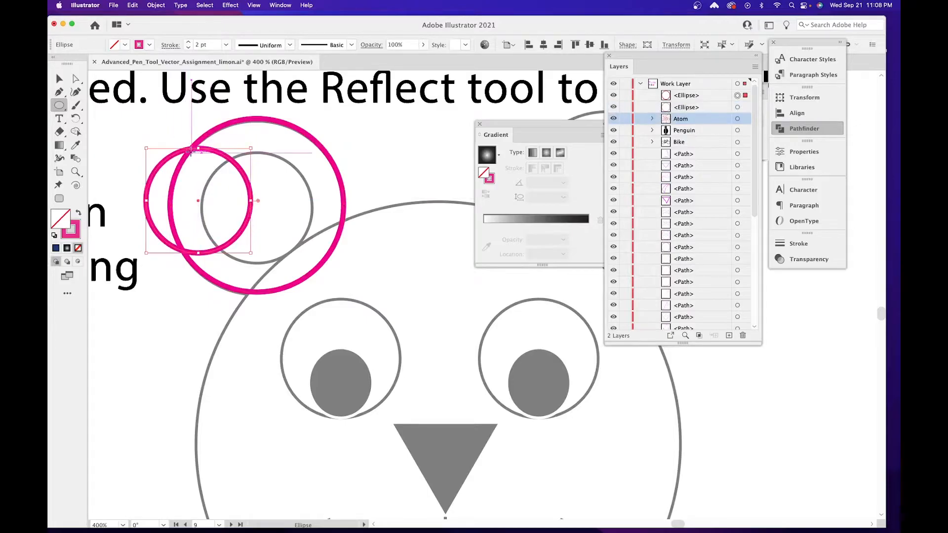
{"action": "left_click", "coordinate": [59, 80]}
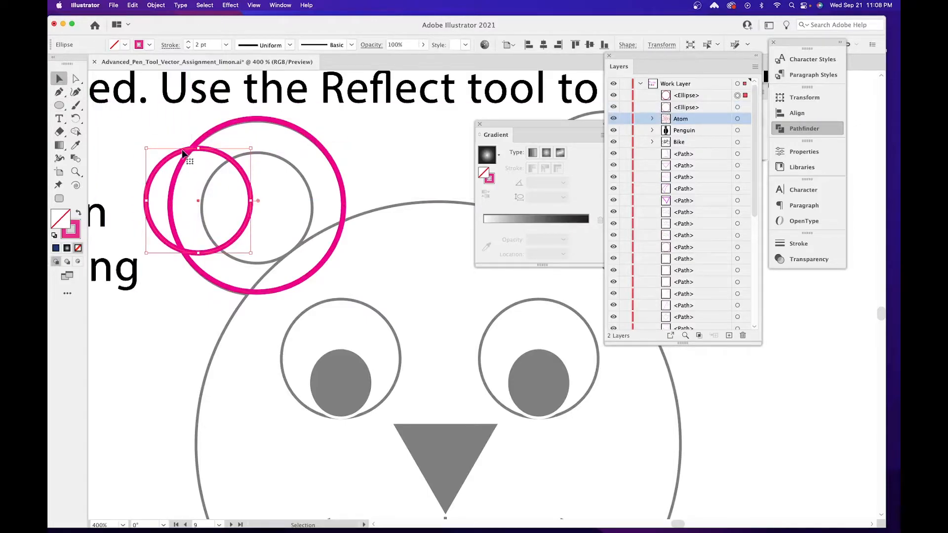
{"action": "left_click_drag", "start_coordinate": [242, 157], "coordinate": [232, 162]}
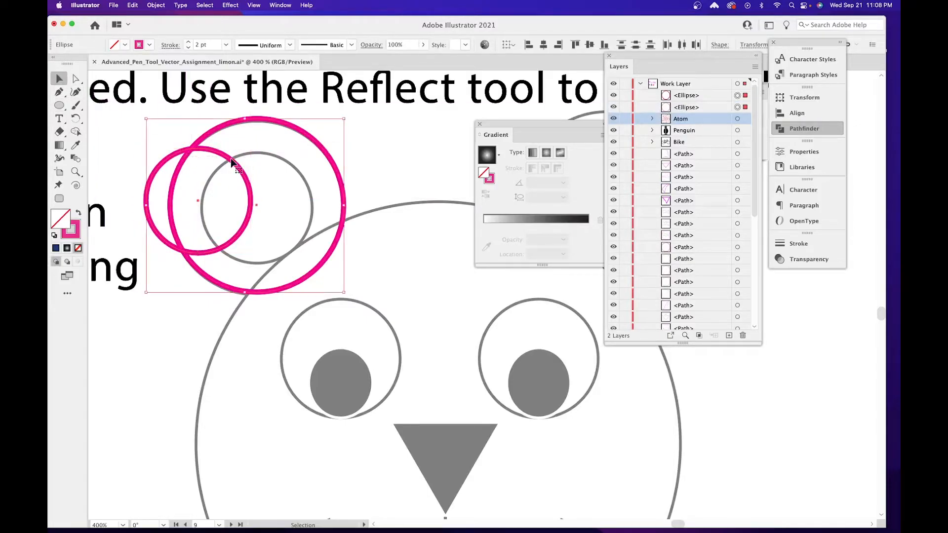
Move the small circle onto the template's inner ear outline and enlarge it slightly to match.
{"action": "left_click", "coordinate": [138, 155]}
{"action": "left_click", "coordinate": [170, 163]}
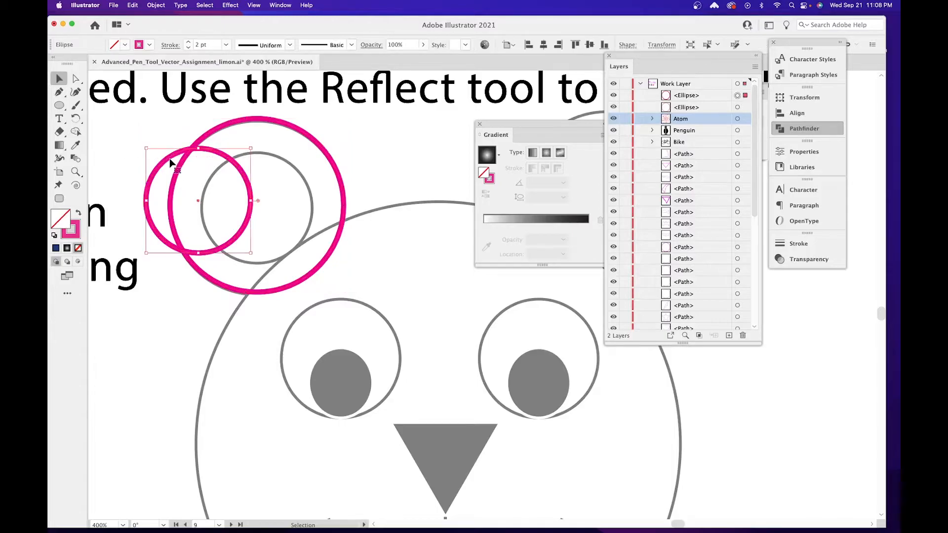
{"action": "left_click", "coordinate": [227, 129]}
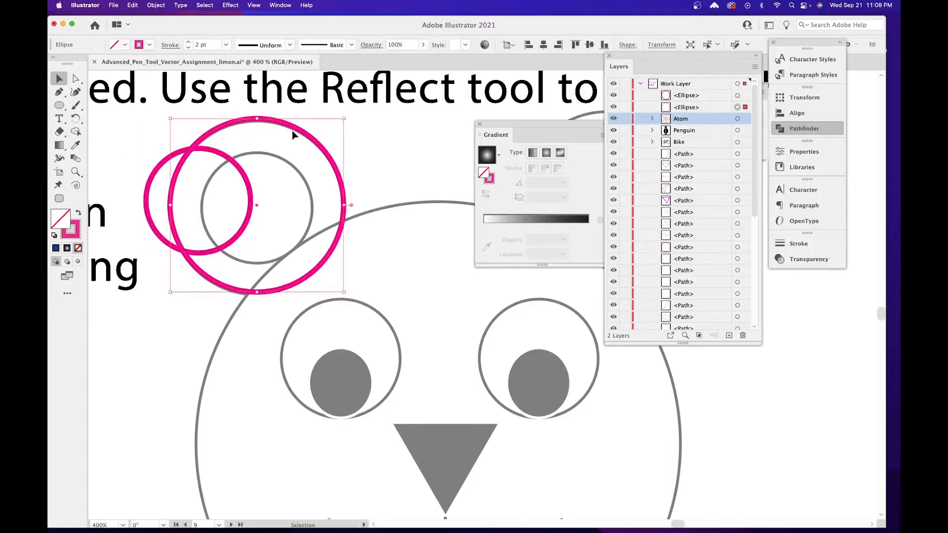
{"action": "left_click", "coordinate": [154, 175]}
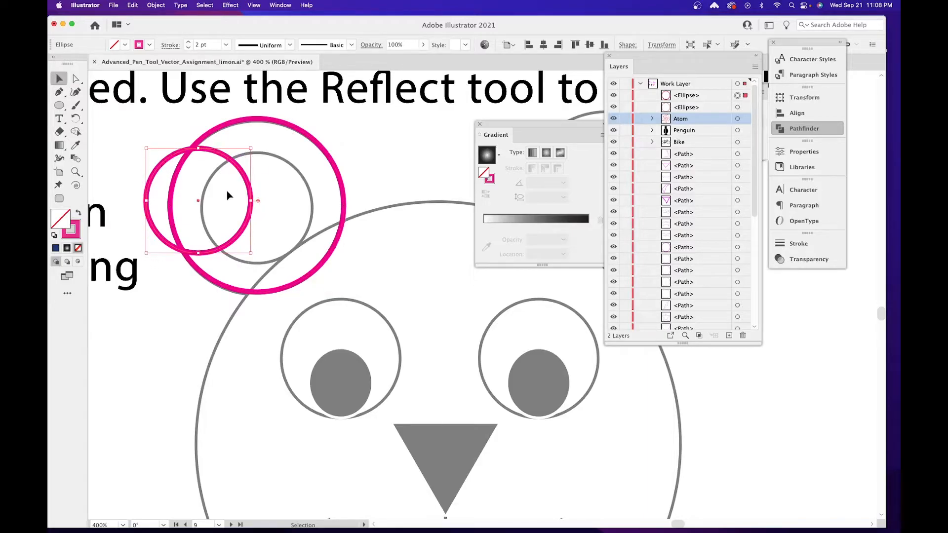
{"action": "left_click_drag", "start_coordinate": [228, 160], "coordinate": [311, 151]}
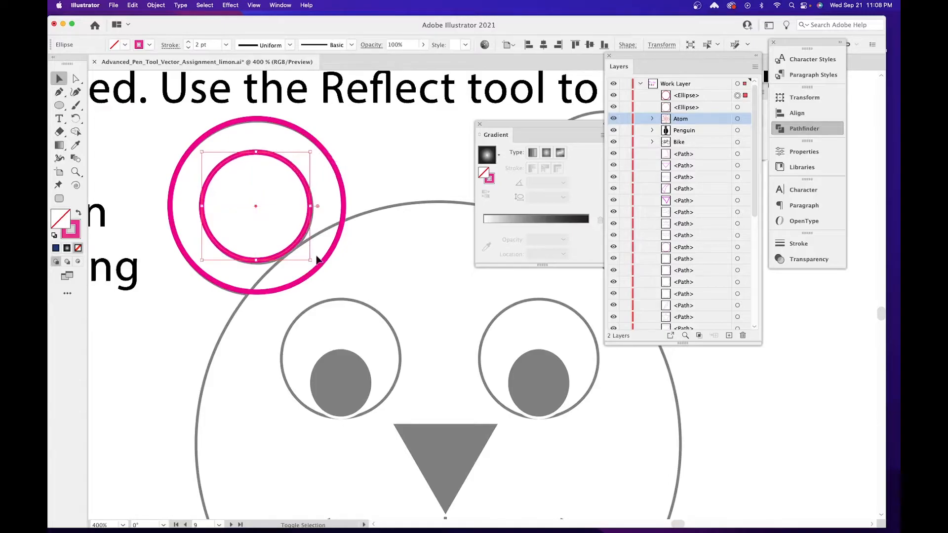
{"action": "left_click_drag", "start_coordinate": [309, 260], "coordinate": [312, 262]}
{"action": "scroll", "coordinate": [313, 269], "scroll_direction": "right", "scroll_amount": 3}
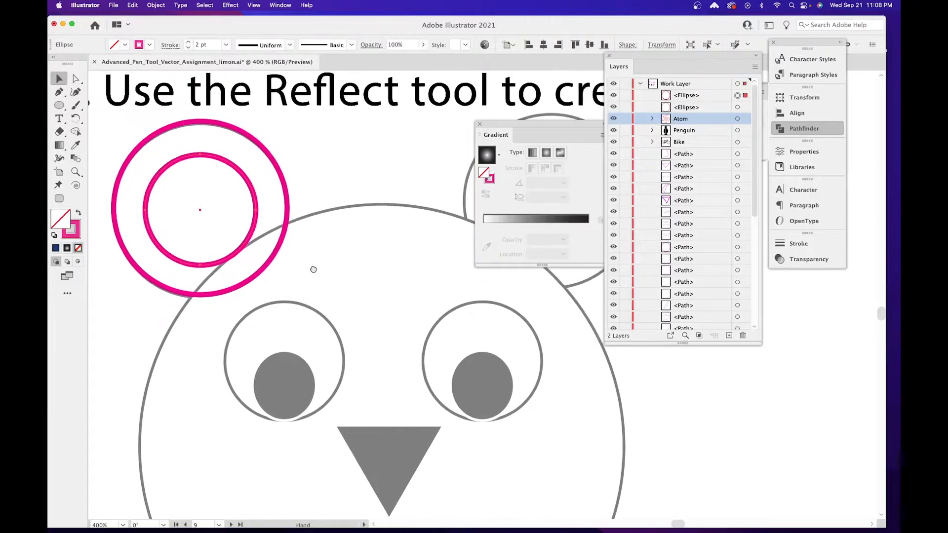
Select both circles of the finished ear and place a duplicate of them over the bear's other ear.
{"action": "left_click", "coordinate": [325, 208]}
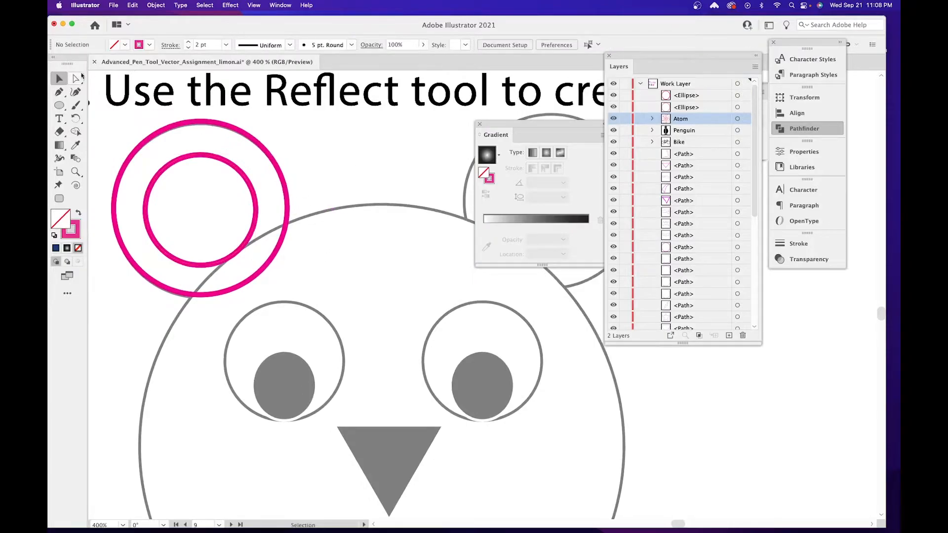
{"action": "left_click_drag", "start_coordinate": [258, 229], "coordinate": [213, 263]}
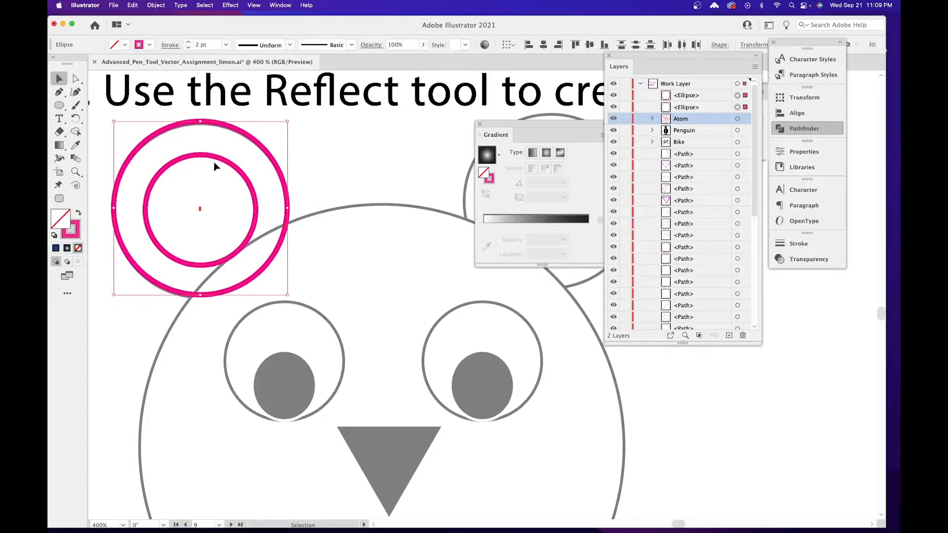
{"action": "left_click_drag", "start_coordinate": [176, 163], "coordinate": [368, 193]}
Draw an unfilled circle over the bear's head with the Ellipse tool and resize it to match the template outline.
{"action": "key", "text": "super+minus"}
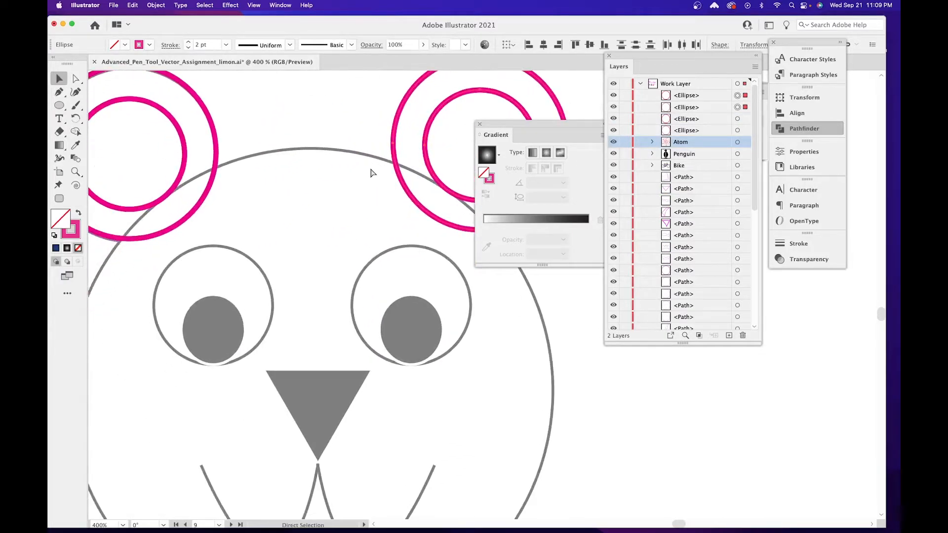
{"action": "key", "text": "super+minus"}
{"action": "scroll", "coordinate": [346, 163], "scroll_direction": "down", "scroll_amount": 8}
{"action": "scroll", "coordinate": [345, 163], "scroll_direction": "right", "scroll_amount": 4}
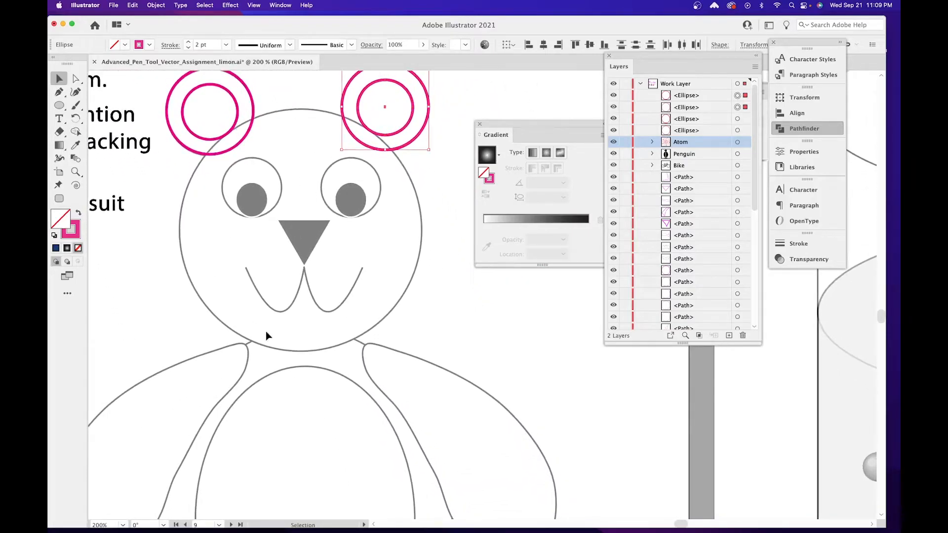
{"action": "left_click", "coordinate": [59, 105]}
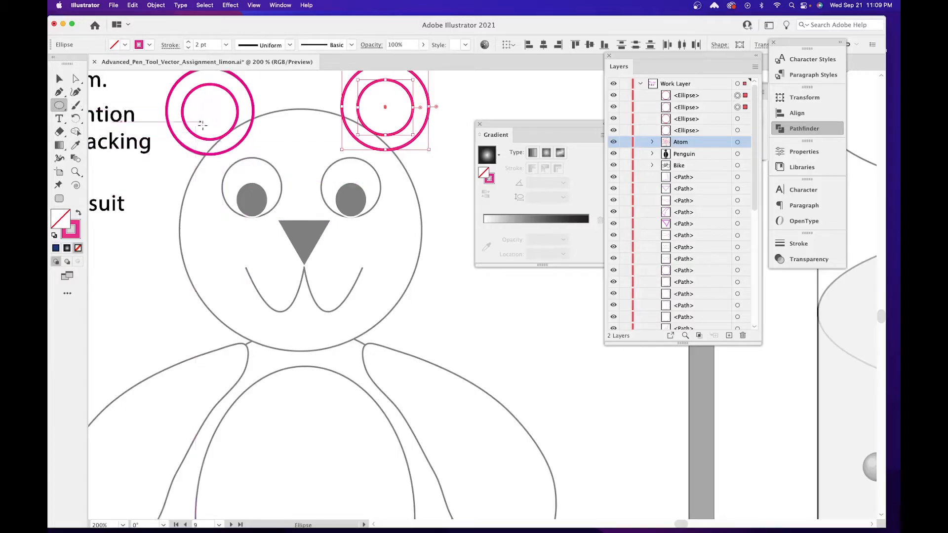
{"action": "left_click_drag", "start_coordinate": [196, 115], "coordinate": [422, 340]}
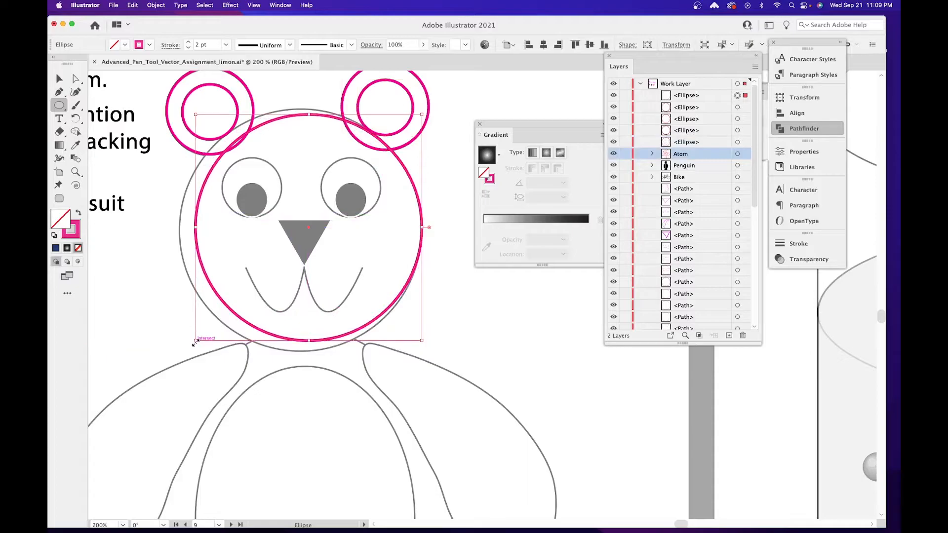
{"action": "left_click_drag", "start_coordinate": [196, 341], "coordinate": [185, 351]}
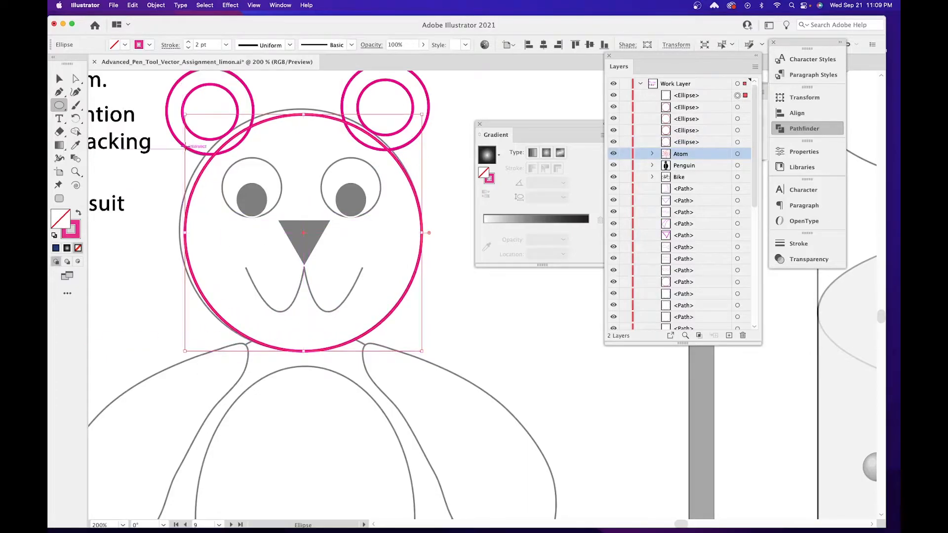
{"action": "left_click_drag", "start_coordinate": [185, 114], "coordinate": [178, 108]}
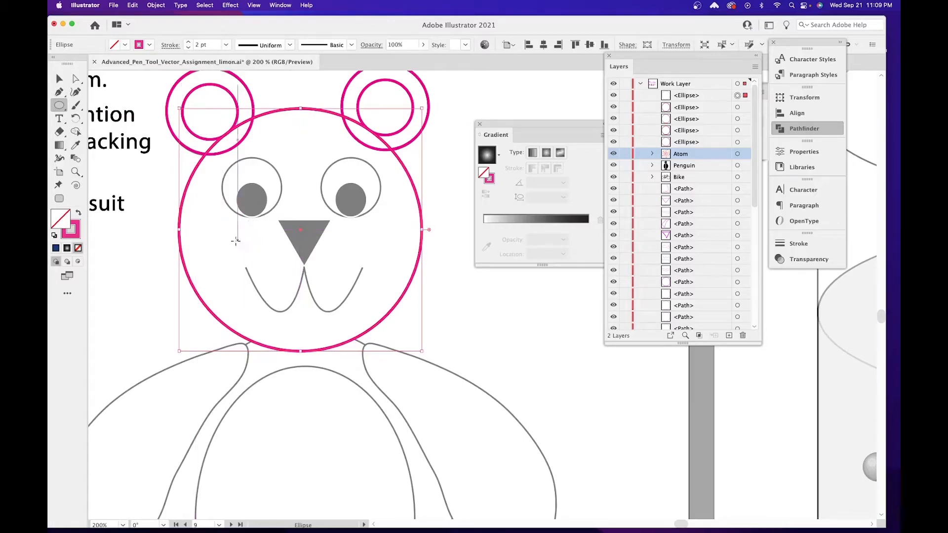
Draw a circle for the bear's left-hand eye and move it onto the template's outer eye outline.
{"action": "scroll", "coordinate": [290, 260], "scroll_direction": "up", "scroll_amount": 2}
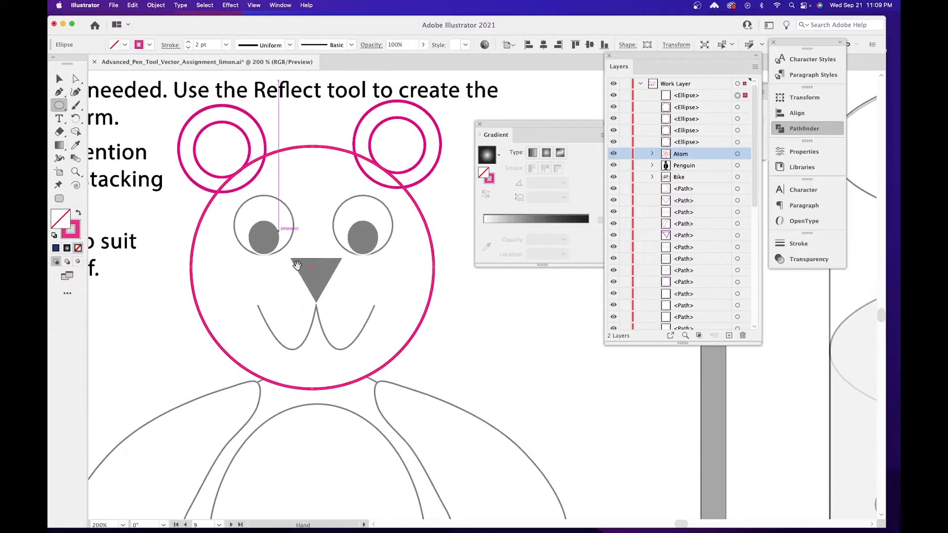
{"action": "key", "text": "super+equal"}
{"action": "key", "text": "super+equal"}
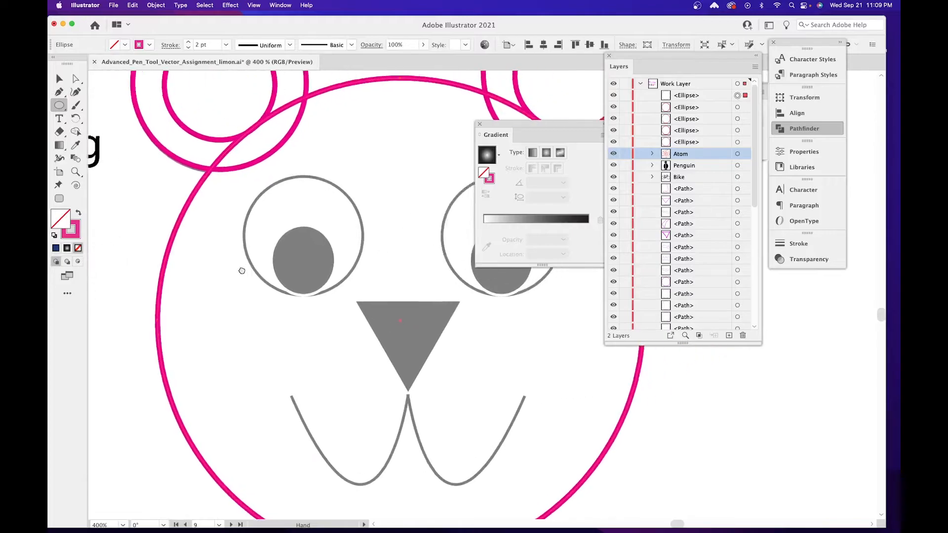
{"action": "left_click_drag", "start_coordinate": [201, 185], "coordinate": [324, 281]}
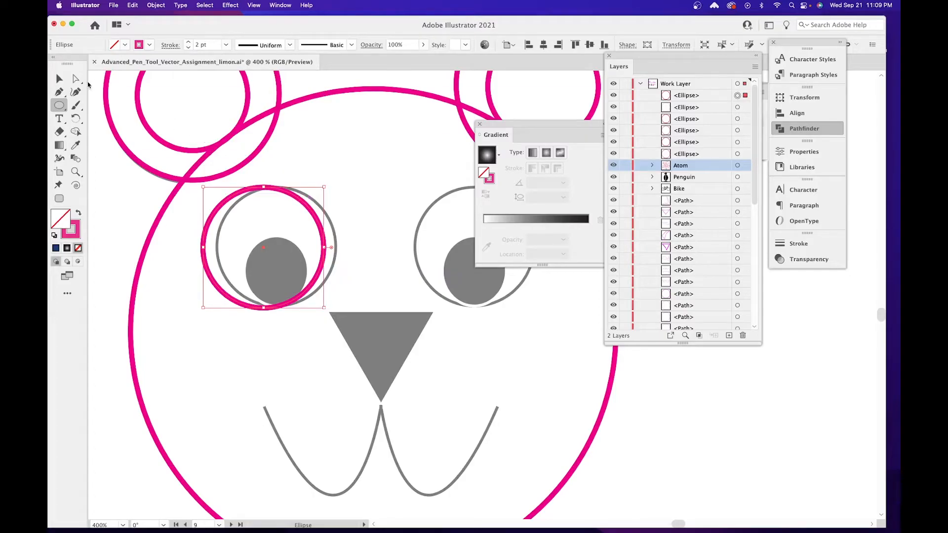
{"action": "left_click", "coordinate": [59, 79]}
{"action": "left_click_drag", "start_coordinate": [298, 202], "coordinate": [311, 202]}
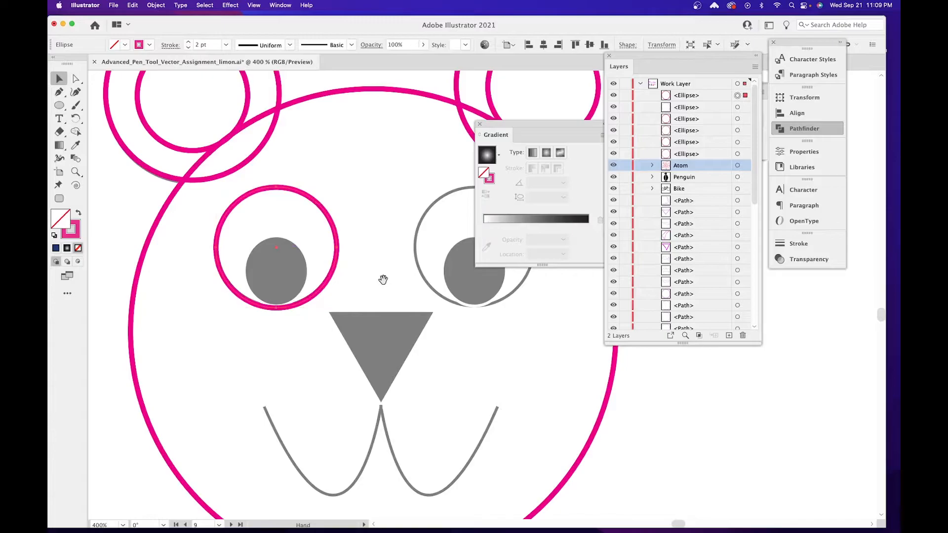
Draw an ellipse over the left-hand pupil and adjust its height and width to fit the grey template shape.
{"action": "left_click_drag", "start_coordinate": [383, 277], "coordinate": [326, 239]}
{"action": "left_click", "coordinate": [61, 108]}
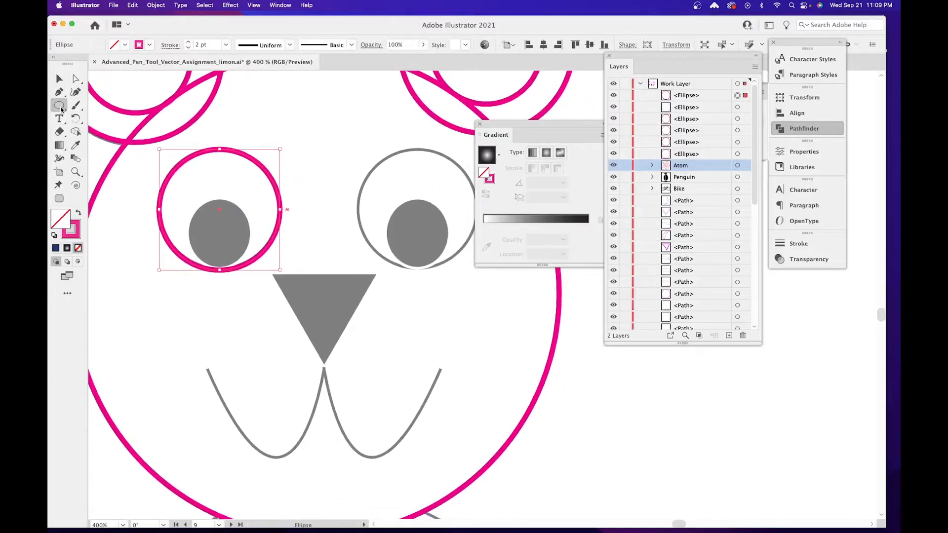
{"action": "mouse_move", "coordinate": [188, 196]}
{"action": "left_mouse_down"}
{"action": "mouse_move", "coordinate": [231, 225]}
{"action": "mouse_move", "coordinate": [248, 264]}
{"action": "mouse_move", "coordinate": [213, 178]}
{"action": "mouse_move", "coordinate": [240, 190]}
{"action": "mouse_move", "coordinate": [213, 263]}
{"action": "left_mouse_up"}
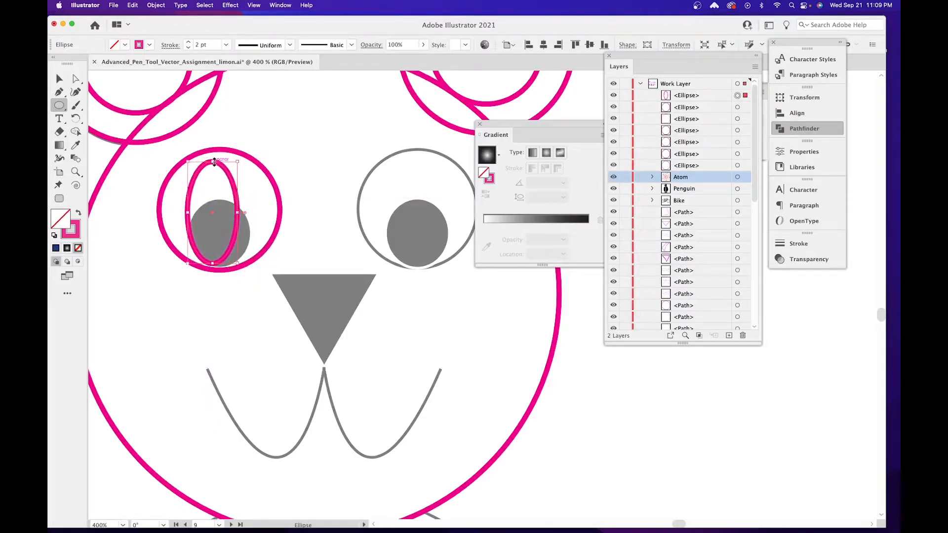
{"action": "left_click_drag", "start_coordinate": [214, 162], "coordinate": [213, 198]}
{"action": "left_click_drag", "start_coordinate": [239, 233], "coordinate": [250, 231]}
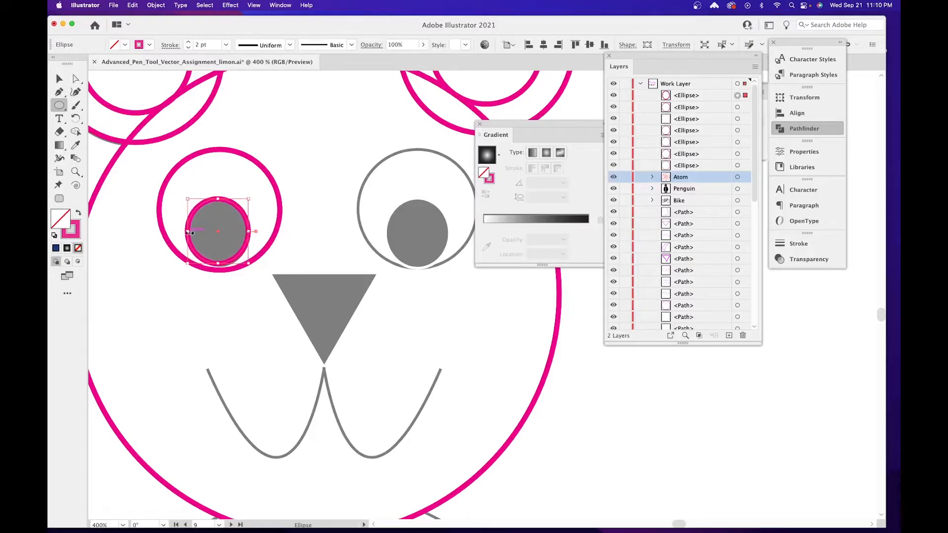
{"action": "left_click_drag", "start_coordinate": [187, 232], "coordinate": [188, 232]}
Copy the left-hand eye circle together with its pupil, paste the pair, and position it over the other eye.
{"action": "left_click", "coordinate": [58, 78]}
{"action": "left_click_drag", "start_coordinate": [157, 301], "coordinate": [232, 234]}
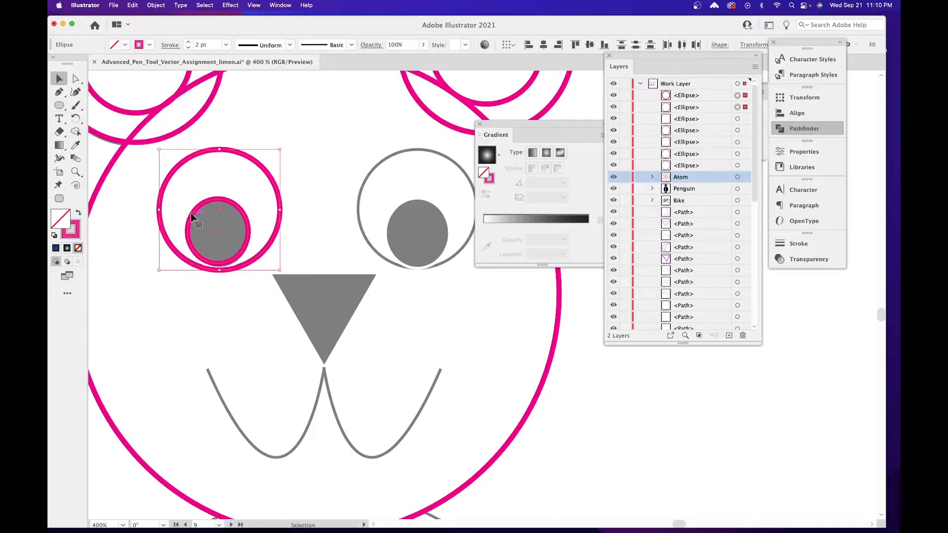
{"action": "key", "text": "a"}
{"action": "key", "text": "super"}
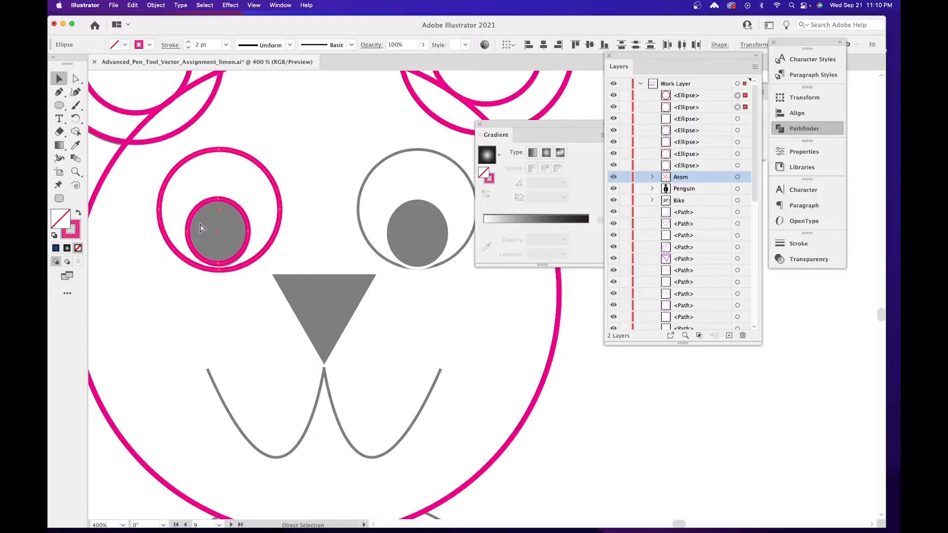
{"action": "key", "text": "super+c"}
{"action": "key", "text": "super+v"}
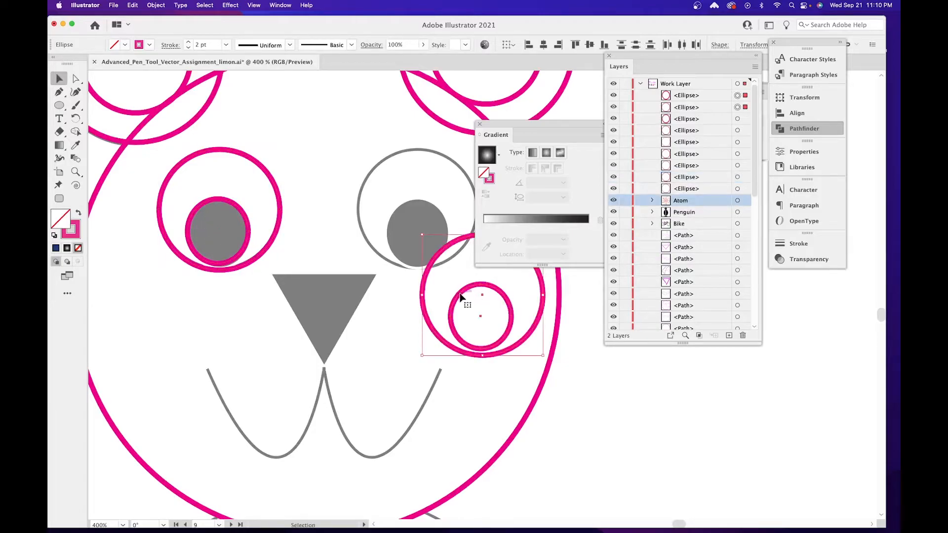
{"action": "left_click_drag", "start_coordinate": [461, 298], "coordinate": [395, 210]}
Draw a three-sided shape near the bear's nose with the Polygon tool, adjusting the number of sides to make a triangle.
{"action": "key", "text": "space"}
{"action": "left_click_drag", "start_coordinate": [369, 294], "coordinate": [429, 336]}
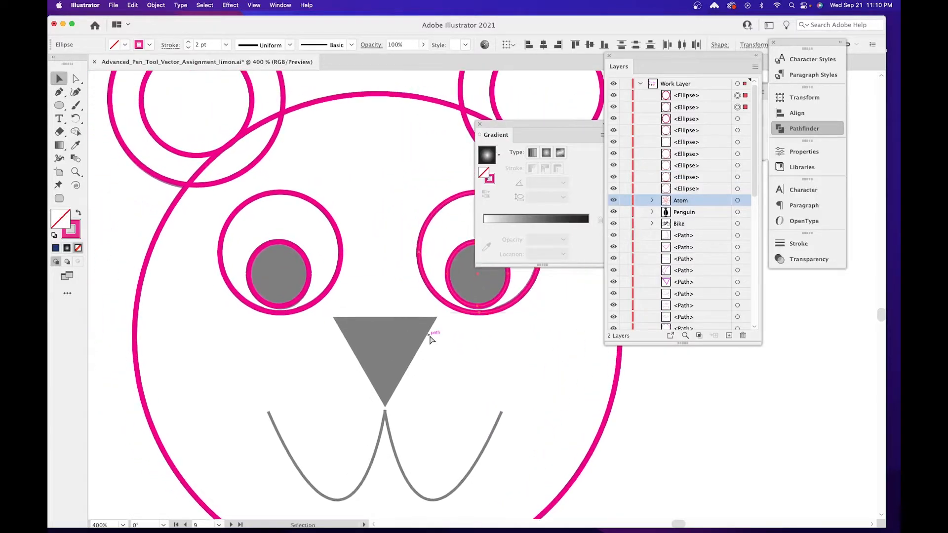
{"action": "key", "text": "super+minus"}
{"action": "key", "text": "super+minus"}
{"action": "key", "text": "super+minus"}
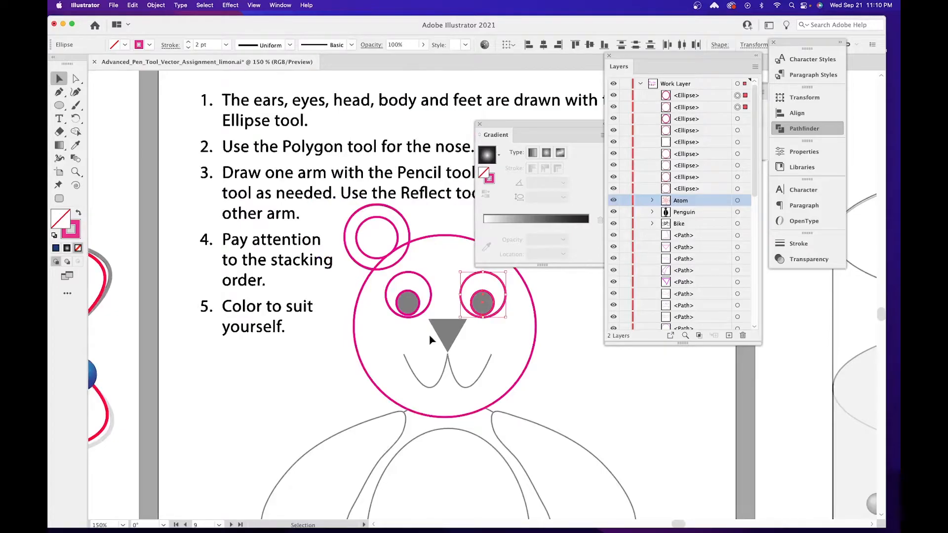
{"action": "key", "text": "space"}
{"action": "left_click_drag", "start_coordinate": [448, 308], "coordinate": [253, 218]}
{"action": "key", "text": "super+plus"}
{"action": "key", "text": "super+plus"}
{"action": "key", "text": "super+plus"}
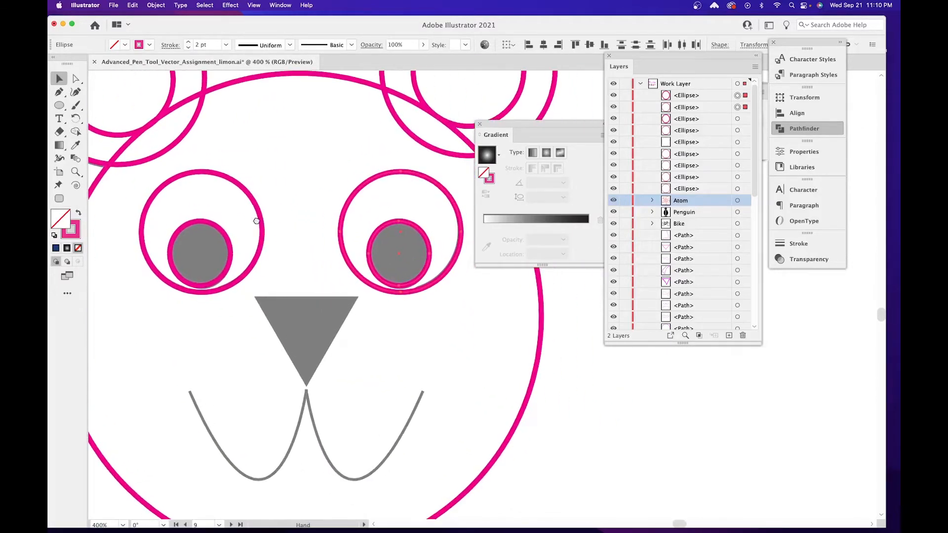
{"action": "left_click", "coordinate": [59, 105]}
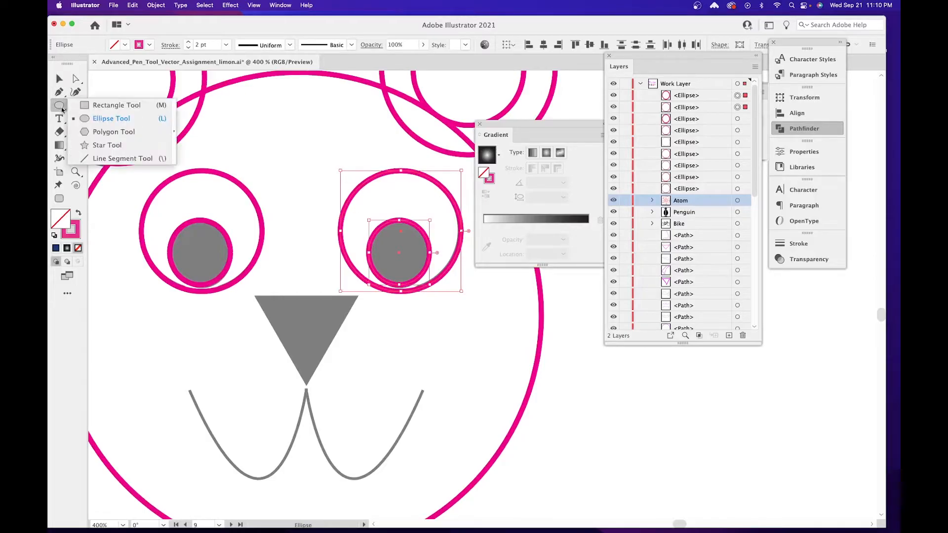
{"action": "left_click", "coordinate": [123, 133]}
{"action": "left_click_drag", "start_coordinate": [290, 250], "coordinate": [286, 180]}
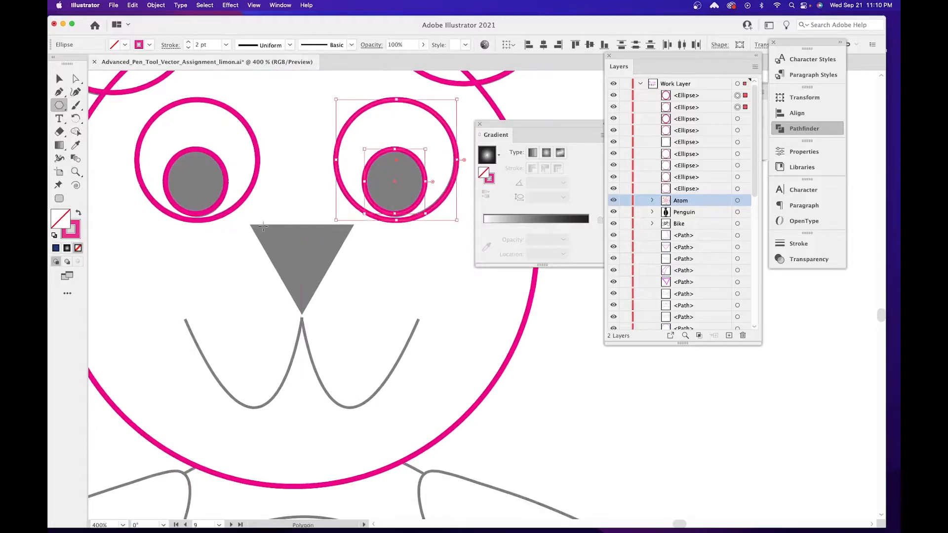
{"action": "mouse_move", "coordinate": [263, 222]}
{"action": "left_mouse_down"}
{"action": "mouse_move", "coordinate": [315, 277]}
{"action": "mouse_move", "coordinate": [304, 291]}
{"action": "mouse_move", "coordinate": [305, 252]}
{"action": "mouse_move", "coordinate": [292, 246]}
{"action": "mouse_move", "coordinate": [291, 261]}
{"action": "mouse_move", "coordinate": [345, 270]}
{"action": "mouse_move", "coordinate": [315, 256]}
{"action": "left_mouse_up"}
{"action": "key", "text": "Up"}
{"action": "key", "text": "Up"}
{"action": "key", "text": "Up"}
{"action": "key", "text": "Up"}
{"action": "key", "text": "Up"}
{"action": "key", "text": "Up"}
{"action": "key", "text": "Up"}
{"action": "key", "text": "Up"}
{"action": "key", "text": "Up"}
{"action": "key", "text": "Up"}
{"action": "key", "text": "Up"}
{"action": "key", "text": "Up"}
{"action": "key", "text": "Down"}
{"action": "key", "text": "Down"}
{"action": "key", "text": "Down"}
{"action": "key", "text": "Down"}
{"action": "key", "text": "Down"}
{"action": "key", "text": "Down"}
{"action": "key", "text": "Down"}
{"action": "key", "text": "Down"}
{"action": "key", "text": "Down"}
{"action": "key", "text": "Down"}
{"action": "key", "text": "Down"}
{"action": "key", "text": "Up"}
{"action": "key", "text": "Up"}
{"action": "key", "text": "Up"}
{"action": "key", "text": "Up"}
{"action": "key", "text": "Up"}
{"action": "key", "text": "Up"}
{"action": "key", "text": "Up"}
{"action": "key", "text": "Down"}
{"action": "key", "text": "Down"}
{"action": "key", "text": "Down"}
{"action": "key", "text": "Down"}
{"action": "key", "text": "Down"}
{"action": "key", "text": "Down"}
{"action": "key", "text": "Down"}
{"action": "key", "text": "Down"}
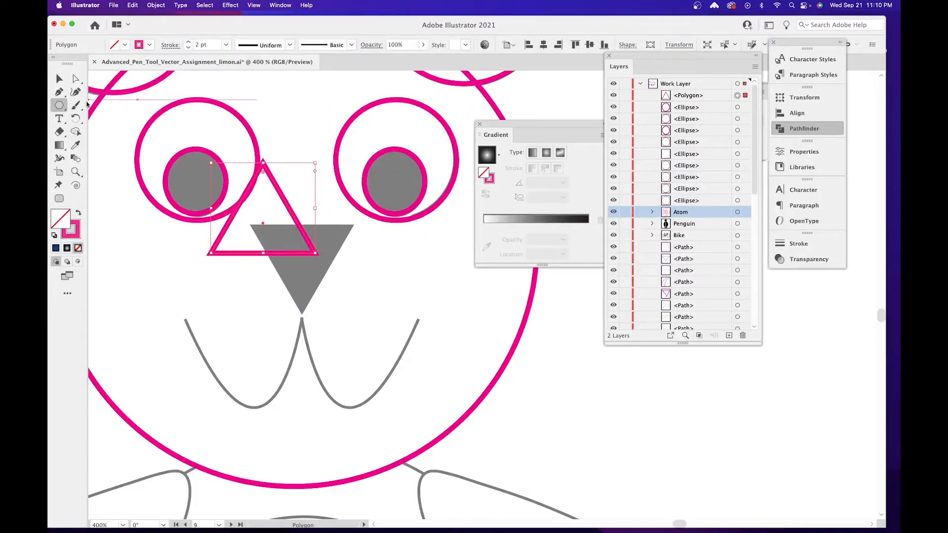
Turn the triangle to point downward, then move and scale it to fit the template's nose.
{"action": "key", "text": "v"}
{"action": "left_click_drag", "start_coordinate": [317, 161], "coordinate": [222, 294]}
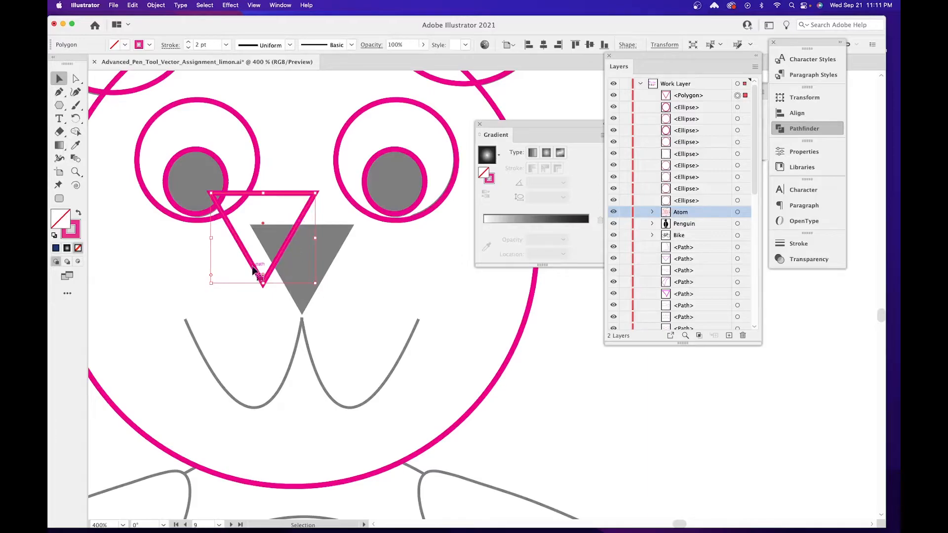
{"action": "left_click_drag", "start_coordinate": [281, 196], "coordinate": [324, 228]}
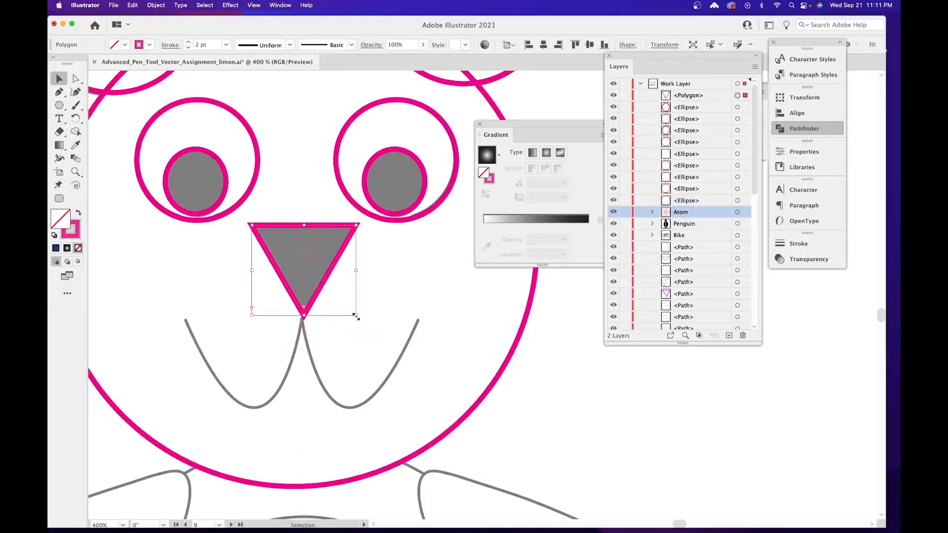
{"action": "left_click_drag", "start_coordinate": [358, 316], "coordinate": [325, 331]}
{"action": "left_click_drag", "start_coordinate": [286, 310], "coordinate": [354, 314]}
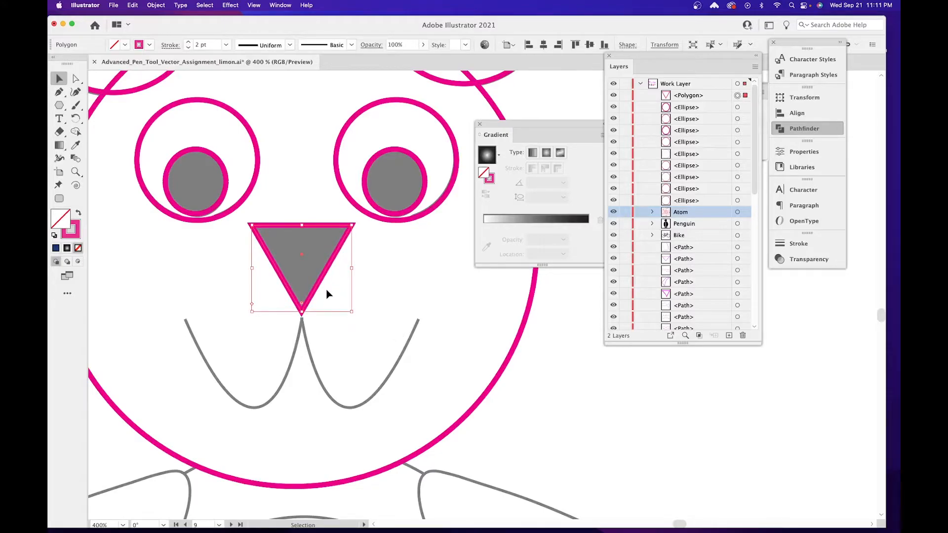
{"action": "left_click_drag", "start_coordinate": [327, 279], "coordinate": [340, 173]}
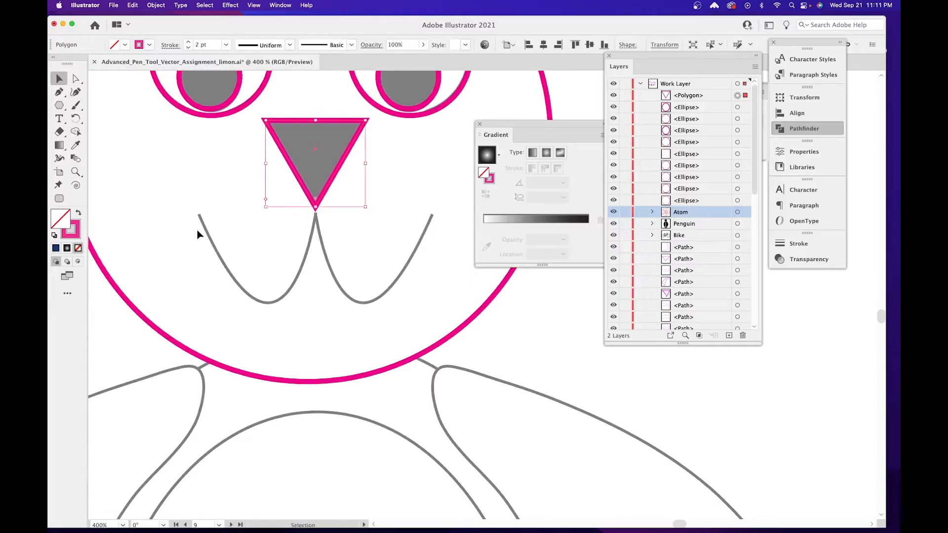
{"action": "left_click", "coordinate": [172, 251]}
{"action": "key", "text": "p"}
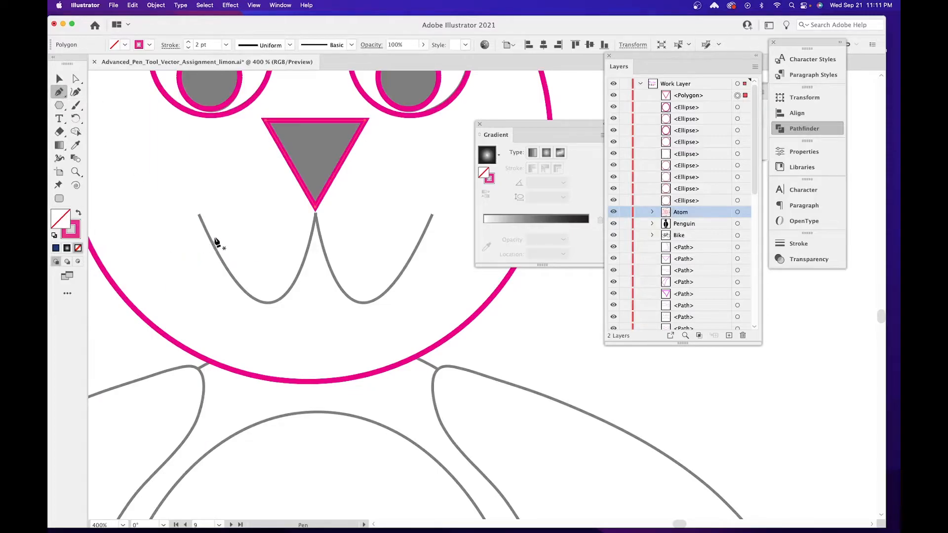
{"action": "left_click", "coordinate": [199, 215]}
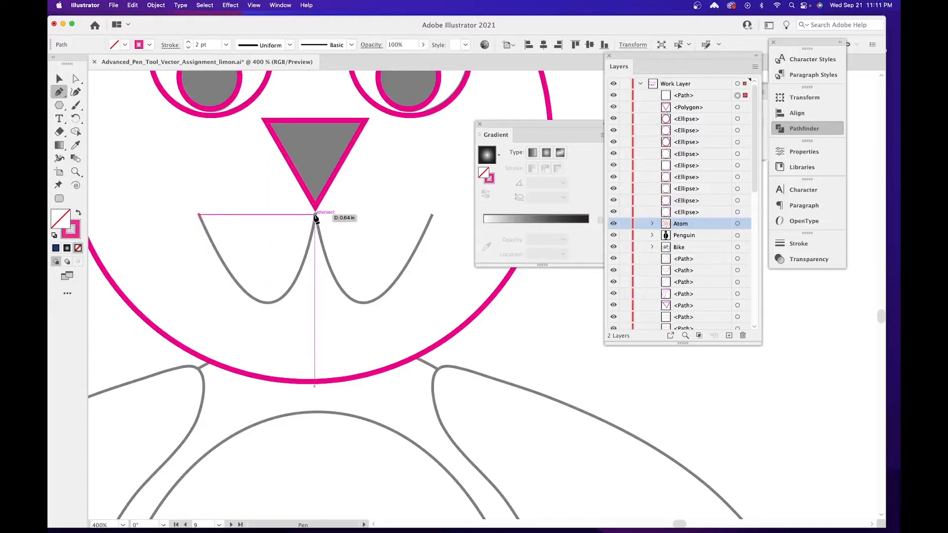
{"action": "mouse_move", "coordinate": [315, 215]}
{"action": "left_mouse_down"}
{"action": "mouse_move", "coordinate": [343, 79]}
{"action": "mouse_move", "coordinate": [341, 155]}
{"action": "mouse_move", "coordinate": [351, 144]}
{"action": "mouse_move", "coordinate": [350, 116]}
{"action": "left_mouse_up"}
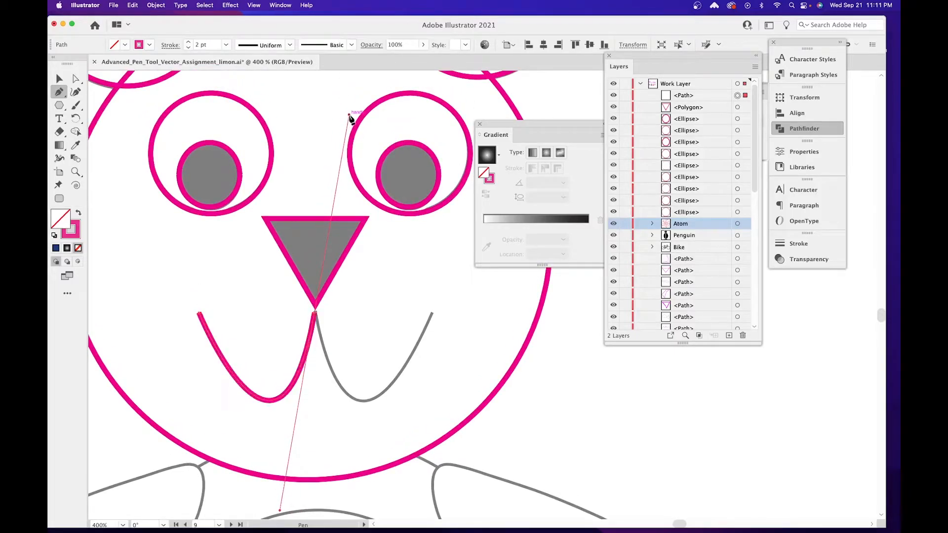
{"action": "key", "text": "super+z"}
{"action": "key", "text": "super+z"}
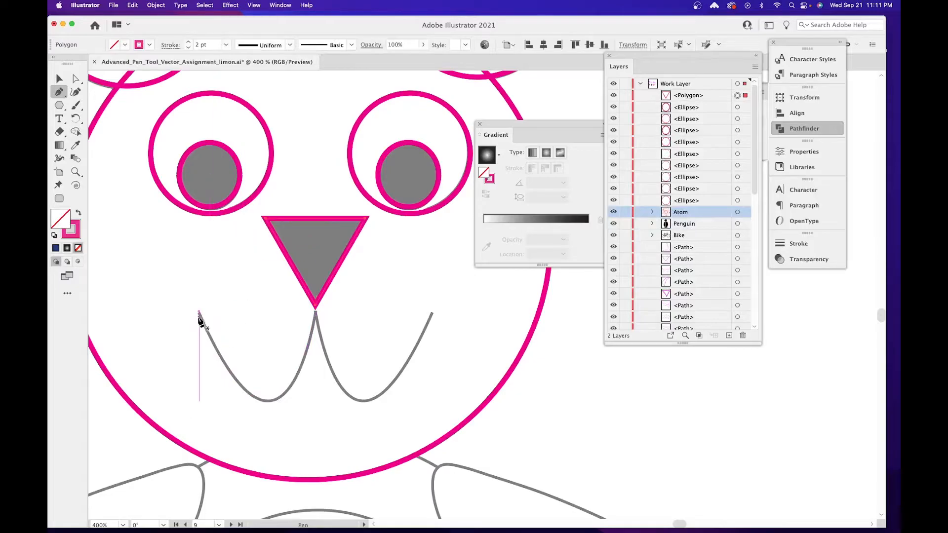
Trace the left-hand curve of the bear's mouth with the Pen tool, from its outer end to just below the nose.
{"action": "left_click", "coordinate": [199, 313]}
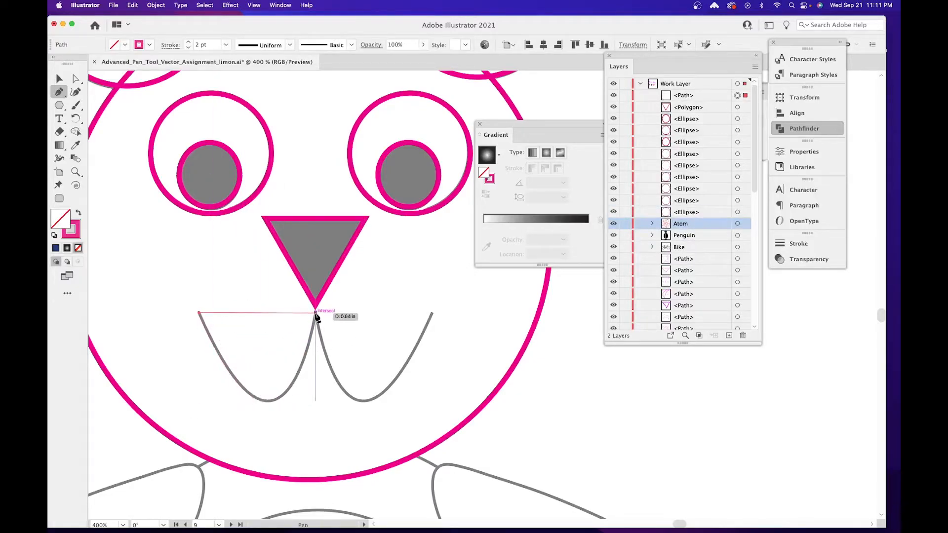
{"action": "mouse_move", "coordinate": [316, 312]}
{"action": "left_mouse_down"}
{"action": "mouse_move", "coordinate": [331, 254]}
{"action": "mouse_move", "coordinate": [327, 225]}
{"action": "mouse_move", "coordinate": [356, 139]}
{"action": "mouse_move", "coordinate": [338, 184]}
{"action": "mouse_move", "coordinate": [313, 162]}
{"action": "mouse_move", "coordinate": [364, 165]}
{"action": "mouse_move", "coordinate": [329, 161]}
{"action": "mouse_move", "coordinate": [327, 143]}
{"action": "mouse_move", "coordinate": [358, 127]}
{"action": "mouse_move", "coordinate": [354, 114]}
{"action": "left_mouse_up"}
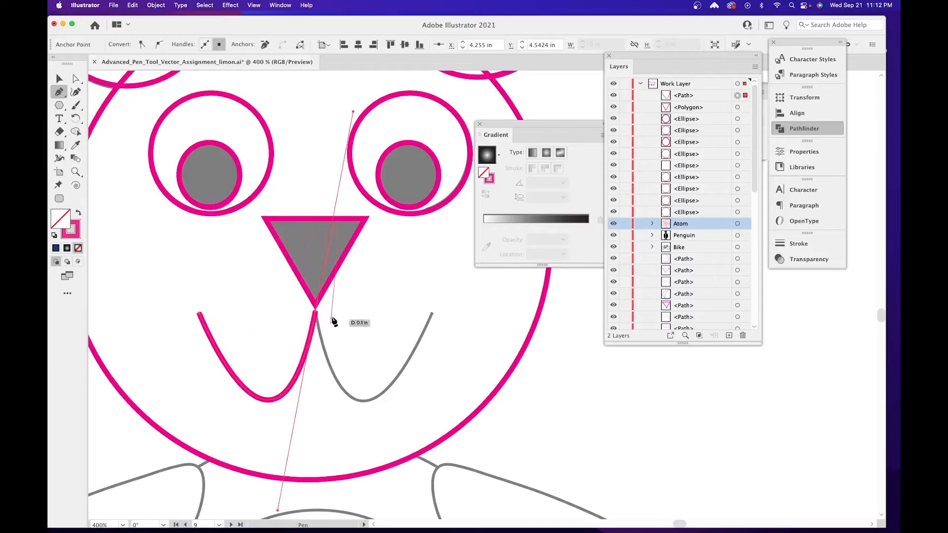
End the left mouth curve's path and reflect a copy of it across the vertical axis.
{"action": "key", "text": "Escape"}
{"action": "left_click", "coordinate": [61, 81]}
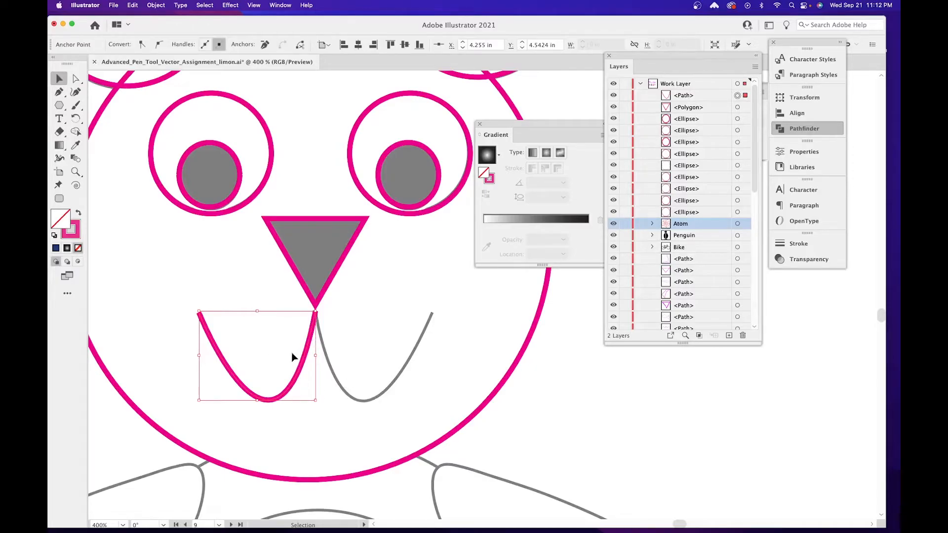
{"action": "left_click", "coordinate": [376, 322]}
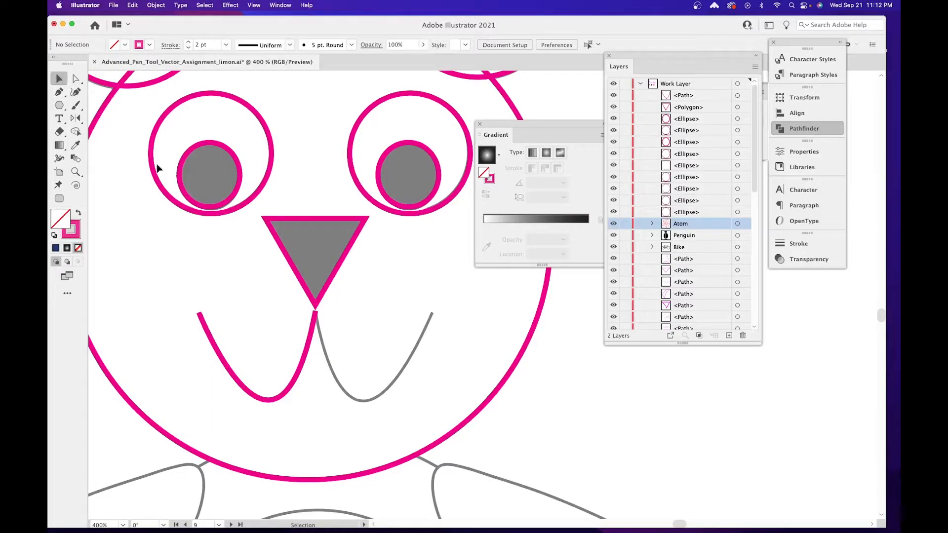
{"action": "left_click", "coordinate": [223, 354]}
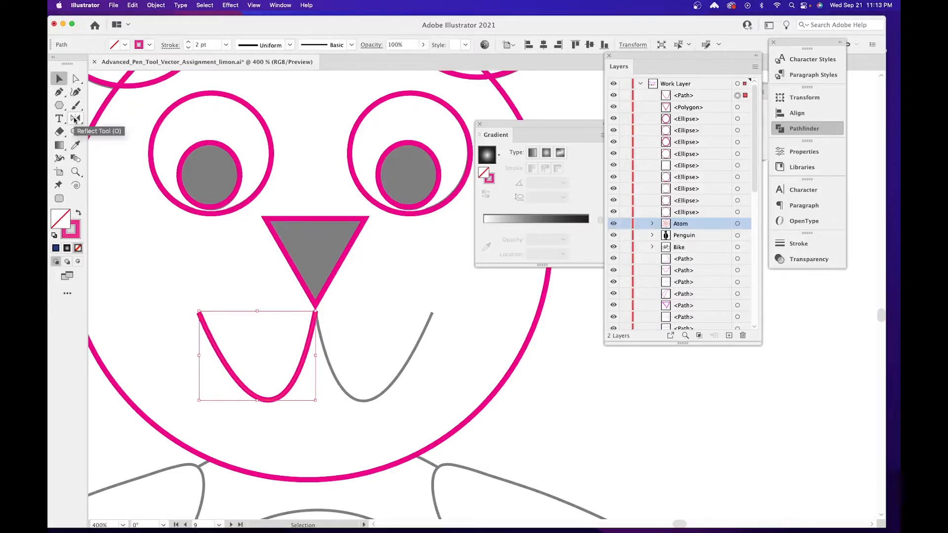
{"action": "left_click", "coordinate": [75, 119]}
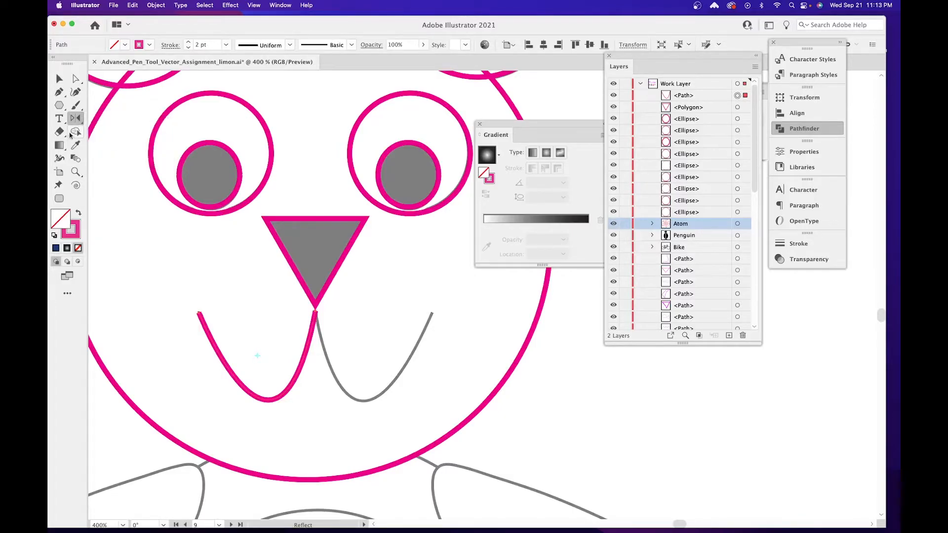
{"action": "double_click", "coordinate": [76, 120]}
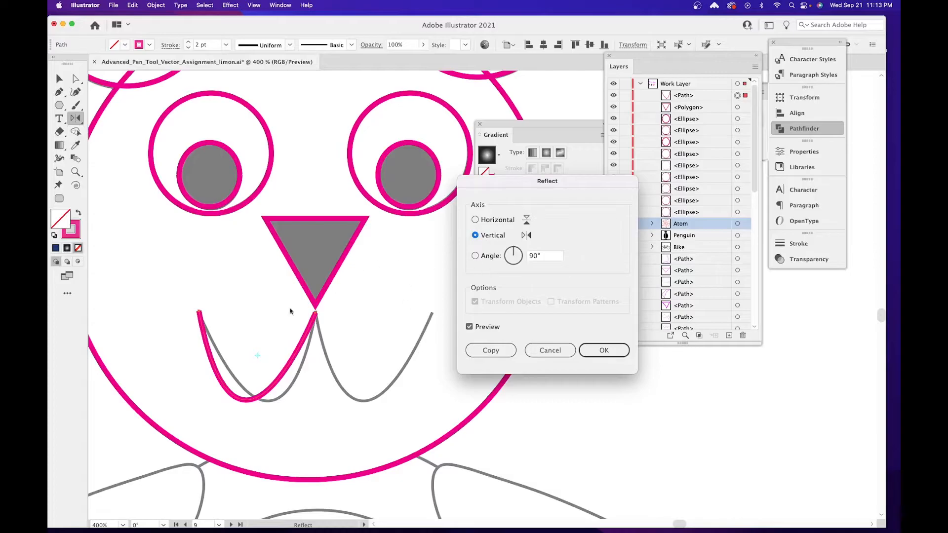
{"action": "left_click", "coordinate": [492, 351]}
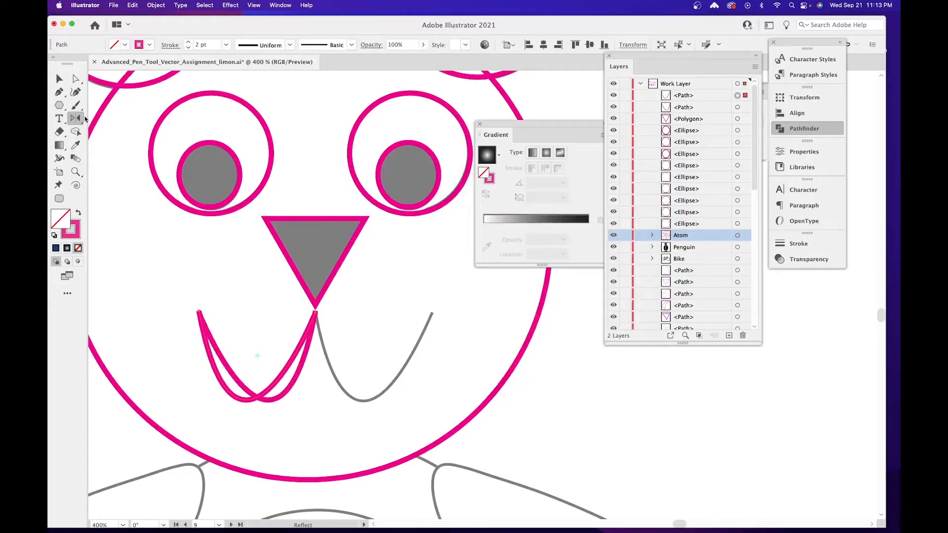
Move the reflected mouth curve onto the template's right mouth line so it meets the left curve below the nose.
{"action": "left_click", "coordinate": [59, 79]}
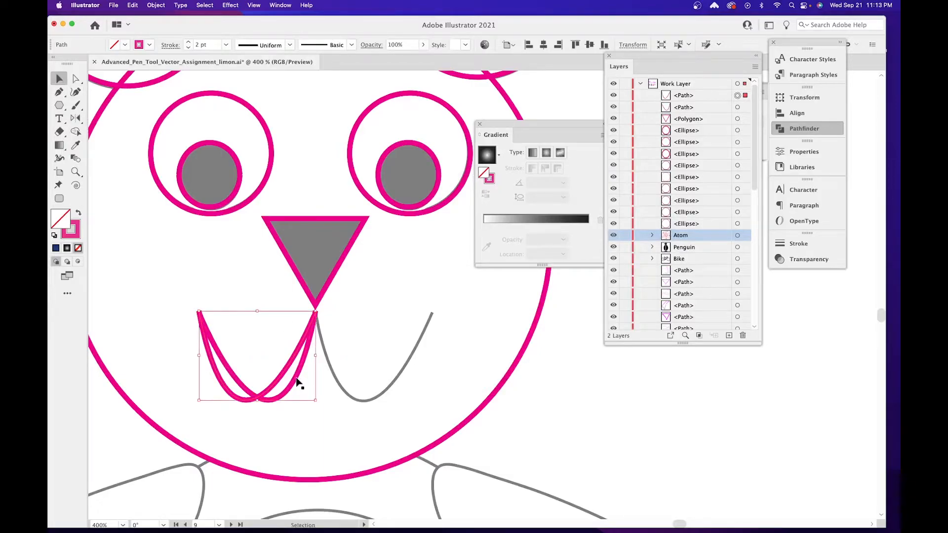
{"action": "left_click_drag", "start_coordinate": [297, 382], "coordinate": [412, 382]}
{"action": "key", "text": "super+z"}
{"action": "left_click", "coordinate": [221, 382]}
{"action": "left_click", "coordinate": [222, 383], "text": "shift"}
{"action": "left_click", "coordinate": [222, 383]}
{"action": "left_click_drag", "start_coordinate": [222, 384], "coordinate": [424, 290]}
Trace the bear's left-hand arm as a closed outline with the Pencil tool, starting and ending at the shoulder tip.
{"action": "key", "text": "space"}
{"action": "left_click_drag", "start_coordinate": [403, 419], "coordinate": [375, 364]}
{"action": "key", "text": "super+1"}
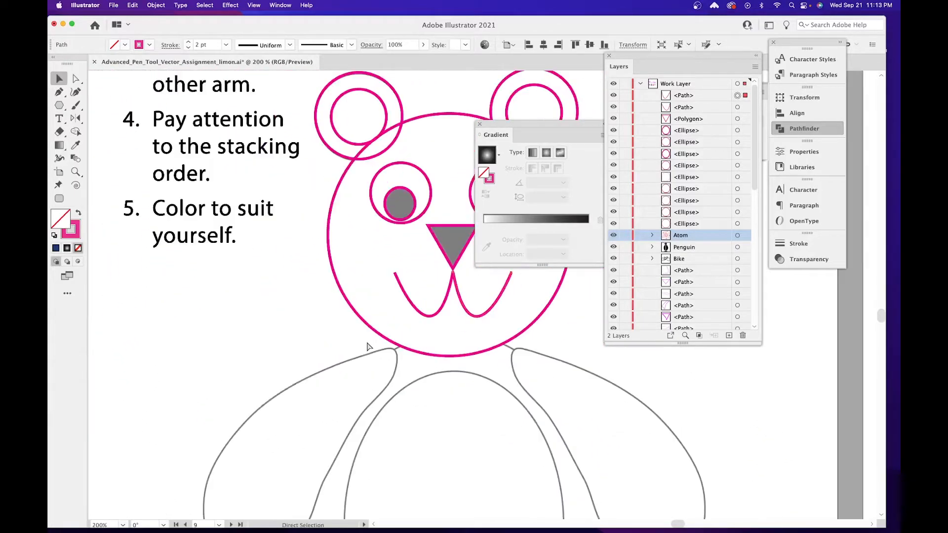
{"action": "key", "text": "space"}
{"action": "left_click_drag", "start_coordinate": [402, 441], "coordinate": [306, 328]}
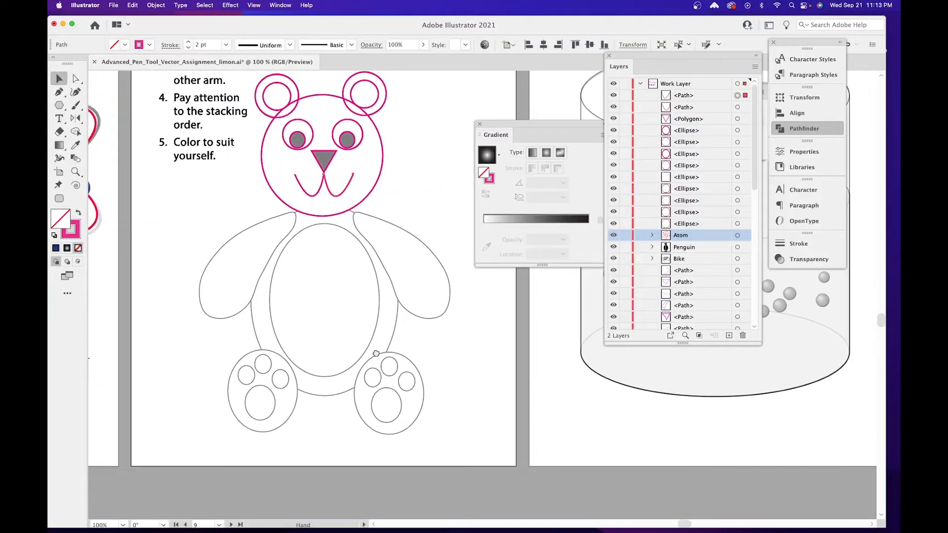
{"action": "key", "text": "super+equal"}
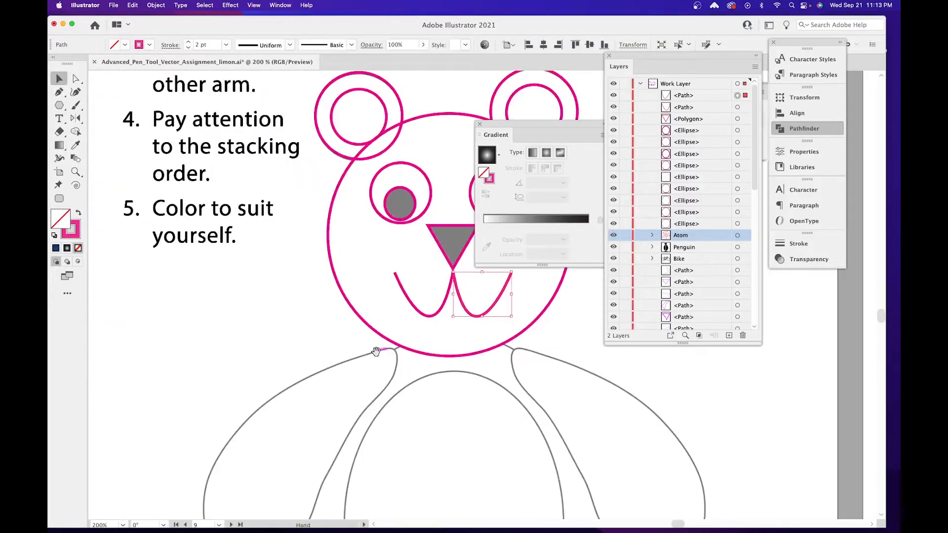
{"action": "key", "text": "space"}
{"action": "left_click_drag", "start_coordinate": [359, 238], "coordinate": [308, 410]}
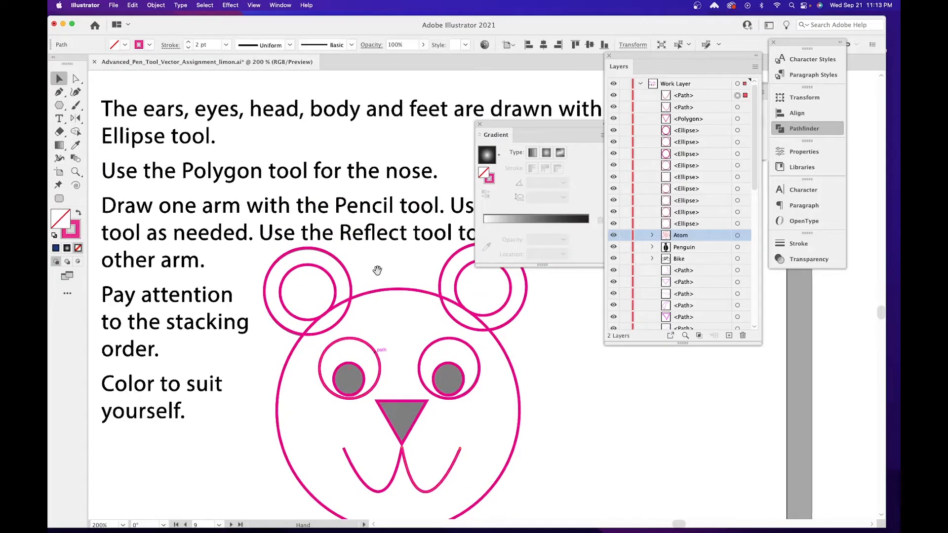
{"action": "scroll", "coordinate": [379, 327], "scroll_direction": "down", "scroll_amount": 5}
{"action": "left_click_drag", "start_coordinate": [303, 387], "coordinate": [317, 249]}
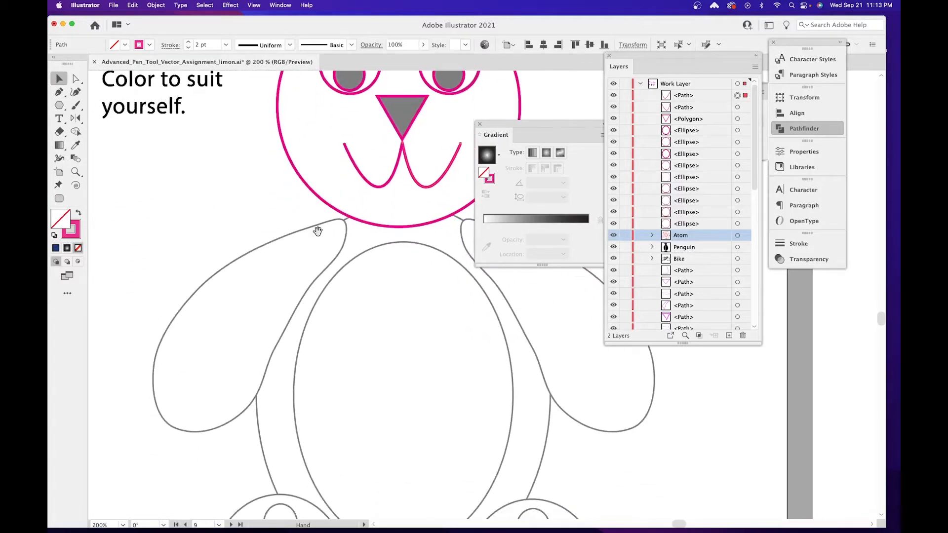
{"action": "key", "text": "v"}
{"action": "left_click", "coordinate": [75, 108]}
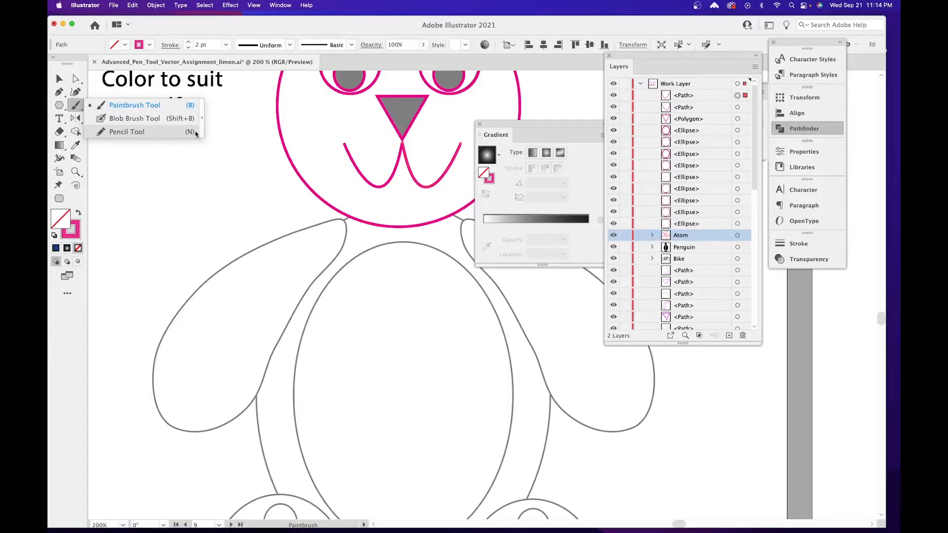
{"action": "left_click", "coordinate": [158, 134]}
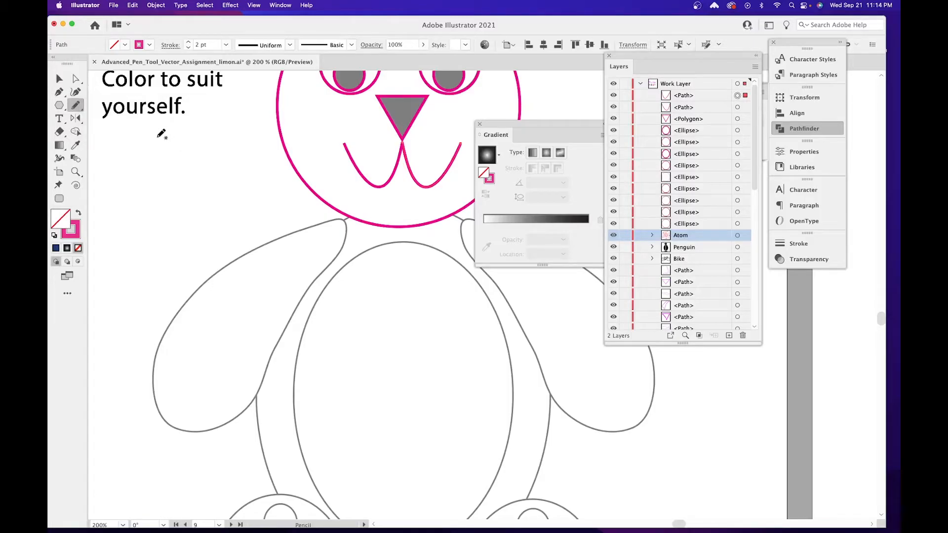
{"action": "left_click_drag", "start_coordinate": [299, 270], "coordinate": [311, 214]}
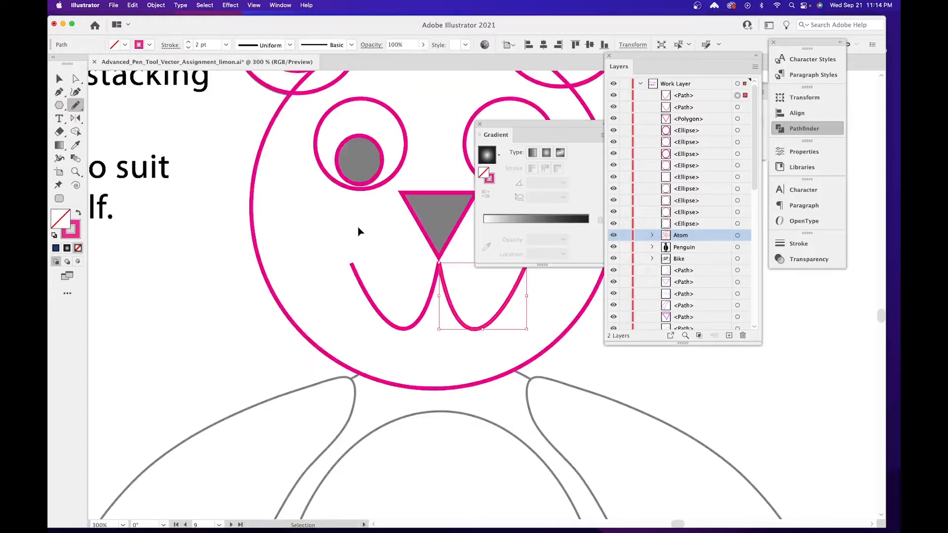
{"action": "key", "text": "space"}
{"action": "left_click_drag", "start_coordinate": [374, 341], "coordinate": [415, 140]}
{"action": "left_click_drag", "start_coordinate": [419, 257], "coordinate": [422, 226]}
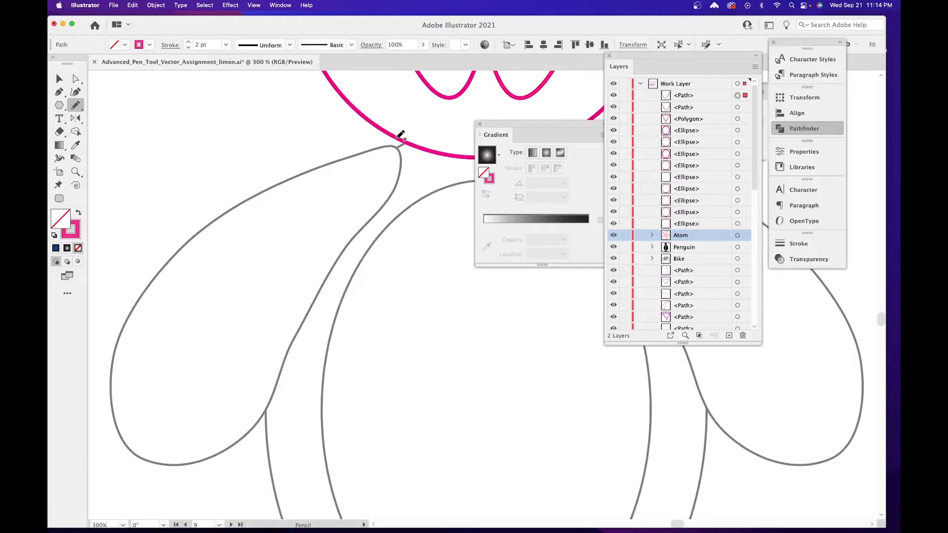
{"action": "mouse_move", "coordinate": [398, 146]}
{"action": "left_mouse_down"}
{"action": "mouse_move", "coordinate": [247, 195]}
{"action": "mouse_move", "coordinate": [177, 253]}
{"action": "mouse_move", "coordinate": [133, 310]}
{"action": "mouse_move", "coordinate": [107, 383]}
{"action": "mouse_move", "coordinate": [126, 445]}
{"action": "mouse_move", "coordinate": [145, 457]}
{"action": "mouse_move", "coordinate": [205, 458]}
{"action": "mouse_move", "coordinate": [252, 429]}
{"action": "mouse_move", "coordinate": [323, 277]}
{"action": "mouse_move", "coordinate": [392, 192]}
{"action": "mouse_move", "coordinate": [400, 162]}
{"action": "left_mouse_up"}
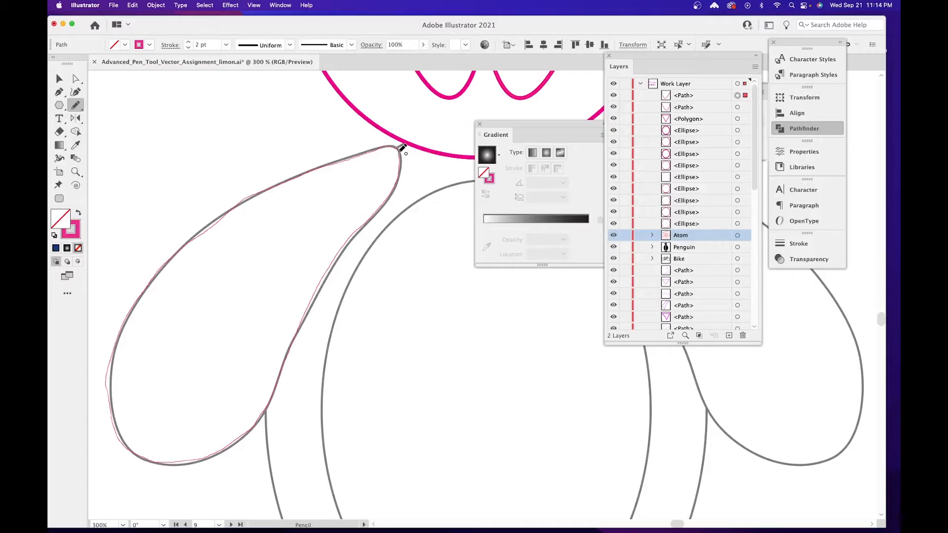
{"action": "left_click_drag", "start_coordinate": [402, 147], "coordinate": [401, 151]}
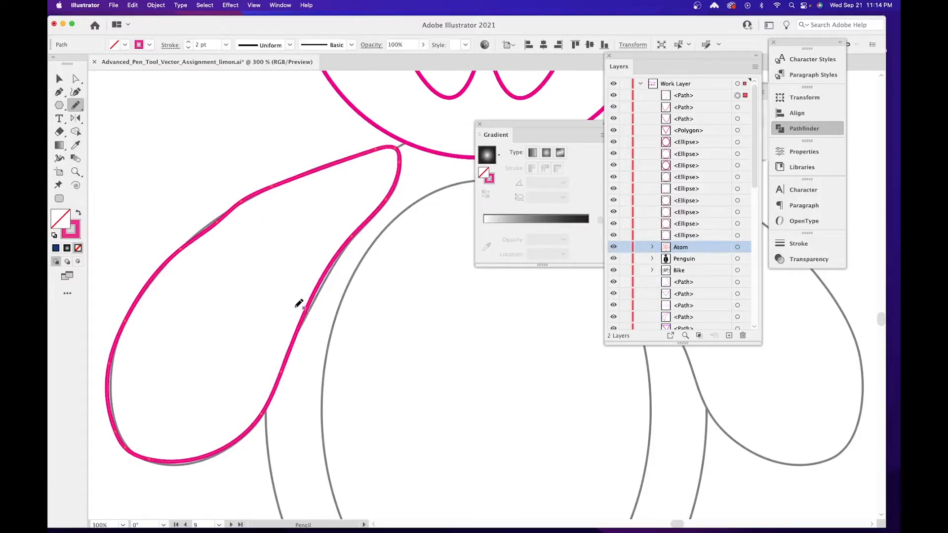
Add the Smooth Tool from the full tool list to the toolbar, keeping the traced arm selected.
{"action": "key", "text": "v"}
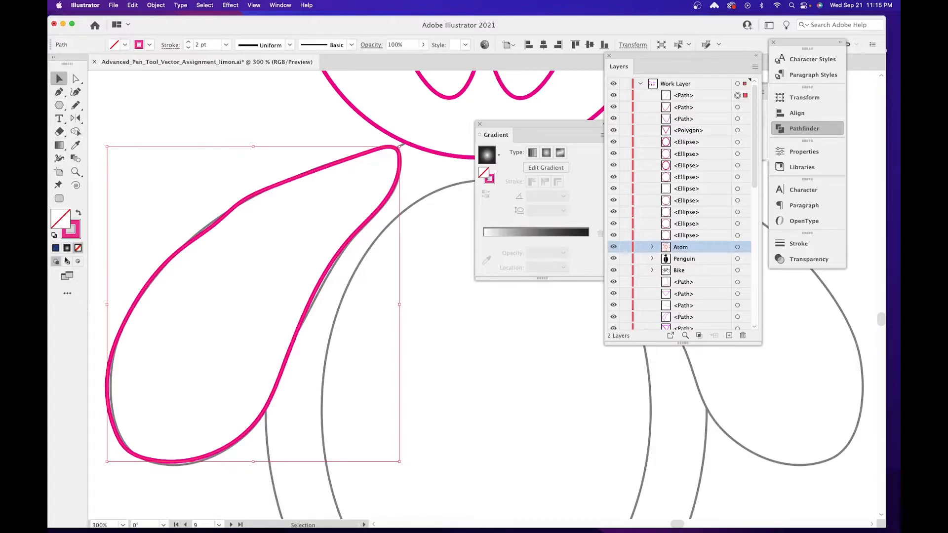
{"action": "left_click", "coordinate": [67, 294]}
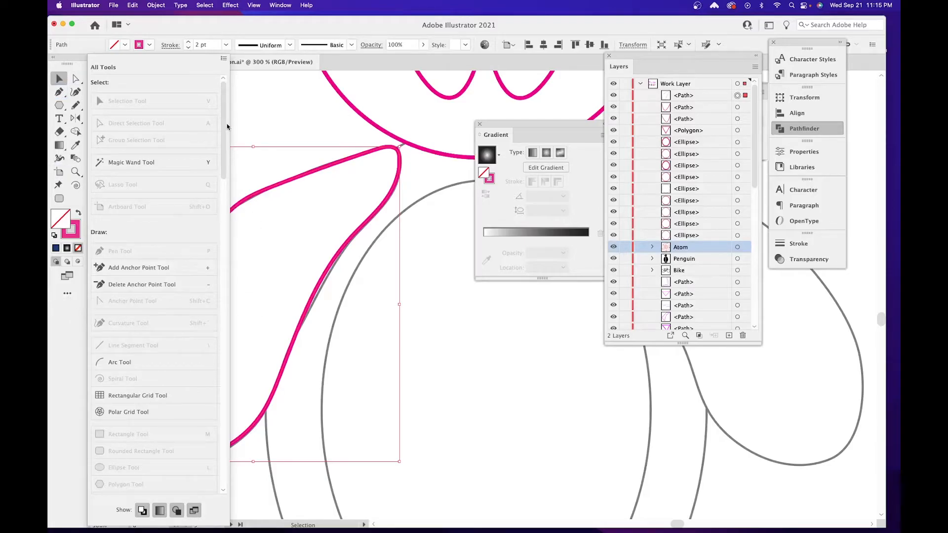
{"action": "left_click_drag", "start_coordinate": [228, 127], "coordinate": [220, 258]}
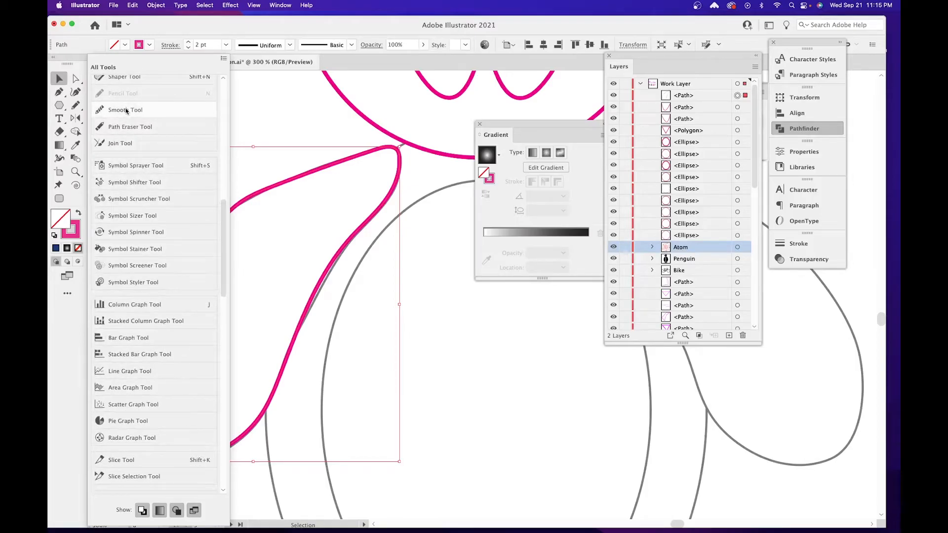
{"action": "left_click_drag", "start_coordinate": [127, 110], "coordinate": [64, 199]}
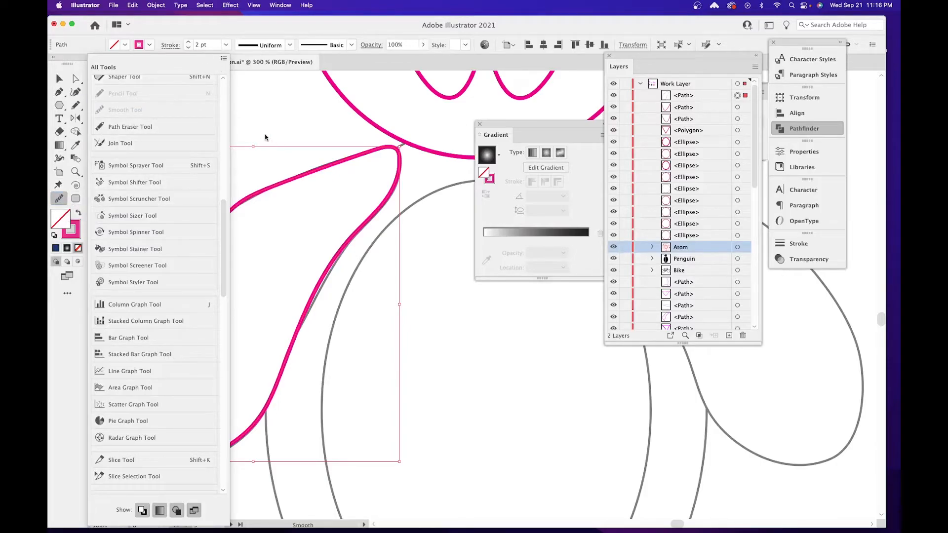
{"action": "left_click", "coordinate": [272, 253]}
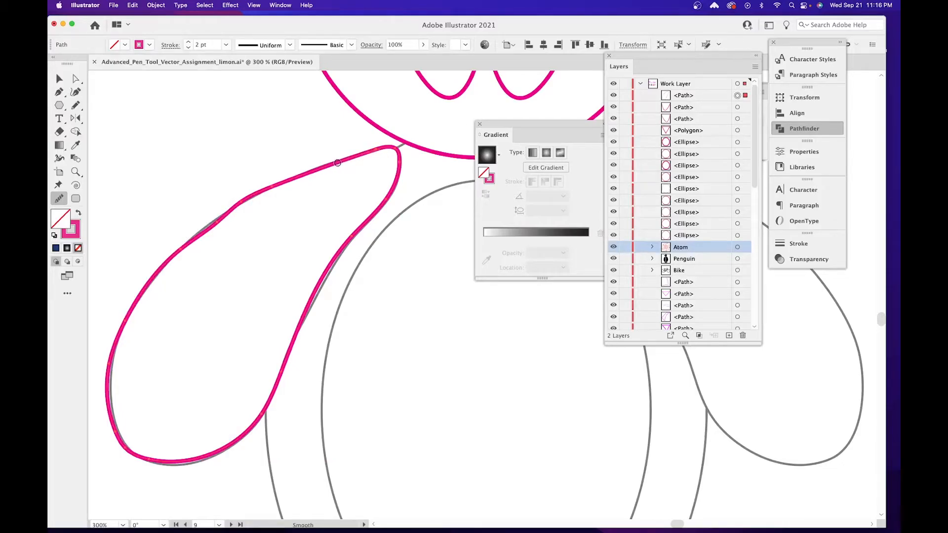
Smooth the arm's upper outer edge and its lower rounded end with the Smooth tool.
{"action": "left_click_drag", "start_coordinate": [245, 199], "coordinate": [198, 231]}
{"action": "left_click_drag", "start_coordinate": [168, 262], "coordinate": [184, 260]}
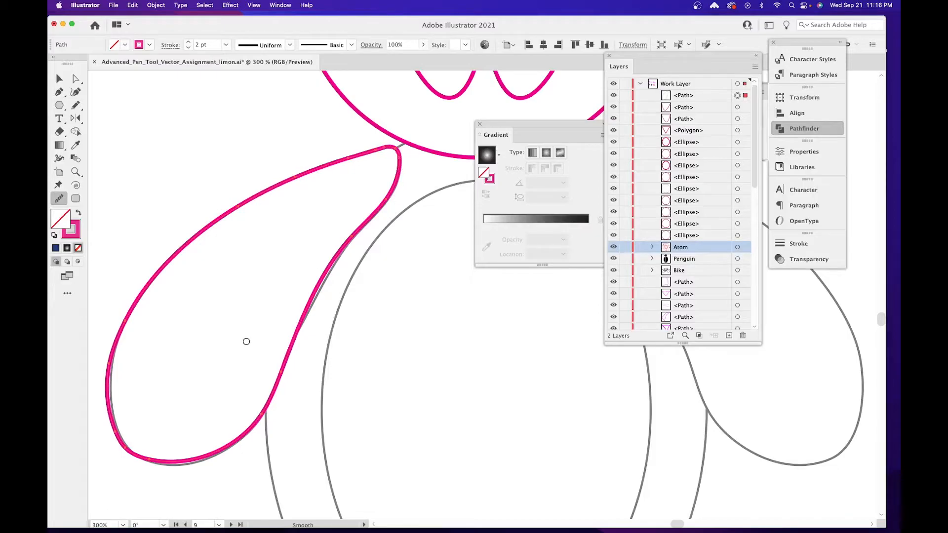
{"action": "scroll", "coordinate": [246, 341], "scroll_direction": "down", "scroll_amount": 3}
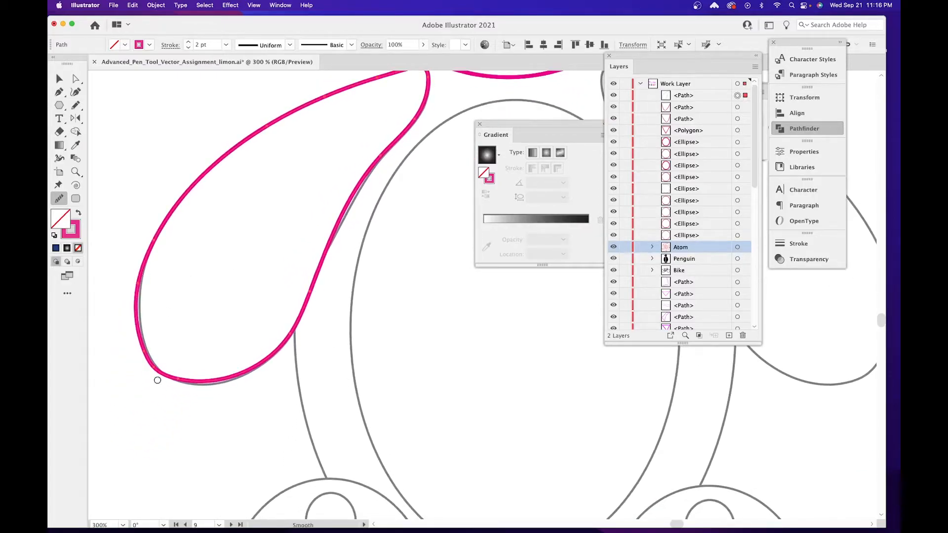
{"action": "mouse_move", "coordinate": [156, 368]}
{"action": "left_mouse_down"}
{"action": "mouse_move", "coordinate": [179, 380]}
{"action": "mouse_move", "coordinate": [223, 381]}
{"action": "mouse_move", "coordinate": [283, 346]}
{"action": "left_mouse_up"}
Smooth the arm's inner edge beside the body to follow the template line.
{"action": "scroll", "coordinate": [283, 346], "scroll_direction": "up", "scroll_amount": 3}
{"action": "scroll", "coordinate": [283, 345], "scroll_direction": "right", "scroll_amount": 3}
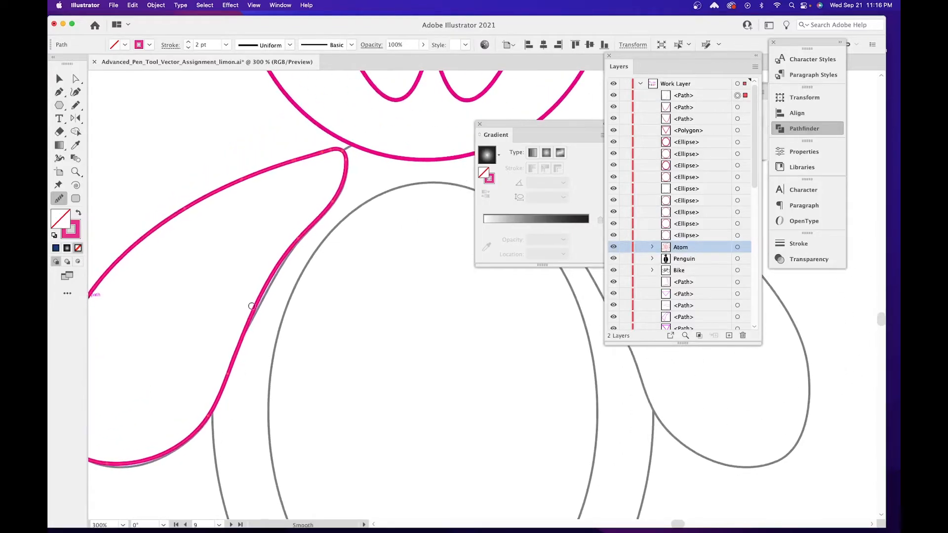
{"action": "scroll", "coordinate": [282, 296], "scroll_direction": "down", "scroll_amount": 2}
{"action": "scroll", "coordinate": [282, 297], "scroll_direction": "left", "scroll_amount": 1}
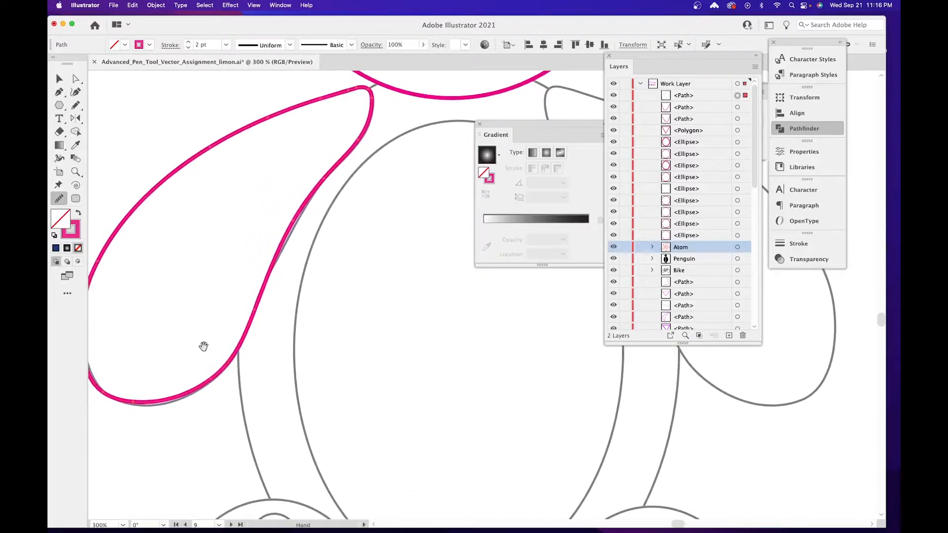
{"action": "scroll", "coordinate": [278, 324], "scroll_direction": "up", "scroll_amount": 1}
{"action": "scroll", "coordinate": [277, 324], "scroll_direction": "left", "scroll_amount": 1}
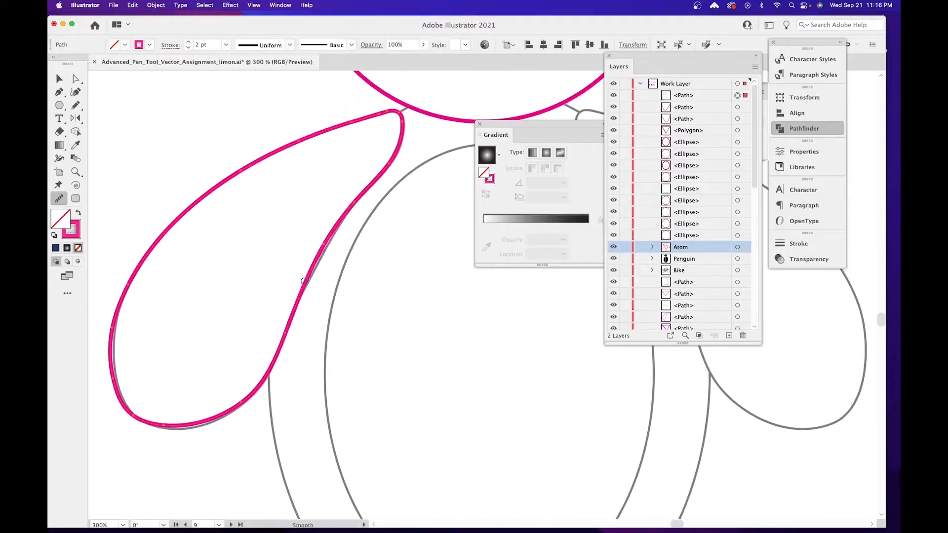
{"action": "mouse_move", "coordinate": [304, 281]}
{"action": "left_mouse_down"}
{"action": "mouse_move", "coordinate": [280, 336]}
{"action": "mouse_move", "coordinate": [356, 200]}
{"action": "left_mouse_up"}
Smooth the arm's lower outer side and the underside of its rounded end.
{"action": "scroll", "coordinate": [340, 279], "scroll_direction": "down", "scroll_amount": 3}
{"action": "scroll", "coordinate": [340, 280], "scroll_direction": "left", "scroll_amount": 2}
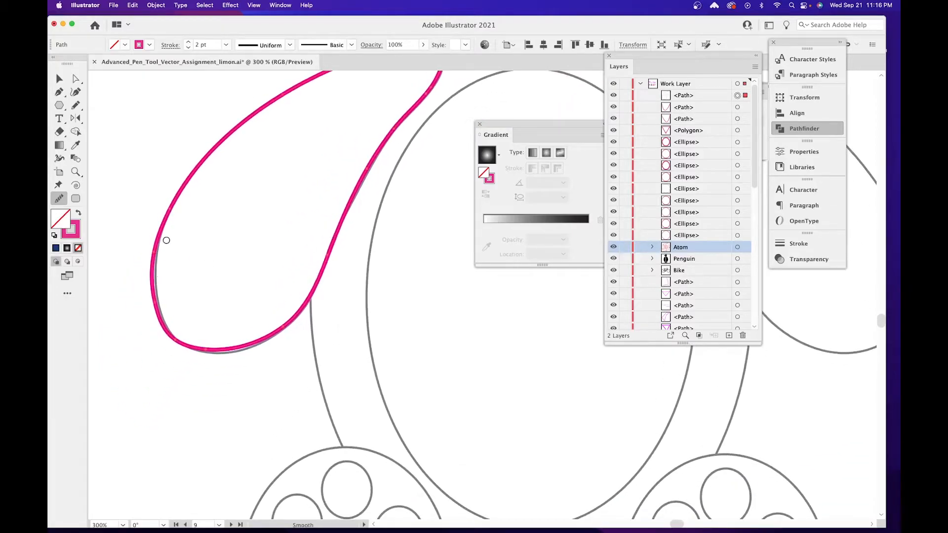
{"action": "mouse_move", "coordinate": [157, 242]}
{"action": "left_mouse_down"}
{"action": "mouse_move", "coordinate": [148, 280]}
{"action": "mouse_move", "coordinate": [172, 343]}
{"action": "left_mouse_up"}
{"action": "mouse_move", "coordinate": [158, 302]}
{"action": "left_mouse_down"}
{"action": "mouse_move", "coordinate": [184, 360]}
{"action": "mouse_move", "coordinate": [263, 339]}
{"action": "mouse_move", "coordinate": [296, 317]}
{"action": "left_mouse_up"}
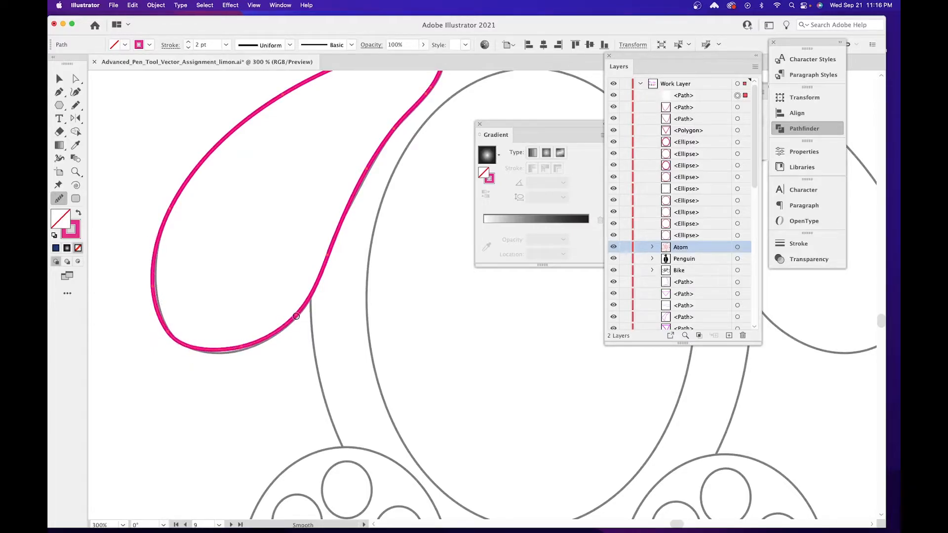
{"action": "left_click_drag", "start_coordinate": [221, 353], "coordinate": [174, 336]}
Smooth the arm's upper edge near the shoulder tip.
{"action": "scroll", "coordinate": [285, 328], "scroll_direction": "up", "scroll_amount": 5}
{"action": "scroll", "coordinate": [285, 328], "scroll_direction": "right", "scroll_amount": 3}
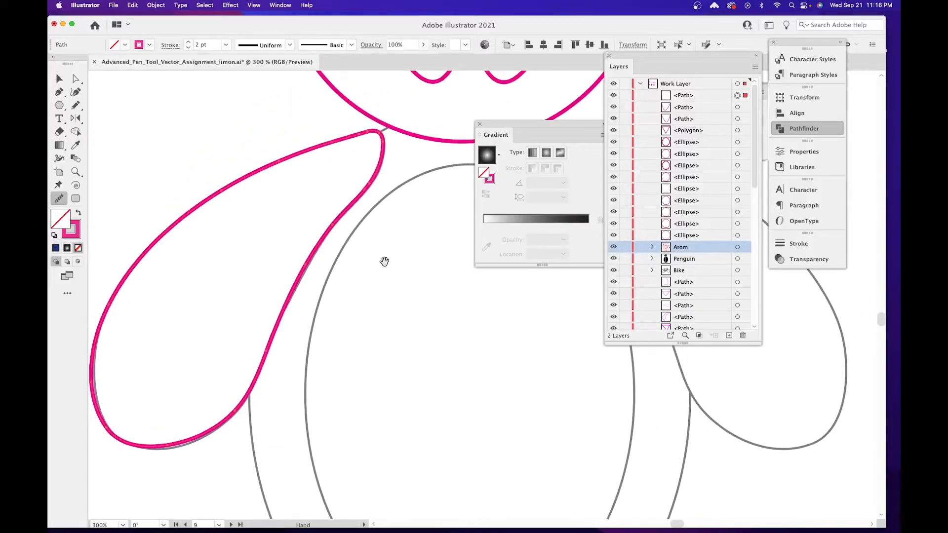
{"action": "mouse_move", "coordinate": [351, 141]}
{"action": "left_mouse_down"}
{"action": "mouse_move", "coordinate": [382, 139]}
{"action": "mouse_move", "coordinate": [351, 134]}
{"action": "mouse_move", "coordinate": [304, 153]}
{"action": "left_mouse_up"}
Reflect a copy of the traced arm across a vertical axis through the centre of the bear's mouth.
{"action": "mouse_move", "coordinate": [357, 216]}
{"action": "left_mouse_down"}
{"action": "mouse_move", "coordinate": [199, 252]}
{"action": "mouse_move", "coordinate": [262, 348]}
{"action": "left_mouse_up"}
{"action": "key", "text": "v"}
{"action": "left_click", "coordinate": [230, 291]}
{"action": "left_click", "coordinate": [221, 271]}
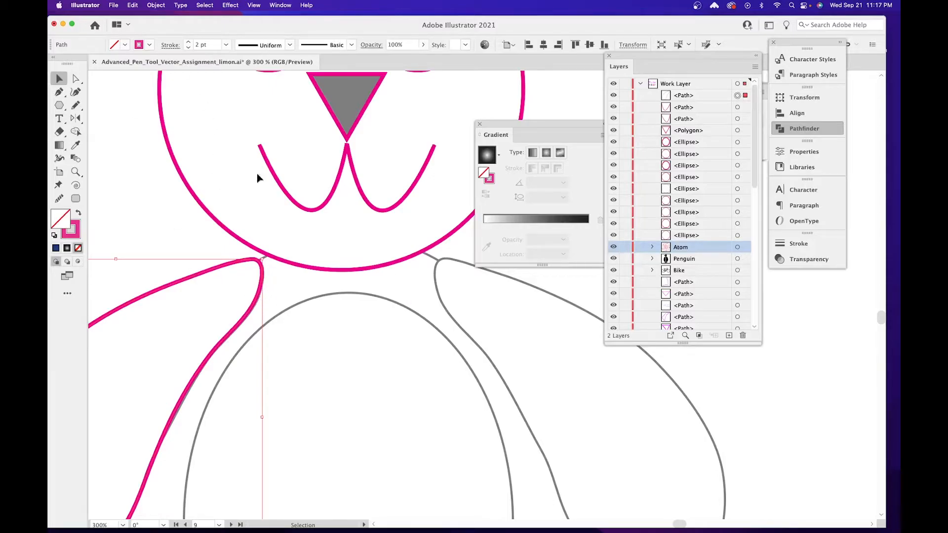
{"action": "left_click", "coordinate": [78, 121]}
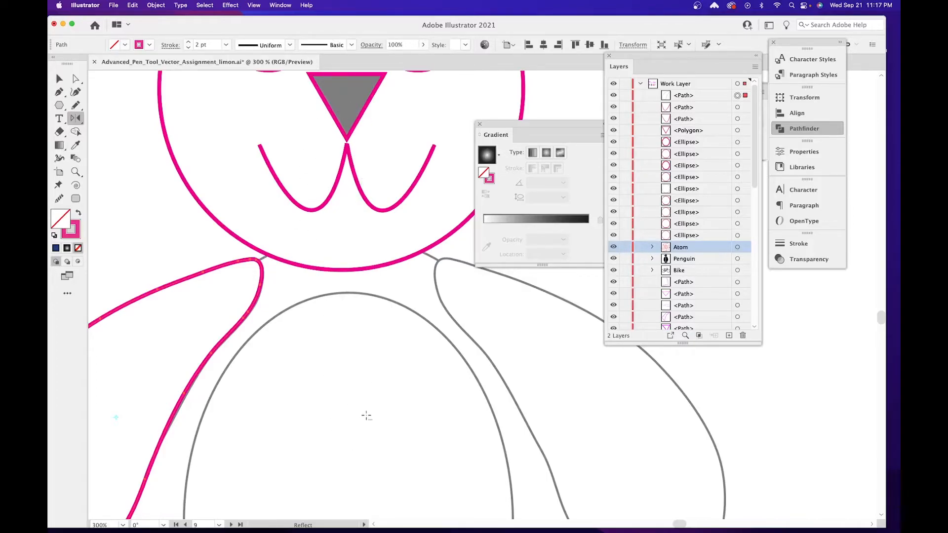
{"action": "left_click", "coordinate": [347, 176], "text": "alt"}
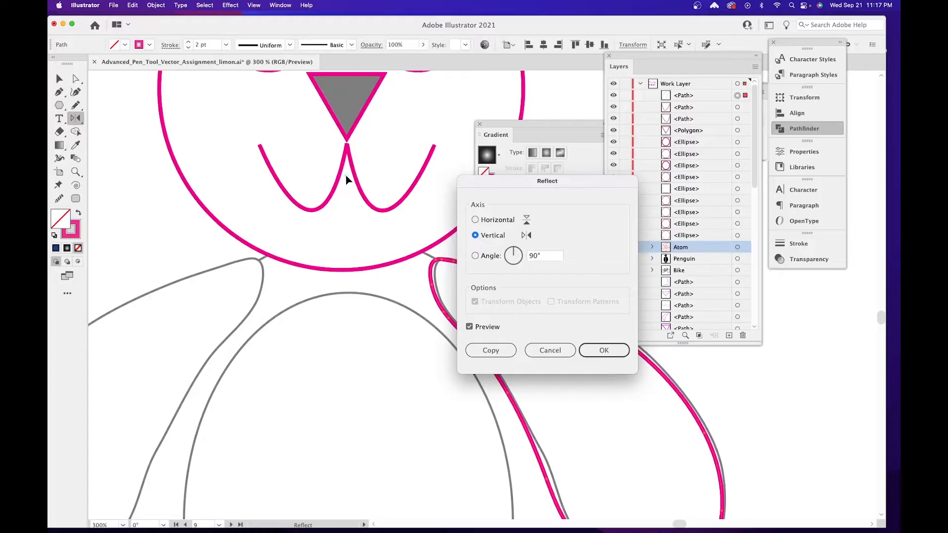
{"action": "left_click_drag", "start_coordinate": [558, 182], "coordinate": [608, 104]}
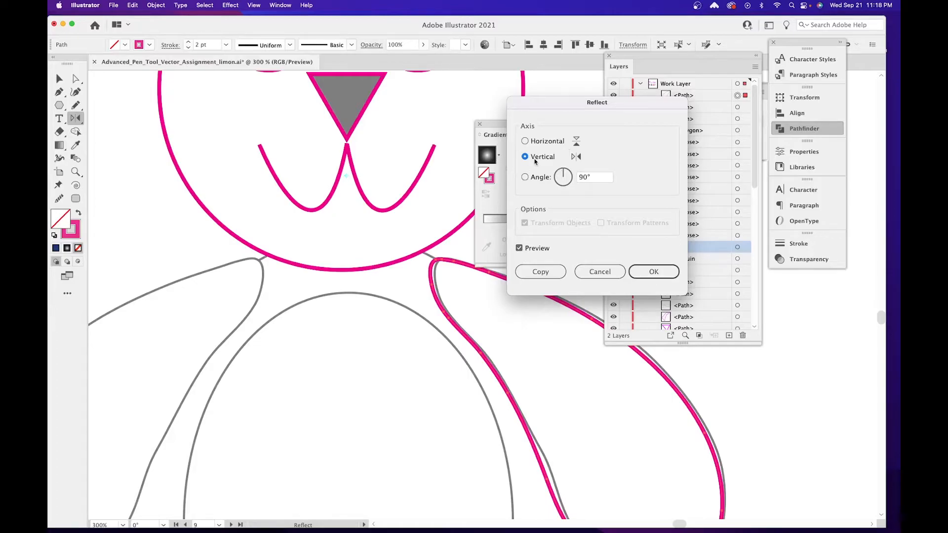
{"action": "left_click", "coordinate": [541, 272]}
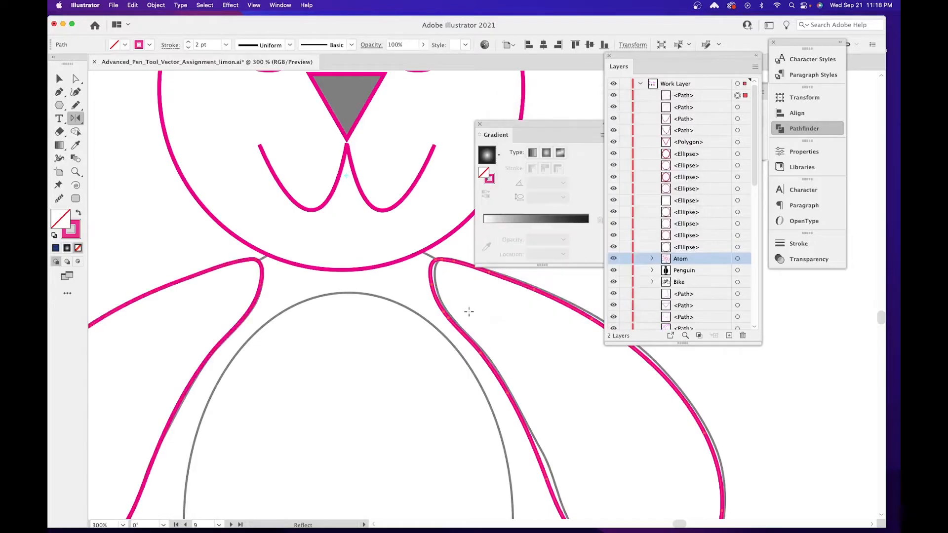
Nudge the mirrored arm slightly outward so it lines up with the template's right arm.
{"action": "scroll", "coordinate": [328, 318], "scroll_direction": "down", "scroll_amount": 3}
{"action": "scroll", "coordinate": [328, 318], "scroll_direction": "right", "scroll_amount": 3}
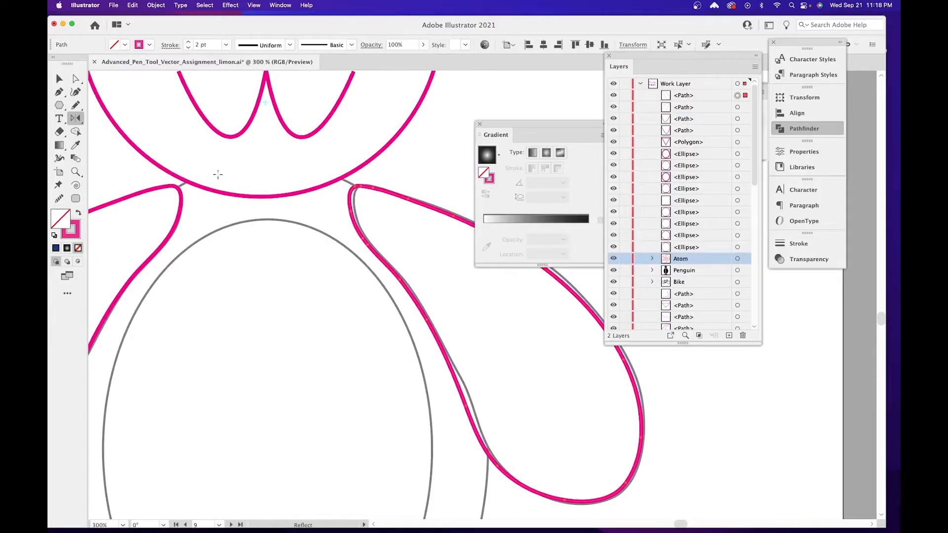
{"action": "key", "text": "v"}
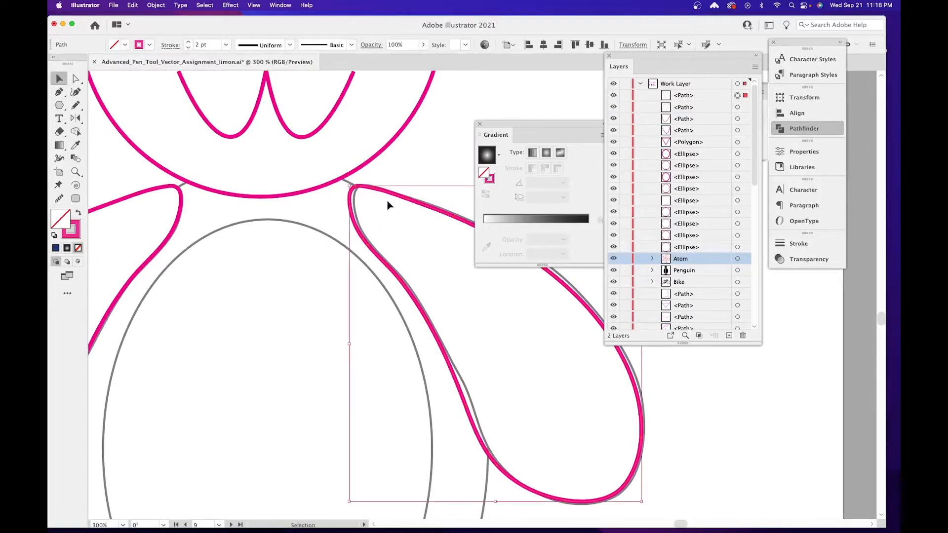
{"action": "scroll", "coordinate": [388, 205], "scroll_direction": "right", "scroll_amount": 3}
{"action": "left_click_drag", "start_coordinate": [345, 197], "coordinate": [349, 196]}
Draw an ellipse over the bear's outer body and fit its sides to the template outline.
{"action": "left_click_drag", "start_coordinate": [261, 243], "coordinate": [372, 155]}
{"action": "key", "text": "super+minus"}
{"action": "key", "text": "super+minus"}
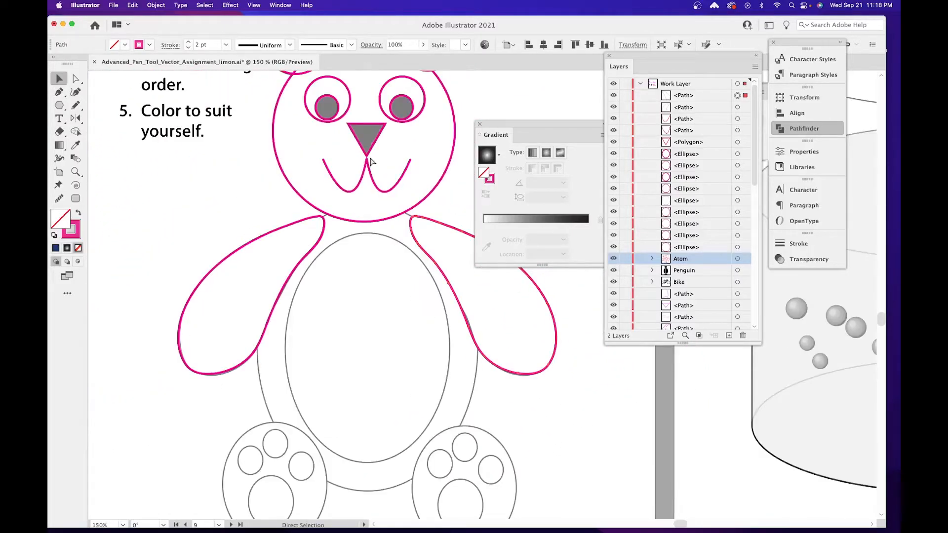
{"action": "left_click_drag", "start_coordinate": [385, 338], "coordinate": [322, 260]}
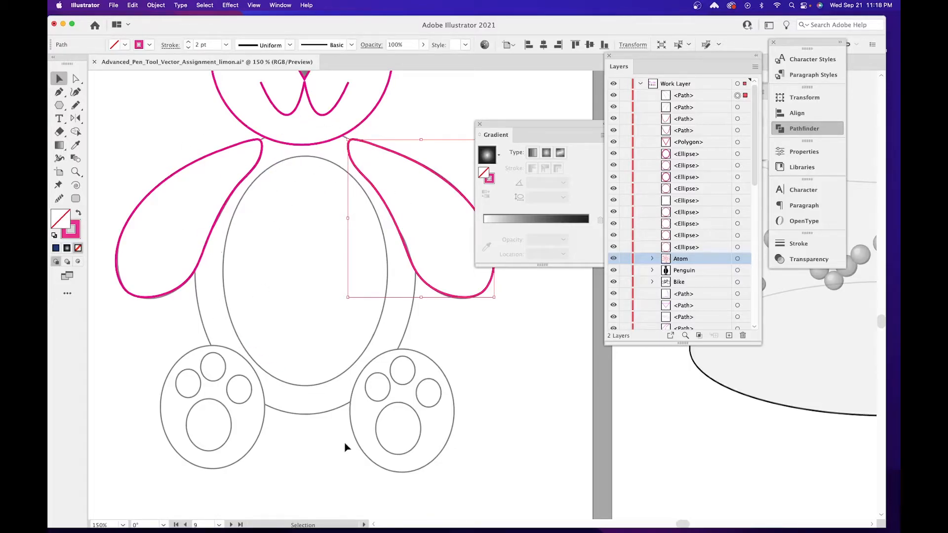
{"action": "left_click", "coordinate": [61, 105]}
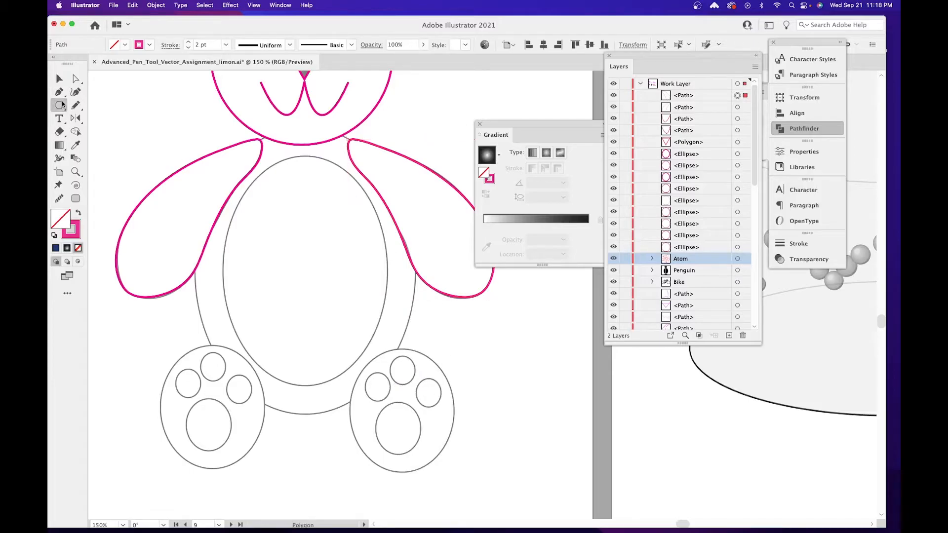
{"action": "left_click_drag", "start_coordinate": [62, 105], "coordinate": [107, 112]}
{"action": "left_click_drag", "start_coordinate": [189, 128], "coordinate": [407, 414]}
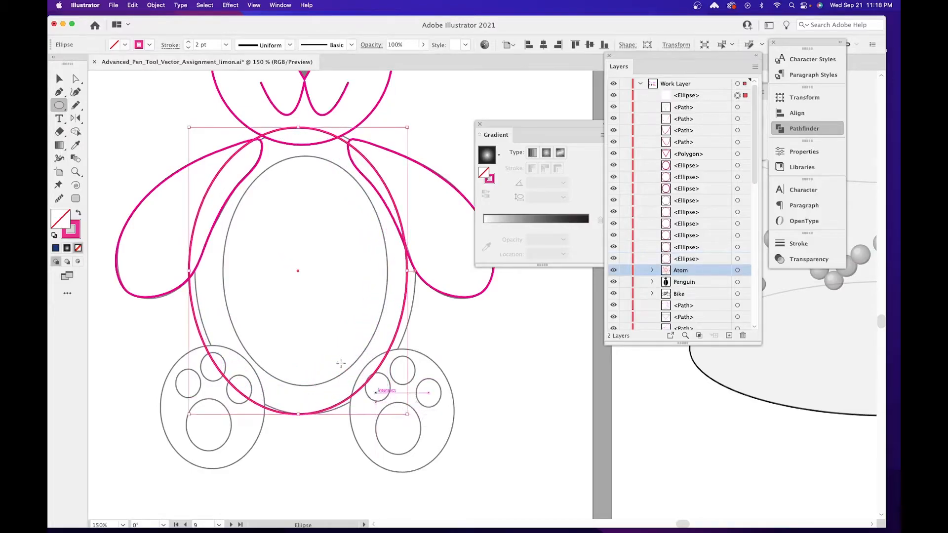
{"action": "left_click_drag", "start_coordinate": [189, 272], "coordinate": [195, 272]}
{"action": "left_click_drag", "start_coordinate": [407, 275], "coordinate": [416, 274]}
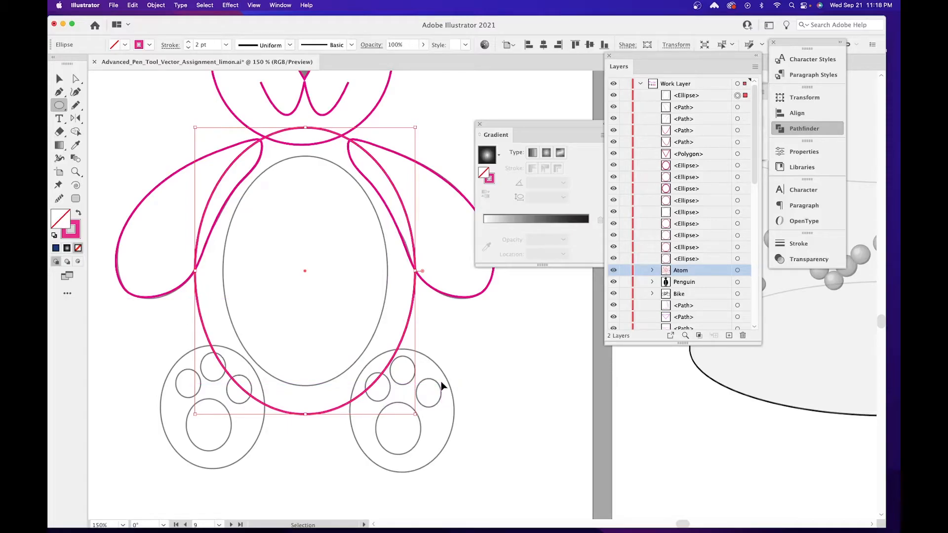
Paste a copy of the body ellipse, align it with the belly's upper edge and resize it to fit the inner belly outline.
{"action": "key", "text": "super+v"}
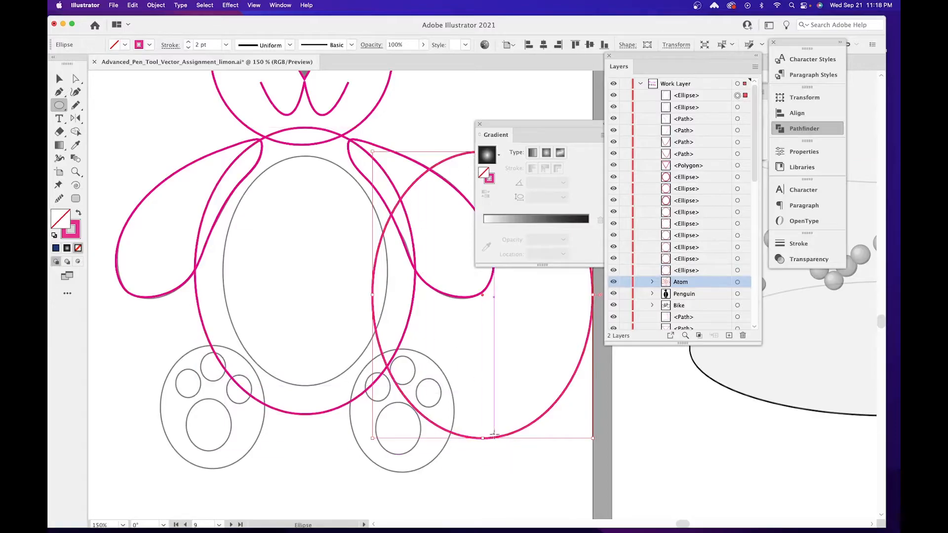
{"action": "left_click", "coordinate": [59, 78]}
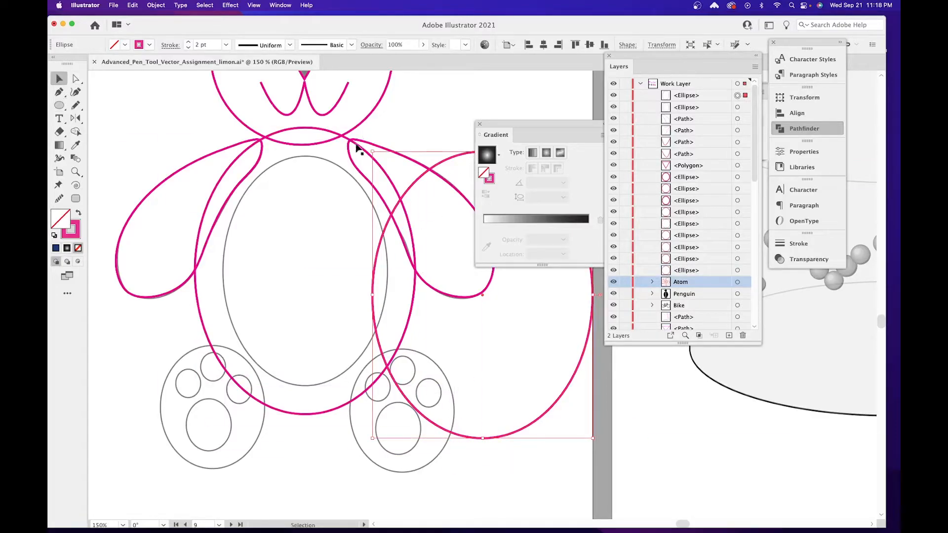
{"action": "left_click_drag", "start_coordinate": [445, 161], "coordinate": [268, 166]}
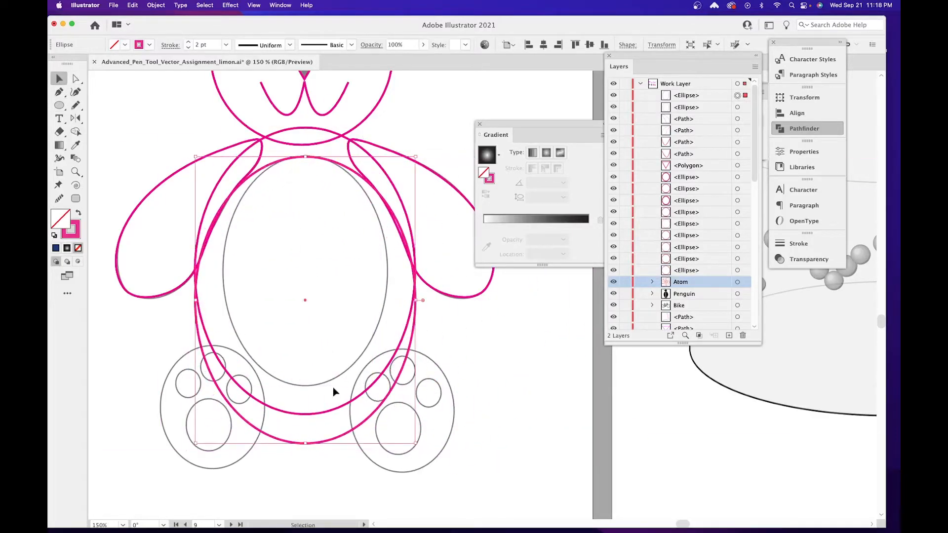
{"action": "left_click_drag", "start_coordinate": [305, 442], "coordinate": [306, 384]}
{"action": "left_click_drag", "start_coordinate": [195, 270], "coordinate": [221, 270]}
{"action": "left_click_drag", "start_coordinate": [416, 271], "coordinate": [388, 275]}
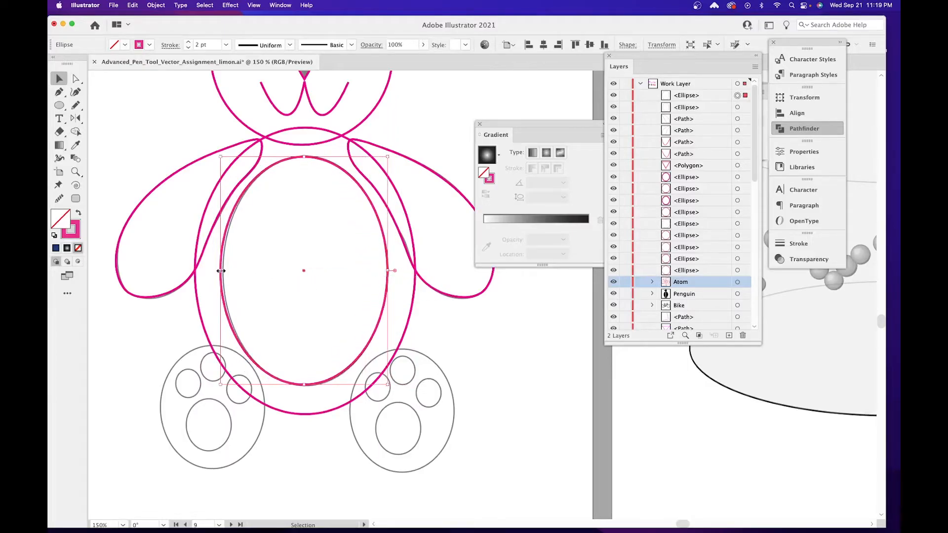
{"action": "left_click_drag", "start_coordinate": [220, 271], "coordinate": [223, 270]}
Draw an ellipse over the outer outline of the bear's left foot and adjust its edges to match the template.
{"action": "scroll", "coordinate": [439, 413], "scroll_direction": "down", "scroll_amount": 5}
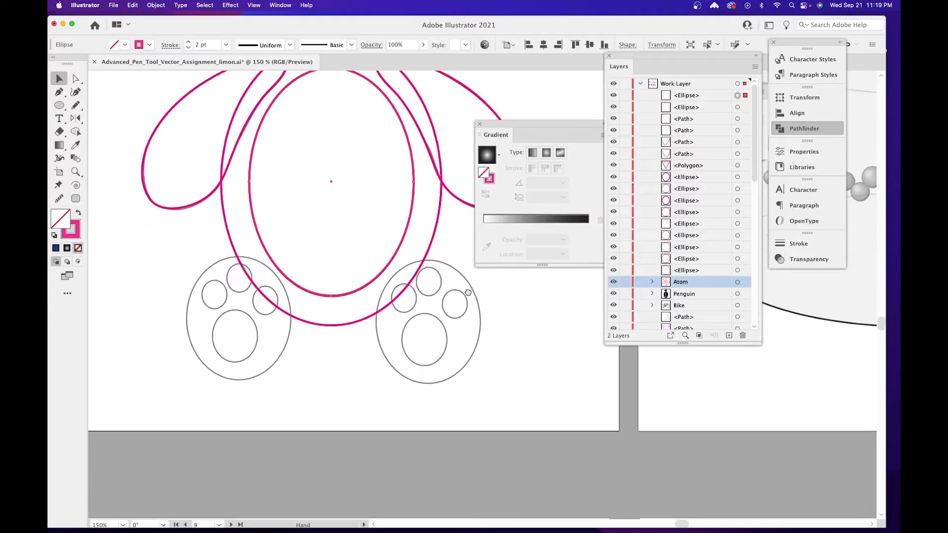
{"action": "key", "text": "super+equal"}
{"action": "key", "text": "super+equal"}
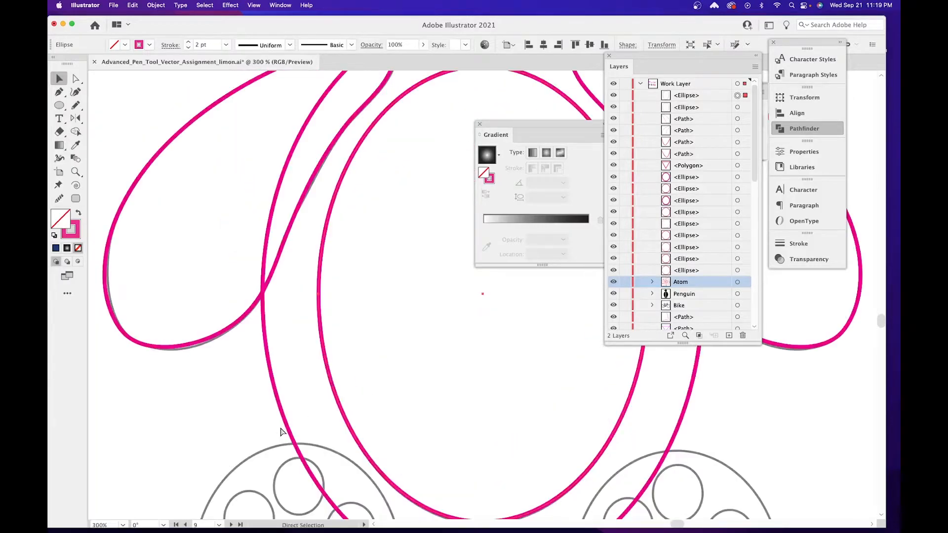
{"action": "key", "text": "space"}
{"action": "left_click_drag", "start_coordinate": [360, 431], "coordinate": [325, 159]}
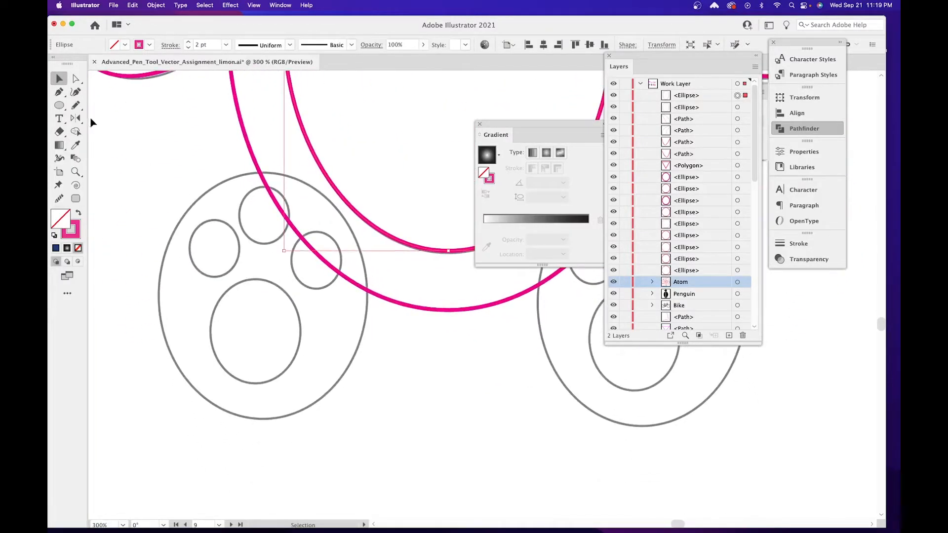
{"action": "left_click", "coordinate": [61, 108]}
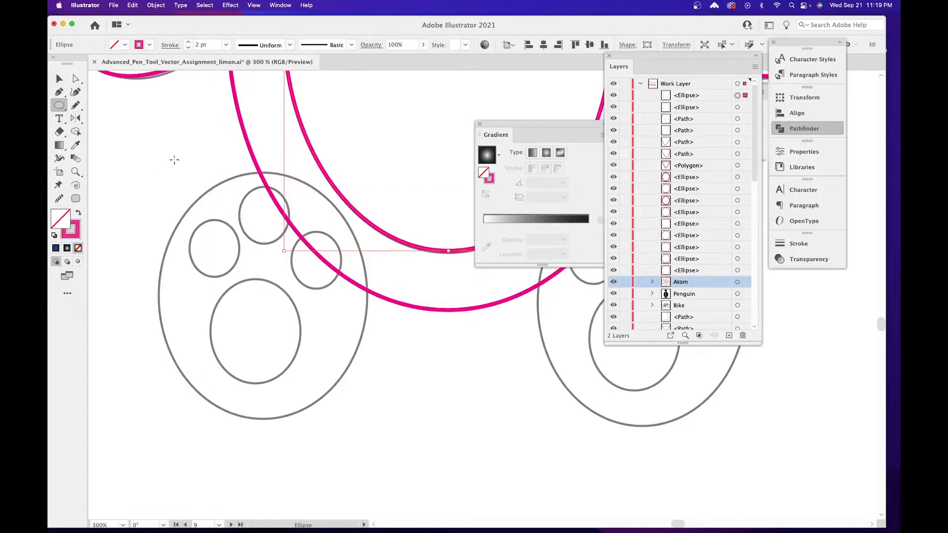
{"action": "left_click_drag", "start_coordinate": [167, 163], "coordinate": [363, 419]}
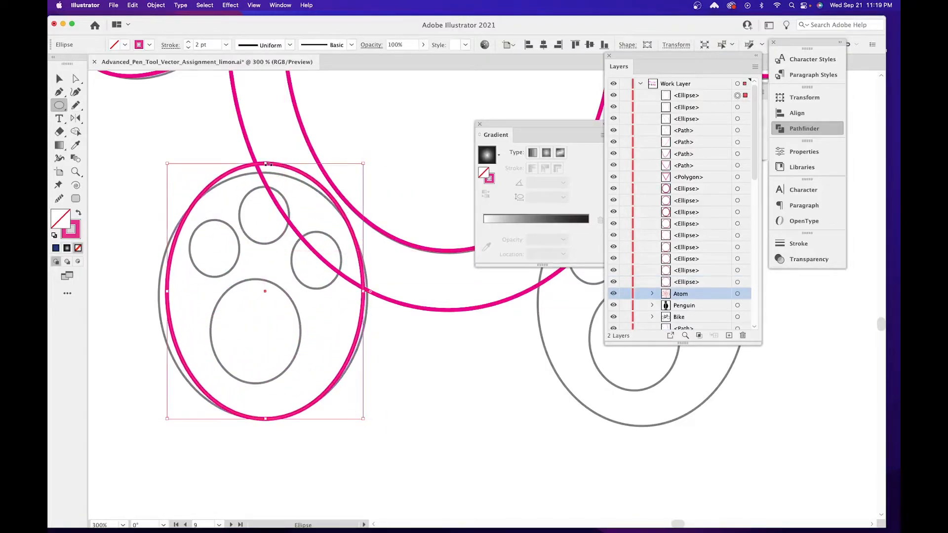
{"action": "left_click_drag", "start_coordinate": [267, 167], "coordinate": [265, 173]}
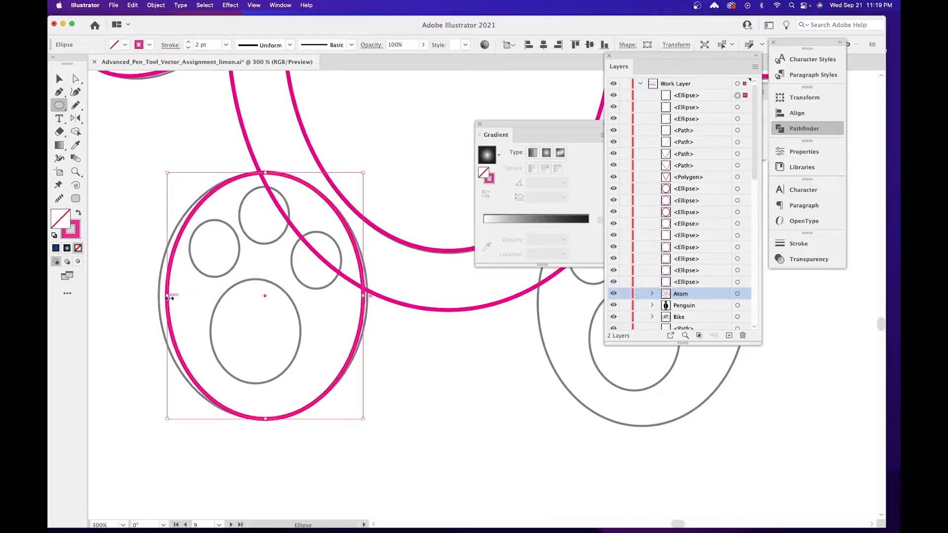
{"action": "left_click_drag", "start_coordinate": [166, 296], "coordinate": [160, 296]}
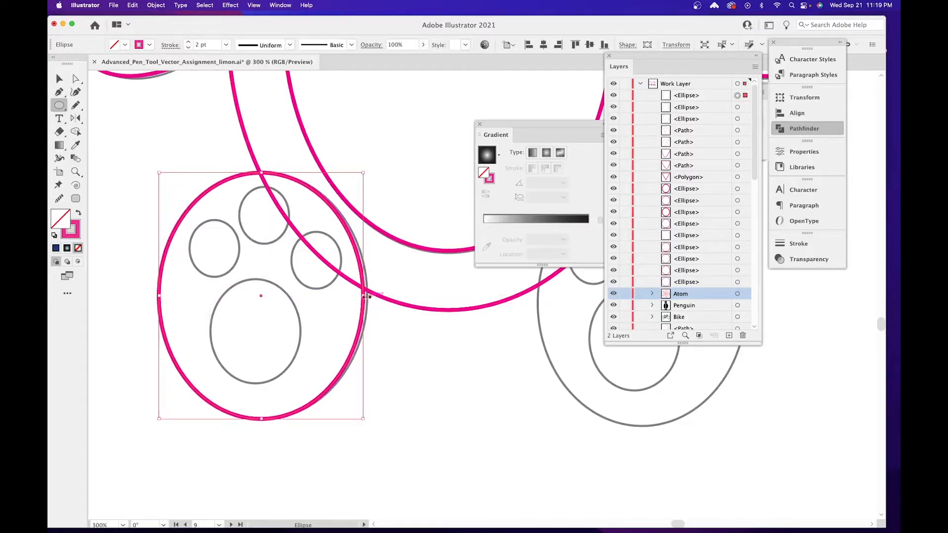
{"action": "left_click_drag", "start_coordinate": [365, 296], "coordinate": [367, 296]}
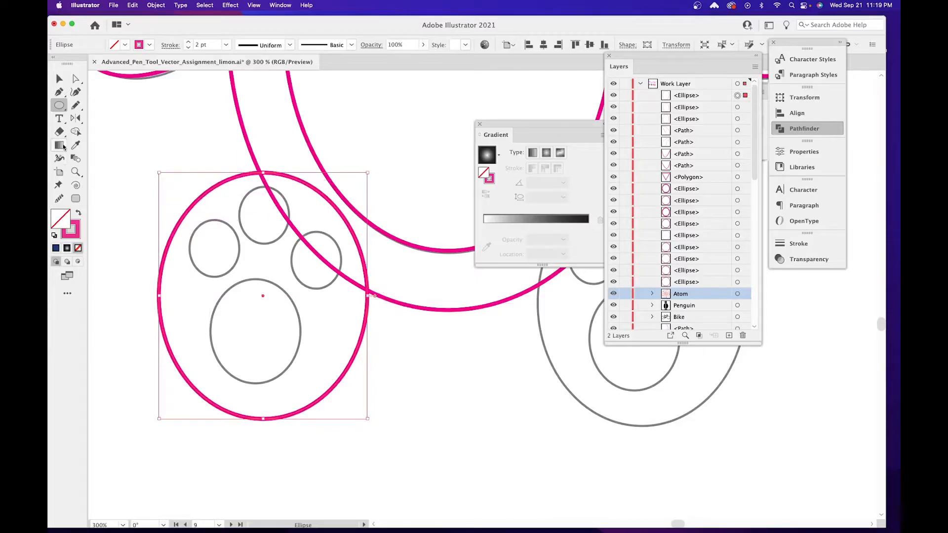
Draw three small ellipses over the left foot's toe pads and fit each one to its template circle.
{"action": "left_click_drag", "start_coordinate": [188, 214], "coordinate": [239, 276]}
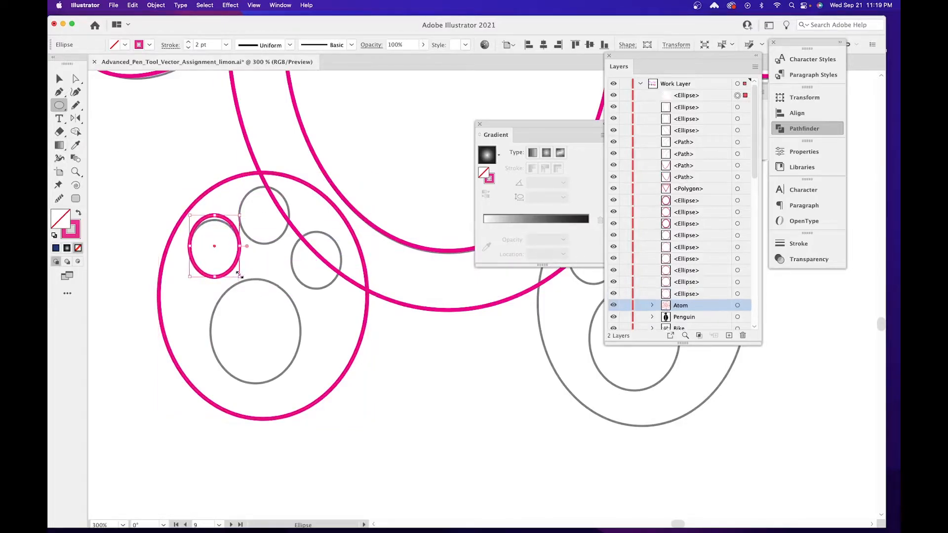
{"action": "left_click_drag", "start_coordinate": [214, 214], "coordinate": [215, 220]}
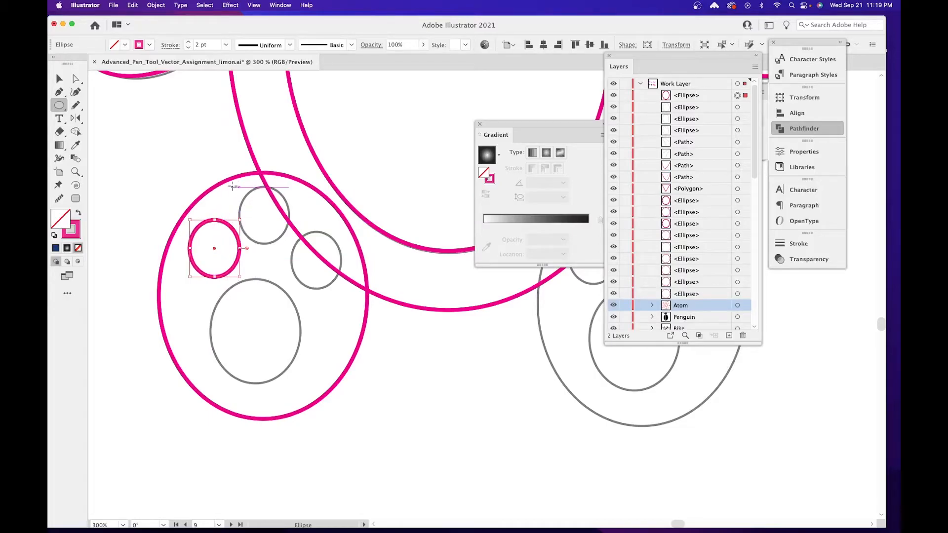
{"action": "left_click_drag", "start_coordinate": [238, 184], "coordinate": [289, 243]}
{"action": "left_click_drag", "start_coordinate": [264, 185], "coordinate": [264, 186]}
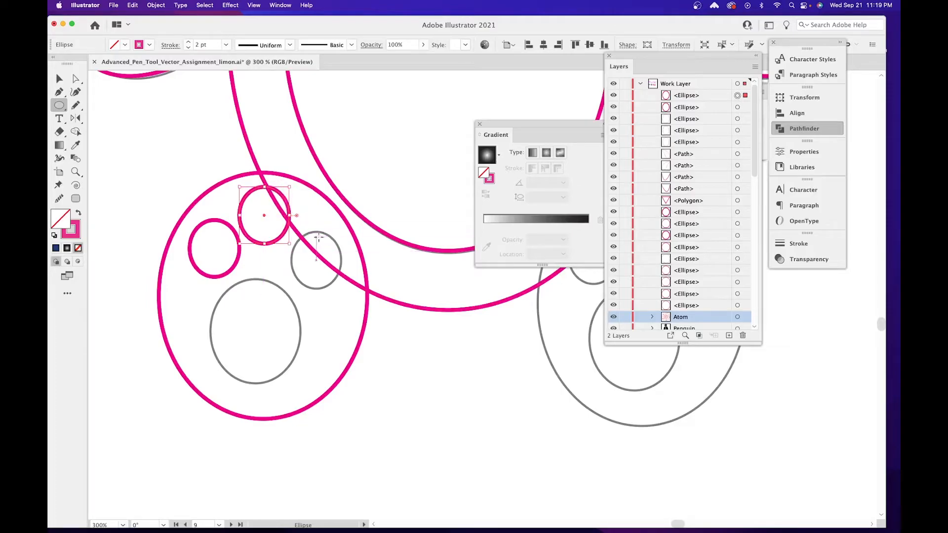
{"action": "left_click_drag", "start_coordinate": [298, 230], "coordinate": [344, 285]}
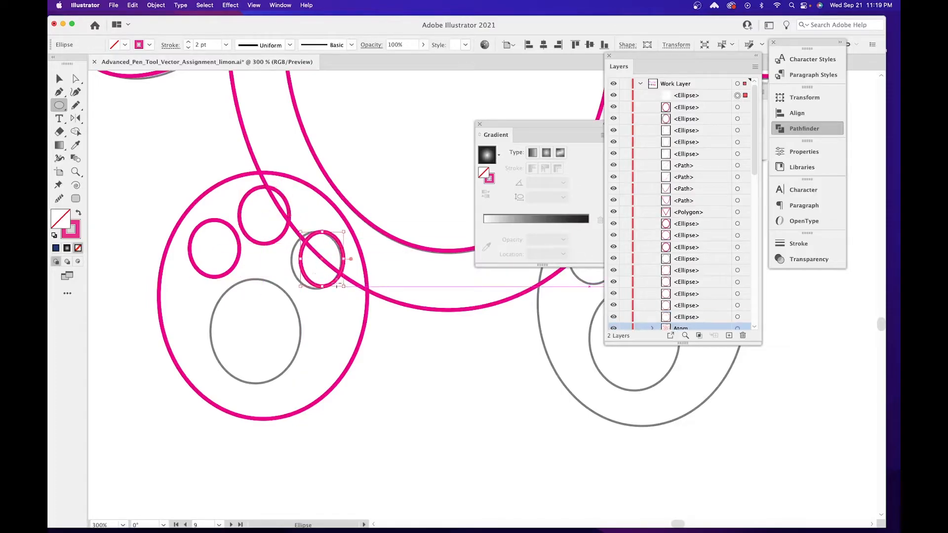
{"action": "left_click_drag", "start_coordinate": [298, 259], "coordinate": [341, 260]}
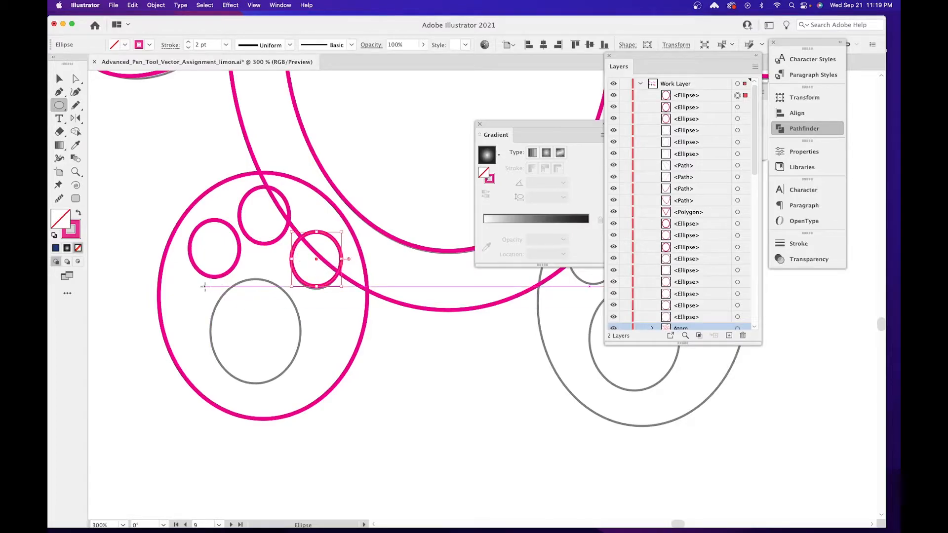
Draw an ellipse over the left foot's large lower pad and stretch its edges to the template line.
{"action": "left_click_drag", "start_coordinate": [203, 286], "coordinate": [289, 383]}
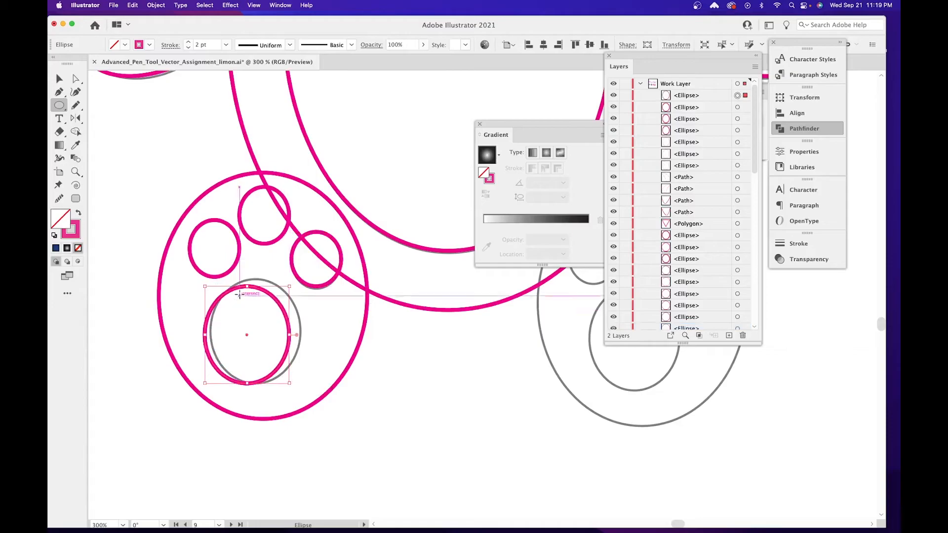
{"action": "left_click_drag", "start_coordinate": [247, 286], "coordinate": [247, 281]}
{"action": "left_click_drag", "start_coordinate": [205, 333], "coordinate": [211, 333]}
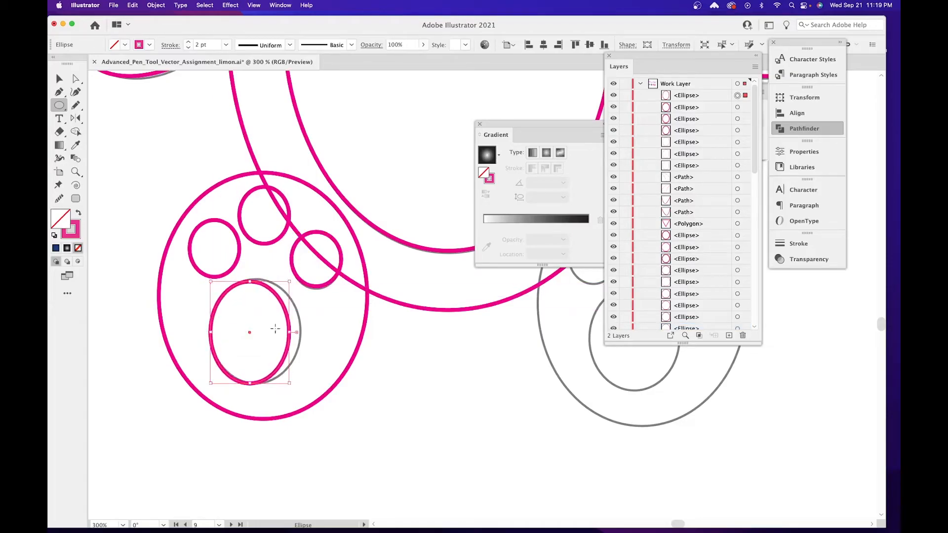
{"action": "left_click_drag", "start_coordinate": [290, 332], "coordinate": [296, 332]}
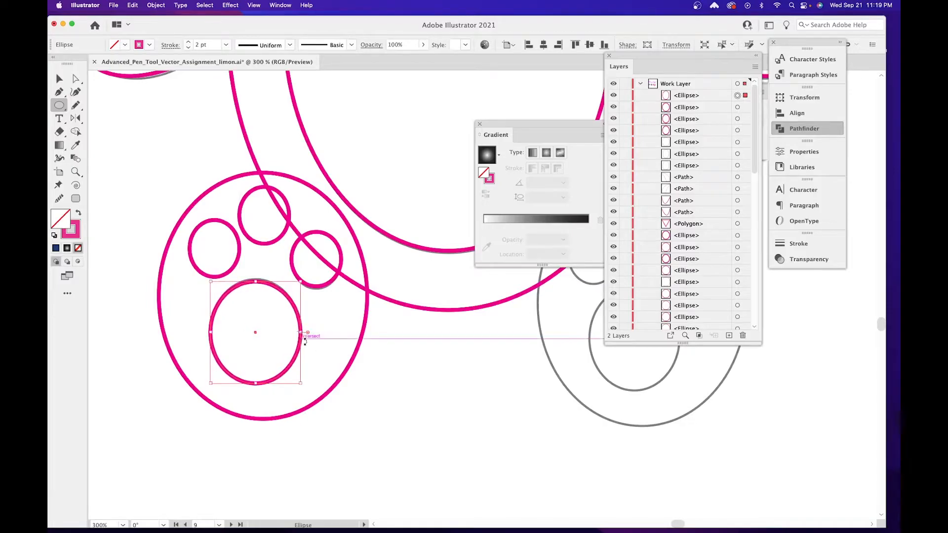
Select the left foot's outer ellipse with its three toe pads and large pad, and create a copy reflected across the vertical axis.
{"action": "mouse_move", "coordinate": [363, 377]}
{"action": "left_mouse_down"}
{"action": "mouse_move", "coordinate": [275, 413]}
{"action": "mouse_move", "coordinate": [193, 502]}
{"action": "mouse_move", "coordinate": [364, 360]}
{"action": "left_mouse_up"}
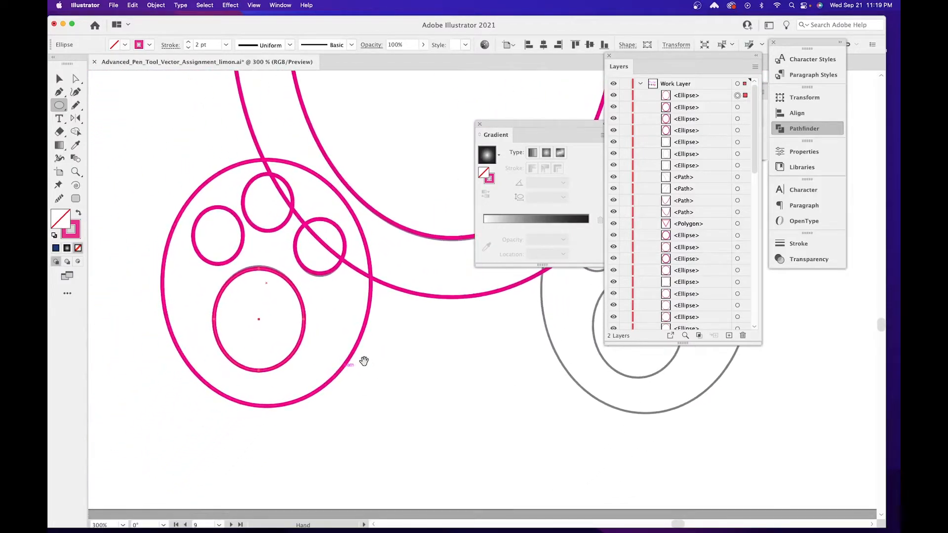
{"action": "left_click", "coordinate": [57, 78]}
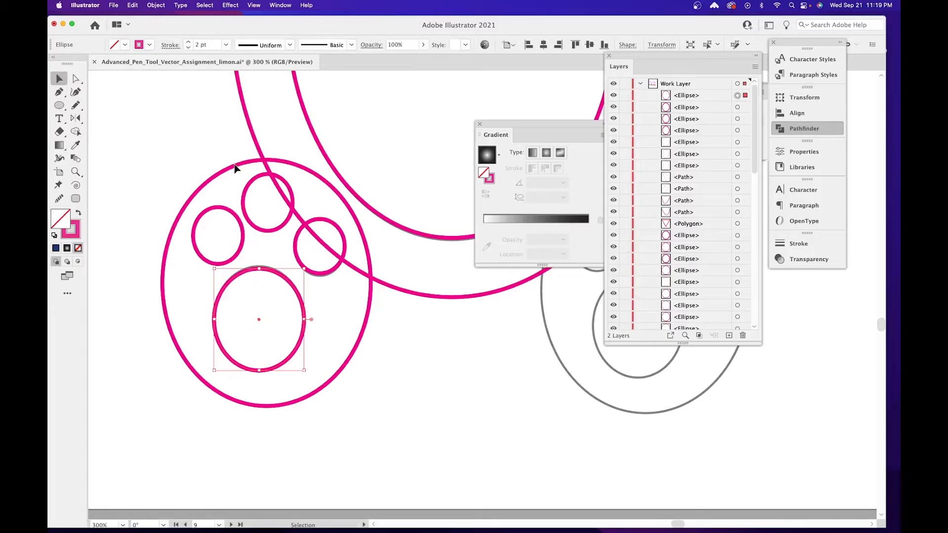
{"action": "left_click", "coordinate": [296, 240]}
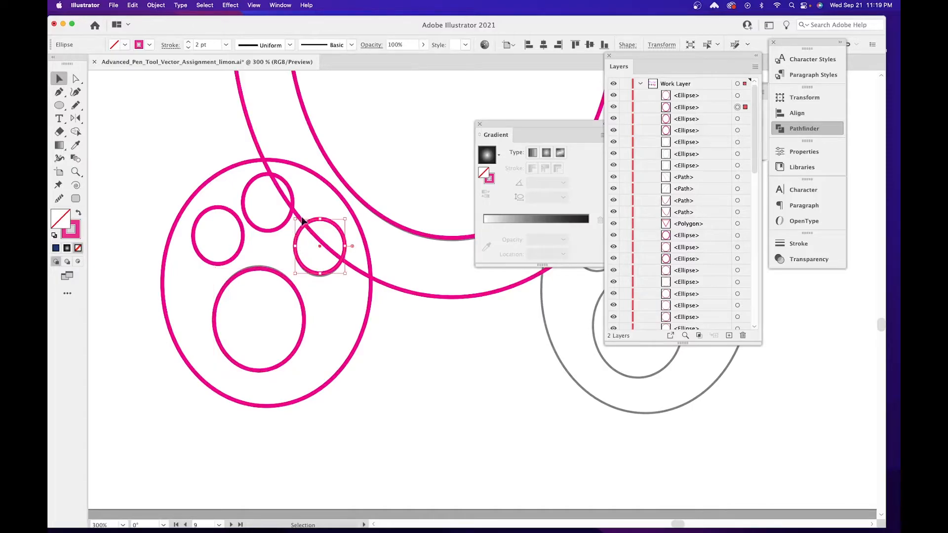
{"action": "left_click", "coordinate": [269, 232], "text": "shift"}
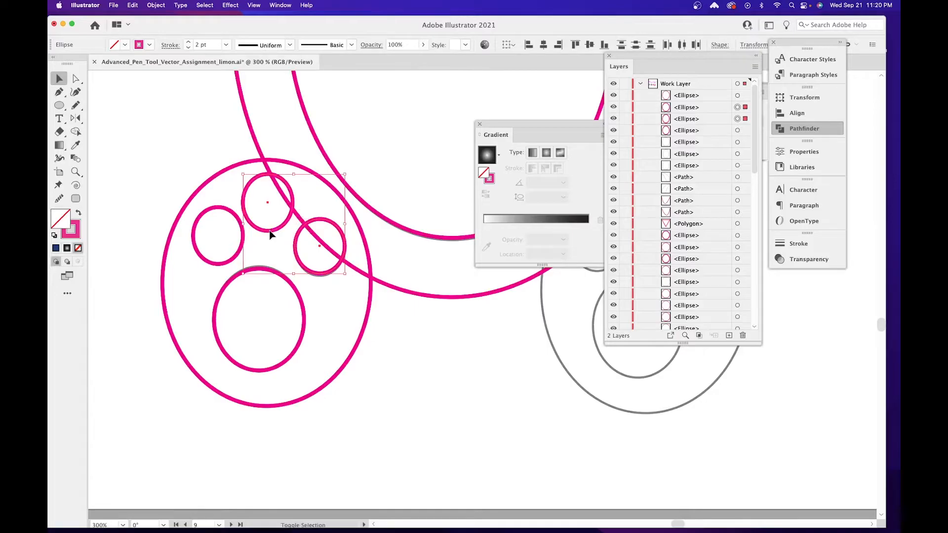
{"action": "left_click", "coordinate": [226, 267], "text": "shift"}
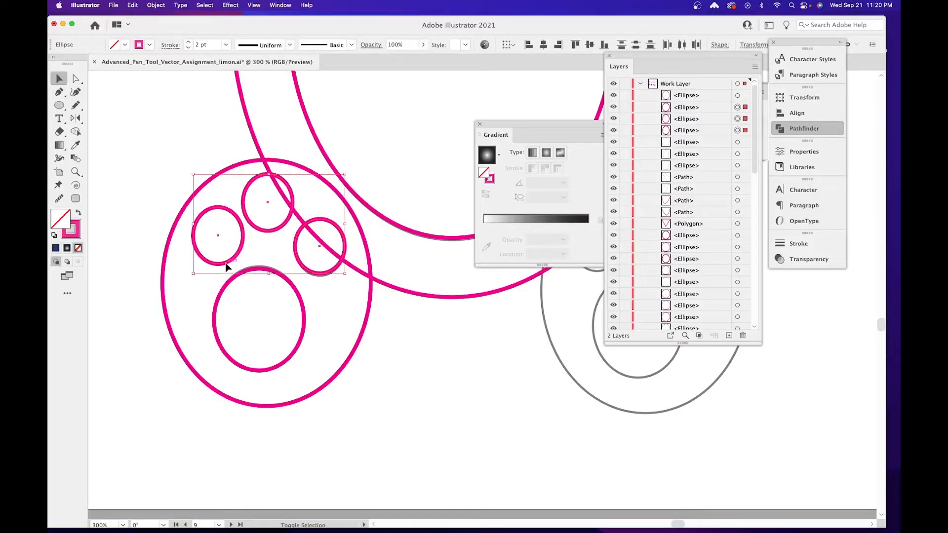
{"action": "left_click", "coordinate": [301, 299], "text": "shift"}
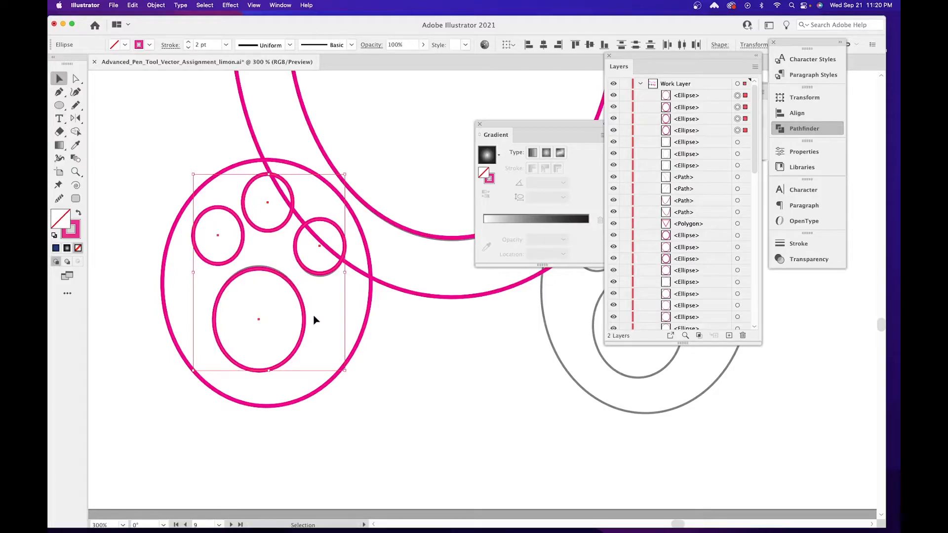
{"action": "left_click", "coordinate": [369, 315], "text": "shift"}
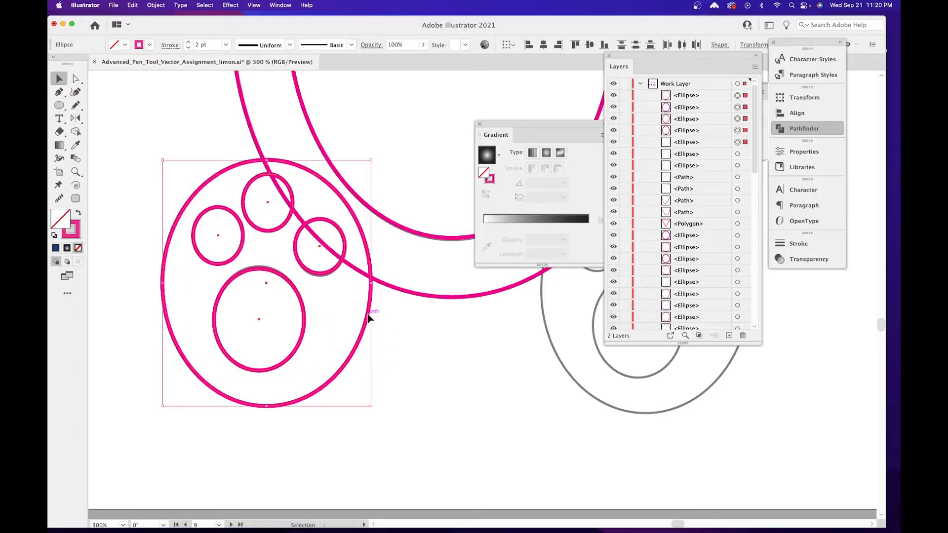
{"action": "double_click", "coordinate": [75, 120]}
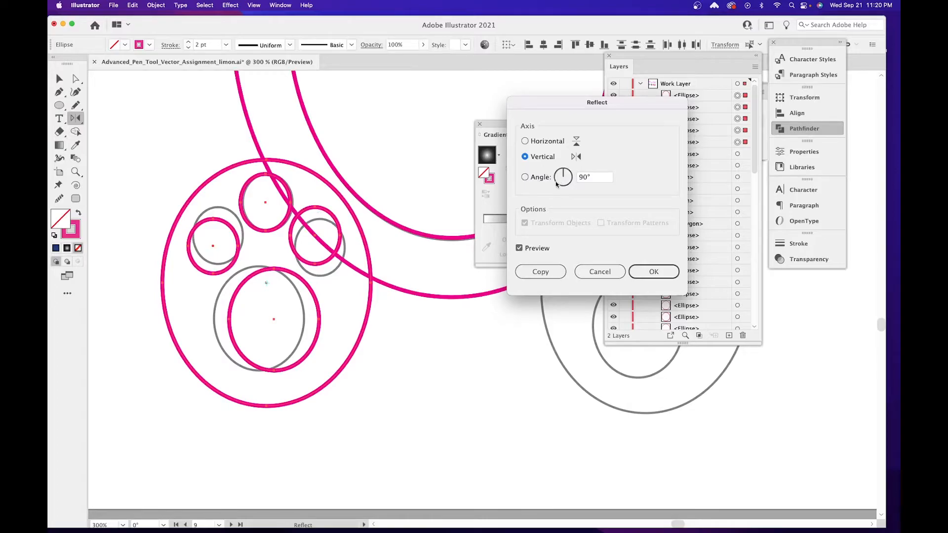
{"action": "left_click", "coordinate": [540, 272]}
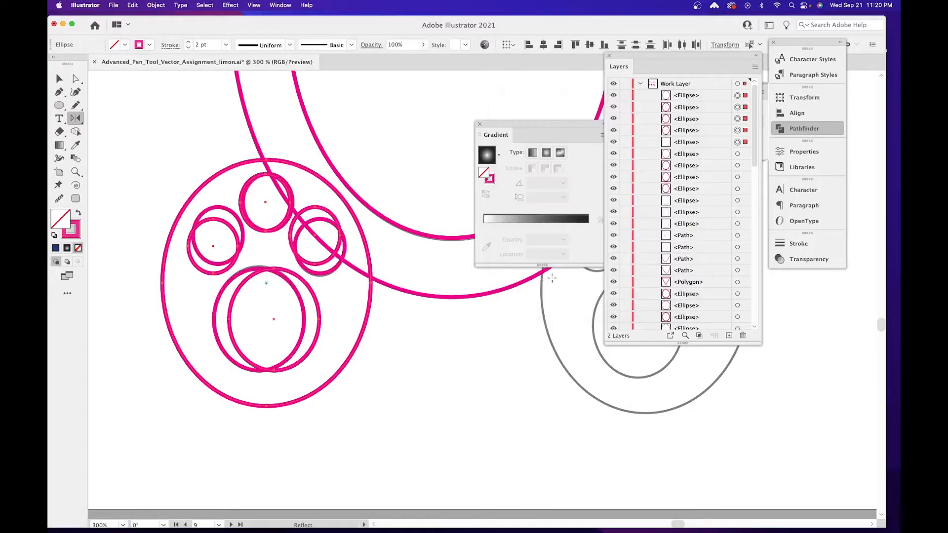
Move the reflected foot copy across and slightly down until its outer ellipse matches the right foot's template outline.
{"action": "scroll", "coordinate": [392, 271], "scroll_direction": "right", "scroll_amount": 3}
{"action": "scroll", "coordinate": [391, 271], "scroll_direction": "down", "scroll_amount": 1}
{"action": "key", "text": "shift+Right"}
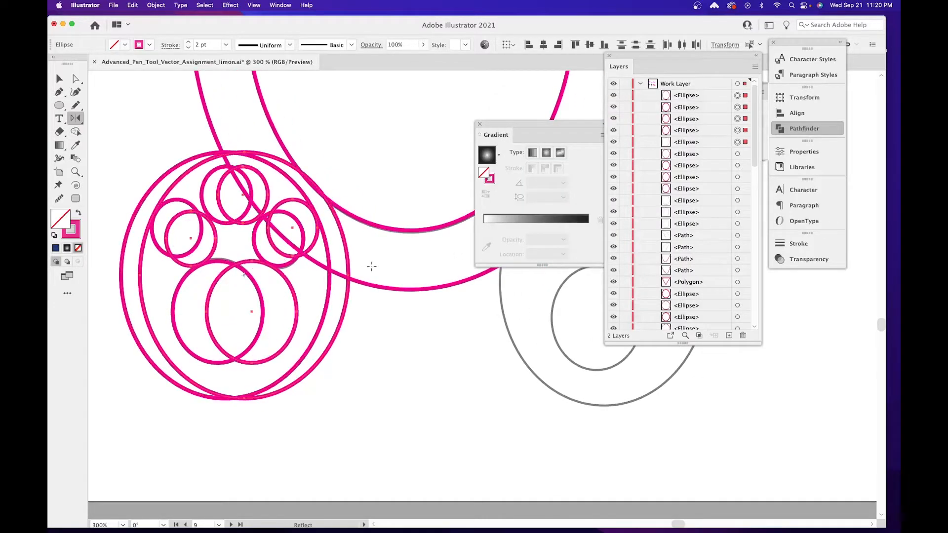
{"action": "key", "text": "shift+Right"}
{"action": "key", "text": "shift+Right"}
{"action": "key", "text": "shift+Right"}
{"action": "key", "text": "shift+Right"}
{"action": "key", "text": "shift+Right"}
{"action": "key", "text": "shift+Right"}
{"action": "key", "text": "shift+Right"}
{"action": "key", "text": "shift+Right"}
{"action": "key", "text": "shift+Right"}
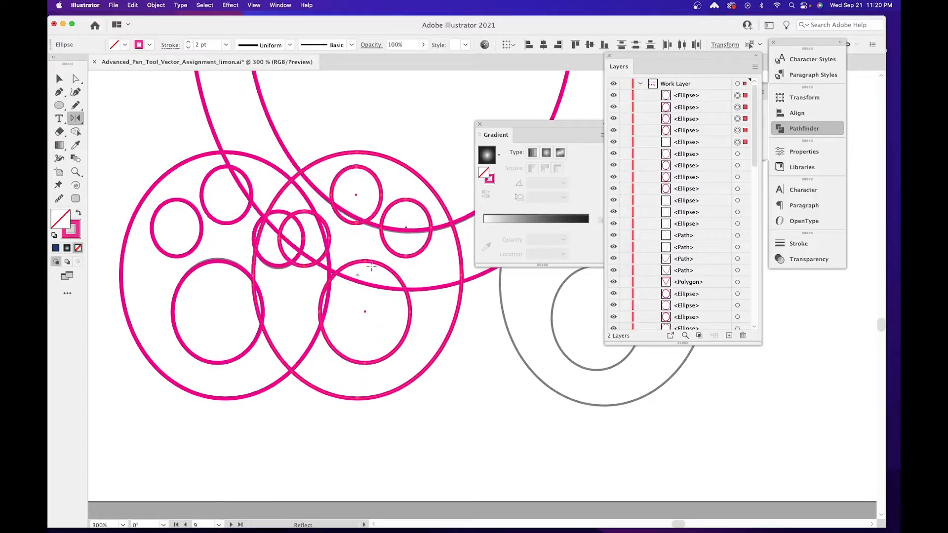
{"action": "key", "text": "shift+Right"}
{"action": "key", "text": "shift+Right"}
{"action": "key", "text": "shift+Right"}
{"action": "key", "text": "shift+Right"}
{"action": "key", "text": "shift+Right"}
{"action": "key", "text": "shift+Right"}
{"action": "key", "text": "shift+Right"}
{"action": "key", "text": "space"}
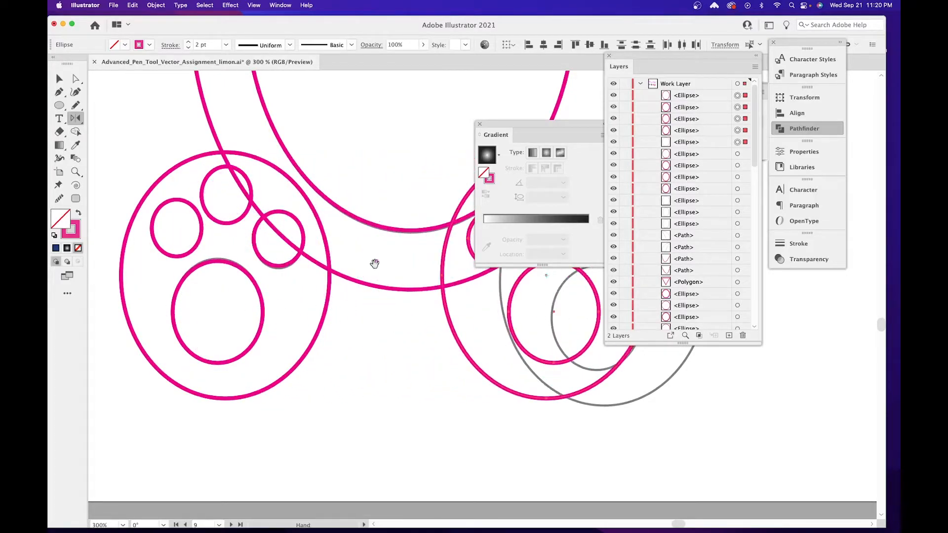
{"action": "left_click_drag", "start_coordinate": [421, 281], "coordinate": [235, 280]}
{"action": "left_click_drag", "start_coordinate": [314, 272], "coordinate": [222, 274]}
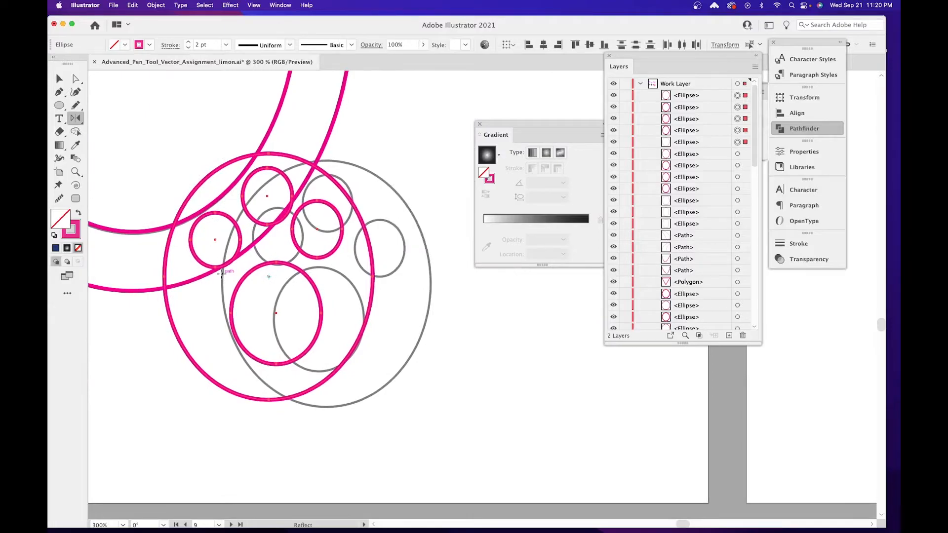
{"action": "key", "text": "shift+Right"}
{"action": "key", "text": "shift+Right"}
{"action": "key", "text": "shift+Right"}
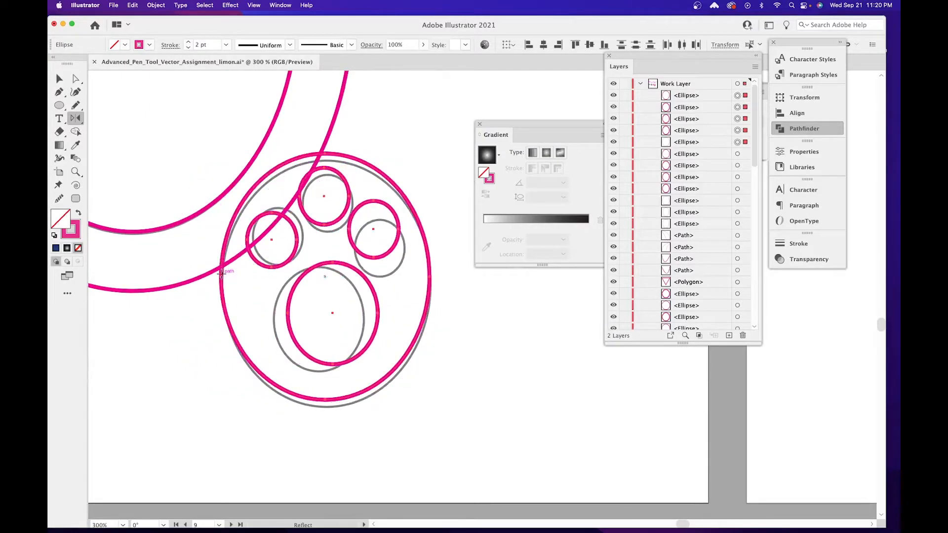
{"action": "key", "text": "Down"}
{"action": "key", "text": "Down"}
{"action": "key", "text": "Down"}
{"action": "key", "text": "Down"}
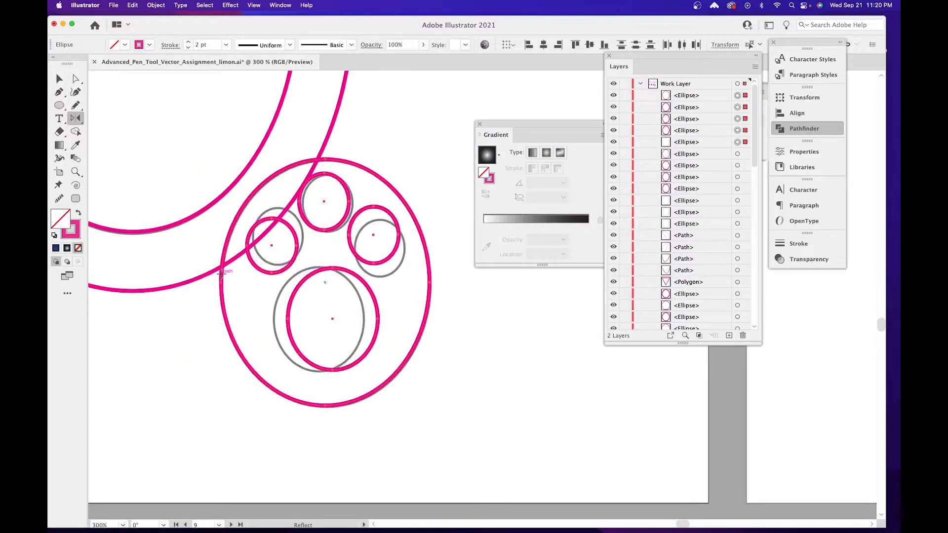
{"action": "key", "text": "Down"}
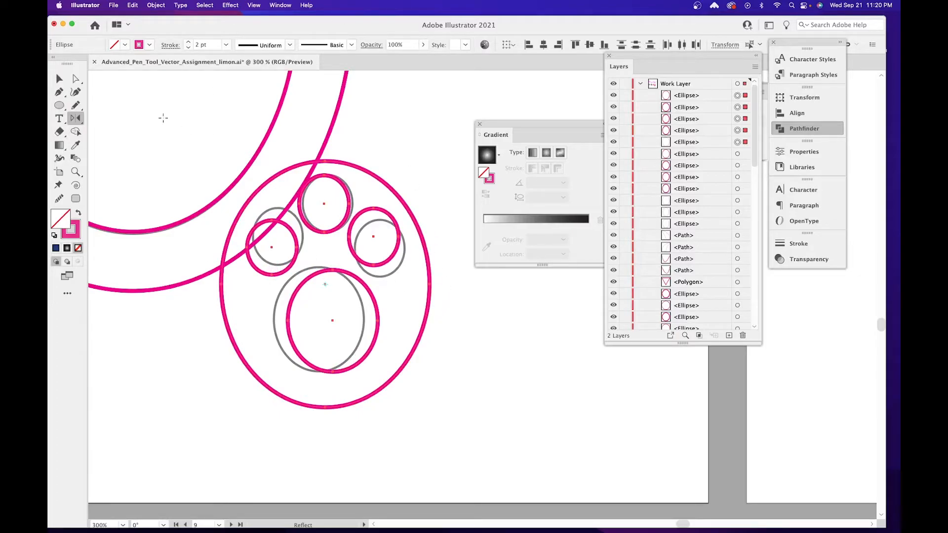
Reposition the right foot's three toe pads and large lower pad individually over their template circles.
{"action": "left_click", "coordinate": [60, 79]}
{"action": "left_click", "coordinate": [422, 134]}
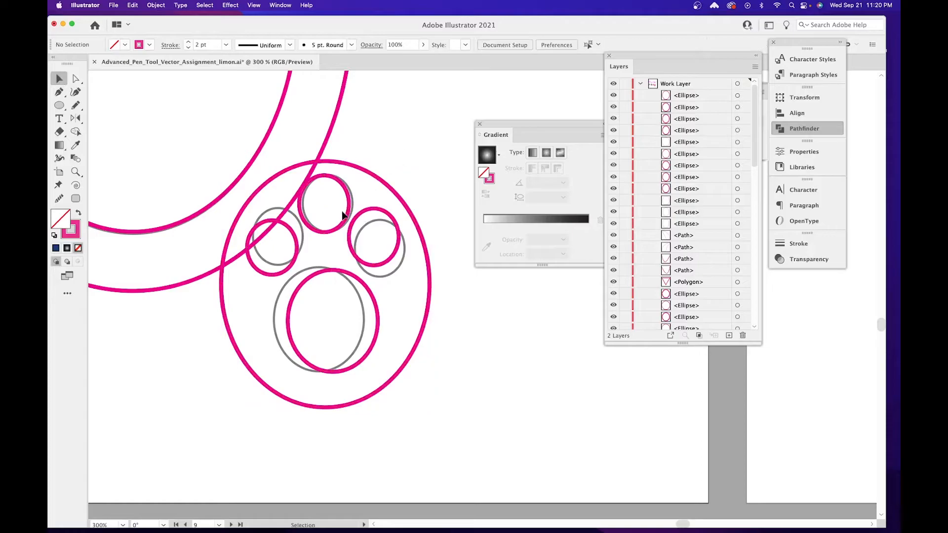
{"action": "left_click_drag", "start_coordinate": [260, 231], "coordinate": [263, 221]}
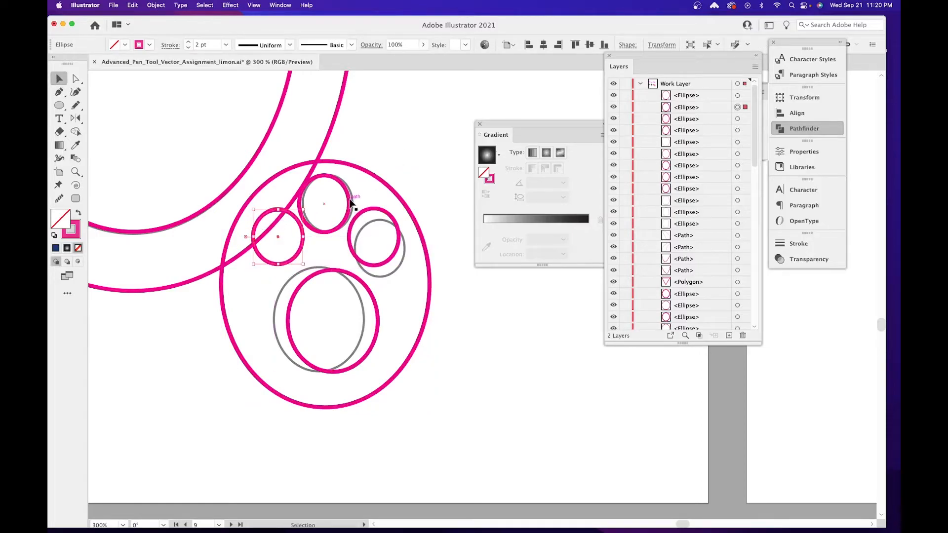
{"action": "left_click_drag", "start_coordinate": [350, 202], "coordinate": [354, 203]}
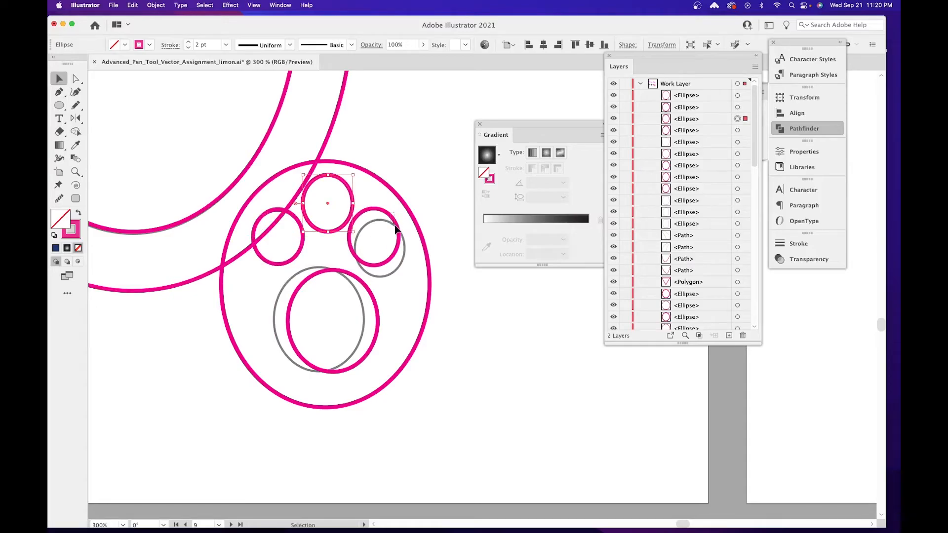
{"action": "left_click_drag", "start_coordinate": [395, 229], "coordinate": [394, 250]}
{"action": "left_click_drag", "start_coordinate": [352, 276], "coordinate": [471, 209]}
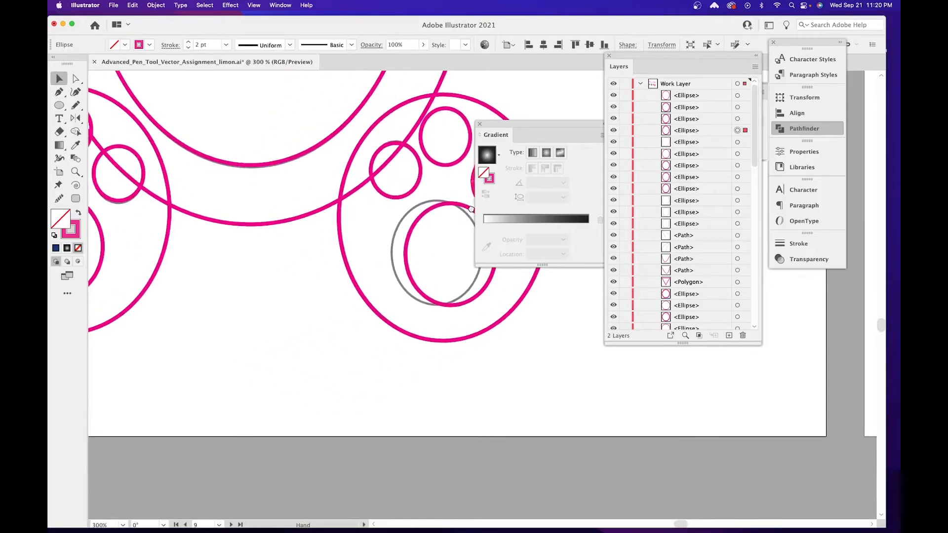
{"action": "left_click_drag", "start_coordinate": [412, 236], "coordinate": [399, 236]}
Review both traced feet and the whole bear against the template and the written assignment instructions.
{"action": "left_click_drag", "start_coordinate": [290, 228], "coordinate": [446, 339]}
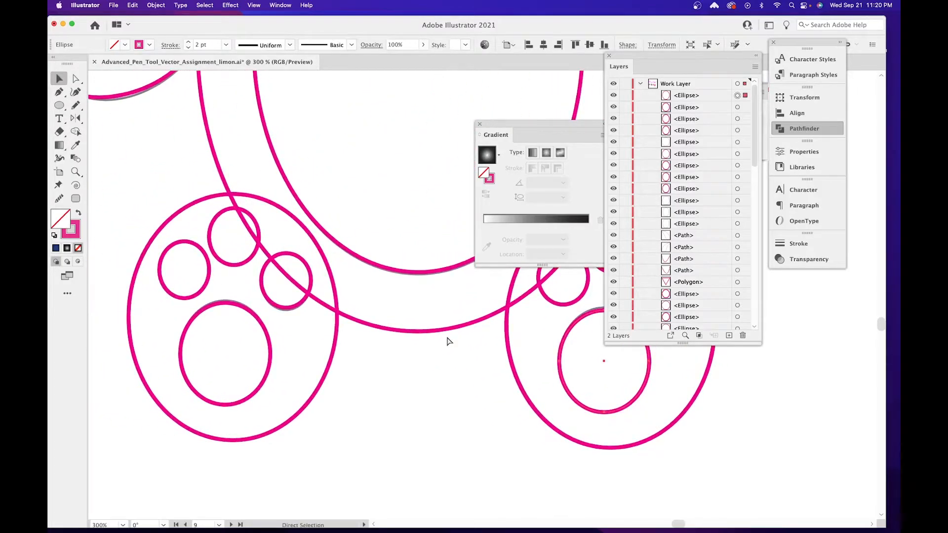
{"action": "key", "text": "super+minus"}
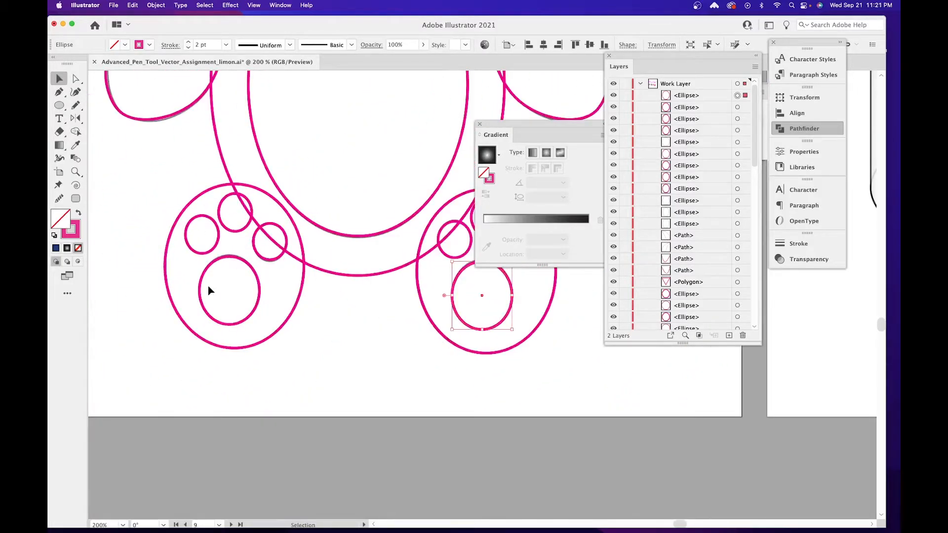
{"action": "left_click_drag", "start_coordinate": [355, 319], "coordinate": [251, 340]}
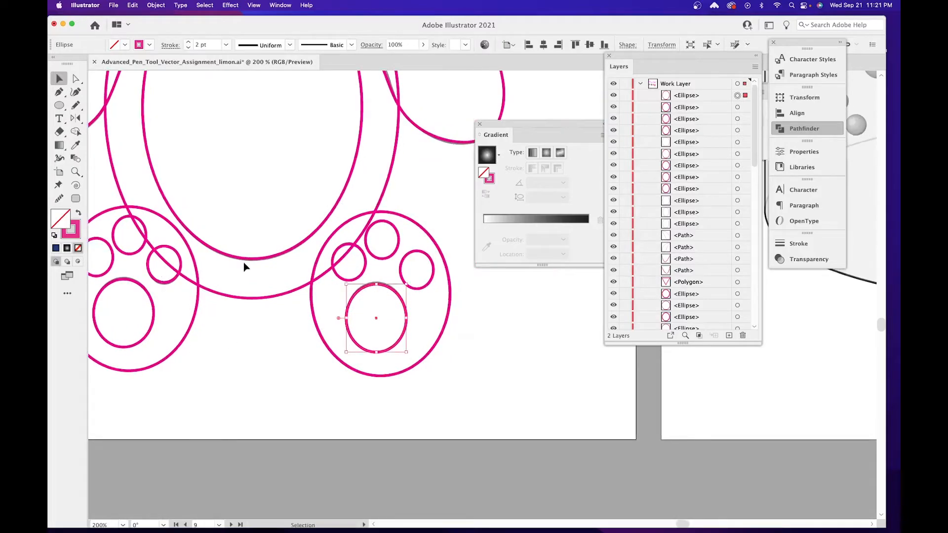
{"action": "left_click_drag", "start_coordinate": [329, 197], "coordinate": [368, 241]}
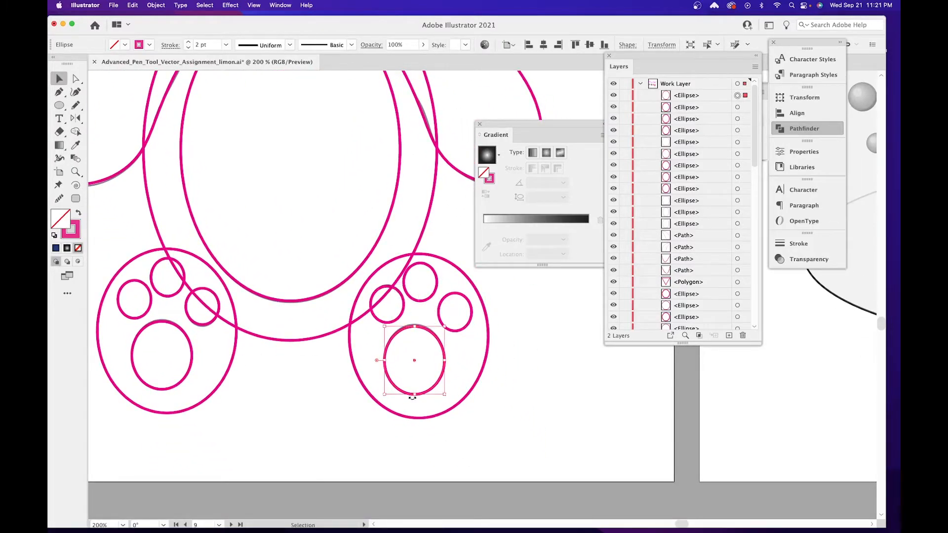
{"action": "left_click_drag", "start_coordinate": [324, 277], "coordinate": [334, 429]}
{"action": "key", "text": "super+minus"}
{"action": "key", "text": "super+minus"}
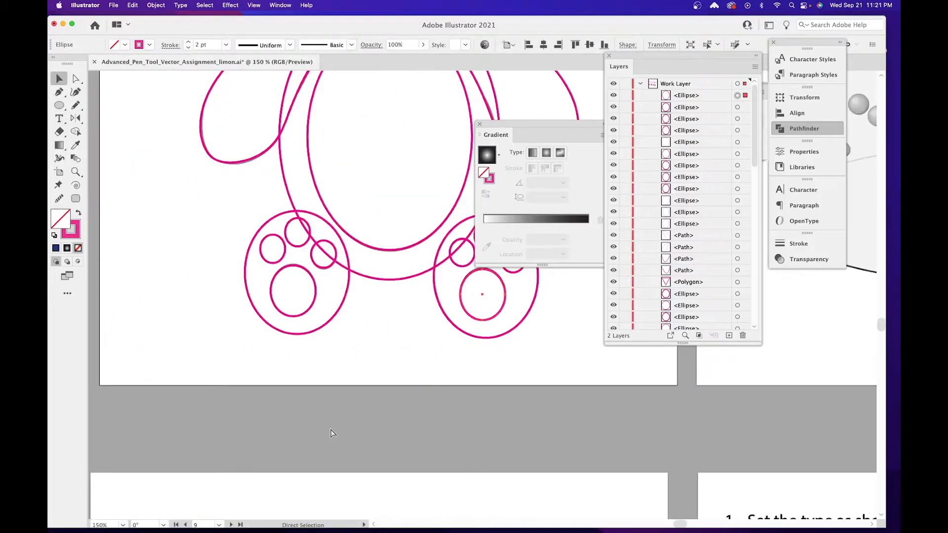
{"action": "left_click_drag", "start_coordinate": [357, 339], "coordinate": [247, 476]}
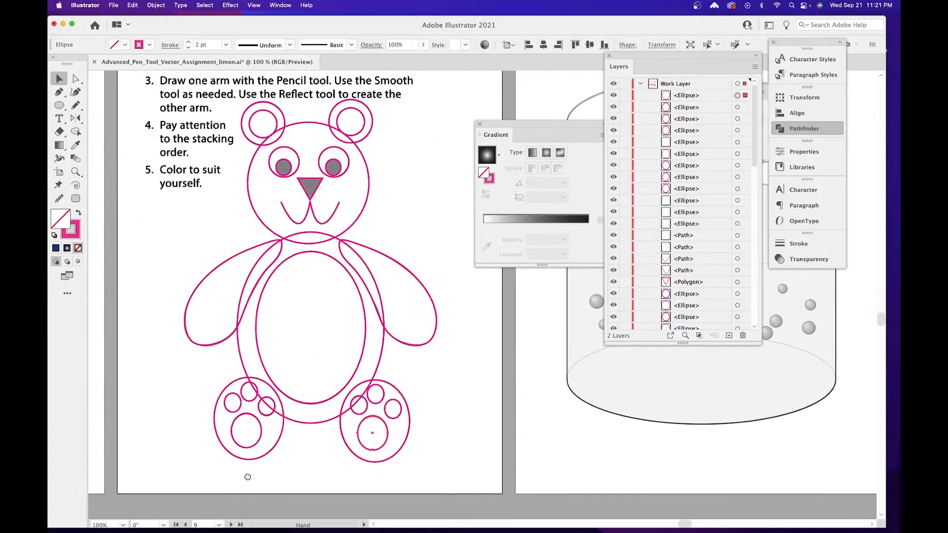
{"action": "left_click_drag", "start_coordinate": [342, 184], "coordinate": [390, 232]}
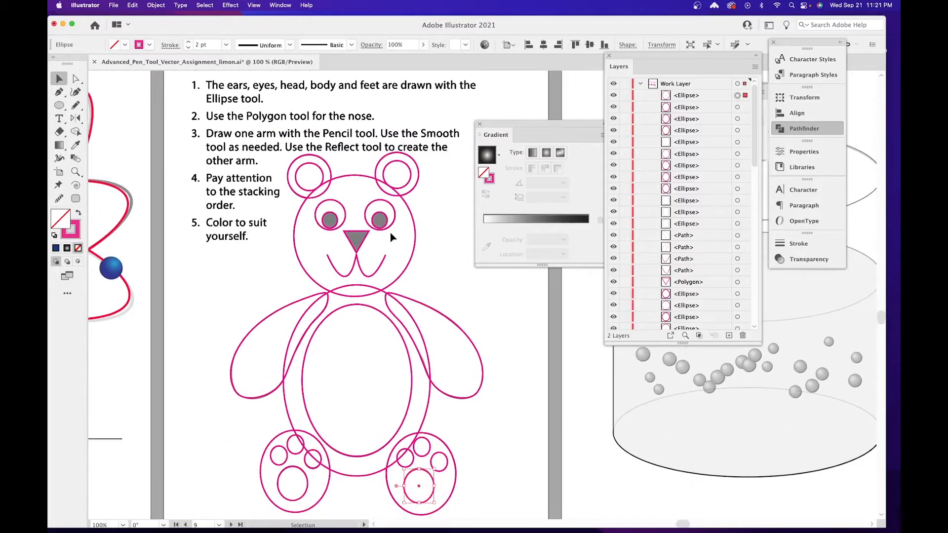
Remove the stroke from the outer ellipse of the bear's left ear.
{"action": "key", "text": "super+equal"}
{"action": "key", "text": "super+equal"}
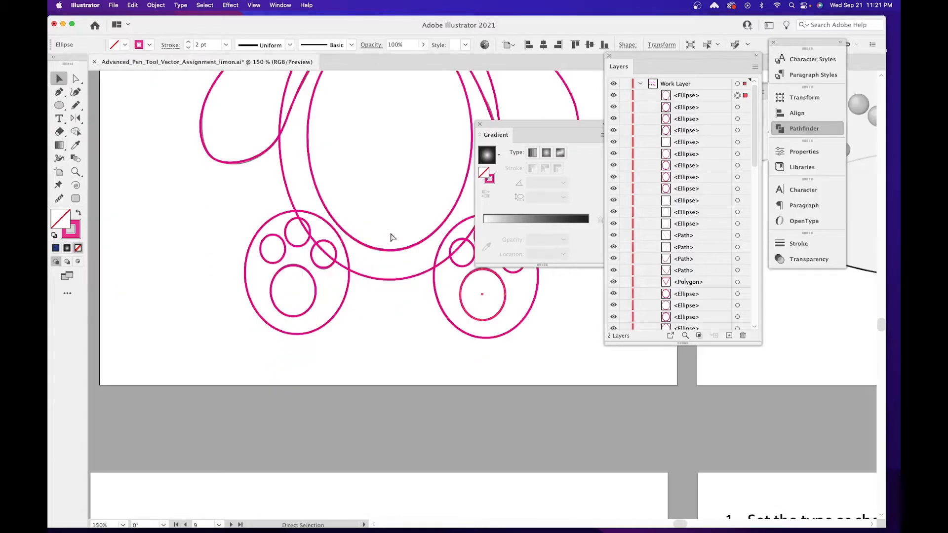
{"action": "left_click_drag", "start_coordinate": [311, 195], "coordinate": [364, 391]}
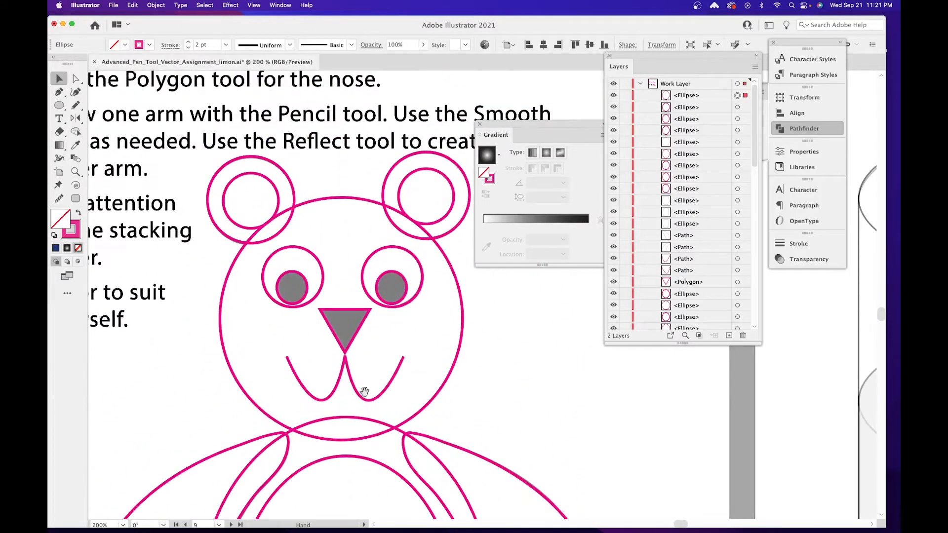
{"action": "left_click", "coordinate": [252, 160]}
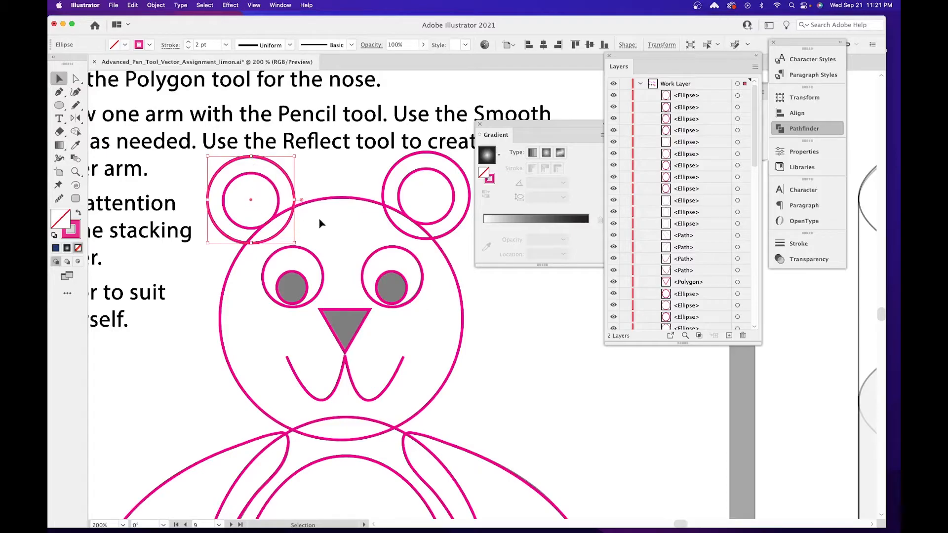
{"action": "left_click", "coordinate": [78, 233]}
{"action": "left_click", "coordinate": [78, 249]}
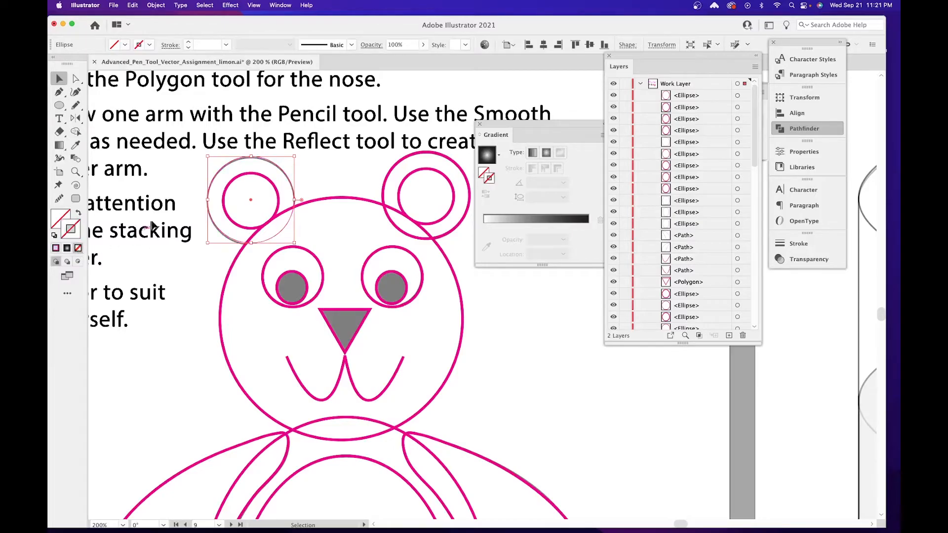
Fill the left ear's outer ellipse with dark brown, hex 5E3A0E.
{"action": "double_click", "coordinate": [61, 219]}
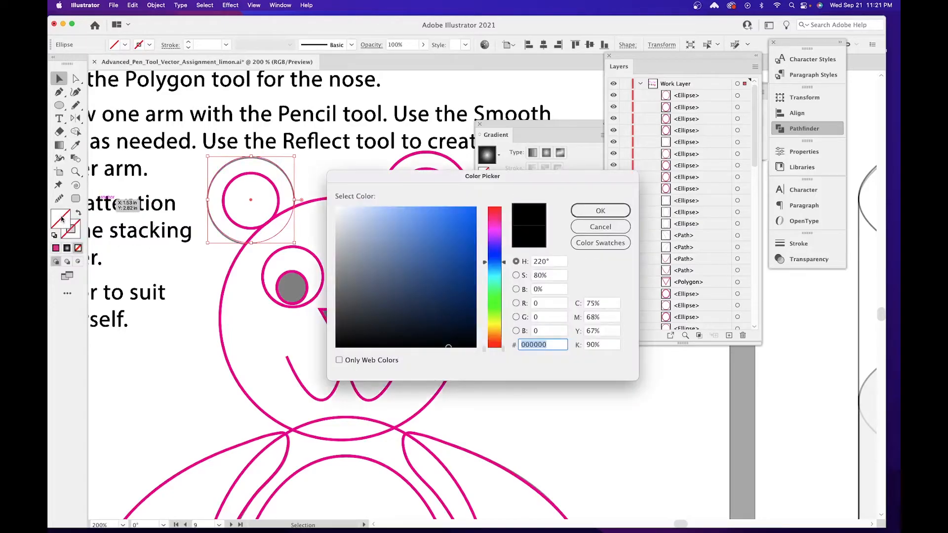
{"action": "left_click_drag", "start_coordinate": [502, 271], "coordinate": [499, 337]}
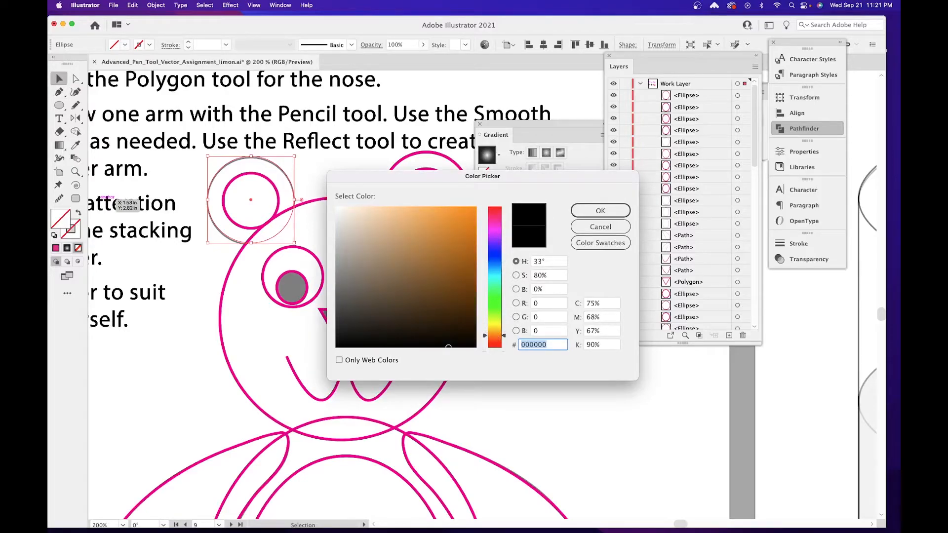
{"action": "left_click_drag", "start_coordinate": [447, 296], "coordinate": [457, 296]}
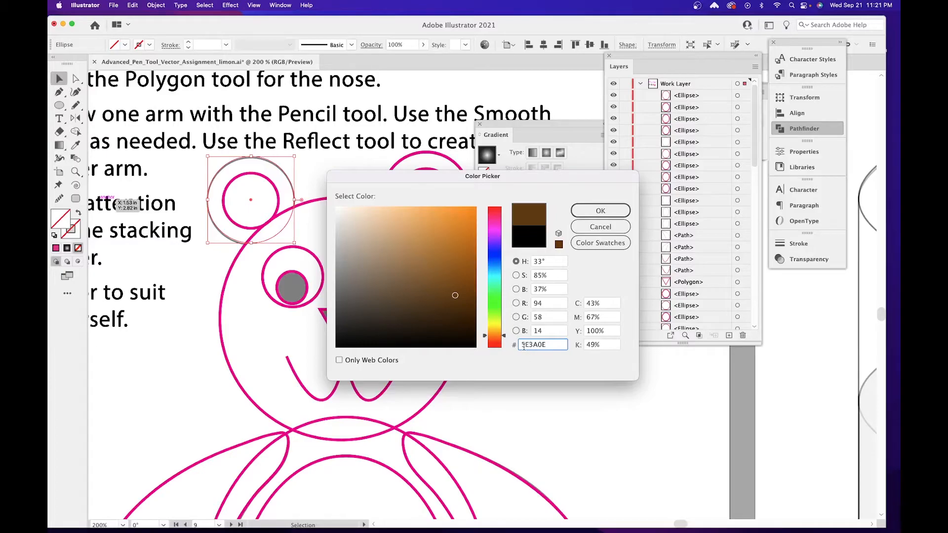
{"action": "double_click", "coordinate": [554, 345]}
{"action": "left_click", "coordinate": [597, 215]}
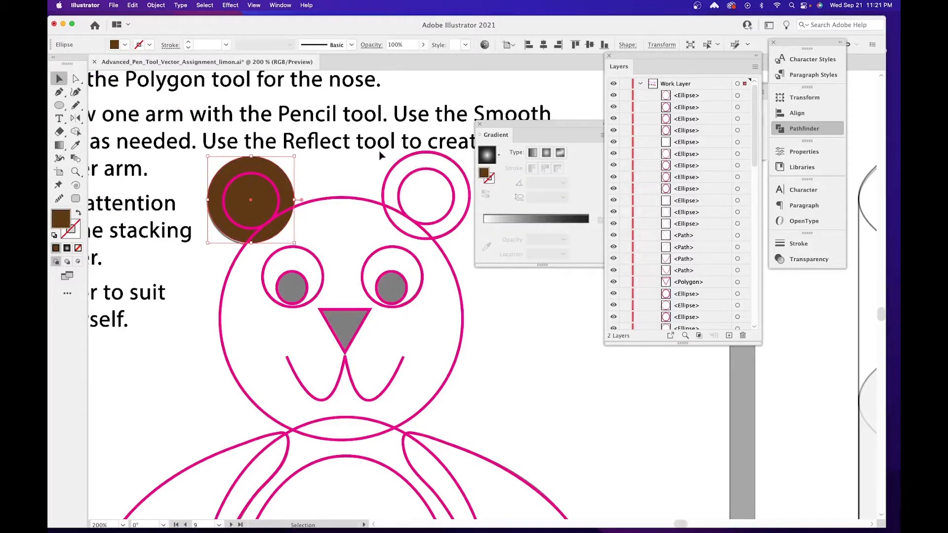
Fill the outer ellipse of the bear's right ear with dark brown, hex 5E3A0E.
{"action": "left_click", "coordinate": [239, 178]}
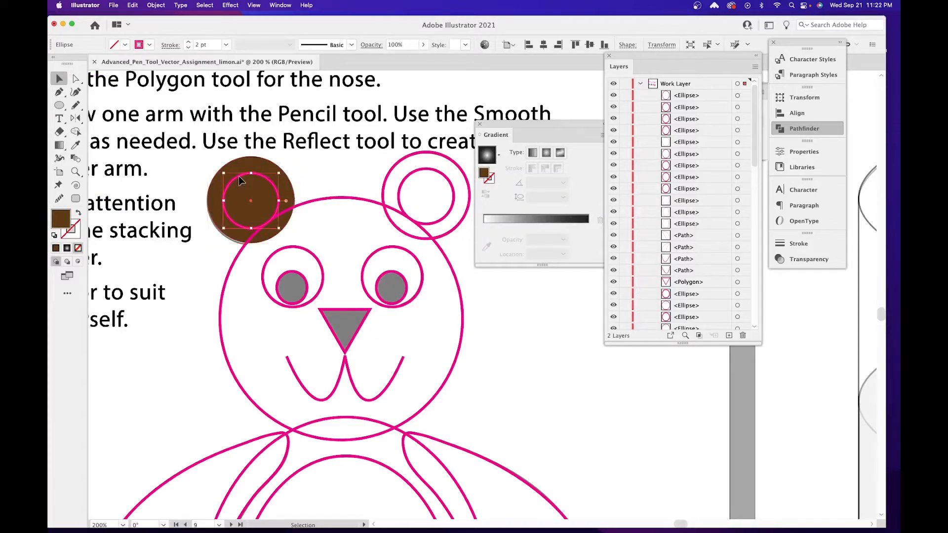
{"action": "left_click", "coordinate": [406, 162]}
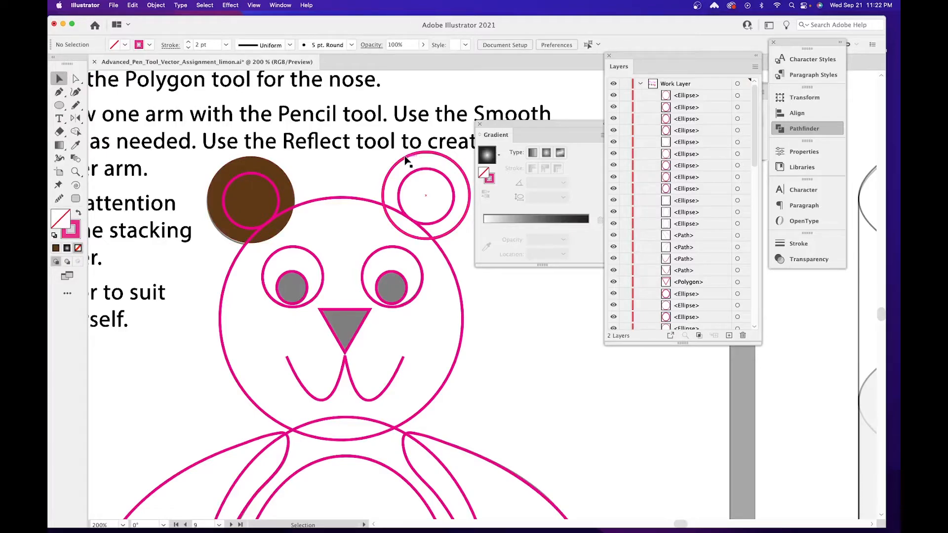
{"action": "left_click", "coordinate": [405, 159]}
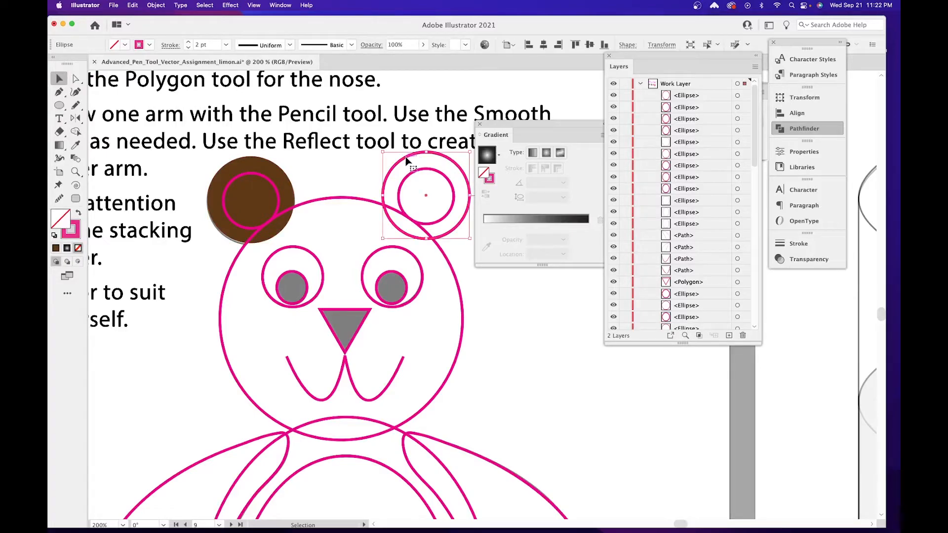
{"action": "double_click", "coordinate": [58, 218]}
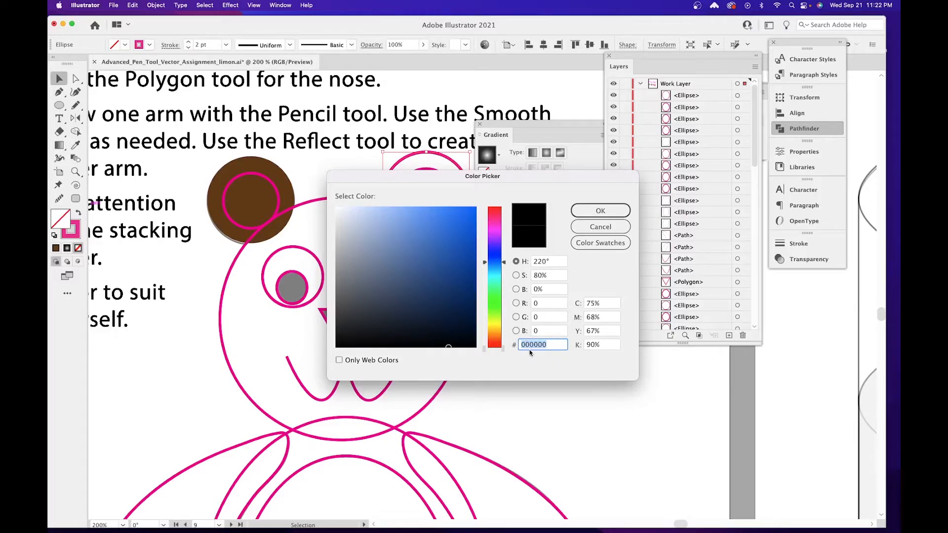
{"action": "type", "text": "5E3A0E"}
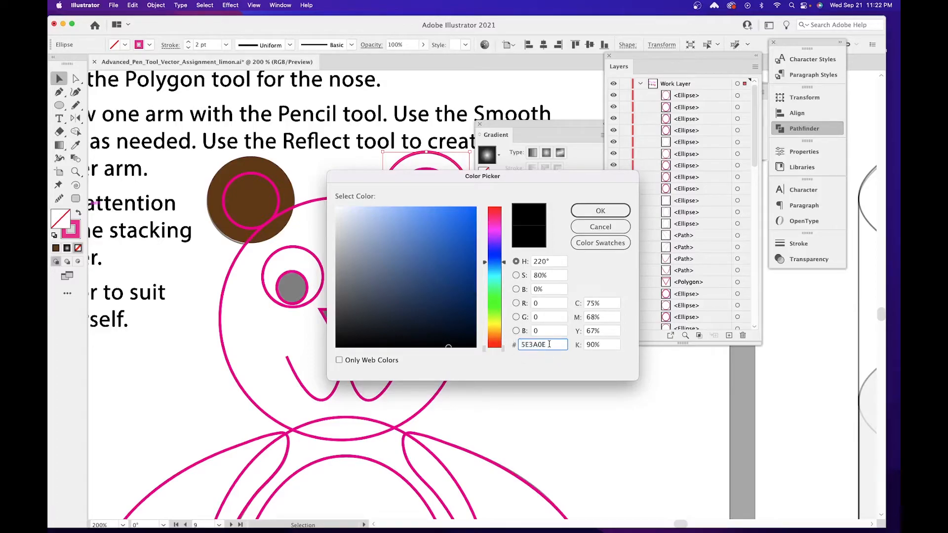
{"action": "left_click", "coordinate": [597, 214]}
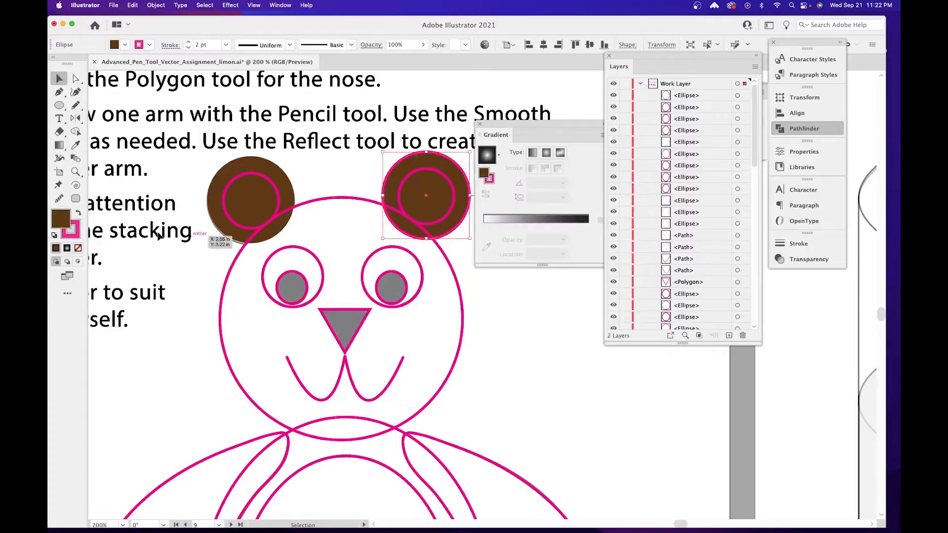
Remove the stroke from the outer ellipse of the bear's right ear.
{"action": "left_click", "coordinate": [76, 236]}
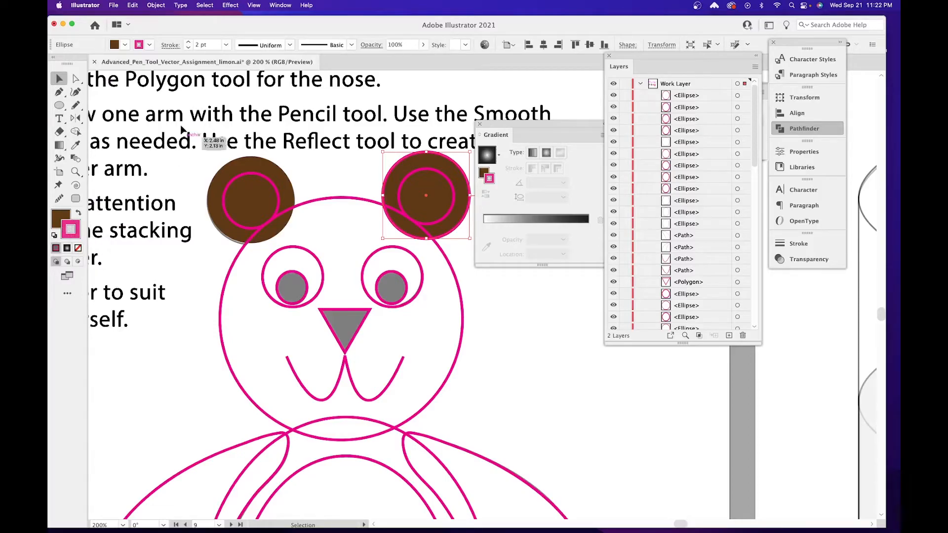
{"action": "left_click", "coordinate": [149, 44]}
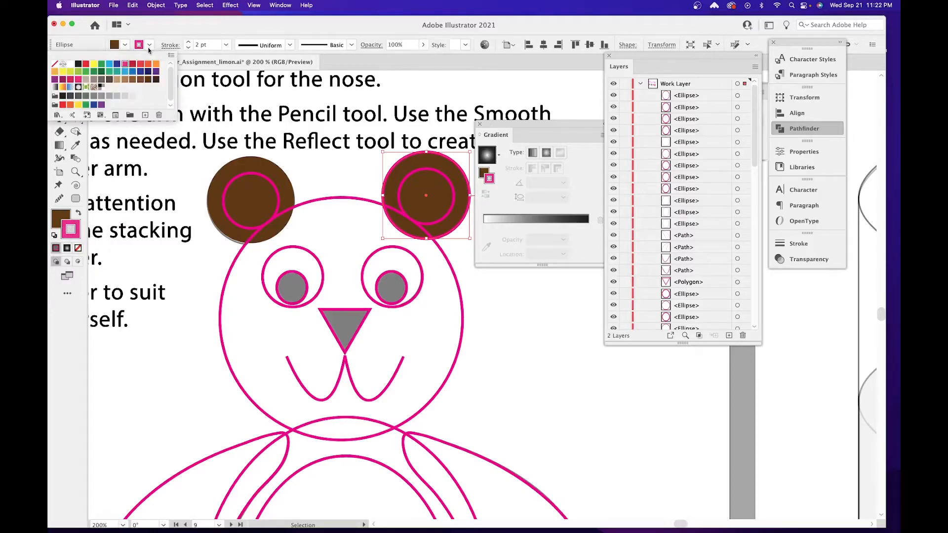
{"action": "left_click", "coordinate": [56, 65]}
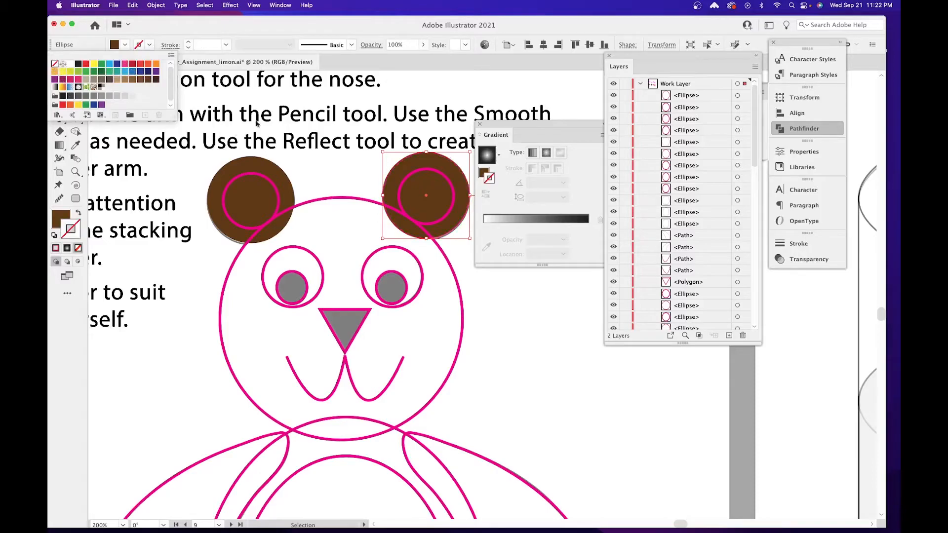
Select the inner ellipses of both ears together and remove their stroke.
{"action": "left_click", "coordinate": [273, 187]}
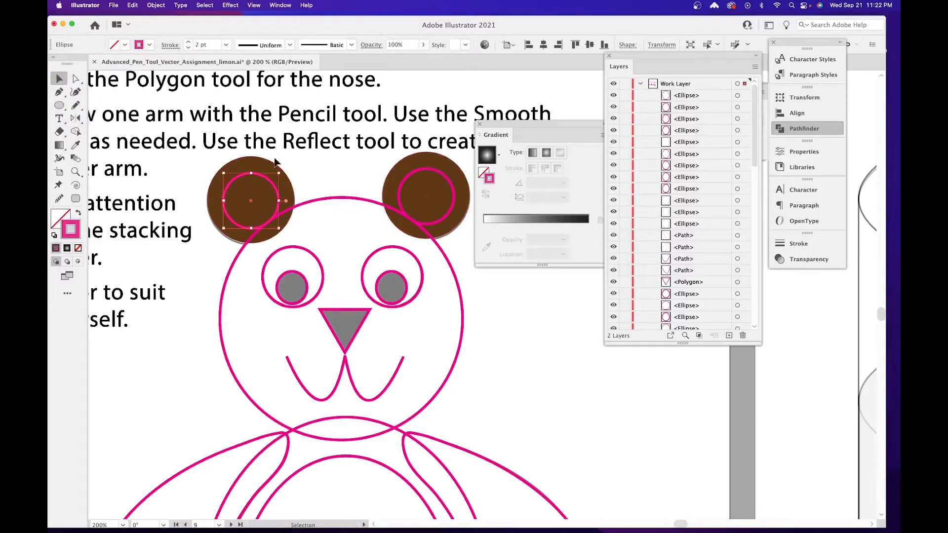
{"action": "left_click", "coordinate": [239, 184]}
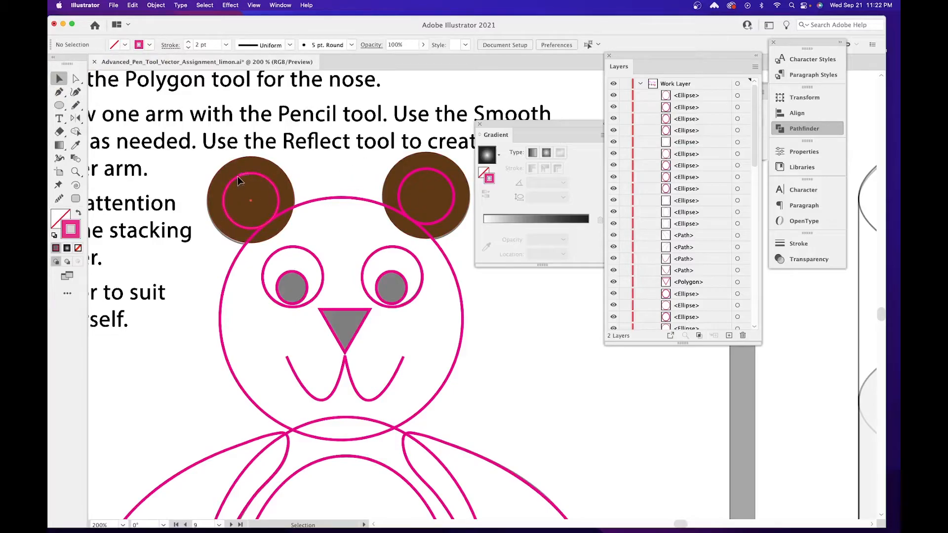
{"action": "left_click", "coordinate": [240, 183]}
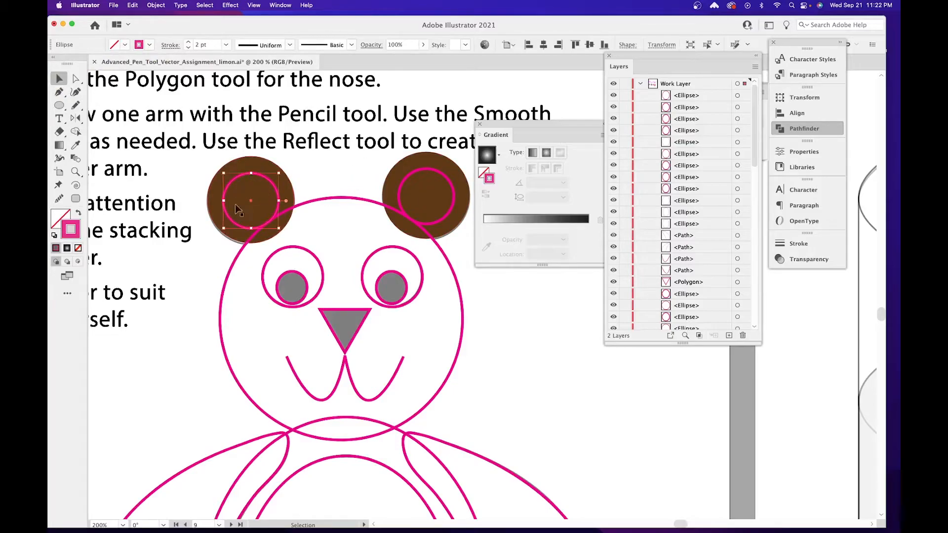
{"action": "left_click", "coordinate": [438, 174], "text": "shift"}
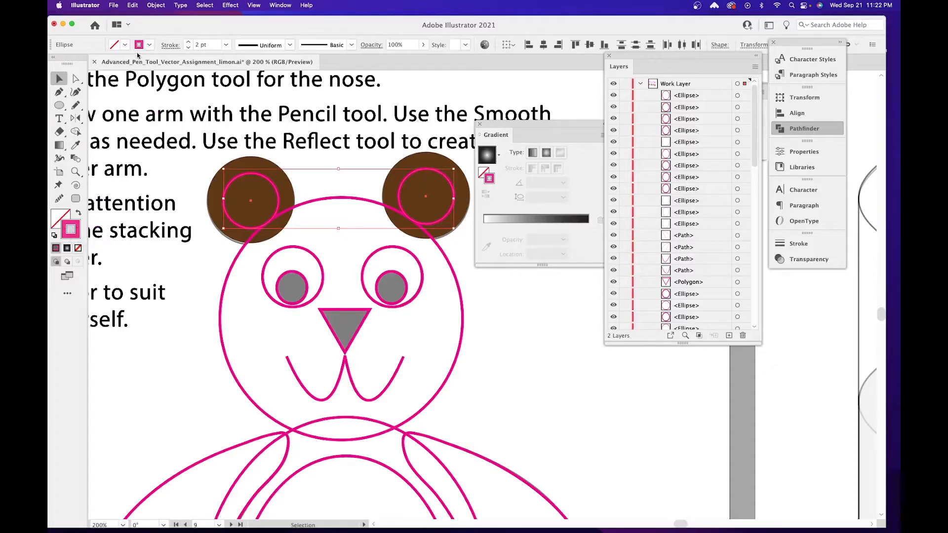
{"action": "left_click", "coordinate": [150, 45]}
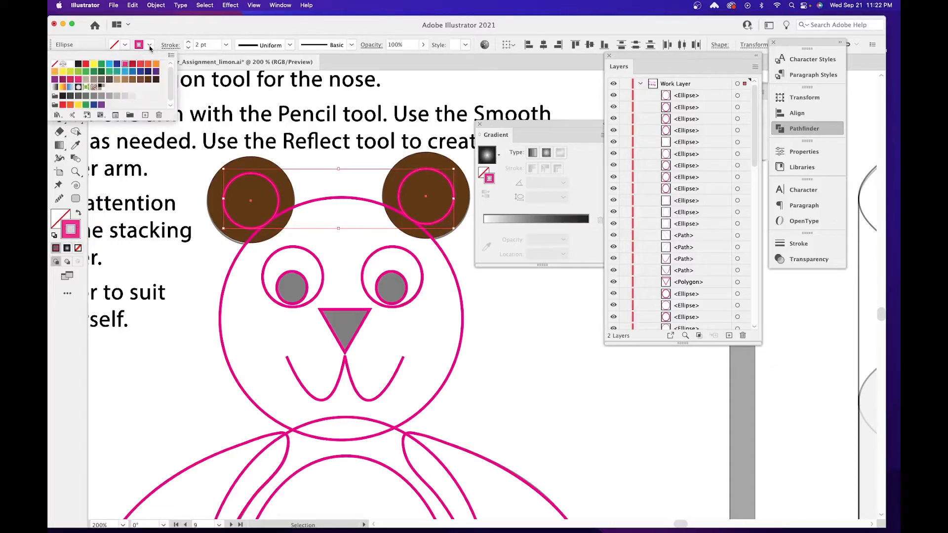
{"action": "left_click", "coordinate": [56, 65]}
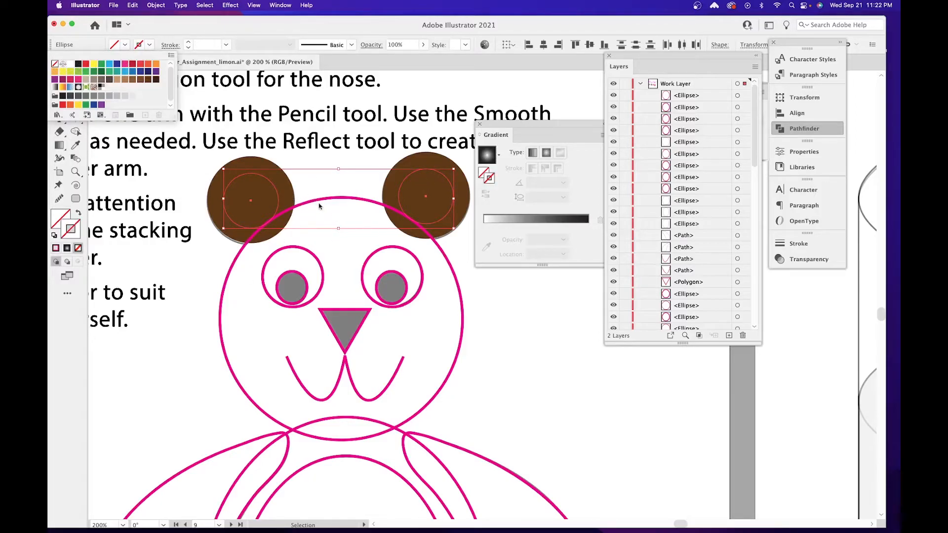
Try a brown swatch as the stroke of both inner ear ellipses and undo it.
{"action": "left_click", "coordinate": [132, 82]}
{"action": "left_click", "coordinate": [132, 82]}
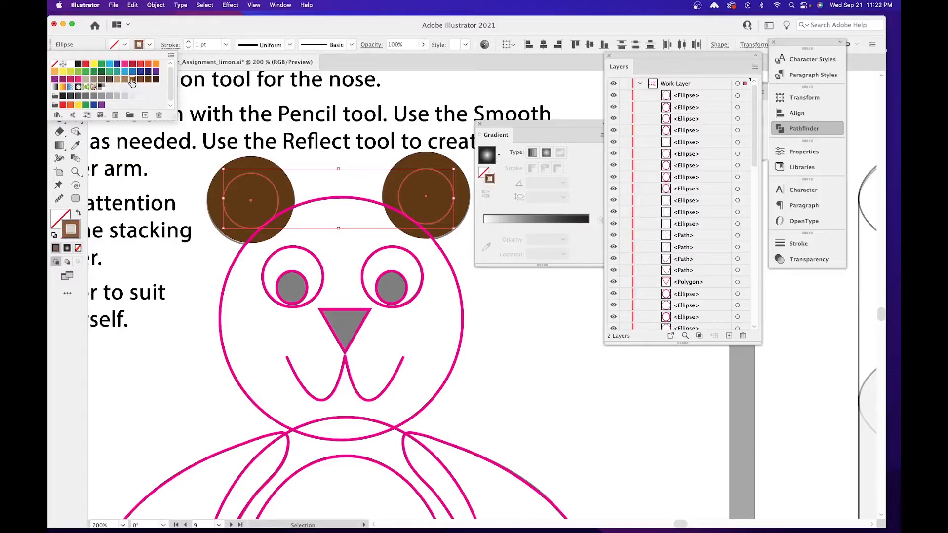
{"action": "key", "text": "Escape"}
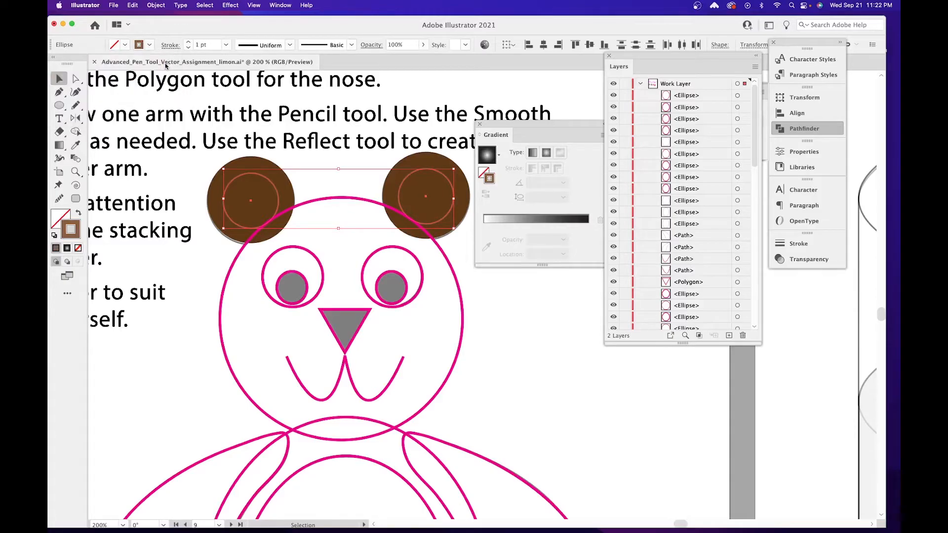
{"action": "key", "text": "super+z"}
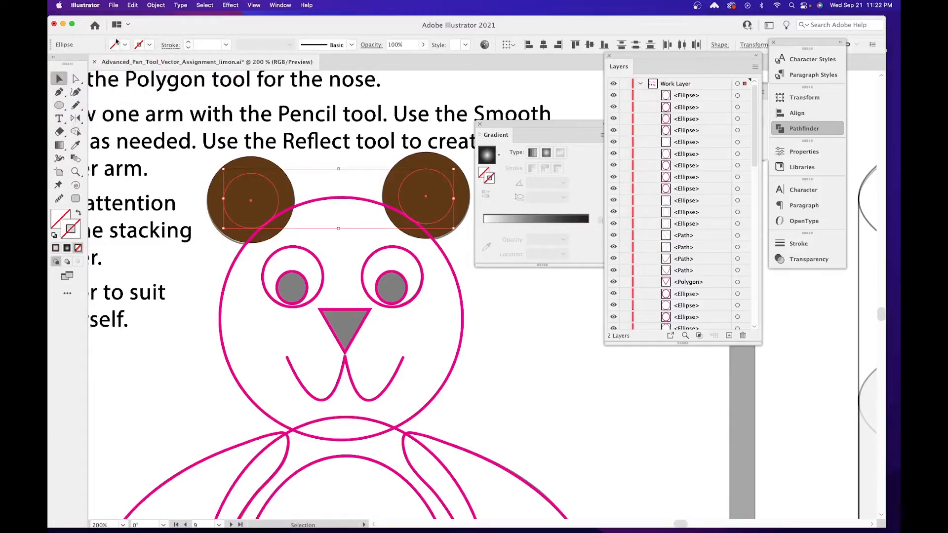
Fill the inner ellipses of both ears with a light brown swatch.
{"action": "left_click", "coordinate": [125, 45]}
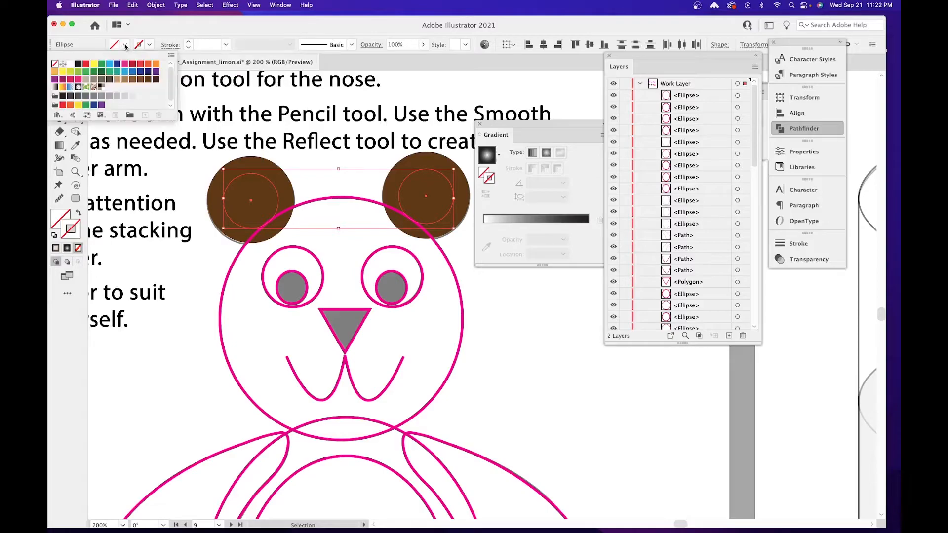
{"action": "left_click", "coordinate": [125, 80]}
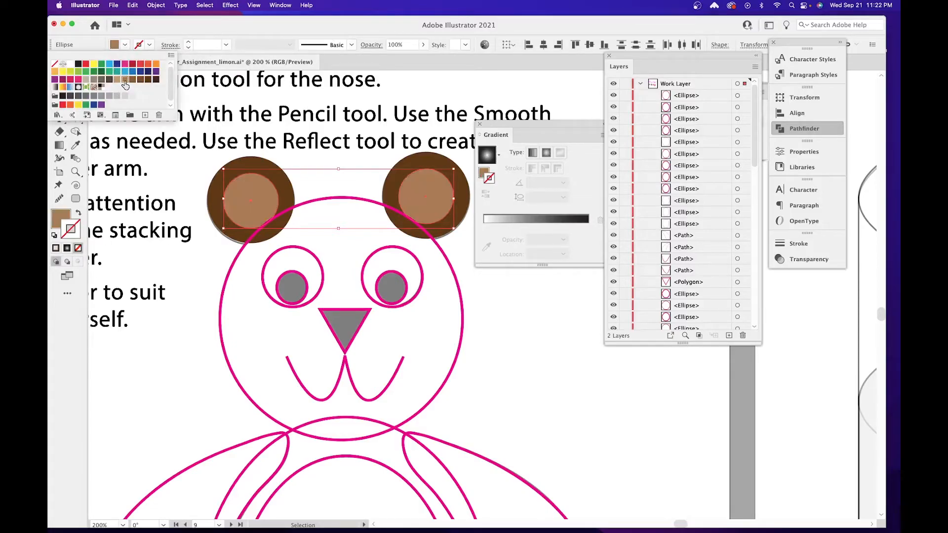
Remove the stroke from the bear's large head ellipse.
{"action": "key", "text": "space"}
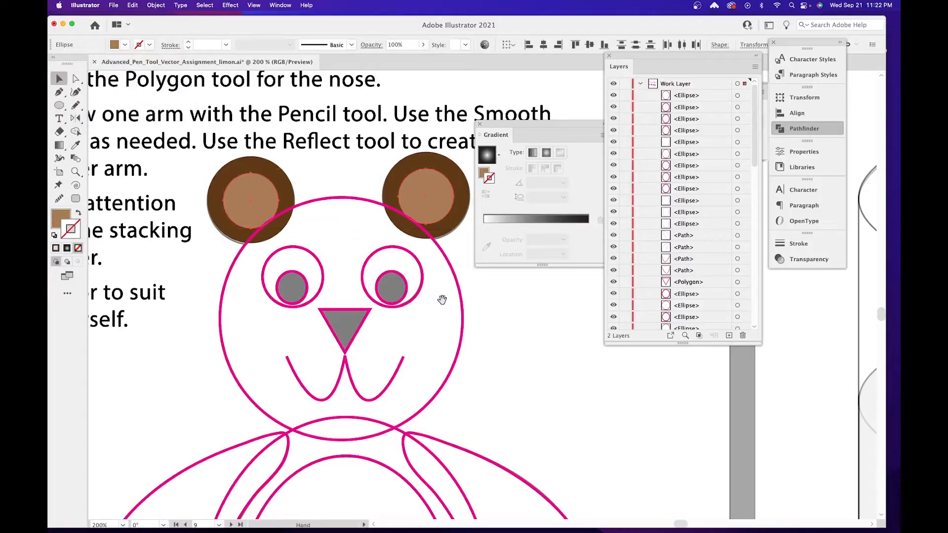
{"action": "left_click_drag", "start_coordinate": [468, 347], "coordinate": [423, 333]}
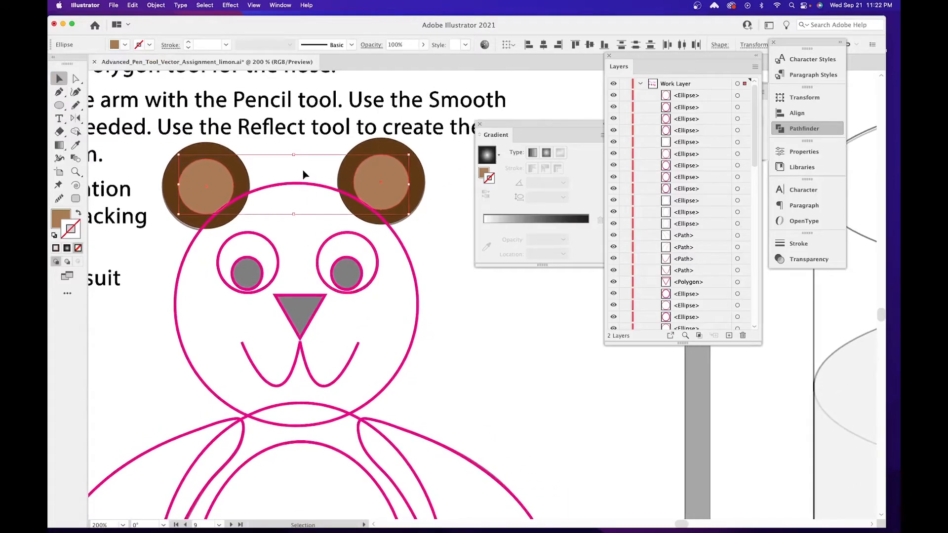
{"action": "left_click", "coordinate": [409, 260]}
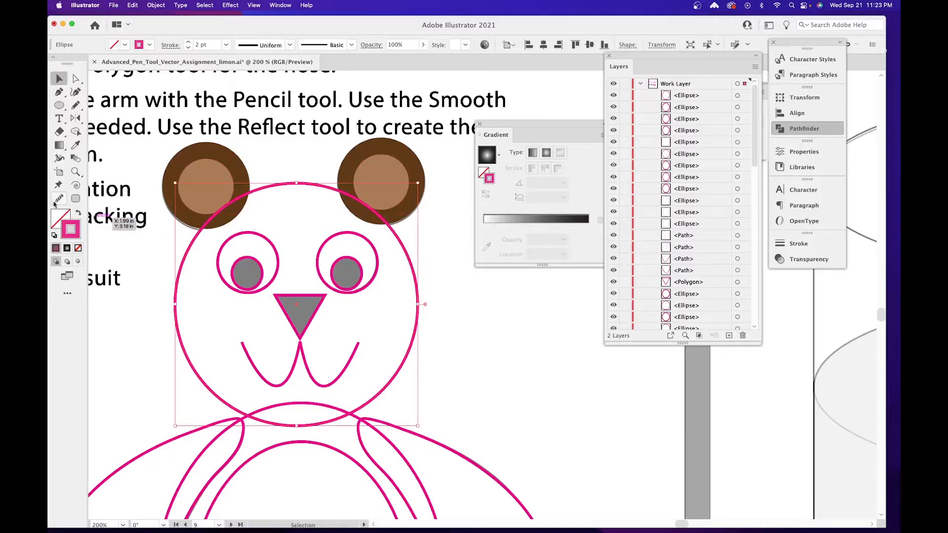
{"action": "left_click", "coordinate": [151, 44]}
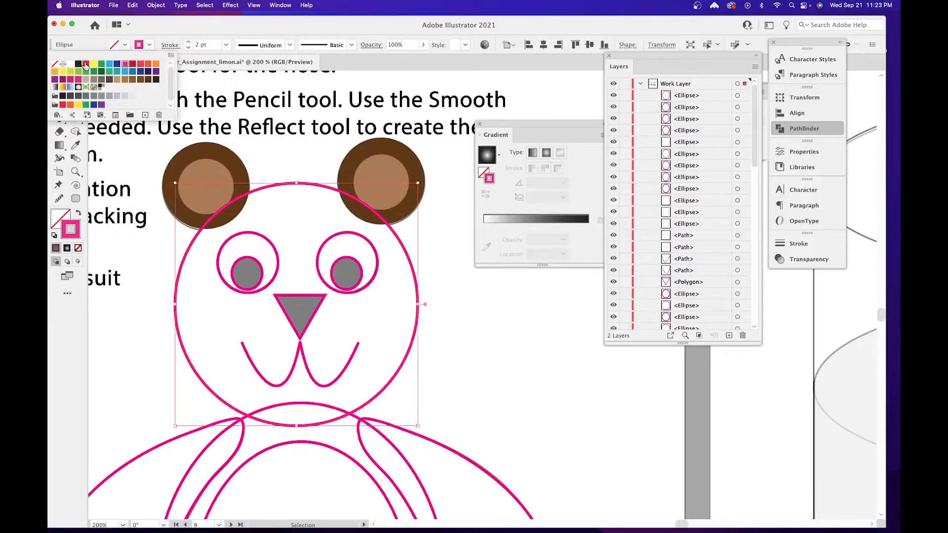
{"action": "left_click", "coordinate": [55, 64]}
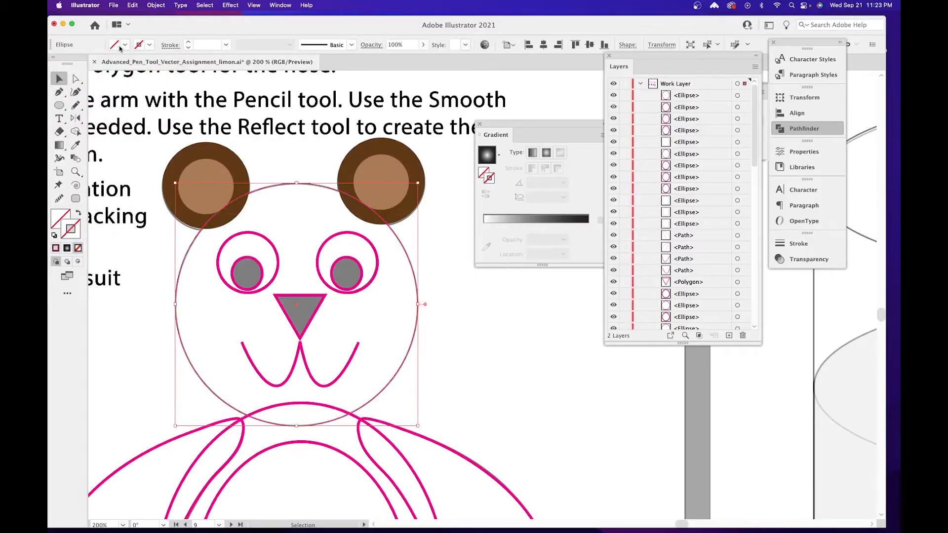
Try a black swatch as the head ellipse's fill and clear it again.
{"action": "left_click", "coordinate": [114, 47]}
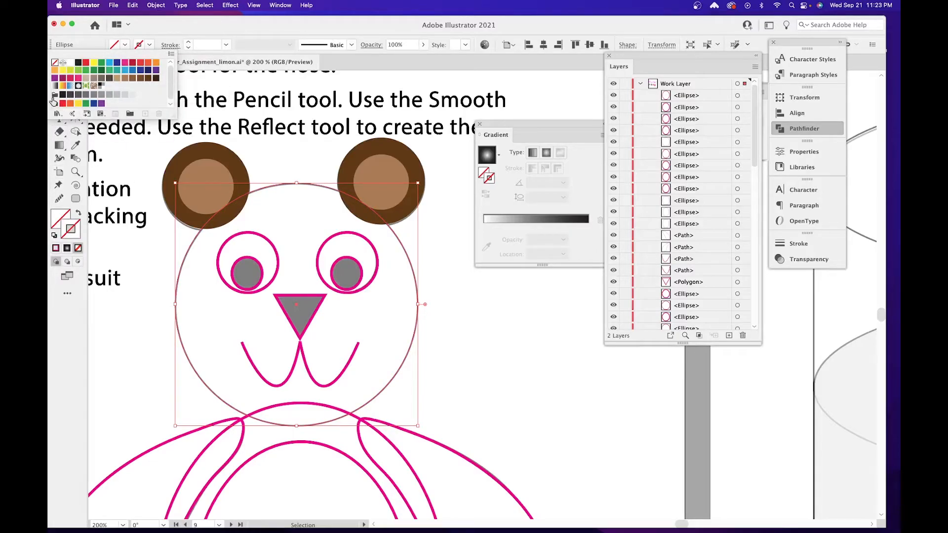
{"action": "left_click", "coordinate": [62, 63]}
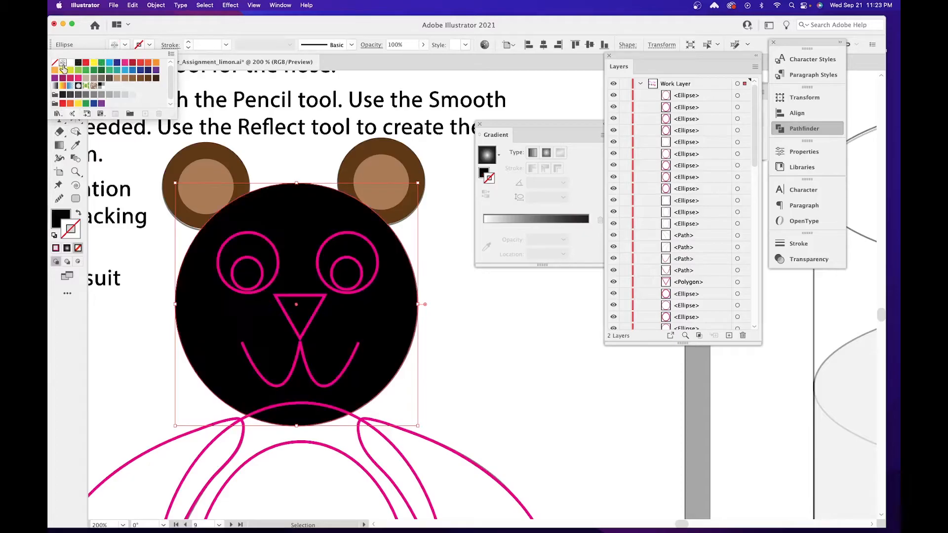
{"action": "key", "text": "Escape"}
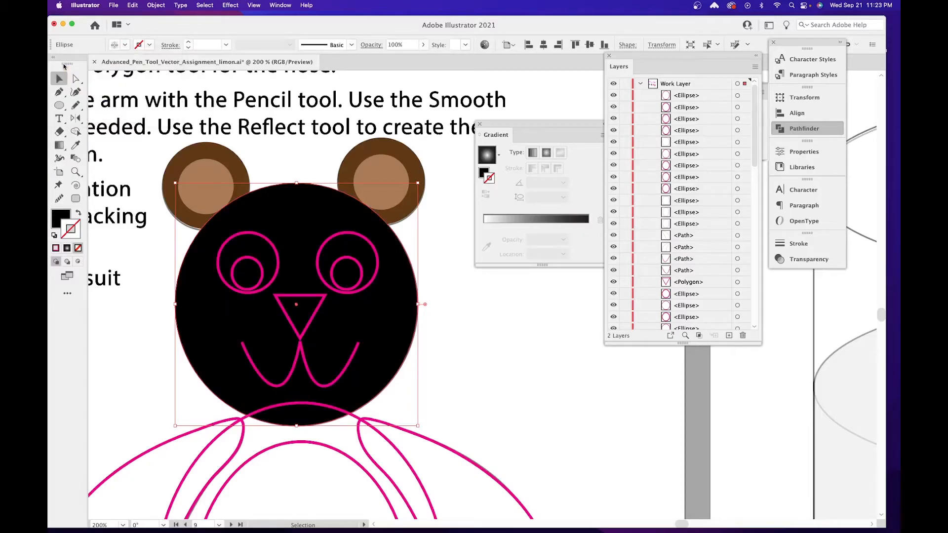
{"action": "key", "text": "slash"}
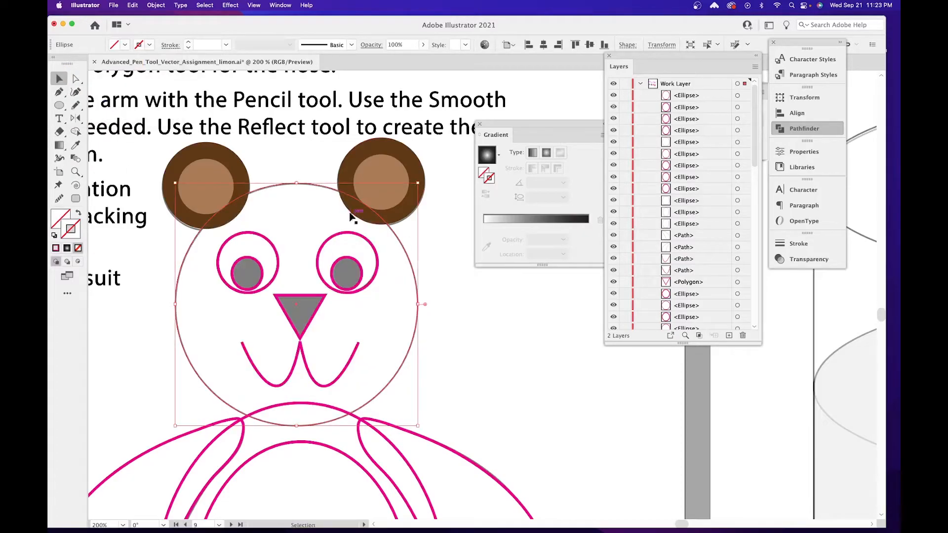
Fill the bear's head ellipse with dark brown, hex 5E3A0E.
{"action": "double_click", "coordinate": [64, 218]}
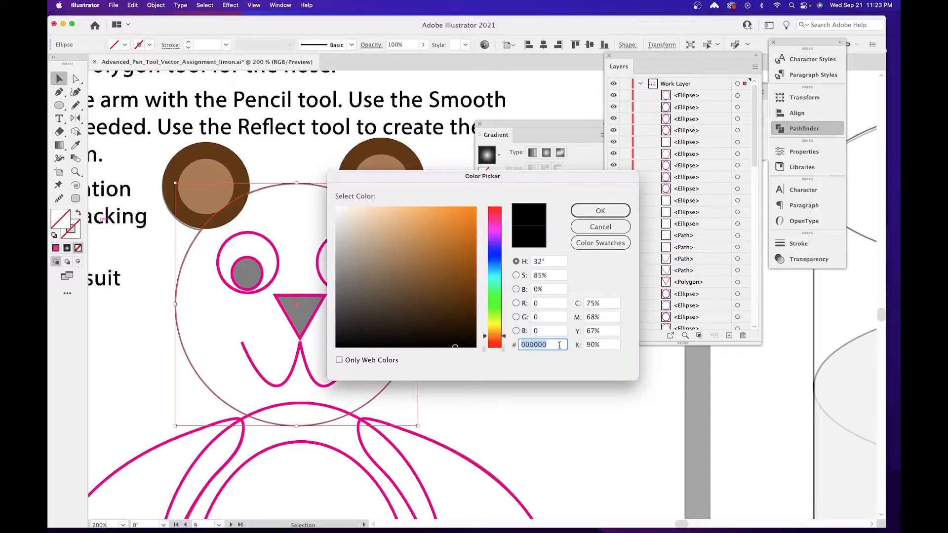
{"action": "type", "text": "5E3A0E"}
{"action": "left_click", "coordinate": [614, 231]}
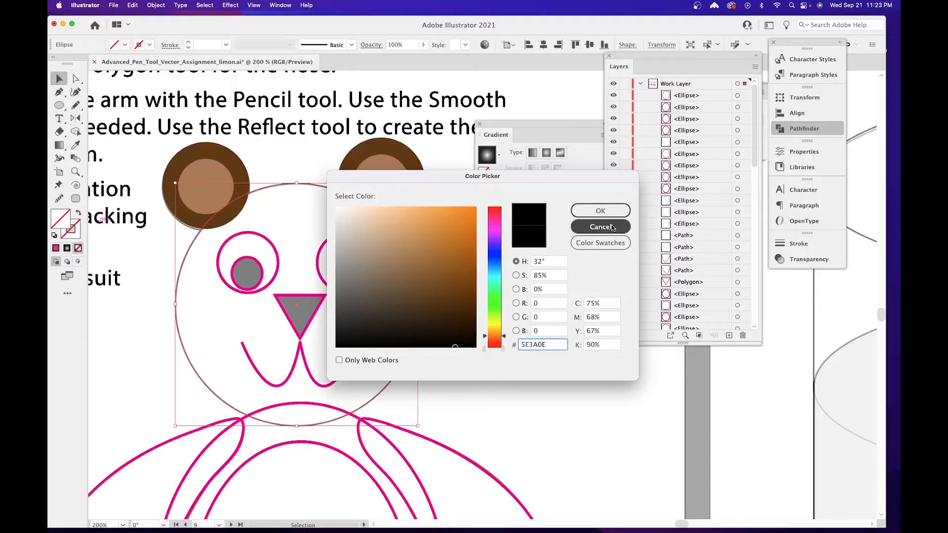
{"action": "left_click", "coordinate": [600, 211]}
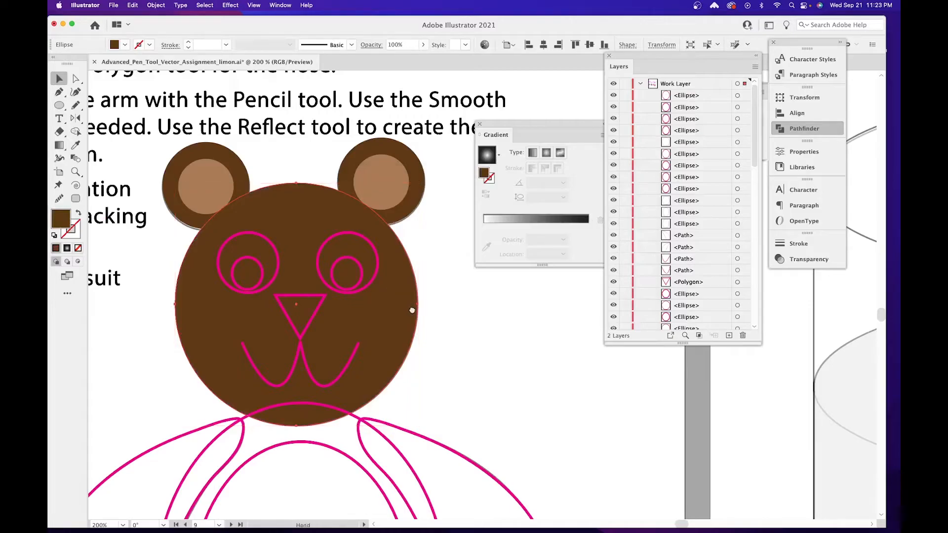
Remove the stroke from the outer ellipses of both eyes and fill them with white.
{"action": "scroll", "coordinate": [424, 303], "scroll_direction": "down", "scroll_amount": 1}
{"action": "left_click", "coordinate": [472, 331]}
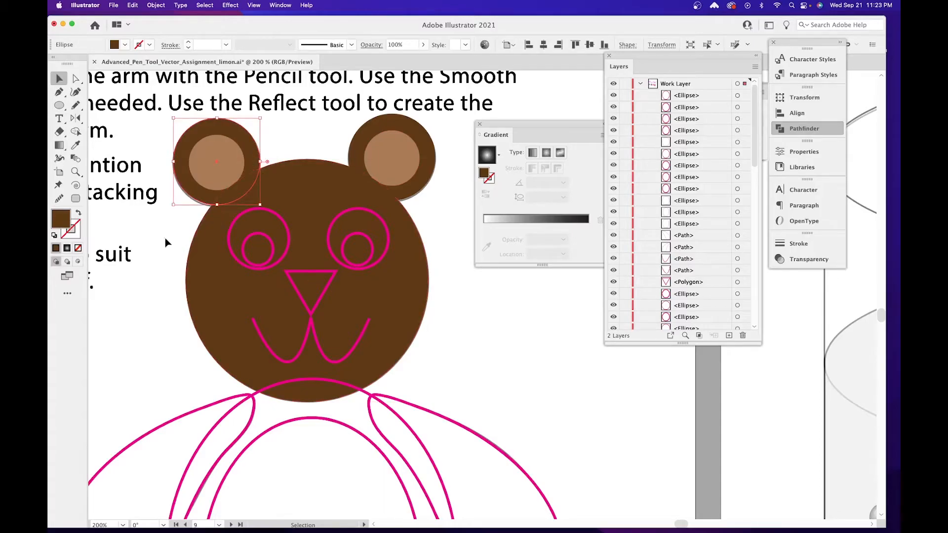
{"action": "left_click", "coordinate": [220, 234]}
{"action": "left_click", "coordinate": [505, 321]}
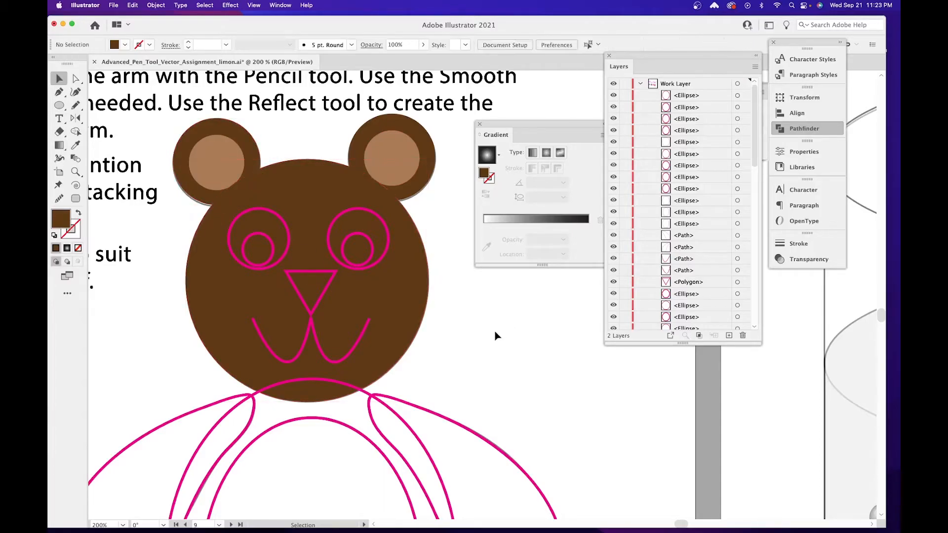
{"action": "left_click", "coordinate": [257, 209]}
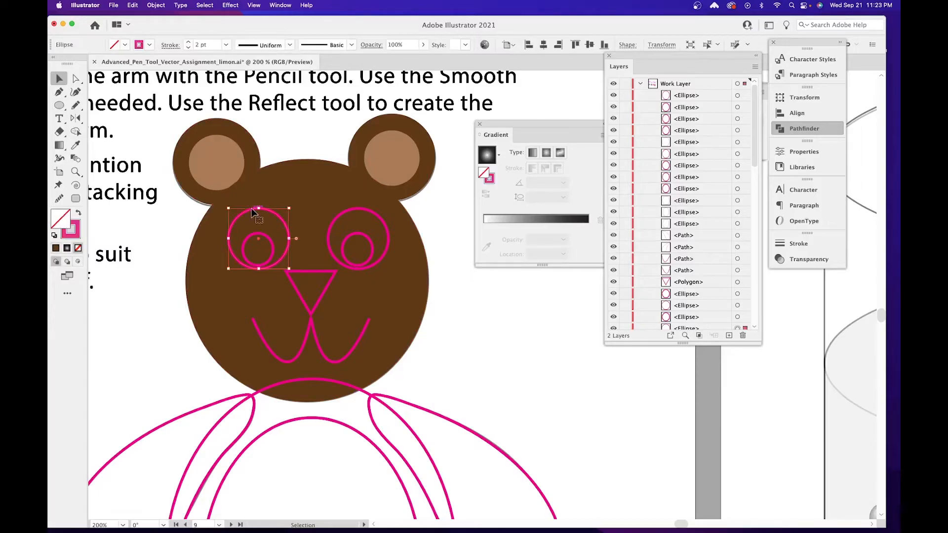
{"action": "left_click", "coordinate": [347, 211], "text": "shift"}
{"action": "left_click", "coordinate": [150, 45]}
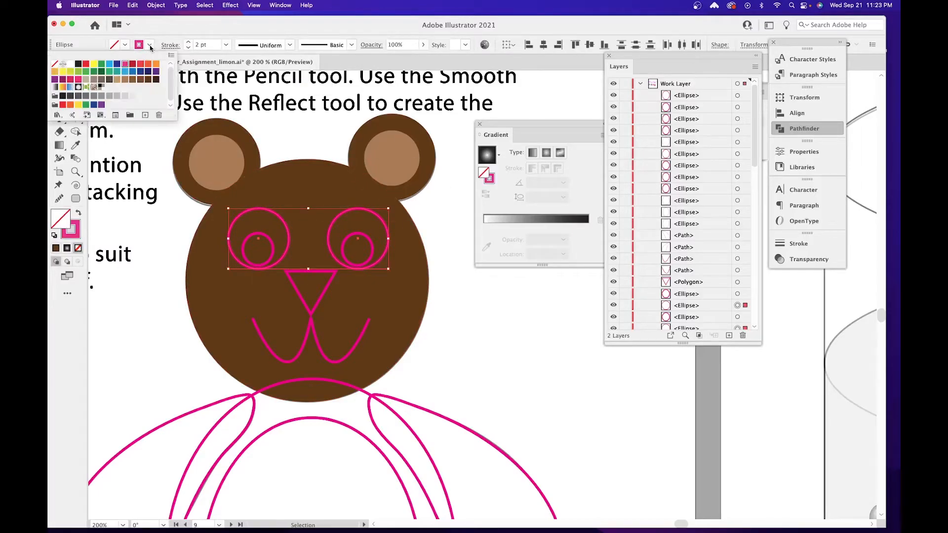
{"action": "left_click", "coordinate": [53, 65]}
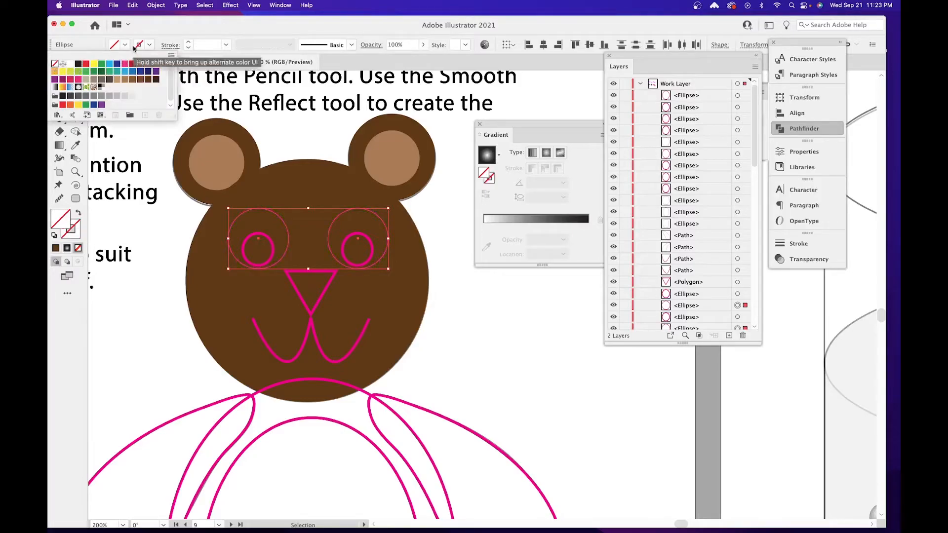
{"action": "left_click", "coordinate": [126, 45]}
{"action": "left_click", "coordinate": [125, 45]}
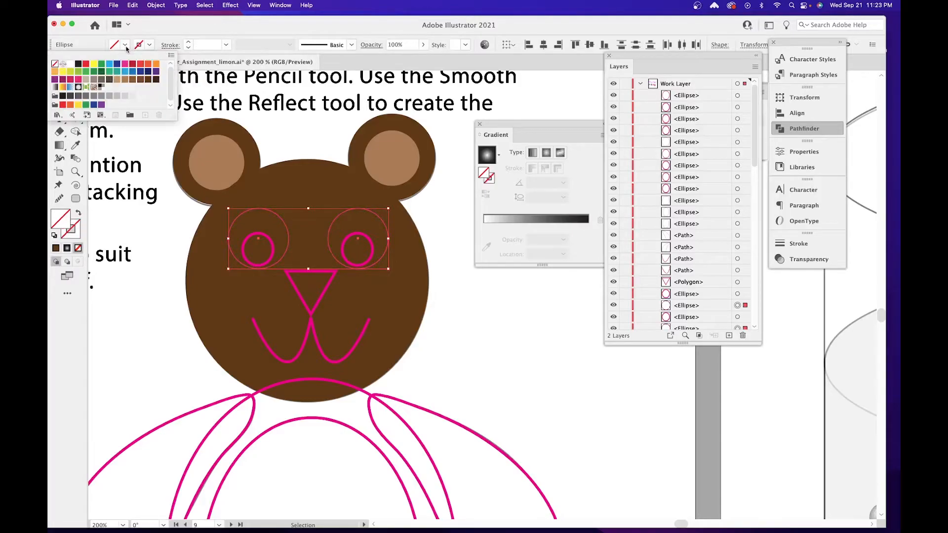
{"action": "left_click", "coordinate": [70, 64]}
{"action": "key", "text": "Escape"}
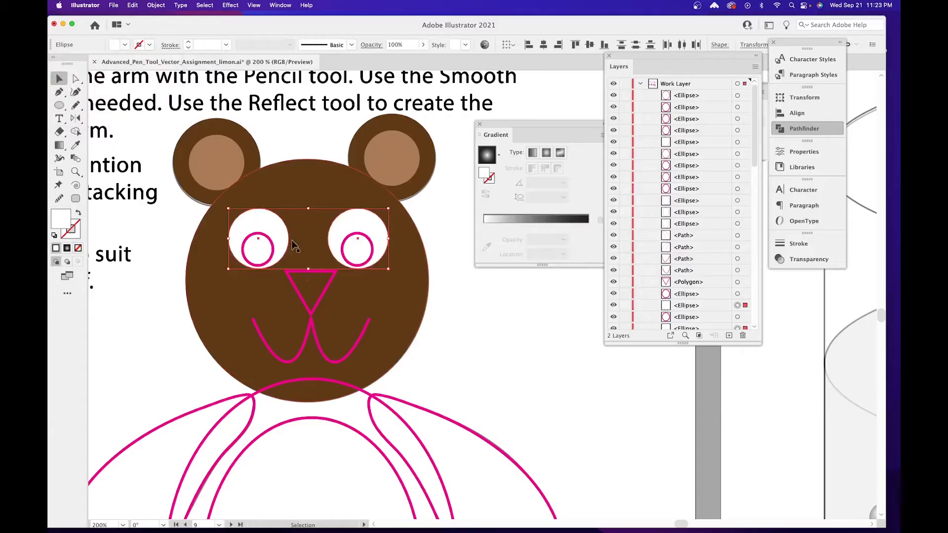
Remove the stroke from both pupil ellipses and fill them with black.
{"action": "left_click", "coordinate": [258, 248]}
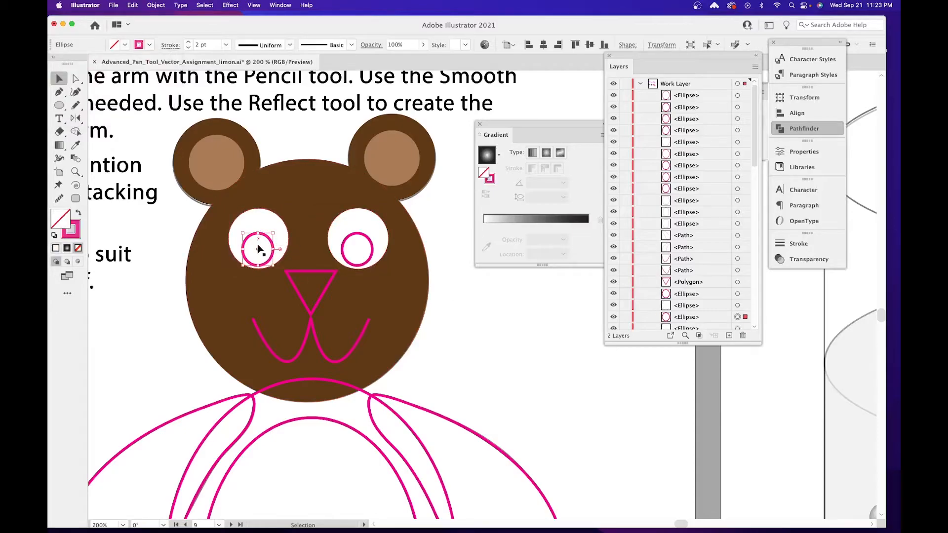
{"action": "left_click", "coordinate": [368, 240], "text": "shift"}
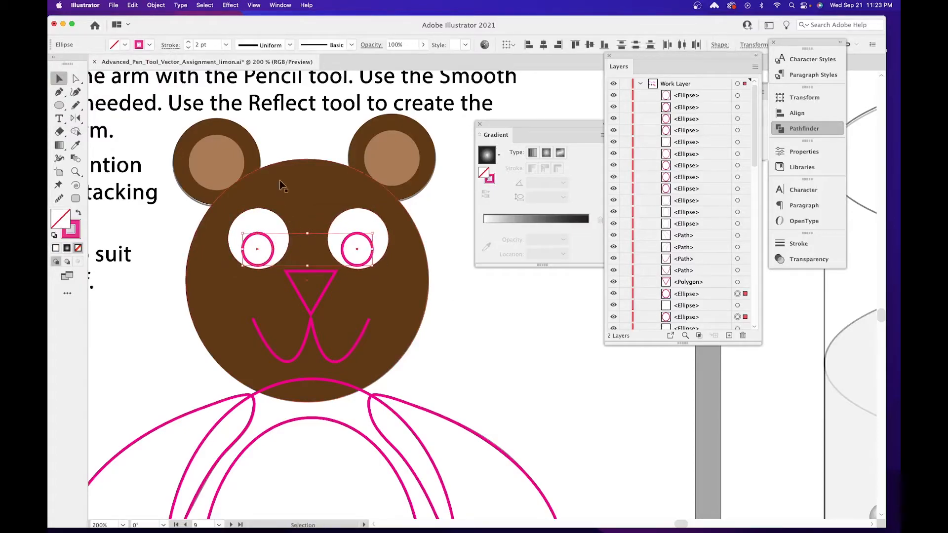
{"action": "left_click", "coordinate": [150, 45]}
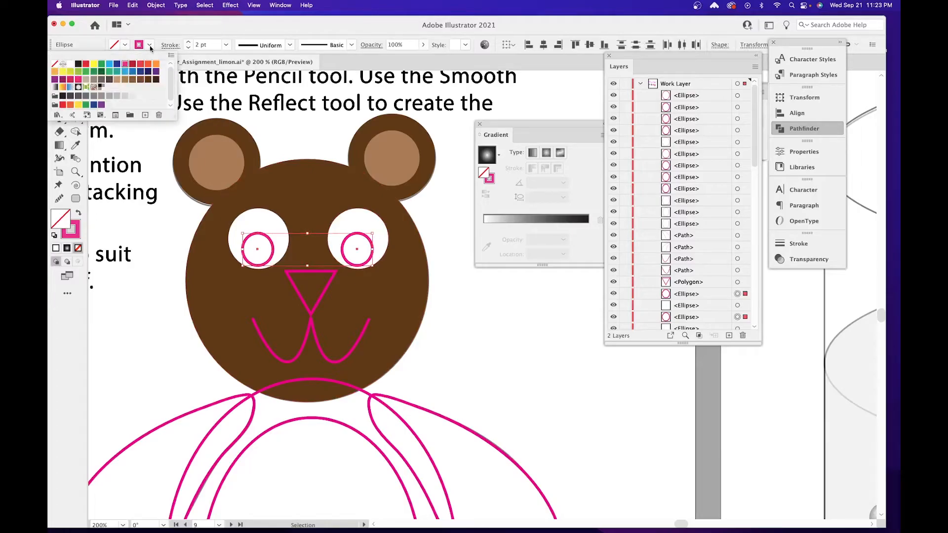
{"action": "left_click", "coordinate": [55, 64]}
{"action": "left_click", "coordinate": [125, 45]}
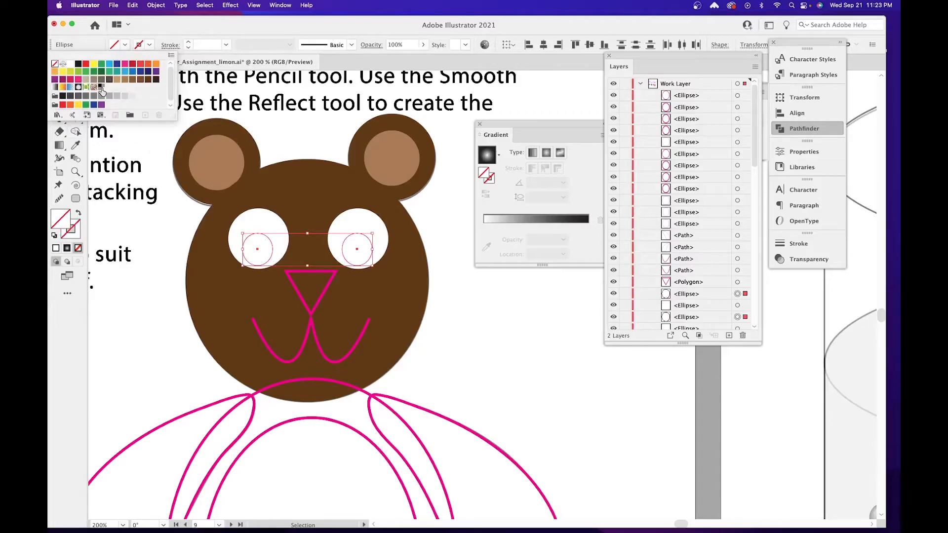
{"action": "left_click", "coordinate": [78, 64]}
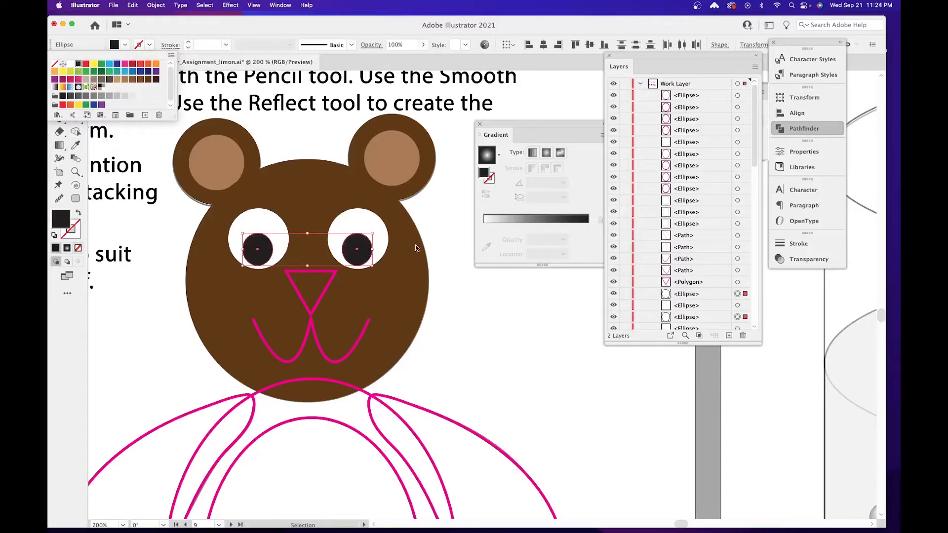
Apply the light brown, strokeless appearance of the inner ear to the nose triangle with the Eyedropper.
{"action": "left_click", "coordinate": [325, 273]}
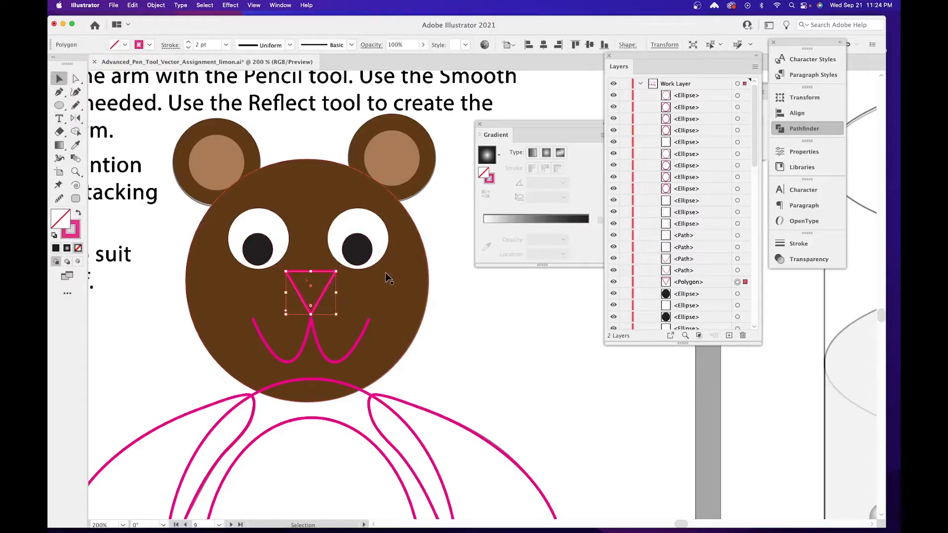
{"action": "left_click", "coordinate": [76, 145]}
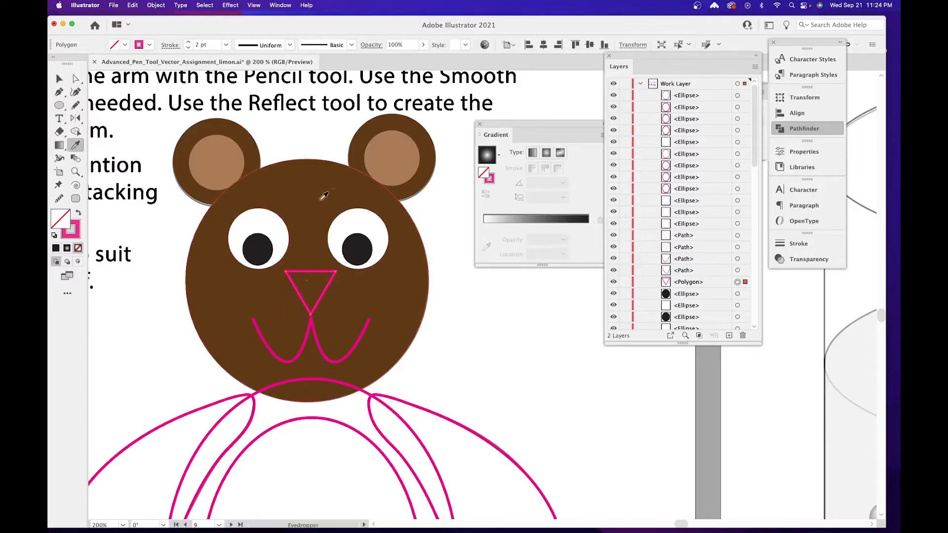
{"action": "left_click", "coordinate": [402, 157]}
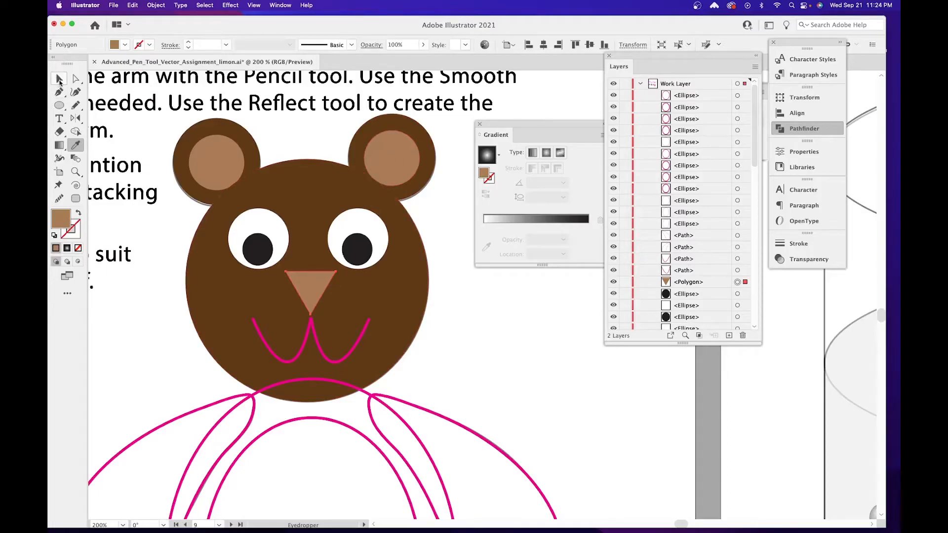
{"action": "left_click", "coordinate": [59, 79]}
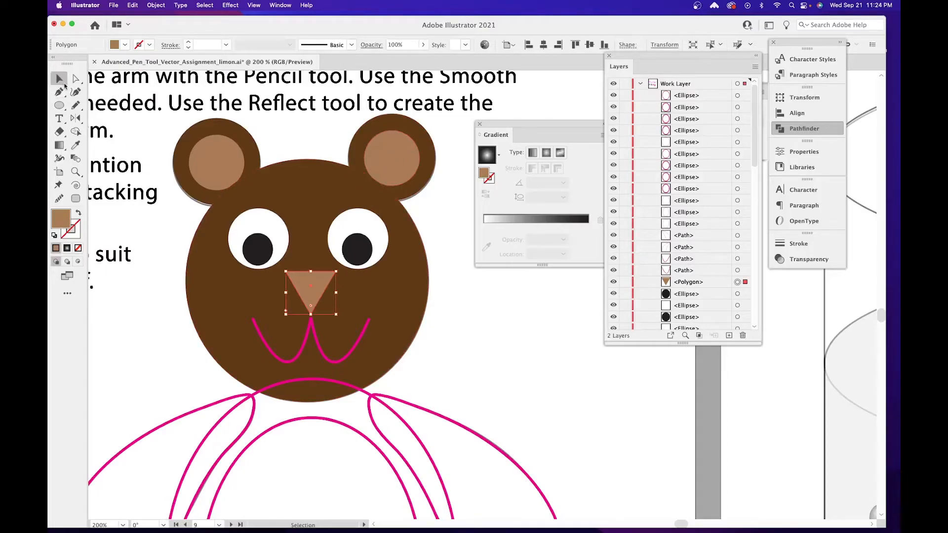
Change the stroke color of both mouth curves to black.
{"action": "left_click", "coordinate": [301, 357]}
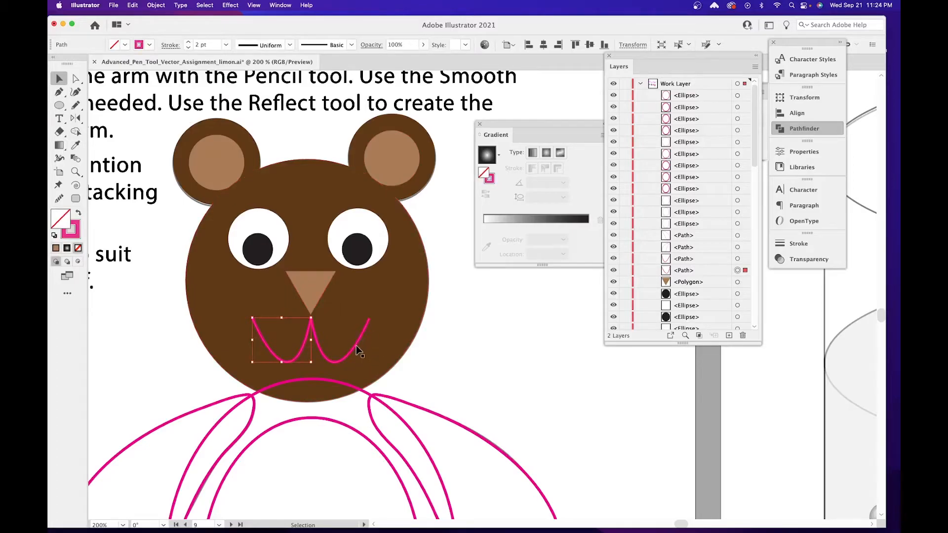
{"action": "left_click", "coordinate": [353, 348], "text": "shift"}
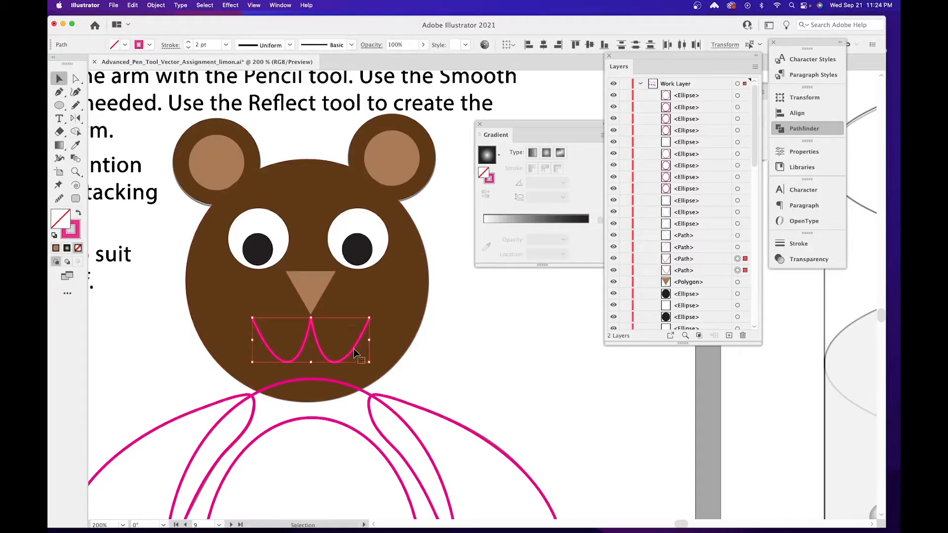
{"action": "left_click", "coordinate": [151, 46]}
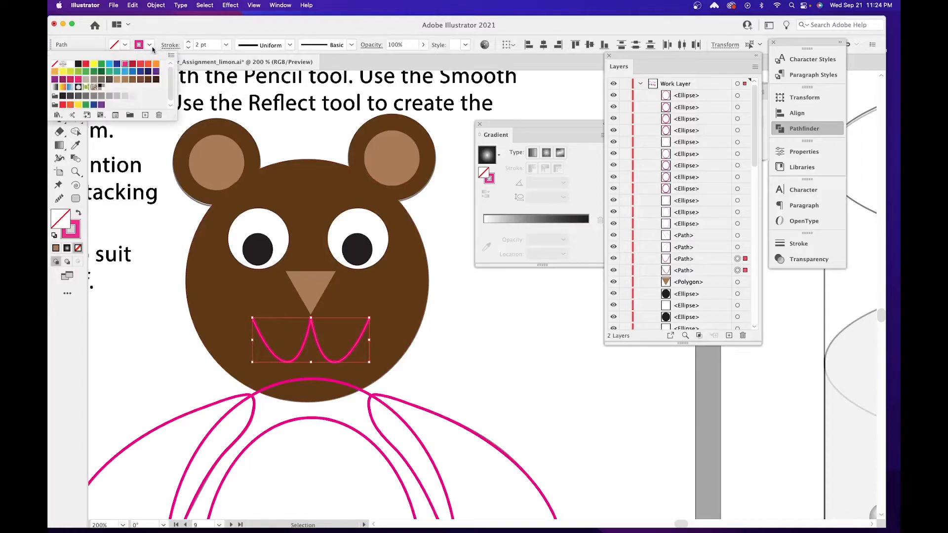
{"action": "left_click", "coordinate": [78, 65]}
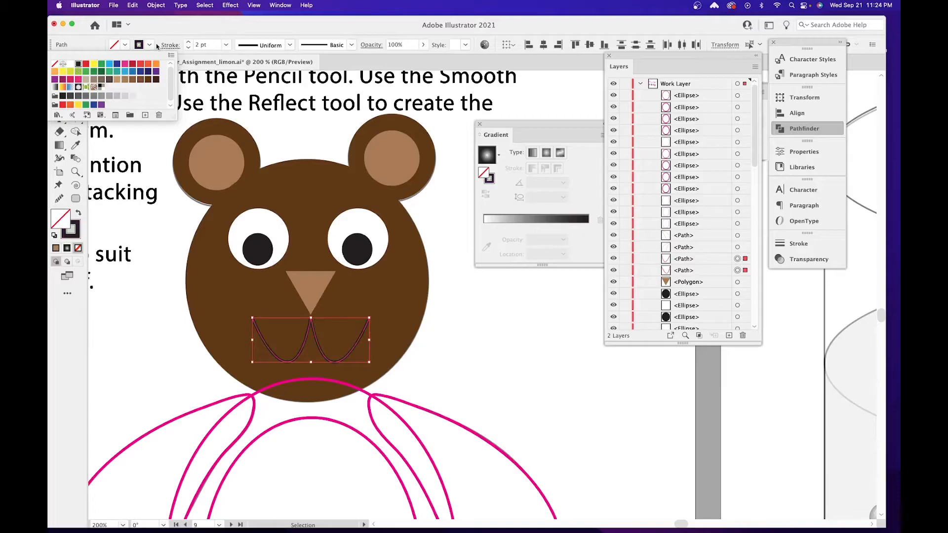
Try a black fill without a stroke on both mouth curves and swap it back to a black stroke.
{"action": "left_click", "coordinate": [54, 64]}
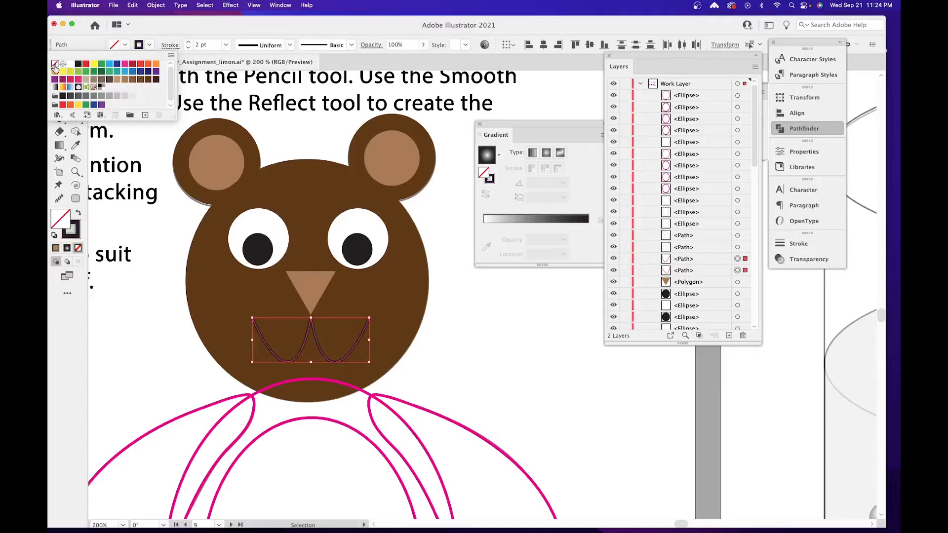
{"action": "left_click", "coordinate": [124, 46]}
{"action": "left_click", "coordinate": [124, 46]}
{"action": "left_click", "coordinate": [79, 65]}
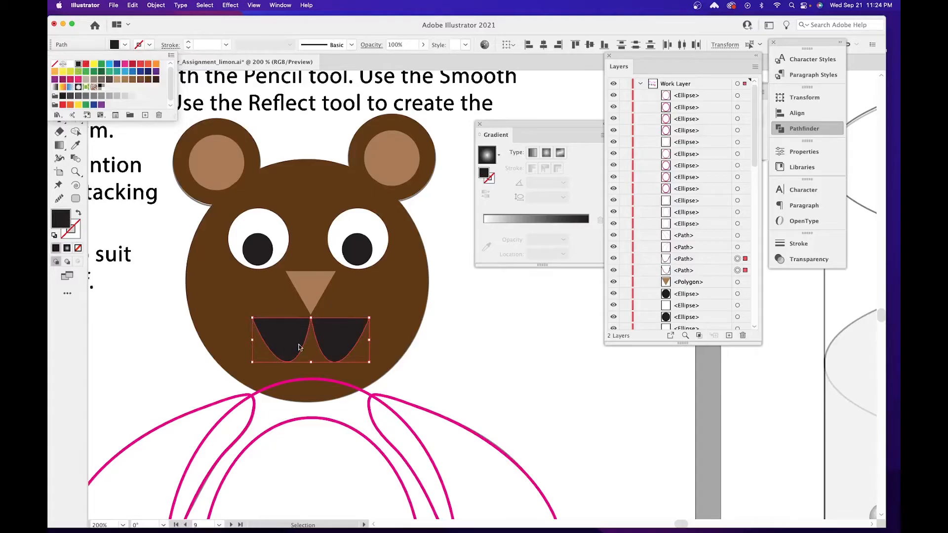
{"action": "key", "text": "super+plus"}
{"action": "key", "text": "super+plus"}
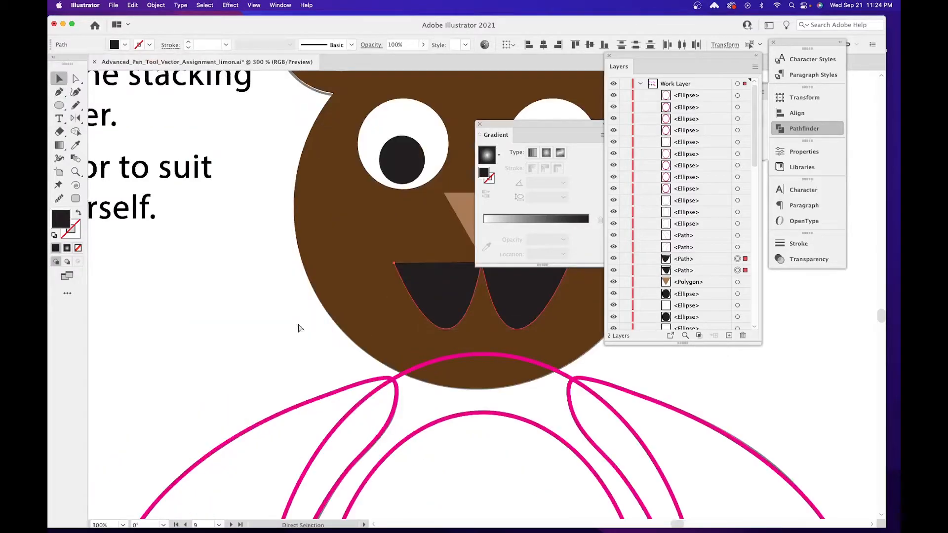
{"action": "left_click_drag", "start_coordinate": [389, 343], "coordinate": [207, 343]}
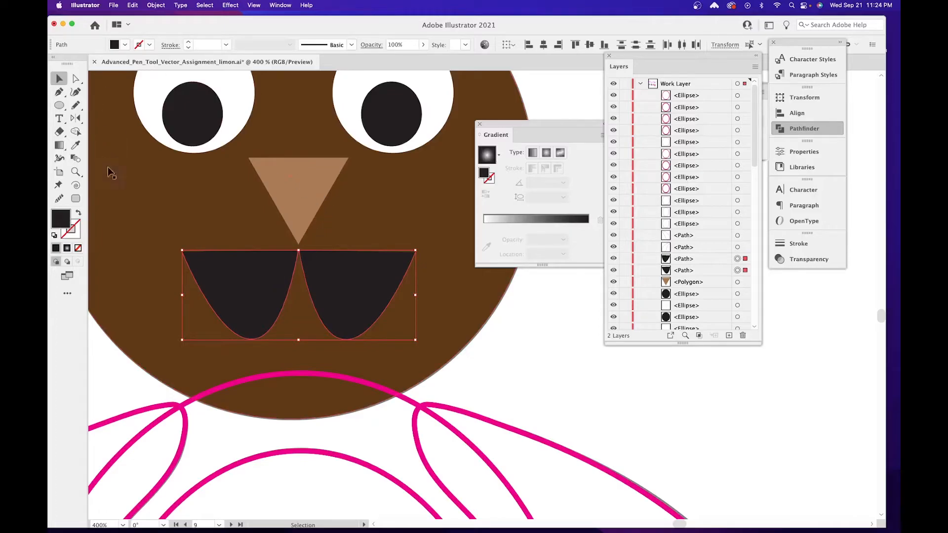
{"action": "left_click", "coordinate": [78, 213]}
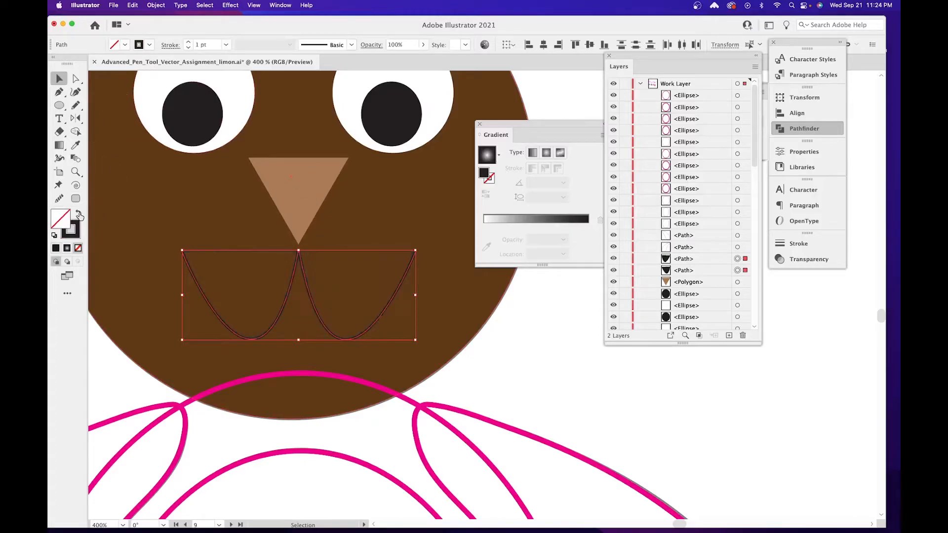
Set the stroke weight of both mouth curves to 4 pt and deselect them.
{"action": "left_click", "coordinate": [189, 42]}
{"action": "left_click", "coordinate": [189, 43]}
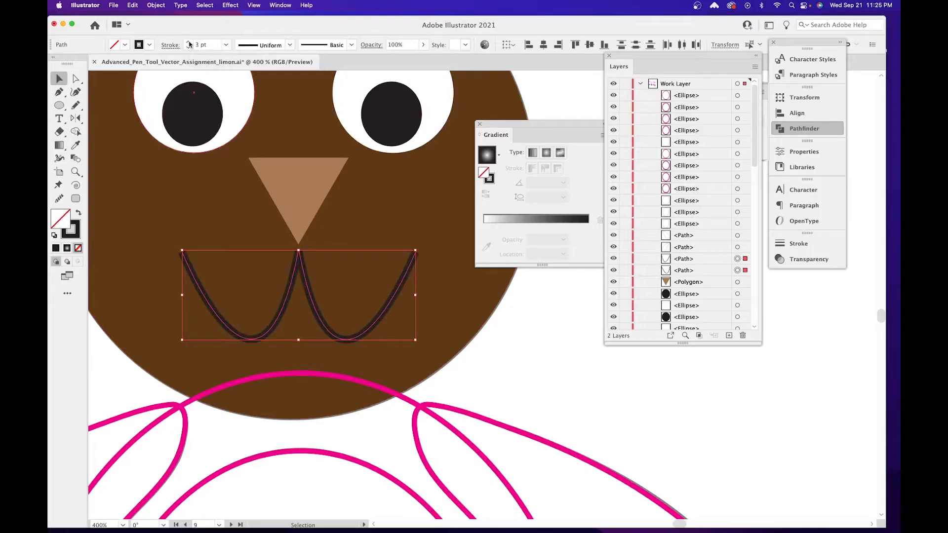
{"action": "left_click", "coordinate": [189, 43]}
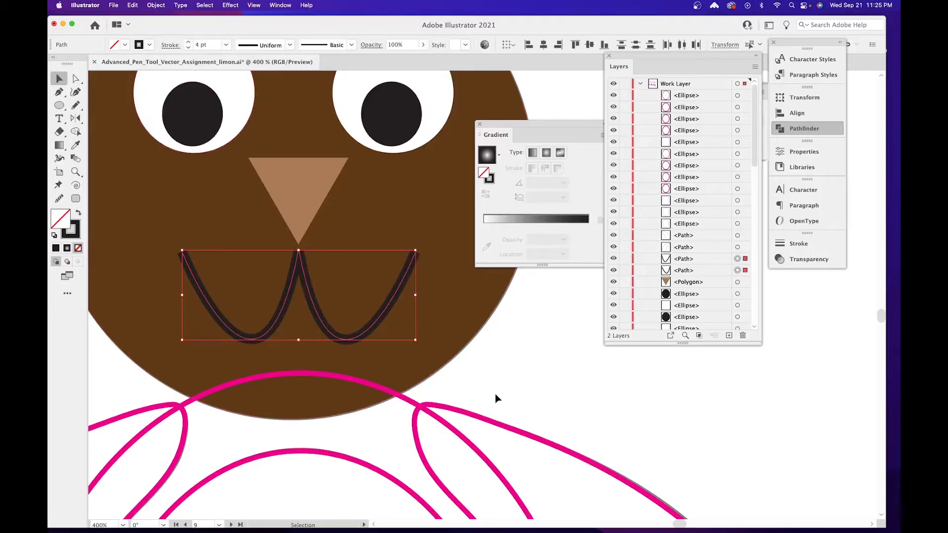
{"action": "left_click", "coordinate": [508, 379]}
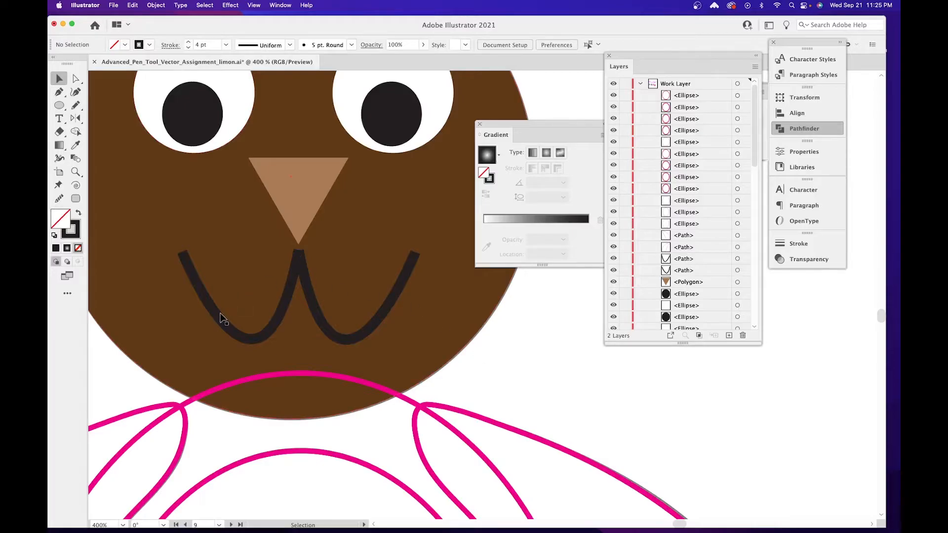
Remove the stroke from the bear's large outer body ellipse.
{"action": "scroll", "coordinate": [359, 418], "scroll_direction": "down", "scroll_amount": 5}
{"action": "key", "text": "super+minus"}
{"action": "key", "text": "super+minus"}
{"action": "key", "text": "super+minus"}
{"action": "key", "text": "super+minus"}
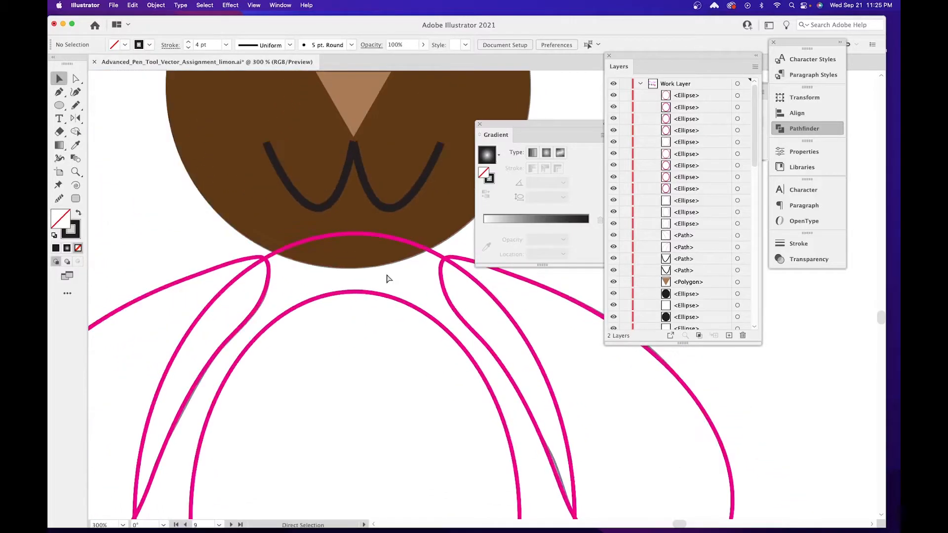
{"action": "left_click_drag", "start_coordinate": [470, 283], "coordinate": [349, 216]}
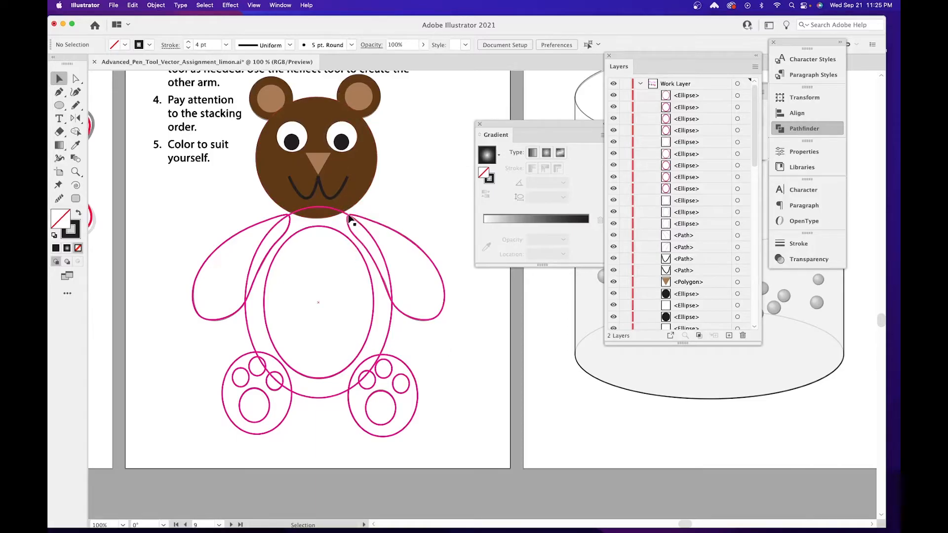
{"action": "left_click", "coordinate": [247, 324]}
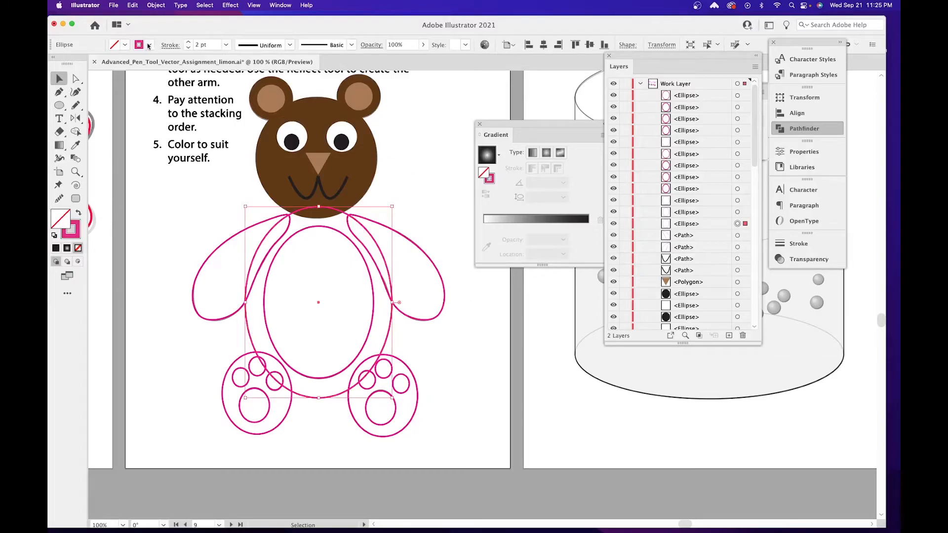
{"action": "left_click", "coordinate": [148, 46]}
{"action": "left_click", "coordinate": [55, 64]}
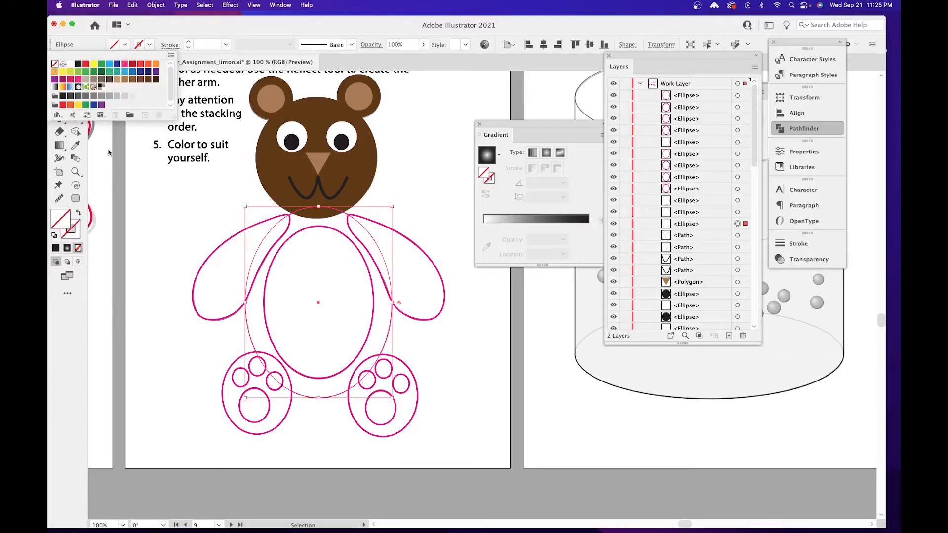
{"action": "left_click", "coordinate": [140, 79]}
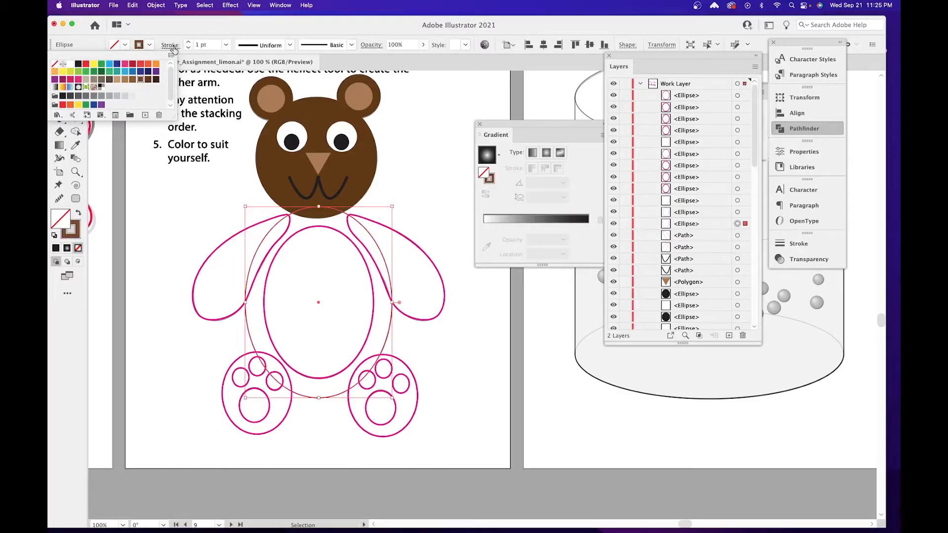
{"action": "left_click", "coordinate": [55, 63]}
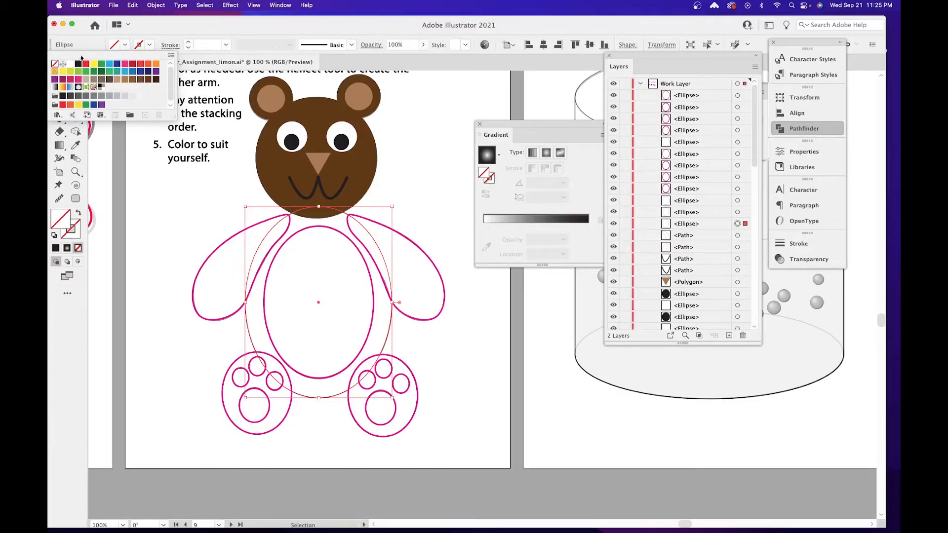
Fill the bear's large outer body ellipse with a medium brown swatch and deselect it.
{"action": "left_click", "coordinate": [126, 45]}
{"action": "left_click", "coordinate": [126, 45]}
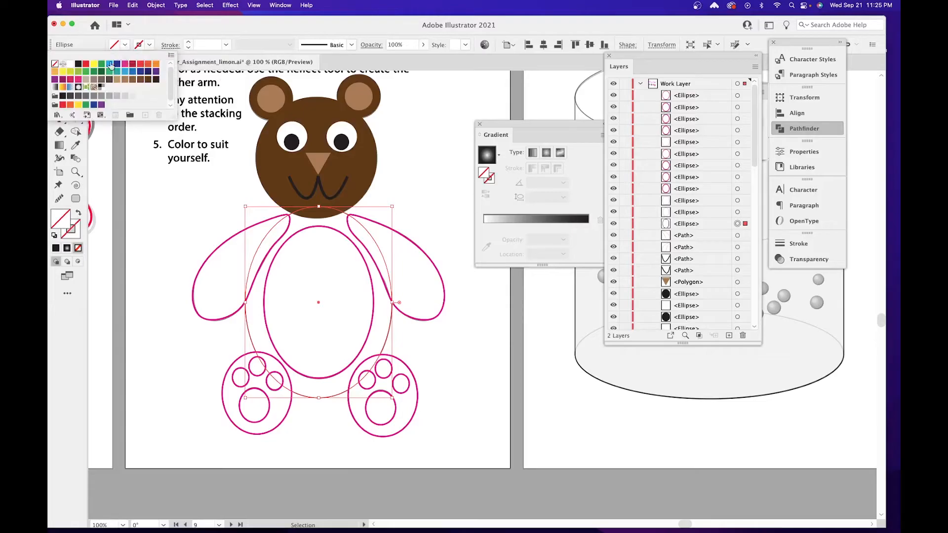
{"action": "left_click", "coordinate": [140, 80]}
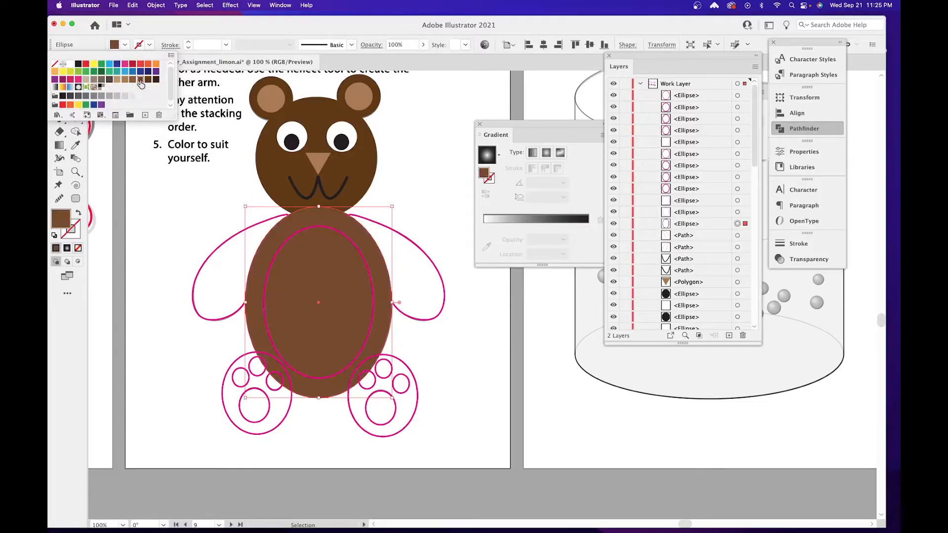
{"action": "left_click", "coordinate": [414, 204]}
{"action": "left_click", "coordinate": [407, 186]}
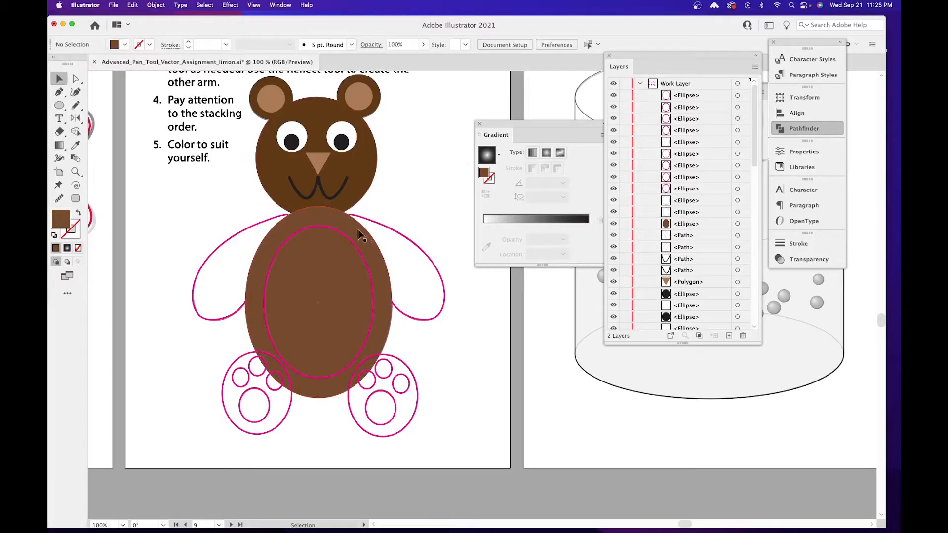
Send the brown body ellipse backward in the stacking order until it sits behind both arm outlines.
{"action": "left_click", "coordinate": [349, 250]}
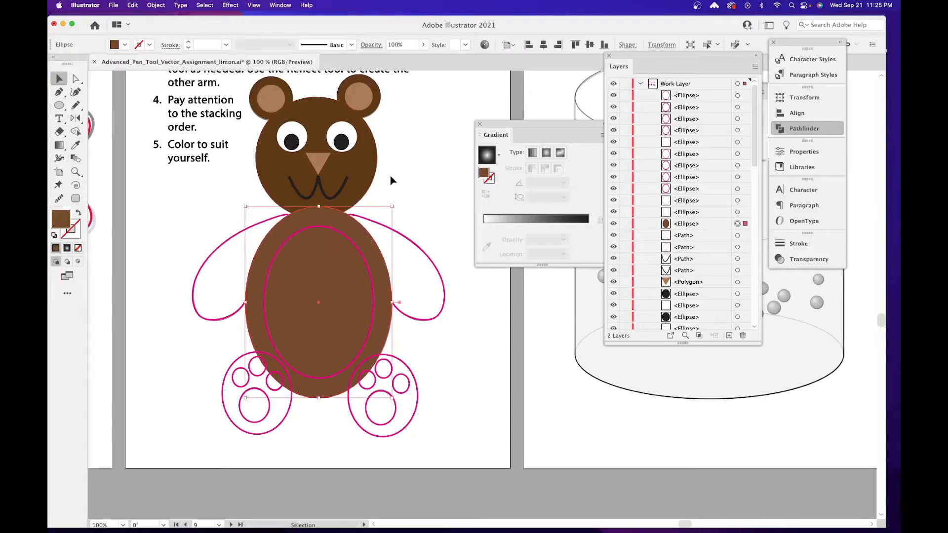
{"action": "key", "text": "super+equal"}
{"action": "left_click_drag", "start_coordinate": [413, 209], "coordinate": [309, 239]}
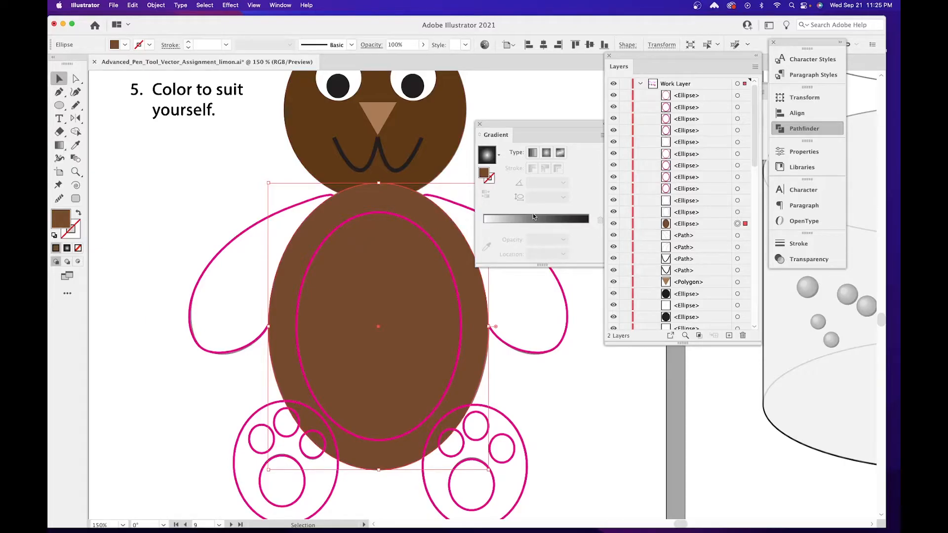
{"action": "key", "text": "a"}
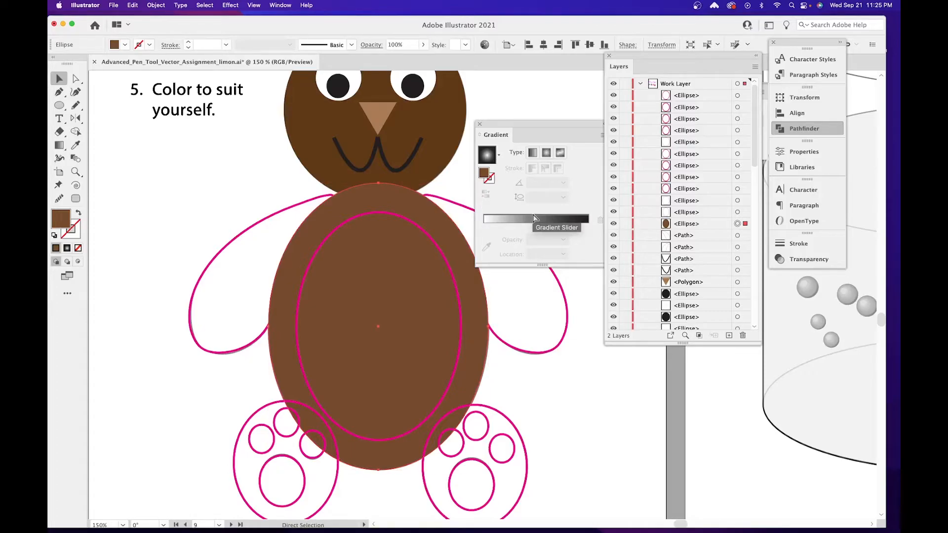
{"action": "key", "text": "super+bracketleft"}
{"action": "key", "text": "super+bracketleft"}
{"action": "key", "text": "super+bracketleft"}
{"action": "key", "text": "super+bracketleft"}
{"action": "key", "text": "super+bracketleft"}
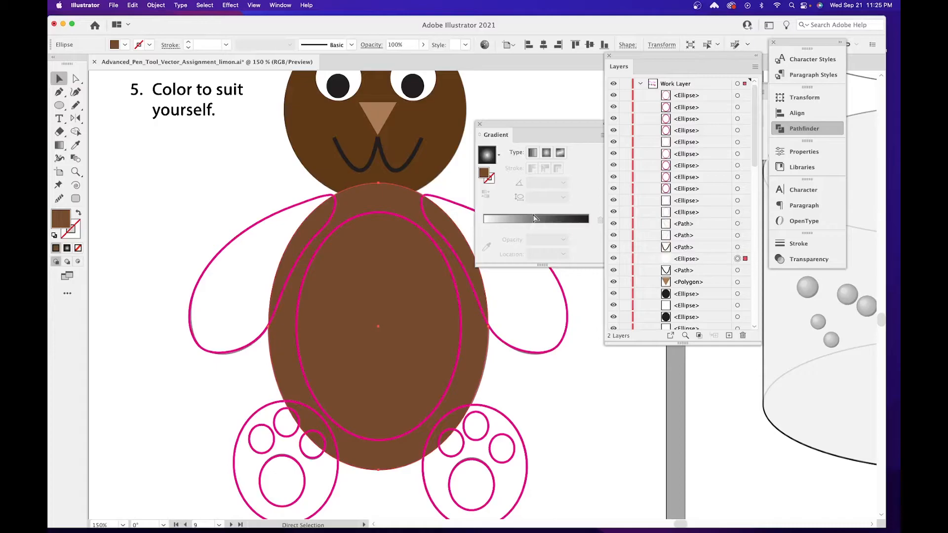
{"action": "key", "text": "v"}
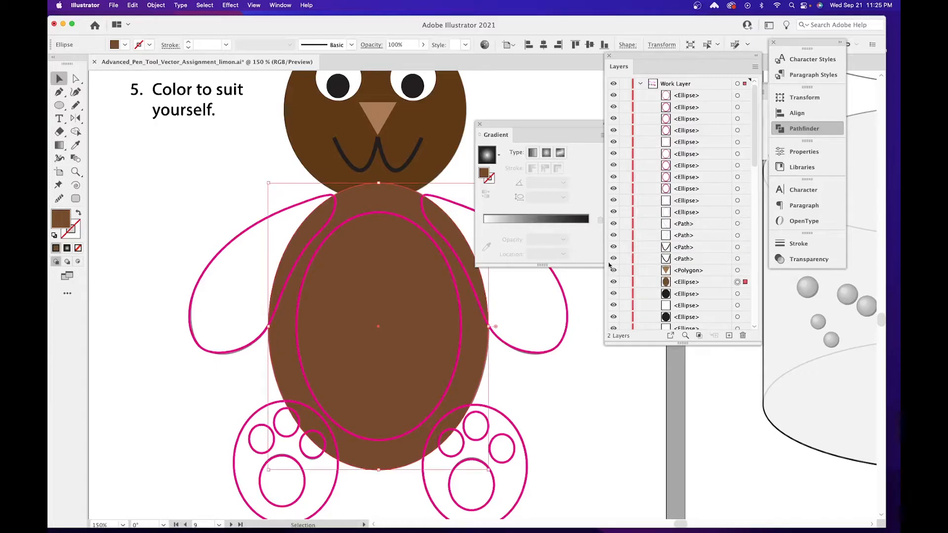
Send the body ellipse further backward until it sits behind the bear's head and deselect it.
{"action": "scroll", "coordinate": [696, 296], "scroll_direction": "down", "scroll_amount": 5}
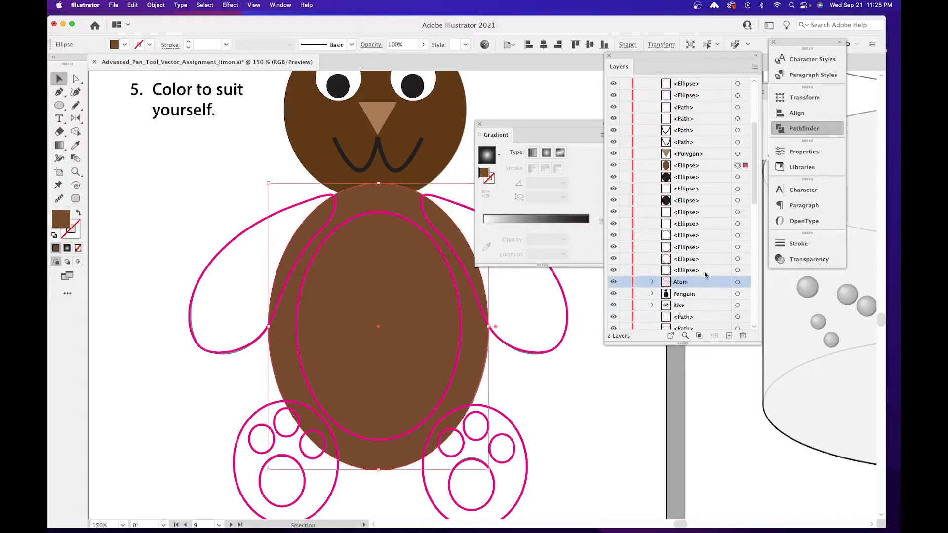
{"action": "key", "text": "super"}
{"action": "key", "text": "super+bracketleft"}
{"action": "key", "text": "super+bracketleft"}
{"action": "key", "text": "super+bracketleft"}
{"action": "key", "text": "super+bracketleft"}
{"action": "key", "text": "super+bracketleft"}
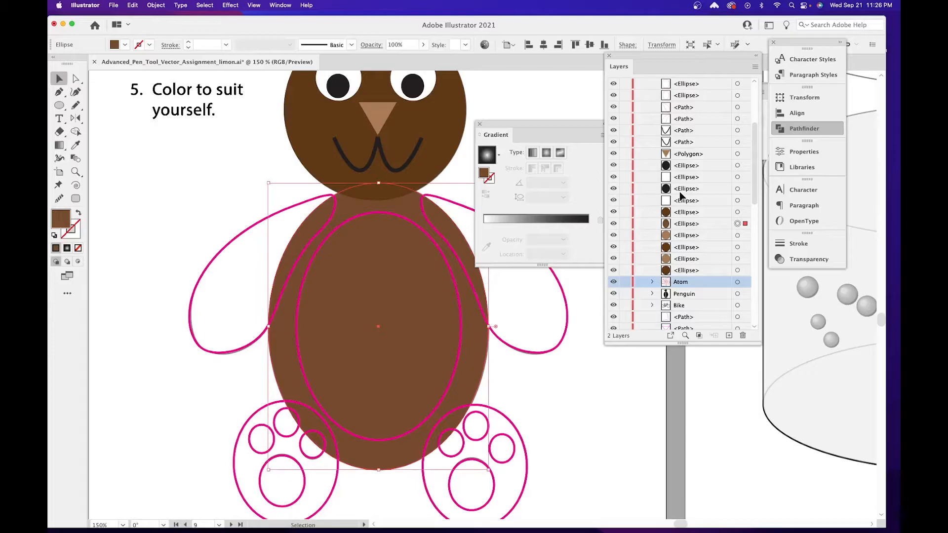
{"action": "scroll", "coordinate": [418, 227], "scroll_direction": "up", "scroll_amount": 3}
{"action": "scroll", "coordinate": [419, 226], "scroll_direction": "left", "scroll_amount": 3}
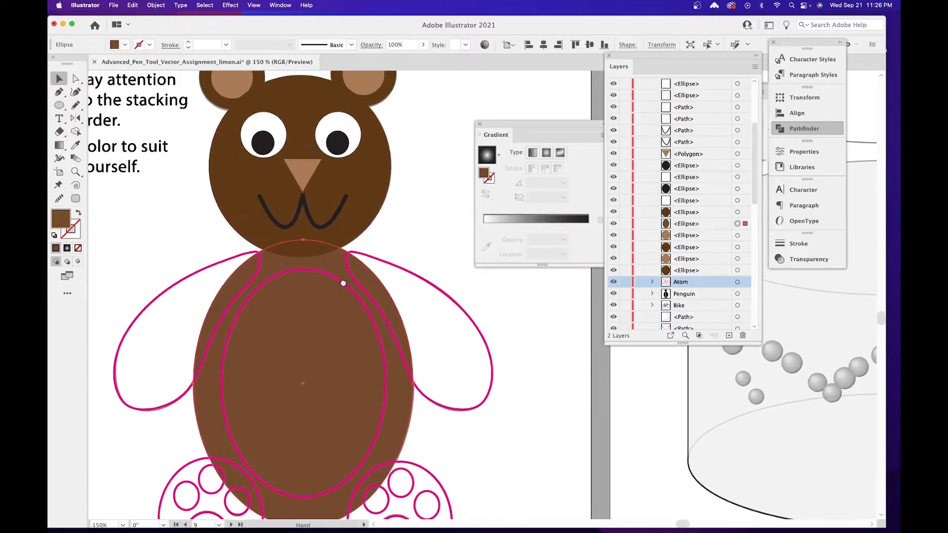
{"action": "left_click", "coordinate": [424, 226]}
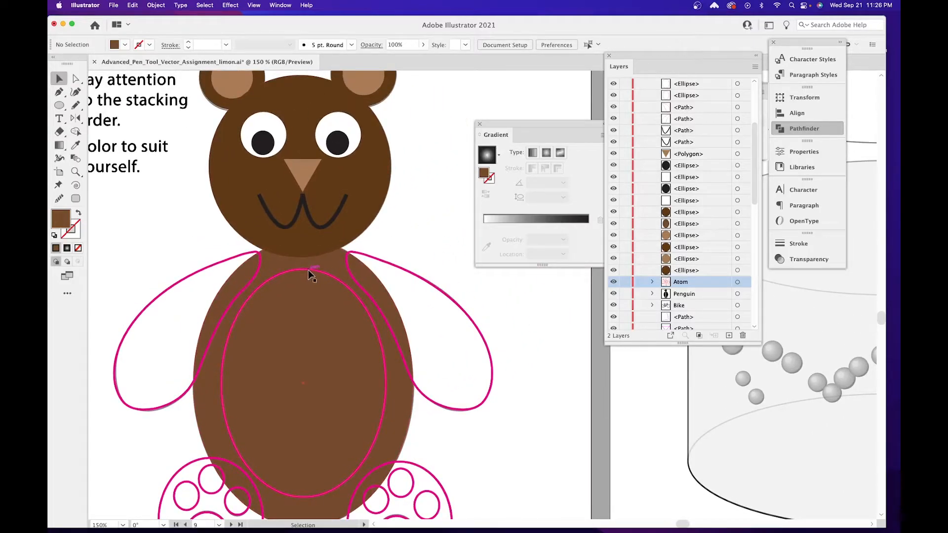
Remove the stroke from the inner belly ellipse and fill it with a light brown swatch.
{"action": "left_click", "coordinate": [311, 275]}
{"action": "left_click", "coordinate": [74, 232]}
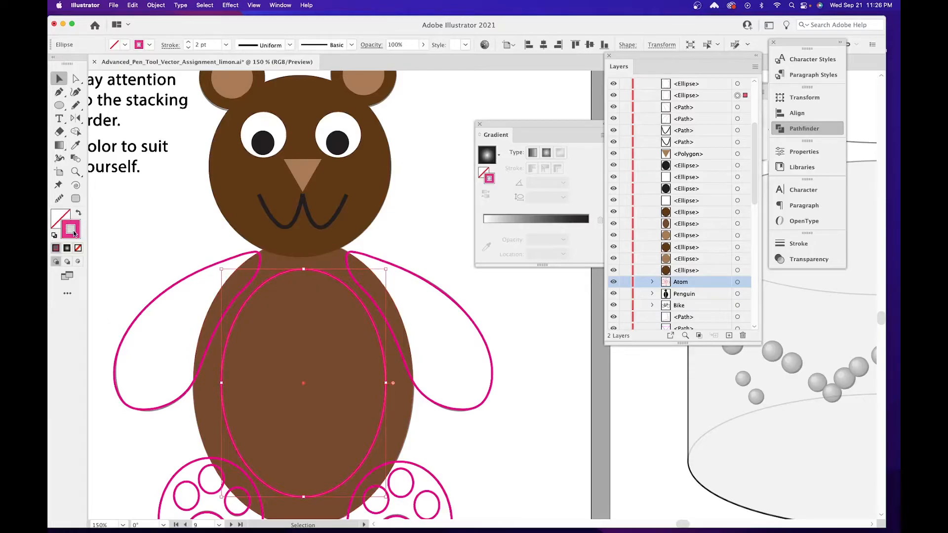
{"action": "left_click", "coordinate": [78, 249]}
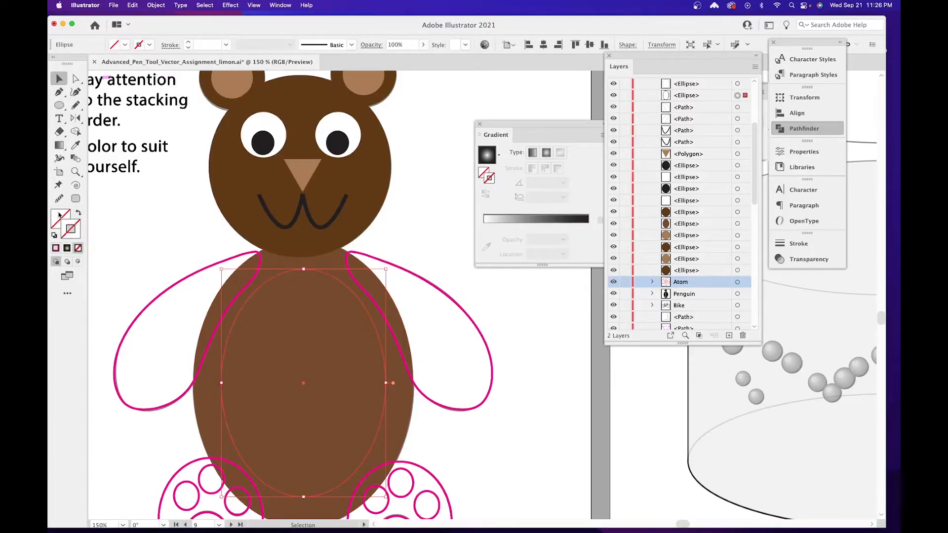
{"action": "left_click", "coordinate": [59, 215]}
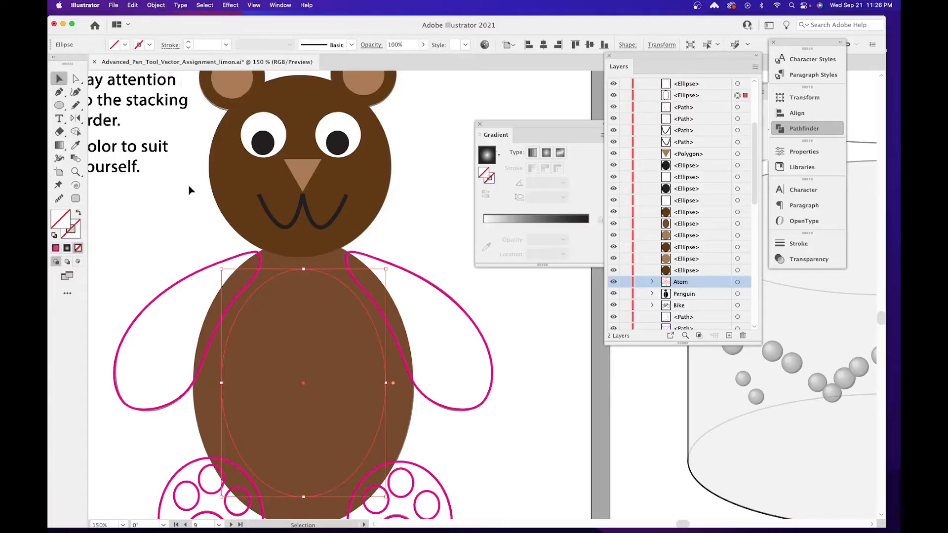
{"action": "double_click", "coordinate": [63, 219]}
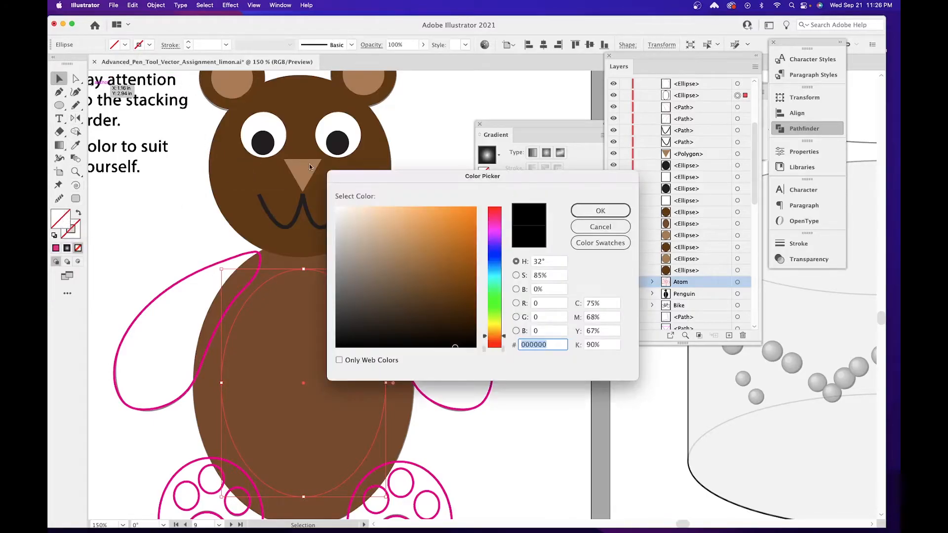
{"action": "left_click", "coordinate": [600, 226]}
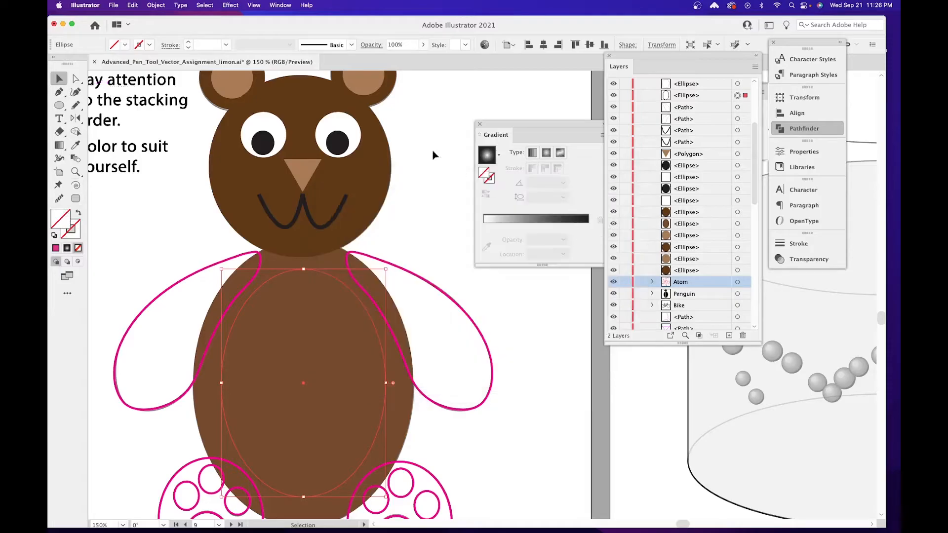
{"action": "left_click", "coordinate": [125, 45]}
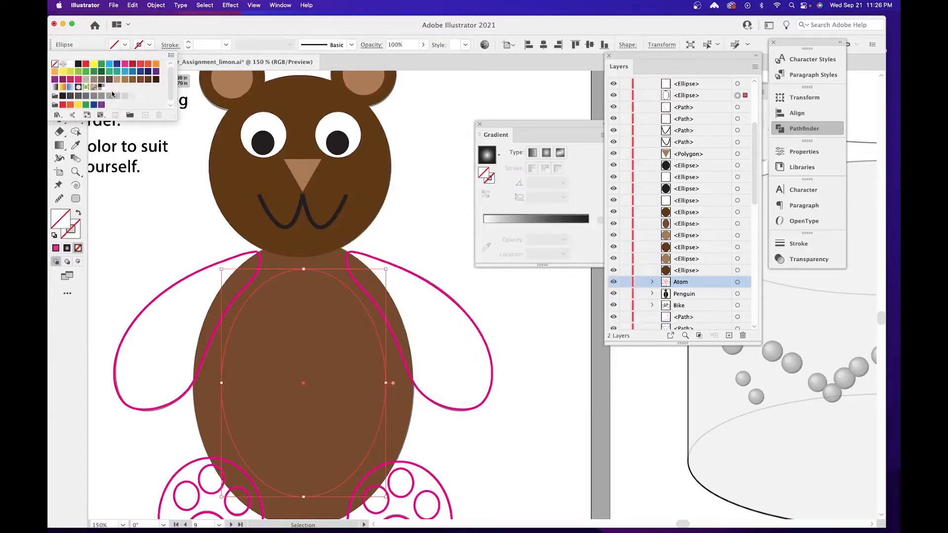
{"action": "left_click", "coordinate": [125, 80]}
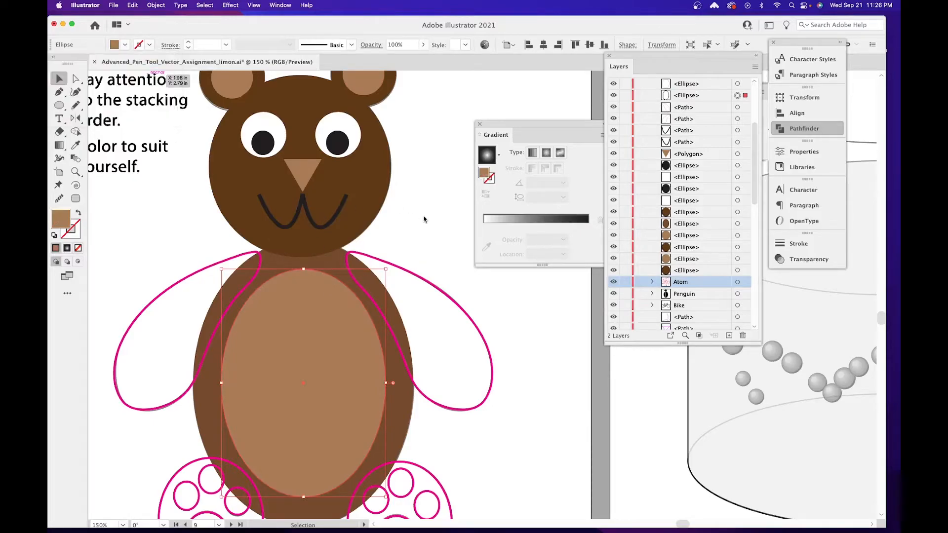
Copy the hex code 5E3A0E from the fill color of the bear's head.
{"action": "left_click_drag", "start_coordinate": [423, 305], "coordinate": [410, 287]}
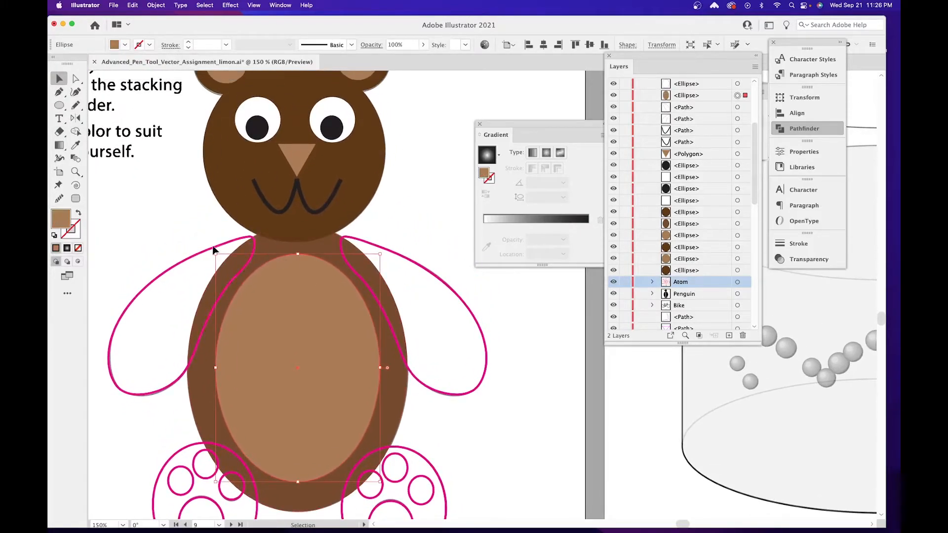
{"action": "left_click", "coordinate": [192, 278]}
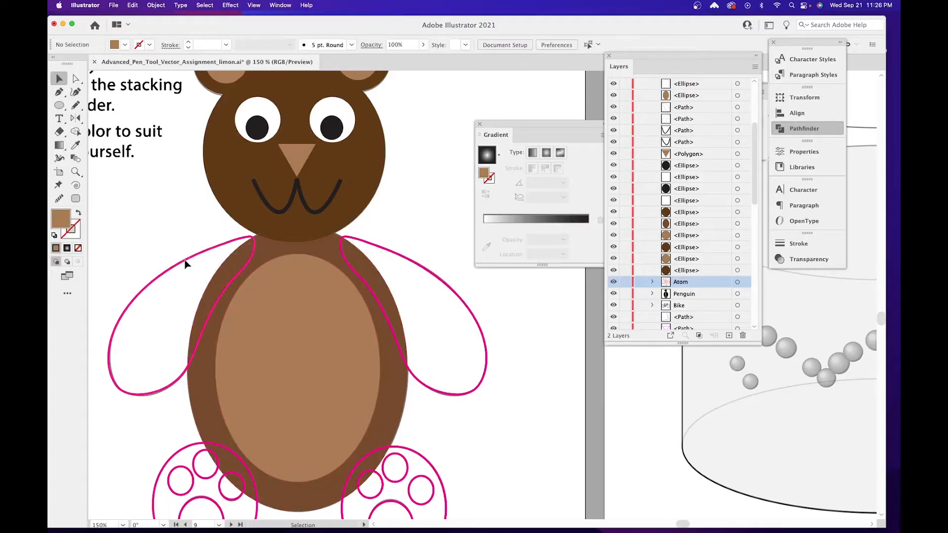
{"action": "left_click", "coordinate": [185, 261]}
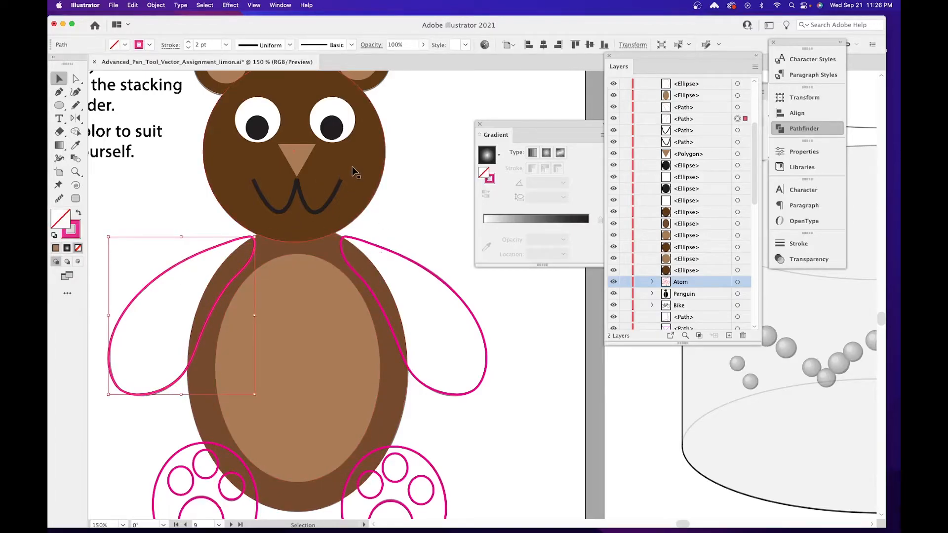
{"action": "left_click", "coordinate": [359, 200]}
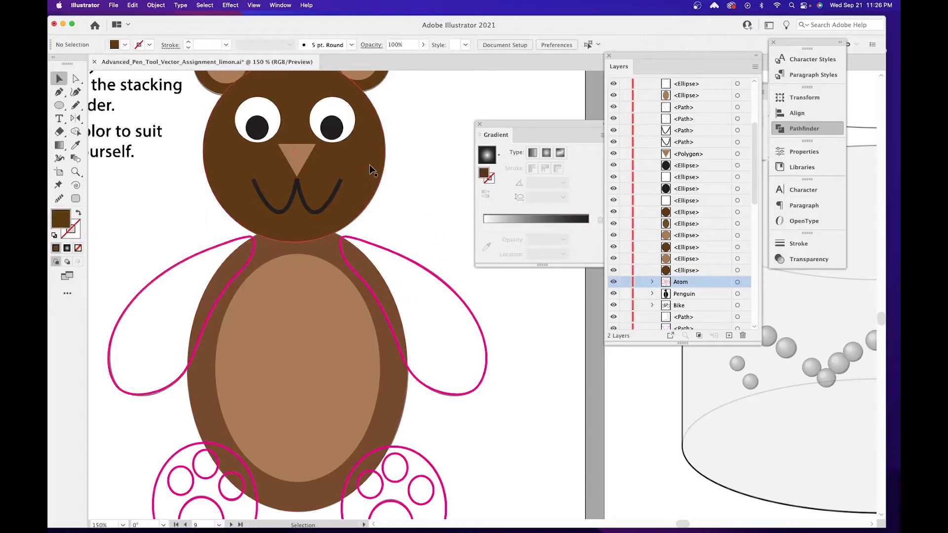
{"action": "double_click", "coordinate": [67, 222]}
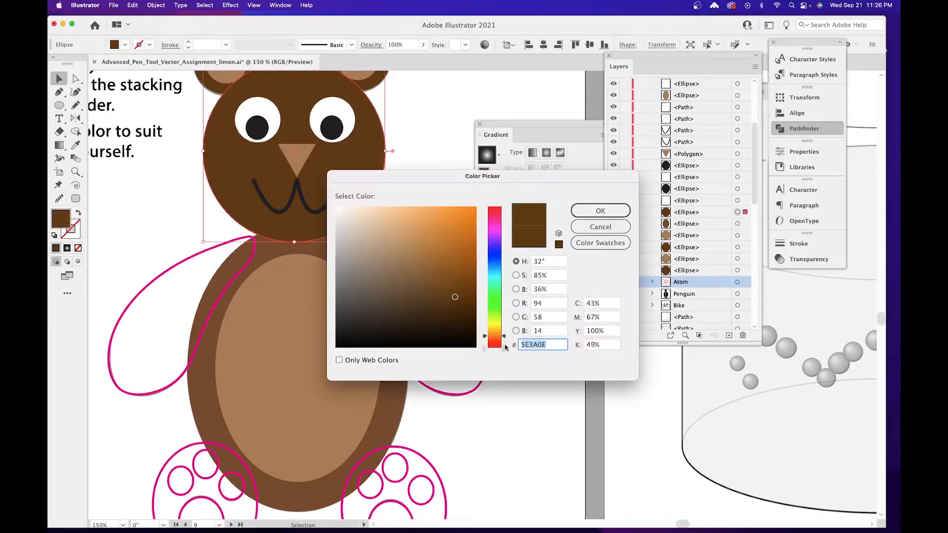
{"action": "left_click", "coordinate": [600, 211]}
Fill both arm shapes with the head's dark brown by pasting the copied hex code 5E3A0E.
{"action": "left_click", "coordinate": [205, 257]}
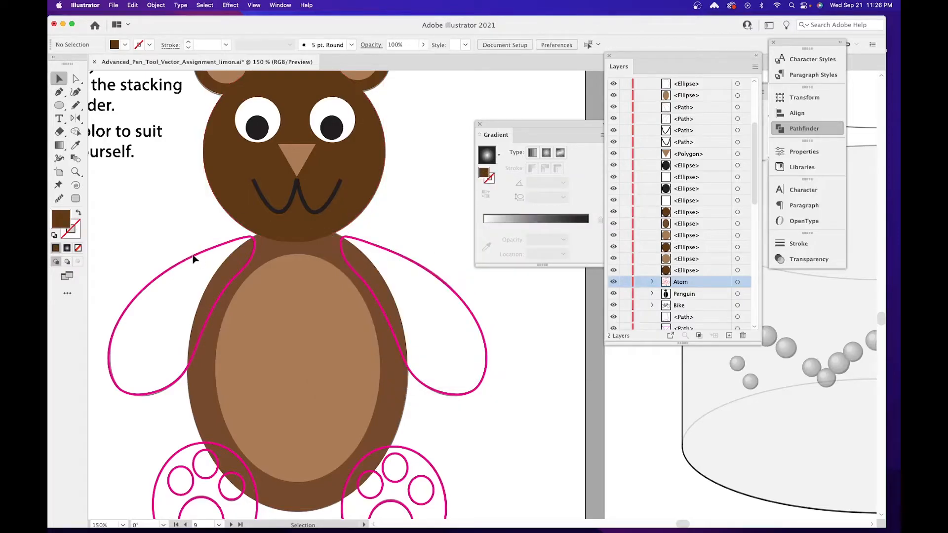
{"action": "left_click", "coordinate": [194, 259]}
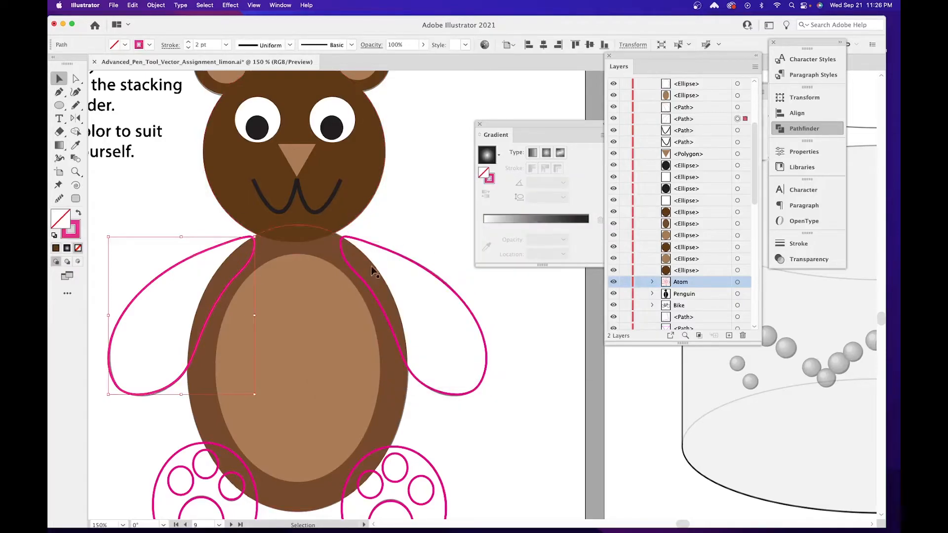
{"action": "left_click", "coordinate": [399, 259], "text": "shift"}
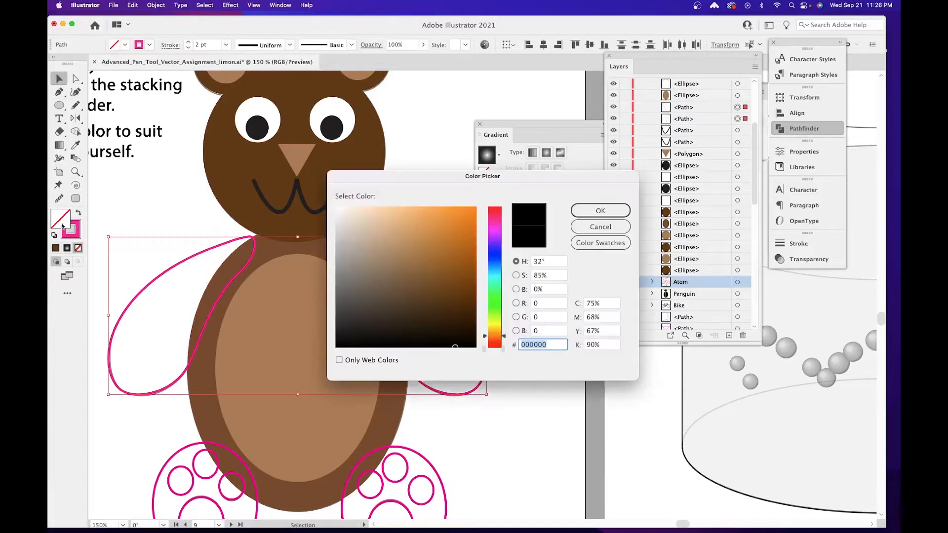
{"action": "double_click", "coordinate": [61, 222]}
{"action": "key", "text": "super+v"}
{"action": "left_click", "coordinate": [603, 214]}
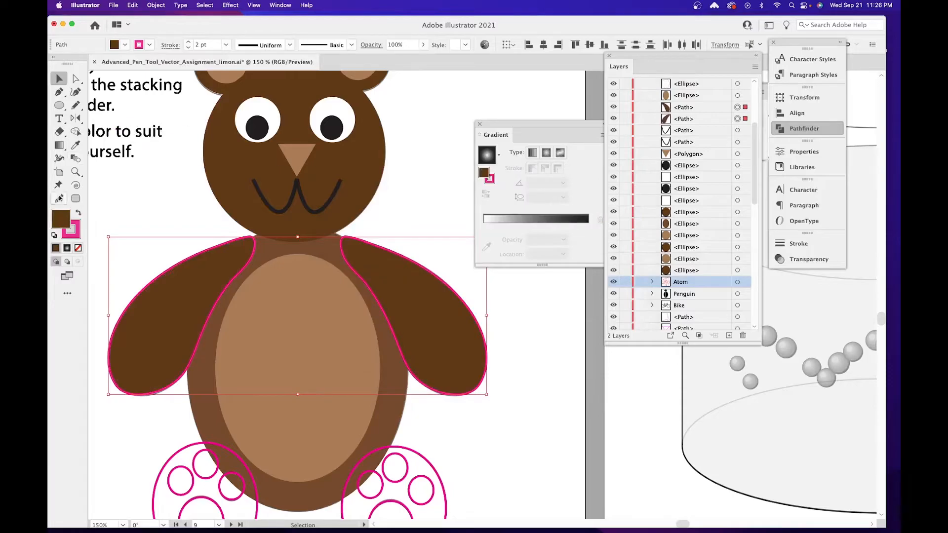
Remove the magenta stroke from both arms and deselect them.
{"action": "left_click", "coordinate": [73, 233]}
{"action": "left_click", "coordinate": [78, 249]}
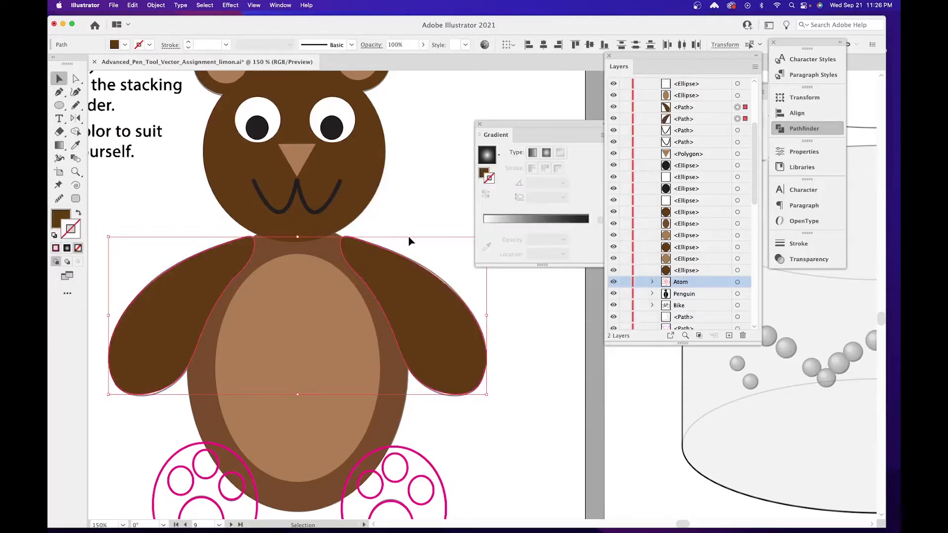
{"action": "left_click", "coordinate": [438, 188]}
Select the large outer ellipses of both feet and remove their stroke.
{"action": "left_click_drag", "start_coordinate": [452, 362], "coordinate": [447, 325]}
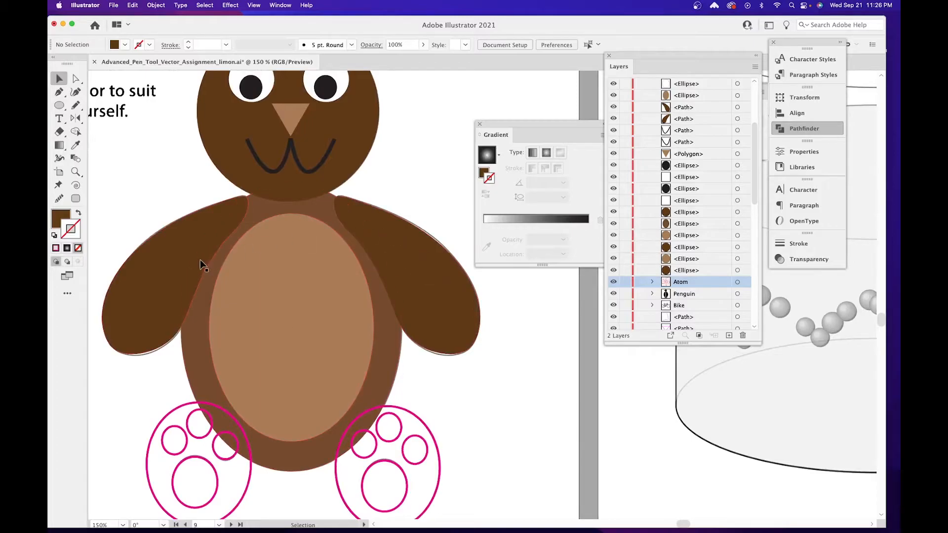
{"action": "scroll", "coordinate": [403, 402], "scroll_direction": "down", "scroll_amount": 2}
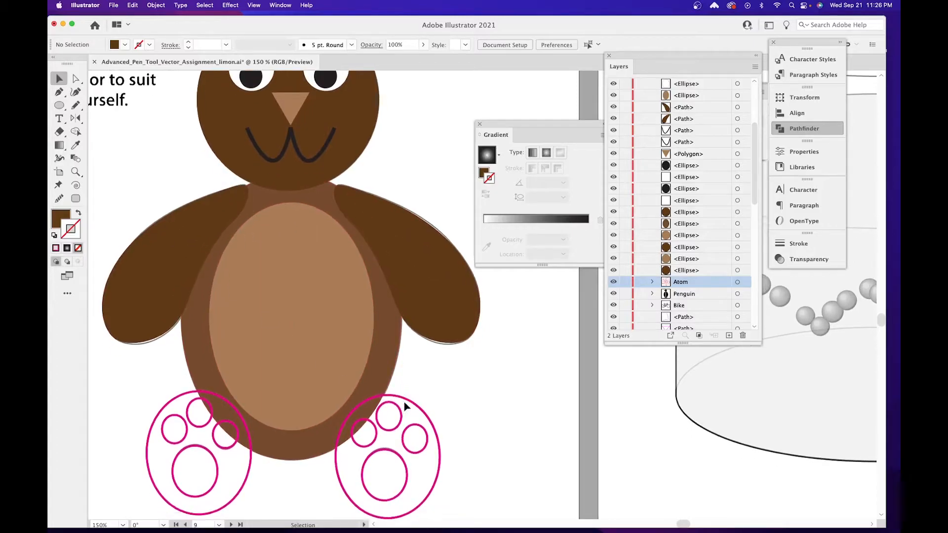
{"action": "scroll", "coordinate": [404, 402], "scroll_direction": "down", "scroll_amount": 5}
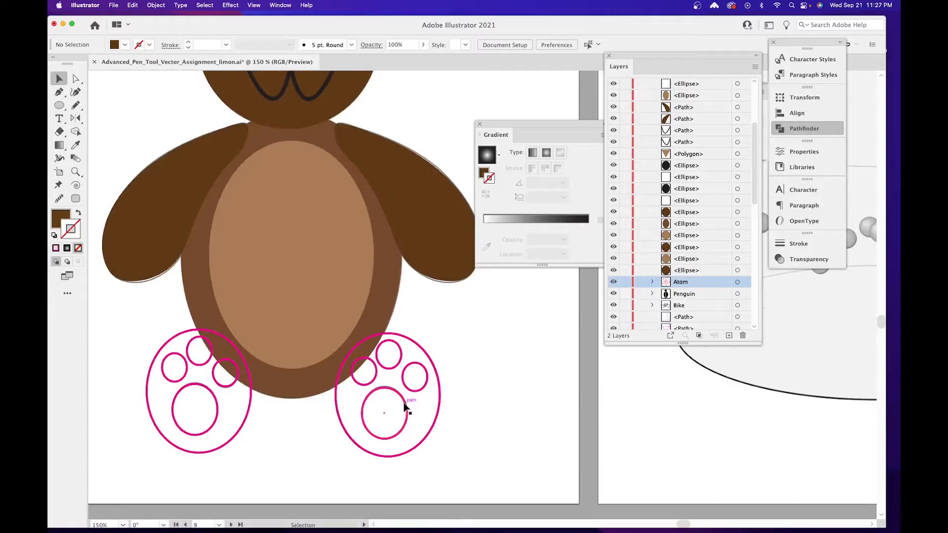
{"action": "left_click_drag", "start_coordinate": [287, 463], "coordinate": [364, 444]}
{"action": "left_click", "coordinate": [155, 470]}
{"action": "left_click", "coordinate": [182, 448]}
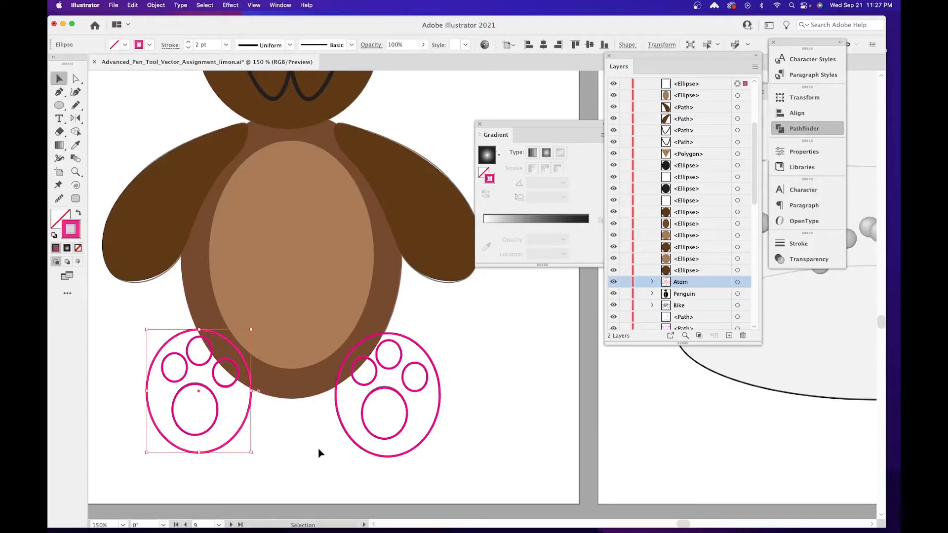
{"action": "left_click", "coordinate": [356, 445], "text": "shift"}
{"action": "left_click_drag", "start_coordinate": [151, 467], "coordinate": [443, 449]}
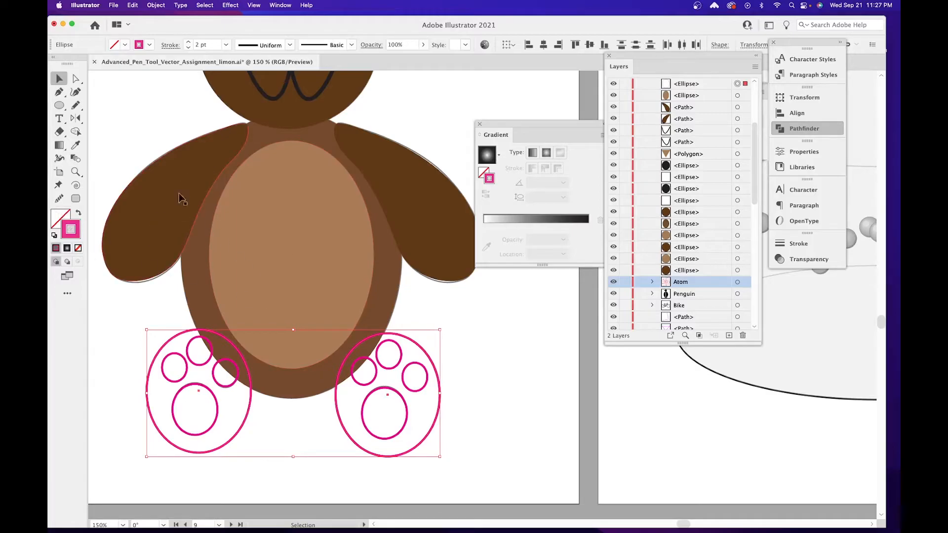
{"action": "left_click", "coordinate": [78, 249]}
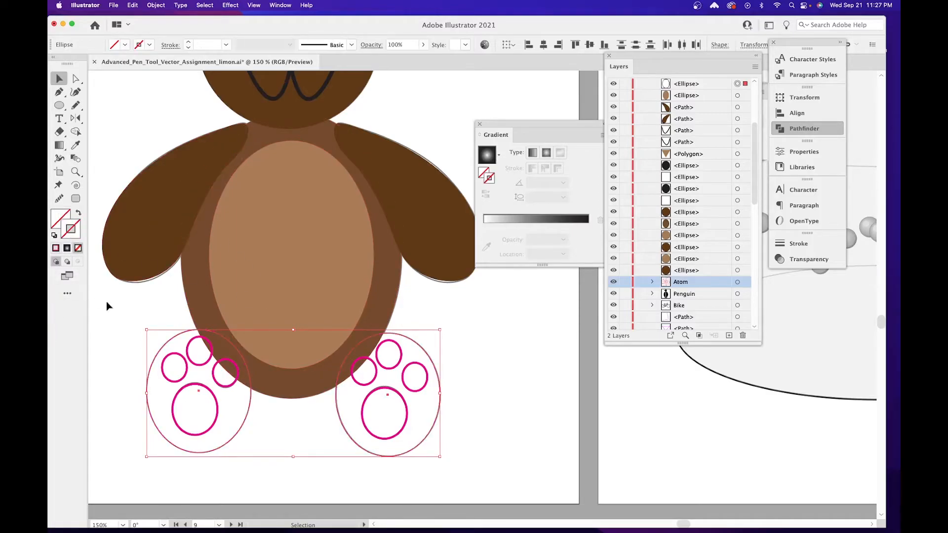
Fill the large outer ellipses of both feet with dark brown 5E3A0E and deselect them.
{"action": "double_click", "coordinate": [60, 217]}
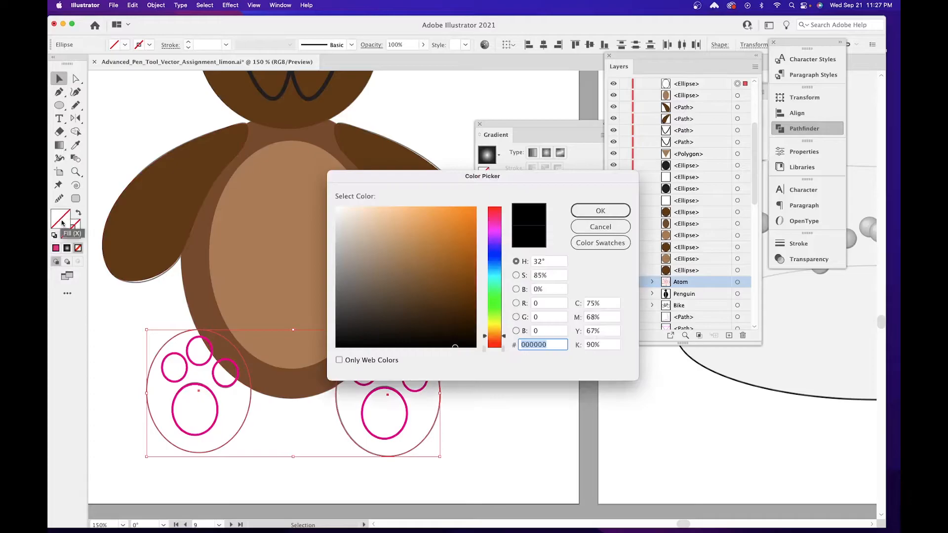
{"action": "type", "text": "5E3A0E"}
{"action": "double_click", "coordinate": [548, 344]}
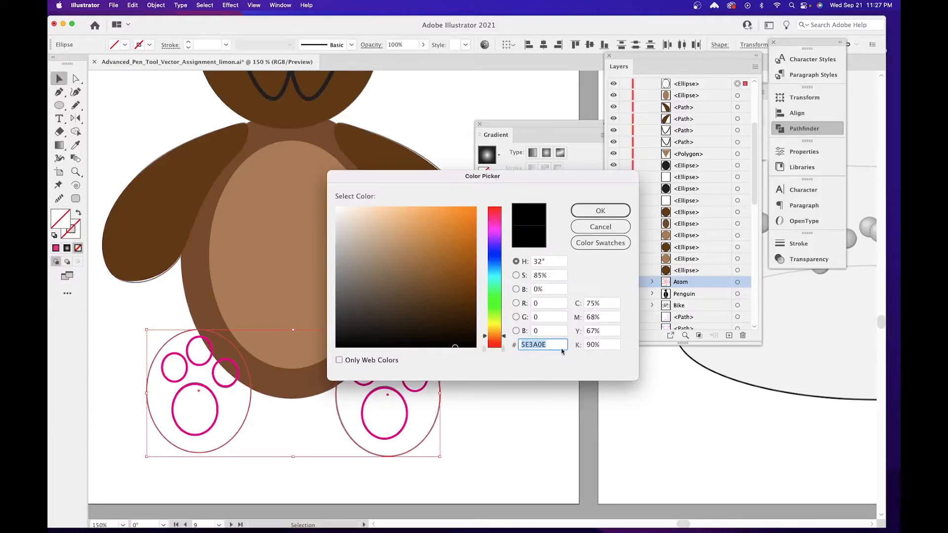
{"action": "left_click", "coordinate": [600, 211]}
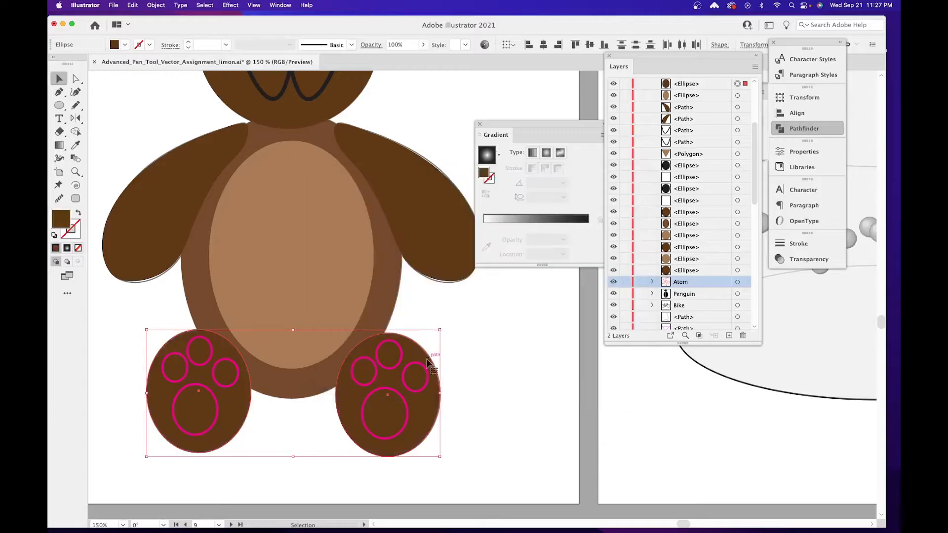
{"action": "left_click", "coordinate": [453, 327]}
Copy the hex code A97C50 from the fill color of the bear's belly ellipse.
{"action": "left_click", "coordinate": [284, 284]}
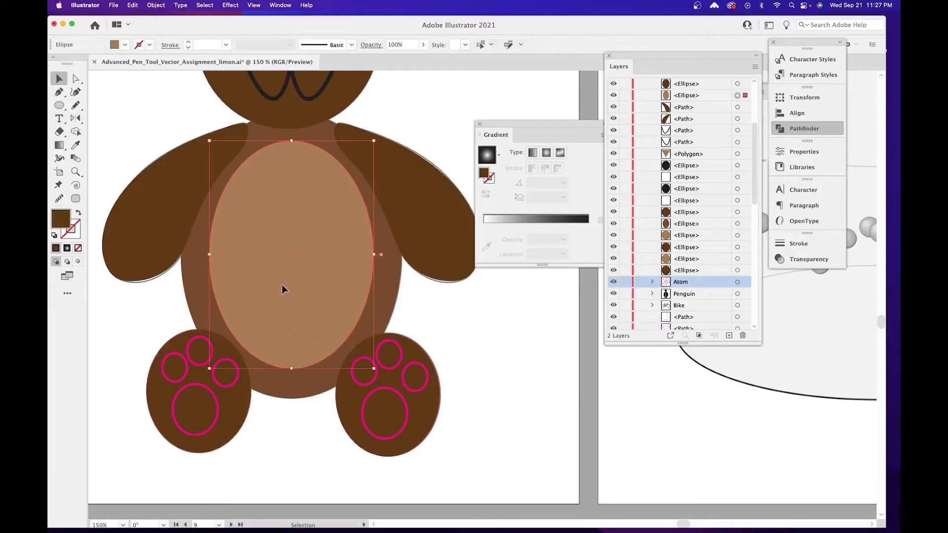
{"action": "double_click", "coordinate": [66, 225]}
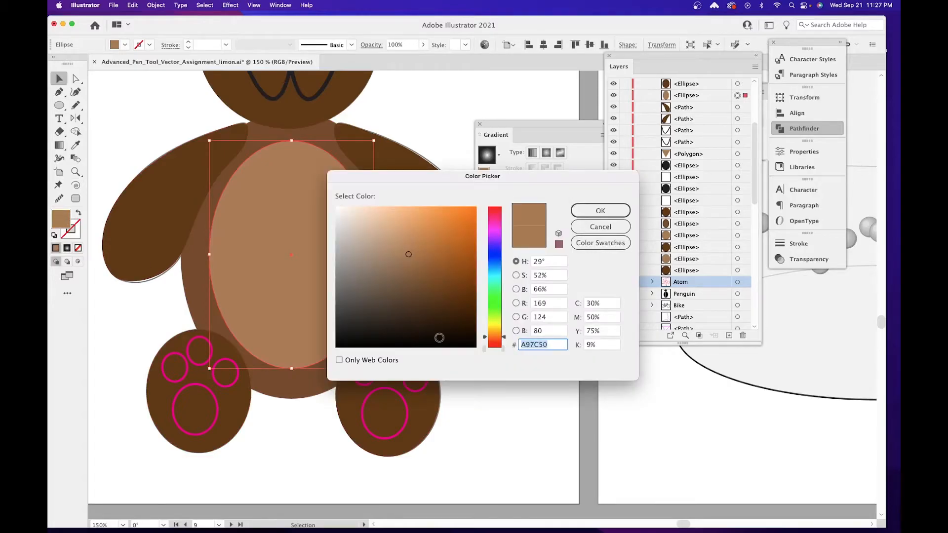
{"action": "left_click", "coordinate": [601, 210]}
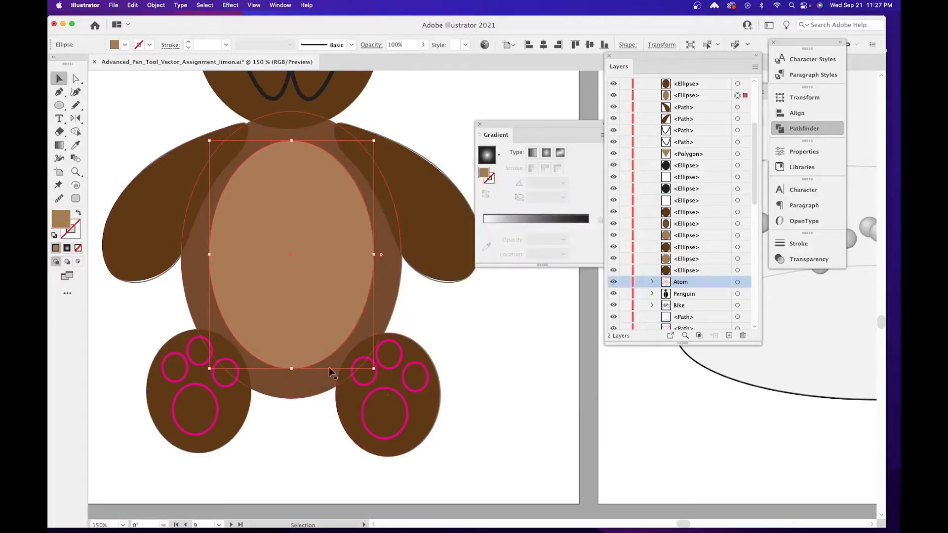
{"action": "left_click", "coordinate": [263, 443]}
Select all the toe and sole pad ellipses on both feet and remove their magenta stroke.
{"action": "left_click", "coordinate": [184, 383]}
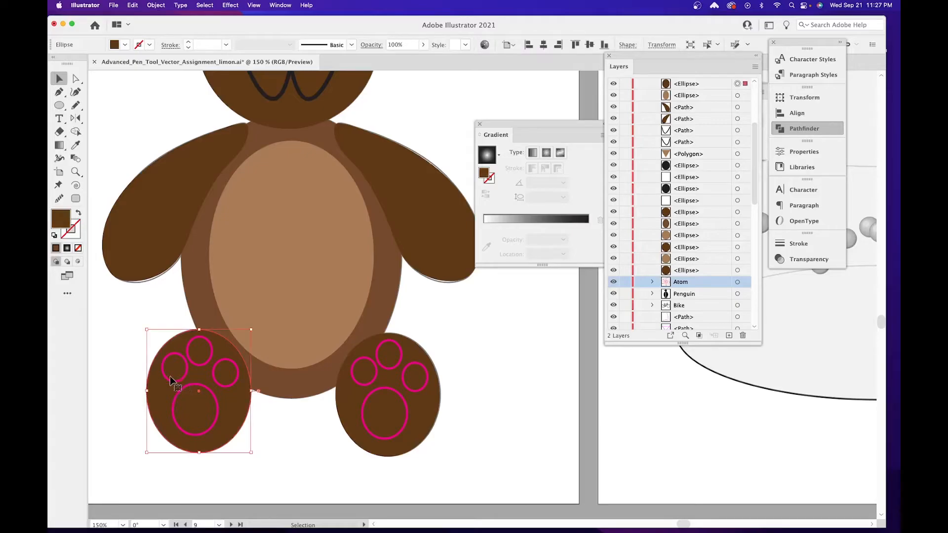
{"action": "left_click", "coordinate": [165, 378]}
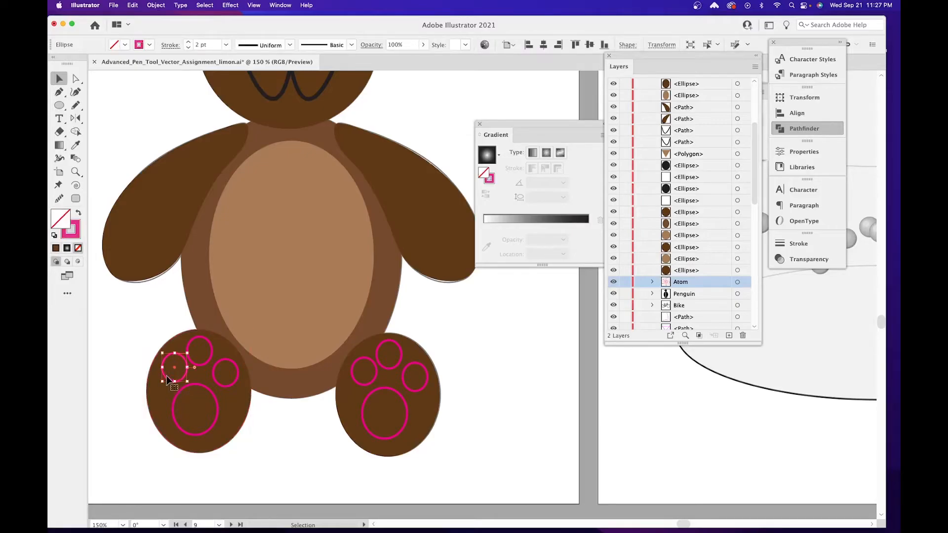
{"action": "left_click", "coordinate": [205, 363], "text": "shift"}
{"action": "left_click", "coordinate": [230, 365], "text": "shift"}
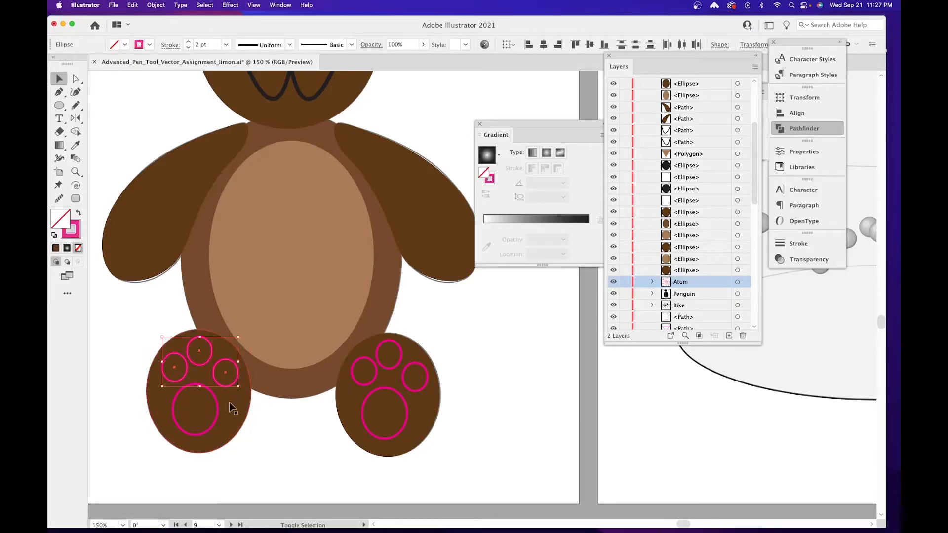
{"action": "left_click", "coordinate": [218, 411], "text": "shift"}
{"action": "left_click", "coordinate": [366, 384], "text": "shift"}
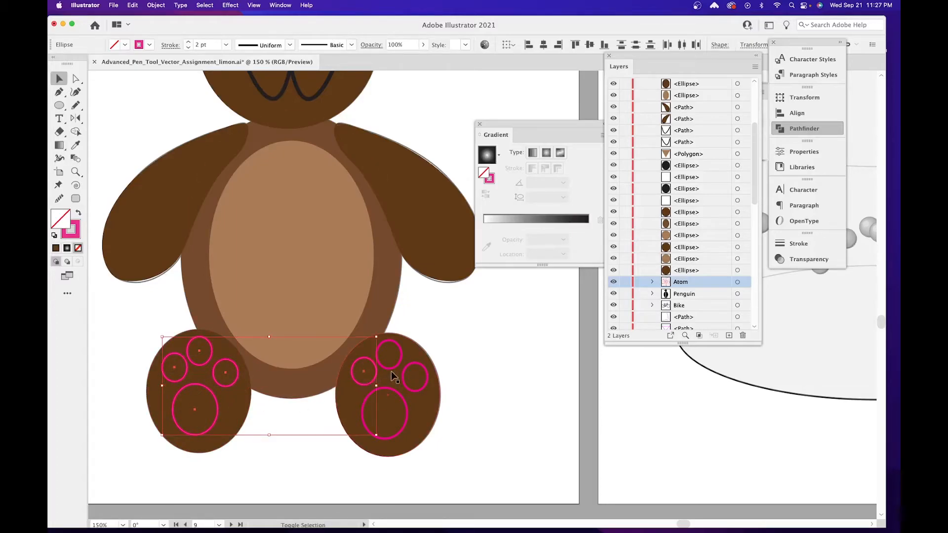
{"action": "left_click", "coordinate": [392, 368], "text": "shift"}
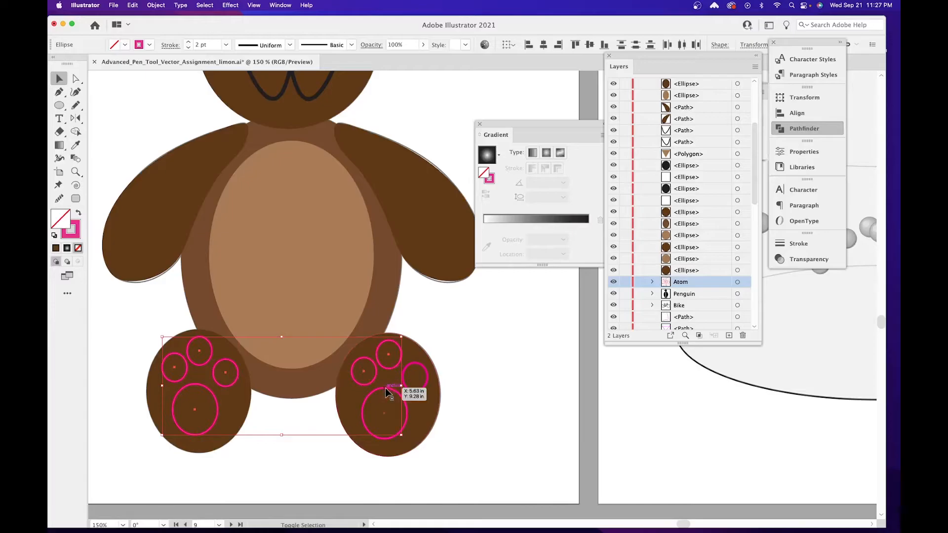
{"action": "left_click", "coordinate": [385, 388], "text": "shift"}
{"action": "left_click", "coordinate": [425, 370], "text": "shift"}
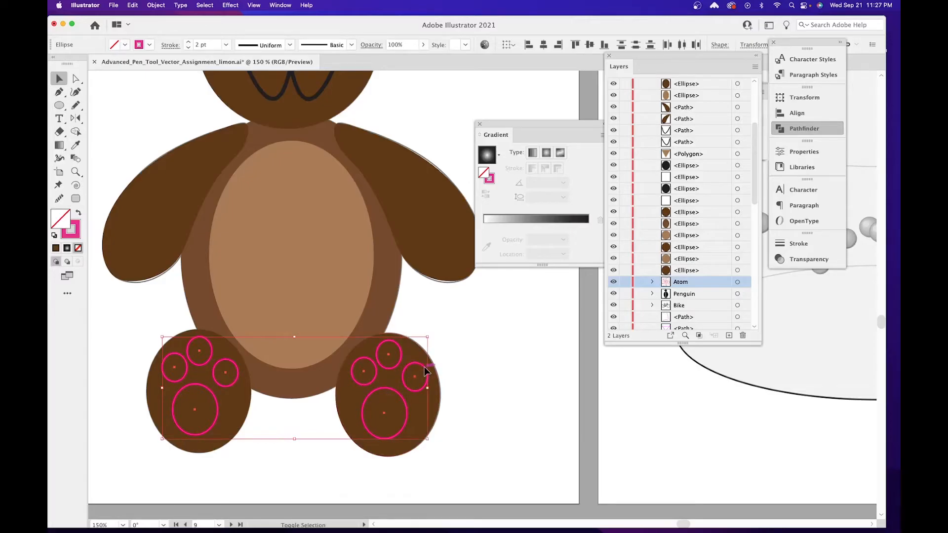
{"action": "left_click", "coordinate": [78, 248]}
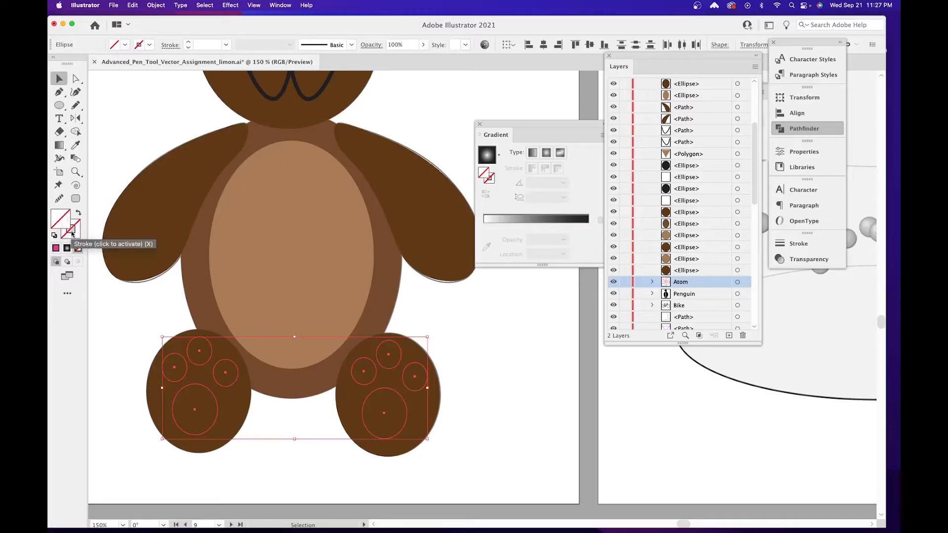
Fill the selected foot pads with the belly's light brown by pasting hex code A97C50, and deselect them.
{"action": "left_click", "coordinate": [63, 216]}
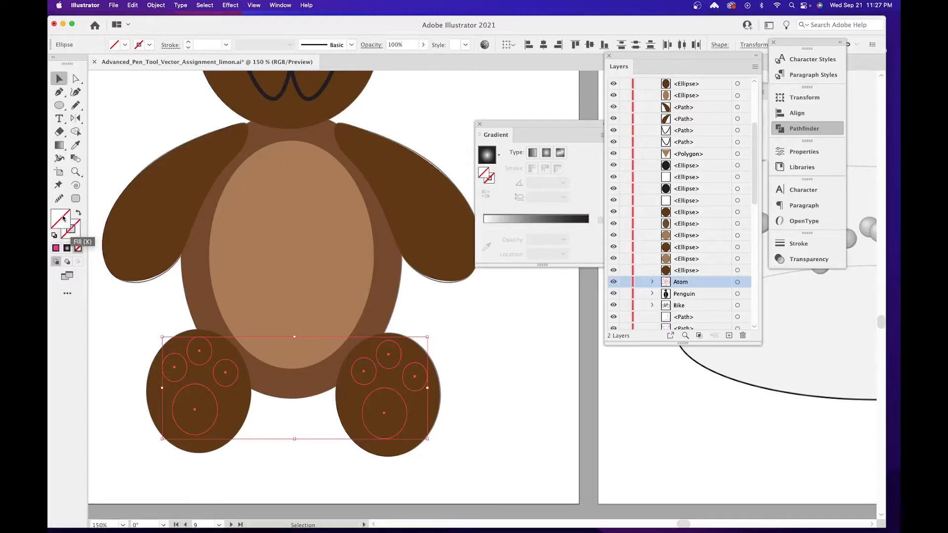
{"action": "double_click", "coordinate": [62, 218]}
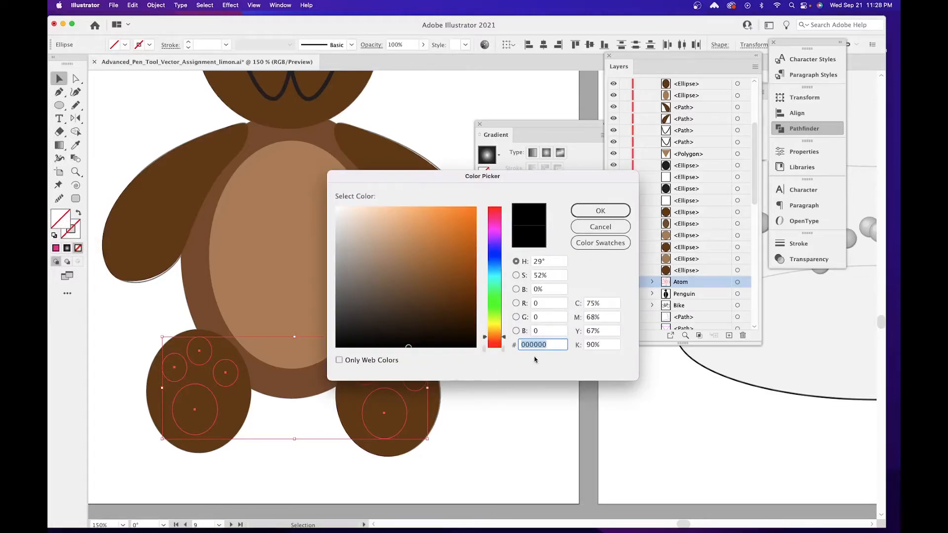
{"action": "key", "text": "super+v"}
{"action": "left_click", "coordinate": [606, 212]}
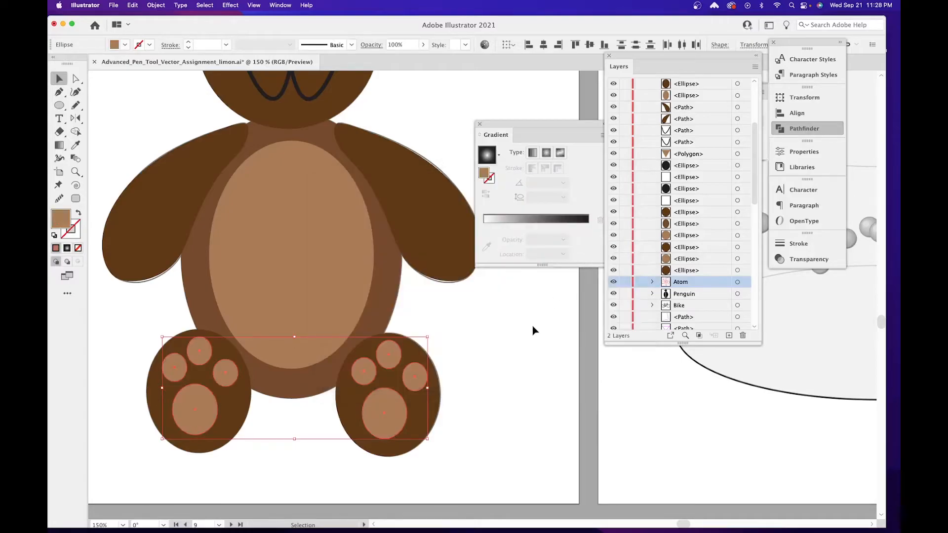
{"action": "left_click", "coordinate": [511, 367]}
Review the fully colored teddy bear as a whole on its artboard.
{"action": "scroll", "coordinate": [511, 365], "scroll_direction": "up", "scroll_amount": 4}
{"action": "scroll", "coordinate": [532, 501], "scroll_direction": "right", "scroll_amount": 1}
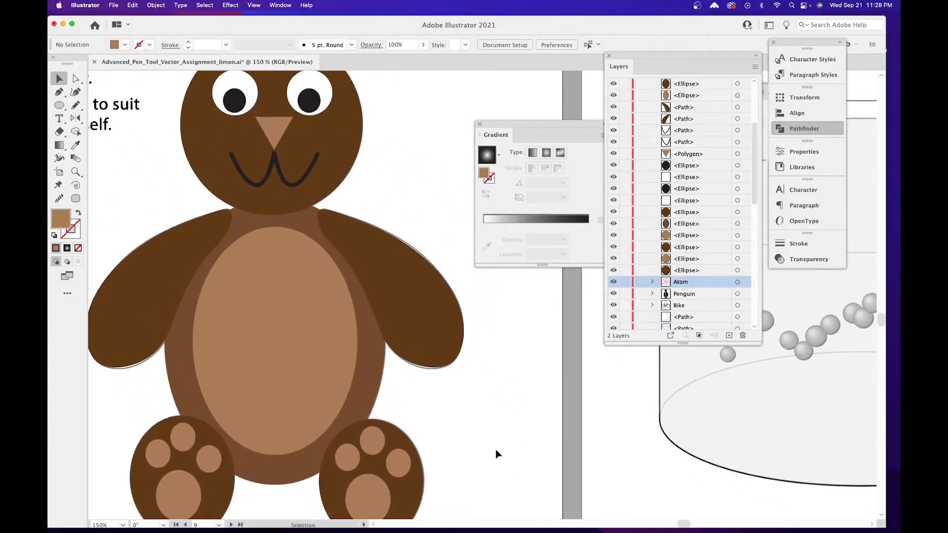
{"action": "key", "text": "super+minus"}
{"action": "key", "text": "super+minus"}
{"action": "key", "text": "super+minus"}
{"action": "key", "text": "super+minus"}
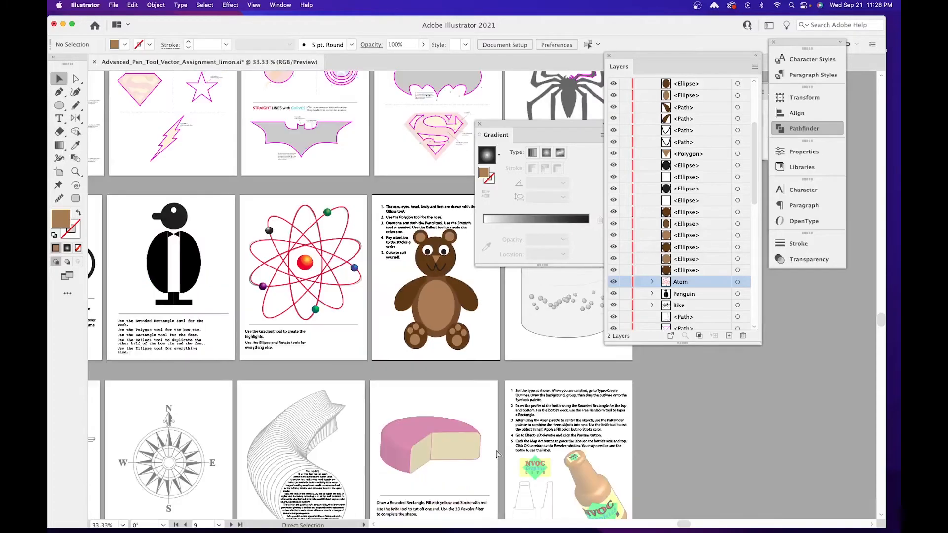
{"action": "key", "text": "super+minus"}
{"action": "key", "text": "super+equal"}
{"action": "key", "text": "super+equal"}
{"action": "key", "text": "super+equal"}
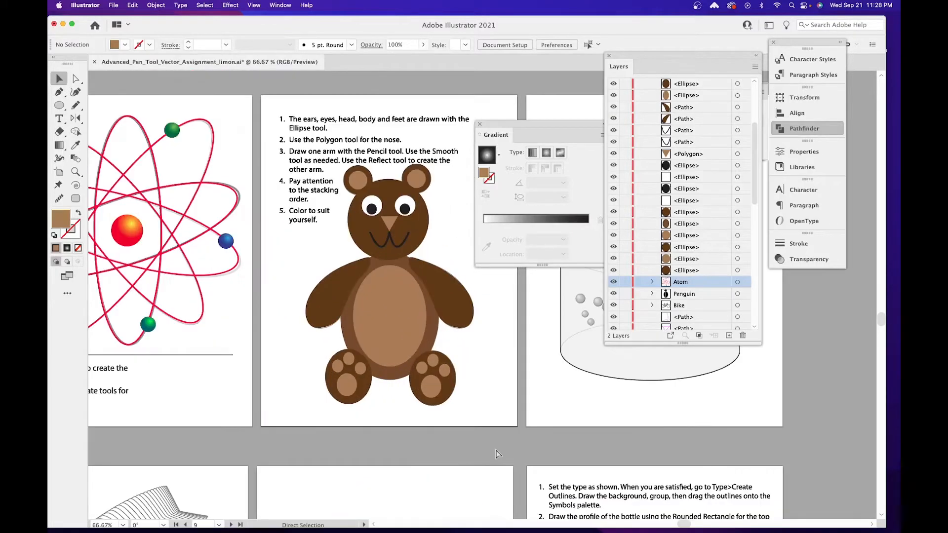
Look over the penguin, atom, teddy bear and glass container artboards in the row.
{"action": "scroll", "coordinate": [473, 439], "scroll_direction": "left", "scroll_amount": 10}
{"action": "scroll", "coordinate": [473, 440], "scroll_direction": "up", "scroll_amount": 2}
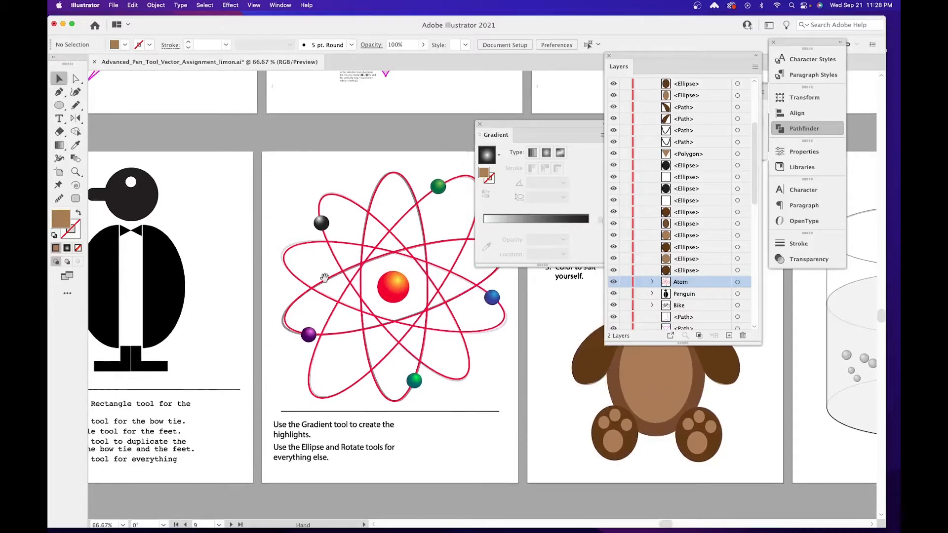
{"action": "left_click_drag", "start_coordinate": [177, 338], "coordinate": [331, 350]}
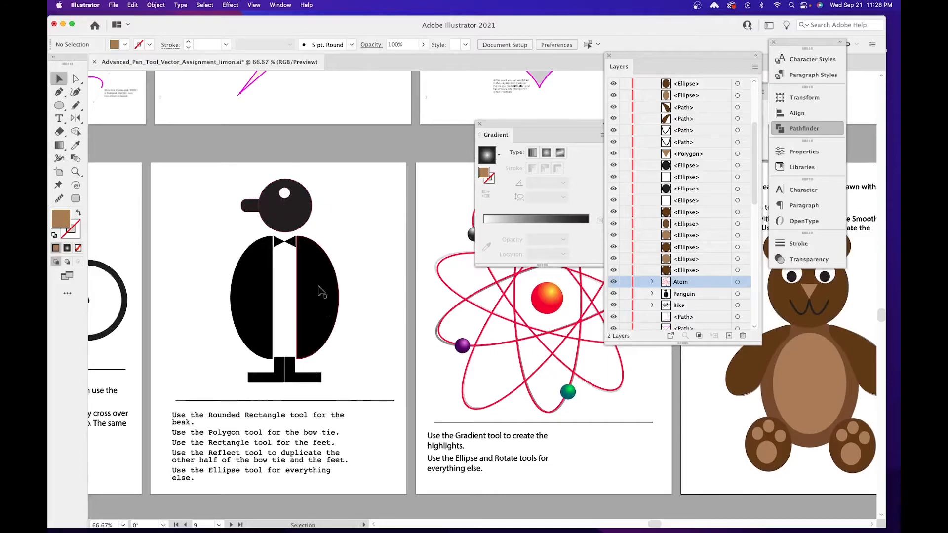
{"action": "left_click_drag", "start_coordinate": [479, 424], "coordinate": [302, 429]}
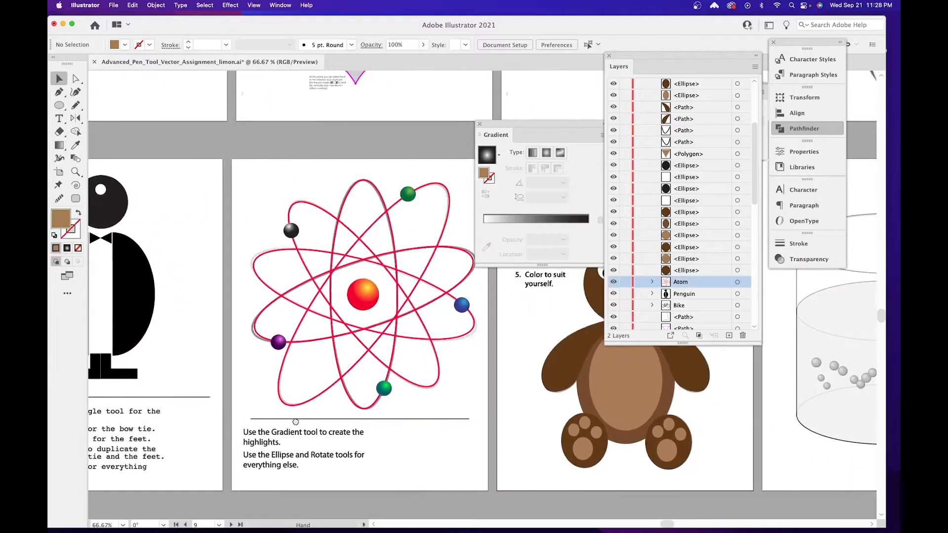
{"action": "left_click_drag", "start_coordinate": [211, 353], "coordinate": [377, 372]}
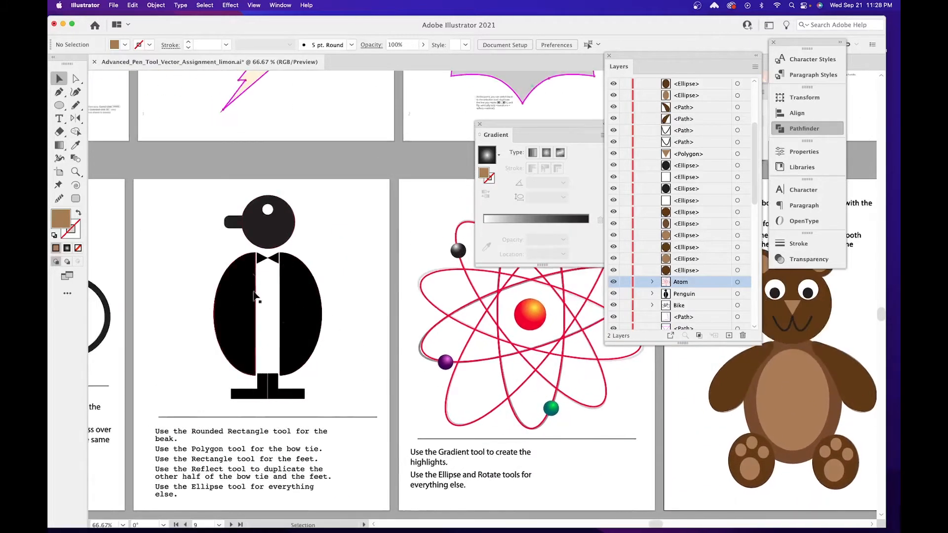
{"action": "left_click_drag", "start_coordinate": [549, 427], "coordinate": [300, 381]}
{"action": "left_click_drag", "start_coordinate": [596, 407], "coordinate": [279, 417]}
{"action": "left_click_drag", "start_coordinate": [481, 415], "coordinate": [375, 414]}
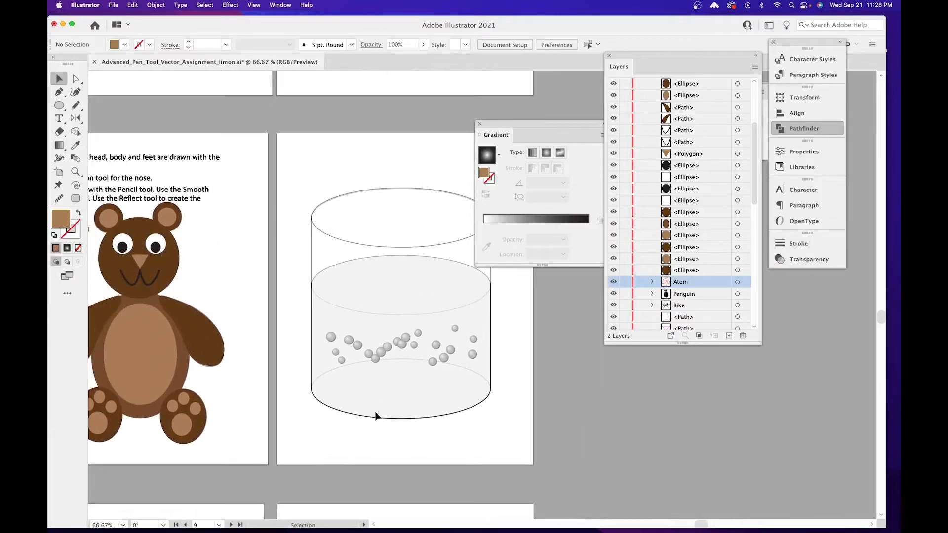
{"action": "key", "text": "super+equal"}
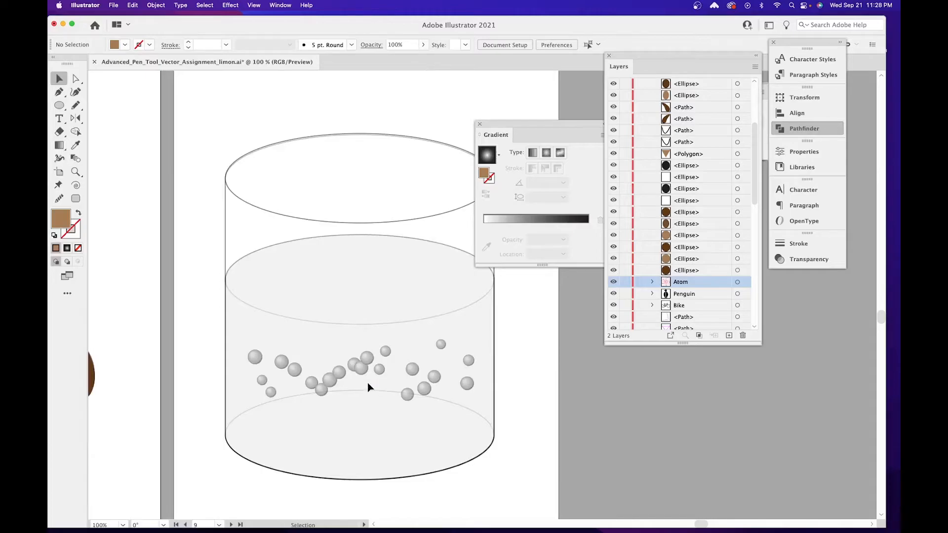
{"action": "left_click_drag", "start_coordinate": [336, 341], "coordinate": [567, 341]}
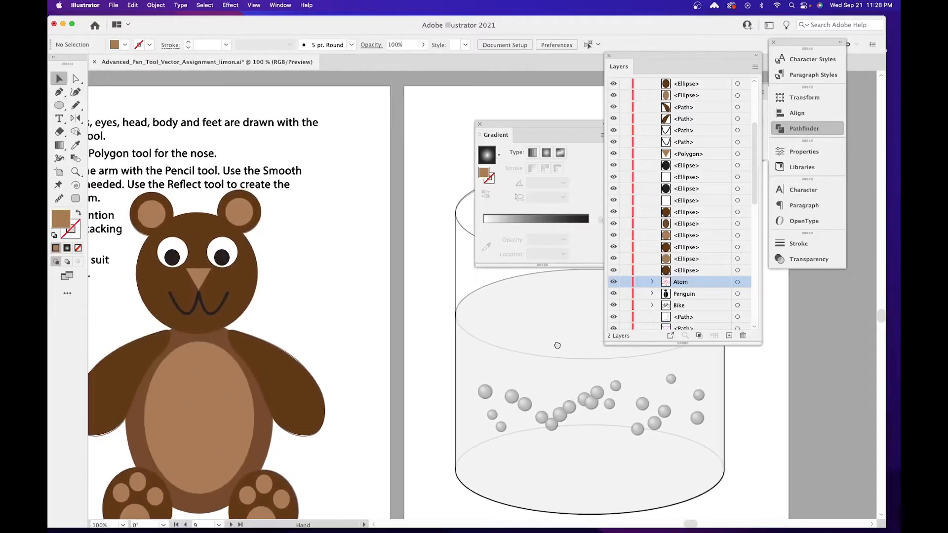
{"action": "left_click_drag", "start_coordinate": [285, 340], "coordinate": [593, 331]}
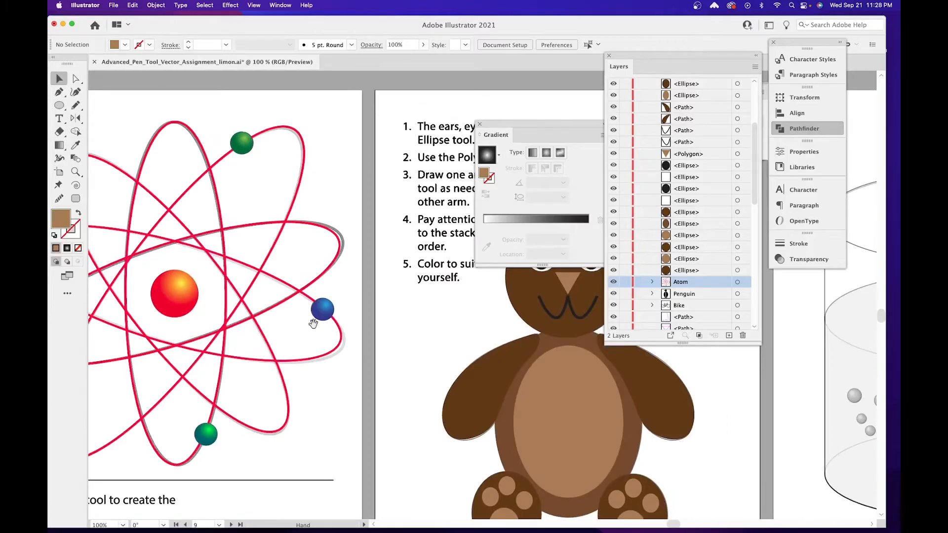
{"action": "left_click_drag", "start_coordinate": [489, 405], "coordinate": [218, 364]}
{"action": "left_click_drag", "start_coordinate": [536, 428], "coordinate": [309, 423]}
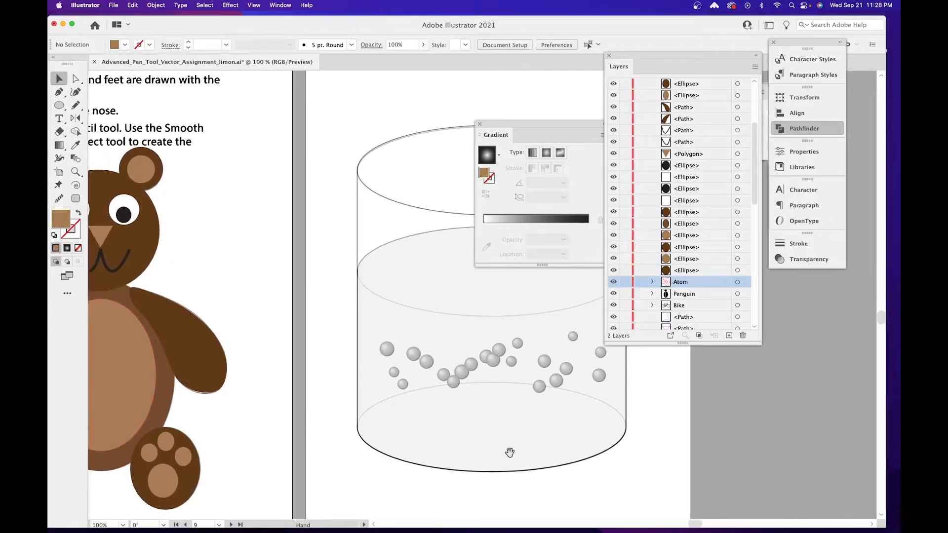
Set up the Ellipse tool for tracing the glass container with no fill and a bright blue stroke.
{"action": "left_click_drag", "start_coordinate": [509, 453], "coordinate": [444, 447]}
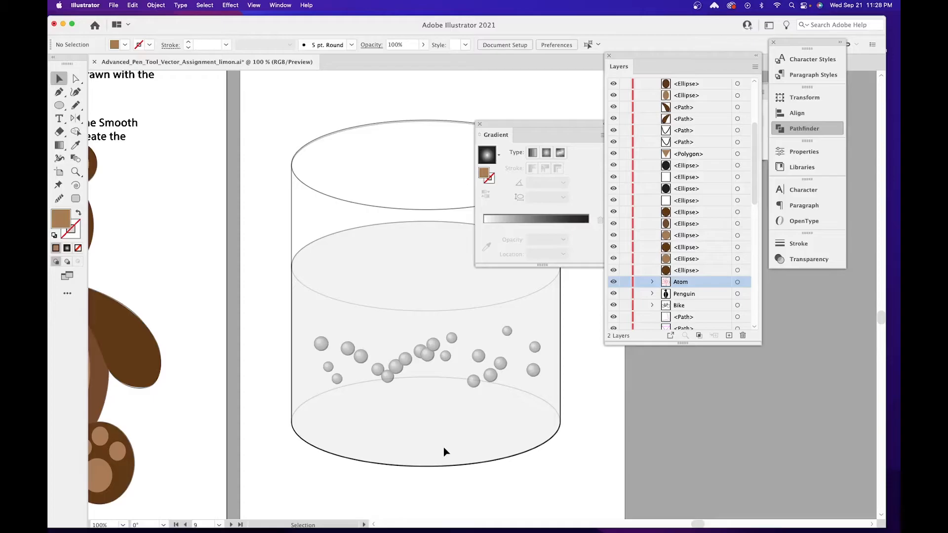
{"action": "left_click_drag", "start_coordinate": [375, 313], "coordinate": [265, 343]}
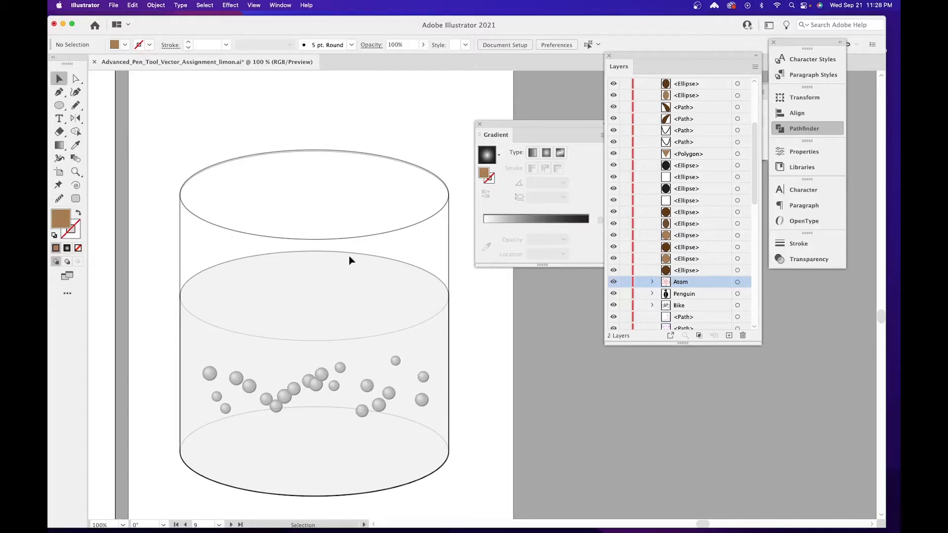
{"action": "left_click", "coordinate": [59, 105]}
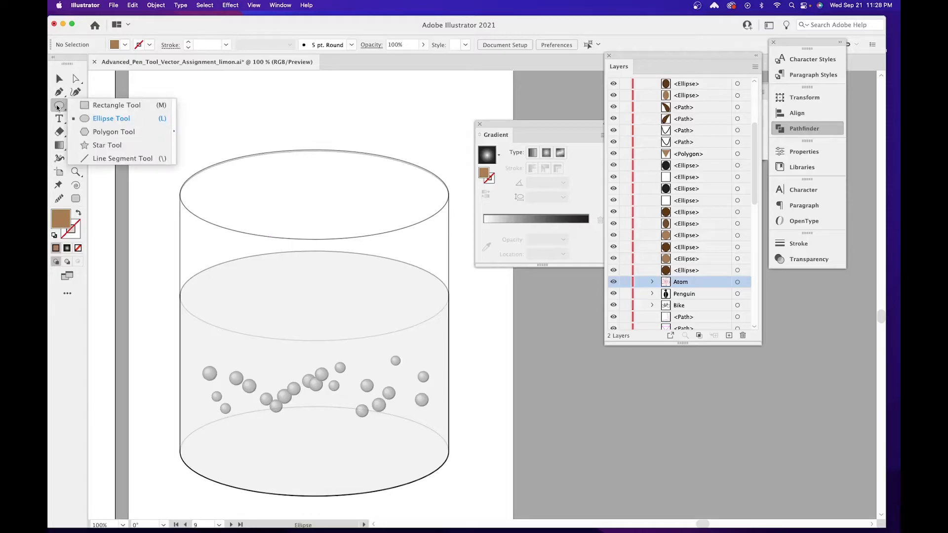
{"action": "left_click", "coordinate": [113, 118]}
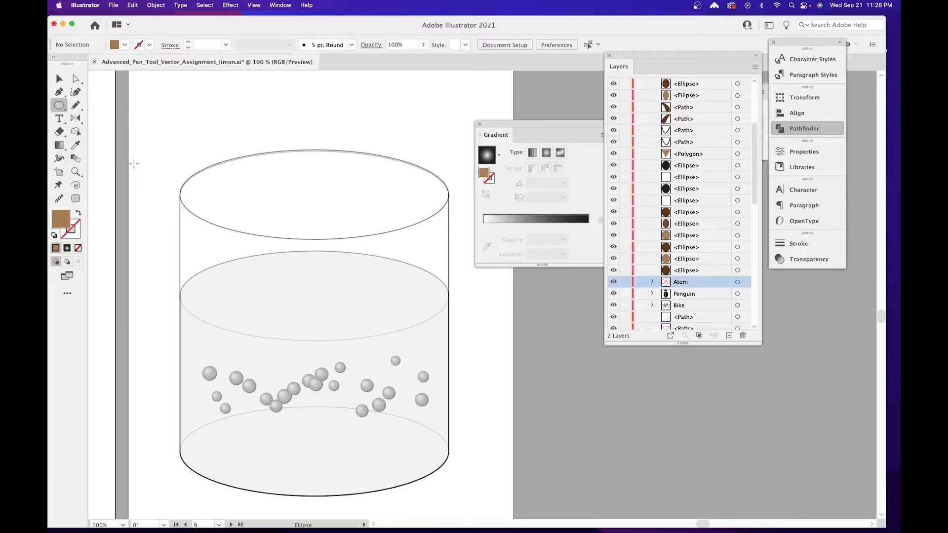
{"action": "double_click", "coordinate": [61, 218]}
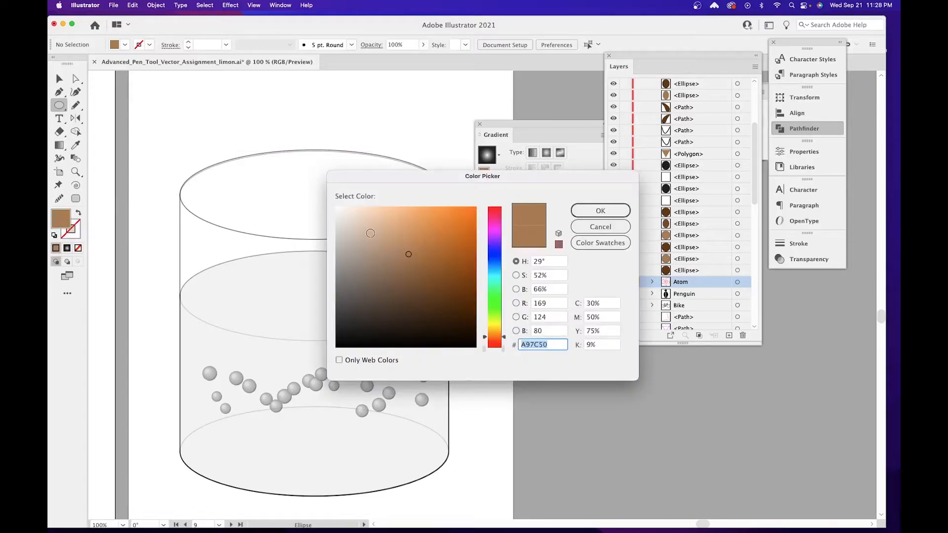
{"action": "left_click", "coordinate": [581, 228]}
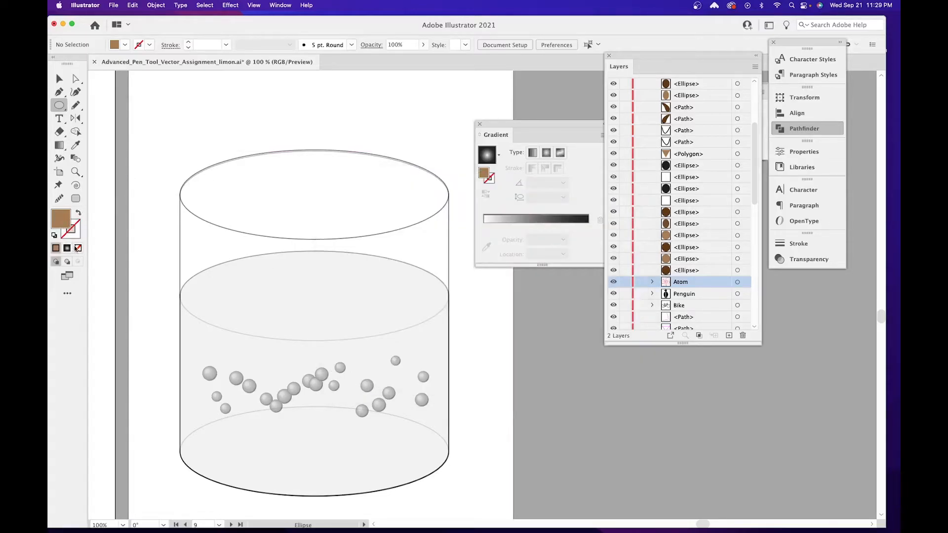
{"action": "left_click", "coordinate": [77, 248]}
{"action": "double_click", "coordinate": [73, 229]}
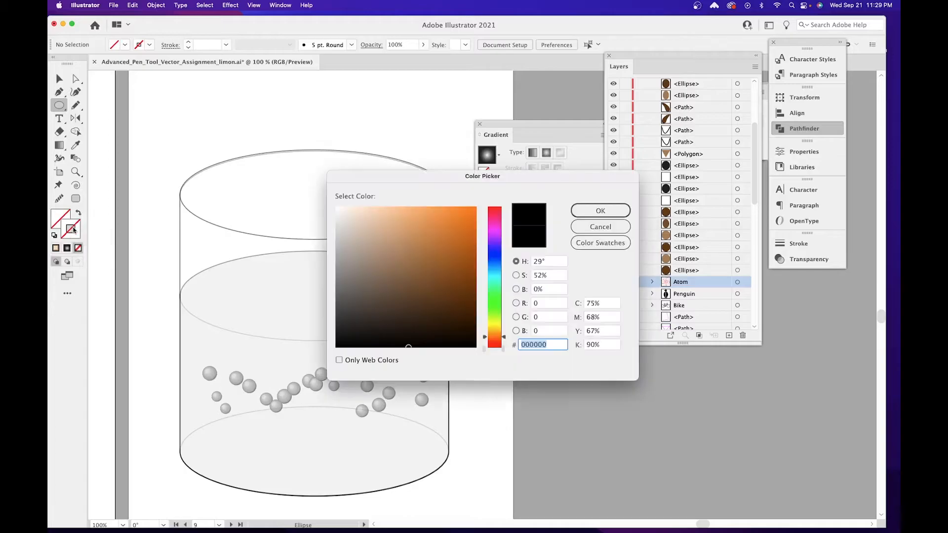
{"action": "left_click", "coordinate": [495, 252]}
{"action": "mouse_move", "coordinate": [443, 251]}
{"action": "left_mouse_down"}
{"action": "mouse_move", "coordinate": [508, 200]}
{"action": "mouse_move", "coordinate": [470, 210]}
{"action": "mouse_move", "coordinate": [478, 205]}
{"action": "left_mouse_up"}
{"action": "left_click", "coordinate": [601, 210]}
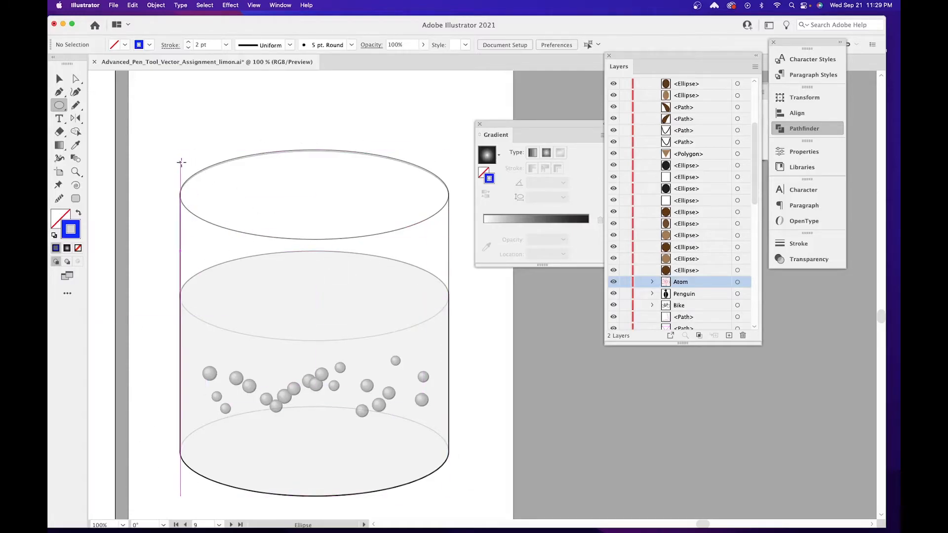
Draw an ellipse over the container's top rim and stretch its upper and lower edges to match the traced outline.
{"action": "left_click_drag", "start_coordinate": [179, 160], "coordinate": [448, 223]}
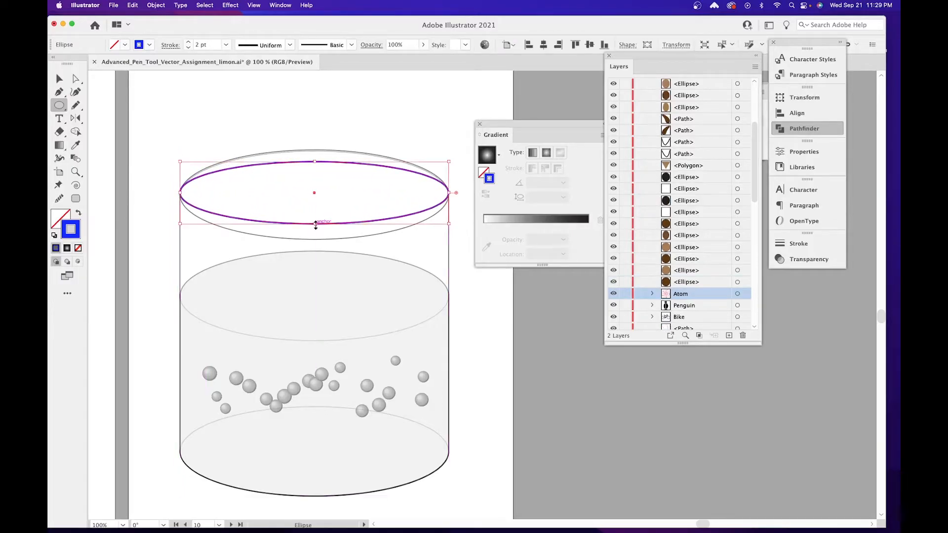
{"action": "left_click_drag", "start_coordinate": [312, 223], "coordinate": [314, 239]}
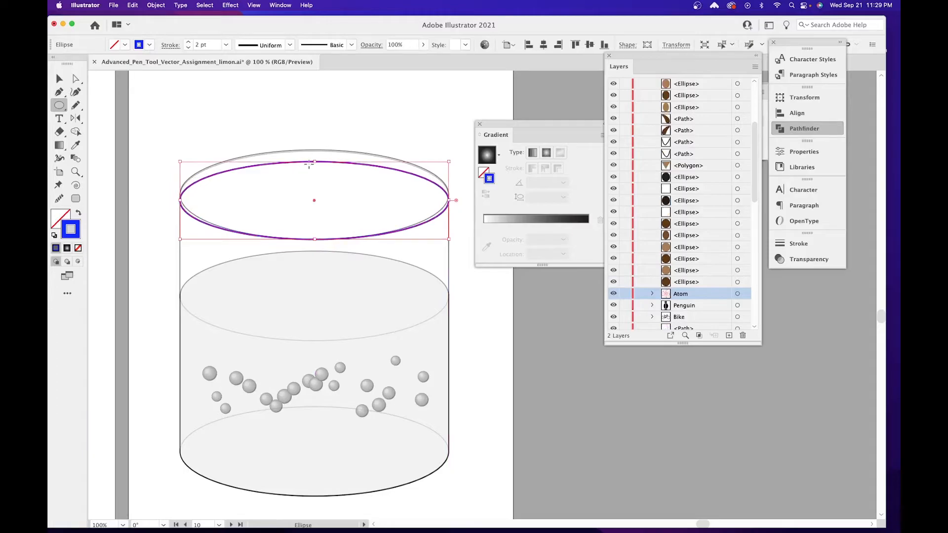
{"action": "left_click_drag", "start_coordinate": [315, 162], "coordinate": [315, 151]}
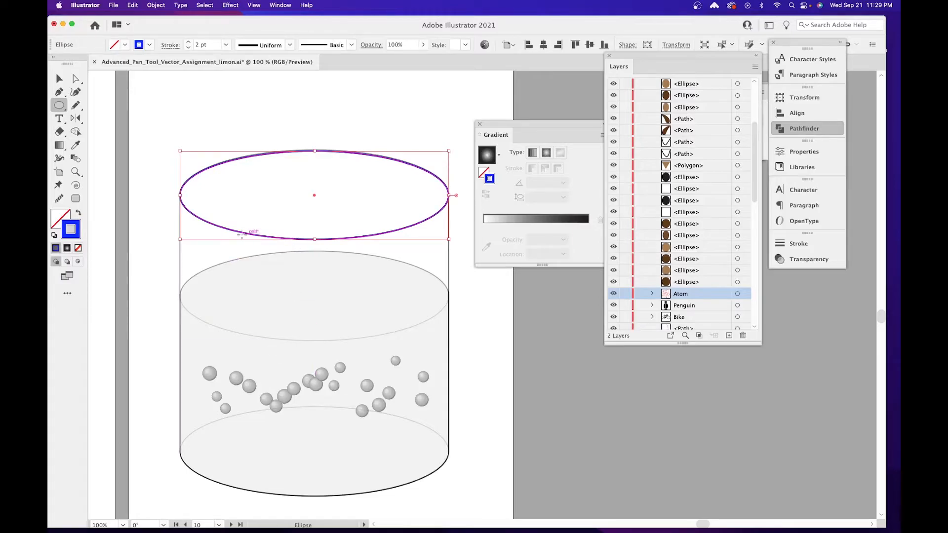
Duplicate the rim ellipse straight down about 2.22 in onto the liquid surface, and duplicate that one onto the container's base.
{"action": "left_click", "coordinate": [59, 80]}
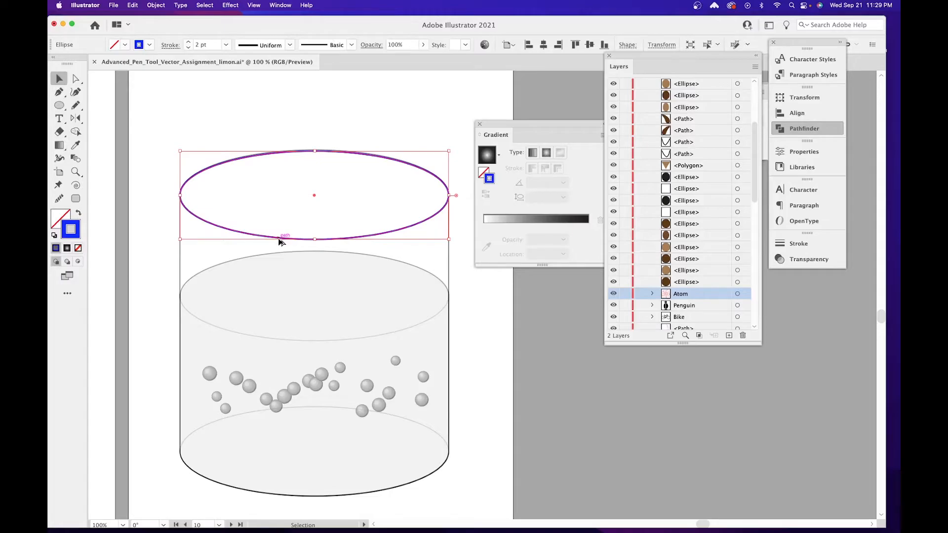
{"action": "left_click_drag", "start_coordinate": [279, 241], "coordinate": [281, 342]}
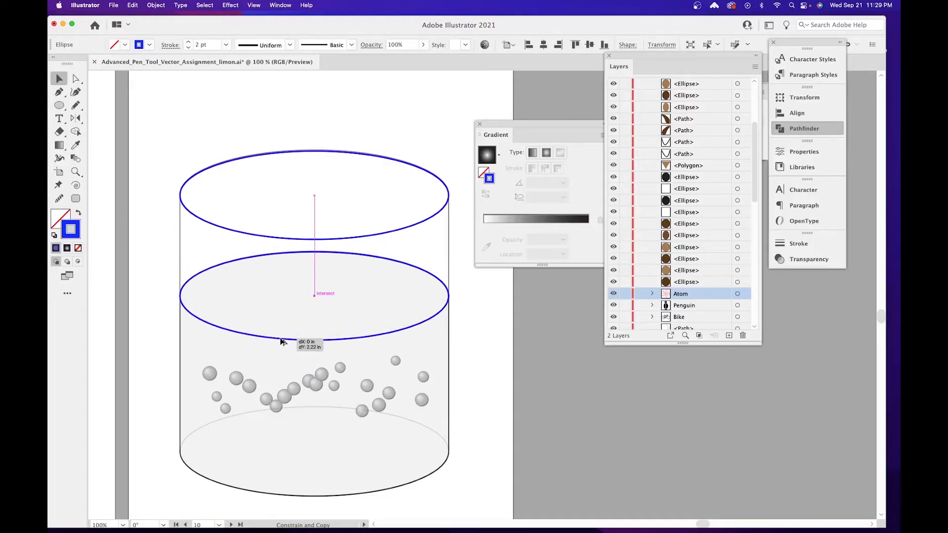
{"action": "left_click_drag", "start_coordinate": [282, 342], "coordinate": [281, 342]}
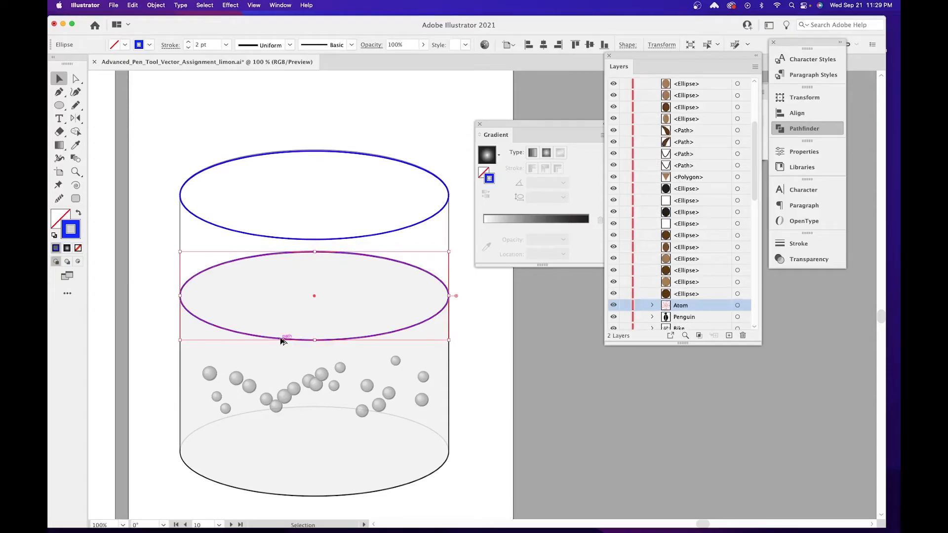
{"action": "left_click_drag", "start_coordinate": [281, 340], "coordinate": [280, 497]}
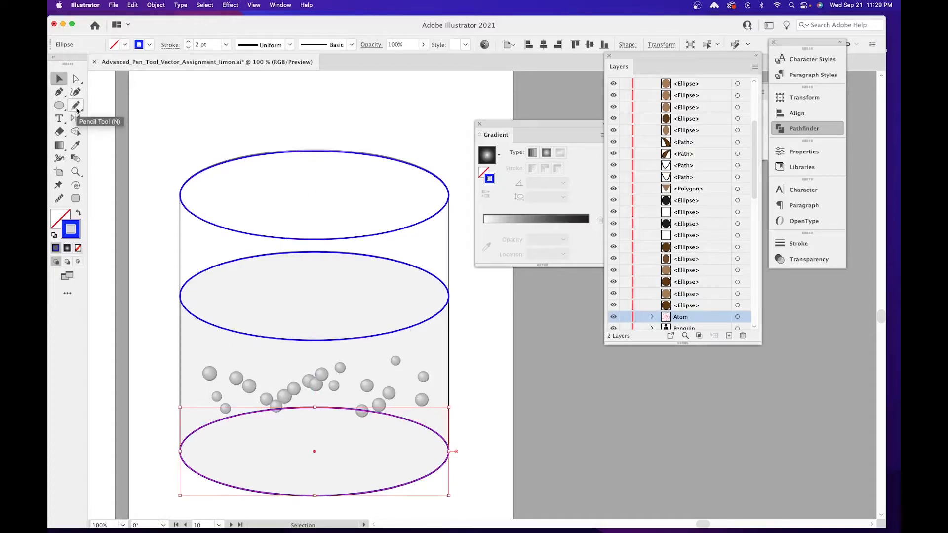
Draw a straight Pen path along the container's left side from the rim ellipse to the base ellipse.
{"action": "left_click", "coordinate": [58, 94]}
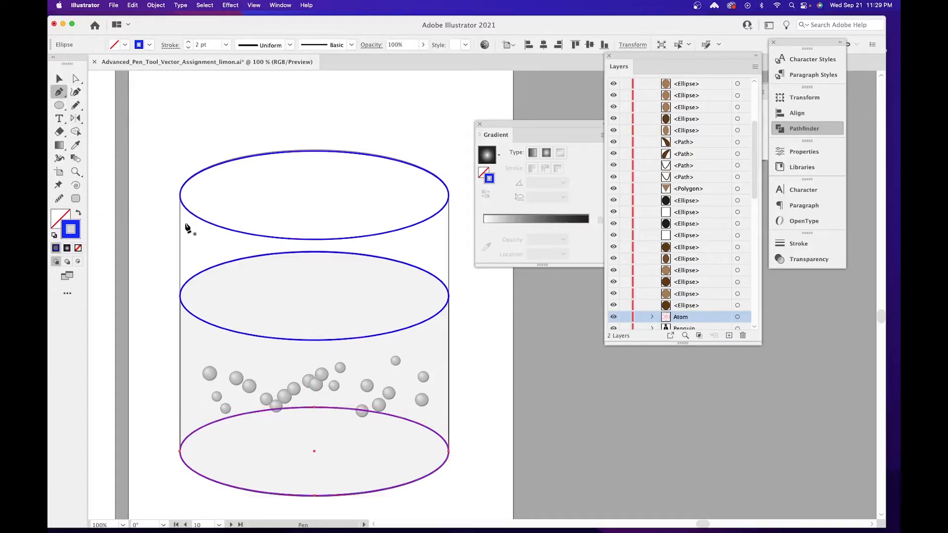
{"action": "left_click", "coordinate": [180, 197]}
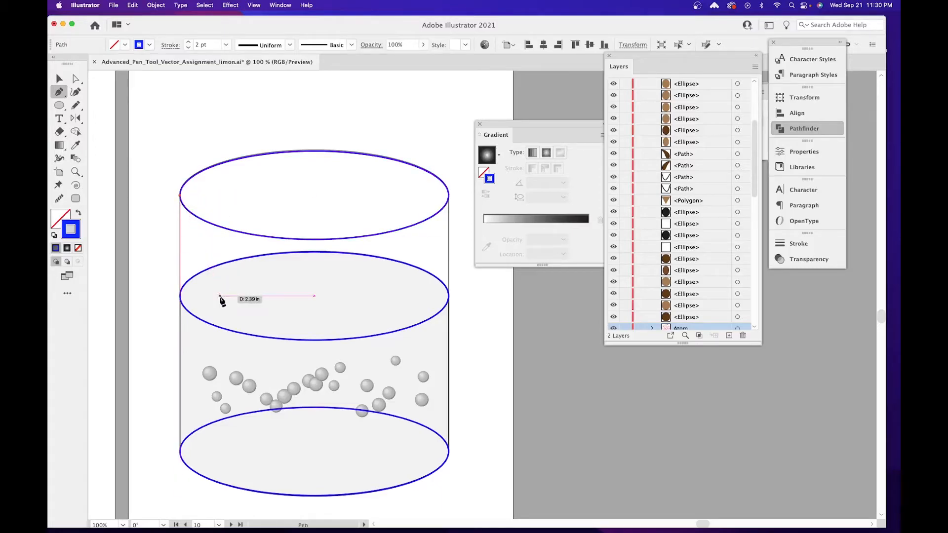
{"action": "left_click", "coordinate": [181, 452]}
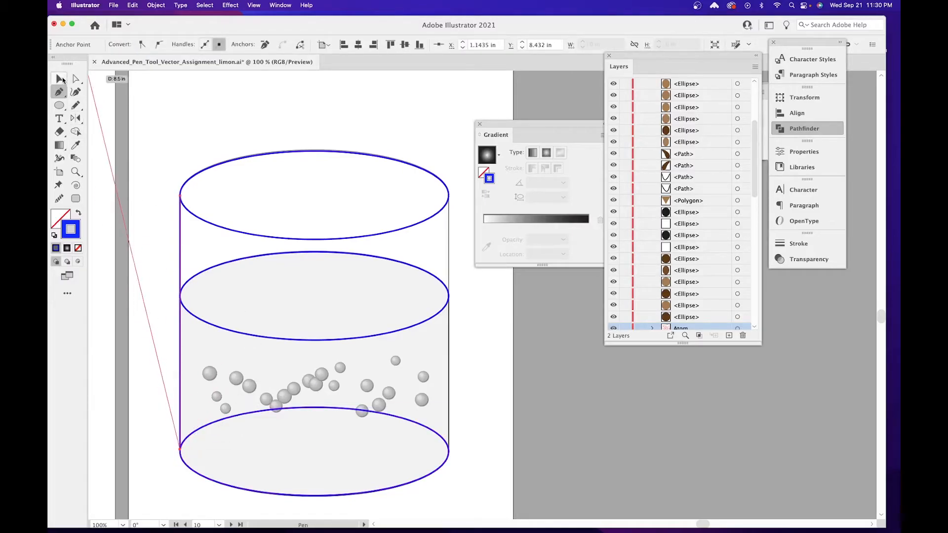
{"action": "left_click", "coordinate": [61, 79]}
{"action": "scroll", "coordinate": [296, 232], "scroll_direction": "right", "scroll_amount": 2}
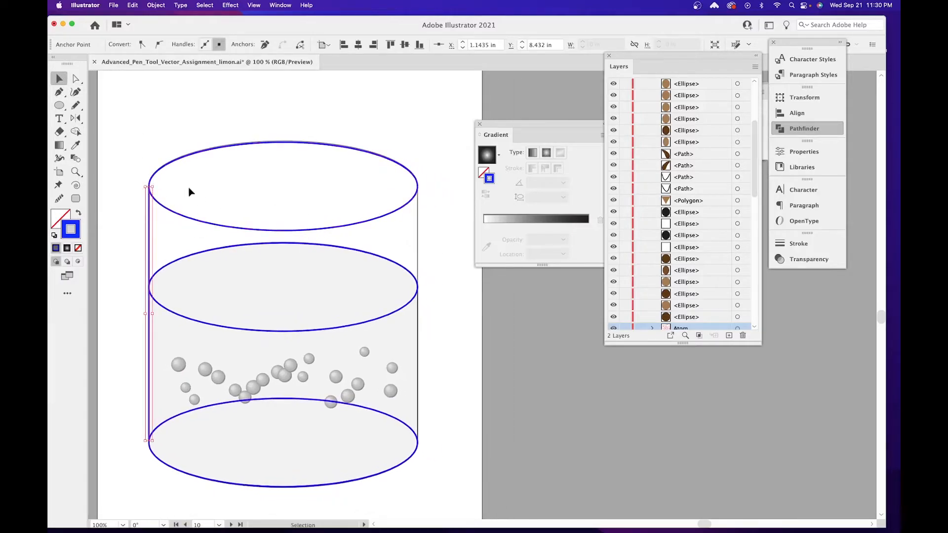
Draw a straight Pen path along the container's right side from the rim ellipse to the base ellipse.
{"action": "left_click", "coordinate": [61, 95]}
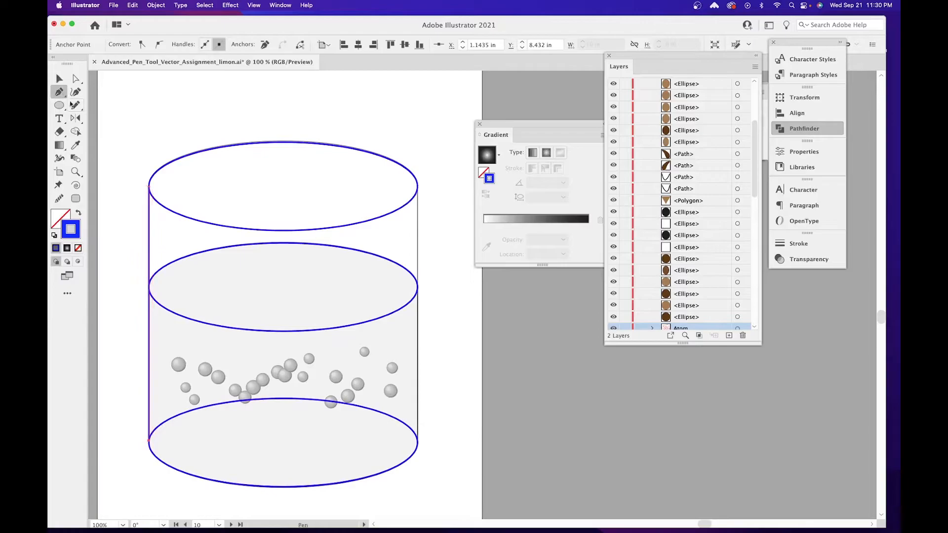
{"action": "left_click", "coordinate": [418, 188]}
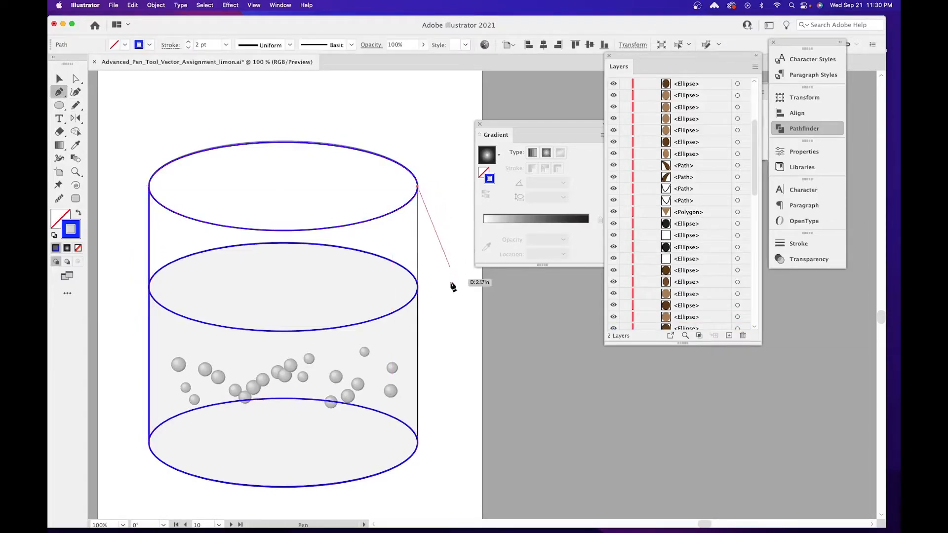
{"action": "left_click", "coordinate": [417, 441]}
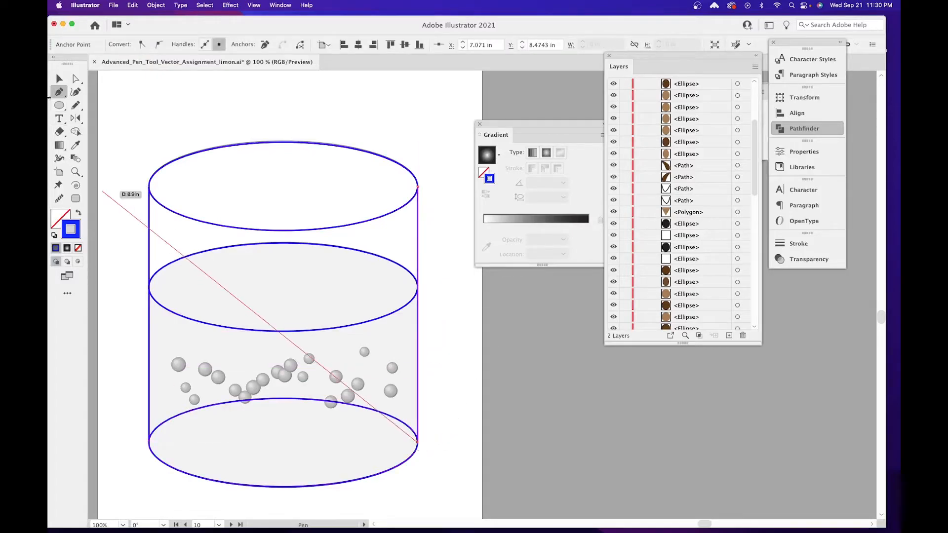
{"action": "left_click", "coordinate": [59, 79]}
{"action": "key", "text": "space"}
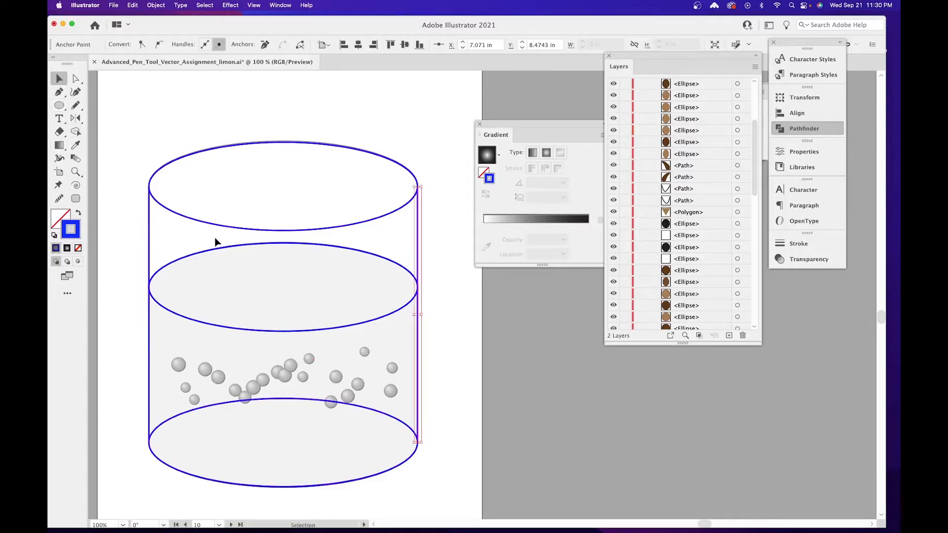
Ungroup the atom artwork on its artboard and deselect its parts.
{"action": "key", "text": "space"}
{"action": "left_click_drag", "start_coordinate": [280, 264], "coordinate": [375, 254]}
{"action": "left_click_drag", "start_coordinate": [311, 305], "coordinate": [476, 308]}
{"action": "left_click_drag", "start_coordinate": [159, 275], "coordinate": [341, 254]}
{"action": "left_click_drag", "start_coordinate": [218, 253], "coordinate": [328, 256]}
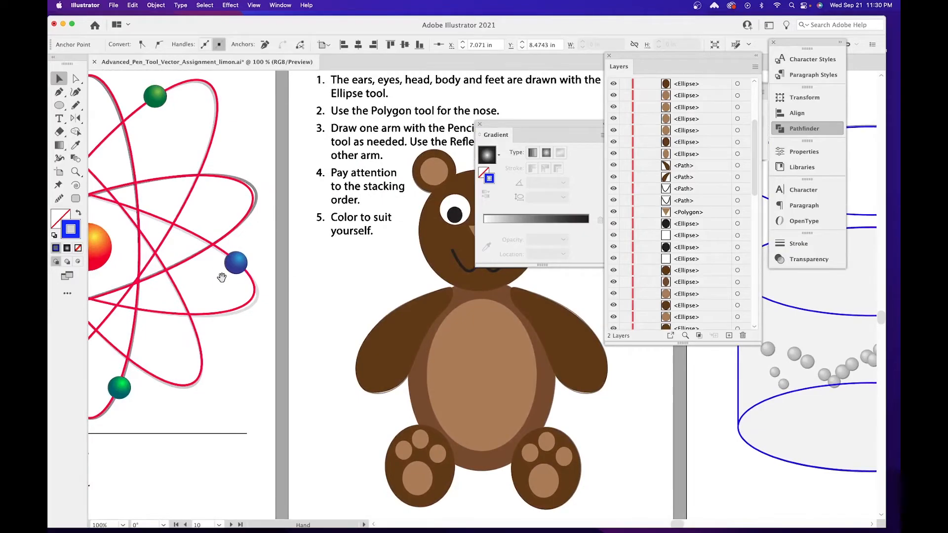
{"action": "mouse_move", "coordinate": [222, 273]}
{"action": "left_mouse_down"}
{"action": "mouse_move", "coordinate": [314, 289]}
{"action": "mouse_move", "coordinate": [408, 256]}
{"action": "left_mouse_up"}
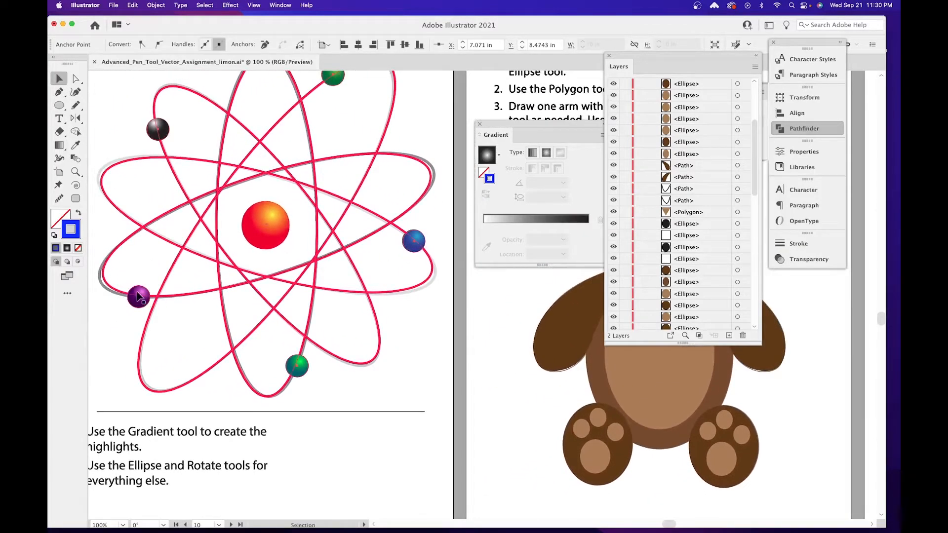
{"action": "left_click", "coordinate": [149, 336]}
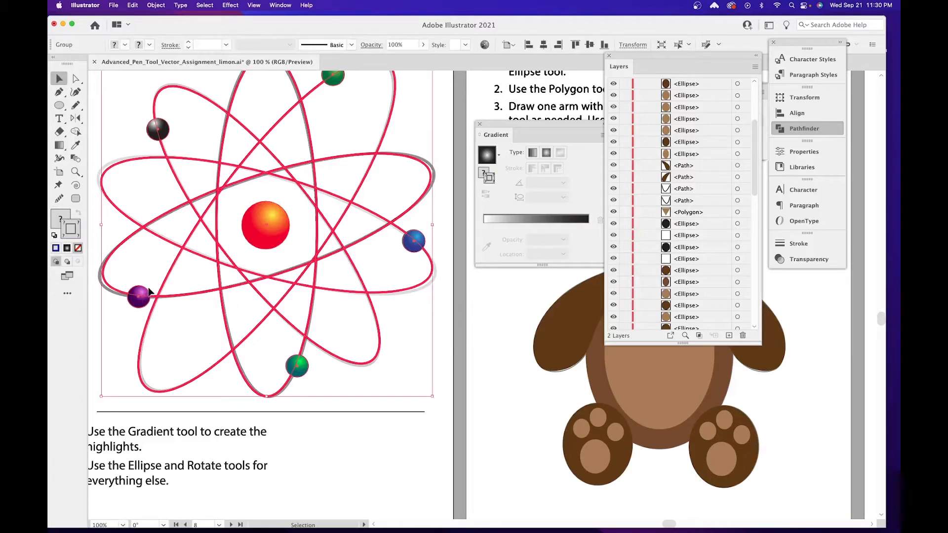
{"action": "right_click", "coordinate": [160, 306]}
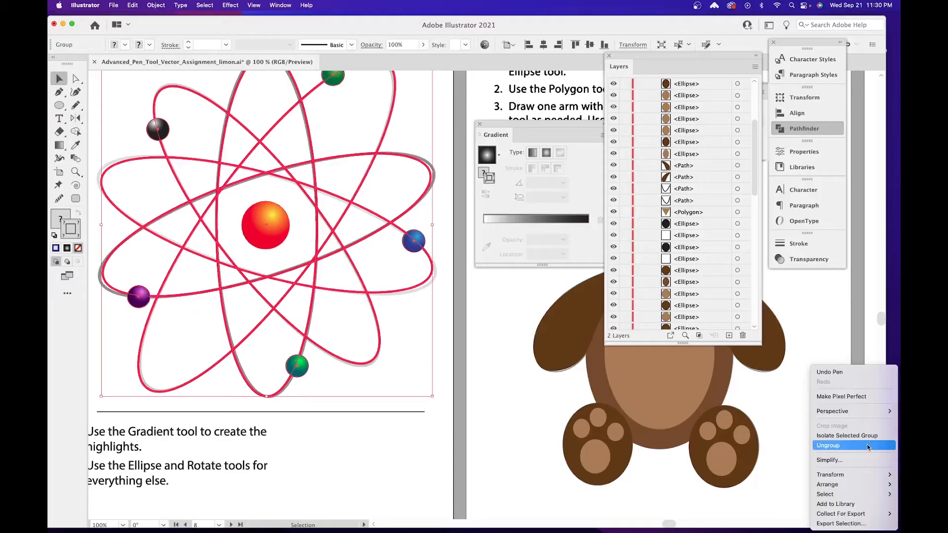
{"action": "left_click", "coordinate": [855, 447]}
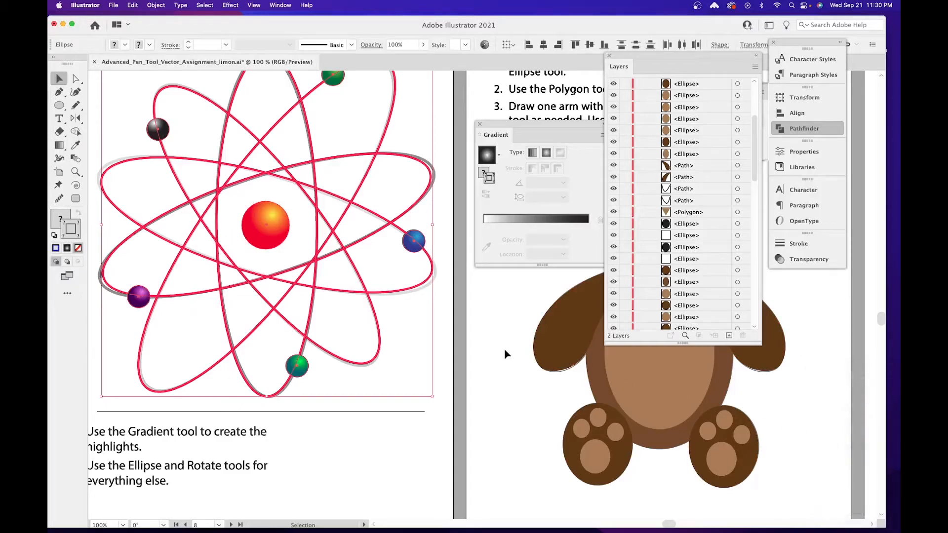
{"action": "left_click", "coordinate": [444, 260]}
Copy the atom's blue gradient sphere and place the pasted copy on the teddy bear artboard beside the bear's left-hand arm.
{"action": "left_click", "coordinate": [414, 233]}
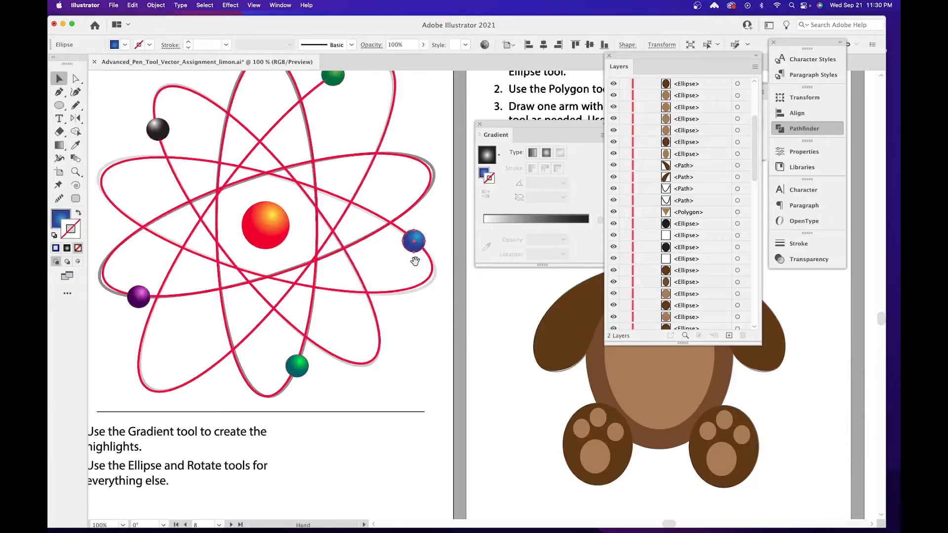
{"action": "key", "text": "super+equal"}
{"action": "key", "text": "super+equal"}
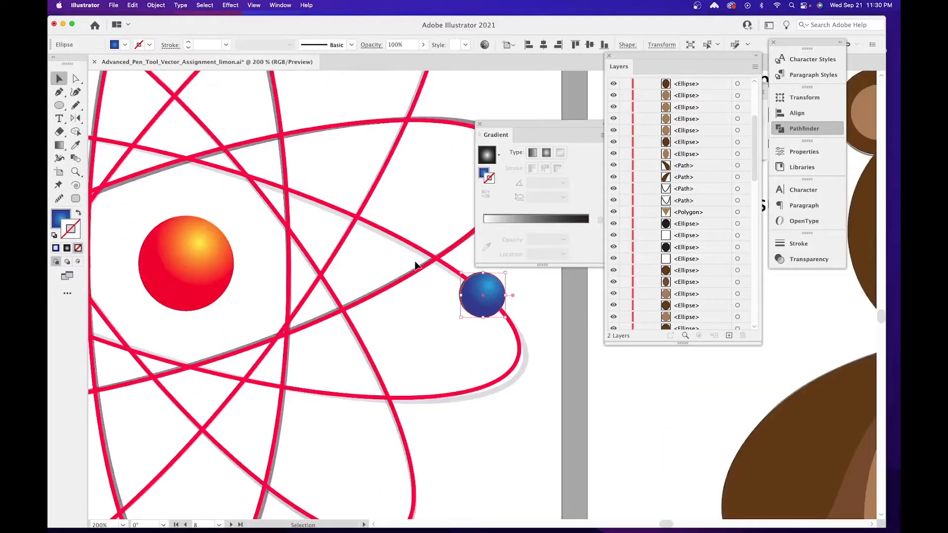
{"action": "left_click_drag", "start_coordinate": [419, 296], "coordinate": [321, 200]}
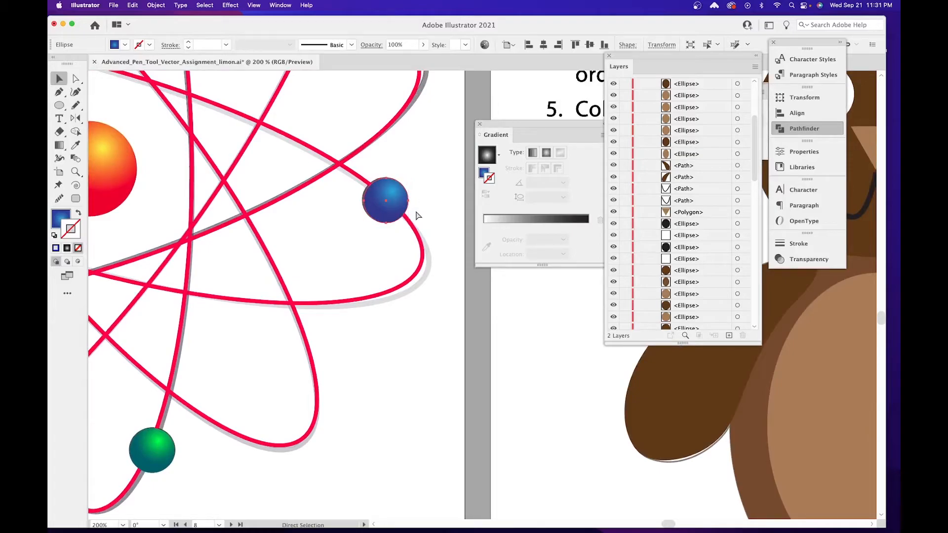
{"action": "key", "text": "super+c"}
{"action": "key", "text": "super+v"}
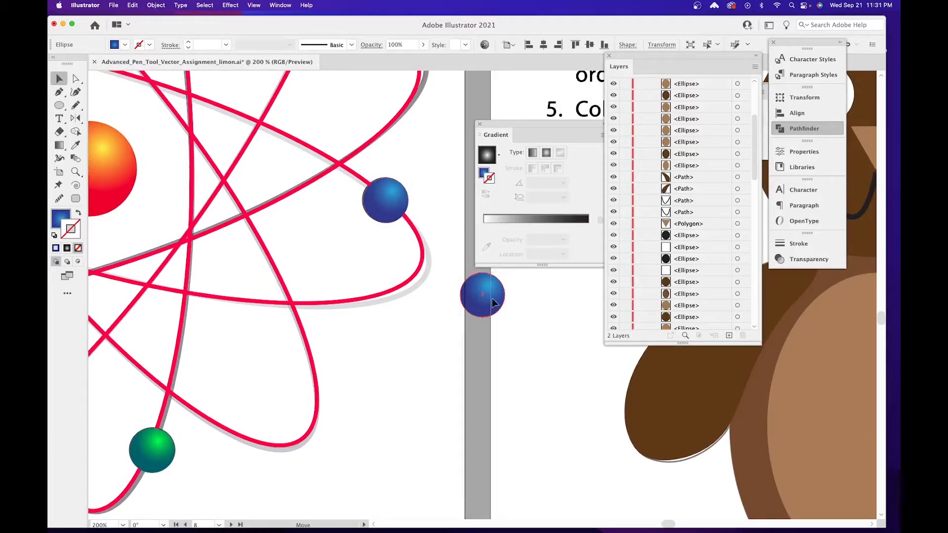
{"action": "left_click_drag", "start_coordinate": [477, 289], "coordinate": [636, 462]}
{"action": "key", "text": "super+minus"}
{"action": "key", "text": "super+minus"}
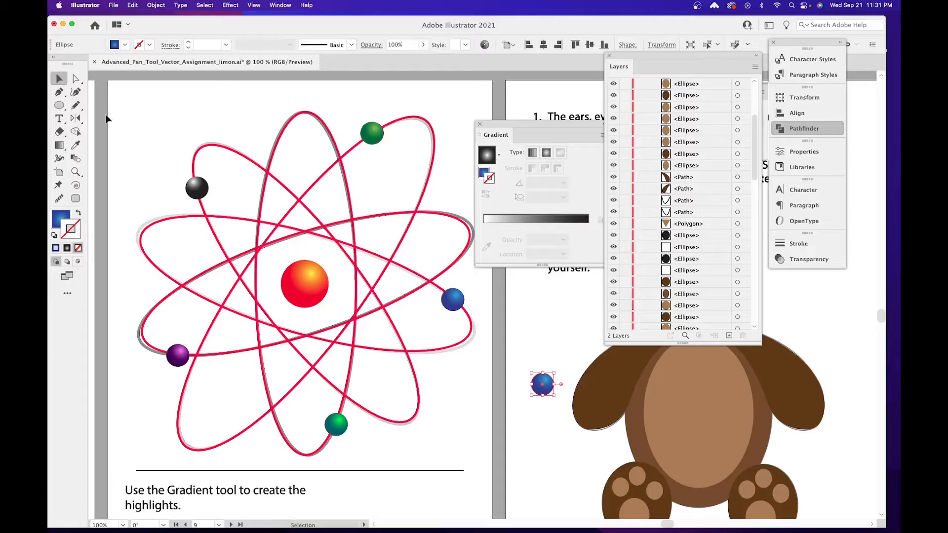
Select all of the atom's rings and spheres, group them, and deselect the group.
{"action": "scroll", "coordinate": [106, 118], "scroll_direction": "down", "scroll_amount": 2}
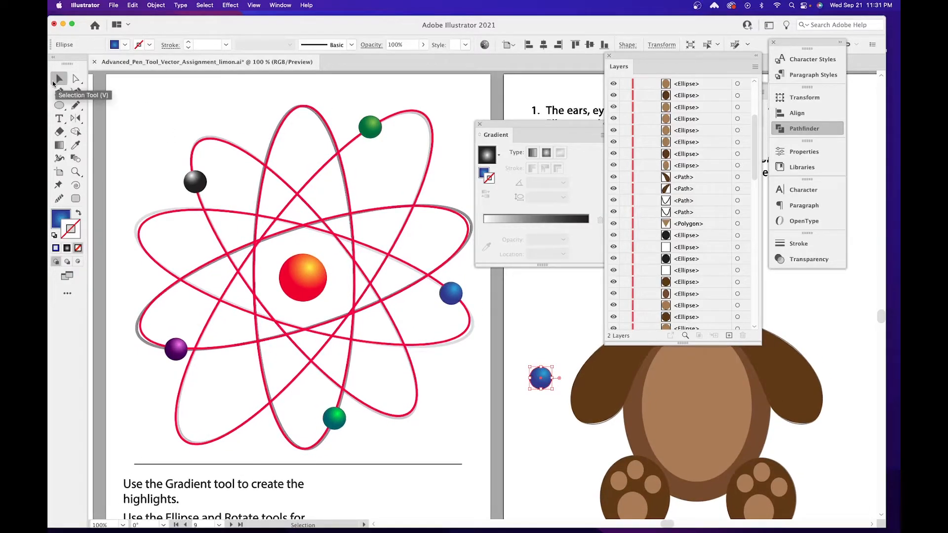
{"action": "left_click_drag", "start_coordinate": [116, 84], "coordinate": [479, 446]}
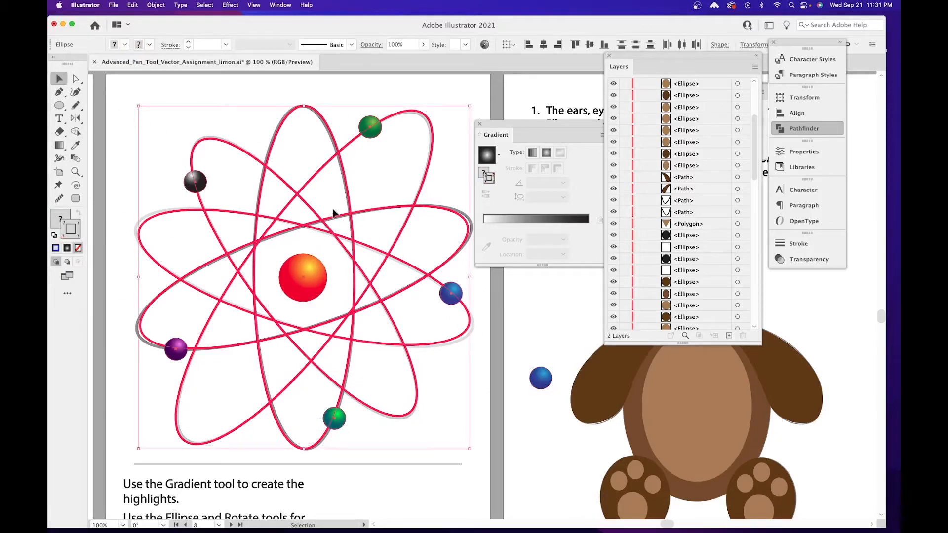
{"action": "right_click", "coordinate": [302, 281]}
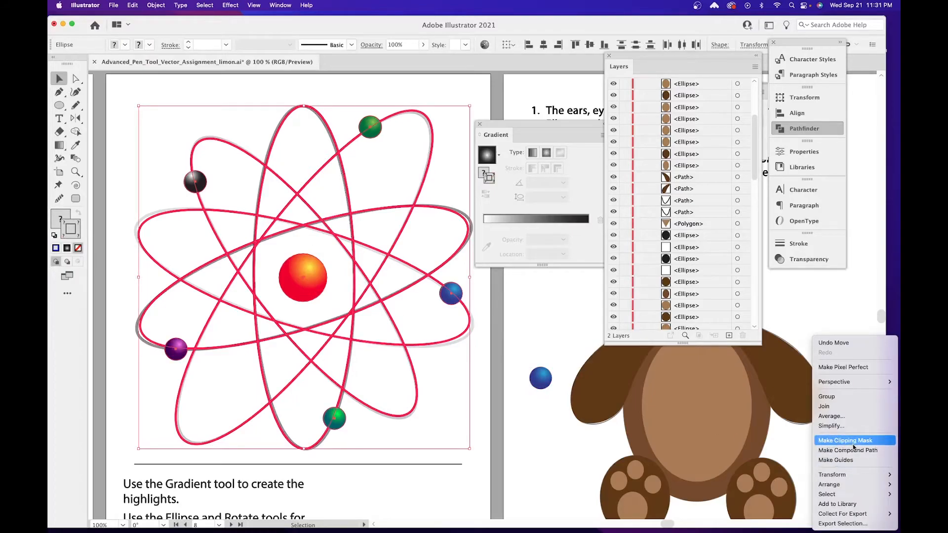
{"action": "left_click", "coordinate": [827, 397]}
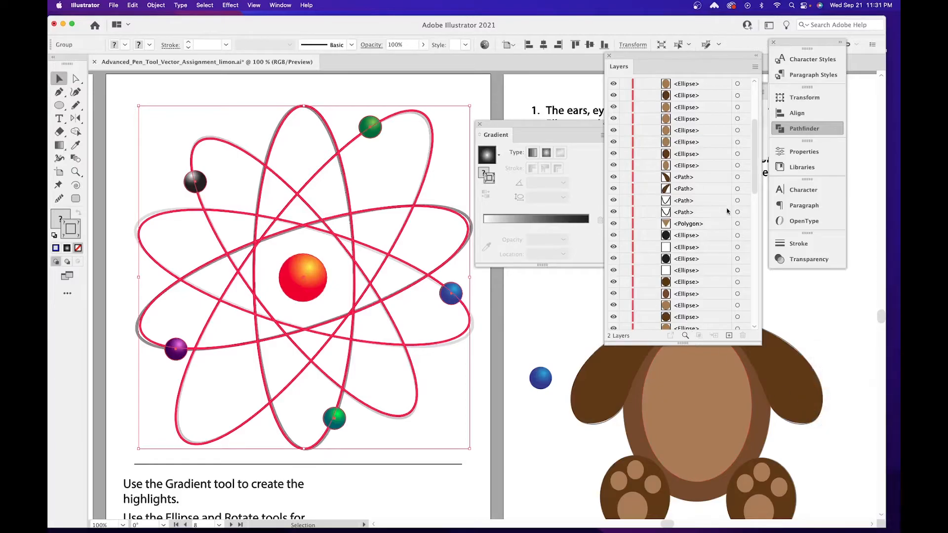
{"action": "left_click", "coordinate": [478, 311]}
Move the loose blue gradient sphere from the teddy bear artboard to the glass container artboard, just outside the container's left wall.
{"action": "scroll", "coordinate": [212, 272], "scroll_direction": "right", "scroll_amount": 10}
{"action": "scroll", "coordinate": [158, 267], "scroll_direction": "down", "scroll_amount": 5}
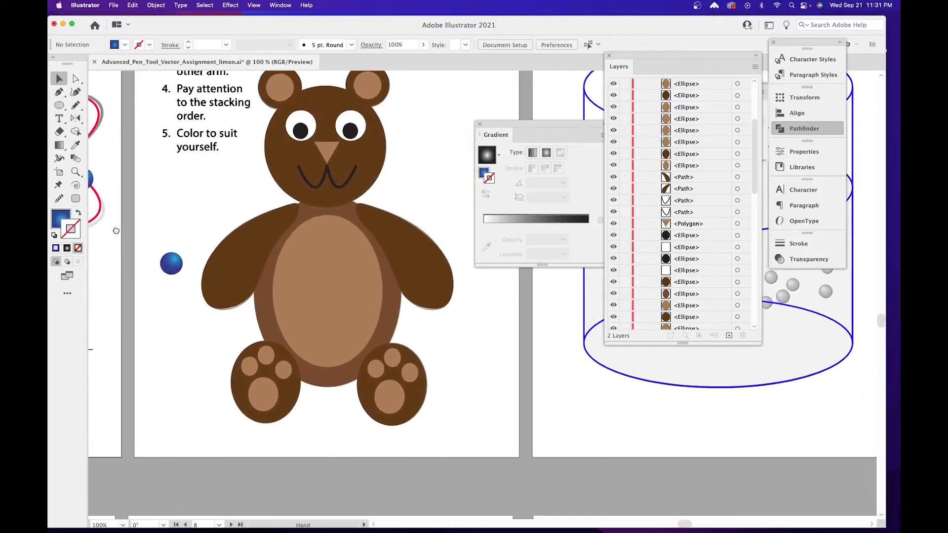
{"action": "left_click_drag", "start_coordinate": [172, 261], "coordinate": [566, 302]}
{"action": "left_click_drag", "start_coordinate": [378, 275], "coordinate": [324, 313]}
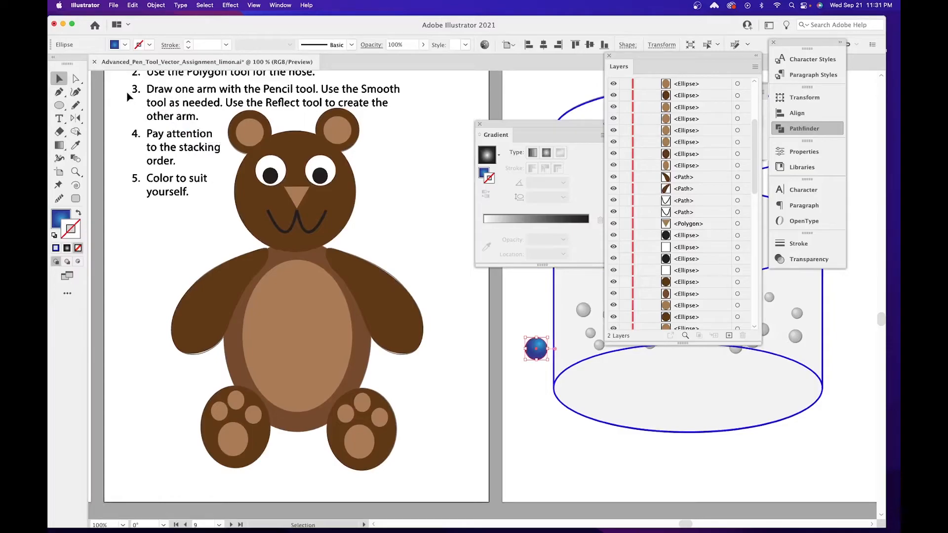
Group all of the teddy bear's shapes and rename the group Bear.
{"action": "left_click_drag", "start_coordinate": [128, 93], "coordinate": [450, 488]}
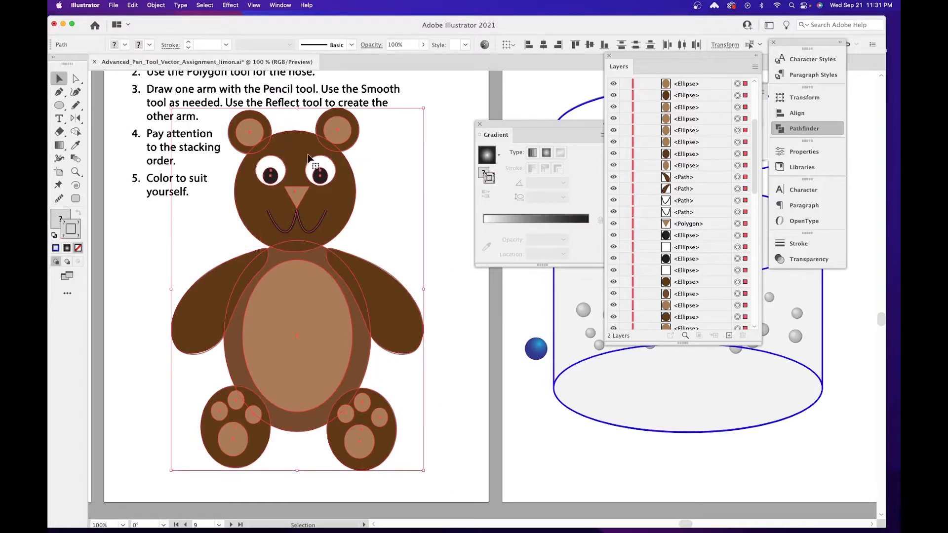
{"action": "key", "text": "a"}
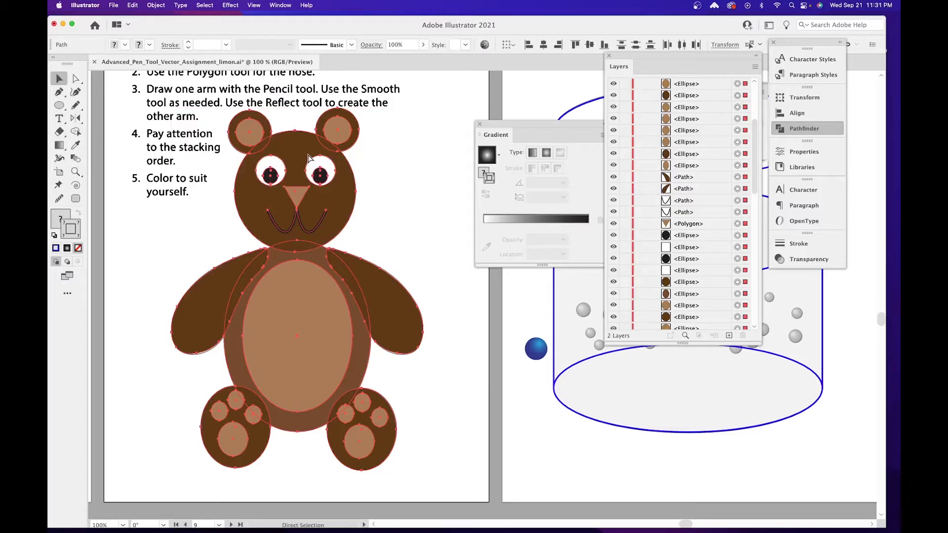
{"action": "key", "text": "super+g"}
{"action": "key", "text": "v"}
{"action": "scroll", "coordinate": [665, 176], "scroll_direction": "up", "scroll_amount": 5}
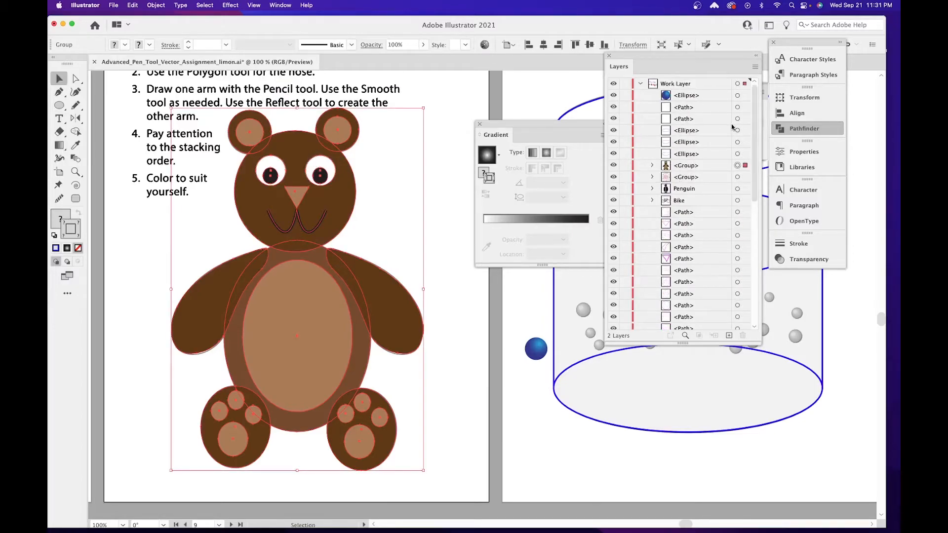
{"action": "double_click", "coordinate": [687, 166]}
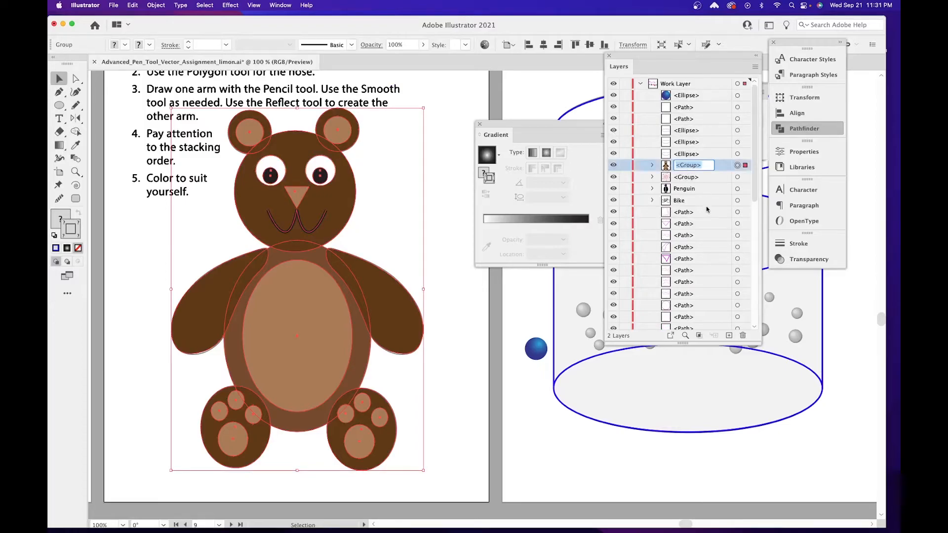
{"action": "type", "text": "Bear"}
{"action": "key", "text": "Return"}
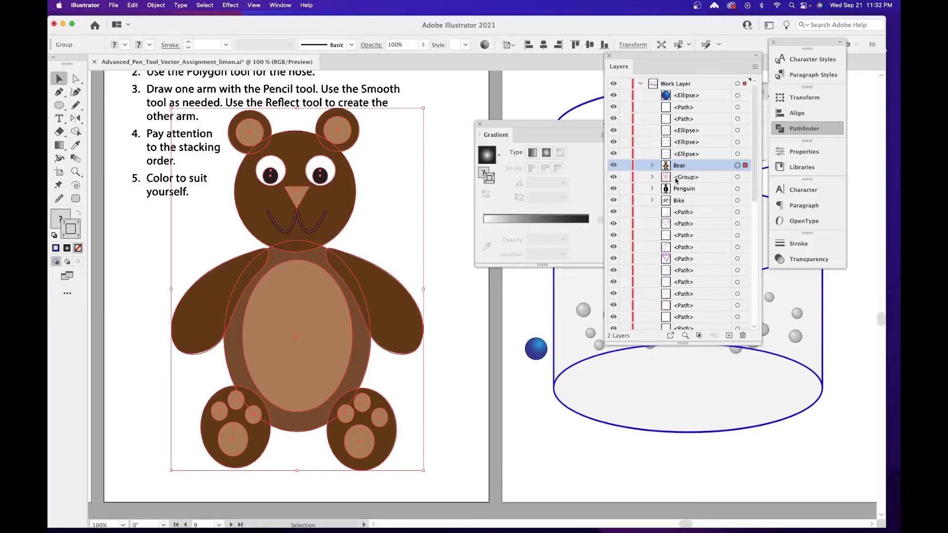
Identify the atom's unnamed group by toggling its visibility and rename it Atom.
{"action": "key", "text": "space"}
{"action": "key", "text": "space"}
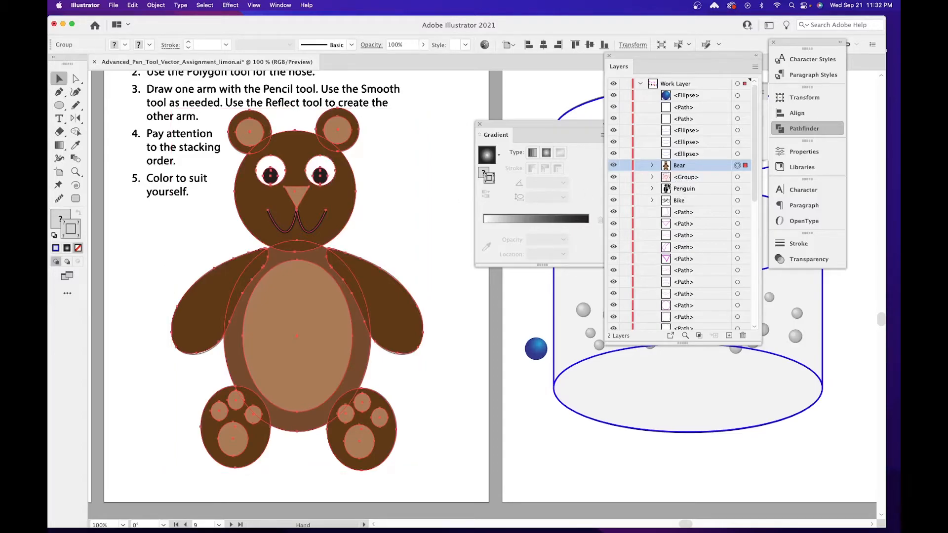
{"action": "key", "text": "space"}
{"action": "left_click_drag", "start_coordinate": [212, 198], "coordinate": [599, 218]}
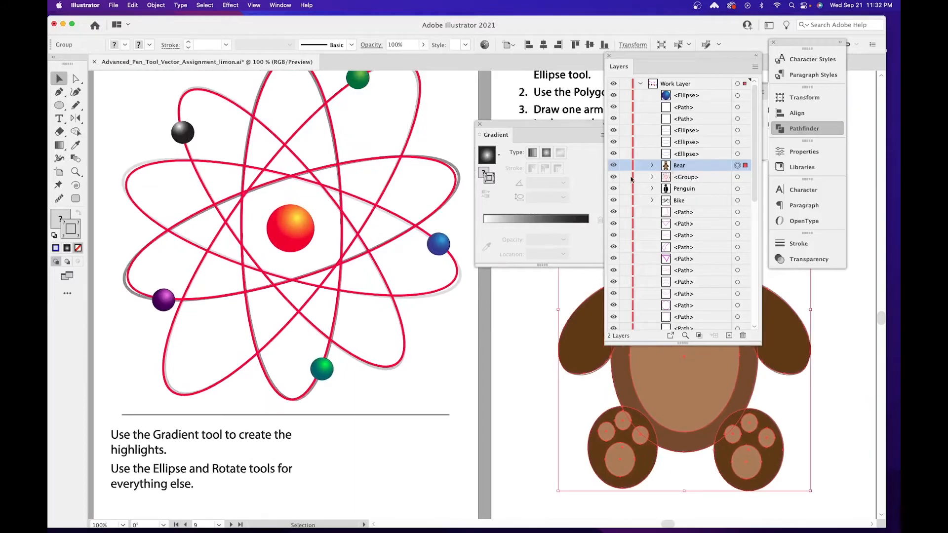
{"action": "left_click", "coordinate": [613, 178]}
{"action": "left_click", "coordinate": [613, 177]}
{"action": "left_click", "coordinate": [613, 178]}
{"action": "left_click", "coordinate": [613, 178]}
{"action": "left_click", "coordinate": [683, 179]}
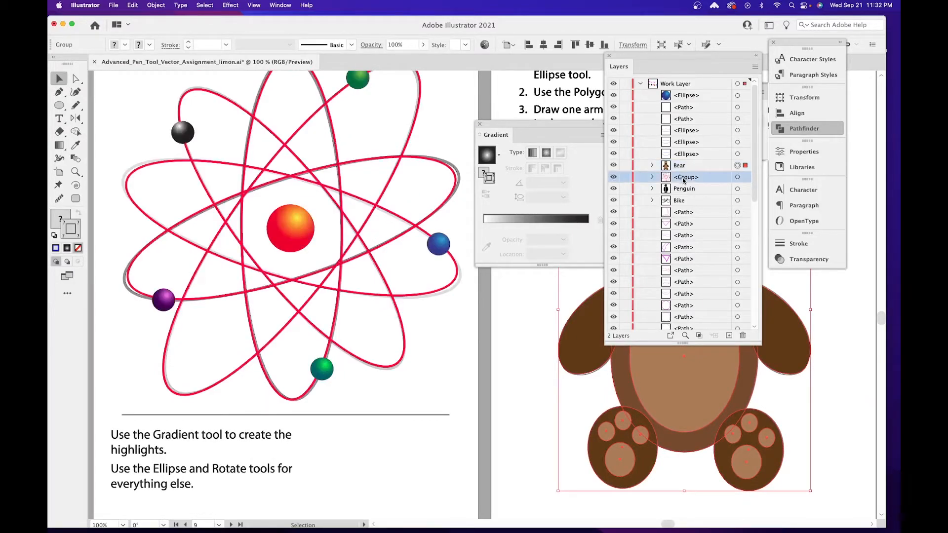
{"action": "double_click", "coordinate": [684, 178]}
{"action": "type", "text": "Ato"}
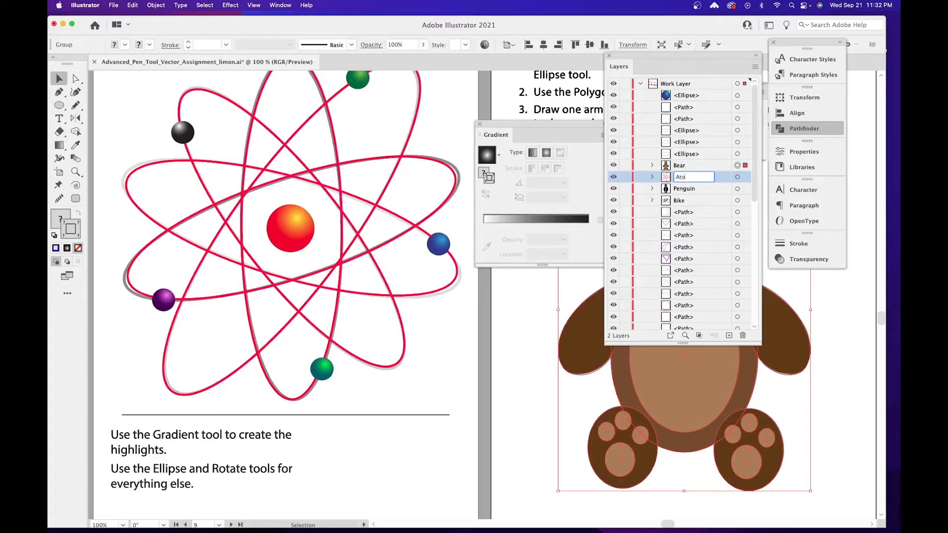
{"action": "type", "text": "m"}
{"action": "key", "text": "Return"}
Scale the blue sphere down to match the container's leftmost large gray bubble, then place it just outside the container's left wall.
{"action": "key", "text": "space"}
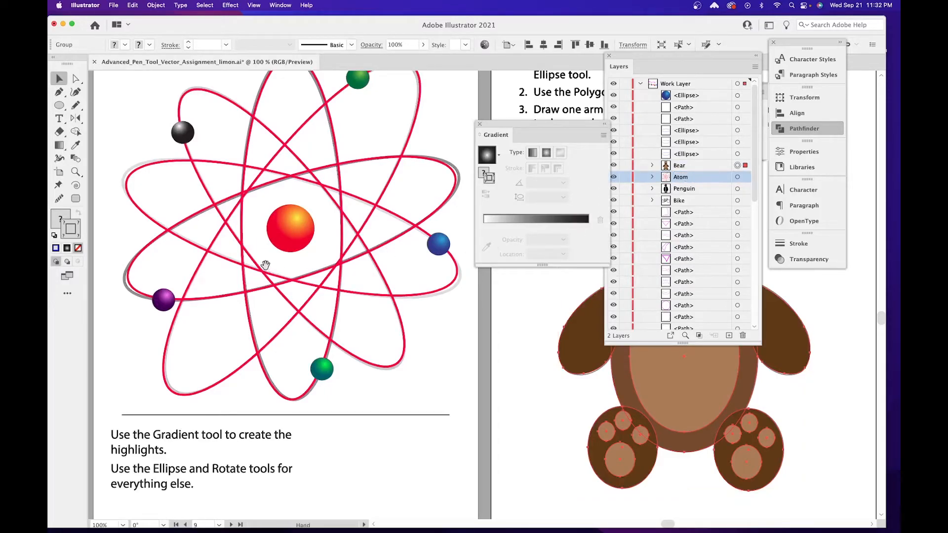
{"action": "left_click_drag", "start_coordinate": [353, 258], "coordinate": [201, 249]}
{"action": "left_click_drag", "start_coordinate": [359, 322], "coordinate": [180, 299]}
{"action": "left_click_drag", "start_coordinate": [539, 332], "coordinate": [249, 317]}
{"action": "left_click", "coordinate": [289, 320]}
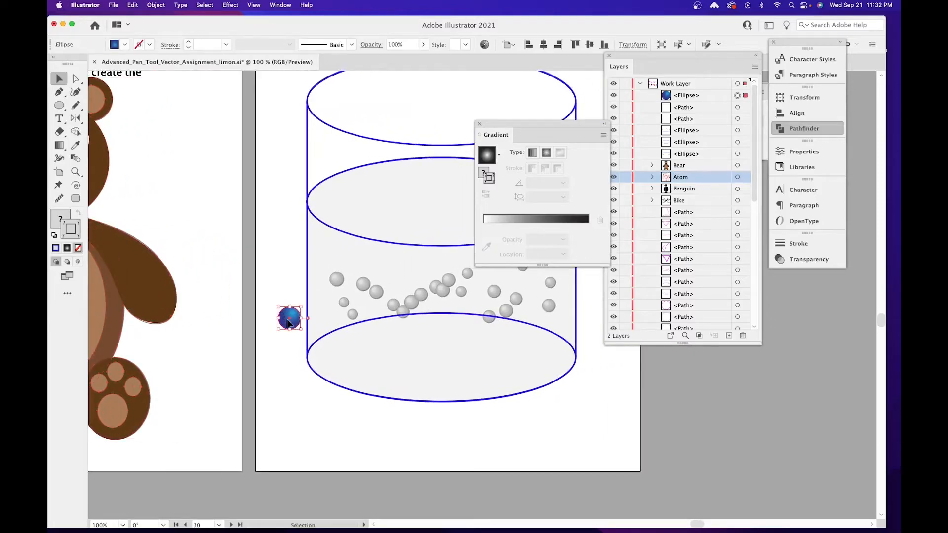
{"action": "left_click", "coordinate": [278, 247]}
{"action": "left_click", "coordinate": [289, 321]}
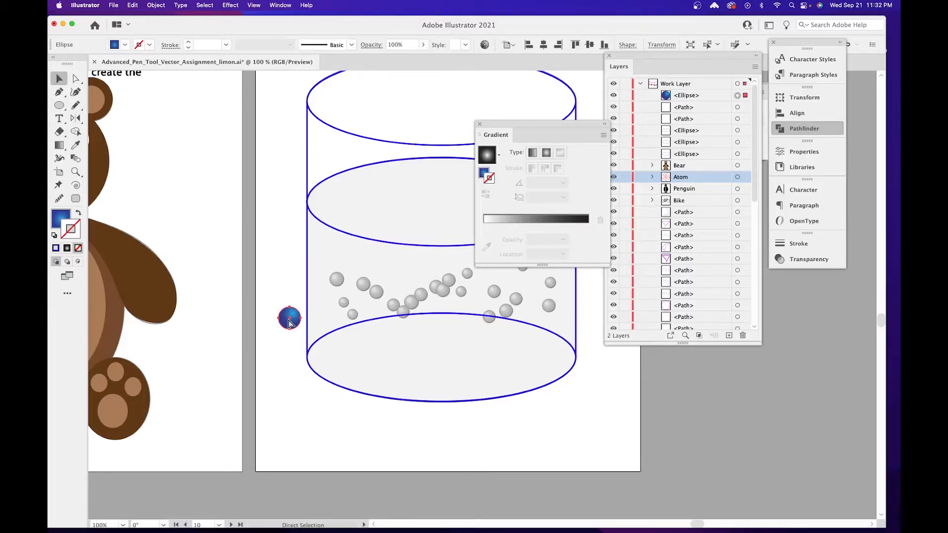
{"action": "key", "text": "super+equal"}
{"action": "key", "text": "space"}
{"action": "left_click_drag", "start_coordinate": [361, 337], "coordinate": [53, 349]}
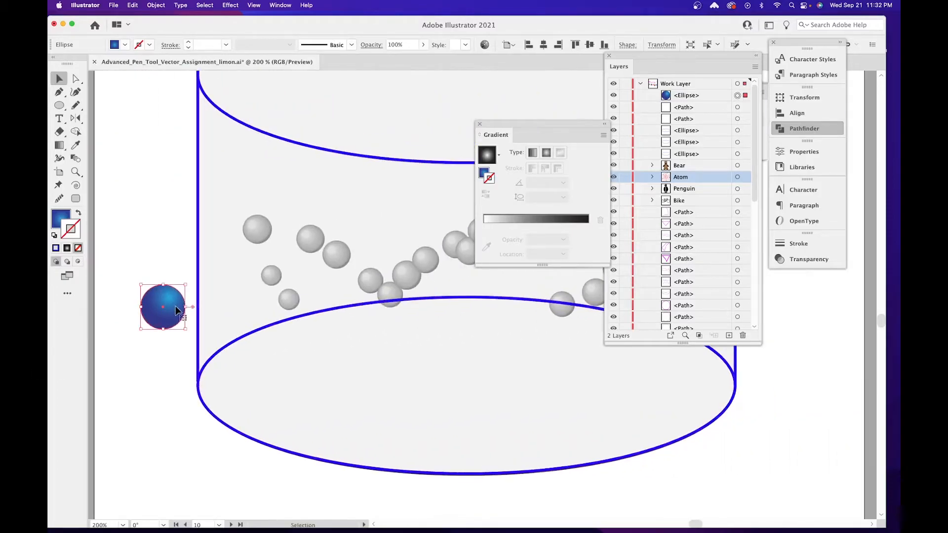
{"action": "left_click_drag", "start_coordinate": [171, 297], "coordinate": [266, 245]}
{"action": "left_click_drag", "start_coordinate": [282, 193], "coordinate": [390, 213]}
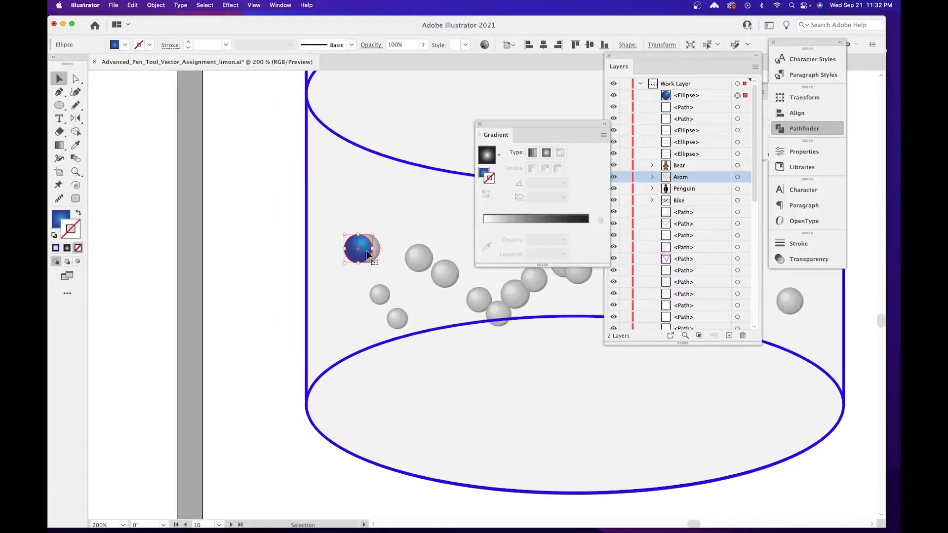
{"action": "left_click_drag", "start_coordinate": [364, 245], "coordinate": [270, 262]}
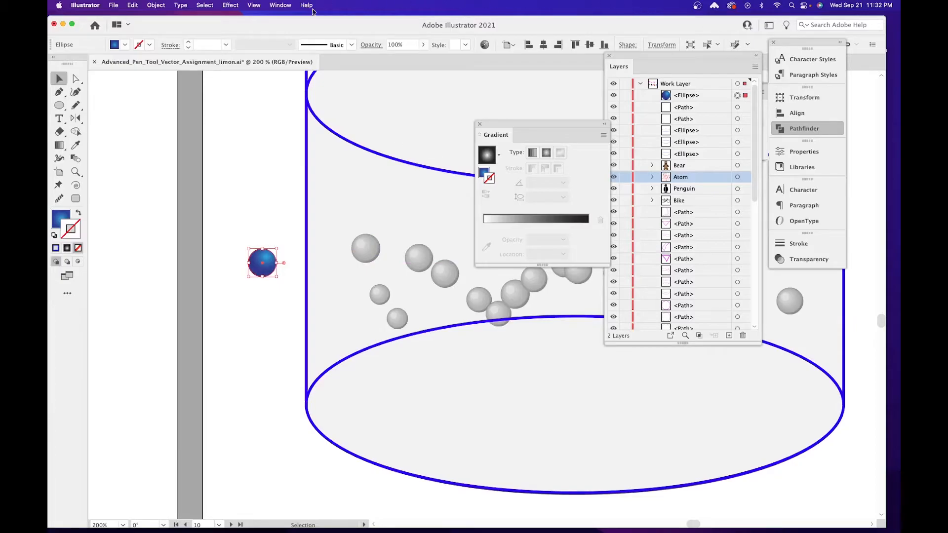
Create a symbol from the blue sphere named Sphere, with export type Graphic and symbol type Dynamic Symbol.
{"action": "left_click", "coordinate": [280, 5]}
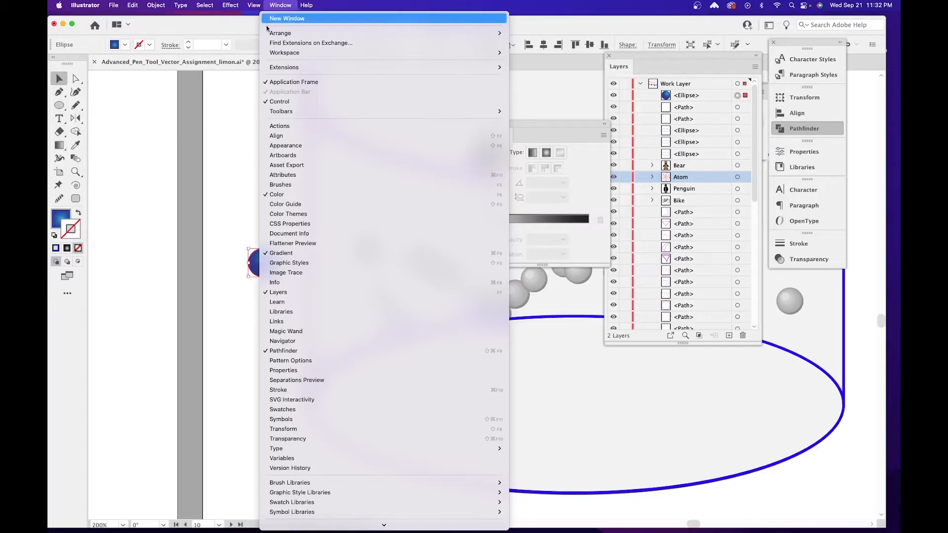
{"action": "left_click", "coordinate": [281, 419]}
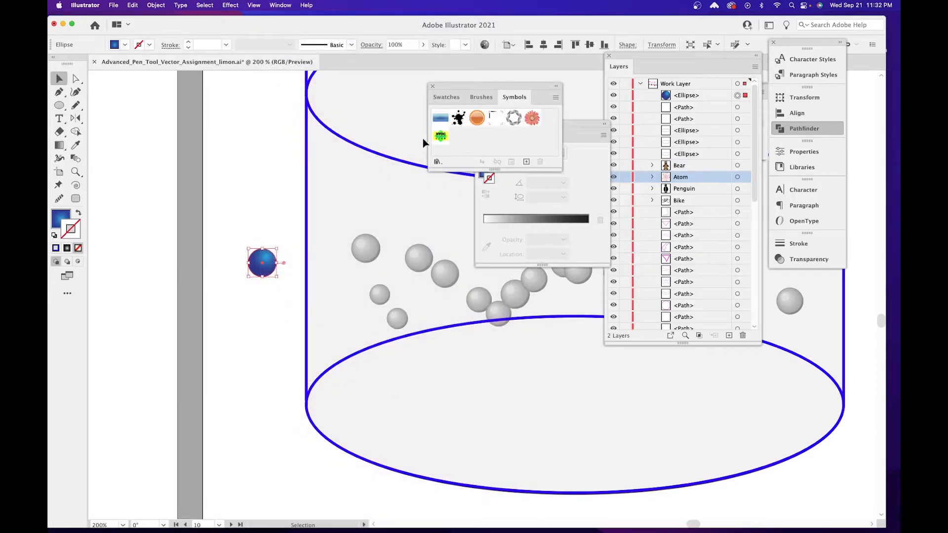
{"action": "left_click", "coordinate": [526, 163]}
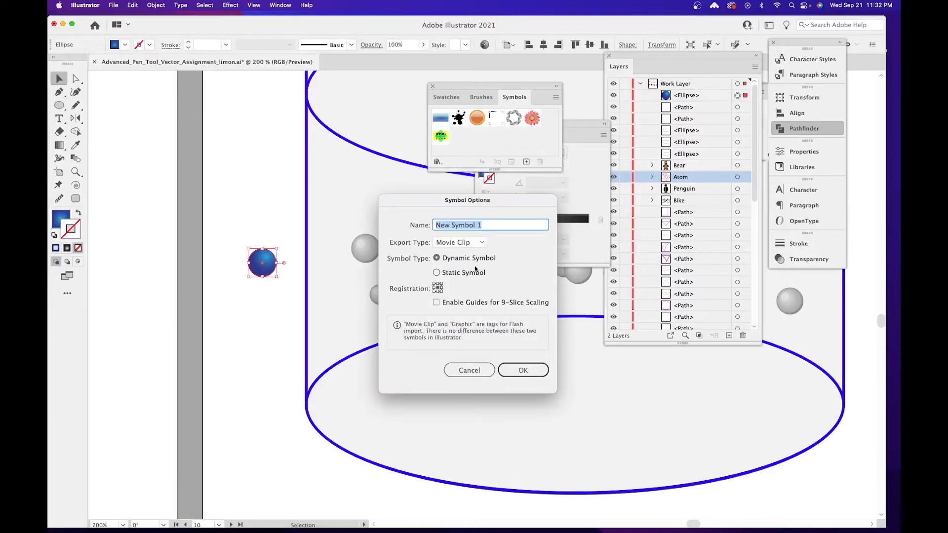
{"action": "type", "text": "Sphere"}
{"action": "left_click", "coordinate": [479, 243]}
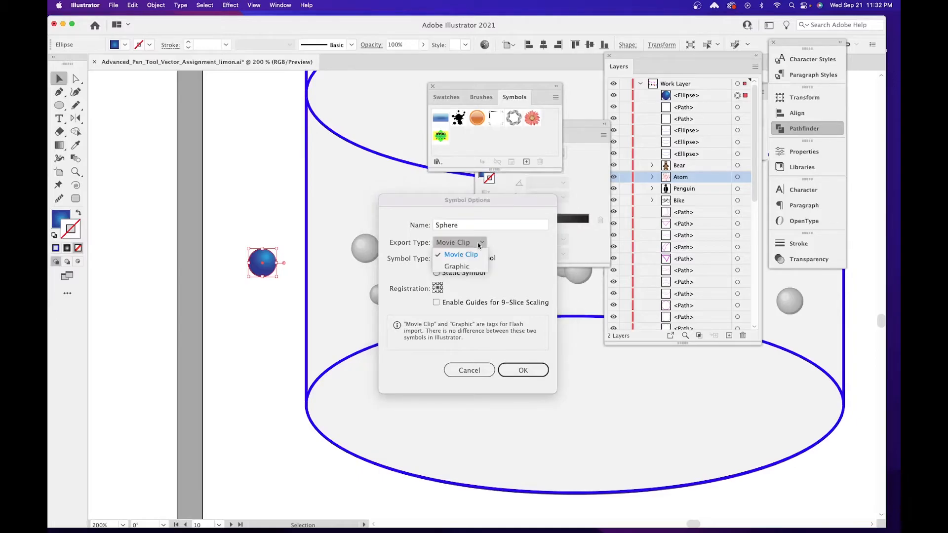
{"action": "left_click", "coordinate": [456, 268]}
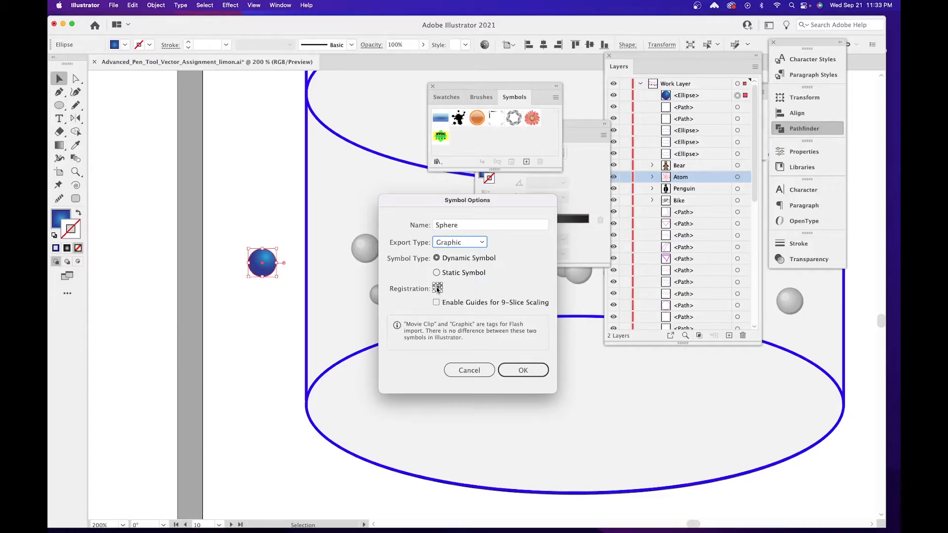
{"action": "left_click", "coordinate": [534, 374]}
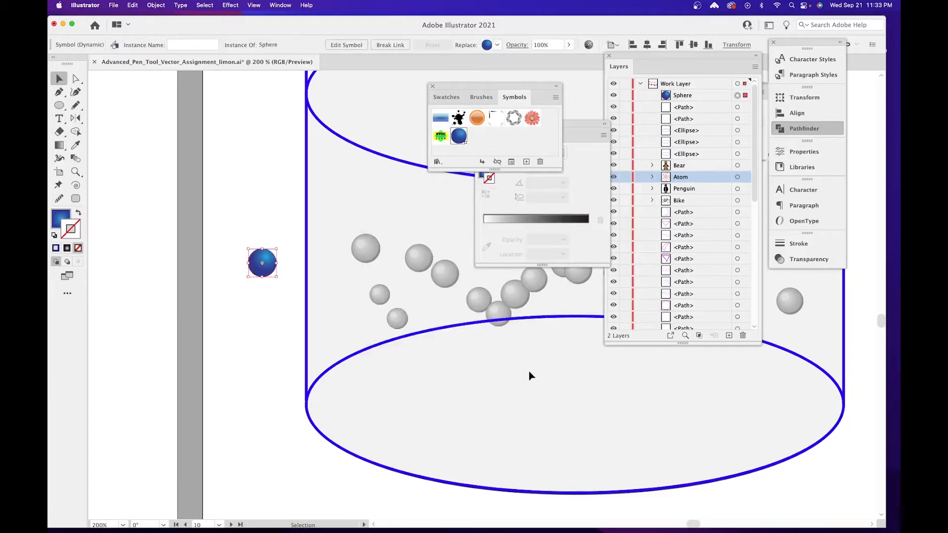
Delete the blue Sphere symbol instance from beside the container.
{"action": "left_click", "coordinate": [257, 185]}
{"action": "left_click", "coordinate": [262, 273]}
{"action": "left_click_drag", "start_coordinate": [268, 258], "coordinate": [277, 218]}
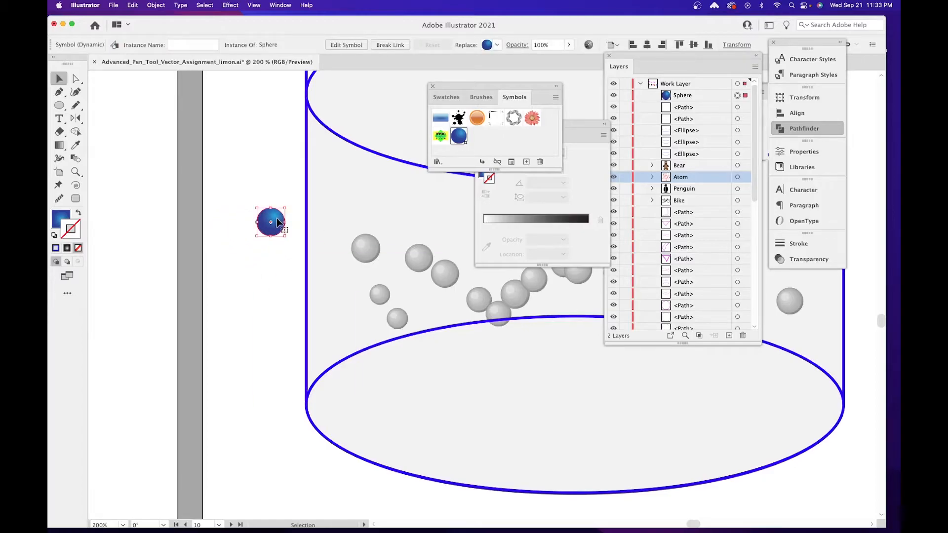
{"action": "key", "text": "Delete"}
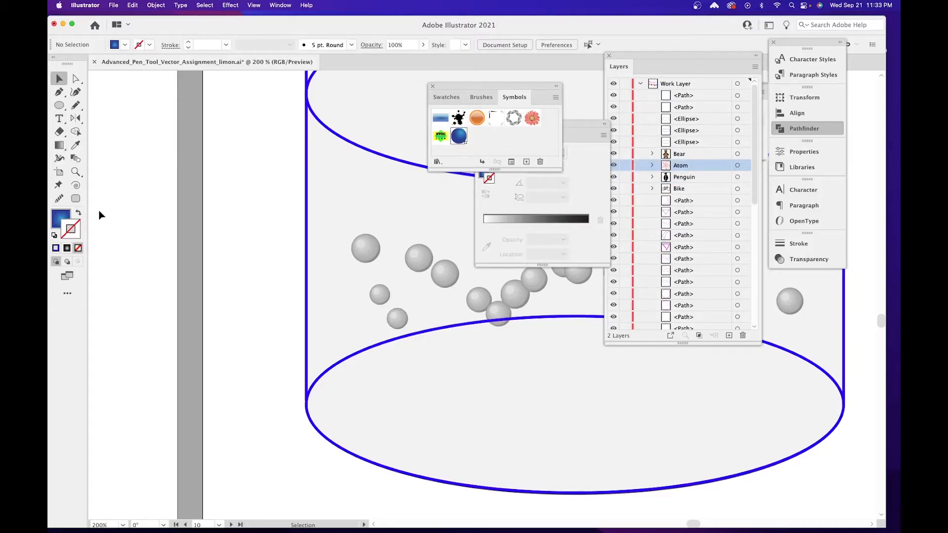
Look for the Symbol Sprayer and other symbol tools in the full tool list, and check the available window options.
{"action": "left_click", "coordinate": [68, 295]}
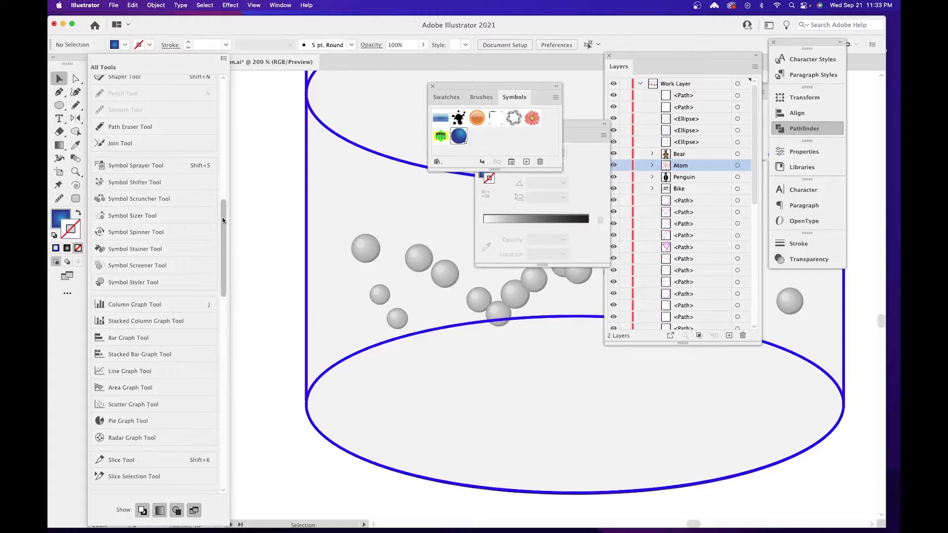
{"action": "mouse_move", "coordinate": [223, 217]}
{"action": "left_mouse_down"}
{"action": "mouse_move", "coordinate": [222, 370]}
{"action": "mouse_move", "coordinate": [210, 437]}
{"action": "mouse_move", "coordinate": [211, 222]}
{"action": "left_mouse_up"}
{"action": "scroll", "coordinate": [212, 223], "scroll_direction": "up", "scroll_amount": 1}
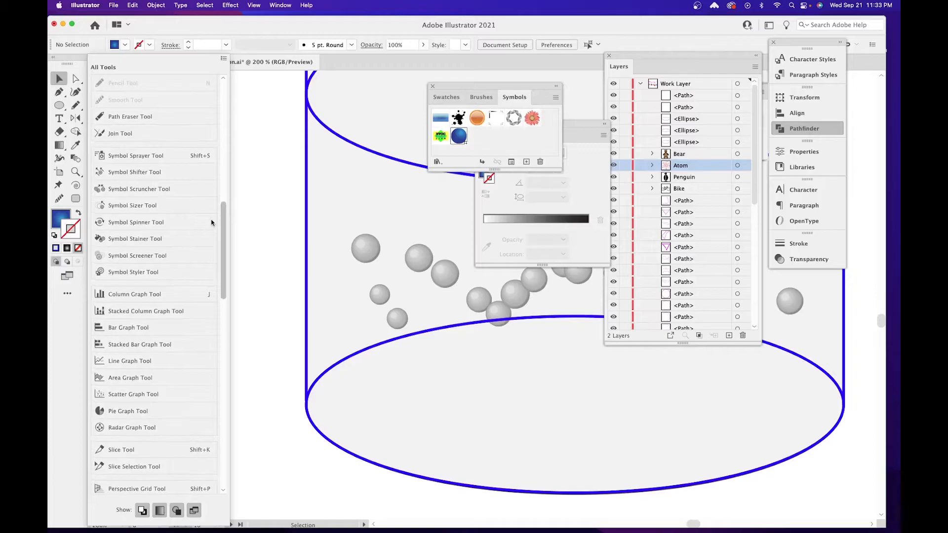
{"action": "scroll", "coordinate": [211, 223], "scroll_direction": "up", "scroll_amount": 1}
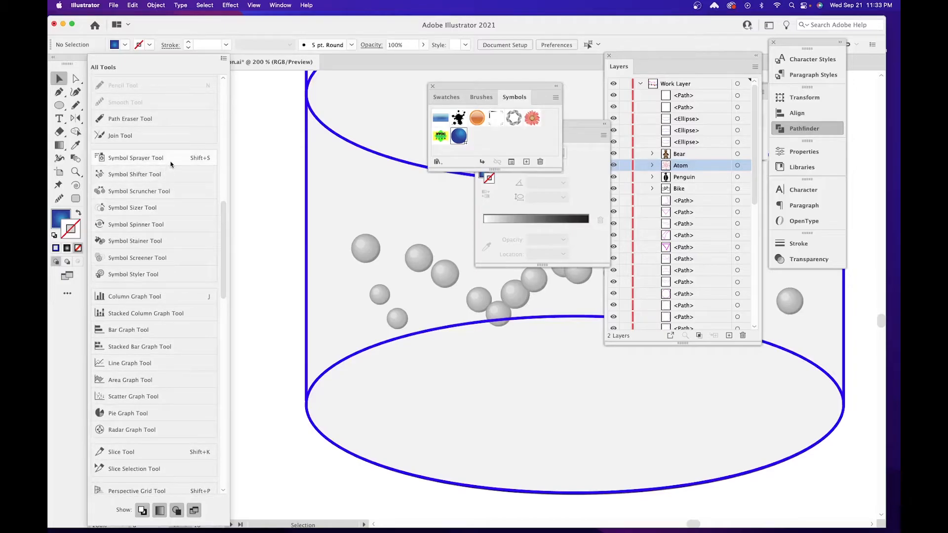
{"action": "left_click", "coordinate": [323, 27]}
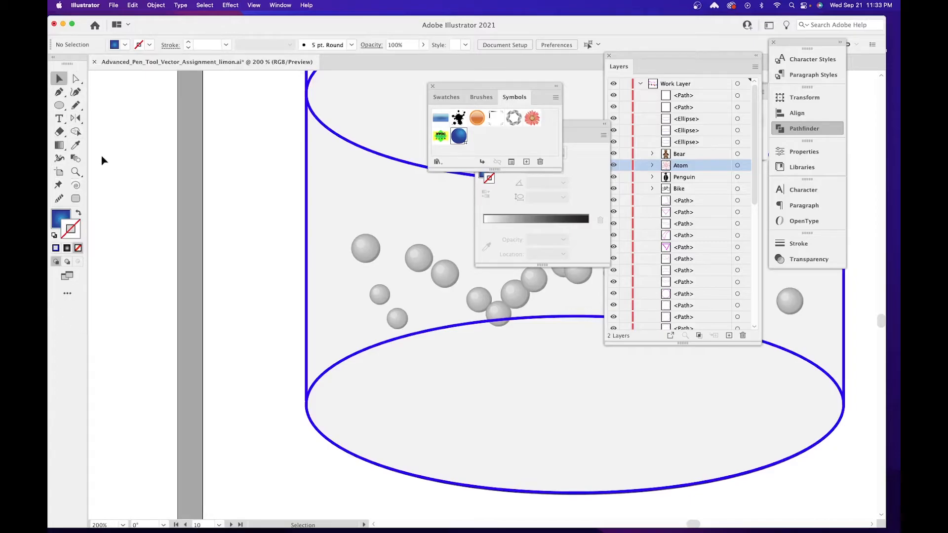
{"action": "left_click", "coordinate": [281, 5]}
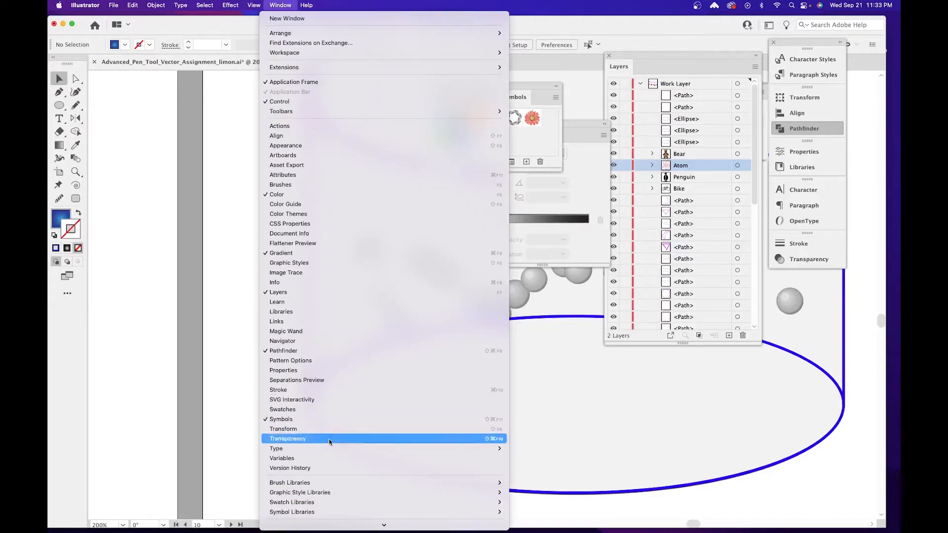
{"action": "mouse_move", "coordinate": [307, 6]}
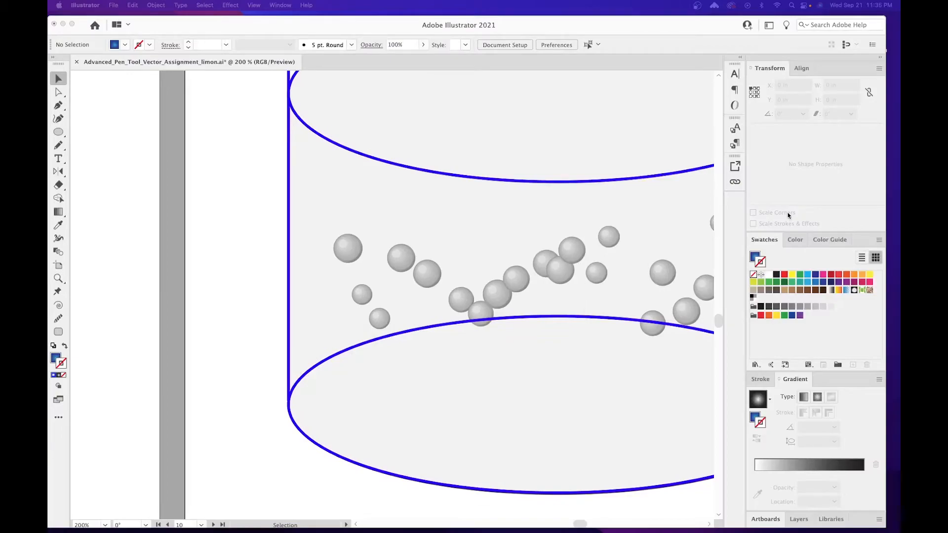
Switch to the Essentials Classic workspace and bring its collapsed panels into view over the artboard.
{"action": "left_click", "coordinate": [789, 215]}
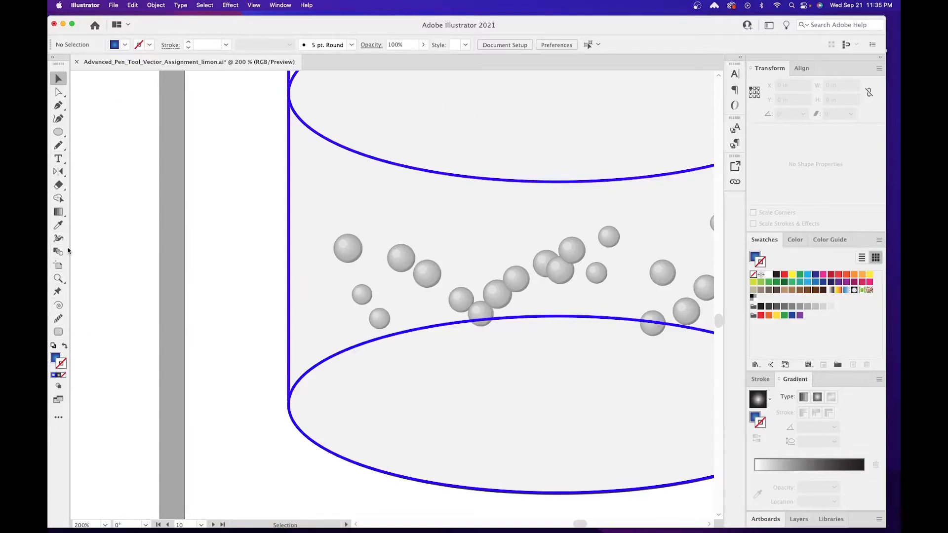
{"action": "left_click", "coordinate": [281, 5]}
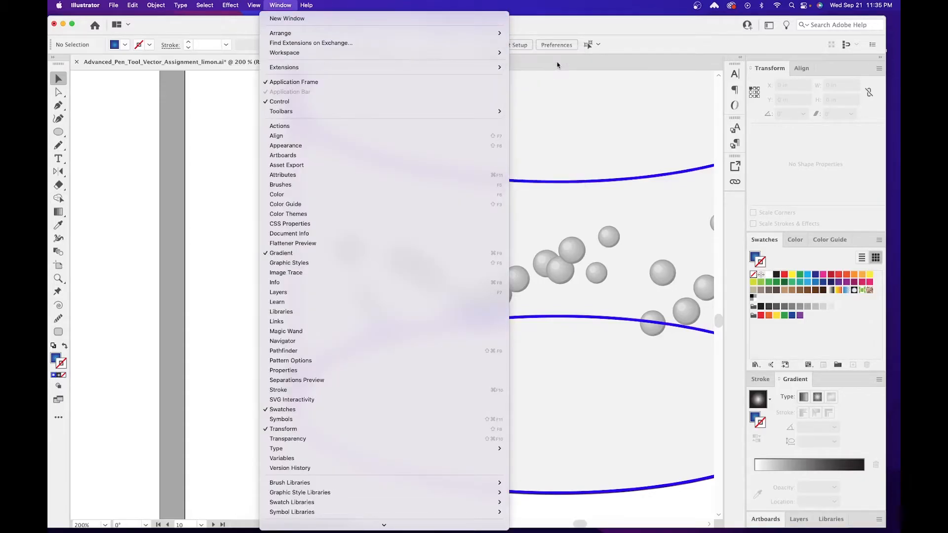
{"action": "mouse_move", "coordinate": [481, 59]}
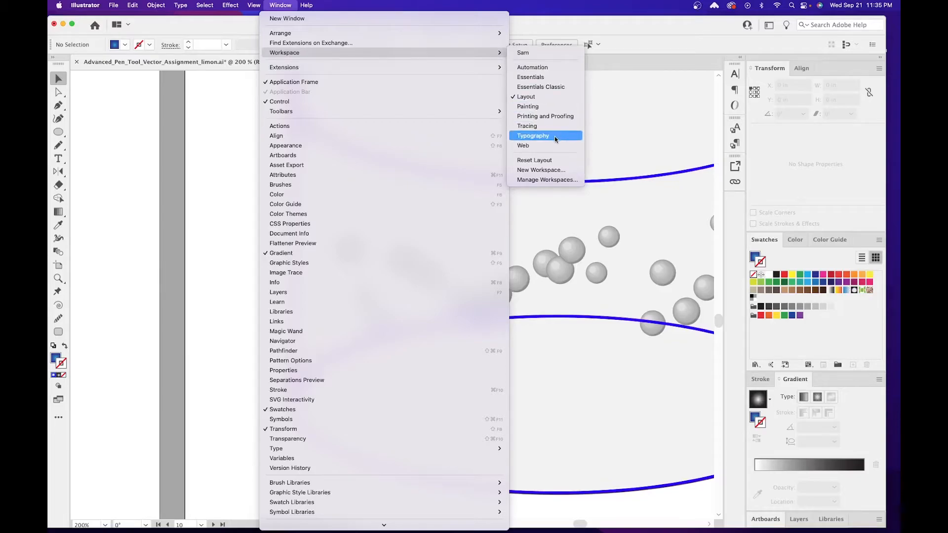
{"action": "left_click", "coordinate": [553, 89]}
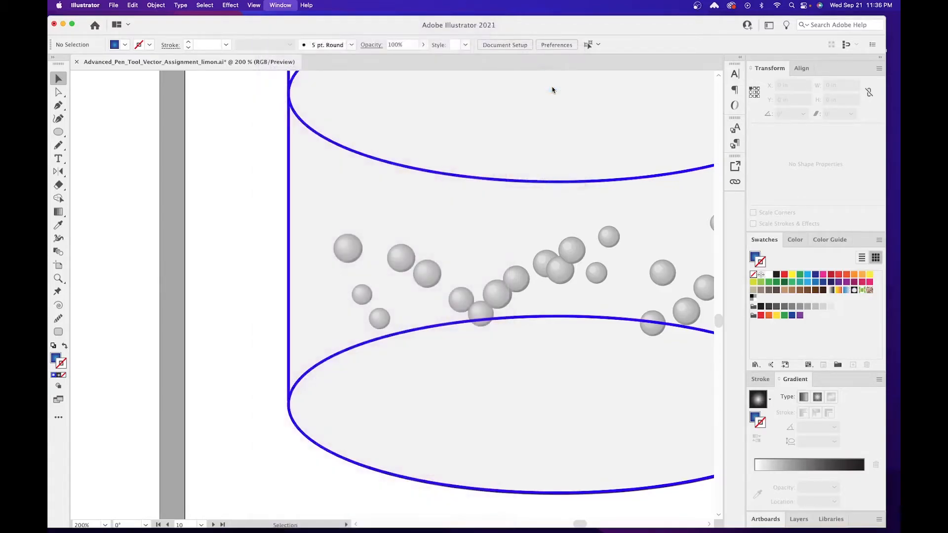
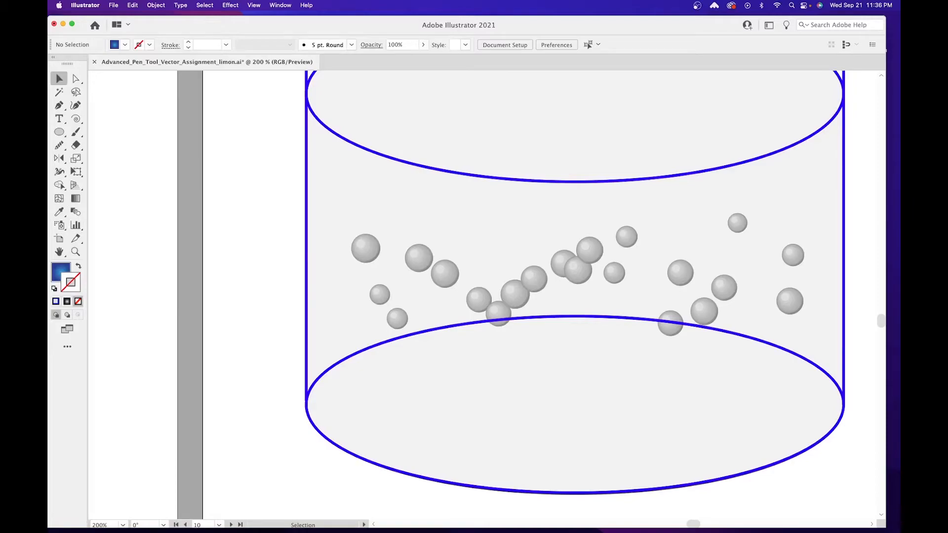
{"action": "left_click_drag", "start_coordinate": [899, 94], "coordinate": [865, 85]}
Spray instances of the Sphere symbol across the container's lower section, over the gray bubbles, with the Symbol Sprayer.
{"action": "left_click", "coordinate": [844, 169]}
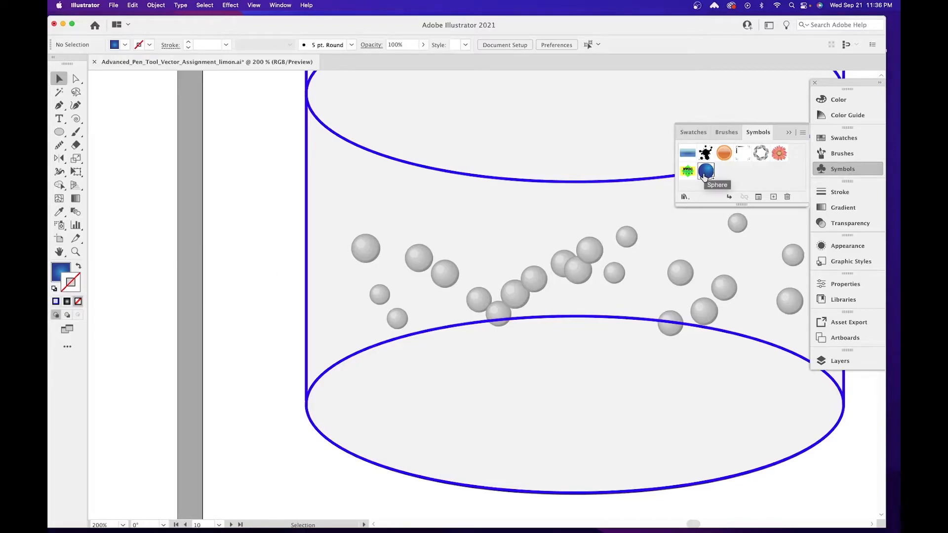
{"action": "left_click", "coordinate": [58, 226]}
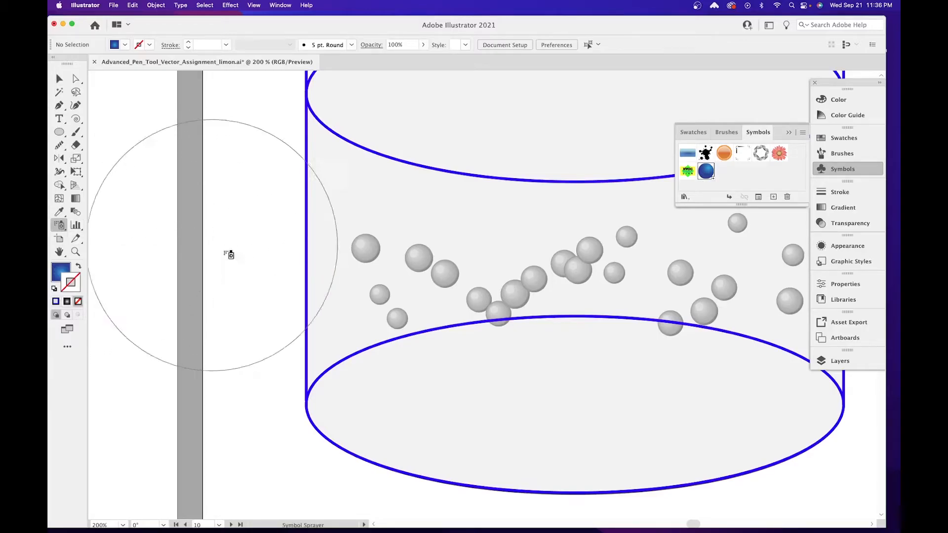
{"action": "left_click_drag", "start_coordinate": [470, 342], "coordinate": [332, 296]}
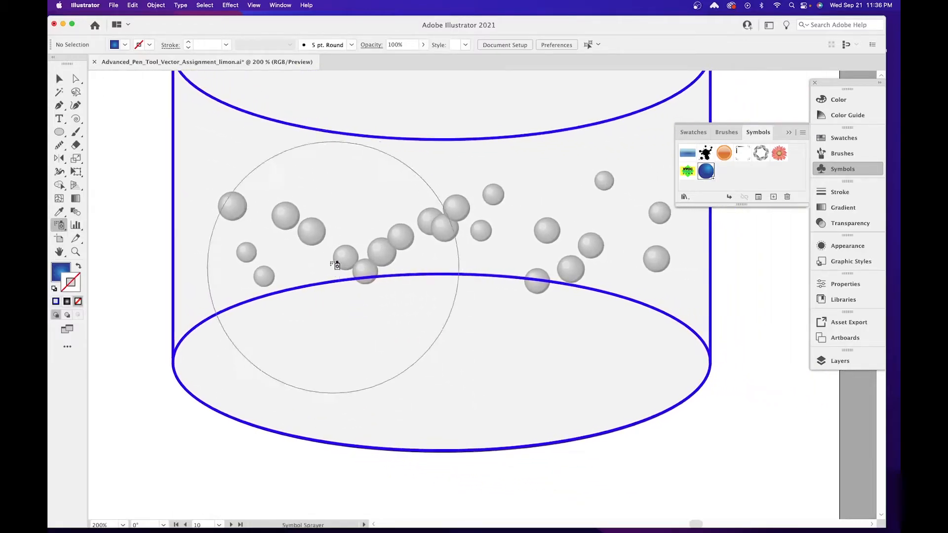
{"action": "mouse_move", "coordinate": [246, 217]}
{"action": "left_mouse_down"}
{"action": "mouse_move", "coordinate": [339, 296]}
{"action": "mouse_move", "coordinate": [467, 274]}
{"action": "mouse_move", "coordinate": [511, 229]}
{"action": "mouse_move", "coordinate": [638, 302]}
{"action": "mouse_move", "coordinate": [623, 220]}
{"action": "mouse_move", "coordinate": [390, 219]}
{"action": "mouse_move", "coordinate": [286, 241]}
{"action": "left_mouse_up"}
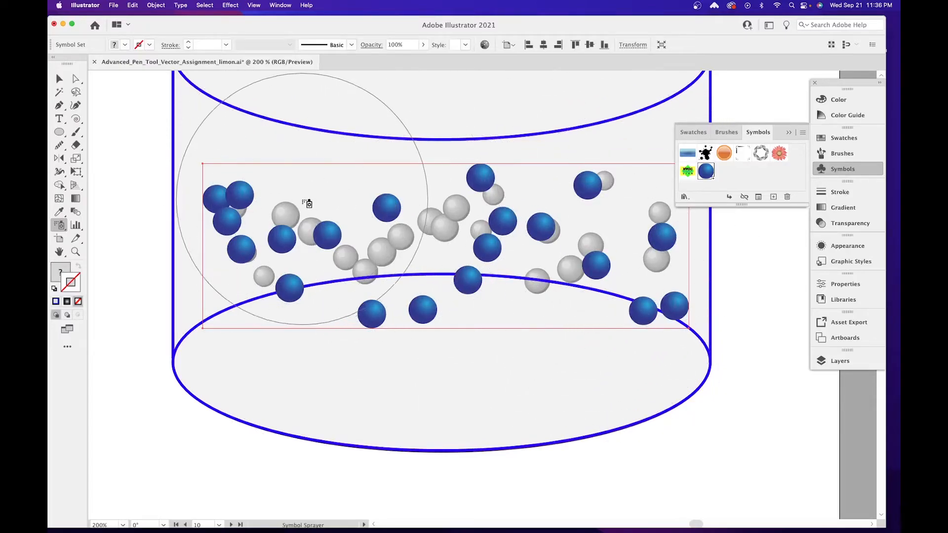
{"action": "mouse_move", "coordinate": [307, 204]}
{"action": "left_mouse_down"}
{"action": "mouse_move", "coordinate": [417, 322]}
{"action": "mouse_move", "coordinate": [541, 267]}
{"action": "left_mouse_up"}
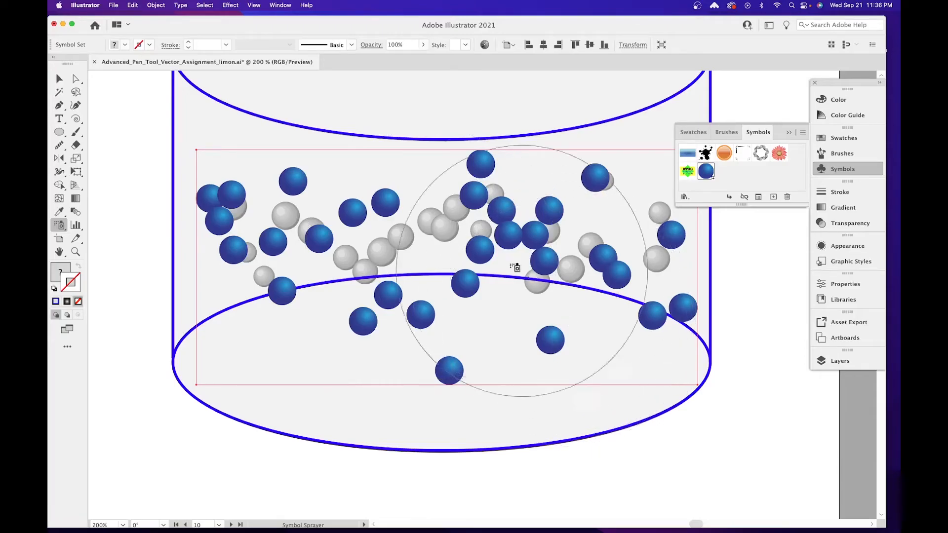
Shift the sprayed spheres around inside the container with the Symbol Shifter tool.
{"action": "left_click", "coordinate": [61, 229]}
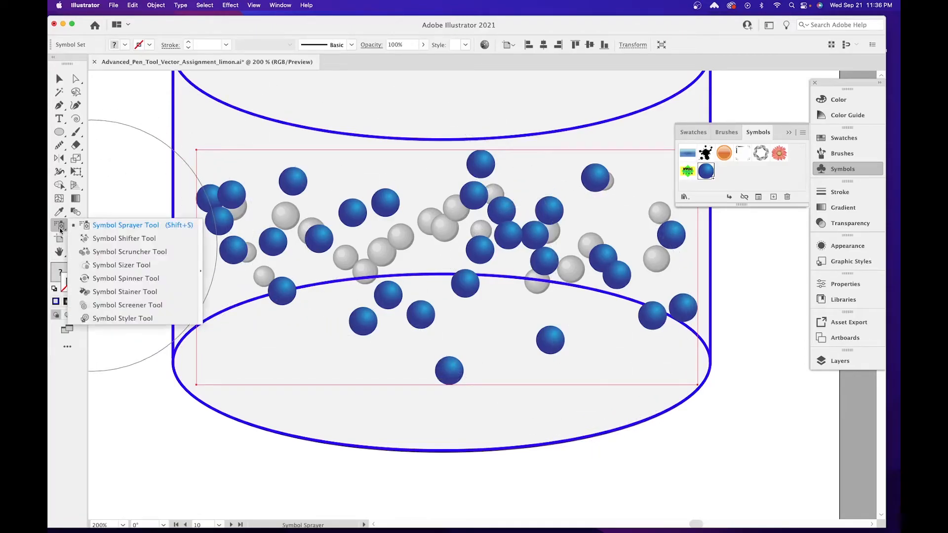
{"action": "left_click", "coordinate": [131, 242]}
{"action": "left_click_drag", "start_coordinate": [281, 220], "coordinate": [331, 174]}
{"action": "mouse_move", "coordinate": [443, 227]}
{"action": "left_mouse_down"}
{"action": "mouse_move", "coordinate": [451, 218]}
{"action": "mouse_move", "coordinate": [482, 223]}
{"action": "mouse_move", "coordinate": [525, 281]}
{"action": "mouse_move", "coordinate": [491, 383]}
{"action": "mouse_move", "coordinate": [532, 356]}
{"action": "mouse_move", "coordinate": [593, 217]}
{"action": "mouse_move", "coordinate": [659, 269]}
{"action": "mouse_move", "coordinate": [605, 171]}
{"action": "left_mouse_up"}
{"action": "mouse_move", "coordinate": [439, 233]}
{"action": "left_mouse_down"}
{"action": "mouse_move", "coordinate": [409, 196]}
{"action": "mouse_move", "coordinate": [338, 227]}
{"action": "left_mouse_up"}
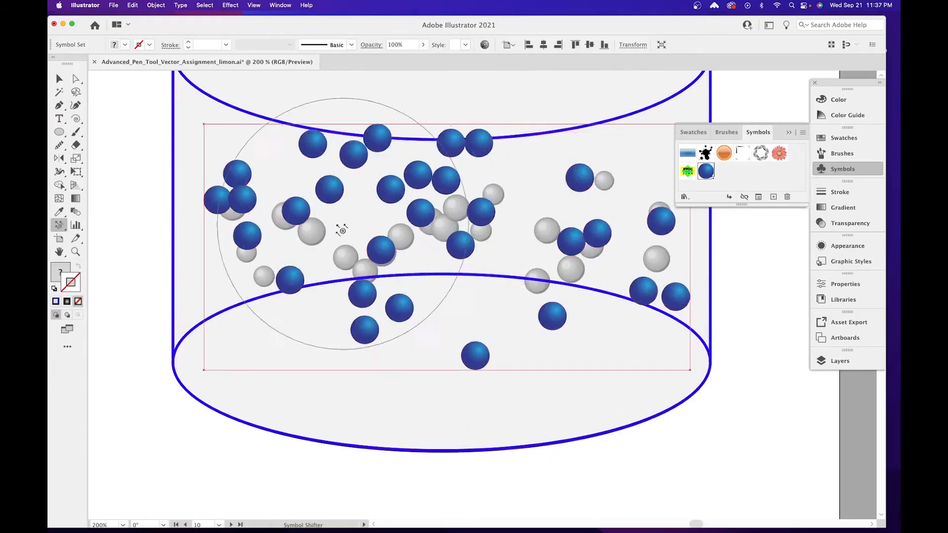
Pull the sphere instances closer together across the container with the Symbol Scruncher tool.
{"action": "left_click", "coordinate": [63, 229]}
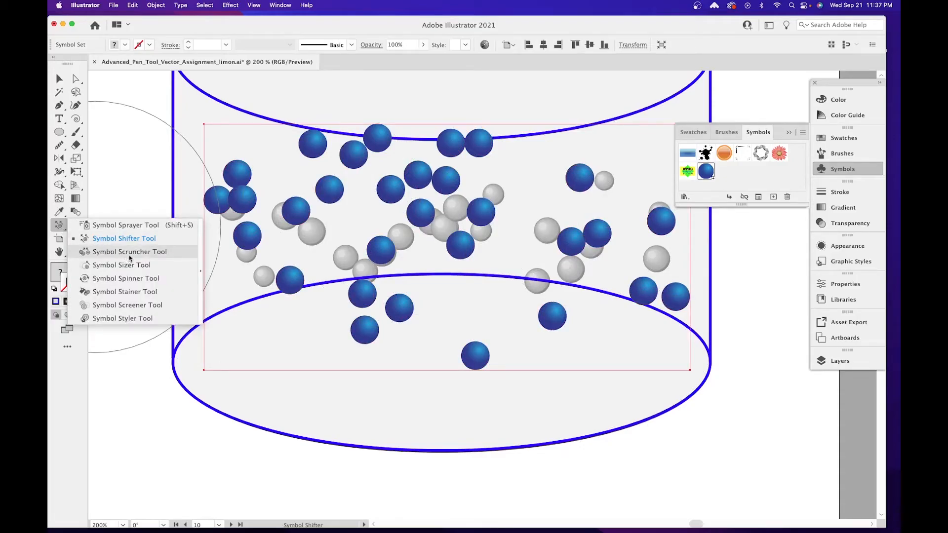
{"action": "left_click", "coordinate": [129, 252]}
{"action": "mouse_move", "coordinate": [275, 296]}
{"action": "left_mouse_down"}
{"action": "mouse_move", "coordinate": [302, 222]}
{"action": "mouse_move", "coordinate": [449, 275]}
{"action": "mouse_move", "coordinate": [568, 254]}
{"action": "left_mouse_up"}
Vary the sizes of the spheres in the symbol set with the Symbol Sizer tool, undoing an unwanted resize.
{"action": "left_click", "coordinate": [60, 226]}
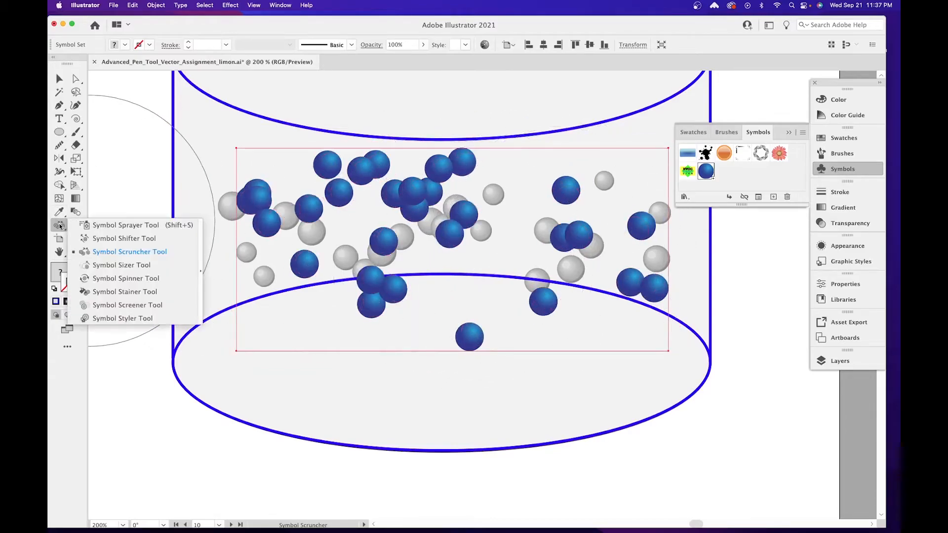
{"action": "left_click", "coordinate": [117, 265]}
{"action": "mouse_move", "coordinate": [235, 235]}
{"action": "left_mouse_down"}
{"action": "mouse_move", "coordinate": [264, 223]}
{"action": "mouse_move", "coordinate": [308, 275]}
{"action": "mouse_move", "coordinate": [519, 237]}
{"action": "mouse_move", "coordinate": [605, 253]}
{"action": "mouse_move", "coordinate": [629, 290]}
{"action": "mouse_move", "coordinate": [502, 242]}
{"action": "mouse_move", "coordinate": [476, 276]}
{"action": "mouse_move", "coordinate": [420, 240]}
{"action": "mouse_move", "coordinate": [245, 231]}
{"action": "mouse_move", "coordinate": [235, 245]}
{"action": "mouse_move", "coordinate": [245, 230]}
{"action": "mouse_move", "coordinate": [435, 217]}
{"action": "mouse_move", "coordinate": [503, 234]}
{"action": "mouse_move", "coordinate": [623, 292]}
{"action": "mouse_move", "coordinate": [647, 287]}
{"action": "mouse_move", "coordinate": [442, 333]}
{"action": "mouse_move", "coordinate": [388, 297]}
{"action": "mouse_move", "coordinate": [400, 321]}
{"action": "mouse_move", "coordinate": [414, 309]}
{"action": "mouse_move", "coordinate": [368, 249]}
{"action": "mouse_move", "coordinate": [405, 244]}
{"action": "left_mouse_up"}
{"action": "key", "text": "super+z"}
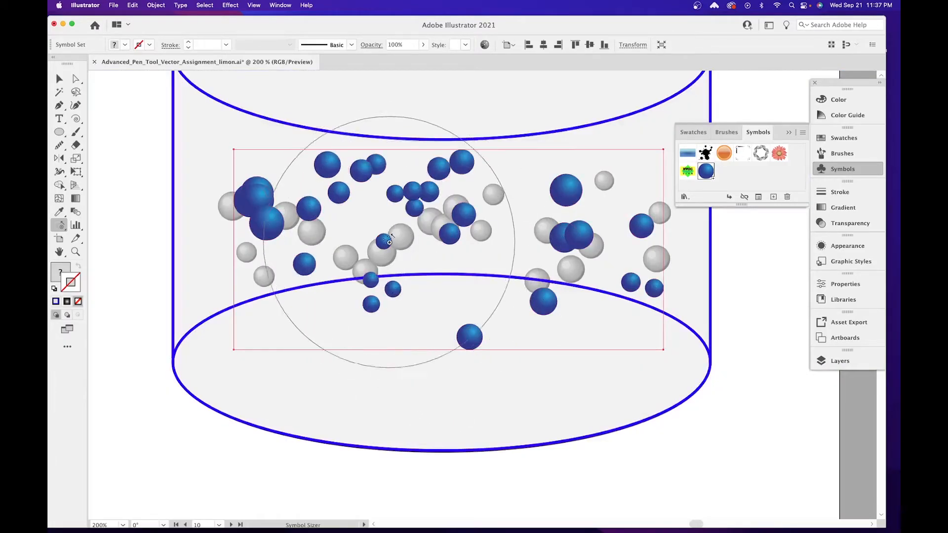
{"action": "mouse_move", "coordinate": [440, 319]}
{"action": "left_mouse_down"}
{"action": "mouse_move", "coordinate": [623, 298]}
{"action": "mouse_move", "coordinate": [629, 270]}
{"action": "mouse_move", "coordinate": [386, 287]}
{"action": "mouse_move", "coordinate": [271, 275]}
{"action": "left_mouse_up"}
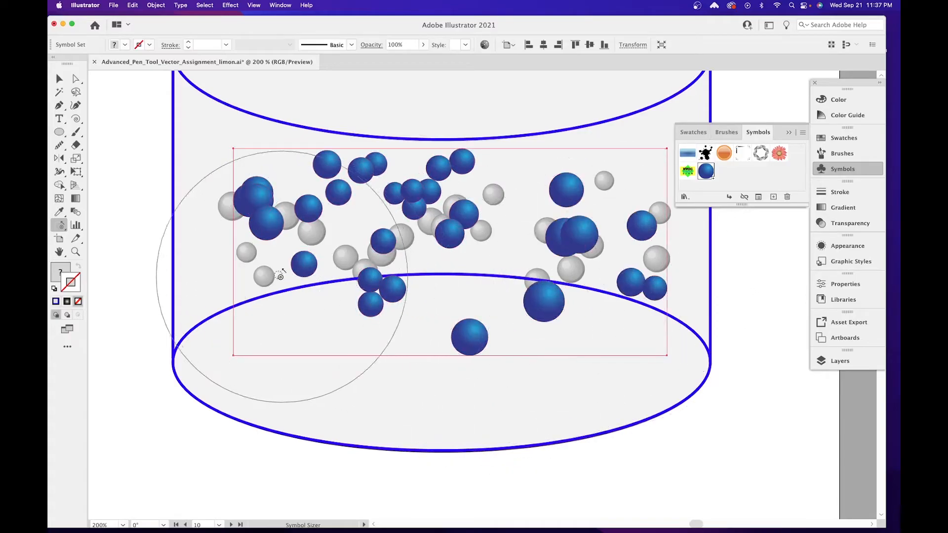
Spread the spheres apart with the Symbol Scruncher, then gather them back inside the container's walls.
{"action": "left_click_drag", "start_coordinate": [56, 229], "coordinate": [99, 252]}
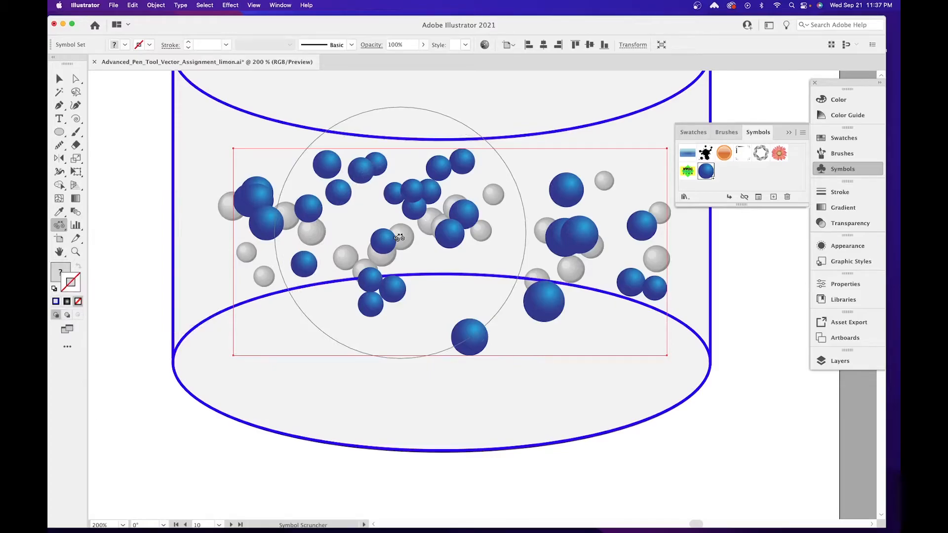
{"action": "mouse_move", "coordinate": [399, 237]}
{"action": "left_mouse_down"}
{"action": "mouse_move", "coordinate": [366, 218]}
{"action": "mouse_move", "coordinate": [360, 224]}
{"action": "mouse_move", "coordinate": [627, 269]}
{"action": "mouse_move", "coordinate": [556, 308]}
{"action": "left_mouse_up"}
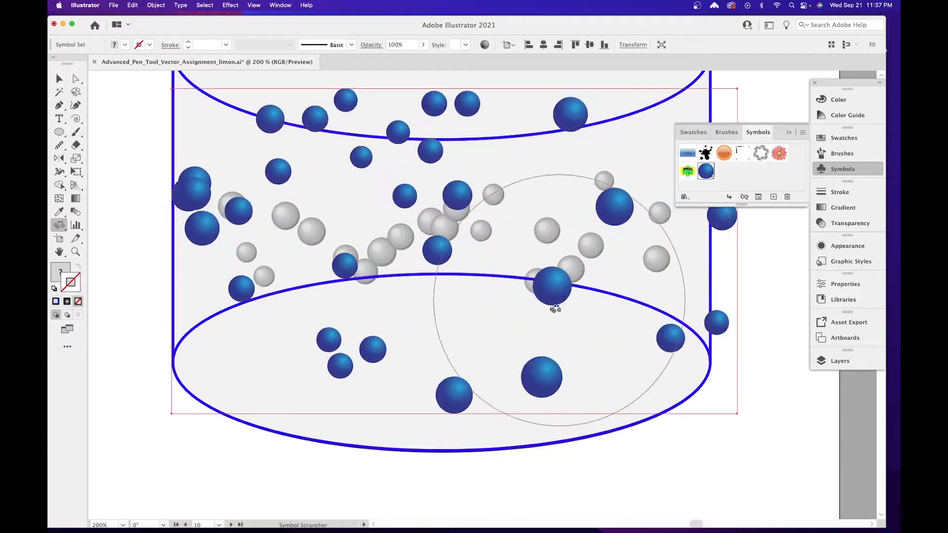
{"action": "mouse_move", "coordinate": [341, 158]}
{"action": "left_mouse_down"}
{"action": "mouse_move", "coordinate": [336, 242]}
{"action": "mouse_move", "coordinate": [377, 286]}
{"action": "left_mouse_up"}
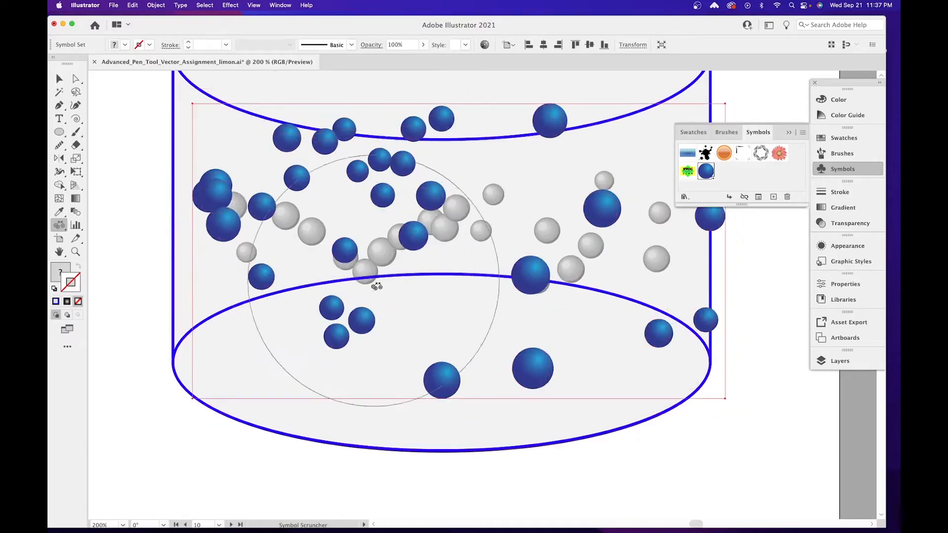
{"action": "mouse_move", "coordinate": [468, 366]}
{"action": "left_mouse_down"}
{"action": "mouse_move", "coordinate": [590, 323]}
{"action": "mouse_move", "coordinate": [588, 305]}
{"action": "mouse_move", "coordinate": [471, 214]}
{"action": "mouse_move", "coordinate": [439, 263]}
{"action": "mouse_move", "coordinate": [430, 316]}
{"action": "left_mouse_up"}
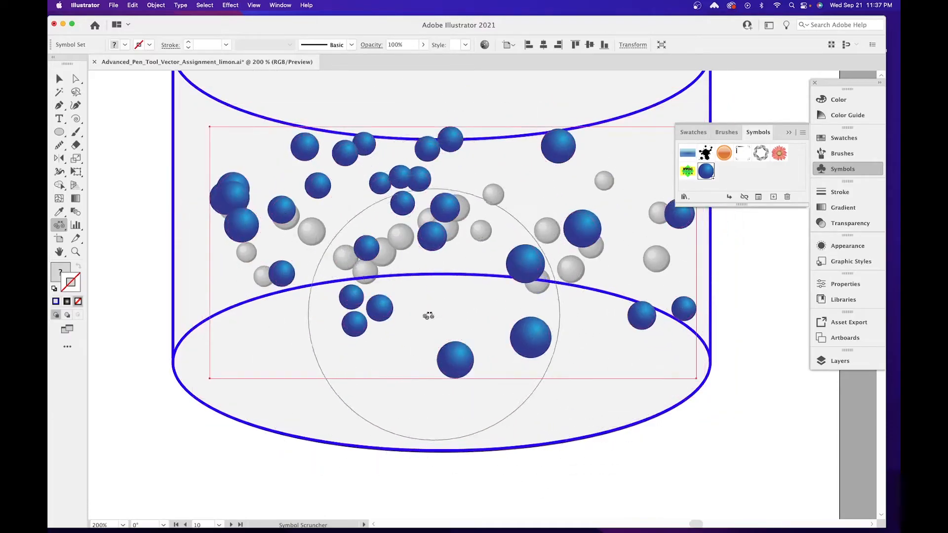
Rotate the spheres with the Symbol Spinner tool so that their highlights face different directions.
{"action": "left_click", "coordinate": [60, 226]}
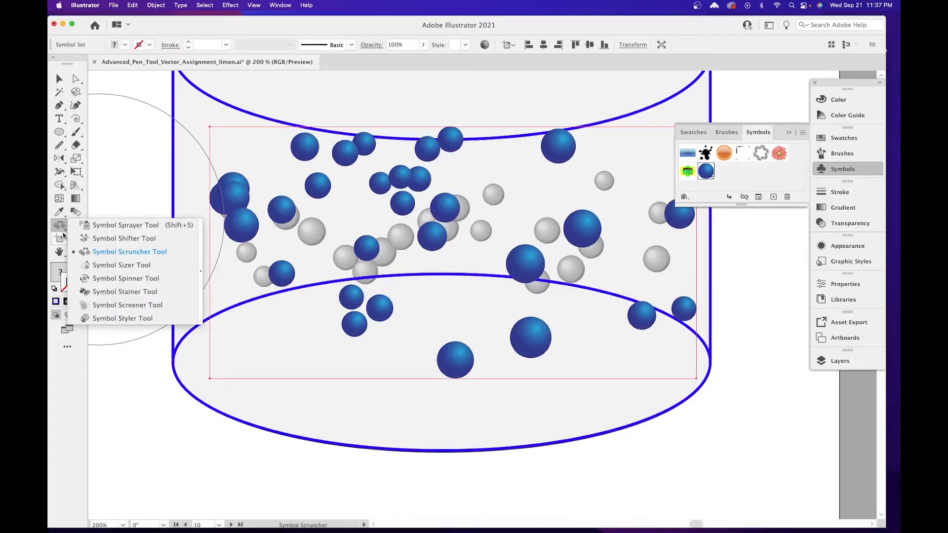
{"action": "left_click", "coordinate": [130, 280]}
{"action": "mouse_move", "coordinate": [459, 318]}
{"action": "left_mouse_down"}
{"action": "mouse_move", "coordinate": [554, 325]}
{"action": "mouse_move", "coordinate": [566, 338]}
{"action": "mouse_move", "coordinate": [519, 290]}
{"action": "mouse_move", "coordinate": [420, 233]}
{"action": "mouse_move", "coordinate": [431, 198]}
{"action": "left_mouse_up"}
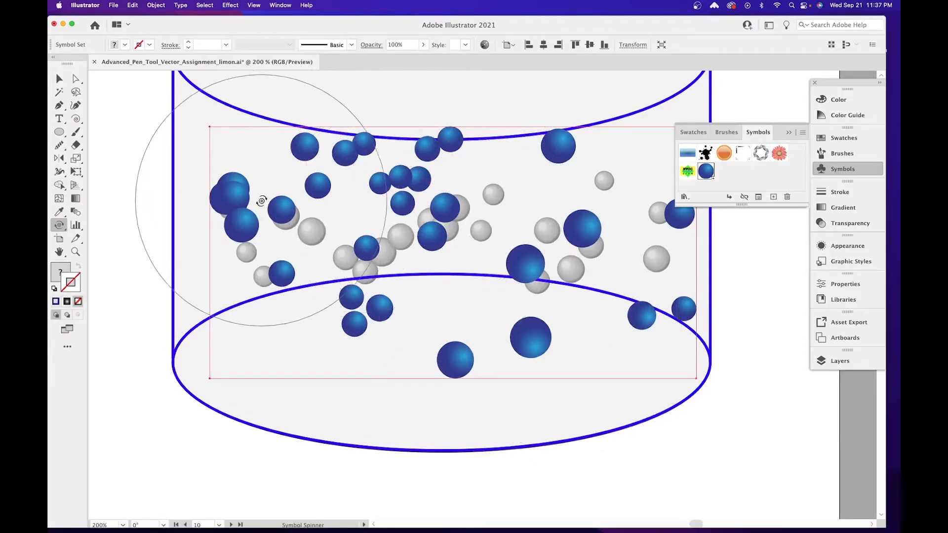
{"action": "mouse_move", "coordinate": [261, 201]}
{"action": "left_mouse_down"}
{"action": "mouse_move", "coordinate": [233, 194]}
{"action": "mouse_move", "coordinate": [258, 249]}
{"action": "mouse_move", "coordinate": [285, 190]}
{"action": "mouse_move", "coordinate": [302, 276]}
{"action": "left_mouse_up"}
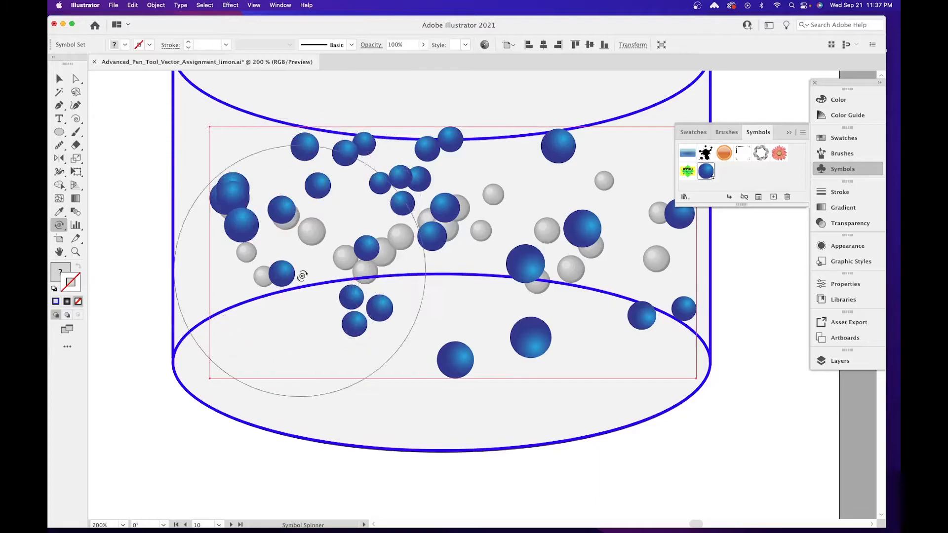
{"action": "left_click_drag", "start_coordinate": [592, 227], "coordinate": [556, 232]}
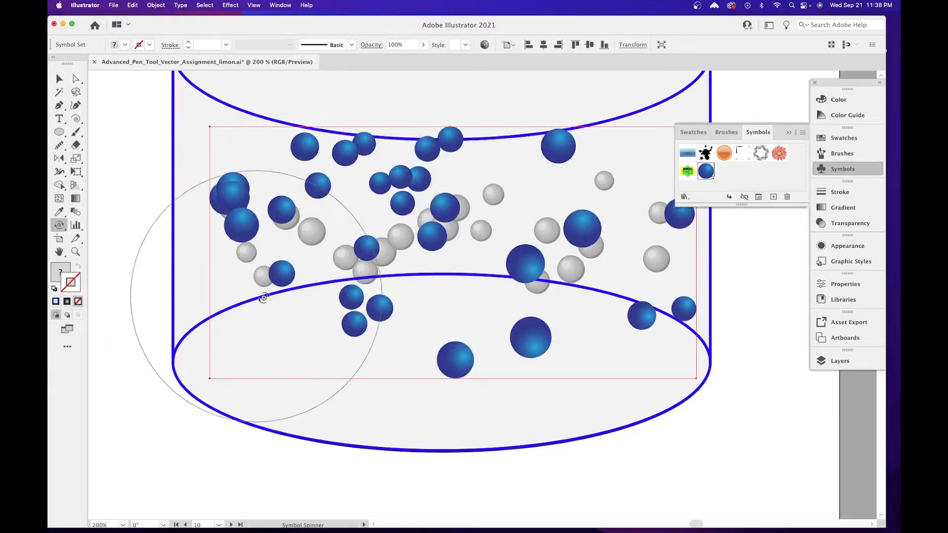
{"action": "left_click_drag", "start_coordinate": [203, 177], "coordinate": [623, 352]}
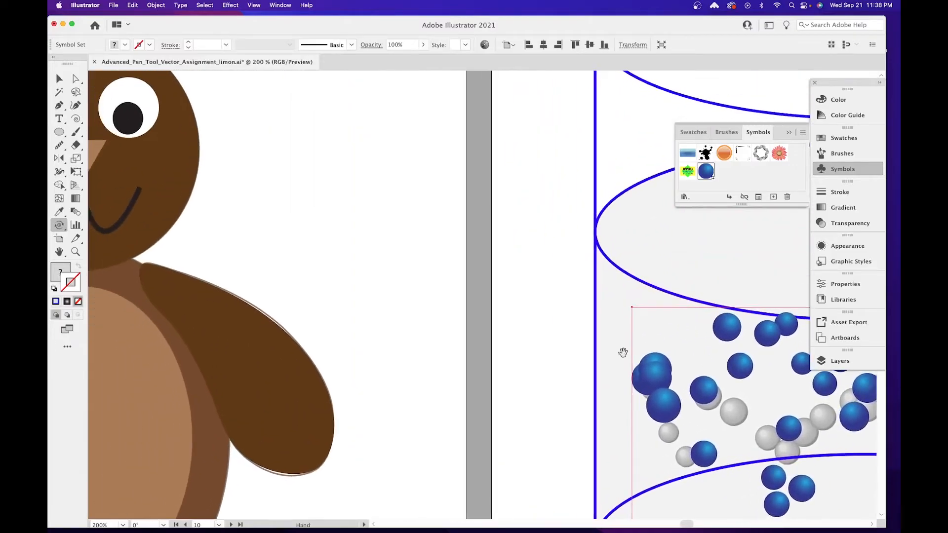
{"action": "left_click_drag", "start_coordinate": [200, 197], "coordinate": [535, 190]}
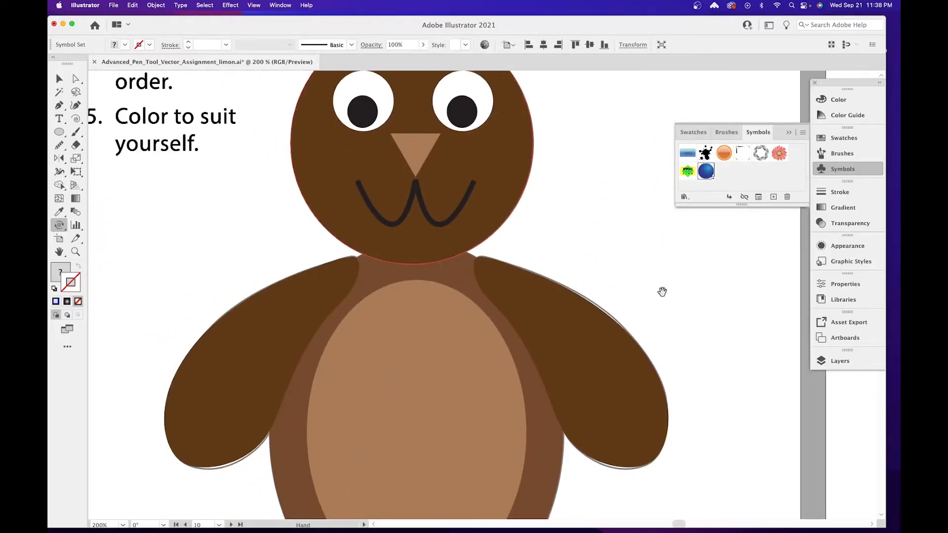
{"action": "left_click_drag", "start_coordinate": [635, 308], "coordinate": [348, 236]}
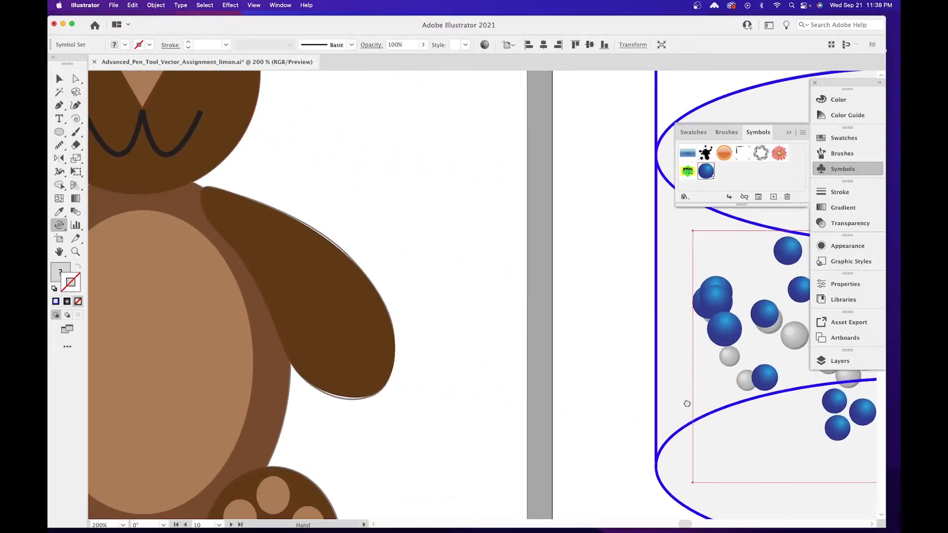
{"action": "left_click_drag", "start_coordinate": [687, 404], "coordinate": [220, 335]}
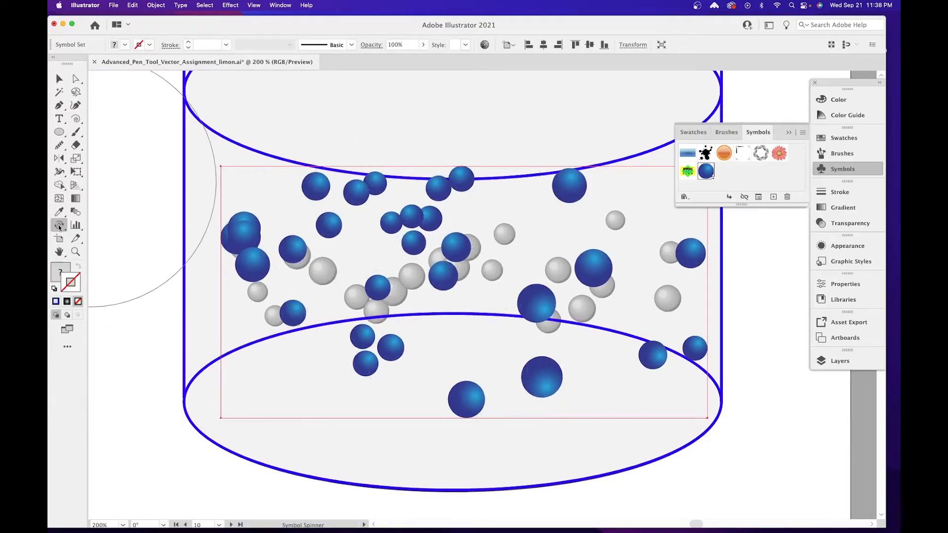
Try to tint the spheres near the middle of the container with the Symbol Stainer tool.
{"action": "left_click_drag", "start_coordinate": [59, 227], "coordinate": [107, 296]}
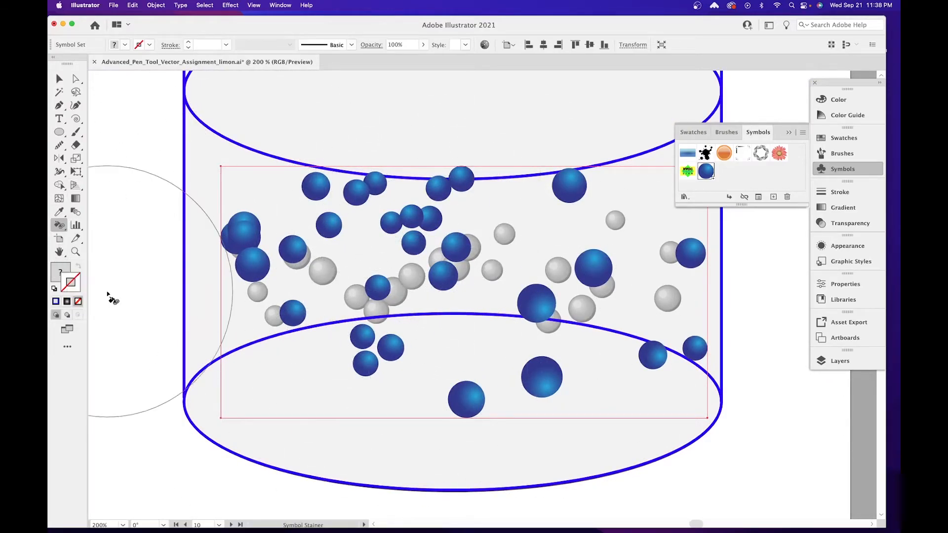
{"action": "left_click", "coordinate": [363, 311]}
{"action": "left_click", "coordinate": [514, 292]}
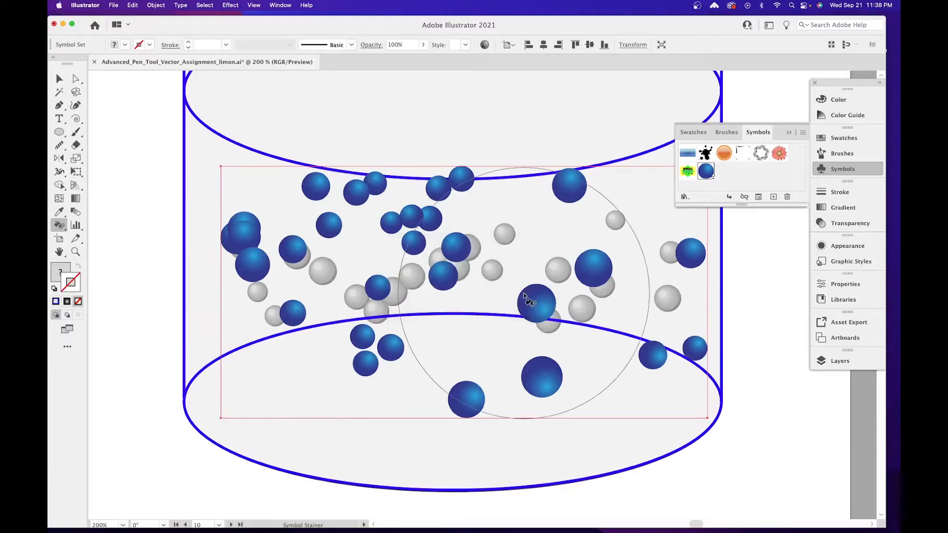
{"action": "left_click", "coordinate": [62, 224]}
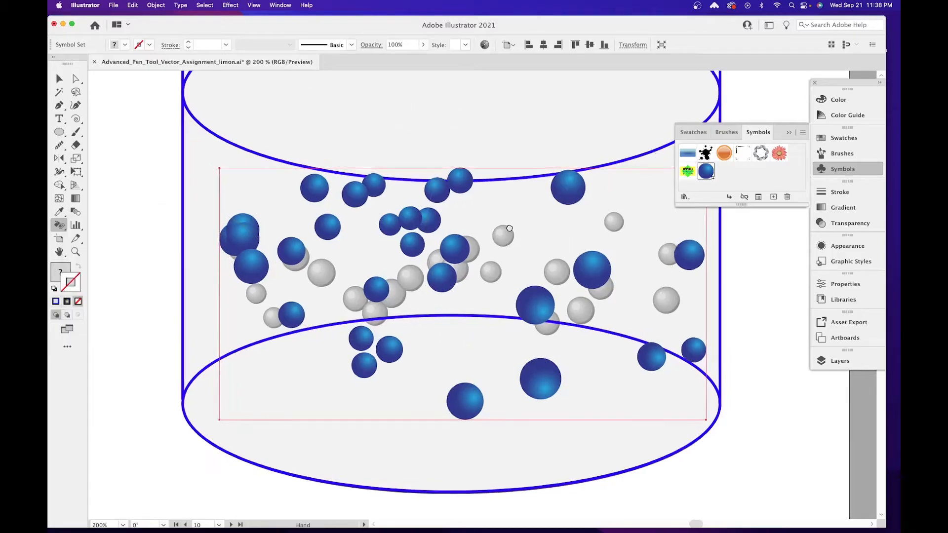
Look over the other artboards at 50% zoom, including the locomotive, compass, blended shape and cheese wheel.
{"action": "left_click_drag", "start_coordinate": [508, 229], "coordinate": [446, 310]}
{"action": "key", "text": "super+minus"}
{"action": "key", "text": "super+minus"}
{"action": "key", "text": "super+minus"}
{"action": "key", "text": "super+minus"}
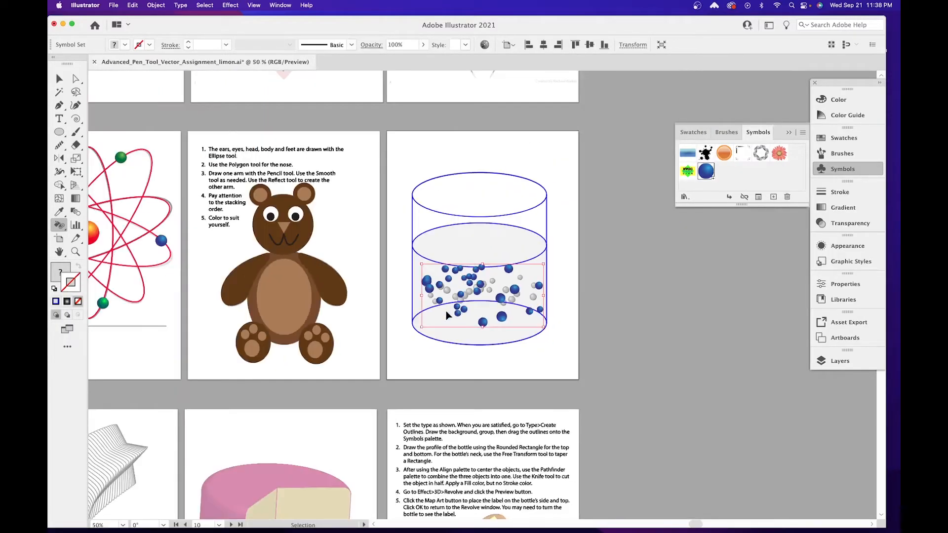
{"action": "scroll", "coordinate": [446, 310], "scroll_direction": "left", "scroll_amount": 15}
{"action": "scroll", "coordinate": [445, 310], "scroll_direction": "down", "scroll_amount": 5}
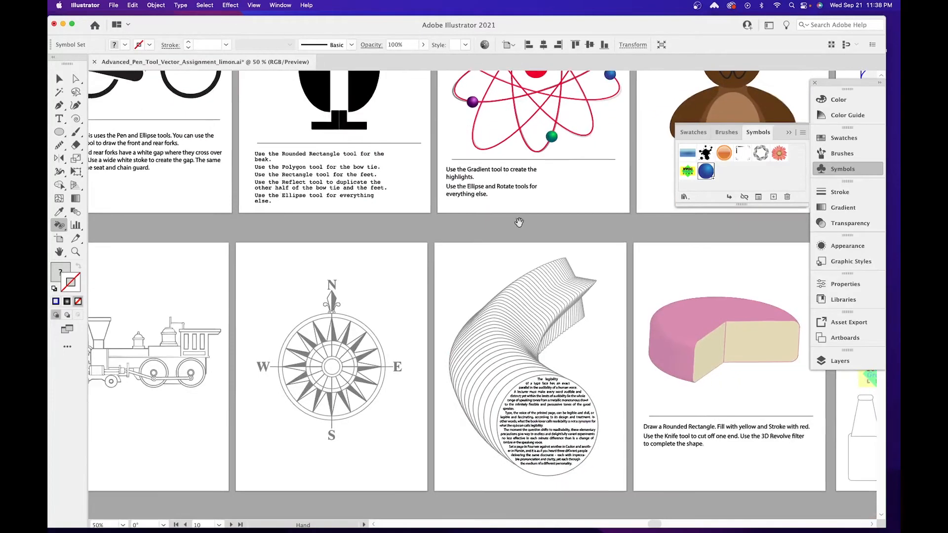
{"action": "scroll", "coordinate": [261, 337], "scroll_direction": "up", "scroll_amount": 5}
{"action": "scroll", "coordinate": [262, 337], "scroll_direction": "right", "scroll_amount": 6}
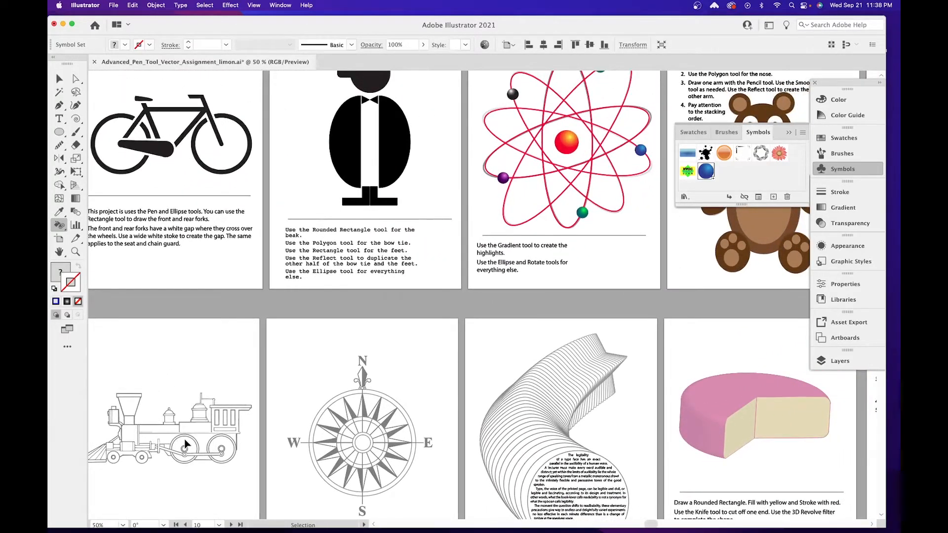
Save the assignment document and bring the row with the locomotive and compass artboards into view.
{"action": "key", "text": "super+s"}
{"action": "scroll", "coordinate": [281, 346], "scroll_direction": "down", "scroll_amount": 5}
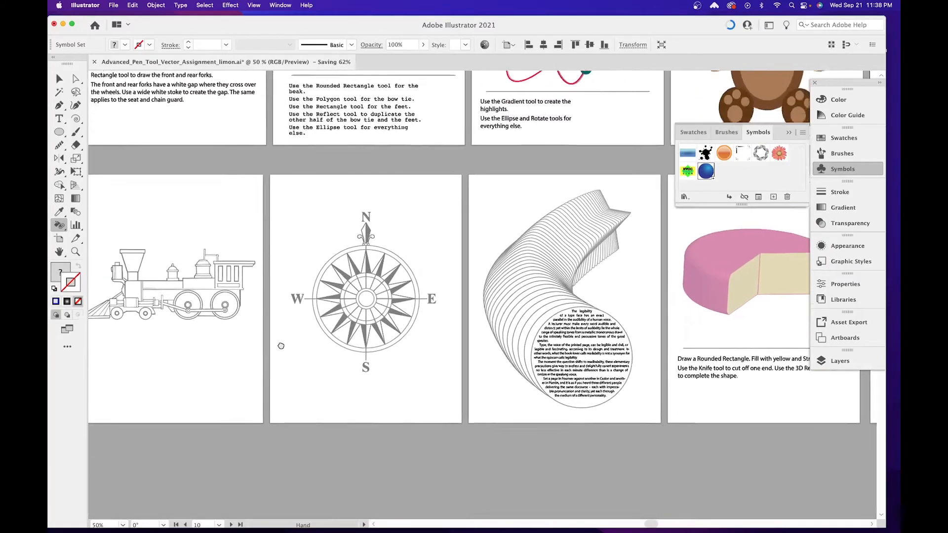
Check the sphere bubbles in the glass container at 150% zoom and deselect the symbol set.
{"action": "left_click_drag", "start_coordinate": [281, 346], "coordinate": [448, 336]}
{"action": "key", "text": "super+equal"}
{"action": "key", "text": "super+equal"}
{"action": "key", "text": "super+equal"}
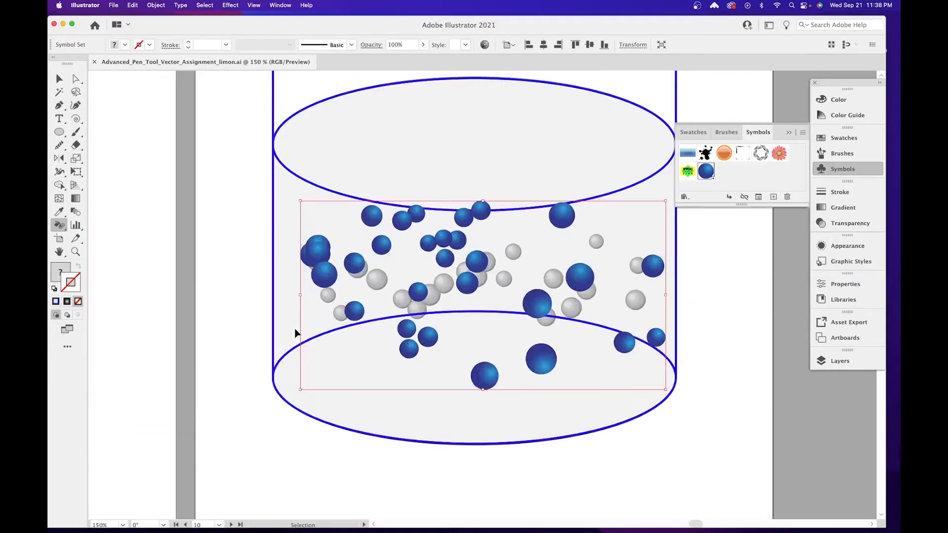
{"action": "key", "text": "space"}
{"action": "left_click", "coordinate": [59, 78]}
{"action": "left_click", "coordinate": [272, 212]}
{"action": "scroll", "coordinate": [271, 297], "scroll_direction": "down", "scroll_amount": 3}
{"action": "scroll", "coordinate": [271, 296], "scroll_direction": "left", "scroll_amount": 3}
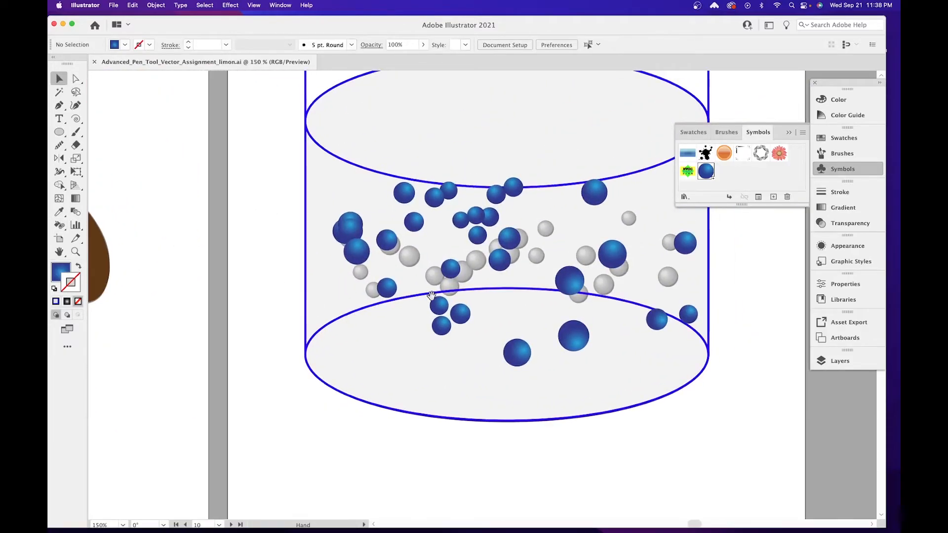
Look over the neighbouring artboards, including the compass, teddy bear and atom, and return to the locomotive outline.
{"action": "scroll", "coordinate": [205, 340], "scroll_direction": "down", "scroll_amount": 5}
{"action": "scroll", "coordinate": [204, 339], "scroll_direction": "left", "scroll_amount": 8}
{"action": "left_click_drag", "start_coordinate": [217, 316], "coordinate": [588, 114]}
{"action": "left_click_drag", "start_coordinate": [188, 255], "coordinate": [582, 183]}
{"action": "left_click_drag", "start_coordinate": [226, 215], "coordinate": [548, 233]}
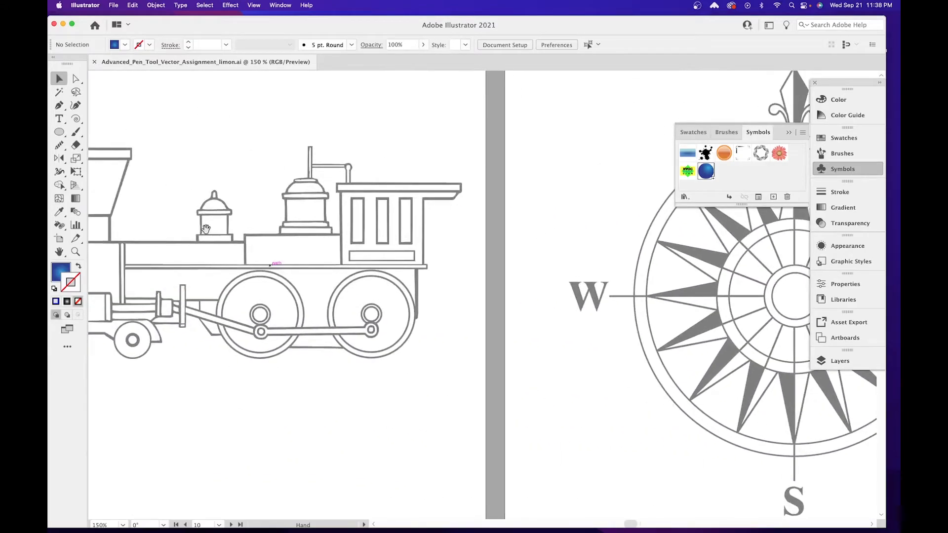
{"action": "left_click_drag", "start_coordinate": [207, 229], "coordinate": [498, 242]}
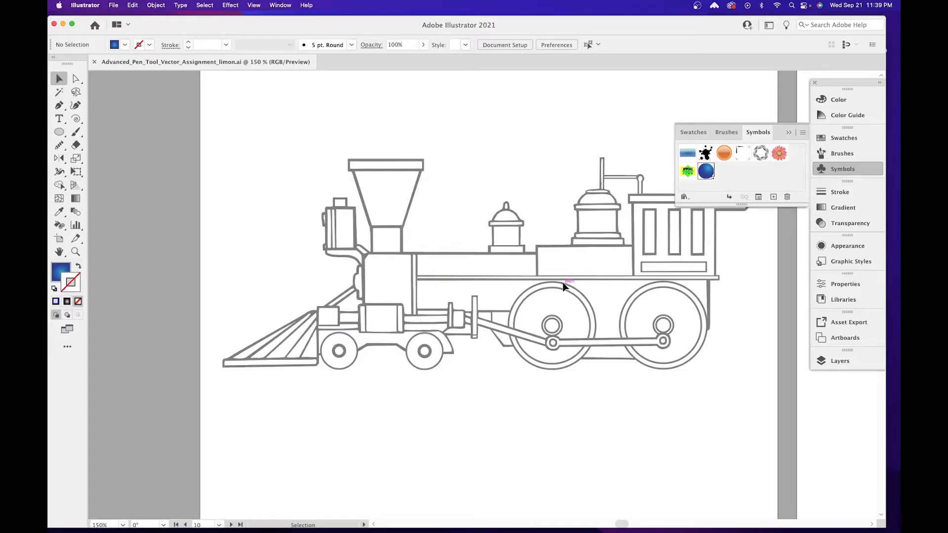
{"action": "key", "text": "space"}
{"action": "left_click_drag", "start_coordinate": [554, 287], "coordinate": [369, 421]}
{"action": "left_click_drag", "start_coordinate": [641, 170], "coordinate": [323, 429]}
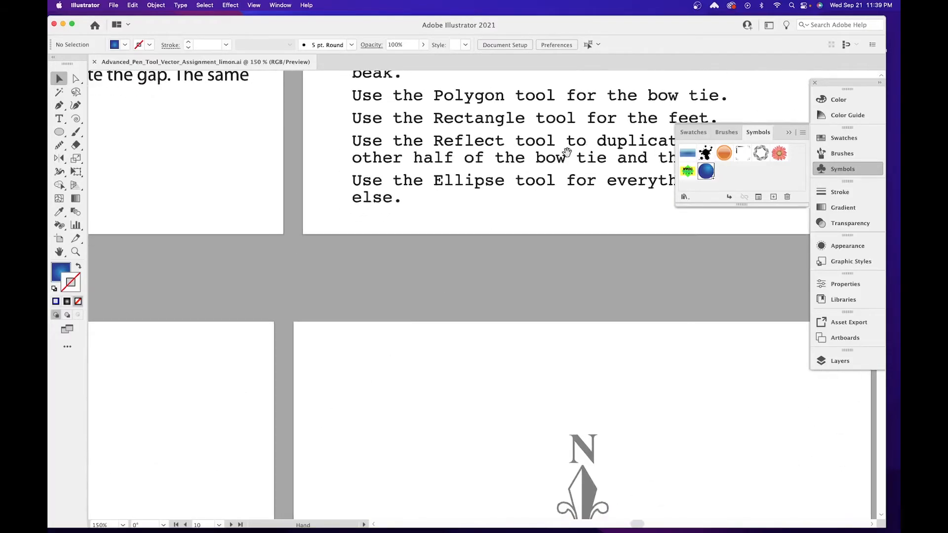
{"action": "left_click_drag", "start_coordinate": [560, 155], "coordinate": [45, 483]}
{"action": "left_click_drag", "start_coordinate": [474, 411], "coordinate": [132, 451]}
{"action": "left_click_drag", "start_coordinate": [466, 366], "coordinate": [92, 427]}
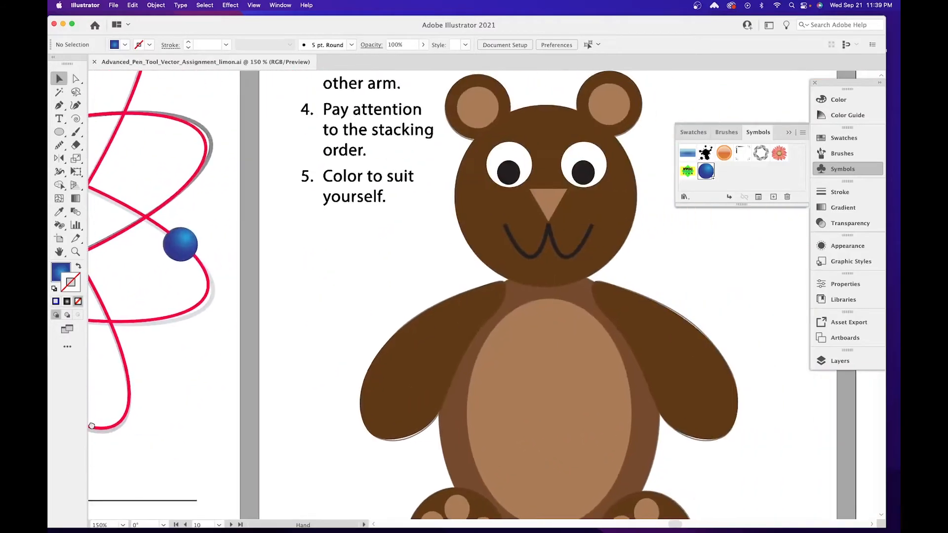
{"action": "left_click_drag", "start_coordinate": [199, 445], "coordinate": [601, 100]}
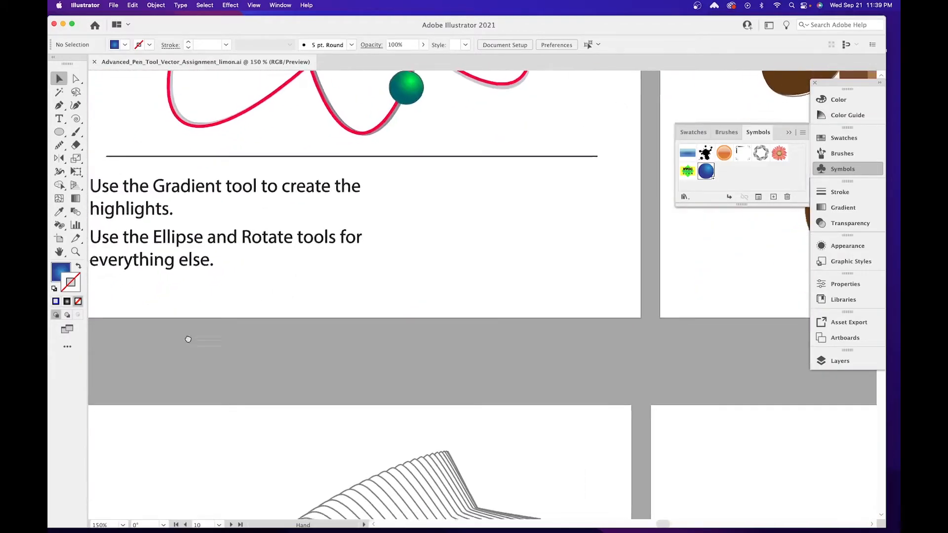
{"action": "left_click_drag", "start_coordinate": [187, 339], "coordinate": [614, 178]}
{"action": "left_click_drag", "start_coordinate": [261, 334], "coordinate": [699, 129]}
{"action": "left_click_drag", "start_coordinate": [143, 347], "coordinate": [607, 272]}
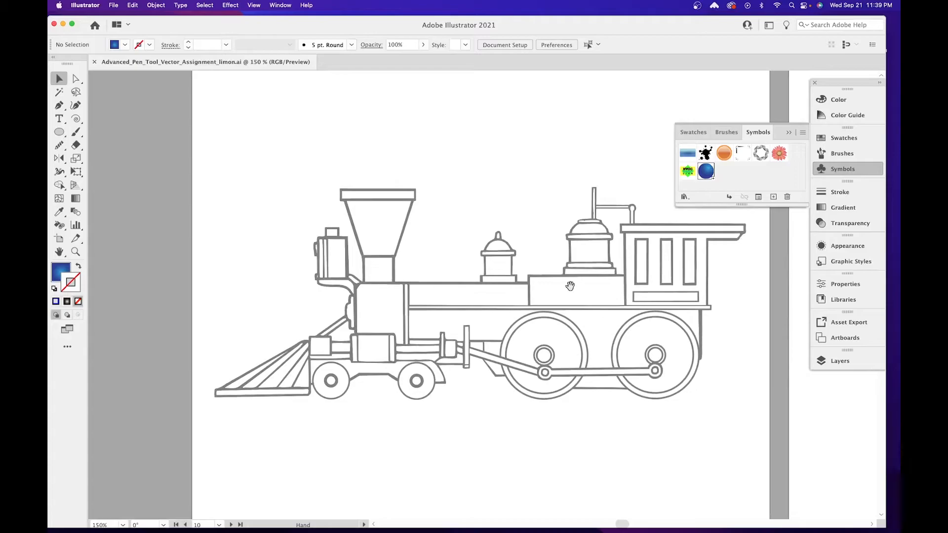
Set the fill to dark grey 6D6E71 and draw a rectangle over the rim of the locomotive's smokestack.
{"action": "key", "text": "super+equal"}
{"action": "key", "text": "super+equal"}
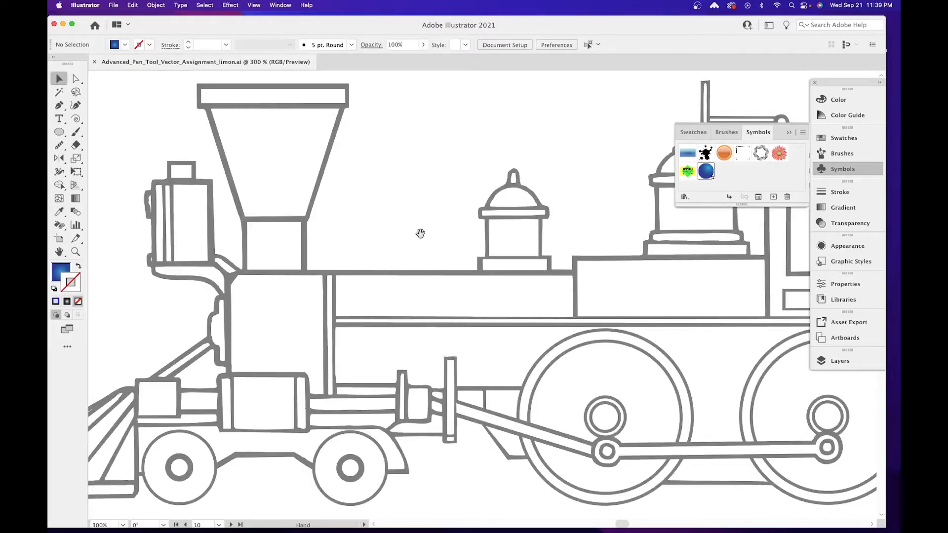
{"action": "left_click_drag", "start_coordinate": [419, 233], "coordinate": [514, 313]}
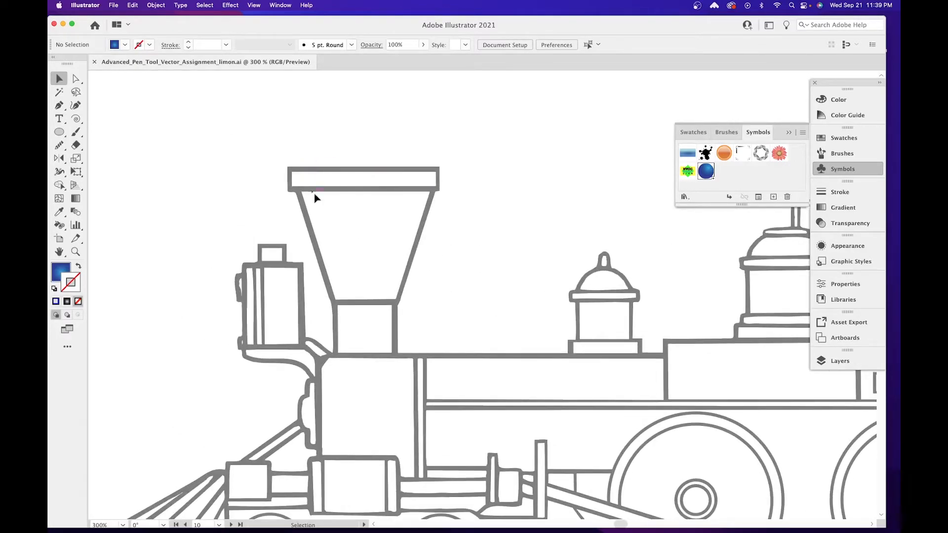
{"action": "left_click", "coordinate": [68, 134]}
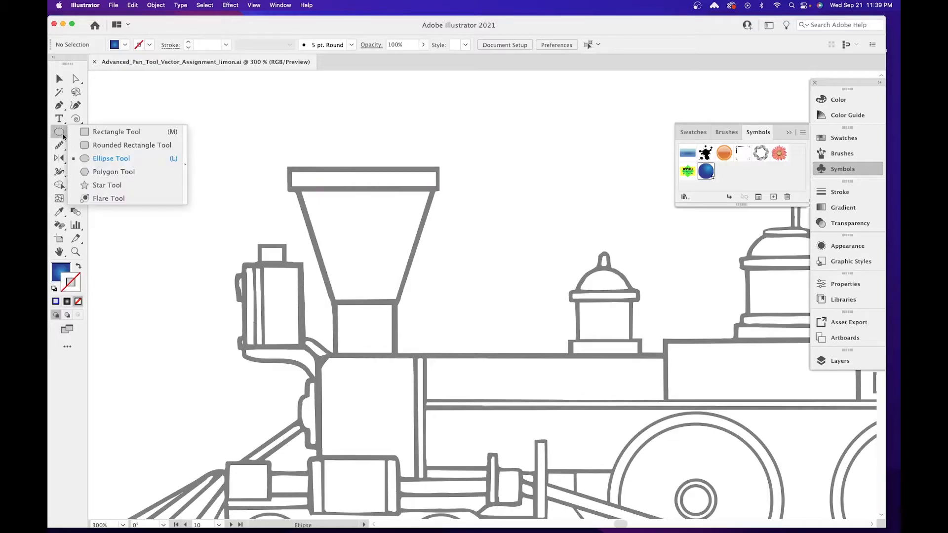
{"action": "left_click", "coordinate": [144, 133]}
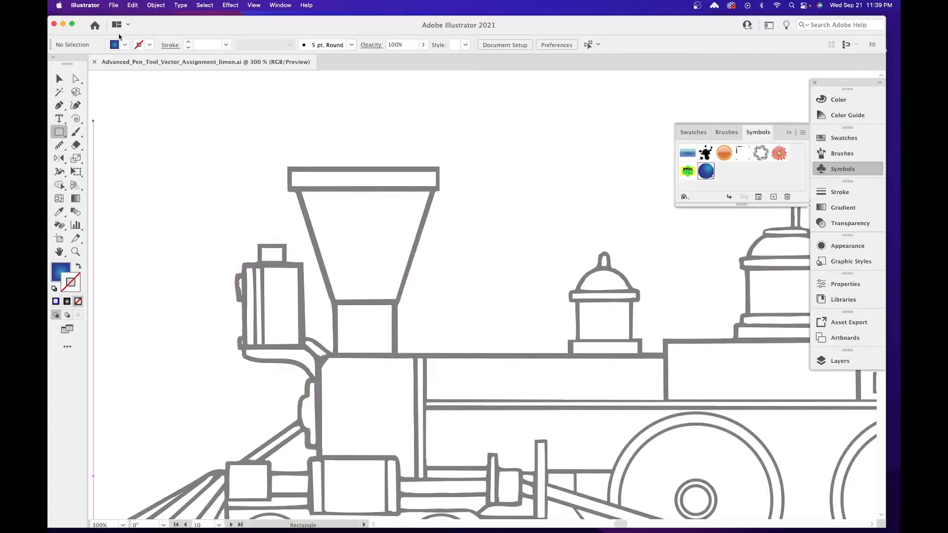
{"action": "left_click", "coordinate": [125, 44]}
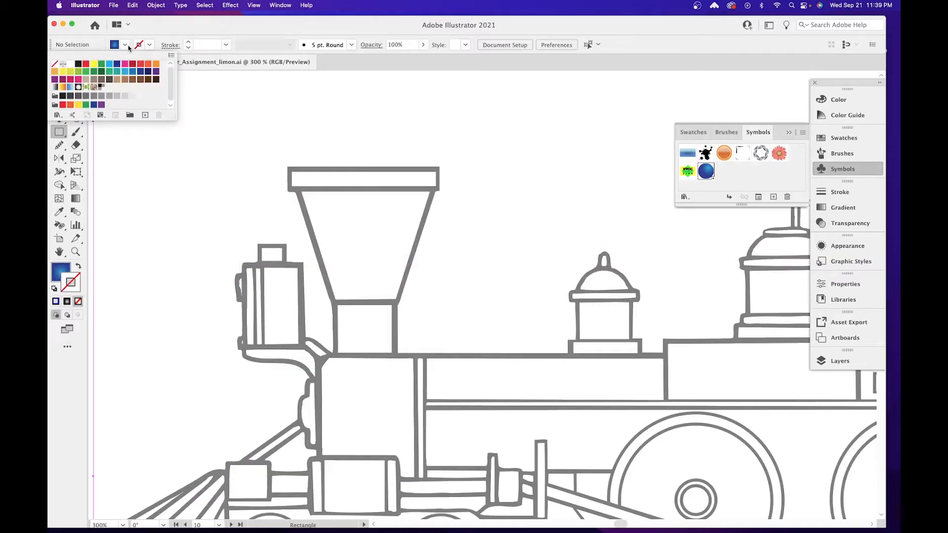
{"action": "left_click", "coordinate": [86, 96]}
{"action": "left_click", "coordinate": [288, 167]}
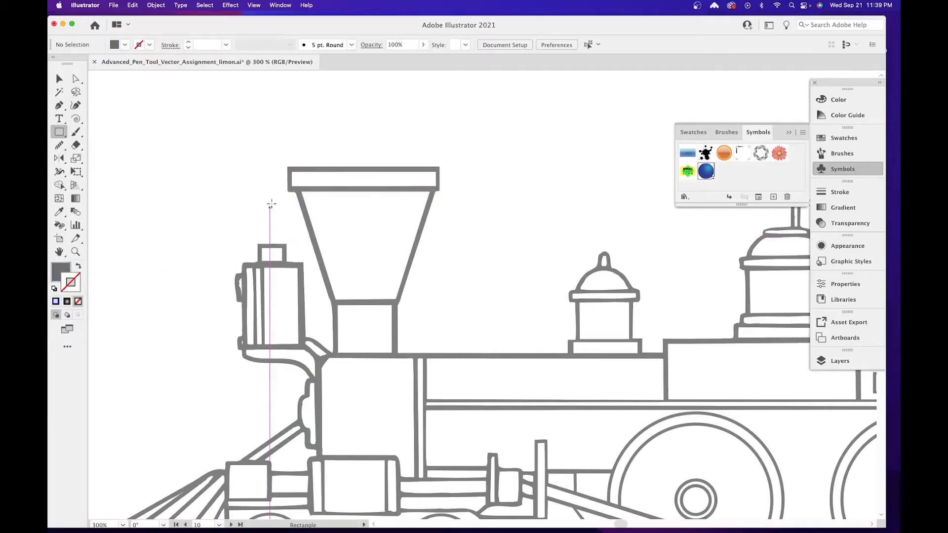
{"action": "left_click_drag", "start_coordinate": [289, 166], "coordinate": [439, 190]}
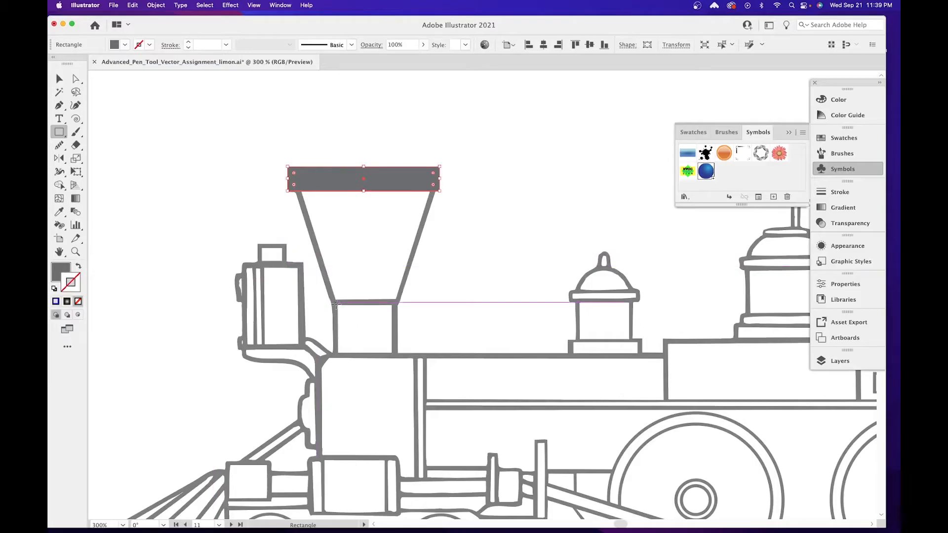
Draw dark grey rectangles over the smokestack's base and over its funnel section, as wide as the funnel's upper edge.
{"action": "left_click_drag", "start_coordinate": [335, 302], "coordinate": [396, 353]}
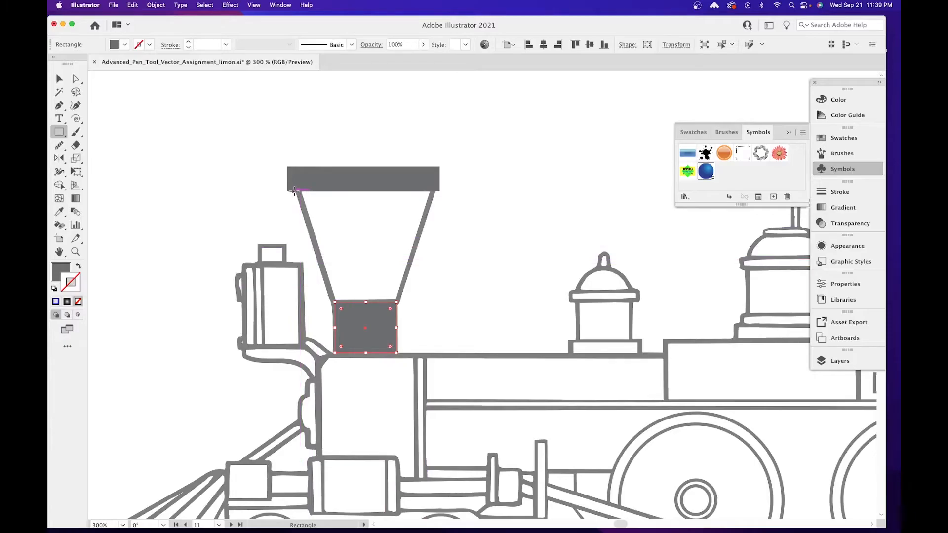
{"action": "left_click_drag", "start_coordinate": [296, 191], "coordinate": [435, 302]}
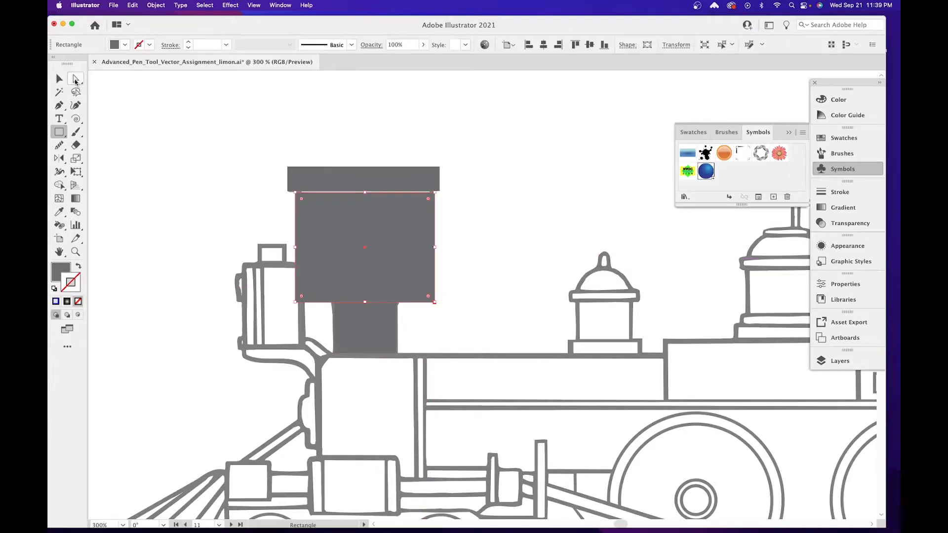
Taper the funnel rectangle by moving its two lower corner points inward to meet the smokestack's base.
{"action": "left_click", "coordinate": [76, 80]}
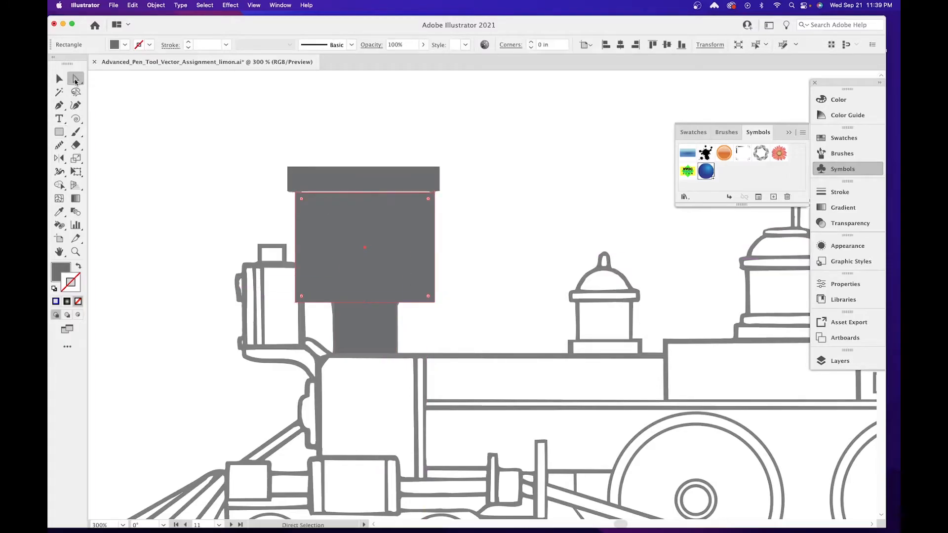
{"action": "left_click", "coordinate": [296, 302]}
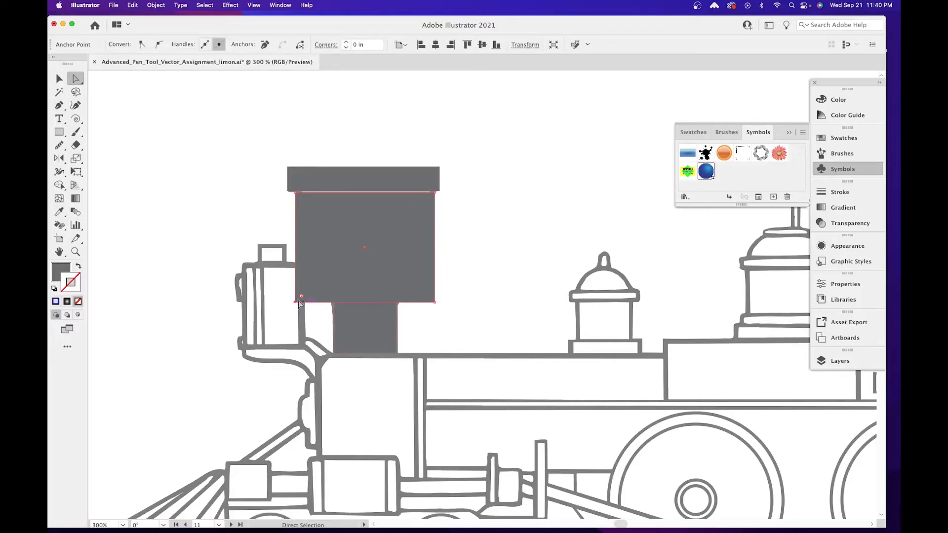
{"action": "key", "text": "super+equal"}
{"action": "key", "text": "super+equal"}
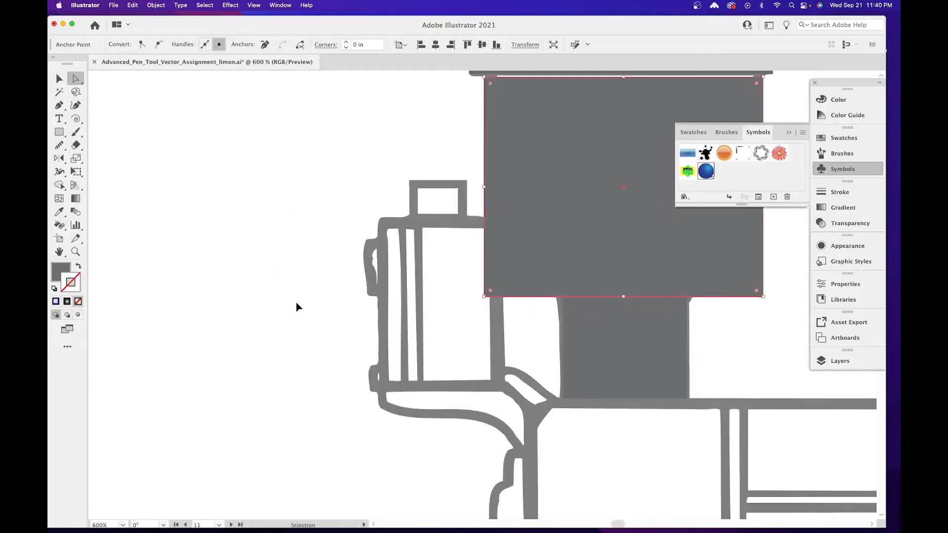
{"action": "left_click_drag", "start_coordinate": [296, 307], "coordinate": [74, 318]}
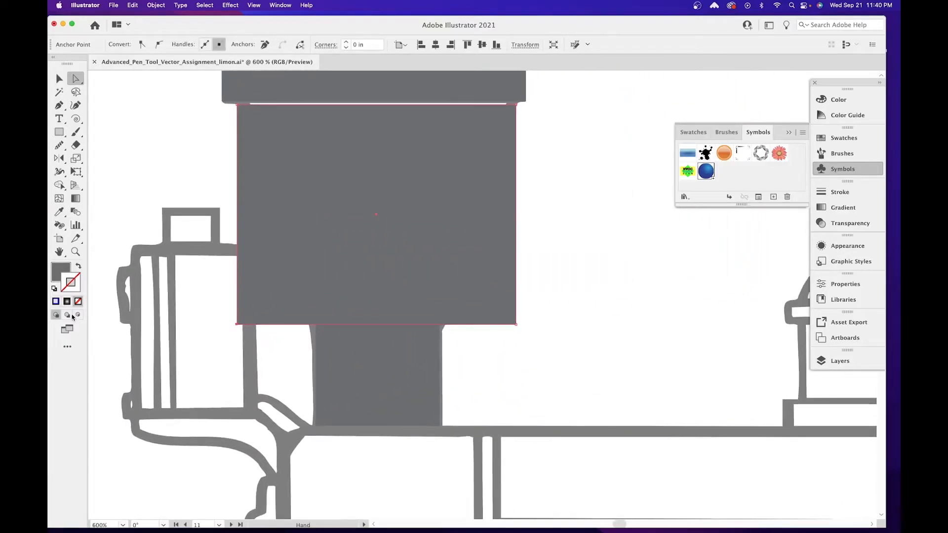
{"action": "key", "text": "shift+Right"}
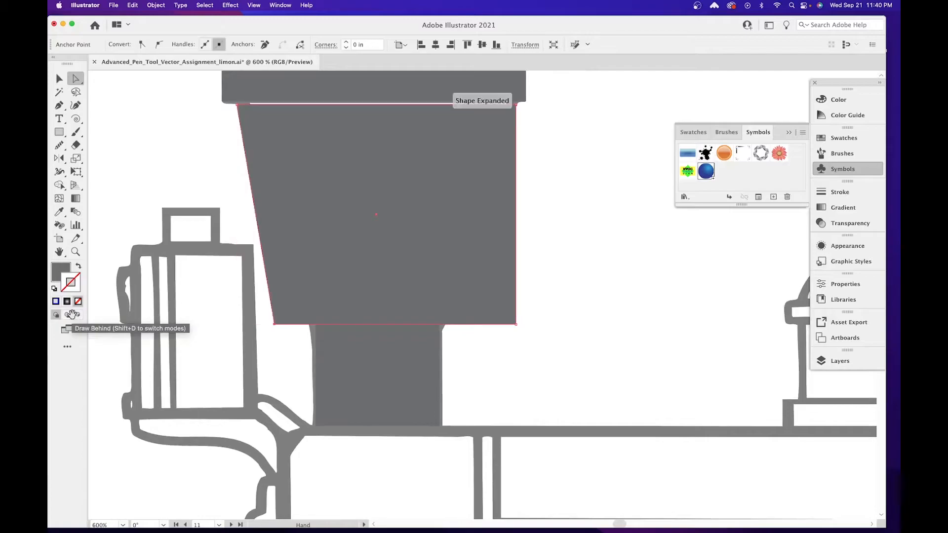
{"action": "key", "text": "shift+Right"}
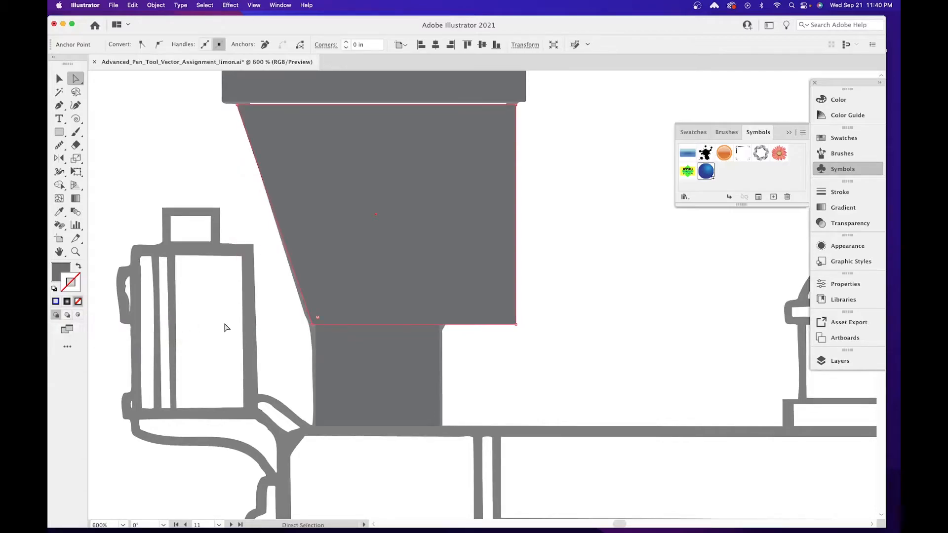
{"action": "left_click", "coordinate": [517, 325]}
{"action": "key", "text": "shift+Left"}
{"action": "key", "text": "shift+Left"}
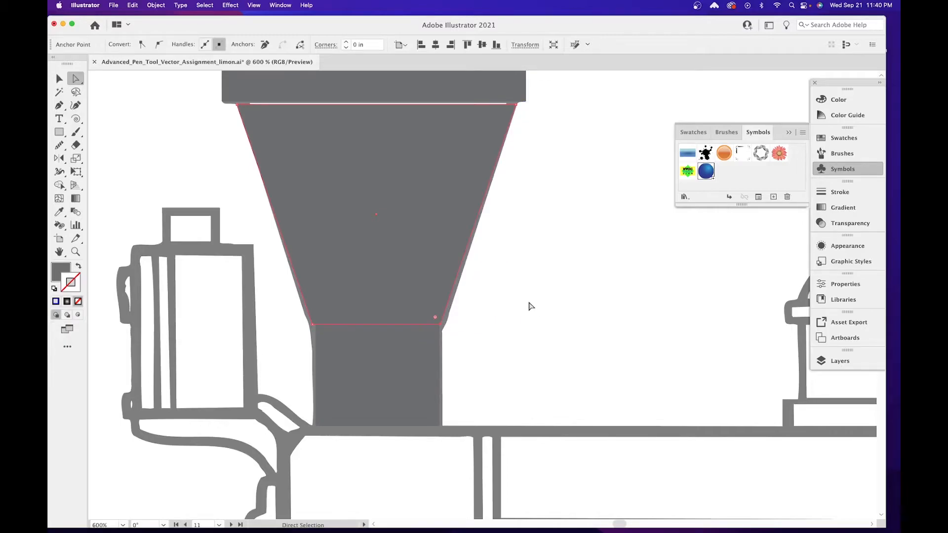
Move the tapered funnel shape up slightly to close the gap below the rim, and deselect it.
{"action": "left_click", "coordinate": [59, 79]}
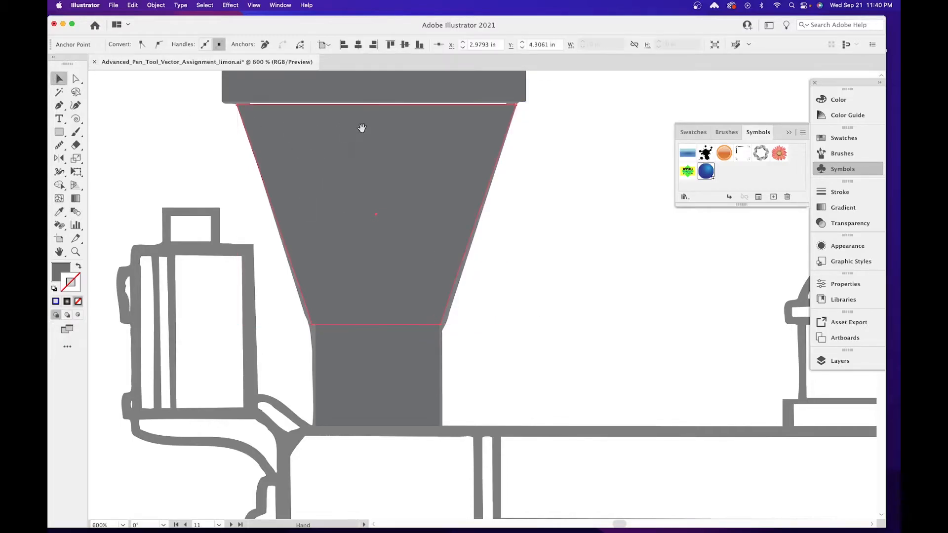
{"action": "scroll", "coordinate": [354, 147], "scroll_direction": "up", "scroll_amount": 2}
{"action": "left_click_drag", "start_coordinate": [359, 134], "coordinate": [358, 131]}
{"action": "left_click", "coordinate": [595, 213]}
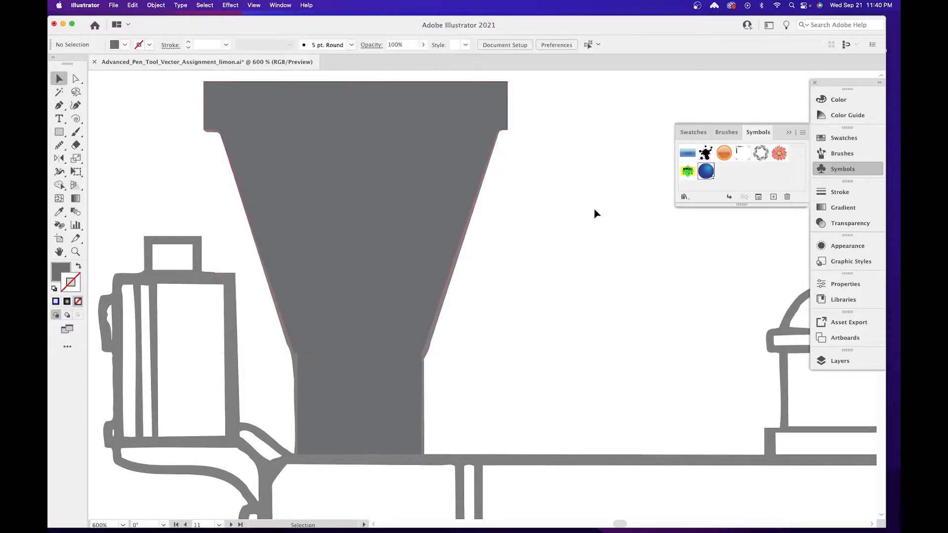
Change the funnel shape's fill to blue-grey 737E98.
{"action": "left_click", "coordinate": [429, 215]}
{"action": "double_click", "coordinate": [62, 271]}
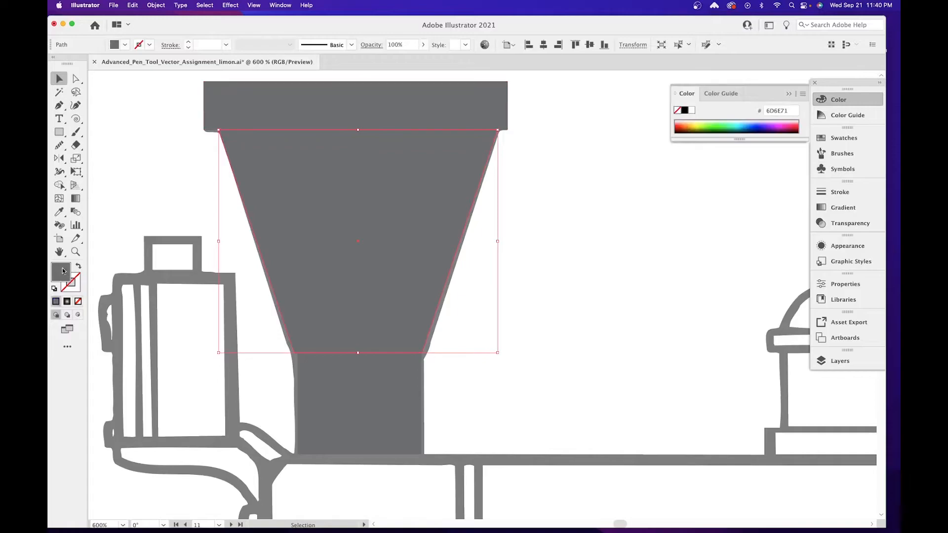
{"action": "left_click_drag", "start_coordinate": [347, 269], "coordinate": [369, 262]}
{"action": "left_click", "coordinate": [600, 211]}
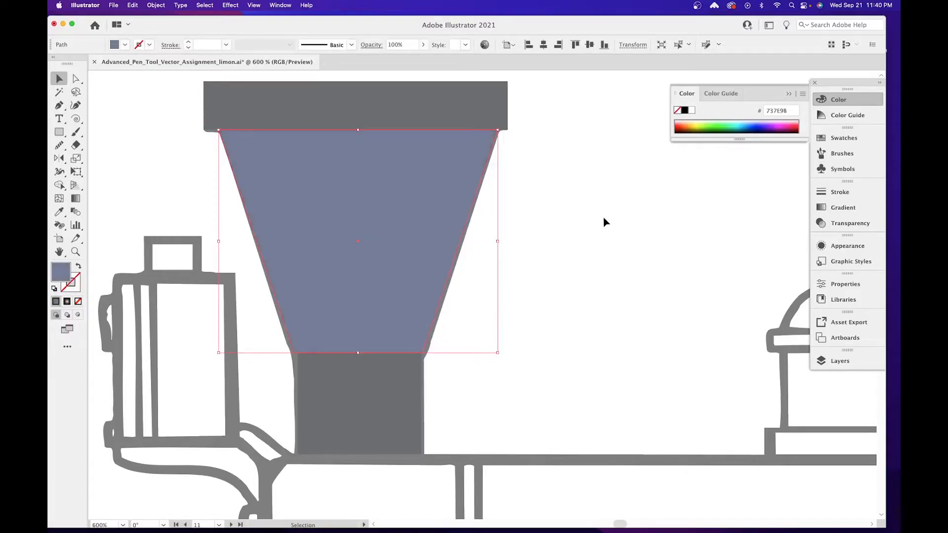
{"action": "left_click_drag", "start_coordinate": [565, 218], "coordinate": [574, 169]}
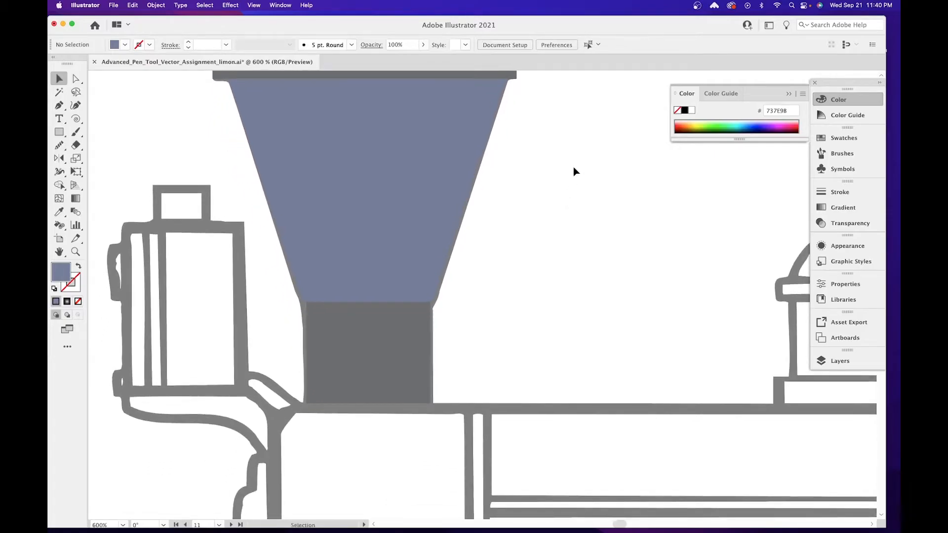
Draw a blue-grey rectangle over the large panel of the headlamp box in front of the smokestack.
{"action": "key", "text": "super+minus"}
{"action": "key", "text": "super+minus"}
{"action": "key", "text": "super+minus"}
{"action": "key", "text": "super+minus"}
{"action": "key", "text": "super+equal"}
{"action": "key", "text": "super+equal"}
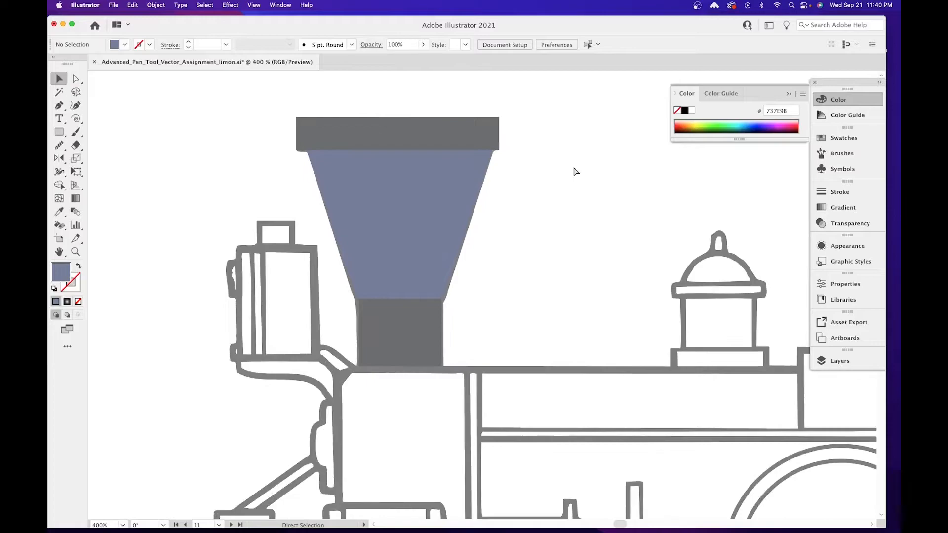
{"action": "key", "text": "super+equal"}
{"action": "key", "text": "super+equal"}
{"action": "left_click_drag", "start_coordinate": [300, 113], "coordinate": [428, 88]}
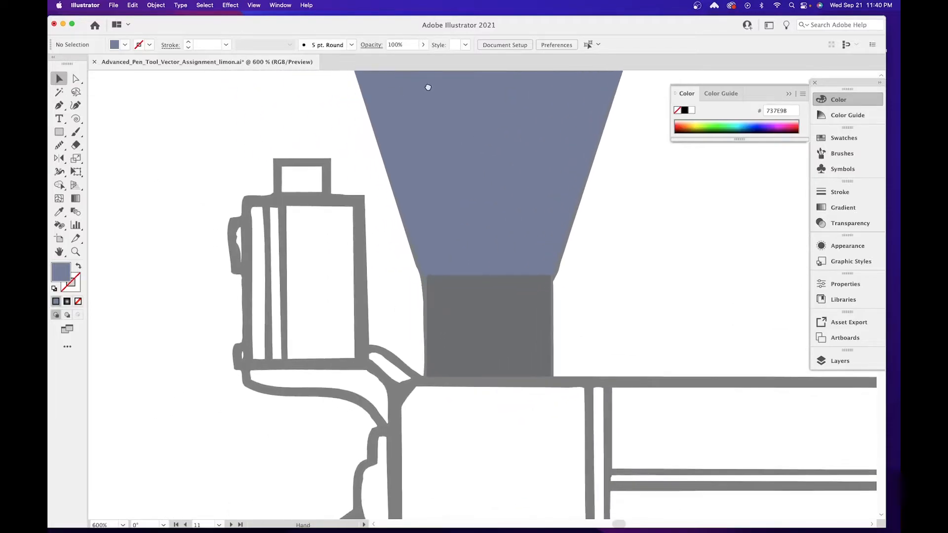
{"action": "left_click_drag", "start_coordinate": [275, 204], "coordinate": [344, 185]}
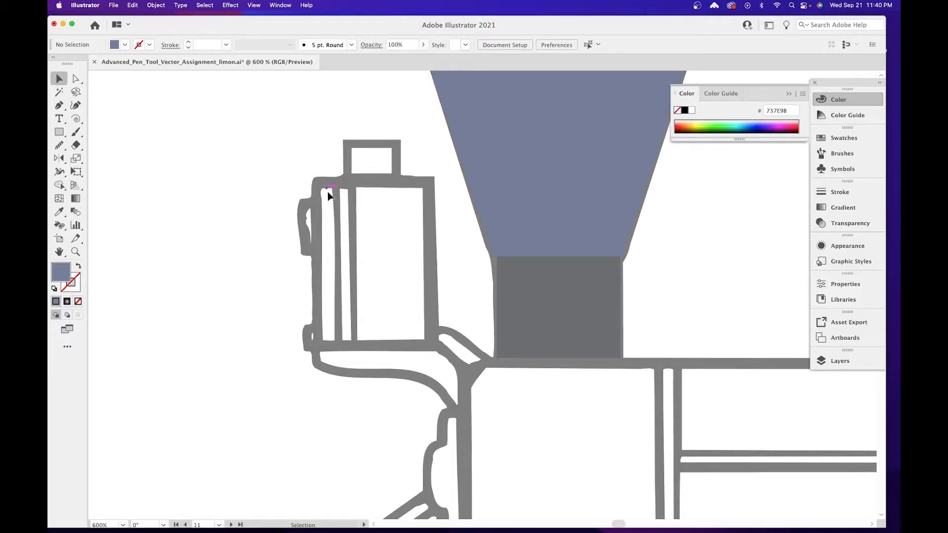
{"action": "left_click", "coordinate": [59, 131]}
{"action": "left_click_drag", "start_coordinate": [435, 178], "coordinate": [352, 346]}
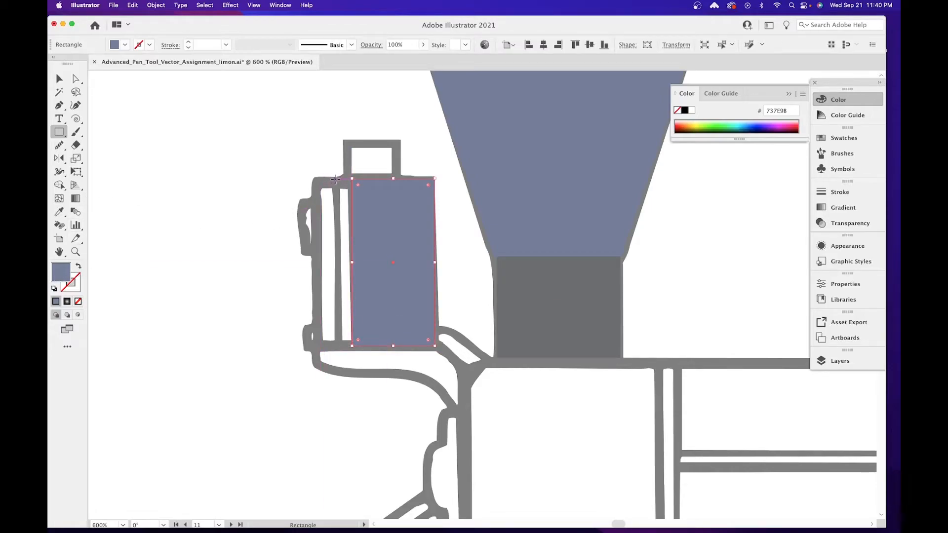
Draw a narrow rectangle over the strip beside the headlamp's large panel and fill it with black 000000.
{"action": "left_click_drag", "start_coordinate": [339, 179], "coordinate": [352, 346]}
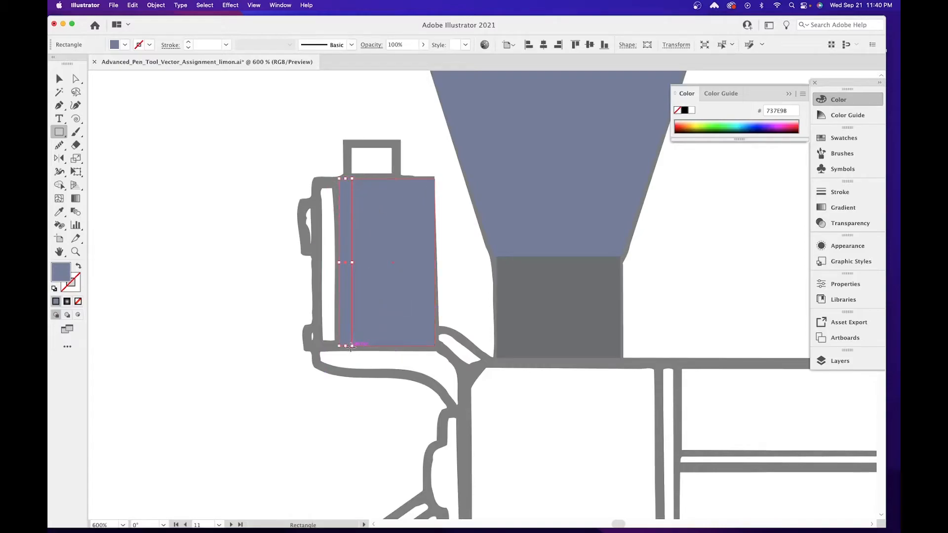
{"action": "double_click", "coordinate": [67, 275]}
{"action": "type", "text": "000000"}
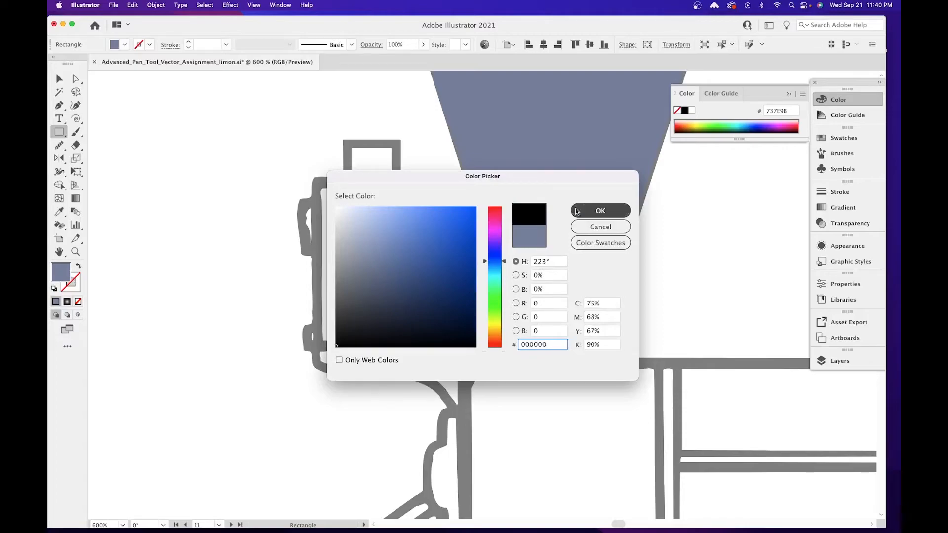
{"action": "left_click", "coordinate": [576, 212]}
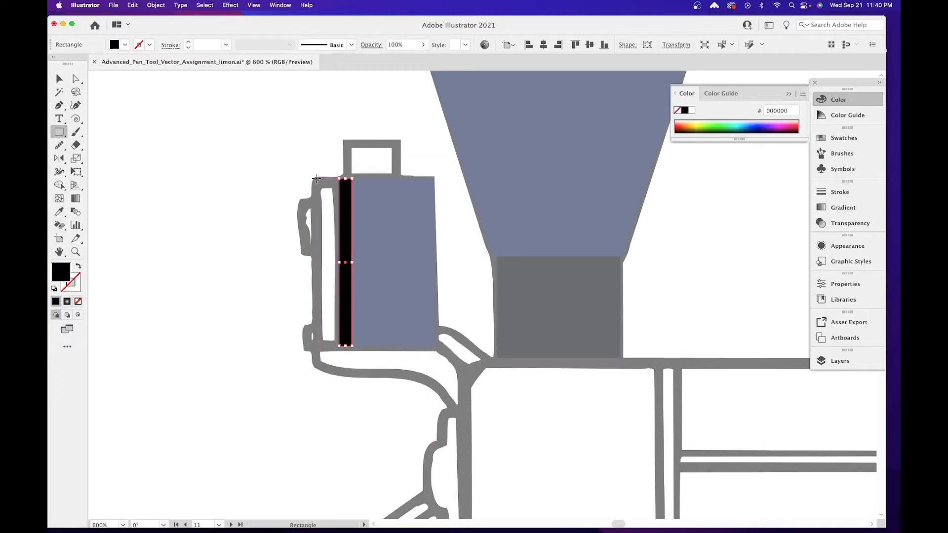
Draw a rectangle over the headlamp's front strip and activate the Eyedropper tool to recolour it.
{"action": "left_click_drag", "start_coordinate": [317, 178], "coordinate": [340, 346]}
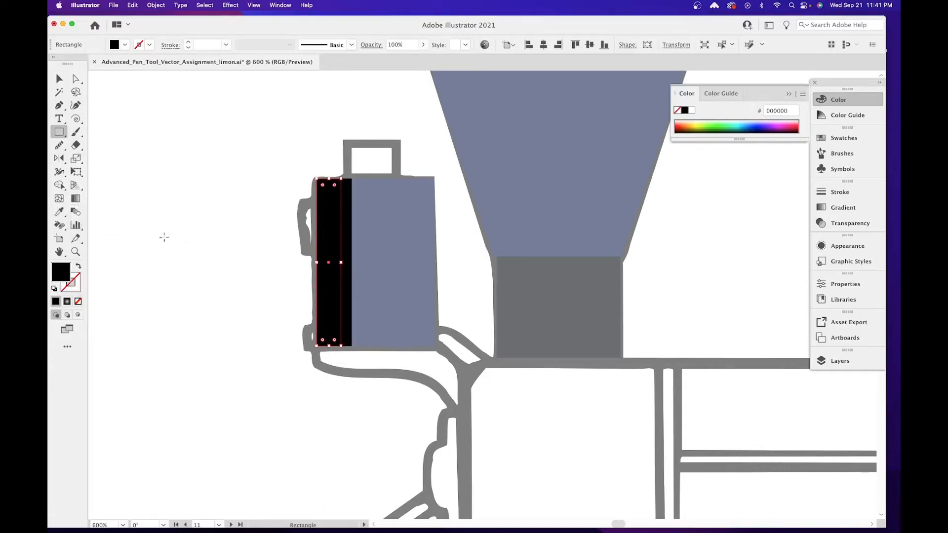
{"action": "key", "text": "i"}
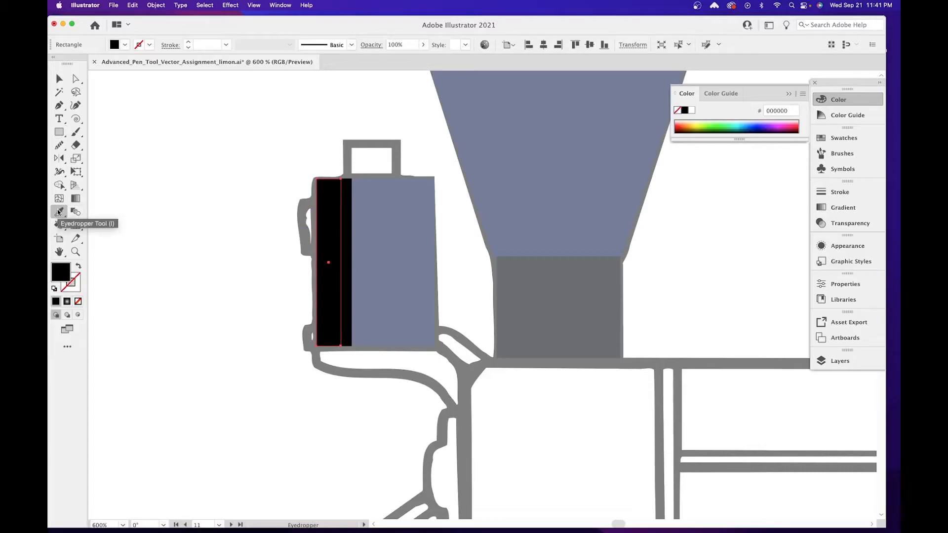
Fill the narrow black rectangle at the lantern body's edge with the blue-gray sampled from the adjoining panel, and deselect it.
{"action": "left_click", "coordinate": [398, 225]}
{"action": "left_click", "coordinate": [59, 79]}
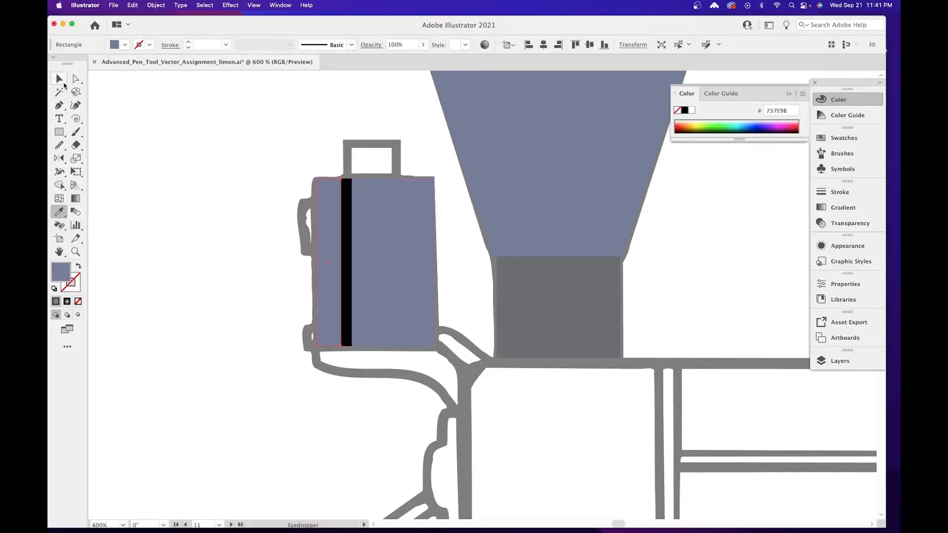
{"action": "left_click", "coordinate": [249, 138]}
Draw a rectangle over the small box on top of the lantern and fill it with light cyan 7FE9F4.
{"action": "left_click_drag", "start_coordinate": [424, 206], "coordinate": [323, 201]}
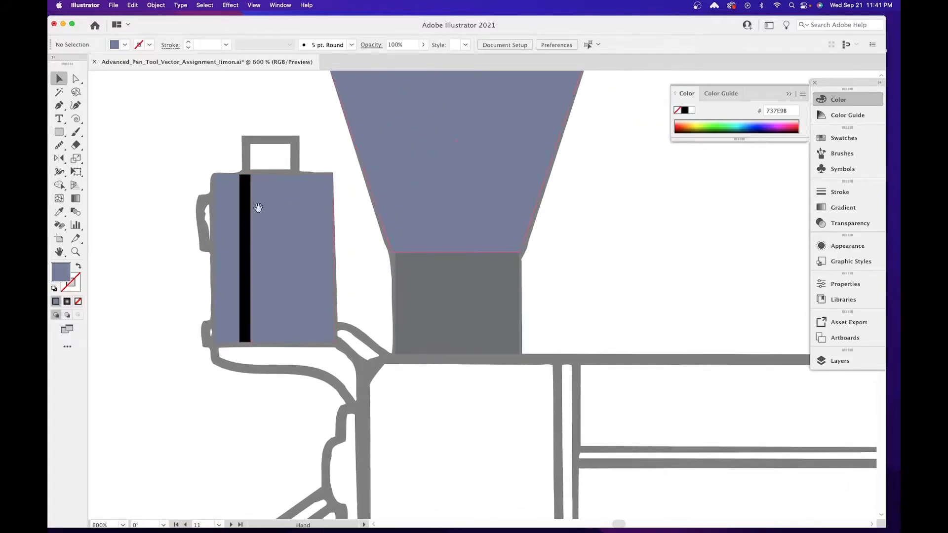
{"action": "left_click", "coordinate": [59, 133]}
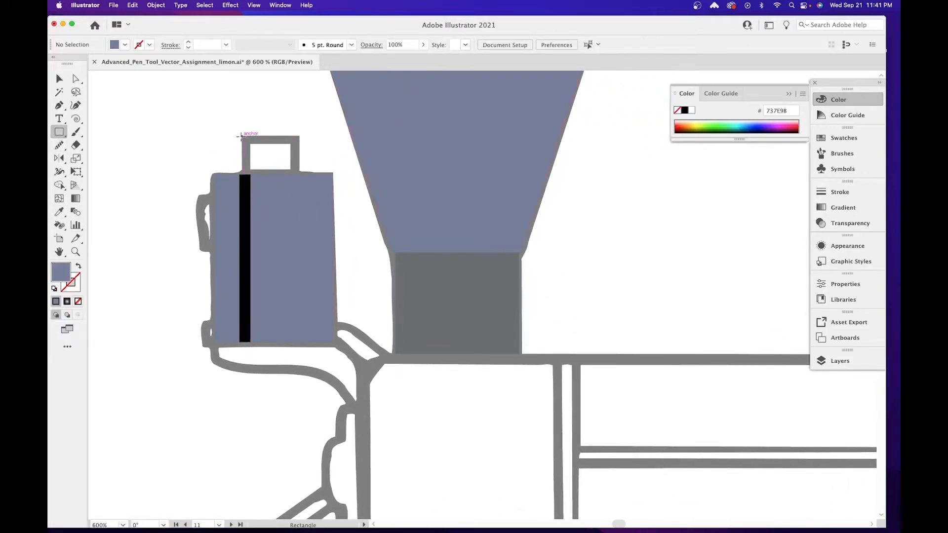
{"action": "left_click_drag", "start_coordinate": [242, 135], "coordinate": [300, 175]}
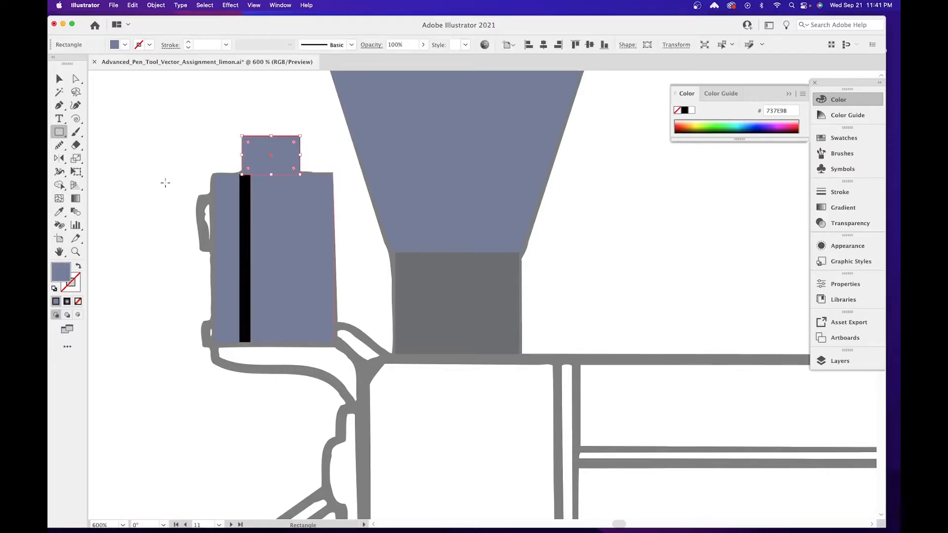
{"action": "double_click", "coordinate": [69, 276]}
{"action": "mouse_move", "coordinate": [396, 244]}
{"action": "left_mouse_down"}
{"action": "mouse_move", "coordinate": [470, 237]}
{"action": "mouse_move", "coordinate": [454, 261]}
{"action": "left_mouse_up"}
{"action": "left_click", "coordinate": [502, 275]}
{"action": "left_click_drag", "start_coordinate": [430, 220], "coordinate": [405, 211]}
{"action": "left_click", "coordinate": [600, 211]}
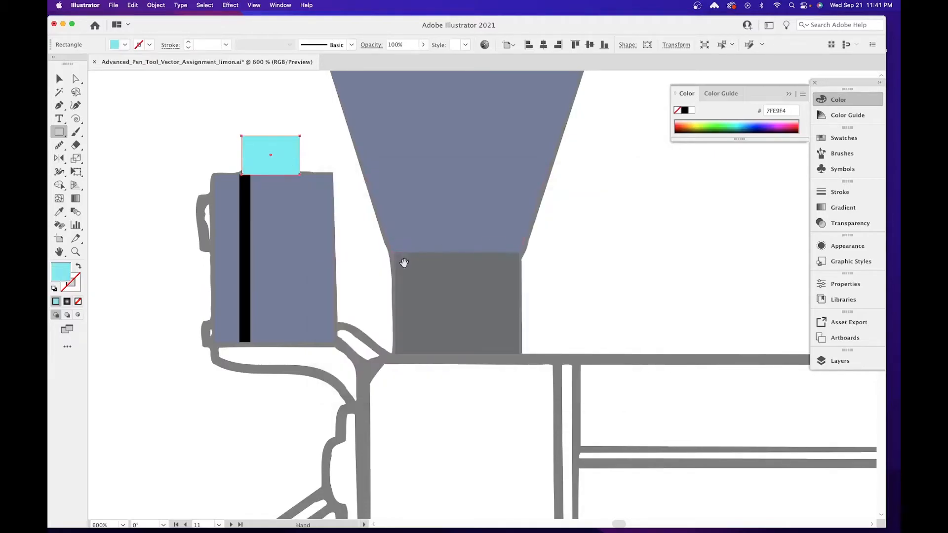
Draw a light cyan ellipse over the small dome between the smokestack and the larger dome on the boiler.
{"action": "left_click_drag", "start_coordinate": [403, 263], "coordinate": [318, 184]}
{"action": "left_click_drag", "start_coordinate": [354, 212], "coordinate": [369, 165]}
{"action": "key", "text": "v"}
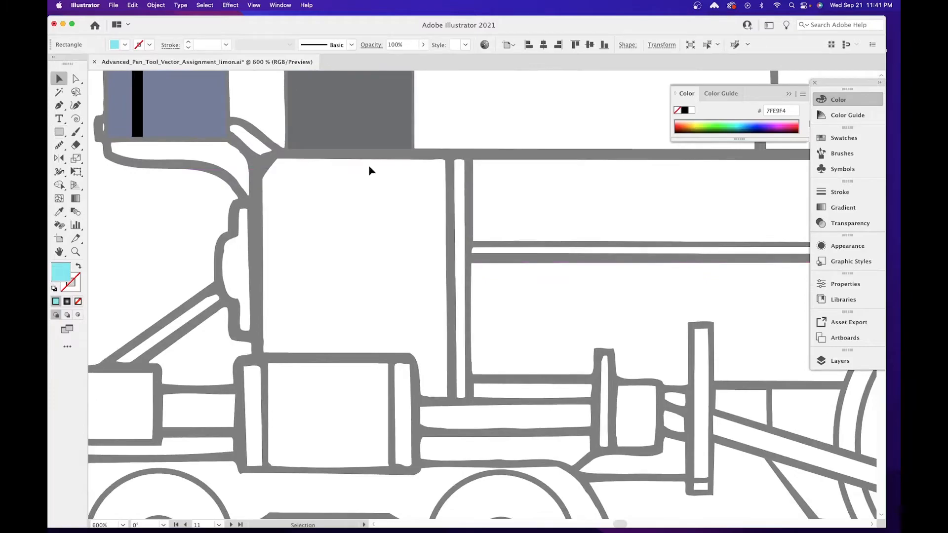
{"action": "key", "text": "super+minus"}
{"action": "key", "text": "super+minus"}
{"action": "key", "text": "super+minus"}
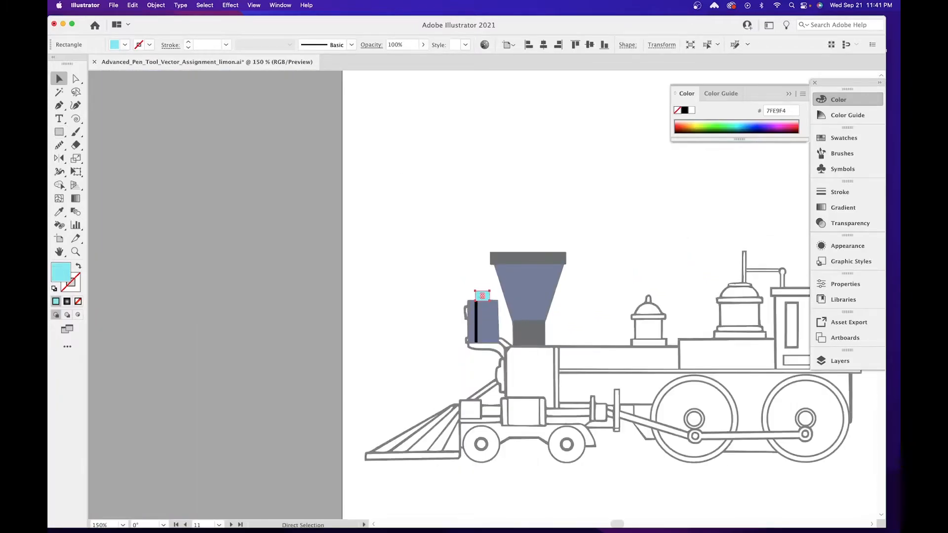
{"action": "left_click_drag", "start_coordinate": [539, 410], "coordinate": [376, 382]}
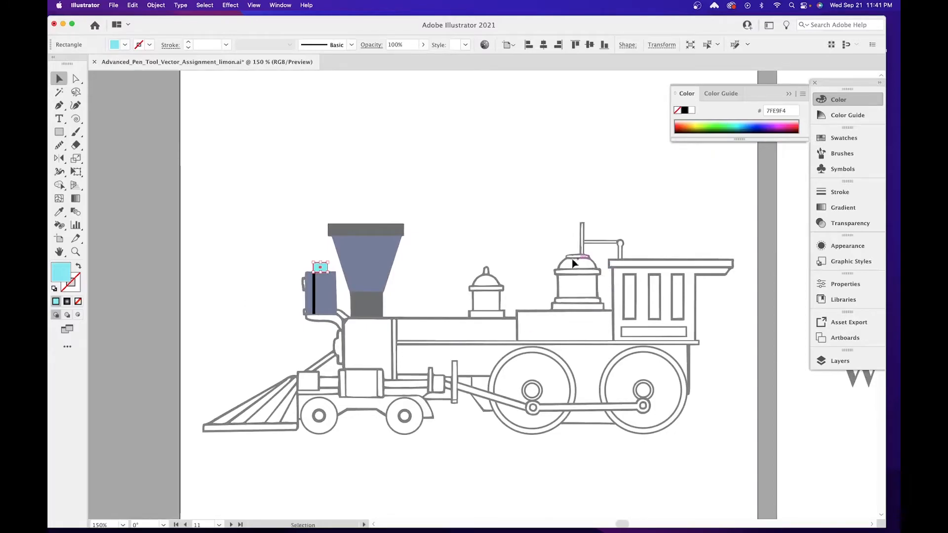
{"action": "left_click_drag", "start_coordinate": [537, 265], "coordinate": [352, 283]}
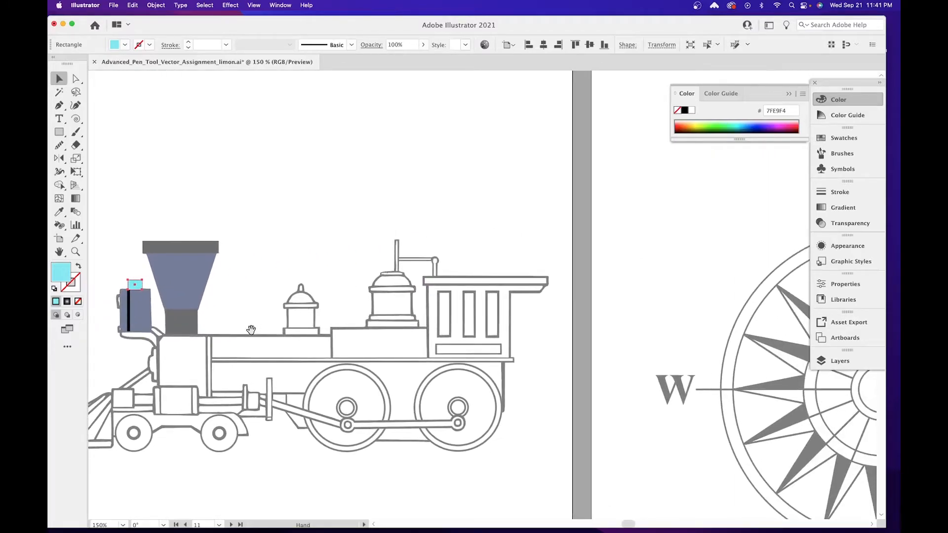
{"action": "key", "text": "super+equal"}
{"action": "key", "text": "super+equal"}
{"action": "key", "text": "super+equal"}
{"action": "key", "text": "super+equal"}
{"action": "key", "text": "super+equal"}
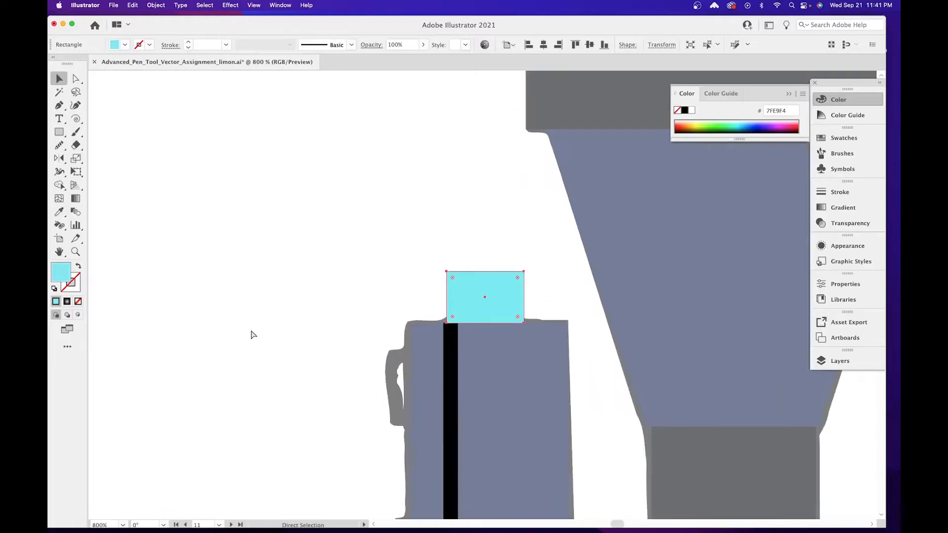
{"action": "left_click_drag", "start_coordinate": [639, 338], "coordinate": [137, 345]}
{"action": "left_click_drag", "start_coordinate": [600, 387], "coordinate": [62, 317]}
{"action": "left_click_drag", "start_coordinate": [283, 368], "coordinate": [296, 309]}
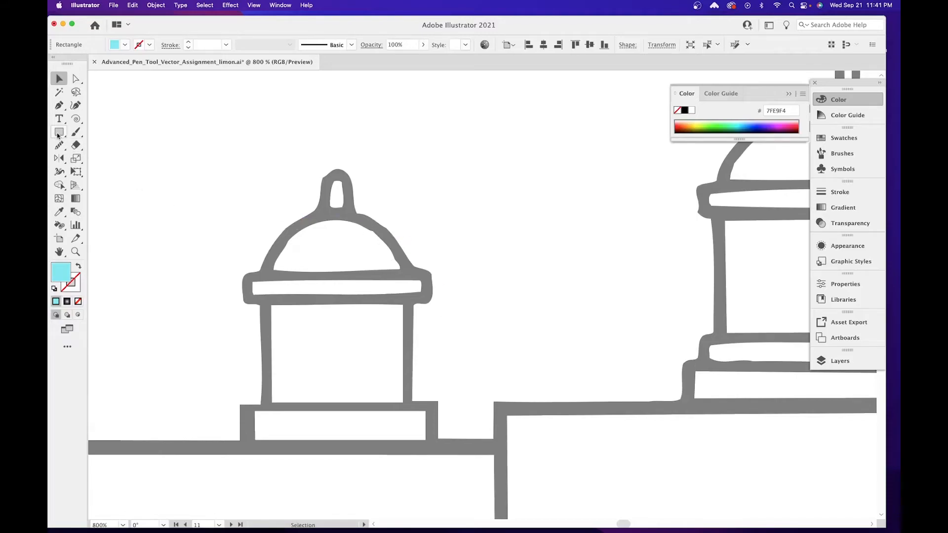
{"action": "left_click_drag", "start_coordinate": [59, 132], "coordinate": [98, 156]}
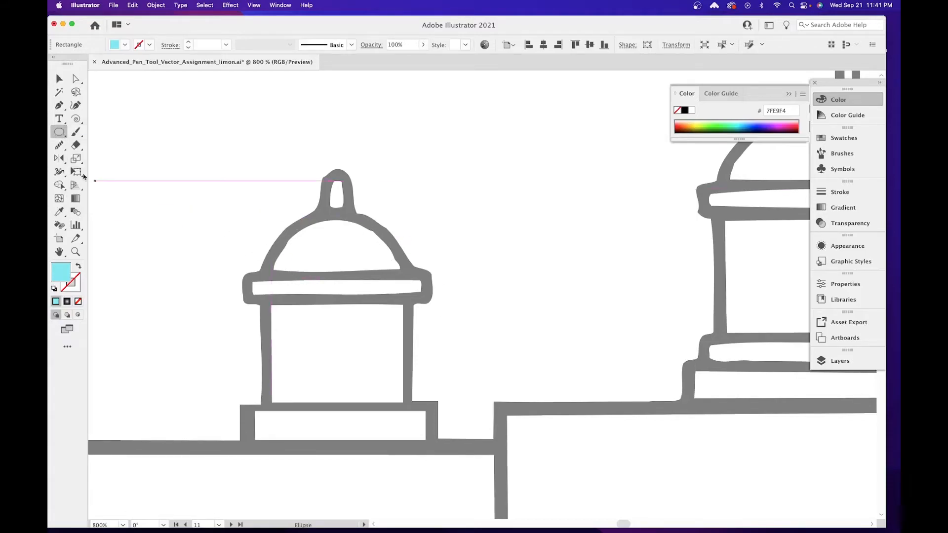
{"action": "left_click_drag", "start_coordinate": [263, 199], "coordinate": [412, 375]}
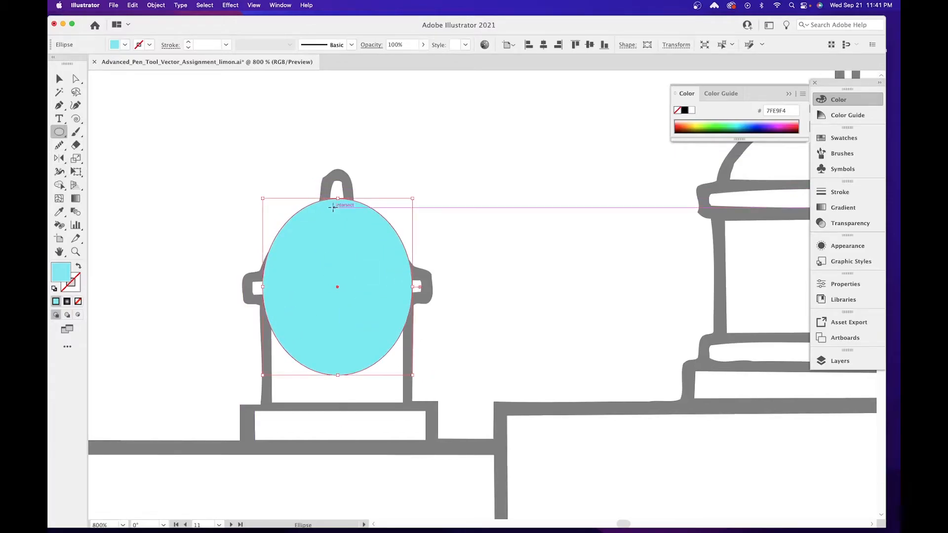
Adjust the ellipse's height from both ends until its upper curve follows the small dome's outline.
{"action": "mouse_move", "coordinate": [338, 198]}
{"action": "left_mouse_down"}
{"action": "mouse_move", "coordinate": [337, 222]}
{"action": "mouse_move", "coordinate": [338, 213]}
{"action": "left_mouse_up"}
{"action": "left_click_drag", "start_coordinate": [338, 375], "coordinate": [338, 234]}
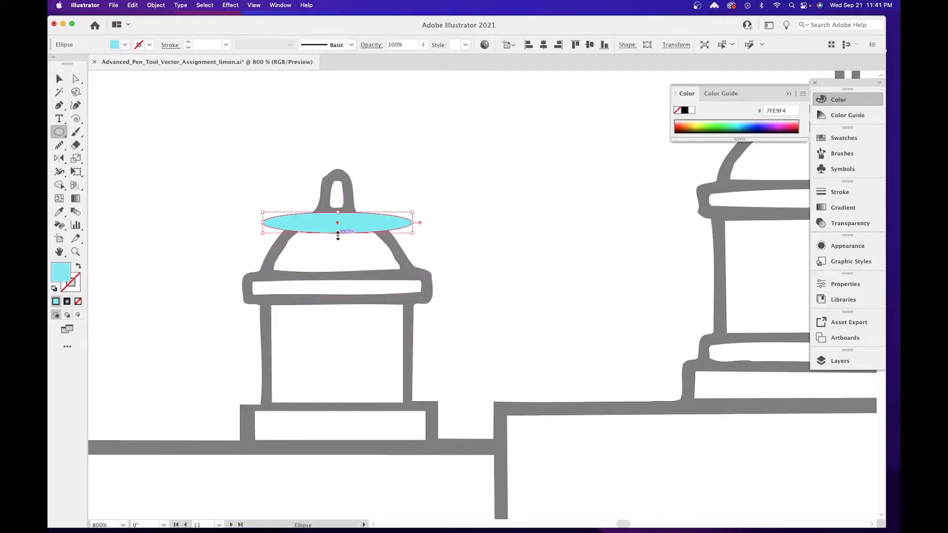
{"action": "left_click_drag", "start_coordinate": [338, 235], "coordinate": [345, 357]}
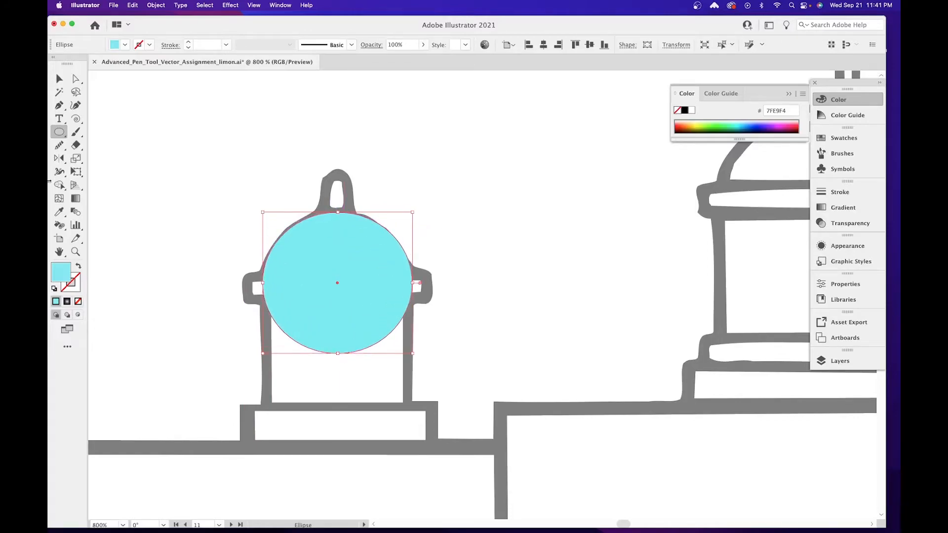
Draw a rectangle covering the ellipse's lower part, with its upper edge along the base of the dome.
{"action": "left_click", "coordinate": [60, 136]}
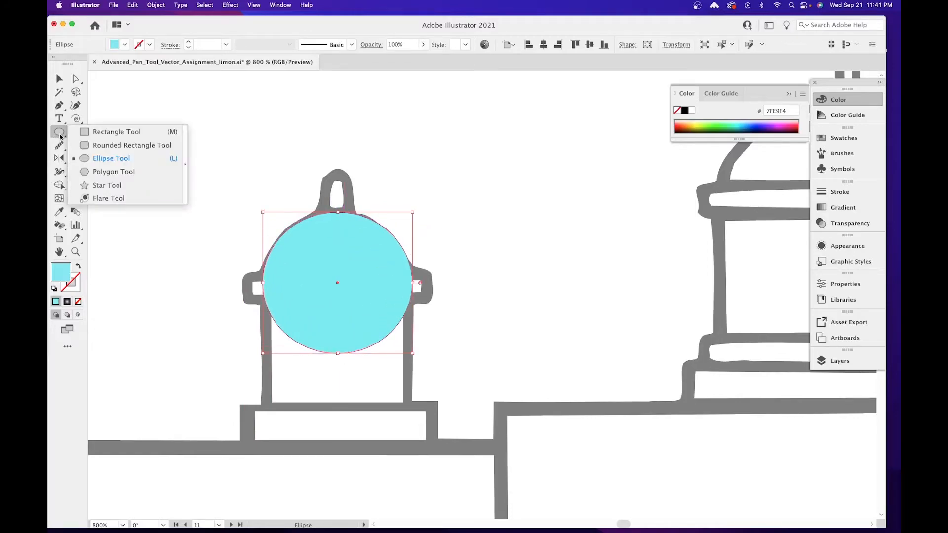
{"action": "left_click", "coordinate": [116, 132]}
{"action": "mouse_move", "coordinate": [210, 375]}
{"action": "left_mouse_down"}
{"action": "mouse_move", "coordinate": [377, 369]}
{"action": "mouse_move", "coordinate": [457, 322]}
{"action": "mouse_move", "coordinate": [461, 270]}
{"action": "mouse_move", "coordinate": [460, 327]}
{"action": "mouse_move", "coordinate": [459, 265]}
{"action": "mouse_move", "coordinate": [457, 273]}
{"action": "left_mouse_up"}
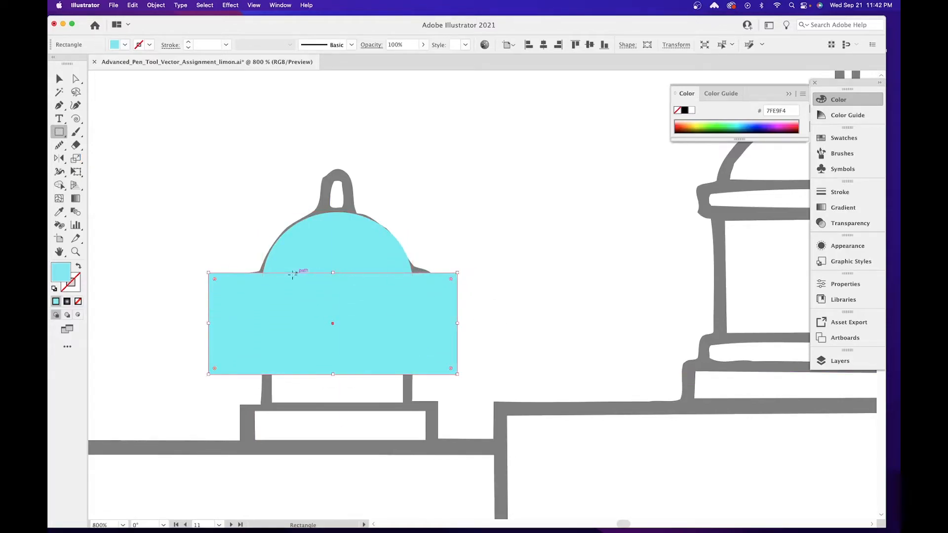
Subtract the rectangle from the ellipse with Pathfinder's Minus Front, leaving only the dome shape.
{"action": "left_click", "coordinate": [61, 79]}
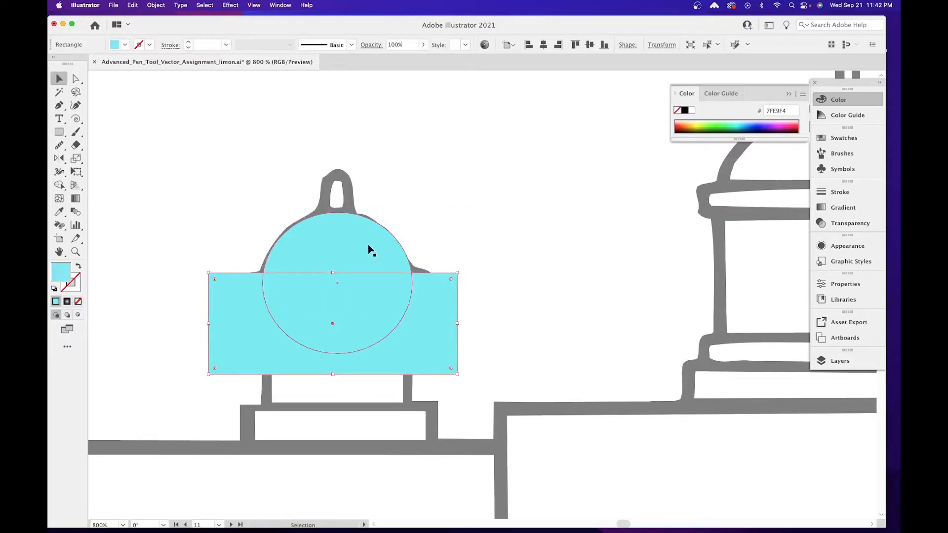
{"action": "left_click", "coordinate": [325, 333], "text": "shift"}
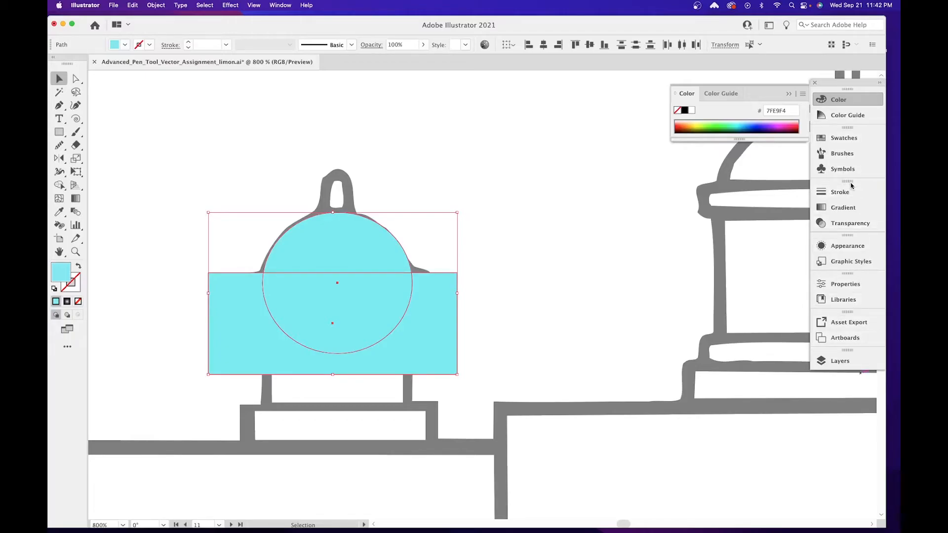
{"action": "left_click", "coordinate": [279, 5]}
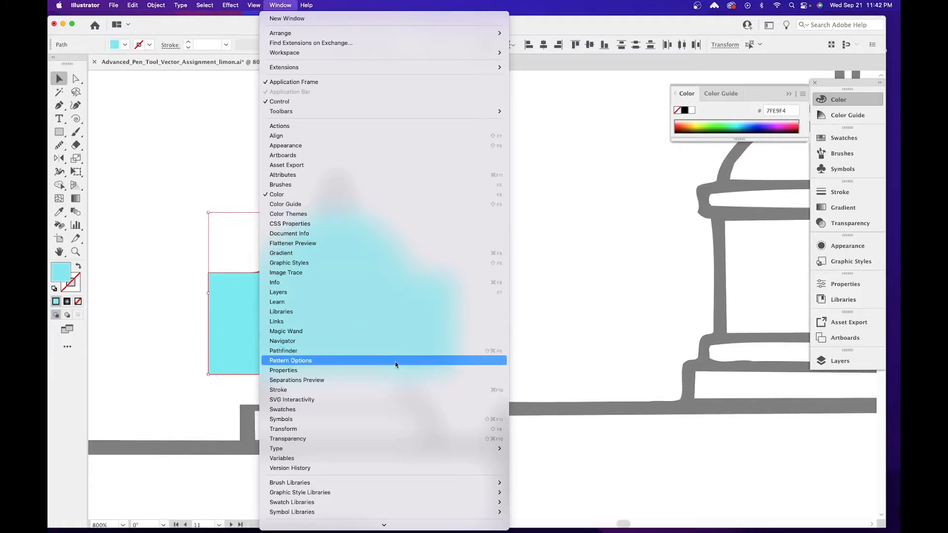
{"action": "left_click", "coordinate": [370, 351]}
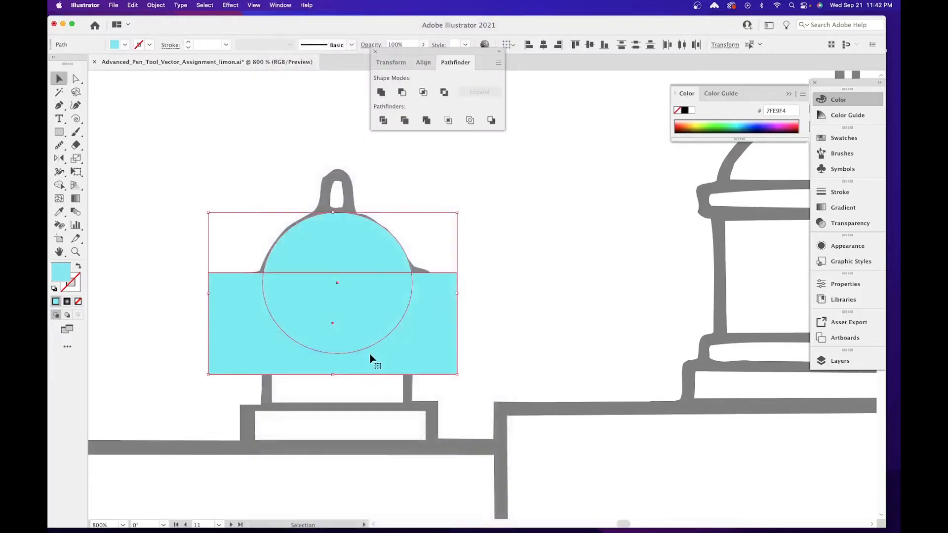
{"action": "left_click", "coordinate": [404, 93]}
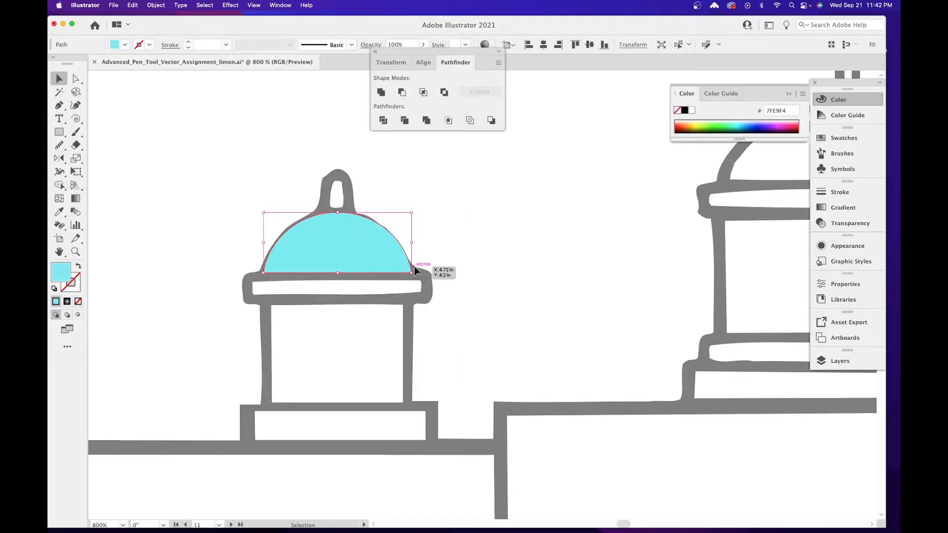
Draw a rectangle over the rim directly beneath the small dome and fill it with muted teal 76A1A3.
{"action": "left_click", "coordinate": [59, 132]}
{"action": "key", "text": "super+shift+a"}
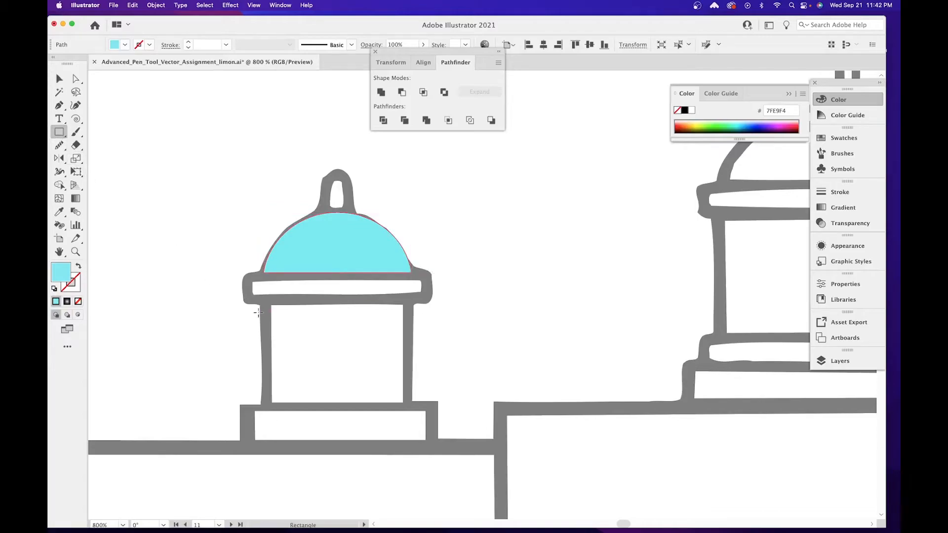
{"action": "left_click_drag", "start_coordinate": [249, 301], "coordinate": [426, 272]}
{"action": "double_click", "coordinate": [67, 278]}
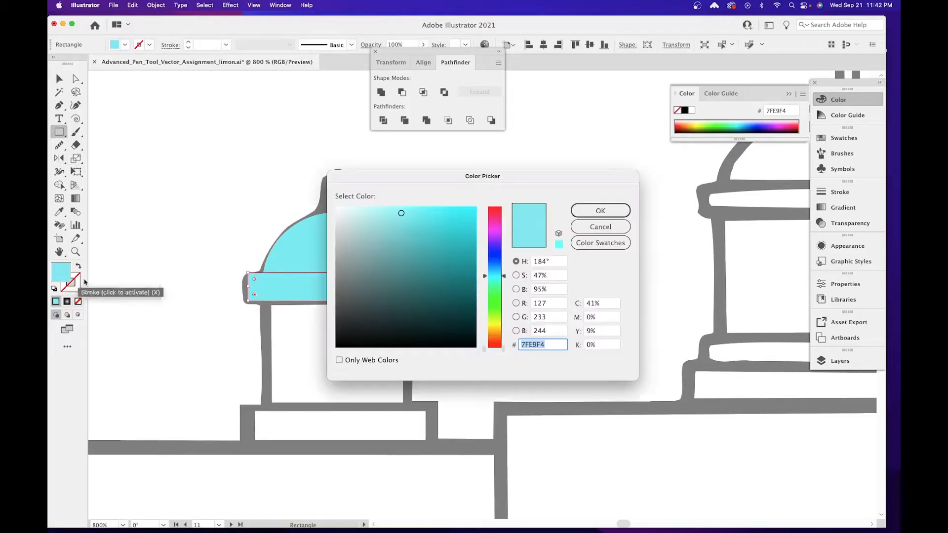
{"action": "left_click", "coordinate": [375, 257]}
{"action": "left_click", "coordinate": [587, 217]}
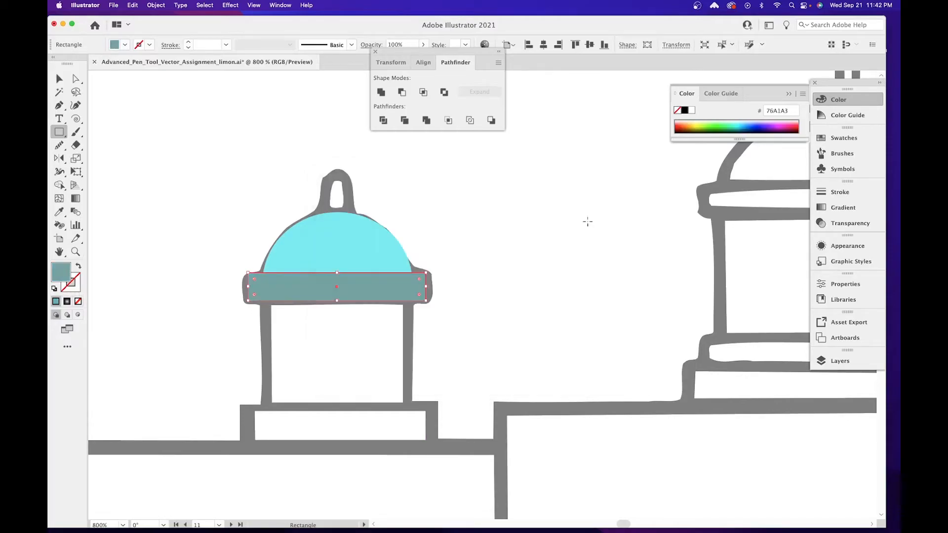
Draw a teal rounded rectangle over the knob on top of the small dome, overlapping the dome's crown.
{"action": "left_click_drag", "start_coordinate": [419, 345], "coordinate": [447, 383]}
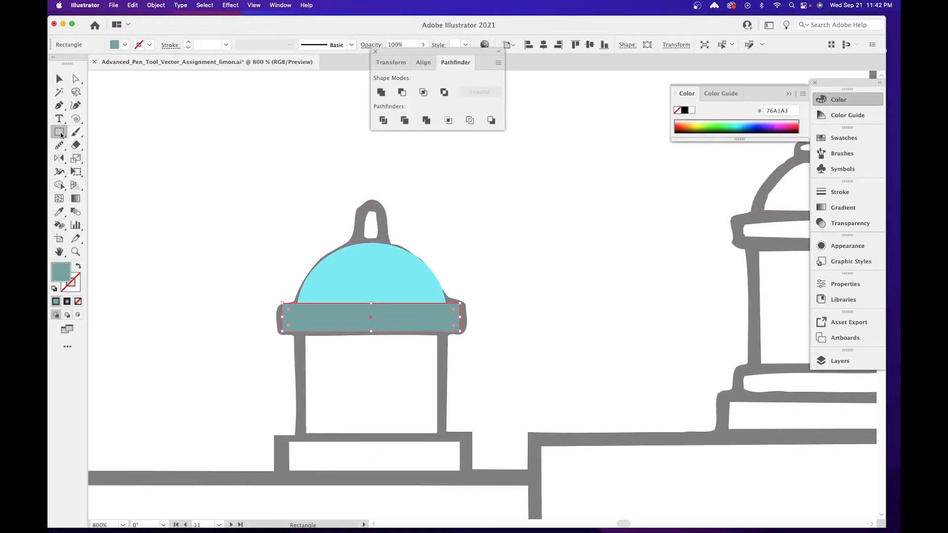
{"action": "left_click_drag", "start_coordinate": [61, 135], "coordinate": [101, 144]}
{"action": "left_click_drag", "start_coordinate": [358, 200], "coordinate": [387, 269]}
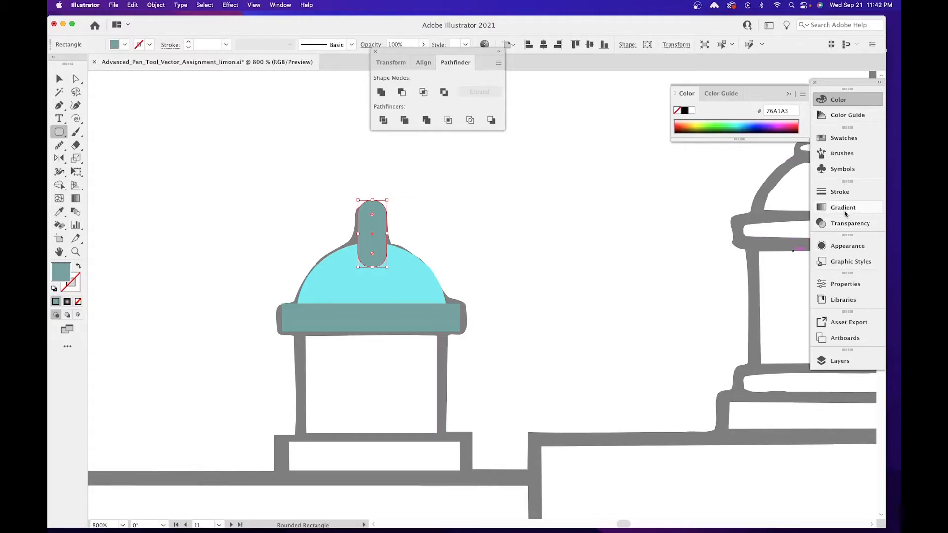
Show the full layer stack in an enlarged list and move the knob's rounded rectangle beneath the cyan dome.
{"action": "left_click", "coordinate": [837, 363]}
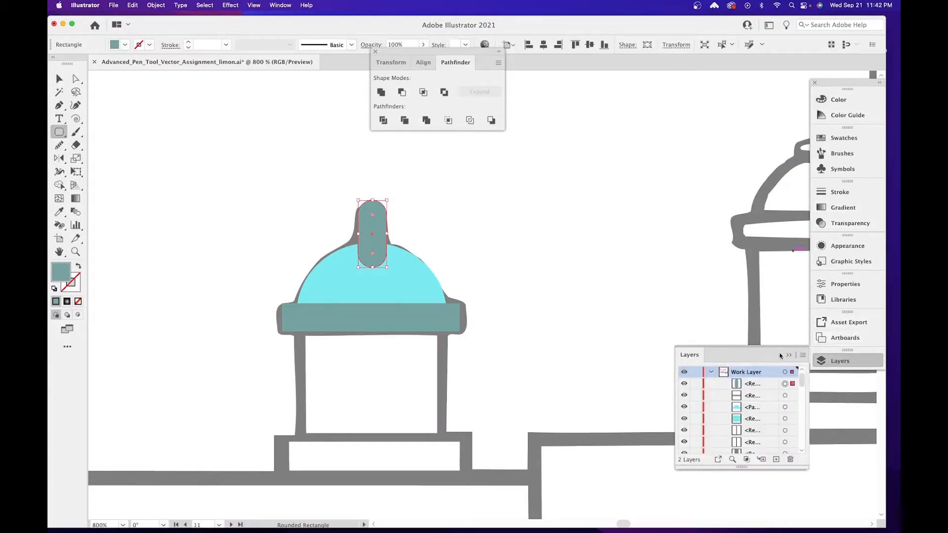
{"action": "left_click_drag", "start_coordinate": [760, 354], "coordinate": [727, 84]}
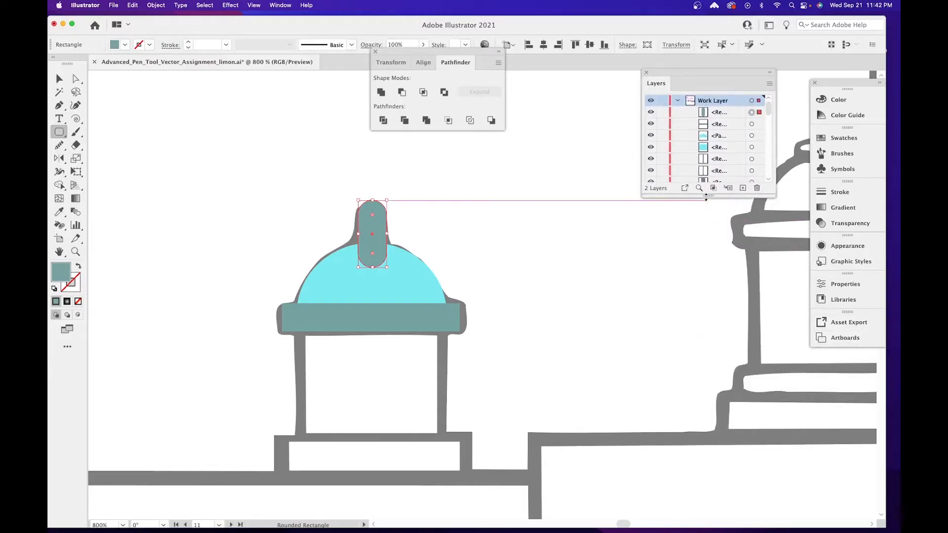
{"action": "left_click_drag", "start_coordinate": [708, 196], "coordinate": [708, 376]}
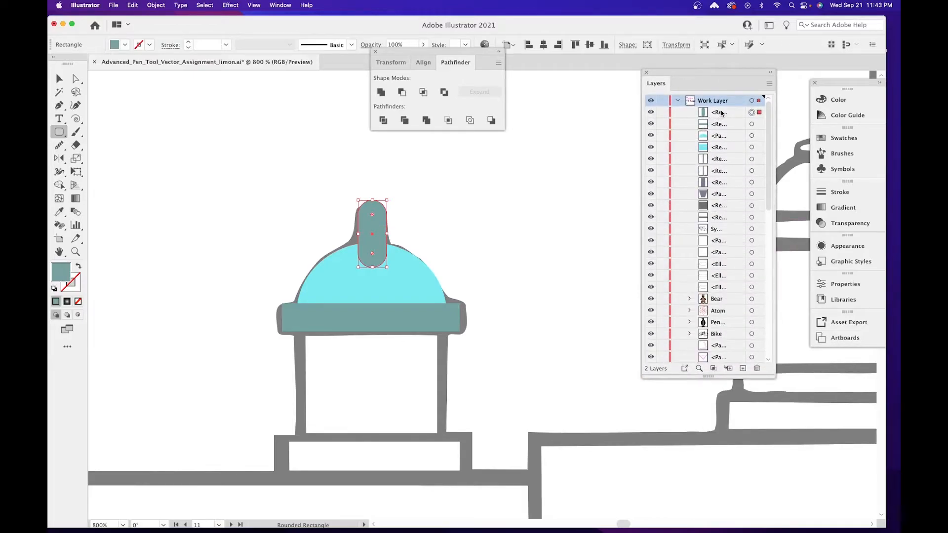
{"action": "left_click_drag", "start_coordinate": [722, 113], "coordinate": [716, 141]}
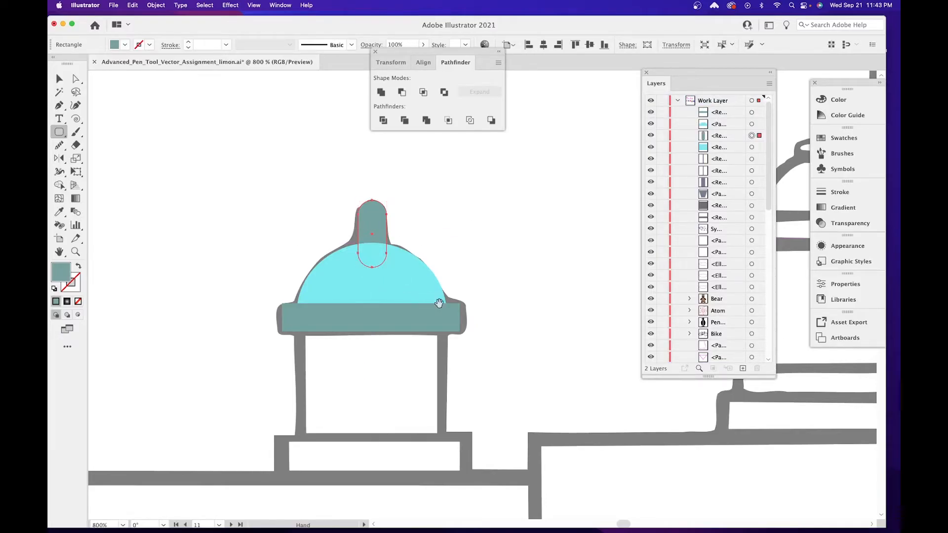
Draw a teal rectangle over the slatted cowcatcher, spanning its full width and resting on the base bar.
{"action": "scroll", "coordinate": [459, 316], "scroll_direction": "down", "scroll_amount": 3}
{"action": "key", "text": "v"}
{"action": "left_click_drag", "start_coordinate": [526, 255], "coordinate": [174, 434]}
{"action": "key", "text": "super+minus"}
{"action": "key", "text": "super+minus"}
{"action": "key", "text": "super+minus"}
{"action": "key", "text": "super+minus"}
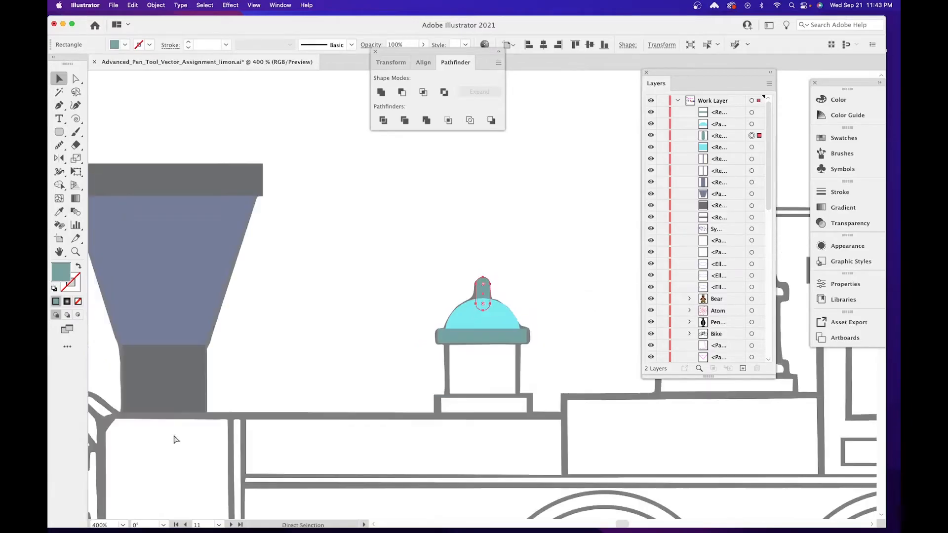
{"action": "left_click_drag", "start_coordinate": [368, 464], "coordinate": [510, 245]}
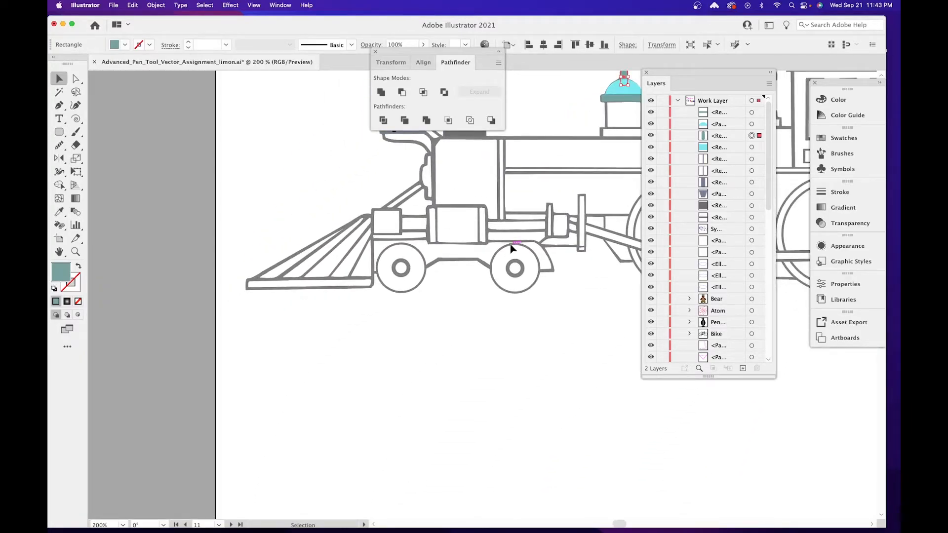
{"action": "key", "text": "super+plus"}
{"action": "key", "text": "super+plus"}
{"action": "key", "text": "super+plus"}
{"action": "left_click_drag", "start_coordinate": [402, 367], "coordinate": [744, 132]}
{"action": "left_click_drag", "start_coordinate": [339, 312], "coordinate": [656, 156]}
{"action": "left_click_drag", "start_coordinate": [393, 399], "coordinate": [561, 191]}
{"action": "left_click_drag", "start_coordinate": [569, 90], "coordinate": [559, 184]}
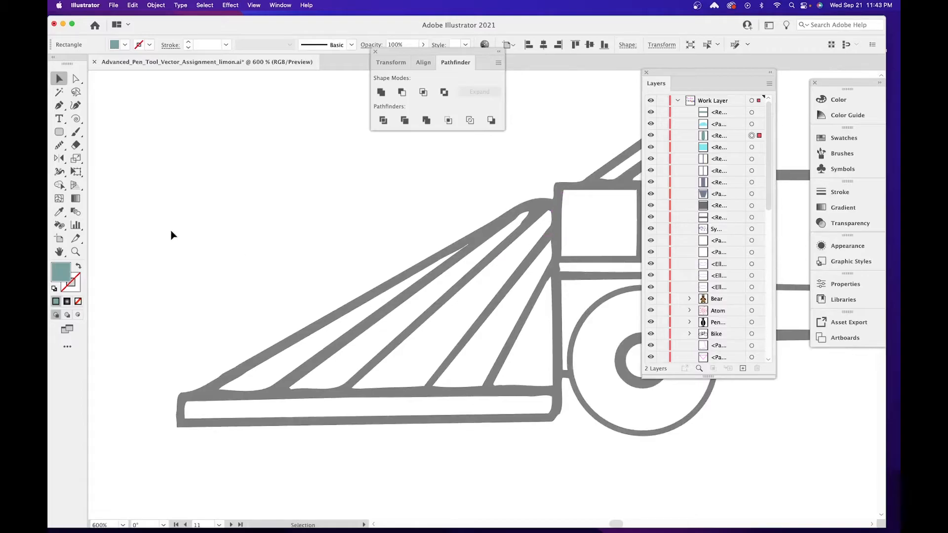
{"action": "left_click_drag", "start_coordinate": [59, 132], "coordinate": [121, 133]}
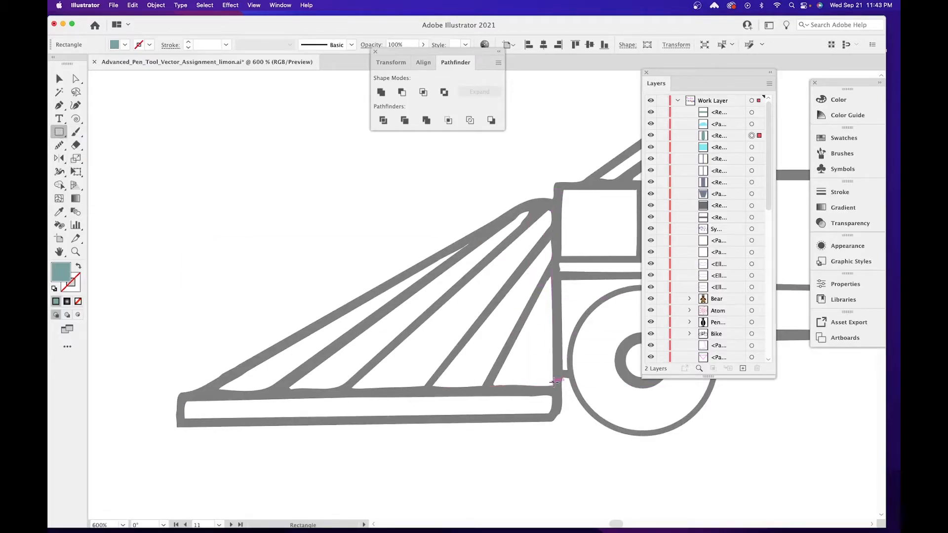
{"action": "mouse_move", "coordinate": [555, 389]}
{"action": "left_mouse_down"}
{"action": "mouse_move", "coordinate": [189, 249]}
{"action": "mouse_move", "coordinate": [179, 173]}
{"action": "mouse_move", "coordinate": [176, 189]}
{"action": "left_mouse_up"}
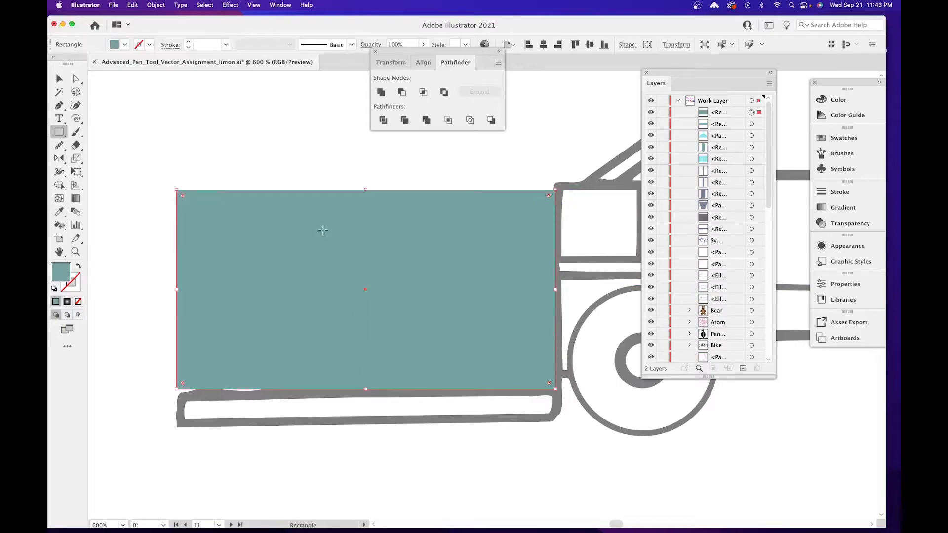
Move the rectangle's upper-left anchor beside its upper-right corner so the edge slopes along the cowcatcher.
{"action": "key", "text": "super+y"}
{"action": "key", "text": "super+y"}
{"action": "left_click", "coordinate": [77, 79]}
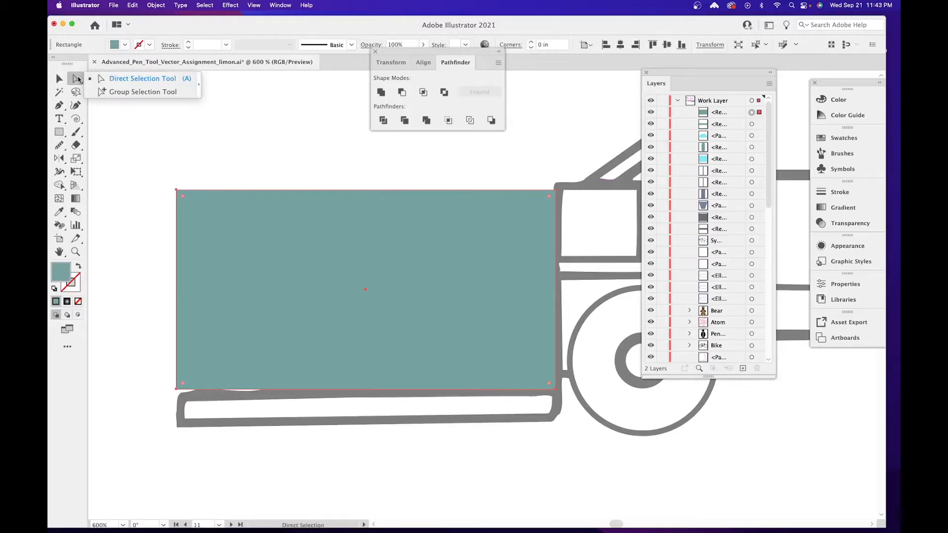
{"action": "left_click_drag", "start_coordinate": [177, 191], "coordinate": [534, 226]}
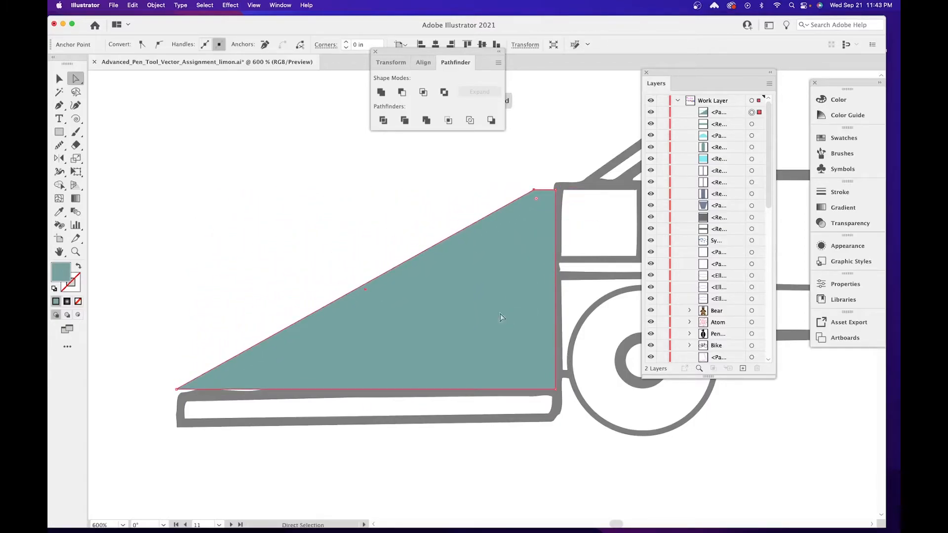
{"action": "key", "text": "v"}
{"action": "left_click_drag", "start_coordinate": [438, 286], "coordinate": [336, 151]}
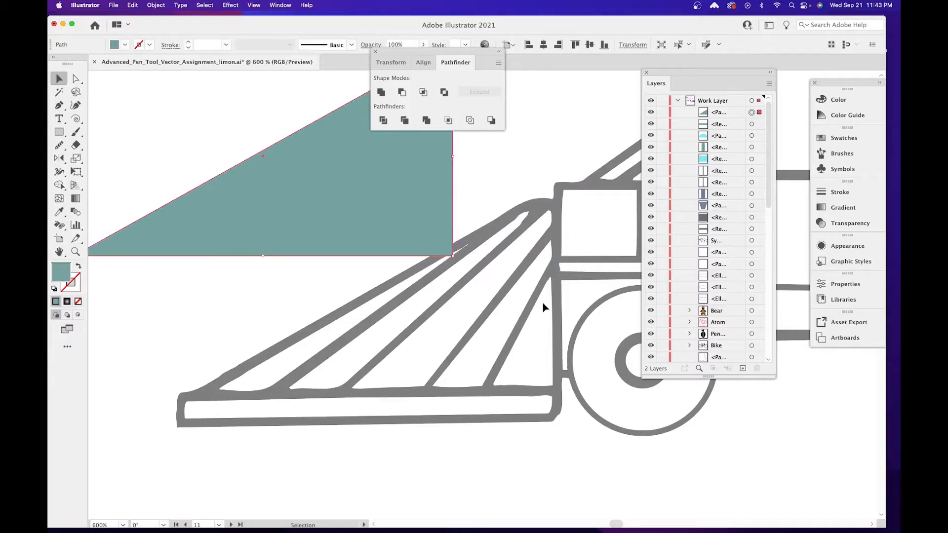
{"action": "key", "text": "super+z"}
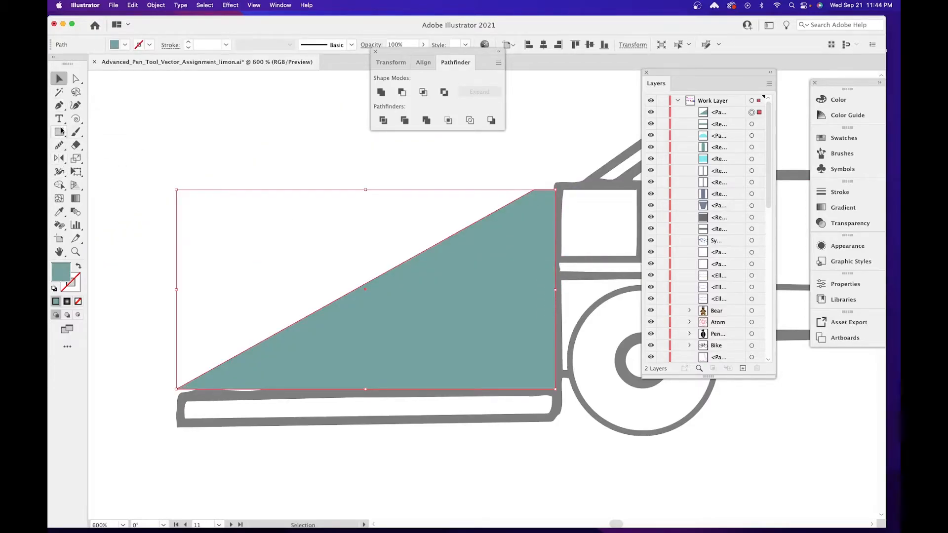
Cut the cowcatcher shape into four slanted strips with three diagonal Knife cuts running from its vertical edge to its base.
{"action": "left_click", "coordinate": [74, 145]}
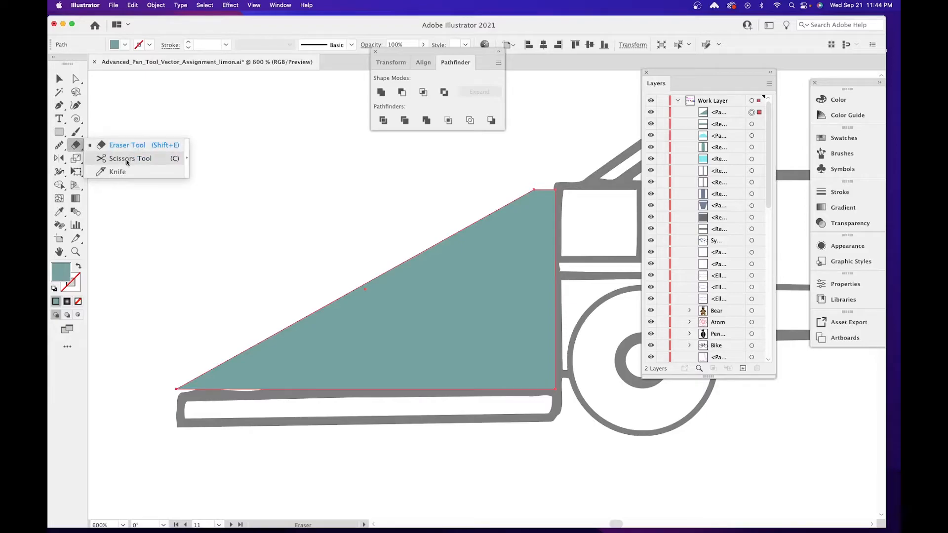
{"action": "left_click", "coordinate": [118, 172]}
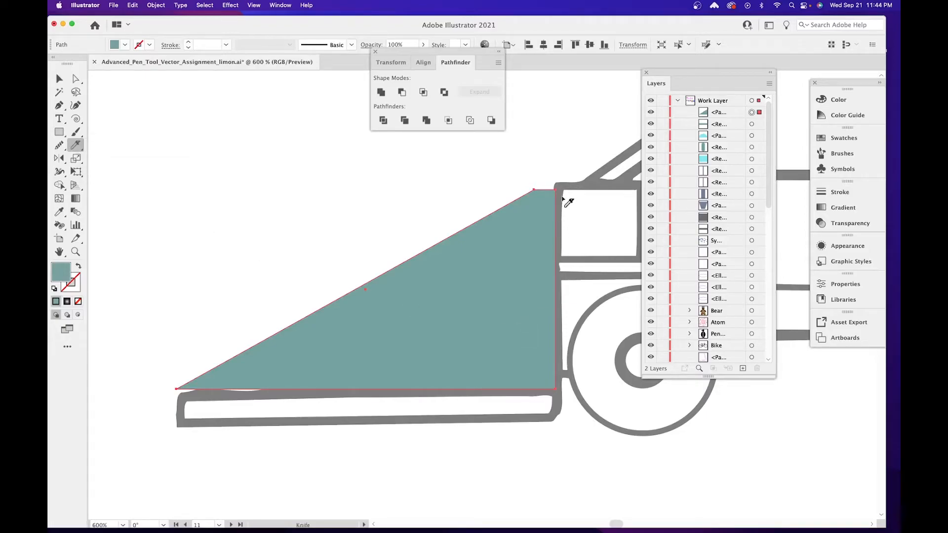
{"action": "mouse_move", "coordinate": [497, 267]}
{"action": "left_mouse_down"}
{"action": "mouse_move", "coordinate": [328, 337]}
{"action": "mouse_move", "coordinate": [197, 438]}
{"action": "left_mouse_up"}
{"action": "key", "text": "cmd+z"}
{"action": "left_click_drag", "start_coordinate": [563, 211], "coordinate": [247, 397]}
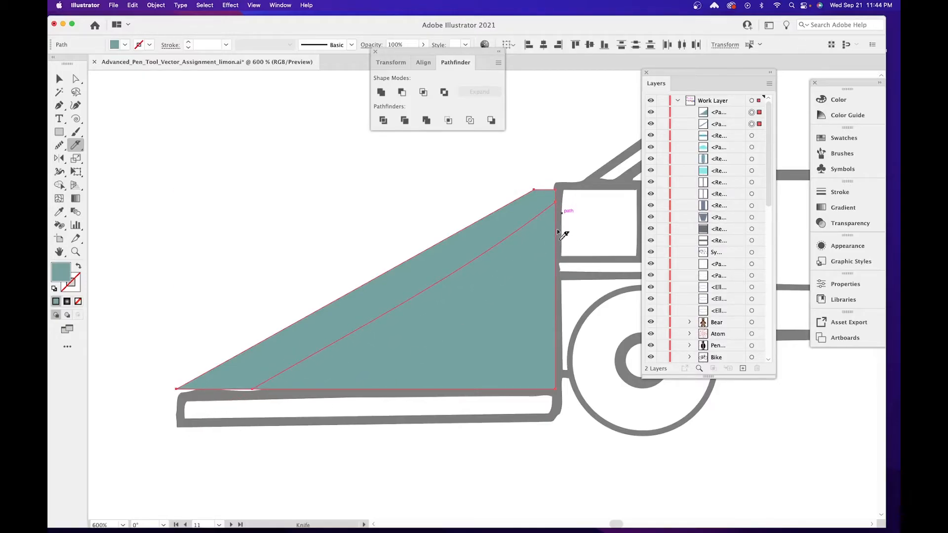
{"action": "mouse_move", "coordinate": [558, 238]}
{"action": "left_mouse_down"}
{"action": "mouse_move", "coordinate": [454, 331]}
{"action": "mouse_move", "coordinate": [377, 392]}
{"action": "left_mouse_up"}
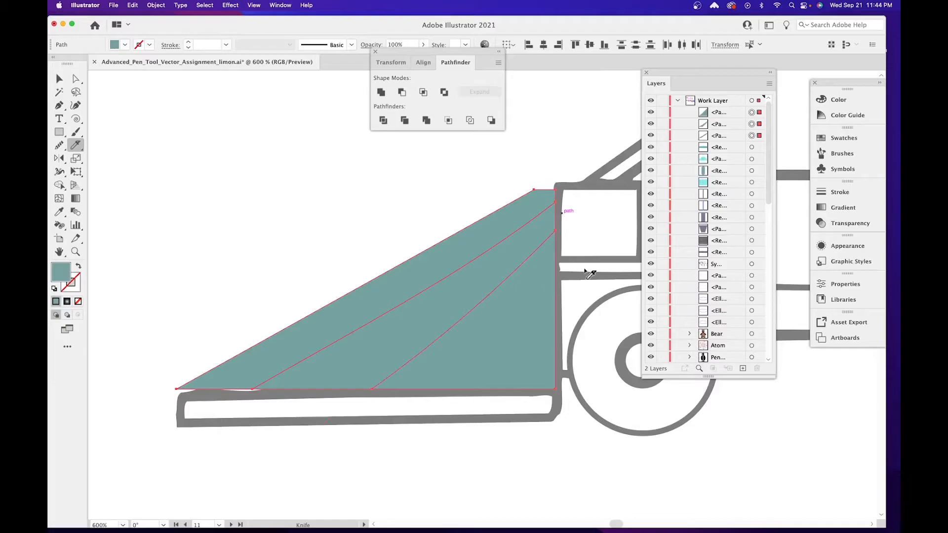
{"action": "left_click_drag", "start_coordinate": [585, 271], "coordinate": [416, 438]}
{"action": "mouse_move", "coordinate": [529, 386]}
{"action": "left_mouse_down"}
{"action": "mouse_move", "coordinate": [409, 367]}
{"action": "mouse_move", "coordinate": [451, 401]}
{"action": "left_mouse_up"}
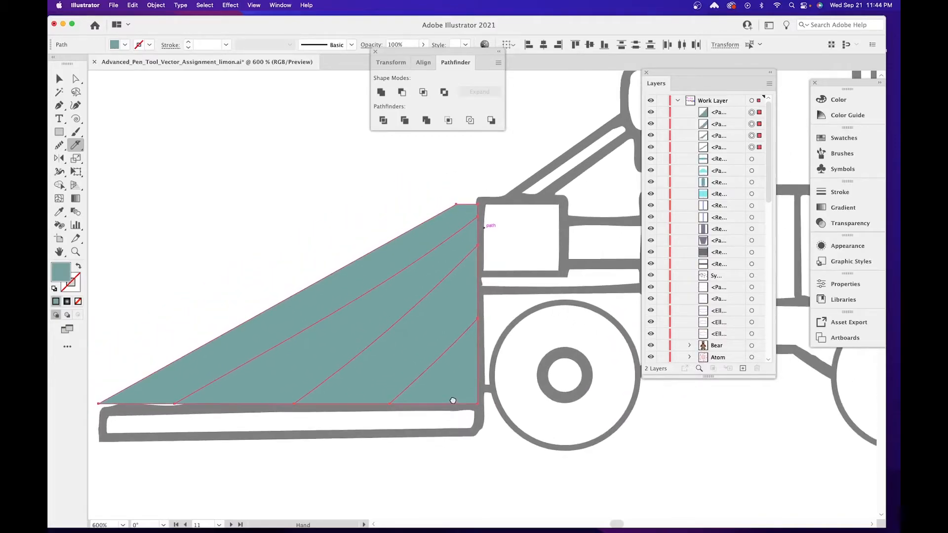
{"action": "key", "text": "v"}
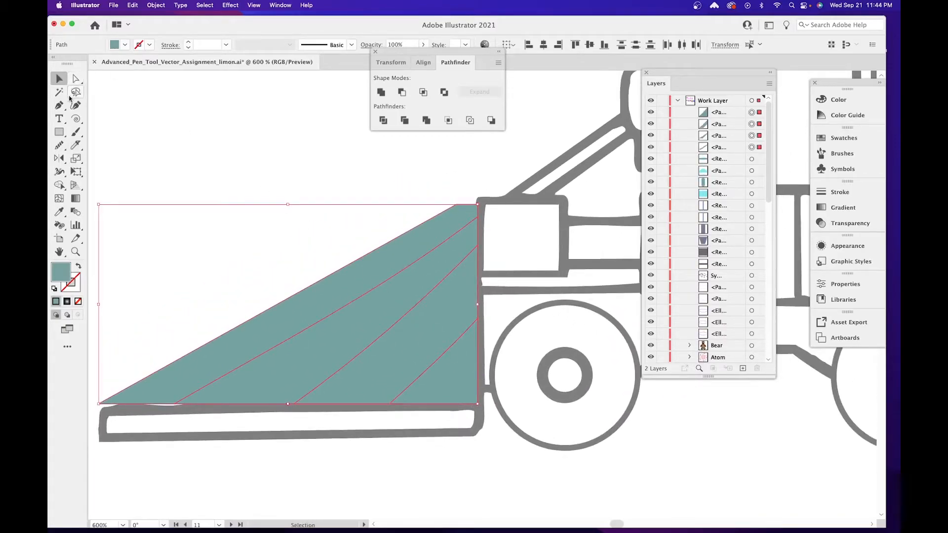
{"action": "left_click", "coordinate": [497, 452]}
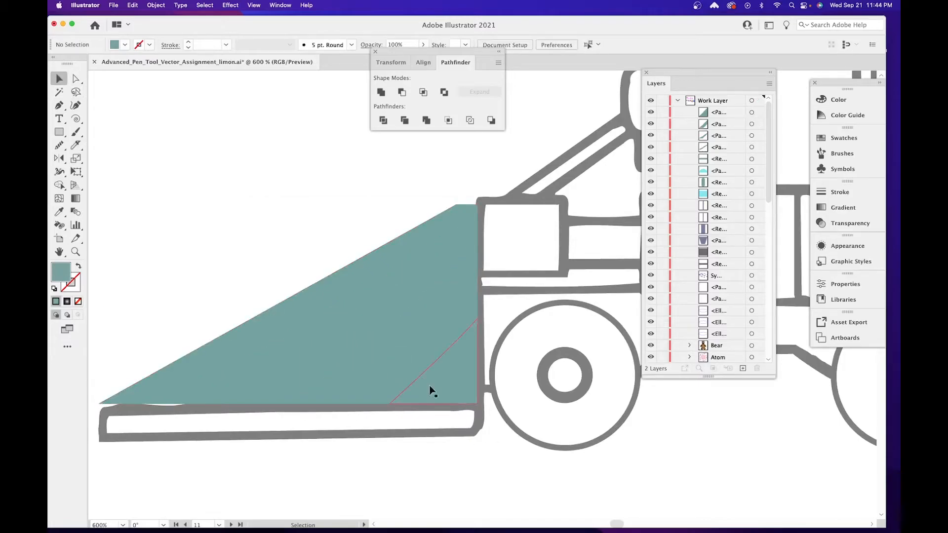
Recolor the cowcatcher's second strip from the top with a darker, more saturated teal.
{"action": "left_click", "coordinate": [357, 325]}
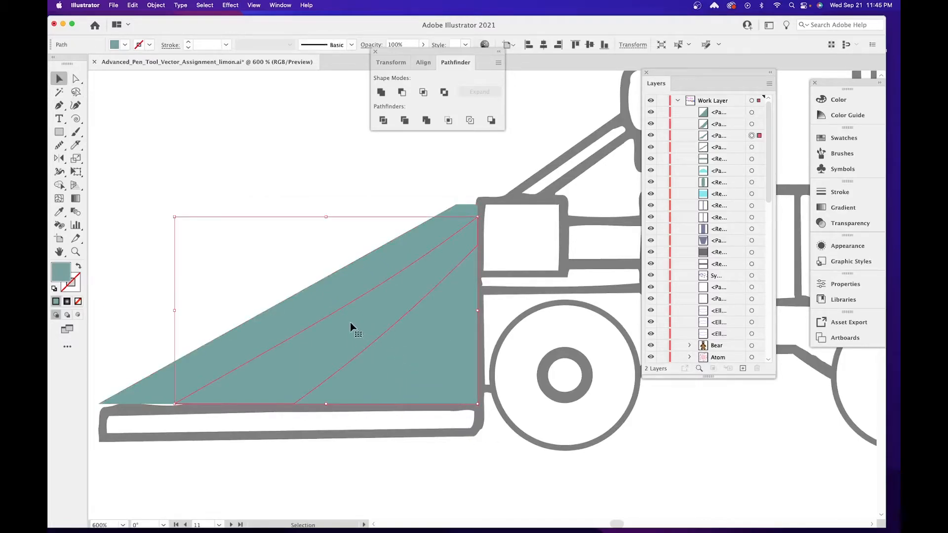
{"action": "double_click", "coordinate": [64, 272]}
{"action": "left_click", "coordinate": [406, 266]}
{"action": "left_click", "coordinate": [599, 211]}
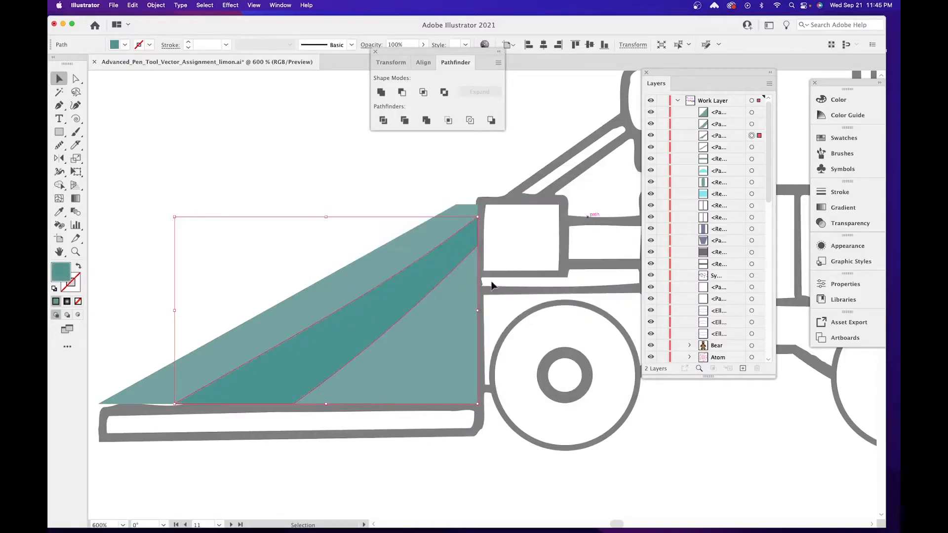
Fill the cowcatcher's lower-right corner strip with darker teal 439191 and deselect it.
{"action": "left_click", "coordinate": [463, 379]}
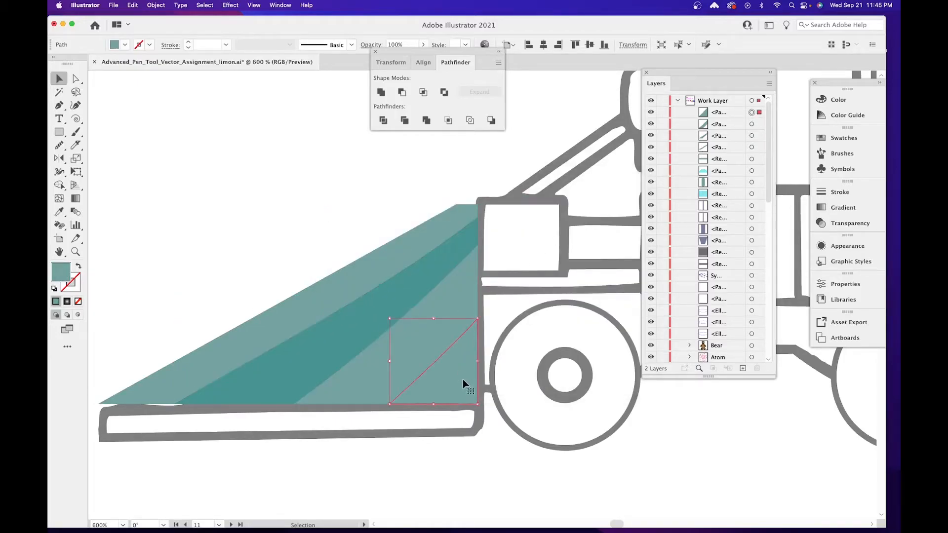
{"action": "double_click", "coordinate": [63, 276]}
{"action": "left_click", "coordinate": [420, 273]}
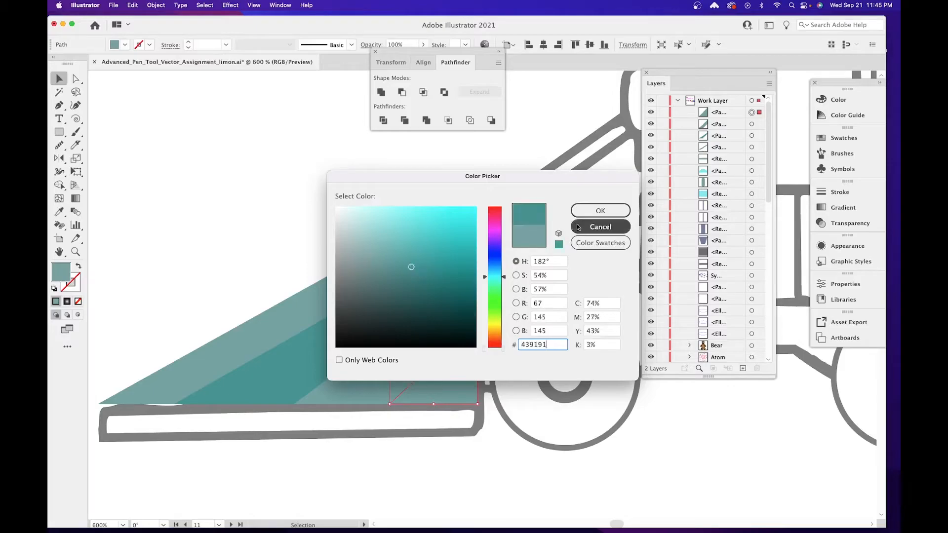
{"action": "left_click", "coordinate": [601, 211]}
{"action": "left_click", "coordinate": [489, 469]}
Examine the undercarriage and linkage outlines from the small front wheels to the large driving wheel.
{"action": "left_click_drag", "start_coordinate": [511, 486], "coordinate": [286, 451]}
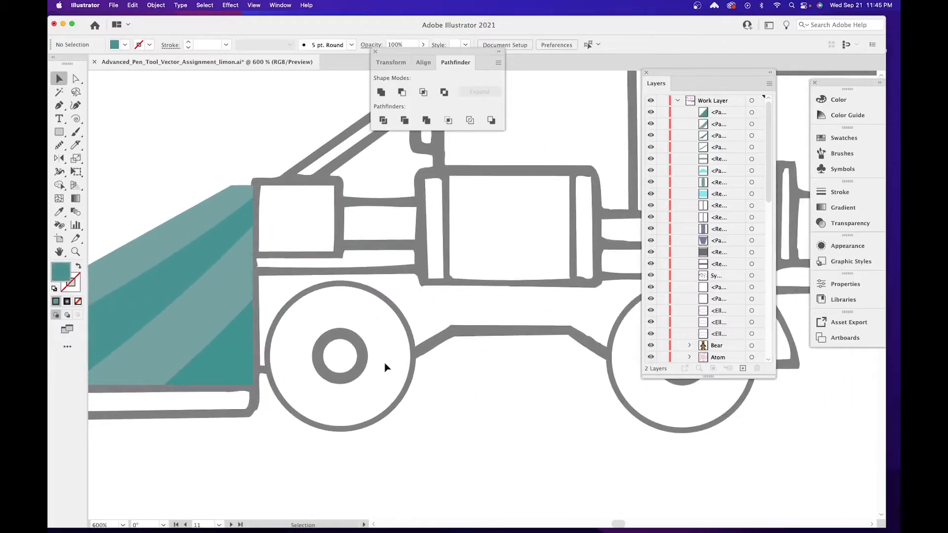
{"action": "left_click_drag", "start_coordinate": [607, 327], "coordinate": [346, 321]}
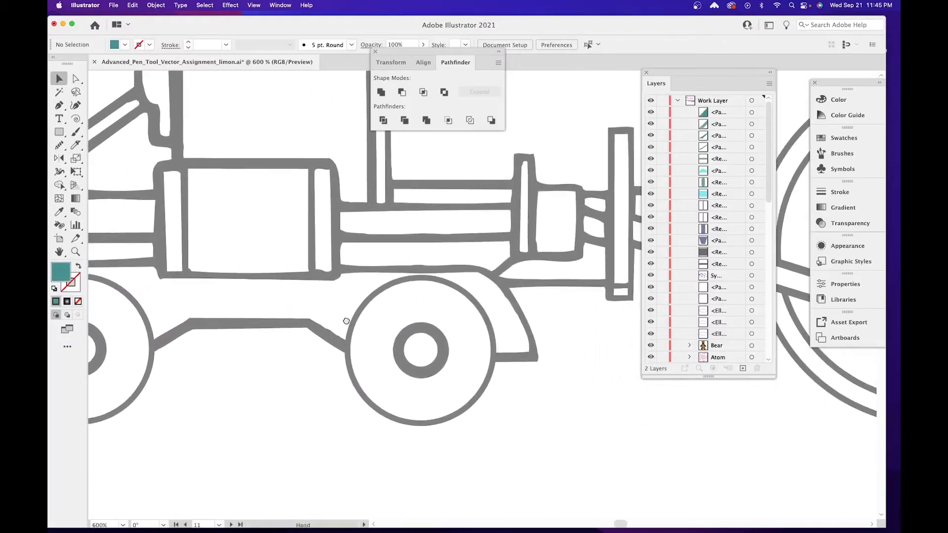
{"action": "left_click_drag", "start_coordinate": [527, 275], "coordinate": [329, 337]}
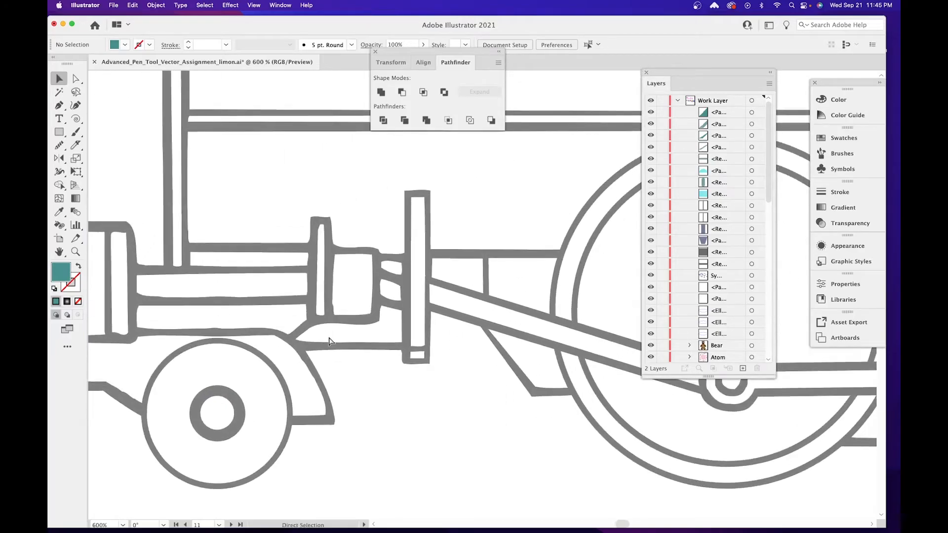
{"action": "key", "text": "super+minus"}
{"action": "key", "text": "super+minus"}
{"action": "key", "text": "super+minus"}
{"action": "key", "text": "super+equal"}
{"action": "key", "text": "super+equal"}
{"action": "key", "text": "super+equal"}
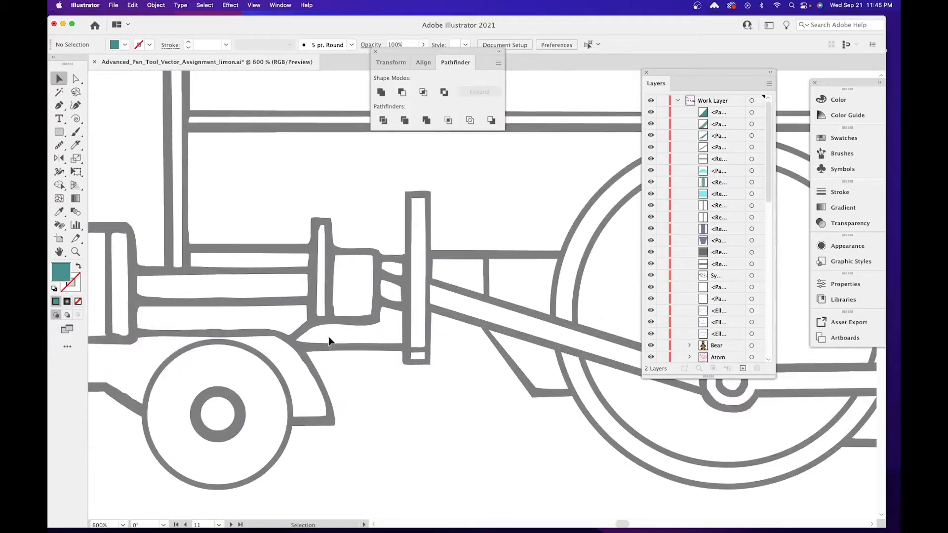
Start a teal Pen path along the undercarriage frame's upper edge, from the cowcatcher to the lower tip of the curved rear fender.
{"action": "left_click_drag", "start_coordinate": [269, 296], "coordinate": [594, 183]}
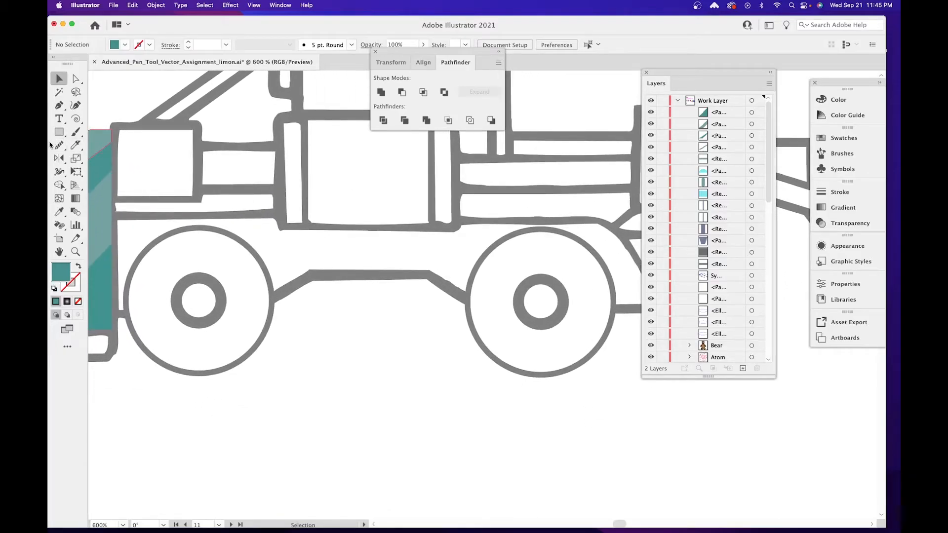
{"action": "key", "text": "p"}
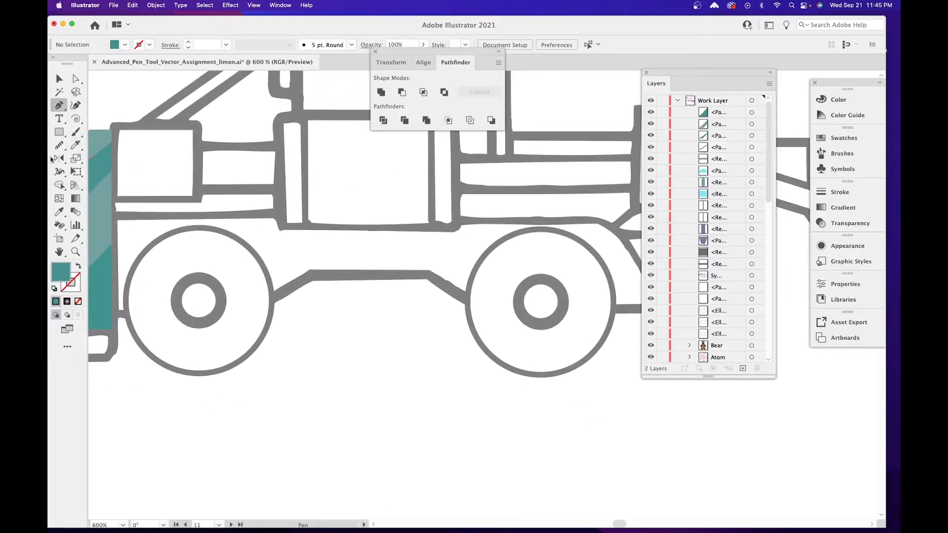
{"action": "left_click", "coordinate": [112, 216]}
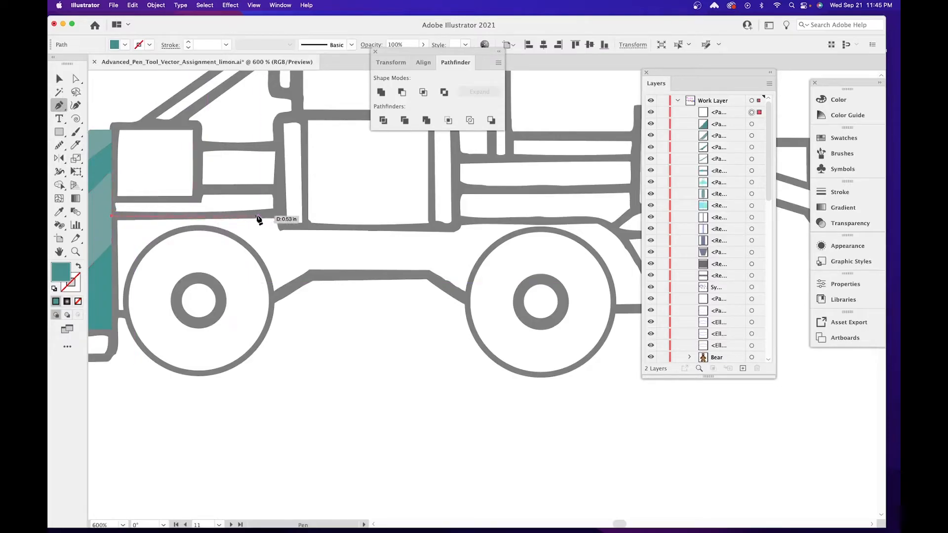
{"action": "left_click", "coordinate": [284, 215]}
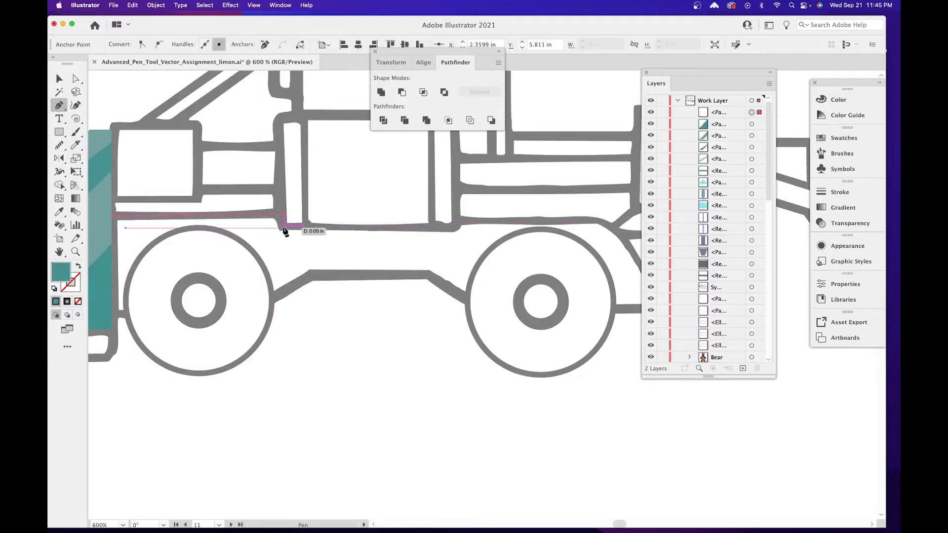
{"action": "left_click", "coordinate": [281, 228]}
{"action": "left_click", "coordinate": [455, 229]}
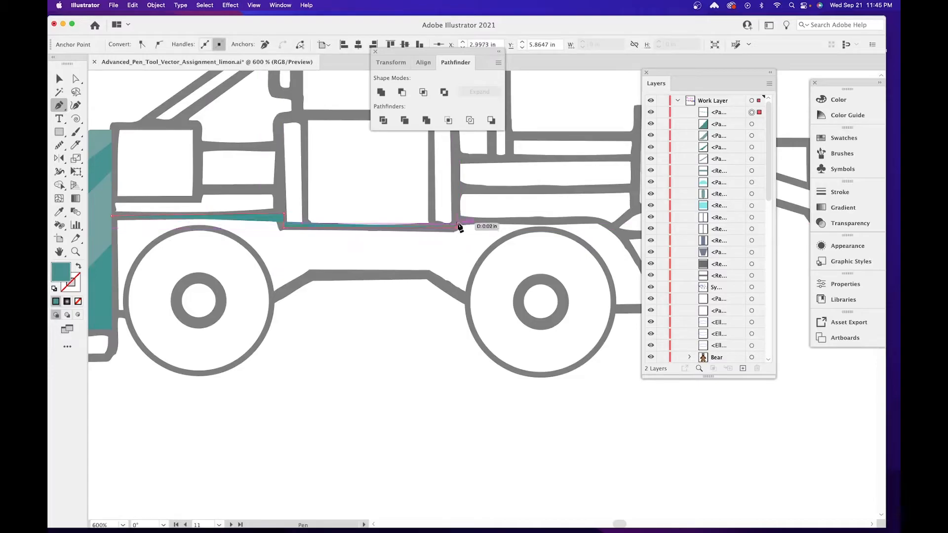
{"action": "left_click", "coordinate": [458, 220]}
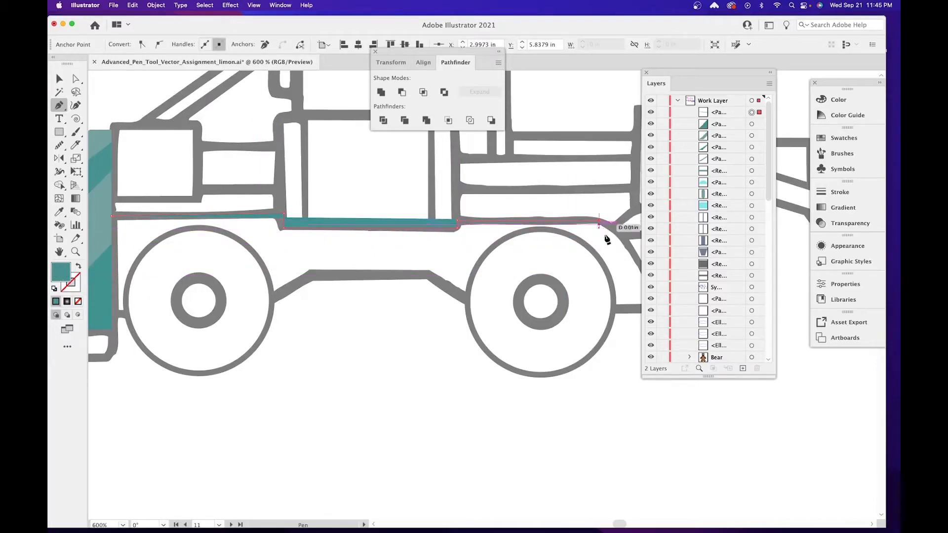
{"action": "left_click_drag", "start_coordinate": [586, 275], "coordinate": [353, 235]}
{"action": "left_click_drag", "start_coordinate": [423, 271], "coordinate": [434, 342]}
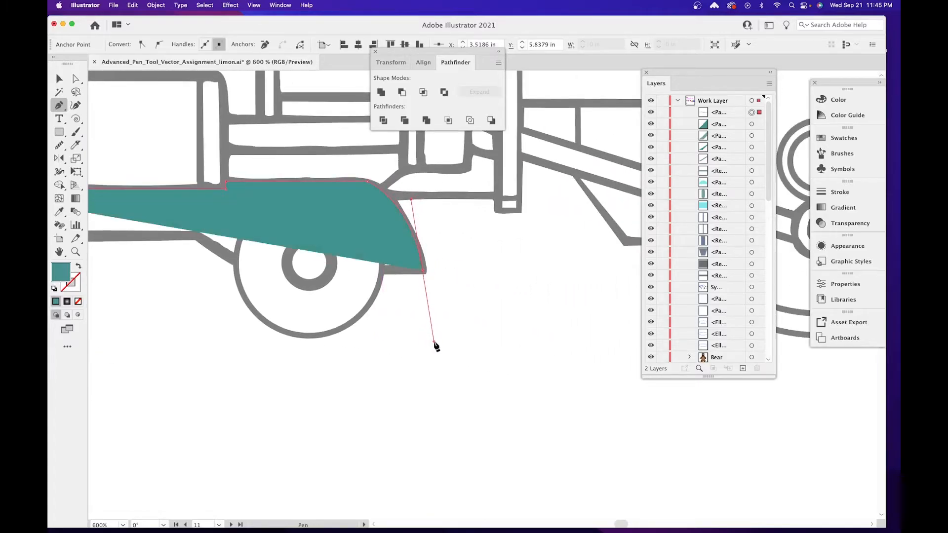
{"action": "left_click", "coordinate": [423, 271]}
Continue the path back across both small wheels and along the frame's stepped lower edge, closing it at the cowcatcher.
{"action": "left_click", "coordinate": [245, 269]}
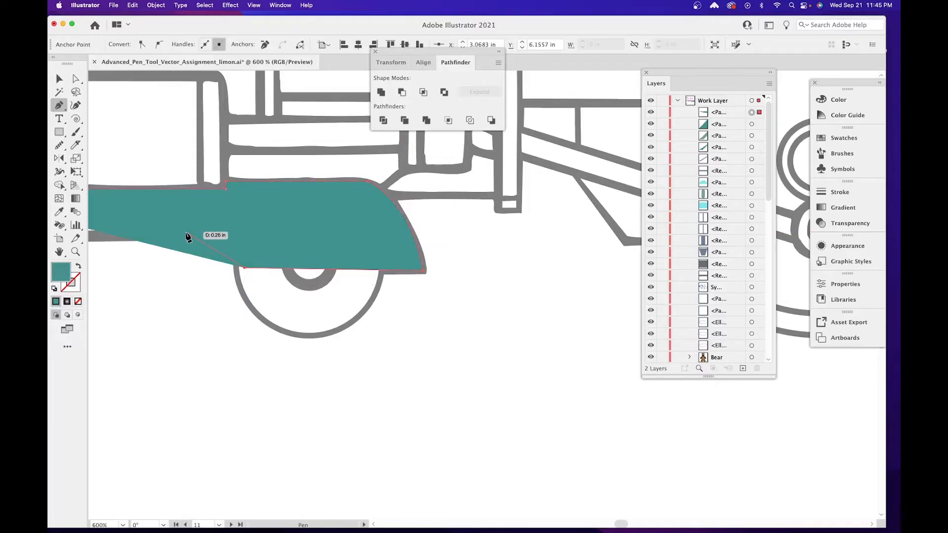
{"action": "left_click", "coordinate": [185, 232]}
{"action": "left_click_drag", "start_coordinate": [170, 238], "coordinate": [499, 257]}
{"action": "left_click", "coordinate": [410, 257]}
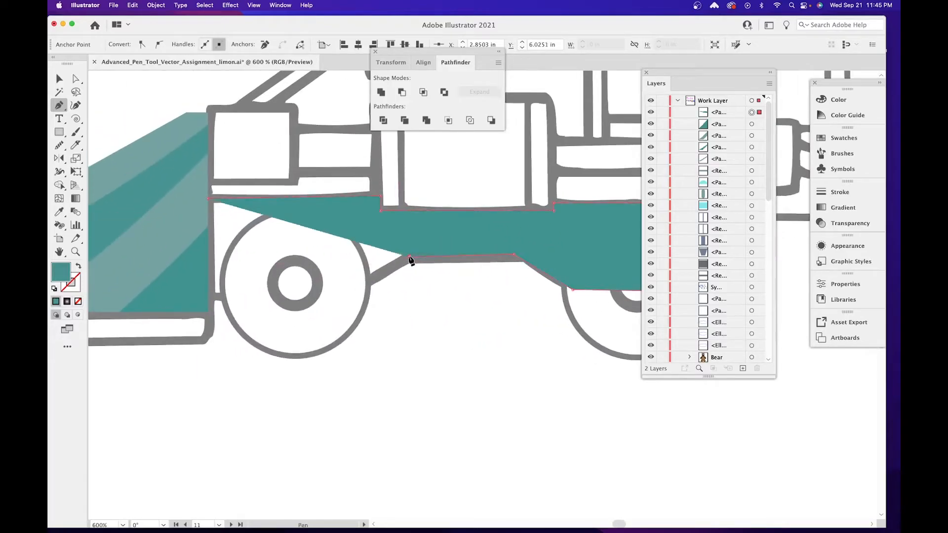
{"action": "left_click", "coordinate": [355, 288]}
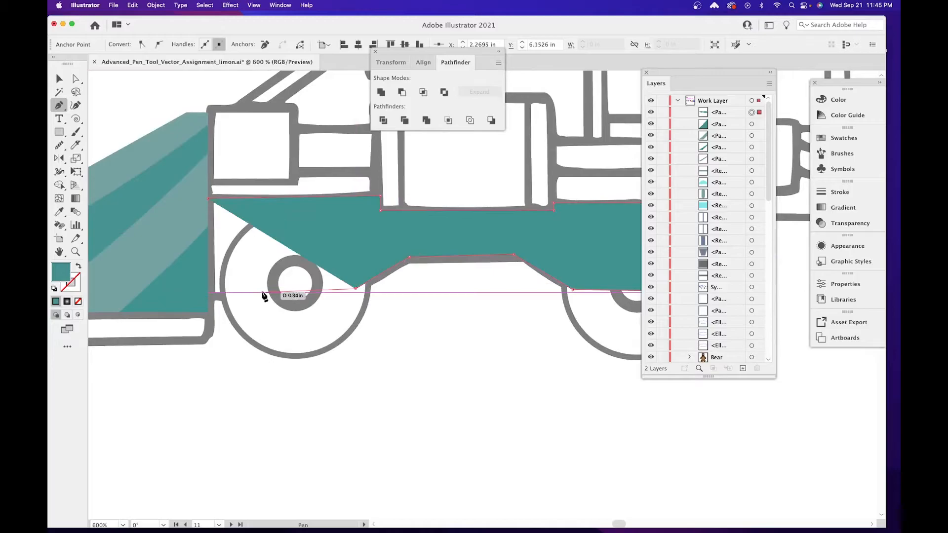
{"action": "left_click", "coordinate": [209, 295]}
{"action": "left_click", "coordinate": [208, 197]}
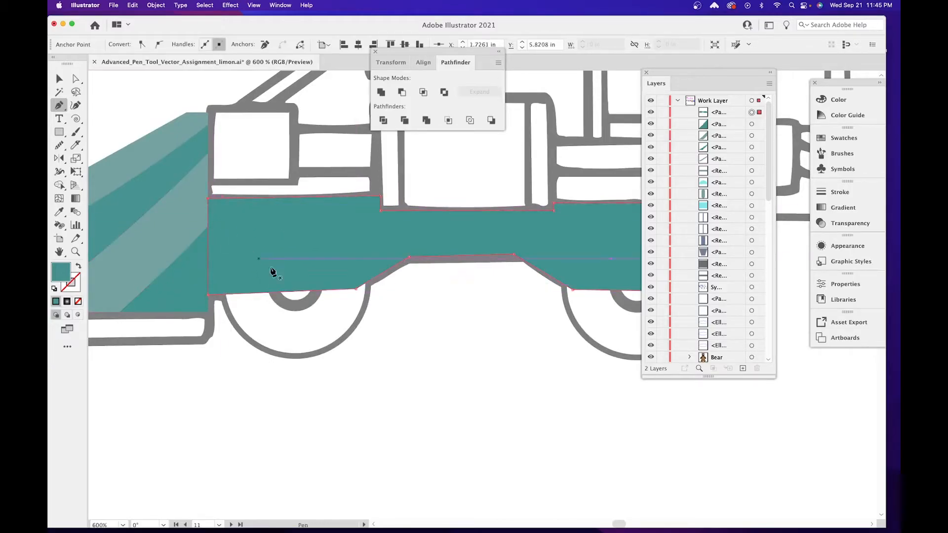
Recolor the undercarriage frame shape with dark blue 17446D and deselect it.
{"action": "key", "text": "v"}
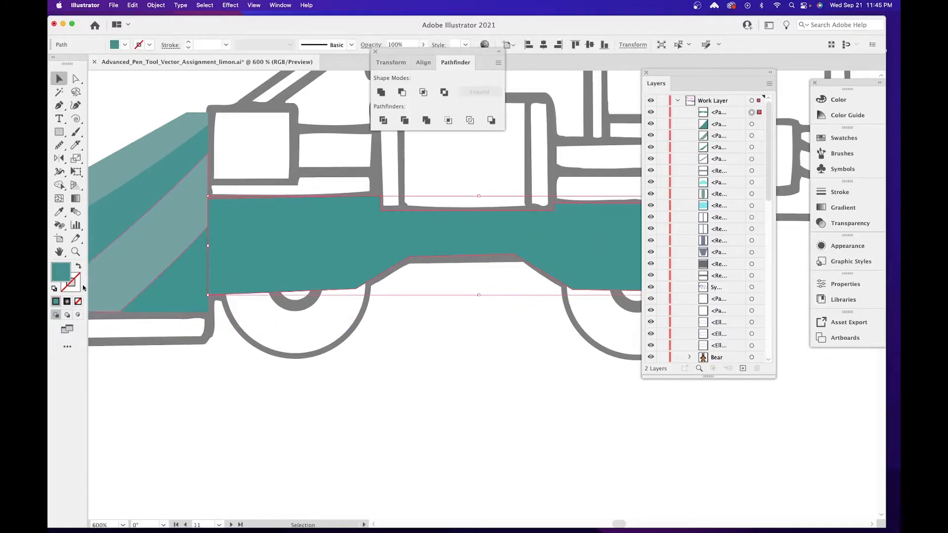
{"action": "double_click", "coordinate": [60, 271]}
{"action": "left_click", "coordinate": [402, 224]}
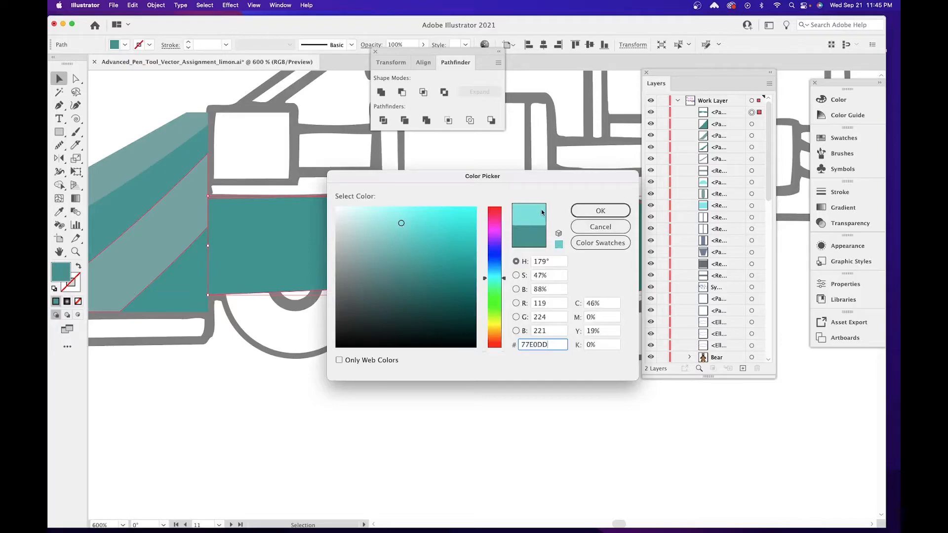
{"action": "left_click", "coordinate": [447, 286]}
{"action": "left_click_drag", "start_coordinate": [494, 278], "coordinate": [495, 266]}
{"action": "left_click", "coordinate": [600, 211]}
{"action": "left_click", "coordinate": [518, 343]}
Review the whole locomotive drawing from the cowcatcher to the cab, checking which parts are colored.
{"action": "scroll", "coordinate": [457, 395], "scroll_direction": "up", "scroll_amount": 3}
{"action": "scroll", "coordinate": [457, 395], "scroll_direction": "left", "scroll_amount": 2}
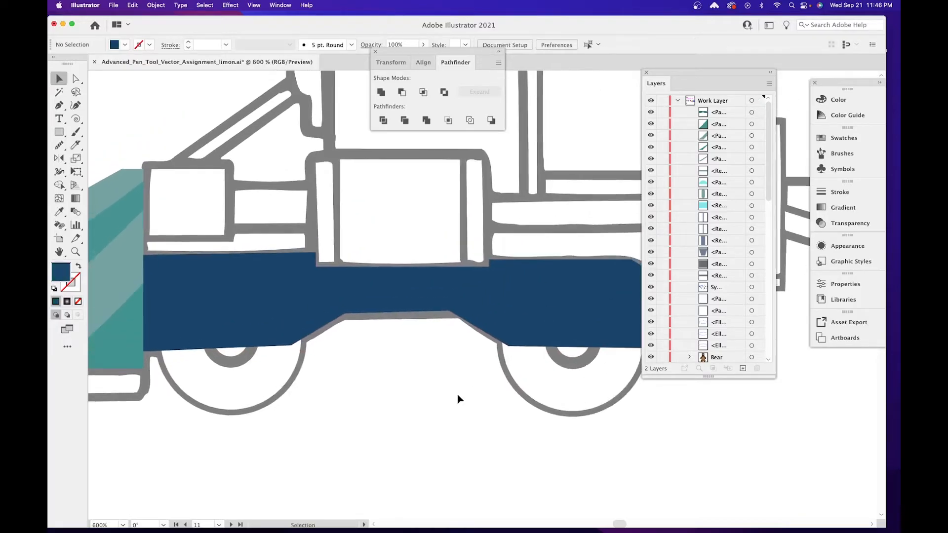
{"action": "key", "text": "super+minus"}
{"action": "key", "text": "super+minus"}
{"action": "key", "text": "super+minus"}
{"action": "key", "text": "super+minus"}
{"action": "left_click_drag", "start_coordinate": [464, 393], "coordinate": [275, 454]}
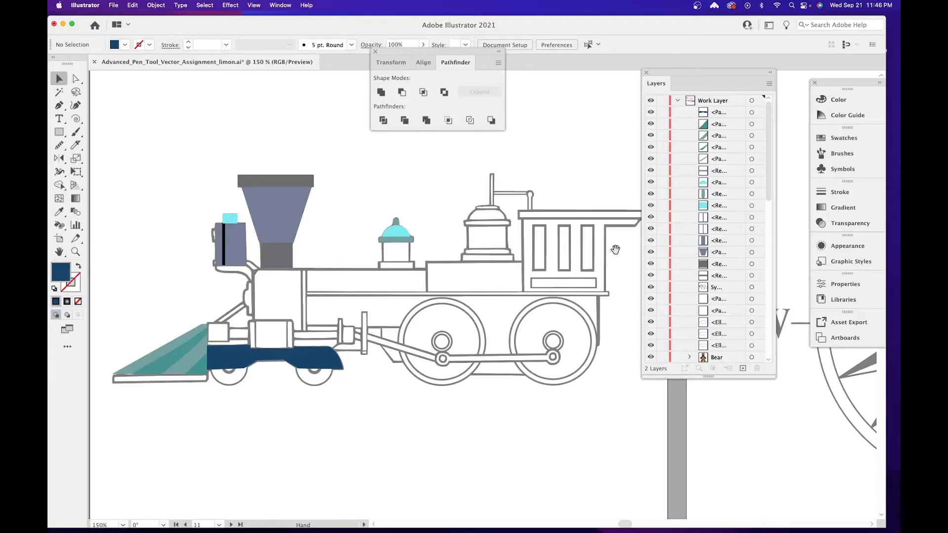
{"action": "left_click_drag", "start_coordinate": [615, 250], "coordinate": [560, 202]}
{"action": "left_click_drag", "start_coordinate": [520, 245], "coordinate": [372, 297]}
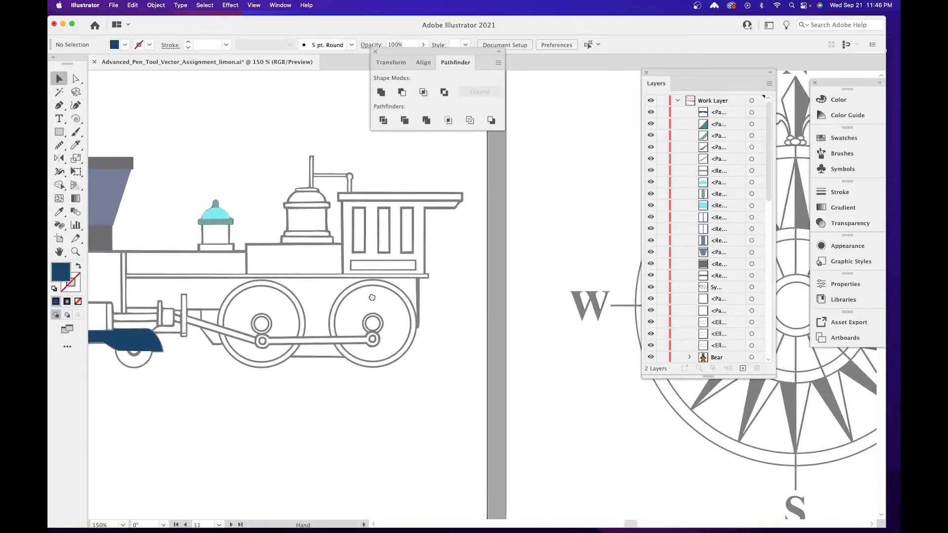
{"action": "left_click_drag", "start_coordinate": [478, 281], "coordinate": [564, 301]}
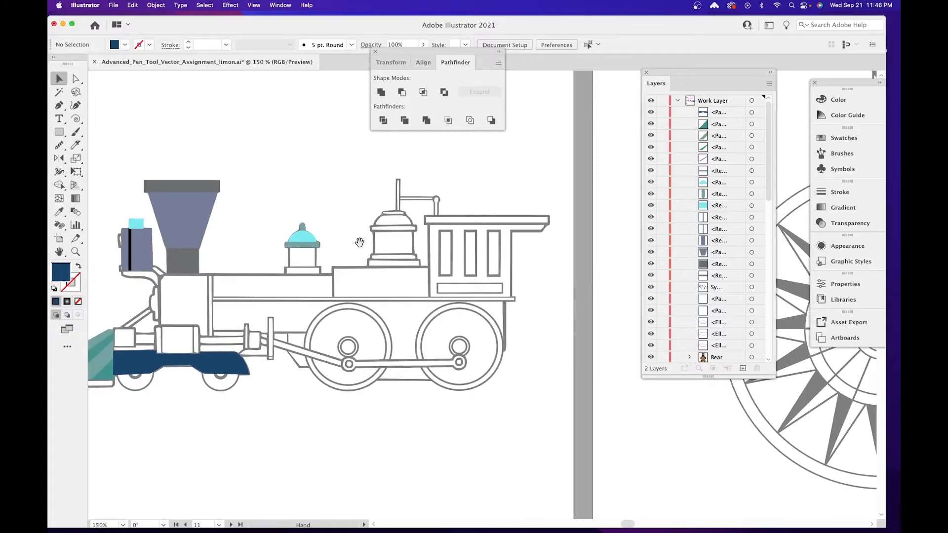
{"action": "left_click_drag", "start_coordinate": [185, 202], "coordinate": [324, 194]}
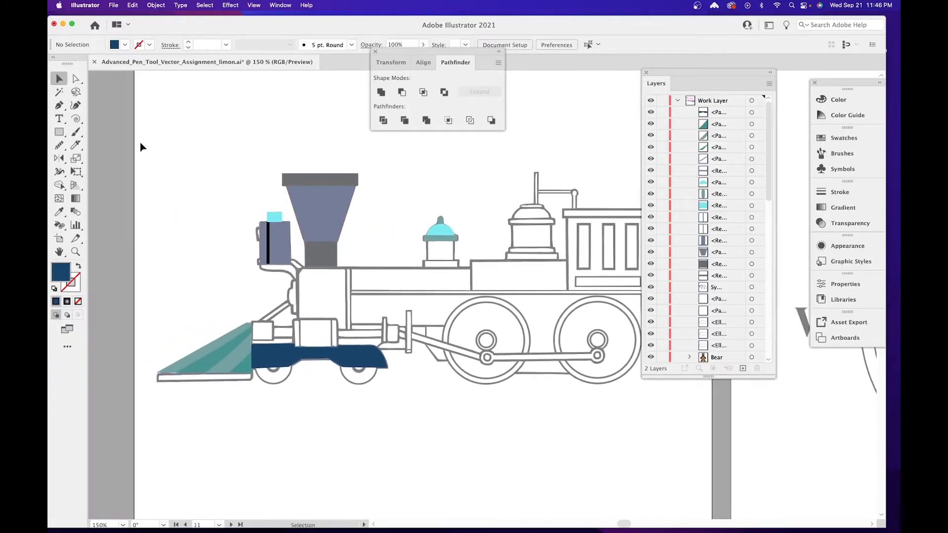
Group all the colored locomotive shapes, name the group Train, and deselect it.
{"action": "left_click_drag", "start_coordinate": [140, 147], "coordinate": [482, 421]}
{"action": "right_click", "coordinate": [318, 190]}
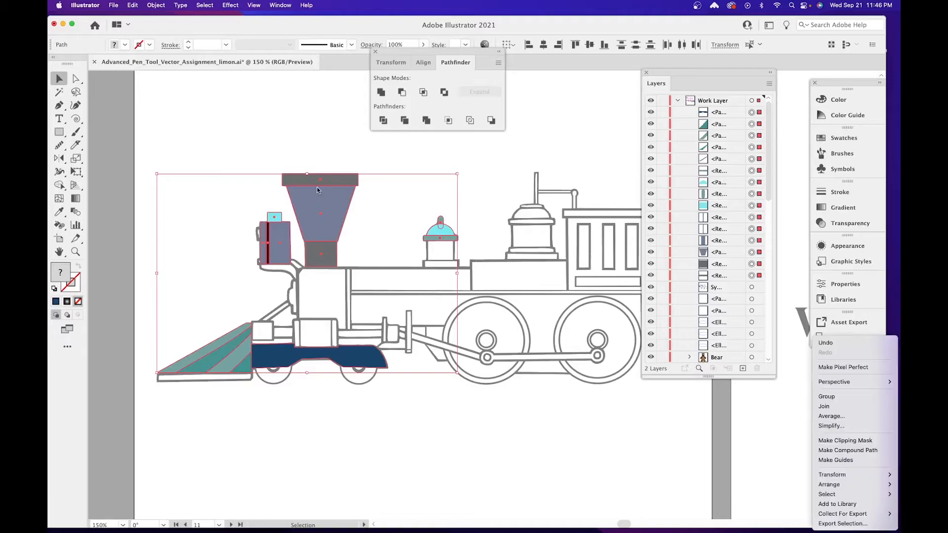
{"action": "left_click", "coordinate": [826, 396]}
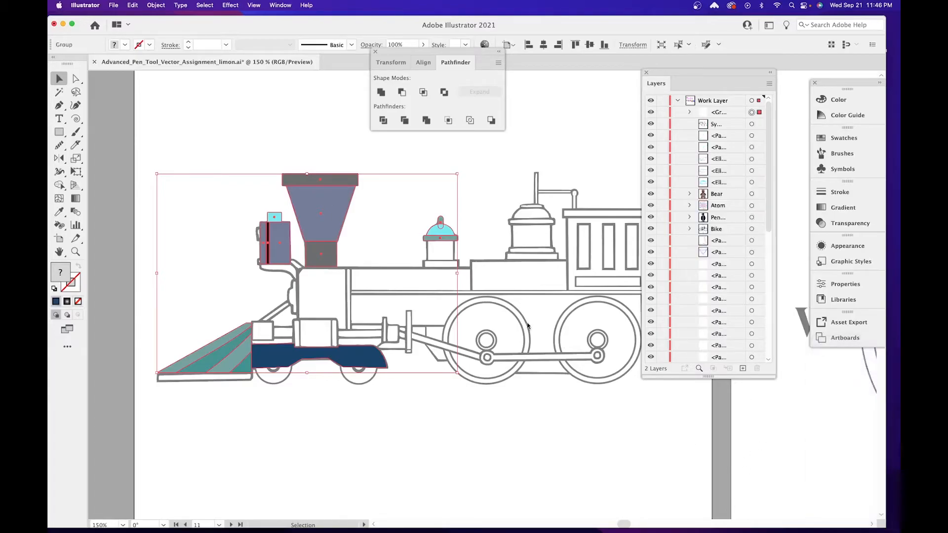
{"action": "double_click", "coordinate": [717, 113]}
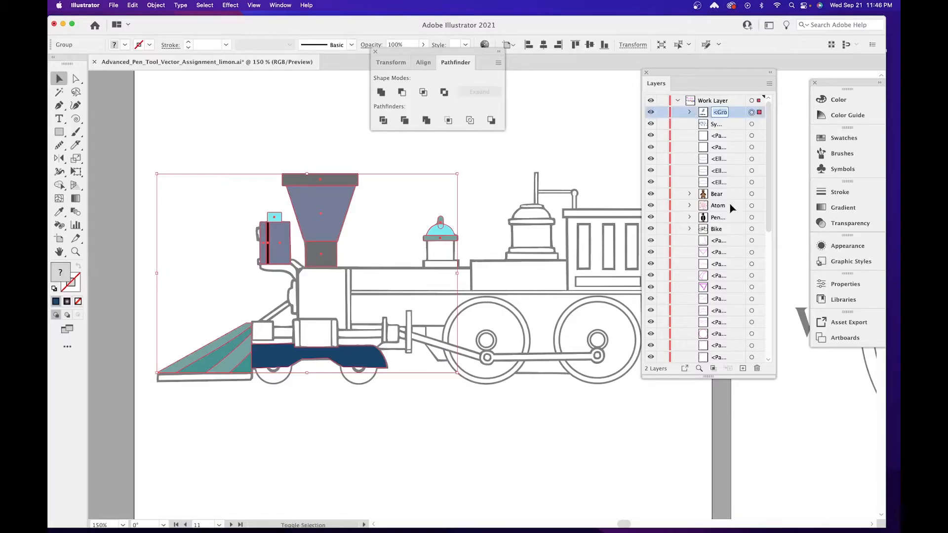
{"action": "type", "text": "Train"}
{"action": "key", "text": "Return"}
{"action": "left_click", "coordinate": [486, 247]}
{"action": "key", "text": "space"}
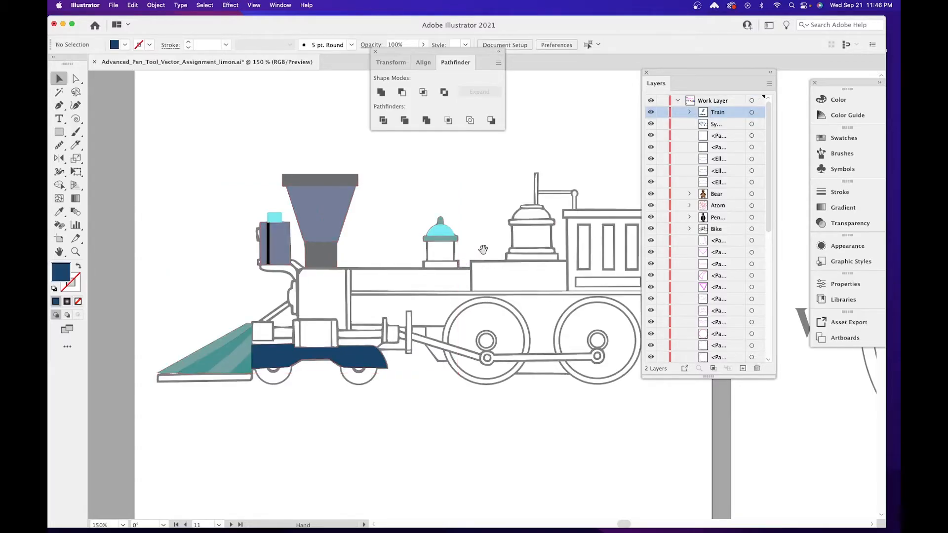
Group the glass container's outlines, water and blue and gray bubbles on the artboard beside the bear, and name the group Bubbles.
{"action": "left_click_drag", "start_coordinate": [622, 212], "coordinate": [237, 375]}
{"action": "left_click_drag", "start_coordinate": [612, 266], "coordinate": [178, 411]}
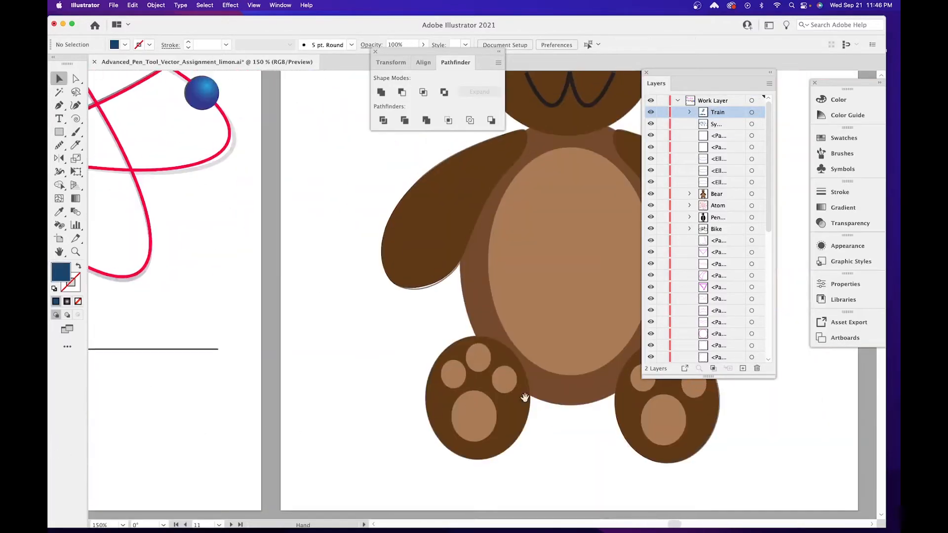
{"action": "left_click_drag", "start_coordinate": [592, 365], "coordinate": [290, 439]}
{"action": "left_click_drag", "start_coordinate": [446, 384], "coordinate": [171, 424]}
{"action": "key", "text": "super+minus"}
{"action": "key", "text": "super+minus"}
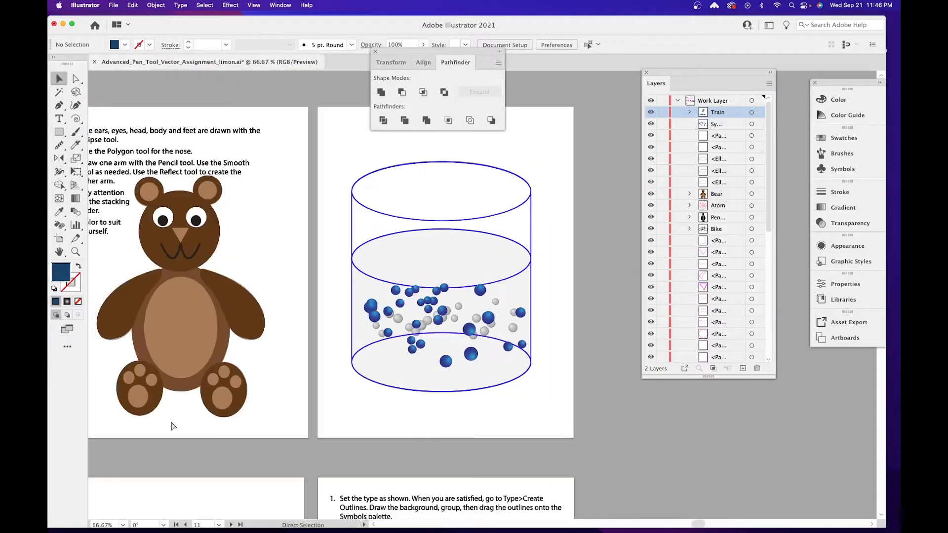
{"action": "left_click_drag", "start_coordinate": [329, 135], "coordinate": [523, 410]}
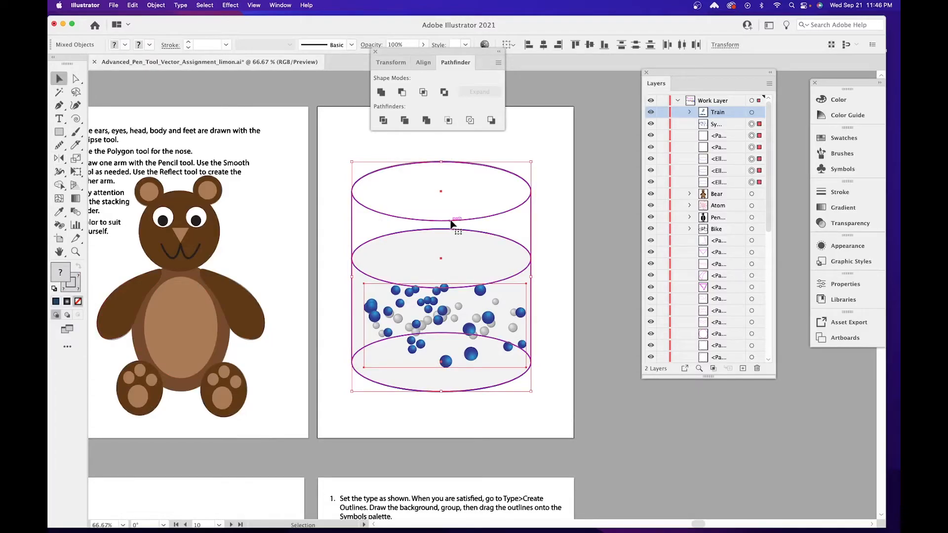
{"action": "key", "text": "super+g"}
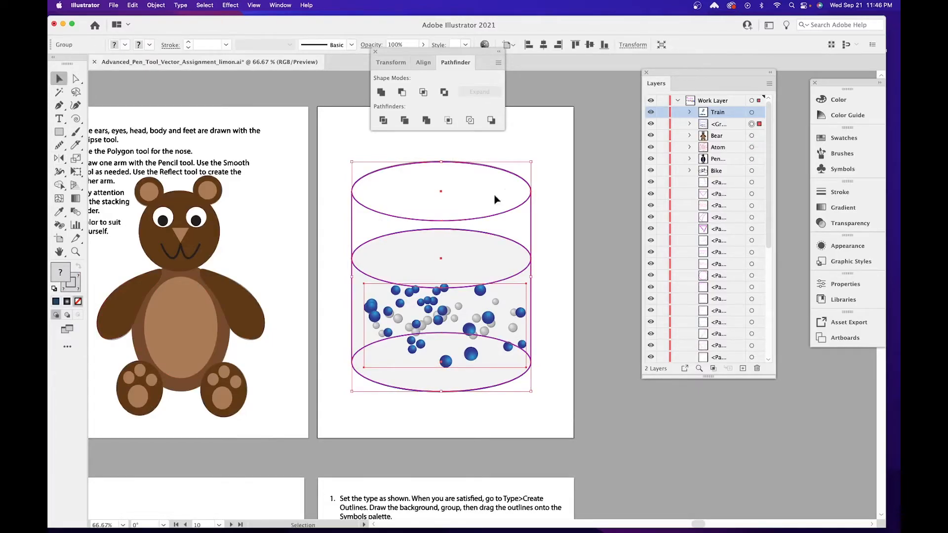
{"action": "double_click", "coordinate": [718, 124]}
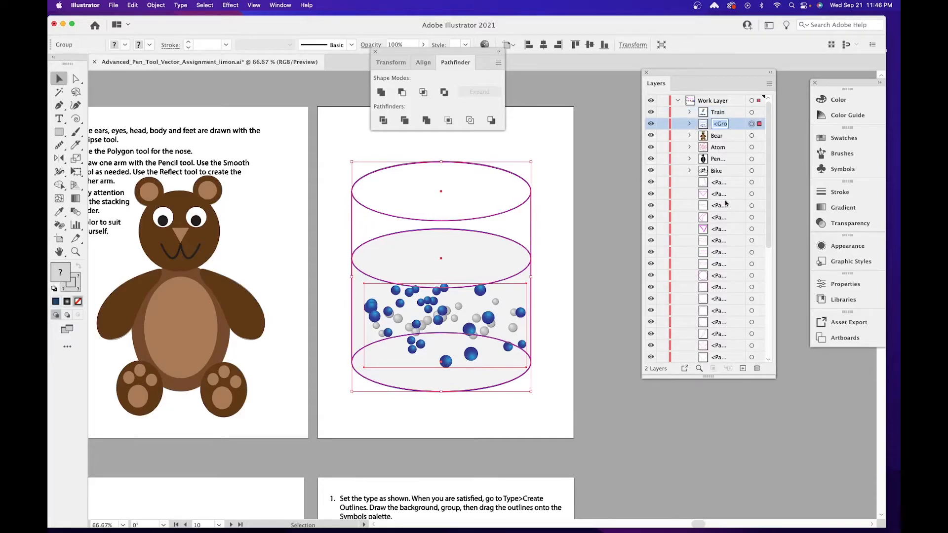
{"action": "type", "text": "Bubbles"}
{"action": "key", "text": "Return"}
Widen the layer list to show full names and check the Bubbles and Bear groups by toggling their visibility off and on.
{"action": "left_click_drag", "start_coordinate": [776, 162], "coordinate": [802, 164]}
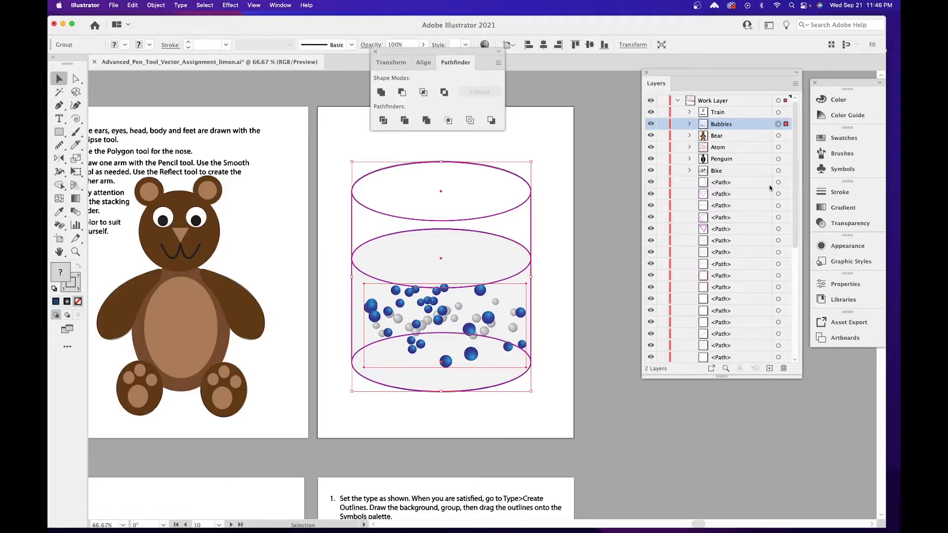
{"action": "left_click", "coordinate": [651, 125]}
{"action": "left_click", "coordinate": [652, 124]}
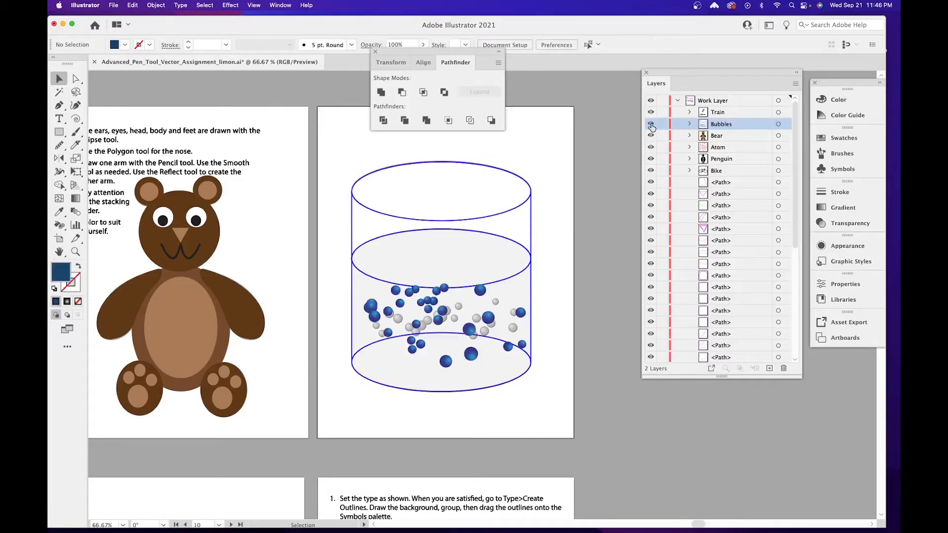
{"action": "left_click", "coordinate": [651, 135], "text": "super"}
{"action": "left_click", "coordinate": [652, 136], "text": "super"}
Go to the compass artboard beside the locomotive and save the document.
{"action": "left_click_drag", "start_coordinate": [371, 397], "coordinate": [492, 159]}
{"action": "left_click_drag", "start_coordinate": [417, 425], "coordinate": [535, 227]}
{"action": "left_click_drag", "start_coordinate": [143, 250], "coordinate": [442, 353]}
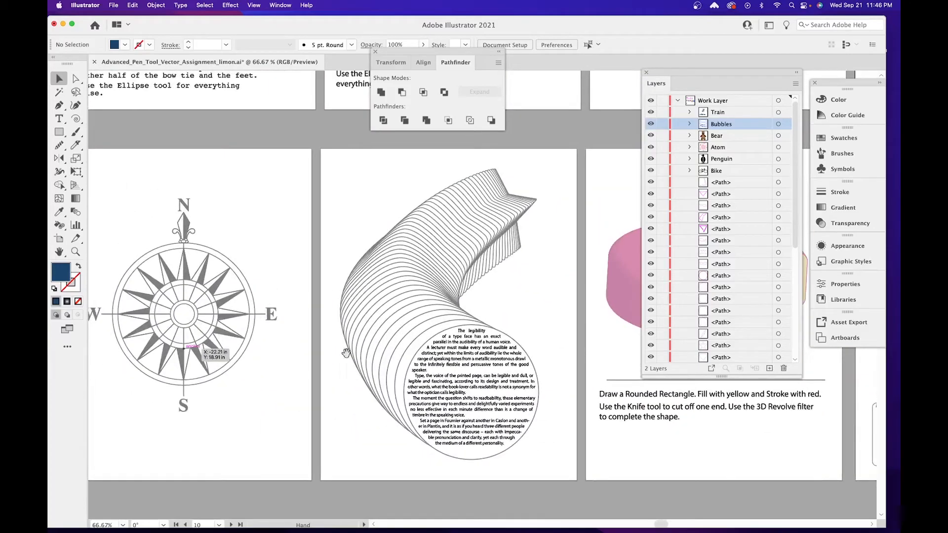
{"action": "left_click_drag", "start_coordinate": [346, 353], "coordinate": [593, 335]}
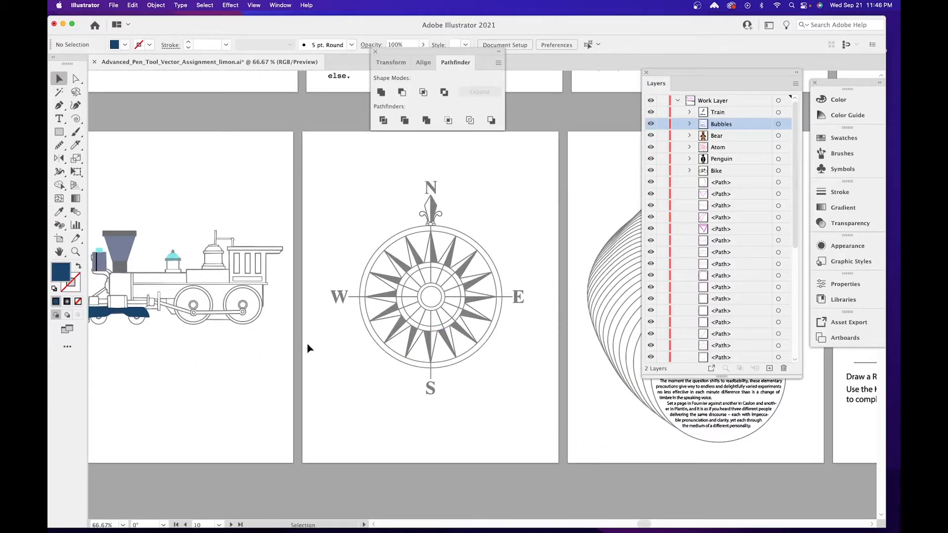
{"action": "key", "text": "a"}
{"action": "key", "text": "super+s"}
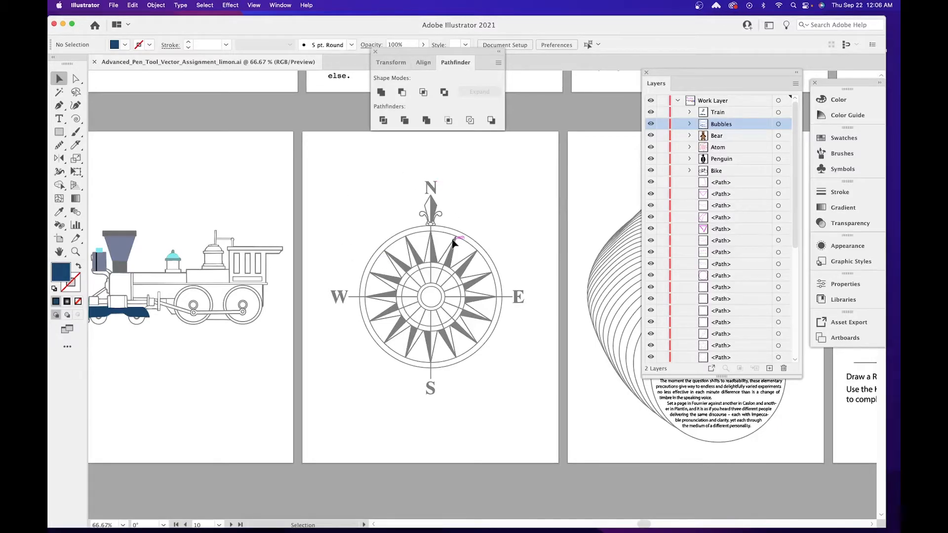
Examine the compass drawing's rings, star points, center and fleur-de-lis north arrowhead up close.
{"action": "key", "text": "super+equal"}
{"action": "key", "text": "super+equal"}
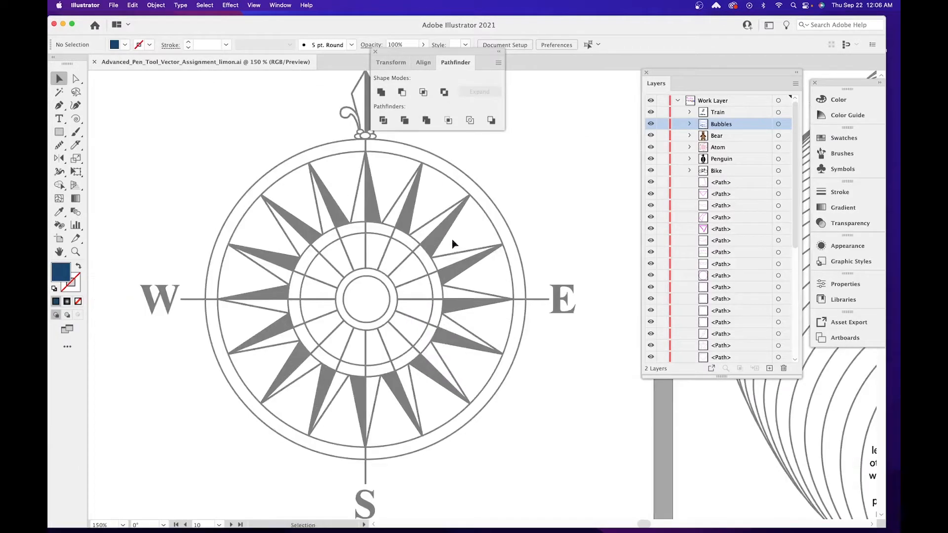
{"action": "left_click_drag", "start_coordinate": [403, 232], "coordinate": [442, 242]}
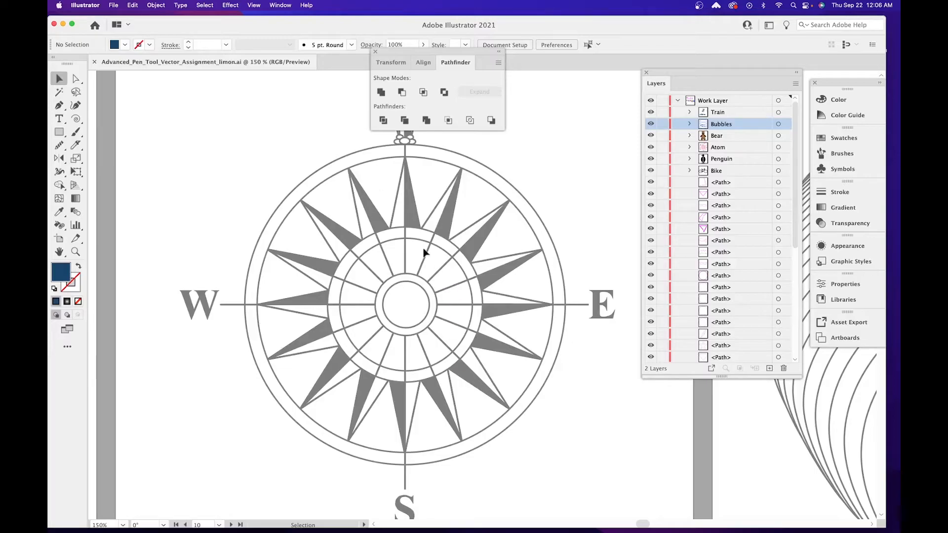
{"action": "scroll", "coordinate": [380, 332], "scroll_direction": "up", "scroll_amount": 5}
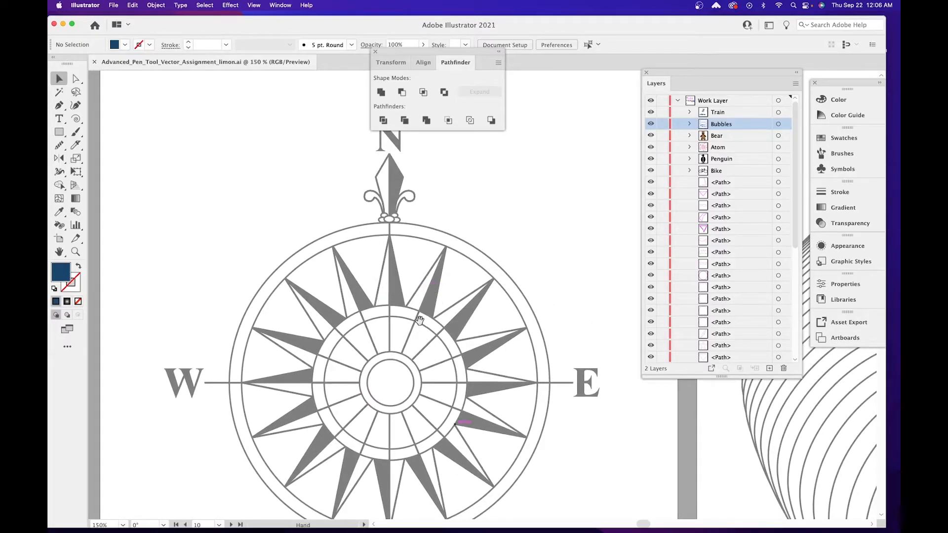
{"action": "scroll", "coordinate": [414, 321], "scroll_direction": "up", "scroll_amount": 5}
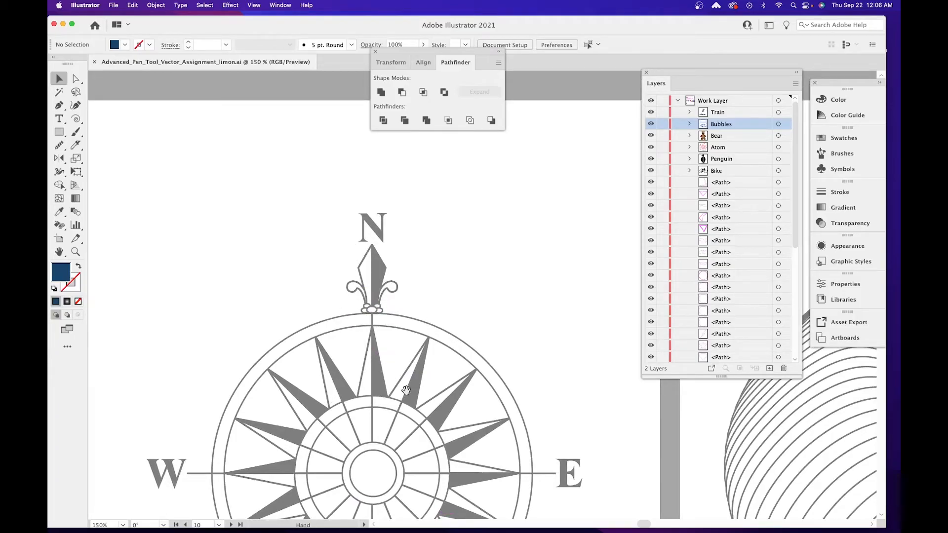
{"action": "scroll", "coordinate": [408, 394], "scroll_direction": "down", "scroll_amount": 6}
{"action": "left_click_drag", "start_coordinate": [451, 430], "coordinate": [448, 405]}
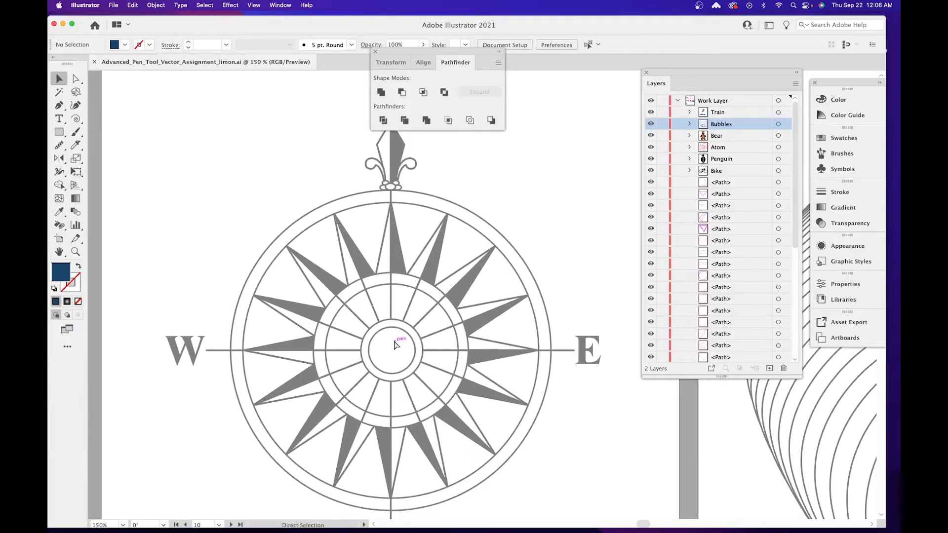
{"action": "key", "text": "super+equal"}
{"action": "key", "text": "super+equal"}
{"action": "left_click_drag", "start_coordinate": [415, 339], "coordinate": [492, 242]}
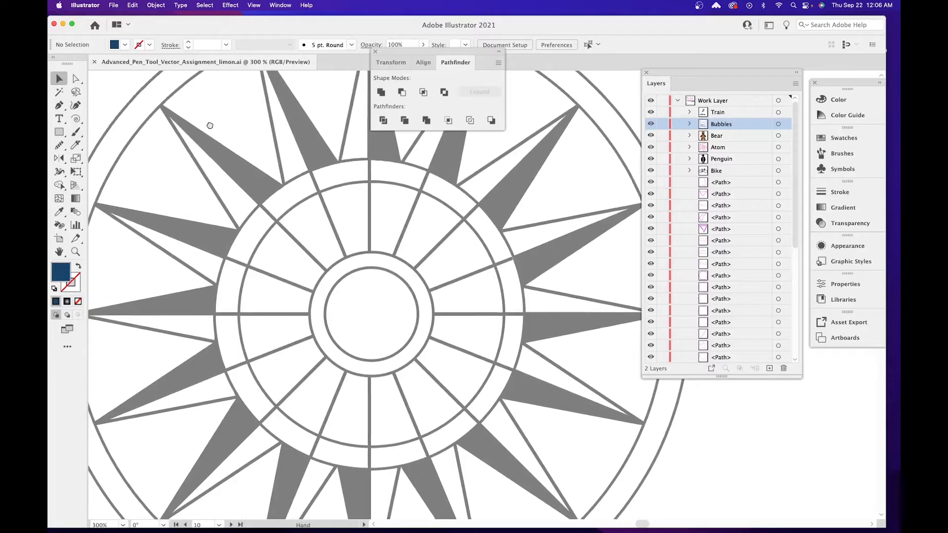
{"action": "left_click_drag", "start_coordinate": [207, 123], "coordinate": [186, 301]}
{"action": "left_click_drag", "start_coordinate": [249, 248], "coordinate": [212, 386]}
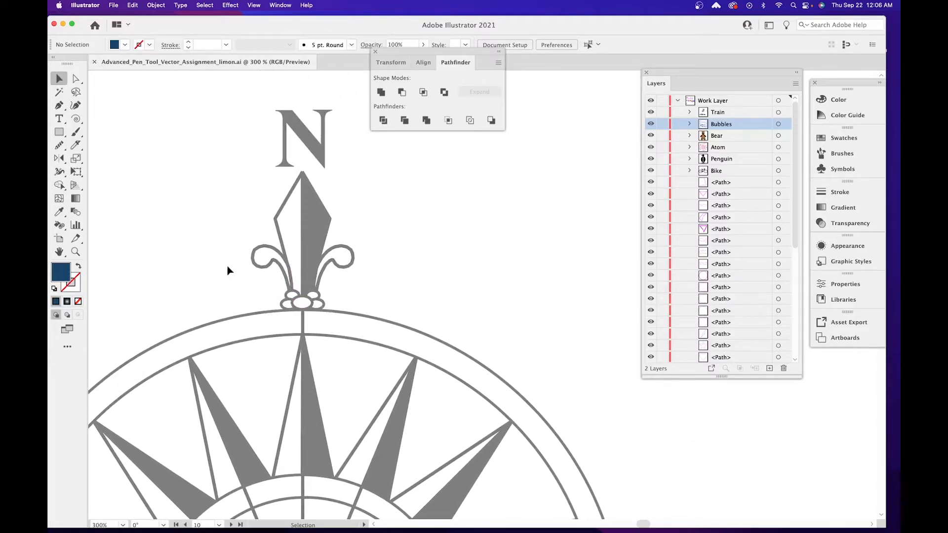
Set up the Pen tool with no fill and a 2 pt dark blue 17446D stroke for tracing the compass's north arrowhead.
{"action": "key", "text": "p"}
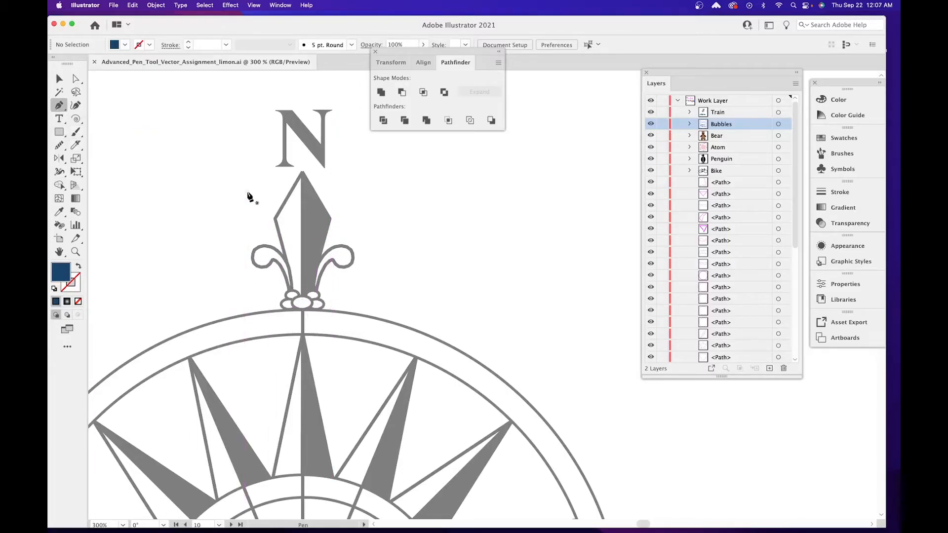
{"action": "left_click", "coordinate": [301, 173]}
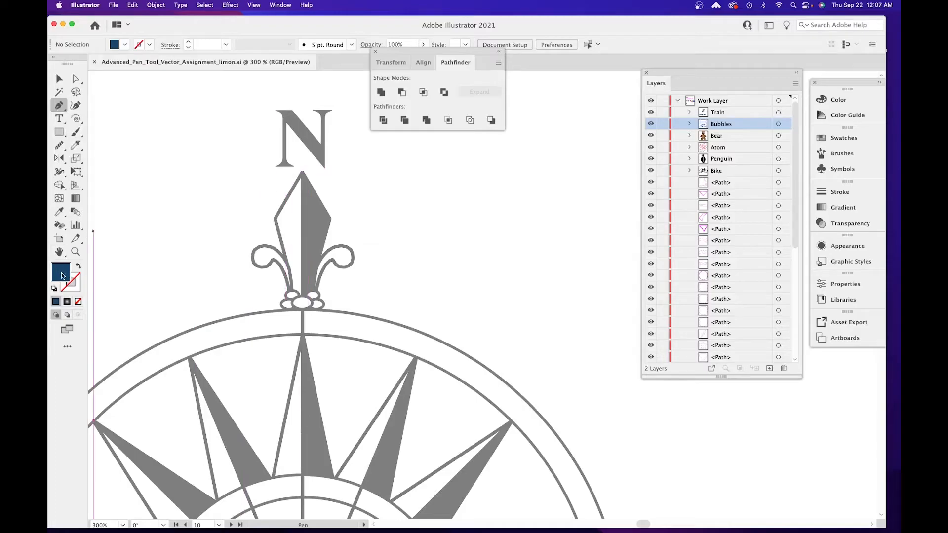
{"action": "left_click", "coordinate": [274, 217]}
{"action": "left_click", "coordinate": [301, 298]}
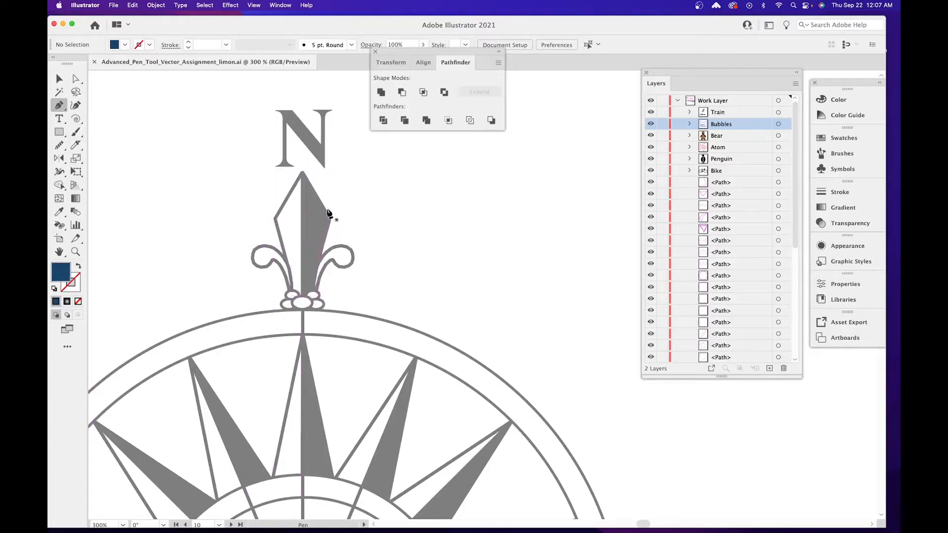
{"action": "left_click", "coordinate": [78, 267]}
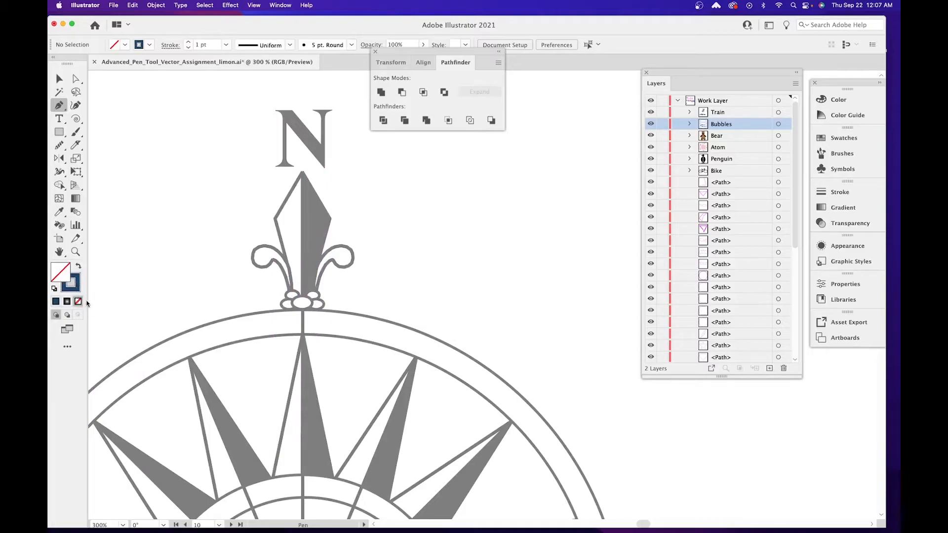
{"action": "left_click", "coordinate": [78, 268]}
{"action": "left_click", "coordinate": [78, 269]}
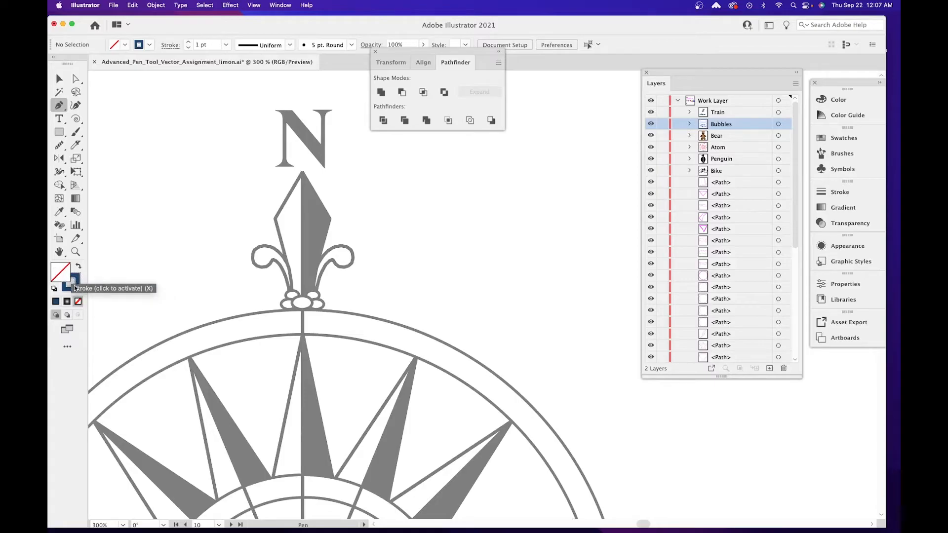
{"action": "left_click", "coordinate": [74, 285]}
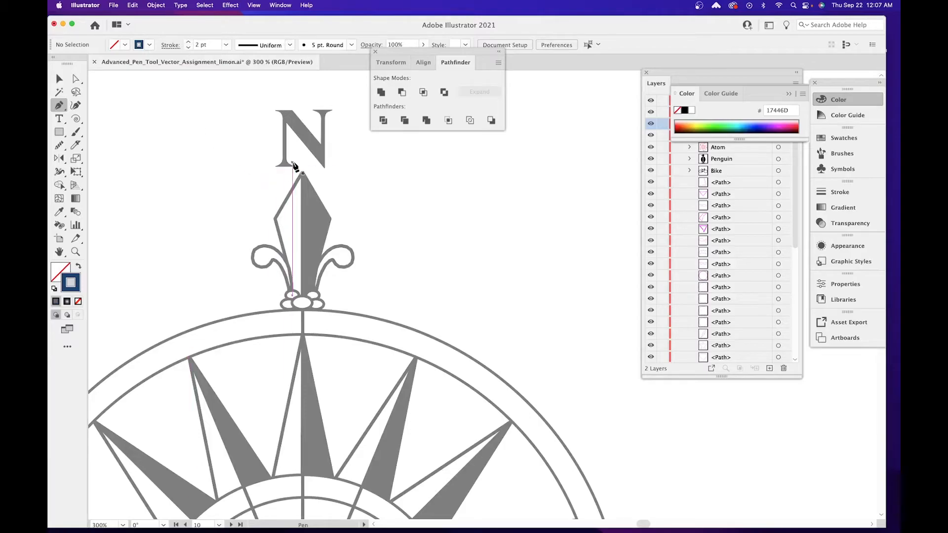
{"action": "key", "text": "super+equal"}
{"action": "key", "text": "super+equal"}
{"action": "left_click_drag", "start_coordinate": [294, 164], "coordinate": [482, 306]}
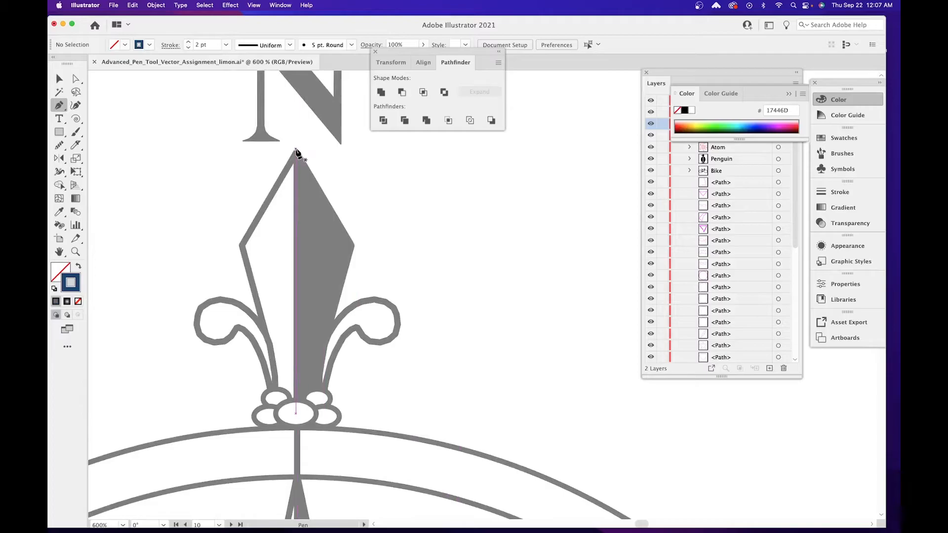
Trace the outer outline of the compass's north arrowhead as one closed straight-edged path, including its narrow flat base.
{"action": "left_click", "coordinate": [296, 149]}
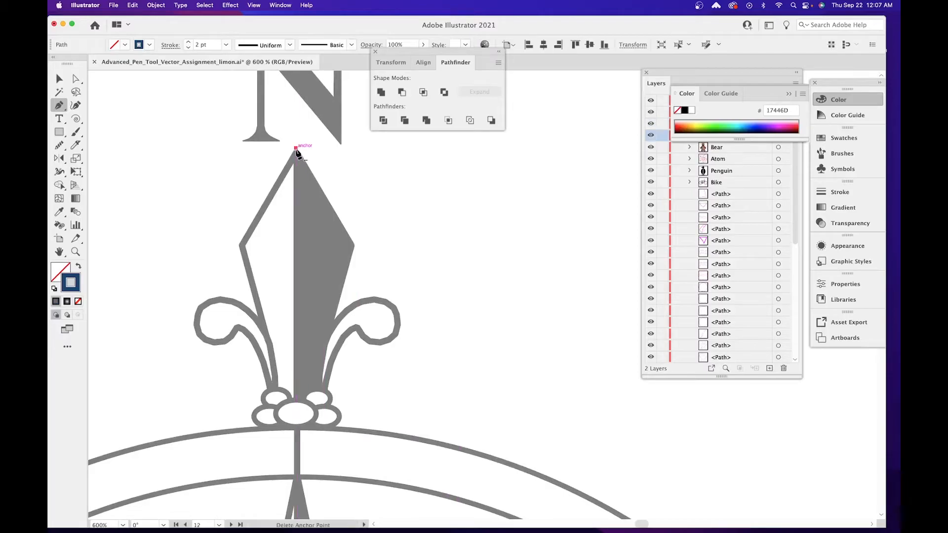
{"action": "left_click", "coordinate": [355, 243]}
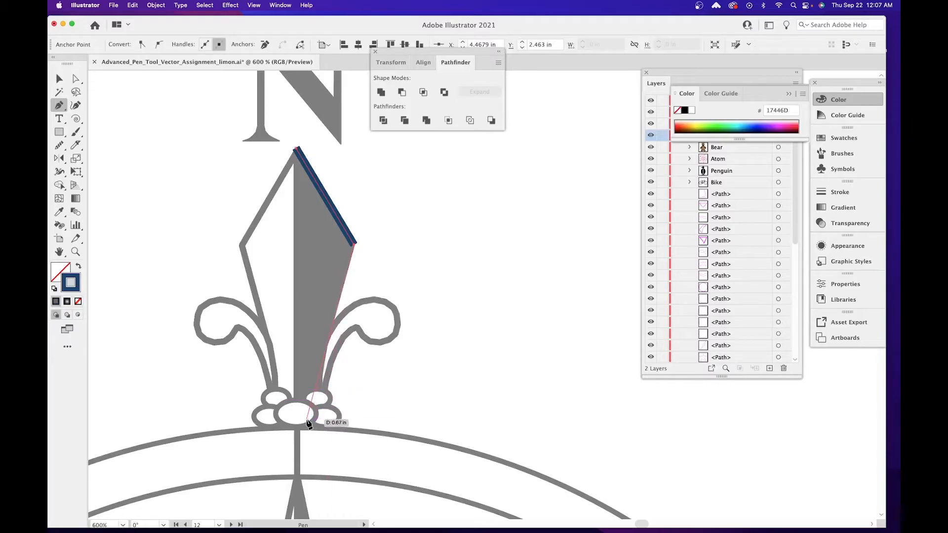
{"action": "left_click_drag", "start_coordinate": [307, 421], "coordinate": [280, 422]}
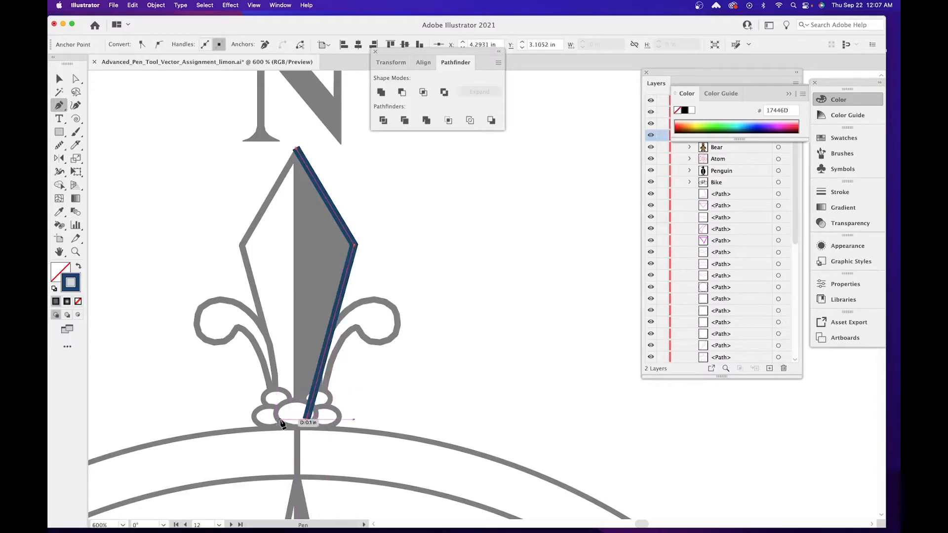
{"action": "left_click", "coordinate": [280, 419]}
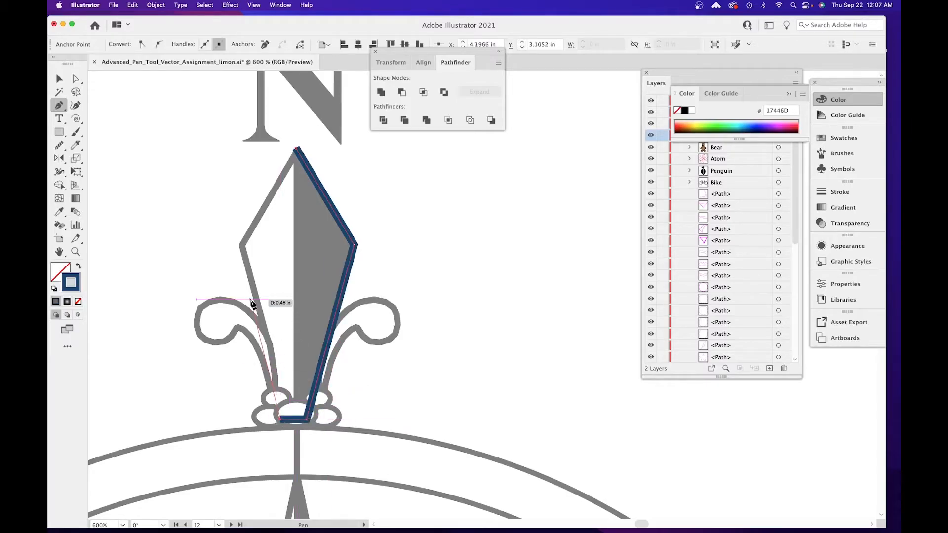
{"action": "left_click", "coordinate": [242, 246]}
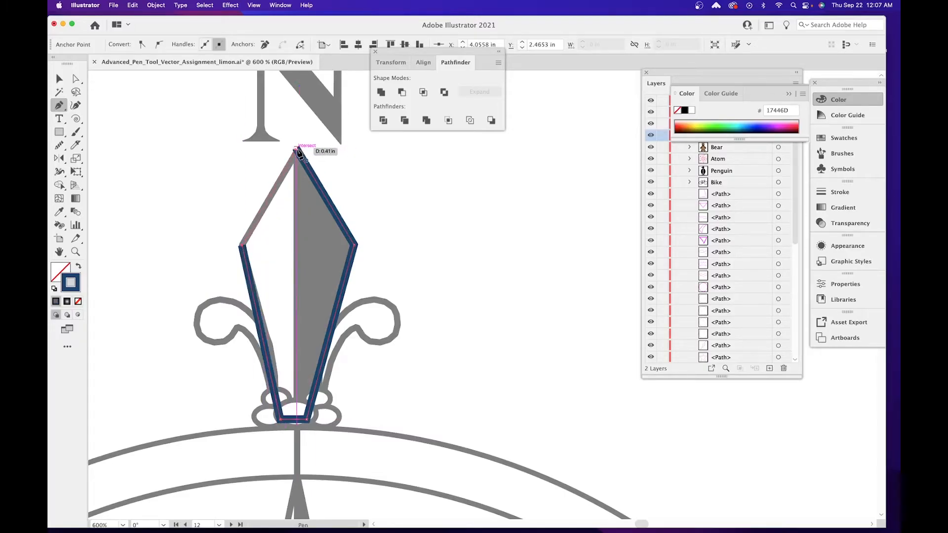
{"action": "left_click", "coordinate": [296, 148]}
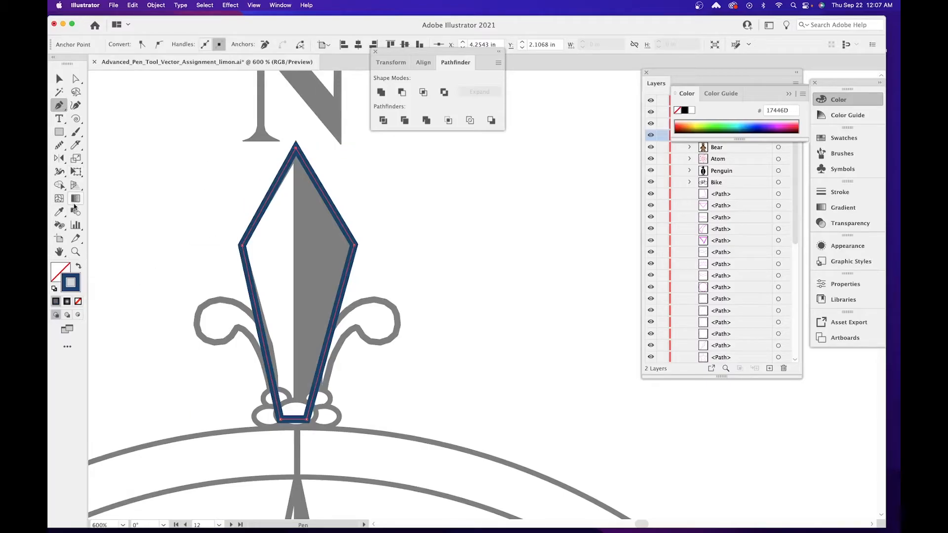
Draw a vertical line segment through the arrowhead's center, extending past both its tip and its base.
{"action": "left_click", "coordinate": [60, 132]}
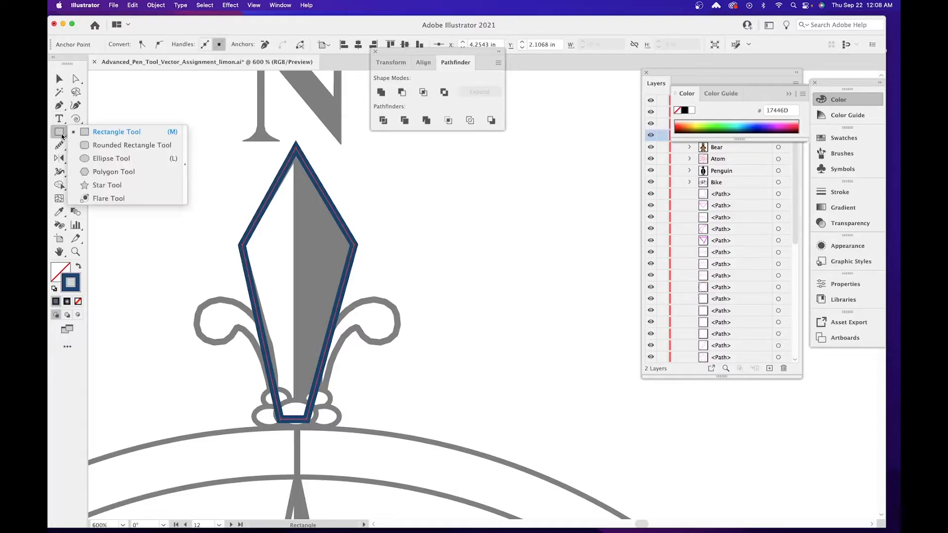
{"action": "key", "text": "p"}
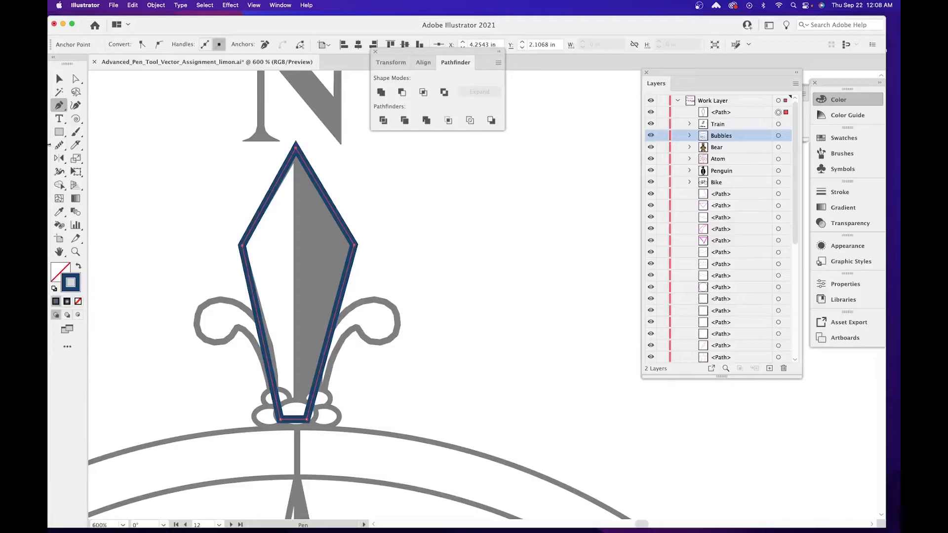
{"action": "left_click", "coordinate": [75, 120]}
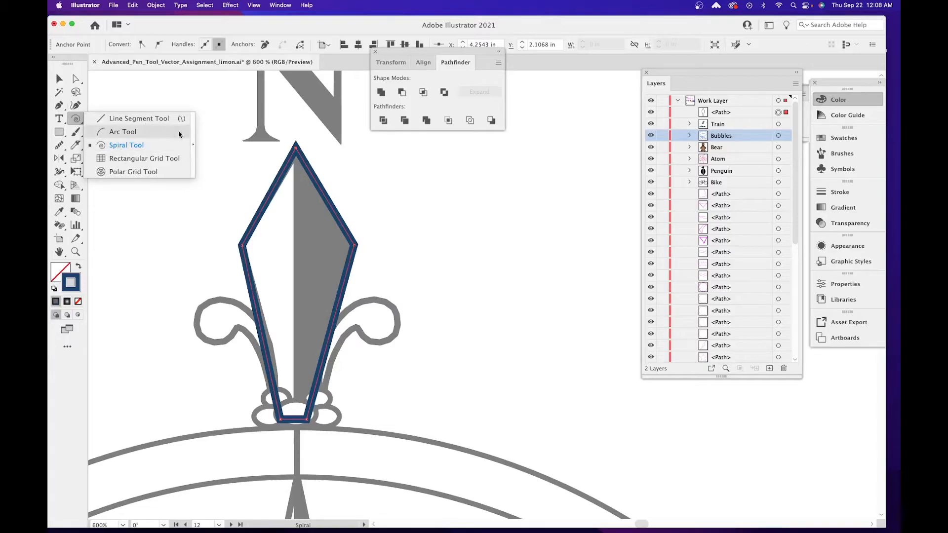
{"action": "left_click", "coordinate": [116, 121]}
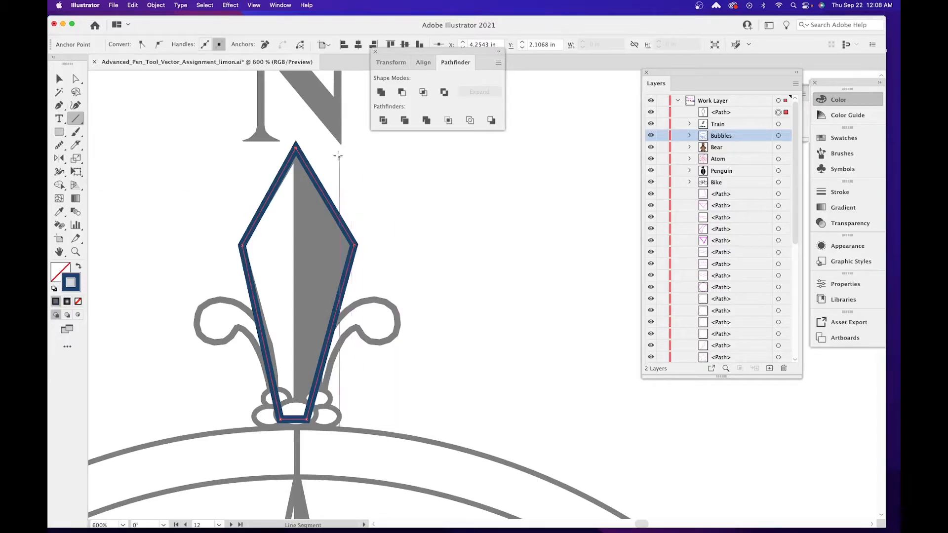
{"action": "left_click_drag", "start_coordinate": [295, 126], "coordinate": [295, 442]}
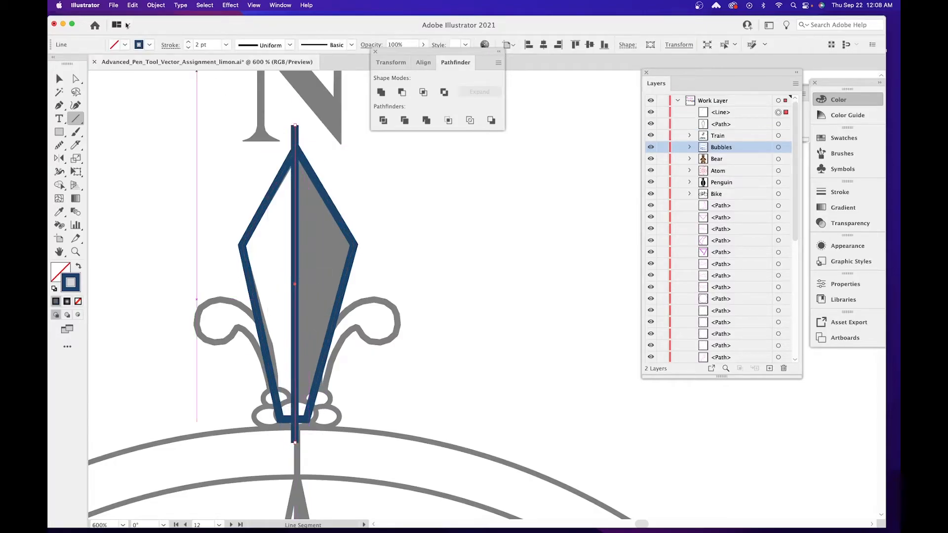
Split the arrowhead outline into two halves along the center line with the Pathfinder Divide operation, then deselect it.
{"action": "left_click", "coordinate": [60, 78]}
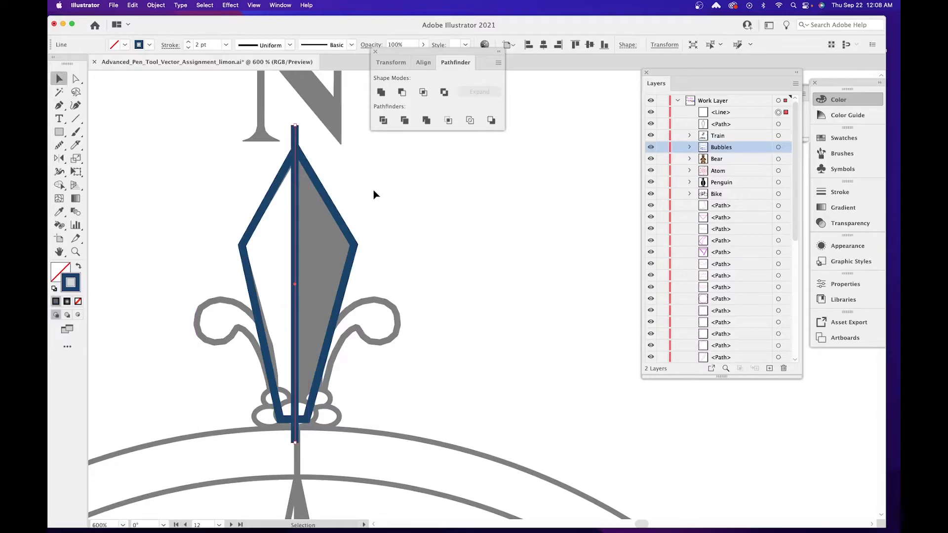
{"action": "left_click", "coordinate": [391, 203]}
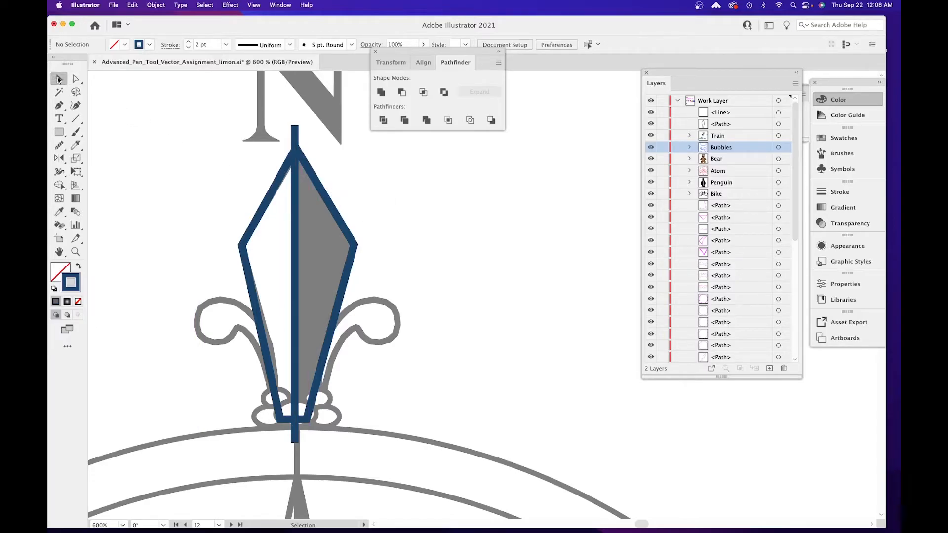
{"action": "left_click_drag", "start_coordinate": [377, 203], "coordinate": [209, 237]}
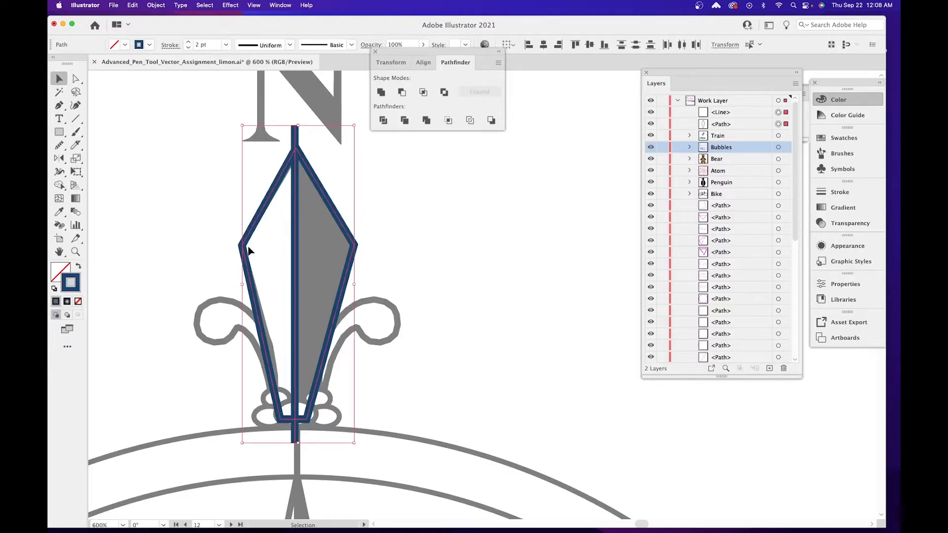
{"action": "left_click", "coordinate": [383, 121]}
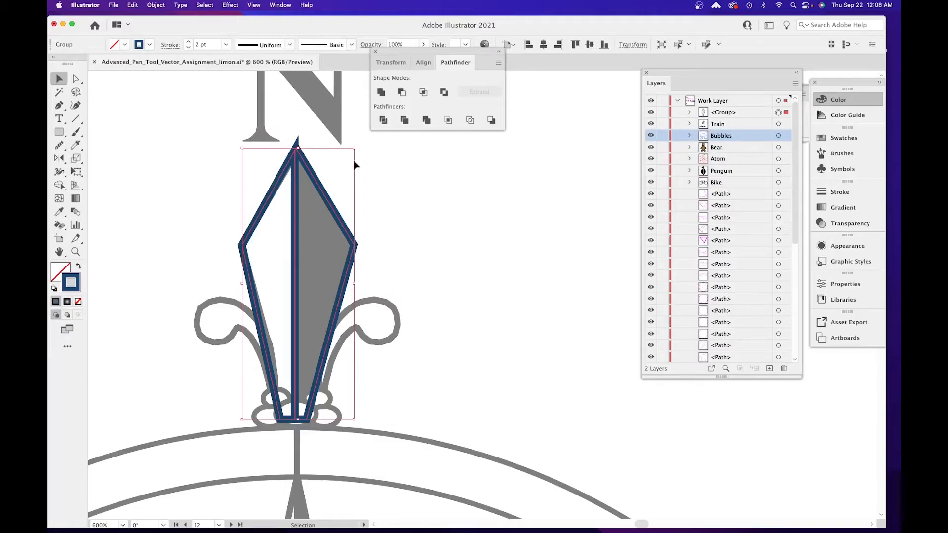
{"action": "left_click", "coordinate": [320, 171]}
{"action": "left_click", "coordinate": [310, 169]}
{"action": "left_click", "coordinate": [176, 140]}
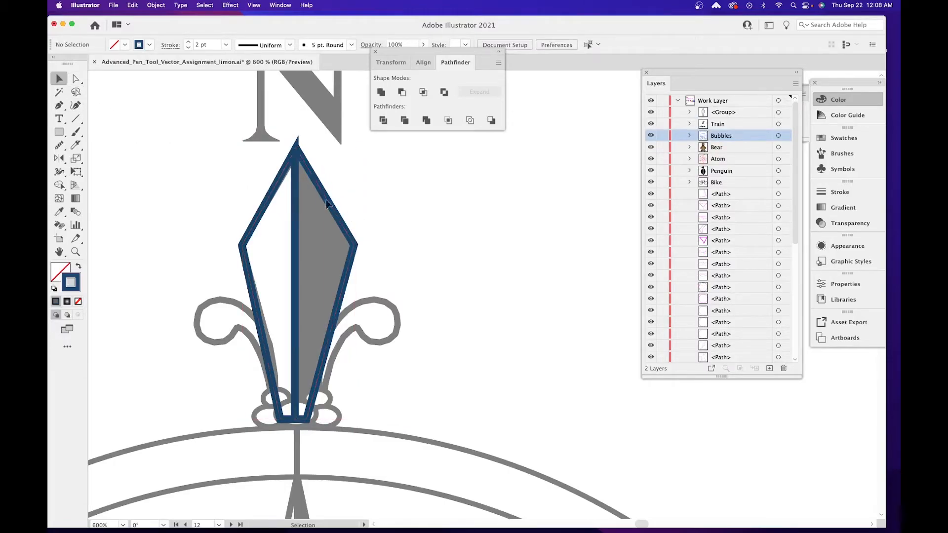
Pick only the arrowhead's right half with the Group Selection tool and swap its dark blue stroke to a solid fill.
{"action": "left_click", "coordinate": [76, 78]}
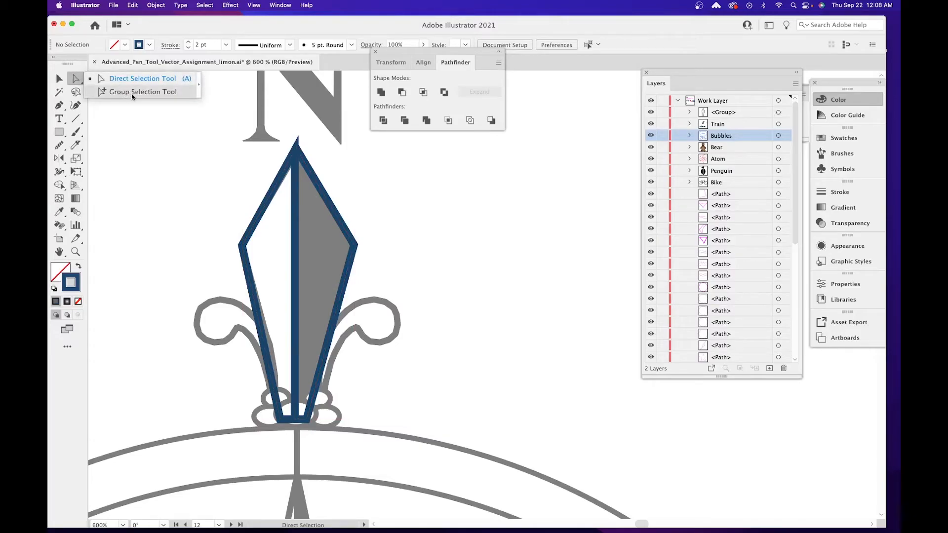
{"action": "left_click", "coordinate": [158, 92]}
{"action": "left_click", "coordinate": [82, 81]}
{"action": "left_click", "coordinate": [321, 191]}
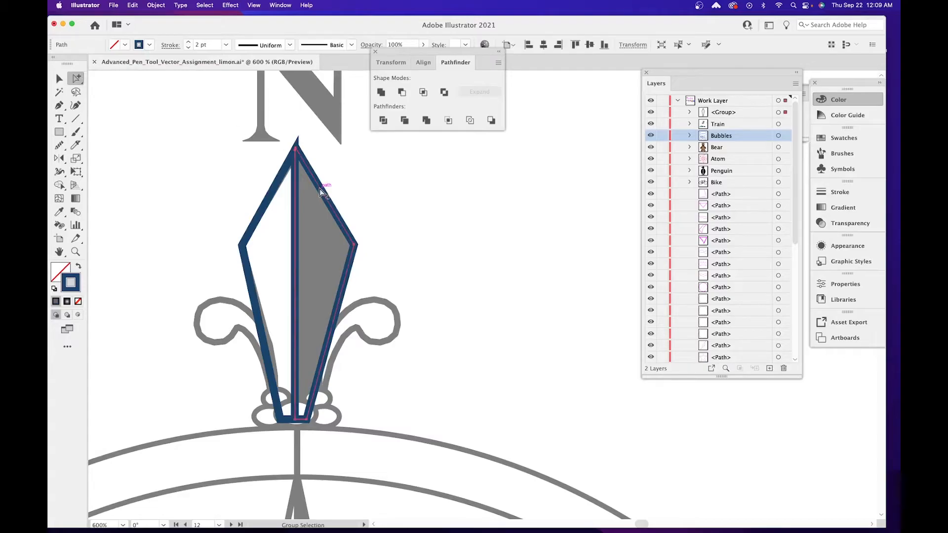
{"action": "left_click", "coordinate": [79, 268]}
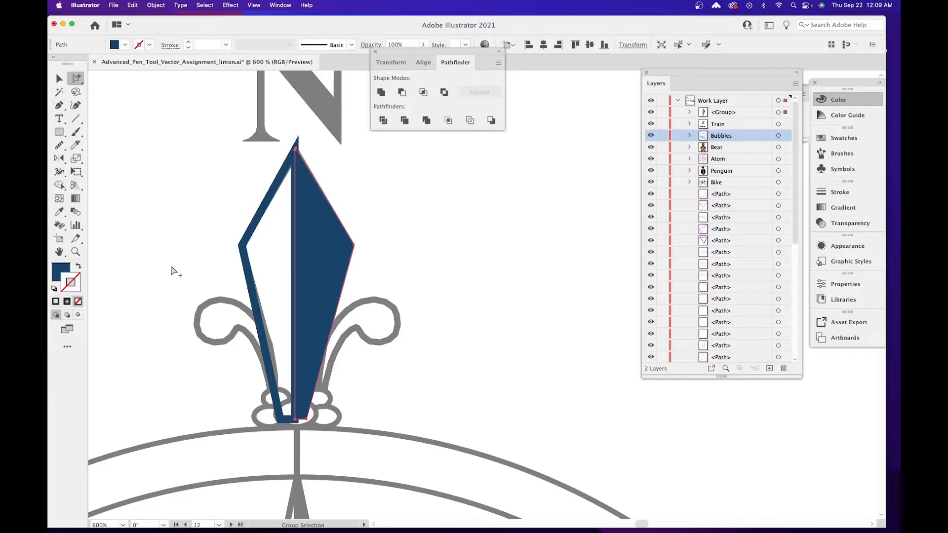
Select only the arrowhead's outlined left half inside the divided group.
{"action": "key", "text": "v"}
{"action": "left_click", "coordinate": [286, 170]}
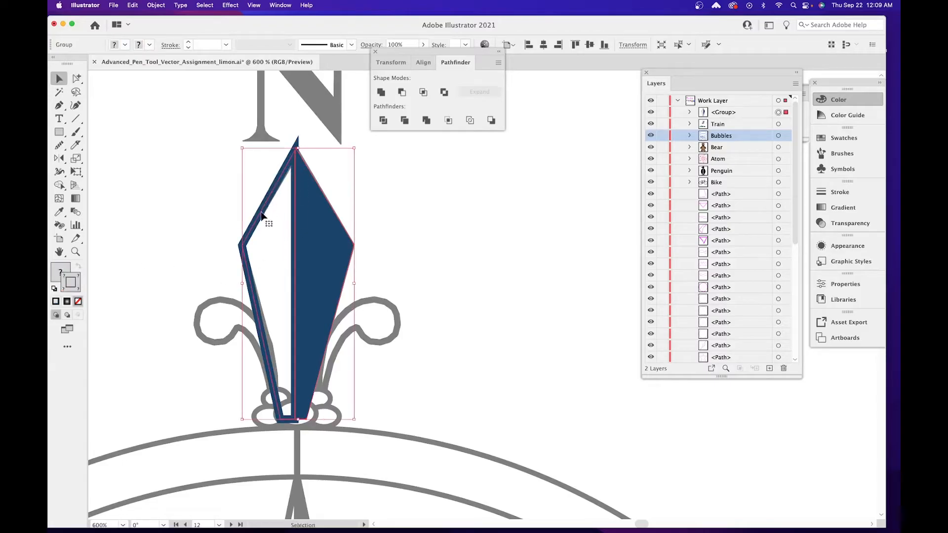
{"action": "left_click", "coordinate": [78, 79]}
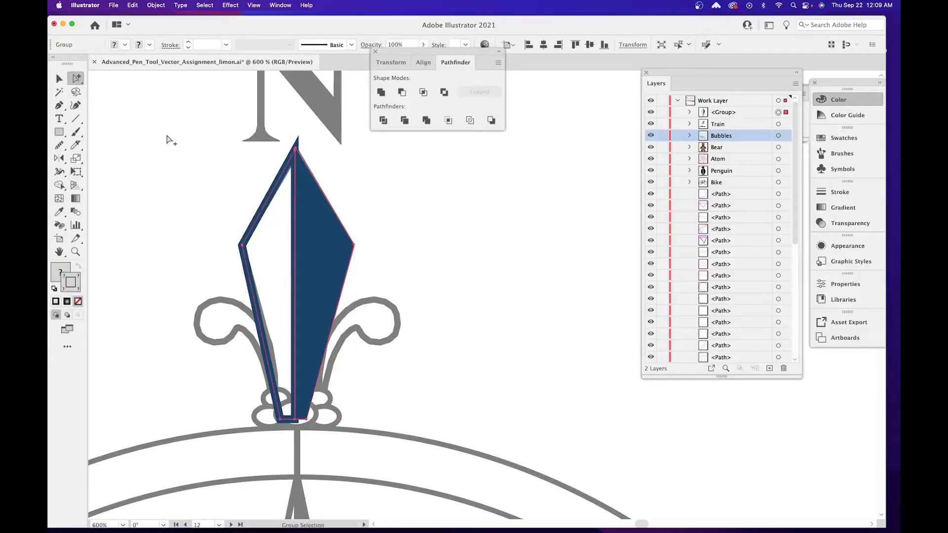
{"action": "left_click", "coordinate": [292, 159], "text": "alt"}
{"action": "key", "text": "shift+x"}
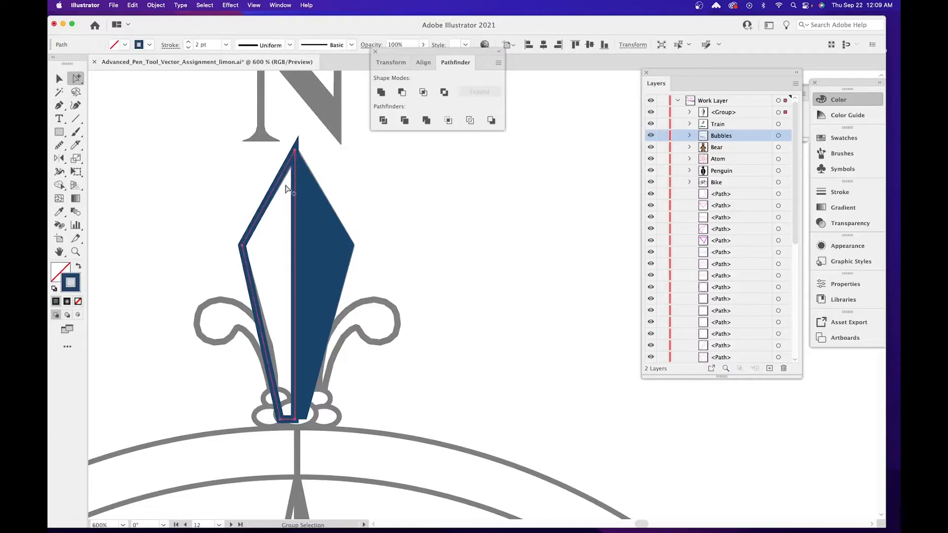
{"action": "key", "text": "super+equal"}
{"action": "key", "text": "super+equal"}
{"action": "left_click_drag", "start_coordinate": [400, 236], "coordinate": [256, 369]}
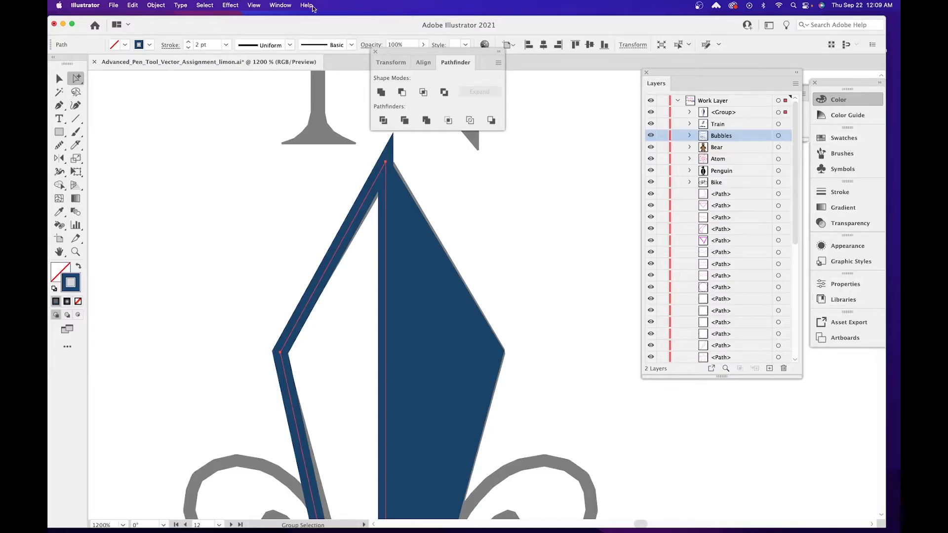
Show the full stroke options and align the left half's 2 pt stroke to the inside of its path.
{"action": "left_click", "coordinate": [280, 5]}
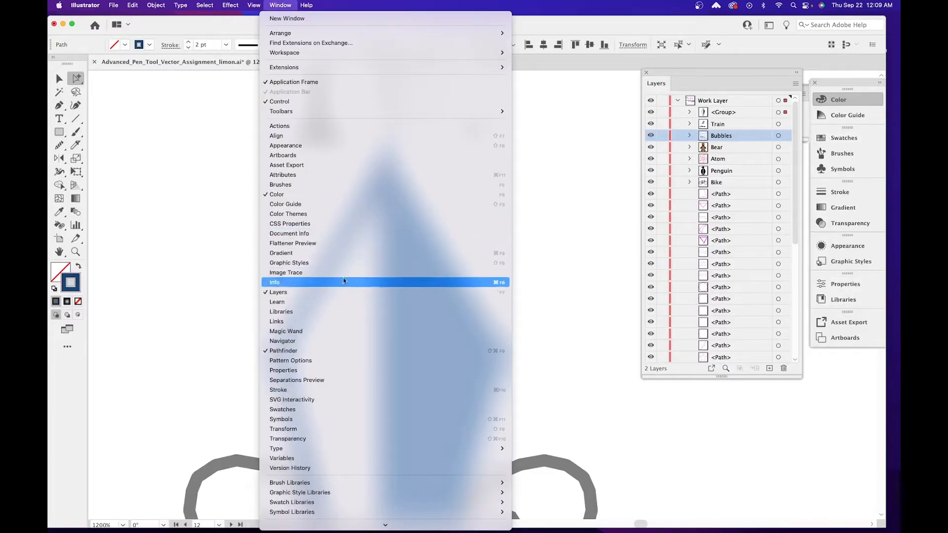
{"action": "left_click", "coordinate": [345, 391]}
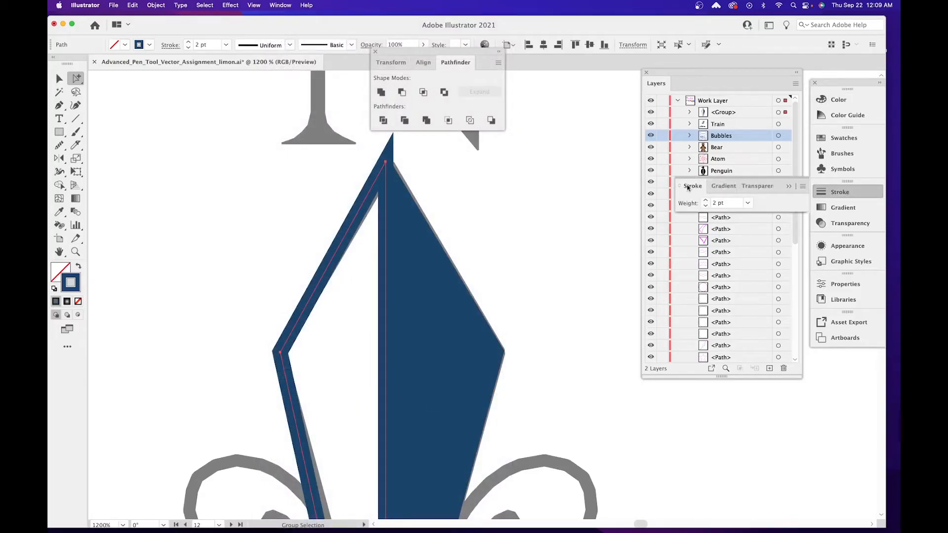
{"action": "left_click", "coordinate": [750, 203]}
{"action": "left_click", "coordinate": [780, 205]}
{"action": "left_click", "coordinate": [804, 187]}
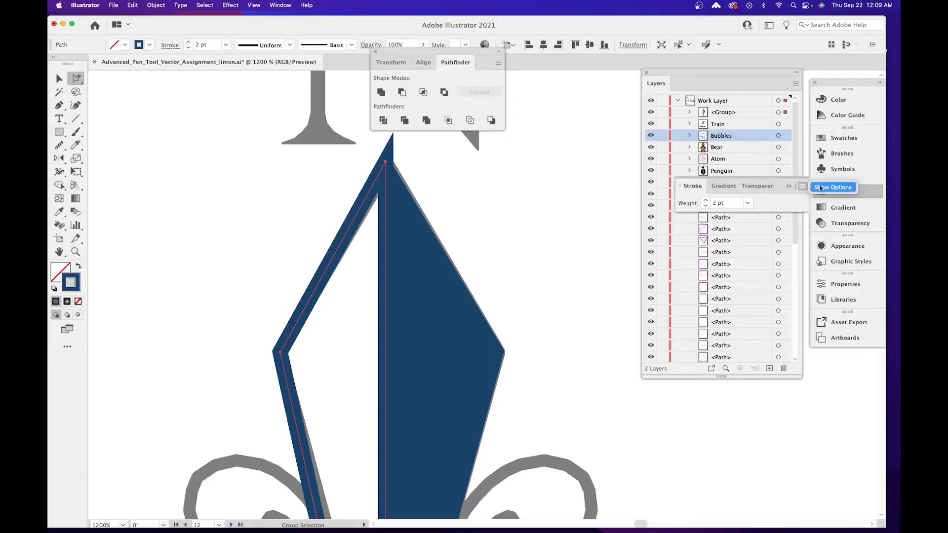
{"action": "left_click", "coordinate": [834, 188]}
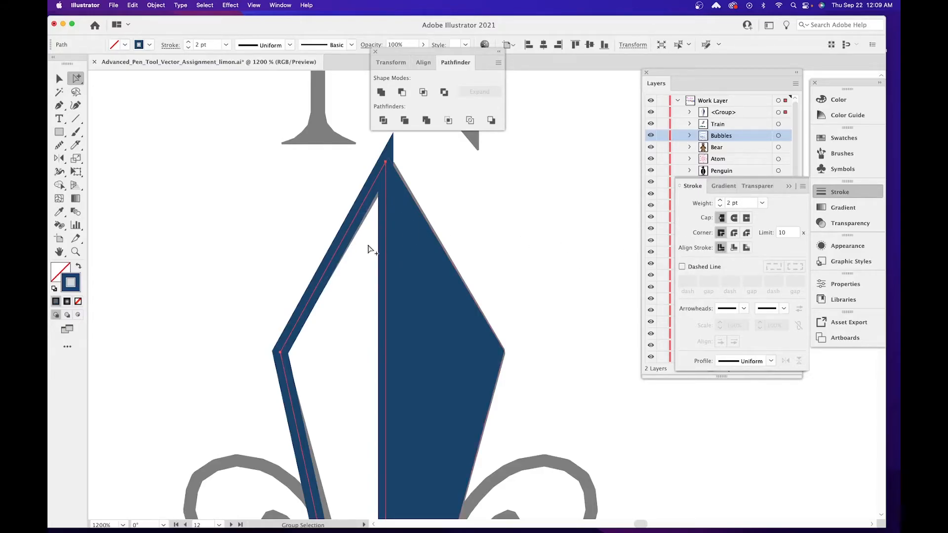
{"action": "left_click", "coordinate": [734, 247]}
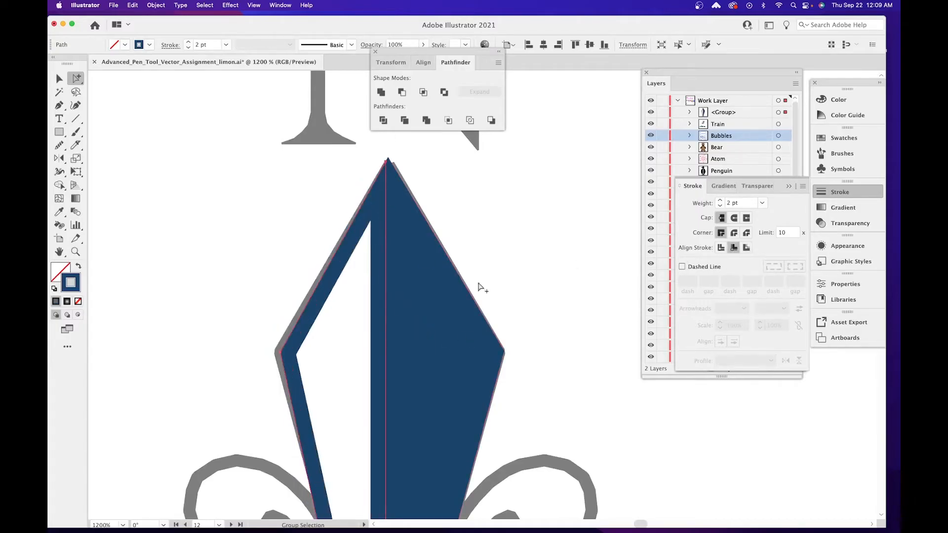
{"action": "left_click", "coordinate": [503, 310]}
Examine how the arrowhead's edges line up with the gray template from the tip down to the base.
{"action": "left_click_drag", "start_coordinate": [522, 363], "coordinate": [550, 206]}
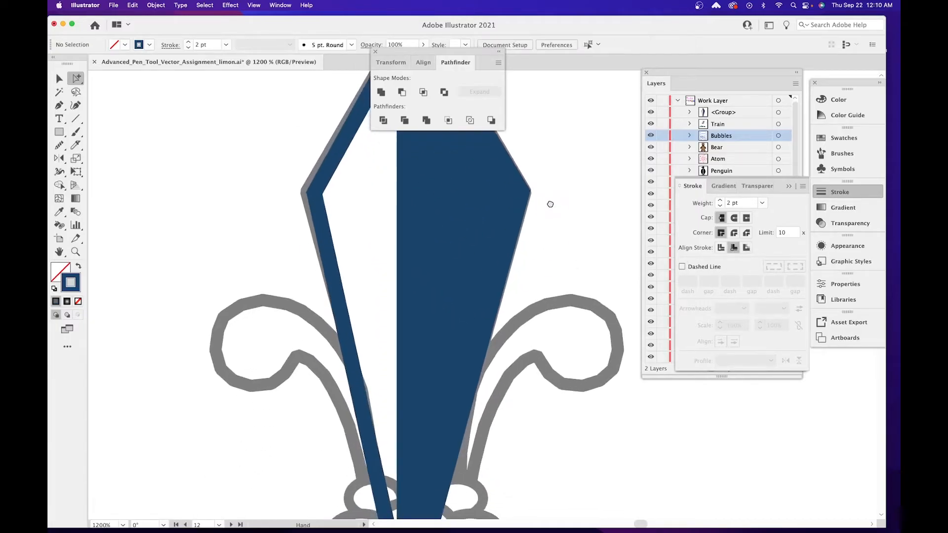
{"action": "left_click_drag", "start_coordinate": [524, 279], "coordinate": [511, 394]}
{"action": "left_click_drag", "start_coordinate": [430, 230], "coordinate": [423, 329]}
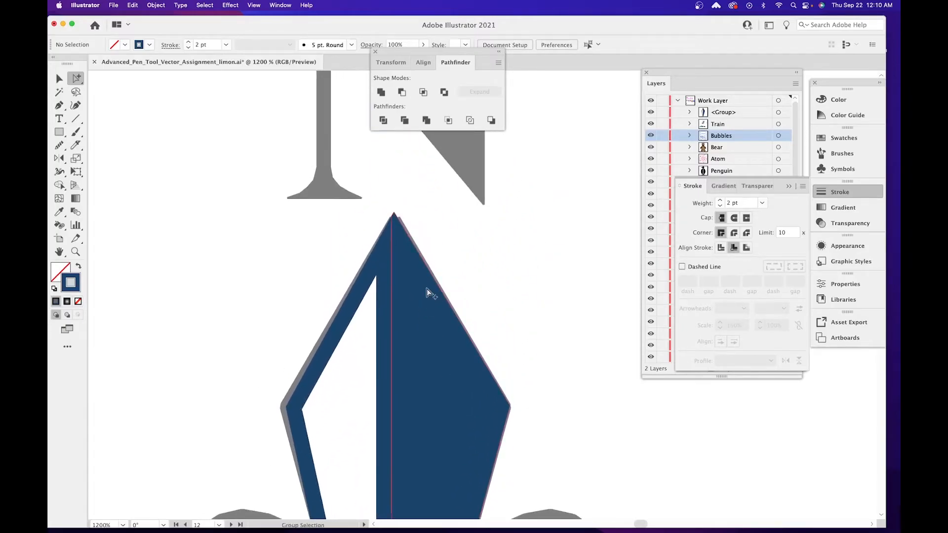
{"action": "left_click_drag", "start_coordinate": [424, 293], "coordinate": [409, 302]}
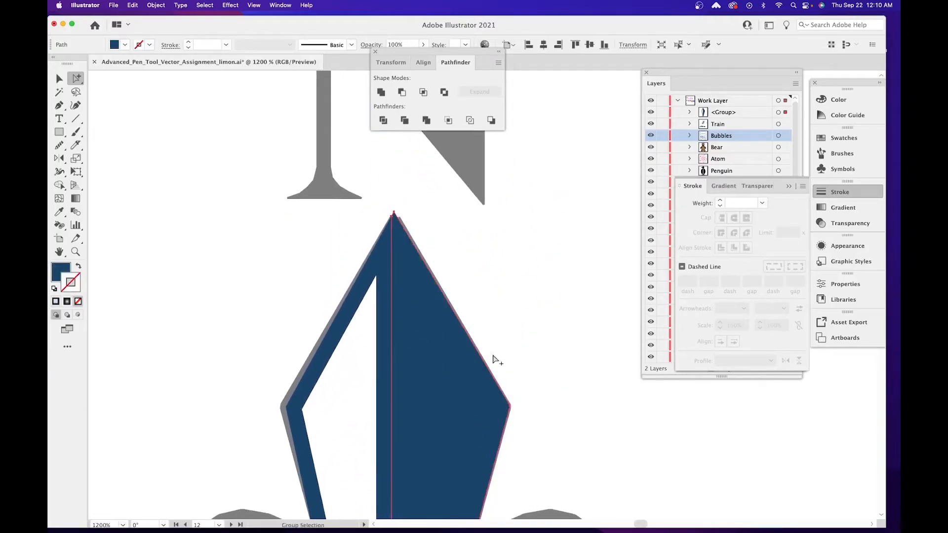
{"action": "left_click_drag", "start_coordinate": [493, 360], "coordinate": [465, 283]}
{"action": "key", "text": "super+z"}
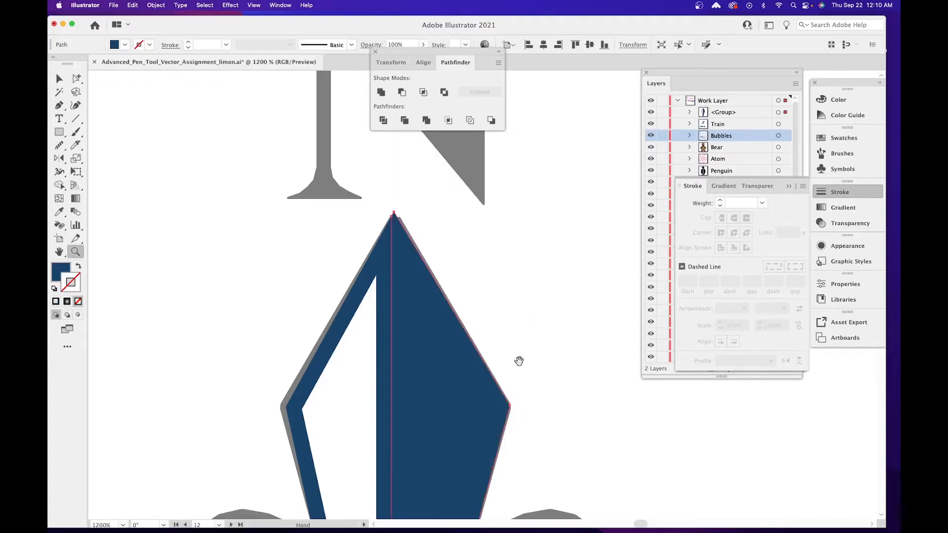
{"action": "left_click_drag", "start_coordinate": [510, 376], "coordinate": [511, 224]}
{"action": "left_click_drag", "start_coordinate": [545, 336], "coordinate": [546, 203]}
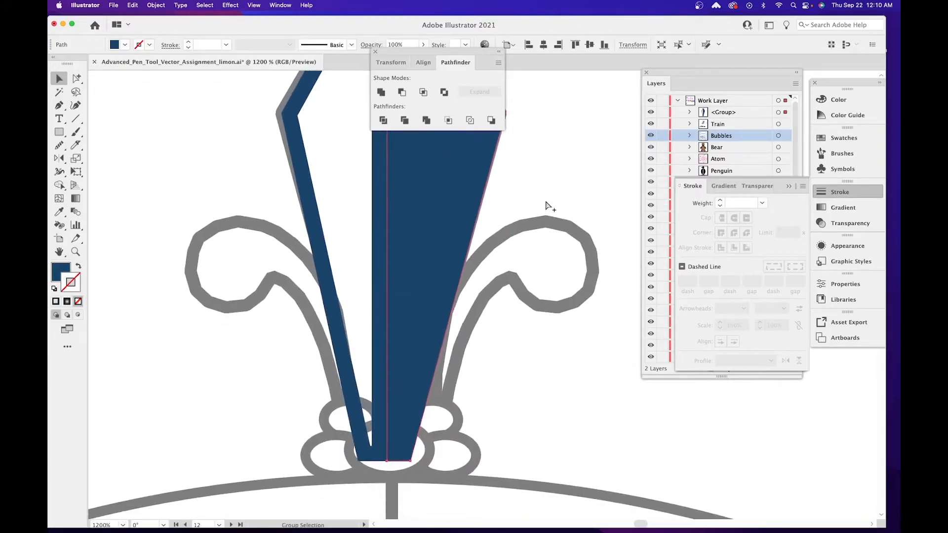
{"action": "key", "text": "super+minus"}
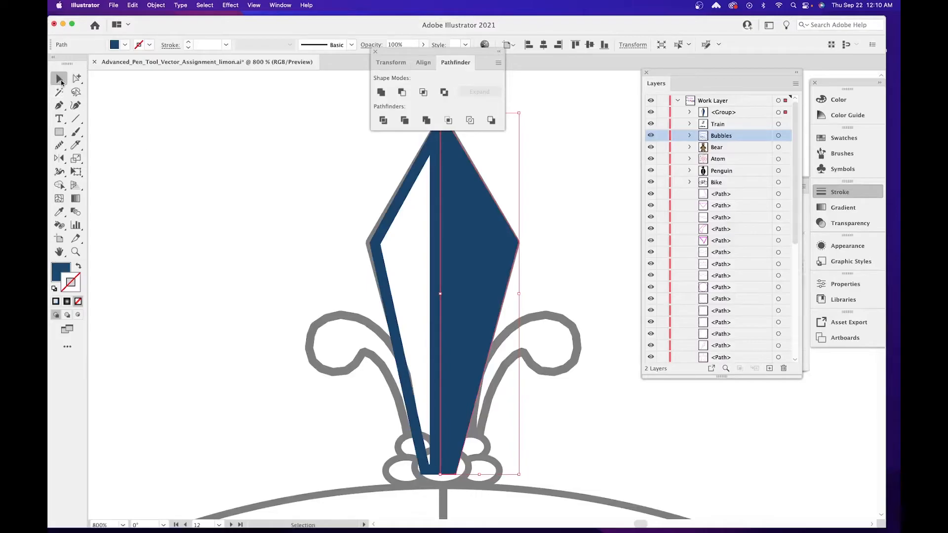
Move the whole arrowhead group off the gray template into the empty area beside the letter N.
{"action": "left_click_drag", "start_coordinate": [351, 173], "coordinate": [479, 222]}
{"action": "key", "text": "space"}
{"action": "left_click_drag", "start_coordinate": [475, 263], "coordinate": [620, 220]}
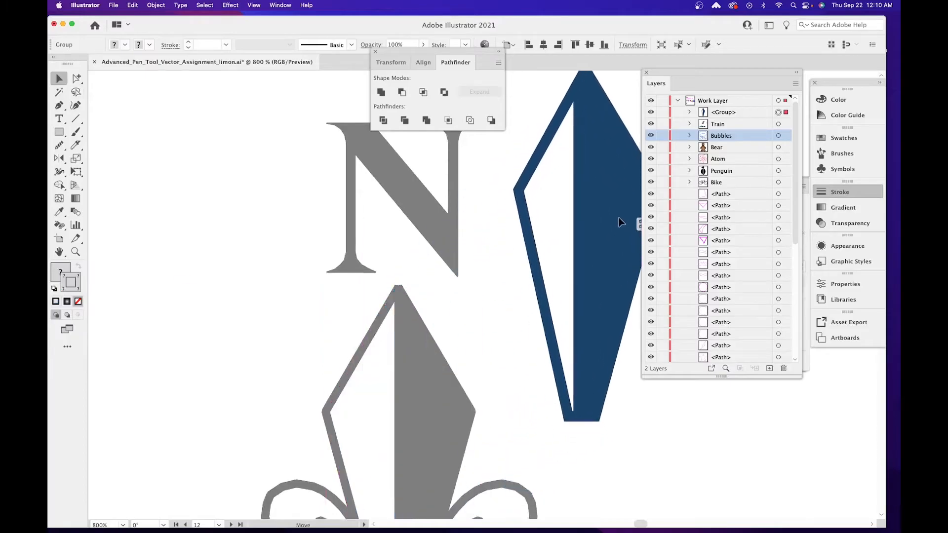
Deselect the arrowhead group and set the Pen tool to no fill with a green stroke.
{"action": "key", "text": "space"}
{"action": "left_click_drag", "start_coordinate": [556, 381], "coordinate": [565, 244]}
{"action": "left_click_drag", "start_coordinate": [497, 402], "coordinate": [496, 314]}
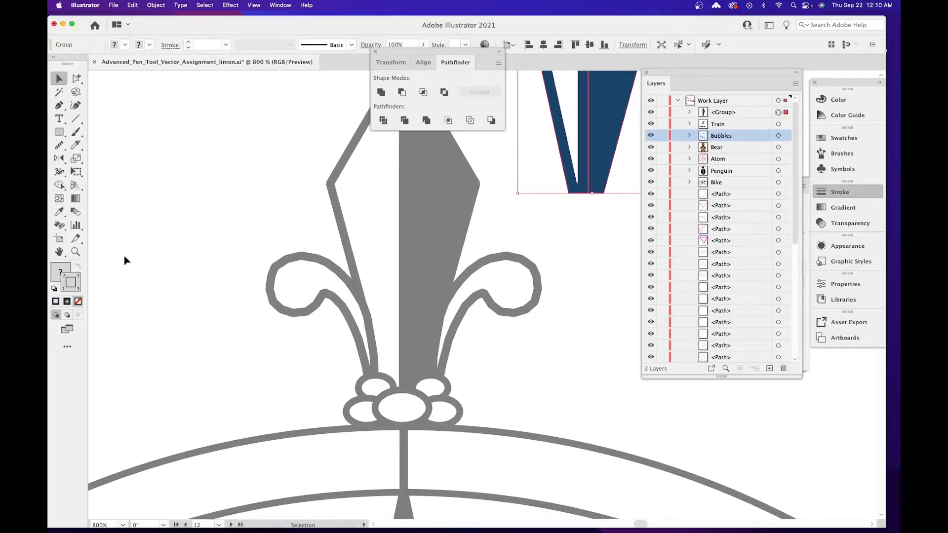
{"action": "key", "text": "p"}
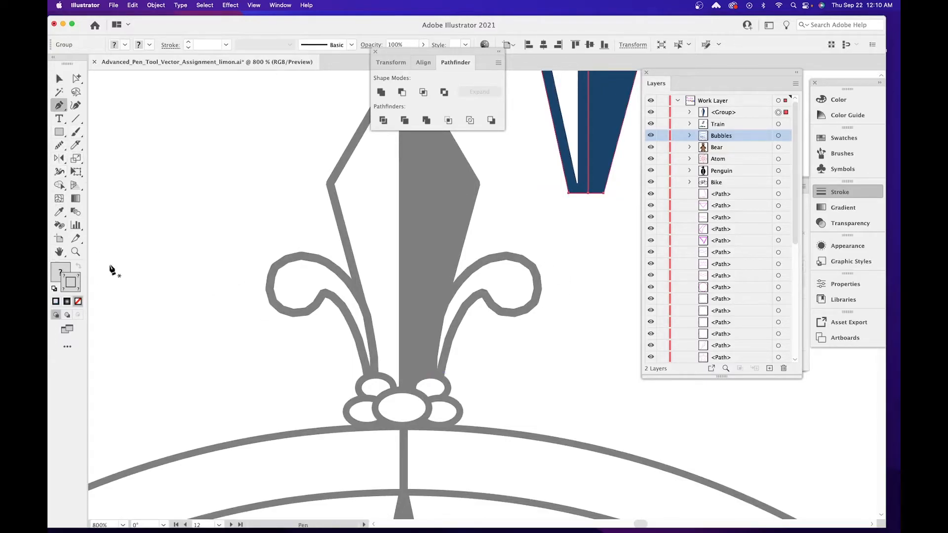
{"action": "left_click", "coordinate": [59, 79]}
{"action": "left_click", "coordinate": [223, 138]}
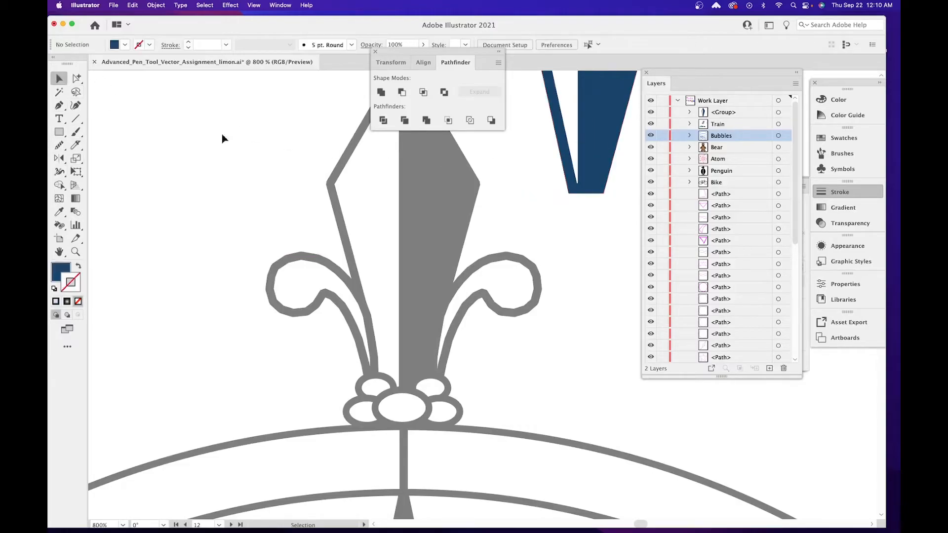
{"action": "left_click", "coordinate": [59, 105]}
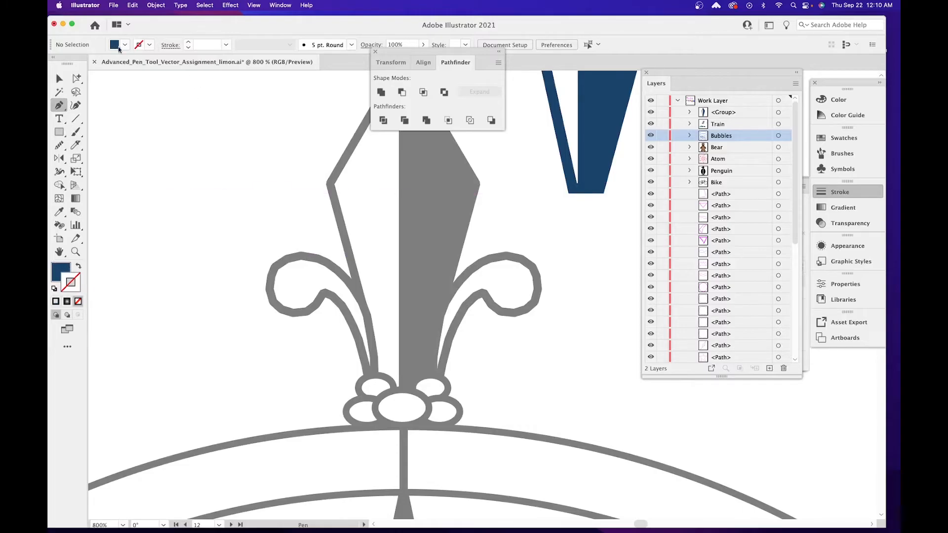
{"action": "left_click", "coordinate": [150, 45]}
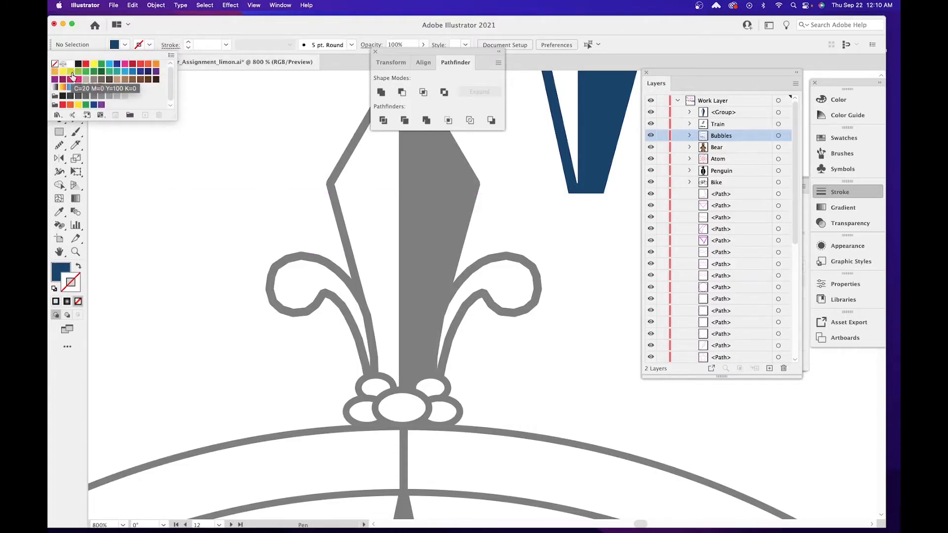
{"action": "left_click", "coordinate": [94, 64]}
{"action": "left_click", "coordinate": [101, 65]}
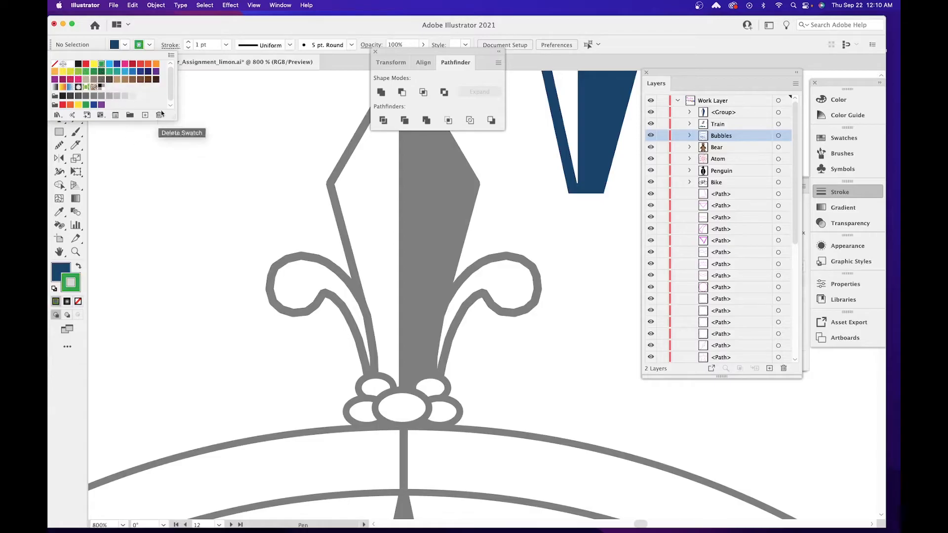
{"action": "left_click", "coordinate": [125, 45]}
{"action": "left_click", "coordinate": [125, 45]}
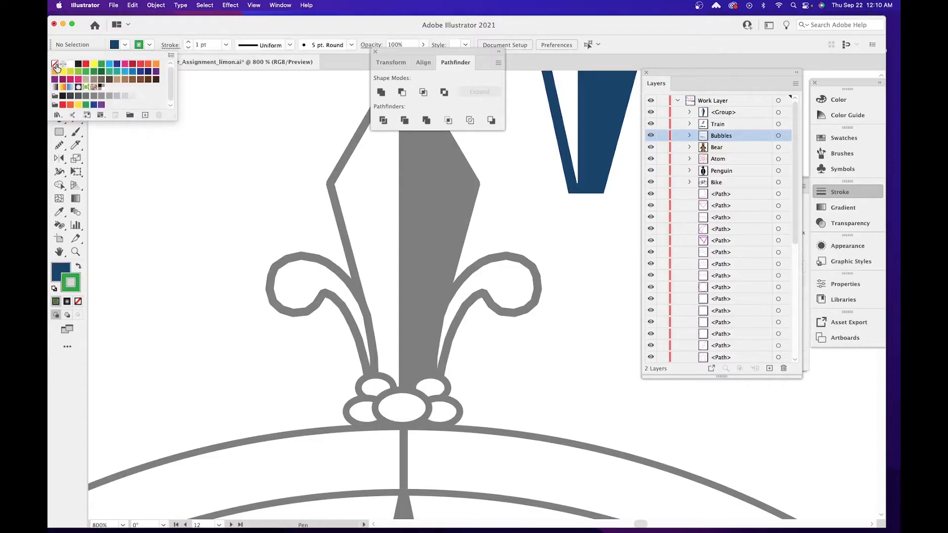
{"action": "left_click", "coordinate": [54, 64]}
{"action": "left_click", "coordinate": [388, 297]}
Trace the template's right-hand curl below the arrowhead as one closed curved path with the Pen tool.
{"action": "left_click_drag", "start_coordinate": [374, 320], "coordinate": [262, 323]}
{"action": "key", "text": "super+equal"}
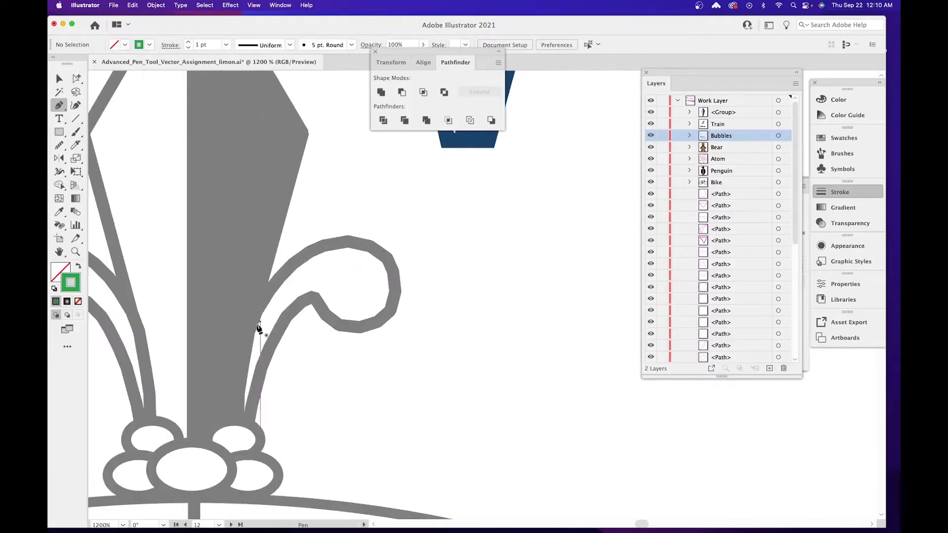
{"action": "left_click", "coordinate": [221, 440]}
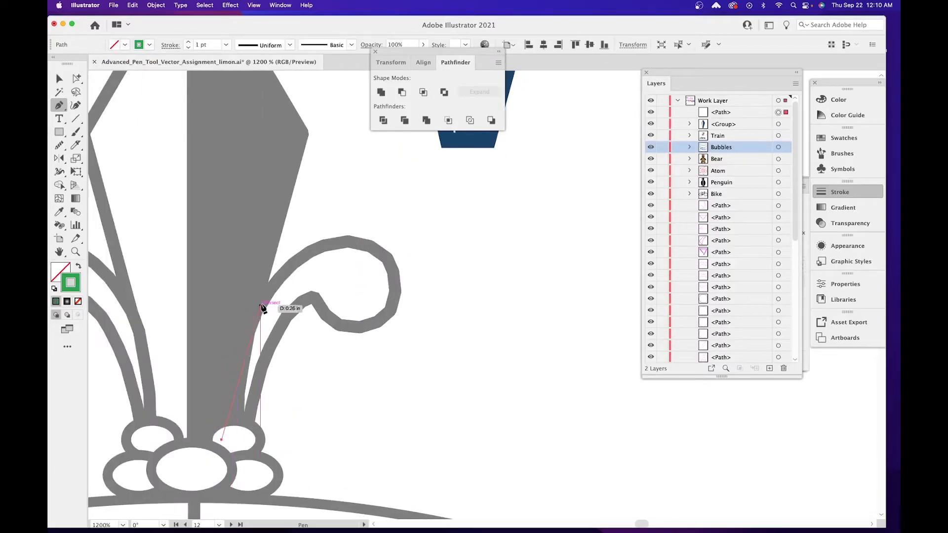
{"action": "mouse_move", "coordinate": [268, 293]}
{"action": "left_mouse_down"}
{"action": "mouse_move", "coordinate": [296, 254]}
{"action": "mouse_move", "coordinate": [398, 253]}
{"action": "left_mouse_up"}
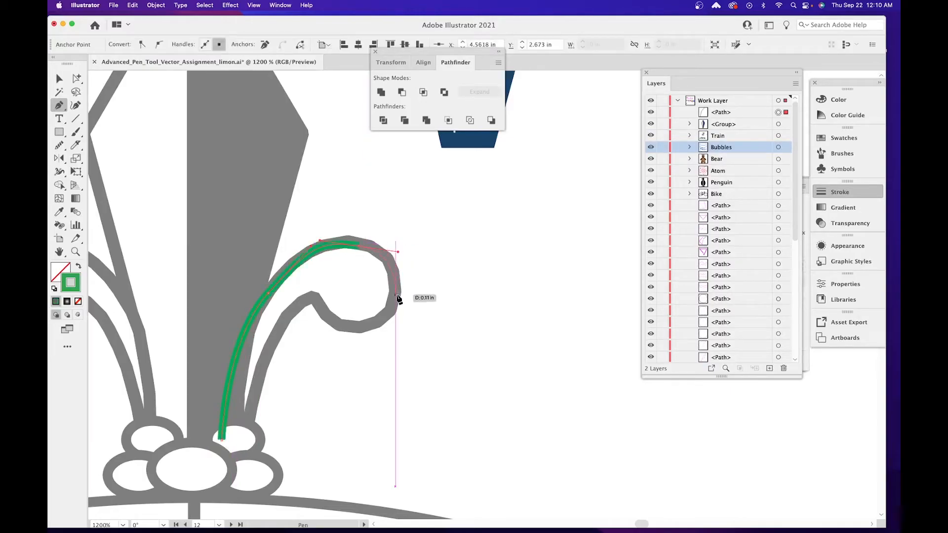
{"action": "left_click_drag", "start_coordinate": [393, 313], "coordinate": [346, 327]}
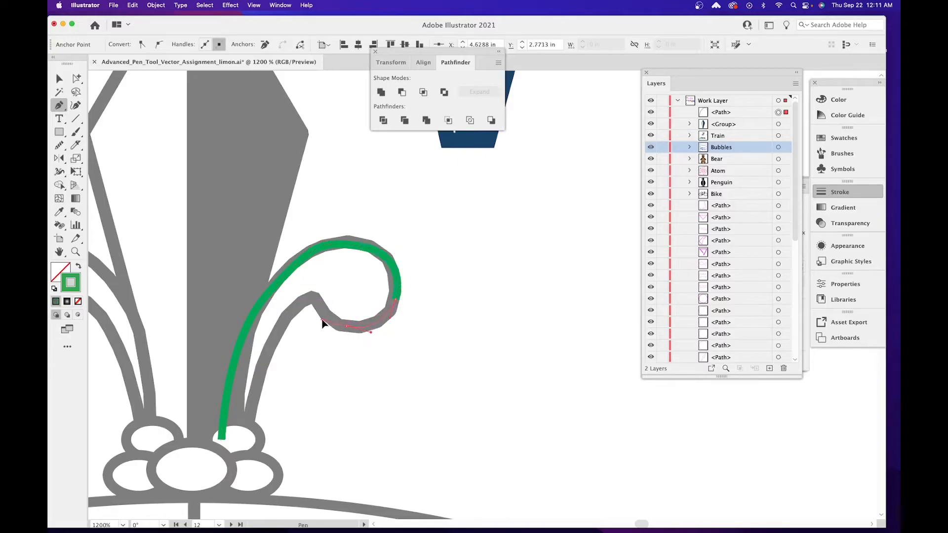
{"action": "left_click_drag", "start_coordinate": [314, 297], "coordinate": [317, 302]}
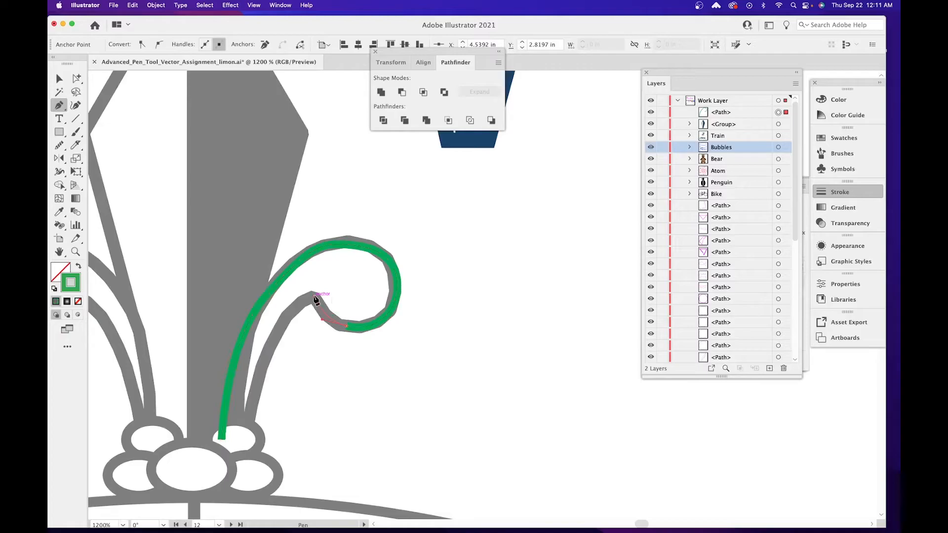
{"action": "key", "text": "space"}
{"action": "left_click_drag", "start_coordinate": [253, 391], "coordinate": [329, 244]}
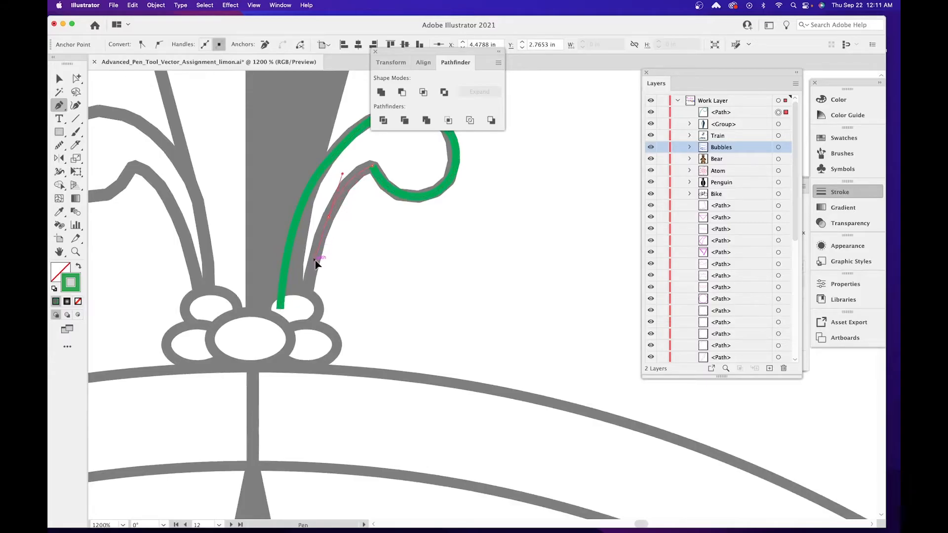
{"action": "left_click", "coordinate": [302, 311]}
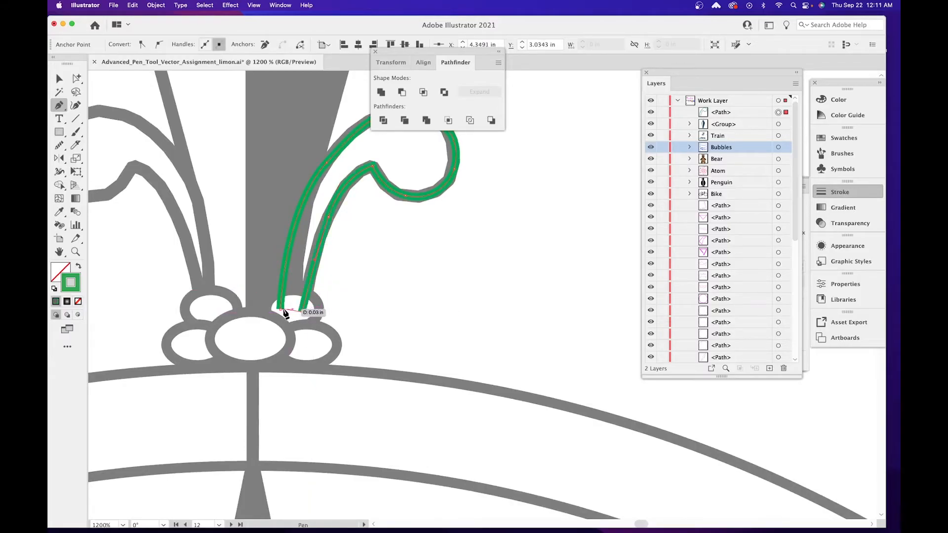
{"action": "left_click", "coordinate": [280, 310]}
{"action": "left_click_drag", "start_coordinate": [316, 248], "coordinate": [382, 346]}
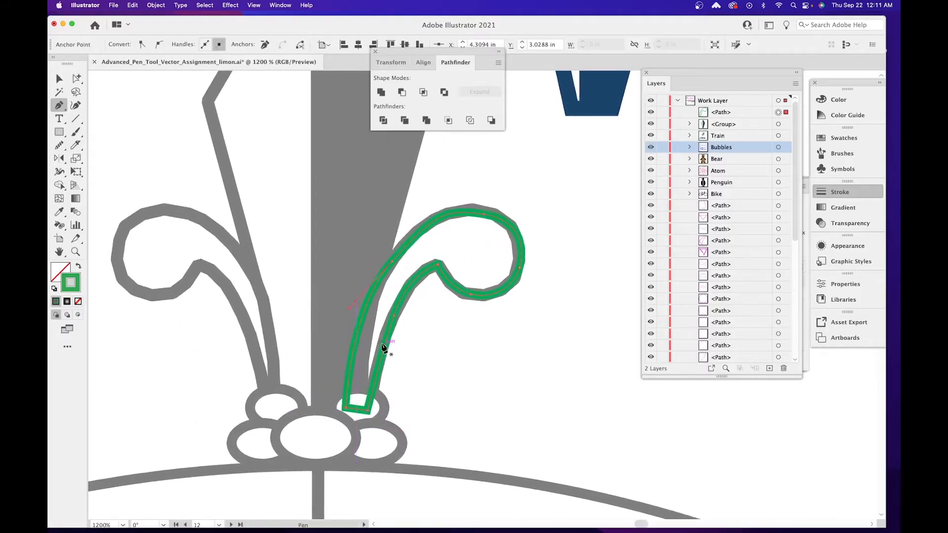
{"action": "key", "text": "v"}
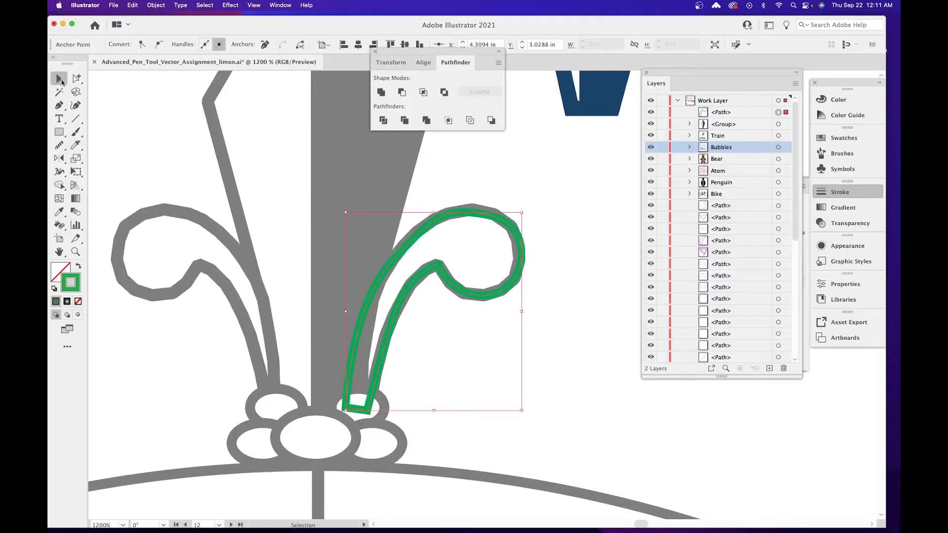
{"action": "left_click", "coordinate": [80, 161]}
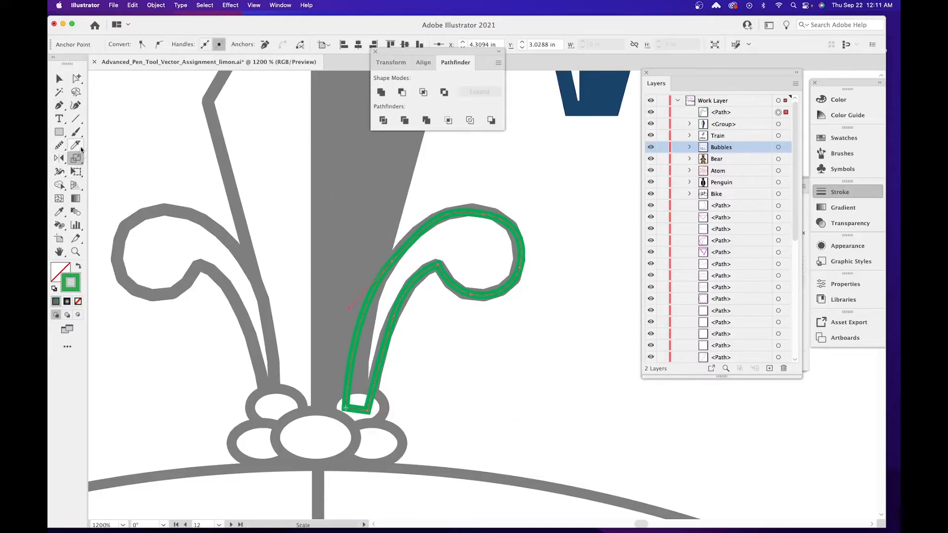
{"action": "left_click_drag", "start_coordinate": [82, 150], "coordinate": [106, 176]}
{"action": "double_click", "coordinate": [60, 159]}
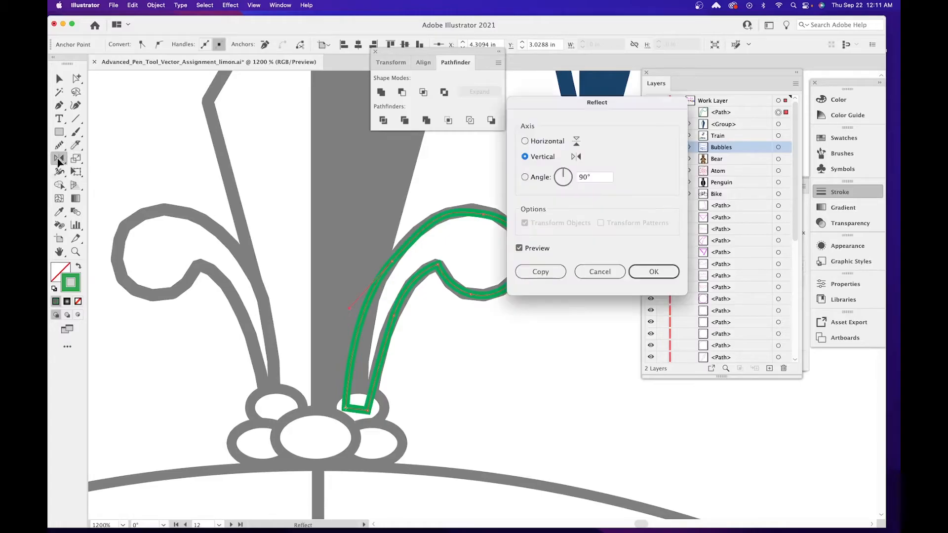
{"action": "left_click", "coordinate": [600, 272]}
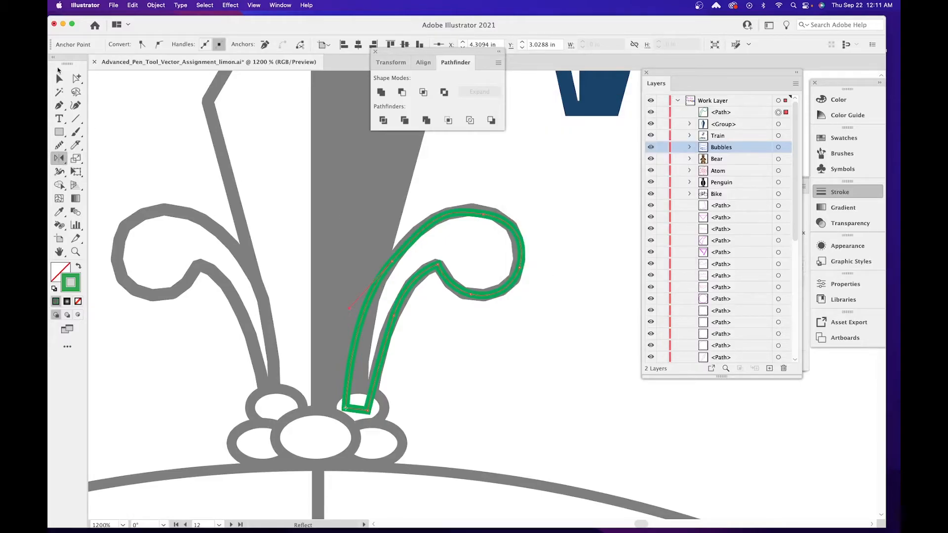
{"action": "left_click", "coordinate": [58, 80]}
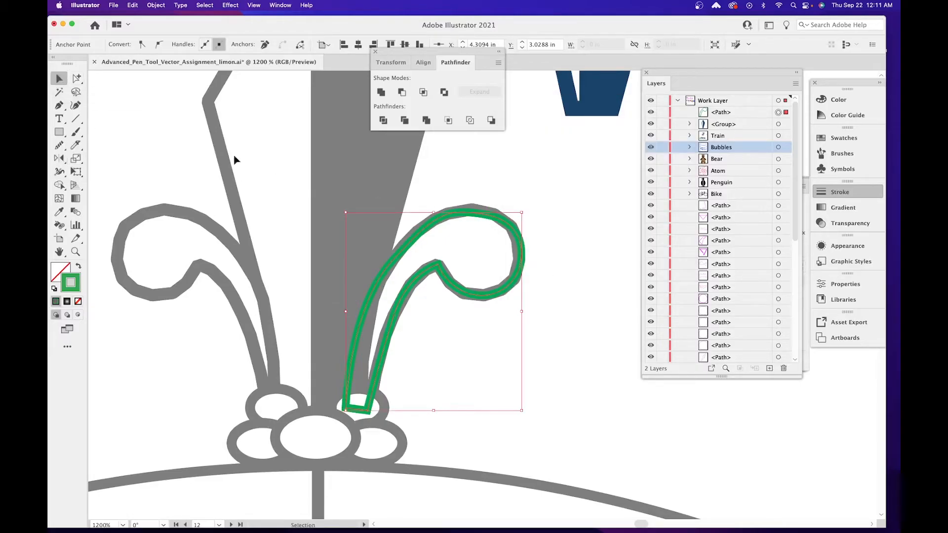
Reflect a copy of the traced right curl across the vertical axis and place it over the template's left curl.
{"action": "left_click", "coordinate": [585, 219]}
{"action": "left_click", "coordinate": [469, 215]}
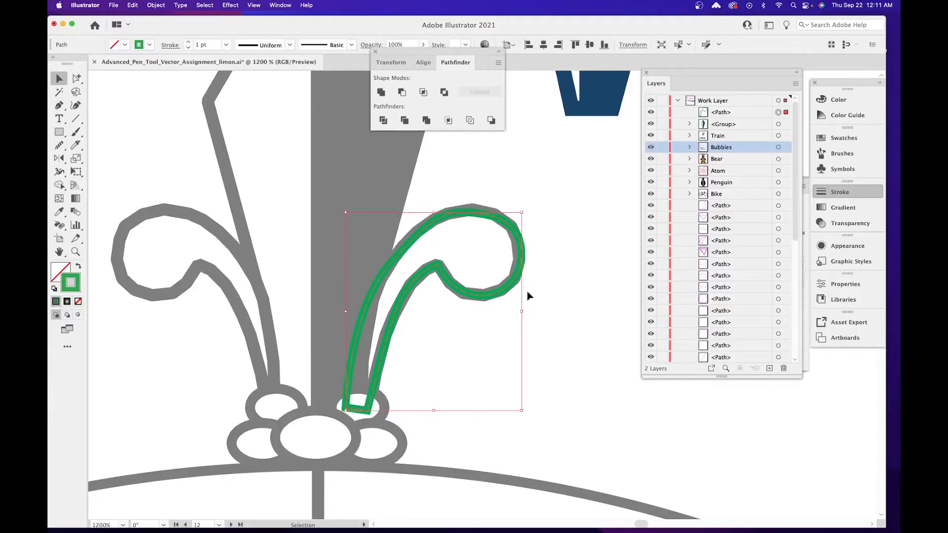
{"action": "double_click", "coordinate": [59, 158]}
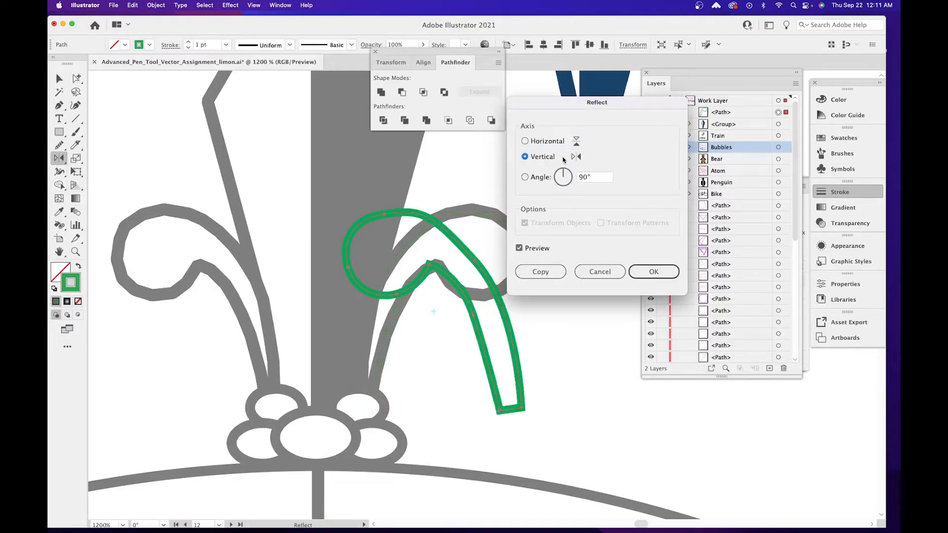
{"action": "left_click", "coordinate": [538, 278]}
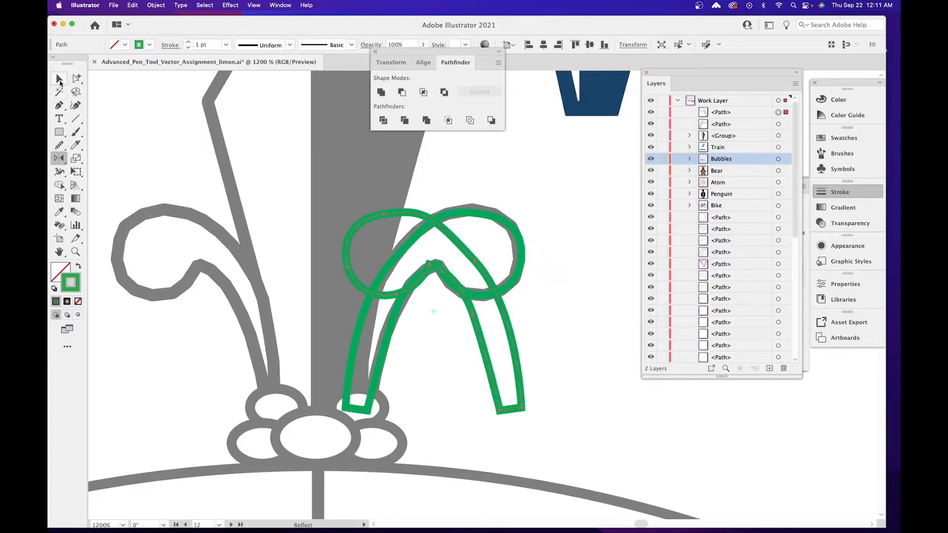
{"action": "left_click", "coordinate": [59, 78]}
{"action": "scroll", "coordinate": [413, 245], "scroll_direction": "left", "scroll_amount": 5}
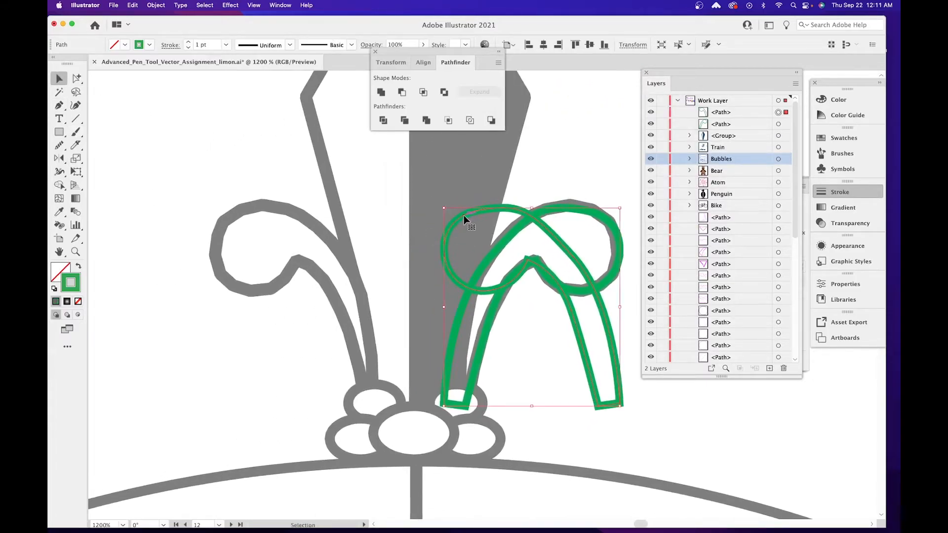
{"action": "left_click_drag", "start_coordinate": [469, 214], "coordinate": [238, 216]}
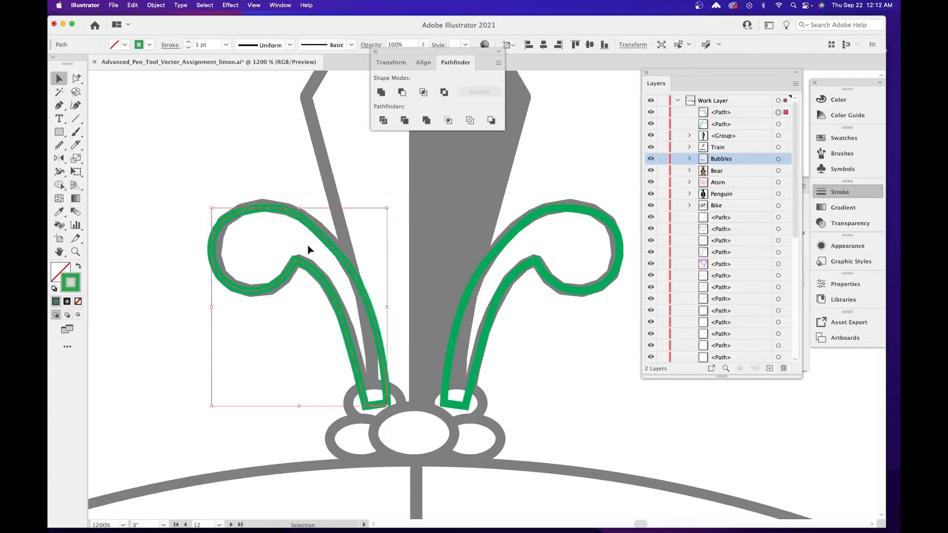
Draw five ellipses over the template's oval cluster at the curls' base: two upper, two lower and one larger in the center.
{"action": "key", "text": "space"}
{"action": "left_click_drag", "start_coordinate": [425, 278], "coordinate": [383, 173]}
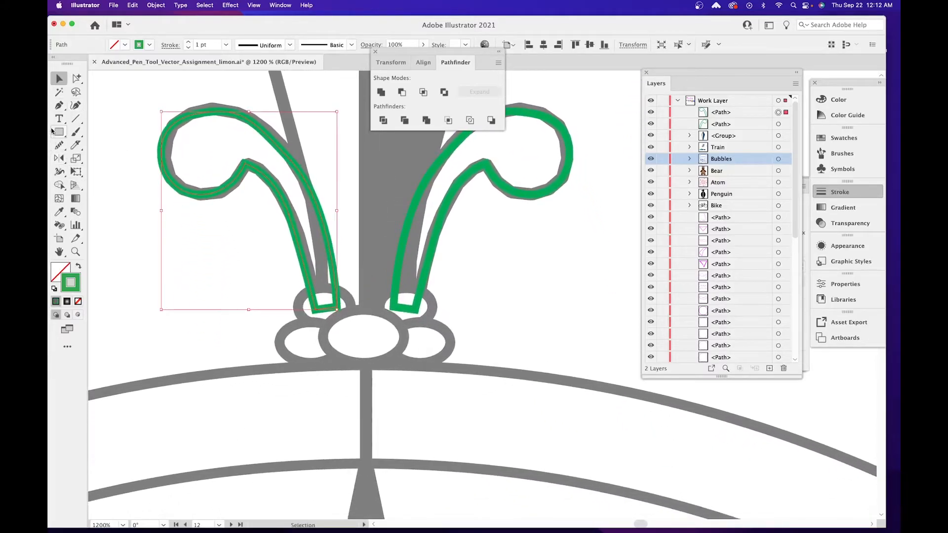
{"action": "left_click_drag", "start_coordinate": [58, 133], "coordinate": [119, 164]}
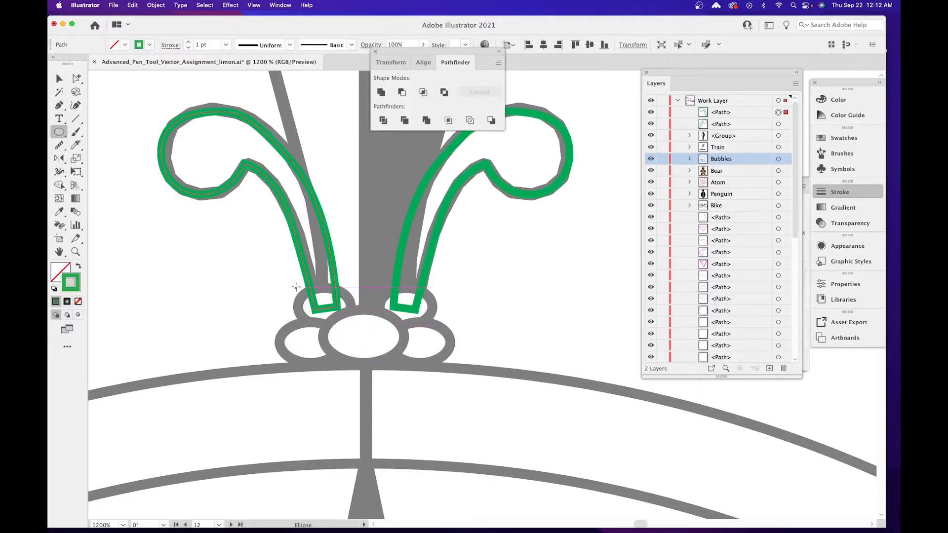
{"action": "left_click_drag", "start_coordinate": [298, 285], "coordinate": [352, 332]}
{"action": "left_click_drag", "start_coordinate": [380, 286], "coordinate": [434, 332]}
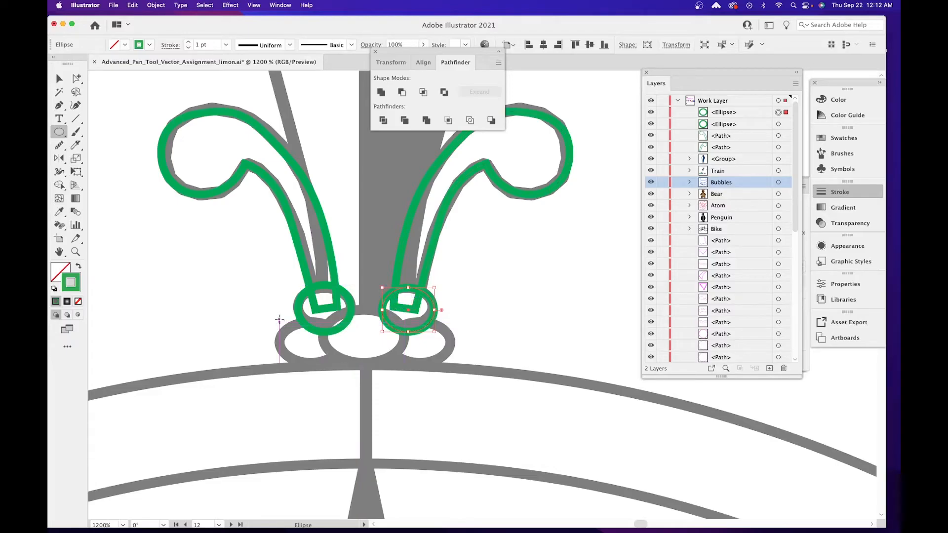
{"action": "left_click_drag", "start_coordinate": [279, 320], "coordinate": [341, 357]}
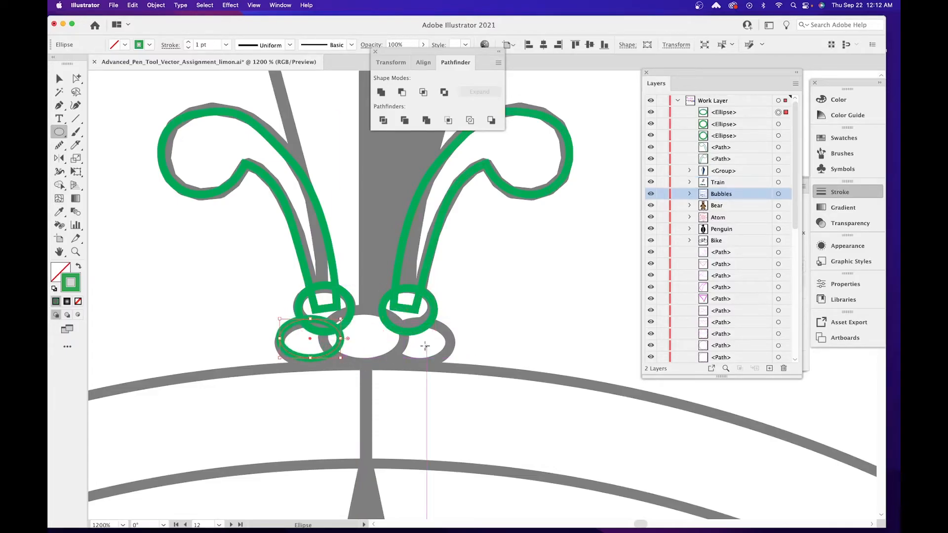
{"action": "left_click_drag", "start_coordinate": [458, 320], "coordinate": [394, 363]}
{"action": "left_click_drag", "start_coordinate": [319, 308], "coordinate": [404, 359]}
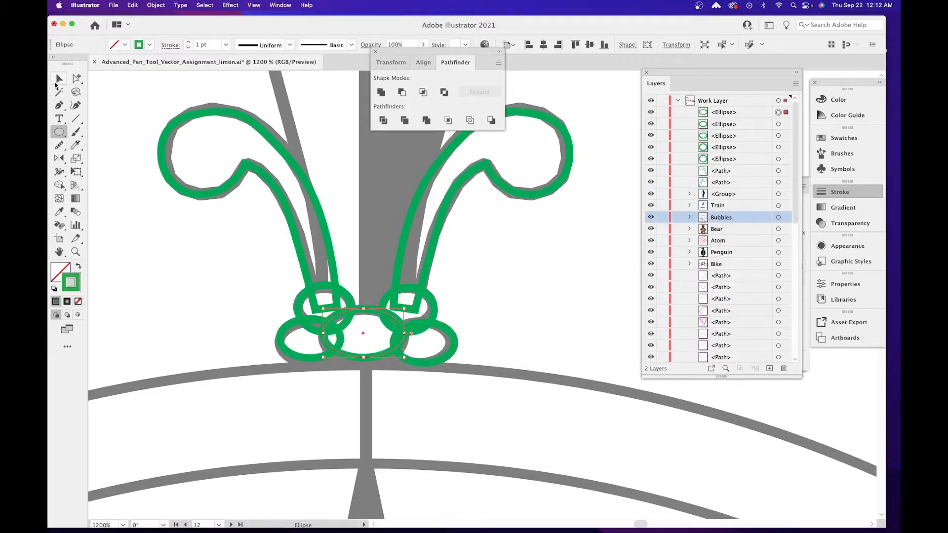
Select both curls and all five ellipses and change their stroke color to black.
{"action": "left_click", "coordinate": [59, 79]}
{"action": "left_click_drag", "start_coordinate": [298, 375], "coordinate": [517, 198]}
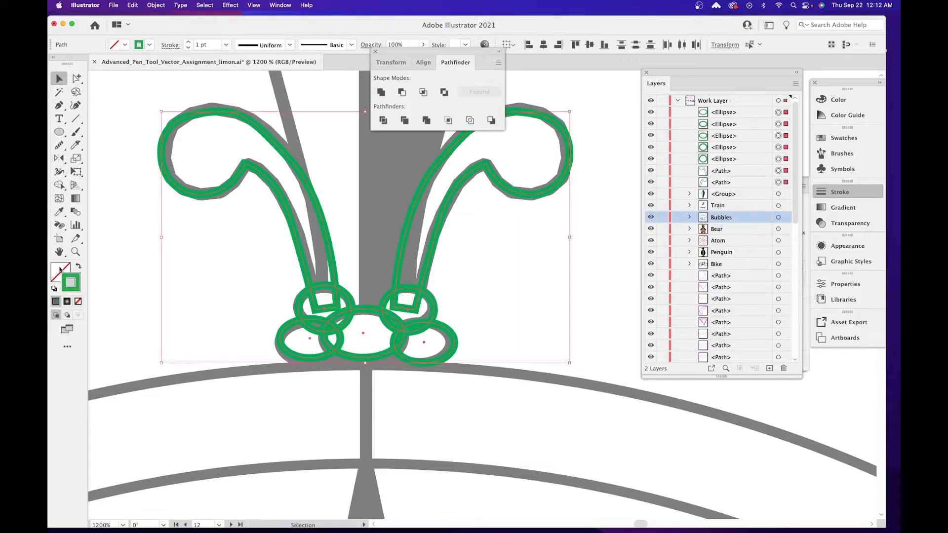
{"action": "left_click", "coordinate": [150, 45]}
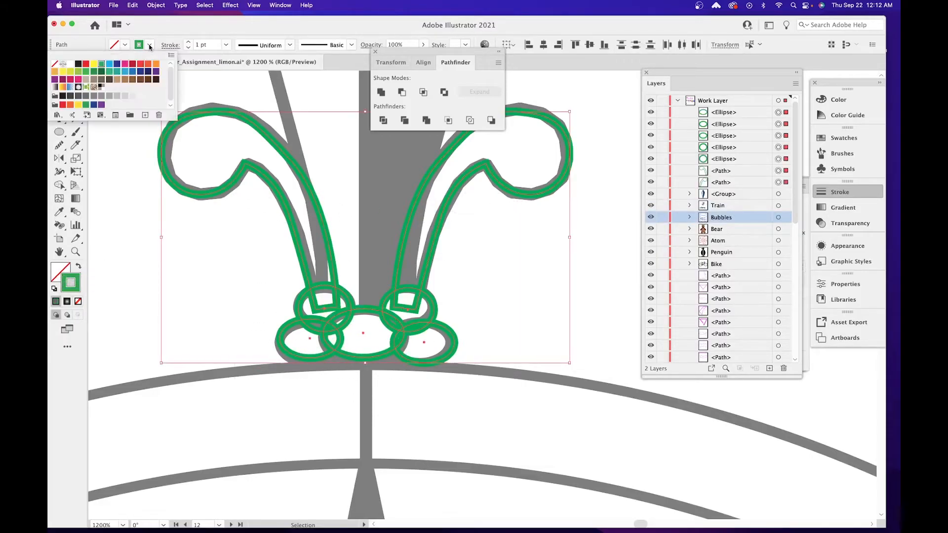
{"action": "left_click", "coordinate": [78, 64]}
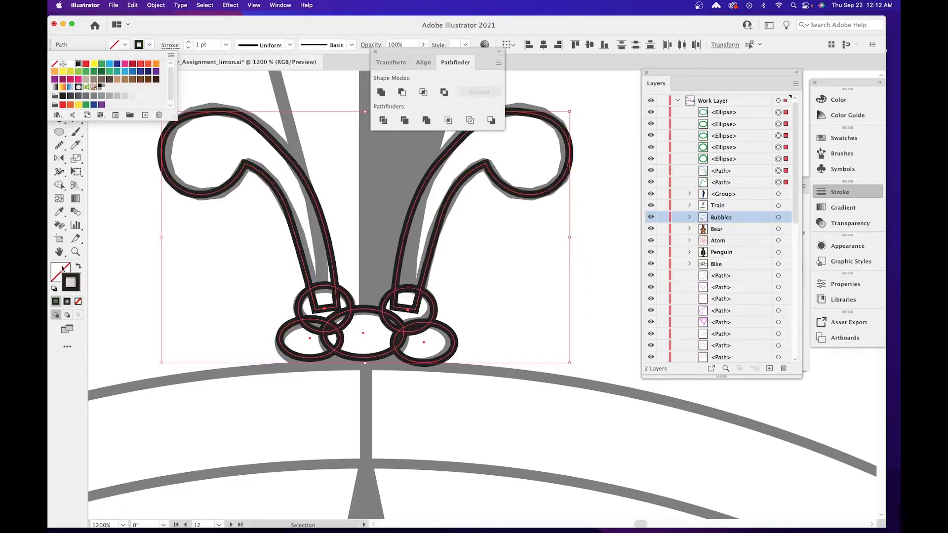
Try a teal stroke color on the selected curls and ellipses and undo that recoloring.
{"action": "left_click", "coordinate": [117, 72]}
{"action": "key", "text": "Escape"}
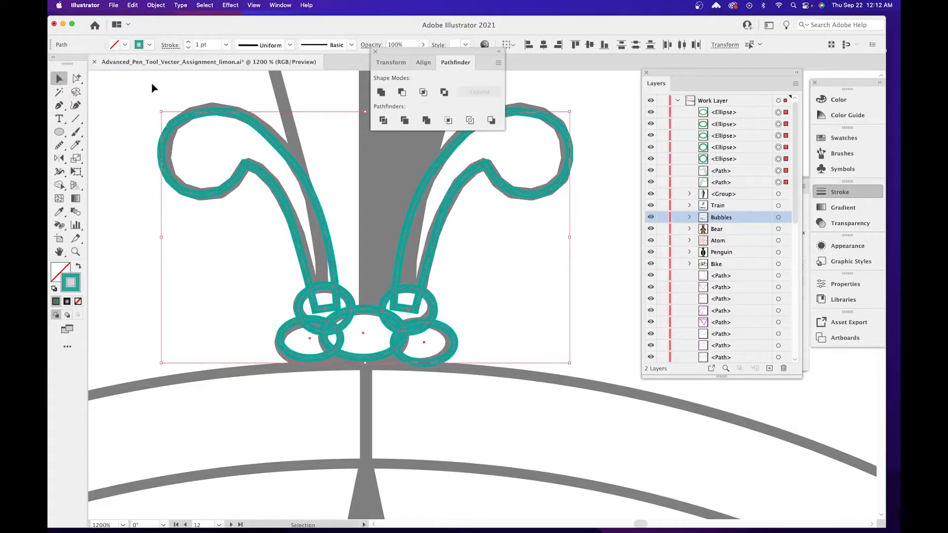
{"action": "key", "text": "super+z"}
Fill both selected curls and the five base ellipses with teal.
{"action": "left_click", "coordinate": [117, 48]}
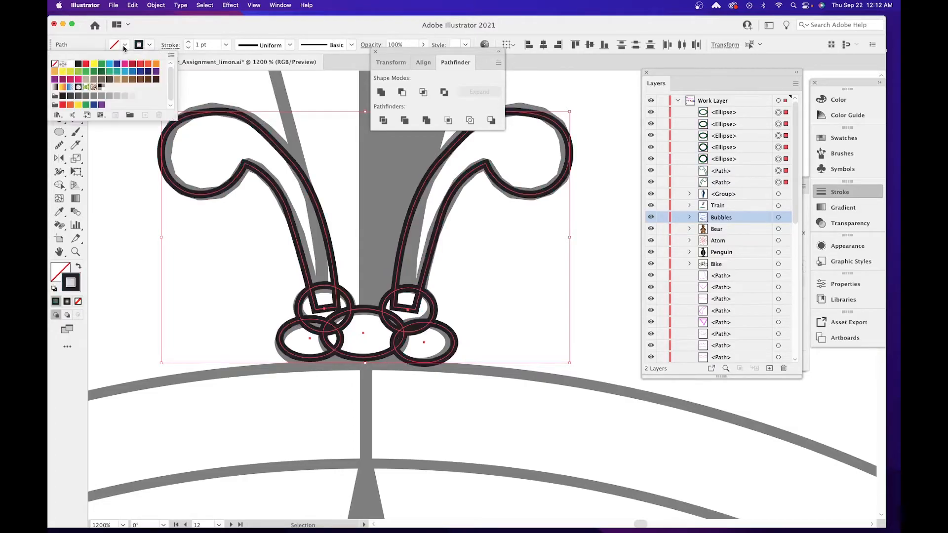
{"action": "left_click", "coordinate": [116, 74]}
{"action": "key", "text": "Escape"}
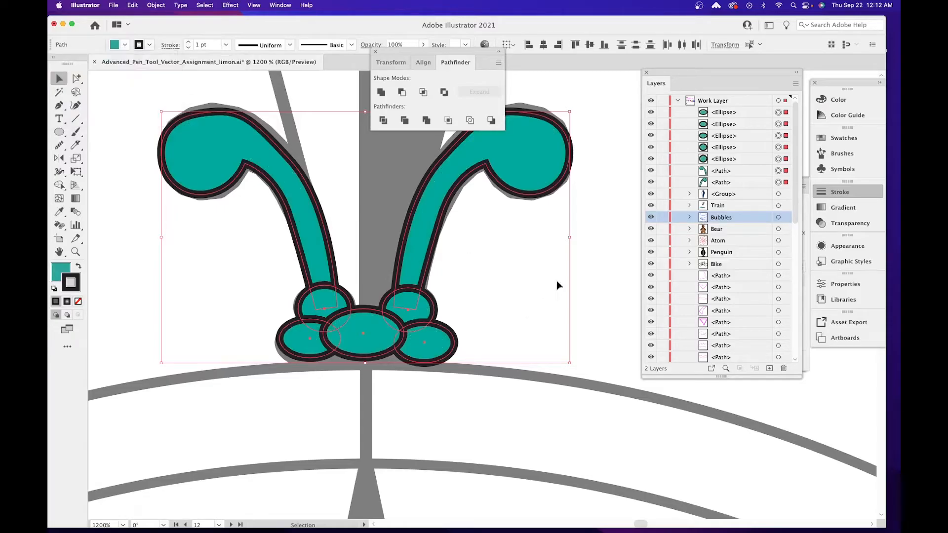
{"action": "left_click", "coordinate": [599, 254]}
Move the blue arrowhead group onto the template's north arrowhead, its base behind the teal curls and ovals.
{"action": "left_click_drag", "start_coordinate": [592, 258], "coordinate": [632, 392]}
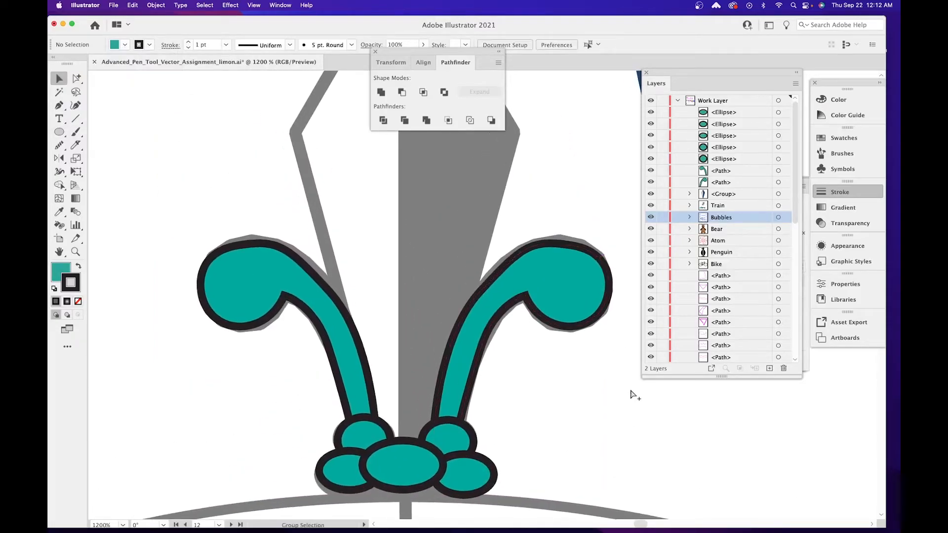
{"action": "key", "text": "super+minus"}
{"action": "key", "text": "super+minus"}
{"action": "key", "text": "super+minus"}
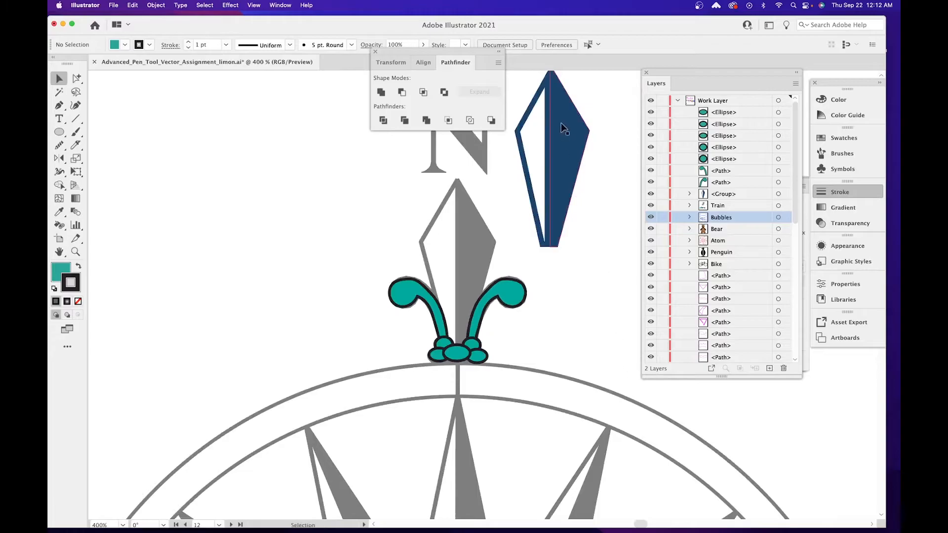
{"action": "left_click_drag", "start_coordinate": [591, 90], "coordinate": [537, 171]}
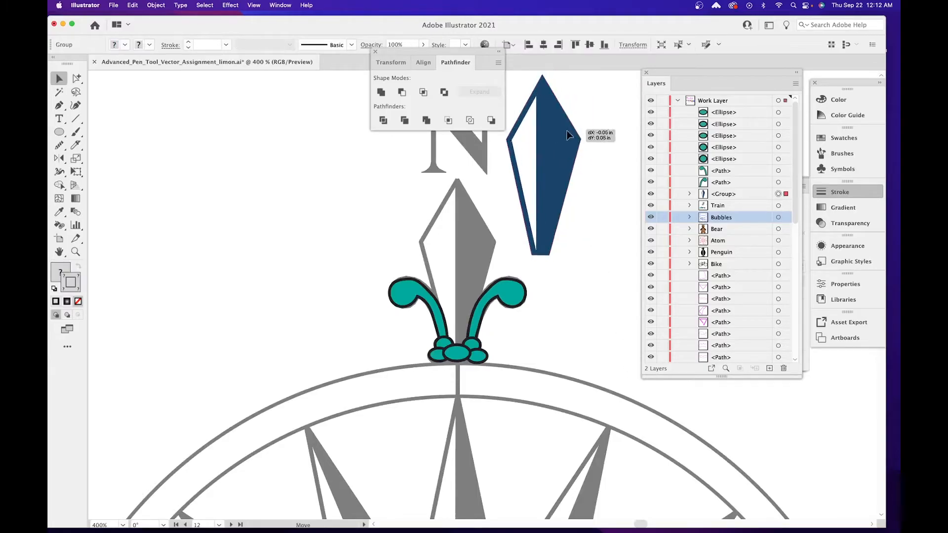
{"action": "left_click_drag", "start_coordinate": [580, 132], "coordinate": [484, 233]}
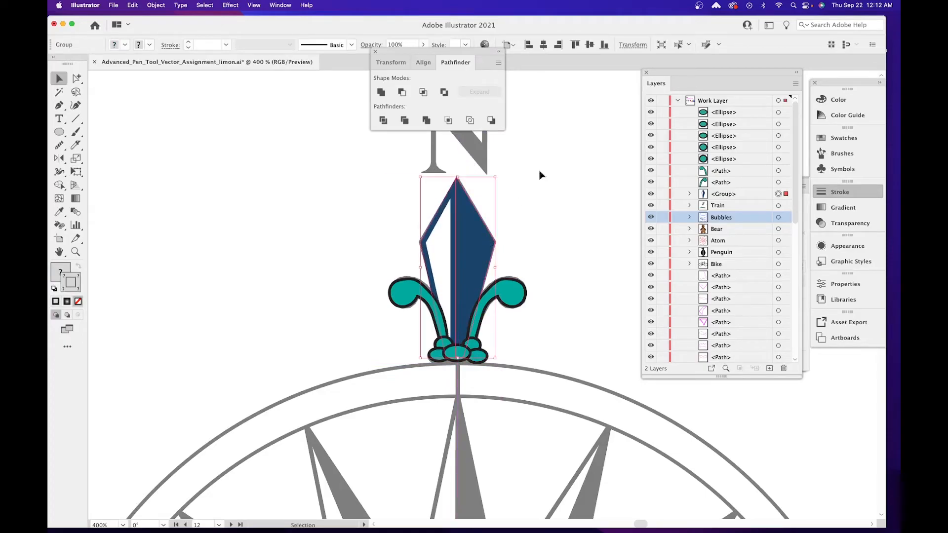
{"action": "left_click", "coordinate": [284, 141]}
{"action": "left_click", "coordinate": [465, 232]}
{"action": "left_click", "coordinate": [316, 209]}
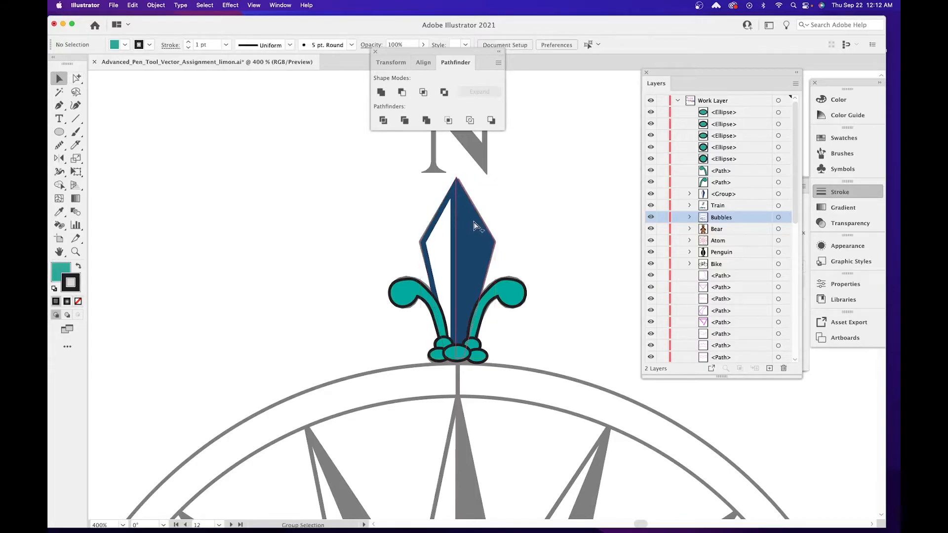
Change the fill of the north arrowhead's solid right half to black, 000000.
{"action": "key", "text": "super+equal"}
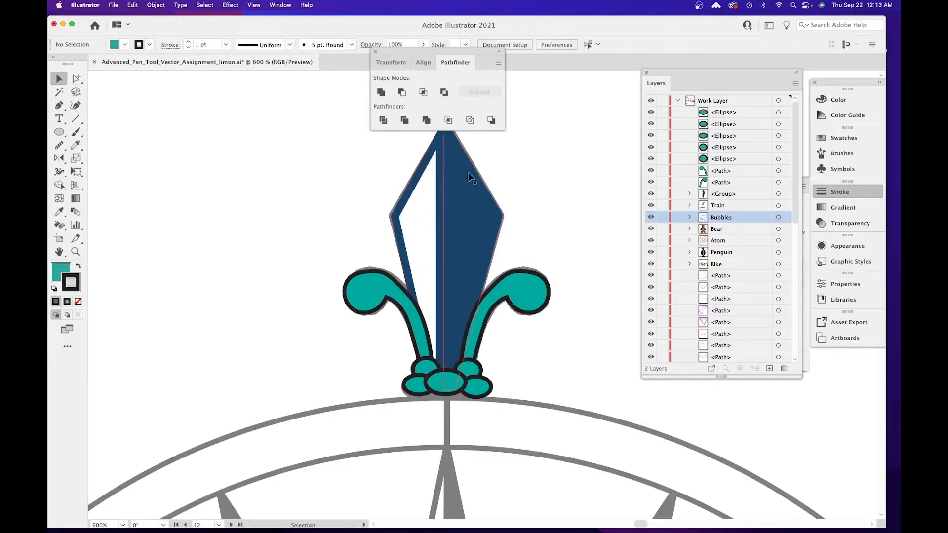
{"action": "left_click", "coordinate": [76, 80]}
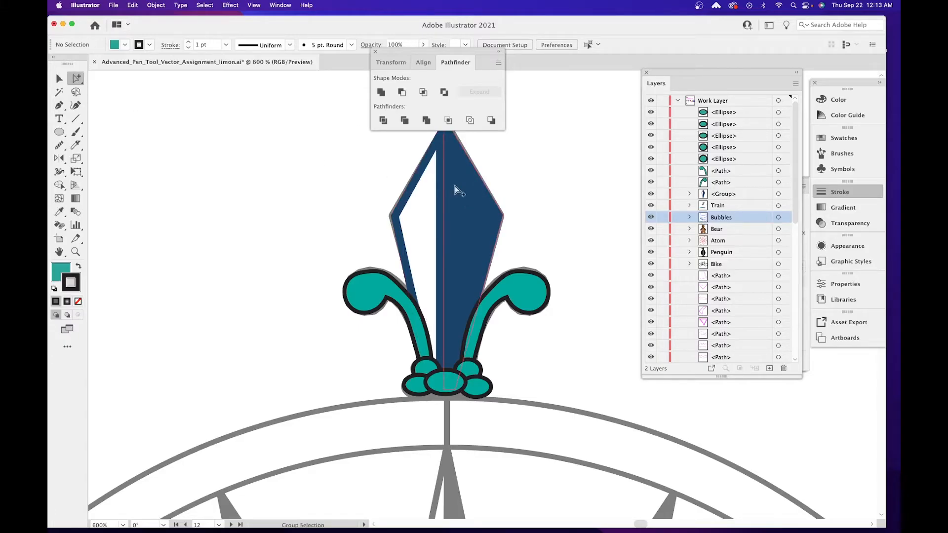
{"action": "left_click", "coordinate": [452, 183]}
{"action": "double_click", "coordinate": [61, 274]}
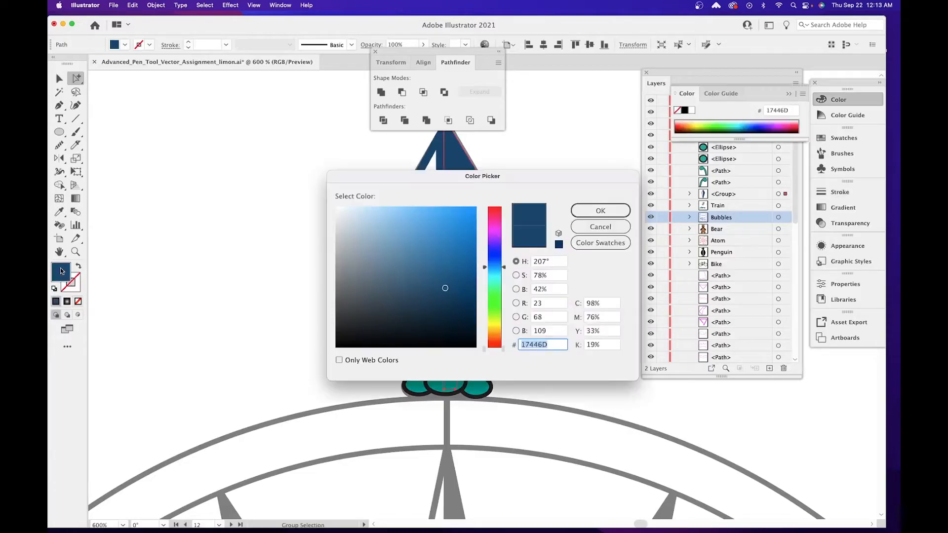
{"action": "left_click_drag", "start_coordinate": [376, 299], "coordinate": [326, 357]}
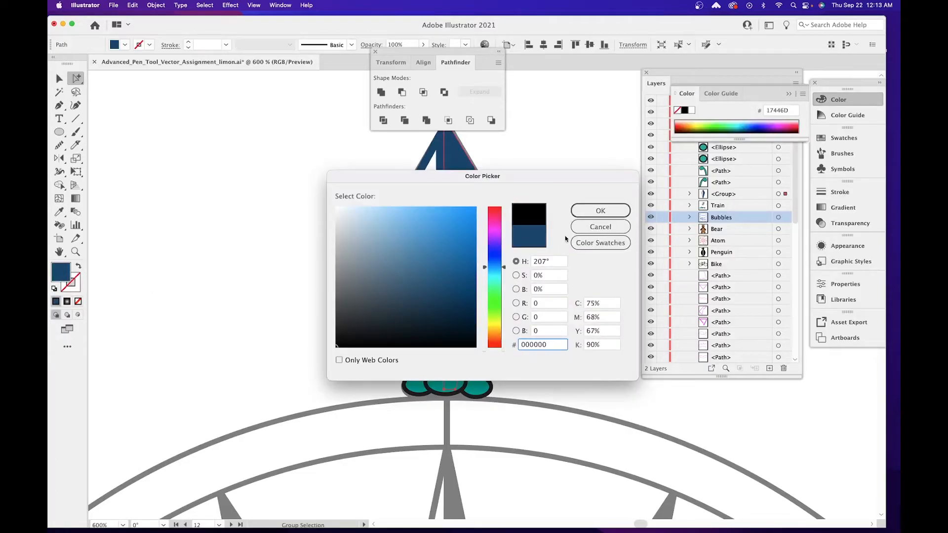
{"action": "left_click", "coordinate": [600, 210]}
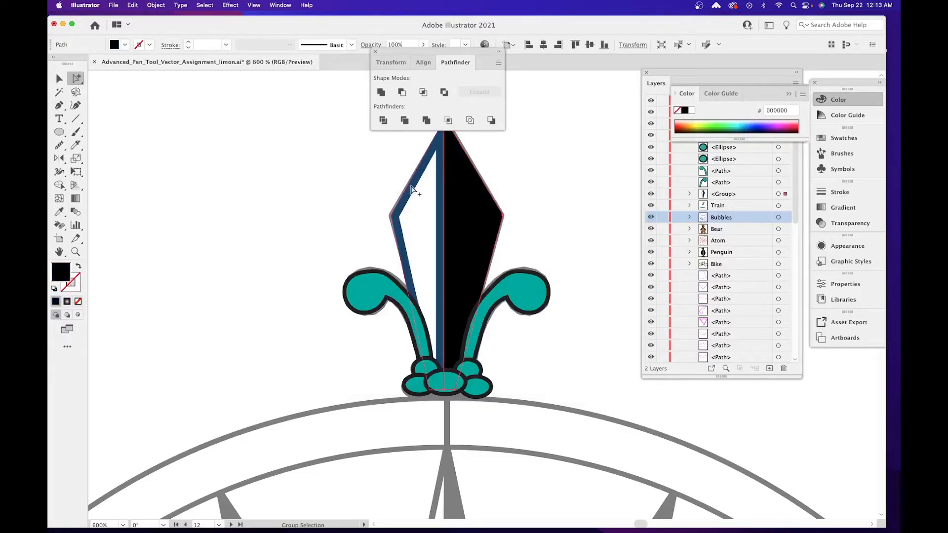
Change the stroke of the north arrowhead's outlined left half to black, 000000.
{"action": "left_click", "coordinate": [412, 189]}
{"action": "double_click", "coordinate": [71, 286]}
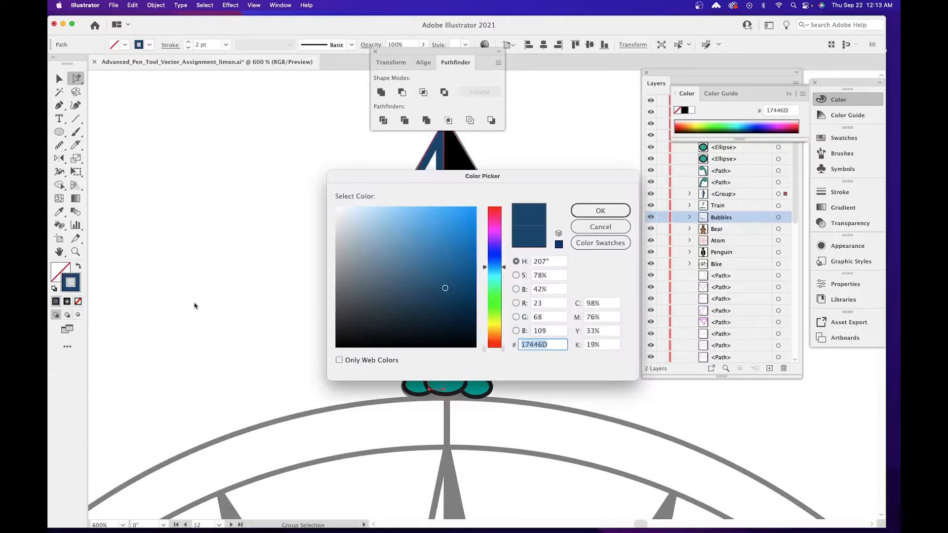
{"action": "left_click_drag", "start_coordinate": [361, 326], "coordinate": [337, 347]}
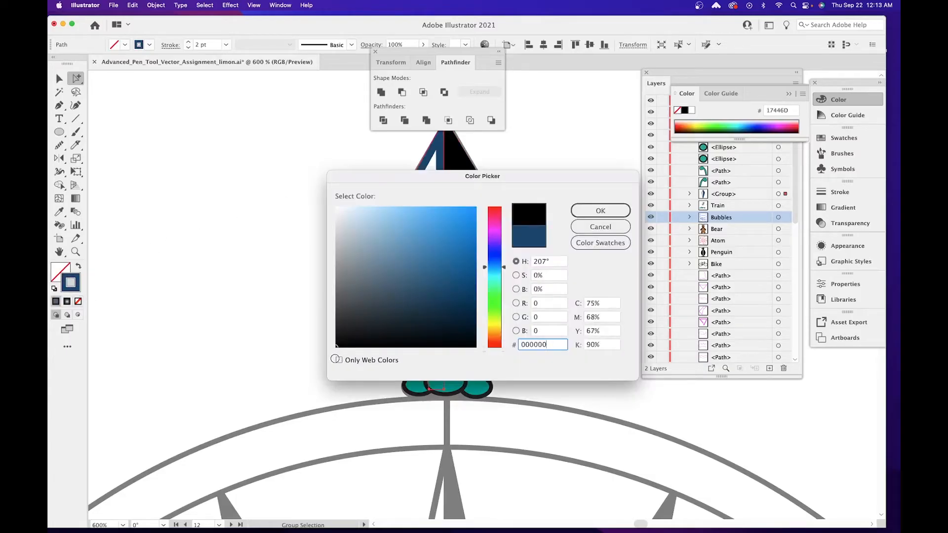
{"action": "left_click", "coordinate": [600, 211]}
{"action": "left_click", "coordinate": [565, 265]}
{"action": "scroll", "coordinate": [567, 364], "scroll_direction": "down", "scroll_amount": 2}
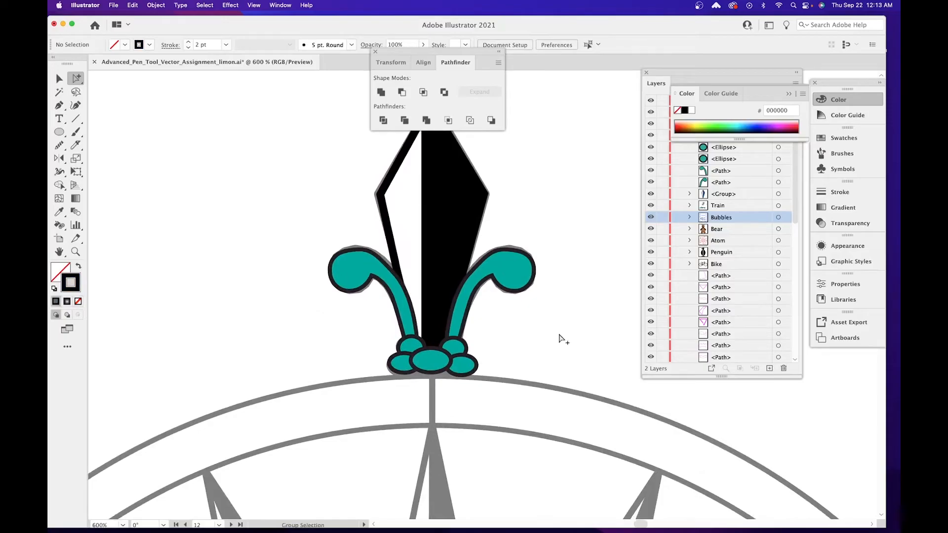
Examine the recolored north arrowhead against the whole compass and the ray pattern inside the dial.
{"action": "key", "text": "super+minus"}
{"action": "key", "text": "super+minus"}
{"action": "key", "text": "super+minus"}
{"action": "key", "text": "super+minus"}
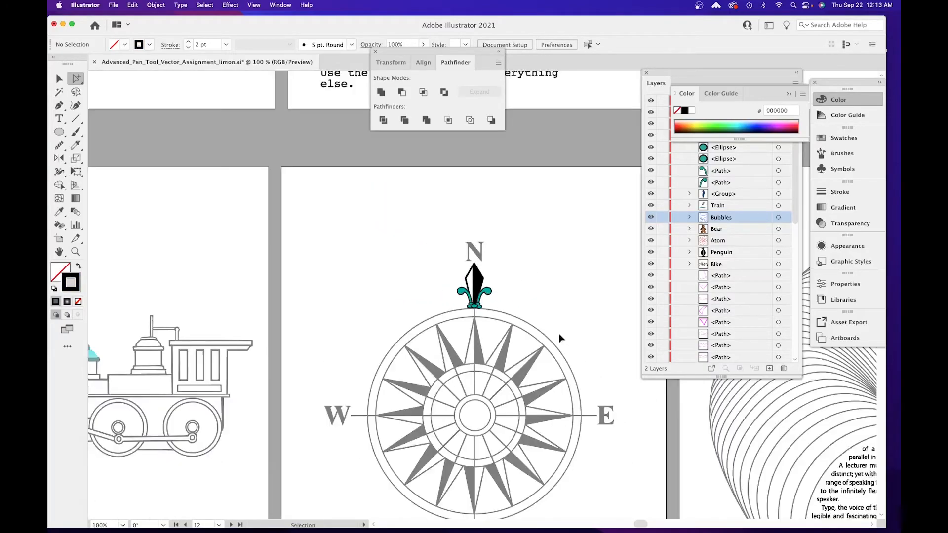
{"action": "key", "text": "super+equal"}
{"action": "key", "text": "super+equal"}
{"action": "key", "text": "super+equal"}
{"action": "key", "text": "space"}
{"action": "left_click_drag", "start_coordinate": [558, 333], "coordinate": [487, 247]}
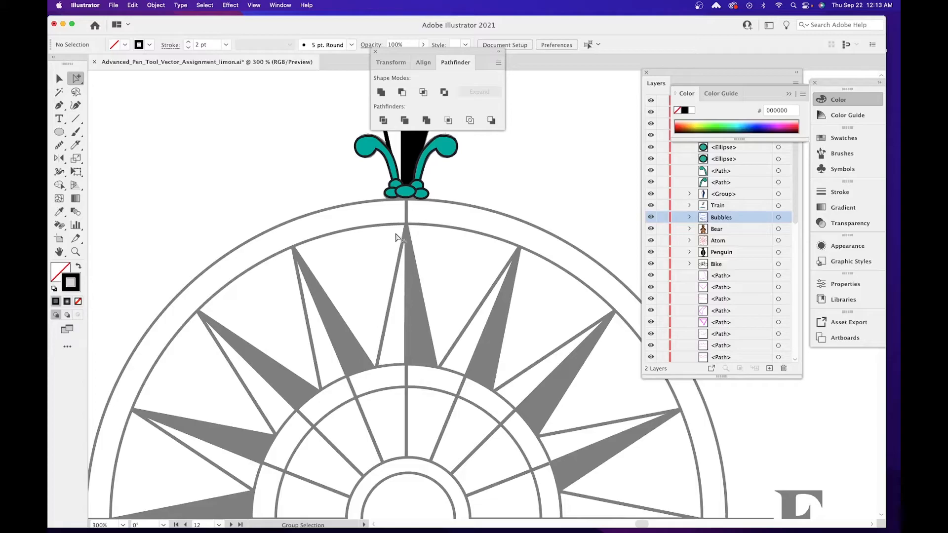
{"action": "key", "text": "space"}
{"action": "left_click_drag", "start_coordinate": [388, 293], "coordinate": [366, 426]}
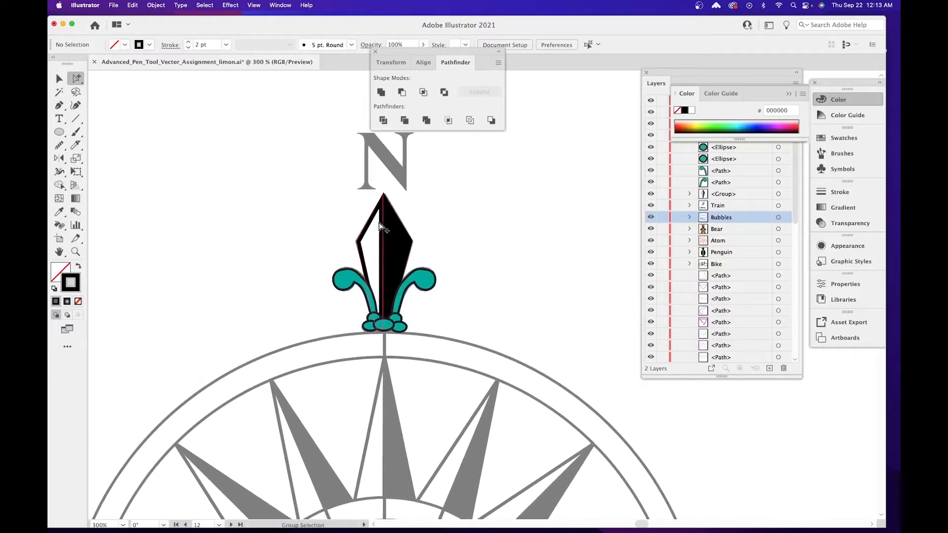
{"action": "key", "text": "space"}
{"action": "left_click_drag", "start_coordinate": [373, 362], "coordinate": [356, 176]}
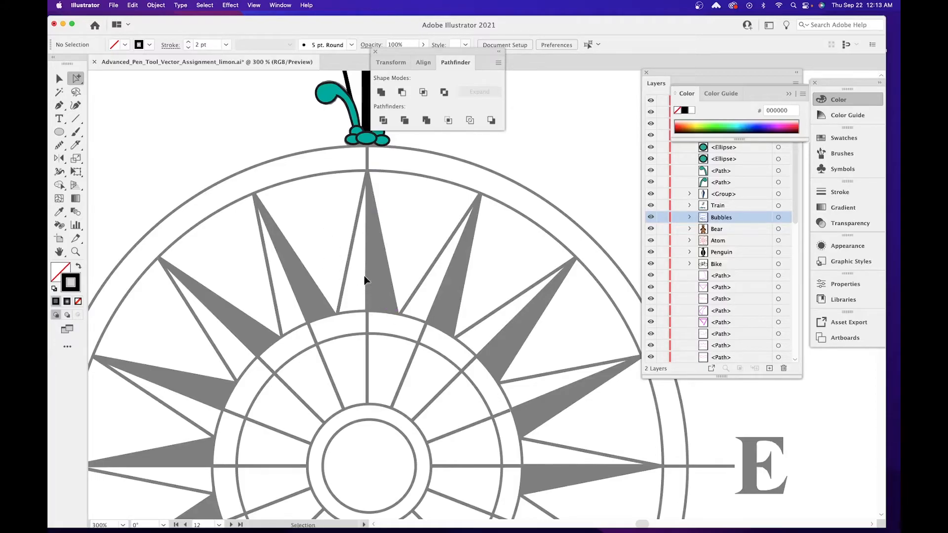
Draw a three-sided polygon with the Polygon tool near the tip of the template's north ray.
{"action": "key", "text": "super+equal"}
{"action": "key", "text": "super+equal"}
{"action": "left_click_drag", "start_coordinate": [354, 214], "coordinate": [419, 324]}
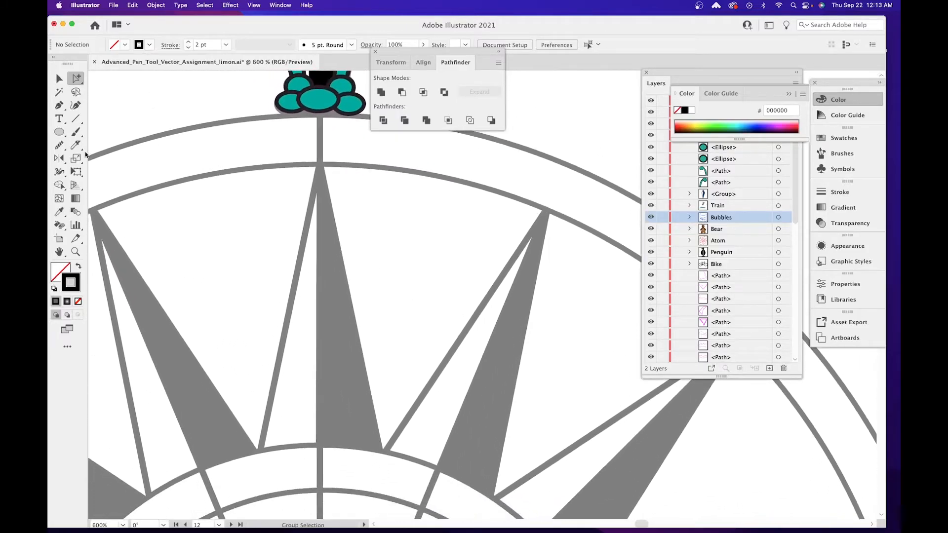
{"action": "left_click", "coordinate": [60, 132]}
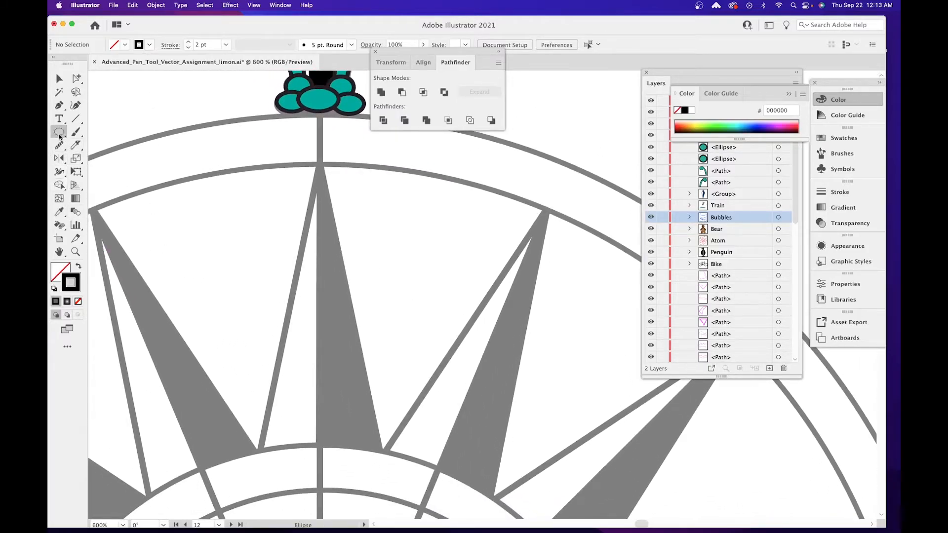
{"action": "left_click", "coordinate": [122, 172]}
{"action": "left_click_drag", "start_coordinate": [257, 329], "coordinate": [249, 291]}
{"action": "mouse_move", "coordinate": [286, 177]}
{"action": "left_mouse_down"}
{"action": "mouse_move", "coordinate": [331, 240]}
{"action": "mouse_move", "coordinate": [350, 286]}
{"action": "mouse_move", "coordinate": [339, 199]}
{"action": "mouse_move", "coordinate": [347, 235]}
{"action": "mouse_move", "coordinate": [364, 250]}
{"action": "mouse_move", "coordinate": [354, 232]}
{"action": "left_mouse_up"}
{"action": "key", "text": "Up"}
{"action": "key", "text": "Up"}
{"action": "key", "text": "Up"}
{"action": "key", "text": "Up"}
{"action": "key", "text": "Up"}
{"action": "key", "text": "Up"}
{"action": "key", "text": "Up"}
{"action": "key", "text": "Up"}
{"action": "key", "text": "Up"}
{"action": "key", "text": "Down"}
{"action": "key", "text": "Down"}
{"action": "key", "text": "Down"}
{"action": "key", "text": "Down"}
{"action": "key", "text": "Down"}
{"action": "key", "text": "Down"}
{"action": "key", "text": "Down"}
{"action": "key", "text": "Down"}
{"action": "key", "text": "Down"}
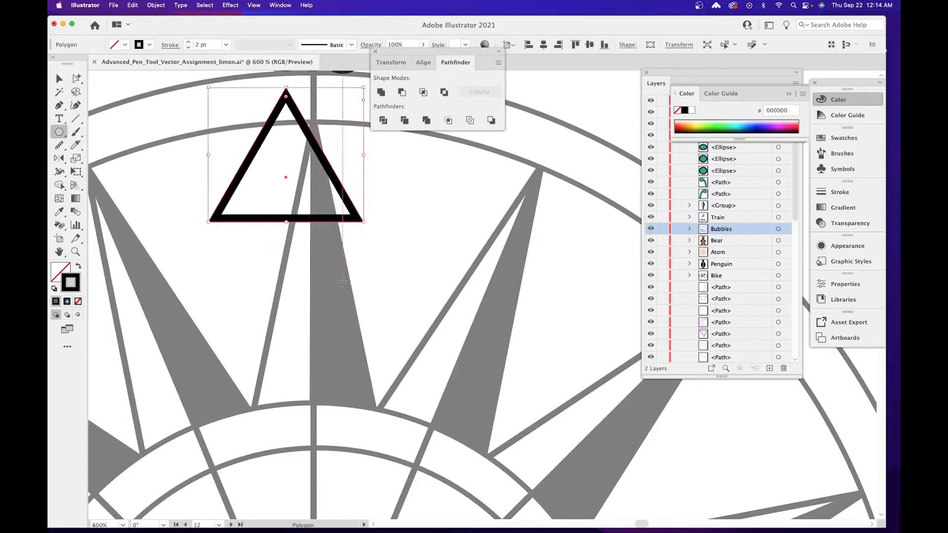
Align the triangle's tip with the template's north ray and stretch its base down past the dial's inner ring lines.
{"action": "left_click", "coordinate": [61, 79]}
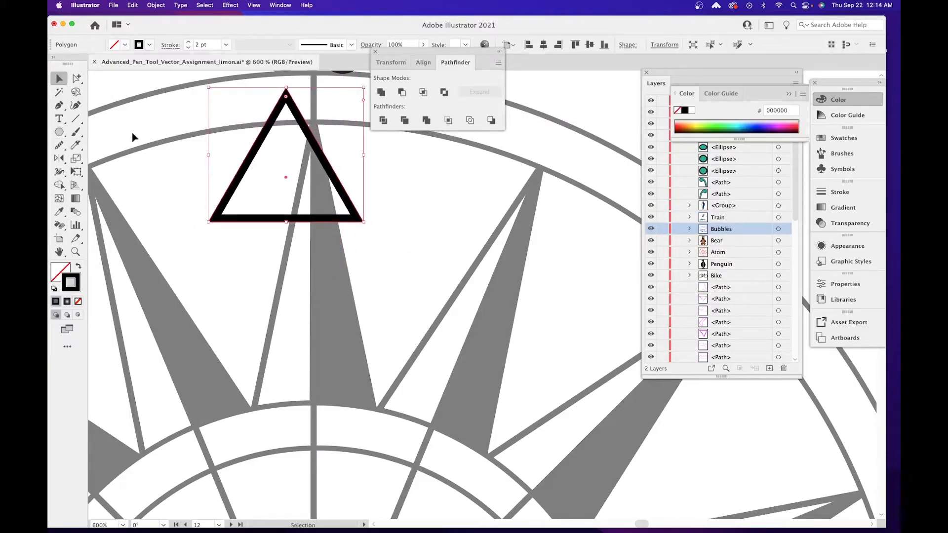
{"action": "left_click_drag", "start_coordinate": [303, 129], "coordinate": [333, 212]}
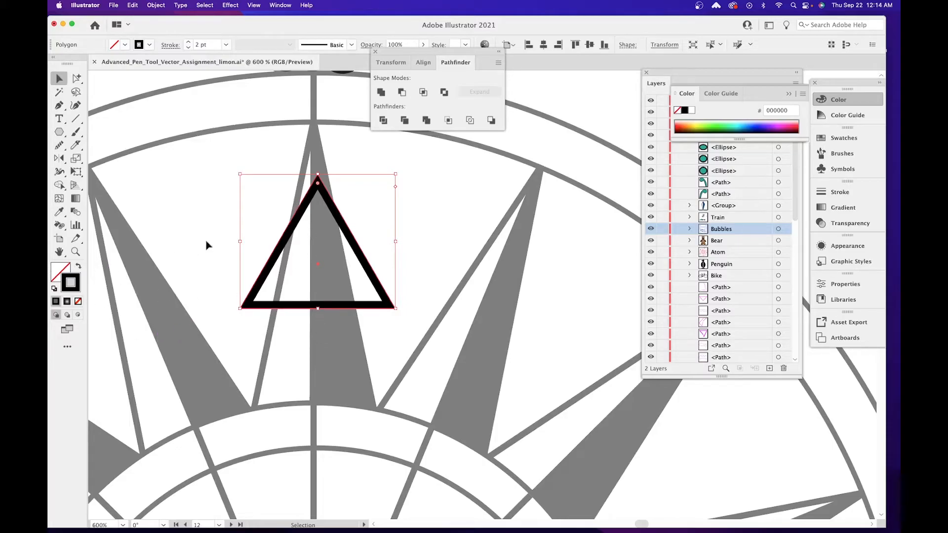
{"action": "left_click_drag", "start_coordinate": [318, 309], "coordinate": [319, 467]}
{"action": "key", "text": "space"}
{"action": "left_click_drag", "start_coordinate": [323, 206], "coordinate": [310, 171]}
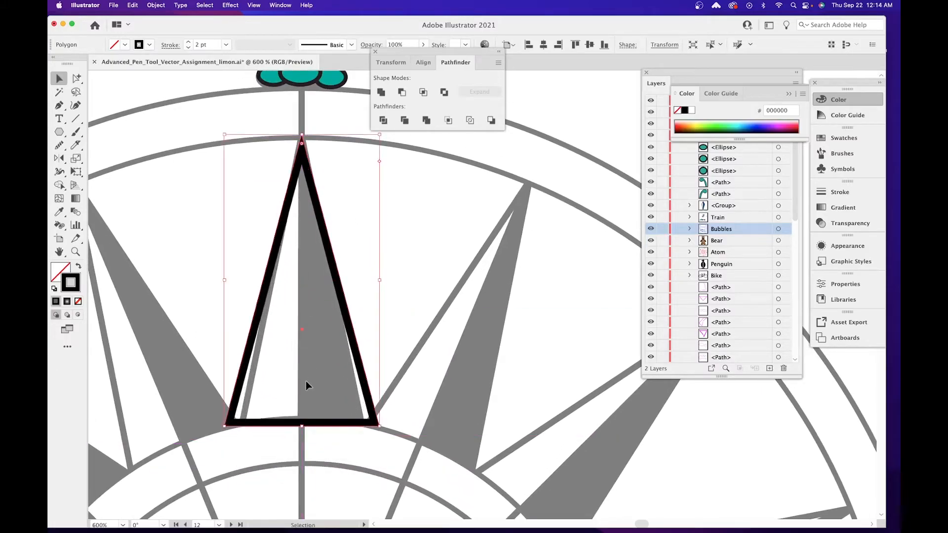
{"action": "left_click_drag", "start_coordinate": [302, 425], "coordinate": [294, 326]}
{"action": "key", "text": "space"}
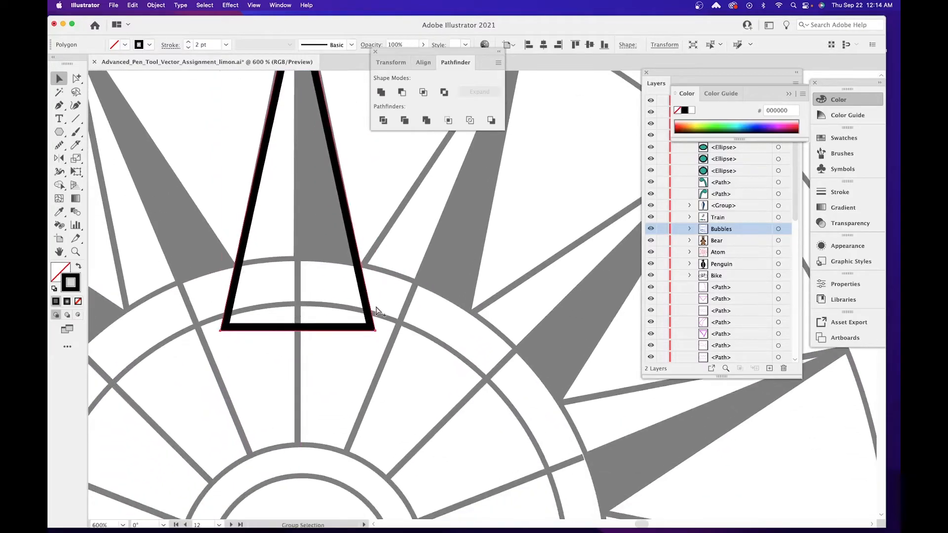
Examine how the stretched triangle fits the template's north ray and the surrounding dial rings.
{"action": "key", "text": "super+minus"}
{"action": "key", "text": "super+minus"}
{"action": "key", "text": "space"}
{"action": "left_click_drag", "start_coordinate": [476, 368], "coordinate": [430, 302]}
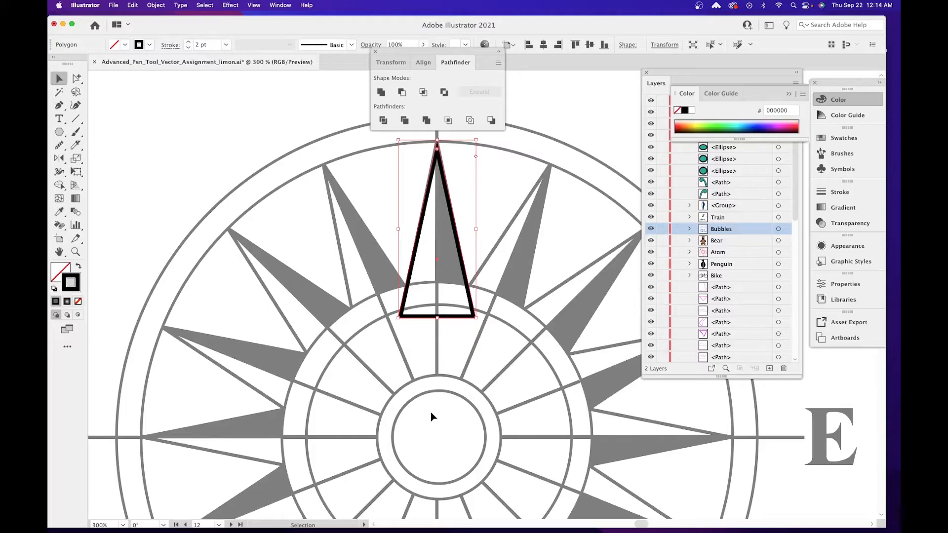
{"action": "key", "text": "super+alt"}
{"action": "key", "text": "super+equal"}
{"action": "key", "text": "super+equal"}
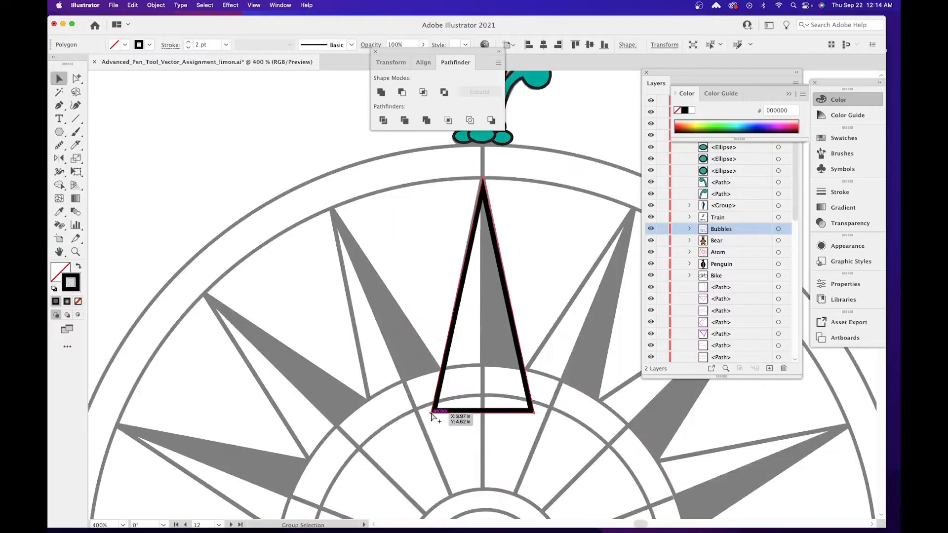
{"action": "key", "text": "space"}
{"action": "left_click_drag", "start_coordinate": [447, 394], "coordinate": [294, 392]}
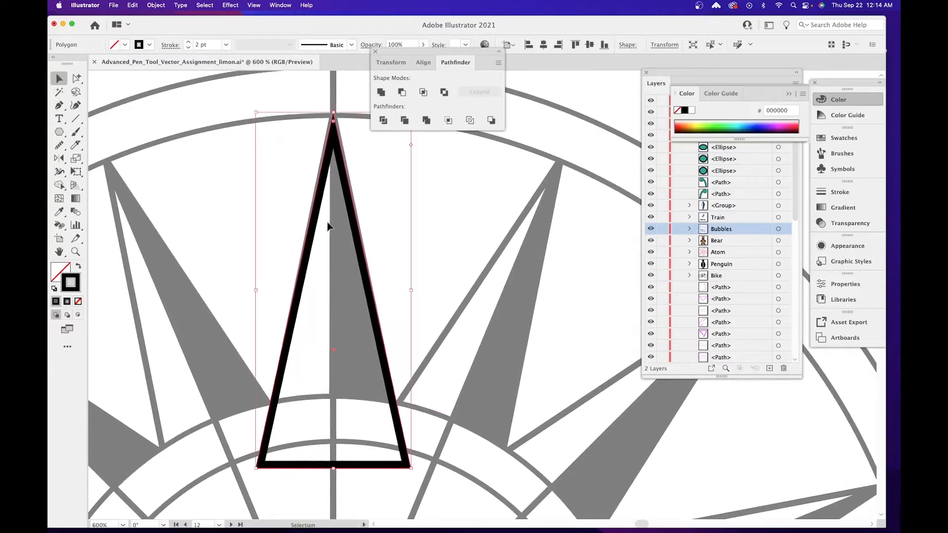
Copy the stretched triangle and paste the duplicate in front at the same position.
{"action": "left_click", "coordinate": [474, 220]}
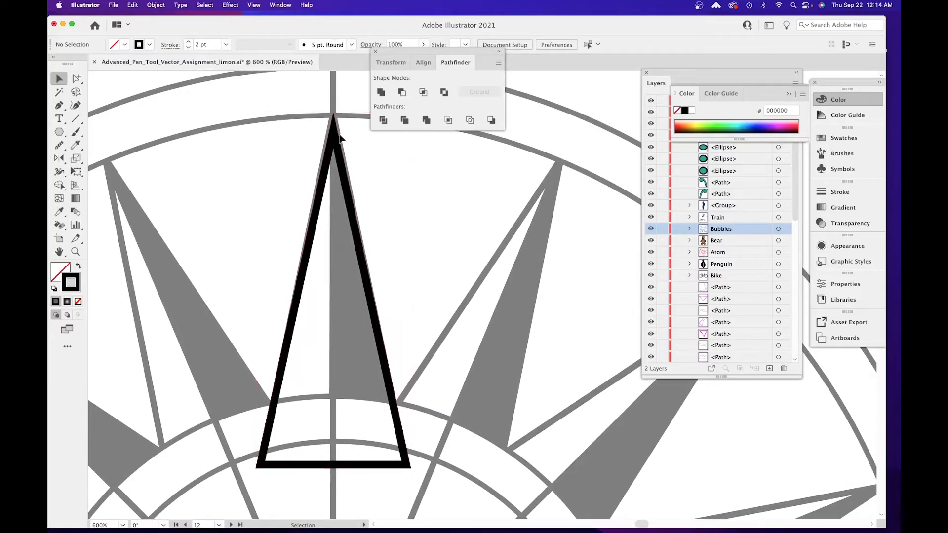
{"action": "left_click", "coordinate": [336, 136]}
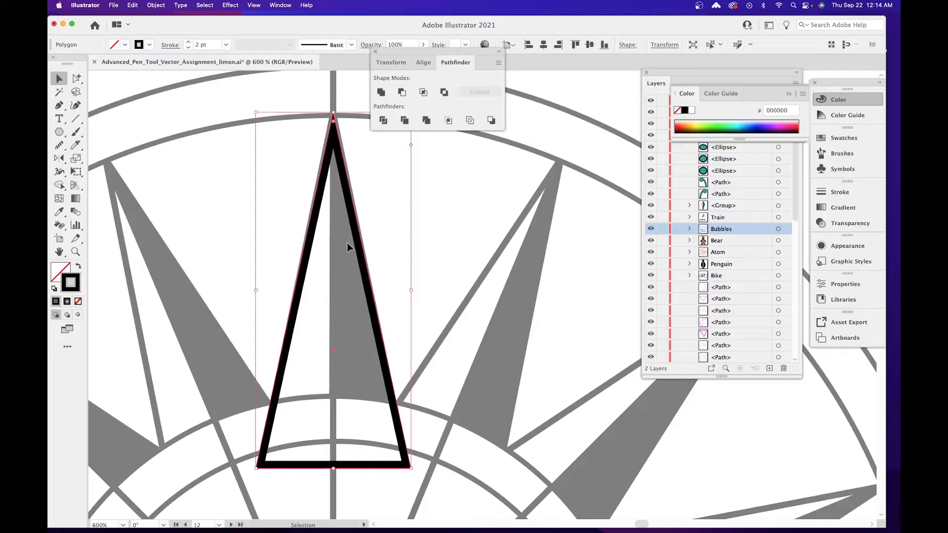
{"action": "key", "text": "super"}
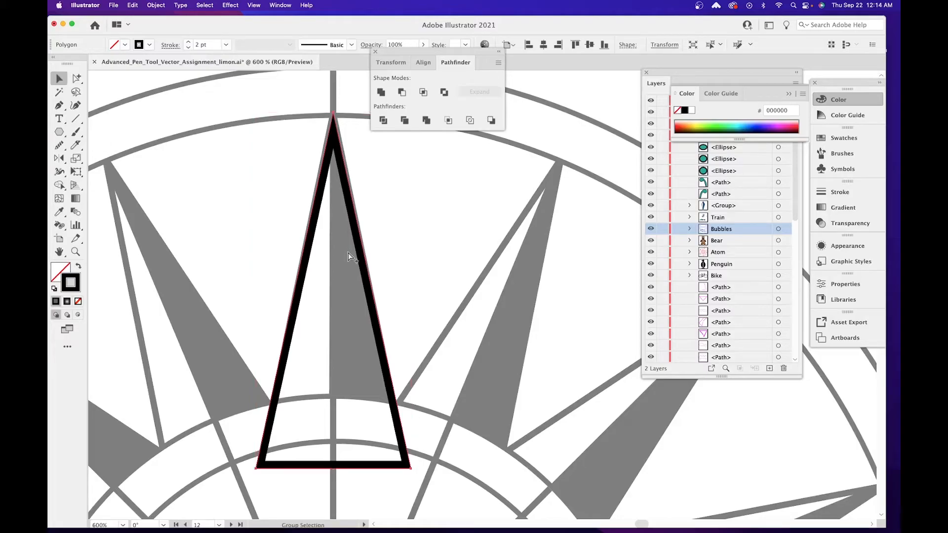
{"action": "key", "text": "super"}
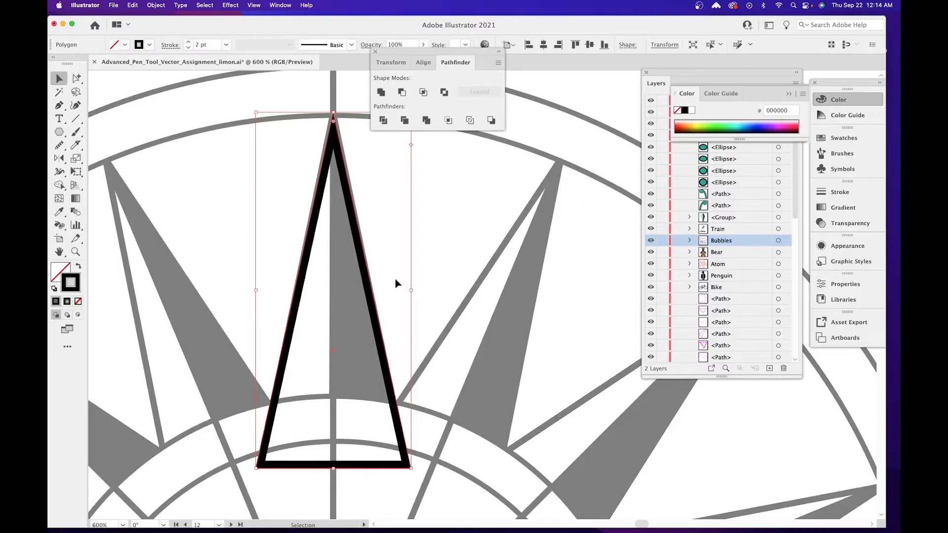
Move the duplicate triangle aside to check for the original beneath it, and undo the move.
{"action": "left_click", "coordinate": [512, 188]}
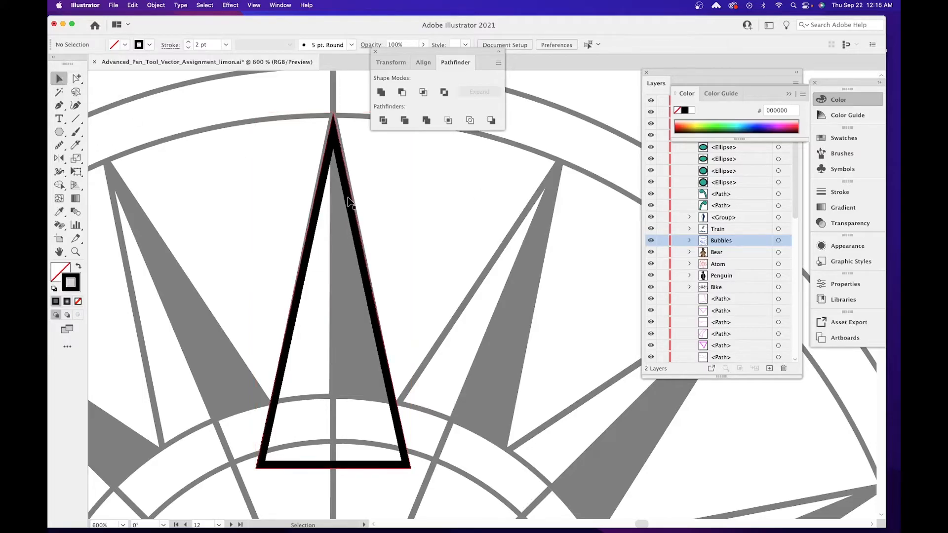
{"action": "left_click_drag", "start_coordinate": [351, 199], "coordinate": [475, 216]}
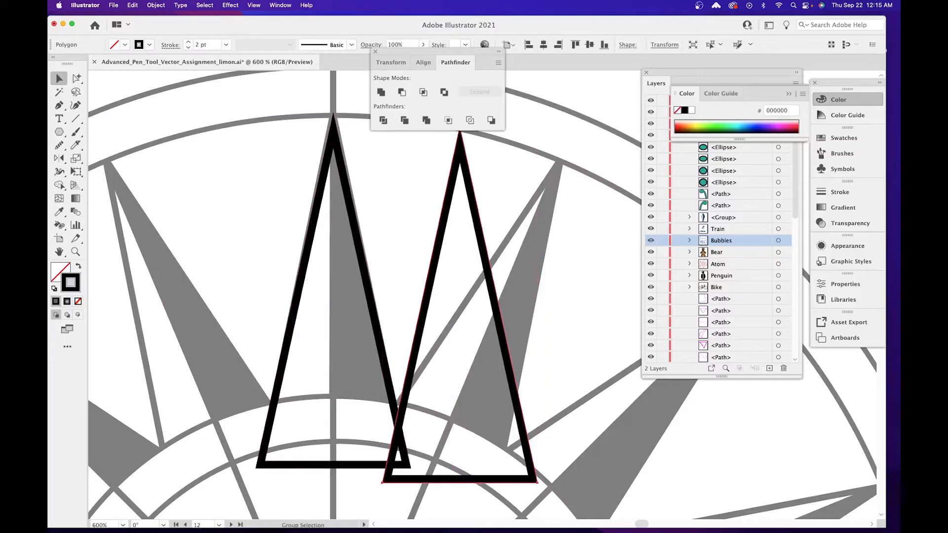
{"action": "left_click", "coordinate": [360, 218], "text": "shift"}
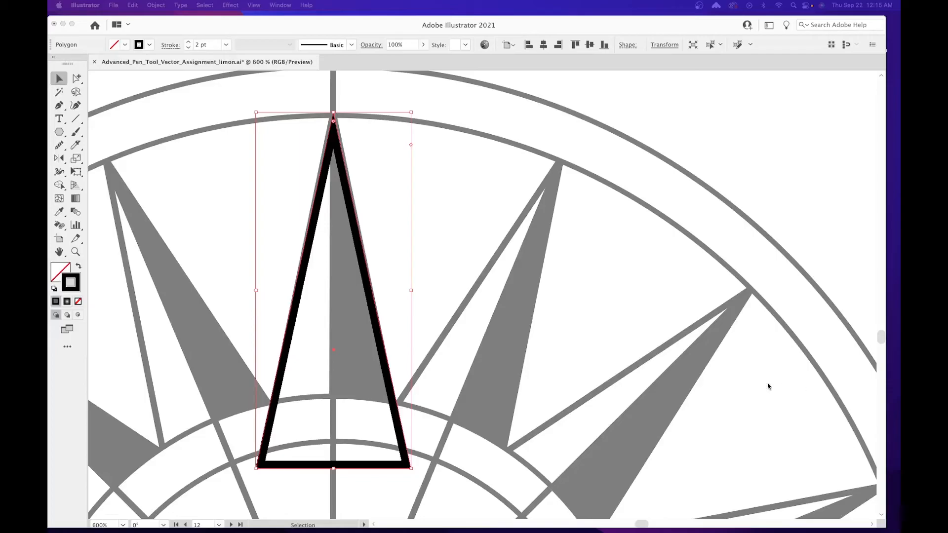
{"action": "left_click", "coordinate": [769, 387]}
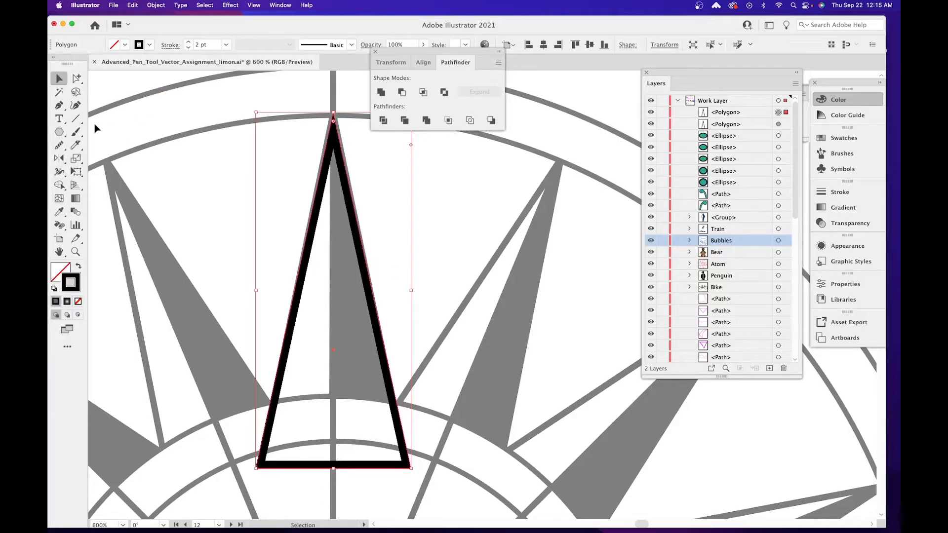
Draw a vertical line through the triangle's center from above its tip to below its base with the Line Segment tool.
{"action": "left_click", "coordinate": [76, 122]}
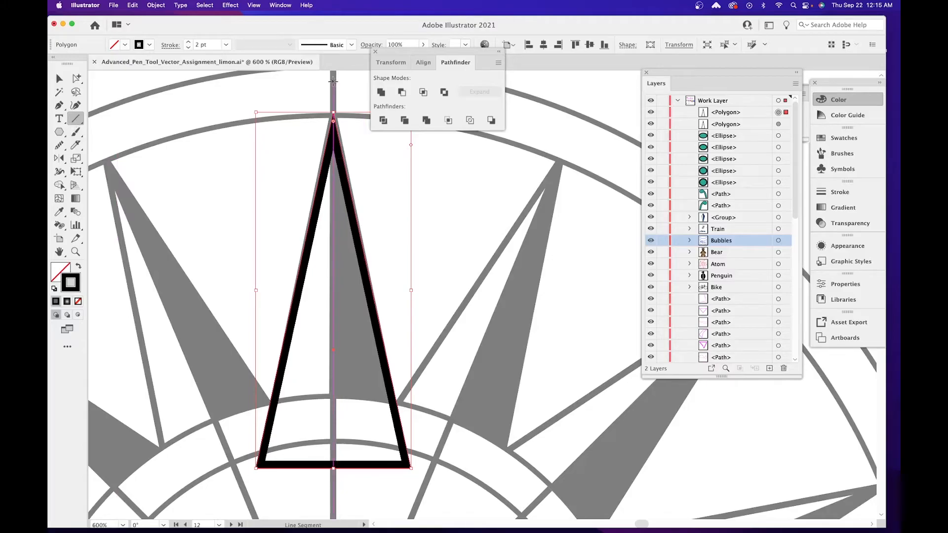
{"action": "left_click", "coordinate": [333, 81]}
{"action": "left_click", "coordinate": [458, 309]}
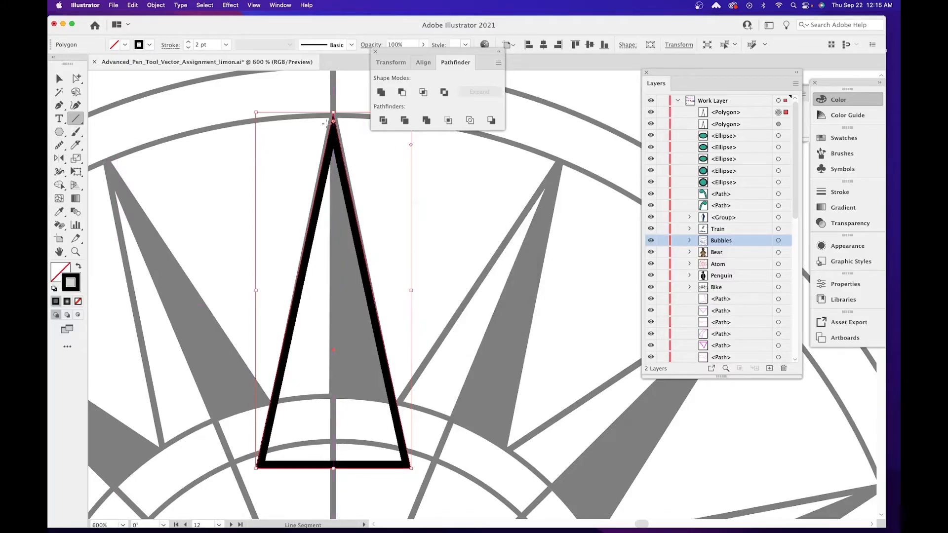
{"action": "left_click_drag", "start_coordinate": [333, 83], "coordinate": [328, 507]}
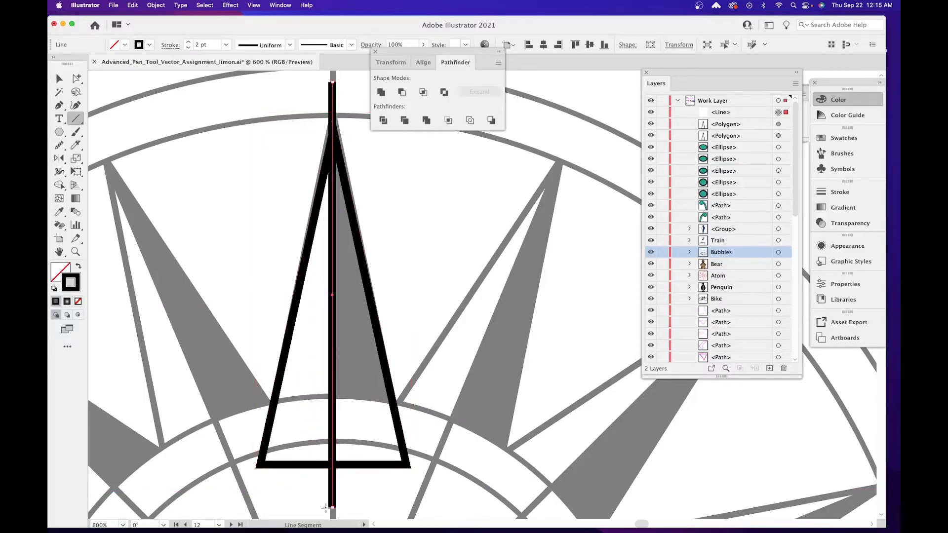
Split the front triangle along the vertical center line with the Pathfinder's Divide operation.
{"action": "left_click", "coordinate": [61, 84]}
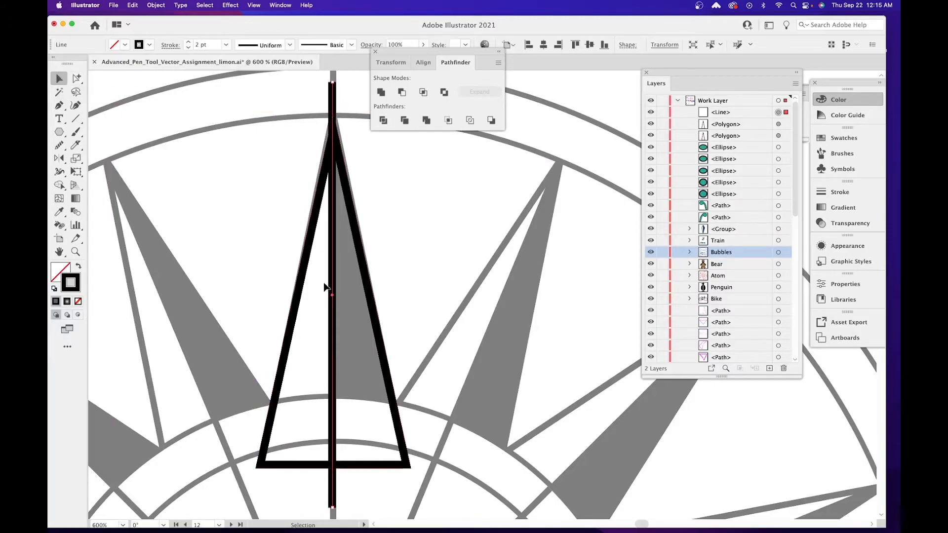
{"action": "left_click", "coordinate": [371, 285]}
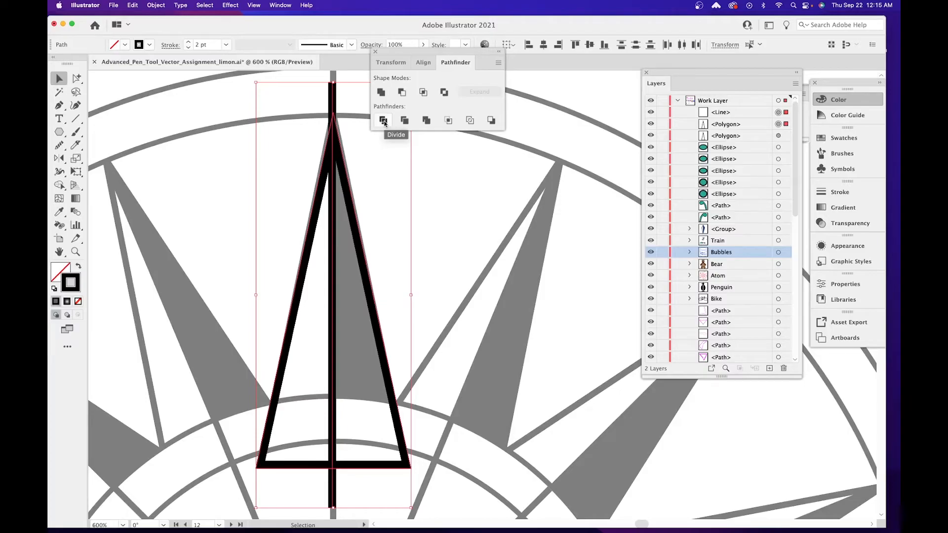
{"action": "left_click", "coordinate": [383, 121]}
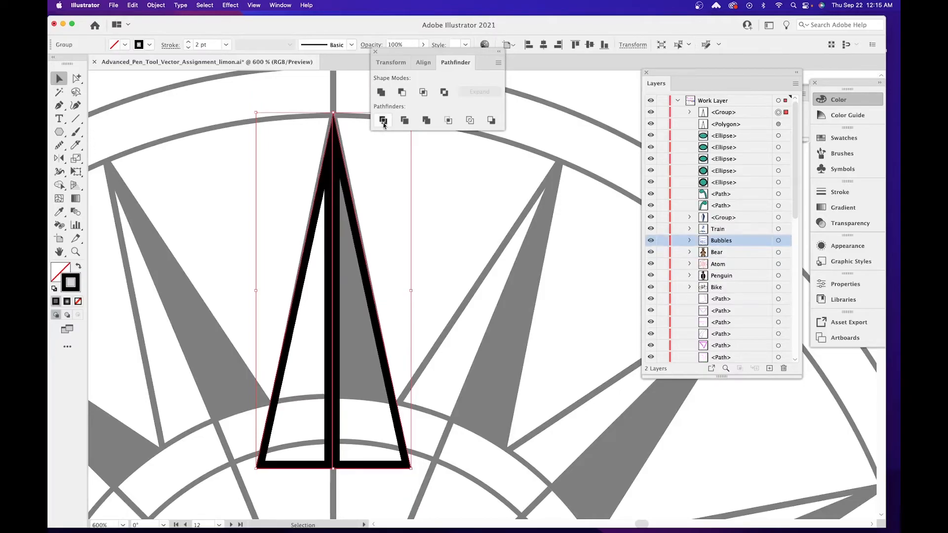
Delete the left half of the divided front triangle, keeping its right half over the full triangle.
{"action": "left_click", "coordinate": [76, 78]}
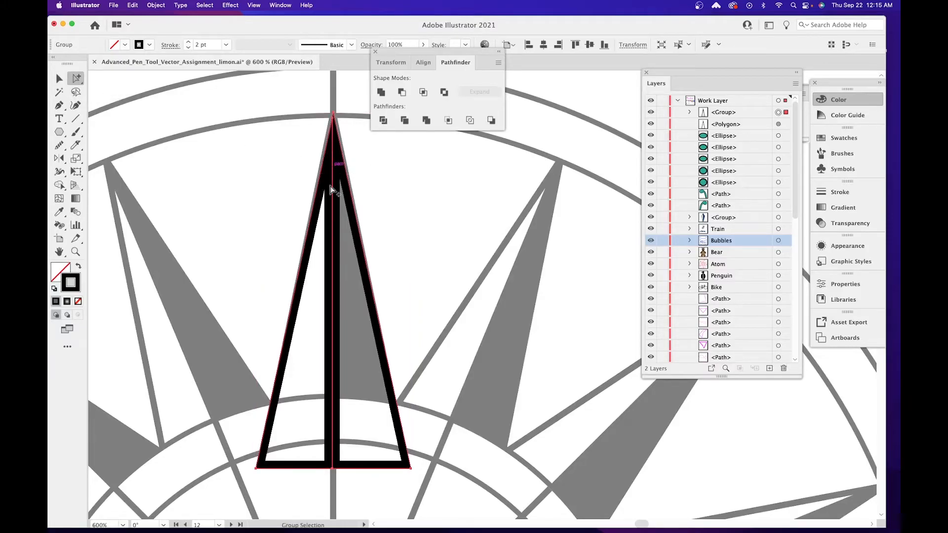
{"action": "left_click", "coordinate": [327, 174]}
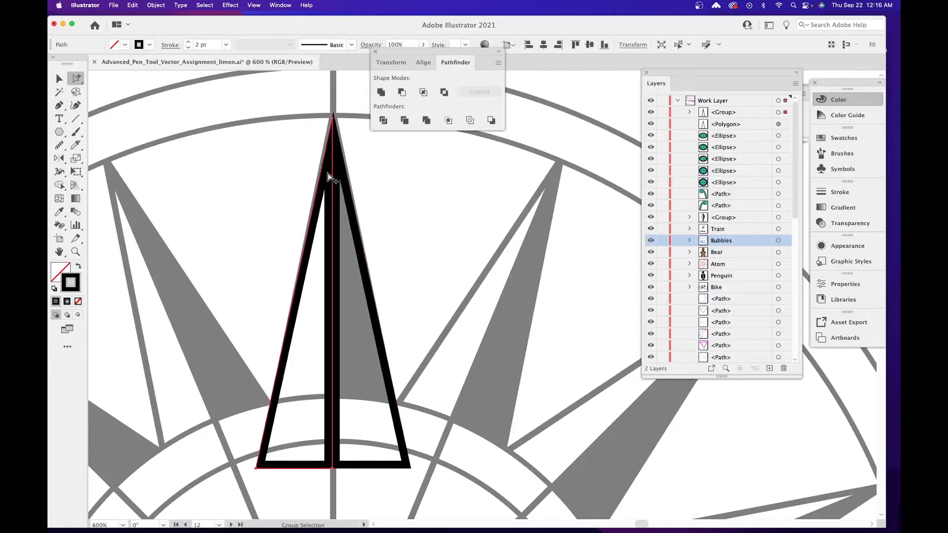
{"action": "key", "text": "super+shift+a"}
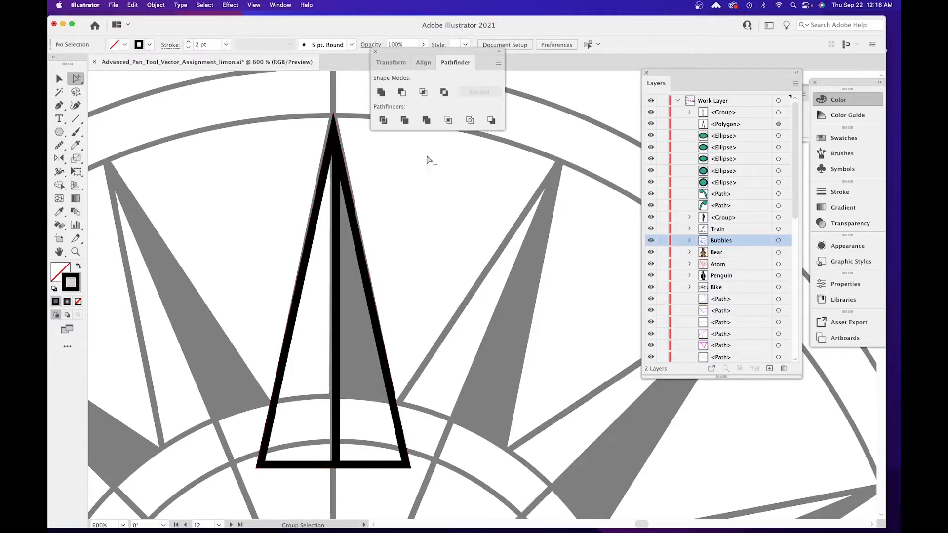
Move the right half and the full triangle aside to check both shapes, and undo both moves.
{"action": "left_click_drag", "start_coordinate": [340, 203], "coordinate": [526, 213]}
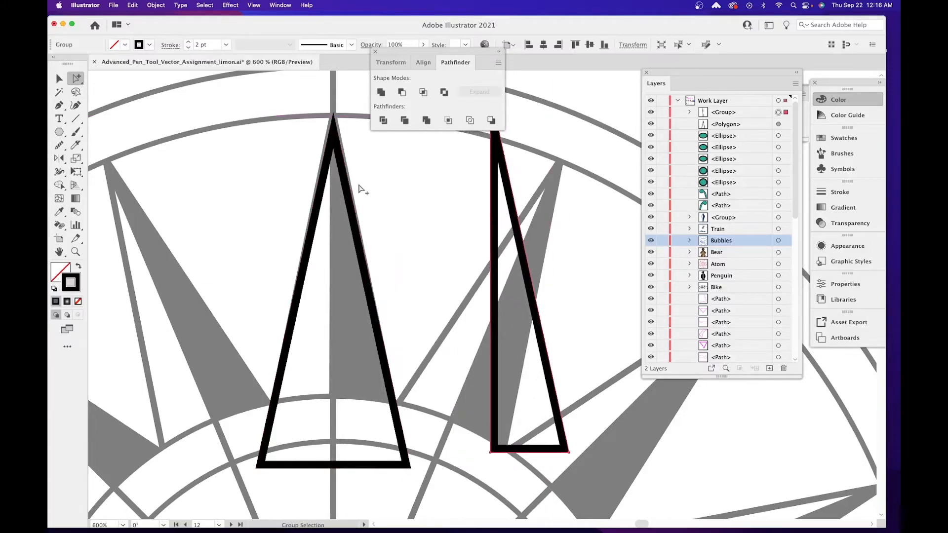
{"action": "left_click_drag", "start_coordinate": [349, 194], "coordinate": [383, 185]}
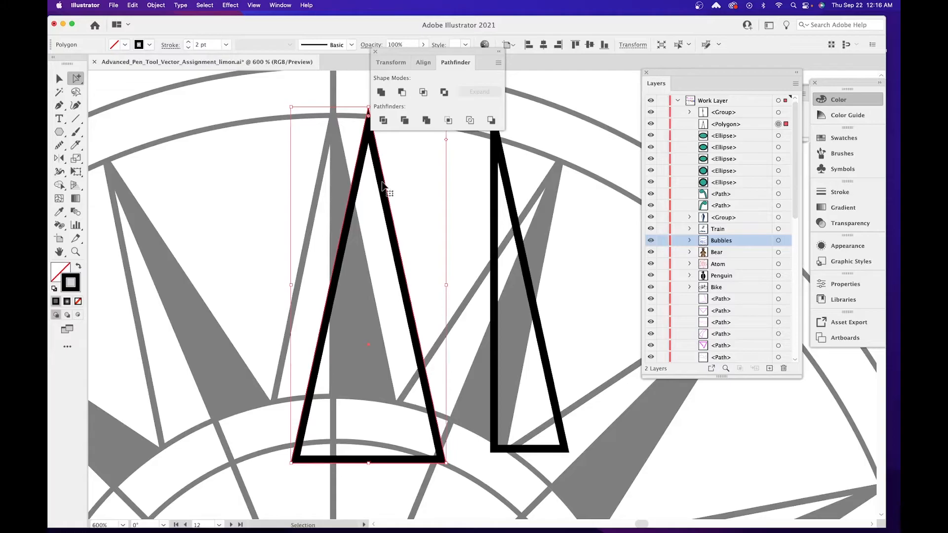
{"action": "key", "text": "super+z"}
{"action": "key", "text": "super+z"}
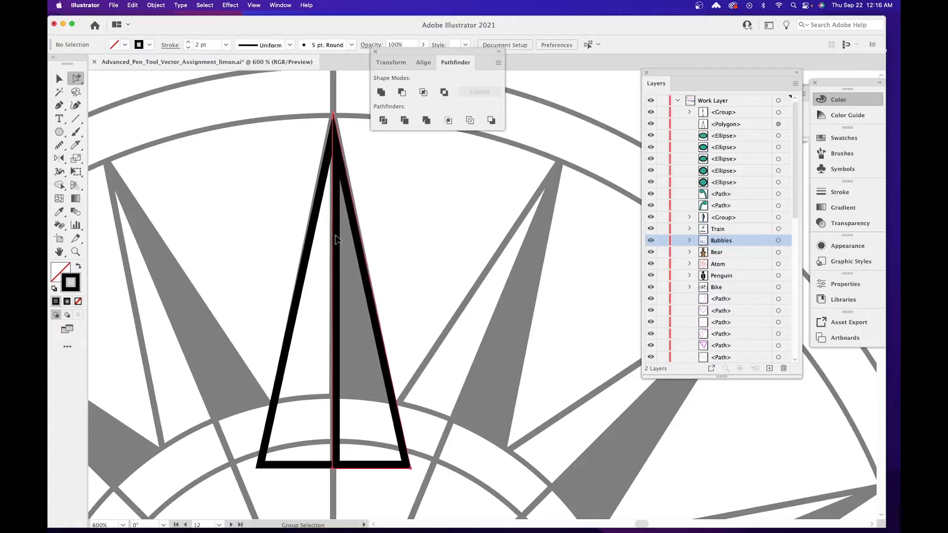
Swap the right half's fill and stroke for a solid black fill, and check the full triangle's black outline.
{"action": "left_click", "coordinate": [79, 267]}
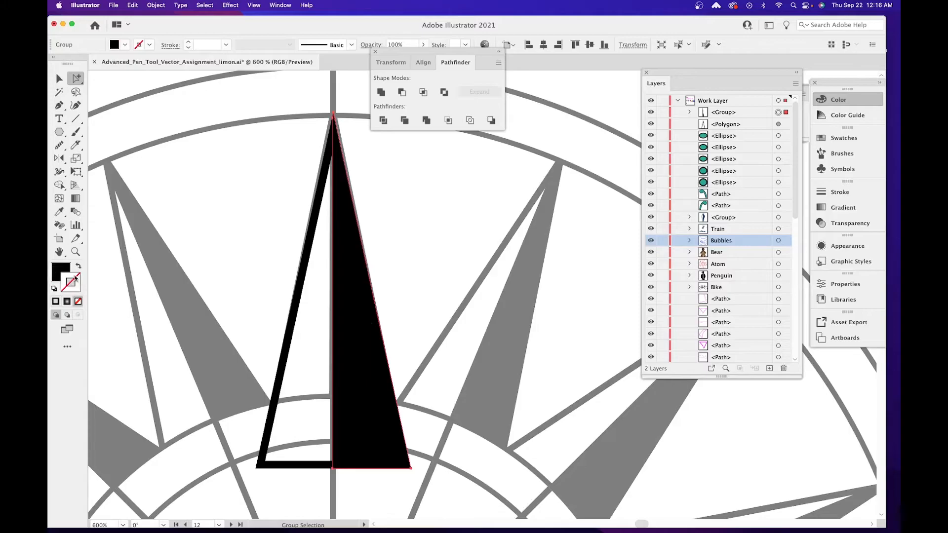
{"action": "left_click_drag", "start_coordinate": [397, 237], "coordinate": [417, 235]}
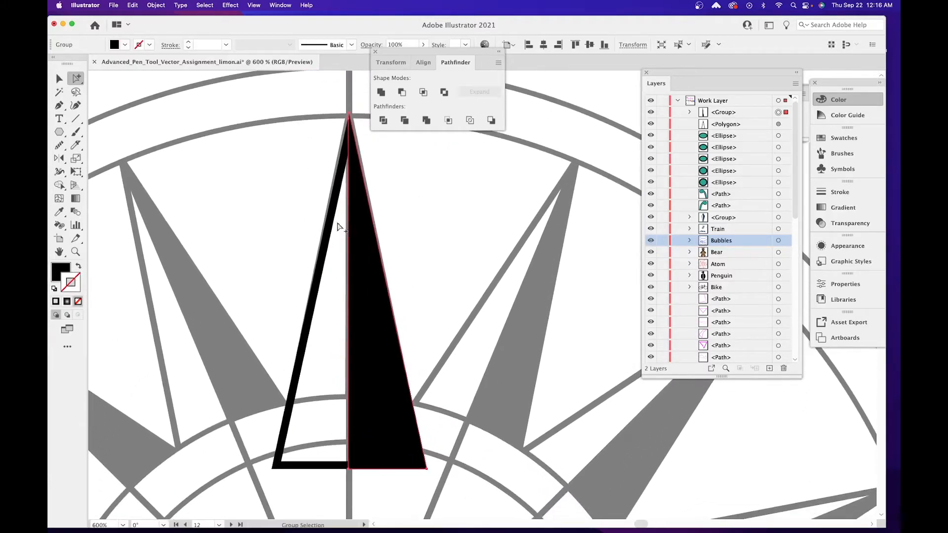
{"action": "left_click", "coordinate": [335, 222]}
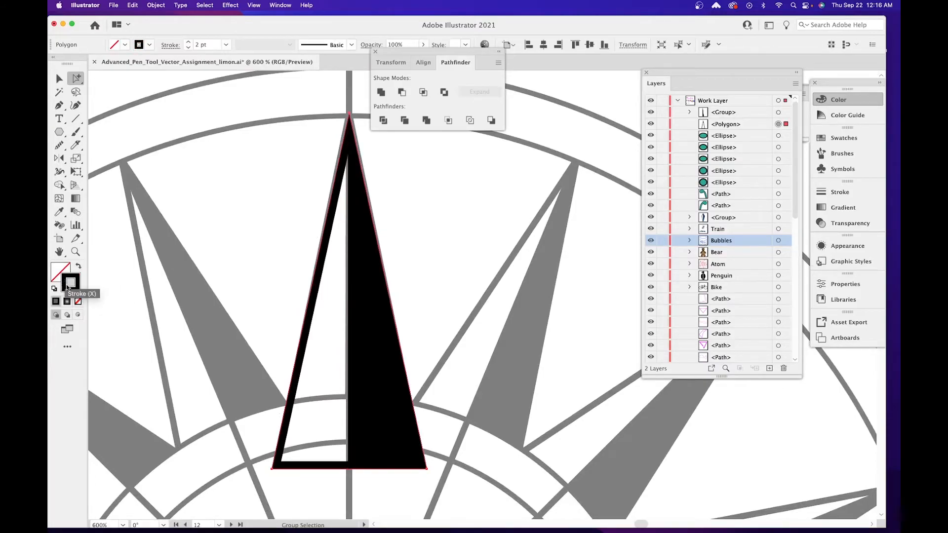
{"action": "left_click", "coordinate": [424, 244]}
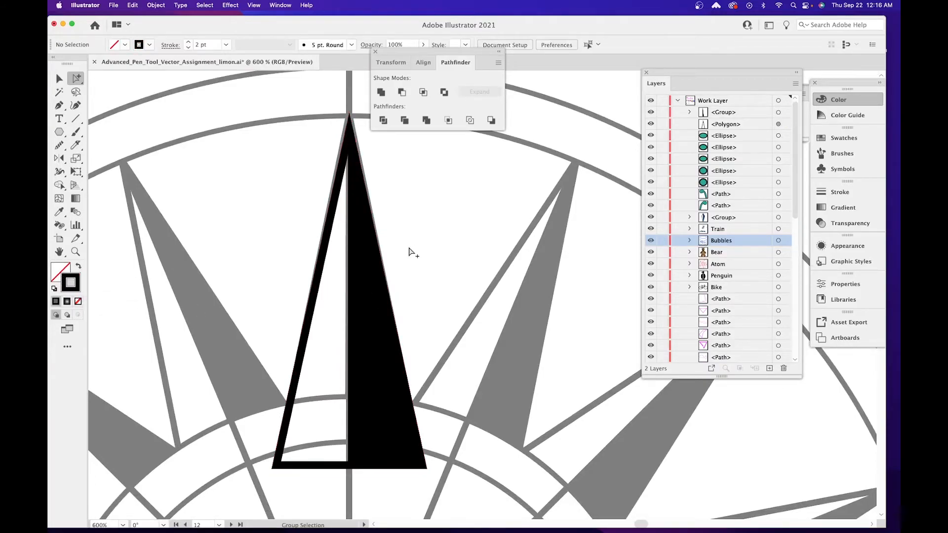
Group the black right half and the outlined full triangle into one north ray.
{"action": "key", "text": "v"}
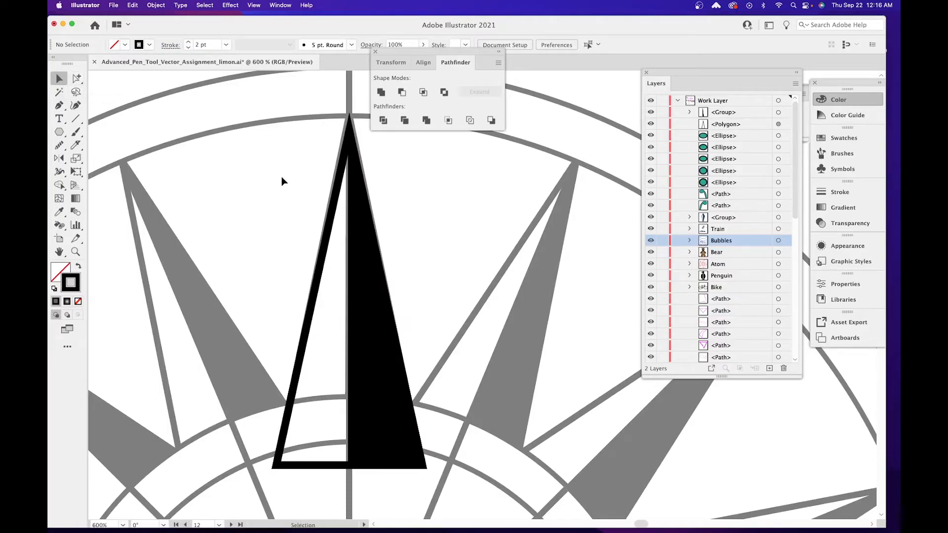
{"action": "left_click_drag", "start_coordinate": [285, 182], "coordinate": [425, 260]}
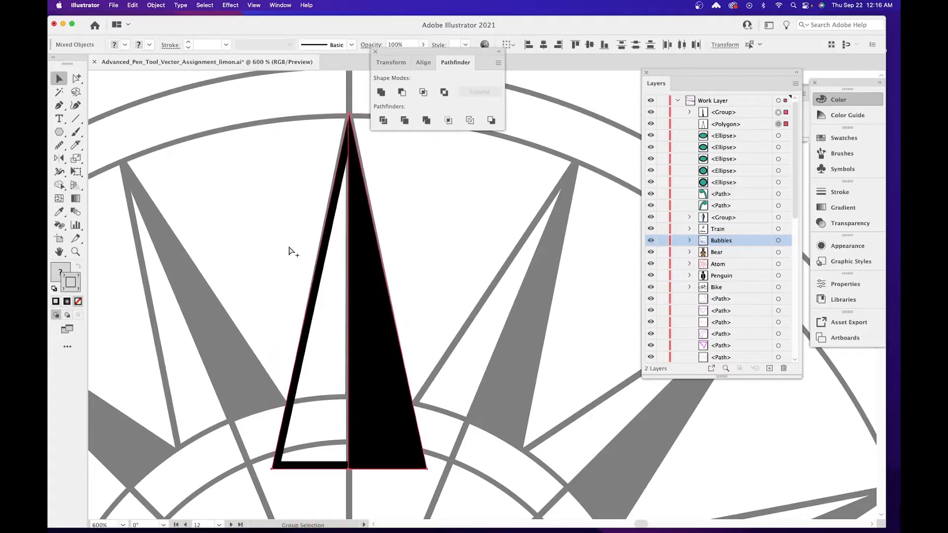
{"action": "key", "text": "super+g"}
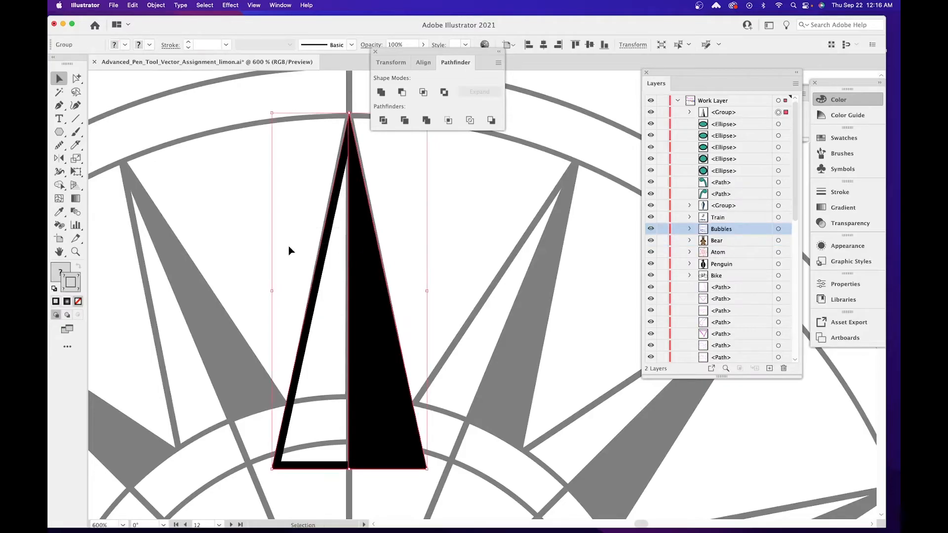
{"action": "left_click", "coordinate": [418, 283]}
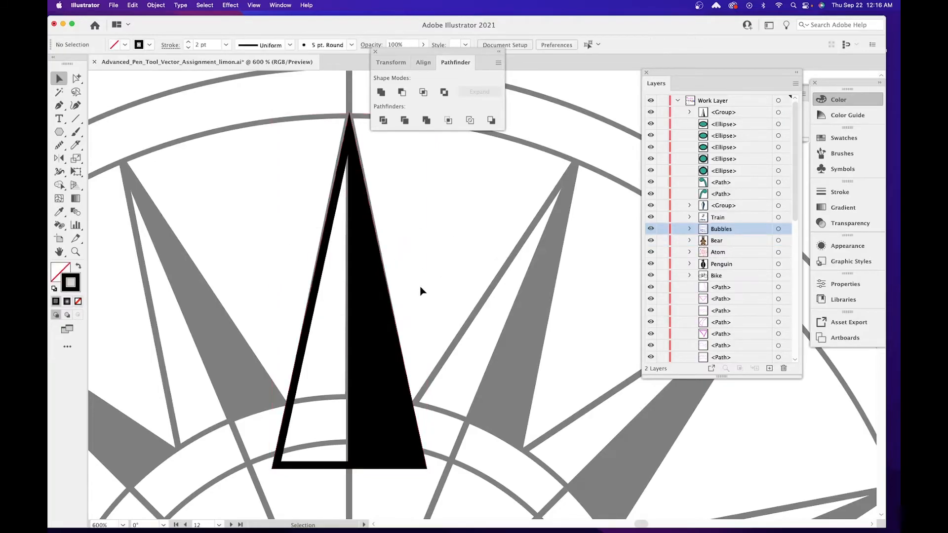
Test that the grouped north ray moves as one piece within the compass dial, and undo the move.
{"action": "key", "text": "super+minus"}
{"action": "key", "text": "super+minus"}
{"action": "key", "text": "super+minus"}
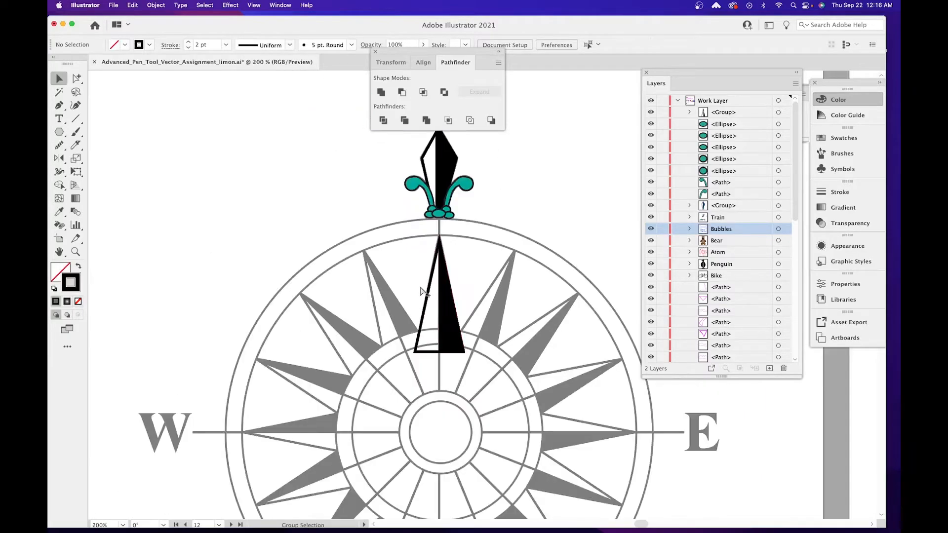
{"action": "left_click_drag", "start_coordinate": [447, 312], "coordinate": [514, 312]}
{"action": "key", "text": "super+z"}
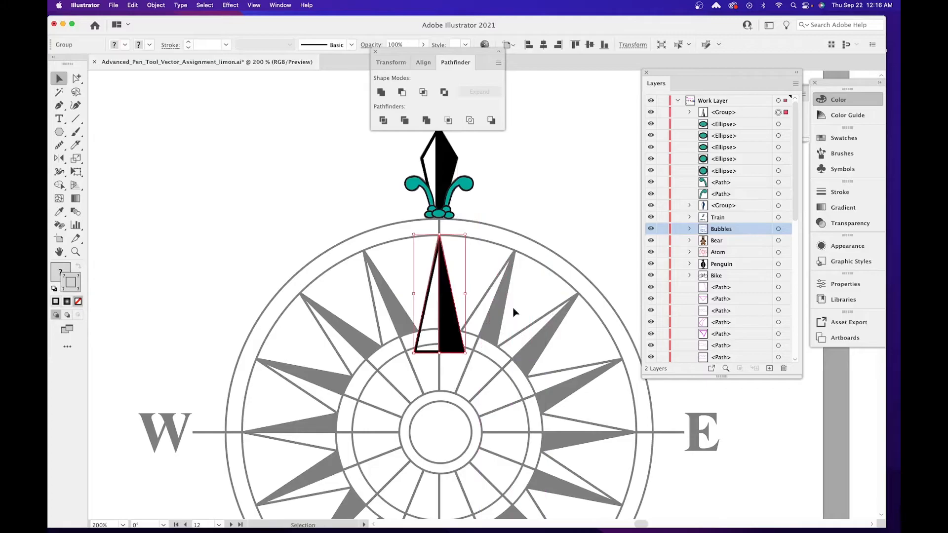
{"action": "scroll", "coordinate": [484, 276], "scroll_direction": "down", "scroll_amount": 3}
{"action": "scroll", "coordinate": [484, 277], "scroll_direction": "right", "scroll_amount": 2}
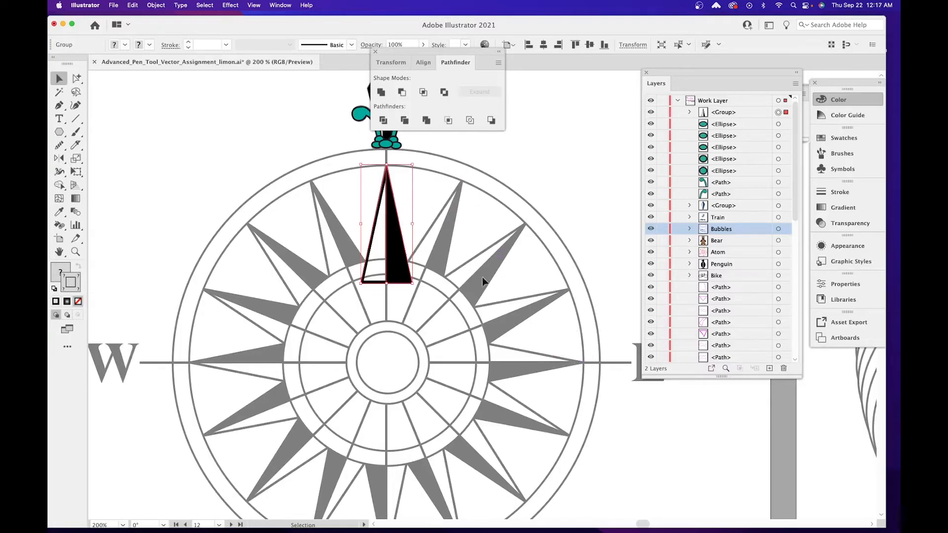
{"action": "left_click", "coordinate": [580, 395]}
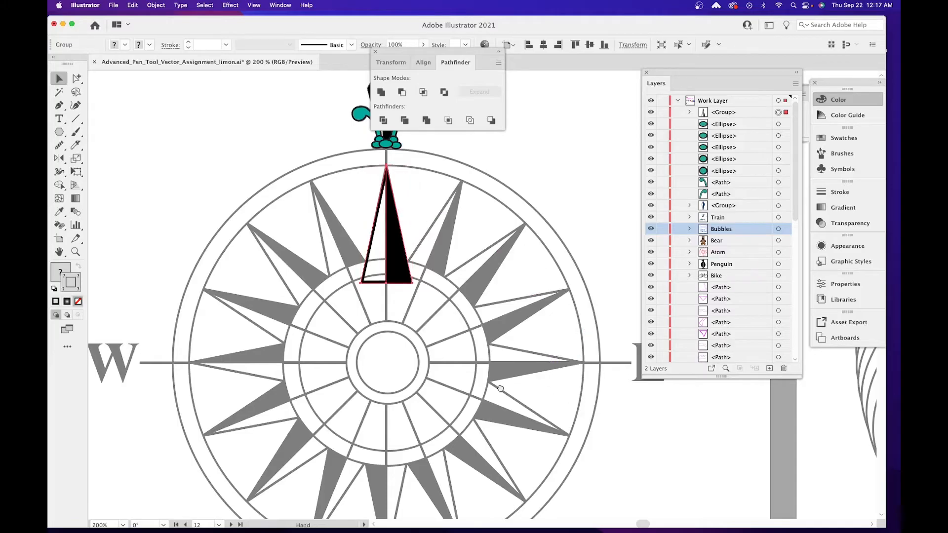
Switch to Calculator and divide 360 by 16 to get the angle between rays, and close it.
{"action": "scroll", "coordinate": [580, 395], "scroll_direction": "down", "scroll_amount": 1}
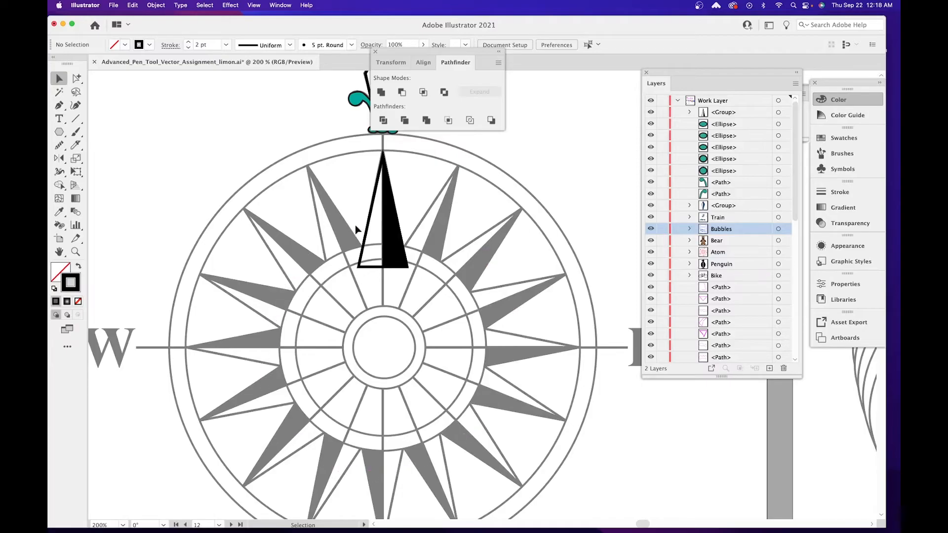
{"action": "mouse_move", "coordinate": [224, 522]}
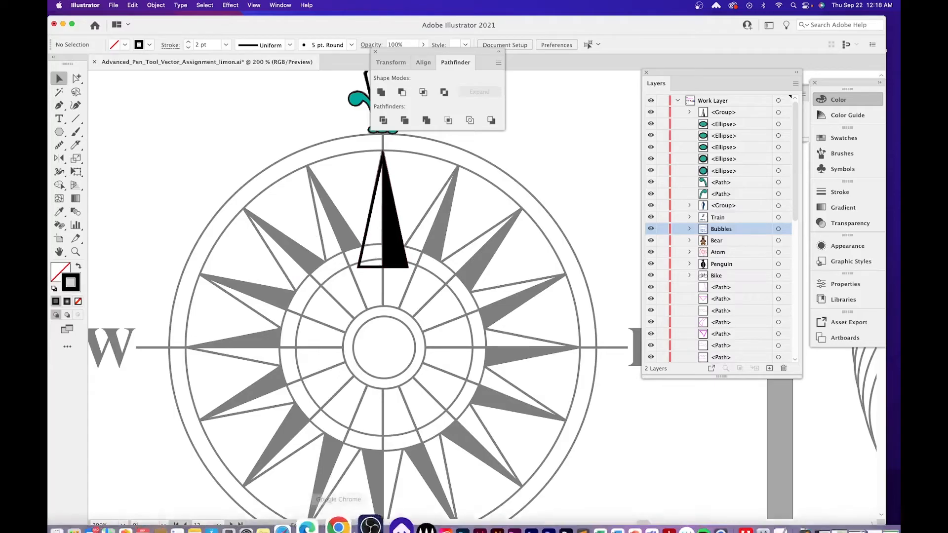
{"action": "left_click", "coordinate": [268, 499]}
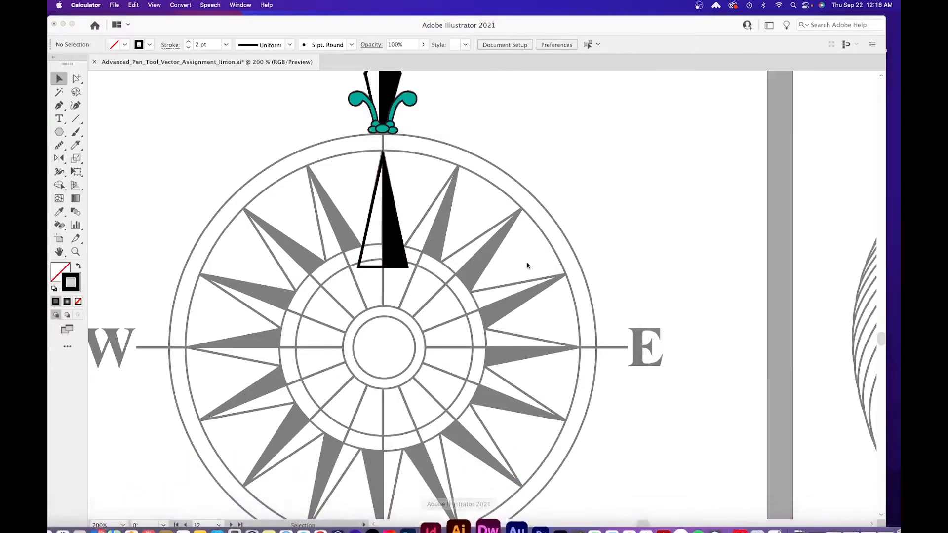
{"action": "left_click_drag", "start_coordinate": [394, 160], "coordinate": [660, 190]}
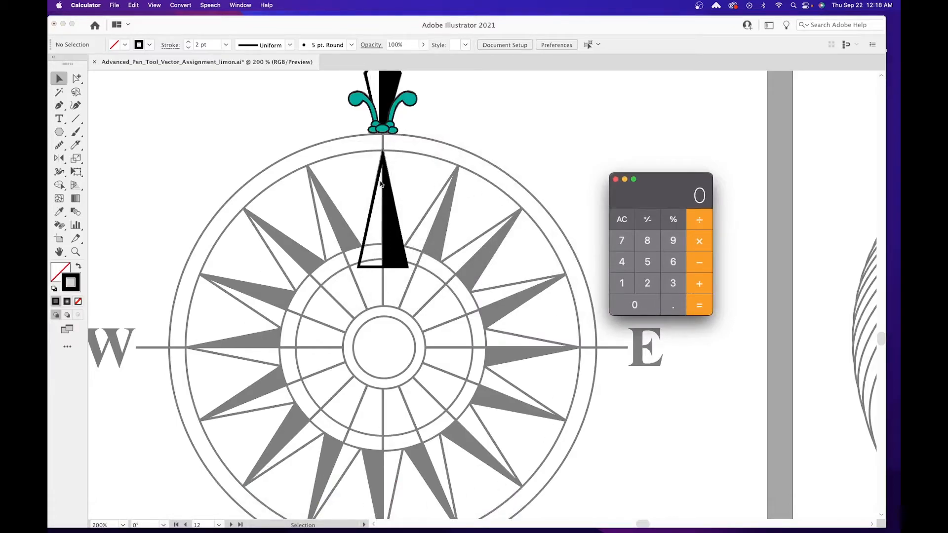
{"action": "left_click", "coordinate": [673, 283]}
{"action": "left_click", "coordinate": [673, 262]}
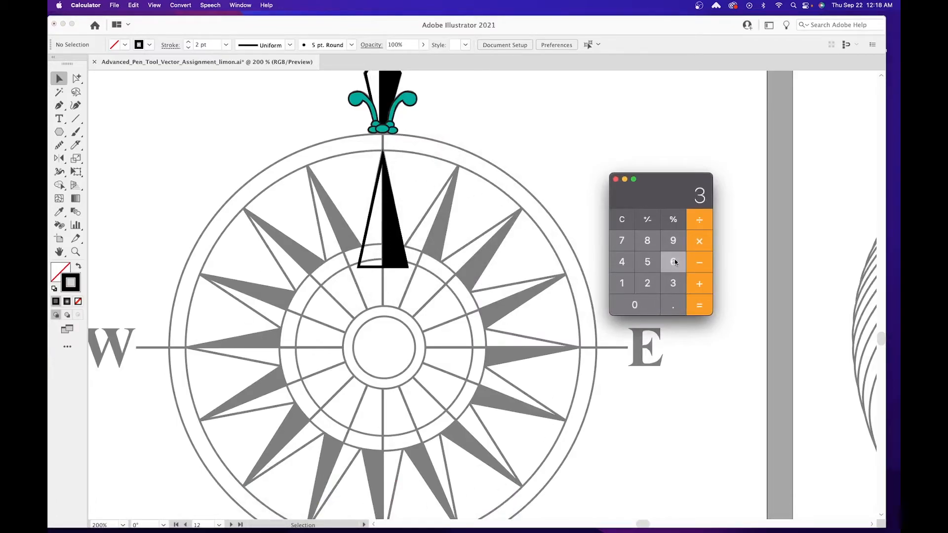
{"action": "left_click", "coordinate": [629, 306]}
{"action": "left_click", "coordinate": [701, 220]}
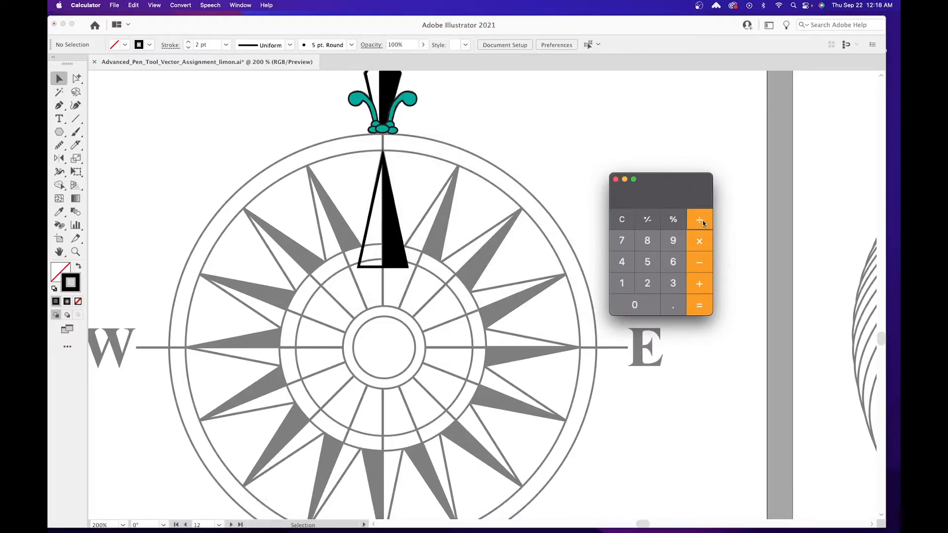
{"action": "left_click", "coordinate": [623, 284]}
{"action": "left_click", "coordinate": [674, 257]}
{"action": "left_click", "coordinate": [706, 305]}
{"action": "left_click", "coordinate": [615, 180]}
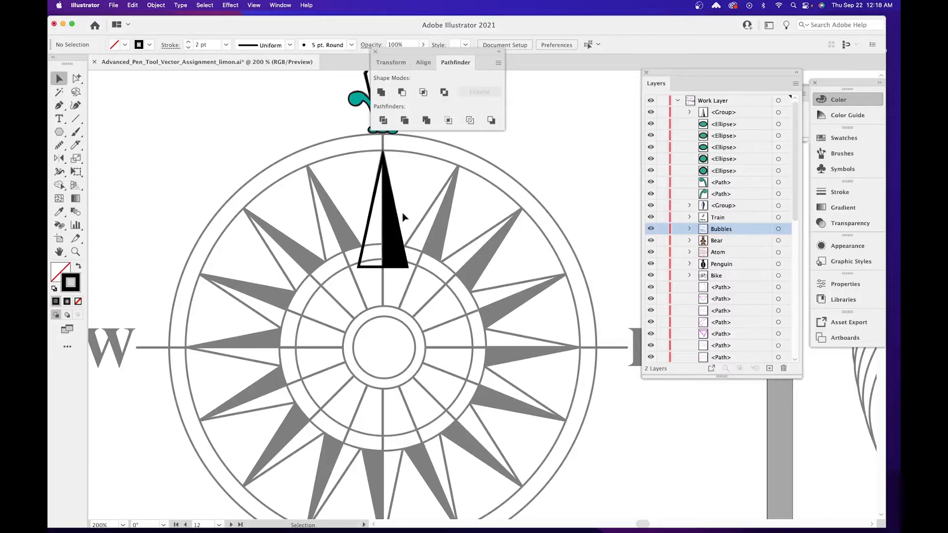
Rotate a copy of the grouped north ray by 22.5° around the center of the compass dial.
{"action": "left_click", "coordinate": [385, 224]}
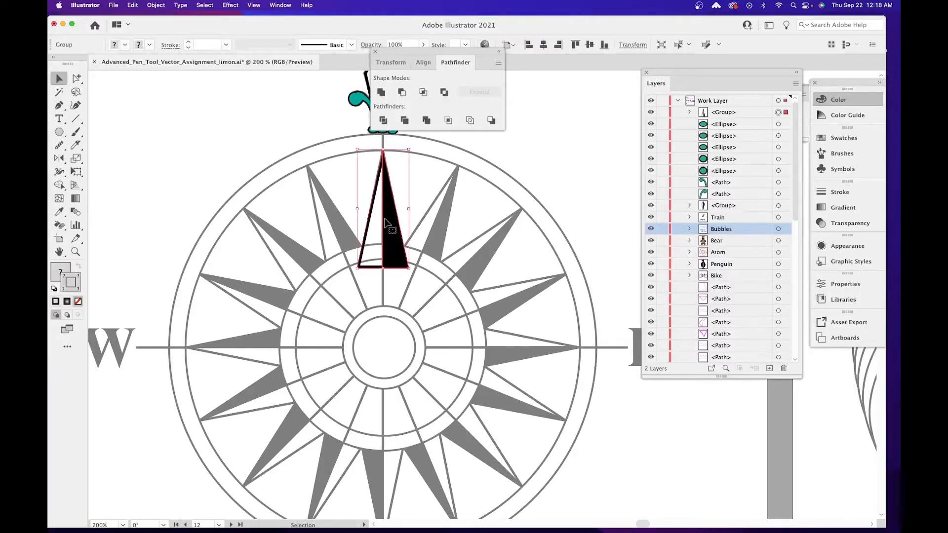
{"action": "left_click", "coordinate": [62, 160]}
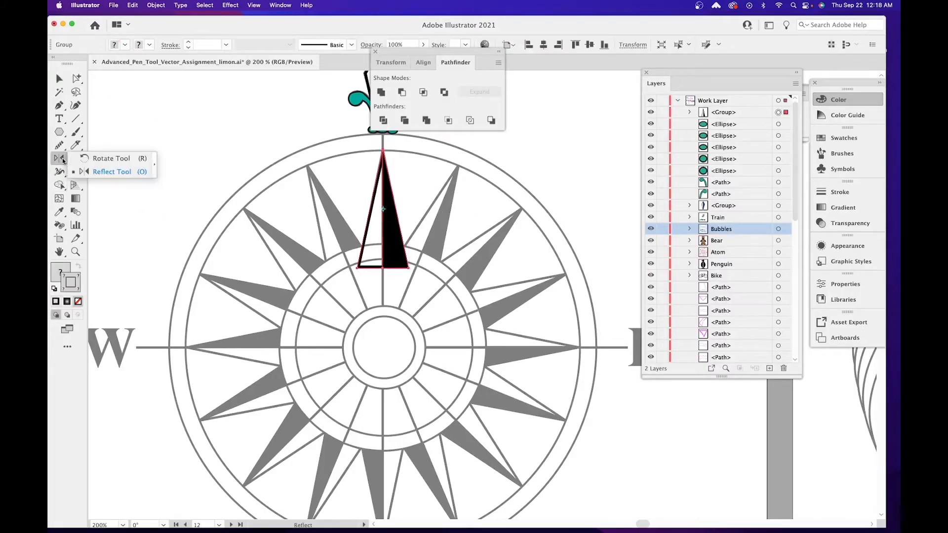
{"action": "left_click", "coordinate": [114, 158]}
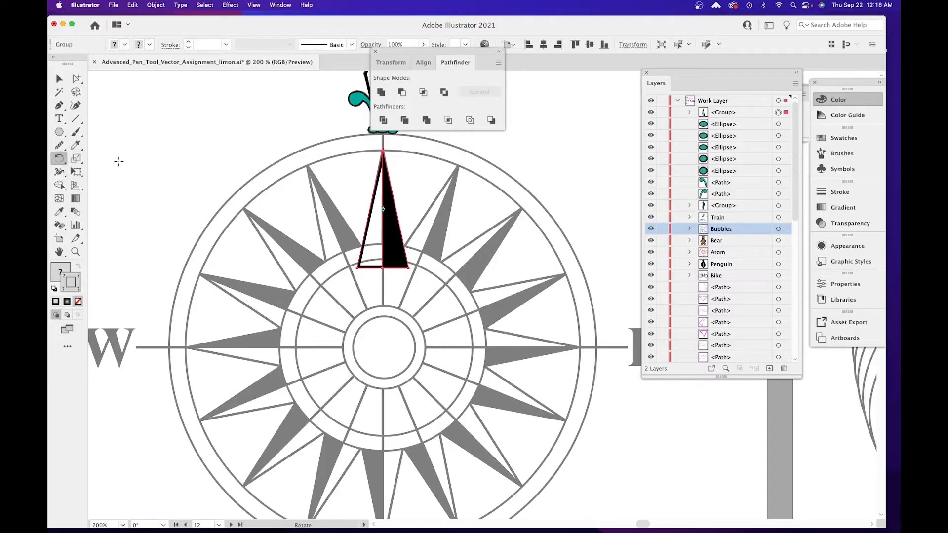
{"action": "left_click", "coordinate": [68, 162]}
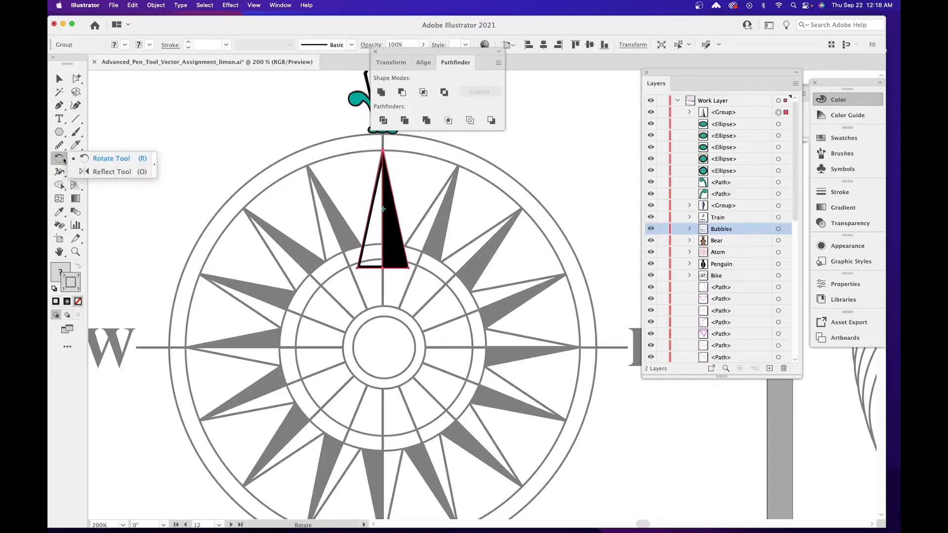
{"action": "left_click", "coordinate": [117, 158]}
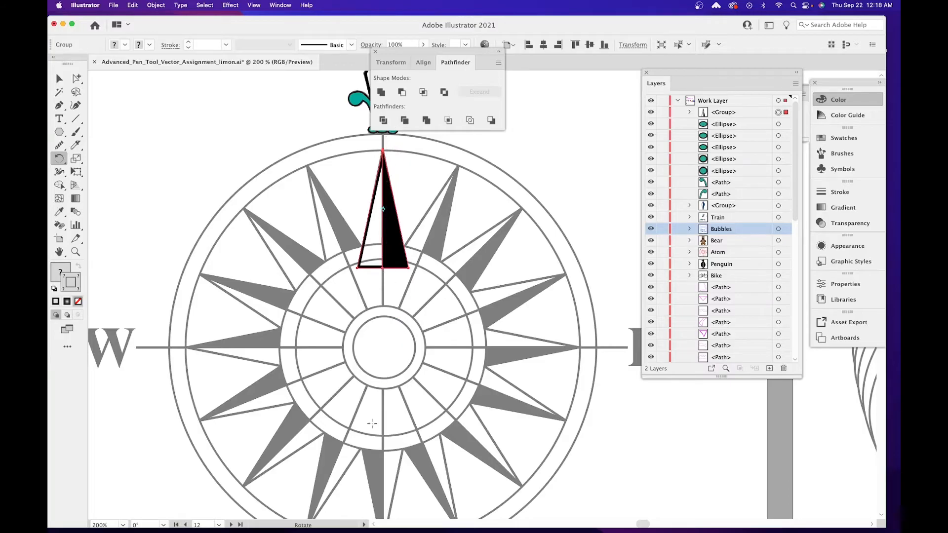
{"action": "left_click", "coordinate": [384, 347], "text": "alt"}
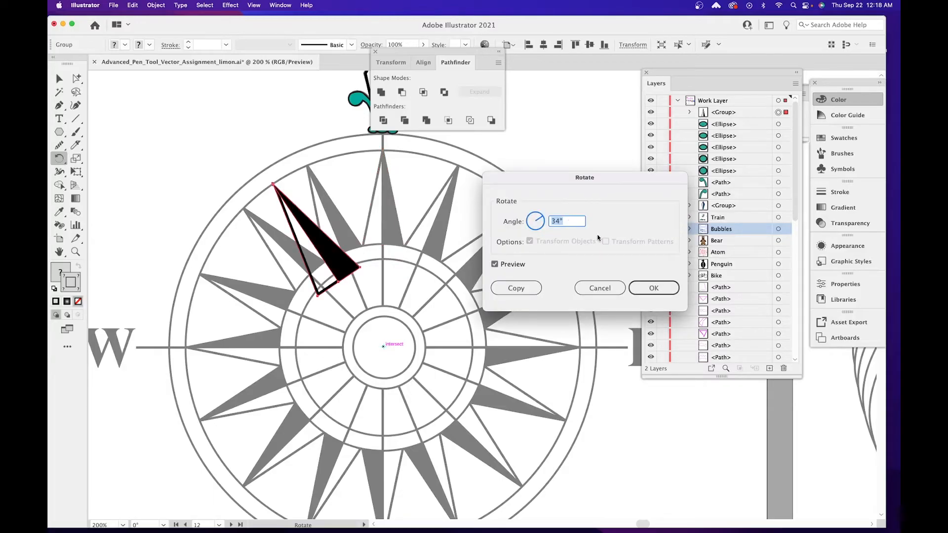
{"action": "type", "text": "22.5"}
{"action": "left_click", "coordinate": [495, 264]}
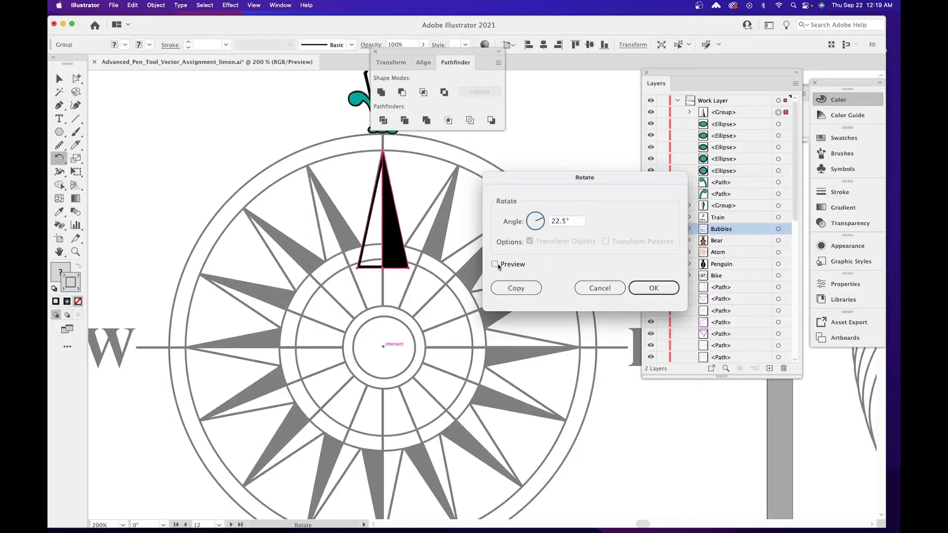
{"action": "left_click", "coordinate": [496, 265]}
{"action": "left_click", "coordinate": [497, 264]}
{"action": "left_click", "coordinate": [498, 264]}
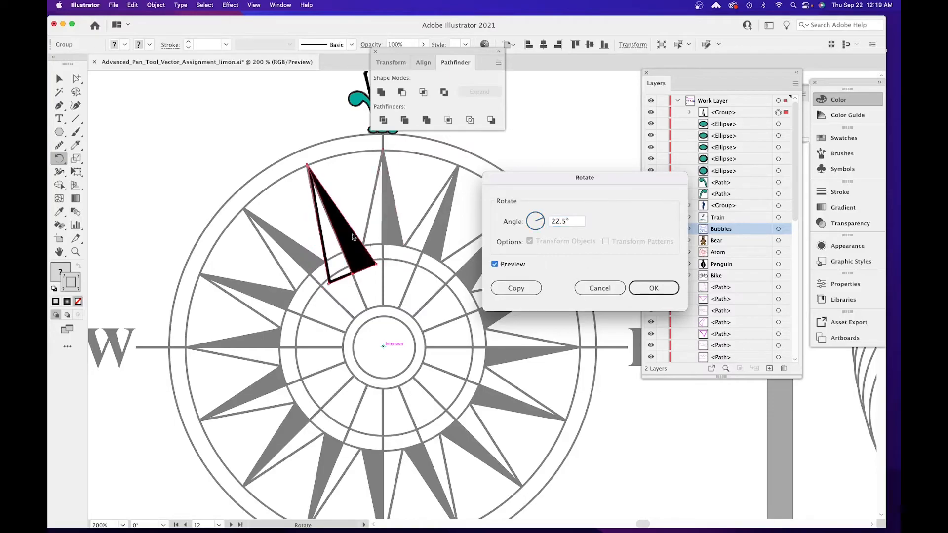
{"action": "left_click", "coordinate": [516, 288]}
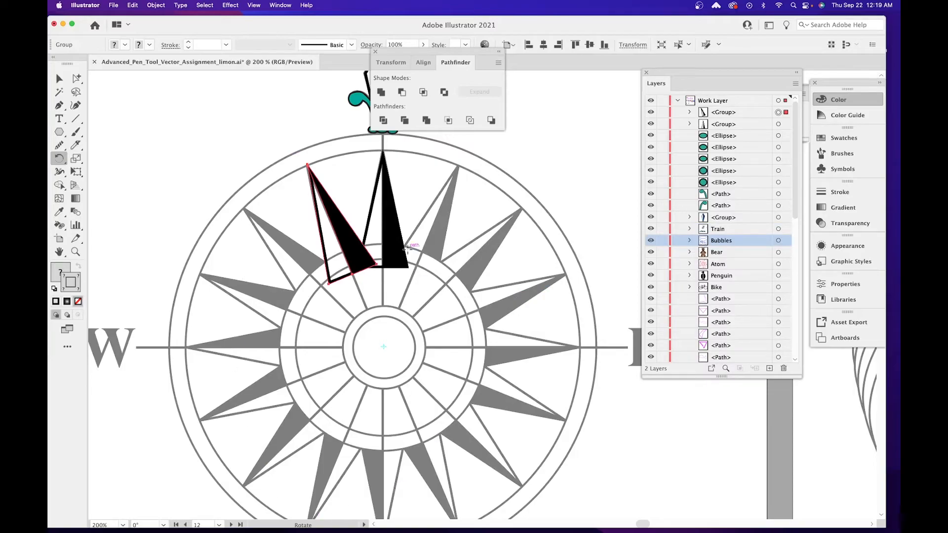
{"action": "left_click", "coordinate": [132, 6]}
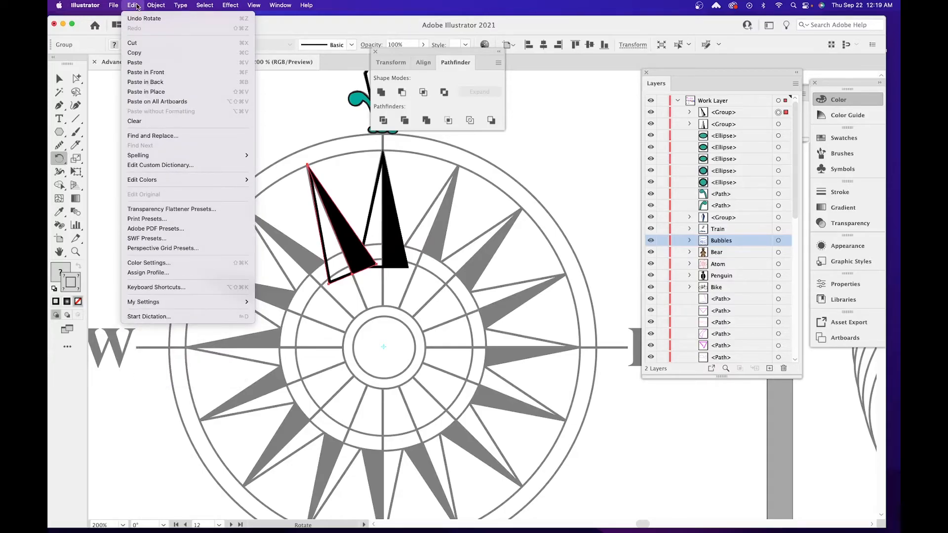
{"action": "mouse_move", "coordinate": [156, 6]}
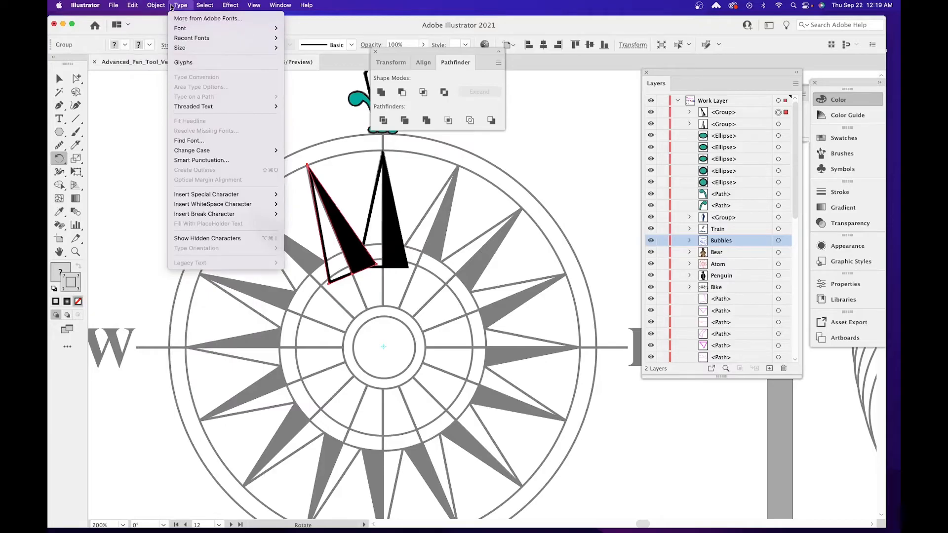
{"action": "mouse_move", "coordinate": [200, 7]}
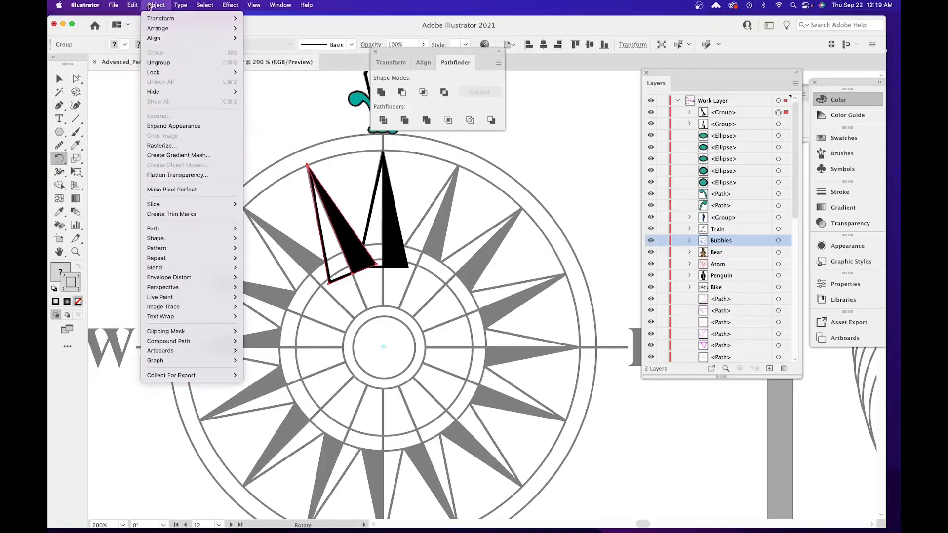
{"action": "left_click", "coordinate": [388, 11]}
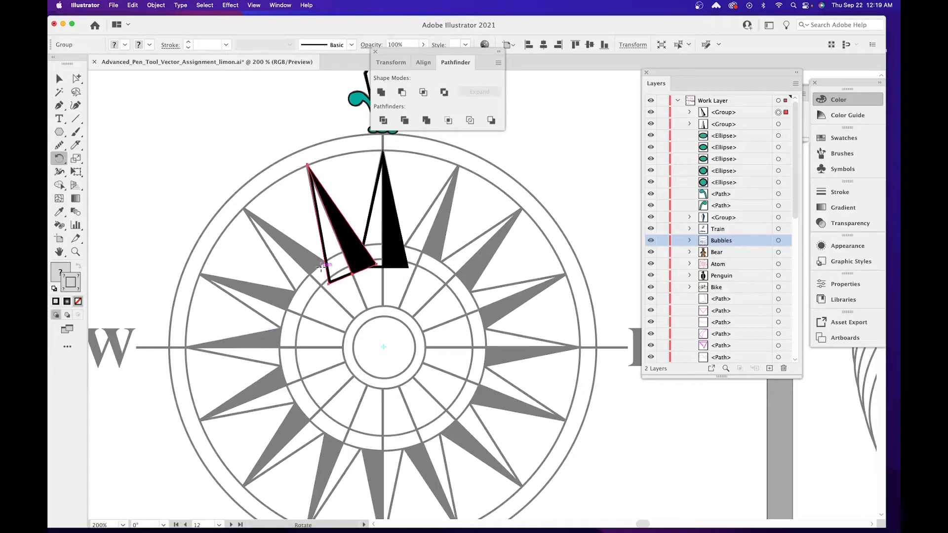
Repeat the 22.5° rotated copy around the dial until all 16 rays complete the ring.
{"action": "key", "text": "super"}
{"action": "key", "text": "super+d"}
{"action": "key", "text": "super+d"}
{"action": "key", "text": "super+d"}
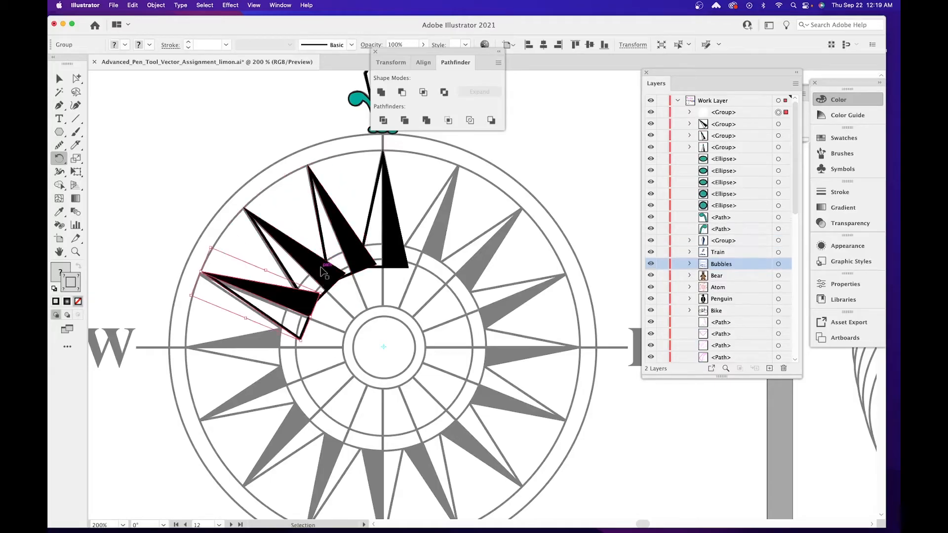
{"action": "key", "text": "super+d"}
{"action": "key", "text": "super+d"}
{"action": "key", "text": "super+d"}
{"action": "key", "text": "super+d"}
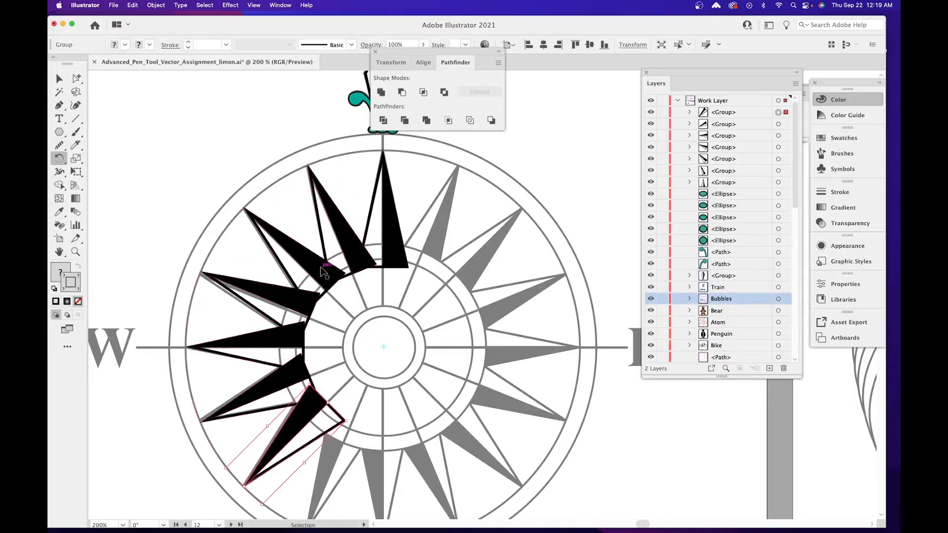
{"action": "key", "text": "super+d"}
{"action": "key", "text": "super+d"}
{"action": "key", "text": "super+d"}
{"action": "key", "text": "super+d"}
{"action": "key", "text": "super+d"}
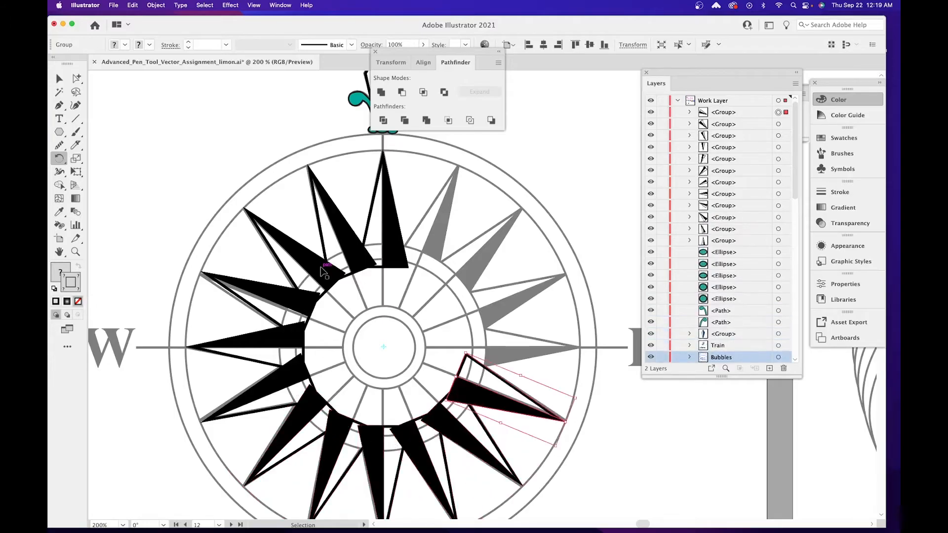
{"action": "key", "text": "super+d"}
{"action": "key", "text": "super+d"}
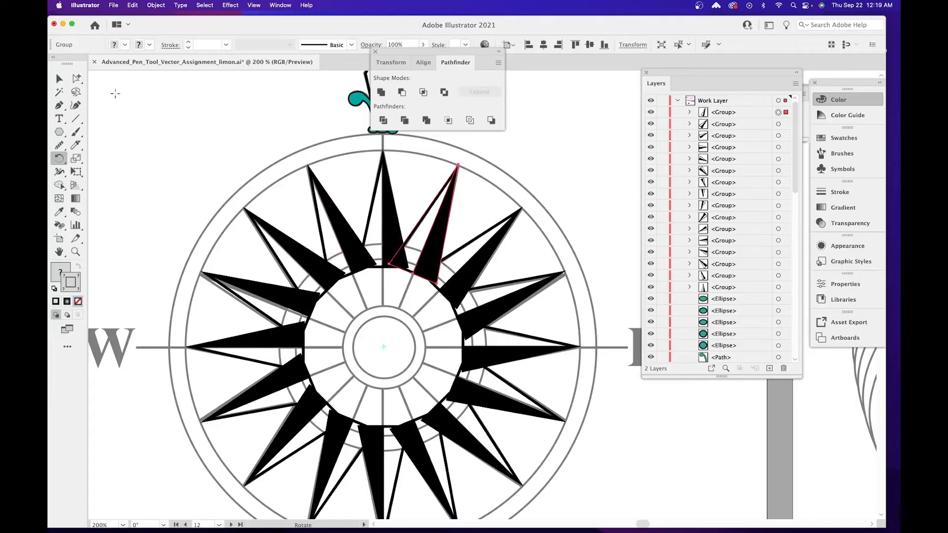
Select all 16 rays around the compass dial and group them into one star.
{"action": "left_click", "coordinate": [58, 79]}
{"action": "key", "text": "space"}
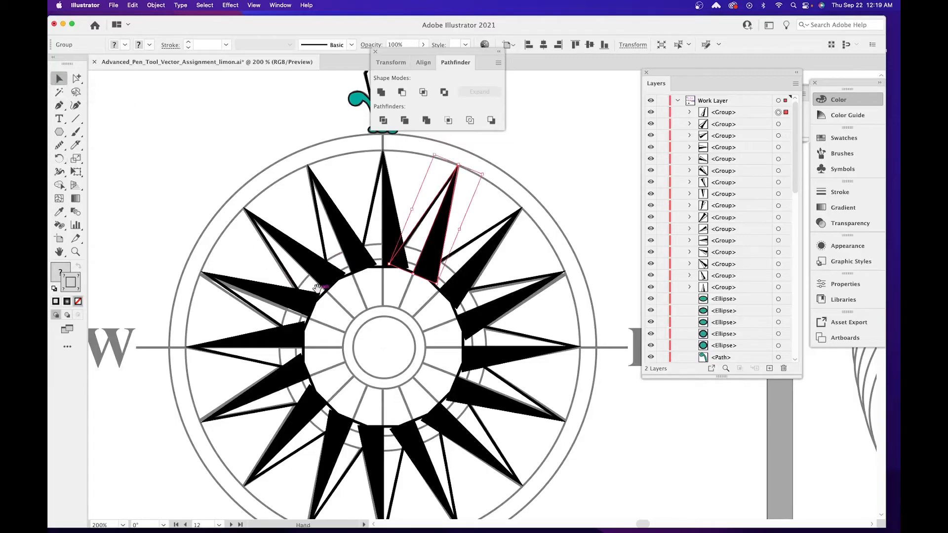
{"action": "left_click_drag", "start_coordinate": [322, 290], "coordinate": [340, 260]}
{"action": "left_click_drag", "start_coordinate": [190, 165], "coordinate": [591, 488]}
{"action": "key", "text": "super"}
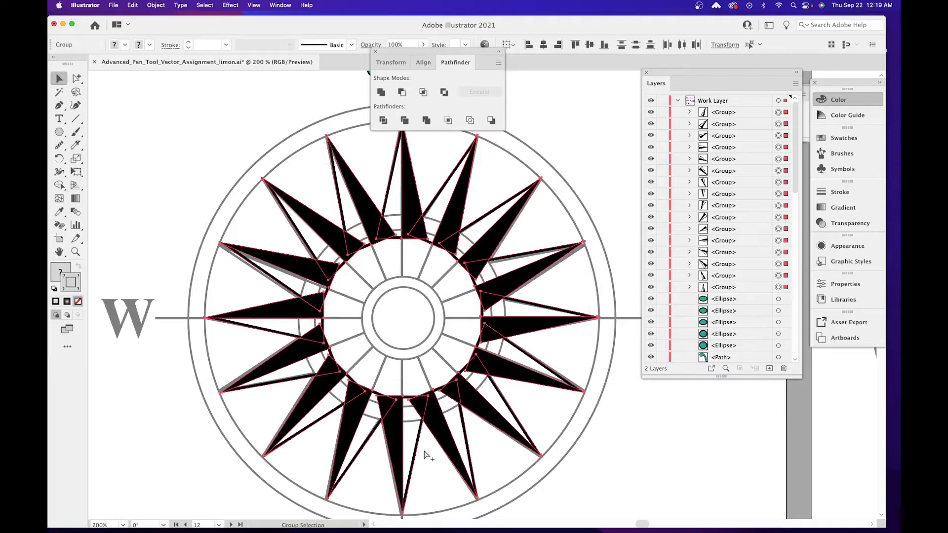
{"action": "key", "text": "super+g"}
Move the grouped star of rays off the dial, beyond its upper right side, to uncover the template.
{"action": "scroll", "coordinate": [314, 367], "scroll_direction": "up", "scroll_amount": 3}
{"action": "scroll", "coordinate": [314, 368], "scroll_direction": "right", "scroll_amount": 5}
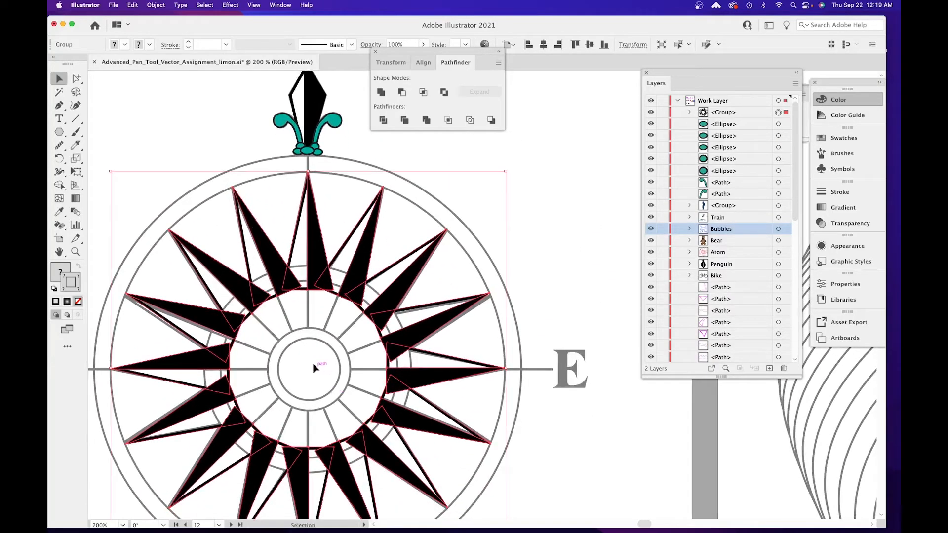
{"action": "left_click_drag", "start_coordinate": [242, 319], "coordinate": [563, 193]}
{"action": "left_click_drag", "start_coordinate": [317, 315], "coordinate": [333, 292]}
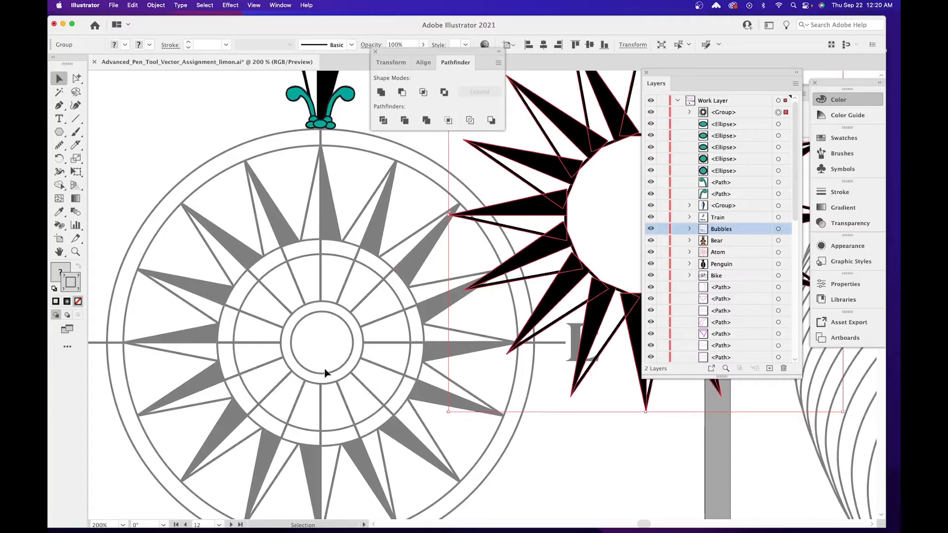
Draw a circle with no fill and a 2 pt black stroke over the dial's innermost circle, and adjust its size to fit.
{"action": "key", "text": "super"}
{"action": "key", "text": "super+equal"}
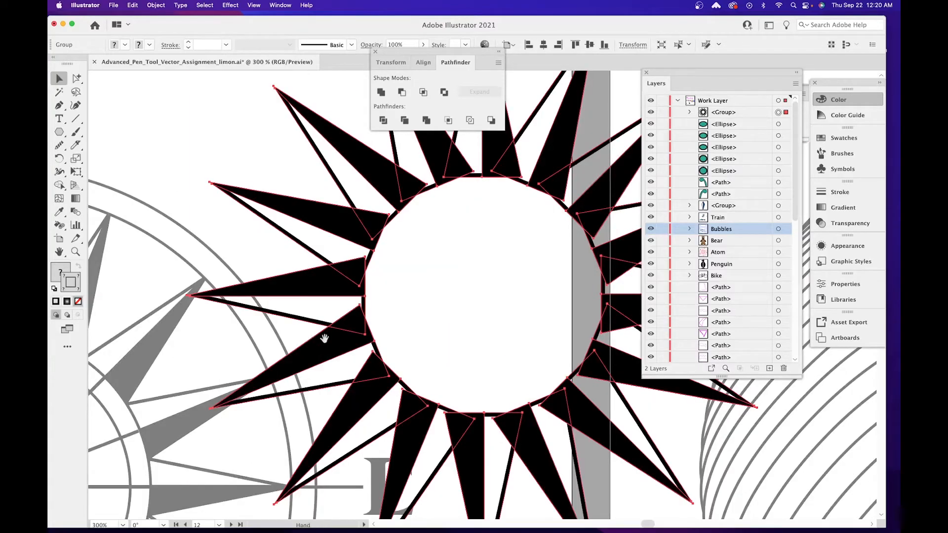
{"action": "left_click_drag", "start_coordinate": [327, 382], "coordinate": [692, 245]}
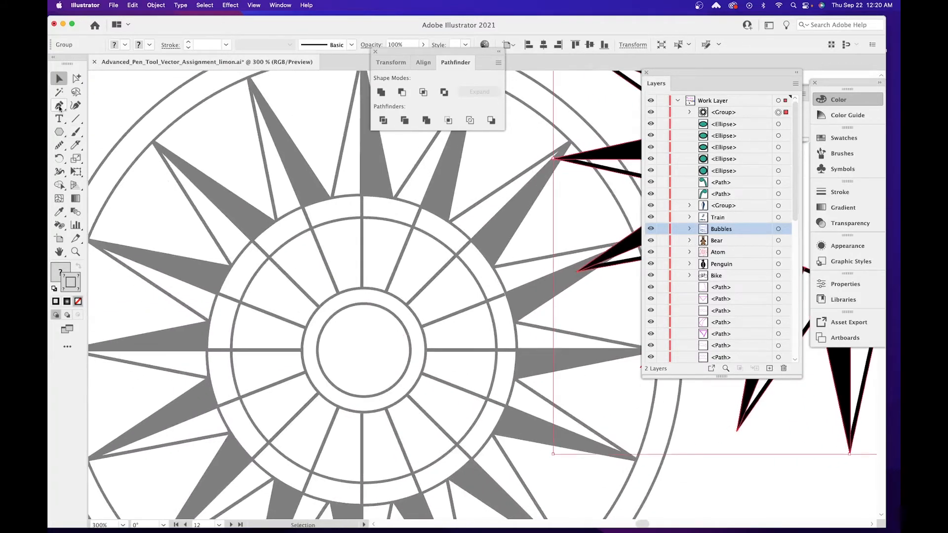
{"action": "left_click", "coordinate": [63, 135]}
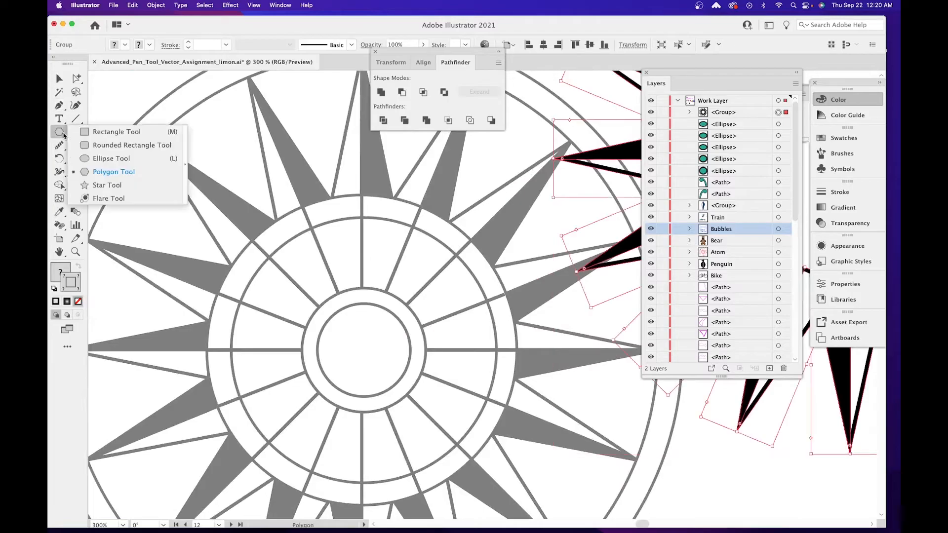
{"action": "left_click", "coordinate": [111, 158]}
{"action": "left_click_drag", "start_coordinate": [320, 306], "coordinate": [409, 395]}
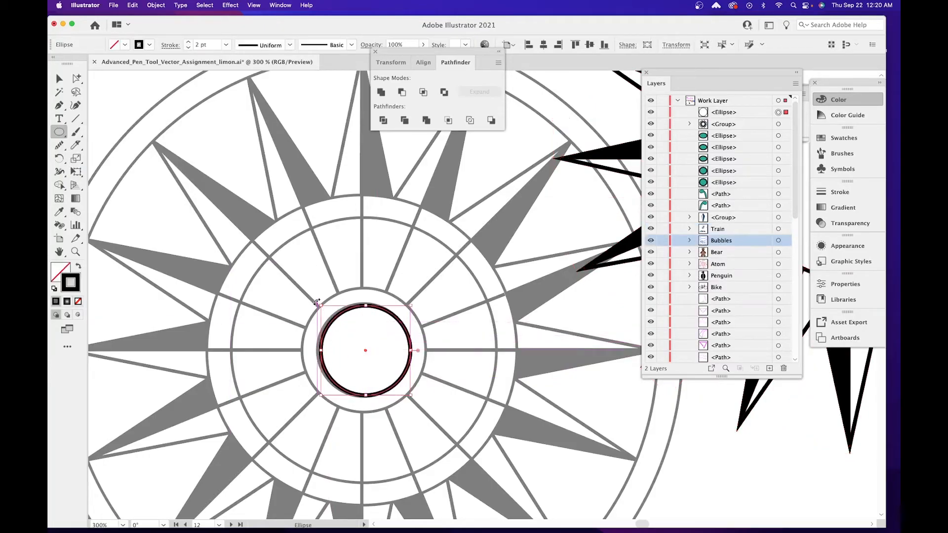
{"action": "left_click_drag", "start_coordinate": [320, 305], "coordinate": [319, 304]}
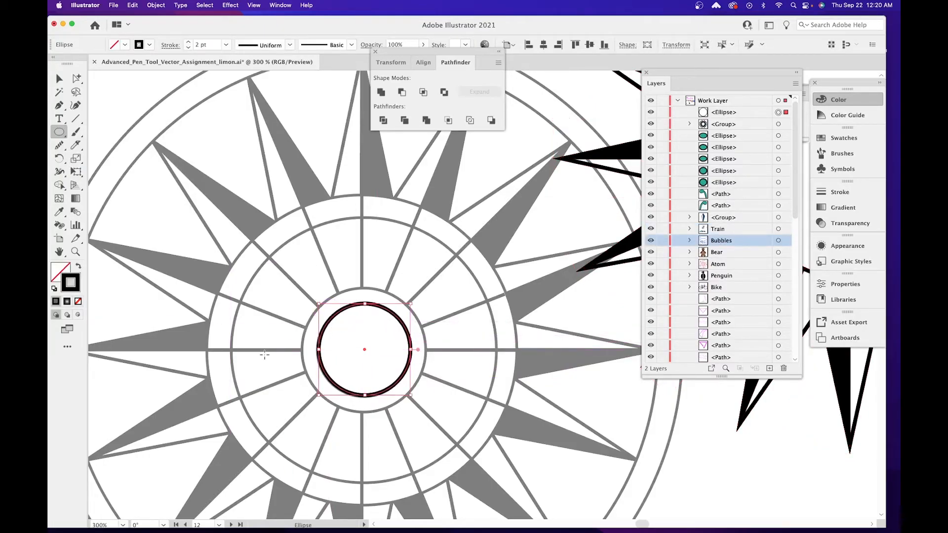
{"action": "key", "text": "super+equal"}
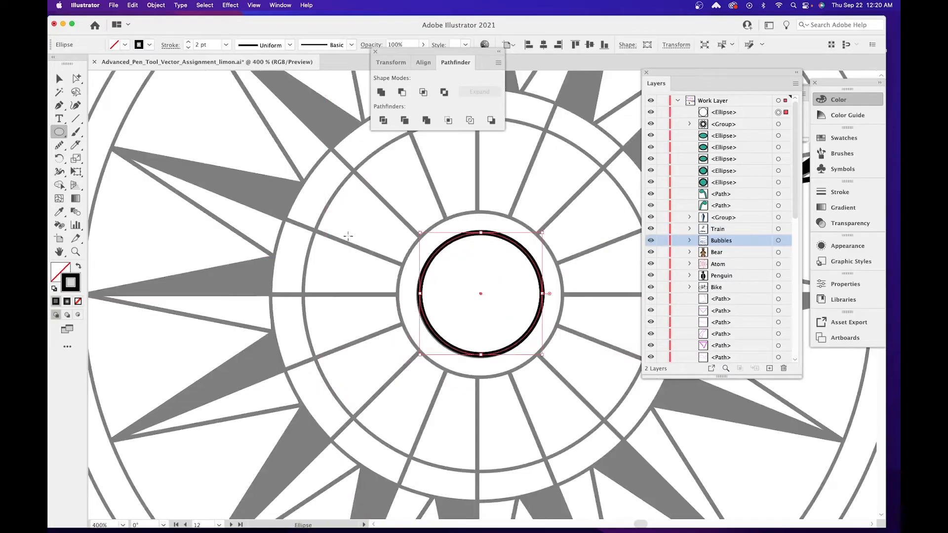
{"action": "scroll", "coordinate": [375, 237], "scroll_direction": "right", "scroll_amount": 2}
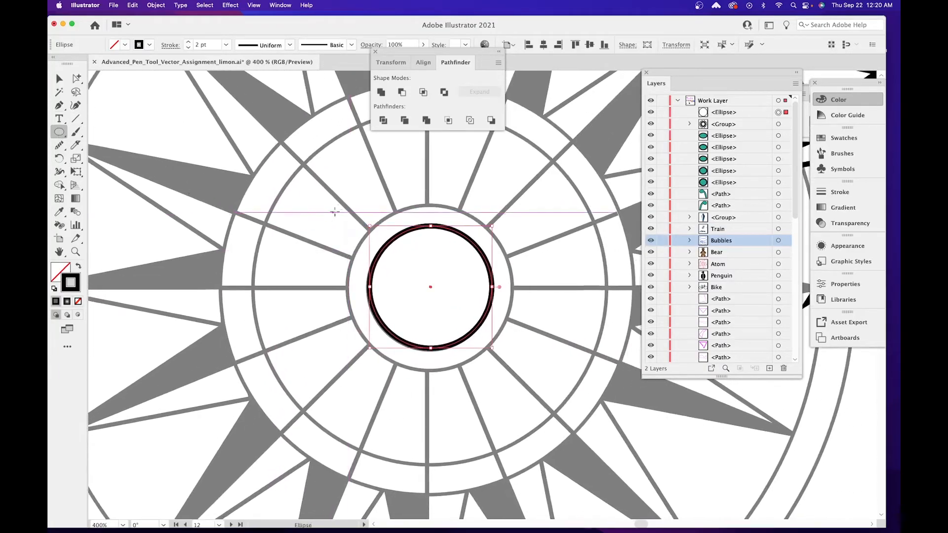
Draw a second unfilled black-stroked circle about 0.9 in wide around the innermost one and adjust it to fit the template ring.
{"action": "left_click_drag", "start_coordinate": [348, 196], "coordinate": [515, 363]}
{"action": "left_click_drag", "start_coordinate": [516, 197], "coordinate": [510, 202]}
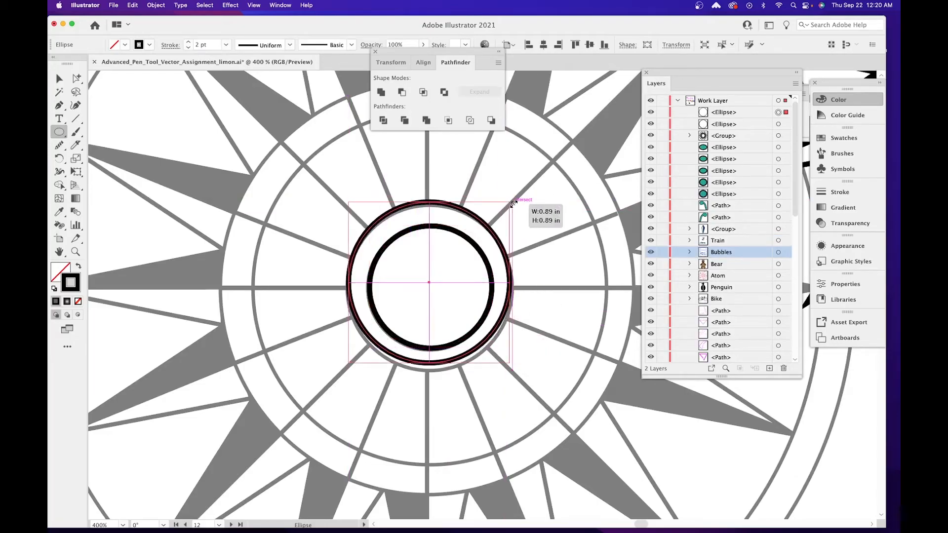
{"action": "left_click_drag", "start_coordinate": [349, 364], "coordinate": [344, 368]}
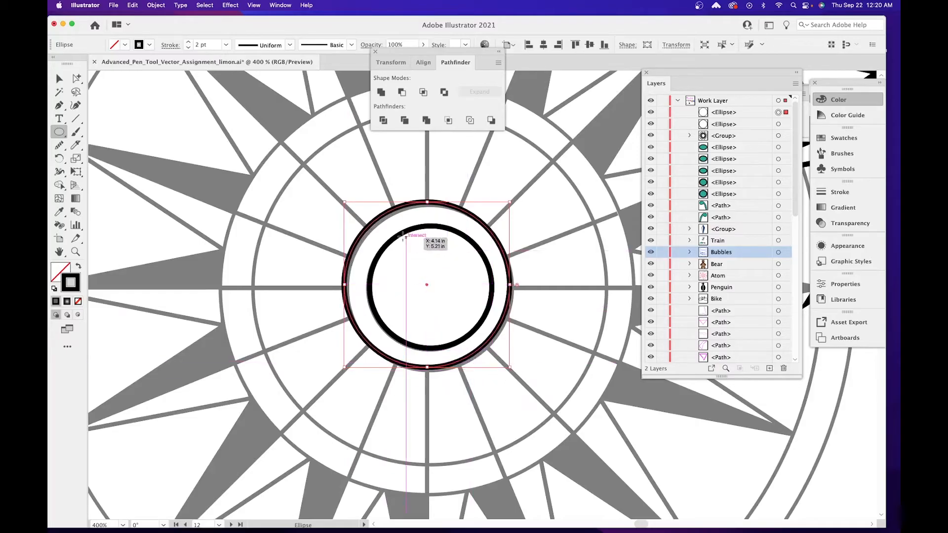
{"action": "left_click_drag", "start_coordinate": [345, 203], "coordinate": [349, 206]}
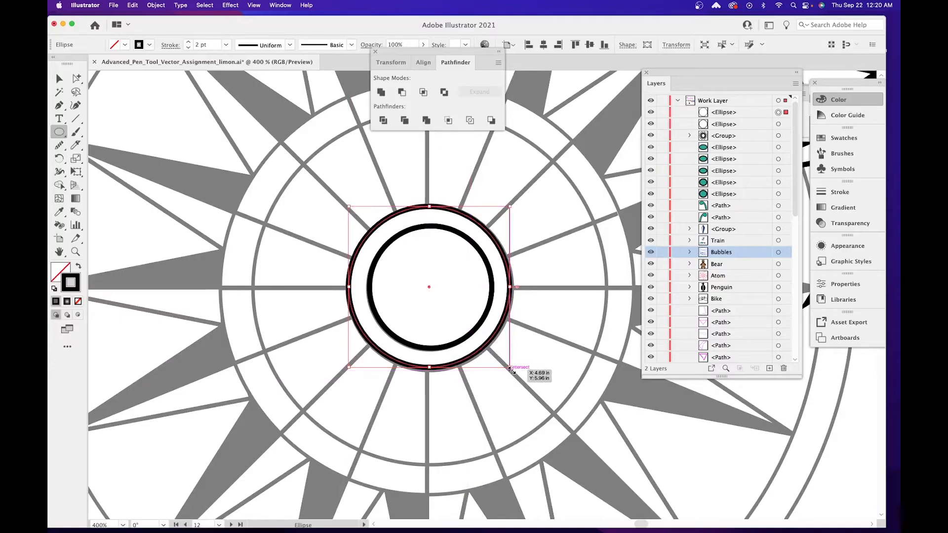
{"action": "left_click_drag", "start_coordinate": [511, 370], "coordinate": [513, 370]}
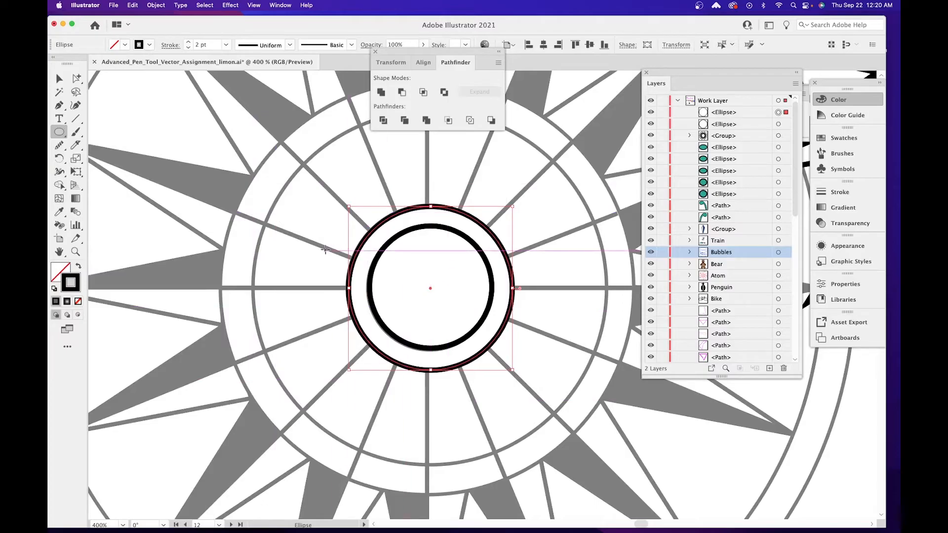
Select both inner dial circles and fill them with green.
{"action": "key", "text": "v"}
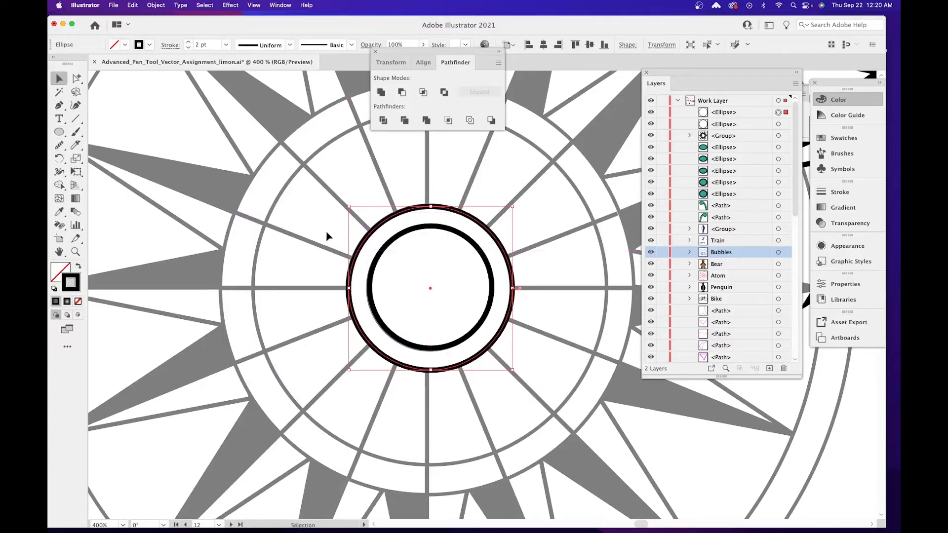
{"action": "left_click", "coordinate": [413, 300], "text": "shift"}
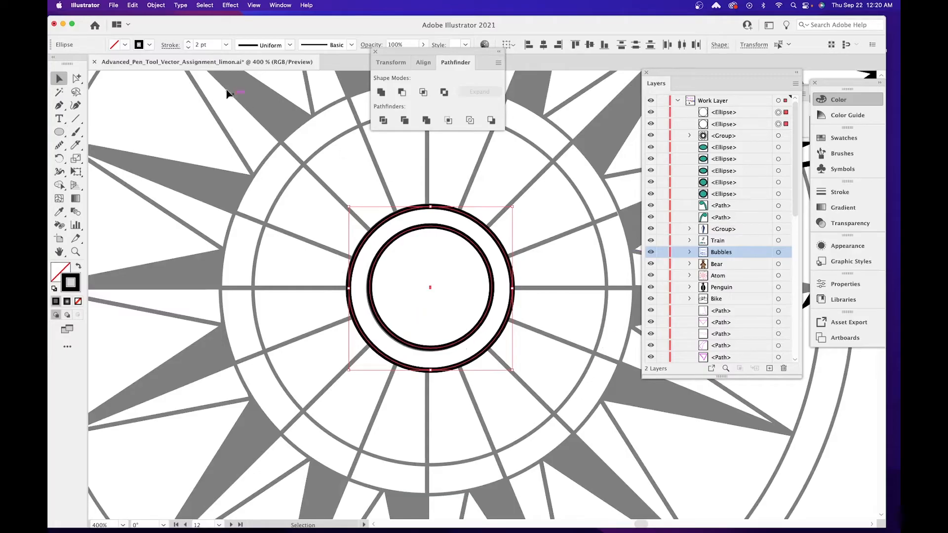
{"action": "left_click", "coordinate": [138, 46]}
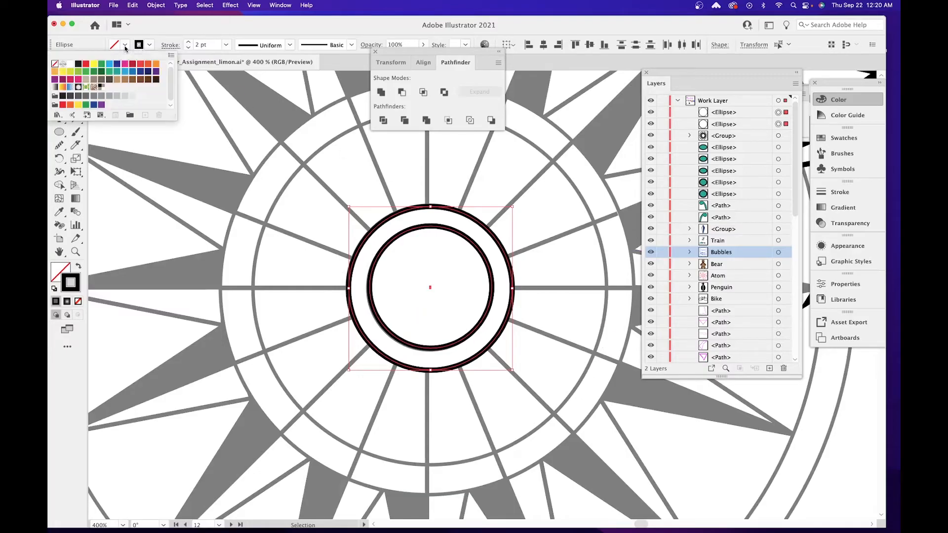
{"action": "left_click", "coordinate": [100, 66]}
{"action": "left_click", "coordinate": [301, 178]}
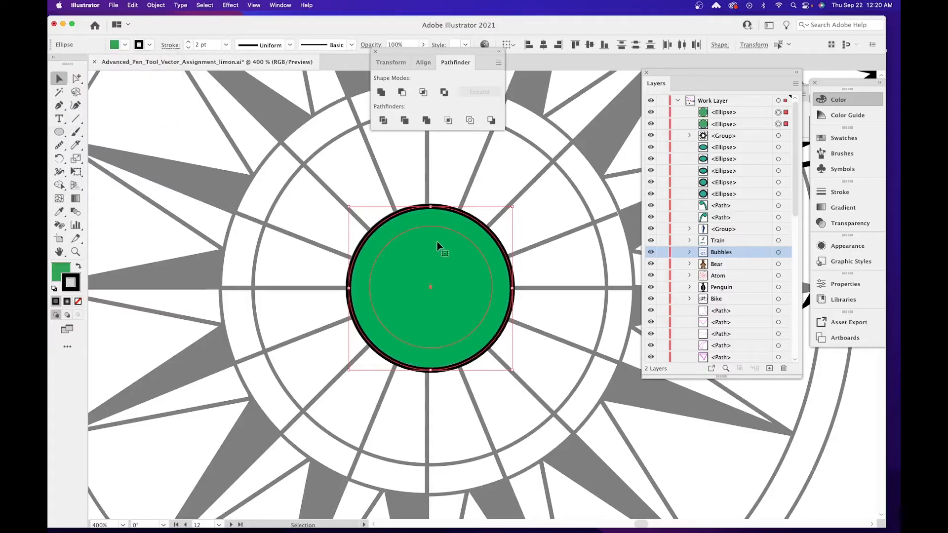
Bring the smallest green circle above the larger one in the stacking order, and deselect both circles.
{"action": "left_click", "coordinate": [753, 124]}
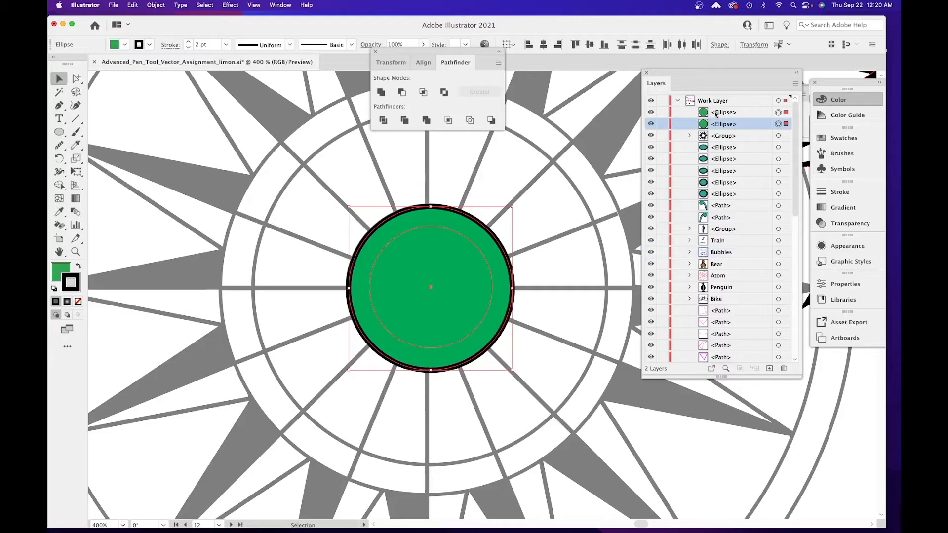
{"action": "left_click", "coordinate": [731, 127], "text": "super"}
{"action": "left_click_drag", "start_coordinate": [727, 124], "coordinate": [729, 107]}
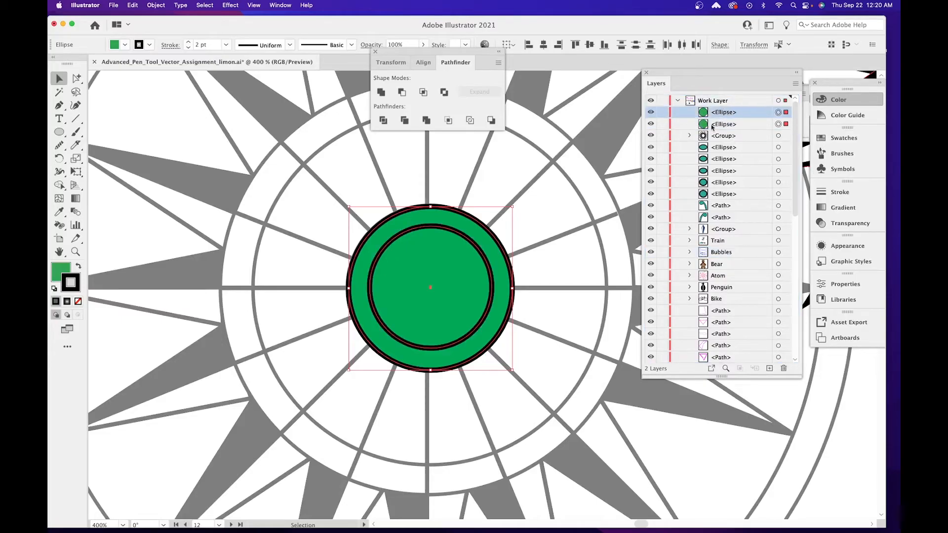
{"action": "left_click", "coordinate": [558, 207]}
Draw a larger green circle with a 2 pt black stroke over the dial's third ring from the center.
{"action": "left_click_drag", "start_coordinate": [561, 256], "coordinate": [537, 372]}
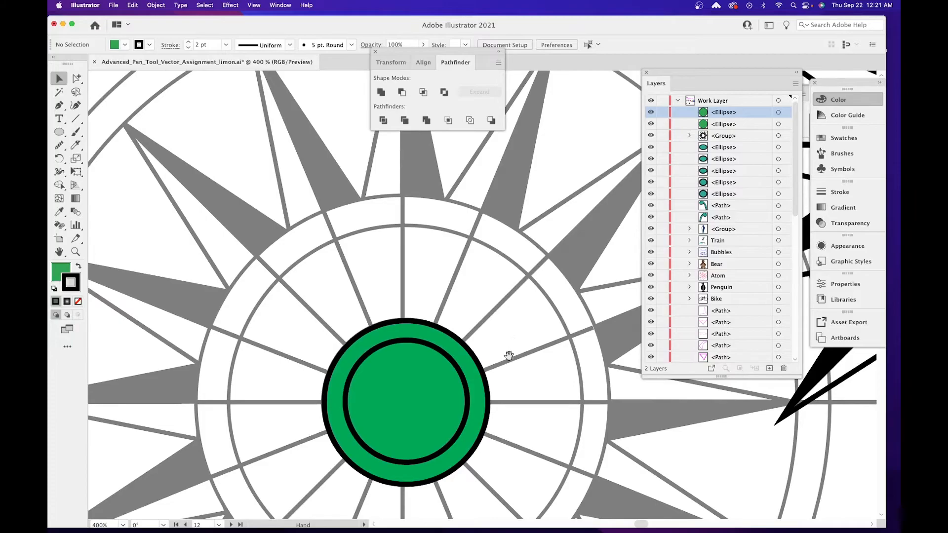
{"action": "left_click_drag", "start_coordinate": [507, 354], "coordinate": [511, 307]}
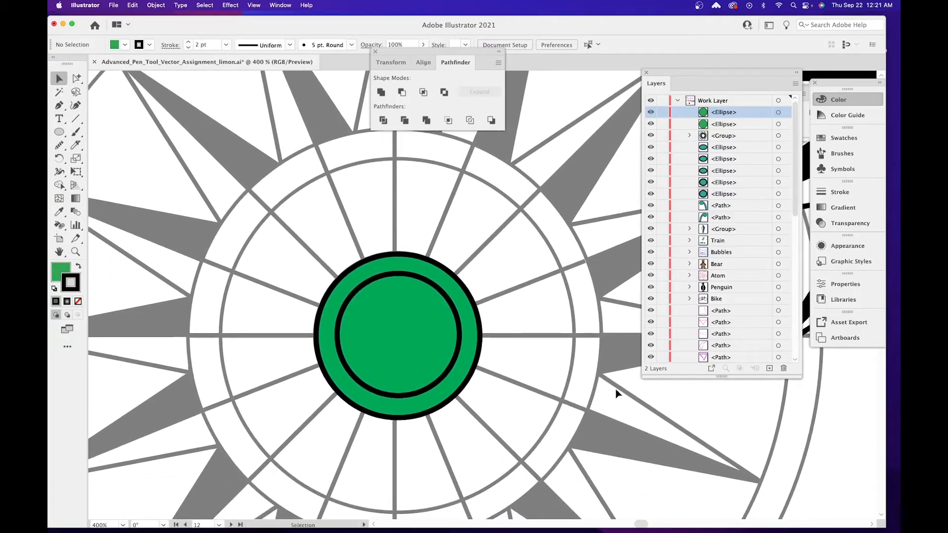
{"action": "left_click", "coordinate": [59, 132]}
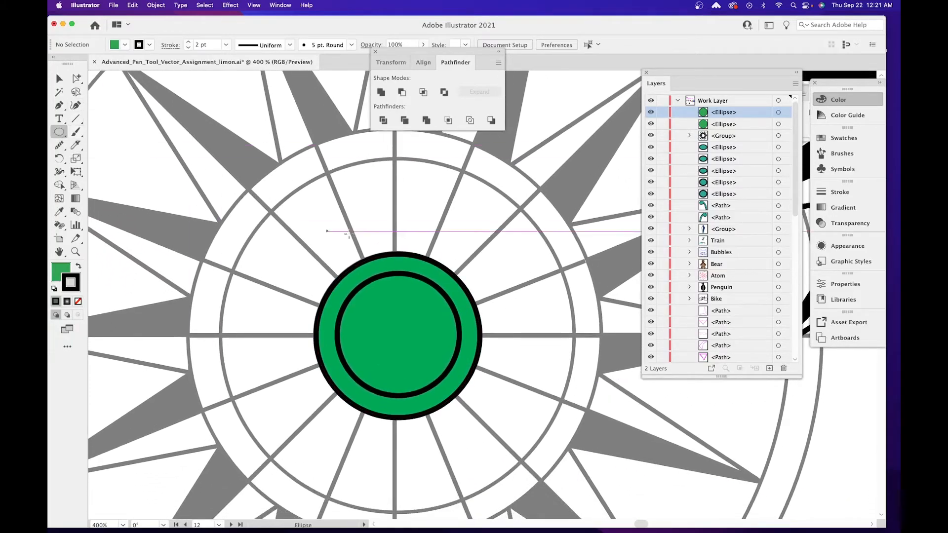
{"action": "left_click_drag", "start_coordinate": [226, 172], "coordinate": [567, 417]}
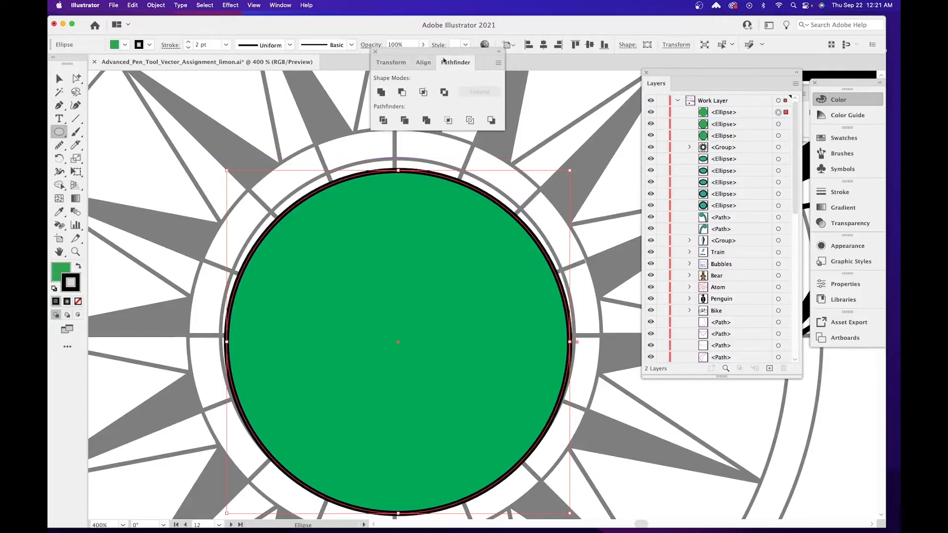
Lower the third circle's opacity to 62% and enlarge it to fit the template ring beneath.
{"action": "left_click_drag", "start_coordinate": [380, 52], "coordinate": [459, 102]}
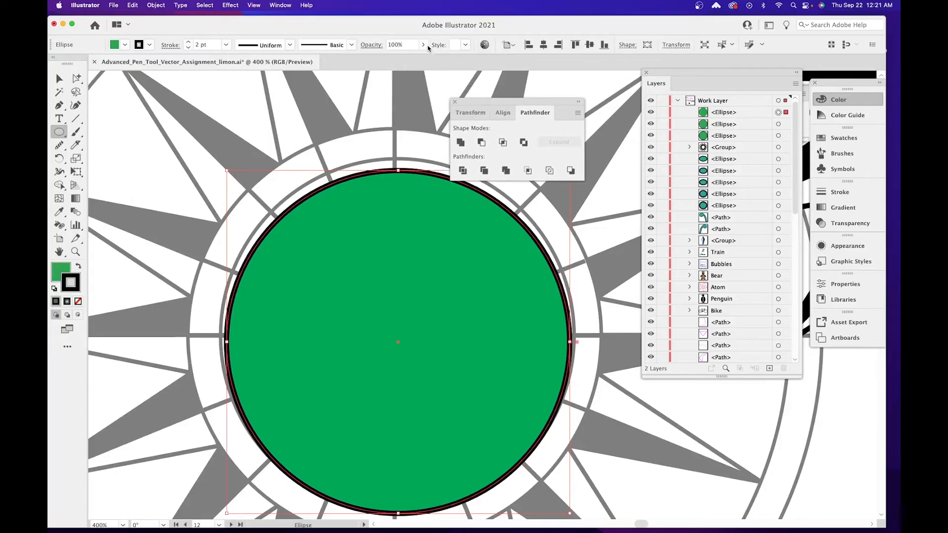
{"action": "left_click", "coordinate": [423, 45]}
{"action": "left_click_drag", "start_coordinate": [418, 60], "coordinate": [405, 62]}
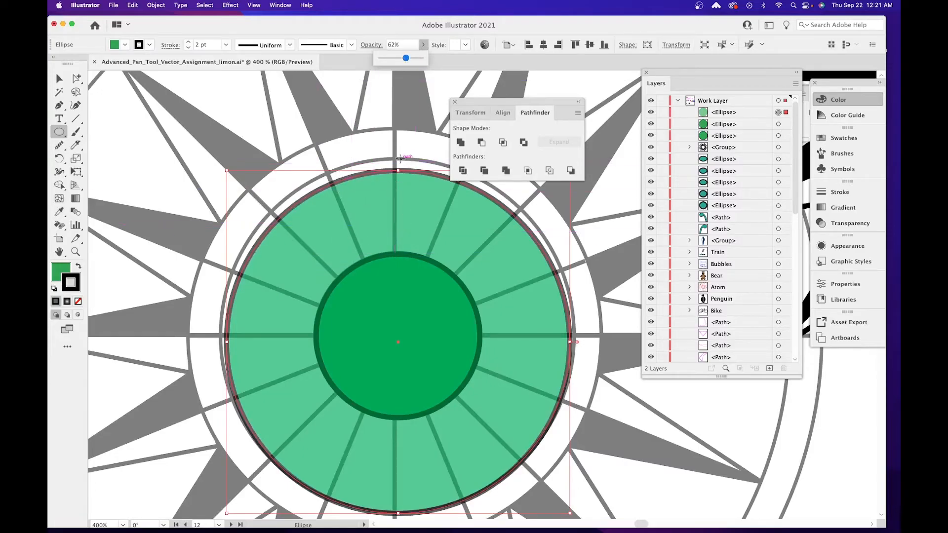
{"action": "left_click", "coordinate": [59, 80]}
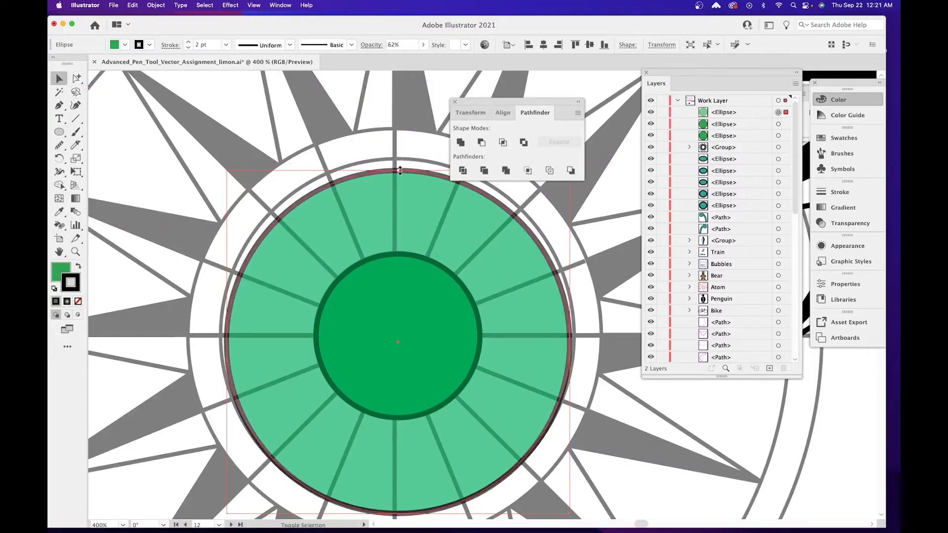
{"action": "left_click_drag", "start_coordinate": [400, 169], "coordinate": [403, 161]}
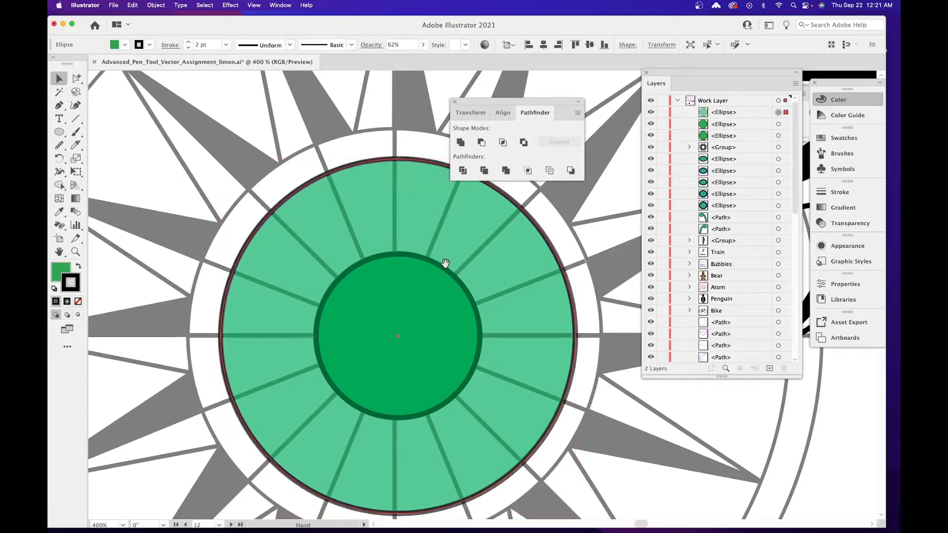
Place the semi-transparent third circle below the two smaller circles in the stacking order, and deselect it.
{"action": "left_click_drag", "start_coordinate": [445, 264], "coordinate": [397, 268]}
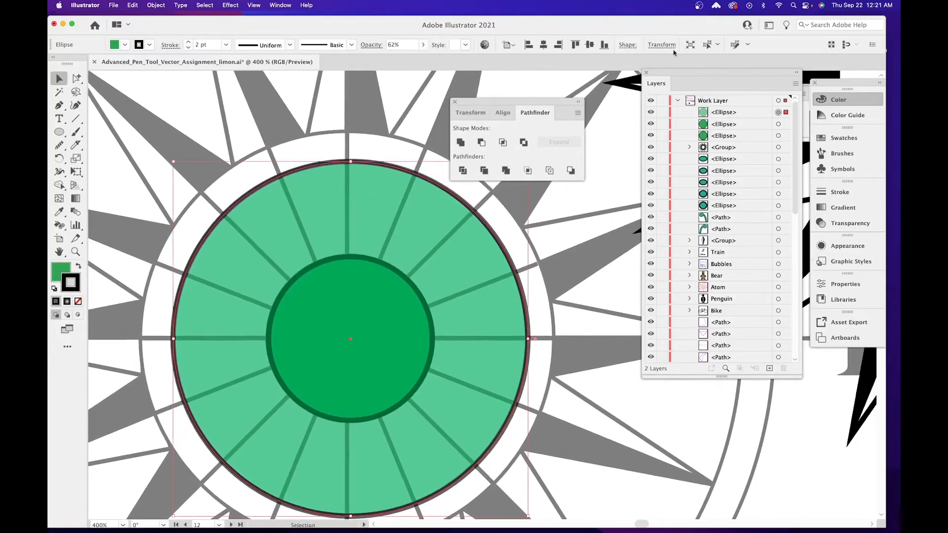
{"action": "left_click", "coordinate": [720, 114]}
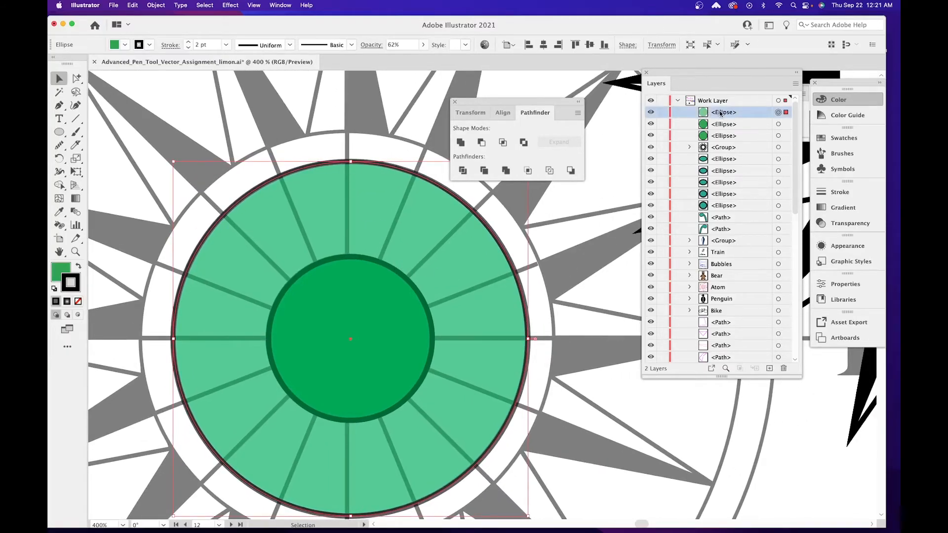
{"action": "left_click_drag", "start_coordinate": [720, 113], "coordinate": [717, 141]}
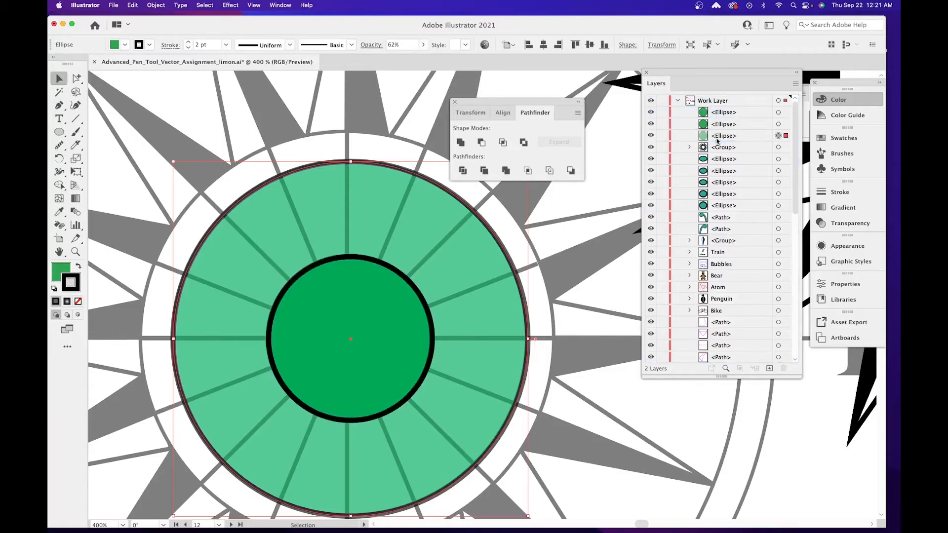
{"action": "key", "text": "space"}
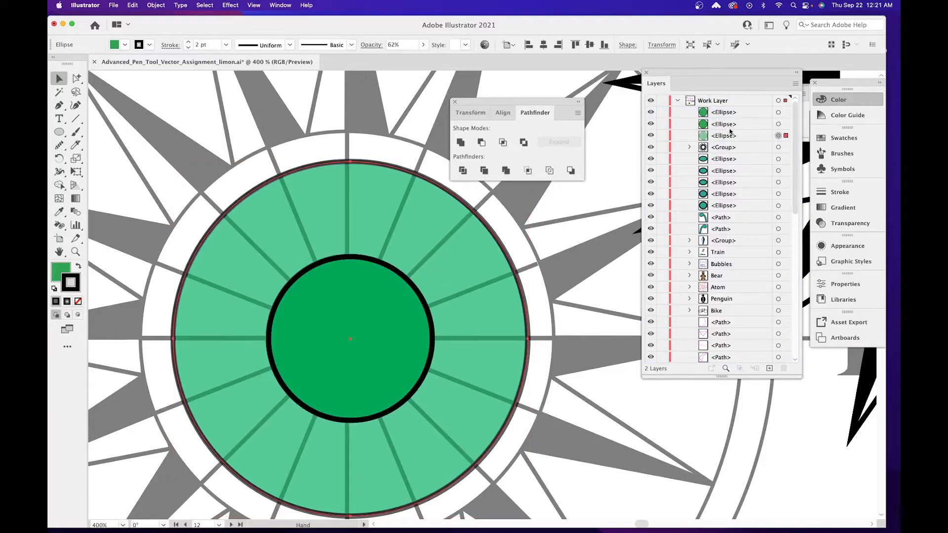
{"action": "left_click", "coordinate": [282, 160]}
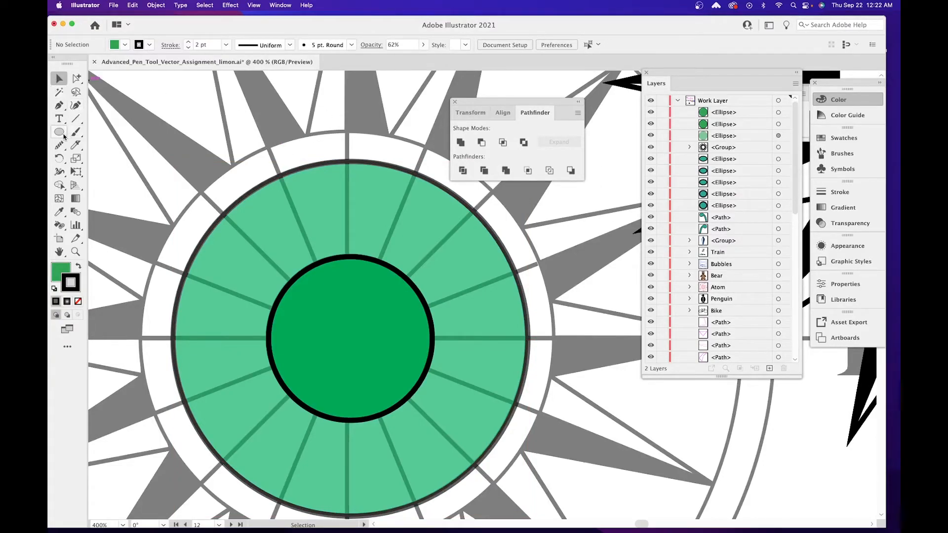
Draw a fourth green circle over the ring at the rays' base and place it below the other three circles in the stacking order.
{"action": "left_click", "coordinate": [60, 132]}
{"action": "mouse_move", "coordinate": [147, 156]}
{"action": "left_mouse_down"}
{"action": "mouse_move", "coordinate": [356, 316]}
{"action": "mouse_move", "coordinate": [536, 428]}
{"action": "left_mouse_up"}
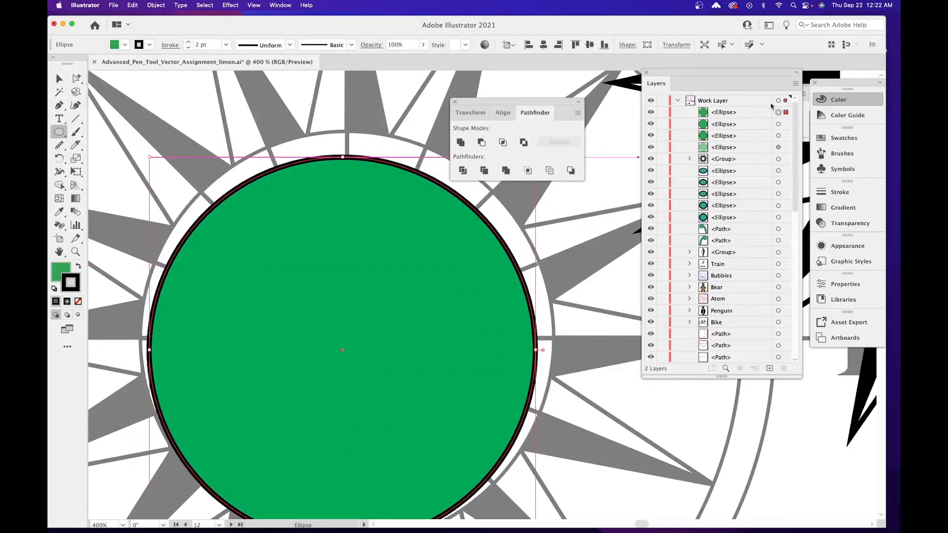
{"action": "left_click_drag", "start_coordinate": [740, 113], "coordinate": [738, 153]}
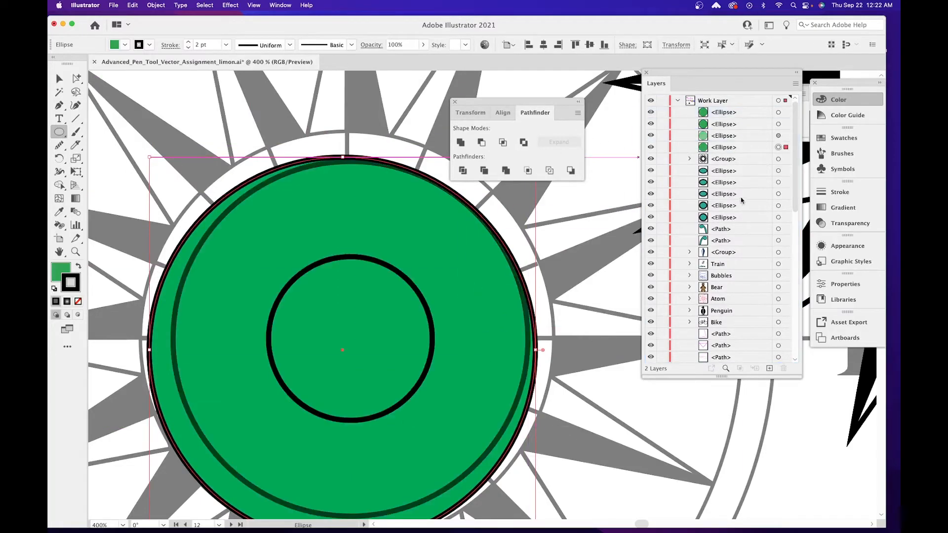
Lower the fourth circle's opacity to 64% and enlarge it to fit the template ring at the rays' base.
{"action": "left_click", "coordinate": [423, 44]}
{"action": "left_click_drag", "start_coordinate": [421, 58], "coordinate": [407, 58]}
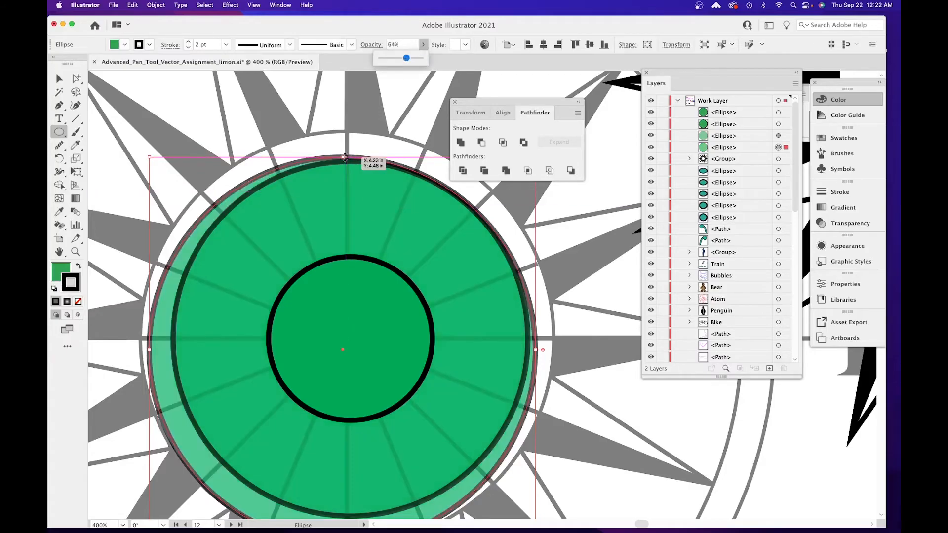
{"action": "left_click_drag", "start_coordinate": [343, 157], "coordinate": [351, 136]}
{"action": "left_click_drag", "start_coordinate": [324, 214], "coordinate": [317, 121]}
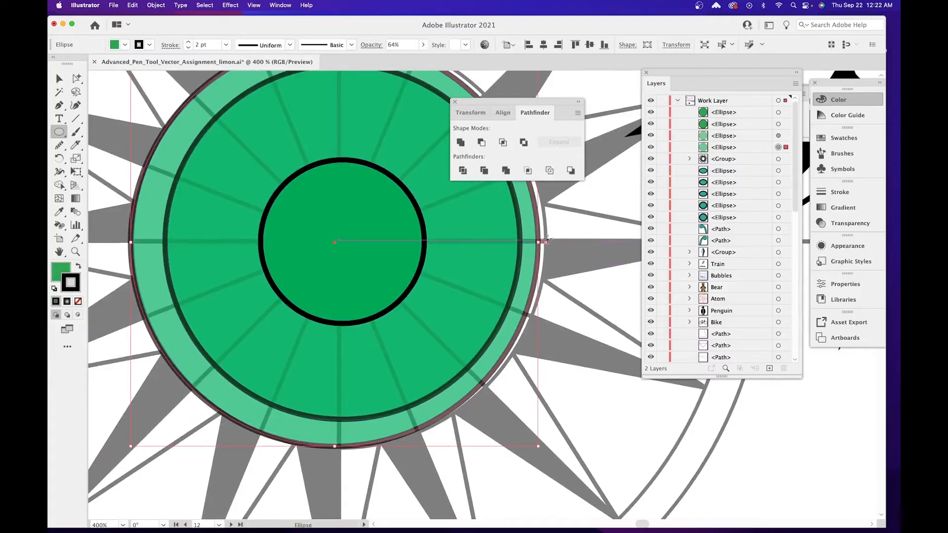
{"action": "left_click_drag", "start_coordinate": [546, 241], "coordinate": [547, 242]}
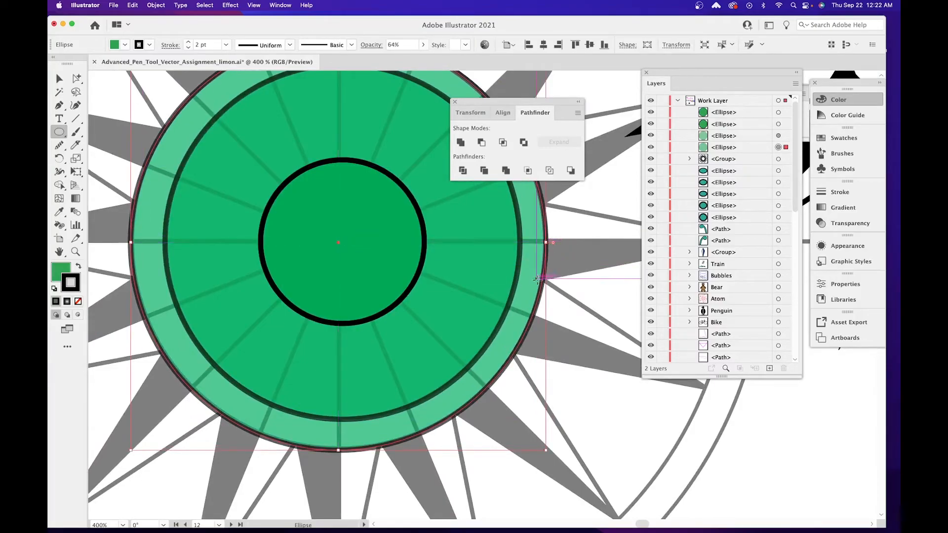
Check which circle covers the dial's center, and bring the smallest circle to the front of the stacking order.
{"action": "key", "text": "super+minus"}
{"action": "key", "text": "super+minus"}
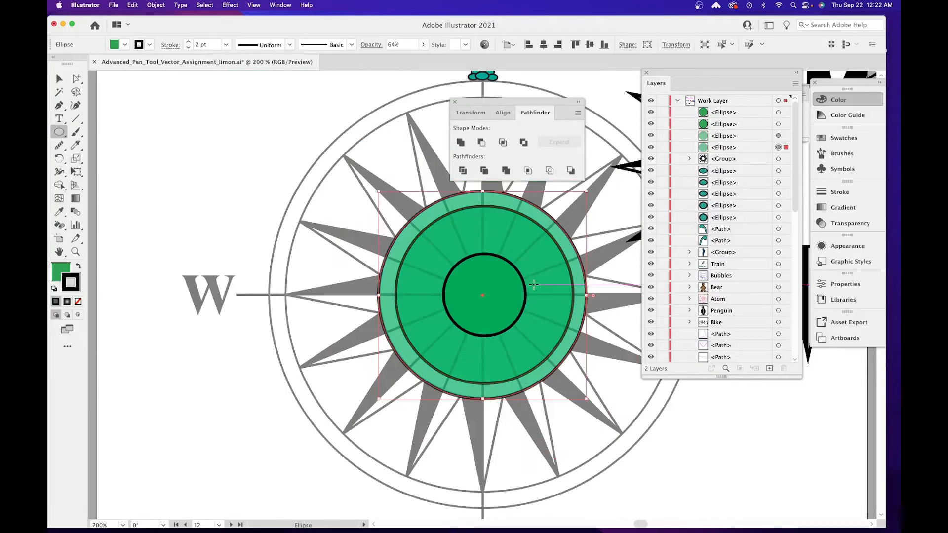
{"action": "left_click_drag", "start_coordinate": [527, 284], "coordinate": [300, 264]}
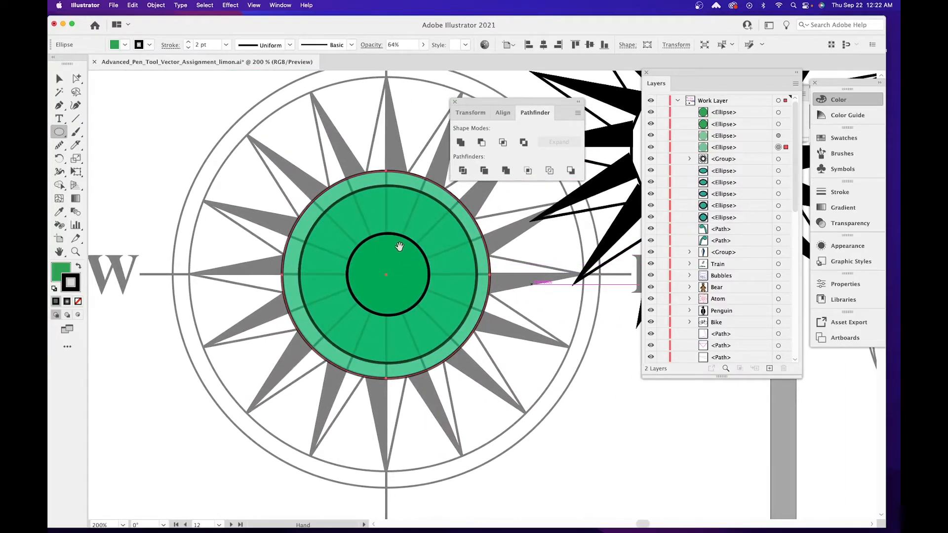
{"action": "key", "text": "v"}
{"action": "left_click", "coordinate": [370, 275]}
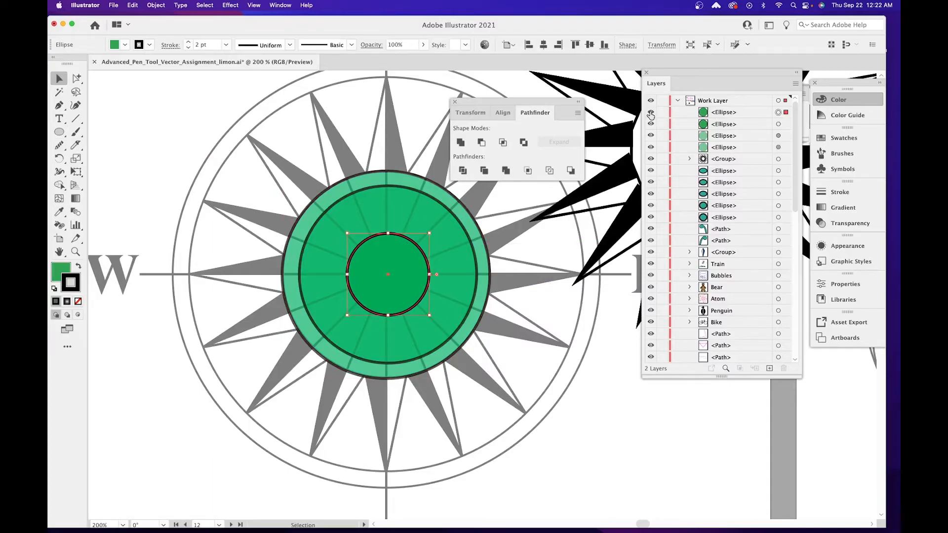
{"action": "left_click", "coordinate": [651, 113]}
{"action": "left_click", "coordinate": [651, 113]}
{"action": "left_click", "coordinate": [728, 123]}
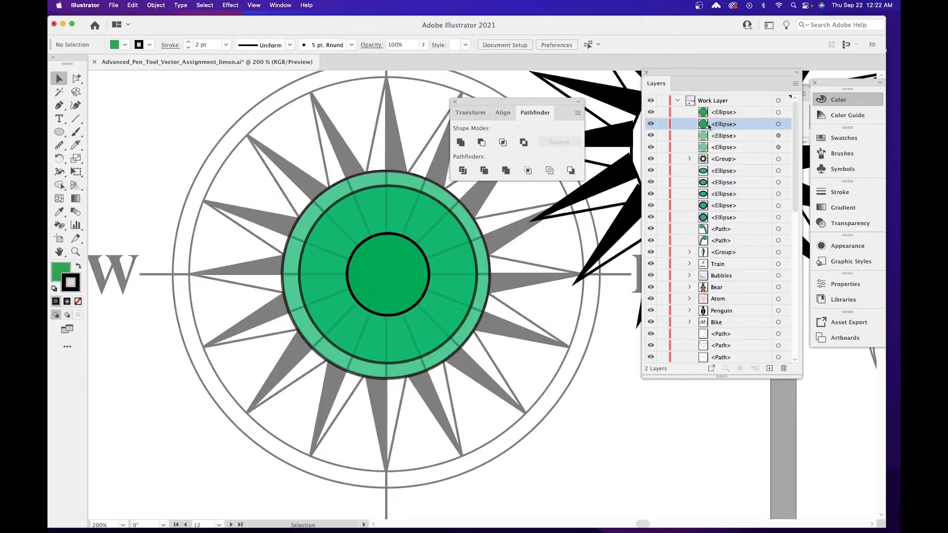
{"action": "left_click_drag", "start_coordinate": [714, 128], "coordinate": [716, 111]}
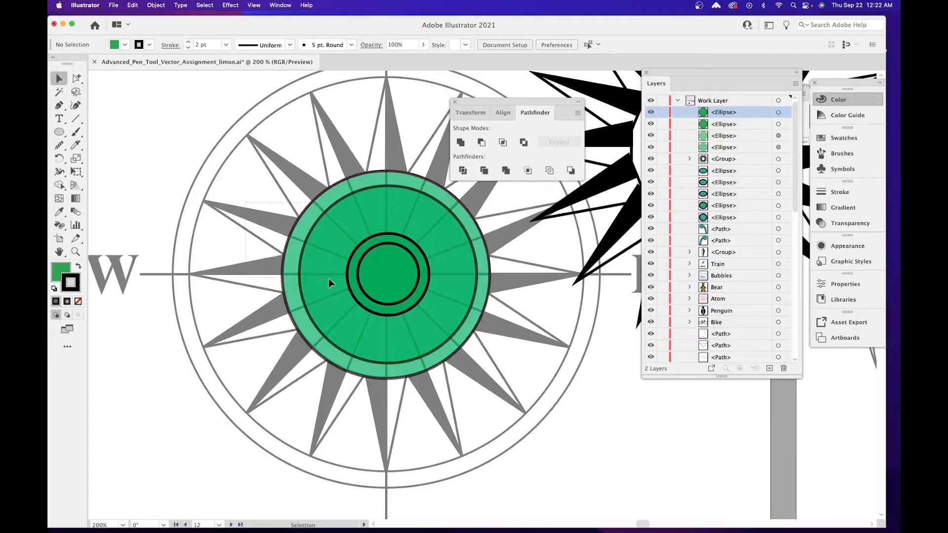
Select all four concentric green circles and align their centers horizontally and vertically.
{"action": "left_click", "coordinate": [410, 303]}
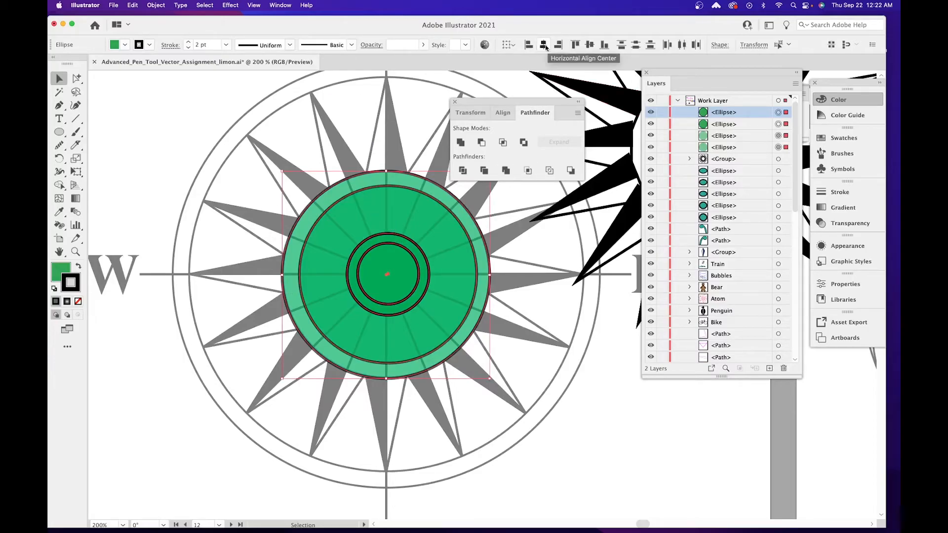
{"action": "left_click", "coordinate": [544, 45]}
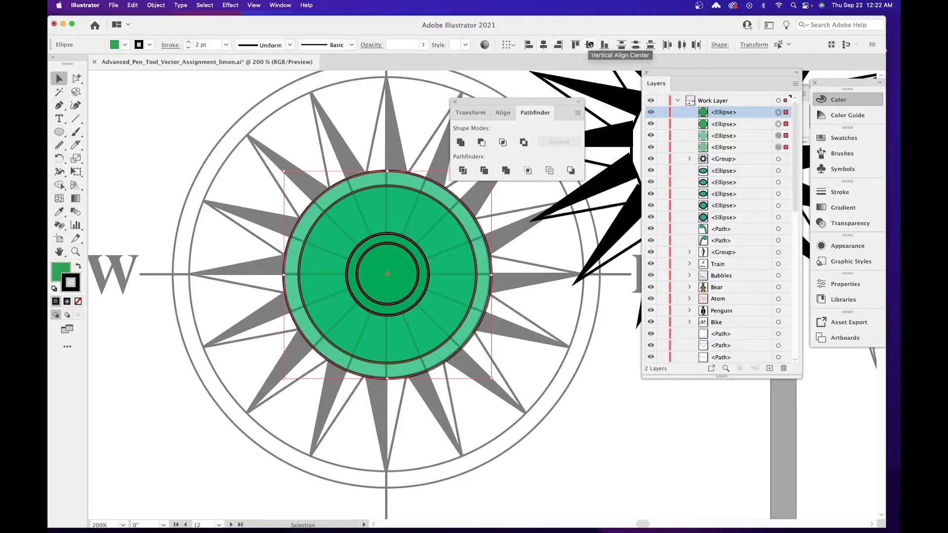
{"action": "left_click", "coordinate": [589, 45]}
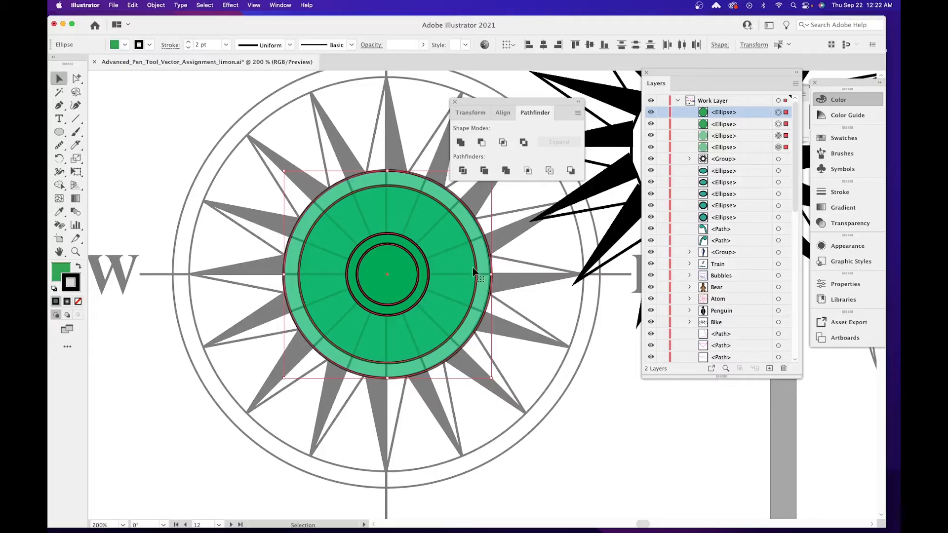
Draw a vertical line segment from just above the outermost circle down into the smallest circle, along the dial's center axis.
{"action": "key", "text": "super+equal"}
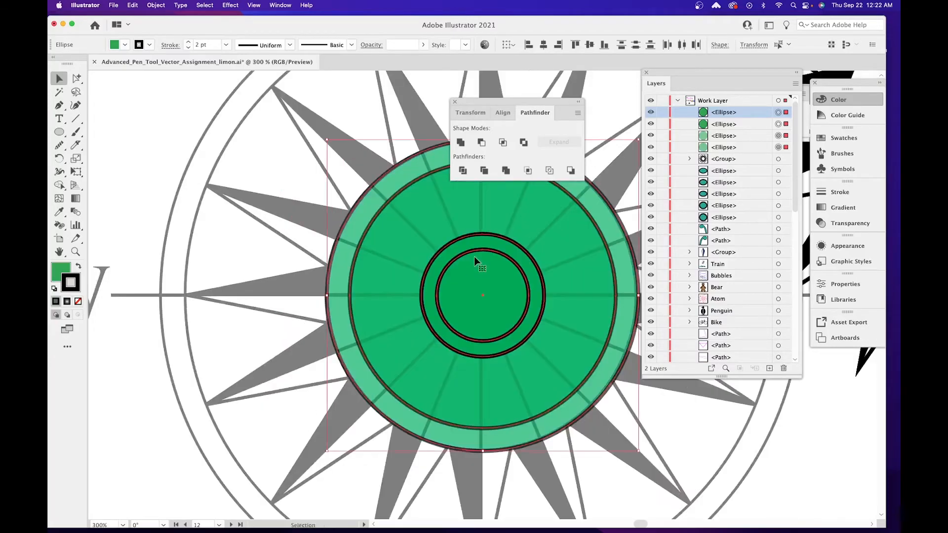
{"action": "left_click_drag", "start_coordinate": [482, 267], "coordinate": [369, 320]}
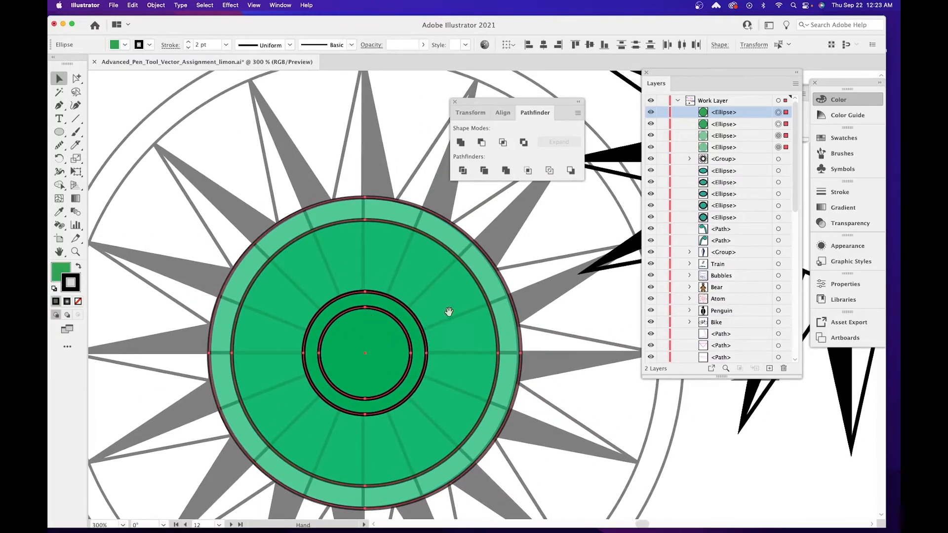
{"action": "left_click", "coordinate": [75, 120]}
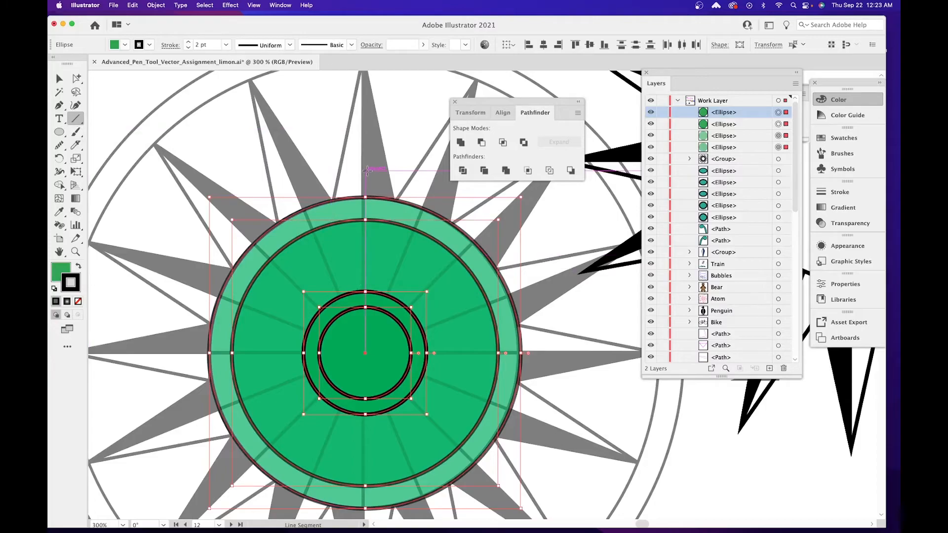
{"action": "key", "text": "super+equal"}
{"action": "left_click_drag", "start_coordinate": [369, 201], "coordinate": [234, 279]}
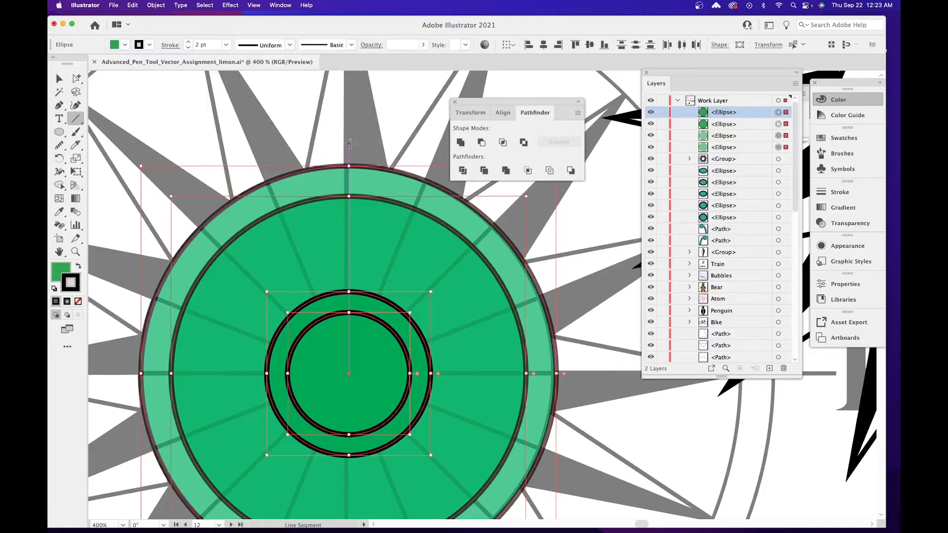
{"action": "left_click_drag", "start_coordinate": [349, 144], "coordinate": [357, 345]}
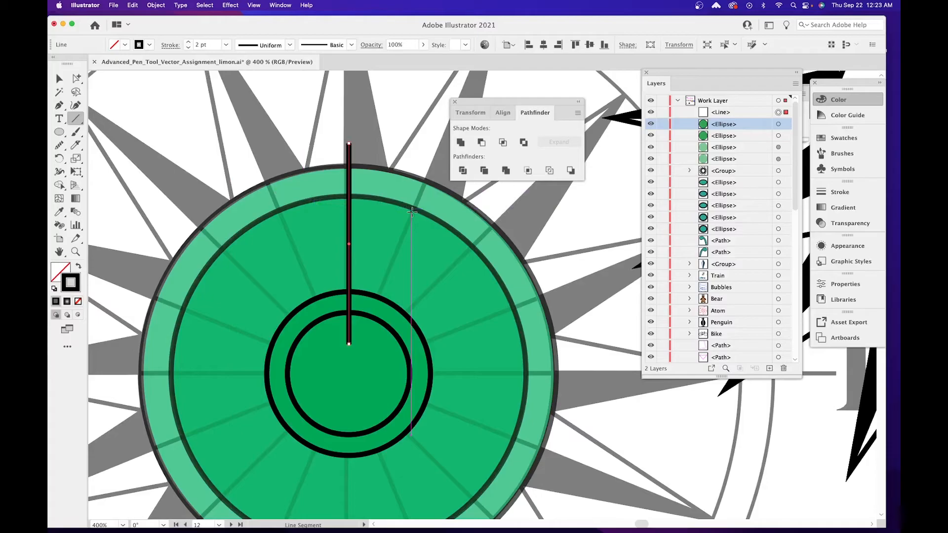
{"action": "key", "text": "v"}
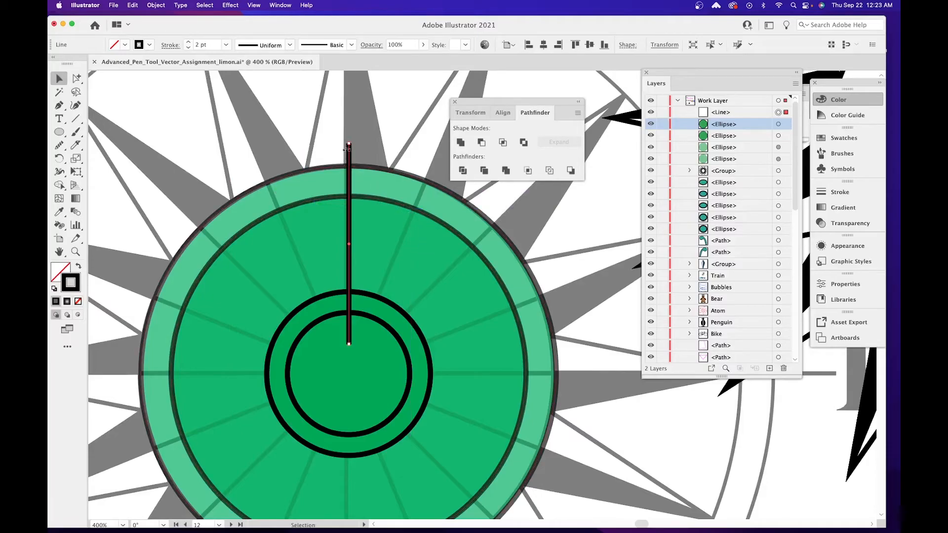
{"action": "left_click", "coordinate": [377, 140]}
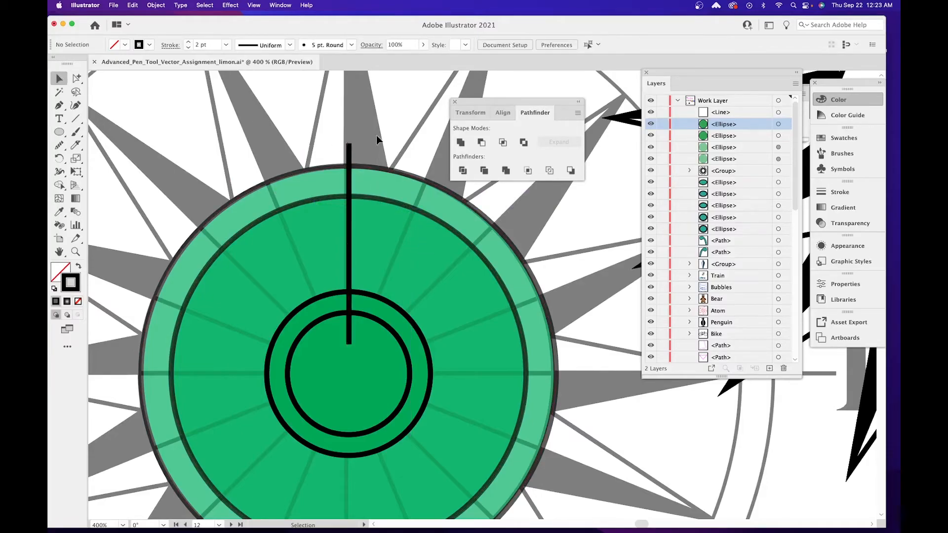
Make a copy of the vertical line rotated 22.5° about the center of the circles.
{"action": "left_click", "coordinate": [349, 155]}
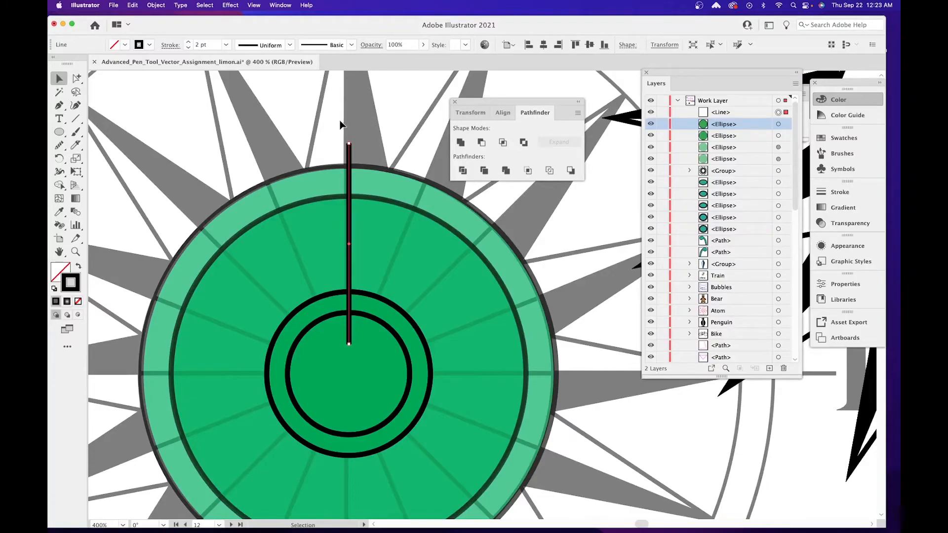
{"action": "left_click", "coordinate": [60, 160]}
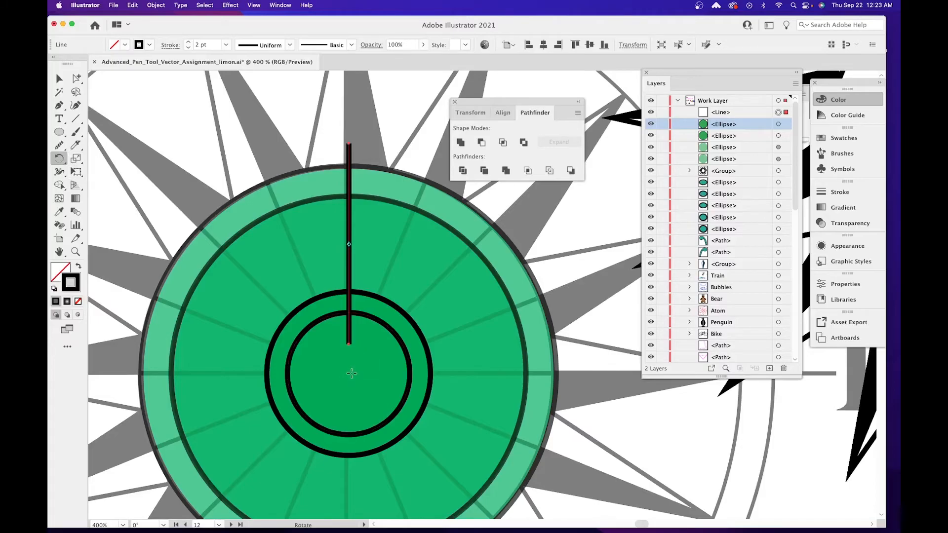
{"action": "key", "text": "super+equal"}
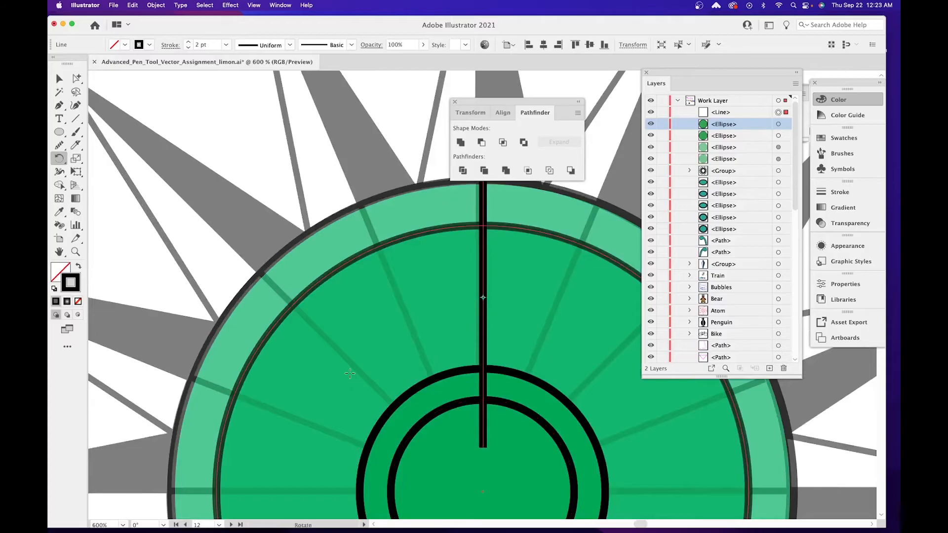
{"action": "left_click_drag", "start_coordinate": [353, 374], "coordinate": [275, 232]}
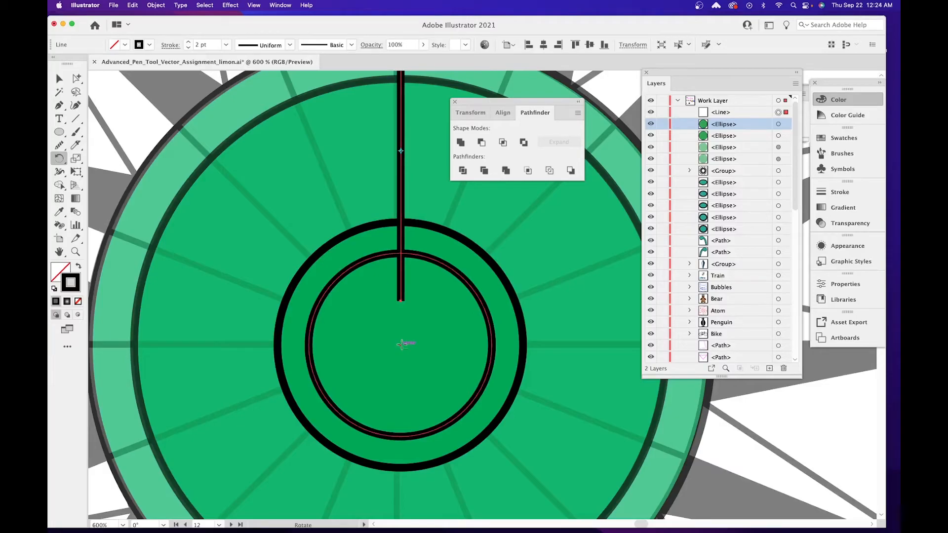
{"action": "left_click", "coordinate": [401, 344], "text": "alt"}
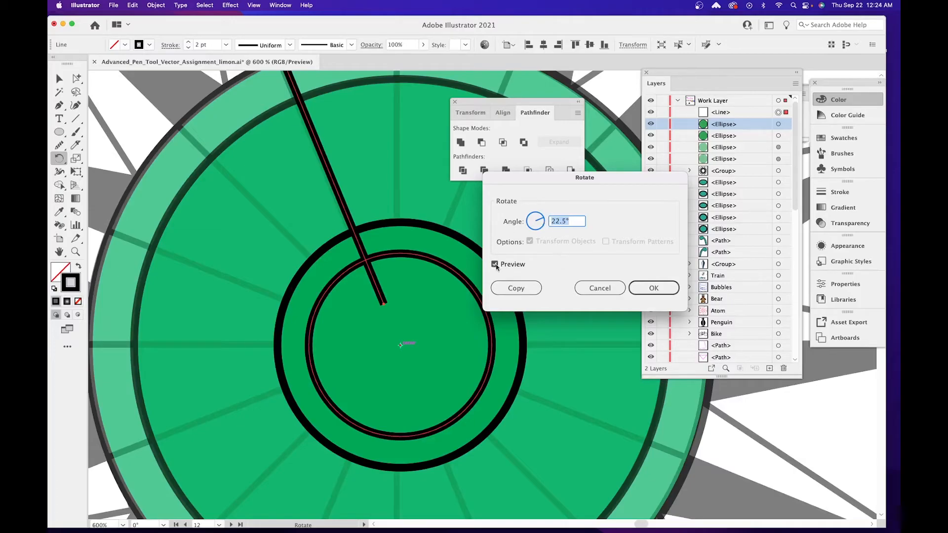
{"action": "left_click", "coordinate": [516, 288]}
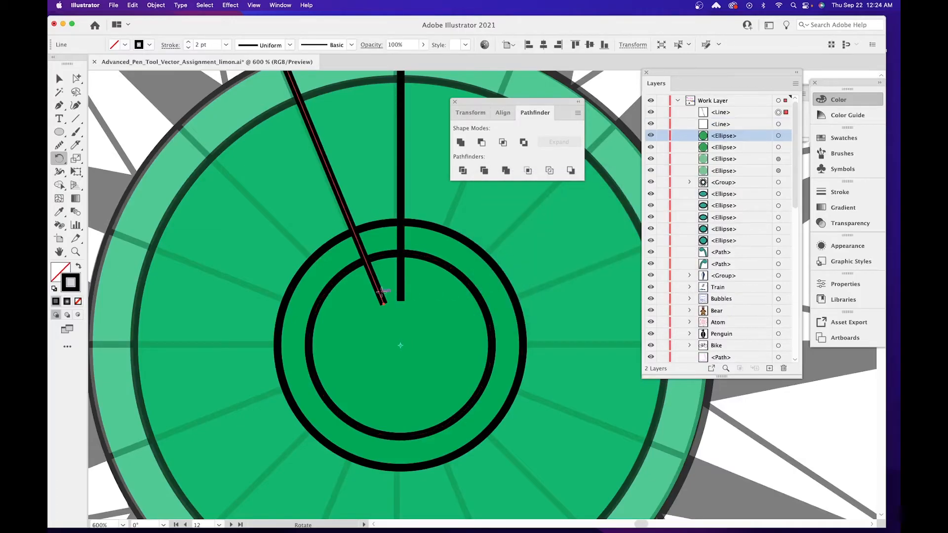
Repeat the rotated copy around the dial until 16 evenly spaced spokes complete the full circle.
{"action": "key", "text": "super+minus"}
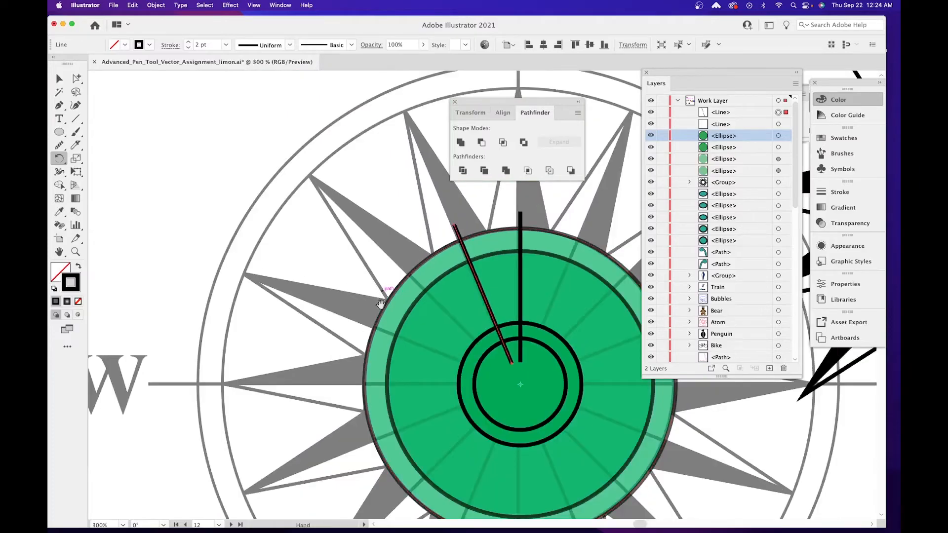
{"action": "left_click_drag", "start_coordinate": [380, 304], "coordinate": [310, 268]}
{"action": "key", "text": "super+d"}
{"action": "key", "text": "super+d"}
{"action": "key", "text": "super+d"}
{"action": "key", "text": "super+d"}
{"action": "key", "text": "super+d"}
{"action": "key", "text": "super+d"}
{"action": "key", "text": "super+d"}
{"action": "key", "text": "super+d"}
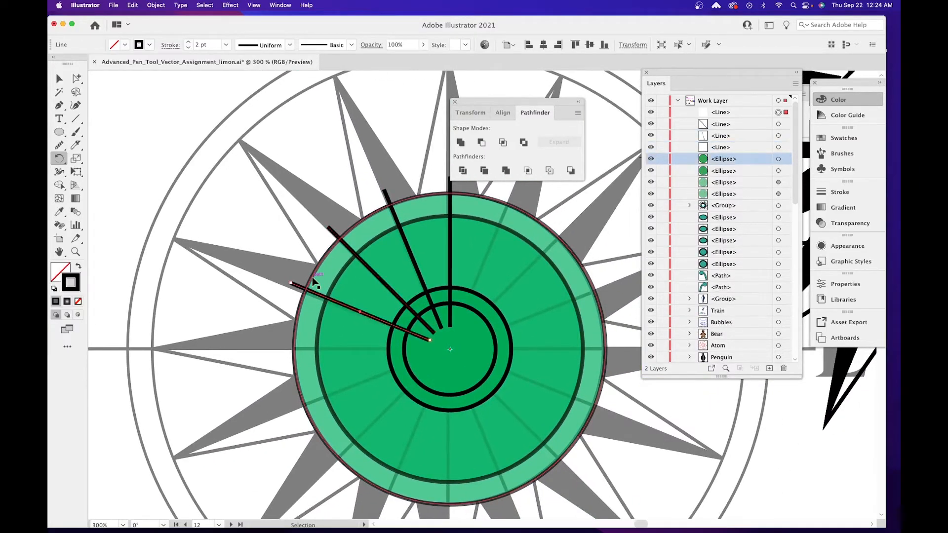
{"action": "key", "text": "super+d"}
{"action": "key", "text": "super+d"}
{"action": "key", "text": "super+d"}
{"action": "key", "text": "super+d"}
{"action": "key", "text": "super+d"}
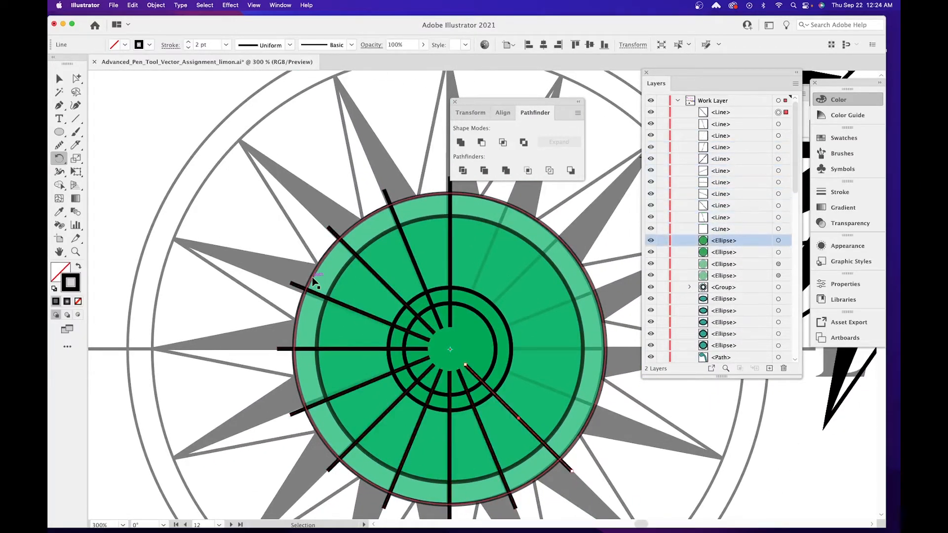
{"action": "key", "text": "super+d"}
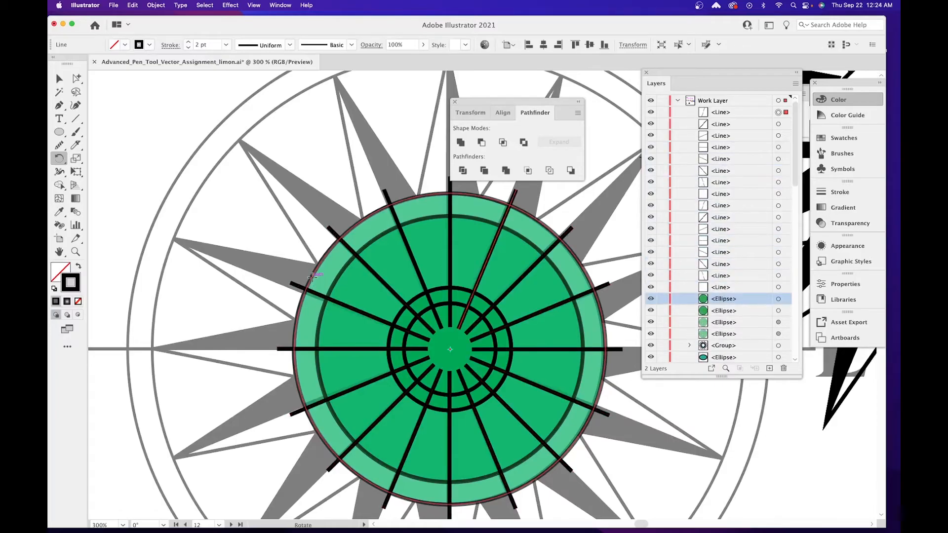
Identify the two smallest circles among the stacked objects and lock both of them.
{"action": "key", "text": "v"}
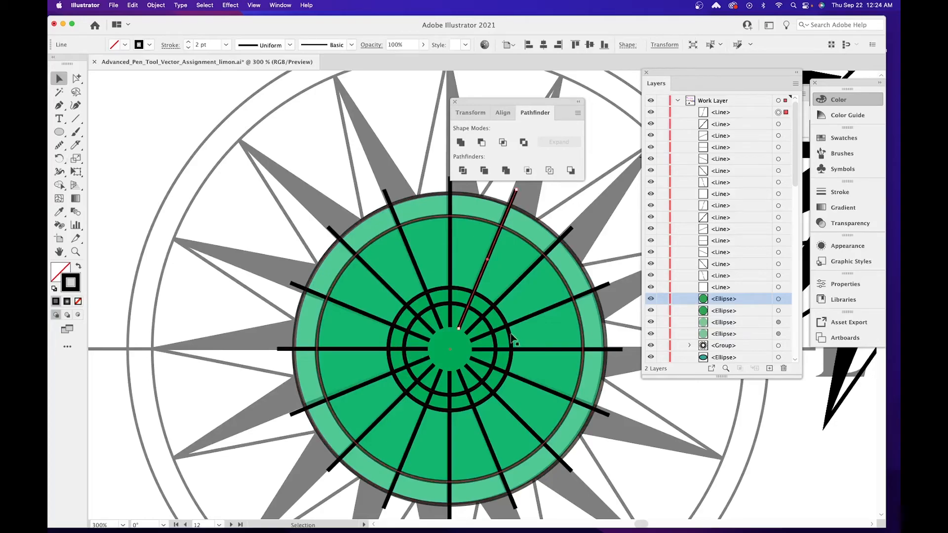
{"action": "left_click", "coordinate": [444, 293]}
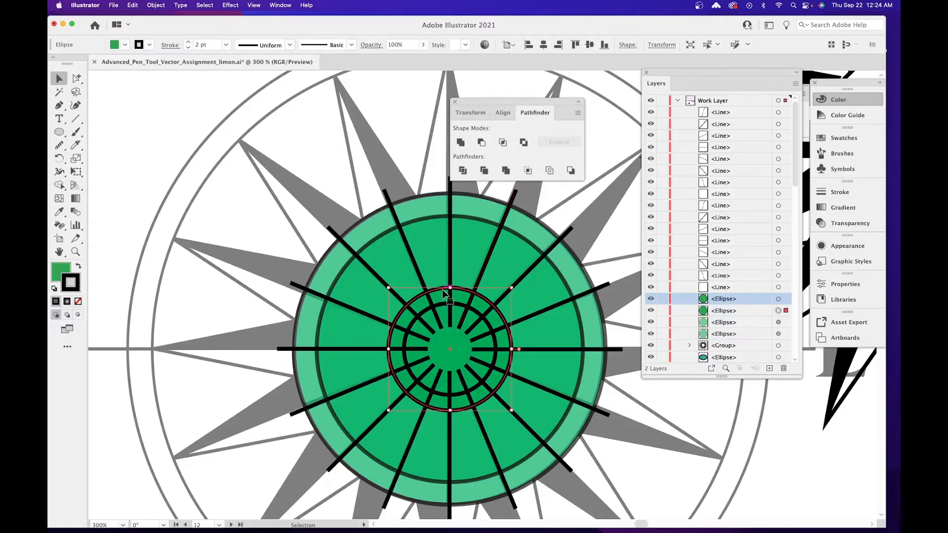
{"action": "left_click", "coordinate": [444, 304], "text": "shift"}
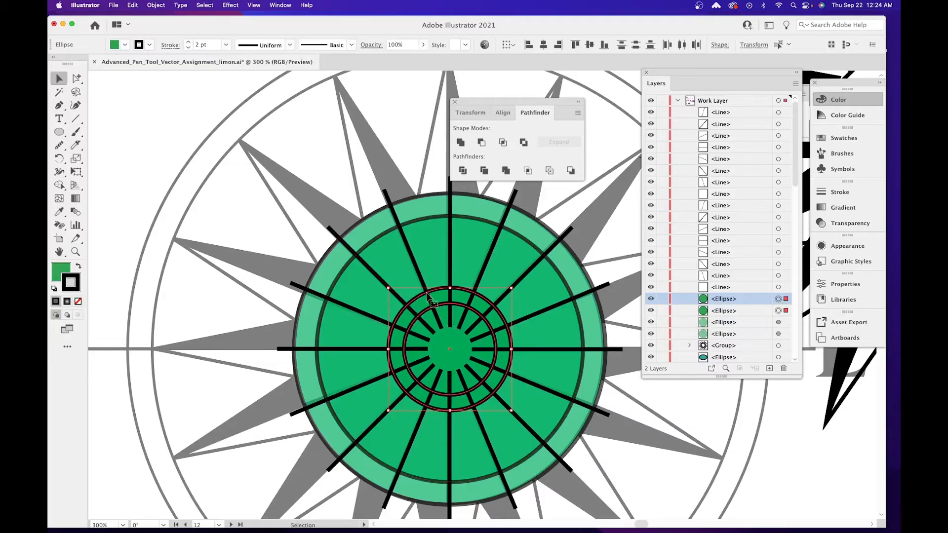
{"action": "left_click", "coordinate": [663, 300]}
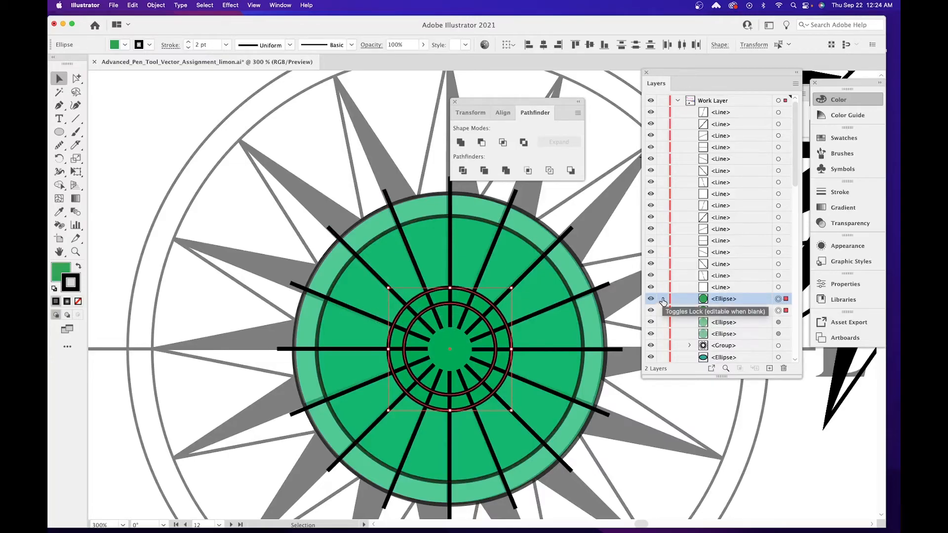
{"action": "left_click", "coordinate": [662, 311]}
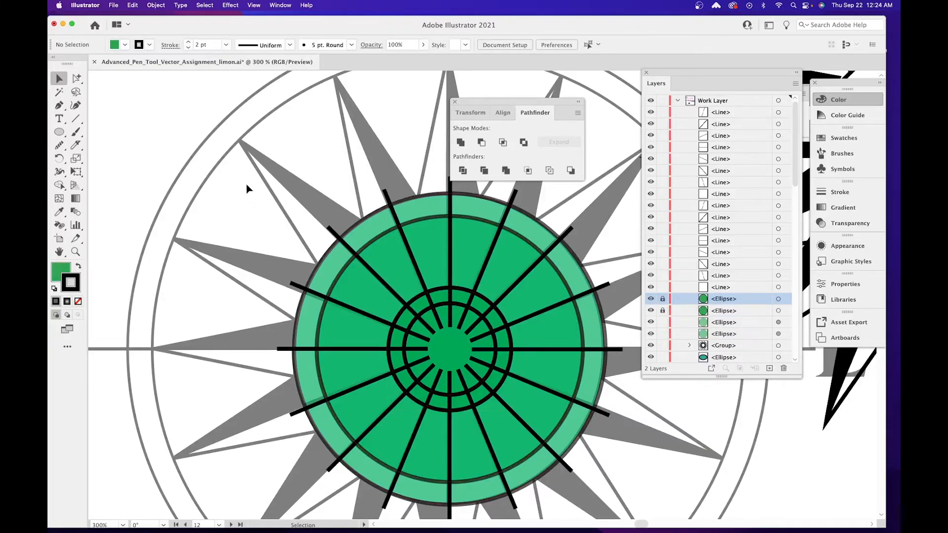
Try raising the opacity of all the spokes and the two outer circles to 100% together, and undo it.
{"action": "left_click_drag", "start_coordinate": [247, 159], "coordinate": [629, 498]}
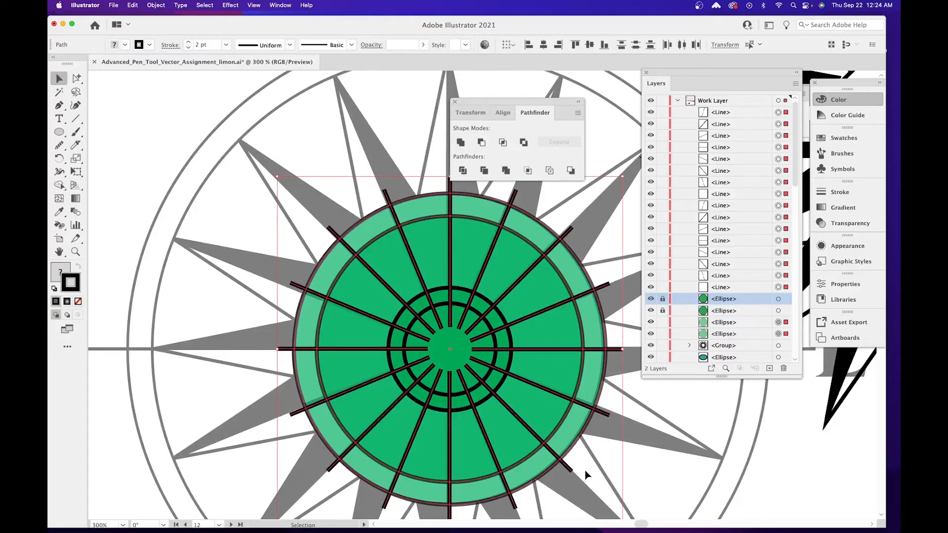
{"action": "left_click", "coordinate": [424, 45]}
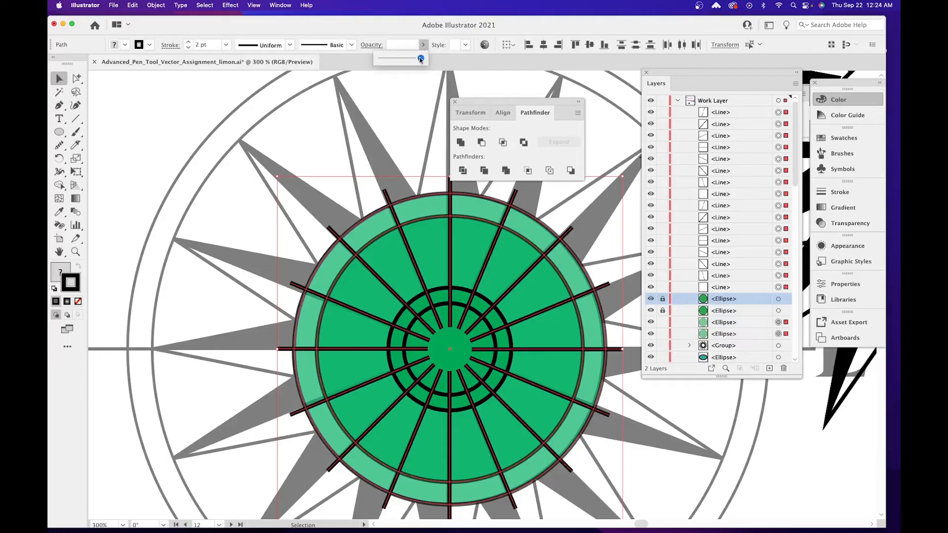
{"action": "left_click", "coordinate": [423, 101]}
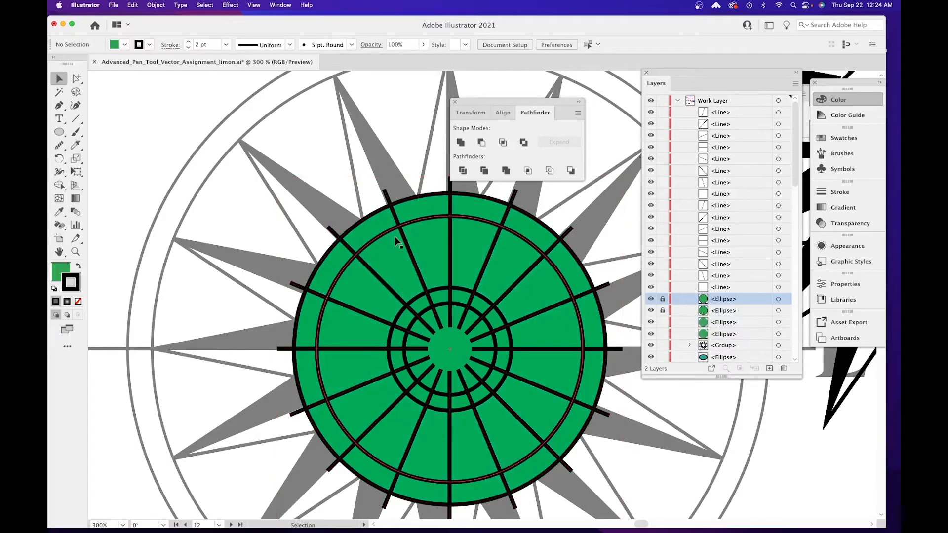
{"action": "left_click", "coordinate": [364, 218]}
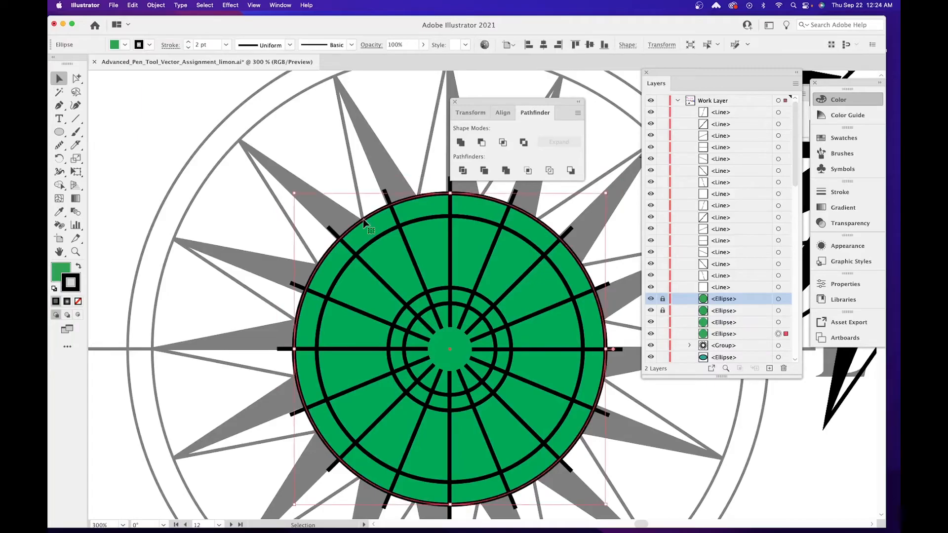
{"action": "key", "text": "super+z"}
{"action": "left_click", "coordinate": [362, 183]}
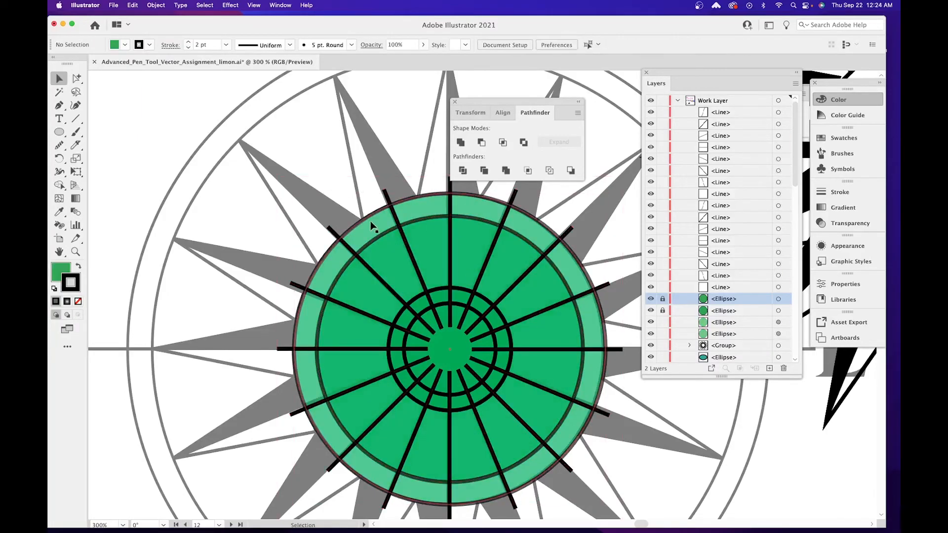
Set the opacity of the outermost circle and of the next circle inside it to 100%, one at a time.
{"action": "left_click", "coordinate": [368, 221]}
{"action": "left_click", "coordinate": [424, 45]}
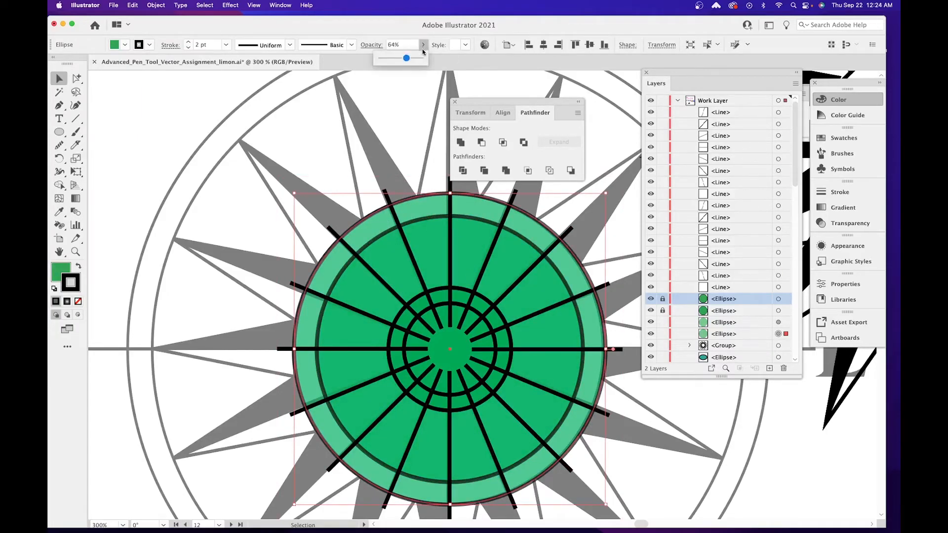
{"action": "left_click_drag", "start_coordinate": [409, 60], "coordinate": [427, 62]}
{"action": "left_click", "coordinate": [352, 157]}
{"action": "left_click", "coordinate": [377, 242]}
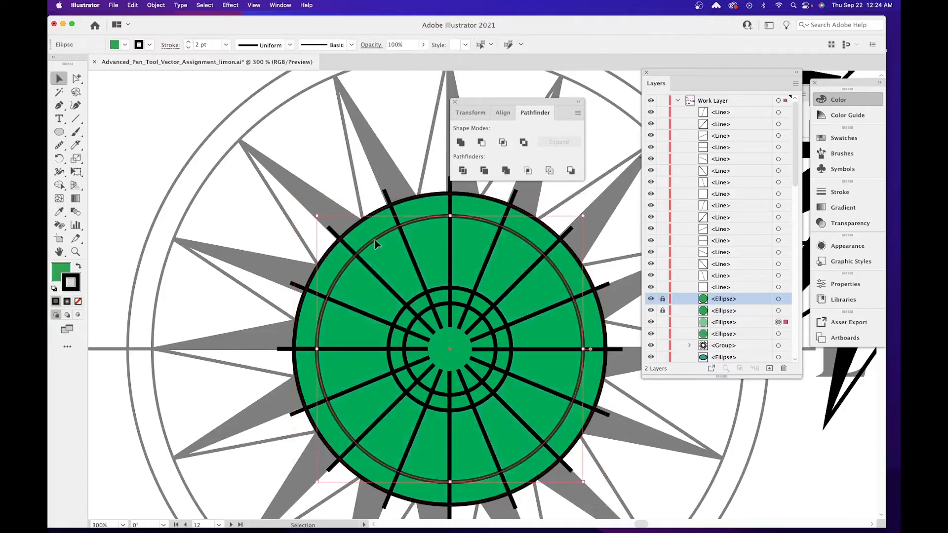
{"action": "left_click", "coordinate": [424, 45]}
{"action": "left_click_drag", "start_coordinate": [411, 61], "coordinate": [428, 62]}
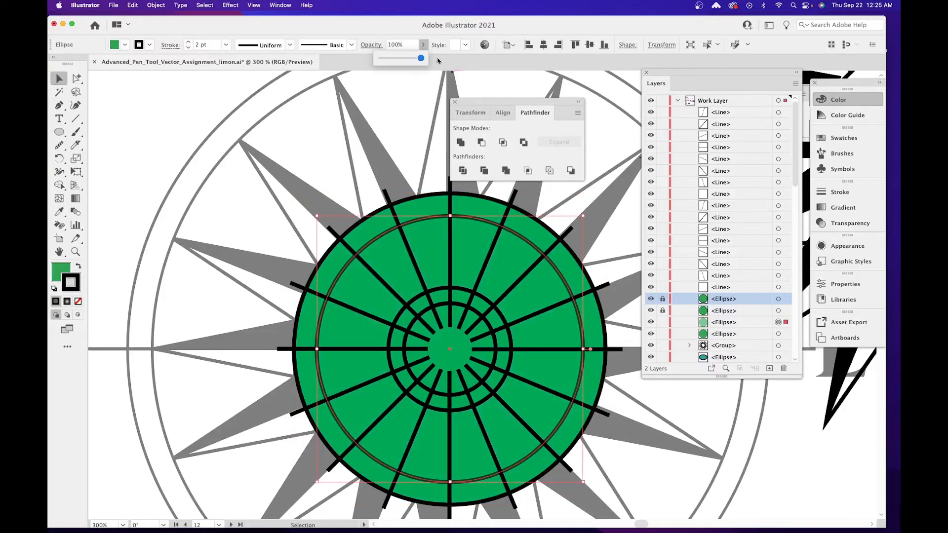
{"action": "left_click", "coordinate": [354, 189]}
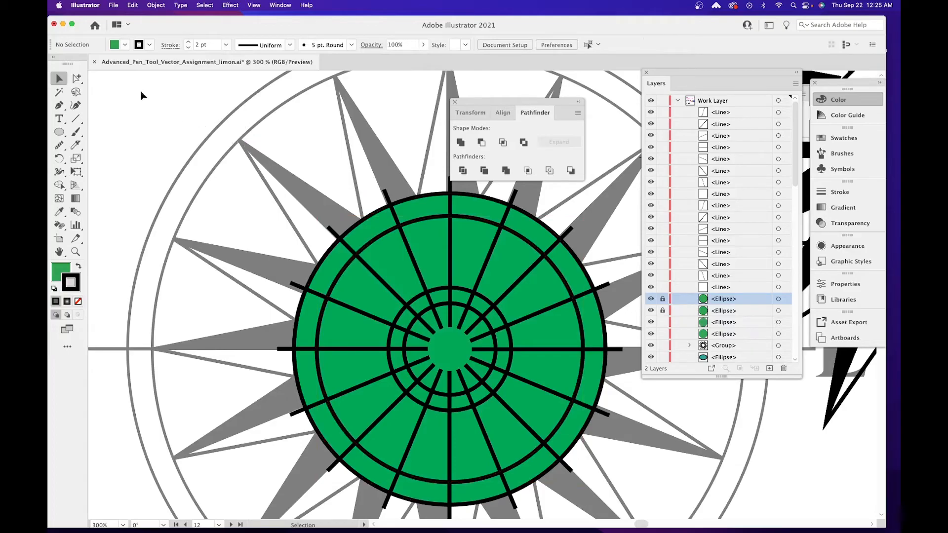
Select all the spokes together with the two unlocked outer circles and split them with the Pathfinder Divide operation.
{"action": "left_click_drag", "start_coordinate": [241, 129], "coordinate": [626, 429]}
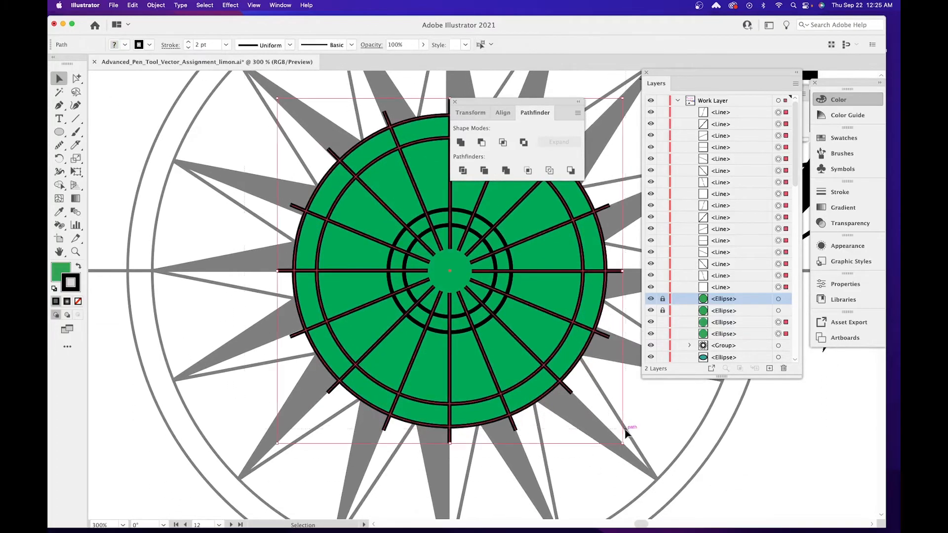
{"action": "key", "text": "space"}
{"action": "left_click_drag", "start_coordinate": [538, 395], "coordinate": [456, 414]}
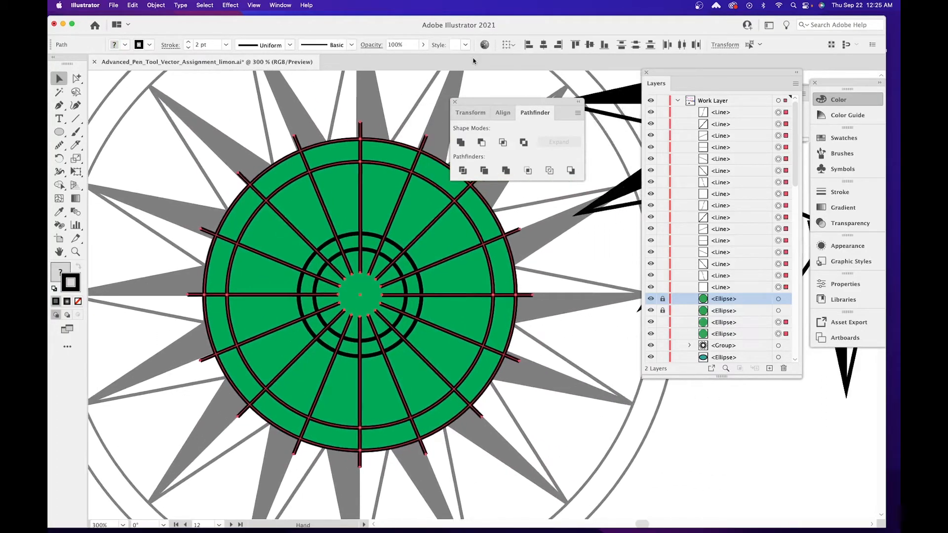
{"action": "left_click", "coordinate": [463, 171]}
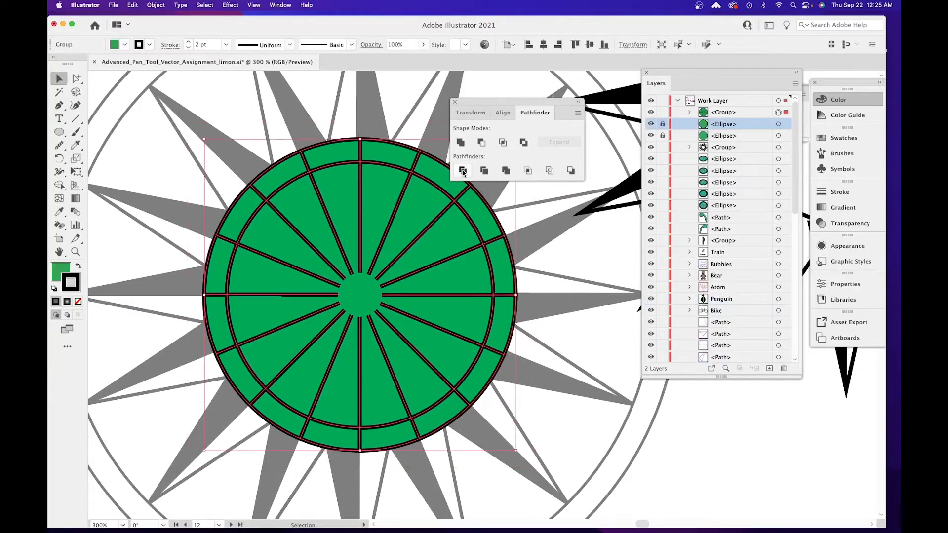
{"action": "left_click", "coordinate": [347, 114]}
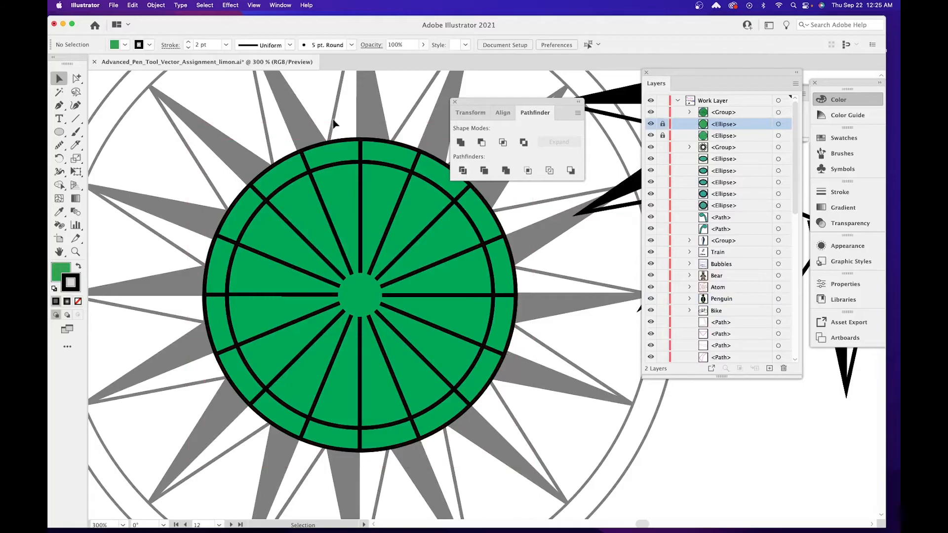
Unlock the two small inner circles and move both above the divided dial group in the stacking order.
{"action": "scroll", "coordinate": [696, 185], "scroll_direction": "down", "scroll_amount": 3}
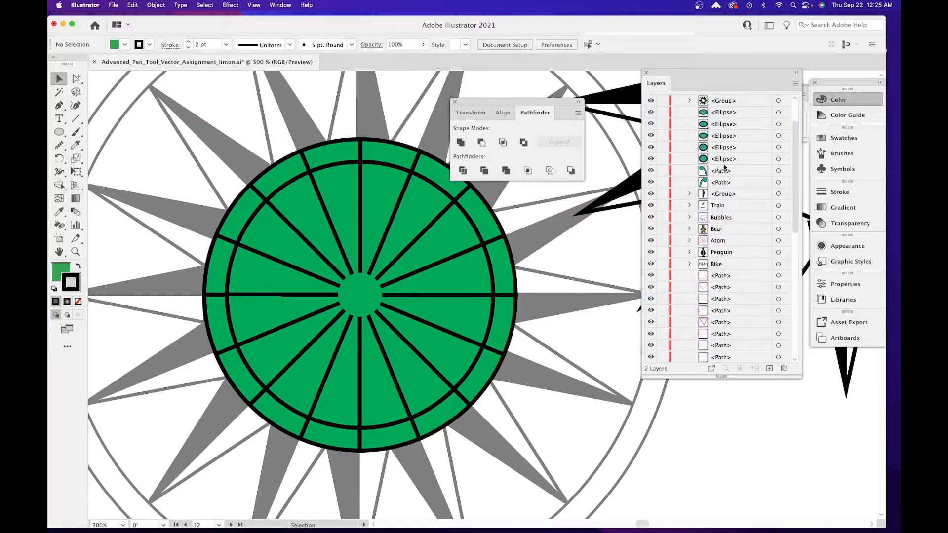
{"action": "scroll", "coordinate": [364, 226], "scroll_direction": "up", "scroll_amount": 1}
{"action": "scroll", "coordinate": [725, 179], "scroll_direction": "up", "scroll_amount": 3}
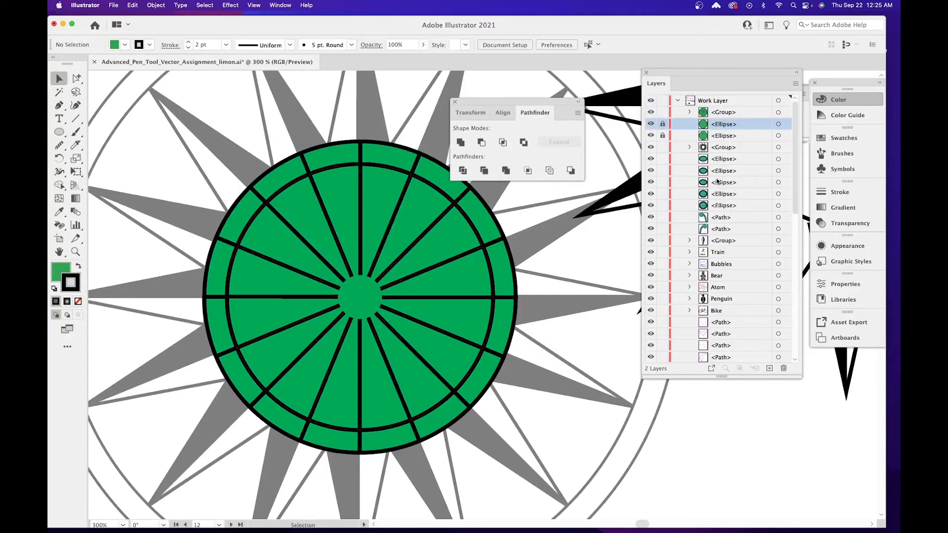
{"action": "left_click", "coordinate": [663, 124]}
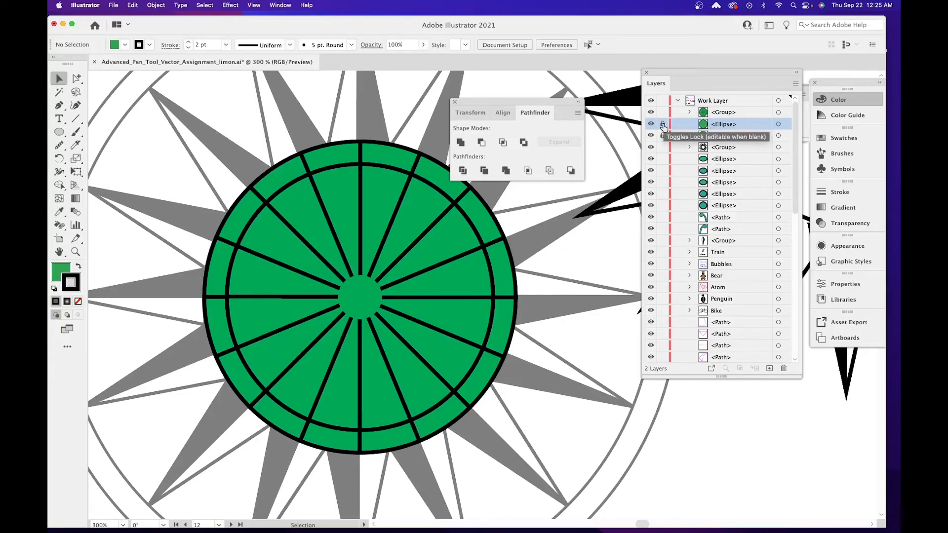
{"action": "left_click", "coordinate": [663, 135]}
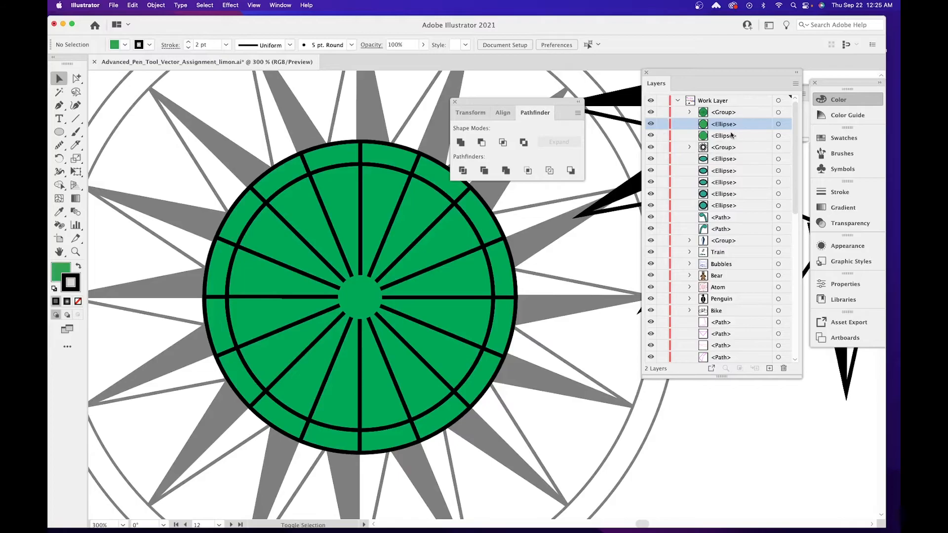
{"action": "left_click", "coordinate": [768, 133]}
{"action": "left_click", "coordinate": [747, 126], "text": "shift"}
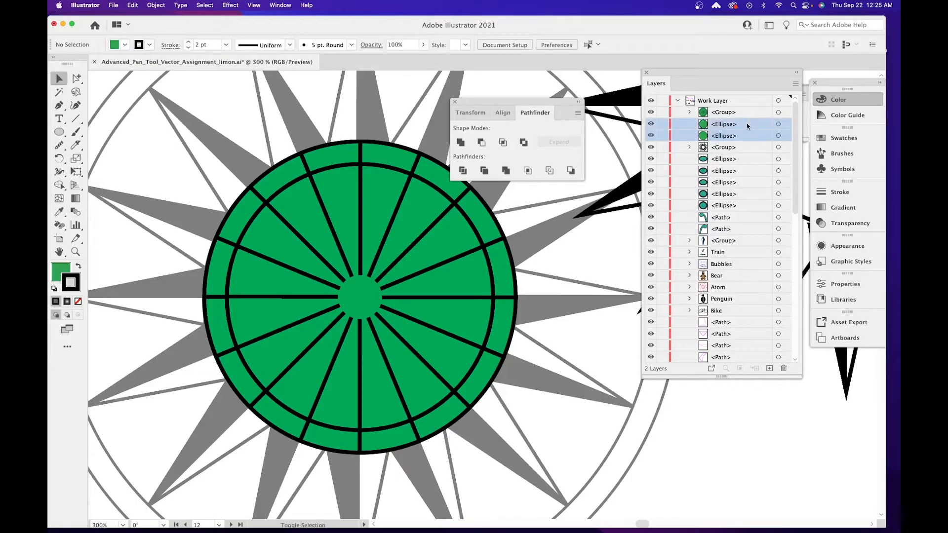
{"action": "left_click_drag", "start_coordinate": [734, 126], "coordinate": [731, 107]}
{"action": "left_click_drag", "start_coordinate": [253, 233], "coordinate": [274, 296]}
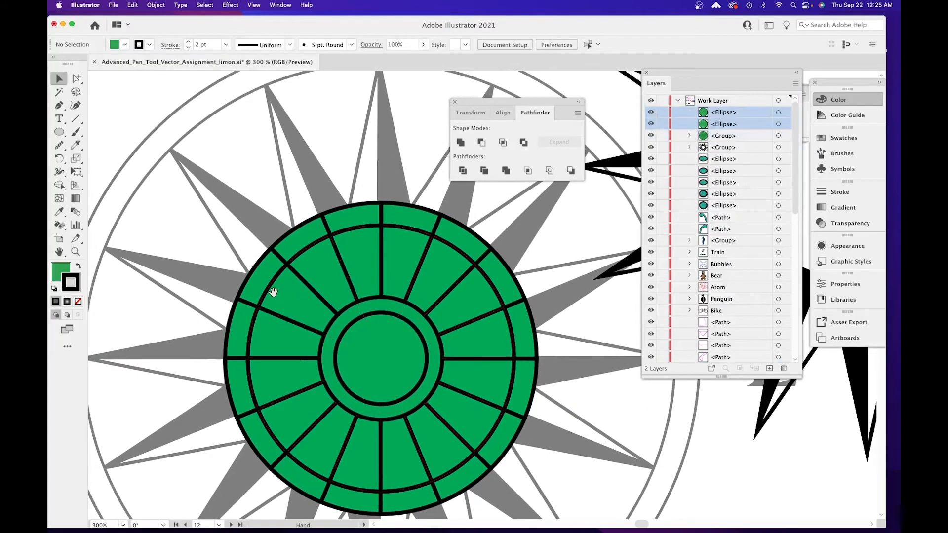
Change the fill of the whole dial, including the two inner circles, to light turquoise with RGB 107, 219, 213.
{"action": "key", "text": "super+minus"}
{"action": "key", "text": "super+minus"}
{"action": "key", "text": "super+minus"}
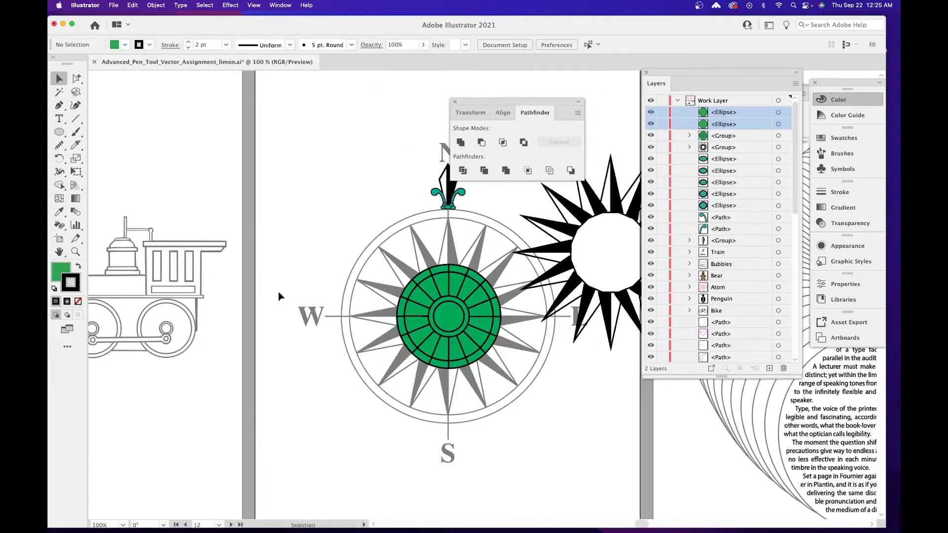
{"action": "left_click_drag", "start_coordinate": [498, 377], "coordinate": [499, 377]}
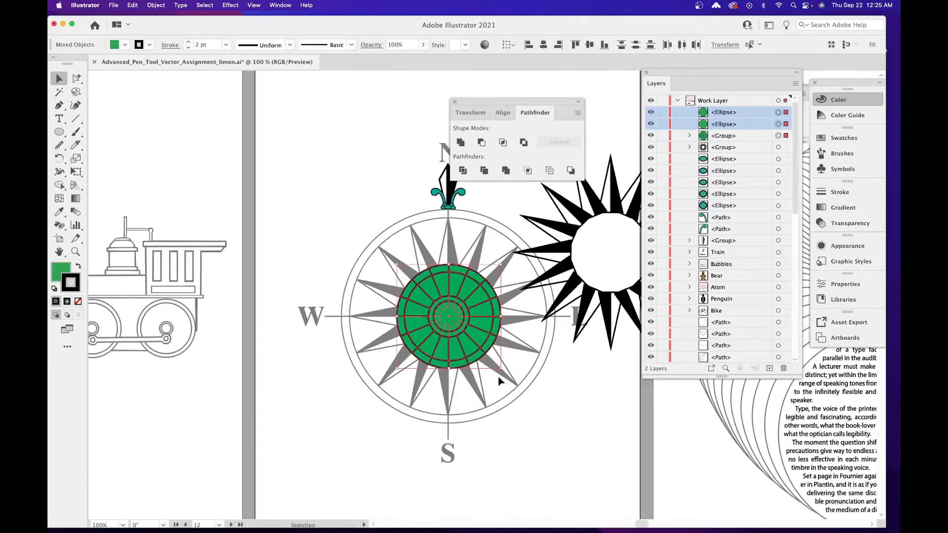
{"action": "left_click_drag", "start_coordinate": [476, 348], "coordinate": [448, 344]}
{"action": "double_click", "coordinate": [63, 271]}
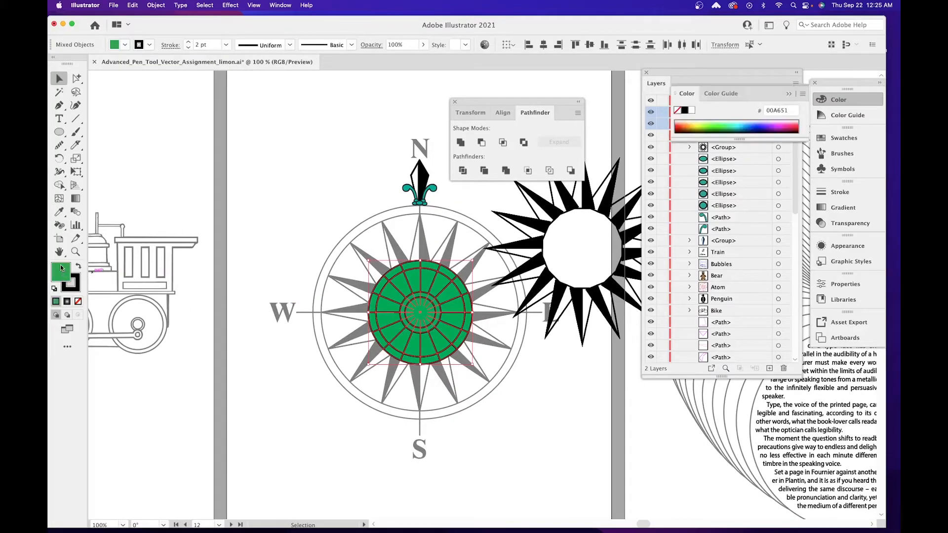
{"action": "left_click", "coordinate": [407, 226]}
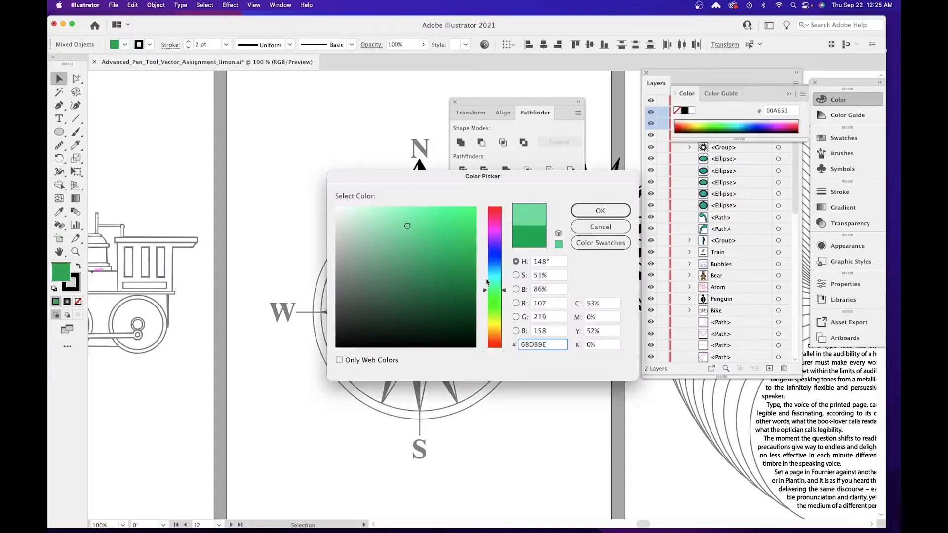
{"action": "left_click_drag", "start_coordinate": [499, 290], "coordinate": [500, 280]}
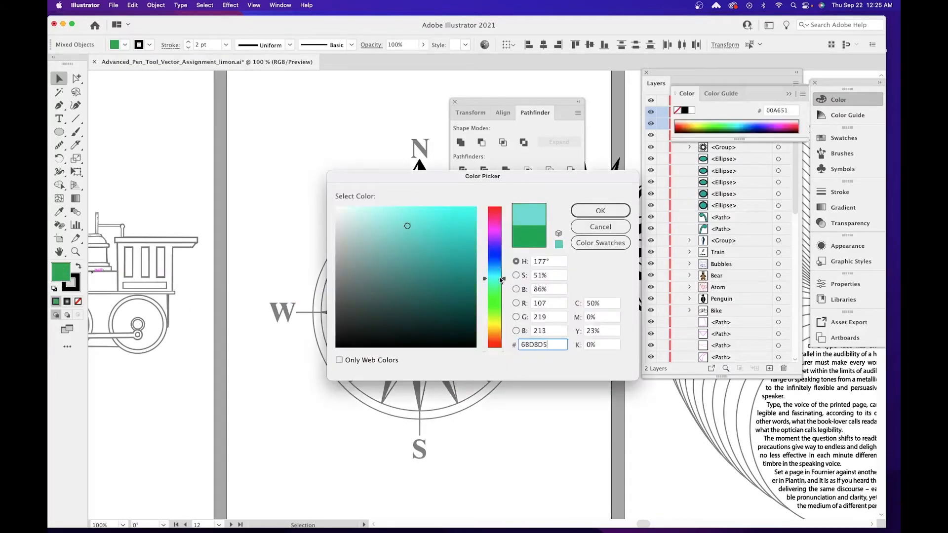
{"action": "left_click", "coordinate": [601, 210]}
{"action": "left_click", "coordinate": [493, 352]}
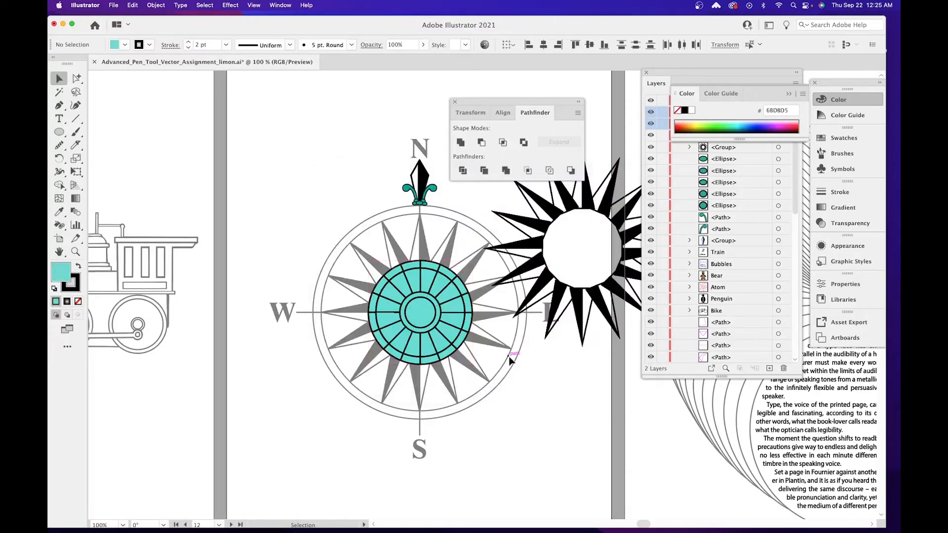
Try moving the black starburst over to the compass dial, and undo the move.
{"action": "left_click", "coordinate": [597, 303]}
{"action": "left_click_drag", "start_coordinate": [596, 302], "coordinate": [441, 355]}
{"action": "key", "text": "super+z"}
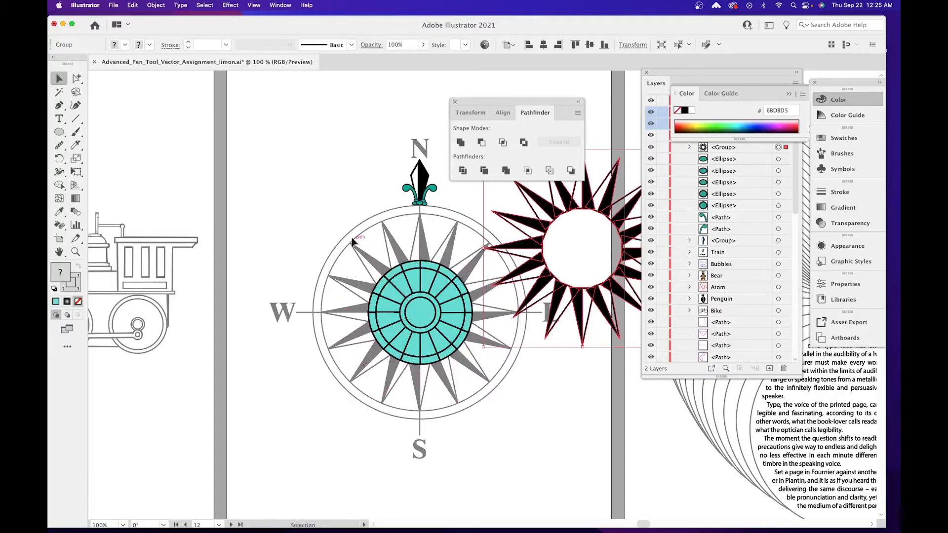
Group the divided dial pieces and the two inner circles into a single object.
{"action": "left_click_drag", "start_coordinate": [477, 377], "coordinate": [476, 377]}
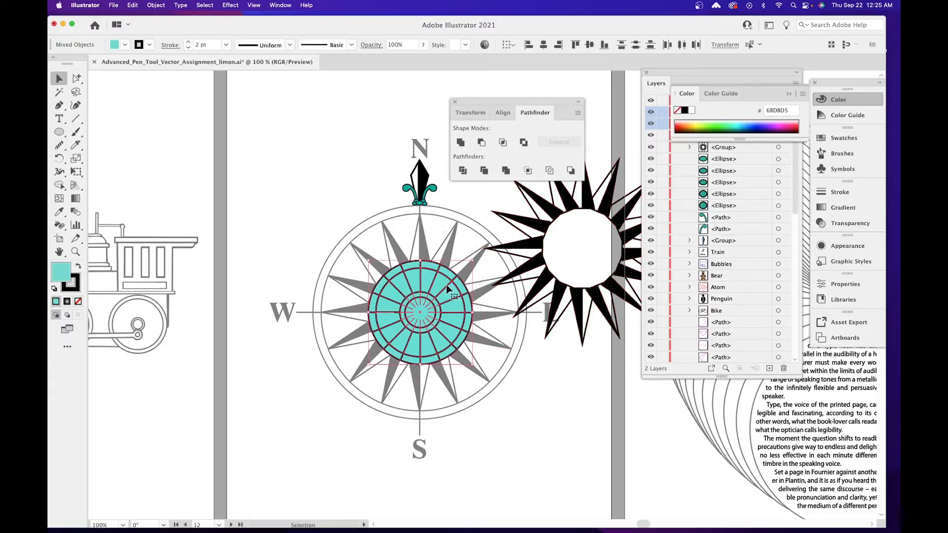
{"action": "key", "text": "super+g"}
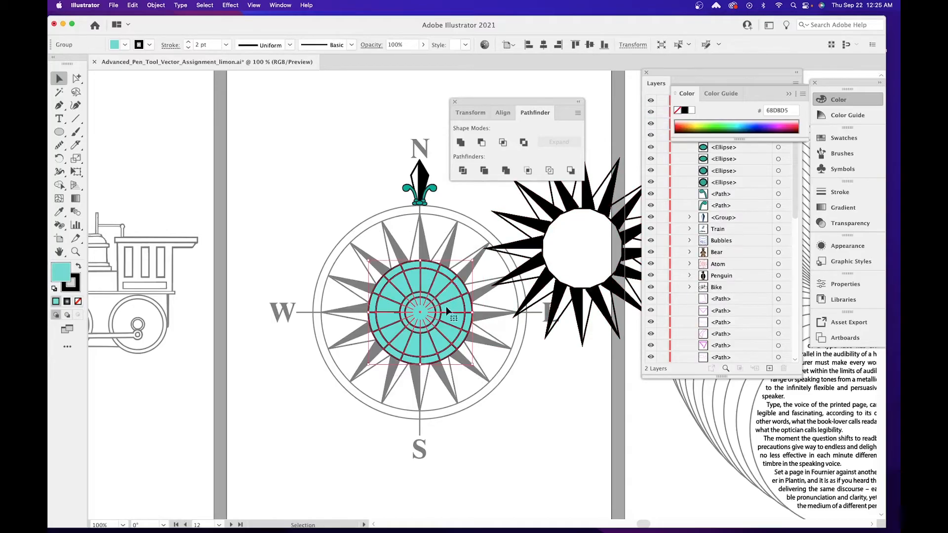
{"action": "left_click", "coordinate": [458, 239]}
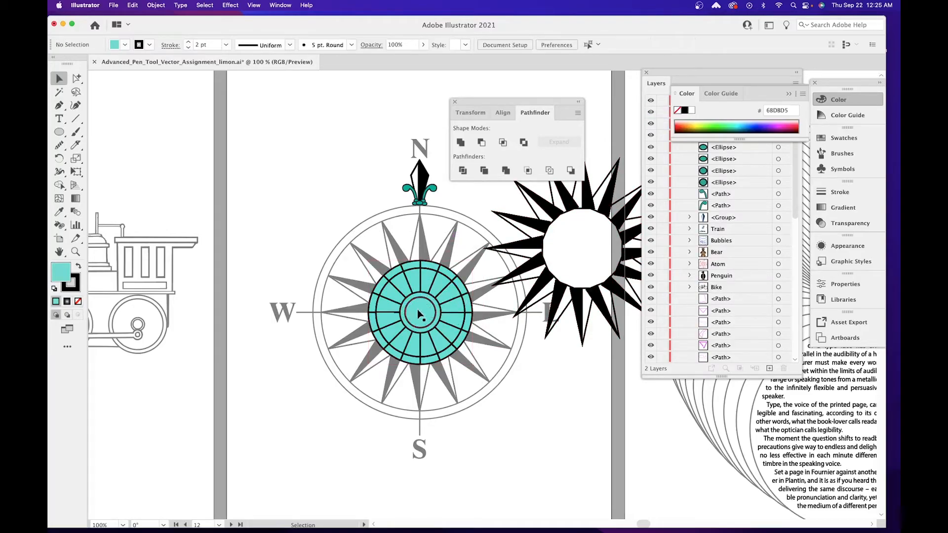
Move the black starburst behind the turquoise dial and align both groups to their horizontal and vertical centers.
{"action": "left_click_drag", "start_coordinate": [539, 257], "coordinate": [373, 312]}
{"action": "left_click", "coordinate": [390, 308], "text": "shift"}
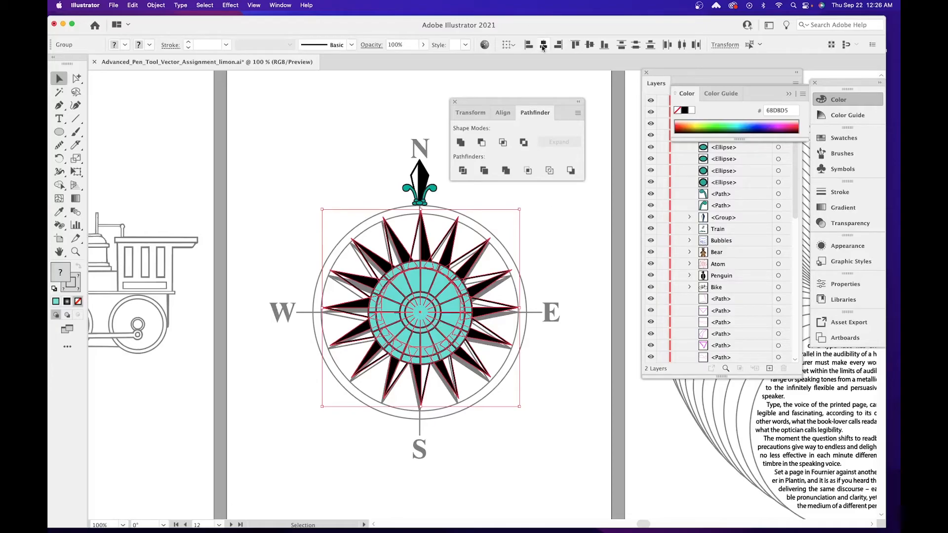
{"action": "left_click", "coordinate": [543, 46]}
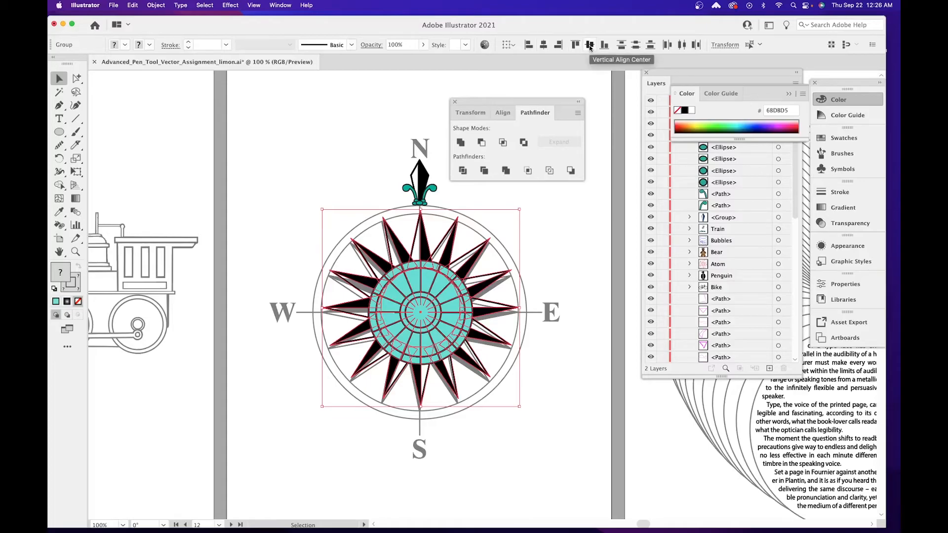
{"action": "left_click", "coordinate": [589, 46]}
{"action": "left_click", "coordinate": [546, 277]}
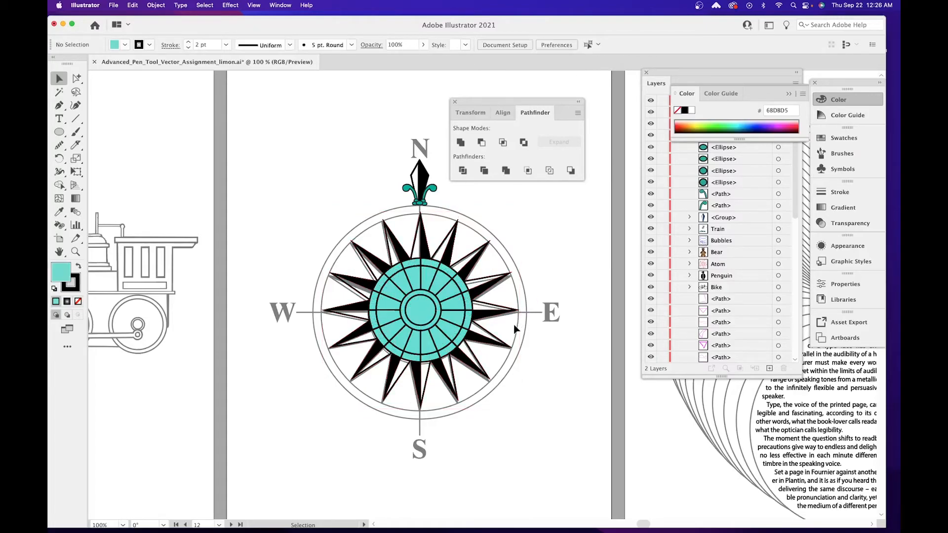
Shift the starburst and dial together so they line up with the gray compass template underneath.
{"action": "left_click", "coordinate": [424, 299]}
{"action": "key", "text": "super+equal"}
{"action": "key", "text": "super+equal"}
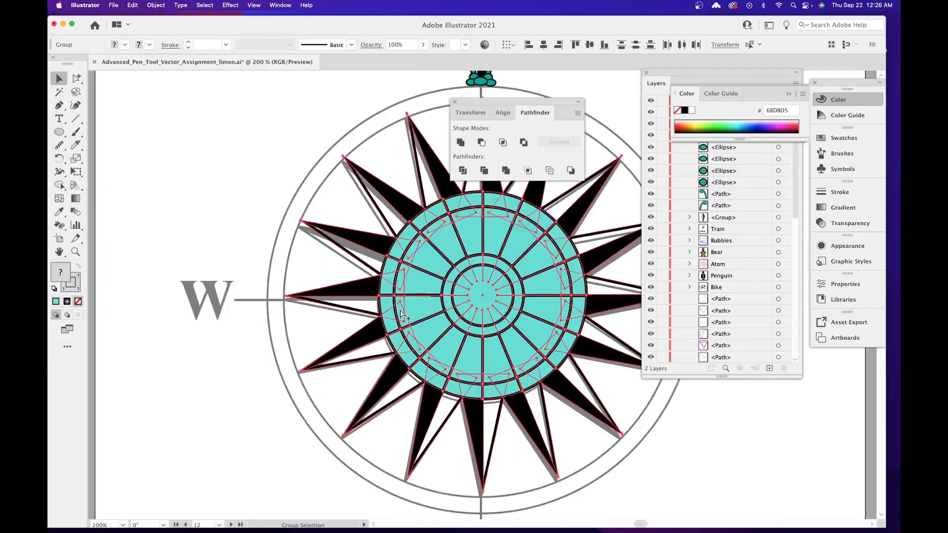
{"action": "left_click_drag", "start_coordinate": [401, 311], "coordinate": [268, 332]}
{"action": "left_click_drag", "start_coordinate": [373, 269], "coordinate": [369, 275]}
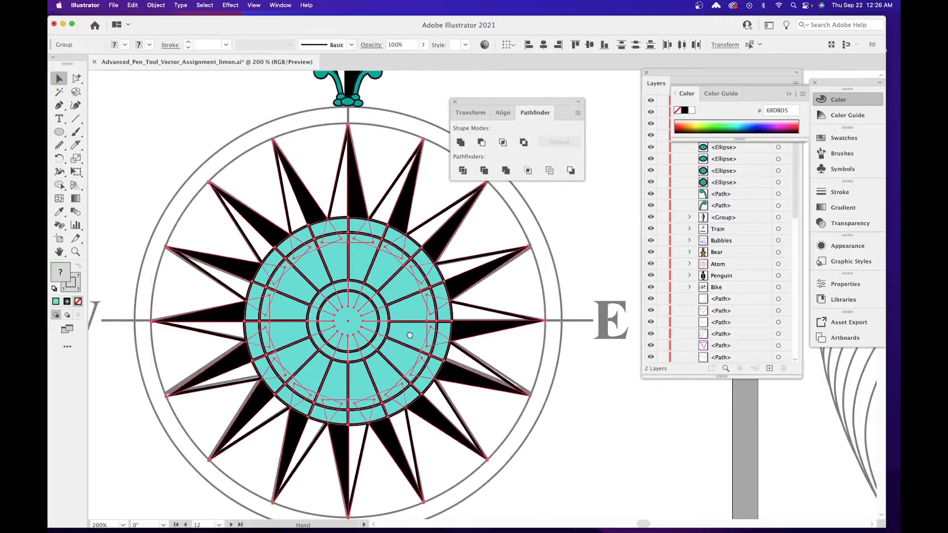
{"action": "left_click", "coordinate": [587, 251]}
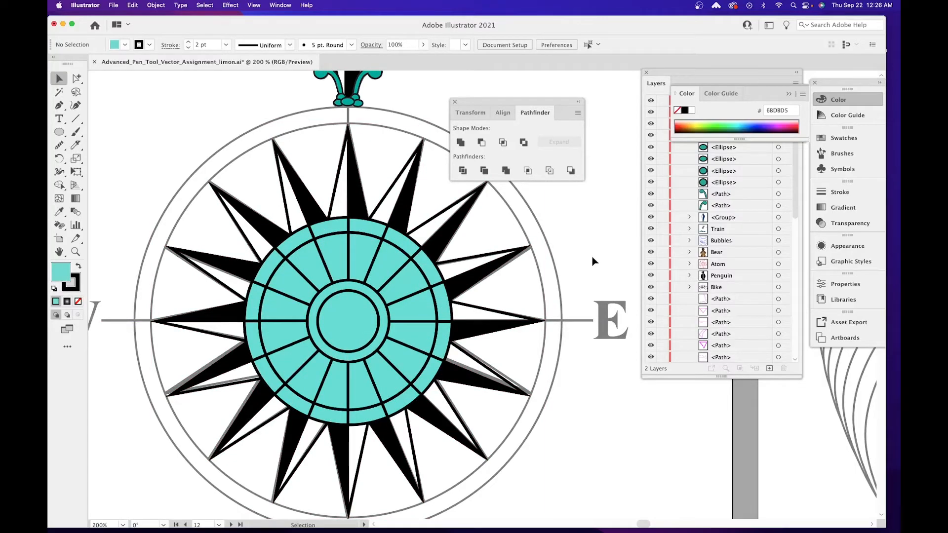
{"action": "key", "text": "super+minus"}
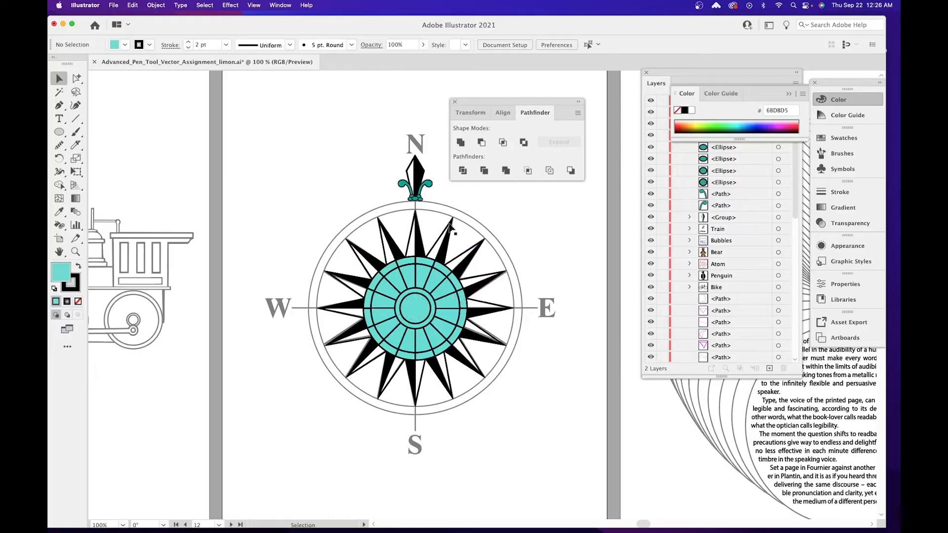
Draw a circle with no fill and a 2 pt black stroke around the starburst using the Ellipse tool.
{"action": "left_click", "coordinate": [59, 133]}
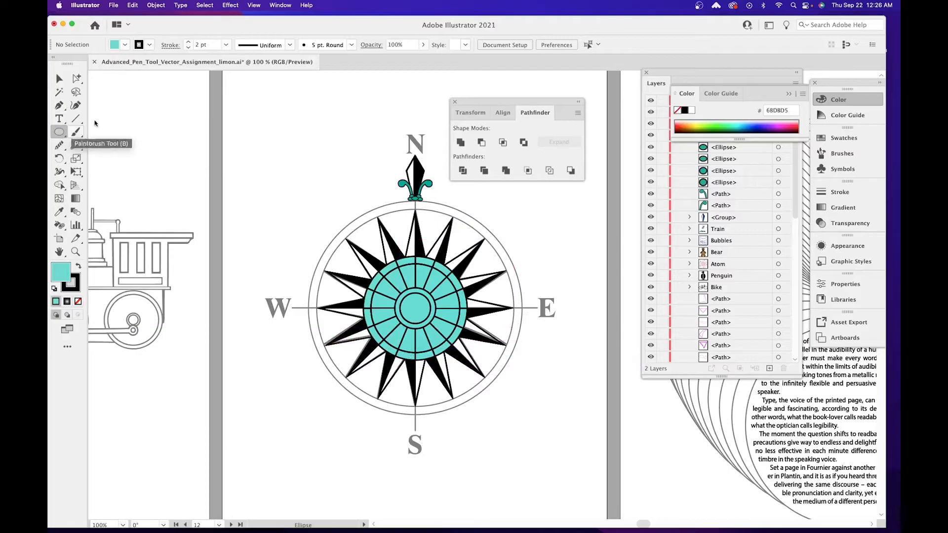
{"action": "left_click", "coordinate": [125, 44]}
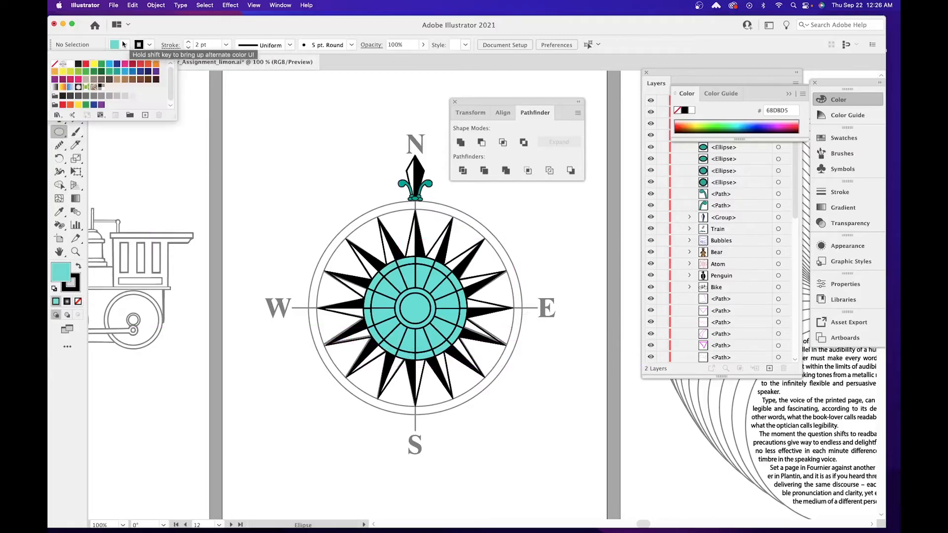
{"action": "left_click", "coordinate": [54, 64]}
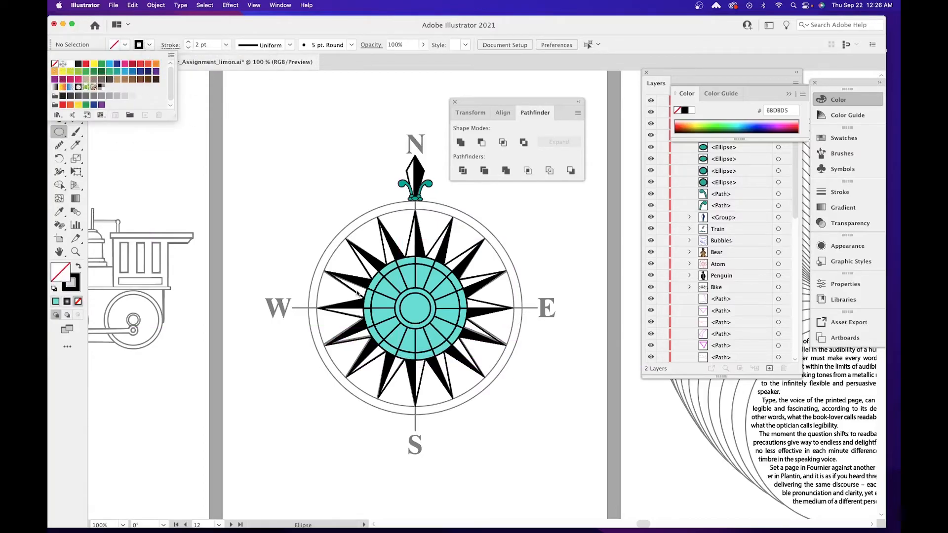
{"action": "left_click", "coordinate": [323, 207]}
{"action": "mouse_move", "coordinate": [314, 221]}
{"action": "left_mouse_down"}
{"action": "mouse_move", "coordinate": [483, 332]}
{"action": "mouse_move", "coordinate": [502, 374]}
{"action": "left_mouse_up"}
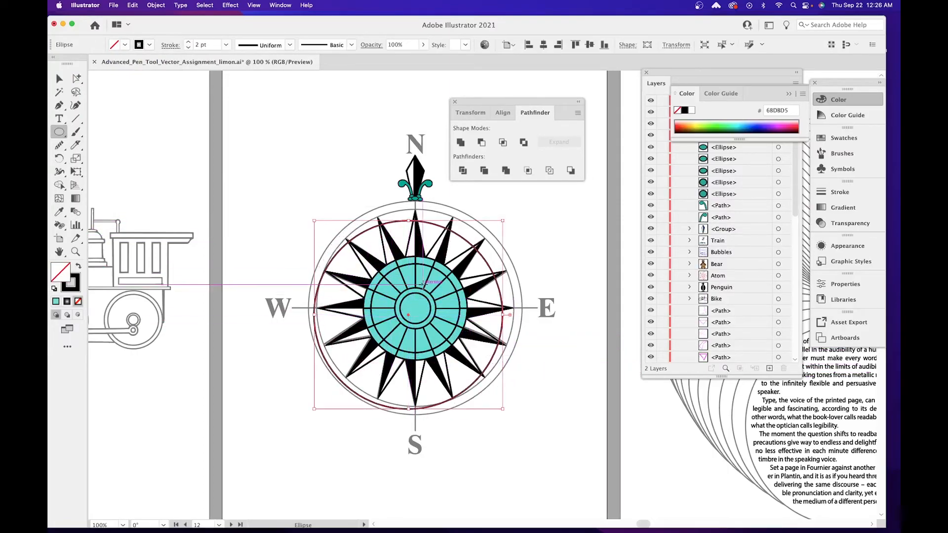
Resize the new circle from its corners until it matches the template's inner gray ring around the starburst tips.
{"action": "key", "text": "super+equal"}
{"action": "key", "text": "super+equal"}
{"action": "left_click_drag", "start_coordinate": [423, 284], "coordinate": [293, 369]}
{"action": "left_click_drag", "start_coordinate": [479, 351], "coordinate": [461, 410]}
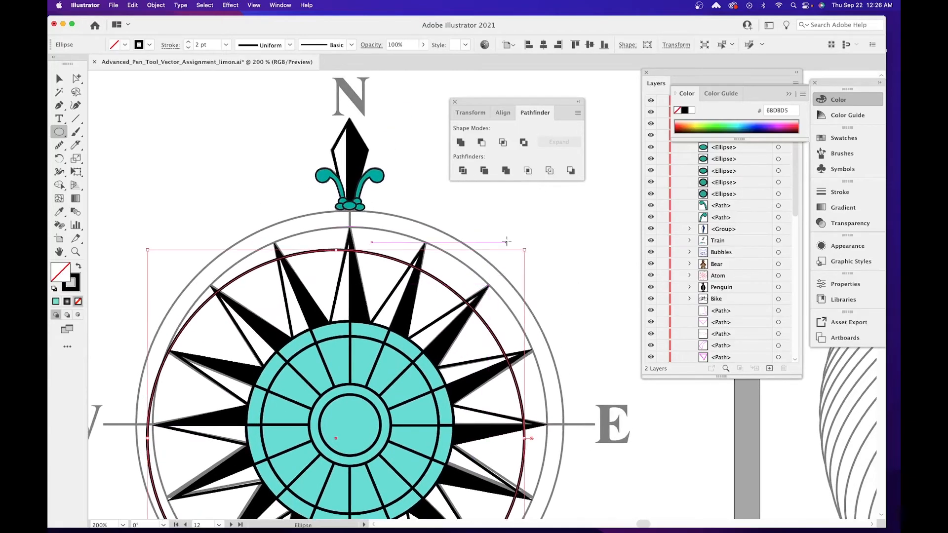
{"action": "left_click_drag", "start_coordinate": [527, 251], "coordinate": [558, 236]}
{"action": "left_click_drag", "start_coordinate": [413, 366], "coordinate": [479, 231]}
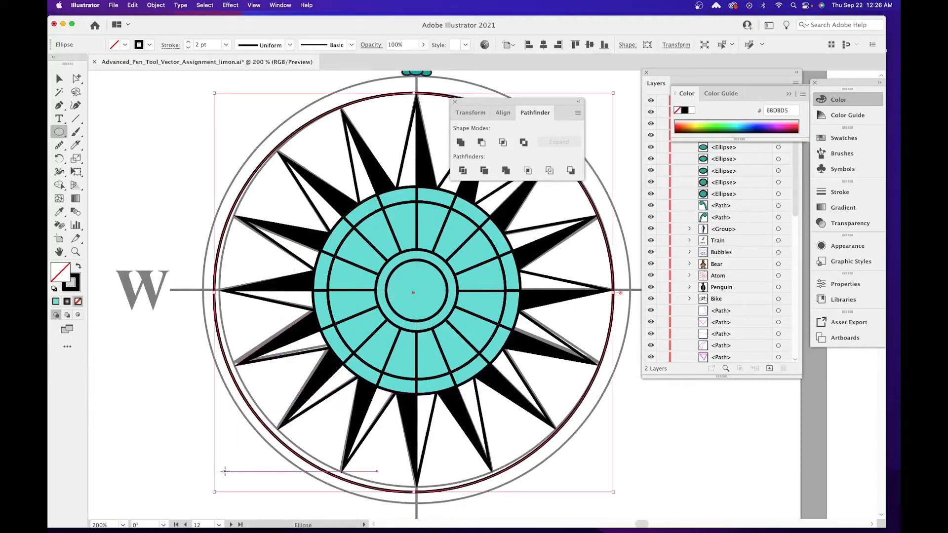
{"action": "left_click_drag", "start_coordinate": [217, 493], "coordinate": [220, 488]}
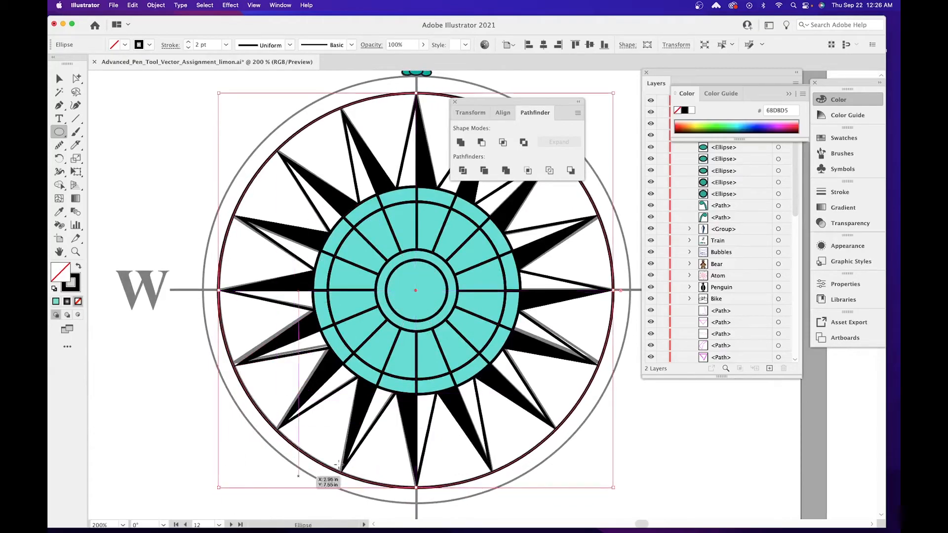
{"action": "left_click_drag", "start_coordinate": [366, 283], "coordinate": [369, 396]}
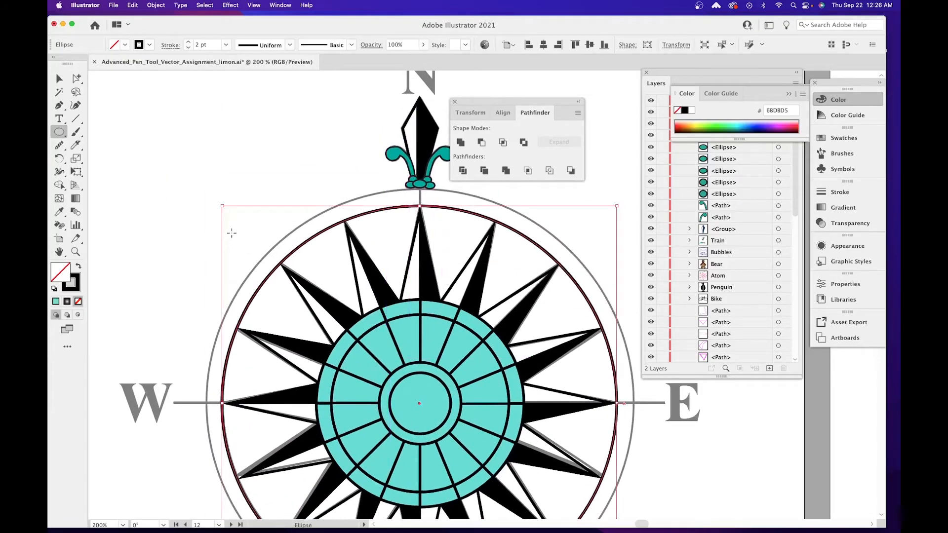
Draw an unfilled outer circle and fit it over the template's grey outer ring around the compass star.
{"action": "left_click_drag", "start_coordinate": [233, 233], "coordinate": [642, 478]}
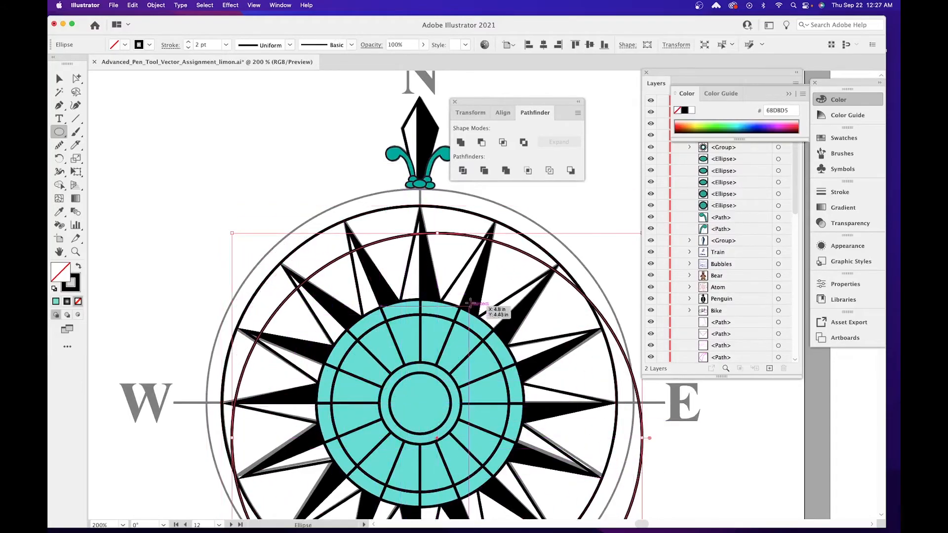
{"action": "left_click_drag", "start_coordinate": [470, 286], "coordinate": [465, 301]}
{"action": "left_click_drag", "start_coordinate": [224, 246], "coordinate": [173, 207]}
{"action": "left_click_drag", "start_coordinate": [309, 400], "coordinate": [332, 145]}
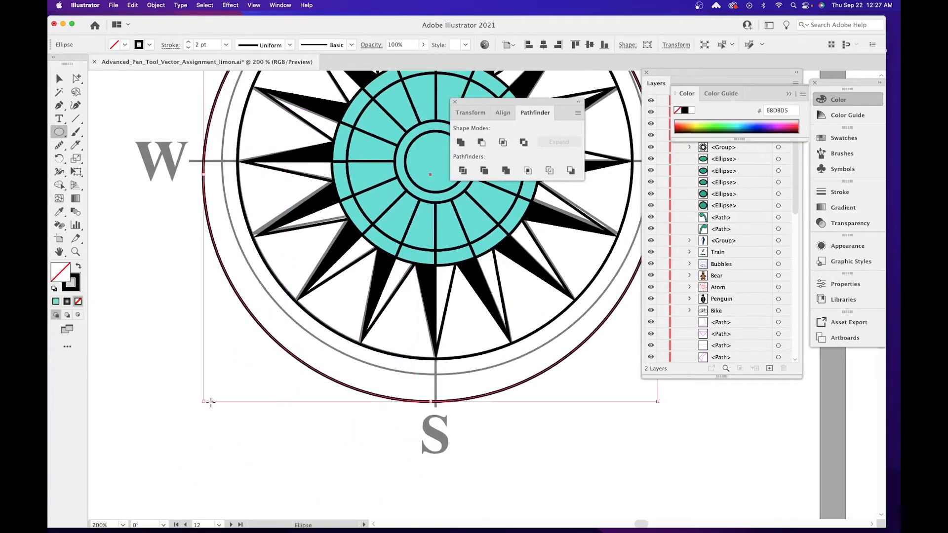
{"action": "left_click_drag", "start_coordinate": [201, 404], "coordinate": [229, 374]}
{"action": "left_click_drag", "start_coordinate": [232, 124], "coordinate": [185, 259]}
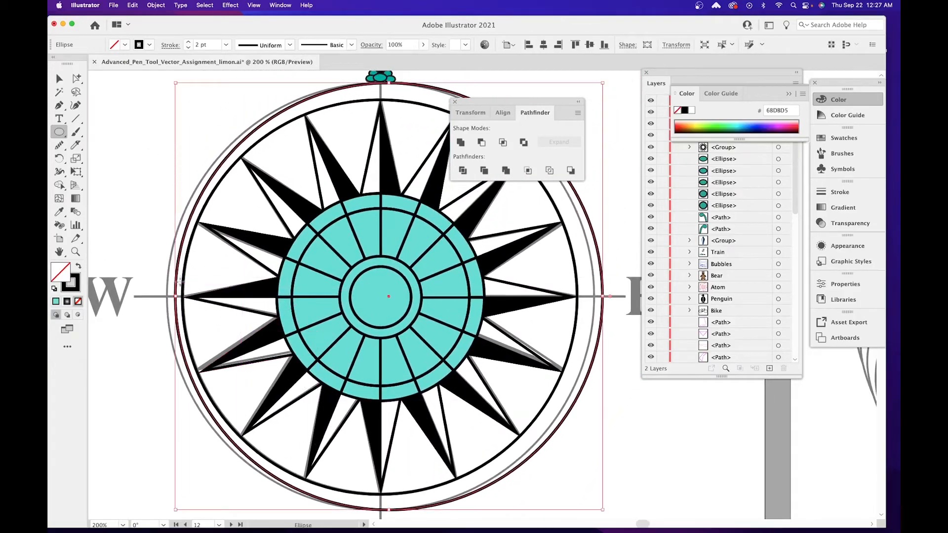
{"action": "left_click", "coordinate": [58, 79]}
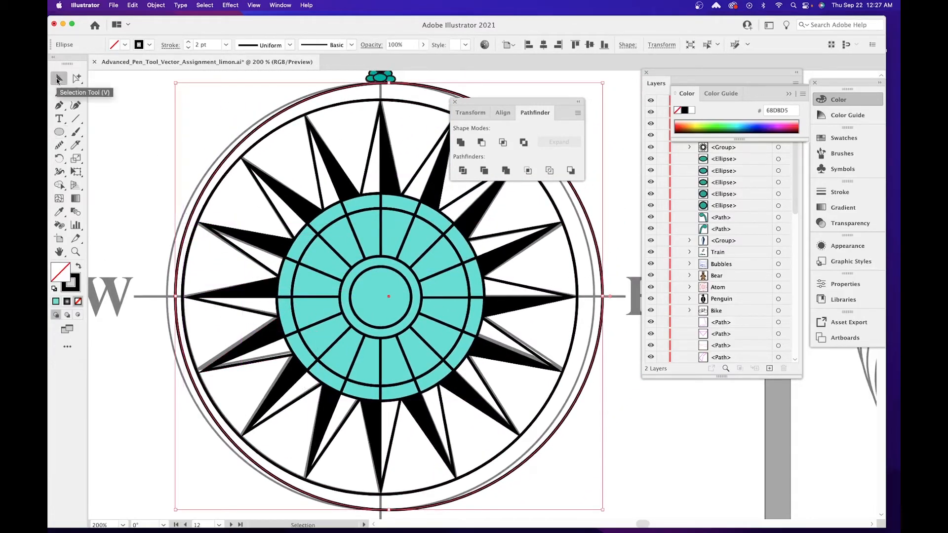
{"action": "left_click_drag", "start_coordinate": [202, 212], "coordinate": [185, 213]}
{"action": "scroll", "coordinate": [137, 182], "scroll_direction": "up", "scroll_amount": 3}
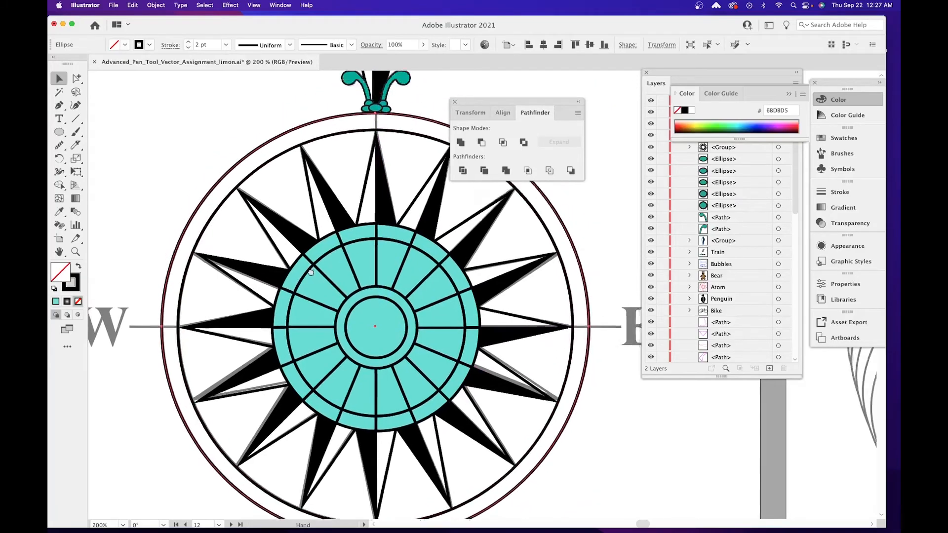
Align the outer circles, star points and teal hub to a common centre, both horizontally and vertically.
{"action": "left_click_drag", "start_coordinate": [137, 182], "coordinate": [411, 395]}
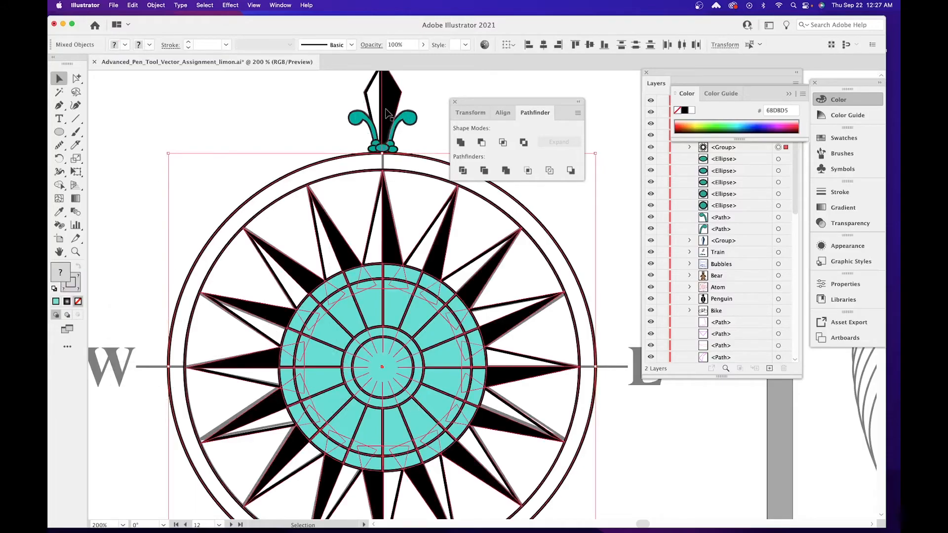
{"action": "left_click", "coordinate": [545, 46]}
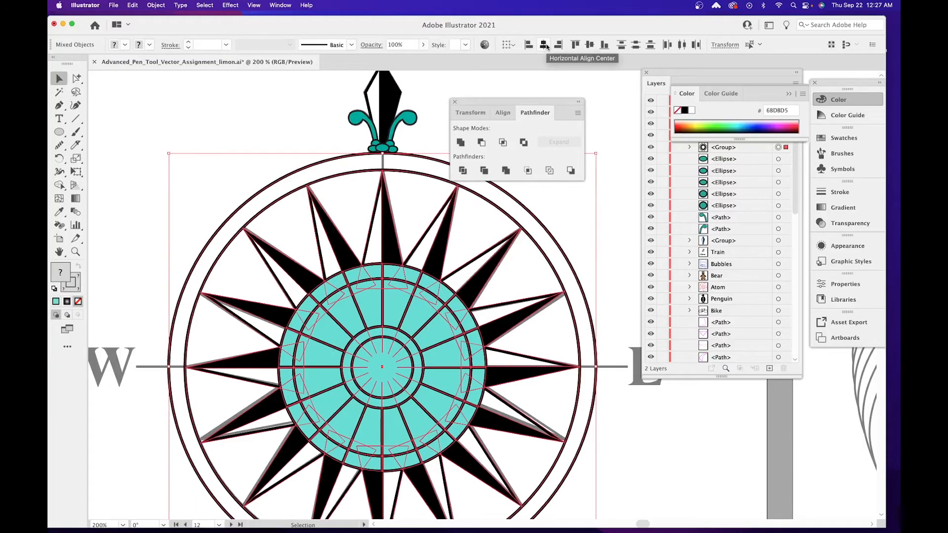
{"action": "left_click", "coordinate": [587, 46]}
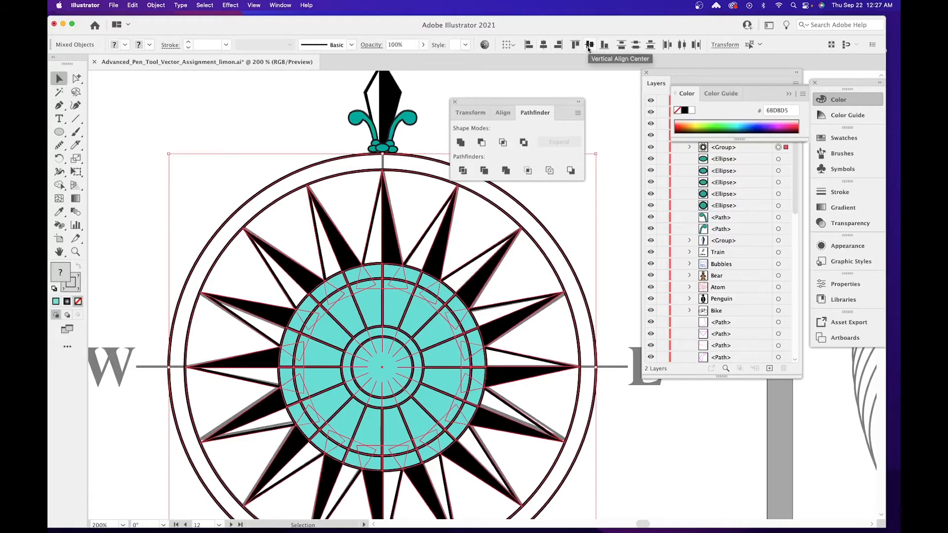
{"action": "left_click_drag", "start_coordinate": [527, 338], "coordinate": [534, 439]}
{"action": "left_click_drag", "start_coordinate": [590, 337], "coordinate": [514, 247]}
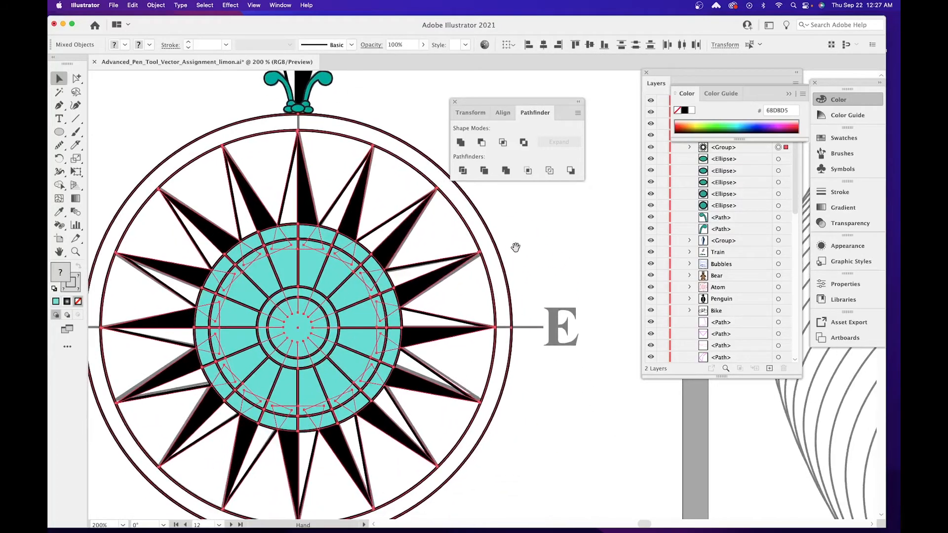
{"action": "left_click", "coordinate": [506, 310]}
Add a small text box containing "N" beside the template's north letter.
{"action": "scroll", "coordinate": [410, 287], "scroll_direction": "up", "scroll_amount": 3}
{"action": "left_click_drag", "start_coordinate": [411, 288], "coordinate": [476, 448]}
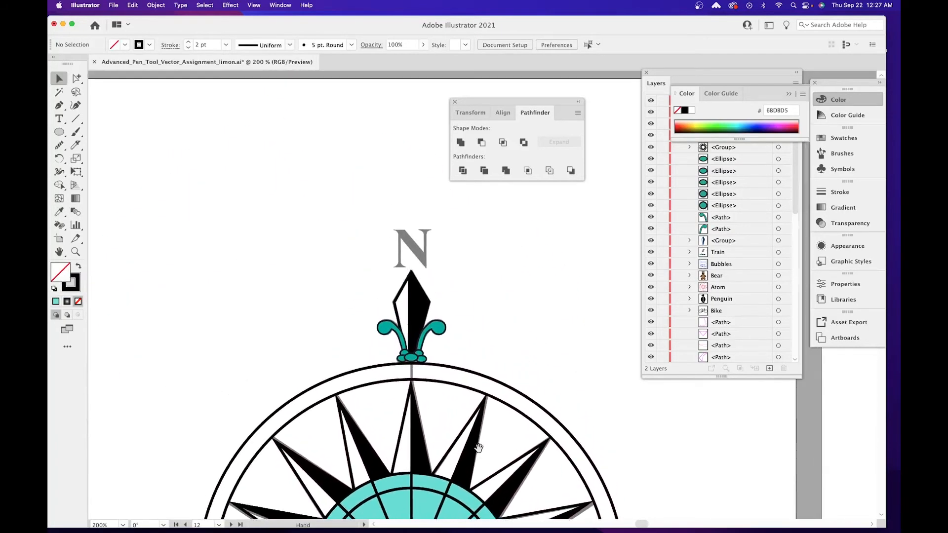
{"action": "left_click", "coordinate": [60, 121]}
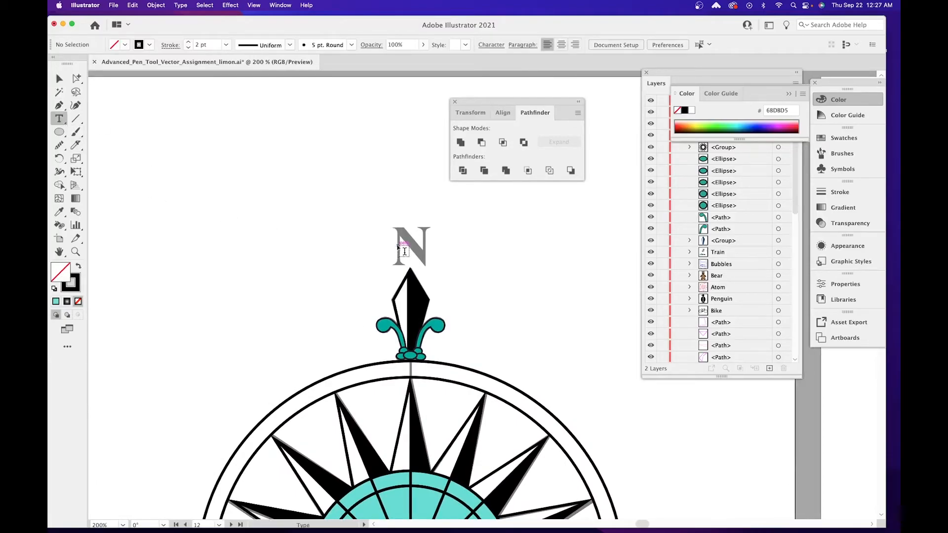
{"action": "left_click_drag", "start_coordinate": [337, 196], "coordinate": [399, 257]}
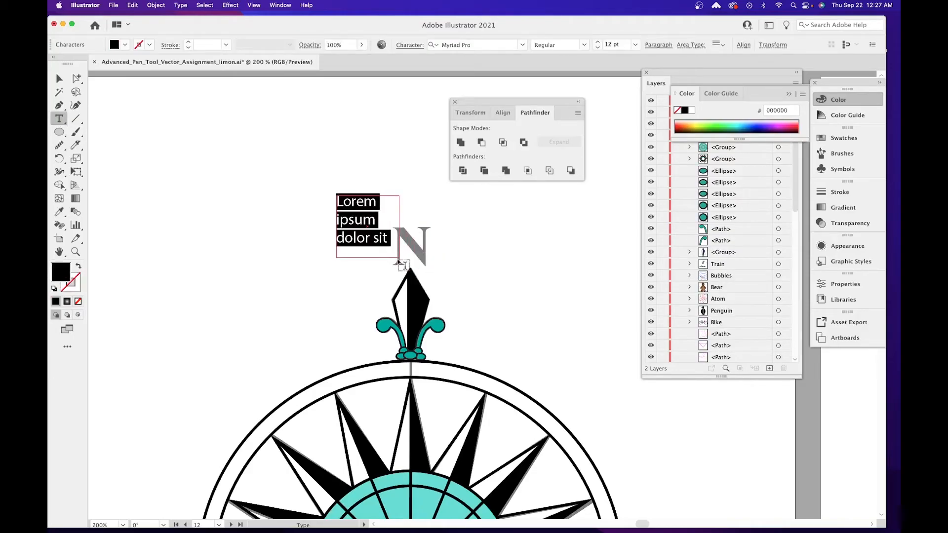
{"action": "type", "text": "N"}
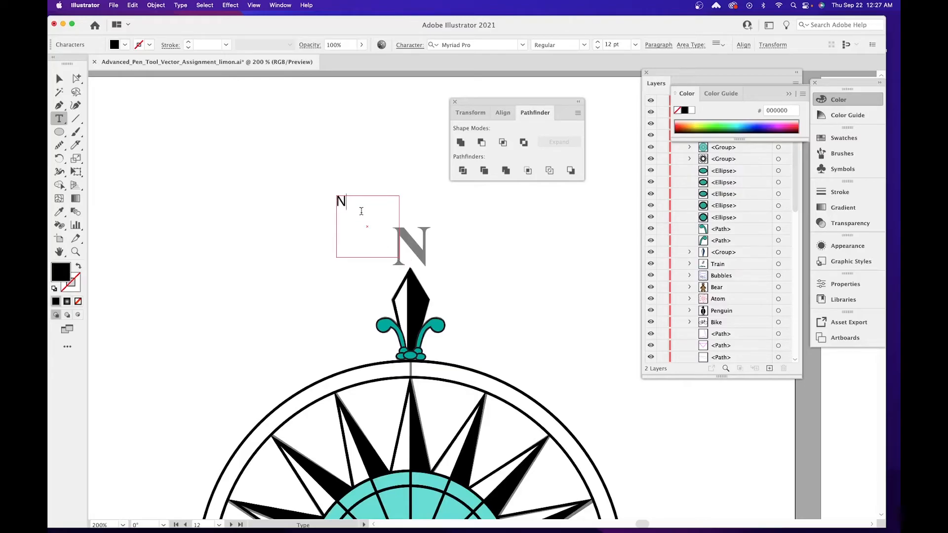
Set the font of the N text to ATC Citrine.
{"action": "left_click_drag", "start_coordinate": [362, 211], "coordinate": [314, 193]}
{"action": "left_click", "coordinate": [286, 7]}
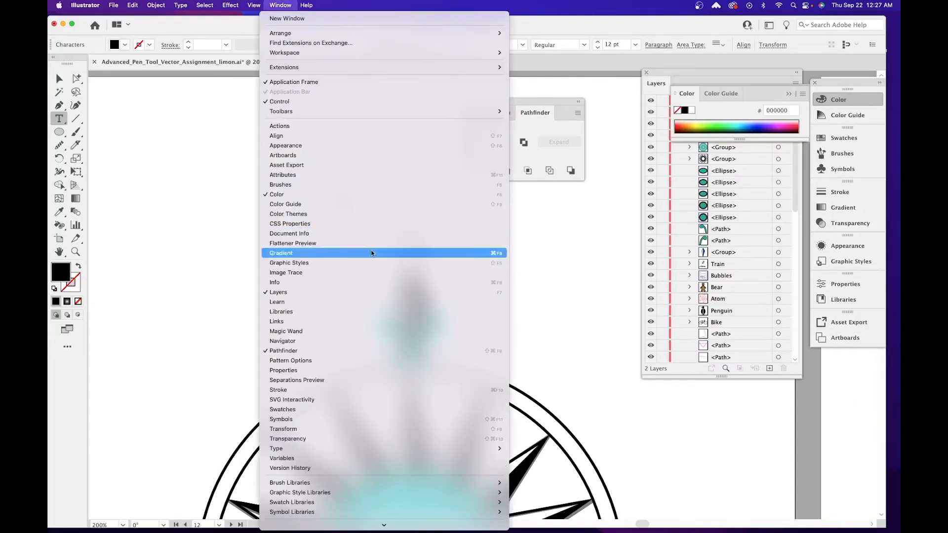
{"action": "mouse_move", "coordinate": [317, 451]}
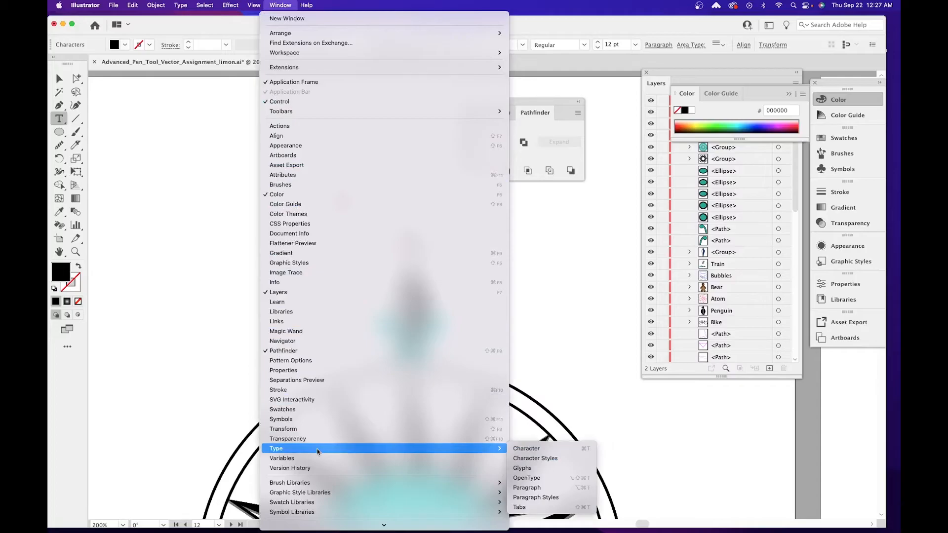
{"action": "left_click", "coordinate": [535, 451]}
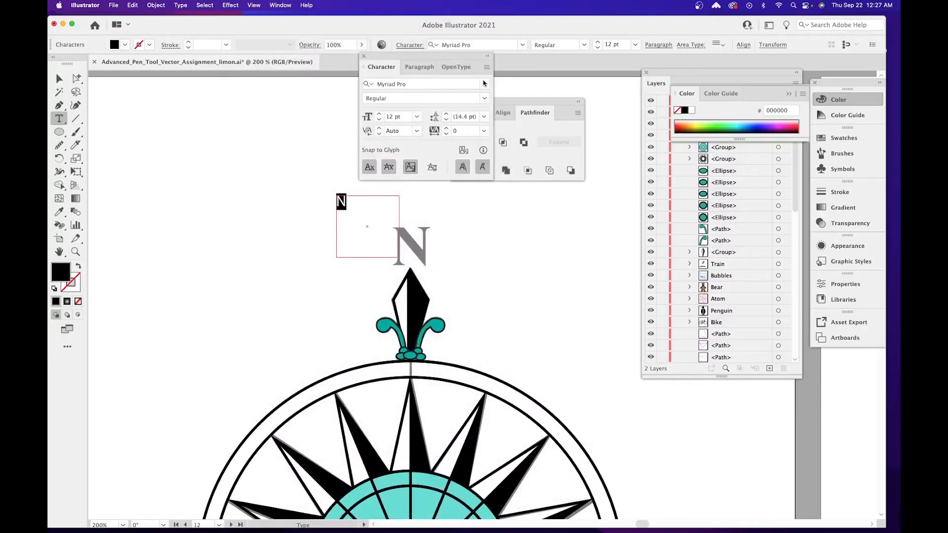
{"action": "left_click", "coordinate": [486, 84]}
{"action": "scroll", "coordinate": [536, 266], "scroll_direction": "down", "scroll_amount": 10}
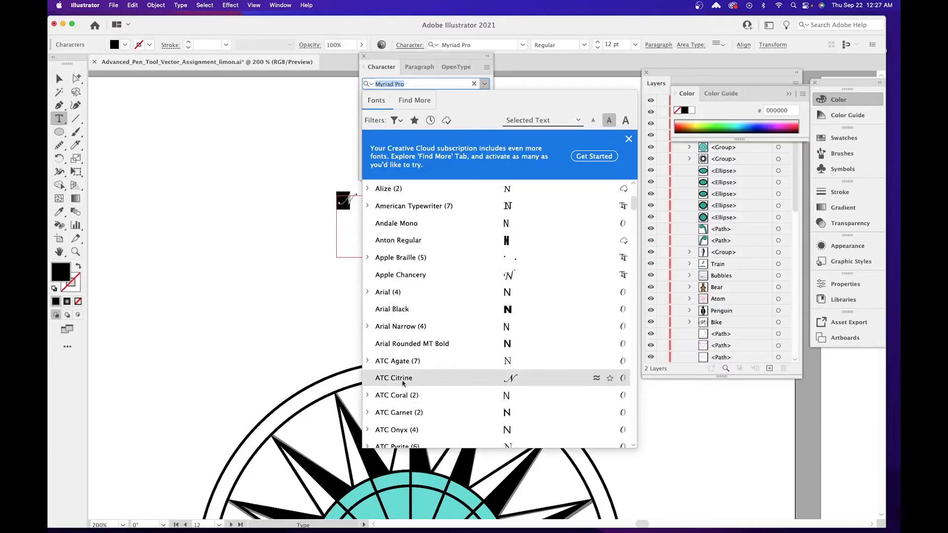
{"action": "left_click", "coordinate": [403, 380]}
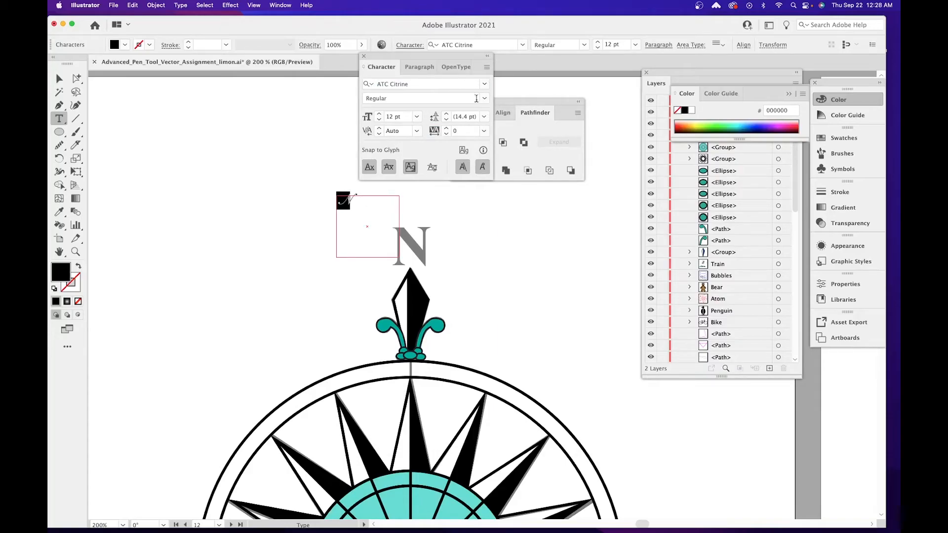
Enlarge the N to 40 pt and place it over the template's north letter.
{"action": "left_click", "coordinate": [486, 98]}
{"action": "left_click", "coordinate": [484, 98]}
{"action": "left_click", "coordinate": [379, 114]}
{"action": "left_click", "coordinate": [379, 114]}
{"action": "left_click", "coordinate": [379, 114]}
{"action": "left_click_drag", "start_coordinate": [378, 116], "coordinate": [379, 116]}
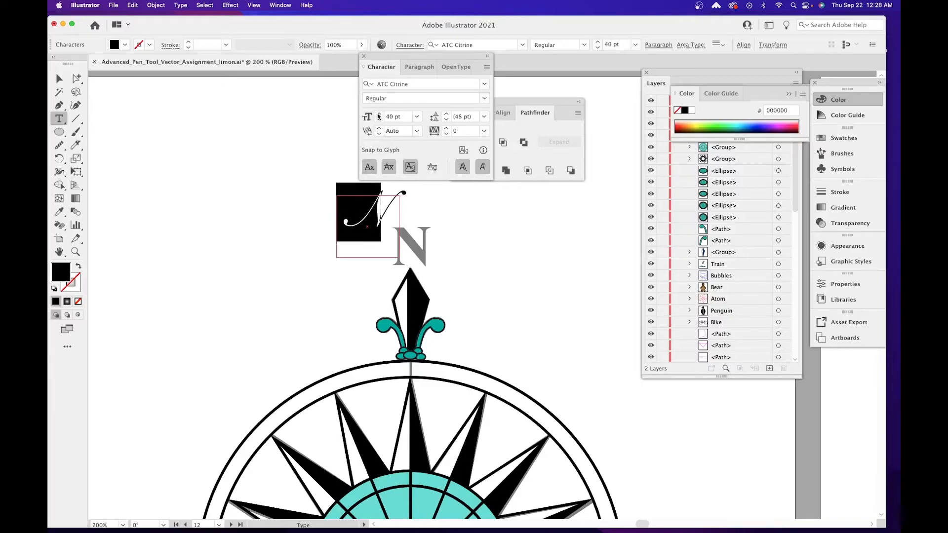
{"action": "left_click", "coordinate": [66, 82]}
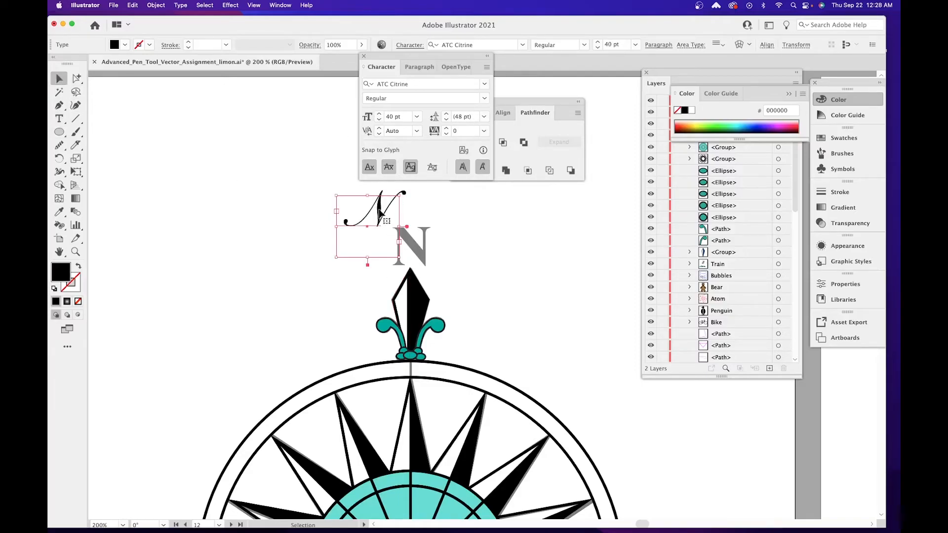
{"action": "left_click_drag", "start_coordinate": [380, 210], "coordinate": [414, 245]}
Duplicate the script N at the template's east letter and change the copy's text to "E".
{"action": "left_click_drag", "start_coordinate": [504, 304], "coordinate": [375, 225]}
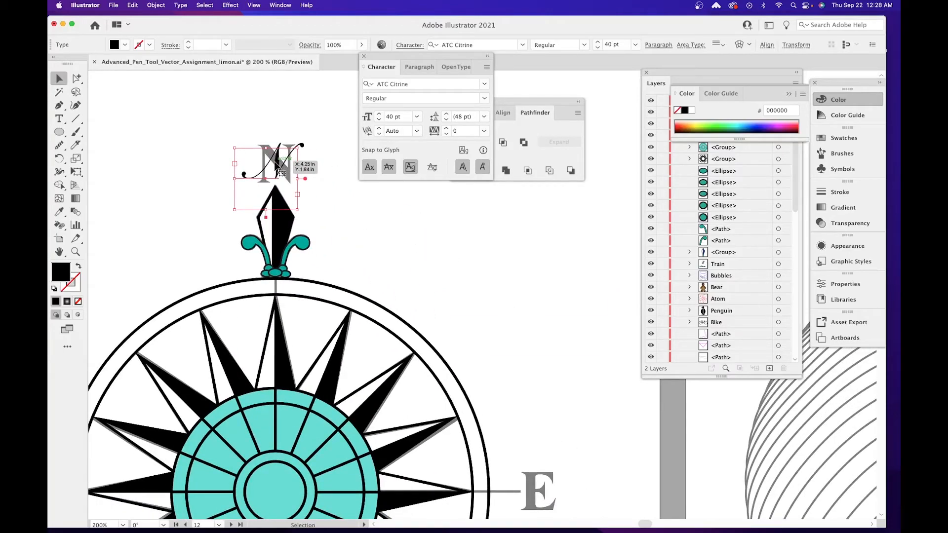
{"action": "left_click_drag", "start_coordinate": [280, 164], "coordinate": [468, 239]}
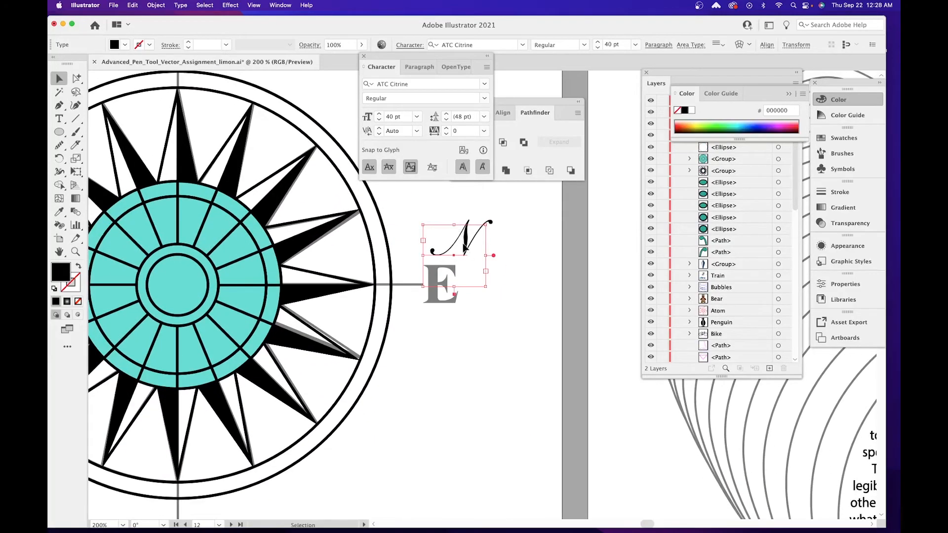
{"action": "key", "text": "t"}
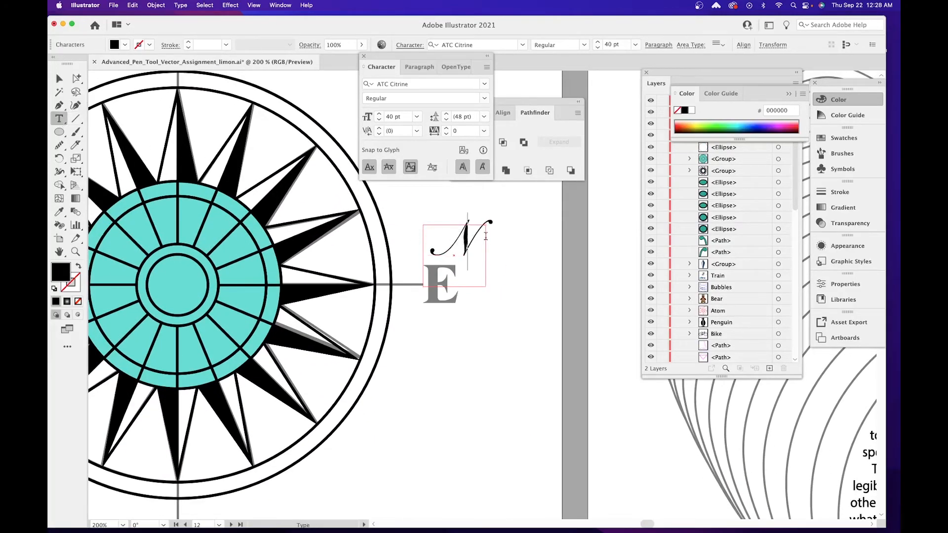
{"action": "left_click_drag", "start_coordinate": [486, 236], "coordinate": [444, 231]}
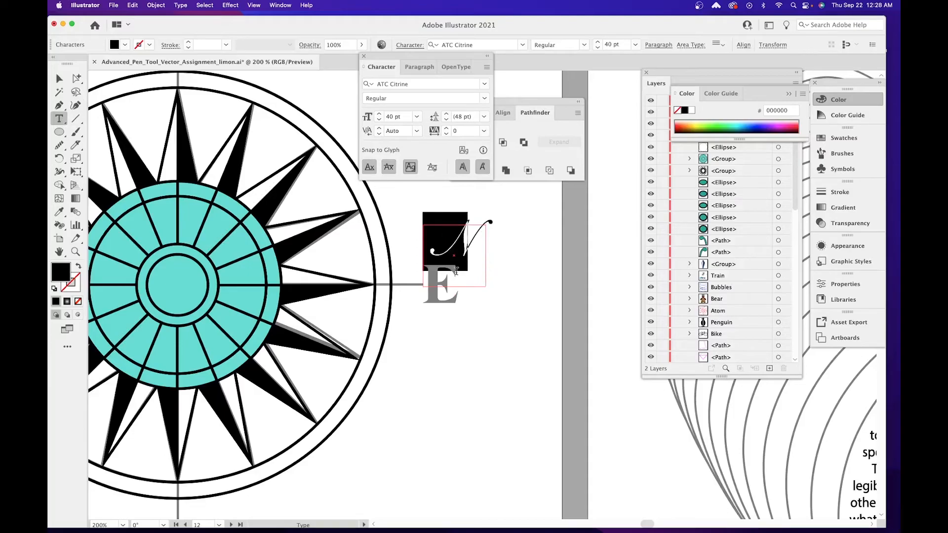
{"action": "type", "text": "E"}
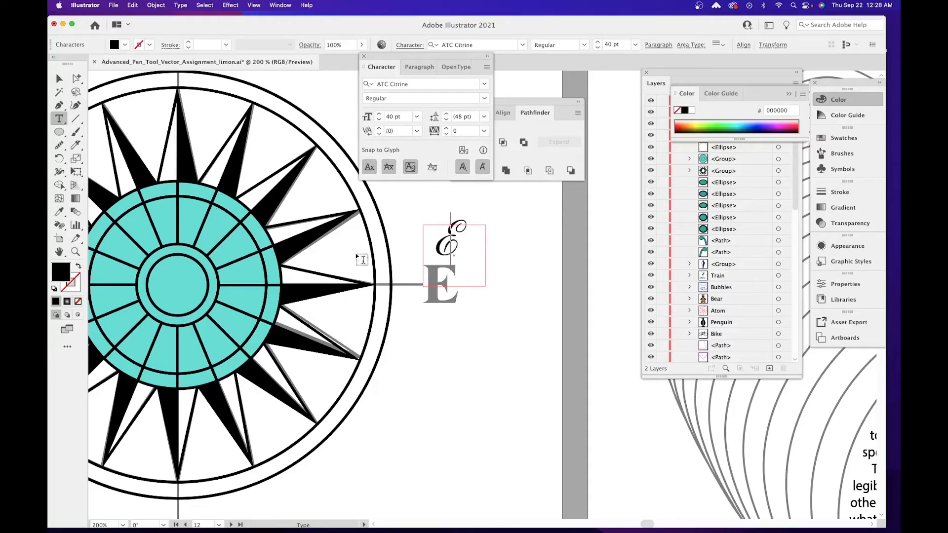
{"action": "left_click", "coordinate": [59, 78]}
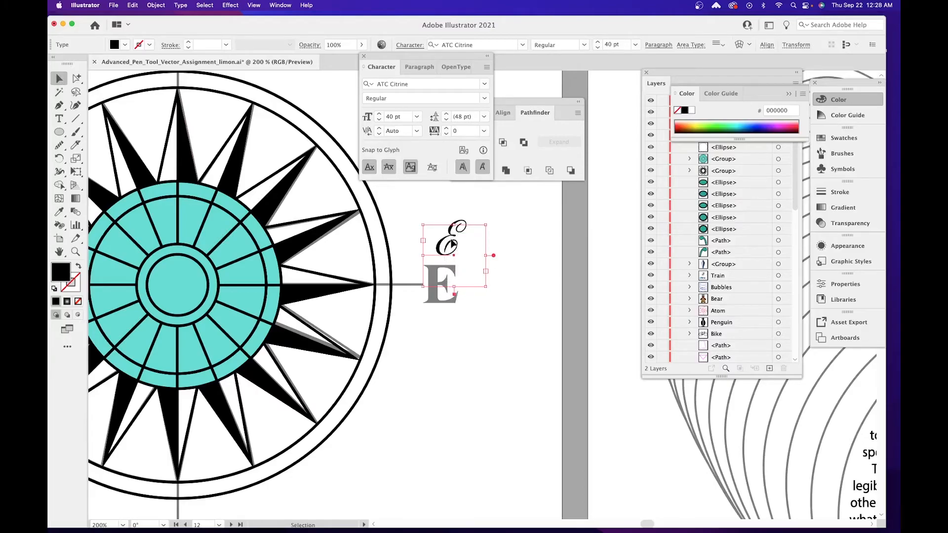
Duplicate the script E over the template's south letter and change the copy's text to "S".
{"action": "left_click_drag", "start_coordinate": [444, 241], "coordinate": [271, 467]}
{"action": "key", "text": "space"}
{"action": "scroll", "coordinate": [381, 387], "scroll_direction": "down", "scroll_amount": 5}
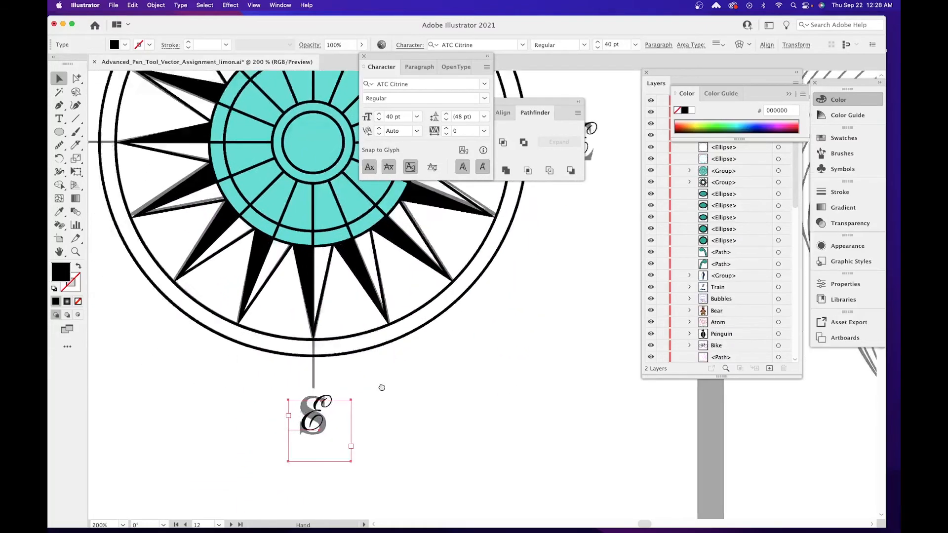
{"action": "left_click", "coordinate": [59, 120]}
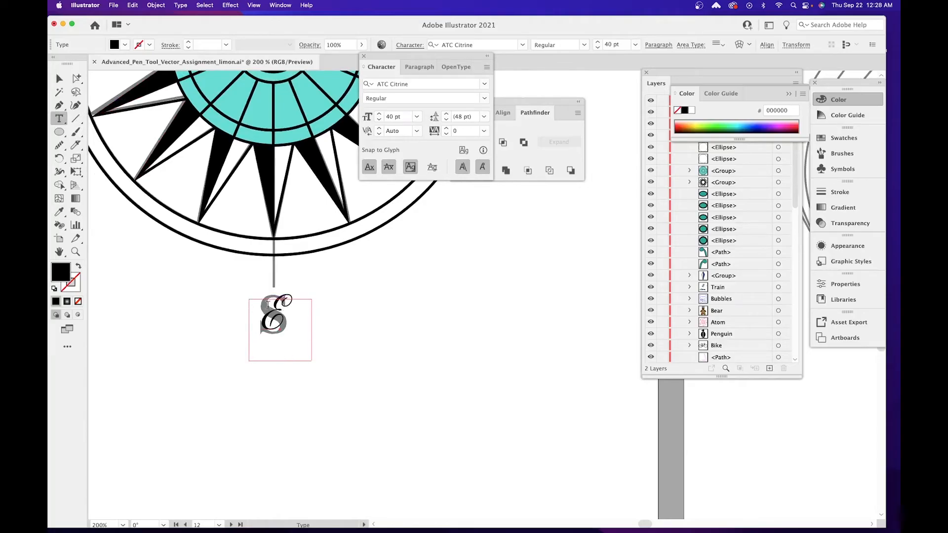
{"action": "left_click", "coordinate": [276, 315]}
{"action": "left_click_drag", "start_coordinate": [276, 315], "coordinate": [257, 311]}
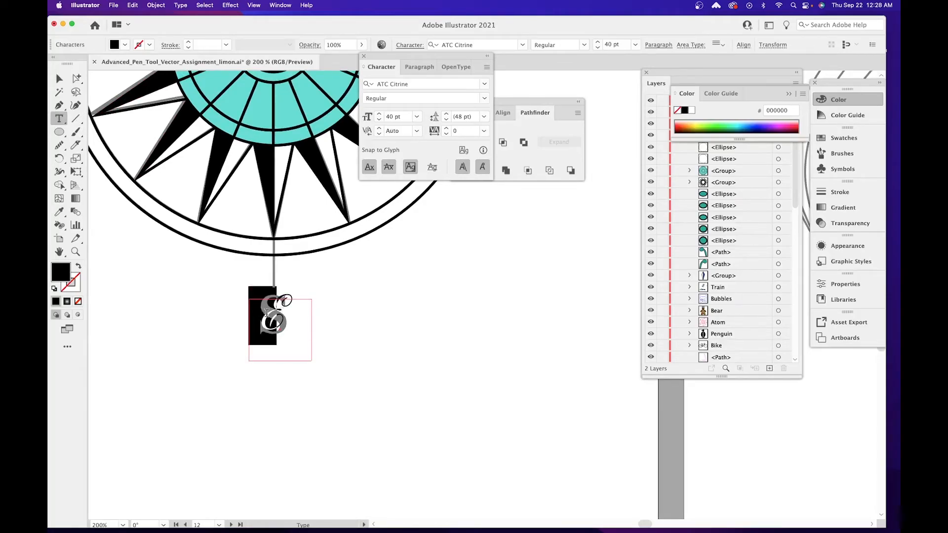
{"action": "type", "text": "S"}
{"action": "left_click", "coordinate": [60, 79]}
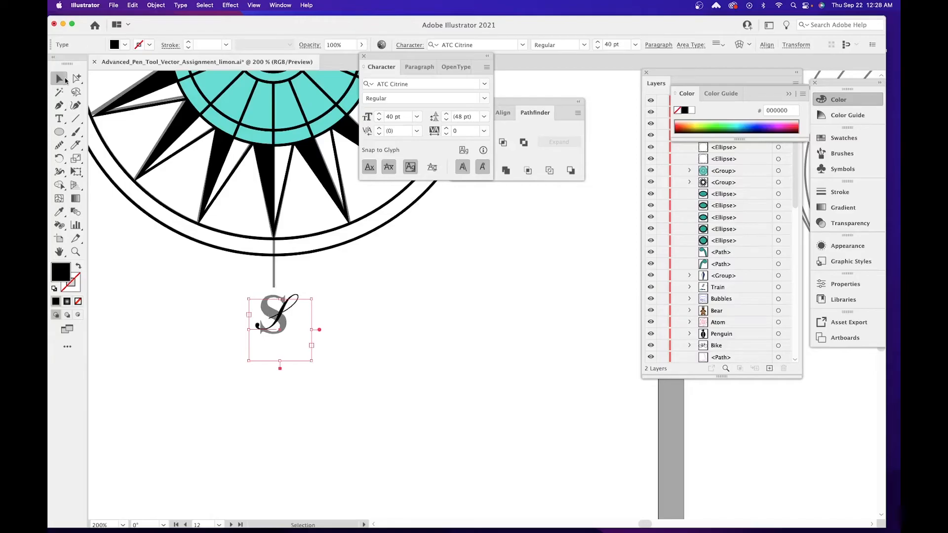
Duplicate the script S over the template's west letter, change the copy's text to "W" and adjust its position.
{"action": "left_click_drag", "start_coordinate": [265, 267], "coordinate": [484, 404]}
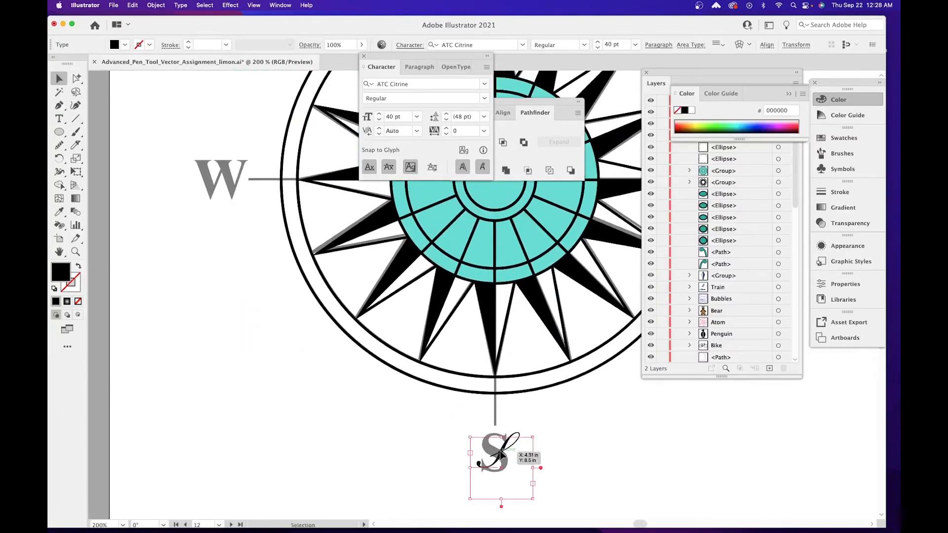
{"action": "left_click_drag", "start_coordinate": [425, 424], "coordinate": [335, 361]}
{"action": "left_click", "coordinate": [535, 488]}
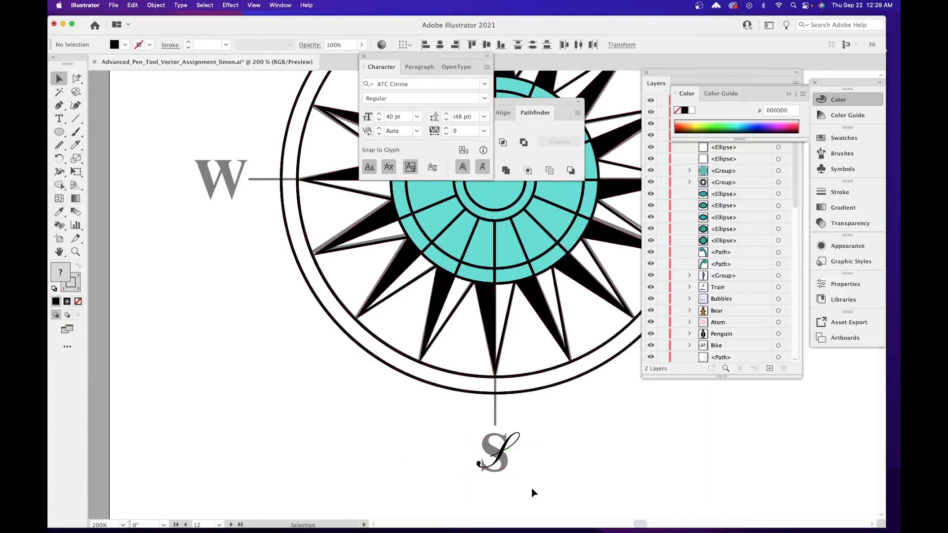
{"action": "left_click_drag", "start_coordinate": [502, 466], "coordinate": [222, 192]}
{"action": "key", "text": "t"}
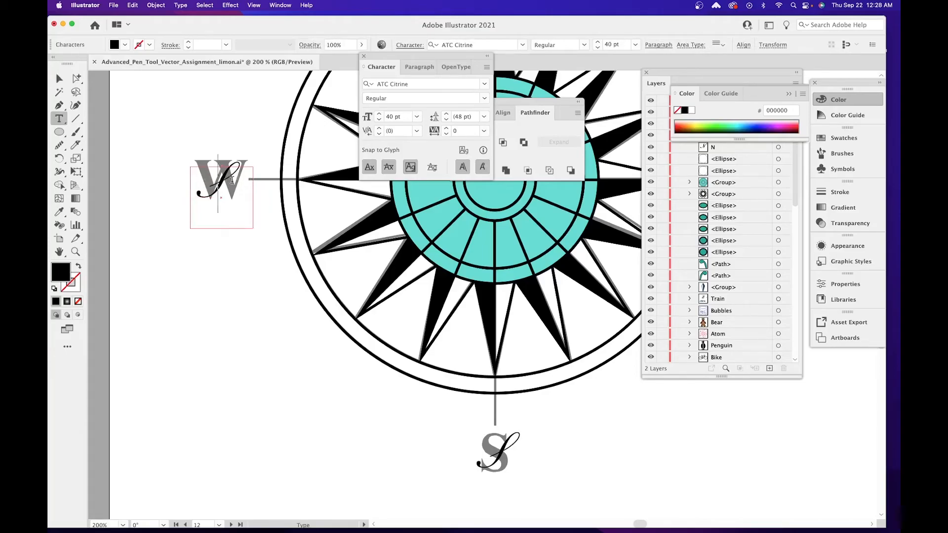
{"action": "left_click_drag", "start_coordinate": [232, 181], "coordinate": [183, 181]}
{"action": "type", "text": "W"}
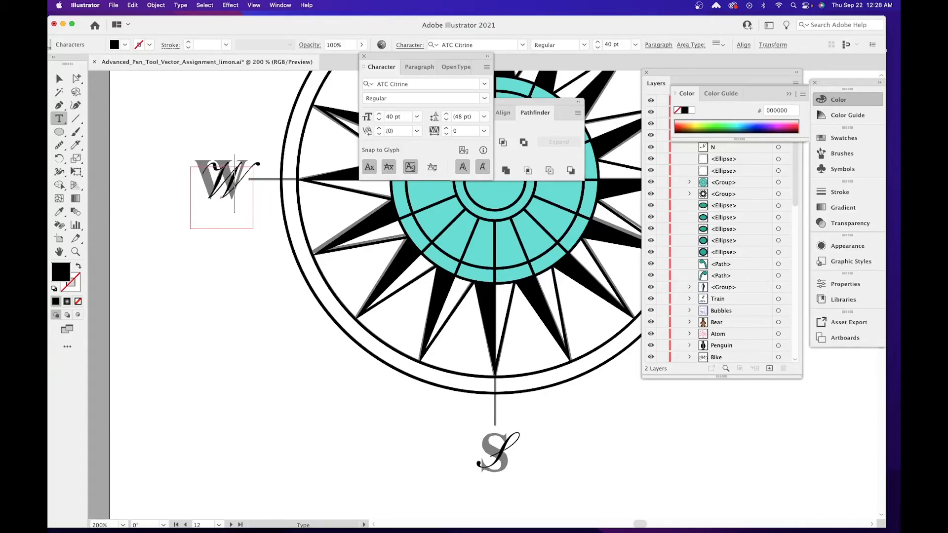
{"action": "left_click", "coordinate": [59, 78]}
{"action": "left_click_drag", "start_coordinate": [230, 184], "coordinate": [221, 181]}
{"action": "key", "text": "super+shift+a"}
{"action": "left_click_drag", "start_coordinate": [346, 327], "coordinate": [235, 411]}
{"action": "key", "text": "super+minus"}
{"action": "key", "text": "super+minus"}
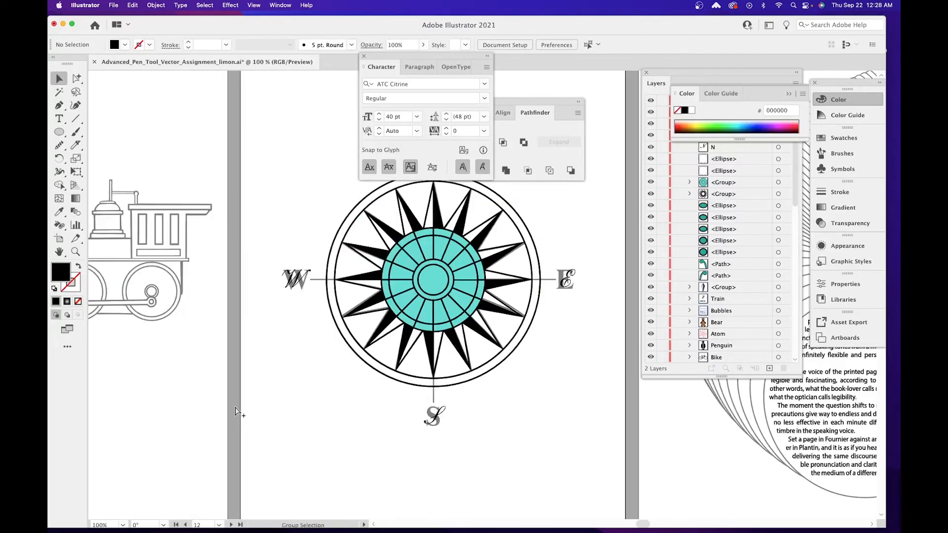
Save the document with the finished compass rose.
{"action": "left_click_drag", "start_coordinate": [553, 349], "coordinate": [361, 377]}
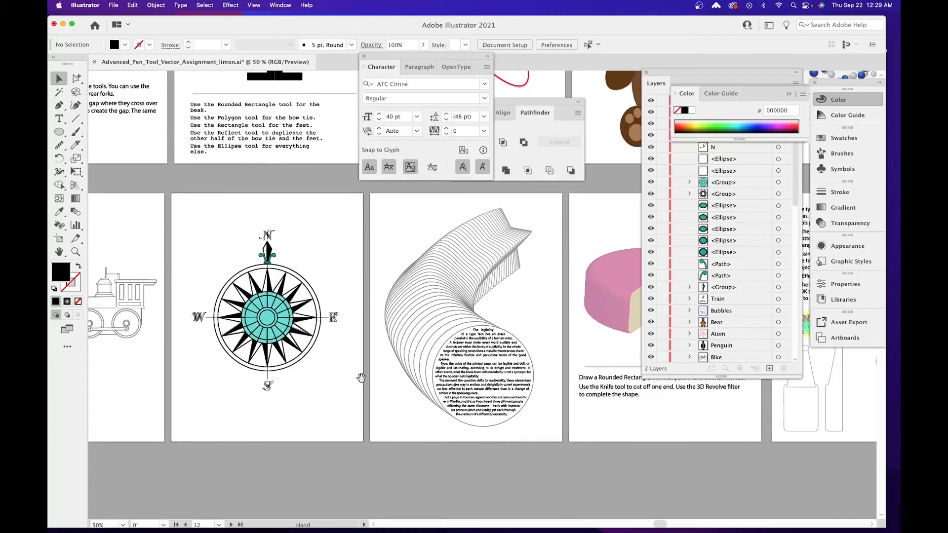
{"action": "key", "text": "super+s"}
On the star-to-circle blend artboard, ready the Ellipse tool with fill and stroke swapped, giving no fill and a black stroke.
{"action": "key", "text": "super+equal"}
{"action": "scroll", "coordinate": [448, 310], "scroll_direction": "right", "scroll_amount": 8}
{"action": "scroll", "coordinate": [448, 310], "scroll_direction": "down", "scroll_amount": 1}
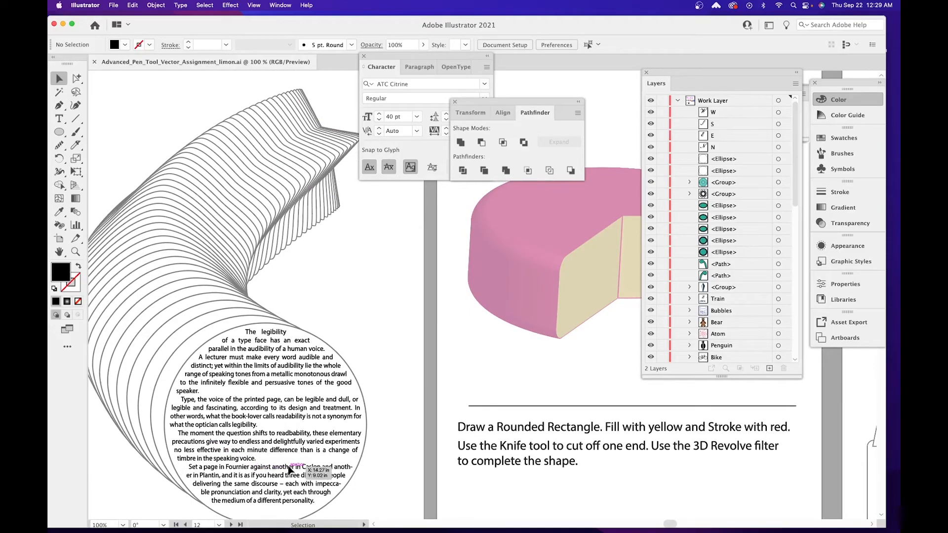
{"action": "left_click_drag", "start_coordinate": [218, 202], "coordinate": [220, 258]}
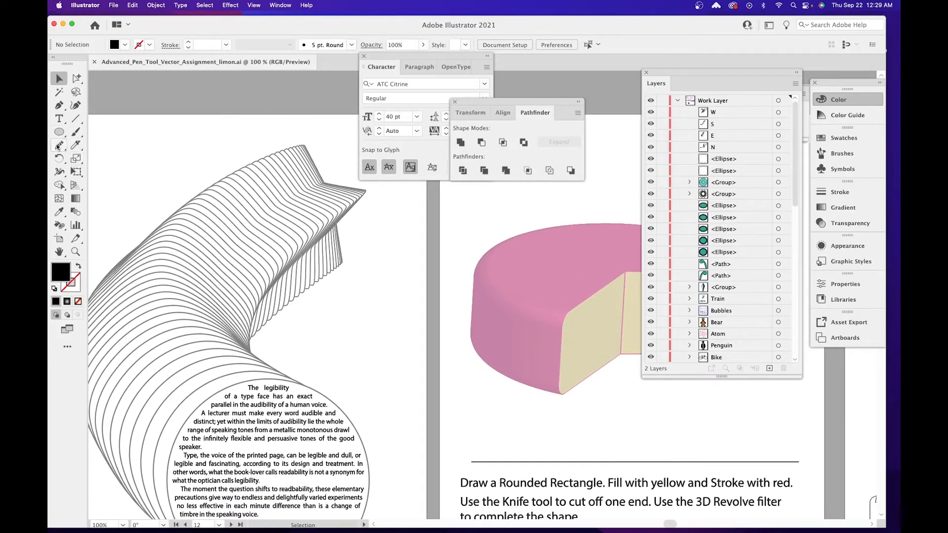
{"action": "left_click_drag", "start_coordinate": [55, 133], "coordinate": [123, 164]}
{"action": "left_click_drag", "start_coordinate": [210, 239], "coordinate": [222, 88]}
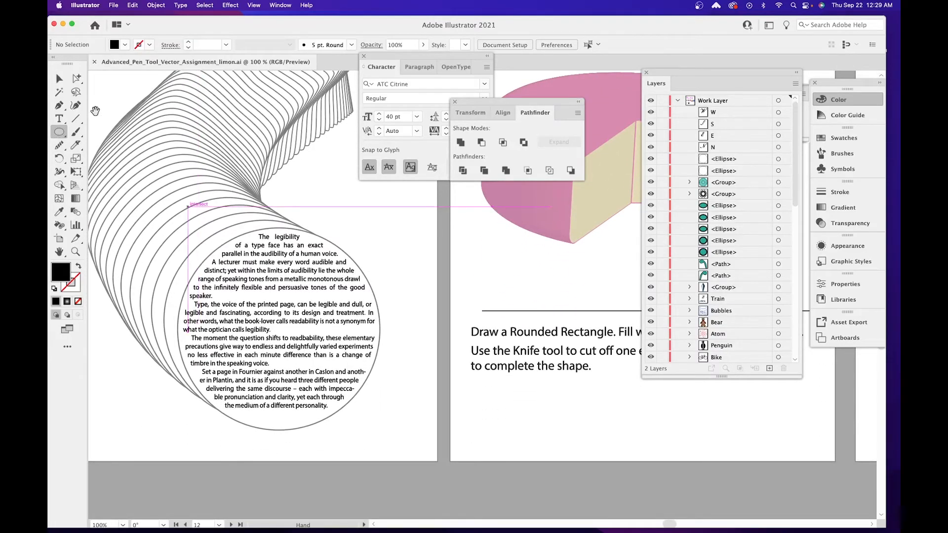
{"action": "left_click", "coordinate": [60, 132]}
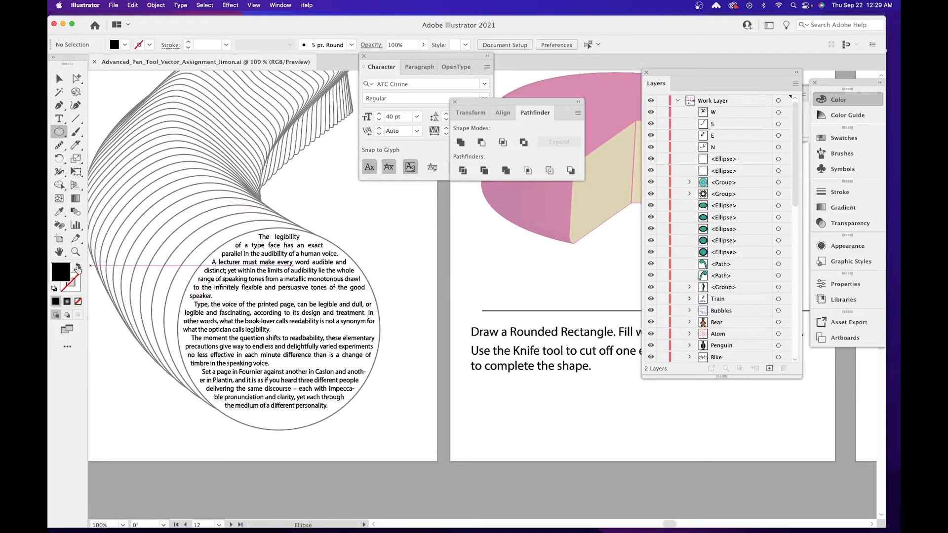
{"action": "left_click", "coordinate": [78, 267]}
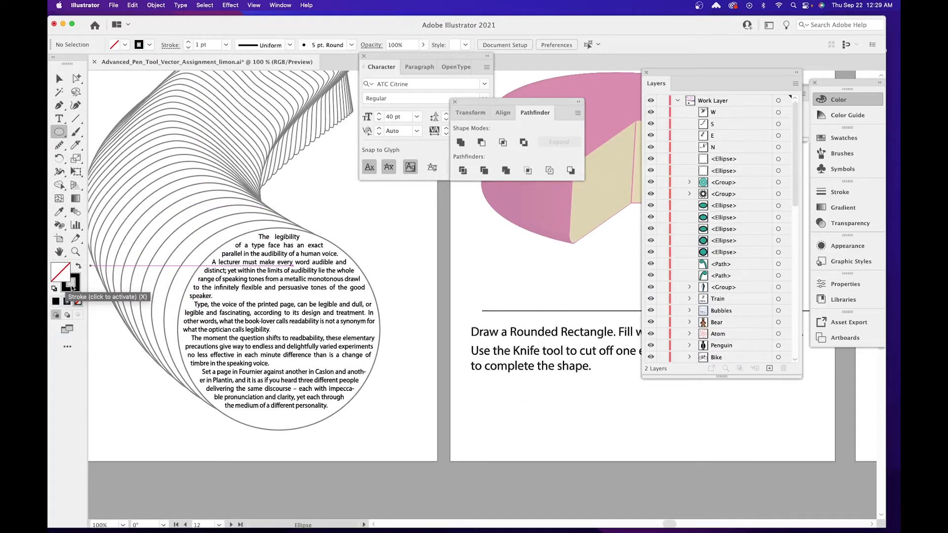
Set the stroke colour to 12C462.
{"action": "double_click", "coordinate": [72, 285]}
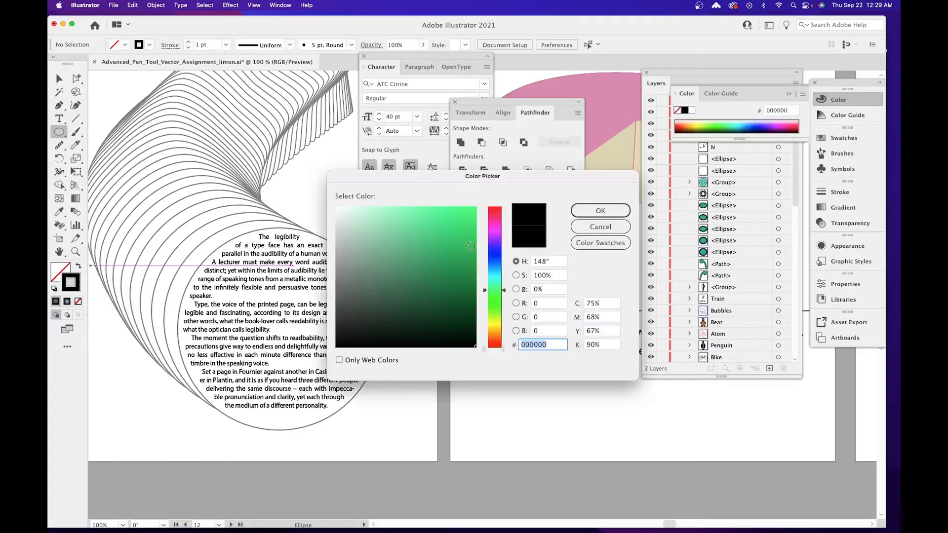
{"action": "type", "text": "12C462"}
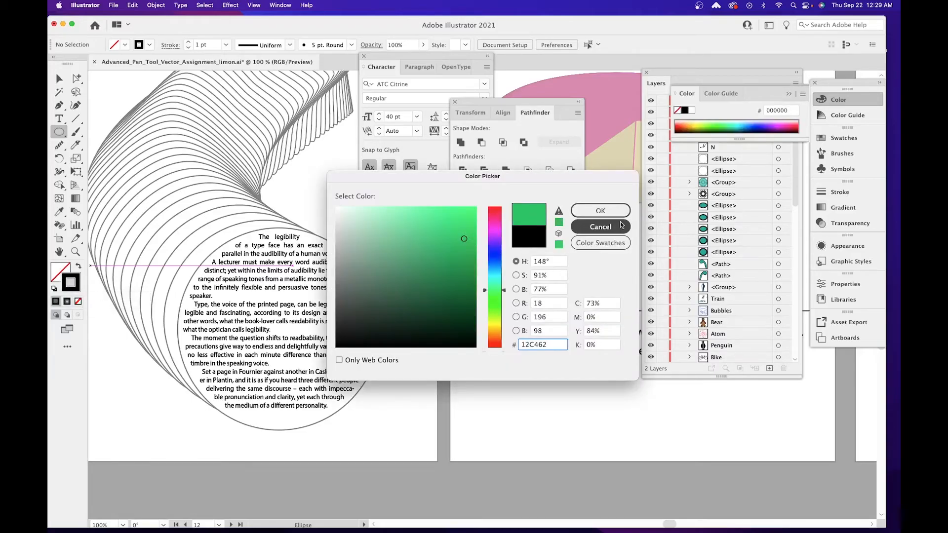
{"action": "left_click", "coordinate": [600, 210]}
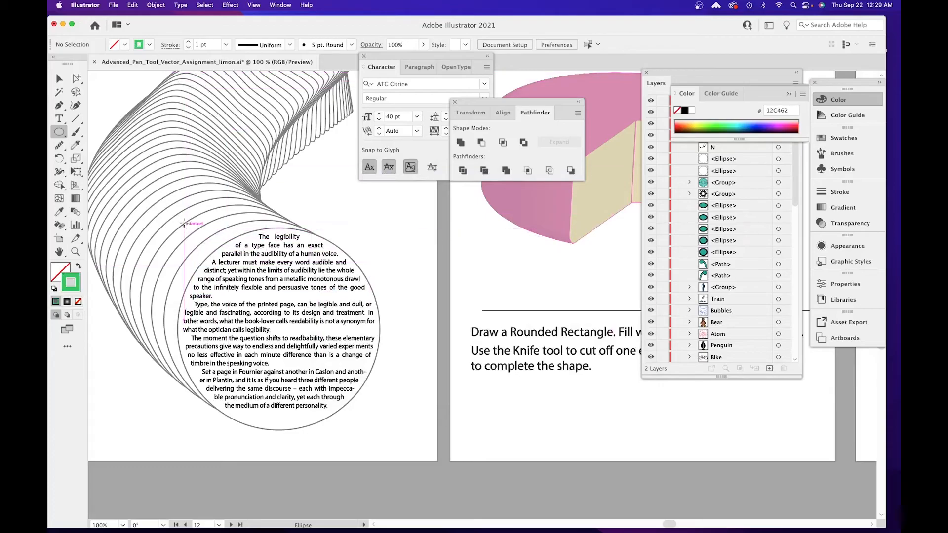
Draw a circle over the template's text-filled circle and give it a pink EC008C stroke of 2 pt.
{"action": "mouse_move", "coordinate": [185, 224]}
{"action": "left_mouse_down"}
{"action": "mouse_move", "coordinate": [380, 389]}
{"action": "mouse_move", "coordinate": [380, 417]}
{"action": "left_mouse_up"}
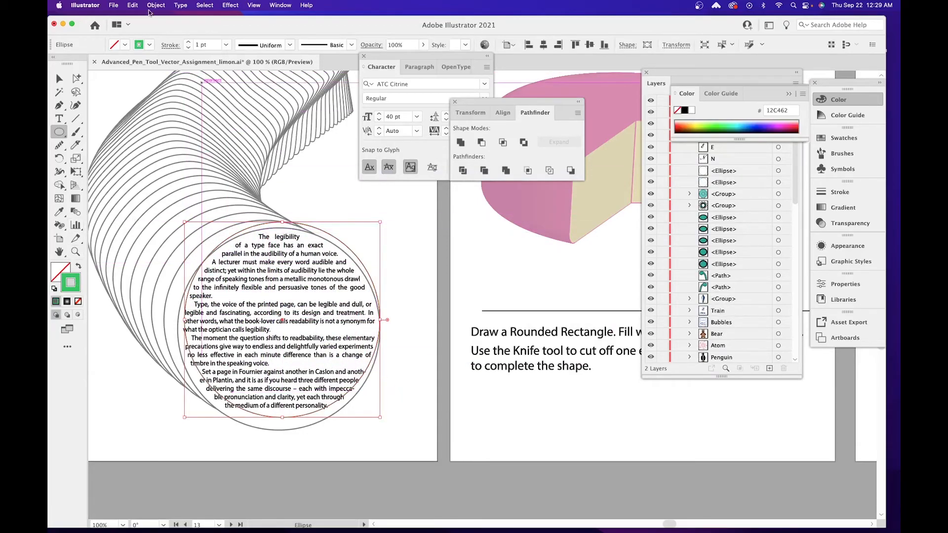
{"action": "left_click", "coordinate": [139, 45]}
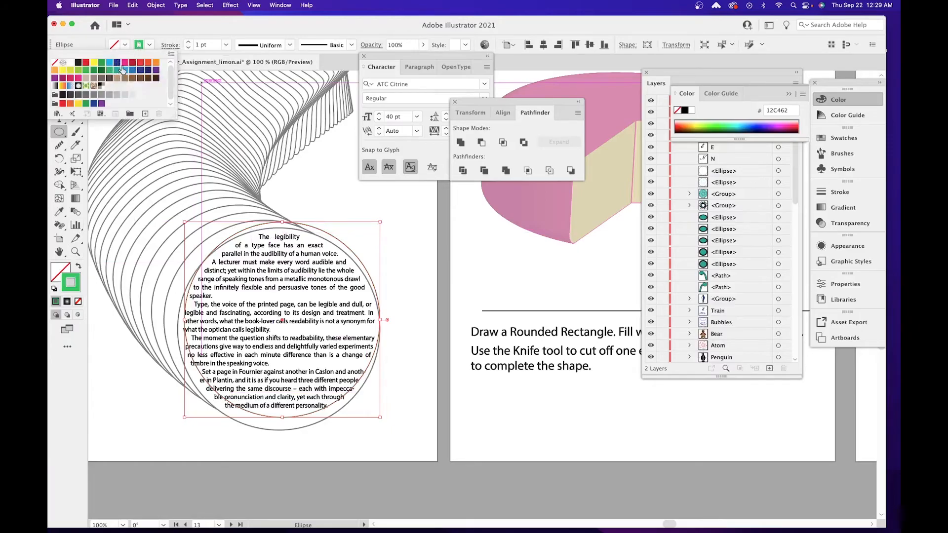
{"action": "left_click", "coordinate": [125, 63]}
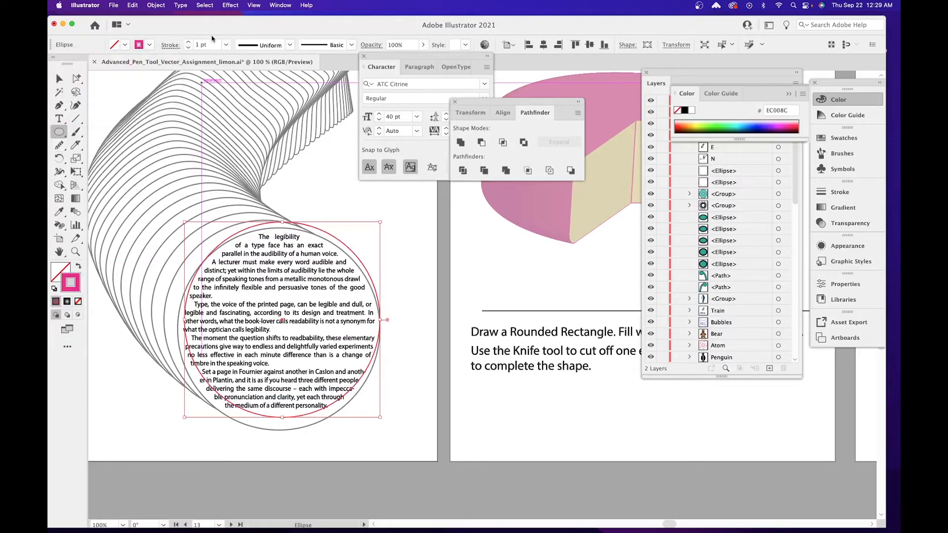
{"action": "left_click", "coordinate": [188, 43]}
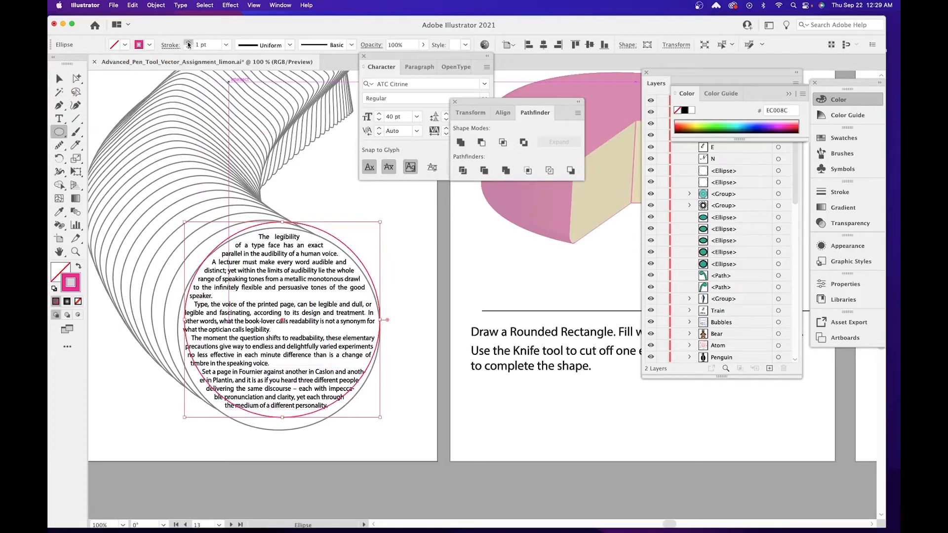
Enlarge the pink circle so it matches the outline of the template's text-filled circle.
{"action": "key", "text": "super+equal"}
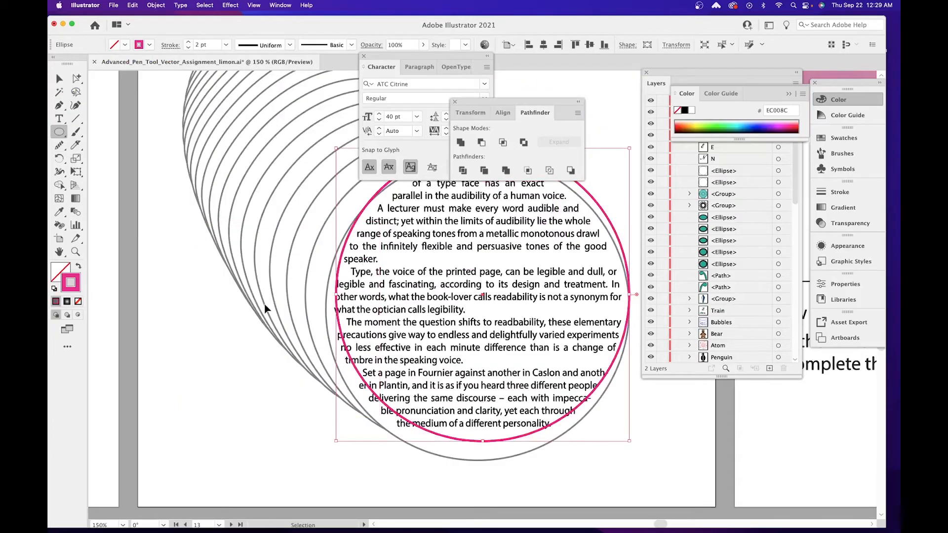
{"action": "left_click_drag", "start_coordinate": [470, 305], "coordinate": [271, 258]}
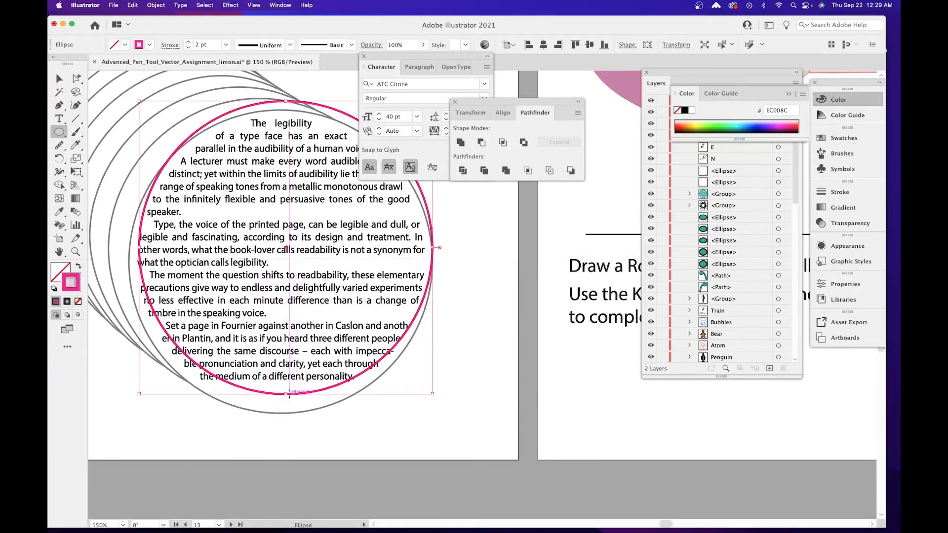
{"action": "left_click_drag", "start_coordinate": [286, 394], "coordinate": [285, 414]}
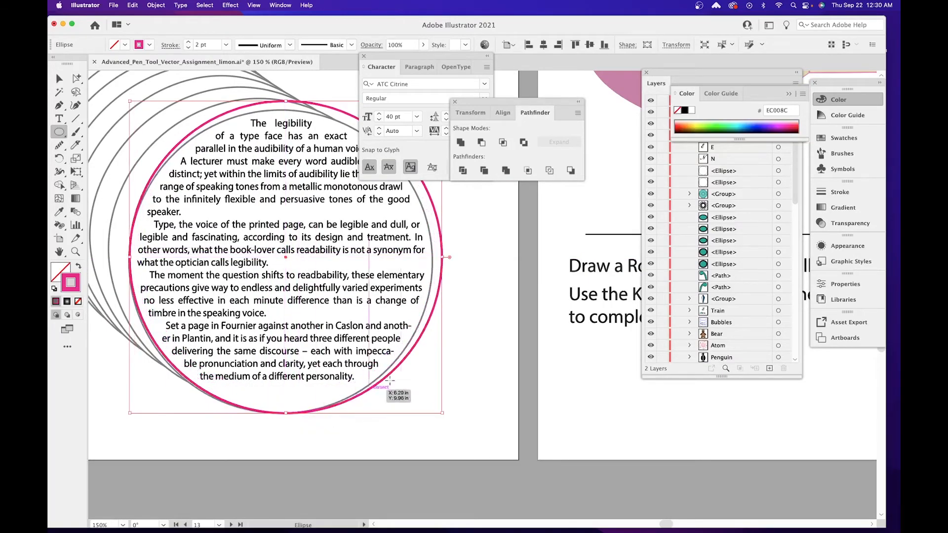
Draw a five-pointed star with the Star tool near the template's upper end, using the same pink 2 pt stroke.
{"action": "left_click_drag", "start_coordinate": [374, 210], "coordinate": [315, 319]}
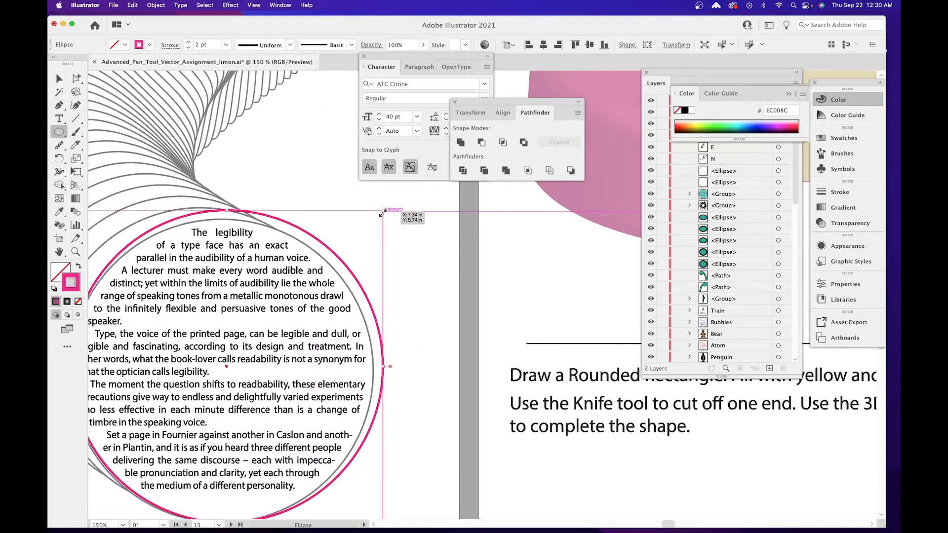
{"action": "left_click_drag", "start_coordinate": [276, 247], "coordinate": [242, 300]}
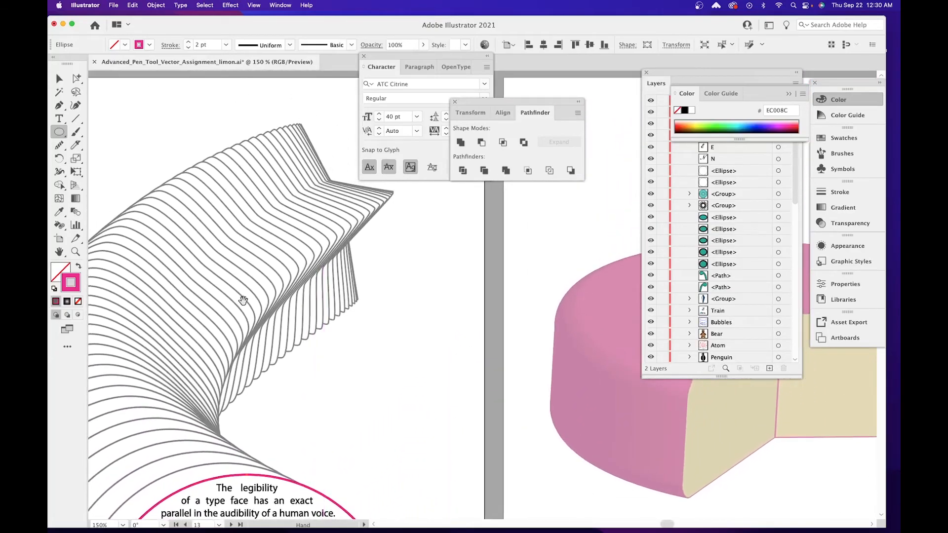
{"action": "left_click", "coordinate": [62, 134]}
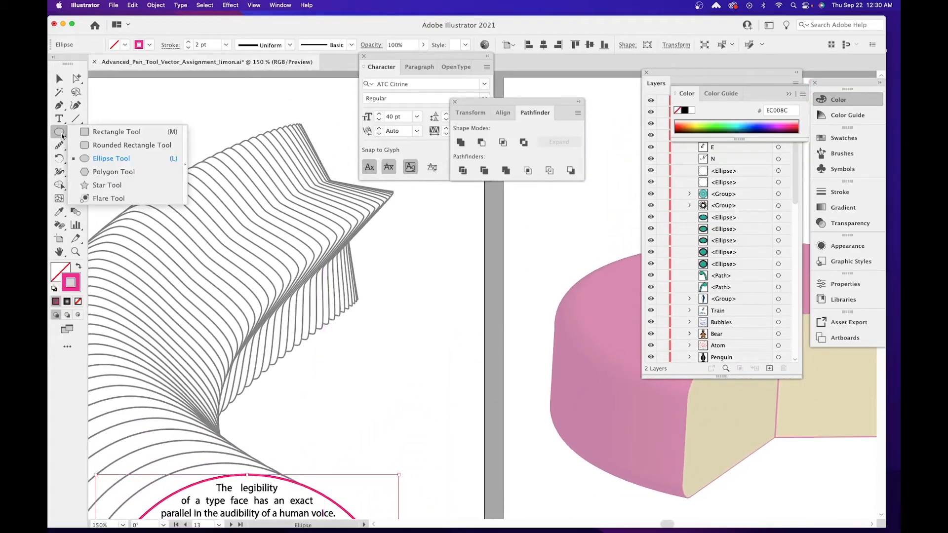
{"action": "left_click", "coordinate": [123, 189]}
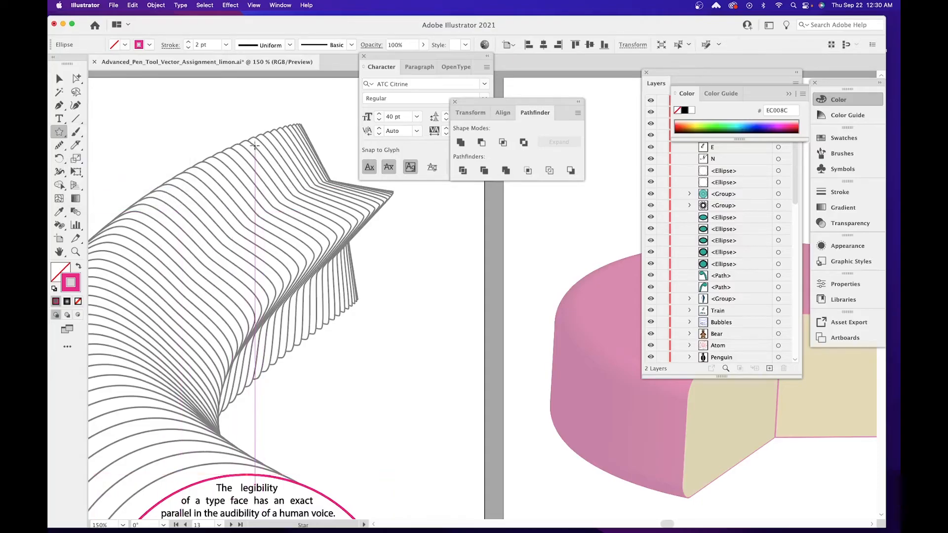
{"action": "left_click_drag", "start_coordinate": [251, 133], "coordinate": [289, 186]}
Move and enlarge the pink star so it fits the star shape at the template's upper end.
{"action": "key", "text": "v"}
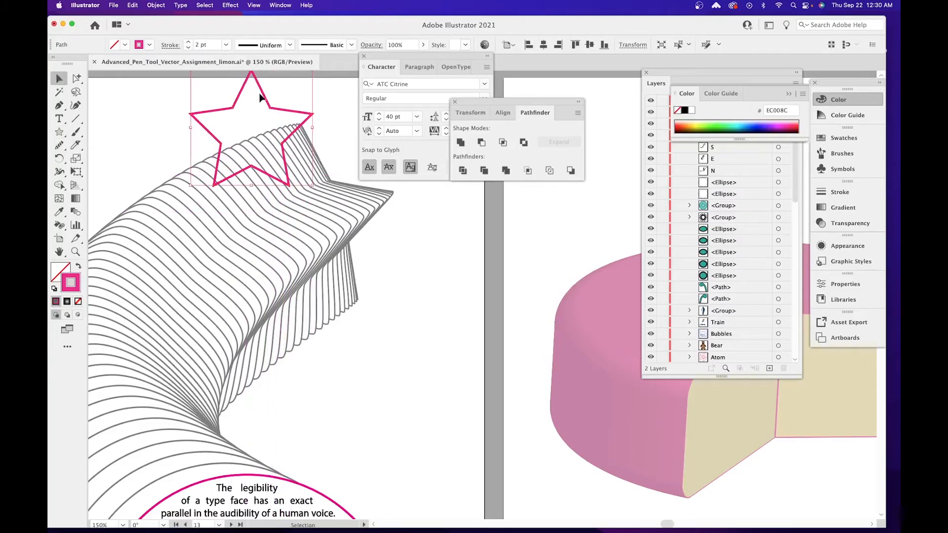
{"action": "mouse_move", "coordinate": [261, 97]}
{"action": "left_mouse_down"}
{"action": "mouse_move", "coordinate": [298, 109]}
{"action": "mouse_move", "coordinate": [287, 148]}
{"action": "mouse_move", "coordinate": [310, 150]}
{"action": "left_mouse_up"}
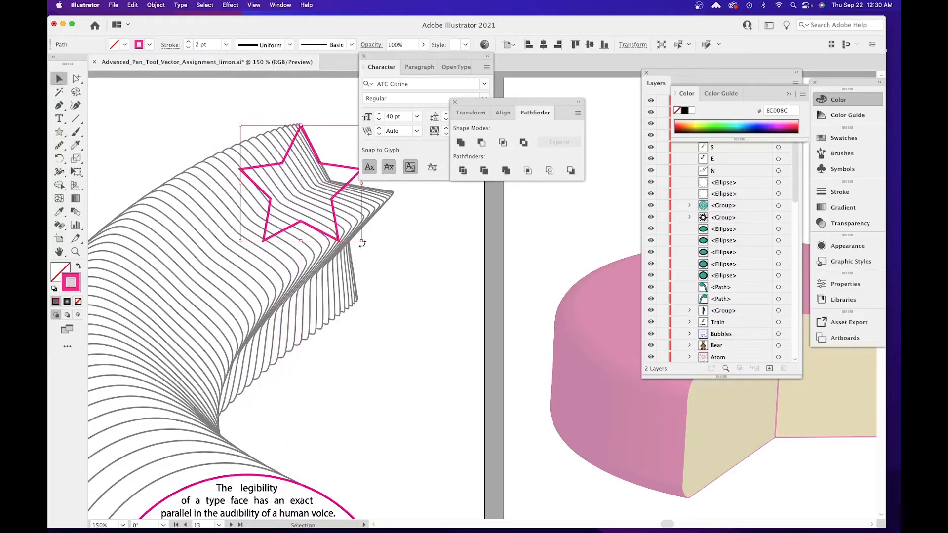
{"action": "left_click_drag", "start_coordinate": [361, 243], "coordinate": [440, 316]}
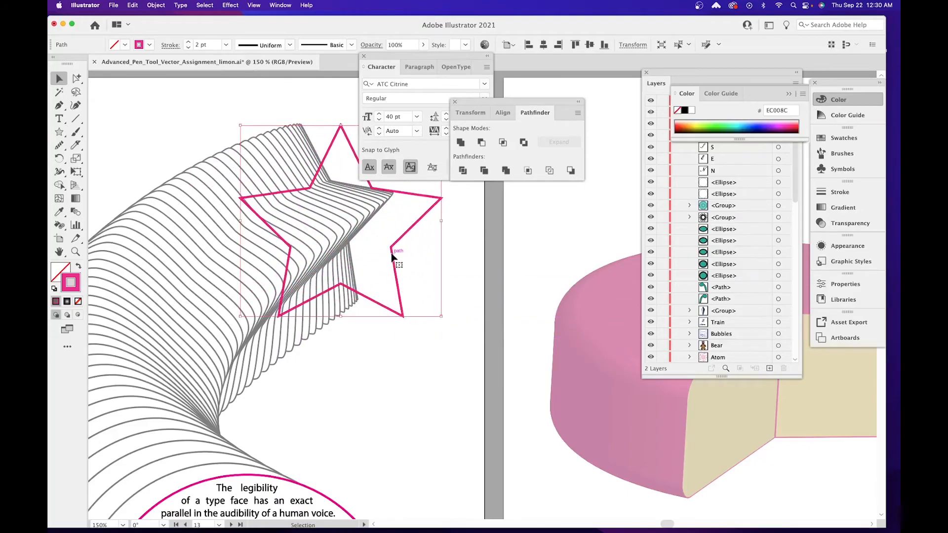
{"action": "left_click_drag", "start_coordinate": [397, 246], "coordinate": [354, 238]}
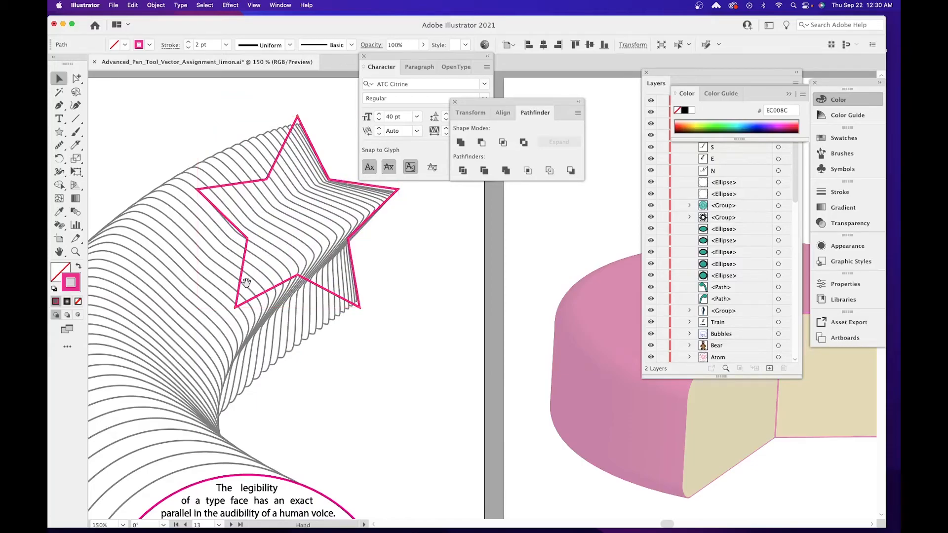
Make a blend between the pink star and the pink circle.
{"action": "scroll", "coordinate": [296, 227], "scroll_direction": "down", "scroll_amount": 5}
{"action": "scroll", "coordinate": [254, 205], "scroll_direction": "down", "scroll_amount": 2}
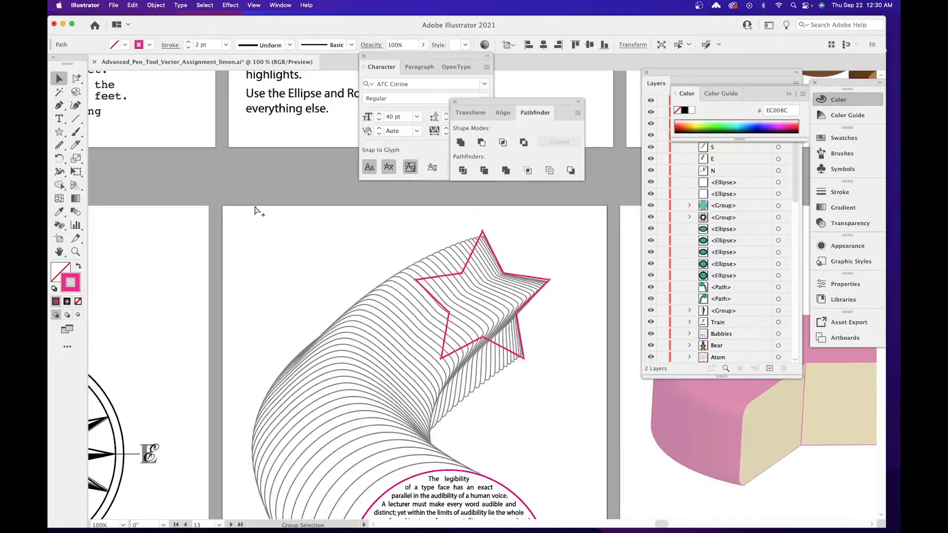
{"action": "scroll", "coordinate": [321, 198], "scroll_direction": "down", "scroll_amount": 3}
{"action": "scroll", "coordinate": [321, 197], "scroll_direction": "right", "scroll_amount": 2}
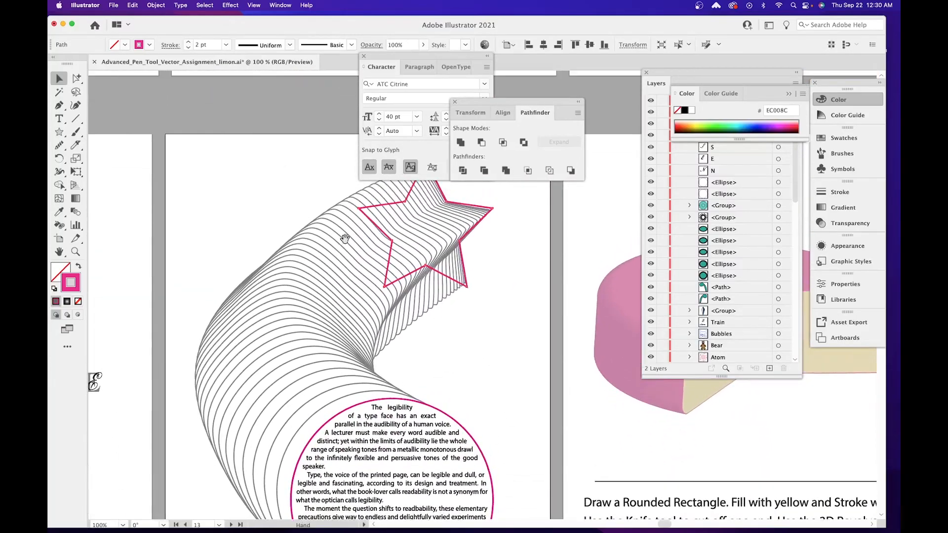
{"action": "left_click", "coordinate": [370, 210]}
{"action": "scroll", "coordinate": [344, 324], "scroll_direction": "down", "scroll_amount": 3}
{"action": "scroll", "coordinate": [344, 324], "scroll_direction": "right", "scroll_amount": 2}
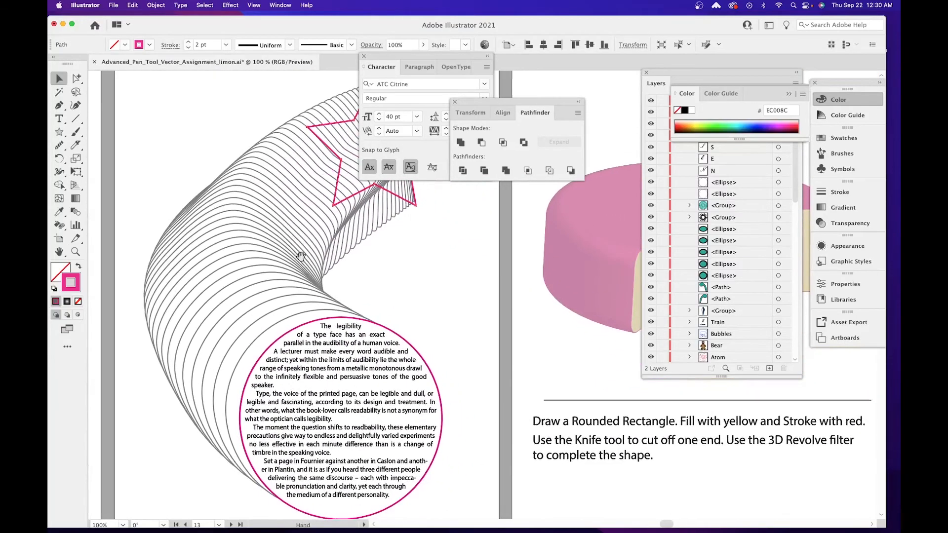
{"action": "left_click", "coordinate": [344, 320], "text": "shift"}
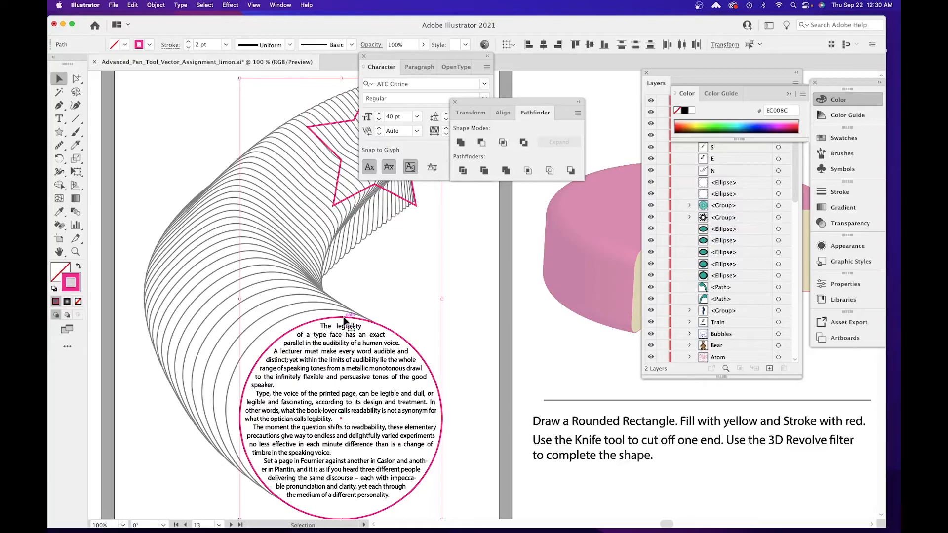
{"action": "scroll", "coordinate": [326, 306], "scroll_direction": "up", "scroll_amount": 2}
{"action": "scroll", "coordinate": [326, 306], "scroll_direction": "right", "scroll_amount": 2}
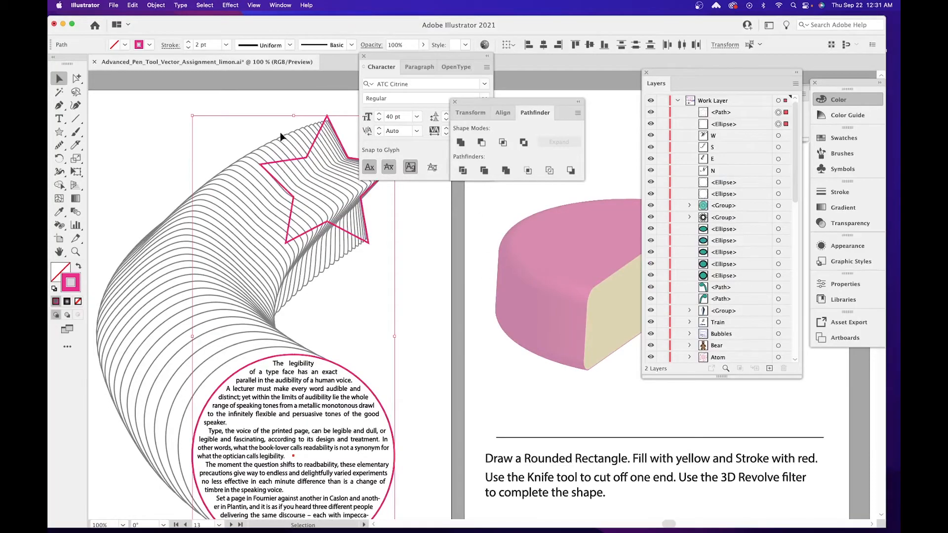
{"action": "left_click", "coordinate": [152, 6]}
{"action": "mouse_move", "coordinate": [198, 271]}
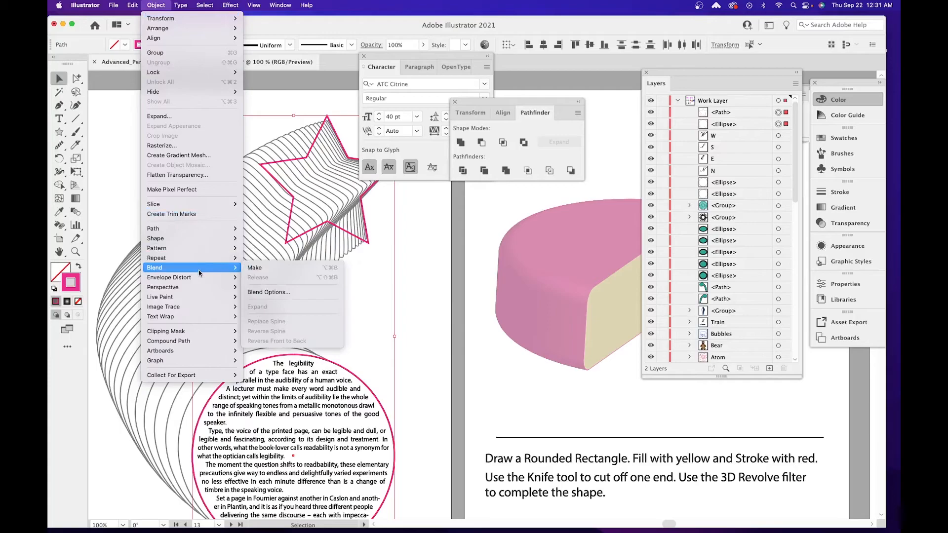
{"action": "left_click", "coordinate": [274, 269]}
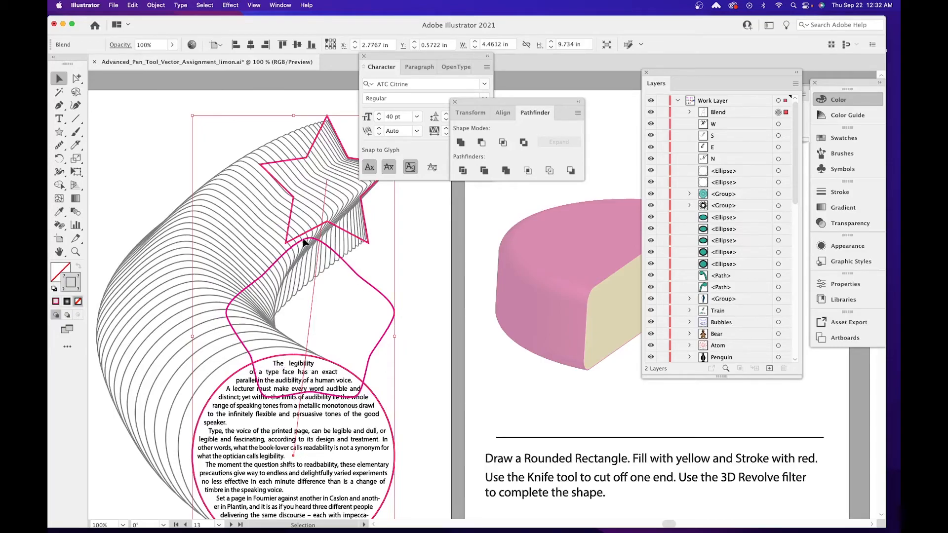
Set the star-to-circle blend's spacing to 40 specified steps.
{"action": "double_click", "coordinate": [76, 213]}
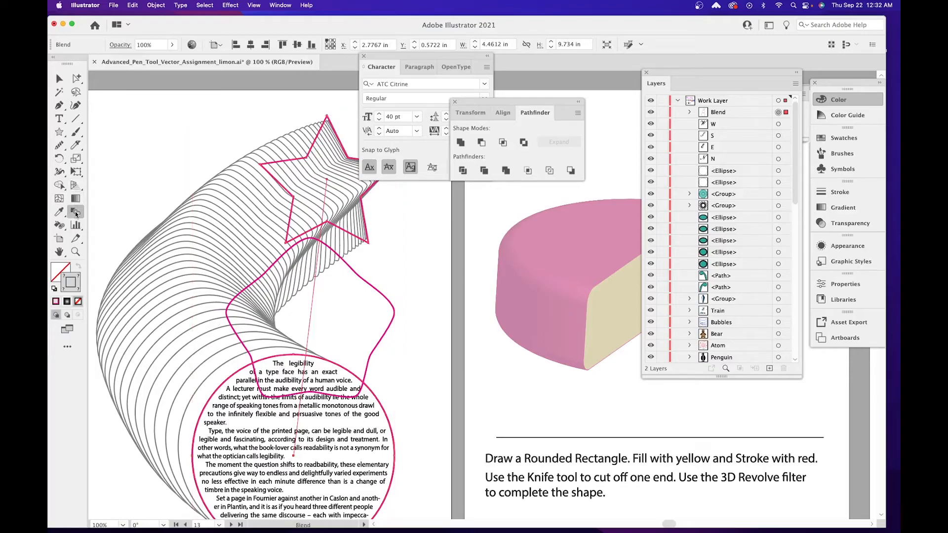
{"action": "left_click", "coordinate": [450, 250]}
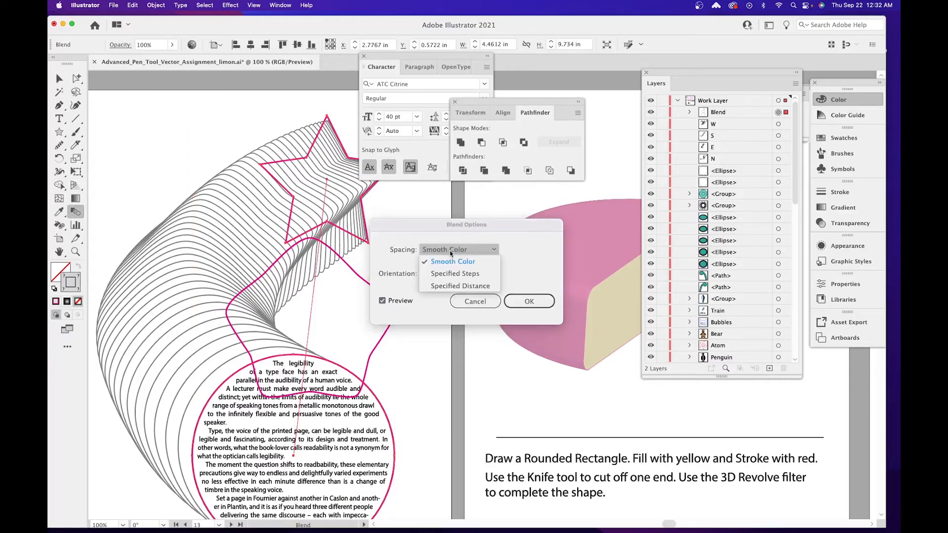
{"action": "left_click", "coordinate": [414, 241]}
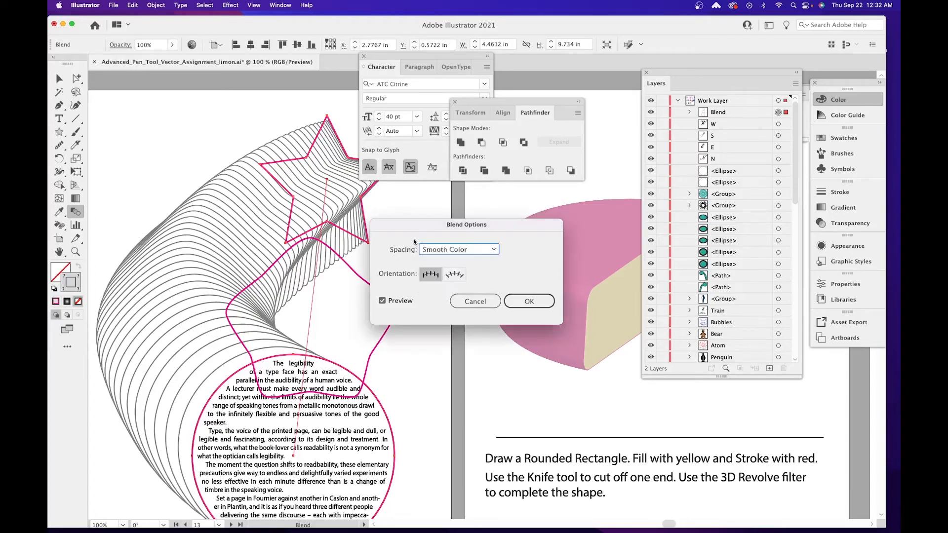
{"action": "left_click", "coordinate": [447, 250]}
{"action": "left_click", "coordinate": [447, 273]}
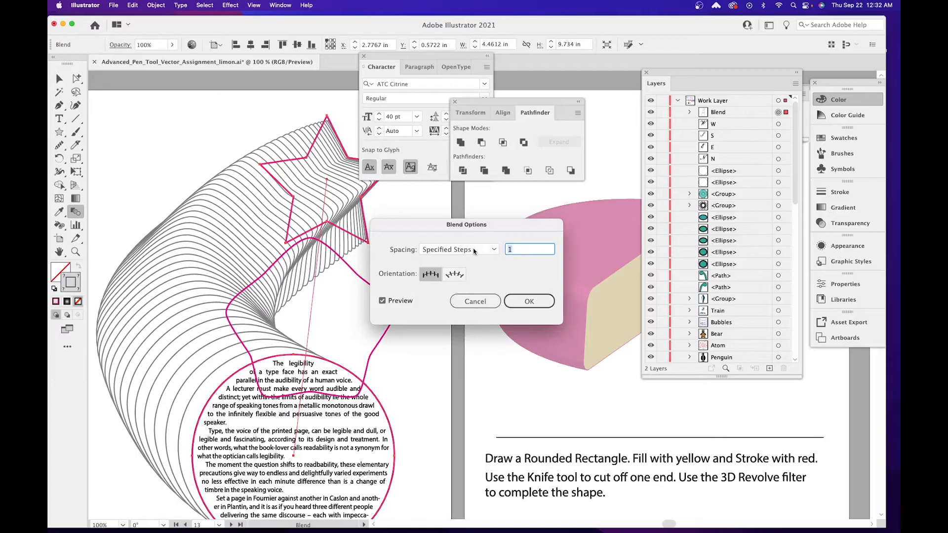
{"action": "type", "text": "40"}
{"action": "left_click", "coordinate": [383, 301]}
{"action": "left_click", "coordinate": [382, 301]}
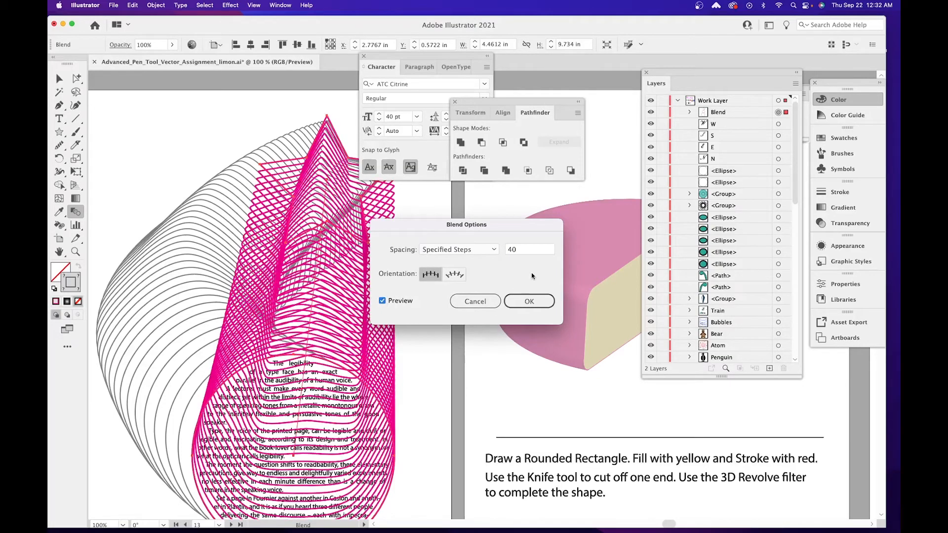
{"action": "left_click", "coordinate": [528, 299]}
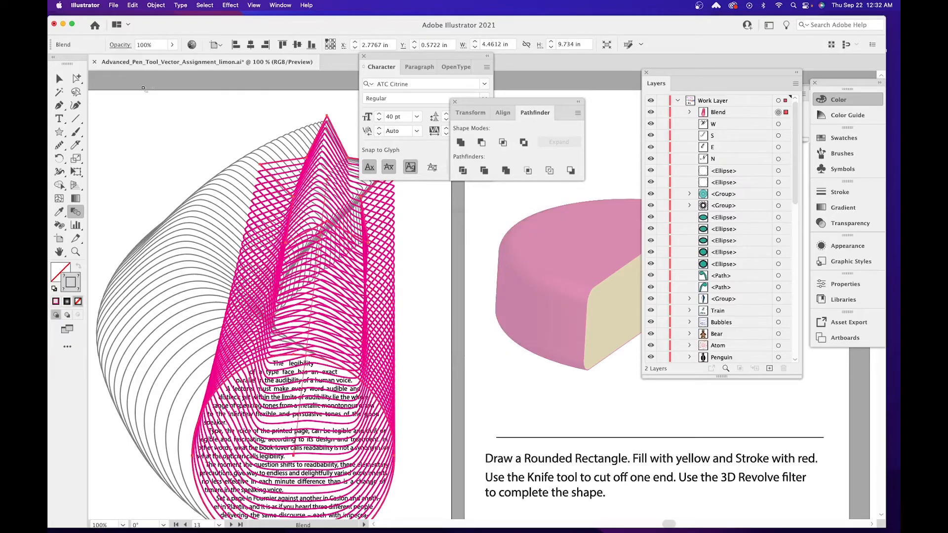
Shift the blend spine's anchor at the circle end slightly with the Direct Selection tool.
{"action": "left_click", "coordinate": [73, 84]}
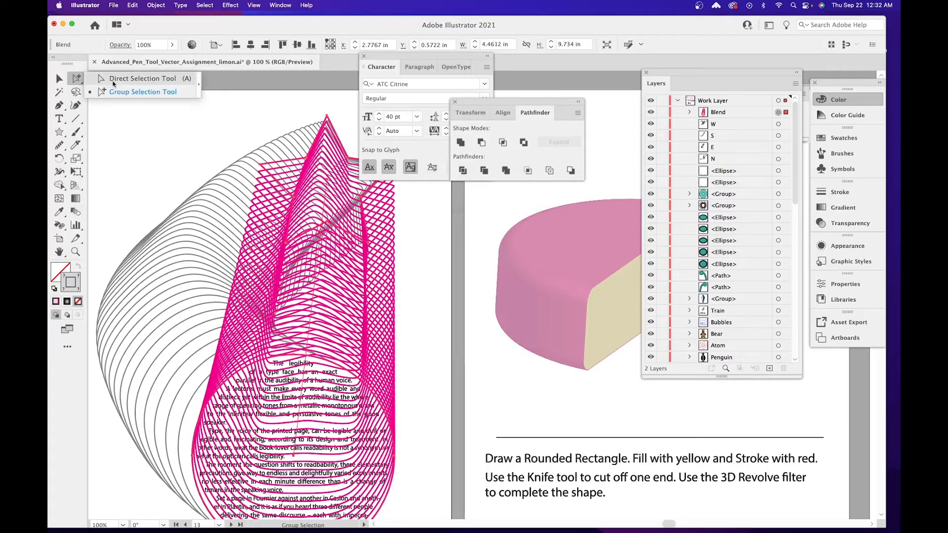
{"action": "left_click", "coordinate": [127, 83]}
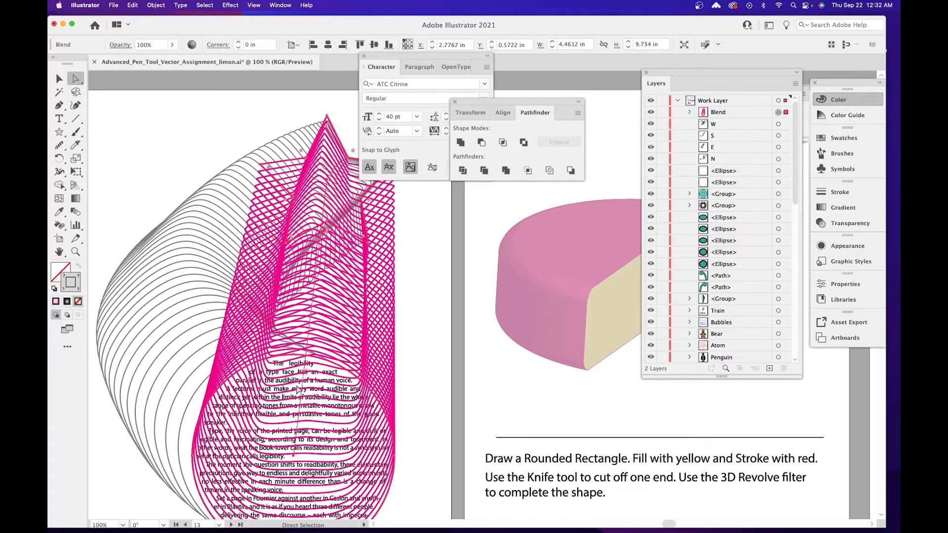
{"action": "left_click_drag", "start_coordinate": [294, 459], "coordinate": [291, 462]}
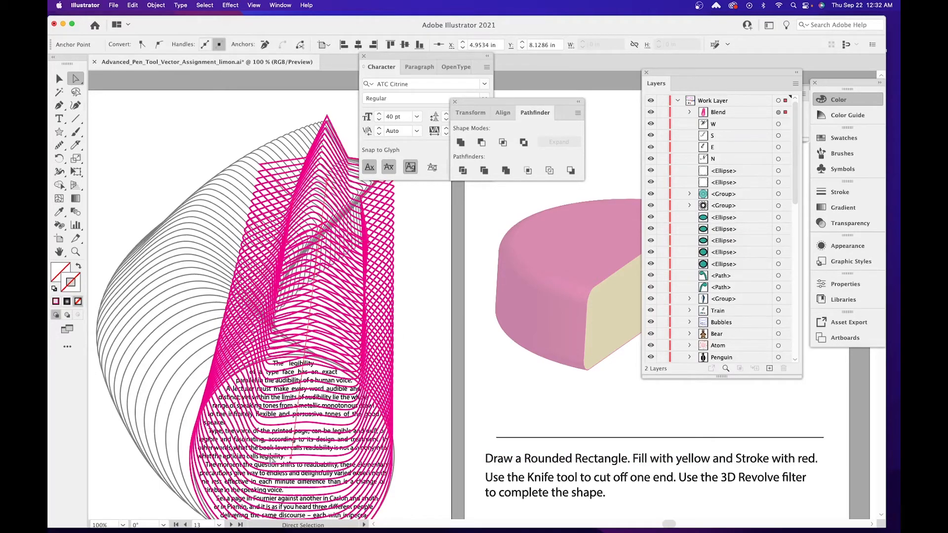
Curve the blend's spine with the Anchor Point tool at both ends so the blend follows the template's bend.
{"action": "left_click", "coordinate": [77, 82]}
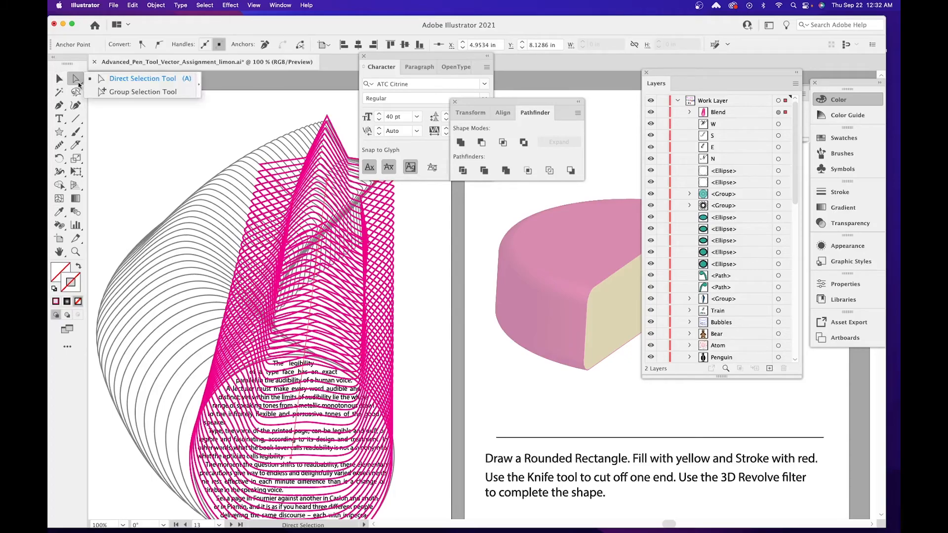
{"action": "left_click", "coordinate": [58, 105]}
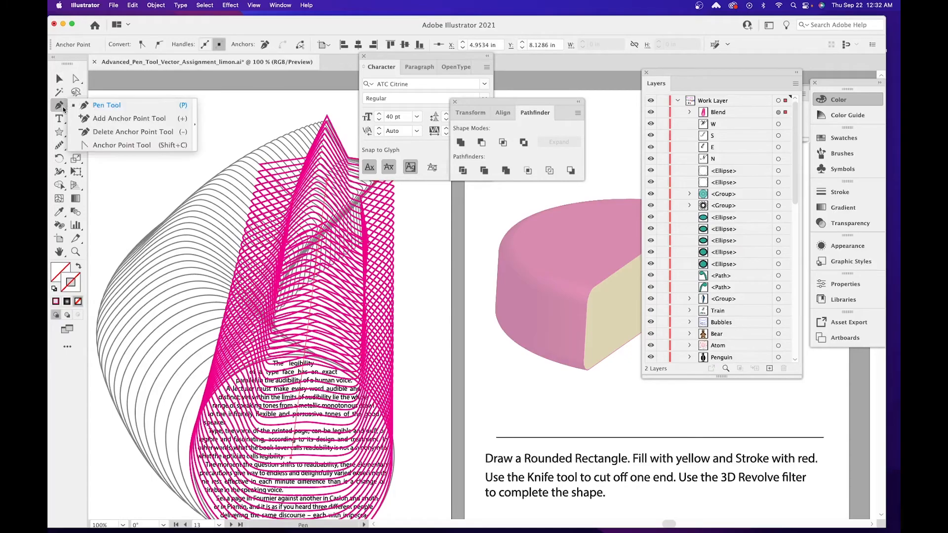
{"action": "left_click", "coordinate": [110, 146]}
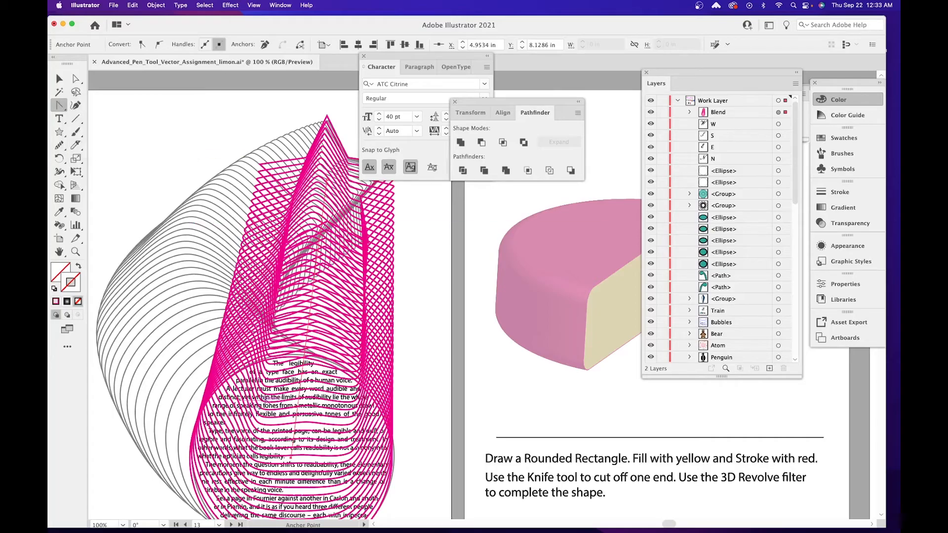
{"action": "left_click_drag", "start_coordinate": [291, 460], "coordinate": [541, 493]}
{"action": "left_click_drag", "start_coordinate": [352, 310], "coordinate": [344, 430]}
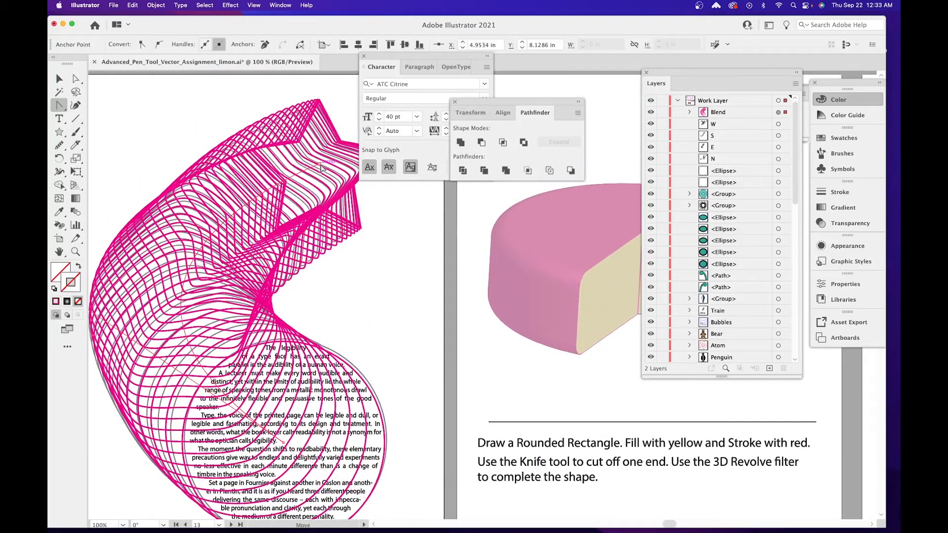
{"action": "left_click_drag", "start_coordinate": [321, 168], "coordinate": [321, 218]}
{"action": "key", "text": "super+minus"}
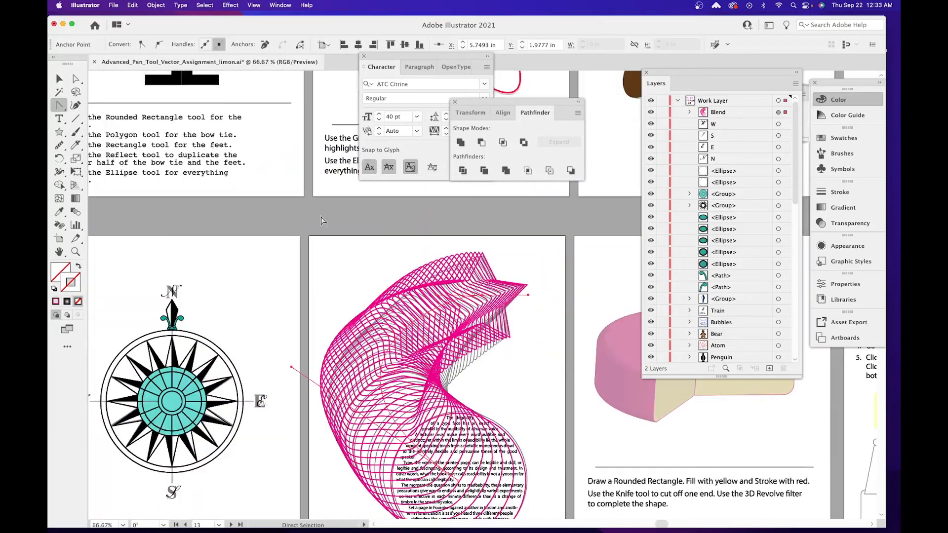
{"action": "key", "text": "super+minus"}
{"action": "left_click_drag", "start_coordinate": [425, 223], "coordinate": [285, 174]}
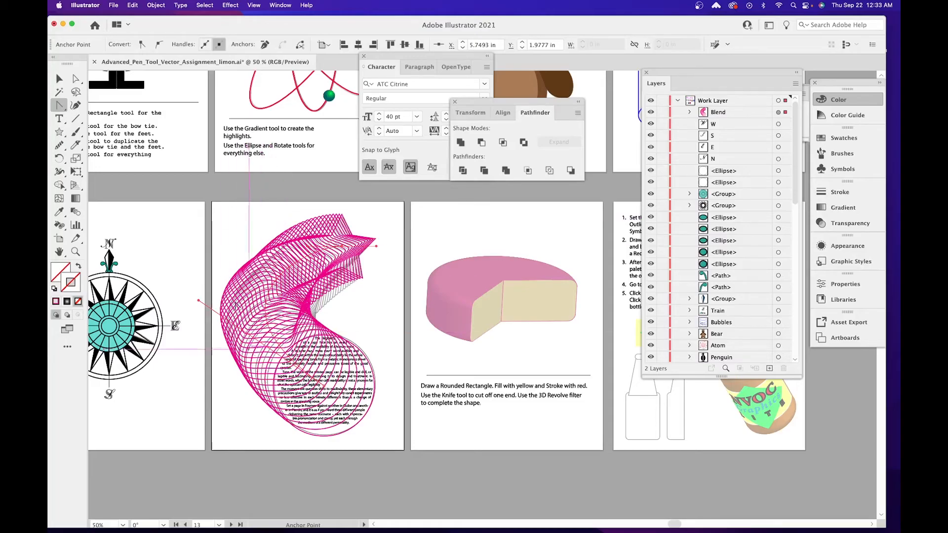
Isolate the blend and change its stroke colour to green 0EA050.
{"action": "left_click", "coordinate": [58, 79]}
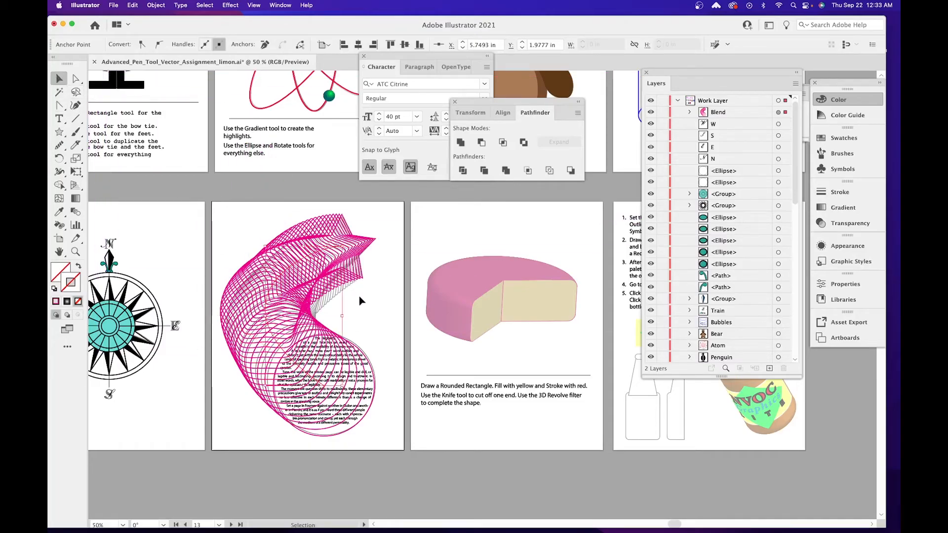
{"action": "left_click", "coordinate": [281, 261]}
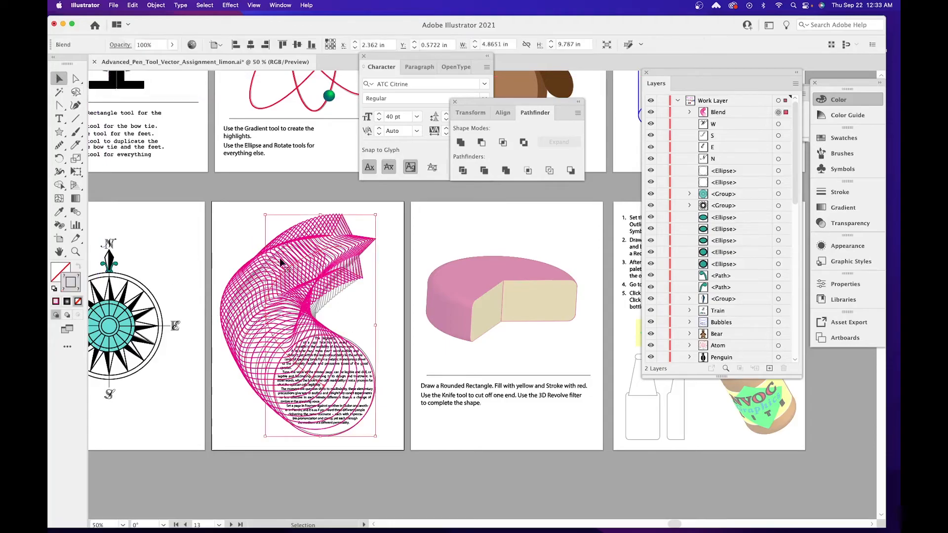
{"action": "double_click", "coordinate": [280, 262]}
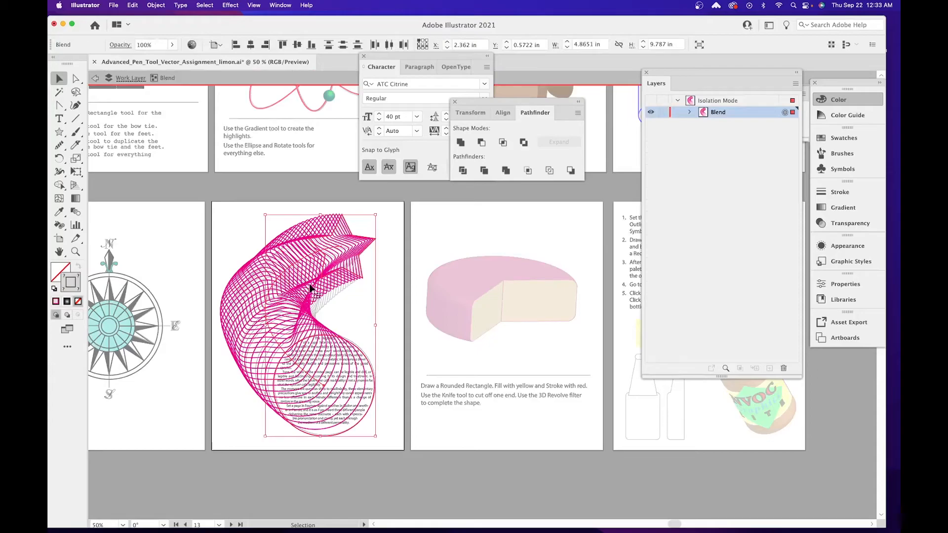
{"action": "double_click", "coordinate": [69, 285]}
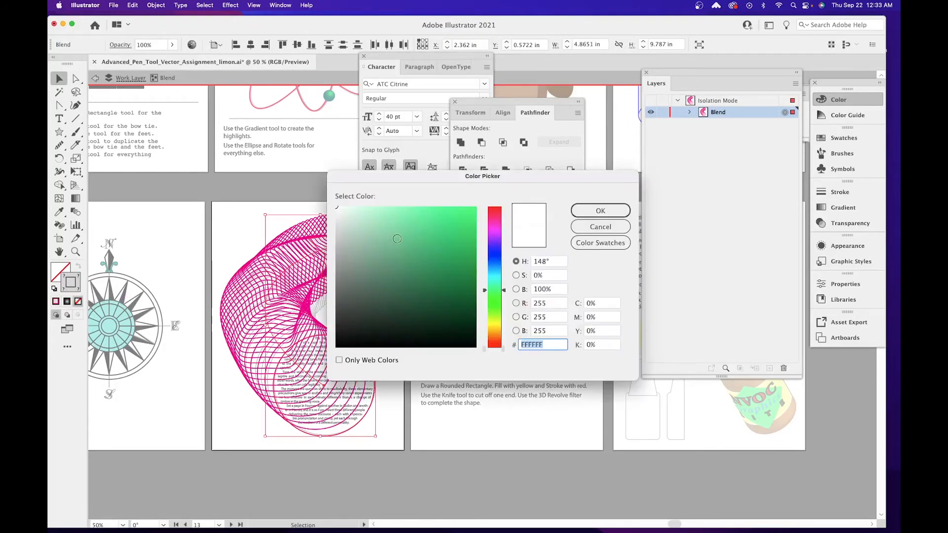
{"action": "mouse_move", "coordinate": [397, 238]}
{"action": "left_mouse_down"}
{"action": "mouse_move", "coordinate": [468, 227]}
{"action": "mouse_move", "coordinate": [465, 258]}
{"action": "left_mouse_up"}
{"action": "left_click", "coordinate": [593, 216]}
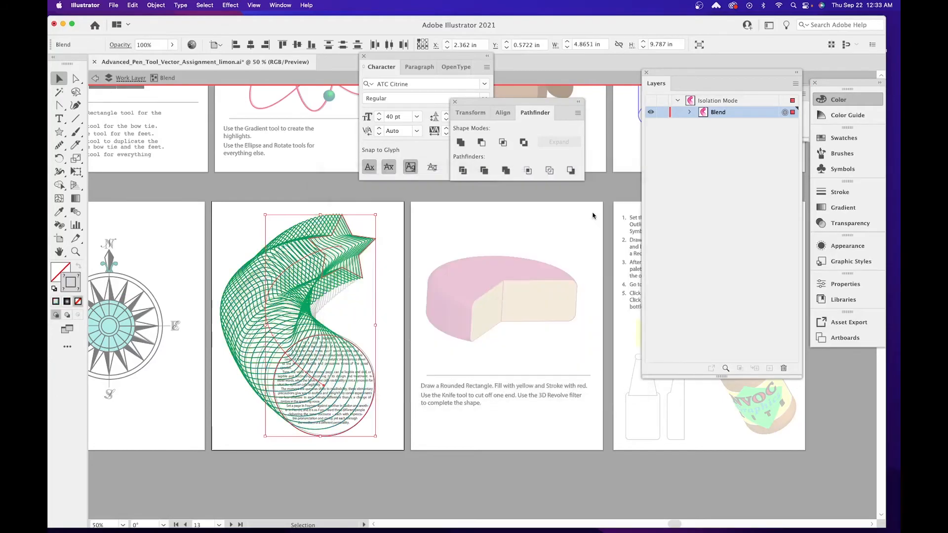
Fill the blend with cyan 16EAEF and deselect it.
{"action": "double_click", "coordinate": [61, 268]}
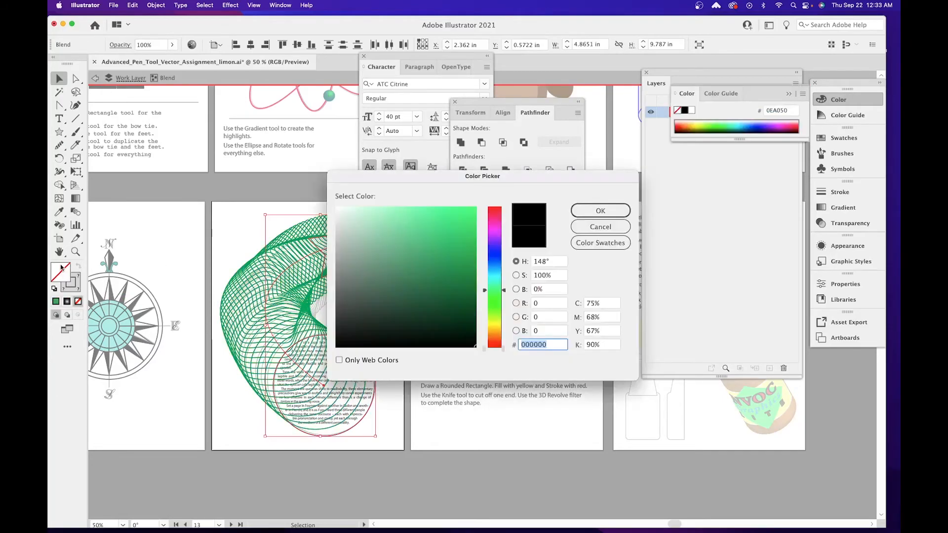
{"action": "left_click", "coordinate": [494, 277]}
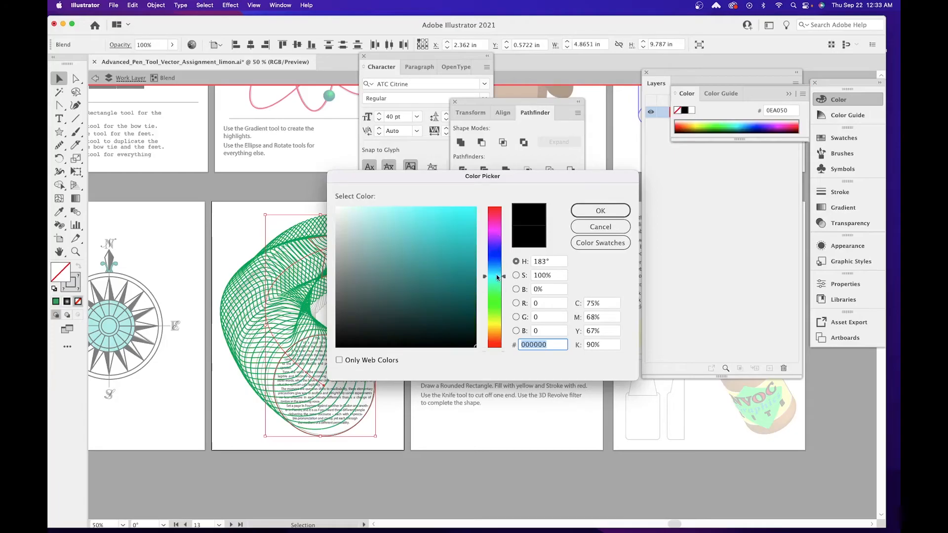
{"action": "left_click_drag", "start_coordinate": [427, 242], "coordinate": [465, 214]}
{"action": "left_click", "coordinate": [592, 212]}
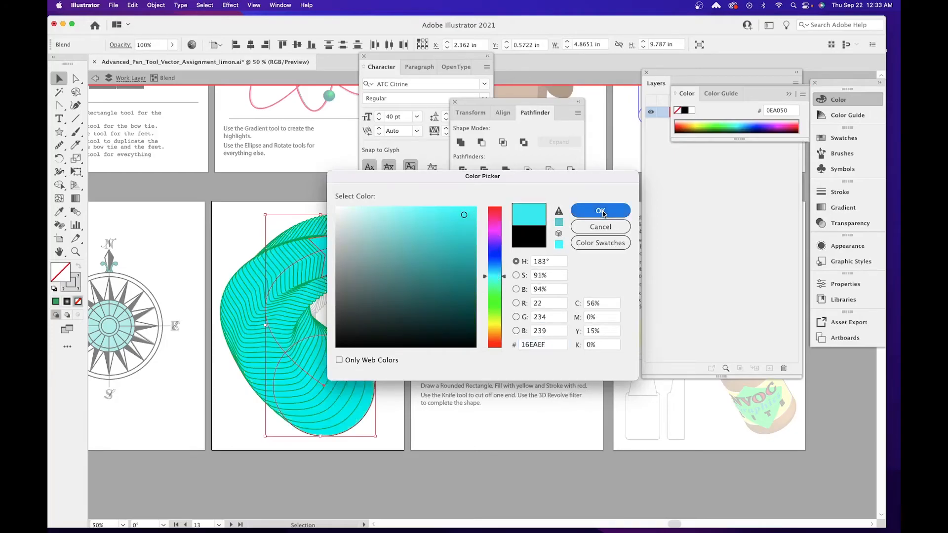
{"action": "left_click", "coordinate": [425, 263]}
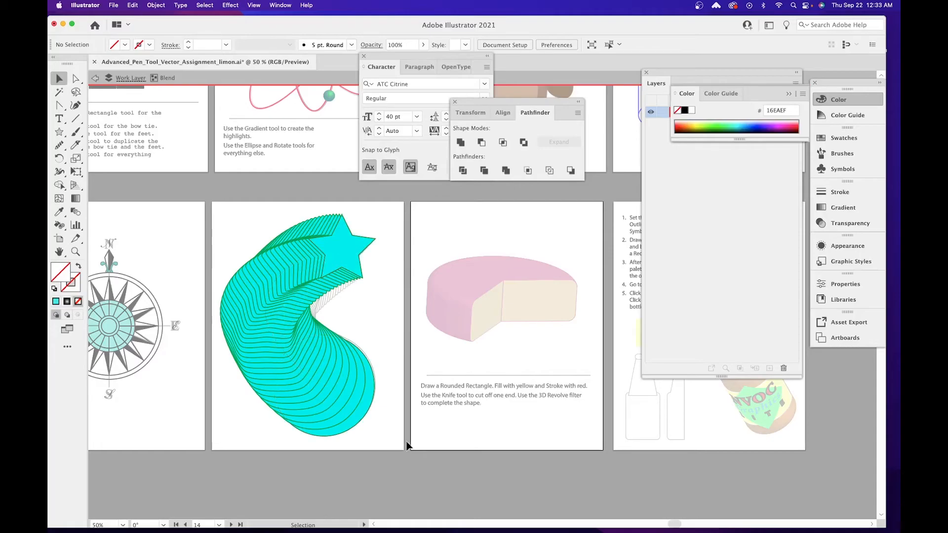
Exit isolation mode, move the filled blend off the template and delete it.
{"action": "key", "text": "super+equal"}
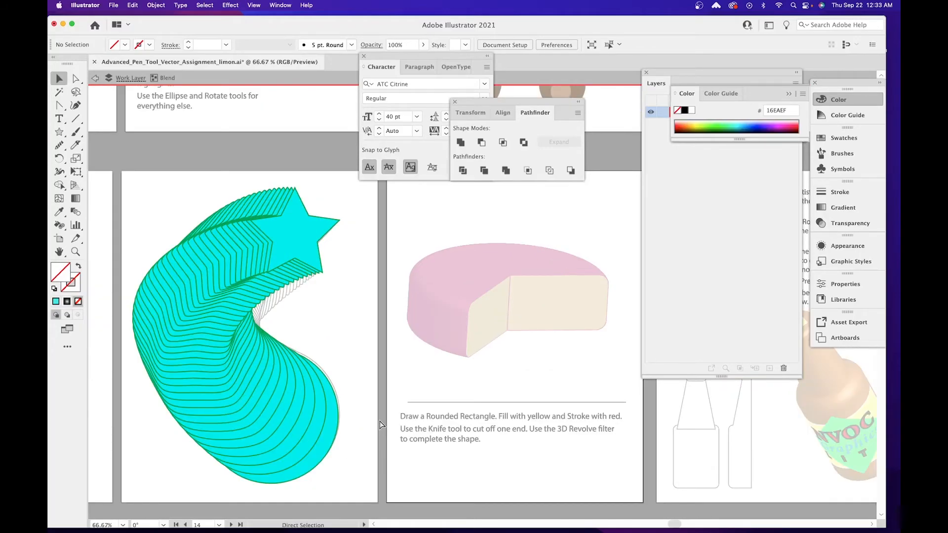
{"action": "scroll", "coordinate": [277, 301], "scroll_direction": "down", "scroll_amount": 3}
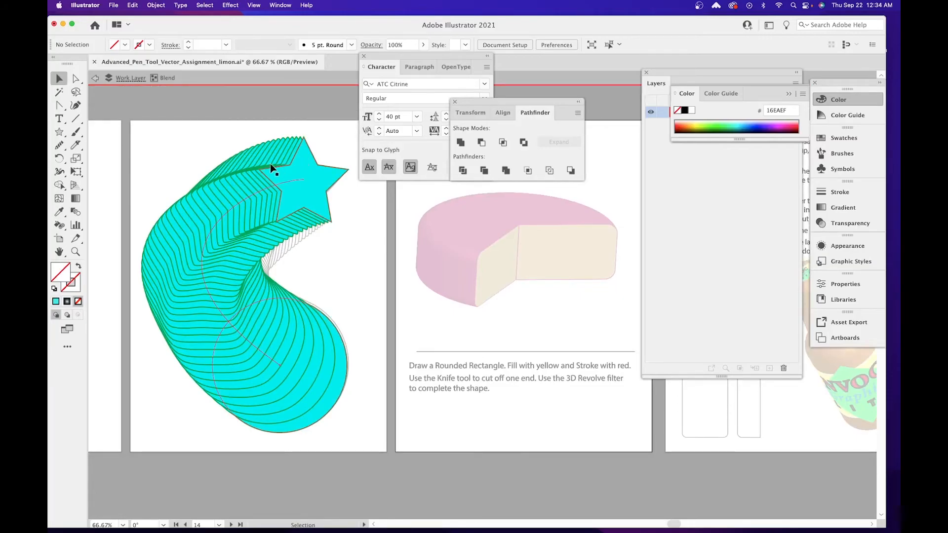
{"action": "double_click", "coordinate": [332, 267]}
{"action": "left_click", "coordinate": [311, 336]}
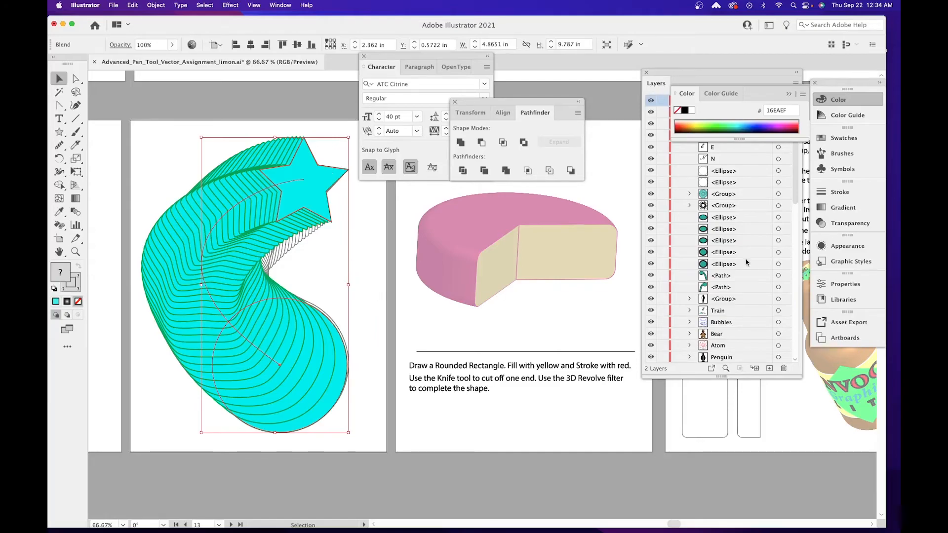
{"action": "left_click_drag", "start_coordinate": [214, 188], "coordinate": [382, 245]}
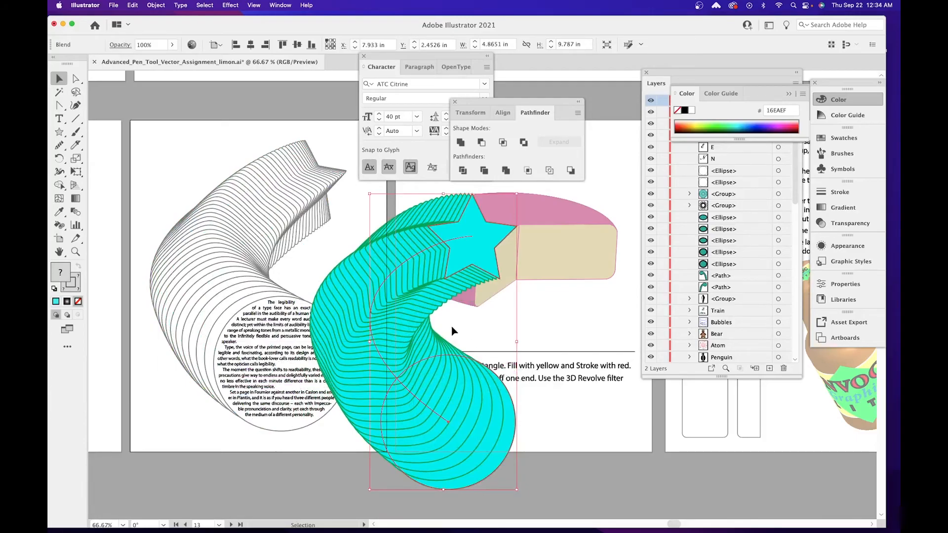
{"action": "key", "text": "Delete"}
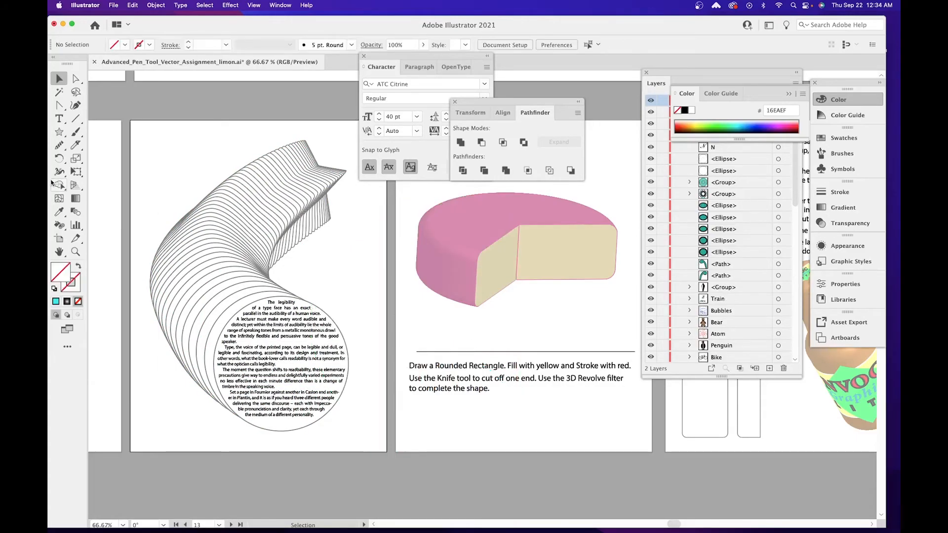
Draw a five-pointed star with green fill 23E279 and red stroke D61D40 near the template's upper end.
{"action": "left_click", "coordinate": [59, 132]}
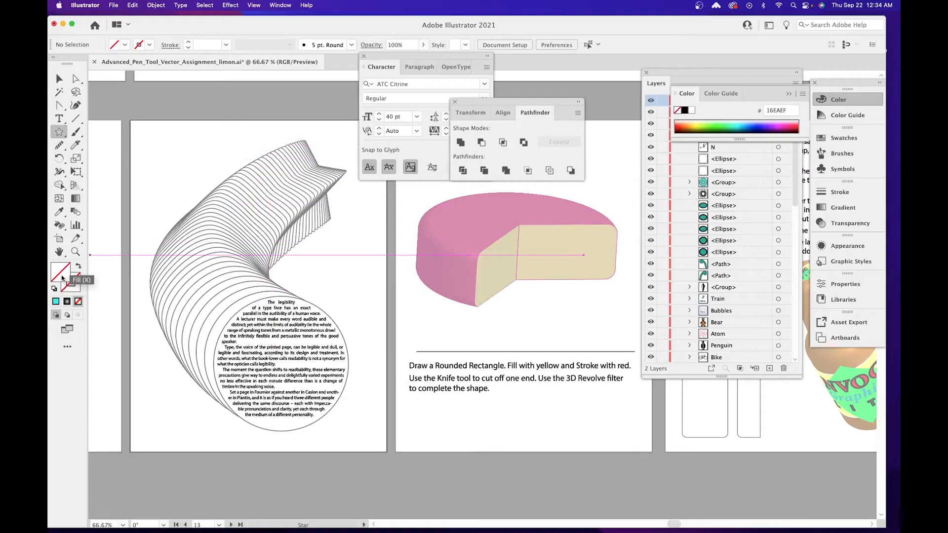
{"action": "double_click", "coordinate": [63, 278]}
{"action": "left_click", "coordinate": [460, 218]}
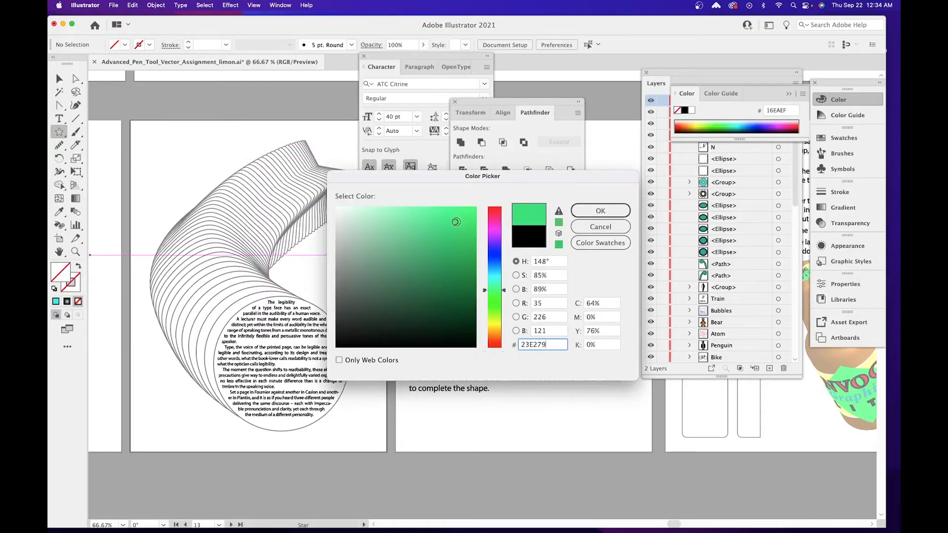
{"action": "left_click", "coordinate": [595, 217]}
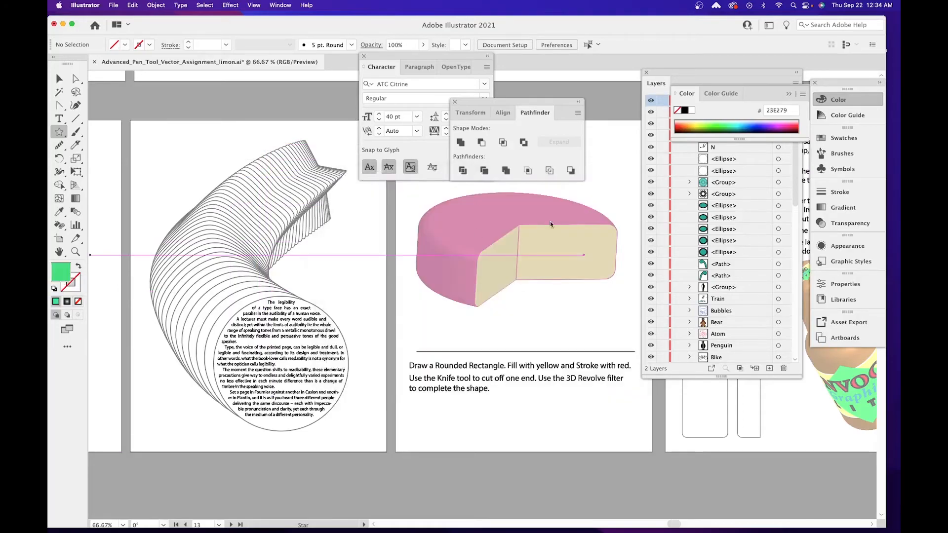
{"action": "double_click", "coordinate": [70, 290]}
{"action": "left_click_drag", "start_coordinate": [487, 224], "coordinate": [488, 212]}
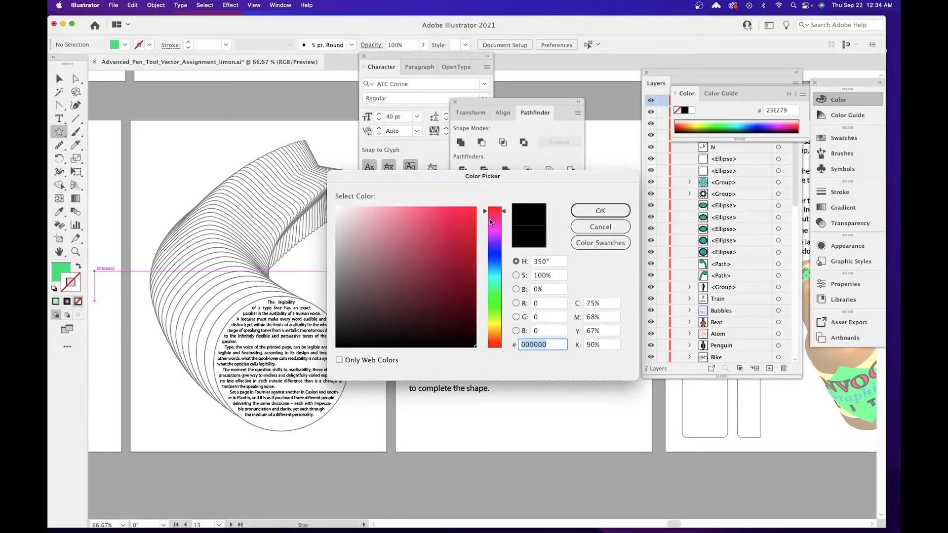
{"action": "left_click", "coordinate": [457, 229]}
{"action": "left_click", "coordinate": [594, 211]}
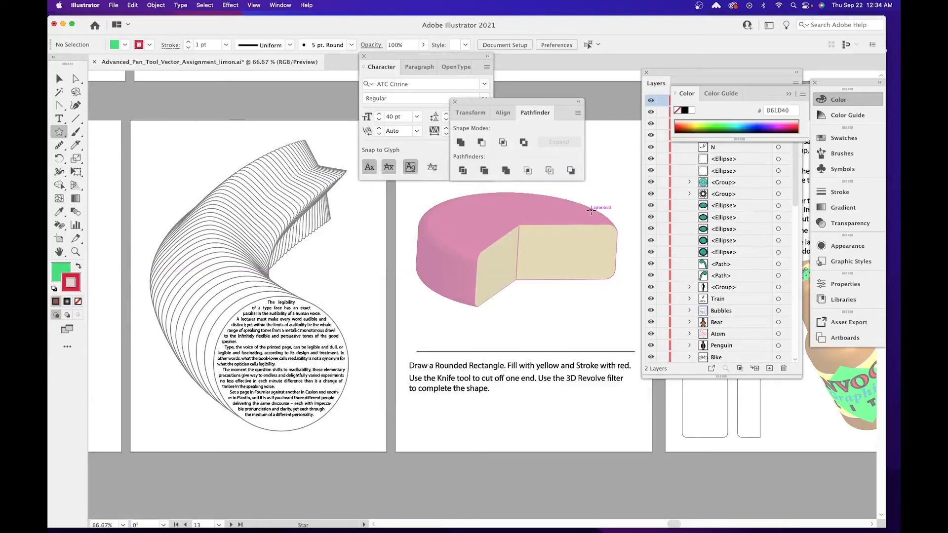
{"action": "mouse_move", "coordinate": [266, 147]}
{"action": "left_mouse_down"}
{"action": "mouse_move", "coordinate": [324, 196]}
{"action": "mouse_move", "coordinate": [290, 165]}
{"action": "mouse_move", "coordinate": [297, 173]}
{"action": "left_mouse_up"}
{"action": "left_click", "coordinate": [58, 80]}
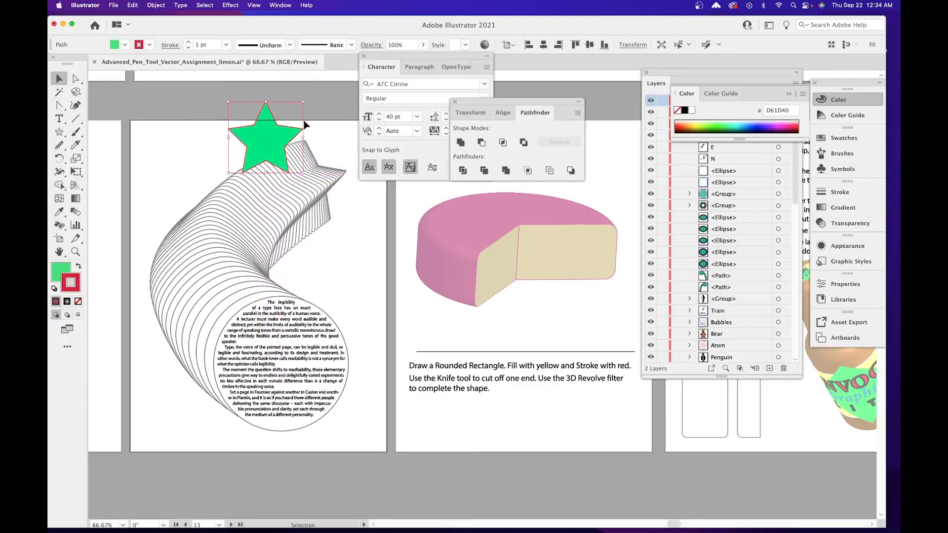
Move the green star onto the template's upper star and enlarge it to match the template's size.
{"action": "left_click_drag", "start_coordinate": [285, 124], "coordinate": [321, 165]}
{"action": "left_click_drag", "start_coordinate": [336, 214], "coordinate": [349, 223]}
{"action": "left_click_drag", "start_coordinate": [264, 142], "coordinate": [260, 139]}
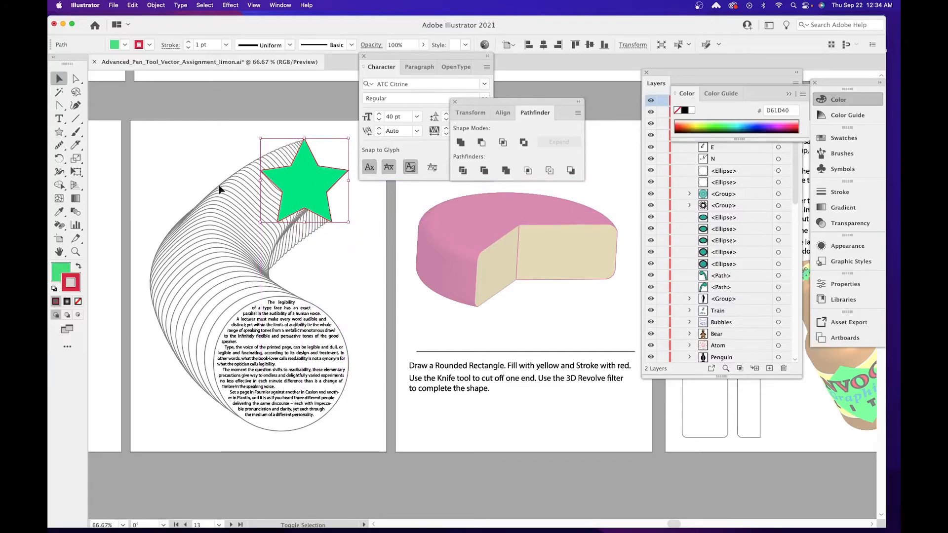
Draw a circle with the same green fill and red stroke and align it over the template's lower circle.
{"action": "left_click", "coordinate": [59, 131]}
{"action": "left_click", "coordinate": [111, 158]}
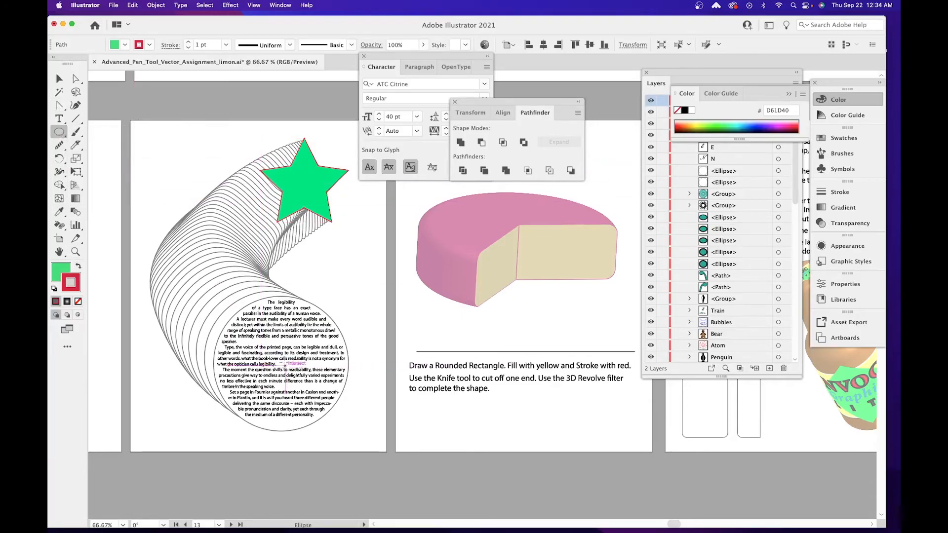
{"action": "left_click_drag", "start_coordinate": [222, 297], "coordinate": [356, 430]}
{"action": "key", "text": "v"}
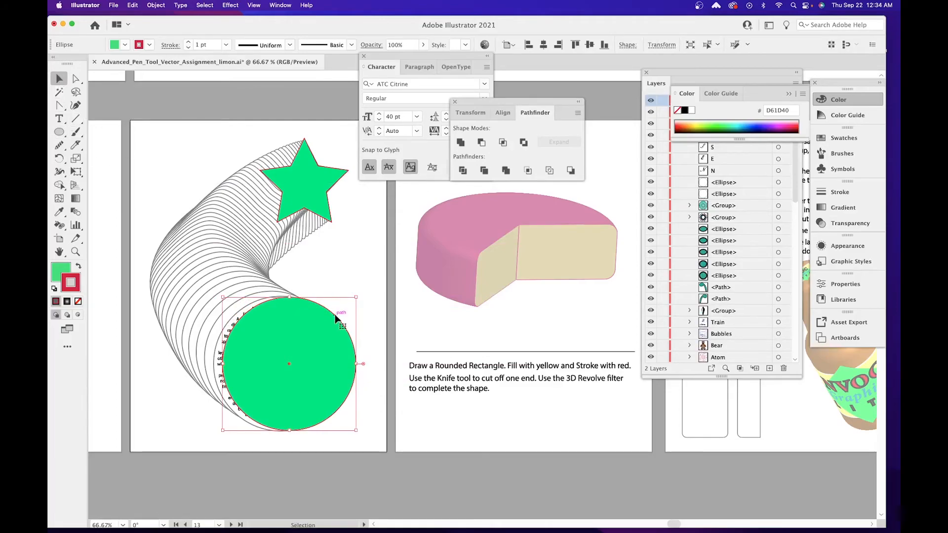
{"action": "left_click_drag", "start_coordinate": [335, 320], "coordinate": [326, 318]}
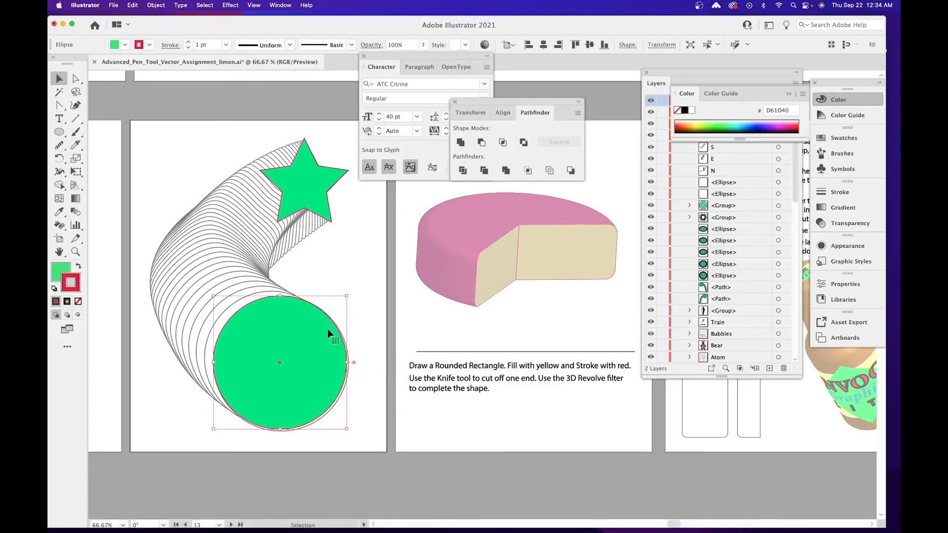
Blend the star and the circle together using Specified Steps spacing with 40 steps.
{"action": "left_click", "coordinate": [302, 339]}
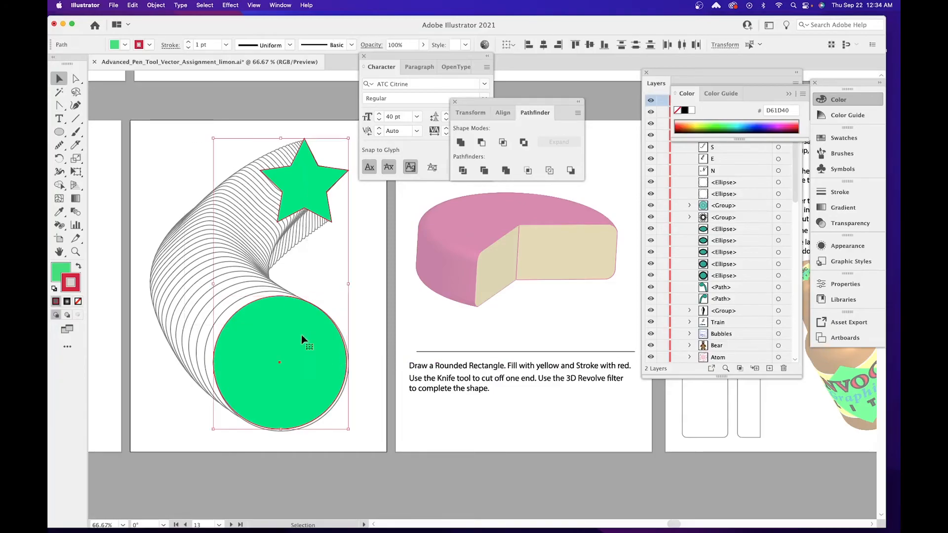
{"action": "left_click", "coordinate": [149, 10]}
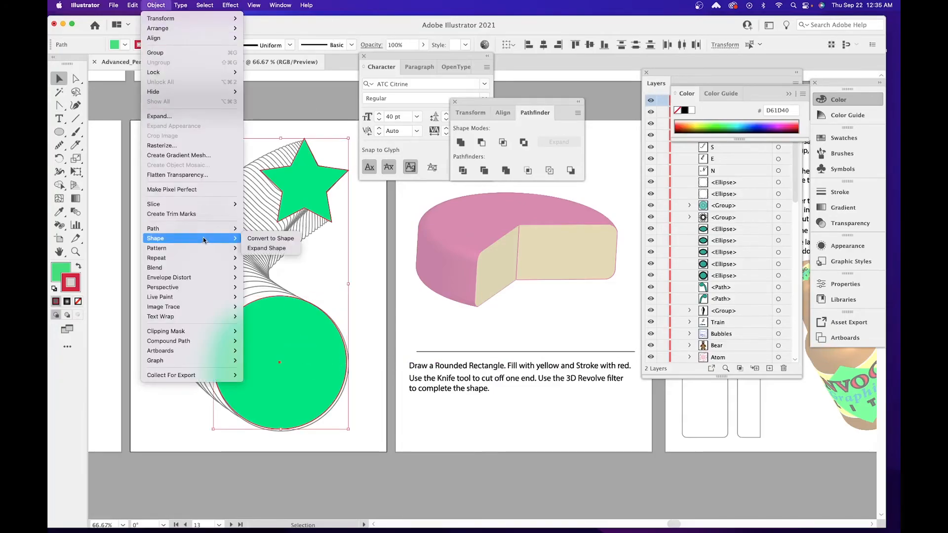
{"action": "mouse_move", "coordinate": [176, 270]}
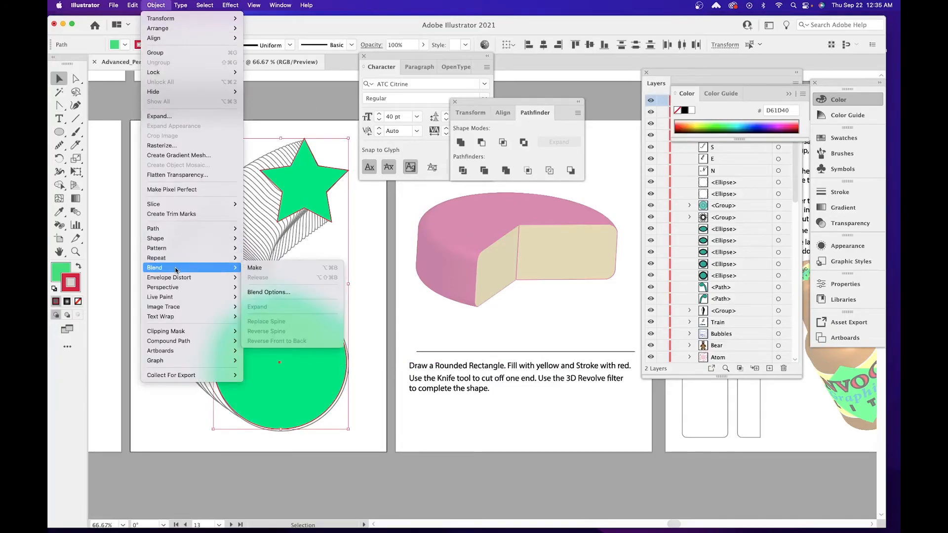
{"action": "left_click", "coordinate": [266, 269]}
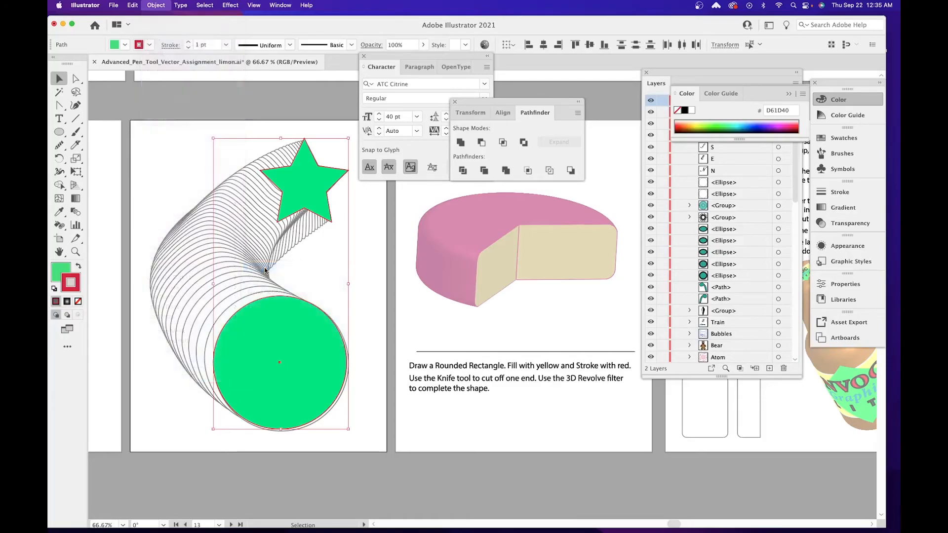
{"action": "double_click", "coordinate": [74, 212]}
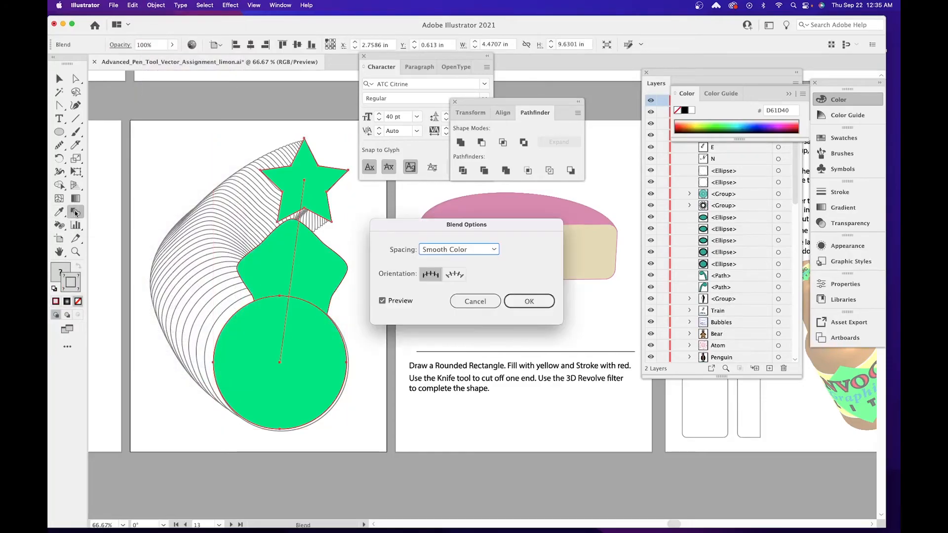
{"action": "left_click", "coordinate": [421, 252]}
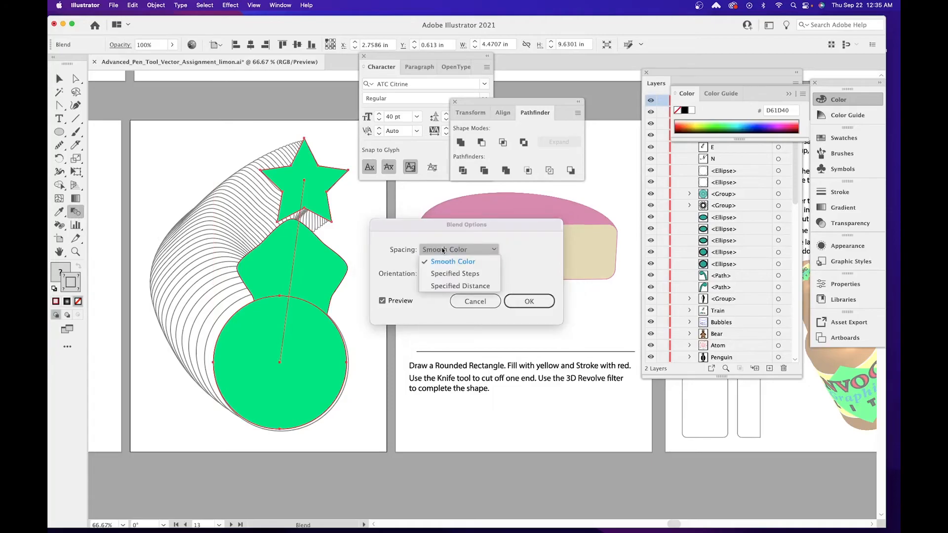
{"action": "left_click", "coordinate": [463, 274]}
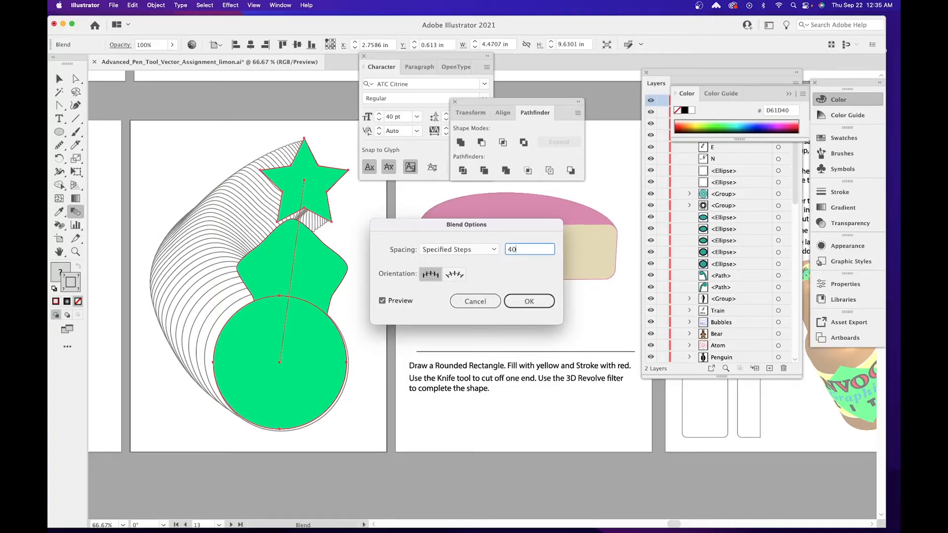
{"action": "key", "text": "Return"}
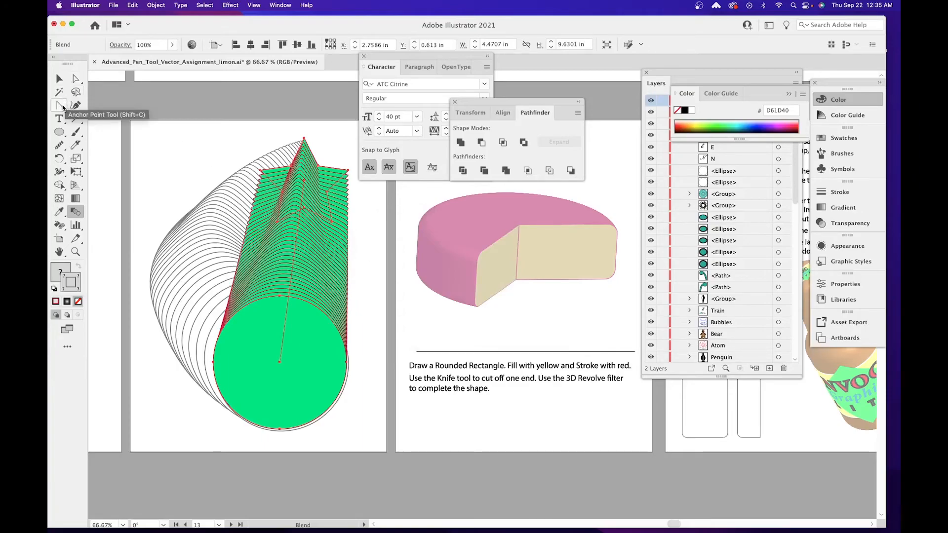
Curve the blend's spine with the Anchor Point tool to follow the template's bend, and save the document.
{"action": "left_click", "coordinate": [62, 106]}
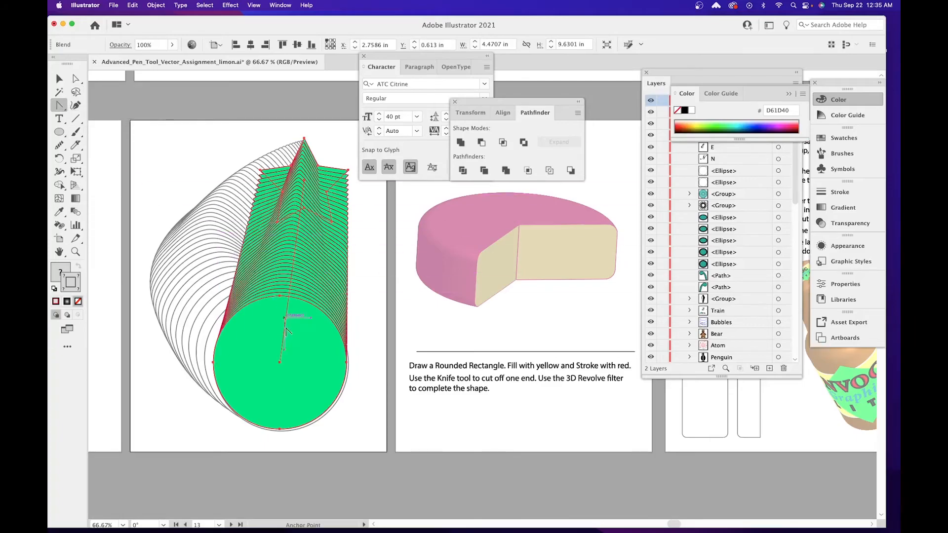
{"action": "left_click_drag", "start_coordinate": [64, 108], "coordinate": [105, 146]}
{"action": "left_click_drag", "start_coordinate": [279, 362], "coordinate": [150, 257]}
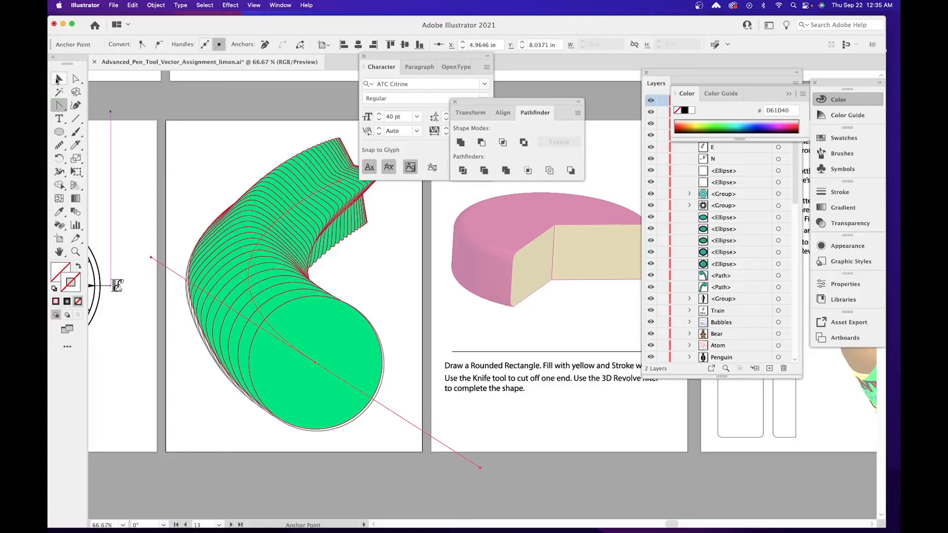
{"action": "left_click", "coordinate": [59, 78]}
{"action": "key", "text": "cmd+s"}
Deselect the blend and draw a rounded rectangle over the cheese wheel's wide cut face.
{"action": "left_click_drag", "start_coordinate": [386, 293], "coordinate": [265, 342]}
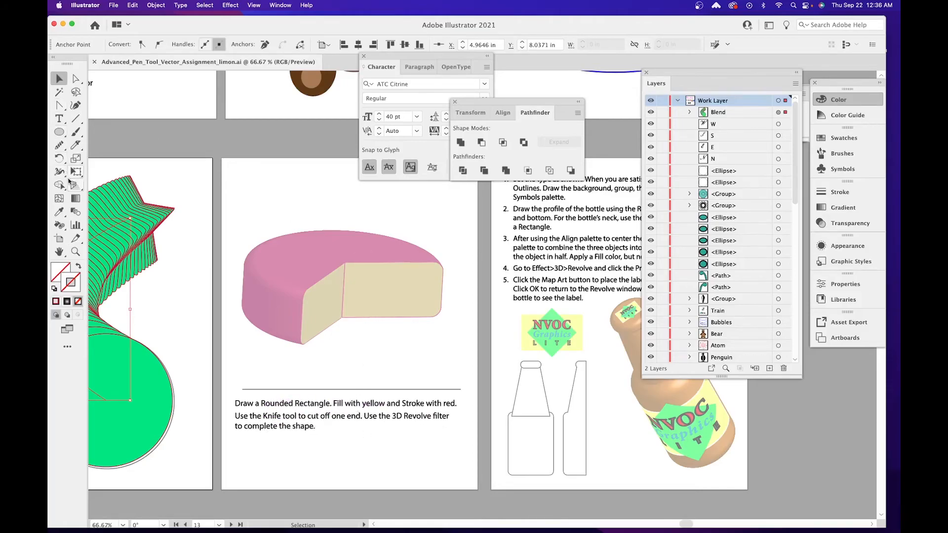
{"action": "left_click", "coordinate": [59, 132]}
{"action": "left_click", "coordinate": [111, 158]}
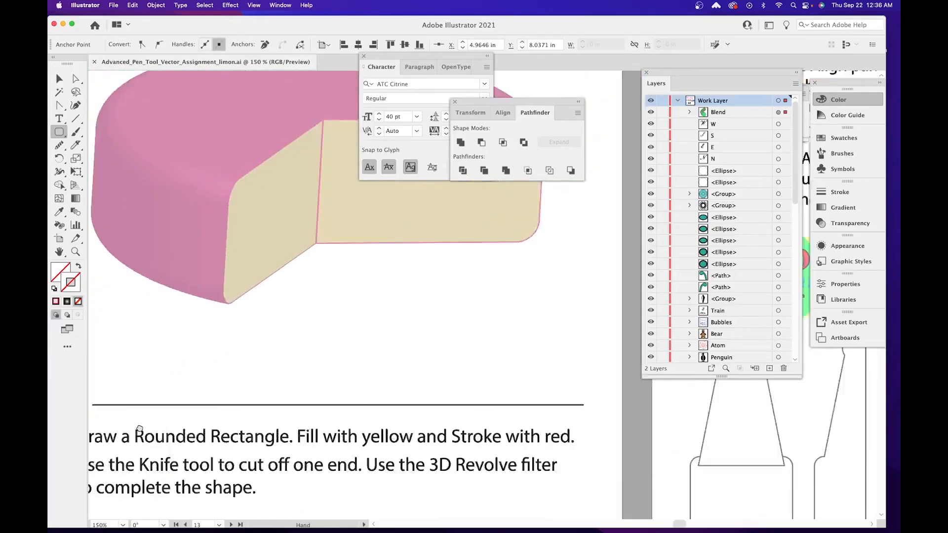
{"action": "scroll", "coordinate": [140, 429], "scroll_direction": "up", "scroll_amount": 5}
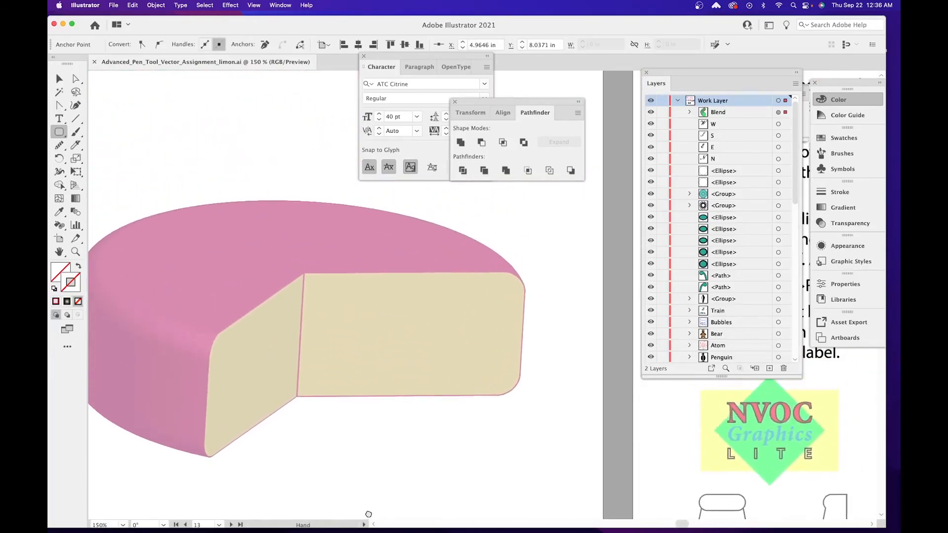
{"action": "left_click", "coordinate": [59, 79]}
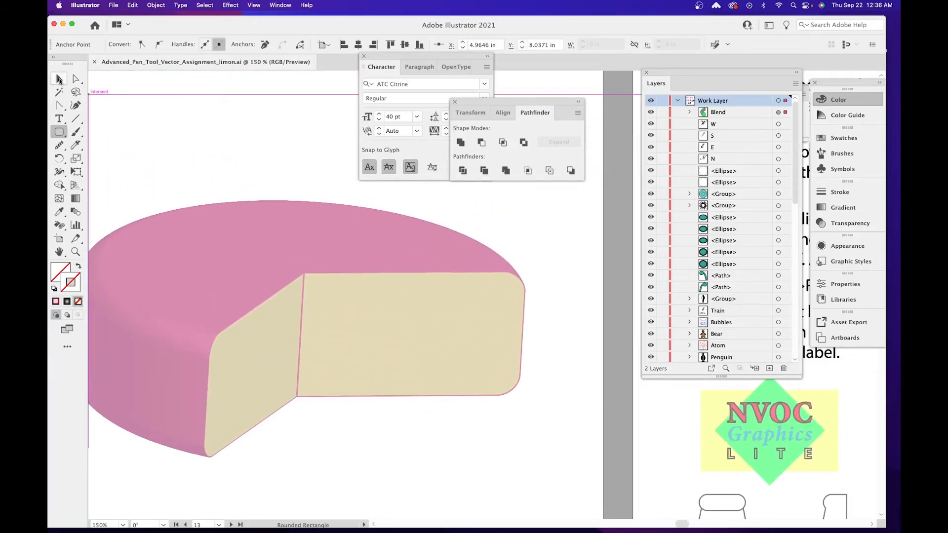
{"action": "left_click", "coordinate": [537, 230]}
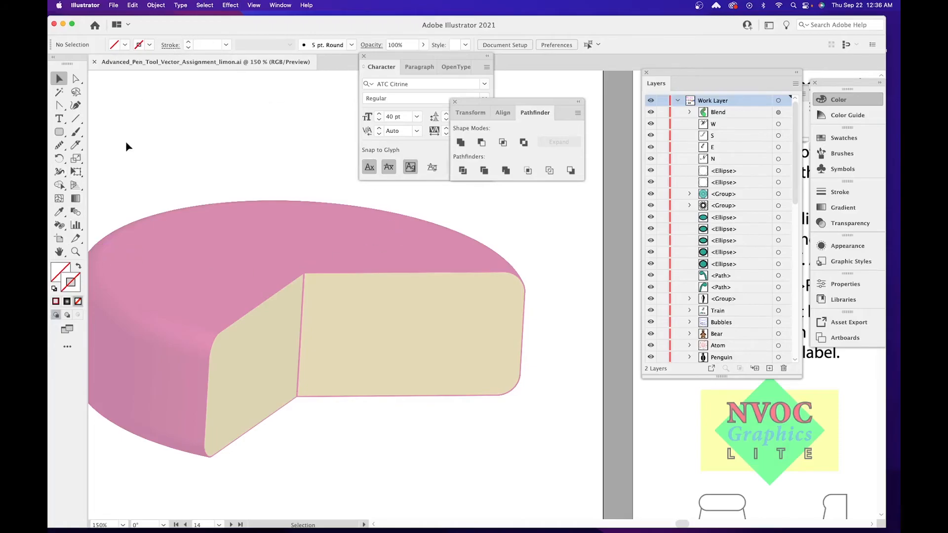
{"action": "left_click", "coordinate": [58, 133]}
{"action": "left_click_drag", "start_coordinate": [522, 275], "coordinate": [252, 395]}
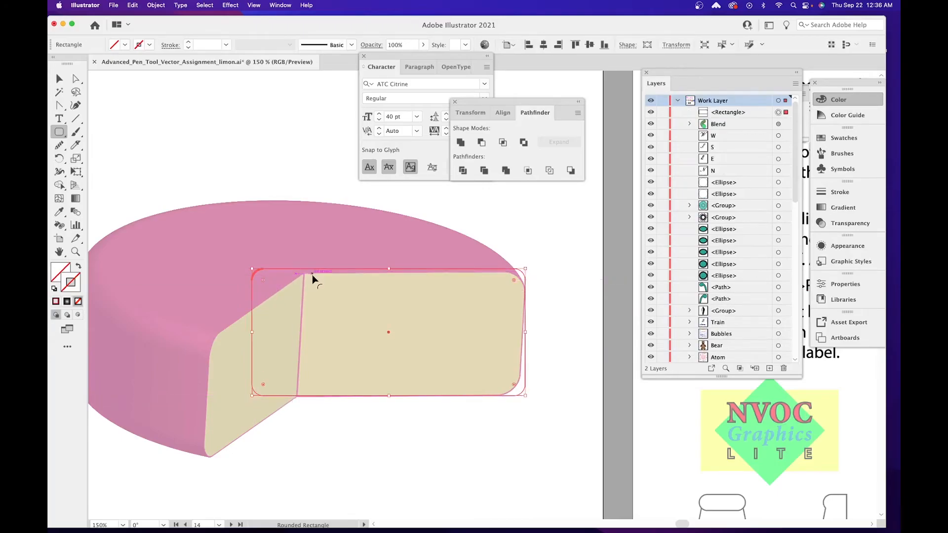
Give the rounded rectangle a red stroke and a yellow fill.
{"action": "left_click", "coordinate": [126, 46]}
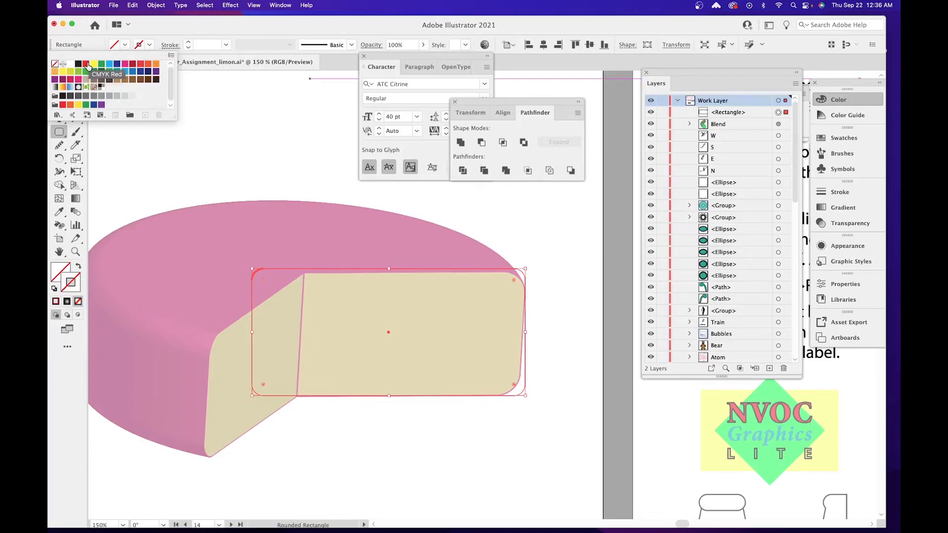
{"action": "left_click", "coordinate": [150, 45]}
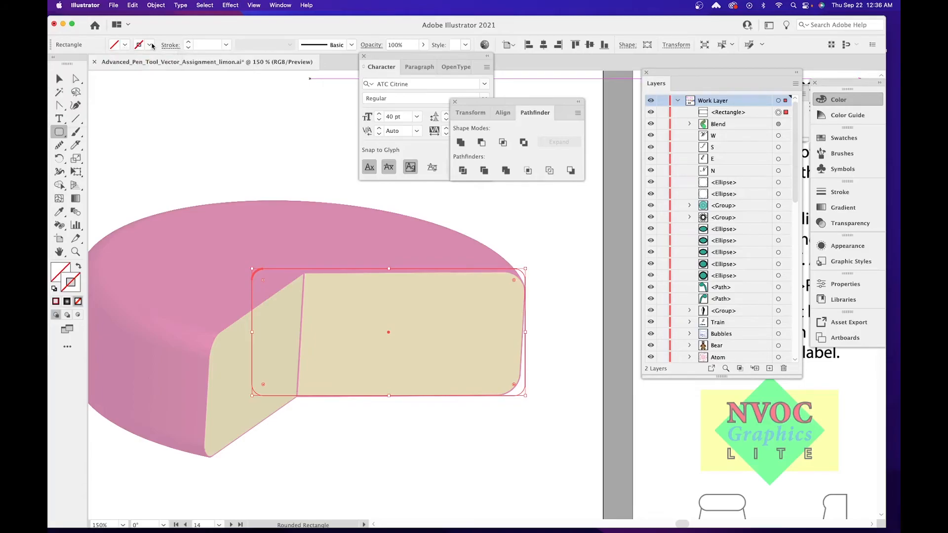
{"action": "left_click", "coordinate": [150, 45]}
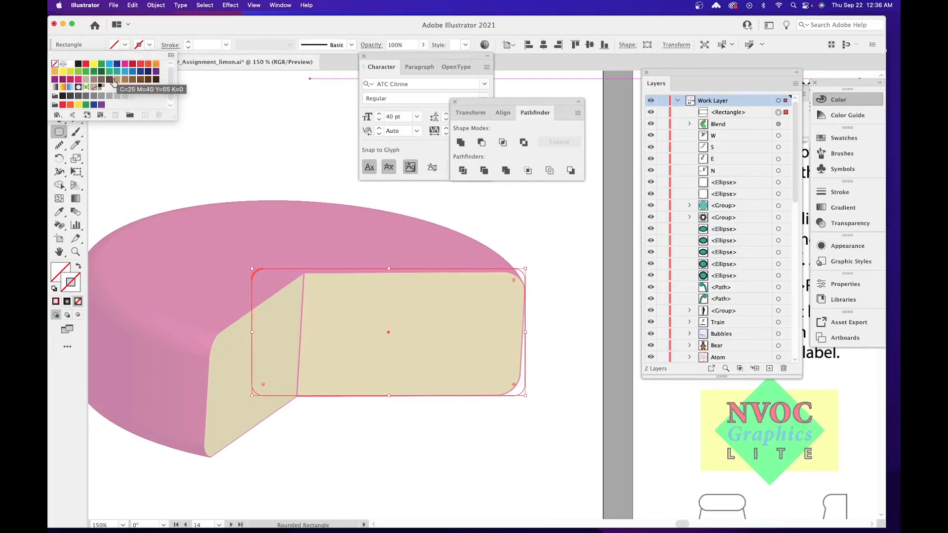
{"action": "left_click", "coordinate": [135, 64]}
{"action": "left_click", "coordinate": [126, 45]}
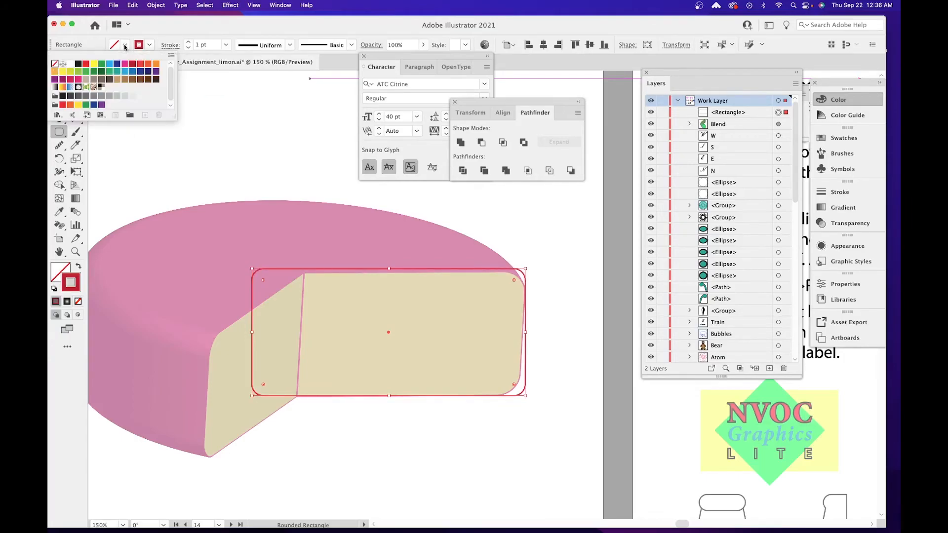
{"action": "left_click", "coordinate": [94, 64]}
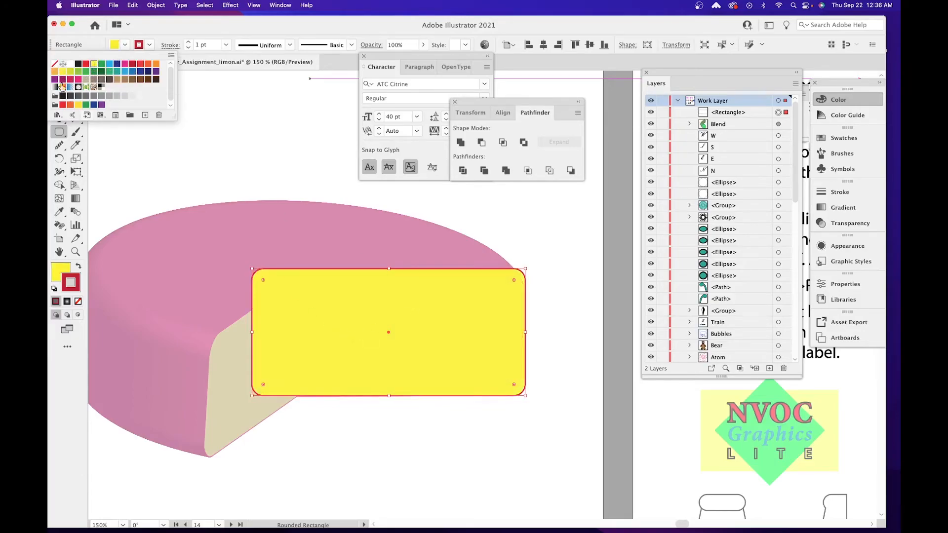
{"action": "left_click", "coordinate": [274, 168]}
Move the yellow rounded rectangle down so it mostly clears the cheese wheel's cut face.
{"action": "key", "text": "space"}
{"action": "left_click_drag", "start_coordinate": [226, 296], "coordinate": [244, 139]}
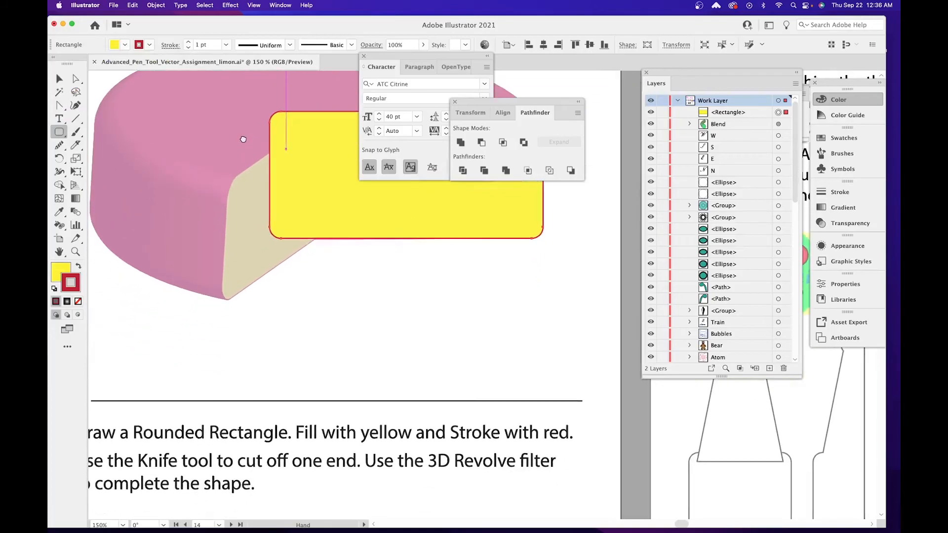
{"action": "left_click_drag", "start_coordinate": [224, 285], "coordinate": [255, 275]}
{"action": "left_click_drag", "start_coordinate": [314, 392], "coordinate": [214, 459]}
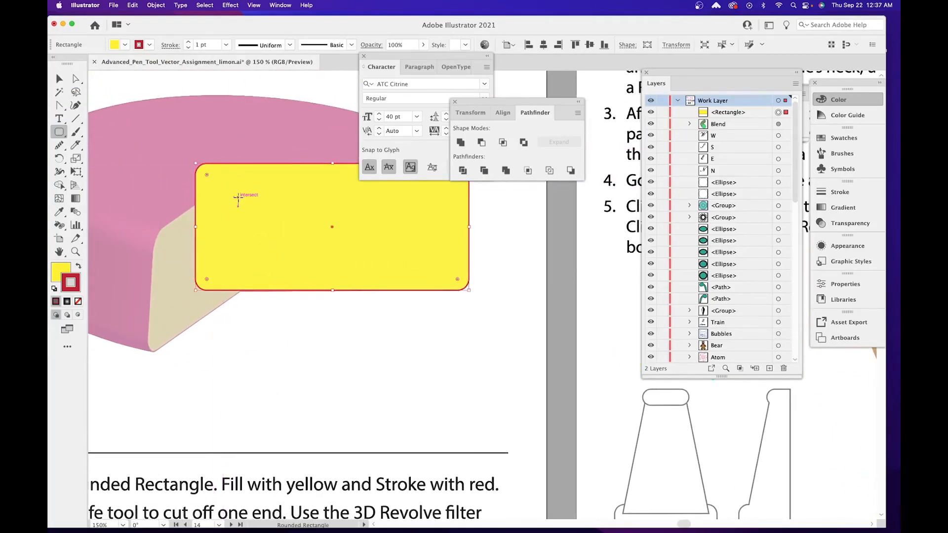
{"action": "key", "text": "v"}
{"action": "left_click_drag", "start_coordinate": [240, 196], "coordinate": [240, 203]}
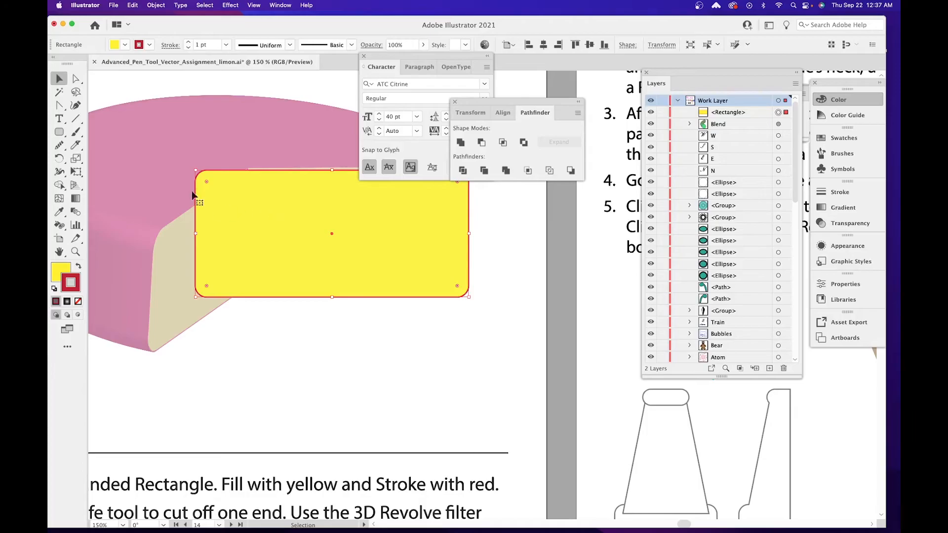
{"action": "left_click_drag", "start_coordinate": [324, 222], "coordinate": [326, 295]}
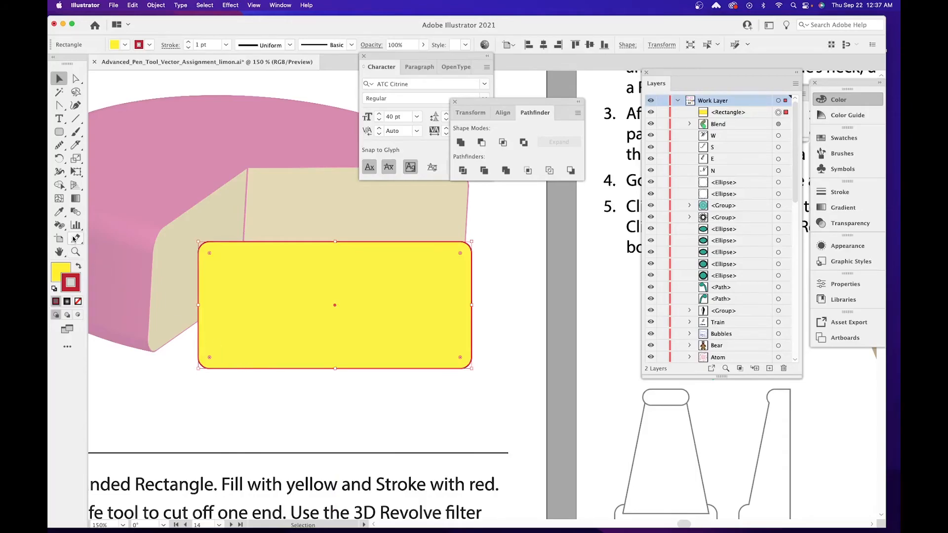
Cut off the left end of the yellow rounded rectangle with a vertical Knife cut.
{"action": "left_click", "coordinate": [74, 239]}
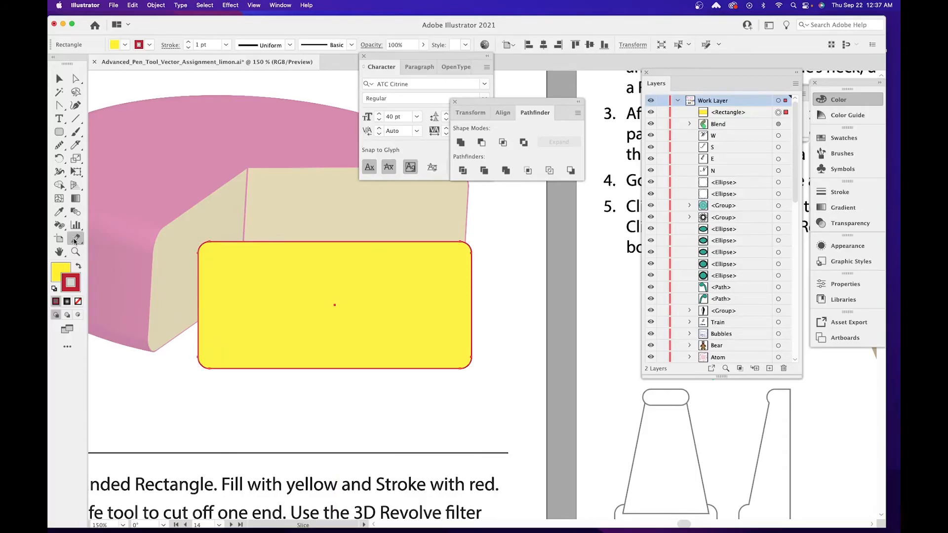
{"action": "left_click", "coordinate": [75, 146]}
{"action": "left_click", "coordinate": [76, 147]}
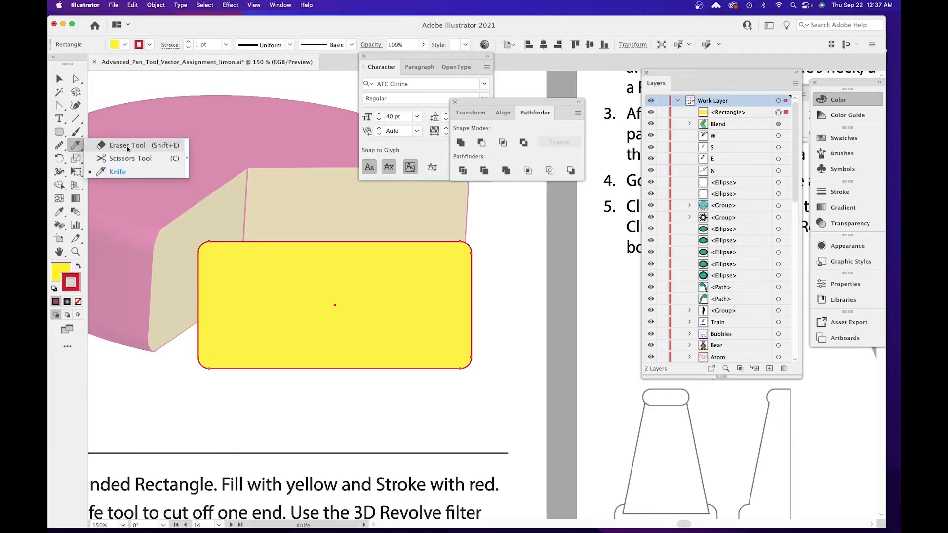
{"action": "left_click", "coordinate": [130, 176]}
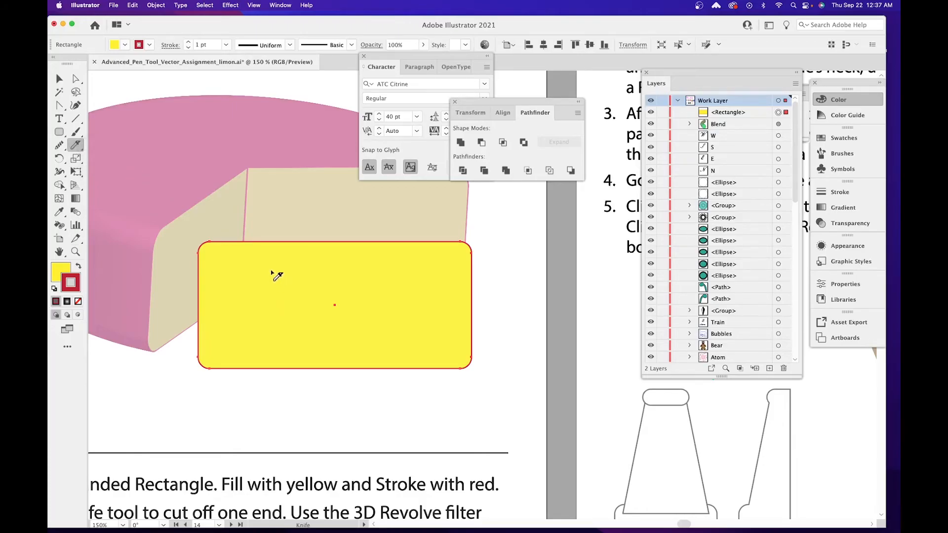
{"action": "left_click_drag", "start_coordinate": [242, 231], "coordinate": [242, 387]}
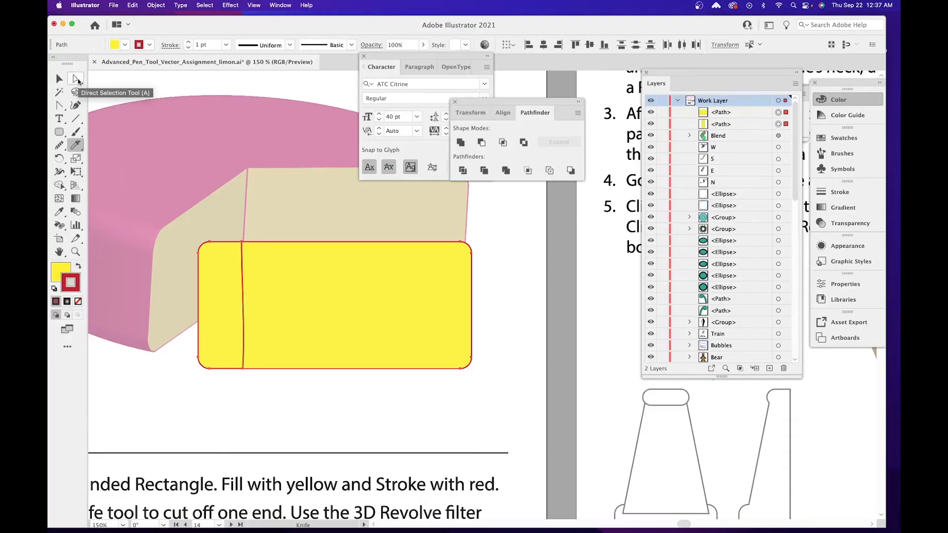
Delete the cut-off left piece and move the remaining yellow shape up onto the cheese wheel's wide cut face.
{"action": "left_click", "coordinate": [81, 81]}
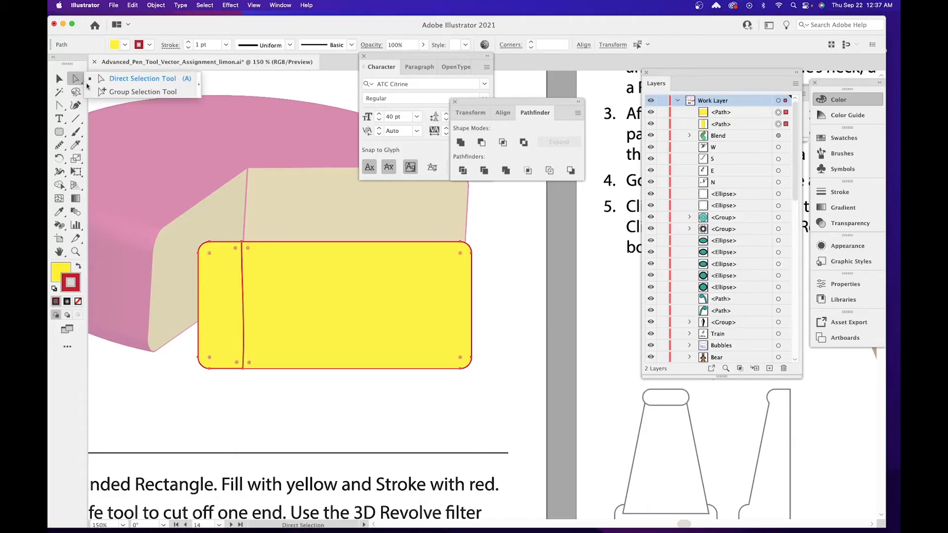
{"action": "left_click", "coordinate": [141, 91]}
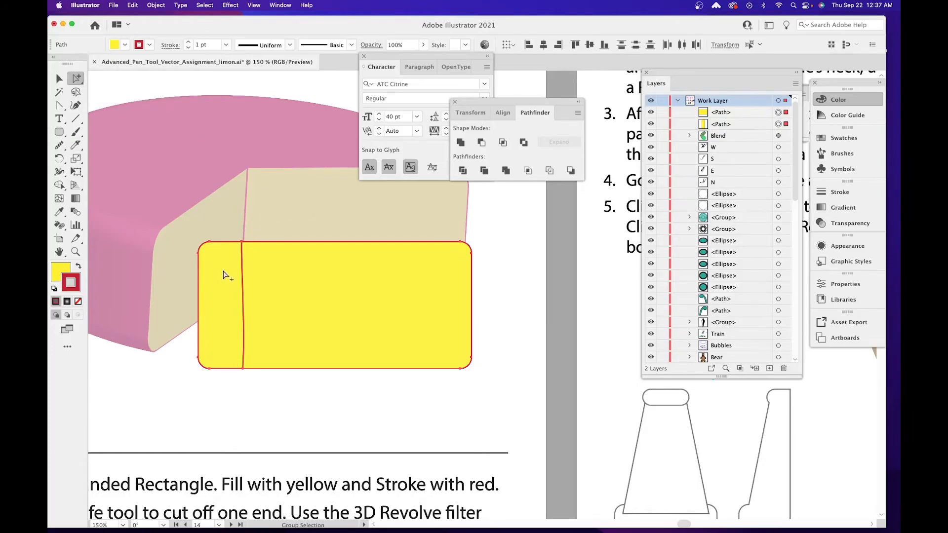
{"action": "left_click", "coordinate": [226, 250]}
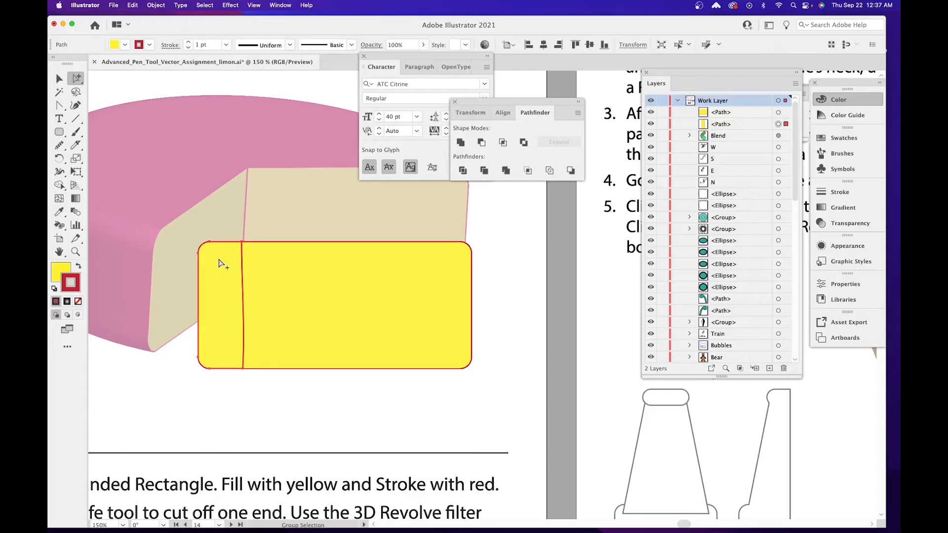
{"action": "key", "text": "Delete"}
{"action": "key", "text": "v"}
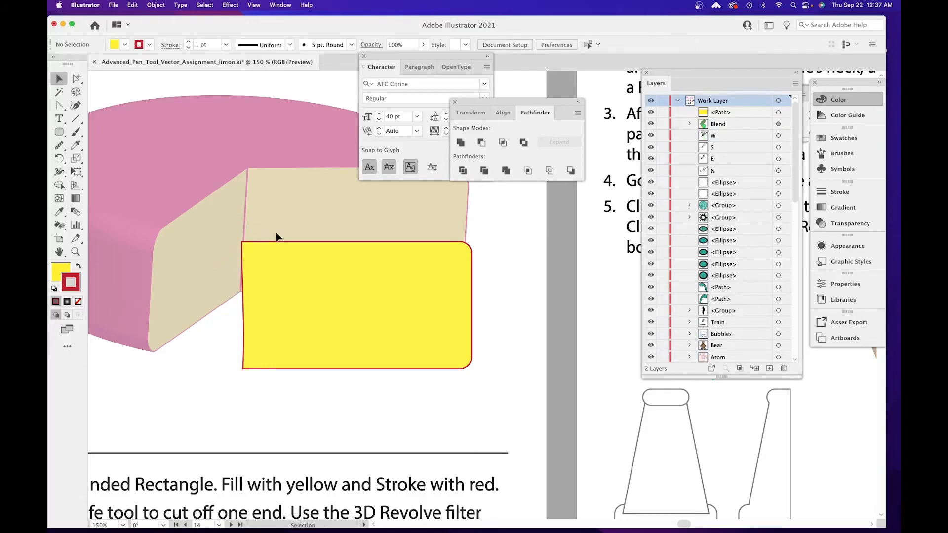
{"action": "left_click_drag", "start_coordinate": [284, 245], "coordinate": [284, 176]}
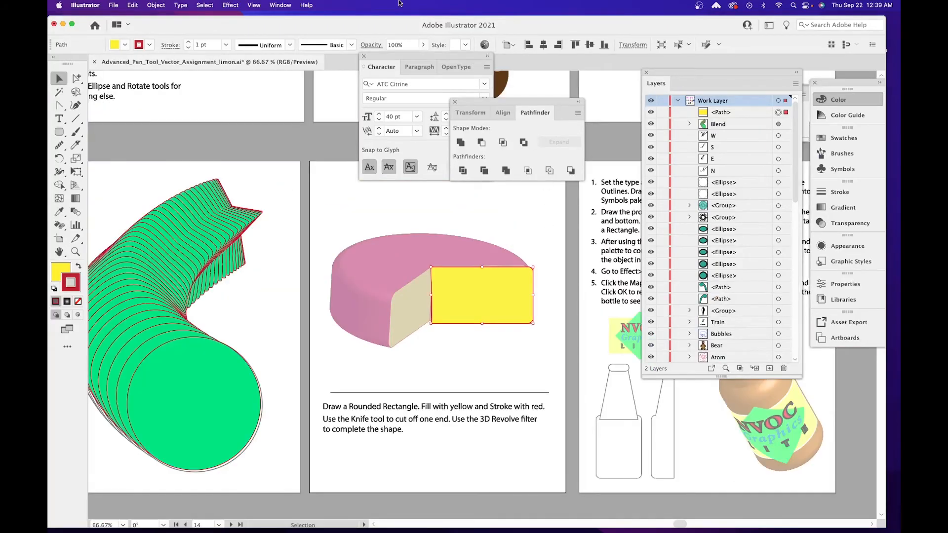
Apply a previewed 3D Revolve effect to the yellow shape with a revolve angle of 279°.
{"action": "left_click", "coordinate": [230, 5]}
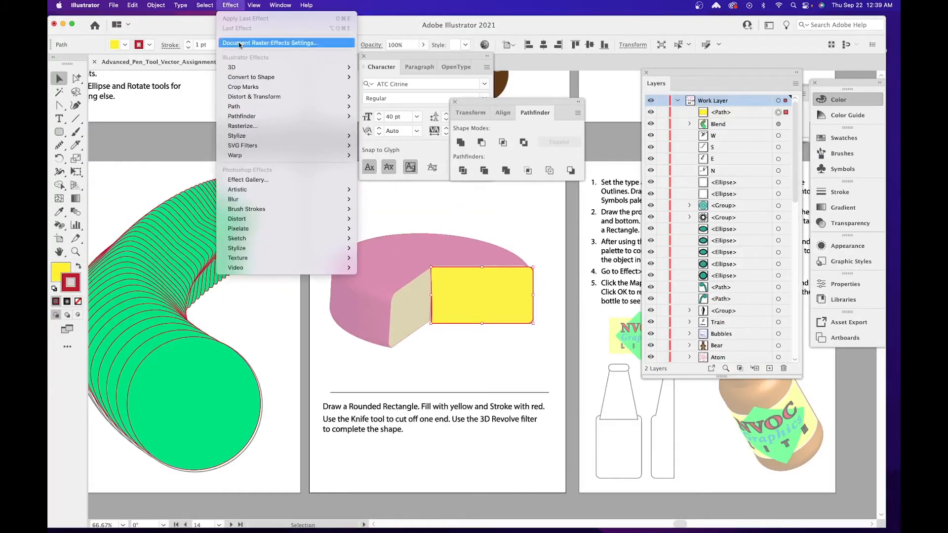
{"action": "mouse_move", "coordinate": [315, 68]}
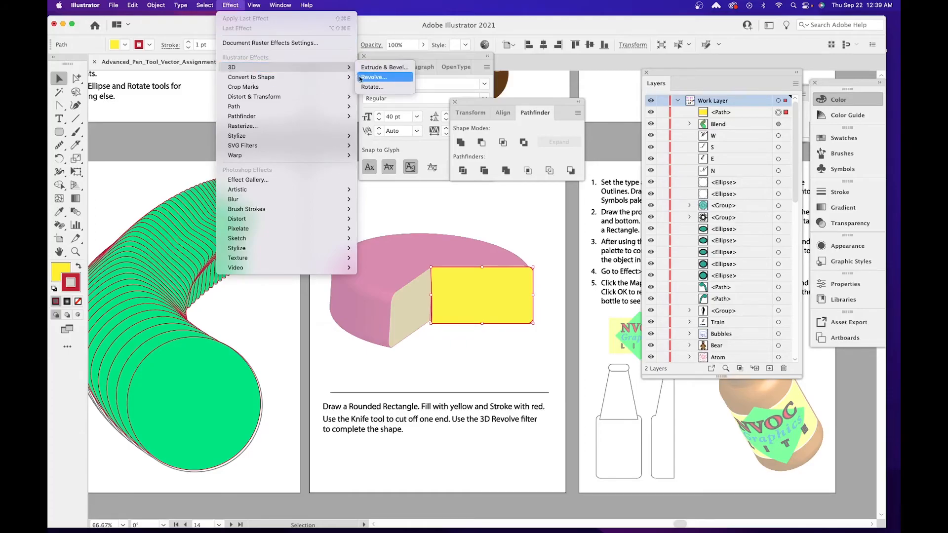
{"action": "left_click", "coordinate": [374, 77]}
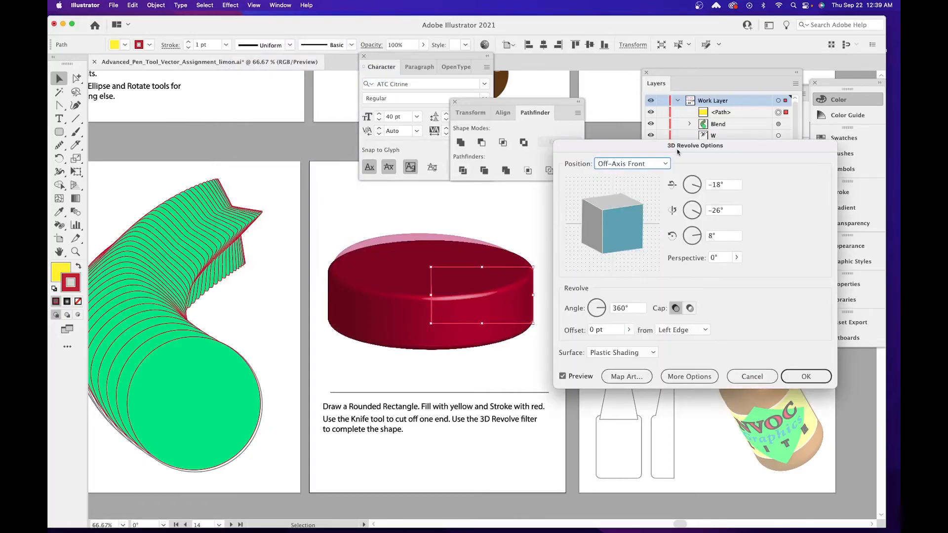
{"action": "left_click_drag", "start_coordinate": [677, 148], "coordinate": [691, 108]}
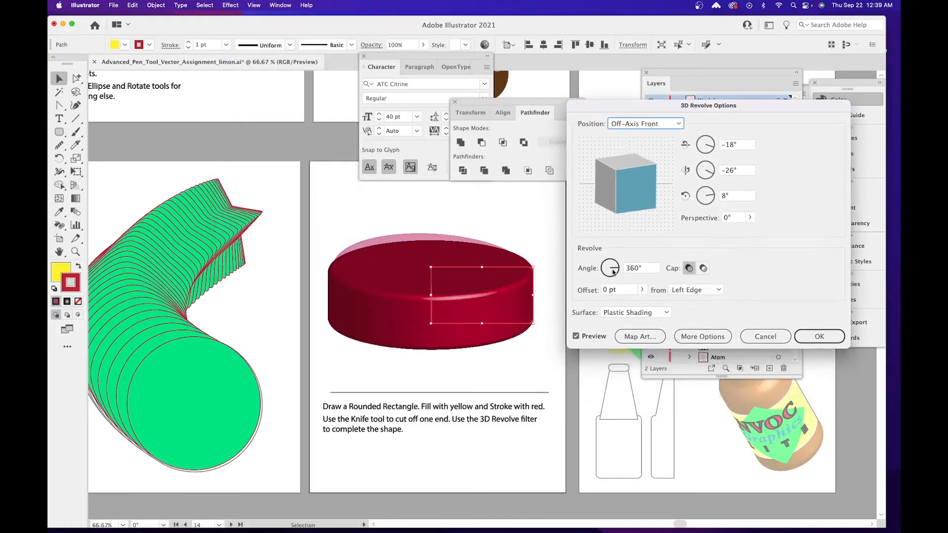
{"action": "left_click_drag", "start_coordinate": [613, 272], "coordinate": [609, 268]}
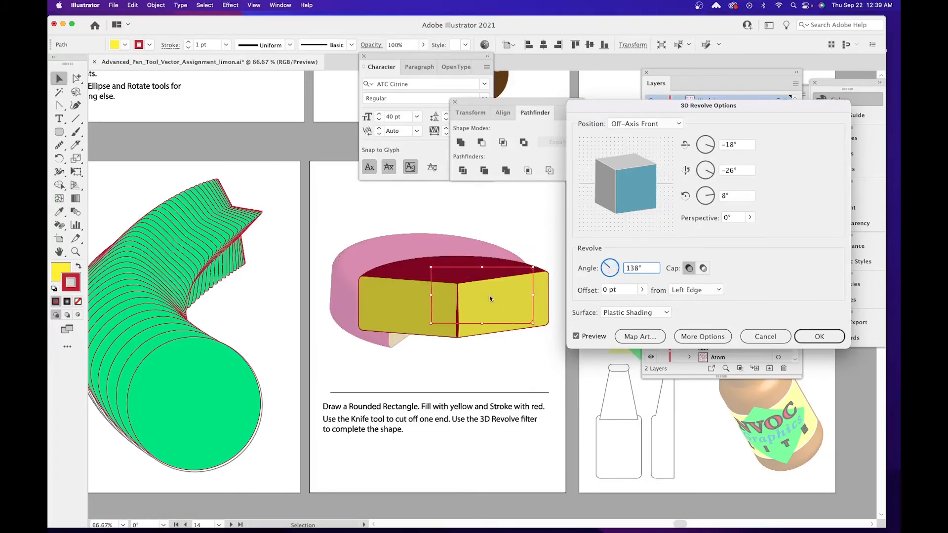
{"action": "left_click_drag", "start_coordinate": [605, 267], "coordinate": [611, 275]}
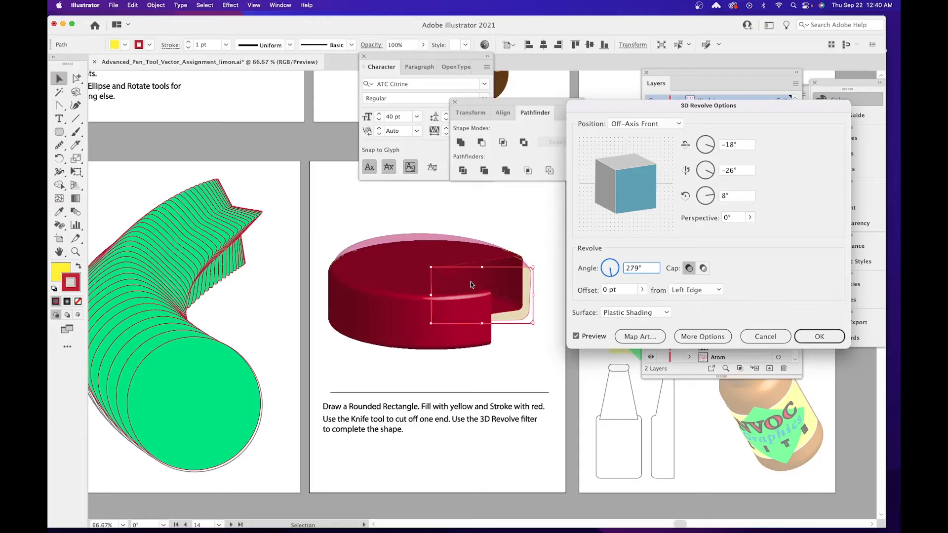
Rotate the revolved shape to -15°, 19° and -4° to match the template's open wedge, and apply the effect.
{"action": "left_click_drag", "start_coordinate": [610, 208], "coordinate": [630, 199]}
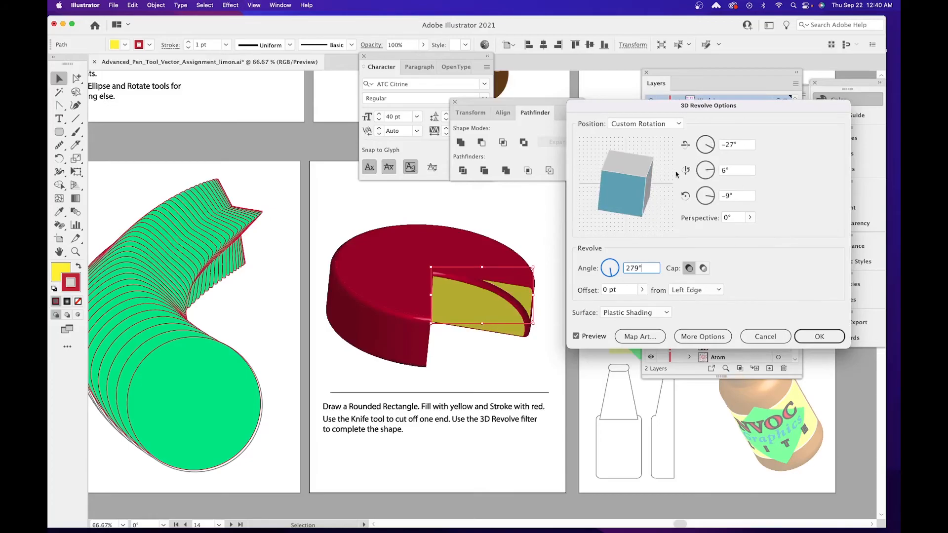
{"action": "mouse_move", "coordinate": [640, 190]}
{"action": "left_mouse_down"}
{"action": "mouse_move", "coordinate": [641, 182]}
{"action": "mouse_move", "coordinate": [628, 189]}
{"action": "left_mouse_up"}
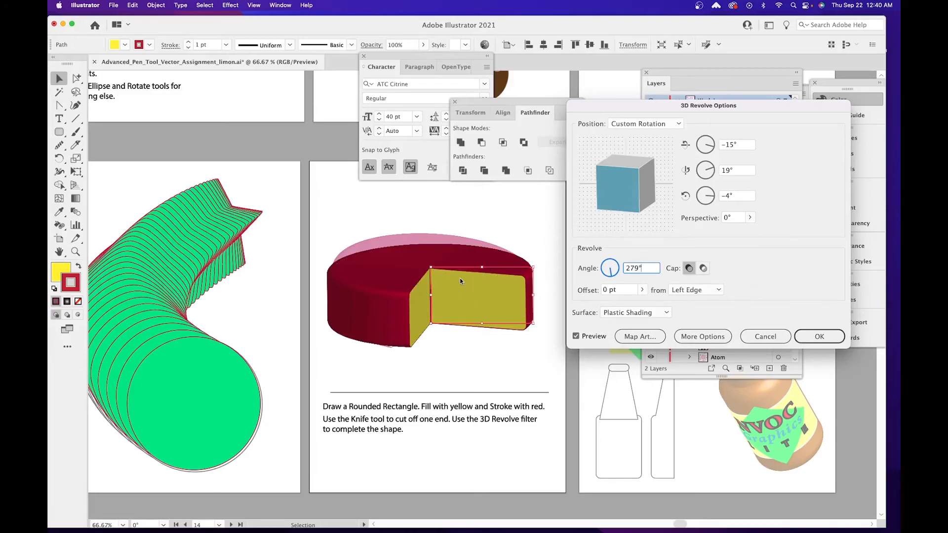
{"action": "left_click", "coordinate": [824, 335]}
{"action": "left_click", "coordinate": [810, 333]}
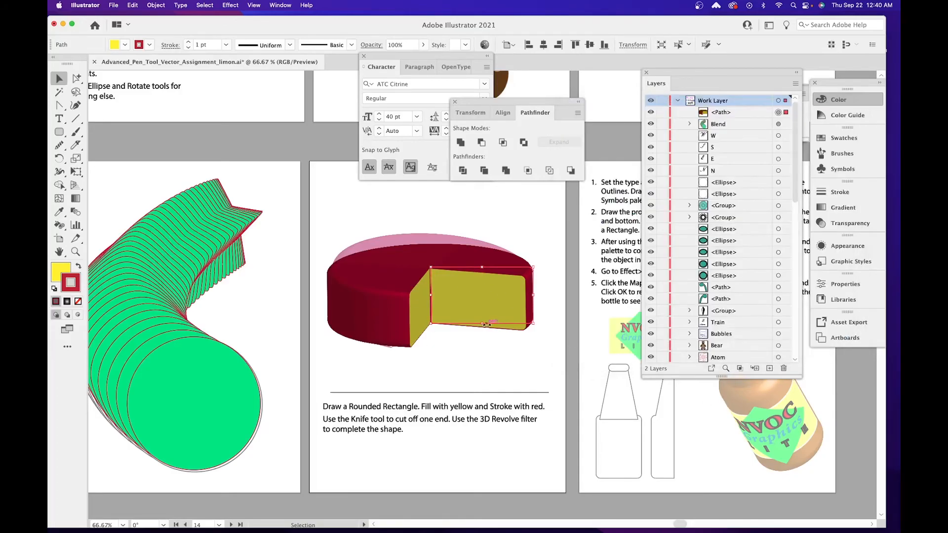
Deselect the revolved cheese wheel and save the document.
{"action": "left_click", "coordinate": [483, 352]}
{"action": "scroll", "coordinate": [408, 332], "scroll_direction": "right", "scroll_amount": 5}
{"action": "scroll", "coordinate": [408, 333], "scroll_direction": "up", "scroll_amount": 1}
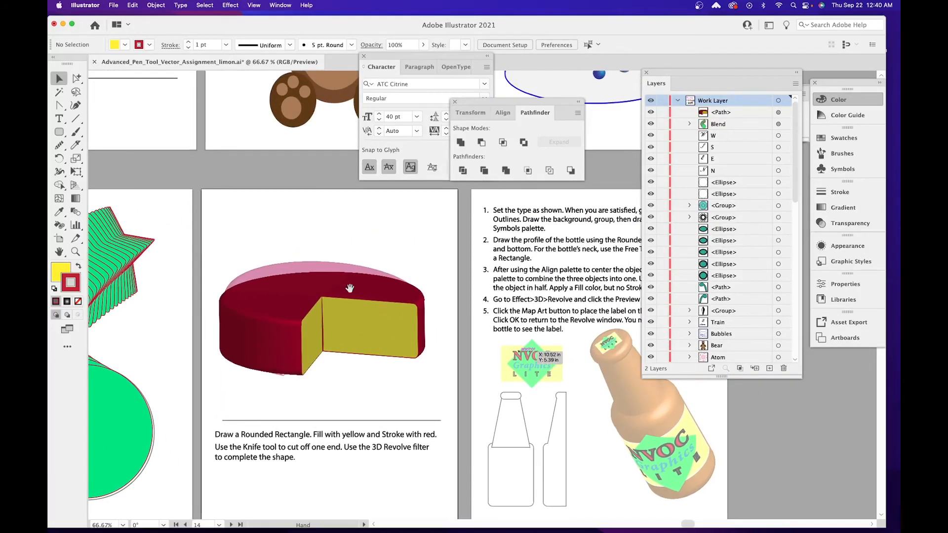
{"action": "key", "text": "space"}
{"action": "left_click_drag", "start_coordinate": [508, 379], "coordinate": [505, 348]}
{"action": "key", "text": "alt"}
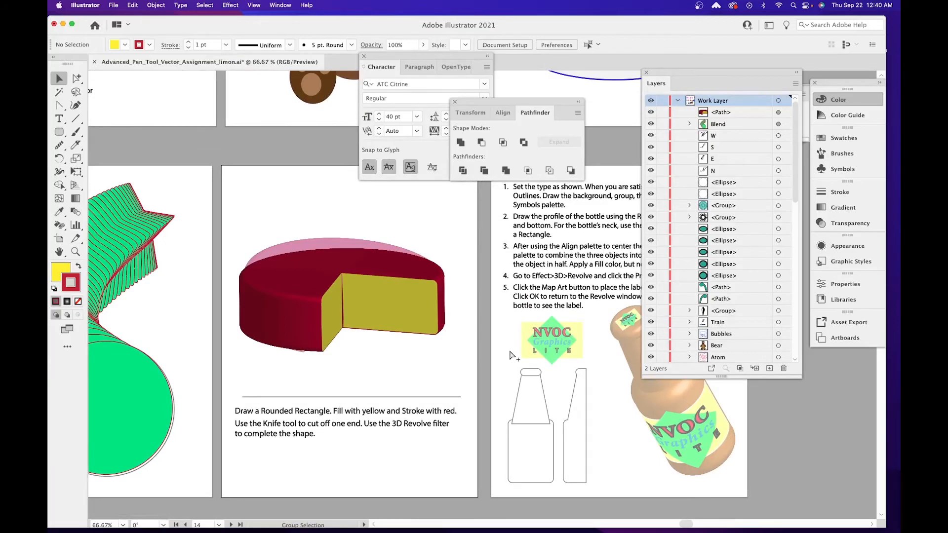
{"action": "key", "text": "super+s"}
Add point text over the NVOC Graphics Lite label template reading "SAM'S" with "Beer" on a second line.
{"action": "left_click_drag", "start_coordinate": [590, 352], "coordinate": [430, 383]}
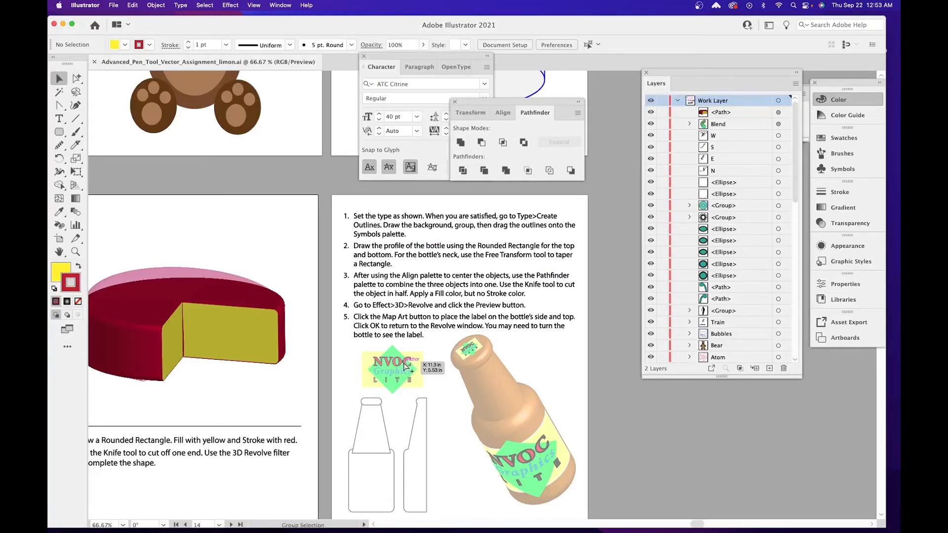
{"action": "key", "text": "super+equal"}
{"action": "key", "text": "super+equal"}
{"action": "key", "text": "super+equal"}
{"action": "key", "text": "super+equal"}
{"action": "key", "text": "space"}
{"action": "left_click_drag", "start_coordinate": [365, 381], "coordinate": [422, 183]}
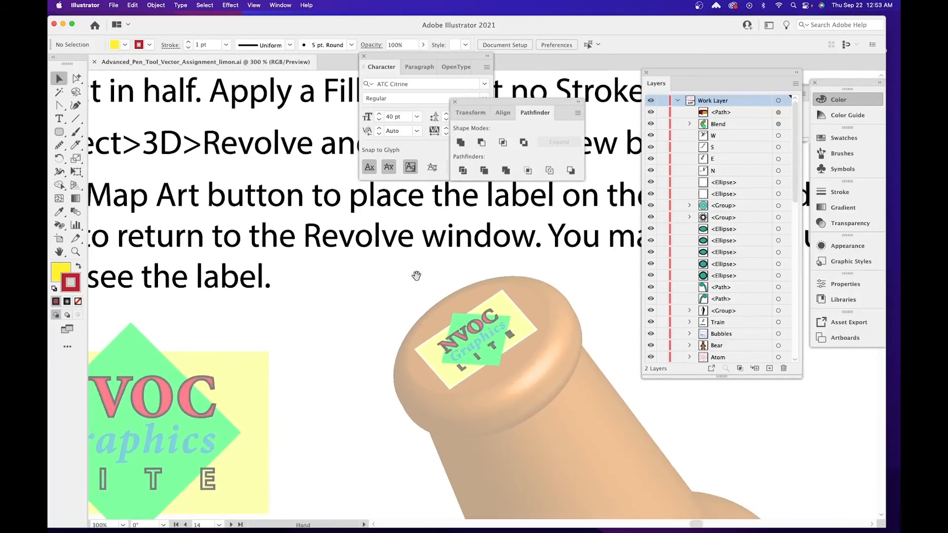
{"action": "left_click_drag", "start_coordinate": [293, 329], "coordinate": [451, 256]}
{"action": "left_click_drag", "start_coordinate": [323, 361], "coordinate": [361, 338]}
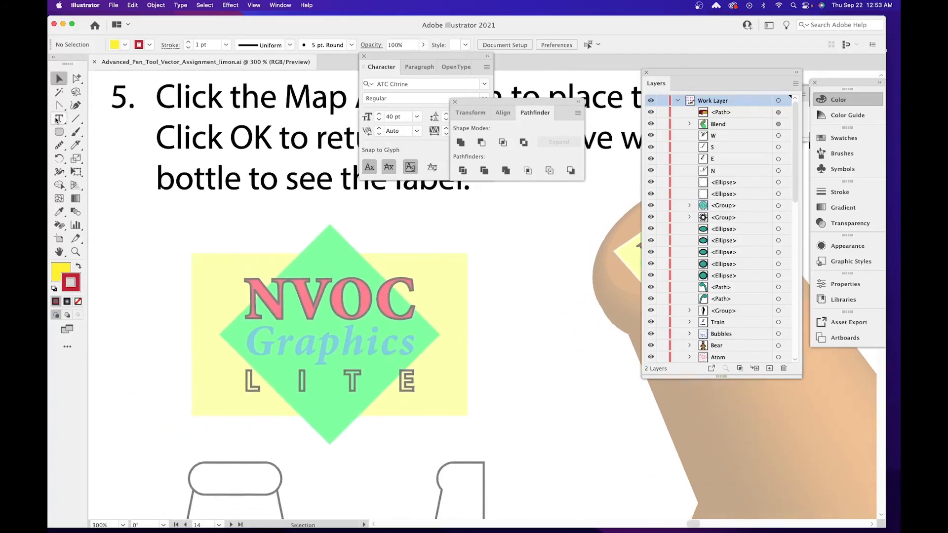
{"action": "left_click_drag", "start_coordinate": [59, 118], "coordinate": [98, 120]}
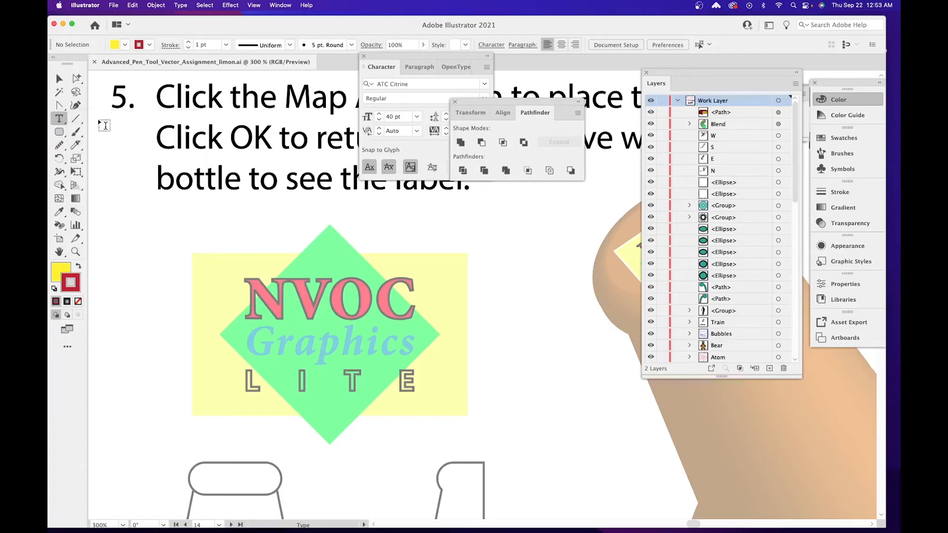
{"action": "left_click", "coordinate": [269, 316]}
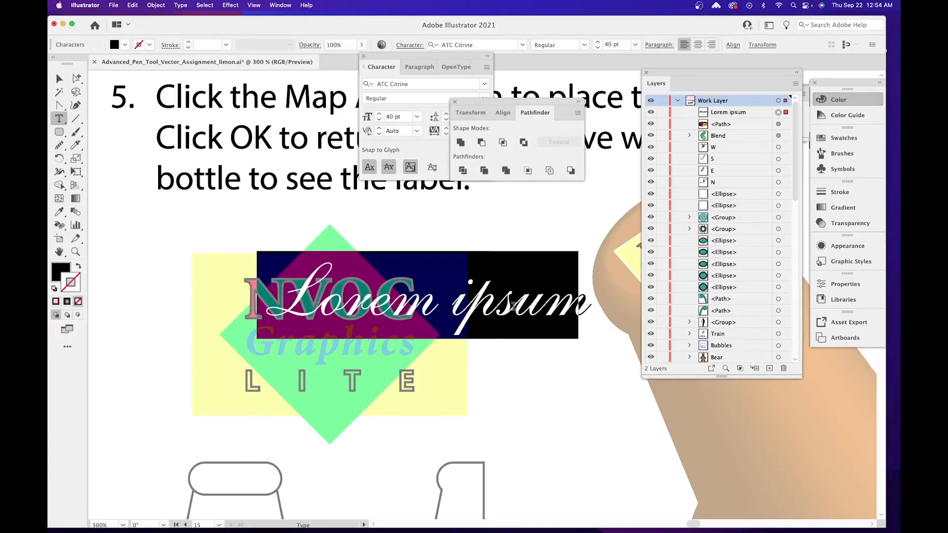
{"action": "type", "text": "SAM"}
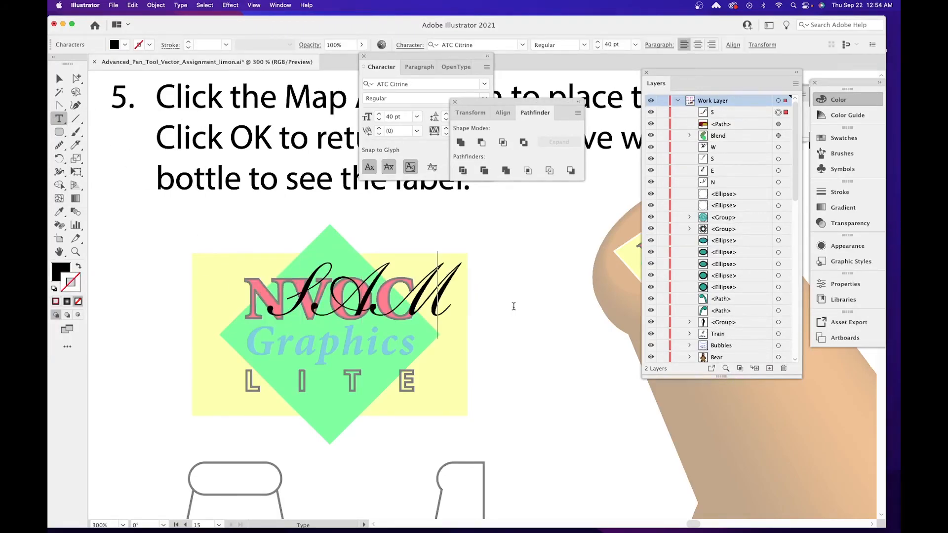
{"action": "type", "text": "'S"}
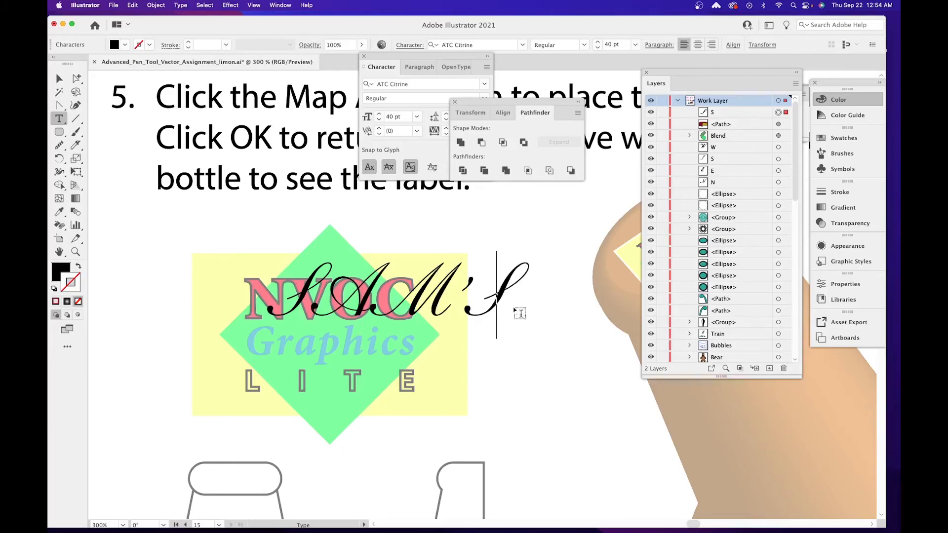
{"action": "key", "text": "Return"}
{"action": "type", "text": "B"}
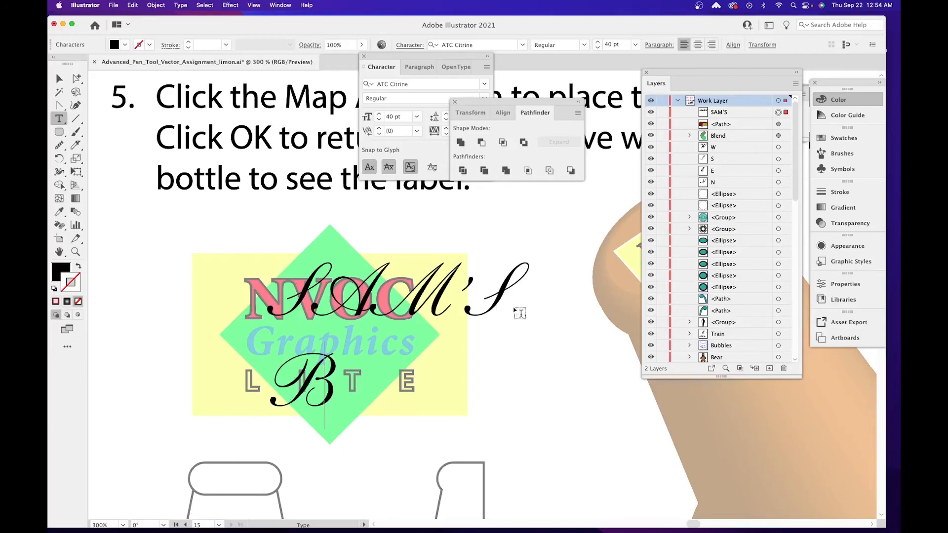
{"action": "type", "text": "eer"}
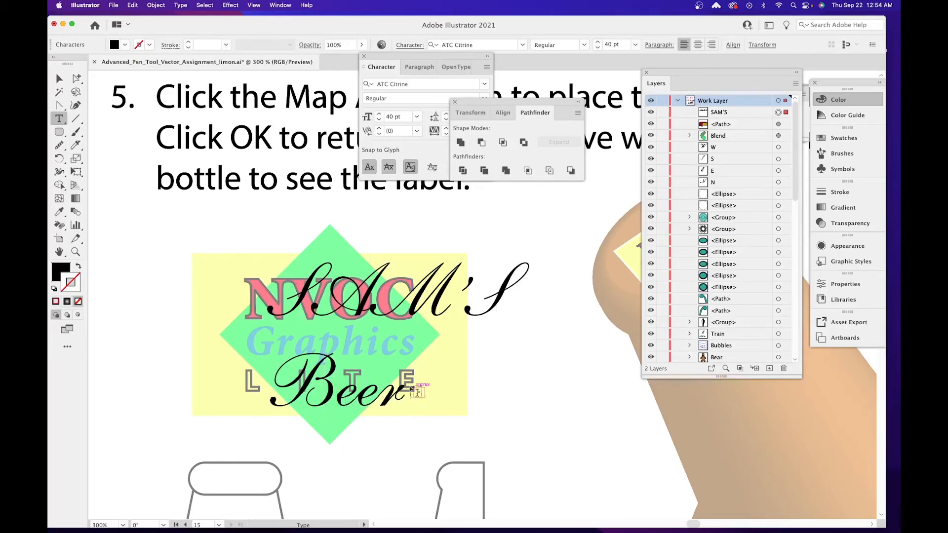
Change the font of both lines of the label text to Anton Regular.
{"action": "left_click_drag", "start_coordinate": [425, 399], "coordinate": [326, 334]}
{"action": "key", "text": "cmd+z"}
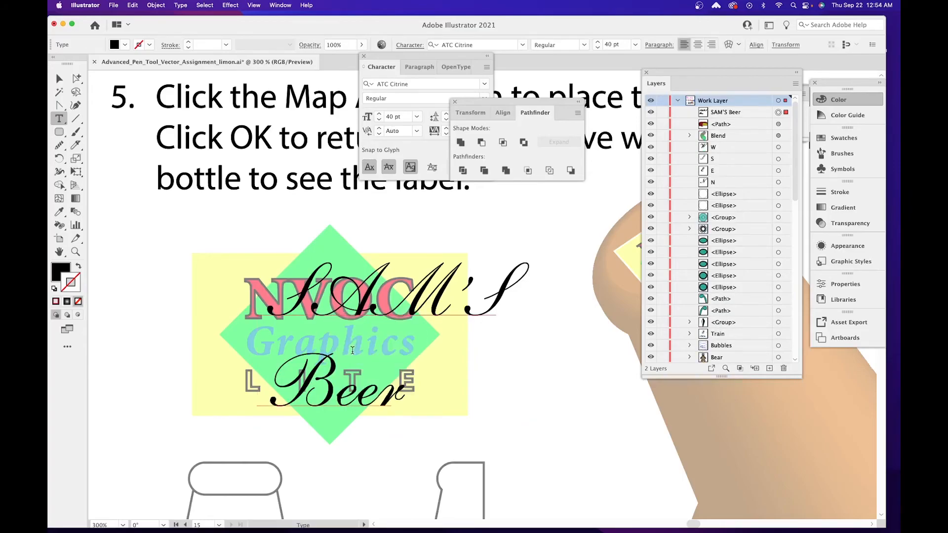
{"action": "left_click", "coordinate": [369, 292]}
{"action": "key", "text": "super+a"}
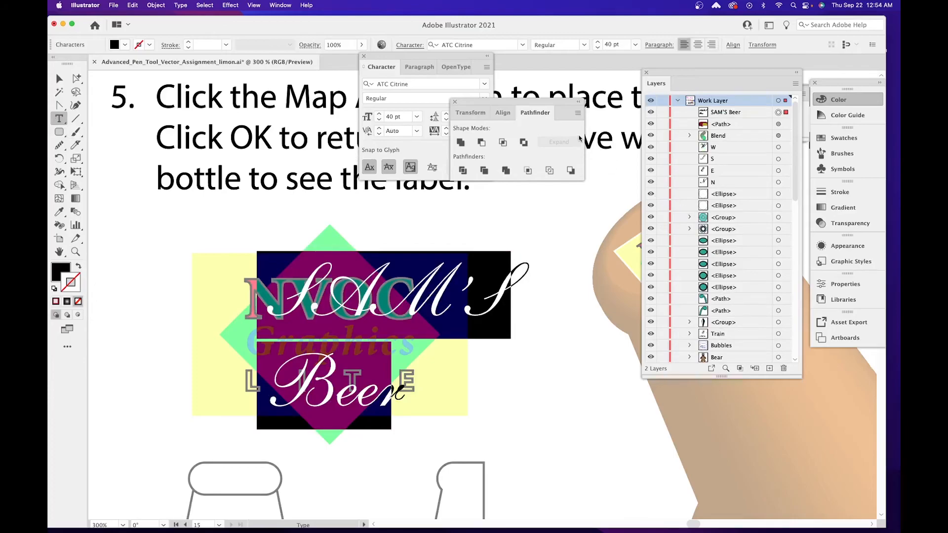
{"action": "left_click", "coordinate": [395, 84]}
{"action": "left_click", "coordinate": [484, 85]}
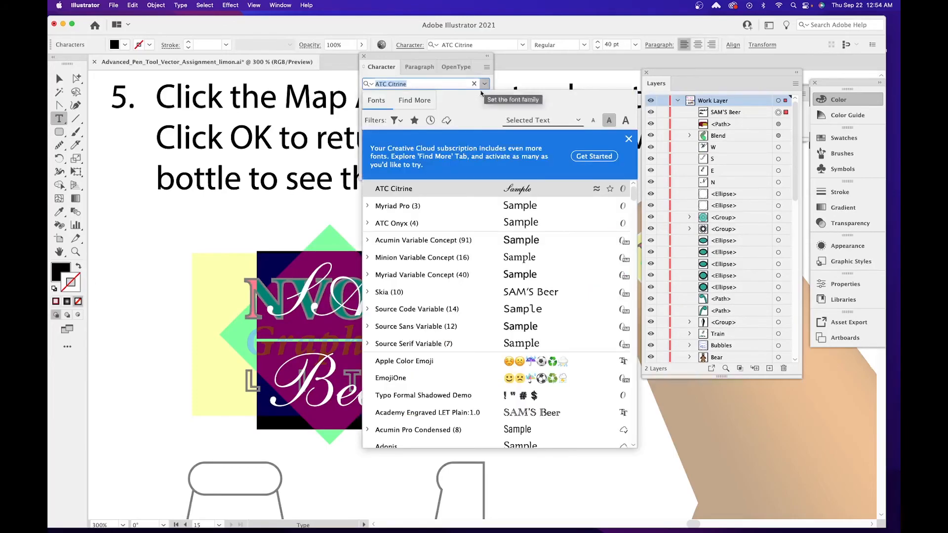
{"action": "scroll", "coordinate": [519, 273], "scroll_direction": "down", "scroll_amount": 5}
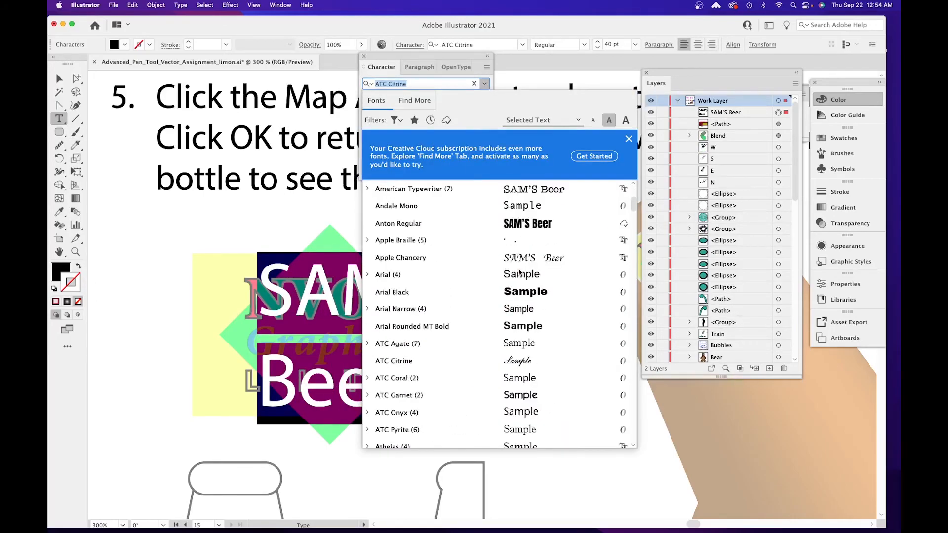
{"action": "left_click", "coordinate": [509, 224]}
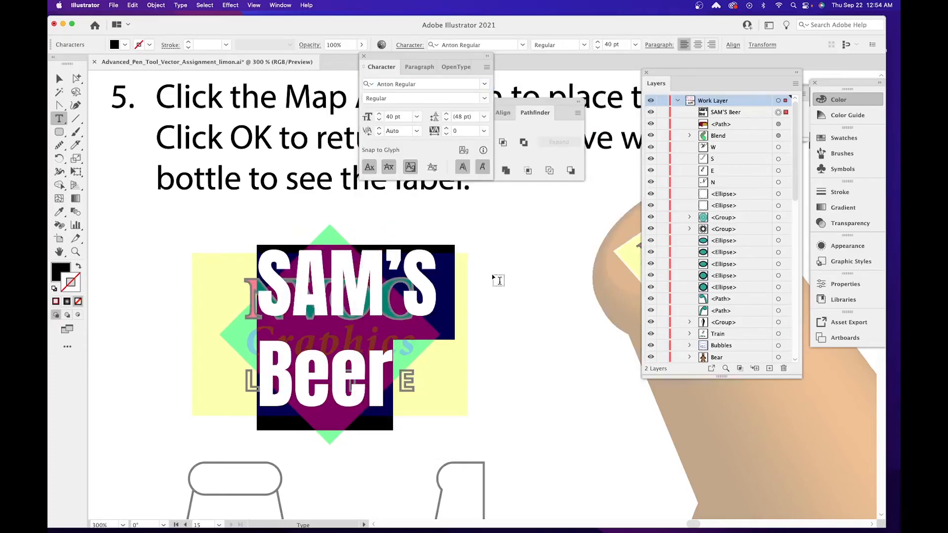
Center-align both lines of the label text.
{"action": "left_click_drag", "start_coordinate": [394, 375], "coordinate": [264, 344]}
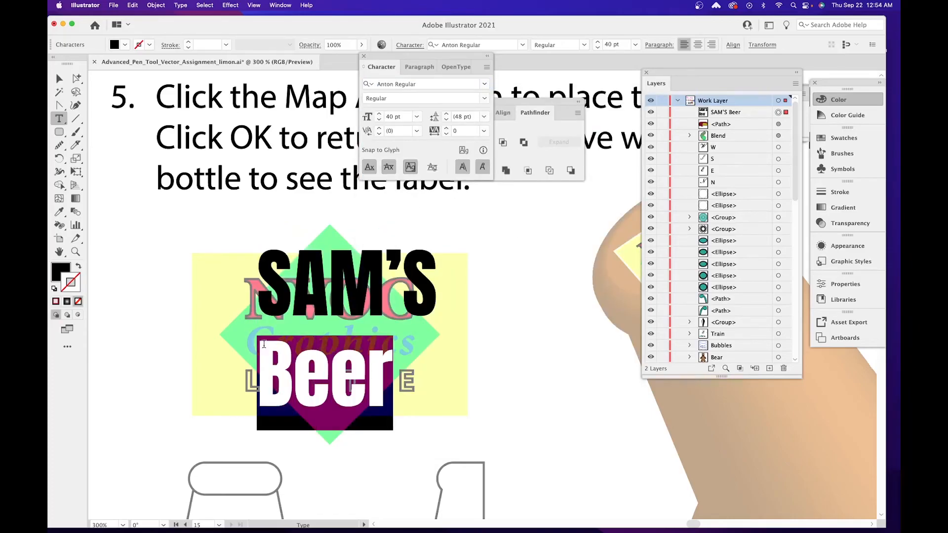
{"action": "key", "text": "super+a"}
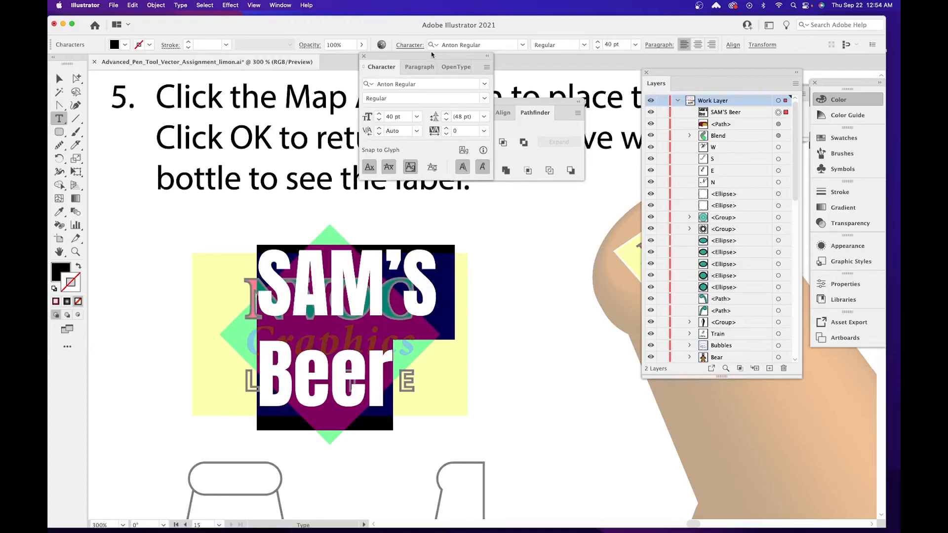
{"action": "left_click", "coordinate": [417, 67]}
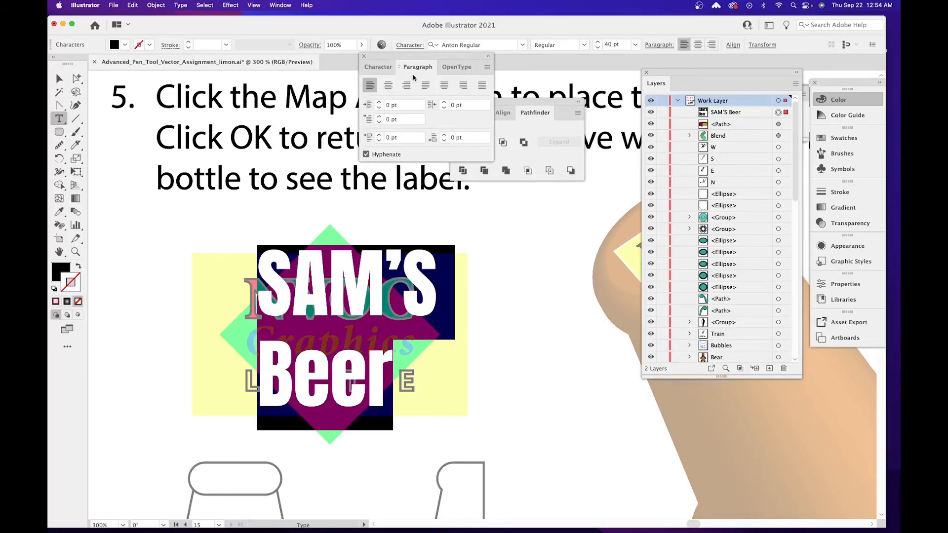
{"action": "left_click", "coordinate": [388, 86]}
Fill the "SAM'S" line of the label text with blue #3579DB.
{"action": "left_click", "coordinate": [270, 328]}
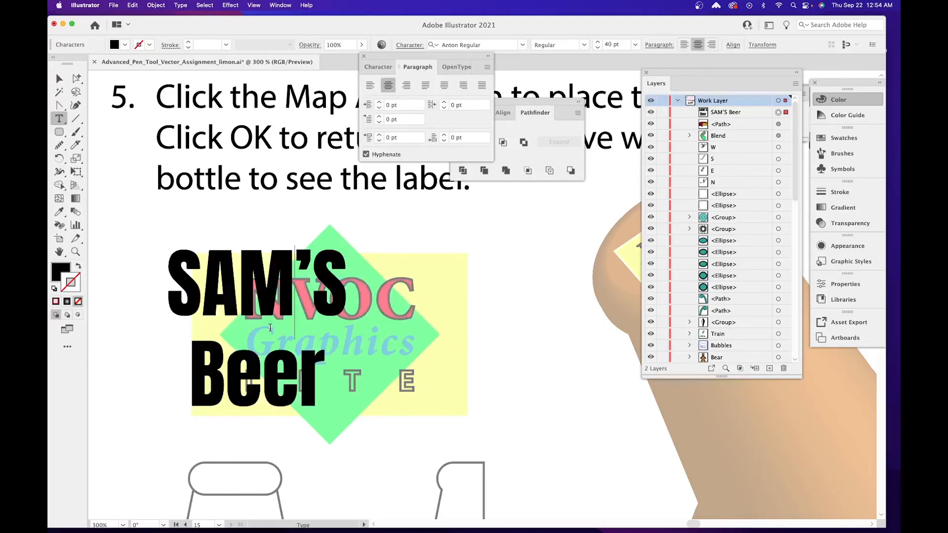
{"action": "left_click_drag", "start_coordinate": [339, 288], "coordinate": [179, 274]}
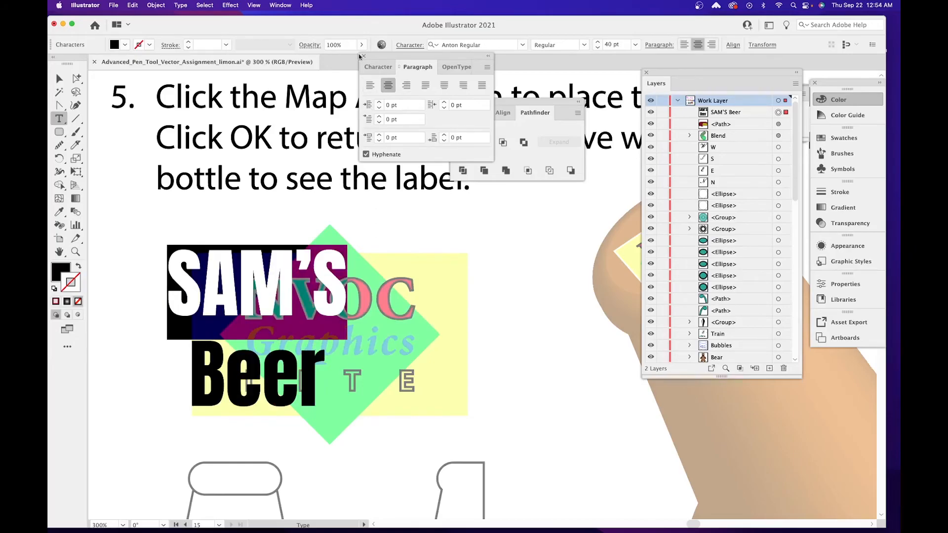
{"action": "left_click", "coordinate": [66, 269]}
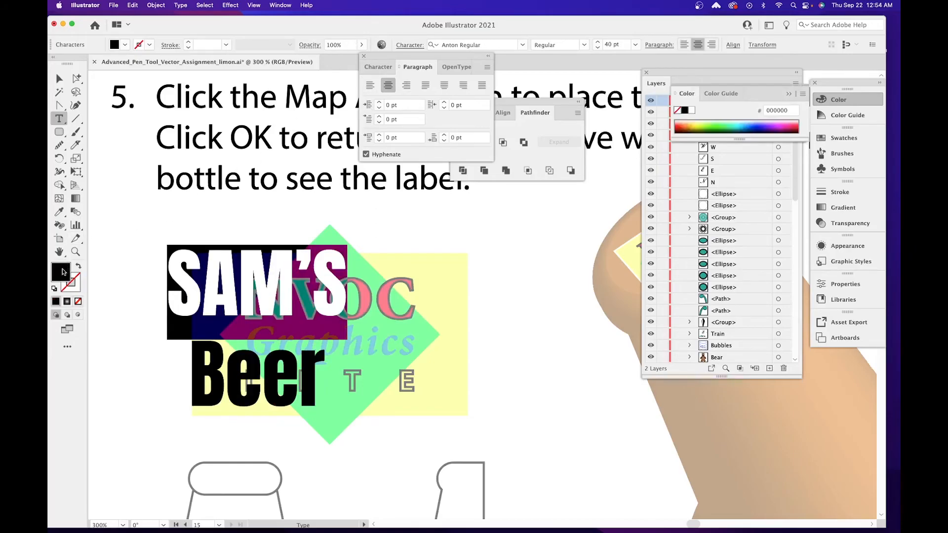
{"action": "double_click", "coordinate": [63, 271]}
{"action": "mouse_move", "coordinate": [447, 264]}
{"action": "left_mouse_down"}
{"action": "mouse_move", "coordinate": [476, 270]}
{"action": "mouse_move", "coordinate": [465, 254]}
{"action": "left_mouse_up"}
{"action": "left_click", "coordinate": [498, 266]}
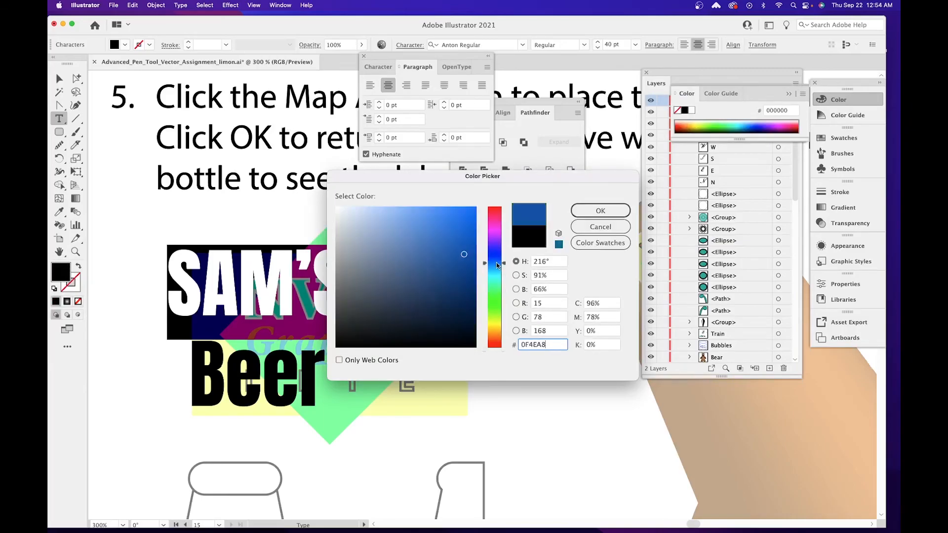
{"action": "left_click", "coordinate": [600, 210]}
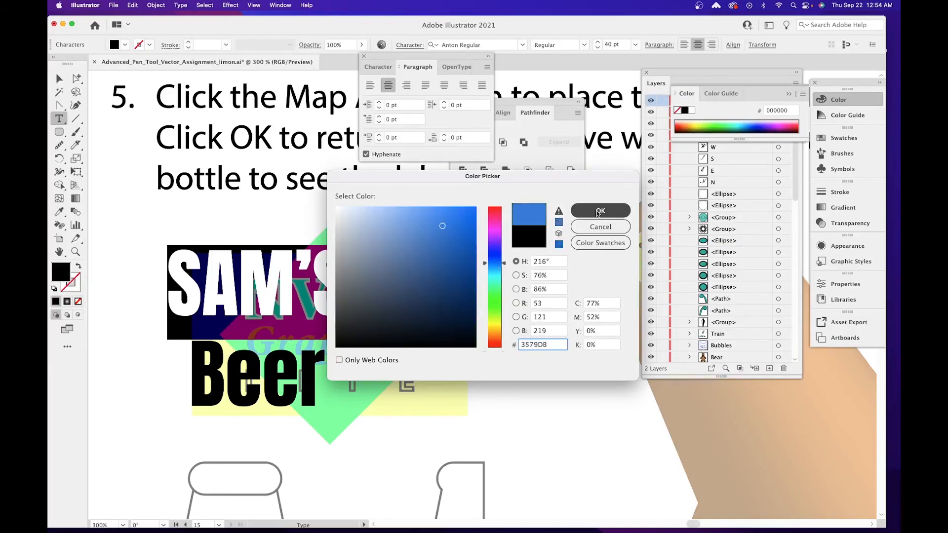
{"action": "left_click", "coordinate": [294, 318]}
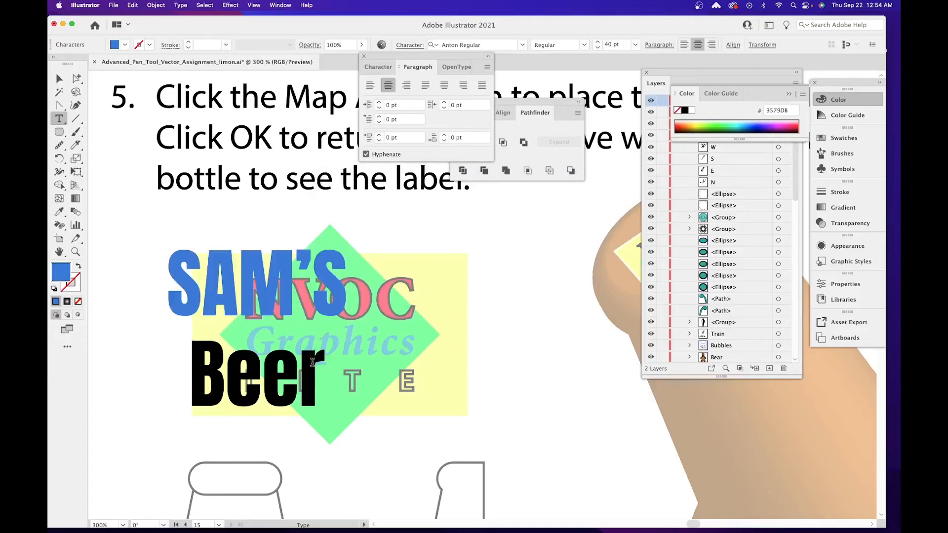
Fill the "SAM'S" line of the label text with a darker blue, #1149AA.
{"action": "double_click", "coordinate": [342, 264]}
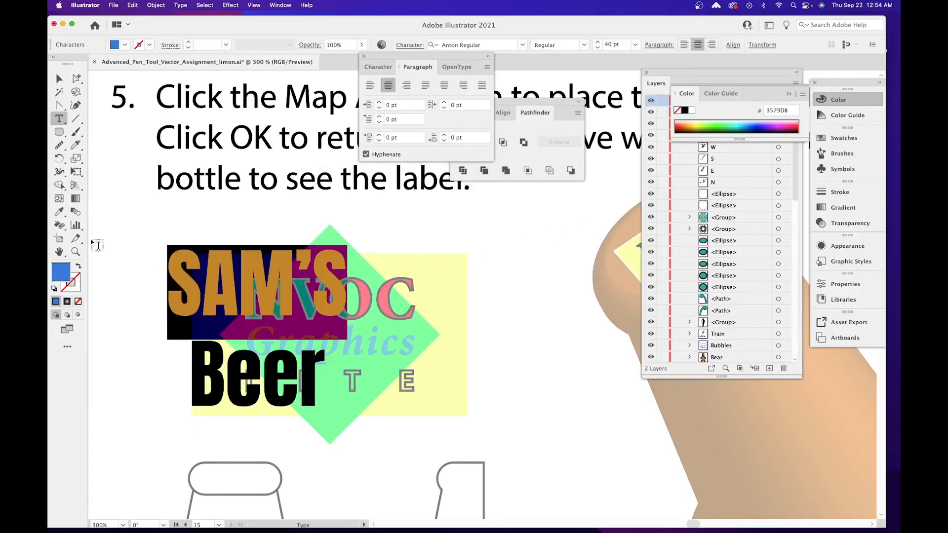
{"action": "double_click", "coordinate": [61, 272]}
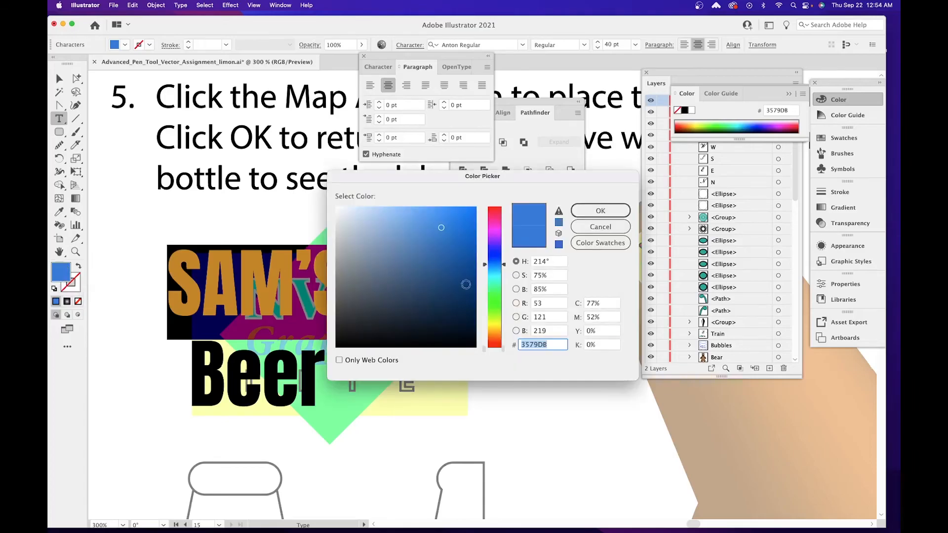
{"action": "left_click", "coordinate": [462, 253]}
{"action": "left_click", "coordinate": [494, 262]}
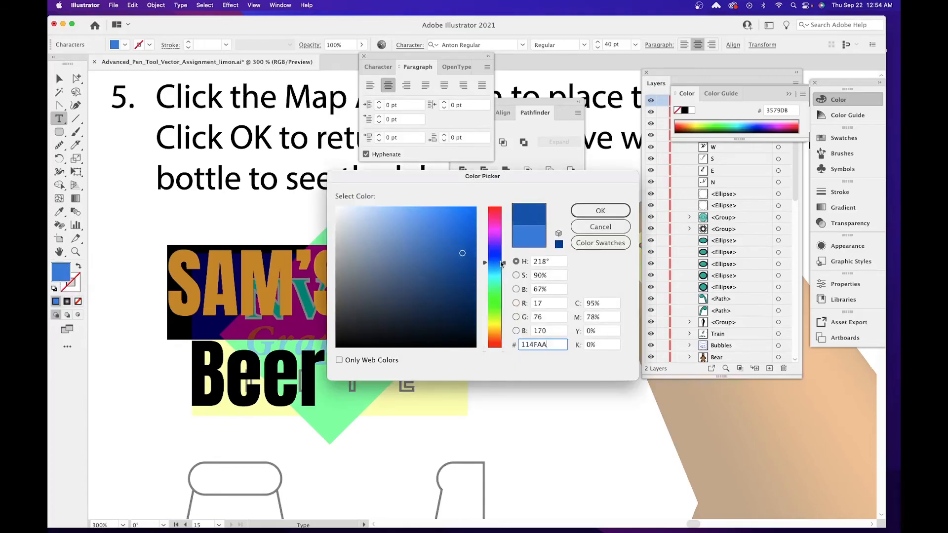
{"action": "left_click", "coordinate": [596, 213]}
Change the font of the "Beer" line to Bickham Script Pro 3.
{"action": "left_click", "coordinate": [323, 390]}
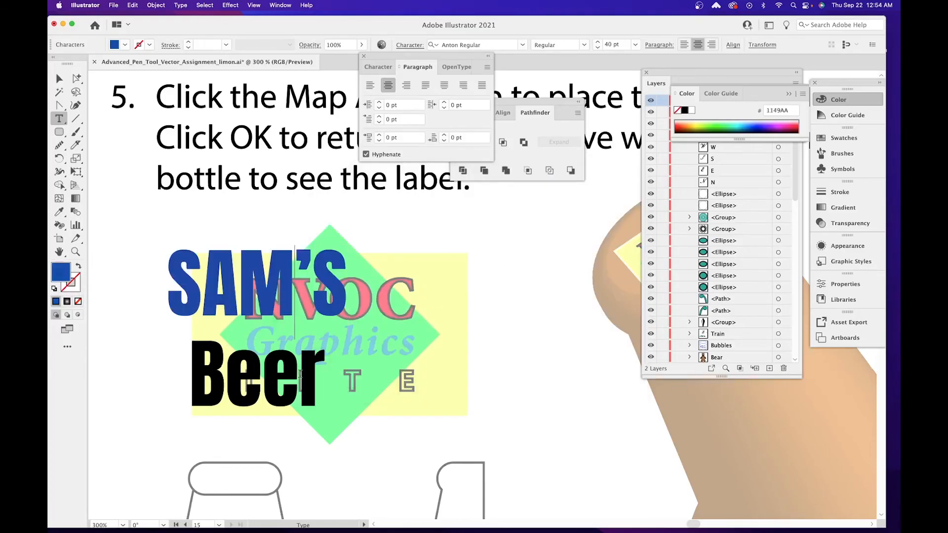
{"action": "left_click_drag", "start_coordinate": [323, 390], "coordinate": [236, 416]}
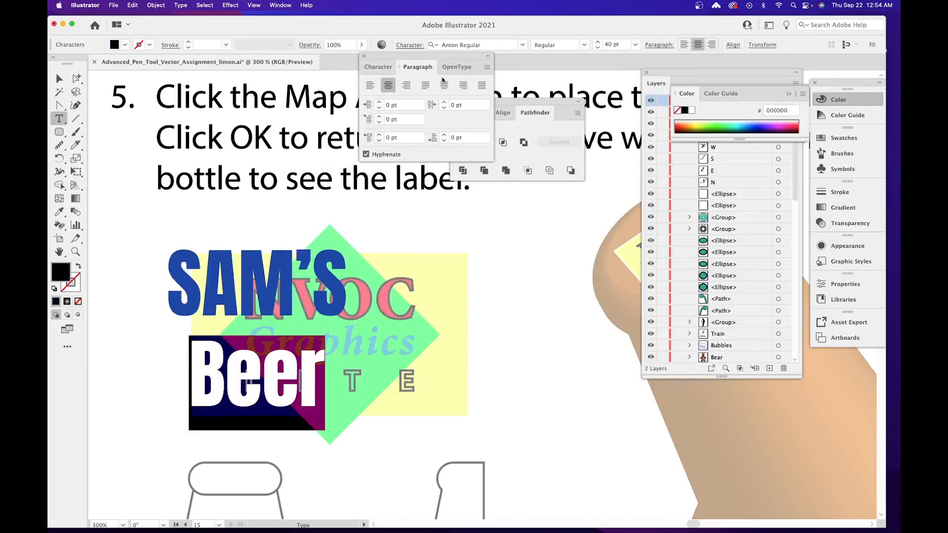
{"action": "left_click", "coordinate": [378, 66]}
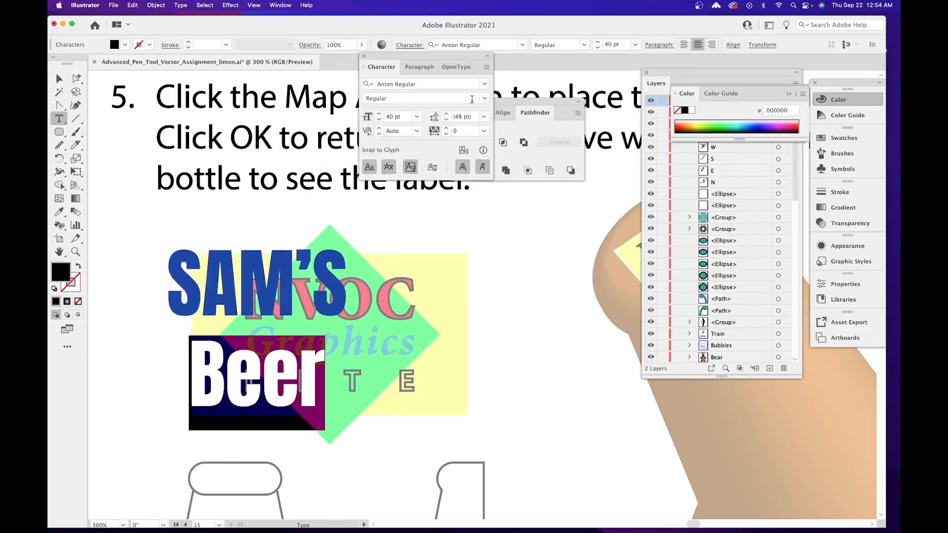
{"action": "left_click", "coordinate": [487, 84]}
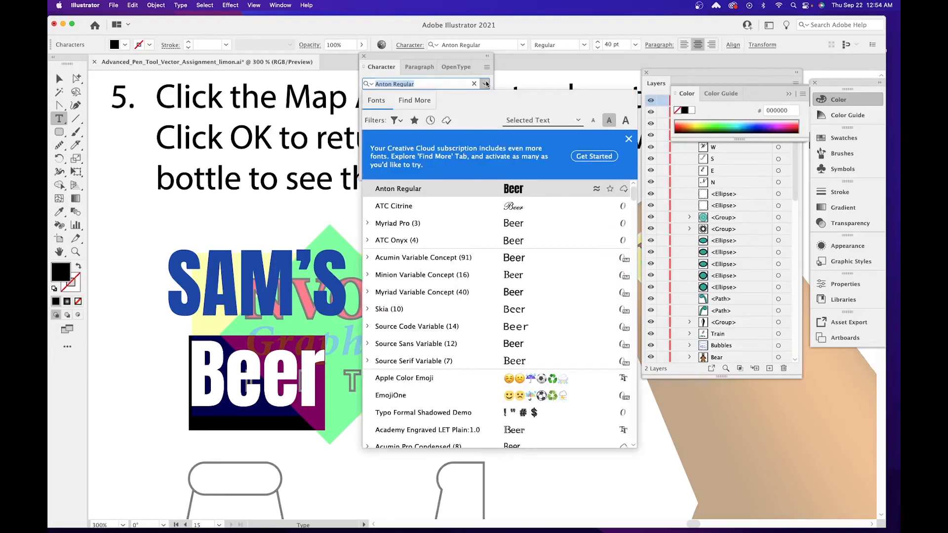
{"action": "scroll", "coordinate": [505, 251], "scroll_direction": "down", "scroll_amount": 10}
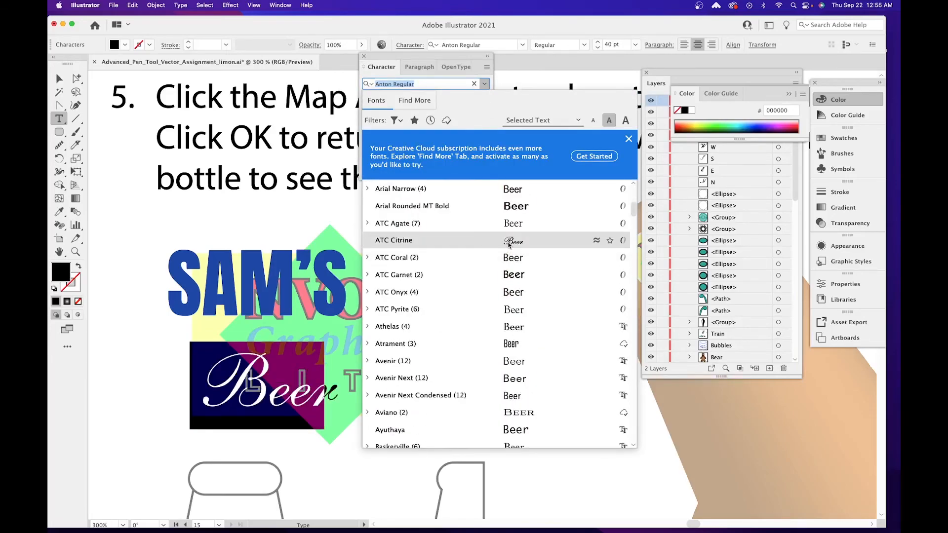
{"action": "scroll", "coordinate": [492, 245], "scroll_direction": "down", "scroll_amount": 4}
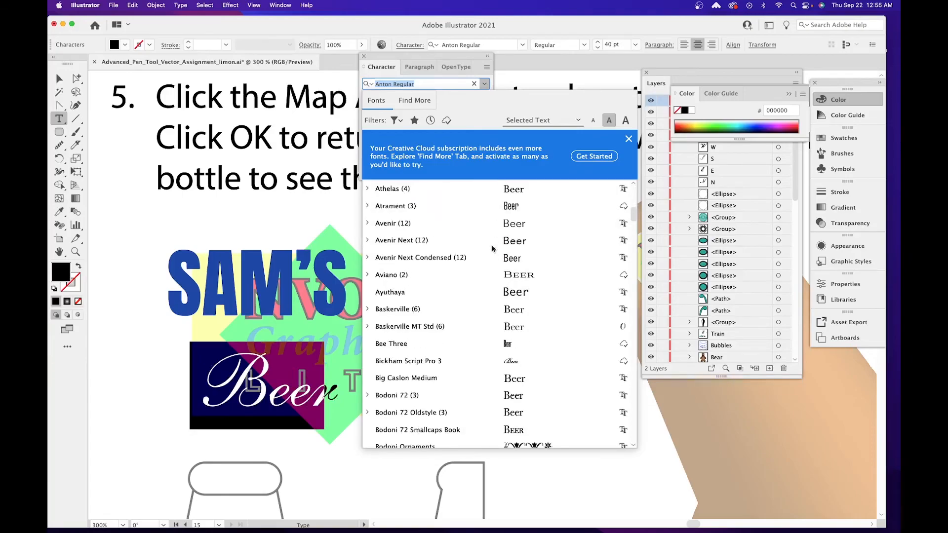
{"action": "scroll", "coordinate": [492, 249], "scroll_direction": "down", "scroll_amount": 2}
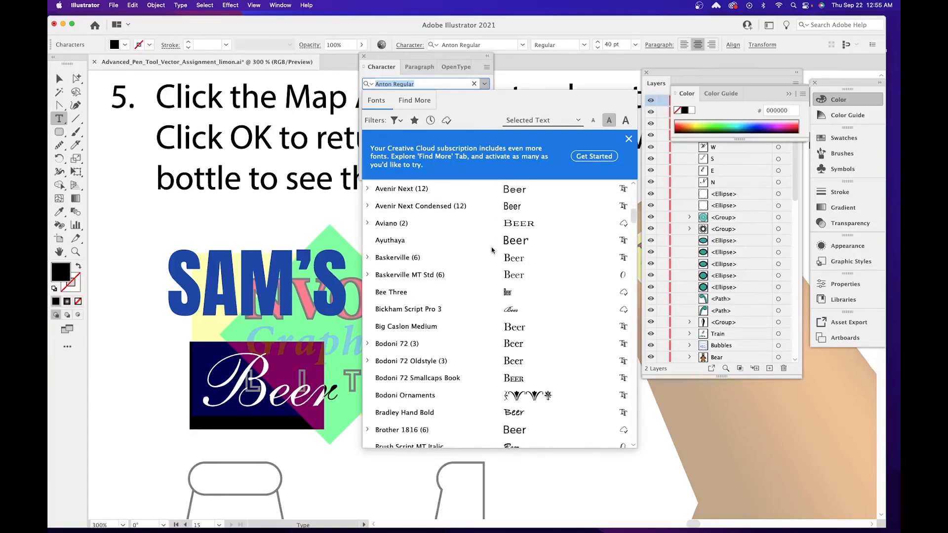
{"action": "left_click", "coordinate": [421, 308]}
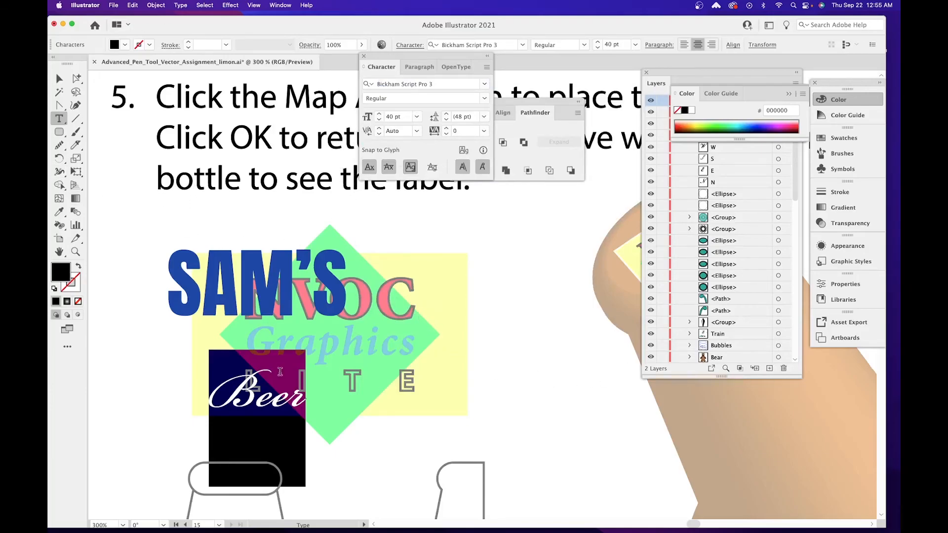
Fill the "Beer" line of the label text with orange #EA8B24.
{"action": "left_click", "coordinate": [265, 374]}
{"action": "left_click_drag", "start_coordinate": [223, 385], "coordinate": [313, 383]}
{"action": "double_click", "coordinate": [61, 279]}
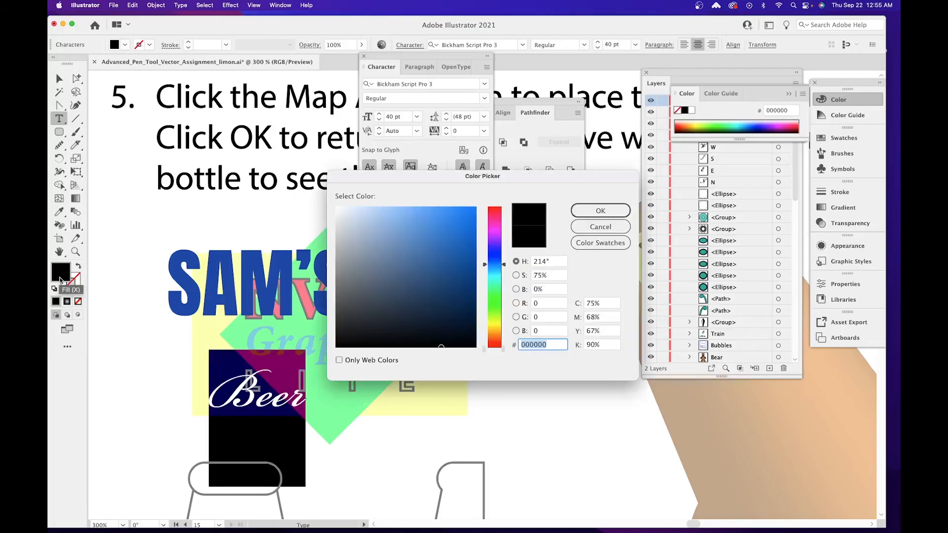
{"action": "left_click", "coordinate": [494, 326]}
{"action": "left_click", "coordinate": [461, 271]}
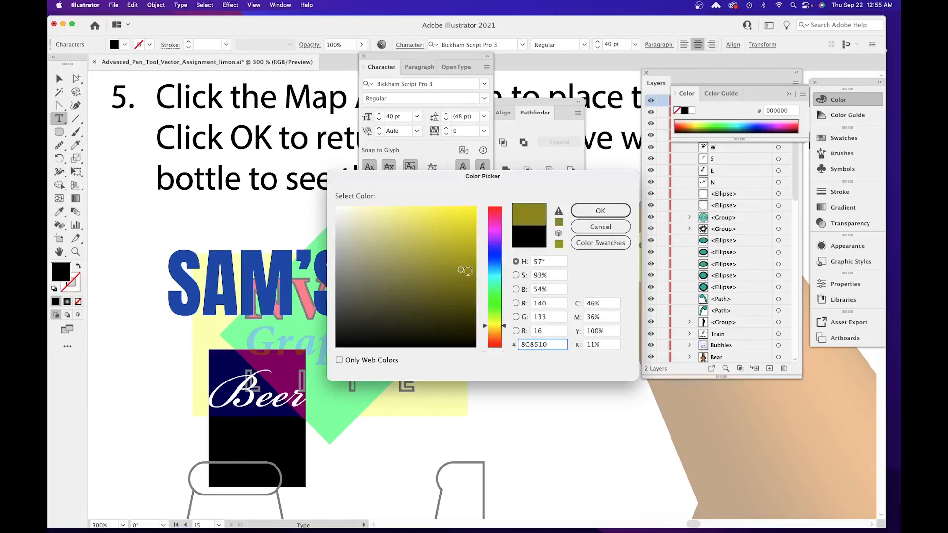
{"action": "left_click", "coordinate": [499, 329]}
{"action": "left_click", "coordinate": [468, 276]}
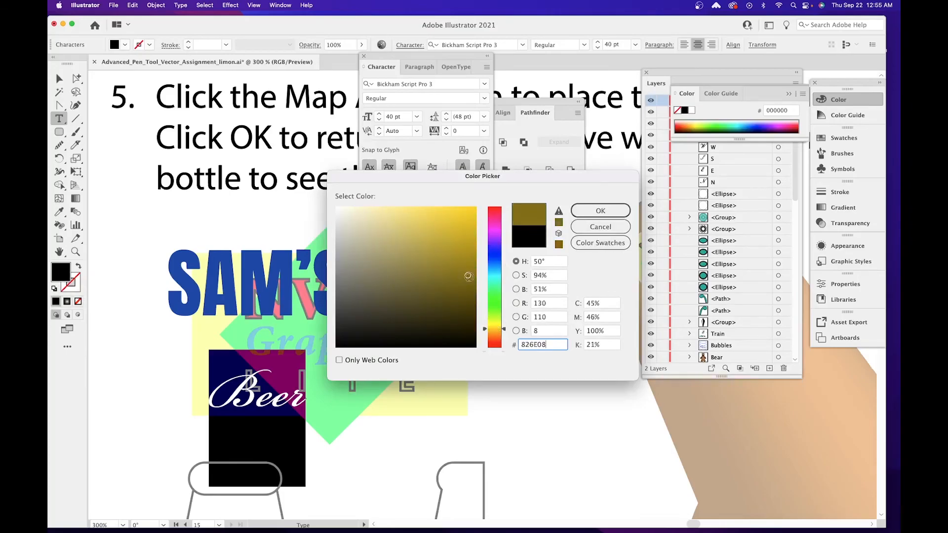
{"action": "left_click_drag", "start_coordinate": [503, 329], "coordinate": [503, 334]}
{"action": "left_click_drag", "start_coordinate": [455, 266], "coordinate": [455, 216]}
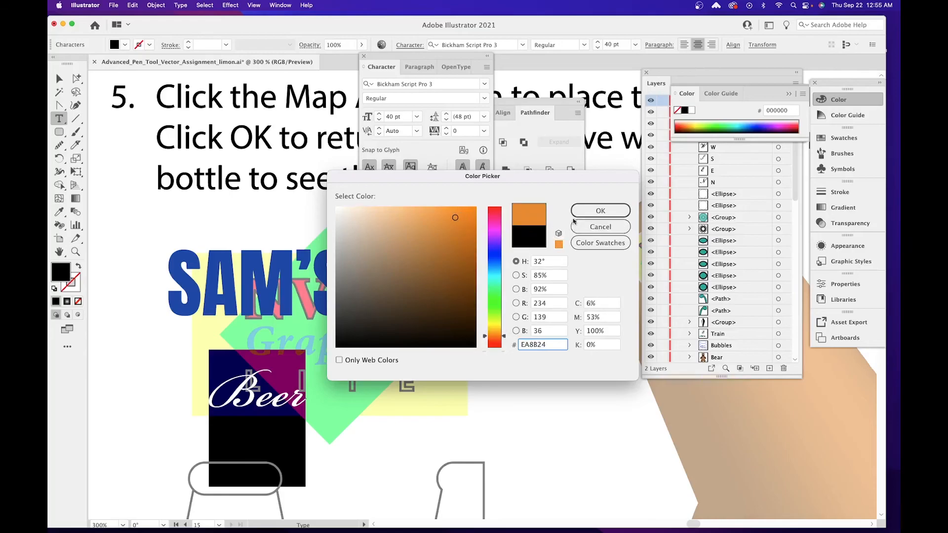
{"action": "left_click_drag", "start_coordinate": [503, 338], "coordinate": [505, 335]}
{"action": "left_click", "coordinate": [601, 211]}
{"action": "left_click", "coordinate": [294, 332]}
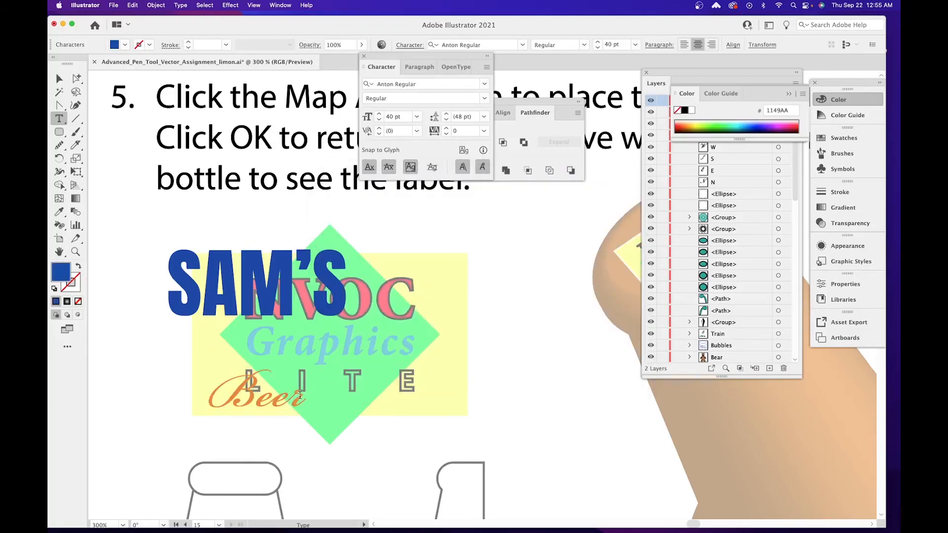
Set the leading of both lines of the label text to 36 pt.
{"action": "left_click_drag", "start_coordinate": [301, 401], "coordinate": [303, 348]}
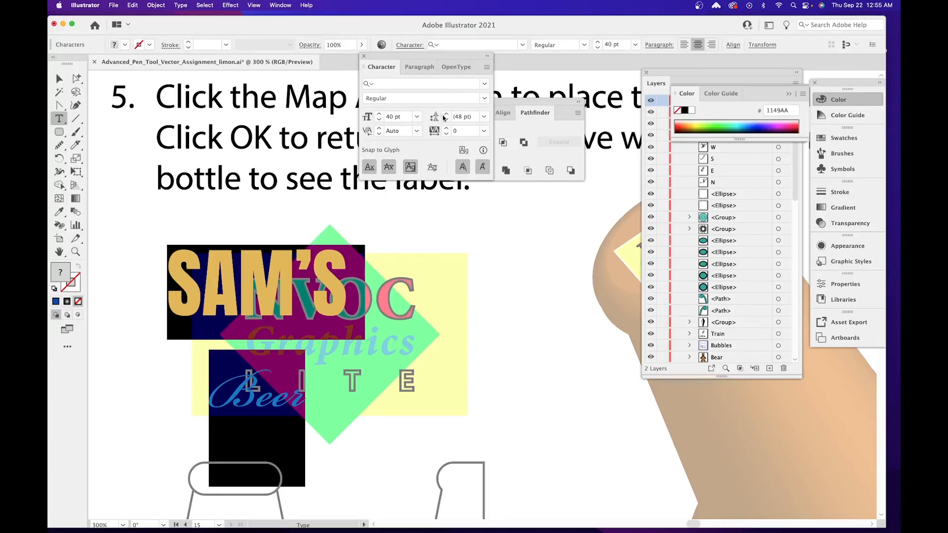
{"action": "left_click", "coordinate": [484, 117]}
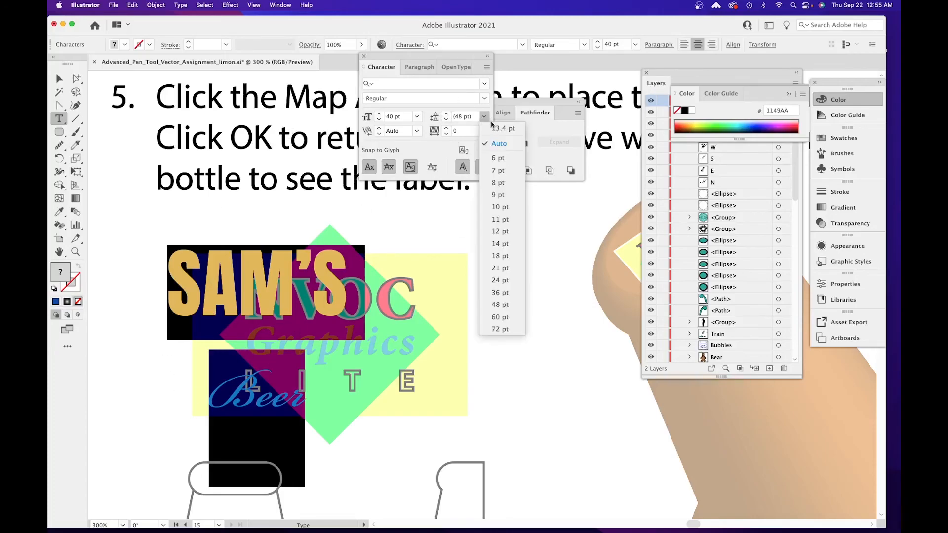
{"action": "left_click", "coordinate": [504, 144]}
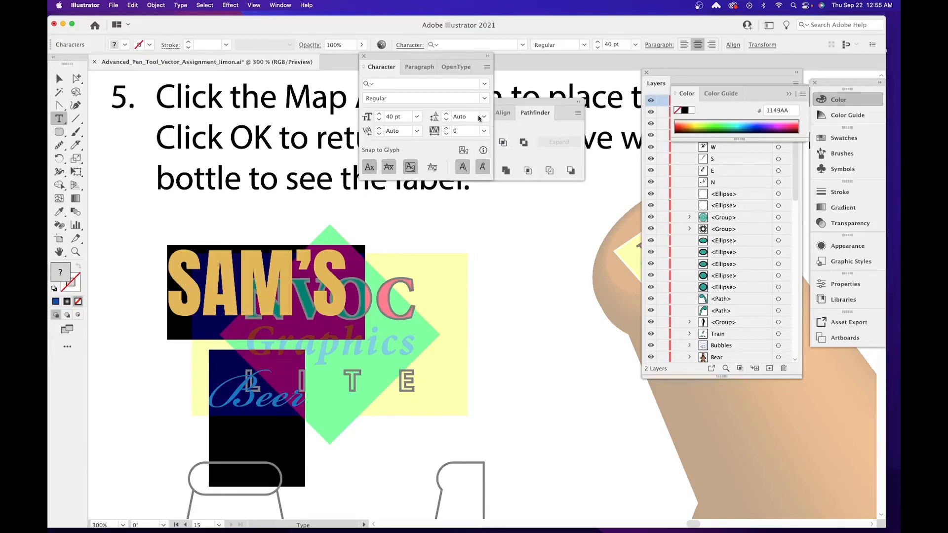
{"action": "left_click", "coordinate": [485, 119]}
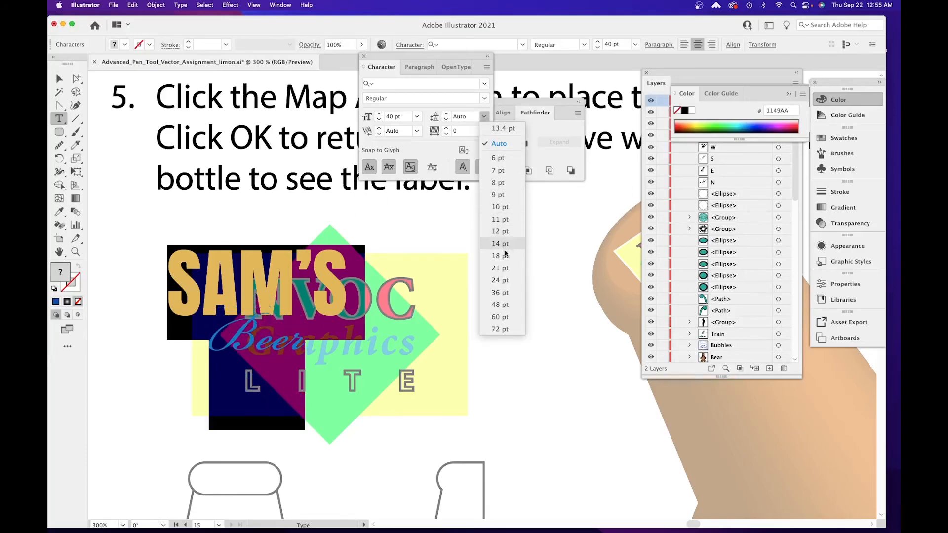
{"action": "left_click", "coordinate": [500, 293]}
Enlarge the "Beer" line of the label text to a font size of 71 pt.
{"action": "left_click", "coordinate": [196, 362]}
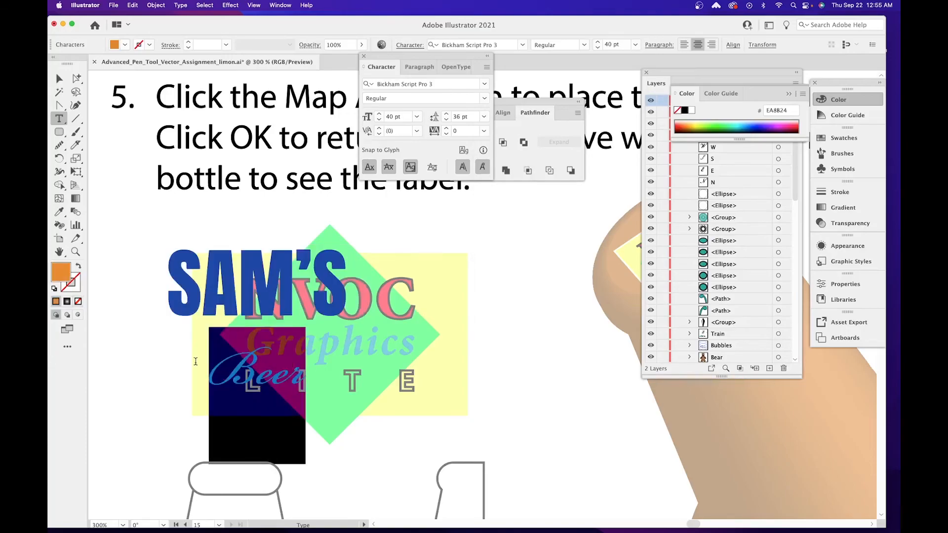
{"action": "left_click", "coordinate": [380, 114]}
{"action": "left_click", "coordinate": [380, 114]}
{"action": "left_click", "coordinate": [380, 114]}
{"action": "left_click", "coordinate": [380, 114]}
{"action": "left_click", "coordinate": [380, 114]}
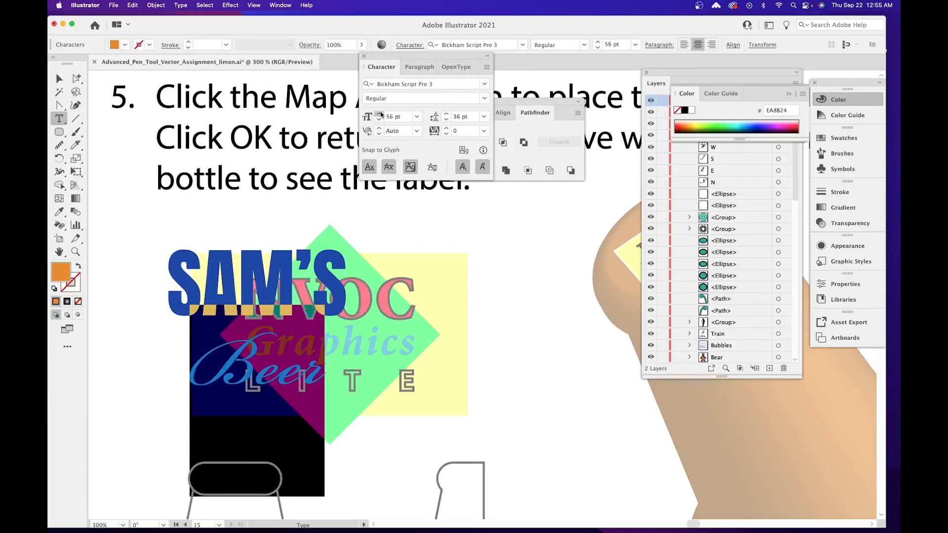
{"action": "left_click", "coordinate": [381, 114]}
{"action": "left_click", "coordinate": [380, 114]}
{"action": "left_click", "coordinate": [380, 114]}
{"action": "left_click", "coordinate": [380, 114]}
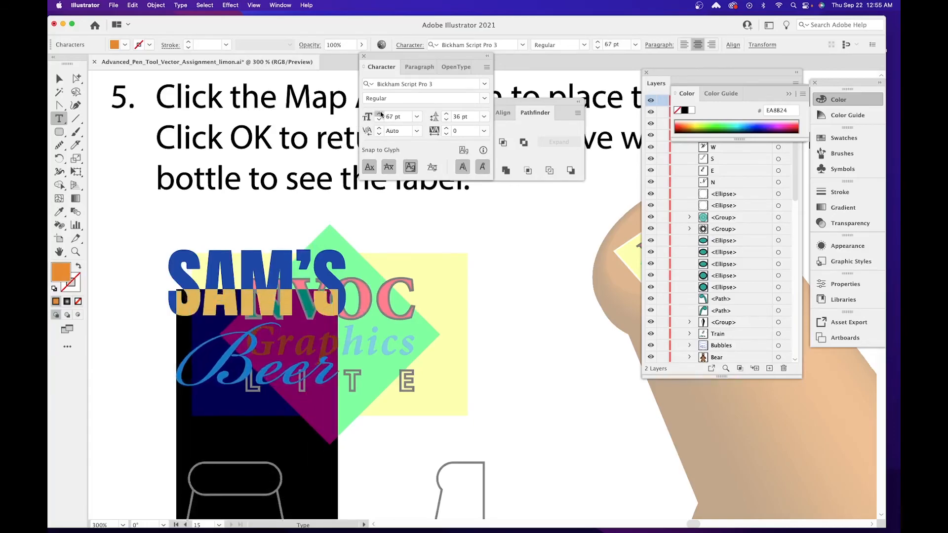
{"action": "left_click", "coordinate": [380, 114]}
{"action": "left_click", "coordinate": [380, 114]}
{"action": "left_click", "coordinate": [380, 114]}
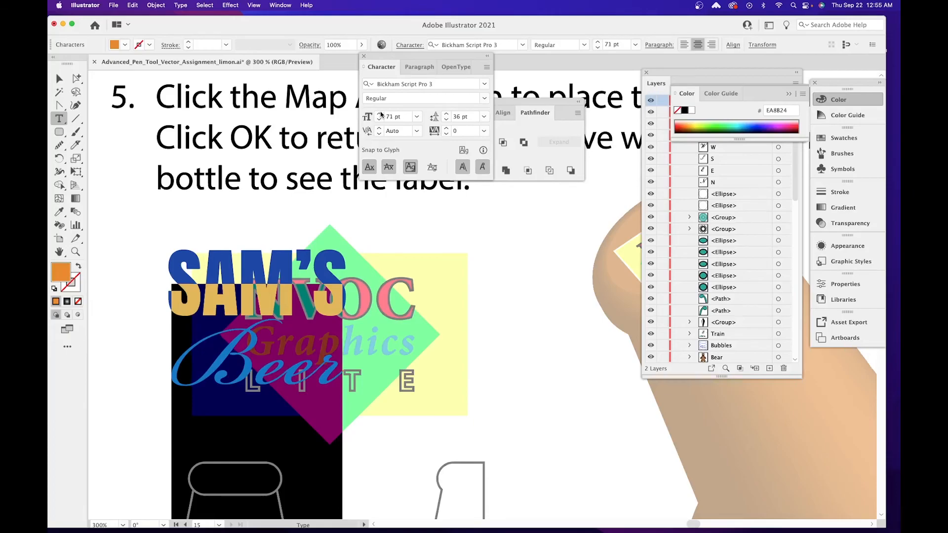
Tighten the leading of the "Beer" line to 31 pt.
{"action": "left_click", "coordinate": [446, 119]}
{"action": "left_click", "coordinate": [445, 120]}
{"action": "left_click", "coordinate": [446, 120]}
{"action": "left_click", "coordinate": [445, 119]}
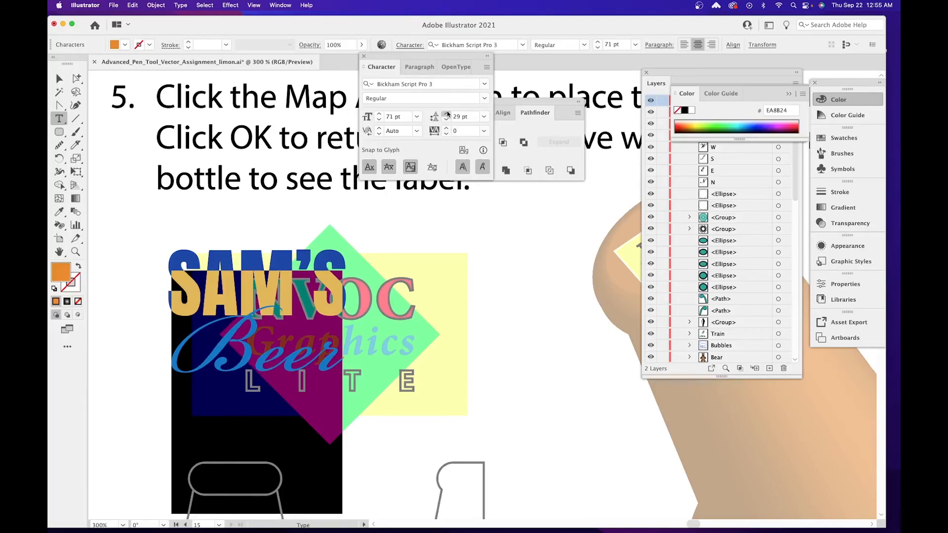
{"action": "left_click", "coordinate": [446, 114]}
{"action": "left_click", "coordinate": [447, 114]}
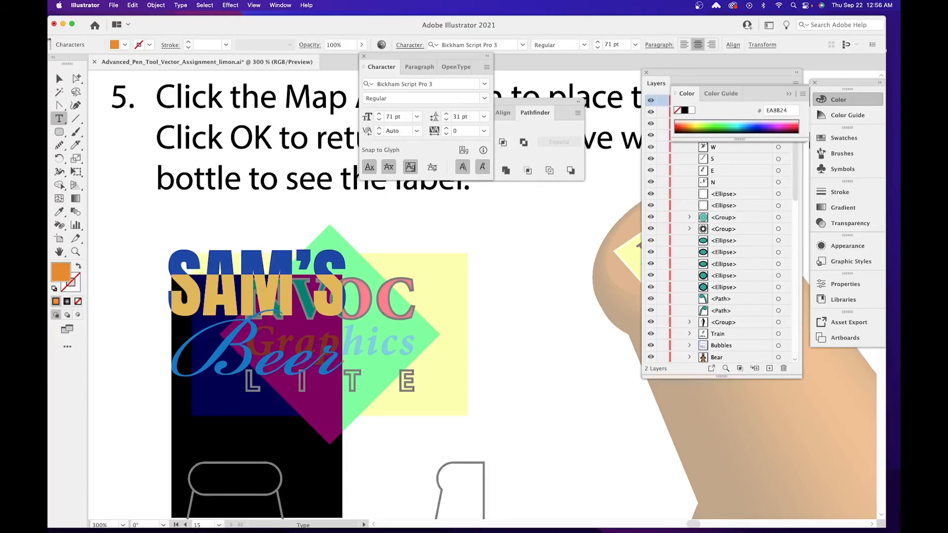
Move the "SAM'S Beer" text over the centre of the green diamond and convert it to outlines.
{"action": "left_click", "coordinate": [59, 78]}
{"action": "left_click_drag", "start_coordinate": [337, 297], "coordinate": [398, 303]}
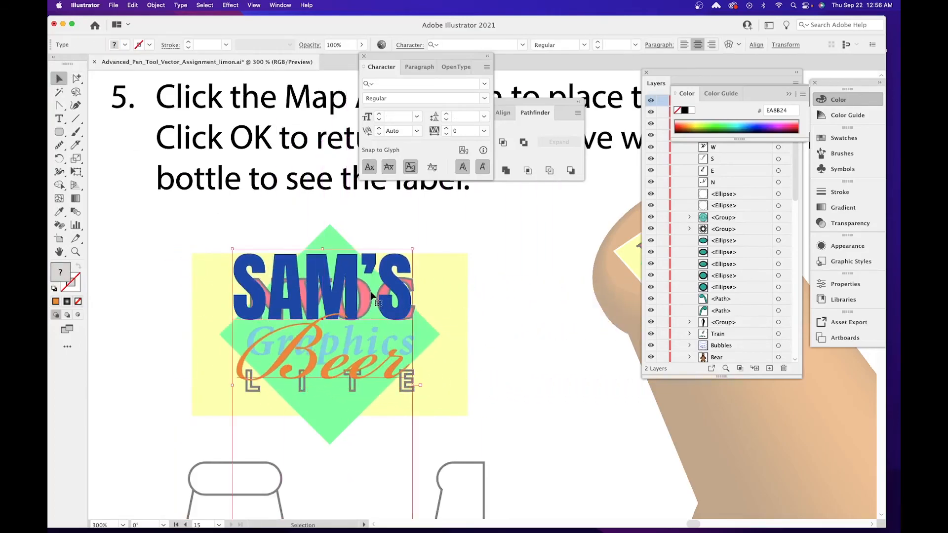
{"action": "right_click", "coordinate": [393, 289]}
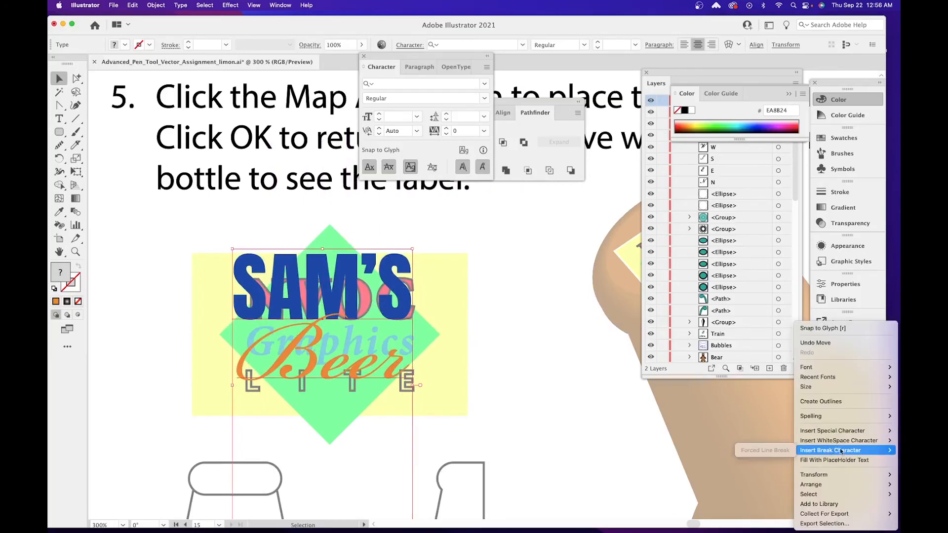
{"action": "left_click", "coordinate": [826, 402]}
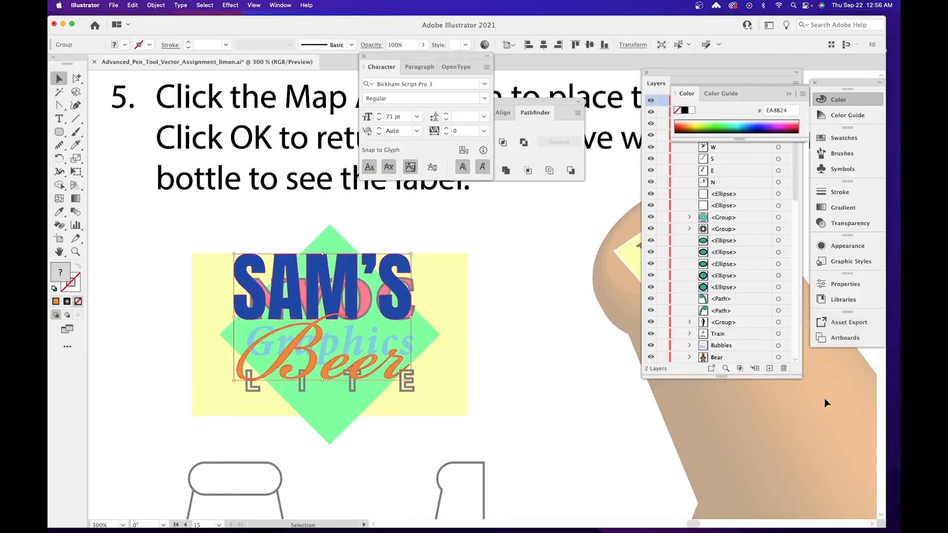
Move the outlined "SAM'S Beer" text off to the right of the label template and draw a circle over the template.
{"action": "left_click", "coordinate": [471, 271]}
{"action": "left_click_drag", "start_coordinate": [402, 298], "coordinate": [632, 336]}
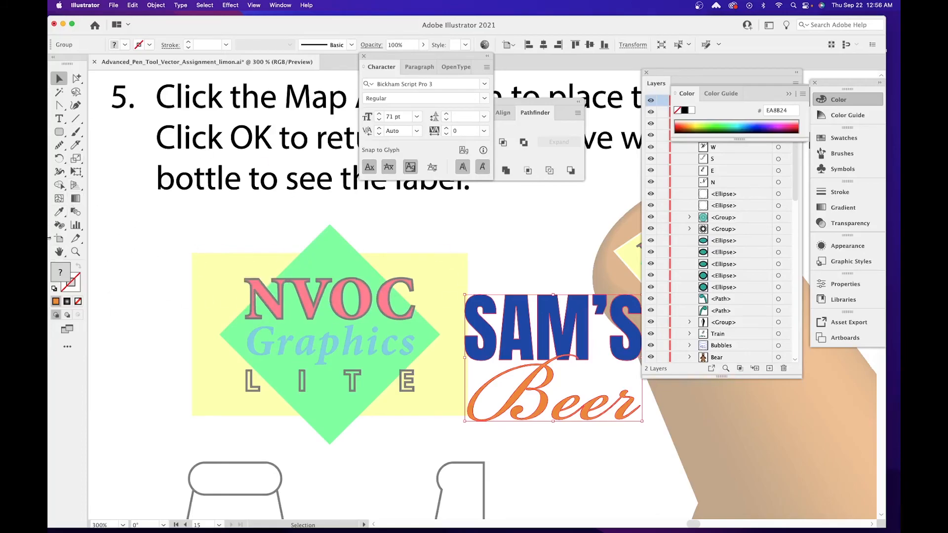
{"action": "left_click_drag", "start_coordinate": [60, 132], "coordinate": [112, 160]}
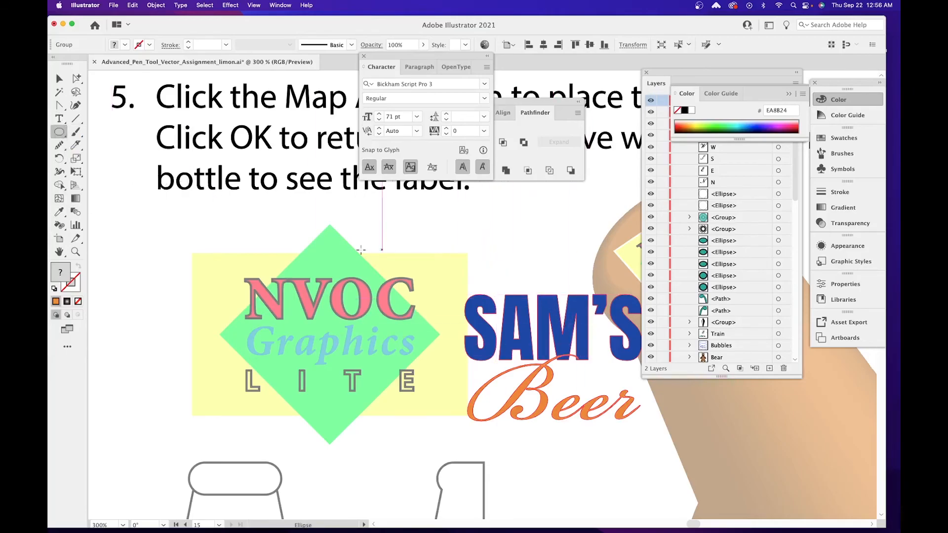
{"action": "left_click_drag", "start_coordinate": [269, 254], "coordinate": [428, 390]}
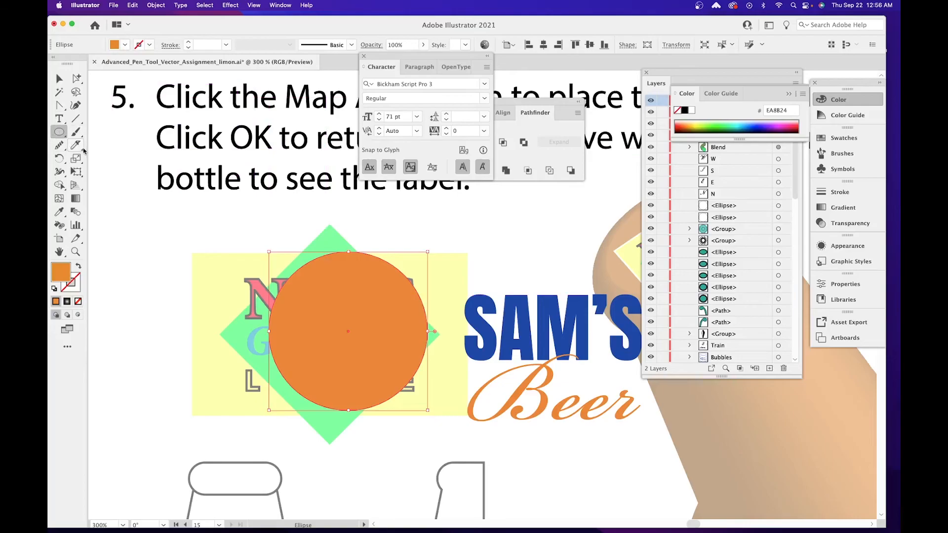
Draw a wide rectangle across the circle, extending past both sides of the green diamond.
{"action": "left_click_drag", "start_coordinate": [63, 137], "coordinate": [109, 138]}
{"action": "left_click_drag", "start_coordinate": [199, 265], "coordinate": [499, 397]}
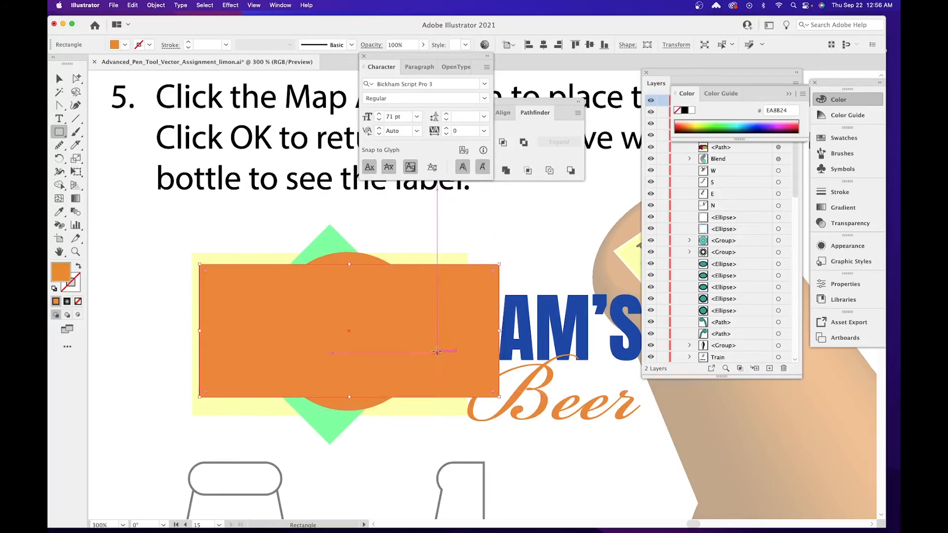
{"action": "key", "text": "v"}
{"action": "left_click", "coordinate": [366, 231]}
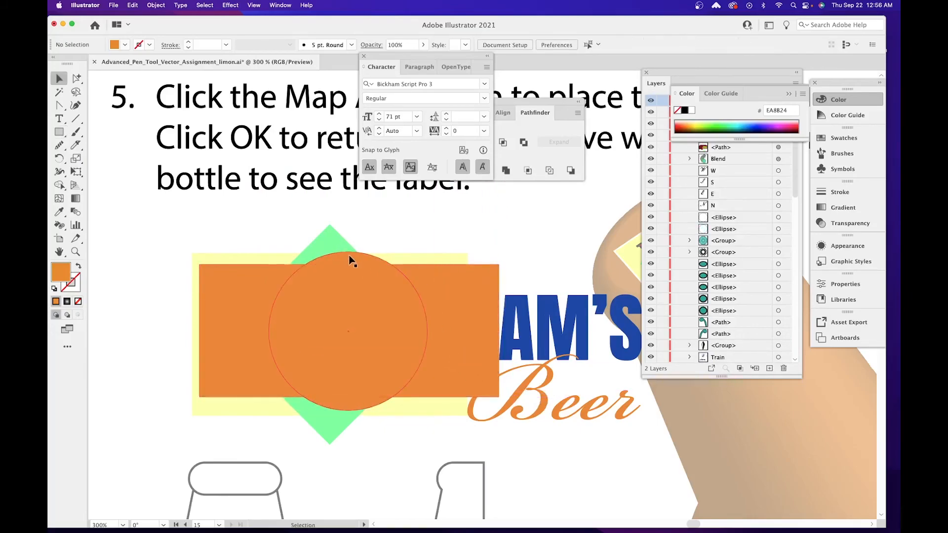
Fill the circle with light cyan AEFFFF and bring it in front of the rectangle.
{"action": "left_click", "coordinate": [349, 260]}
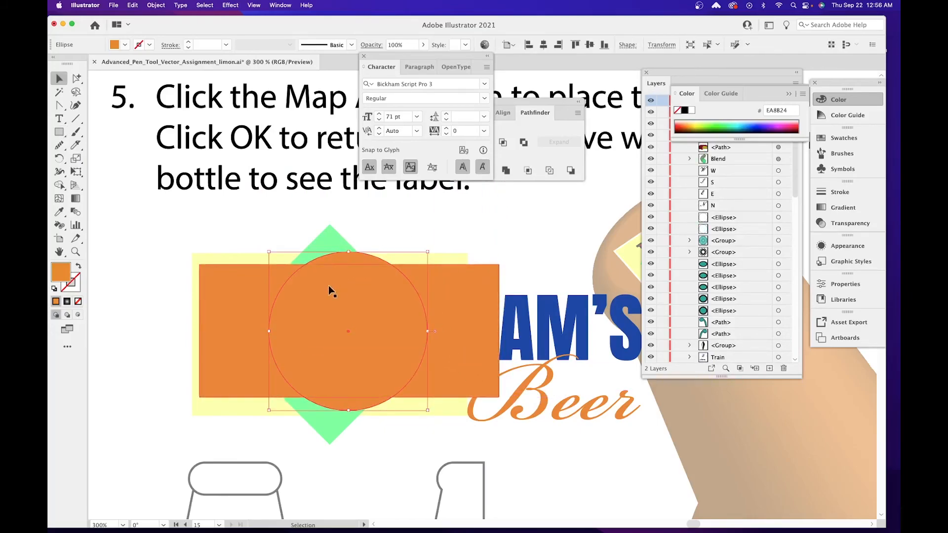
{"action": "double_click", "coordinate": [61, 272]}
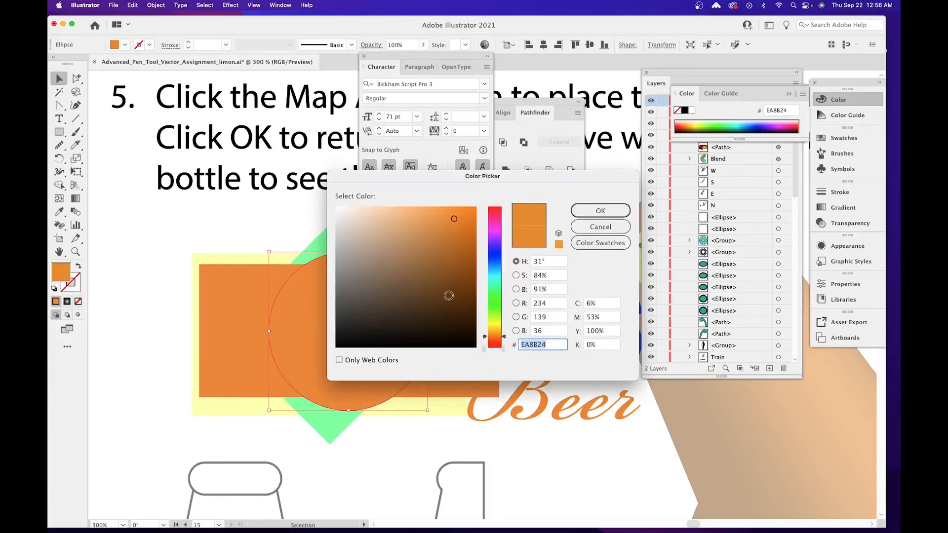
{"action": "left_click_drag", "start_coordinate": [499, 310], "coordinate": [500, 325]}
{"action": "left_click_drag", "start_coordinate": [495, 273], "coordinate": [382, 204]}
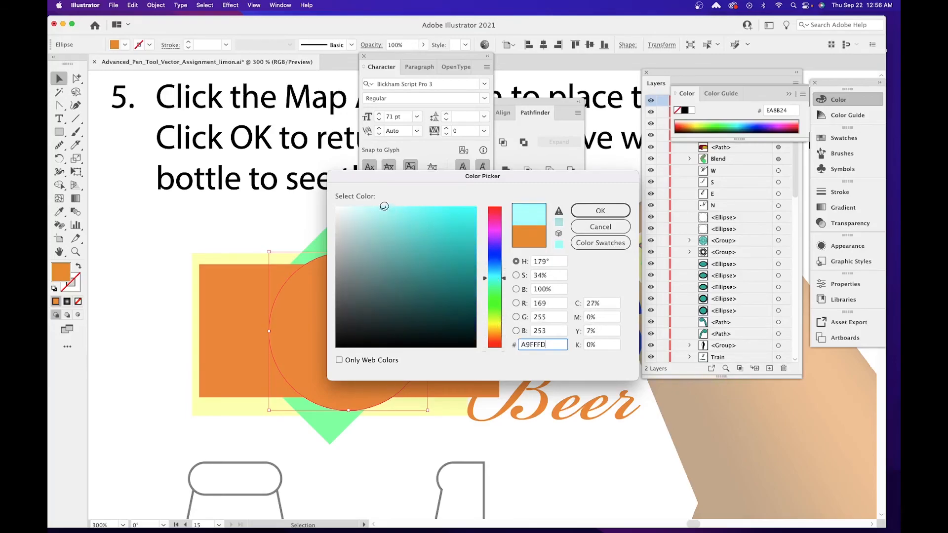
{"action": "left_click_drag", "start_coordinate": [499, 275], "coordinate": [505, 276]}
{"action": "left_click", "coordinate": [601, 214]}
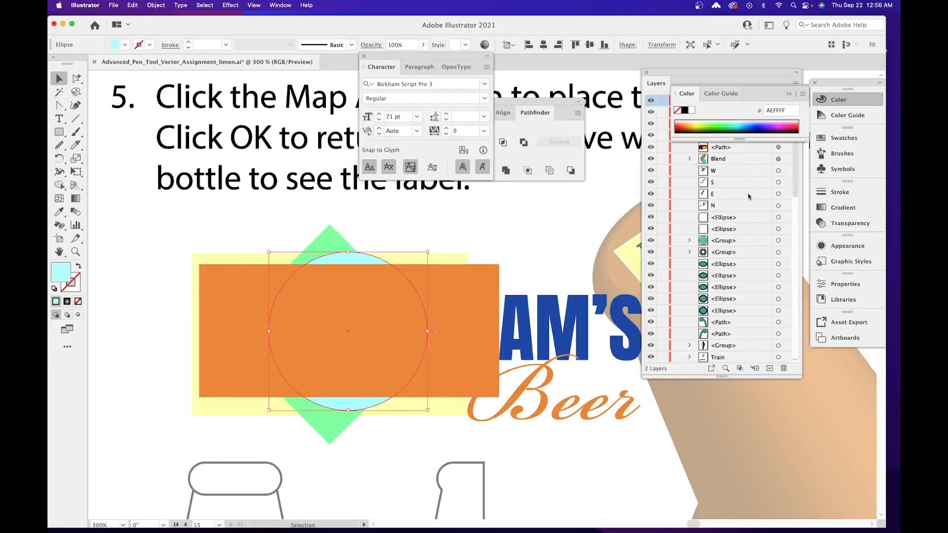
{"action": "left_click", "coordinate": [656, 84]}
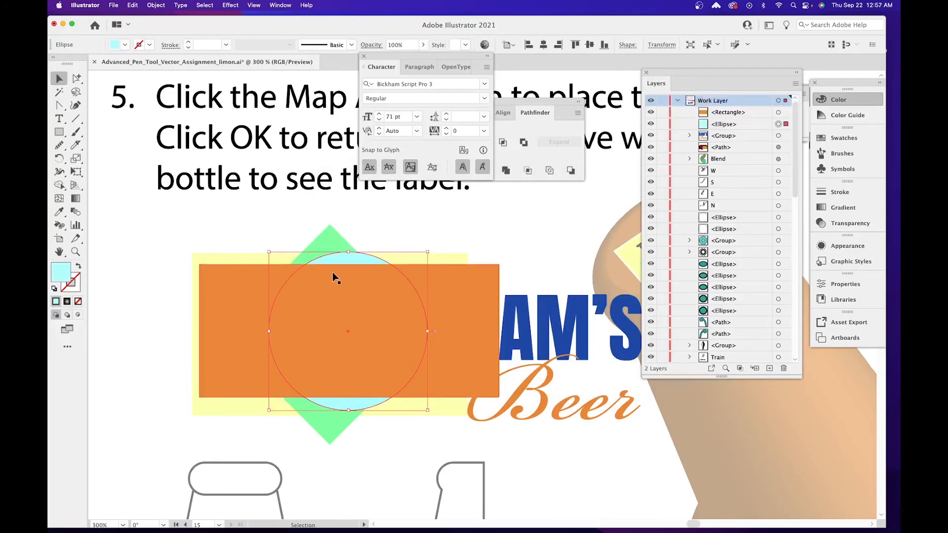
{"action": "left_click_drag", "start_coordinate": [735, 126], "coordinate": [730, 109]}
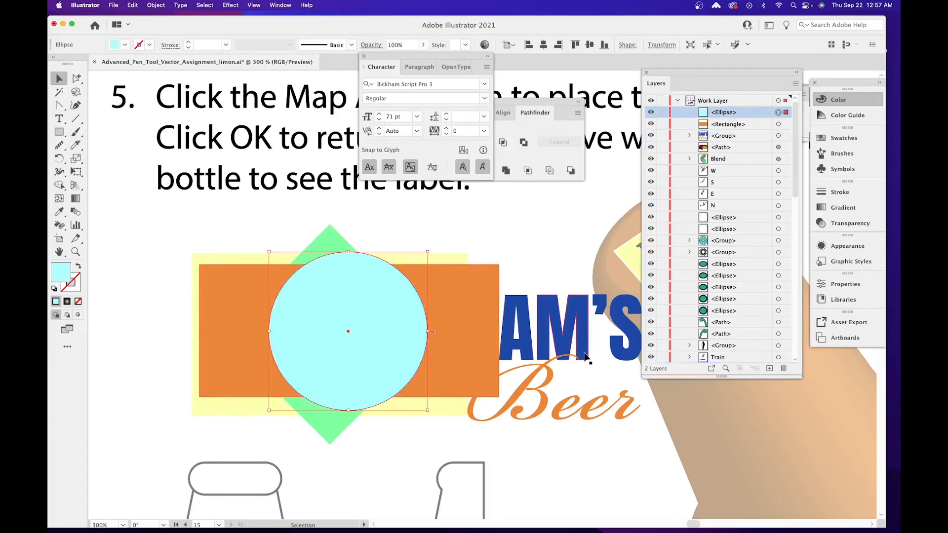
Bring the outlined "SAM'S Beer" group to the front and fit it over the circle at a smaller size.
{"action": "left_click", "coordinate": [599, 369]}
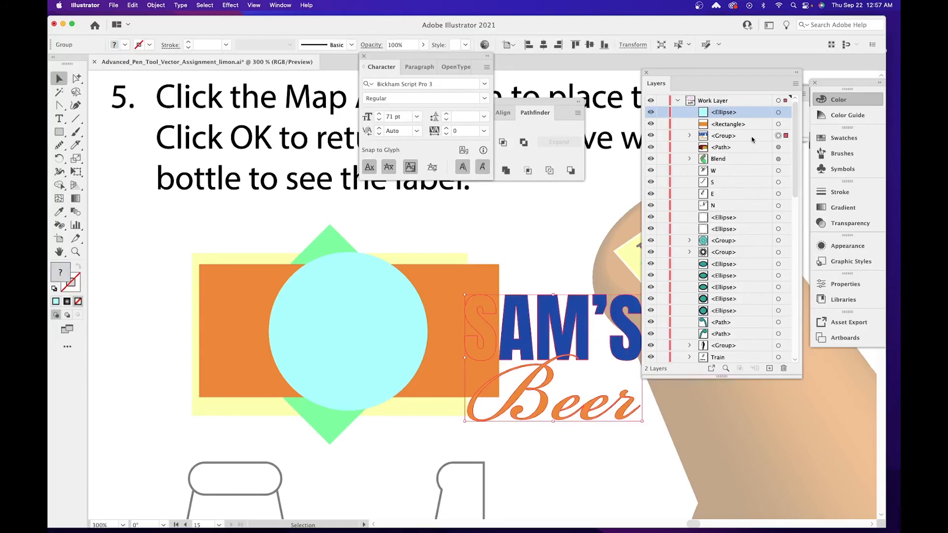
{"action": "left_click_drag", "start_coordinate": [741, 140], "coordinate": [722, 108]}
{"action": "left_click_drag", "start_coordinate": [583, 314], "coordinate": [377, 293]}
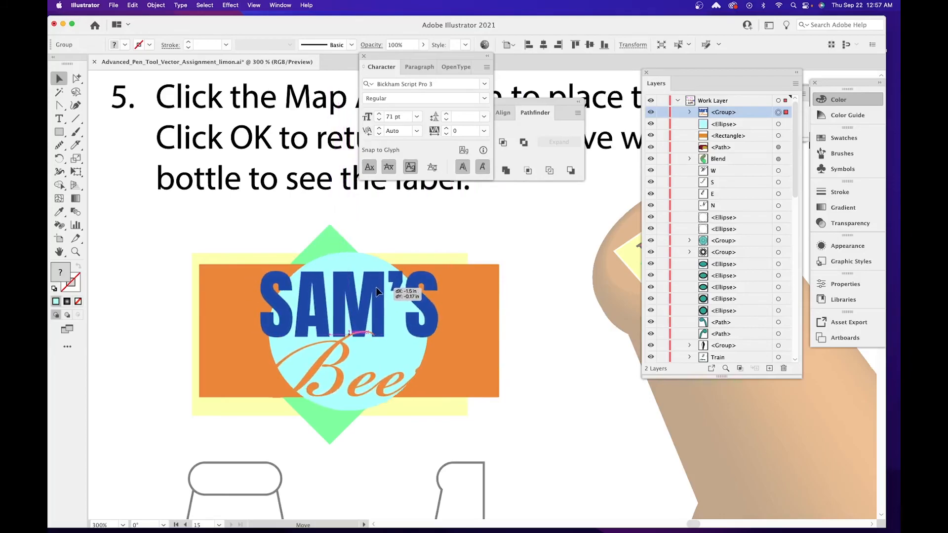
{"action": "left_click_drag", "start_coordinate": [439, 271], "coordinate": [455, 282]}
Shrink the cyan circle so it sits inside the height of the rectangle behind the text.
{"action": "left_click", "coordinate": [364, 270]}
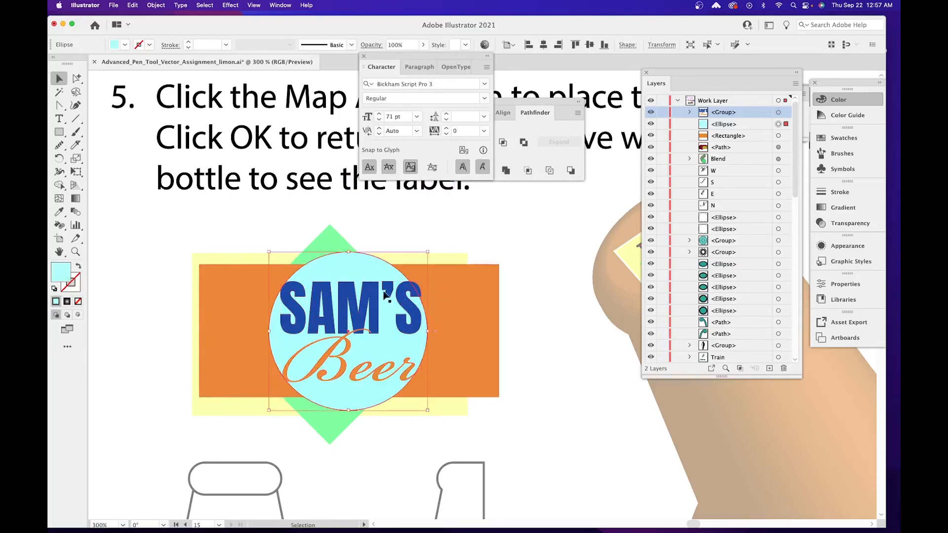
{"action": "left_click_drag", "start_coordinate": [430, 252], "coordinate": [390, 290]}
{"action": "left_click_drag", "start_coordinate": [280, 345], "coordinate": [289, 324]}
Fill the label rectangle with dark brown 6B3E10.
{"action": "left_click", "coordinate": [488, 309]}
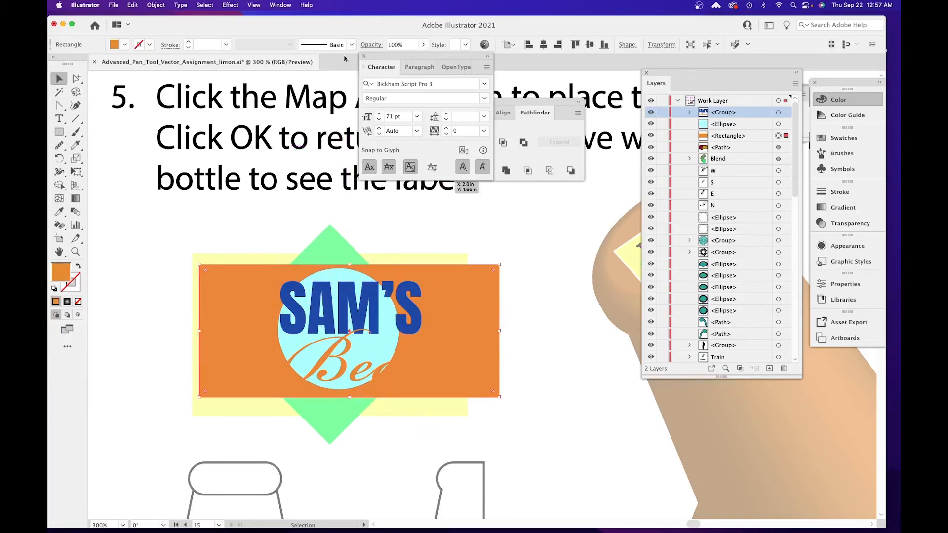
{"action": "double_click", "coordinate": [62, 270]}
{"action": "left_click_drag", "start_coordinate": [419, 281], "coordinate": [456, 288]}
{"action": "left_click_drag", "start_coordinate": [510, 180], "coordinate": [664, 117]}
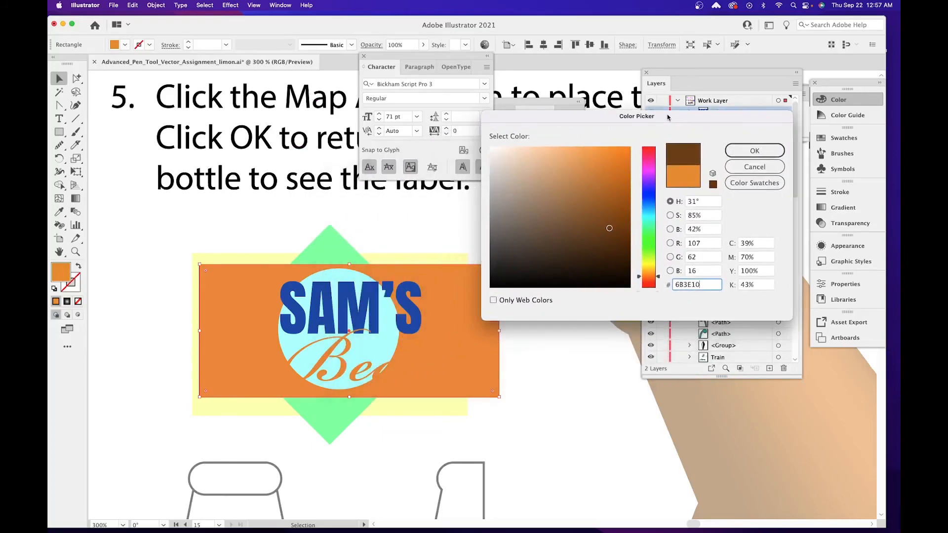
{"action": "left_click", "coordinate": [755, 153]}
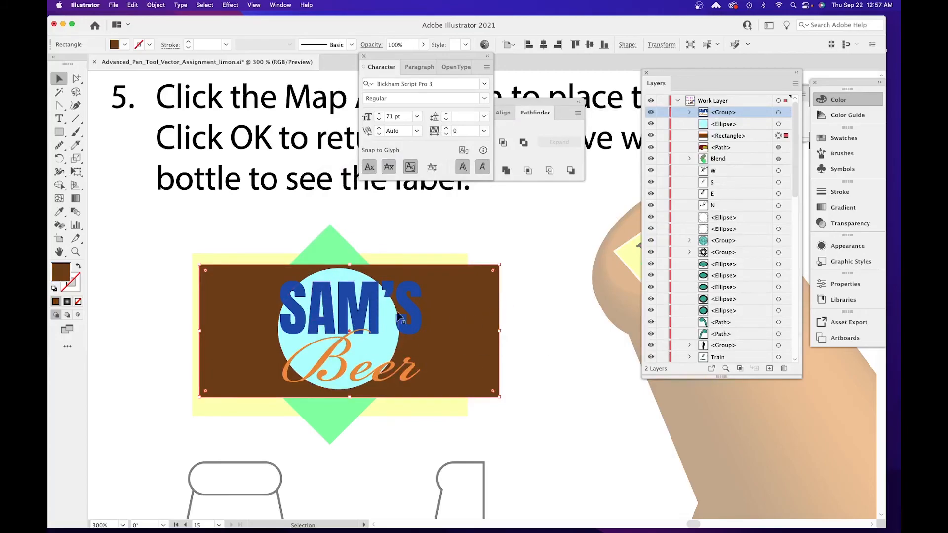
Change the label rectangle's fill to golden yellow.
{"action": "double_click", "coordinate": [65, 281]}
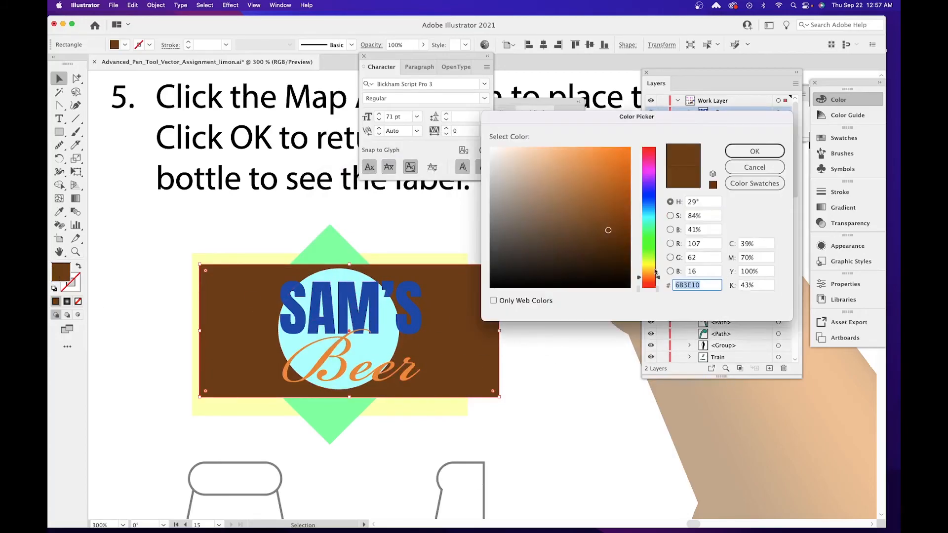
{"action": "left_click", "coordinate": [646, 265]}
{"action": "left_click_drag", "start_coordinate": [599, 216], "coordinate": [618, 155]}
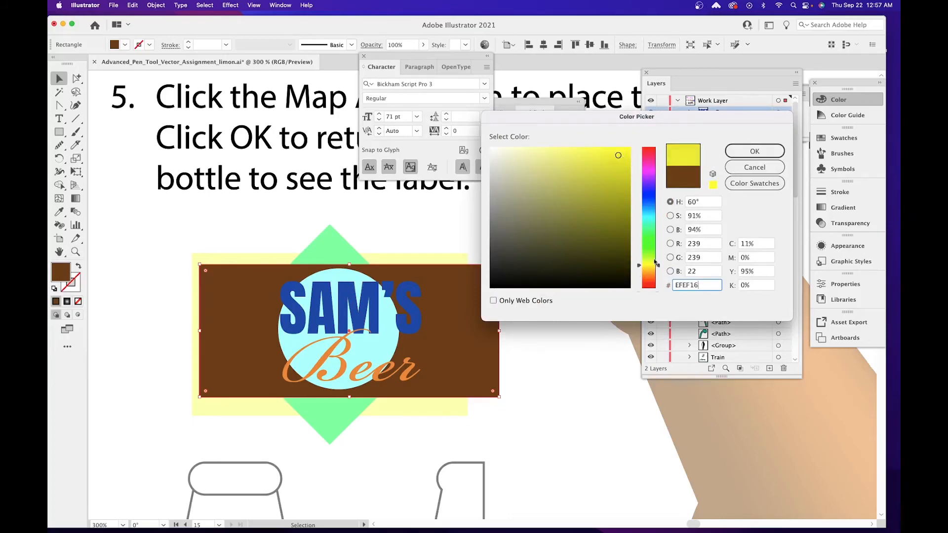
{"action": "left_click_drag", "start_coordinate": [659, 267], "coordinate": [659, 271]}
{"action": "left_click", "coordinate": [754, 151]}
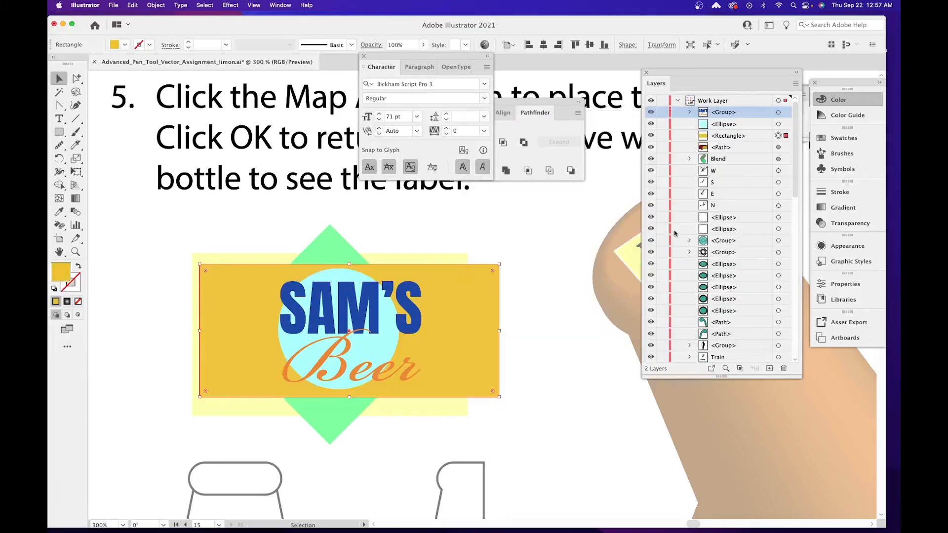
Delete the cyan circle behind the "SAM'S Beer" text.
{"action": "left_click", "coordinate": [525, 257]}
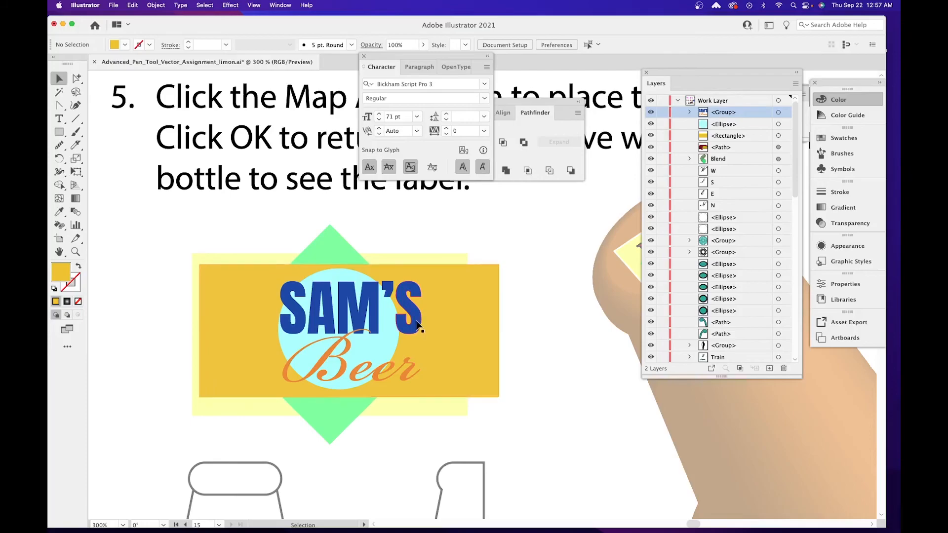
{"action": "left_click", "coordinate": [395, 344]}
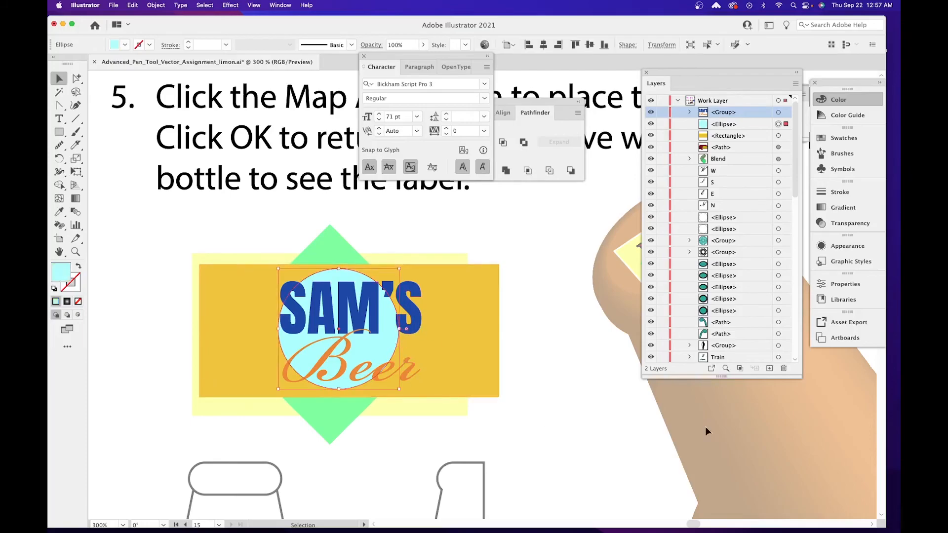
{"action": "key", "text": "Delete"}
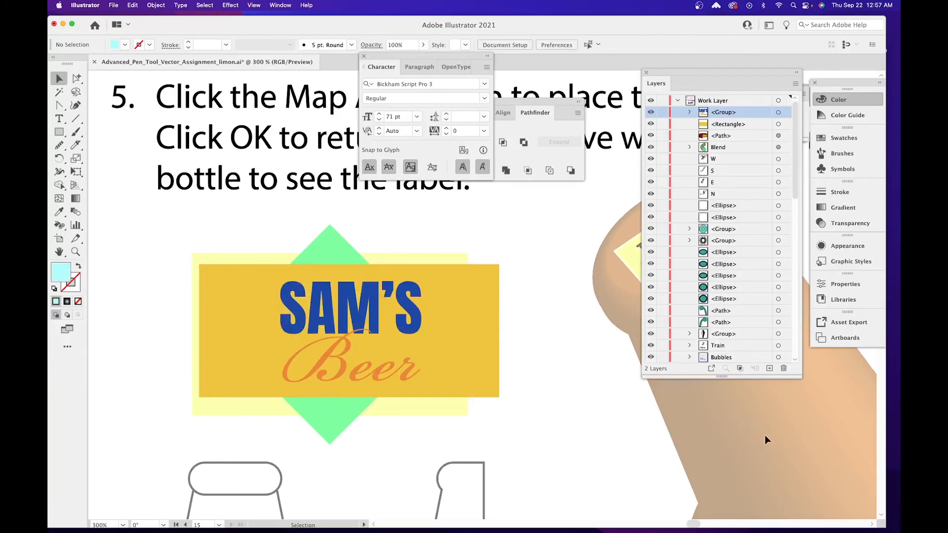
Narrow the yellow rectangle from both sides and lower its top edge so it frames the "SAM'S Beer" text closely.
{"action": "left_click", "coordinate": [458, 329]}
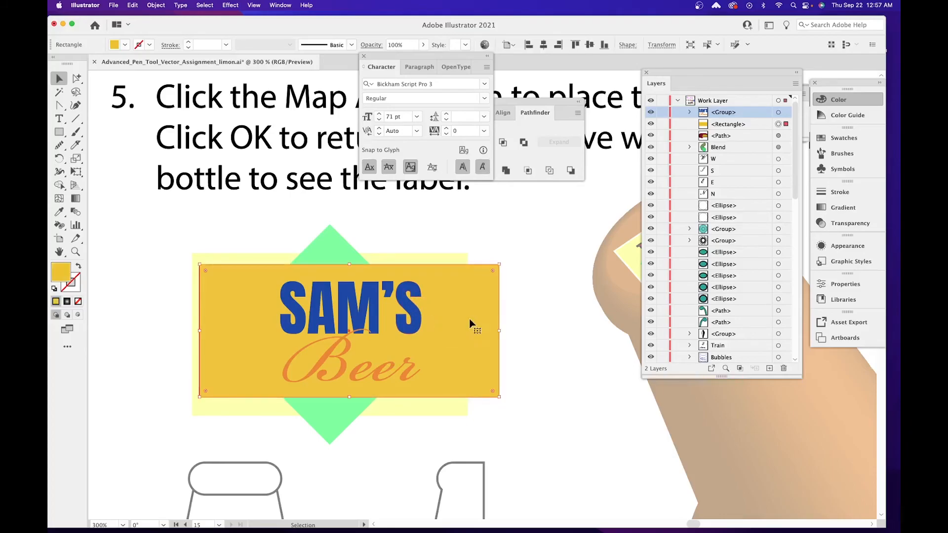
{"action": "left_click_drag", "start_coordinate": [499, 265], "coordinate": [443, 273]}
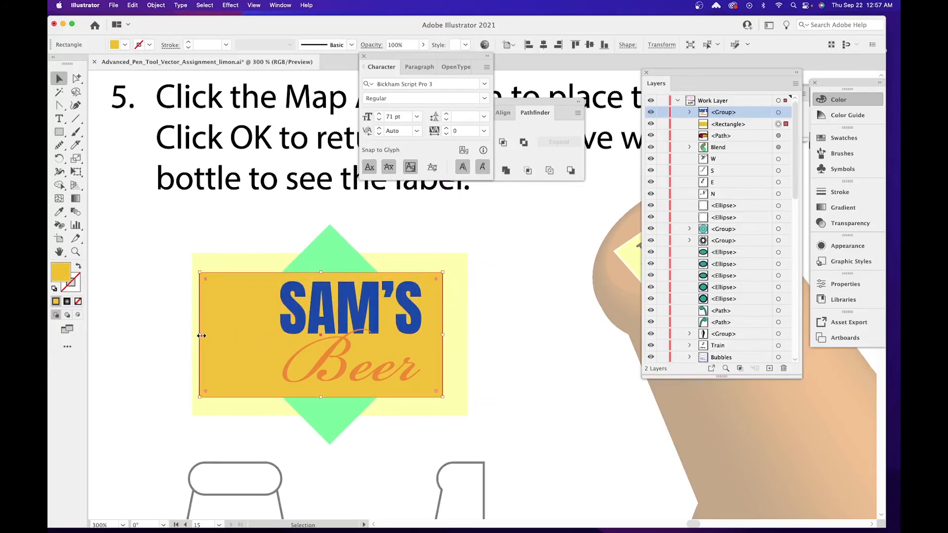
{"action": "left_click_drag", "start_coordinate": [201, 336], "coordinate": [258, 335]}
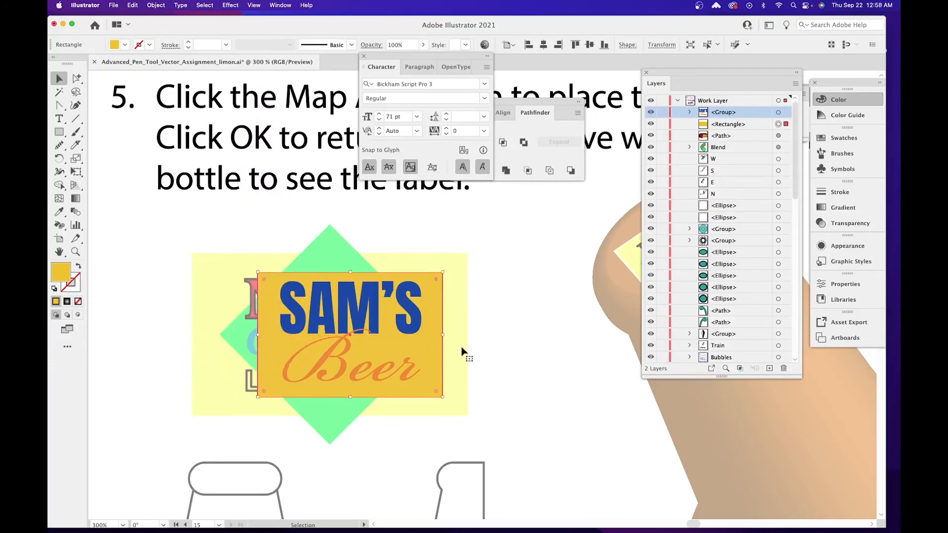
Try a black fill on the label rectangle, and undo it to restore the golden yellow.
{"action": "key", "text": "super+equal"}
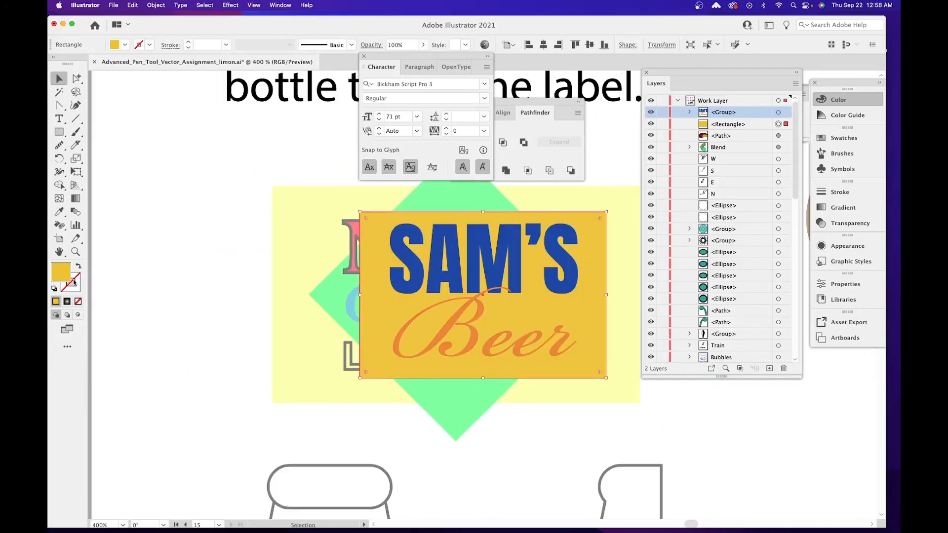
{"action": "double_click", "coordinate": [52, 272]}
{"action": "type", "text": "EAC31B"}
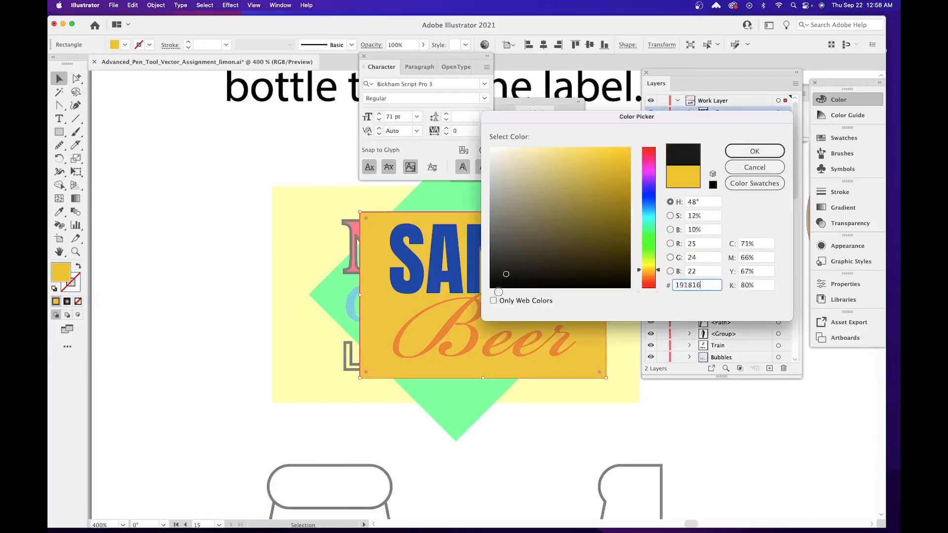
{"action": "left_click", "coordinate": [741, 152]}
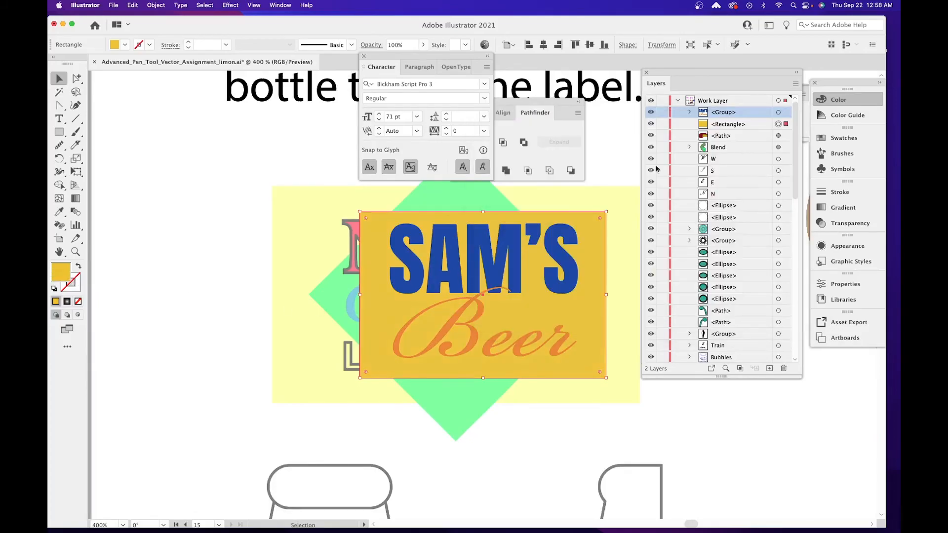
{"action": "double_click", "coordinate": [66, 275]}
{"action": "type", "text": "000000"}
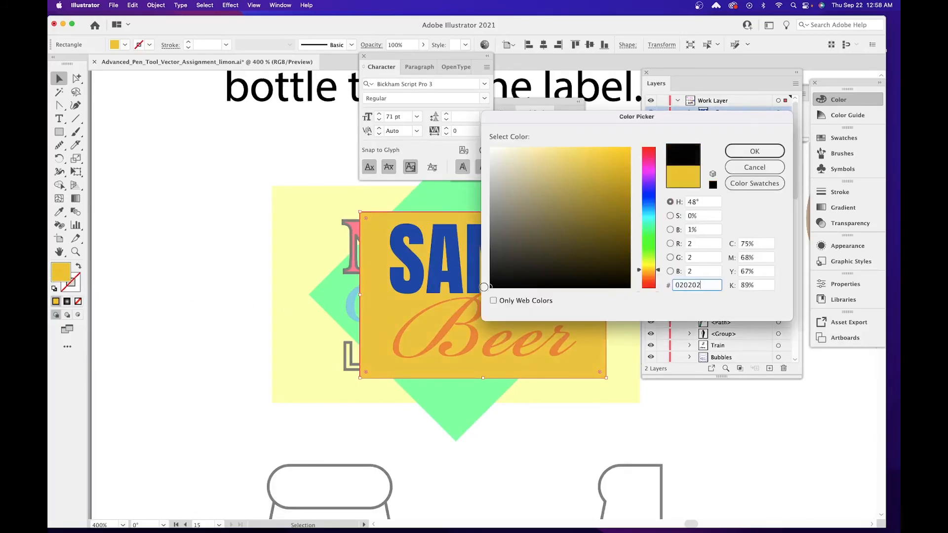
{"action": "left_click", "coordinate": [746, 150]}
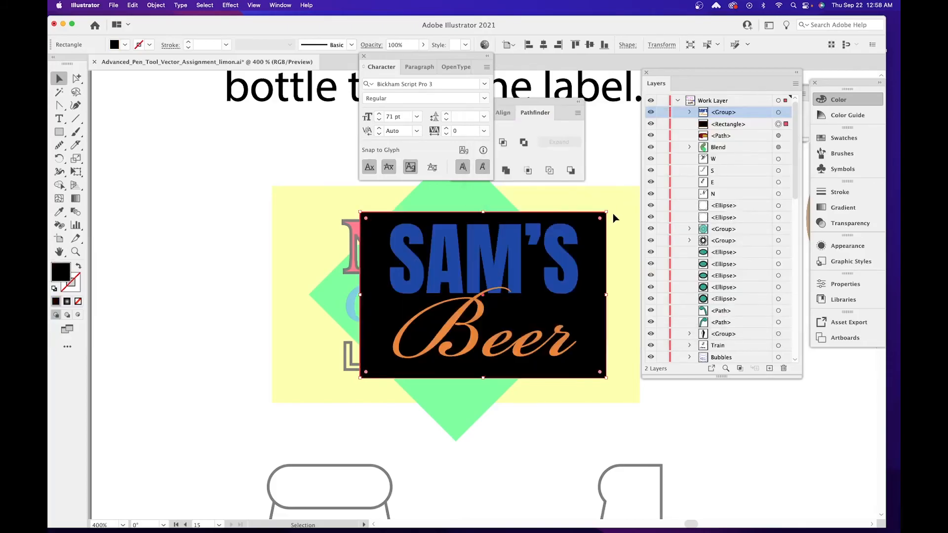
{"action": "scroll", "coordinate": [589, 225], "scroll_direction": "right", "scroll_amount": 3}
{"action": "key", "text": "super+z"}
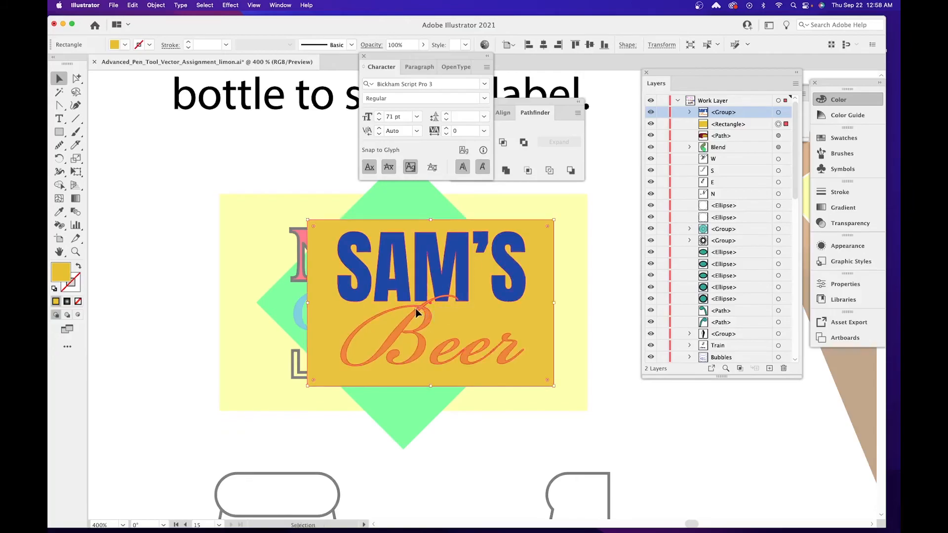
Select the individual letters of "Beer" inside the label's text group and change their fill to black (000000).
{"action": "left_click", "coordinate": [377, 317]}
{"action": "left_click", "coordinate": [76, 78]}
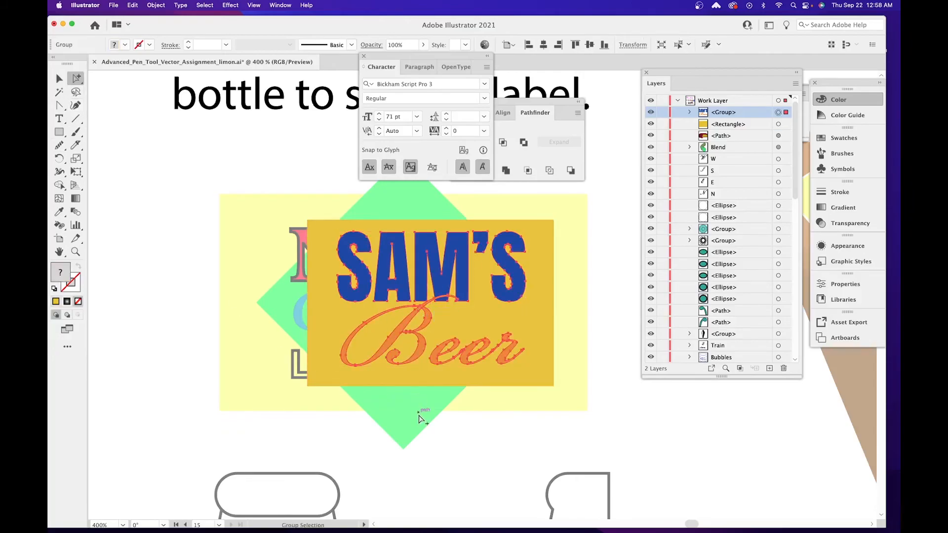
{"action": "left_click", "coordinate": [419, 345]}
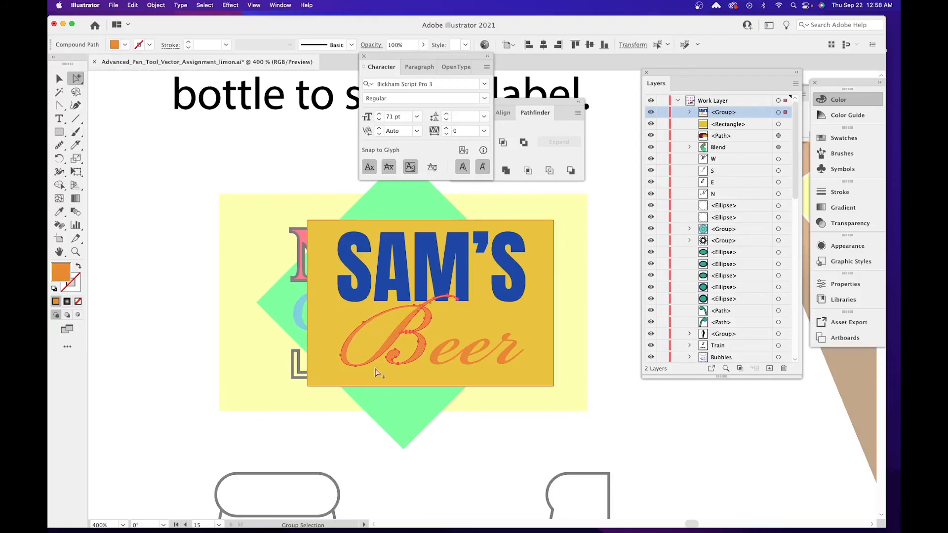
{"action": "left_click", "coordinate": [377, 393]}
{"action": "left_click", "coordinate": [391, 355]}
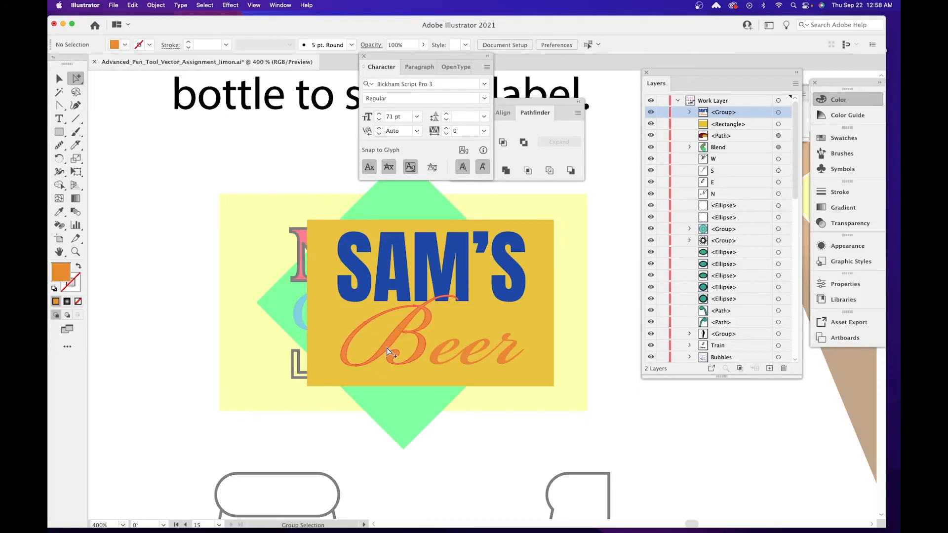
{"action": "left_click", "coordinate": [439, 352], "text": "shift"}
{"action": "left_click", "coordinate": [469, 355], "text": "shift"}
{"action": "left_click", "coordinate": [508, 349], "text": "shift"}
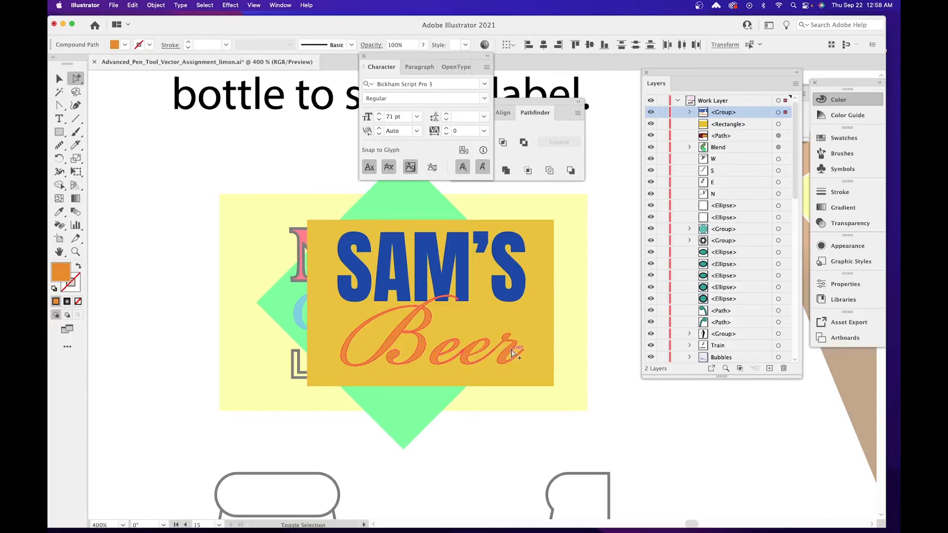
{"action": "double_click", "coordinate": [58, 273]}
{"action": "left_click", "coordinate": [485, 290]}
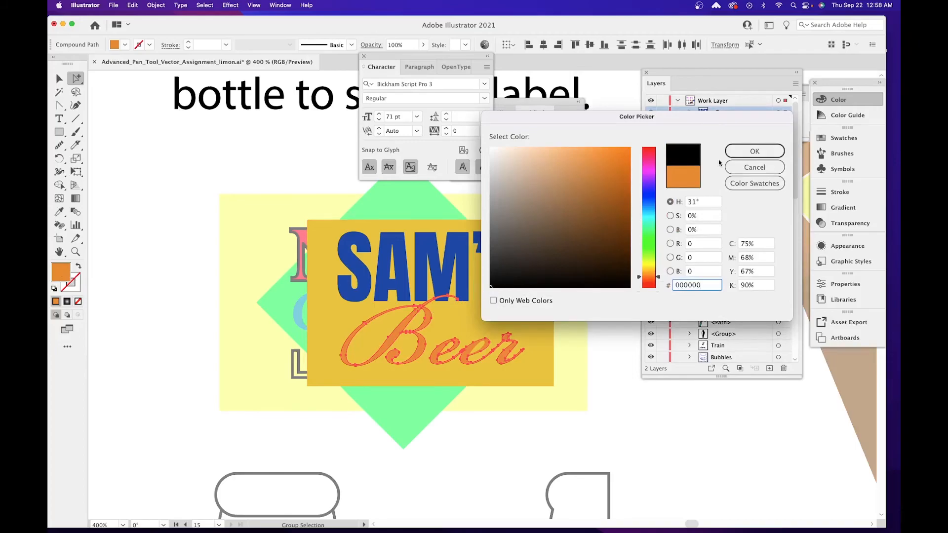
{"action": "left_click", "coordinate": [746, 149]}
{"action": "left_click", "coordinate": [59, 79]}
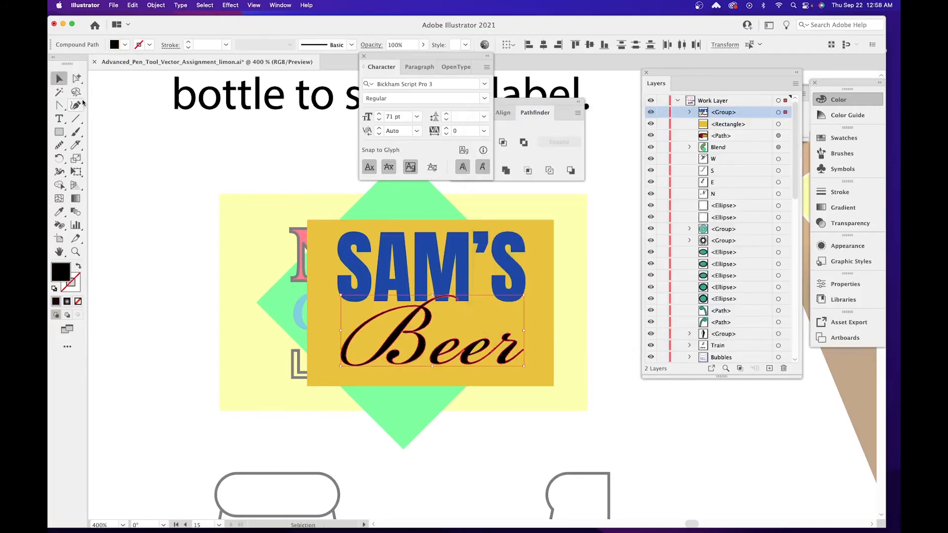
{"action": "left_click", "coordinate": [580, 378]}
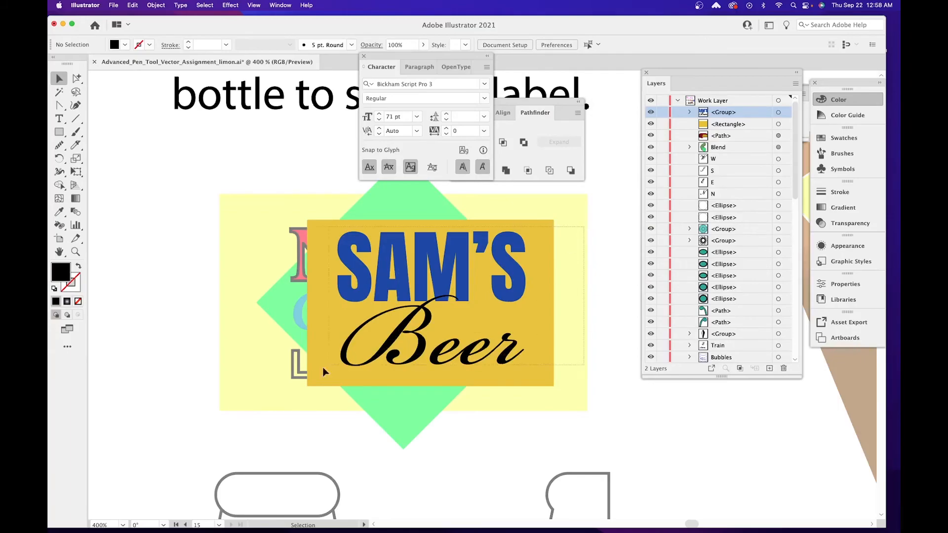
Centre the "SAM'S Beer" text group and the golden yellow rectangle on each other horizontally and vertically.
{"action": "left_click_drag", "start_coordinate": [578, 369], "coordinate": [285, 383]}
{"action": "left_click", "coordinate": [246, 204]}
{"action": "left_click", "coordinate": [493, 362]}
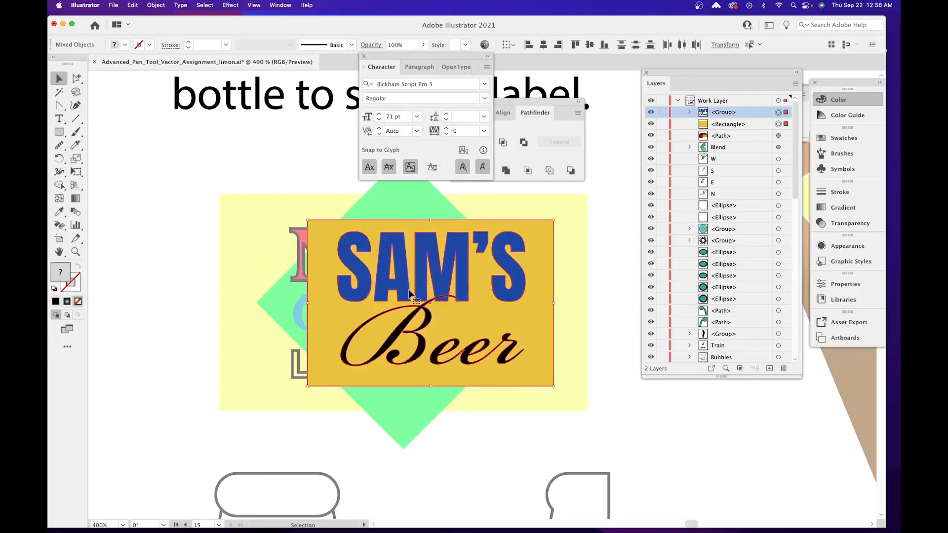
{"action": "left_click", "coordinate": [556, 44]}
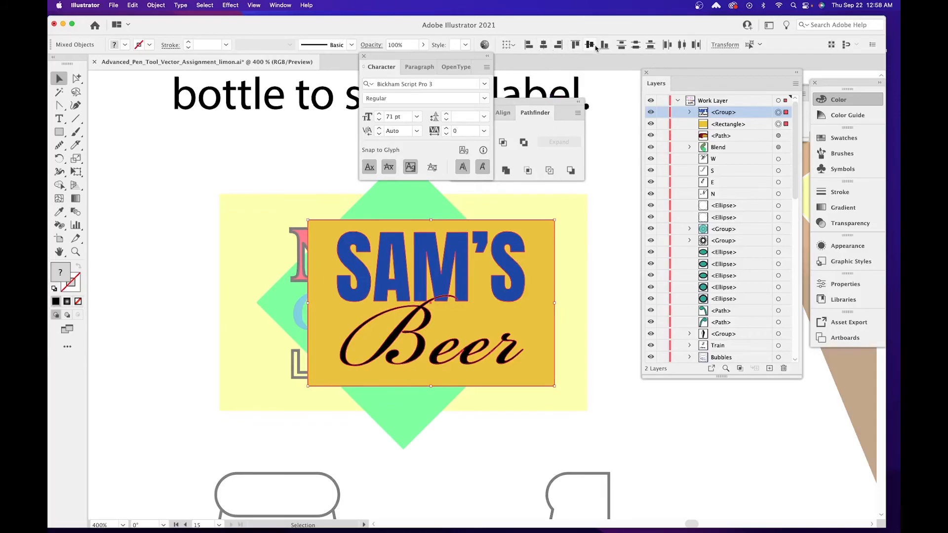
{"action": "left_click", "coordinate": [591, 47]}
{"action": "left_click", "coordinate": [592, 304]}
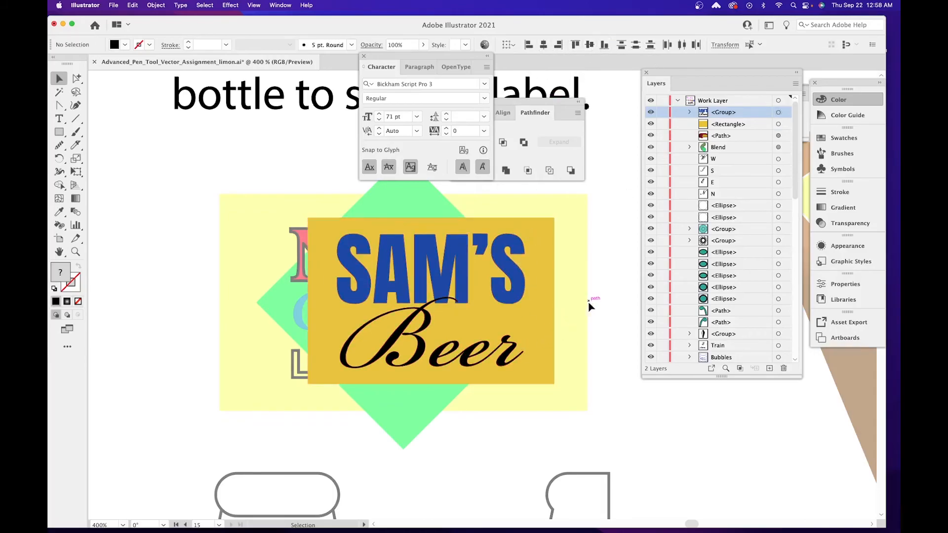
Save the text and rectangle together as a dynamic symbol named "Sams Beer Label" with the Graphic export type.
{"action": "scroll", "coordinate": [519, 321], "scroll_direction": "right", "scroll_amount": 5}
{"action": "left_click_drag", "start_coordinate": [482, 217], "coordinate": [280, 313]}
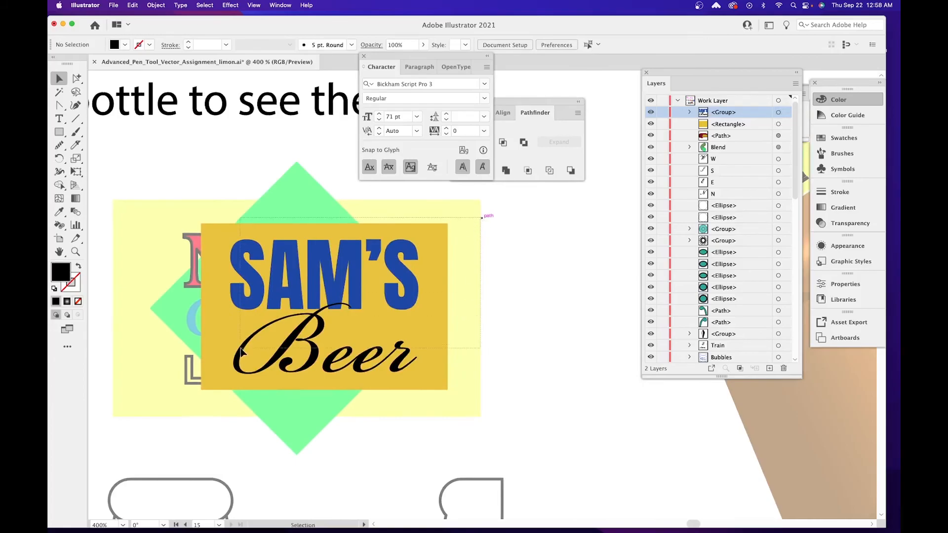
{"action": "left_click_drag", "start_coordinate": [241, 350], "coordinate": [152, 420]}
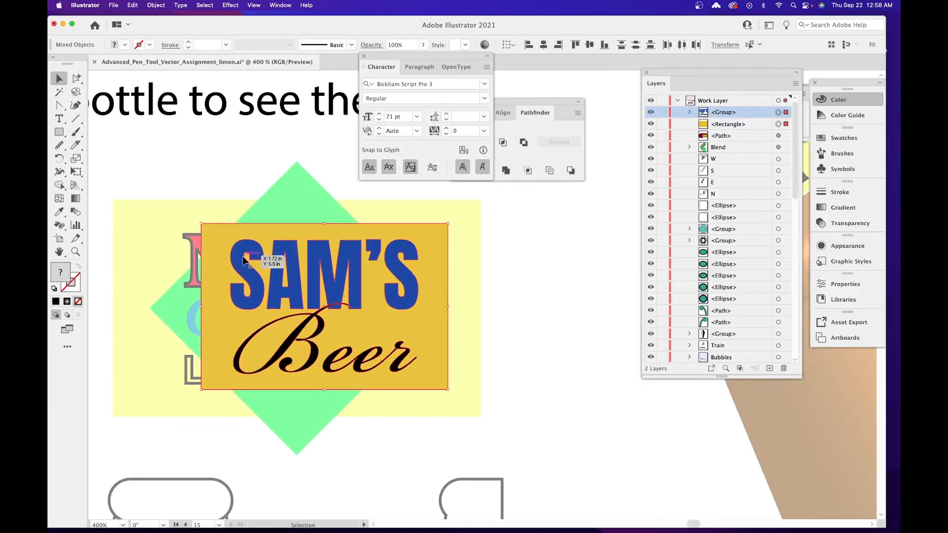
{"action": "left_click", "coordinate": [865, 171]}
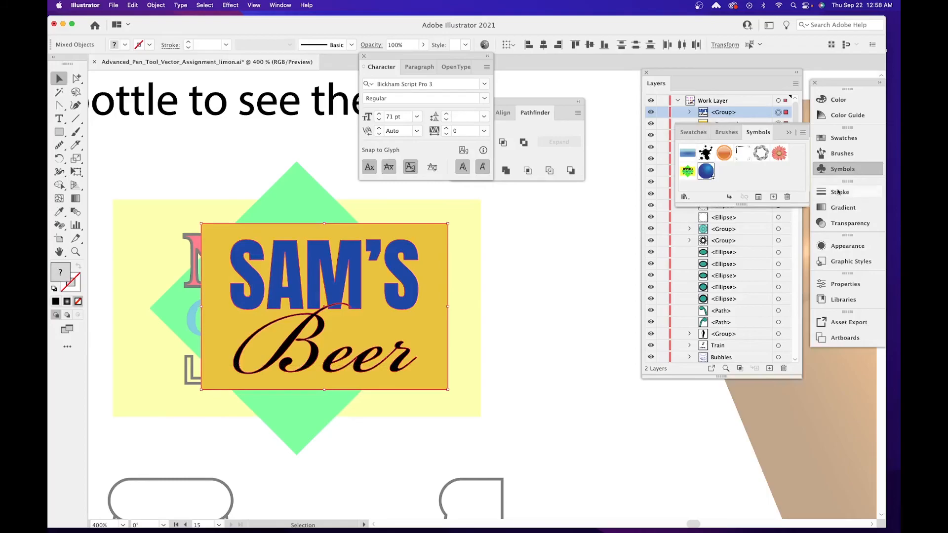
{"action": "left_click", "coordinate": [773, 198]}
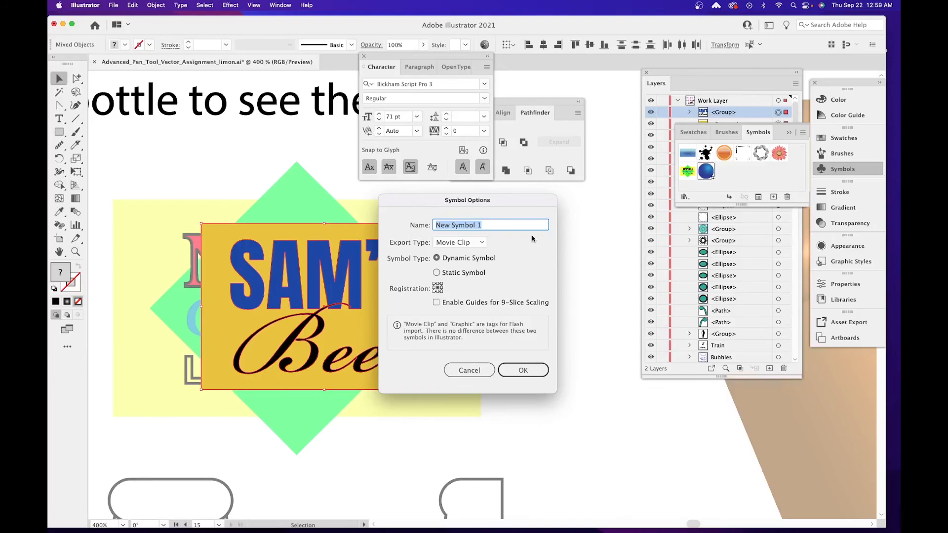
{"action": "type", "text": "Sams Beer Label"}
{"action": "left_click", "coordinate": [443, 246]}
{"action": "left_click", "coordinate": [453, 266]}
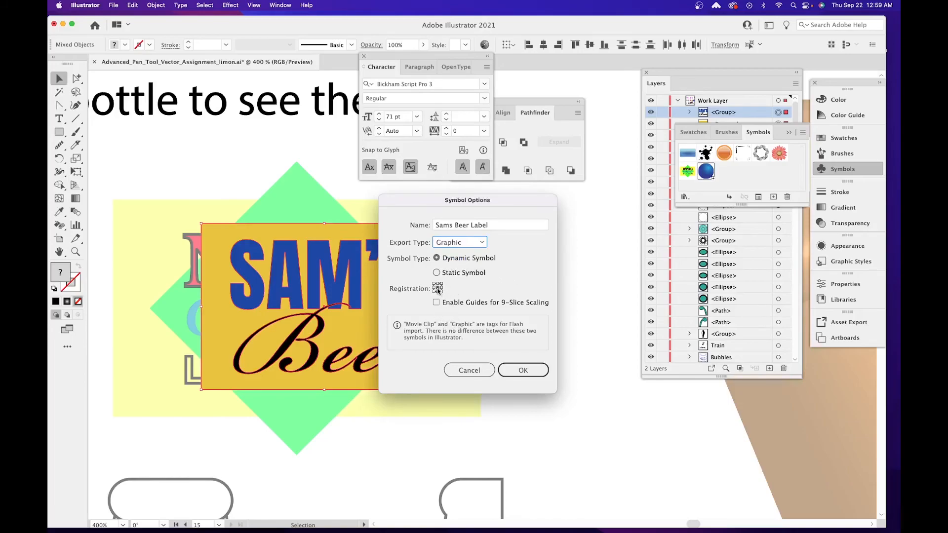
{"action": "left_click", "coordinate": [516, 371]}
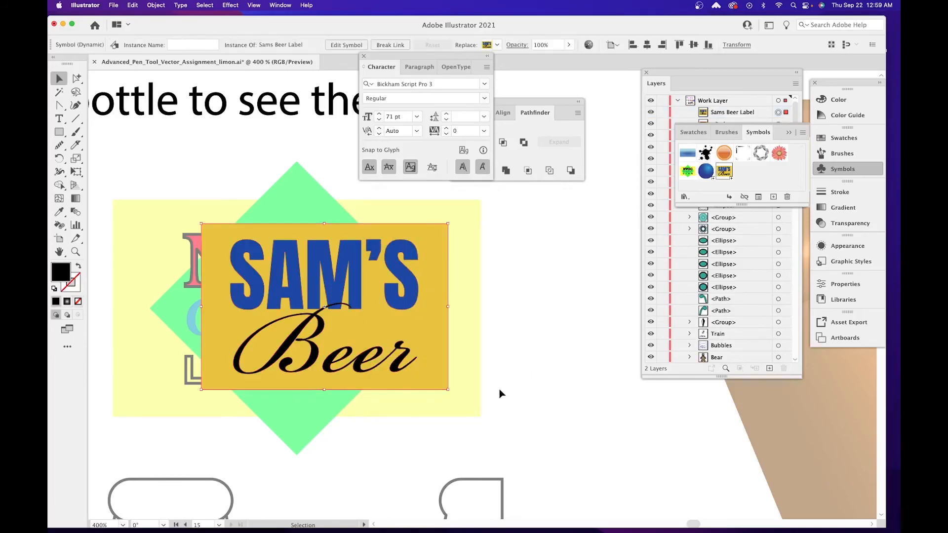
{"action": "left_click", "coordinate": [545, 357]}
Draw a black rounded rectangle without a stroke over the body of the full bottle template.
{"action": "scroll", "coordinate": [520, 392], "scroll_direction": "down", "scroll_amount": 10}
{"action": "scroll", "coordinate": [520, 391], "scroll_direction": "left", "scroll_amount": 2}
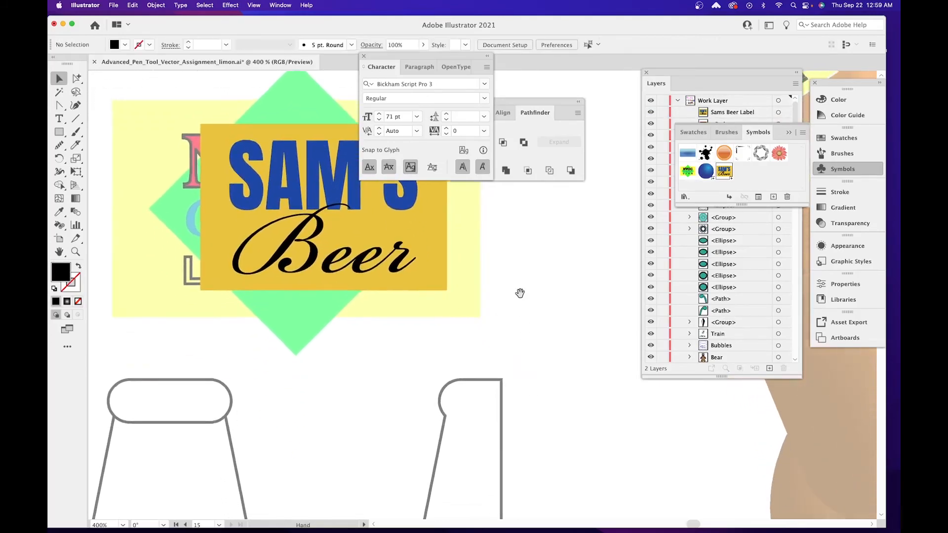
{"action": "key", "text": "super+minus"}
{"action": "key", "text": "super+minus"}
{"action": "key", "text": "super+minus"}
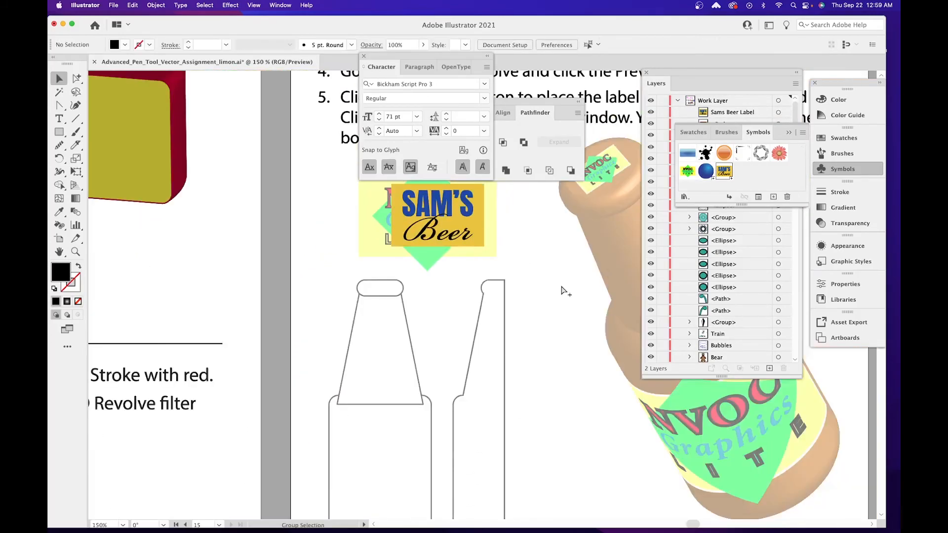
{"action": "scroll", "coordinate": [533, 393], "scroll_direction": "down", "scroll_amount": 3}
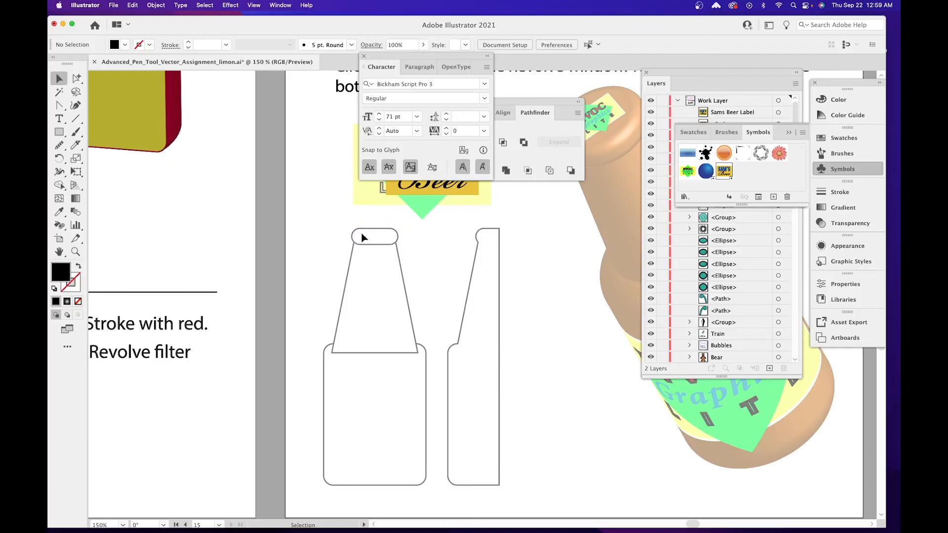
{"action": "left_click", "coordinate": [59, 132]}
{"action": "left_click", "coordinate": [126, 145]}
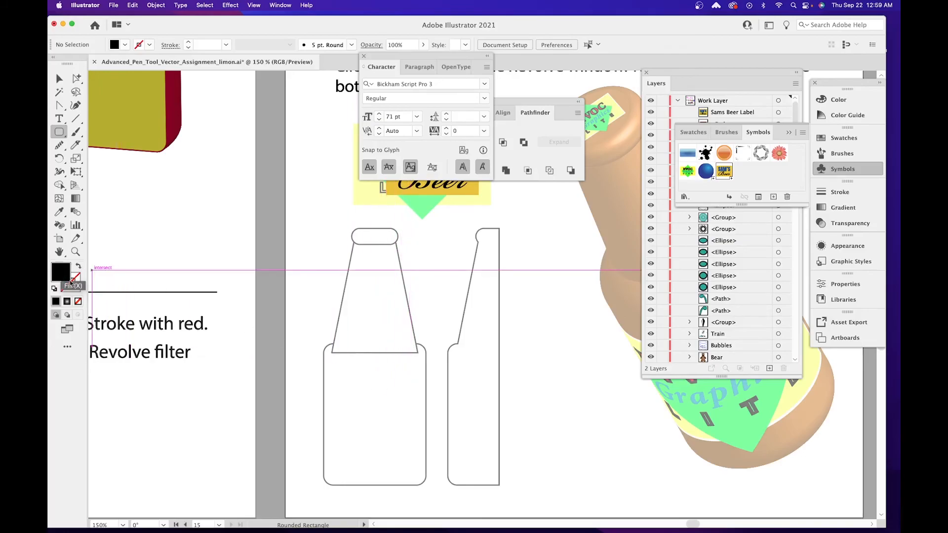
{"action": "left_click_drag", "start_coordinate": [323, 486], "coordinate": [425, 343]}
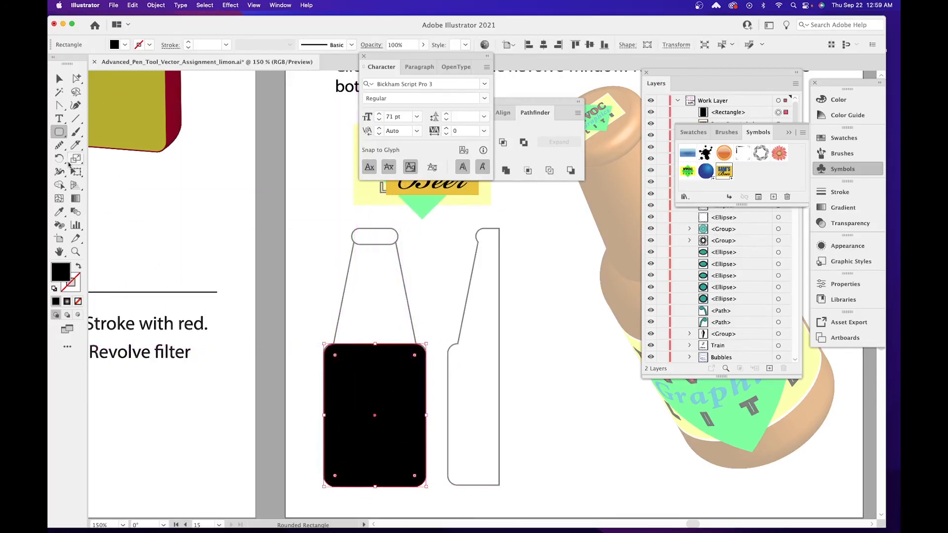
Draw a square-cornered black rectangle over the bottle's neck, from the top of the body up into the cap outline.
{"action": "left_click", "coordinate": [60, 132]}
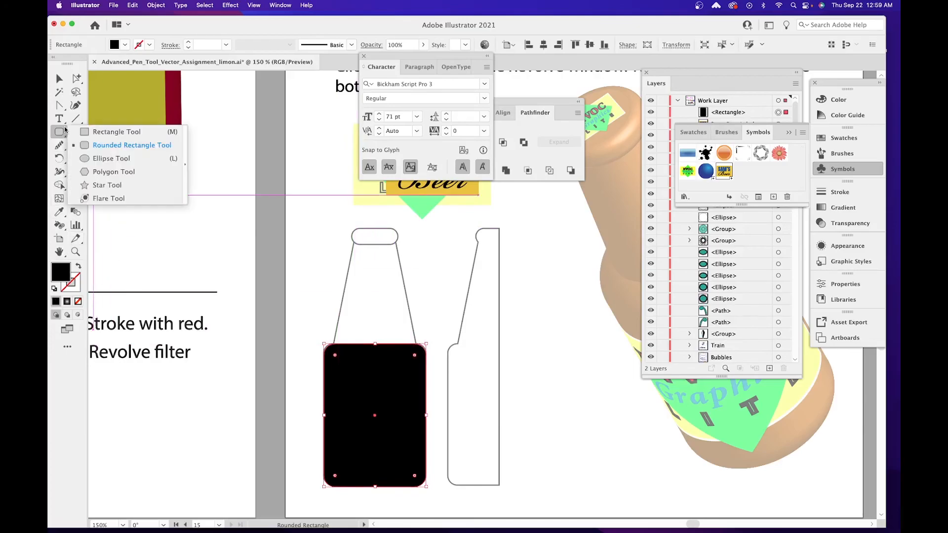
{"action": "left_click", "coordinate": [109, 132]}
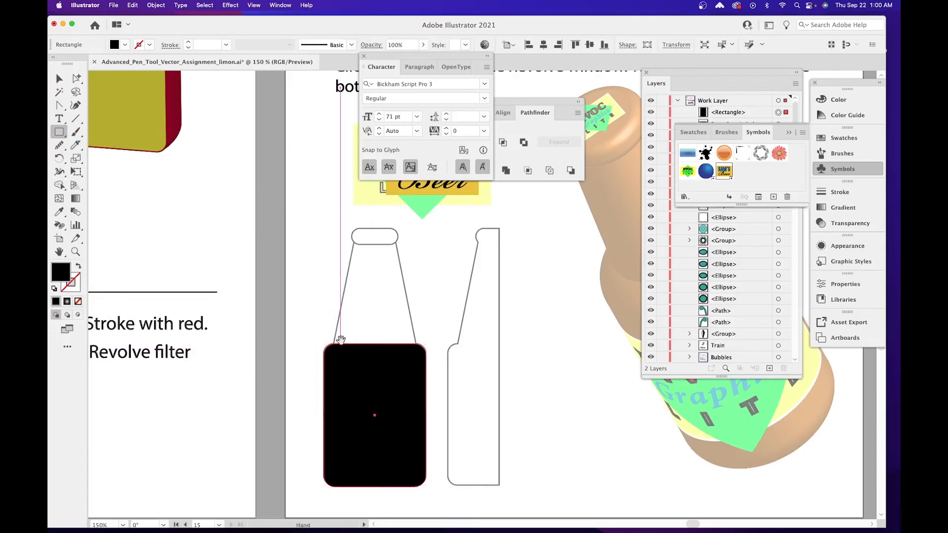
{"action": "key", "text": "super+equal"}
{"action": "key", "text": "super+equal"}
{"action": "key", "text": "super+equal"}
{"action": "key", "text": "super+equal"}
{"action": "left_click_drag", "start_coordinate": [364, 338], "coordinate": [252, 531]}
{"action": "key", "text": "super+minus"}
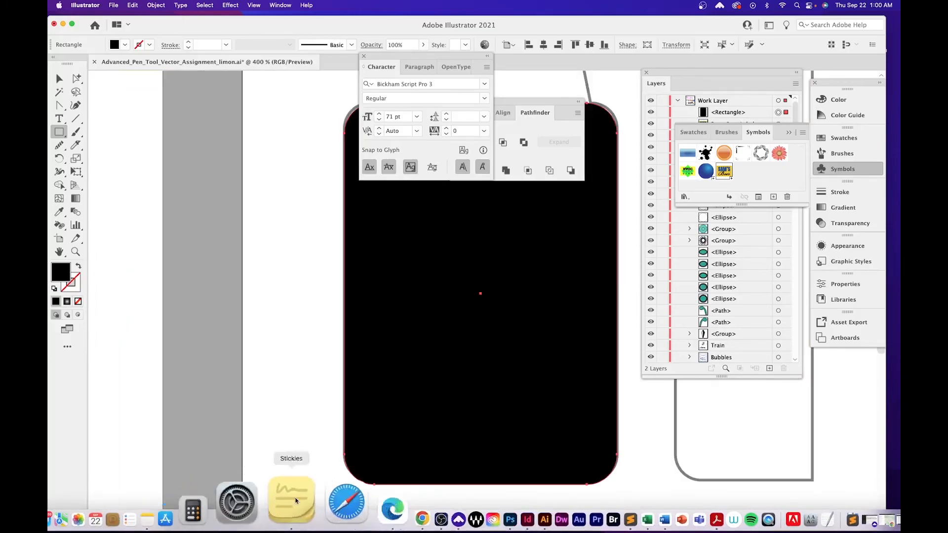
{"action": "scroll", "coordinate": [326, 243], "scroll_direction": "up", "scroll_amount": 10}
{"action": "scroll", "coordinate": [326, 243], "scroll_direction": "right", "scroll_amount": 5}
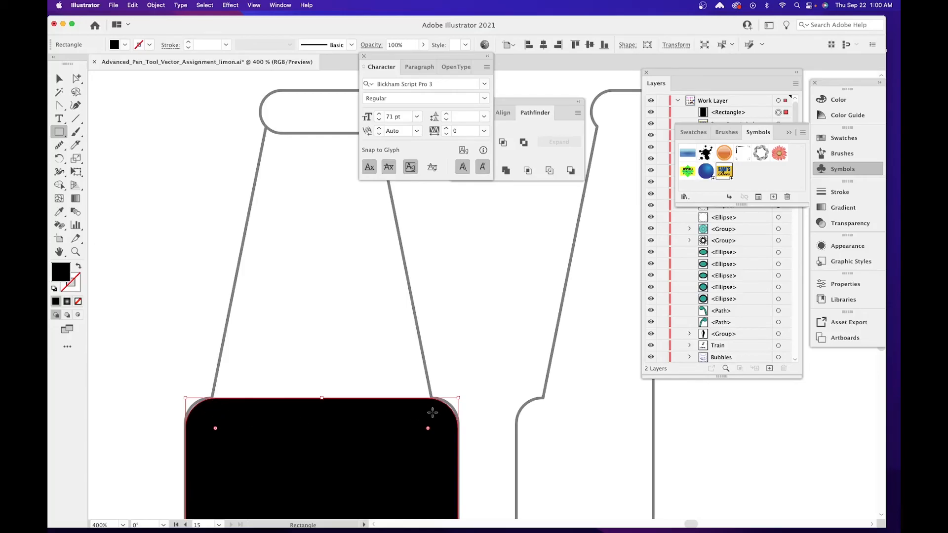
{"action": "left_click_drag", "start_coordinate": [432, 412], "coordinate": [207, 107]}
{"action": "scroll", "coordinate": [346, 440], "scroll_direction": "up", "scroll_amount": 5}
Select the two top corner points of the neck rectangle and preview scaling them uniformly to 75% and 50%.
{"action": "key", "text": "s"}
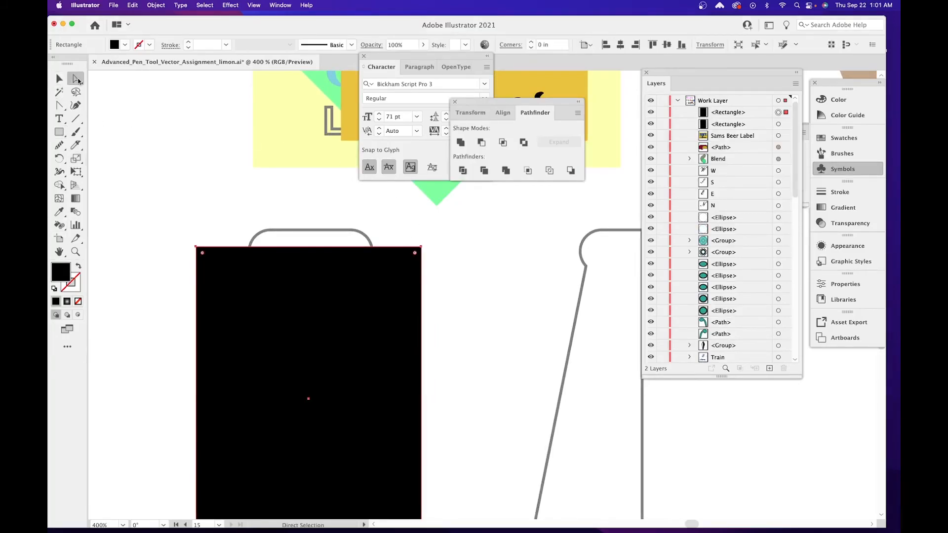
{"action": "left_click", "coordinate": [76, 80]}
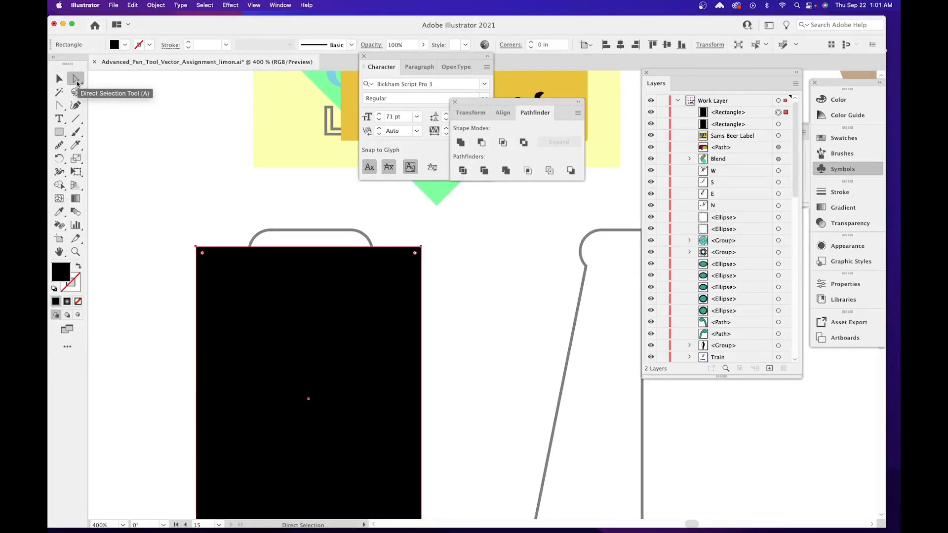
{"action": "left_click_drag", "start_coordinate": [186, 235], "coordinate": [432, 264]}
{"action": "key", "text": "space"}
{"action": "mouse_move", "coordinate": [305, 265]}
{"action": "left_mouse_down"}
{"action": "mouse_move", "coordinate": [275, 212]}
{"action": "mouse_move", "coordinate": [265, 259]}
{"action": "left_mouse_up"}
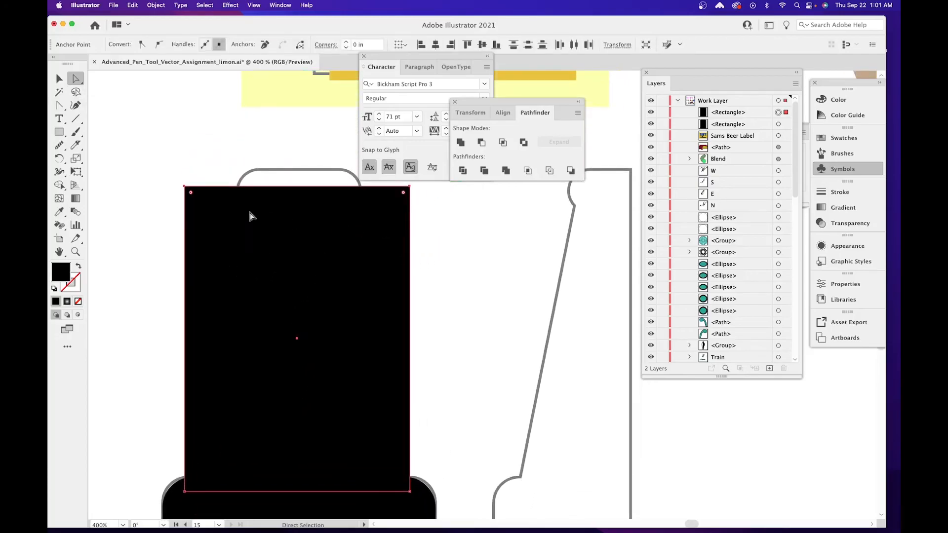
{"action": "double_click", "coordinate": [75, 158]}
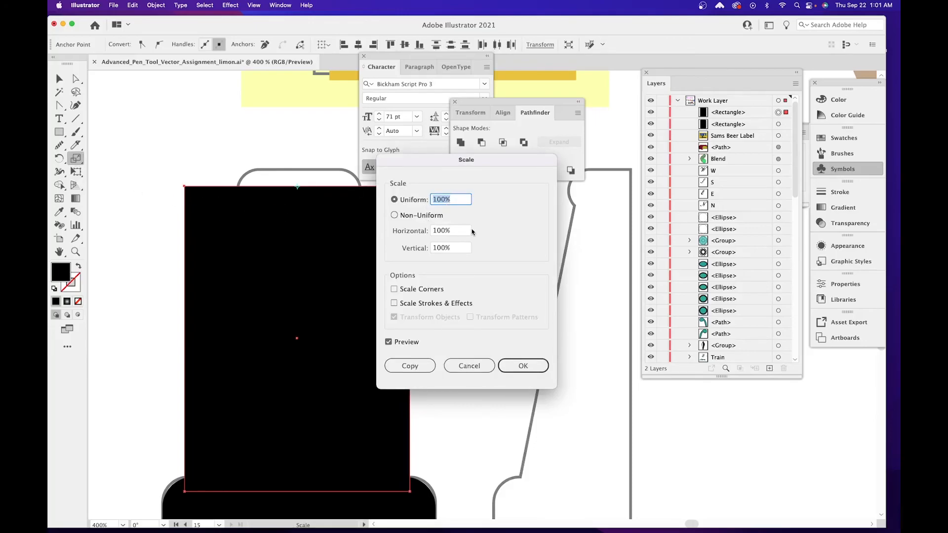
{"action": "type", "text": "75"}
{"action": "left_click", "coordinate": [387, 343]}
{"action": "left_click", "coordinate": [388, 343]}
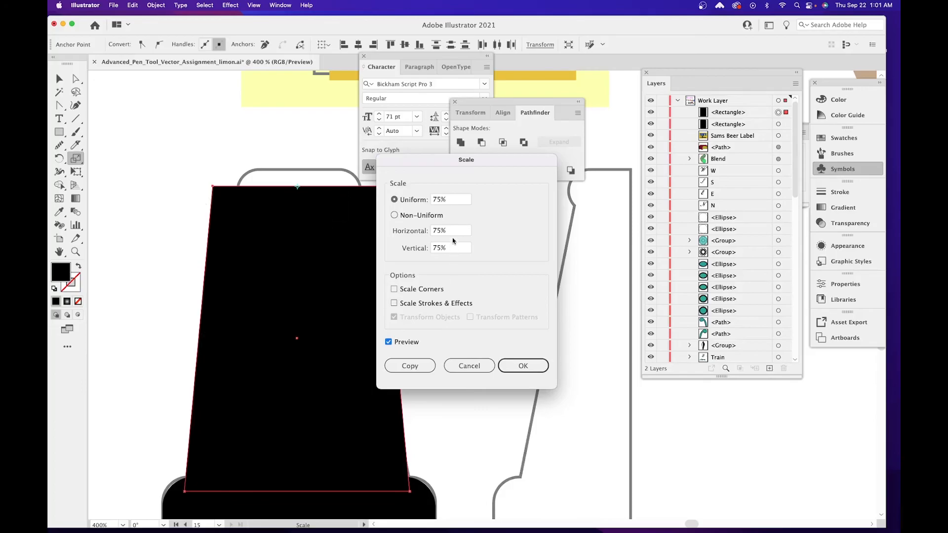
{"action": "left_click", "coordinate": [442, 200]}
{"action": "type", "text": "50"}
{"action": "key", "text": "Tab"}
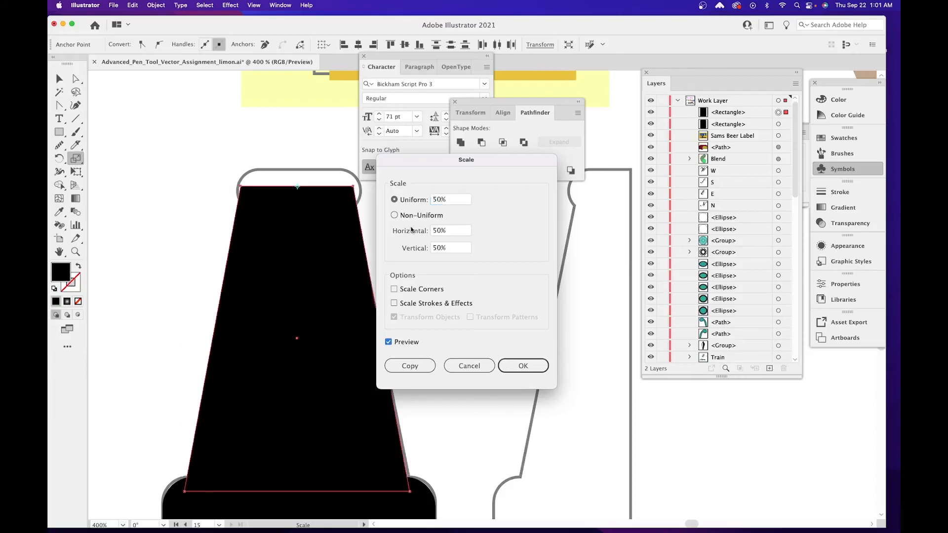
Preview a 40% uniform scale on the neck's top points, and apply 45% to taper the neck.
{"action": "left_click", "coordinate": [452, 200]}
{"action": "left_click", "coordinate": [394, 199]}
{"action": "type", "text": "40"}
{"action": "key", "text": "Tab"}
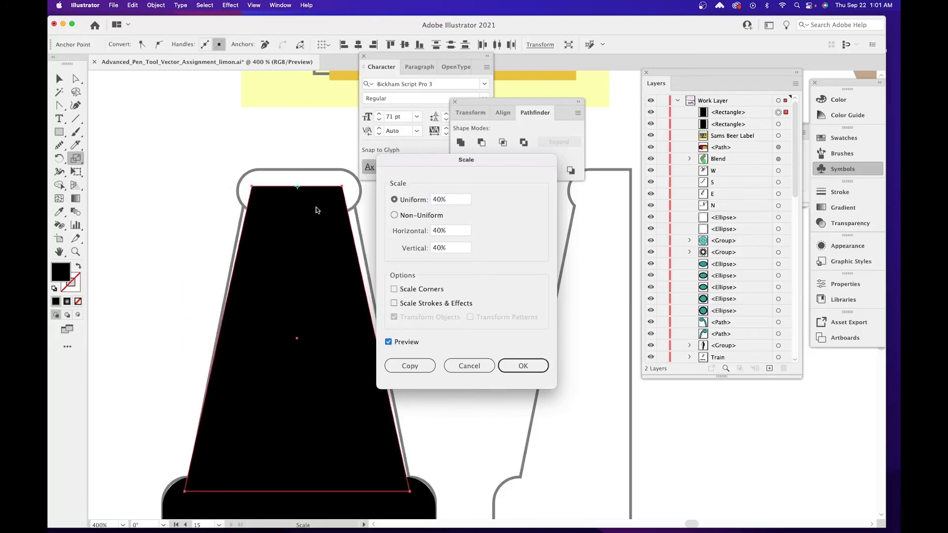
{"action": "left_click", "coordinate": [452, 200]}
{"action": "left_click", "coordinate": [394, 199]}
{"action": "type", "text": "45"}
{"action": "left_click", "coordinate": [524, 366]}
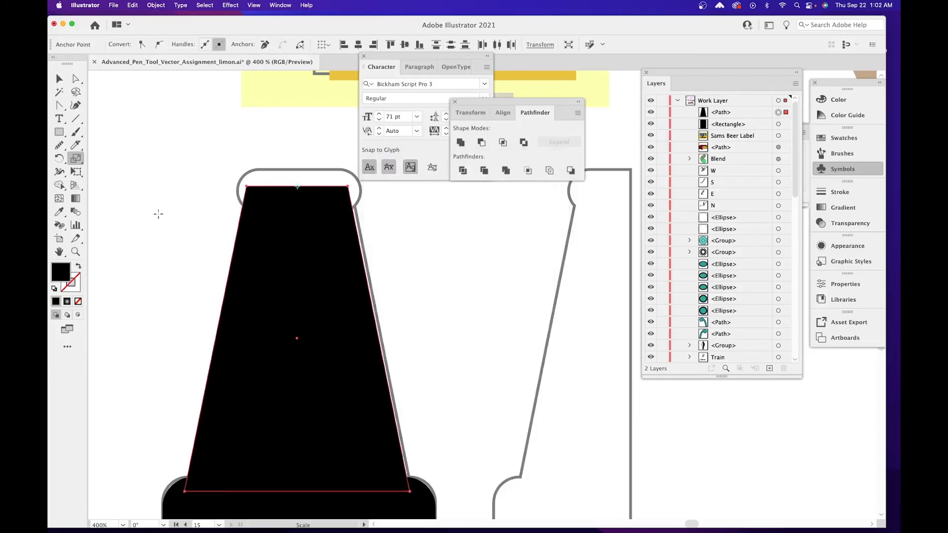
Move the tapered neck shape down and to the right, clear of the template's cap outline.
{"action": "scroll", "coordinate": [233, 226], "scroll_direction": "up", "scroll_amount": 2}
{"action": "scroll", "coordinate": [233, 226], "scroll_direction": "right", "scroll_amount": 2}
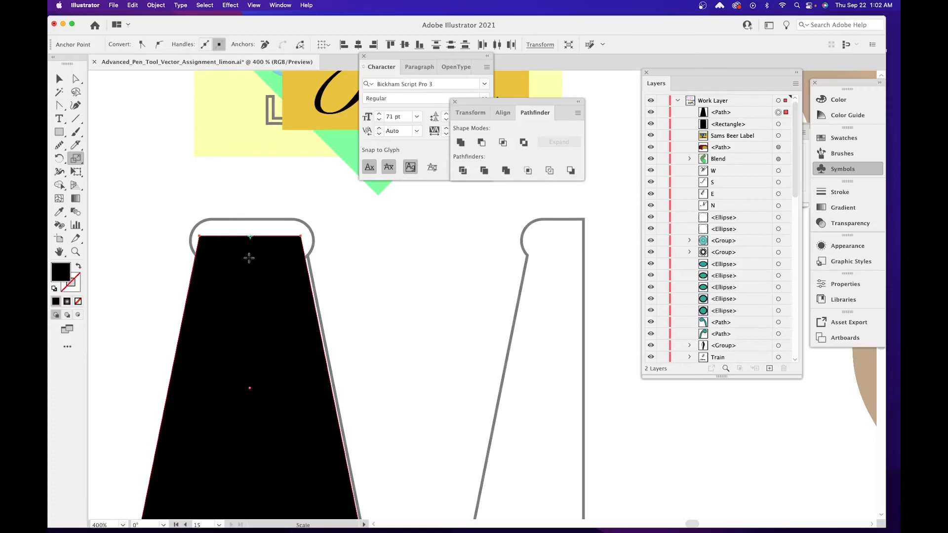
{"action": "key", "text": "v"}
{"action": "left_click_drag", "start_coordinate": [249, 258], "coordinate": [331, 301]}
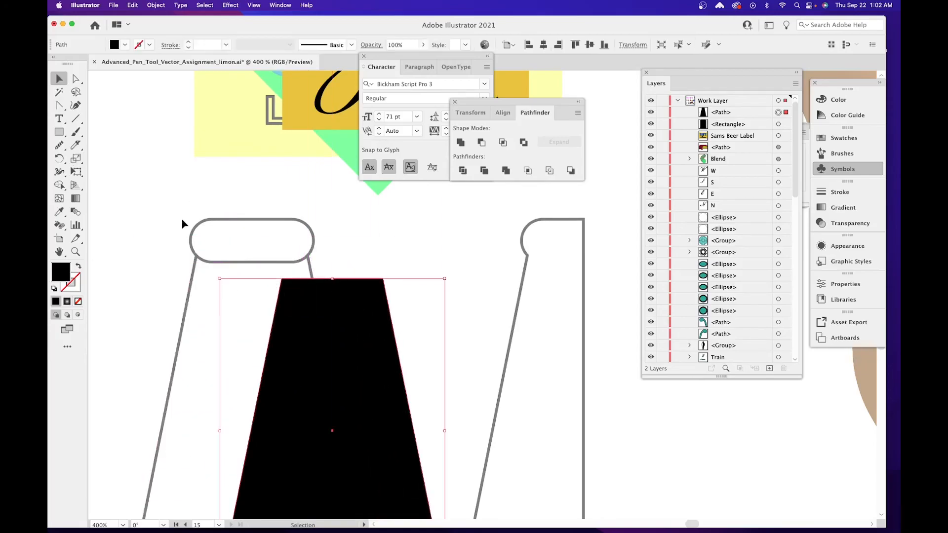
Draw a black rounded rectangle over the template's cap outline at the top of the bottle.
{"action": "left_click", "coordinate": [58, 131]}
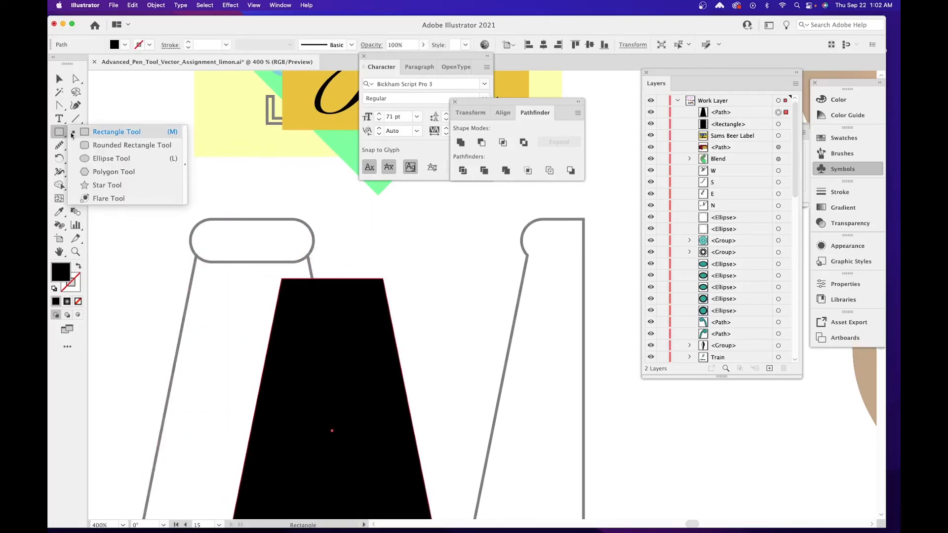
{"action": "left_click", "coordinate": [117, 148]}
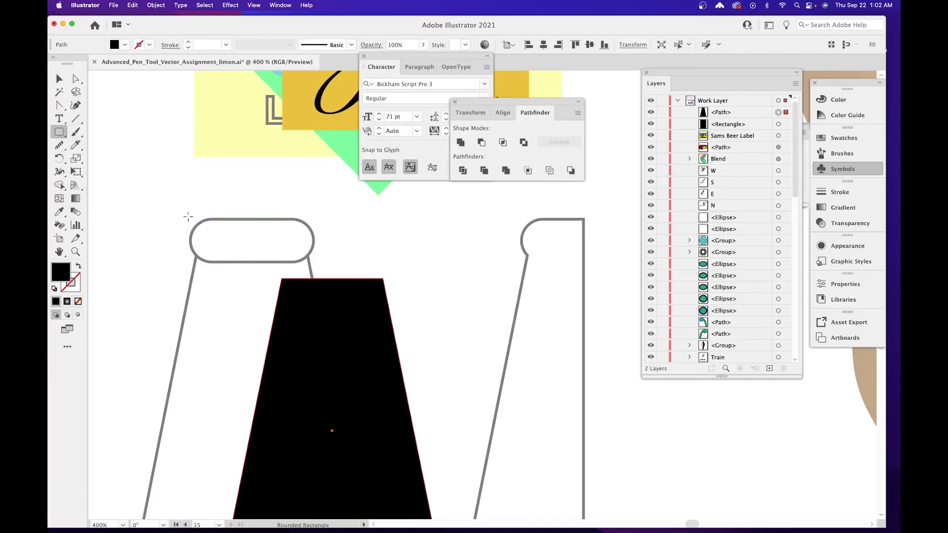
{"action": "left_click_drag", "start_coordinate": [191, 216], "coordinate": [315, 262]}
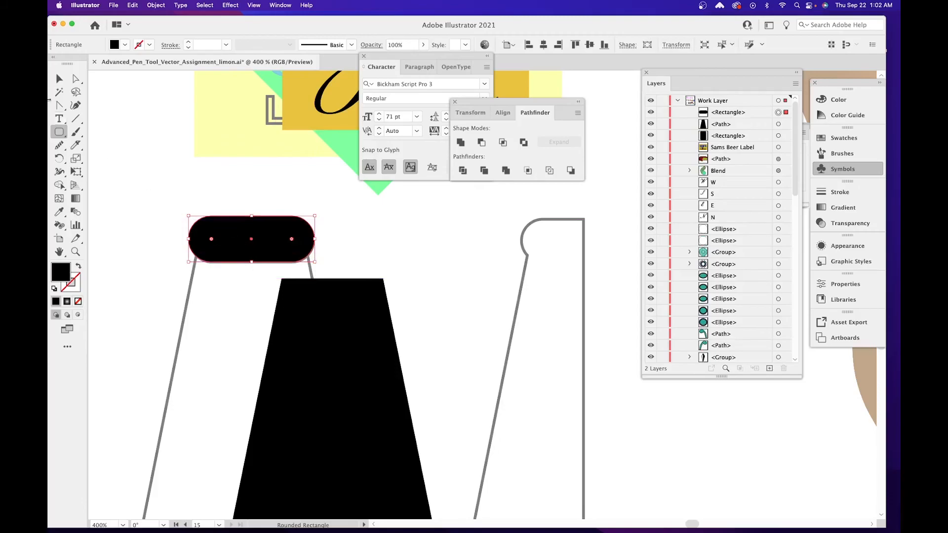
{"action": "key", "text": "v"}
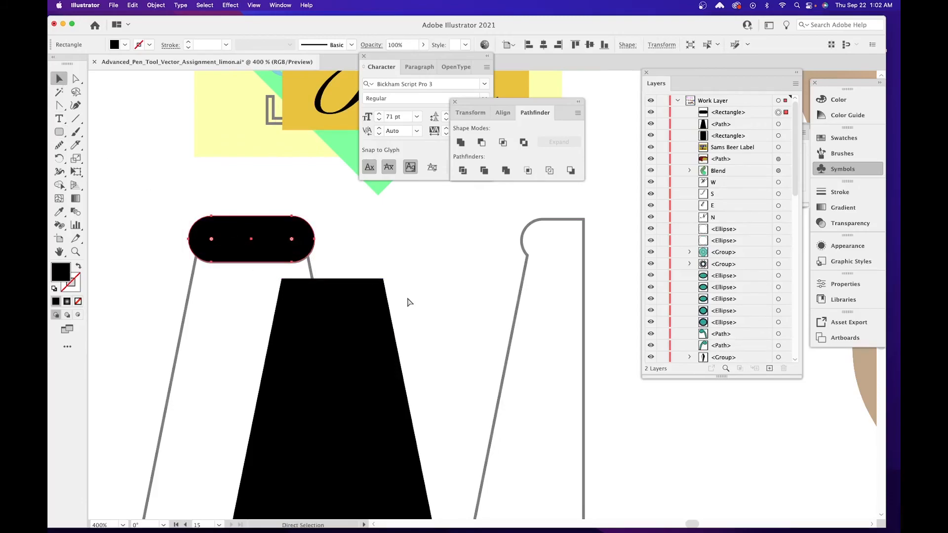
Move the tapered neck shape back over the template's neck so it overlaps both the cap and the body.
{"action": "key", "text": "super+minus"}
{"action": "key", "text": "super+minus"}
{"action": "key", "text": "space"}
{"action": "left_click_drag", "start_coordinate": [547, 366], "coordinate": [349, 250]}
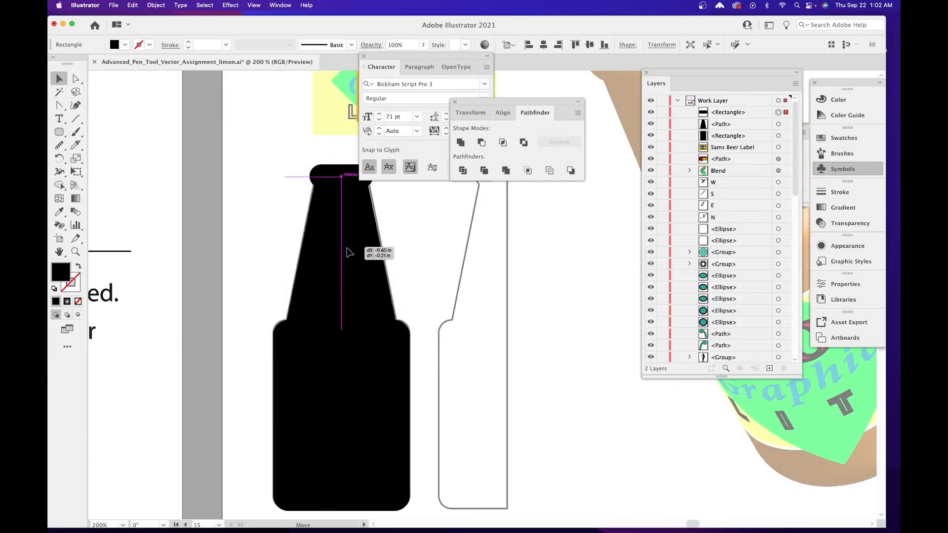
Align the cap, neck and body on their horizontal centers and unite them into one bottle shape.
{"action": "scroll", "coordinate": [349, 251], "scroll_direction": "right", "scroll_amount": 3}
{"action": "left_click_drag", "start_coordinate": [216, 173], "coordinate": [296, 377]}
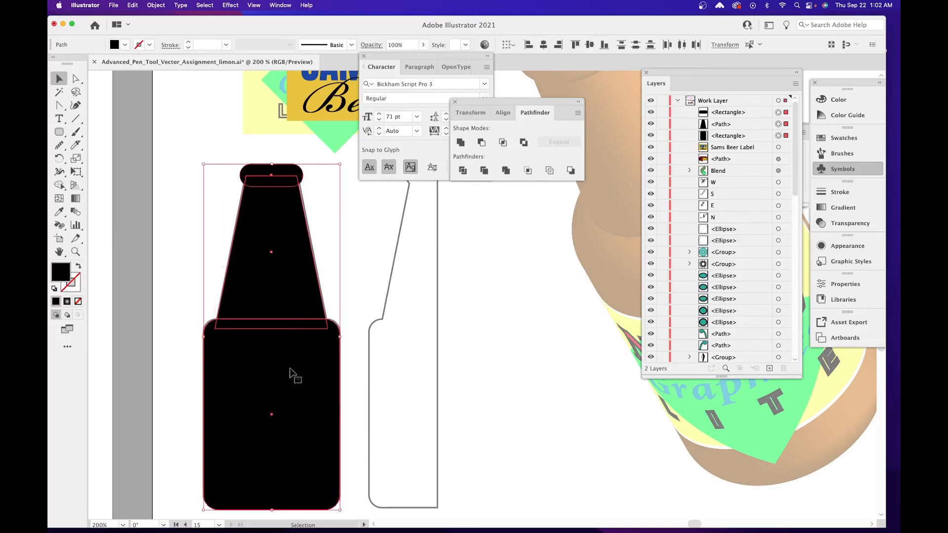
{"action": "left_click", "coordinate": [544, 46]}
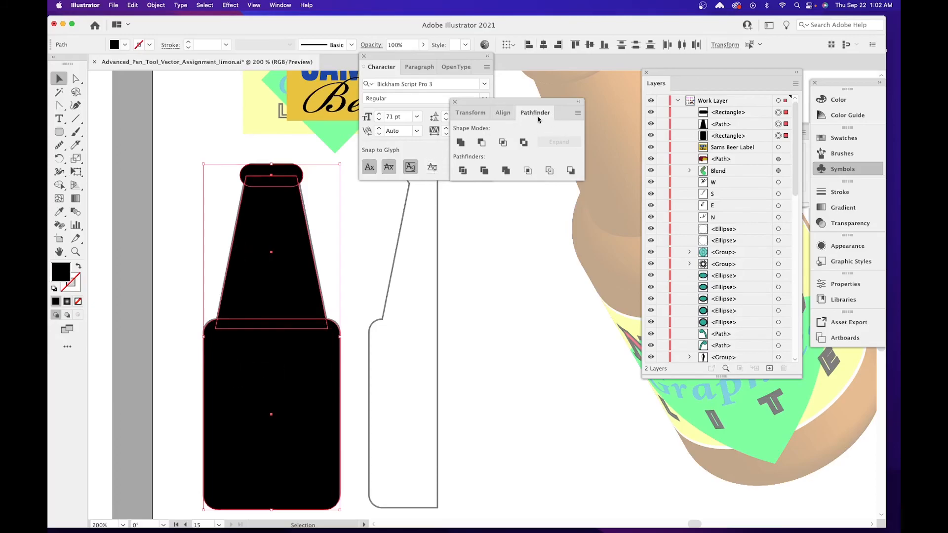
{"action": "left_click_drag", "start_coordinate": [538, 119], "coordinate": [570, 117]}
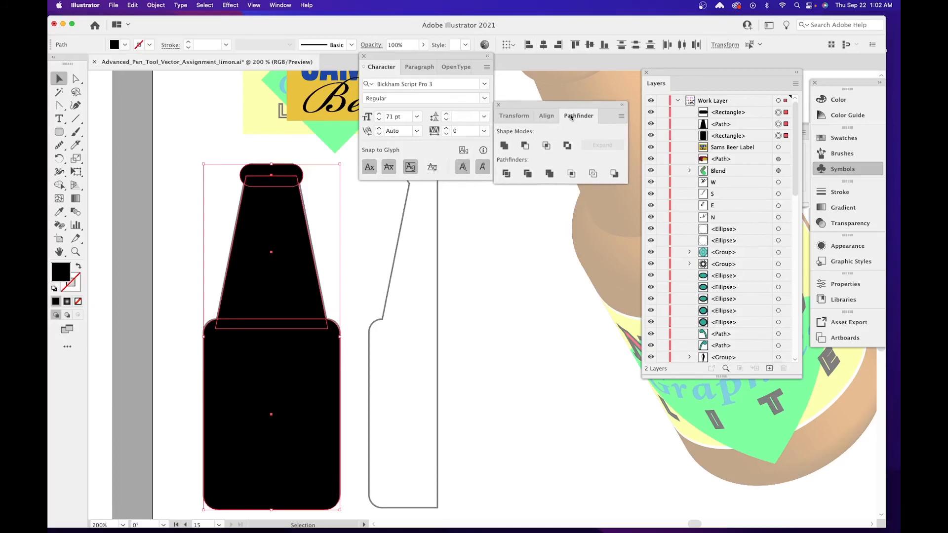
{"action": "left_click", "coordinate": [504, 147]}
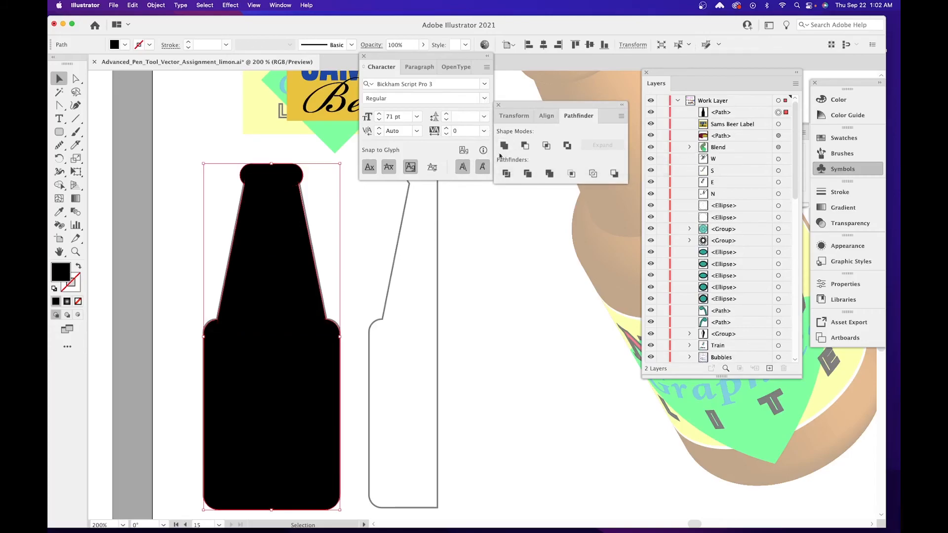
Save the document and place a duplicate of the bottle silhouette over the half-bottle template.
{"action": "left_click_drag", "start_coordinate": [362, 273], "coordinate": [308, 267]}
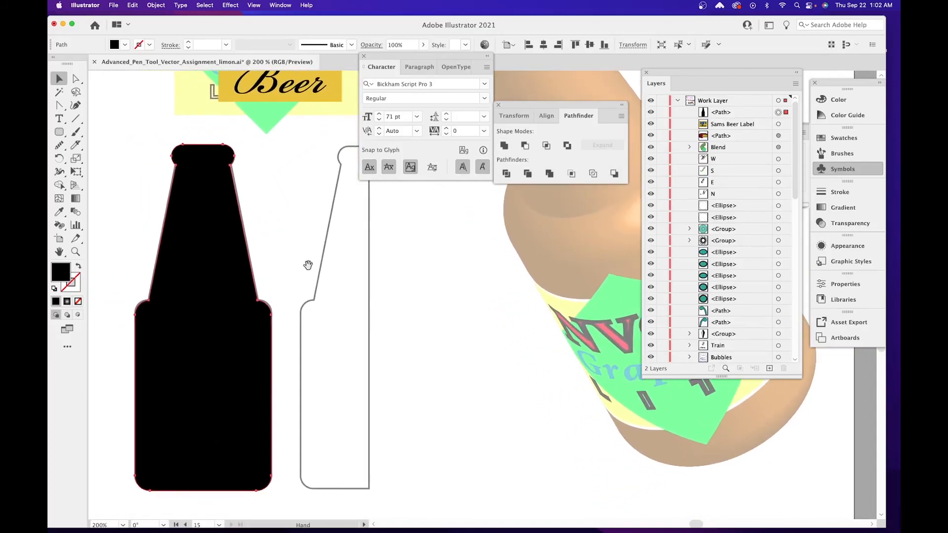
{"action": "key", "text": "super"}
{"action": "key", "text": "super+s"}
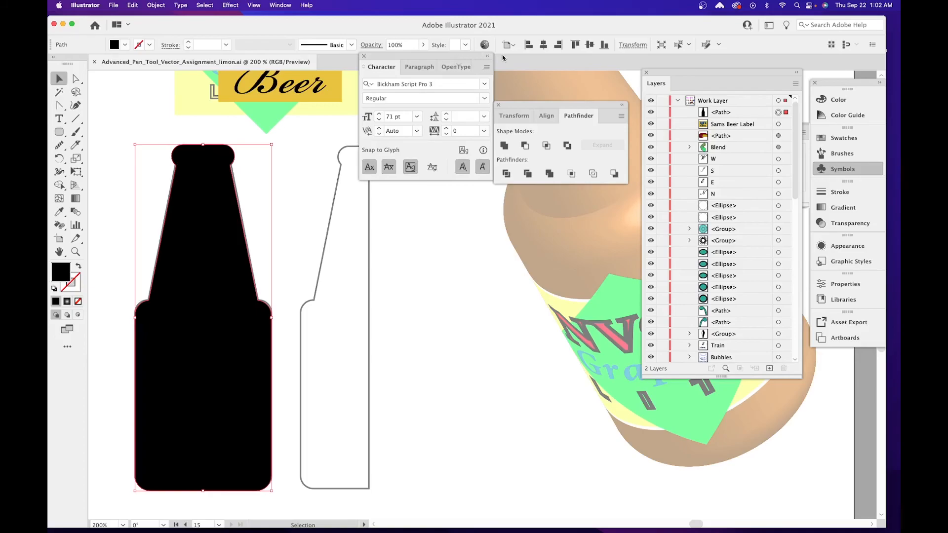
{"action": "left_click_drag", "start_coordinate": [471, 57], "coordinate": [551, 51]}
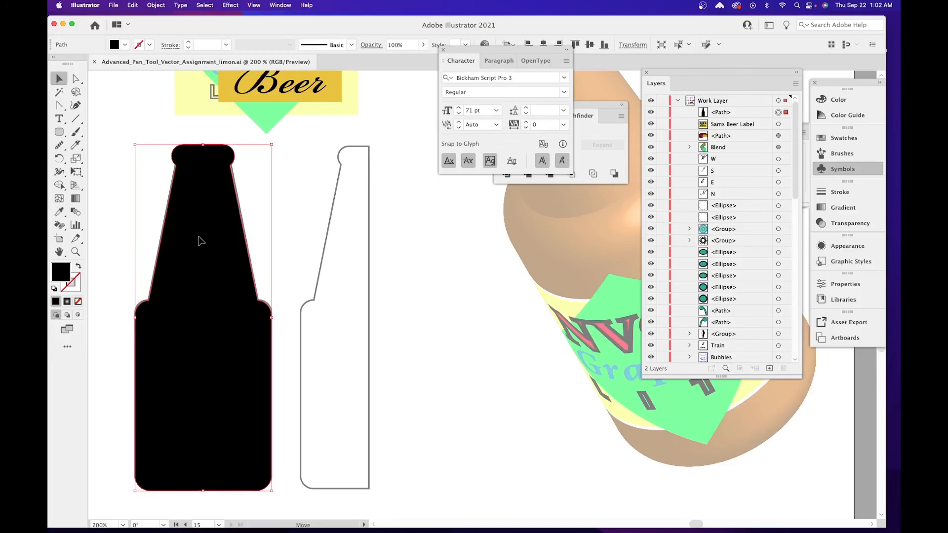
{"action": "left_click_drag", "start_coordinate": [198, 239], "coordinate": [361, 240]}
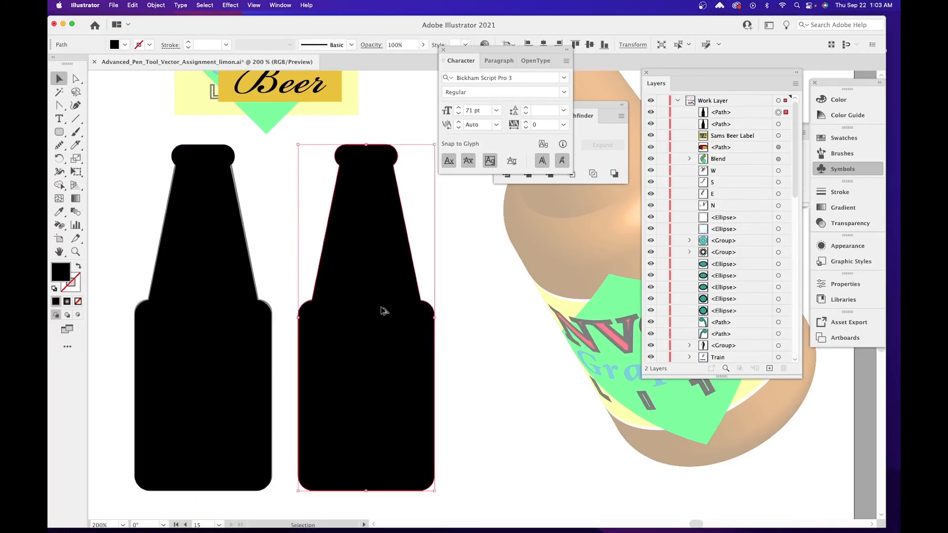
Draw a tall square-cornered rectangle over the right half of the bottle copy, with its left edge near the bottle's center.
{"action": "left_click", "coordinate": [56, 137]}
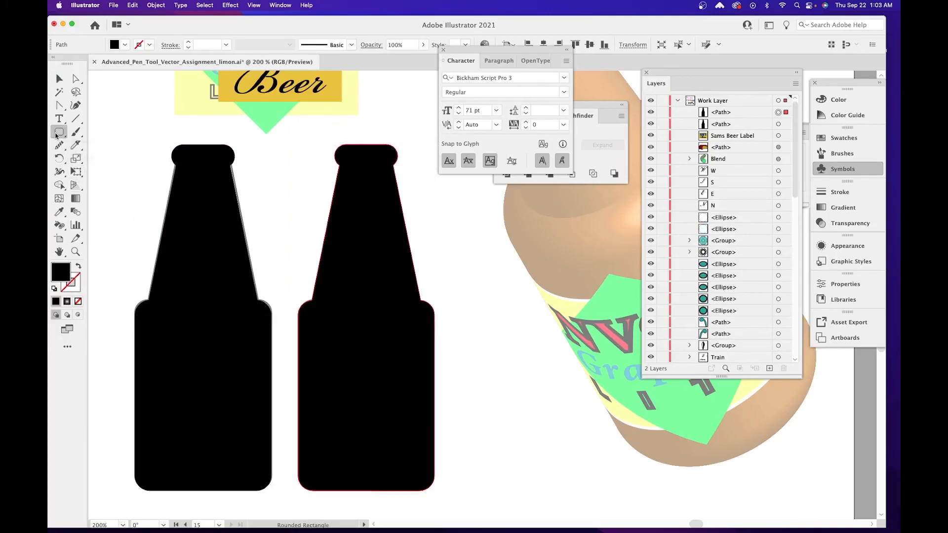
{"action": "left_click", "coordinate": [116, 131]}
{"action": "left_click_drag", "start_coordinate": [378, 114], "coordinate": [540, 516]}
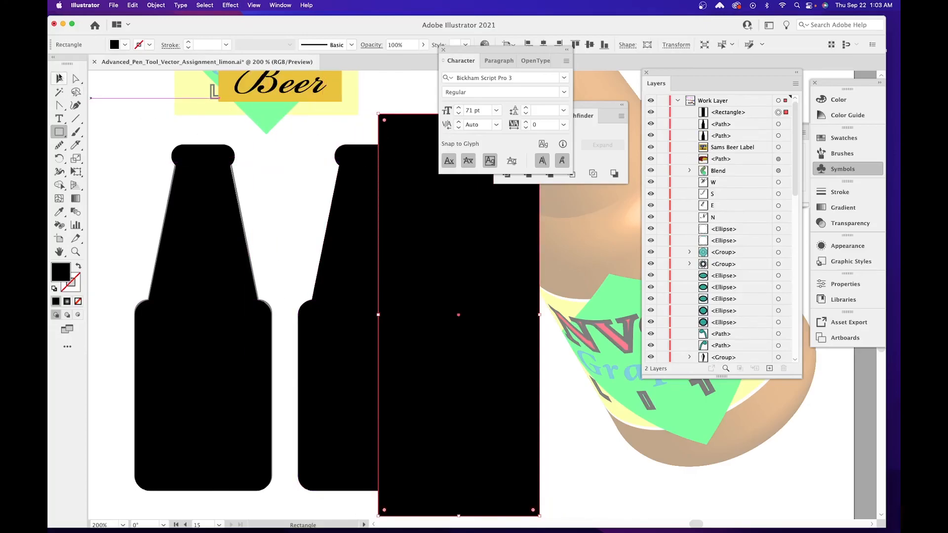
{"action": "left_click", "coordinate": [58, 78]}
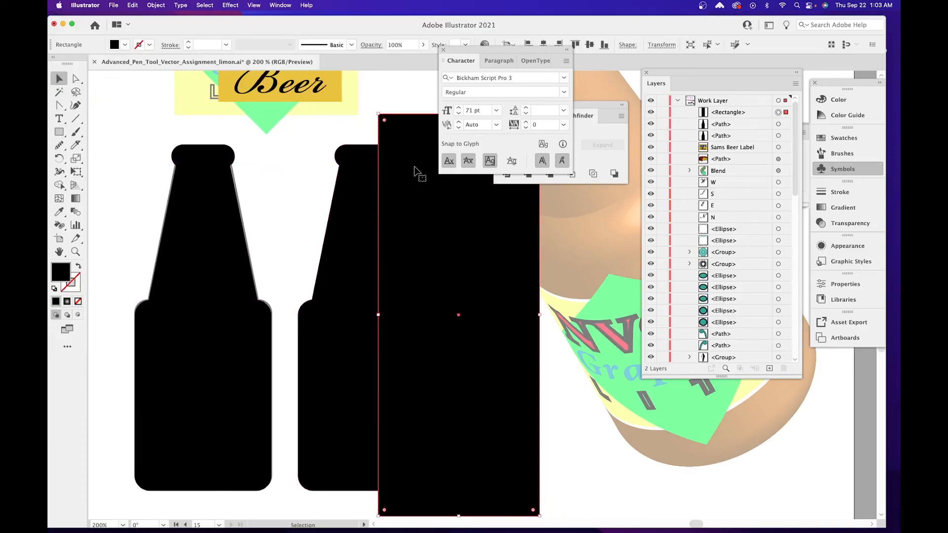
{"action": "left_click_drag", "start_coordinate": [413, 144], "coordinate": [398, 161]}
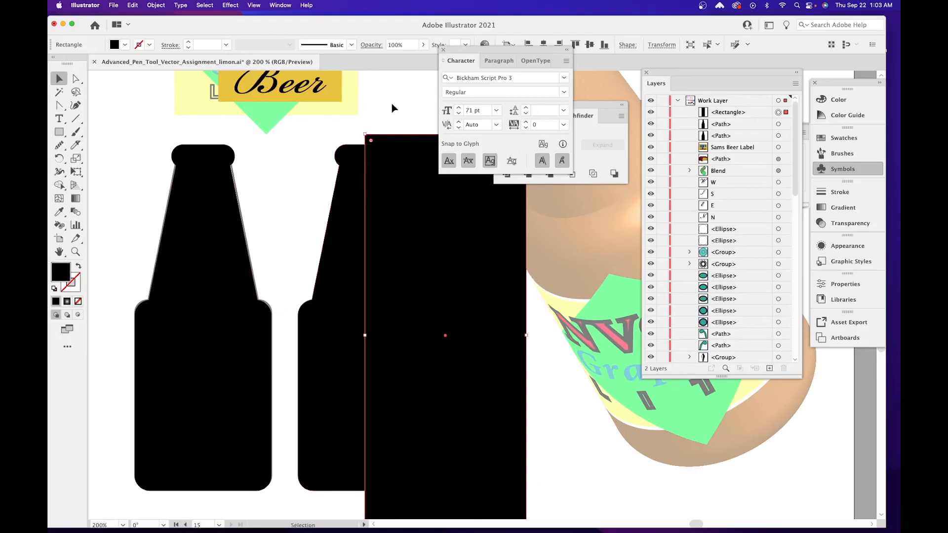
Fill the covering rectangle with a bright pinkish red.
{"action": "double_click", "coordinate": [65, 269]}
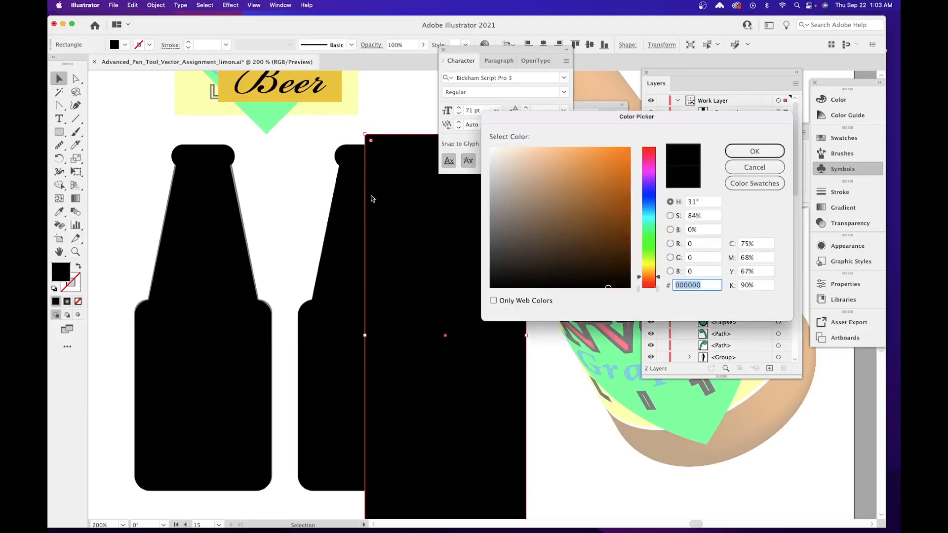
{"action": "left_click", "coordinate": [653, 153]}
{"action": "left_click_drag", "start_coordinate": [610, 166], "coordinate": [612, 154]}
{"action": "left_click", "coordinate": [753, 151]}
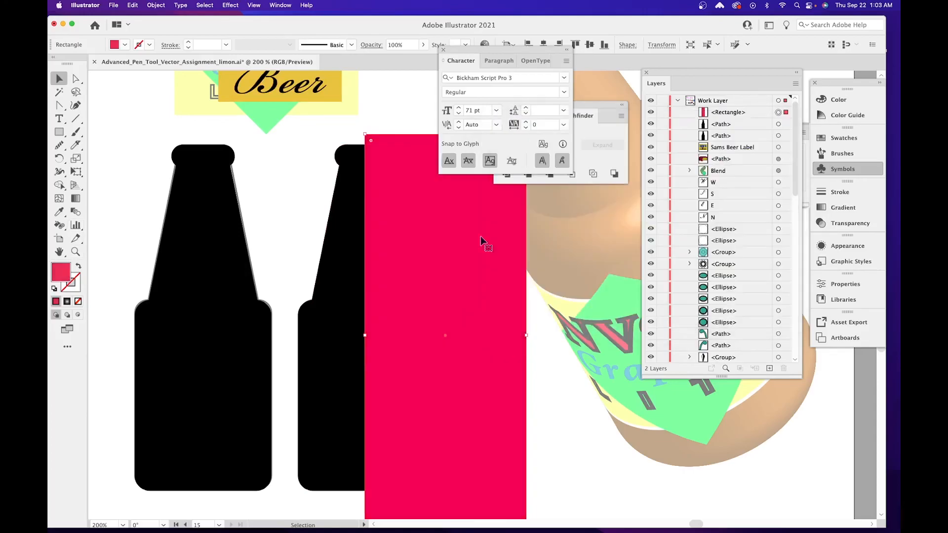
Shift the red rectangle up to extend past the bottle copy at both ends, using 53% opacity as an aid and restoring 100%.
{"action": "left_click", "coordinate": [423, 45]}
{"action": "left_click_drag", "start_coordinate": [418, 58], "coordinate": [393, 58]}
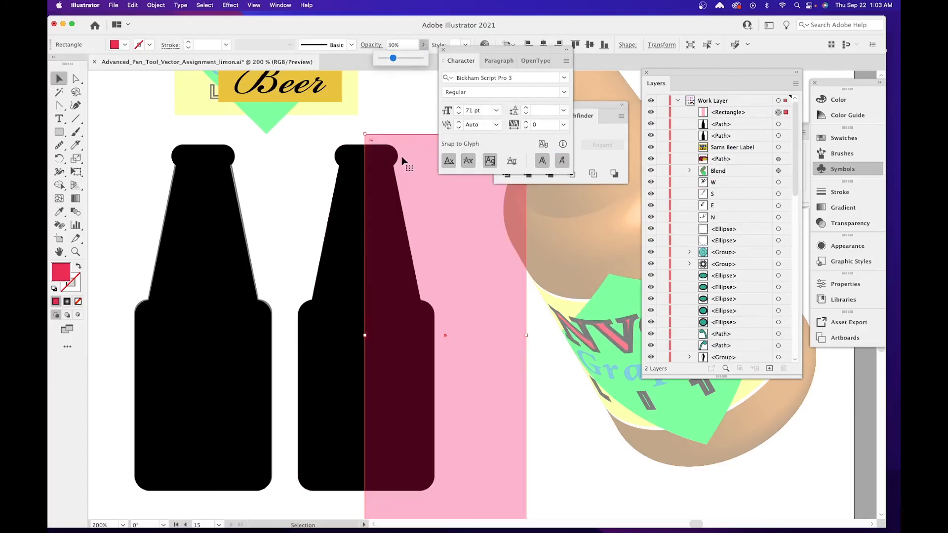
{"action": "left_click", "coordinate": [402, 58]}
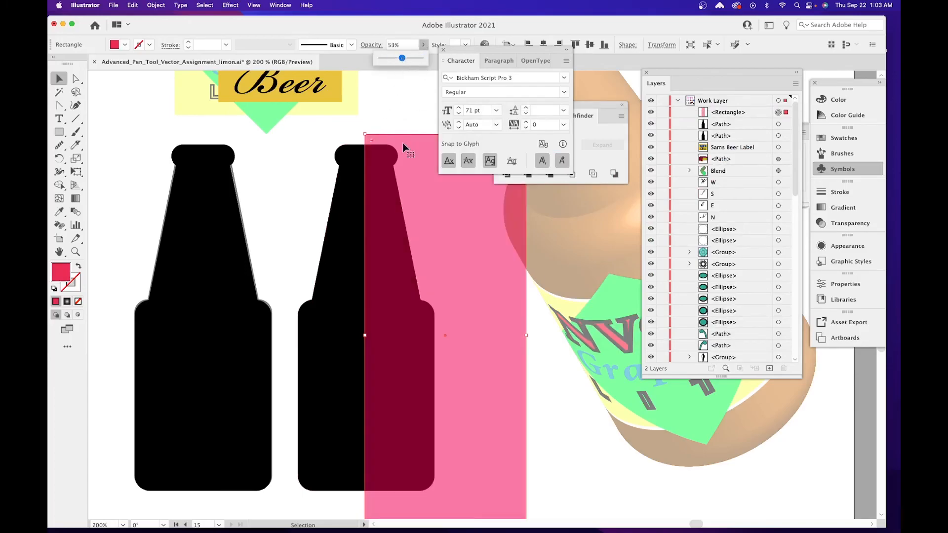
{"action": "left_click_drag", "start_coordinate": [414, 181], "coordinate": [413, 164]}
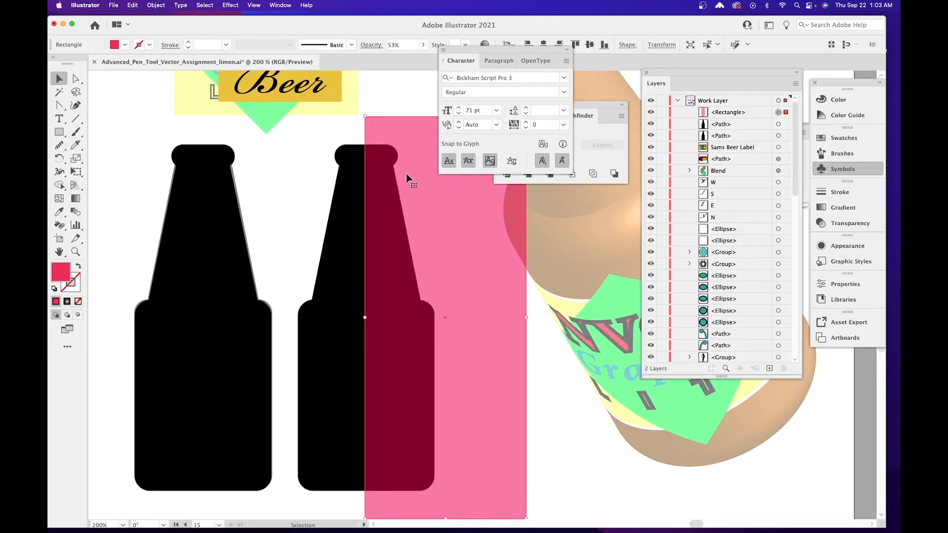
{"action": "left_click", "coordinate": [424, 45]}
{"action": "left_click_drag", "start_coordinate": [401, 58], "coordinate": [452, 58]}
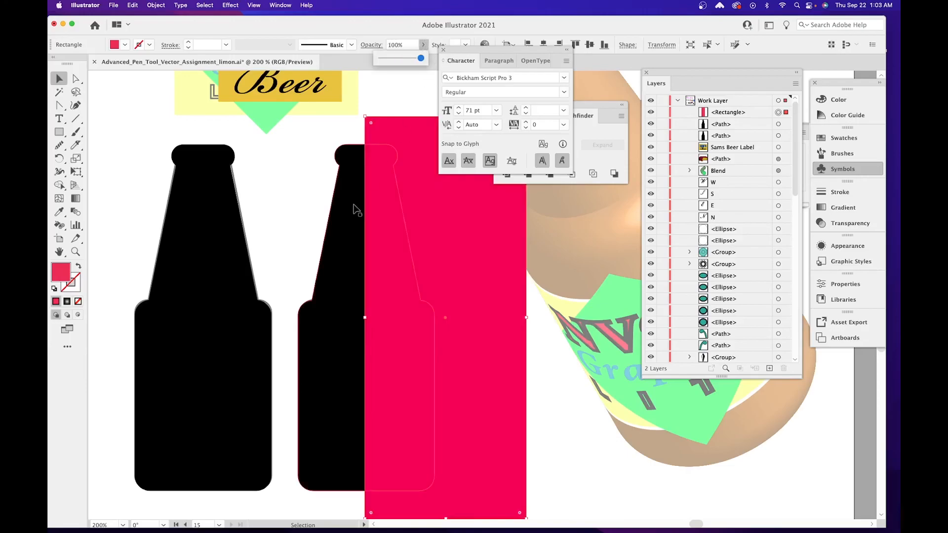
Subtract the red rectangle from the bottle copy with Minus Front, leaving only the left half.
{"action": "left_click", "coordinate": [404, 241], "text": "shift"}
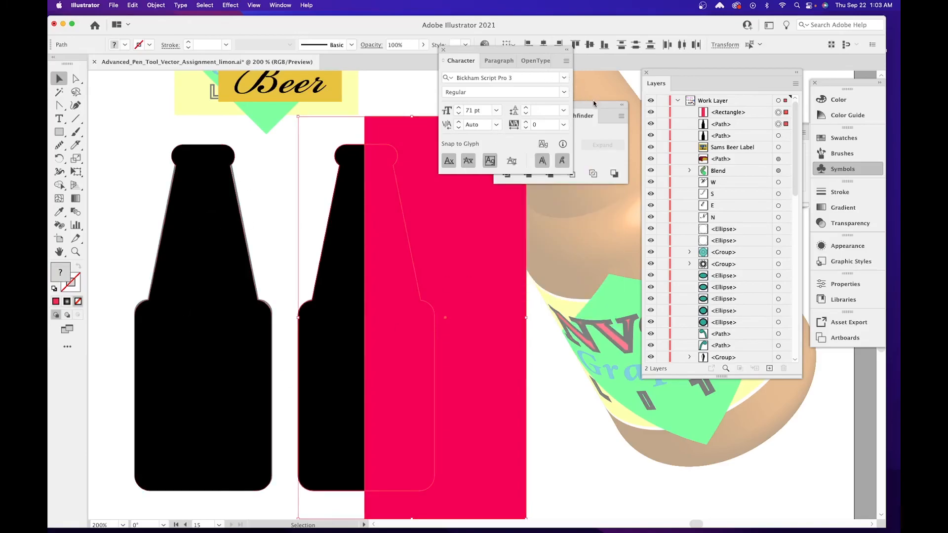
{"action": "left_click_drag", "start_coordinate": [594, 103], "coordinate": [580, 210]}
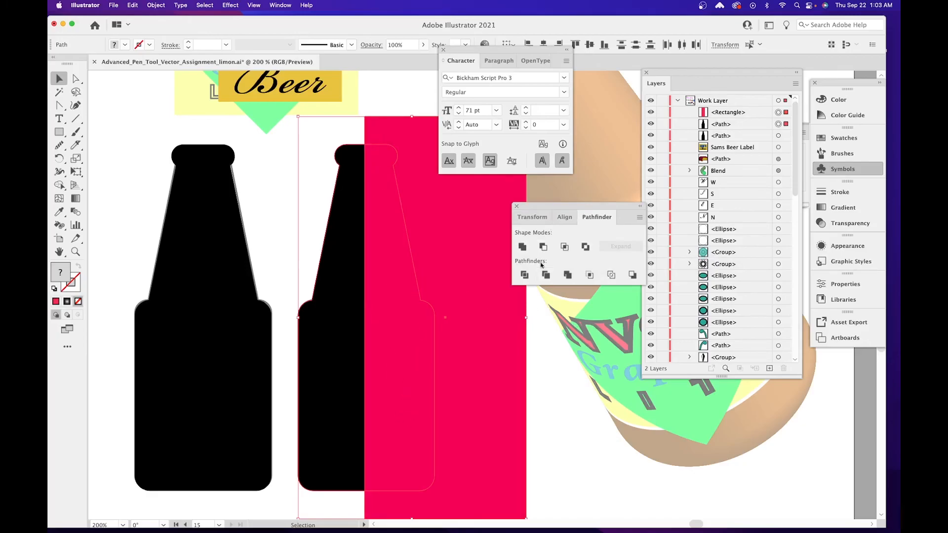
{"action": "left_click", "coordinate": [543, 246]}
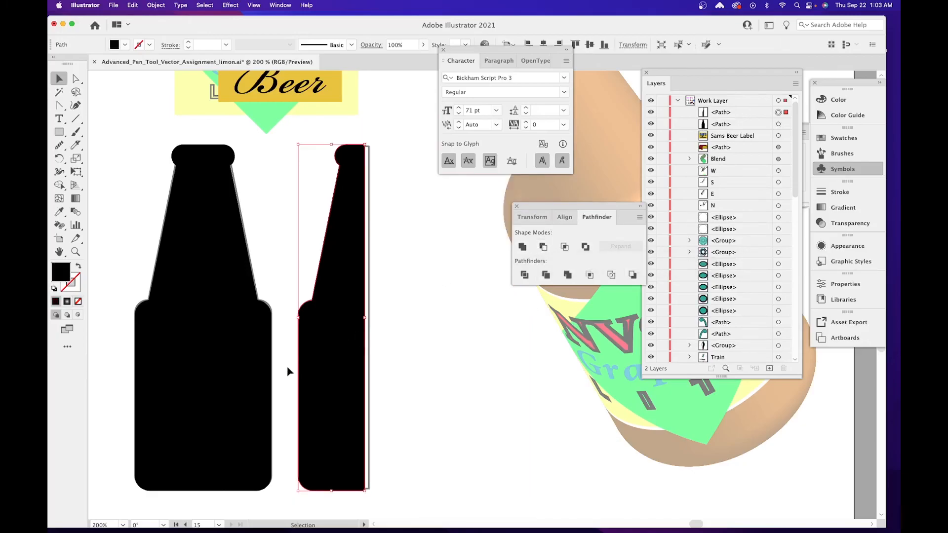
Select the anchor points on the half bottle's straight edge and extend that edge to the template's vertical line.
{"action": "left_click", "coordinate": [77, 79]}
{"action": "left_click_drag", "start_coordinate": [375, 128], "coordinate": [365, 496]}
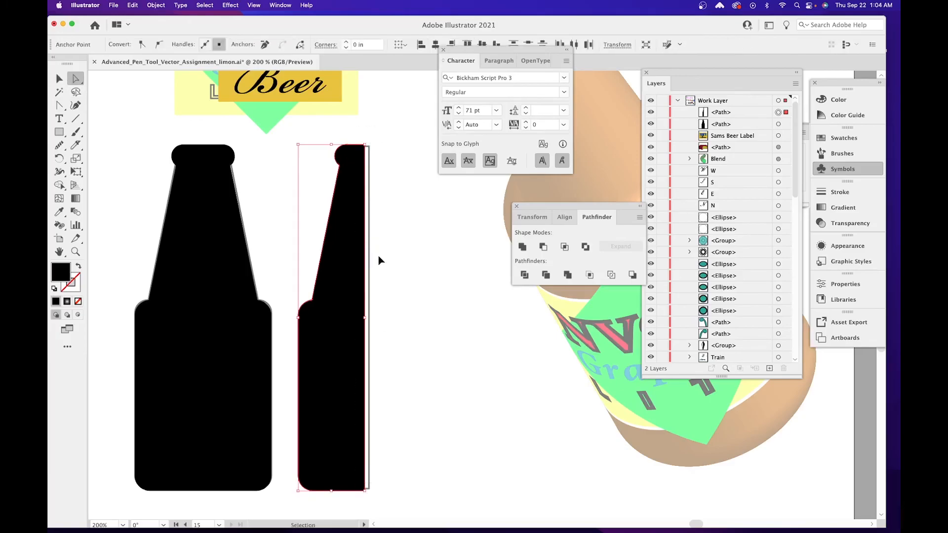
{"action": "key", "text": "super+equal"}
{"action": "left_click_drag", "start_coordinate": [363, 288], "coordinate": [228, 459]}
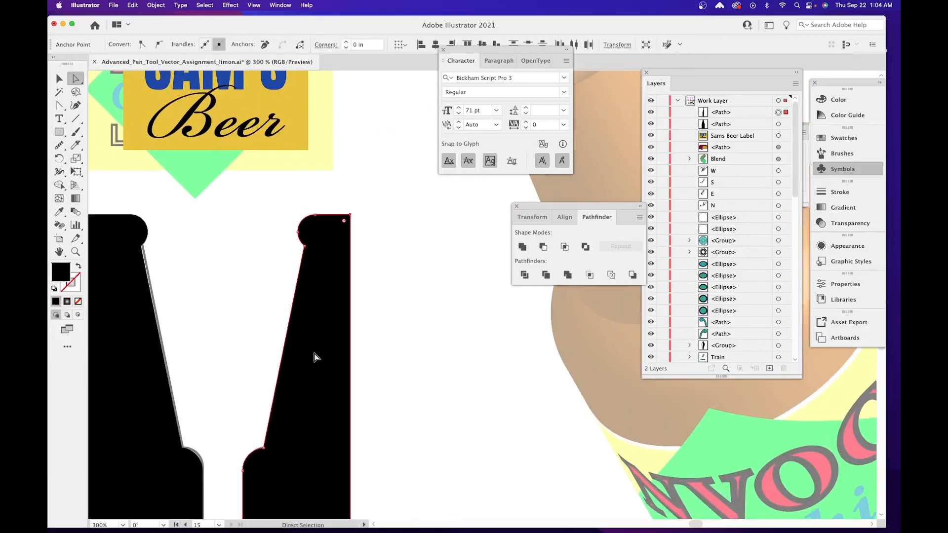
{"action": "left_click_drag", "start_coordinate": [338, 392], "coordinate": [328, 91]}
{"action": "scroll", "coordinate": [353, 296], "scroll_direction": "up", "scroll_amount": 10}
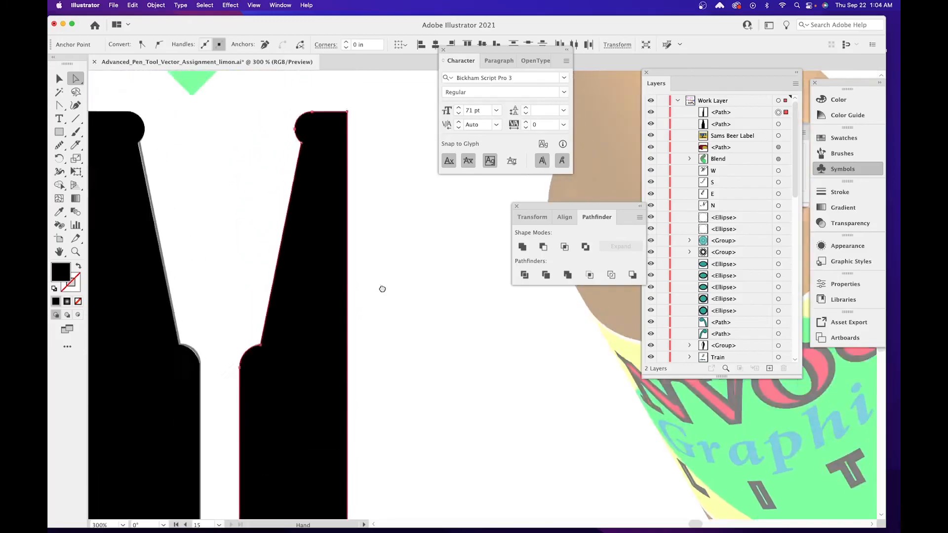
Nudge the half bottle's straight edge left to make the profile narrower than the template.
{"action": "key", "text": "Left"}
{"action": "key", "text": "Left"}
{"action": "key", "text": "Left"}
{"action": "key", "text": "Left"}
{"action": "key", "text": "Left"}
{"action": "key", "text": "Left"}
{"action": "key", "text": "Left"}
{"action": "key", "text": "Left"}
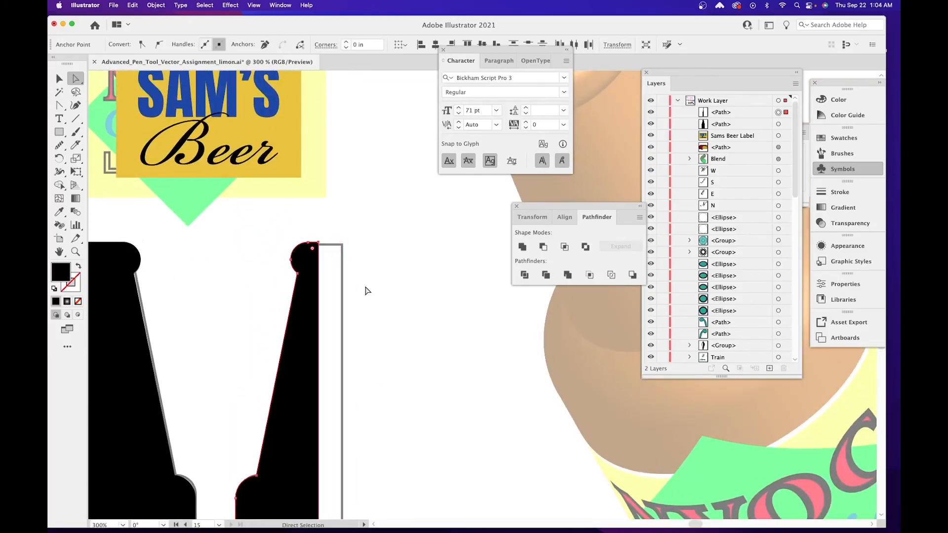
{"action": "left_click_drag", "start_coordinate": [364, 361], "coordinate": [385, 254]}
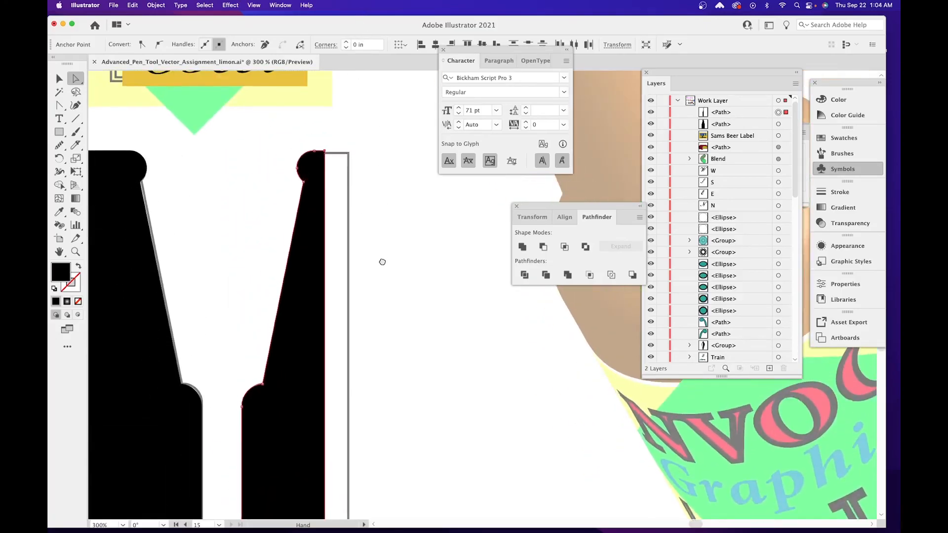
Nudge the half bottle's straight edge right until it lines up with the template outline, and deselect the shape.
{"action": "key", "text": "Right"}
{"action": "key", "text": "Right"}
{"action": "key", "text": "Right"}
{"action": "key", "text": "Right"}
{"action": "key", "text": "Right"}
{"action": "key", "text": "Right"}
{"action": "key", "text": "Right"}
{"action": "key", "text": "Right"}
{"action": "key", "text": "Right"}
{"action": "key", "text": "Right"}
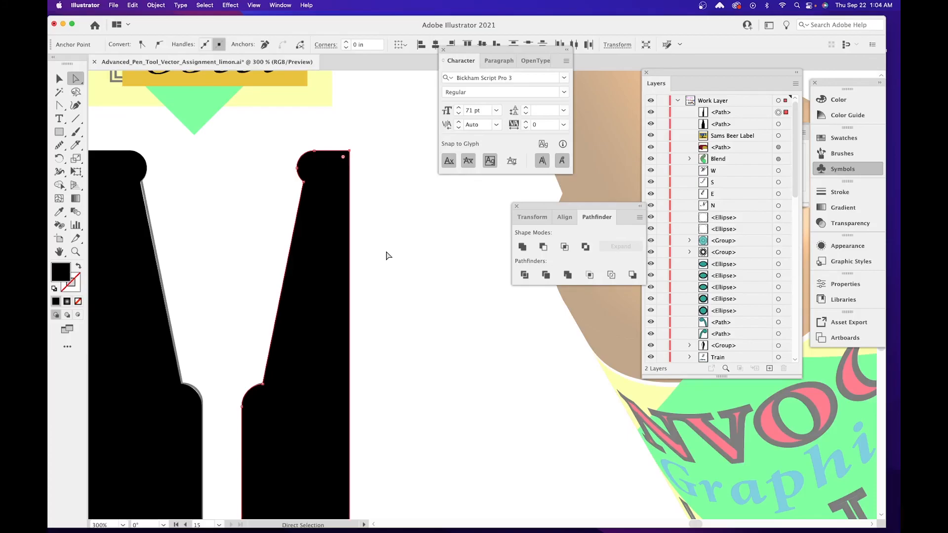
{"action": "left_click", "coordinate": [414, 236], "text": "super"}
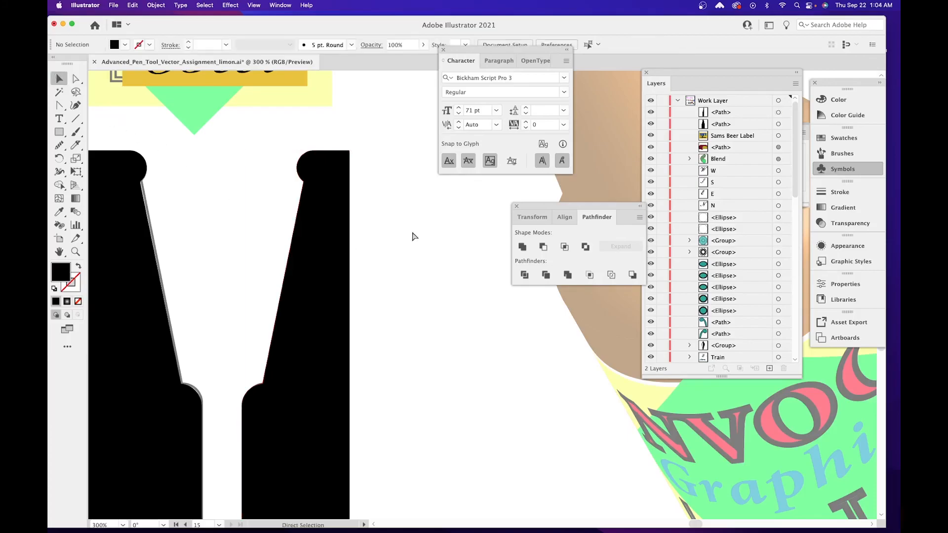
Select the black half-bottle profile and fill it with brown, hex 9E5308.
{"action": "key", "text": "super+minus"}
{"action": "key", "text": "super+minus"}
{"action": "left_click_drag", "start_coordinate": [413, 236], "coordinate": [225, 245]}
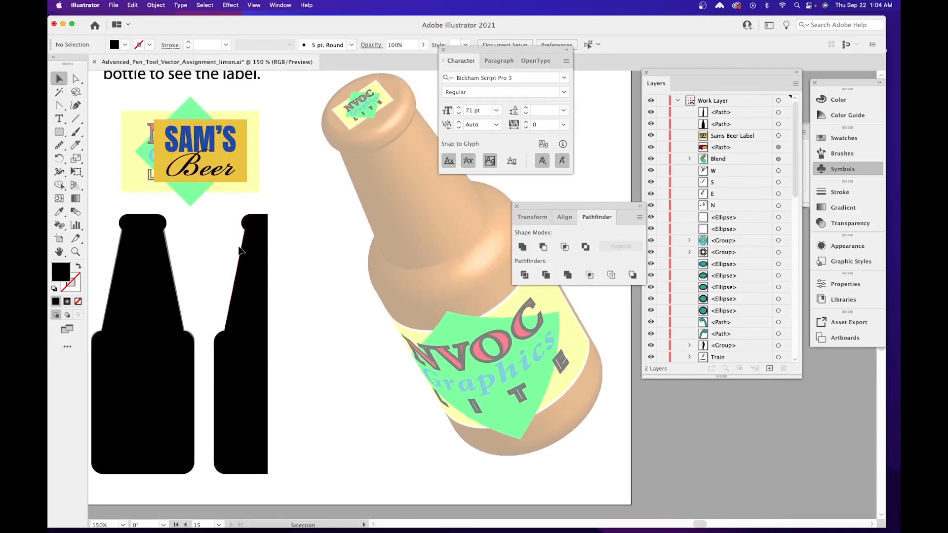
{"action": "left_click", "coordinate": [241, 251]}
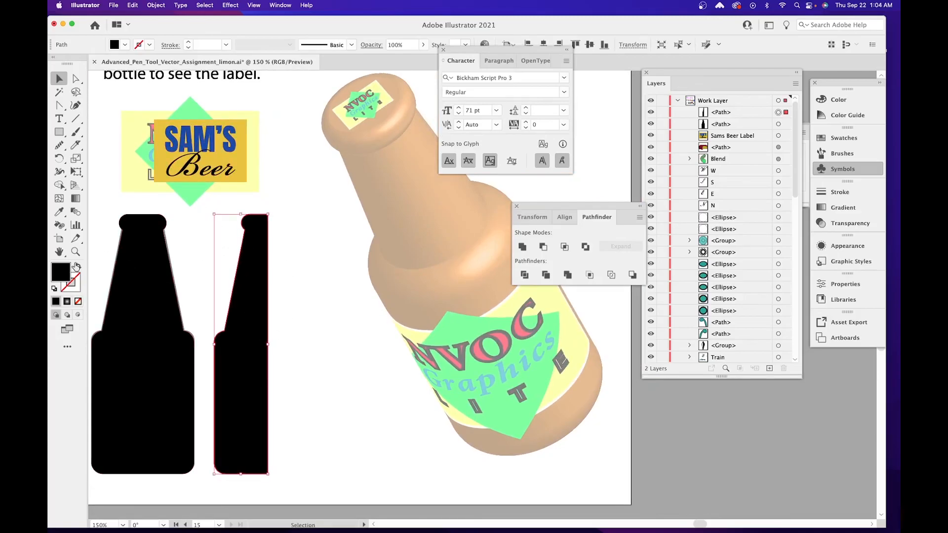
{"action": "double_click", "coordinate": [61, 272]}
{"action": "mouse_move", "coordinate": [560, 246]}
{"action": "left_mouse_down"}
{"action": "mouse_move", "coordinate": [617, 199]}
{"action": "mouse_move", "coordinate": [616, 170]}
{"action": "mouse_move", "coordinate": [624, 200]}
{"action": "left_mouse_up"}
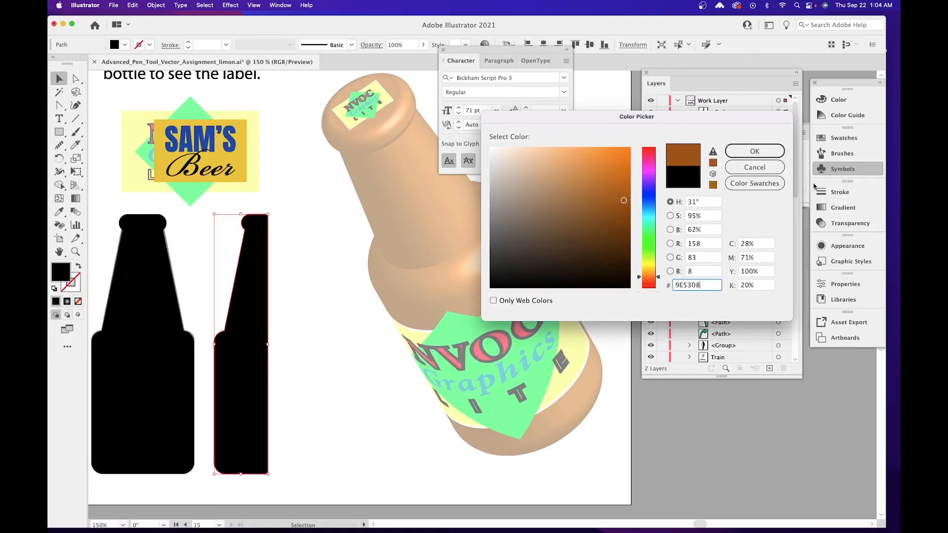
{"action": "left_click", "coordinate": [754, 151]}
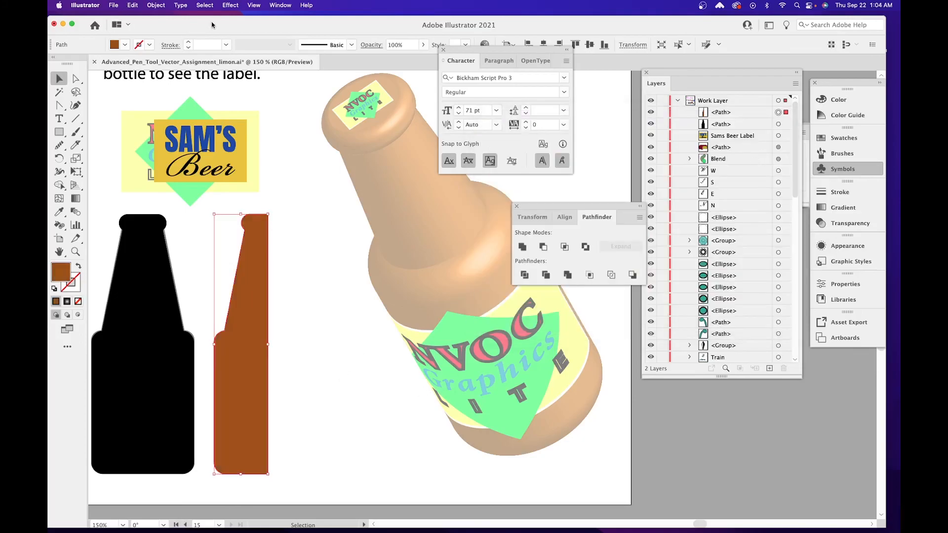
Apply a 3D Revolve to the brown half bottle, offset 0 pt from the Right Edge, with rotations -27°, -14° and 14°.
{"action": "left_click", "coordinate": [229, 5]}
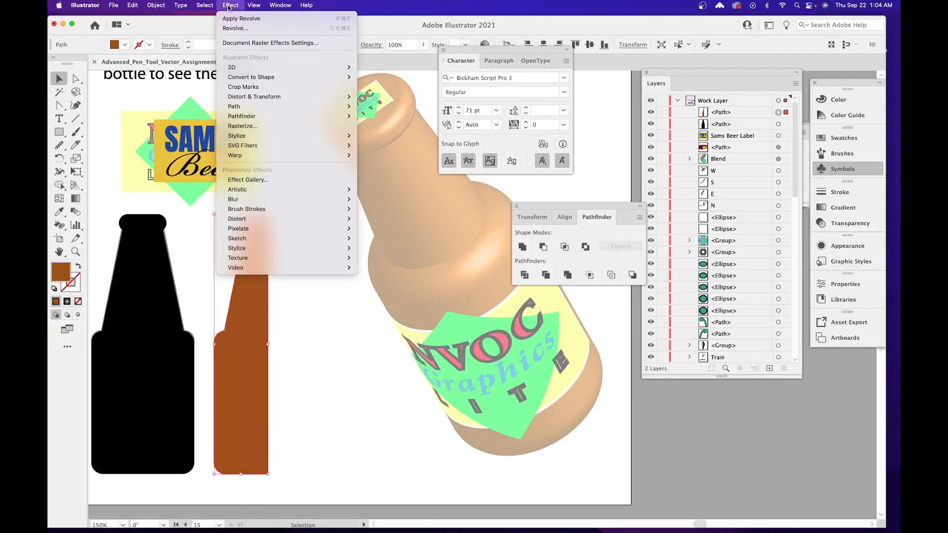
{"action": "left_click", "coordinate": [374, 110]}
{"action": "left_click_drag", "start_coordinate": [370, 166], "coordinate": [406, 458]}
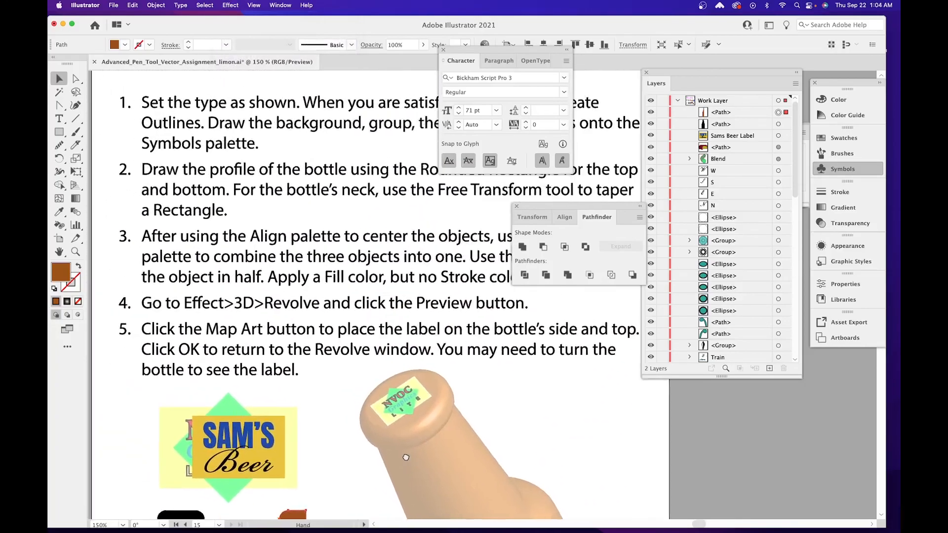
{"action": "left_click_drag", "start_coordinate": [352, 409], "coordinate": [321, 443]}
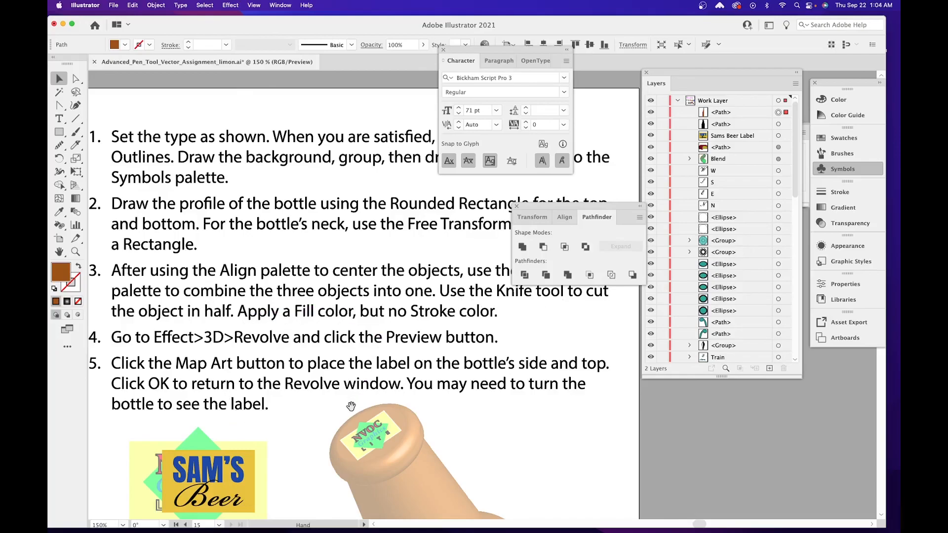
{"action": "scroll", "coordinate": [351, 406], "scroll_direction": "down", "scroll_amount": 5}
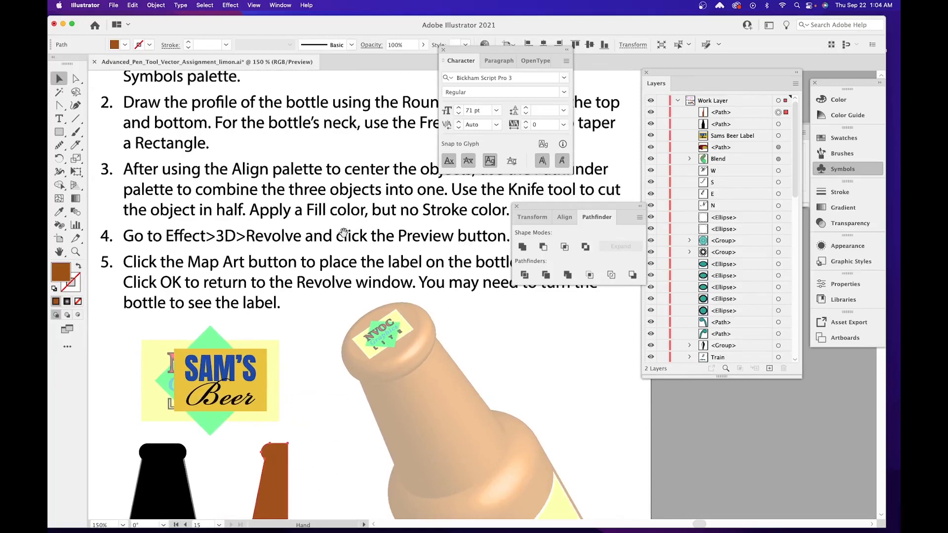
{"action": "scroll", "coordinate": [301, 370], "scroll_direction": "down", "scroll_amount": 1}
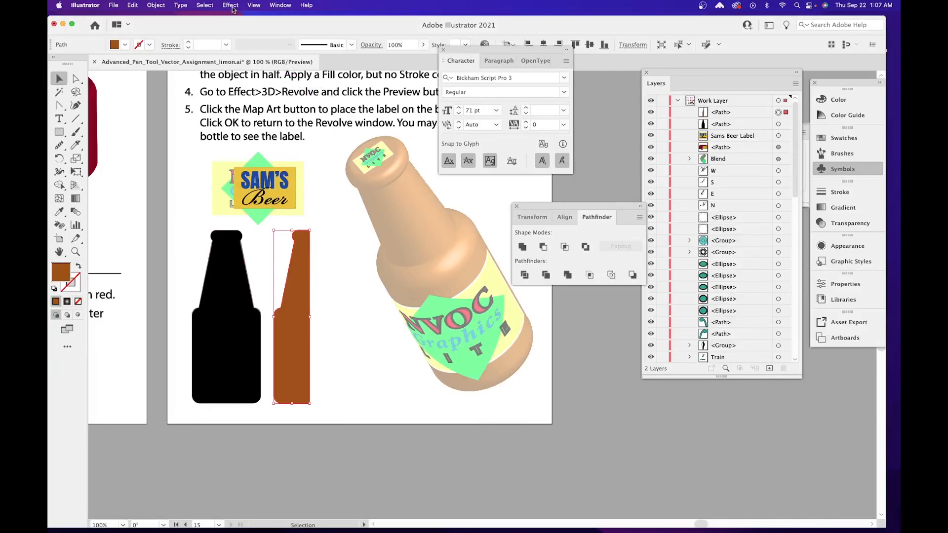
{"action": "left_click", "coordinate": [232, 9]}
{"action": "mouse_move", "coordinate": [232, 71]}
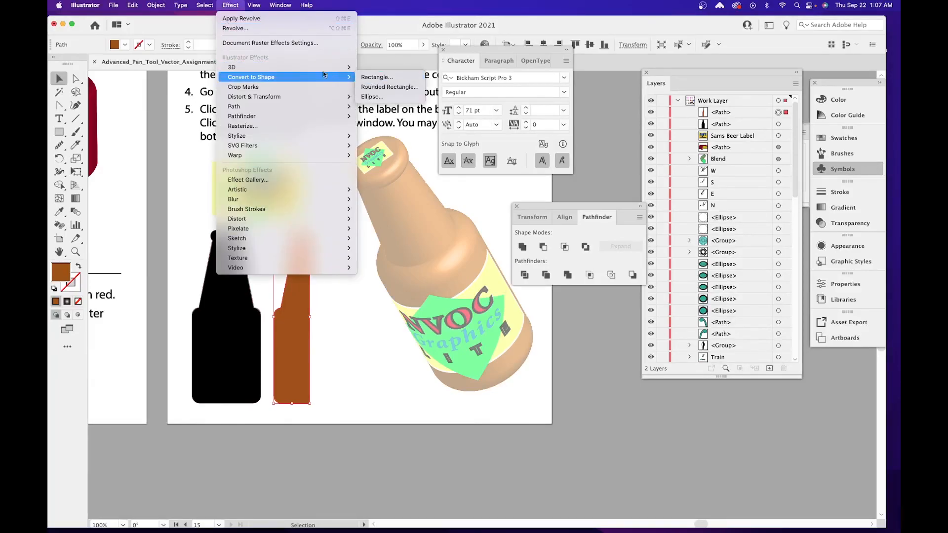
{"action": "left_click", "coordinate": [374, 77]}
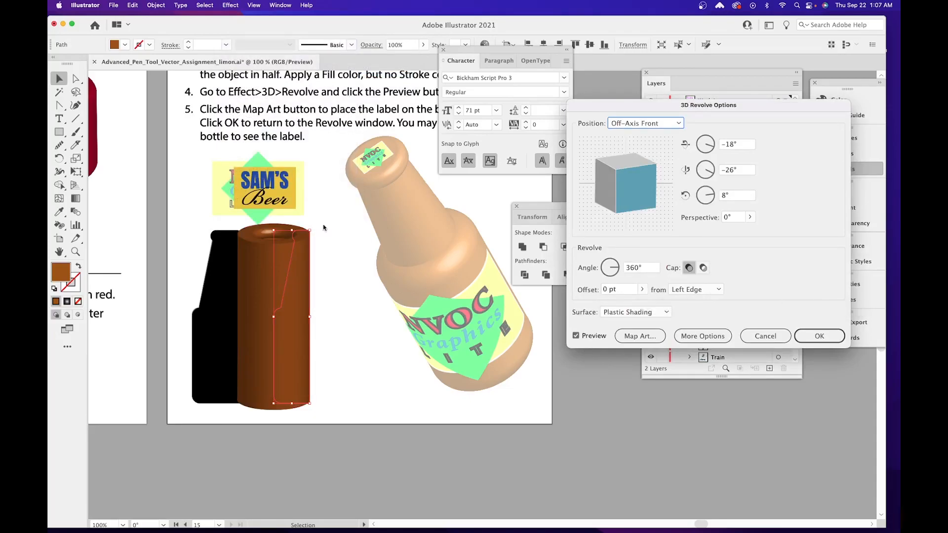
{"action": "left_click", "coordinate": [692, 289]}
{"action": "left_click", "coordinate": [696, 316]}
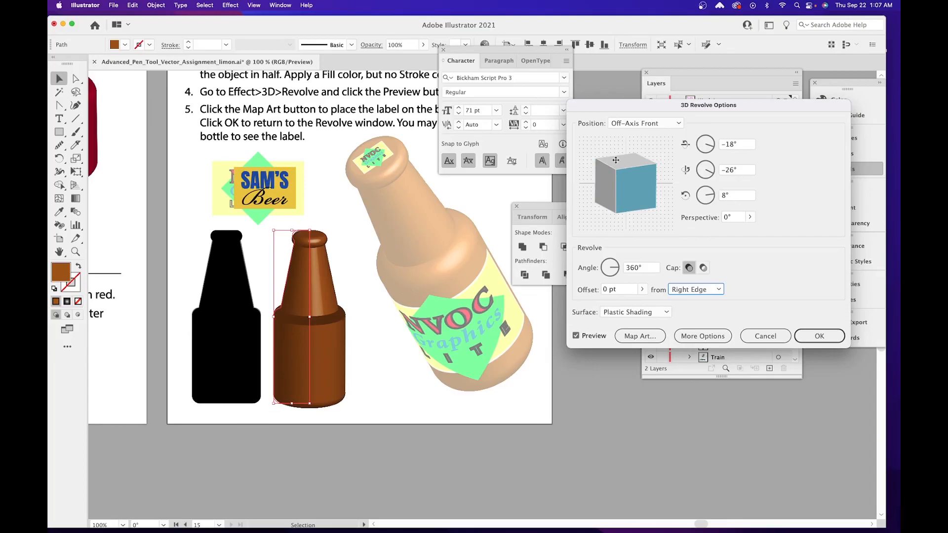
{"action": "mouse_move", "coordinate": [644, 181]}
{"action": "left_mouse_down"}
{"action": "mouse_move", "coordinate": [632, 167]}
{"action": "mouse_move", "coordinate": [633, 202]}
{"action": "left_mouse_up"}
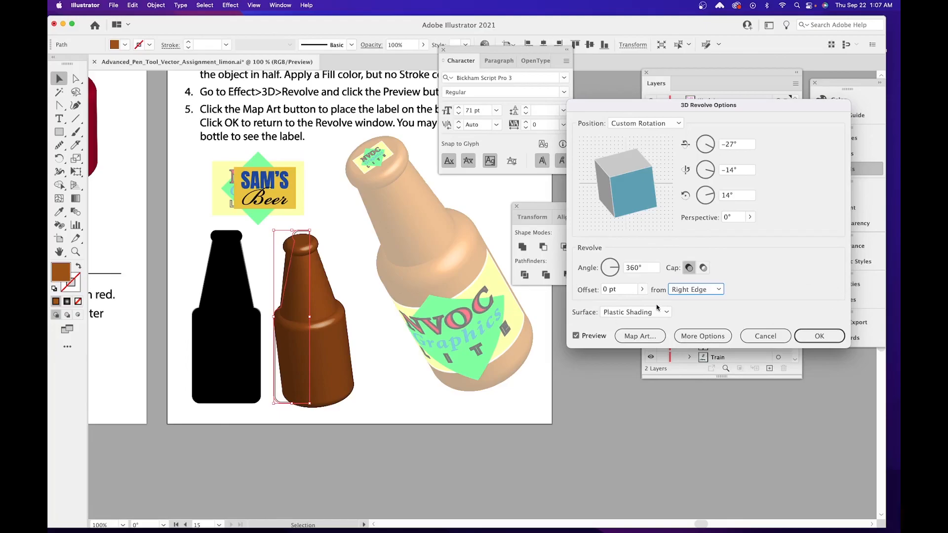
Open Map Art for the revolved bottle and examine its surfaces to identify which part of the bottle each one covers.
{"action": "left_click", "coordinate": [641, 336]}
{"action": "left_click", "coordinate": [641, 336]}
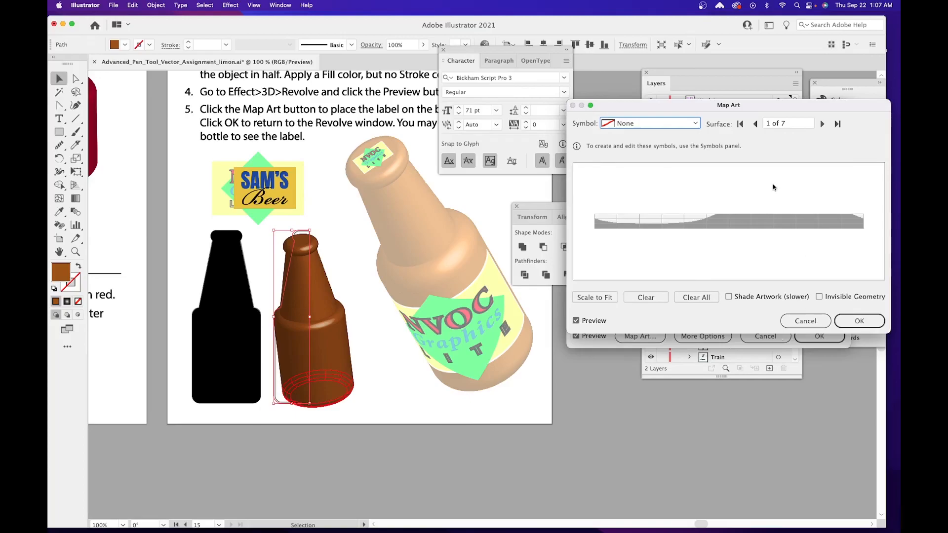
{"action": "left_click", "coordinate": [647, 124]}
{"action": "left_click", "coordinate": [646, 124]}
{"action": "left_click", "coordinate": [822, 124]}
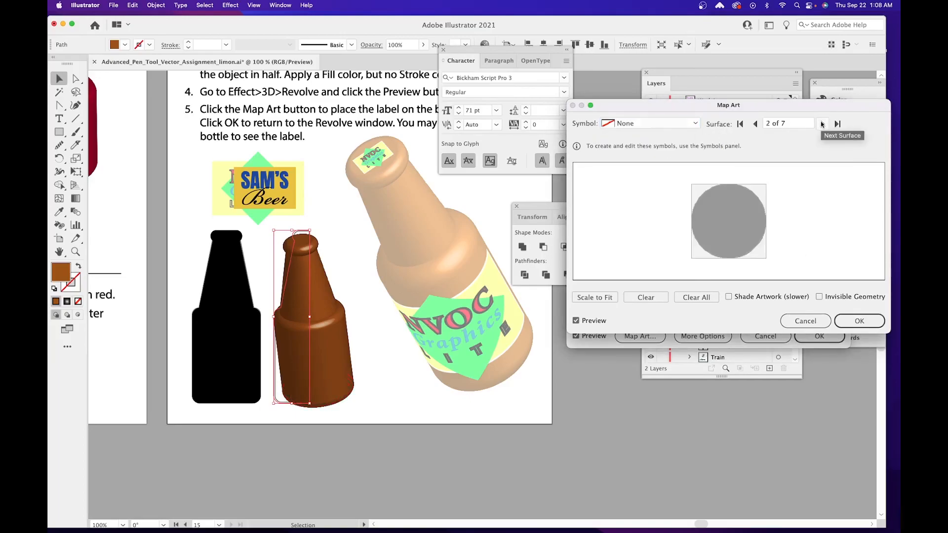
{"action": "left_click", "coordinate": [822, 124]}
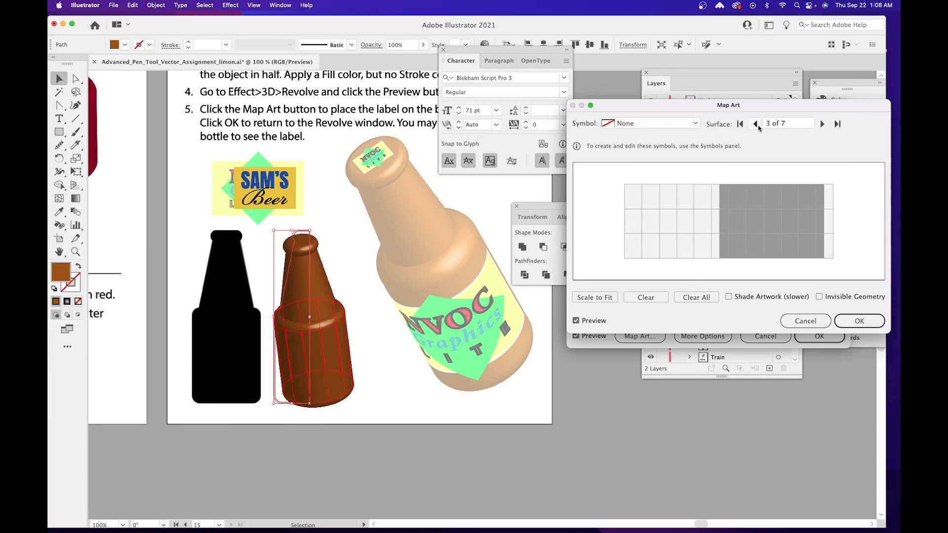
{"action": "left_click", "coordinate": [758, 126]}
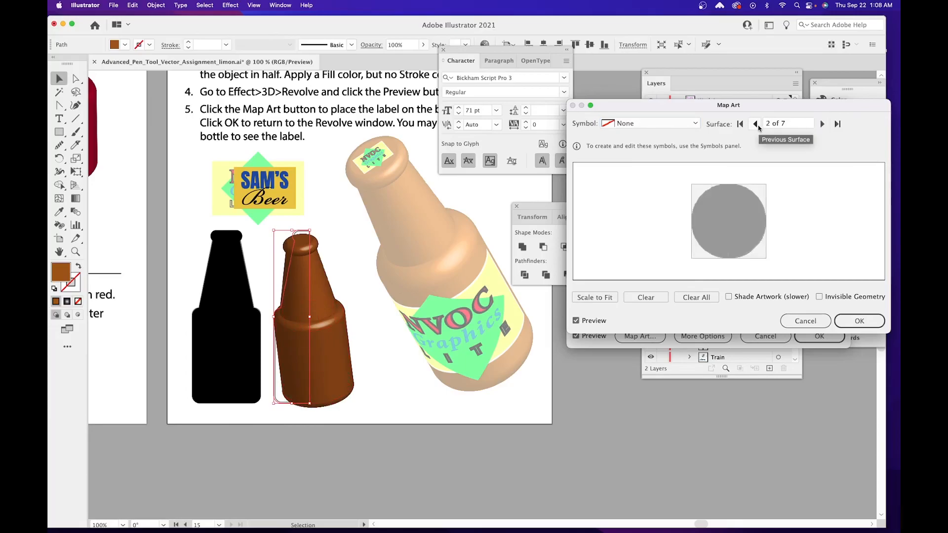
{"action": "left_click", "coordinate": [822, 123]}
{"action": "left_click", "coordinate": [822, 124]}
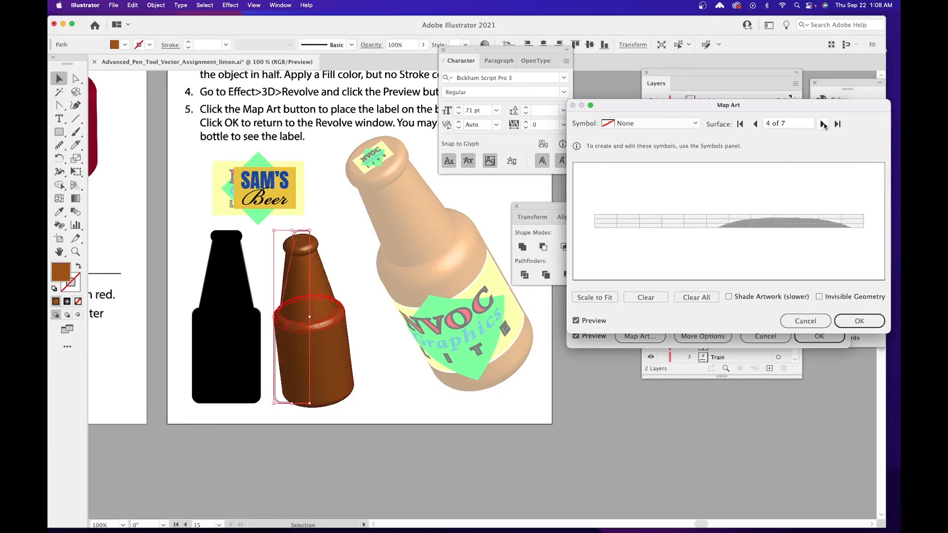
{"action": "left_click", "coordinate": [756, 125]}
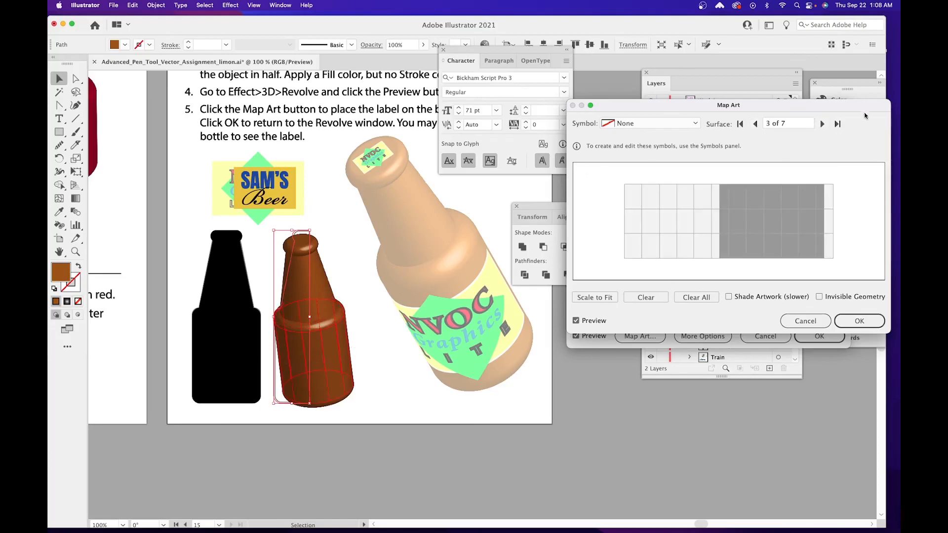
{"action": "left_click", "coordinate": [822, 124]}
{"action": "left_click", "coordinate": [822, 124]}
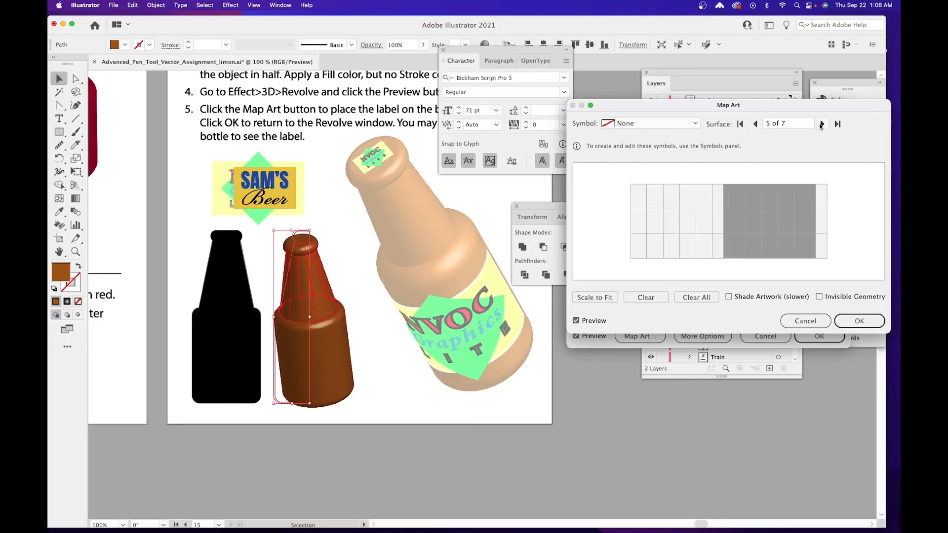
{"action": "left_click", "coordinate": [822, 124]}
{"action": "left_click", "coordinate": [822, 124]}
{"action": "left_click", "coordinate": [822, 124]}
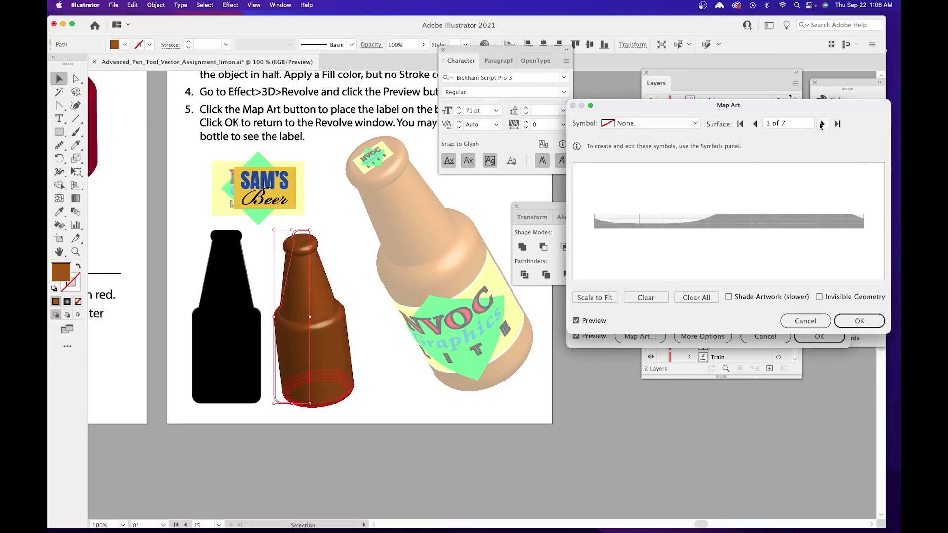
{"action": "left_click", "coordinate": [756, 124]}
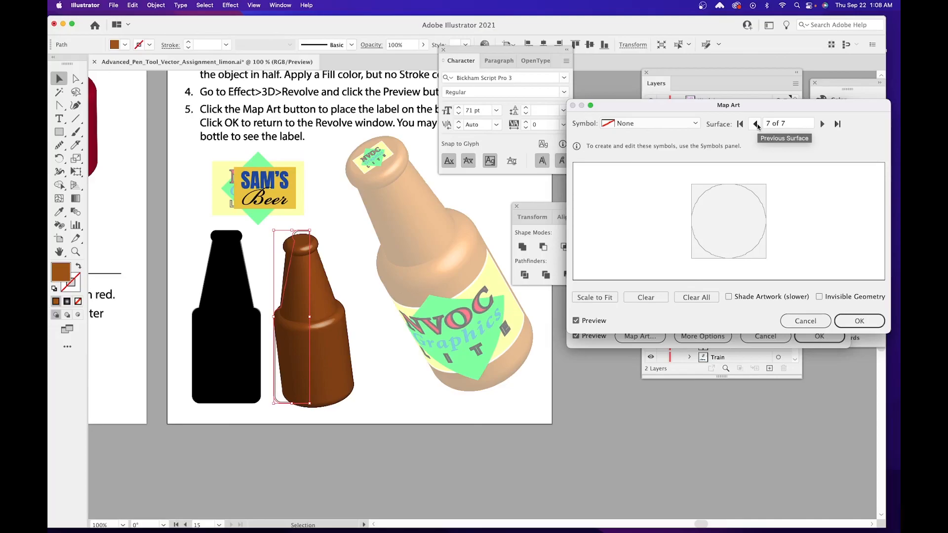
{"action": "left_click", "coordinate": [756, 125]}
{"action": "left_click", "coordinate": [757, 125]}
{"action": "left_click", "coordinate": [757, 125]}
{"action": "left_click", "coordinate": [757, 125]}
{"action": "left_click", "coordinate": [757, 125]}
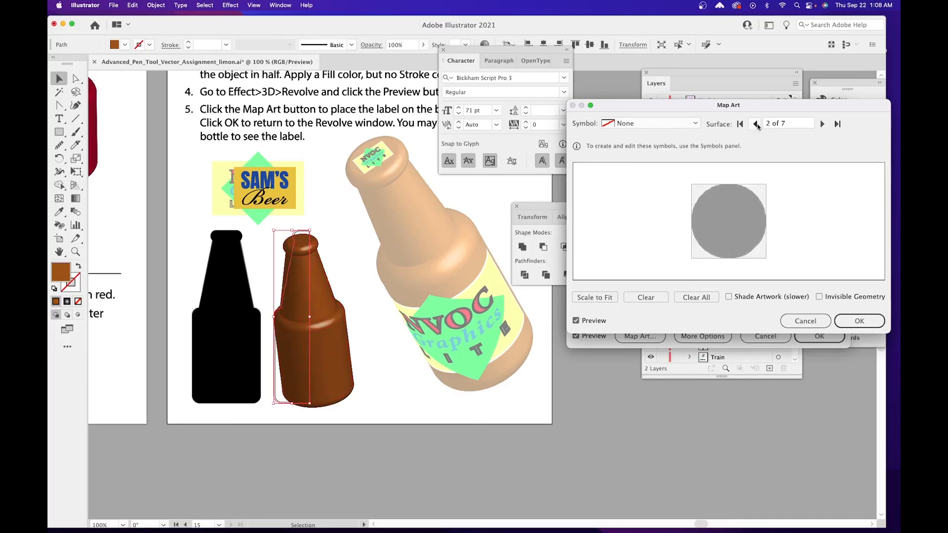
{"action": "left_click", "coordinate": [757, 125]}
Map the Sams Beer Label symbol onto surface 2 and scale it down to fit inside the circle, with the preview on.
{"action": "left_click", "coordinate": [822, 124]}
{"action": "left_click", "coordinate": [637, 123]}
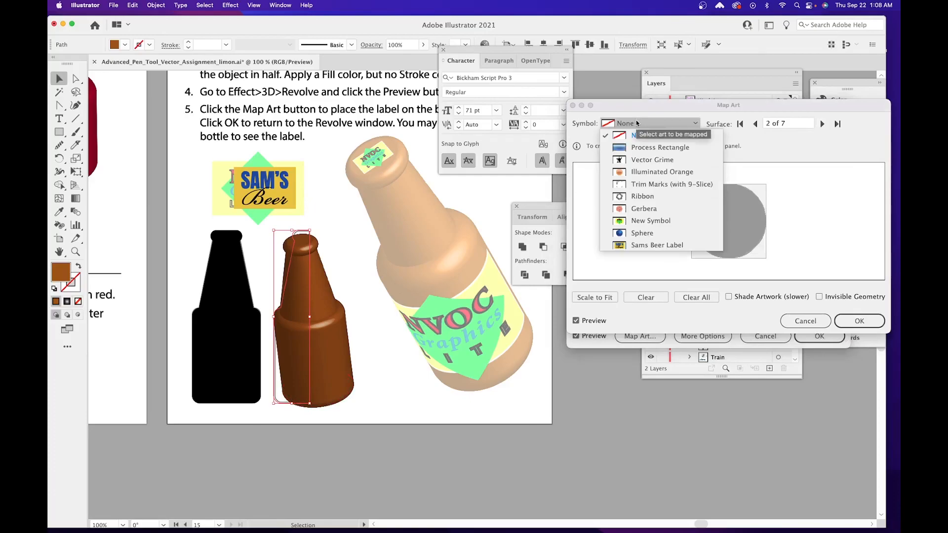
{"action": "left_click", "coordinate": [658, 245]}
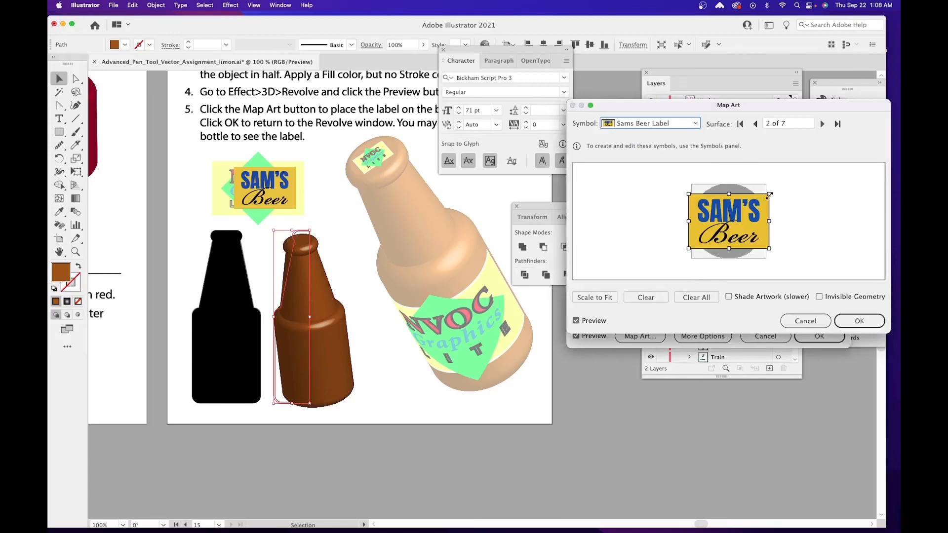
{"action": "left_click_drag", "start_coordinate": [768, 195], "coordinate": [739, 214]}
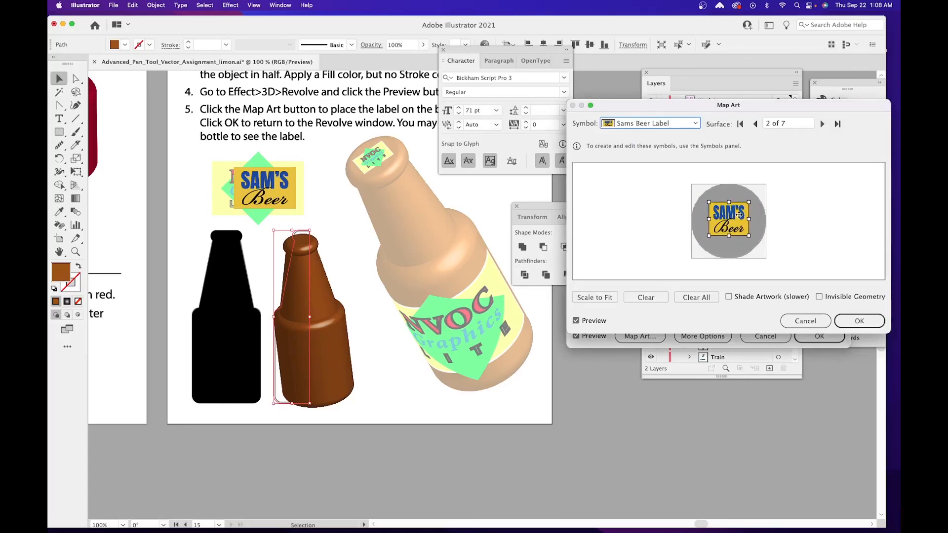
{"action": "left_click", "coordinate": [576, 321]}
{"action": "left_click", "coordinate": [576, 321]}
{"action": "left_click", "coordinate": [576, 321]}
{"action": "left_click", "coordinate": [577, 321]}
{"action": "left_click_drag", "start_coordinate": [710, 239], "coordinate": [702, 245]}
{"action": "left_click_drag", "start_coordinate": [740, 218], "coordinate": [746, 217]}
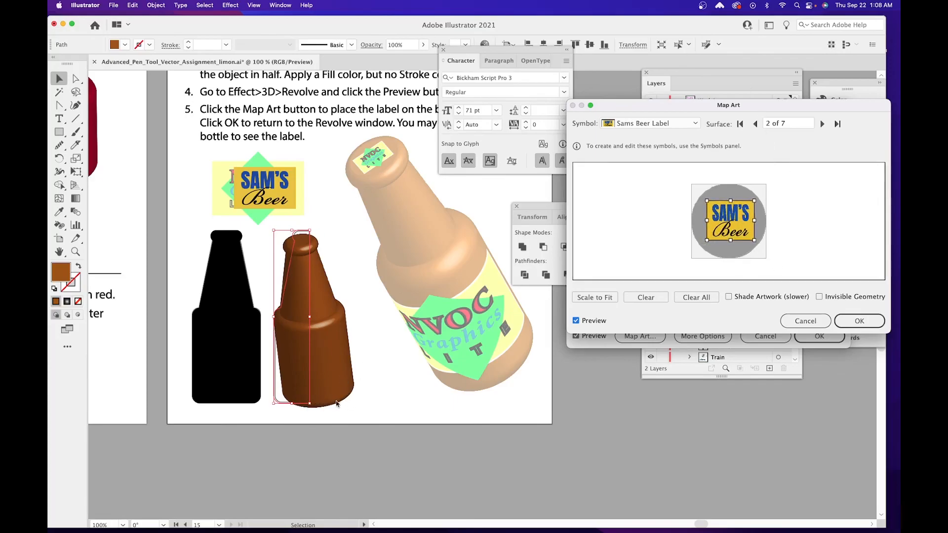
Go to surface 3, the bottle's main body, and map the Sams Beer Label symbol onto it.
{"action": "left_click", "coordinate": [820, 124]}
{"action": "left_click", "coordinate": [821, 123]}
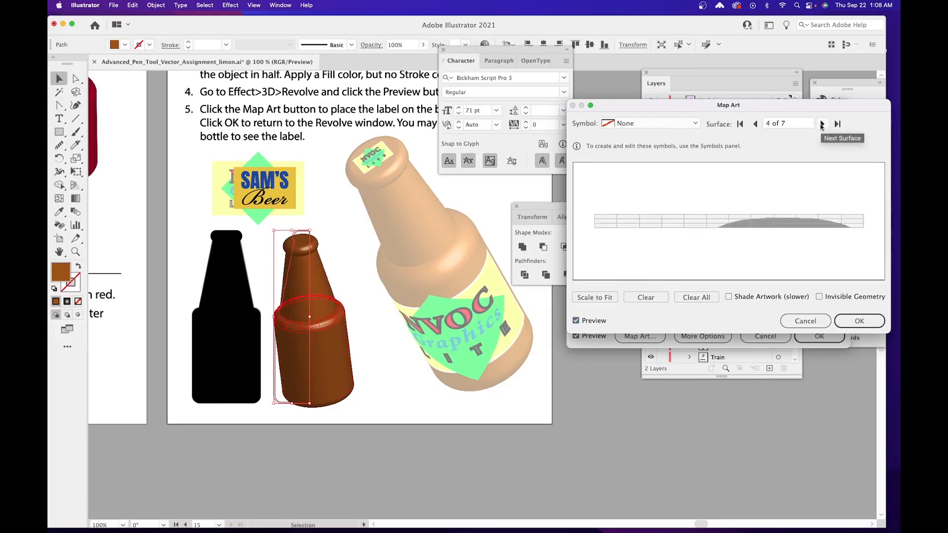
{"action": "left_click", "coordinate": [756, 124]}
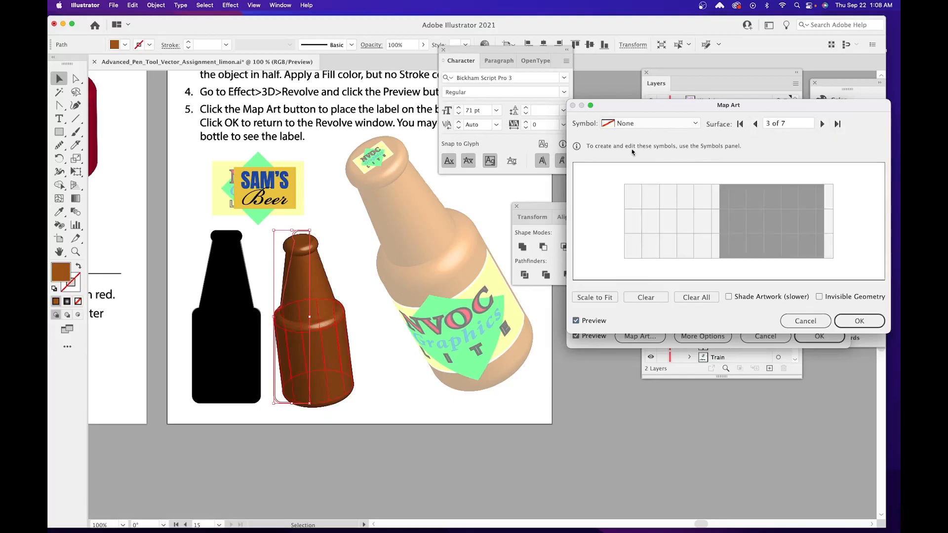
{"action": "left_click", "coordinate": [632, 124]}
{"action": "left_click", "coordinate": [627, 246]}
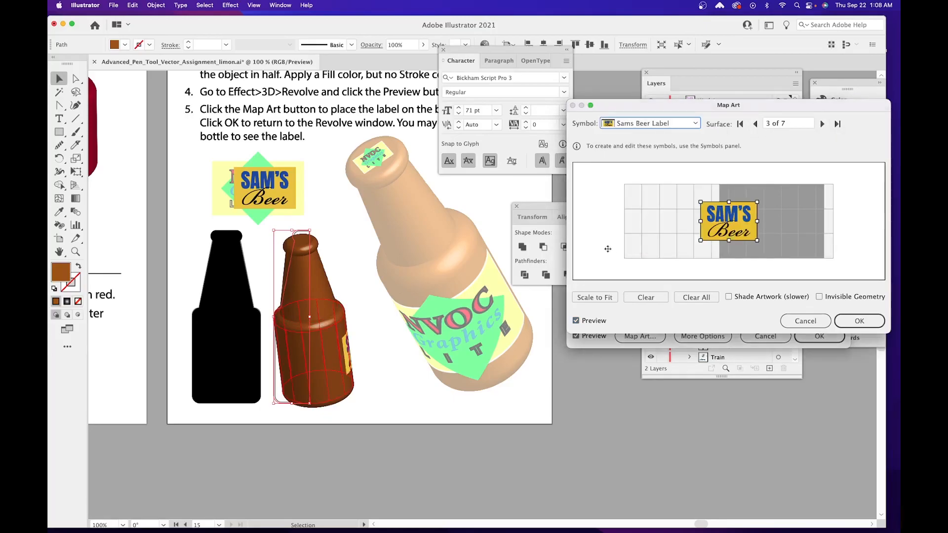
Move the label into the light visible area of surface 3 and enlarge it to fill most of that area.
{"action": "left_click_drag", "start_coordinate": [742, 212], "coordinate": [675, 214]}
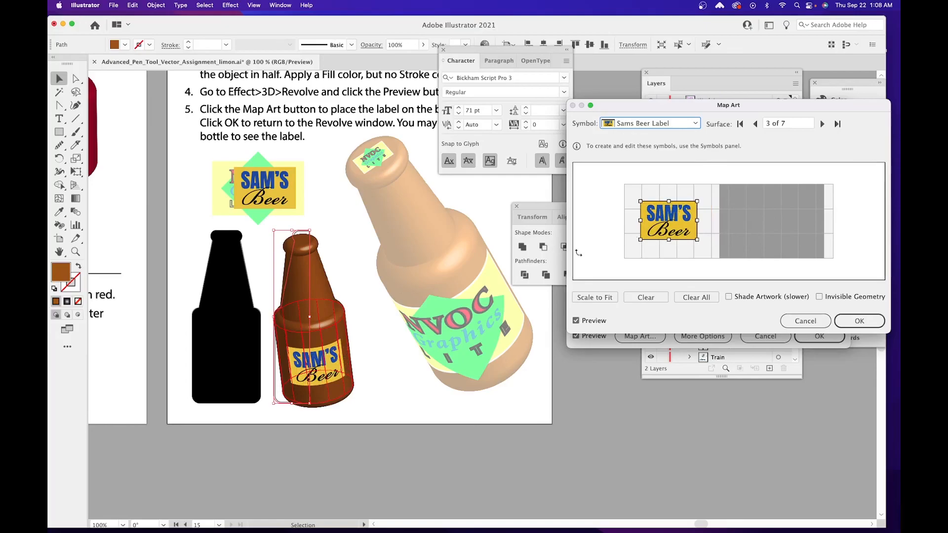
{"action": "left_click_drag", "start_coordinate": [698, 202], "coordinate": [717, 190]}
{"action": "left_click_drag", "start_coordinate": [641, 240], "coordinate": [632, 247]}
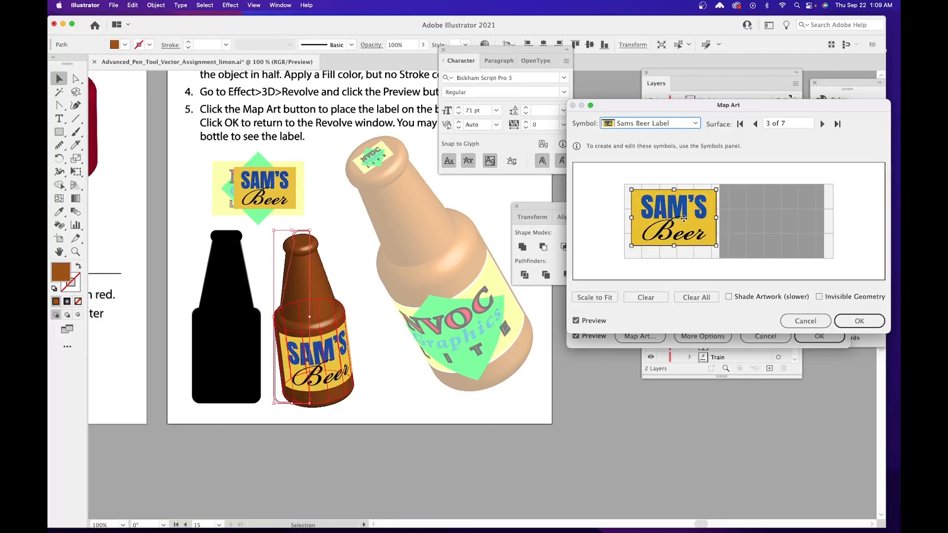
{"action": "left_click_drag", "start_coordinate": [684, 220], "coordinate": [681, 223]}
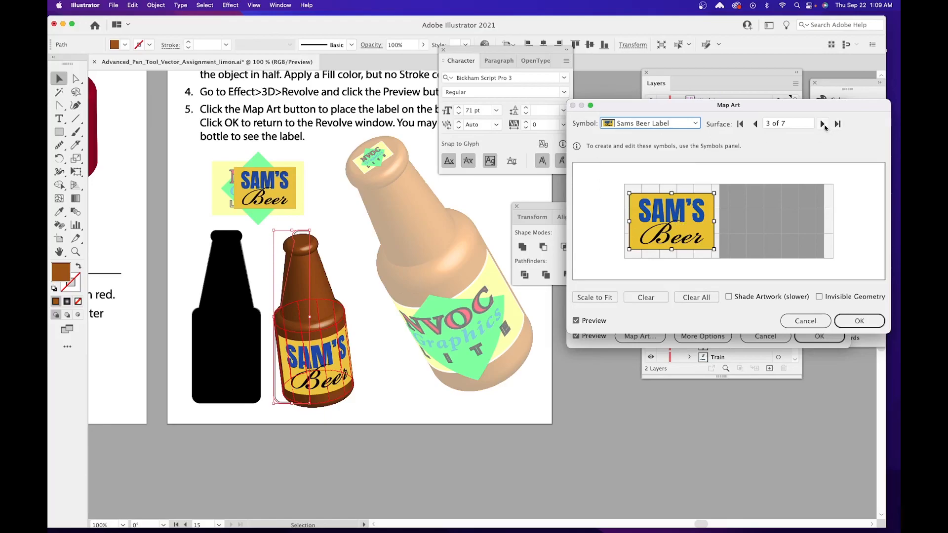
Try the Sams Beer Label symbol on surface 6, scale it down over the shaded area, and move it clear of the surface.
{"action": "left_click", "coordinate": [822, 124]}
{"action": "left_click", "coordinate": [822, 124]}
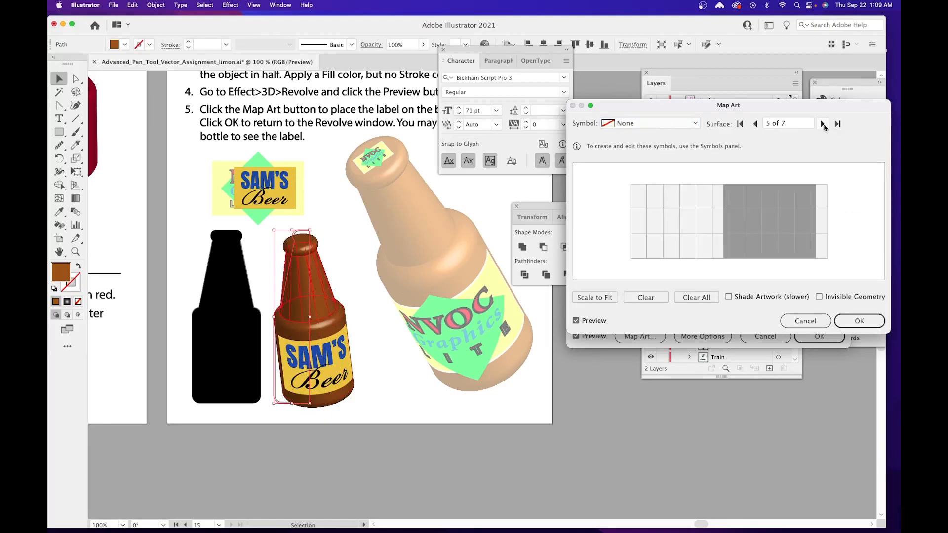
{"action": "left_click", "coordinate": [822, 124]}
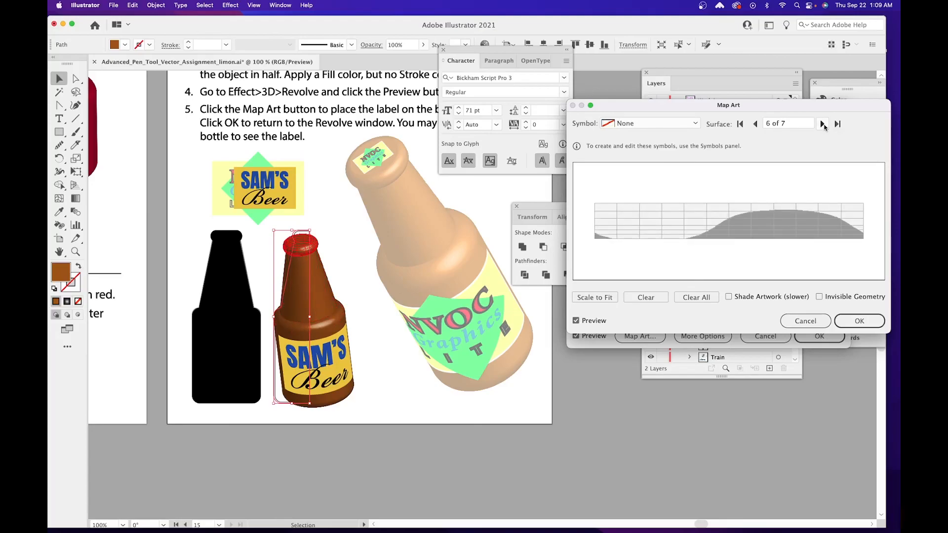
{"action": "left_click", "coordinate": [667, 125]}
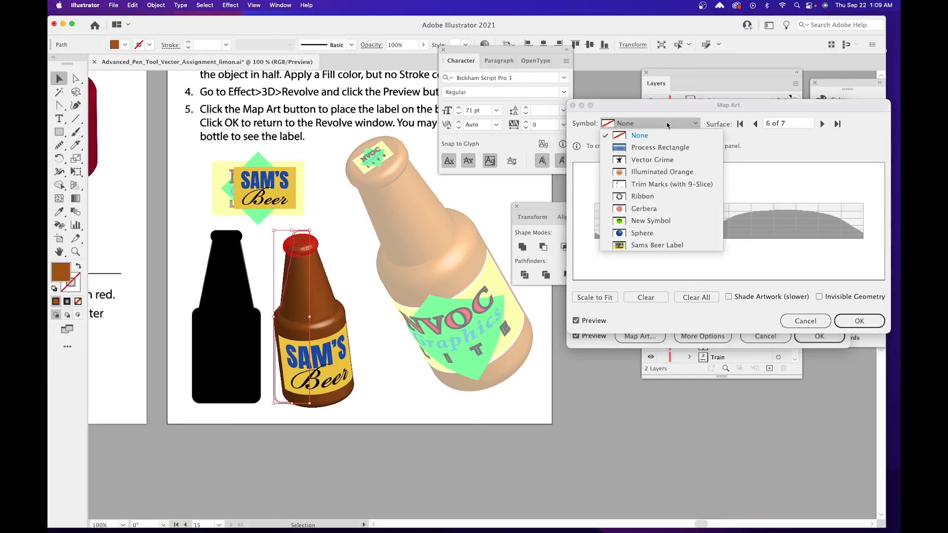
{"action": "left_click", "coordinate": [631, 246]}
{"action": "mouse_move", "coordinate": [723, 200]}
{"action": "left_mouse_down"}
{"action": "mouse_move", "coordinate": [726, 246]}
{"action": "mouse_move", "coordinate": [731, 206]}
{"action": "left_mouse_up"}
{"action": "left_click_drag", "start_coordinate": [812, 177], "coordinate": [786, 222]}
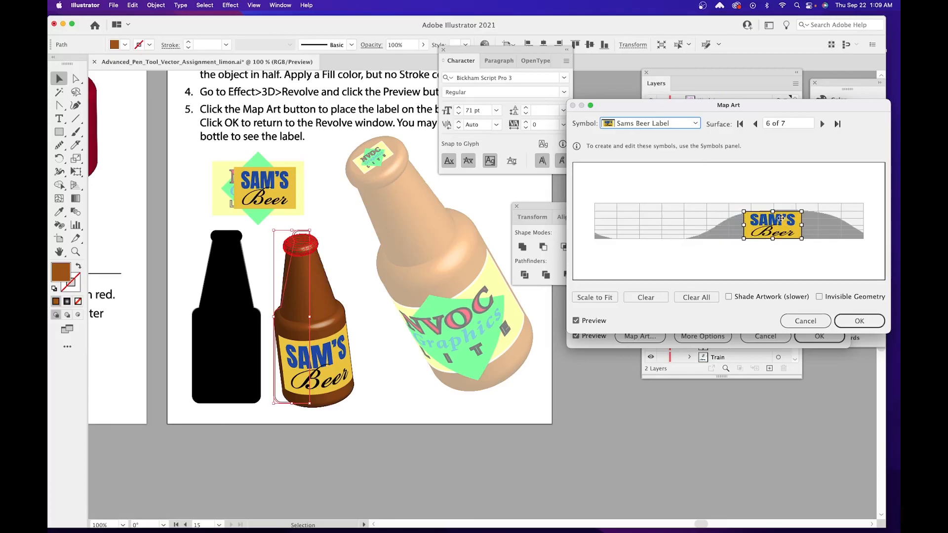
{"action": "left_click_drag", "start_coordinate": [780, 219], "coordinate": [694, 179]}
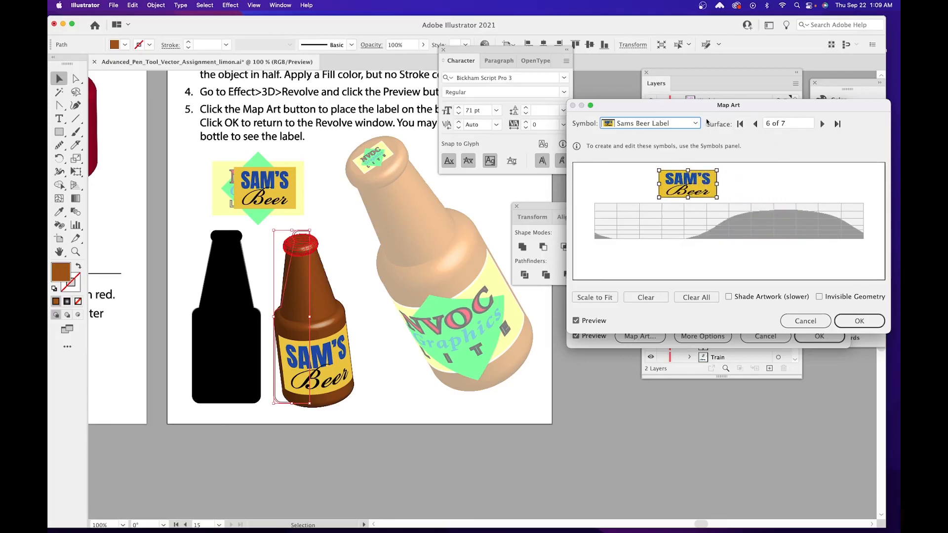
Go to surface 7, the bottle's cap, map the Sams Beer Label symbol onto it and scale it down to fit inside the circle.
{"action": "left_click", "coordinate": [822, 124]}
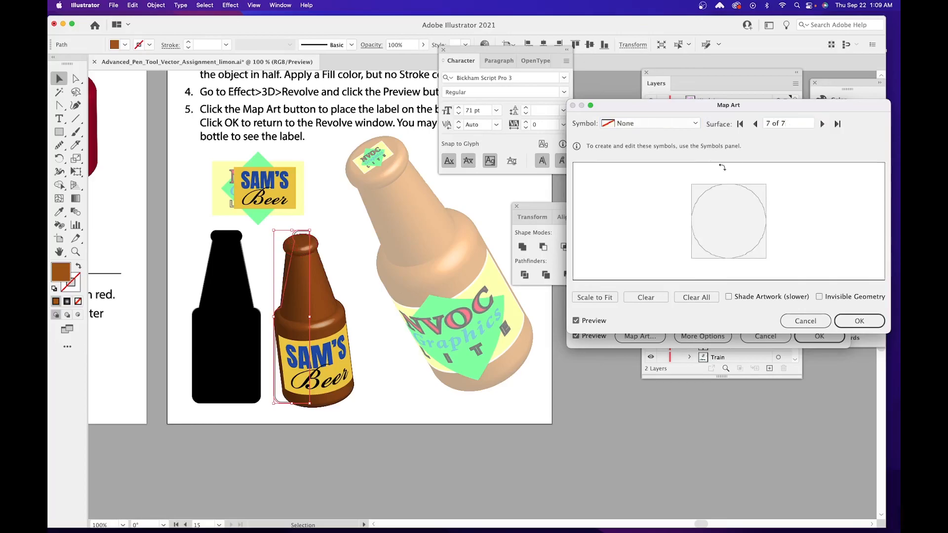
{"action": "left_click", "coordinate": [625, 124]}
{"action": "left_click", "coordinate": [637, 244]}
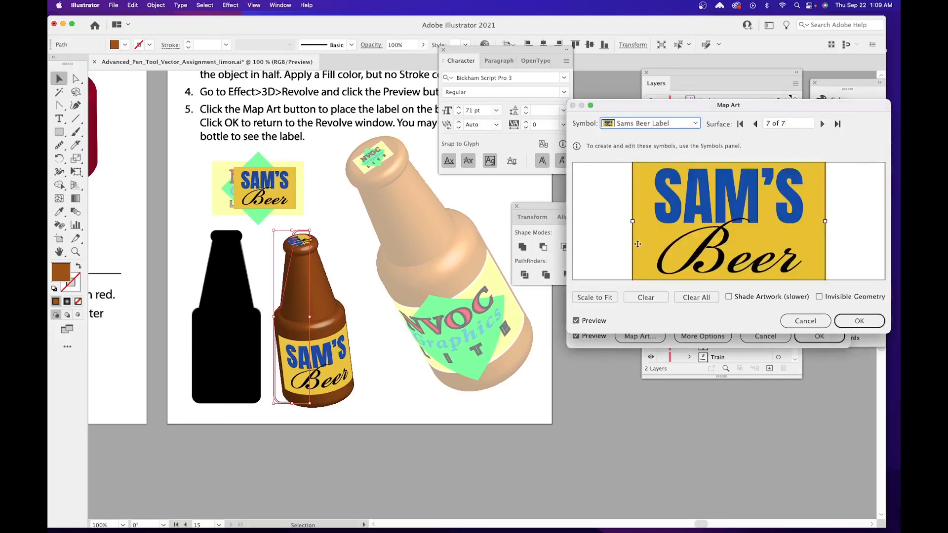
{"action": "left_click_drag", "start_coordinate": [817, 176], "coordinate": [709, 255]}
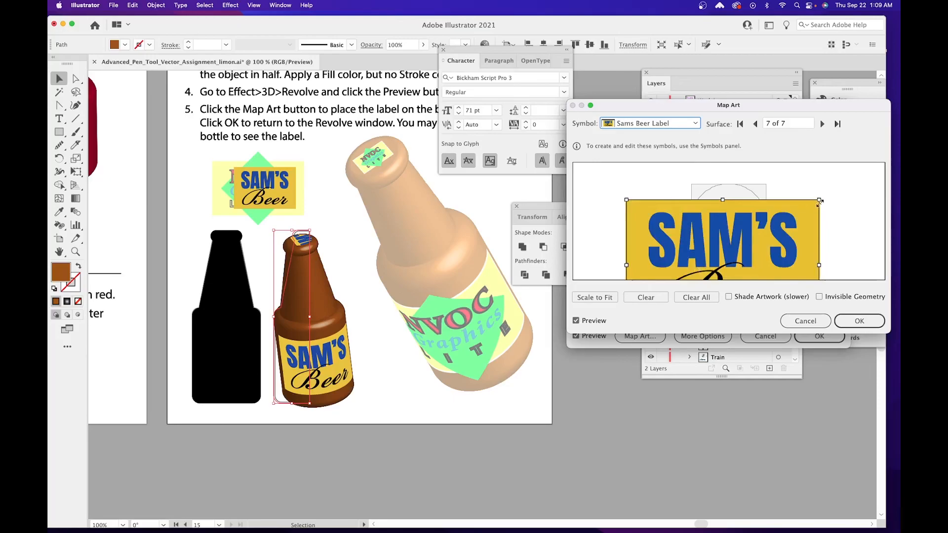
{"action": "left_click_drag", "start_coordinate": [820, 201], "coordinate": [755, 188]}
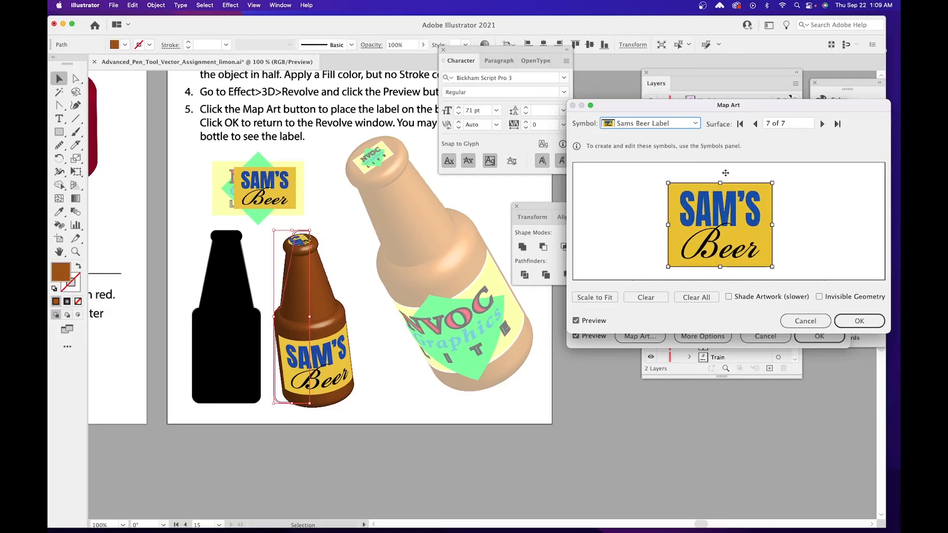
{"action": "mouse_move", "coordinate": [769, 181]}
{"action": "left_mouse_down"}
{"action": "mouse_move", "coordinate": [709, 233]}
{"action": "mouse_move", "coordinate": [757, 195]}
{"action": "left_mouse_up"}
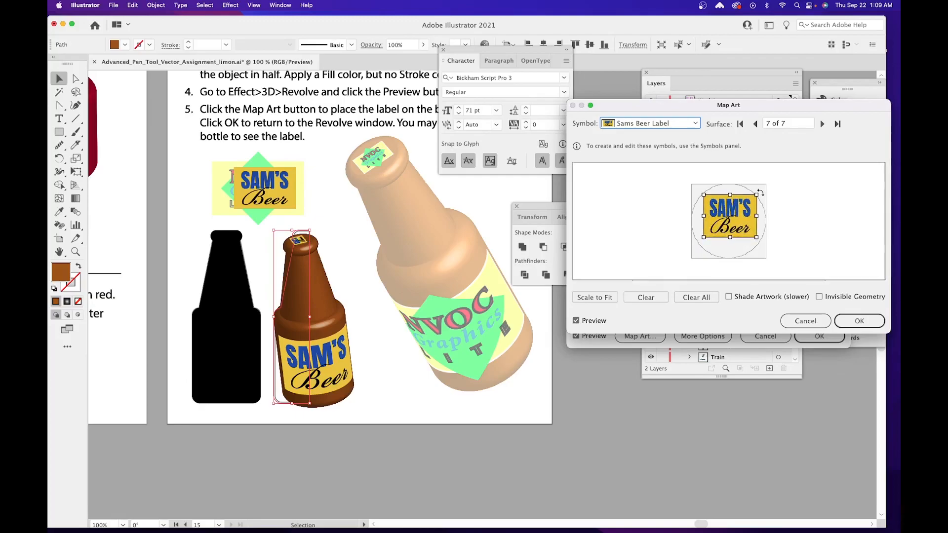
Rotate and centre the cap label within the circle so it lines up with the front label, and accept the mapped art and the revolve.
{"action": "left_click_drag", "start_coordinate": [736, 211], "coordinate": [757, 242]}
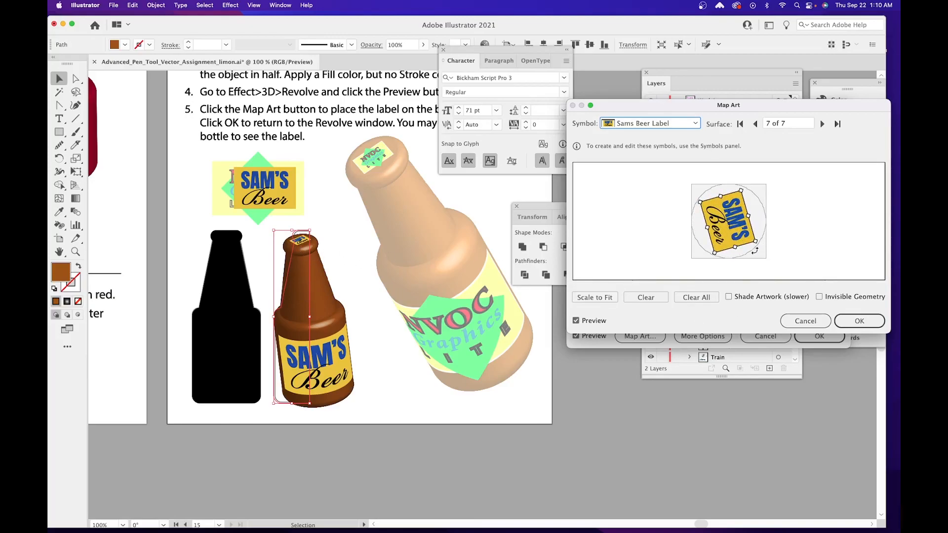
{"action": "mouse_move", "coordinate": [759, 246]}
{"action": "left_mouse_down"}
{"action": "mouse_move", "coordinate": [738, 255]}
{"action": "mouse_move", "coordinate": [755, 251]}
{"action": "left_mouse_up"}
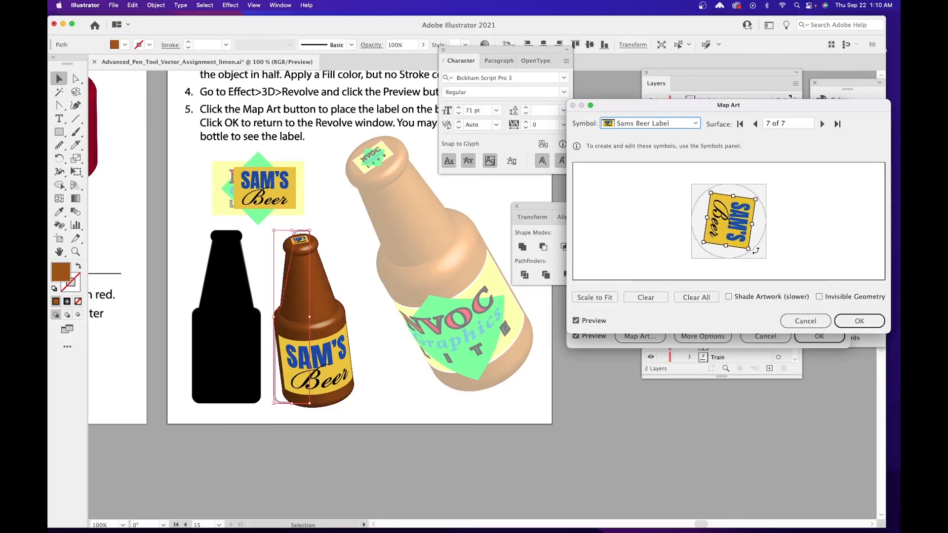
{"action": "left_click", "coordinate": [878, 321]}
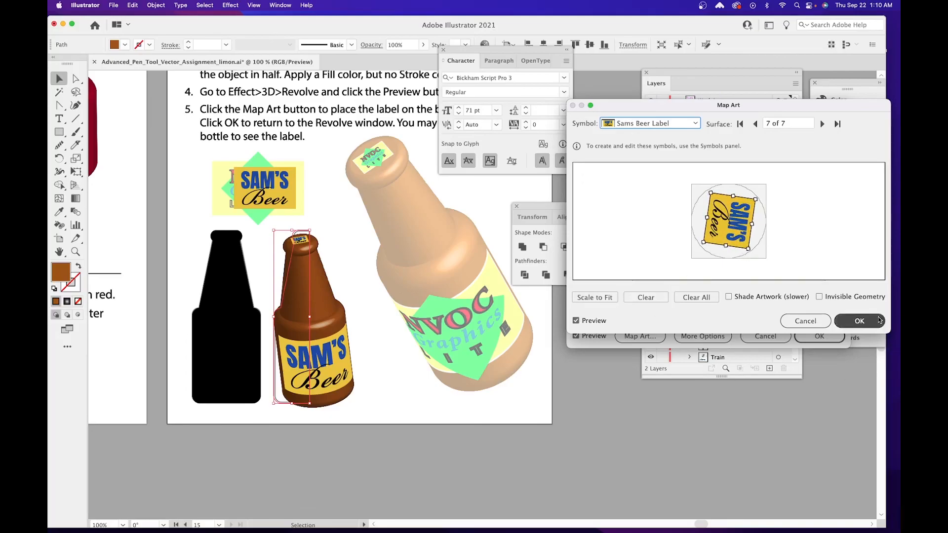
{"action": "left_click", "coordinate": [832, 338]}
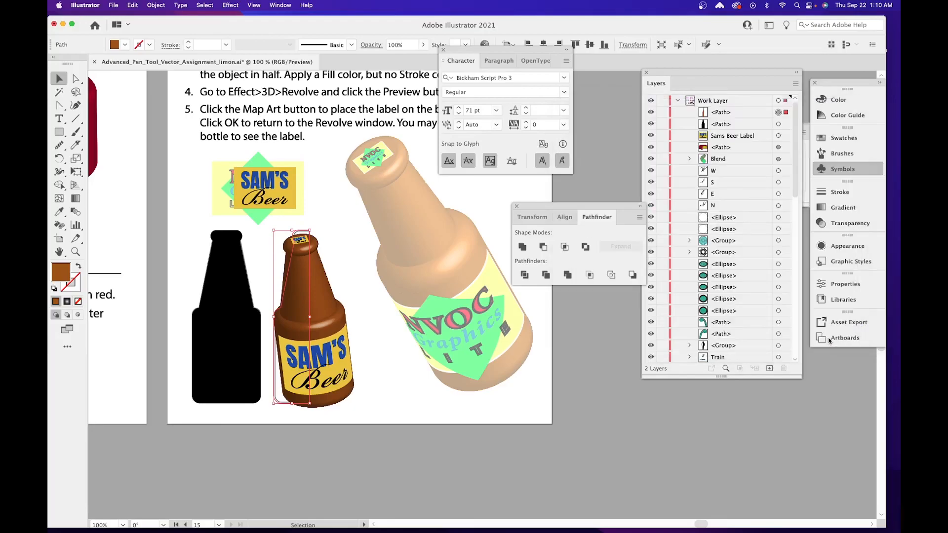
Select the finished revolved bottle and move it sideways, clear of the half-bottle outline template.
{"action": "key", "text": "super+plus"}
{"action": "key", "text": "super+plus"}
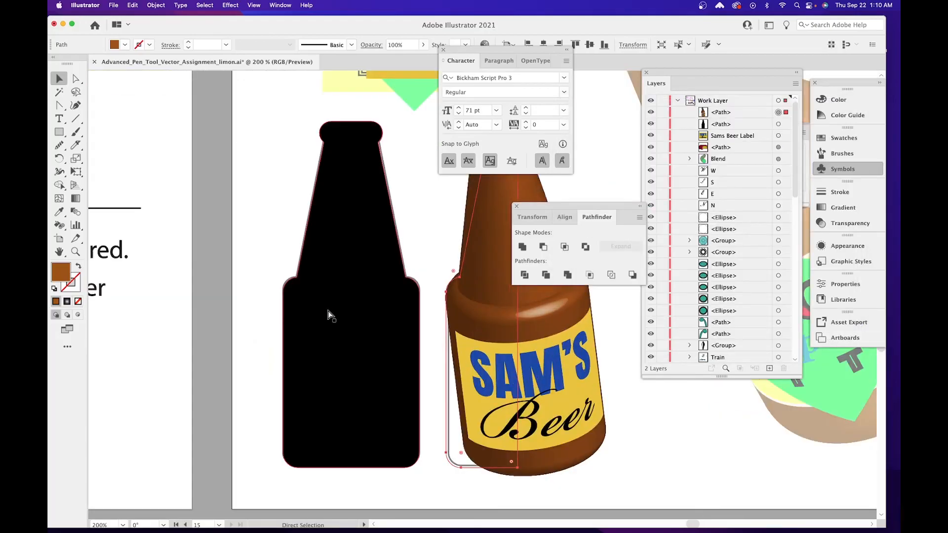
{"action": "left_click_drag", "start_coordinate": [365, 340], "coordinate": [191, 371]}
{"action": "left_click", "coordinate": [428, 202]}
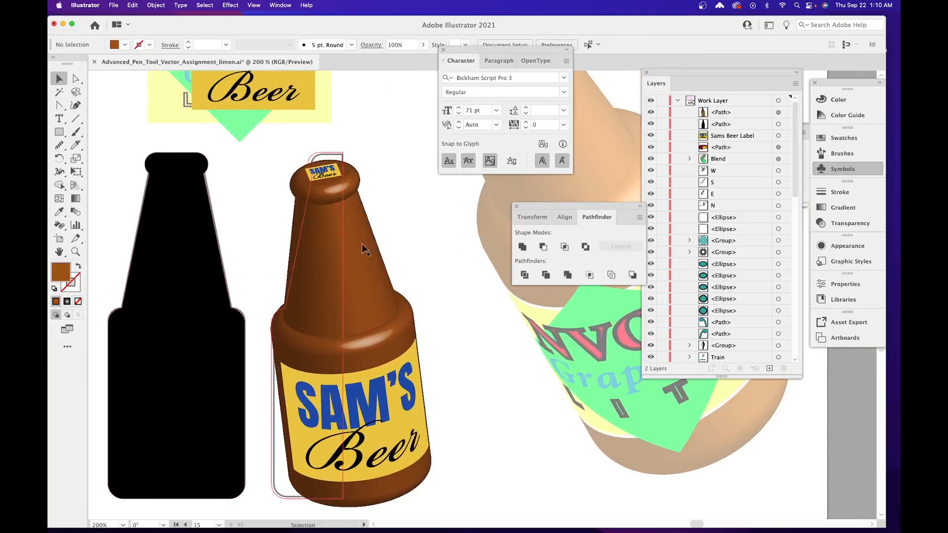
{"action": "left_click", "coordinate": [357, 297]}
{"action": "left_click_drag", "start_coordinate": [357, 297], "coordinate": [461, 289]}
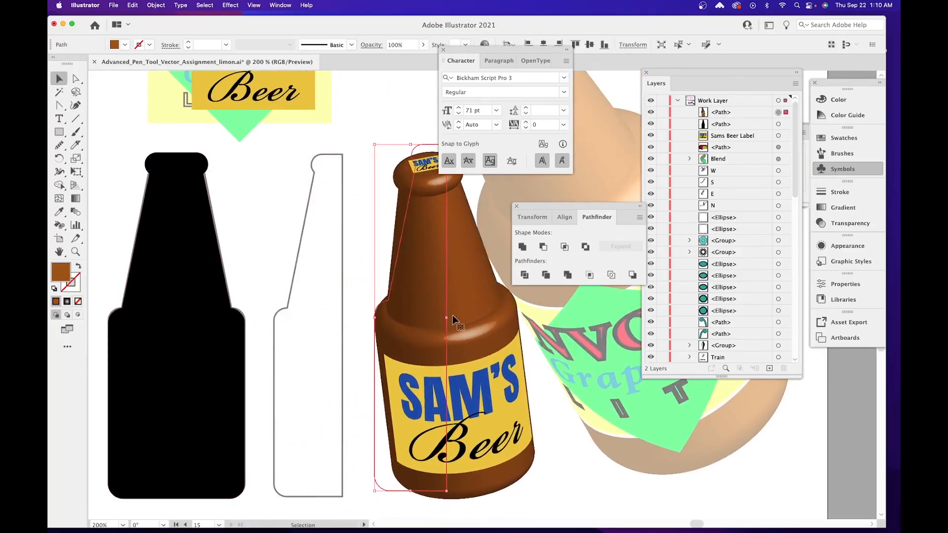
Try rotating the revolved bottle, undo the rotation, and shift the bottle back partly over the half-bottle outline.
{"action": "left_click_drag", "start_coordinate": [453, 320], "coordinate": [411, 309]}
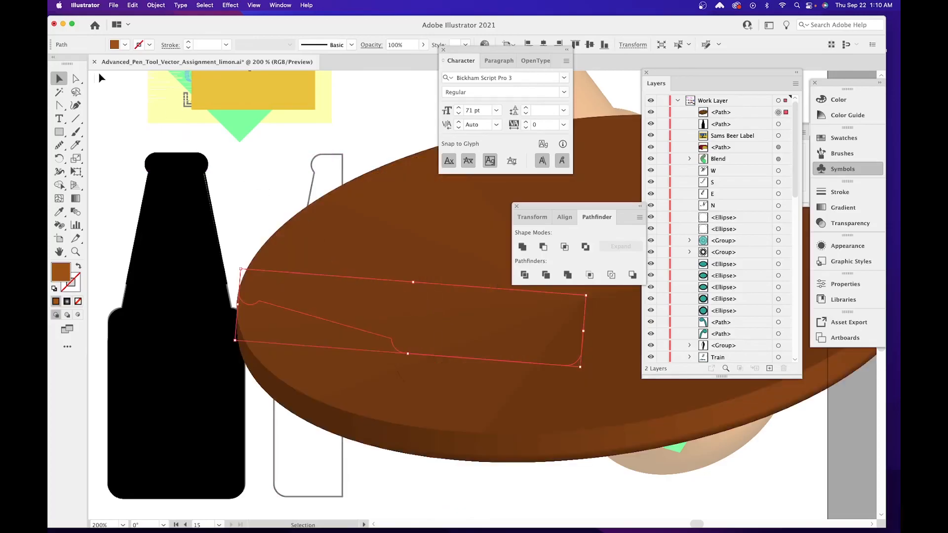
{"action": "key", "text": "super+z"}
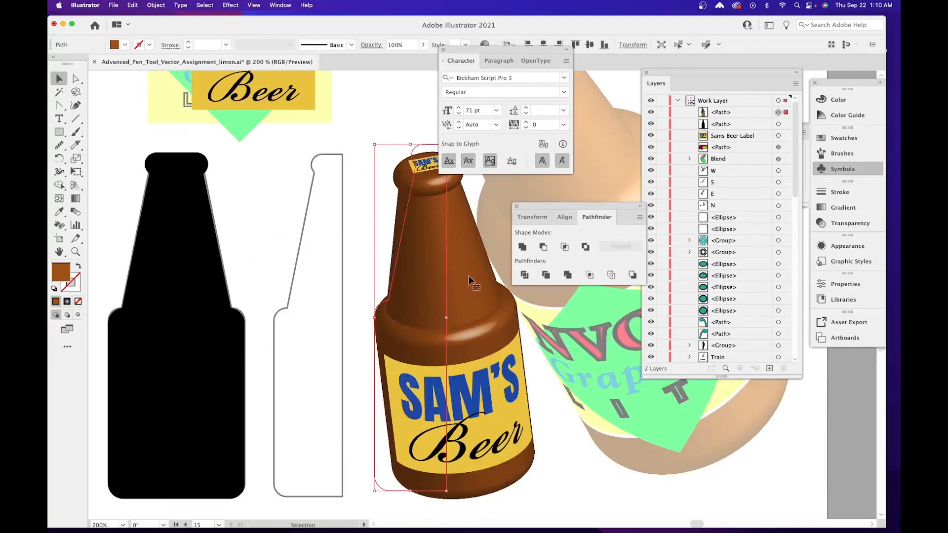
{"action": "left_click_drag", "start_coordinate": [469, 280], "coordinate": [405, 277]}
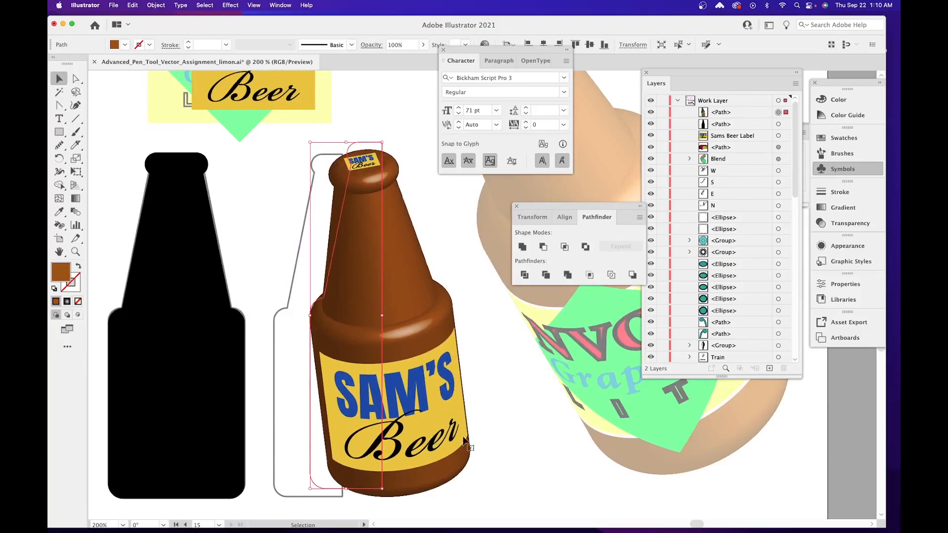
{"action": "left_click_drag", "start_coordinate": [462, 374], "coordinate": [309, 394]}
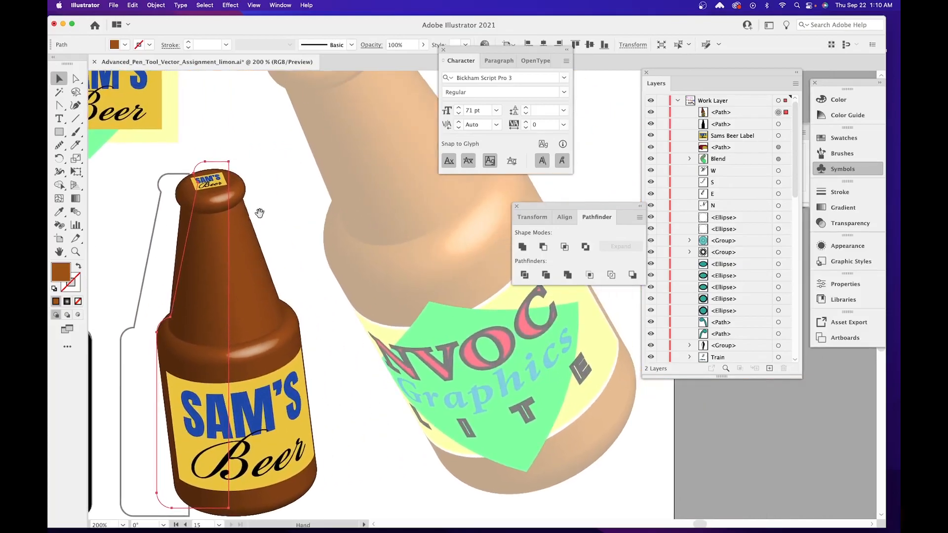
Save the assignment document with the labelled bottle in place.
{"action": "key", "text": "super+minus"}
{"action": "key", "text": "super+minus"}
{"action": "key", "text": "super+minus"}
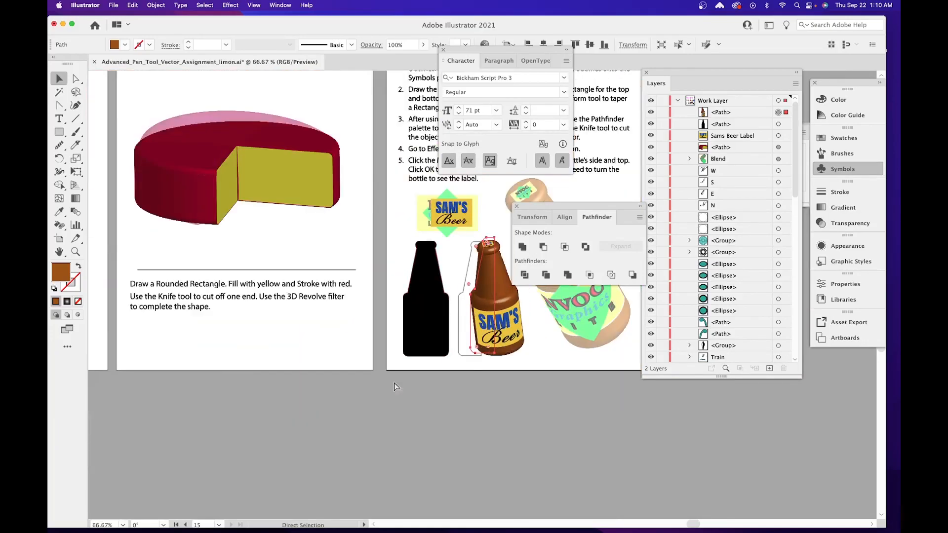
{"action": "key", "text": "a"}
{"action": "key", "text": "super+s"}
Look over all the artboards of the saved assignment, close the document and close the application window.
{"action": "key", "text": "super+minus"}
{"action": "key", "text": "super+minus"}
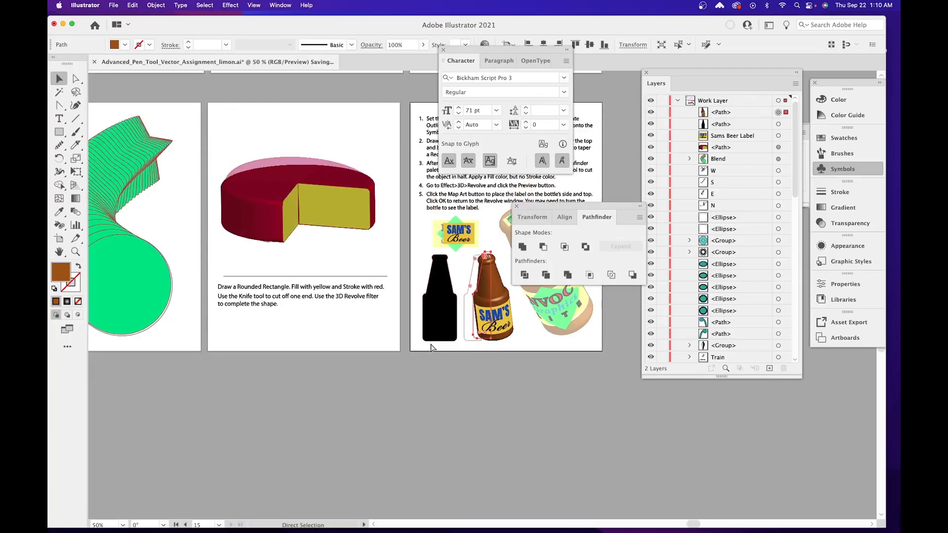
{"action": "key", "text": "super+minus"}
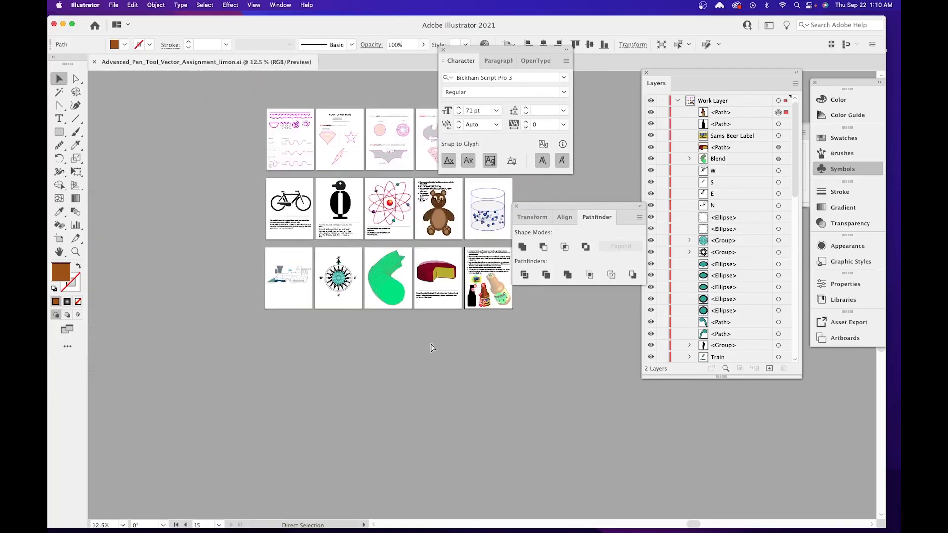
{"action": "key", "text": "v"}
{"action": "key", "text": "super+plus"}
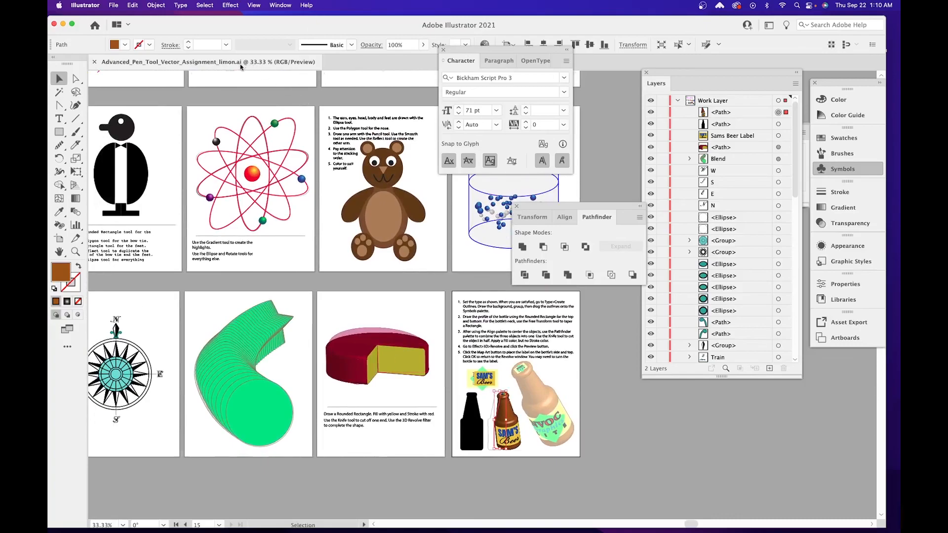
{"action": "key", "text": "a"}
{"action": "key", "text": "v"}
{"action": "left_click", "coordinate": [95, 63]}
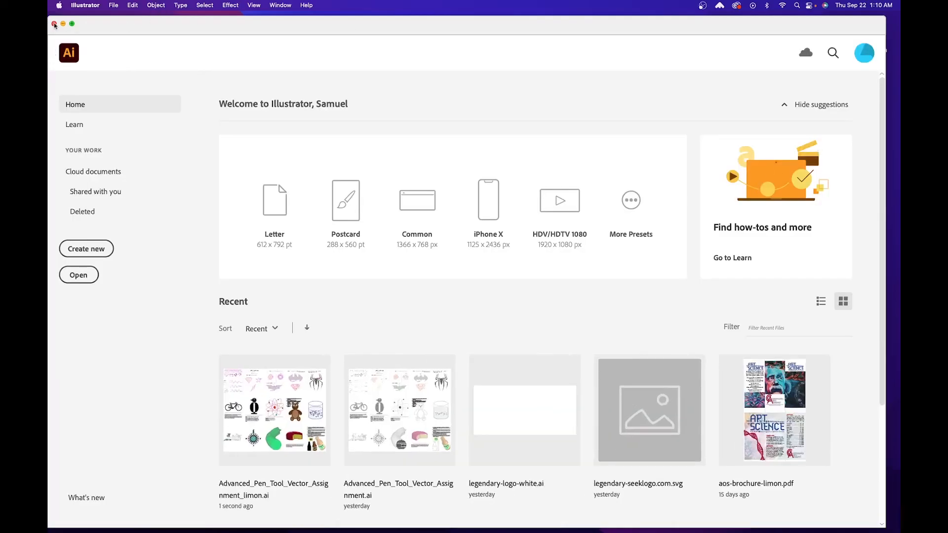
{"action": "left_click", "coordinate": [55, 24]}
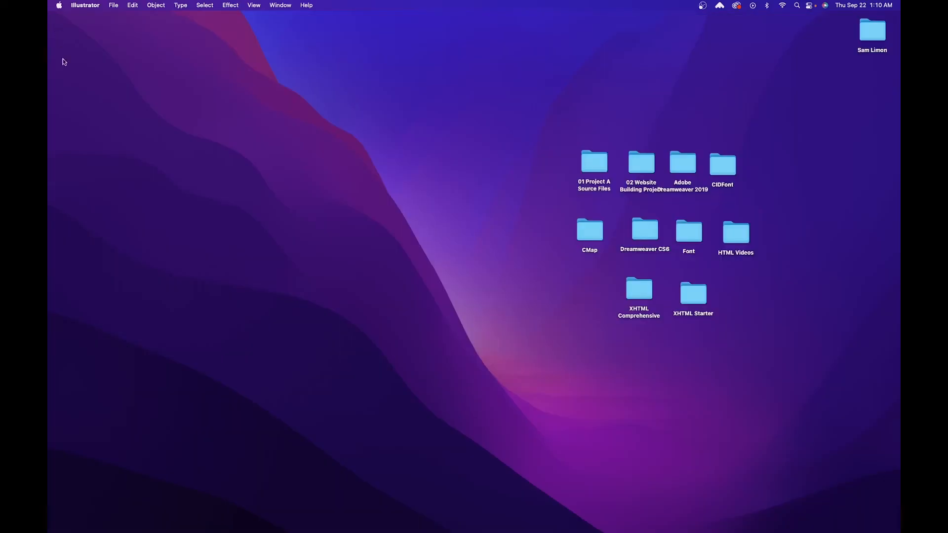
Switch to Finder, open the personal folder on the desktop, and preview Advanced_Pen_Tool_Vector_Assignment.ai and its completed copy.
{"action": "double_click", "coordinate": [860, 37]}
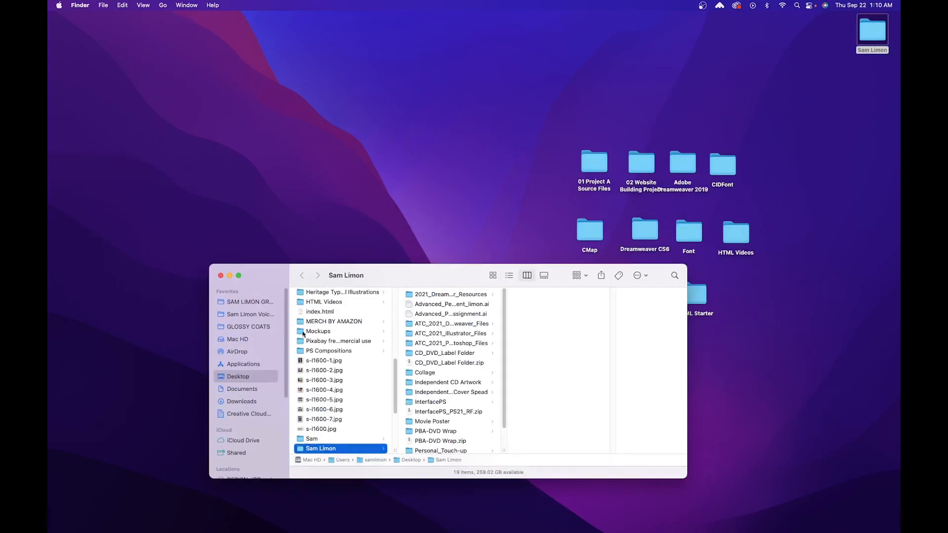
{"action": "scroll", "coordinate": [466, 375], "scroll_direction": "down", "scroll_amount": 3}
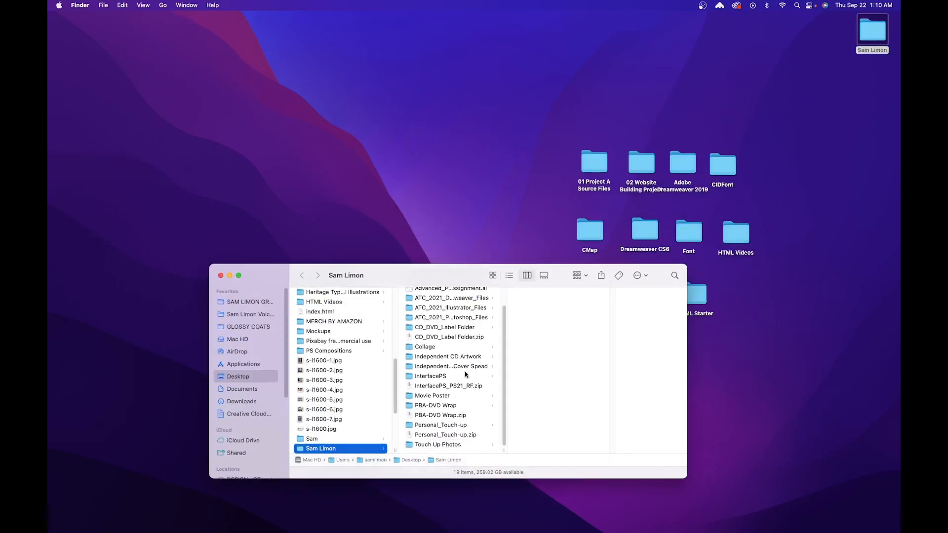
{"action": "scroll", "coordinate": [465, 375], "scroll_direction": "up", "scroll_amount": 3}
{"action": "left_click", "coordinate": [448, 314]}
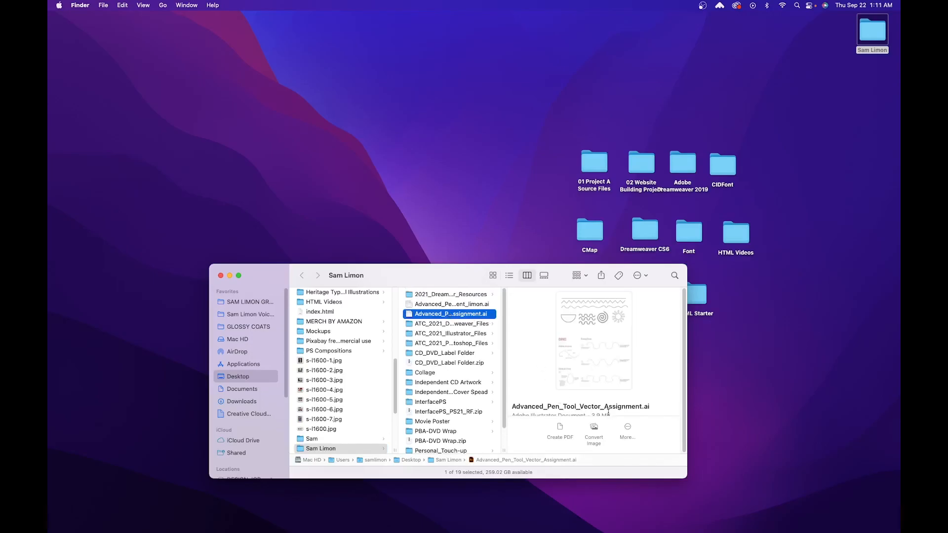
{"action": "left_click", "coordinate": [466, 305]}
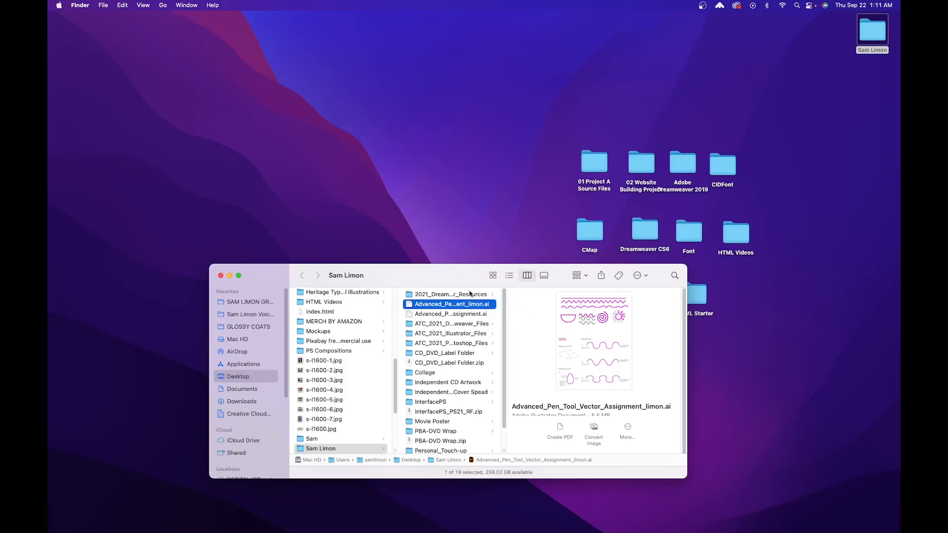
Widen the file name column to show full names, and compare the original assignment file with the completed copy.
{"action": "left_click_drag", "start_coordinate": [503, 450], "coordinate": [588, 444]}
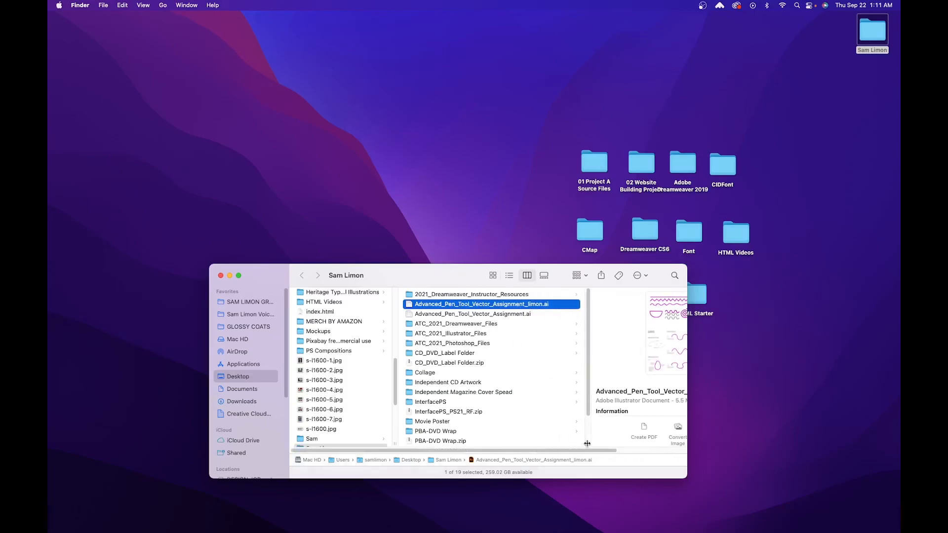
{"action": "left_click", "coordinate": [518, 315]}
{"action": "left_click", "coordinate": [531, 305]}
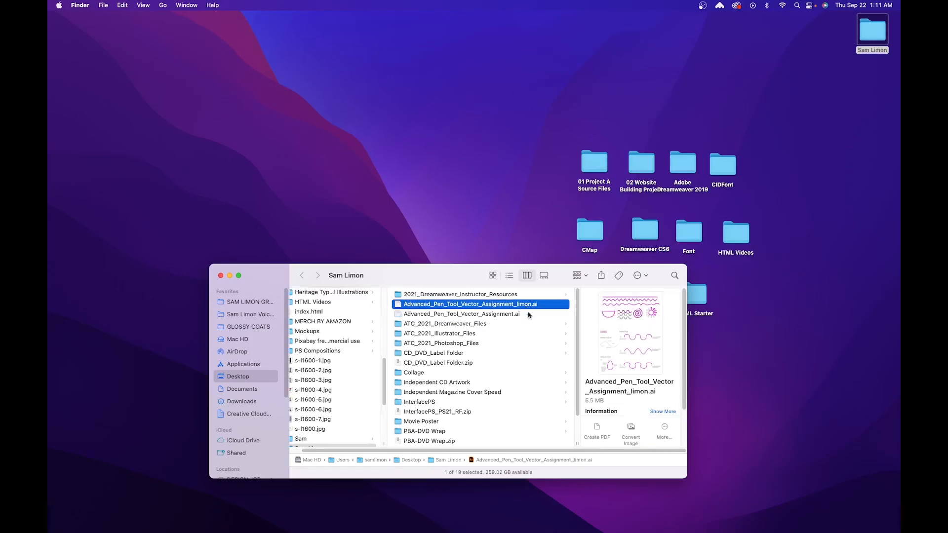